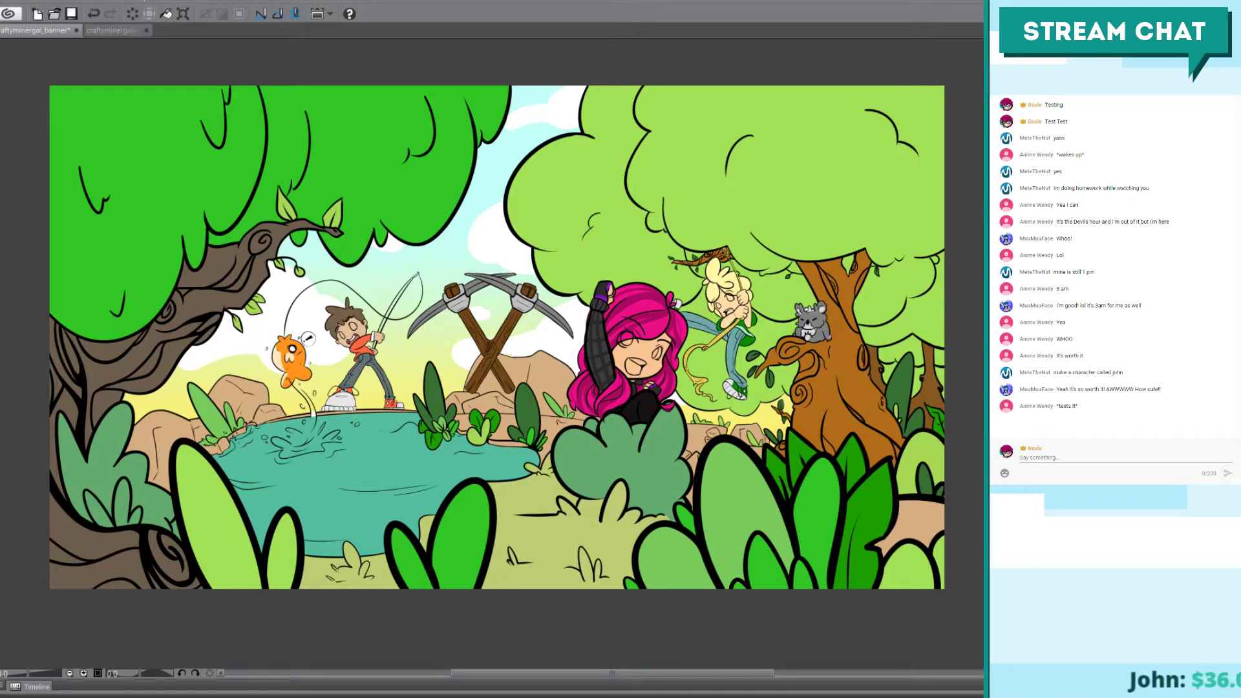
Step: Select the left tree's bark and brush dark reddish-brown shadows along the outer left side of the upper trunk
{"action": "left_click", "coordinate": [129, 362]}
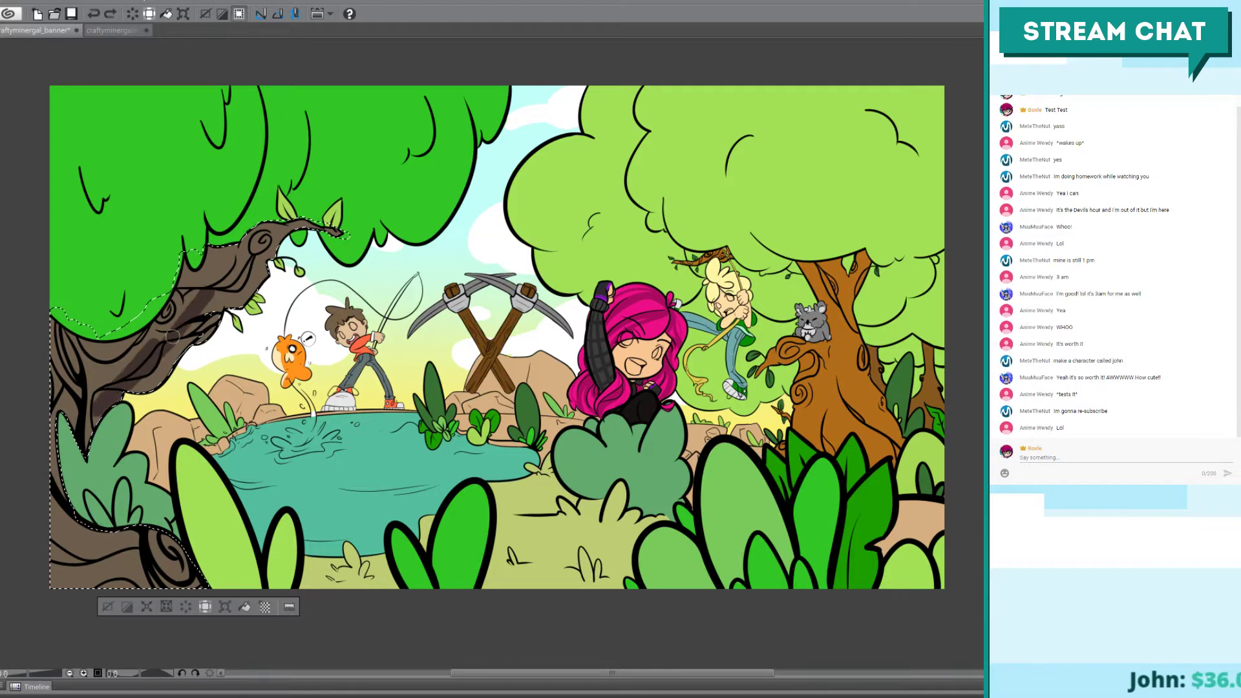
{"action": "key", "text": "ctrl+y"}
{"action": "key", "text": "ctrl+z"}
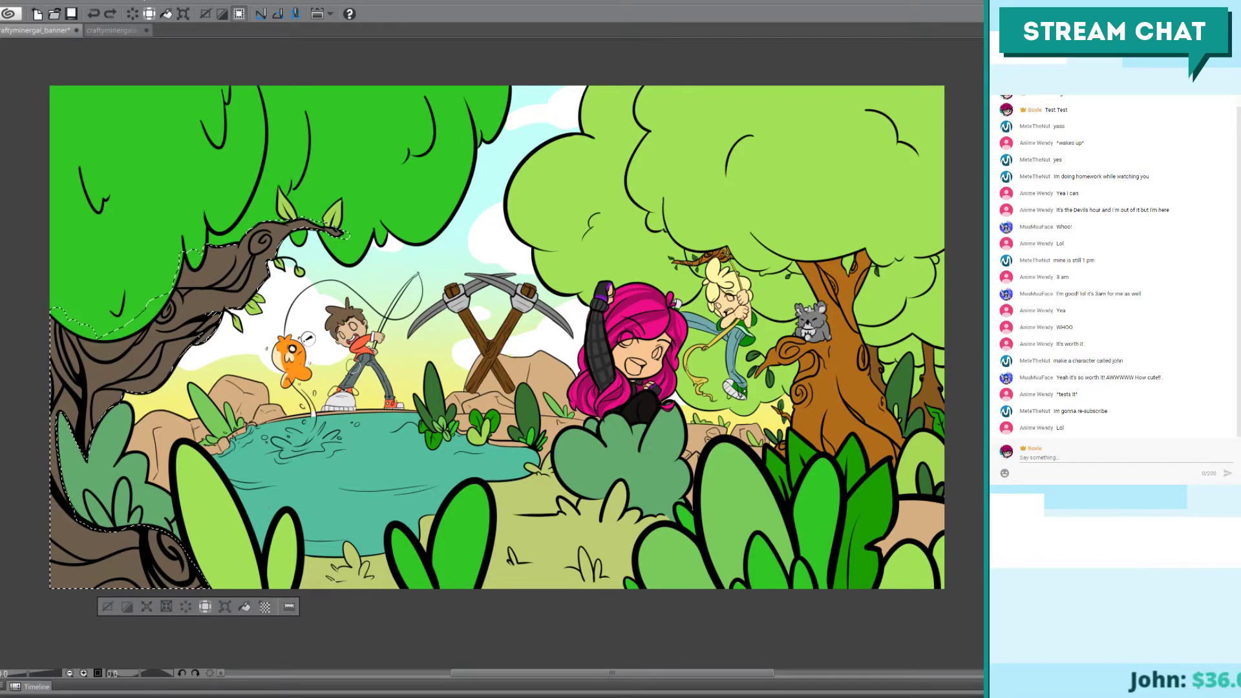
{"action": "left_click", "coordinate": [327, 407], "text": "ctrl"}
{"action": "left_click_drag", "start_coordinate": [211, 412], "coordinate": [400, 418]}
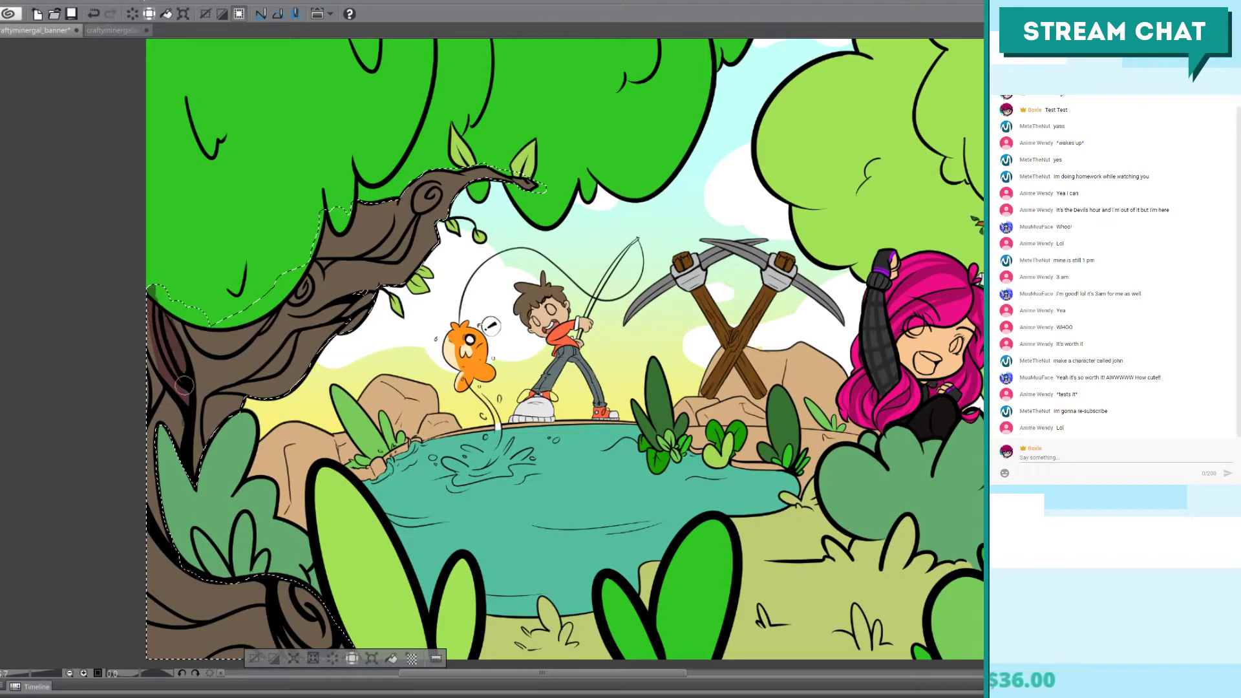
{"action": "key", "text": "ctrl+z"}
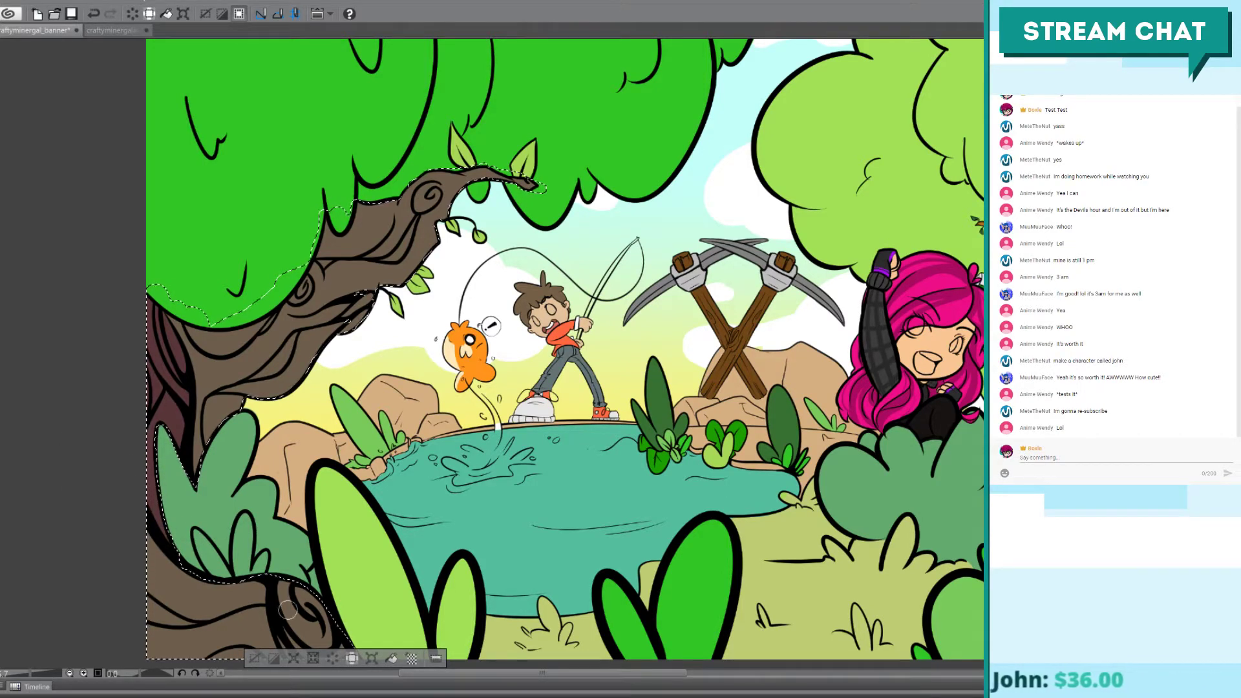
Step: Paint dark reddish-brown shadows on the spiral root and surrounding bark folds at the base of the left tree
{"action": "scroll", "coordinate": [229, 449], "scroll_direction": "down", "scroll_amount": 3}
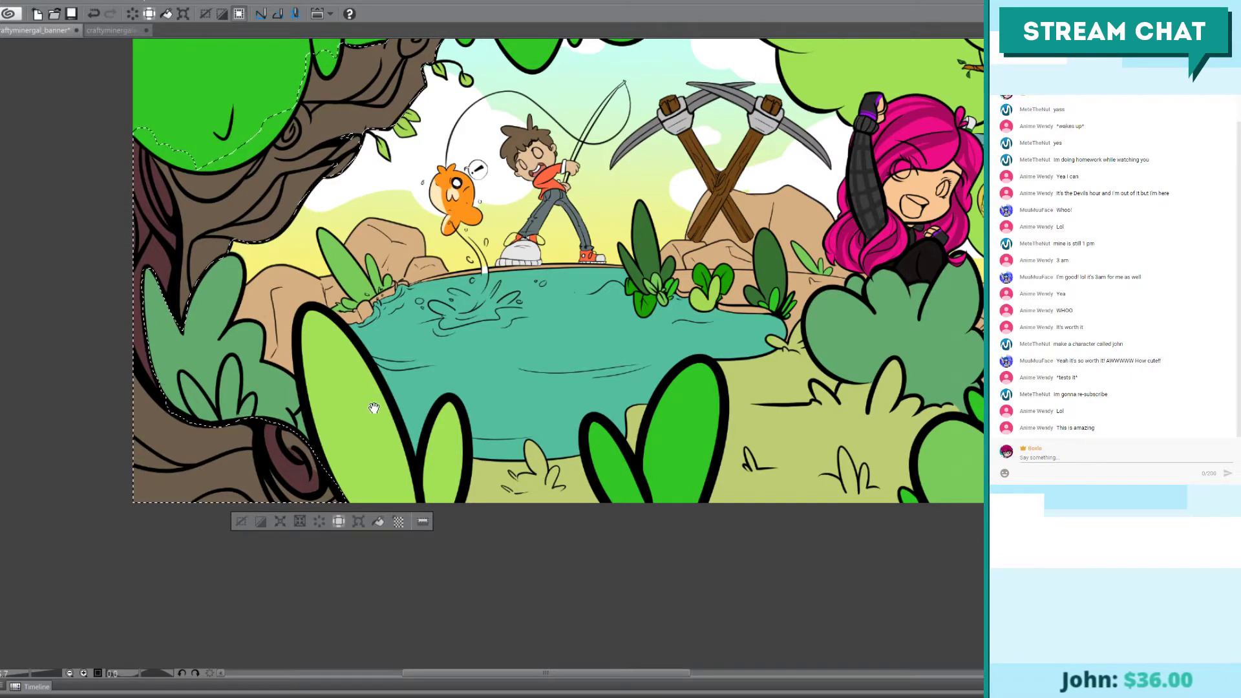
{"action": "mouse_move", "coordinate": [373, 421]}
{"action": "left_mouse_down"}
{"action": "mouse_move", "coordinate": [384, 349]}
{"action": "mouse_move", "coordinate": [372, 328]}
{"action": "left_mouse_up"}
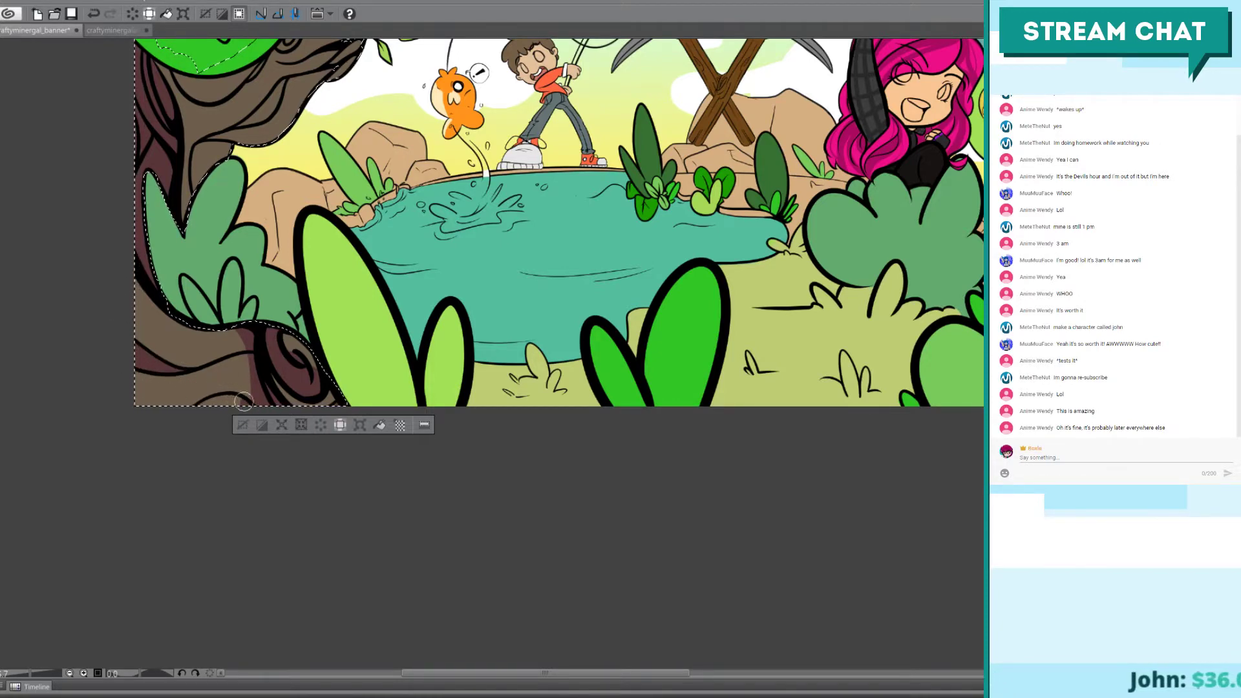
{"action": "left_click_drag", "start_coordinate": [252, 360], "coordinate": [130, 376]}
{"action": "key", "text": "ctrl+z"}
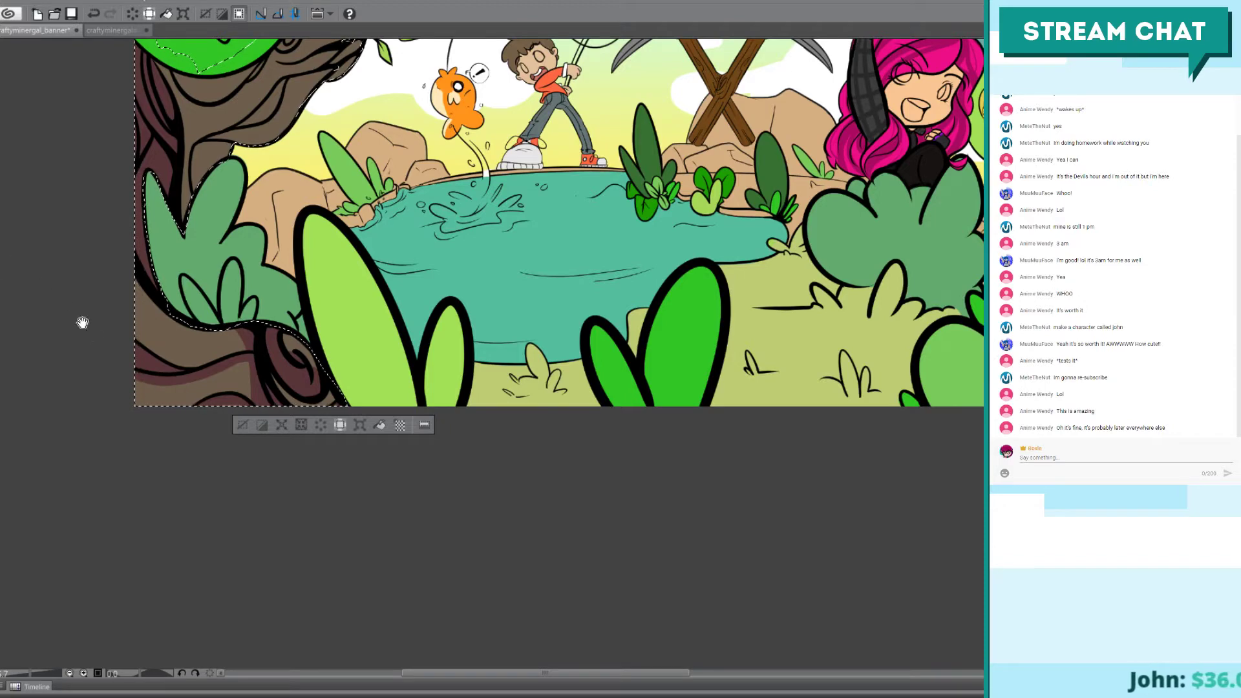
{"action": "left_click_drag", "start_coordinate": [167, 380], "coordinate": [190, 352]}
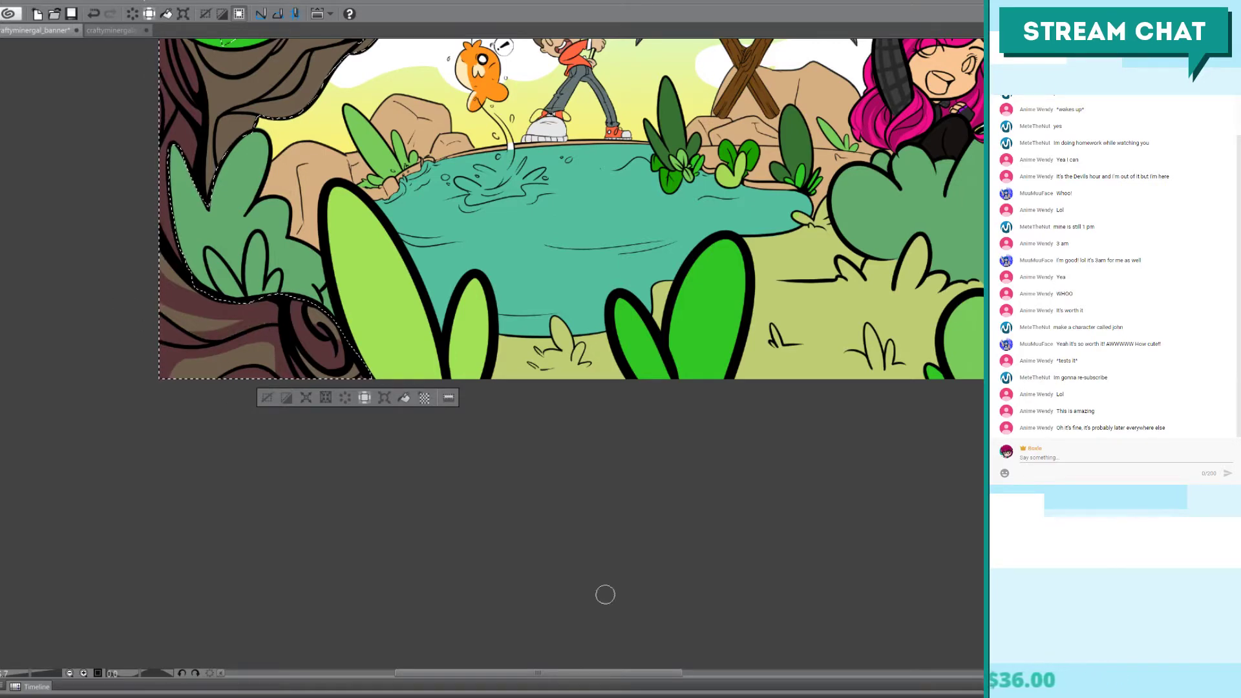
Step: Trim the overlapping green foliage out of the left tree's bark selection
{"action": "left_click_drag", "start_coordinate": [447, 288], "coordinate": [382, 494]}
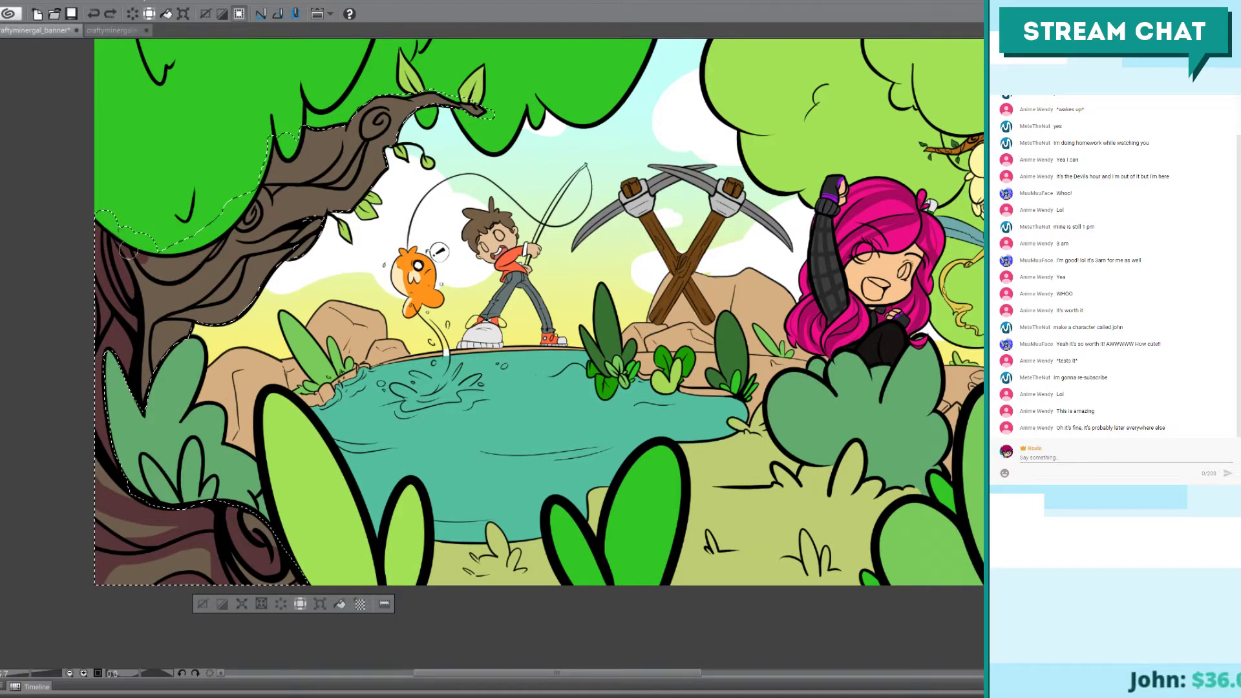
{"action": "key", "text": "ctrl+z"}
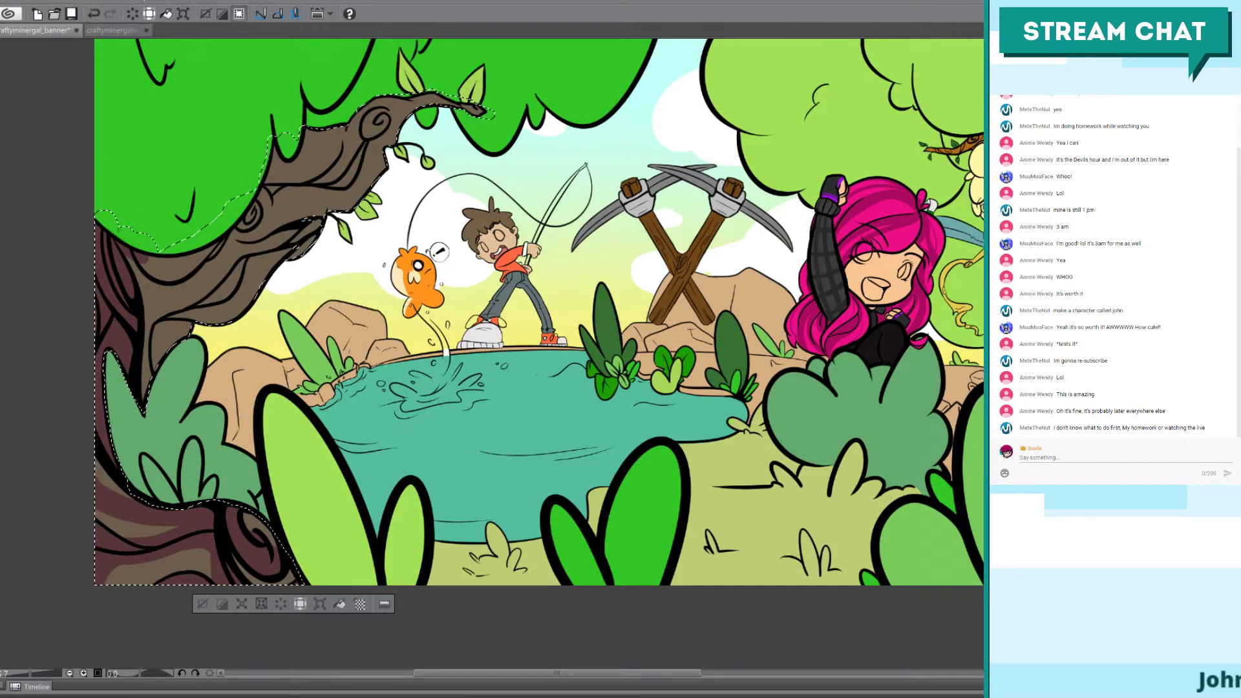
{"action": "left_click_drag", "start_coordinate": [139, 227], "coordinate": [207, 252]}
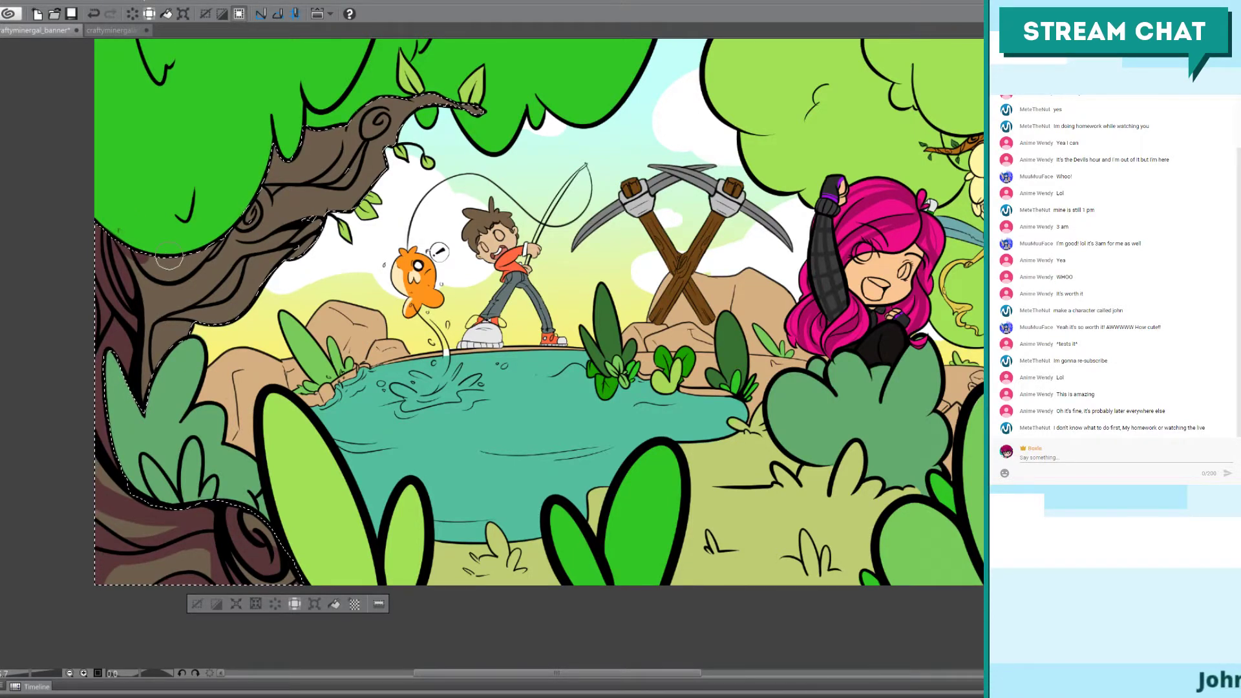
{"action": "key", "text": "ctrl+z"}
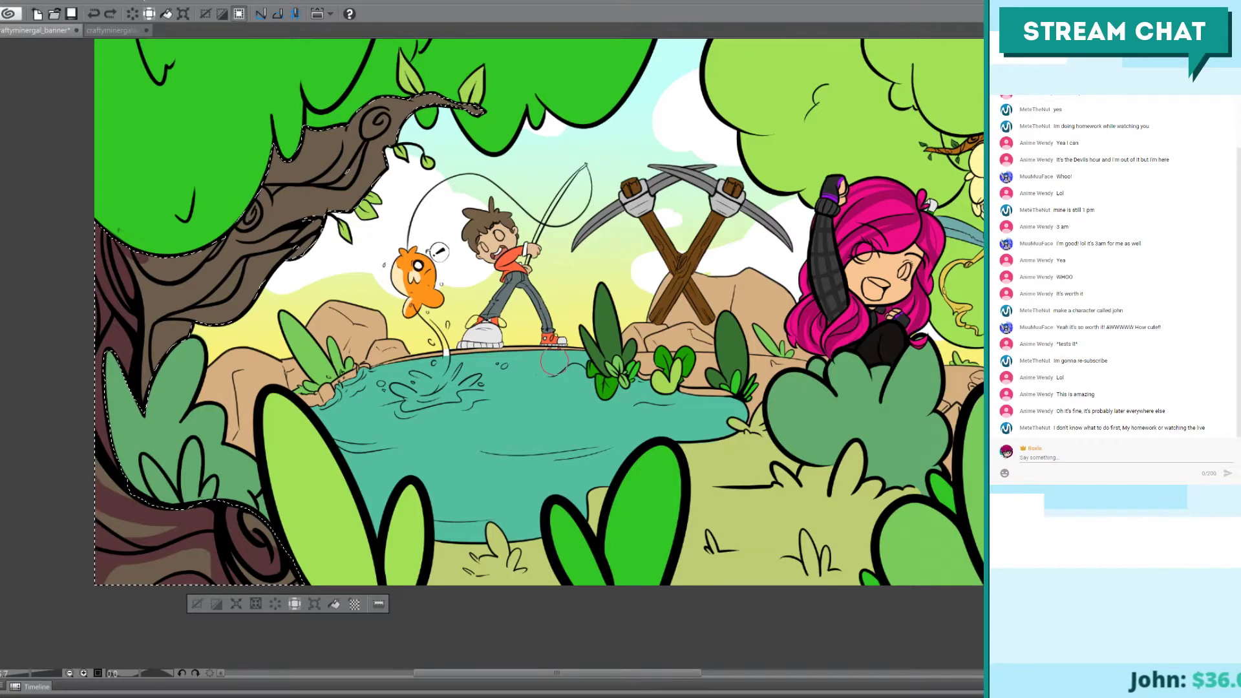
Step: Paint dark reddish-brown shadows on the left tree's trunk directly beneath the foliage and down toward the bush
{"action": "mouse_move", "coordinate": [123, 249]}
{"action": "left_mouse_down"}
{"action": "mouse_move", "coordinate": [203, 234]}
{"action": "mouse_move", "coordinate": [155, 252]}
{"action": "left_mouse_up"}
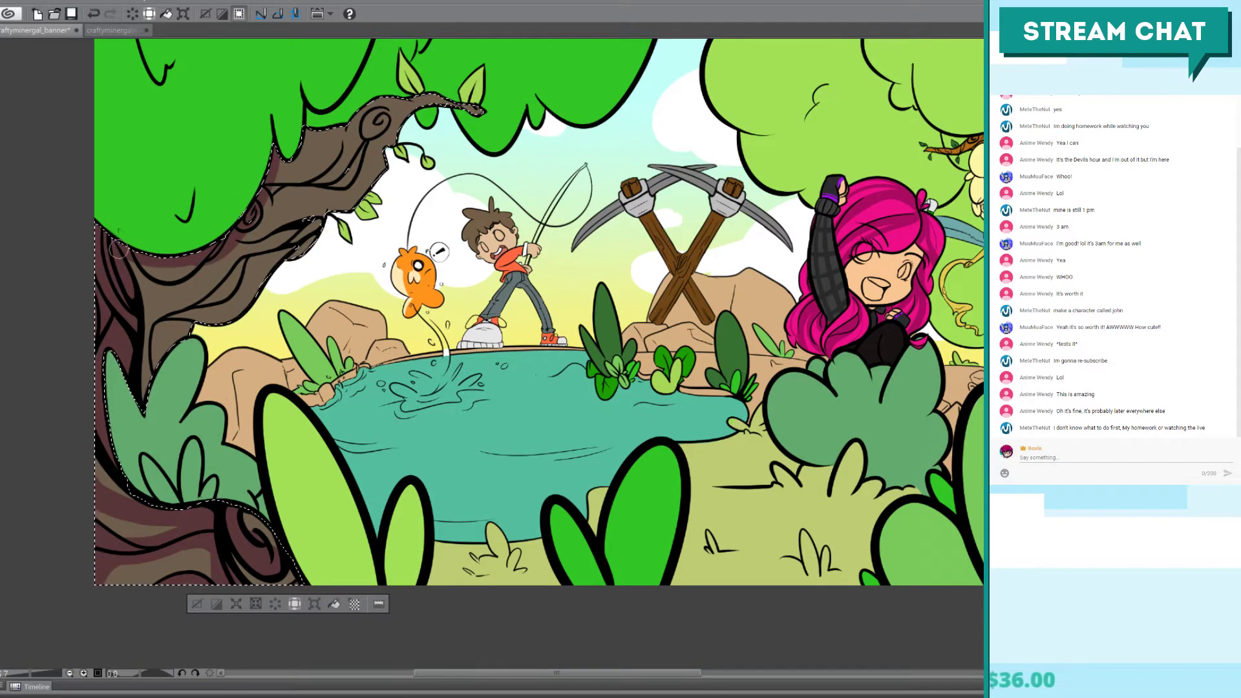
{"action": "left_click_drag", "start_coordinate": [153, 270], "coordinate": [110, 250]}
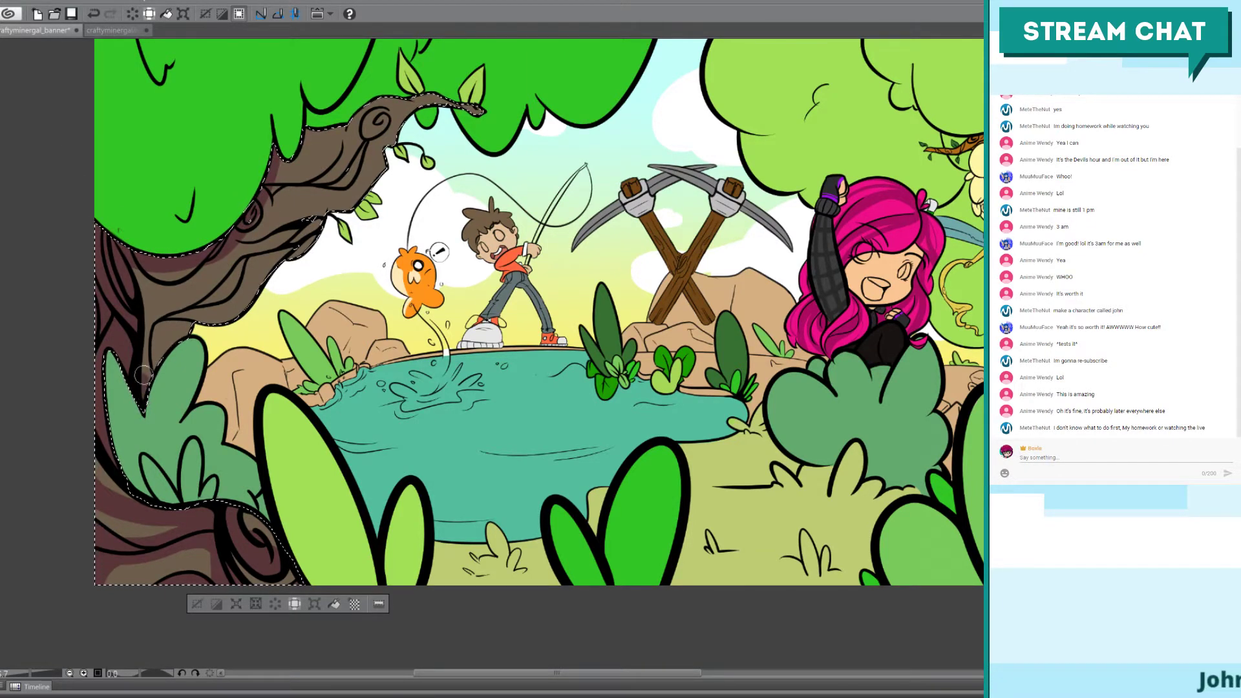
{"action": "key", "text": "ctrl+z"}
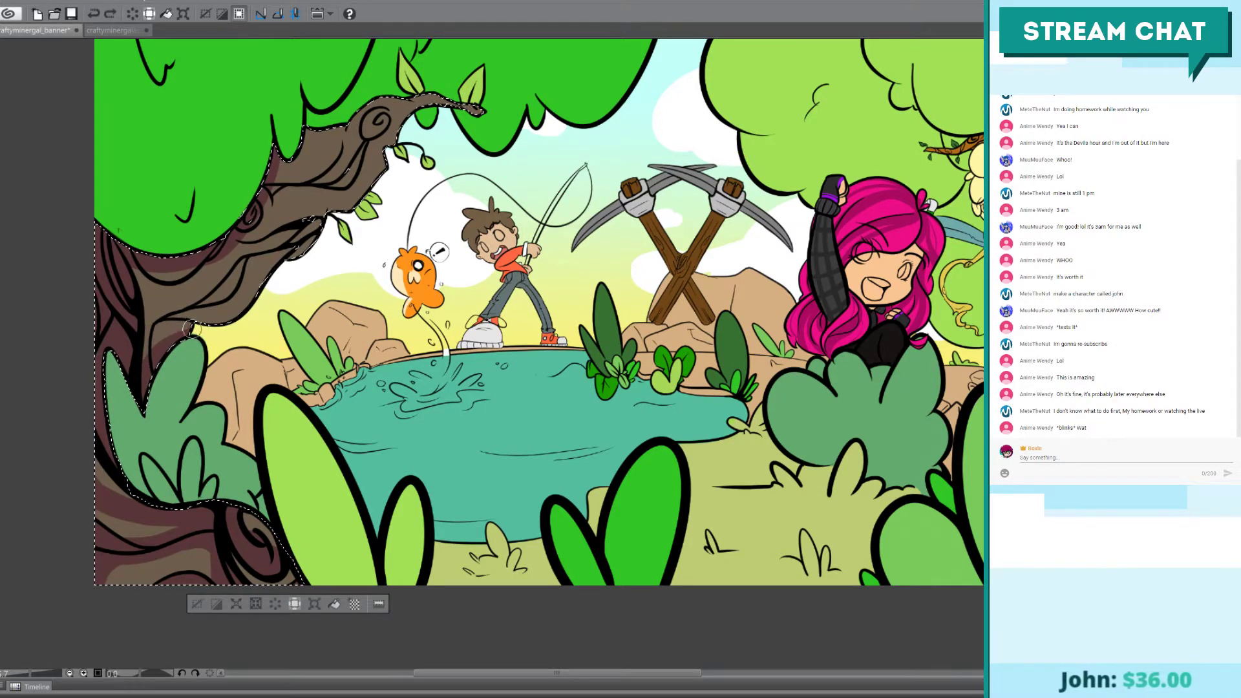
{"action": "mouse_move", "coordinate": [191, 328]}
{"action": "left_mouse_down"}
{"action": "mouse_move", "coordinate": [165, 330]}
{"action": "mouse_move", "coordinate": [155, 369]}
{"action": "mouse_move", "coordinate": [183, 331]}
{"action": "mouse_move", "coordinate": [150, 337]}
{"action": "mouse_move", "coordinate": [157, 372]}
{"action": "mouse_move", "coordinate": [122, 266]}
{"action": "left_mouse_up"}
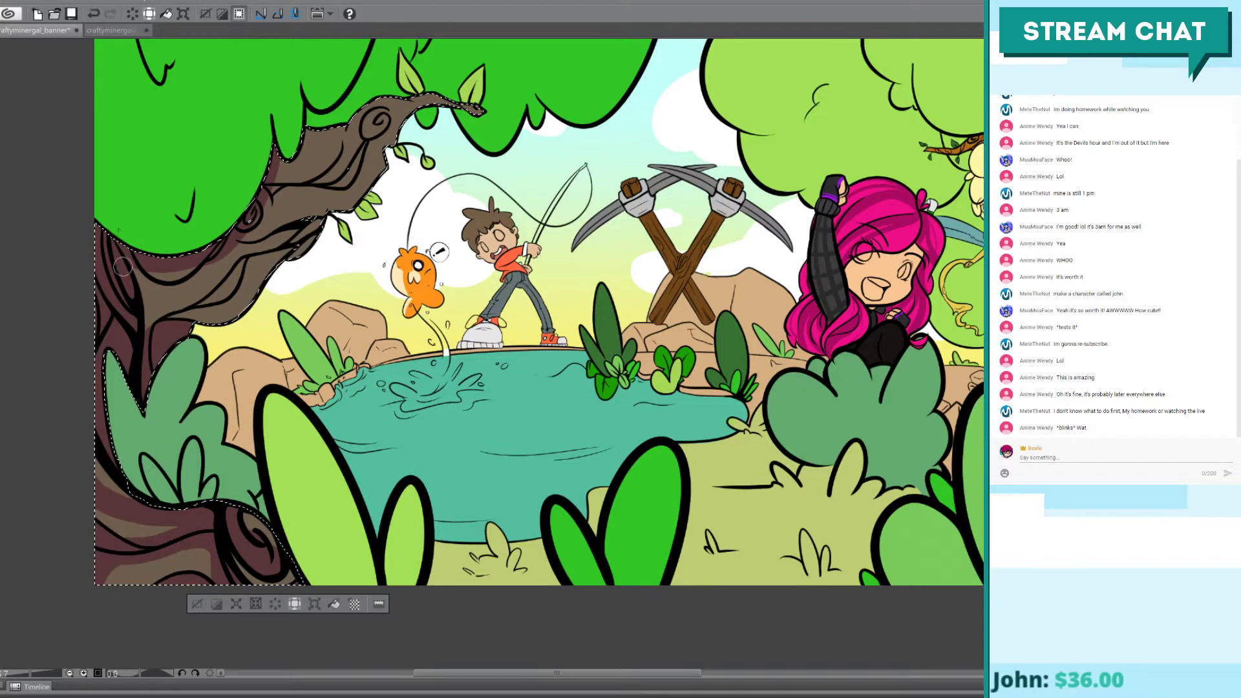
{"action": "key", "text": "ctrl+z"}
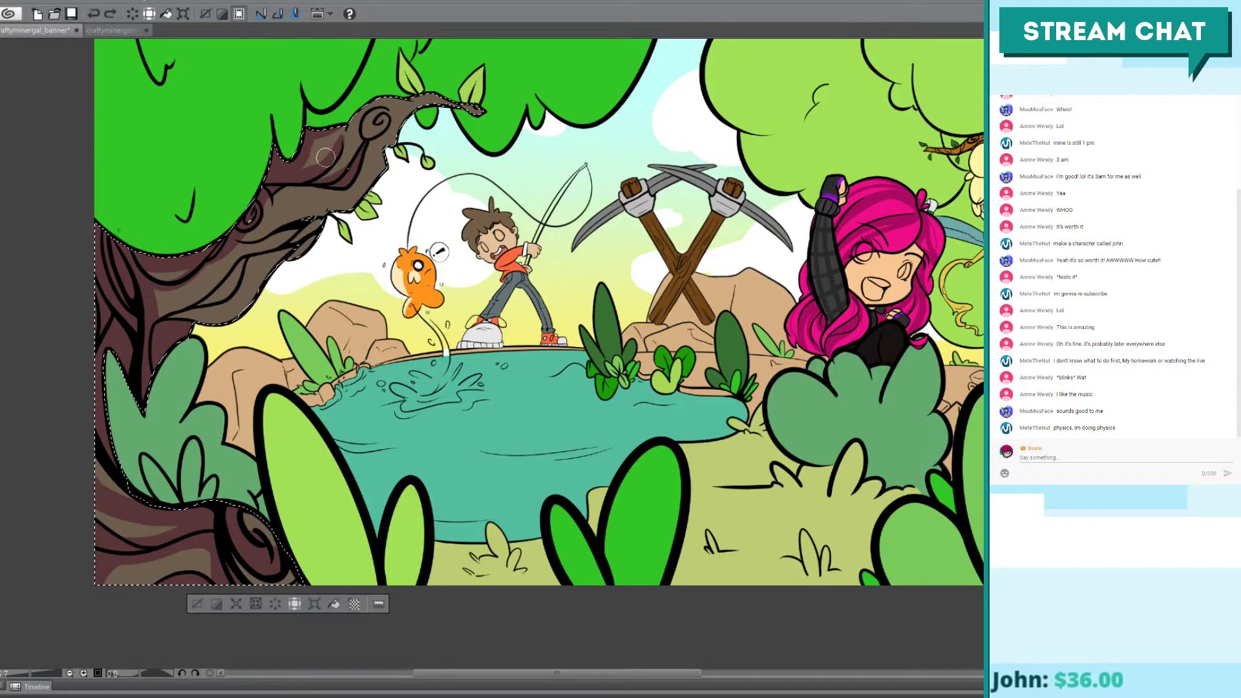
Step: Refine the shadow shapes between the bark lines of the left tree's branch and clear the selection
{"action": "left_click_drag", "start_coordinate": [333, 155], "coordinate": [310, 159]}
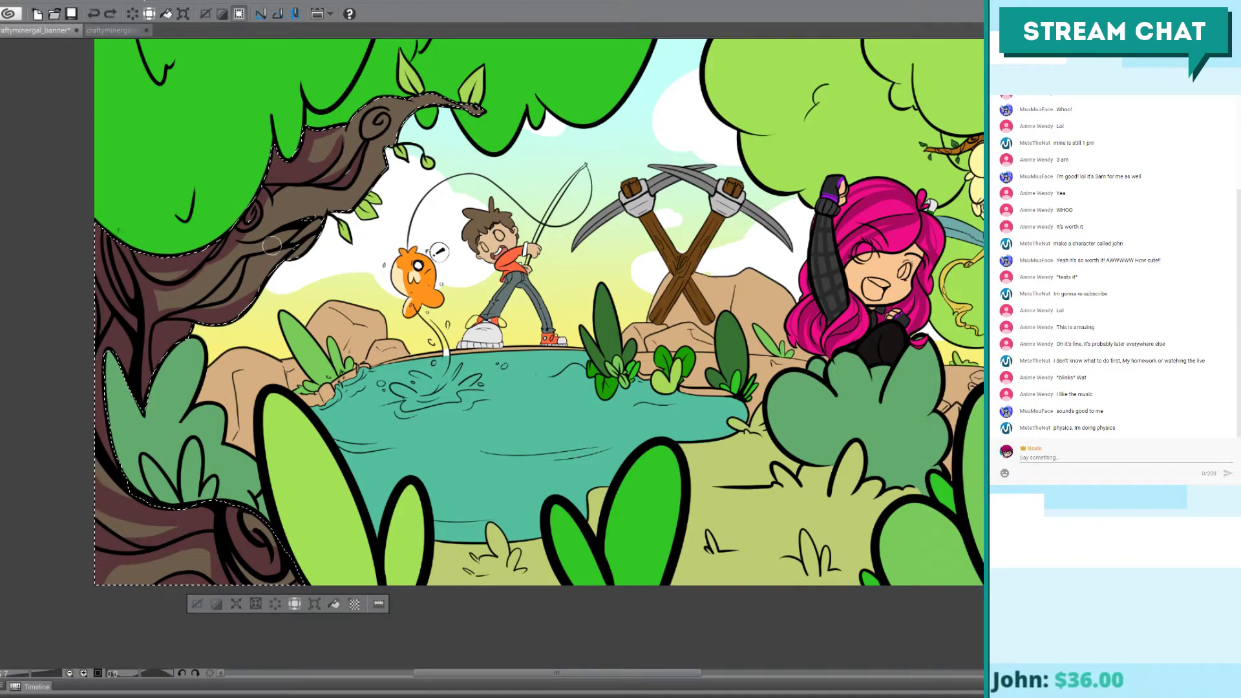
{"action": "left_click", "coordinate": [331, 240]}
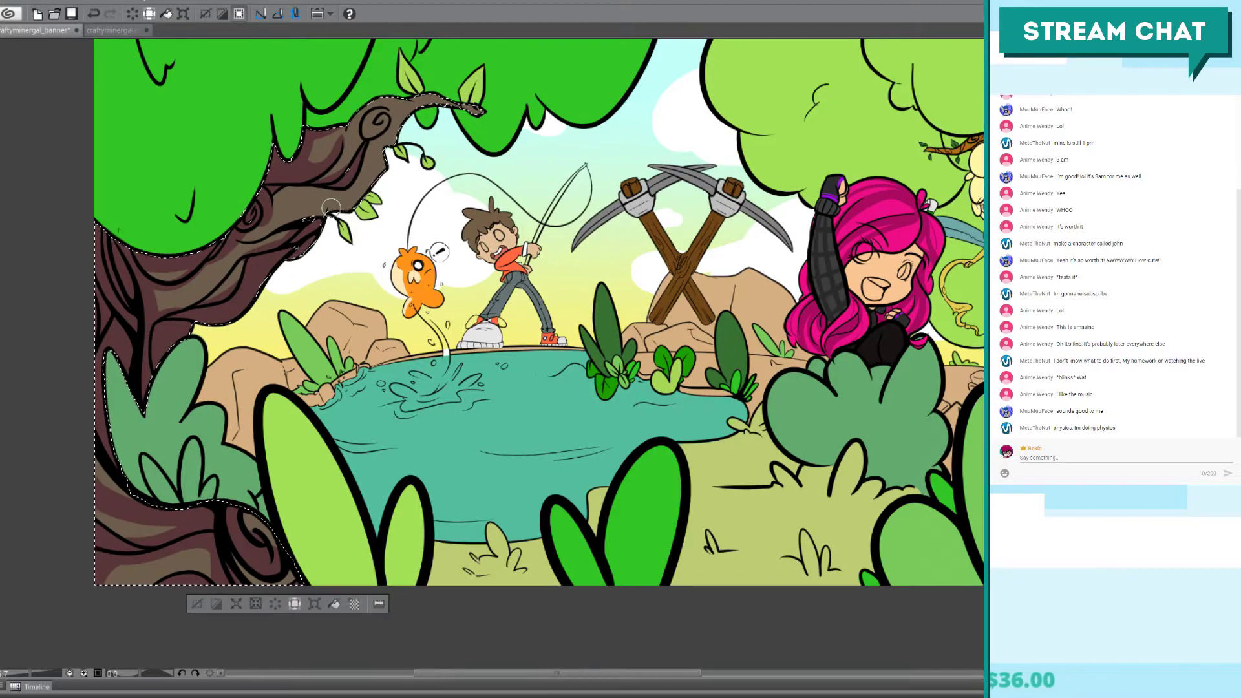
{"action": "key", "text": "ctrl+d"}
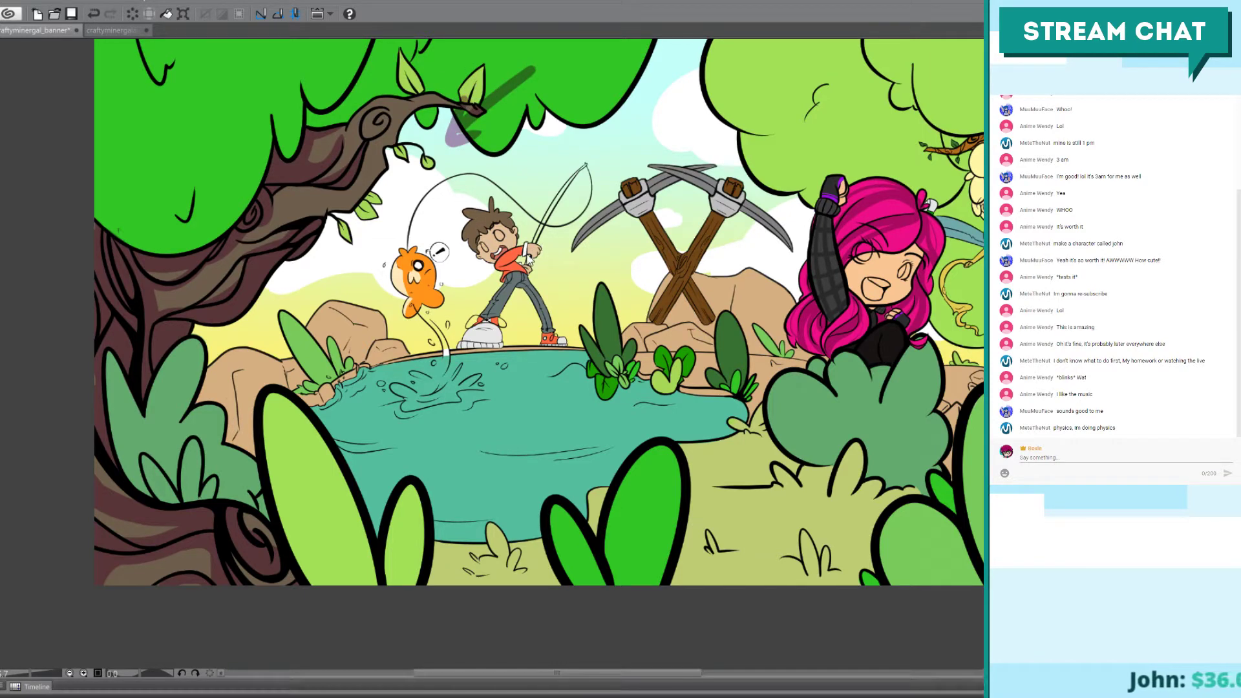
{"action": "key", "text": "ctrl+z"}
{"action": "key", "text": "ctrl+y"}
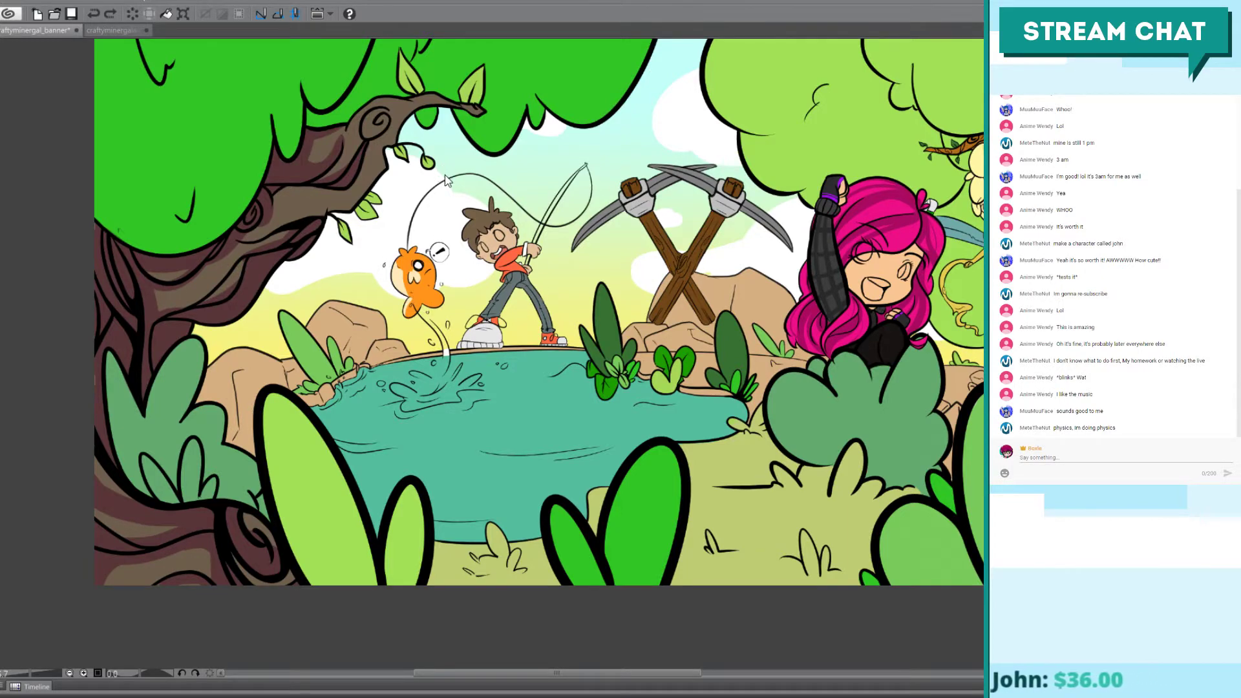
Step: Reselect the left tree's trunk and branch area for further shading
{"action": "scroll", "coordinate": [444, 174], "scroll_direction": "up", "scroll_amount": 2}
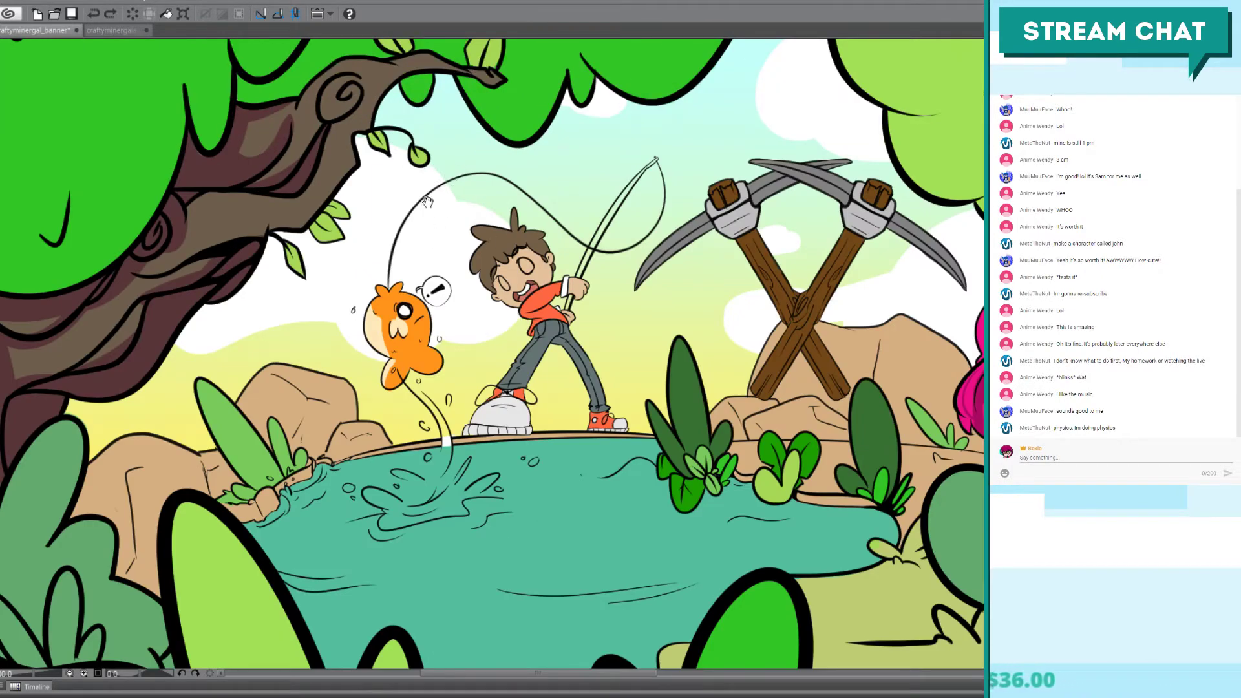
{"action": "mouse_move", "coordinate": [427, 202]}
{"action": "left_mouse_down"}
{"action": "mouse_move", "coordinate": [439, 191]}
{"action": "mouse_move", "coordinate": [530, 278]}
{"action": "mouse_move", "coordinate": [518, 307]}
{"action": "left_mouse_up"}
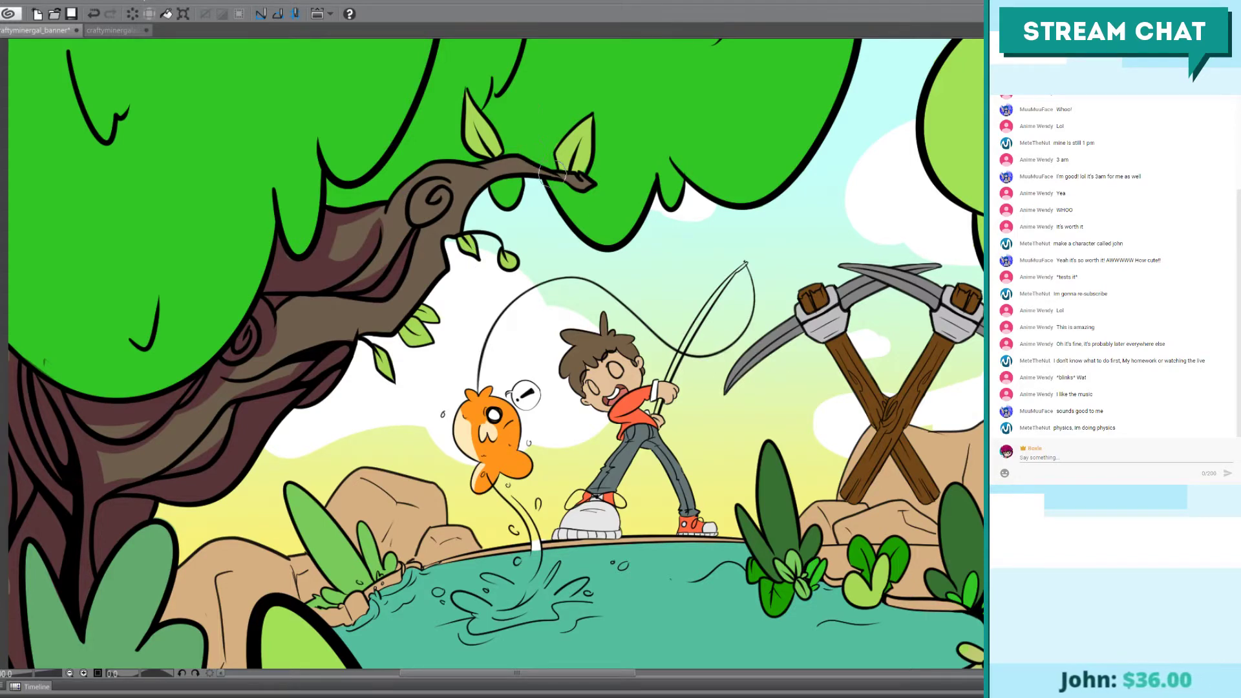
{"action": "key", "text": "ctrl+z"}
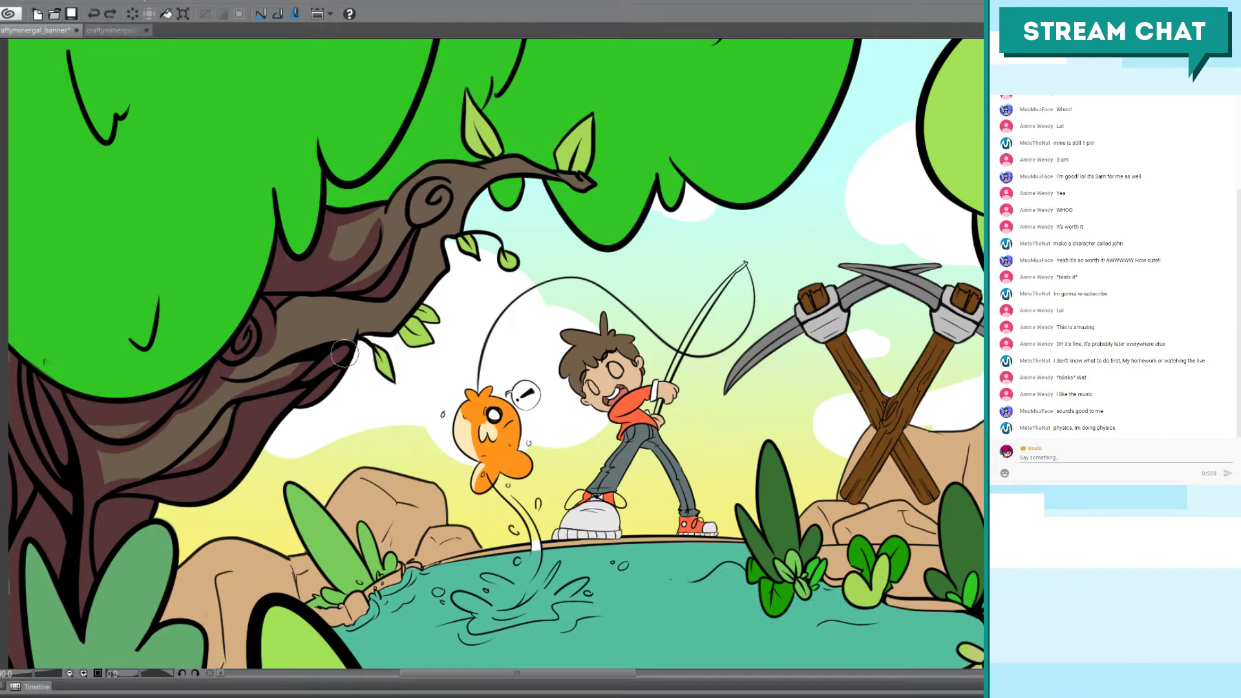
{"action": "left_click", "coordinate": [349, 333]}
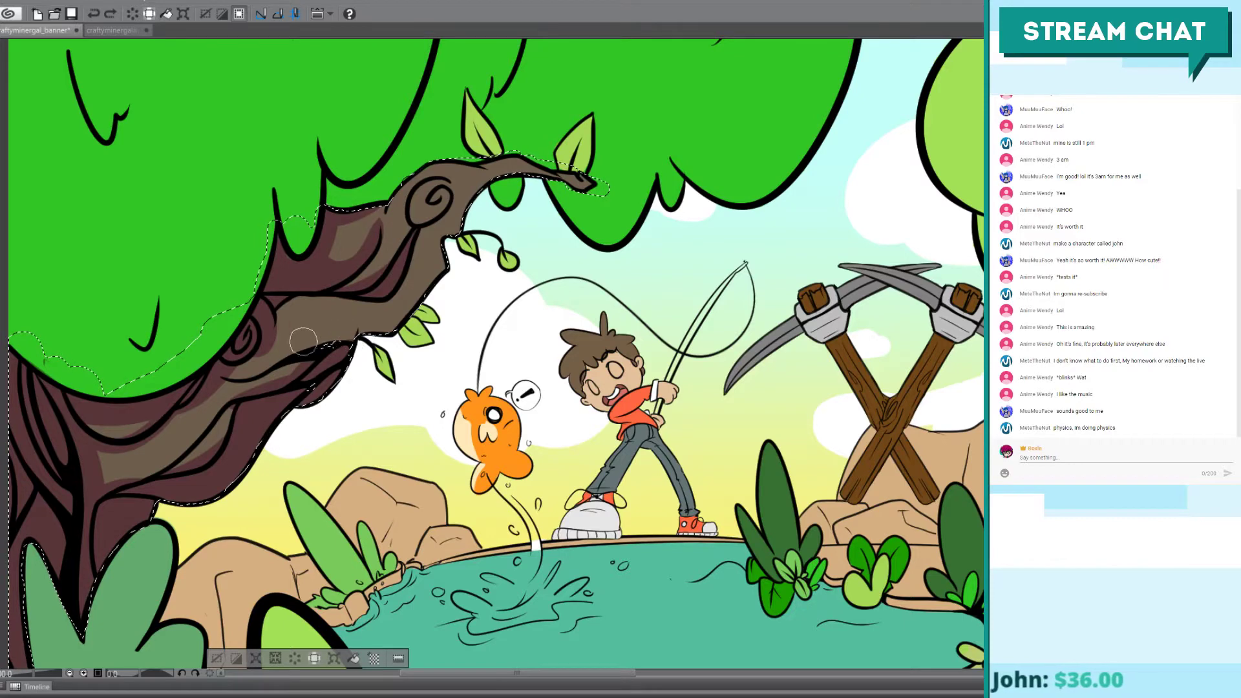
Step: Brush dark shadows around the spiral knot on the upper branch and along the branch's underside
{"action": "key", "text": "ctrl+z"}
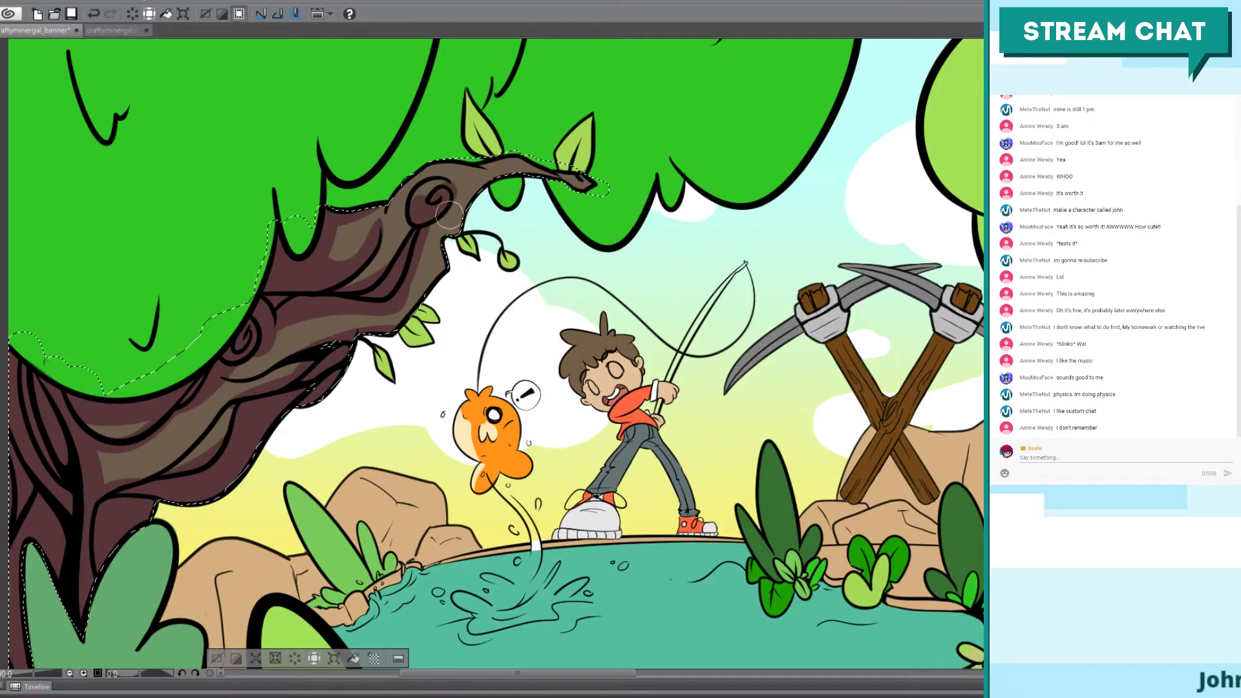
{"action": "key", "text": "ctrl+z"}
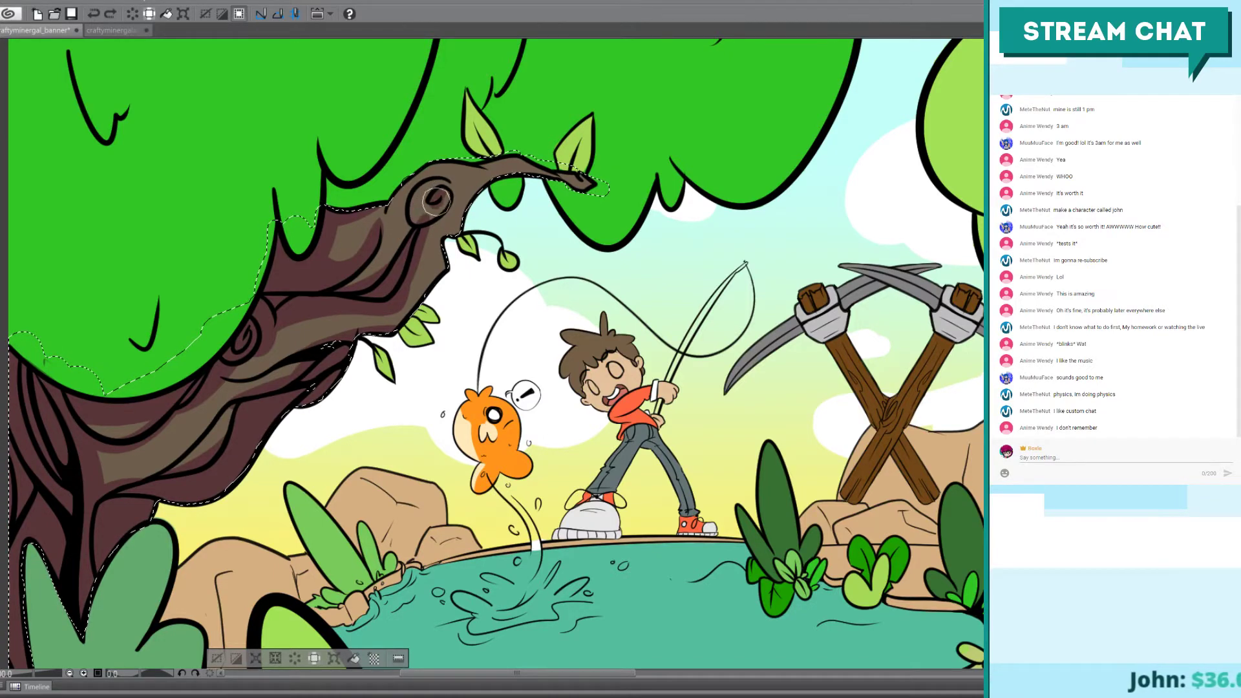
{"action": "left_click_drag", "start_coordinate": [432, 206], "coordinate": [422, 225]}
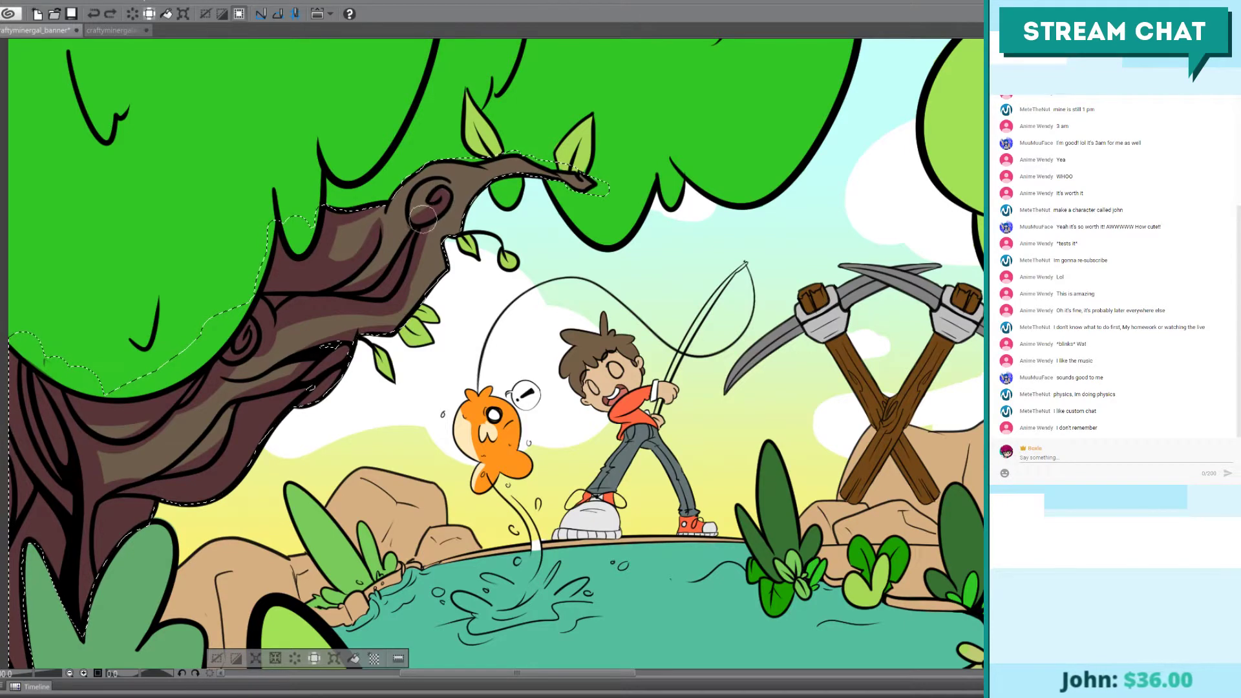
{"action": "key", "text": "ctrl+z"}
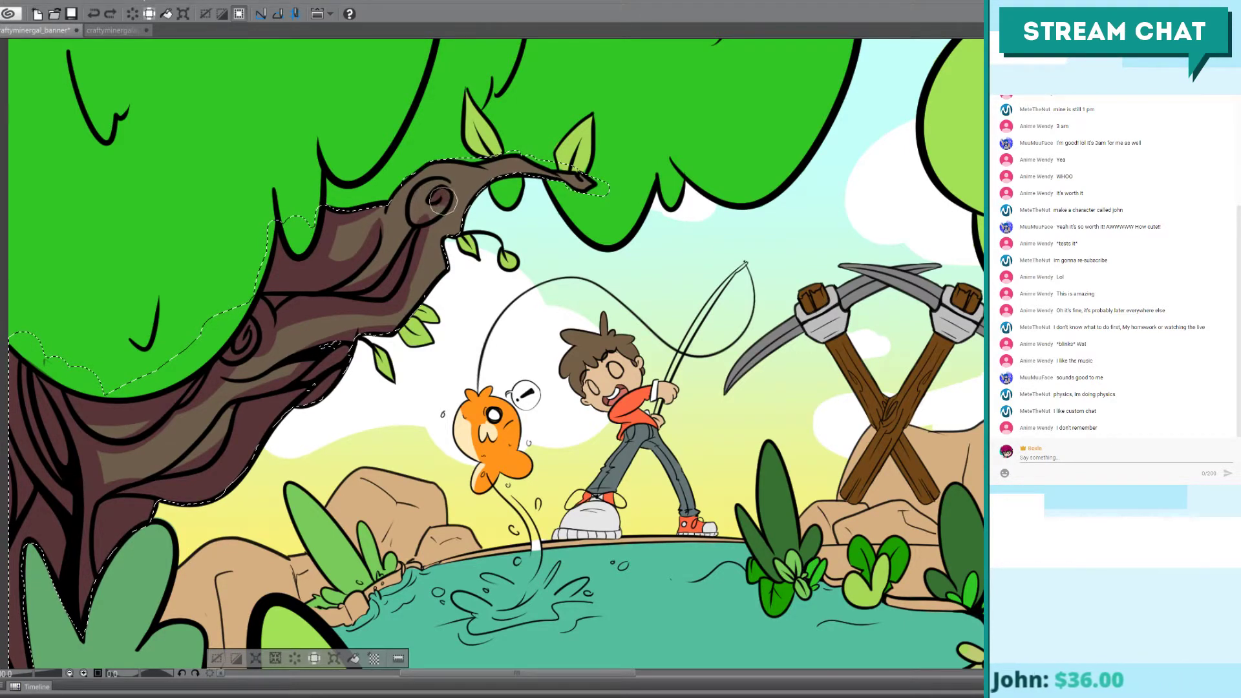
{"action": "left_click_drag", "start_coordinate": [418, 223], "coordinate": [443, 196]}
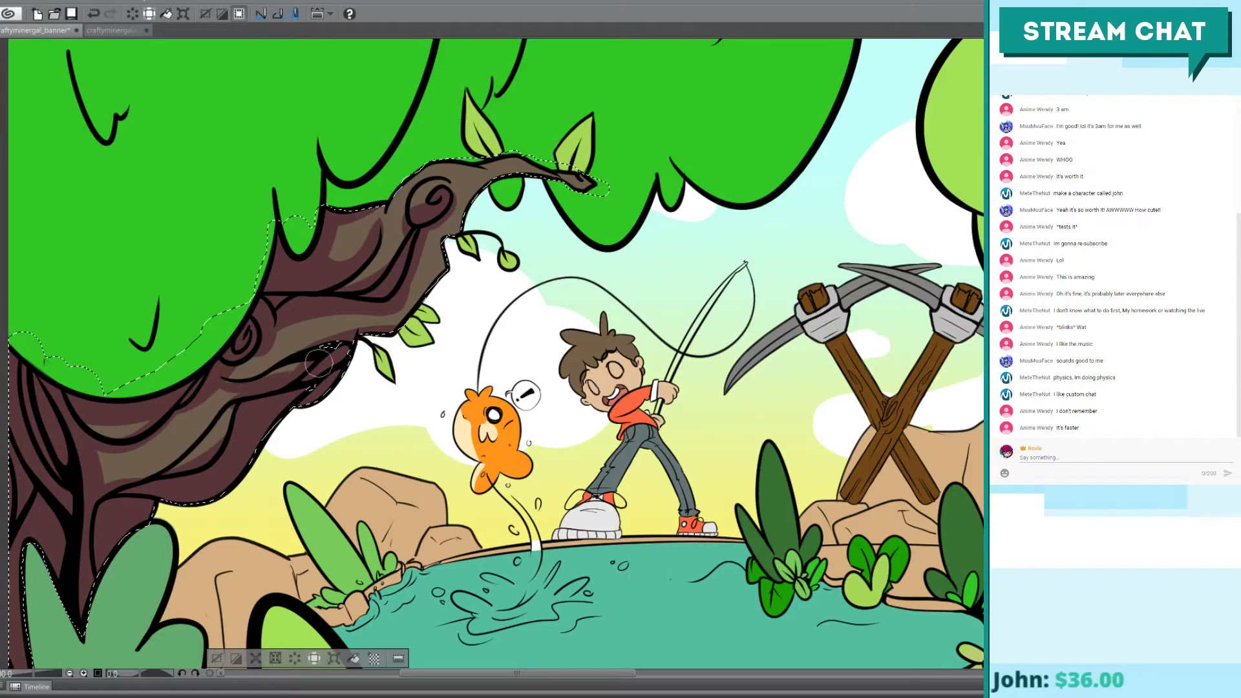
Step: Add dark shadows to the lower bark folds between the trunk's small spiral knot and the hanging leaves
{"action": "key", "text": "ctrl+z"}
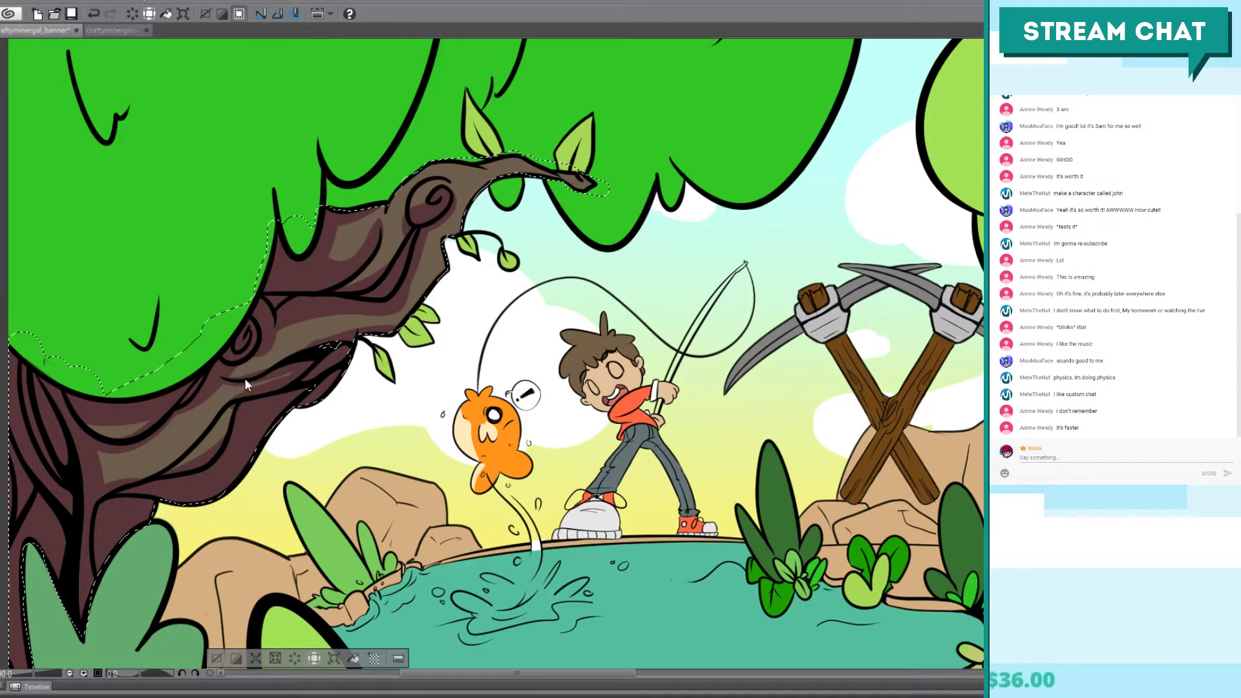
{"action": "key", "text": "ctrl+y"}
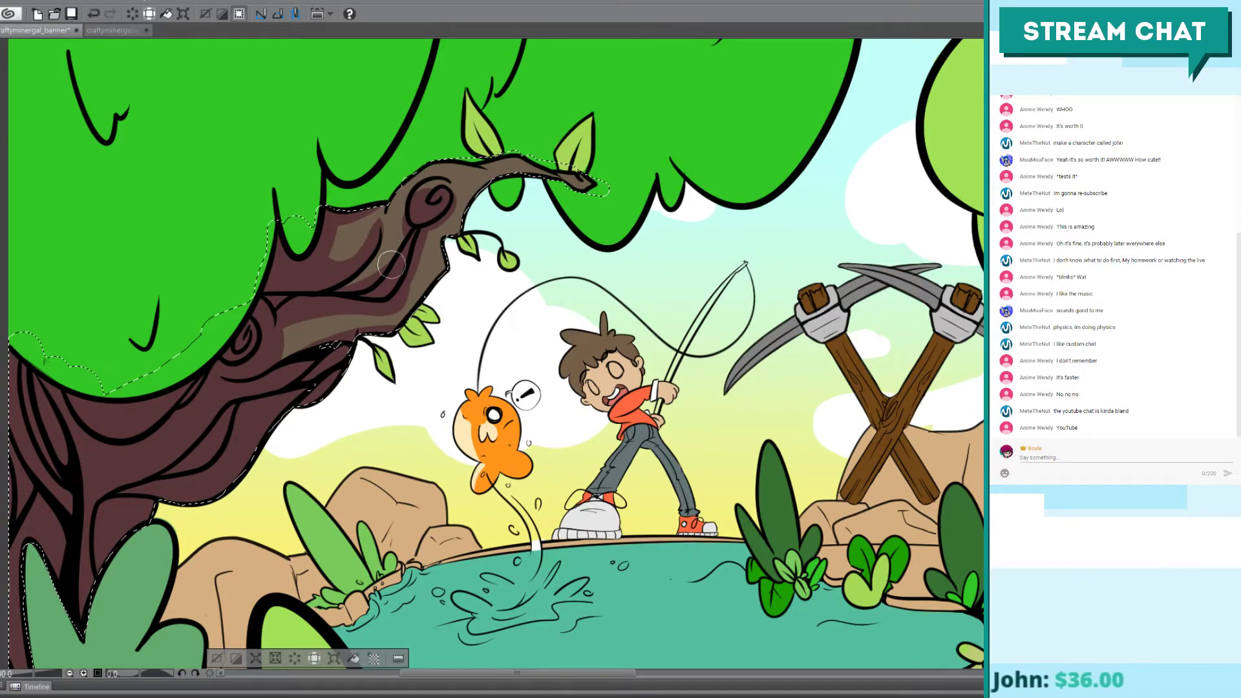
{"action": "scroll", "coordinate": [388, 261], "scroll_direction": "down", "scroll_amount": 3}
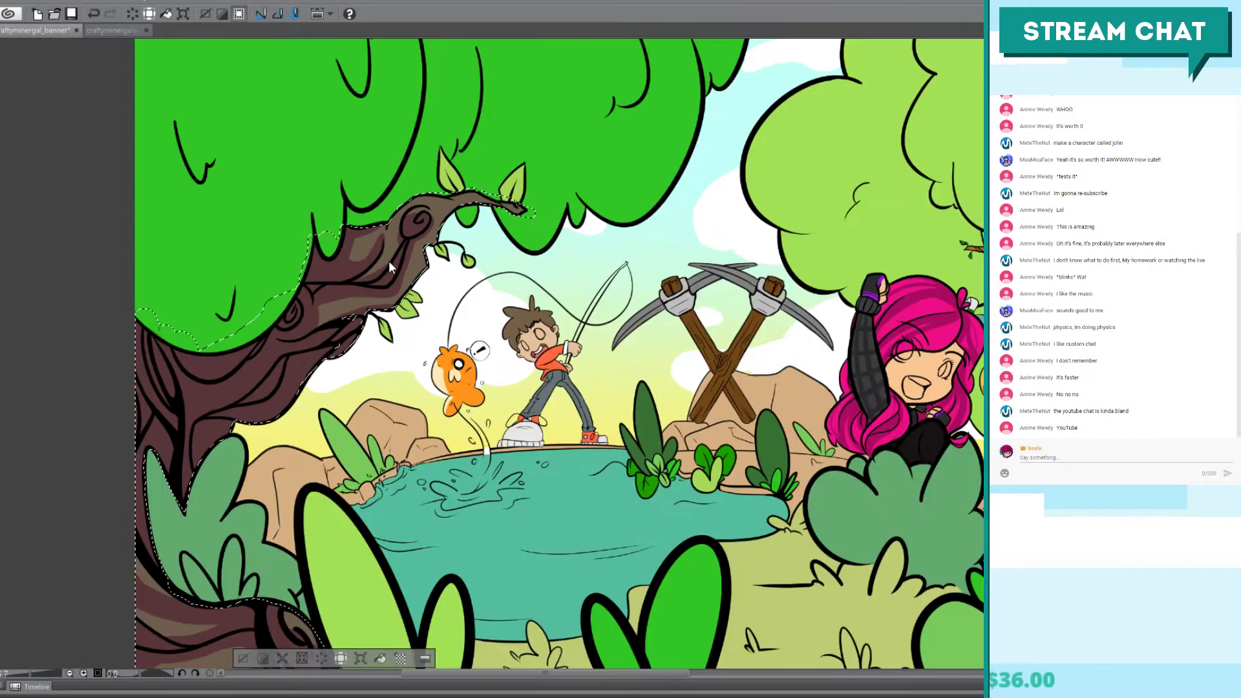
{"action": "scroll", "coordinate": [389, 261], "scroll_direction": "up", "scroll_amount": 2}
{"action": "left_click_drag", "start_coordinate": [395, 464], "coordinate": [509, 361]}
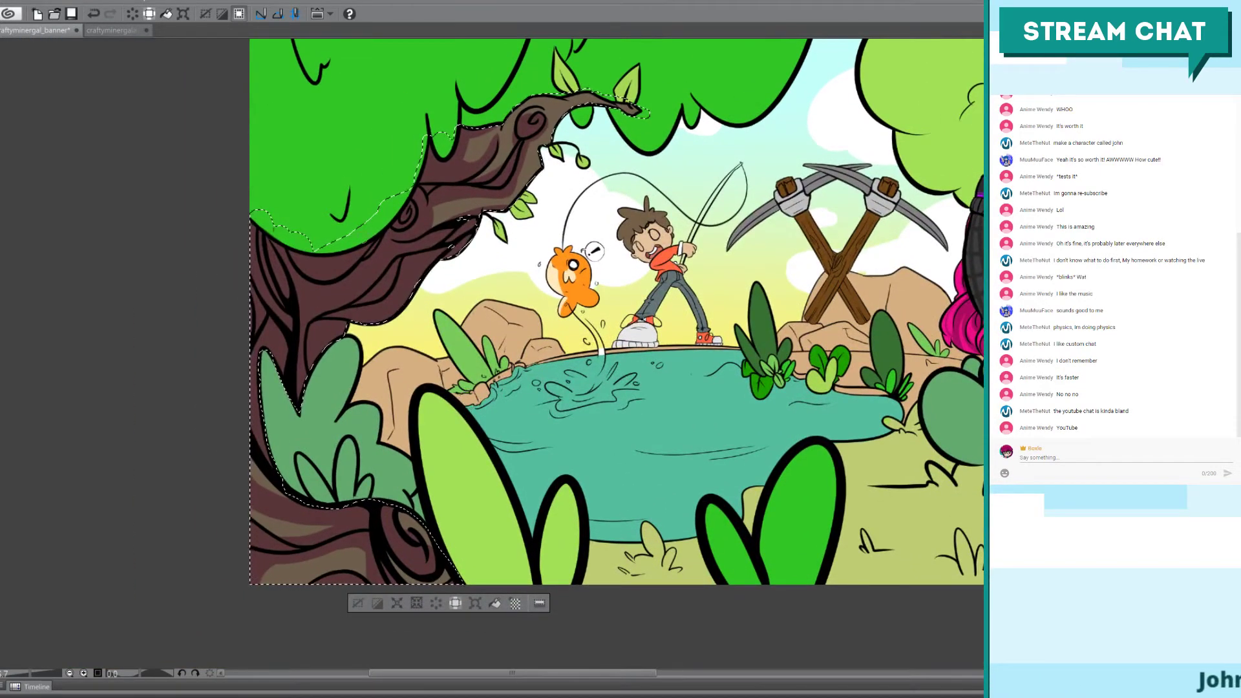
{"action": "key", "text": "ctrl+z"}
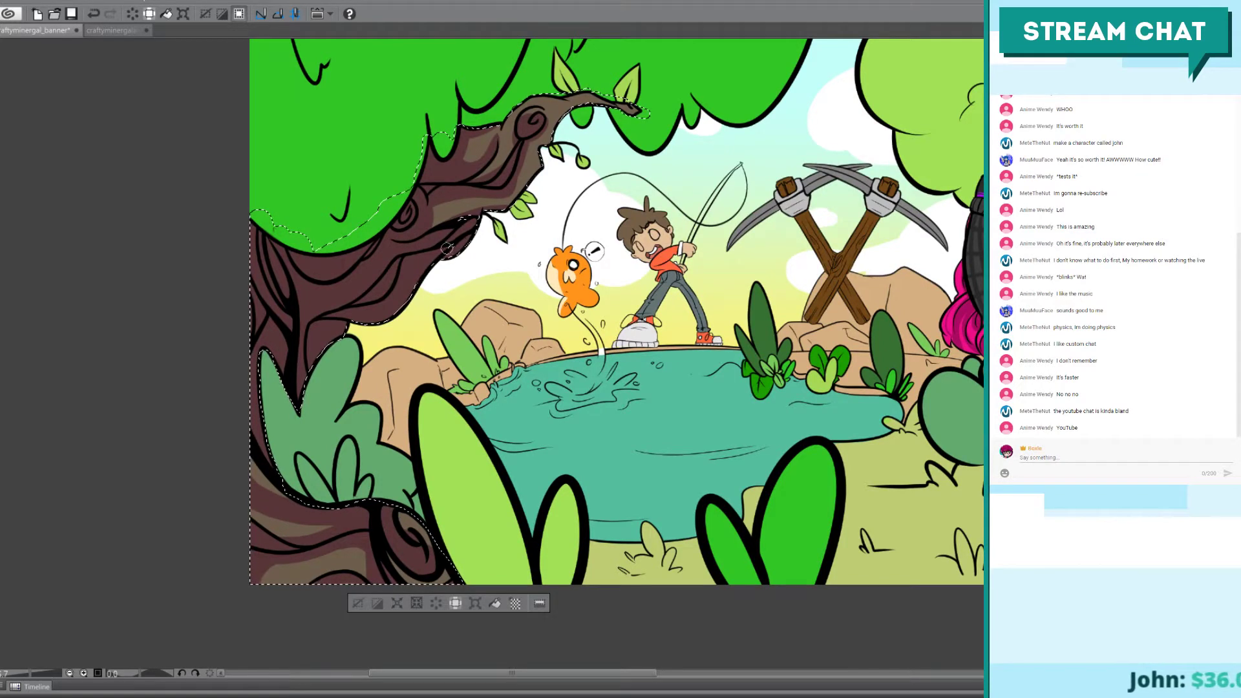
Step: Rework the shadow strokes on the left tree's lower bark folds near the hanging leaves and clear the selection
{"action": "key", "text": "ctrl+y"}
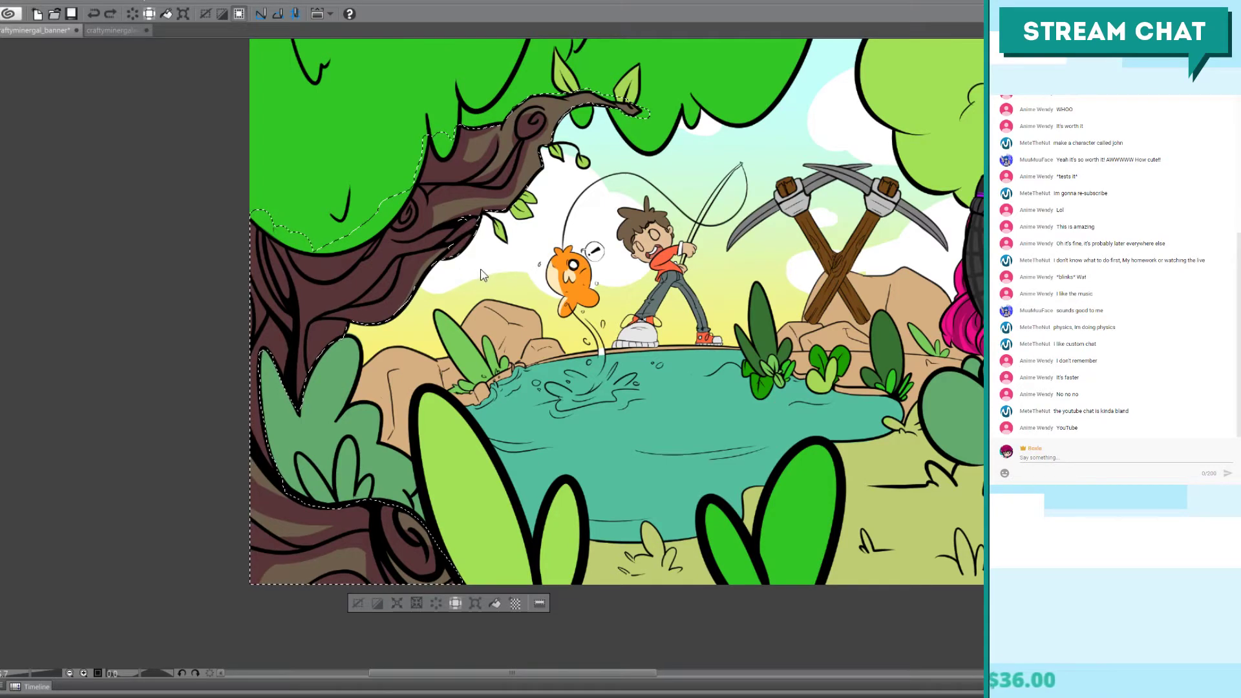
{"action": "key", "text": "ctrl+z"}
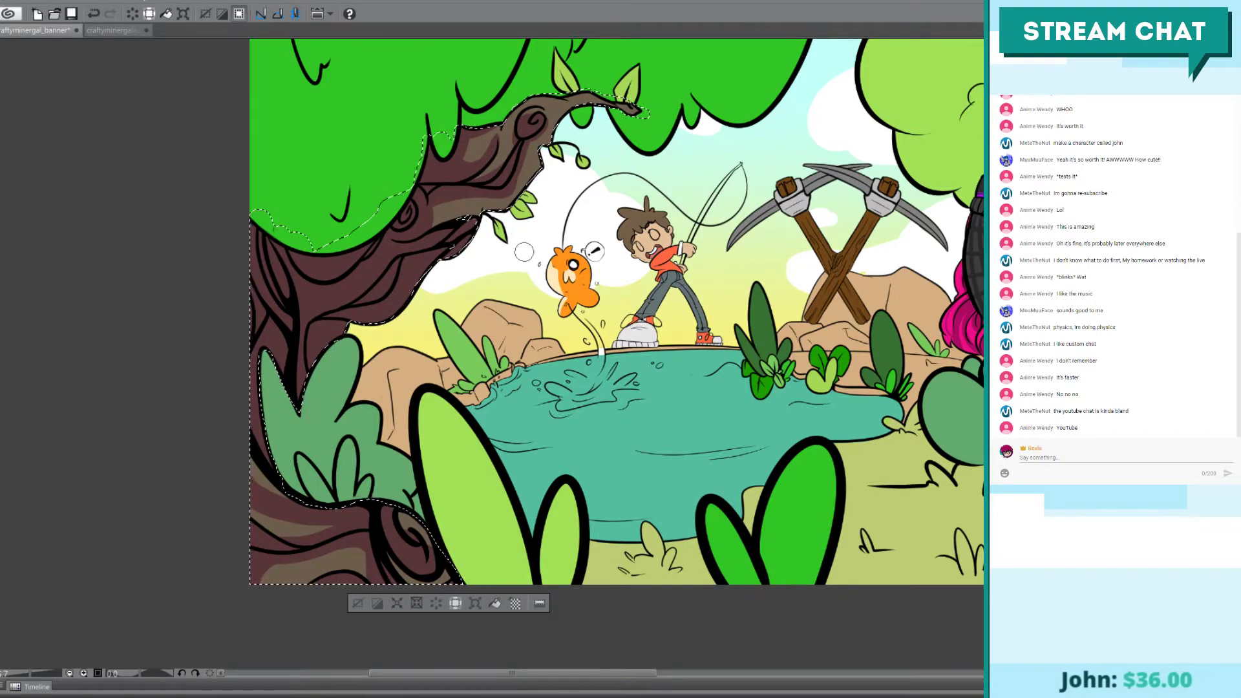
{"action": "key", "text": "ctrl+z"}
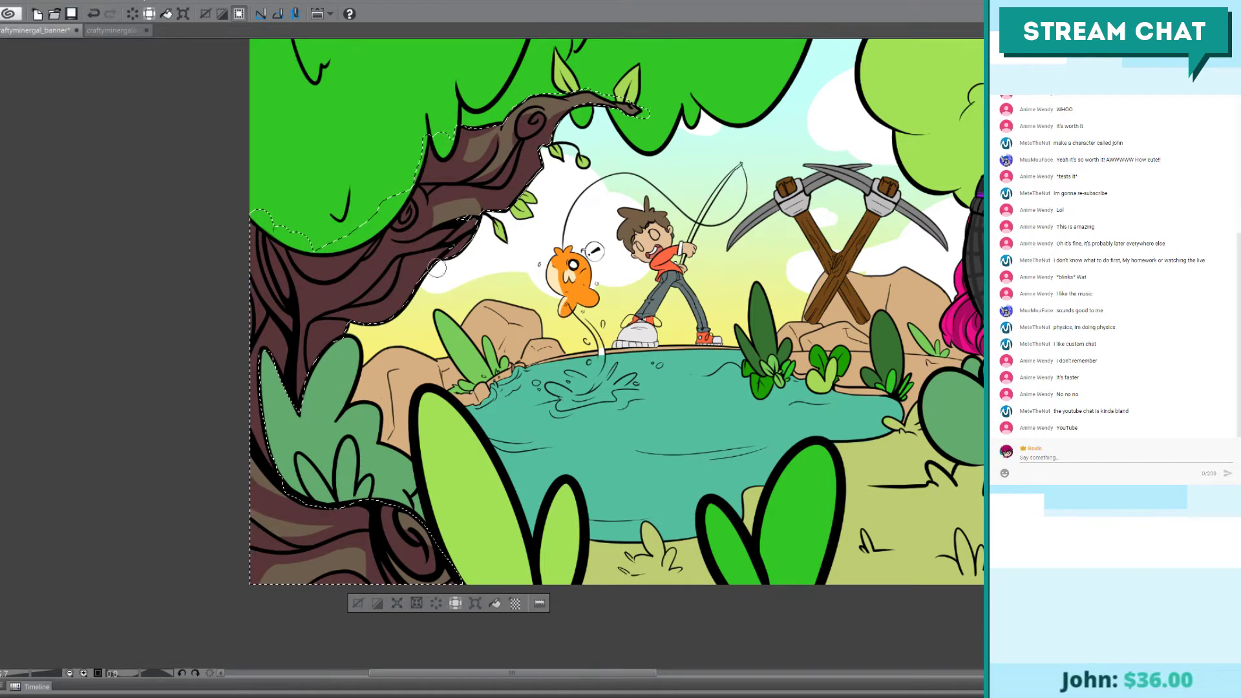
{"action": "key", "text": "ctrl+z"}
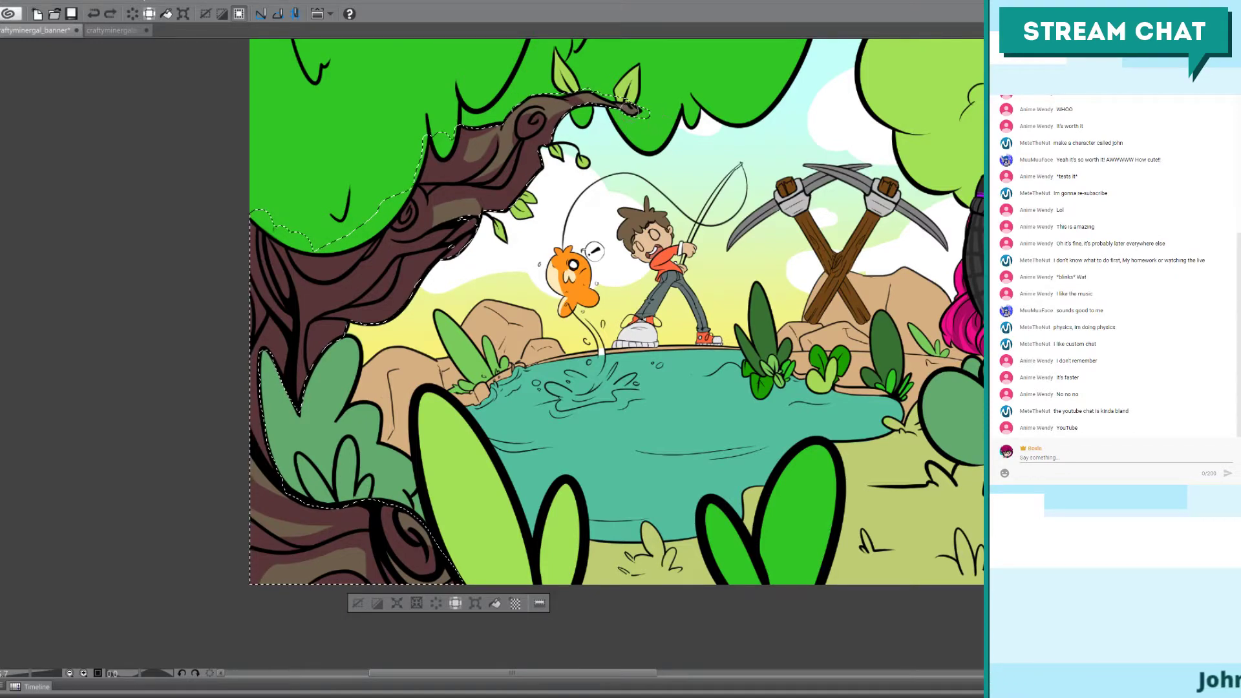
{"action": "key", "text": "ctrl+y"}
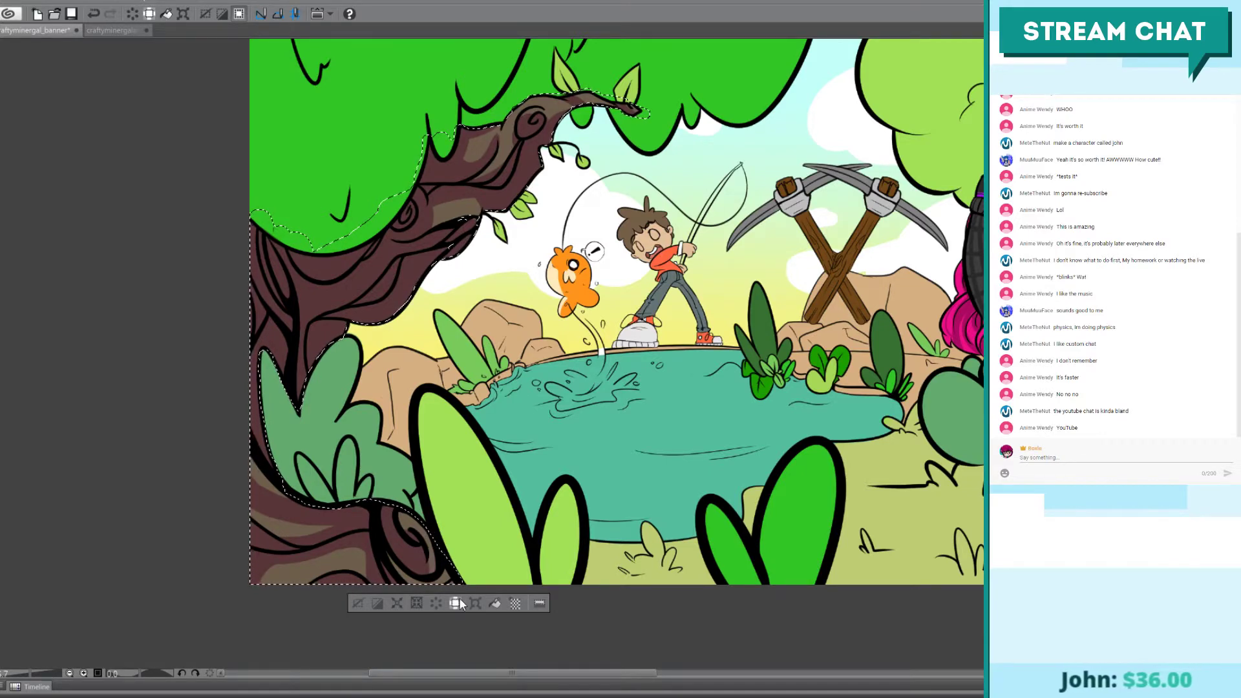
{"action": "key", "text": "ctrl+d"}
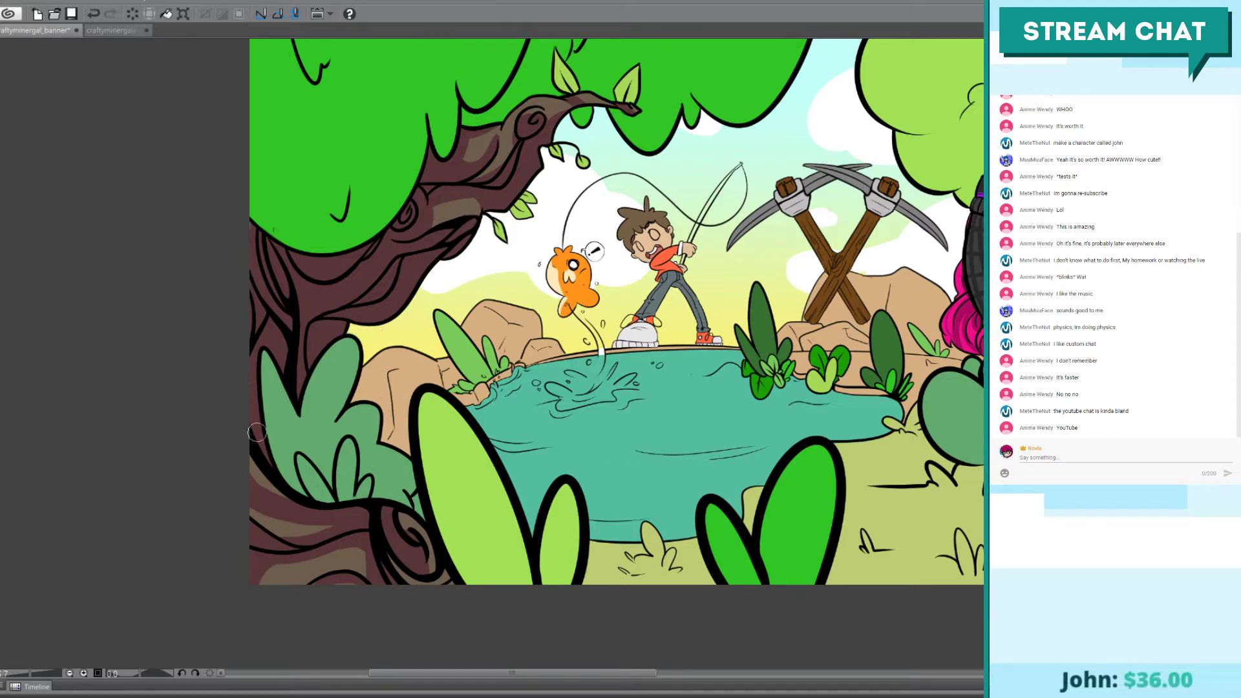
Step: Select the orange-brown trunk and branch area of the right tree for shading
{"action": "scroll", "coordinate": [257, 429], "scroll_direction": "down", "scroll_amount": 5}
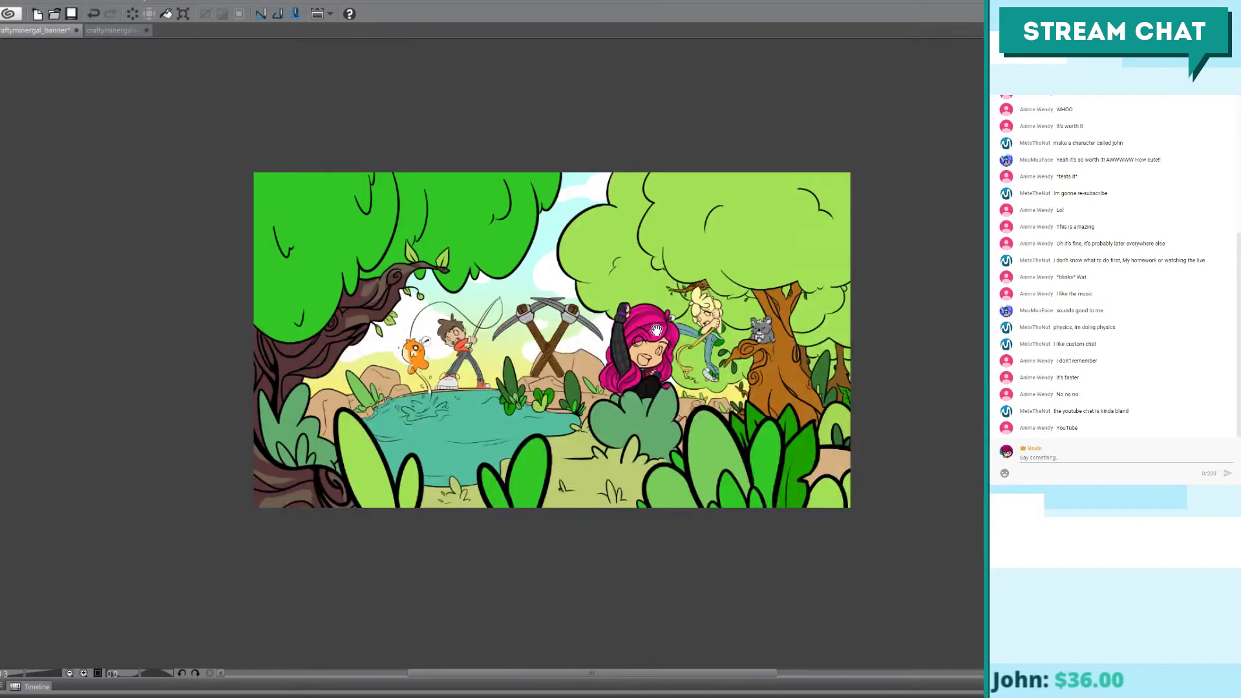
{"action": "left_click_drag", "start_coordinate": [655, 330], "coordinate": [633, 302]}
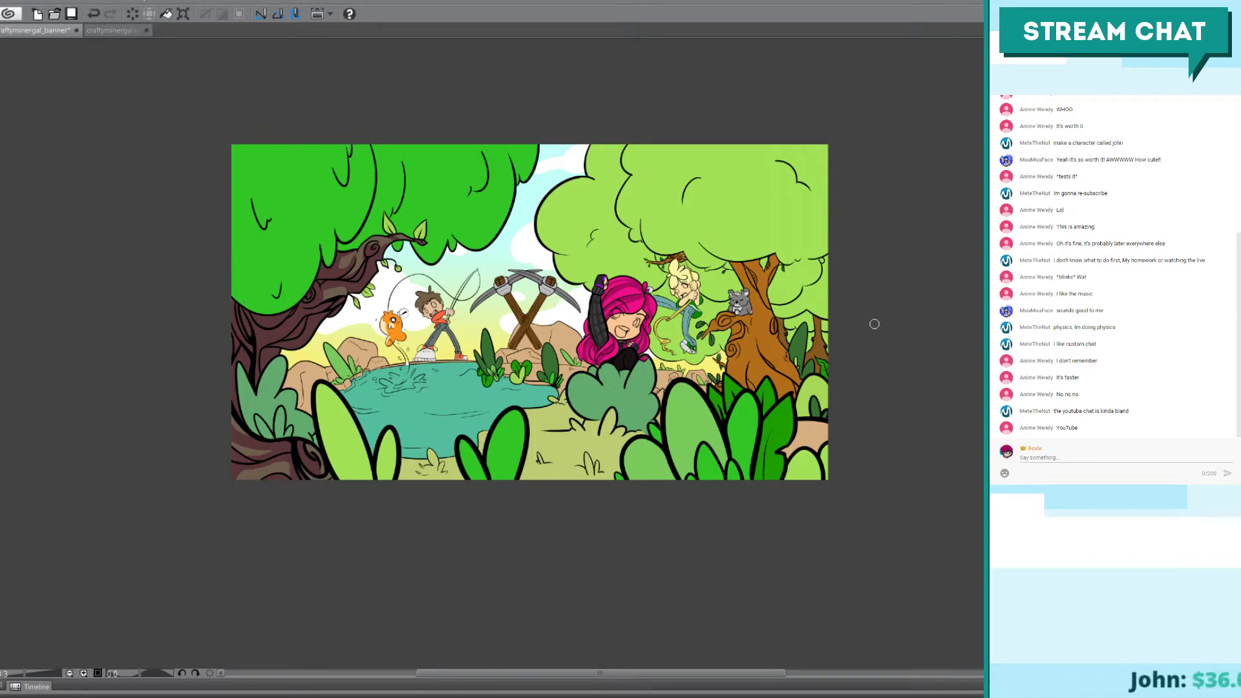
{"action": "left_click_drag", "start_coordinate": [791, 389], "coordinate": [693, 361]}
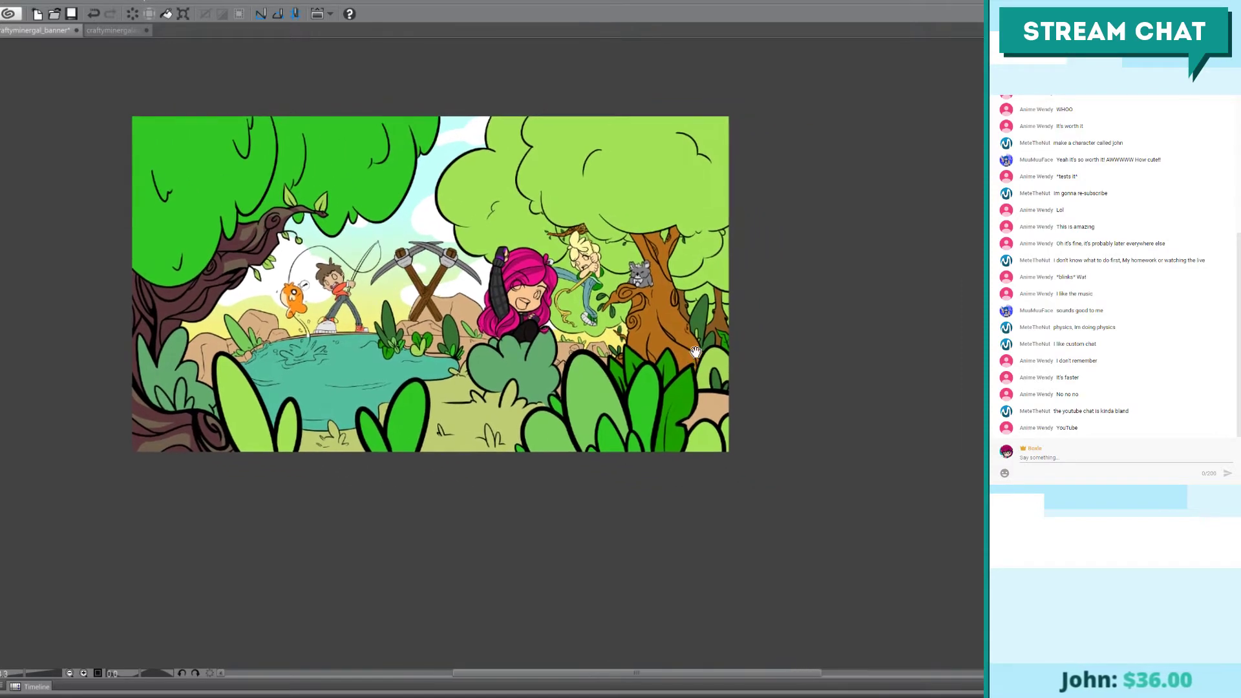
{"action": "scroll", "coordinate": [817, 274], "scroll_direction": "up", "scroll_amount": 2}
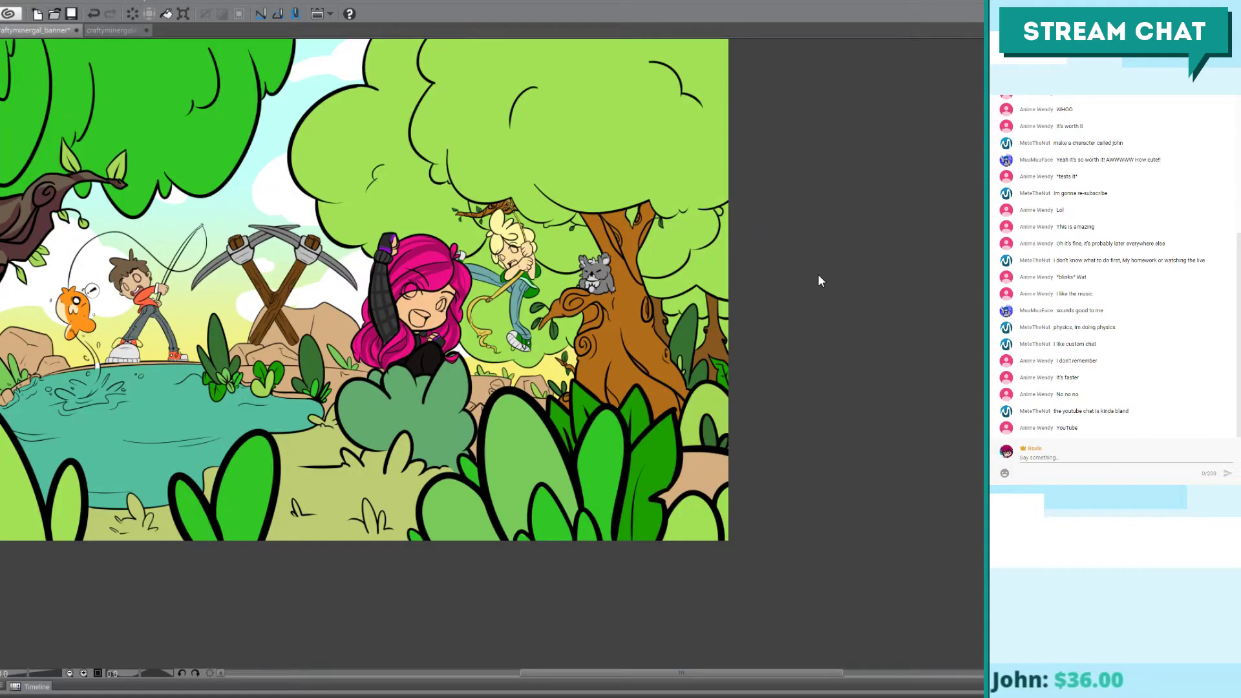
{"action": "scroll", "coordinate": [816, 274], "scroll_direction": "up", "scroll_amount": 2}
{"action": "mouse_move", "coordinate": [817, 272]}
{"action": "left_mouse_down"}
{"action": "mouse_move", "coordinate": [779, 392]}
{"action": "mouse_move", "coordinate": [513, 268]}
{"action": "left_mouse_up"}
{"action": "scroll", "coordinate": [513, 268], "scroll_direction": "up", "scroll_amount": 2}
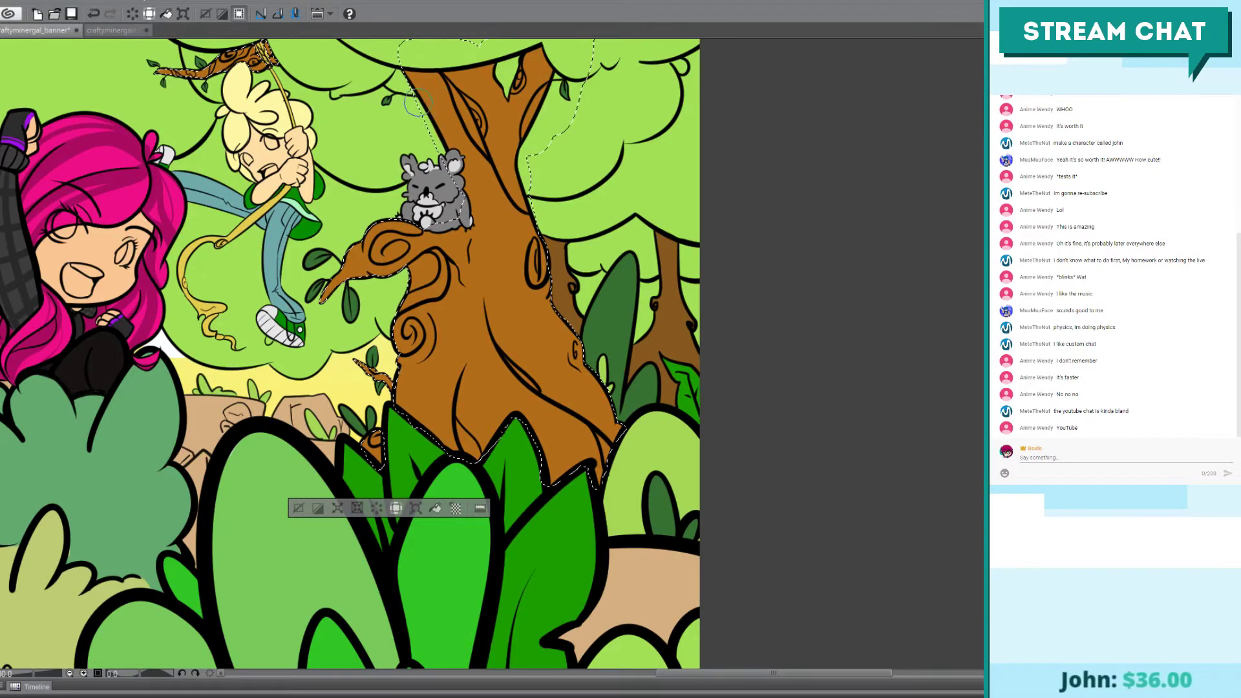
{"action": "mouse_move", "coordinate": [414, 48]}
{"action": "left_mouse_down"}
{"action": "mouse_move", "coordinate": [407, 80]}
{"action": "mouse_move", "coordinate": [429, 60]}
{"action": "mouse_move", "coordinate": [520, 133]}
{"action": "left_mouse_up"}
{"action": "key", "text": "ctrl+z"}
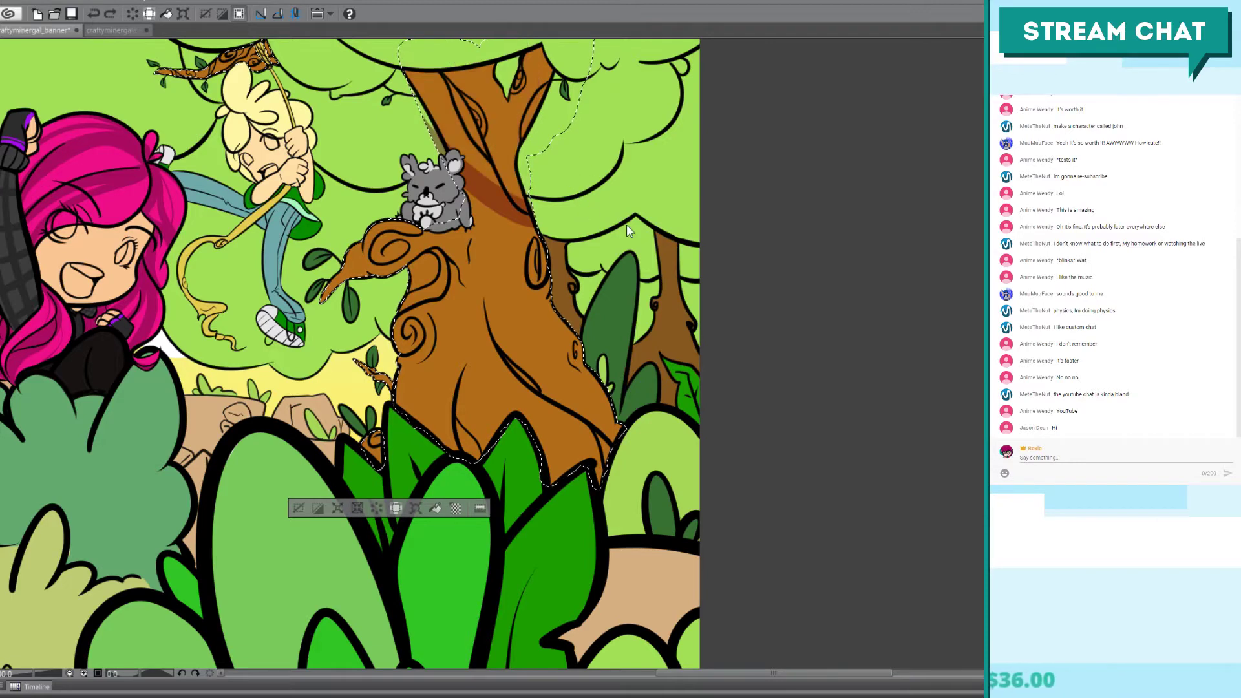
{"action": "key", "text": "ctrl+z"}
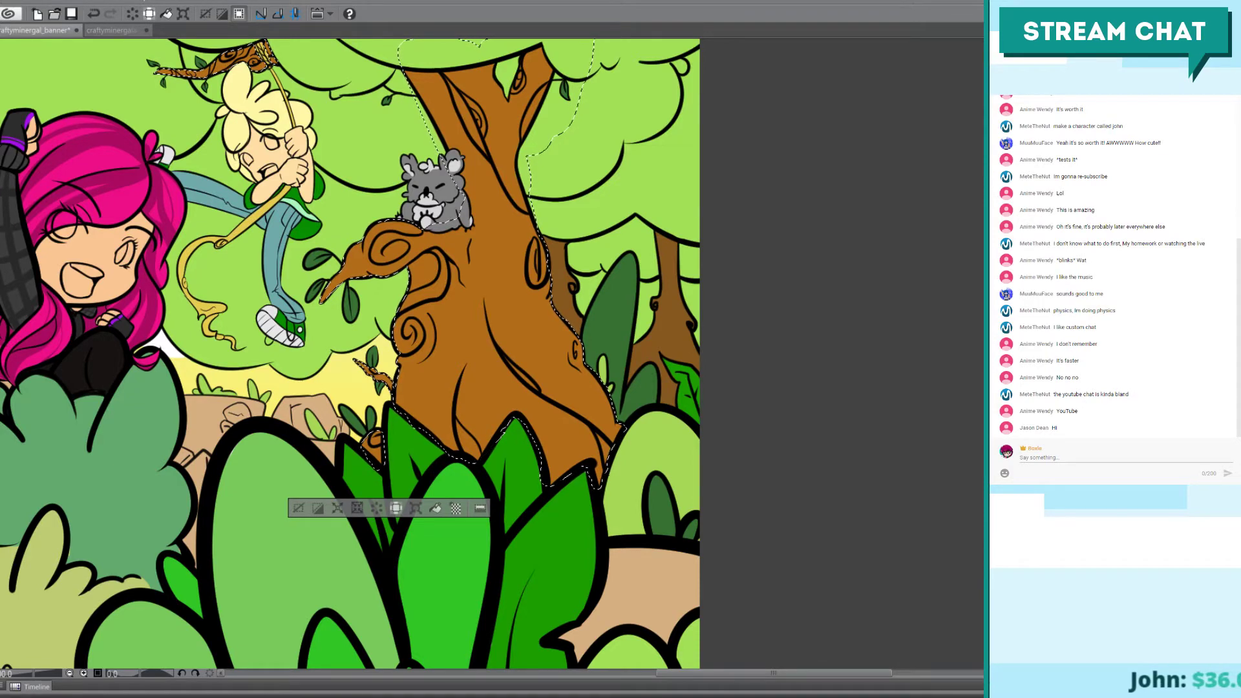
{"action": "key", "text": "ctrl+z"}
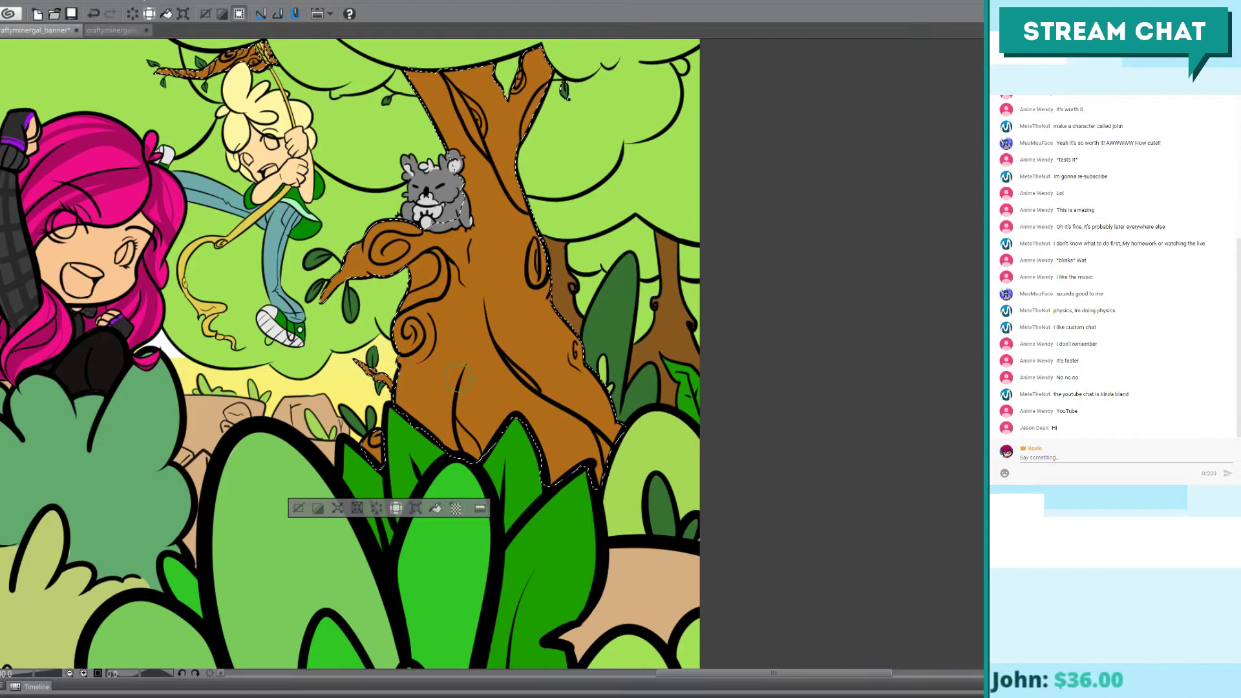
Step: Brush dark brown shadows over the right tree's upper trunk and beside the central bark line at its base
{"action": "left_click_drag", "start_coordinate": [525, 266], "coordinate": [473, 221]}
{"action": "mouse_move", "coordinate": [464, 155]}
{"action": "left_mouse_down"}
{"action": "mouse_move", "coordinate": [507, 211]}
{"action": "mouse_move", "coordinate": [429, 87]}
{"action": "mouse_move", "coordinate": [419, 46]}
{"action": "mouse_move", "coordinate": [398, 47]}
{"action": "mouse_move", "coordinate": [500, 246]}
{"action": "mouse_move", "coordinate": [433, 105]}
{"action": "mouse_move", "coordinate": [439, 60]}
{"action": "mouse_move", "coordinate": [504, 113]}
{"action": "left_mouse_up"}
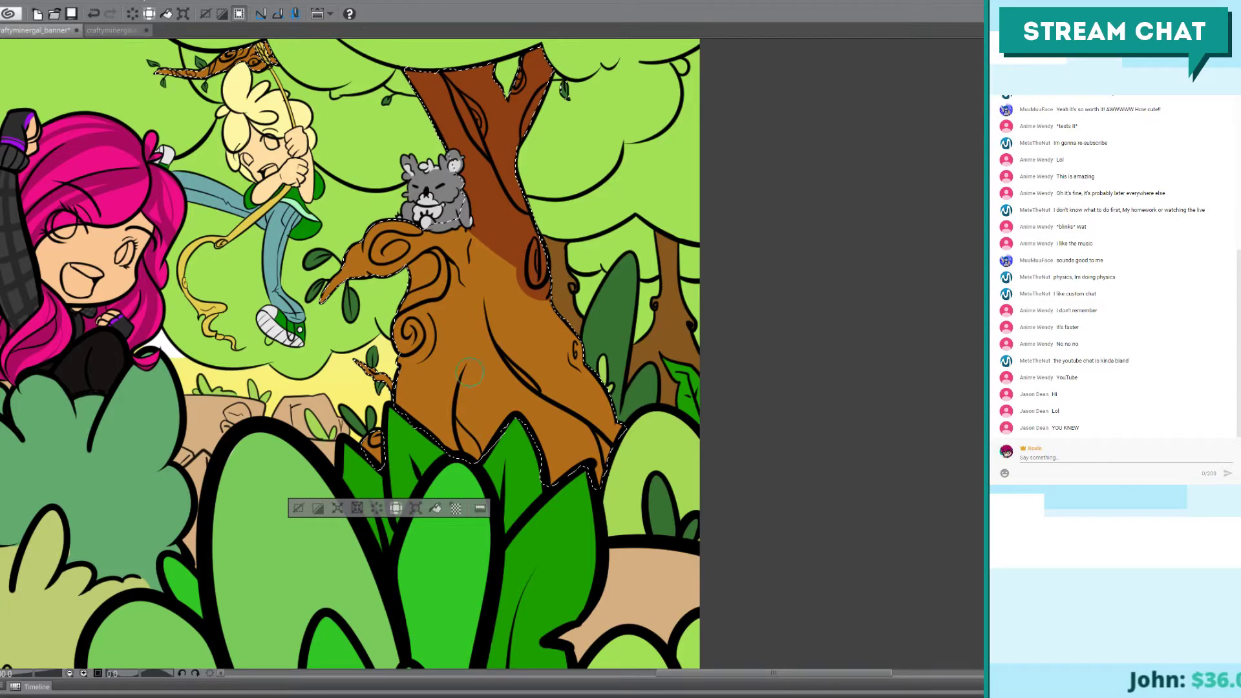
{"action": "left_click_drag", "start_coordinate": [469, 363], "coordinate": [463, 452]}
{"action": "key", "text": "ctrl+z"}
{"action": "left_click_drag", "start_coordinate": [469, 366], "coordinate": [463, 453]}
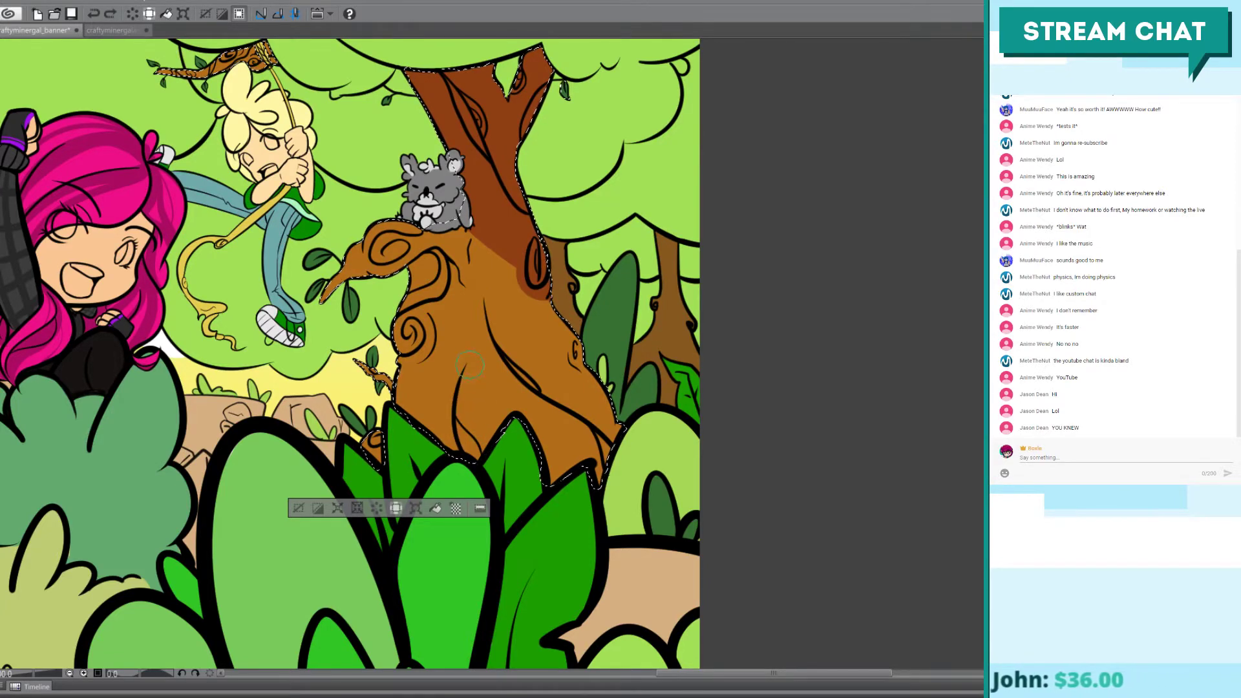
{"action": "left_click_drag", "start_coordinate": [472, 363], "coordinate": [462, 452]}
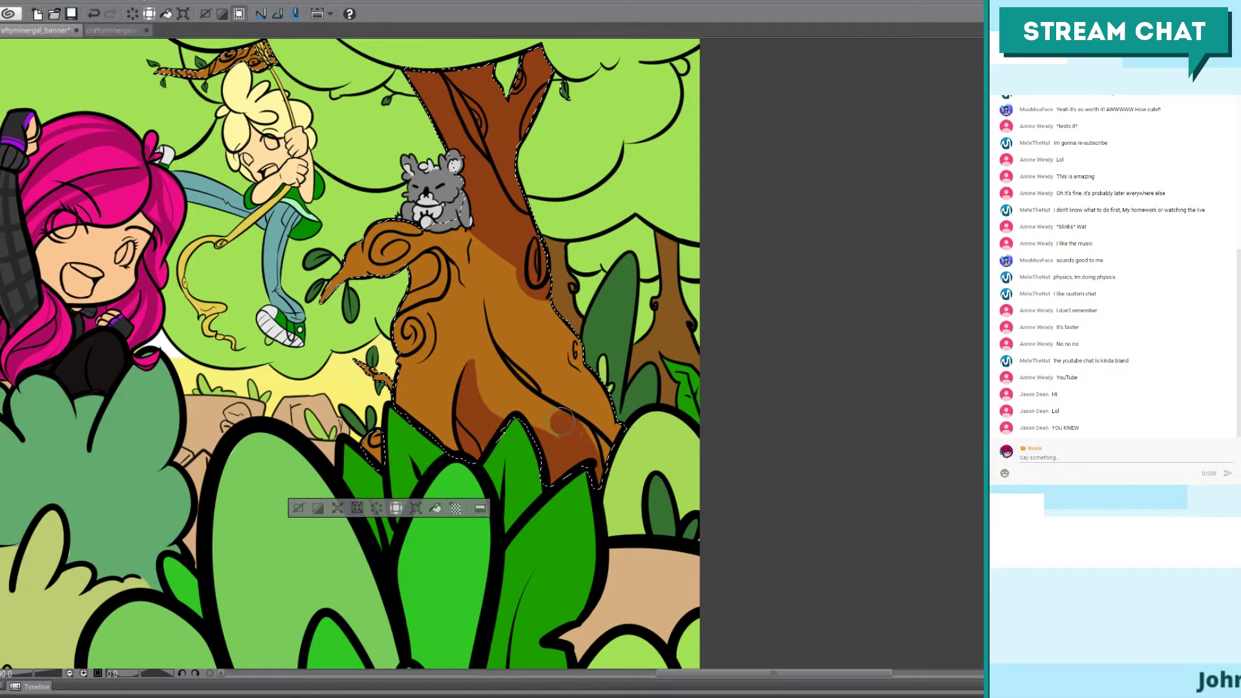
Step: Shade the right tree's root folds dark brown under the long diagonal bark line above the leaves
{"action": "left_click_drag", "start_coordinate": [502, 361], "coordinate": [593, 478]}
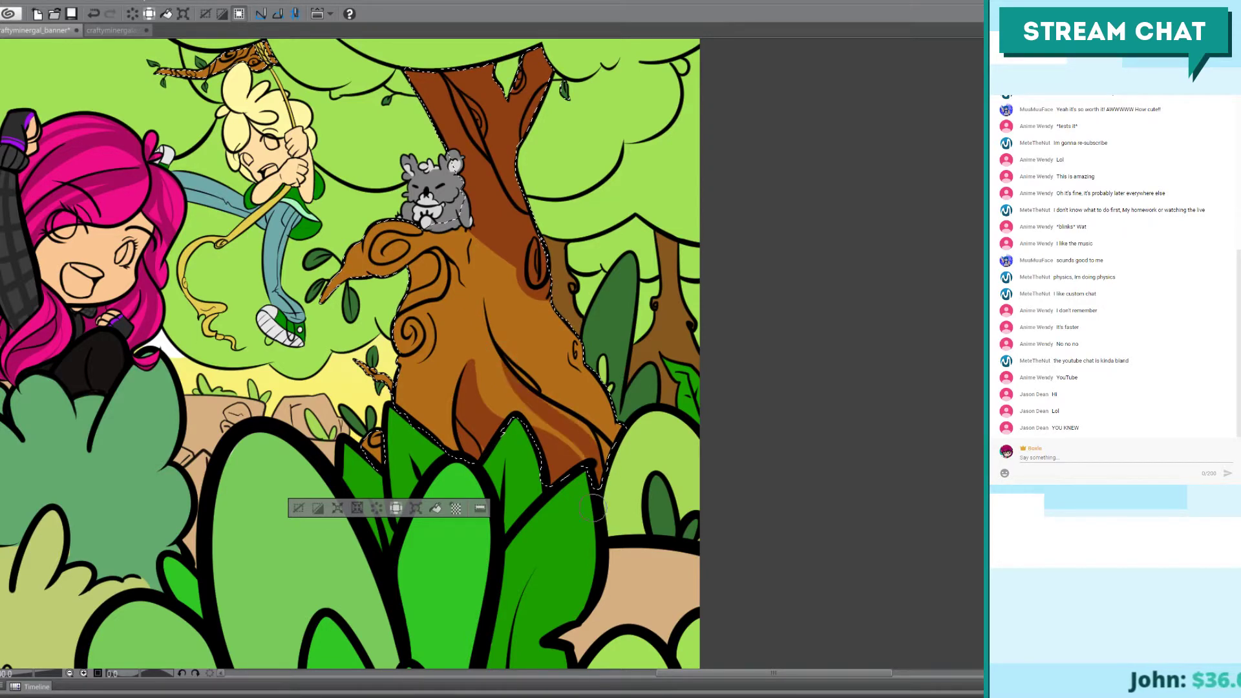
{"action": "key", "text": "ctrl+z"}
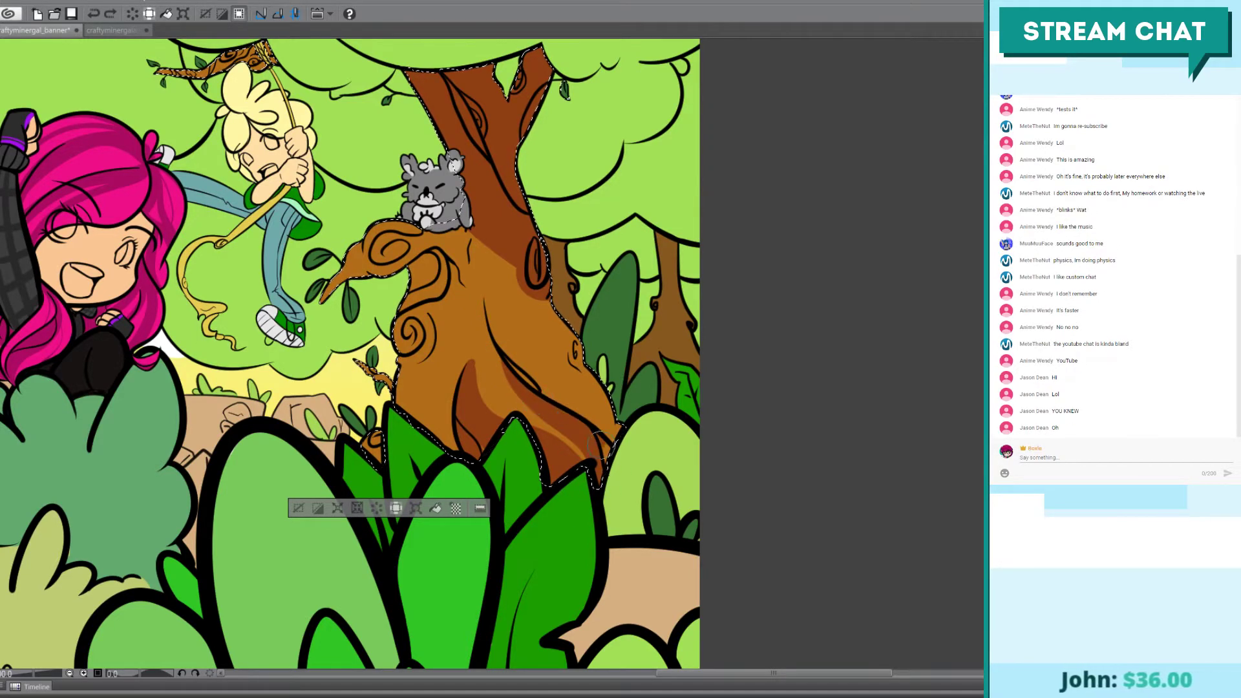
{"action": "key", "text": "ctrl+y"}
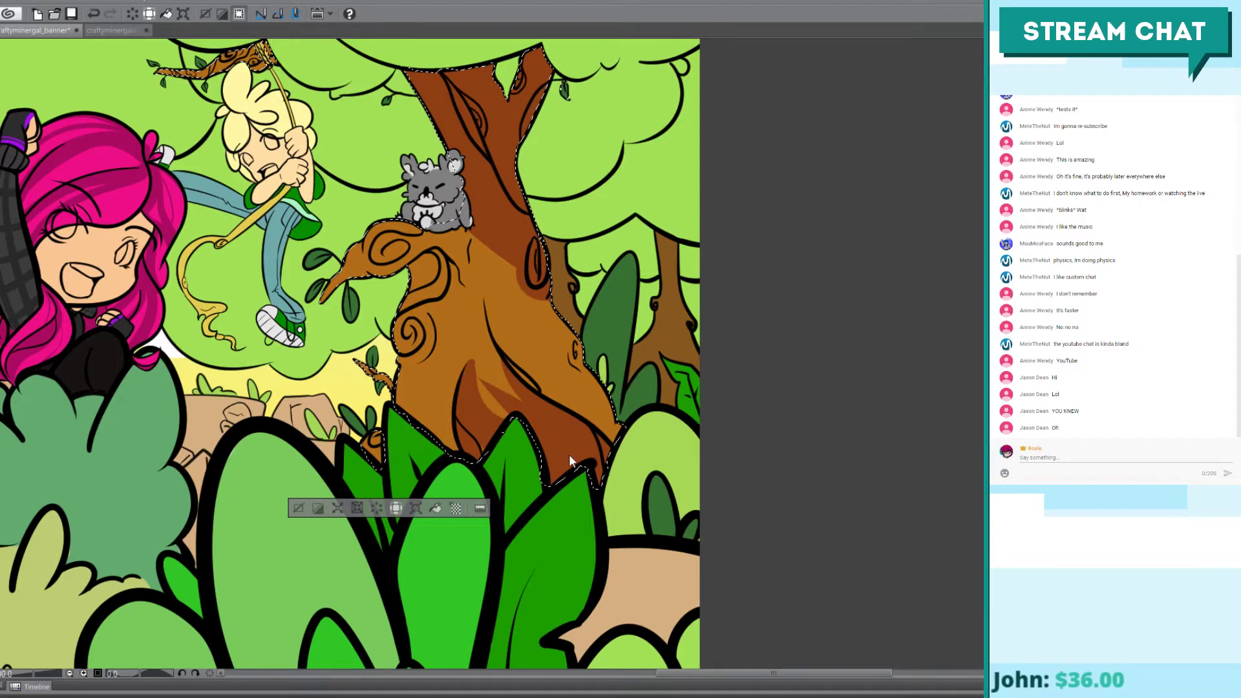
{"action": "key", "text": "ctrl+z"}
{"action": "left_click_drag", "start_coordinate": [543, 438], "coordinate": [494, 355]}
{"action": "left_click_drag", "start_coordinate": [586, 476], "coordinate": [527, 398]}
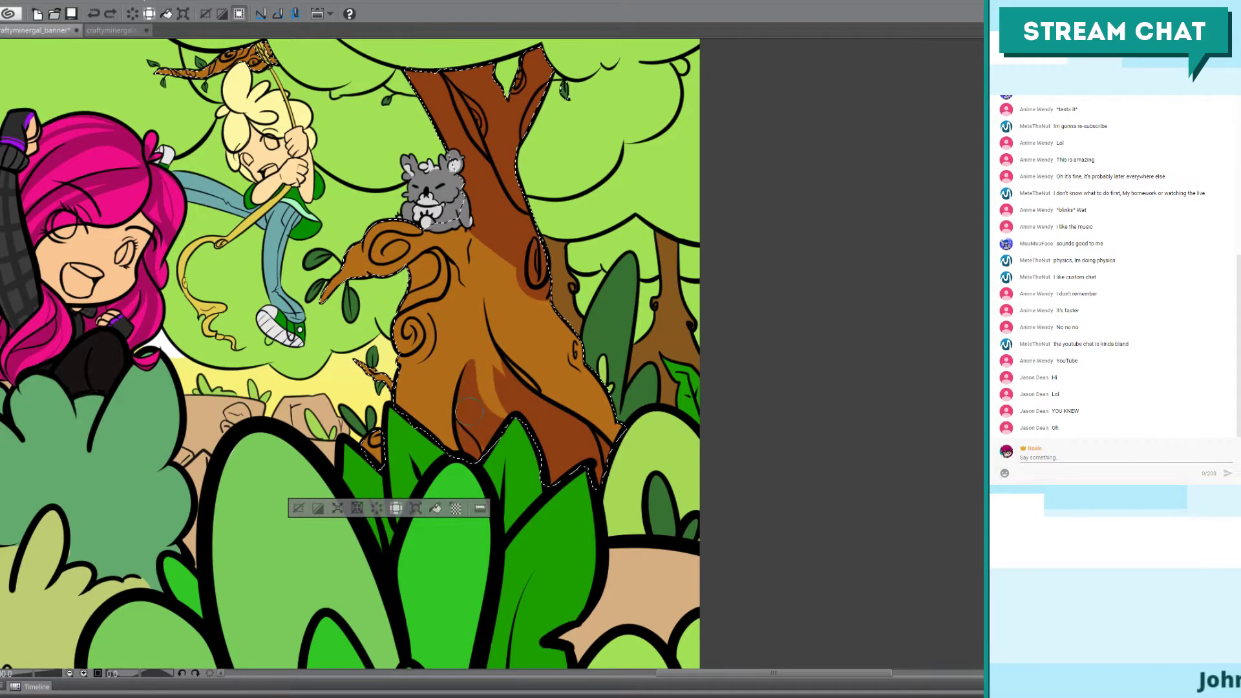
Step: Refine the pointed tips of the dark shadows between the right tree's central root folds
{"action": "mouse_move", "coordinate": [496, 333]}
{"action": "left_mouse_down"}
{"action": "mouse_move", "coordinate": [466, 412]}
{"action": "mouse_move", "coordinate": [493, 333]}
{"action": "mouse_move", "coordinate": [523, 323]}
{"action": "mouse_move", "coordinate": [528, 410]}
{"action": "mouse_move", "coordinate": [486, 440]}
{"action": "mouse_move", "coordinate": [478, 384]}
{"action": "mouse_move", "coordinate": [426, 337]}
{"action": "mouse_move", "coordinate": [420, 347]}
{"action": "mouse_move", "coordinate": [470, 396]}
{"action": "mouse_move", "coordinate": [491, 311]}
{"action": "mouse_move", "coordinate": [464, 404]}
{"action": "mouse_move", "coordinate": [501, 325]}
{"action": "left_mouse_up"}
{"action": "key", "text": "ctrl+z"}
{"action": "key", "text": "ctrl+z"}
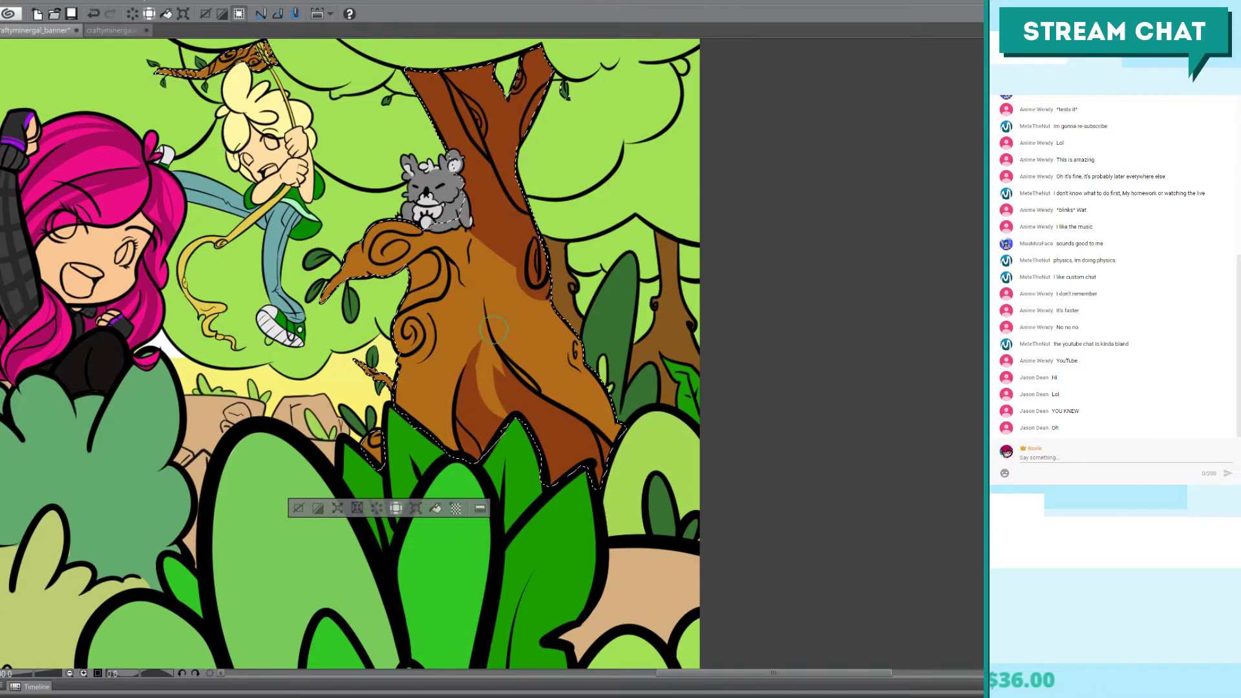
{"action": "key", "text": "ctrl+z"}
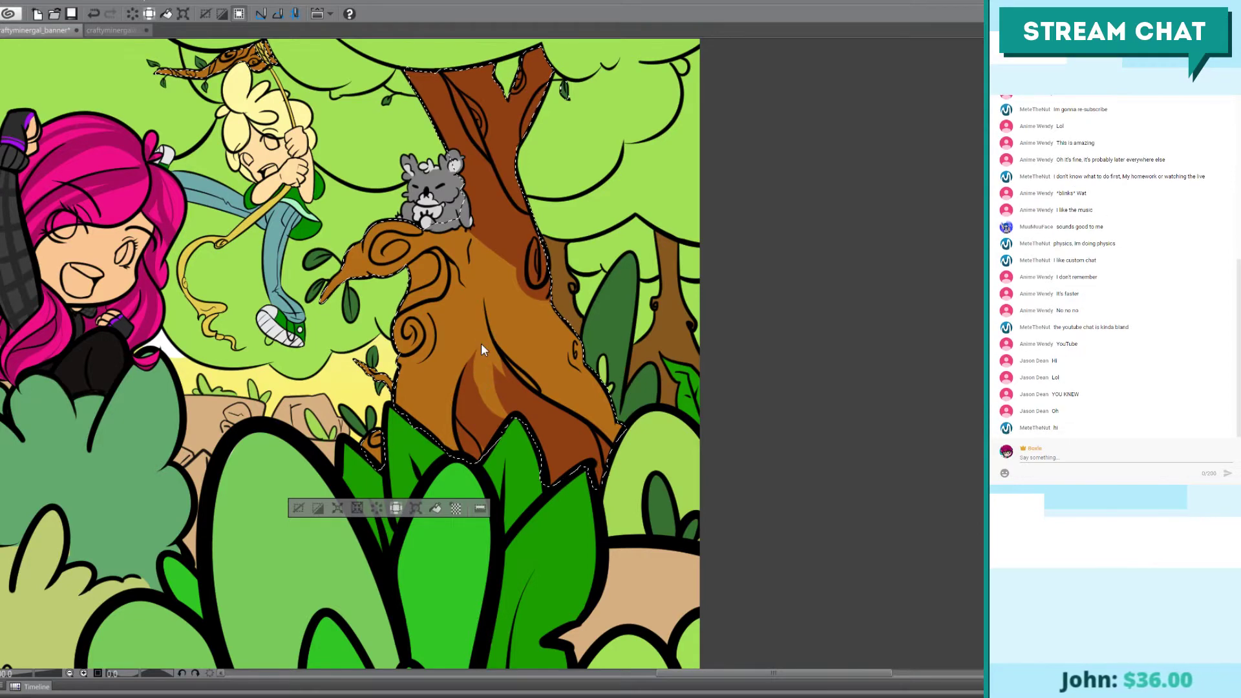
{"action": "key", "text": "ctrl+z"}
{"action": "key", "text": "ctrl+y"}
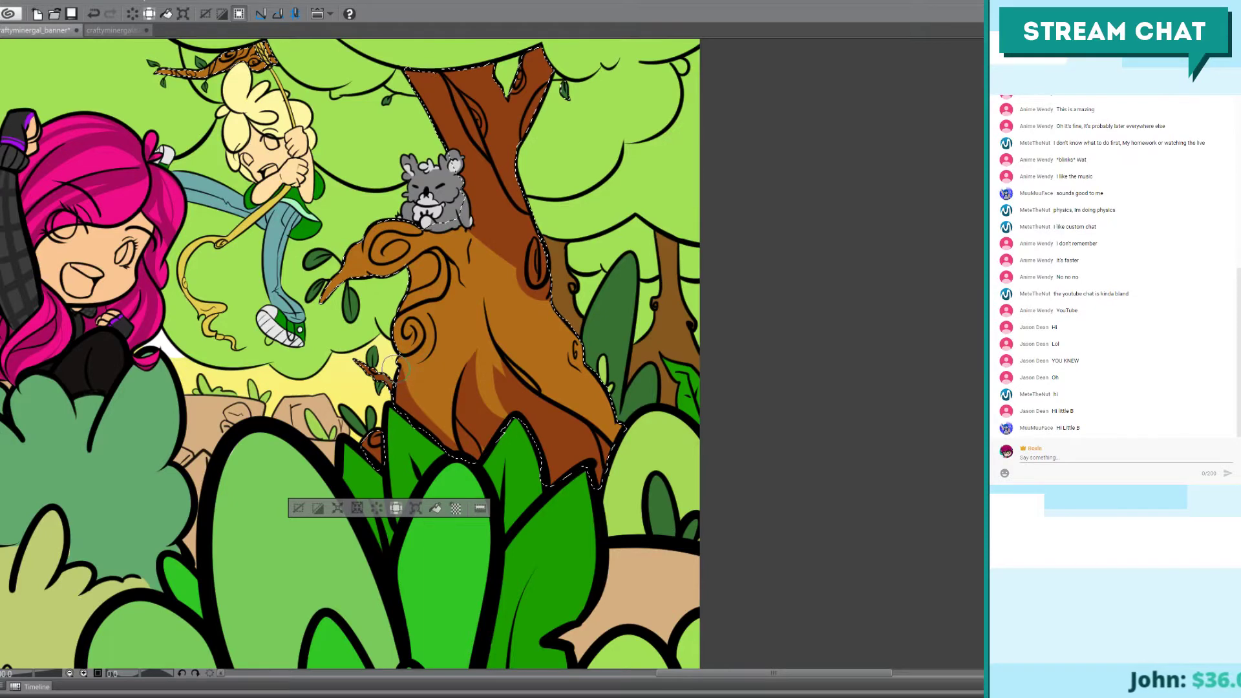
Step: Add dark brown shadows along the right tree's outer trunk edge and around its large spiral knot
{"action": "key", "text": "ctrl+z"}
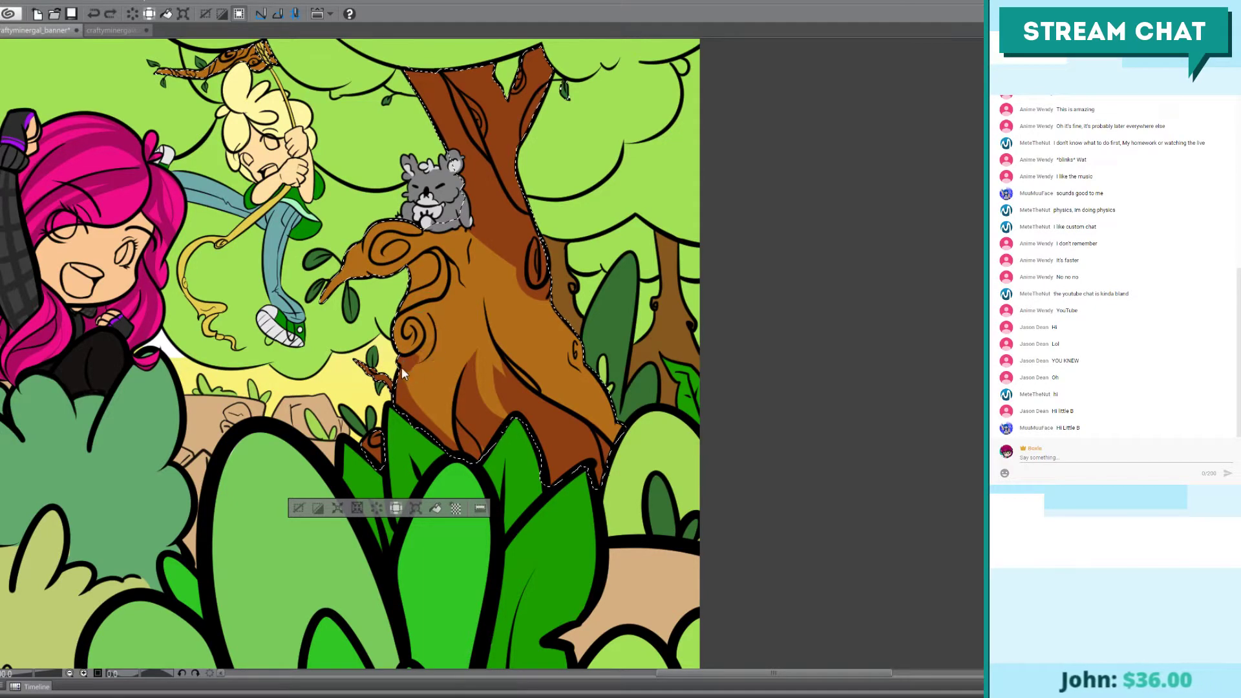
{"action": "mouse_move", "coordinate": [401, 372]}
{"action": "left_mouse_down"}
{"action": "mouse_move", "coordinate": [436, 322]}
{"action": "mouse_move", "coordinate": [427, 360]}
{"action": "mouse_move", "coordinate": [433, 318]}
{"action": "mouse_move", "coordinate": [396, 316]}
{"action": "mouse_move", "coordinate": [415, 335]}
{"action": "left_mouse_up"}
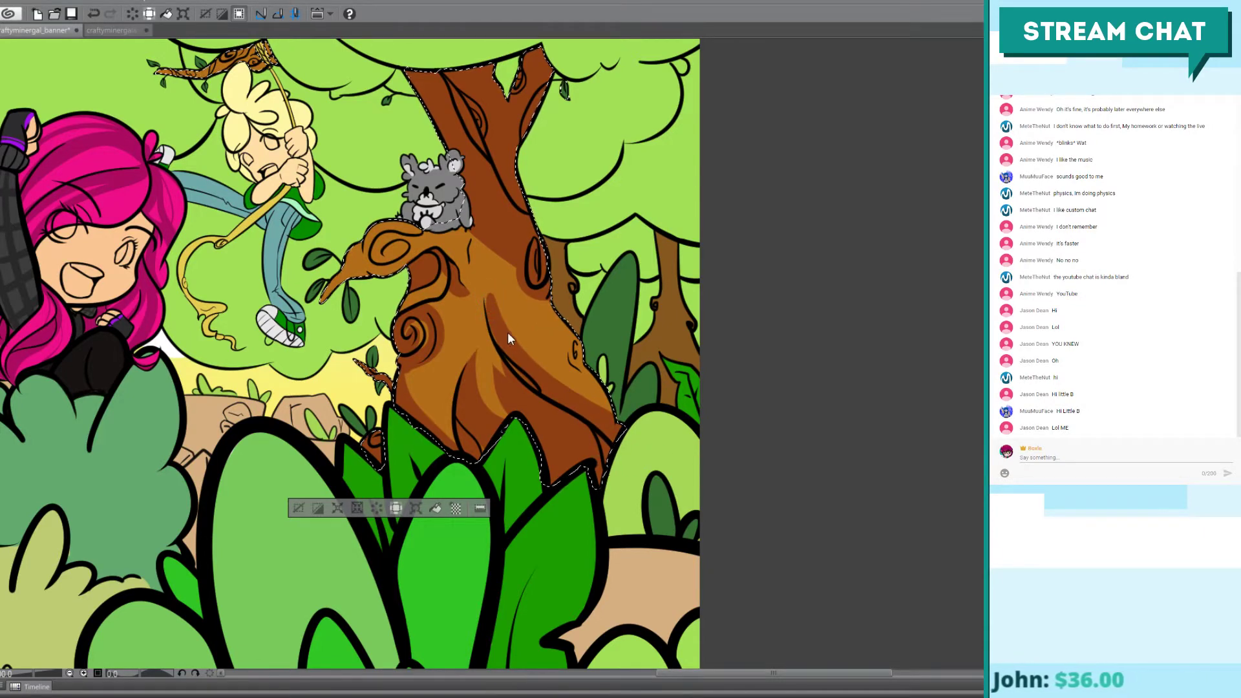
{"action": "key", "text": "ctrl+z"}
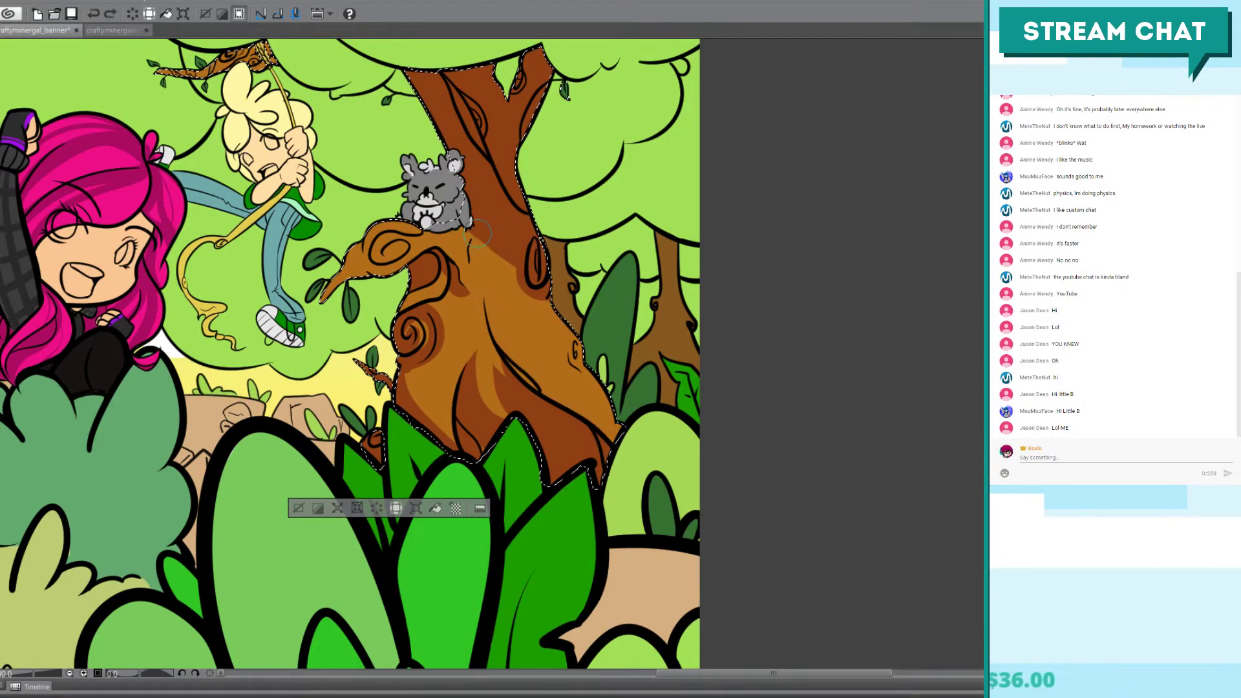
Step: Brush dark shadows down the right tree's trunk from beside the koala to the roots, leaving a light patch below the oval knot
{"action": "mouse_move", "coordinate": [484, 236]}
{"action": "left_mouse_down"}
{"action": "mouse_move", "coordinate": [500, 324]}
{"action": "mouse_move", "coordinate": [601, 427]}
{"action": "left_mouse_up"}
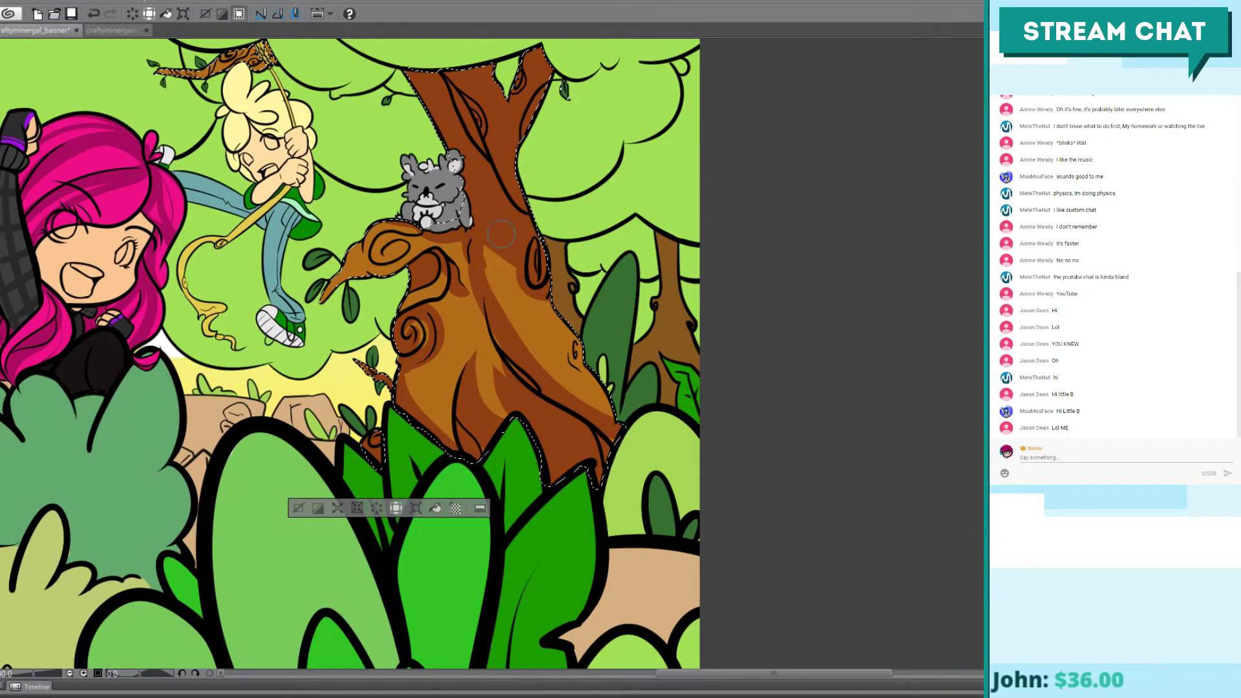
{"action": "left_click_drag", "start_coordinate": [481, 242], "coordinate": [612, 416]}
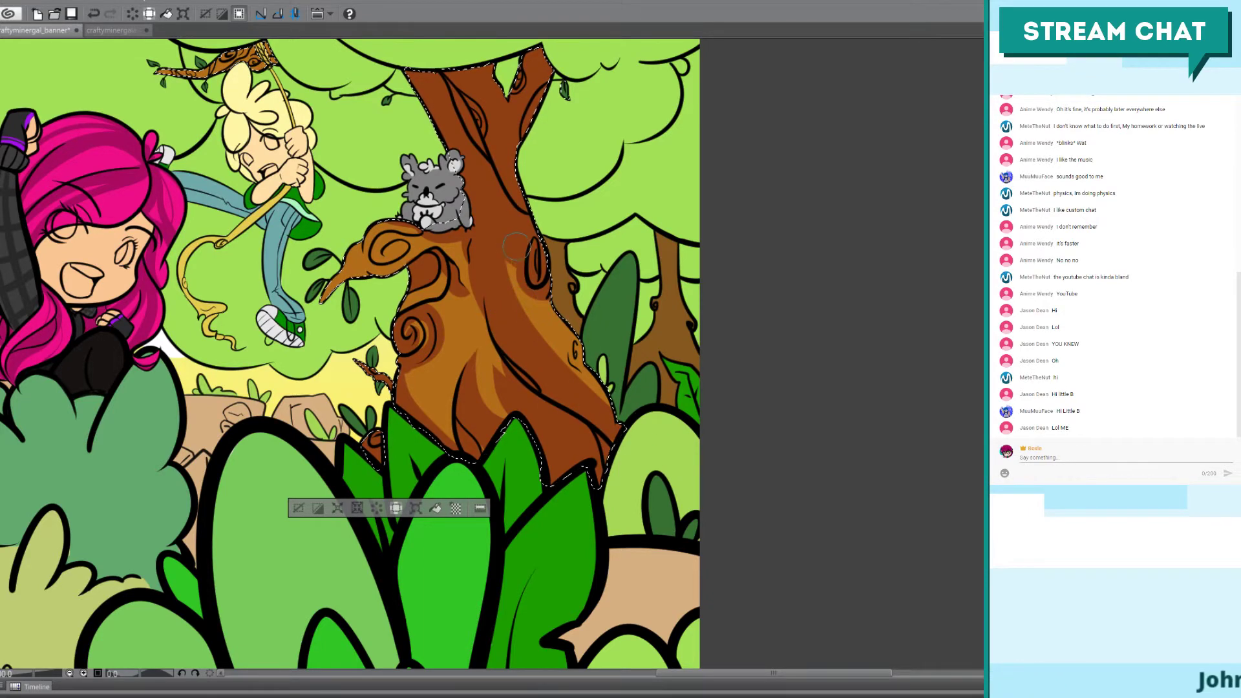
{"action": "mouse_move", "coordinate": [548, 321]}
{"action": "left_mouse_down"}
{"action": "mouse_move", "coordinate": [558, 351]}
{"action": "mouse_move", "coordinate": [513, 309]}
{"action": "mouse_move", "coordinate": [607, 399]}
{"action": "mouse_move", "coordinate": [564, 343]}
{"action": "mouse_move", "coordinate": [580, 339]}
{"action": "mouse_move", "coordinate": [577, 377]}
{"action": "left_mouse_up"}
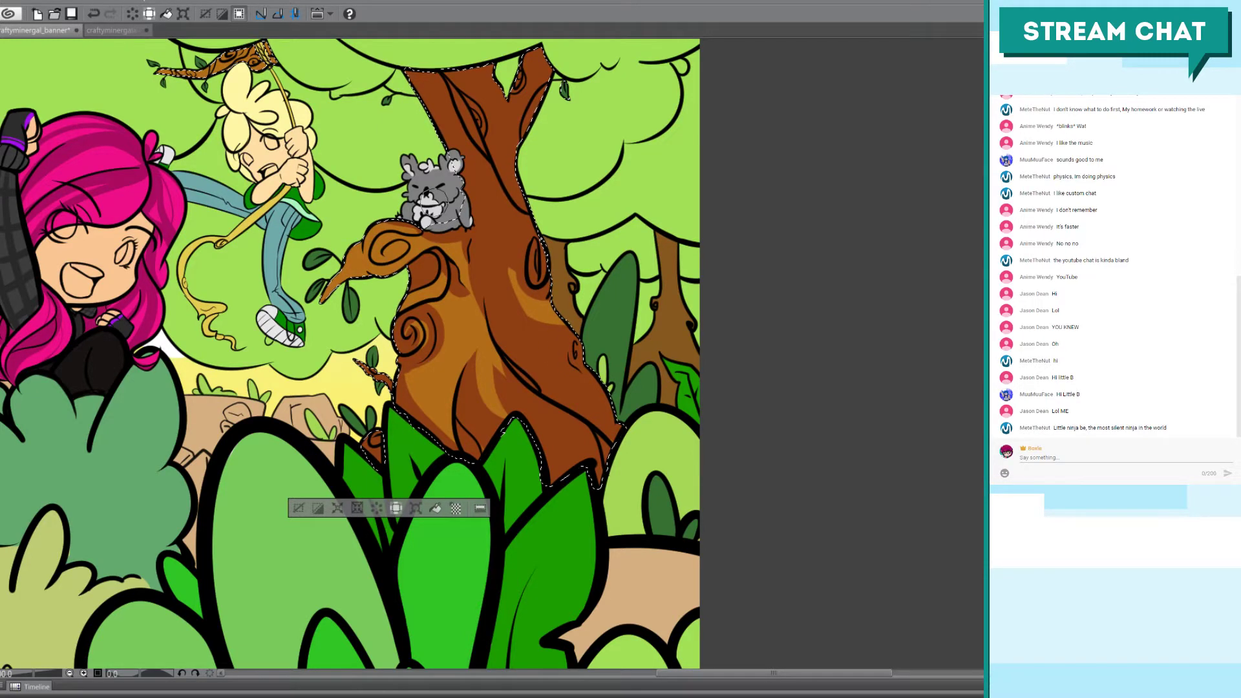
Step: Shade the spiral branch beneath the koala and refine the shadow edge of the light patch below the trunk's oval knot
{"action": "left_click_drag", "start_coordinate": [390, 260], "coordinate": [474, 267]}
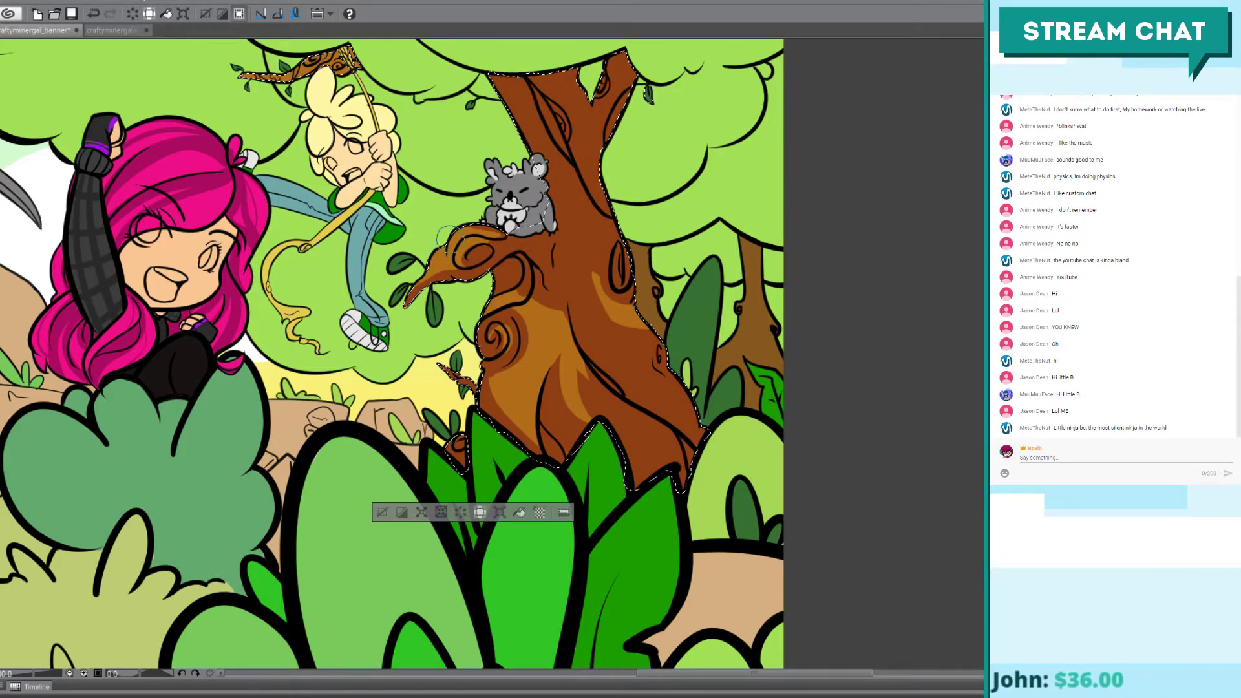
{"action": "key", "text": "ctrl+z"}
{"action": "scroll", "coordinate": [419, 157], "scroll_direction": "up", "scroll_amount": 4}
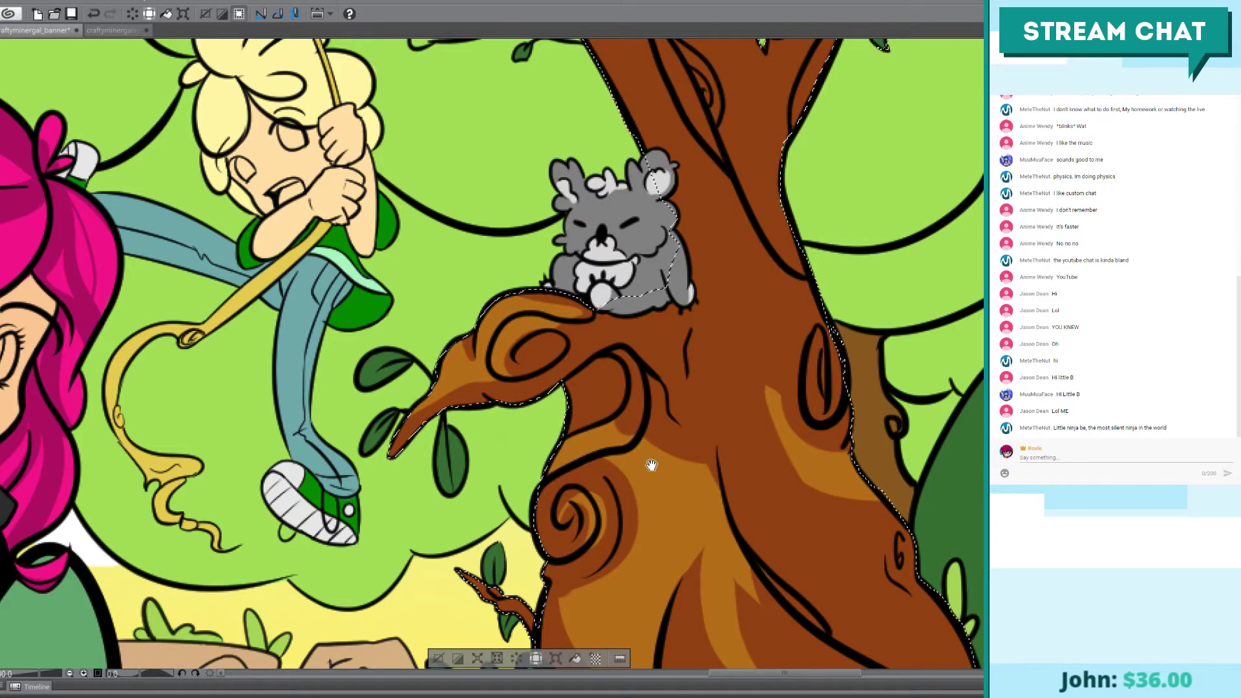
{"action": "left_click_drag", "start_coordinate": [646, 464], "coordinate": [500, 417]}
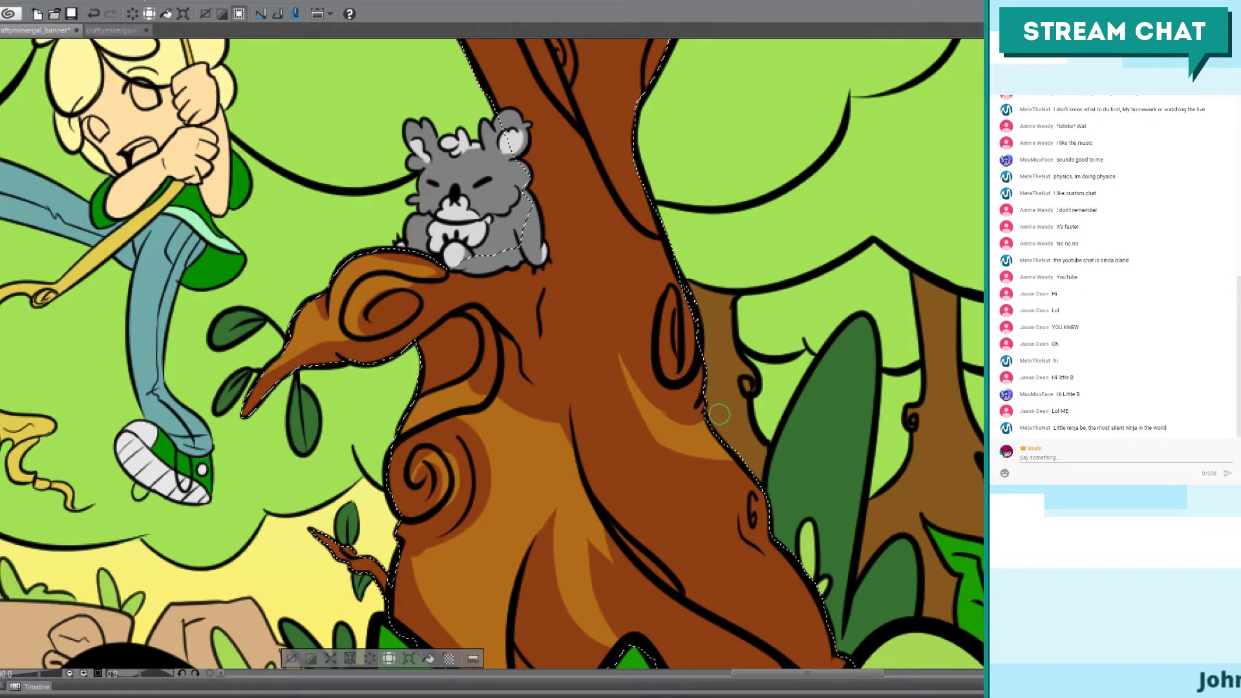
{"action": "key", "text": "ctrl+z"}
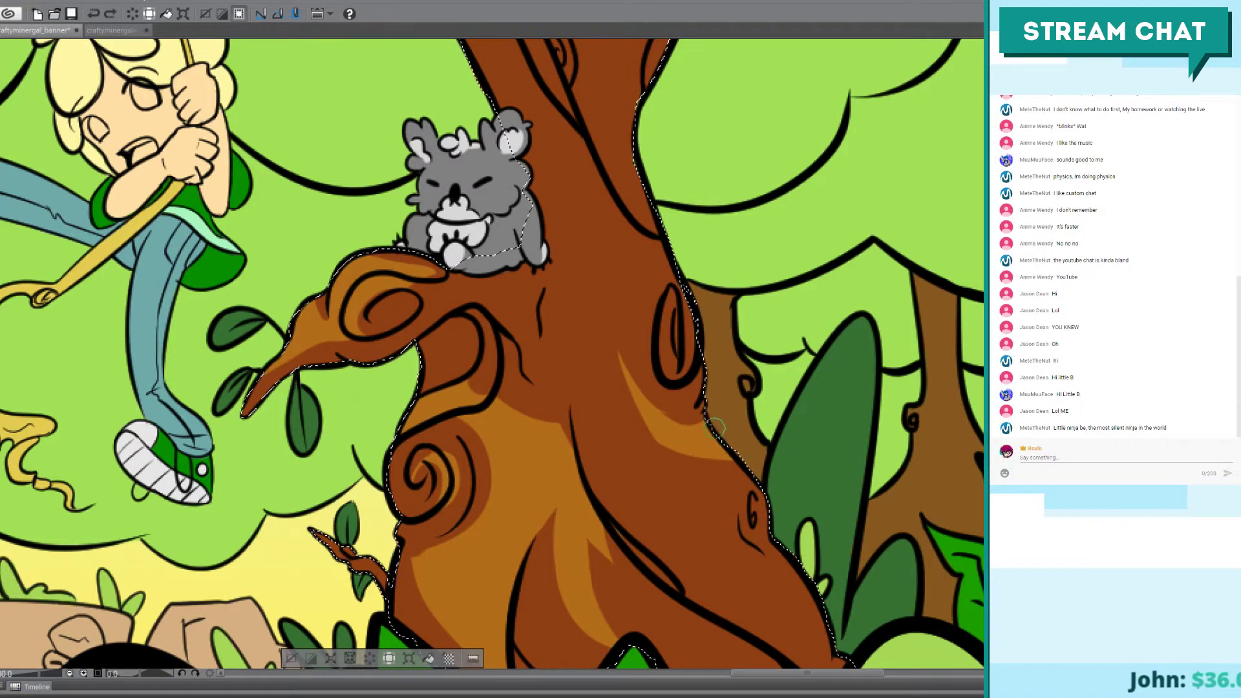
{"action": "left_click_drag", "start_coordinate": [698, 430], "coordinate": [679, 426]}
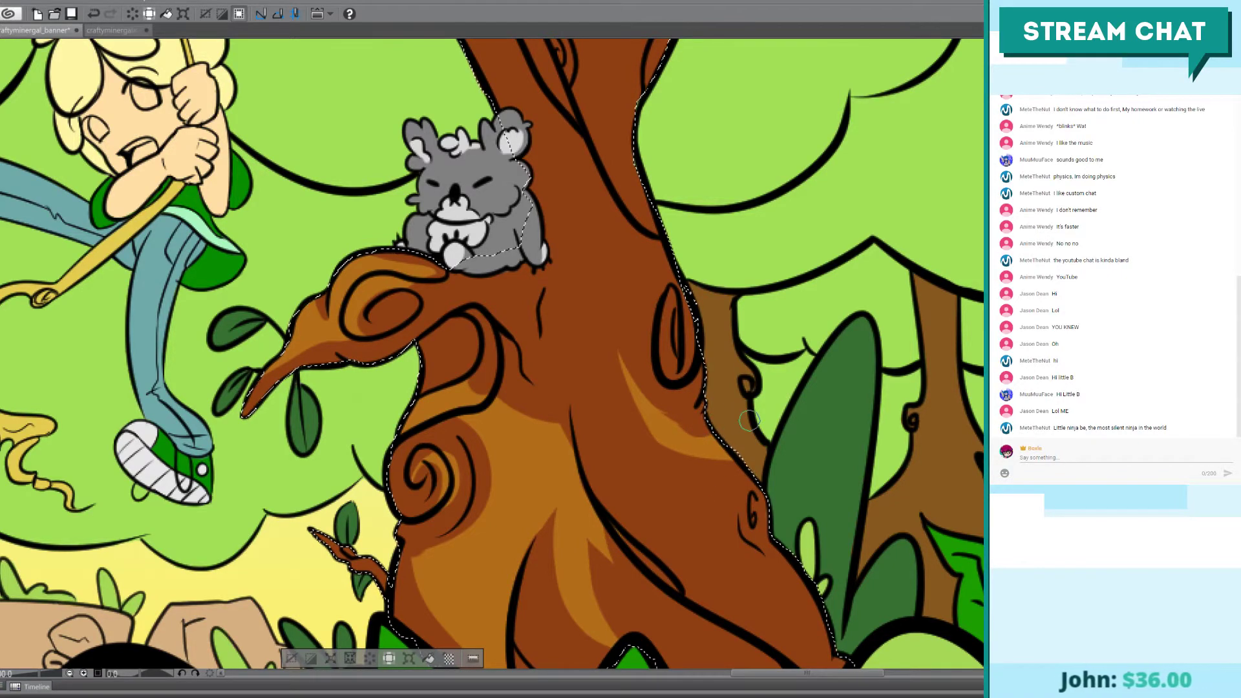
Step: Clear the selection around the right tree's trunk and branches
{"action": "key", "text": "ctrl+0"}
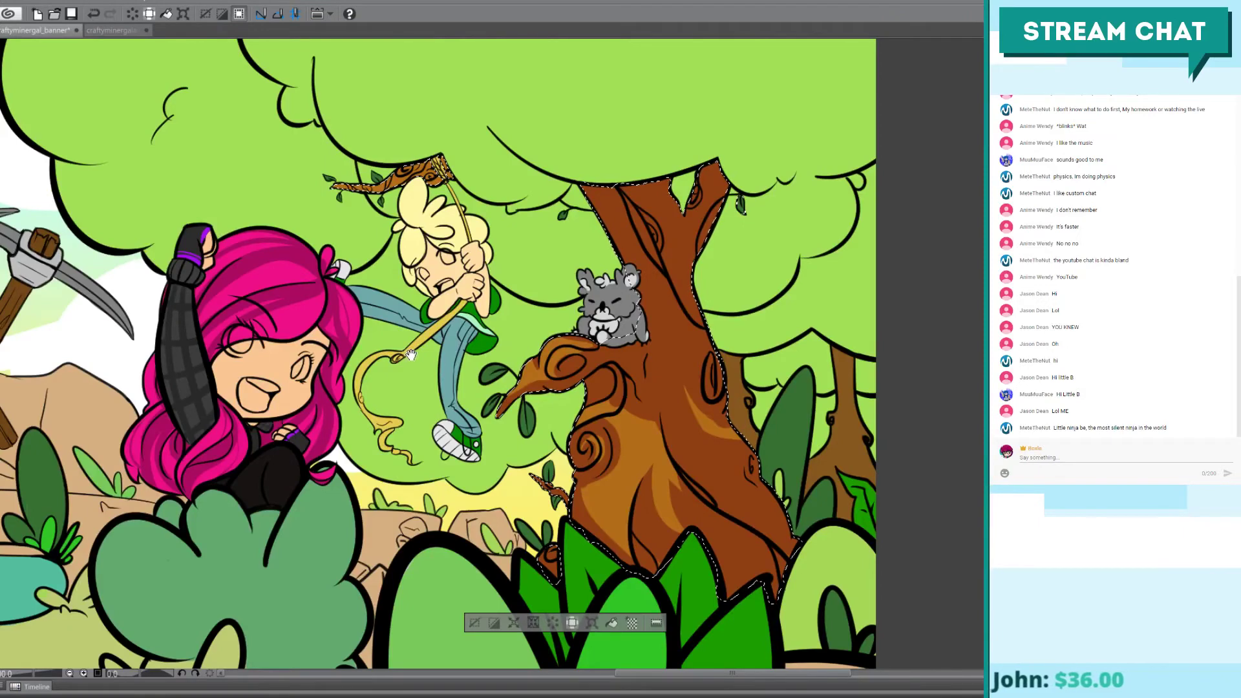
{"action": "scroll", "coordinate": [575, 410], "scroll_direction": "up", "scroll_amount": 2}
{"action": "left_click_drag", "start_coordinate": [575, 411], "coordinate": [656, 397]}
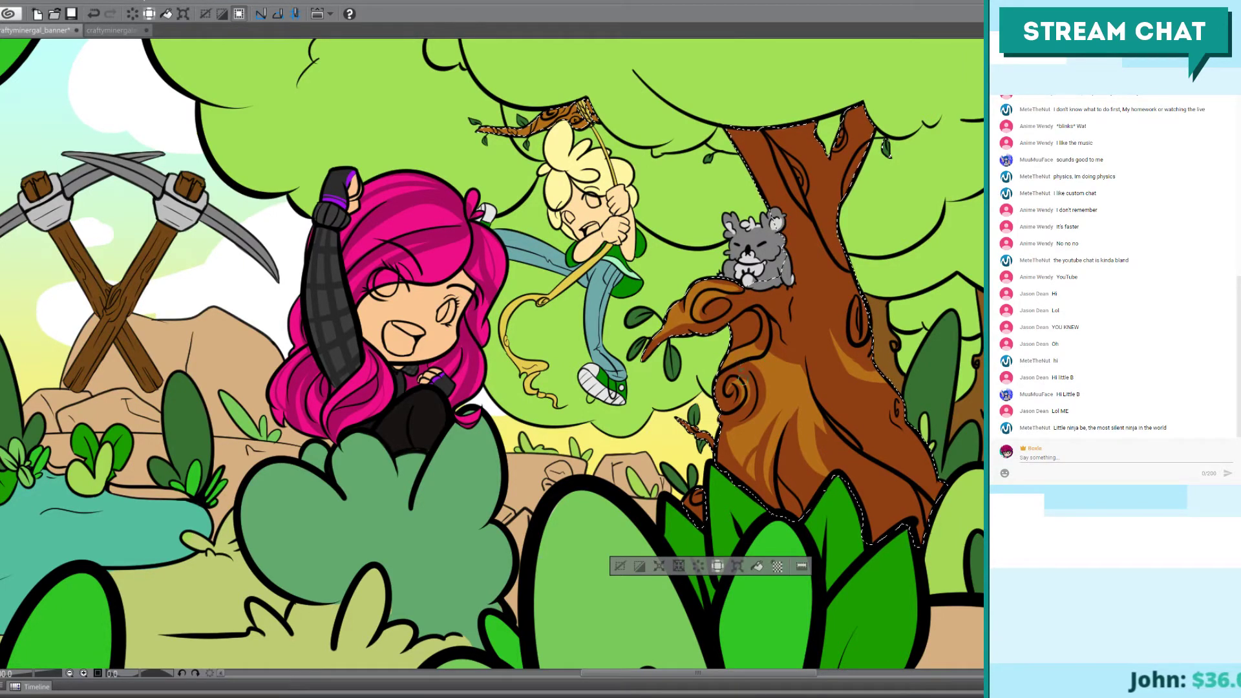
{"action": "key", "text": "ctrl+z"}
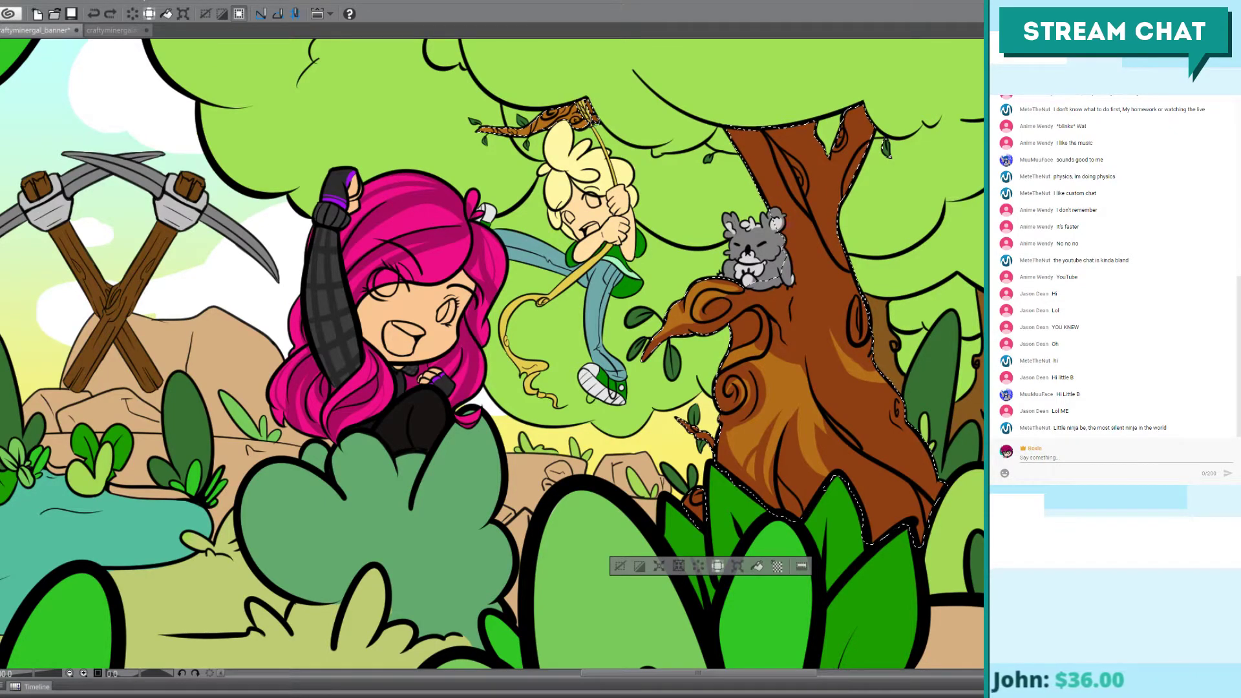
{"action": "left_click", "coordinate": [506, 136]}
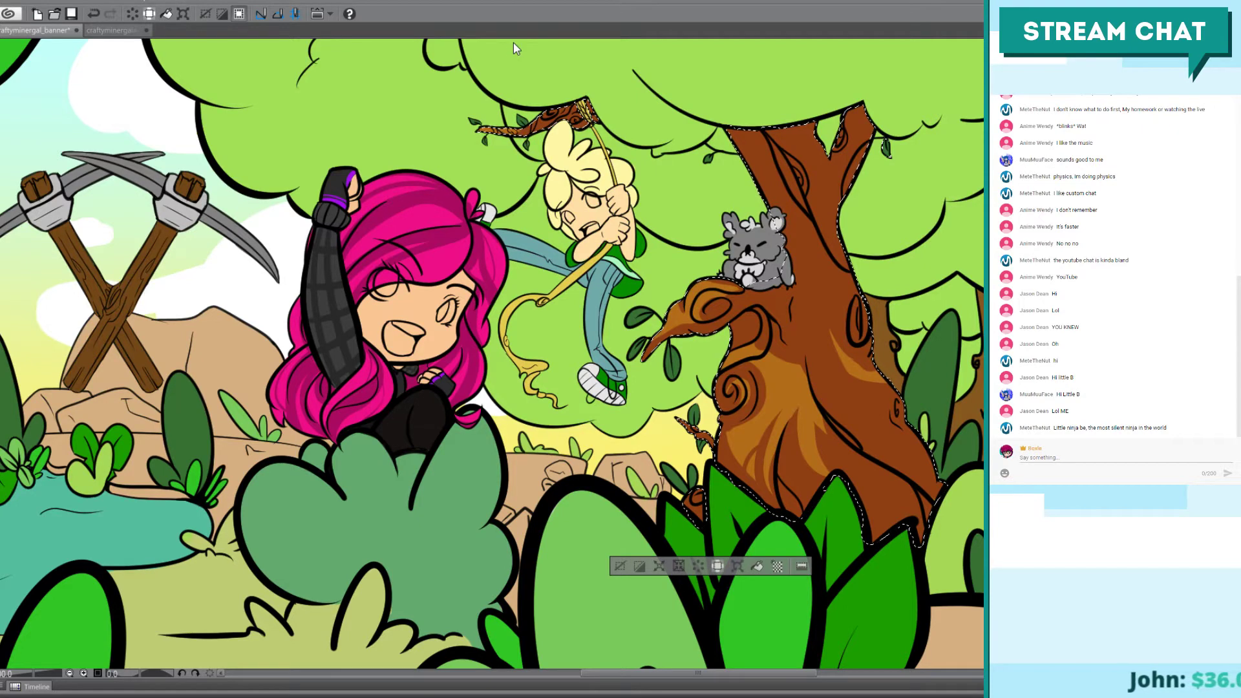
{"action": "scroll", "coordinate": [513, 42], "scroll_direction": "up", "scroll_amount": 3}
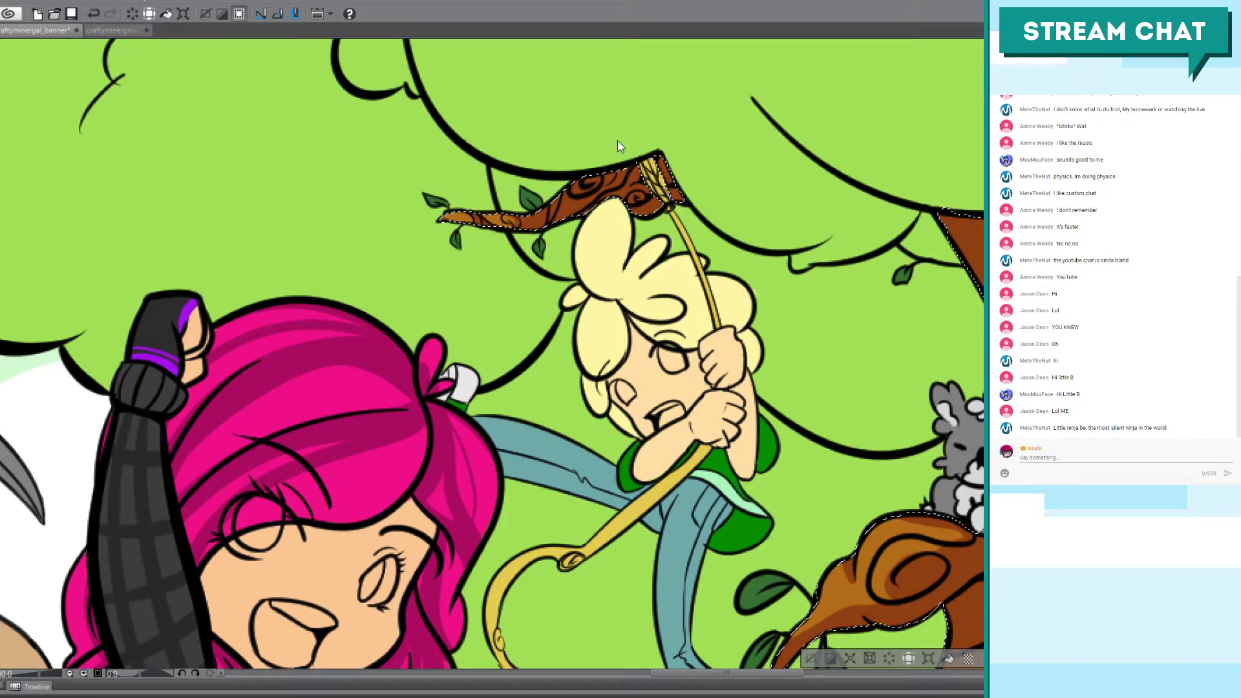
{"action": "key", "text": "ctrl+d"}
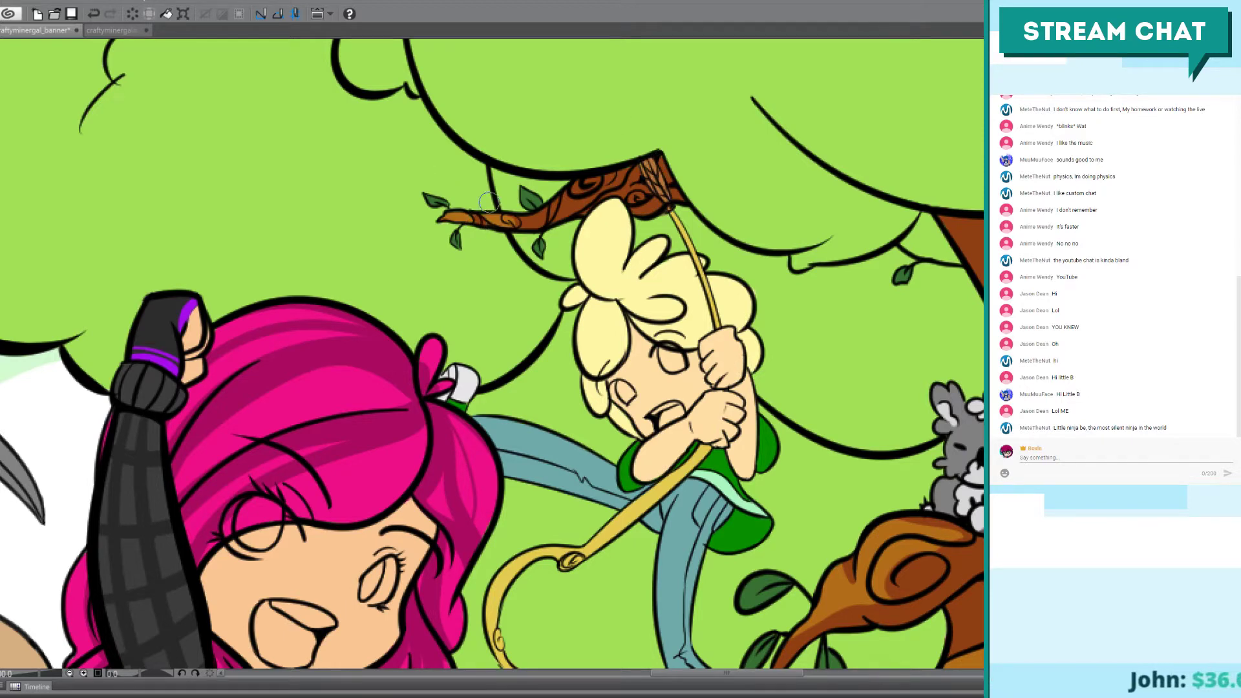
Step: Brush purple shadow over the koala's ear, face and body on the side nearest the tree trunk
{"action": "key", "text": "ctrl+minus"}
{"action": "key", "text": "ctrl+minus"}
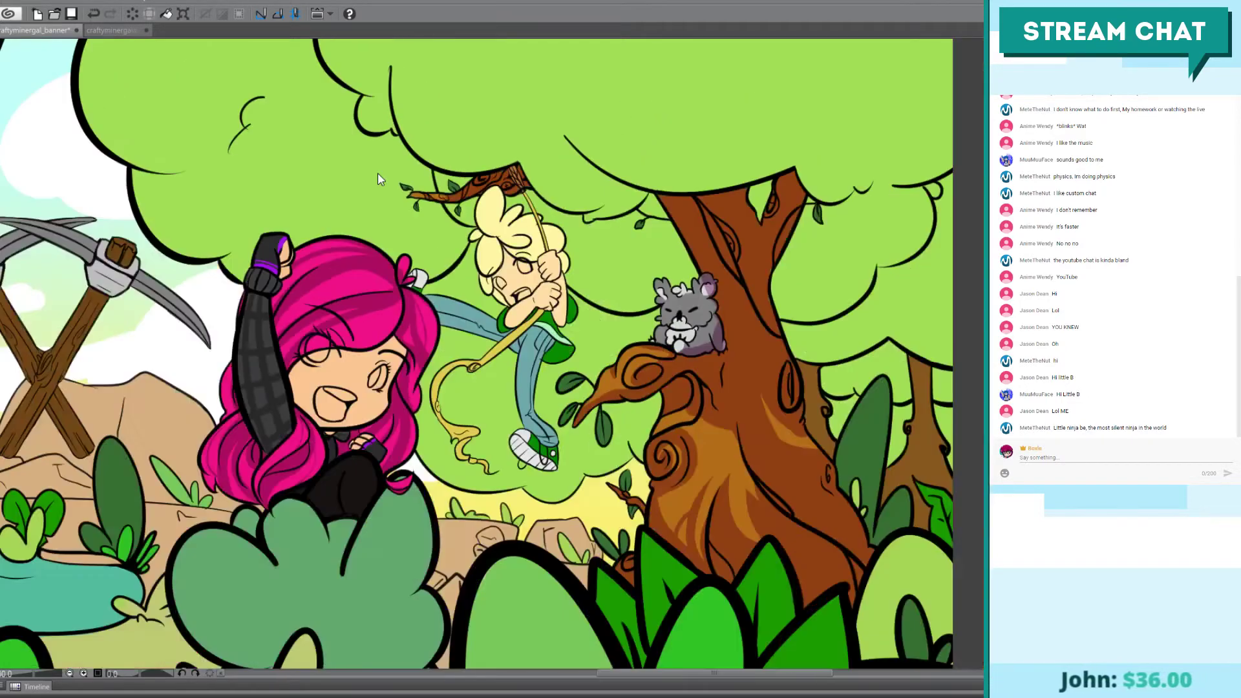
{"action": "left_click_drag", "start_coordinate": [402, 316], "coordinate": [554, 321]}
{"action": "key", "text": "ctrl+plus"}
{"action": "key", "text": "ctrl+plus"}
{"action": "key", "text": "ctrl+plus"}
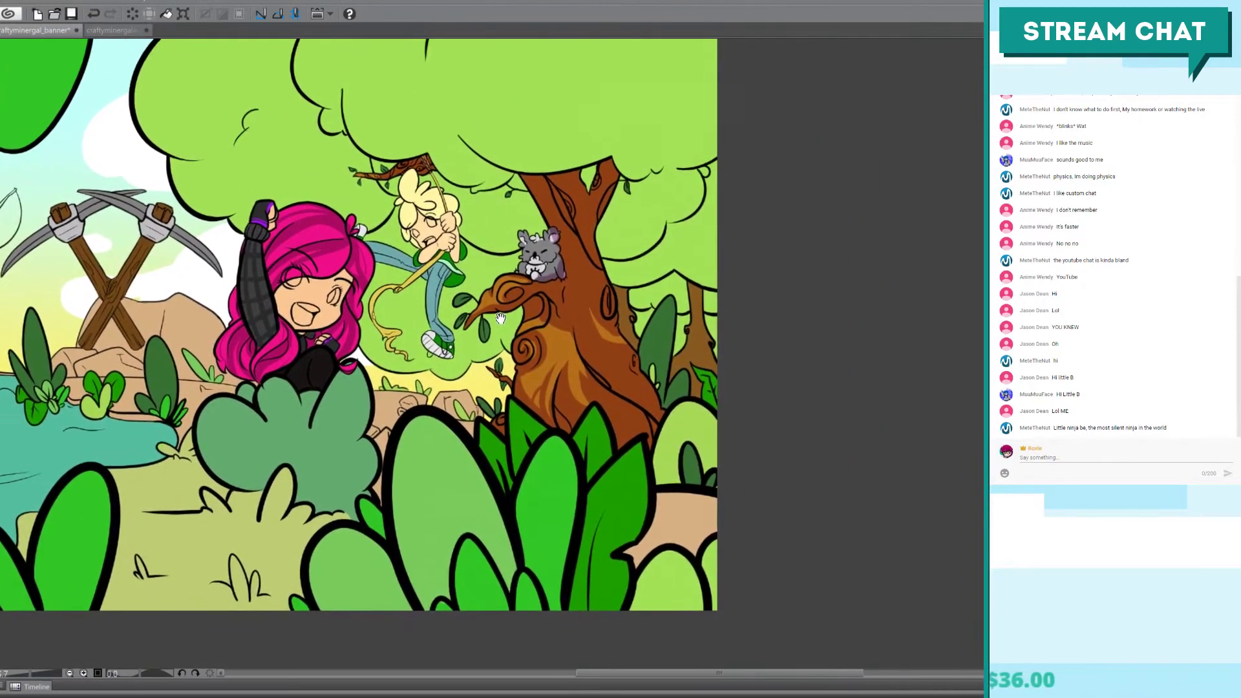
{"action": "scroll", "coordinate": [531, 270], "scroll_direction": "up", "scroll_amount": 2}
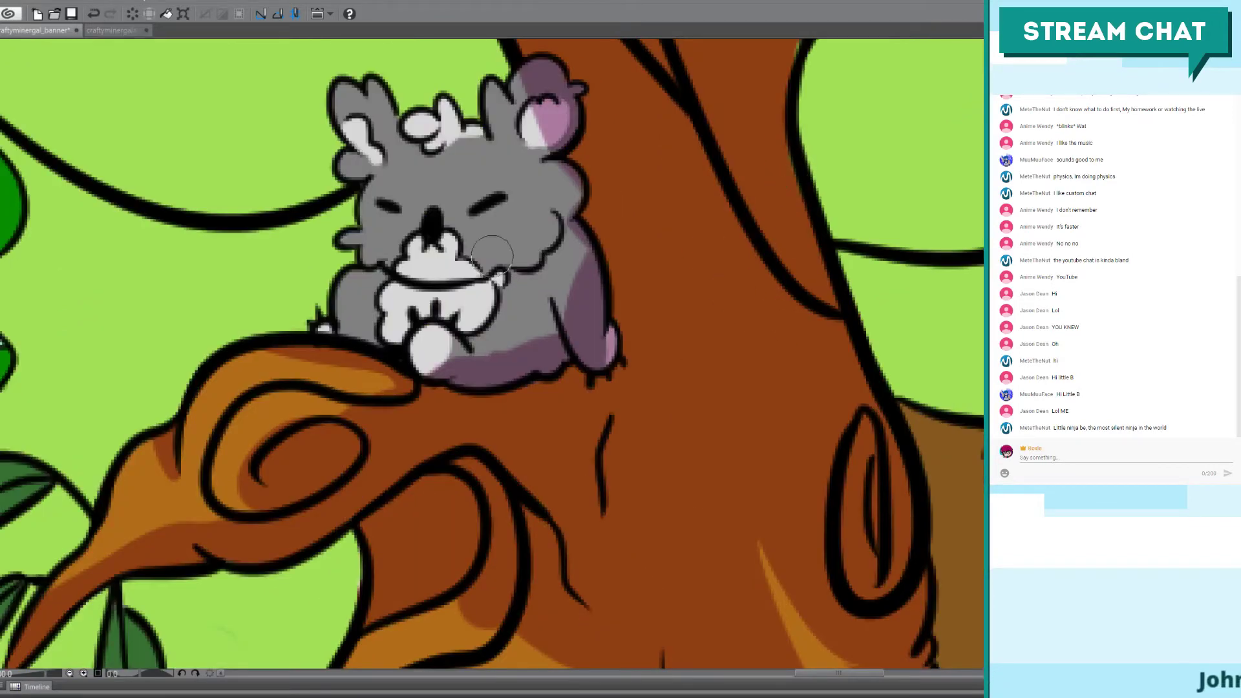
{"action": "left_click_drag", "start_coordinate": [492, 256], "coordinate": [607, 397]}
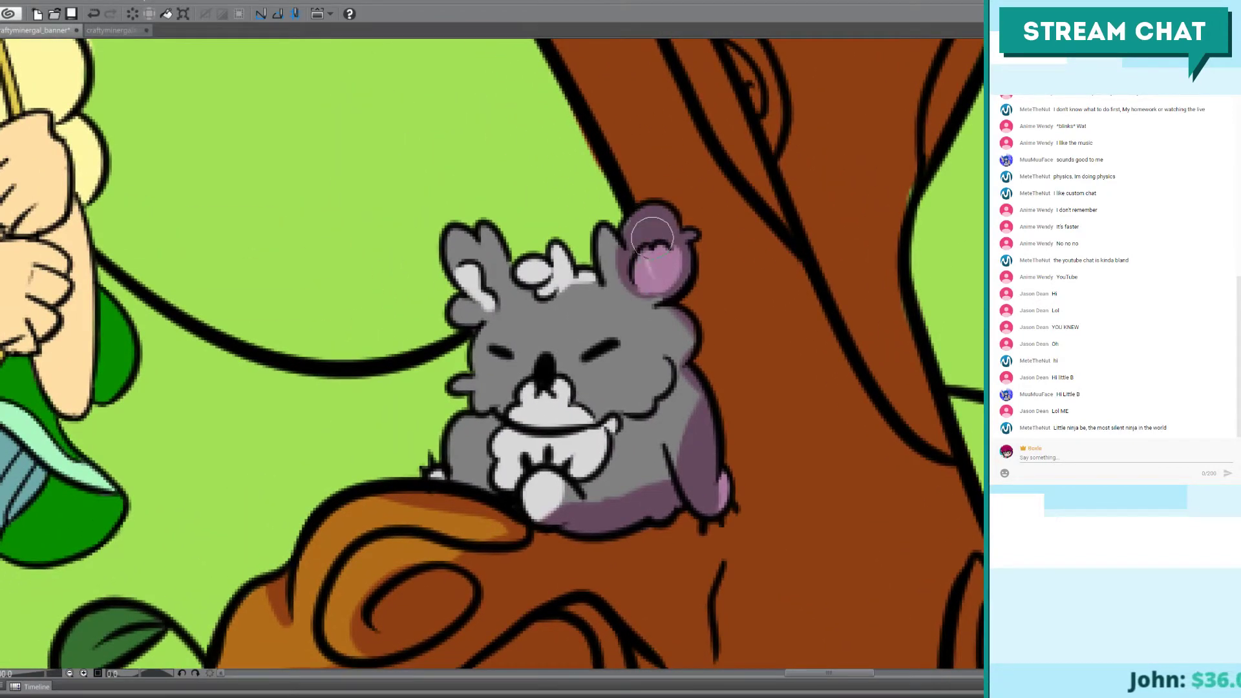
{"action": "mouse_move", "coordinate": [652, 238]}
{"action": "left_mouse_down"}
{"action": "mouse_move", "coordinate": [649, 252]}
{"action": "mouse_move", "coordinate": [617, 255]}
{"action": "mouse_move", "coordinate": [643, 226]}
{"action": "mouse_move", "coordinate": [658, 296]}
{"action": "mouse_move", "coordinate": [614, 235]}
{"action": "mouse_move", "coordinate": [604, 288]}
{"action": "mouse_move", "coordinate": [636, 320]}
{"action": "mouse_move", "coordinate": [617, 347]}
{"action": "mouse_move", "coordinate": [637, 403]}
{"action": "mouse_move", "coordinate": [648, 355]}
{"action": "mouse_move", "coordinate": [678, 349]}
{"action": "mouse_move", "coordinate": [720, 472]}
{"action": "left_mouse_up"}
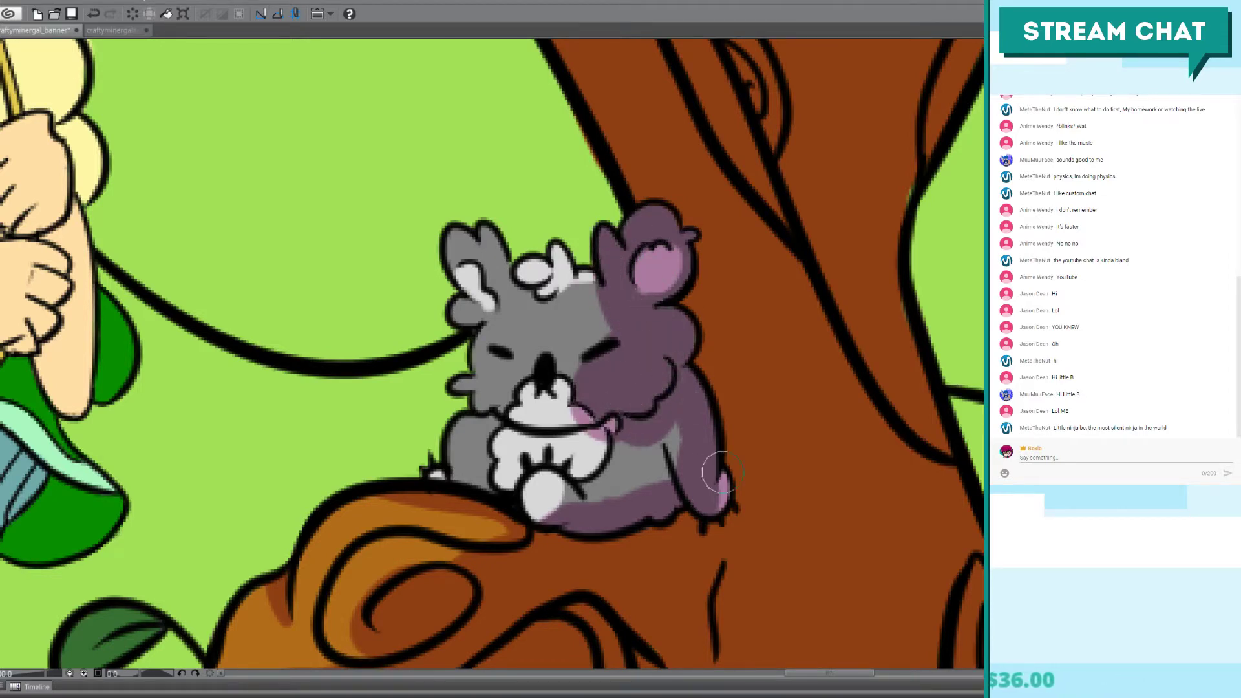
{"action": "left_click_drag", "start_coordinate": [670, 418], "coordinate": [637, 504]}
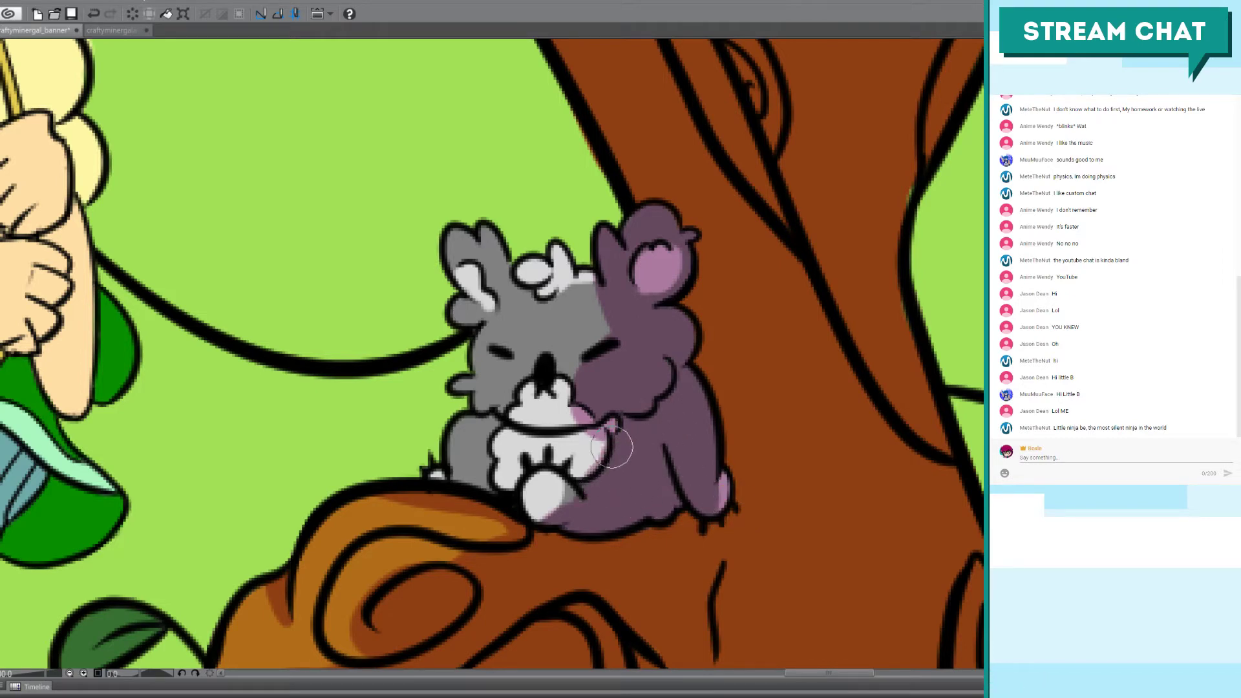
Step: Extend the purple shadow over the koala's belly, raised foot, hair tuft and forehead, and around the base of its other leg
{"action": "left_click_drag", "start_coordinate": [611, 446], "coordinate": [589, 486]}
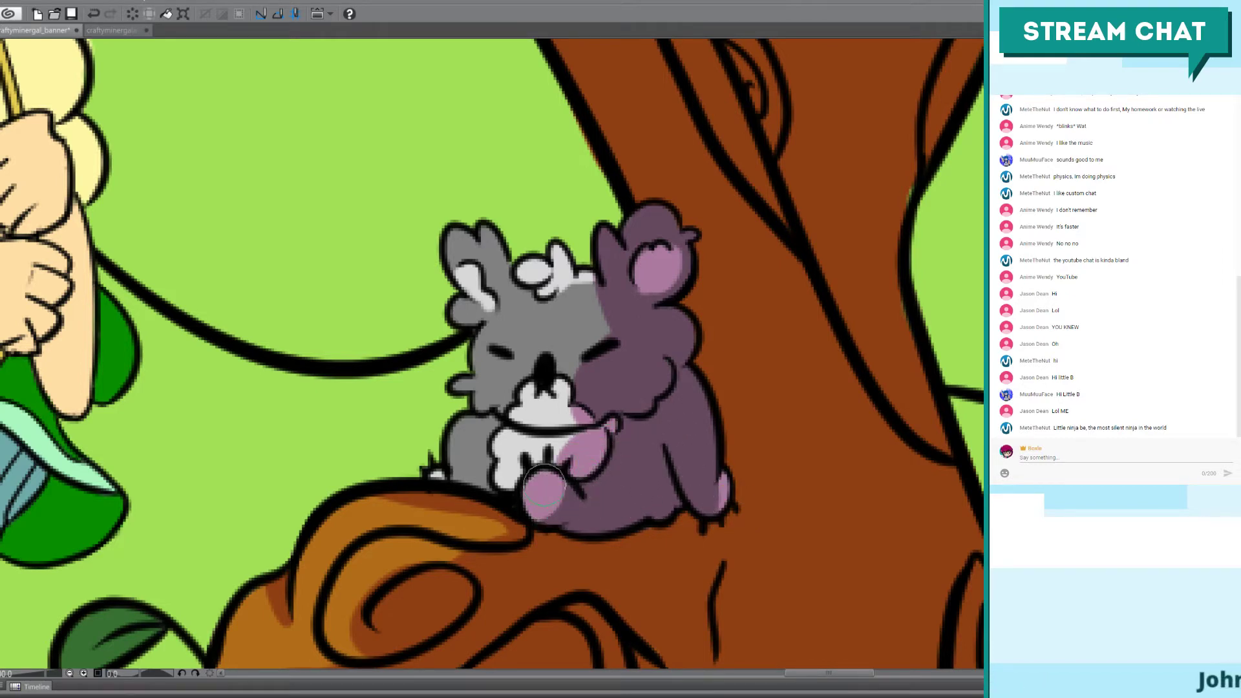
{"action": "mouse_move", "coordinate": [597, 278]}
{"action": "left_mouse_down"}
{"action": "mouse_move", "coordinate": [556, 278]}
{"action": "mouse_move", "coordinate": [553, 253]}
{"action": "mouse_move", "coordinate": [566, 278]}
{"action": "mouse_move", "coordinate": [593, 282]}
{"action": "mouse_move", "coordinate": [538, 286]}
{"action": "mouse_move", "coordinate": [568, 292]}
{"action": "left_mouse_up"}
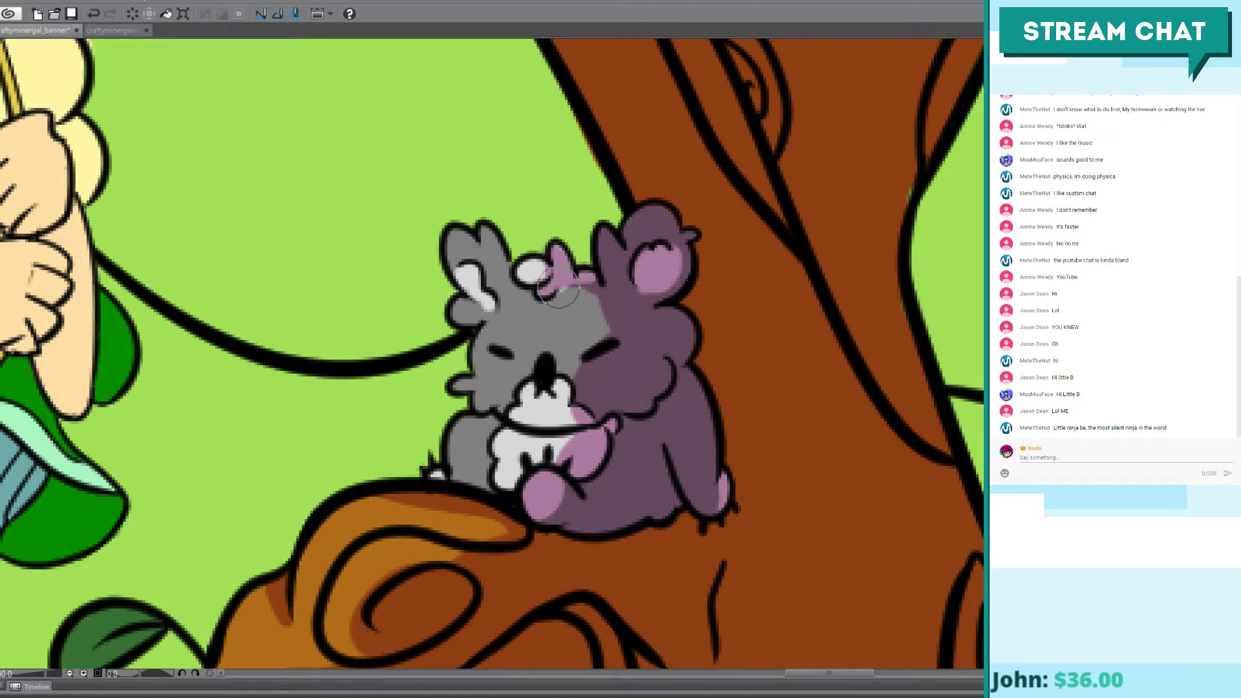
{"action": "mouse_move", "coordinate": [625, 349]}
{"action": "left_mouse_down"}
{"action": "mouse_move", "coordinate": [599, 312]}
{"action": "mouse_move", "coordinate": [550, 287]}
{"action": "mouse_move", "coordinate": [617, 338]}
{"action": "mouse_move", "coordinate": [618, 308]}
{"action": "mouse_move", "coordinate": [592, 335]}
{"action": "mouse_move", "coordinate": [625, 395]}
{"action": "left_mouse_up"}
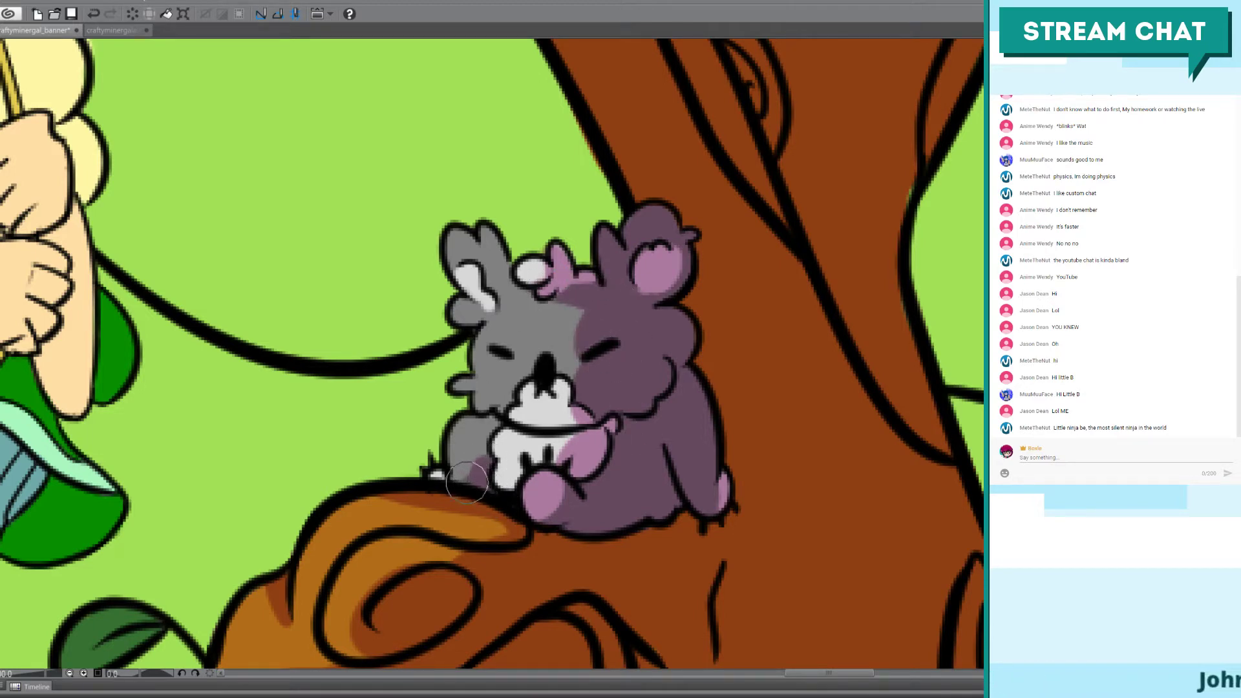
{"action": "mouse_move", "coordinate": [495, 494]}
{"action": "left_mouse_down"}
{"action": "mouse_move", "coordinate": [486, 457]}
{"action": "mouse_move", "coordinate": [498, 422]}
{"action": "mouse_move", "coordinate": [499, 460]}
{"action": "mouse_move", "coordinate": [545, 438]}
{"action": "mouse_move", "coordinate": [498, 426]}
{"action": "left_mouse_up"}
{"action": "key", "text": "ctrl+z"}
{"action": "key", "text": "ctrl+y"}
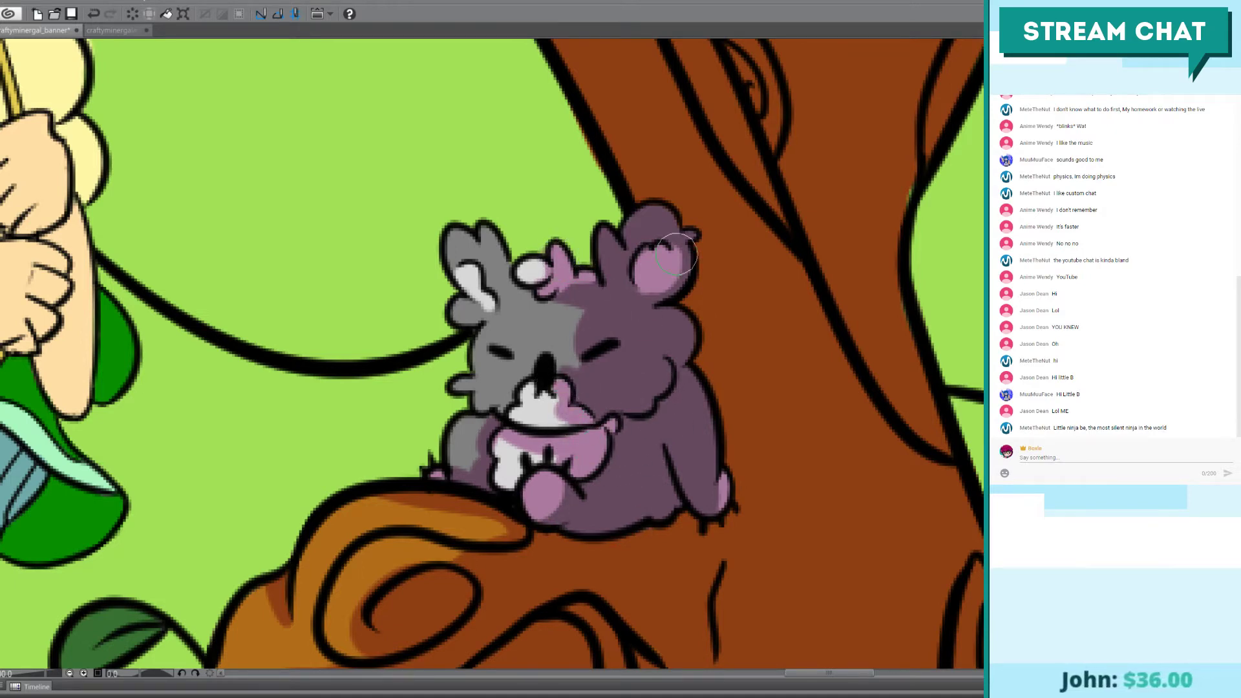
Step: Review the koala's shading up close and against the whole banner illustration
{"action": "scroll", "coordinate": [677, 240], "scroll_direction": "down", "scroll_amount": 5}
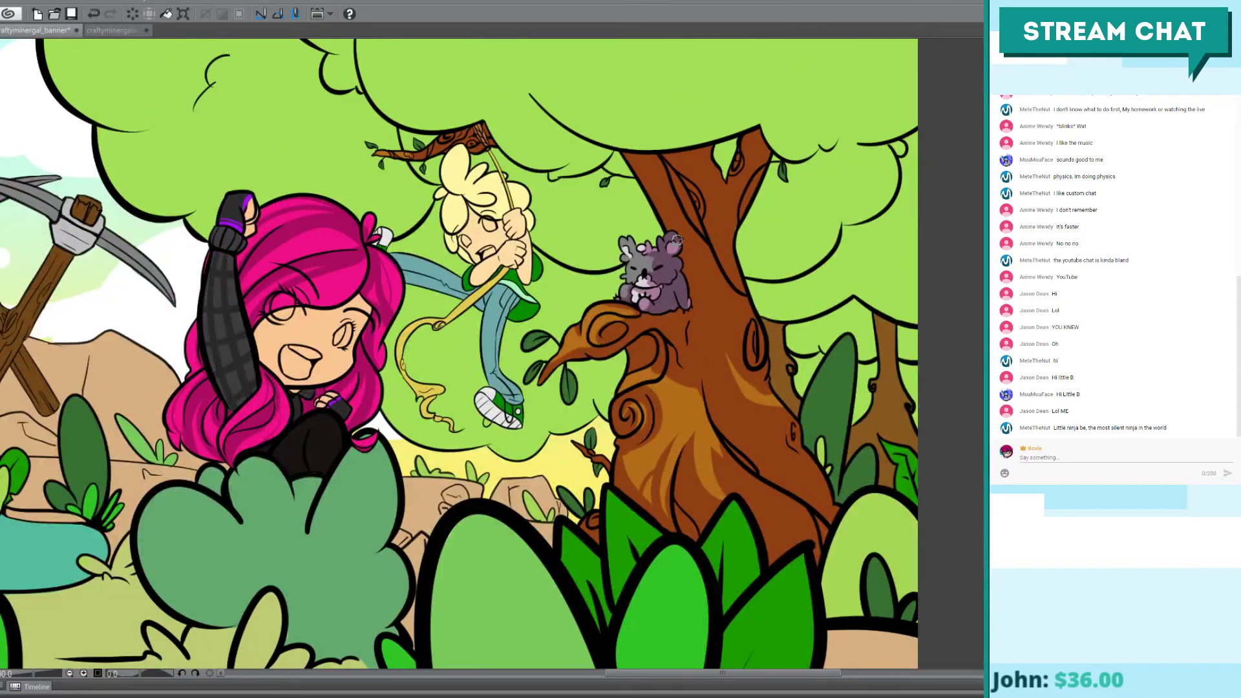
{"action": "left_click_drag", "start_coordinate": [653, 370], "coordinate": [728, 373]}
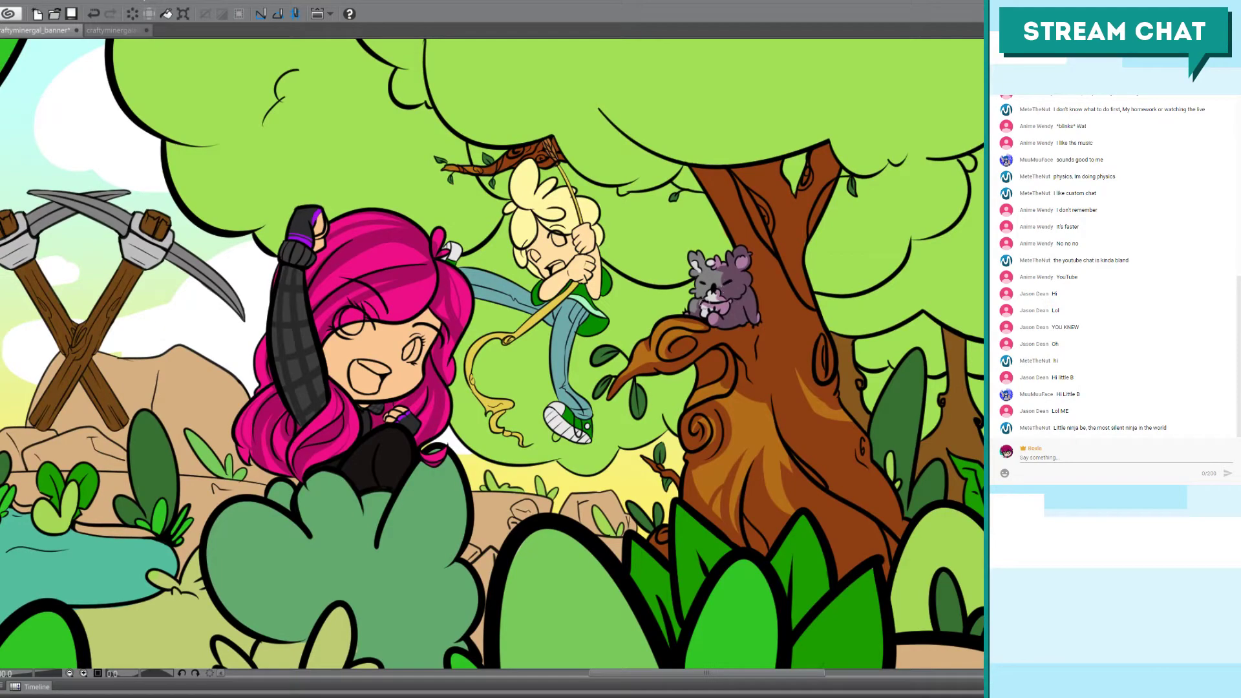
{"action": "scroll", "coordinate": [756, 217], "scroll_direction": "up", "scroll_amount": 4}
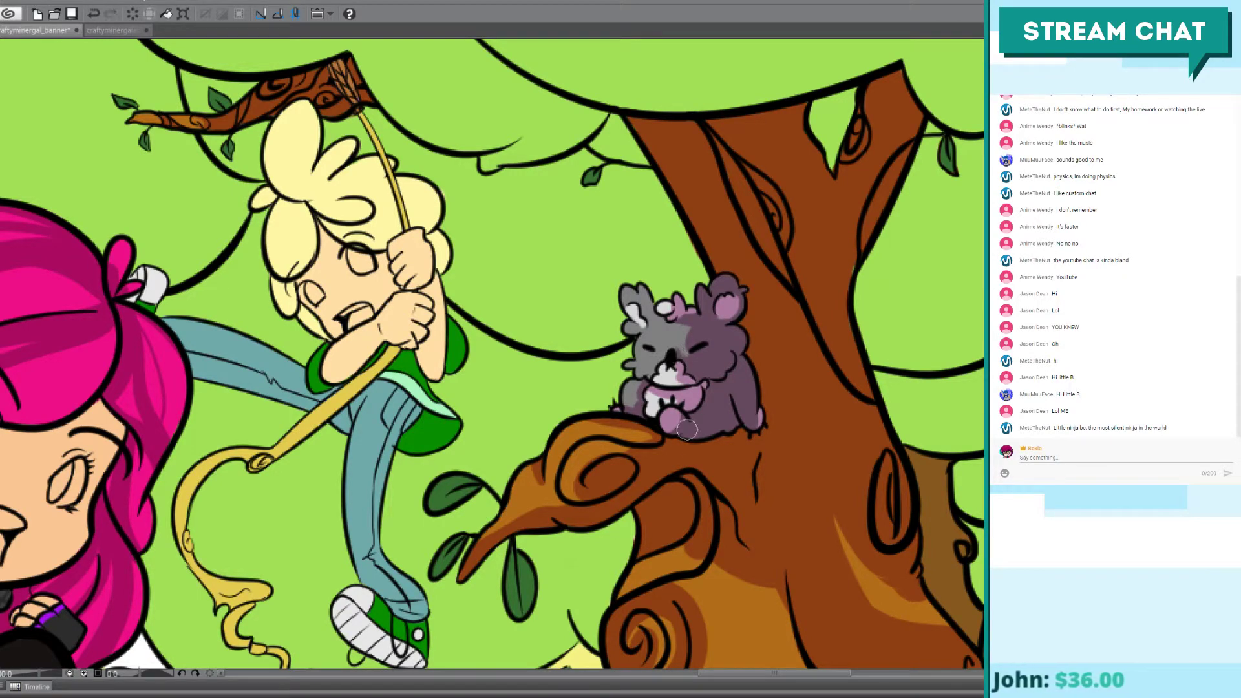
{"action": "left_click_drag", "start_coordinate": [604, 456], "coordinate": [707, 415]}
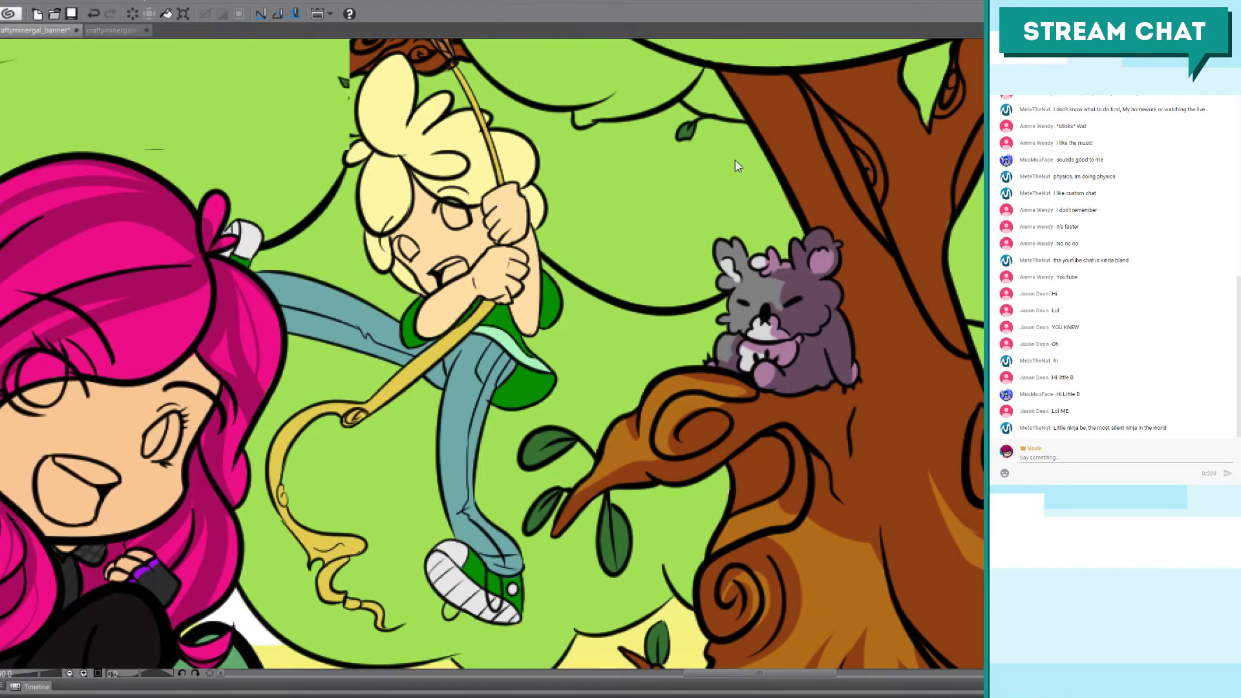
{"action": "scroll", "coordinate": [735, 160], "scroll_direction": "down", "scroll_amount": 2}
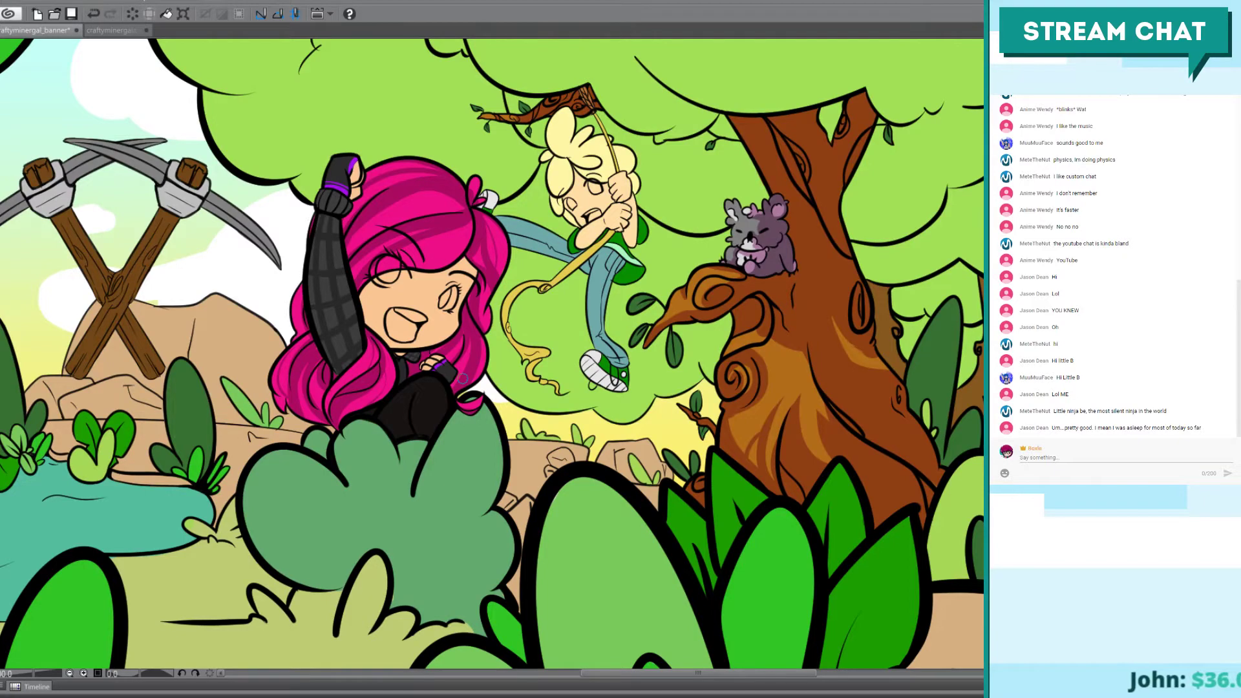
{"action": "mouse_move", "coordinate": [463, 378]}
{"action": "left_mouse_down"}
{"action": "mouse_move", "coordinate": [429, 470]}
{"action": "mouse_move", "coordinate": [711, 478]}
{"action": "mouse_move", "coordinate": [881, 385]}
{"action": "mouse_move", "coordinate": [563, 440]}
{"action": "mouse_move", "coordinate": [536, 427]}
{"action": "mouse_move", "coordinate": [555, 407]}
{"action": "left_mouse_up"}
{"action": "scroll", "coordinate": [562, 470], "scroll_direction": "up", "scroll_amount": 1}
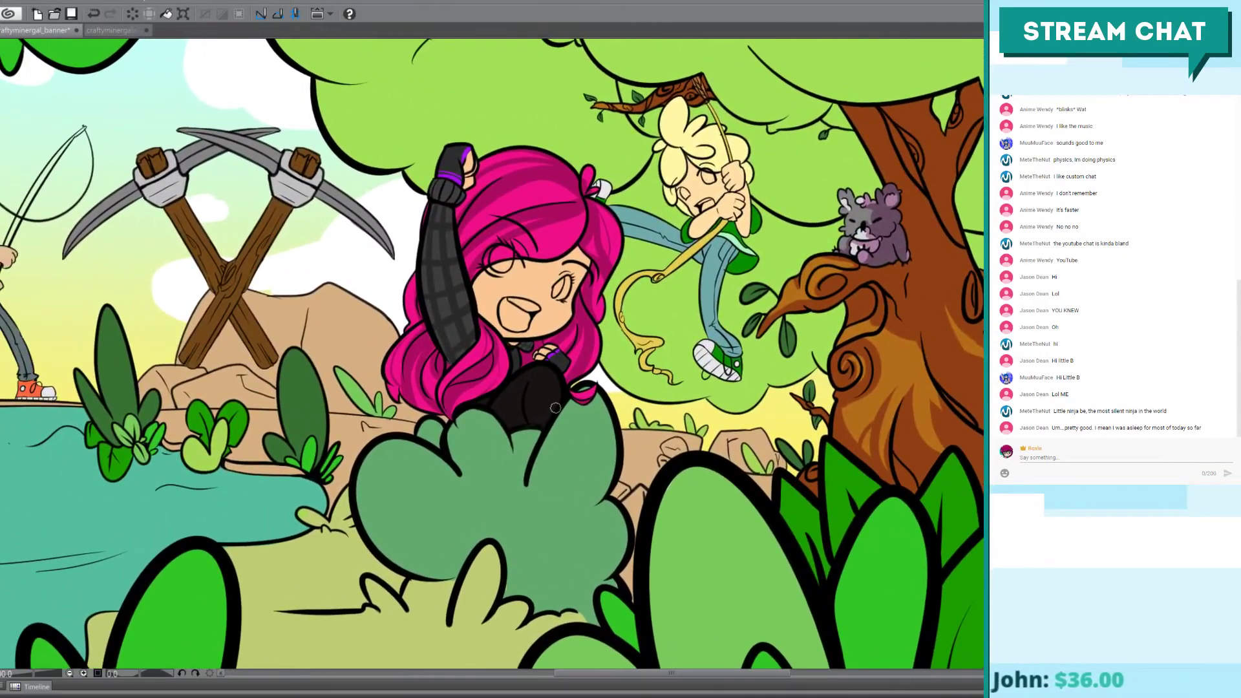
{"action": "scroll", "coordinate": [555, 407], "scroll_direction": "down", "scroll_amount": 3}
{"action": "left_click_drag", "start_coordinate": [424, 417], "coordinate": [493, 392]}
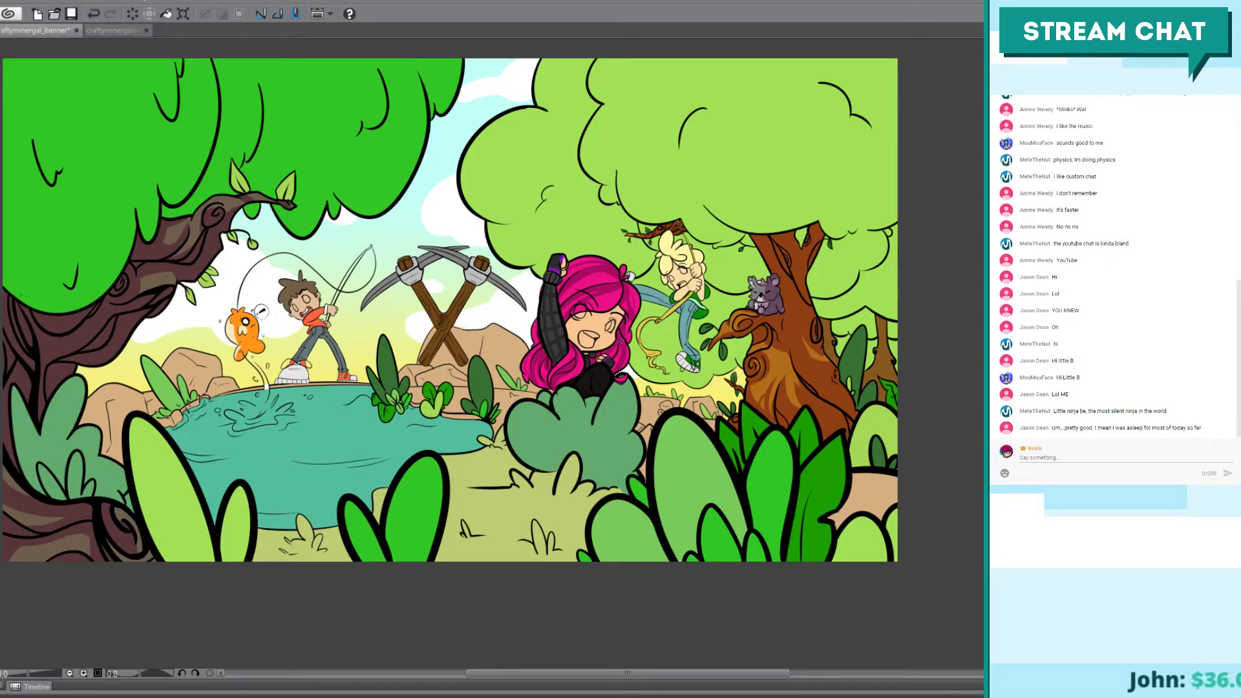
{"action": "scroll", "coordinate": [618, 339], "scroll_direction": "up", "scroll_amount": 1}
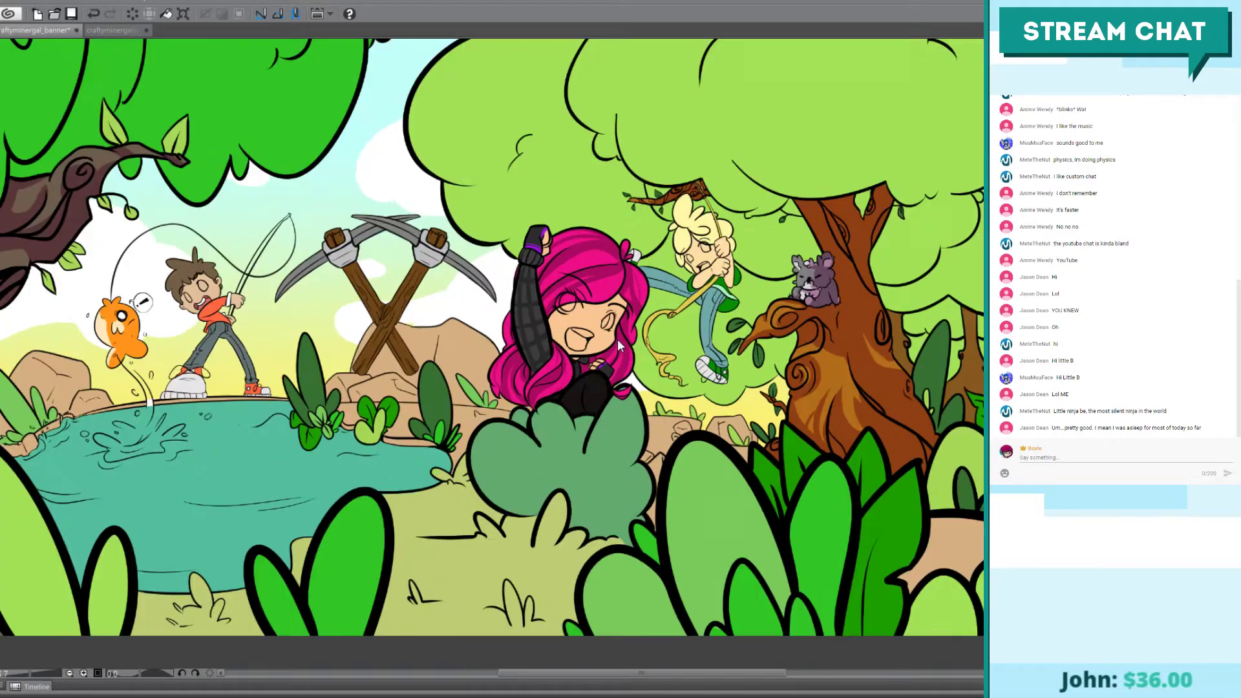
Step: Select the tan rocks, trimming the selection along the light green leaves in front of the rock at the banner's lower right corner
{"action": "scroll", "coordinate": [617, 338], "scroll_direction": "up", "scroll_amount": 1}
{"action": "left_click_drag", "start_coordinate": [618, 338], "coordinate": [266, 91]}
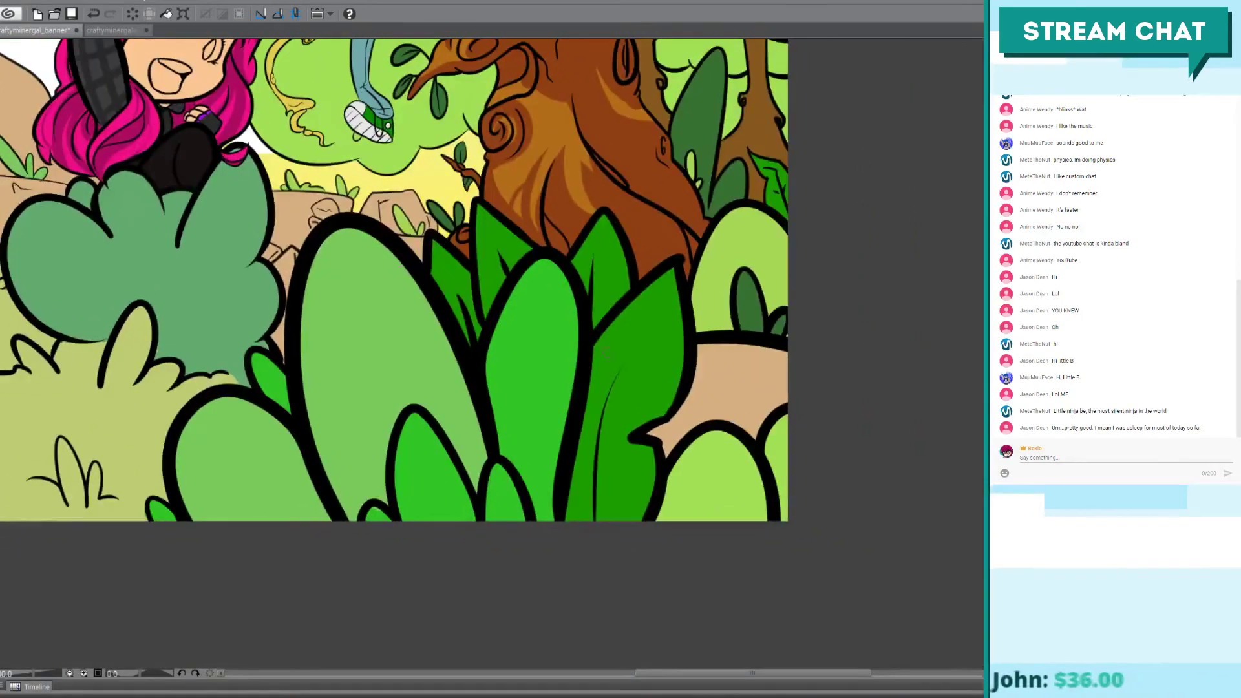
{"action": "key", "text": "ctrl+z"}
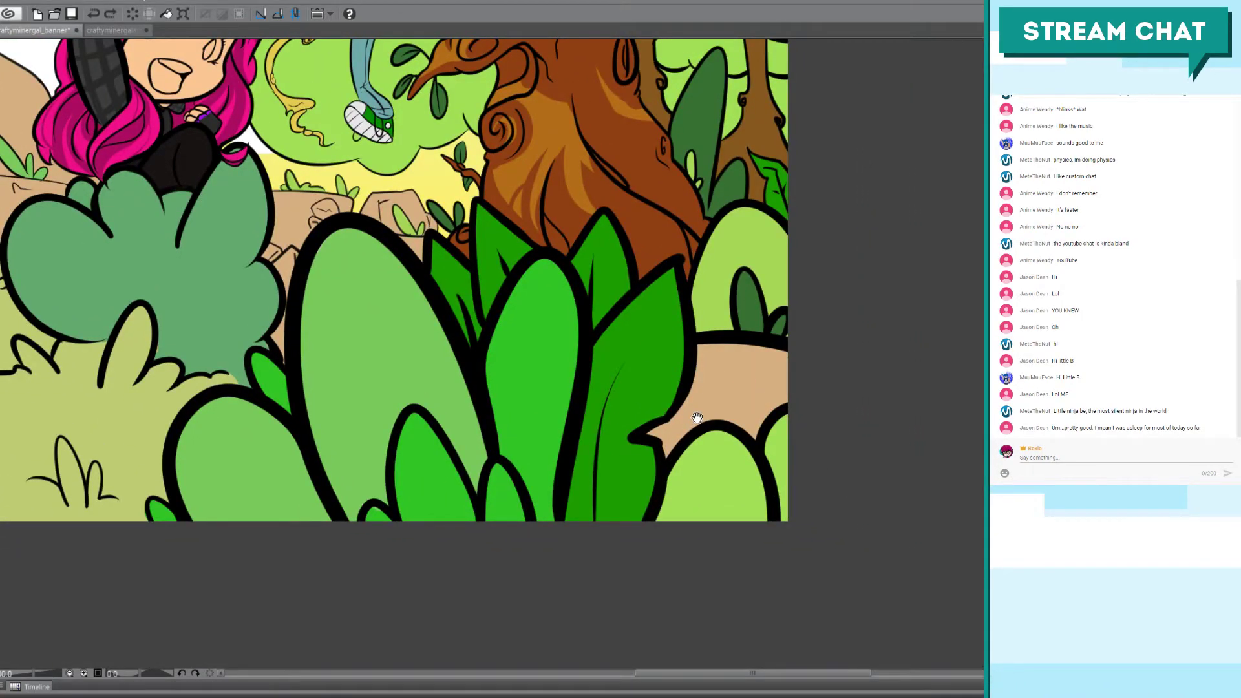
{"action": "mouse_move", "coordinate": [665, 404]}
{"action": "left_mouse_down"}
{"action": "mouse_move", "coordinate": [695, 396]}
{"action": "mouse_move", "coordinate": [674, 394]}
{"action": "mouse_move", "coordinate": [683, 398]}
{"action": "left_mouse_up"}
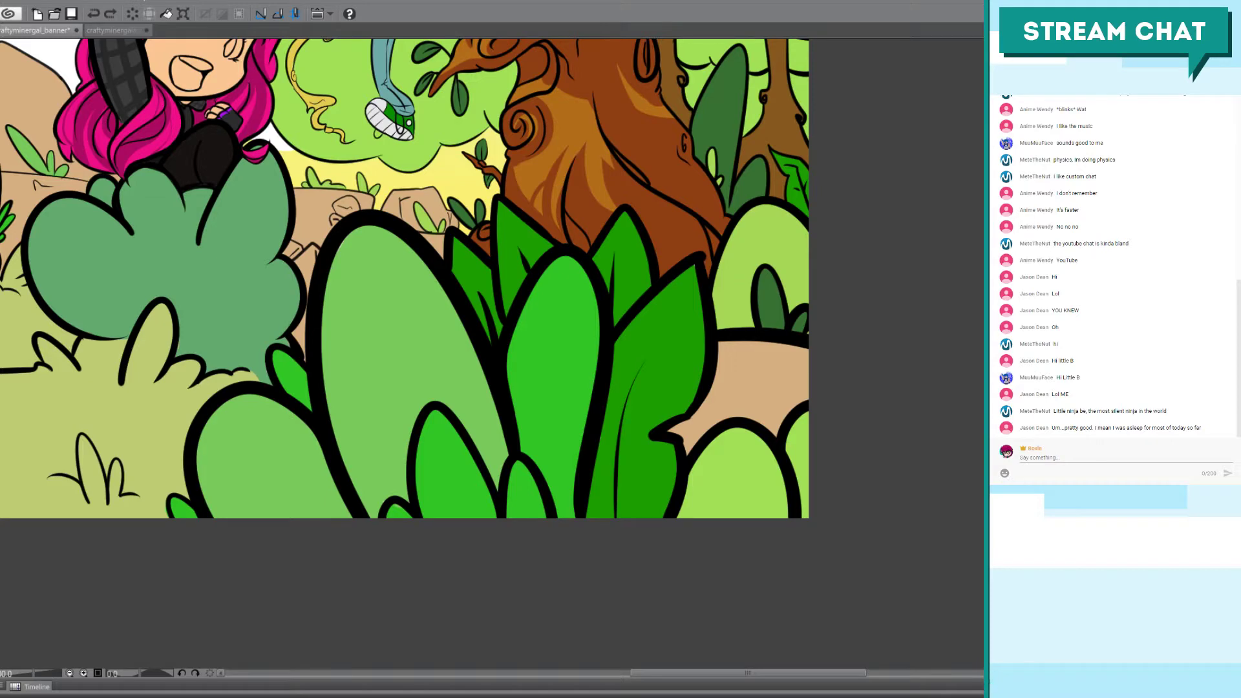
{"action": "key", "text": "ctrl+y"}
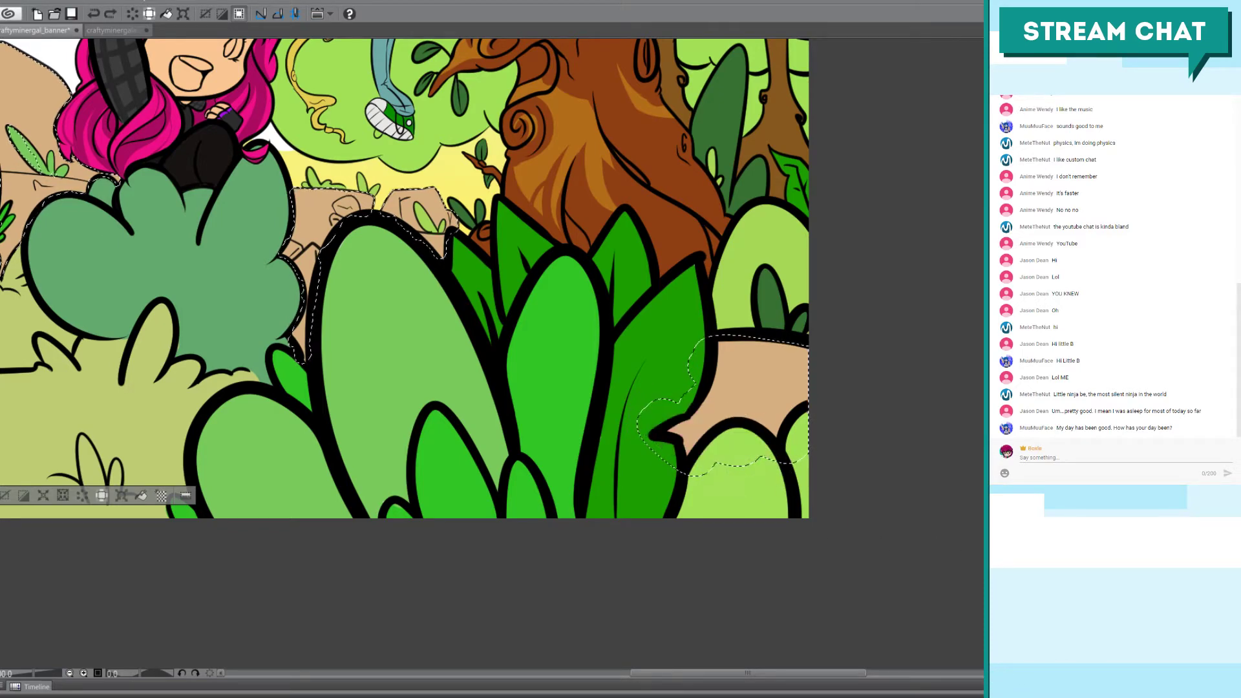
{"action": "key", "text": "ctrl+y"}
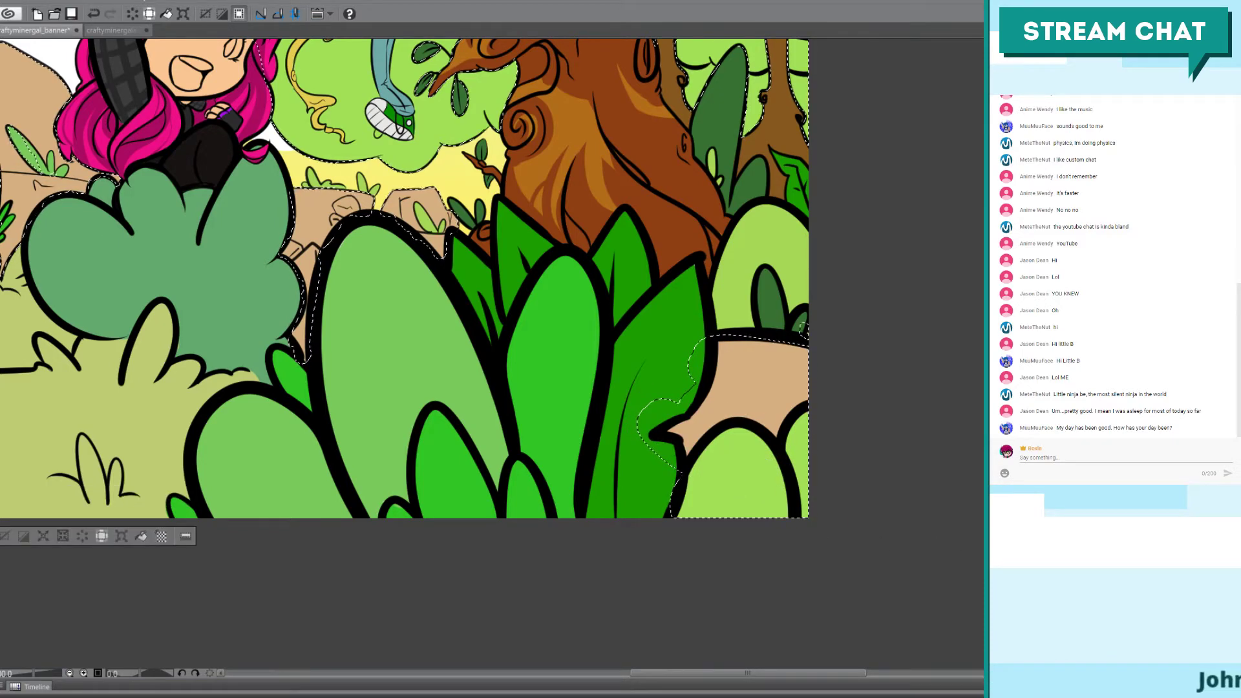
{"action": "key", "text": "ctrl+z"}
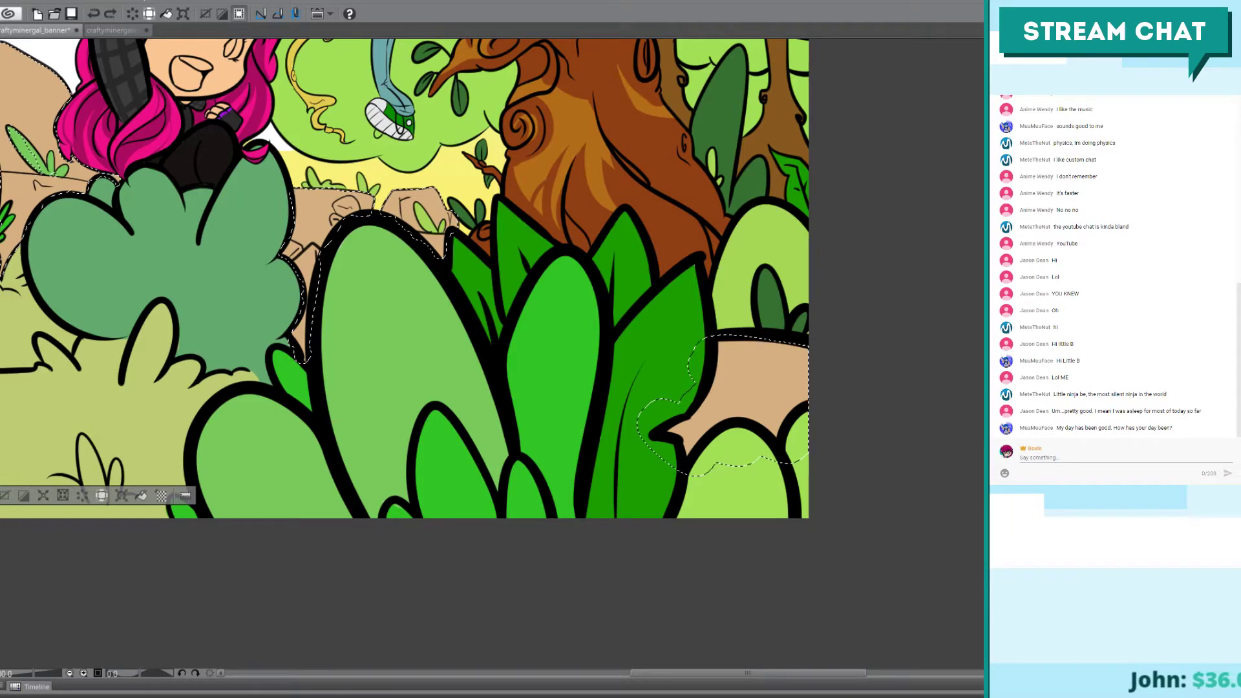
{"action": "key", "text": "ctrl+y"}
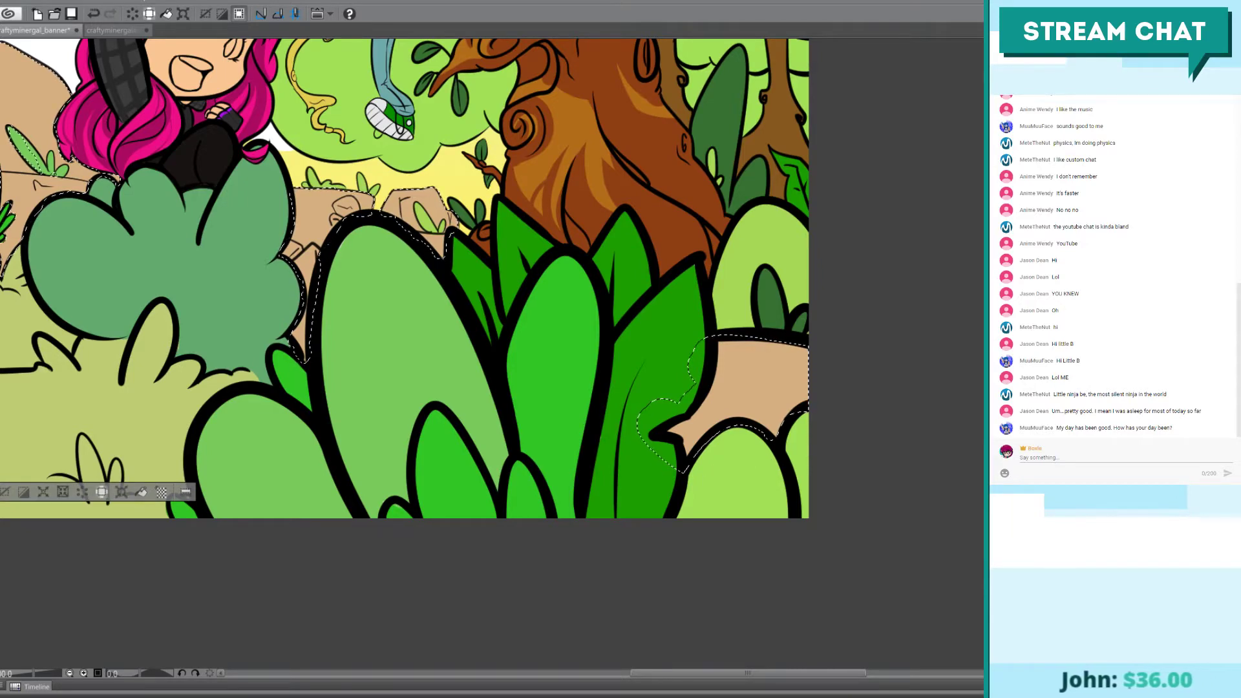
Step: Brush reddish-brown shadow over the lower-right tan rock, leaving a light strip along its upper edge, and clear the selection
{"action": "mouse_move", "coordinate": [649, 417]}
{"action": "left_mouse_down"}
{"action": "mouse_move", "coordinate": [679, 413]}
{"action": "mouse_move", "coordinate": [690, 453]}
{"action": "mouse_move", "coordinate": [808, 452]}
{"action": "mouse_move", "coordinate": [804, 423]}
{"action": "mouse_move", "coordinate": [693, 406]}
{"action": "mouse_move", "coordinate": [833, 430]}
{"action": "left_mouse_up"}
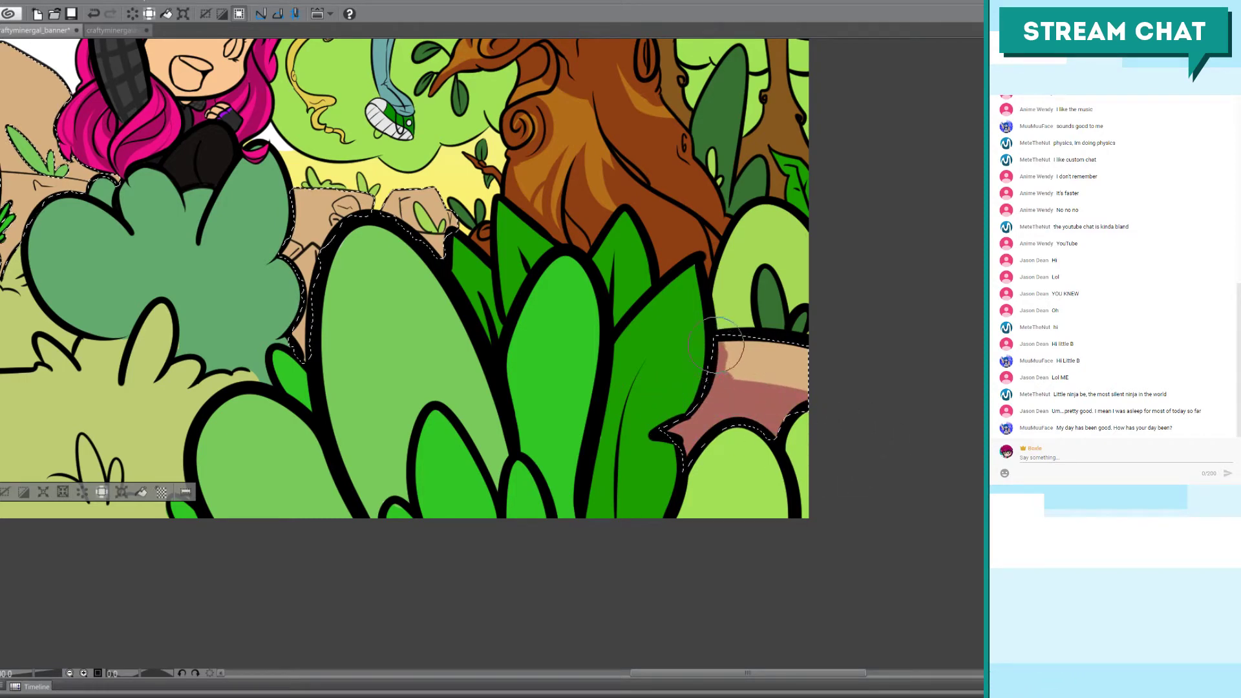
{"action": "mouse_move", "coordinate": [817, 431]}
{"action": "left_mouse_down"}
{"action": "mouse_move", "coordinate": [739, 359]}
{"action": "mouse_move", "coordinate": [729, 322]}
{"action": "mouse_move", "coordinate": [844, 429]}
{"action": "left_mouse_up"}
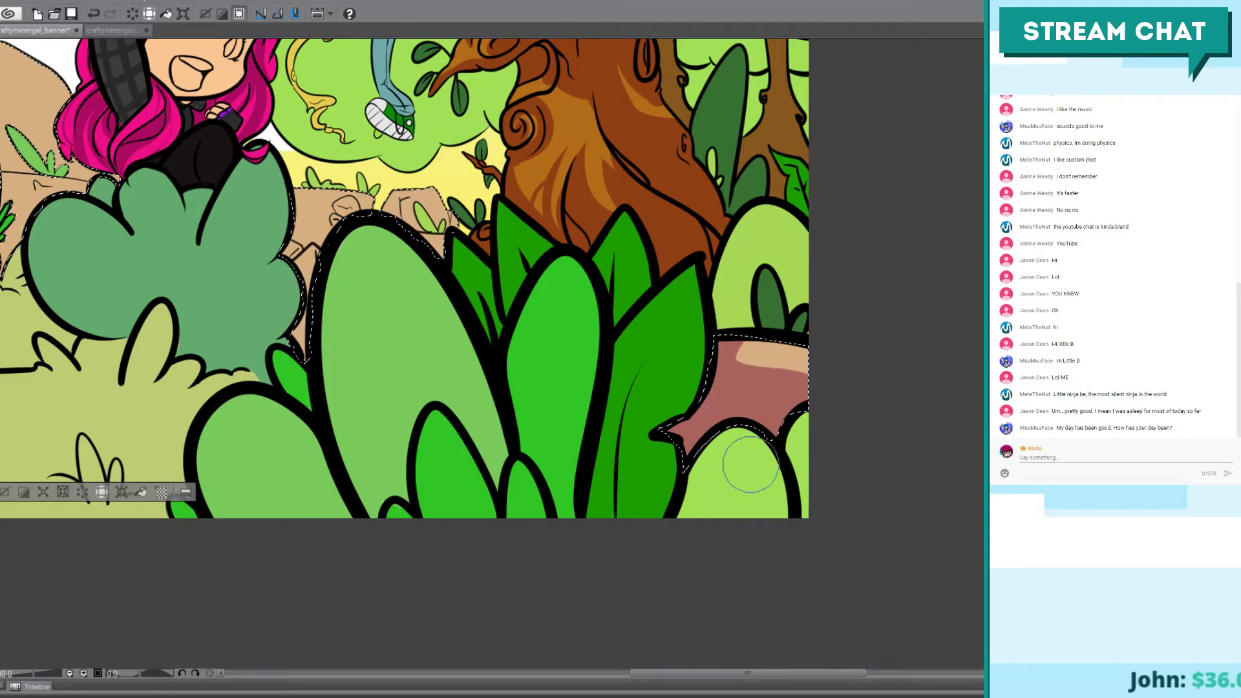
{"action": "key", "text": "ctrl+d"}
{"action": "scroll", "coordinate": [796, 461], "scroll_direction": "down", "scroll_amount": 3}
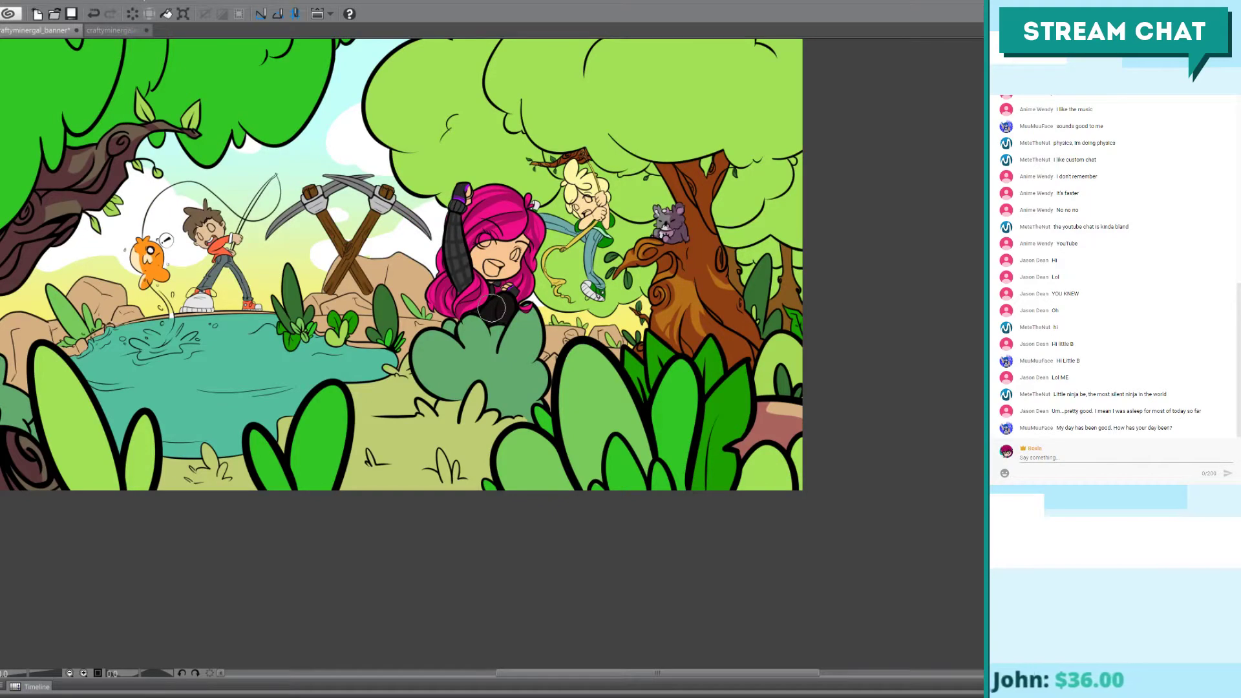
{"action": "mouse_move", "coordinate": [528, 404]}
{"action": "left_mouse_down"}
{"action": "mouse_move", "coordinate": [603, 478]}
{"action": "mouse_move", "coordinate": [624, 480]}
{"action": "left_mouse_up"}
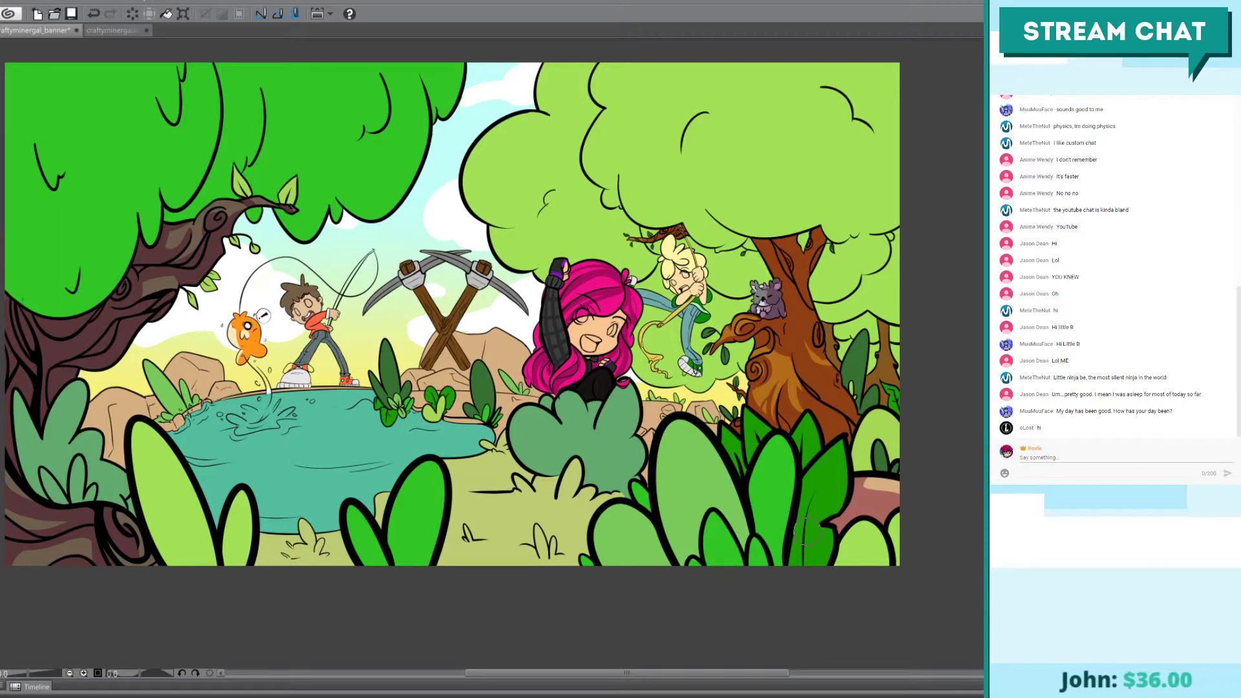
Step: Restore the rock selection and brush reddish-brown shadow over the small tan rocks between the bush and the large tree
{"action": "scroll", "coordinate": [806, 532], "scroll_direction": "up", "scroll_amount": 1}
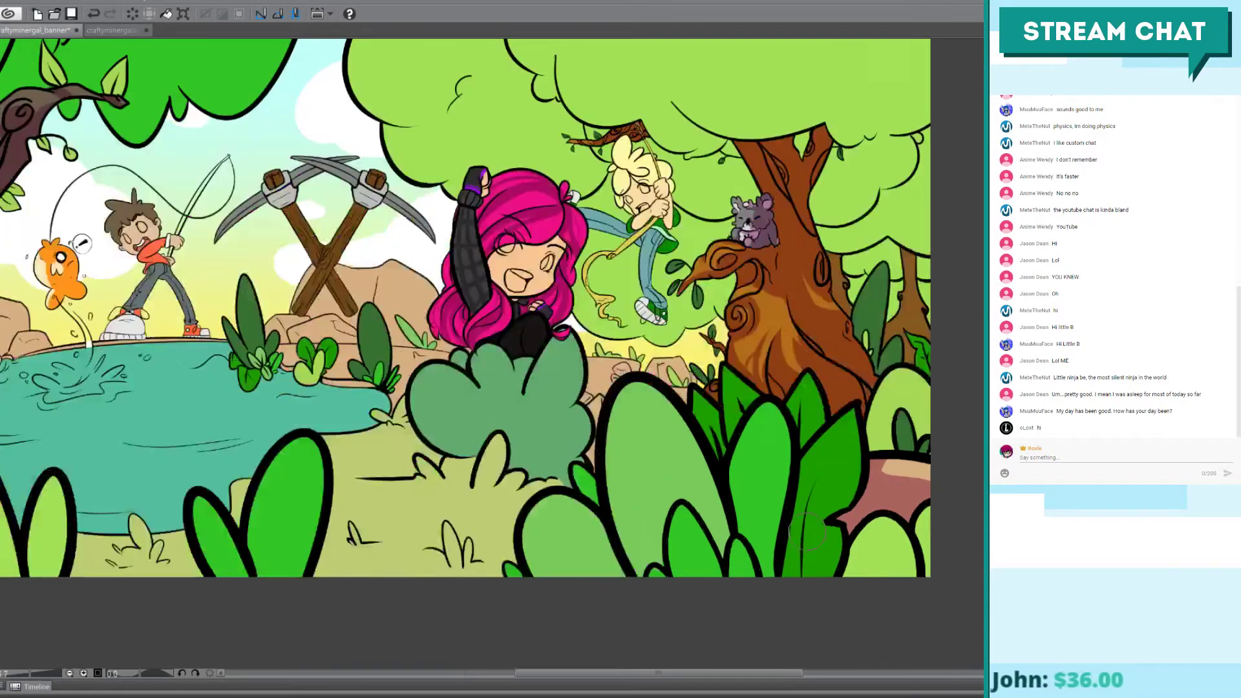
{"action": "left_click_drag", "start_coordinate": [730, 395], "coordinate": [638, 377]}
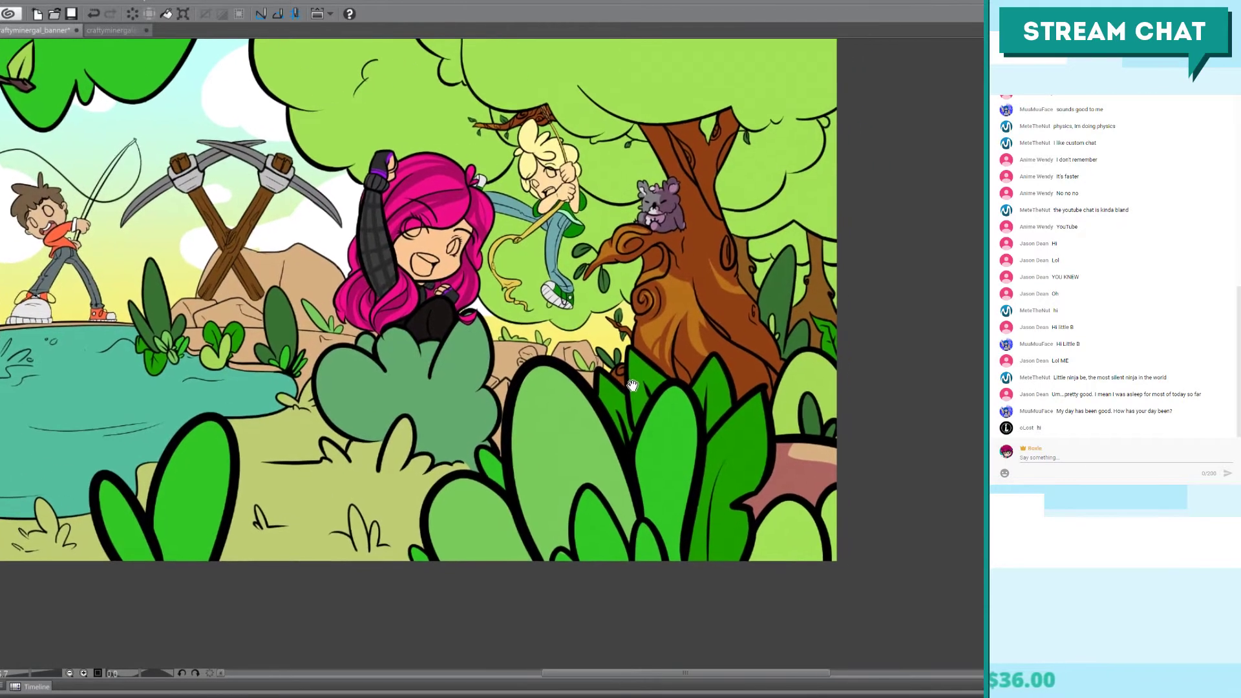
{"action": "scroll", "coordinate": [635, 349], "scroll_direction": "up", "scroll_amount": 1}
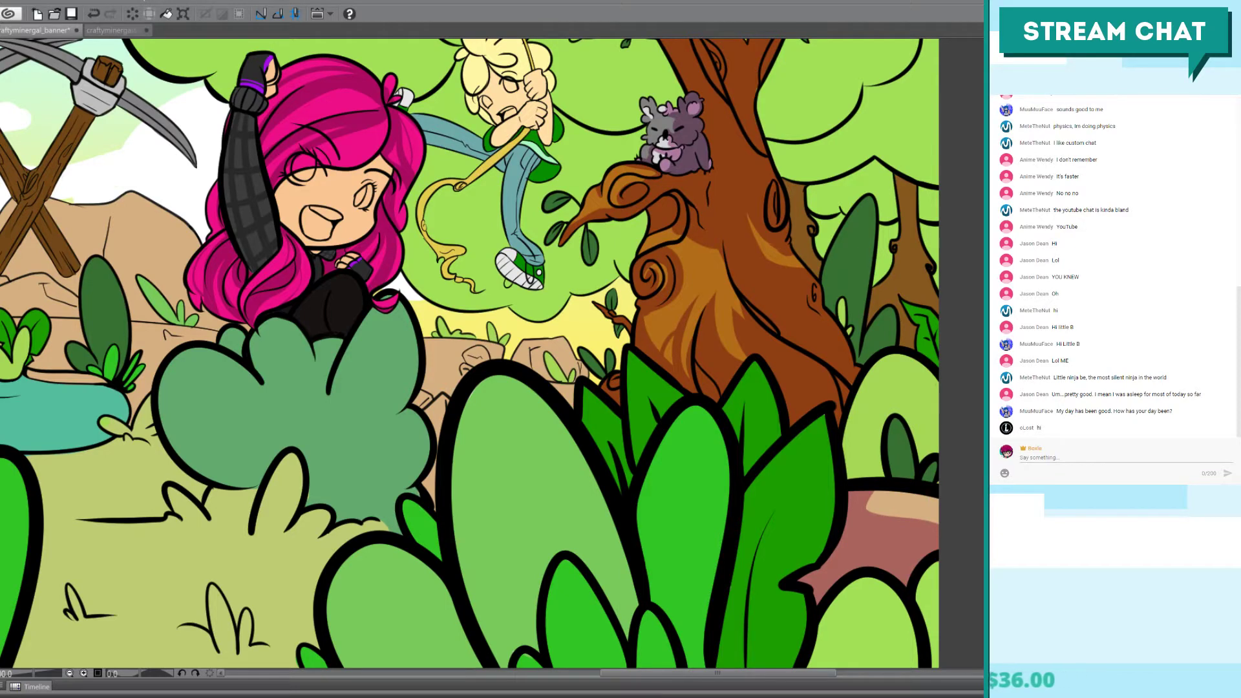
{"action": "key", "text": "ctrl+shift+d"}
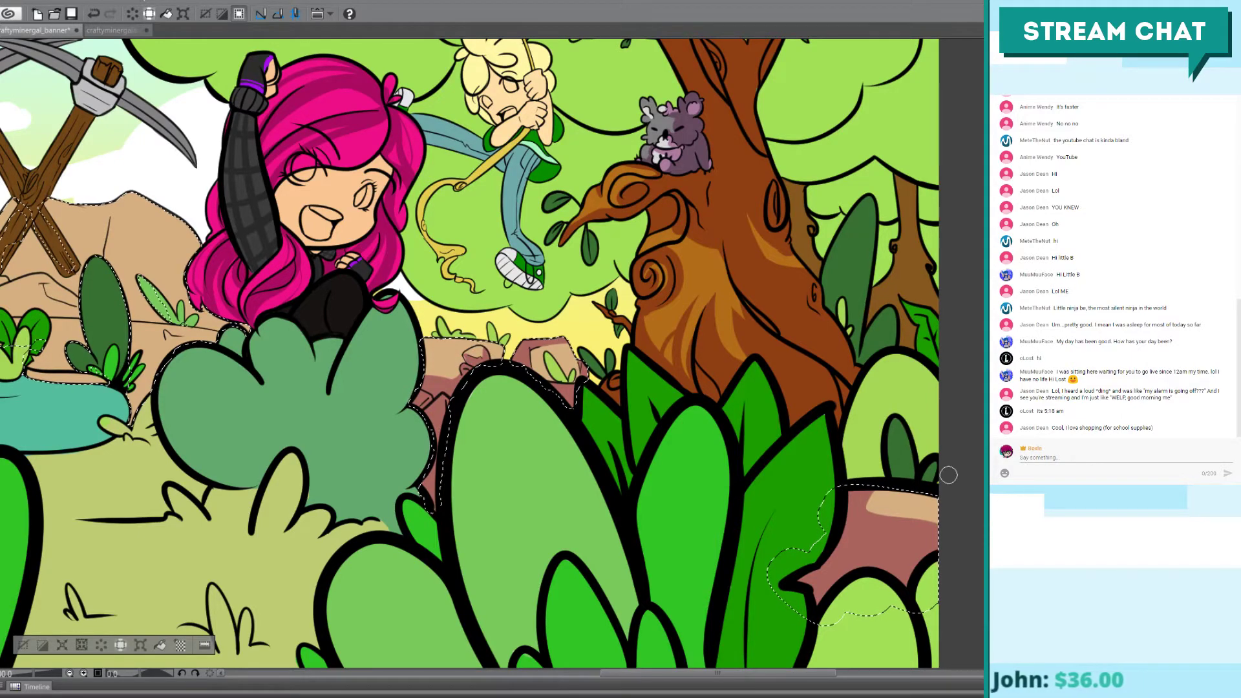
{"action": "scroll", "coordinate": [948, 475], "scroll_direction": "up", "scroll_amount": 3}
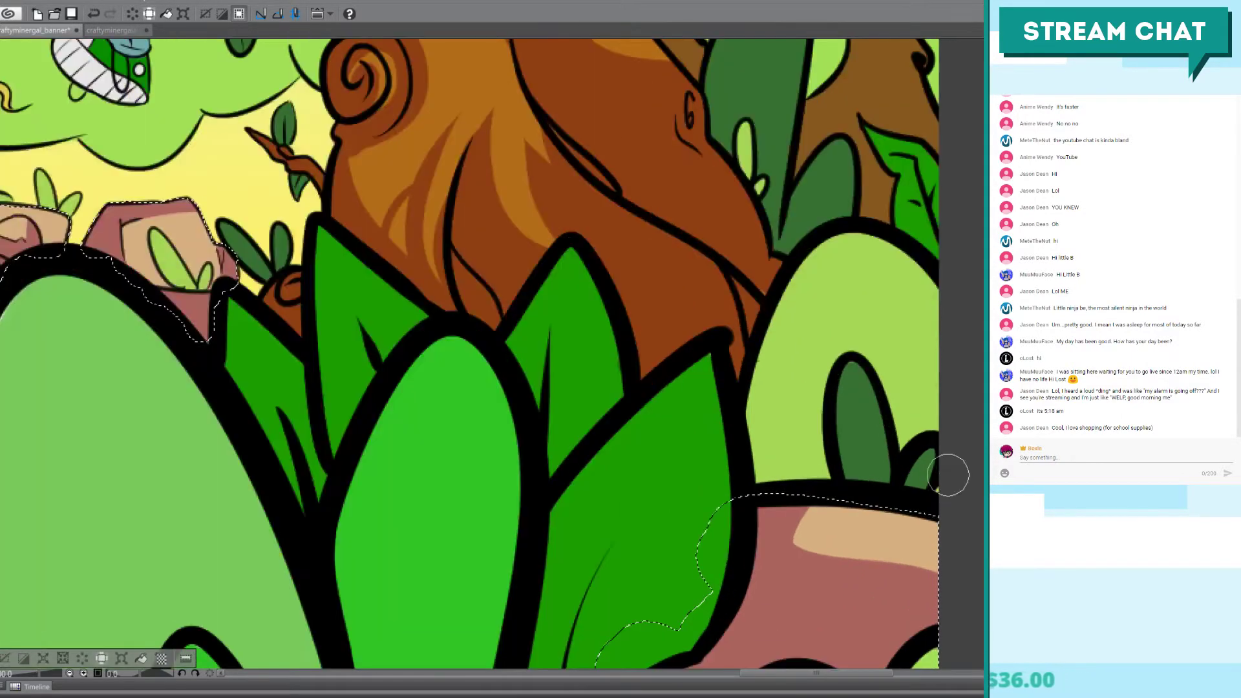
{"action": "left_click_drag", "start_coordinate": [282, 348], "coordinate": [743, 365]}
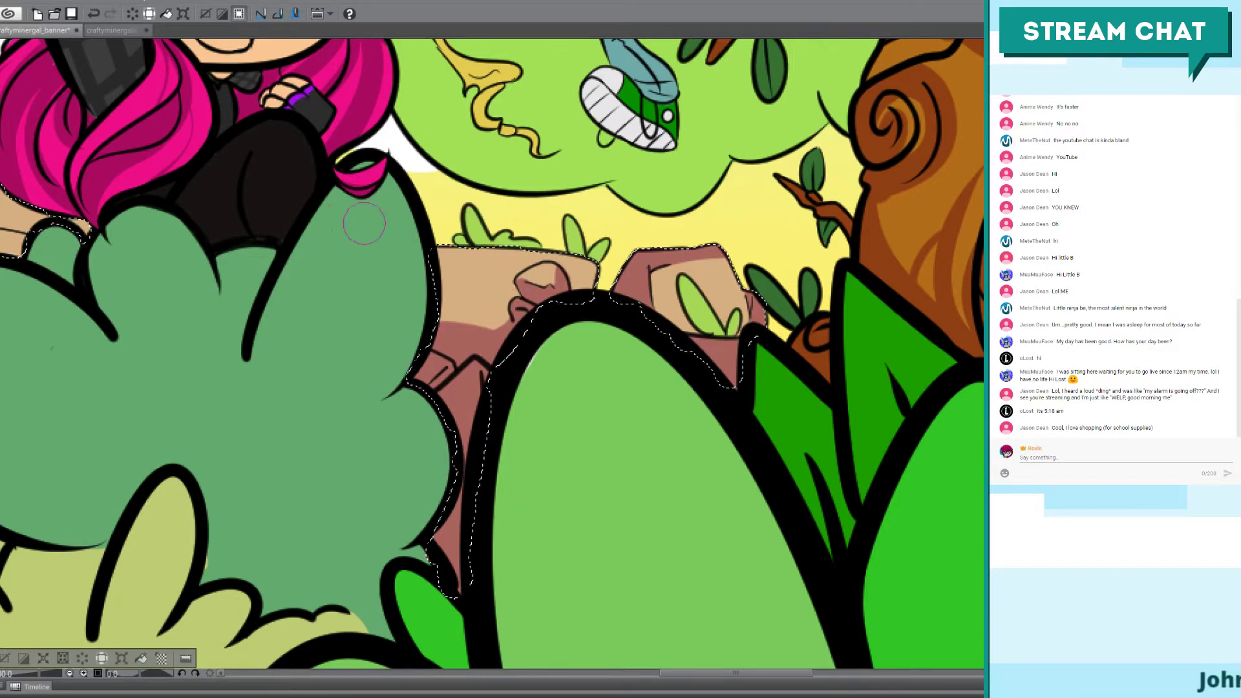
Step: Brush reddish-brown shadow over the large rock behind the crossed pickaxes and the smaller rocks at its base, and clear the selection
{"action": "left_click_drag", "start_coordinate": [358, 227], "coordinate": [466, 176]}
{"action": "scroll", "coordinate": [549, 241], "scroll_direction": "down", "scroll_amount": 5}
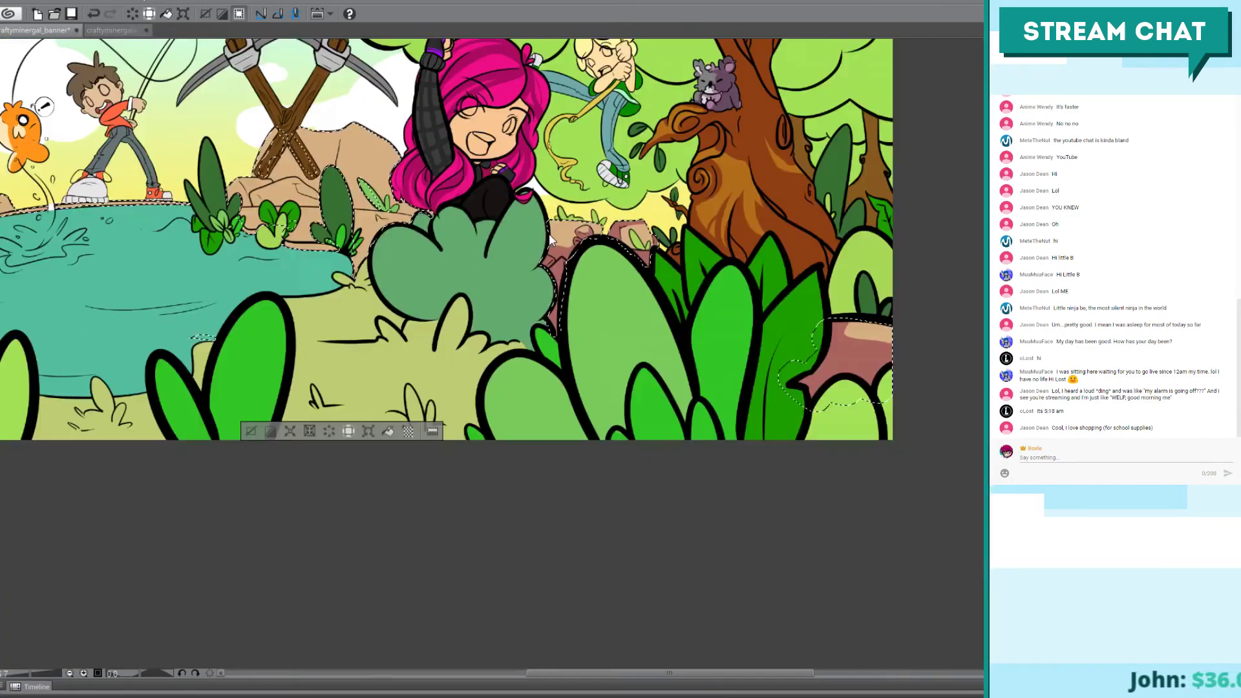
{"action": "scroll", "coordinate": [411, 260], "scroll_direction": "up", "scroll_amount": 3}
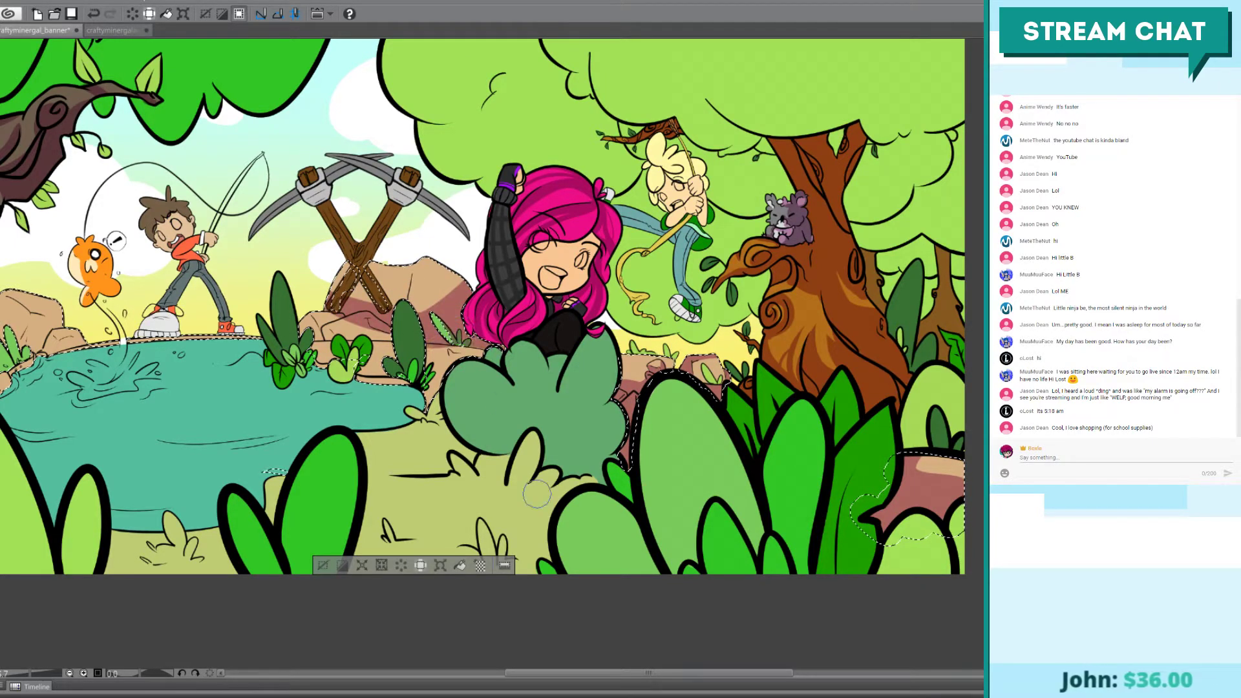
{"action": "scroll", "coordinate": [544, 431], "scroll_direction": "up", "scroll_amount": 4}
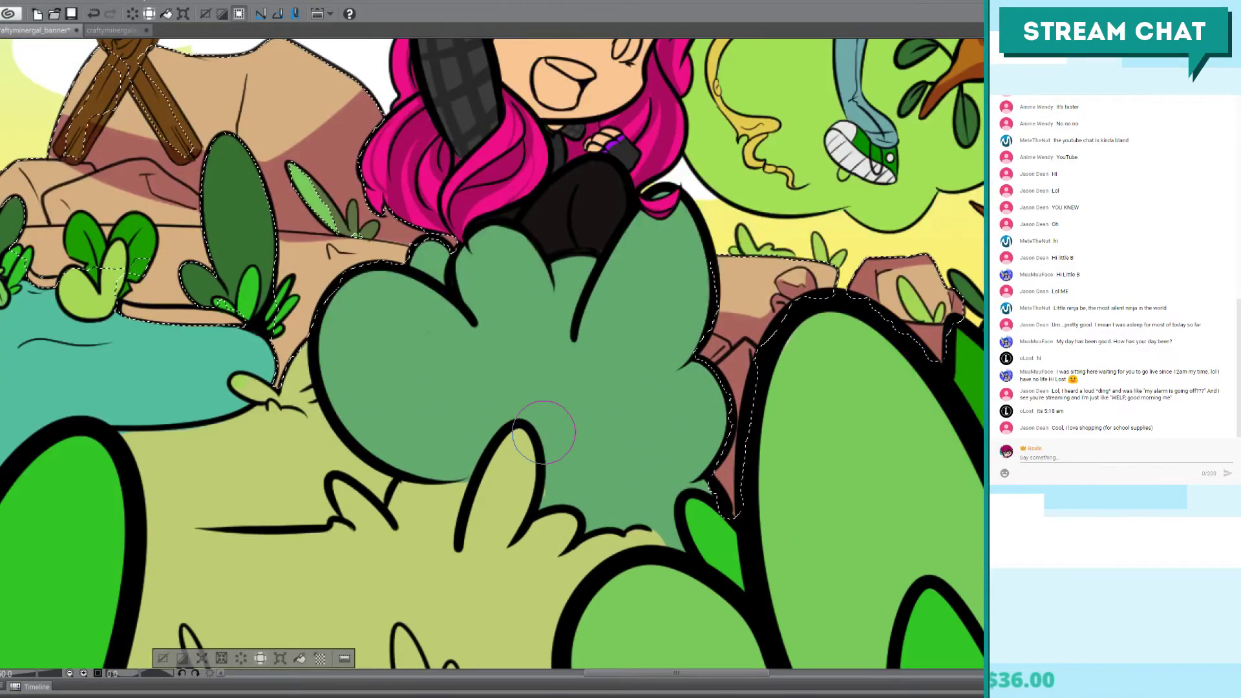
{"action": "left_click_drag", "start_coordinate": [202, 205], "coordinate": [508, 330]}
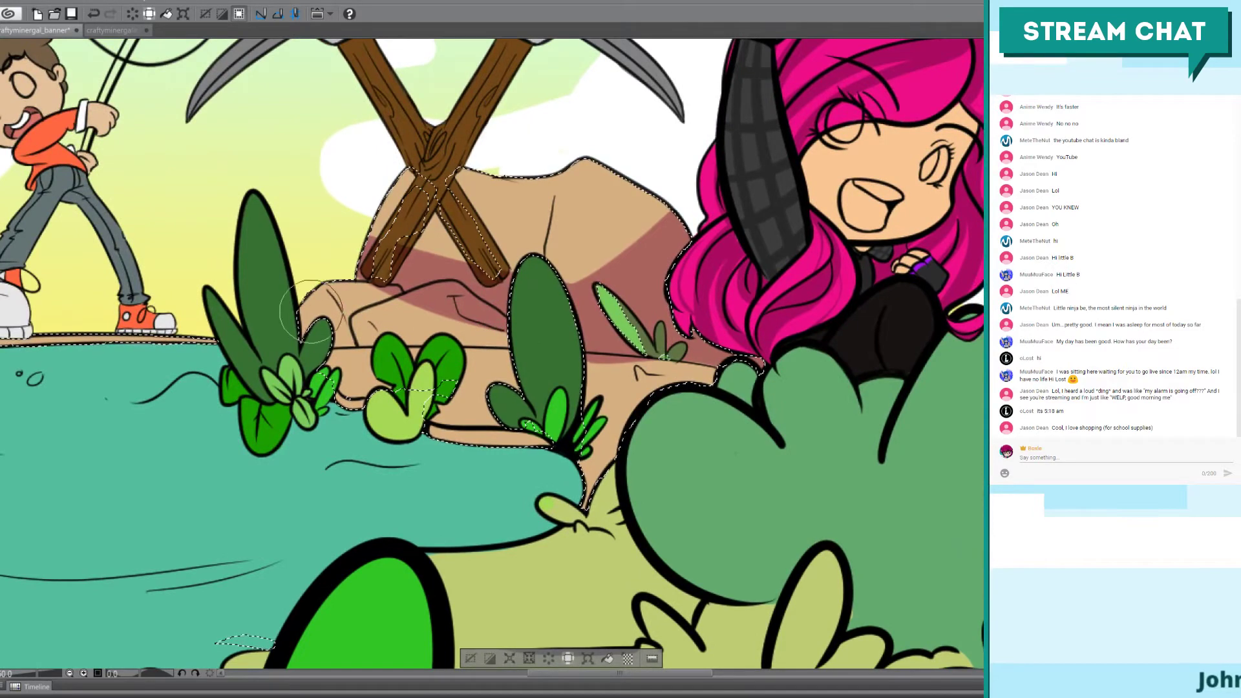
{"action": "mouse_move", "coordinate": [326, 333]}
{"action": "left_mouse_down"}
{"action": "mouse_move", "coordinate": [300, 327]}
{"action": "mouse_move", "coordinate": [498, 327]}
{"action": "left_mouse_up"}
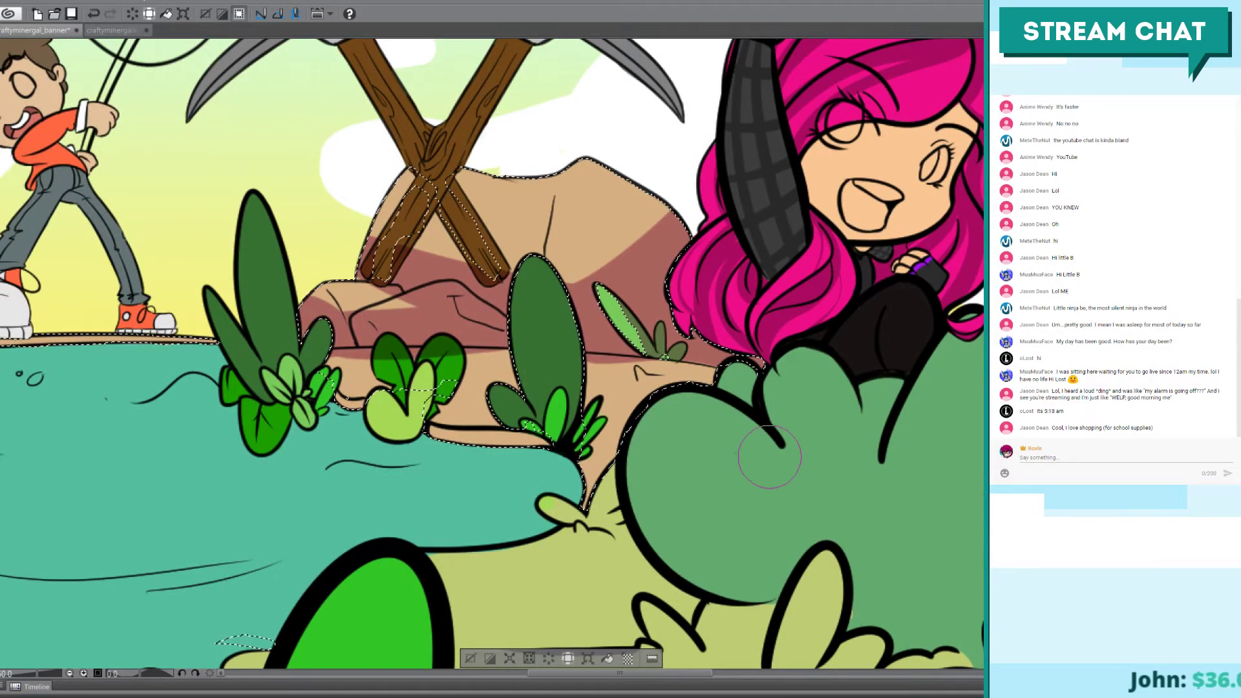
{"action": "key", "text": "ctrl+d"}
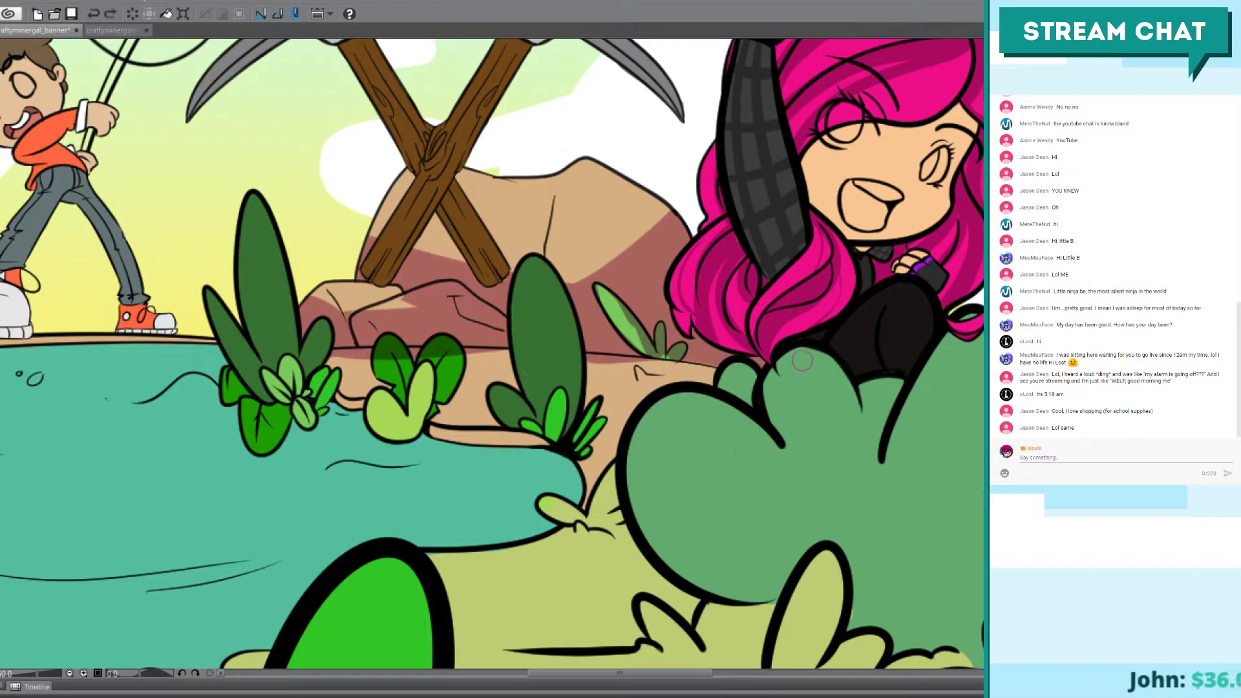
Step: Restore light tan highlights along the top surfaces of the small rocks below the crossed pickaxes
{"action": "left_click_drag", "start_coordinate": [342, 313], "coordinate": [378, 292]}
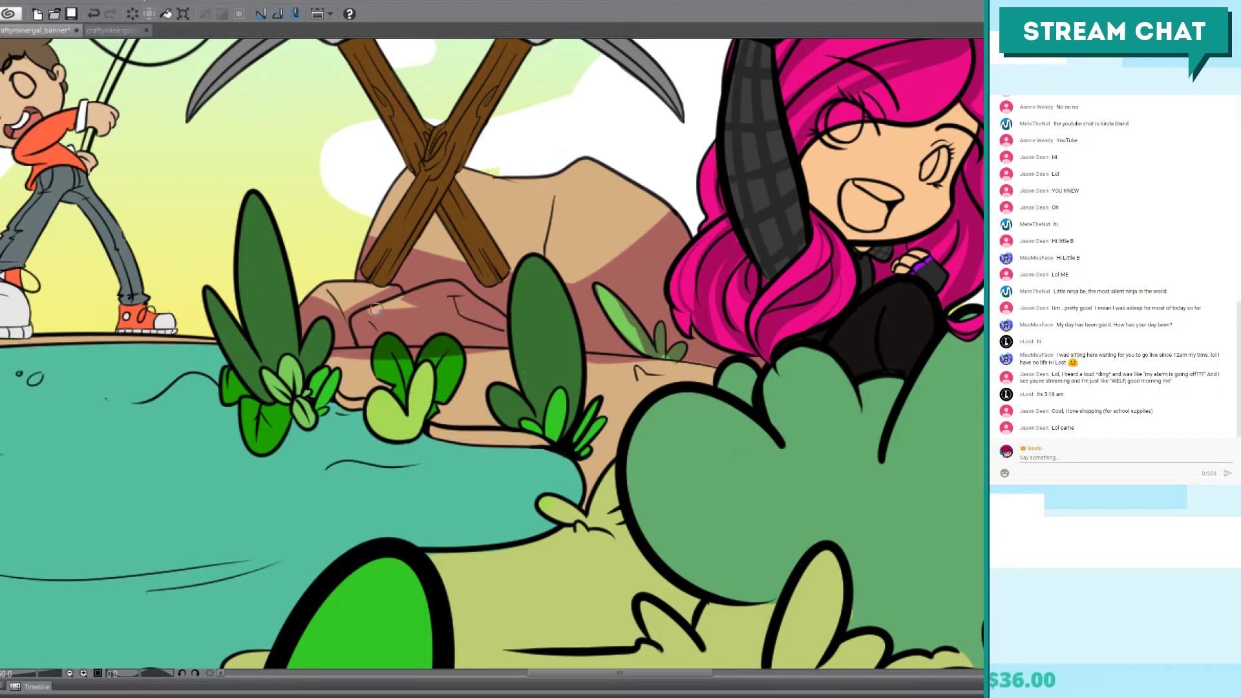
{"action": "left_click_drag", "start_coordinate": [375, 309], "coordinate": [451, 312]}
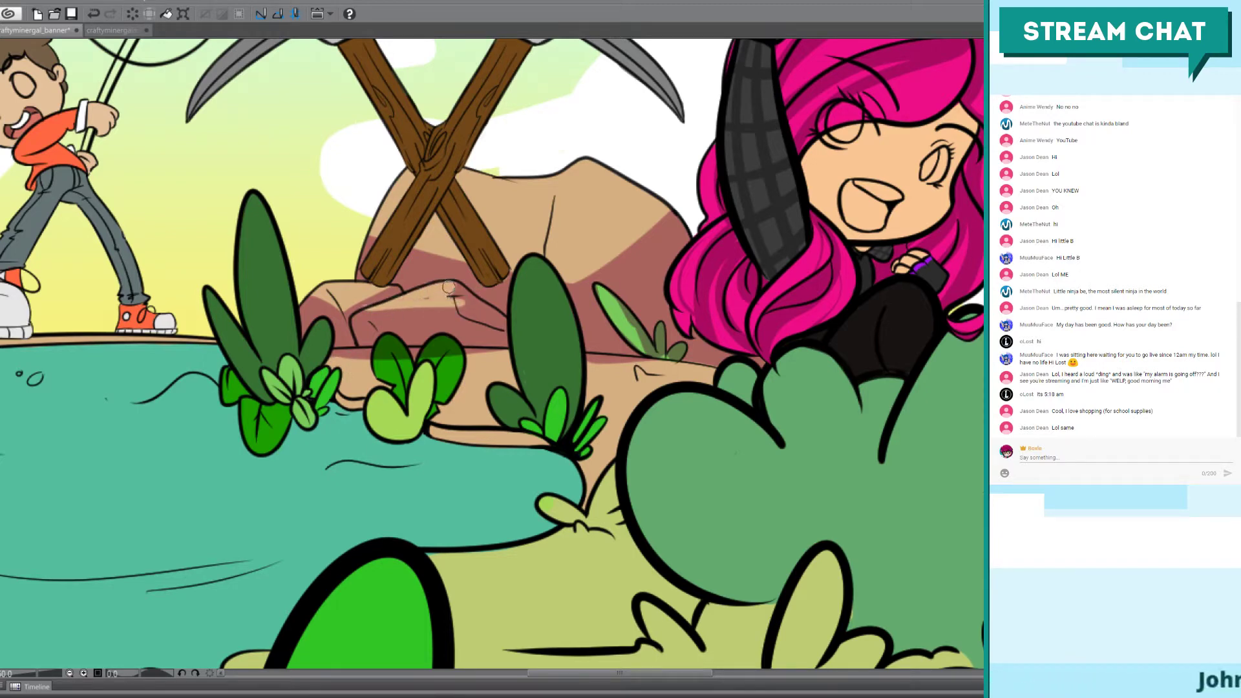
{"action": "mouse_move", "coordinate": [454, 284]}
{"action": "left_mouse_down"}
{"action": "mouse_move", "coordinate": [476, 311]}
{"action": "mouse_move", "coordinate": [467, 297]}
{"action": "left_mouse_up"}
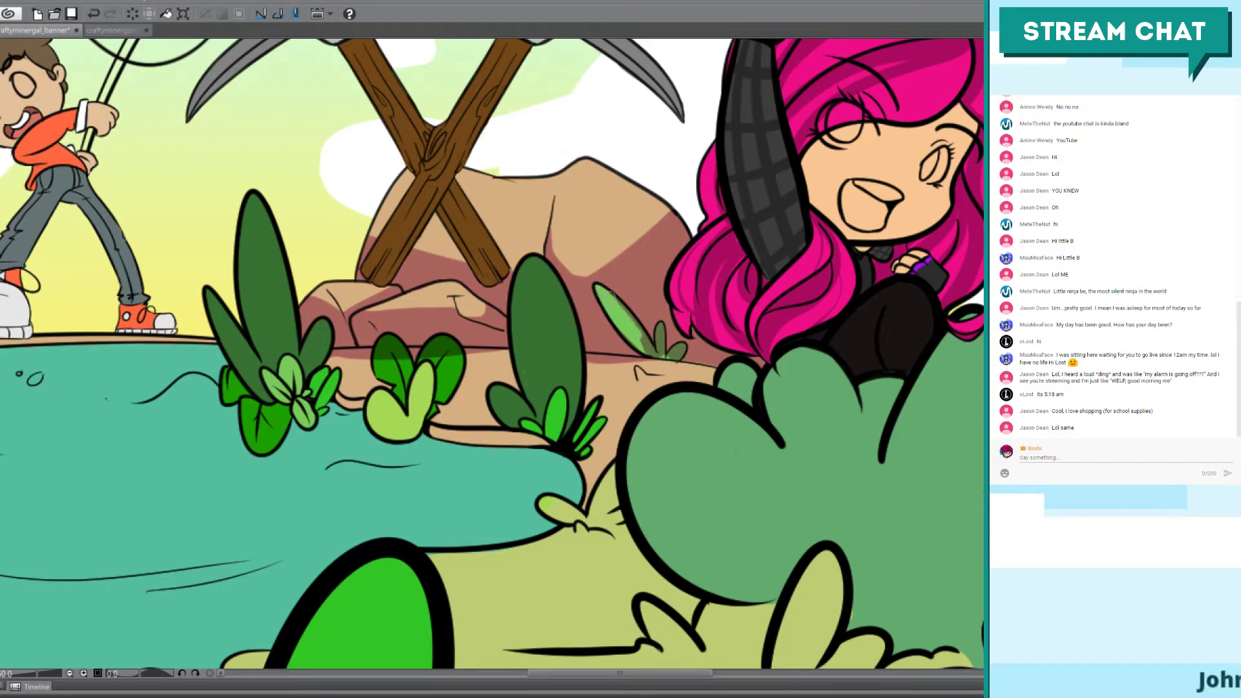
Step: Clean stray shadow off the light green leaves beside the rock and refine the shadow around the large rock's crack
{"action": "mouse_move", "coordinate": [638, 328]}
{"action": "left_mouse_down"}
{"action": "mouse_move", "coordinate": [660, 359]}
{"action": "mouse_move", "coordinate": [661, 325]}
{"action": "left_mouse_up"}
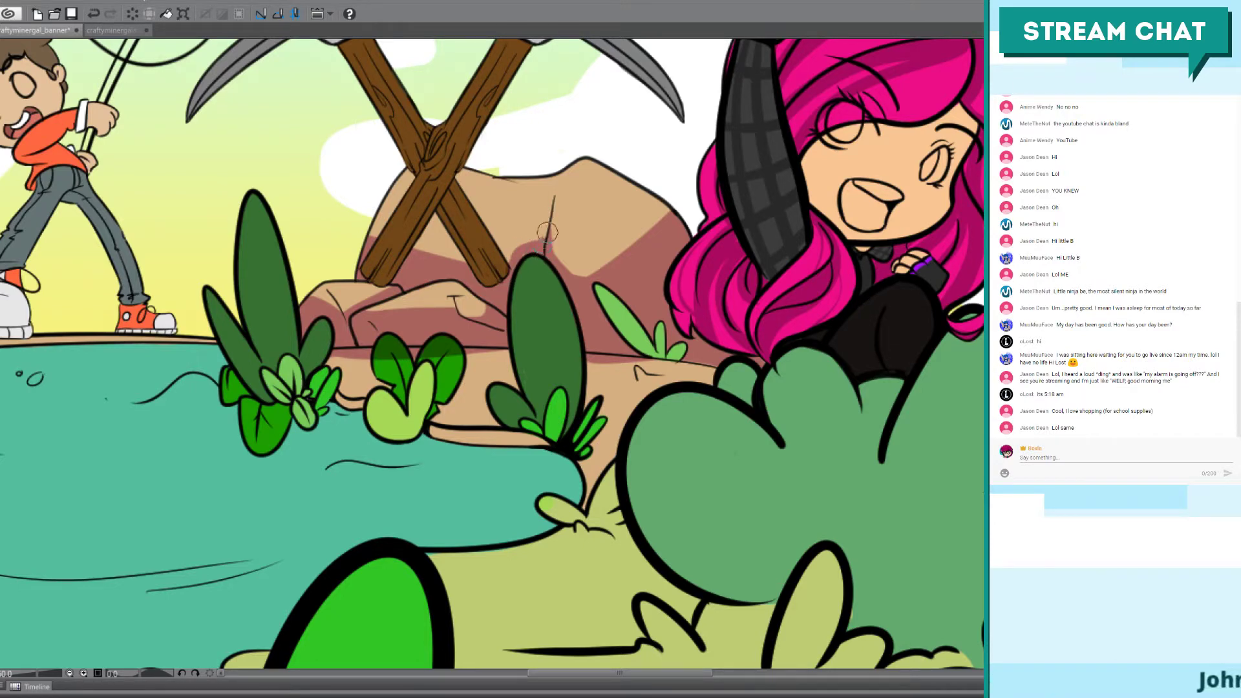
{"action": "key", "text": "ctrl+z"}
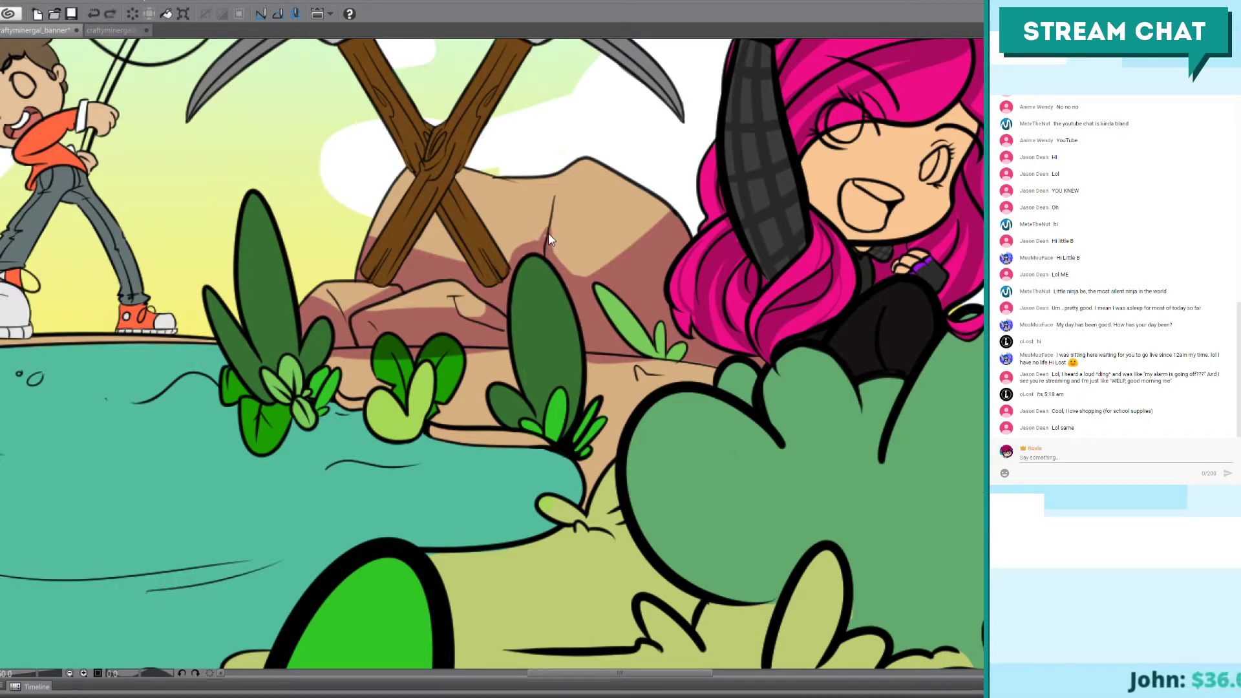
{"action": "key", "text": "ctrl+y"}
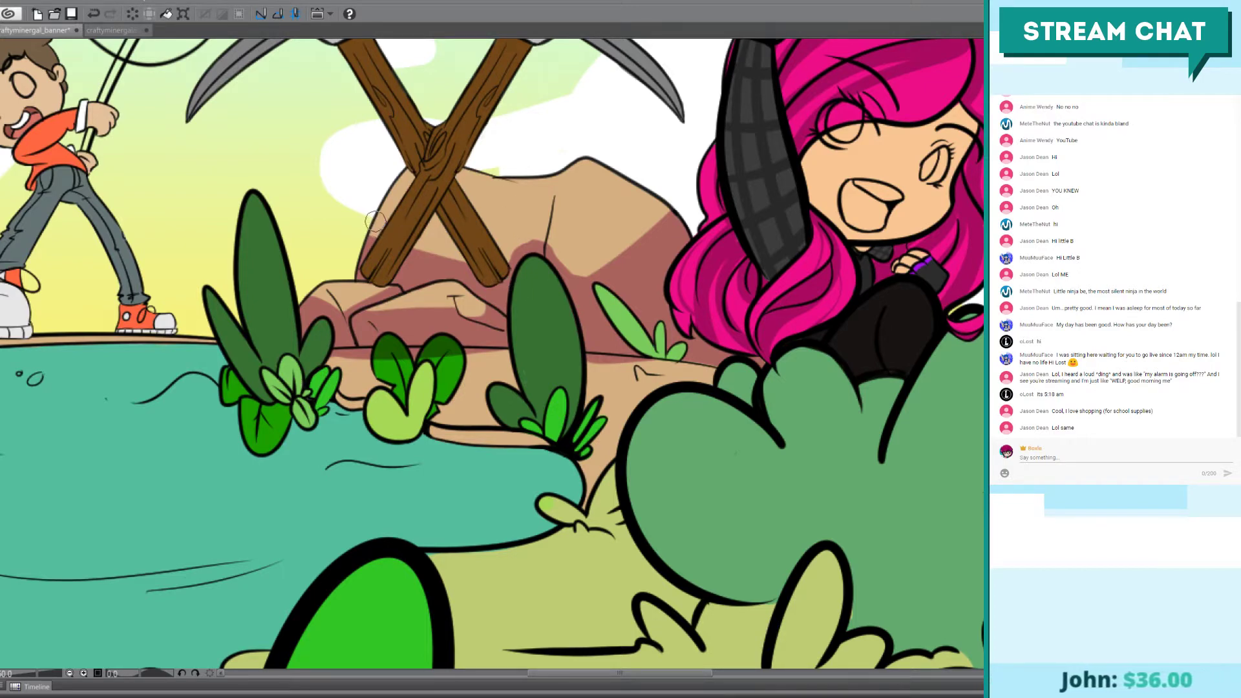
{"action": "key", "text": "ctrl+z"}
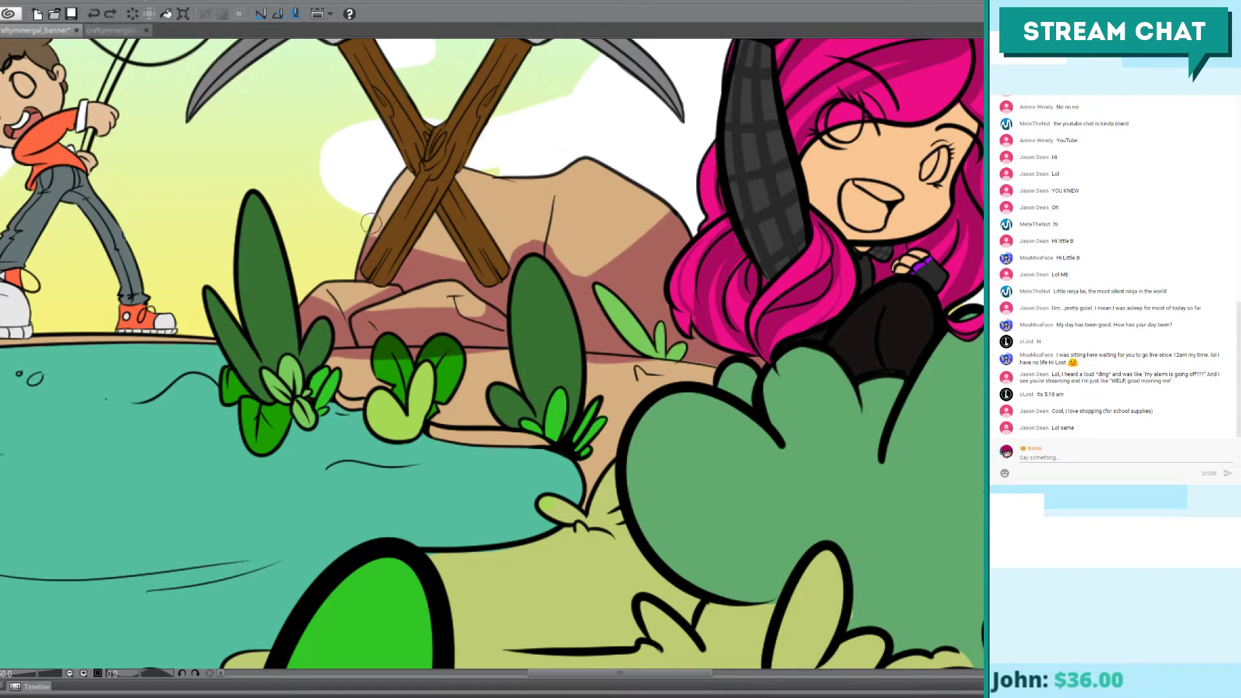
{"action": "key", "text": "ctrl+shift+z"}
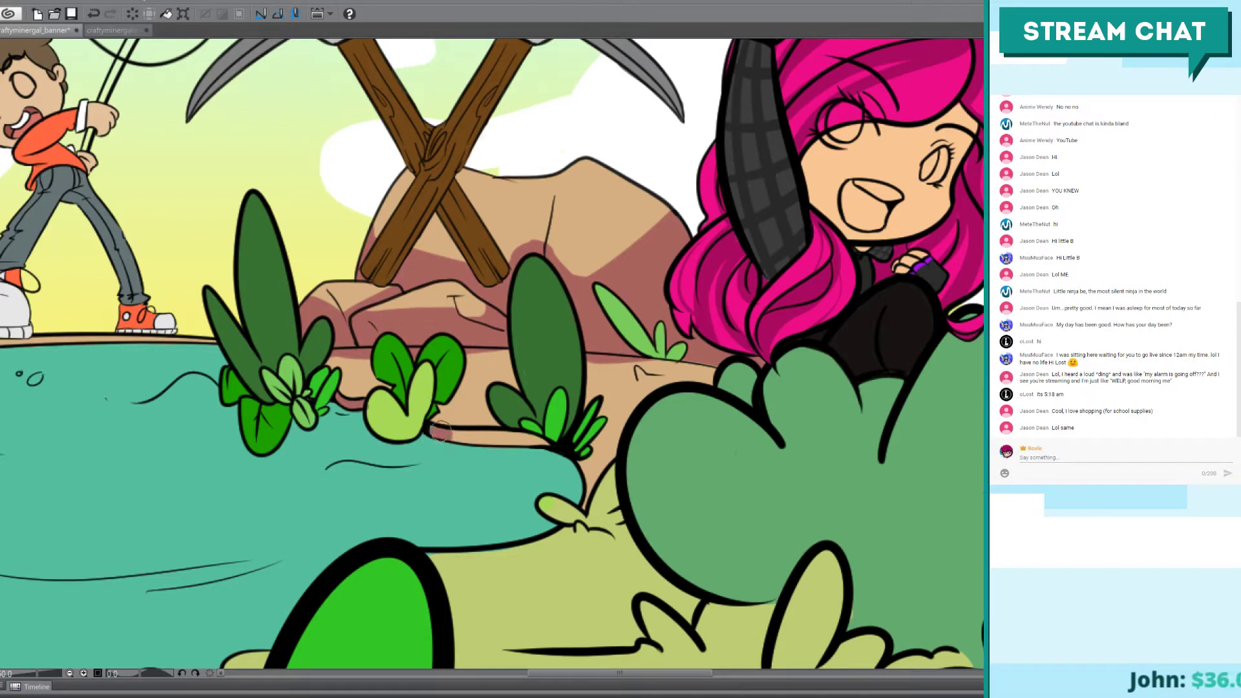
Step: Brush reddish-brown shadow along the pond's rocky bank around the plants and beneath the small ground crack near the bush
{"action": "left_click_drag", "start_coordinate": [446, 429], "coordinate": [548, 443]}
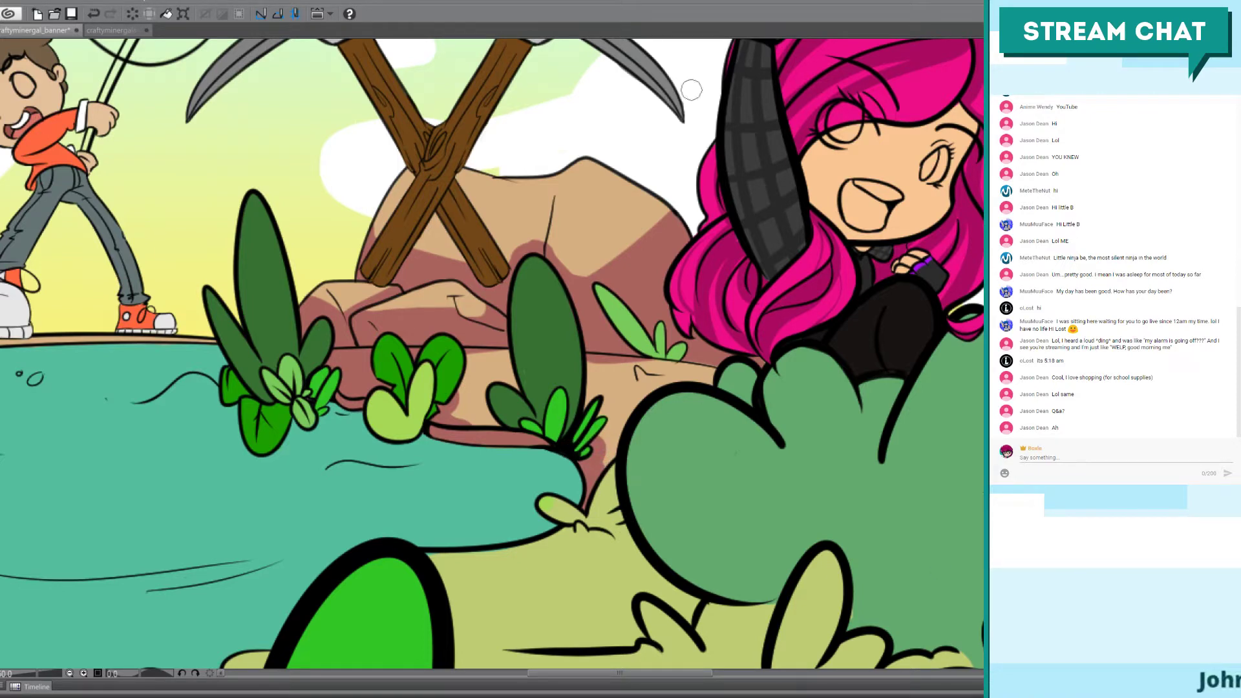
{"action": "mouse_move", "coordinate": [653, 354]}
{"action": "left_mouse_down"}
{"action": "mouse_move", "coordinate": [646, 376]}
{"action": "mouse_move", "coordinate": [696, 378]}
{"action": "left_mouse_up"}
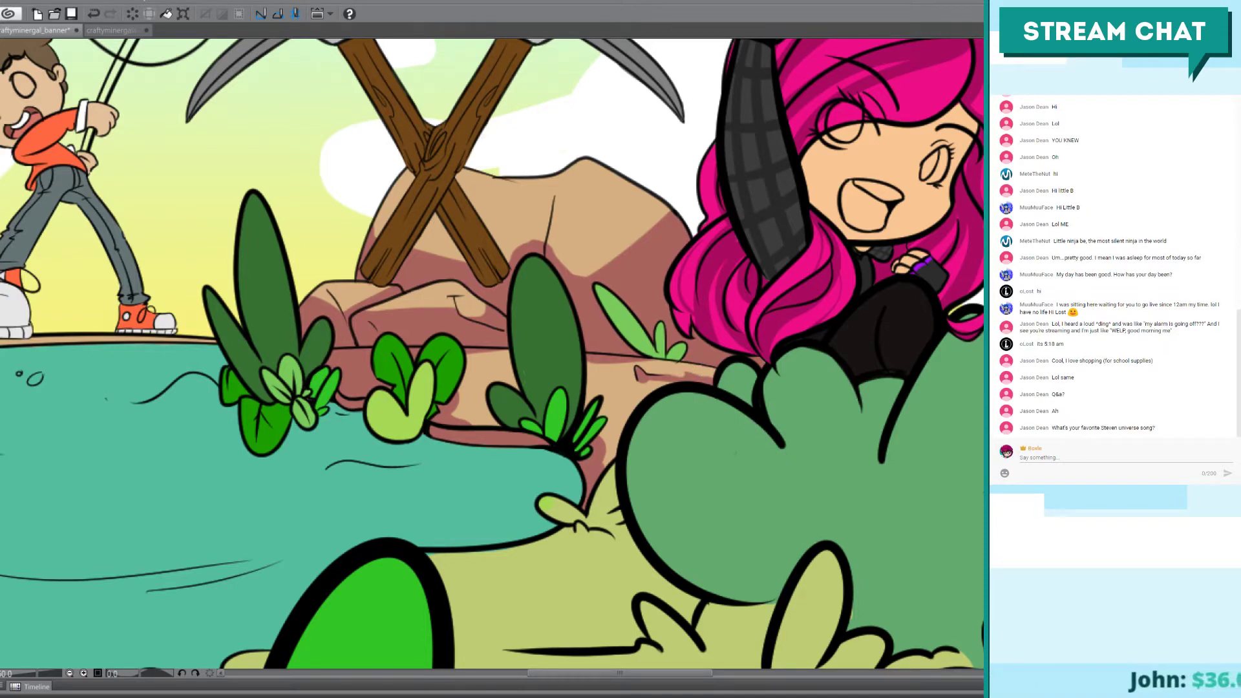
Step: Extend the shadow up to the ground's upper outline beside the bush, shaping a tapered light strip above the small crack
{"action": "scroll", "coordinate": [737, 387], "scroll_direction": "up", "scroll_amount": 3}
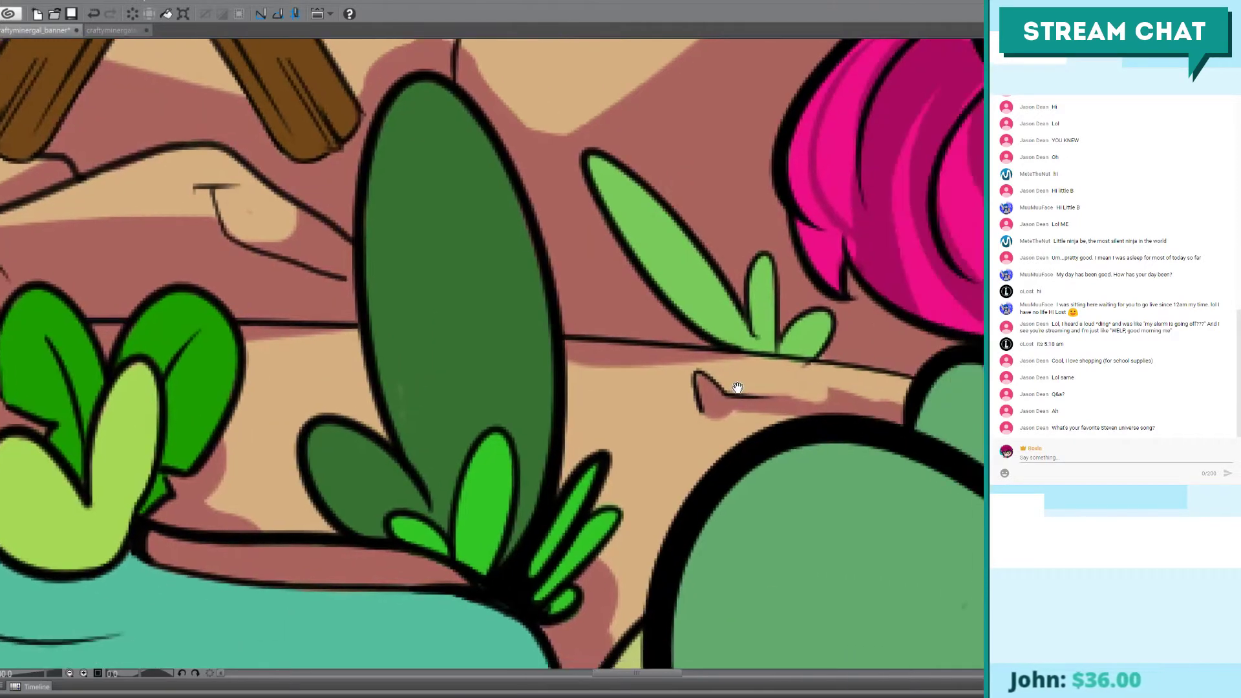
{"action": "left_click_drag", "start_coordinate": [737, 387], "coordinate": [330, 326]}
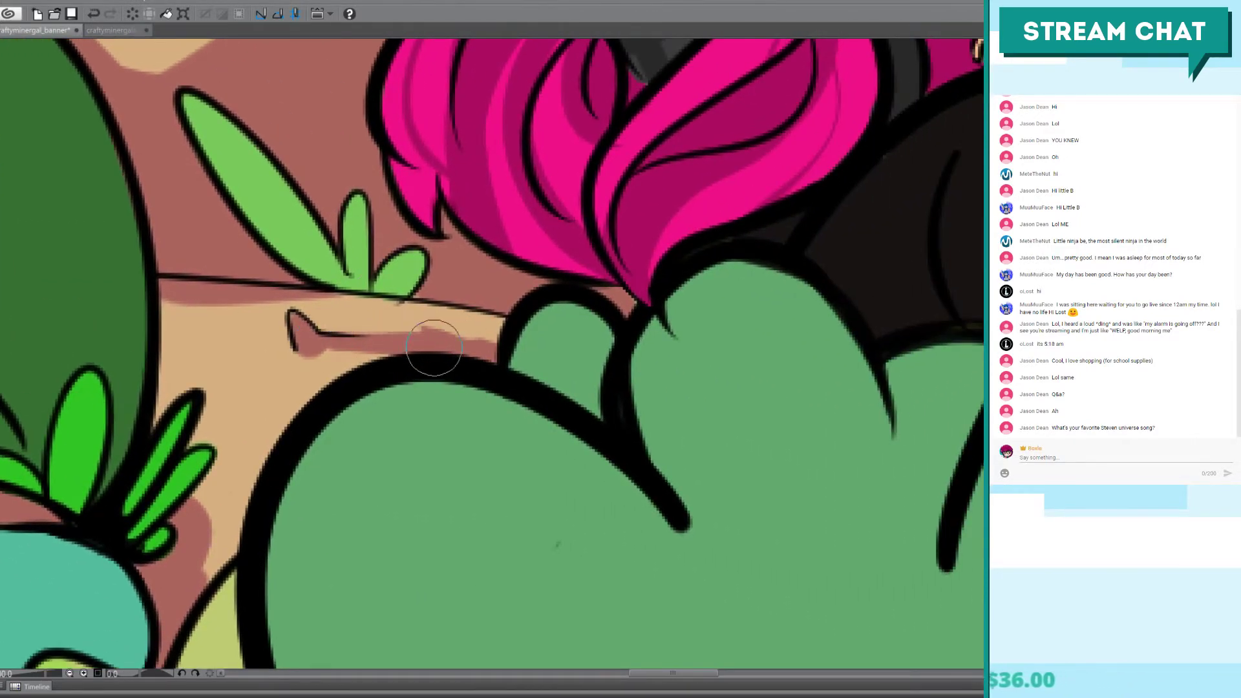
{"action": "mouse_move", "coordinate": [435, 343]}
{"action": "left_mouse_down"}
{"action": "mouse_move", "coordinate": [423, 316]}
{"action": "mouse_move", "coordinate": [487, 340]}
{"action": "left_mouse_up"}
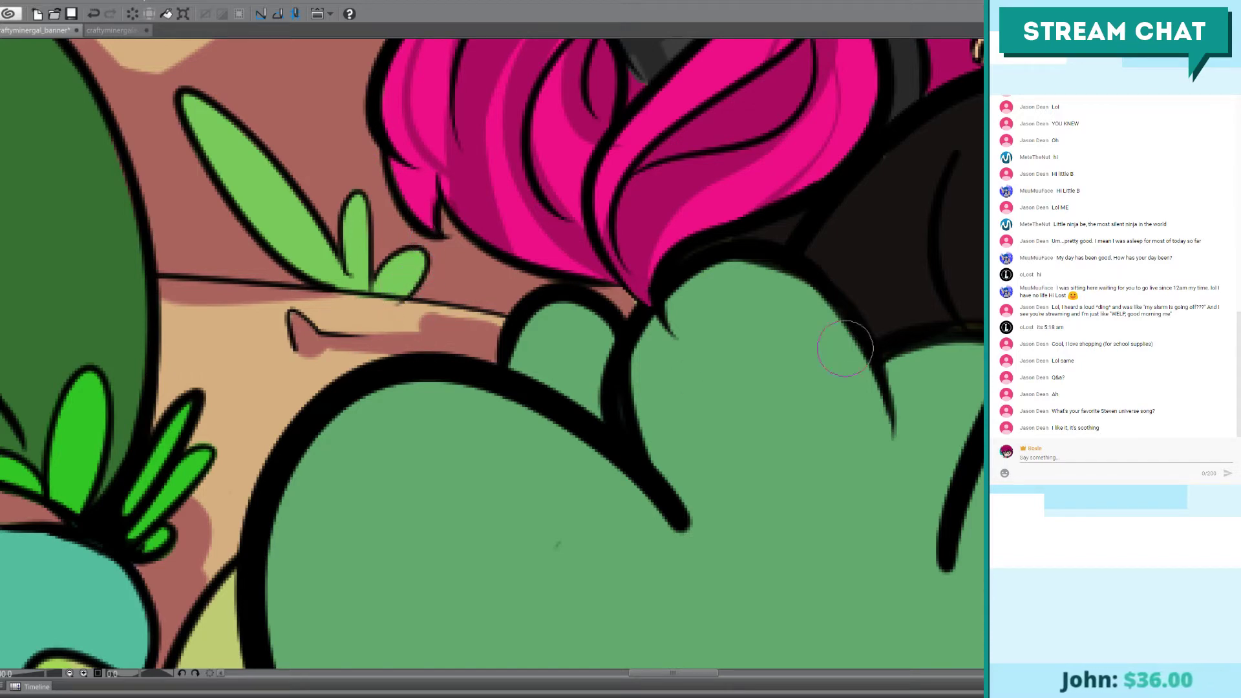
{"action": "mouse_move", "coordinate": [347, 296]}
{"action": "left_mouse_down"}
{"action": "mouse_move", "coordinate": [387, 319]}
{"action": "mouse_move", "coordinate": [478, 330]}
{"action": "mouse_move", "coordinate": [277, 287]}
{"action": "left_mouse_up"}
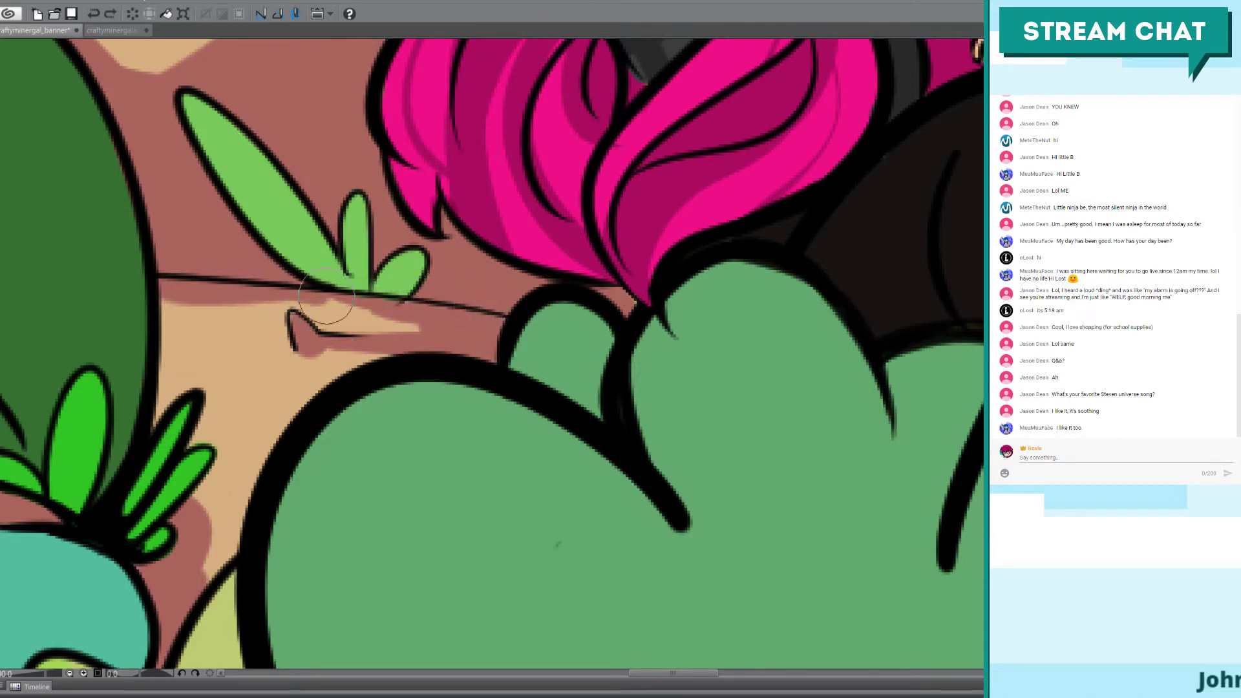
{"action": "left_click_drag", "start_coordinate": [435, 342], "coordinate": [430, 339]}
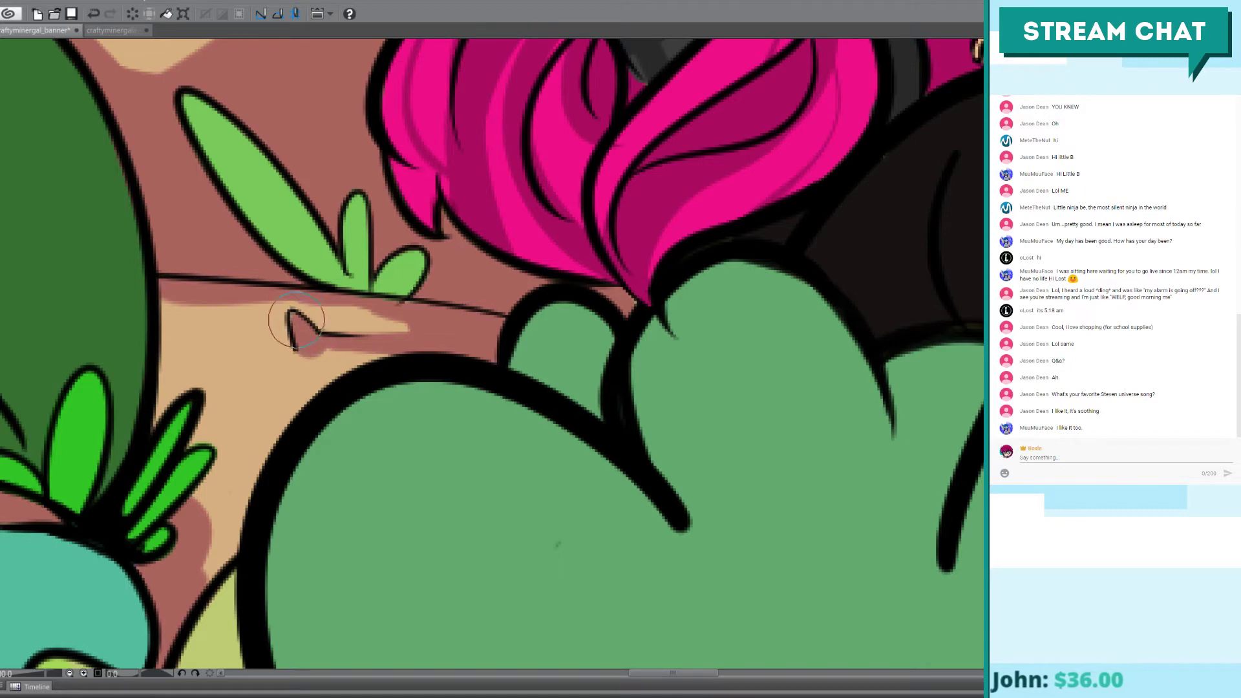
Step: Review the rock shading around the bush, pond and crossed pickaxes, both up close and within the wider scene
{"action": "scroll", "coordinate": [320, 265], "scroll_direction": "down", "scroll_amount": 2}
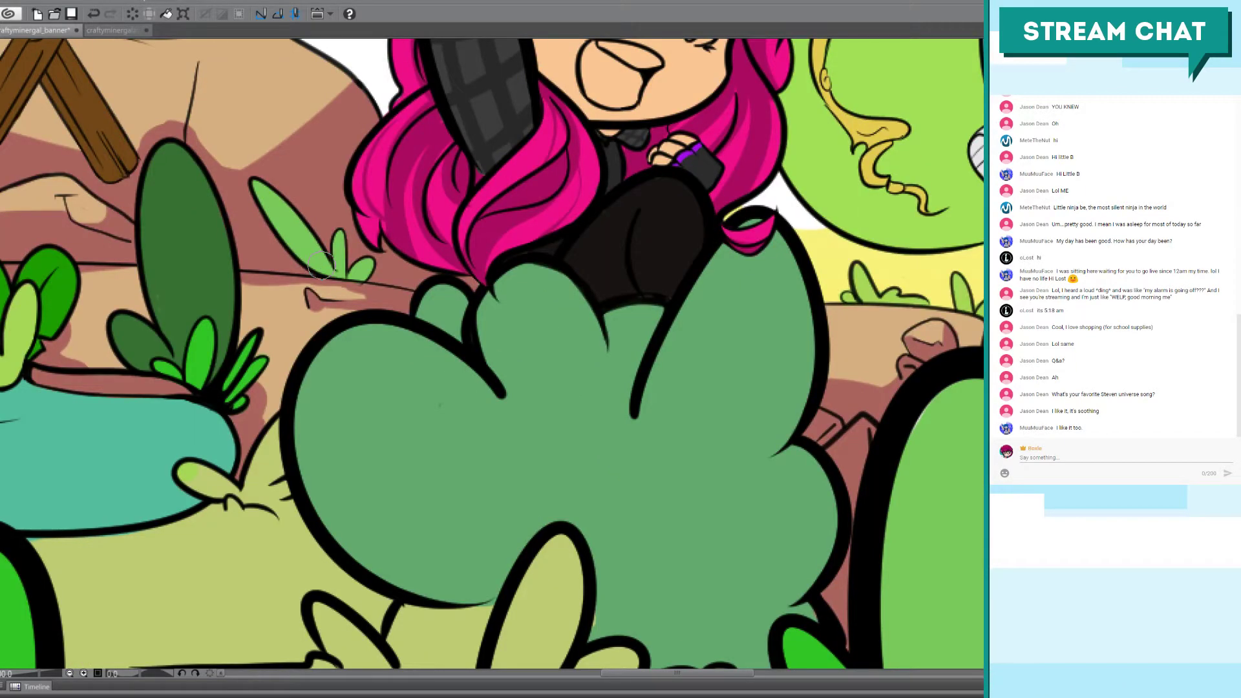
{"action": "left_click_drag", "start_coordinate": [423, 320], "coordinate": [549, 355]}
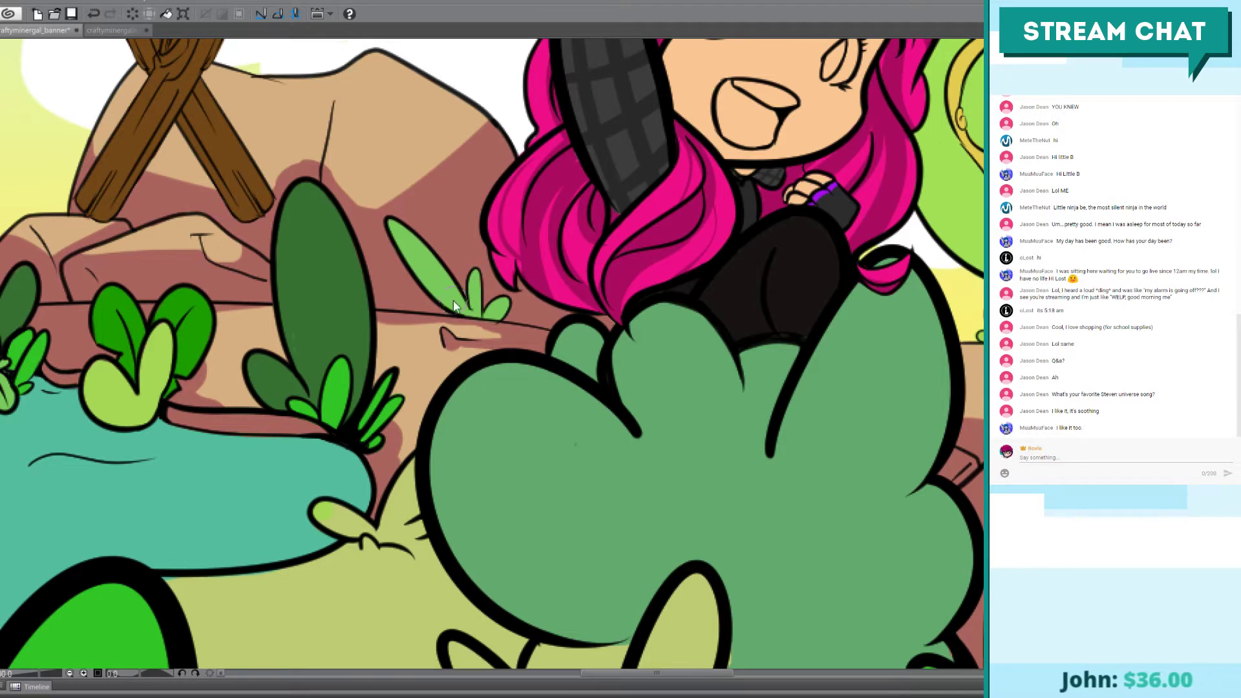
{"action": "scroll", "coordinate": [452, 298], "scroll_direction": "down", "scroll_amount": 2}
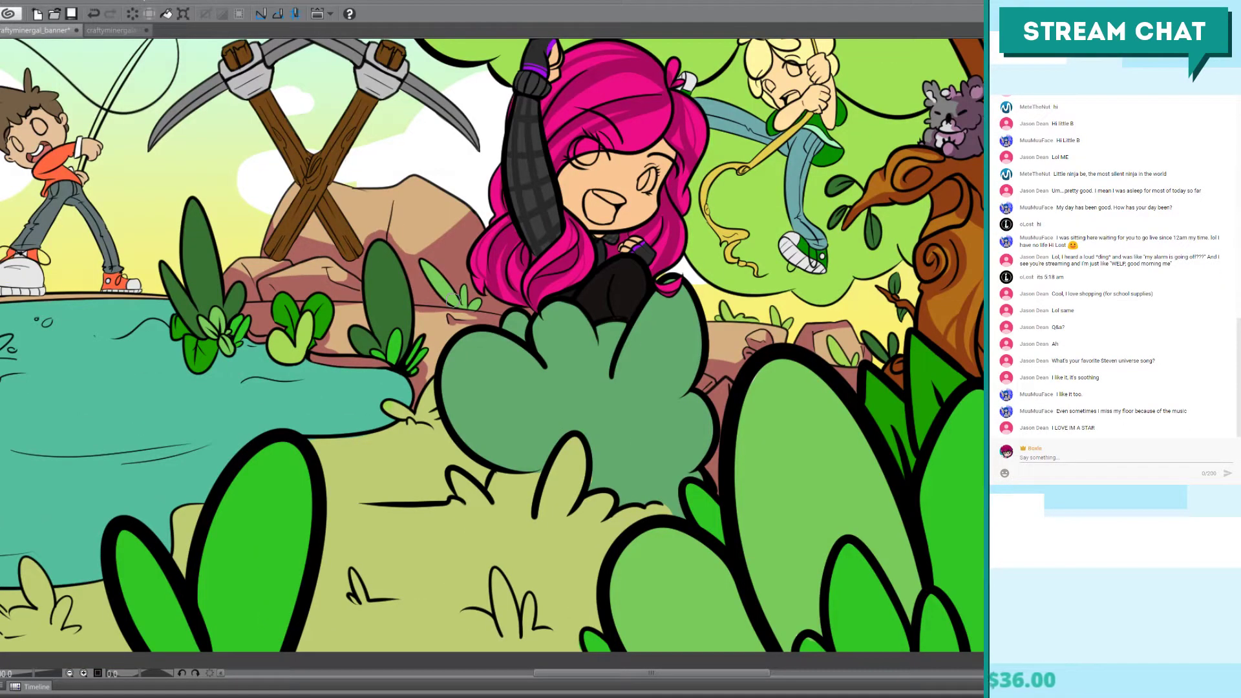
{"action": "left_click_drag", "start_coordinate": [420, 303], "coordinate": [394, 292]}
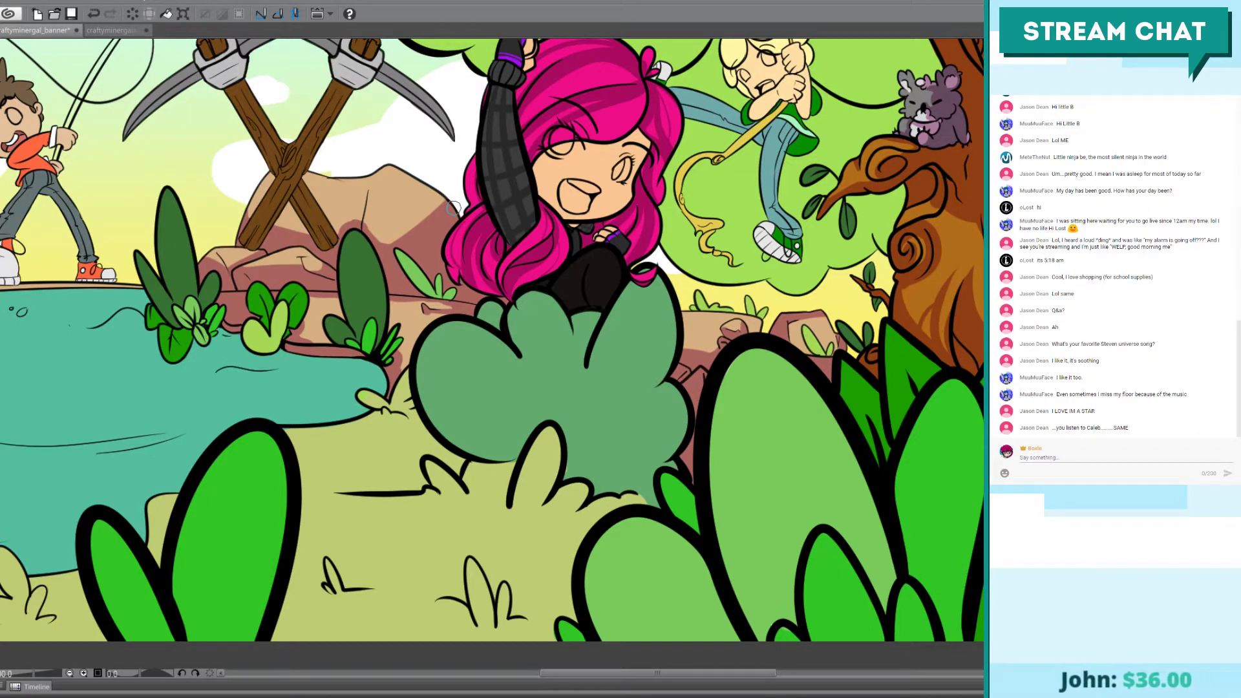
{"action": "mouse_move", "coordinate": [548, 336]}
{"action": "left_mouse_down"}
{"action": "mouse_move", "coordinate": [498, 338]}
{"action": "mouse_move", "coordinate": [459, 238]}
{"action": "left_mouse_up"}
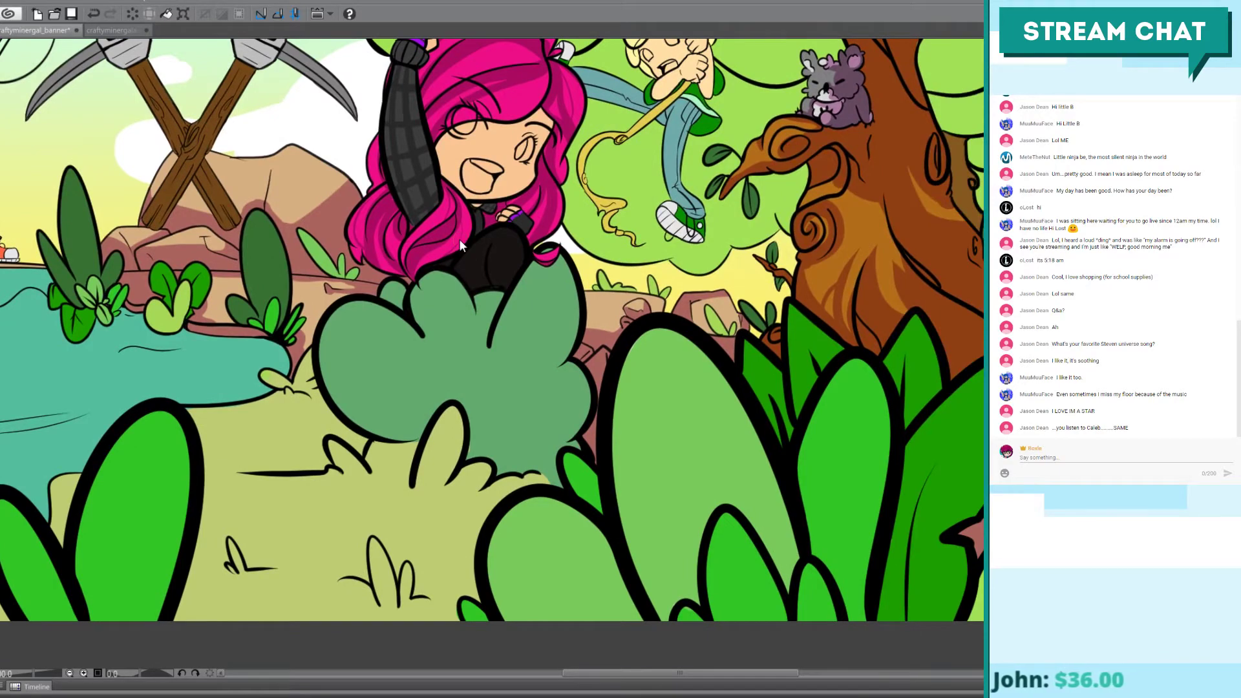
{"action": "scroll", "coordinate": [459, 238], "scroll_direction": "up", "scroll_amount": 3}
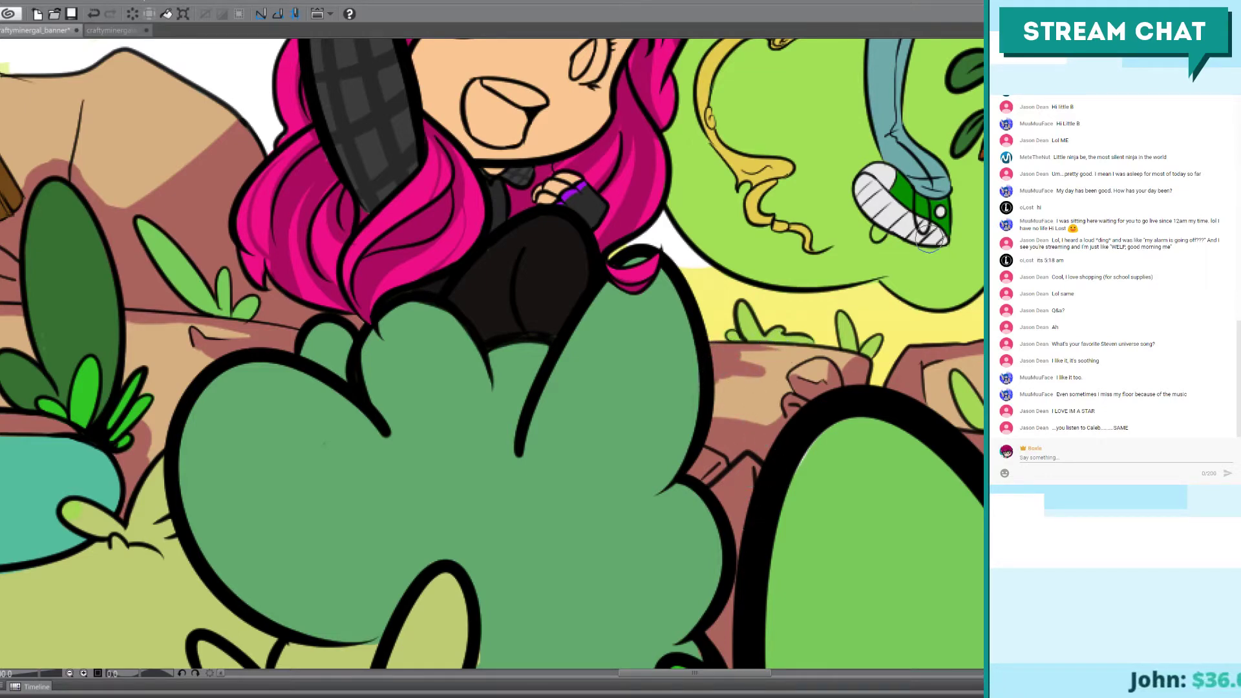
{"action": "key", "text": "ctrl+0"}
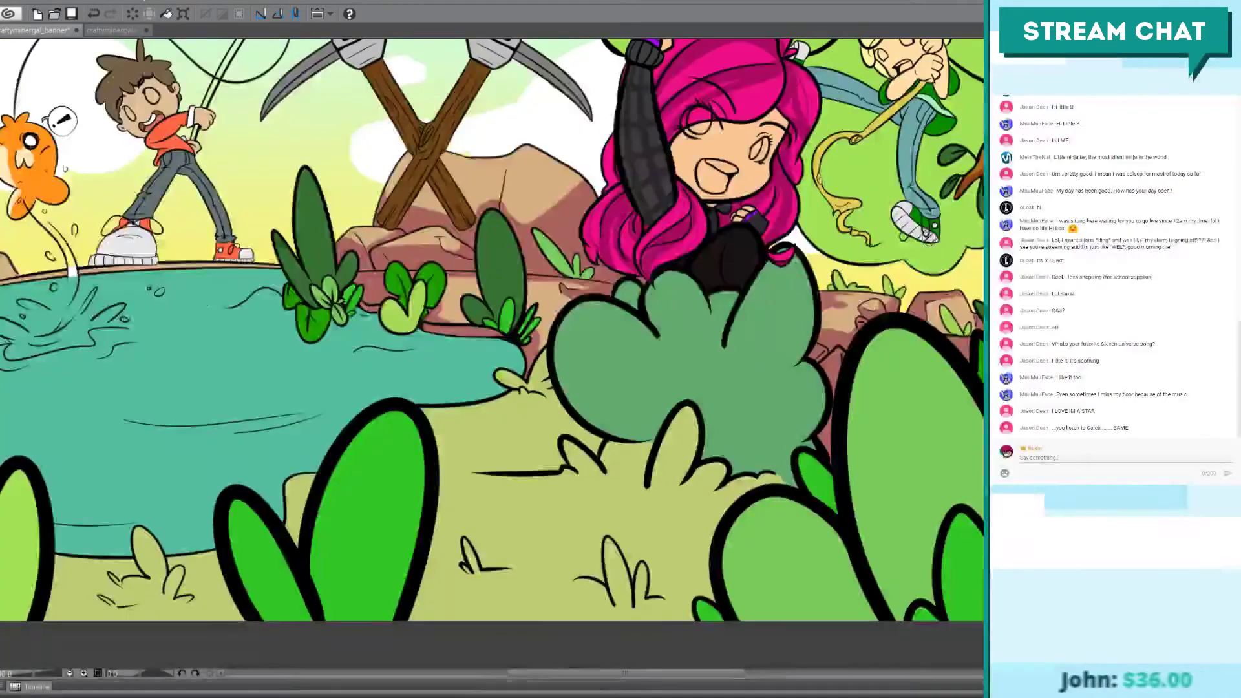
{"action": "left_click_drag", "start_coordinate": [561, 417], "coordinate": [679, 470]}
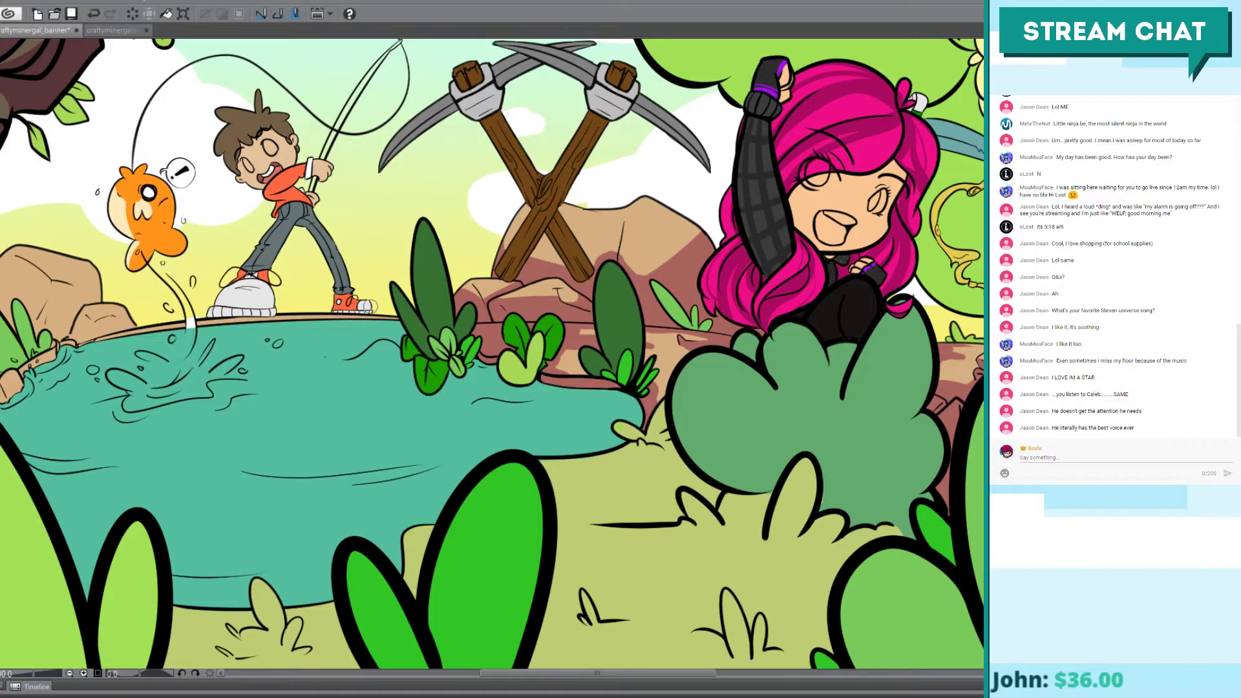
Step: Select the rock areas and brush reddish-brown shadow down the crack, base and side of the rock beside the large left tree
{"action": "scroll", "coordinate": [659, 285], "scroll_direction": "up", "scroll_amount": 2}
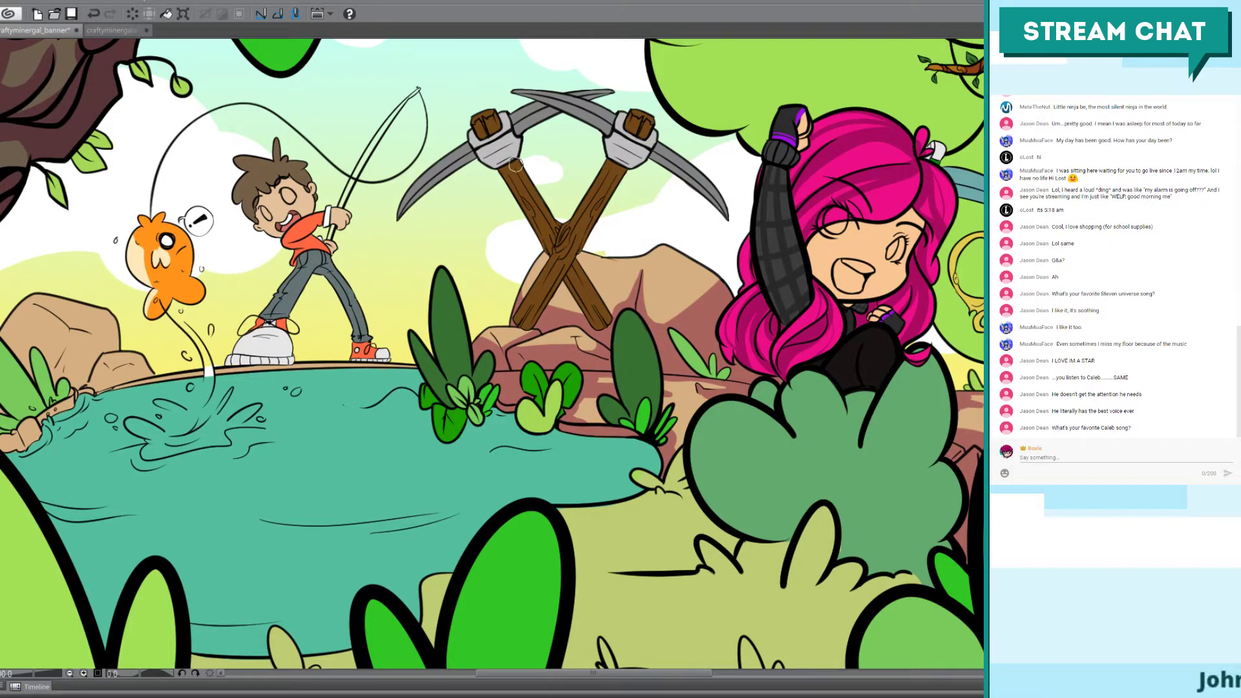
{"action": "left_click_drag", "start_coordinate": [500, 466], "coordinate": [550, 420]}
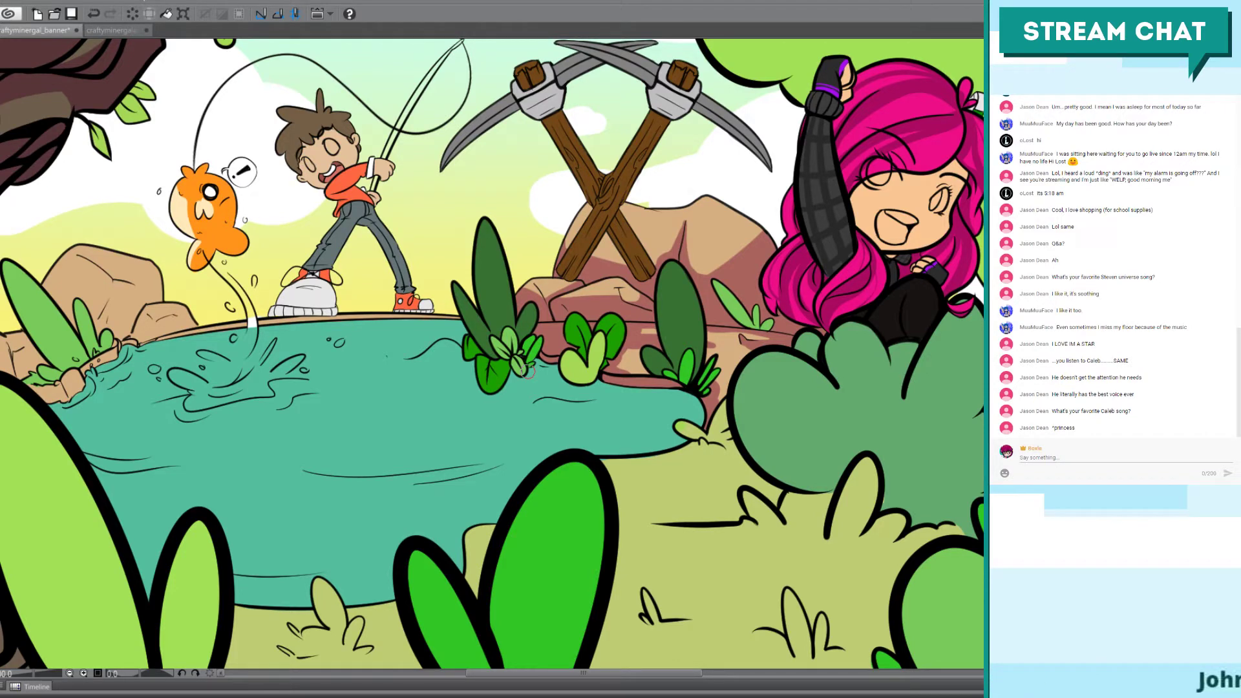
{"action": "left_click_drag", "start_coordinate": [413, 508], "coordinate": [701, 427]}
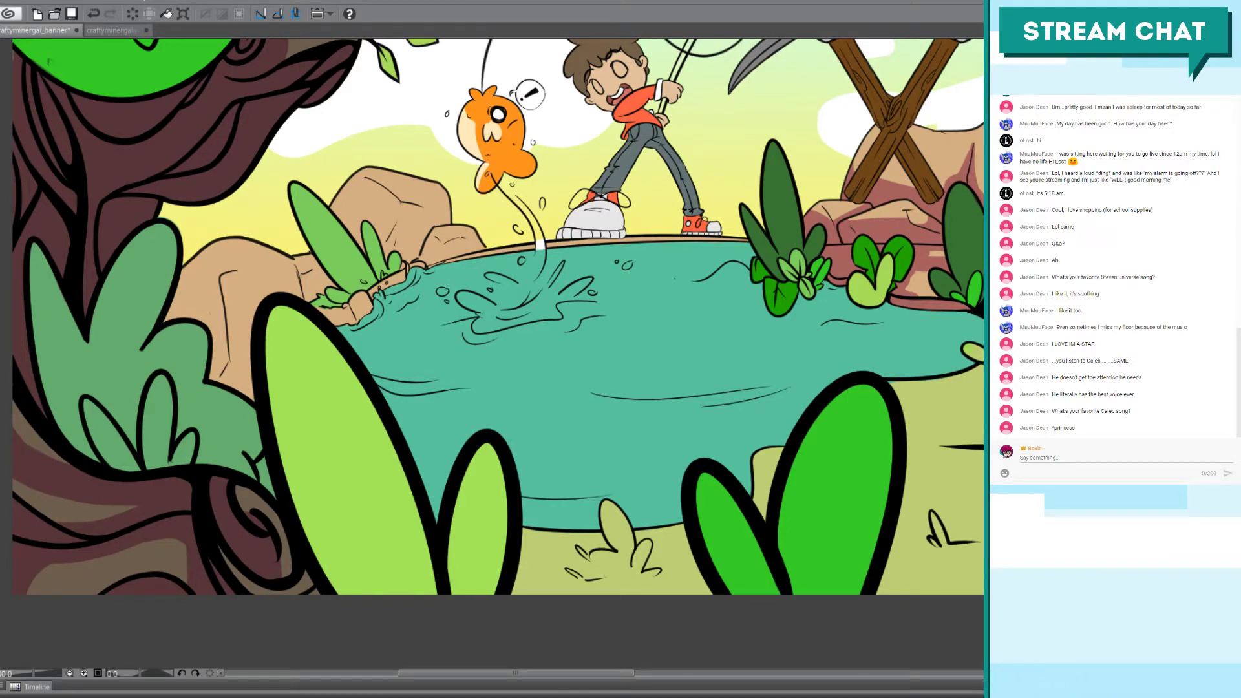
{"action": "key", "text": "ctrl+shift+d"}
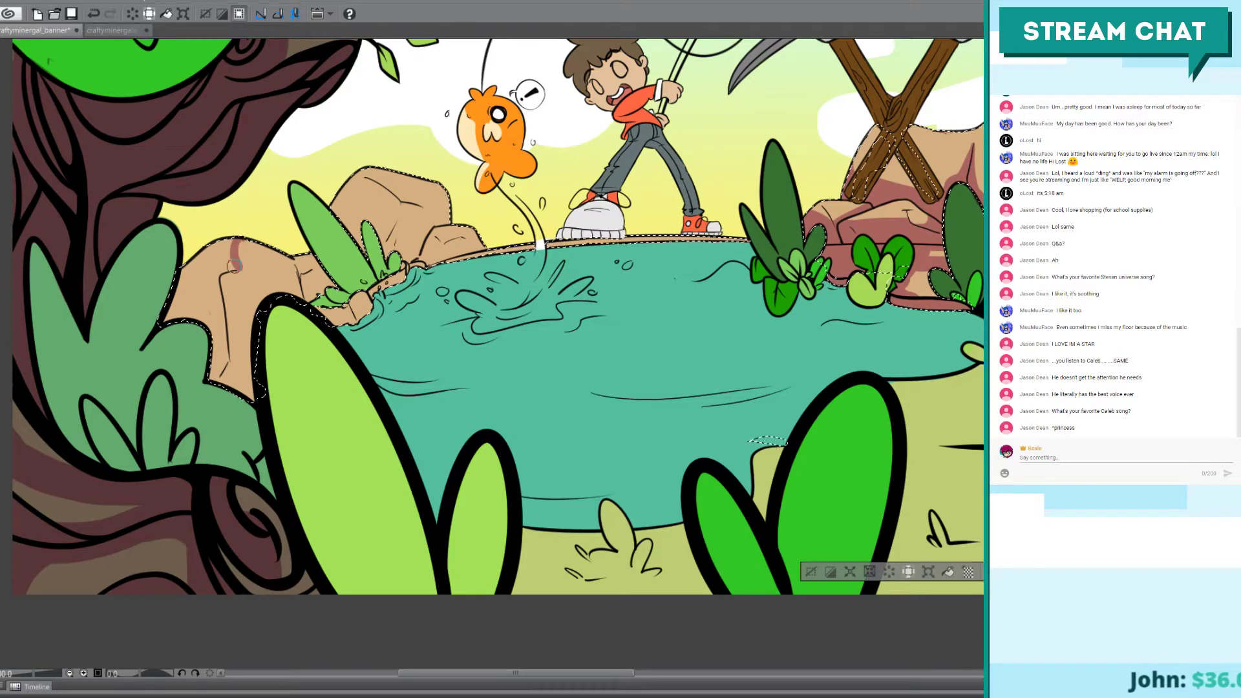
{"action": "key", "text": "ctrl+z"}
{"action": "left_click_drag", "start_coordinate": [242, 241], "coordinate": [228, 277]}
{"action": "left_click_drag", "start_coordinate": [249, 395], "coordinate": [226, 306]}
{"action": "key", "text": "ctrl+z"}
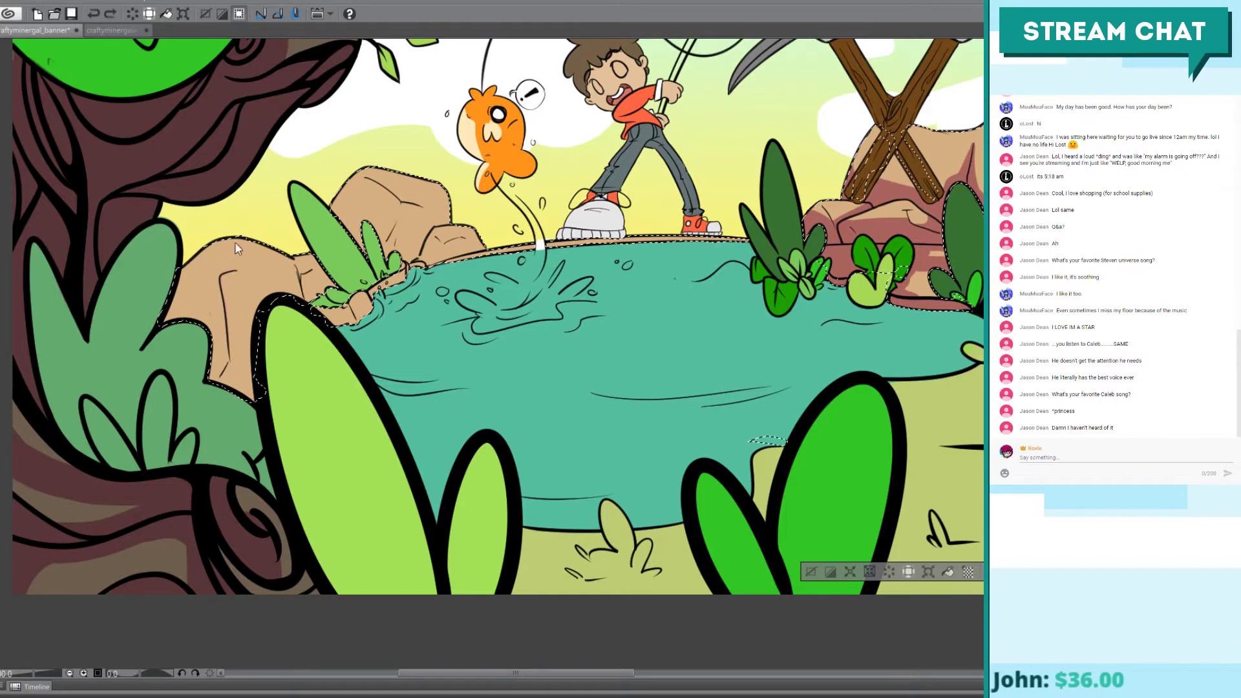
{"action": "mouse_move", "coordinate": [240, 232]}
{"action": "left_mouse_down"}
{"action": "mouse_move", "coordinate": [239, 273]}
{"action": "mouse_move", "coordinate": [221, 277]}
{"action": "mouse_move", "coordinate": [238, 399]}
{"action": "mouse_move", "coordinate": [229, 360]}
{"action": "left_mouse_up"}
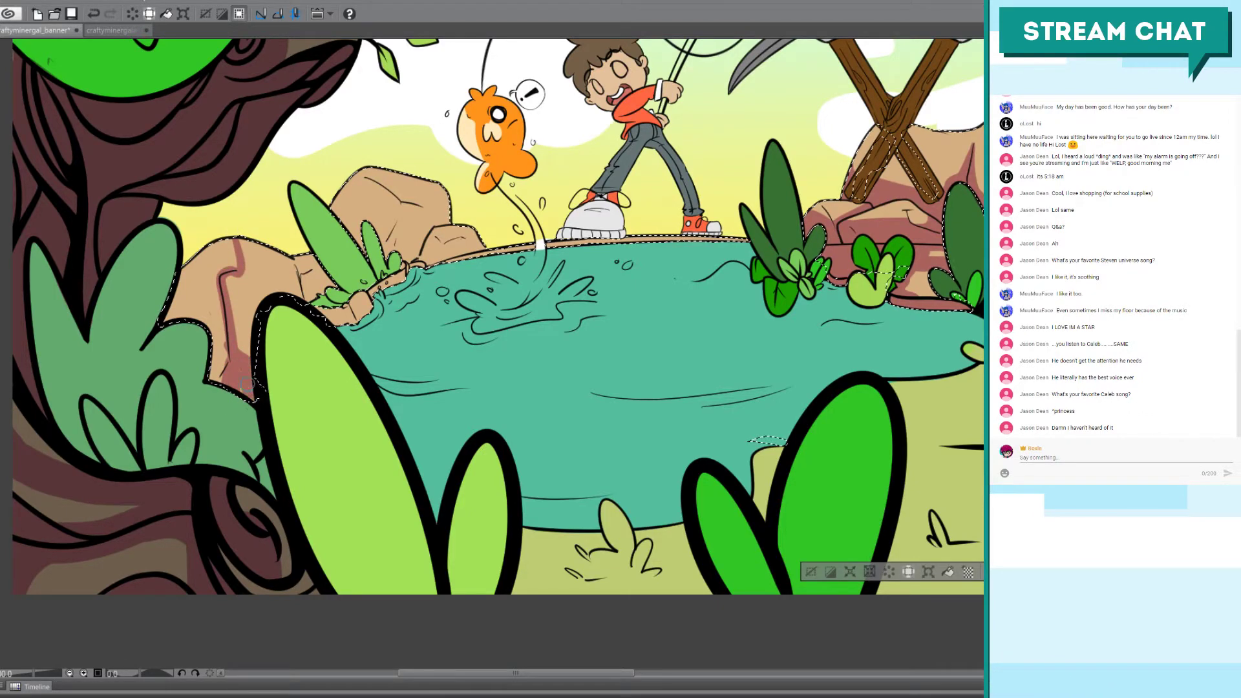
{"action": "left_click_drag", "start_coordinate": [214, 291], "coordinate": [205, 245]}
{"action": "mouse_move", "coordinate": [194, 252]}
{"action": "left_mouse_down"}
{"action": "mouse_move", "coordinate": [205, 353]}
{"action": "mouse_move", "coordinate": [169, 291]}
{"action": "mouse_move", "coordinate": [213, 376]}
{"action": "mouse_move", "coordinate": [230, 226]}
{"action": "mouse_move", "coordinate": [223, 265]}
{"action": "left_mouse_up"}
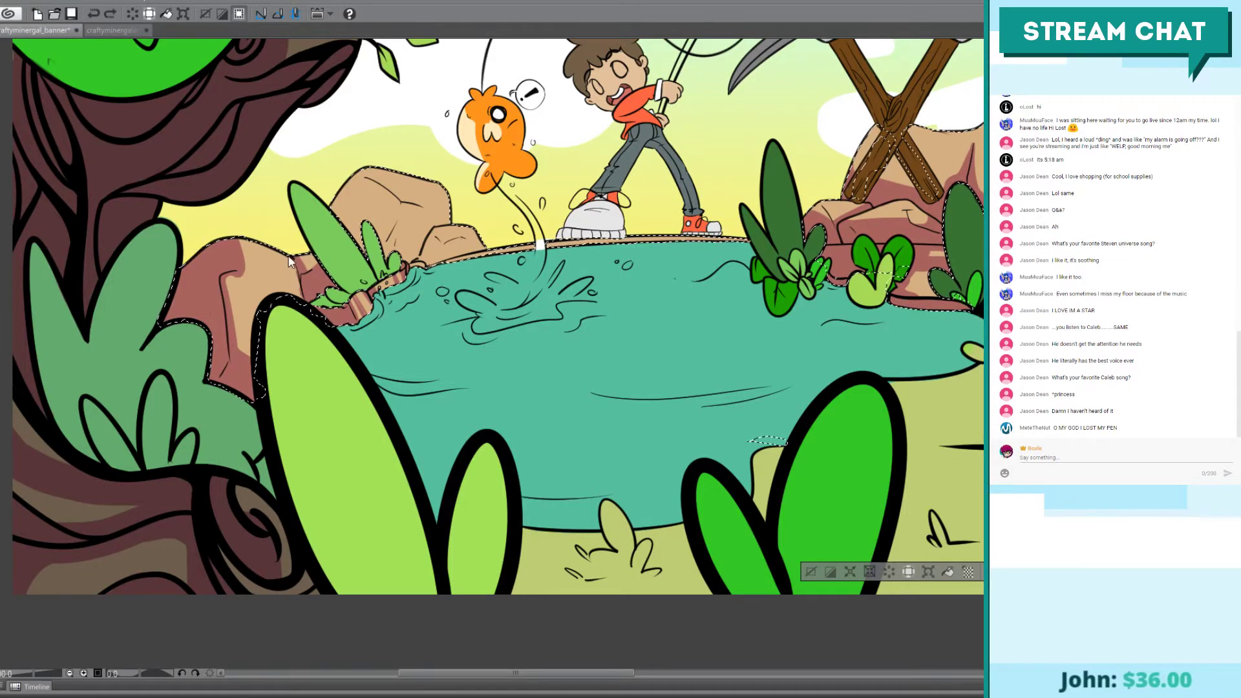
Step: Extend the reddish-brown shadow over the rocks behind the pondside plants and along the pond's far bank, and clear the selection
{"action": "key", "text": "ctrl+z"}
{"action": "key", "text": "ctrl+y"}
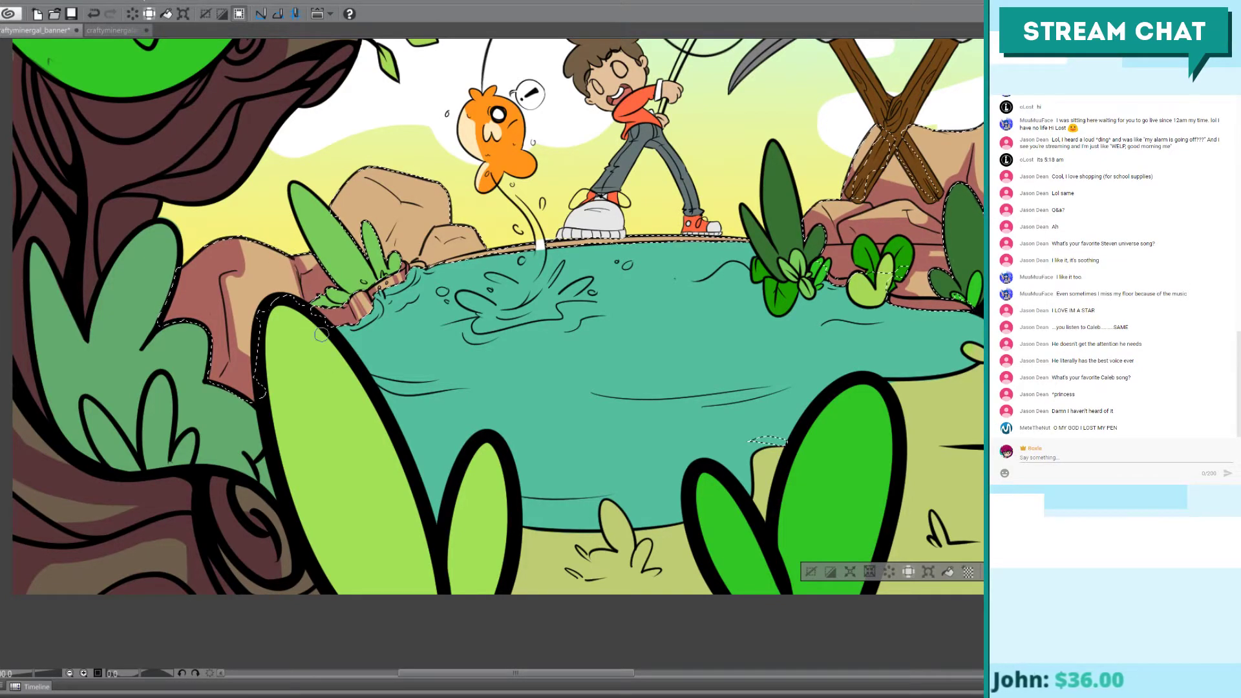
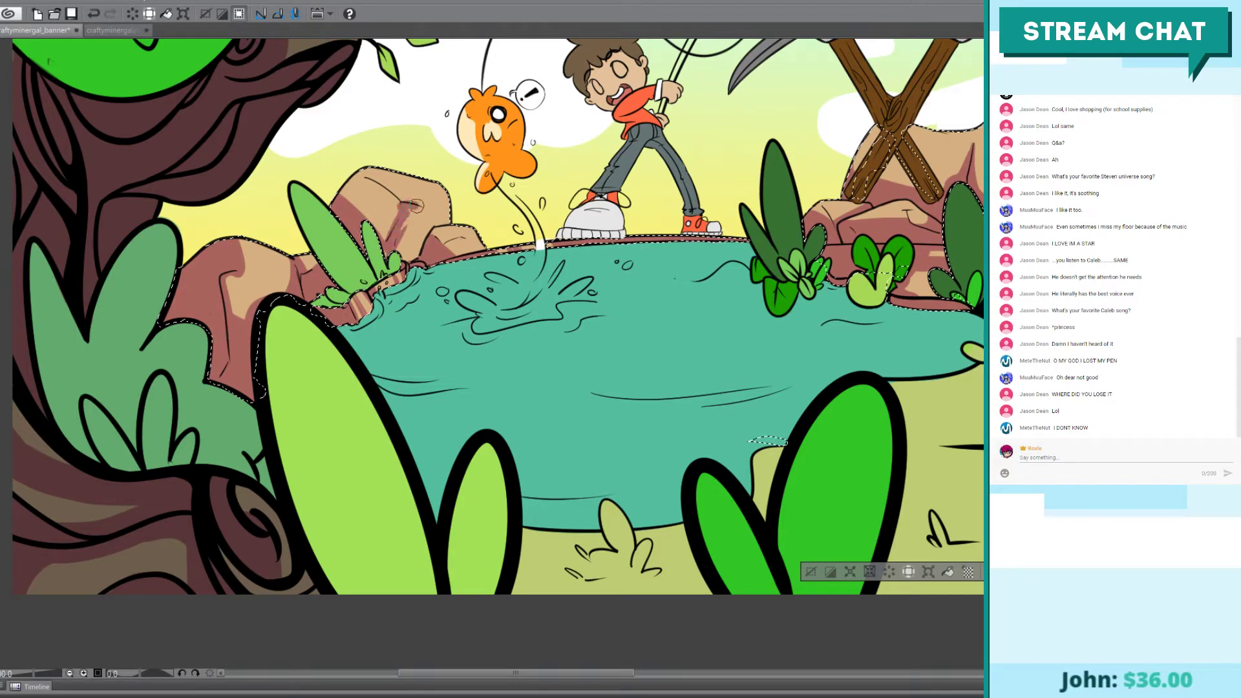
{"action": "key", "text": "ctrl+z"}
{"action": "key", "text": "ctrl+y"}
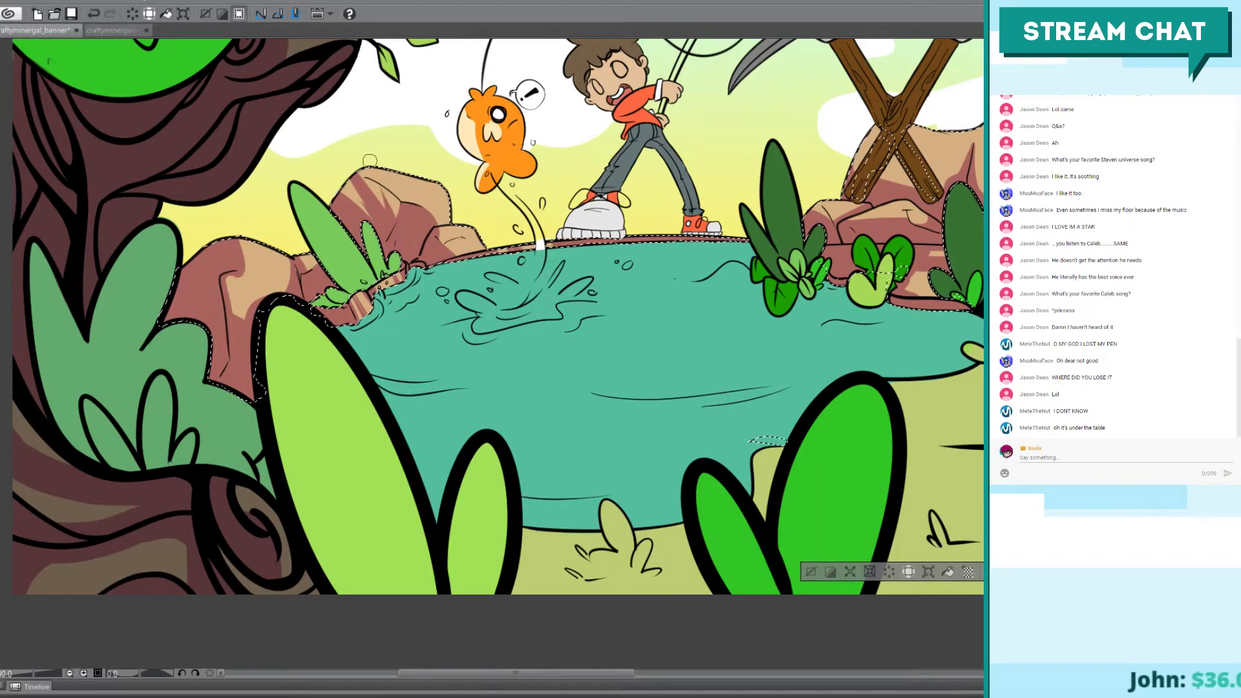
{"action": "key", "text": "ctrl+z"}
{"action": "key", "text": "ctrl+y"}
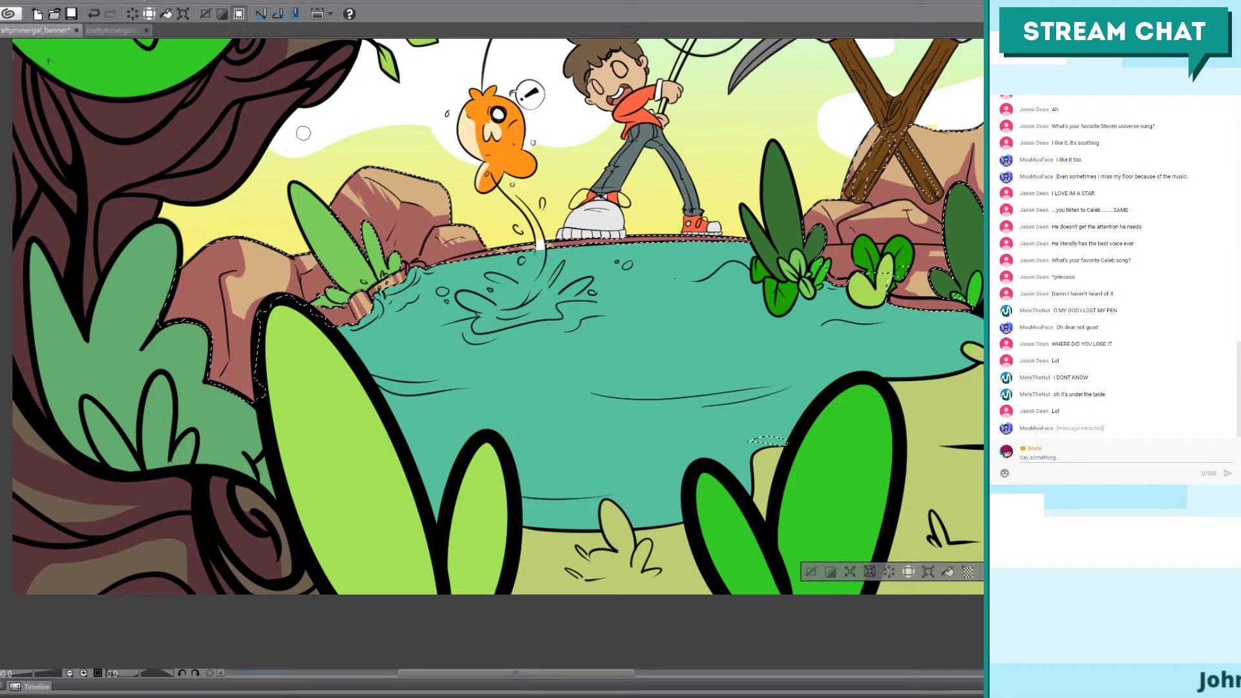
{"action": "left_click_drag", "start_coordinate": [726, 317], "coordinate": [591, 381]}
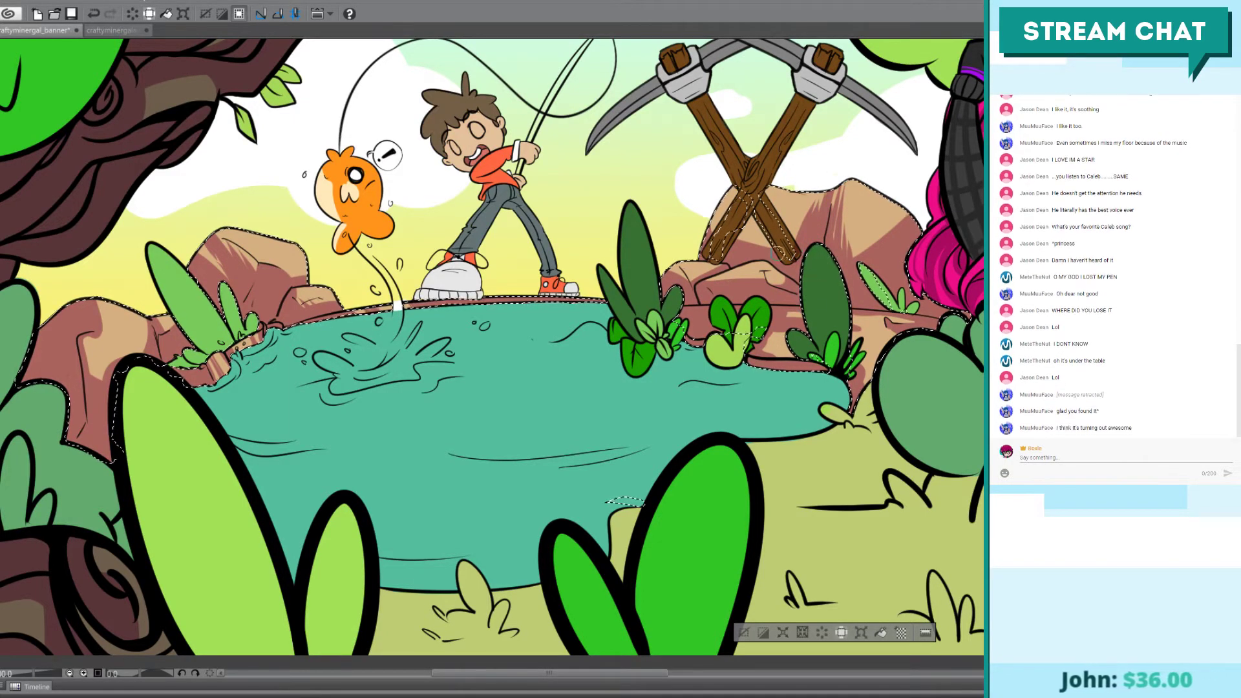
{"action": "key", "text": "ctrl+d"}
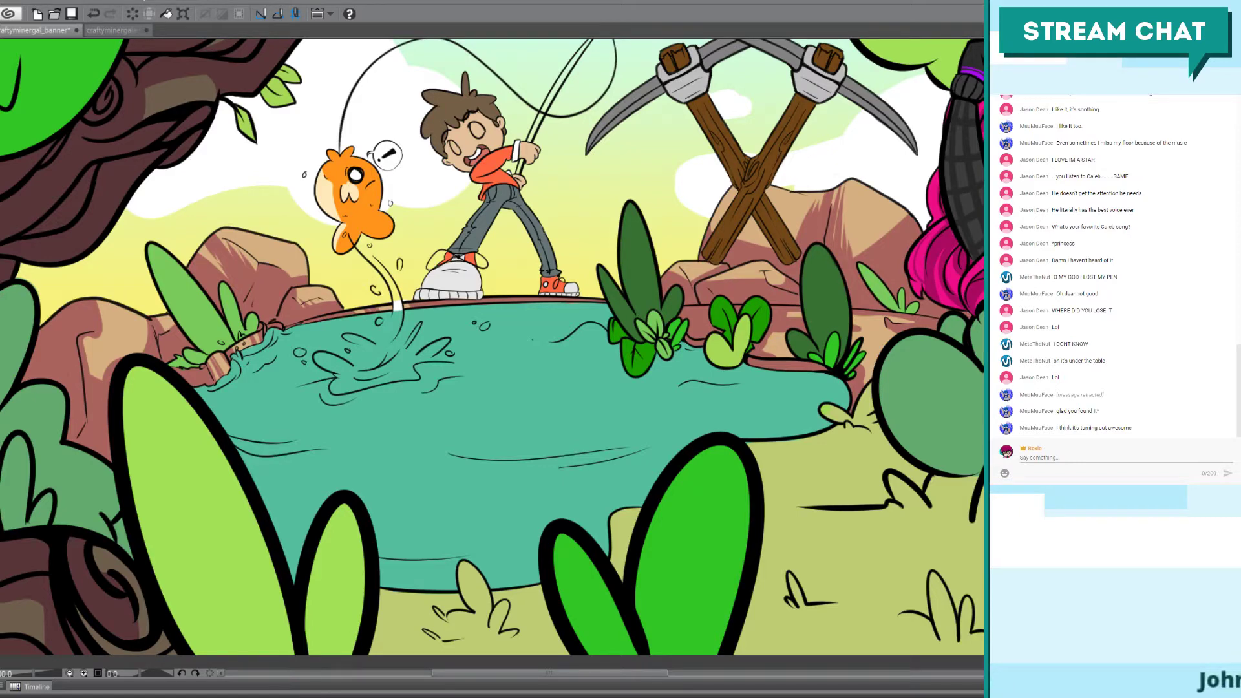
Step: Select the small background tree trunks behind the koala's tree and brush dark brown shadow onto the nearer one
{"action": "key", "text": "ctrl+minus"}
{"action": "key", "text": "ctrl+minus"}
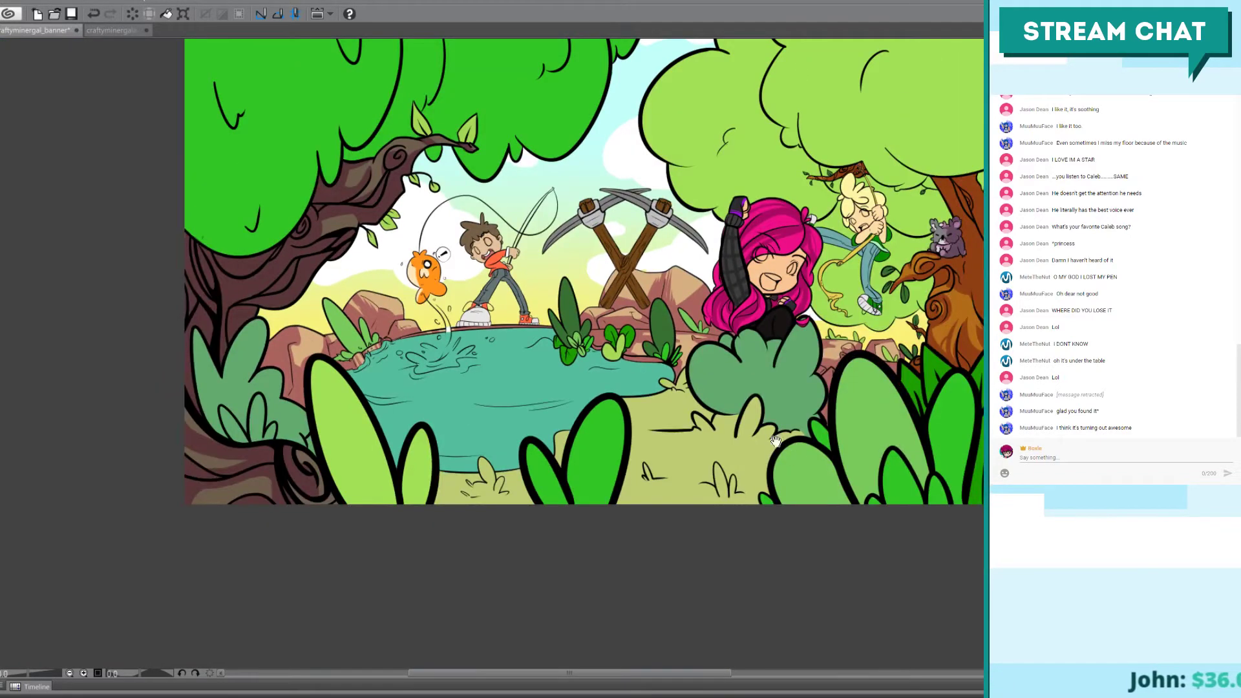
{"action": "mouse_move", "coordinate": [775, 440]}
{"action": "left_mouse_down"}
{"action": "mouse_move", "coordinate": [649, 446]}
{"action": "mouse_move", "coordinate": [626, 478]}
{"action": "left_mouse_up"}
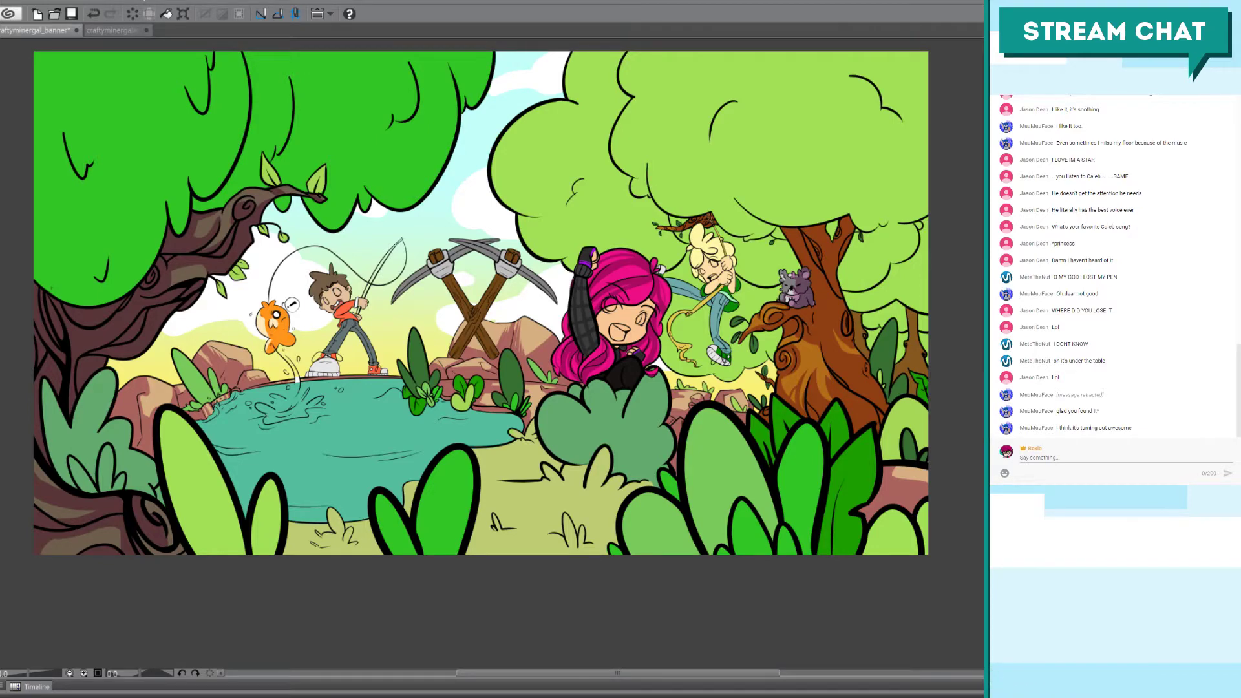
{"action": "left_click", "coordinate": [110, 310]}
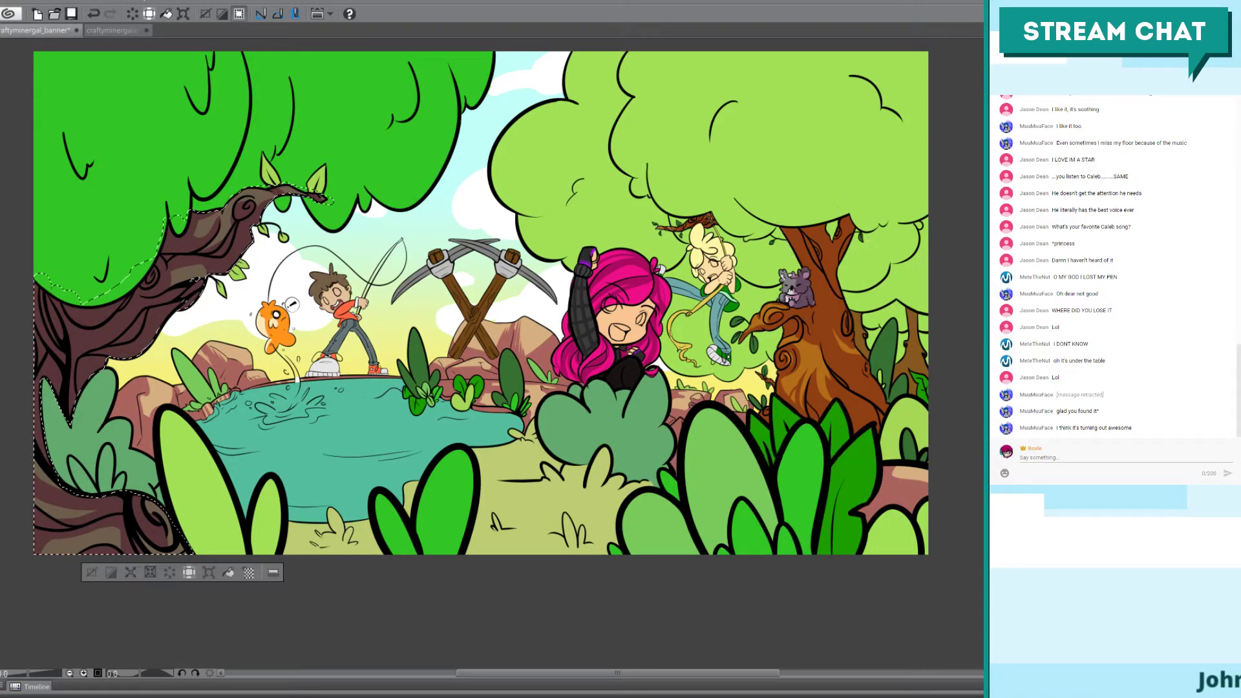
{"action": "left_click", "coordinate": [885, 352]}
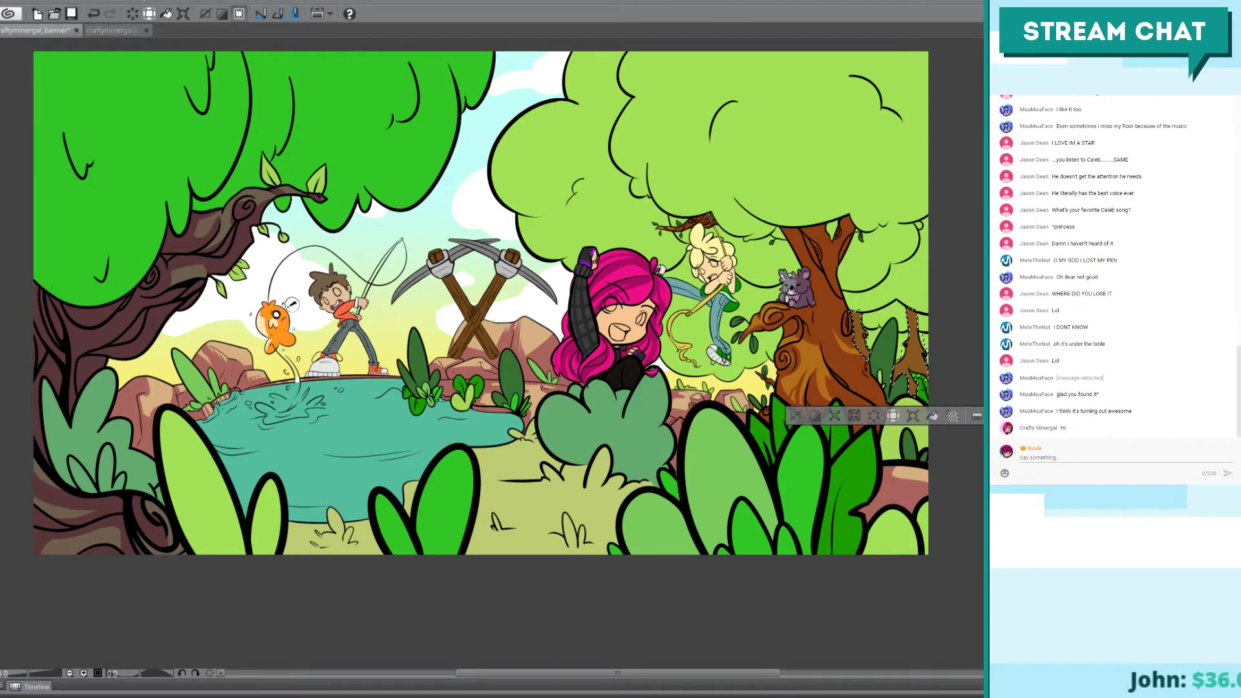
{"action": "scroll", "coordinate": [504, 343], "scroll_direction": "up", "scroll_amount": 3}
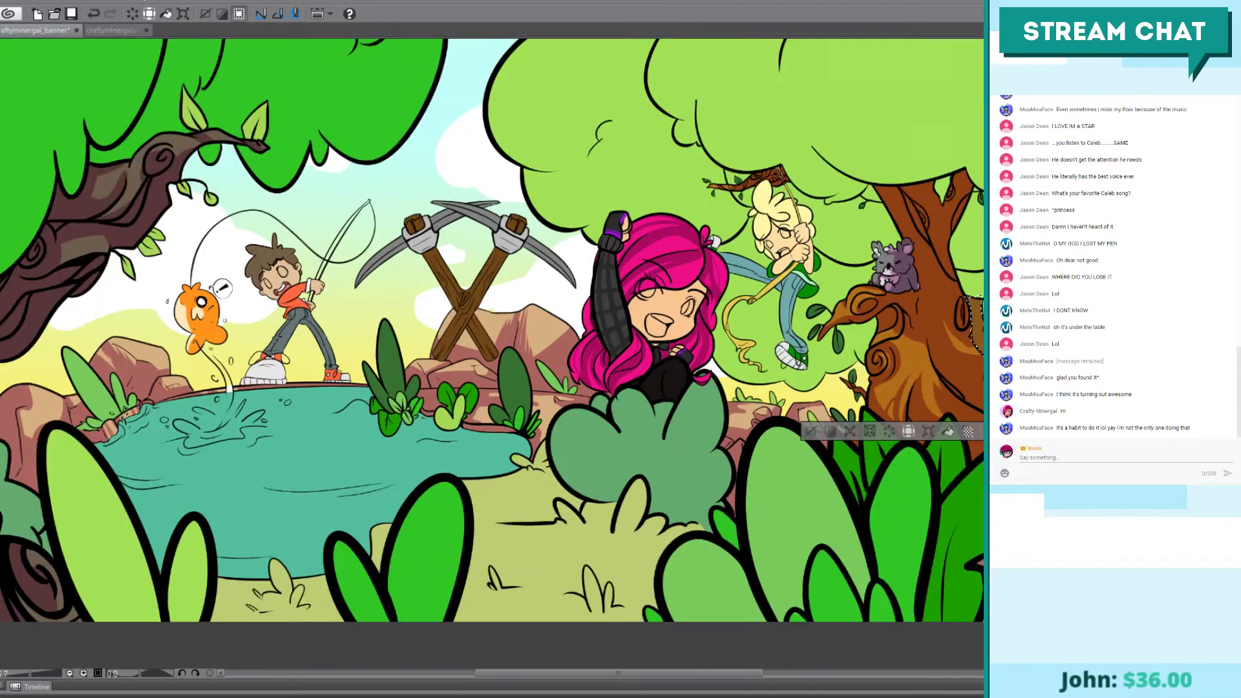
{"action": "left_click_drag", "start_coordinate": [908, 460], "coordinate": [856, 490]}
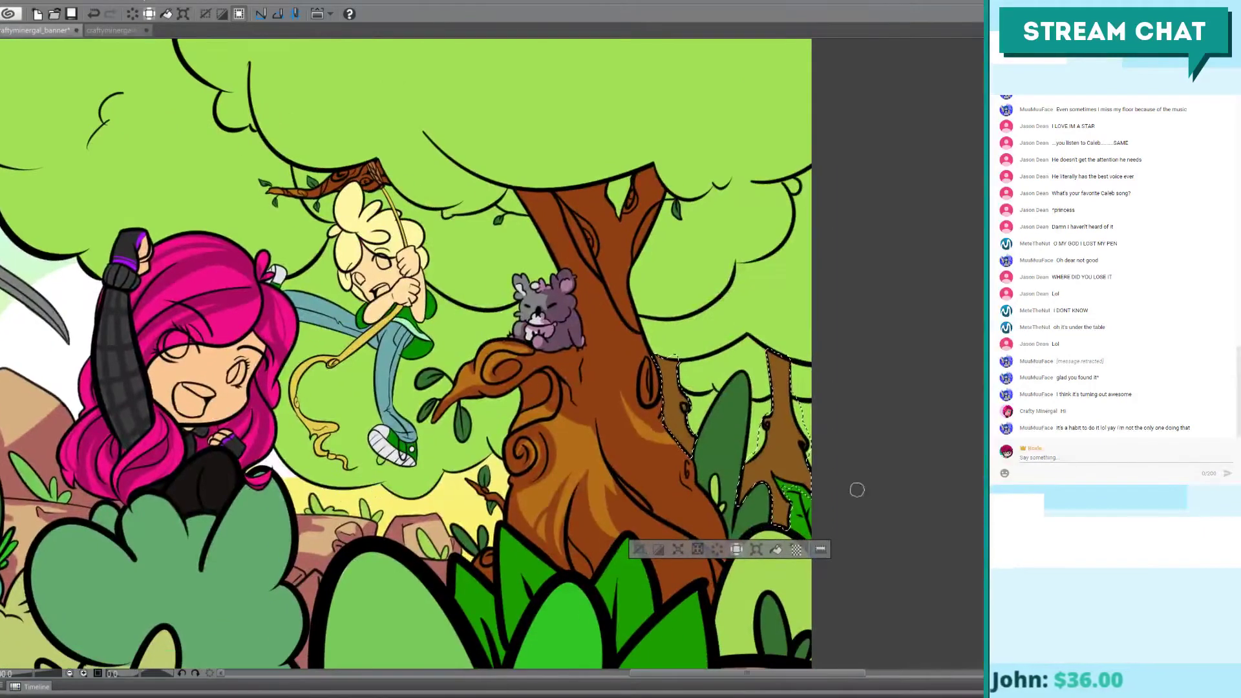
{"action": "mouse_move", "coordinate": [692, 367]}
{"action": "left_mouse_down"}
{"action": "mouse_move", "coordinate": [669, 445]}
{"action": "mouse_move", "coordinate": [665, 432]}
{"action": "left_mouse_up"}
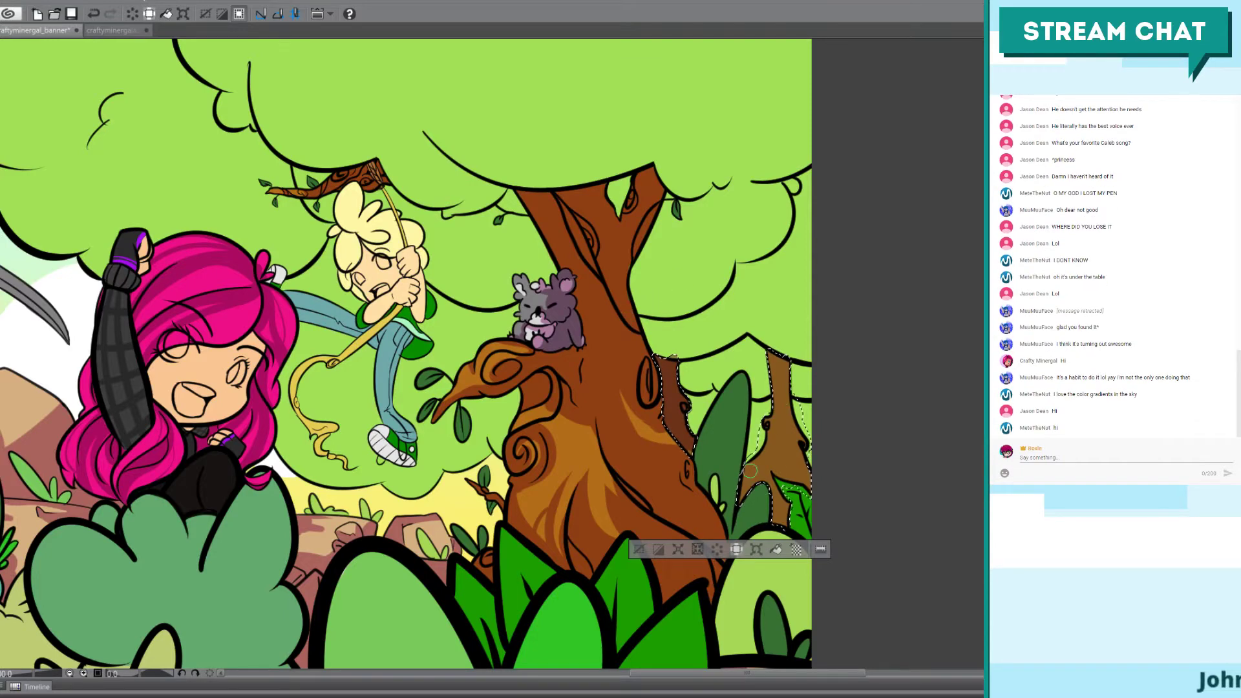
Step: Cover the farther background trunk and its roots in dark brown shadow, and clear the selection
{"action": "mouse_move", "coordinate": [743, 469]}
{"action": "left_mouse_down"}
{"action": "mouse_move", "coordinate": [779, 532]}
{"action": "mouse_move", "coordinate": [798, 533]}
{"action": "mouse_move", "coordinate": [807, 489]}
{"action": "left_mouse_up"}
{"action": "key", "text": "ctrl+z"}
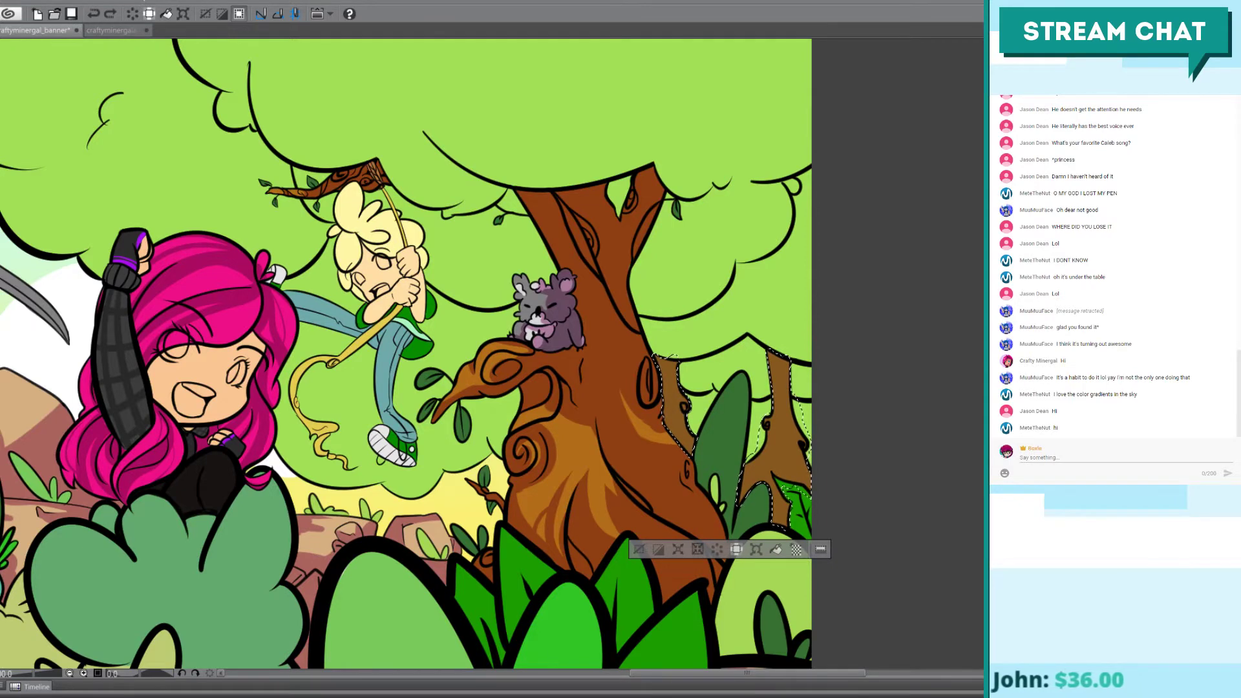
{"action": "key", "text": "ctrl+y"}
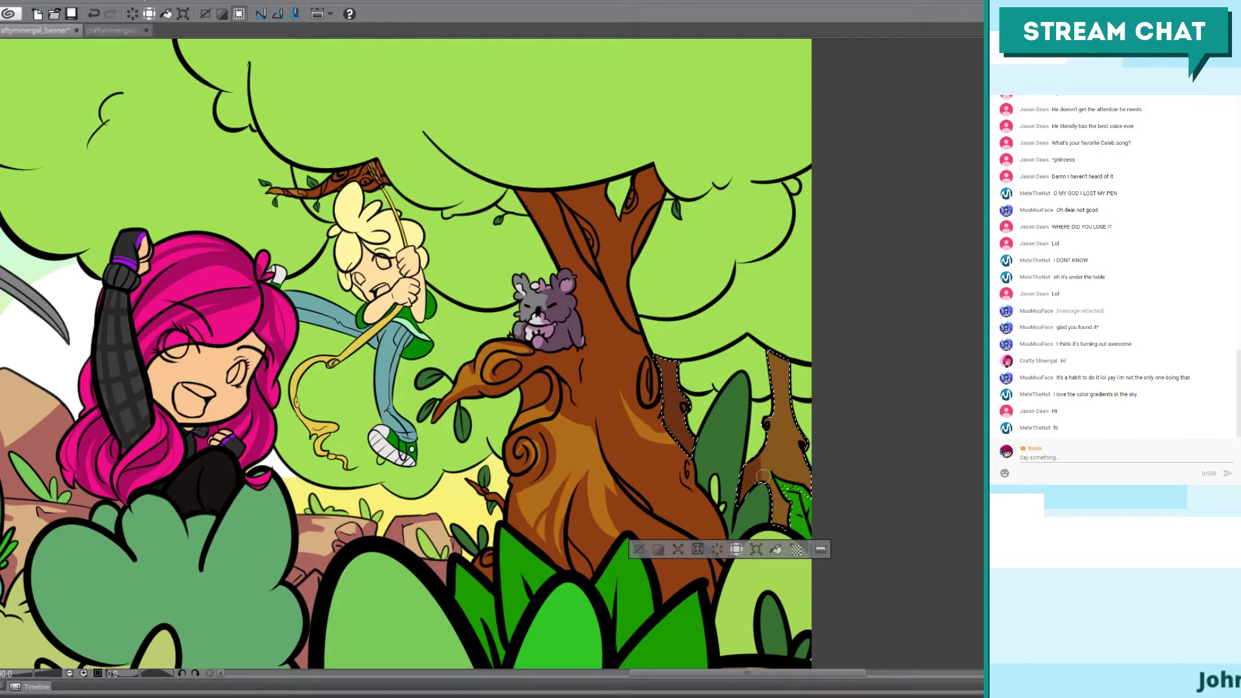
{"action": "mouse_move", "coordinate": [763, 475]}
{"action": "left_mouse_down"}
{"action": "mouse_move", "coordinate": [778, 452]}
{"action": "mouse_move", "coordinate": [768, 356]}
{"action": "mouse_move", "coordinate": [753, 391]}
{"action": "mouse_move", "coordinate": [765, 338]}
{"action": "mouse_move", "coordinate": [791, 355]}
{"action": "left_mouse_up"}
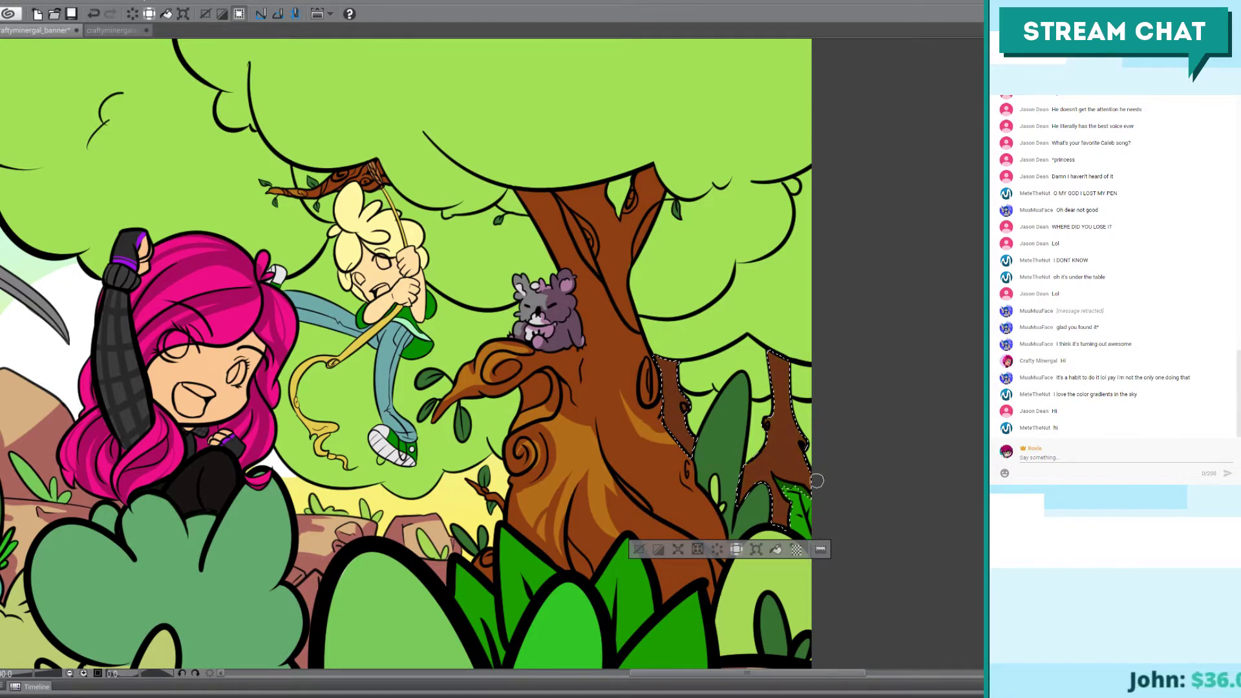
{"action": "key", "text": "ctrl+d"}
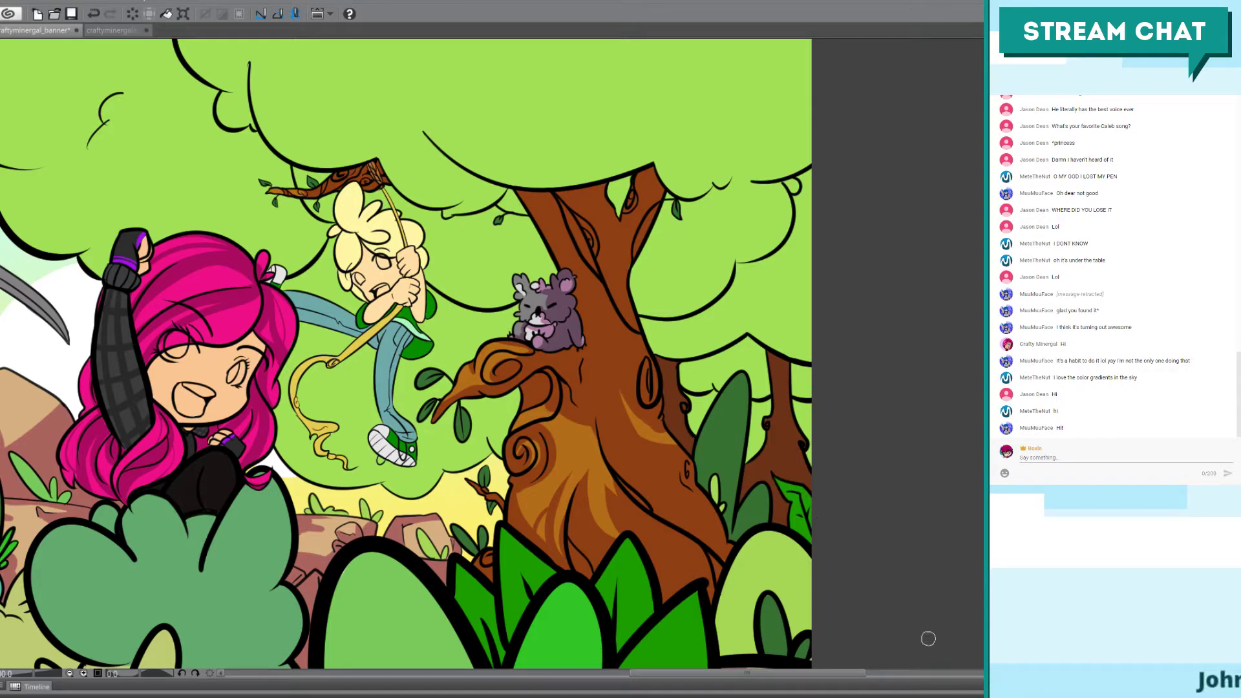
Step: Try a darker green shadow on the selected light green foliage behind the koala's tree trunk
{"action": "scroll", "coordinate": [928, 638], "scroll_direction": "down", "scroll_amount": 1}
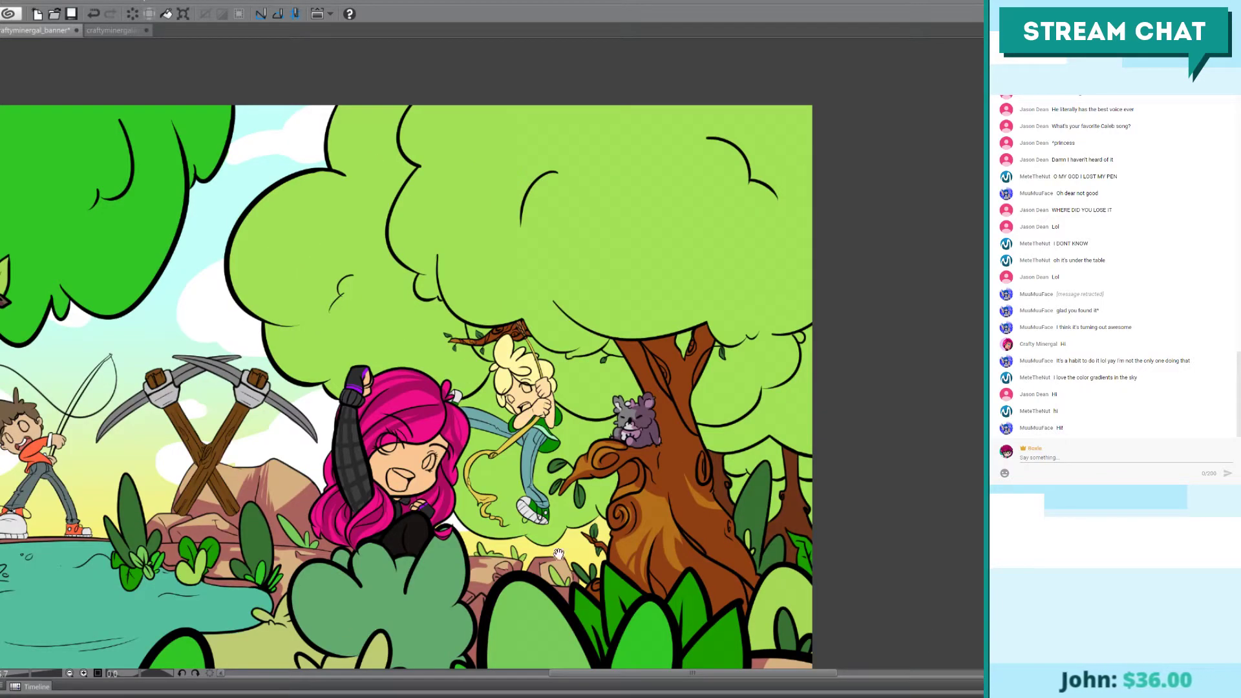
{"action": "left_click_drag", "start_coordinate": [558, 475], "coordinate": [749, 353]}
{"action": "scroll", "coordinate": [748, 352], "scroll_direction": "down", "scroll_amount": 2}
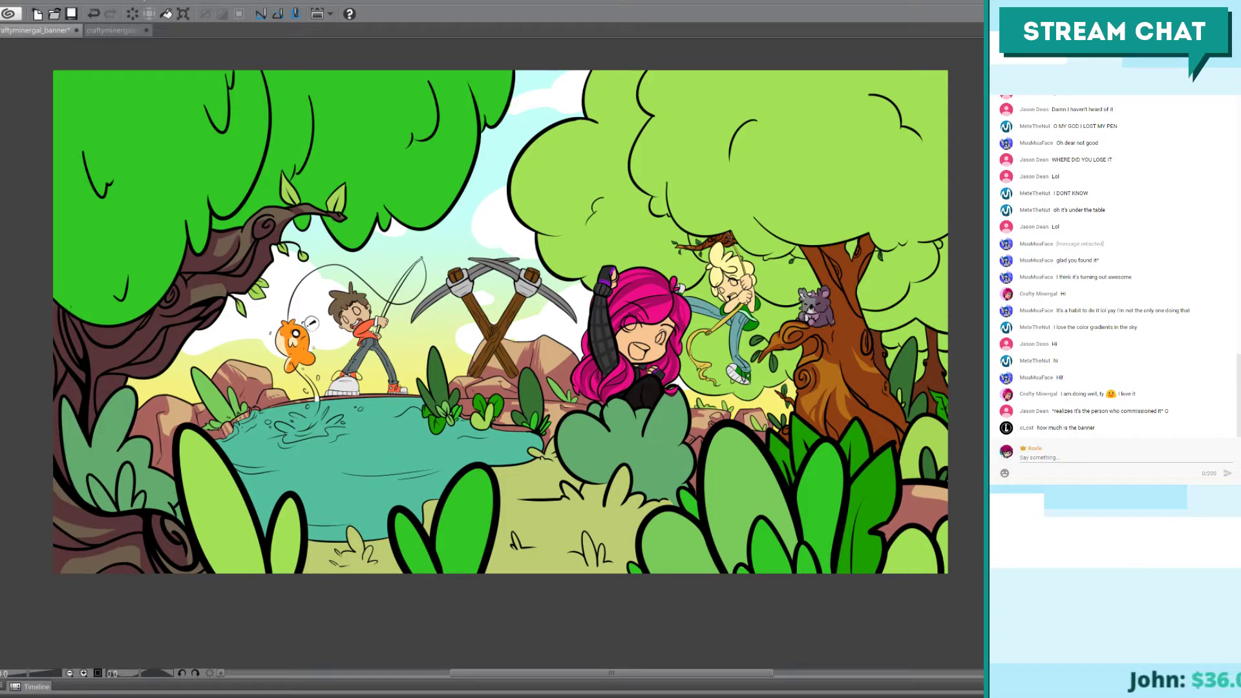
{"action": "left_click", "coordinate": [1008, 509], "text": "ctrl"}
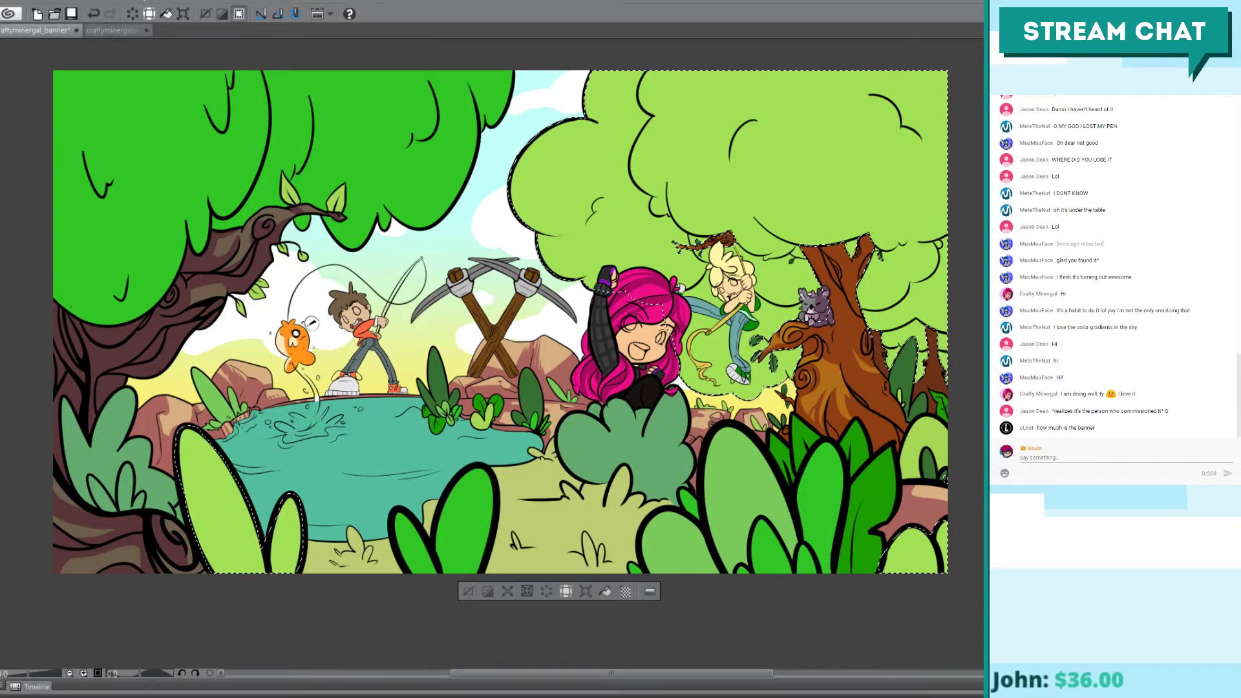
{"action": "mouse_move", "coordinate": [803, 299]}
{"action": "left_mouse_down"}
{"action": "mouse_move", "coordinate": [768, 281]}
{"action": "mouse_move", "coordinate": [789, 282]}
{"action": "left_mouse_up"}
{"action": "key", "text": "ctrl+z"}
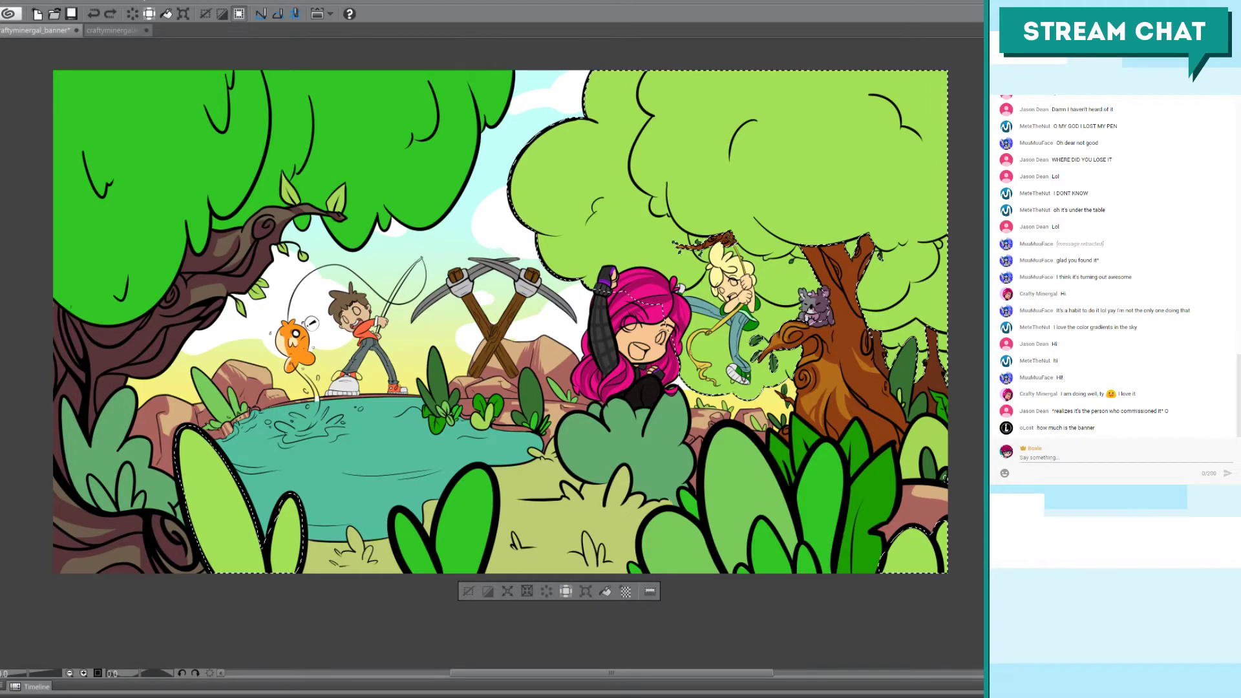
{"action": "mouse_move", "coordinate": [940, 362]}
{"action": "left_mouse_down"}
{"action": "mouse_move", "coordinate": [917, 303]}
{"action": "mouse_move", "coordinate": [894, 291]}
{"action": "mouse_move", "coordinate": [910, 357]}
{"action": "mouse_move", "coordinate": [879, 317]}
{"action": "mouse_move", "coordinate": [895, 285]}
{"action": "mouse_move", "coordinate": [877, 285]}
{"action": "mouse_move", "coordinate": [921, 245]}
{"action": "mouse_move", "coordinate": [953, 250]}
{"action": "mouse_move", "coordinate": [895, 265]}
{"action": "left_mouse_up"}
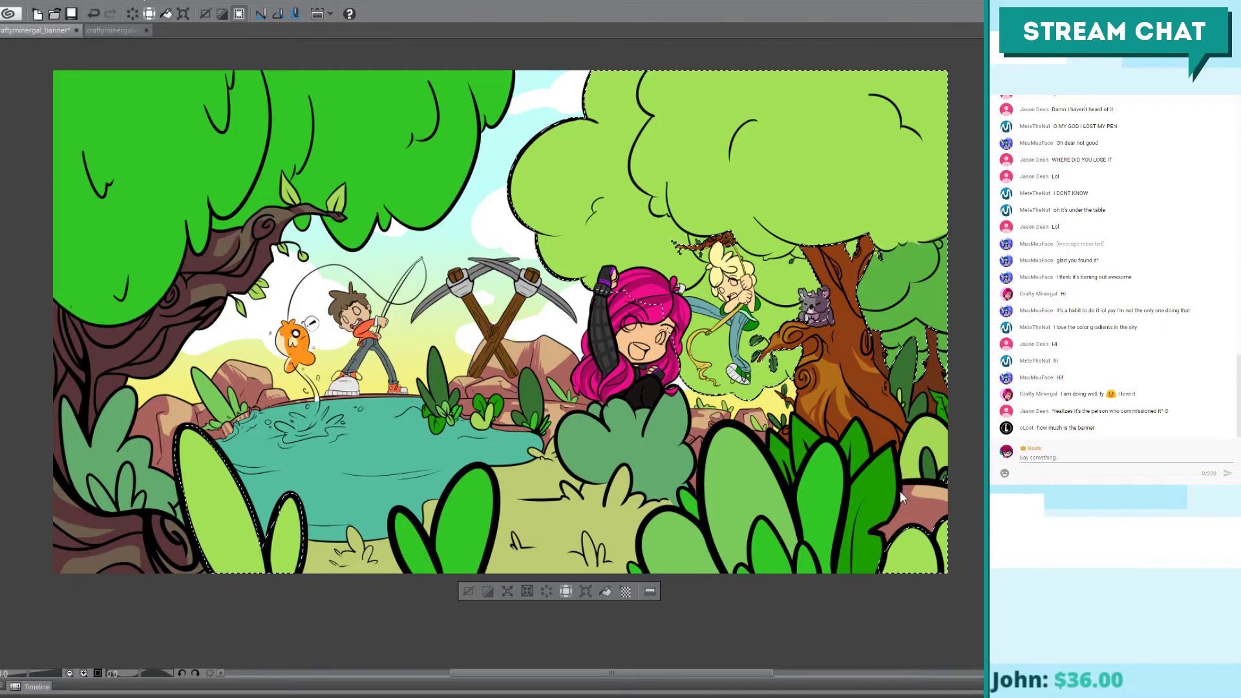
{"action": "key", "text": "ctrl+d"}
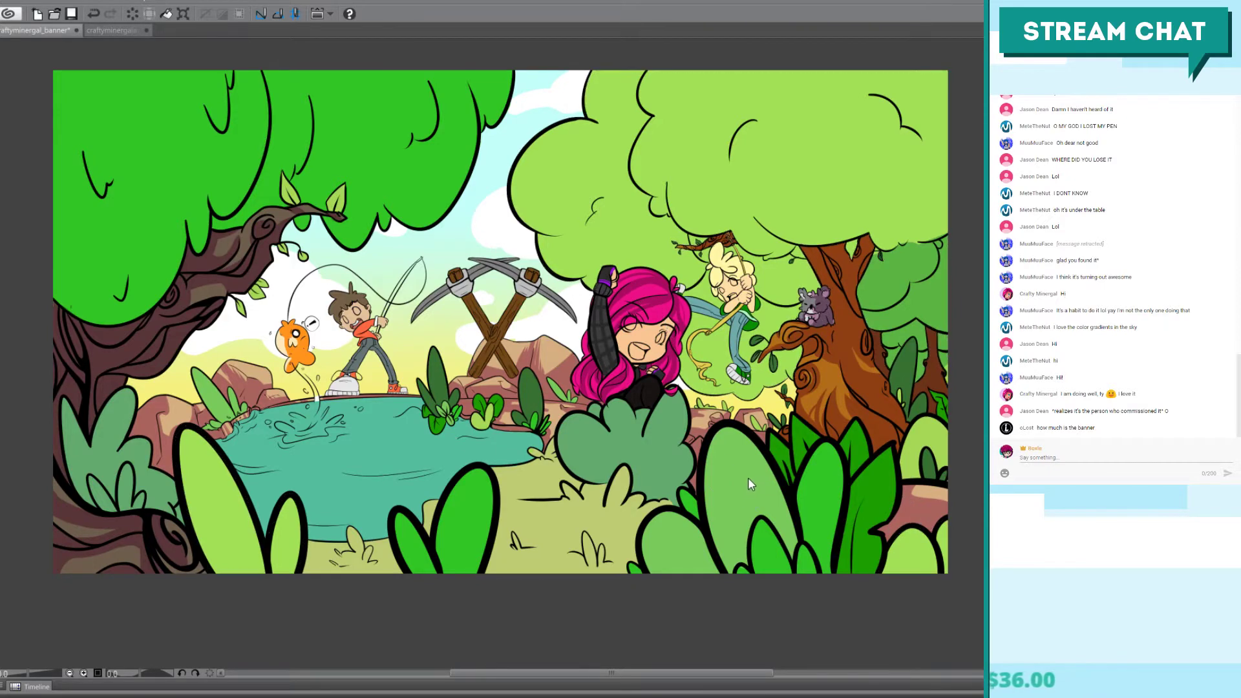
{"action": "key", "text": "ctrl+shift+d"}
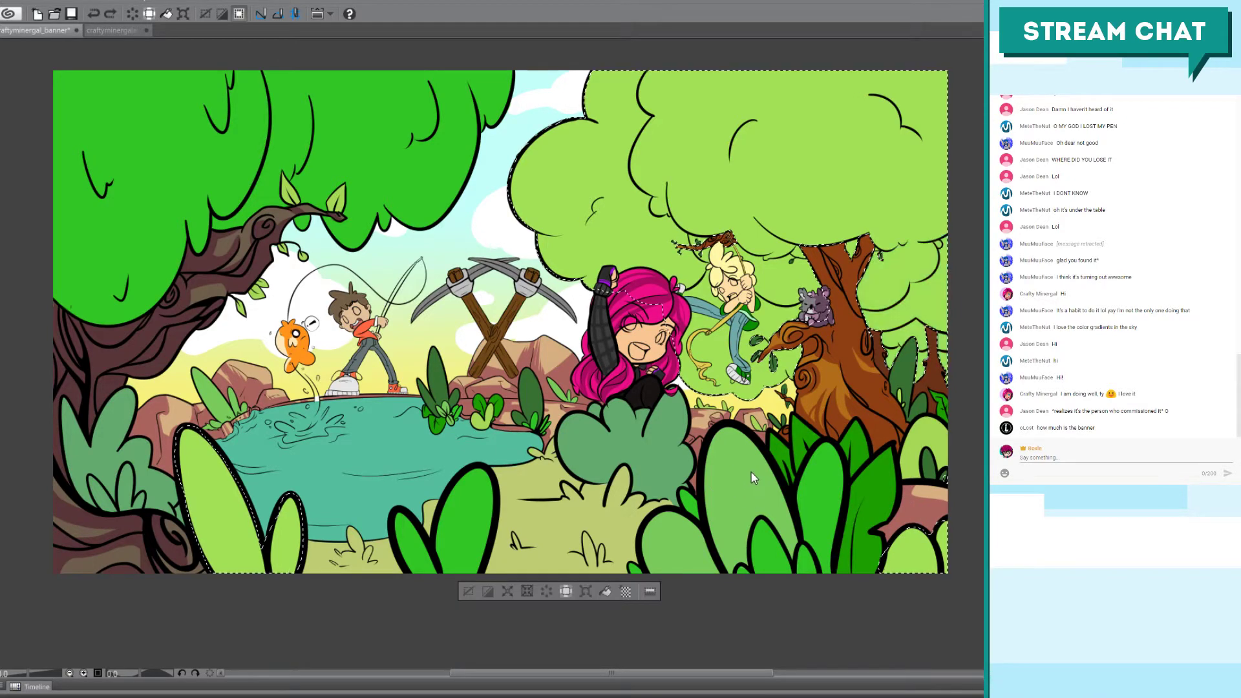
{"action": "key", "text": "ctrl+d"}
Step: Try broad translucent green shadow strokes across the foreground leaves, the central bush and ground, and the left tree canopy
{"action": "left_click_drag", "start_coordinate": [707, 475], "coordinate": [848, 567]}
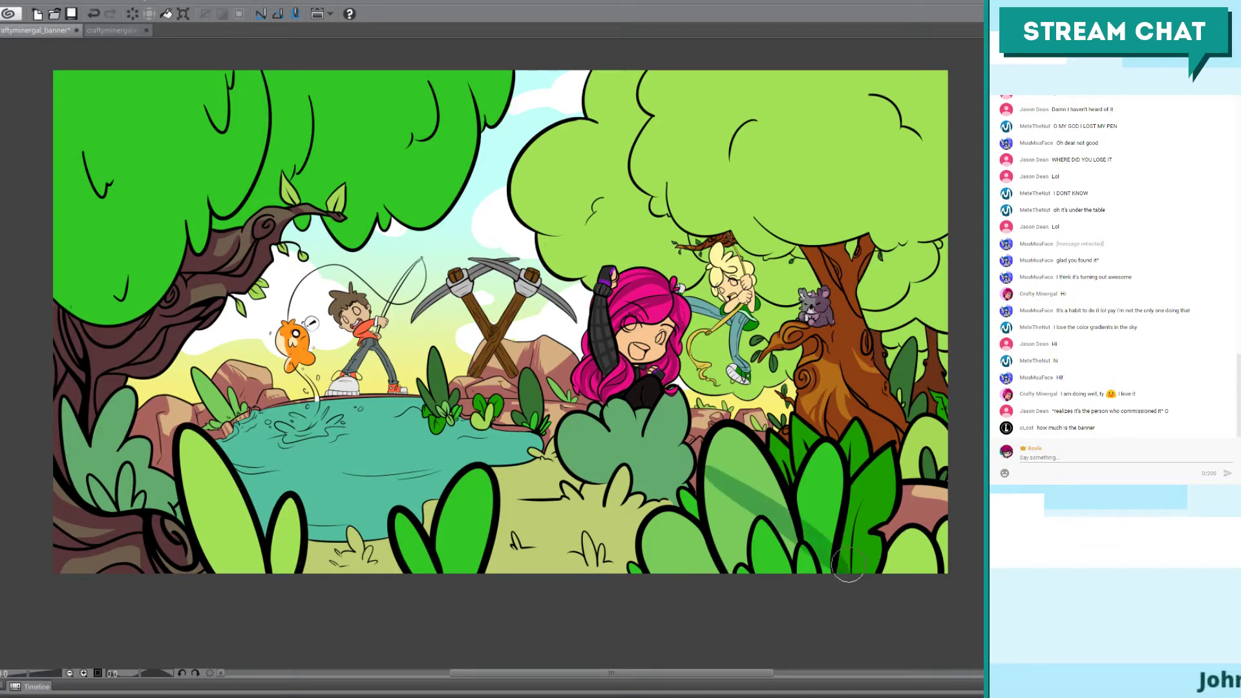
{"action": "left_click_drag", "start_coordinate": [621, 434], "coordinate": [514, 568]}
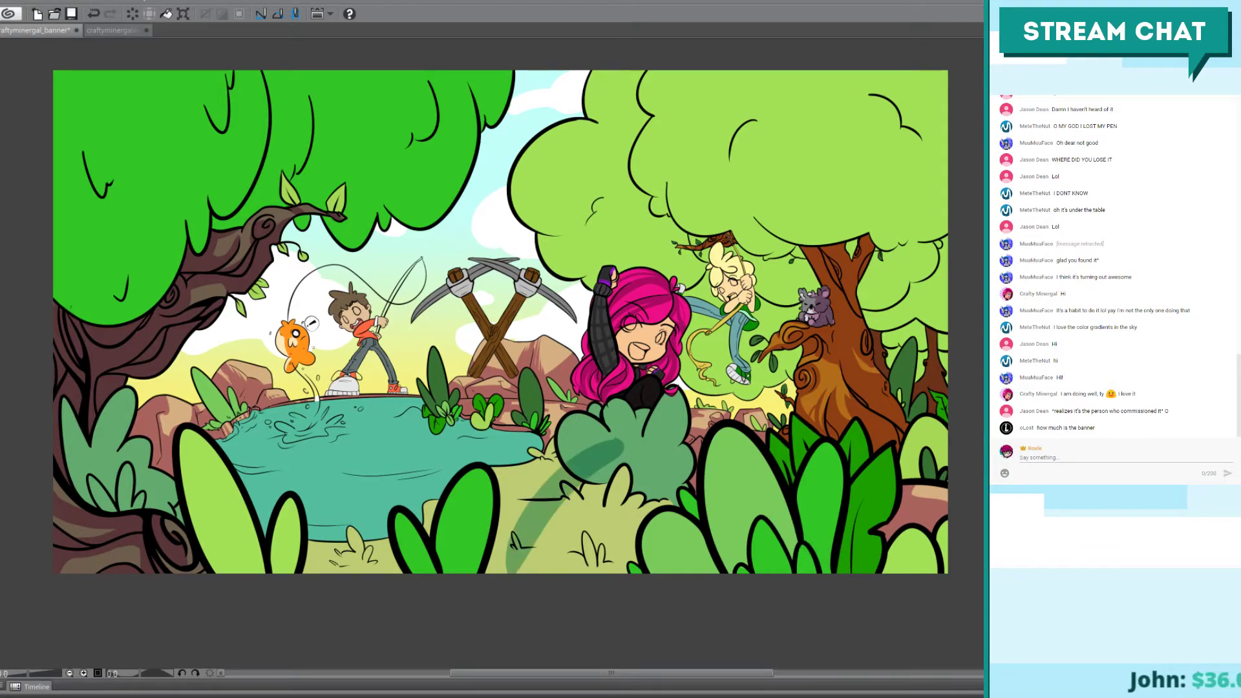
{"action": "key", "text": "ctrl+z"}
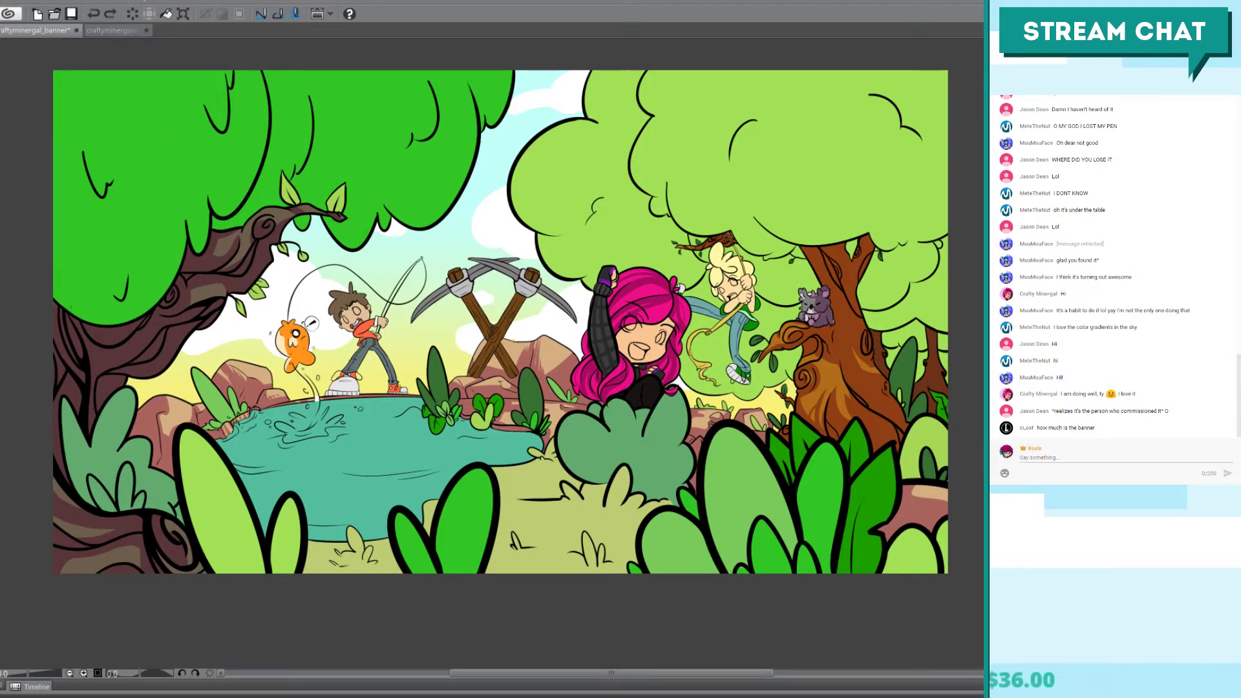
{"action": "left_click_drag", "start_coordinate": [165, 90], "coordinate": [84, 258]}
{"action": "key", "text": "ctrl+z"}
{"action": "mouse_move", "coordinate": [207, 481]}
{"action": "left_mouse_down"}
{"action": "mouse_move", "coordinate": [278, 578]}
{"action": "mouse_move", "coordinate": [303, 565]}
{"action": "mouse_move", "coordinate": [455, 573]}
{"action": "left_mouse_up"}
{"action": "key", "text": "ctrl+z"}
{"action": "key", "text": "ctrl+z"}
Step: Try translucent green shadow strokes on the grassy ground below the pond, the koala's tree area and the leafy plants in front of it
{"action": "left_click_drag", "start_coordinate": [381, 570], "coordinate": [321, 556]}
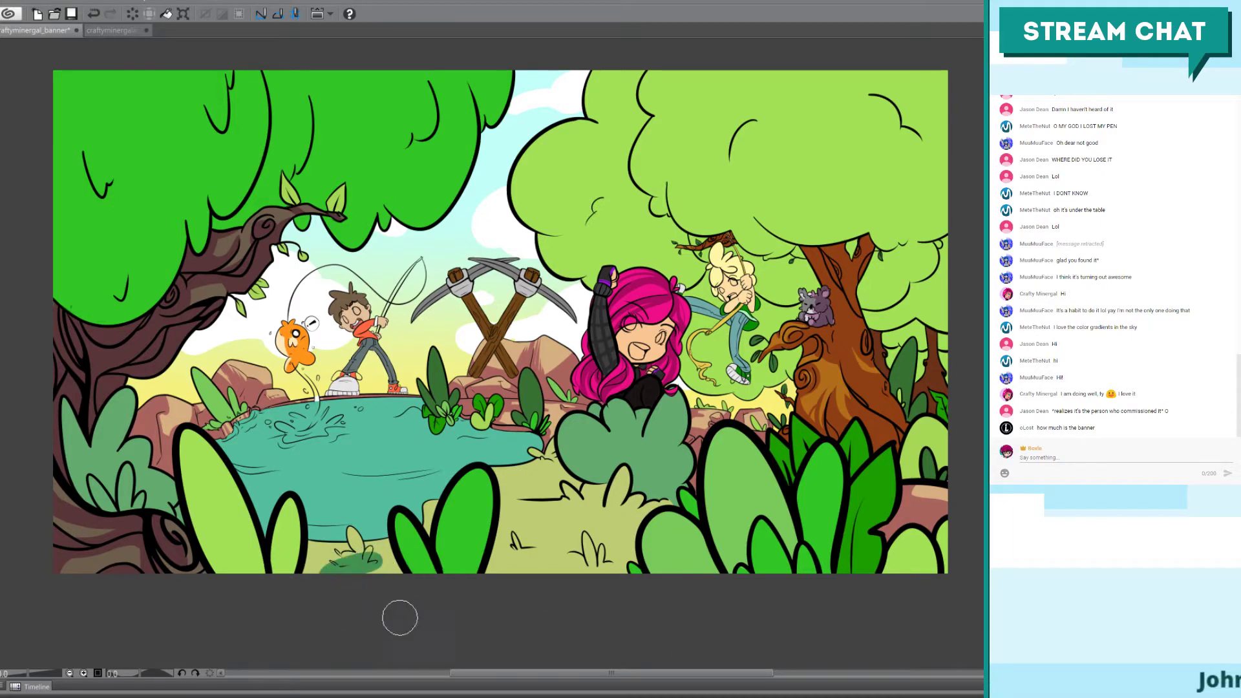
{"action": "key", "text": "ctrl+z"}
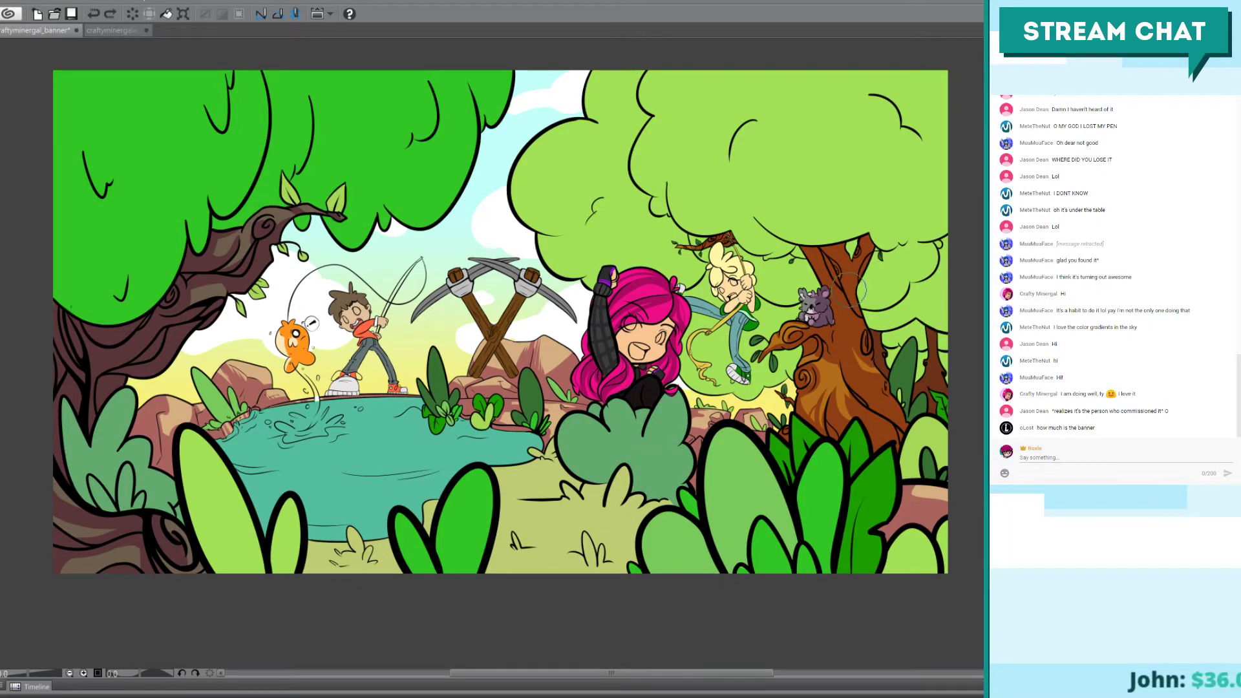
{"action": "mouse_move", "coordinate": [943, 285]}
{"action": "left_mouse_down"}
{"action": "mouse_move", "coordinate": [892, 297]}
{"action": "mouse_move", "coordinate": [943, 333]}
{"action": "left_mouse_up"}
{"action": "key", "text": "ctrl+z"}
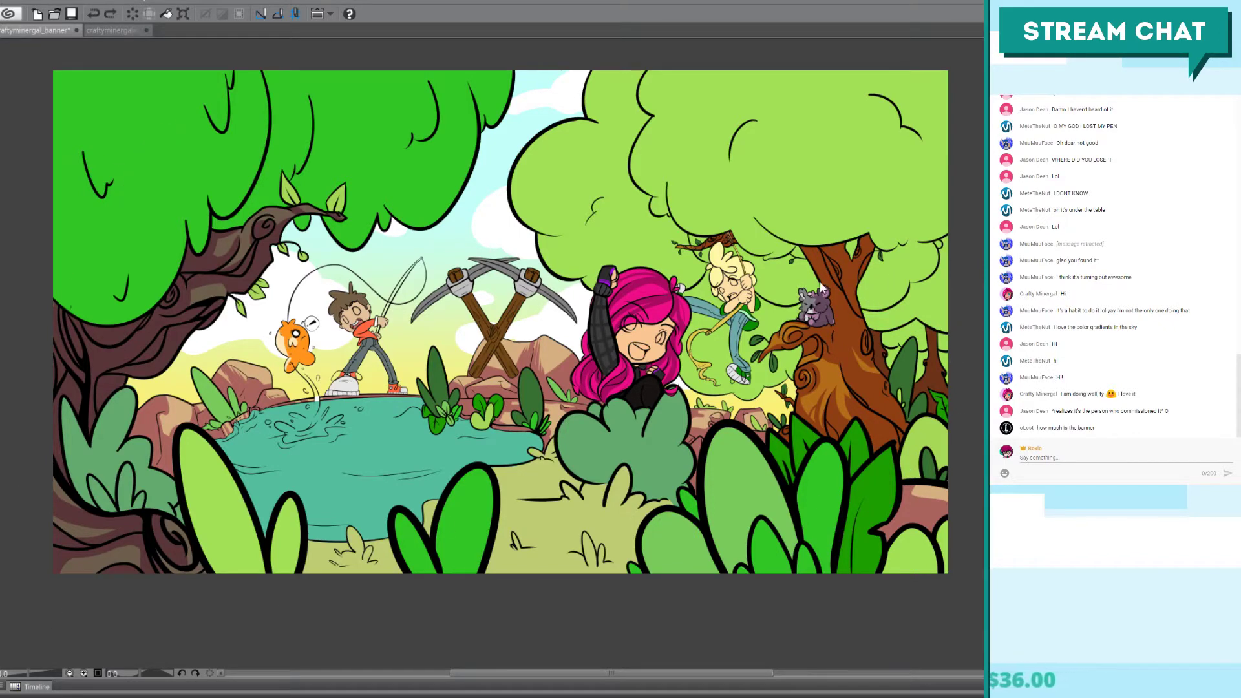
{"action": "mouse_move", "coordinate": [845, 171]}
{"action": "left_mouse_down"}
{"action": "mouse_move", "coordinate": [907, 322]}
{"action": "mouse_move", "coordinate": [934, 455]}
{"action": "mouse_move", "coordinate": [785, 536]}
{"action": "left_mouse_up"}
{"action": "key", "text": "ctrl+z"}
{"action": "key", "text": "ctrl+z"}
{"action": "key", "text": "ctrl+z"}
{"action": "left_click_drag", "start_coordinate": [675, 561], "coordinate": [875, 500]}
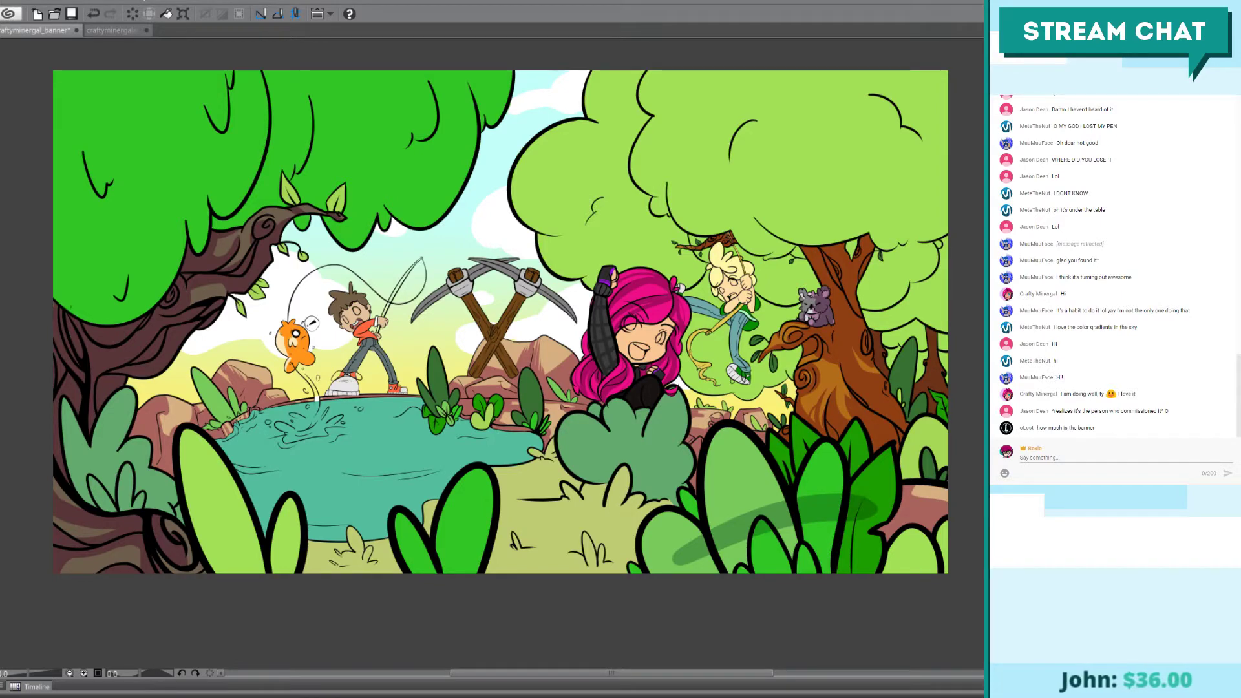
{"action": "key", "text": "ctrl+z"}
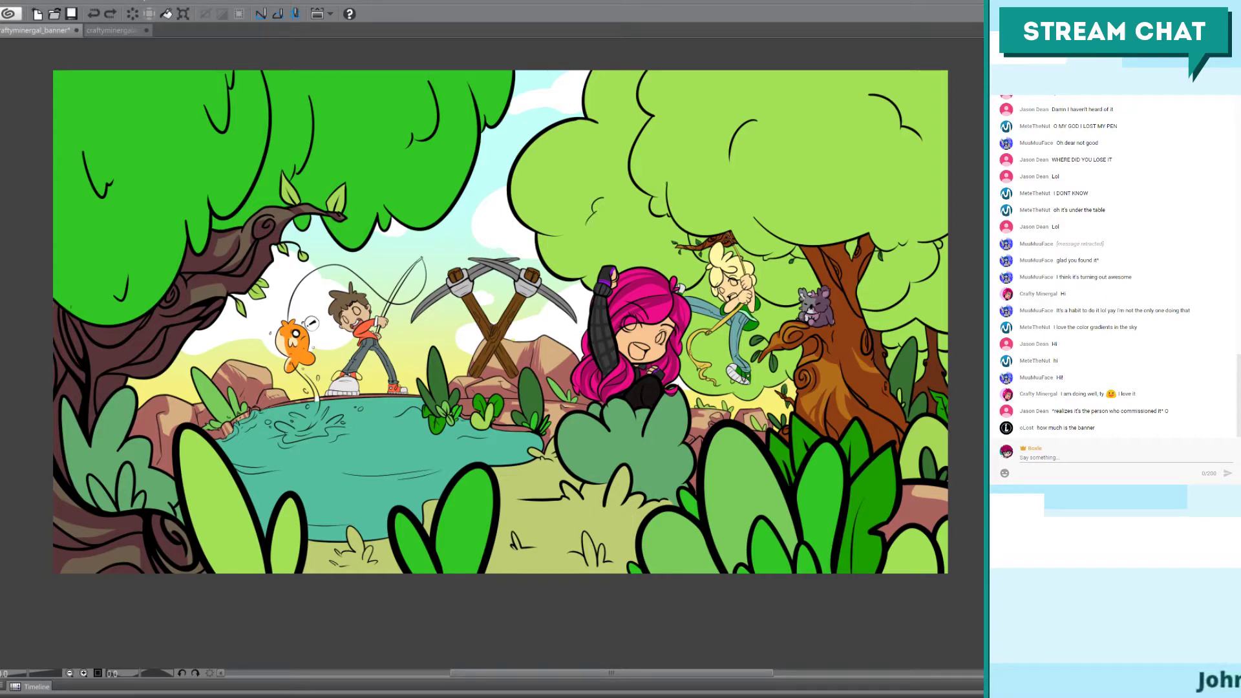
Step: Brush darker green shadow over the outer part of the dark-trunked tree's canopy above the pond, leaving a bright rim along its edge
{"action": "key", "text": "ctrl+plus"}
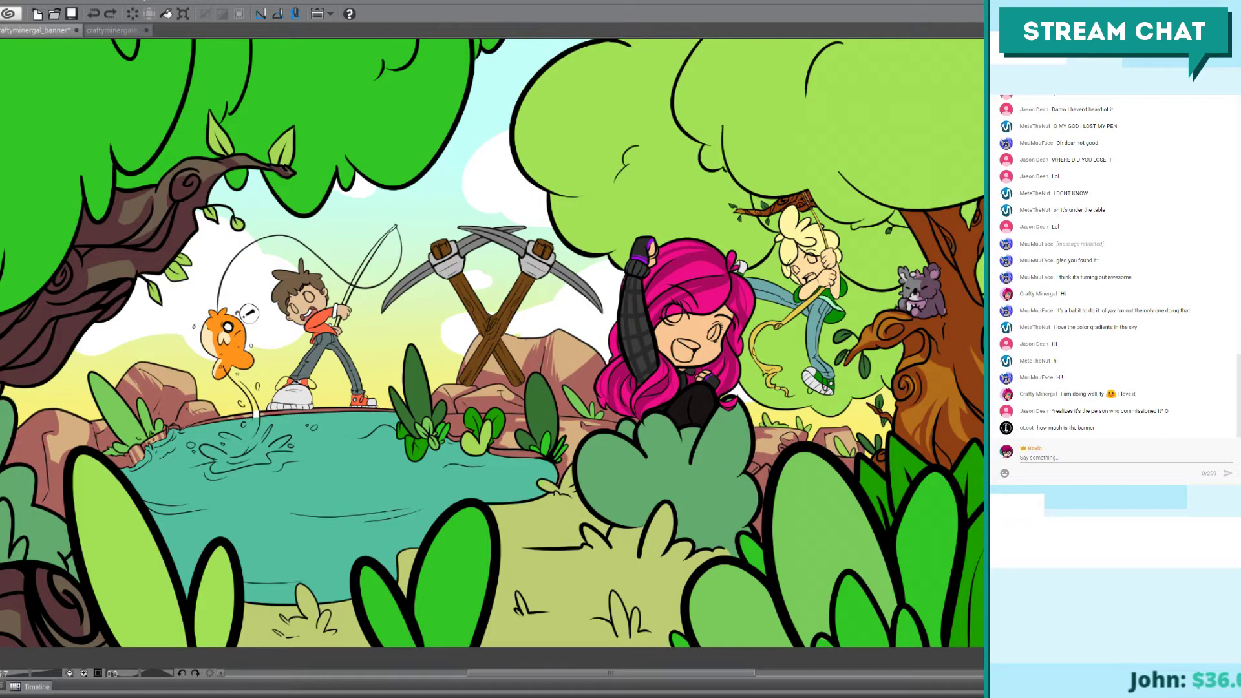
{"action": "left_click_drag", "start_coordinate": [760, 433], "coordinate": [737, 414]}
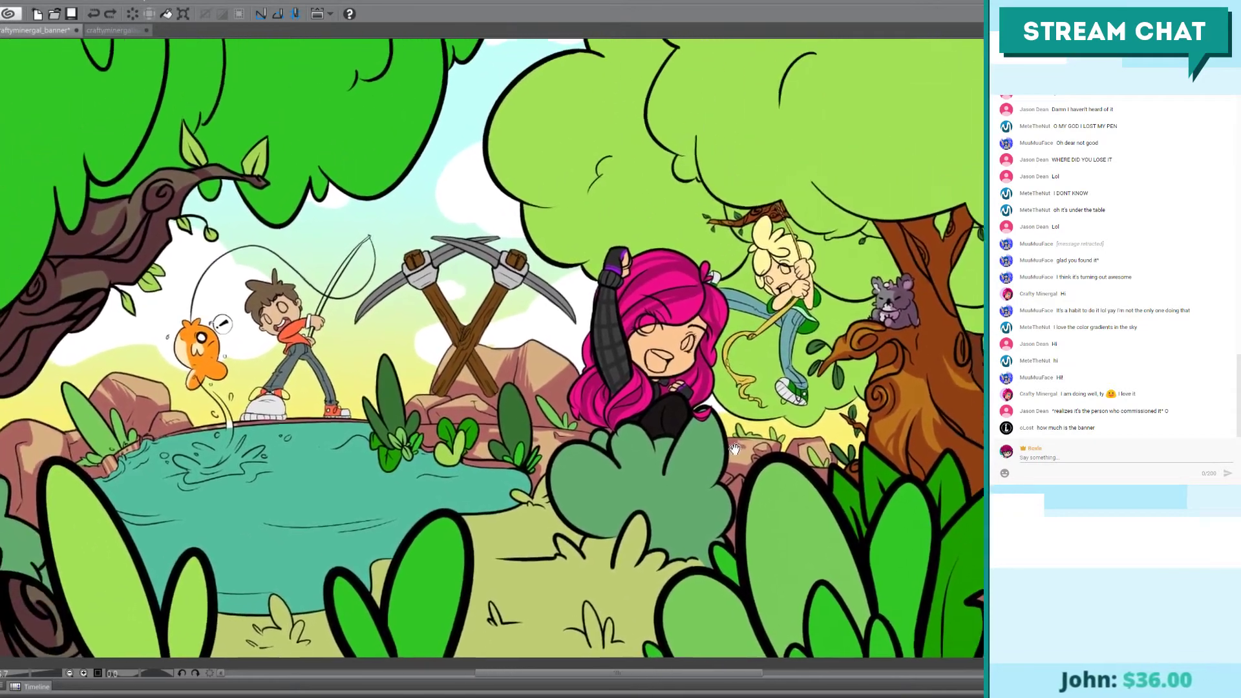
{"action": "key", "text": "ctrl+minus"}
{"action": "left_click_drag", "start_coordinate": [627, 278], "coordinate": [586, 271]}
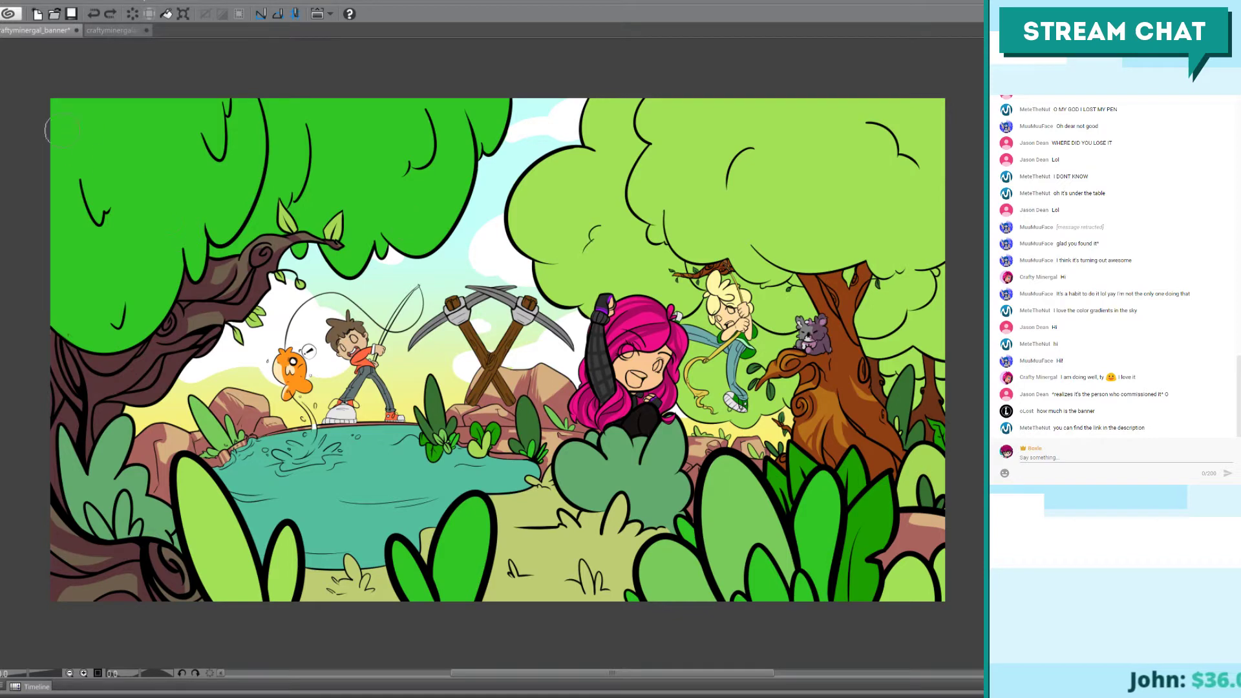
{"action": "mouse_move", "coordinate": [165, 100]}
{"action": "left_mouse_down"}
{"action": "mouse_move", "coordinate": [131, 220]}
{"action": "mouse_move", "coordinate": [156, 158]}
{"action": "mouse_move", "coordinate": [135, 149]}
{"action": "mouse_move", "coordinate": [124, 164]}
{"action": "mouse_move", "coordinate": [103, 136]}
{"action": "mouse_move", "coordinate": [44, 110]}
{"action": "left_mouse_up"}
{"action": "mouse_move", "coordinate": [45, 284]}
{"action": "left_mouse_down"}
{"action": "mouse_move", "coordinate": [149, 192]}
{"action": "mouse_move", "coordinate": [125, 285]}
{"action": "mouse_move", "coordinate": [78, 291]}
{"action": "mouse_move", "coordinate": [94, 253]}
{"action": "left_mouse_up"}
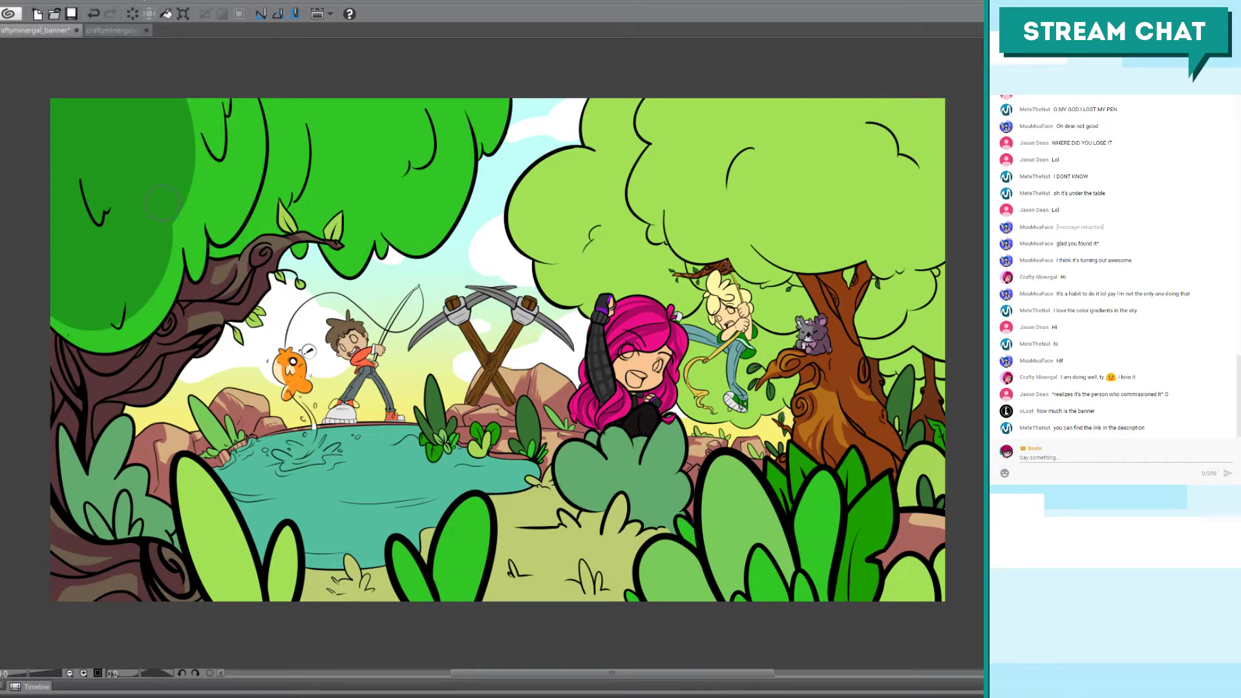
{"action": "mouse_move", "coordinate": [191, 92]}
{"action": "left_mouse_down"}
{"action": "mouse_move", "coordinate": [208, 132]}
{"action": "mouse_move", "coordinate": [248, 97]}
{"action": "left_mouse_up"}
{"action": "key", "text": "ctrl+z"}
{"action": "left_click_drag", "start_coordinate": [217, 155], "coordinate": [200, 56]}
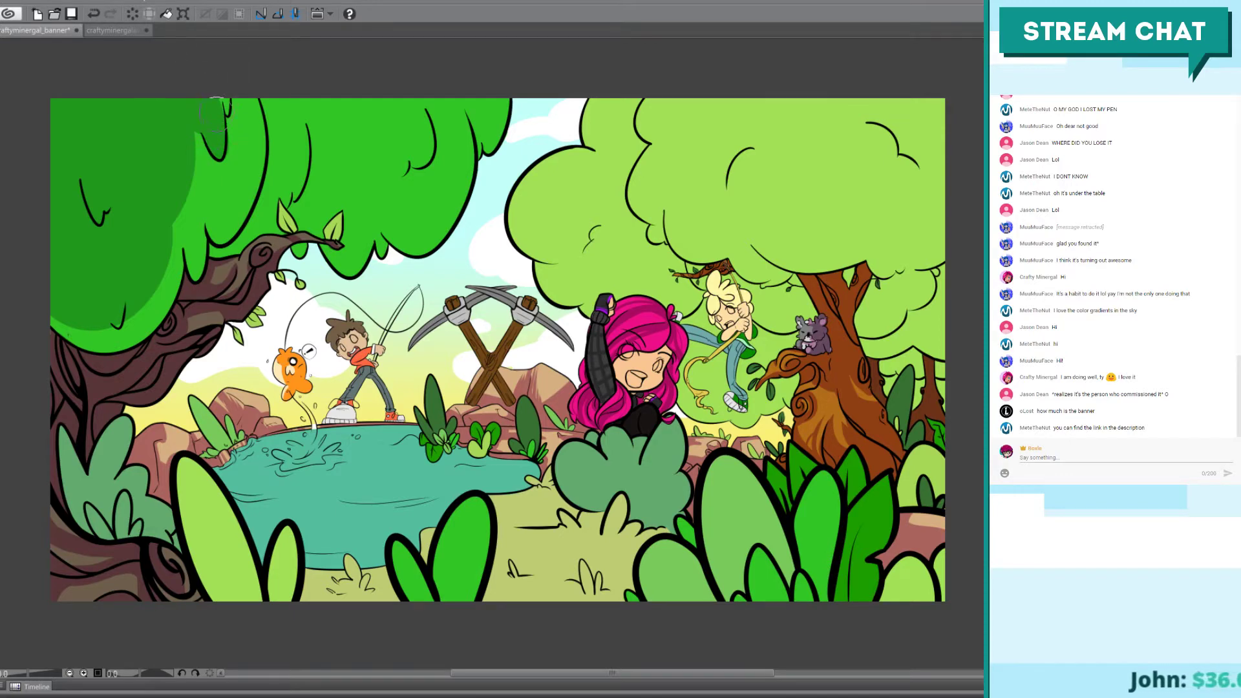
{"action": "key", "text": "ctrl+z"}
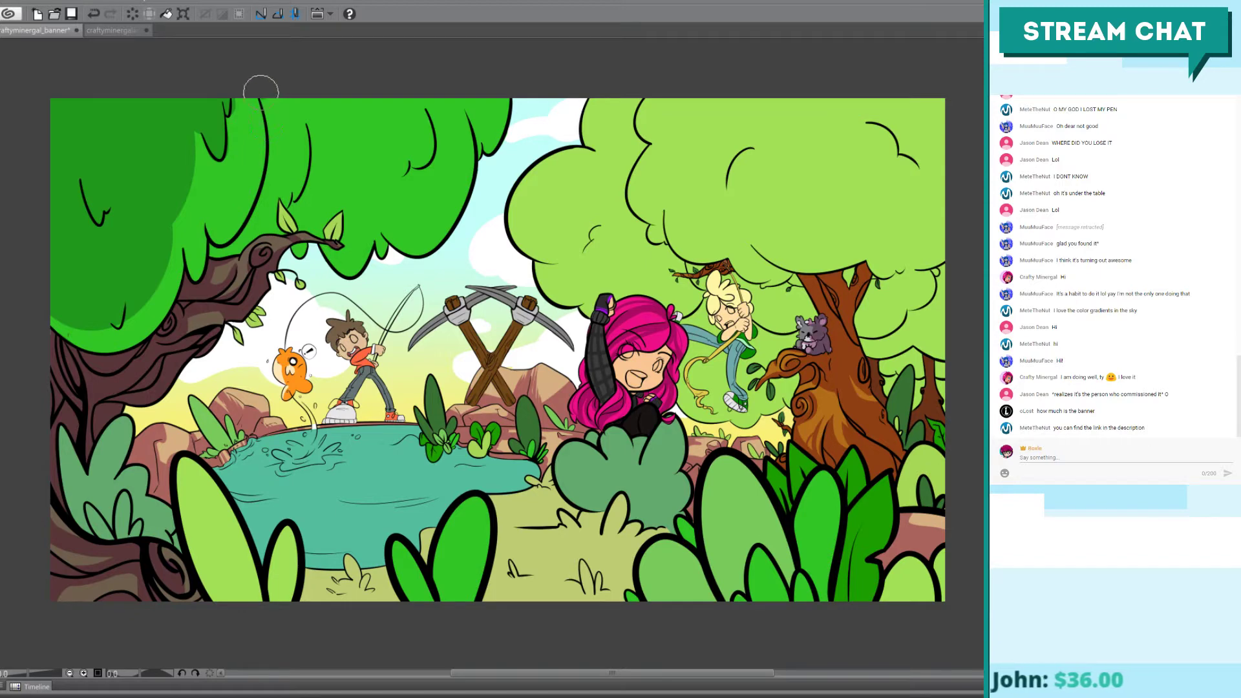
{"action": "mouse_move", "coordinate": [265, 81]}
{"action": "left_mouse_down"}
{"action": "mouse_move", "coordinate": [274, 155]}
{"action": "mouse_move", "coordinate": [236, 220]}
{"action": "left_mouse_up"}
{"action": "key", "text": "ctrl+z"}
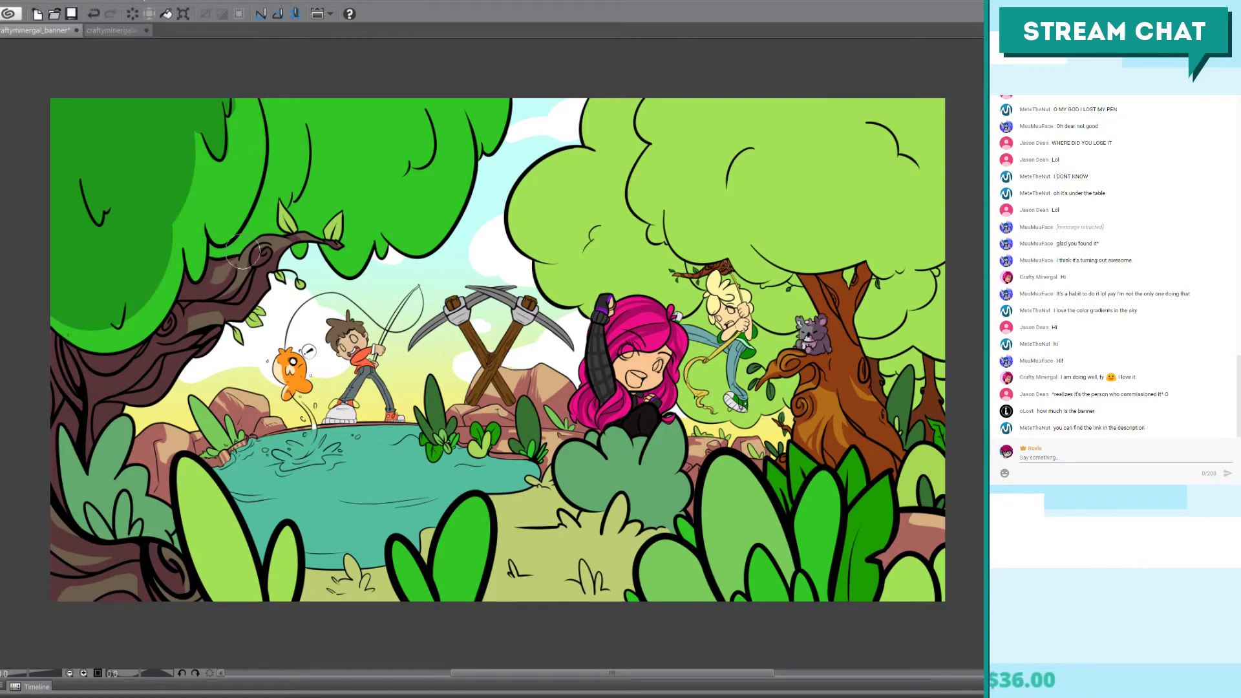
Step: Select the bright green foliage areas and brush darker green shadow across the remaining clumps of the pond tree's canopy
{"action": "left_click", "coordinate": [952, 546], "text": "ctrl"}
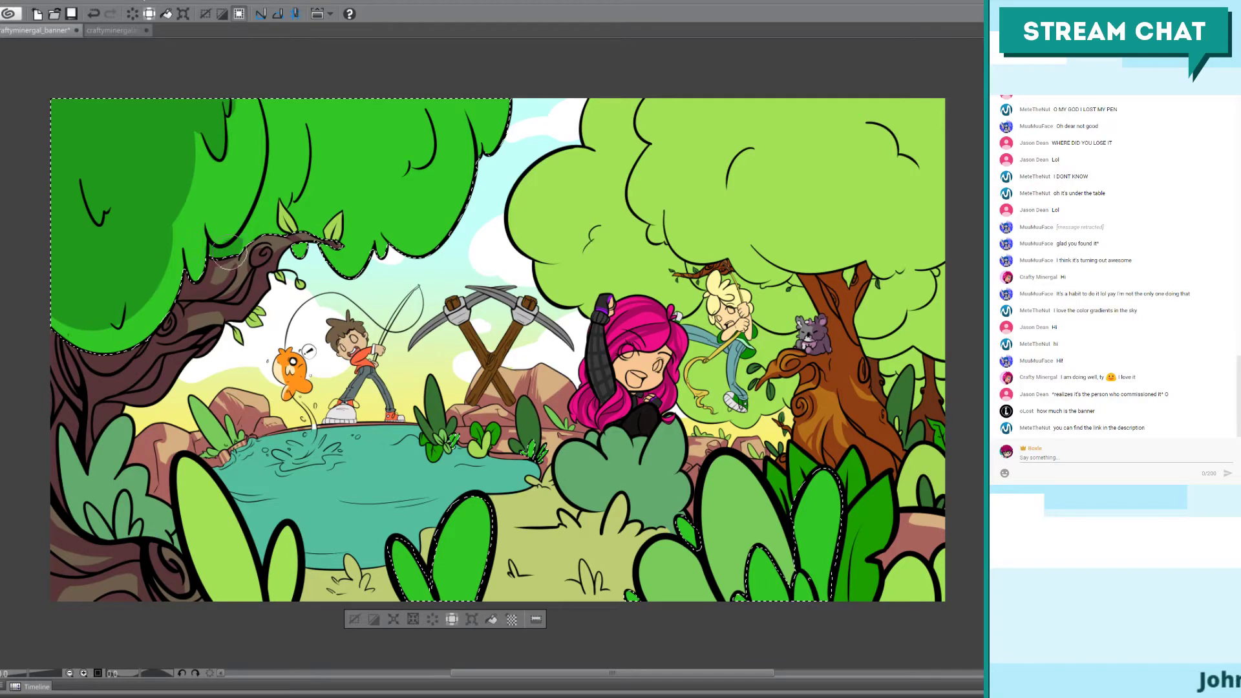
{"action": "mouse_move", "coordinate": [265, 204]}
{"action": "left_mouse_down"}
{"action": "mouse_move", "coordinate": [271, 102]}
{"action": "mouse_move", "coordinate": [287, 197]}
{"action": "left_mouse_up"}
{"action": "key", "text": "ctrl+z"}
{"action": "left_click_drag", "start_coordinate": [304, 119], "coordinate": [310, 193]}
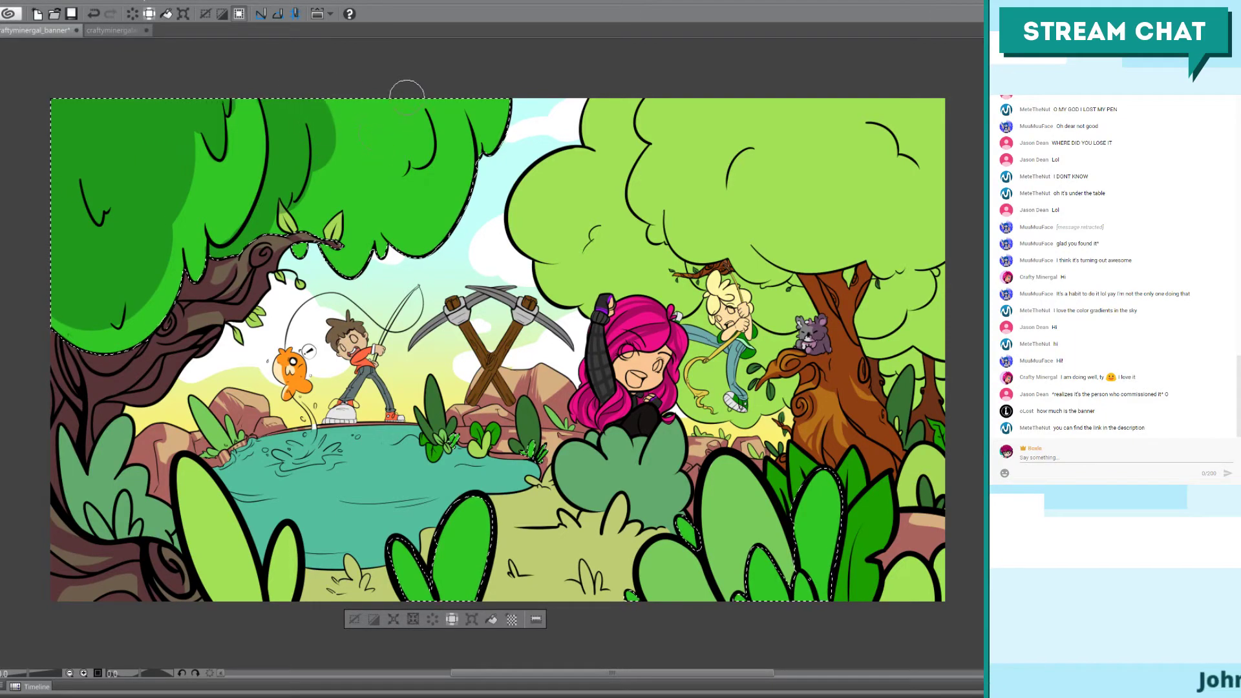
{"action": "key", "text": "ctrl+z"}
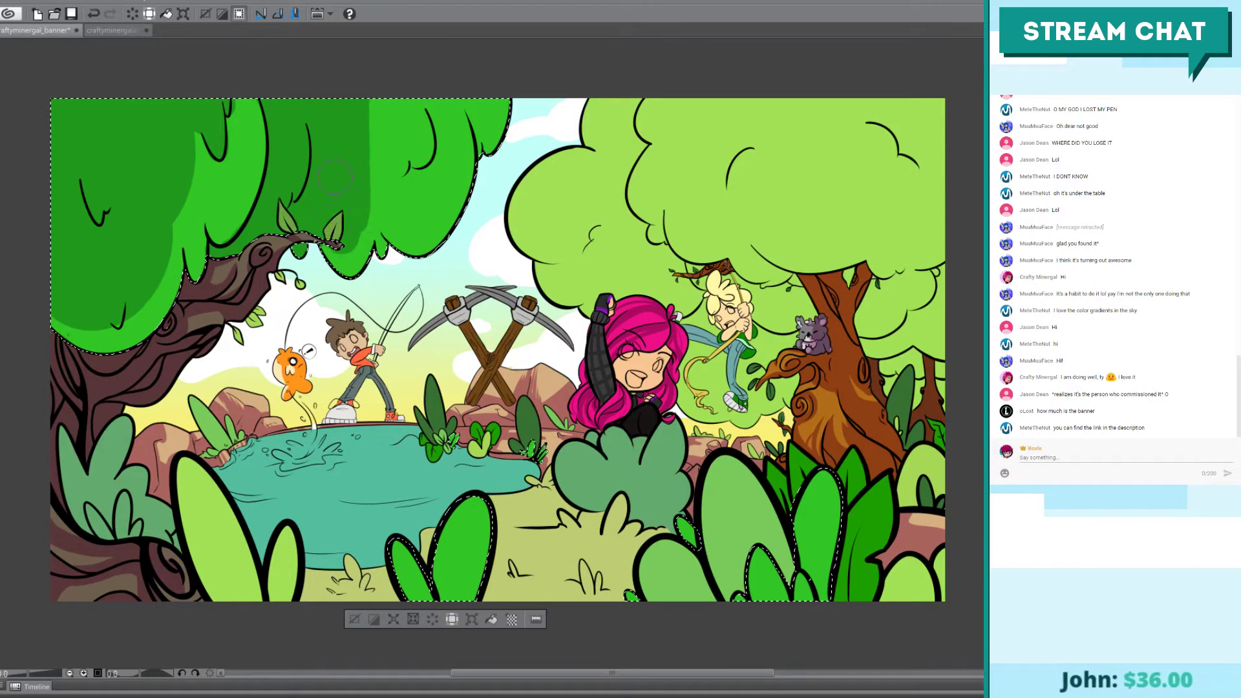
{"action": "mouse_move", "coordinate": [372, 102]}
{"action": "left_mouse_down"}
{"action": "mouse_move", "coordinate": [389, 201]}
{"action": "mouse_move", "coordinate": [395, 162]}
{"action": "mouse_move", "coordinate": [402, 184]}
{"action": "mouse_move", "coordinate": [403, 103]}
{"action": "mouse_move", "coordinate": [359, 101]}
{"action": "mouse_move", "coordinate": [359, 182]}
{"action": "left_mouse_up"}
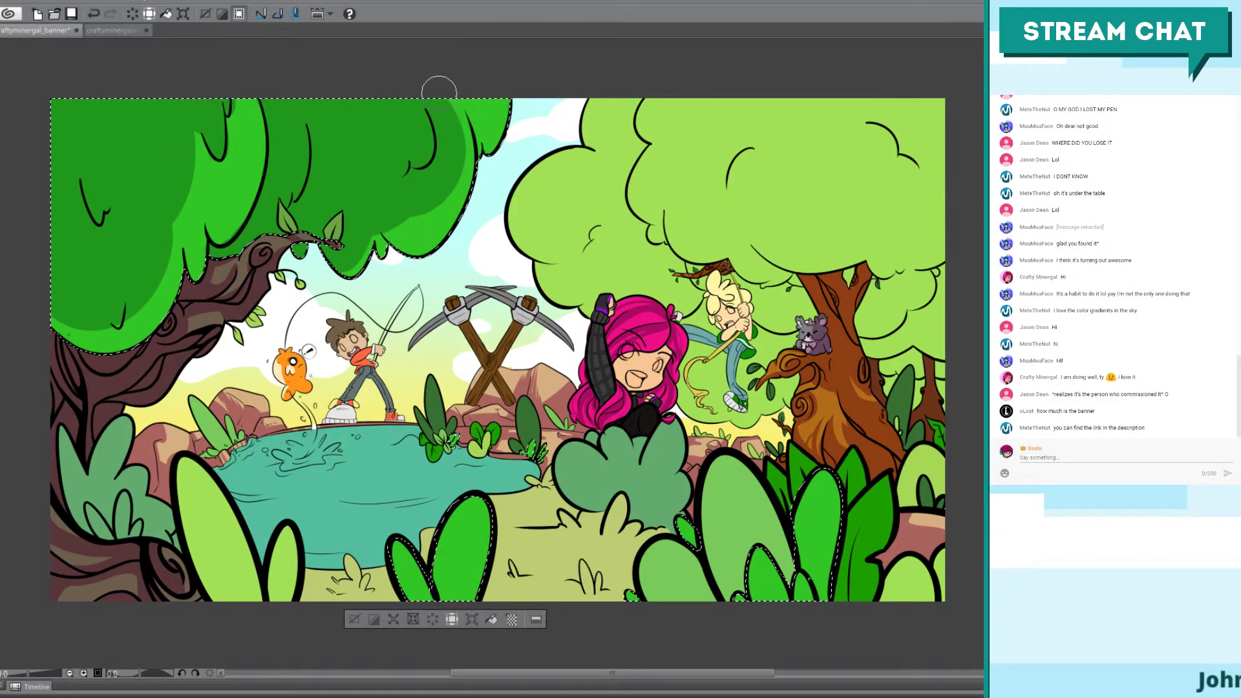
{"action": "key", "text": "ctrl+z"}
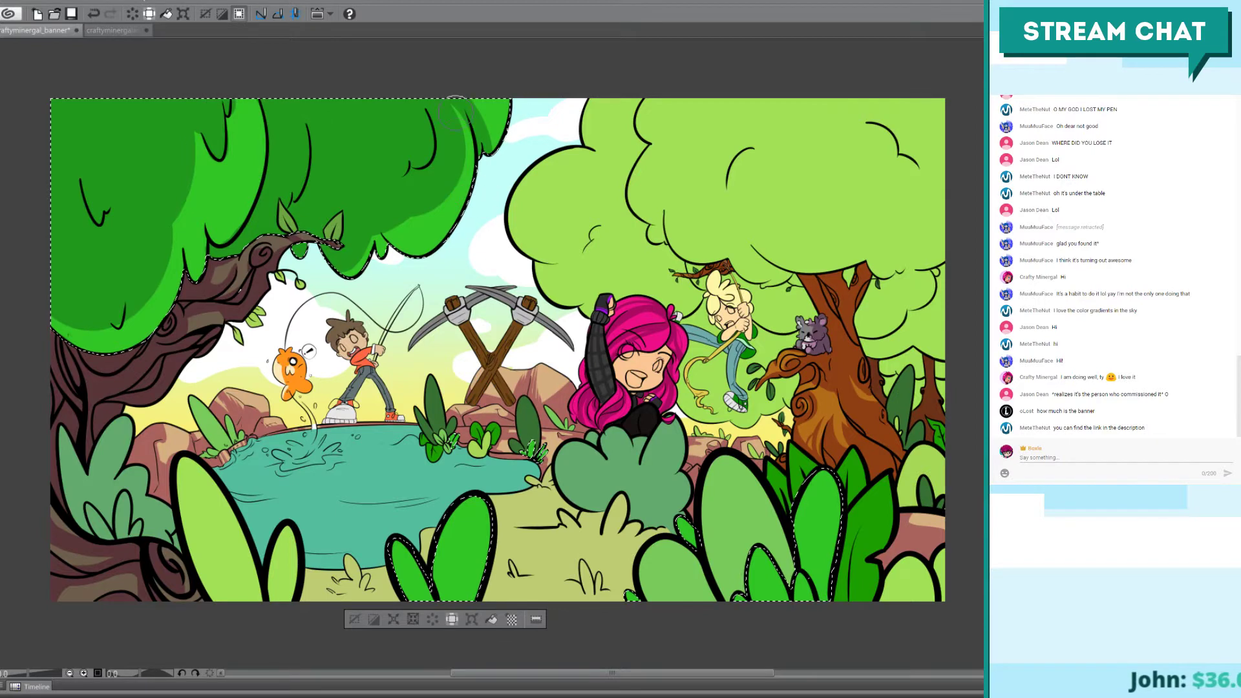
{"action": "key", "text": "ctrl+z"}
{"action": "left_click_drag", "start_coordinate": [432, 100], "coordinate": [146, 249]}
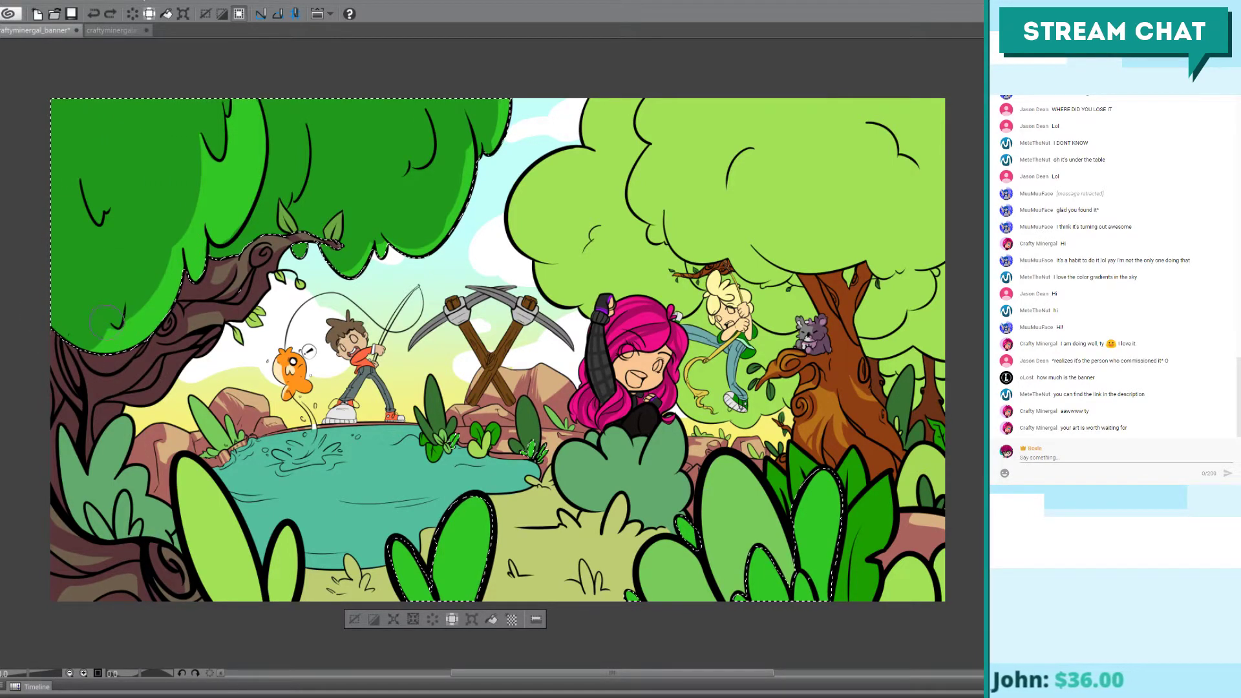
Step: Refine the canopy's lower shadow edge, shade the bright green foreground leaves in darker green, and clear the selection
{"action": "left_click_drag", "start_coordinate": [115, 324], "coordinate": [169, 226]}
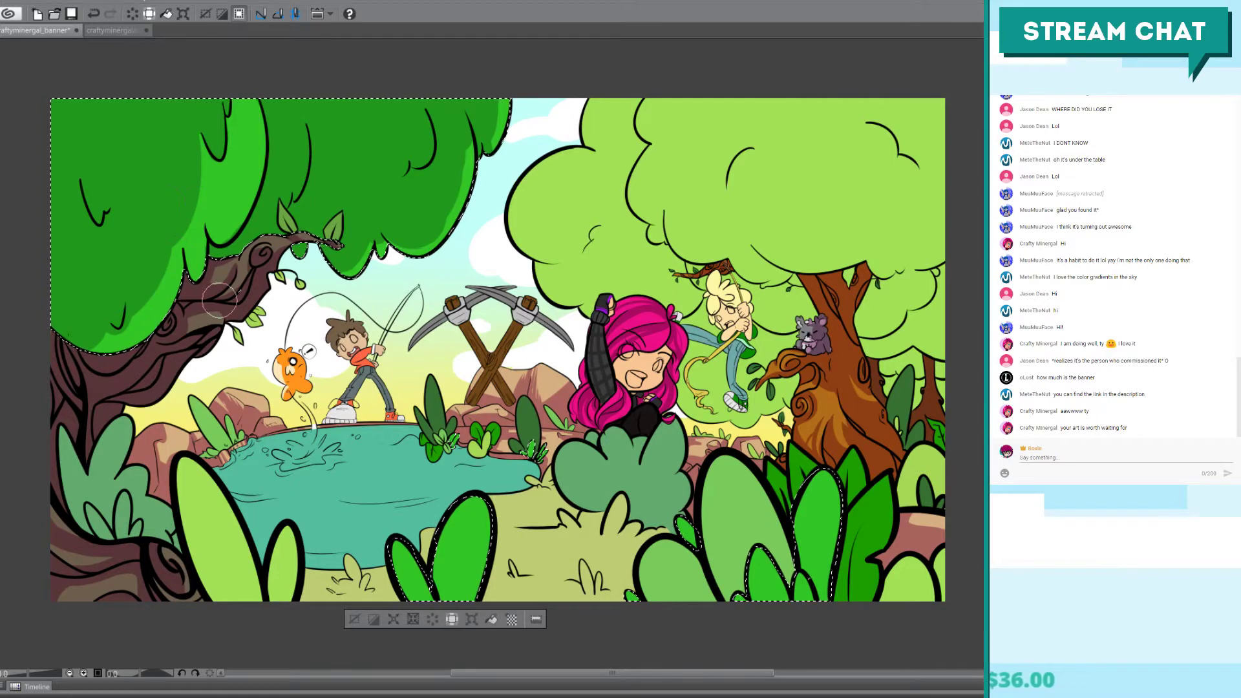
{"action": "left_click_drag", "start_coordinate": [219, 300], "coordinate": [154, 170]}
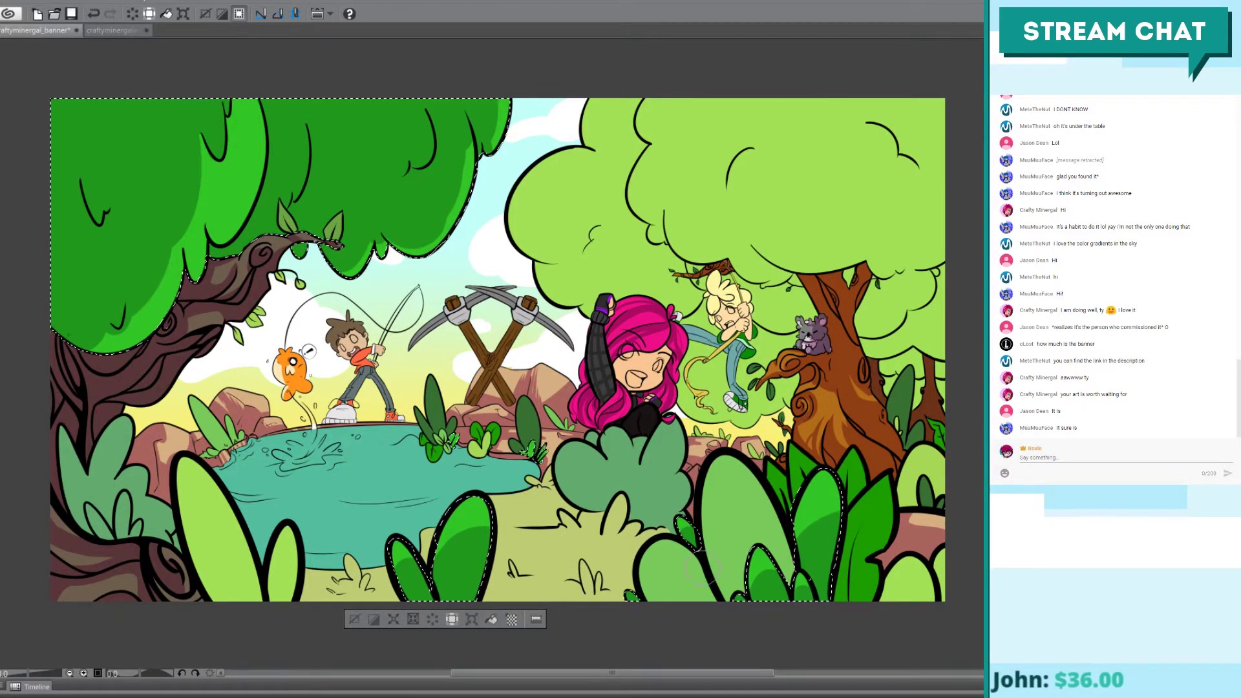
{"action": "key", "text": "ctrl+d"}
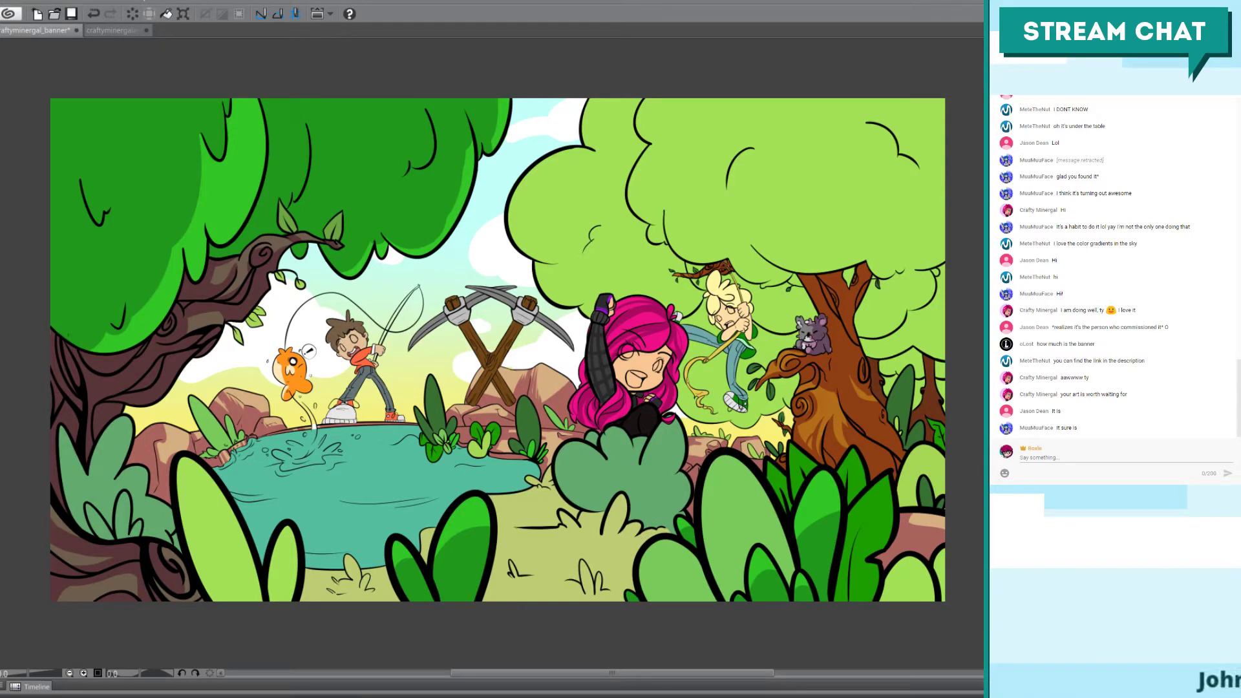
Step: Select the light green areas, brush darker green shadow onto the foliage behind the swinging character and koala's tree trunk, and clear the selection
{"action": "key", "text": "ctrl+z"}
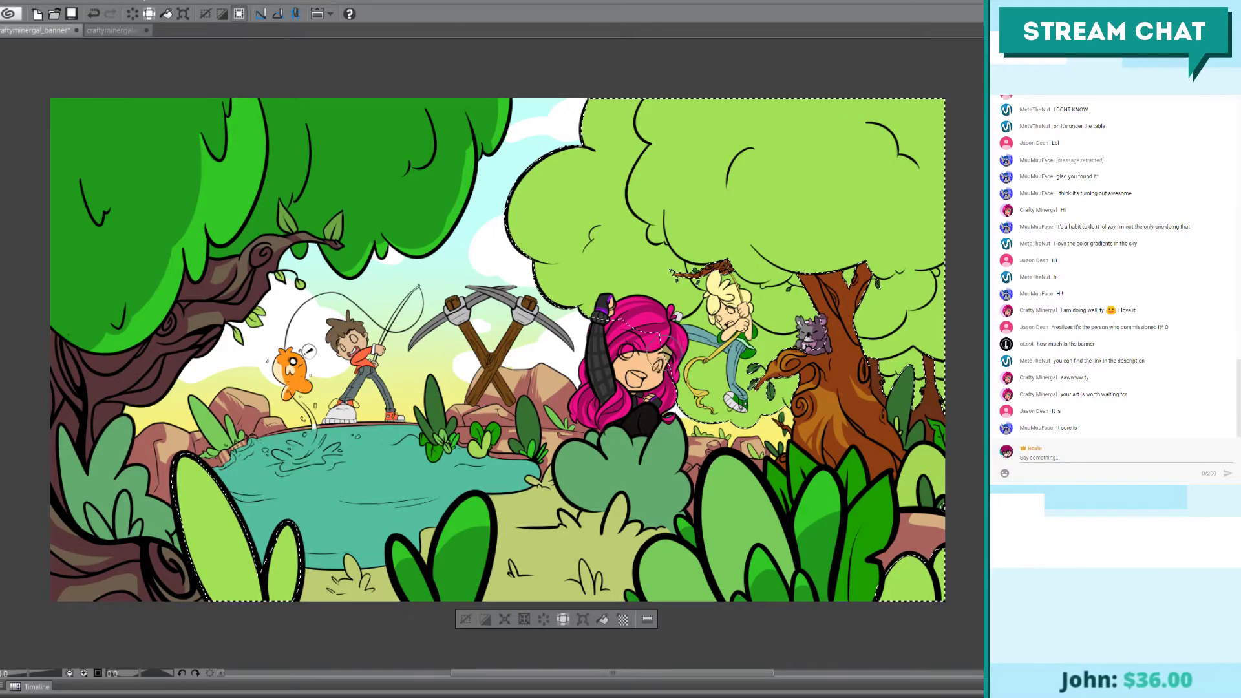
{"action": "mouse_move", "coordinate": [665, 352]}
{"action": "left_mouse_down"}
{"action": "mouse_move", "coordinate": [694, 350]}
{"action": "mouse_move", "coordinate": [682, 346]}
{"action": "mouse_move", "coordinate": [705, 334]}
{"action": "mouse_move", "coordinate": [688, 324]}
{"action": "mouse_move", "coordinate": [708, 301]}
{"action": "mouse_move", "coordinate": [772, 344]}
{"action": "left_mouse_up"}
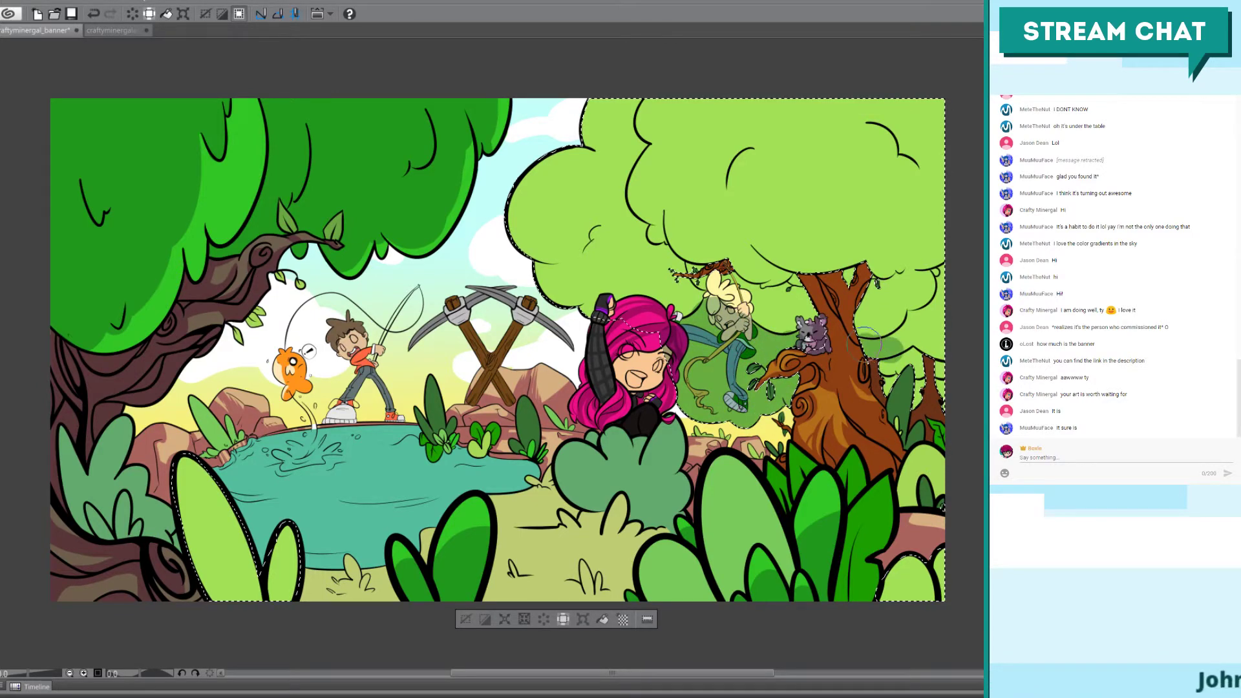
{"action": "mouse_move", "coordinate": [866, 339]}
{"action": "left_mouse_down"}
{"action": "mouse_move", "coordinate": [875, 302]}
{"action": "mouse_move", "coordinate": [949, 273]}
{"action": "mouse_move", "coordinate": [896, 283]}
{"action": "mouse_move", "coordinate": [917, 283]}
{"action": "mouse_move", "coordinate": [894, 312]}
{"action": "mouse_move", "coordinate": [884, 368]}
{"action": "mouse_move", "coordinate": [916, 385]}
{"action": "mouse_move", "coordinate": [947, 367]}
{"action": "mouse_move", "coordinate": [939, 292]}
{"action": "mouse_move", "coordinate": [932, 334]}
{"action": "mouse_move", "coordinate": [934, 287]}
{"action": "mouse_move", "coordinate": [904, 283]}
{"action": "left_mouse_up"}
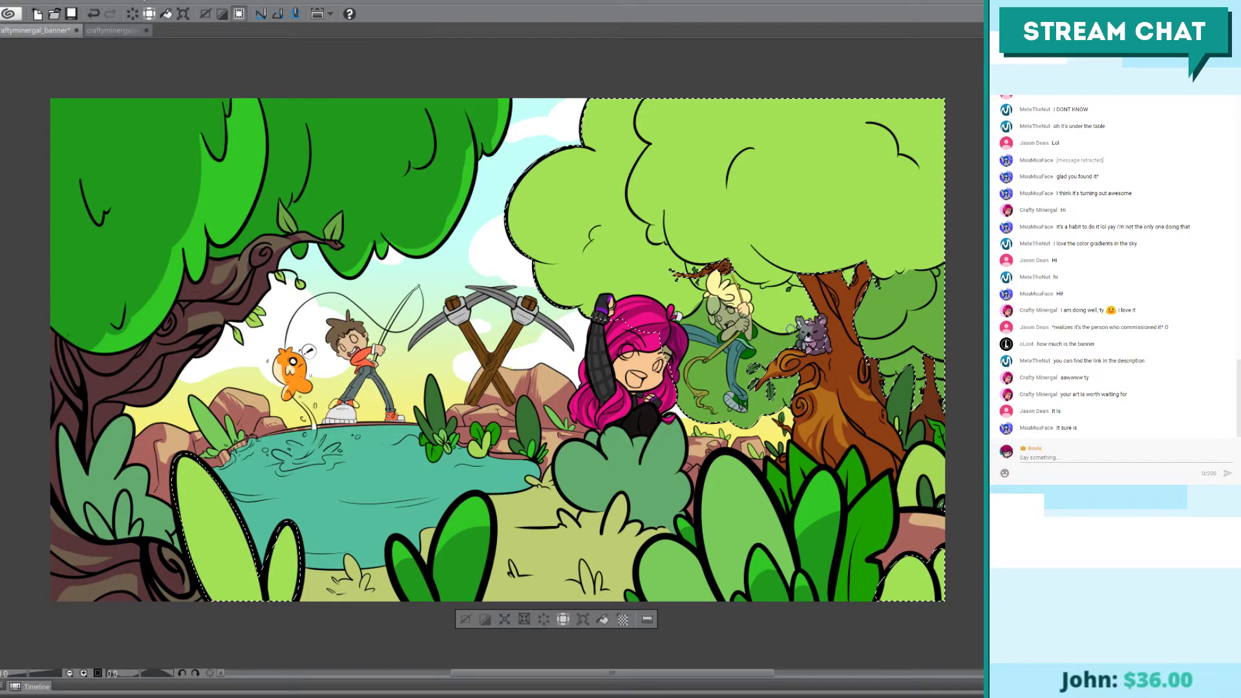
{"action": "key", "text": "ctrl+d"}
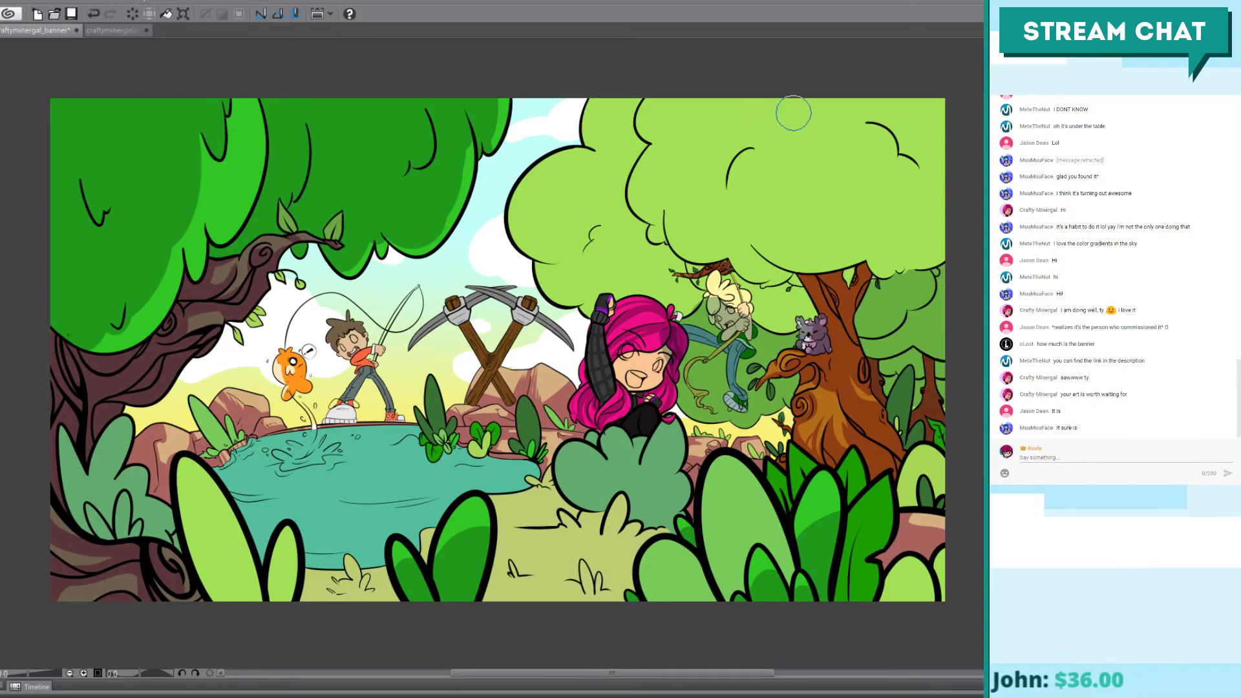
Step: Select the swinging blond character and the pink-haired girl, clear the green shadow spilled over them, and drop the selection
{"action": "scroll", "coordinate": [794, 113], "scroll_direction": "up", "scroll_amount": 3}
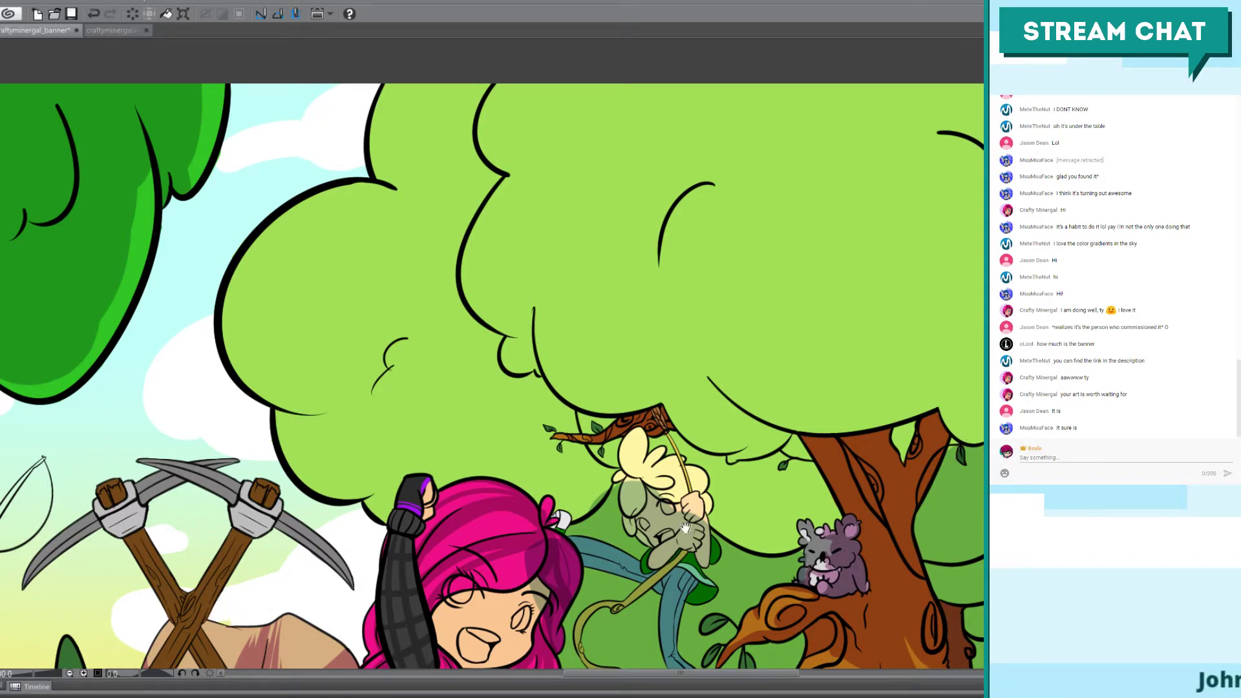
{"action": "left_click_drag", "start_coordinate": [685, 526], "coordinate": [616, 275]}
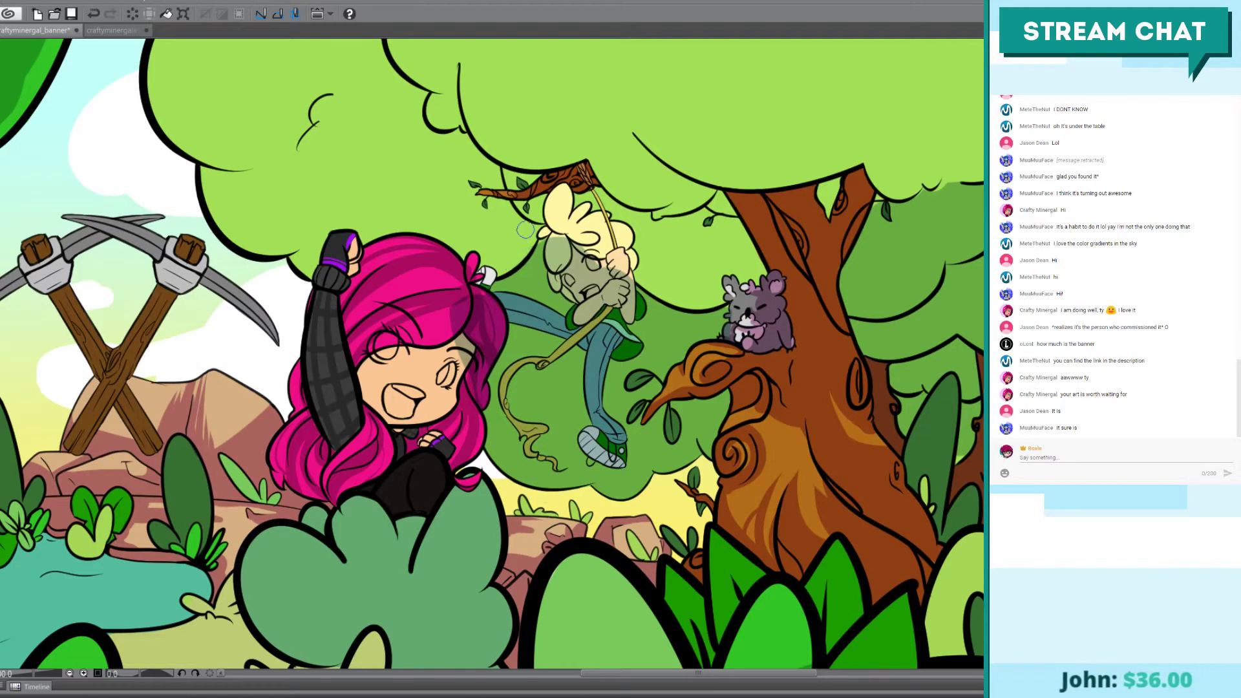
{"action": "key", "text": "e"}
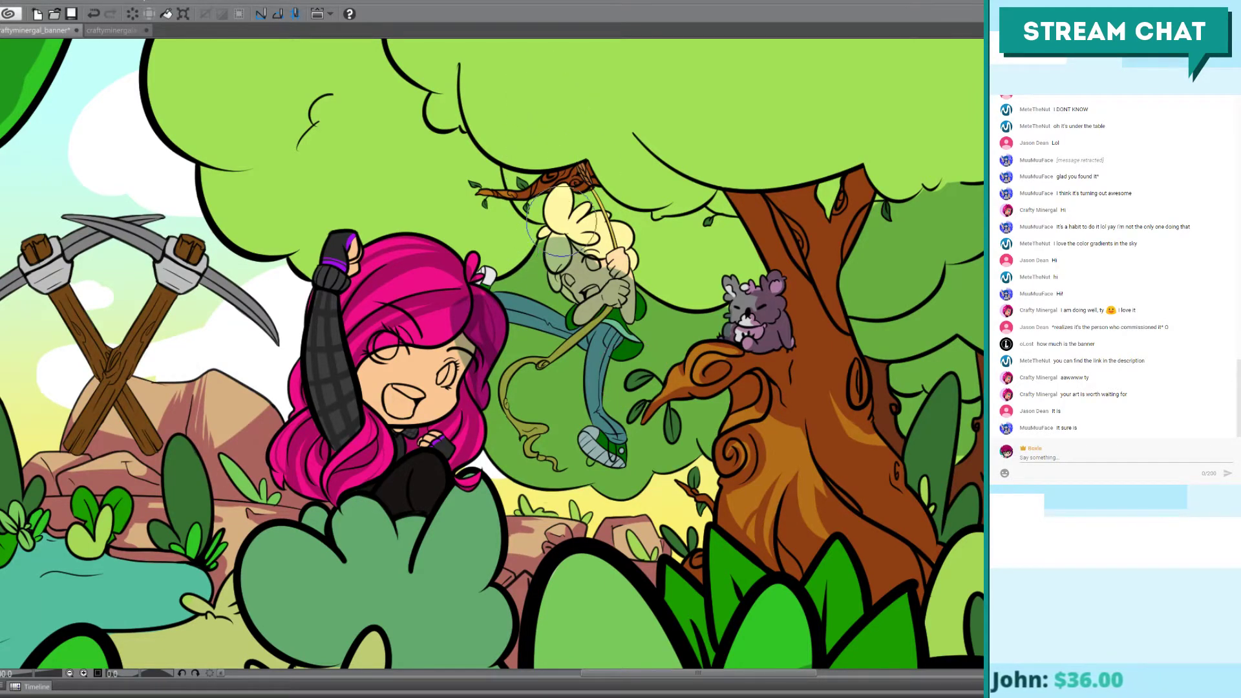
{"action": "key", "text": "b"}
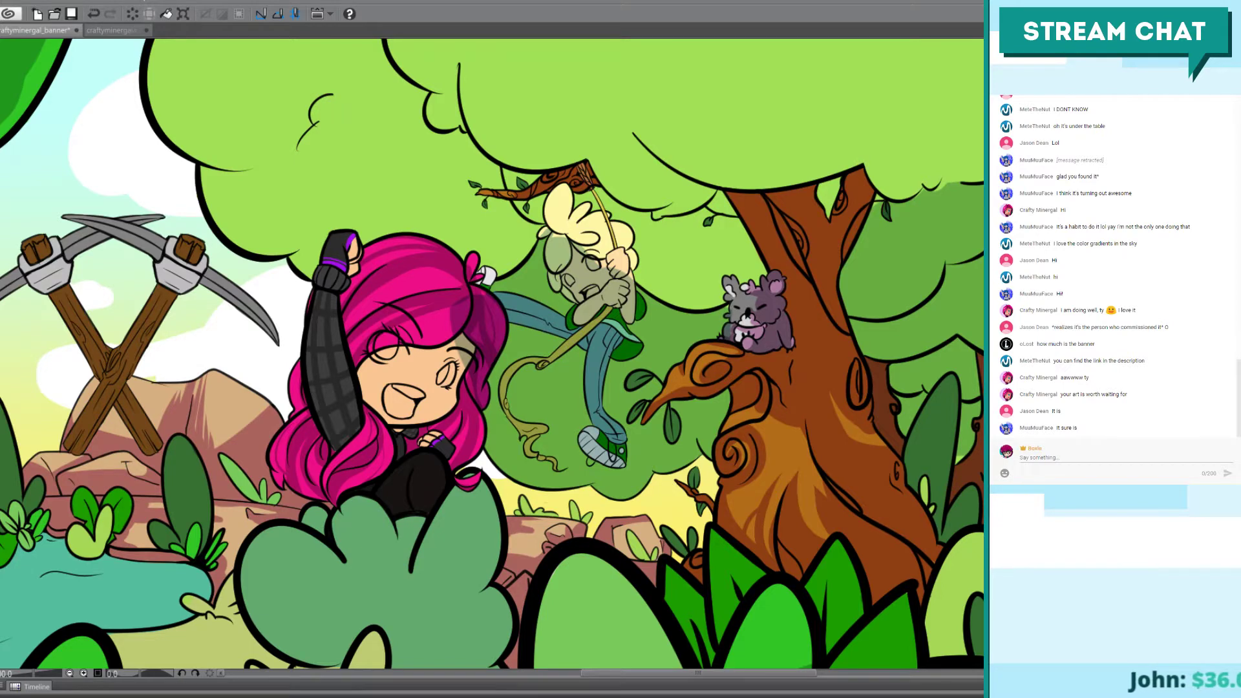
{"action": "key", "text": "ctrl+a"}
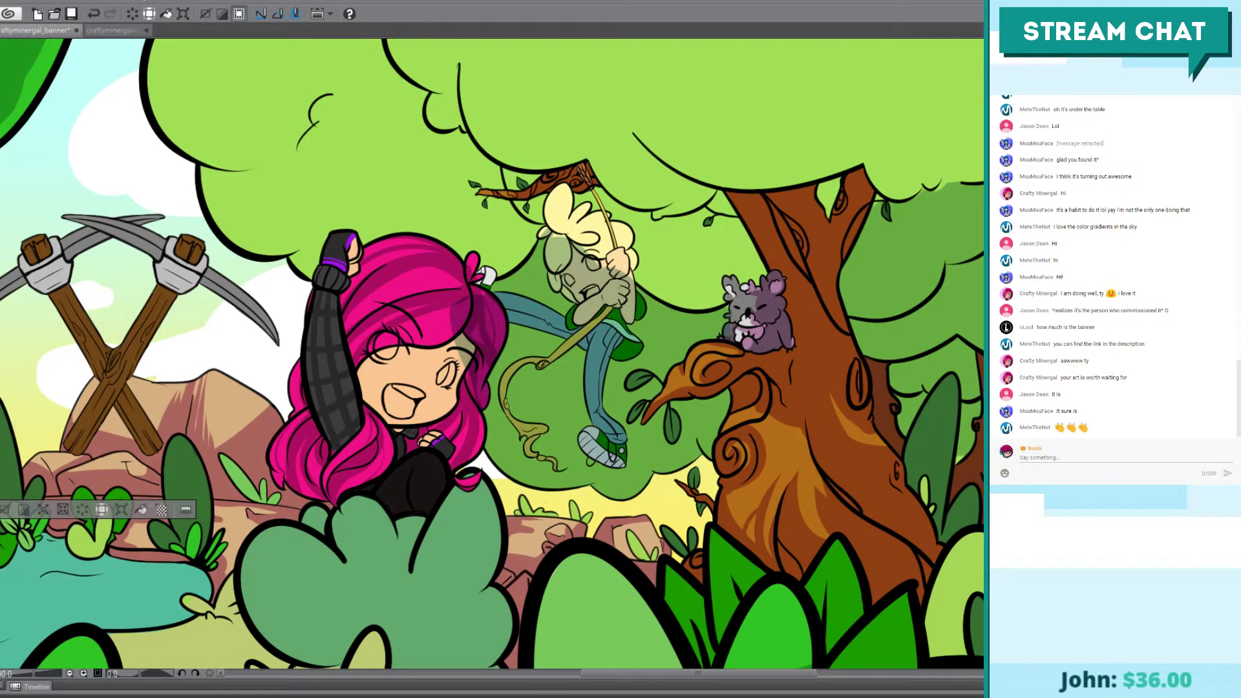
{"action": "key", "text": "ctrl+shift+d"}
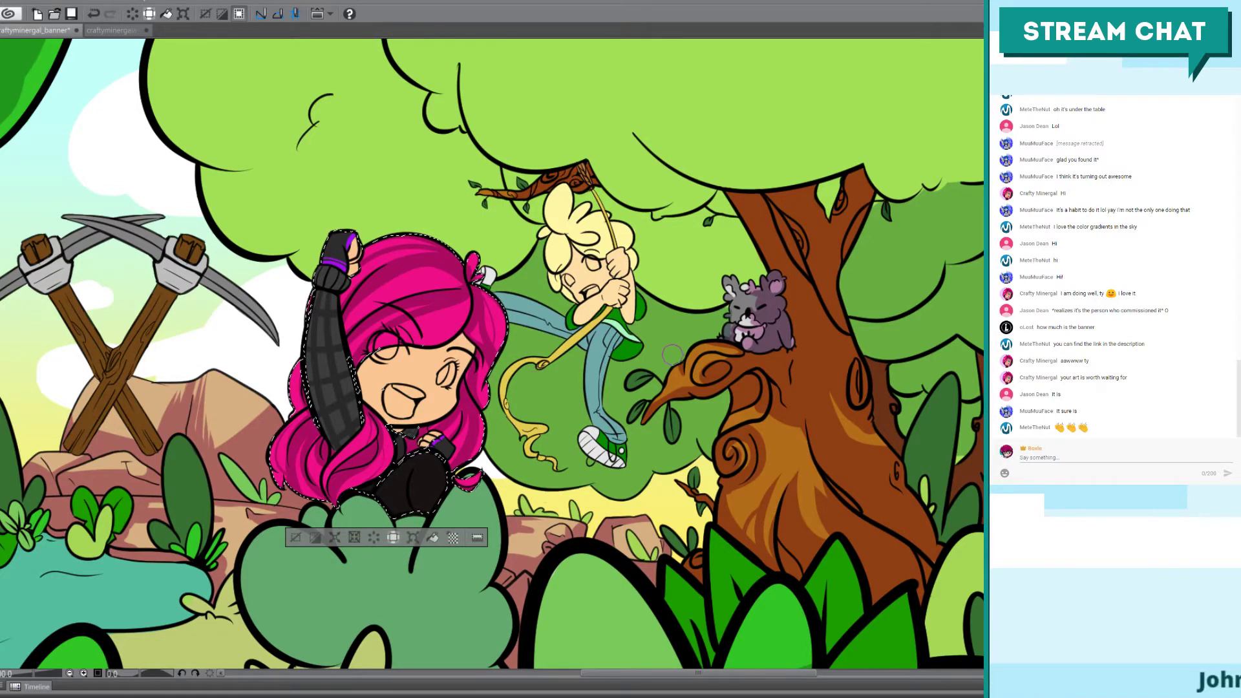
{"action": "key", "text": "ctrl+d"}
Step: Restore the selection around the swinging blond character and invert it so everything except that character is selected
{"action": "key", "text": "ctrl+0"}
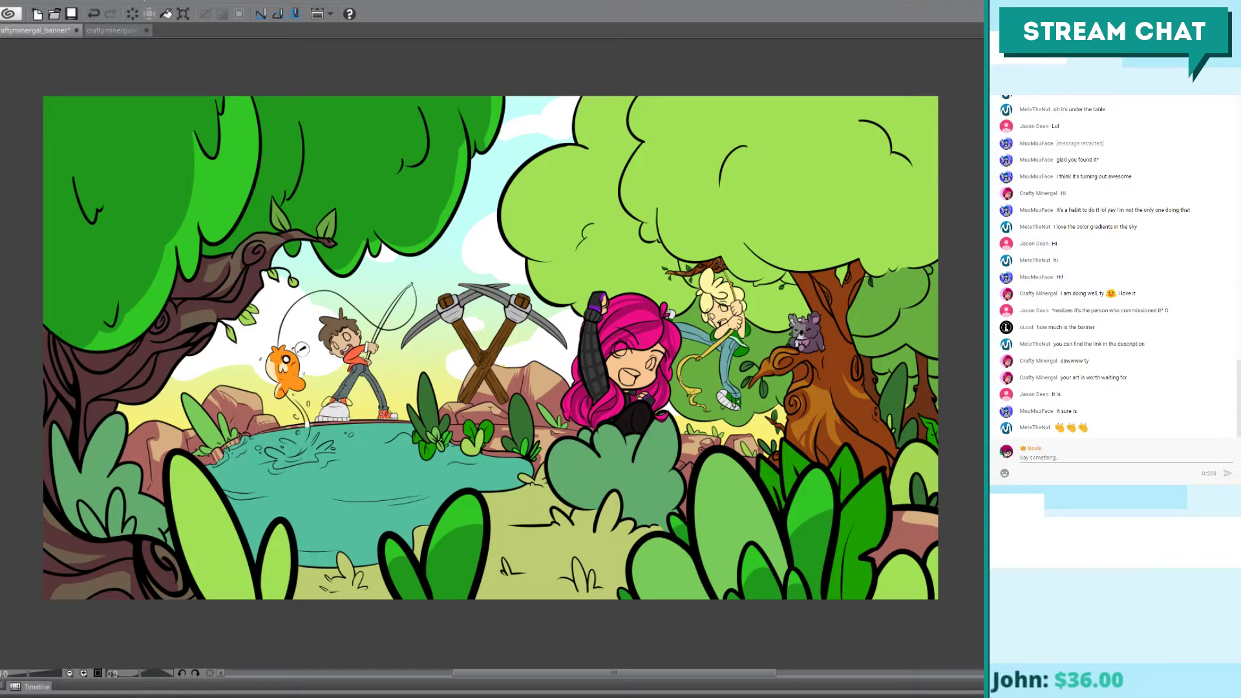
{"action": "key", "text": "ctrl+shift+d"}
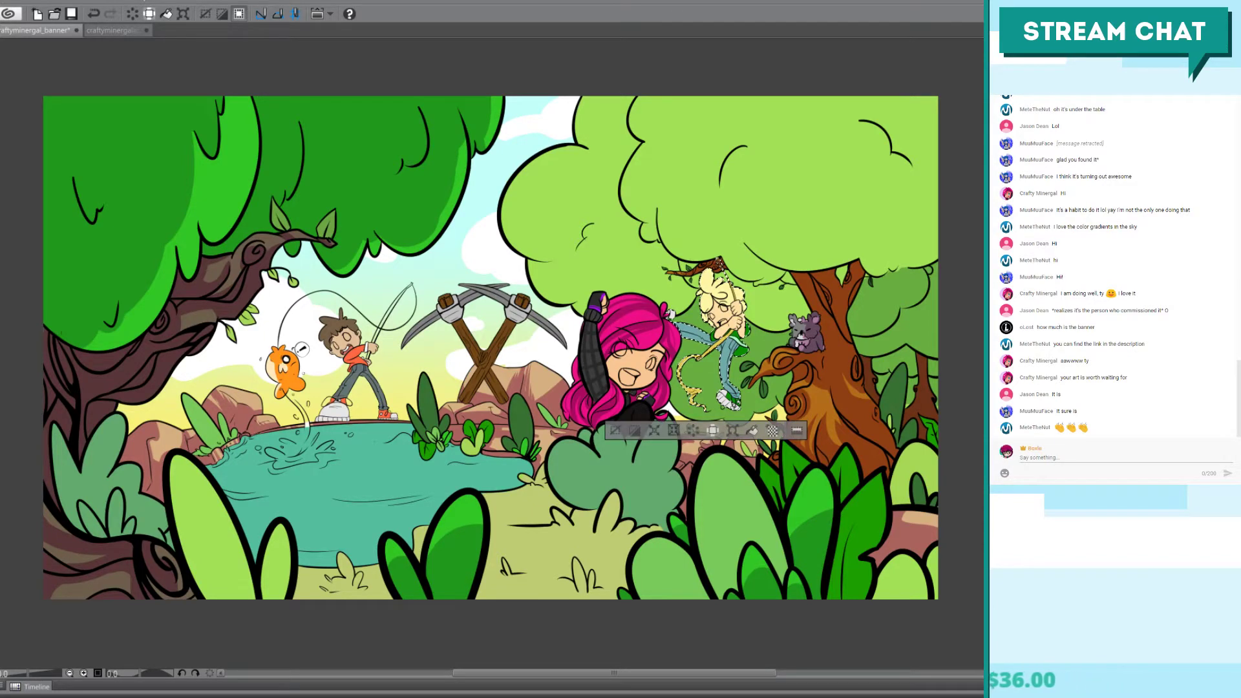
{"action": "key", "text": "ctrl+a"}
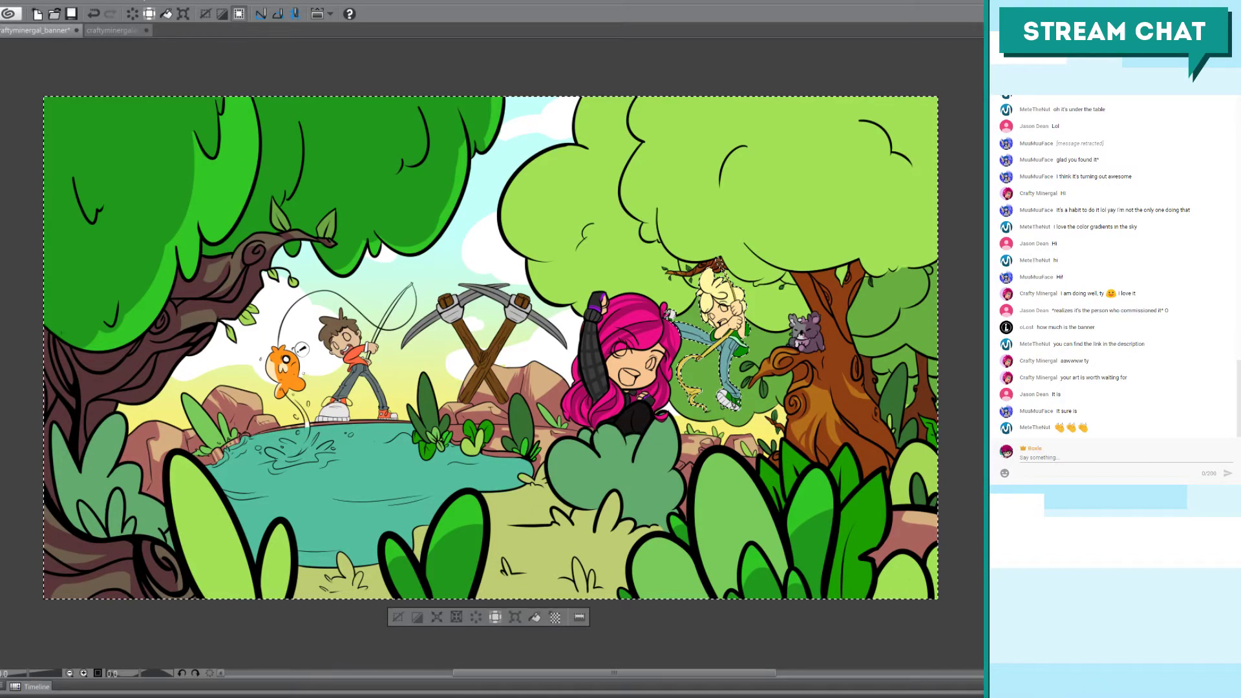
{"action": "left_click_drag", "start_coordinate": [809, 327], "coordinate": [654, 338]}
{"action": "scroll", "coordinate": [607, 297], "scroll_direction": "up", "scroll_amount": 3}
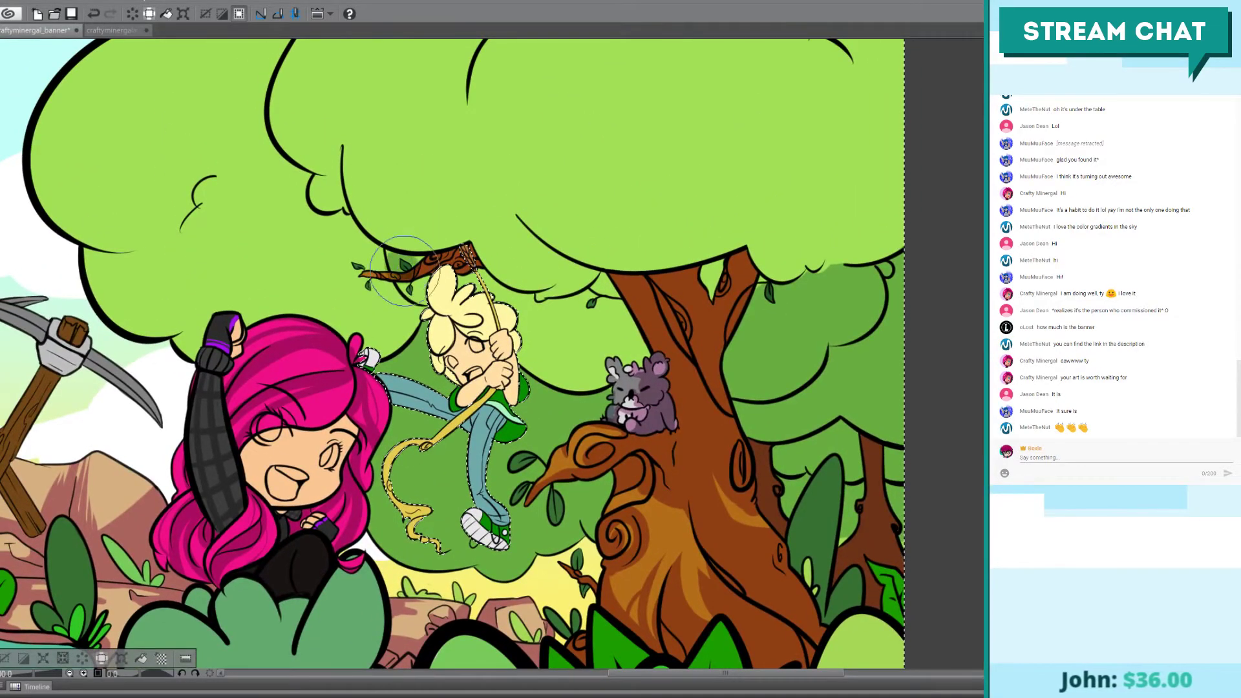
Step: Brush darker shadow onto the koala, the upper trunk beneath the foliage, and the canopy's lower clump above the pink-haired girl
{"action": "key", "text": "ctrl+z"}
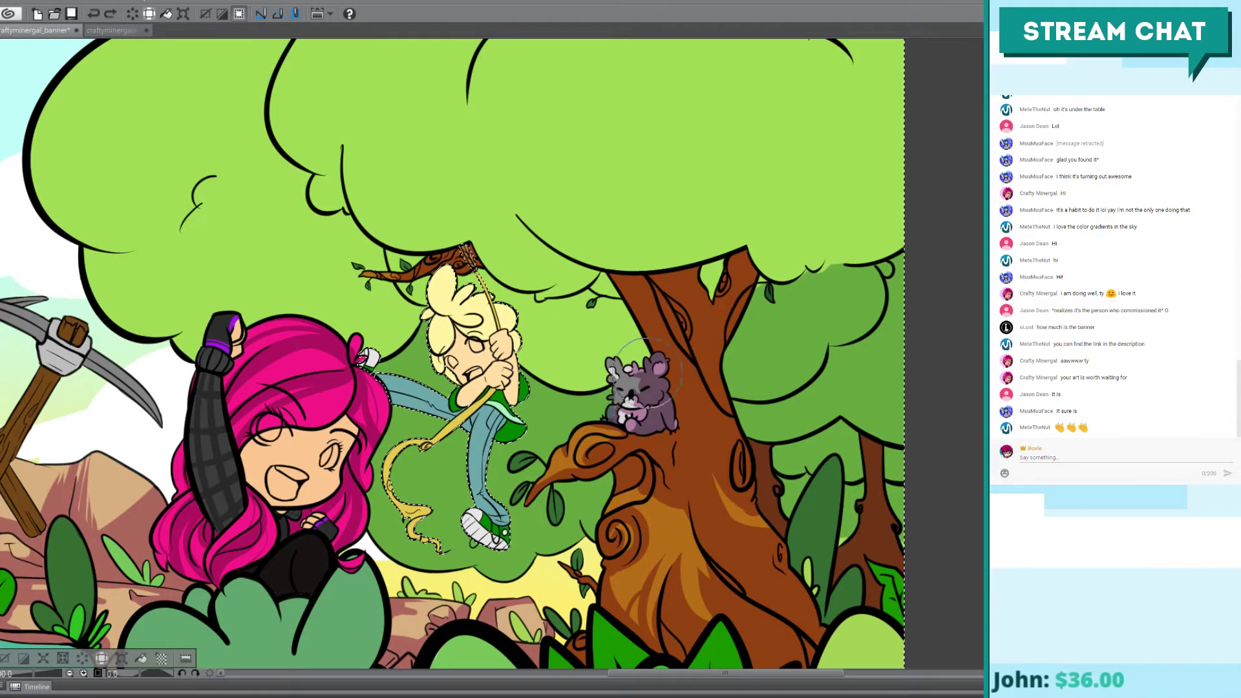
{"action": "mouse_move", "coordinate": [648, 373]}
{"action": "left_mouse_down"}
{"action": "mouse_move", "coordinate": [589, 362]}
{"action": "mouse_move", "coordinate": [556, 335]}
{"action": "mouse_move", "coordinate": [640, 358]}
{"action": "mouse_move", "coordinate": [598, 303]}
{"action": "mouse_move", "coordinate": [566, 328]}
{"action": "left_mouse_up"}
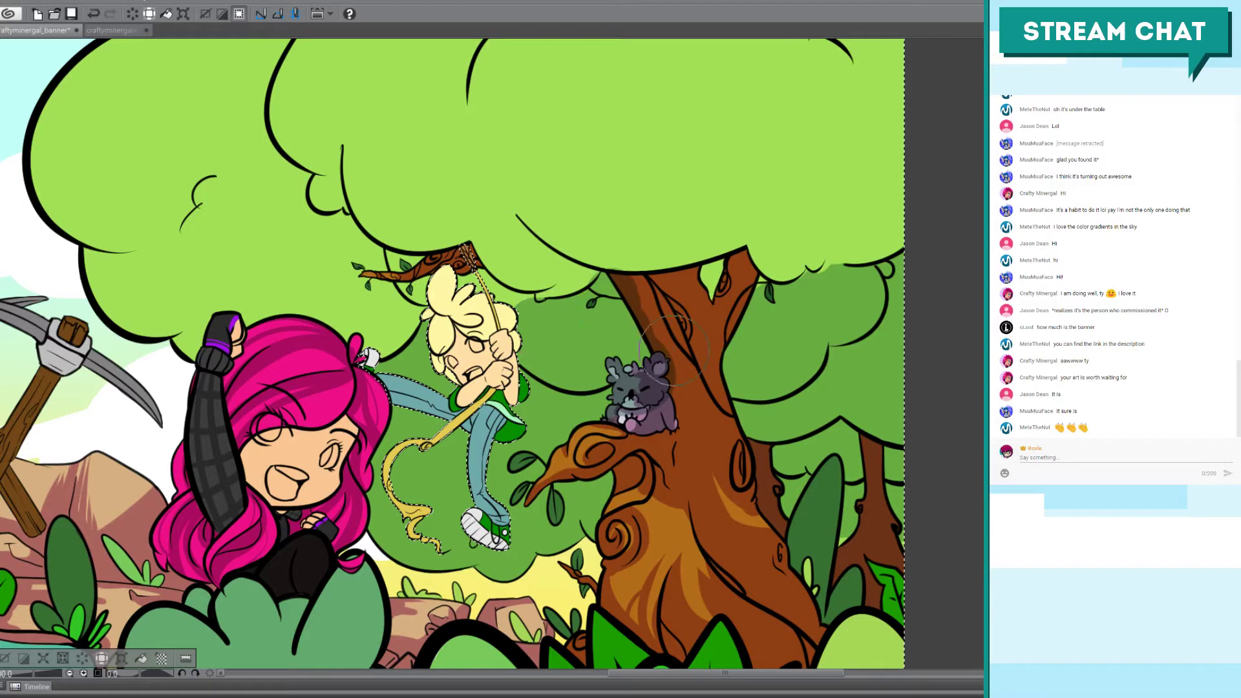
{"action": "left_click", "coordinate": [712, 278]}
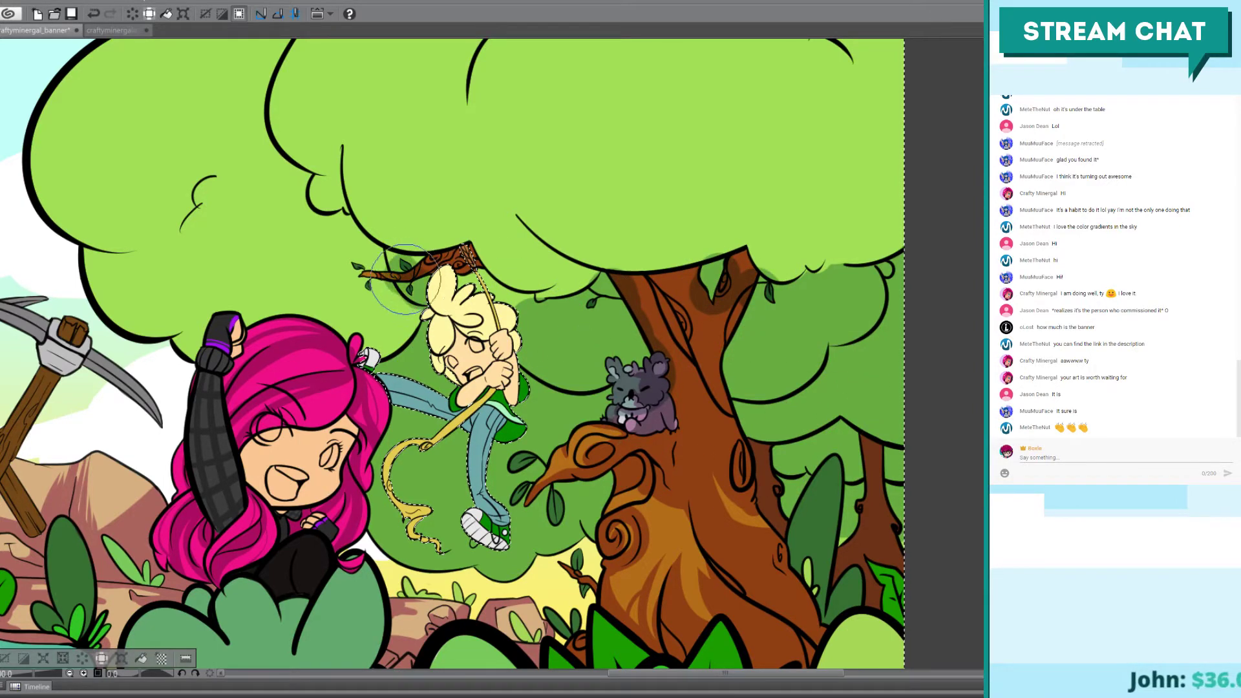
{"action": "mouse_move", "coordinate": [132, 267]}
{"action": "left_mouse_down"}
{"action": "mouse_move", "coordinate": [176, 320]}
{"action": "mouse_move", "coordinate": [357, 268]}
{"action": "mouse_move", "coordinate": [342, 312]}
{"action": "mouse_move", "coordinate": [366, 261]}
{"action": "mouse_move", "coordinate": [371, 292]}
{"action": "mouse_move", "coordinate": [339, 308]}
{"action": "left_mouse_up"}
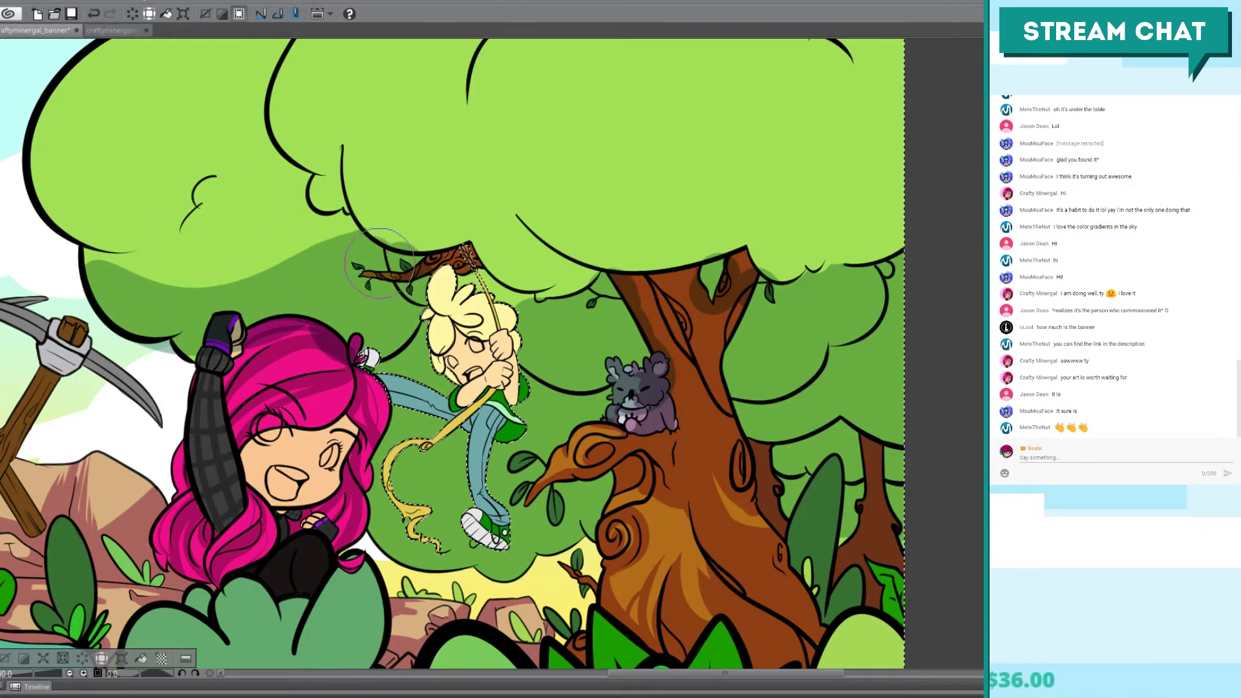
{"action": "left_click_drag", "start_coordinate": [626, 356], "coordinate": [528, 388]}
Step: Brush darker green shadow over the right side of the light green canopy and along its lower edge above the swinging character
{"action": "scroll", "coordinate": [539, 149], "scroll_direction": "down", "scroll_amount": 3}
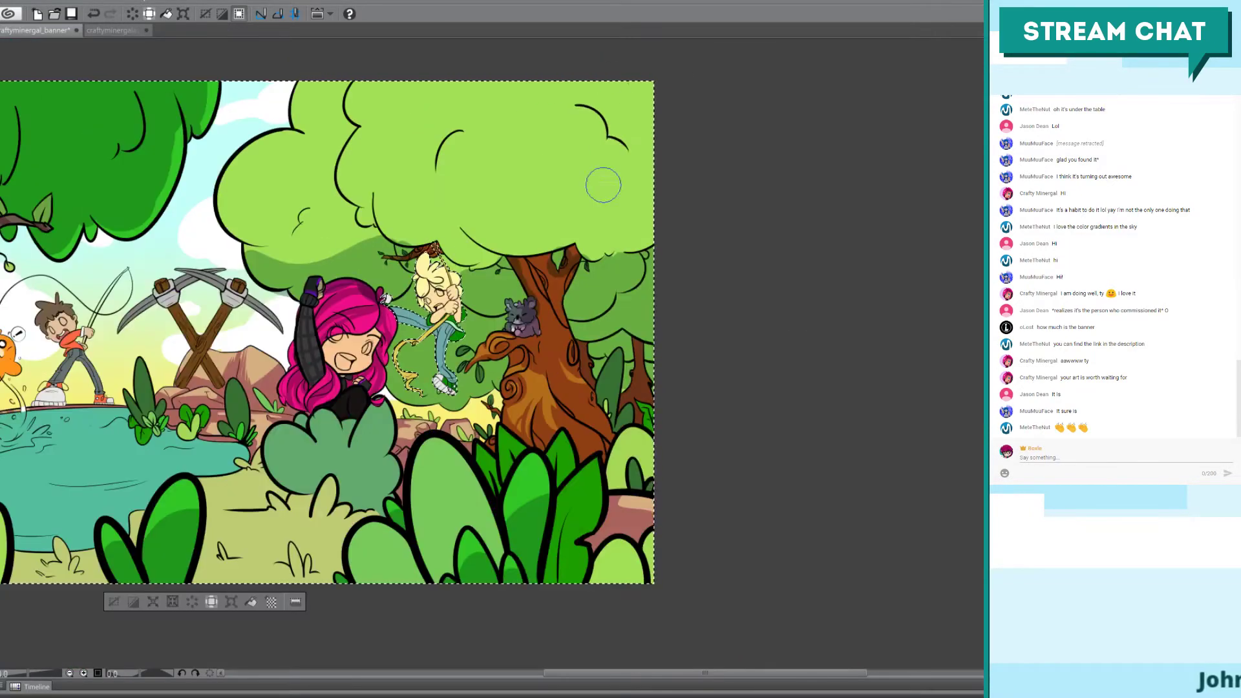
{"action": "left_click_drag", "start_coordinate": [553, 62], "coordinate": [510, 284]}
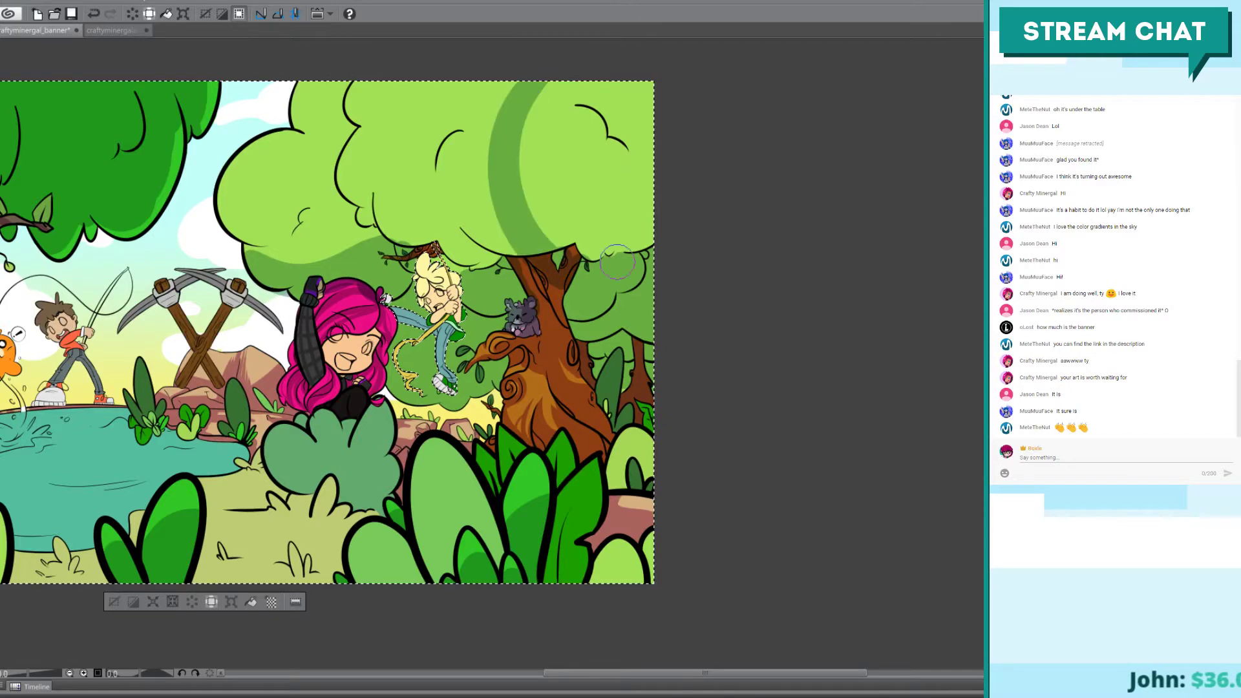
{"action": "key", "text": "ctrl+z"}
{"action": "mouse_move", "coordinate": [559, 62]}
{"action": "left_mouse_down"}
{"action": "mouse_move", "coordinate": [648, 216]}
{"action": "mouse_move", "coordinate": [627, 105]}
{"action": "mouse_move", "coordinate": [578, 86]}
{"action": "mouse_move", "coordinate": [575, 160]}
{"action": "mouse_move", "coordinate": [590, 196]}
{"action": "mouse_move", "coordinate": [610, 179]}
{"action": "mouse_move", "coordinate": [634, 91]}
{"action": "left_mouse_up"}
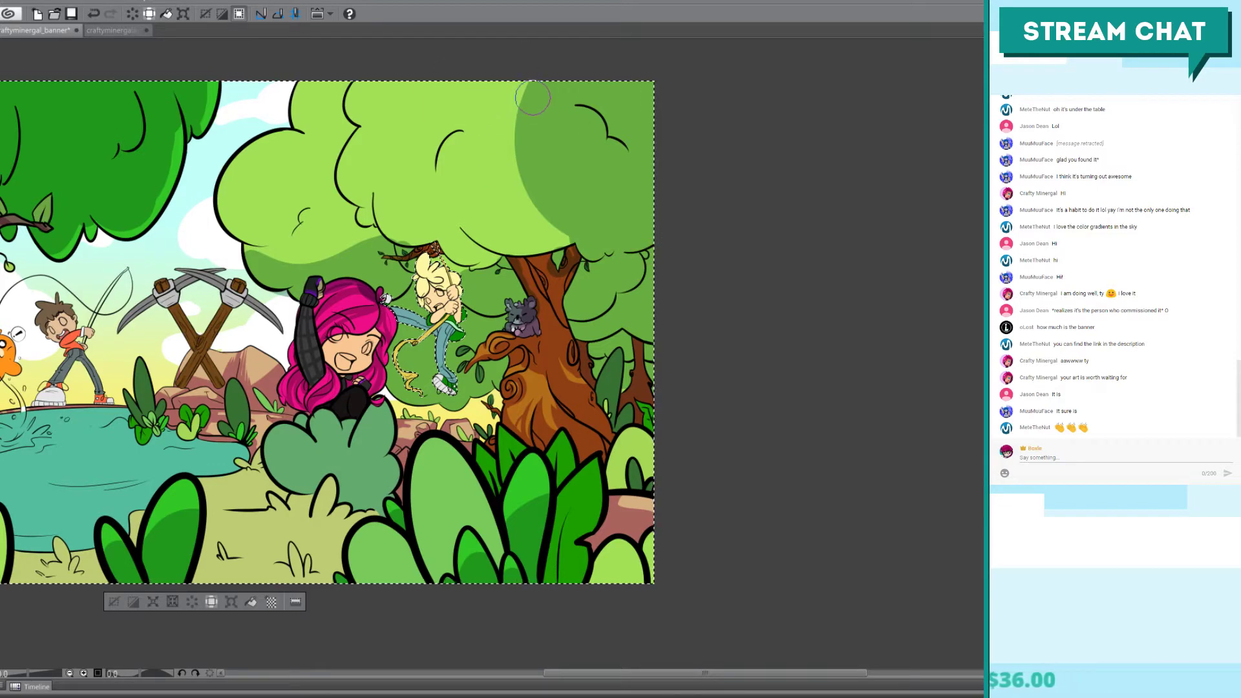
{"action": "left_click_drag", "start_coordinate": [508, 86], "coordinate": [527, 92]}
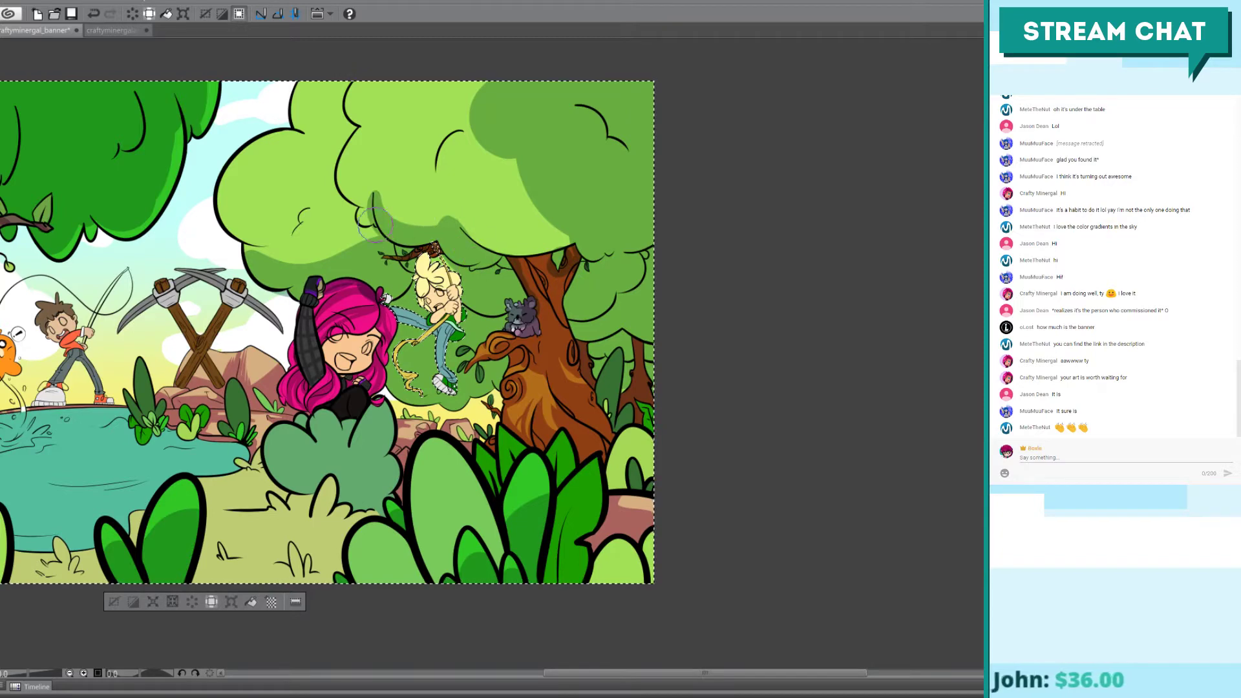
{"action": "mouse_move", "coordinate": [375, 231]}
{"action": "left_mouse_down"}
{"action": "mouse_move", "coordinate": [341, 203]}
{"action": "mouse_move", "coordinate": [361, 225]}
{"action": "mouse_move", "coordinate": [355, 208]}
{"action": "mouse_move", "coordinate": [390, 227]}
{"action": "mouse_move", "coordinate": [409, 251]}
{"action": "left_mouse_up"}
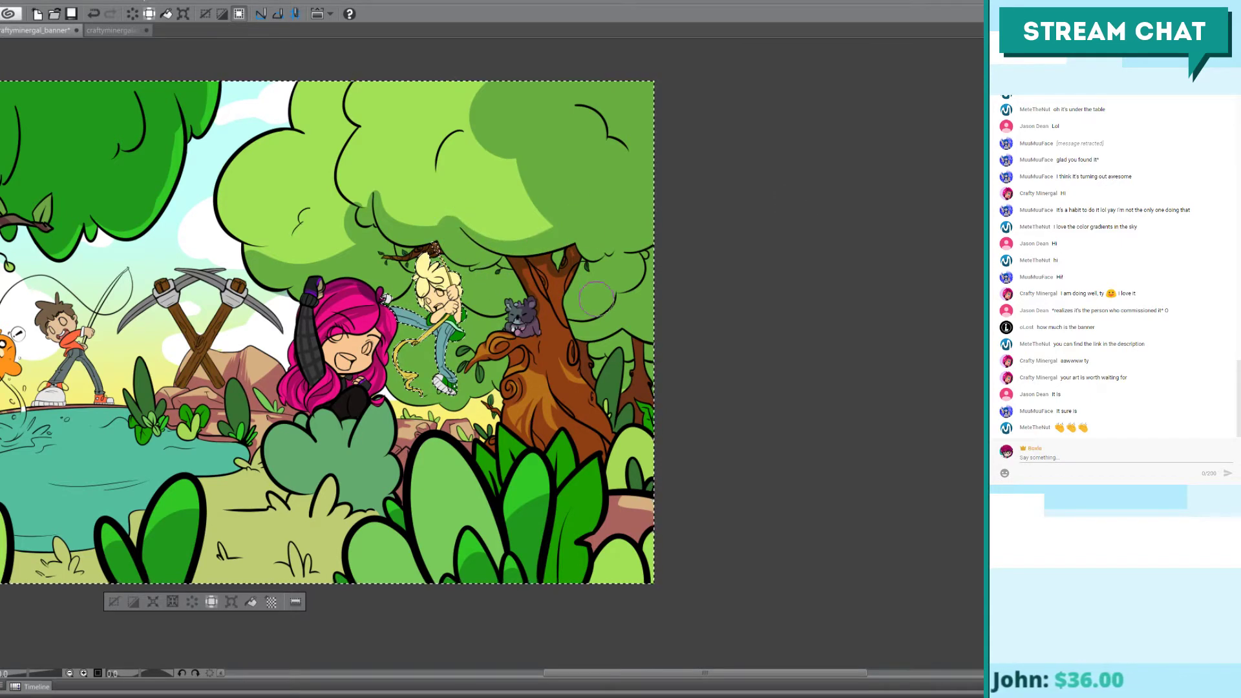
Step: Extend the canopy shadow around the curved leaf line in its middle with a rounded edge, and clear the selection
{"action": "mouse_move", "coordinate": [401, 116]}
{"action": "left_mouse_down"}
{"action": "mouse_move", "coordinate": [462, 137]}
{"action": "mouse_move", "coordinate": [458, 169]}
{"action": "mouse_move", "coordinate": [490, 148]}
{"action": "mouse_move", "coordinate": [472, 184]}
{"action": "left_mouse_up"}
{"action": "key", "text": "ctrl+z"}
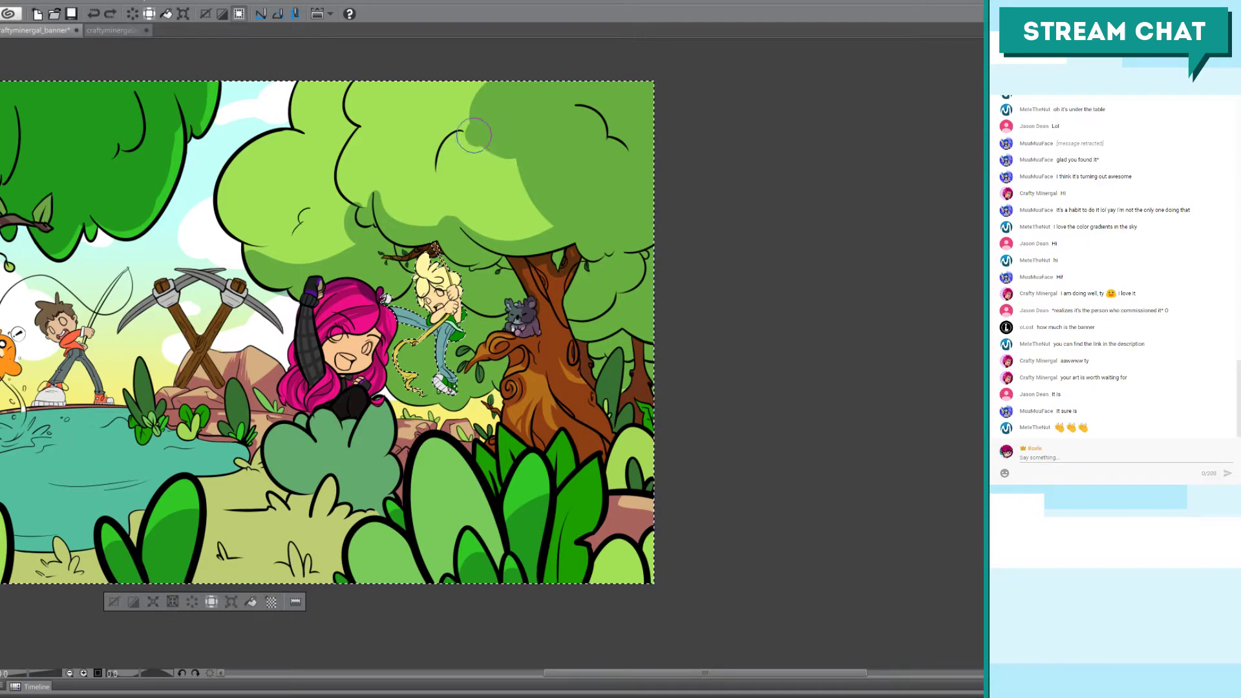
{"action": "mouse_move", "coordinate": [474, 135]}
{"action": "left_mouse_down"}
{"action": "mouse_move", "coordinate": [516, 151]}
{"action": "mouse_move", "coordinate": [508, 171]}
{"action": "mouse_move", "coordinate": [481, 166]}
{"action": "mouse_move", "coordinate": [525, 134]}
{"action": "mouse_move", "coordinate": [472, 162]}
{"action": "mouse_move", "coordinate": [504, 141]}
{"action": "mouse_move", "coordinate": [568, 165]}
{"action": "mouse_move", "coordinate": [545, 157]}
{"action": "mouse_move", "coordinate": [523, 215]}
{"action": "mouse_move", "coordinate": [583, 188]}
{"action": "left_mouse_up"}
{"action": "key", "text": "ctrl+z"}
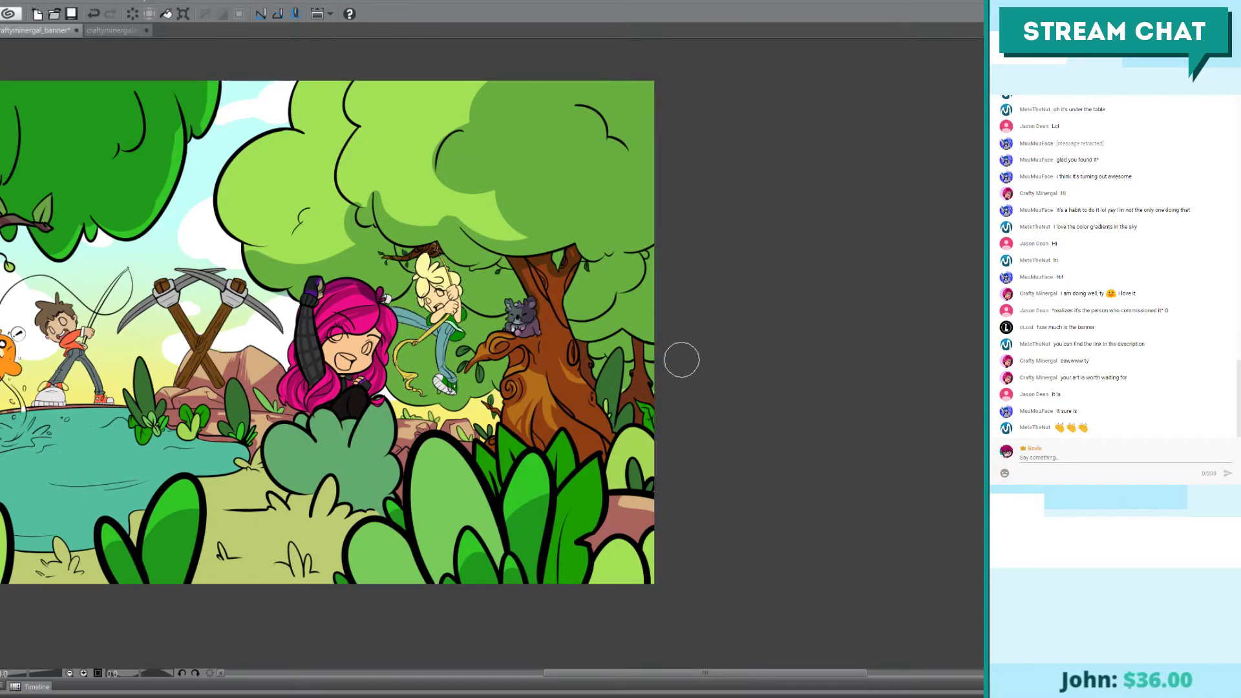
{"action": "key", "text": "ctrl+0"}
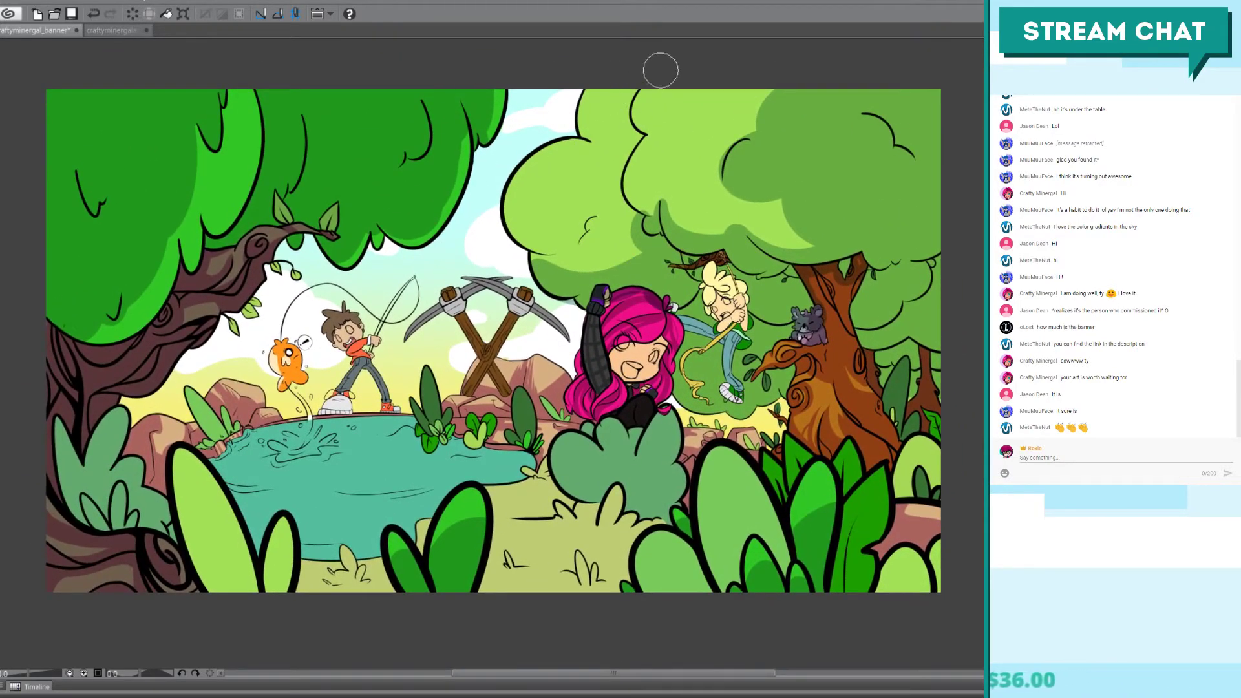
{"action": "mouse_move", "coordinate": [590, 85]}
{"action": "left_mouse_down"}
{"action": "mouse_move", "coordinate": [608, 159]}
{"action": "mouse_move", "coordinate": [630, 173]}
{"action": "left_mouse_up"}
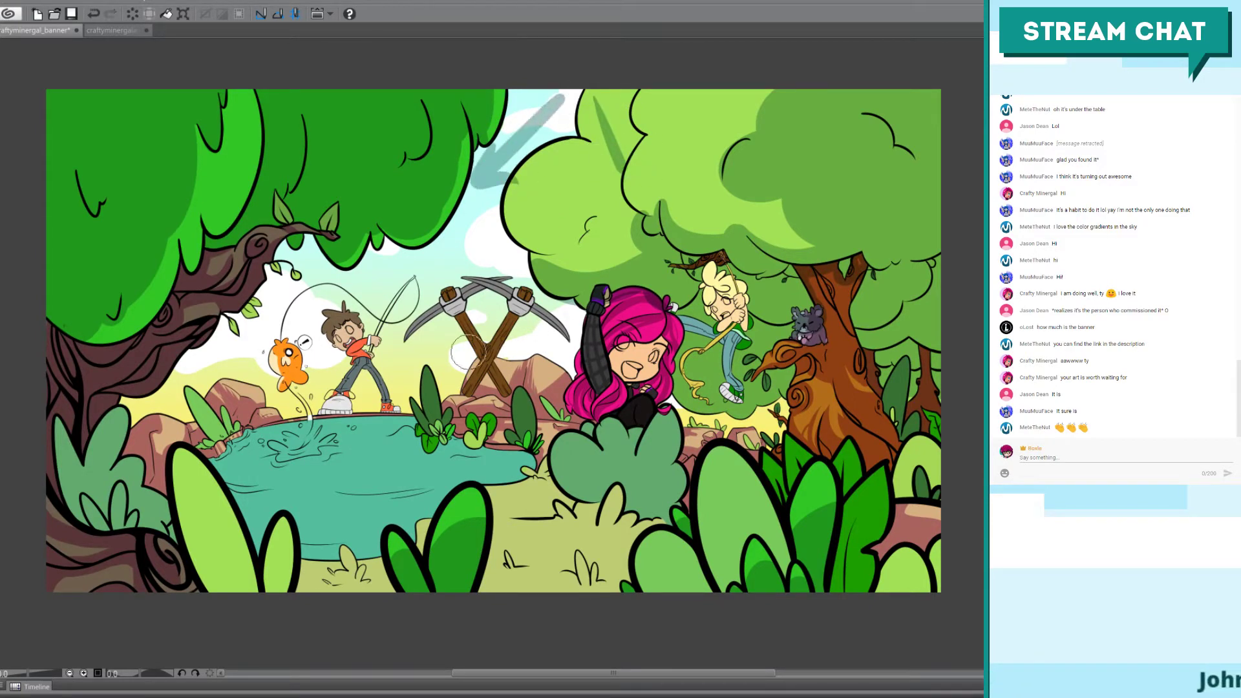
{"action": "key", "text": "ctrl+z"}
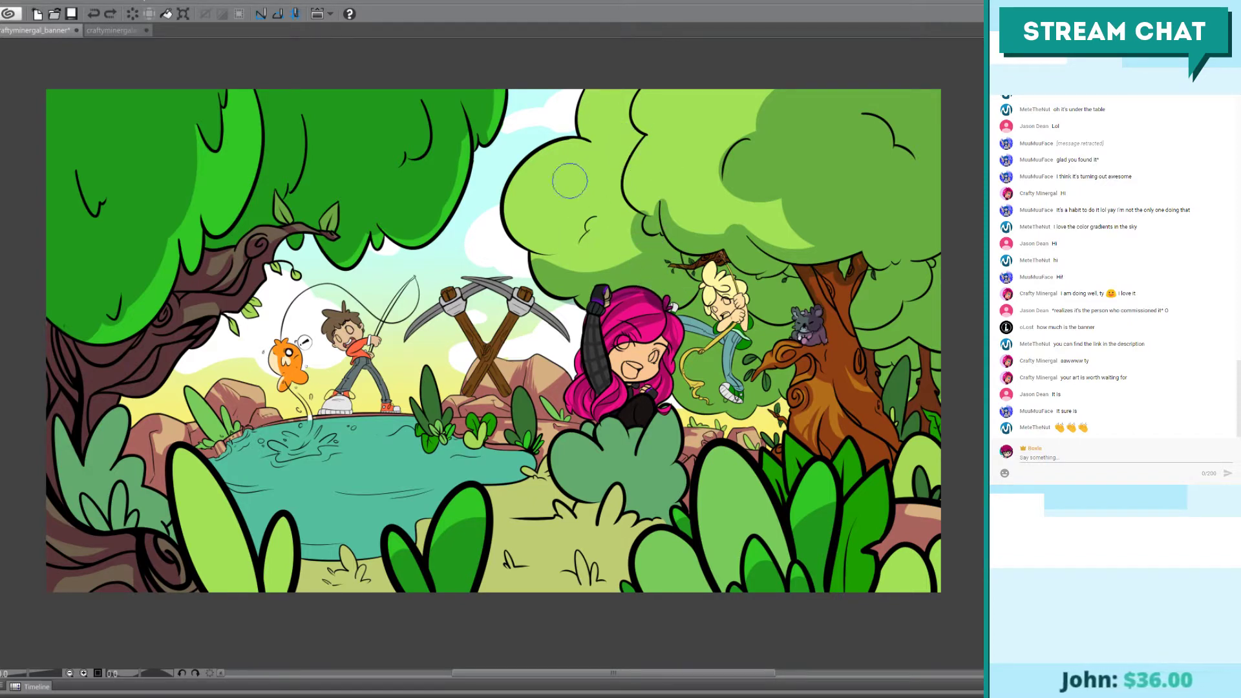
Step: Reduce the brush size and reshape the canopy's lower shadow edge into rounded clumps above the swinging character's branch
{"action": "scroll", "coordinate": [701, 170], "scroll_direction": "up", "scroll_amount": 5}
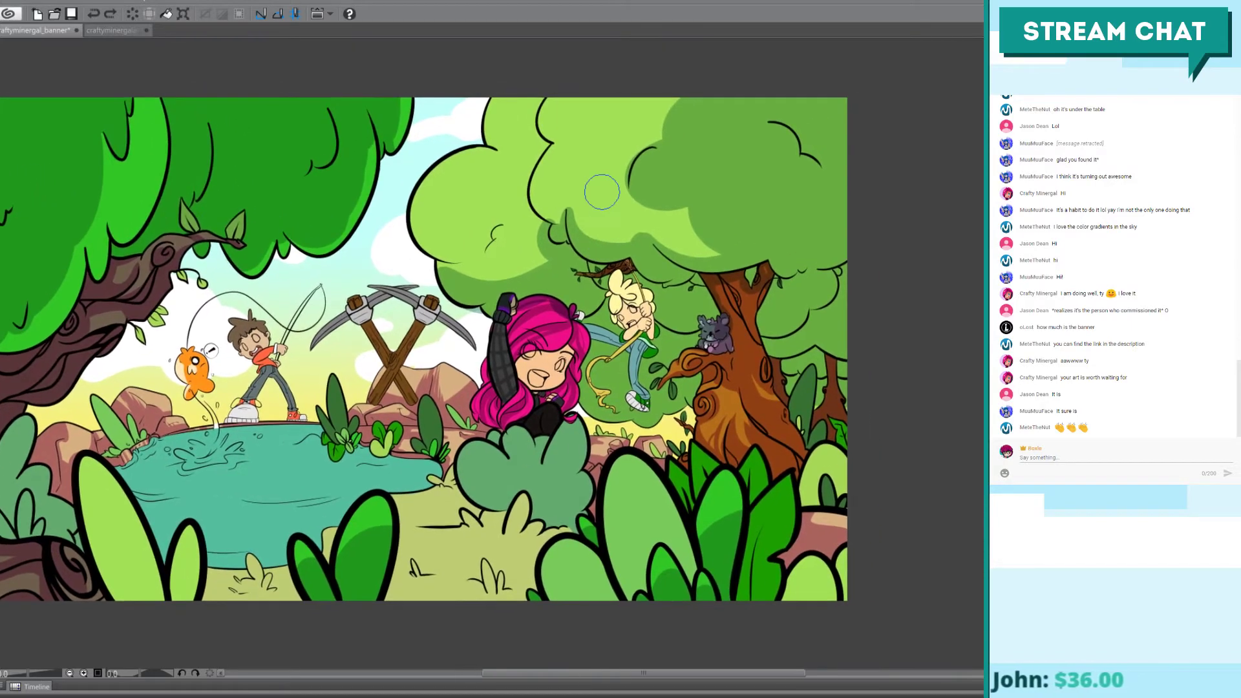
{"action": "key", "text": "bracketleft"}
{"action": "key", "text": "bracketleft"}
{"action": "key", "text": "bracketleft"}
{"action": "key", "text": "bracketleft"}
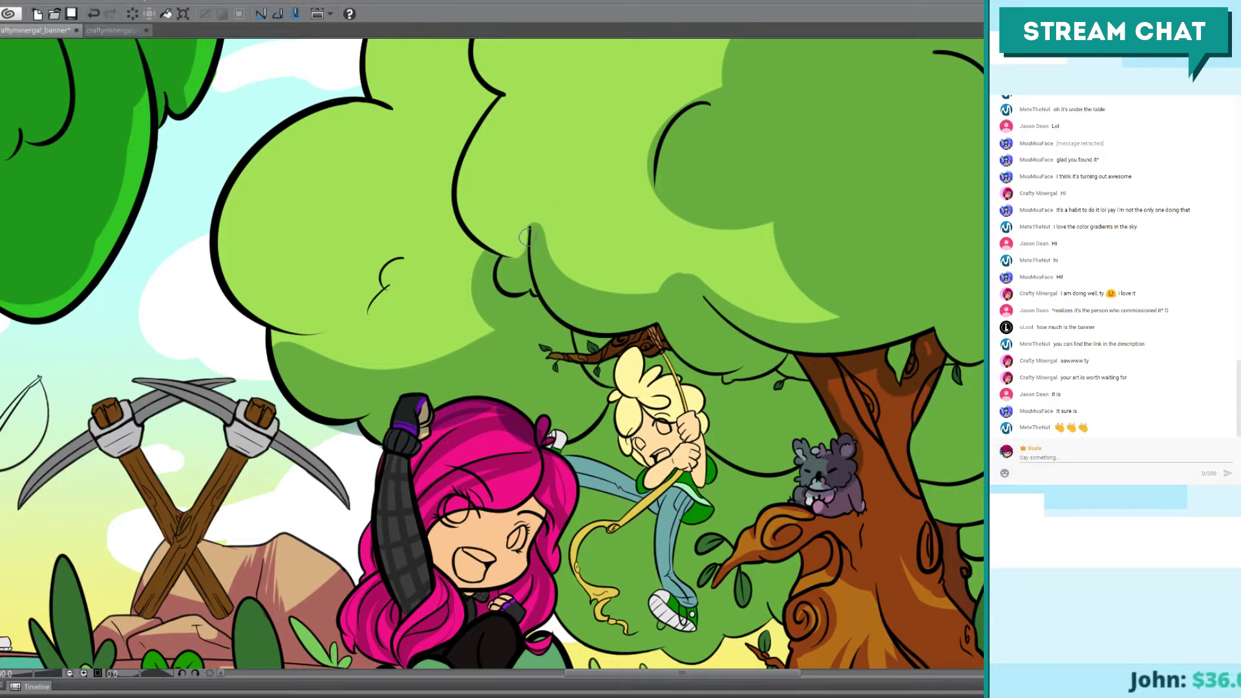
{"action": "left_click_drag", "start_coordinate": [530, 257], "coordinate": [529, 225]}
{"action": "key", "text": "ctrl+z"}
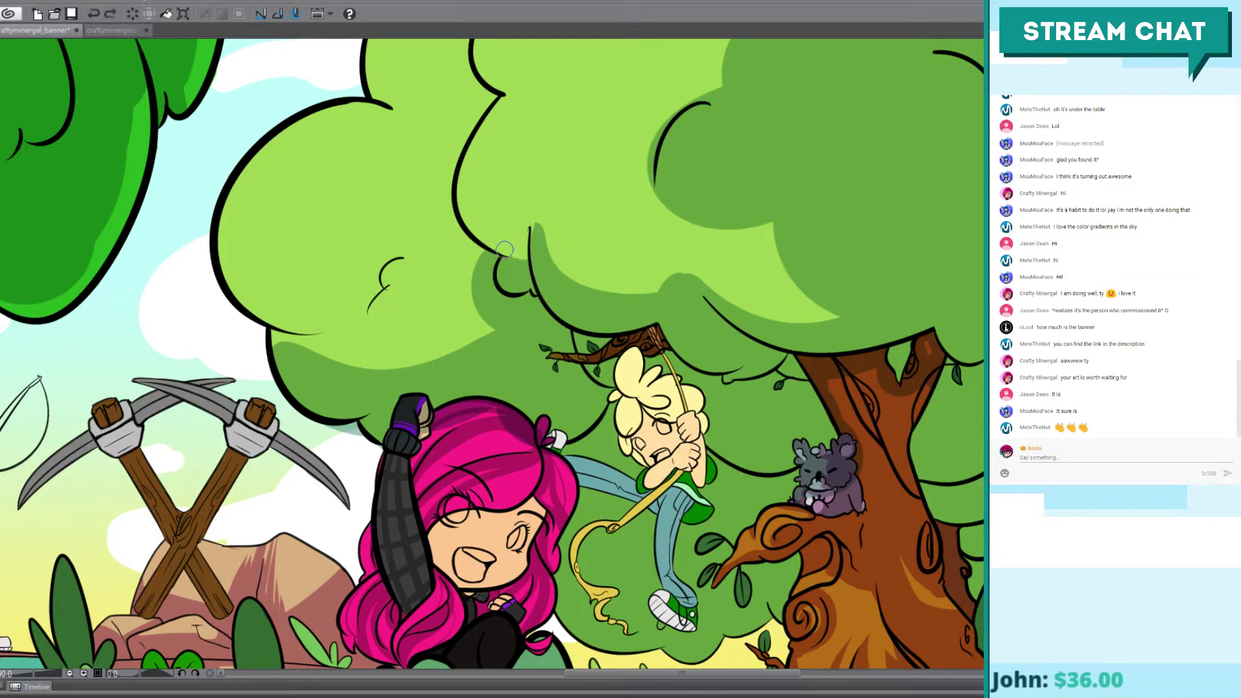
{"action": "left_click_drag", "start_coordinate": [529, 257], "coordinate": [530, 229]}
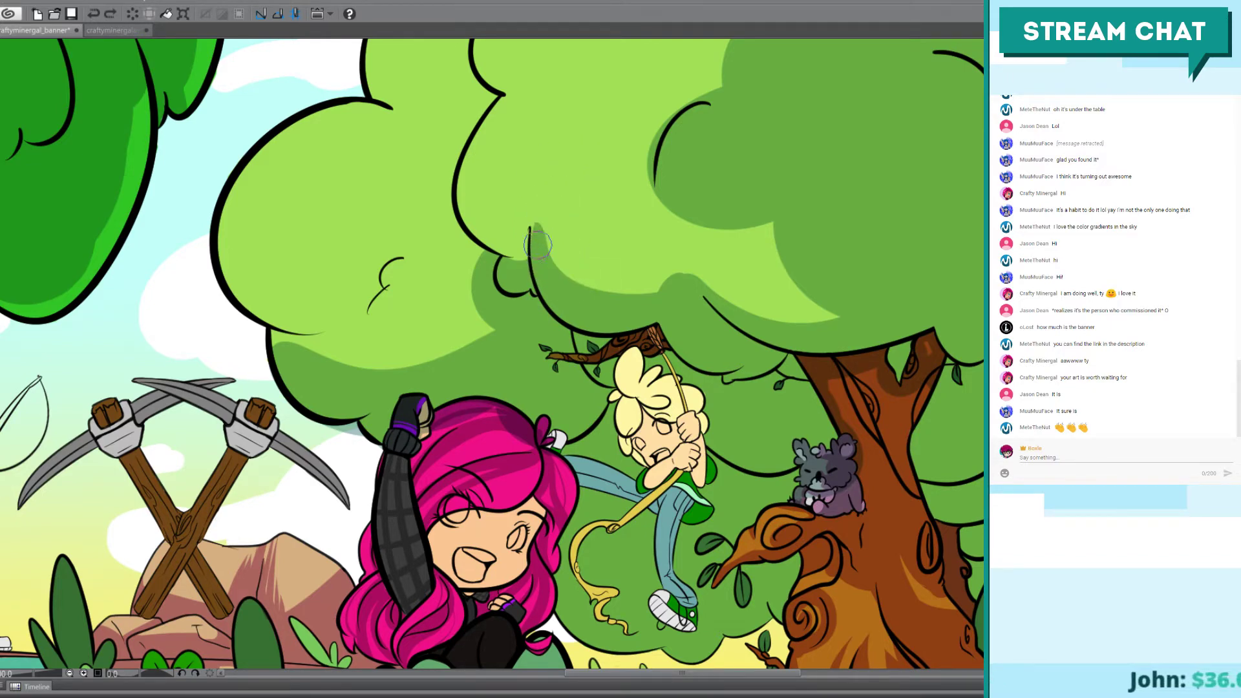
{"action": "mouse_move", "coordinate": [543, 246]}
{"action": "left_mouse_down"}
{"action": "mouse_move", "coordinate": [565, 270]}
{"action": "mouse_move", "coordinate": [560, 252]}
{"action": "mouse_move", "coordinate": [551, 260]}
{"action": "mouse_move", "coordinate": [557, 228]}
{"action": "mouse_move", "coordinate": [546, 223]}
{"action": "mouse_move", "coordinate": [561, 296]}
{"action": "mouse_move", "coordinate": [601, 271]}
{"action": "mouse_move", "coordinate": [633, 311]}
{"action": "mouse_move", "coordinate": [573, 277]}
{"action": "mouse_move", "coordinate": [610, 288]}
{"action": "mouse_move", "coordinate": [657, 274]}
{"action": "mouse_move", "coordinate": [639, 306]}
{"action": "mouse_move", "coordinate": [685, 274]}
{"action": "mouse_move", "coordinate": [732, 319]}
{"action": "mouse_move", "coordinate": [758, 318]}
{"action": "mouse_move", "coordinate": [760, 338]}
{"action": "mouse_move", "coordinate": [744, 311]}
{"action": "mouse_move", "coordinate": [834, 310]}
{"action": "mouse_move", "coordinate": [770, 310]}
{"action": "left_mouse_up"}
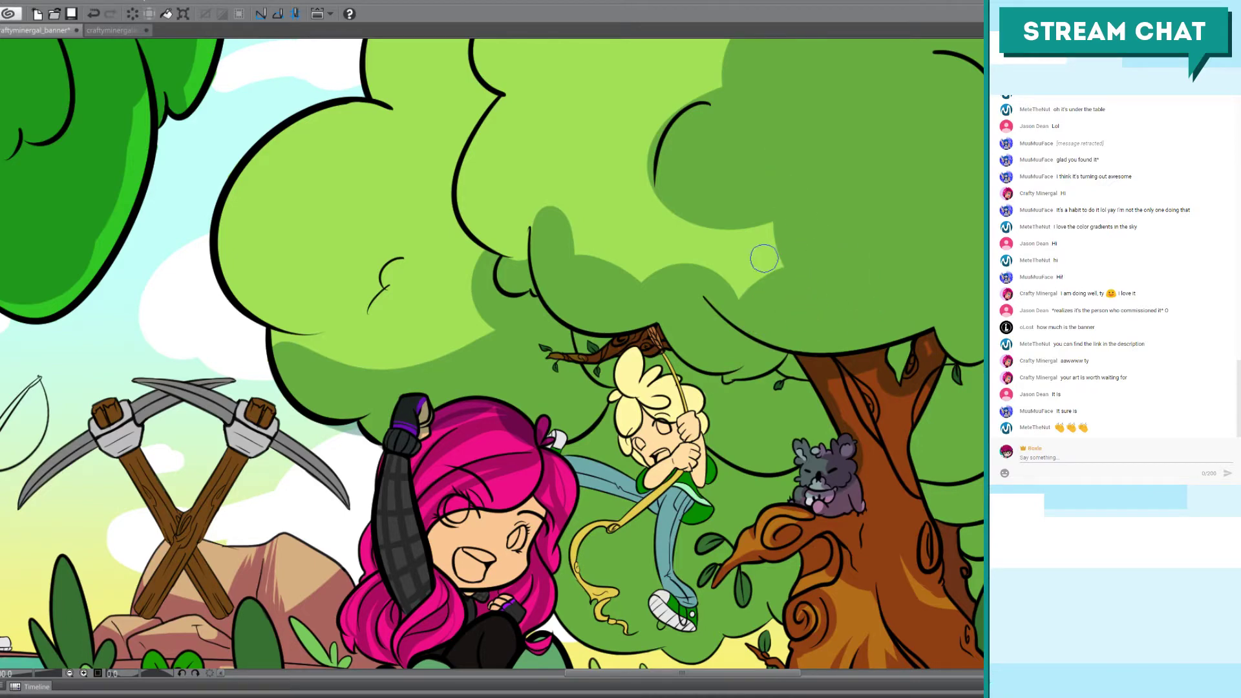
Step: Fill more of the canopy's light middle area with darker green, joining the lower clumps to the large right-hand shadow
{"action": "scroll", "coordinate": [766, 103], "scroll_direction": "down", "scroll_amount": 3}
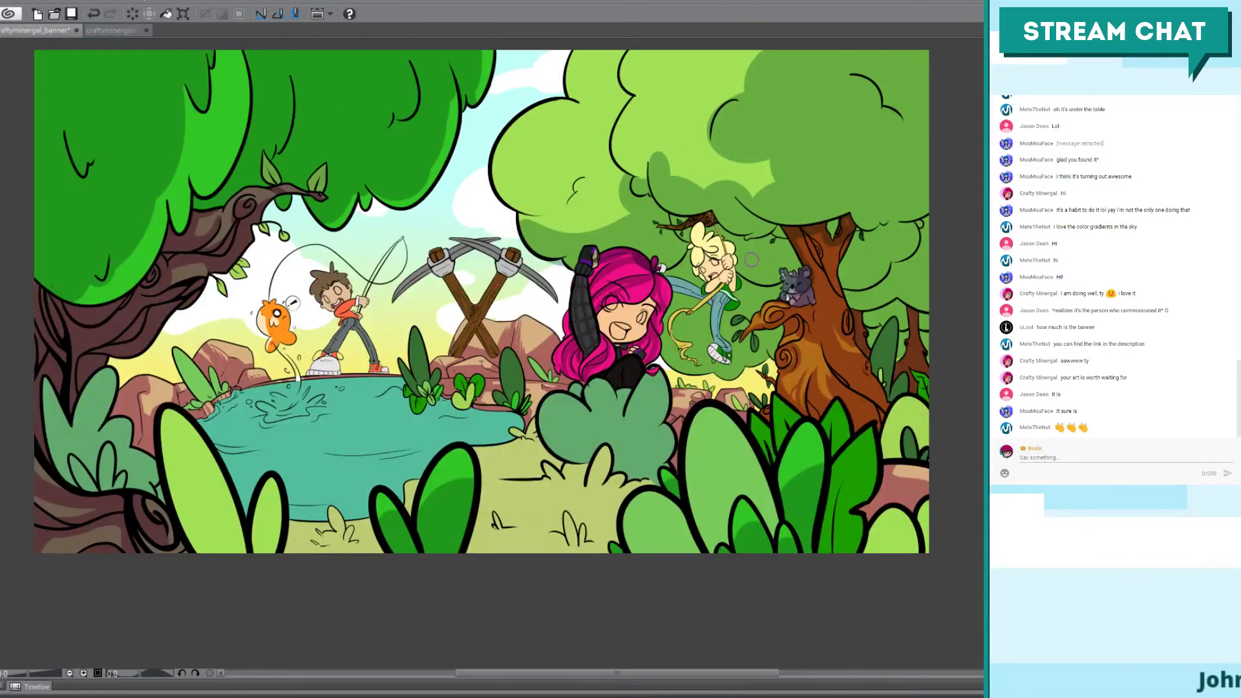
{"action": "left_click_drag", "start_coordinate": [721, 137], "coordinate": [666, 193]}
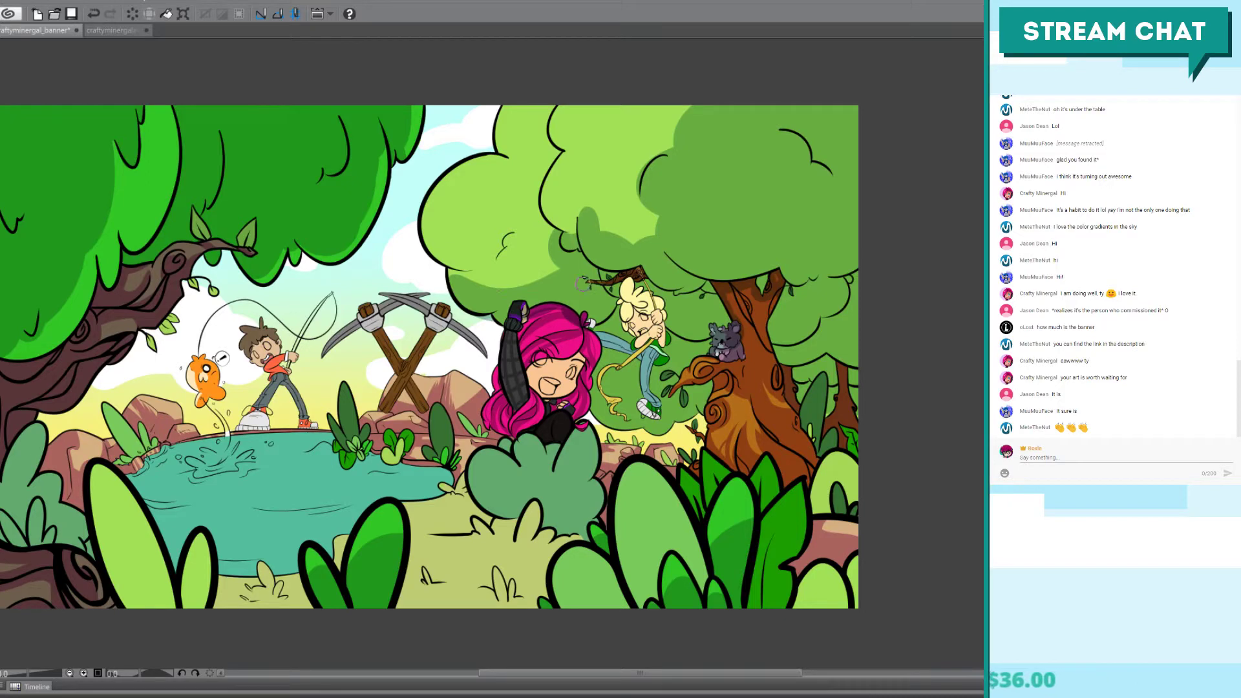
{"action": "left_click_drag", "start_coordinate": [854, 278], "coordinate": [840, 288]}
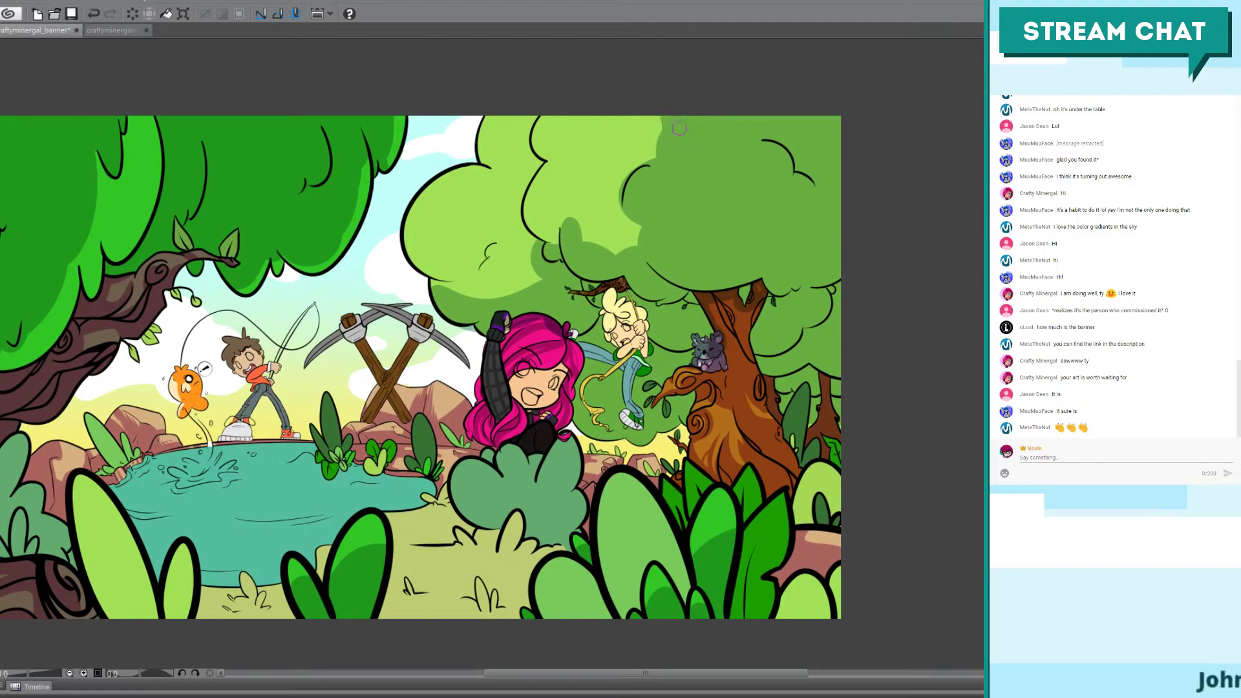
Step: Select the koala on the branch, clear the shadow spilled over it, and drop the selection
{"action": "left_click_drag", "start_coordinate": [327, 255], "coordinate": [414, 283]}
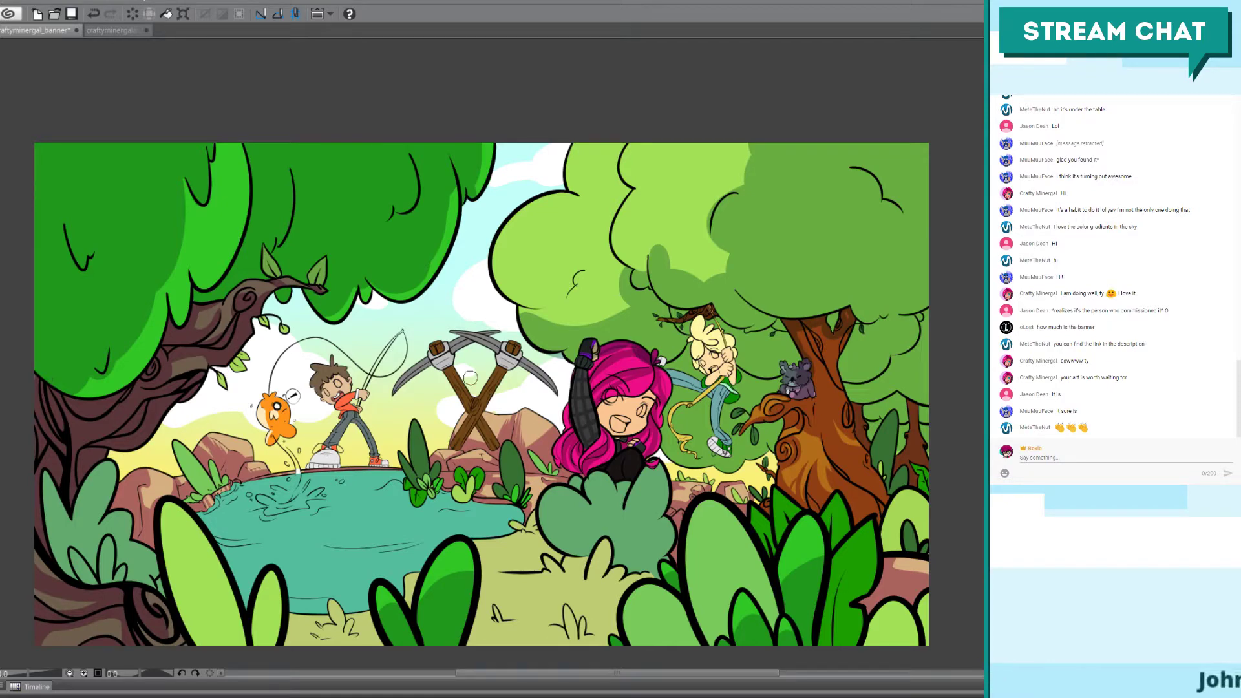
{"action": "scroll", "coordinate": [469, 377], "scroll_direction": "up", "scroll_amount": 3}
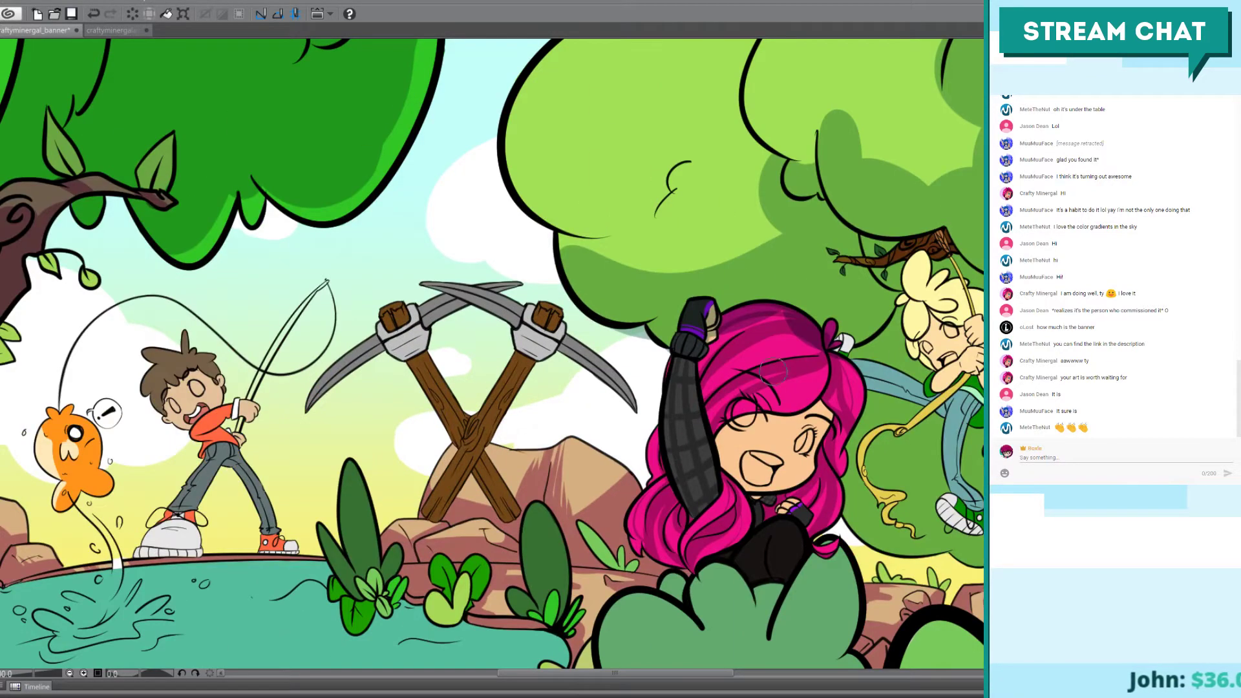
{"action": "scroll", "coordinate": [478, 378], "scroll_direction": "right", "scroll_amount": 5}
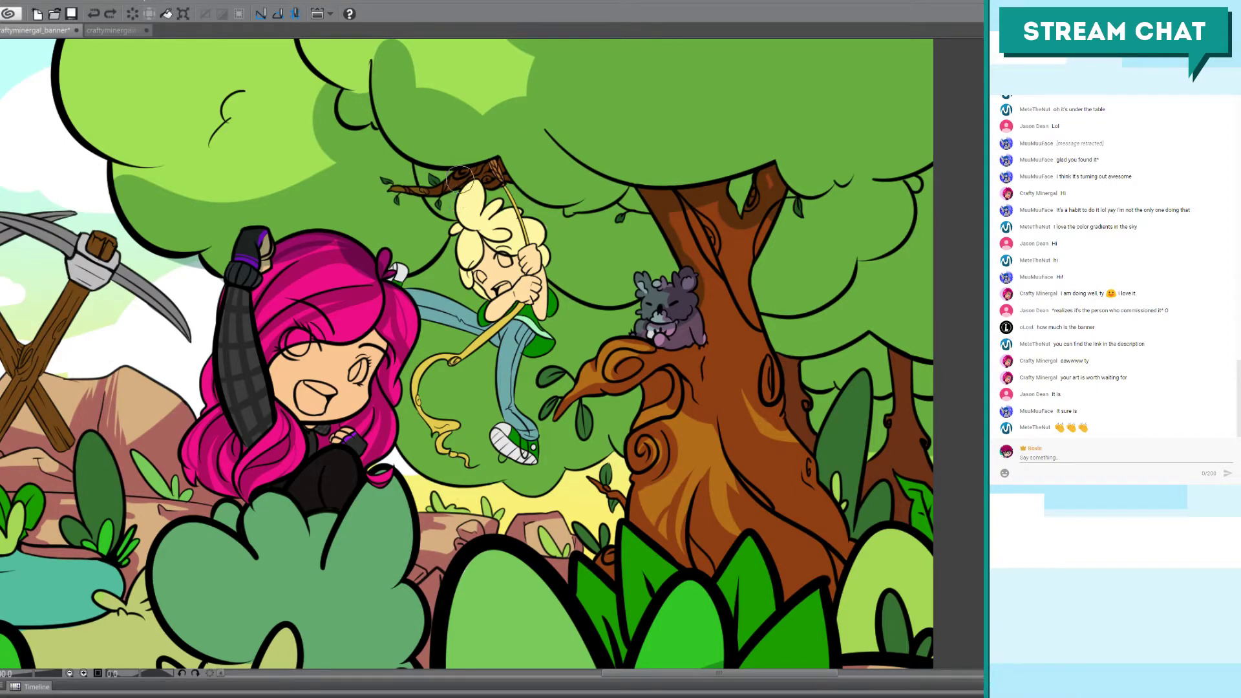
{"action": "left_click_drag", "start_coordinate": [505, 233], "coordinate": [621, 296]}
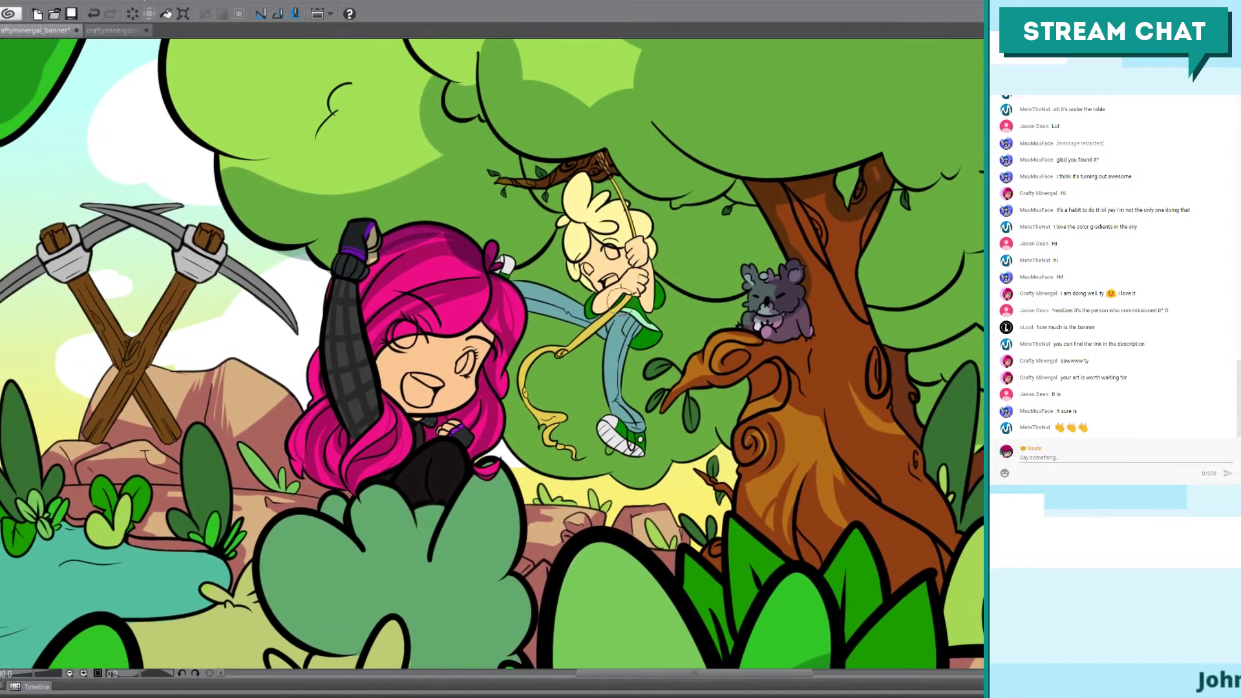
{"action": "scroll", "coordinate": [801, 402], "scroll_direction": "up", "scroll_amount": 3}
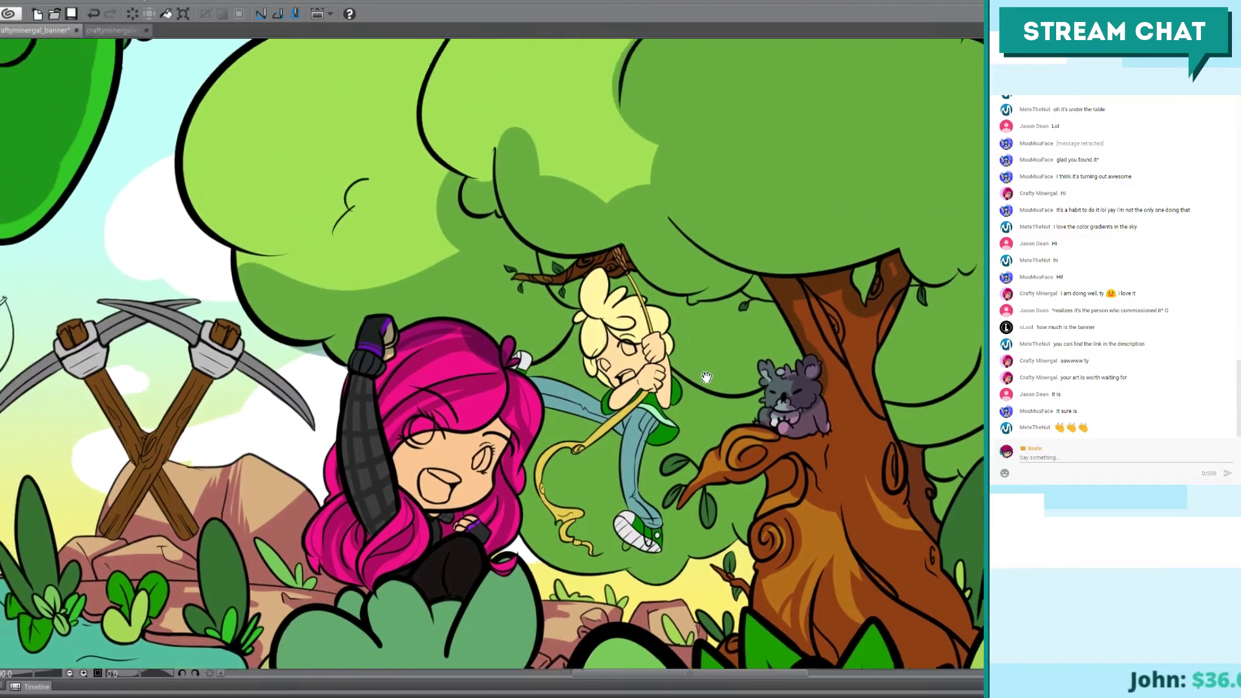
{"action": "mouse_move", "coordinate": [801, 401]}
{"action": "left_mouse_down"}
{"action": "mouse_move", "coordinate": [678, 306]}
{"action": "mouse_move", "coordinate": [710, 330]}
{"action": "mouse_move", "coordinate": [704, 349]}
{"action": "mouse_move", "coordinate": [679, 352]}
{"action": "left_mouse_up"}
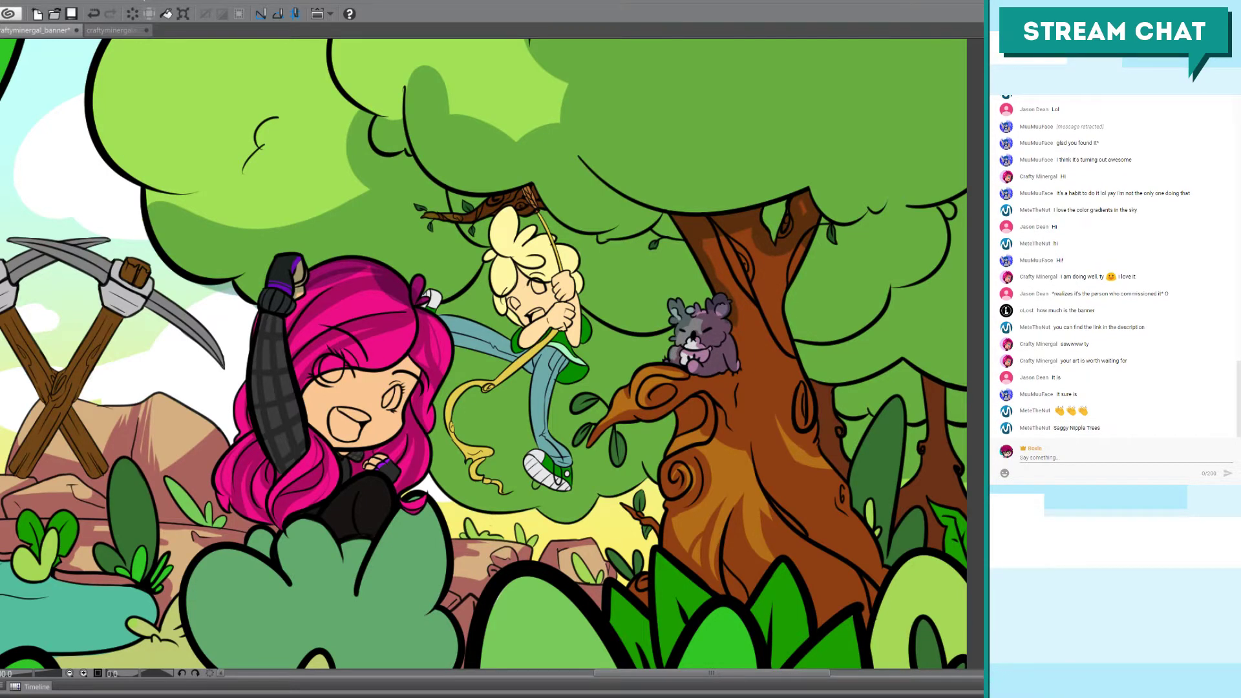
{"action": "left_click", "coordinate": [701, 333]}
{"action": "left_click_drag", "start_coordinate": [697, 307], "coordinate": [675, 333]}
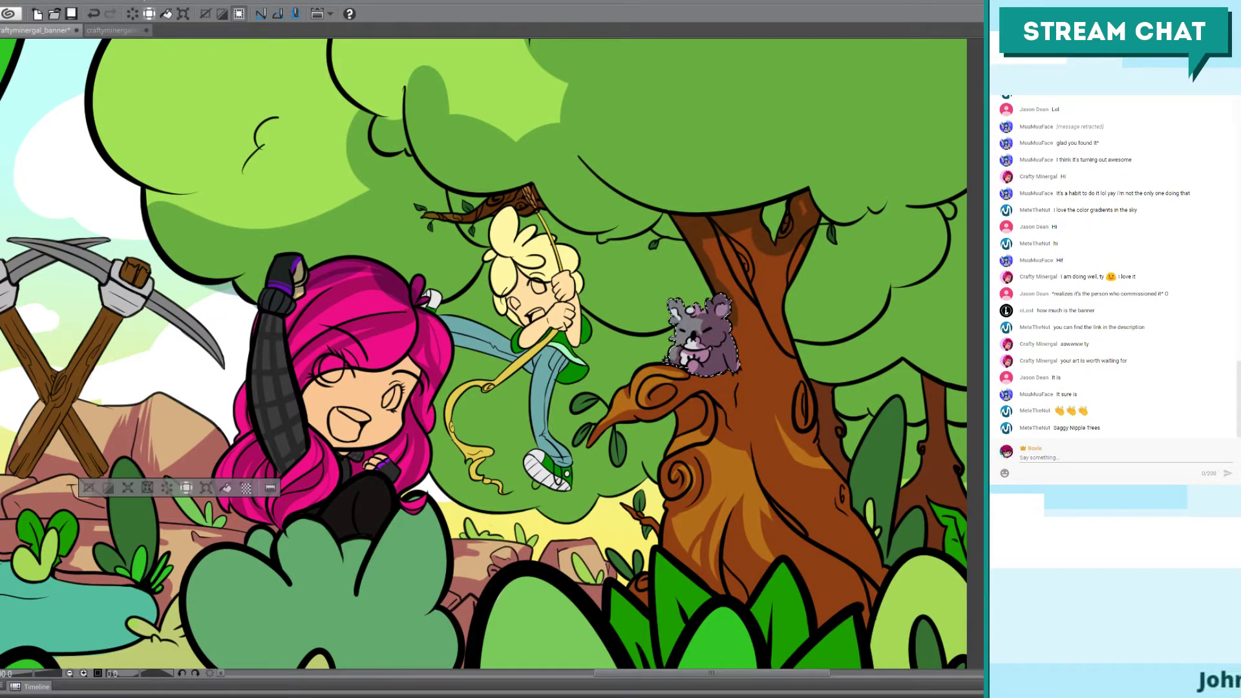
{"action": "key", "text": "ctrl+d"}
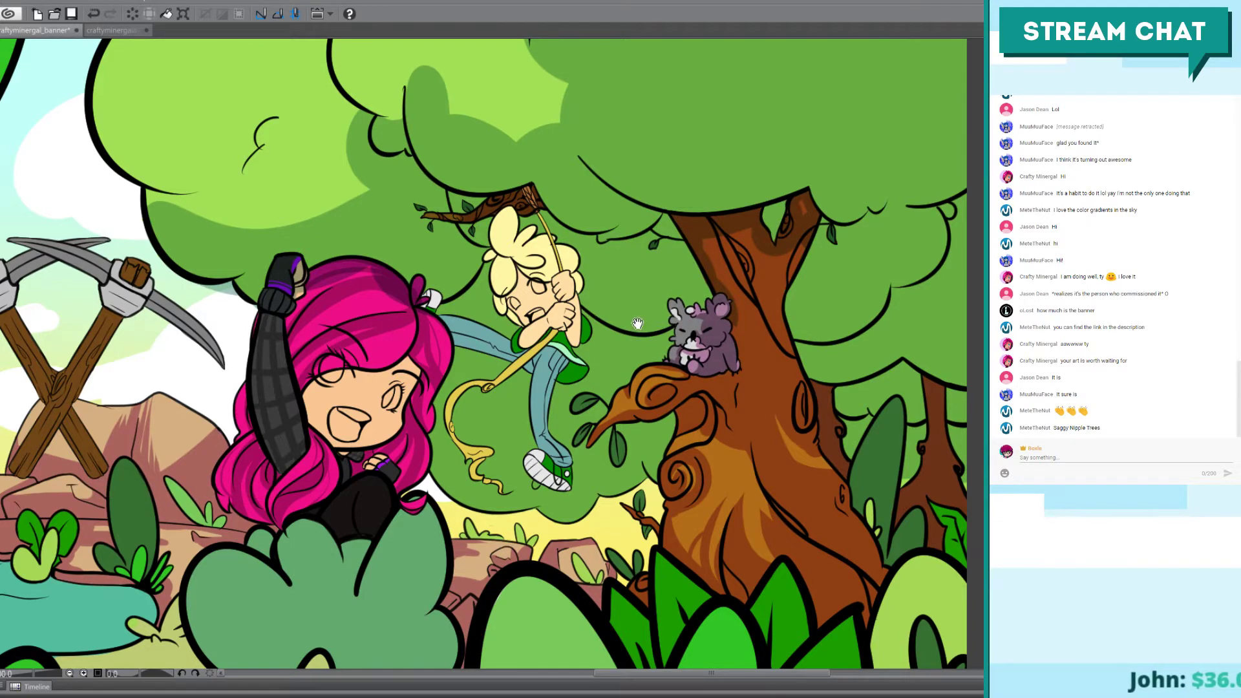
{"action": "left_click_drag", "start_coordinate": [647, 323], "coordinate": [465, 307]}
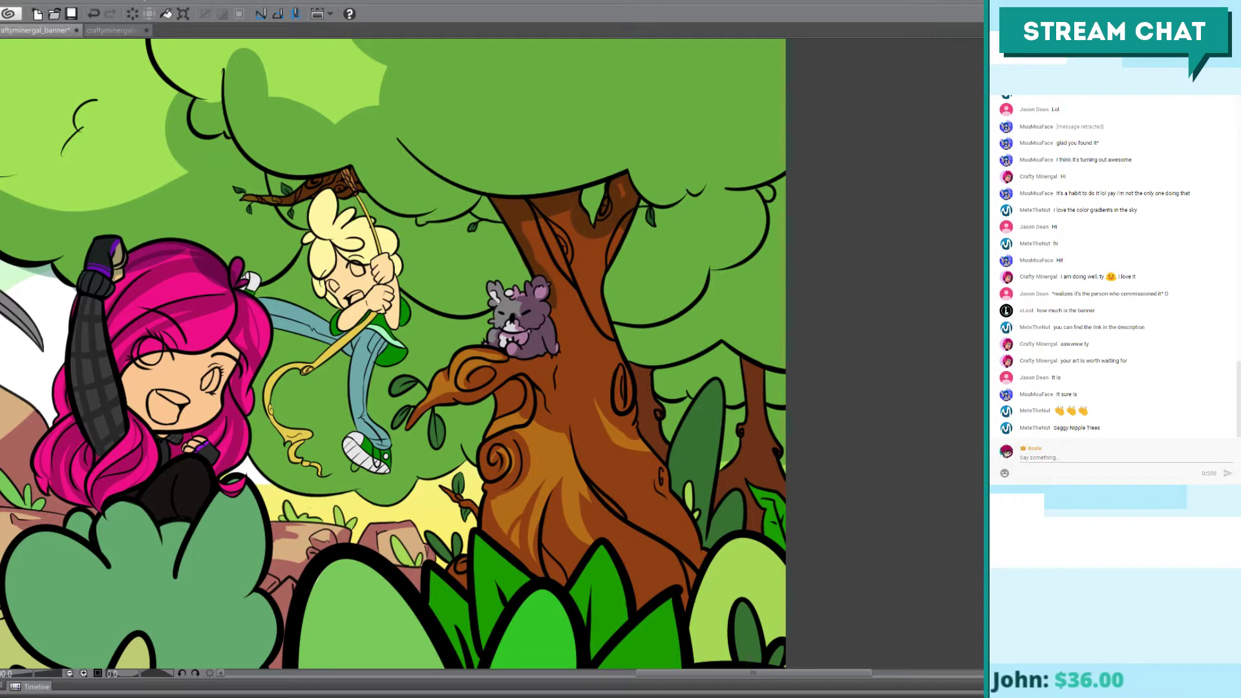
{"action": "key", "text": "ctrl+shift+d"}
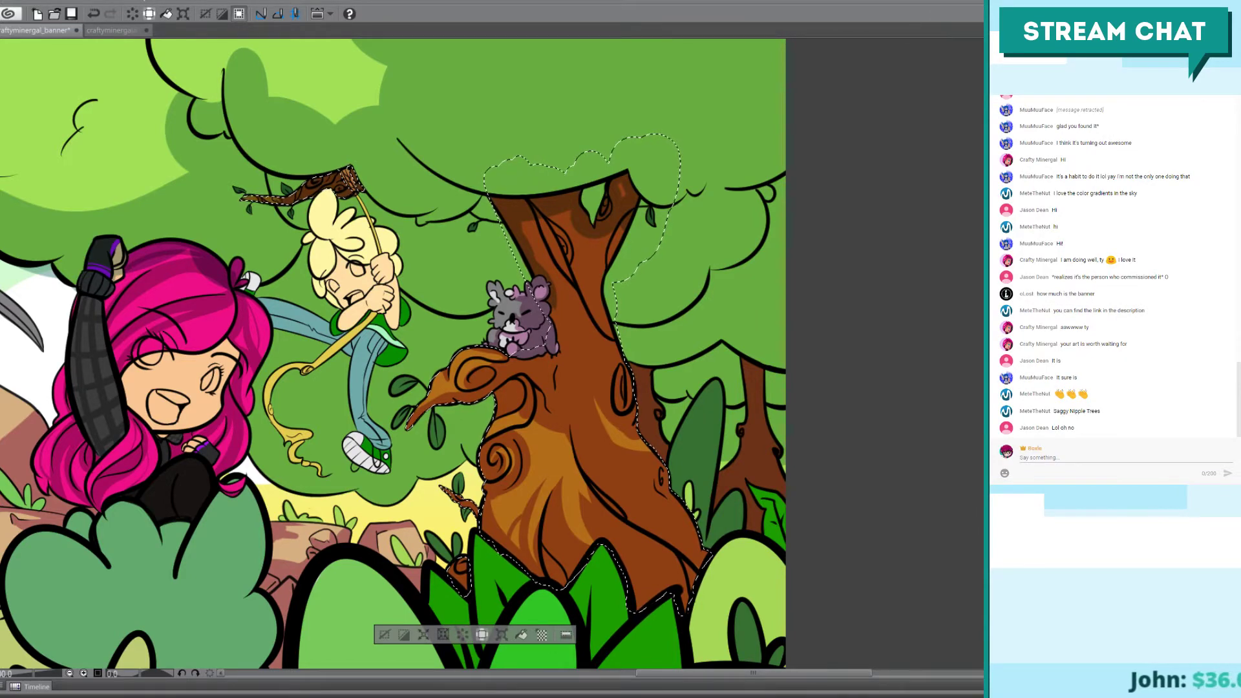
{"action": "key", "text": "ctrl+z"}
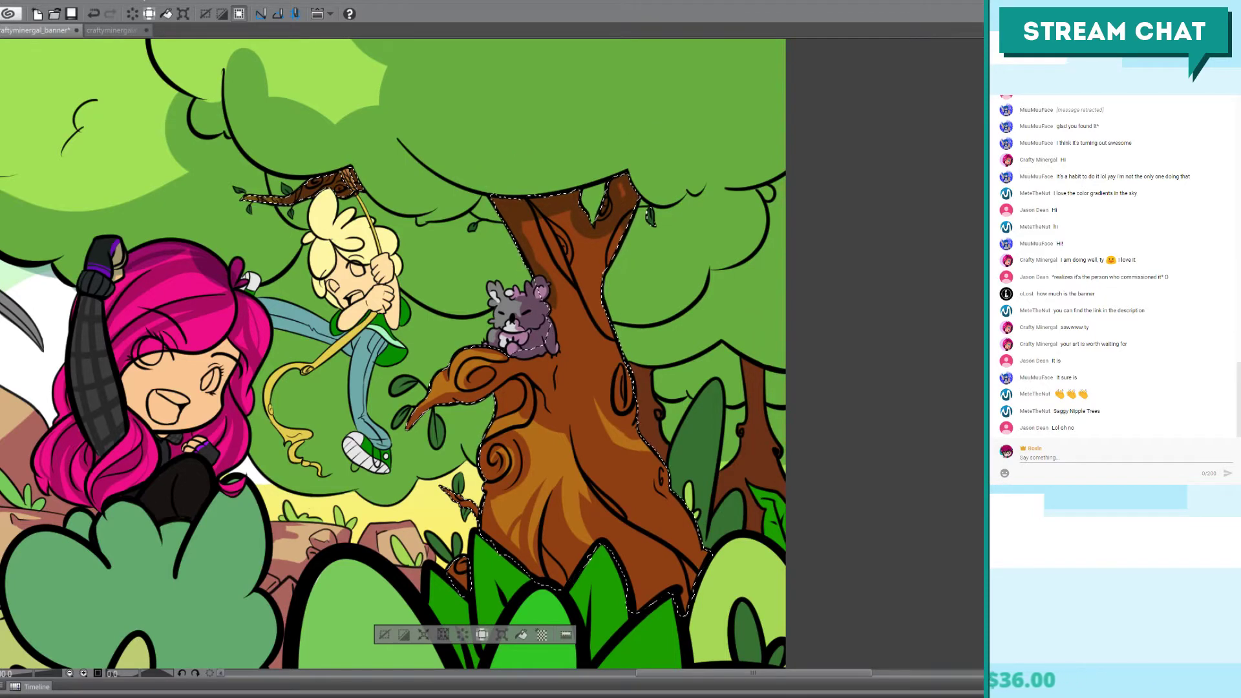
{"action": "key", "text": "ctrl+z"}
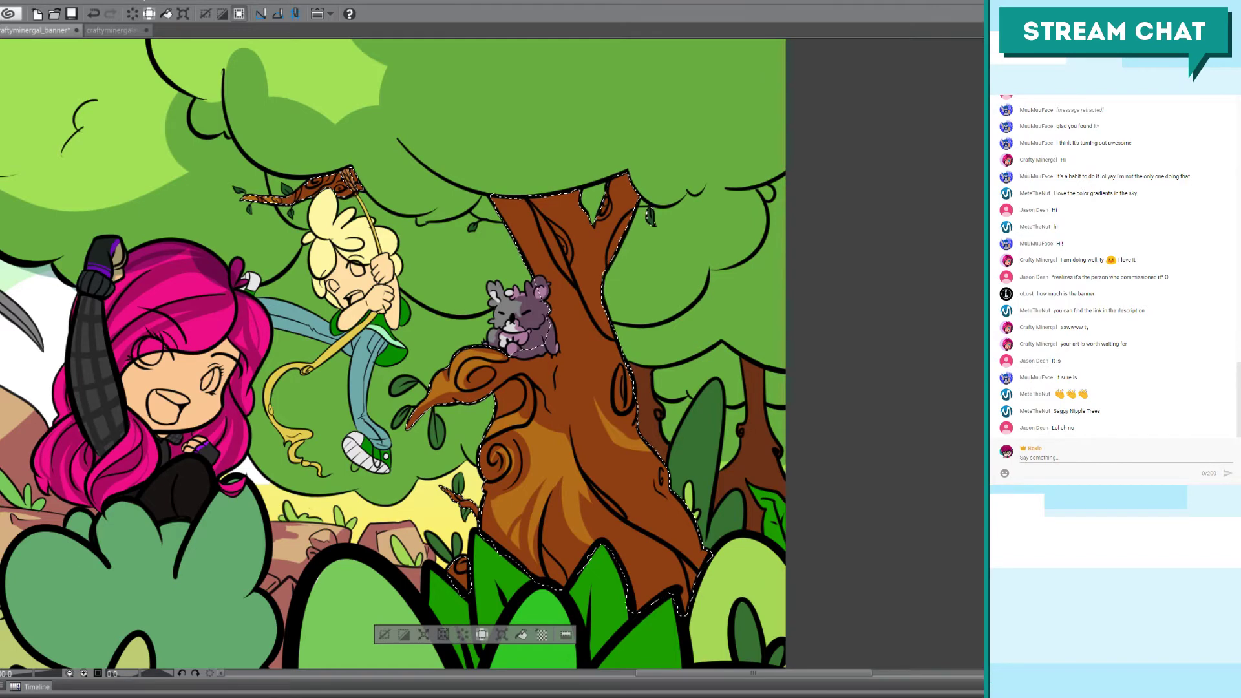
{"action": "key", "text": "ctrl+d"}
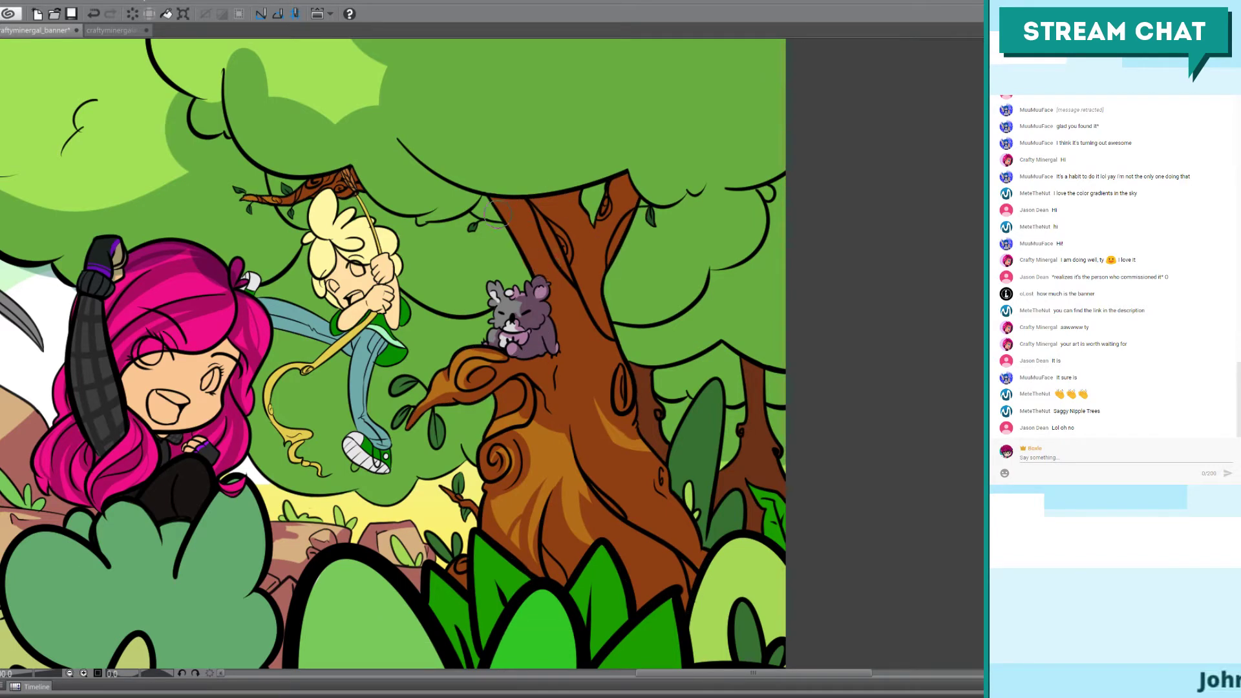
Step: Paint dark brown shadows just beneath the canopy on the main tree's forked trunk and on the branch holding the rope
{"action": "mouse_move", "coordinate": [480, 204]}
{"action": "left_mouse_down"}
{"action": "mouse_move", "coordinate": [607, 189]}
{"action": "mouse_move", "coordinate": [621, 249]}
{"action": "mouse_move", "coordinate": [592, 192]}
{"action": "mouse_move", "coordinate": [614, 179]}
{"action": "mouse_move", "coordinate": [622, 189]}
{"action": "mouse_move", "coordinate": [615, 169]}
{"action": "mouse_move", "coordinate": [623, 191]}
{"action": "mouse_move", "coordinate": [614, 167]}
{"action": "mouse_move", "coordinate": [651, 233]}
{"action": "left_mouse_up"}
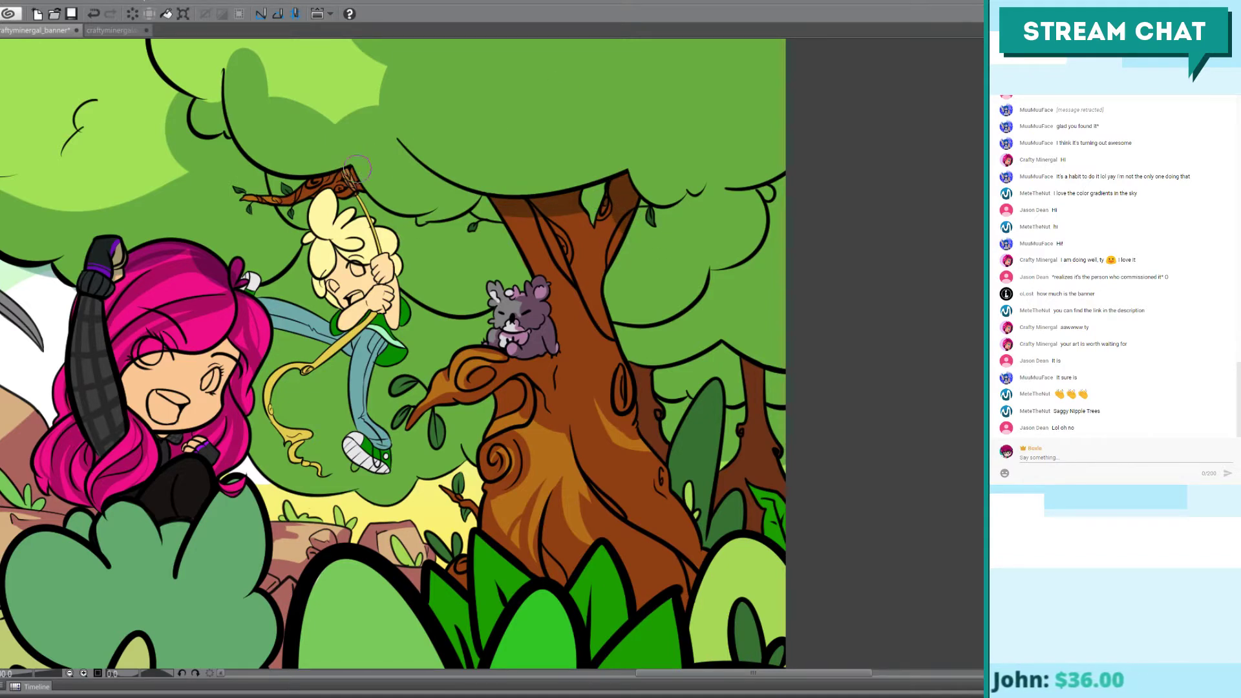
{"action": "left_click_drag", "start_coordinate": [313, 174], "coordinate": [323, 171]}
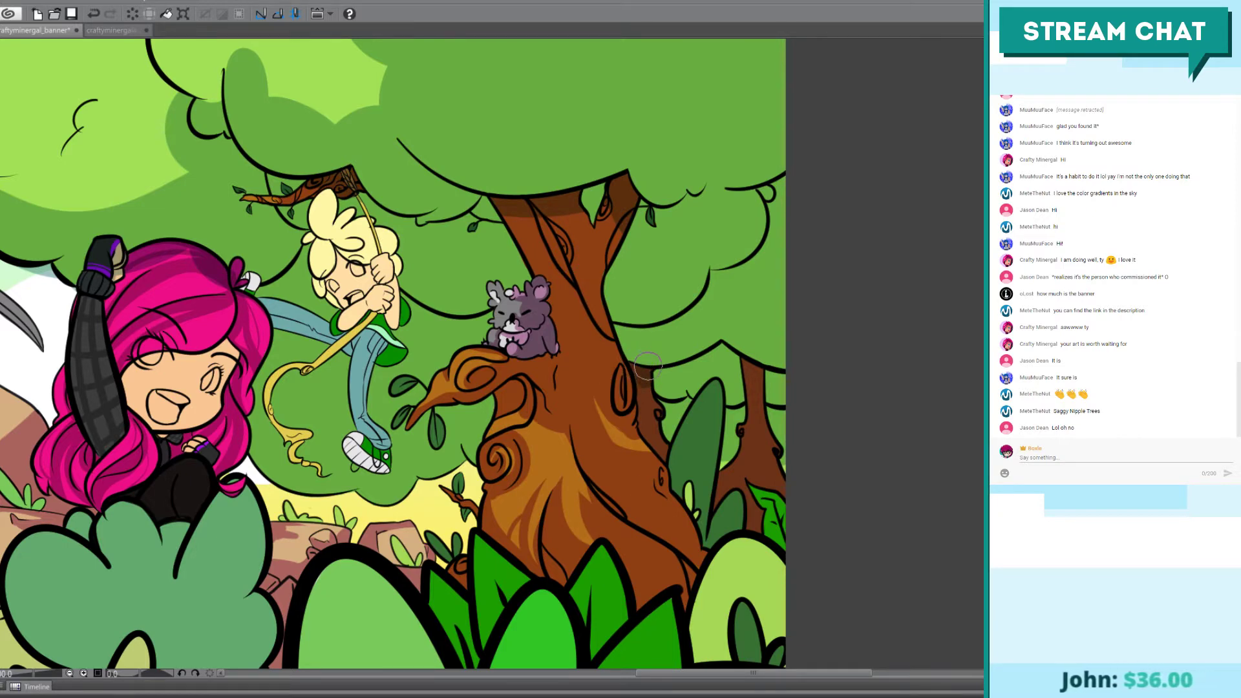
Step: Darken the background trunks and the leaves behind the main tree with shadows, saving the file along the way
{"action": "mouse_move", "coordinate": [641, 373]}
{"action": "left_mouse_down"}
{"action": "mouse_move", "coordinate": [657, 442]}
{"action": "mouse_move", "coordinate": [668, 453]}
{"action": "mouse_move", "coordinate": [670, 442]}
{"action": "left_mouse_up"}
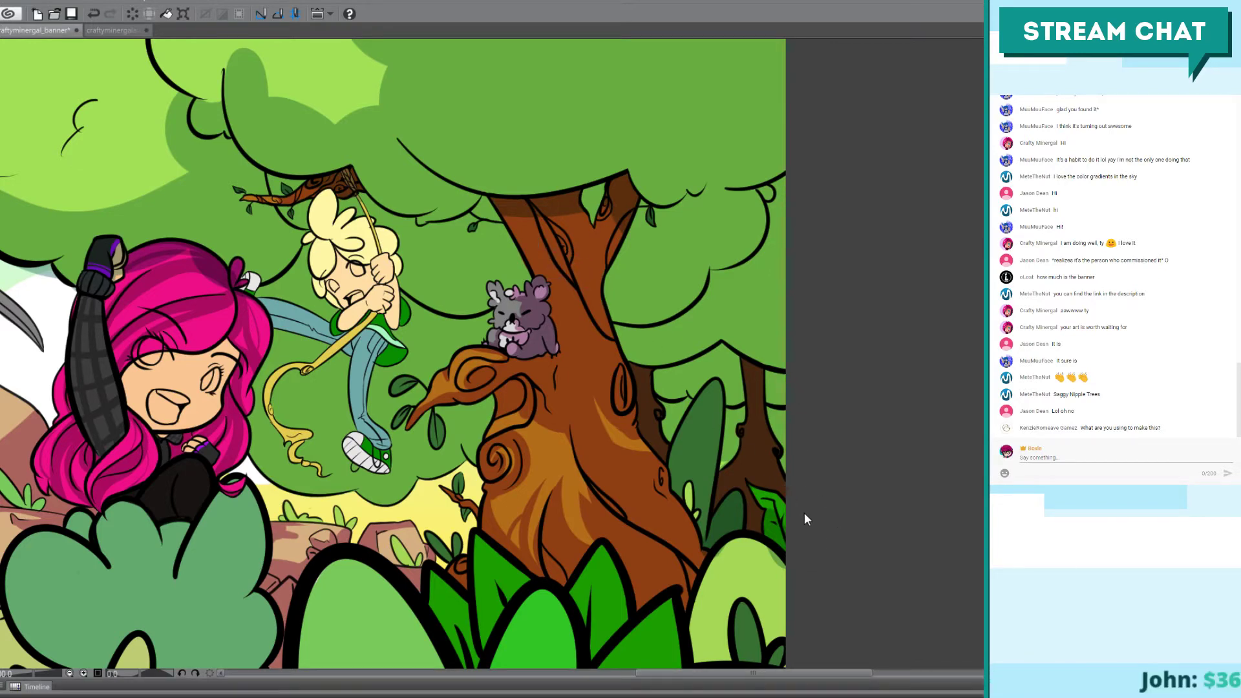
{"action": "key", "text": "ctrl+s"}
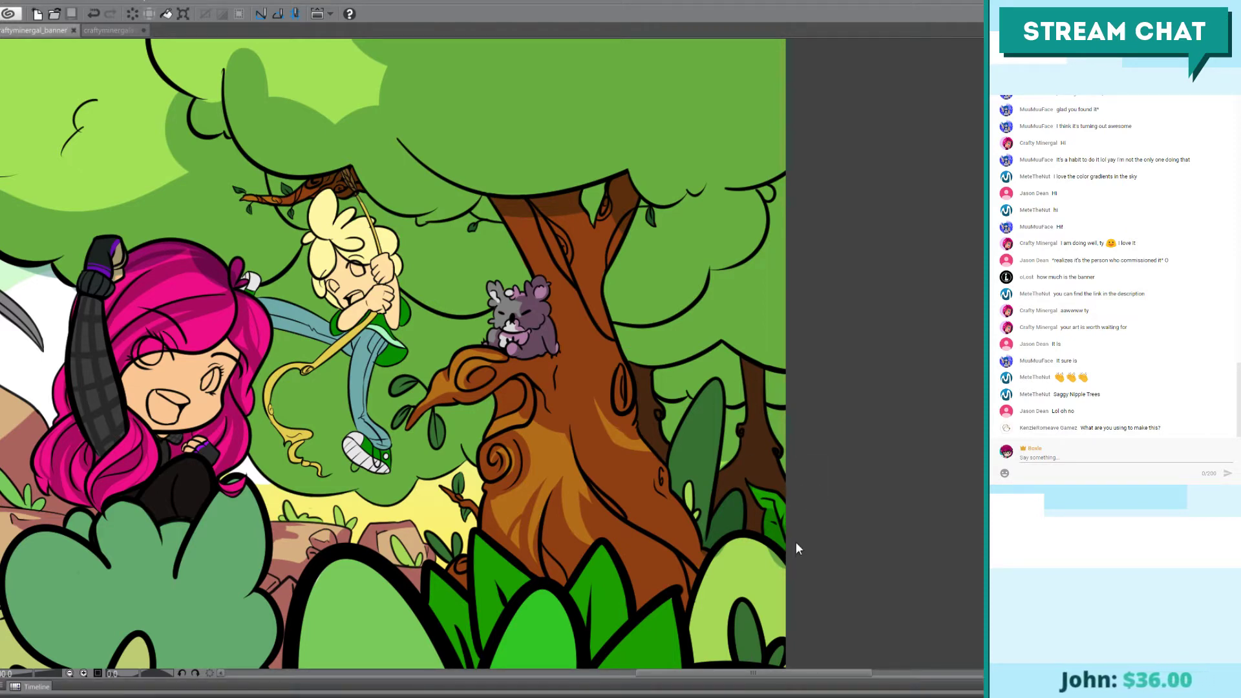
{"action": "left_click_drag", "start_coordinate": [768, 504], "coordinate": [773, 524]}
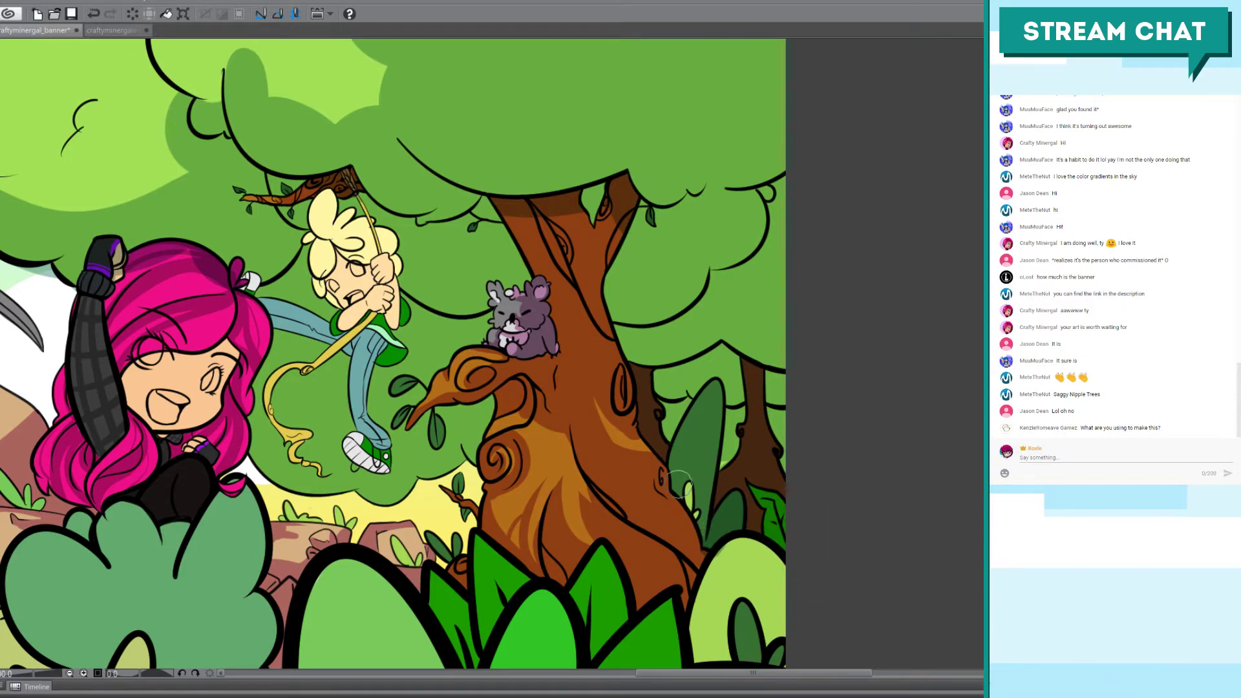
{"action": "mouse_move", "coordinate": [677, 494]}
{"action": "left_mouse_down"}
{"action": "mouse_move", "coordinate": [713, 426]}
{"action": "mouse_move", "coordinate": [697, 458]}
{"action": "mouse_move", "coordinate": [708, 434]}
{"action": "mouse_move", "coordinate": [711, 459]}
{"action": "mouse_move", "coordinate": [717, 426]}
{"action": "mouse_move", "coordinate": [705, 488]}
{"action": "mouse_move", "coordinate": [709, 448]}
{"action": "mouse_move", "coordinate": [688, 474]}
{"action": "mouse_move", "coordinate": [712, 455]}
{"action": "left_mouse_up"}
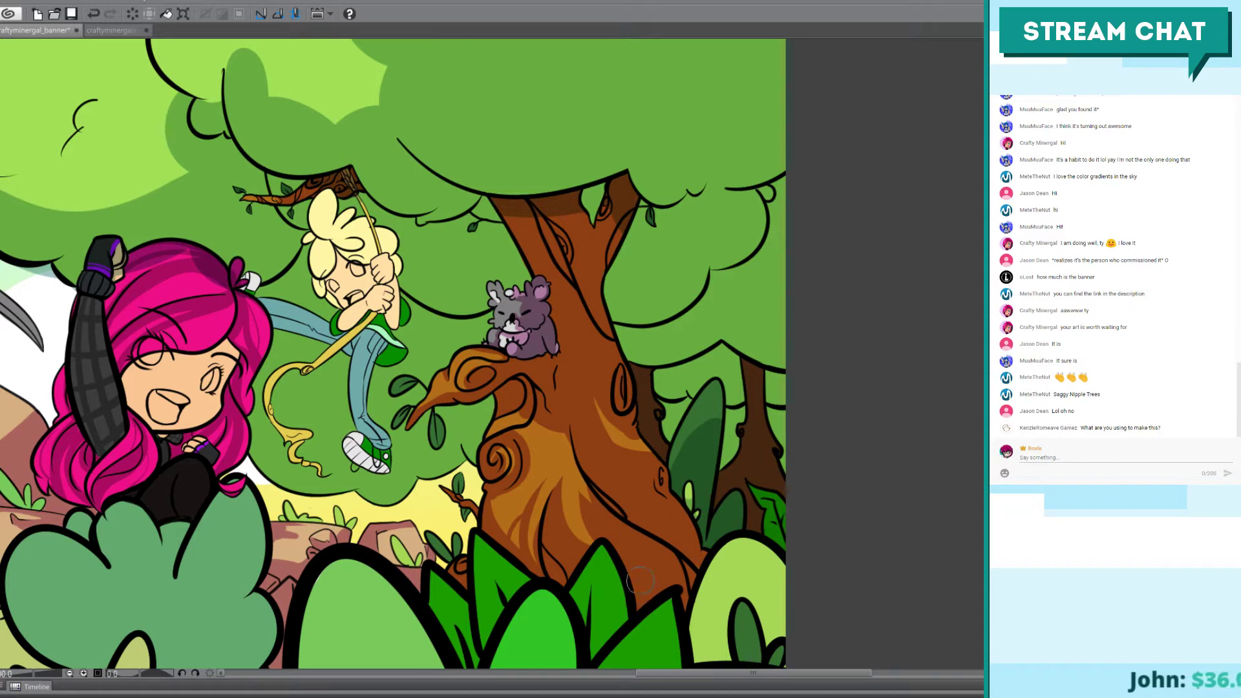
Step: Shade the lower right root of the main trunk dark brown, tapering the shadow along the long curved bark line
{"action": "left_click_drag", "start_coordinate": [676, 496], "coordinate": [622, 596]}
{"action": "key", "text": "ctrl+z"}
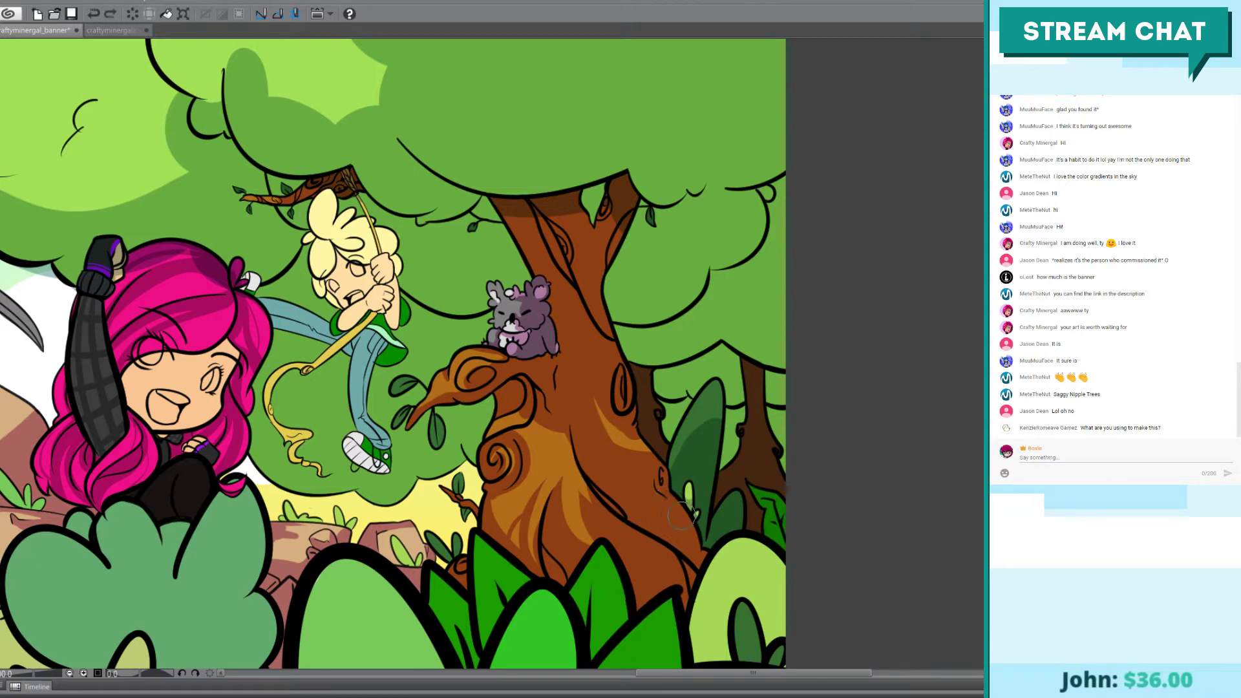
{"action": "mouse_move", "coordinate": [675, 496]}
{"action": "left_mouse_down"}
{"action": "mouse_move", "coordinate": [655, 568]}
{"action": "mouse_move", "coordinate": [628, 601]}
{"action": "mouse_move", "coordinate": [647, 582]}
{"action": "mouse_move", "coordinate": [676, 585]}
{"action": "mouse_move", "coordinate": [679, 601]}
{"action": "left_mouse_up"}
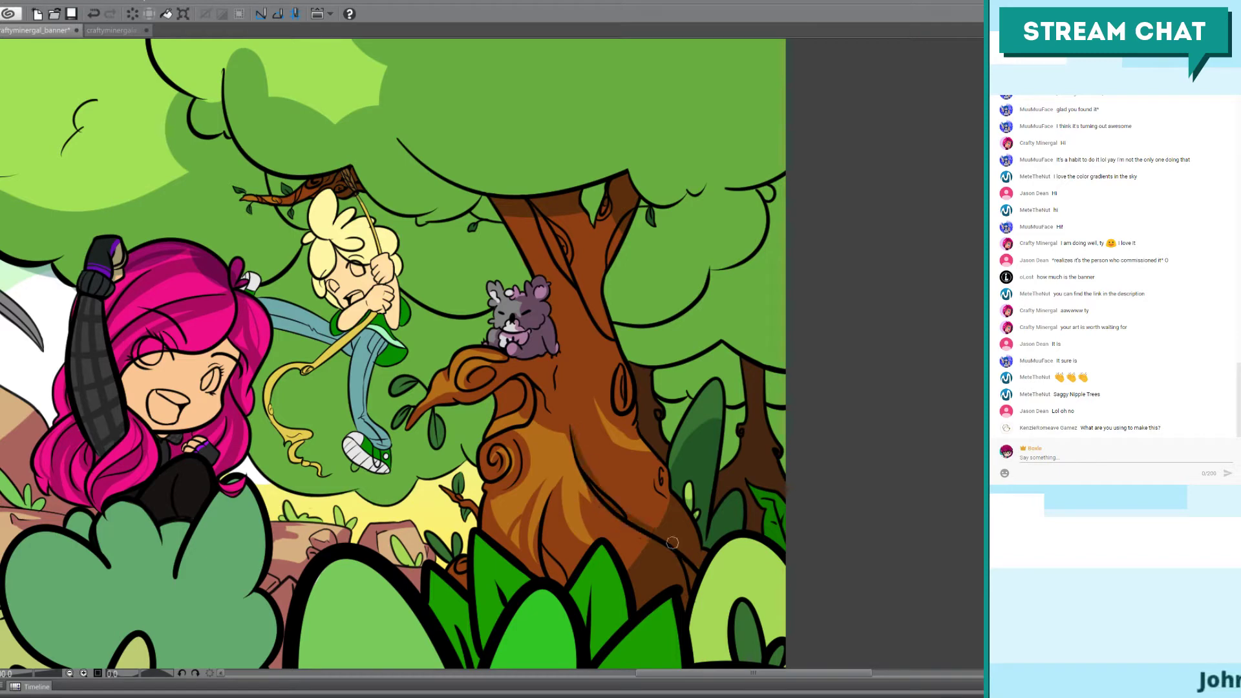
{"action": "mouse_move", "coordinate": [674, 542]}
{"action": "left_mouse_down"}
{"action": "mouse_move", "coordinate": [611, 503]}
{"action": "mouse_move", "coordinate": [658, 541]}
{"action": "left_mouse_up"}
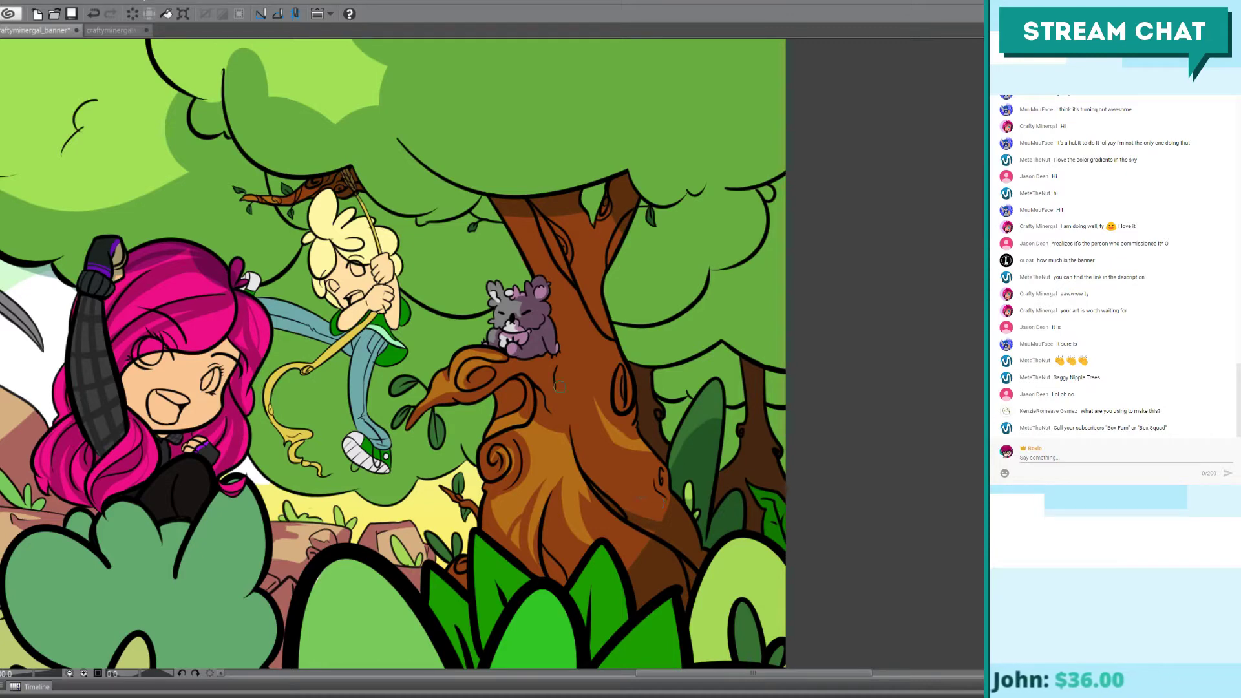
{"action": "left_click_drag", "start_coordinate": [595, 488], "coordinate": [682, 527]}
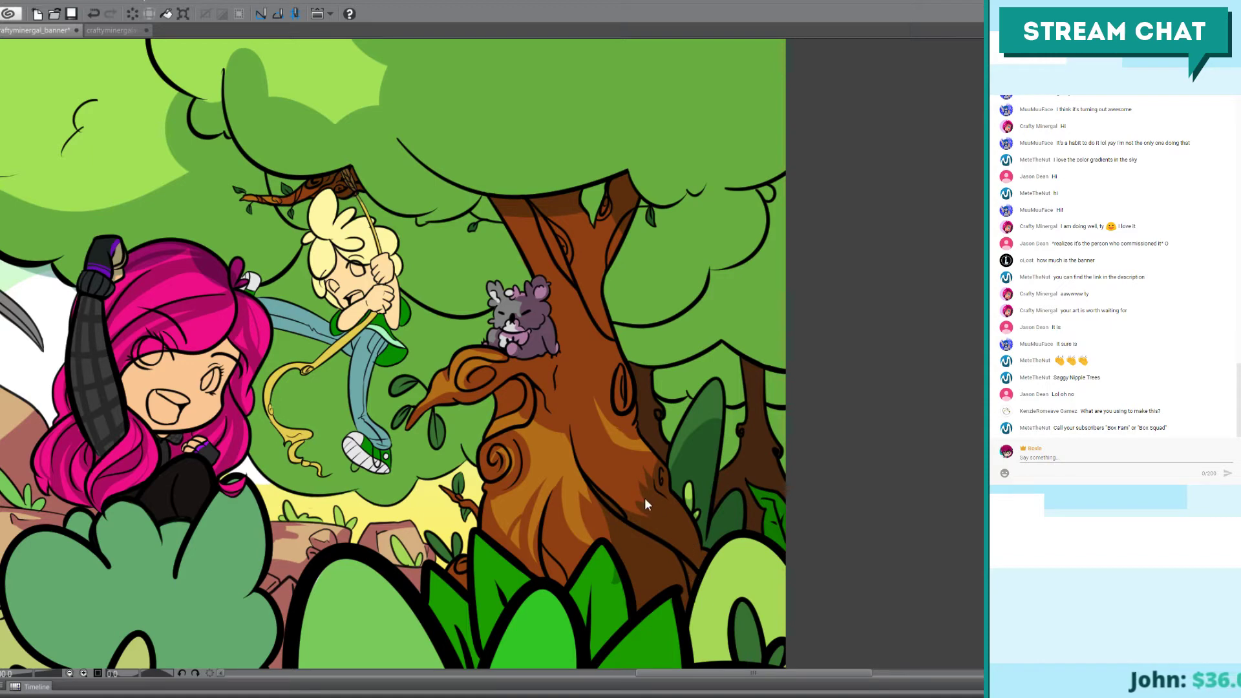
{"action": "left_click_drag", "start_coordinate": [585, 449], "coordinate": [655, 534]}
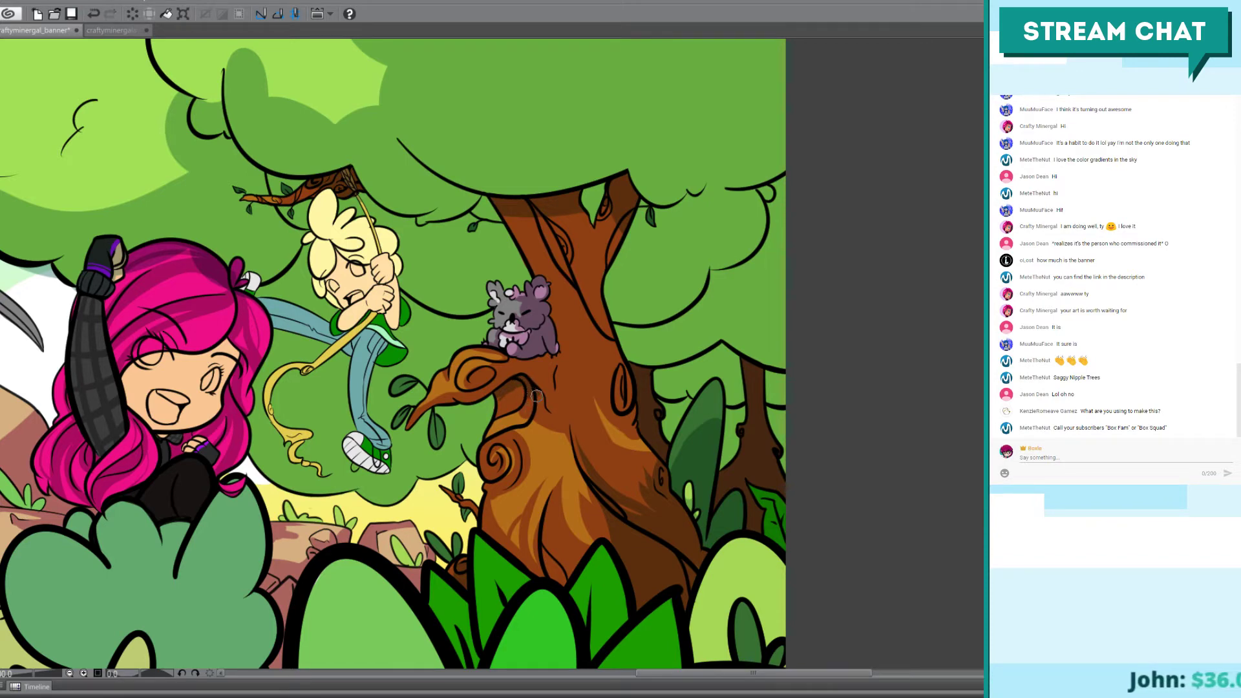
Step: Refine the shadow around the curled bark hollow beneath the koala's branch, undoing the last stroke
{"action": "key", "text": "ctrl+z"}
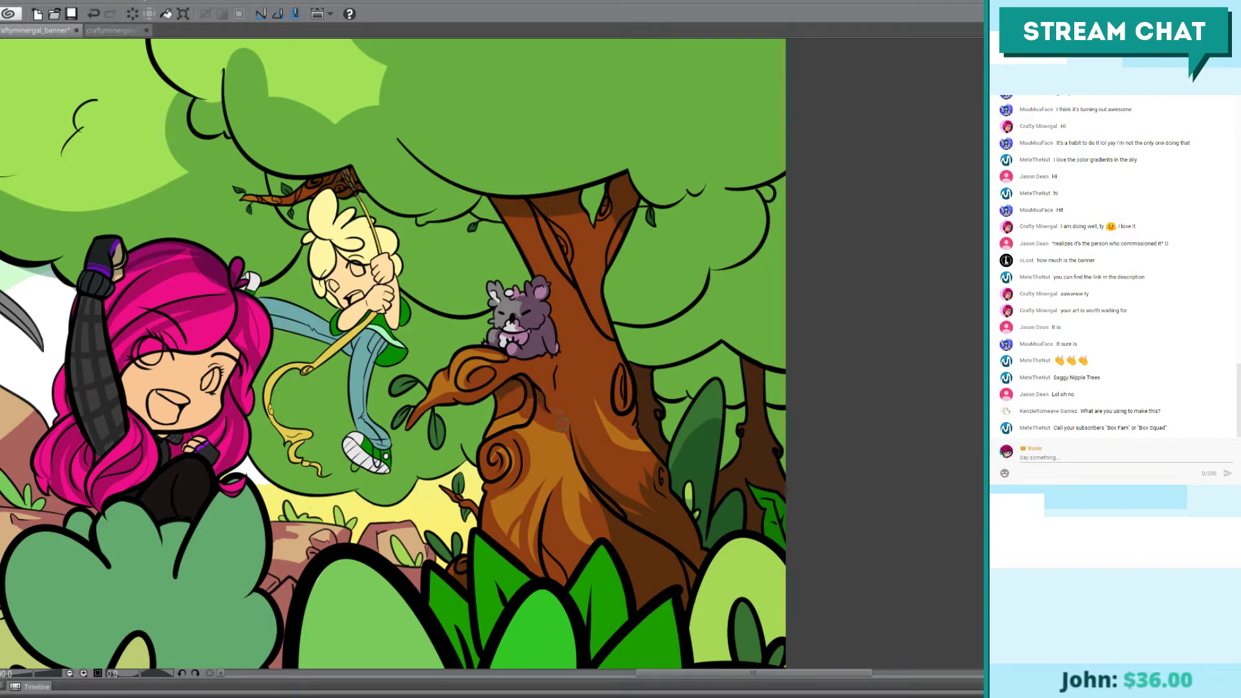
{"action": "key", "text": "ctrl+y"}
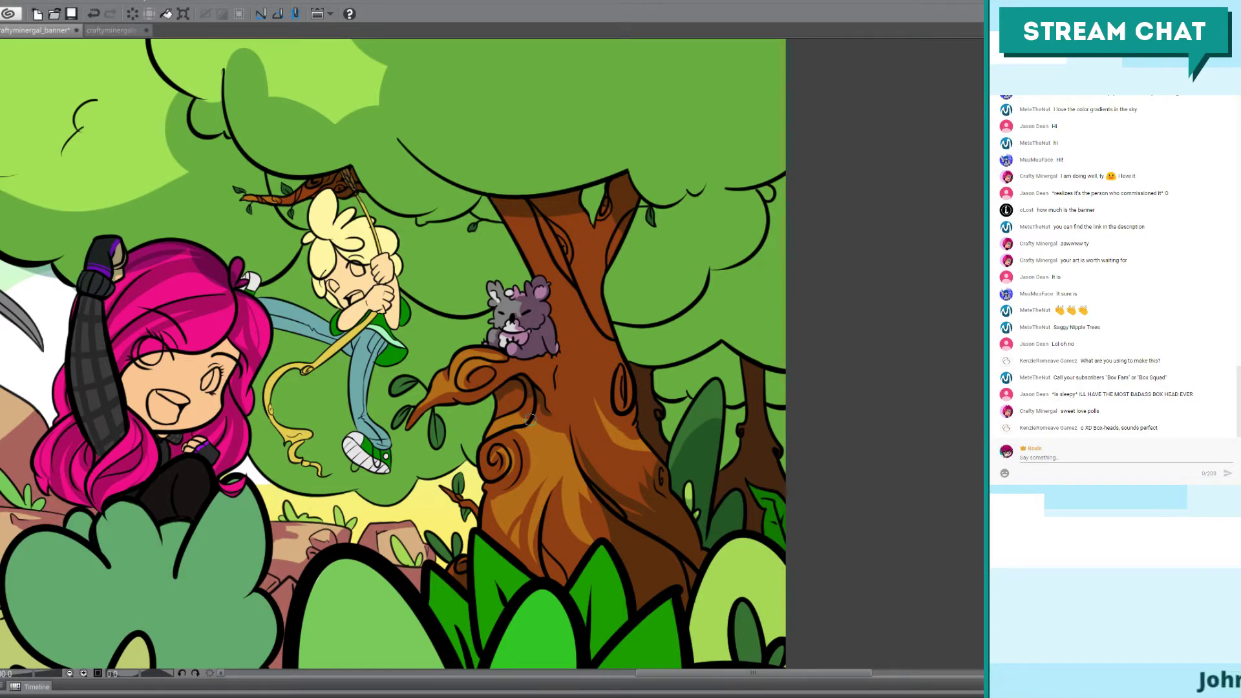
{"action": "scroll", "coordinate": [530, 420], "scroll_direction": "up", "scroll_amount": 3}
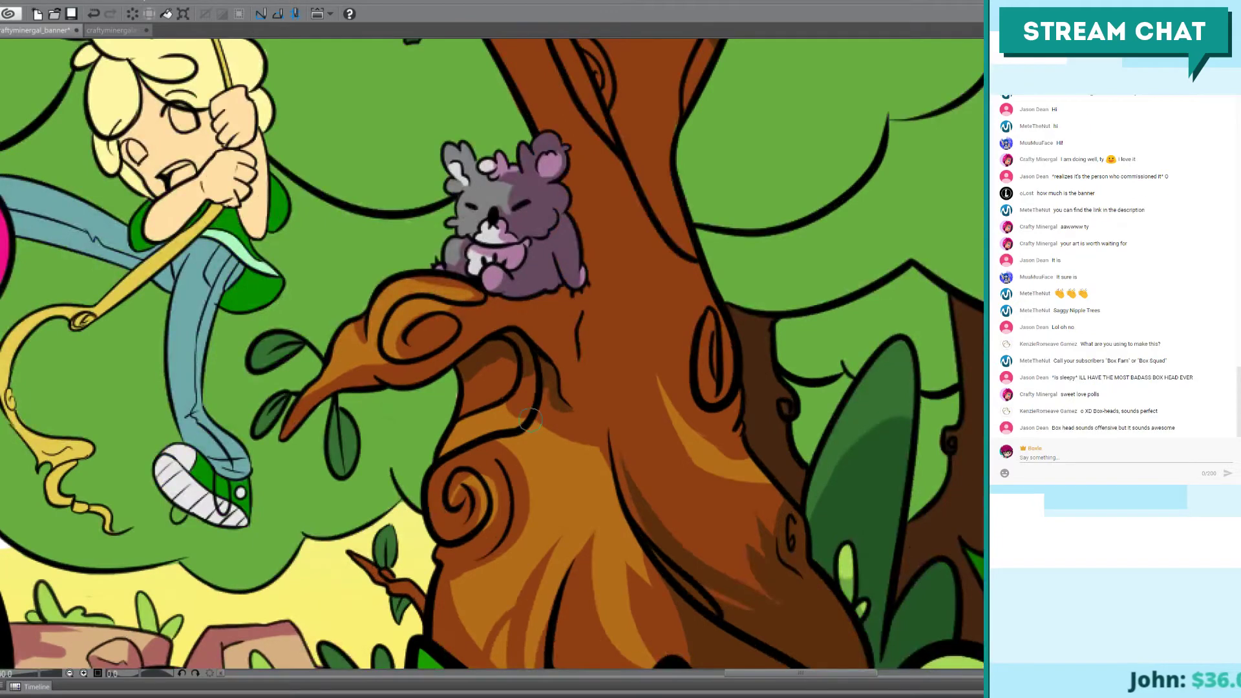
{"action": "key", "text": "ctrl+z"}
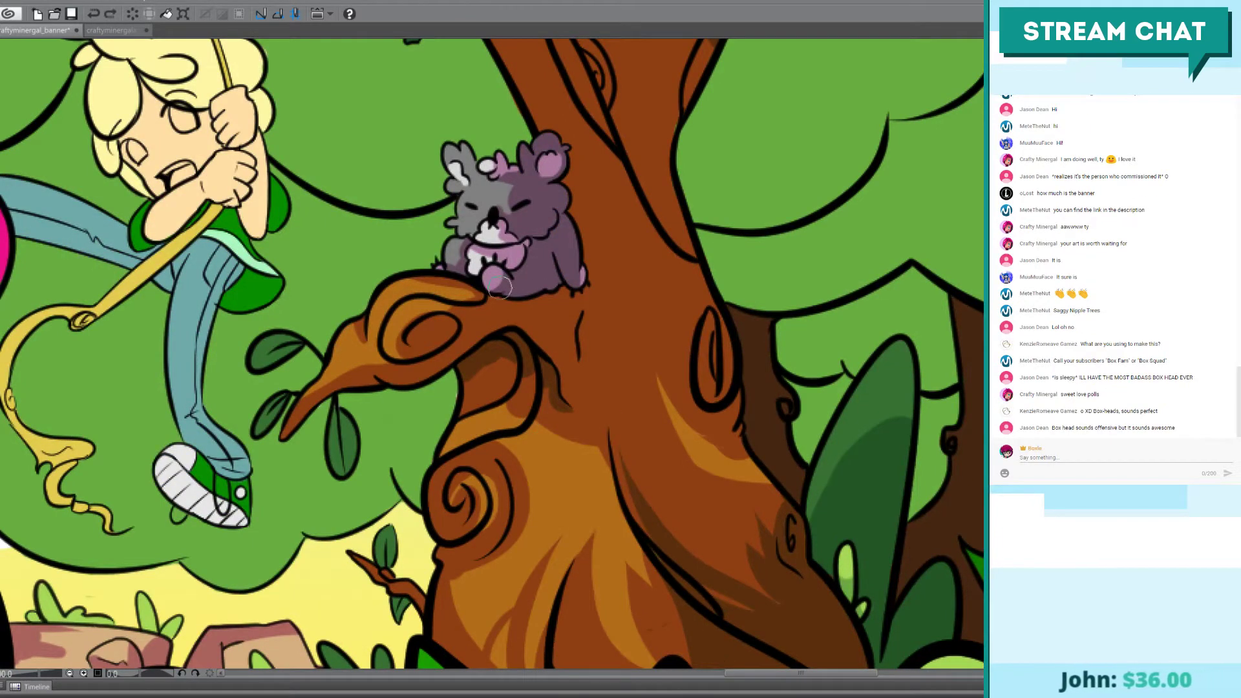
Step: Paint the koala's cast shadow on the branch beneath it and along its right side on the trunk
{"action": "left_click_drag", "start_coordinate": [503, 301], "coordinate": [563, 295]}
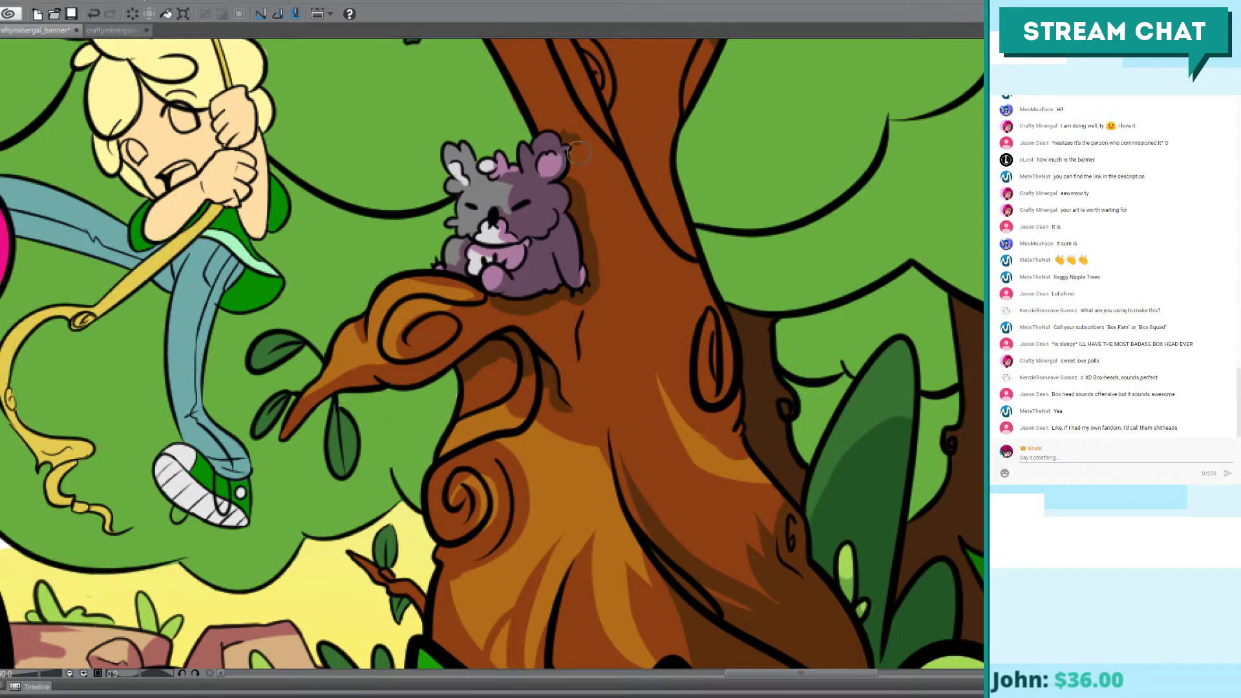
{"action": "left_click_drag", "start_coordinate": [566, 140], "coordinate": [574, 162]}
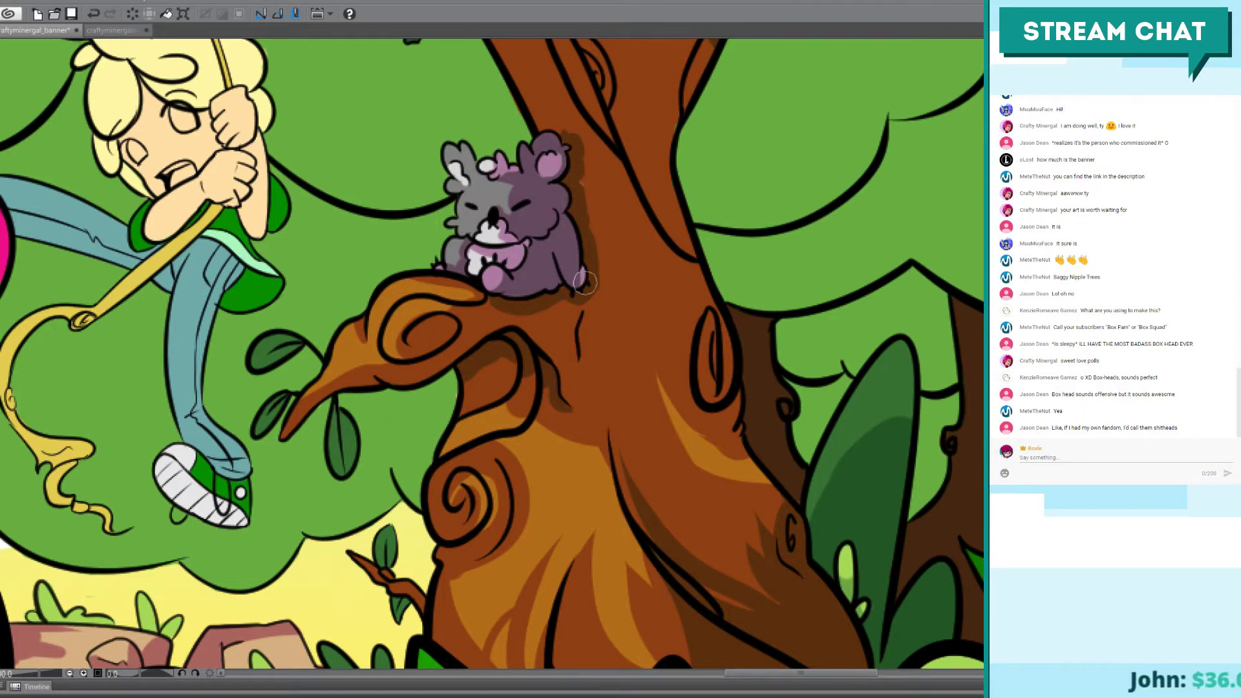
{"action": "left_click_drag", "start_coordinate": [580, 170], "coordinate": [586, 232]}
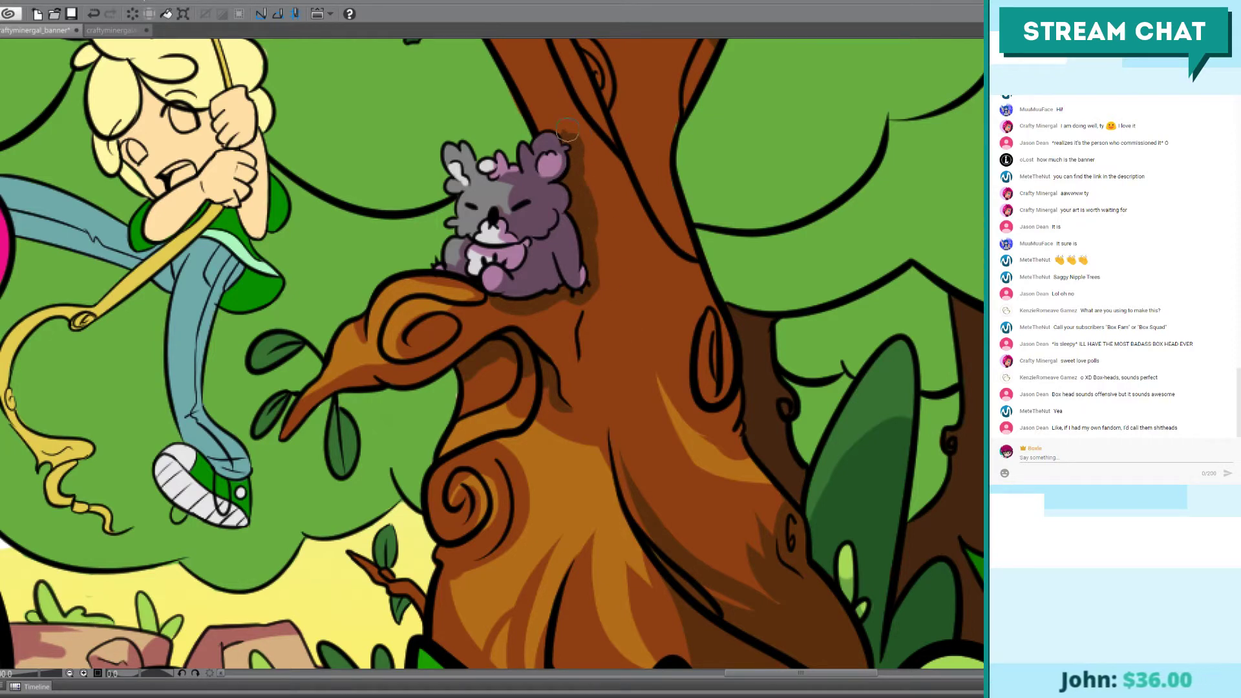
{"action": "mouse_move", "coordinate": [558, 133]}
{"action": "left_mouse_down"}
{"action": "mouse_move", "coordinate": [539, 129]}
{"action": "mouse_move", "coordinate": [592, 163]}
{"action": "left_mouse_up"}
{"action": "key", "text": "ctrl+z"}
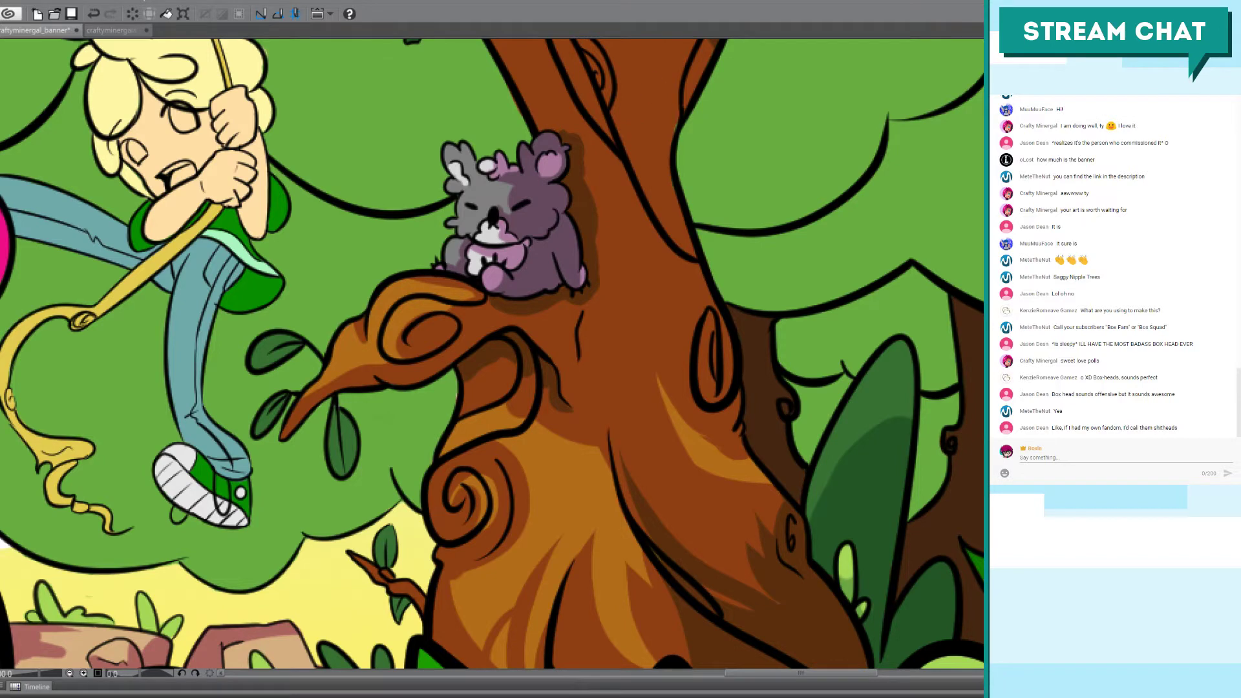
Step: Shade the inside of the swirl on the koala's branch and the bark crease where the branch meets the trunk
{"action": "left_click_drag", "start_coordinate": [563, 339], "coordinate": [579, 338]}
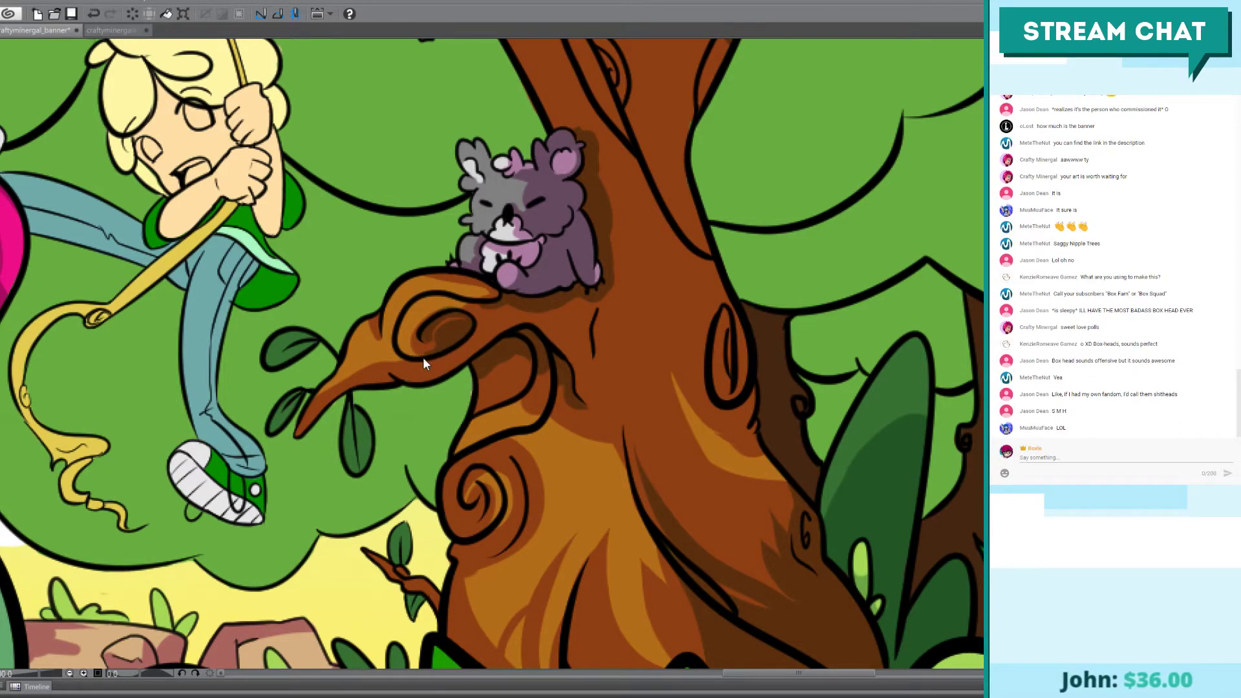
{"action": "left_click_drag", "start_coordinate": [396, 341], "coordinate": [460, 334]}
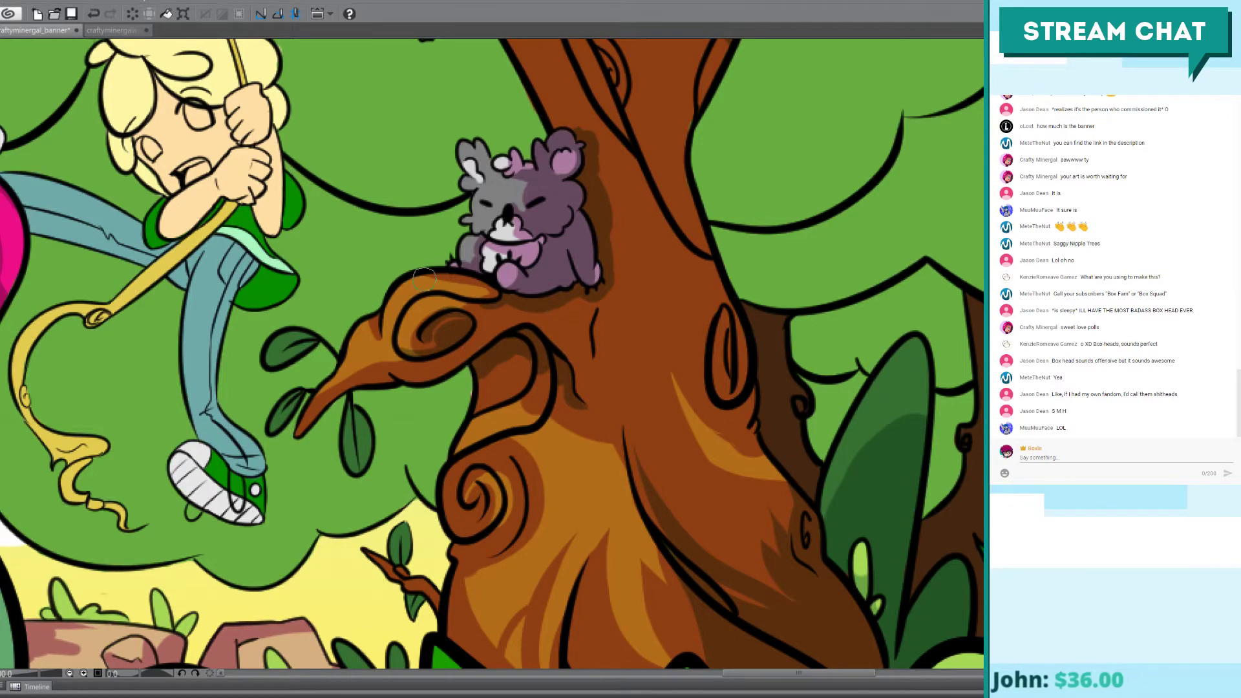
{"action": "key", "text": "ctrl+z"}
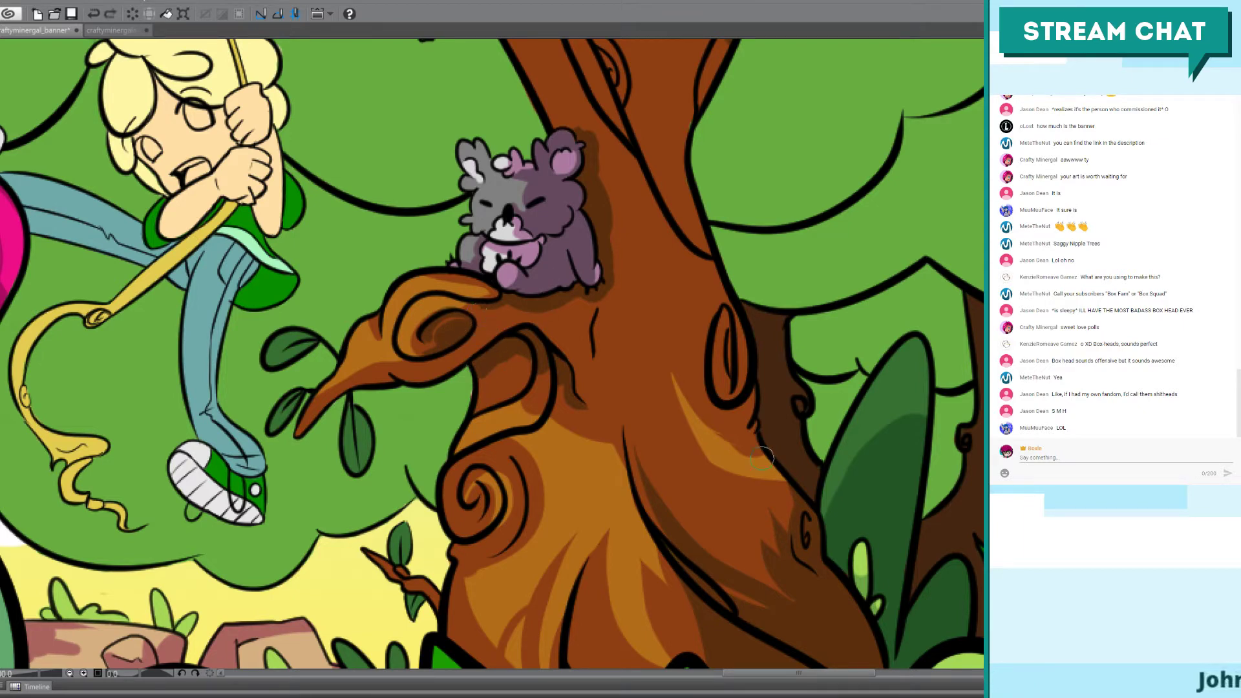
{"action": "key", "text": "ctrl+y"}
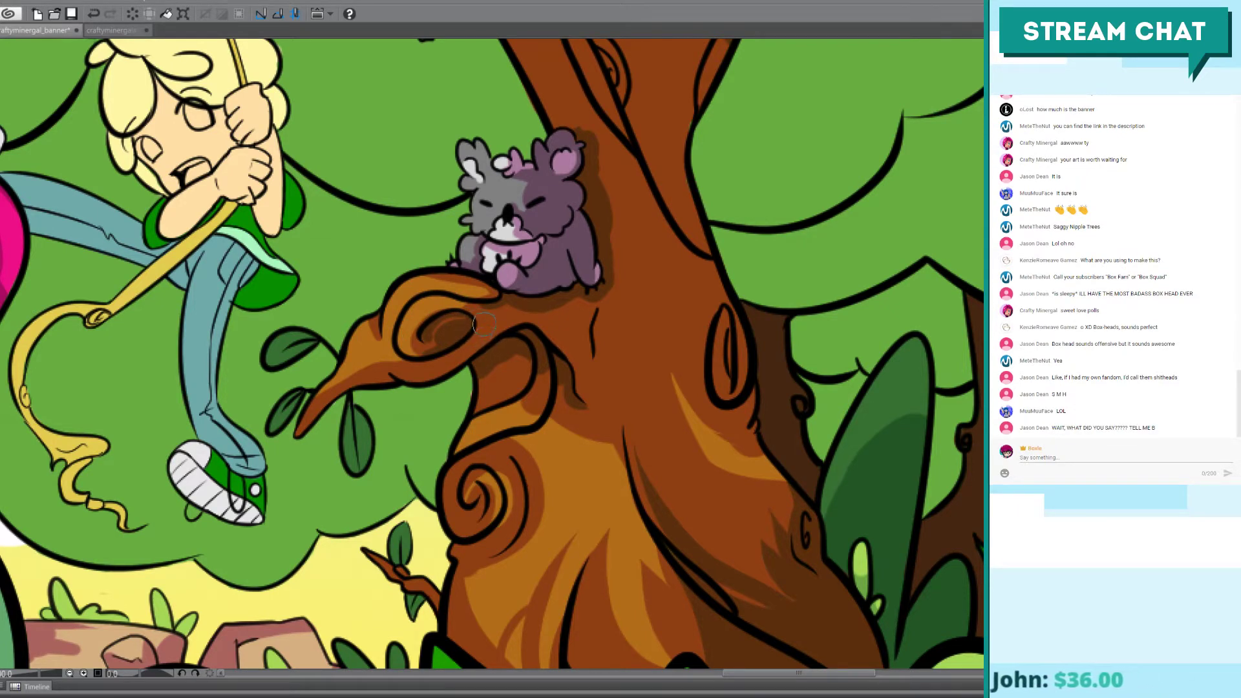
{"action": "key", "text": "ctrl+z"}
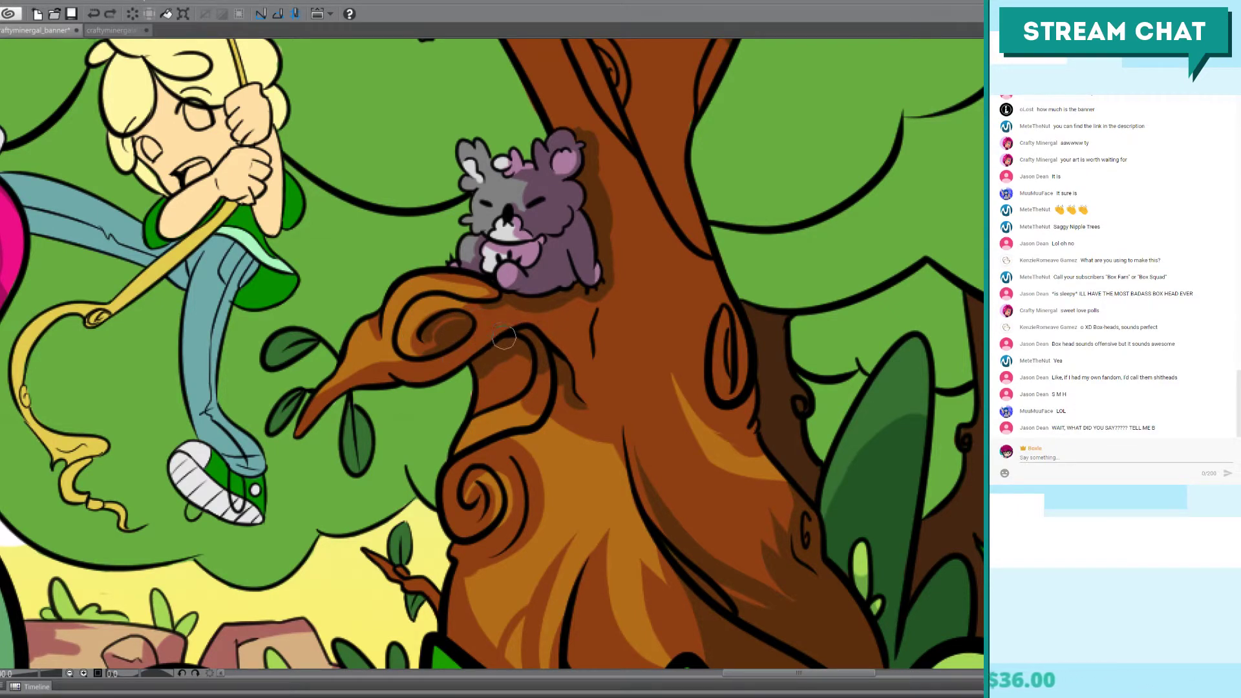
{"action": "mouse_move", "coordinate": [470, 334]}
{"action": "left_mouse_down"}
{"action": "mouse_move", "coordinate": [553, 323]}
{"action": "mouse_move", "coordinate": [563, 362]}
{"action": "left_mouse_up"}
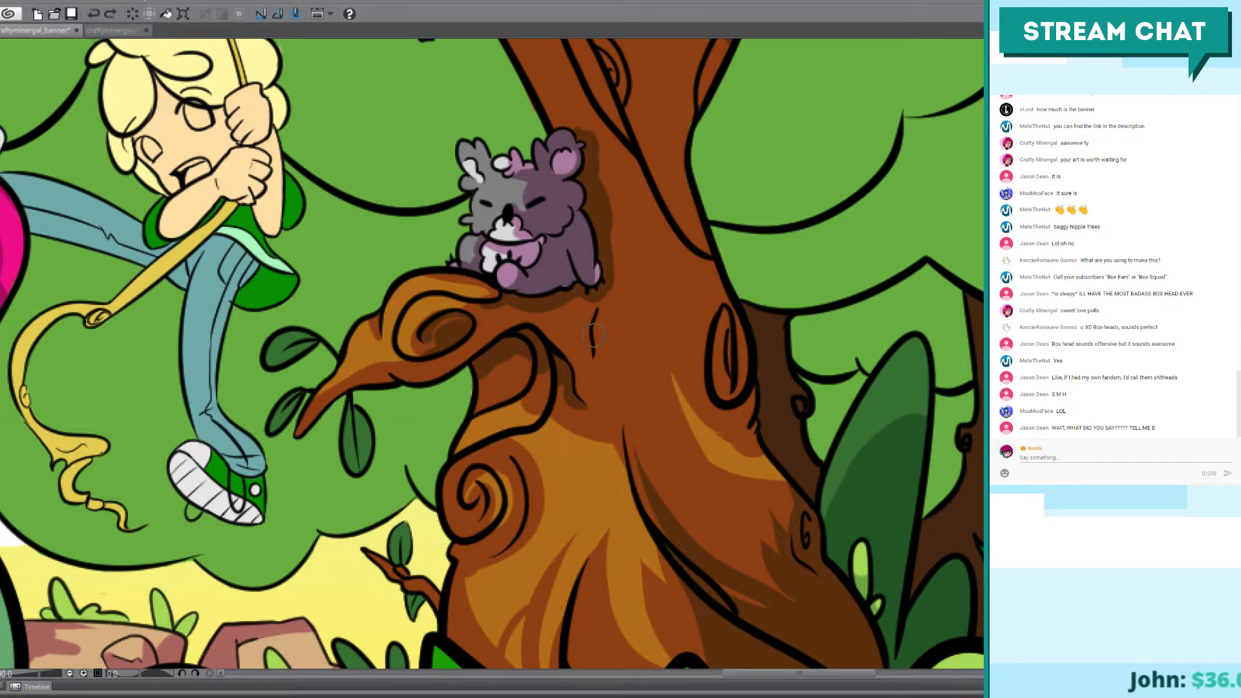
Step: Shade the short bark crack below the koala and the oval knot on the trunk's right side, undoing the last stray stroke
{"action": "mouse_move", "coordinate": [608, 299]}
{"action": "left_mouse_down"}
{"action": "mouse_move", "coordinate": [613, 404]}
{"action": "mouse_move", "coordinate": [591, 303]}
{"action": "left_mouse_up"}
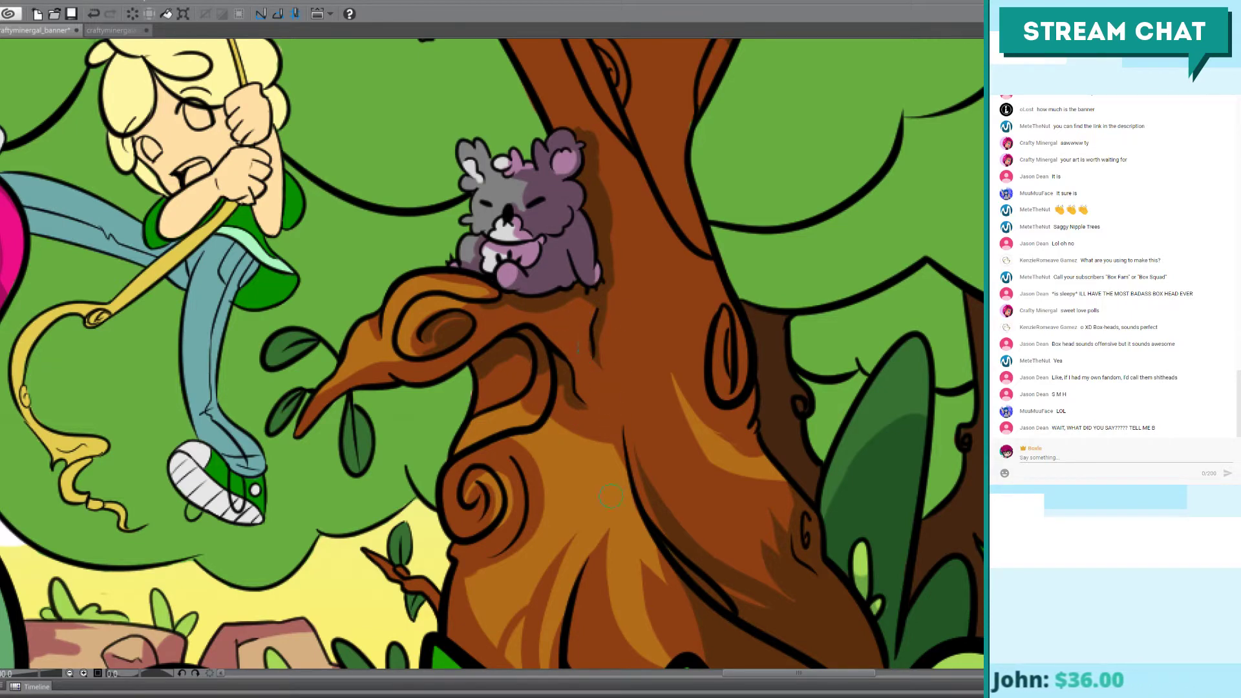
{"action": "left_click_drag", "start_coordinate": [741, 330], "coordinate": [737, 395]}
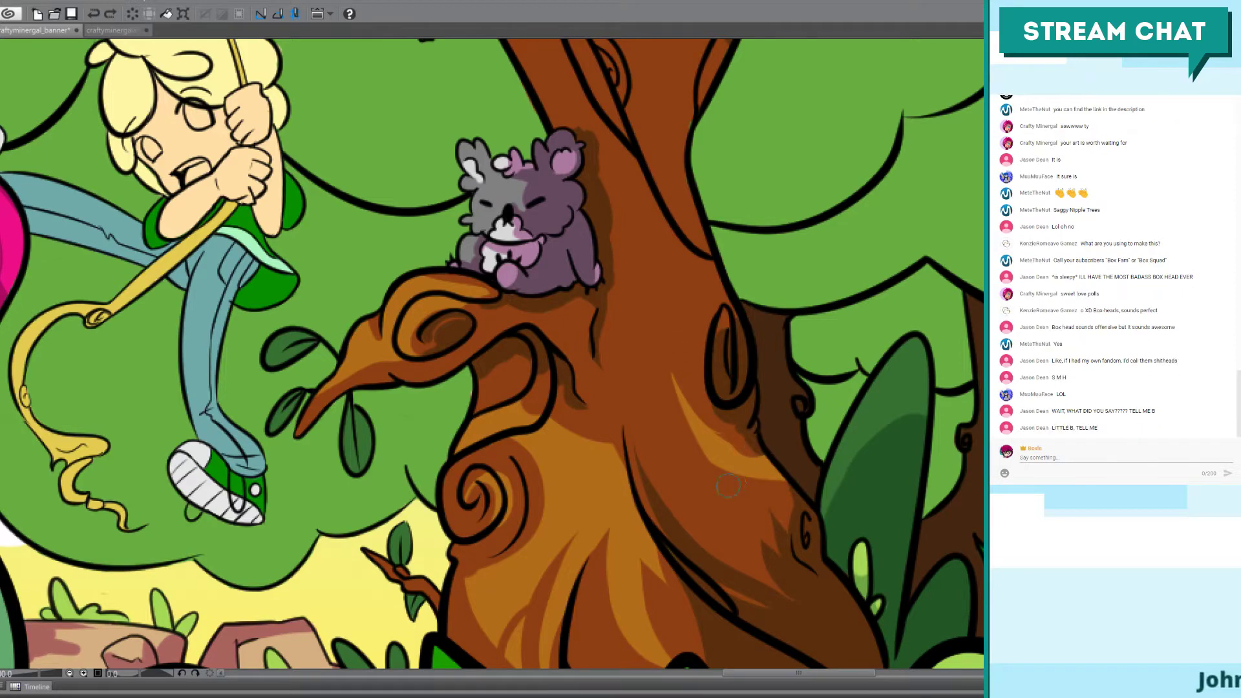
{"action": "left_click_drag", "start_coordinate": [794, 491], "coordinate": [770, 484]}
{"action": "key", "text": "ctrl+z"}
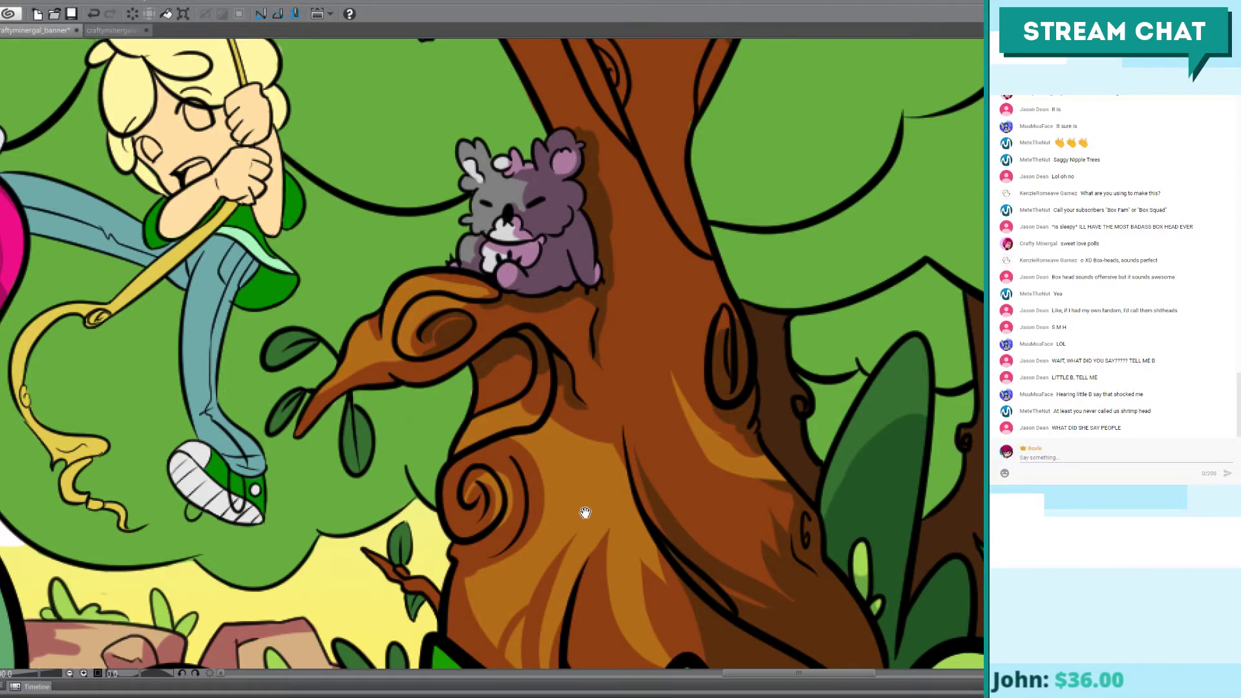
Step: Add a narrow shadow along the bark crease at the trunk's base, just above the foreground leaves
{"action": "mouse_move", "coordinate": [587, 513]}
{"action": "left_mouse_down"}
{"action": "mouse_move", "coordinate": [700, 264]}
{"action": "mouse_move", "coordinate": [562, 211]}
{"action": "left_mouse_up"}
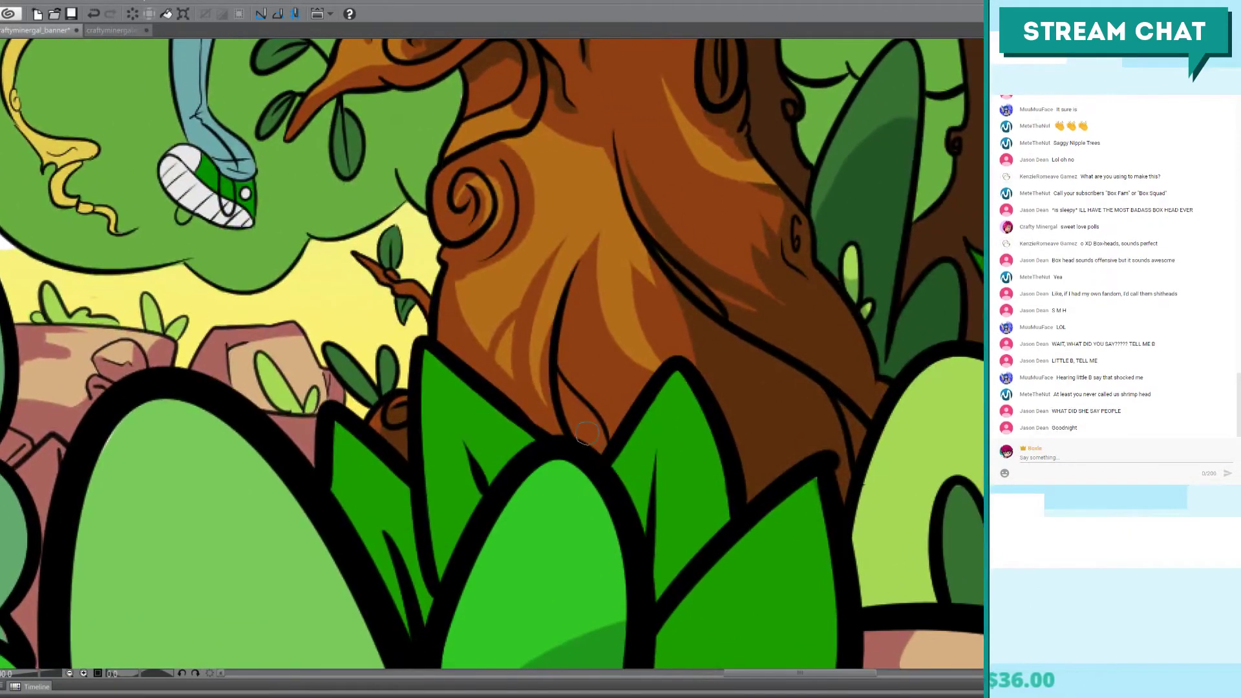
{"action": "left_click_drag", "start_coordinate": [601, 462], "coordinate": [568, 343]}
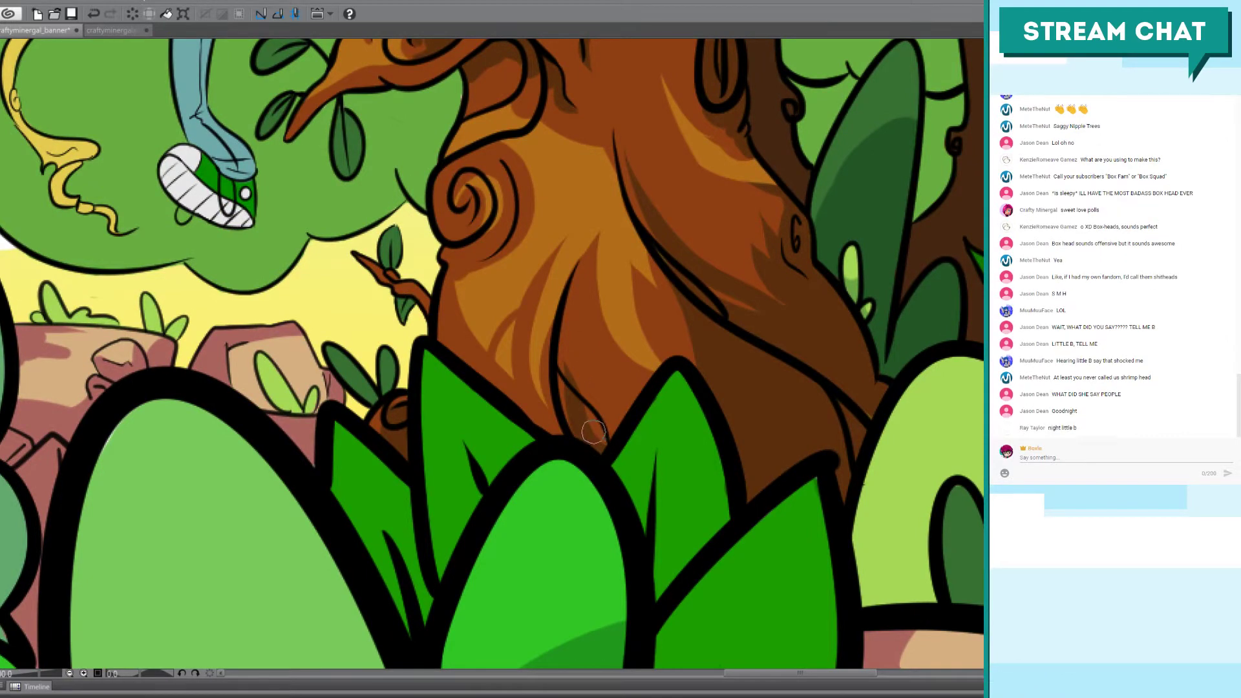
{"action": "key", "text": "ctrl+z"}
{"action": "key", "text": "ctrl+z"}
{"action": "key", "text": "ctrl+y"}
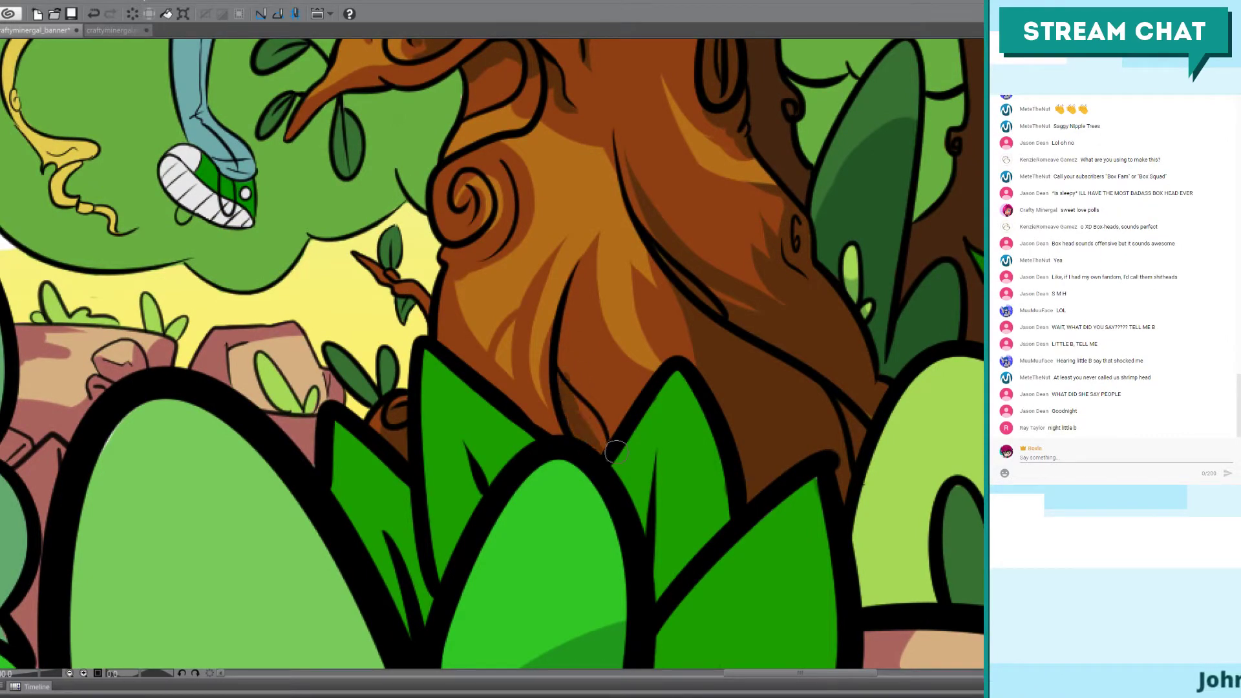
Step: Darken the bark just right of the crease at the trunk's base, down to the gap between the leaves, undoing stray strokes
{"action": "key", "text": "ctrl+z"}
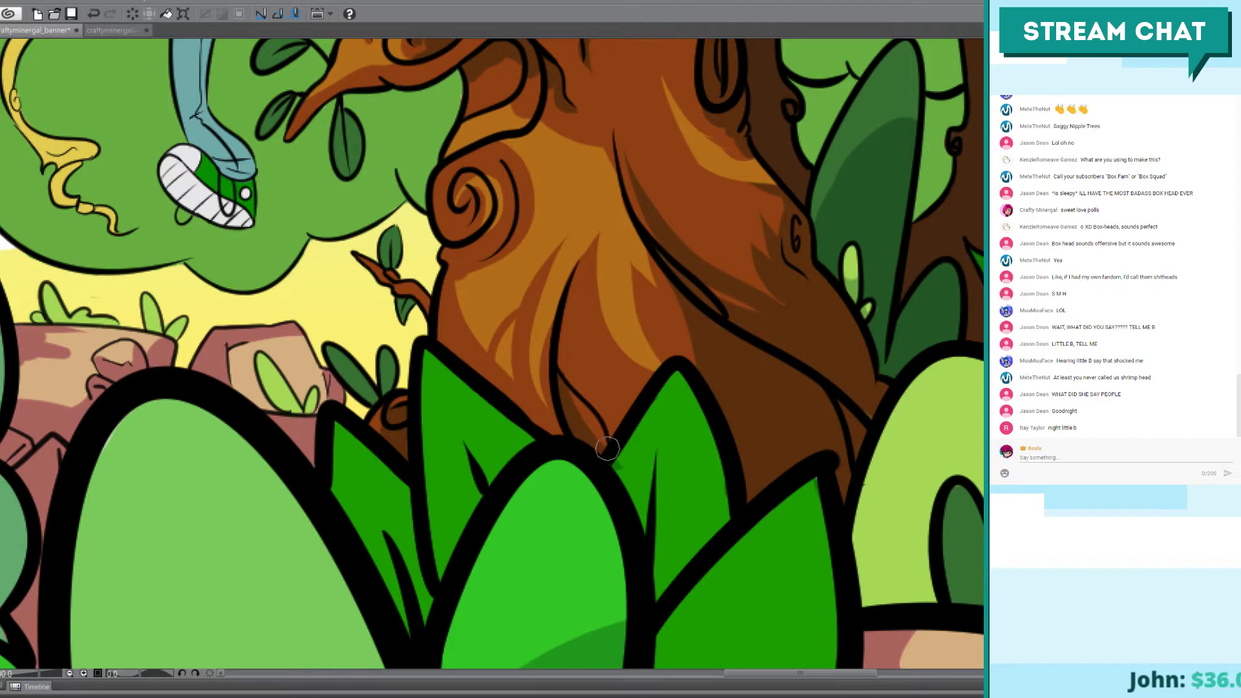
{"action": "left_click_drag", "start_coordinate": [607, 449], "coordinate": [549, 323]}
{"action": "mouse_move", "coordinate": [620, 446]}
{"action": "left_mouse_down"}
{"action": "mouse_move", "coordinate": [589, 357]}
{"action": "mouse_move", "coordinate": [636, 463]}
{"action": "mouse_move", "coordinate": [616, 396]}
{"action": "mouse_move", "coordinate": [581, 365]}
{"action": "left_mouse_up"}
{"action": "key", "text": "ctrl+z"}
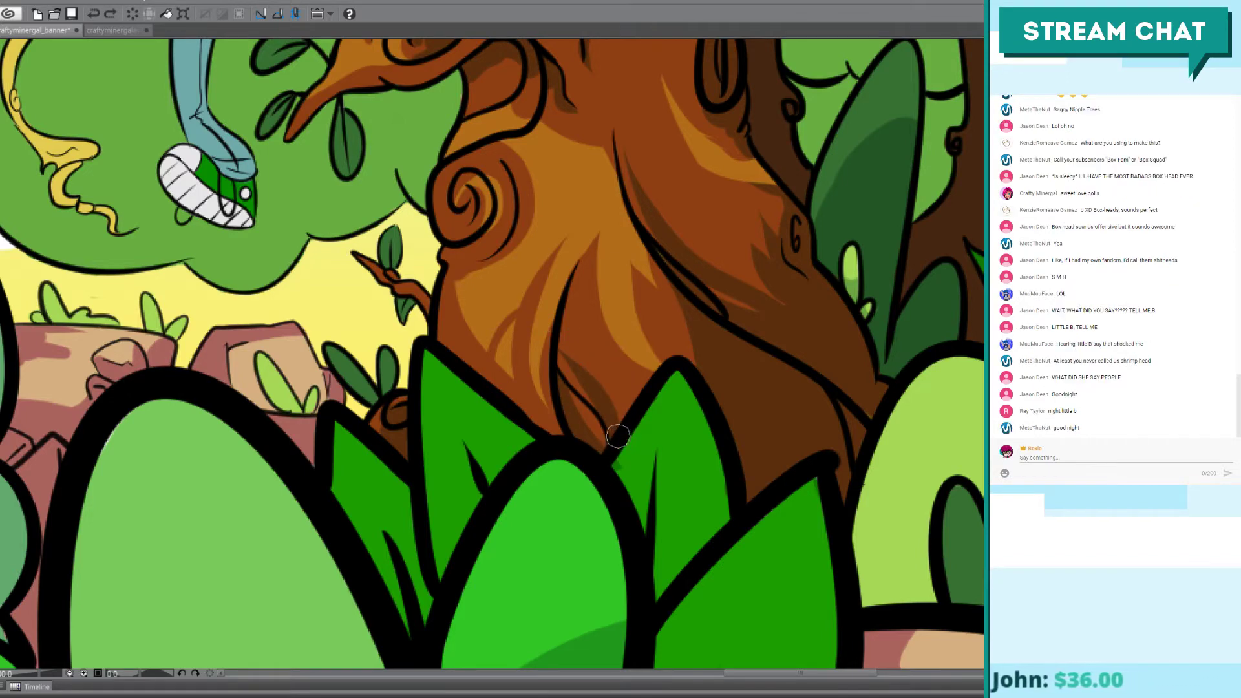
{"action": "left_click_drag", "start_coordinate": [630, 446], "coordinate": [594, 378]}
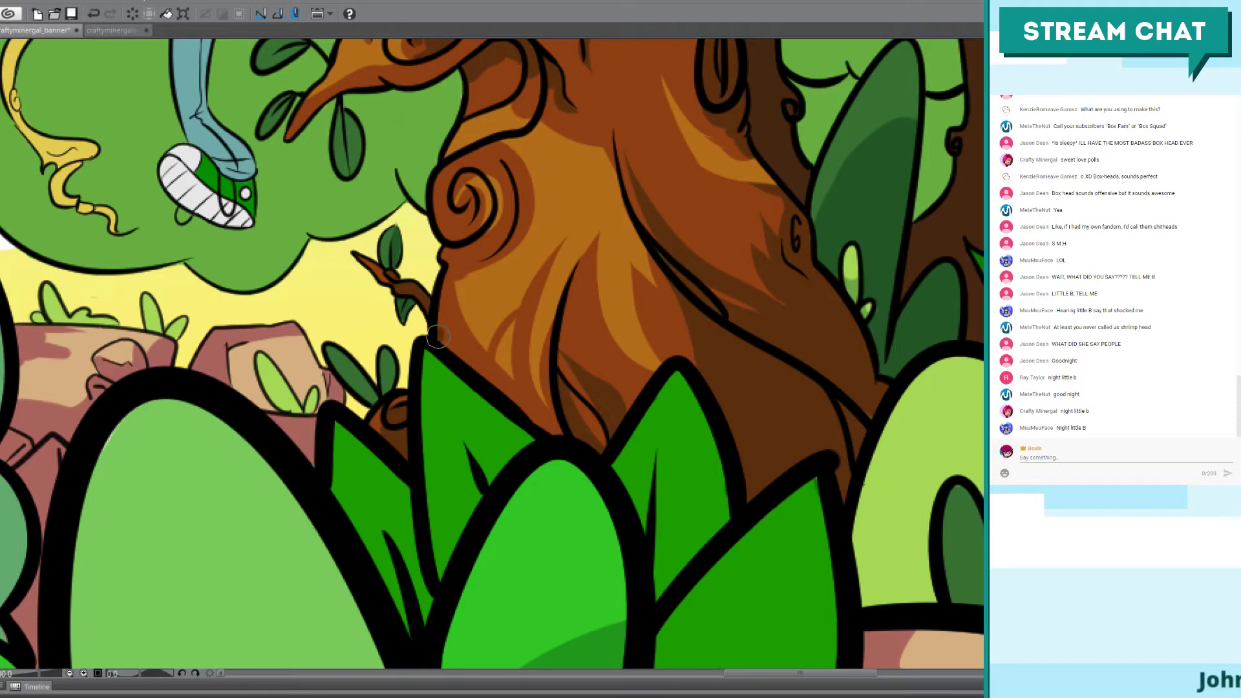
{"action": "left_click_drag", "start_coordinate": [465, 381], "coordinate": [555, 448]}
{"action": "key", "text": "ctrl+z"}
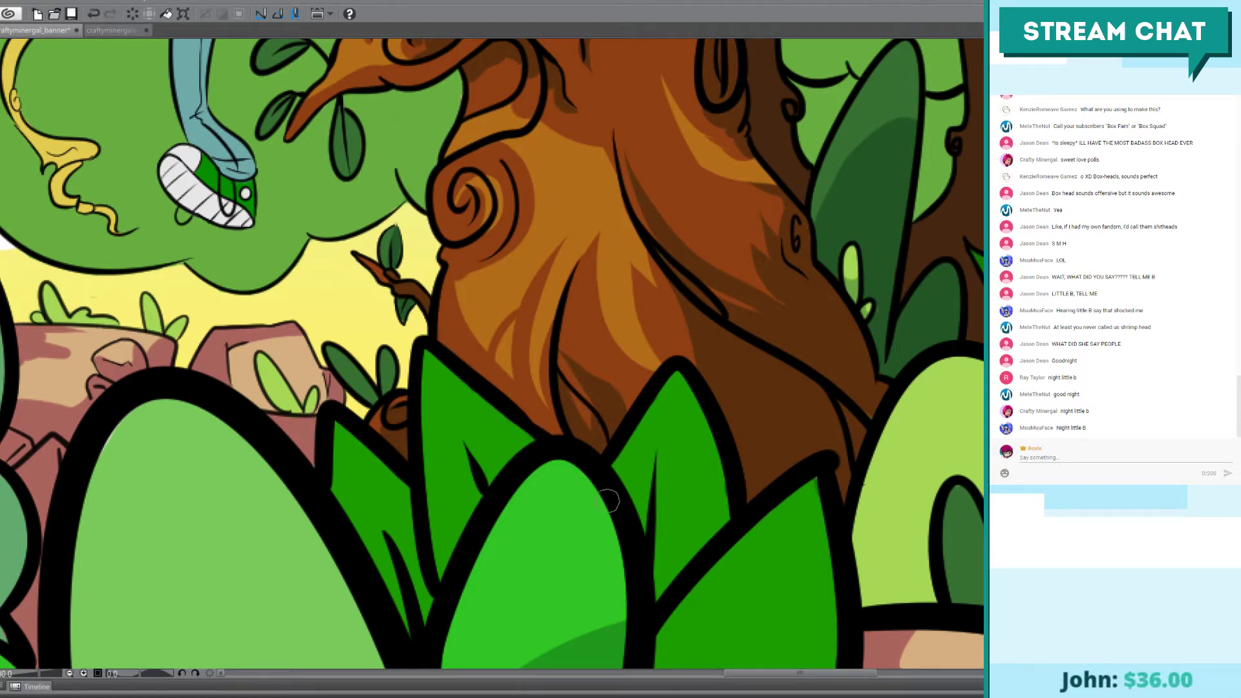
{"action": "left_click_drag", "start_coordinate": [598, 404], "coordinate": [614, 452]}
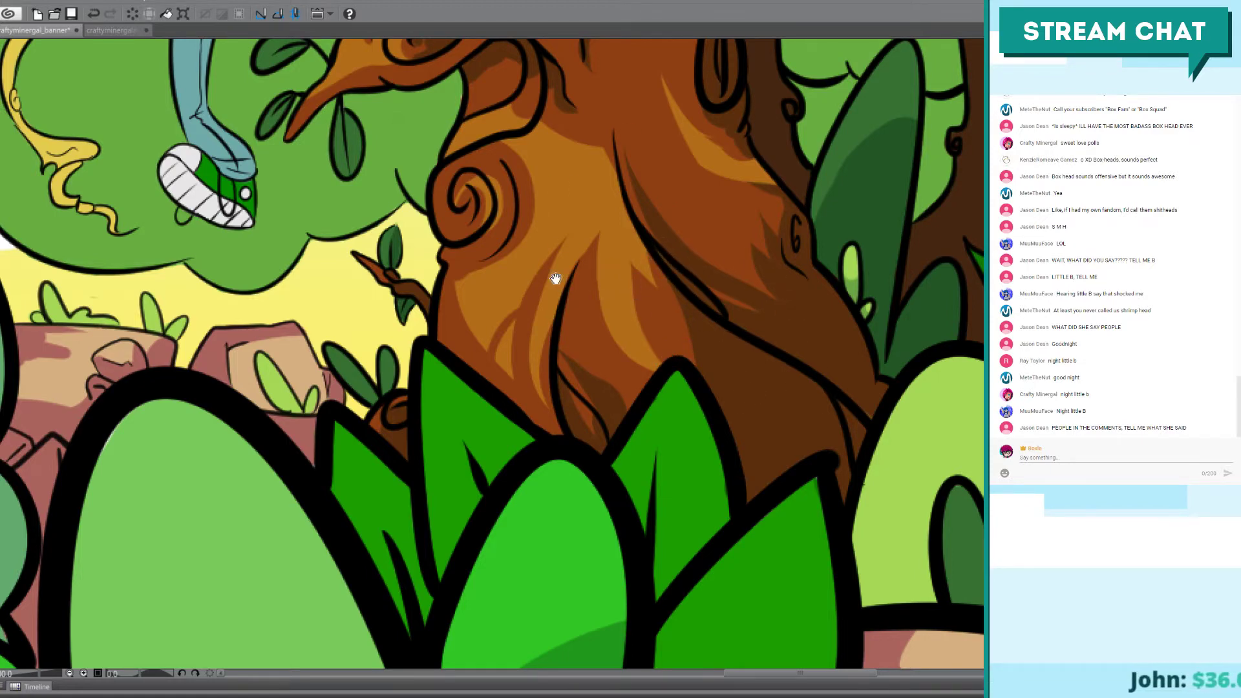
Step: Look over the whole banner, then the right half with its foreground leaves, to check the shading
{"action": "left_click_drag", "start_coordinate": [554, 276], "coordinate": [573, 317]}
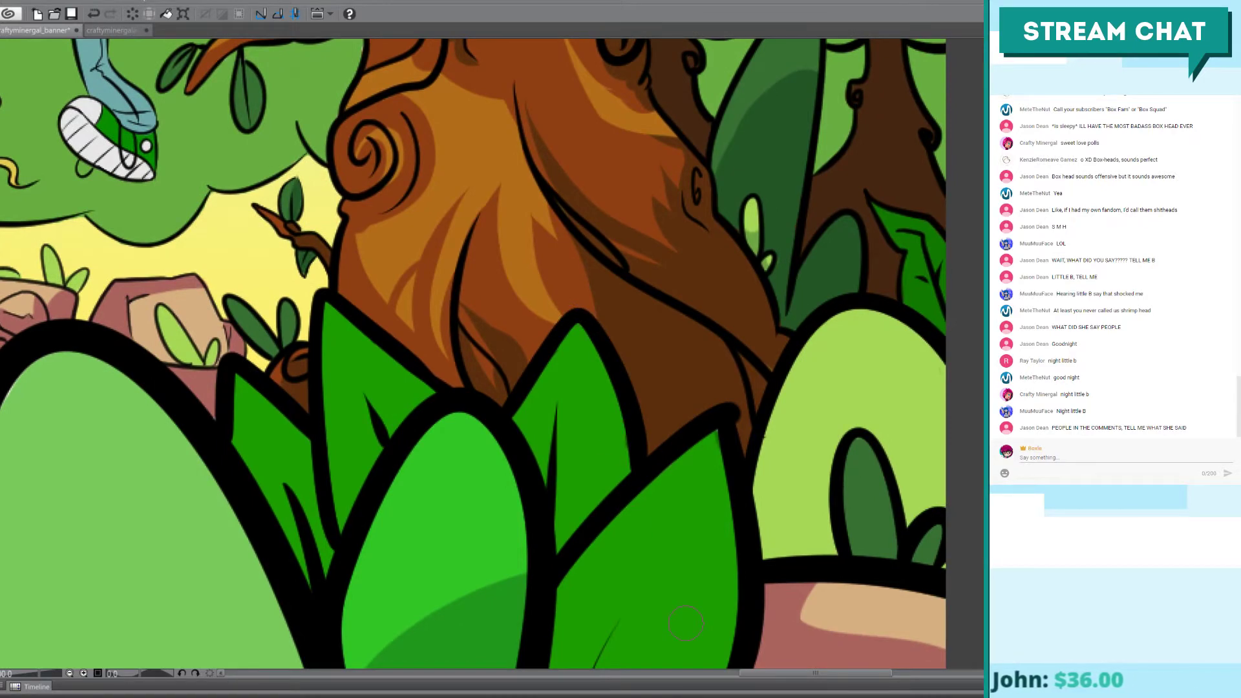
{"action": "scroll", "coordinate": [684, 623], "scroll_direction": "down", "scroll_amount": 3}
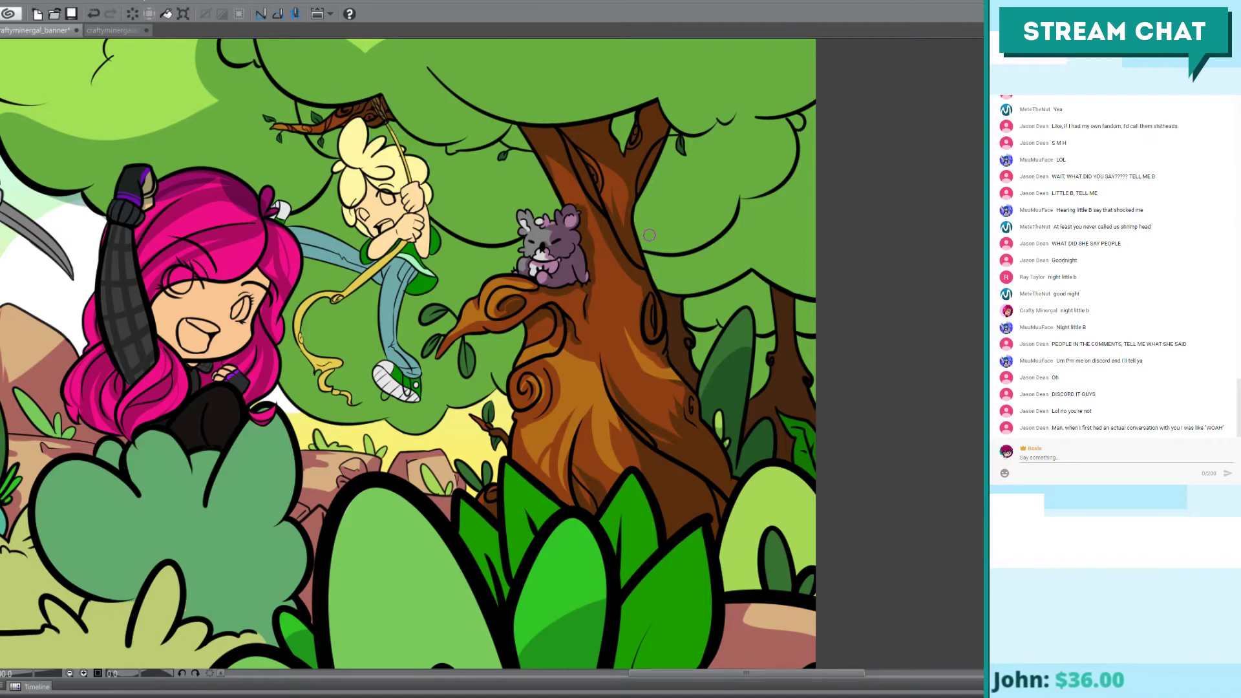
{"action": "scroll", "coordinate": [649, 236], "scroll_direction": "down", "scroll_amount": 2}
{"action": "left_click_drag", "start_coordinate": [740, 411], "coordinate": [869, 466]}
{"action": "scroll", "coordinate": [874, 467], "scroll_direction": "down", "scroll_amount": 2}
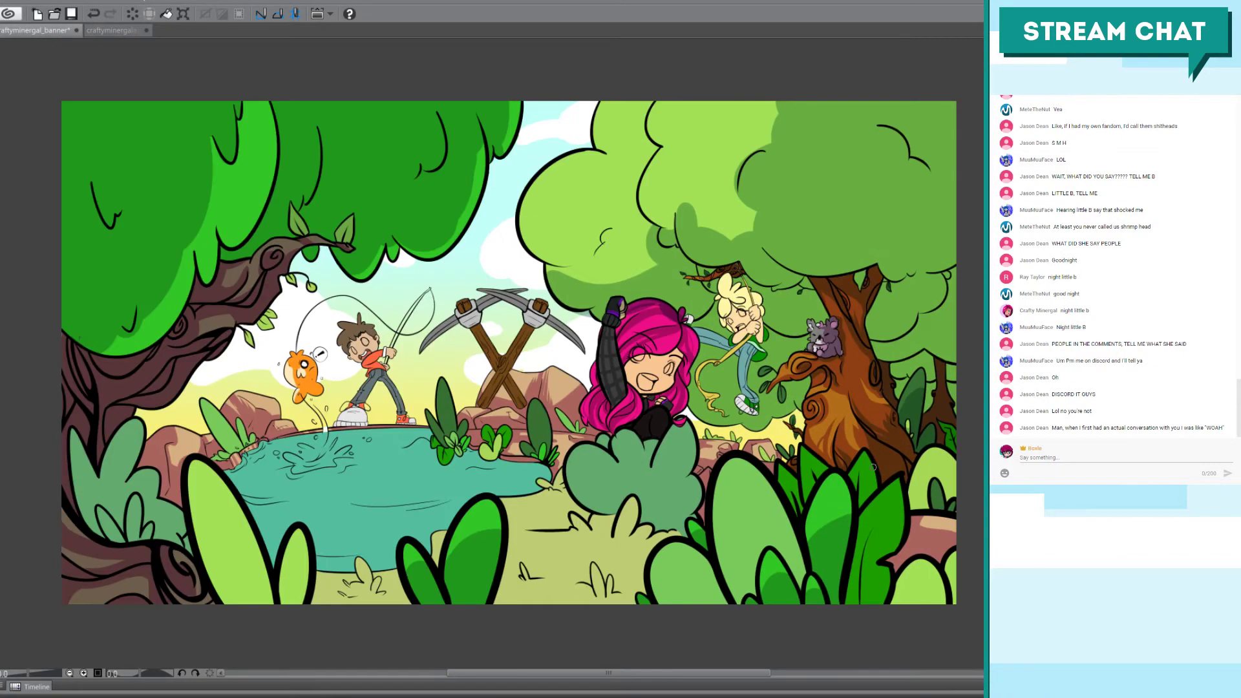
{"action": "left_click_drag", "start_coordinate": [739, 398], "coordinate": [802, 386]}
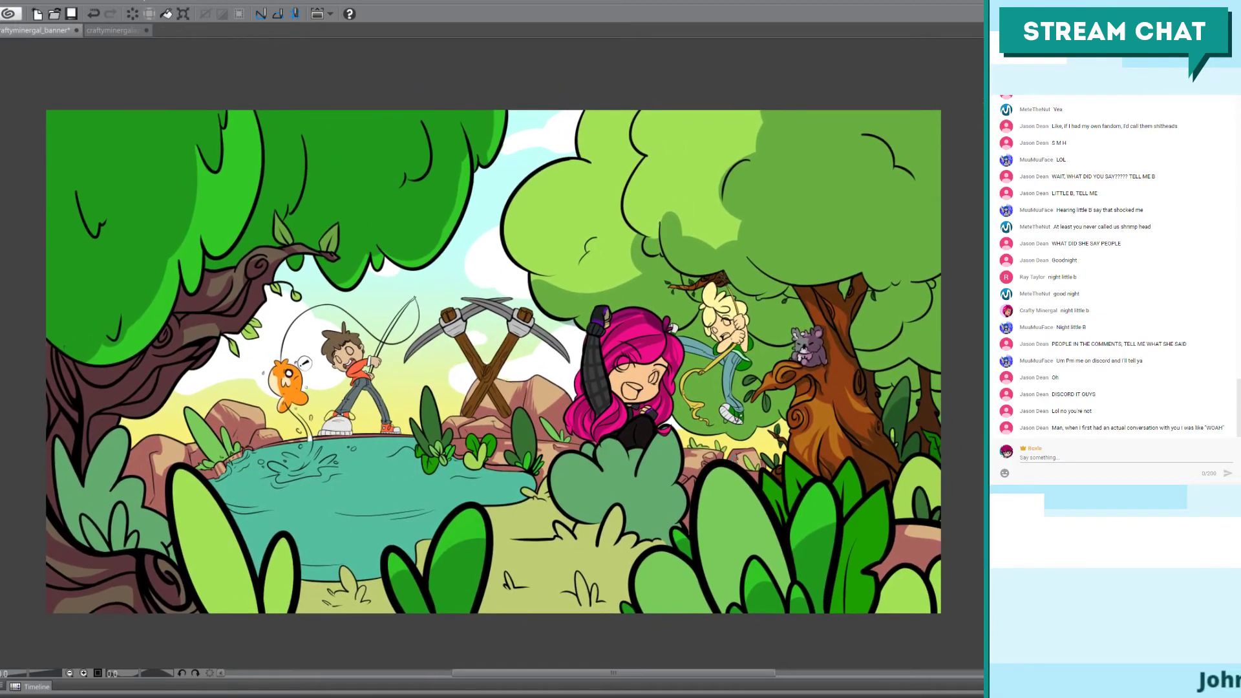
{"action": "scroll", "coordinate": [759, 418], "scroll_direction": "up", "scroll_amount": 1}
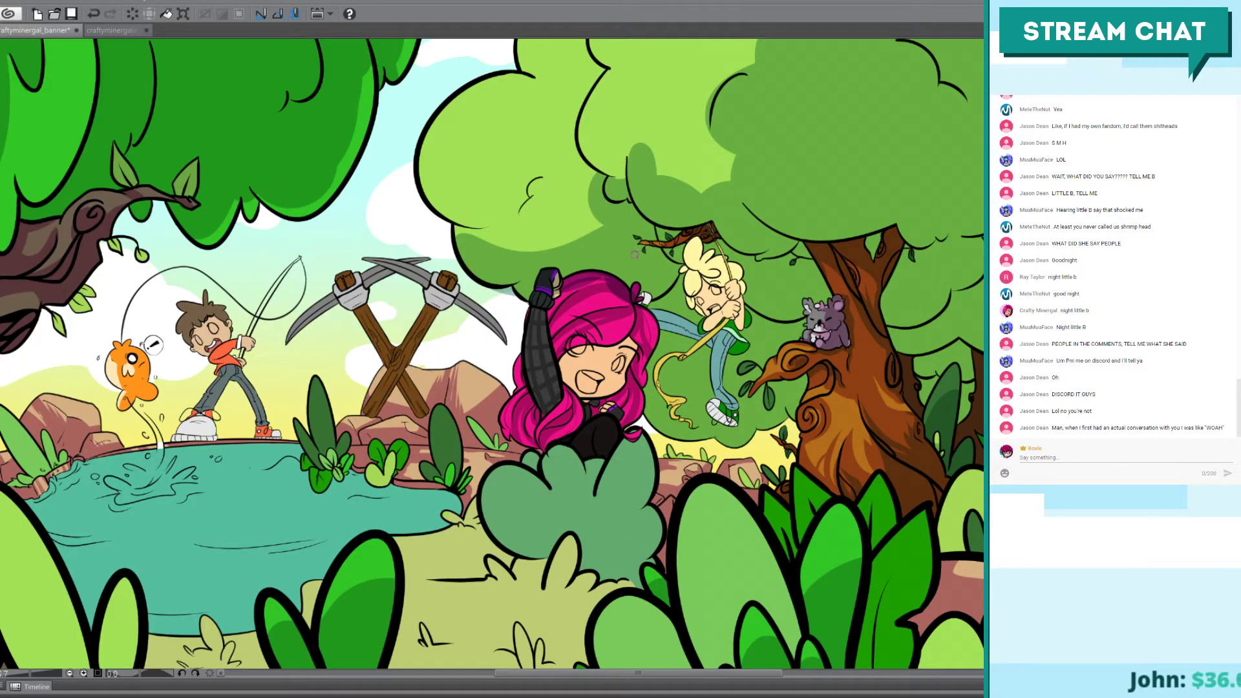
{"action": "left_click_drag", "start_coordinate": [722, 413], "coordinate": [629, 373]}
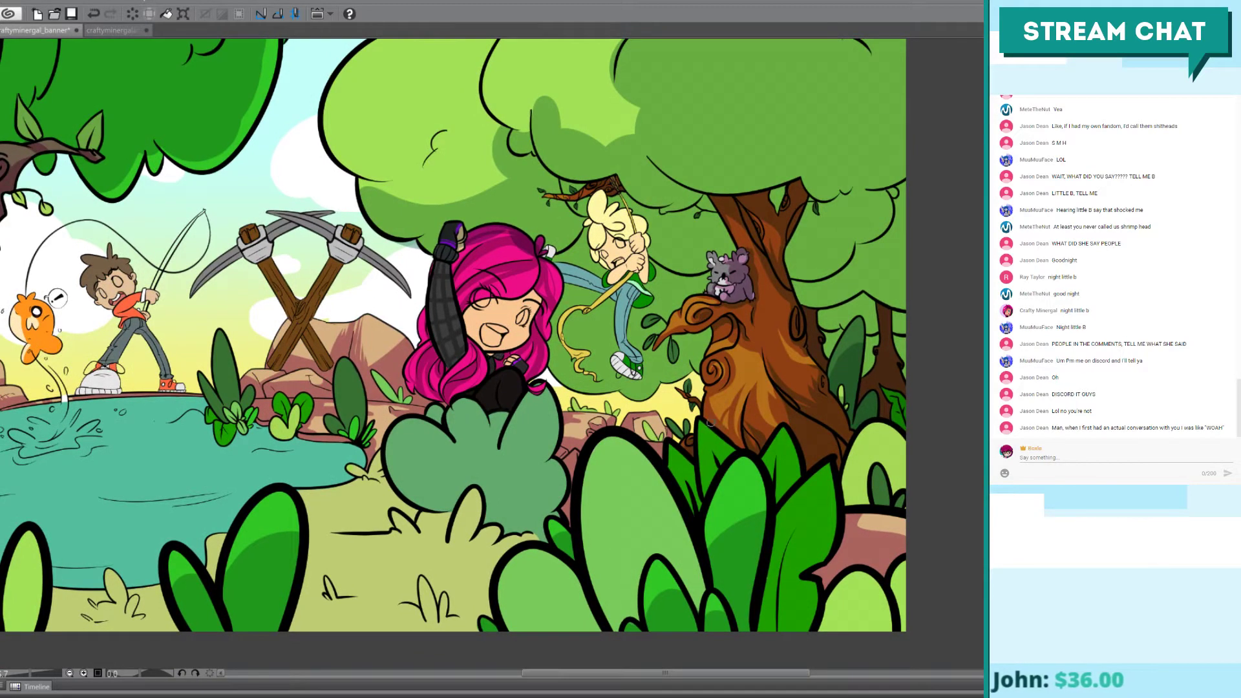
{"action": "left_click_drag", "start_coordinate": [633, 513], "coordinate": [668, 458]}
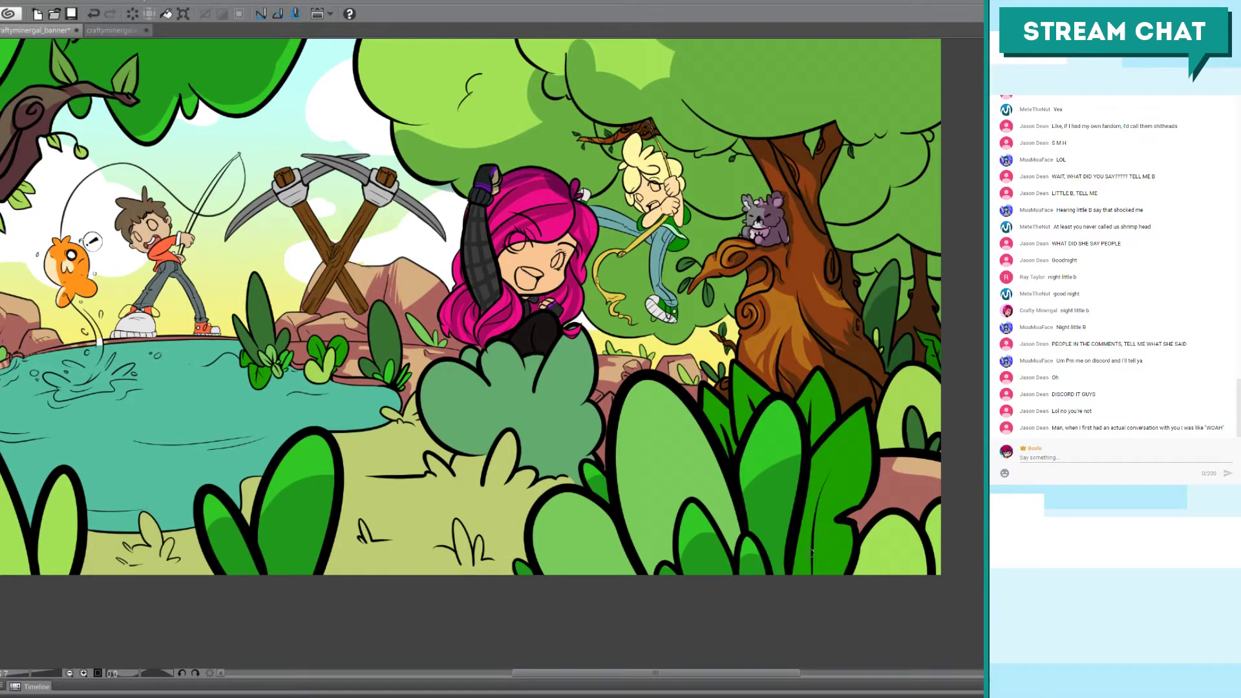
Step: Shade the lower part of the large pointed green leaf, the rock beside it and the light-green leaves in the banner's lower-right corner
{"action": "mouse_move", "coordinate": [817, 515]}
{"action": "left_mouse_down"}
{"action": "mouse_move", "coordinate": [800, 572]}
{"action": "mouse_move", "coordinate": [816, 512]}
{"action": "mouse_move", "coordinate": [790, 569]}
{"action": "mouse_move", "coordinate": [819, 526]}
{"action": "mouse_move", "coordinate": [810, 499]}
{"action": "mouse_move", "coordinate": [863, 461]}
{"action": "mouse_move", "coordinate": [827, 502]}
{"action": "mouse_move", "coordinate": [857, 482]}
{"action": "mouse_move", "coordinate": [829, 533]}
{"action": "mouse_move", "coordinate": [828, 582]}
{"action": "mouse_move", "coordinate": [839, 523]}
{"action": "mouse_move", "coordinate": [889, 580]}
{"action": "mouse_move", "coordinate": [900, 533]}
{"action": "mouse_move", "coordinate": [848, 511]}
{"action": "mouse_move", "coordinate": [933, 557]}
{"action": "mouse_move", "coordinate": [913, 547]}
{"action": "mouse_move", "coordinate": [884, 574]}
{"action": "mouse_move", "coordinate": [862, 559]}
{"action": "left_mouse_up"}
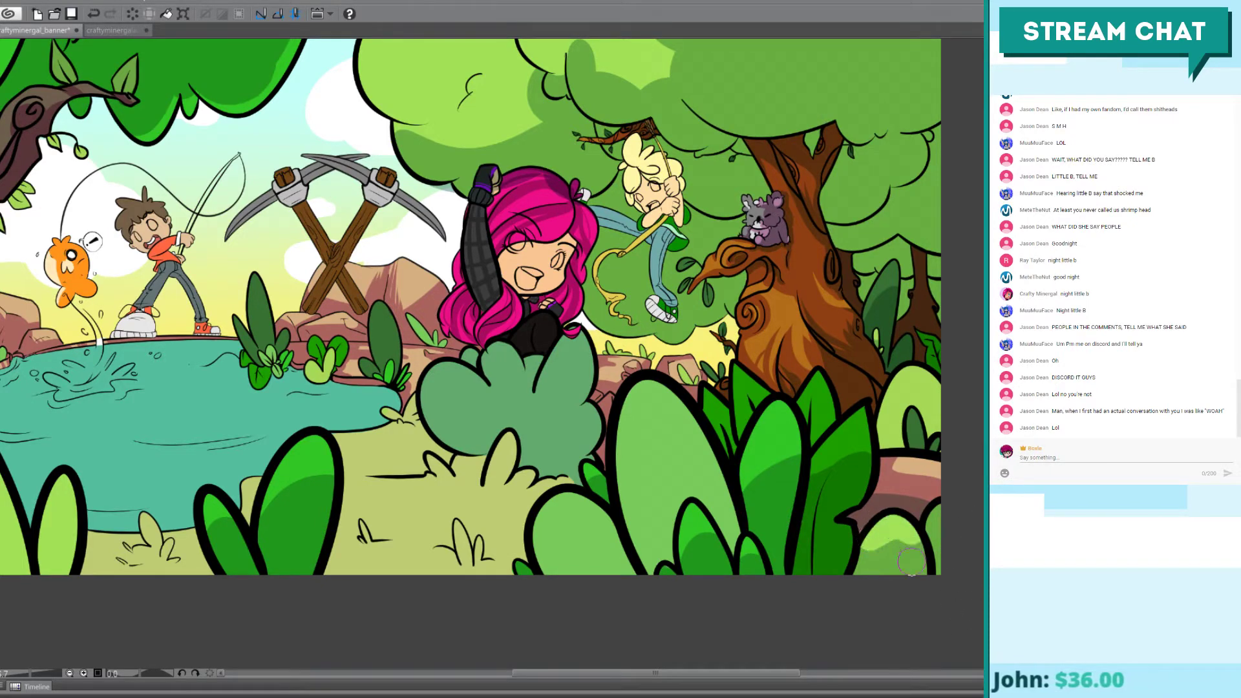
{"action": "left_click_drag", "start_coordinate": [864, 547], "coordinate": [929, 549]}
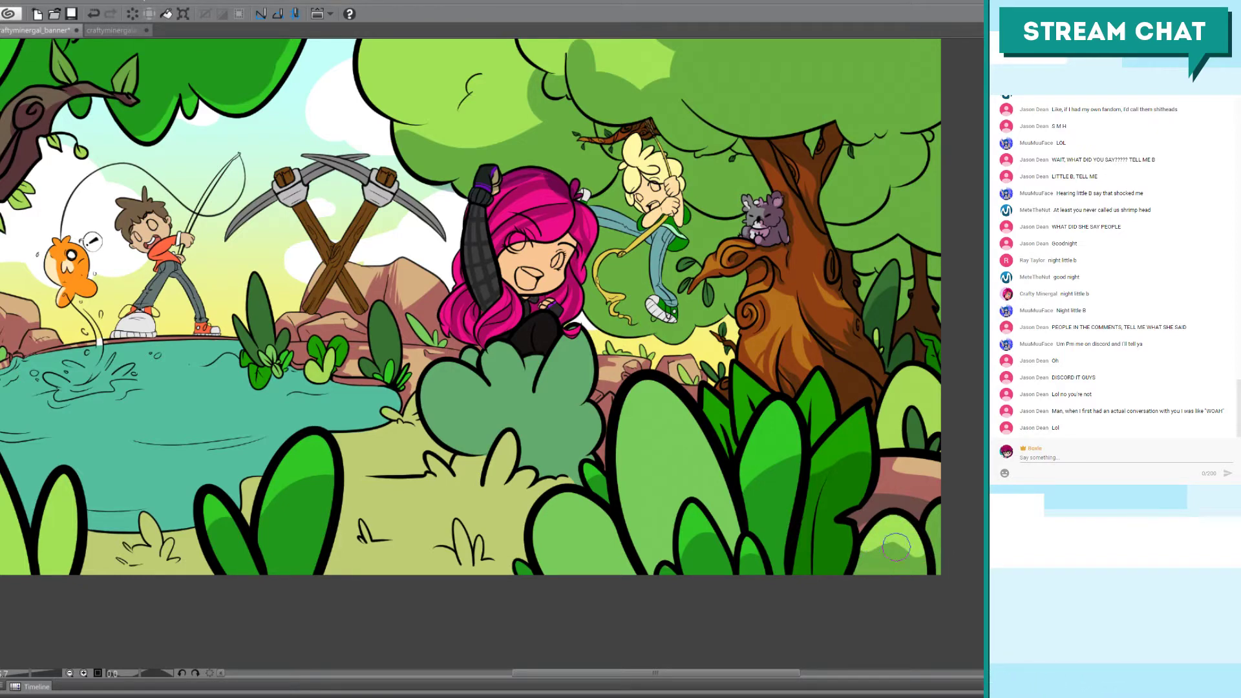
{"action": "key", "text": "ctrl+z"}
{"action": "left_click_drag", "start_coordinate": [856, 552], "coordinate": [918, 527]}
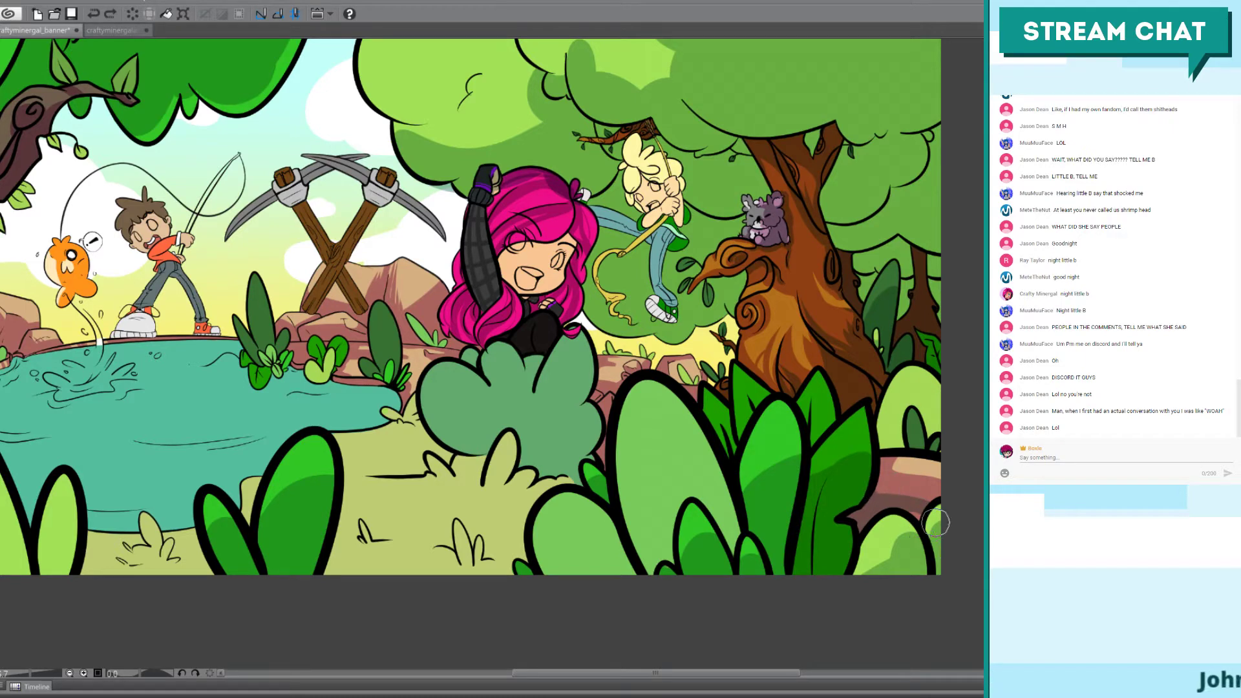
{"action": "scroll", "coordinate": [967, 476], "scroll_direction": "up", "scroll_amount": 4}
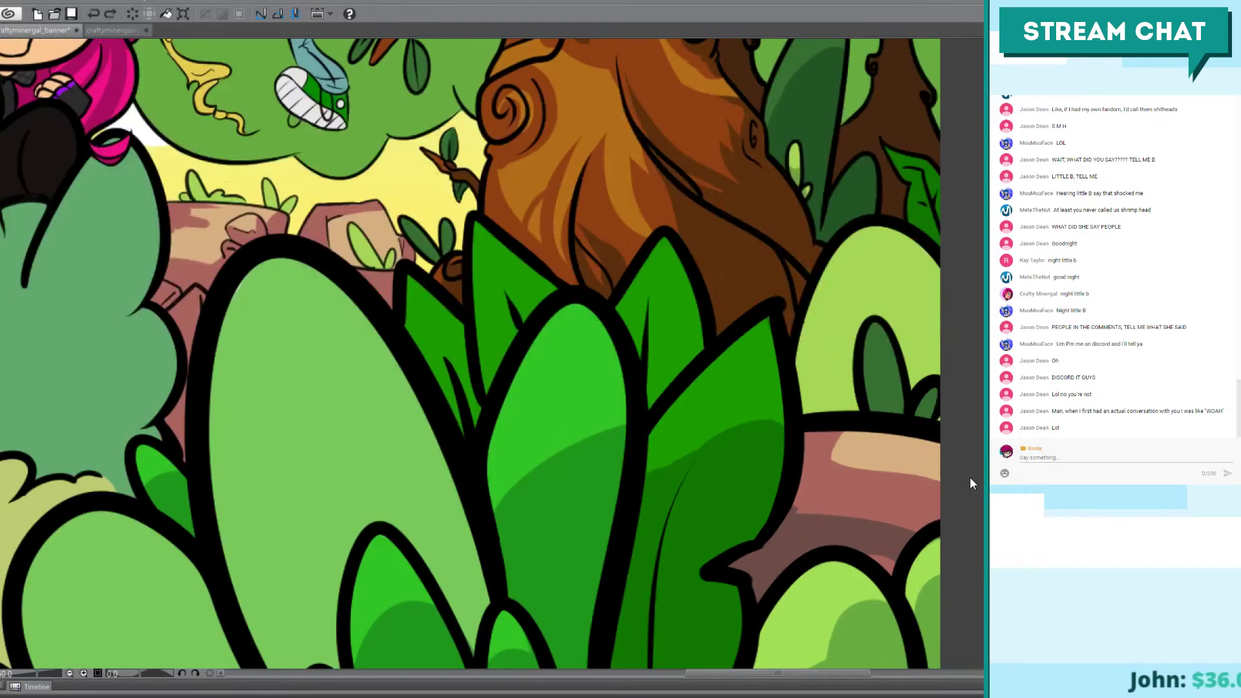
{"action": "left_click_drag", "start_coordinate": [730, 566], "coordinate": [535, 462]}
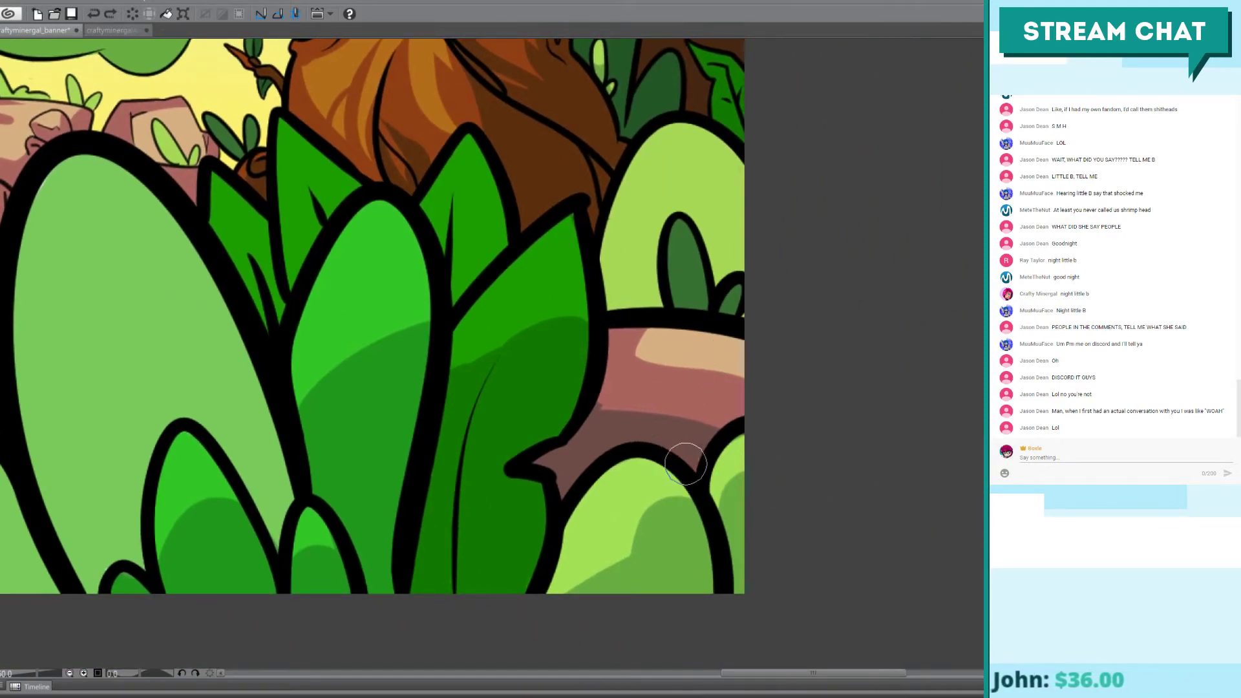
{"action": "mouse_move", "coordinate": [674, 435]}
{"action": "left_mouse_down"}
{"action": "mouse_move", "coordinate": [604, 416]}
{"action": "mouse_move", "coordinate": [811, 459]}
{"action": "left_mouse_up"}
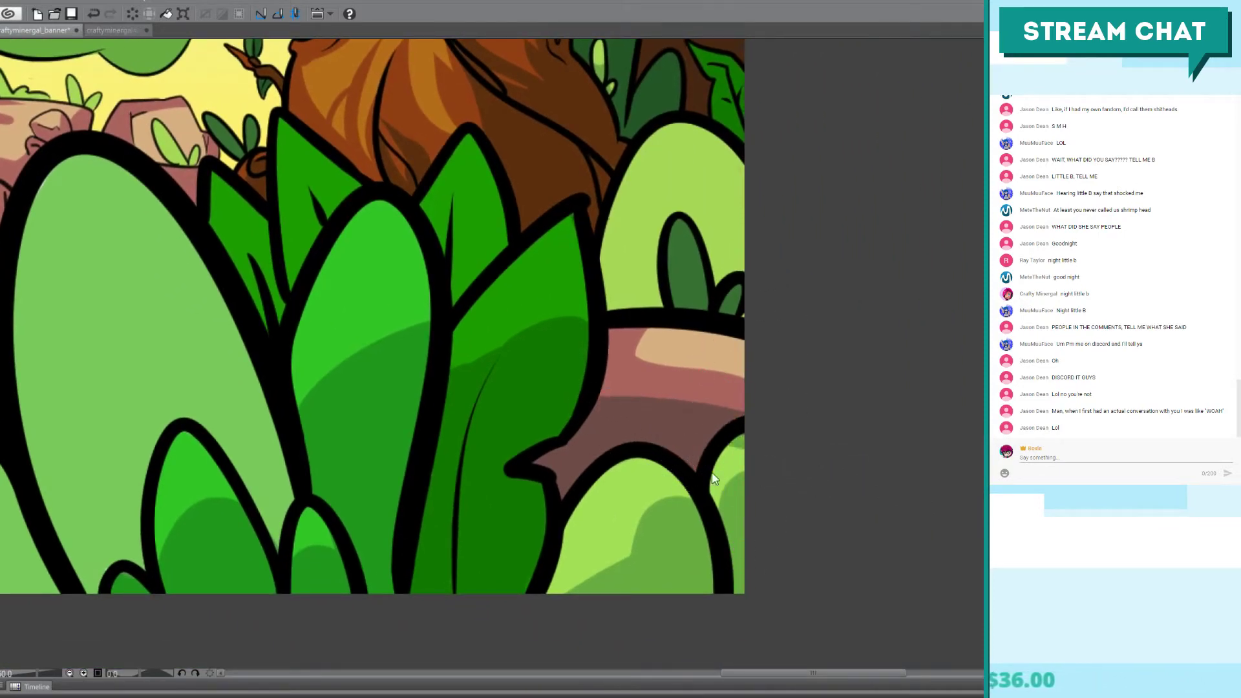
{"action": "key", "text": "ctrl+z"}
Step: Shade the light-green leaf behind the rock around the small dark leaves, and darken the lower part of those small leaves
{"action": "left_click_drag", "start_coordinate": [534, 359], "coordinate": [820, 391]}
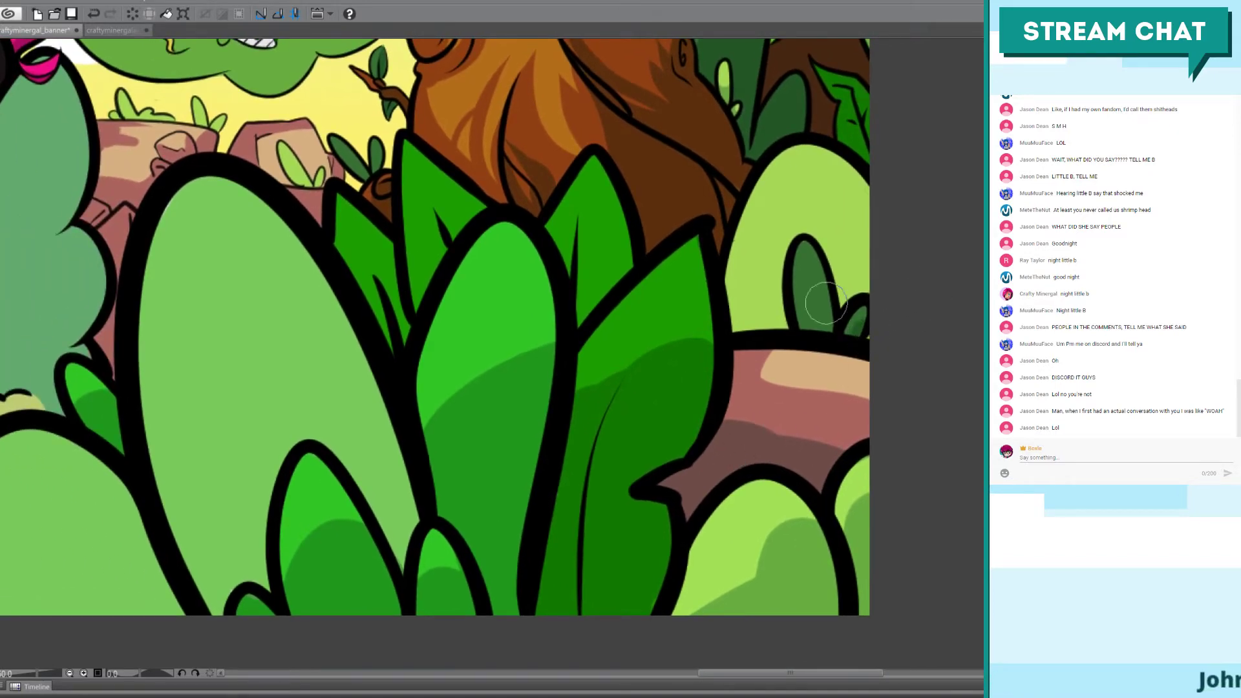
{"action": "mouse_move", "coordinate": [781, 319]}
{"action": "left_mouse_down"}
{"action": "mouse_move", "coordinate": [762, 310]}
{"action": "mouse_move", "coordinate": [836, 259]}
{"action": "mouse_move", "coordinate": [820, 253]}
{"action": "mouse_move", "coordinate": [839, 306]}
{"action": "left_mouse_up"}
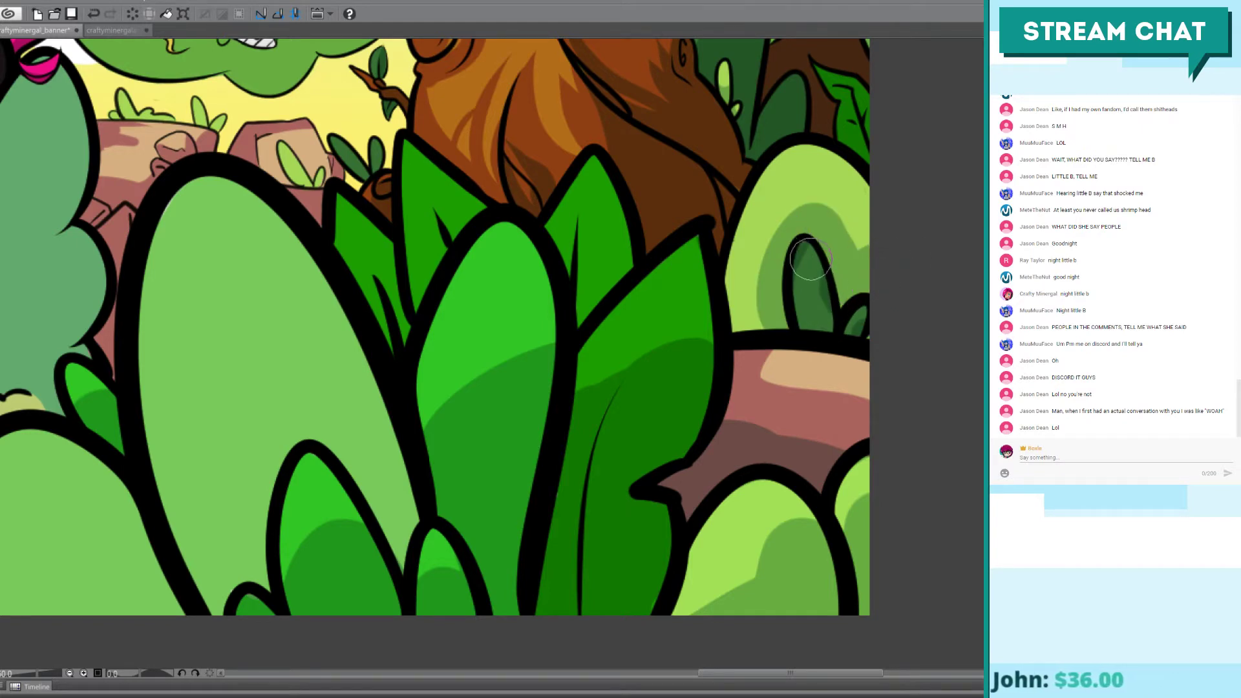
{"action": "left_click_drag", "start_coordinate": [805, 259], "coordinate": [812, 267]}
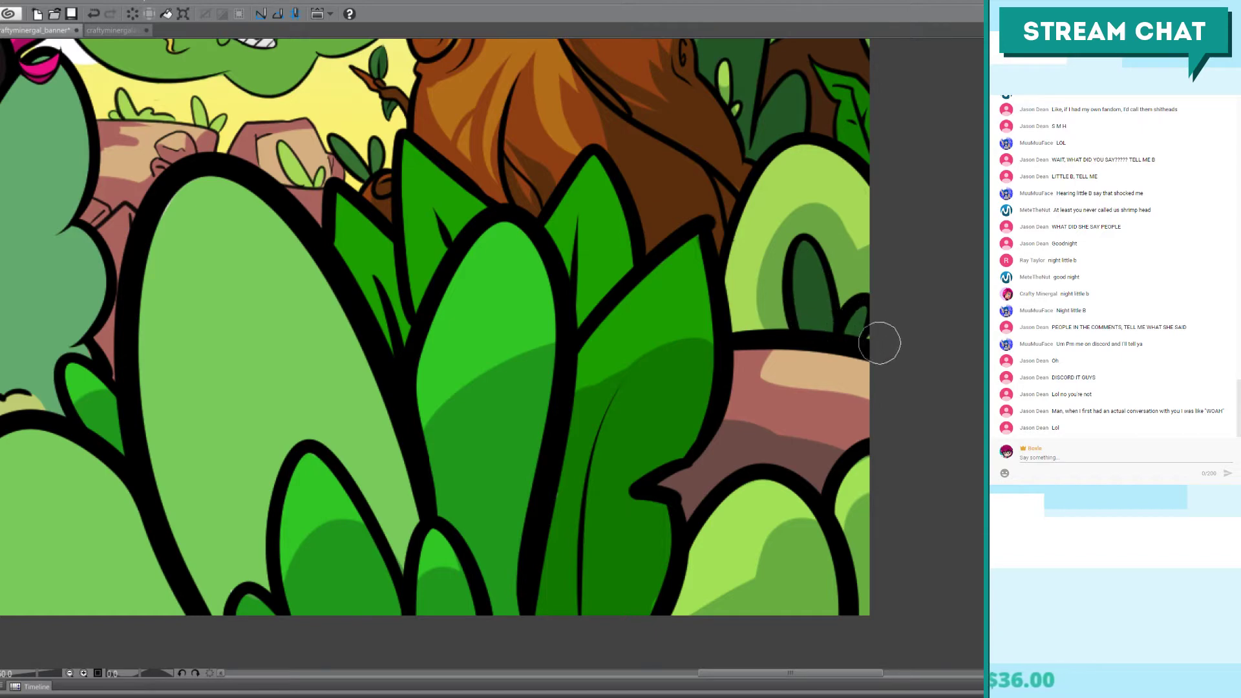
{"action": "left_click_drag", "start_coordinate": [779, 328], "coordinate": [730, 291]}
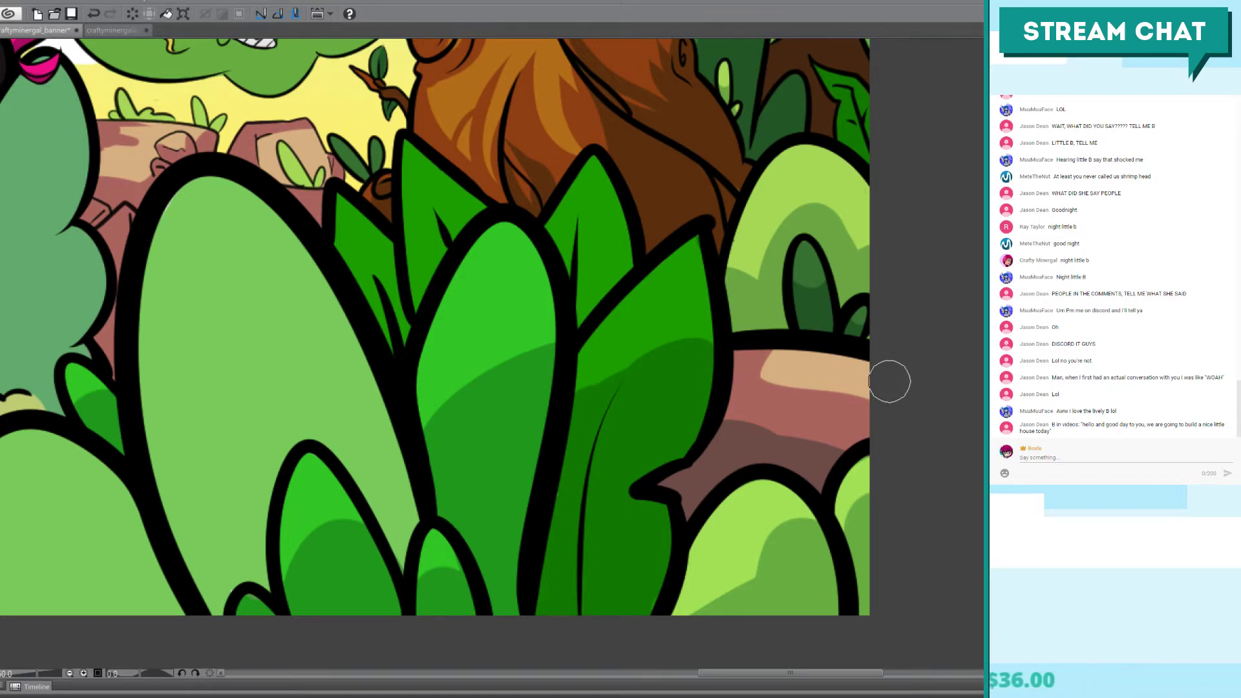
Step: Shade the tall light-green leaf in front of the pond with a rounded shadow that leaves its tip and left edge light, undoing rejected strokes
{"action": "scroll", "coordinate": [889, 381], "scroll_direction": "down", "scroll_amount": 2}
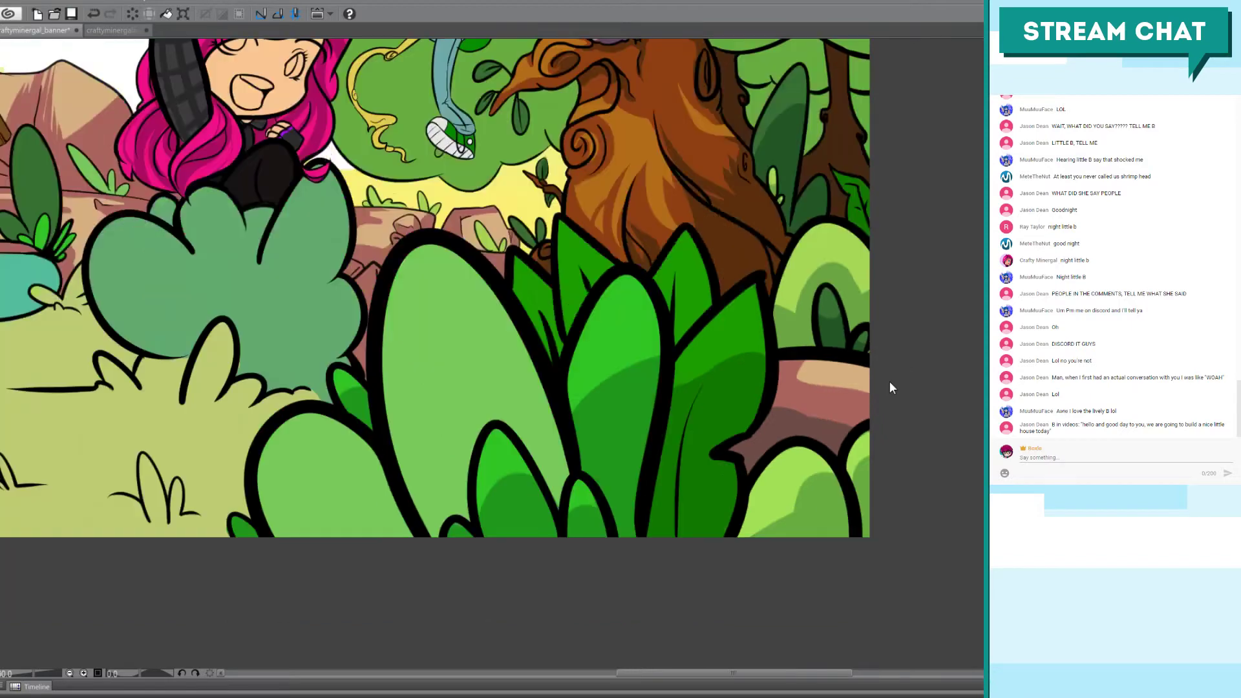
{"action": "left_click_drag", "start_coordinate": [548, 321], "coordinate": [775, 341]}
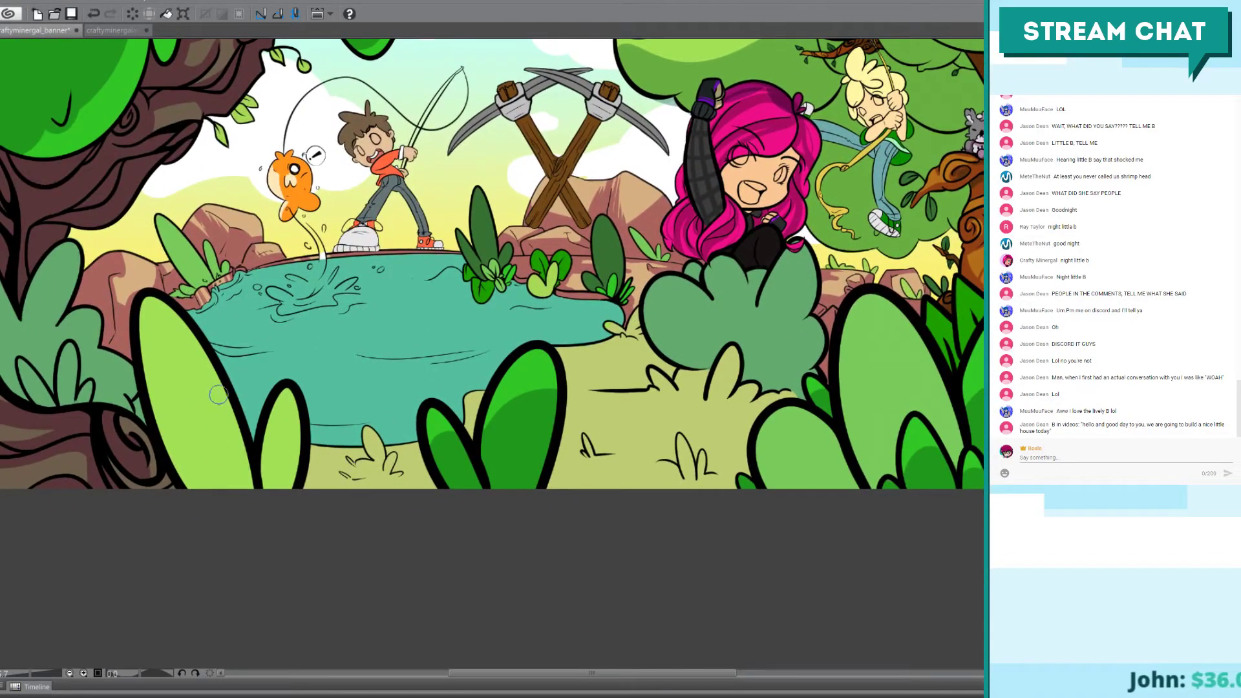
{"action": "mouse_move", "coordinate": [212, 364]}
{"action": "left_mouse_down"}
{"action": "mouse_move", "coordinate": [184, 352]}
{"action": "mouse_move", "coordinate": [229, 478]}
{"action": "left_mouse_up"}
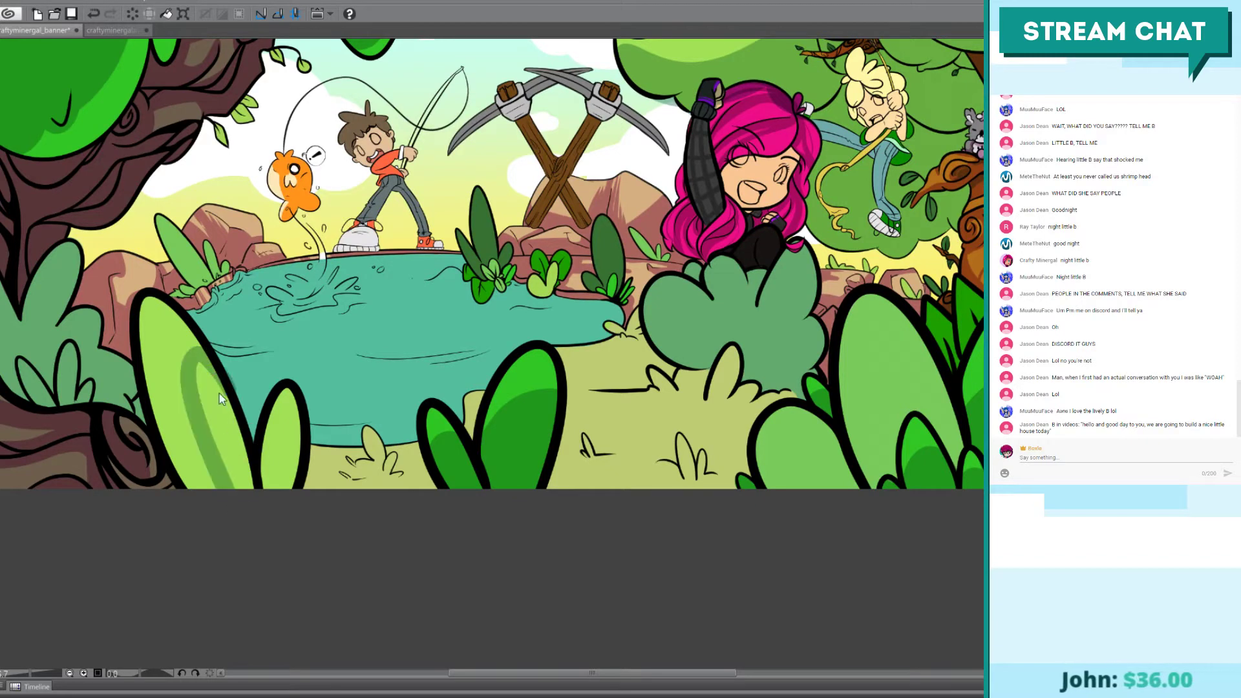
{"action": "key", "text": "ctrl+z"}
{"action": "mouse_move", "coordinate": [230, 397]}
{"action": "left_mouse_down"}
{"action": "mouse_move", "coordinate": [185, 349]}
{"action": "mouse_move", "coordinate": [207, 484]}
{"action": "mouse_move", "coordinate": [212, 394]}
{"action": "mouse_move", "coordinate": [193, 430]}
{"action": "mouse_move", "coordinate": [225, 449]}
{"action": "left_mouse_up"}
{"action": "key", "text": "ctrl+z"}
{"action": "key", "text": "ctrl+z"}
{"action": "left_click_drag", "start_coordinate": [234, 405], "coordinate": [219, 495]}
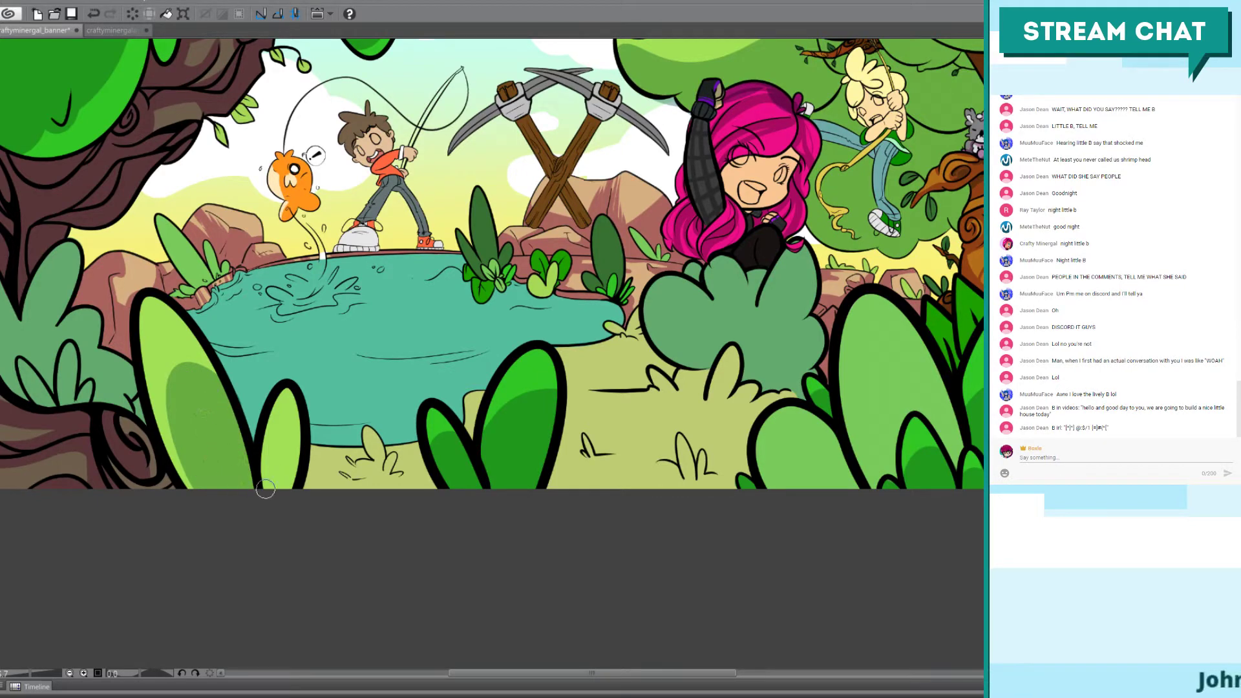
Step: Shade the smaller light-green leaf next to it along its right side, reshaping the shadow so a light strip remains on the left
{"action": "mouse_move", "coordinate": [277, 438]}
{"action": "left_mouse_down"}
{"action": "mouse_move", "coordinate": [281, 485]}
{"action": "mouse_move", "coordinate": [266, 452]}
{"action": "left_mouse_up"}
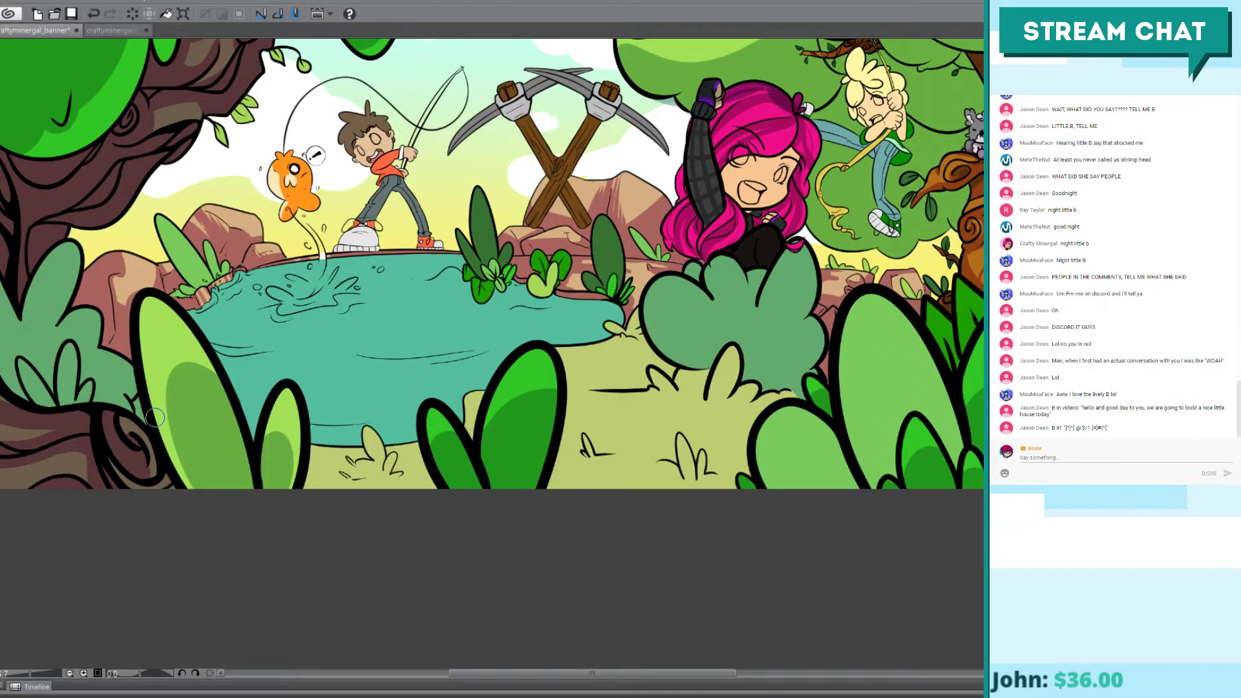
{"action": "scroll", "coordinate": [156, 419], "scroll_direction": "up", "scroll_amount": 2}
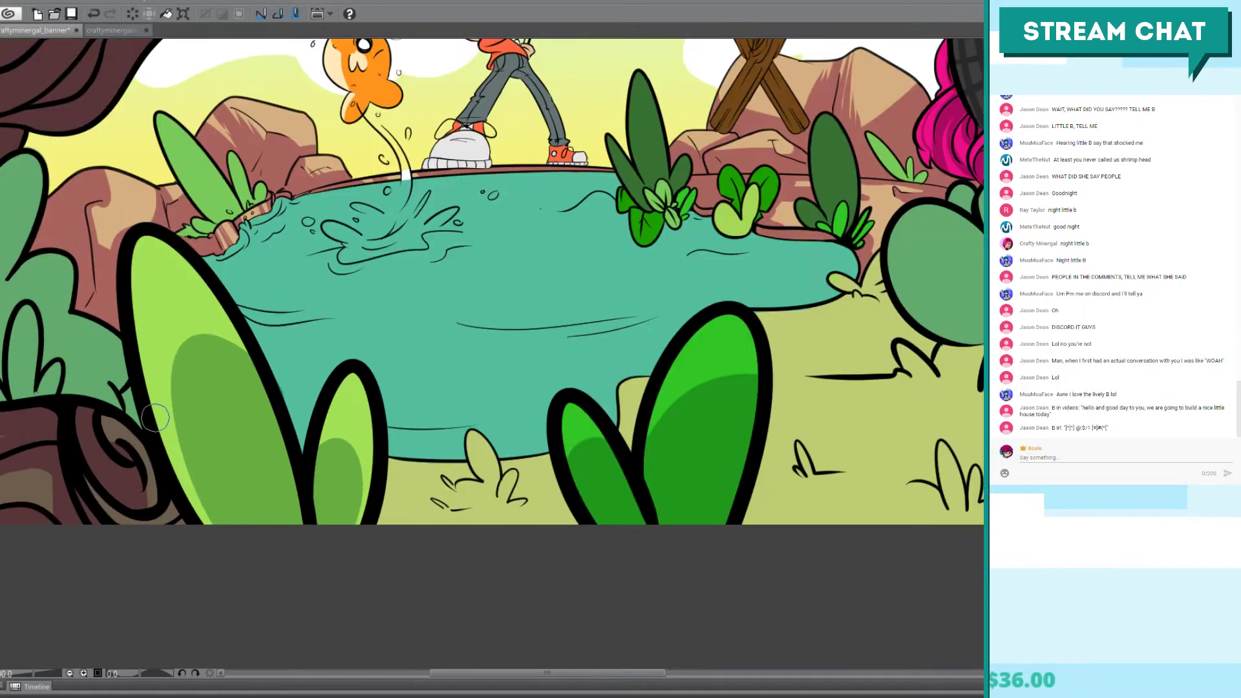
{"action": "left_click_drag", "start_coordinate": [433, 547], "coordinate": [470, 468]}
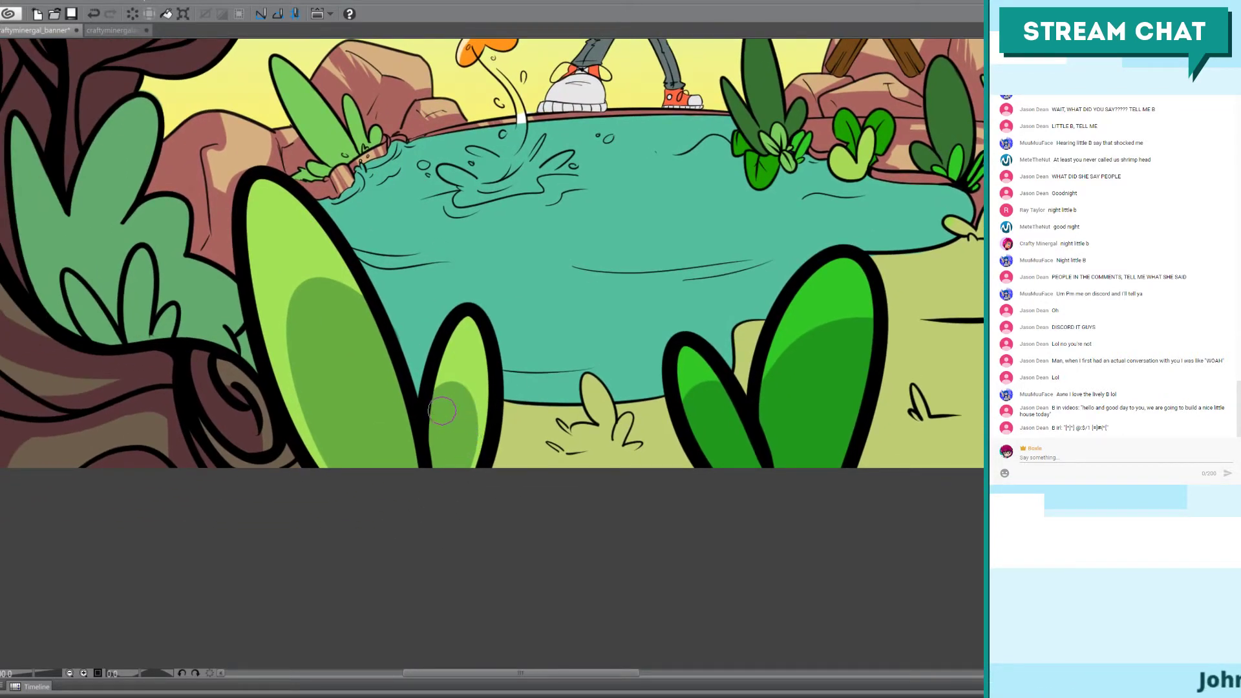
{"action": "mouse_move", "coordinate": [455, 404]}
{"action": "left_mouse_down"}
{"action": "mouse_move", "coordinate": [473, 438]}
{"action": "mouse_move", "coordinate": [460, 395]}
{"action": "mouse_move", "coordinate": [448, 408]}
{"action": "mouse_move", "coordinate": [482, 399]}
{"action": "mouse_move", "coordinate": [471, 452]}
{"action": "mouse_move", "coordinate": [435, 414]}
{"action": "left_mouse_up"}
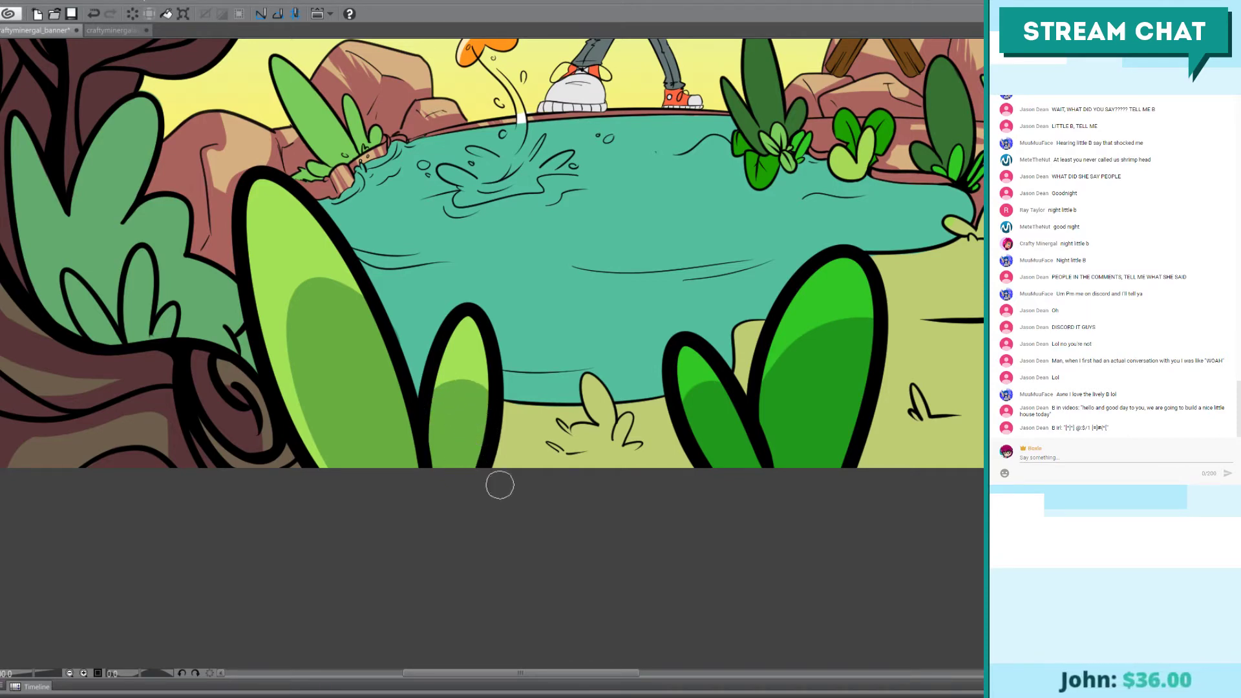
{"action": "left_click_drag", "start_coordinate": [439, 387], "coordinate": [438, 460]}
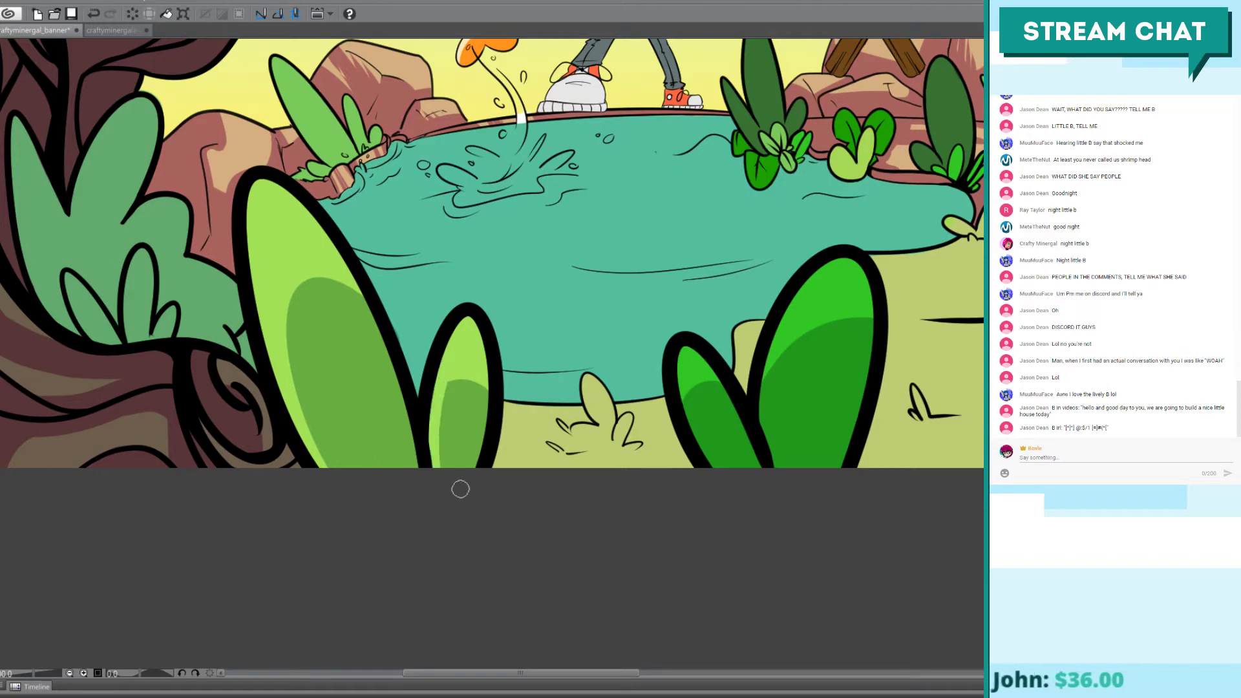
{"action": "left_click_drag", "start_coordinate": [460, 373], "coordinate": [470, 442]}
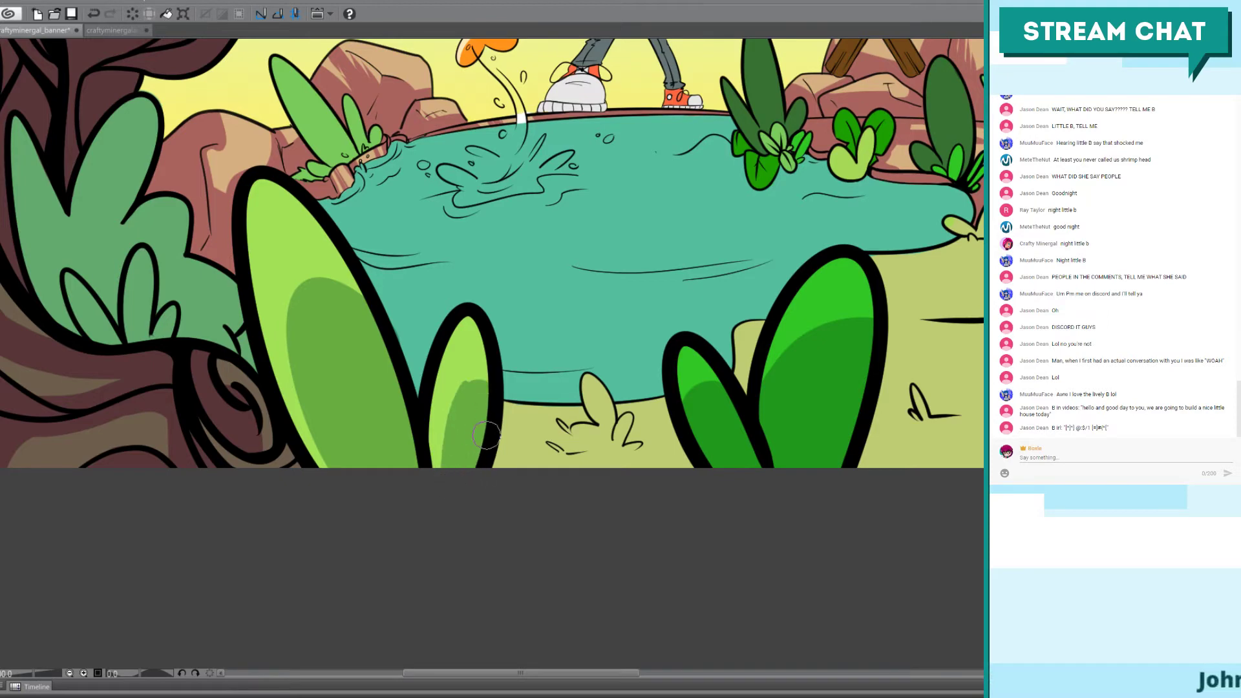
{"action": "left_click_drag", "start_coordinate": [486, 399], "coordinate": [446, 438]}
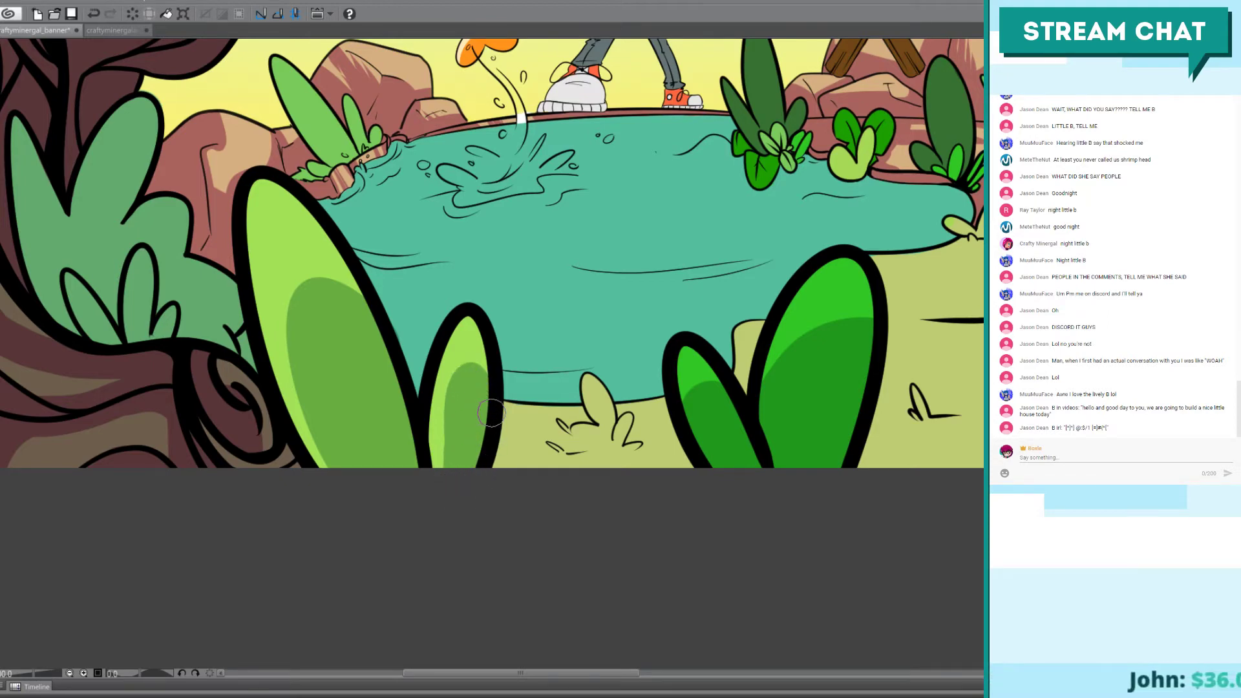
{"action": "key", "text": "ctrl+z"}
{"action": "left_click_drag", "start_coordinate": [482, 362], "coordinate": [445, 440]}
{"action": "key", "text": "ctrl+z"}
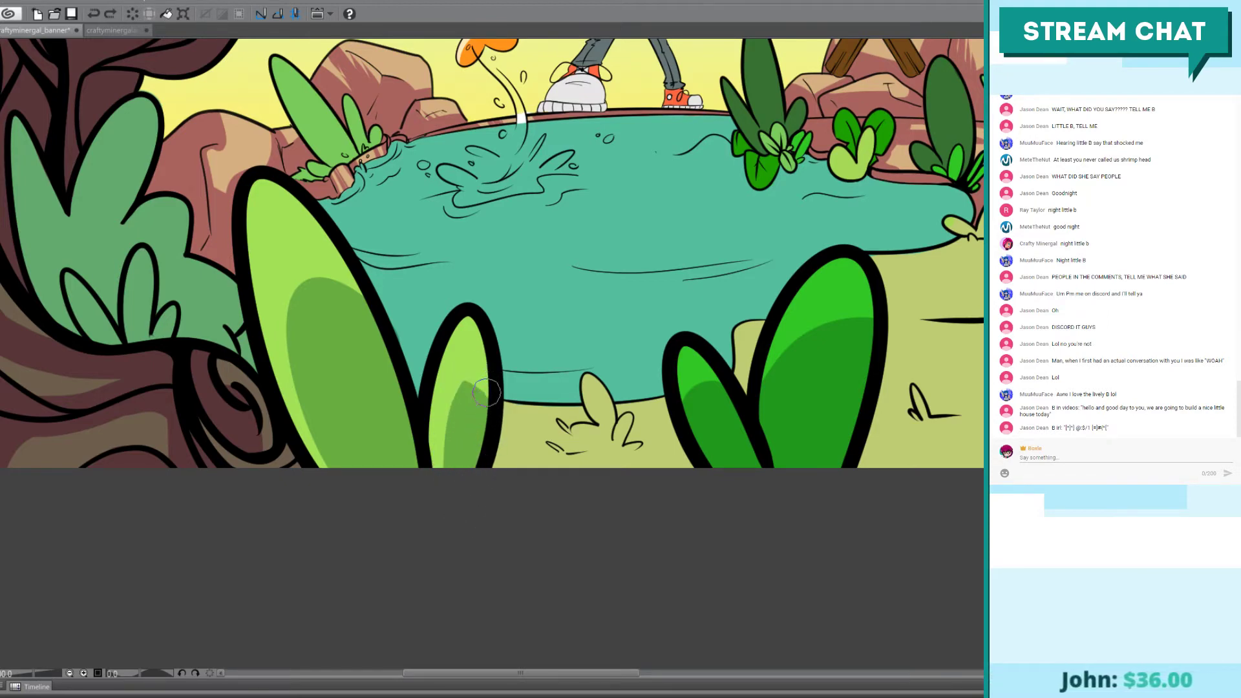
{"action": "mouse_move", "coordinate": [486, 359]}
{"action": "left_mouse_down"}
{"action": "mouse_move", "coordinate": [458, 405]}
{"action": "mouse_move", "coordinate": [452, 456]}
{"action": "left_mouse_up"}
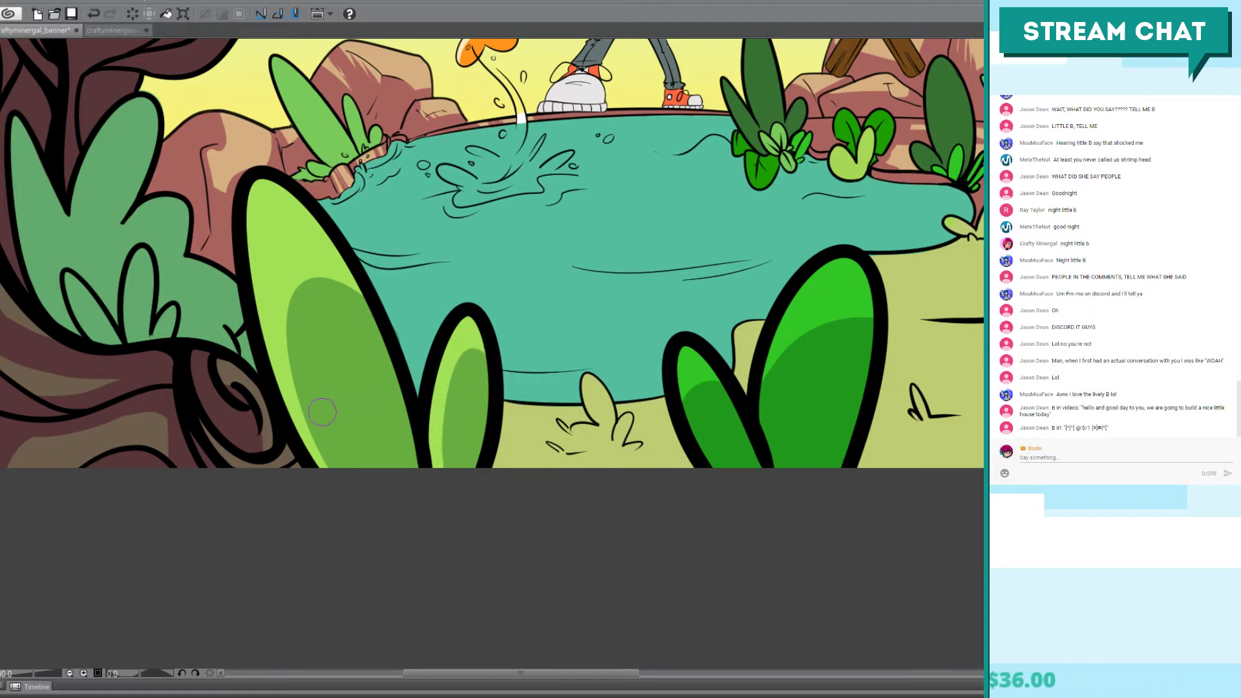
Step: Undo the last two shadow strokes on the light-green foreground leaves
{"action": "key", "text": "ctrl+z"}
{"action": "key", "text": "ctrl+z"}
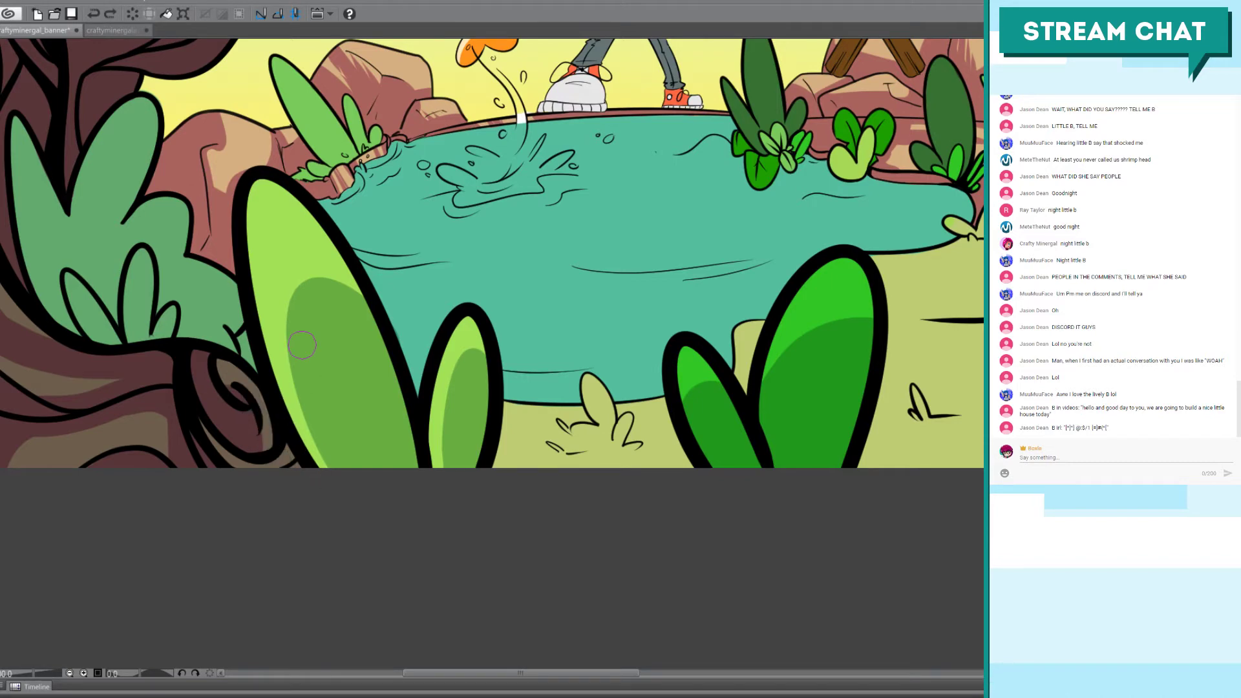
Step: Select the blue-green bush beside the left tree trunk, cover it completely with the darker shadow tone, and clear the selection
{"action": "scroll", "coordinate": [302, 344], "scroll_direction": "down", "scroll_amount": 2}
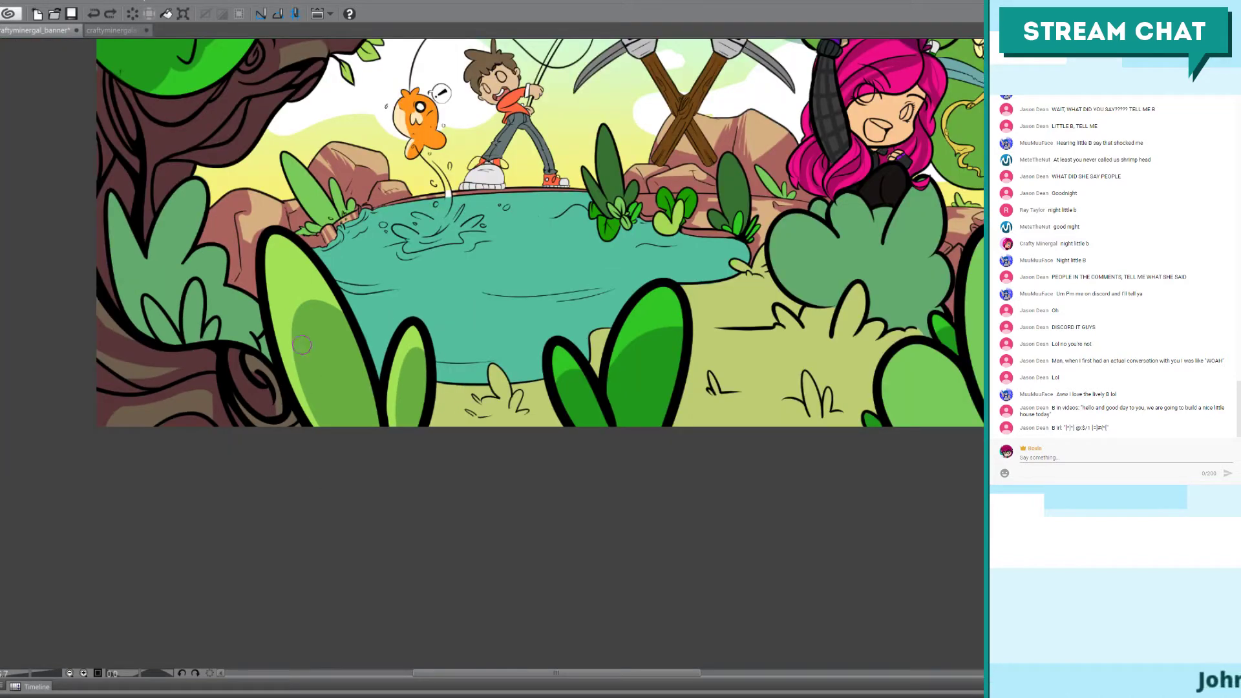
{"action": "mouse_move", "coordinate": [468, 403]}
{"action": "left_mouse_down"}
{"action": "mouse_move", "coordinate": [546, 522]}
{"action": "mouse_move", "coordinate": [586, 536]}
{"action": "left_mouse_up"}
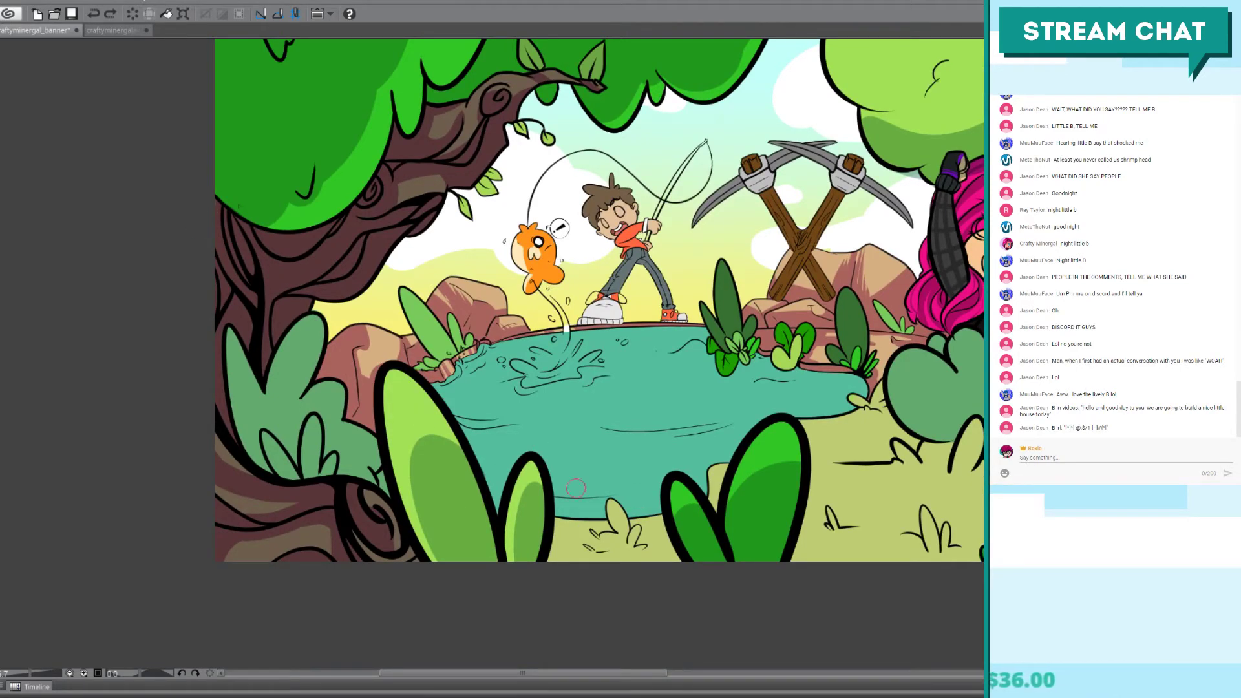
{"action": "scroll", "coordinate": [645, 405], "scroll_direction": "up", "scroll_amount": 2}
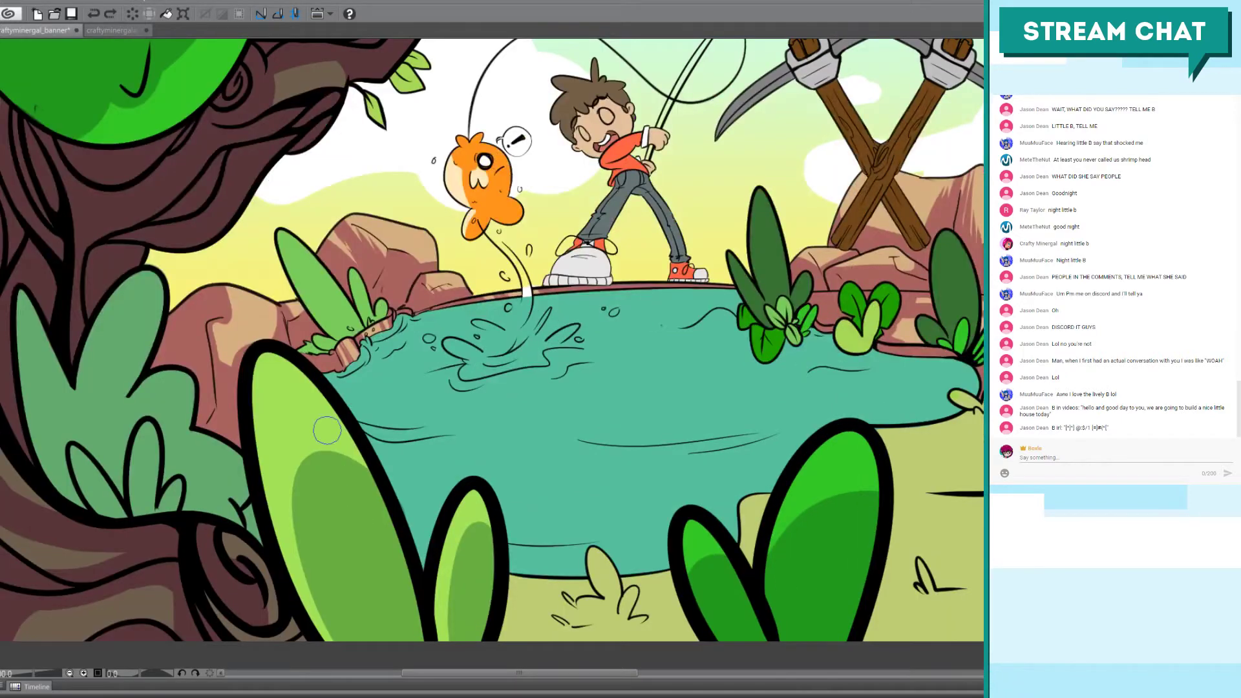
{"action": "left_click_drag", "start_coordinate": [87, 409], "coordinate": [237, 390]}
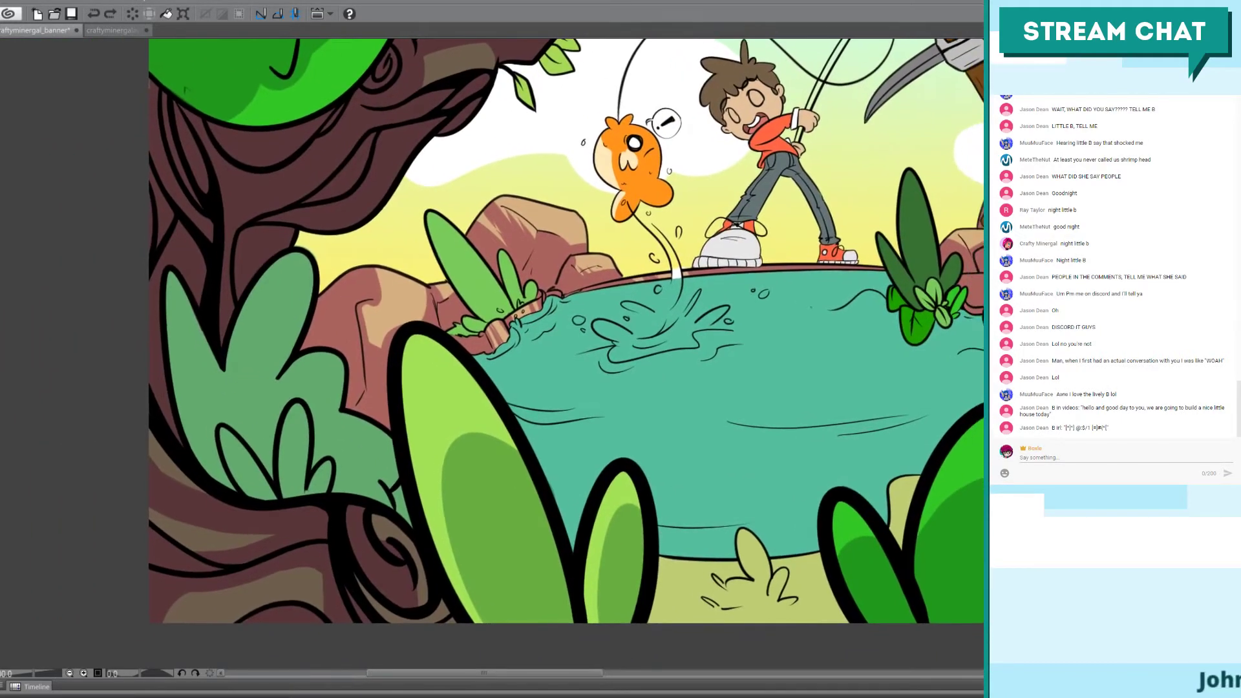
{"action": "key", "text": "ctrl+shift+a"}
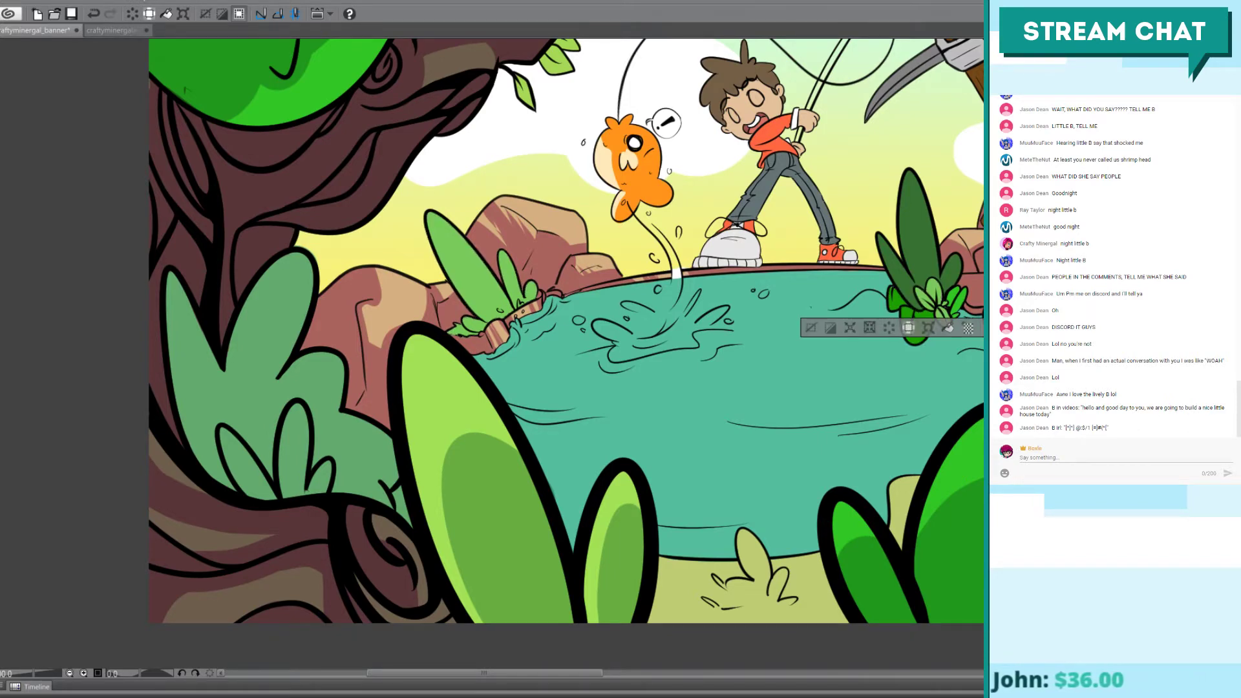
{"action": "left_click", "coordinate": [743, 388]}
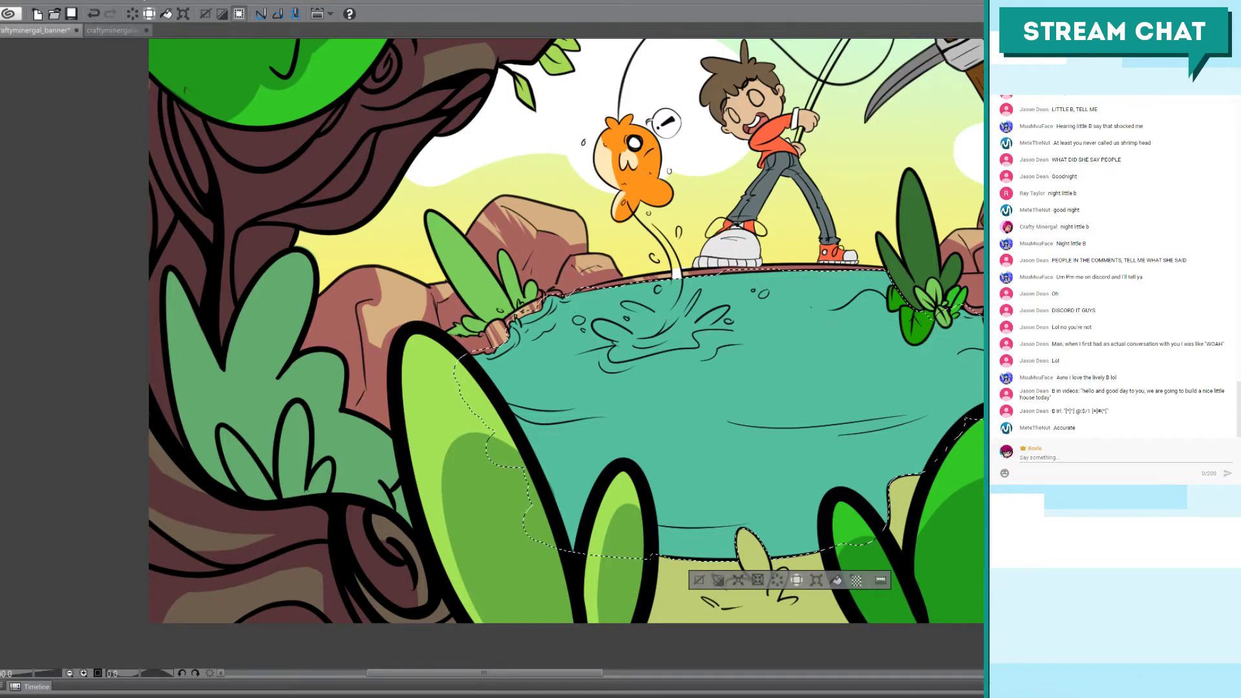
{"action": "left_click", "coordinate": [272, 388]}
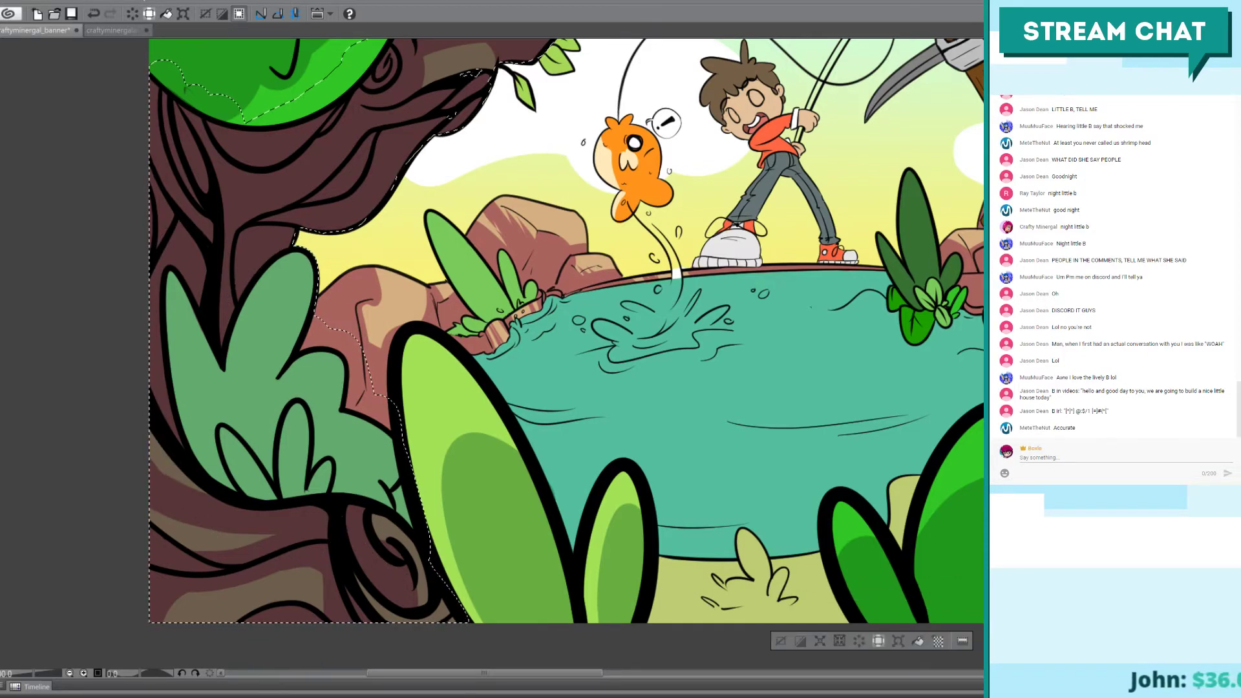
{"action": "left_click", "coordinate": [252, 375]}
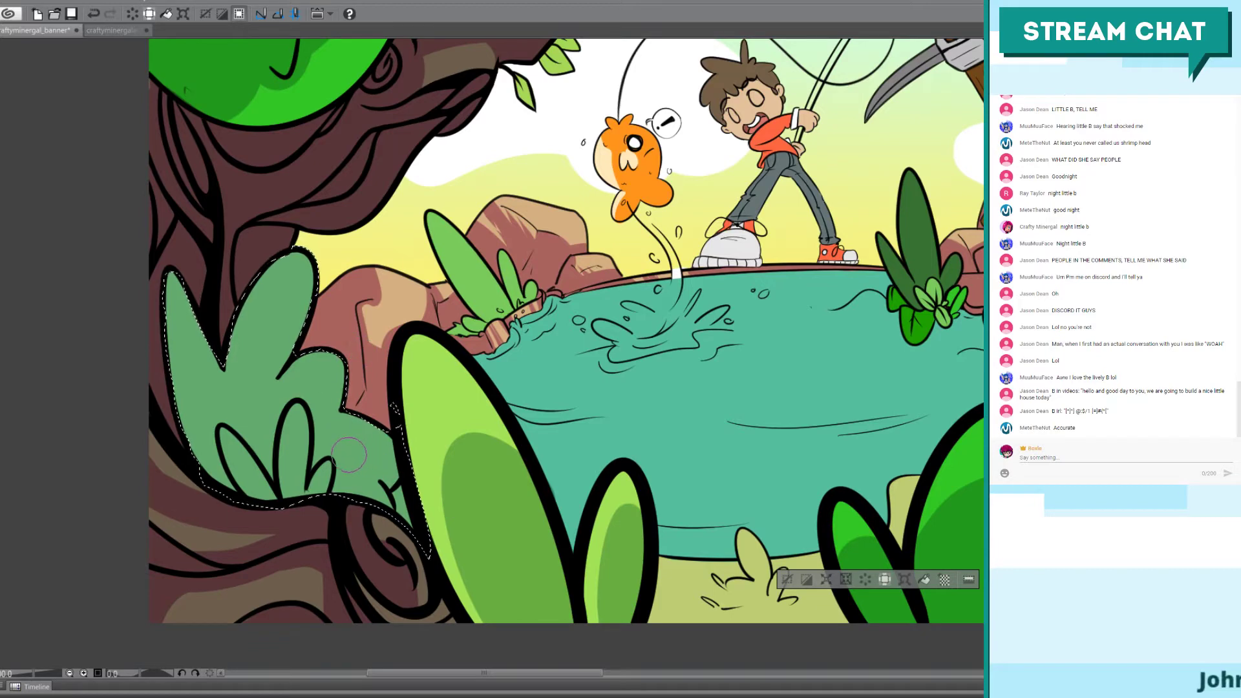
{"action": "mouse_move", "coordinate": [174, 281]}
{"action": "left_mouse_down"}
{"action": "mouse_move", "coordinate": [176, 336]}
{"action": "mouse_move", "coordinate": [179, 303]}
{"action": "mouse_move", "coordinate": [223, 308]}
{"action": "mouse_move", "coordinate": [242, 439]}
{"action": "mouse_move", "coordinate": [228, 479]}
{"action": "mouse_move", "coordinate": [249, 323]}
{"action": "mouse_move", "coordinate": [246, 360]}
{"action": "mouse_move", "coordinate": [295, 332]}
{"action": "mouse_move", "coordinate": [265, 306]}
{"action": "mouse_move", "coordinate": [257, 271]}
{"action": "mouse_move", "coordinate": [418, 528]}
{"action": "mouse_move", "coordinate": [367, 491]}
{"action": "mouse_move", "coordinate": [360, 524]}
{"action": "left_mouse_up"}
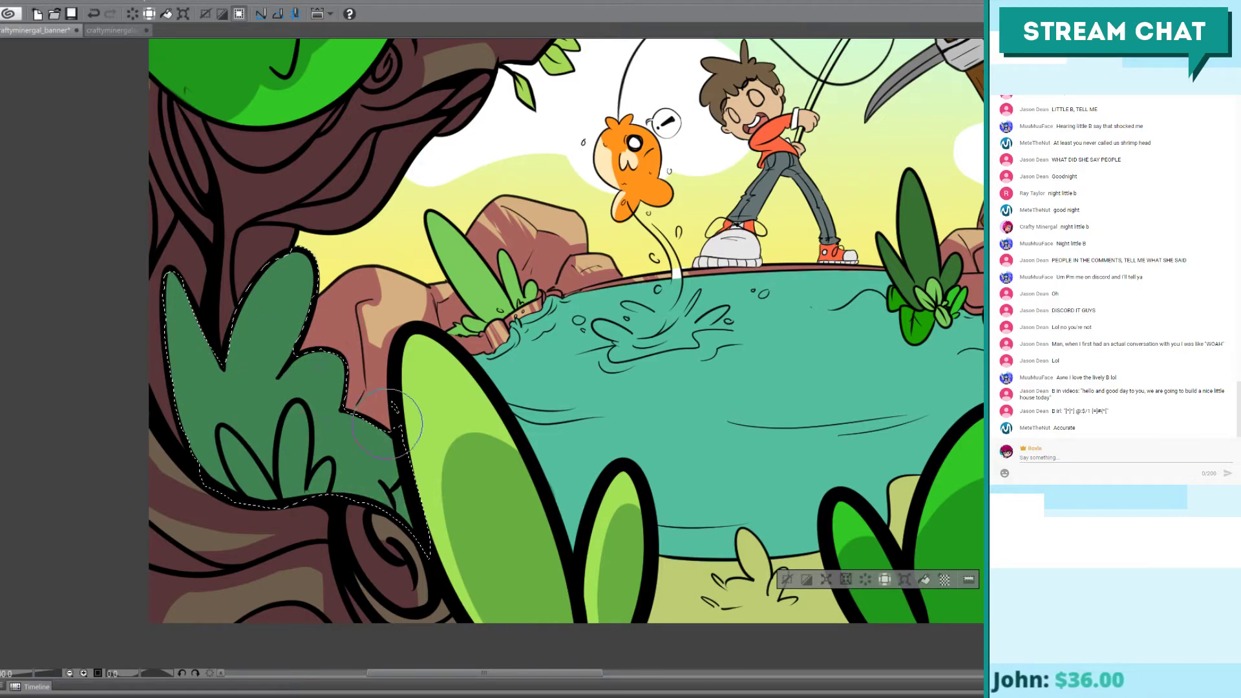
{"action": "key", "text": "ctrl+d"}
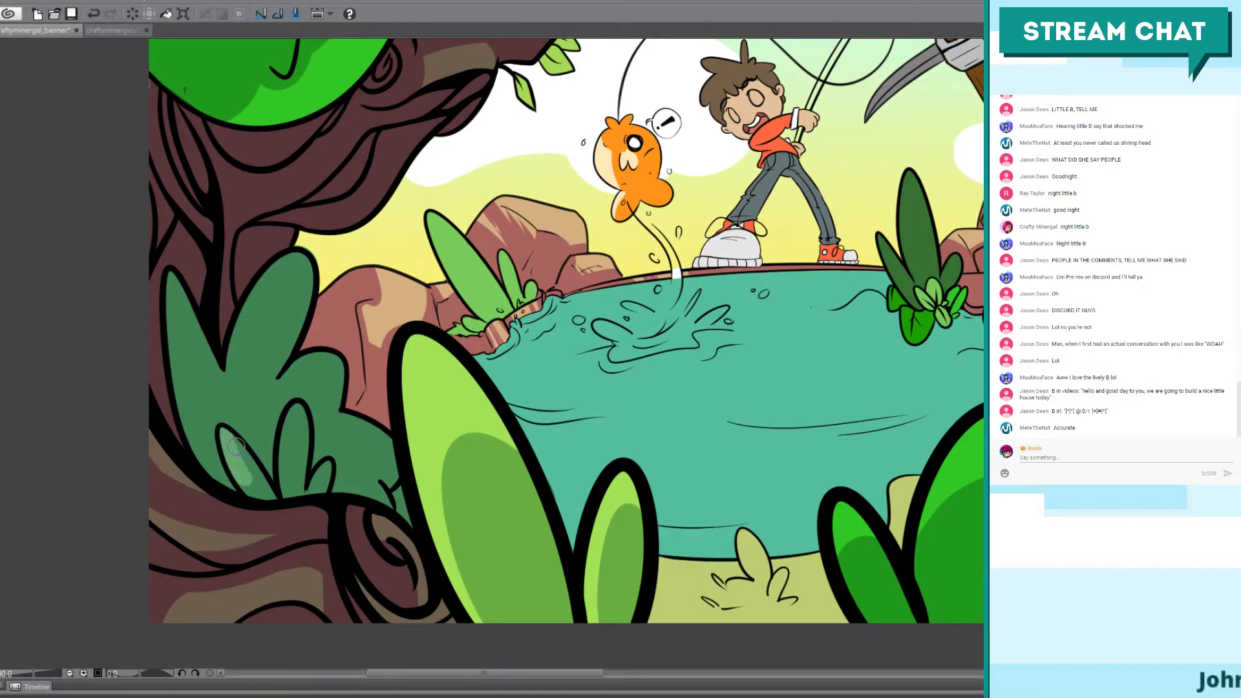
Step: Bring back the light tone along one side of the three small leaves at the bush's base, undoing rejected strokes
{"action": "mouse_move", "coordinate": [235, 446]}
{"action": "left_mouse_down"}
{"action": "mouse_move", "coordinate": [227, 433]}
{"action": "mouse_move", "coordinate": [252, 472]}
{"action": "mouse_move", "coordinate": [223, 431]}
{"action": "mouse_move", "coordinate": [278, 498]}
{"action": "mouse_move", "coordinate": [253, 470]}
{"action": "left_mouse_up"}
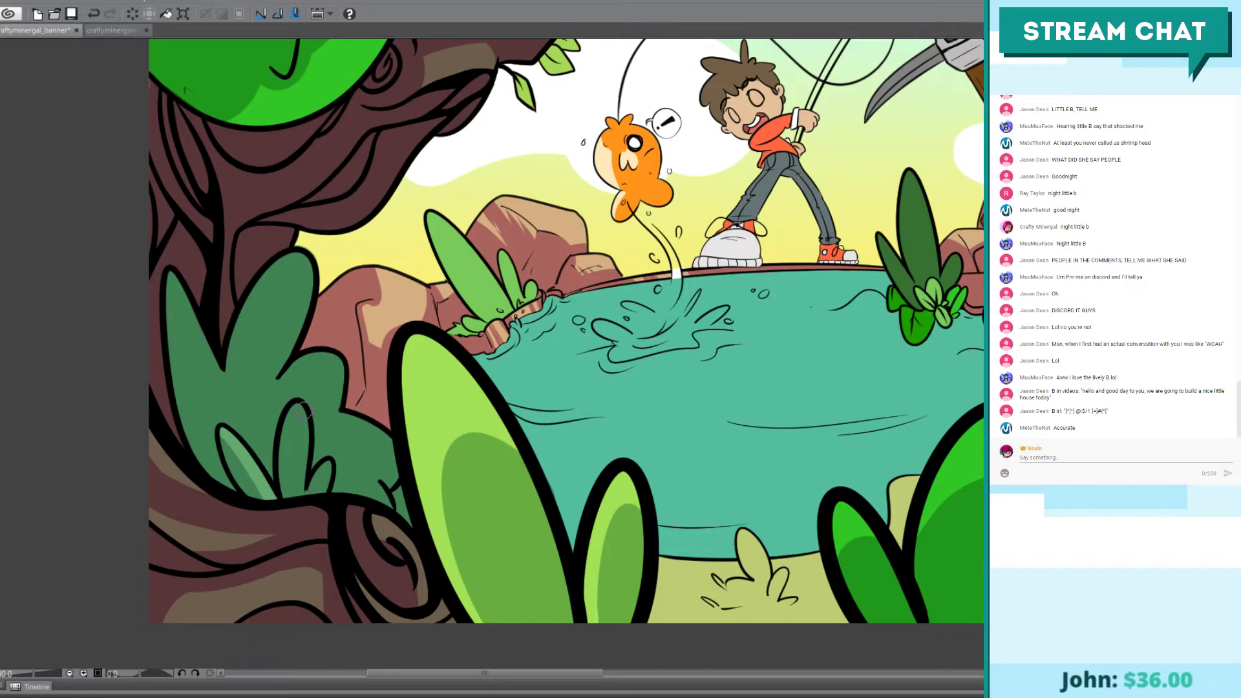
{"action": "mouse_move", "coordinate": [294, 406]}
{"action": "left_mouse_down"}
{"action": "mouse_move", "coordinate": [299, 504]}
{"action": "mouse_move", "coordinate": [309, 470]}
{"action": "mouse_move", "coordinate": [296, 406]}
{"action": "mouse_move", "coordinate": [294, 486]}
{"action": "mouse_move", "coordinate": [308, 445]}
{"action": "mouse_move", "coordinate": [308, 474]}
{"action": "mouse_move", "coordinate": [294, 407]}
{"action": "mouse_move", "coordinate": [303, 472]}
{"action": "left_mouse_up"}
{"action": "key", "text": "ctrl+z"}
{"action": "key", "text": "ctrl+z"}
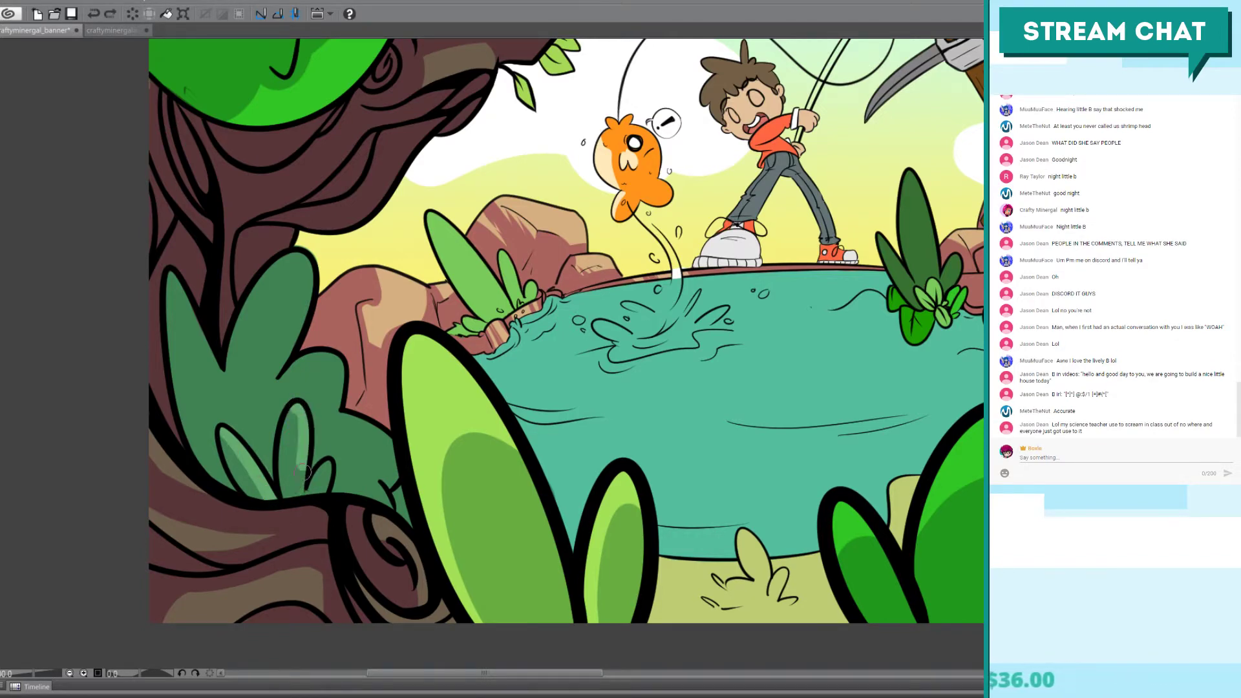
{"action": "key", "text": "ctrl+z"}
{"action": "left_click_drag", "start_coordinate": [299, 406], "coordinate": [304, 478]}
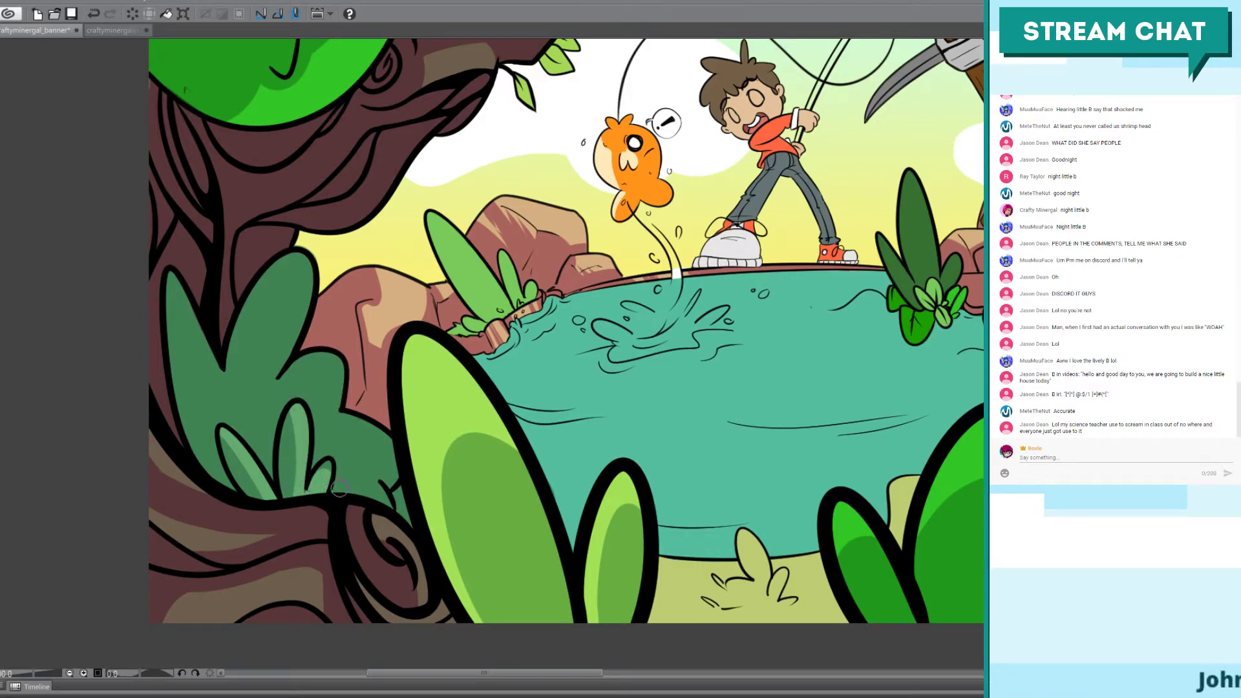
{"action": "left_click_drag", "start_coordinate": [322, 480], "coordinate": [320, 493]}
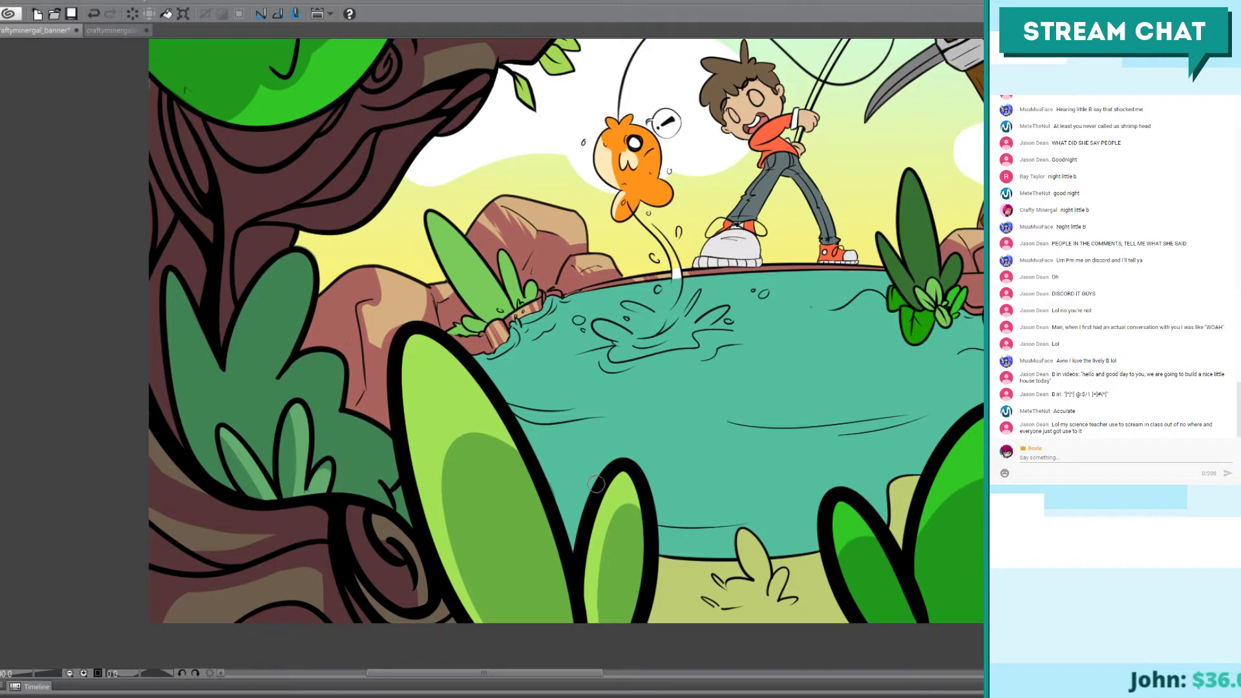
Step: Remove shadow from the bush's large leaves so their outer edges and tips are light, undoing rejected strokes
{"action": "key", "text": "bracketleft"}
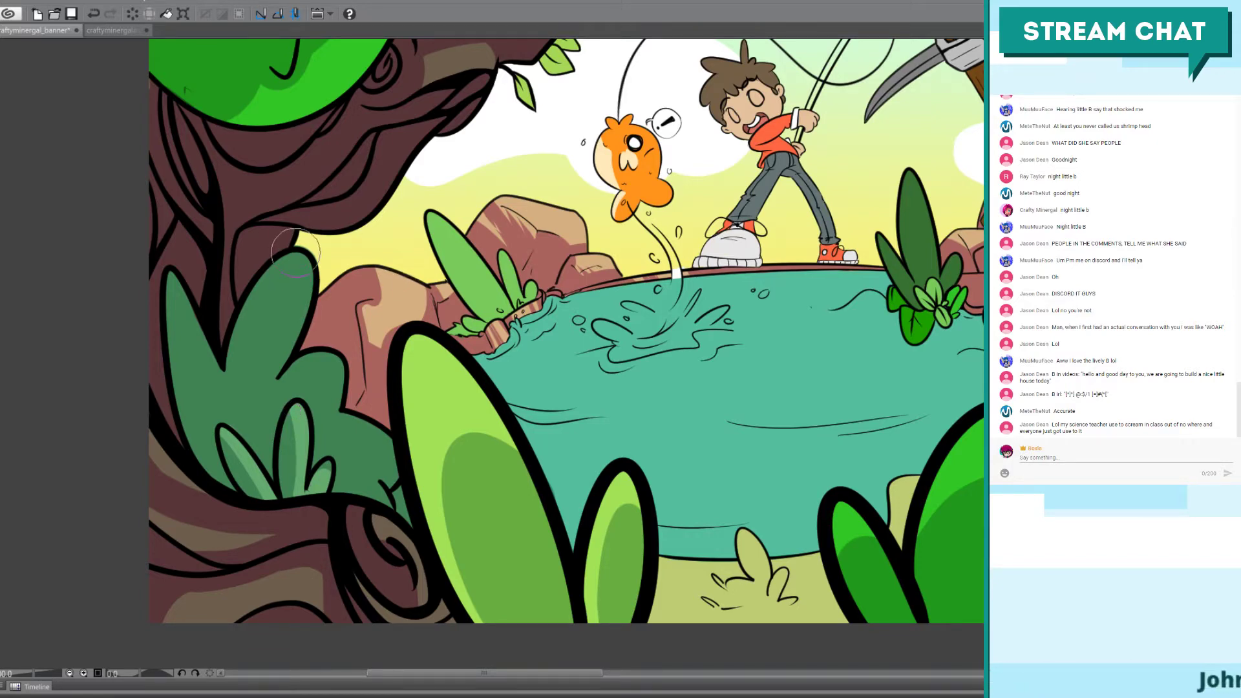
{"action": "mouse_move", "coordinate": [295, 253]}
{"action": "left_mouse_down"}
{"action": "mouse_move", "coordinate": [310, 301]}
{"action": "mouse_move", "coordinate": [287, 355]}
{"action": "left_mouse_up"}
{"action": "key", "text": "ctrl+z"}
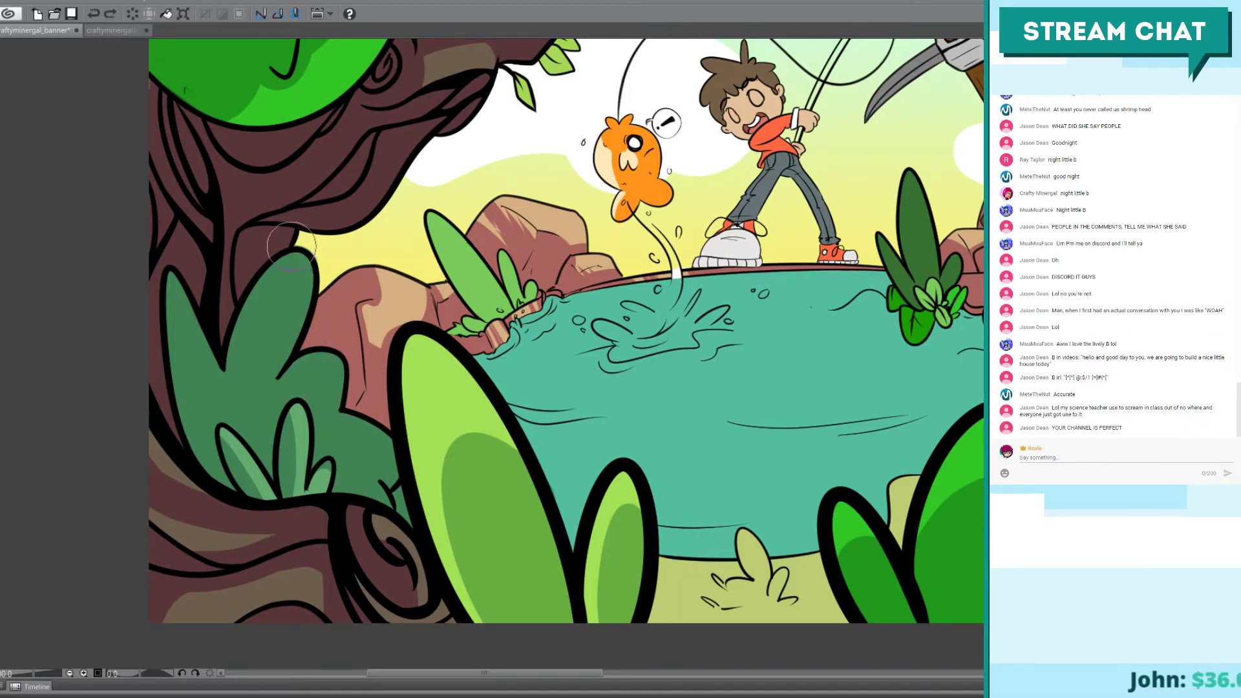
{"action": "mouse_move", "coordinate": [309, 258]}
{"action": "left_mouse_down"}
{"action": "mouse_move", "coordinate": [303, 365]}
{"action": "mouse_move", "coordinate": [325, 378]}
{"action": "mouse_move", "coordinate": [310, 360]}
{"action": "mouse_move", "coordinate": [339, 378]}
{"action": "left_mouse_up"}
{"action": "key", "text": "ctrl+z"}
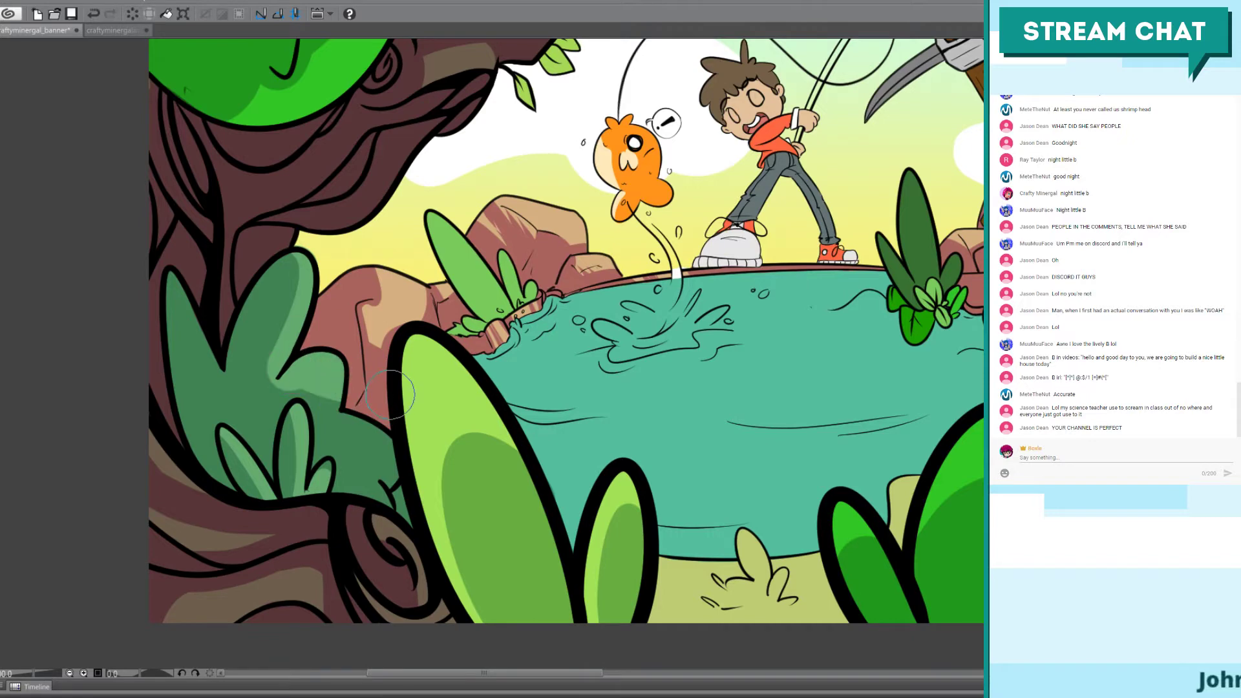
{"action": "mouse_move", "coordinate": [313, 386]}
{"action": "left_mouse_down"}
{"action": "mouse_move", "coordinate": [391, 425]}
{"action": "mouse_move", "coordinate": [400, 468]}
{"action": "mouse_move", "coordinate": [326, 405]}
{"action": "mouse_move", "coordinate": [302, 406]}
{"action": "mouse_move", "coordinate": [398, 459]}
{"action": "mouse_move", "coordinate": [175, 275]}
{"action": "mouse_move", "coordinate": [246, 407]}
{"action": "left_mouse_up"}
{"action": "mouse_move", "coordinate": [292, 323]}
{"action": "left_mouse_down"}
{"action": "mouse_move", "coordinate": [192, 256]}
{"action": "mouse_move", "coordinate": [175, 279]}
{"action": "mouse_move", "coordinate": [328, 490]}
{"action": "mouse_move", "coordinate": [178, 278]}
{"action": "mouse_move", "coordinate": [239, 400]}
{"action": "left_mouse_up"}
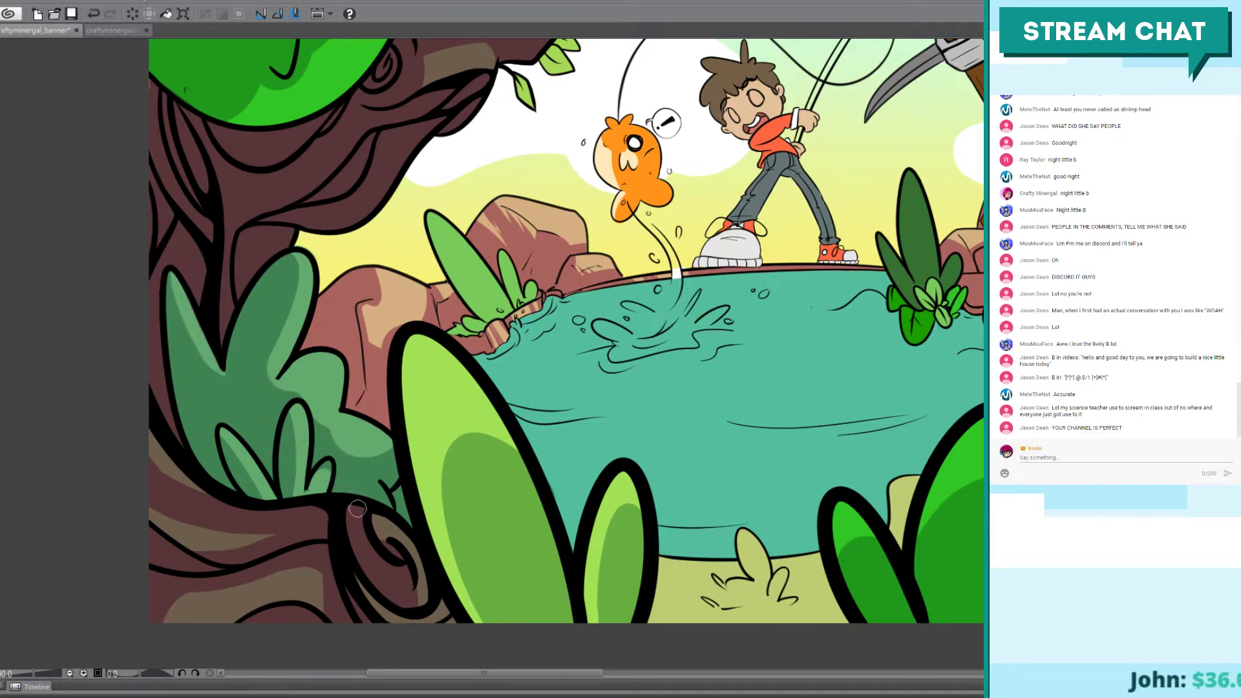
Step: Darken the inner part of the bush's rounded lobe near the rock, leaving a light rim along its upper edge
{"action": "scroll", "coordinate": [357, 508], "scroll_direction": "down", "scroll_amount": 3}
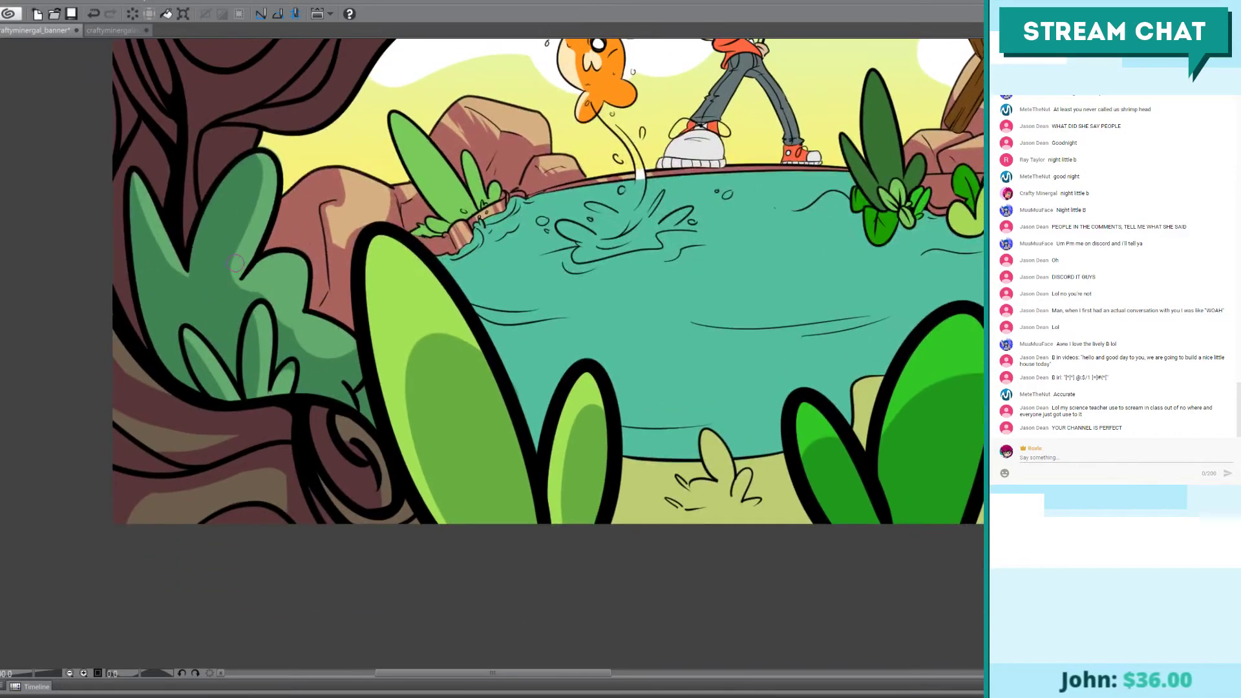
{"action": "mouse_move", "coordinate": [243, 284]}
{"action": "left_mouse_down"}
{"action": "mouse_move", "coordinate": [297, 328]}
{"action": "mouse_move", "coordinate": [236, 298]}
{"action": "mouse_move", "coordinate": [293, 331]}
{"action": "mouse_move", "coordinate": [265, 302]}
{"action": "left_mouse_up"}
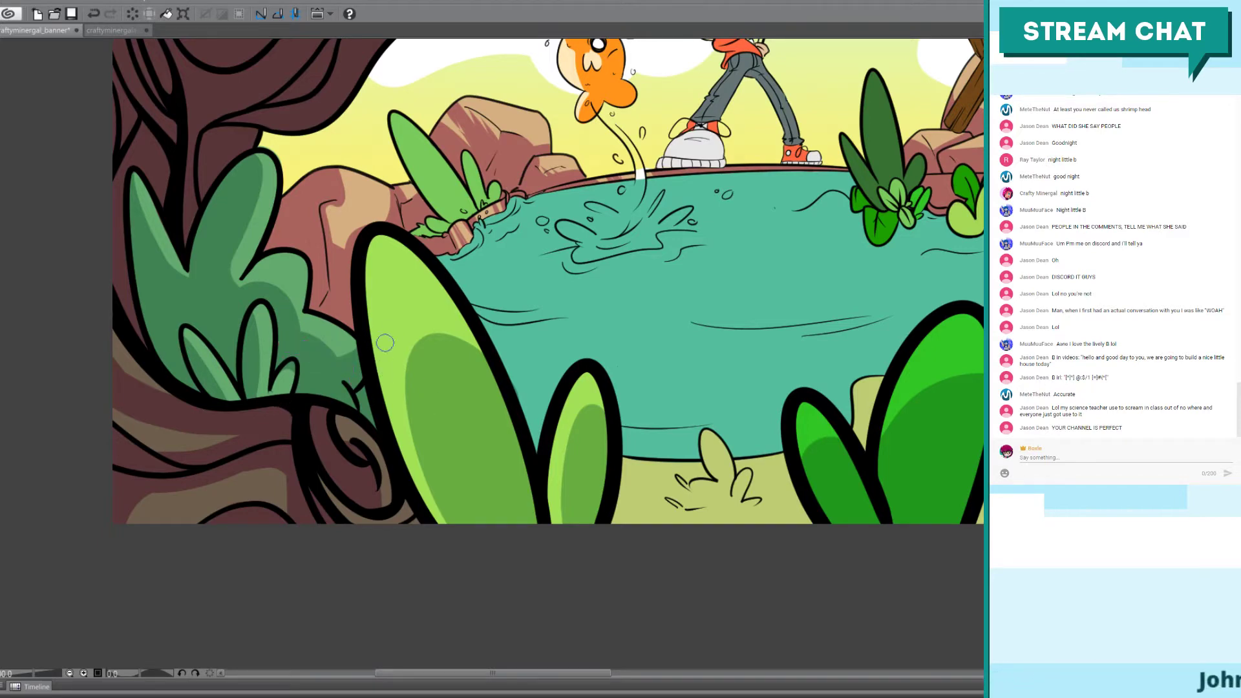
{"action": "key", "text": "ctrl+z"}
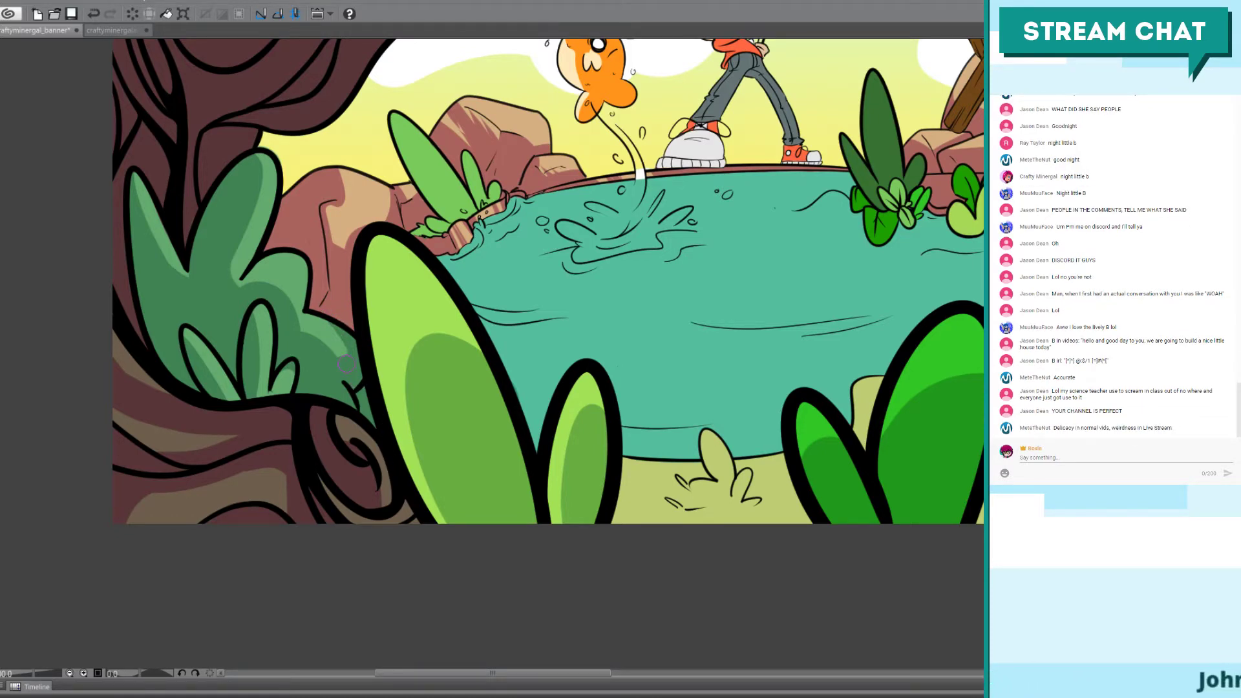
Step: Select the two blue-green bushes and the grassy ground in front of the pond
{"action": "left_click_drag", "start_coordinate": [577, 379], "coordinate": [527, 436]}
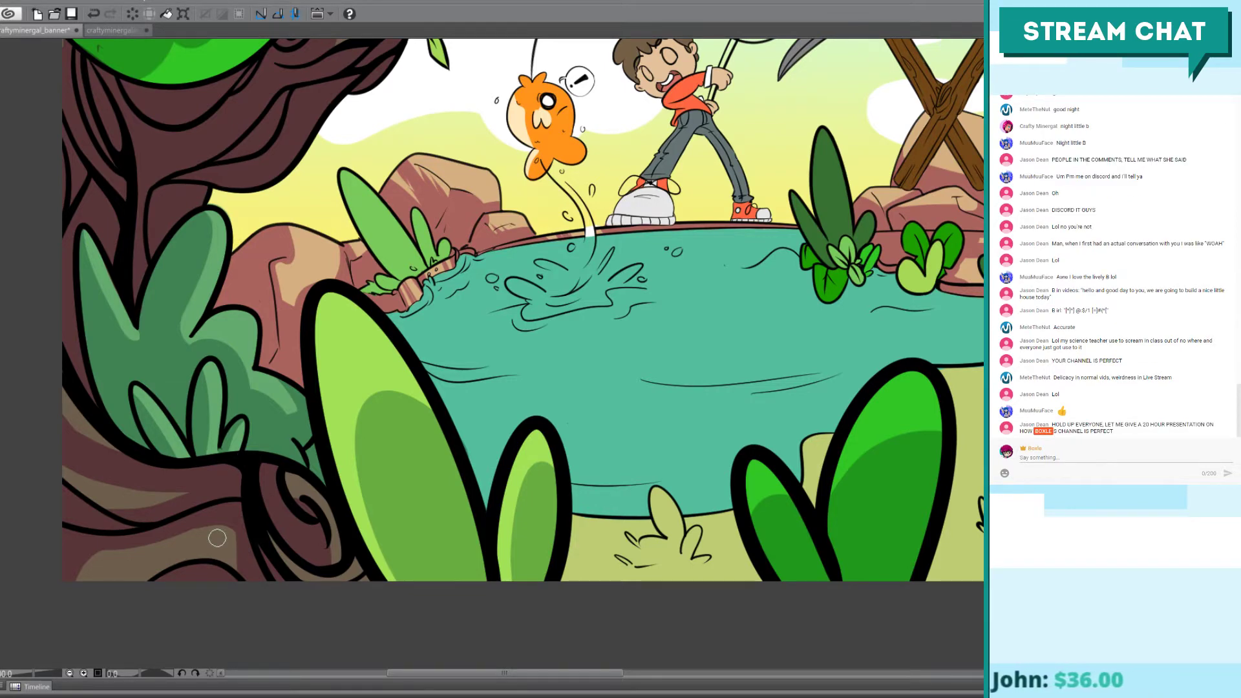
{"action": "scroll", "coordinate": [217, 536], "scroll_direction": "down", "scroll_amount": 3}
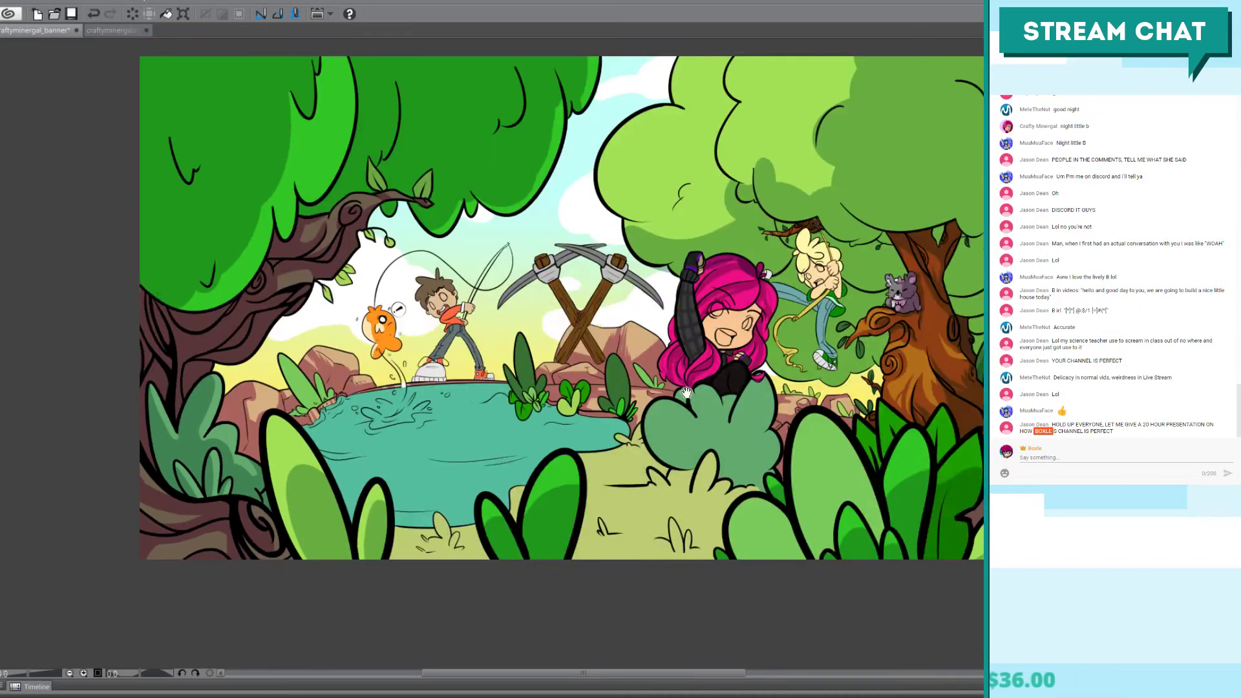
{"action": "left_click_drag", "start_coordinate": [686, 392], "coordinate": [548, 363]}
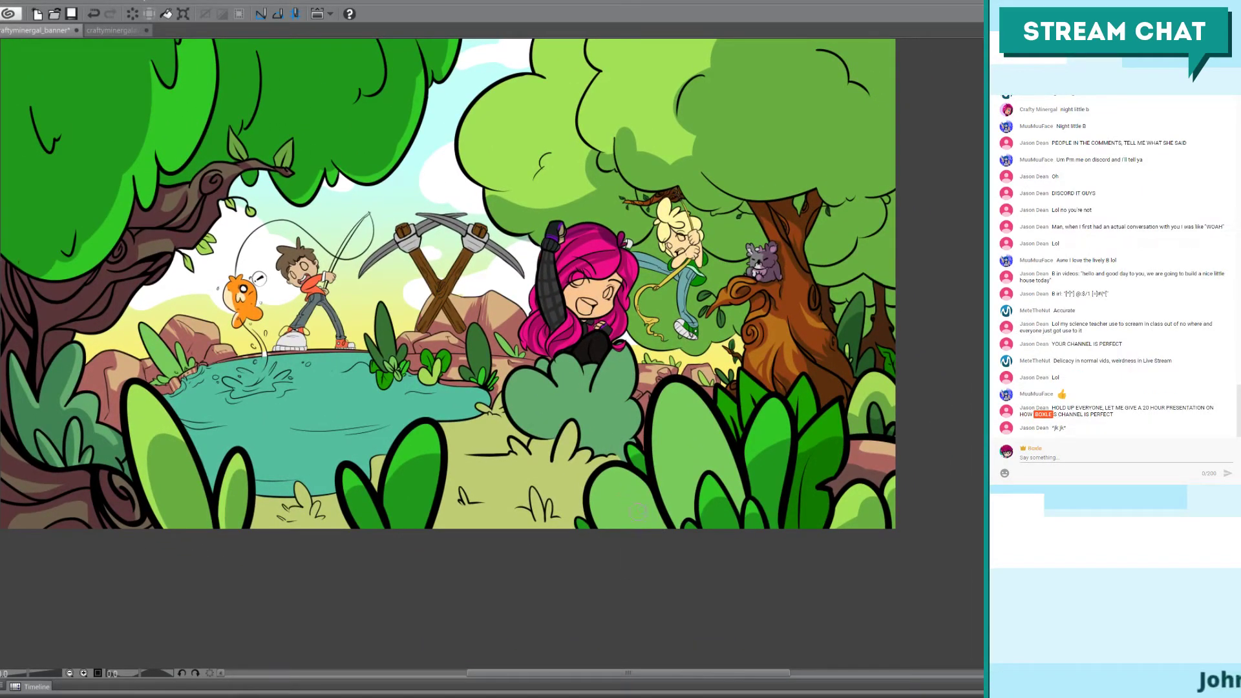
{"action": "left_click", "coordinate": [568, 394]}
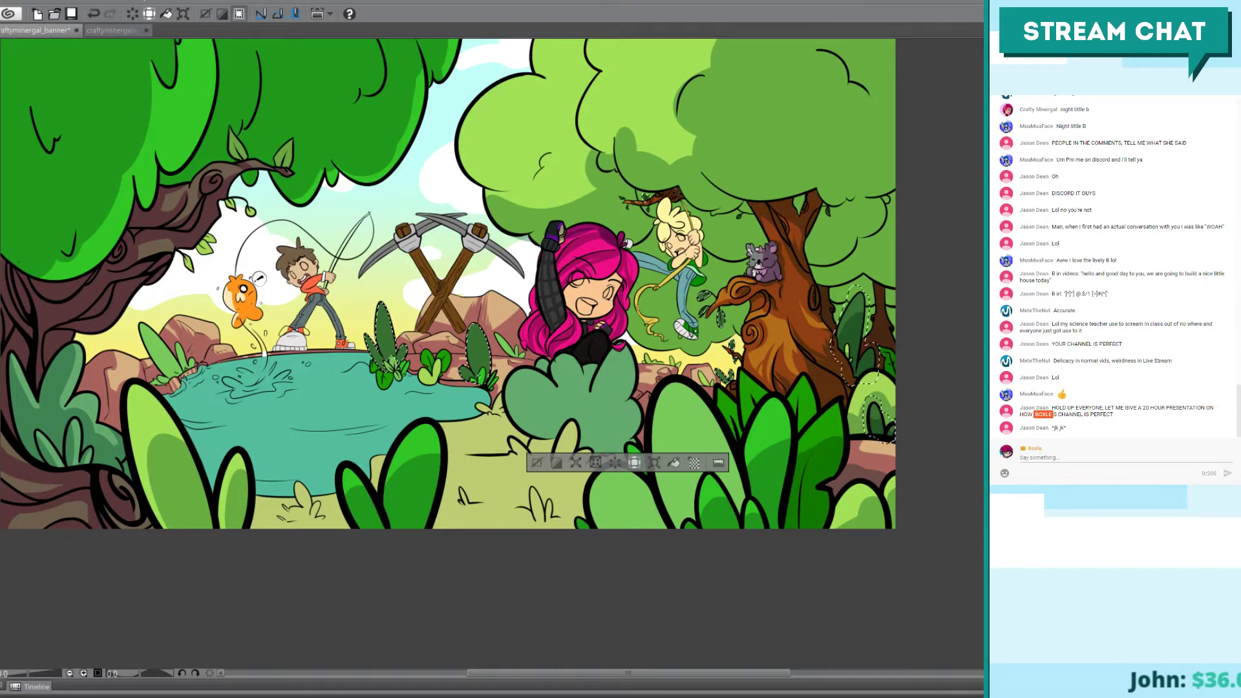
{"action": "left_click", "coordinate": [65, 413], "text": "shift"}
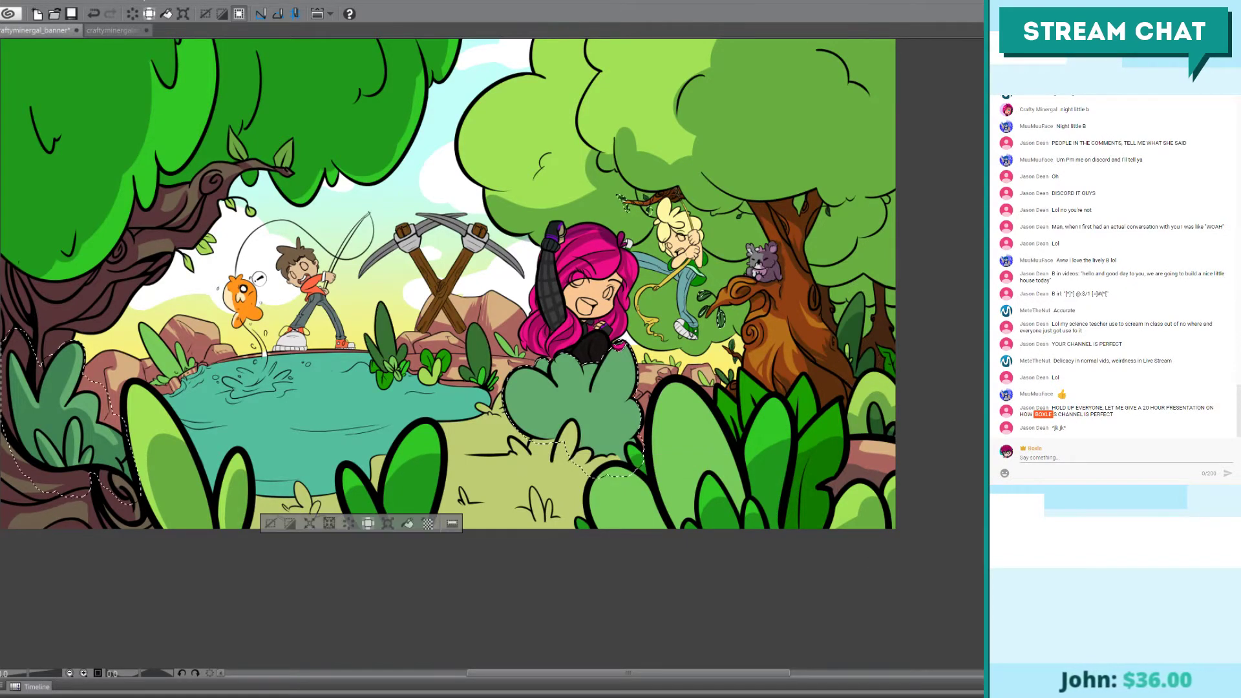
{"action": "left_click", "coordinate": [394, 472], "text": "shift"}
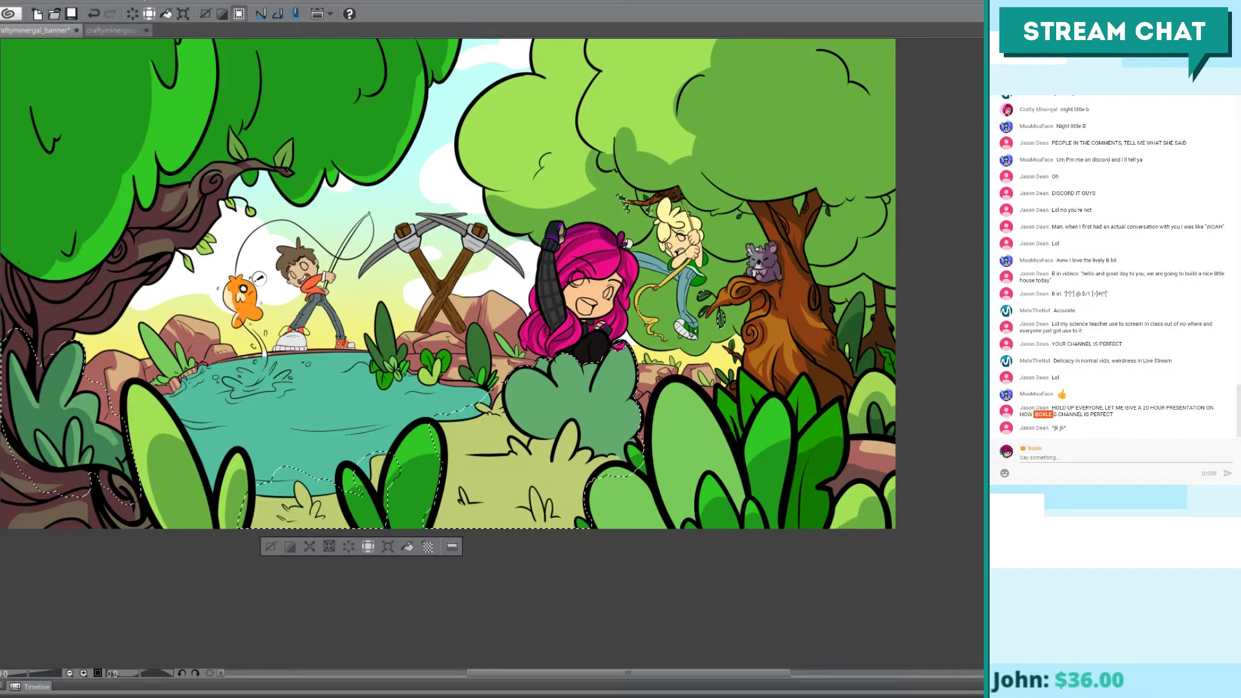
Step: Shade the bush below the pink-haired girl in darker green, keeping lighter highlights along its upper edges, and clear the selection
{"action": "key", "text": "ctrl+z"}
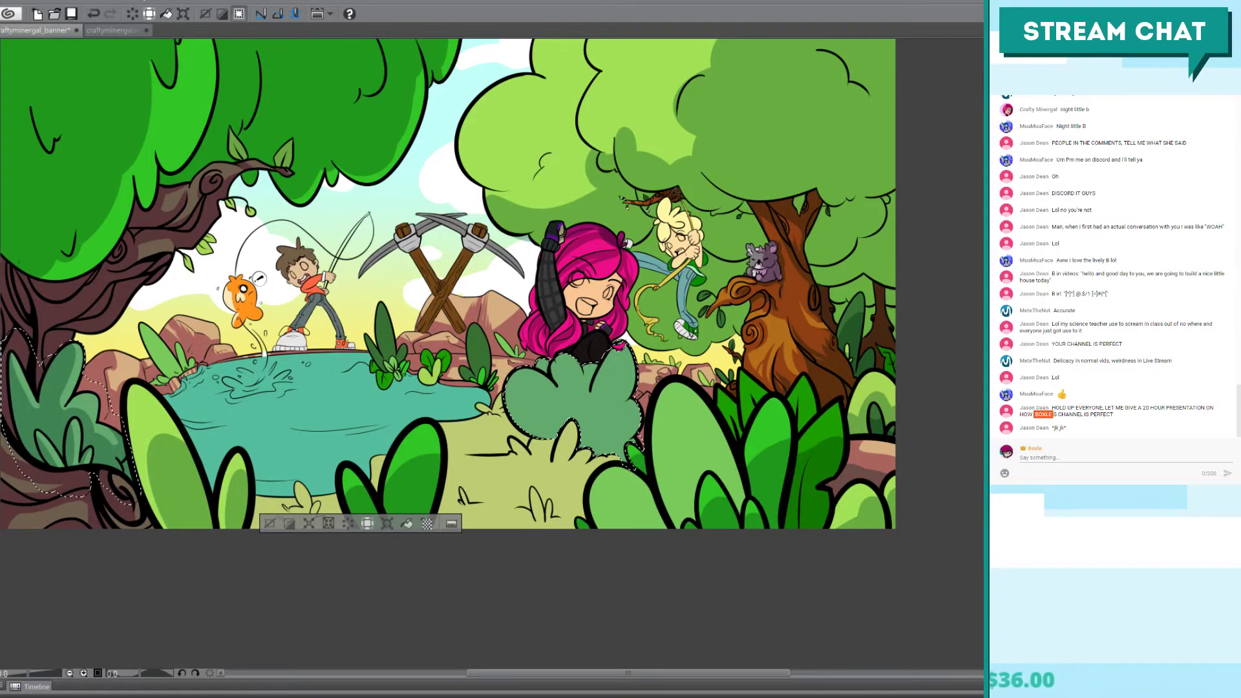
{"action": "scroll", "coordinate": [637, 452], "scroll_direction": "up", "scroll_amount": 3}
{"action": "scroll", "coordinate": [610, 417], "scroll_direction": "up", "scroll_amount": 2}
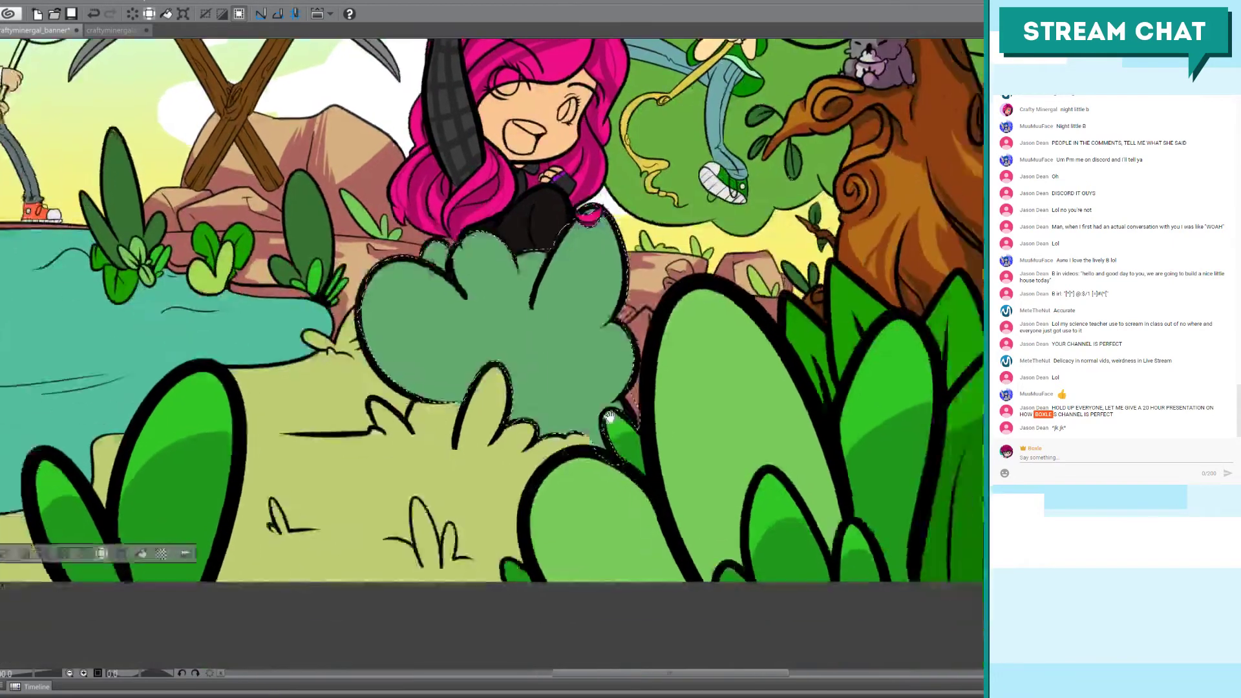
{"action": "left_click_drag", "start_coordinate": [609, 417], "coordinate": [569, 397]}
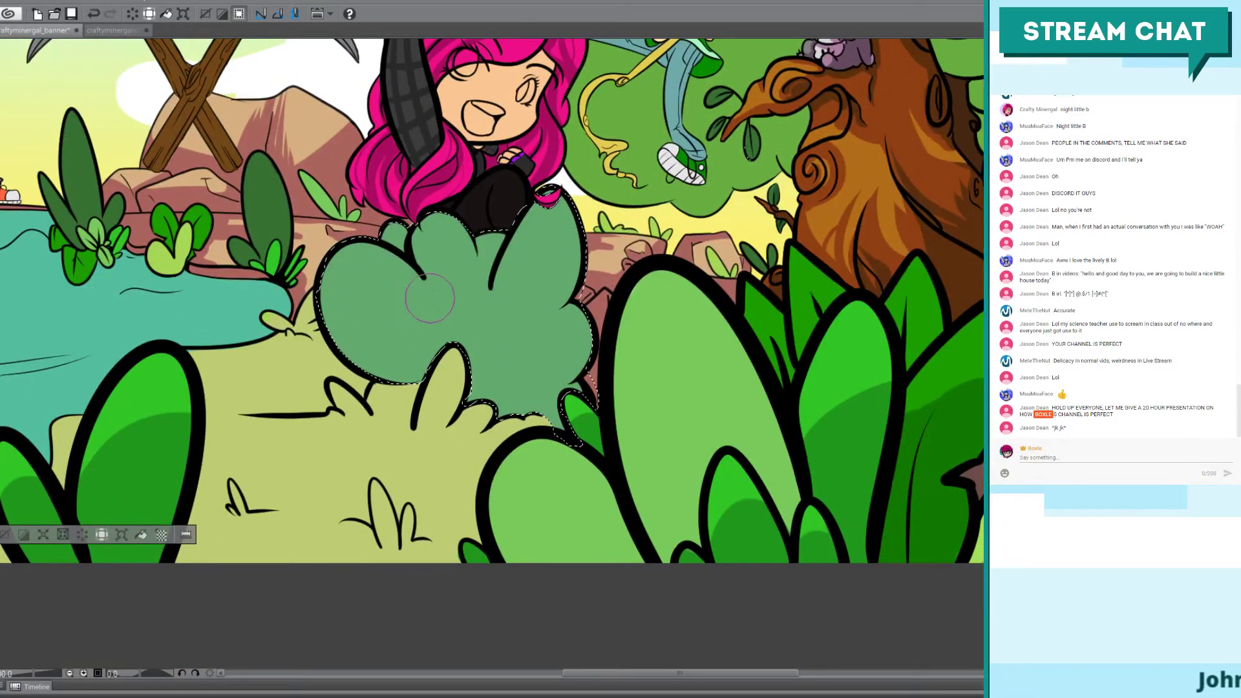
{"action": "mouse_move", "coordinate": [430, 298]}
{"action": "left_mouse_down"}
{"action": "mouse_move", "coordinate": [427, 346]}
{"action": "mouse_move", "coordinate": [505, 292]}
{"action": "mouse_move", "coordinate": [493, 300]}
{"action": "mouse_move", "coordinate": [517, 312]}
{"action": "mouse_move", "coordinate": [500, 305]}
{"action": "mouse_move", "coordinate": [524, 354]}
{"action": "mouse_move", "coordinate": [575, 324]}
{"action": "mouse_move", "coordinate": [567, 306]}
{"action": "mouse_move", "coordinate": [554, 297]}
{"action": "mouse_move", "coordinate": [523, 318]}
{"action": "mouse_move", "coordinate": [567, 340]}
{"action": "mouse_move", "coordinate": [545, 436]}
{"action": "left_mouse_up"}
{"action": "key", "text": "ctrl+z"}
{"action": "mouse_move", "coordinate": [440, 394]}
{"action": "left_mouse_down"}
{"action": "mouse_move", "coordinate": [460, 318]}
{"action": "mouse_move", "coordinate": [391, 267]}
{"action": "left_mouse_up"}
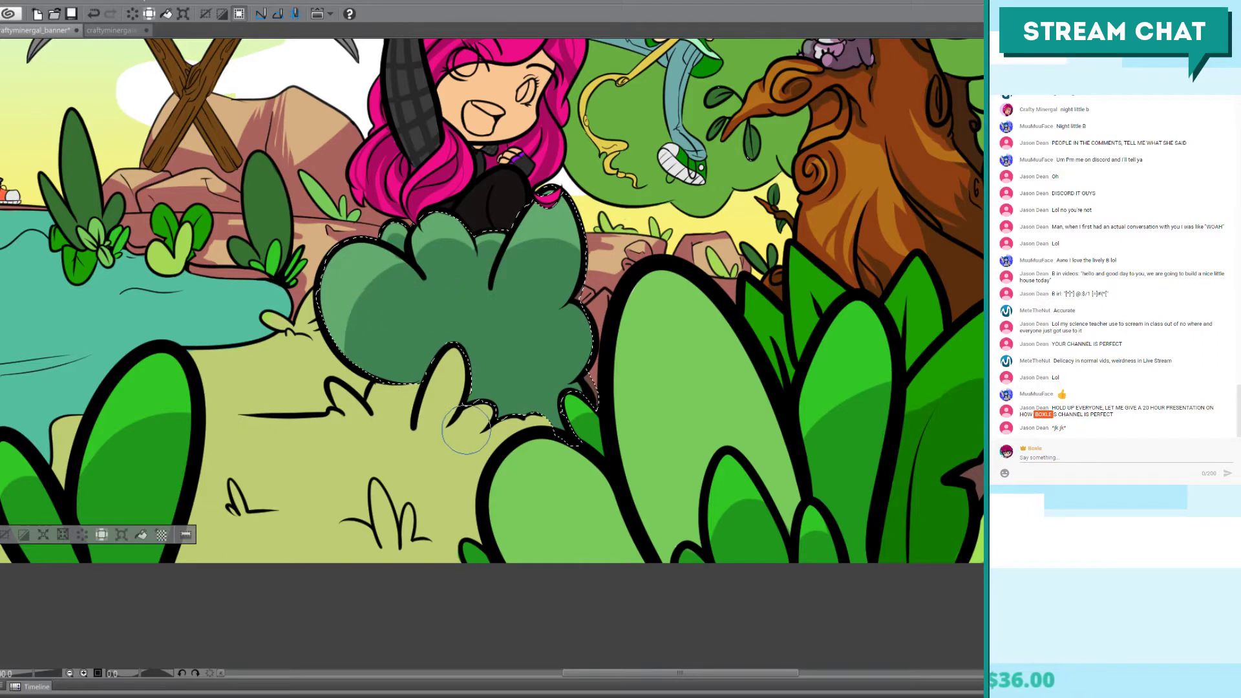
{"action": "key", "text": "ctrl+z"}
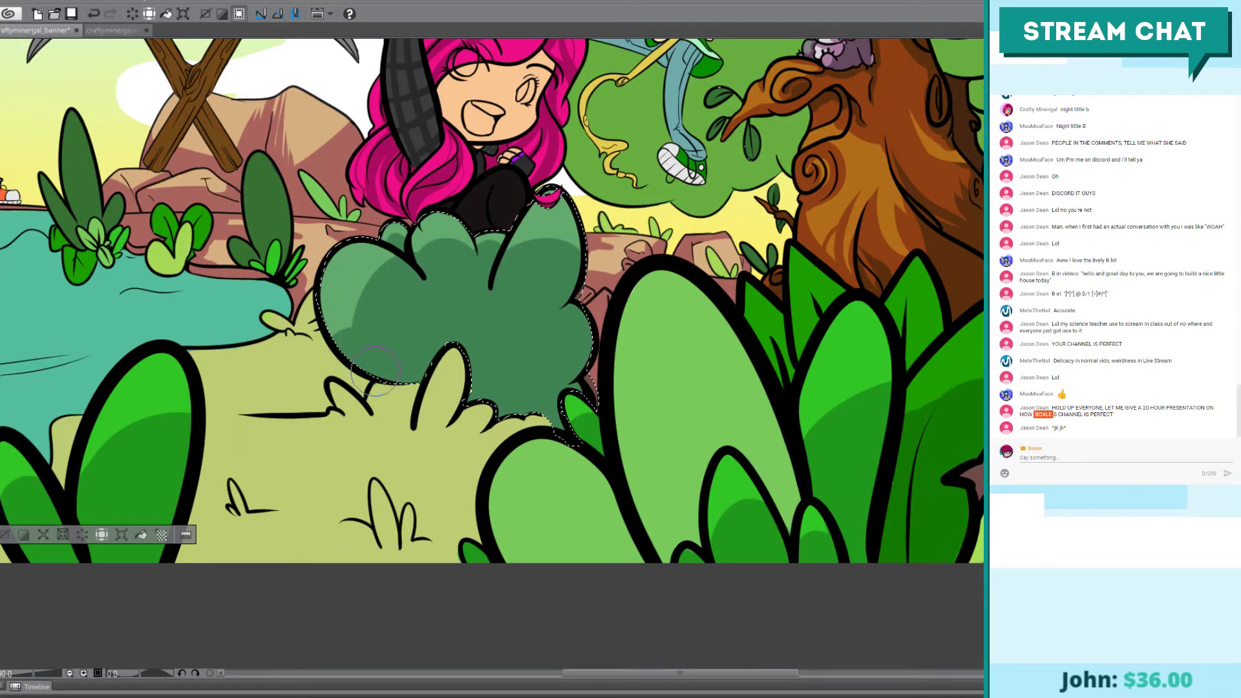
{"action": "key", "text": "ctrl+d"}
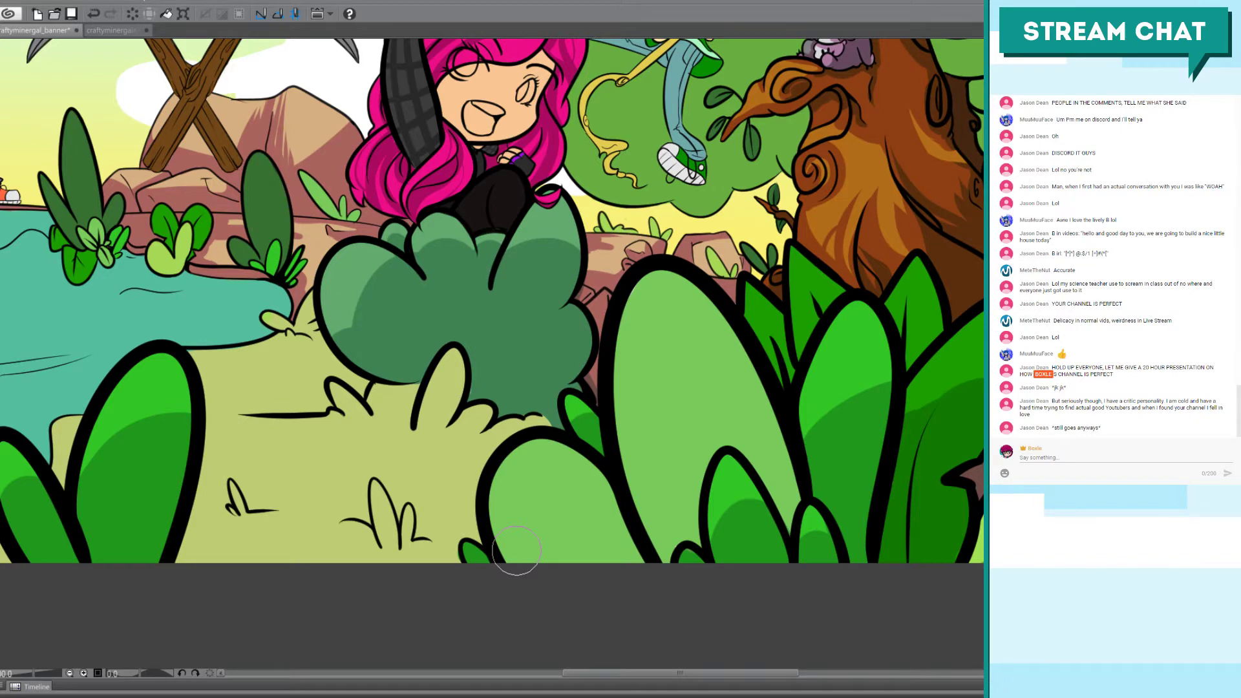
Step: Compare the bush with its previous state, check it within the whole banner, and save the file
{"action": "scroll", "coordinate": [732, 359], "scroll_direction": "up", "scroll_amount": 2}
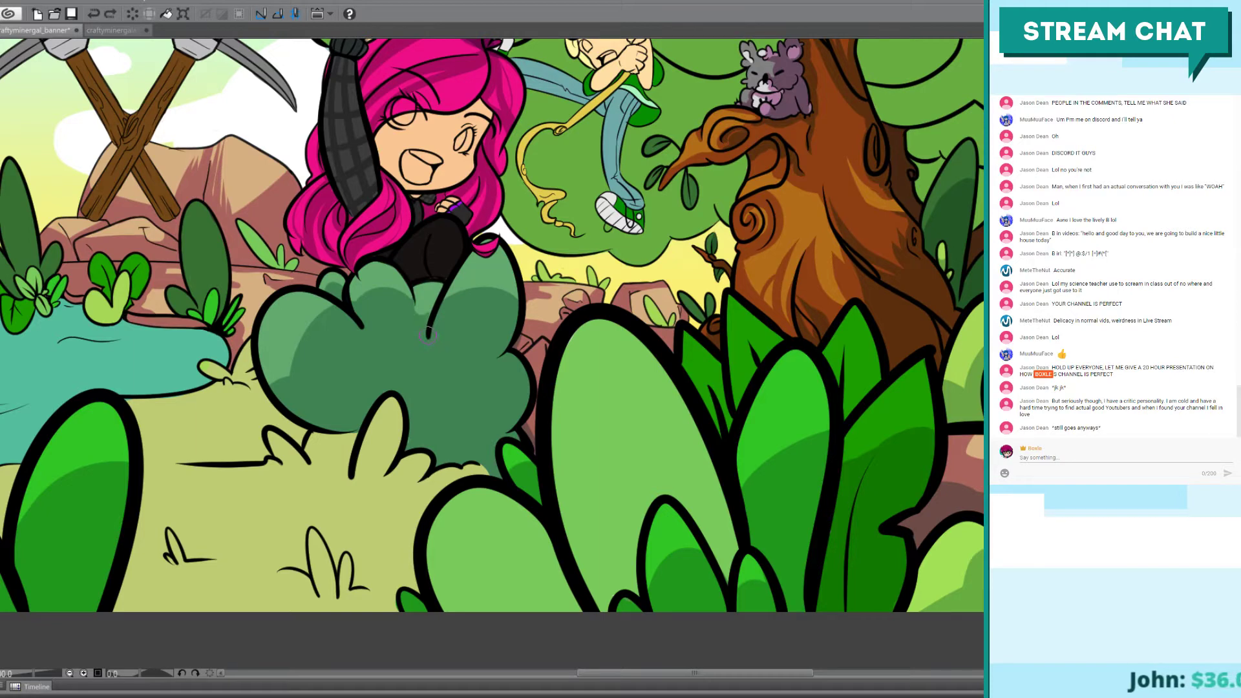
{"action": "key", "text": "ctrl+z"}
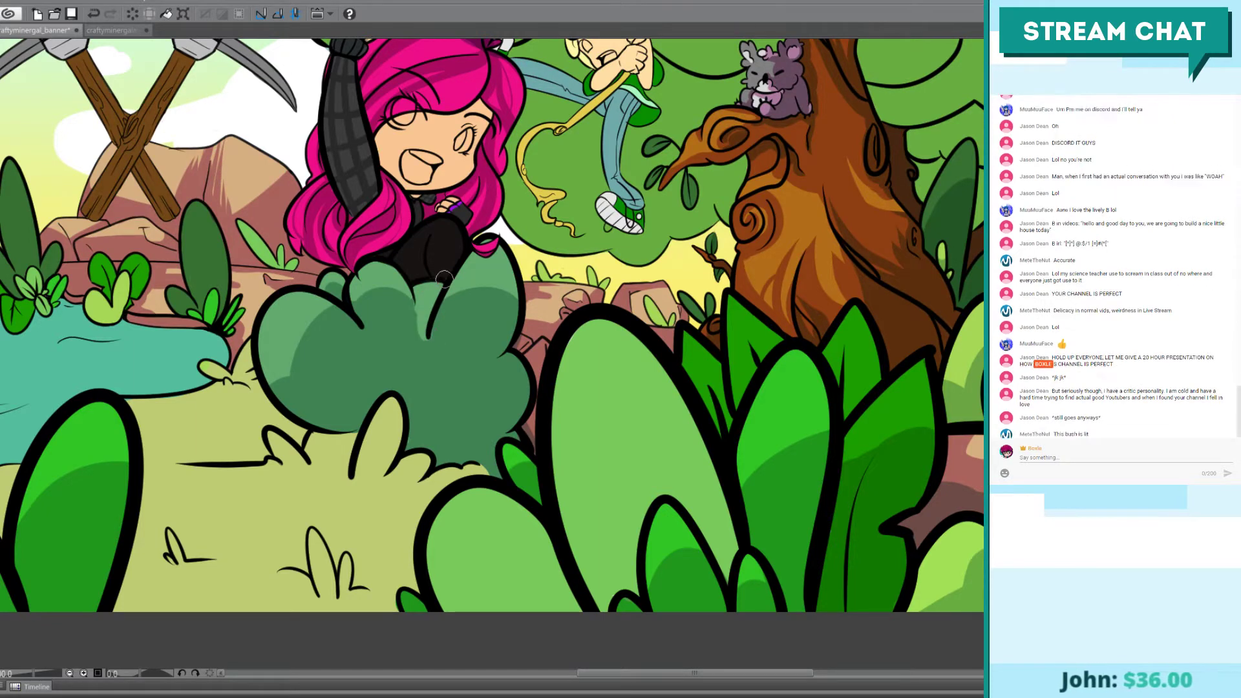
{"action": "key", "text": "ctrl+y"}
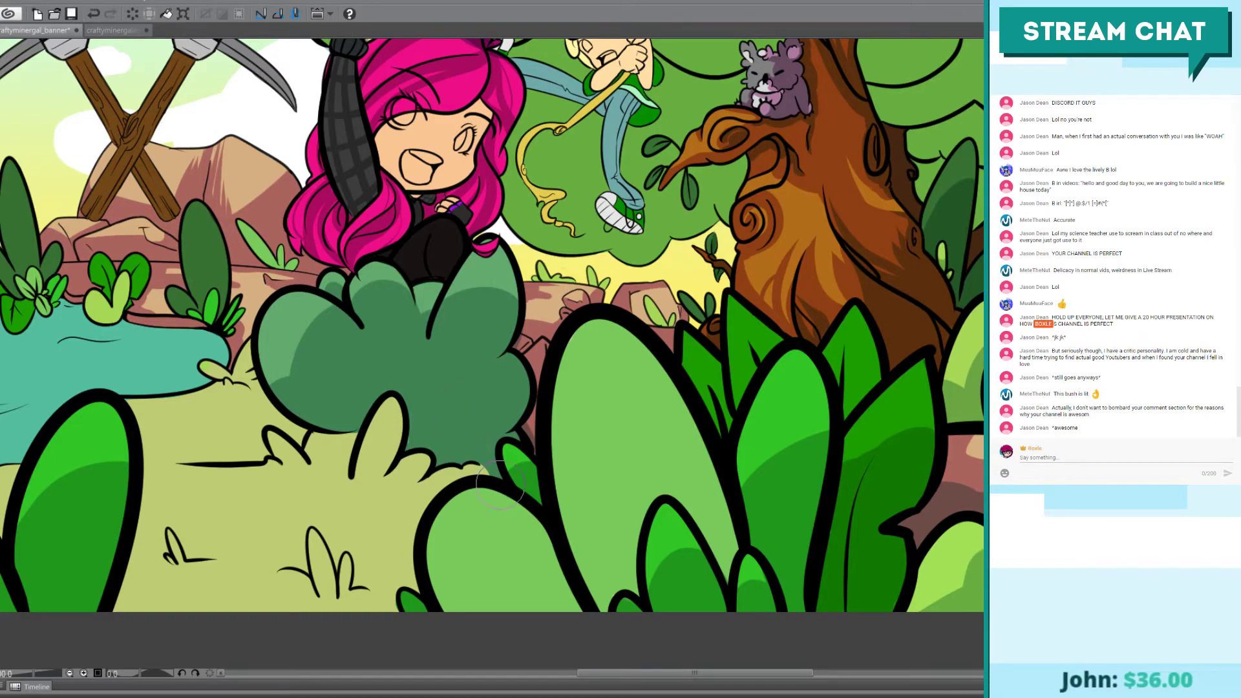
{"action": "scroll", "coordinate": [503, 491], "scroll_direction": "down", "scroll_amount": 3}
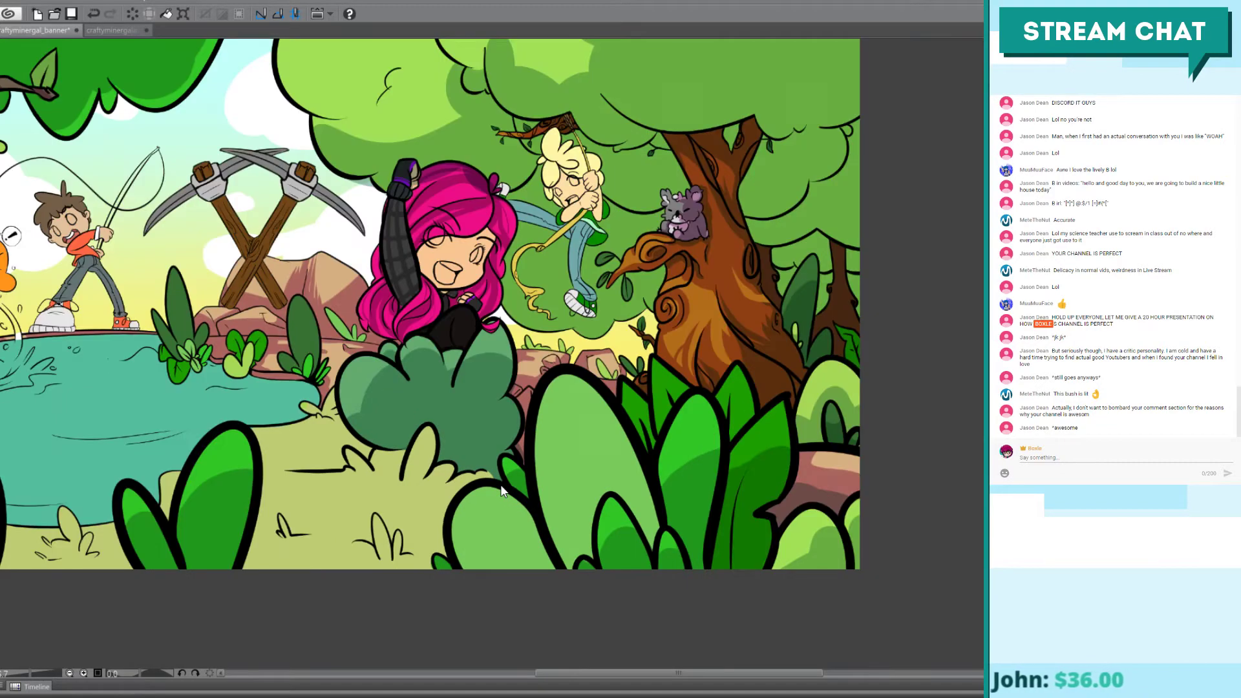
{"action": "scroll", "coordinate": [502, 488], "scroll_direction": "down", "scroll_amount": 1}
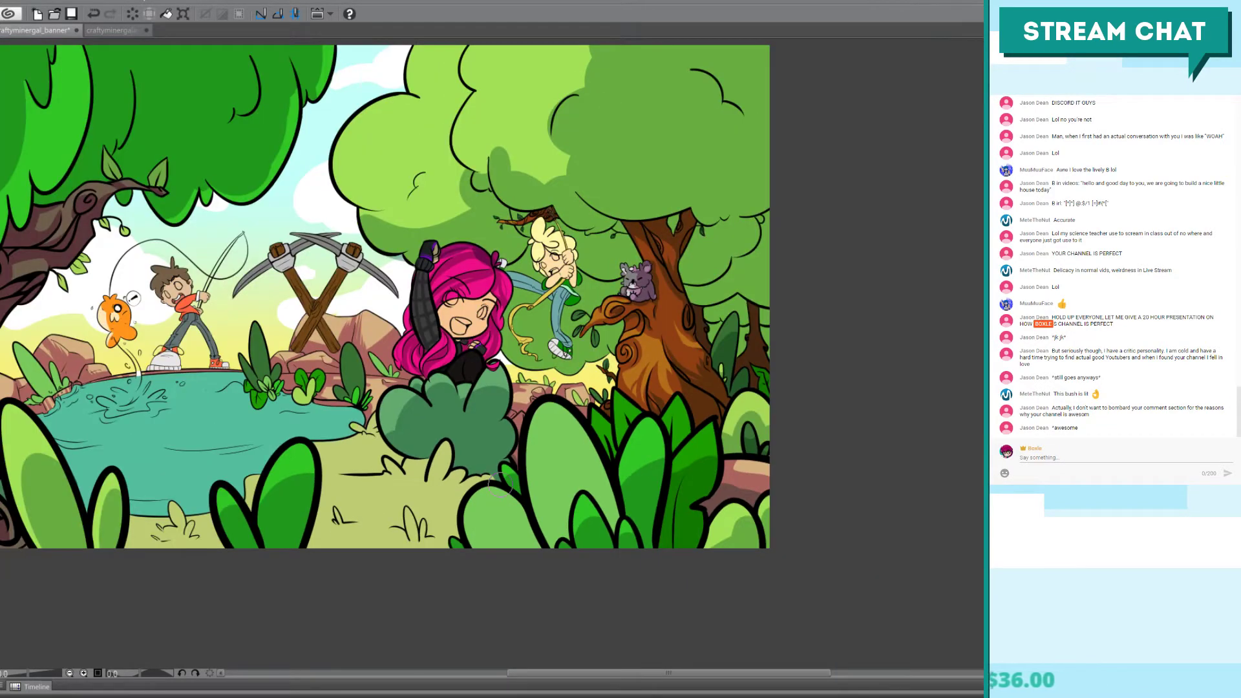
{"action": "scroll", "coordinate": [593, 483], "scroll_direction": "up", "scroll_amount": 2}
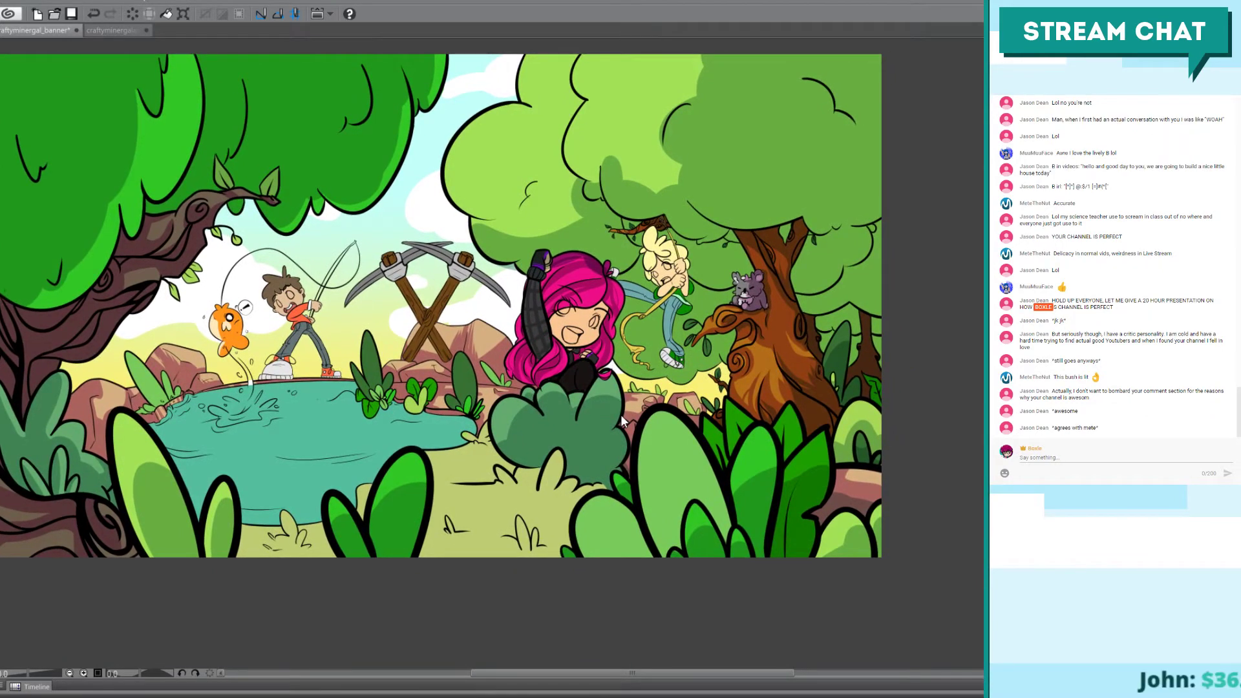
{"action": "key", "text": "ctrl+s"}
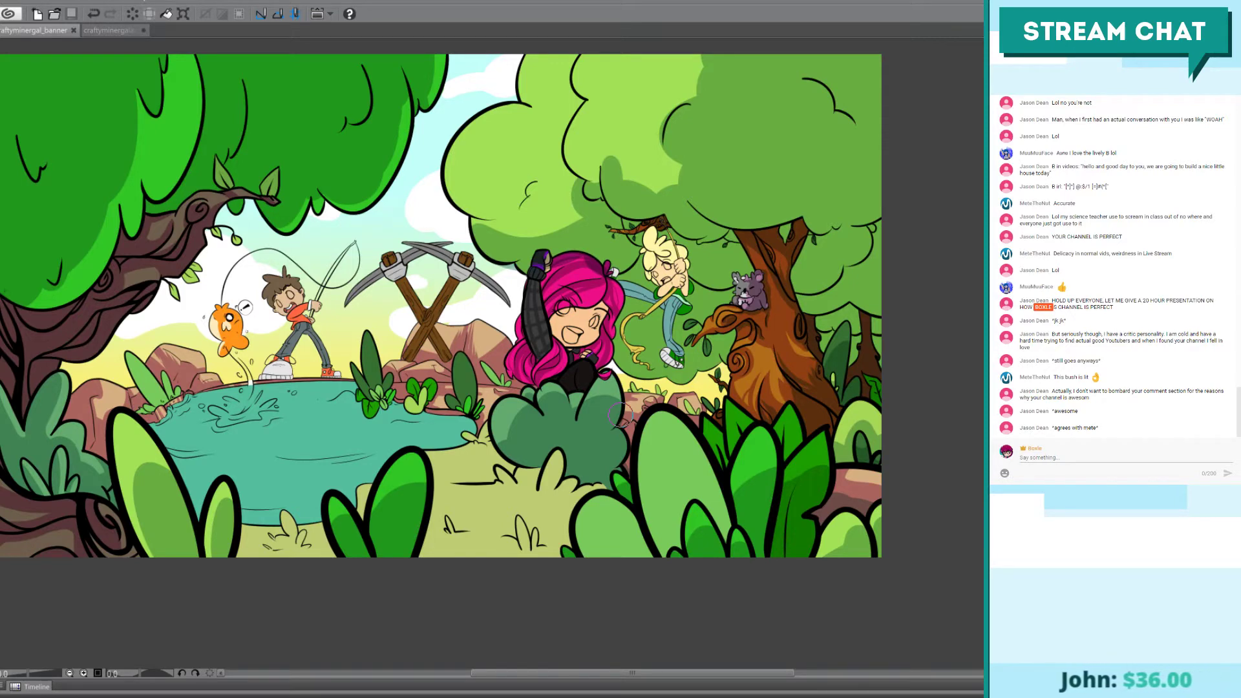
{"action": "left_click_drag", "start_coordinate": [478, 622], "coordinate": [539, 654]}
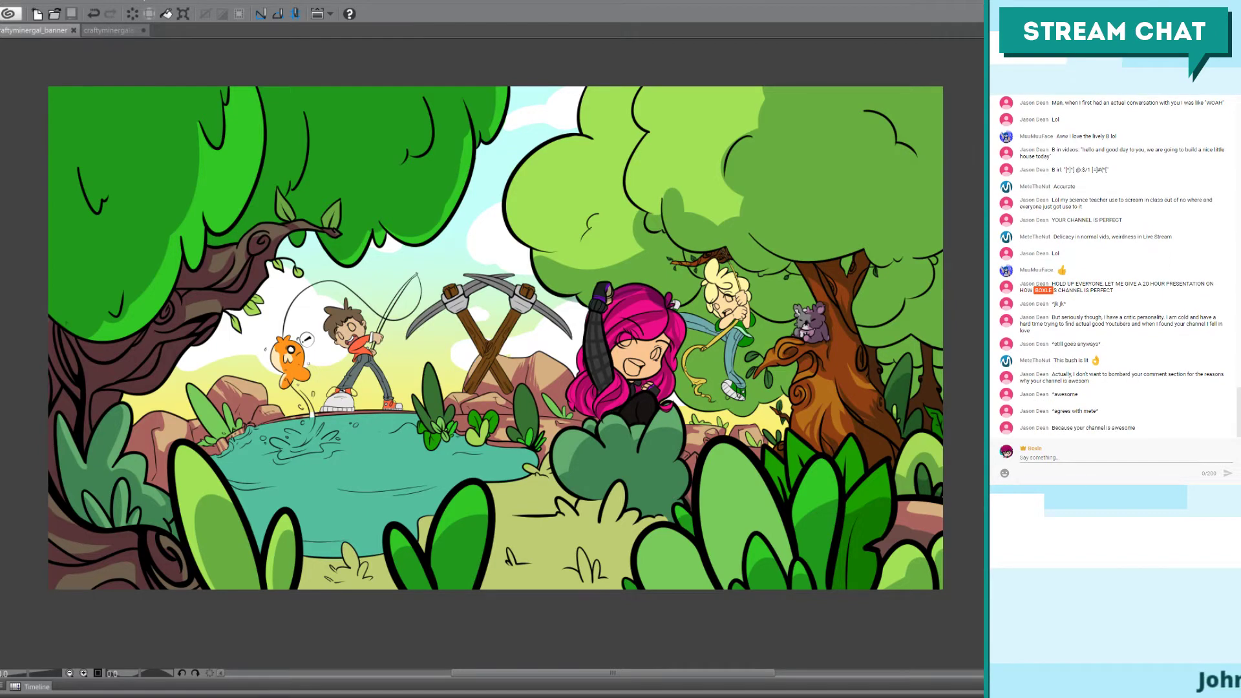
{"action": "left_click_drag", "start_coordinate": [535, 421], "coordinate": [528, 401]}
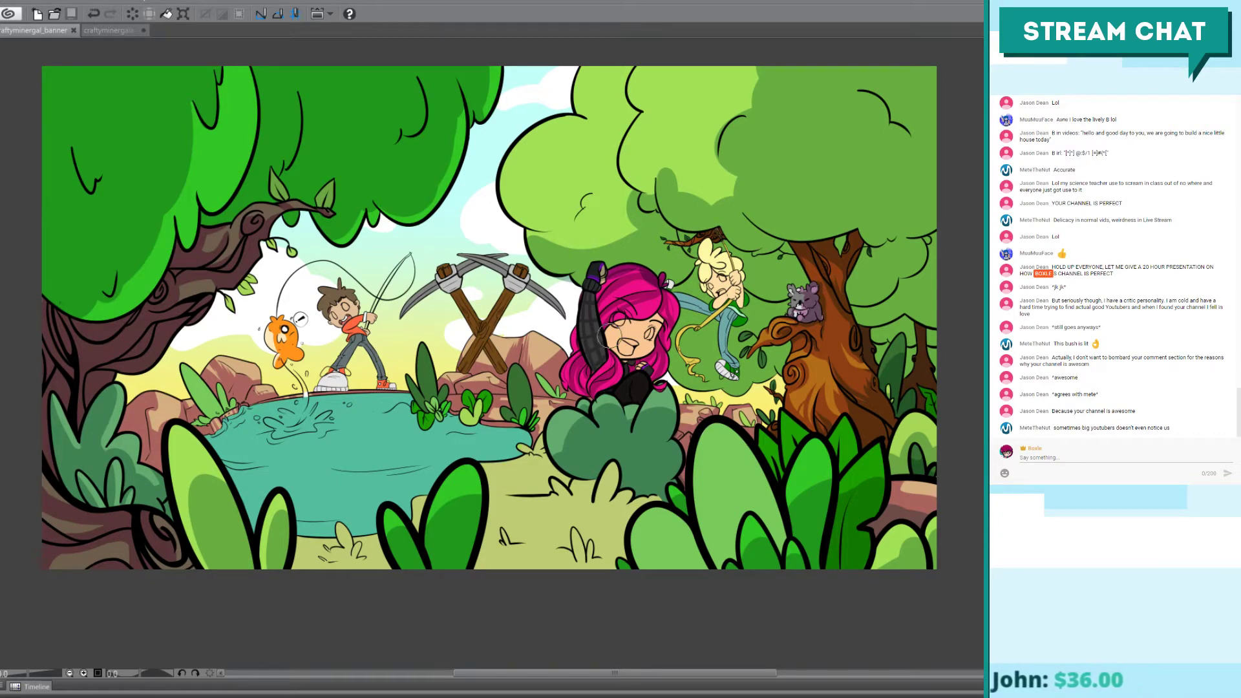
{"action": "mouse_move", "coordinate": [643, 481]}
{"action": "left_mouse_down"}
{"action": "mouse_move", "coordinate": [593, 443]}
{"action": "mouse_move", "coordinate": [623, 472]}
{"action": "left_mouse_up"}
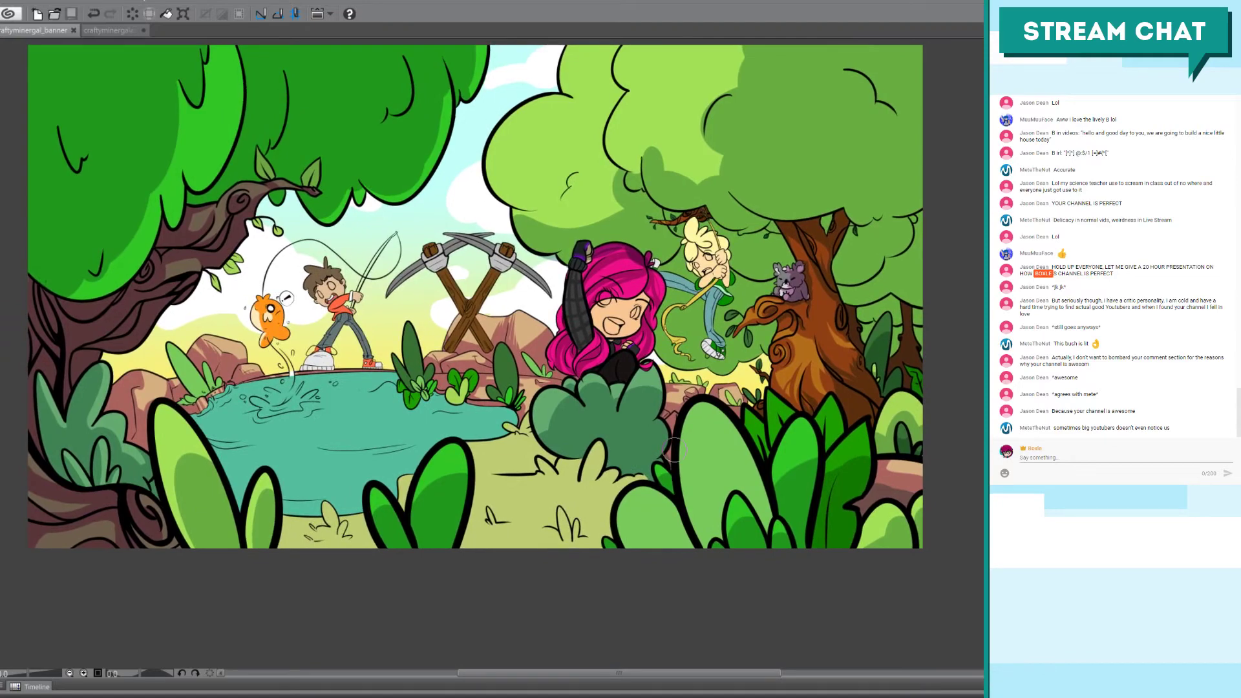
Step: Recolour the stray green on the small grass blade at the pond's edge to match the tan ground, and clear the selection
{"action": "scroll", "coordinate": [673, 448], "scroll_direction": "up", "scroll_amount": 3}
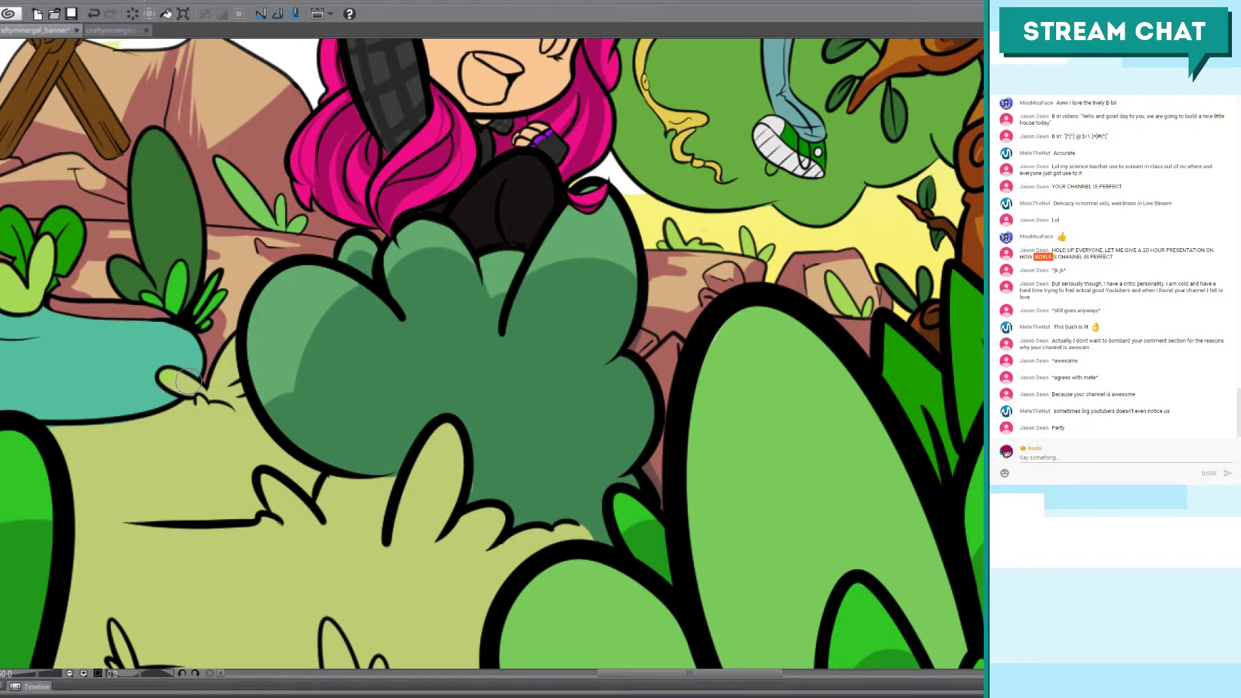
{"action": "key", "text": "ctrl+z"}
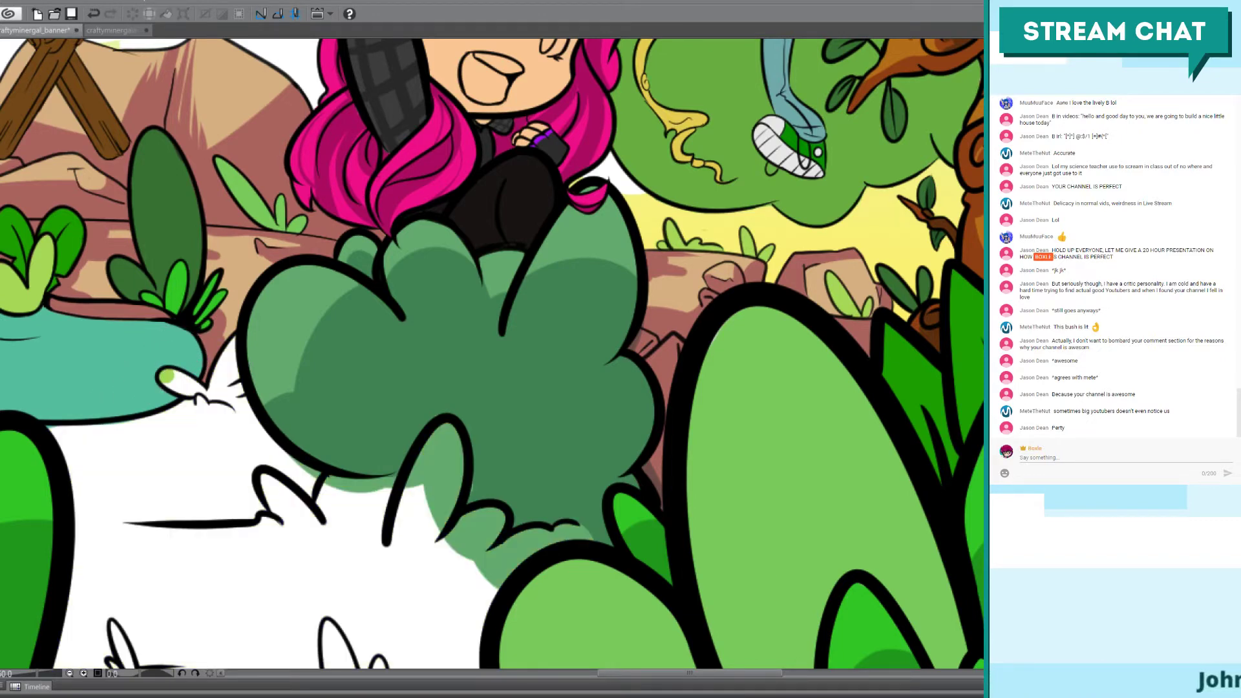
{"action": "key", "text": "ctrl+y"}
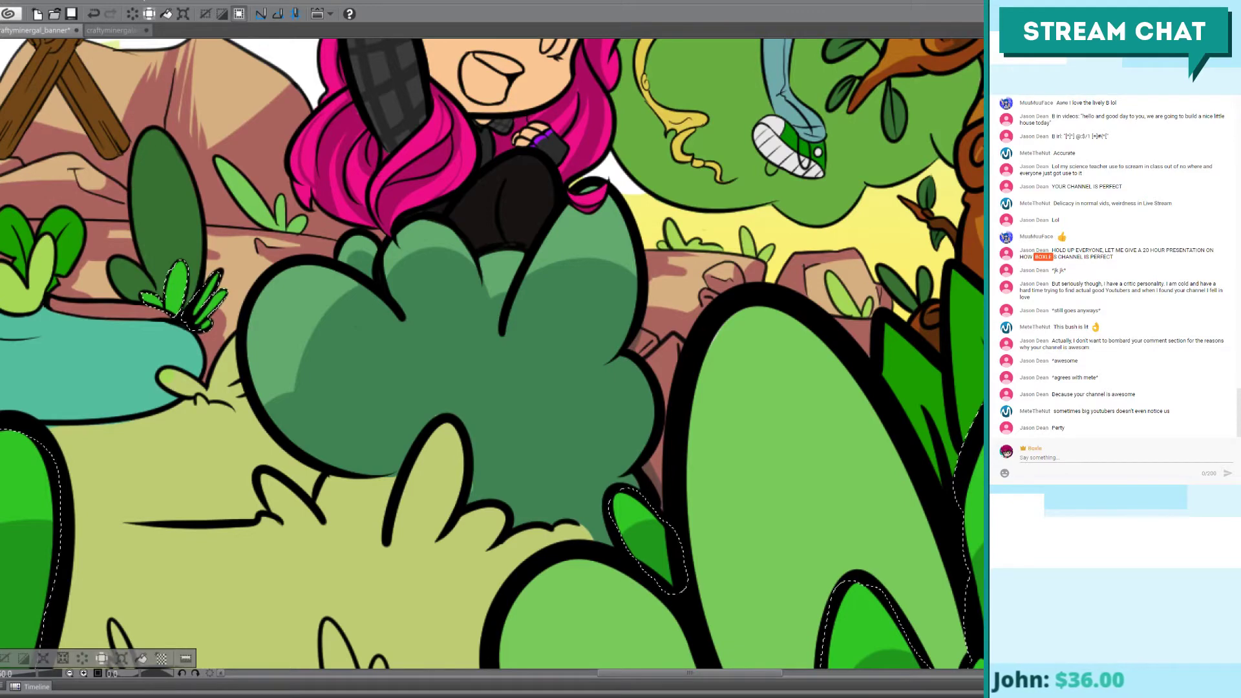
{"action": "key", "text": "ctrl+z"}
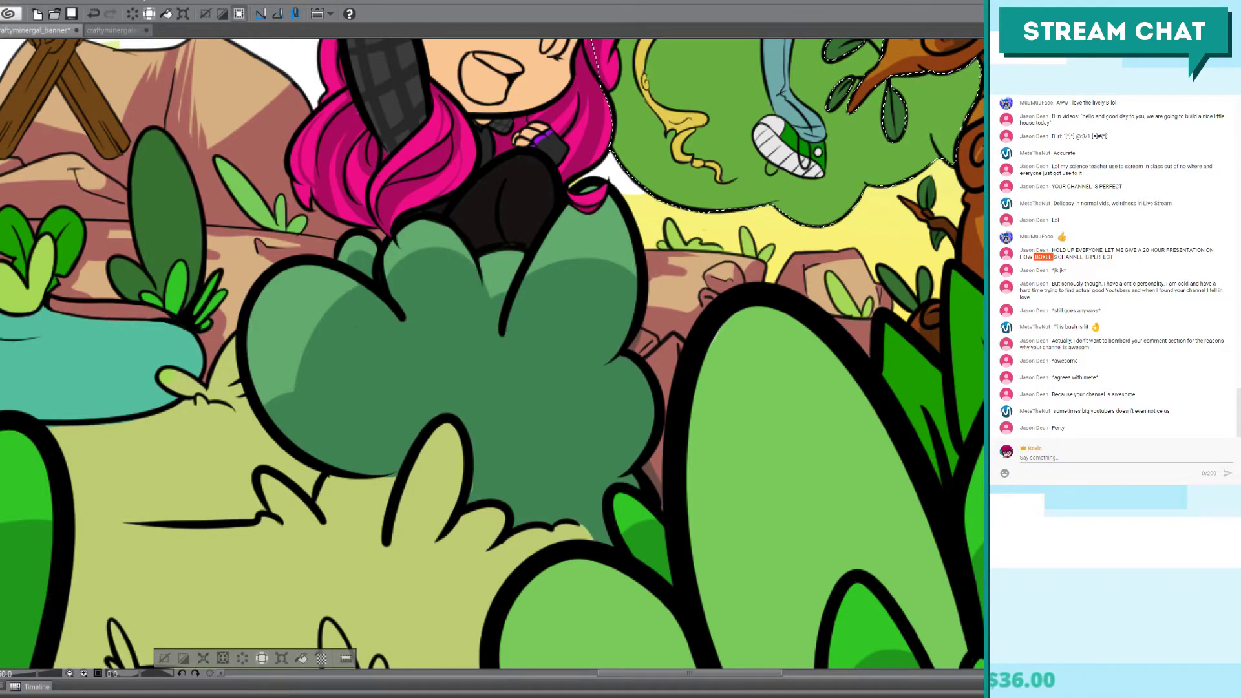
{"action": "key", "text": "ctrl+z"}
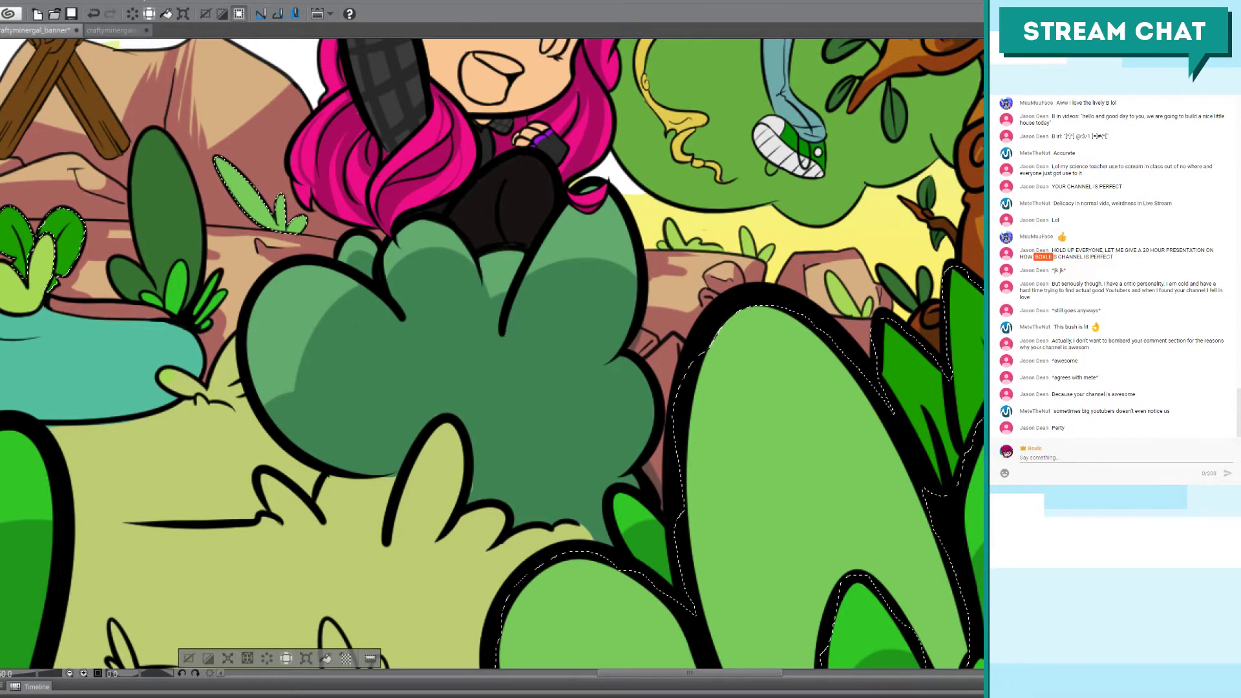
{"action": "key", "text": "ctrl+z"}
{"action": "key", "text": "ctrl+z"}
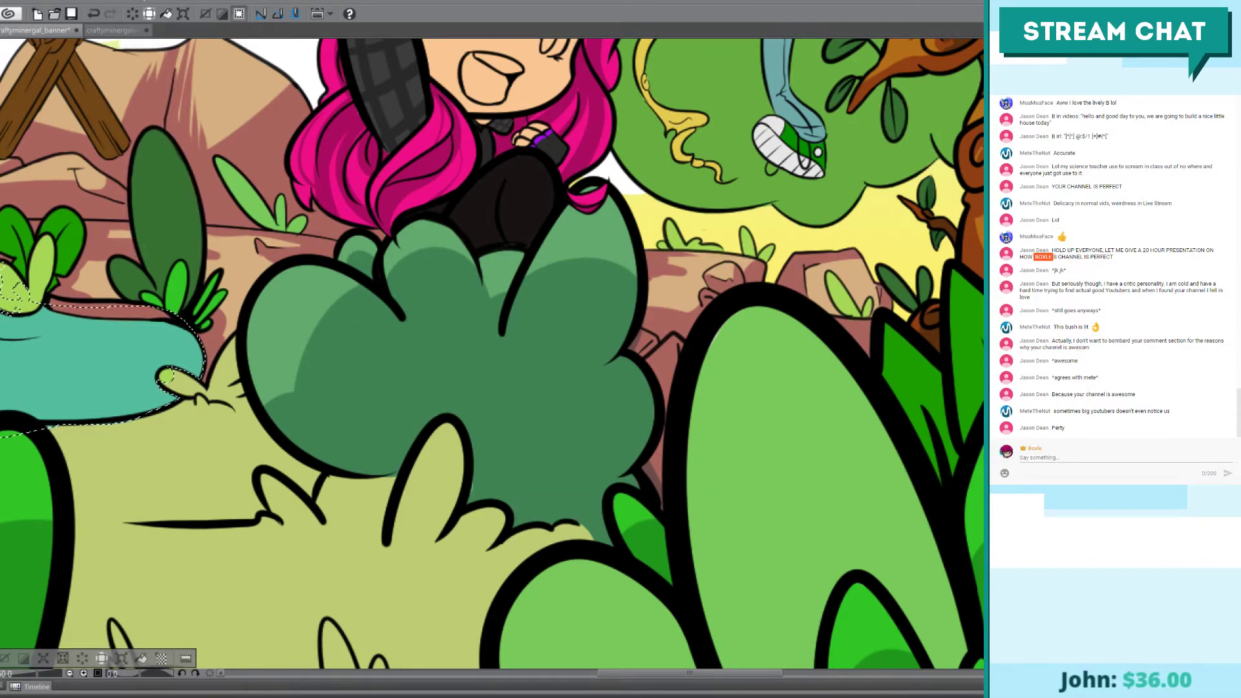
{"action": "key", "text": "ctrl+d"}
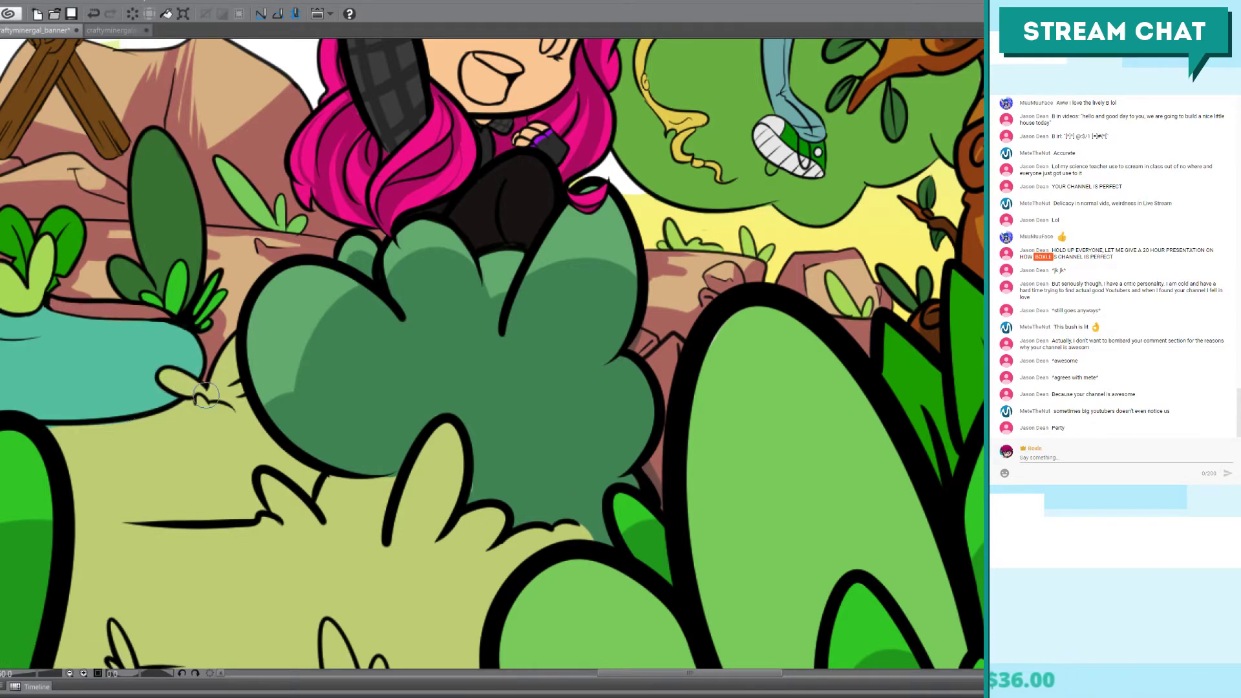
Step: Examine the whole banner composition at different zoom levels, comparing it with and without the last change
{"action": "scroll", "coordinate": [246, 429], "scroll_direction": "down", "scroll_amount": 4}
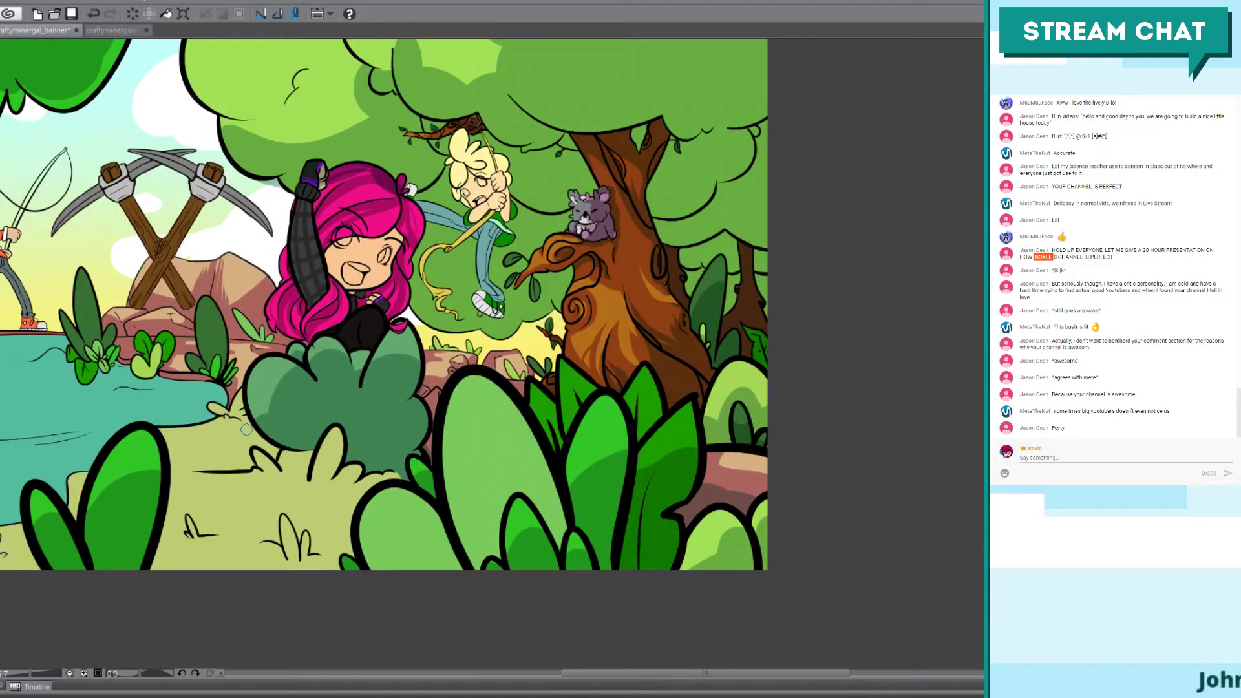
{"action": "key", "text": "ctrl+0"}
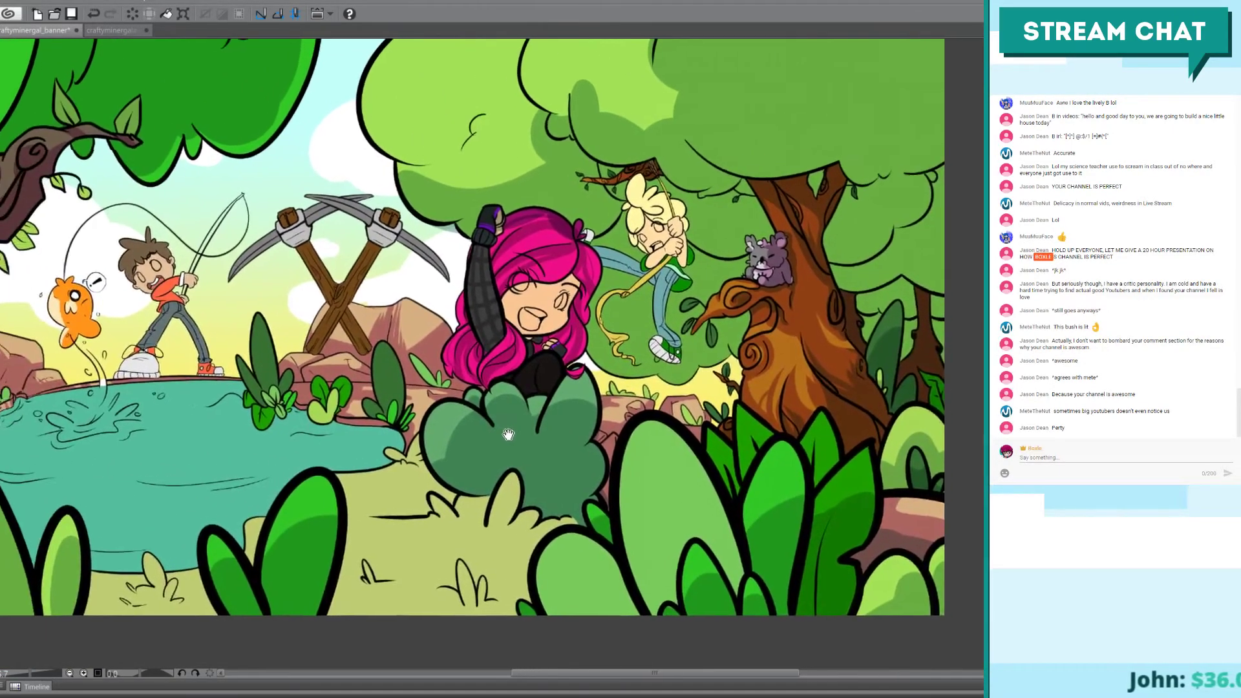
{"action": "scroll", "coordinate": [561, 464], "scroll_direction": "down", "scroll_amount": 1}
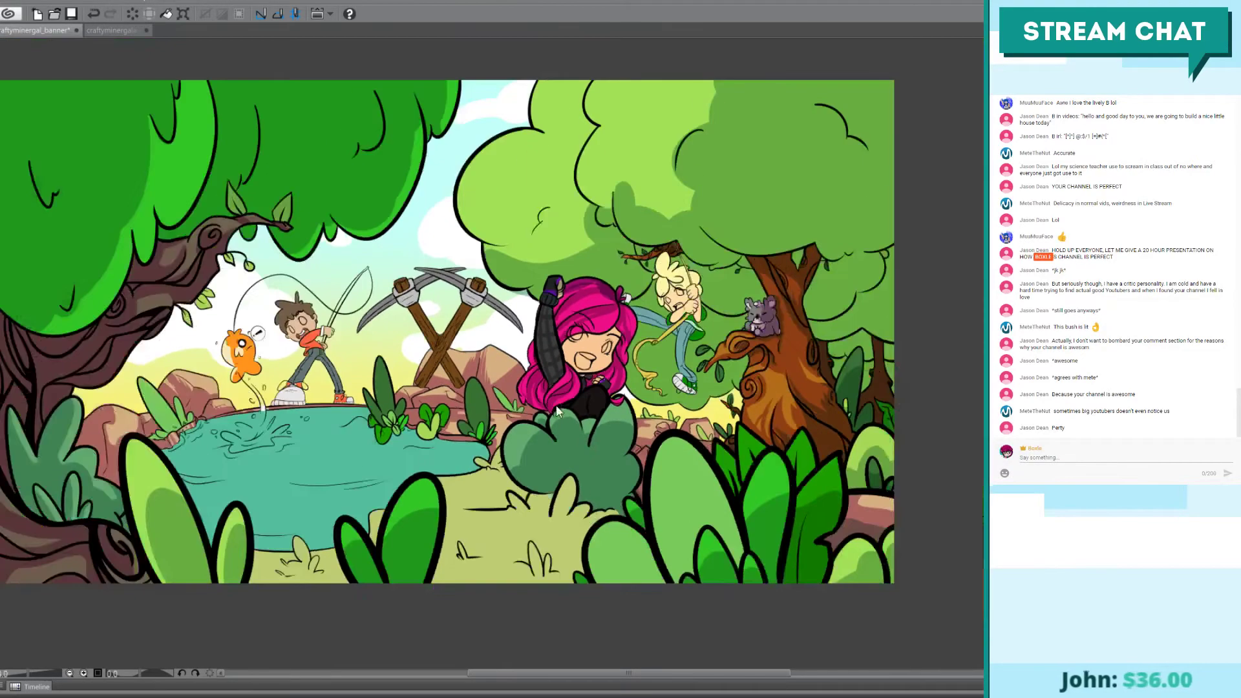
{"action": "key", "text": "ctrl+0"}
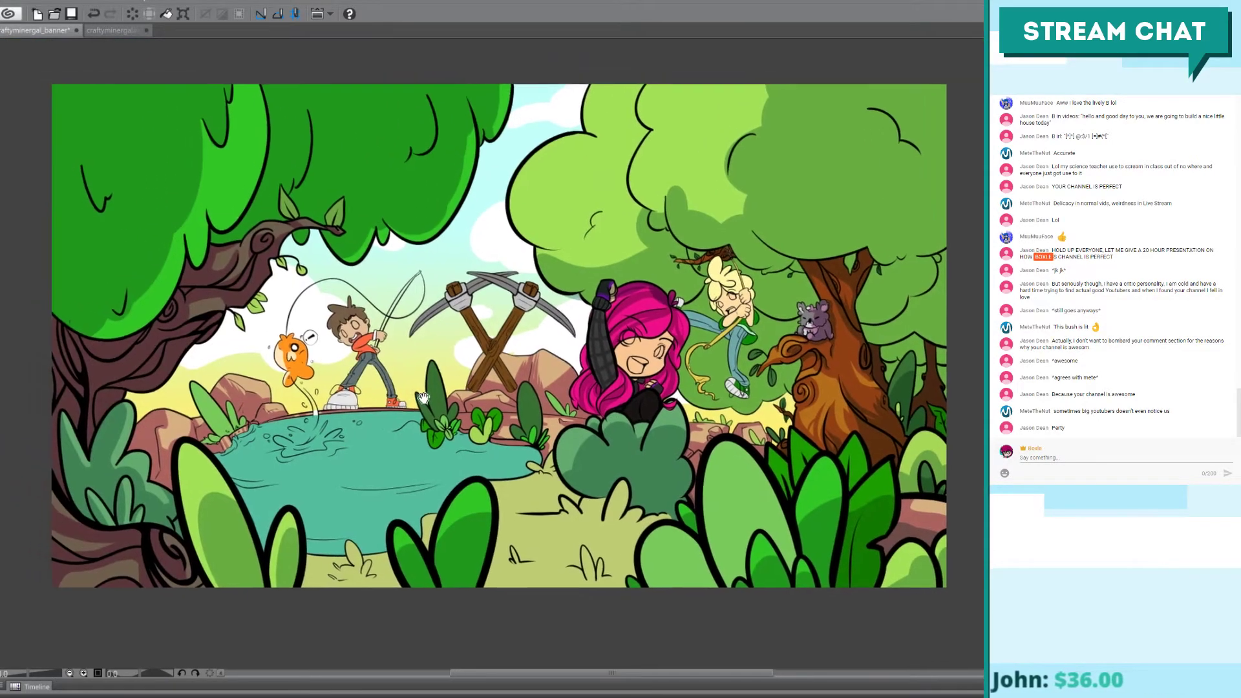
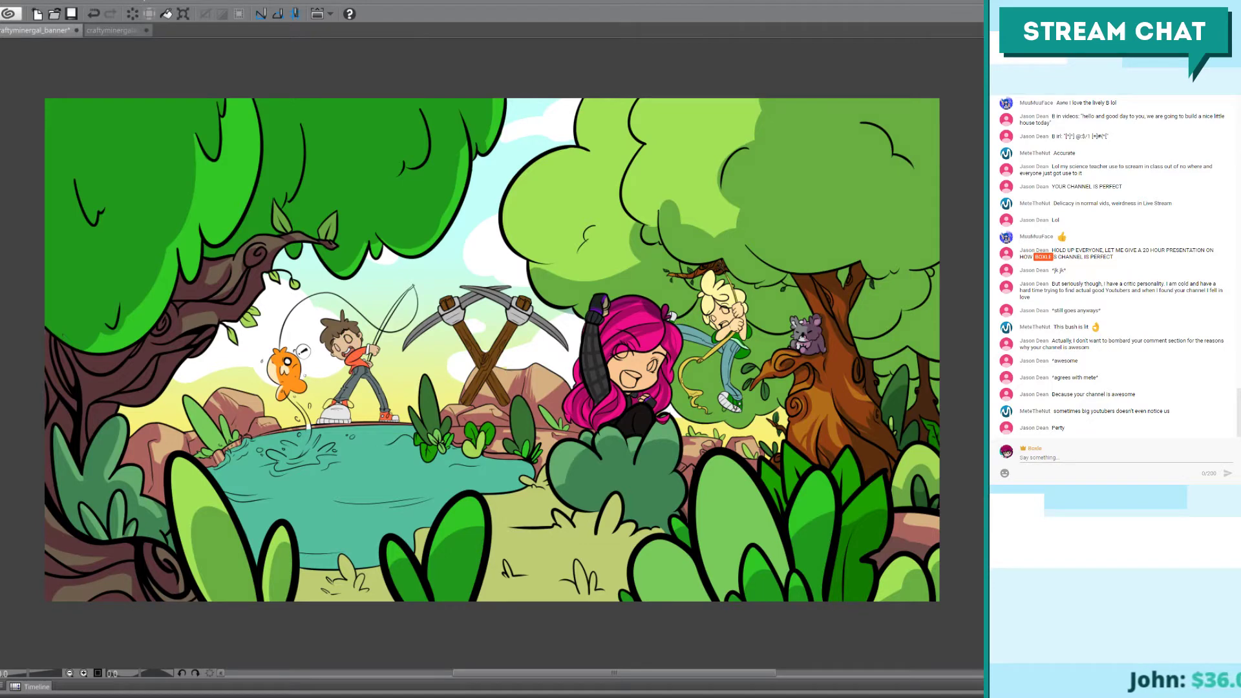
{"action": "key", "text": "ctrl+z"}
{"action": "key", "text": "ctrl+y"}
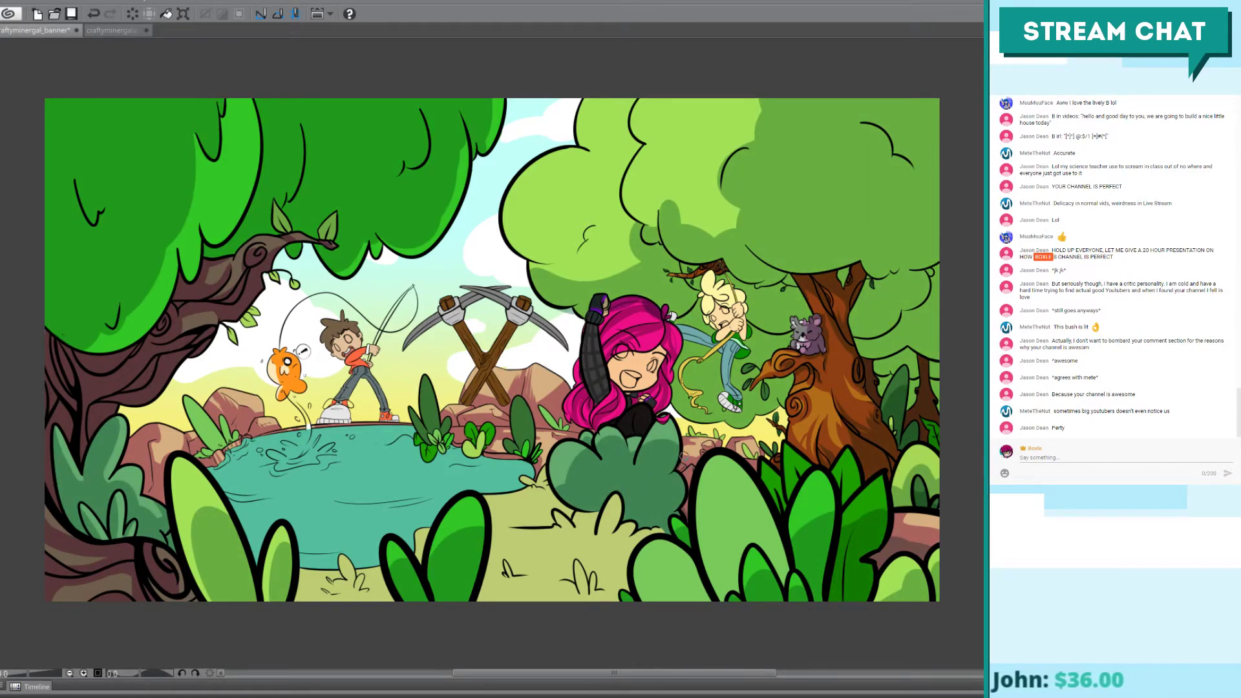
{"action": "scroll", "coordinate": [682, 424], "scroll_direction": "up", "scroll_amount": 2}
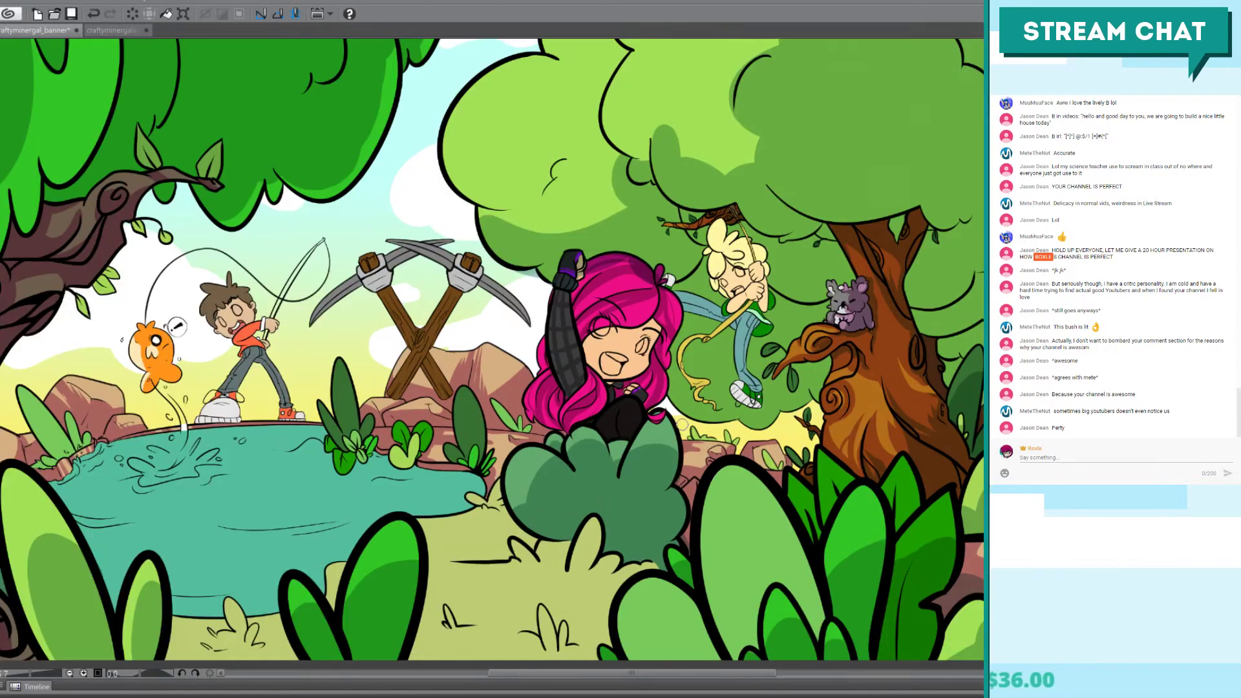
{"action": "scroll", "coordinate": [643, 388], "scroll_direction": "down", "scroll_amount": 3}
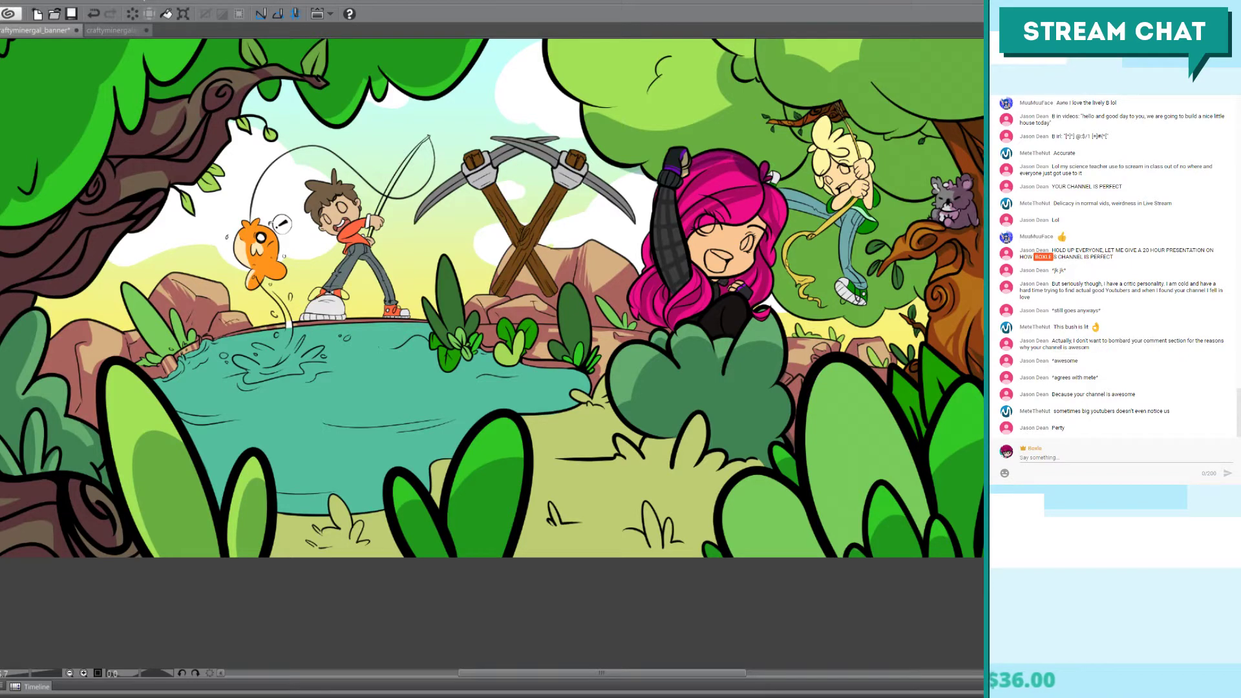
Step: Restore the selection around the foreground ground, and try a brown stroke over its small grass tuft before undoing it
{"action": "key", "text": "ctrl+z"}
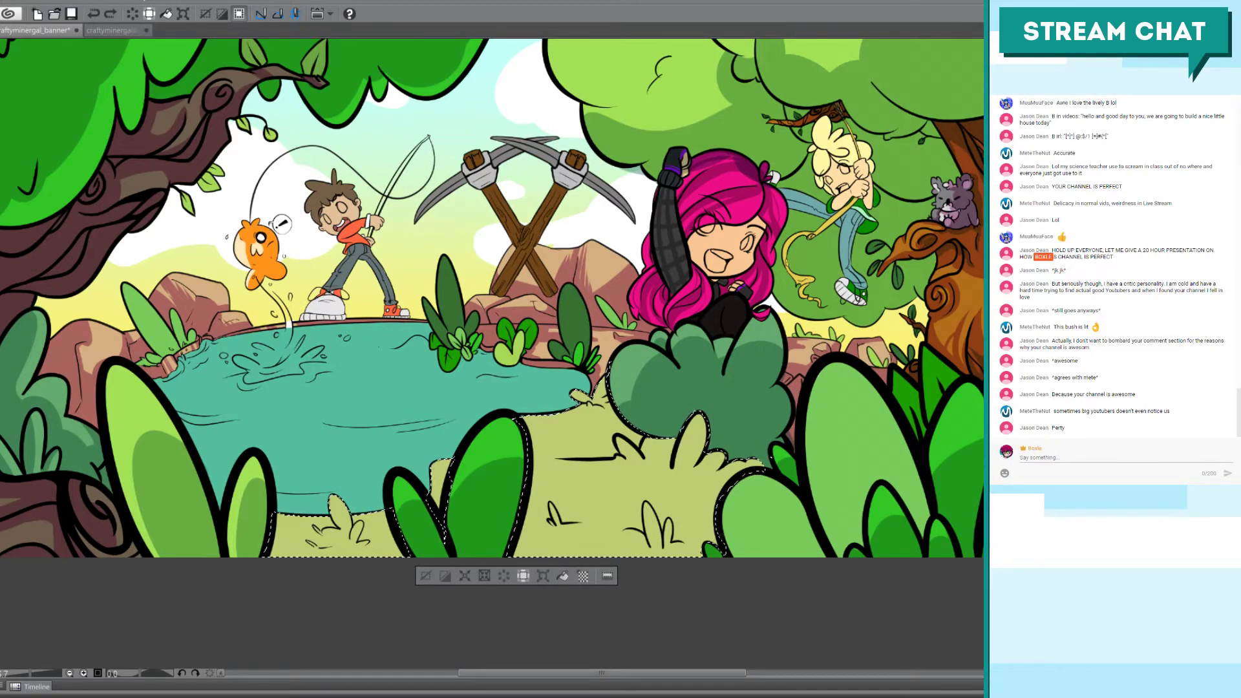
{"action": "key", "text": "ctrl+y"}
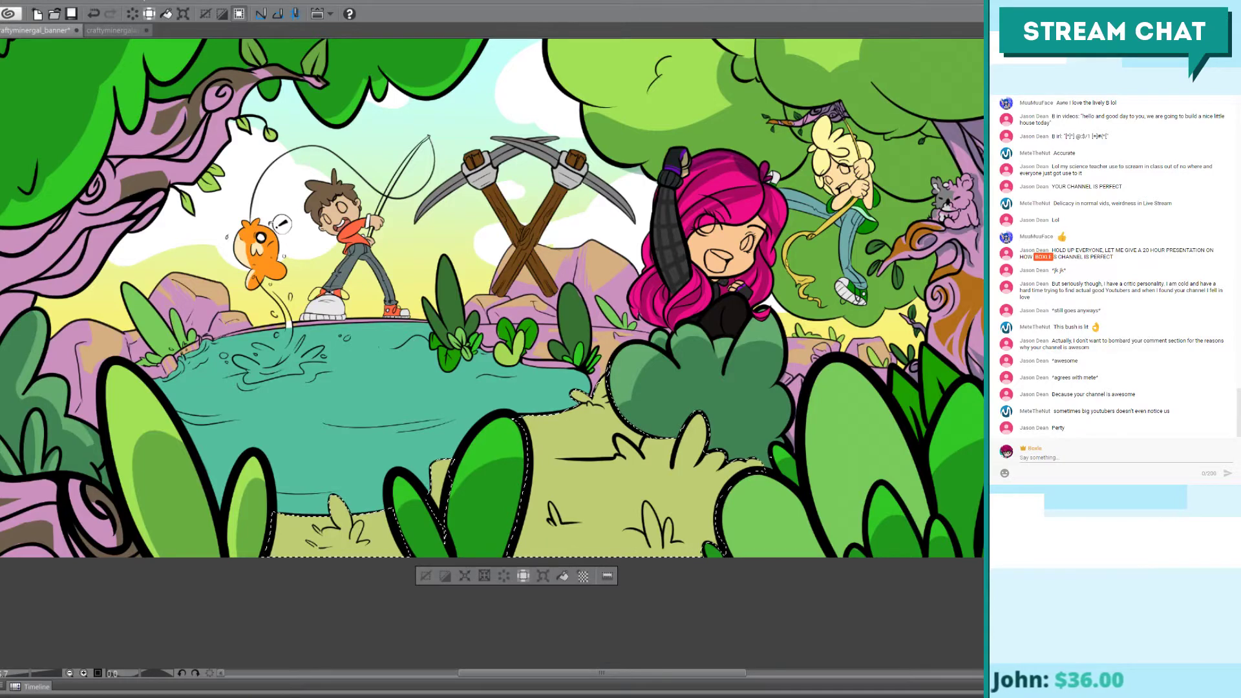
{"action": "key", "text": "ctrl+z"}
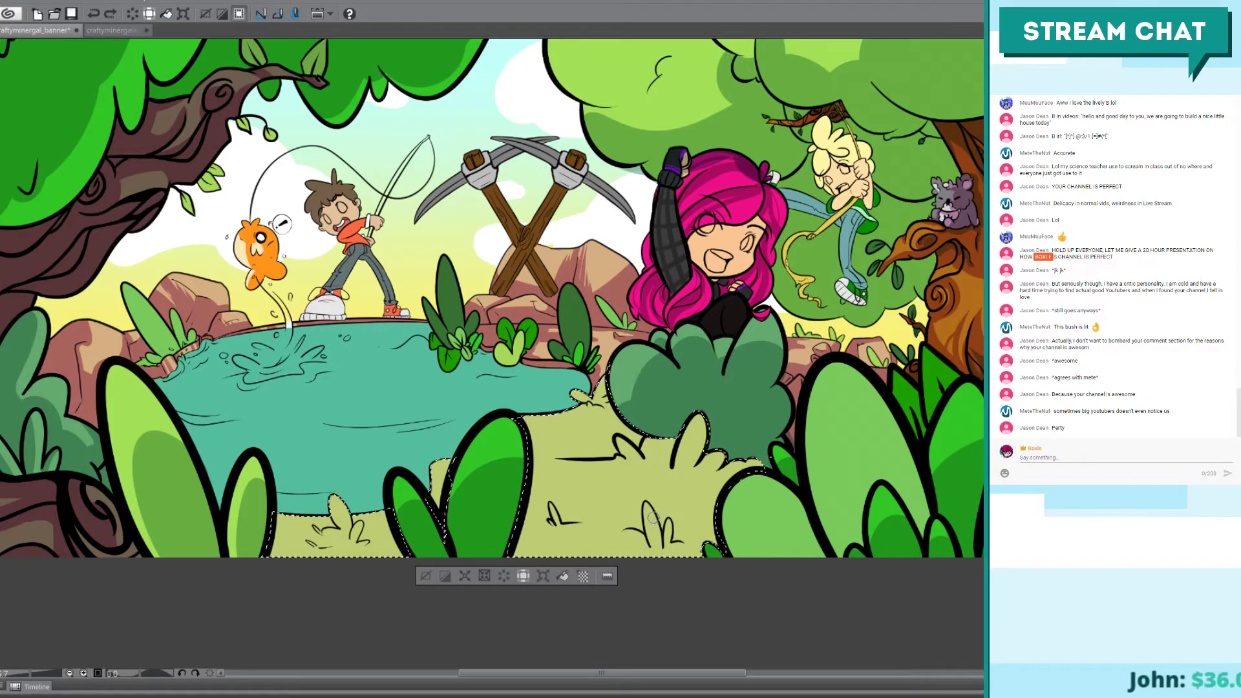
{"action": "left_click_drag", "start_coordinate": [646, 503], "coordinate": [658, 539]}
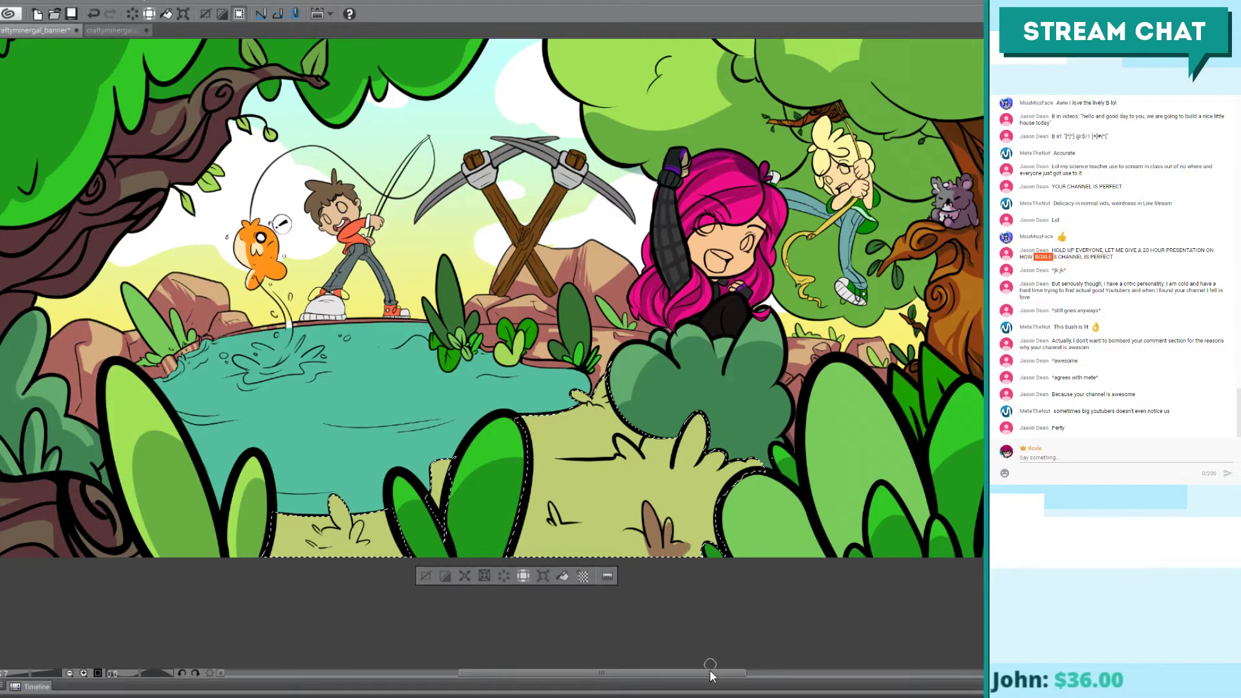
{"action": "key", "text": "ctrl+z"}
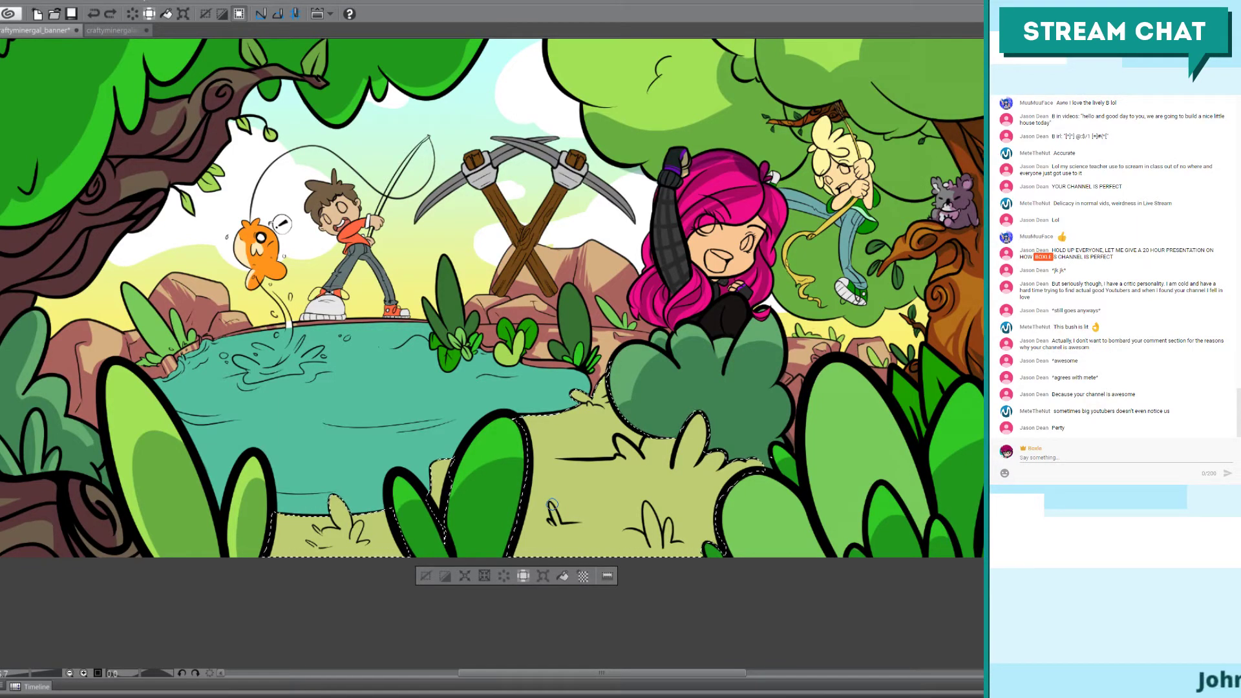
Step: Paint brown dirt over the selected ground with a larger brush, leaving yellow-green grass patches along the path beside the pond
{"action": "key", "text": "bracketright"}
{"action": "key", "text": "bracketright"}
{"action": "key", "text": "bracketright"}
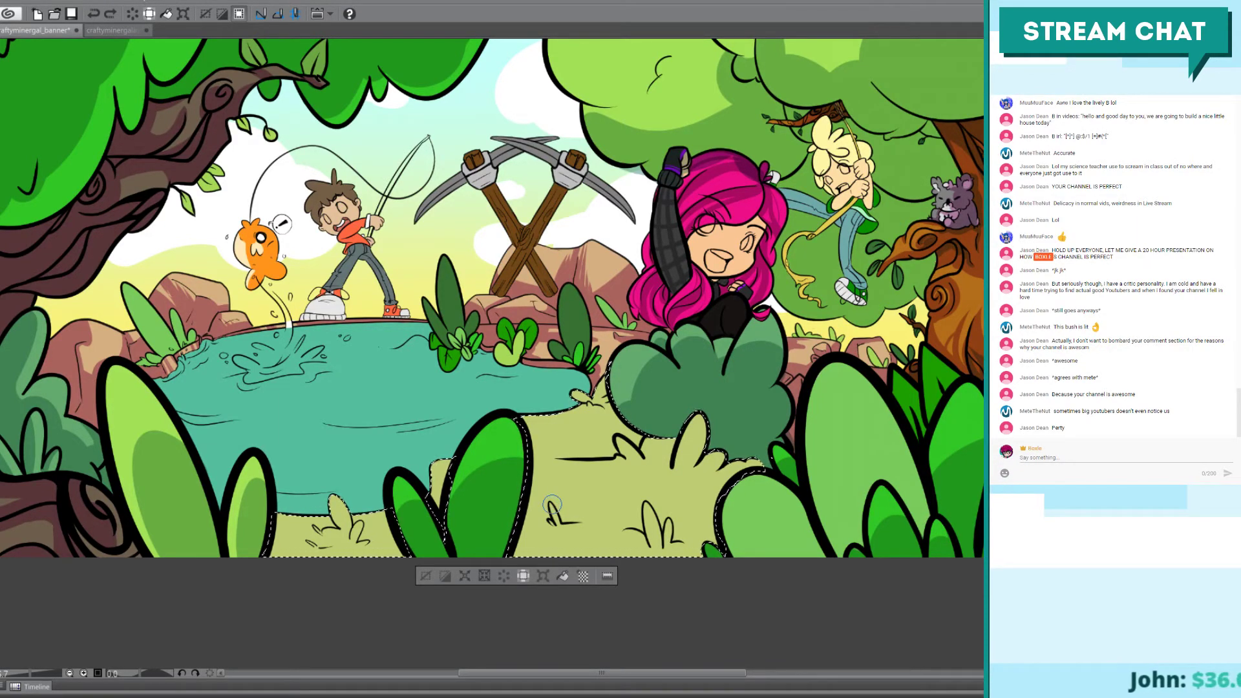
{"action": "key", "text": "bracketright"}
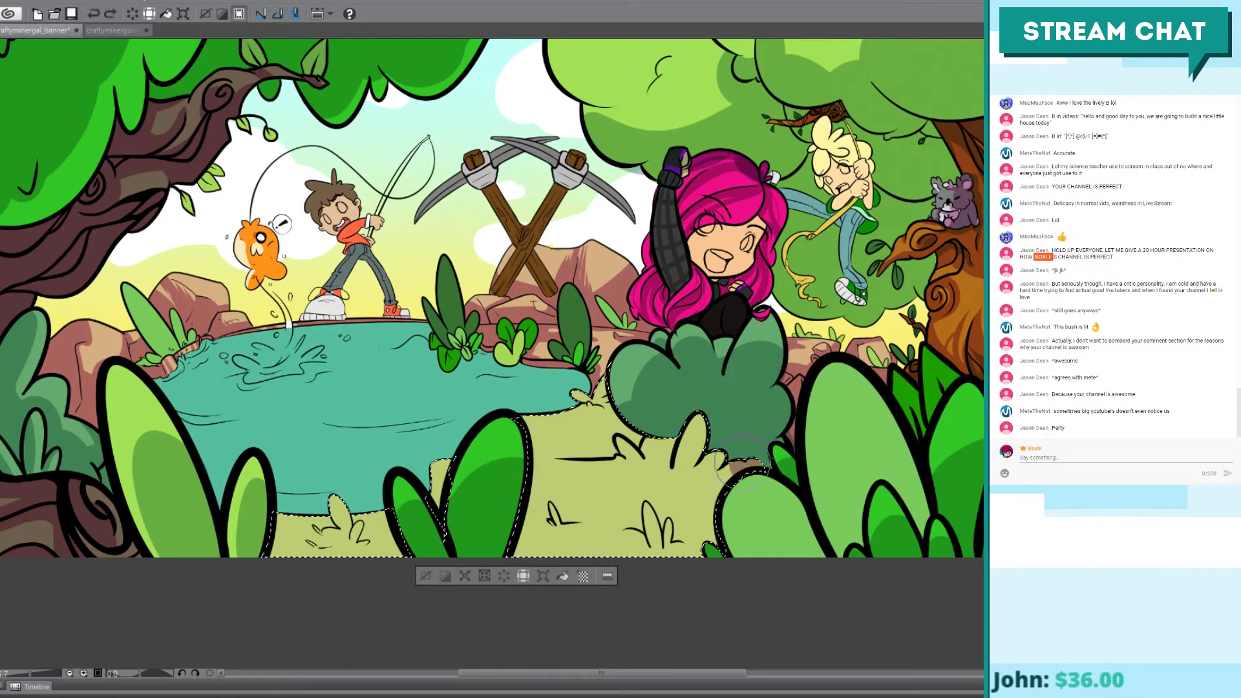
{"action": "left_click_drag", "start_coordinate": [672, 536], "coordinate": [730, 481]}
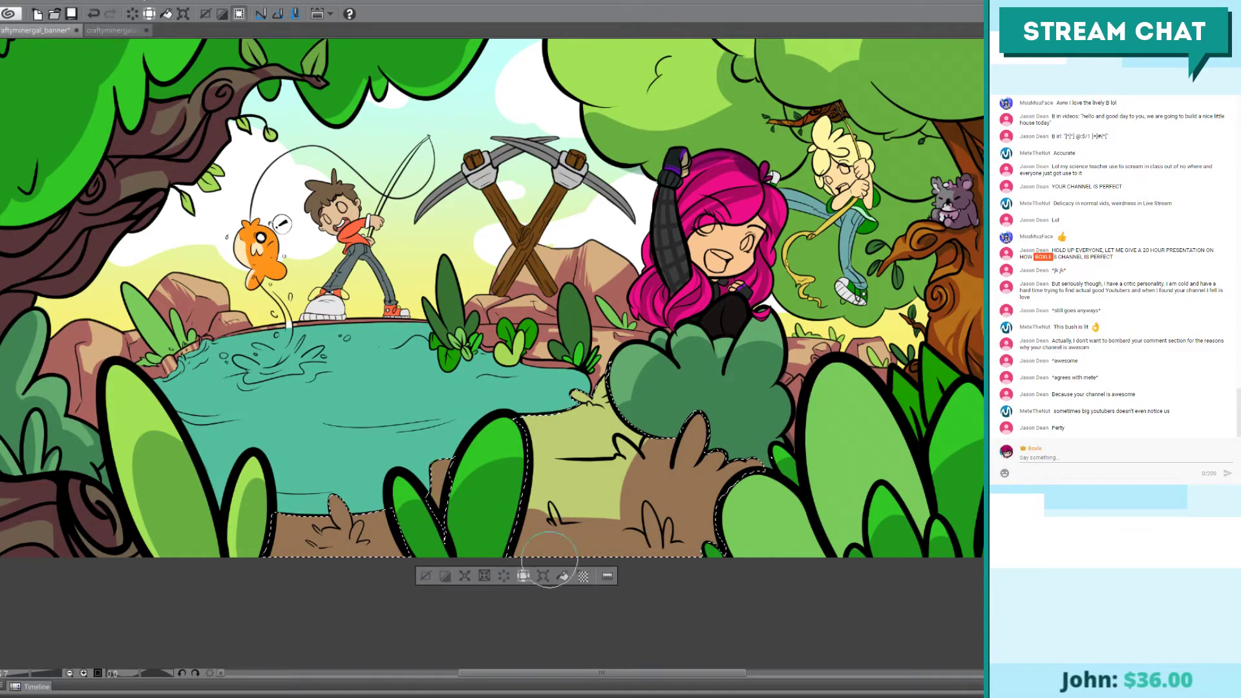
{"action": "mouse_move", "coordinate": [502, 460]}
{"action": "left_mouse_down"}
{"action": "mouse_move", "coordinate": [629, 455]}
{"action": "mouse_move", "coordinate": [536, 474]}
{"action": "mouse_move", "coordinate": [633, 482]}
{"action": "mouse_move", "coordinate": [647, 450]}
{"action": "left_mouse_up"}
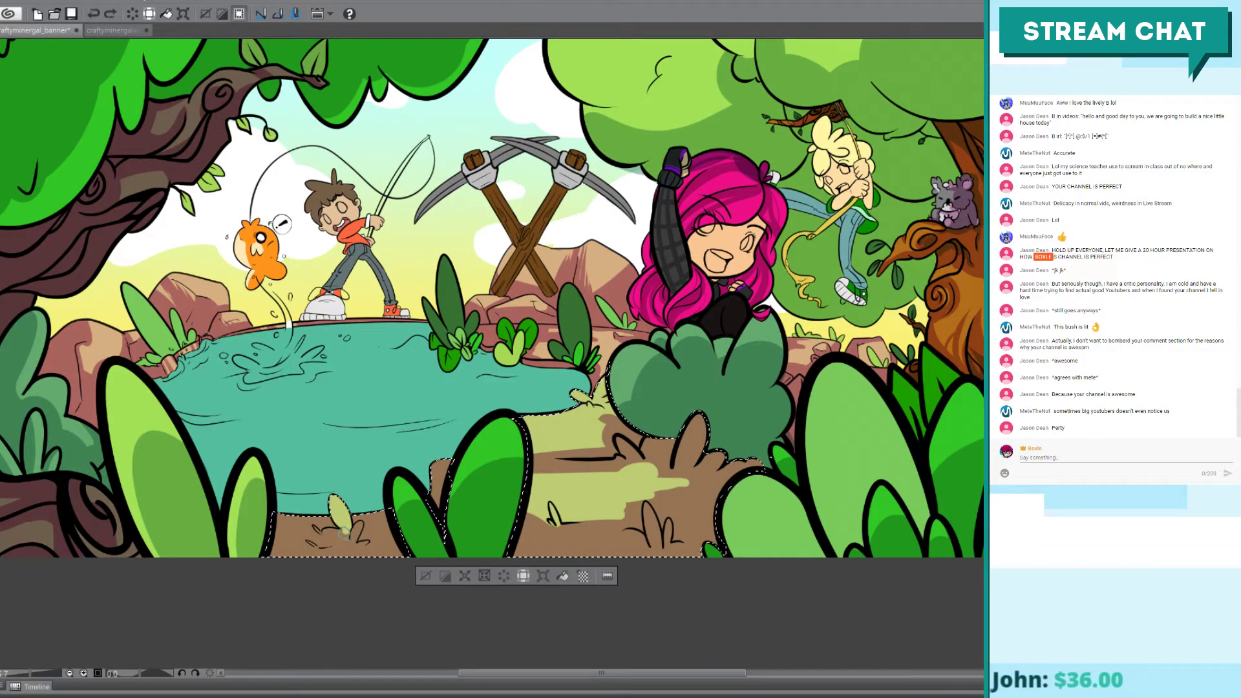
{"action": "key", "text": "ctrl+z"}
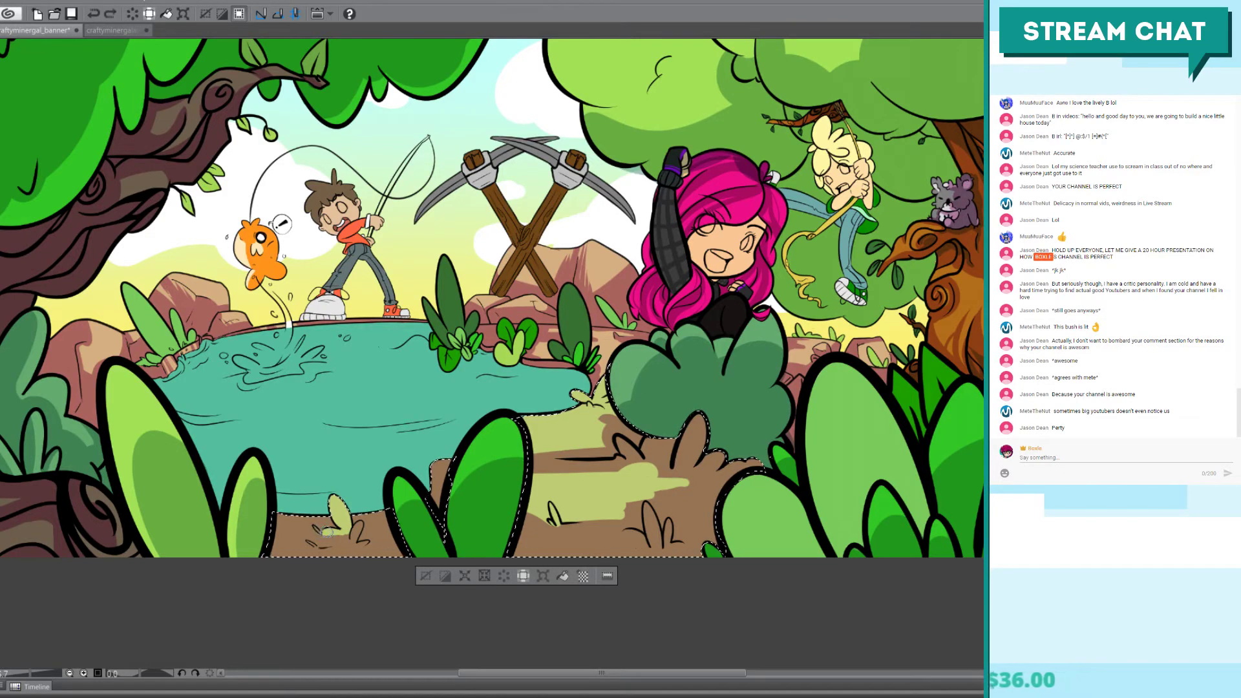
Step: Recolour the grass tuft at the pond's lower edge yellow-green, including its small blades and base
{"action": "scroll", "coordinate": [341, 511], "scroll_direction": "up", "scroll_amount": 3}
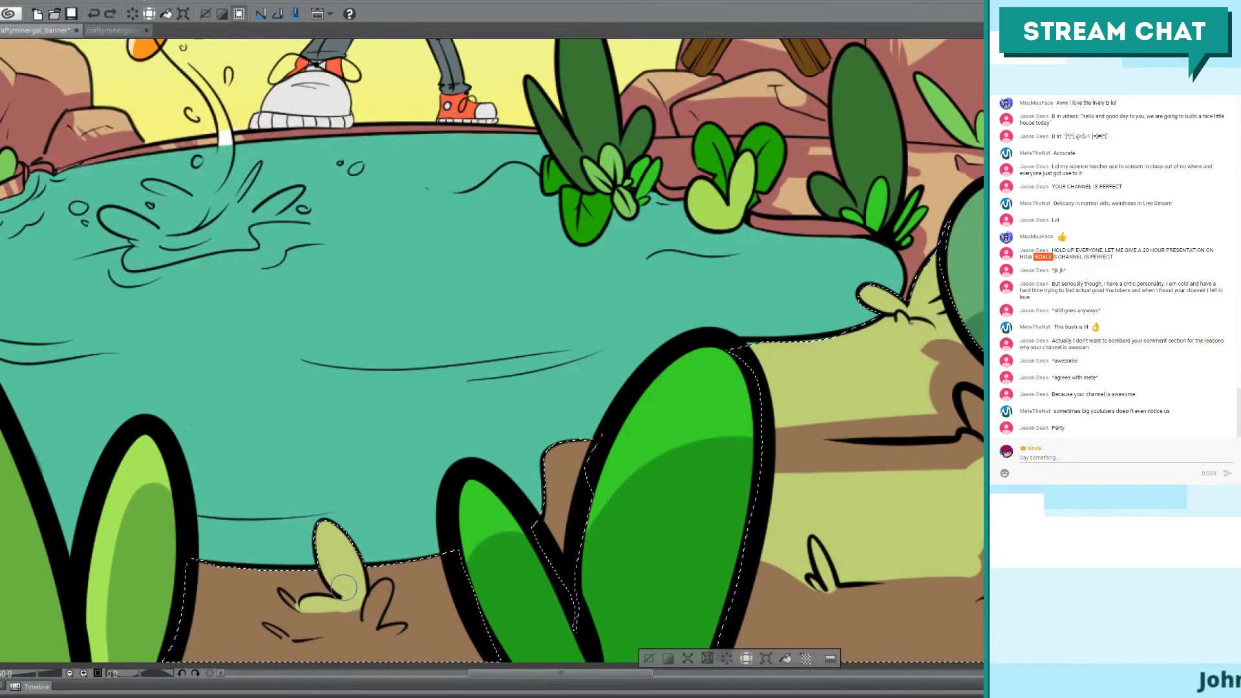
{"action": "mouse_move", "coordinate": [344, 586]}
{"action": "left_mouse_down"}
{"action": "mouse_move", "coordinate": [356, 601]}
{"action": "mouse_move", "coordinate": [378, 570]}
{"action": "mouse_move", "coordinate": [388, 628]}
{"action": "mouse_move", "coordinate": [394, 592]}
{"action": "left_mouse_up"}
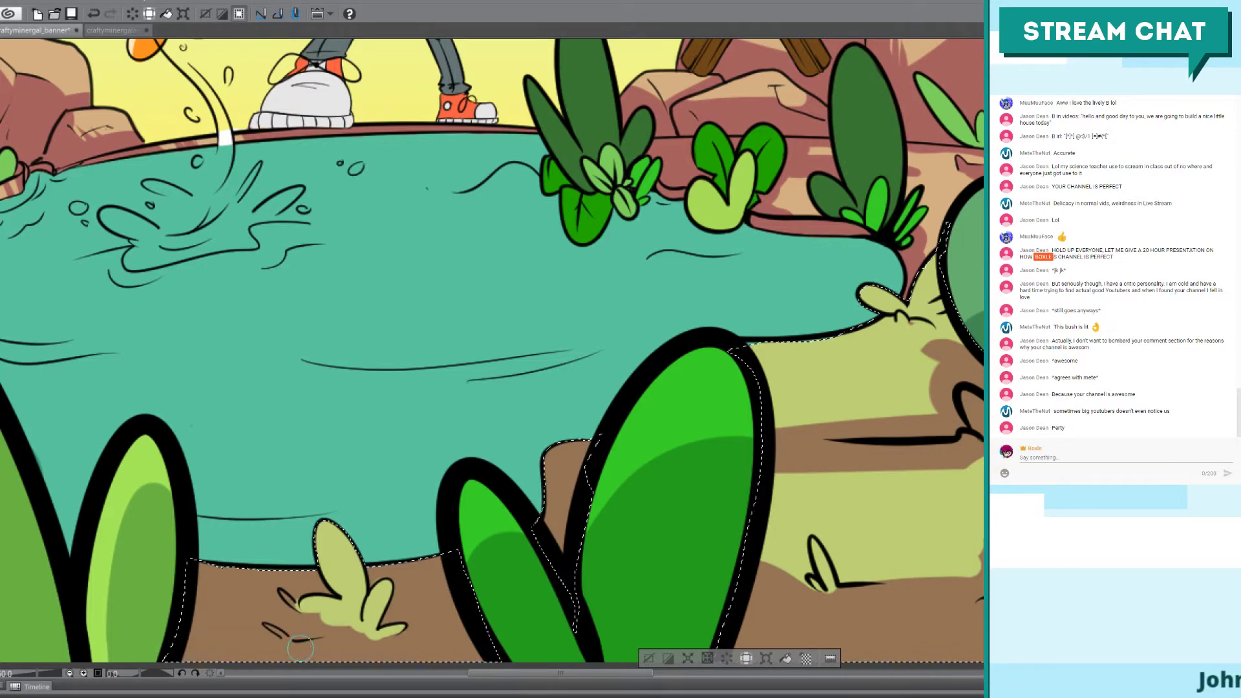
{"action": "mouse_move", "coordinate": [300, 648]}
{"action": "left_mouse_down"}
{"action": "mouse_move", "coordinate": [264, 623]}
{"action": "mouse_move", "coordinate": [300, 644]}
{"action": "mouse_move", "coordinate": [289, 639]}
{"action": "mouse_move", "coordinate": [344, 650]}
{"action": "mouse_move", "coordinate": [280, 636]}
{"action": "mouse_move", "coordinate": [375, 652]}
{"action": "left_mouse_up"}
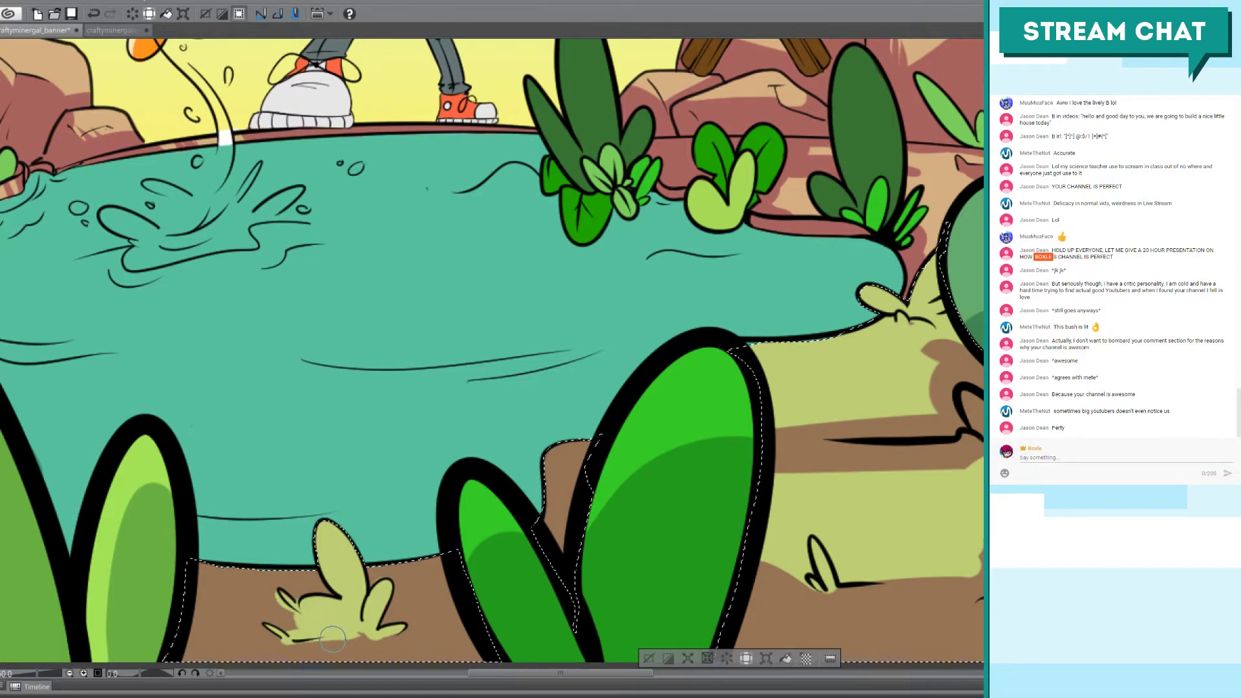
{"action": "mouse_move", "coordinate": [284, 624]}
{"action": "left_mouse_down"}
{"action": "mouse_move", "coordinate": [197, 617]}
{"action": "mouse_move", "coordinate": [304, 630]}
{"action": "left_mouse_up"}
{"action": "key", "text": "ctrl+z"}
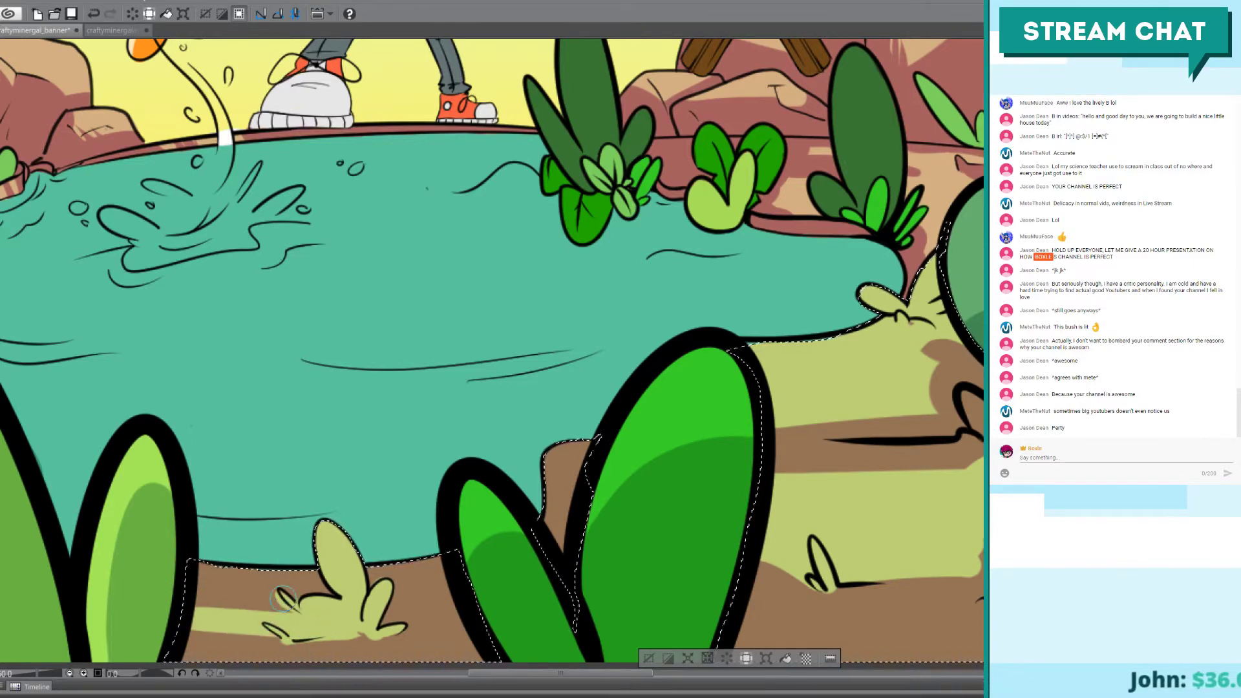
Step: Paint ragged yellow-green grass patches on both sides of the tuft at the pond's lower edge, and clear the selection
{"action": "mouse_move", "coordinate": [181, 601]}
{"action": "left_mouse_down"}
{"action": "mouse_move", "coordinate": [255, 598]}
{"action": "mouse_move", "coordinate": [245, 588]}
{"action": "left_mouse_up"}
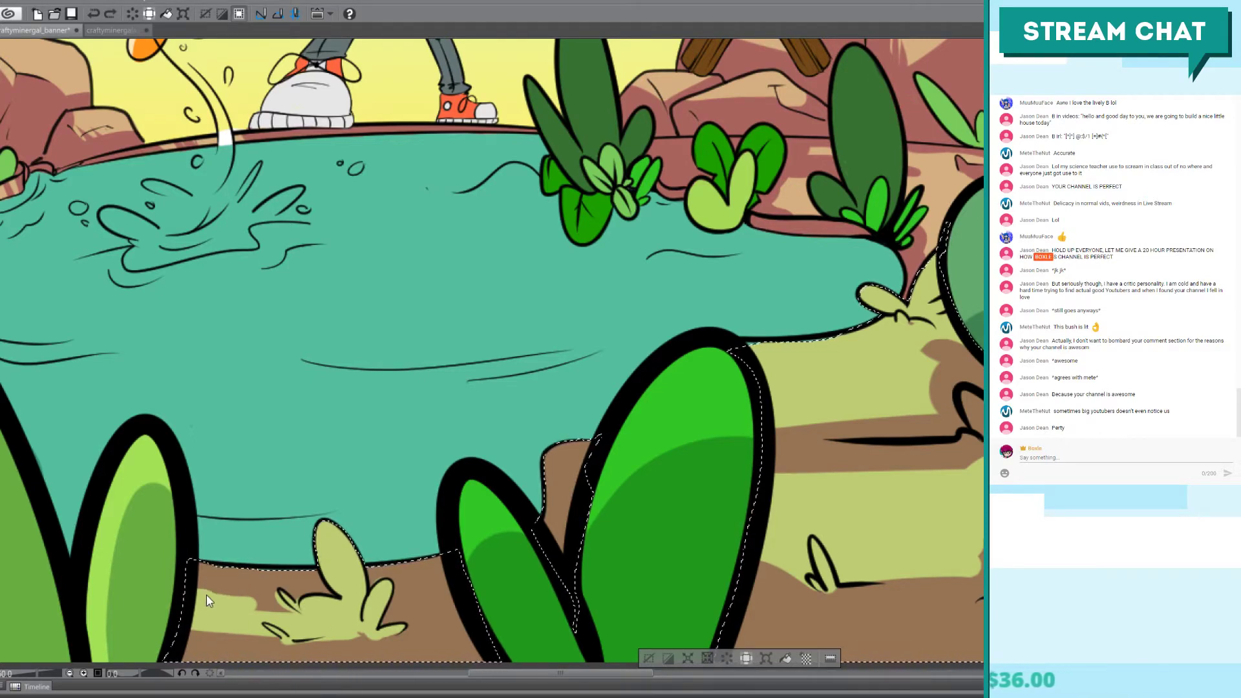
{"action": "mouse_move", "coordinate": [207, 594]}
{"action": "left_mouse_down"}
{"action": "mouse_move", "coordinate": [178, 584]}
{"action": "mouse_move", "coordinate": [252, 591]}
{"action": "left_mouse_up"}
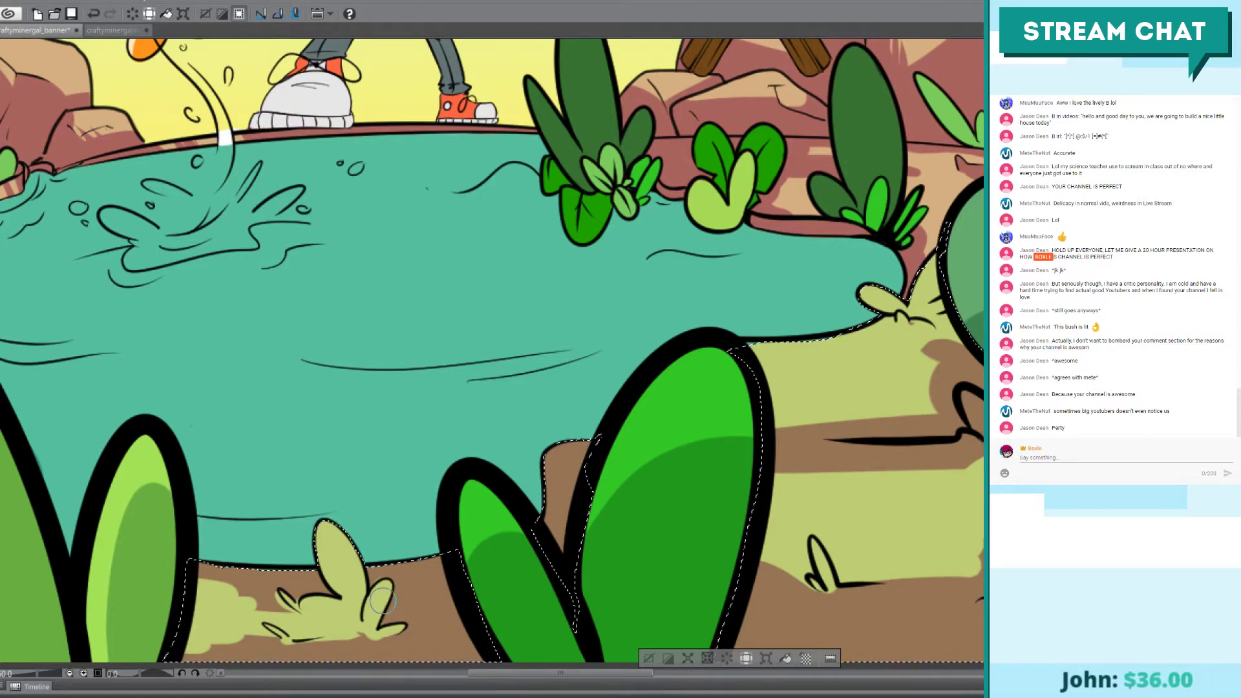
{"action": "mouse_move", "coordinate": [382, 600]}
{"action": "left_mouse_down"}
{"action": "mouse_move", "coordinate": [455, 600]}
{"action": "mouse_move", "coordinate": [448, 613]}
{"action": "mouse_move", "coordinate": [473, 562]}
{"action": "mouse_move", "coordinate": [451, 597]}
{"action": "mouse_move", "coordinate": [454, 631]}
{"action": "left_mouse_up"}
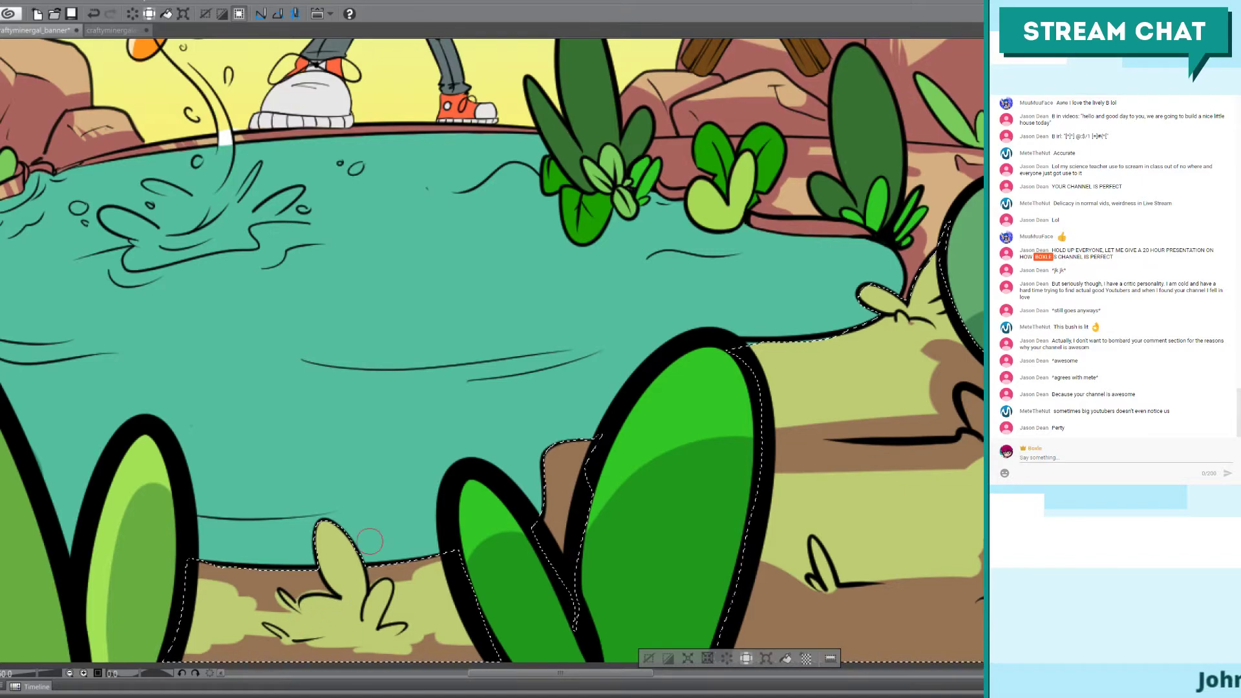
{"action": "scroll", "coordinate": [366, 529], "scroll_direction": "down", "scroll_amount": 3}
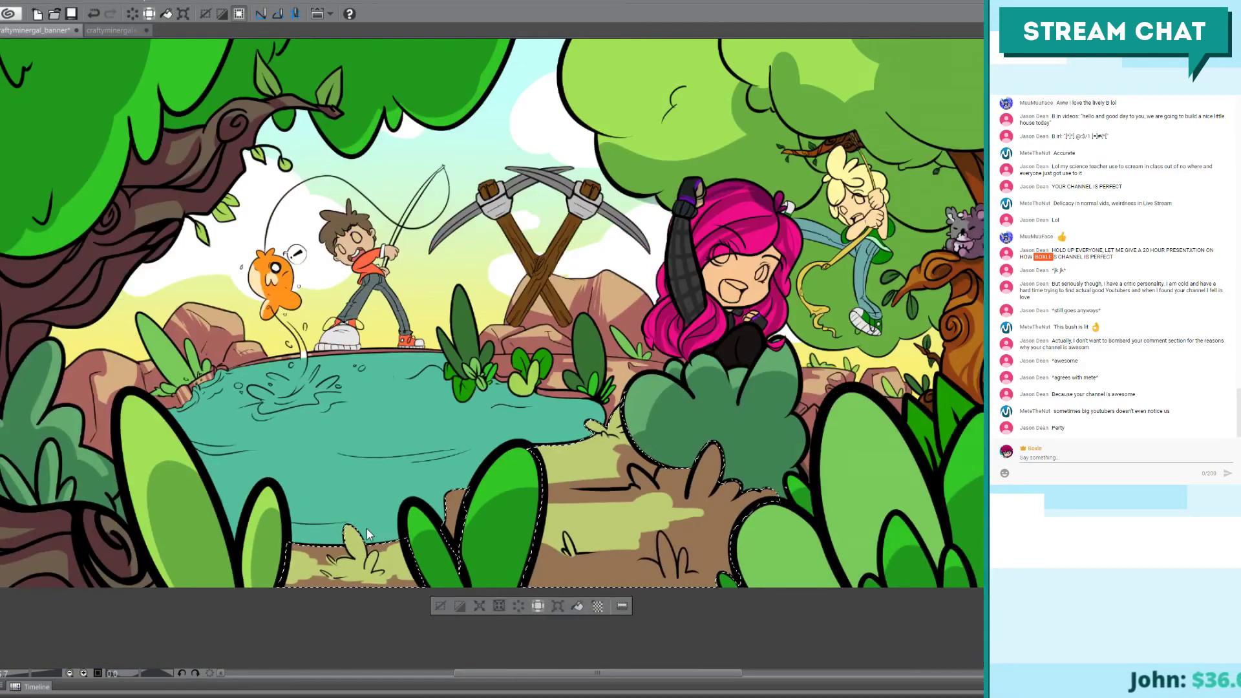
{"action": "key", "text": "ctrl+d"}
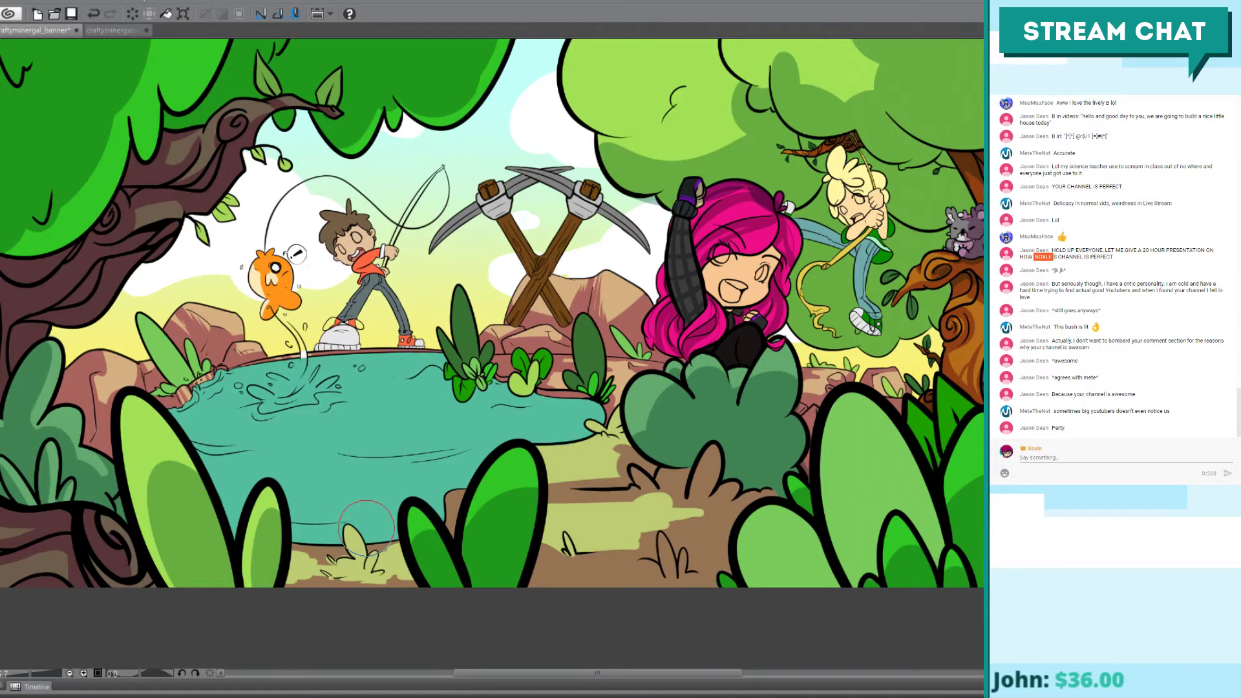
Step: Paint the grass tufts below the bush yellow-green and add jagged grass patches across the brown foreground dirt
{"action": "scroll", "coordinate": [511, 494], "scroll_direction": "right", "scroll_amount": 5}
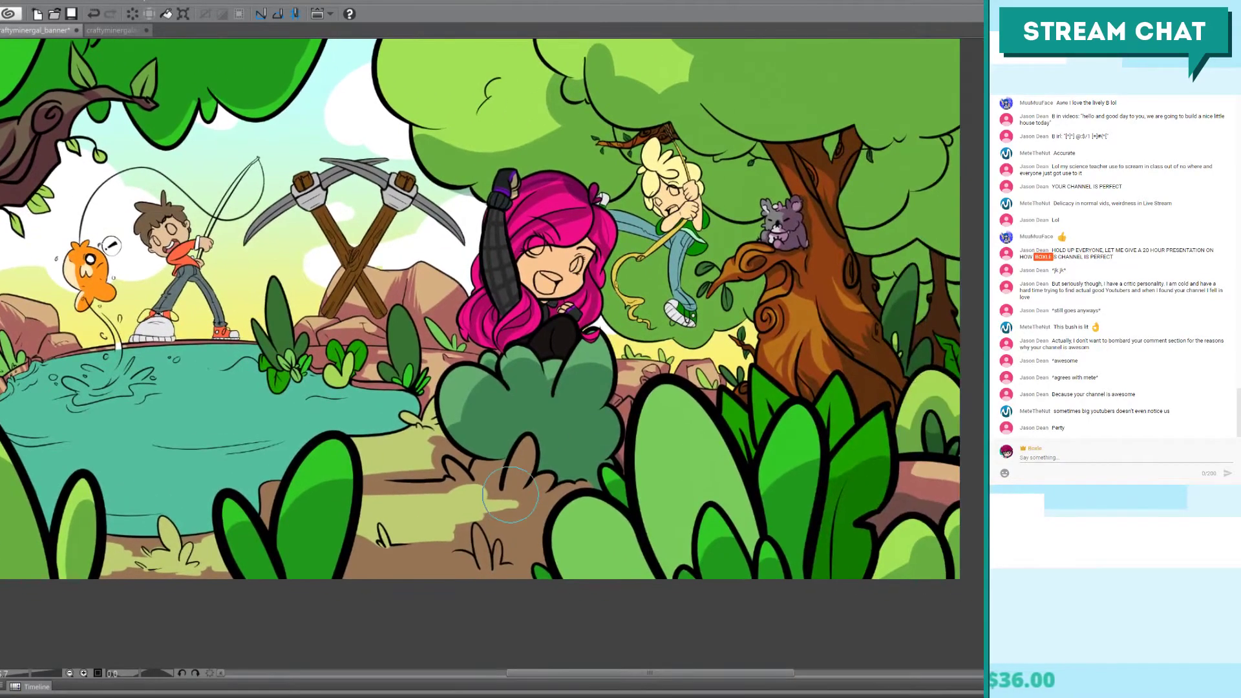
{"action": "scroll", "coordinate": [594, 472], "scroll_direction": "left", "scroll_amount": 5}
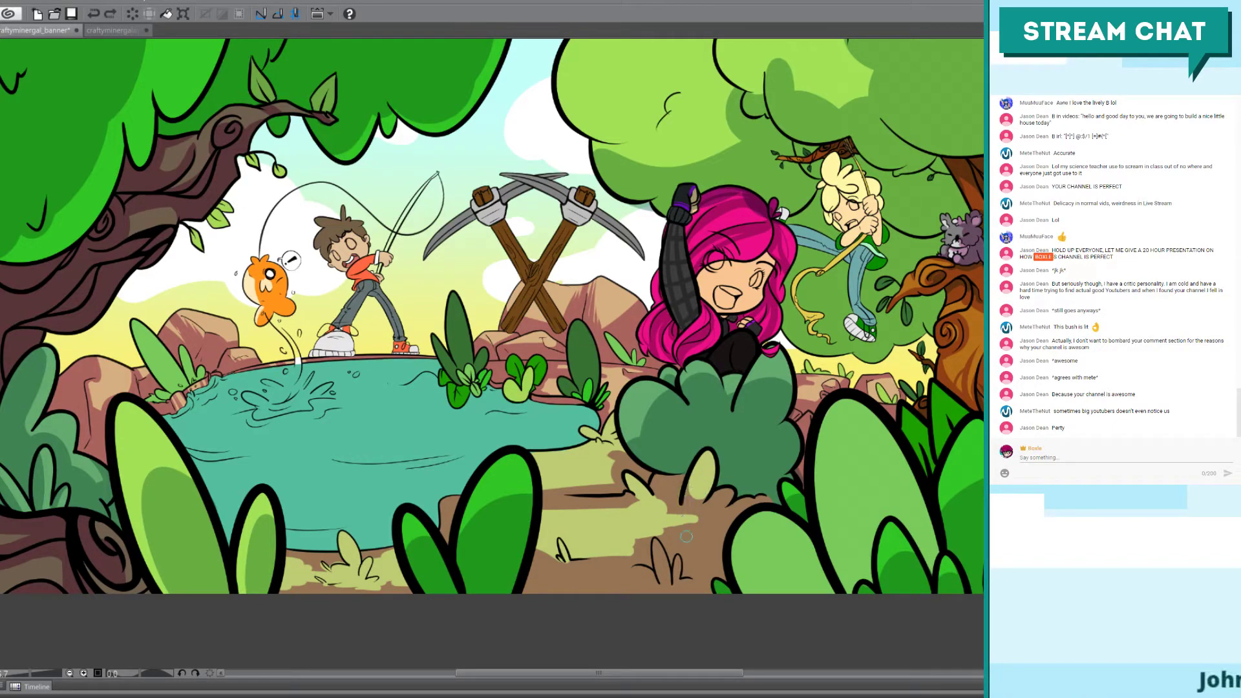
{"action": "mouse_move", "coordinate": [708, 494]}
{"action": "left_mouse_down"}
{"action": "mouse_move", "coordinate": [727, 503]}
{"action": "mouse_move", "coordinate": [713, 502]}
{"action": "left_mouse_up"}
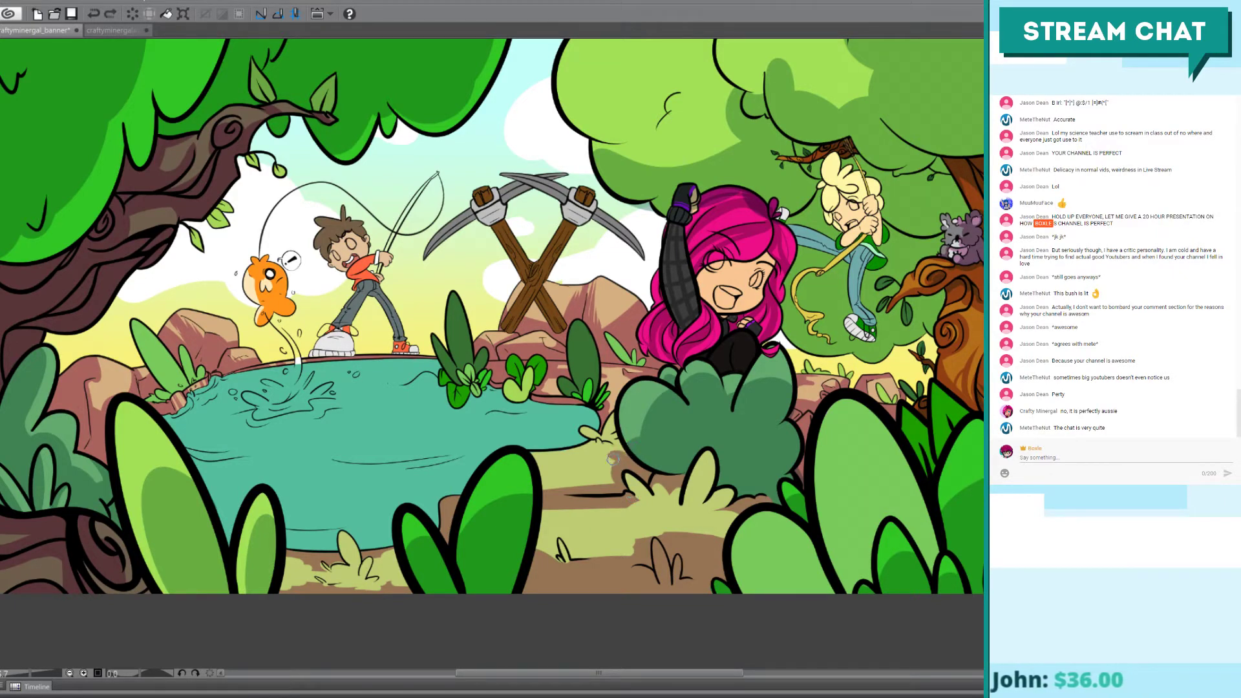
{"action": "key", "text": "ctrl+z"}
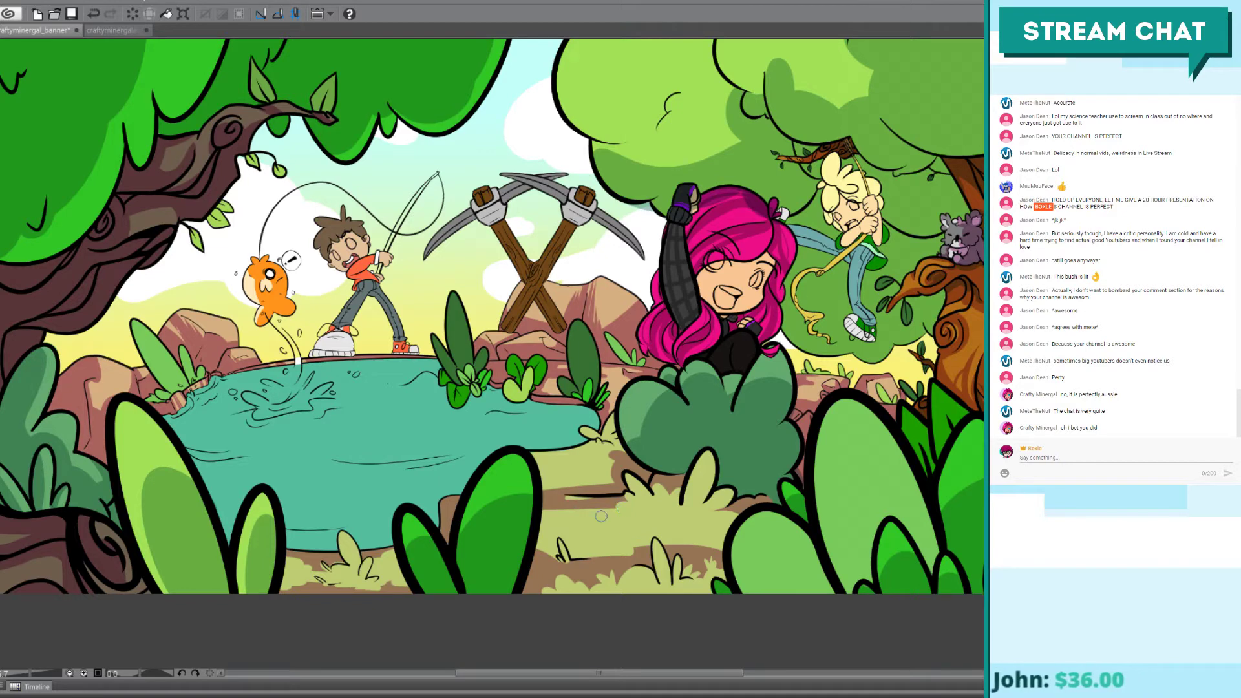
{"action": "key", "text": "ctrl+z"}
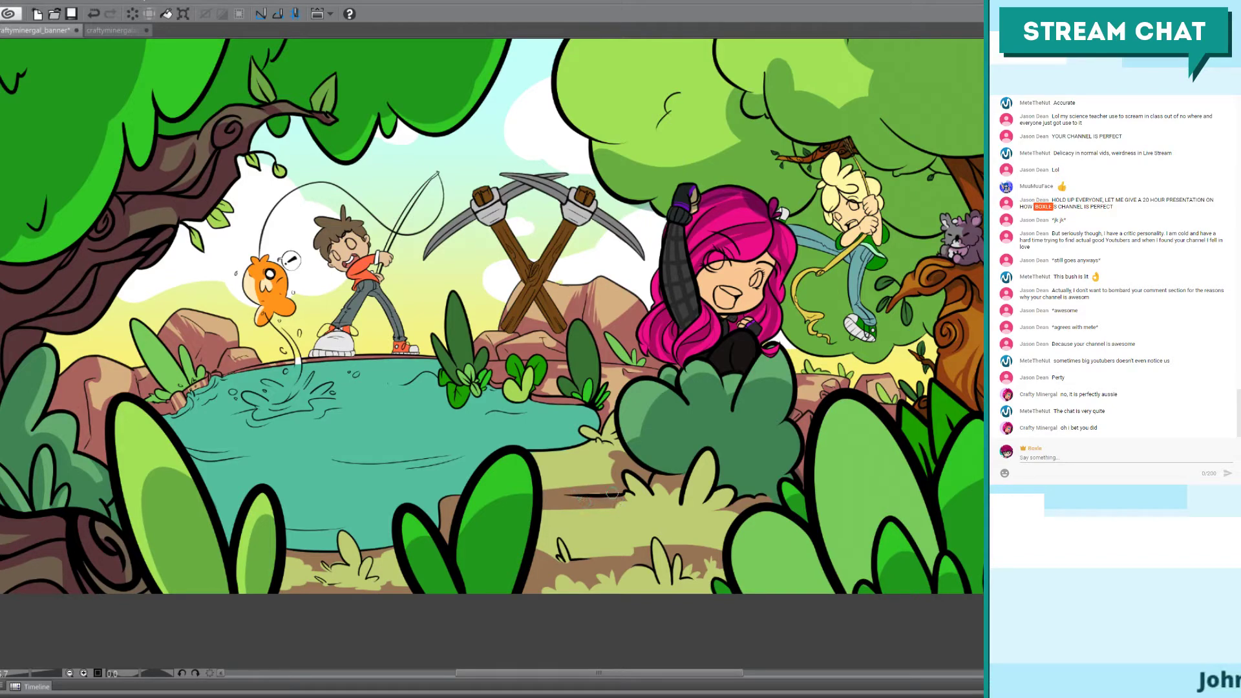
{"action": "key", "text": "ctrl+y"}
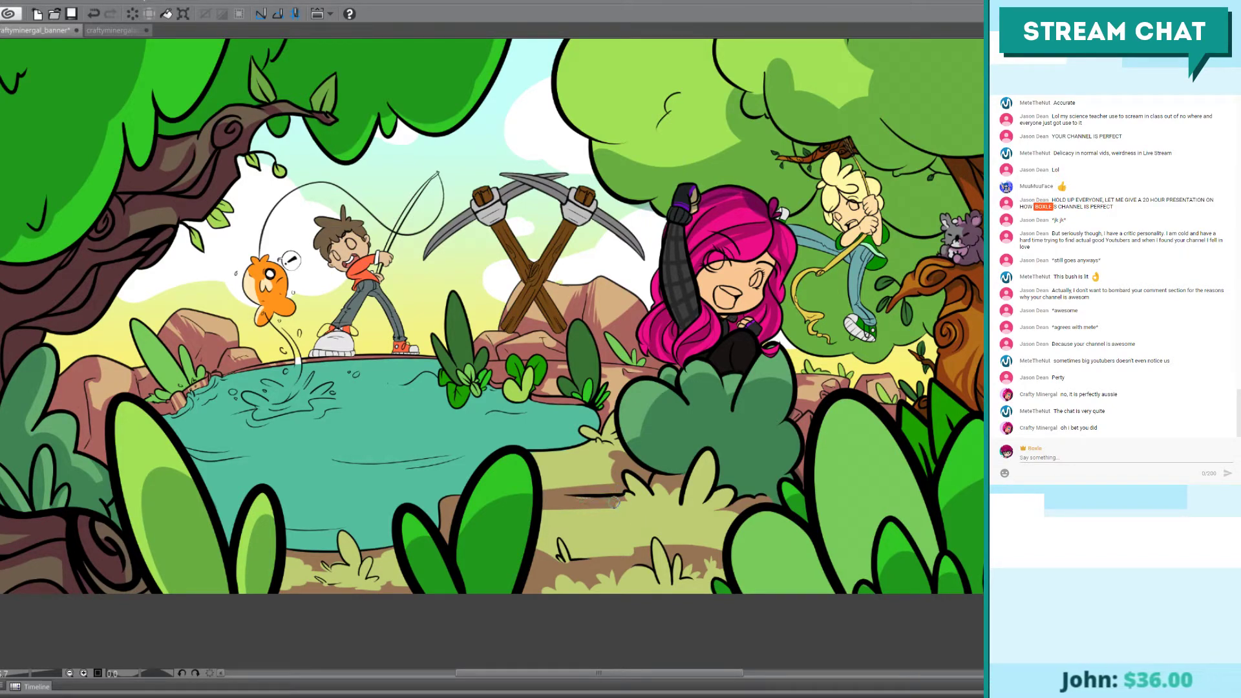
{"action": "key", "text": "bracketright"}
{"action": "key", "text": "bracketright"}
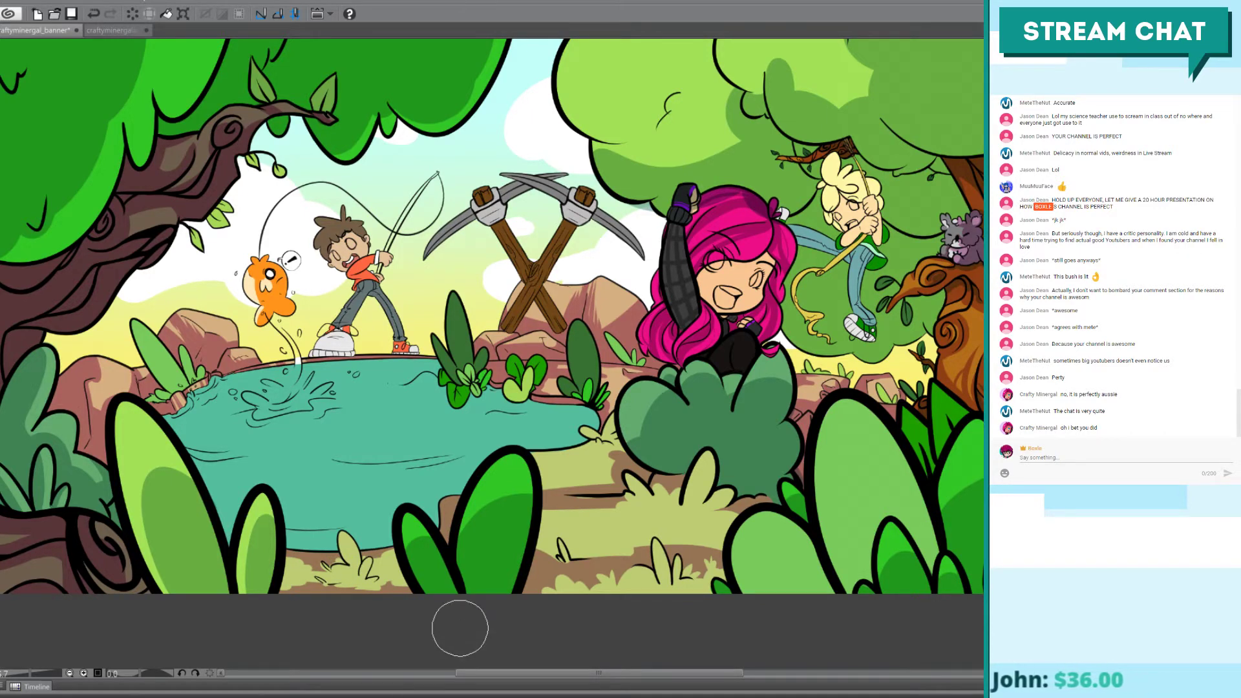
Step: Examine the recoloured ground within the whole banner and close up around the bush, large leaves and tree trunk
{"action": "scroll", "coordinate": [709, 525], "scroll_direction": "up", "scroll_amount": 2}
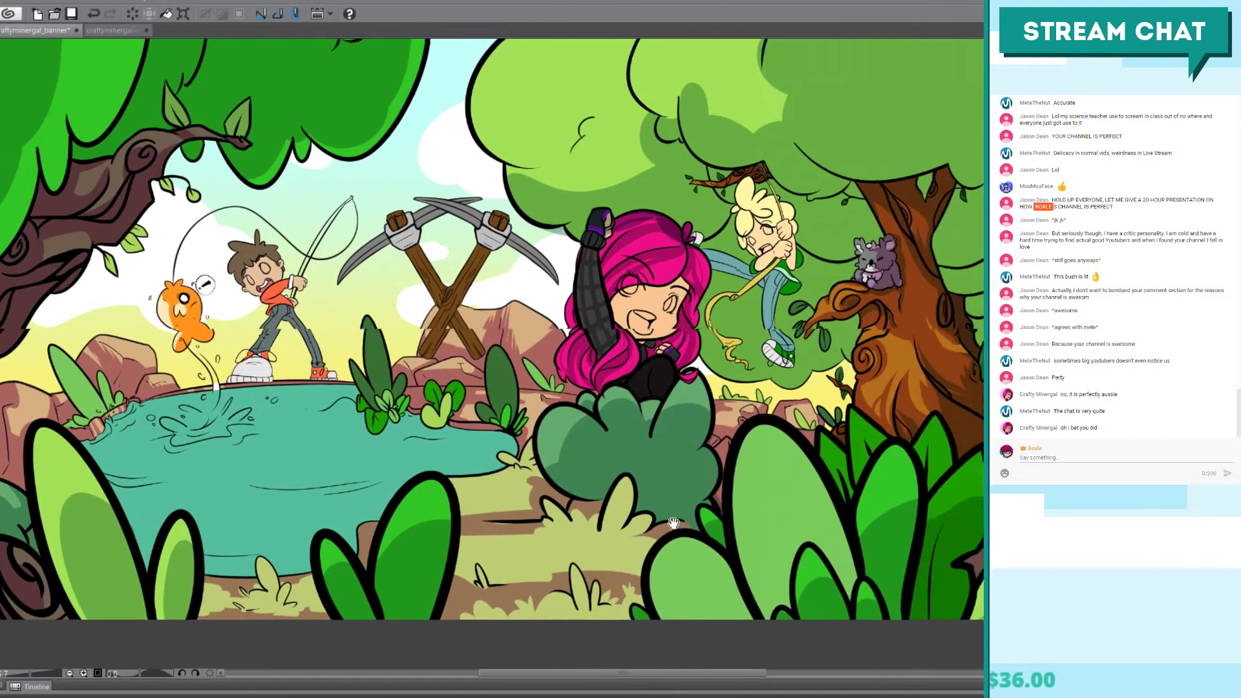
{"action": "scroll", "coordinate": [734, 425], "scroll_direction": "down", "scroll_amount": 3}
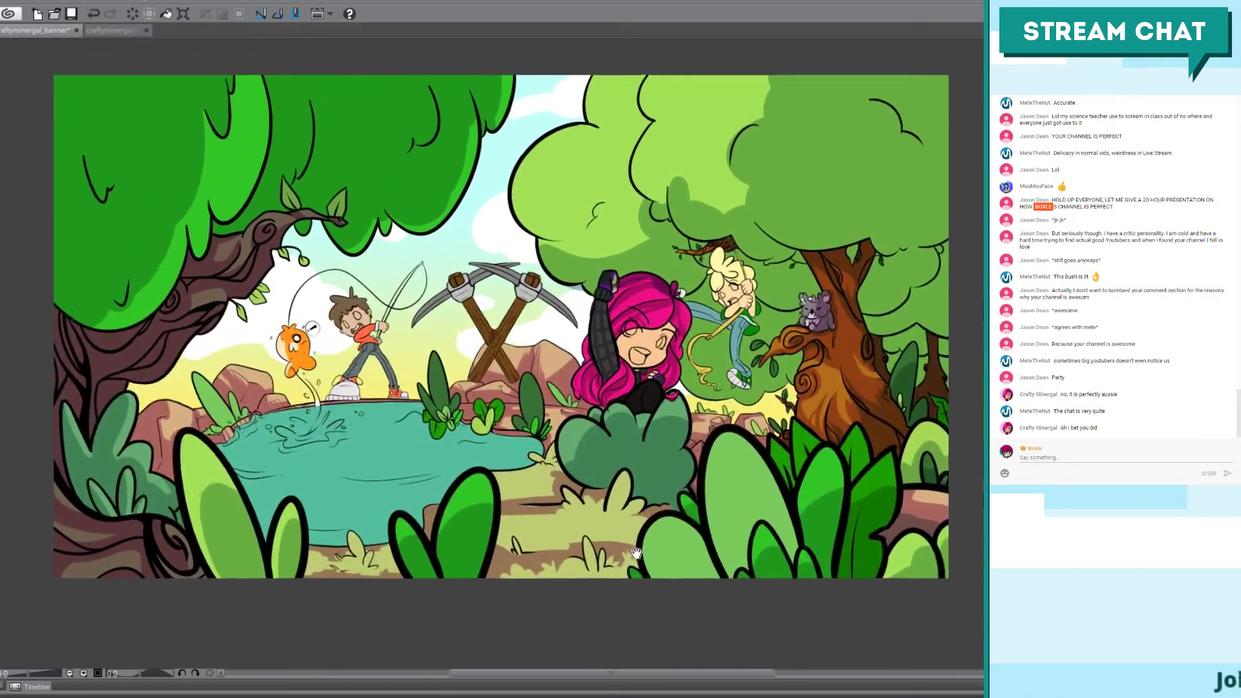
{"action": "left_click_drag", "start_coordinate": [636, 554], "coordinate": [632, 574]}
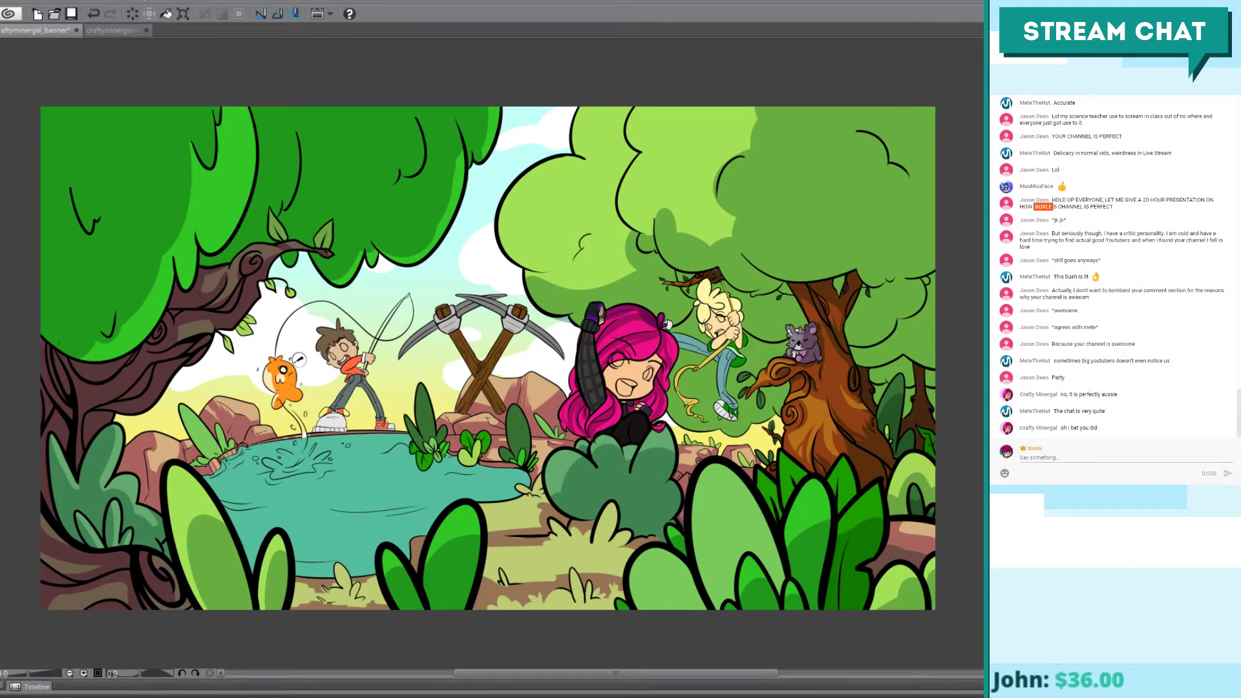
{"action": "key", "text": "ctrl+plus"}
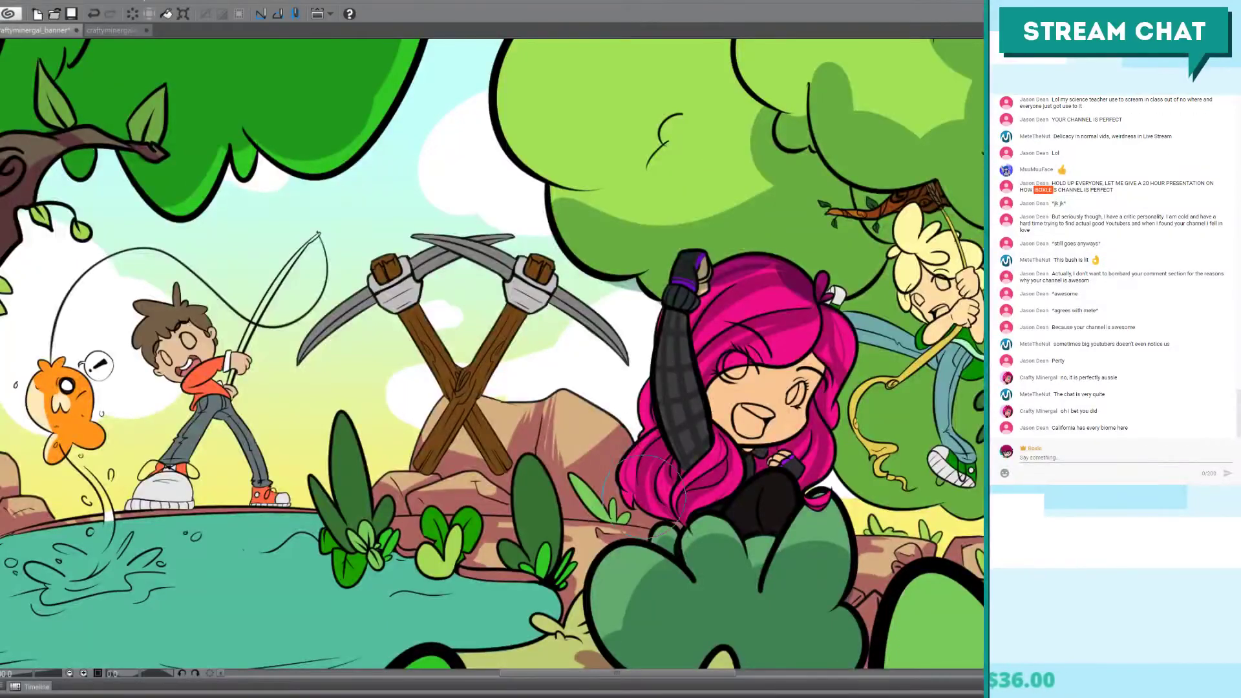
{"action": "left_click_drag", "start_coordinate": [664, 496], "coordinate": [490, 129]}
{"action": "left_click_drag", "start_coordinate": [505, 409], "coordinate": [519, 360]}
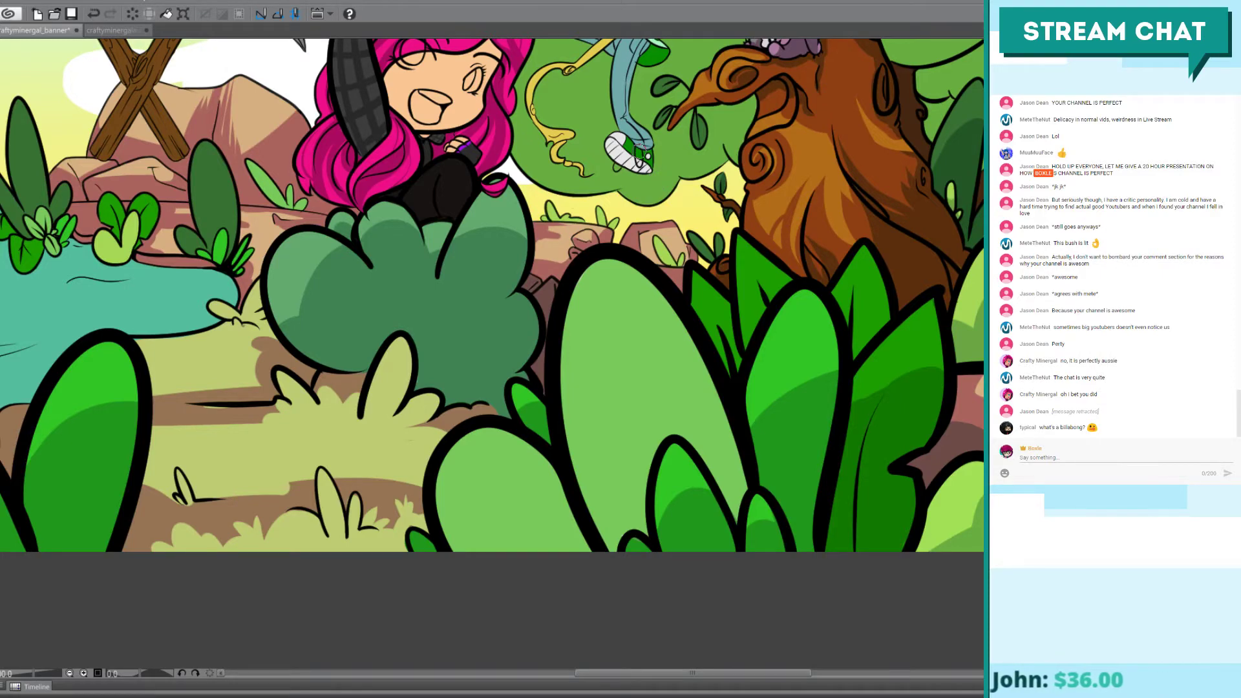
{"action": "scroll", "coordinate": [641, 155], "scroll_direction": "down", "scroll_amount": 3}
{"action": "left_click_drag", "start_coordinate": [559, 296], "coordinate": [643, 518]}
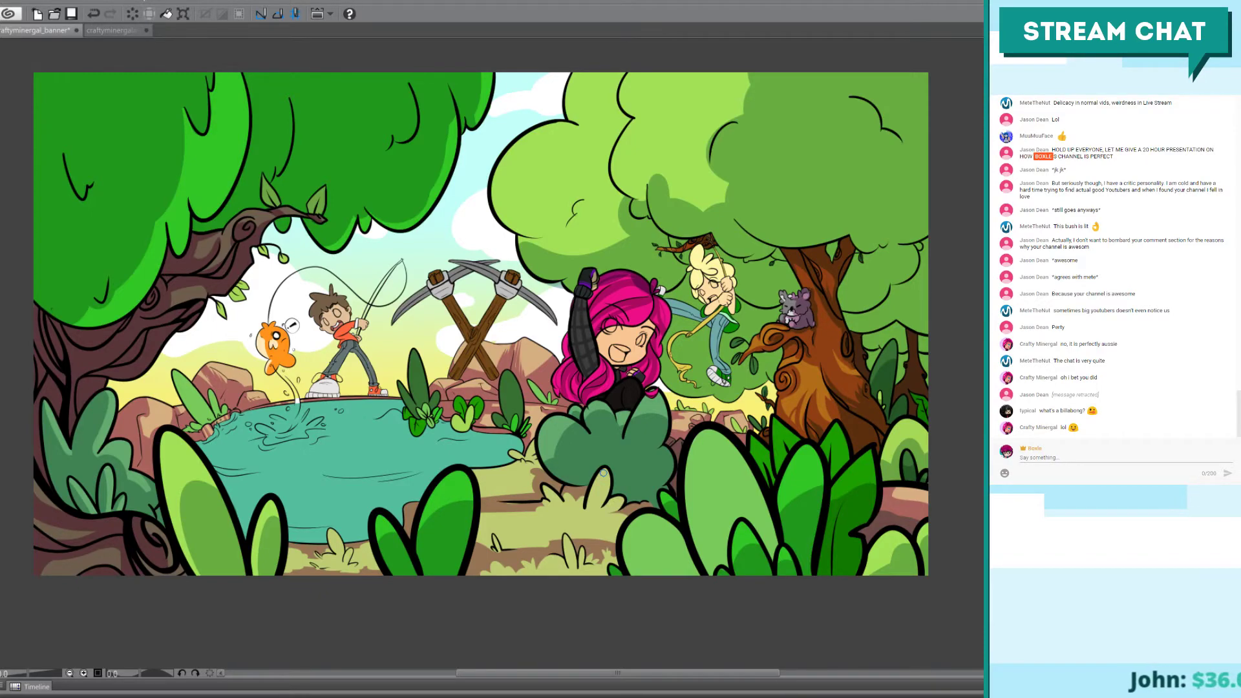
{"action": "scroll", "coordinate": [602, 473], "scroll_direction": "up", "scroll_amount": 2}
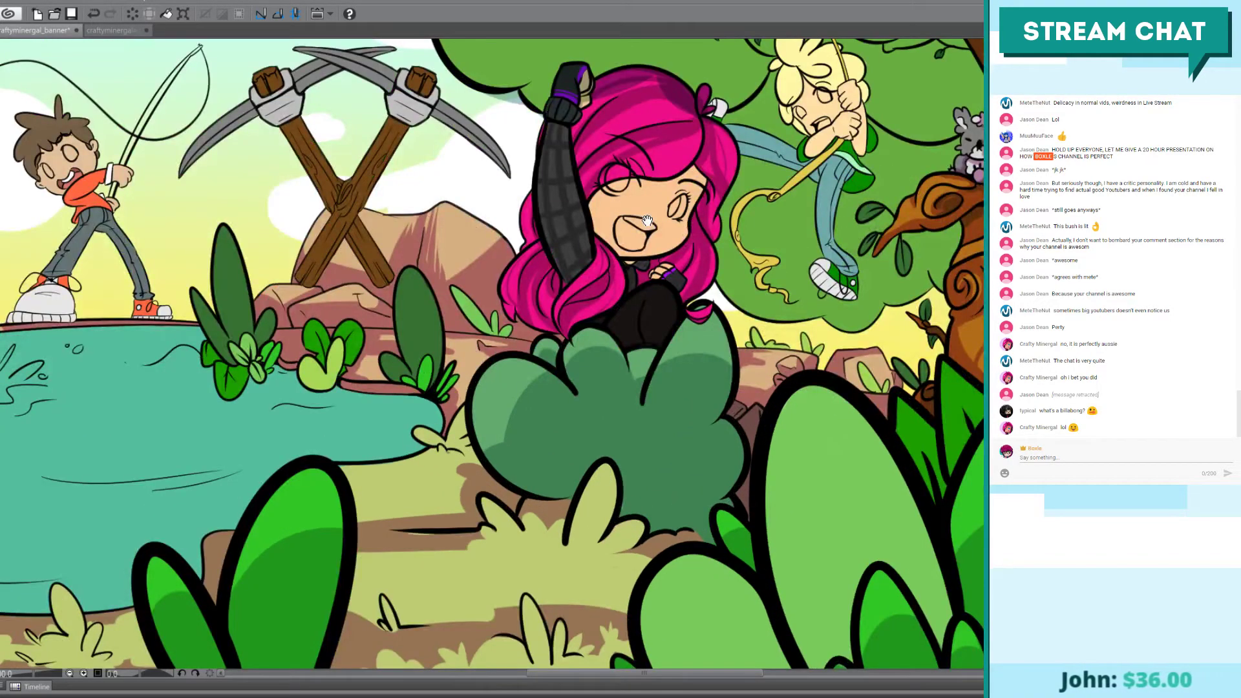
{"action": "left_click_drag", "start_coordinate": [816, 441], "coordinate": [460, 376]}
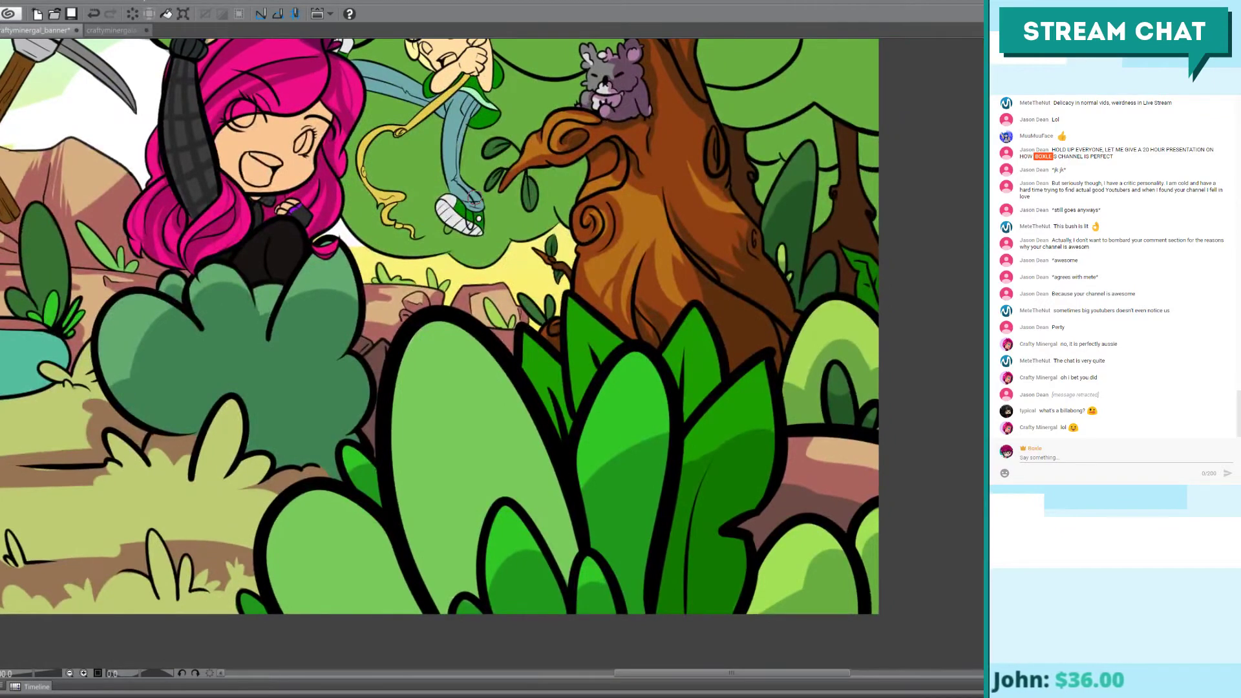
{"action": "scroll", "coordinate": [474, 196], "scroll_direction": "up", "scroll_amount": 1}
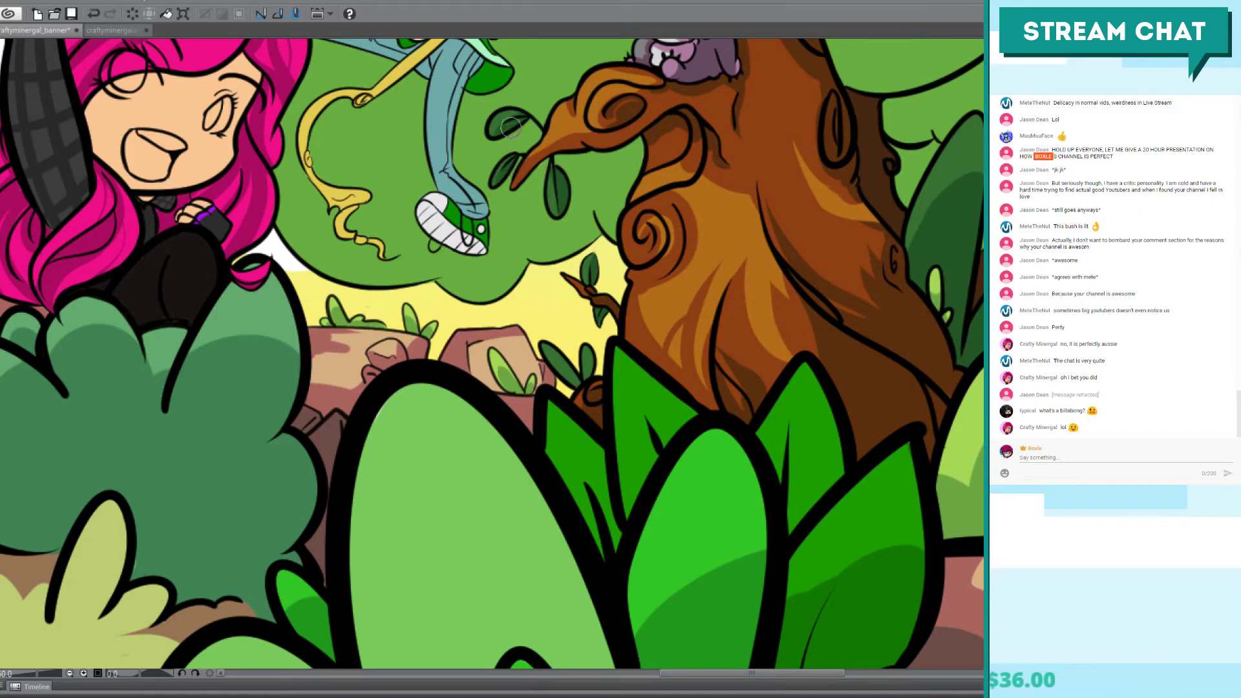
Step: Shade the clothing and shoes of the blond character swinging from the branch with darker tones
{"action": "scroll", "coordinate": [910, 293], "scroll_direction": "down", "scroll_amount": 3}
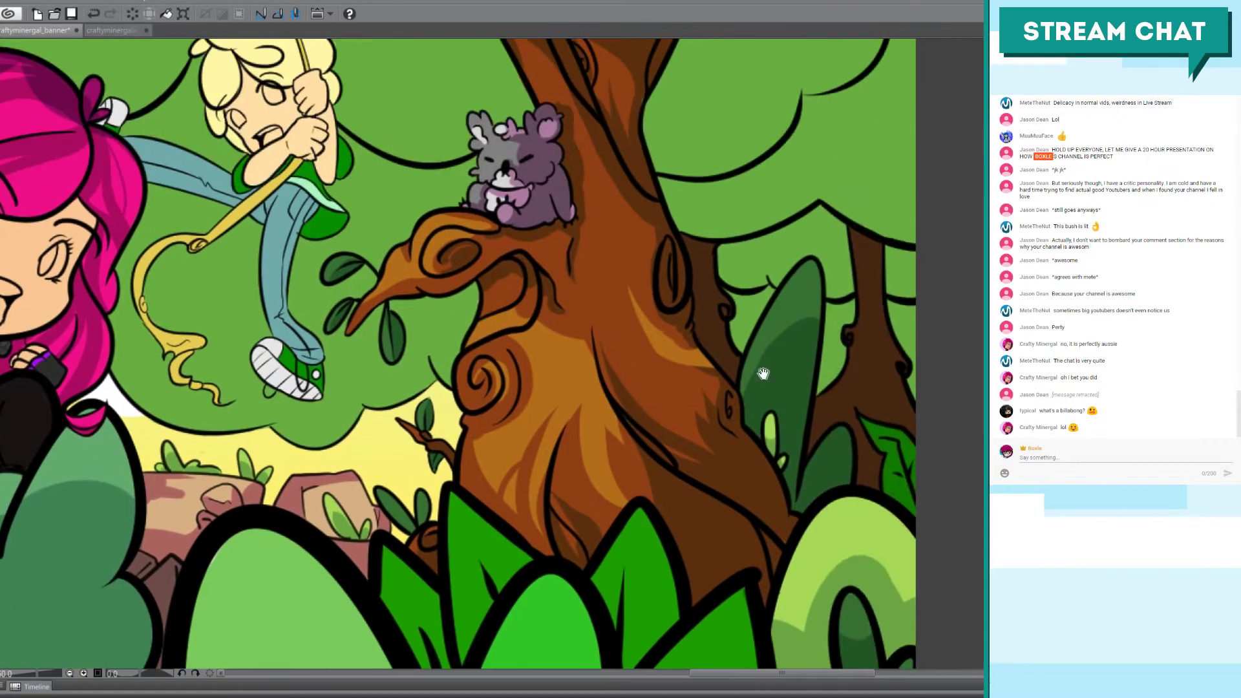
{"action": "left_click_drag", "start_coordinate": [910, 292], "coordinate": [917, 471]}
{"action": "scroll", "coordinate": [746, 304], "scroll_direction": "up", "scroll_amount": 2}
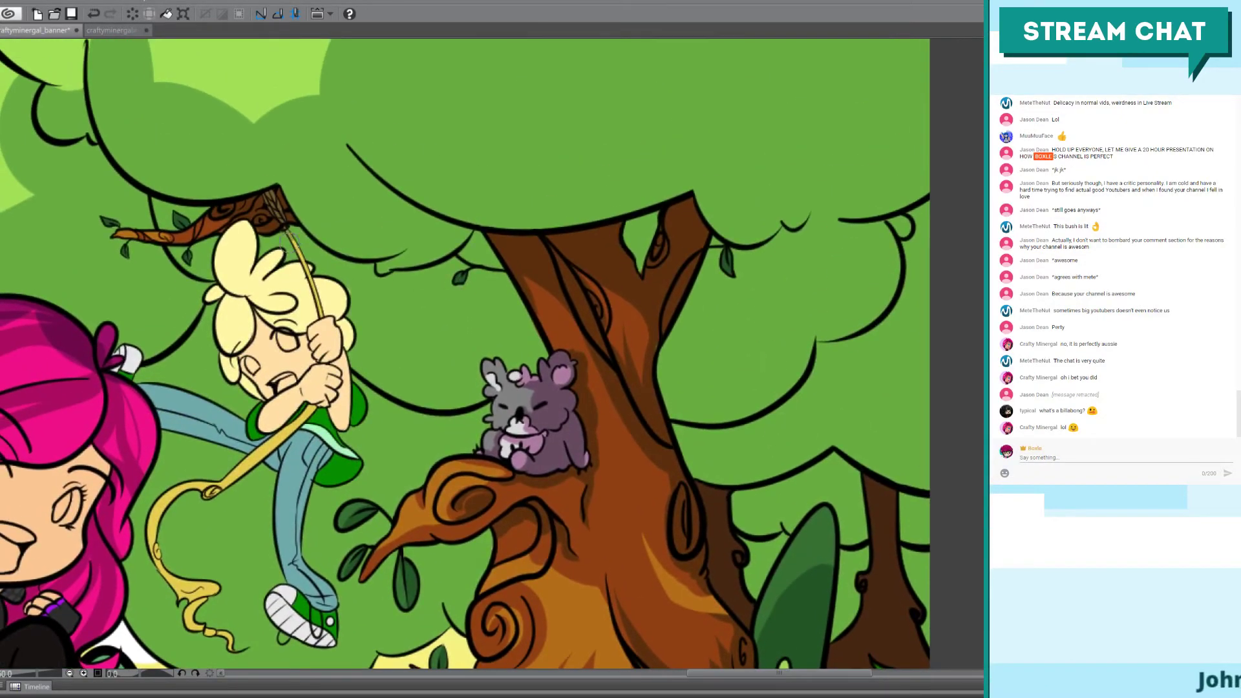
{"action": "mouse_move", "coordinate": [427, 424]}
{"action": "left_mouse_down"}
{"action": "mouse_move", "coordinate": [491, 361]}
{"action": "mouse_move", "coordinate": [563, 388]}
{"action": "mouse_move", "coordinate": [704, 359]}
{"action": "mouse_move", "coordinate": [667, 385]}
{"action": "left_mouse_up"}
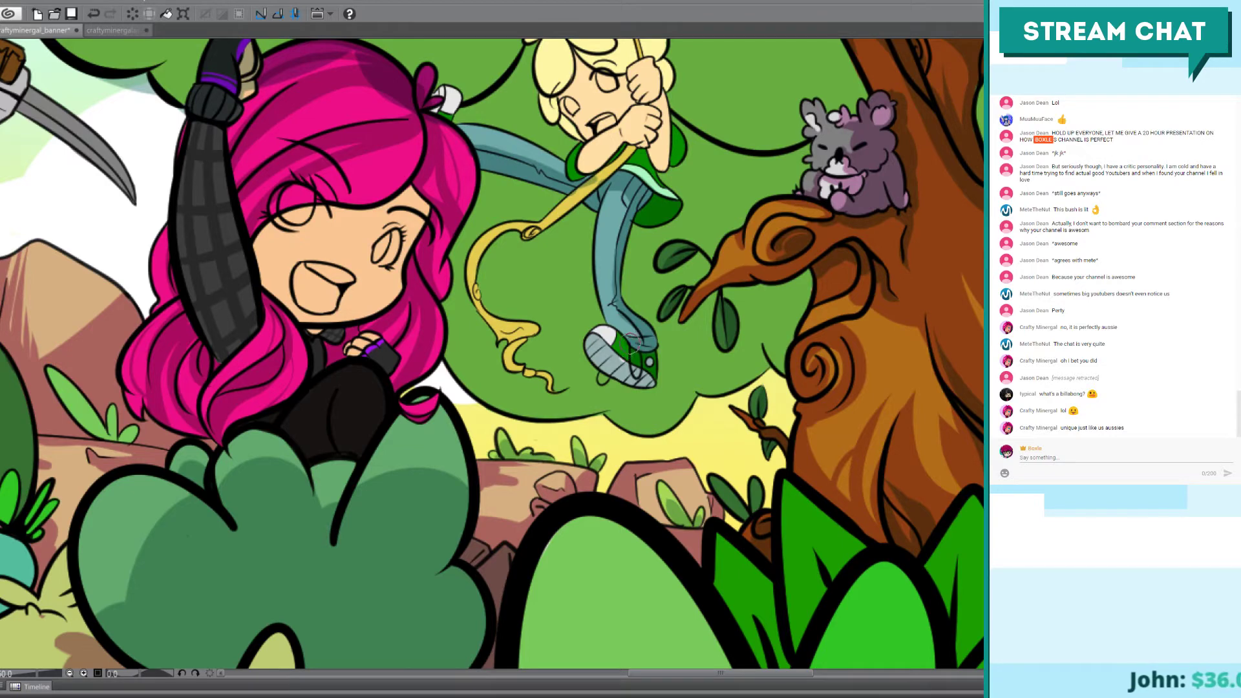
{"action": "key", "text": "ctrl+z"}
{"action": "key", "text": "ctrl+y"}
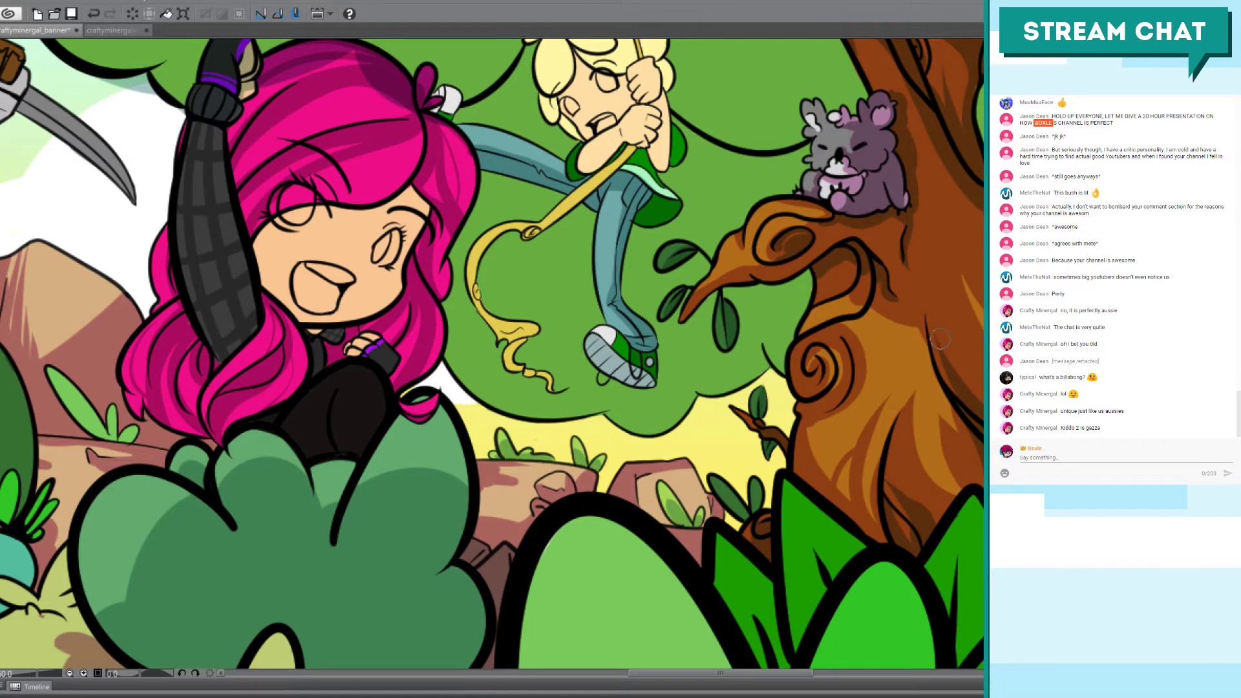
{"action": "left_click_drag", "start_coordinate": [672, 237], "coordinate": [668, 311]}
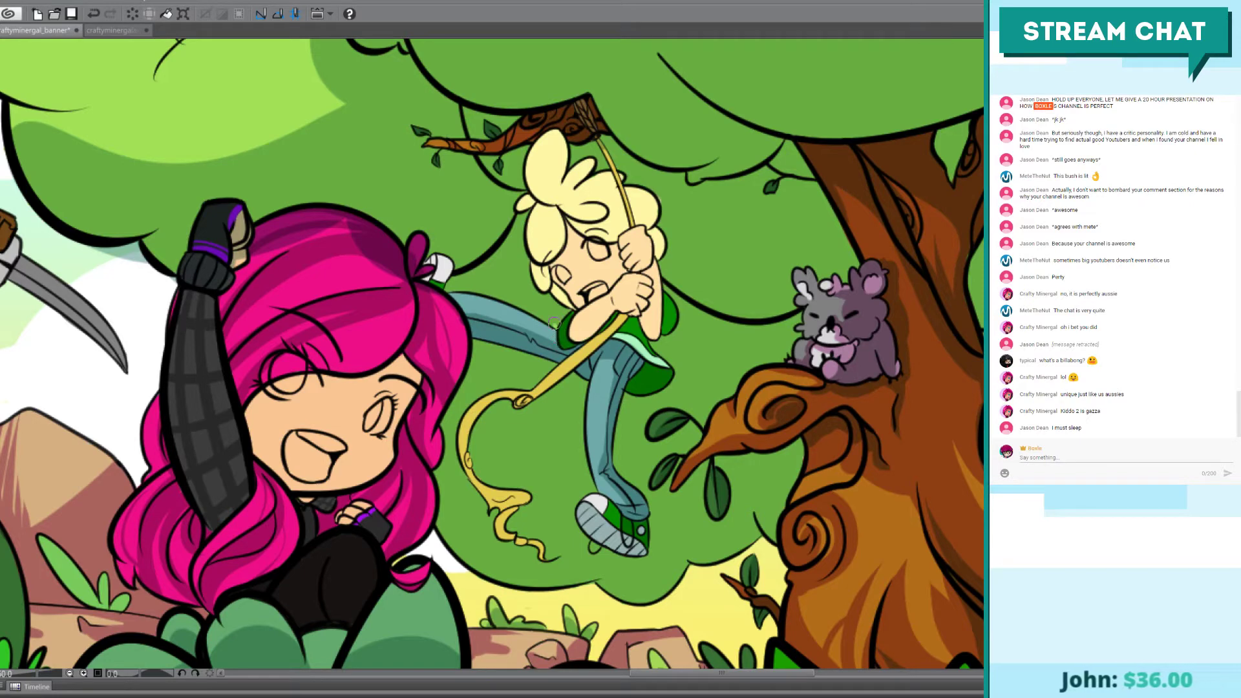
{"action": "key", "text": "ctrl+z"}
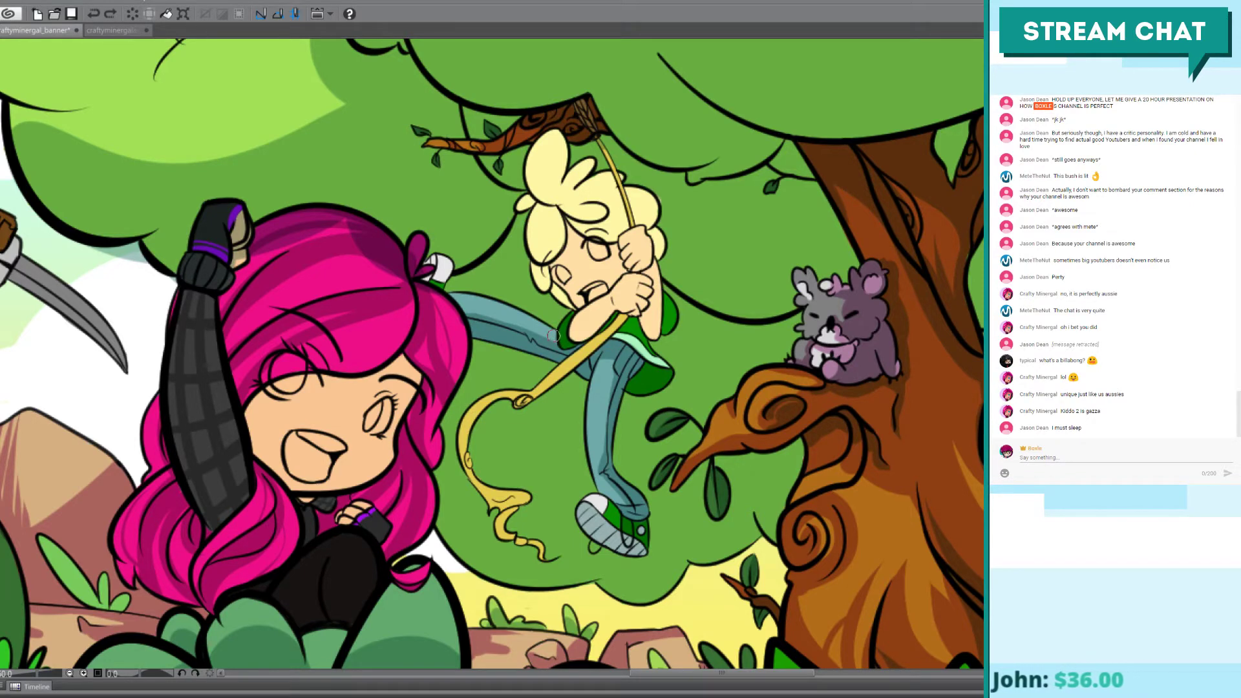
{"action": "key", "text": "ctrl+y"}
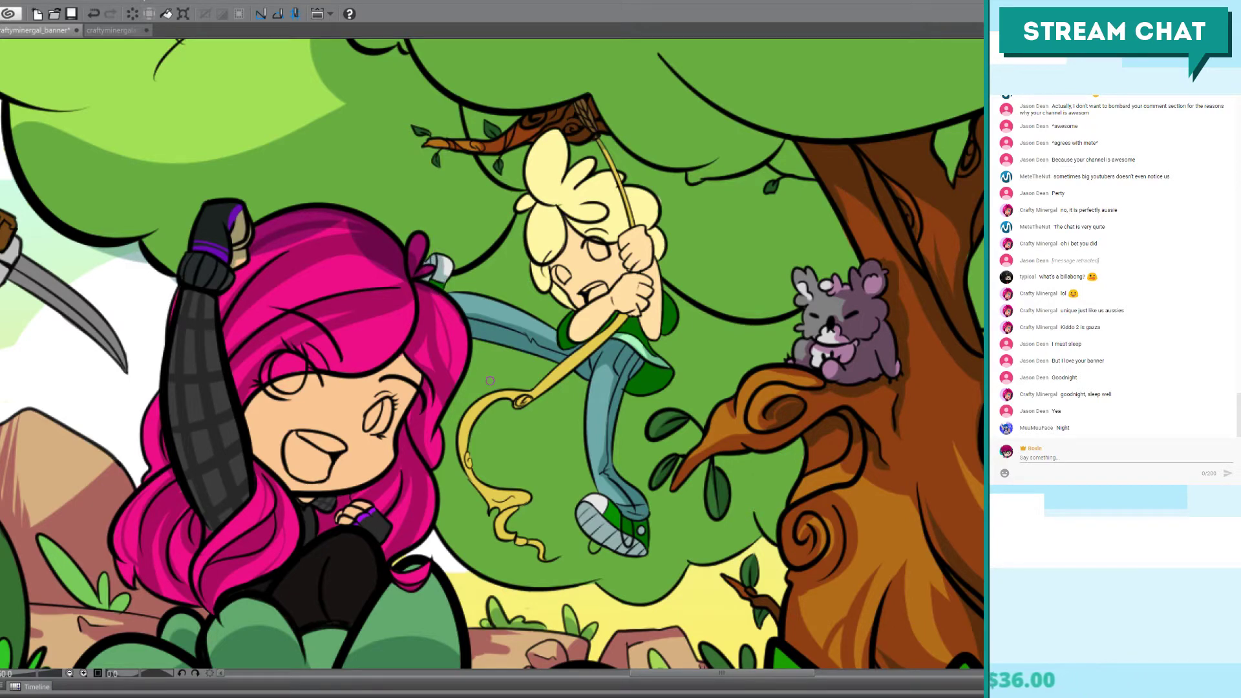
Step: Check the whole banner from the tree to the pond and save the file
{"action": "scroll", "coordinate": [490, 379], "scroll_direction": "down", "scroll_amount": 2}
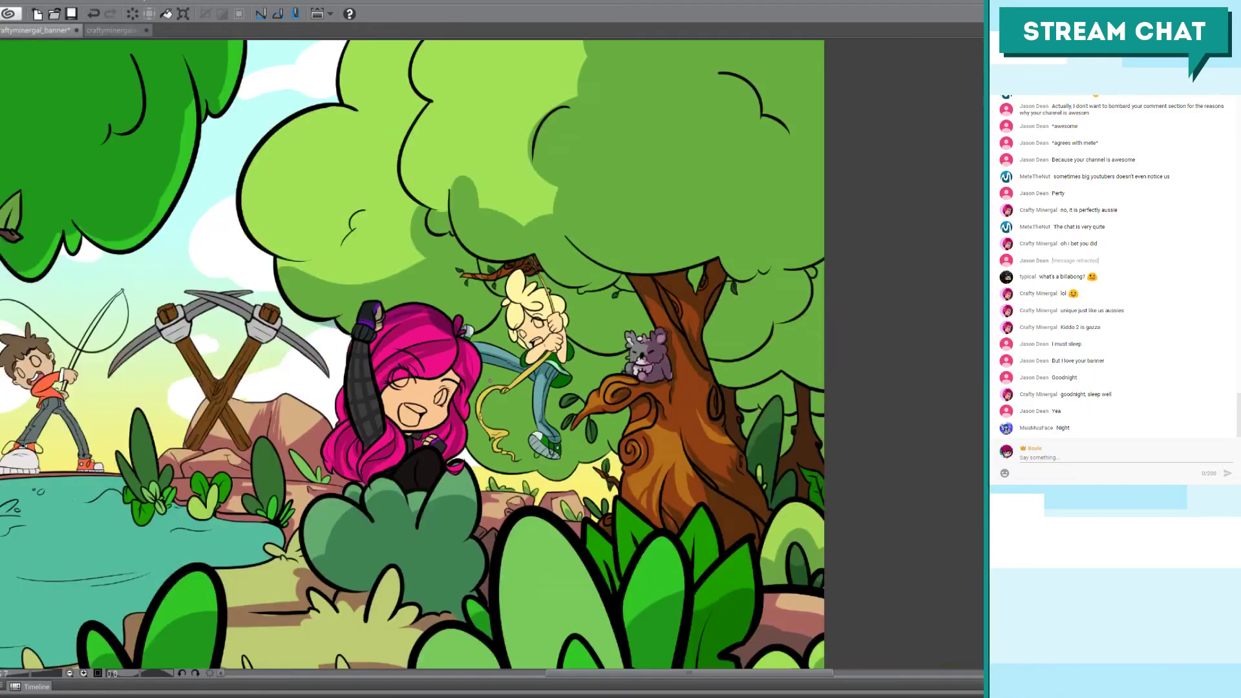
{"action": "left_click_drag", "start_coordinate": [568, 418], "coordinate": [683, 364]}
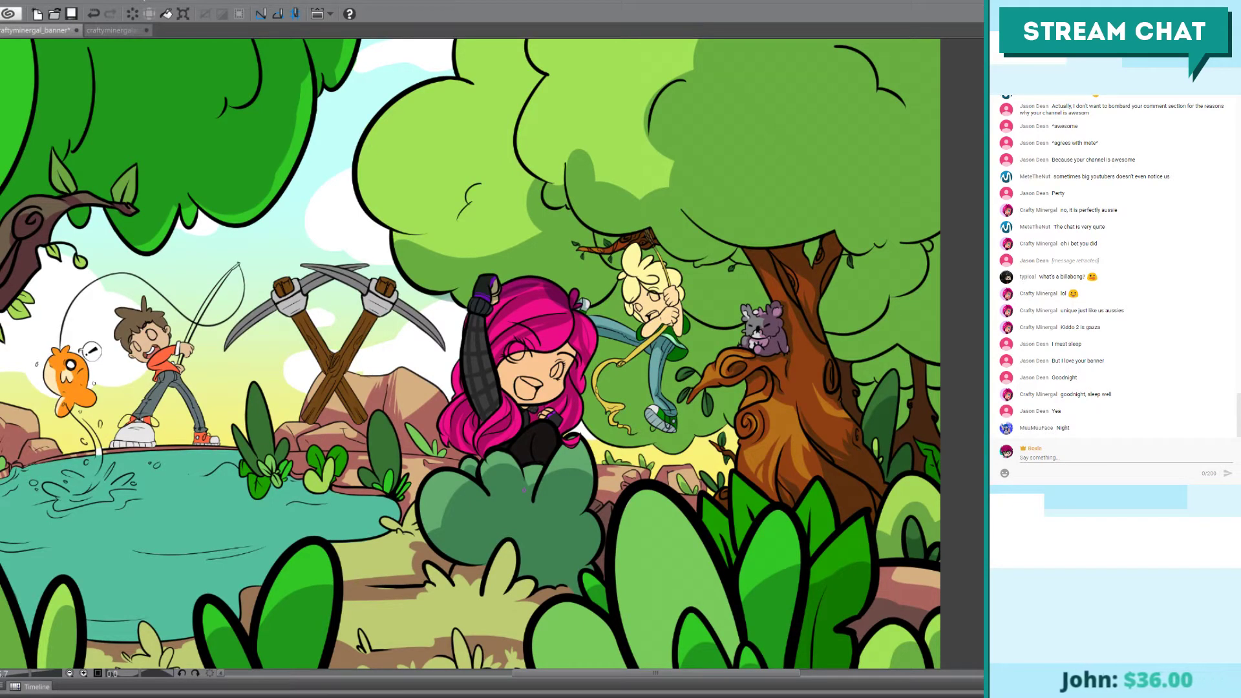
{"action": "left_click_drag", "start_coordinate": [726, 411], "coordinate": [743, 391]}
{"action": "left_click_drag", "start_coordinate": [575, 394], "coordinate": [668, 426]}
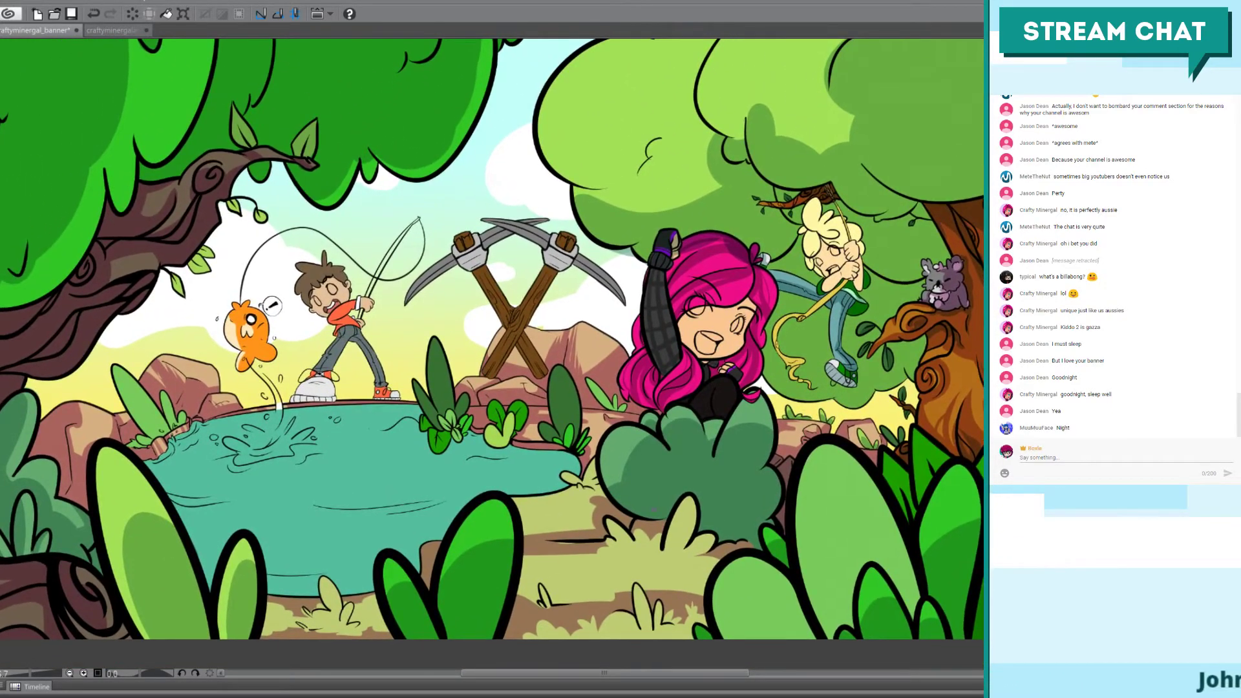
{"action": "scroll", "coordinate": [654, 425], "scroll_direction": "down", "scroll_amount": 1}
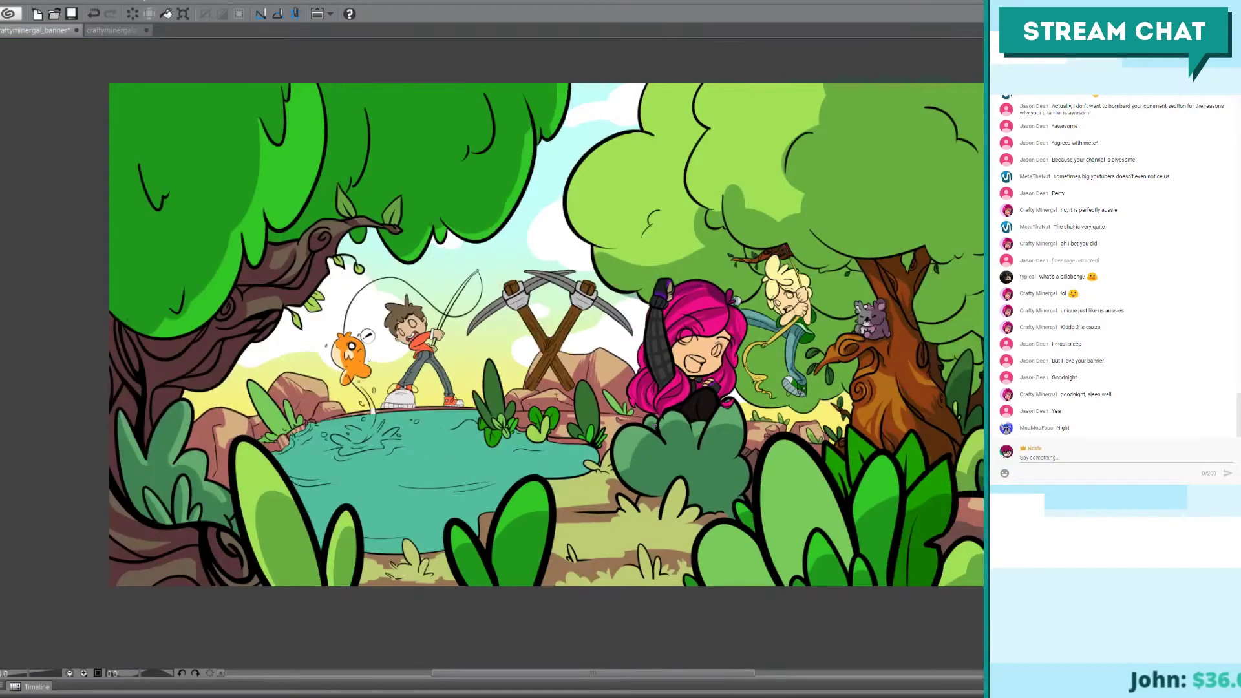
{"action": "left_click_drag", "start_coordinate": [617, 395], "coordinate": [562, 400]}
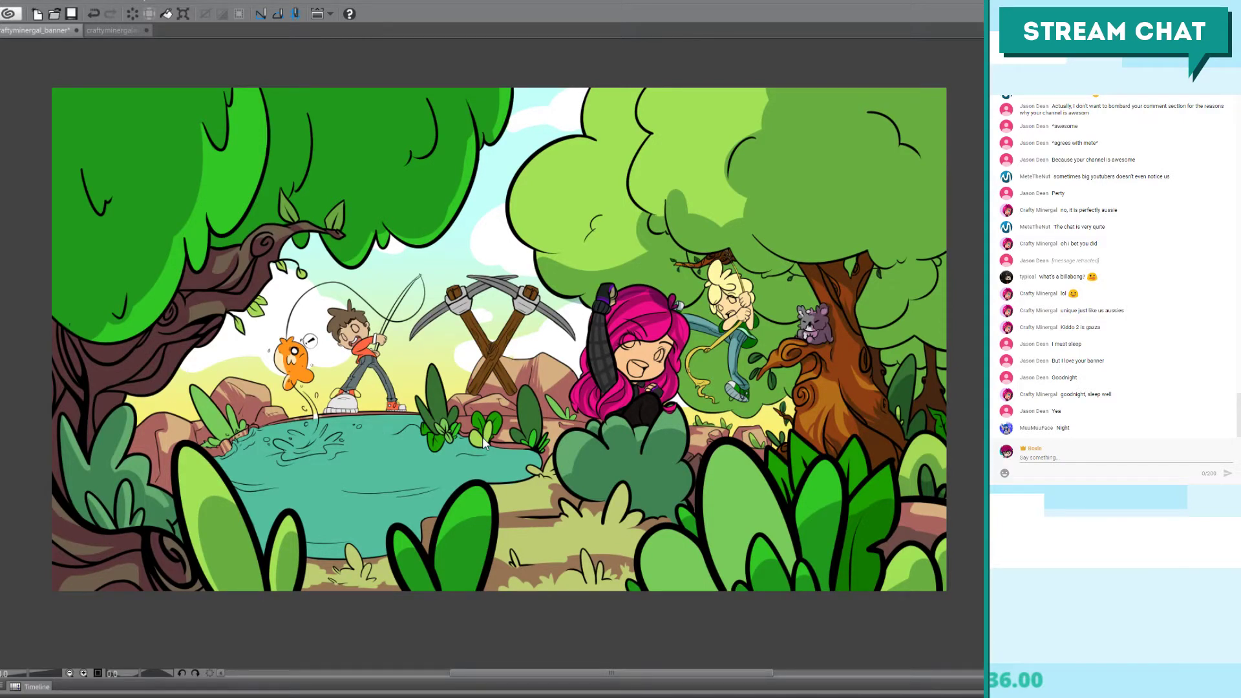
{"action": "key", "text": "ctrl+s"}
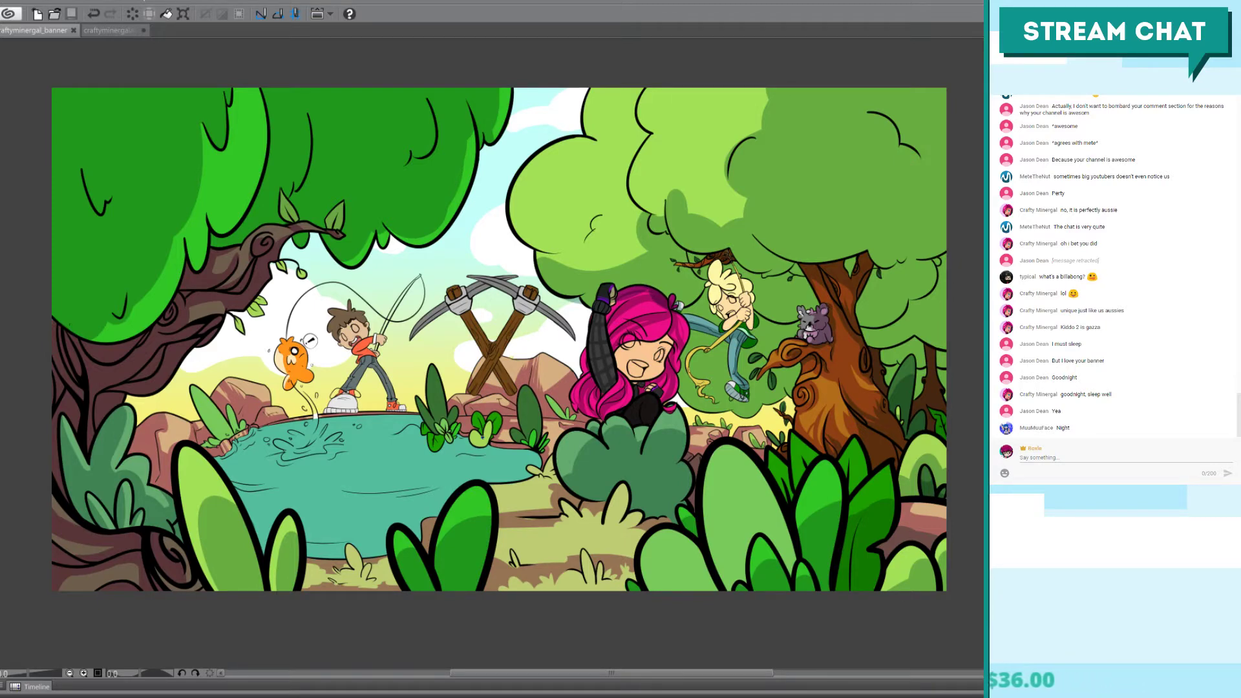
Step: Select the small green leaves of the plants at the pond's far edge, shade them darker green, and clear the selection
{"action": "scroll", "coordinate": [484, 442], "scroll_direction": "up", "scroll_amount": 2}
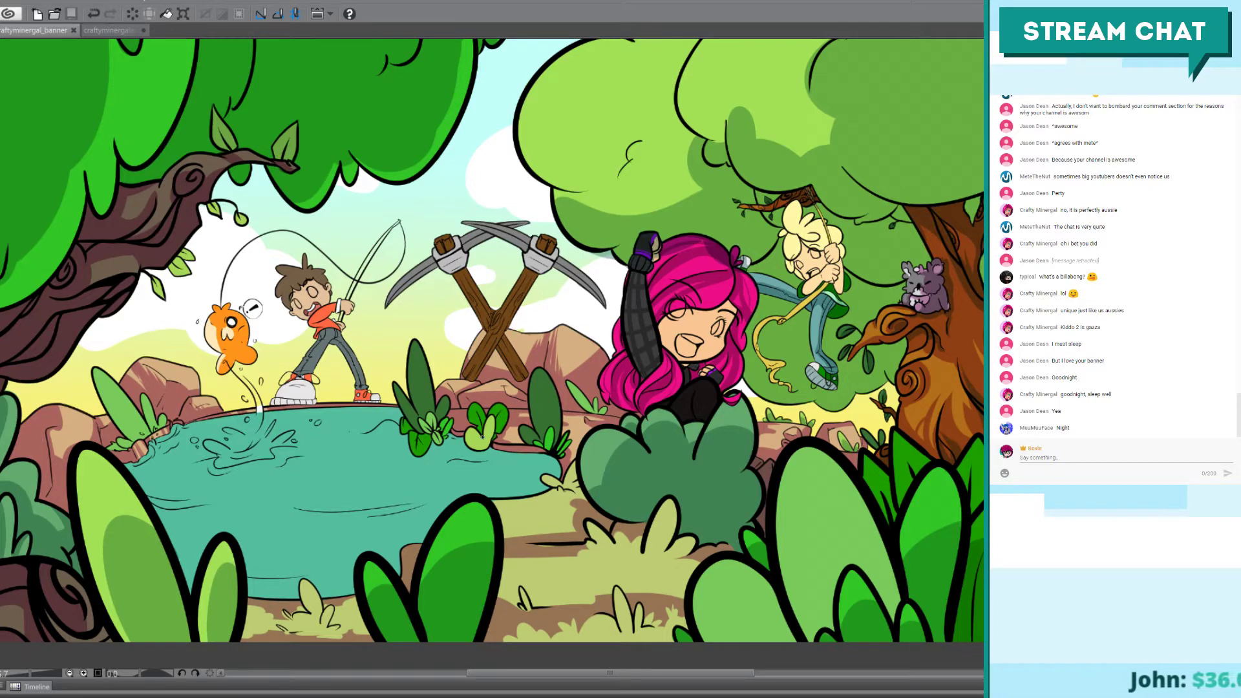
{"action": "left_click", "coordinate": [558, 409]}
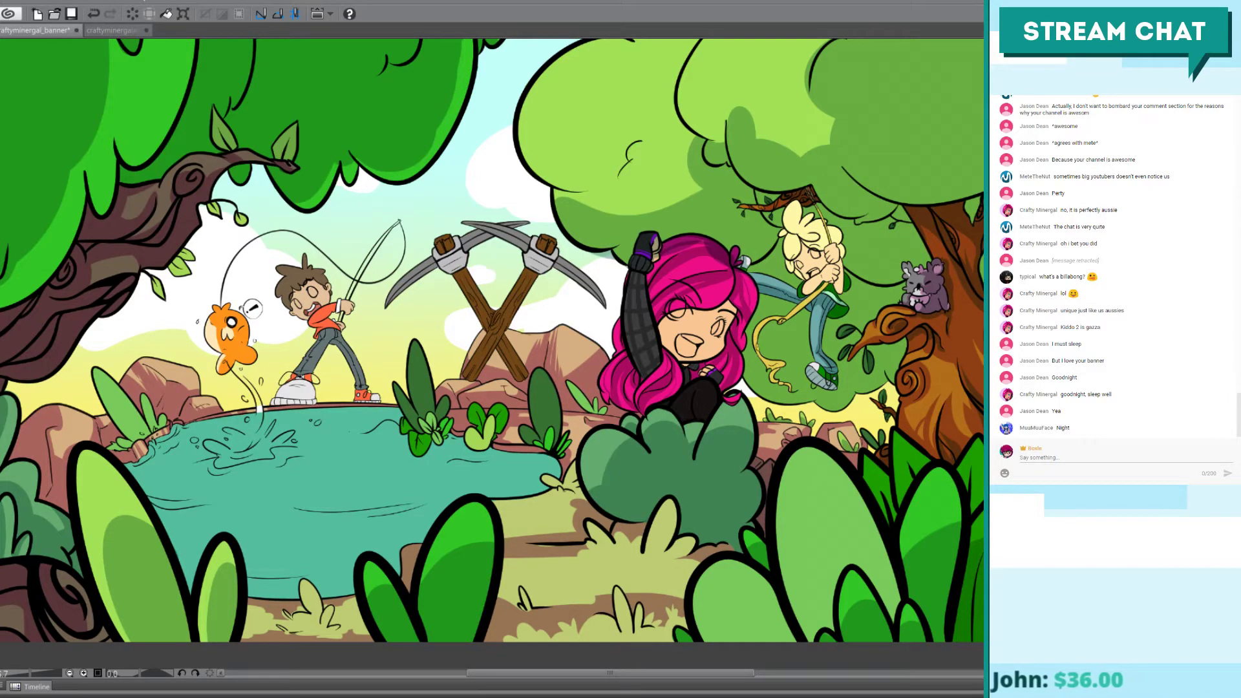
{"action": "key", "text": "ctrl+shift+d"}
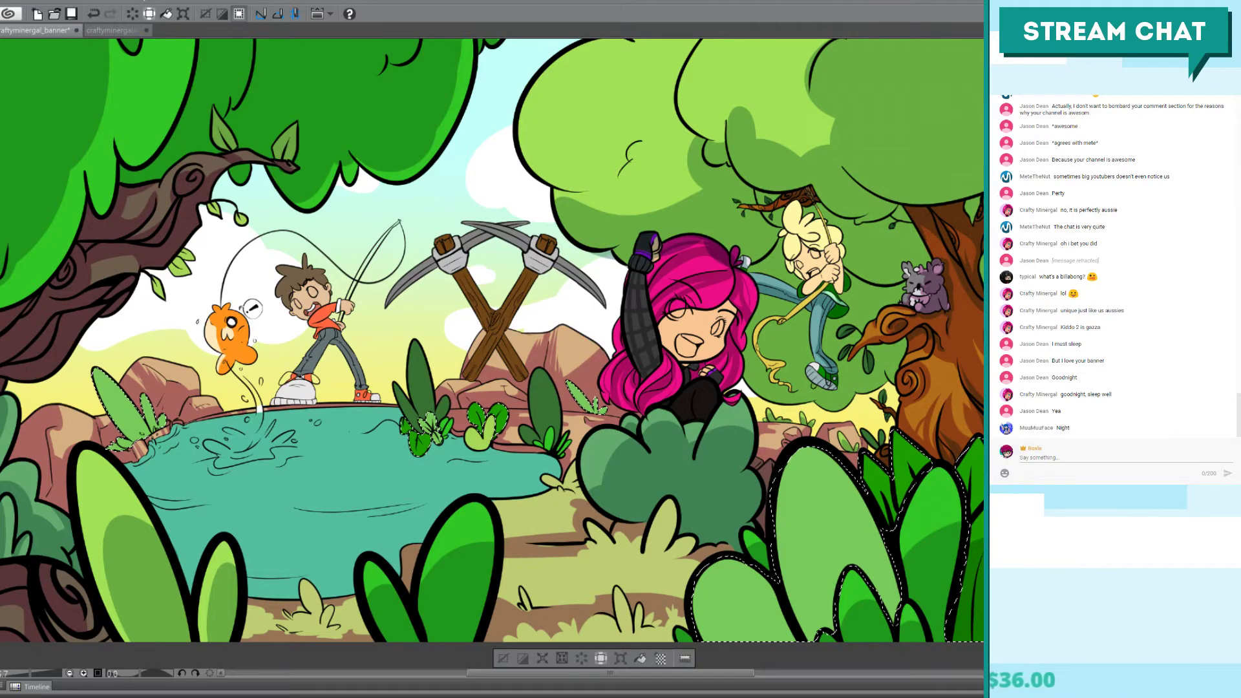
{"action": "key", "text": "ctrl+plus"}
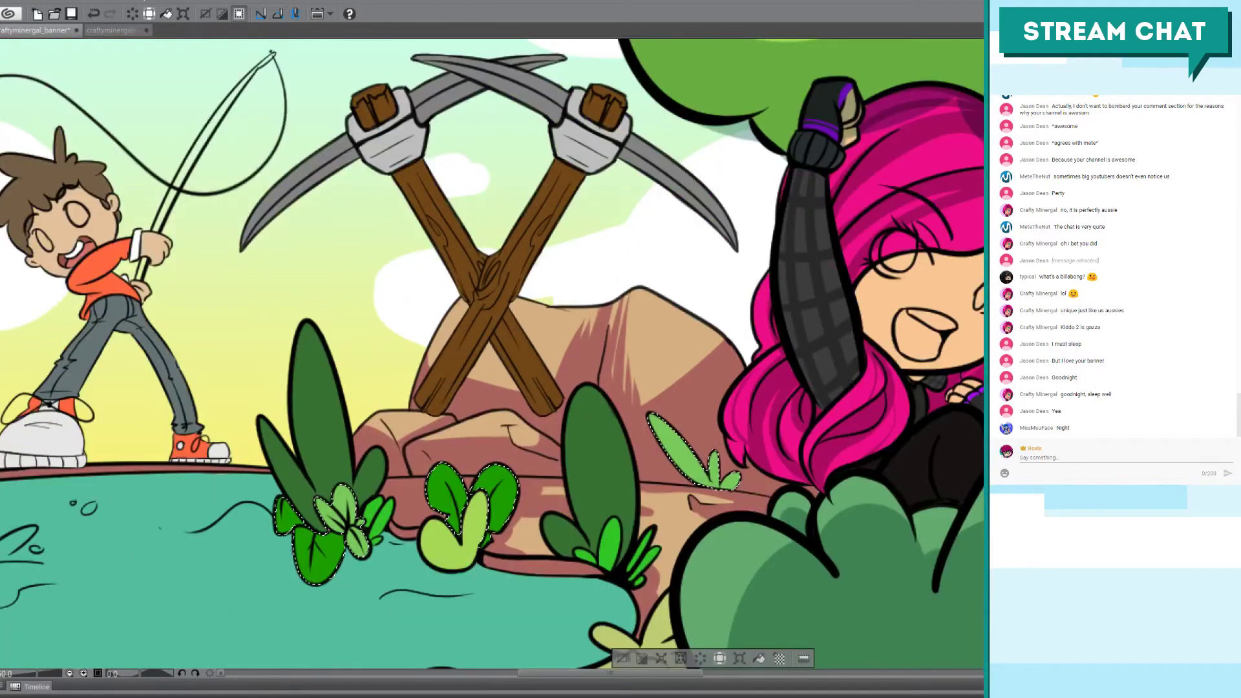
{"action": "left_click_drag", "start_coordinate": [364, 457], "coordinate": [513, 392]}
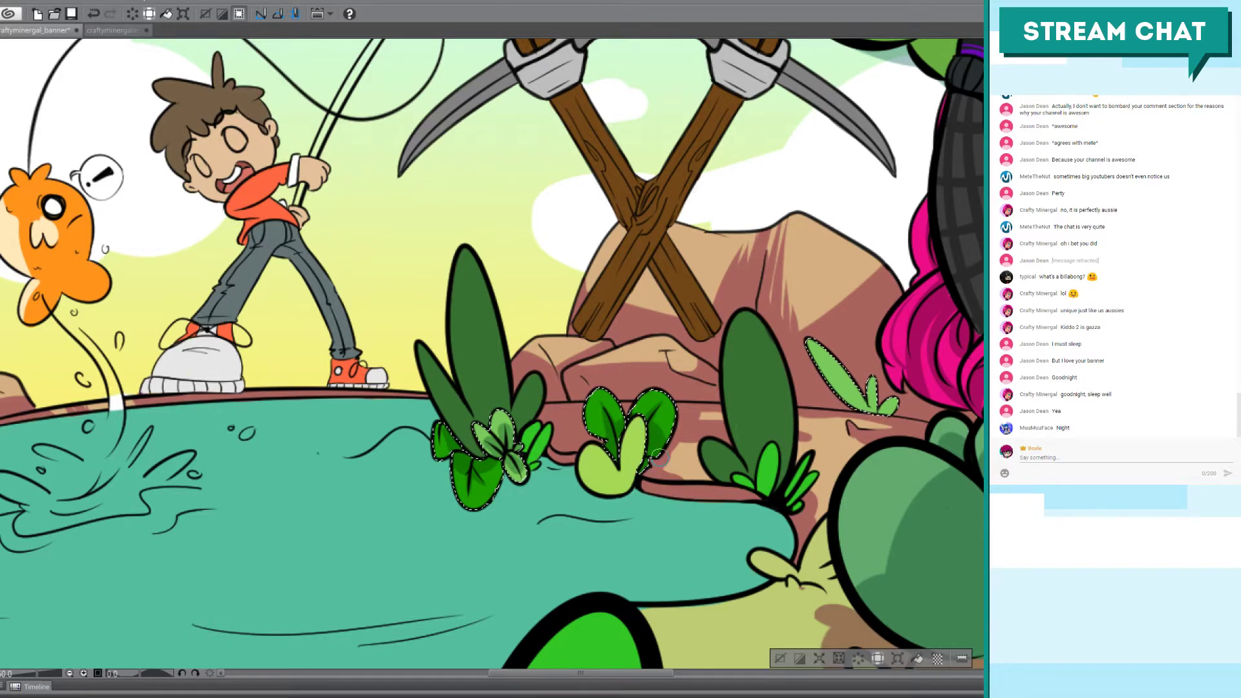
{"action": "key", "text": "ctrl+z"}
{"action": "key", "text": "ctrl+y"}
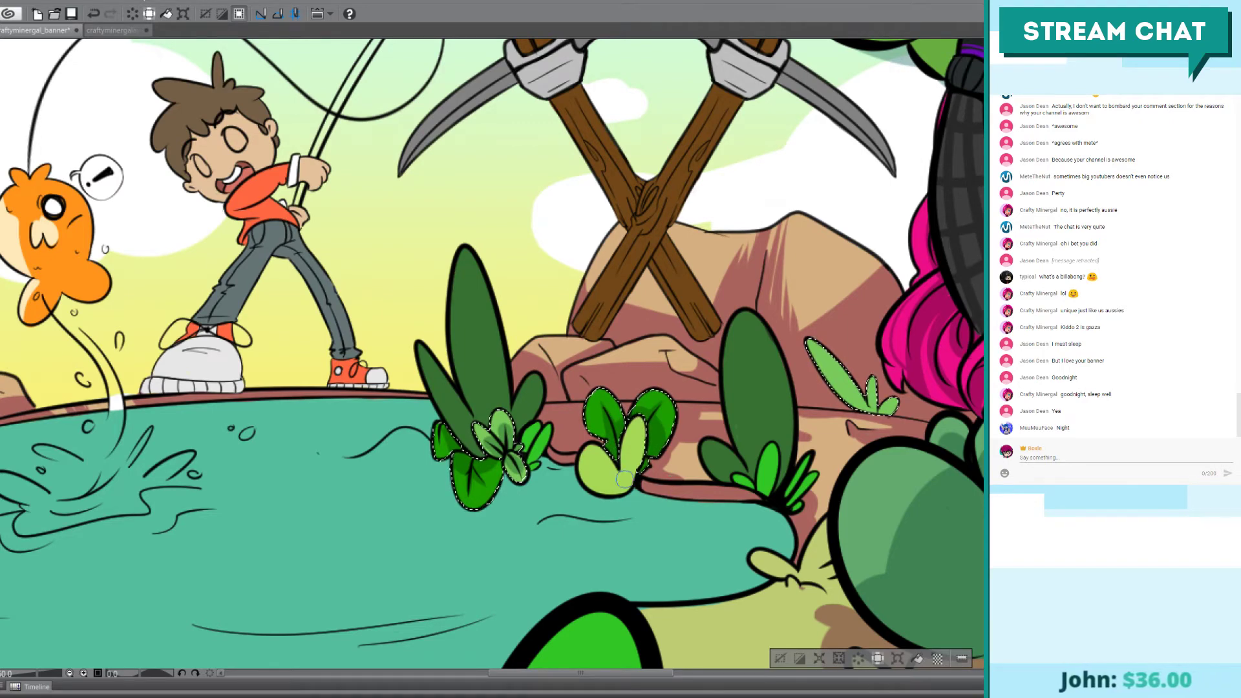
{"action": "key", "text": "ctrl+d"}
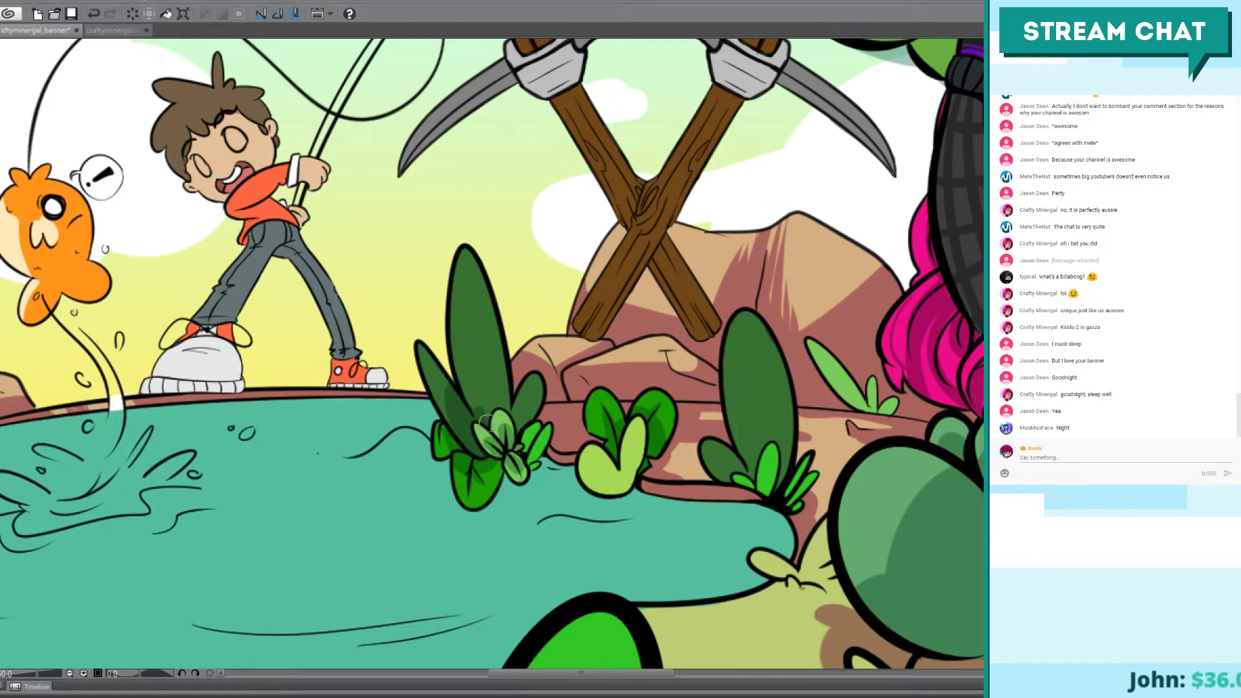
Step: Add darker green shadows to the tall dark-green leaves and small bright blades of the two larger pond-edge plants
{"action": "mouse_move", "coordinate": [477, 415]}
{"action": "left_mouse_down"}
{"action": "mouse_move", "coordinate": [456, 335]}
{"action": "mouse_move", "coordinate": [472, 414]}
{"action": "mouse_move", "coordinate": [484, 323]}
{"action": "mouse_move", "coordinate": [492, 348]}
{"action": "mouse_move", "coordinate": [471, 354]}
{"action": "mouse_move", "coordinate": [480, 416]}
{"action": "mouse_move", "coordinate": [470, 389]}
{"action": "mouse_move", "coordinate": [490, 342]}
{"action": "mouse_move", "coordinate": [464, 371]}
{"action": "mouse_move", "coordinate": [468, 310]}
{"action": "mouse_move", "coordinate": [489, 344]}
{"action": "mouse_move", "coordinate": [485, 315]}
{"action": "mouse_move", "coordinate": [501, 366]}
{"action": "left_mouse_up"}
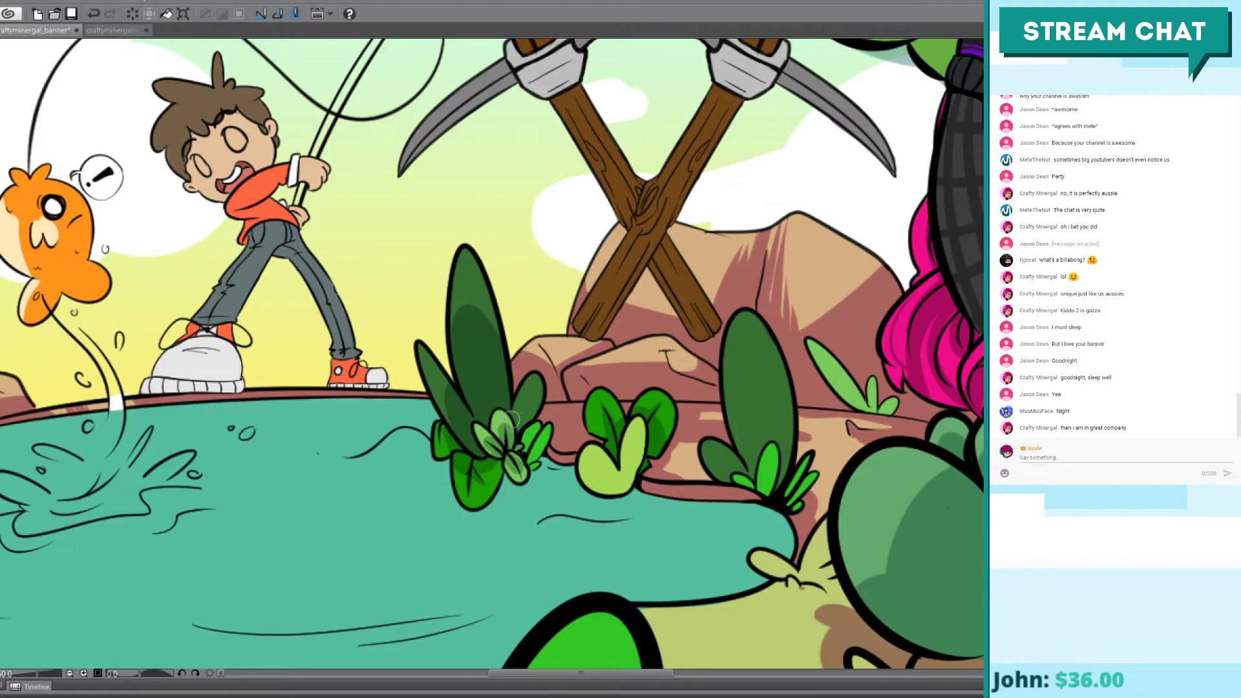
{"action": "key", "text": "ctrl+z"}
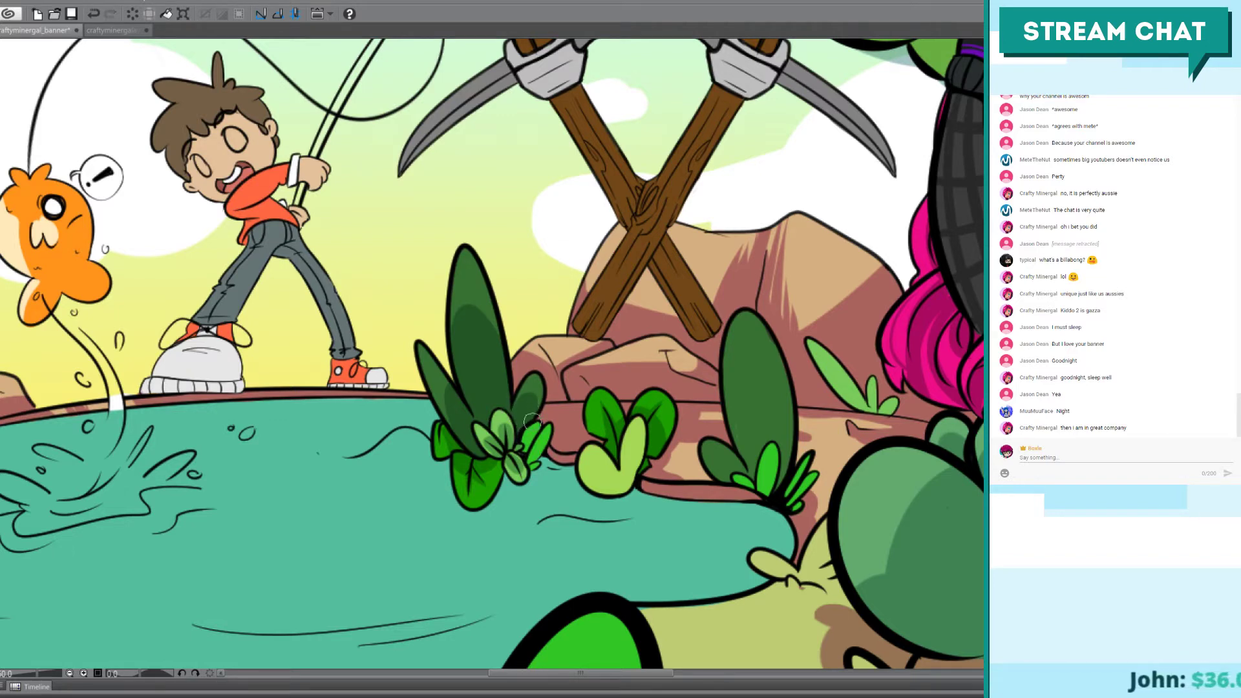
{"action": "left_click_drag", "start_coordinate": [470, 423], "coordinate": [444, 397]}
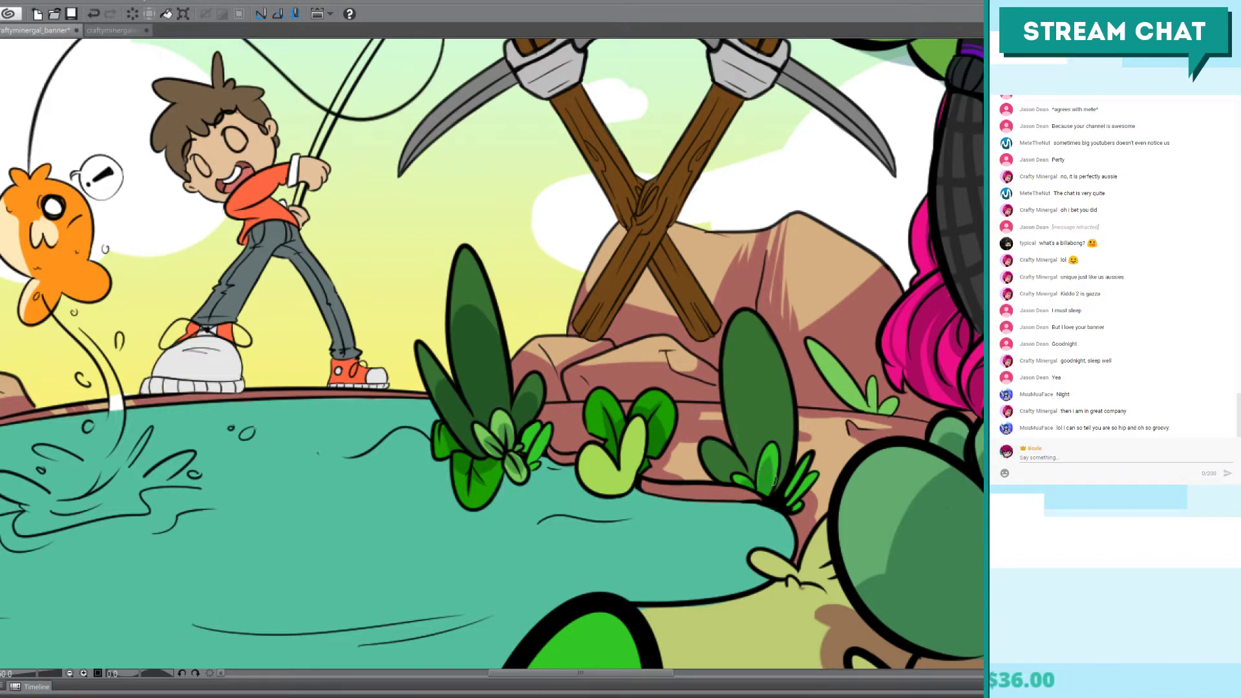
{"action": "key", "text": "ctrl+z"}
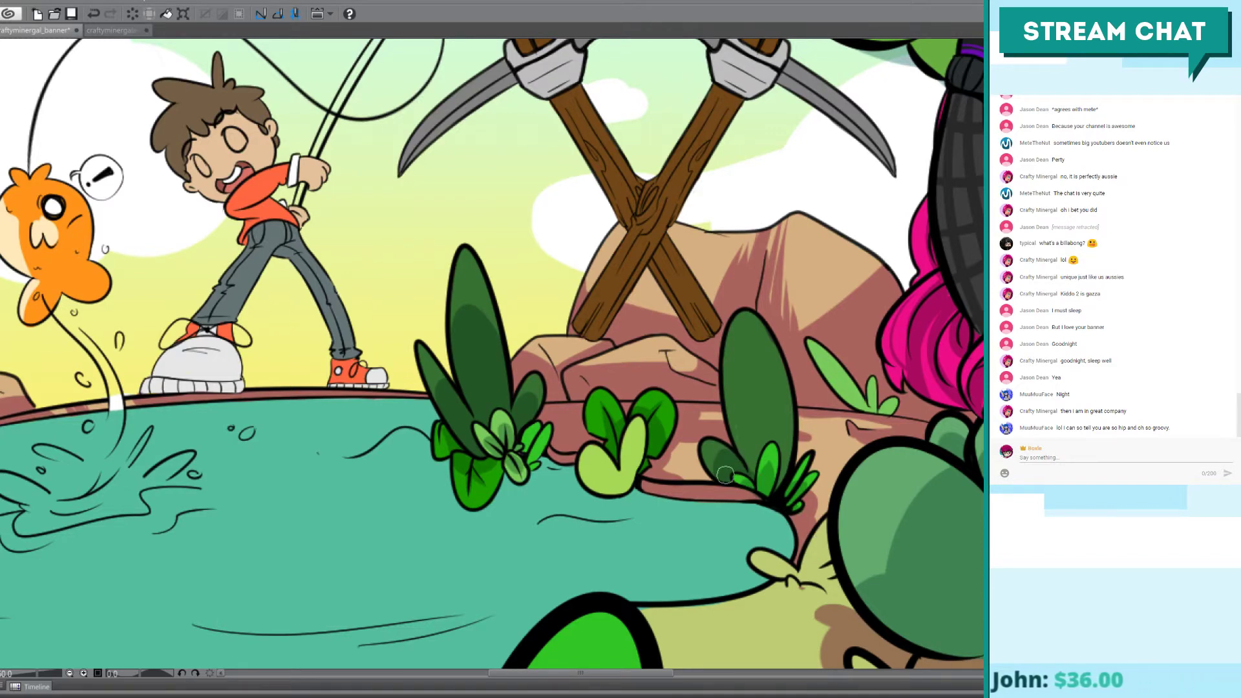
{"action": "mouse_move", "coordinate": [729, 468]}
{"action": "left_mouse_down"}
{"action": "mouse_move", "coordinate": [757, 372]}
{"action": "mouse_move", "coordinate": [781, 440]}
{"action": "mouse_move", "coordinate": [768, 403]}
{"action": "left_mouse_up"}
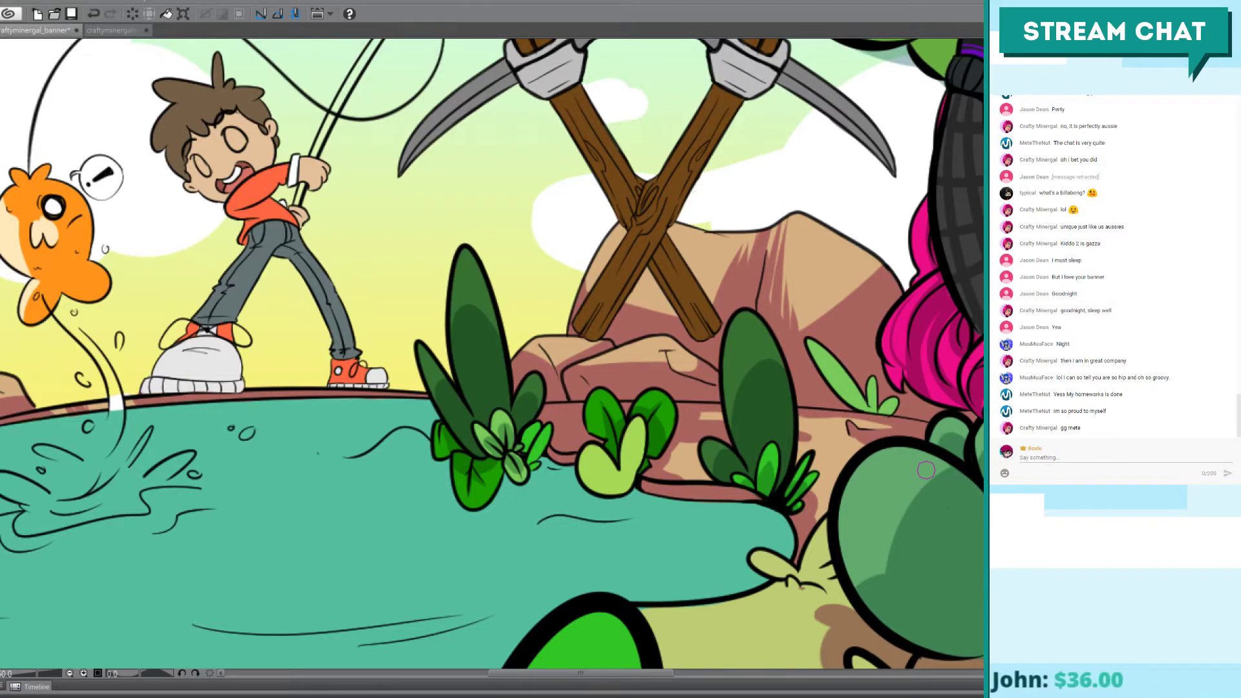
{"action": "scroll", "coordinate": [925, 470], "scroll_direction": "down", "scroll_amount": 2}
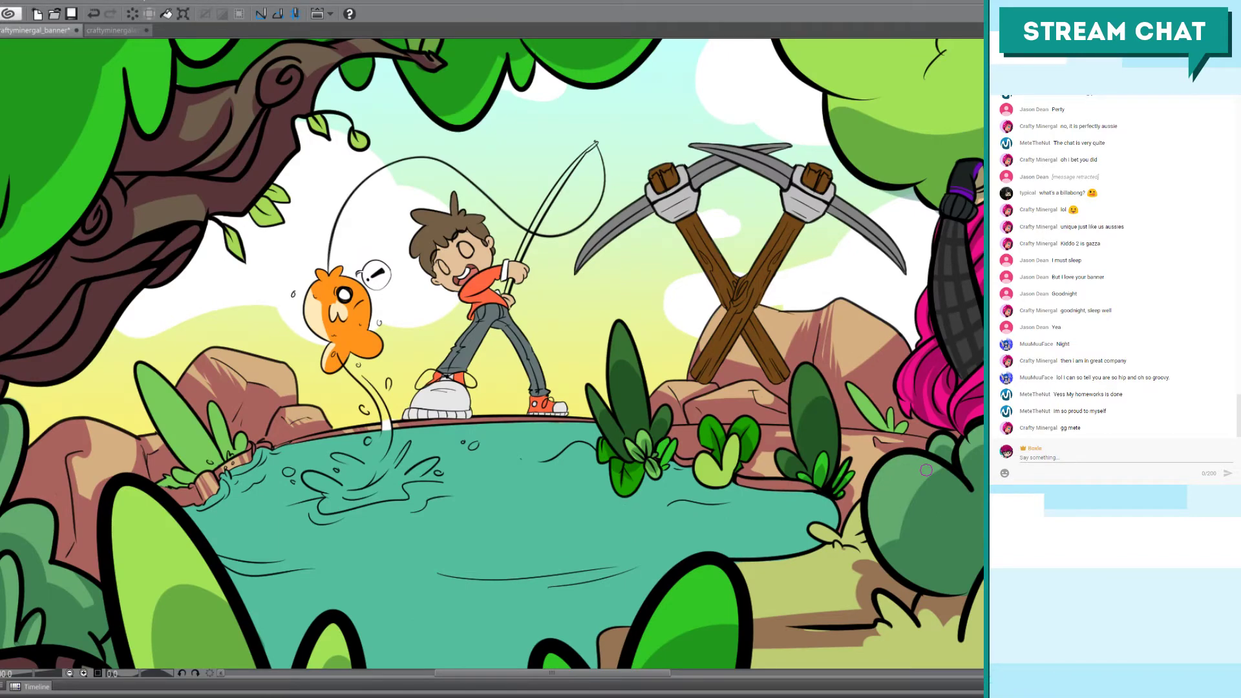
{"action": "left_click_drag", "start_coordinate": [695, 294], "coordinate": [624, 313]}
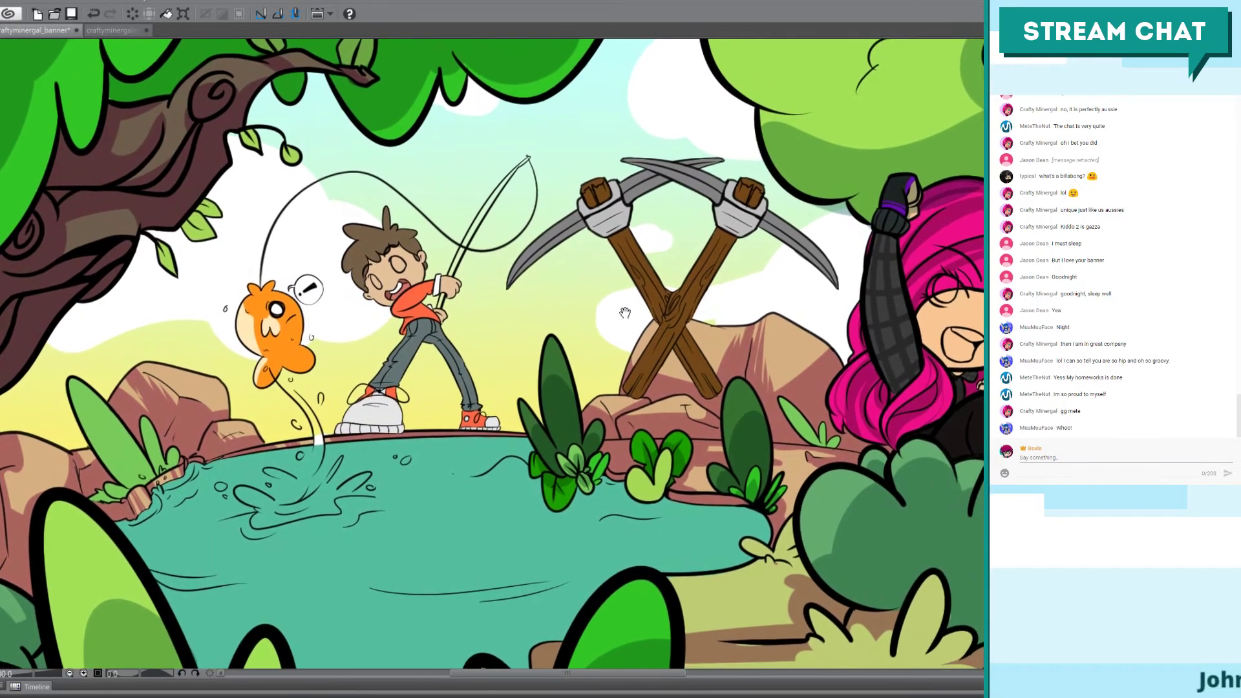
{"action": "mouse_move", "coordinate": [479, 219]}
{"action": "left_mouse_down"}
{"action": "mouse_move", "coordinate": [472, 229]}
{"action": "mouse_move", "coordinate": [481, 210]}
{"action": "mouse_move", "coordinate": [461, 252]}
{"action": "mouse_move", "coordinate": [511, 177]}
{"action": "mouse_move", "coordinate": [452, 265]}
{"action": "mouse_move", "coordinate": [526, 162]}
{"action": "left_mouse_up"}
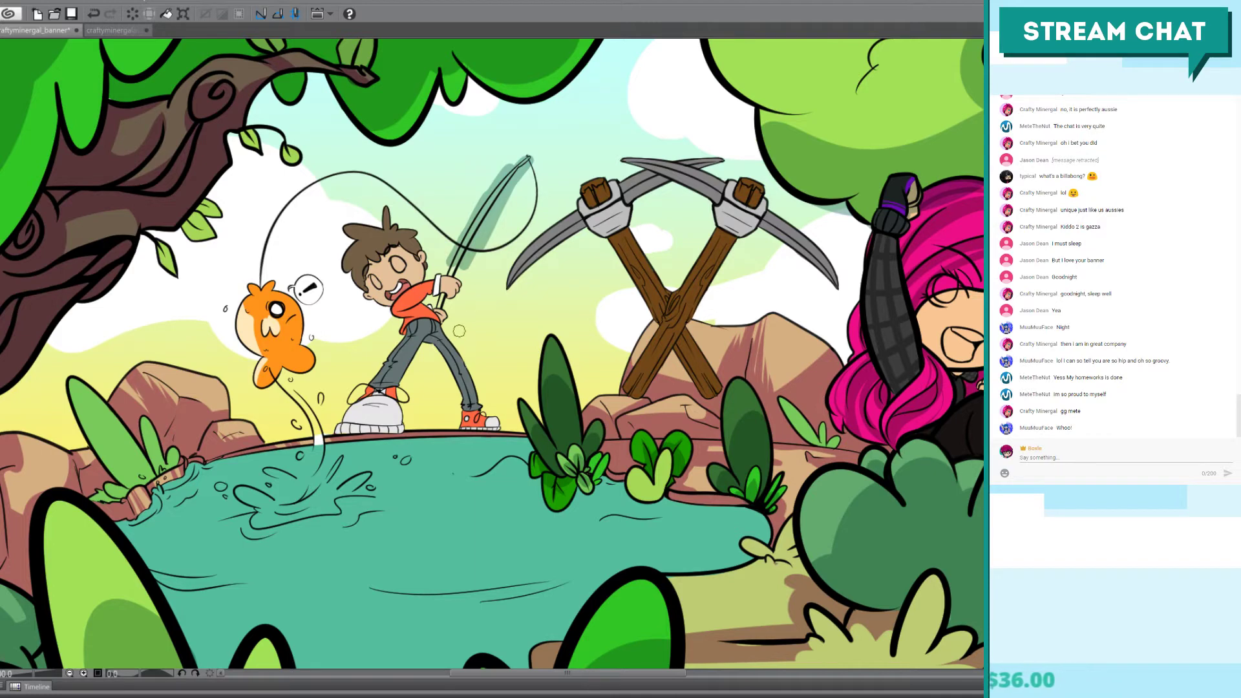
{"action": "left_click_drag", "start_coordinate": [497, 270], "coordinate": [508, 334]}
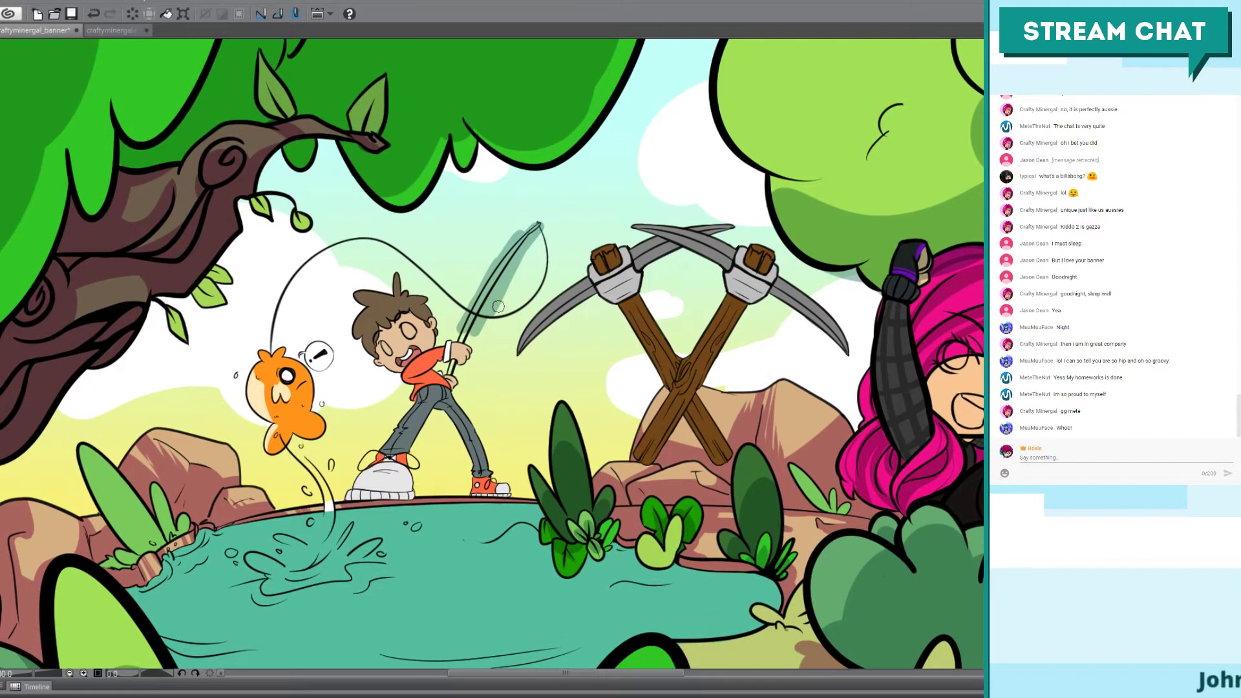
{"action": "key", "text": "ctrl+z"}
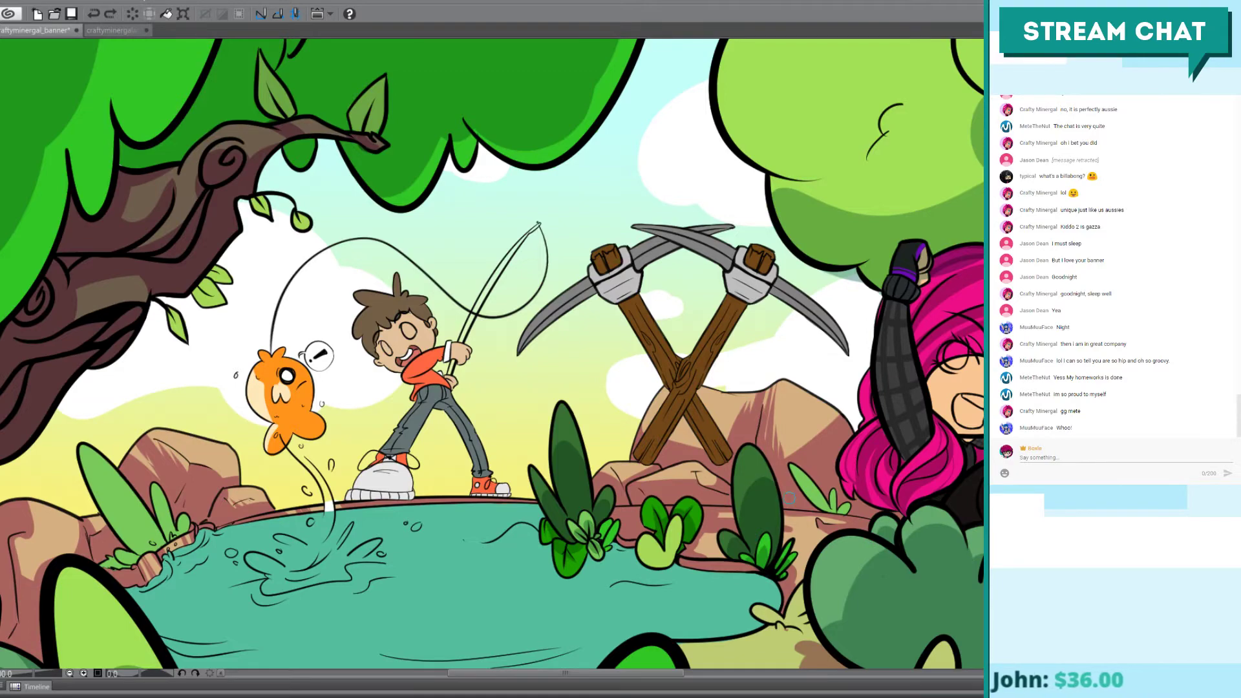
Step: Shade the light-green blades beside the rock and the yellow-green plant at the pond's edge with darker green
{"action": "left_click_drag", "start_coordinate": [821, 508], "coordinate": [582, 441]}
{"action": "scroll", "coordinate": [583, 439], "scroll_direction": "up", "scroll_amount": 2}
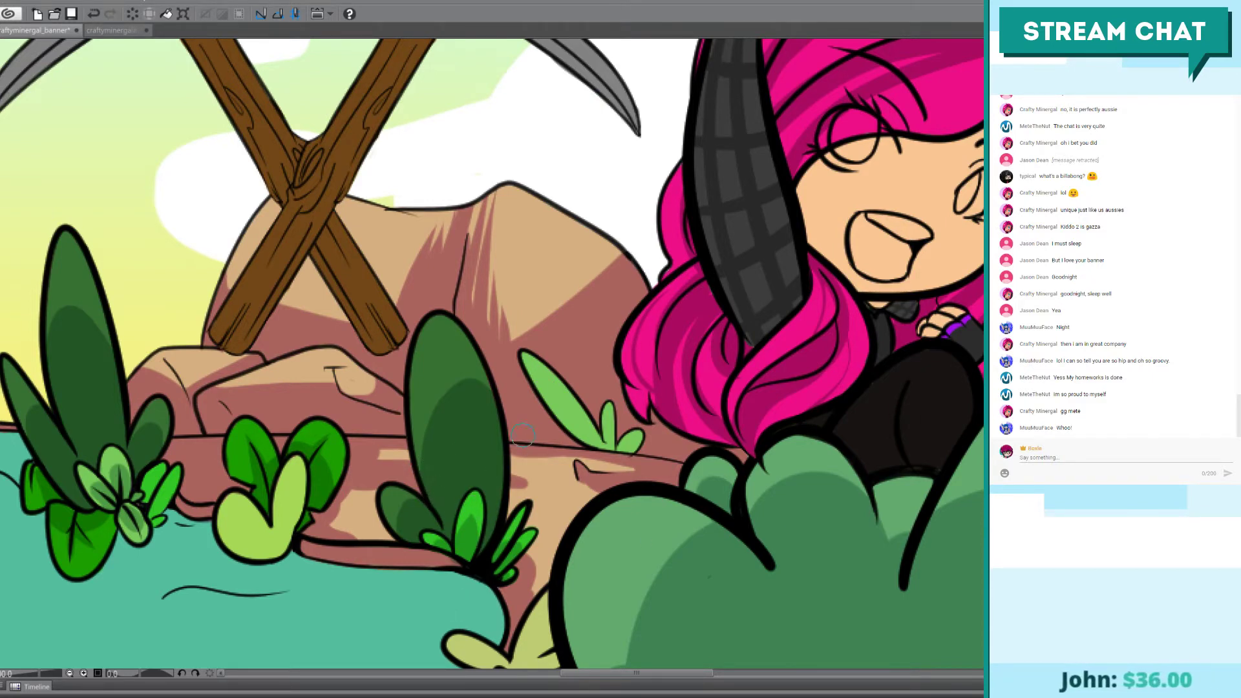
{"action": "mouse_move", "coordinate": [604, 449]}
{"action": "left_mouse_down"}
{"action": "mouse_move", "coordinate": [563, 404]}
{"action": "mouse_move", "coordinate": [589, 427]}
{"action": "left_mouse_up"}
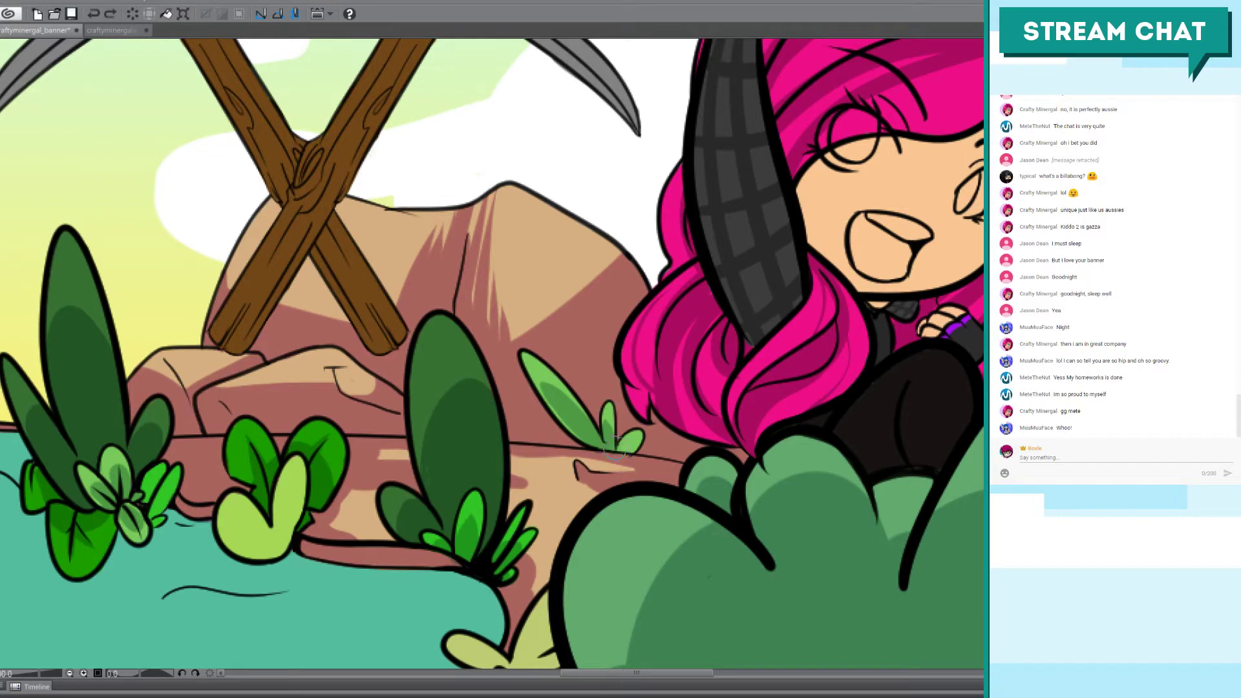
{"action": "scroll", "coordinate": [363, 368], "scroll_direction": "down", "scroll_amount": 2}
{"action": "scroll", "coordinate": [457, 435], "scroll_direction": "left", "scroll_amount": 5}
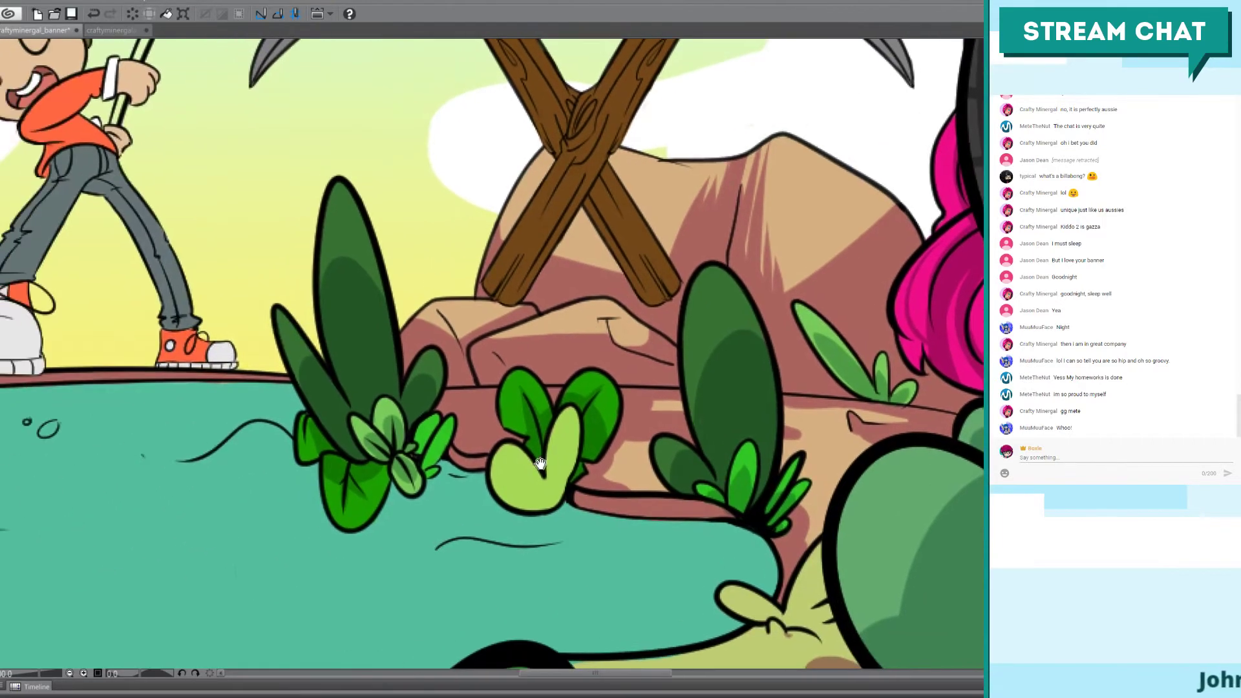
{"action": "mouse_move", "coordinate": [594, 492]}
{"action": "left_mouse_down"}
{"action": "mouse_move", "coordinate": [568, 468]}
{"action": "mouse_move", "coordinate": [597, 490]}
{"action": "mouse_move", "coordinate": [605, 469]}
{"action": "mouse_move", "coordinate": [587, 484]}
{"action": "mouse_move", "coordinate": [610, 465]}
{"action": "left_mouse_up"}
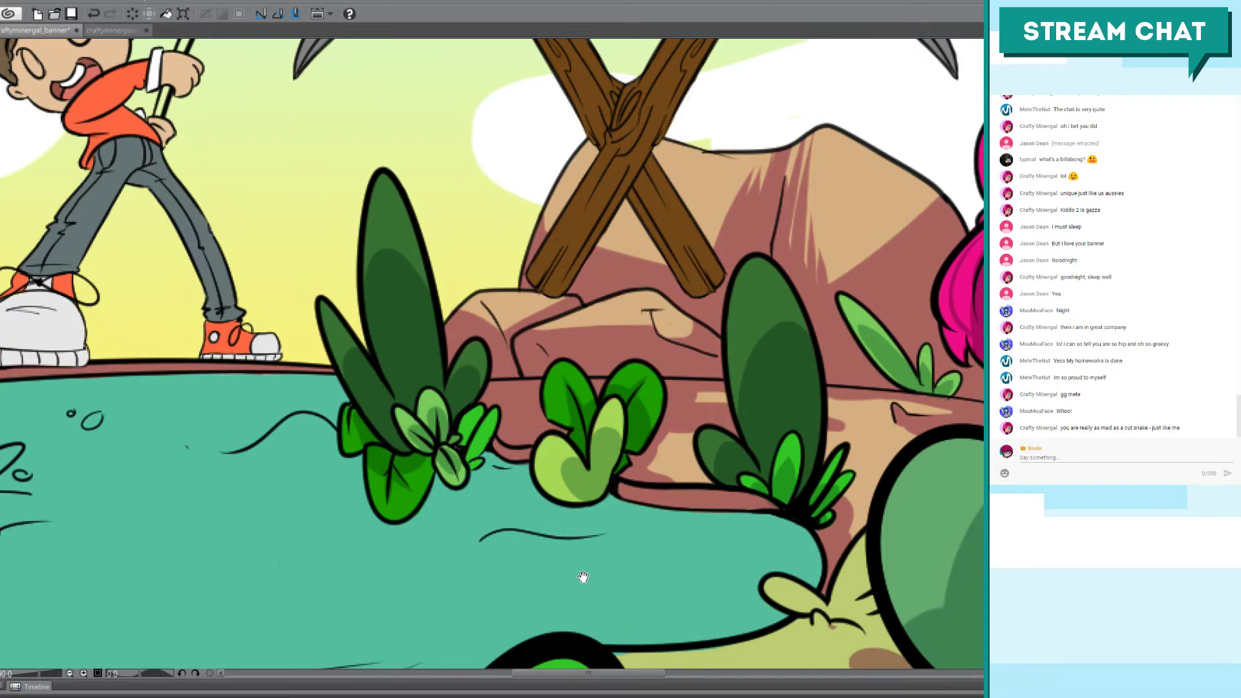
{"action": "left_click_drag", "start_coordinate": [583, 576], "coordinate": [910, 540]}
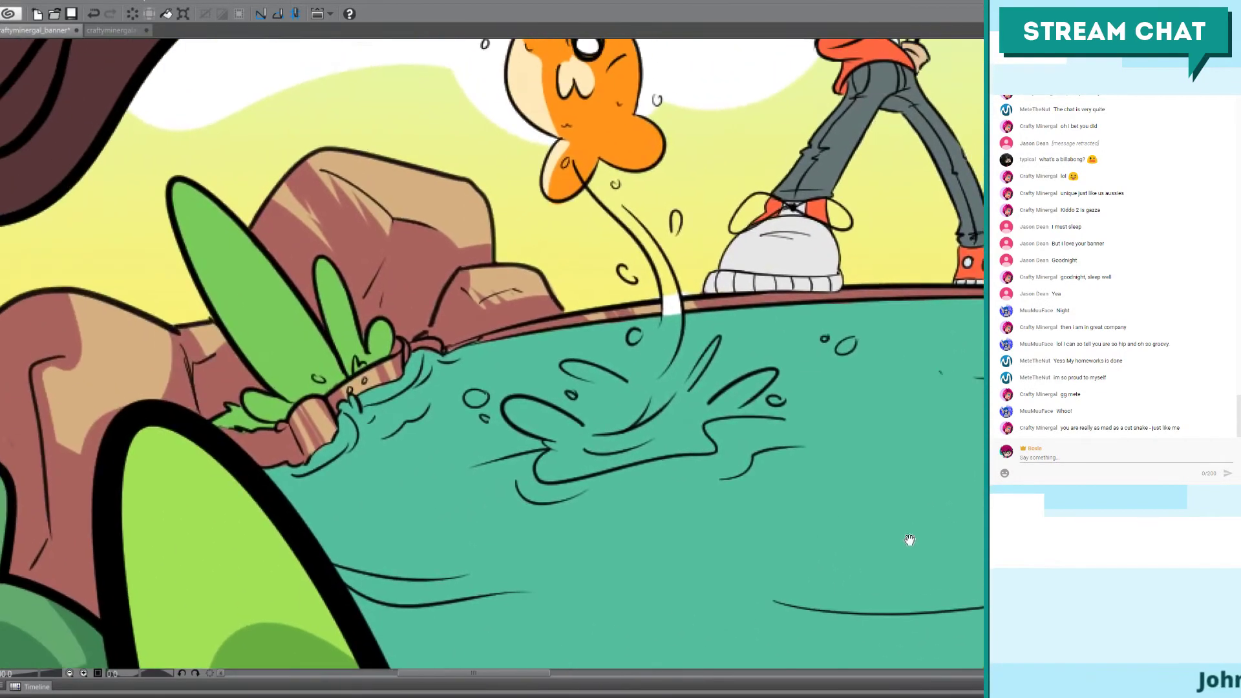
Step: Shade the small leaves and the tall light-green blade of the plant beside the pond-side rocks with darker green
{"action": "mouse_move", "coordinate": [252, 406]}
{"action": "left_mouse_down"}
{"action": "mouse_move", "coordinate": [249, 418]}
{"action": "mouse_move", "coordinate": [286, 413]}
{"action": "mouse_move", "coordinate": [262, 402]}
{"action": "left_mouse_up"}
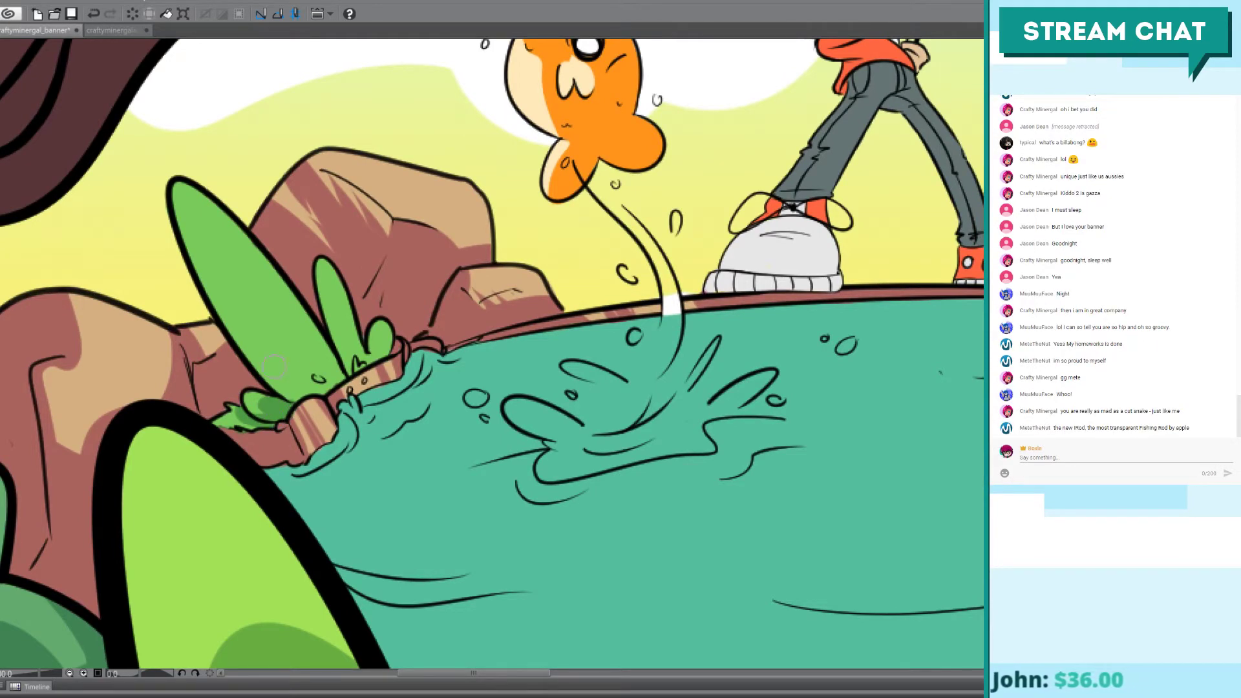
{"action": "mouse_move", "coordinate": [297, 399]}
{"action": "left_mouse_down"}
{"action": "mouse_move", "coordinate": [228, 268]}
{"action": "mouse_move", "coordinate": [310, 347]}
{"action": "mouse_move", "coordinate": [260, 300]}
{"action": "left_mouse_up"}
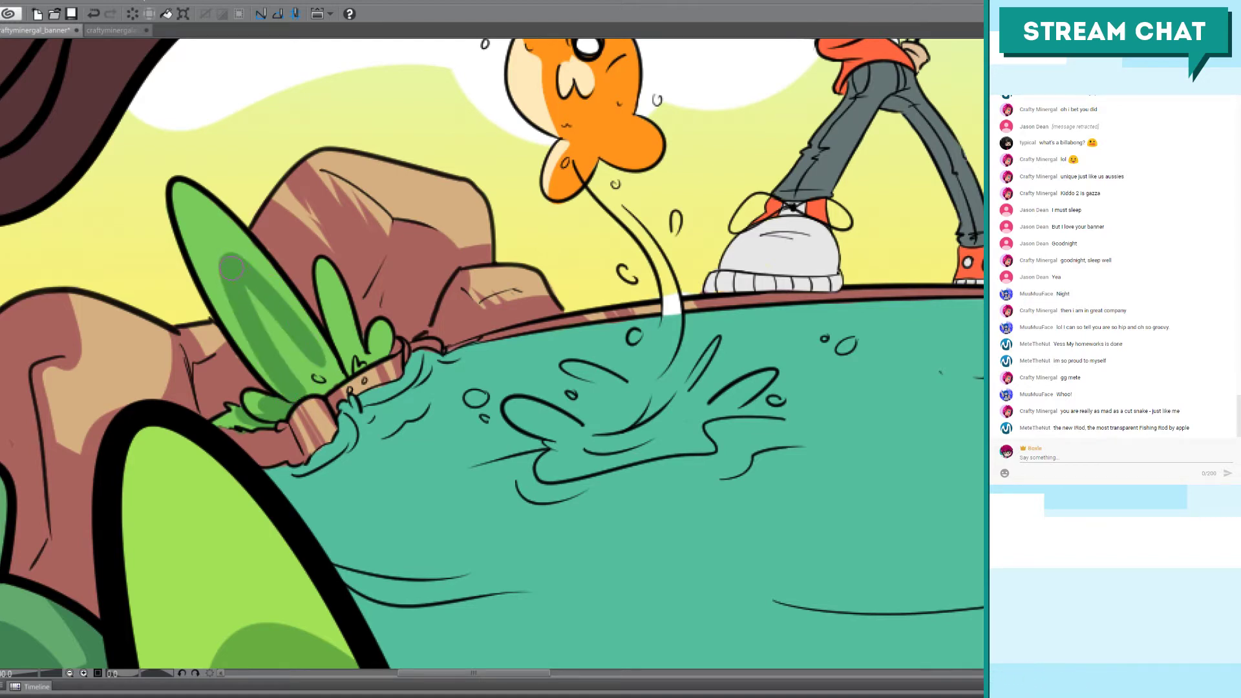
{"action": "left_click_drag", "start_coordinate": [237, 261], "coordinate": [323, 350]}
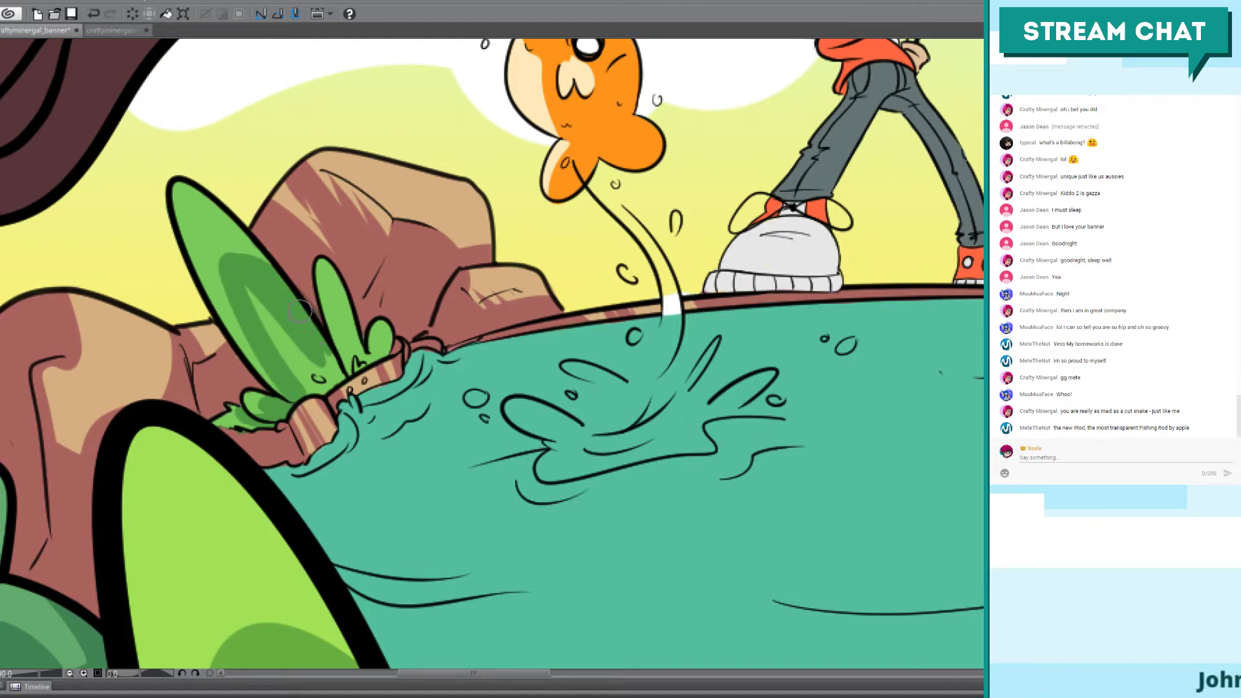
{"action": "key", "text": "ctrl+z"}
{"action": "left_click_drag", "start_coordinate": [237, 260], "coordinate": [330, 363]}
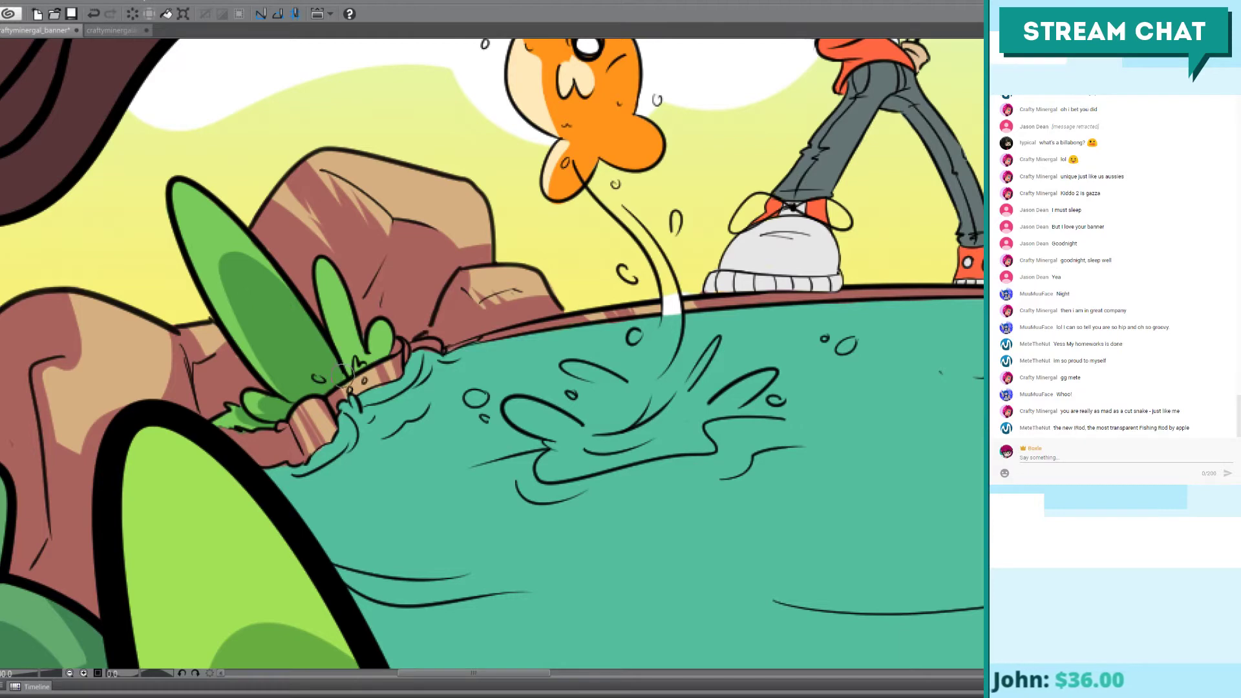
Step: Add darker green shadows to the two shorter blades of the plant on the rocky pond bank
{"action": "mouse_move", "coordinate": [353, 381]}
{"action": "left_mouse_down"}
{"action": "mouse_move", "coordinate": [336, 310]}
{"action": "mouse_move", "coordinate": [361, 352]}
{"action": "left_mouse_up"}
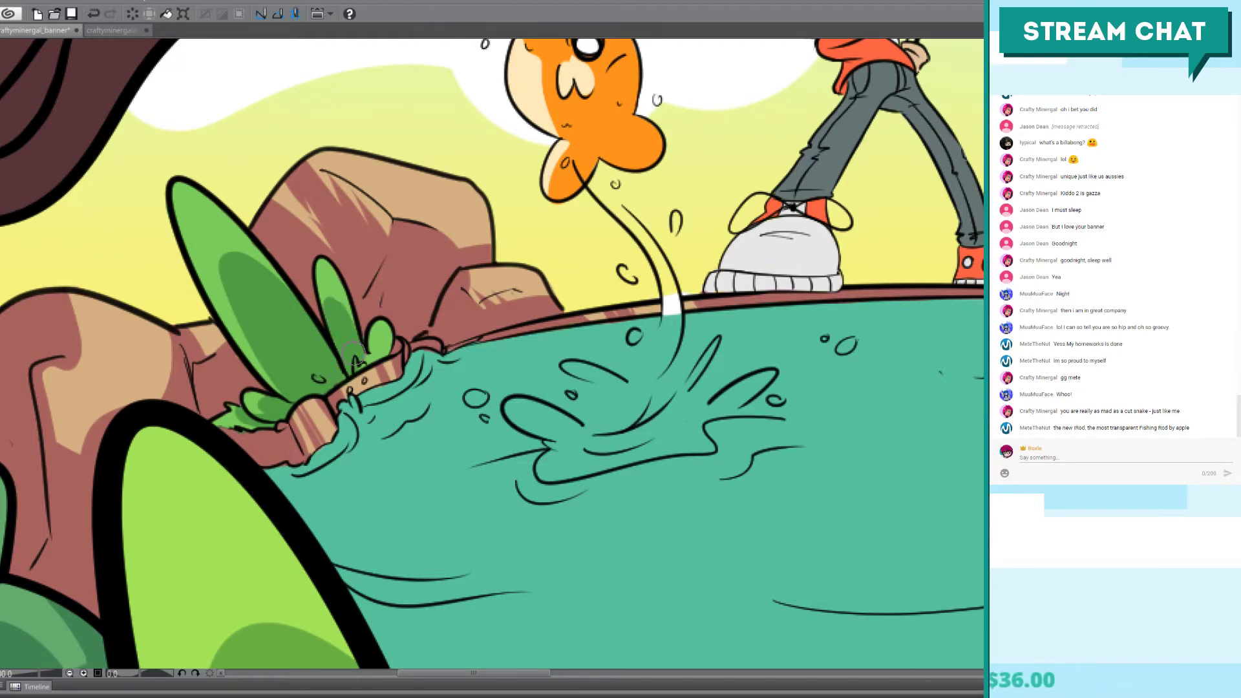
{"action": "key", "text": "ctrl+z"}
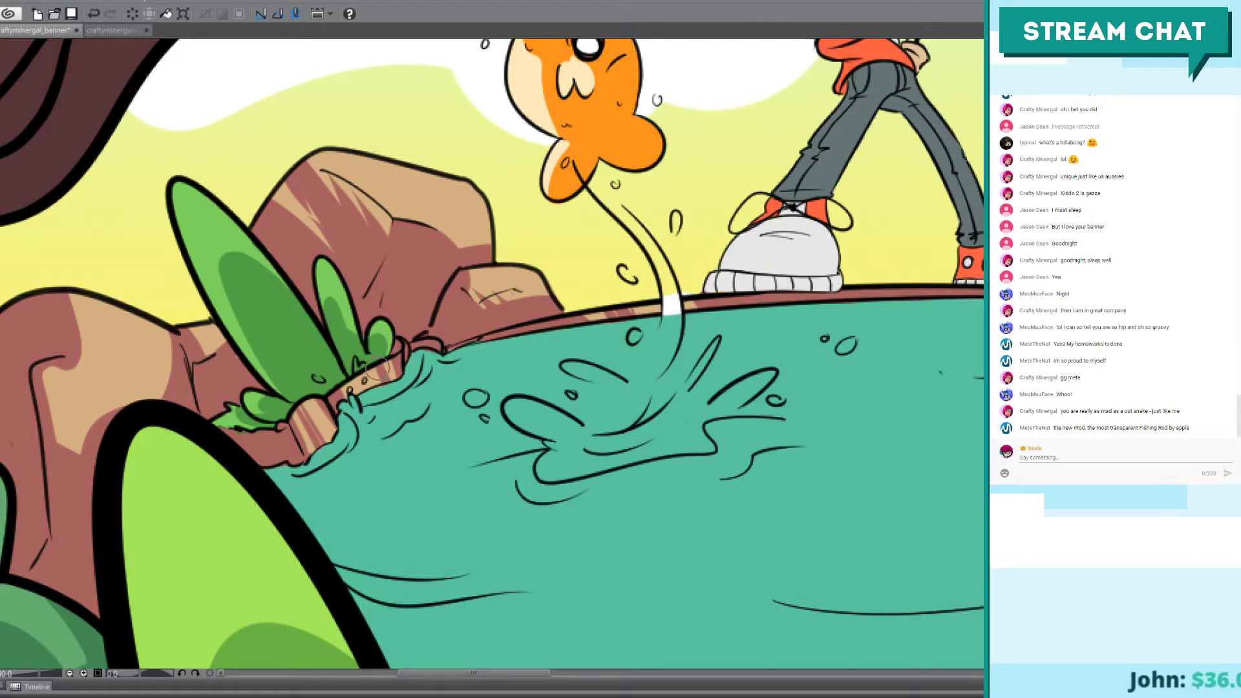
{"action": "left_click_drag", "start_coordinate": [355, 339], "coordinate": [346, 320]}
{"action": "key", "text": "ctrl+z"}
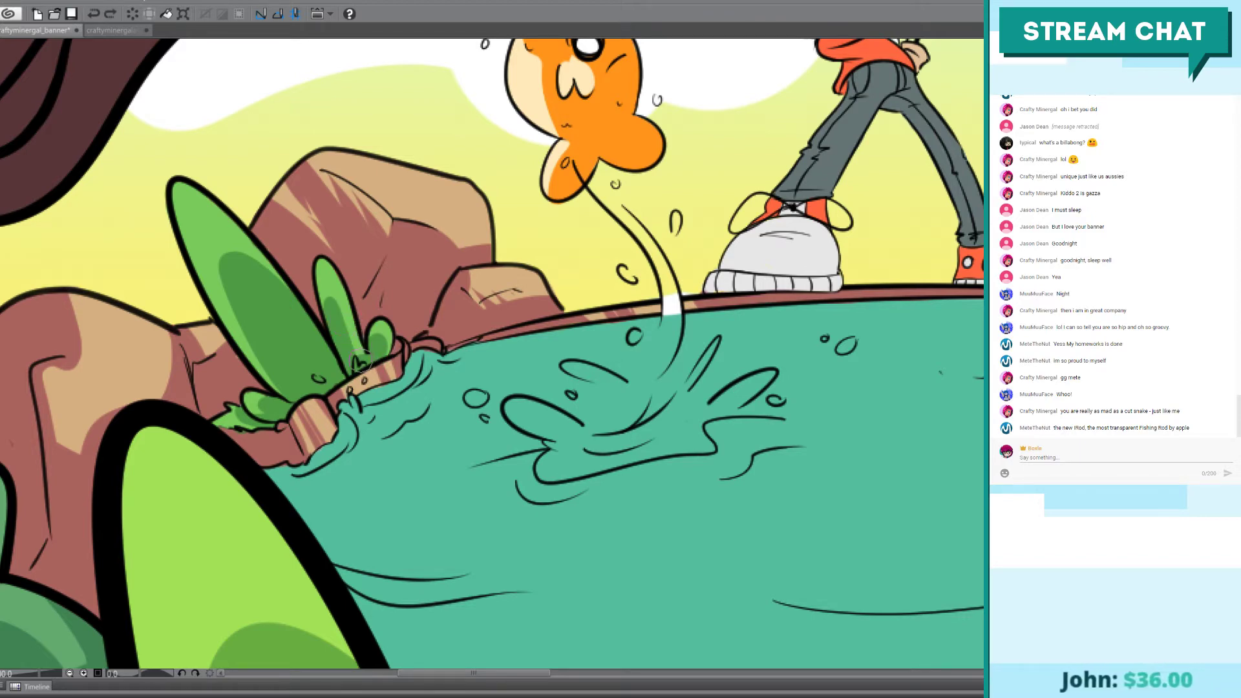
{"action": "key", "text": "ctrl+shift+z"}
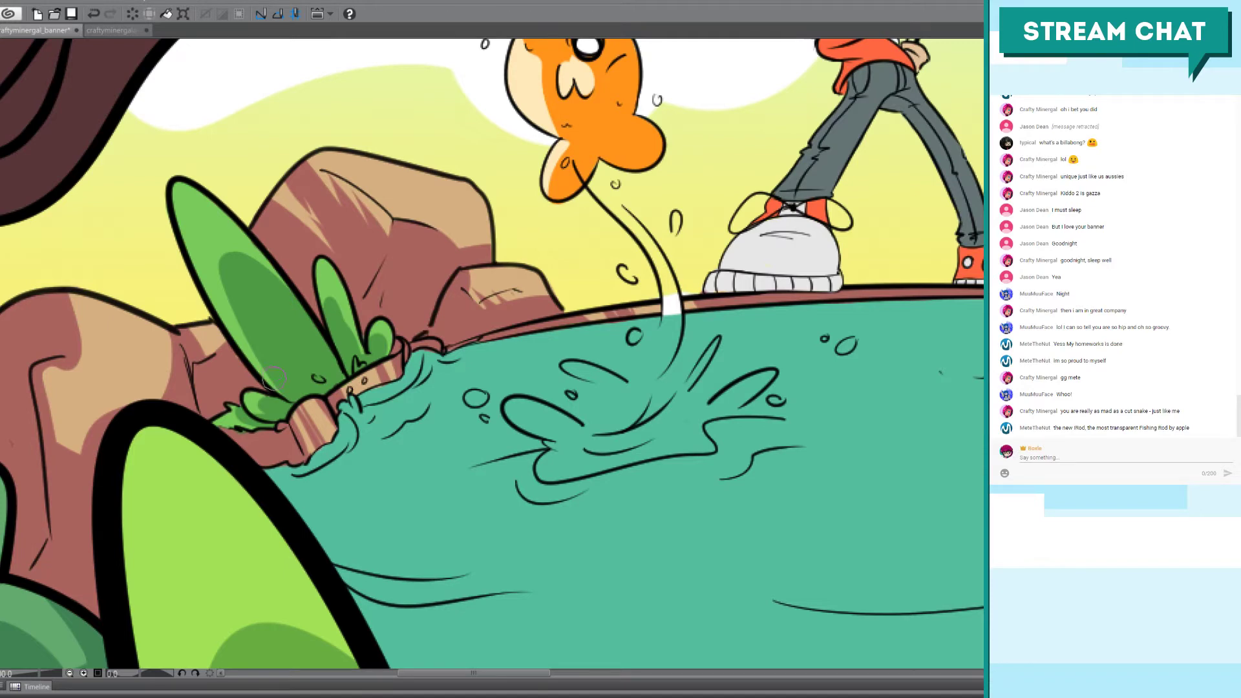
{"action": "left_click_drag", "start_coordinate": [366, 335], "coordinate": [517, 226]}
Step: Examine the whole banner, including the foliage, branch, fishing boy, pickaxes and pond, for areas that still lack shading
{"action": "scroll", "coordinate": [518, 209], "scroll_direction": "down", "scroll_amount": 5}
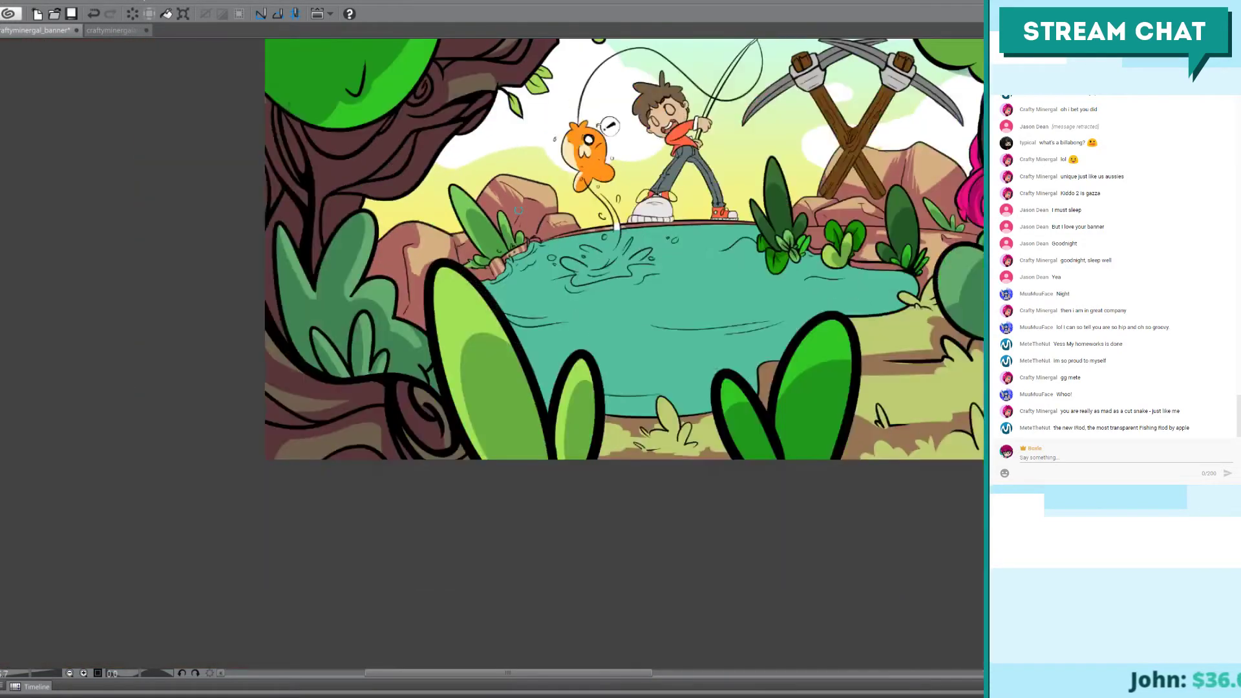
{"action": "left_click_drag", "start_coordinate": [743, 250], "coordinate": [612, 368]}
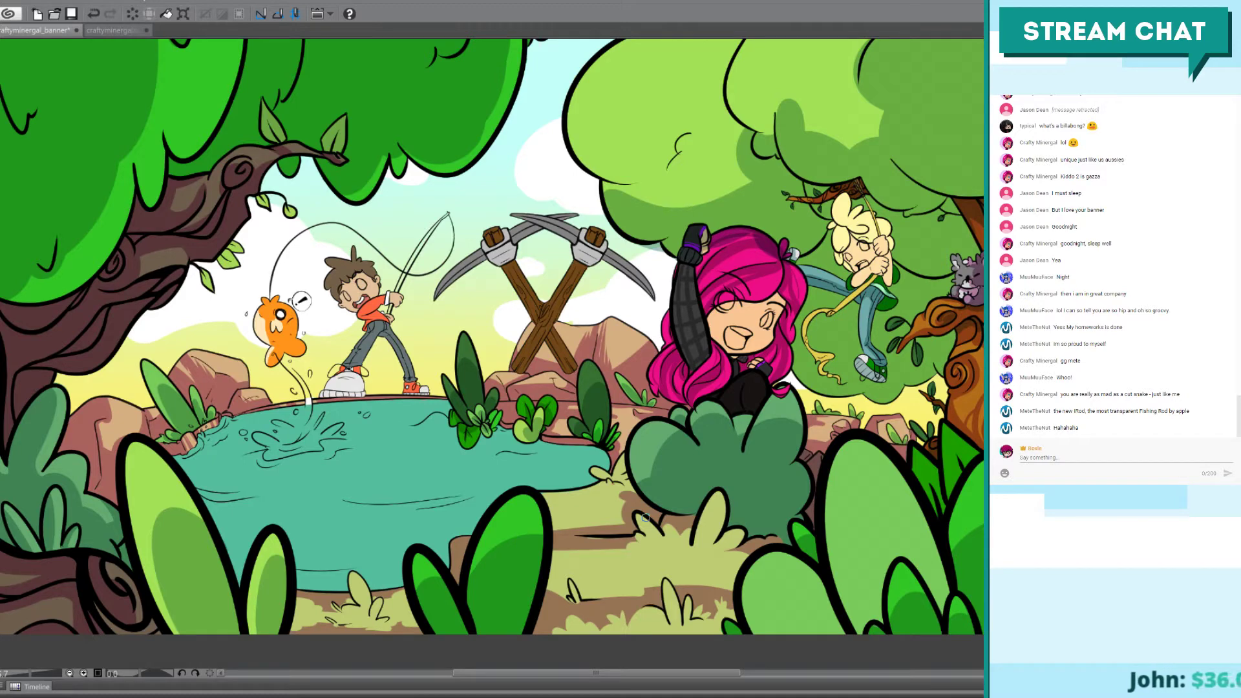
{"action": "left_click_drag", "start_coordinate": [379, 353], "coordinate": [372, 439]}
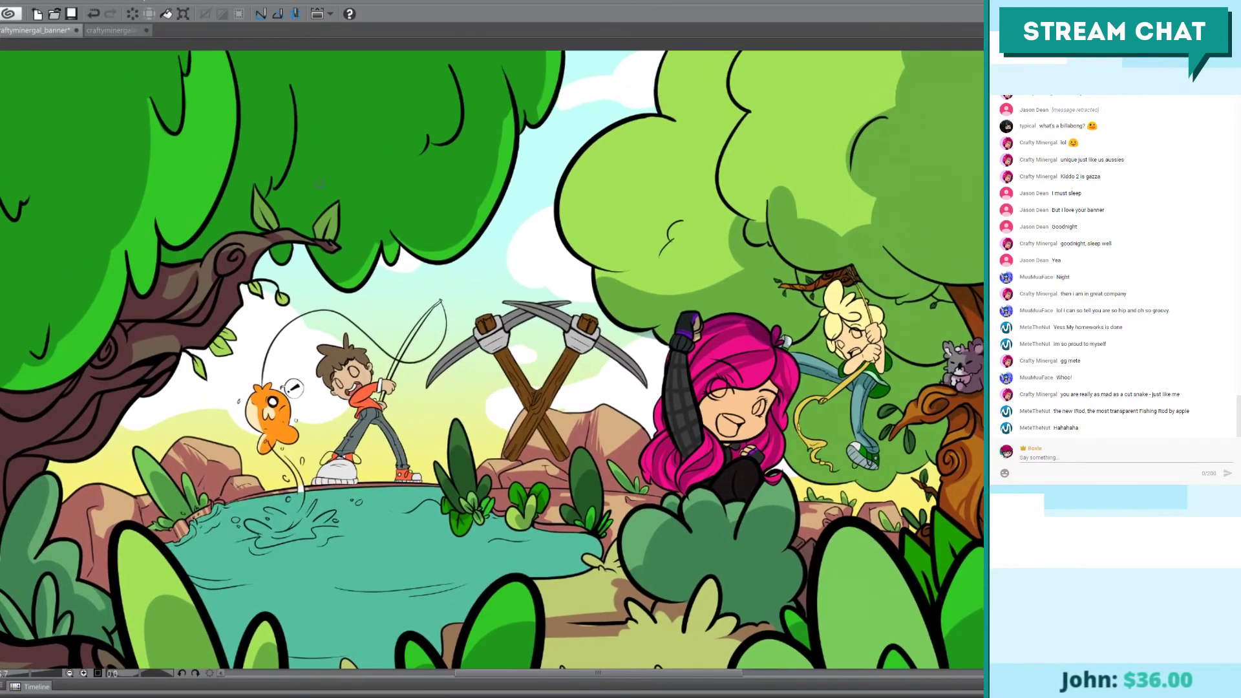
{"action": "scroll", "coordinate": [319, 184], "scroll_direction": "up", "scroll_amount": 5}
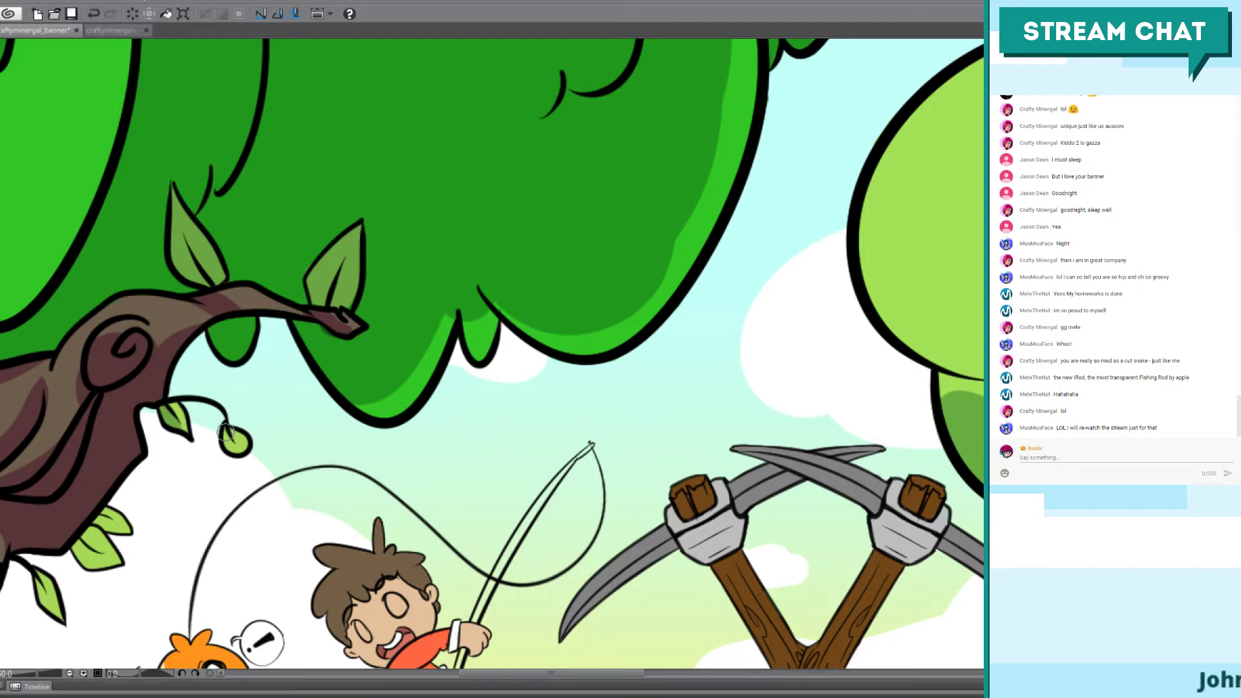
{"action": "scroll", "coordinate": [248, 458], "scroll_direction": "up", "scroll_amount": 2}
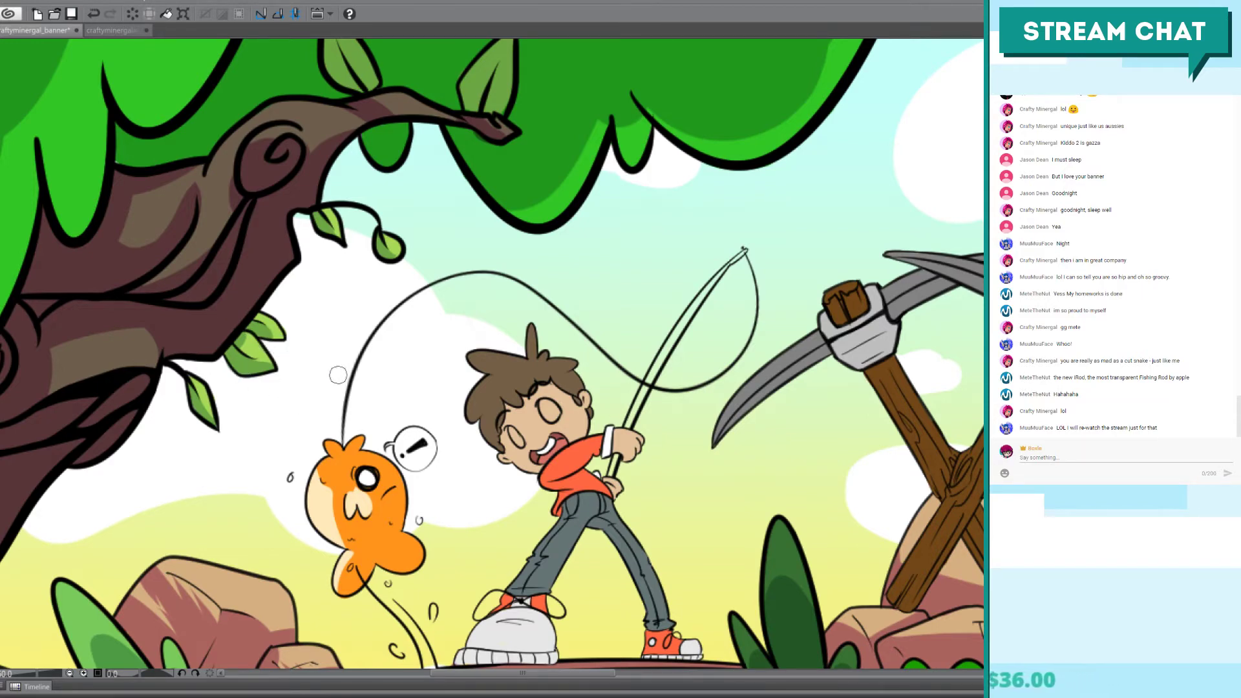
{"action": "scroll", "coordinate": [338, 375], "scroll_direction": "down", "scroll_amount": 3}
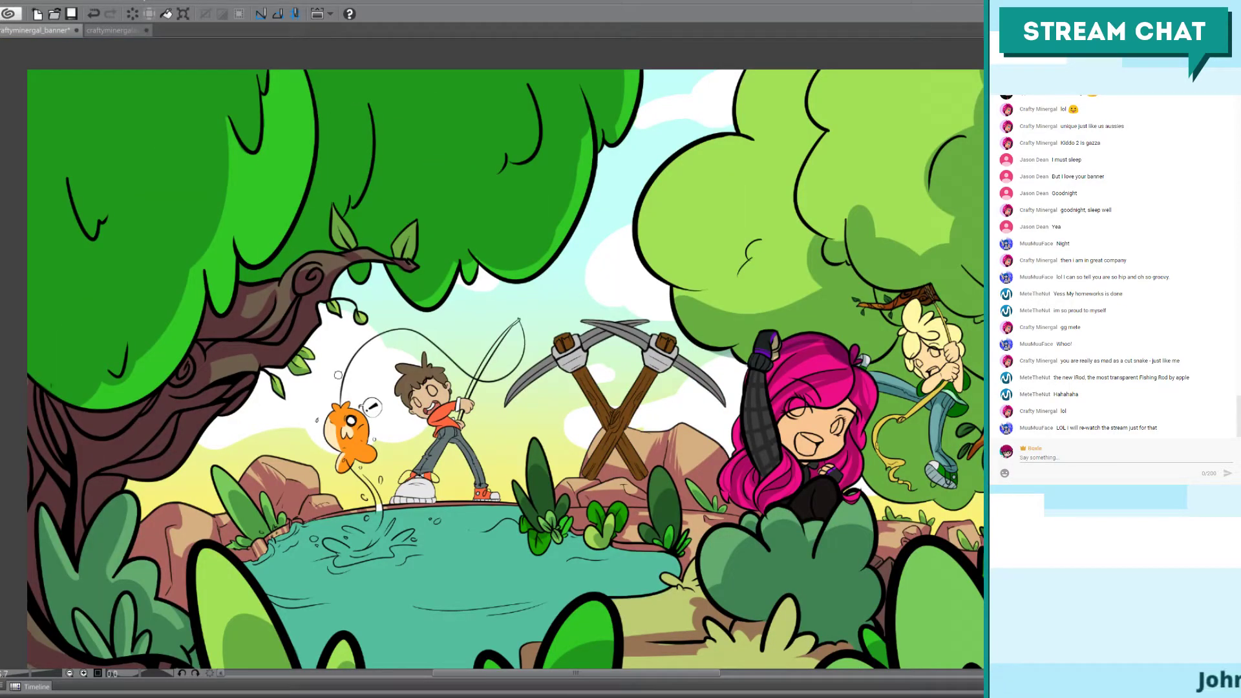
{"action": "scroll", "coordinate": [337, 374], "scroll_direction": "right", "scroll_amount": 3}
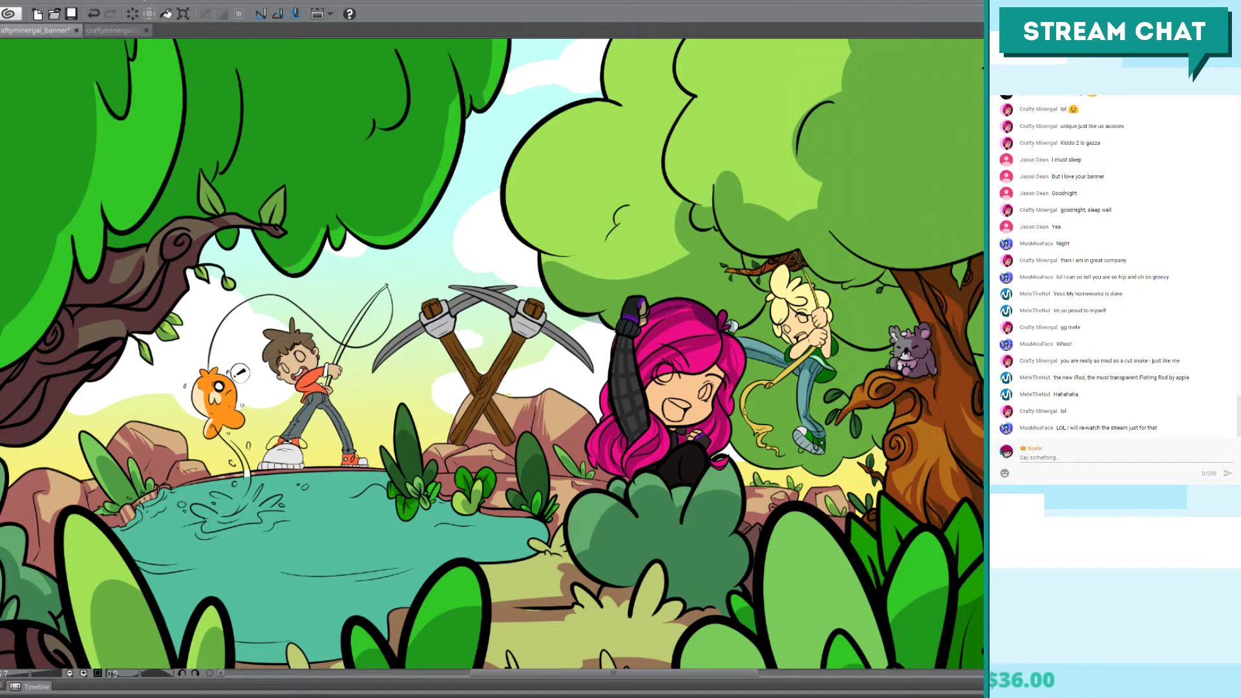
{"action": "scroll", "coordinate": [442, 302], "scroll_direction": "up", "scroll_amount": 3}
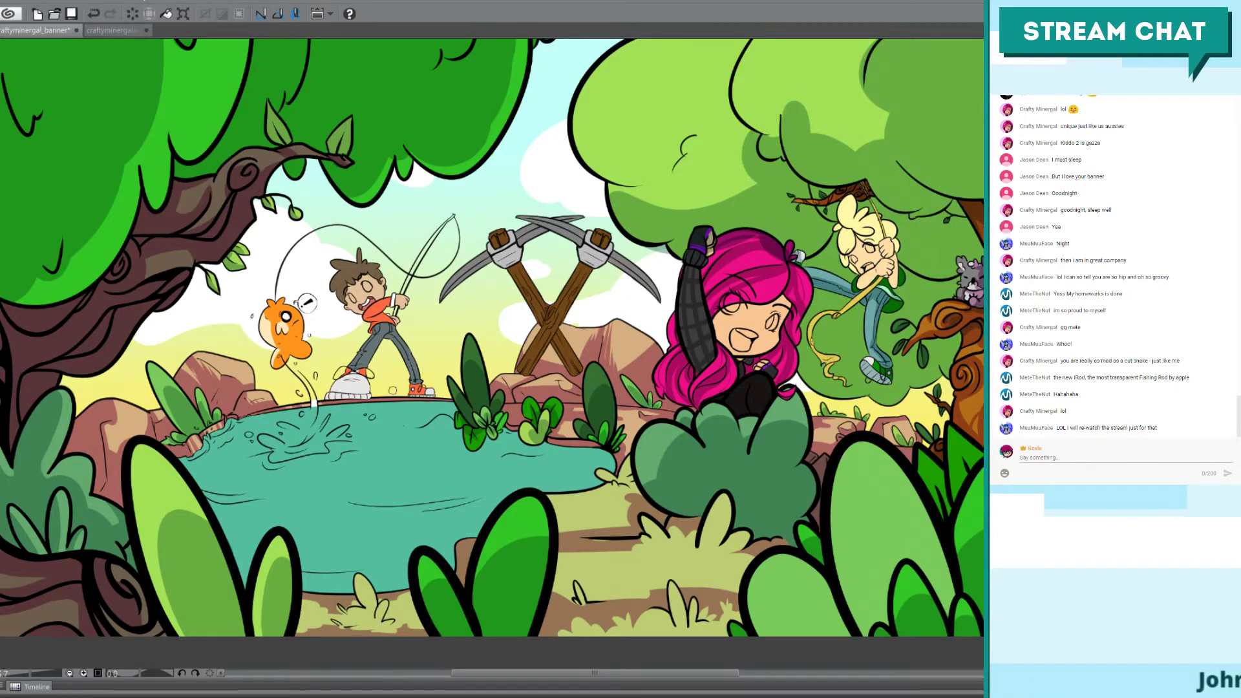
{"action": "scroll", "coordinate": [388, 488], "scroll_direction": "up", "scroll_amount": 3}
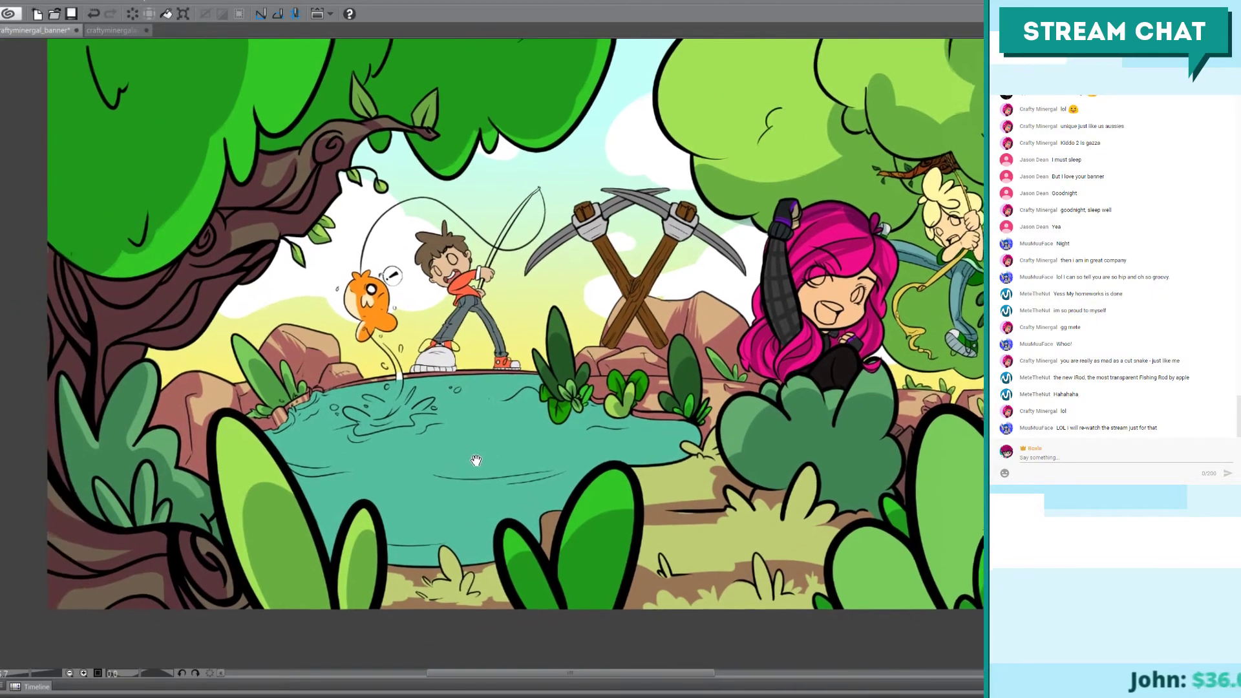
{"action": "scroll", "coordinate": [396, 459], "scroll_direction": "down", "scroll_amount": 2}
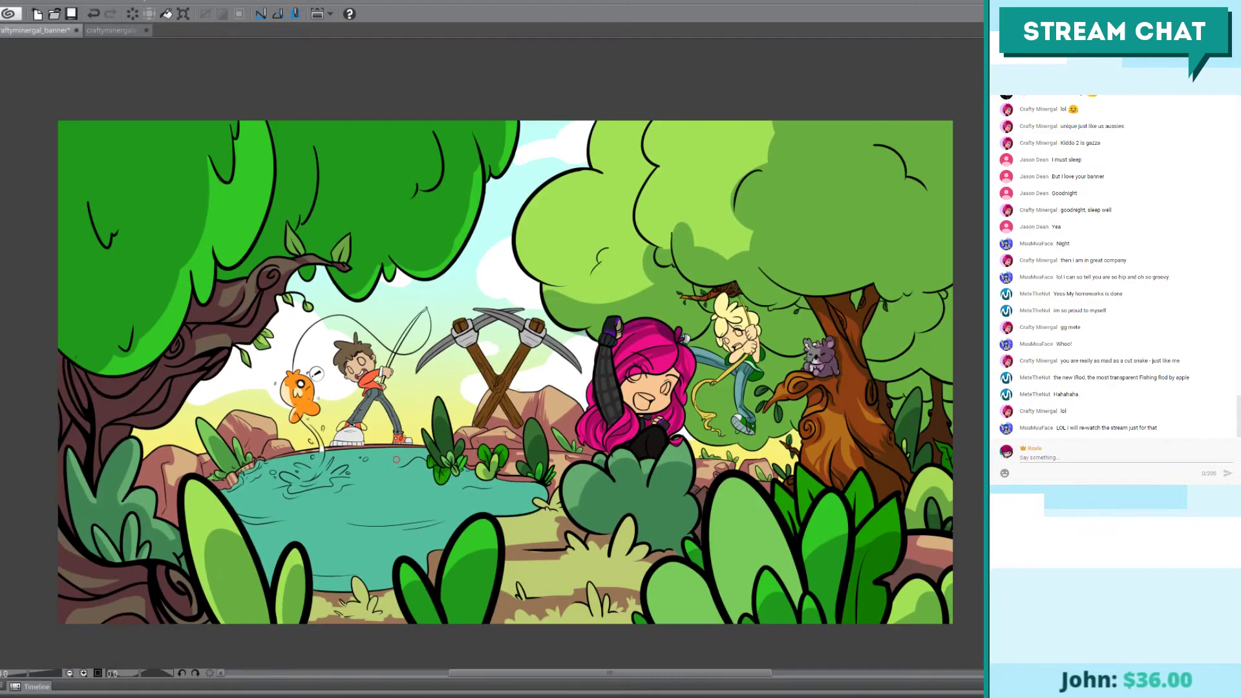
Step: Shade the selected sky clouds with a pale pinkish tone, clear the selection, and save the file
{"action": "left_click_drag", "start_coordinate": [475, 449], "coordinate": [470, 426]}
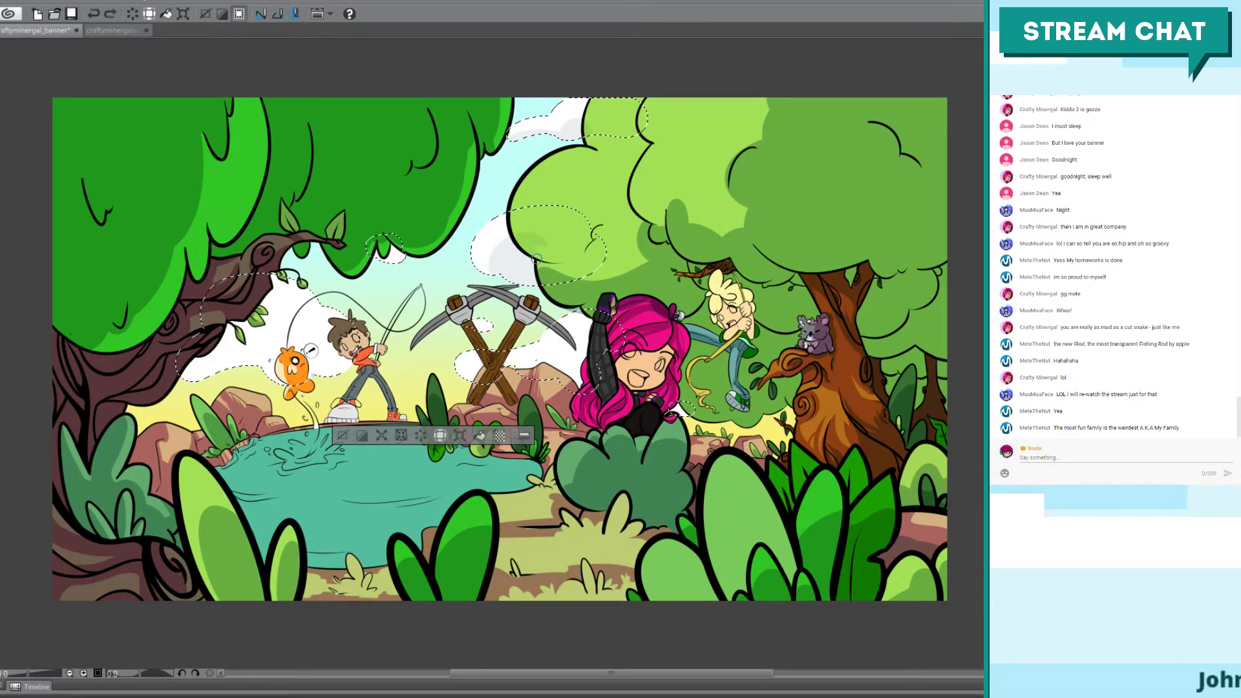
{"action": "key", "text": "ctrl+z"}
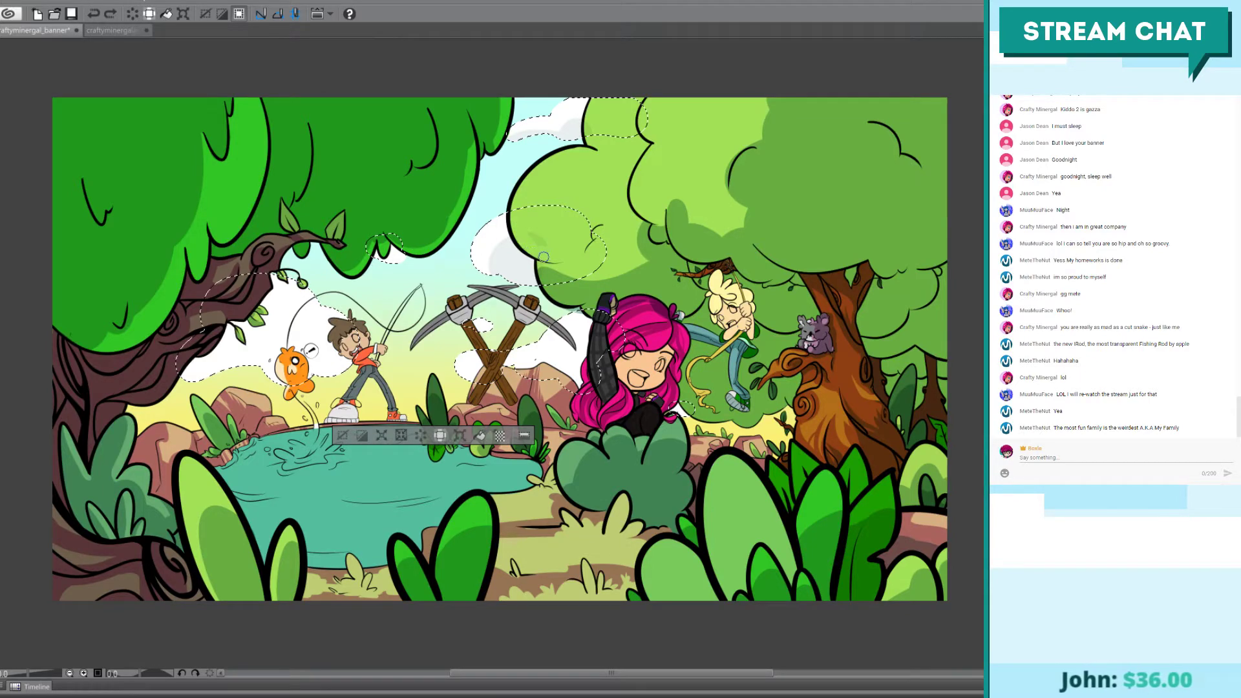
{"action": "left_click", "coordinate": [535, 281]}
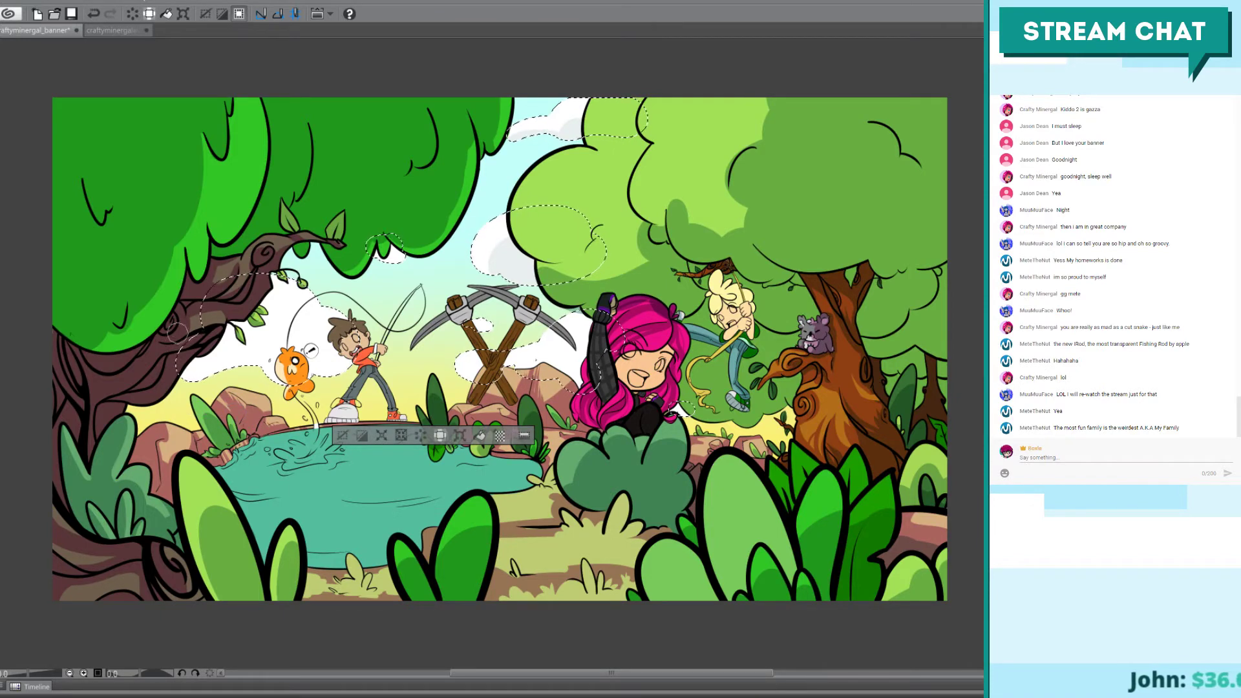
{"action": "mouse_move", "coordinate": [188, 386]}
{"action": "left_mouse_down"}
{"action": "mouse_move", "coordinate": [290, 375]}
{"action": "mouse_move", "coordinate": [202, 387]}
{"action": "mouse_move", "coordinate": [210, 367]}
{"action": "mouse_move", "coordinate": [241, 361]}
{"action": "left_mouse_up"}
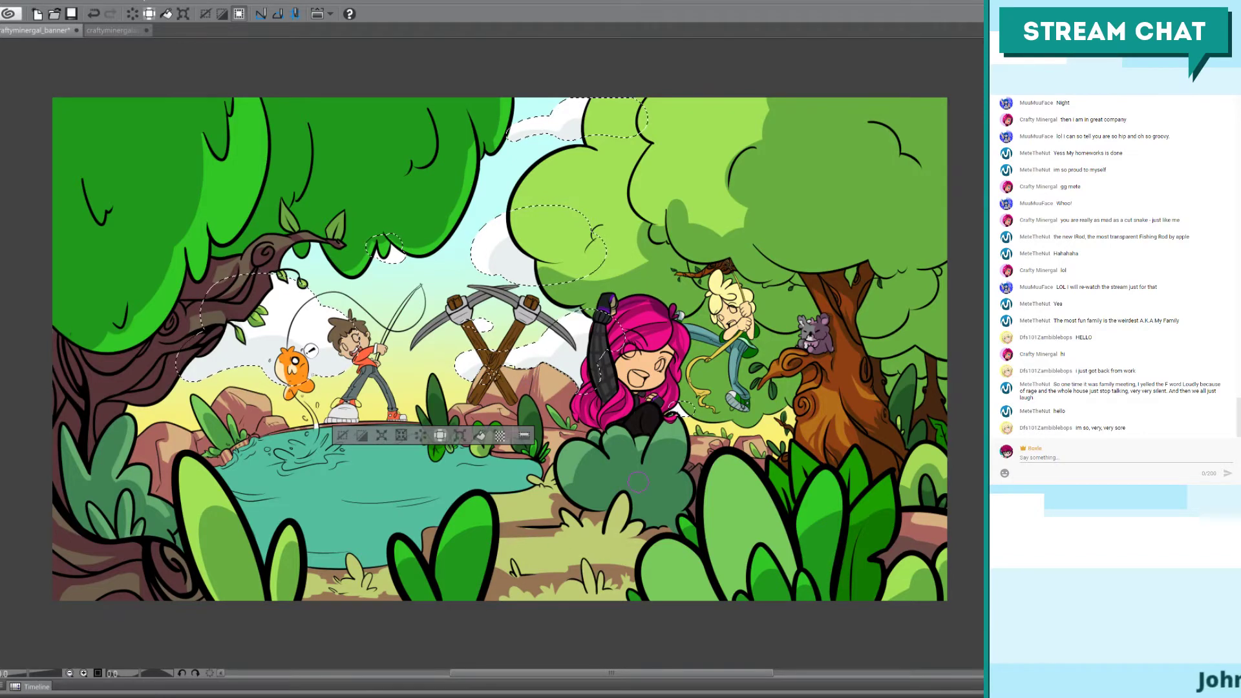
{"action": "key", "text": "ctrl+d"}
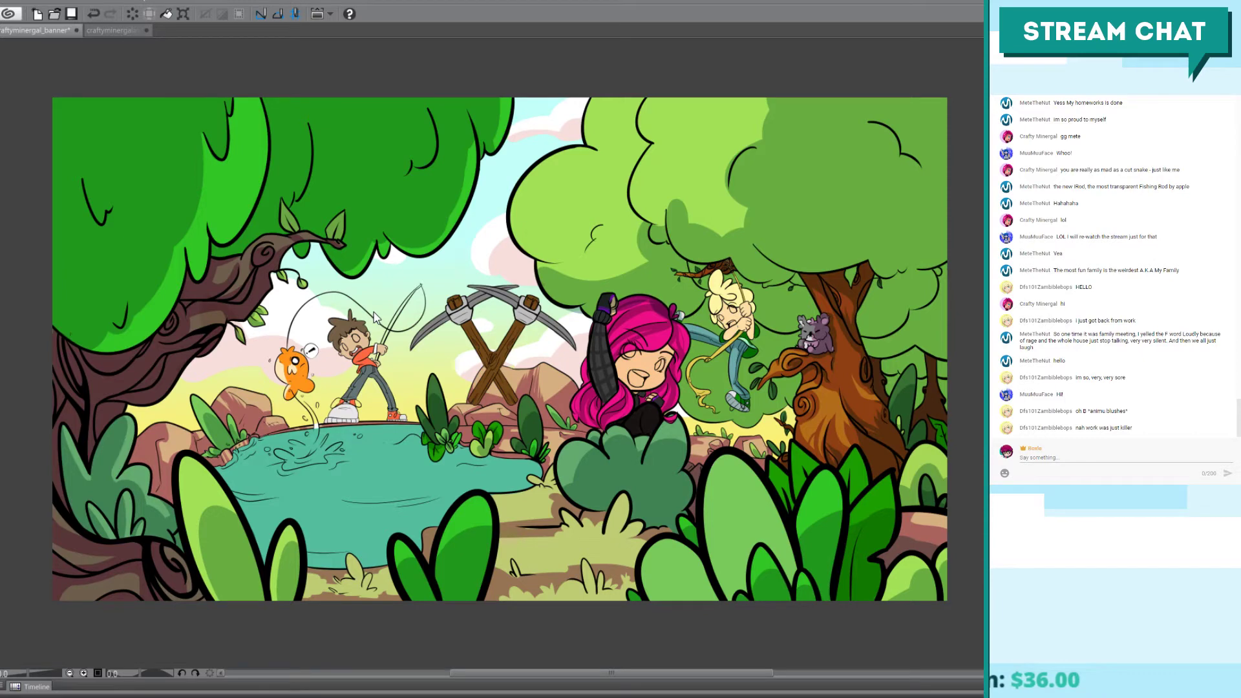
{"action": "key", "text": "ctrl+s"}
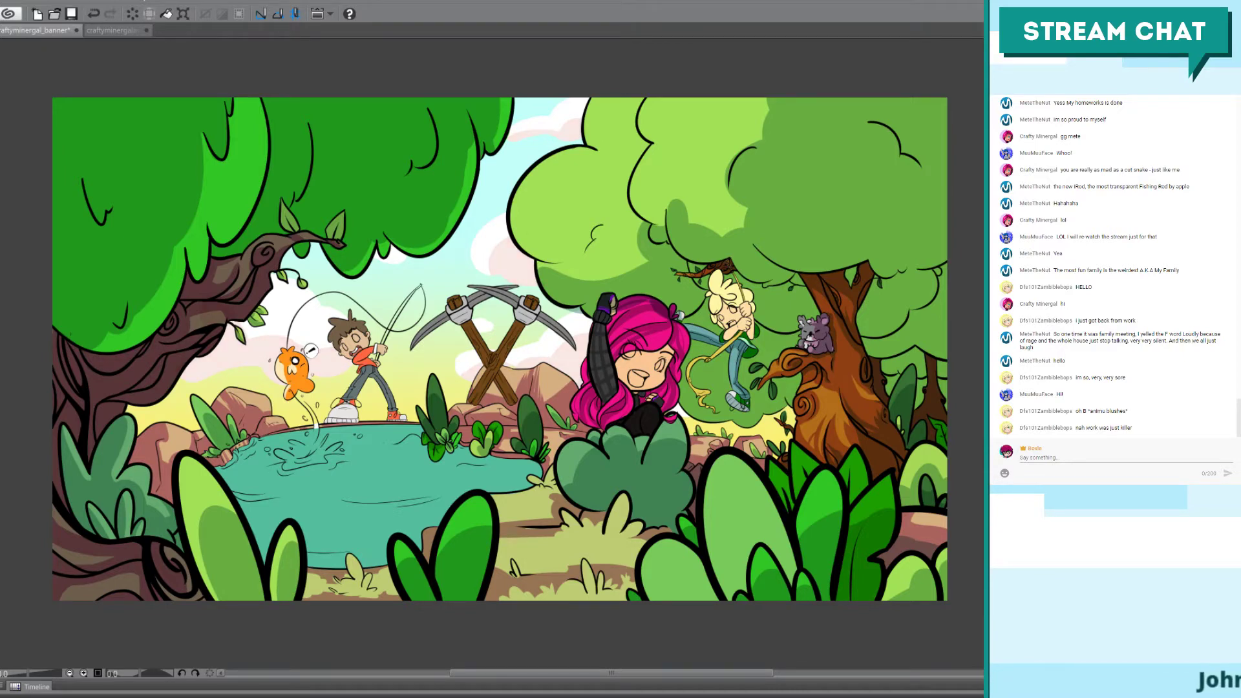
{"action": "key", "text": "ctrl+s"}
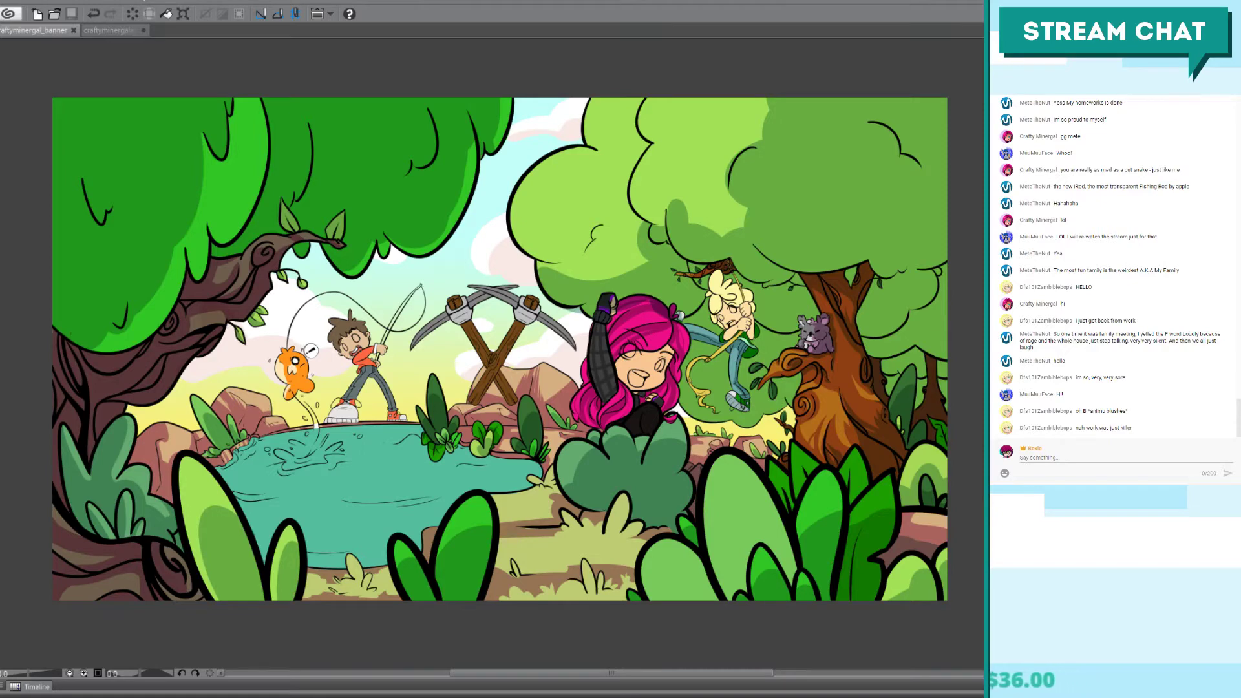
{"action": "key", "text": "ctrl+plus"}
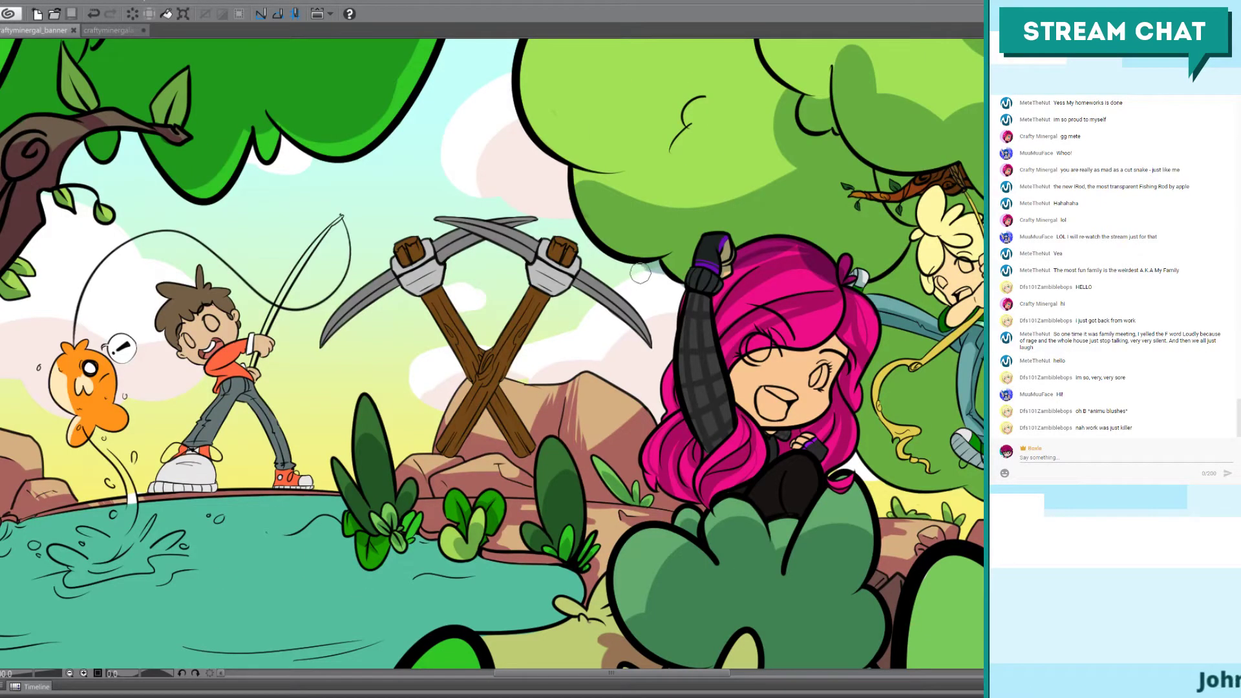
{"action": "left_click", "coordinate": [666, 278]}
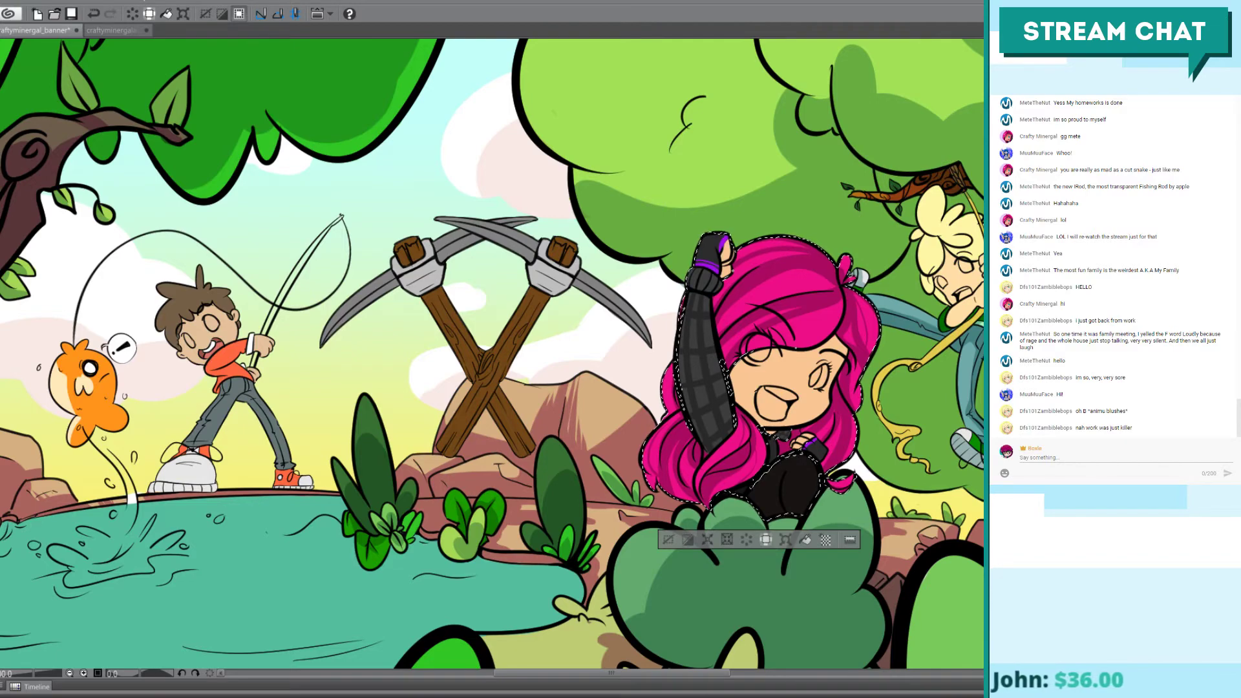
{"action": "key", "text": "ctrl+d"}
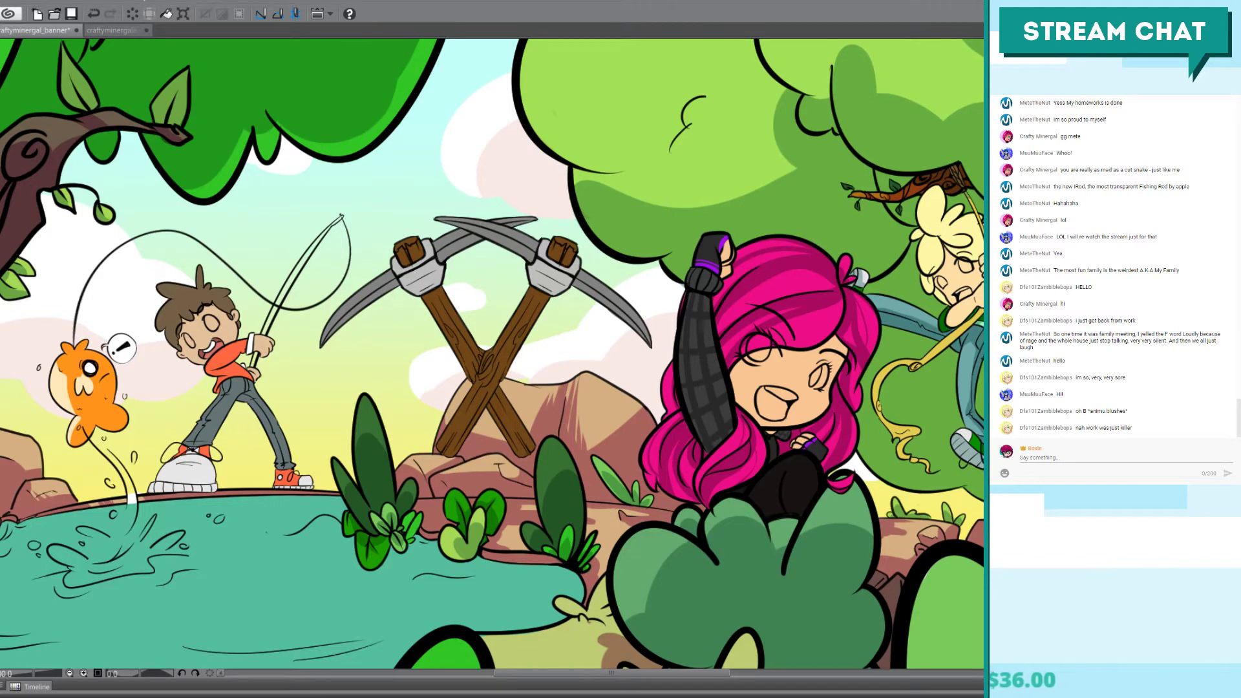
Step: Rotate the canvas view 90 degrees counterclockwise and centre it on the pond
{"action": "mouse_move", "coordinate": [690, 529]}
{"action": "left_mouse_down"}
{"action": "mouse_move", "coordinate": [635, 469]}
{"action": "mouse_move", "coordinate": [662, 539]}
{"action": "mouse_move", "coordinate": [768, 555]}
{"action": "mouse_move", "coordinate": [758, 363]}
{"action": "left_mouse_up"}
{"action": "key", "text": "minus"}
{"action": "key", "text": "minus"}
{"action": "key", "text": "minus"}
{"action": "key", "text": "minus"}
{"action": "key", "text": "minus"}
{"action": "key", "text": "minus"}
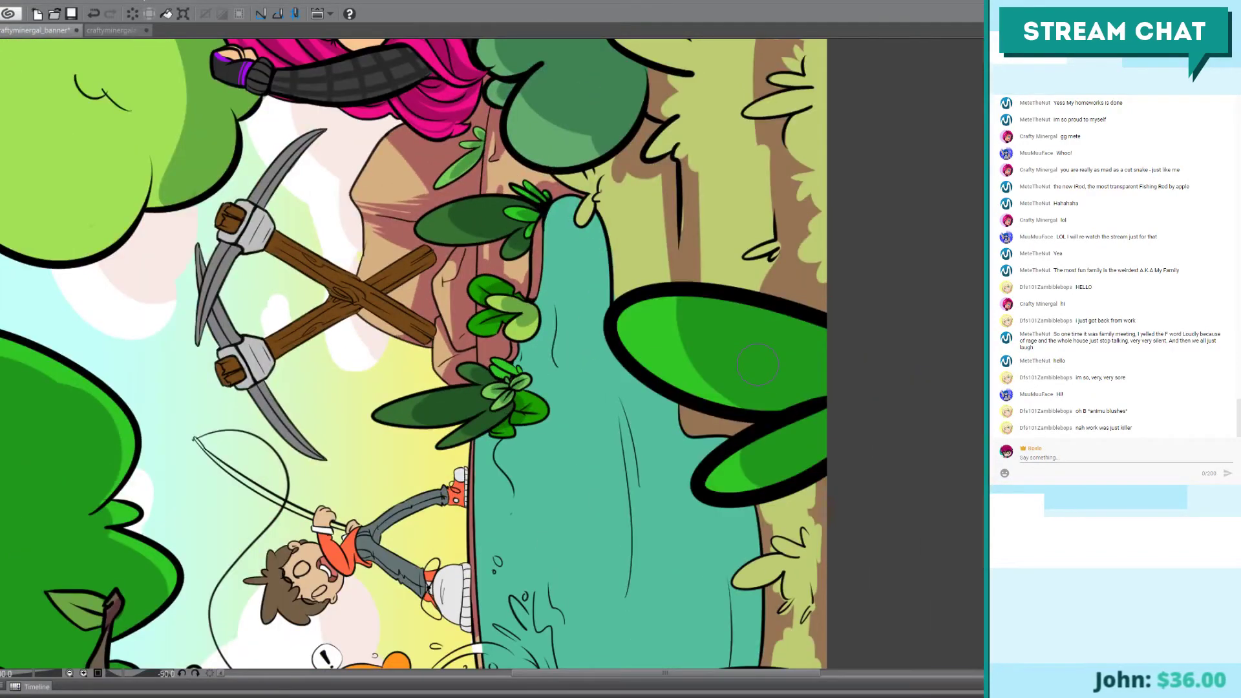
{"action": "left_click_drag", "start_coordinate": [757, 363], "coordinate": [675, 182]}
{"action": "key", "text": "ctrl+0"}
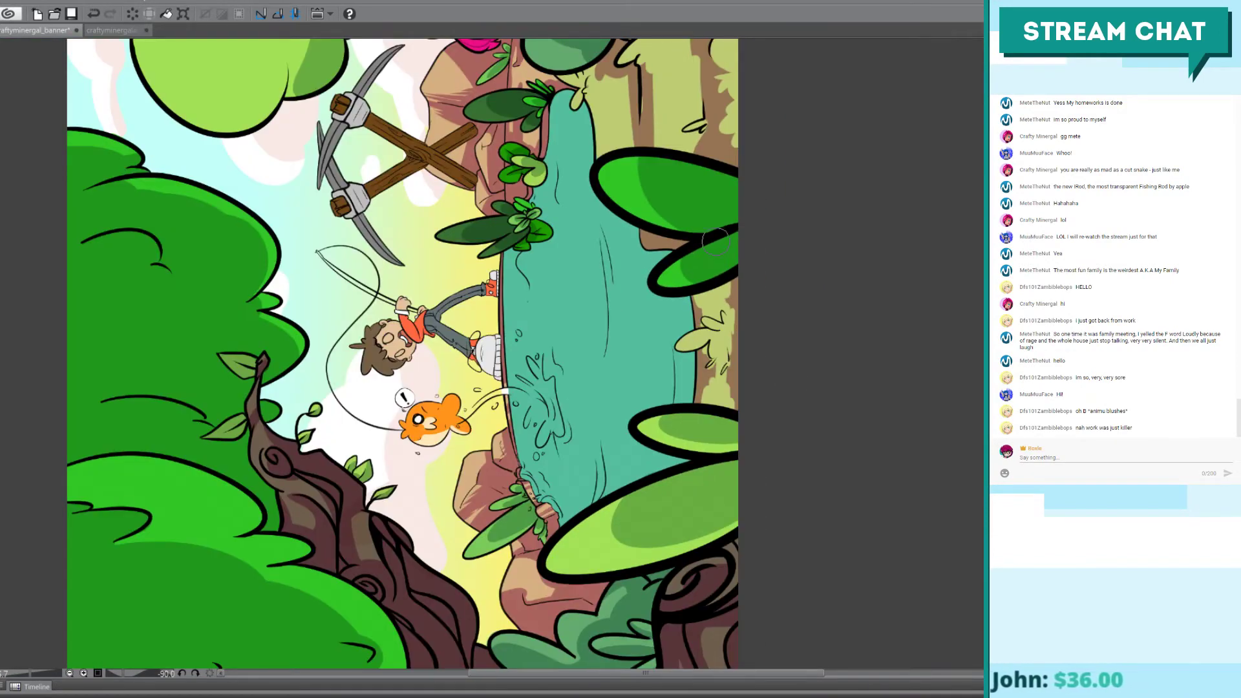
{"action": "left_click_drag", "start_coordinate": [797, 387], "coordinate": [591, 446]}
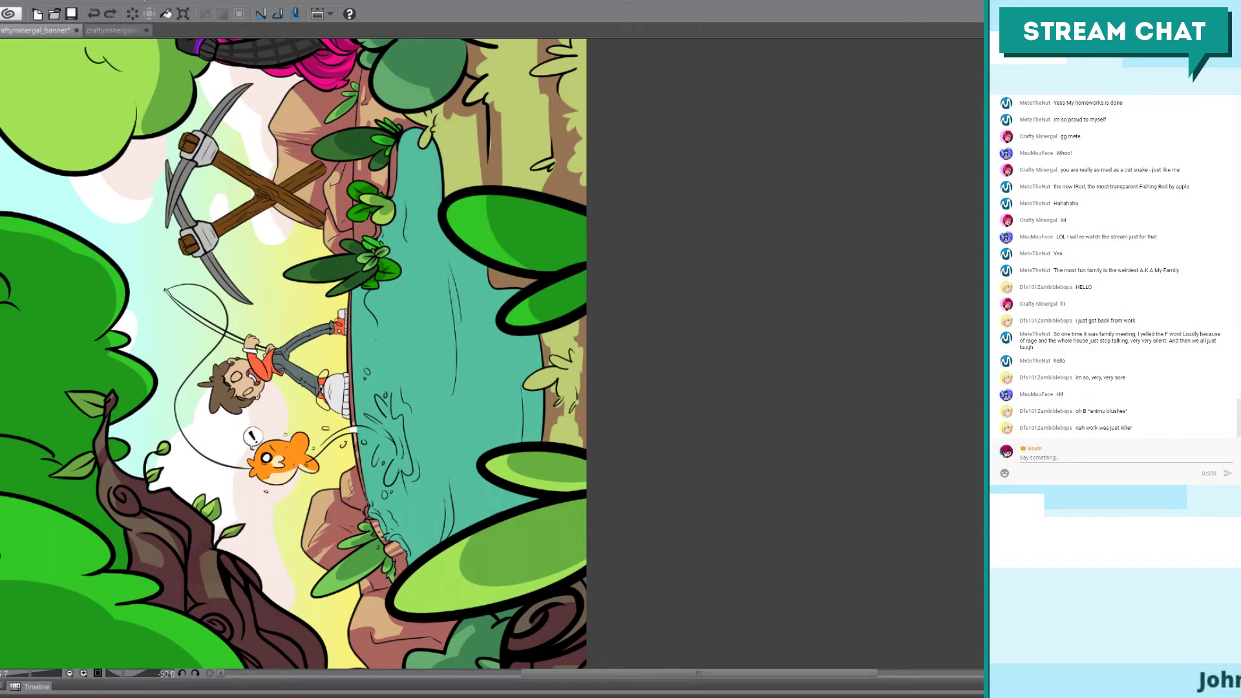
Step: Select the pond water, try darker teal shading across it, remove the shading, and clear the selection
{"action": "left_click", "coordinate": [446, 388]}
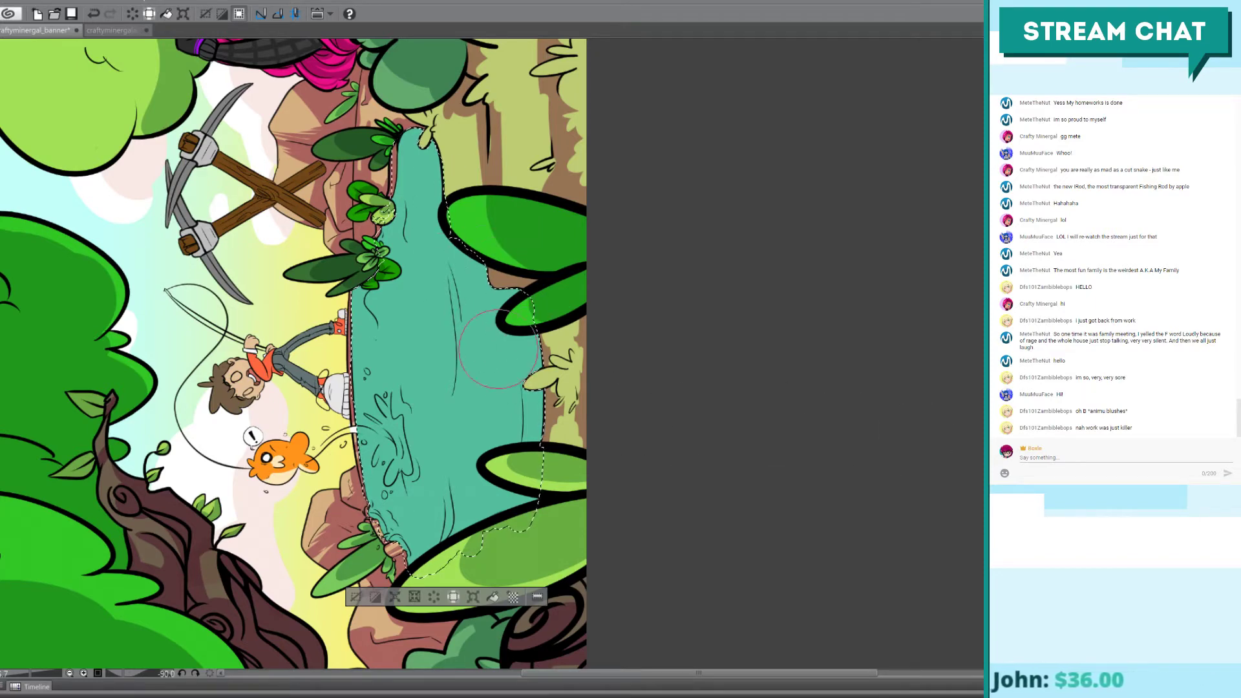
{"action": "left_click_drag", "start_coordinate": [413, 136], "coordinate": [432, 349]}
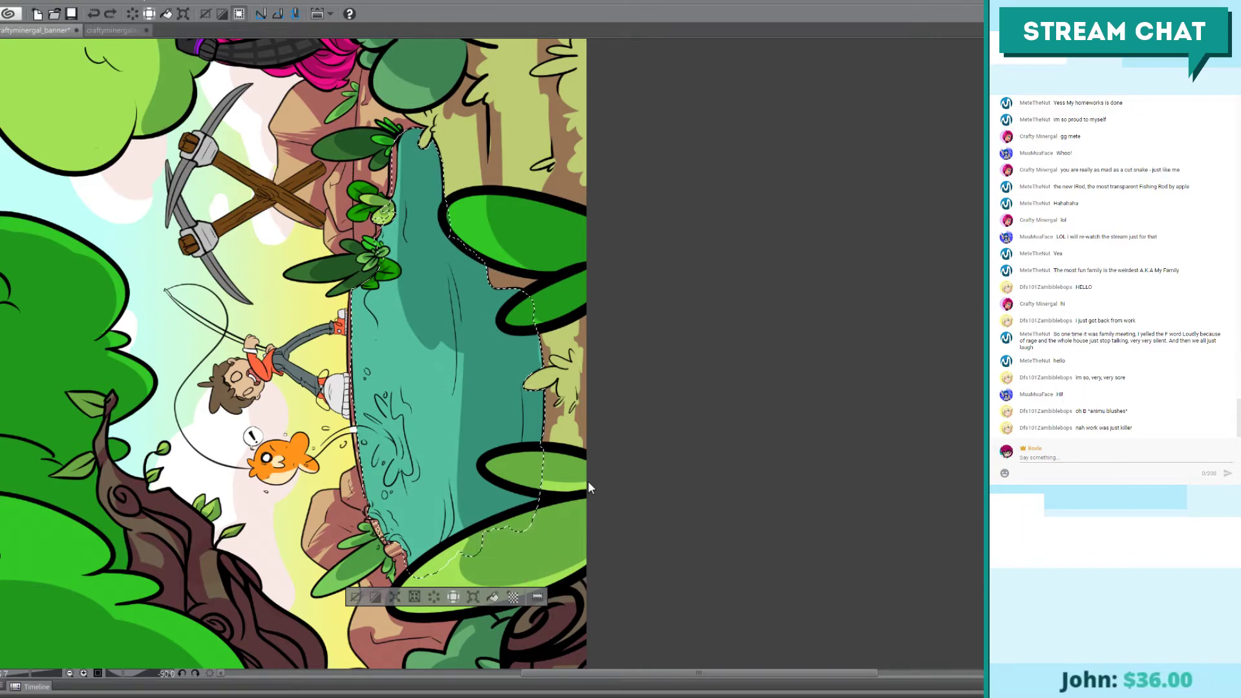
{"action": "key", "text": "Delete"}
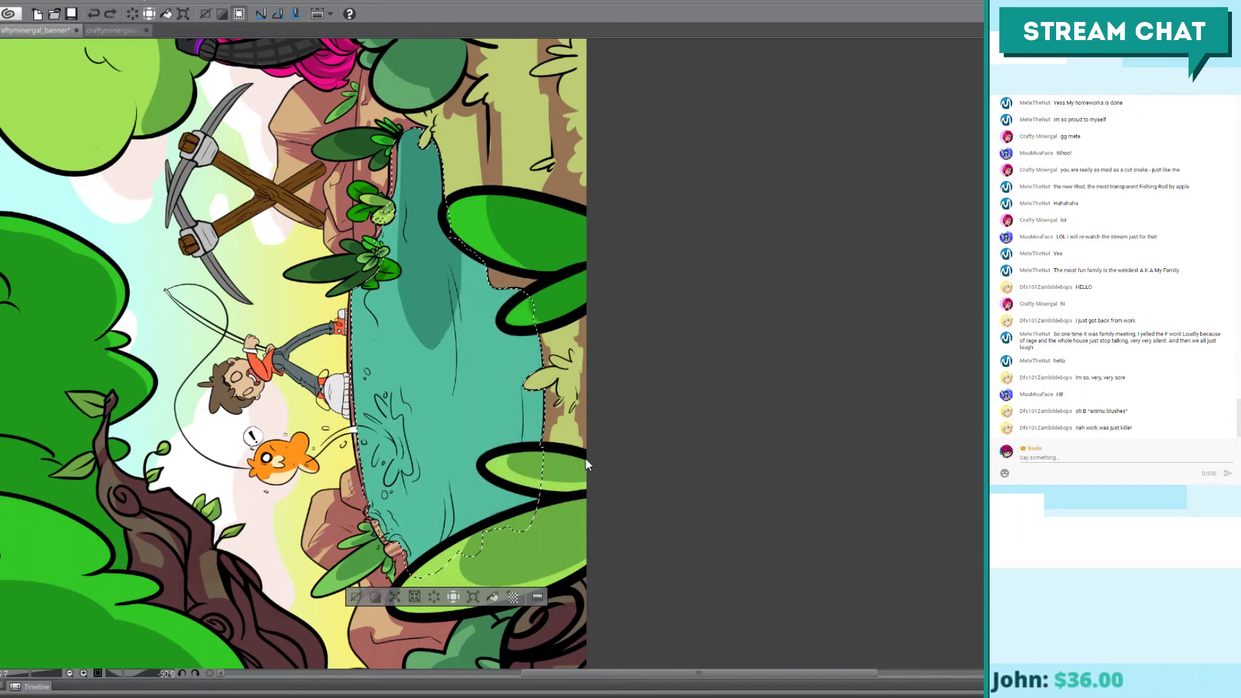
{"action": "key", "text": "ctrl+d"}
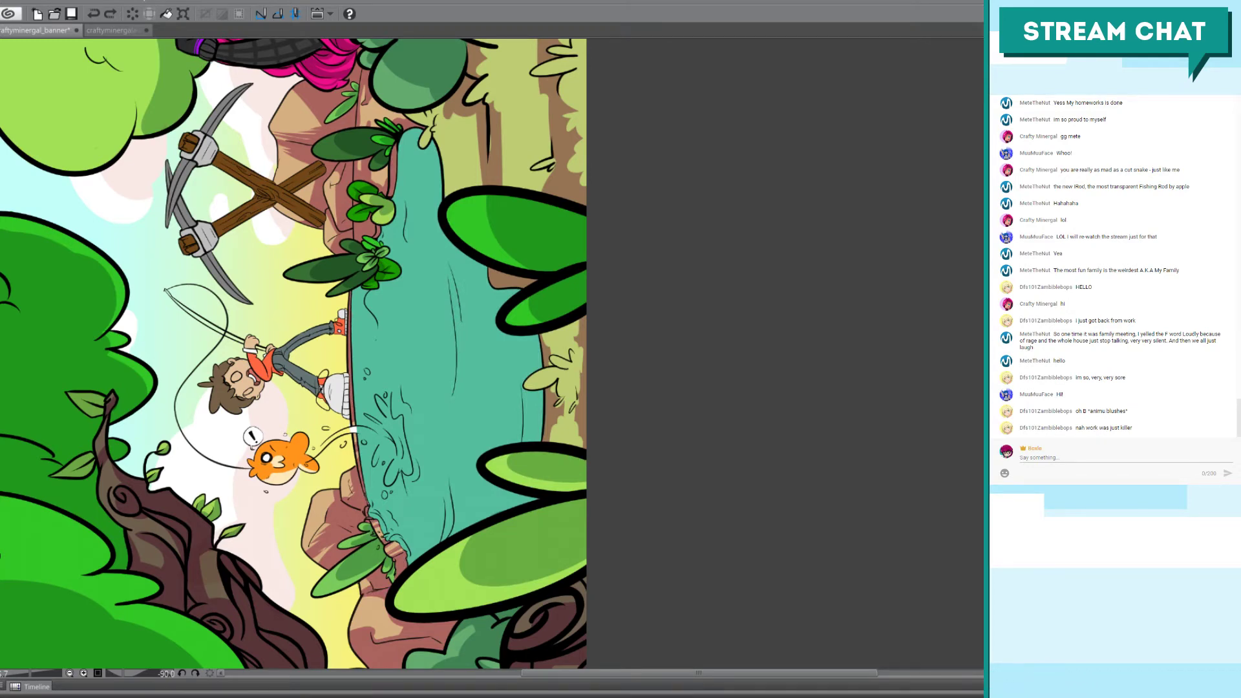
Step: Restore the pond water selection and brush darker teal shading over the pond's narrow end and along its near bank
{"action": "key", "text": "ctrl+shift+d"}
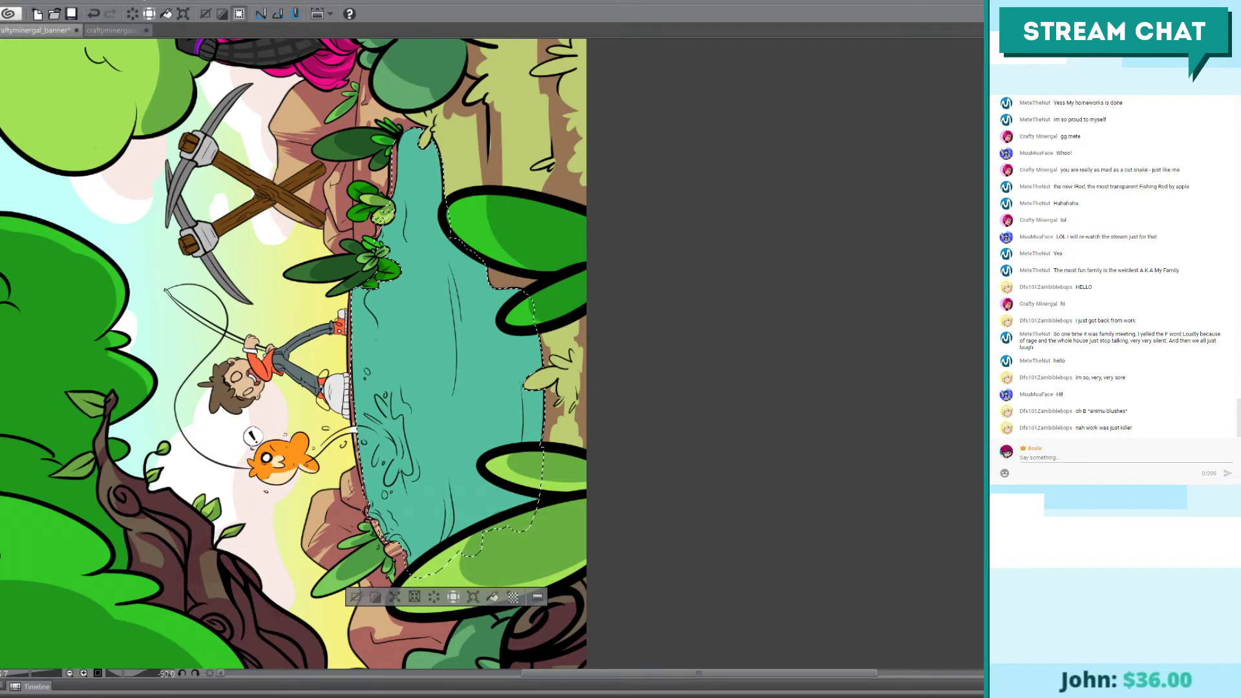
{"action": "key", "text": "ctrl+z"}
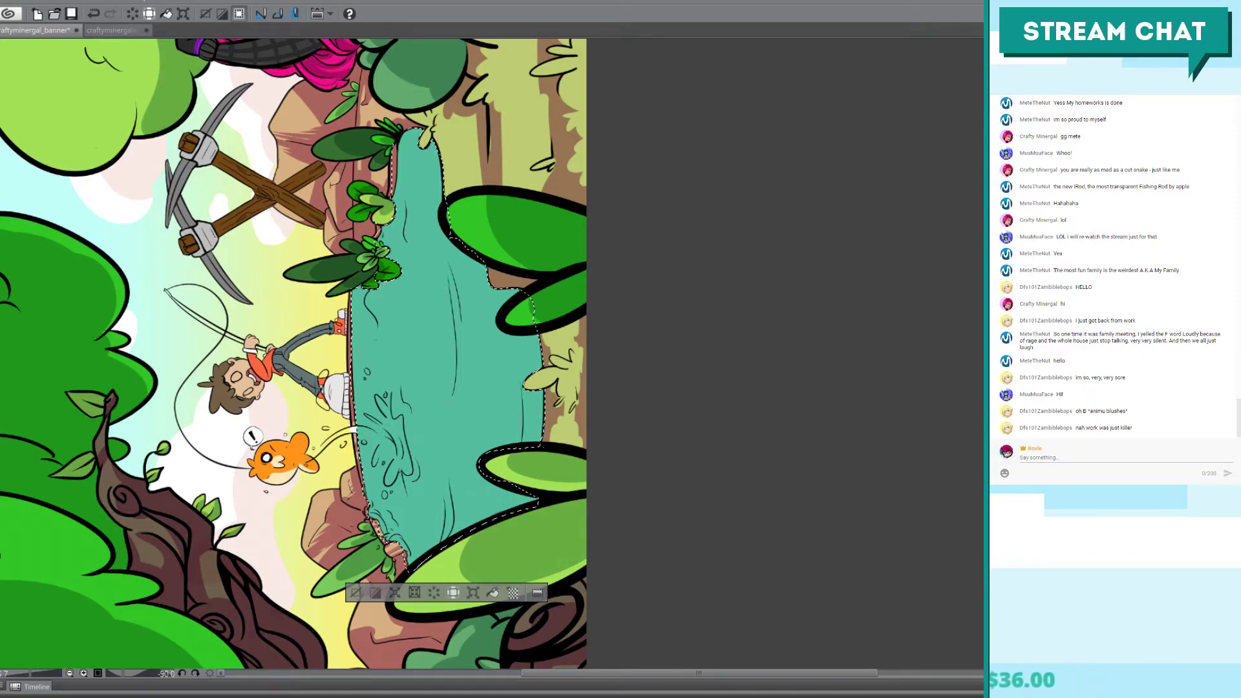
{"action": "left_click_drag", "start_coordinate": [430, 145], "coordinate": [490, 331]}
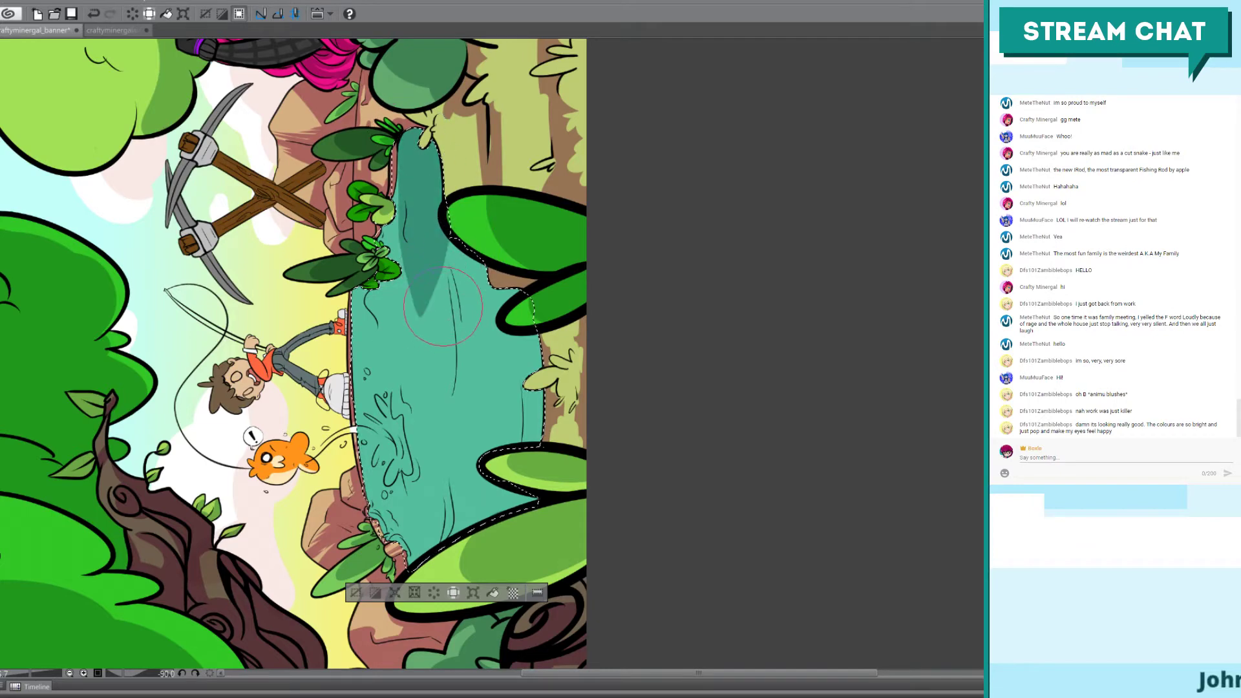
{"action": "left_click_drag", "start_coordinate": [494, 333], "coordinate": [511, 510]}
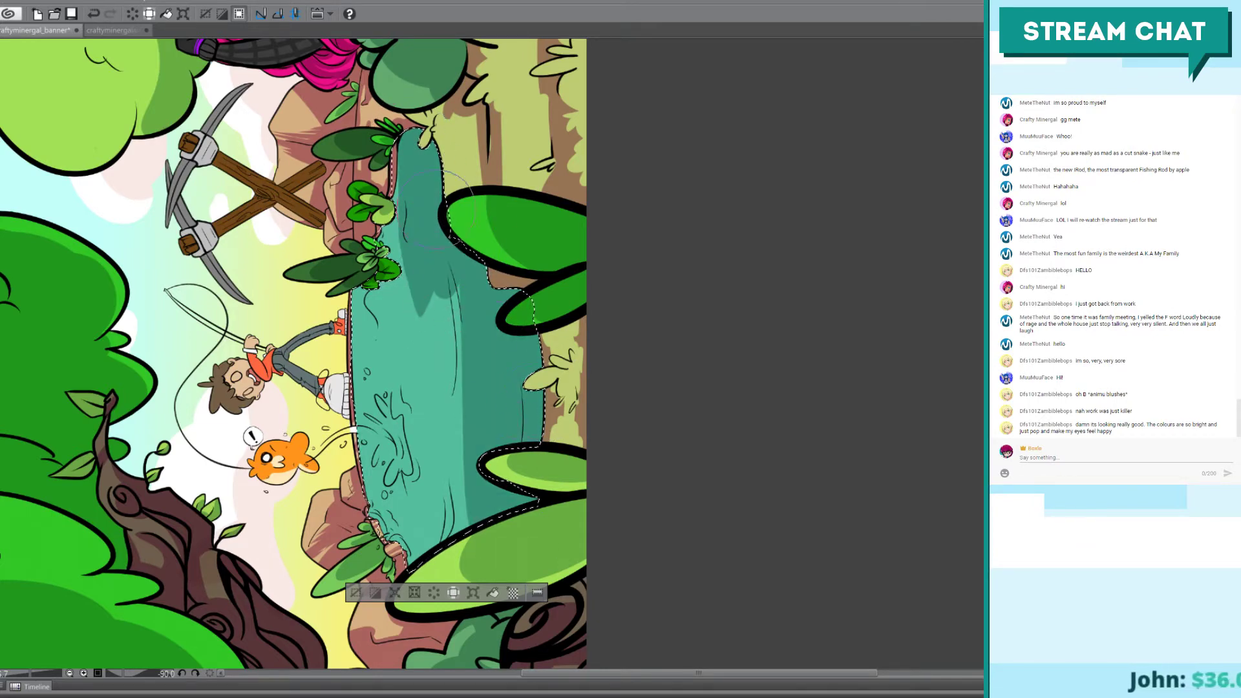
{"action": "left_click_drag", "start_coordinate": [452, 440], "coordinate": [446, 542]}
{"action": "key", "text": "ctrl+z"}
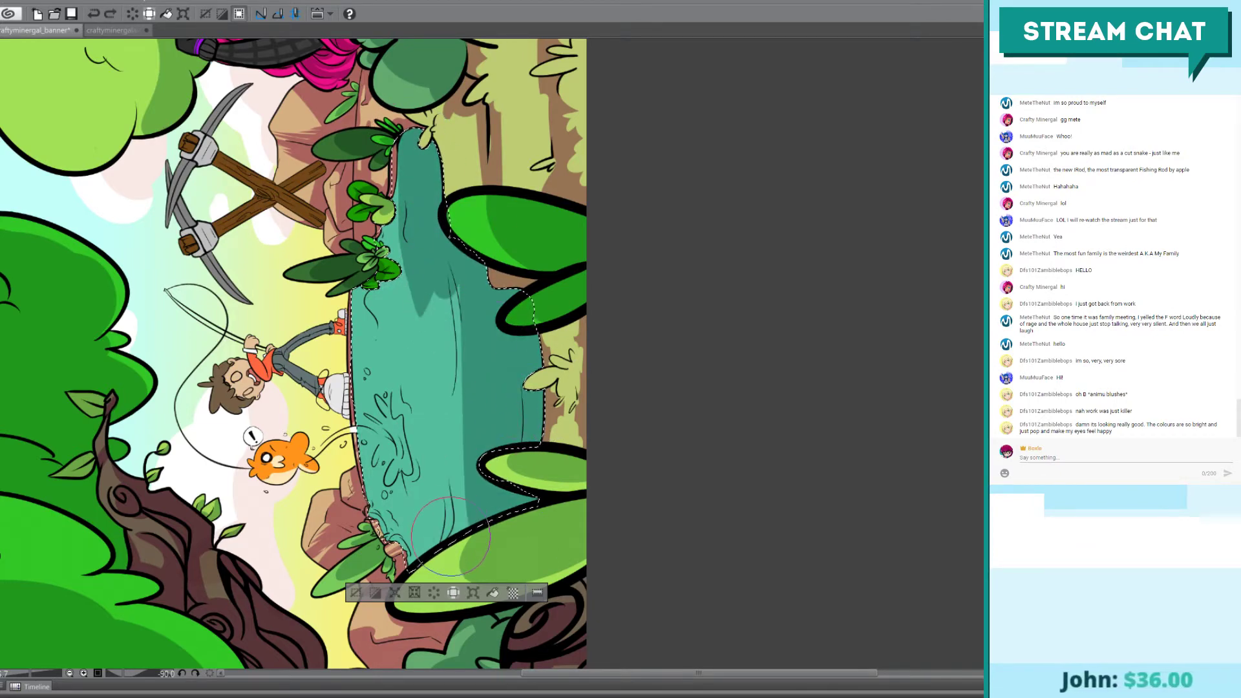
{"action": "left_click_drag", "start_coordinate": [452, 439], "coordinate": [445, 543]}
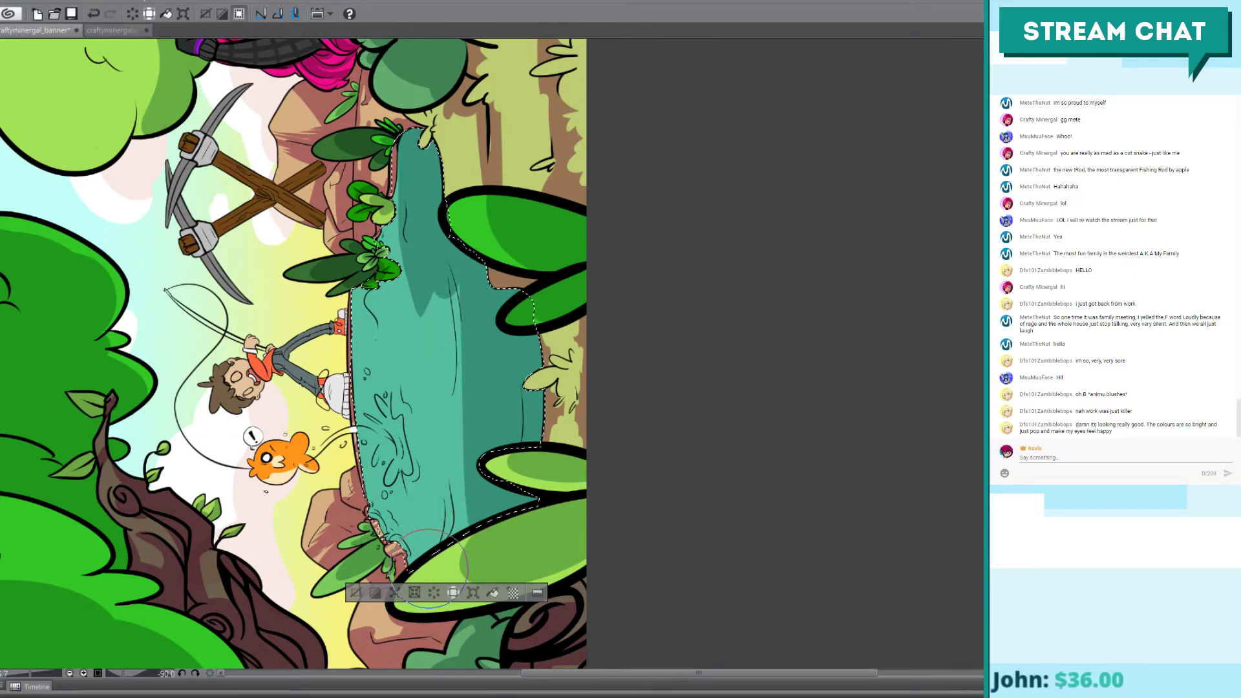
Step: Extend the darker teal shading around the large foreground leaves and along the pond's far bank below the fishing boy
{"action": "left_click_drag", "start_coordinate": [469, 560], "coordinate": [489, 450]}
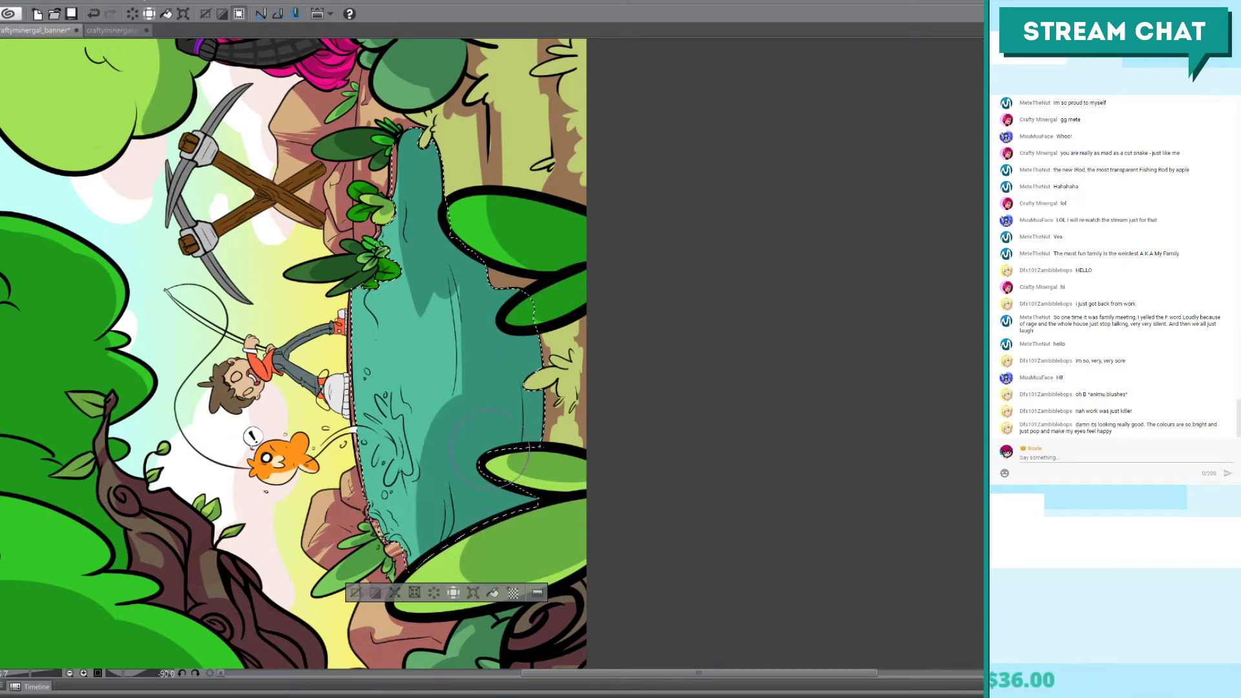
{"action": "key", "text": "ctrl+z"}
{"action": "mouse_move", "coordinate": [450, 556]}
{"action": "left_mouse_down"}
{"action": "mouse_move", "coordinate": [458, 524]}
{"action": "mouse_move", "coordinate": [497, 481]}
{"action": "left_mouse_up"}
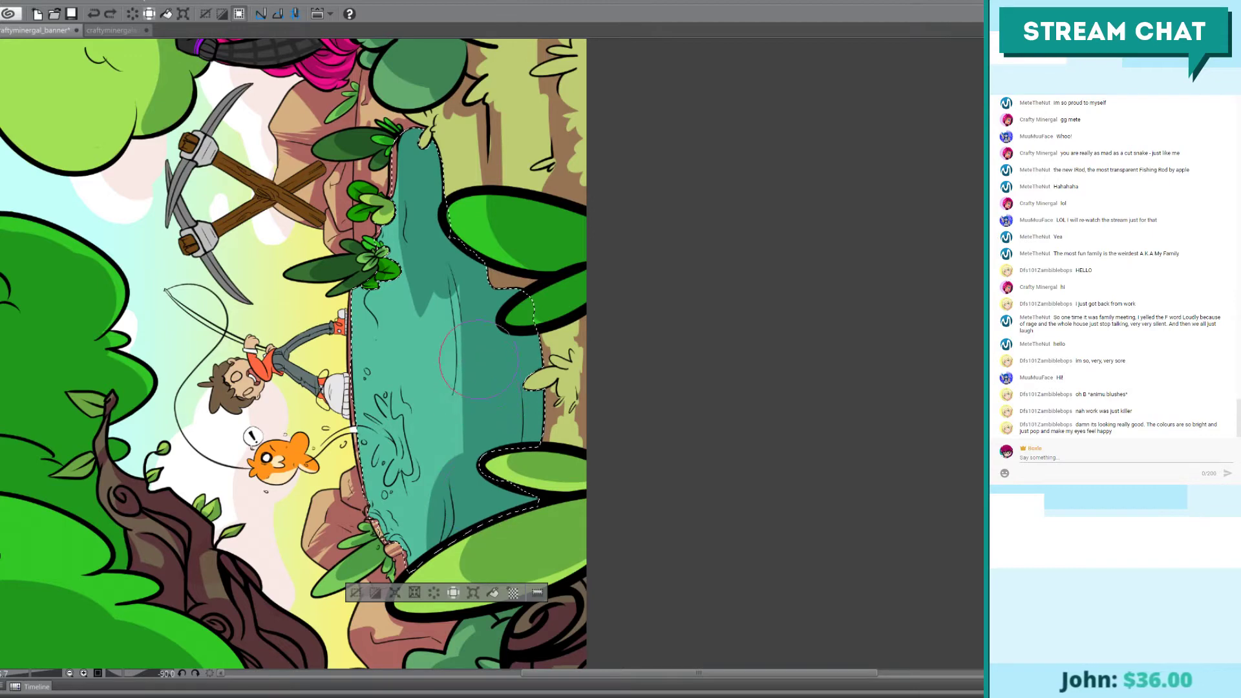
{"action": "left_click_drag", "start_coordinate": [493, 453], "coordinate": [473, 501]}
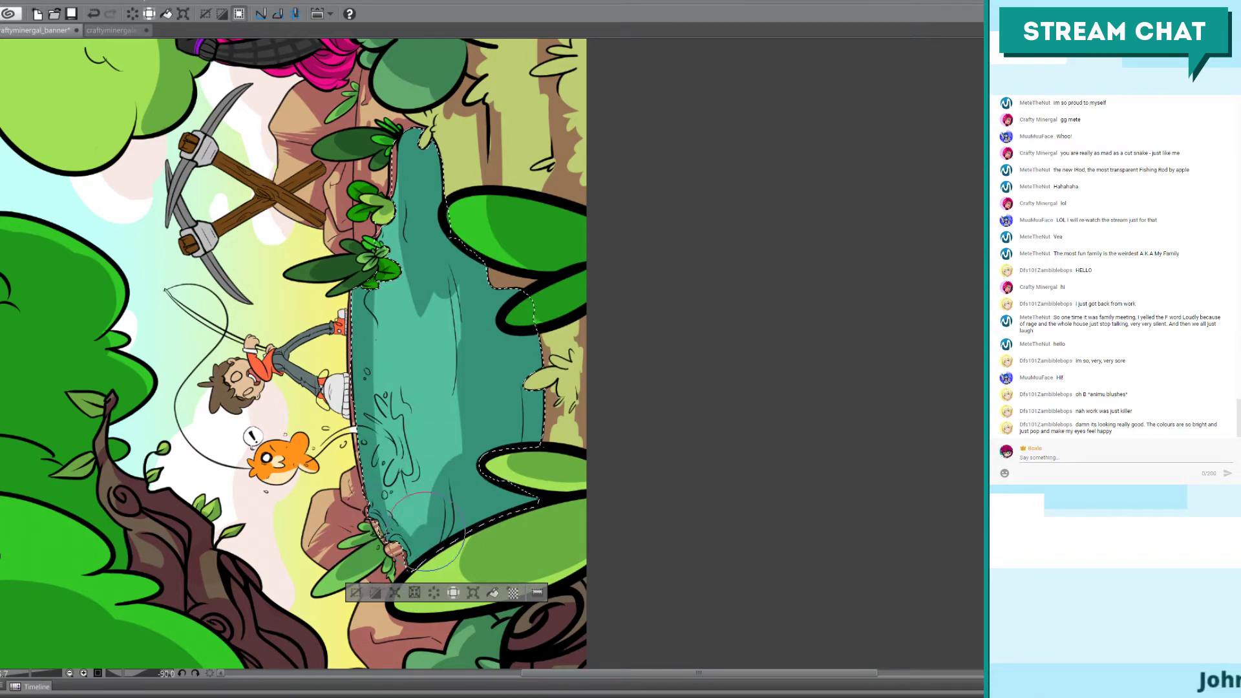
{"action": "left_click_drag", "start_coordinate": [417, 527], "coordinate": [407, 504]}
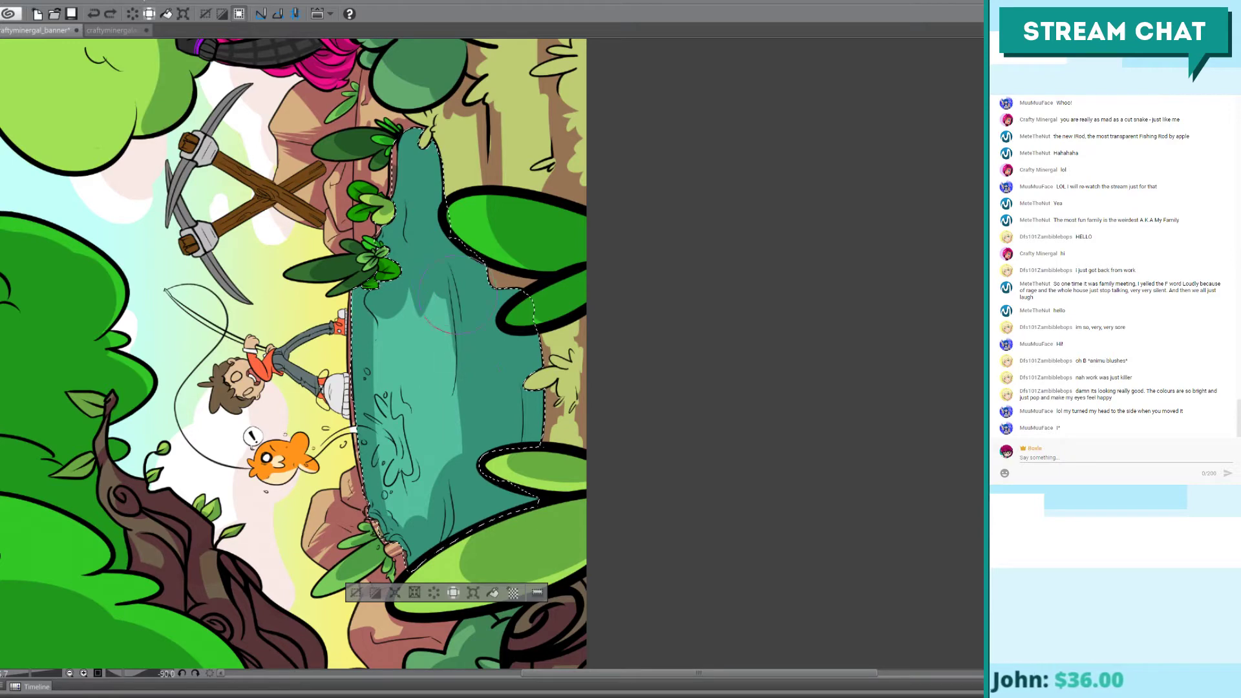
Step: Rework the boundary between the light and dark water into jagged ripples, with light streaks along the near-bank water lines
{"action": "key", "text": "ctrl+z"}
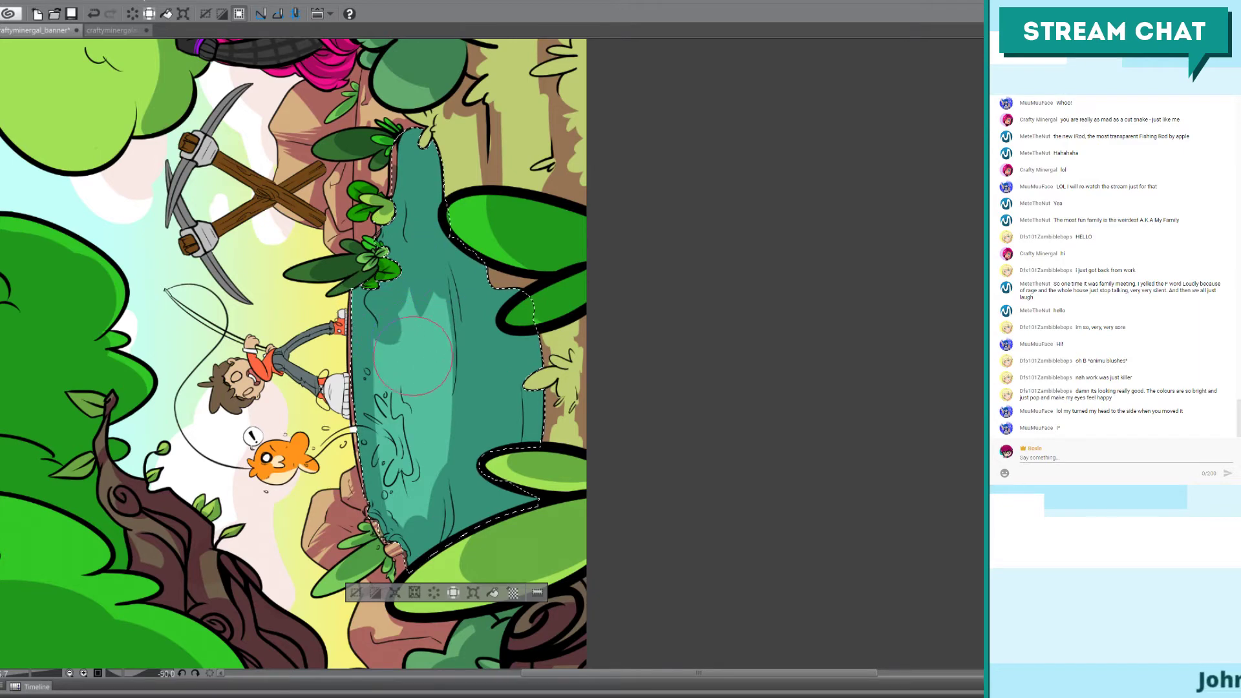
{"action": "key", "text": "ctrl+z"}
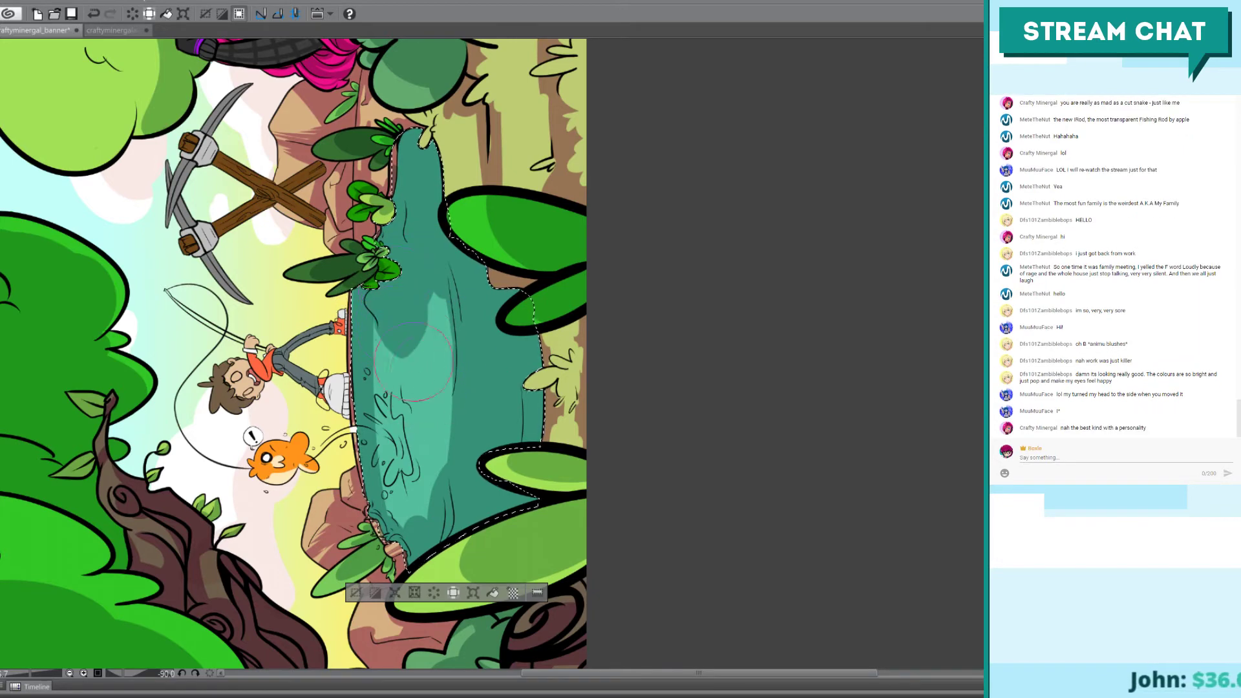
{"action": "left_click_drag", "start_coordinate": [392, 291], "coordinate": [436, 313]}
{"action": "key", "text": "ctrl+z"}
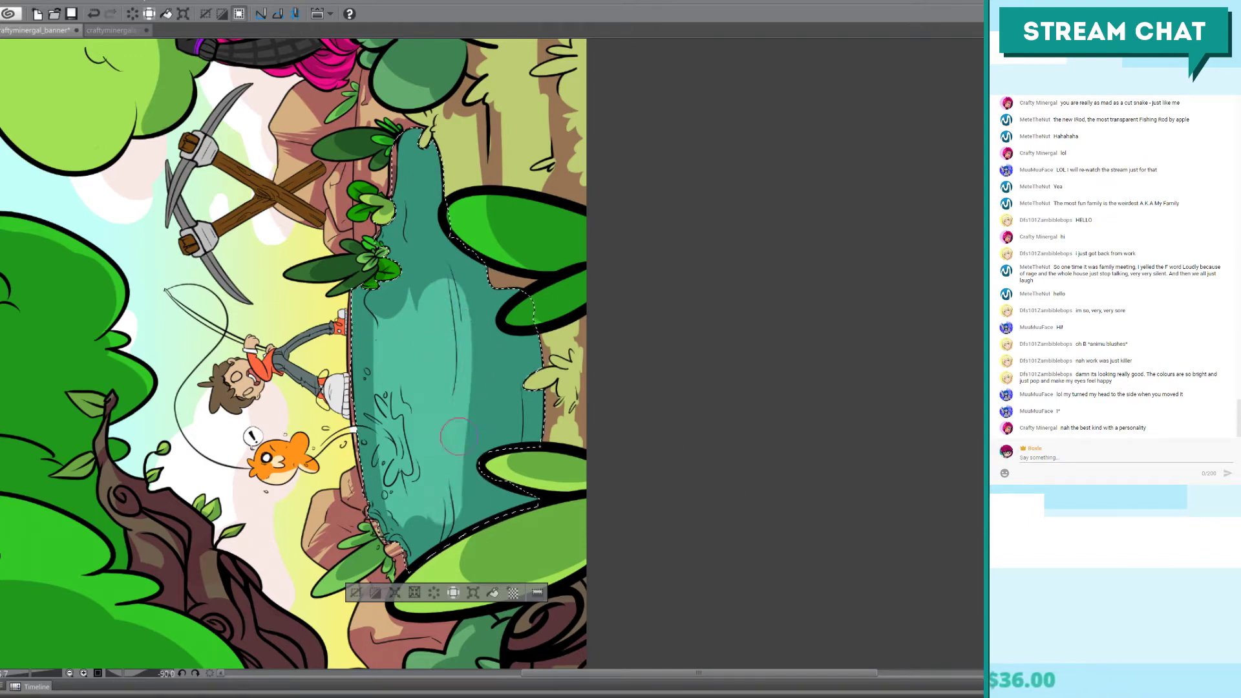
{"action": "left_click_drag", "start_coordinate": [448, 306], "coordinate": [456, 429]}
{"action": "key", "text": "ctrl+z"}
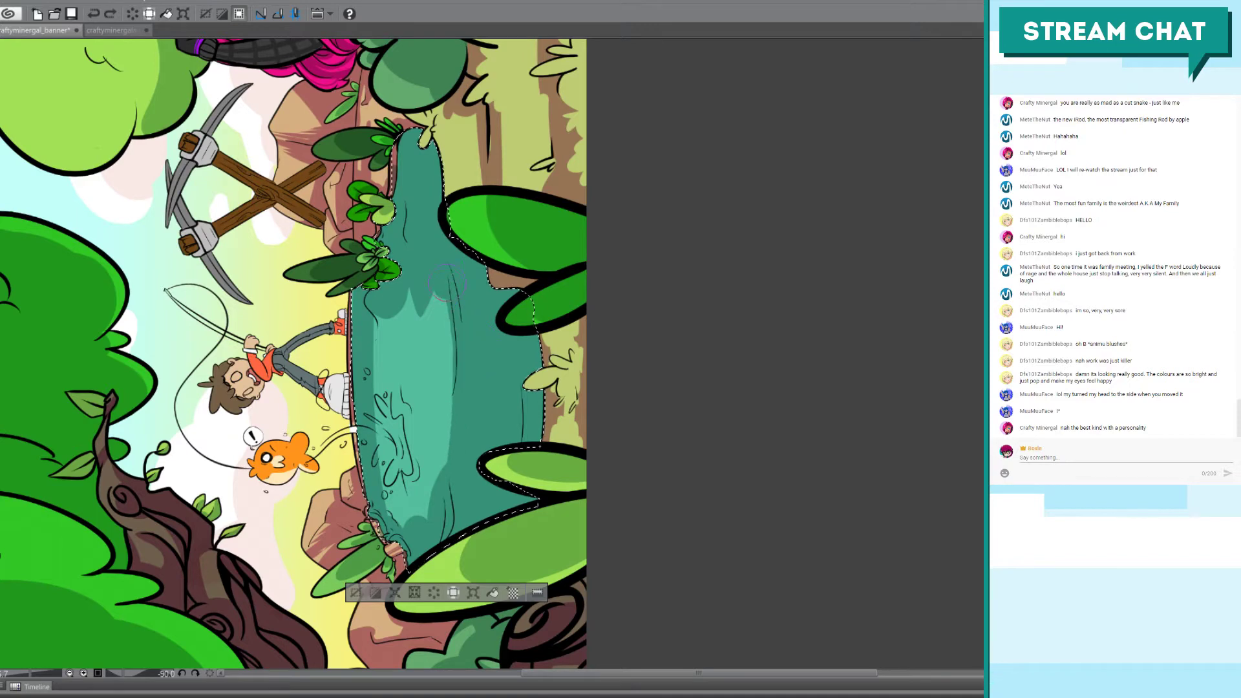
{"action": "left_click_drag", "start_coordinate": [452, 265], "coordinate": [446, 423]}
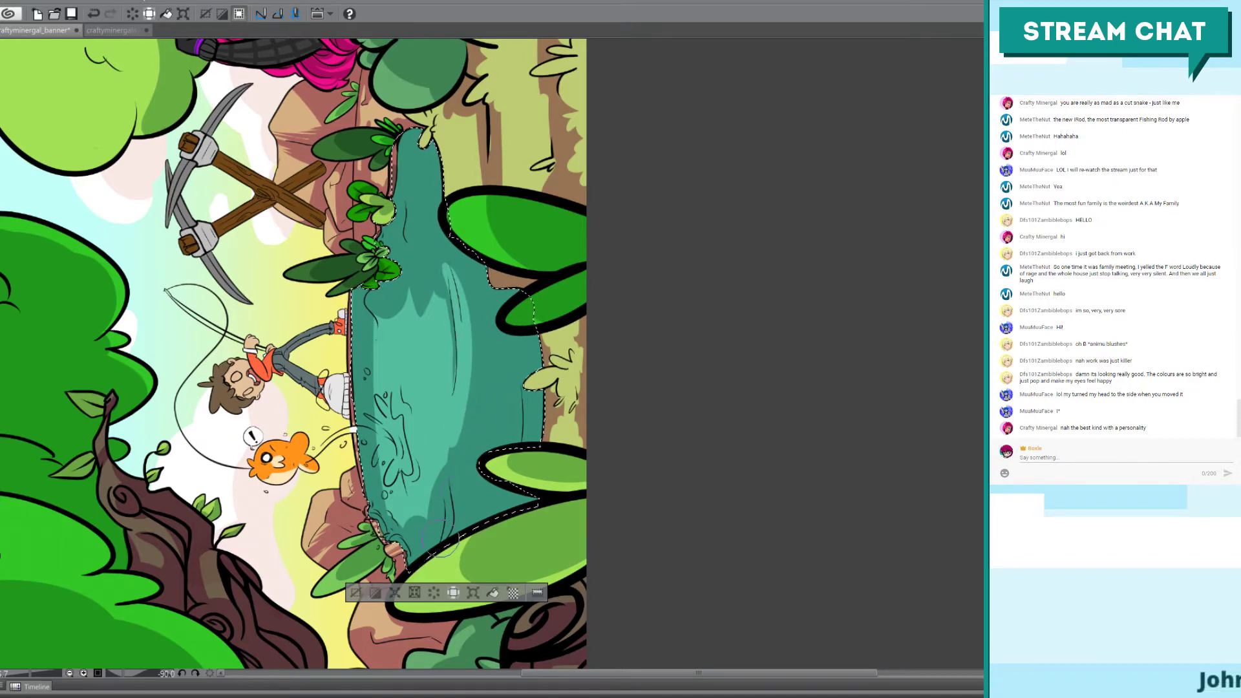
{"action": "mouse_move", "coordinate": [491, 453]}
{"action": "left_mouse_down"}
{"action": "mouse_move", "coordinate": [484, 314]}
{"action": "mouse_move", "coordinate": [521, 445]}
{"action": "left_mouse_up"}
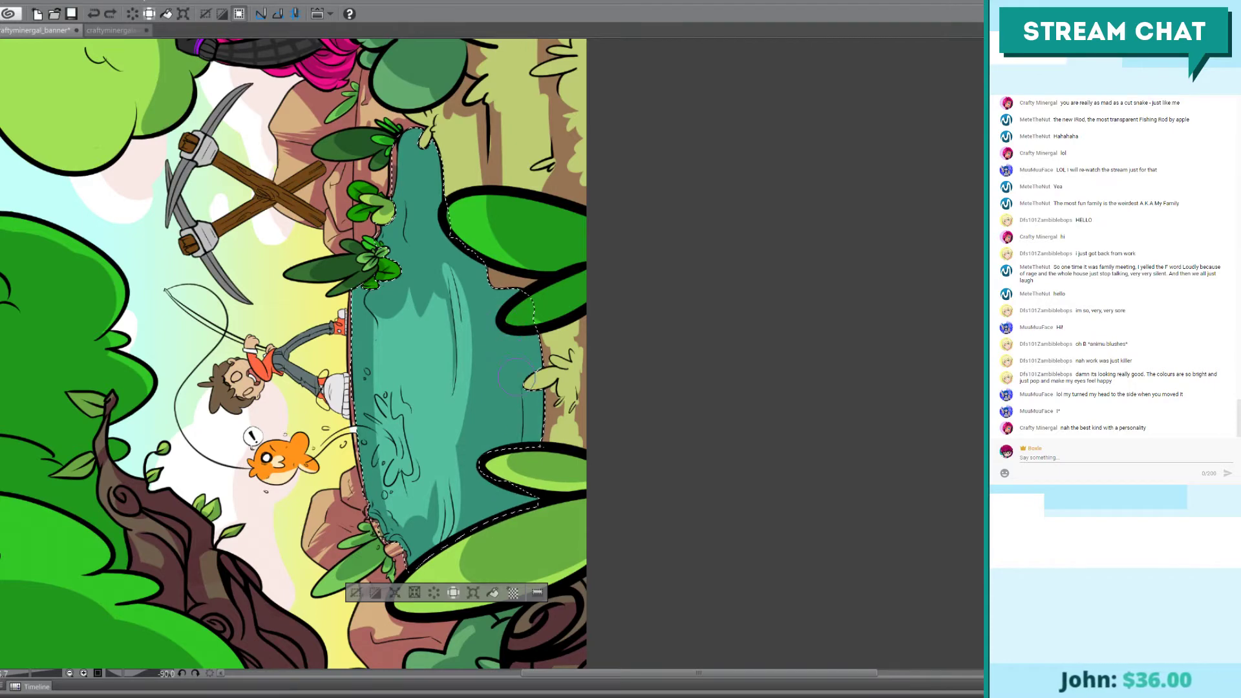
Step: Paint lighter teal patches in the pond's narrow end and refine the shading below the bank plants and far bank
{"action": "key", "text": "ctrl+z"}
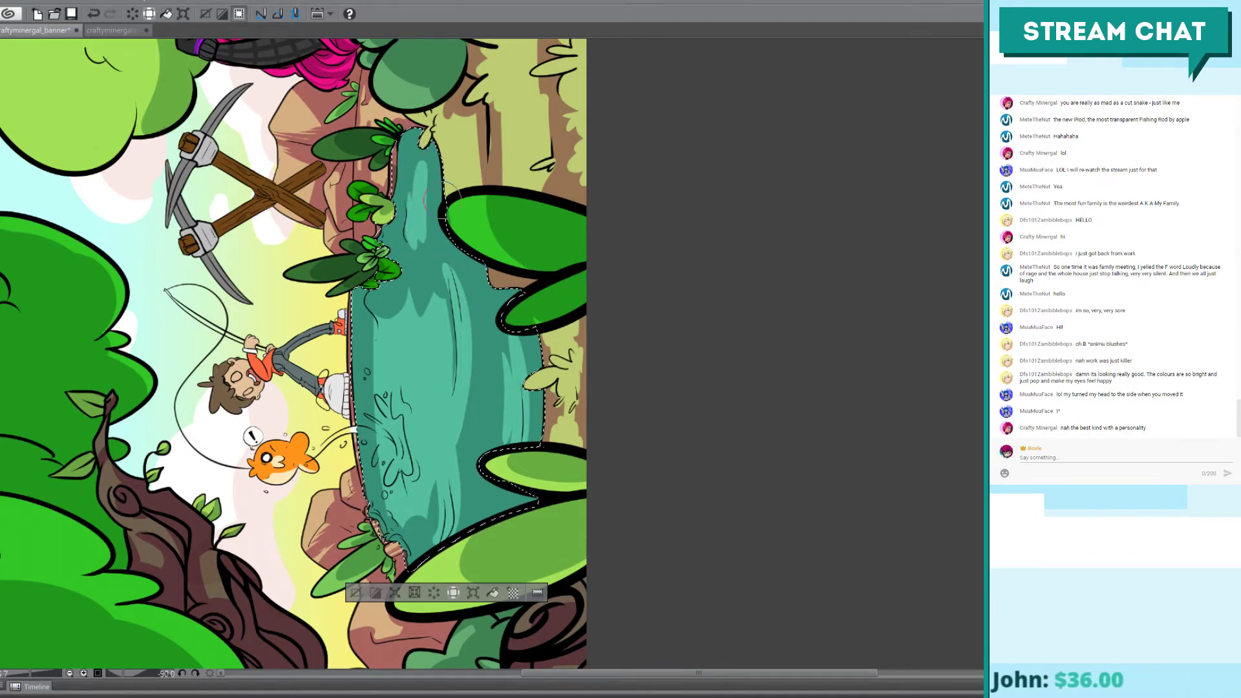
{"action": "key", "text": "ctrl+z"}
{"action": "key", "text": "ctrl+y"}
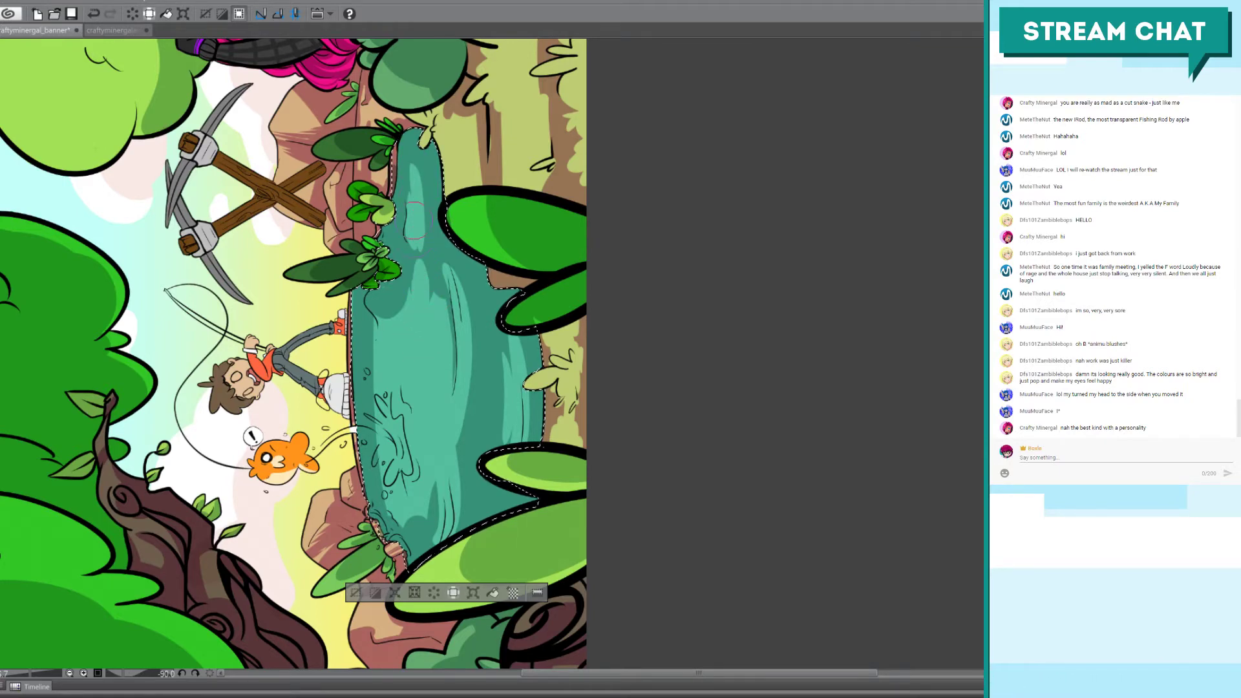
{"action": "key", "text": "ctrl+z"}
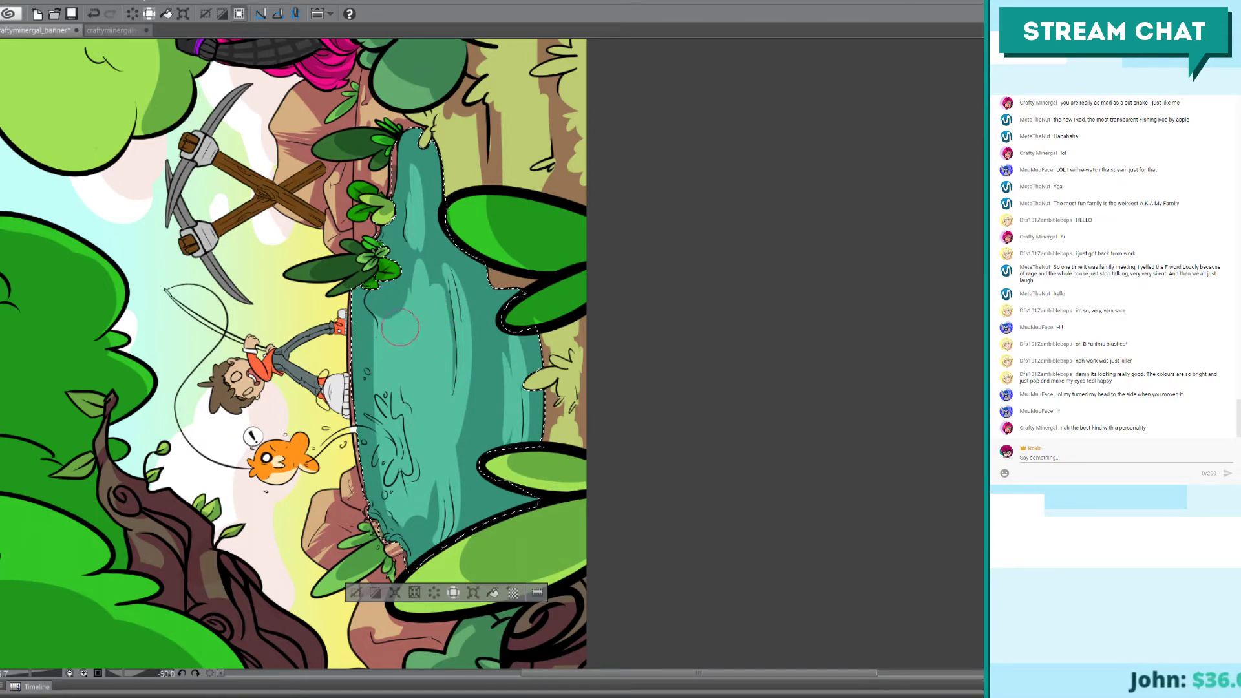
{"action": "key", "text": "ctrl+z"}
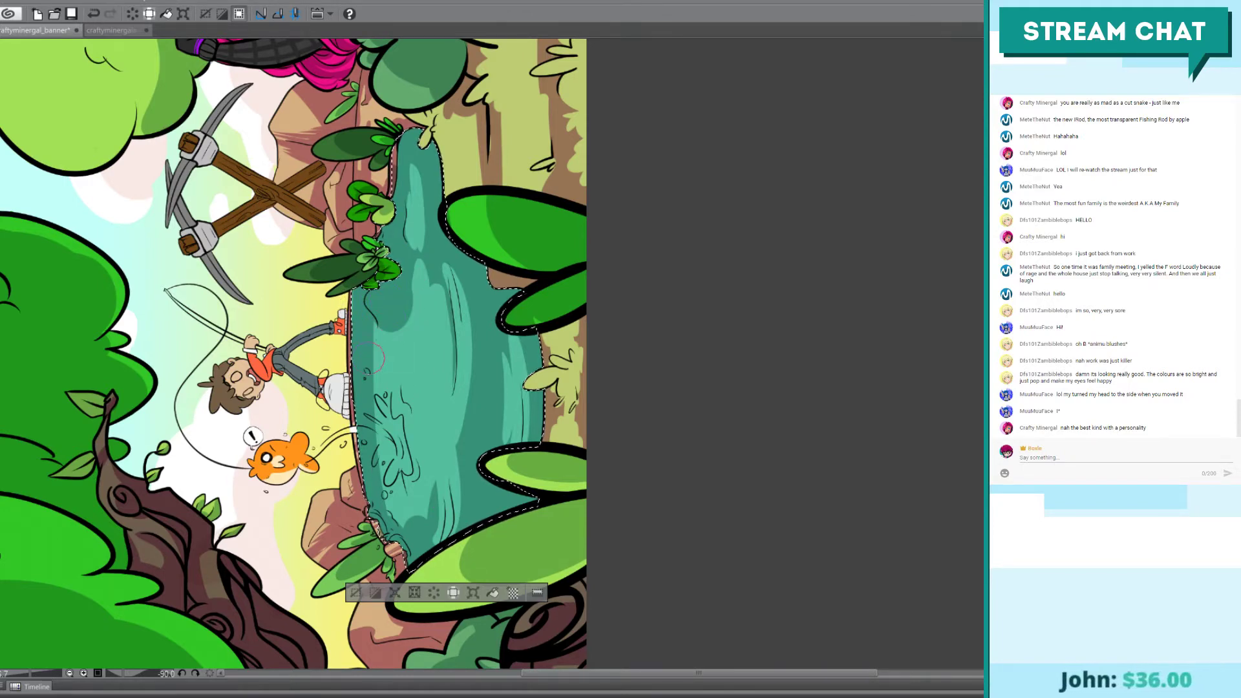
{"action": "key", "text": "ctrl+z"}
{"action": "key", "text": "ctrl+y"}
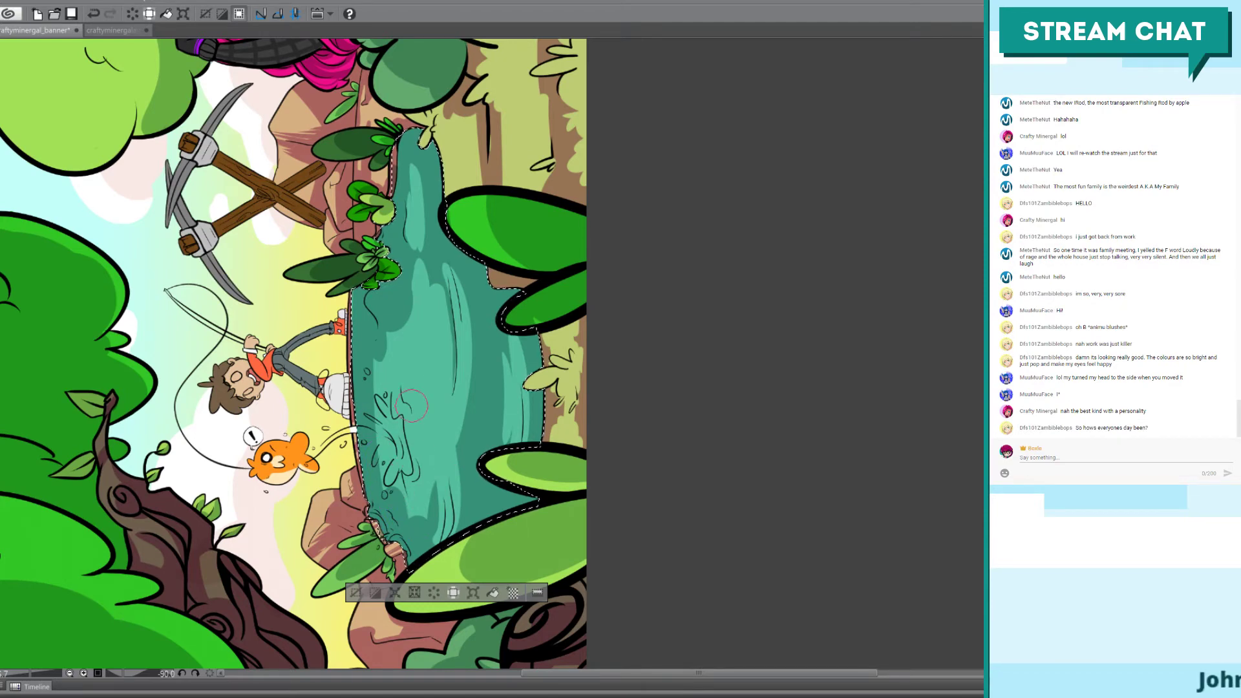
Step: Add darker ripple patches through the pond's middle and around the splash, plus lighter streaks beside the foreground leaves
{"action": "mouse_move", "coordinate": [411, 406]}
{"action": "left_mouse_down"}
{"action": "mouse_move", "coordinate": [419, 430]}
{"action": "mouse_move", "coordinate": [408, 374]}
{"action": "mouse_move", "coordinate": [424, 422]}
{"action": "mouse_move", "coordinate": [419, 337]}
{"action": "mouse_move", "coordinate": [416, 402]}
{"action": "mouse_move", "coordinate": [418, 360]}
{"action": "mouse_move", "coordinate": [428, 412]}
{"action": "mouse_move", "coordinate": [424, 345]}
{"action": "mouse_move", "coordinate": [440, 429]}
{"action": "left_mouse_up"}
{"action": "key", "text": "ctrl+z"}
{"action": "key", "text": "ctrl+z"}
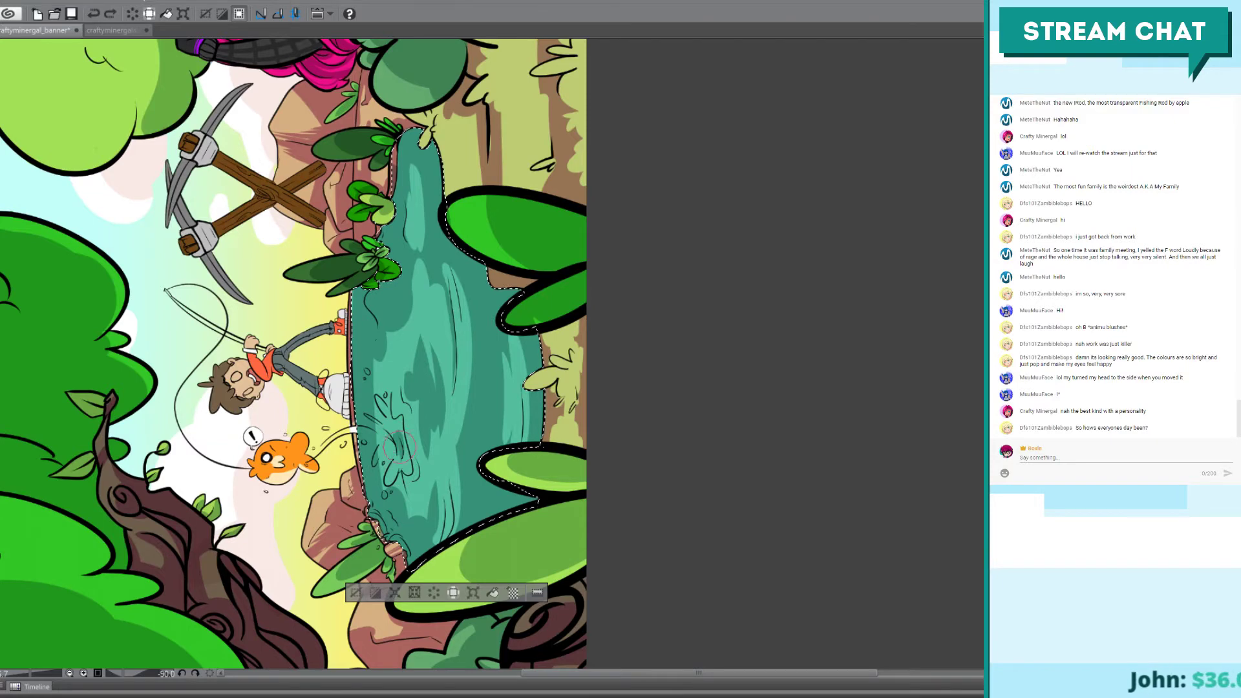
{"action": "left_click_drag", "start_coordinate": [401, 475], "coordinate": [425, 520]}
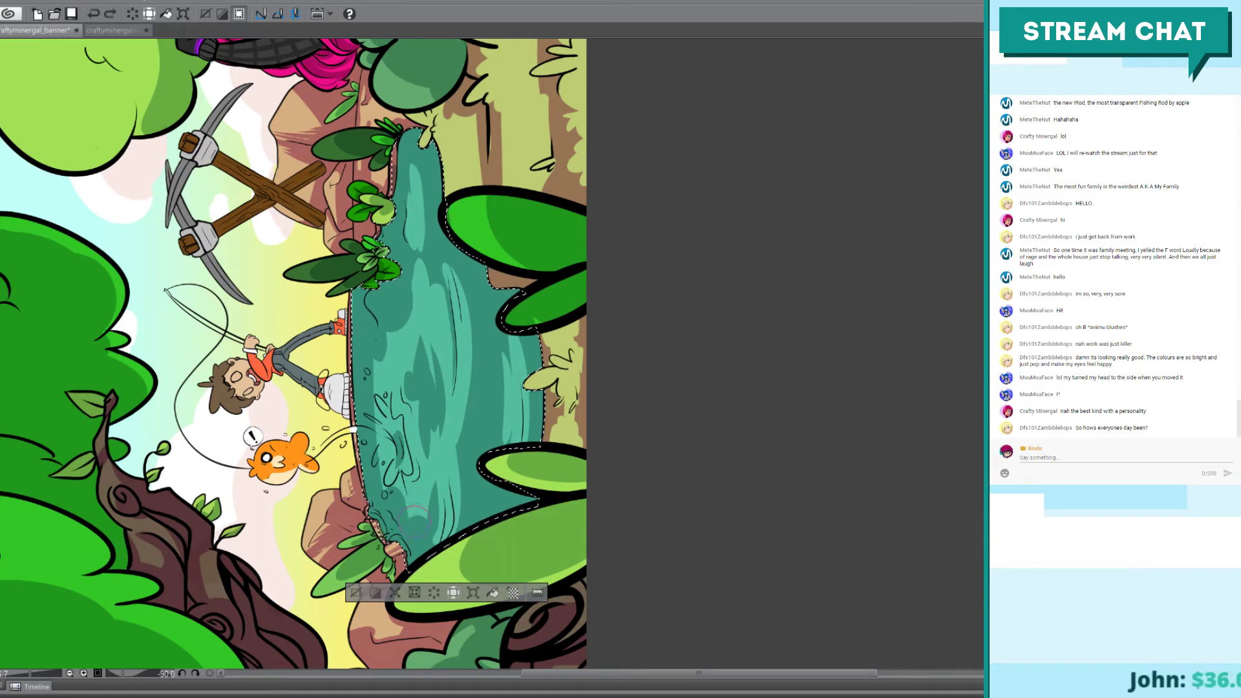
{"action": "mouse_move", "coordinate": [414, 519]}
{"action": "left_mouse_down"}
{"action": "mouse_move", "coordinate": [458, 557]}
{"action": "mouse_move", "coordinate": [434, 544]}
{"action": "mouse_move", "coordinate": [440, 501]}
{"action": "left_mouse_up"}
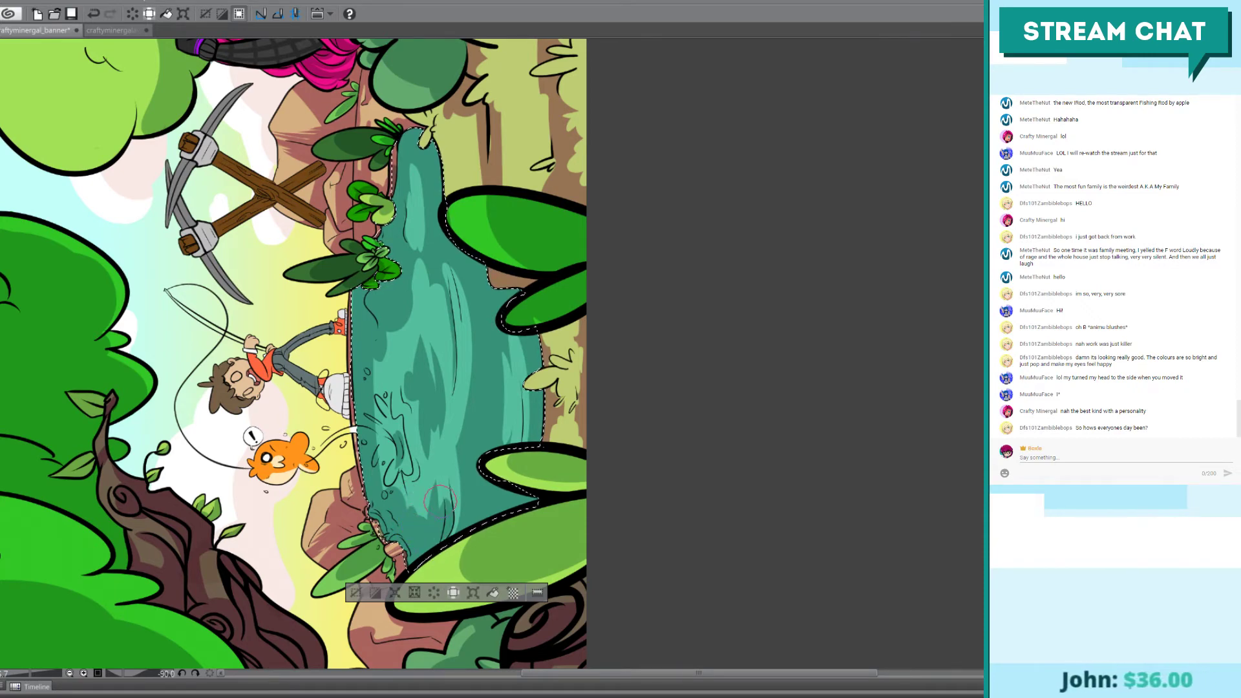
{"action": "key", "text": "ctrl+z"}
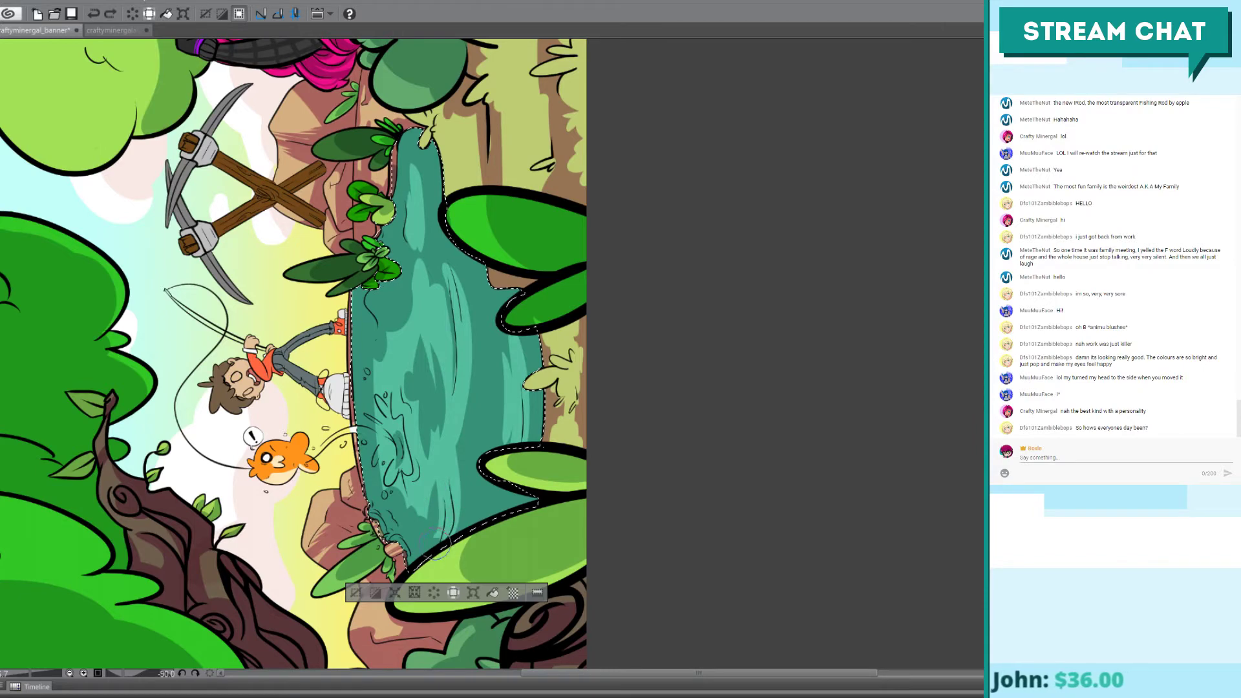
{"action": "mouse_move", "coordinate": [434, 543]}
{"action": "left_mouse_down"}
{"action": "mouse_move", "coordinate": [445, 491]}
{"action": "mouse_move", "coordinate": [462, 534]}
{"action": "left_mouse_up"}
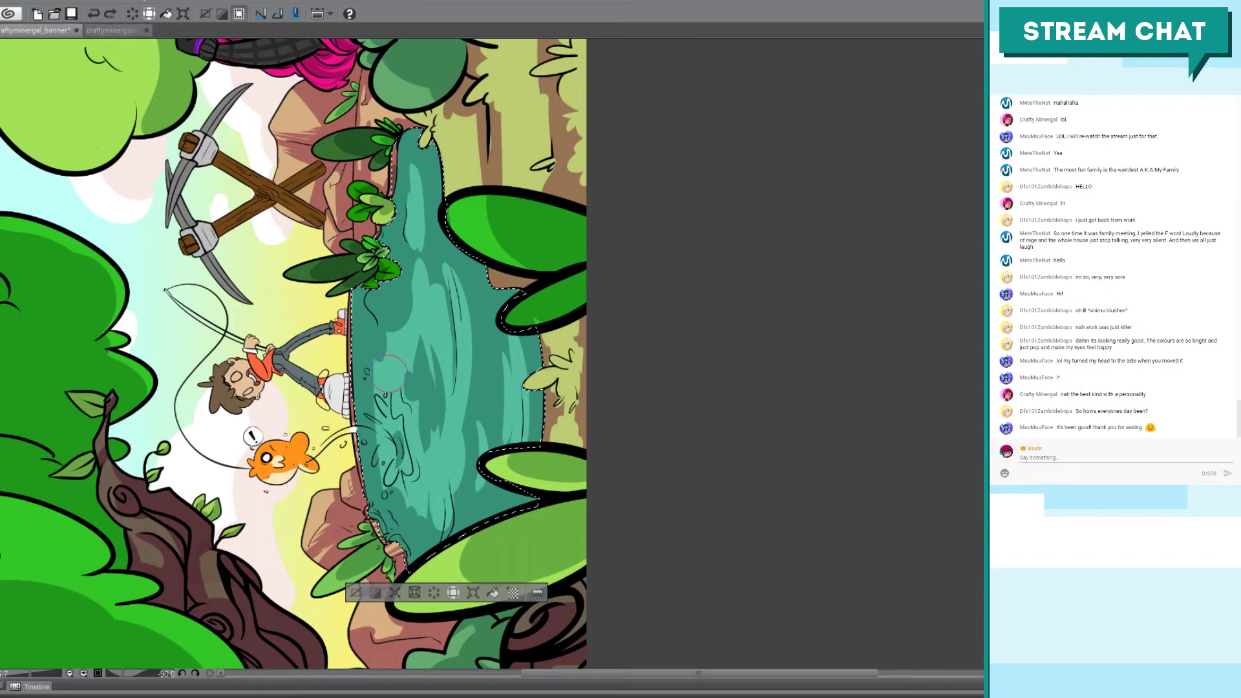
Step: Rotate the canvas view back upright and frame the whole pond scene
{"action": "key", "text": "minus"}
{"action": "key", "text": "minus"}
{"action": "key", "text": "minus"}
{"action": "key", "text": "minus"}
{"action": "key", "text": "minus"}
{"action": "key", "text": "minus"}
{"action": "key", "text": "minus"}
{"action": "key", "text": "minus"}
{"action": "key", "text": "minus"}
{"action": "key", "text": "minus"}
{"action": "key", "text": "minus"}
{"action": "key", "text": "minus"}
{"action": "key", "text": "minus"}
{"action": "key", "text": "minus"}
{"action": "key", "text": "minus"}
{"action": "key", "text": "minus"}
{"action": "key", "text": "minus"}
{"action": "key", "text": "minus"}
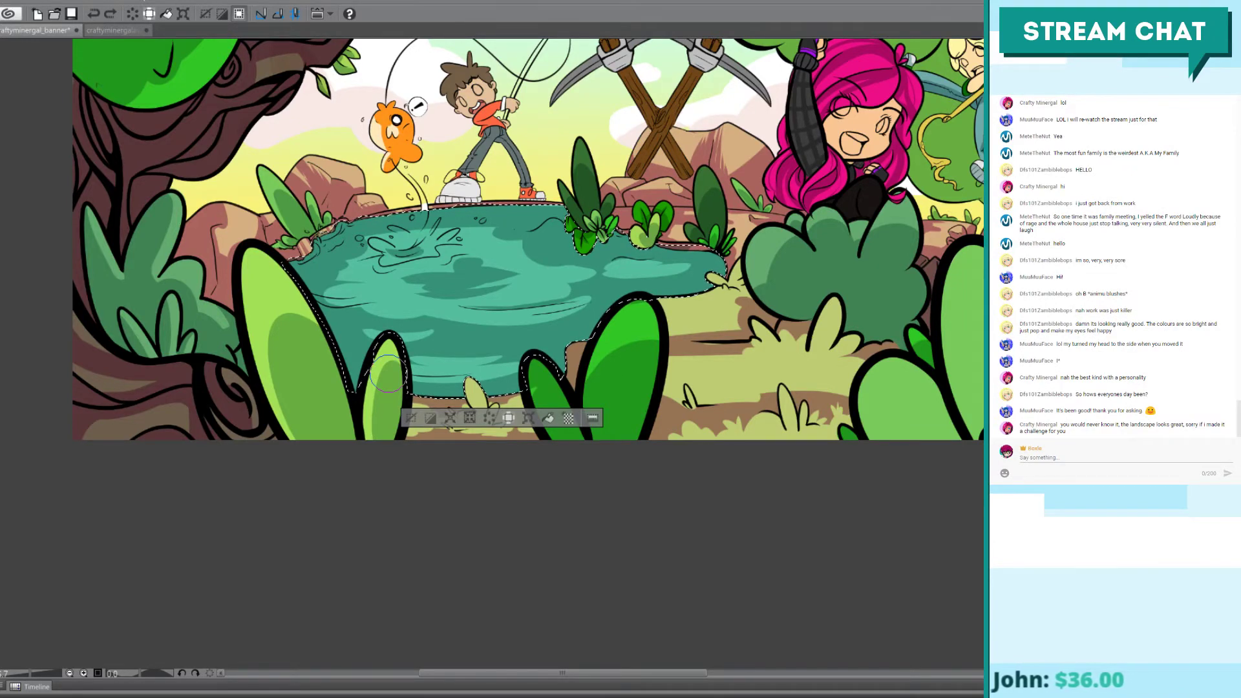
{"action": "scroll", "coordinate": [387, 373], "scroll_direction": "down", "scroll_amount": 2}
{"action": "scroll", "coordinate": [644, 369], "scroll_direction": "up", "scroll_amount": 2}
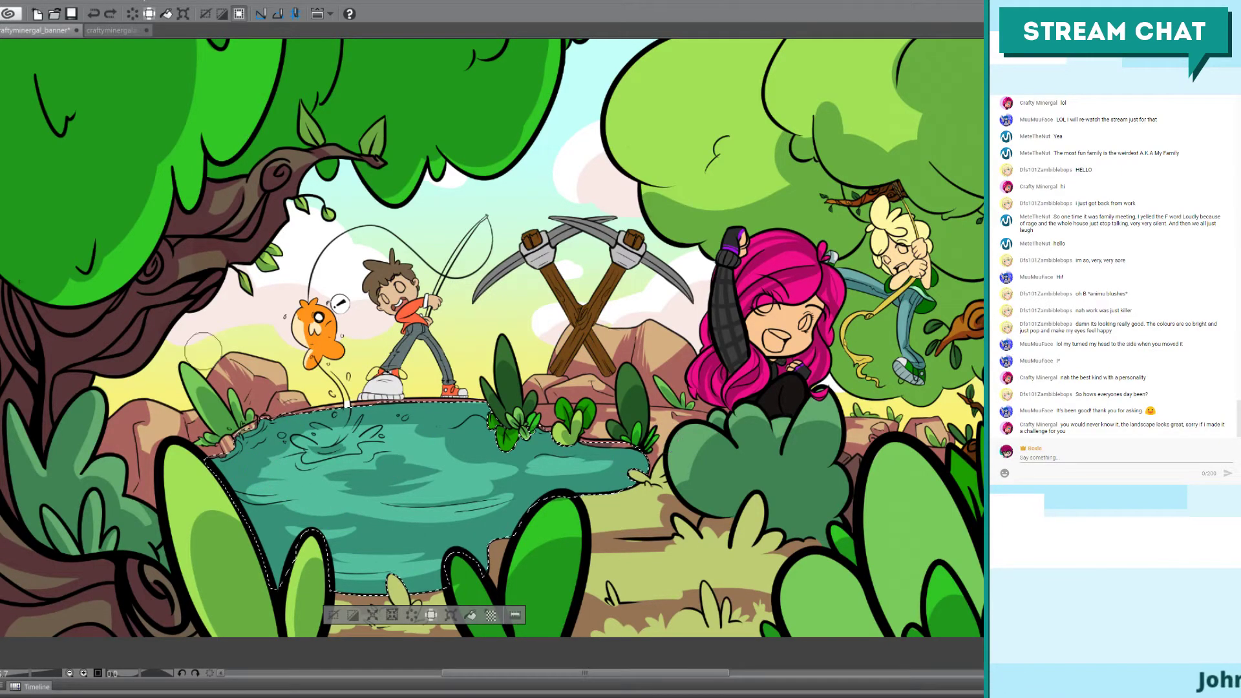
Step: Touch up the light and dark teal tones around the splash and beside the bank plants, and clear the pond selection
{"action": "left_click_drag", "start_coordinate": [288, 478], "coordinate": [313, 517]}
{"action": "key", "text": "ctrl+z"}
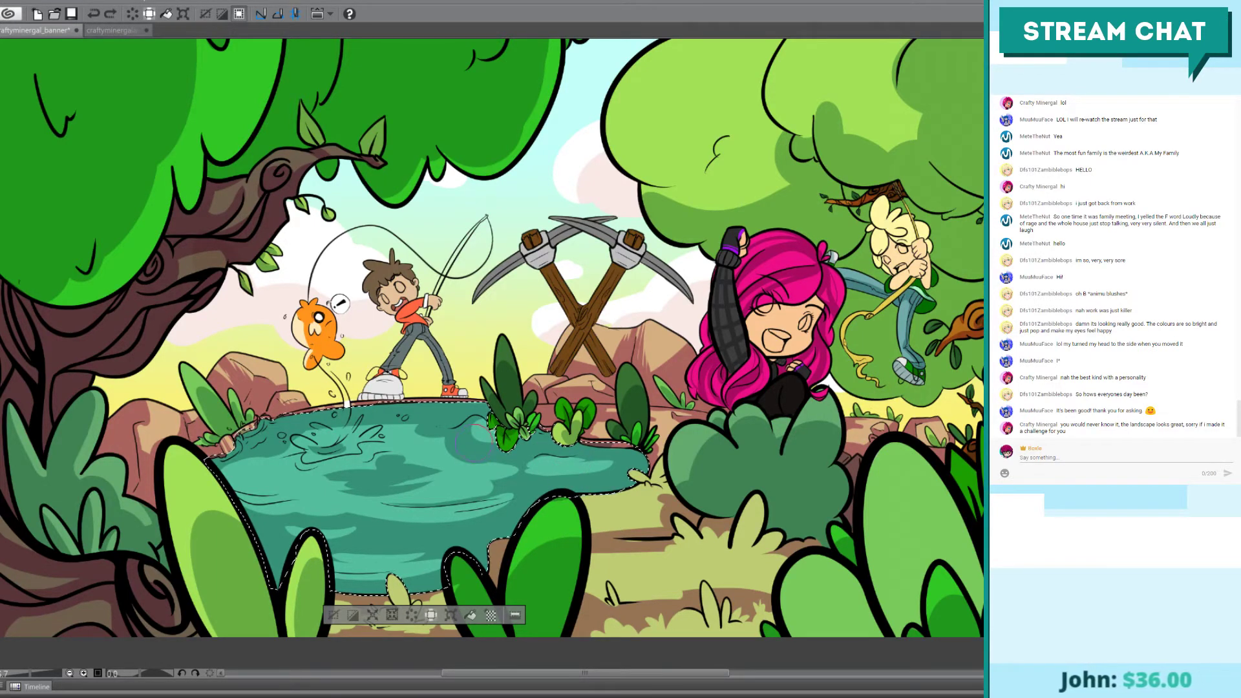
{"action": "scroll", "coordinate": [571, 308], "scroll_direction": "up", "scroll_amount": 1}
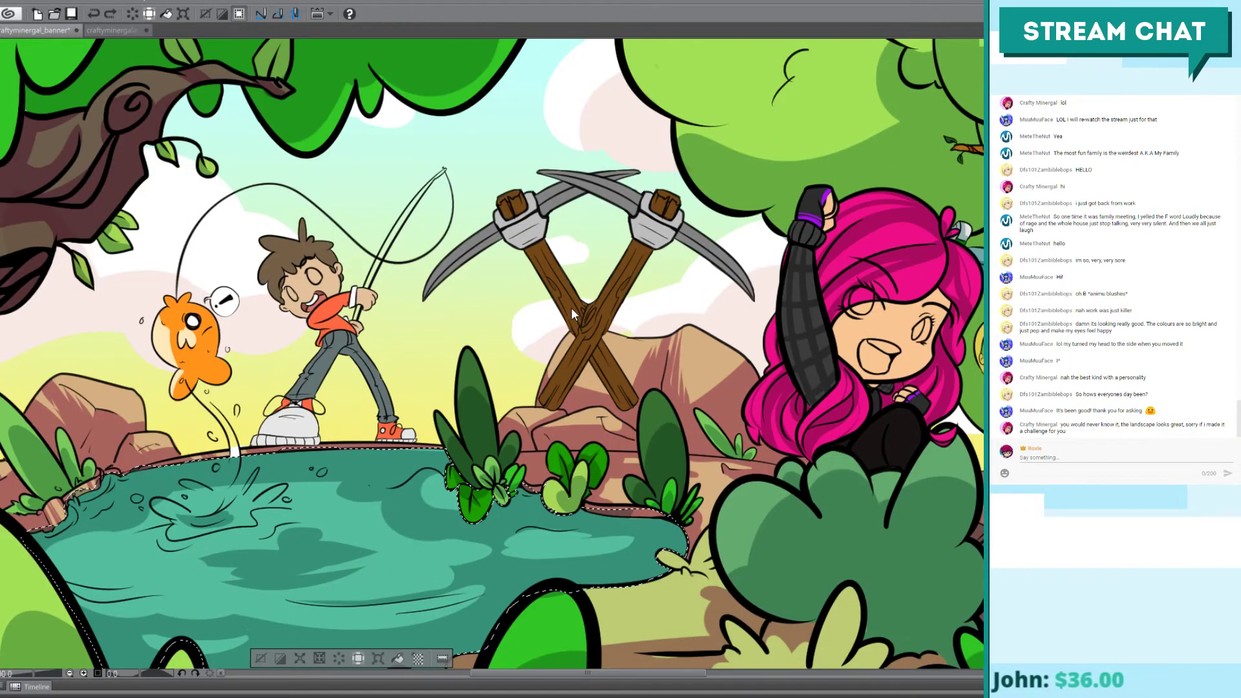
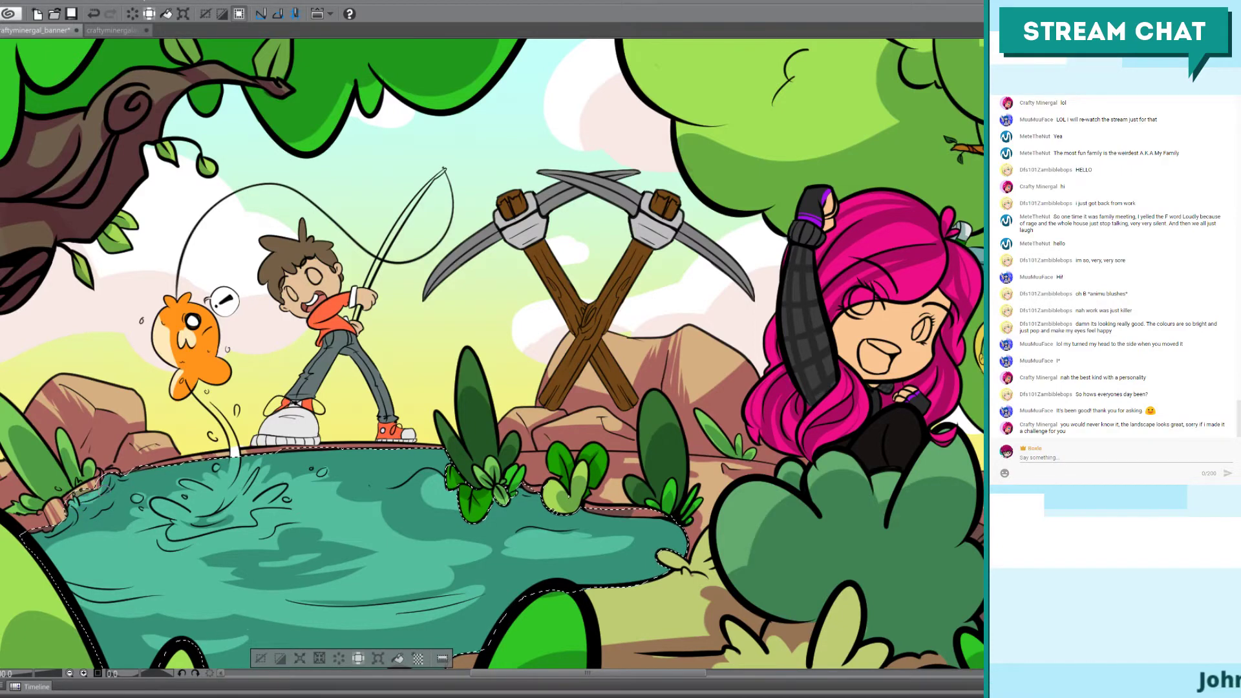
{"action": "left_click", "coordinate": [94, 517]}
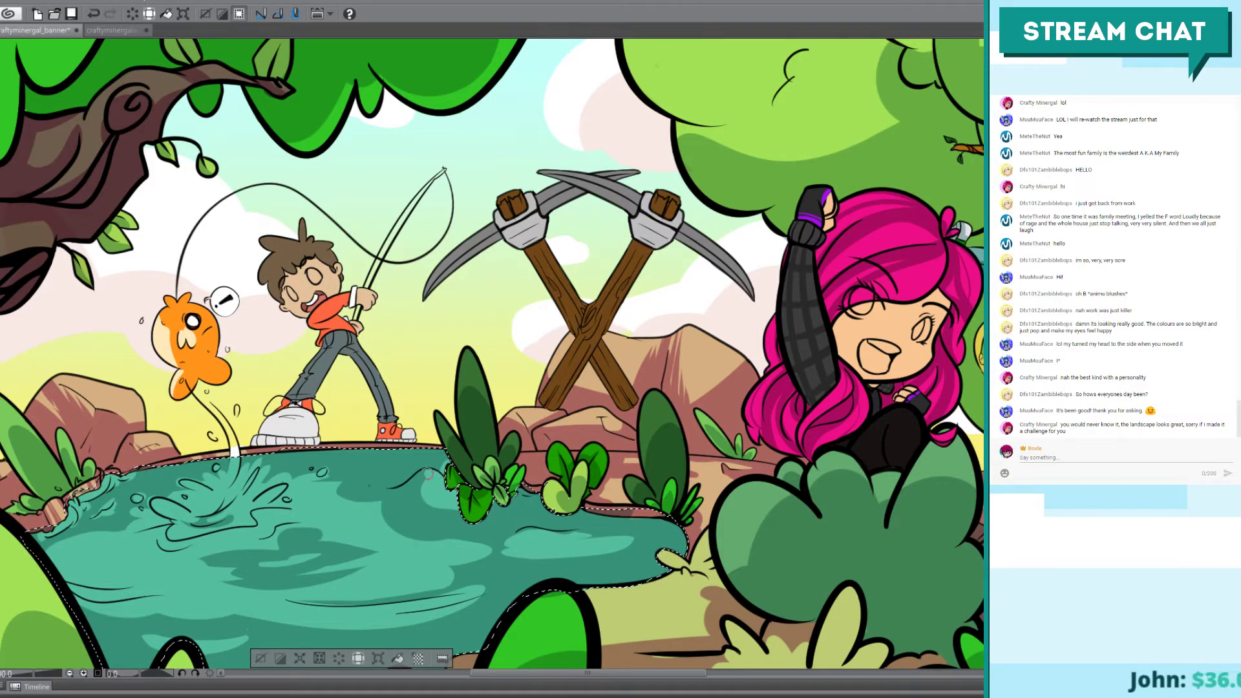
{"action": "key", "text": "ctrl+z"}
{"action": "mouse_move", "coordinate": [402, 486]}
{"action": "left_mouse_down"}
{"action": "mouse_move", "coordinate": [441, 476]}
{"action": "mouse_move", "coordinate": [438, 486]}
{"action": "left_mouse_up"}
{"action": "key", "text": "ctrl+z"}
{"action": "key", "text": "ctrl+z"}
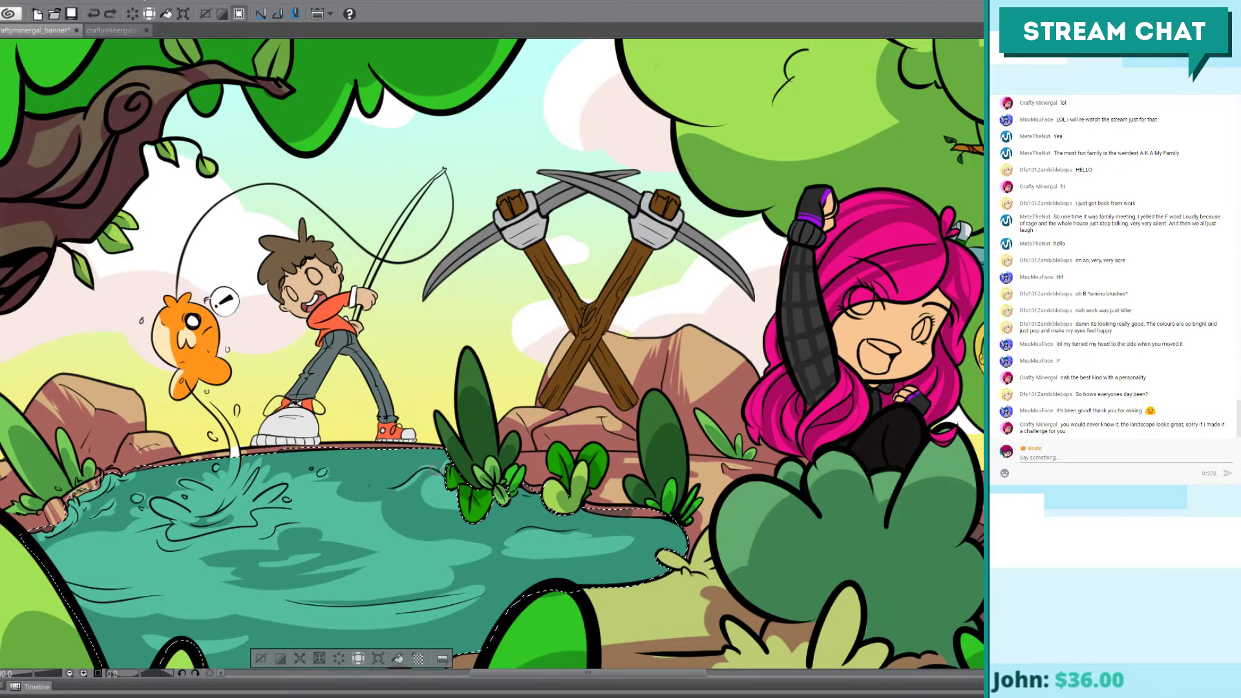
{"action": "key", "text": "ctrl+y"}
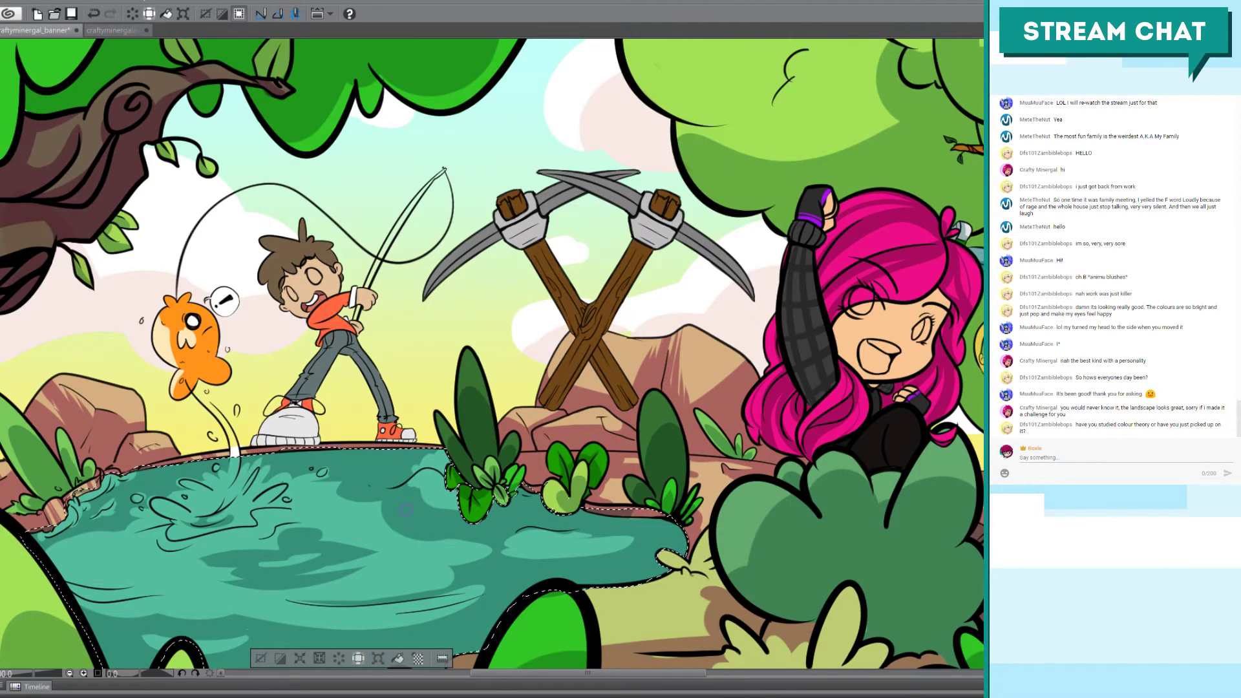
{"action": "key", "text": "ctrl+d"}
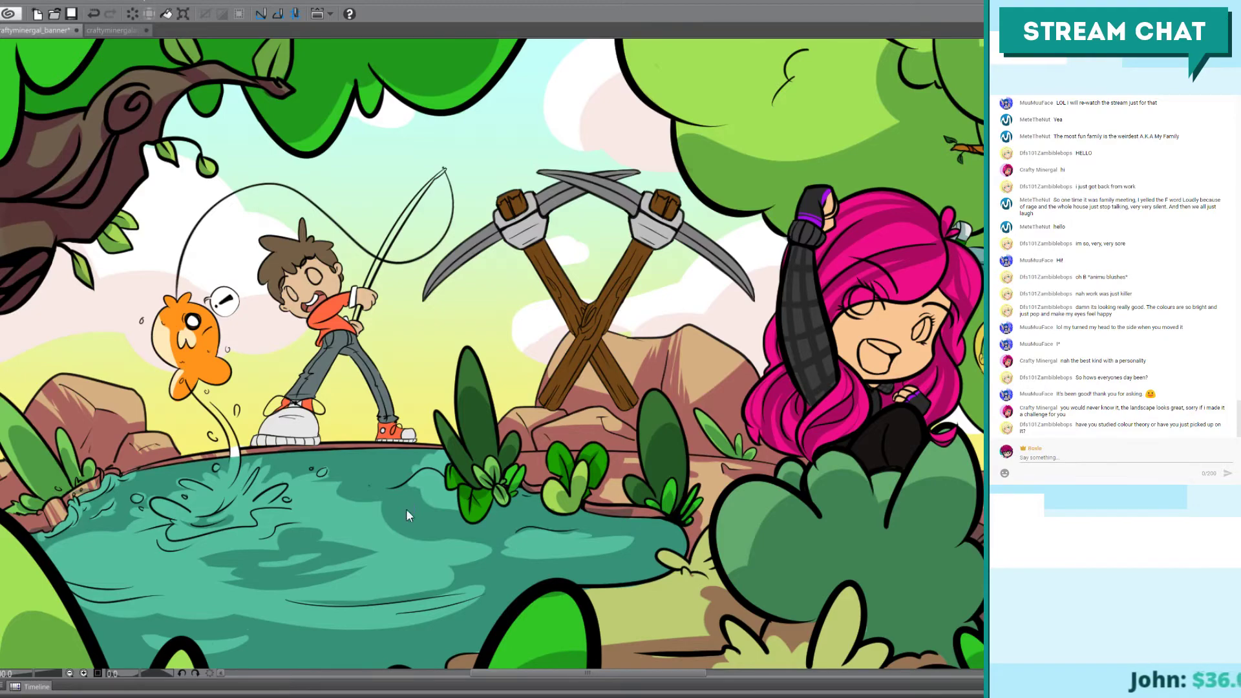
Step: Colour the boy's fishing rod brown with darker shading along its length
{"action": "scroll", "coordinate": [405, 510], "scroll_direction": "down", "scroll_amount": 1}
{"action": "scroll", "coordinate": [405, 510], "scroll_direction": "down", "scroll_amount": 1}
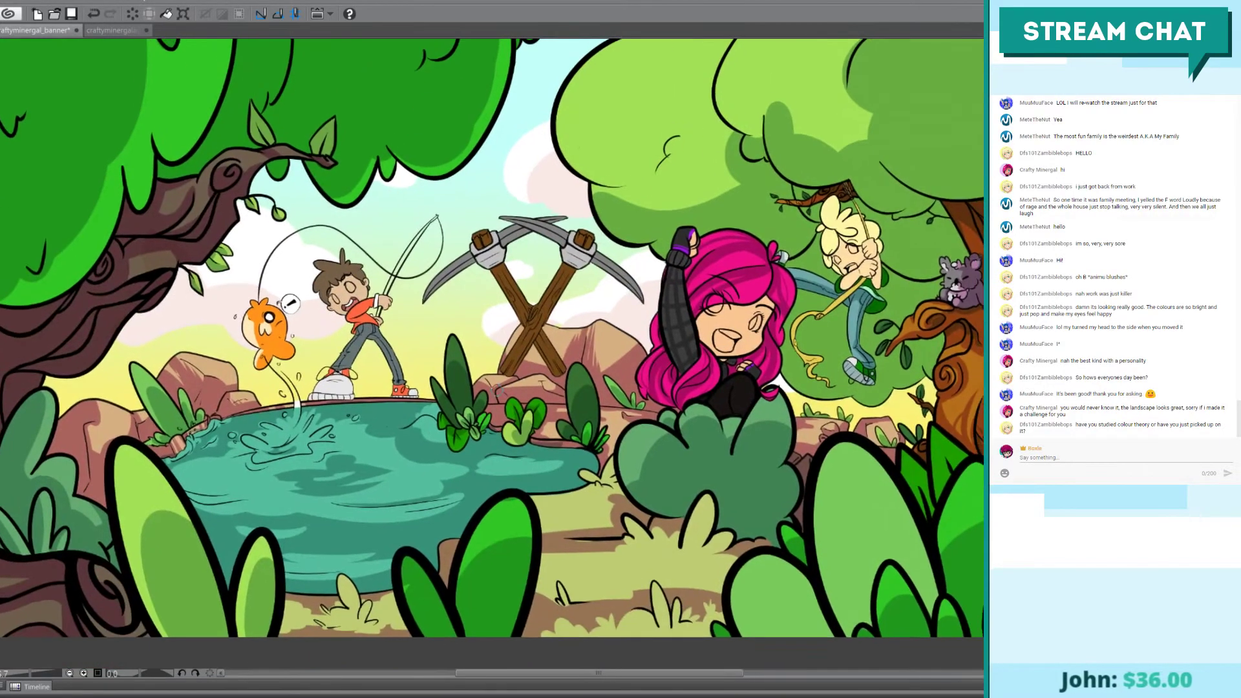
{"action": "scroll", "coordinate": [496, 389], "scroll_direction": "down", "scroll_amount": 1}
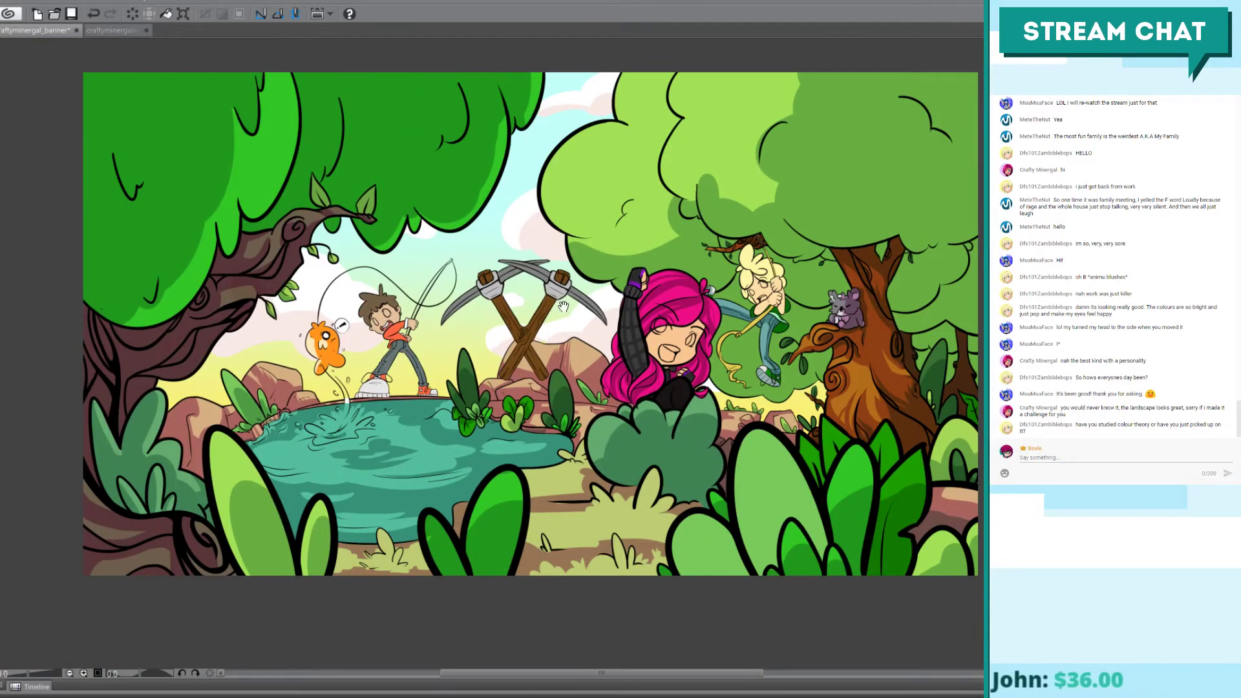
{"action": "left_click_drag", "start_coordinate": [442, 253], "coordinate": [414, 266]}
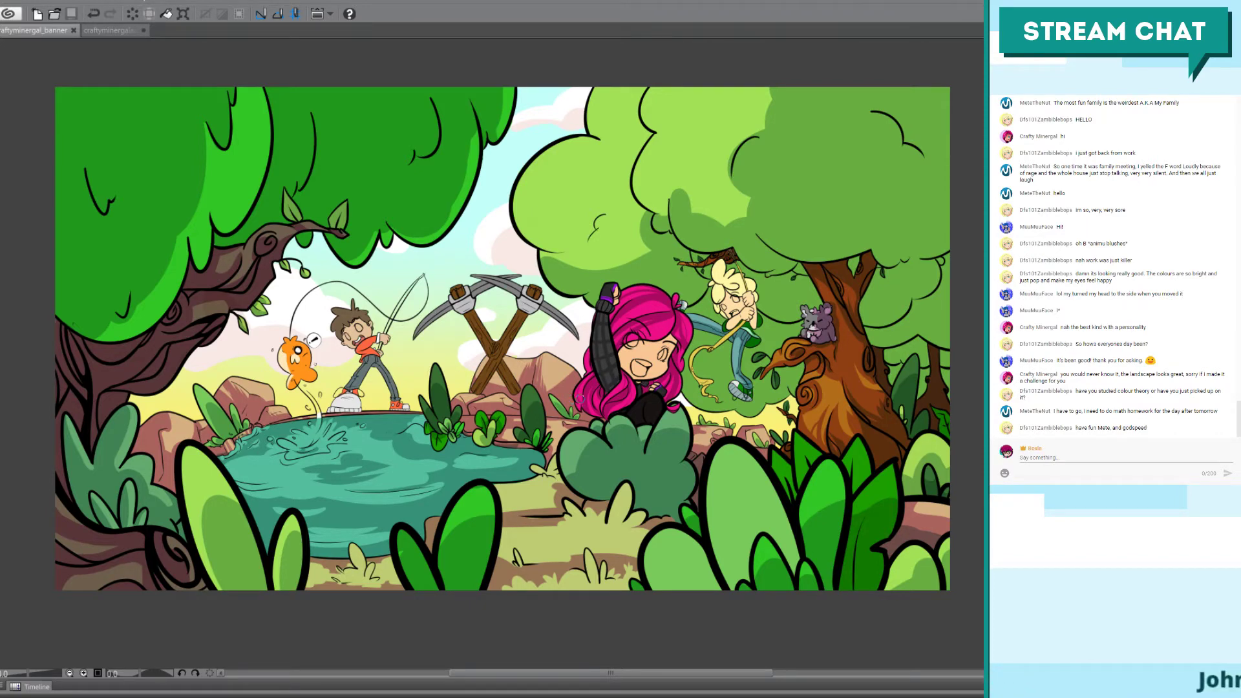
{"action": "scroll", "coordinate": [580, 398], "scroll_direction": "up", "scroll_amount": 1}
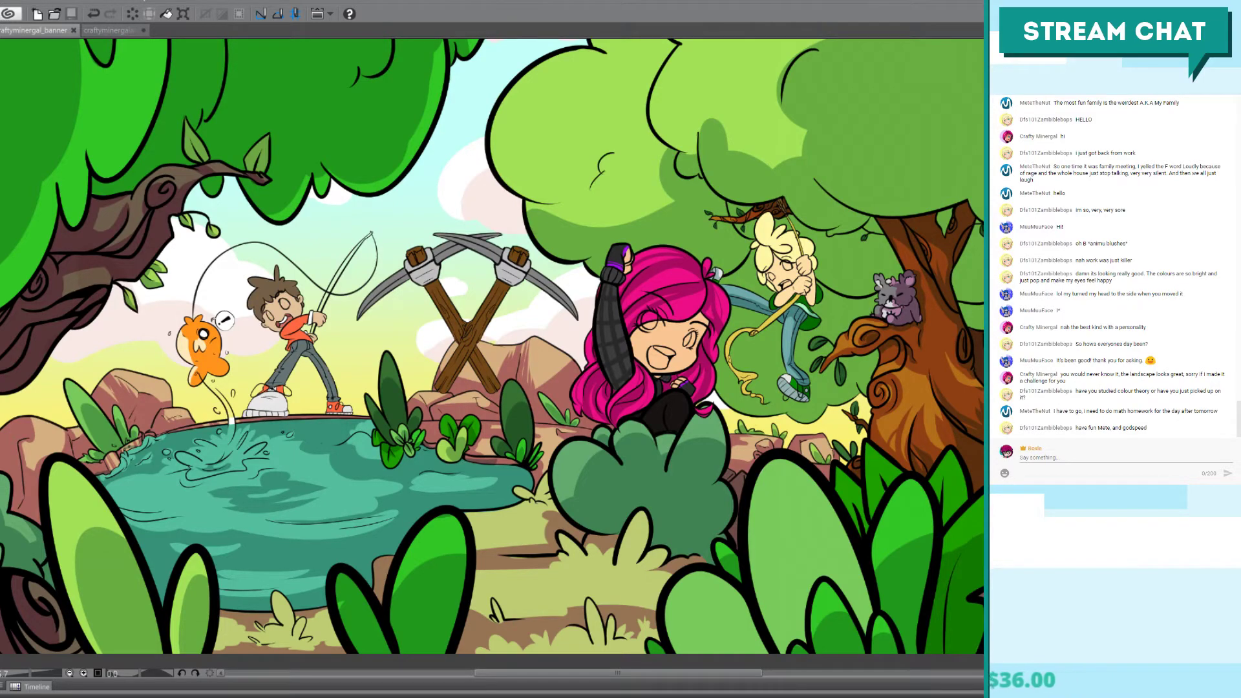
{"action": "scroll", "coordinate": [502, 346], "scroll_direction": "up", "scroll_amount": 4}
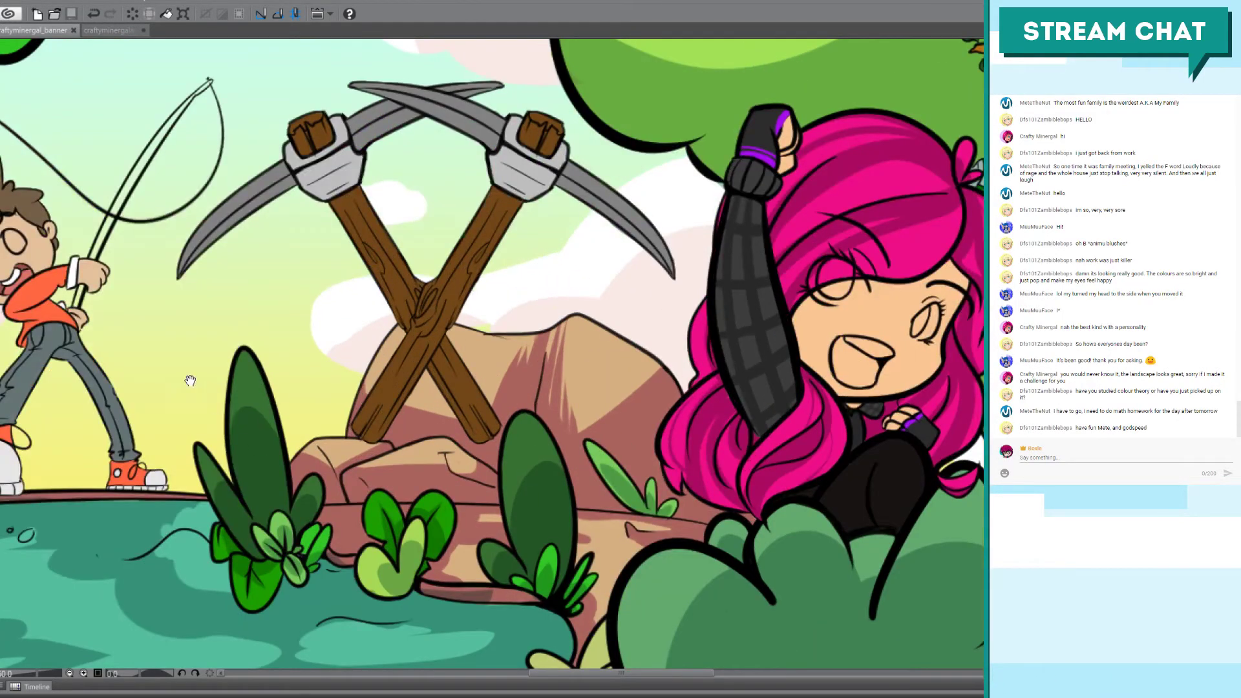
{"action": "scroll", "coordinate": [190, 380], "scroll_direction": "down", "scroll_amount": 3}
{"action": "scroll", "coordinate": [453, 452], "scroll_direction": "up", "scroll_amount": 1}
{"action": "scroll", "coordinate": [604, 507], "scroll_direction": "up", "scroll_amount": 2}
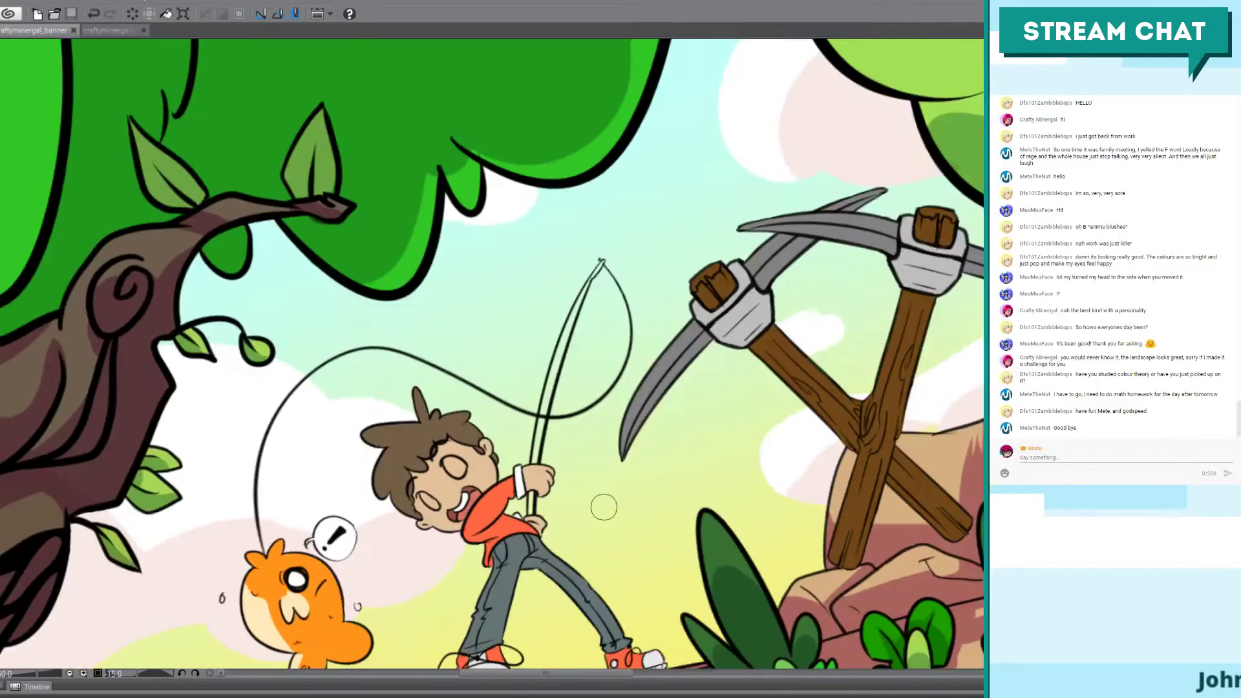
{"action": "key", "text": "-"}
{"action": "scroll", "coordinate": [513, 381], "scroll_direction": "up", "scroll_amount": 3}
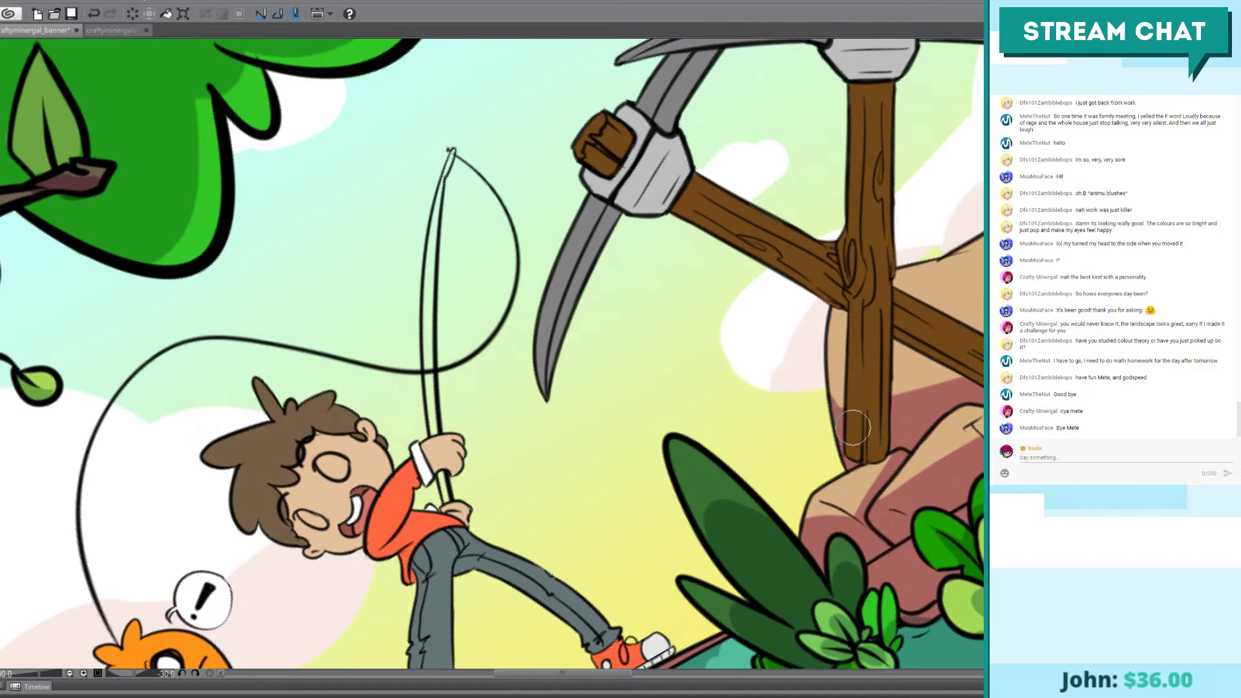
{"action": "mouse_move", "coordinate": [360, 502]}
{"action": "left_mouse_down"}
{"action": "mouse_move", "coordinate": [376, 436]}
{"action": "mouse_move", "coordinate": [374, 448]}
{"action": "left_mouse_up"}
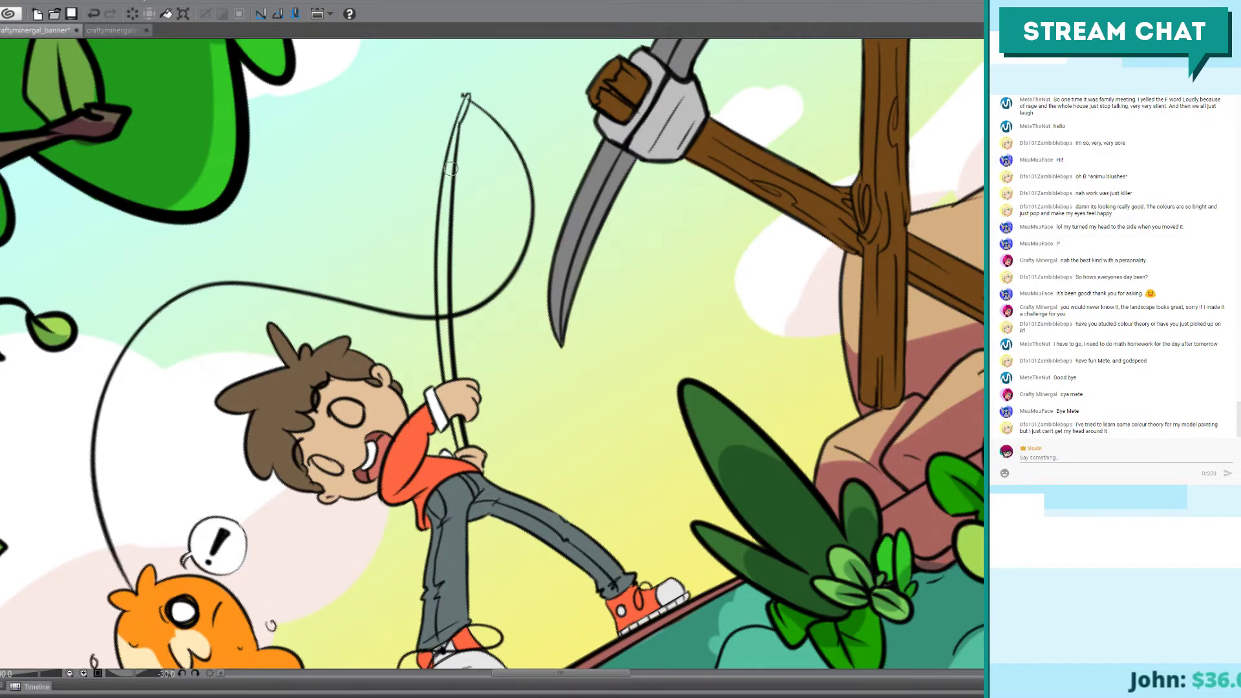
{"action": "left_click_drag", "start_coordinate": [448, 189], "coordinate": [466, 96]}
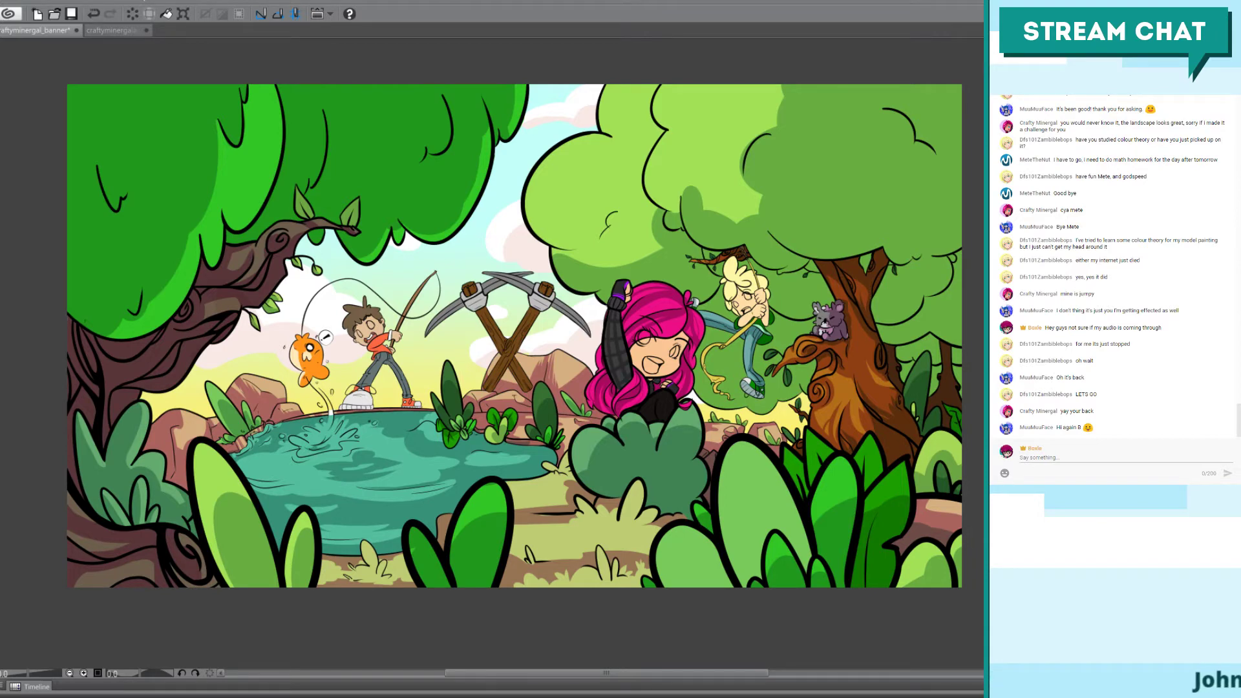
Step: Rework the light and dark green shading on the small foreground leaf at the pond's front edge
{"action": "key", "text": "ctrl+plus"}
{"action": "key", "text": "ctrl+plus"}
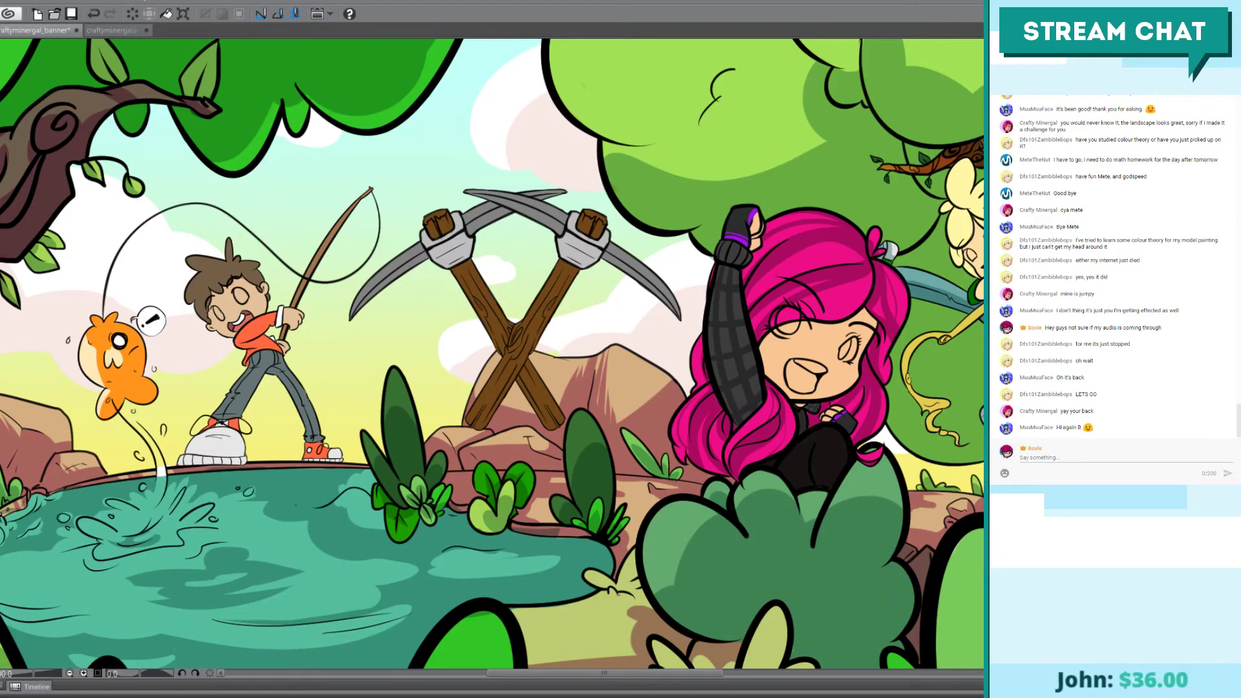
{"action": "scroll", "coordinate": [491, 356], "scroll_direction": "down", "scroll_amount": 3}
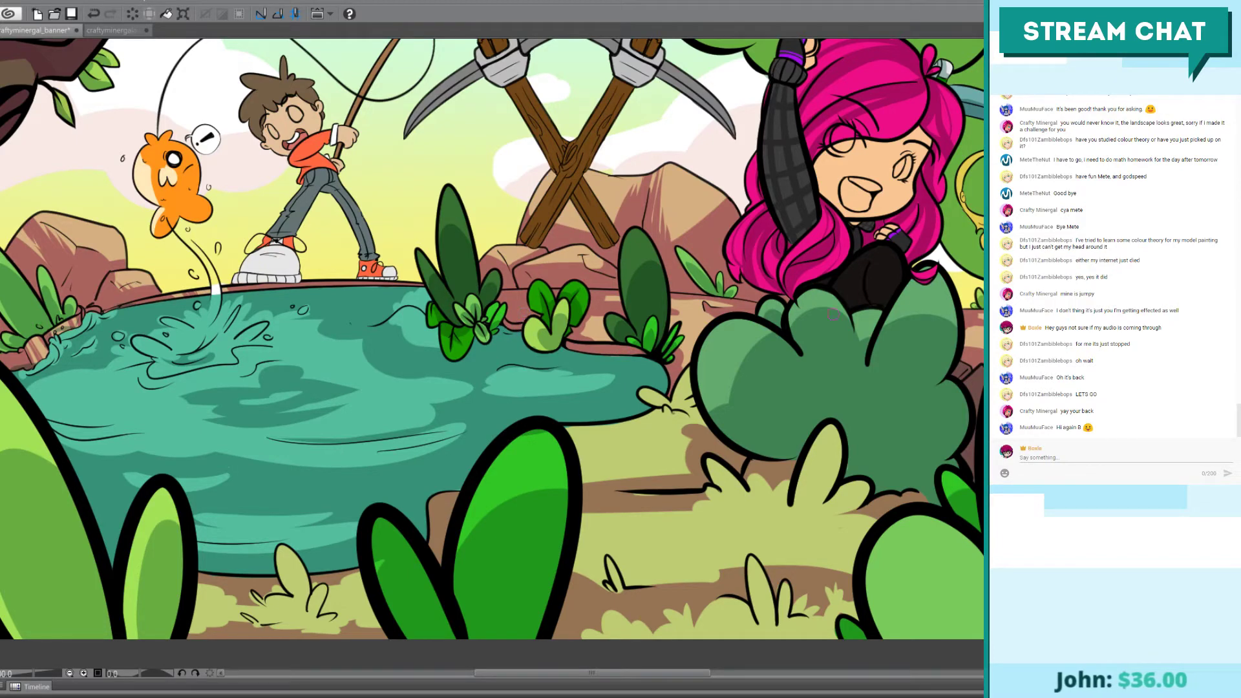
{"action": "mouse_move", "coordinate": [629, 489]}
{"action": "left_mouse_down"}
{"action": "mouse_move", "coordinate": [715, 435]}
{"action": "mouse_move", "coordinate": [695, 394]}
{"action": "left_mouse_up"}
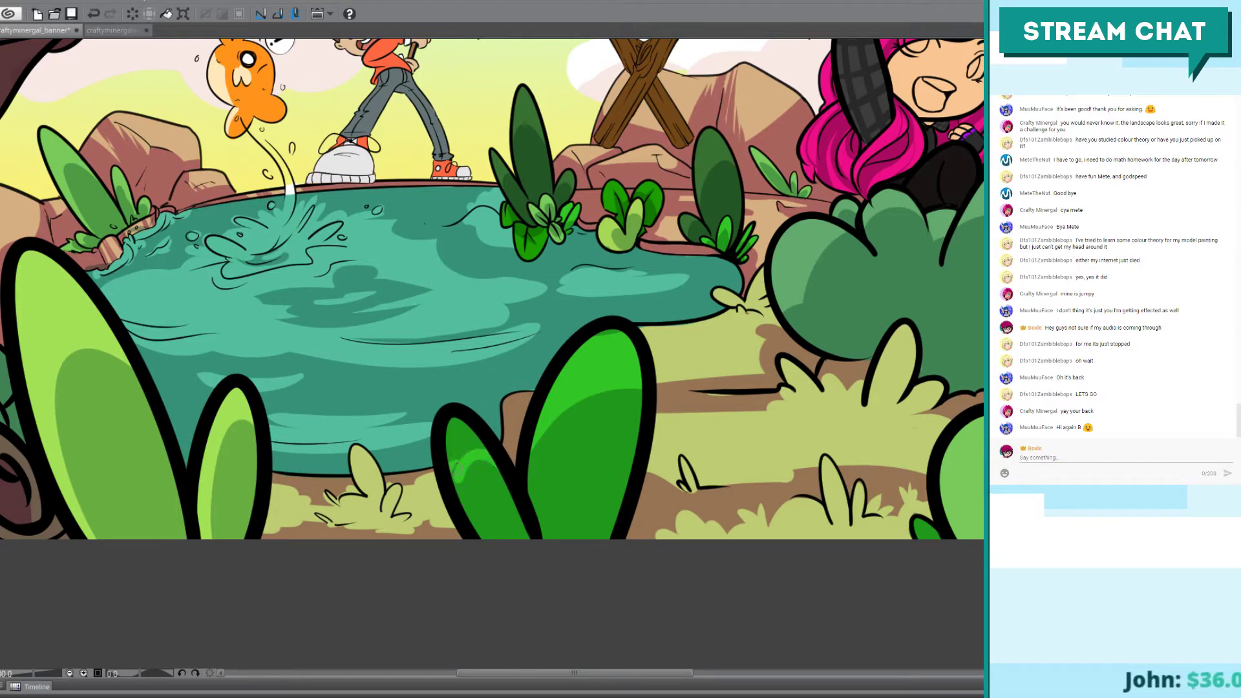
{"action": "mouse_move", "coordinate": [453, 479]}
{"action": "left_mouse_down"}
{"action": "mouse_move", "coordinate": [491, 458]}
{"action": "mouse_move", "coordinate": [480, 476]}
{"action": "mouse_move", "coordinate": [515, 503]}
{"action": "left_mouse_up"}
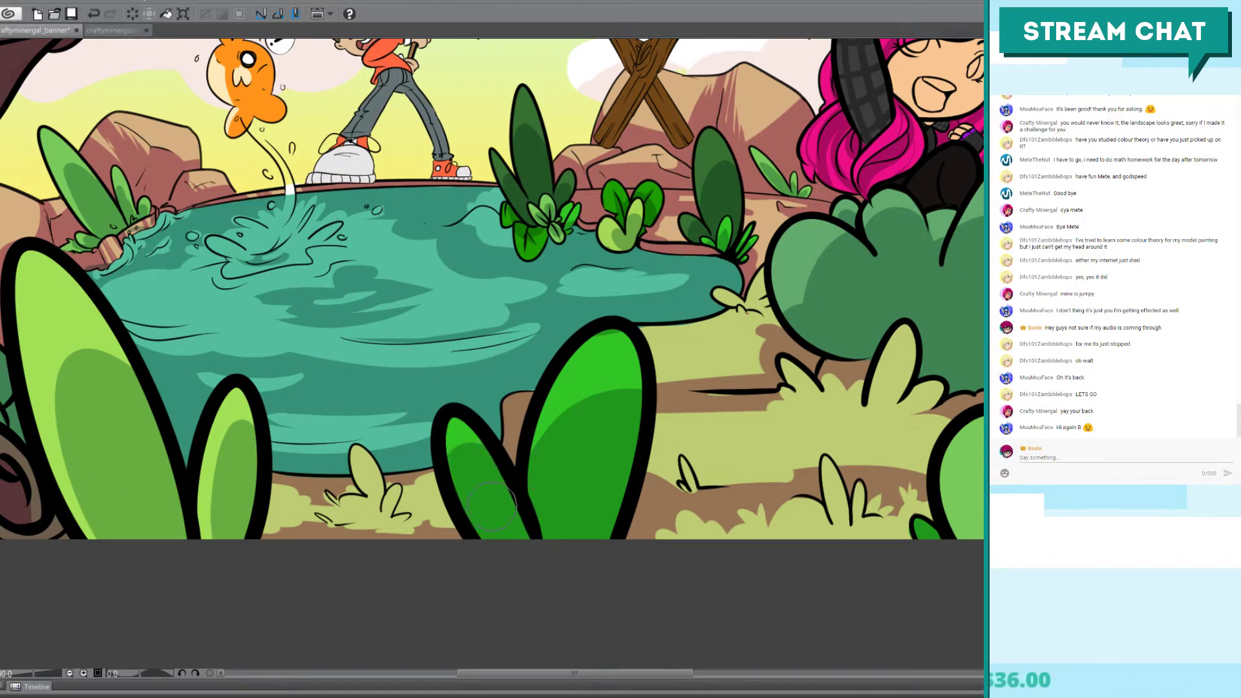
{"action": "key", "text": "ctrl+z"}
{"action": "key", "text": "ctrl+y"}
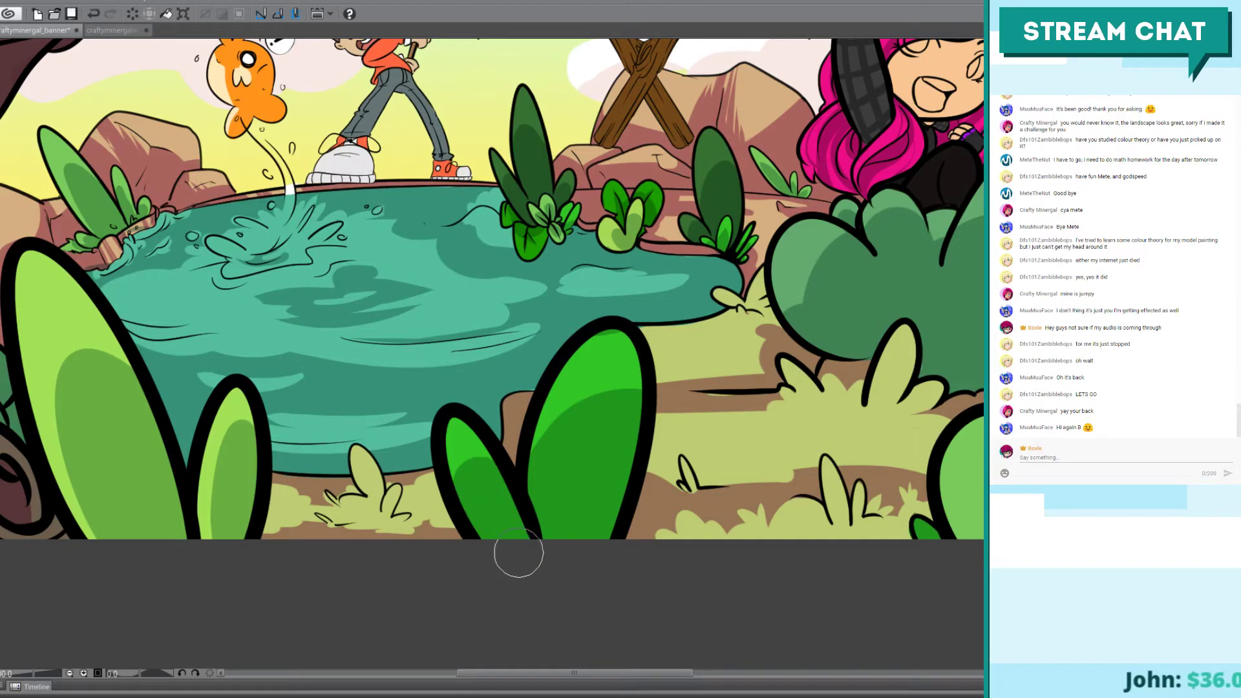
Step: Compare the shadows on the tree trunks, rocks and ground as plain purple and as blended shading
{"action": "scroll", "coordinate": [539, 540], "scroll_direction": "down", "scroll_amount": 2}
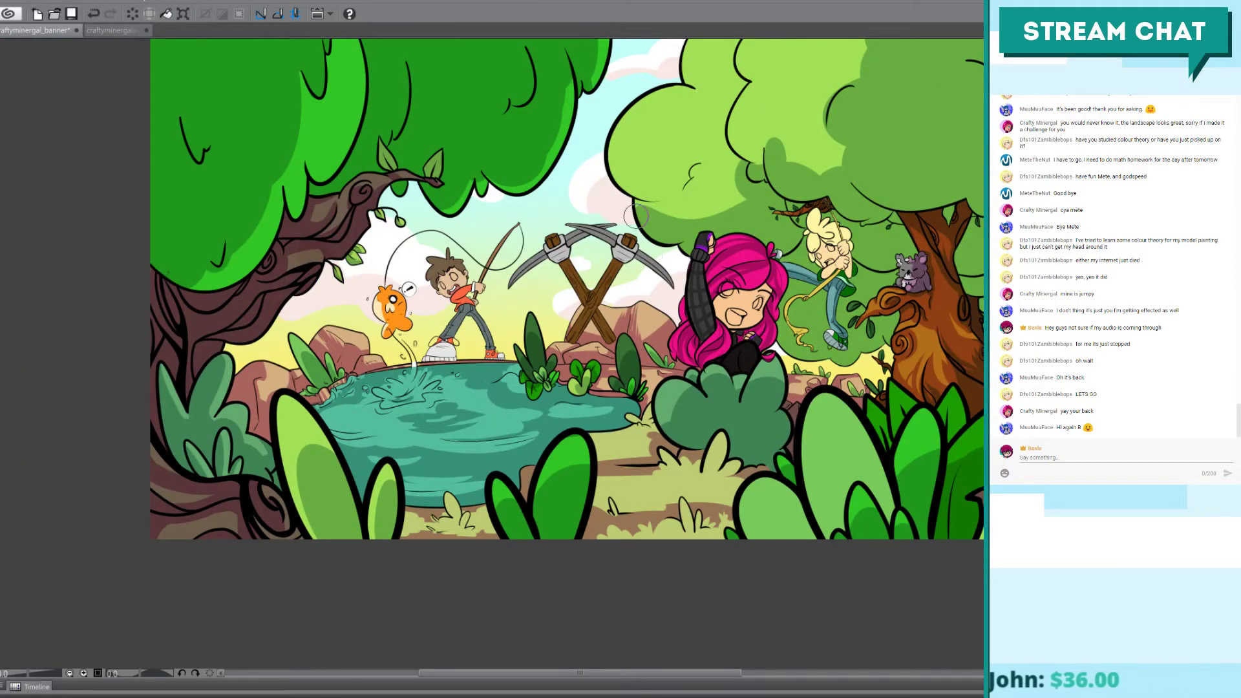
{"action": "left_click_drag", "start_coordinate": [690, 289], "coordinate": [610, 347]}
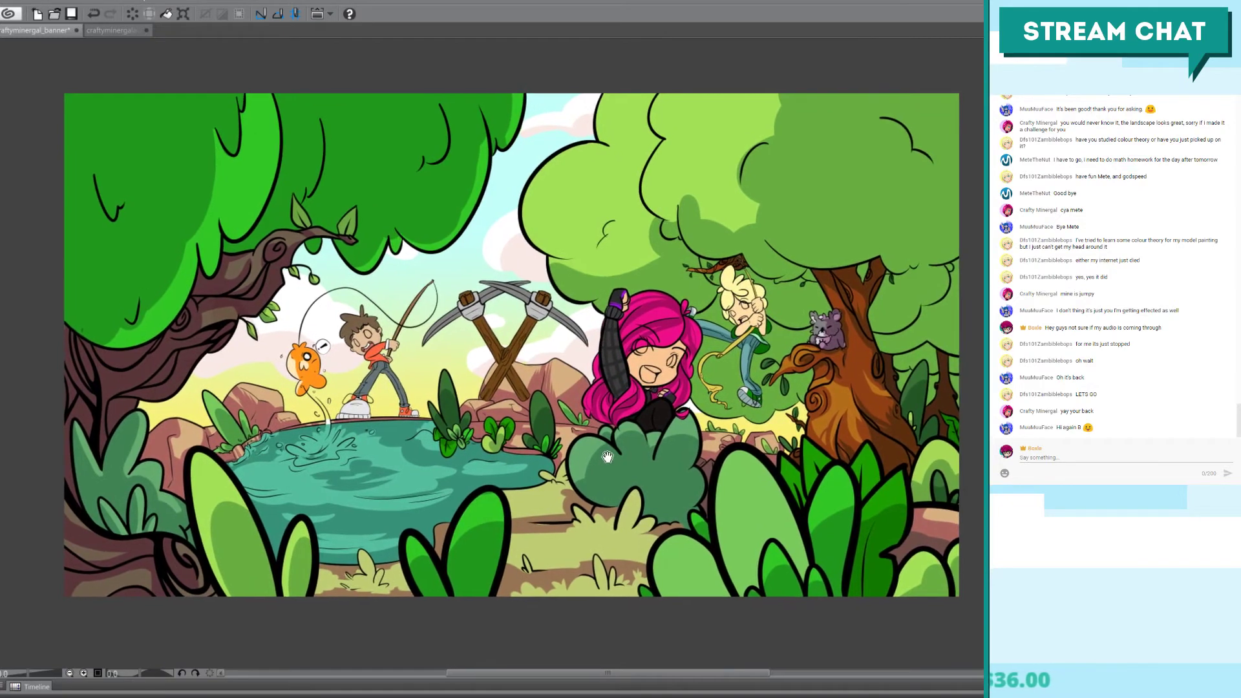
{"action": "scroll", "coordinate": [623, 352], "scroll_direction": "down", "scroll_amount": 1}
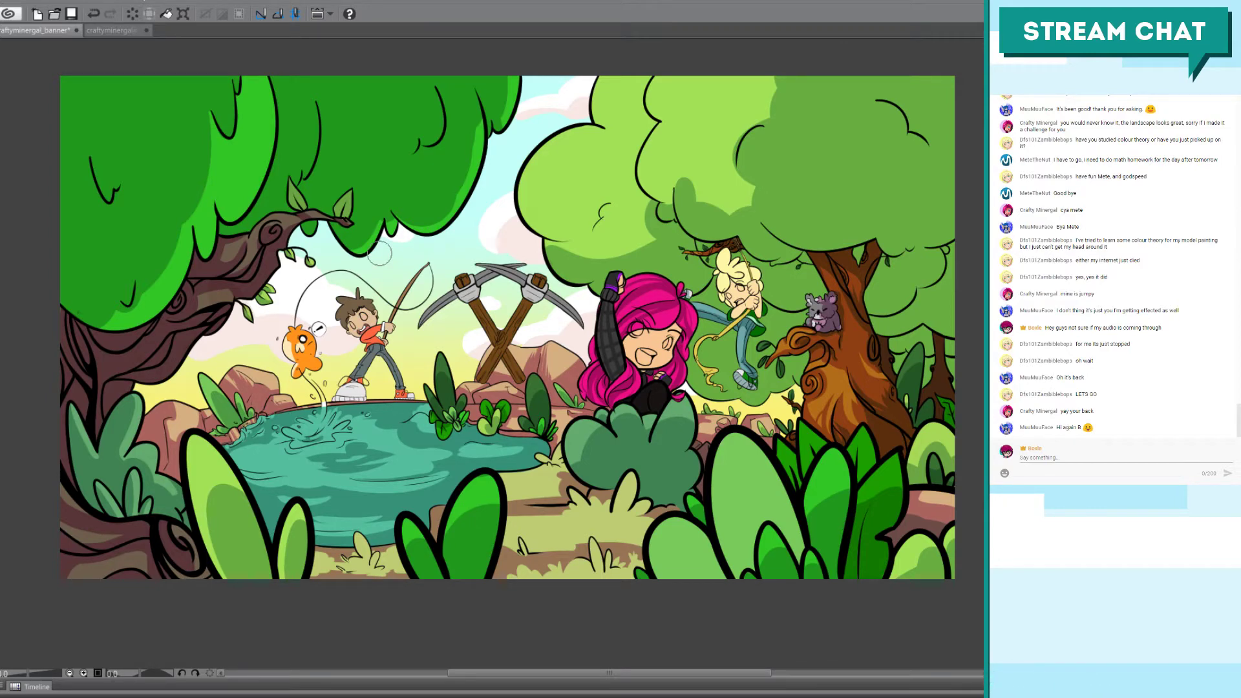
{"action": "left_click_drag", "start_coordinate": [367, 276], "coordinate": [340, 282]}
{"action": "left_click_drag", "start_coordinate": [428, 370], "coordinate": [443, 367]}
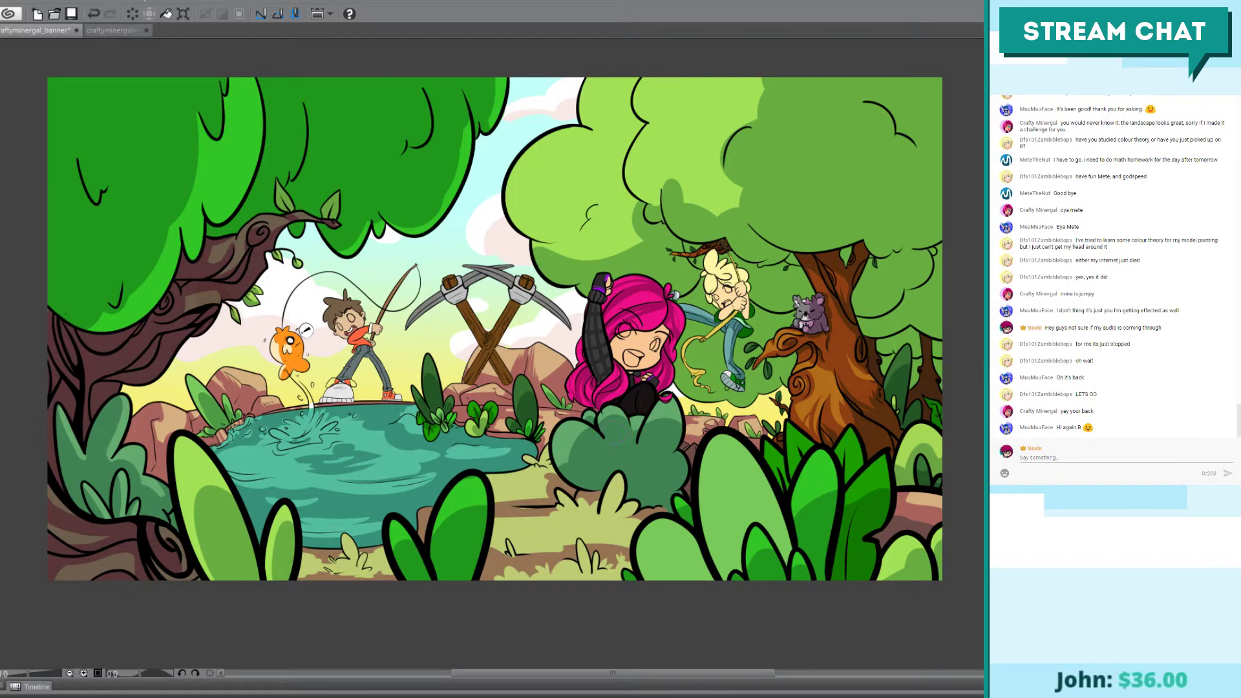
{"action": "key", "text": "ctrl+z"}
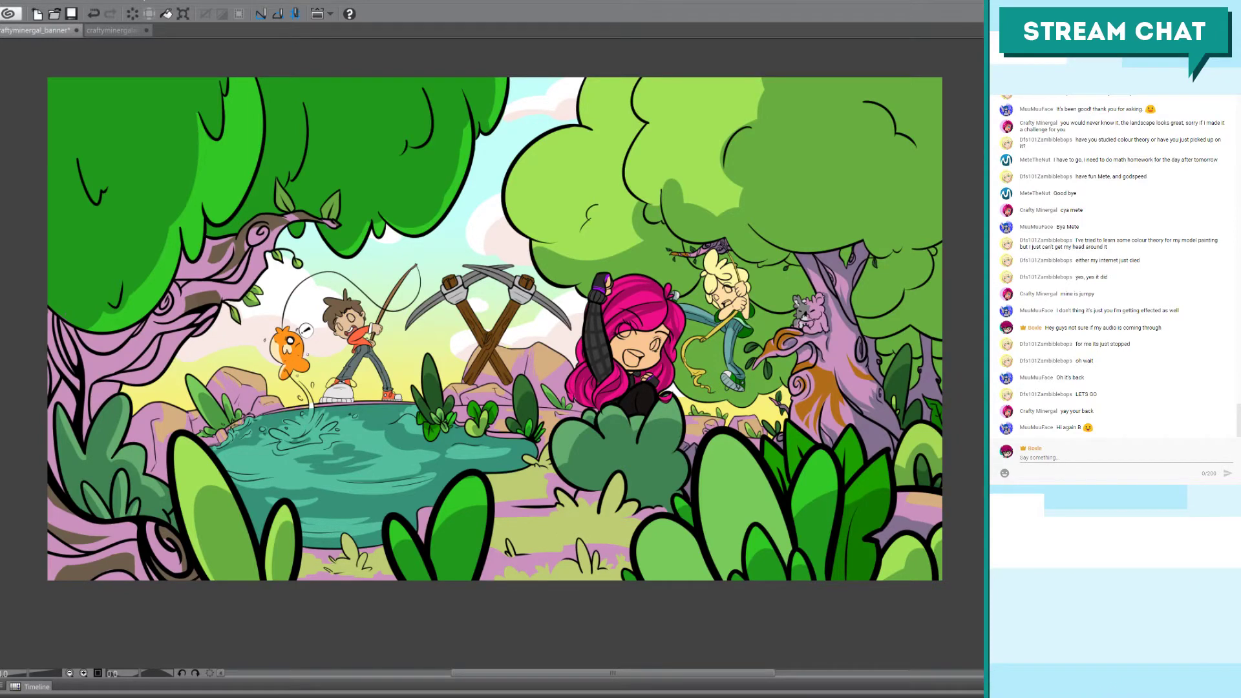
{"action": "key", "text": "ctrl+y"}
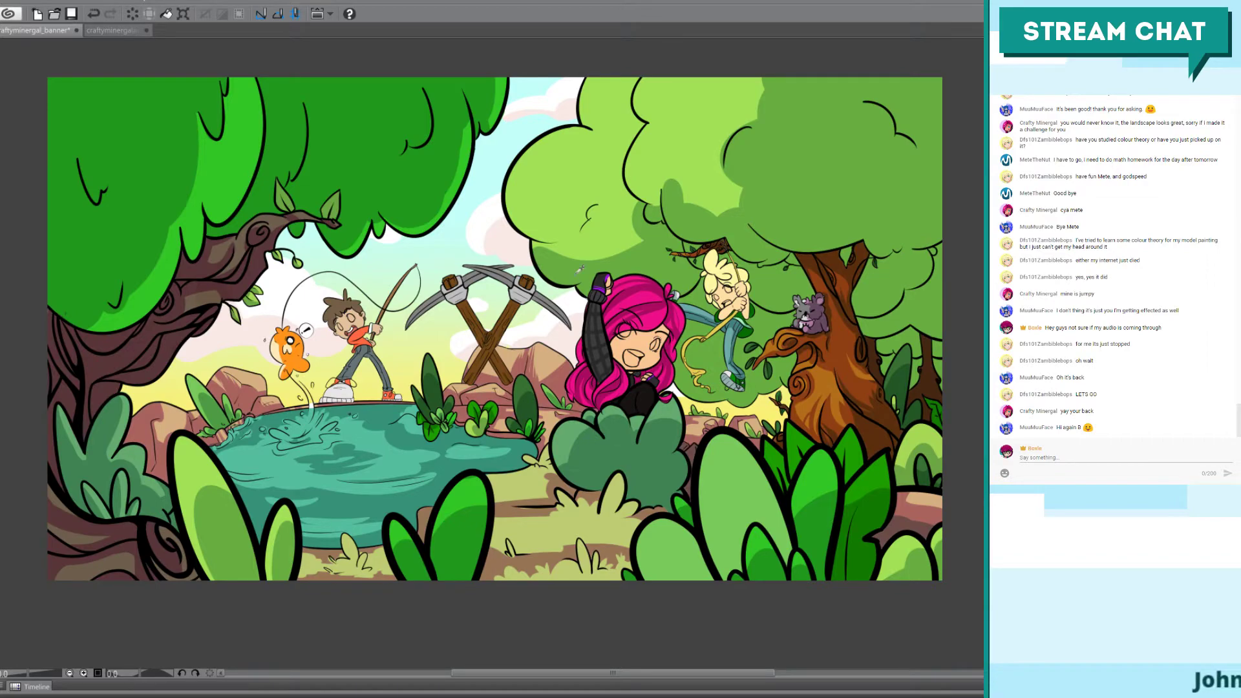
Step: Shade the orange fish with mauve on its pale belly and darker orange on its back, face and tail
{"action": "scroll", "coordinate": [579, 268], "scroll_direction": "up", "scroll_amount": 4}
{"action": "scroll", "coordinate": [580, 268], "scroll_direction": "down", "scroll_amount": 2}
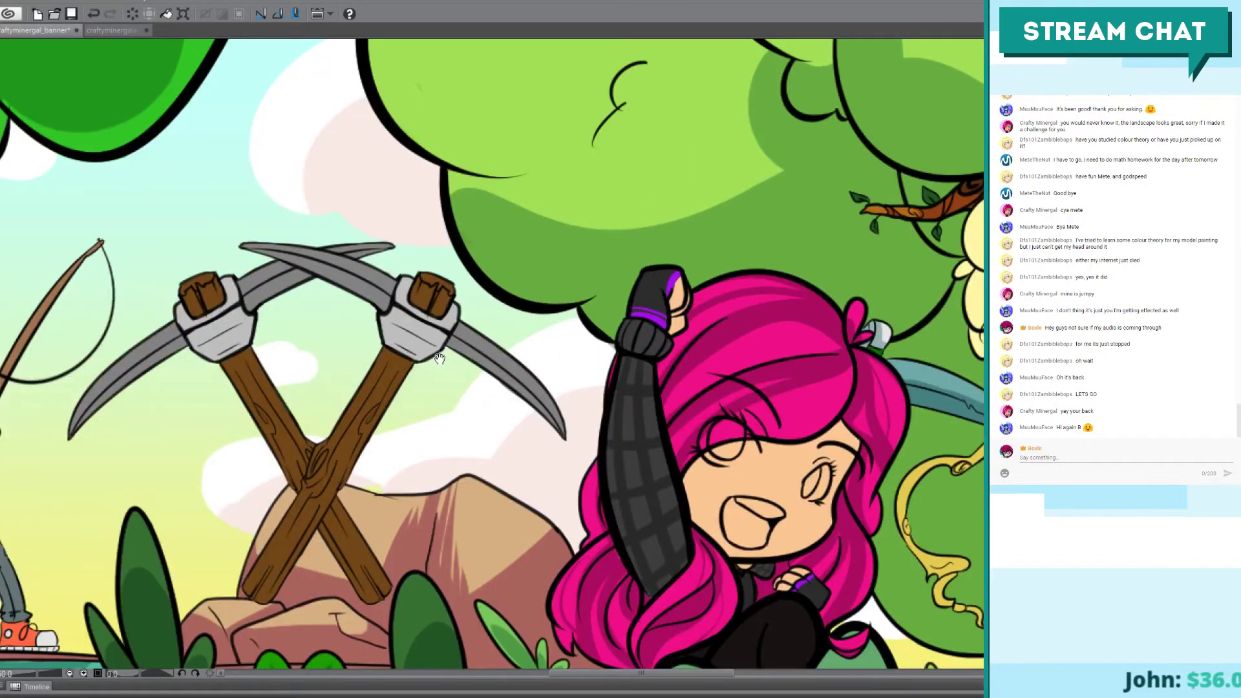
{"action": "left_click_drag", "start_coordinate": [440, 357], "coordinate": [741, 362]}
{"action": "scroll", "coordinate": [742, 362], "scroll_direction": "up", "scroll_amount": 3}
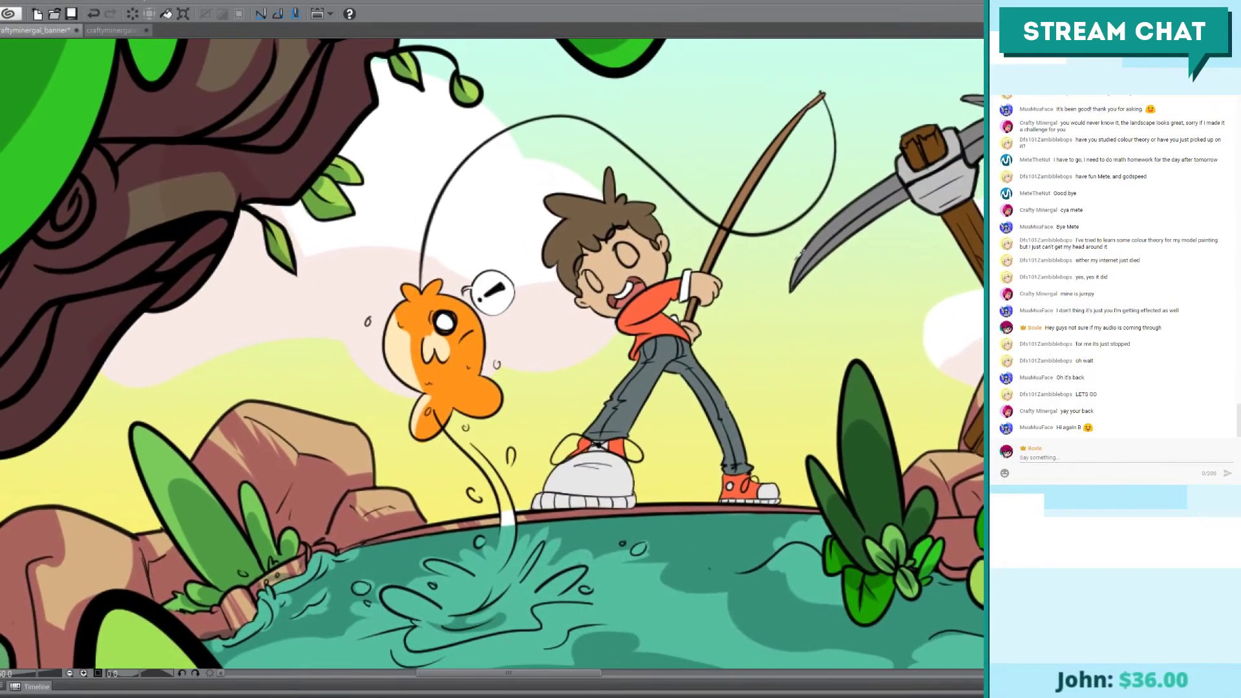
{"action": "scroll", "coordinate": [800, 255], "scroll_direction": "up", "scroll_amount": 2}
{"action": "mouse_move", "coordinate": [416, 390]}
{"action": "left_mouse_down"}
{"action": "mouse_move", "coordinate": [336, 384]}
{"action": "mouse_move", "coordinate": [572, 314]}
{"action": "mouse_move", "coordinate": [529, 354]}
{"action": "left_mouse_up"}
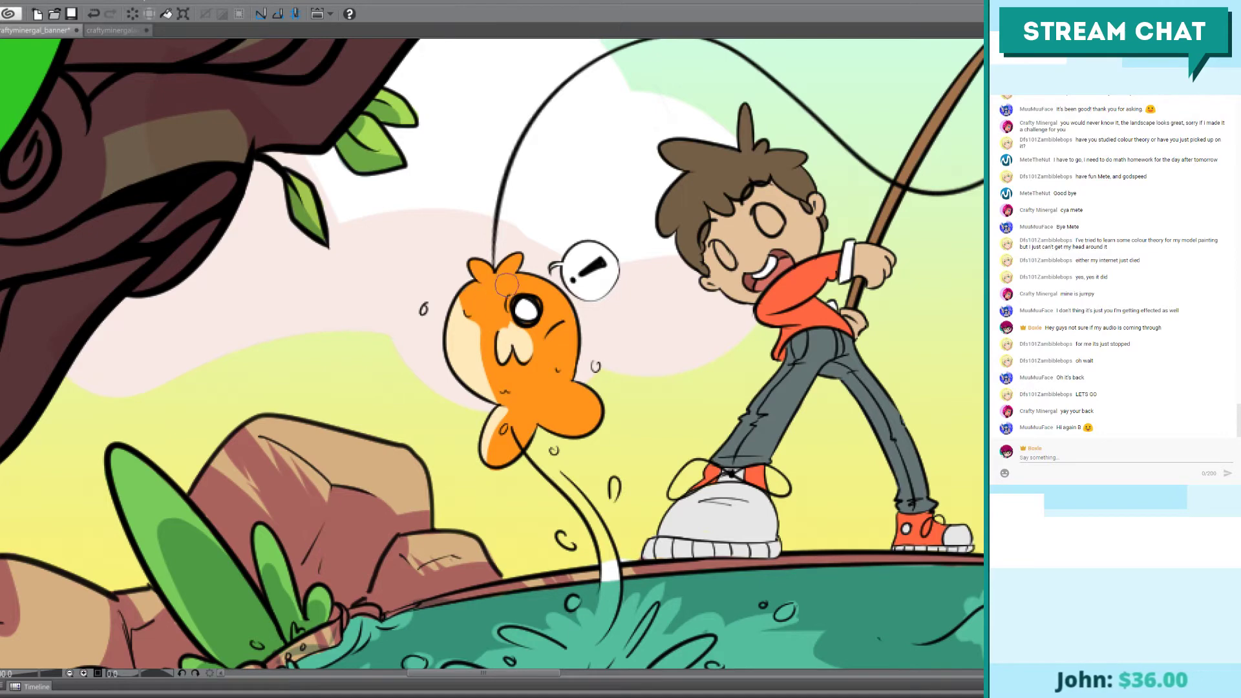
{"action": "mouse_move", "coordinate": [486, 292]}
{"action": "left_mouse_down"}
{"action": "mouse_move", "coordinate": [462, 326]}
{"action": "mouse_move", "coordinate": [478, 294]}
{"action": "mouse_move", "coordinate": [459, 320]}
{"action": "mouse_move", "coordinate": [464, 301]}
{"action": "left_mouse_up"}
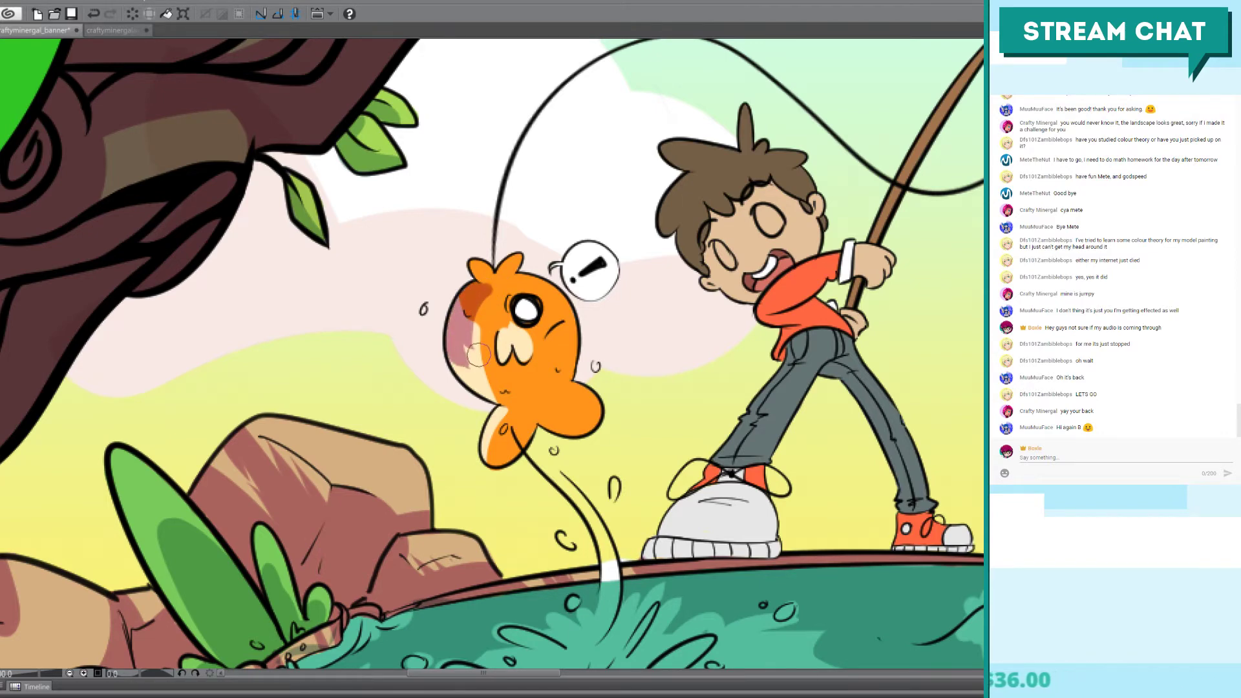
{"action": "left_click_drag", "start_coordinate": [478, 354], "coordinate": [492, 381]}
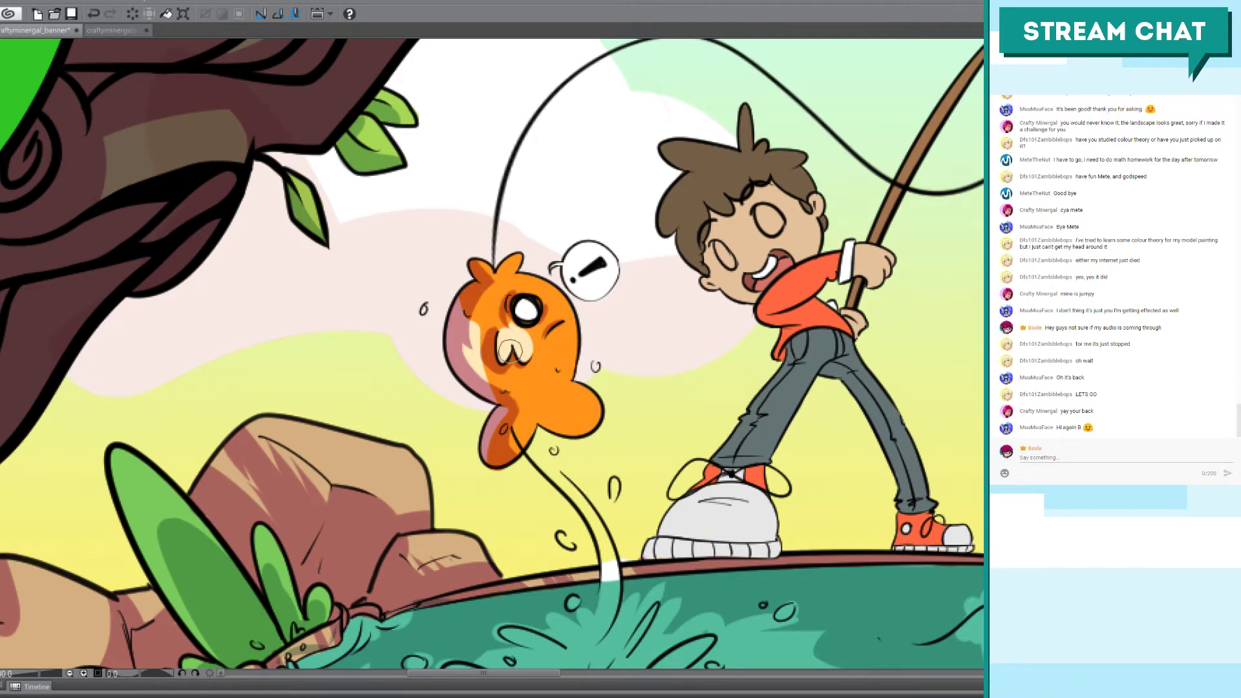
{"action": "left_click_drag", "start_coordinate": [567, 289], "coordinate": [484, 257]}
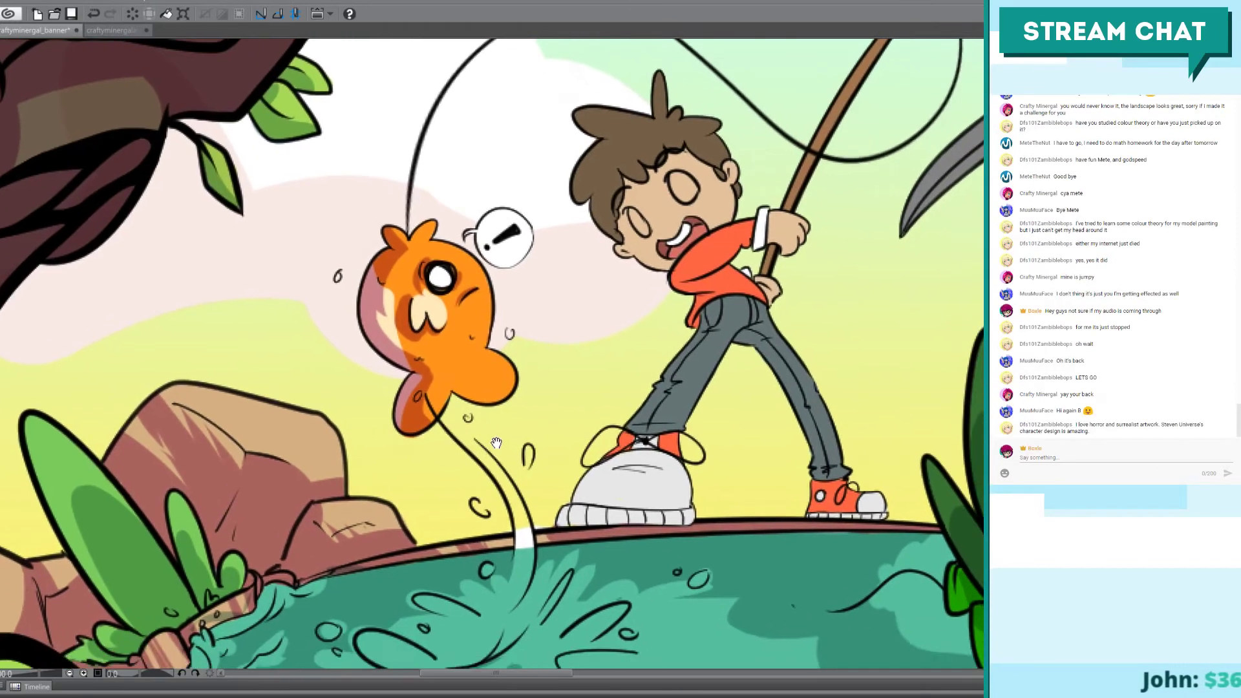
{"action": "left_click_drag", "start_coordinate": [496, 443], "coordinate": [518, 416]}
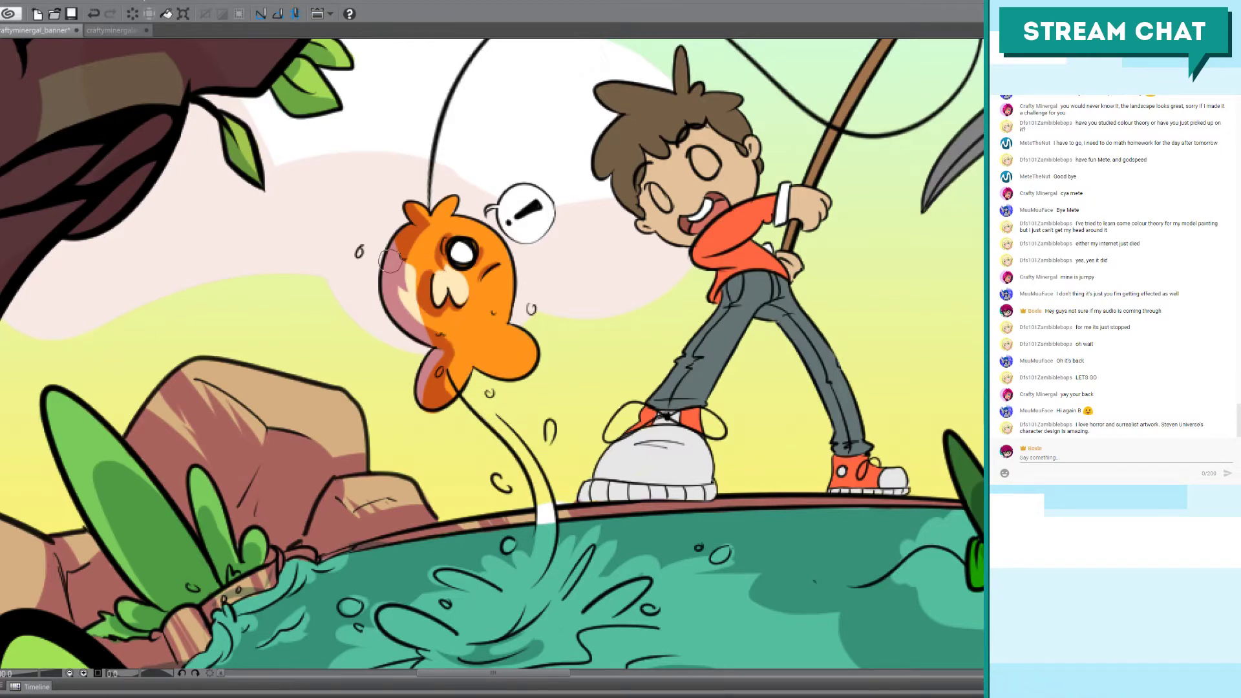
Step: Shade the pickaxe on the boy's side with purple on its metal head and darker reddish brown on its wooden handle
{"action": "scroll", "coordinate": [486, 300], "scroll_direction": "down", "scroll_amount": 4}
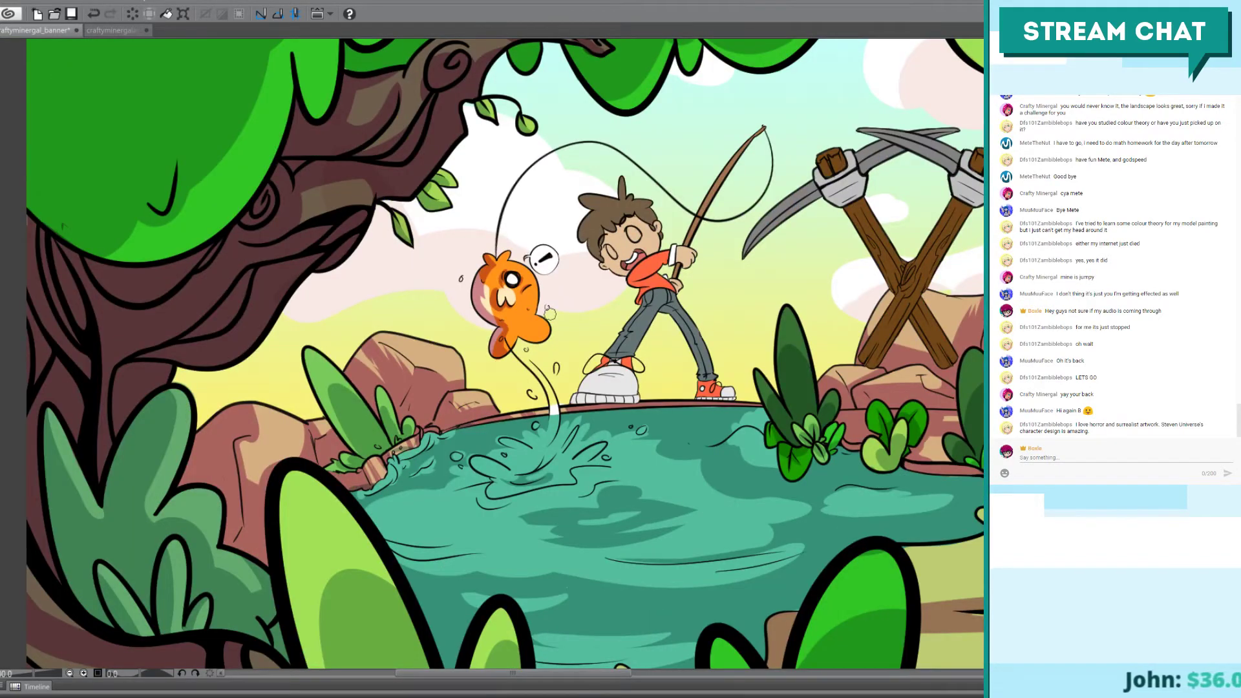
{"action": "left_click_drag", "start_coordinate": [548, 314], "coordinate": [388, 314]}
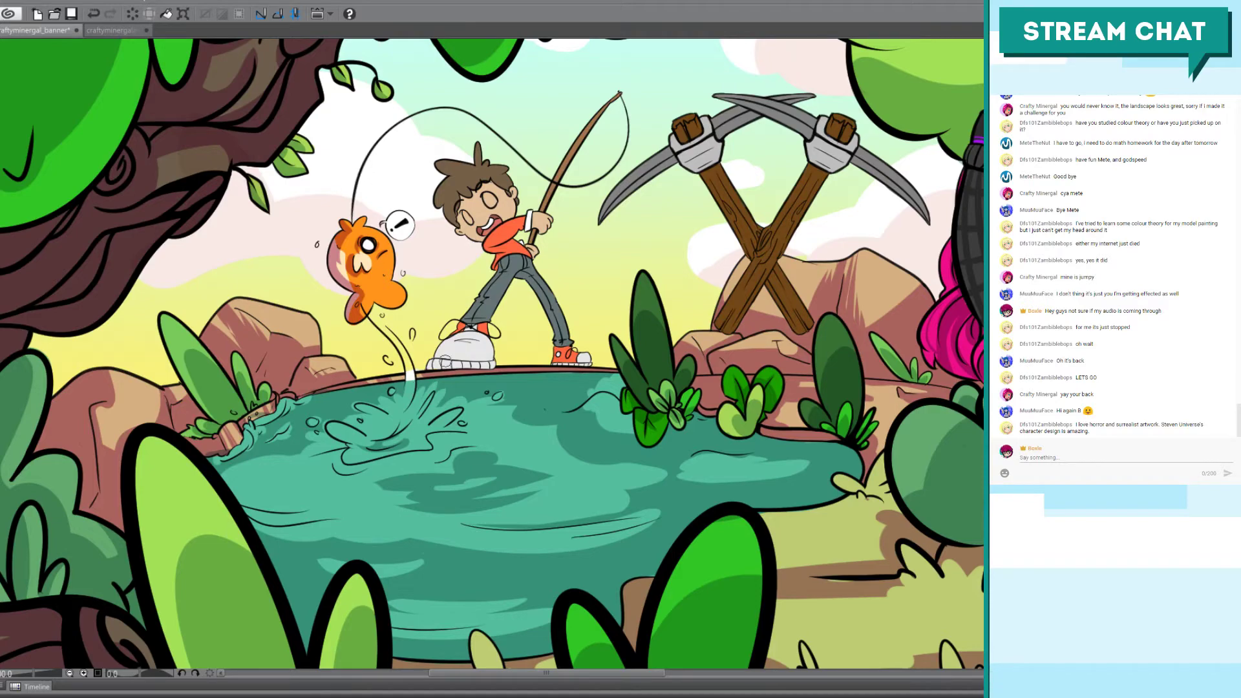
{"action": "scroll", "coordinate": [443, 362], "scroll_direction": "down", "scroll_amount": 2}
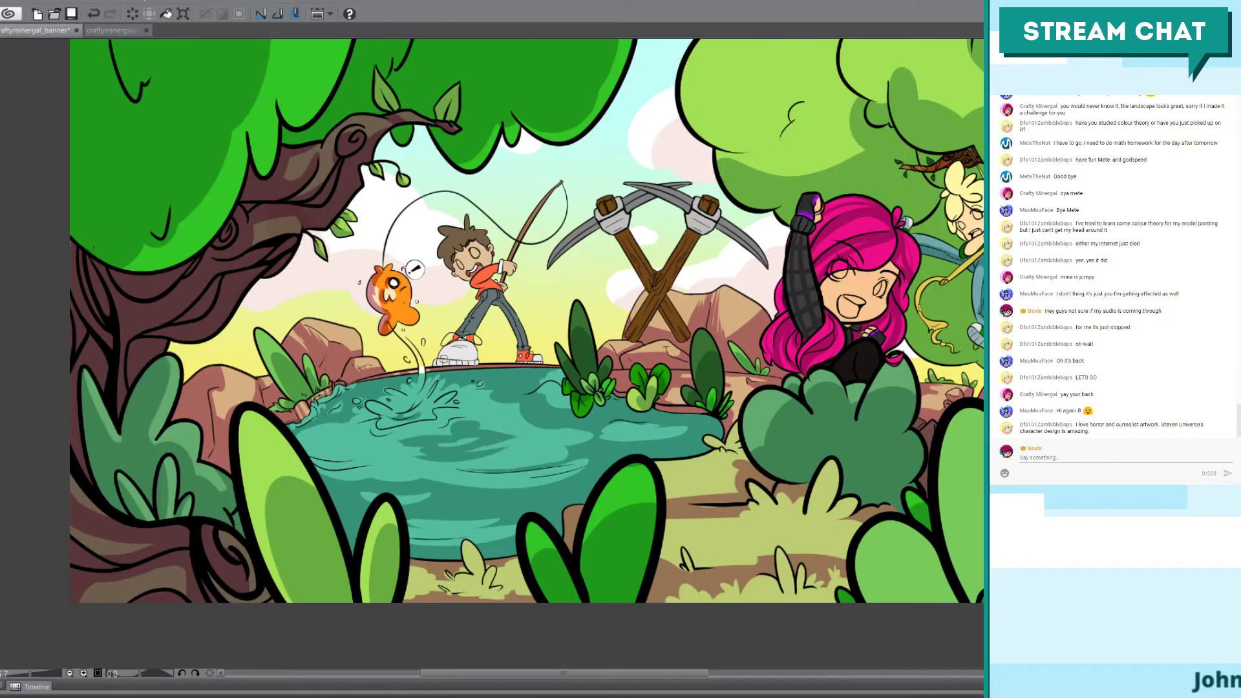
{"action": "scroll", "coordinate": [698, 241], "scroll_direction": "up", "scroll_amount": 3}
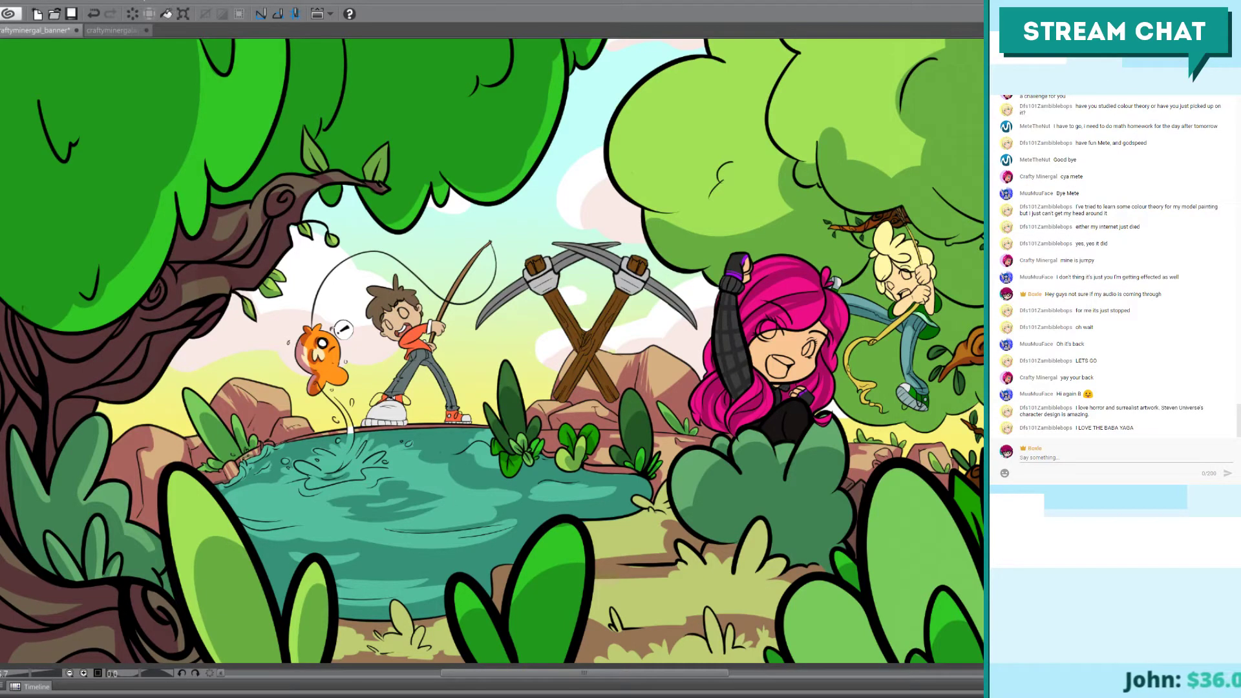
{"action": "scroll", "coordinate": [496, 341], "scroll_direction": "up", "scroll_amount": 4}
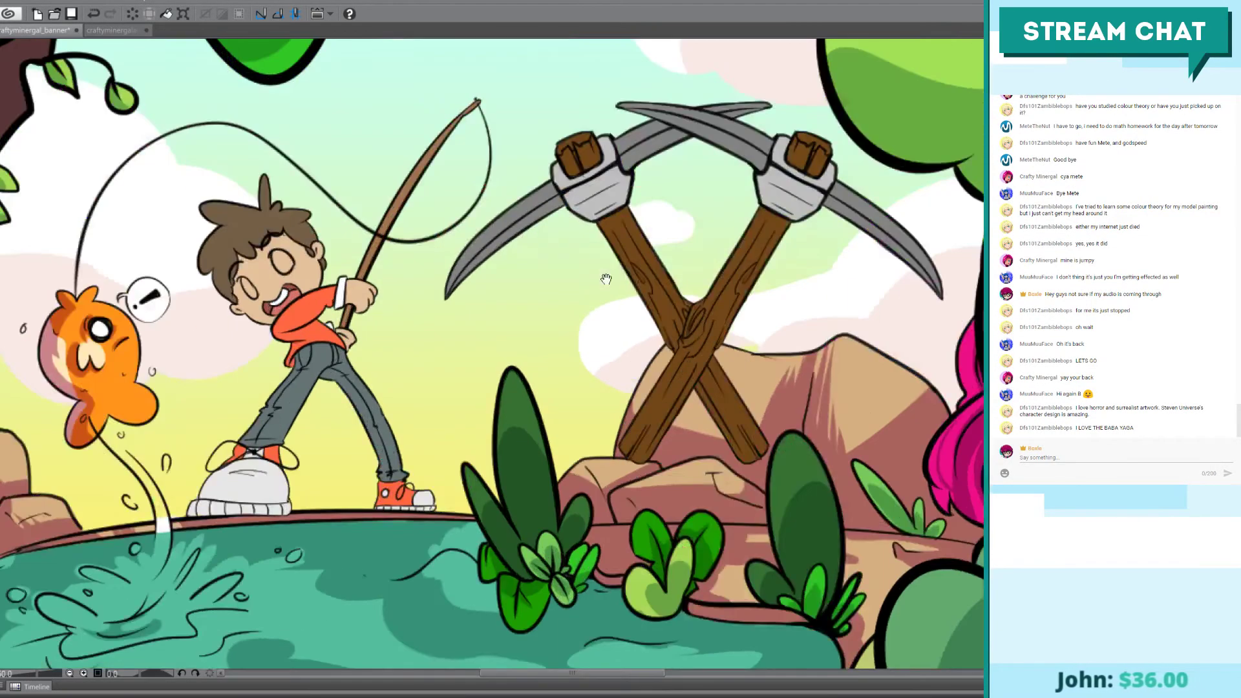
{"action": "left_click_drag", "start_coordinate": [605, 279], "coordinate": [399, 402]}
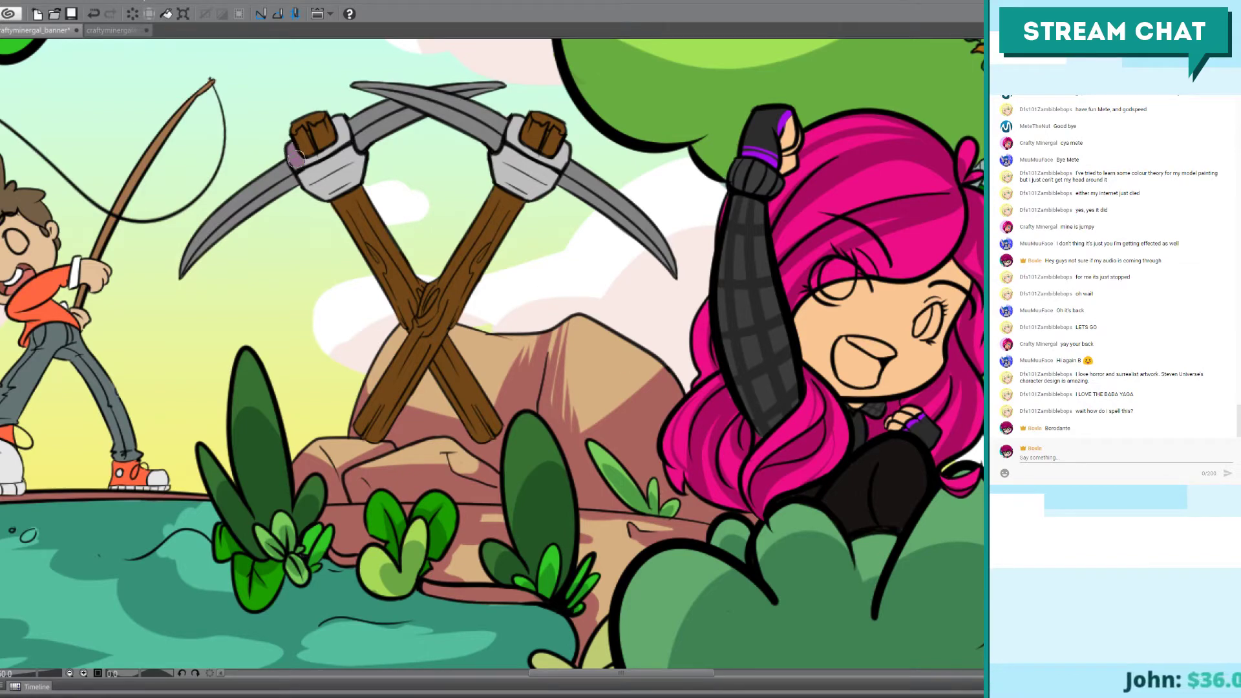
{"action": "mouse_move", "coordinate": [292, 155]}
{"action": "left_mouse_down"}
{"action": "mouse_move", "coordinate": [330, 196]}
{"action": "mouse_move", "coordinate": [338, 172]}
{"action": "mouse_move", "coordinate": [318, 179]}
{"action": "mouse_move", "coordinate": [359, 172]}
{"action": "mouse_move", "coordinate": [340, 201]}
{"action": "left_mouse_up"}
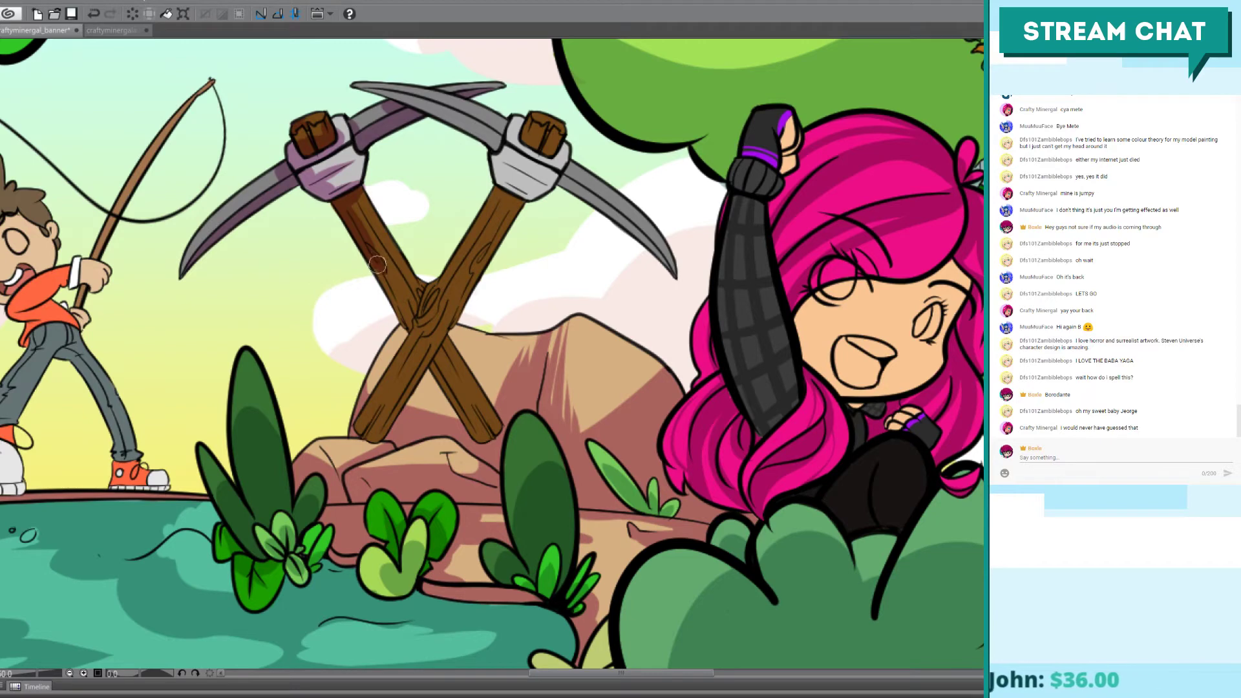
{"action": "left_click_drag", "start_coordinate": [377, 263], "coordinate": [404, 317]}
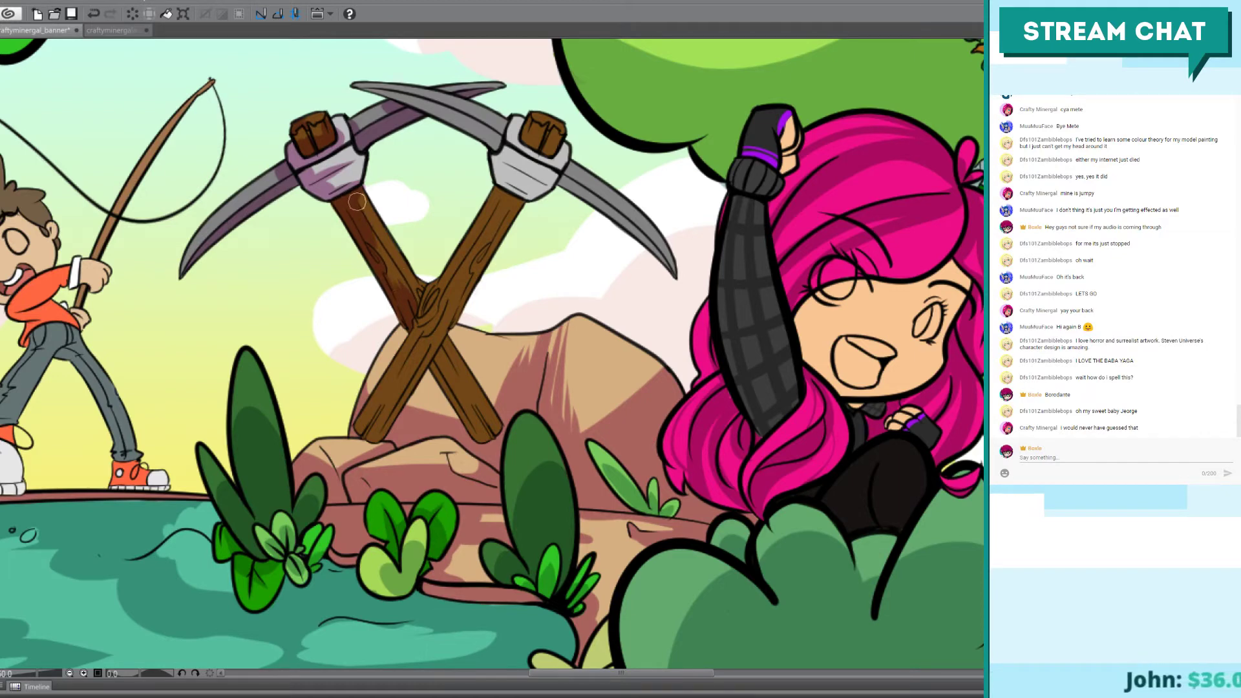
{"action": "mouse_move", "coordinate": [357, 202]}
{"action": "left_mouse_down"}
{"action": "mouse_move", "coordinate": [441, 323]}
{"action": "mouse_move", "coordinate": [421, 316]}
{"action": "mouse_move", "coordinate": [452, 344]}
{"action": "left_mouse_up"}
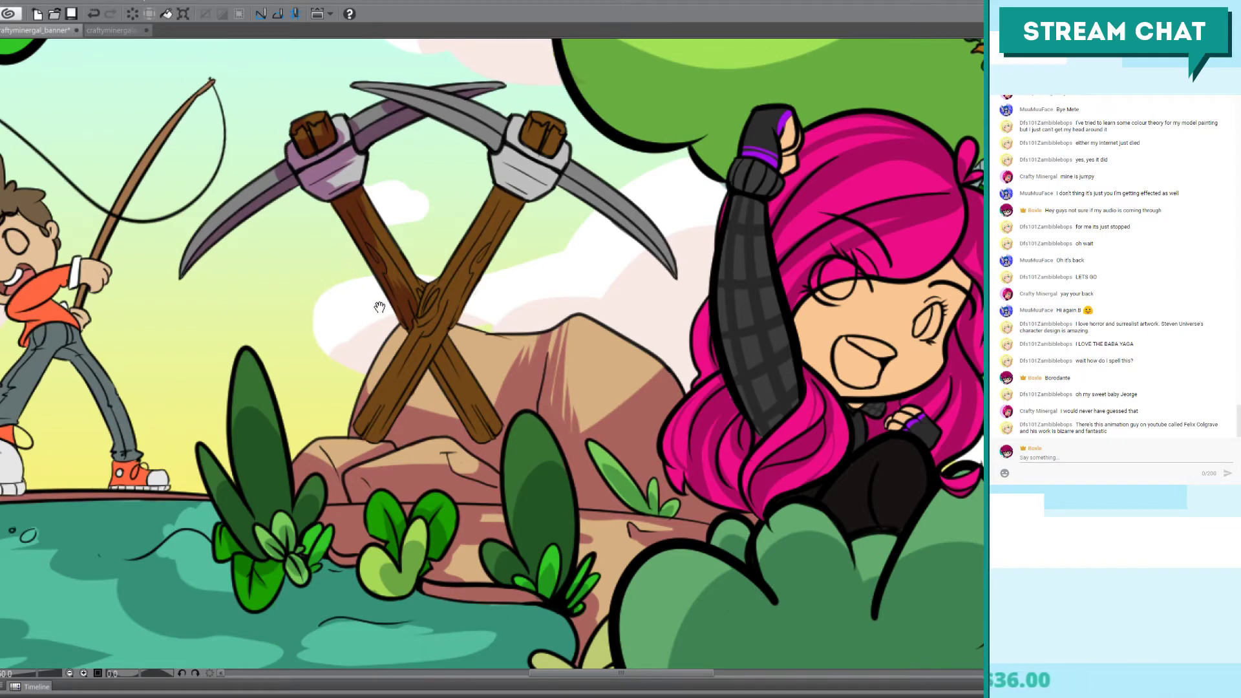
{"action": "left_click_drag", "start_coordinate": [410, 296], "coordinate": [339, 183]}
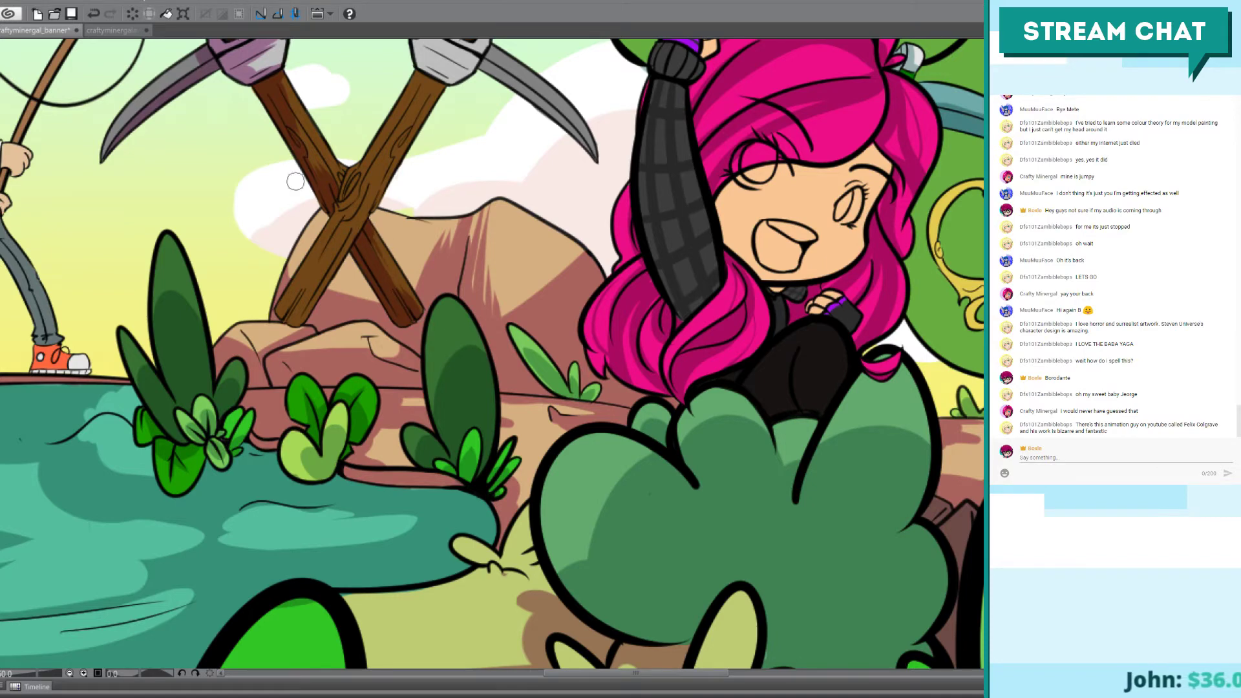
Step: Shade the pickaxe on the pink-haired girl's side with purple on its metal head and darker brown on its wooden handle
{"action": "mouse_move", "coordinate": [295, 180]}
{"action": "left_mouse_down"}
{"action": "mouse_move", "coordinate": [347, 214]}
{"action": "mouse_move", "coordinate": [460, 349]}
{"action": "left_mouse_up"}
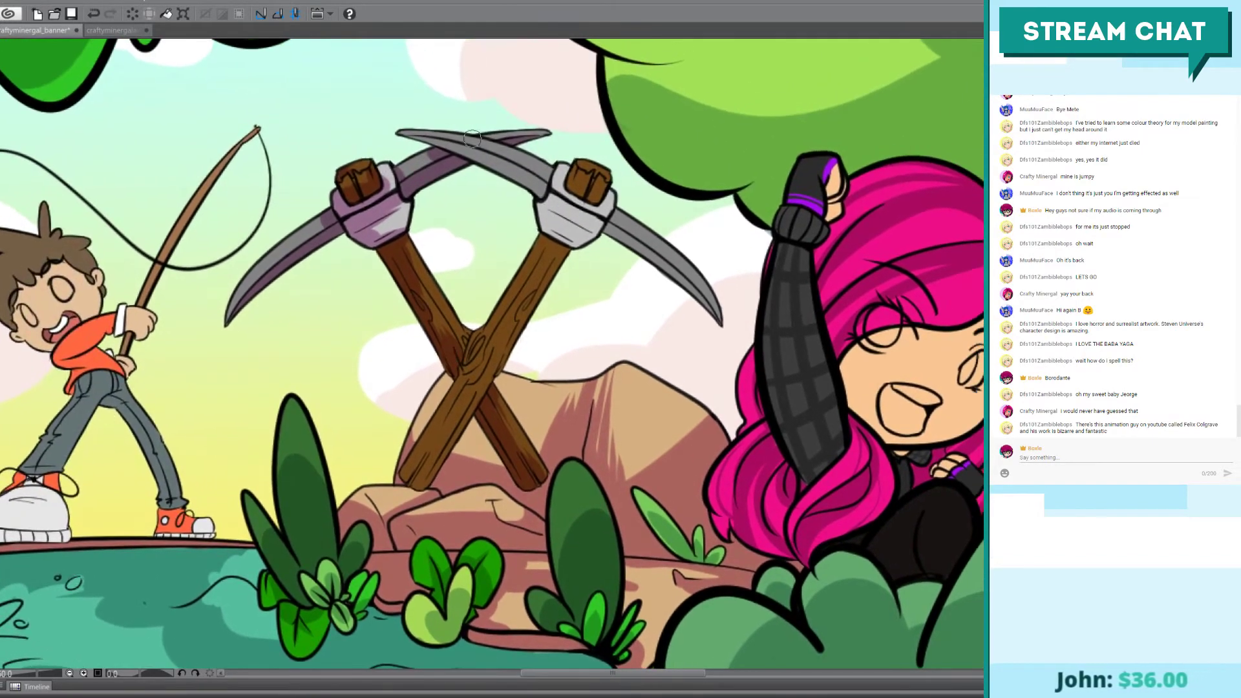
{"action": "left_click_drag", "start_coordinate": [421, 141], "coordinate": [525, 179]}
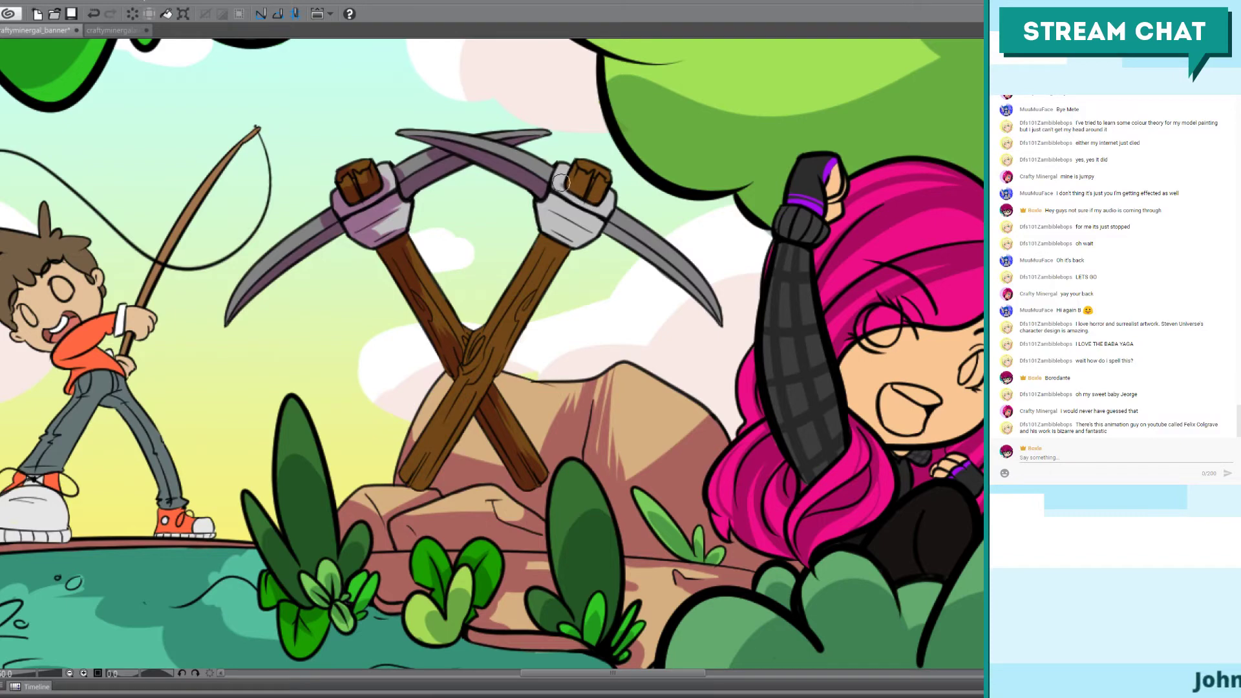
{"action": "mouse_move", "coordinate": [572, 195]}
{"action": "left_mouse_down"}
{"action": "mouse_move", "coordinate": [611, 195]}
{"action": "mouse_move", "coordinate": [604, 216]}
{"action": "mouse_move", "coordinate": [593, 188]}
{"action": "mouse_move", "coordinate": [597, 197]}
{"action": "mouse_move", "coordinate": [573, 181]}
{"action": "mouse_move", "coordinate": [587, 191]}
{"action": "left_mouse_up"}
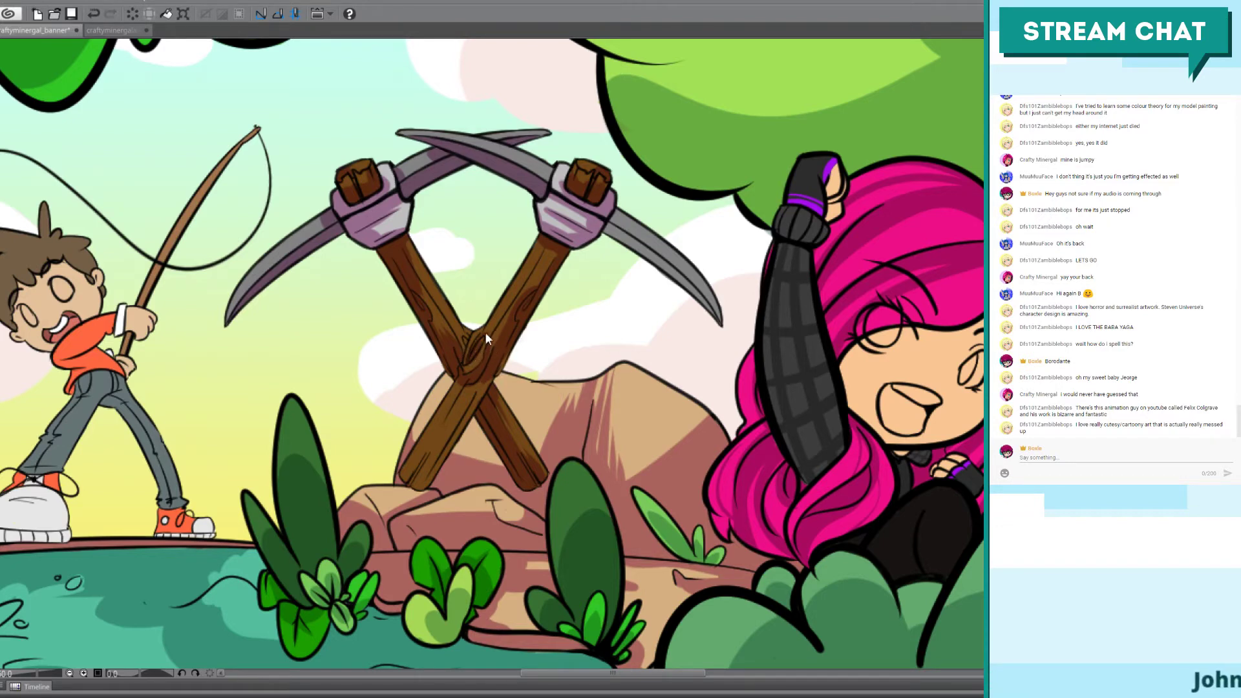
{"action": "left_click_drag", "start_coordinate": [470, 360], "coordinate": [481, 339]}
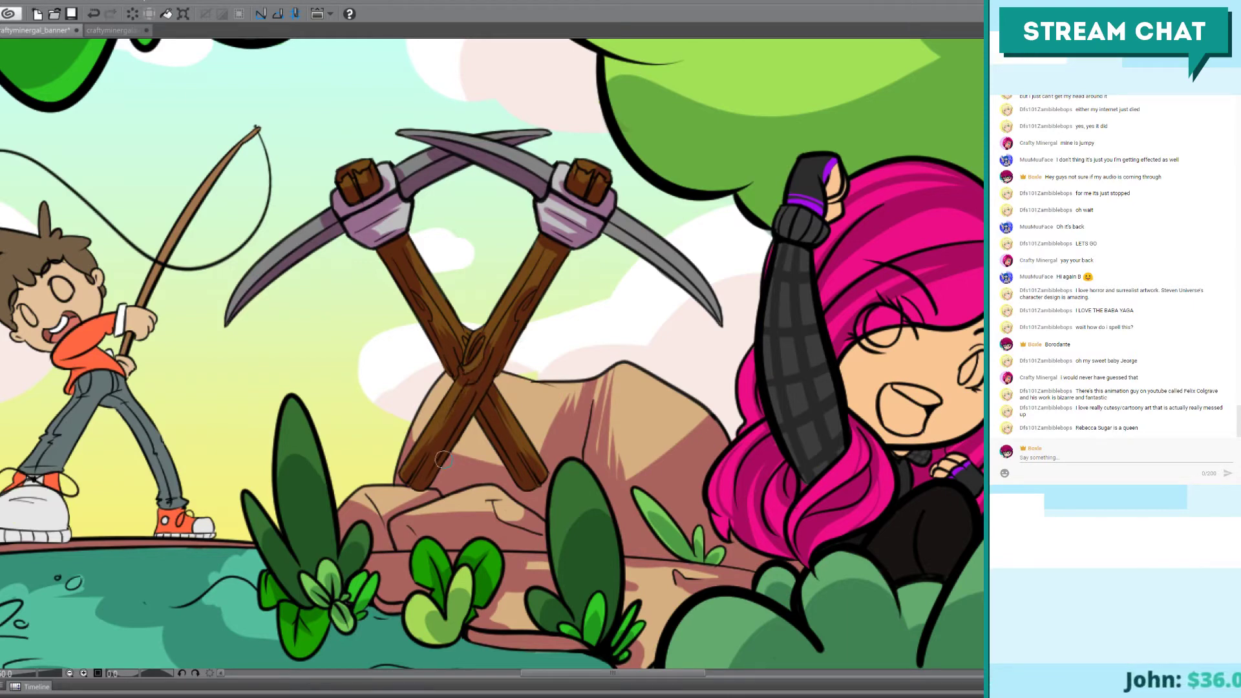
{"action": "left_click_drag", "start_coordinate": [475, 372], "coordinate": [446, 426]}
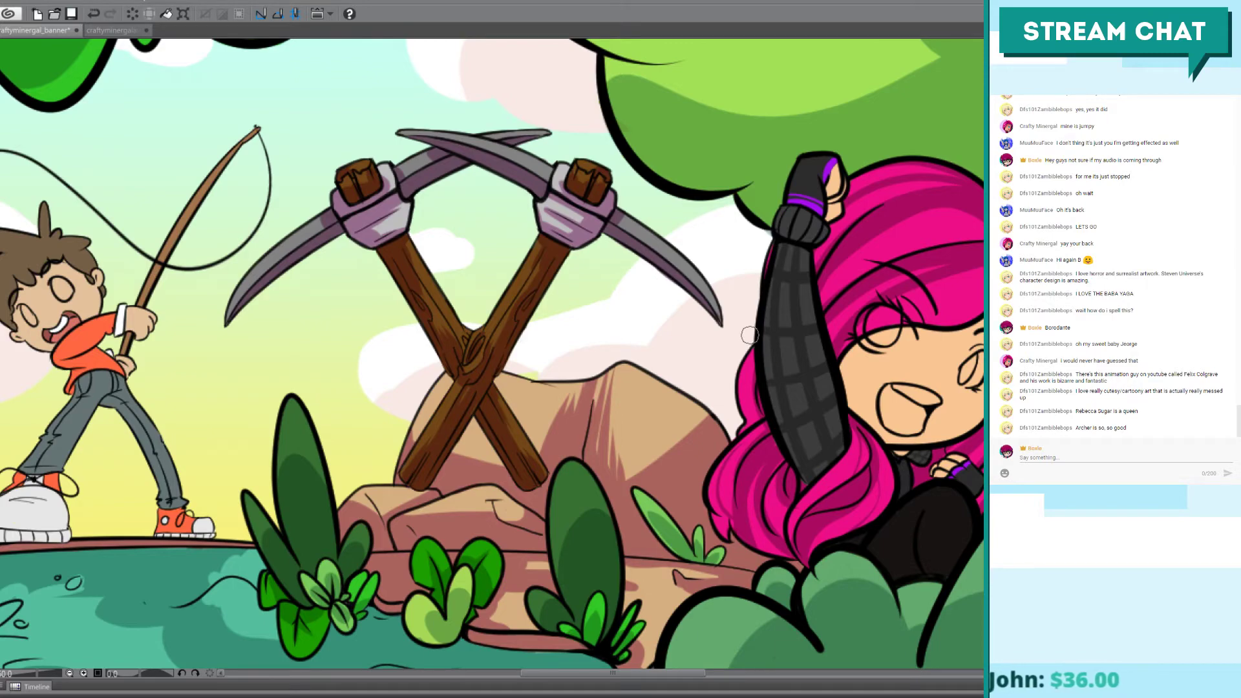
Step: Review the whole banner and save the file
{"action": "scroll", "coordinate": [750, 340], "scroll_direction": "down", "scroll_amount": 2}
{"action": "scroll", "coordinate": [750, 341], "scroll_direction": "down", "scroll_amount": 2}
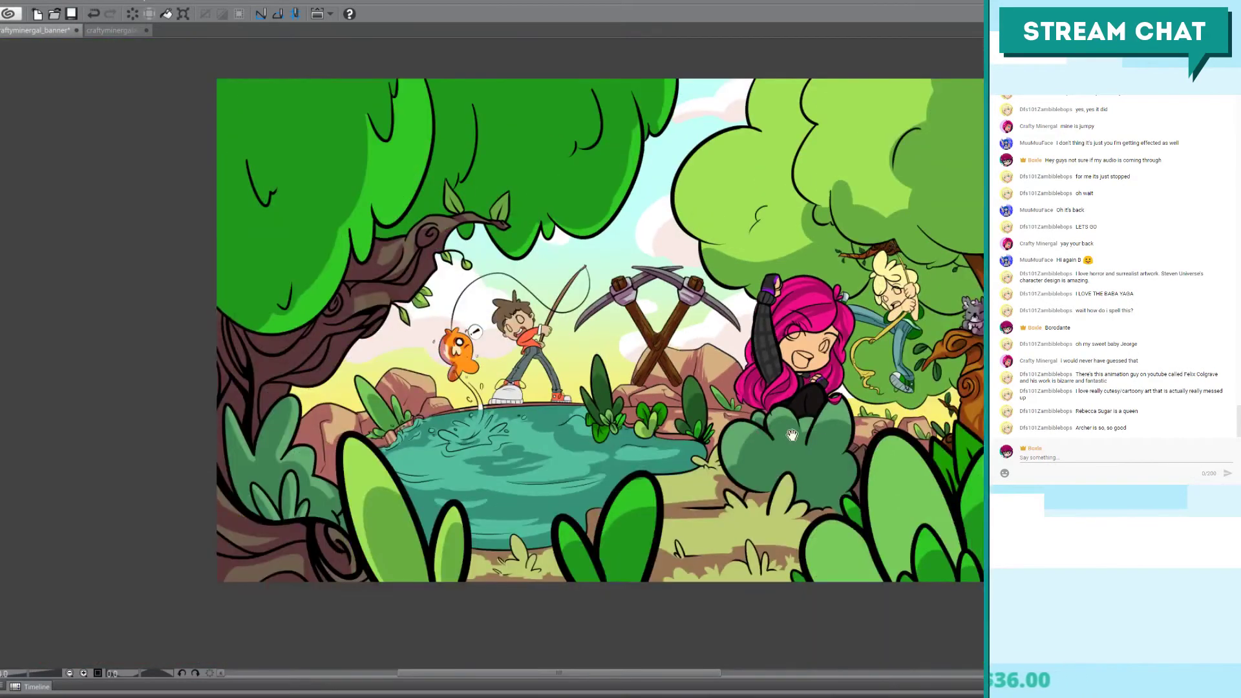
{"action": "left_click_drag", "start_coordinate": [792, 435], "coordinate": [668, 431]}
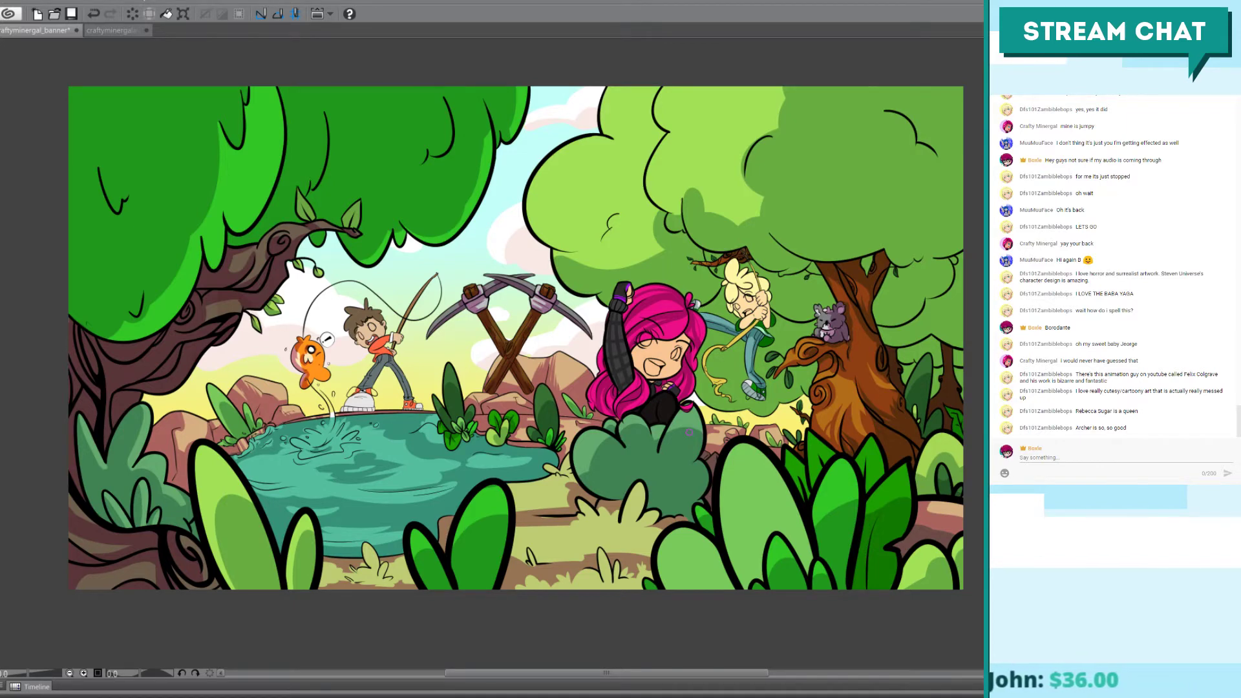
{"action": "left_click_drag", "start_coordinate": [589, 389], "coordinate": [568, 394]}
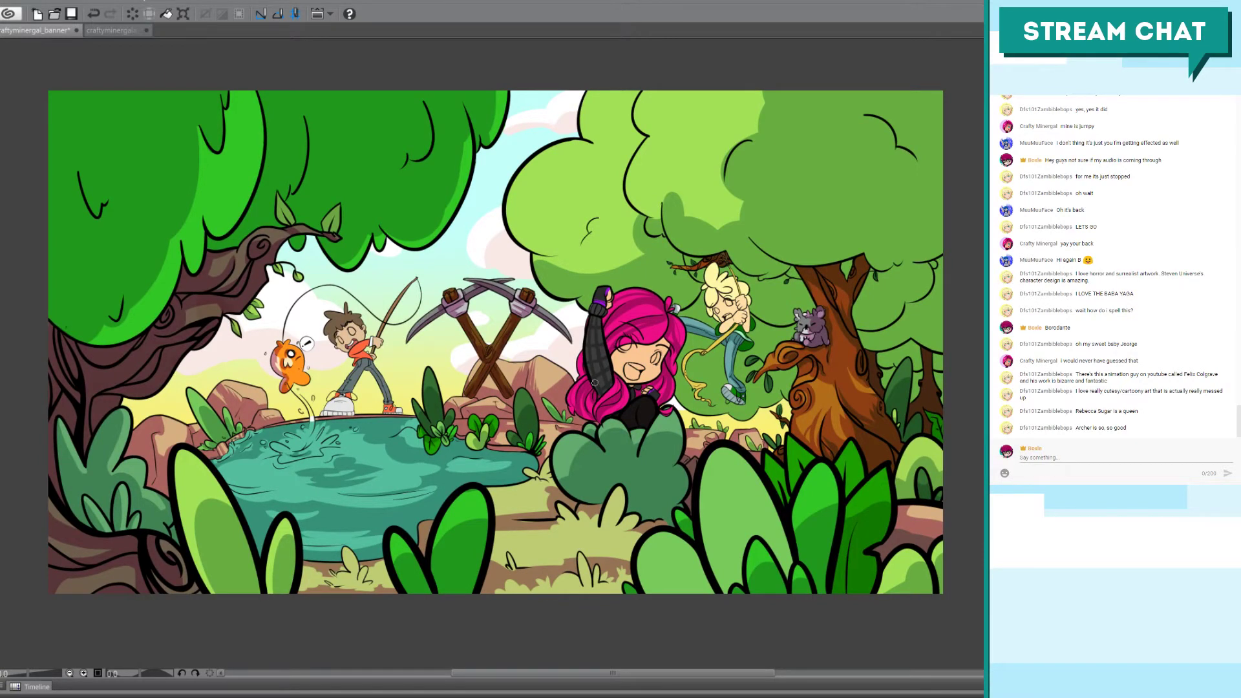
{"action": "scroll", "coordinate": [594, 381], "scroll_direction": "up", "scroll_amount": 2}
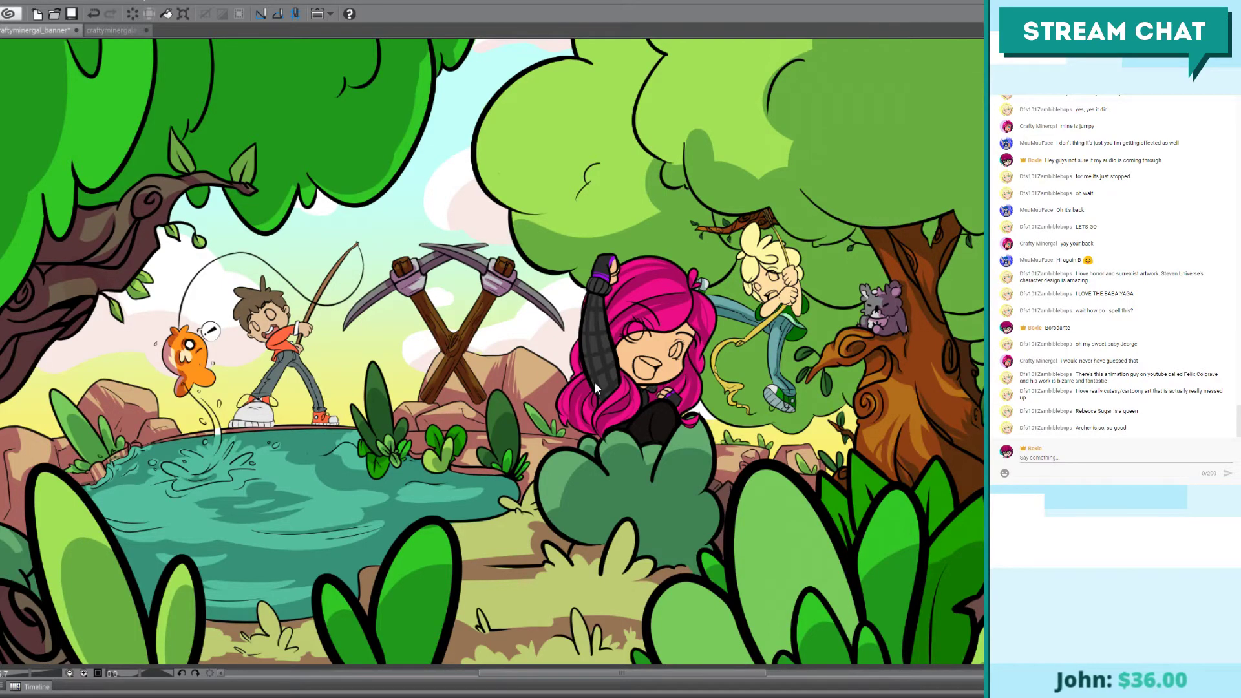
{"action": "key", "text": "ctrl+s"}
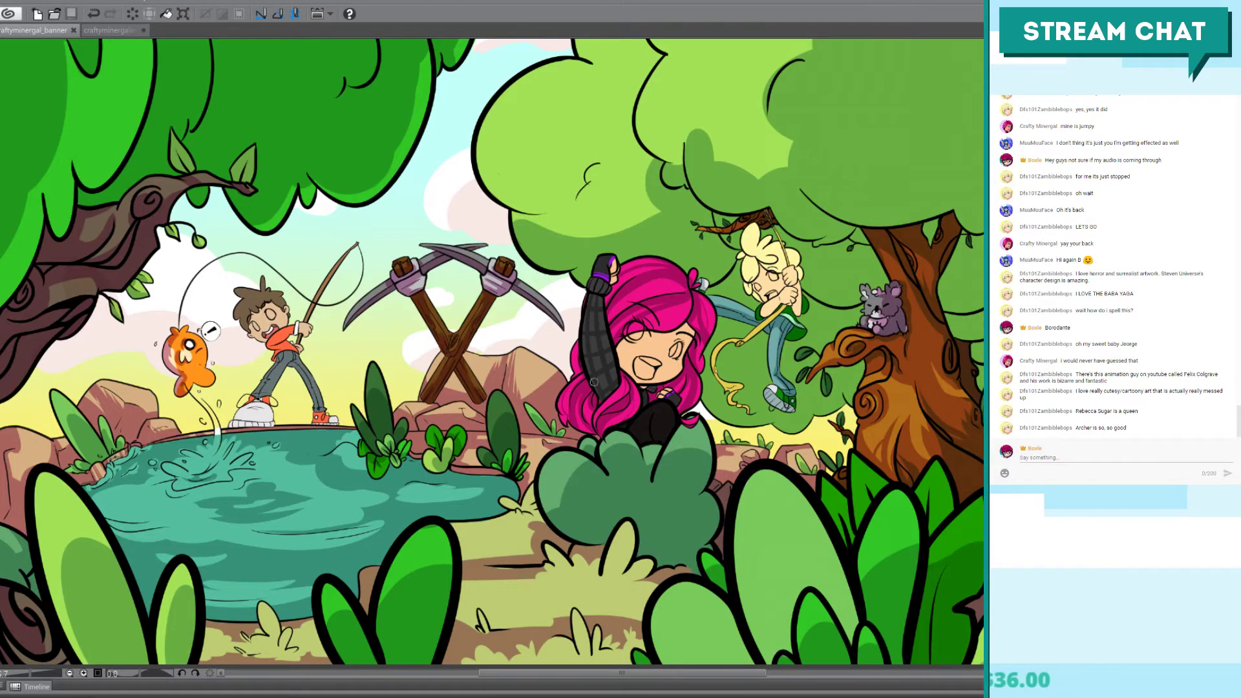
Step: Paint the upper part of the water trail white, curving from the orange fish's tail down to the pond's edge
{"action": "scroll", "coordinate": [593, 382], "scroll_direction": "up", "scroll_amount": 2}
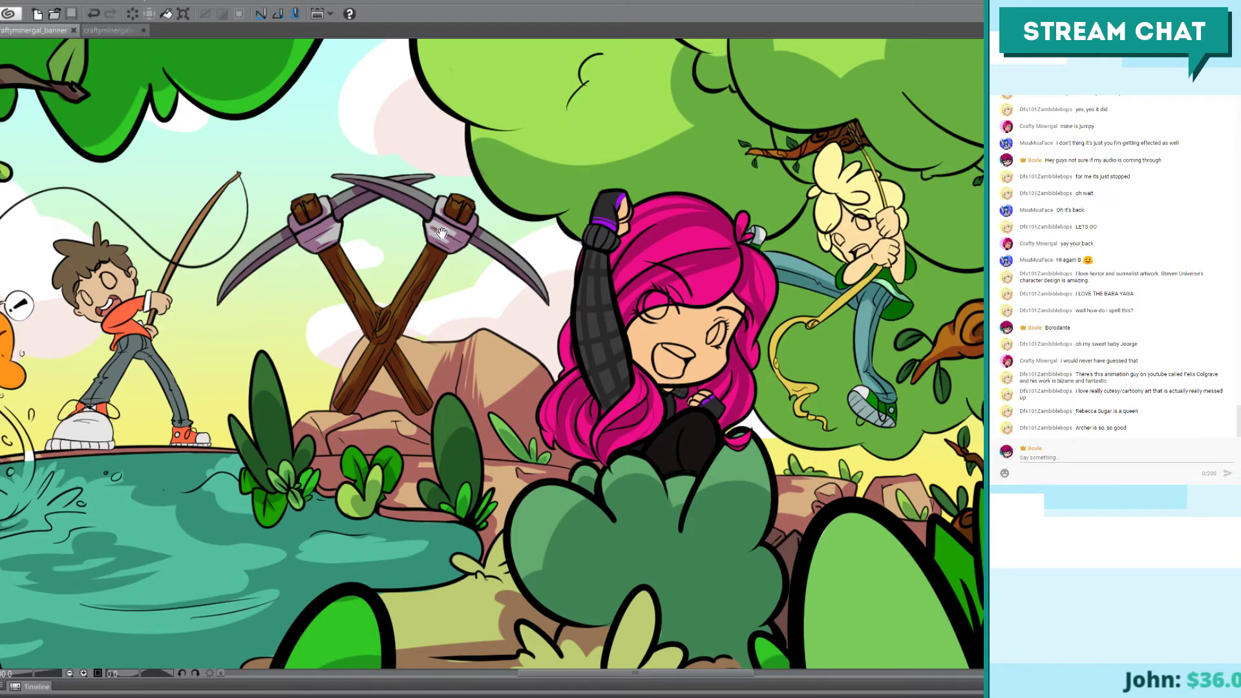
{"action": "left_click_drag", "start_coordinate": [593, 381], "coordinate": [760, 356]}
{"action": "left_click_drag", "start_coordinate": [476, 390], "coordinate": [711, 268]}
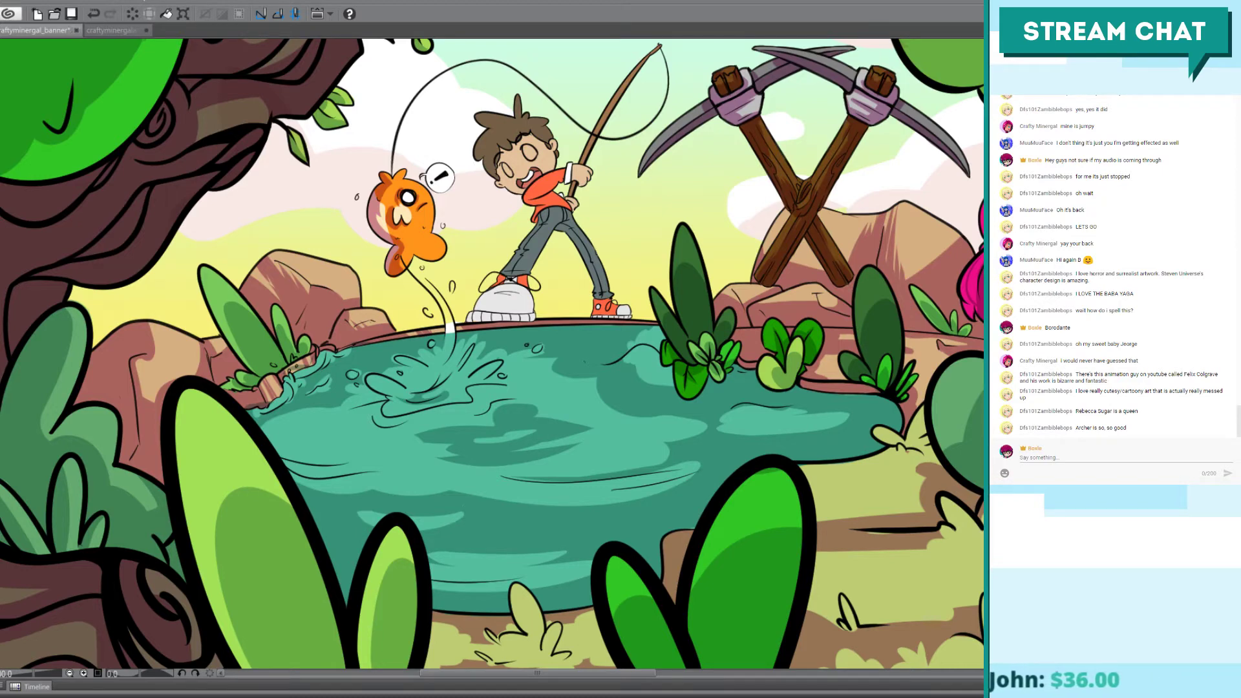
{"action": "scroll", "coordinate": [976, 317], "scroll_direction": "up", "scroll_amount": 2}
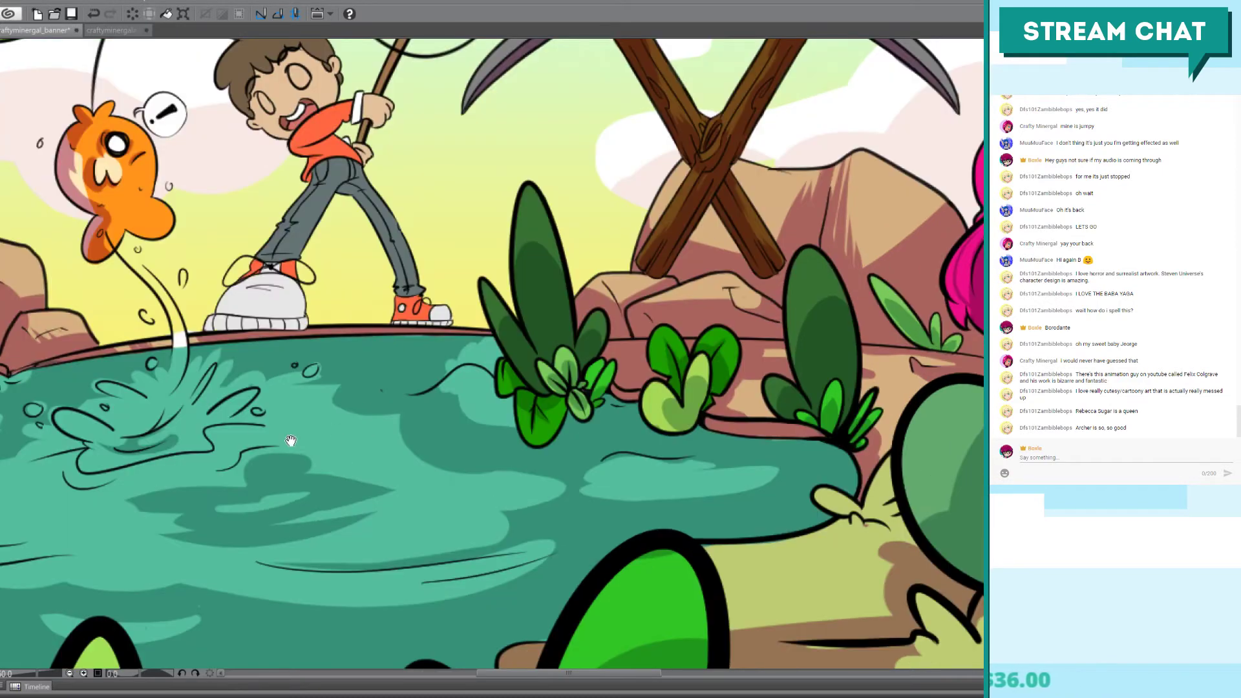
{"action": "left_click_drag", "start_coordinate": [290, 441], "coordinate": [519, 480]}
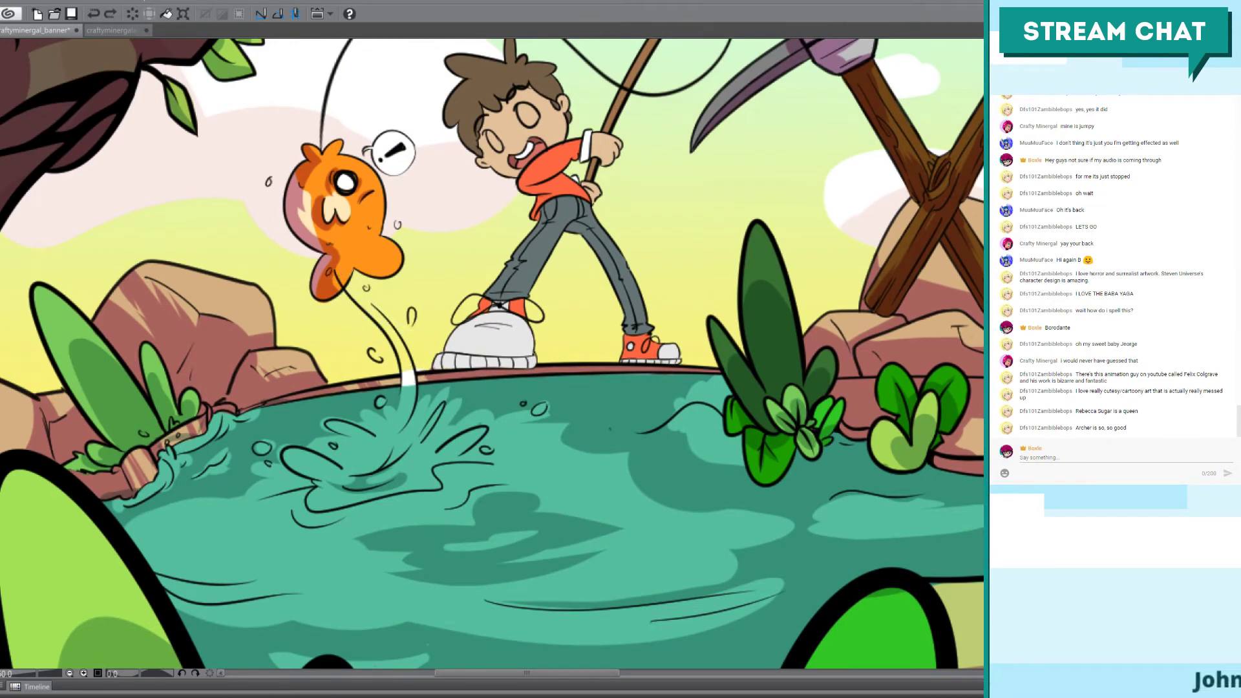
{"action": "key", "text": "ctrl+z"}
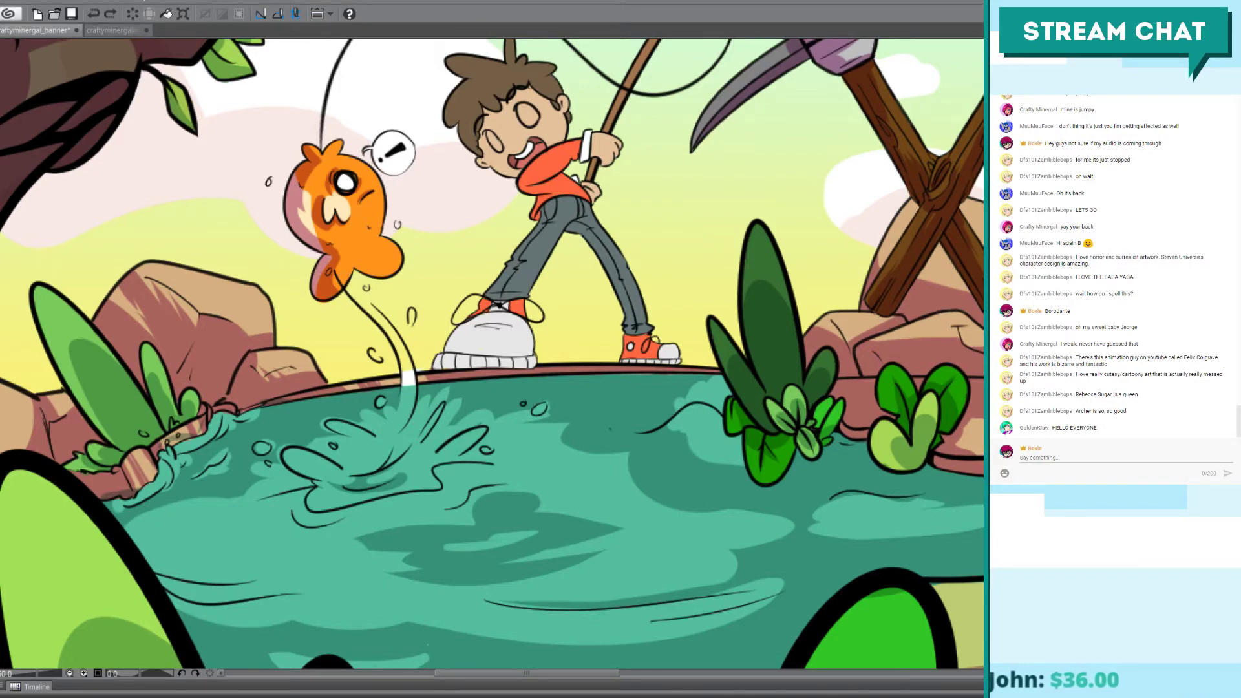
{"action": "key", "text": "ctrl+y"}
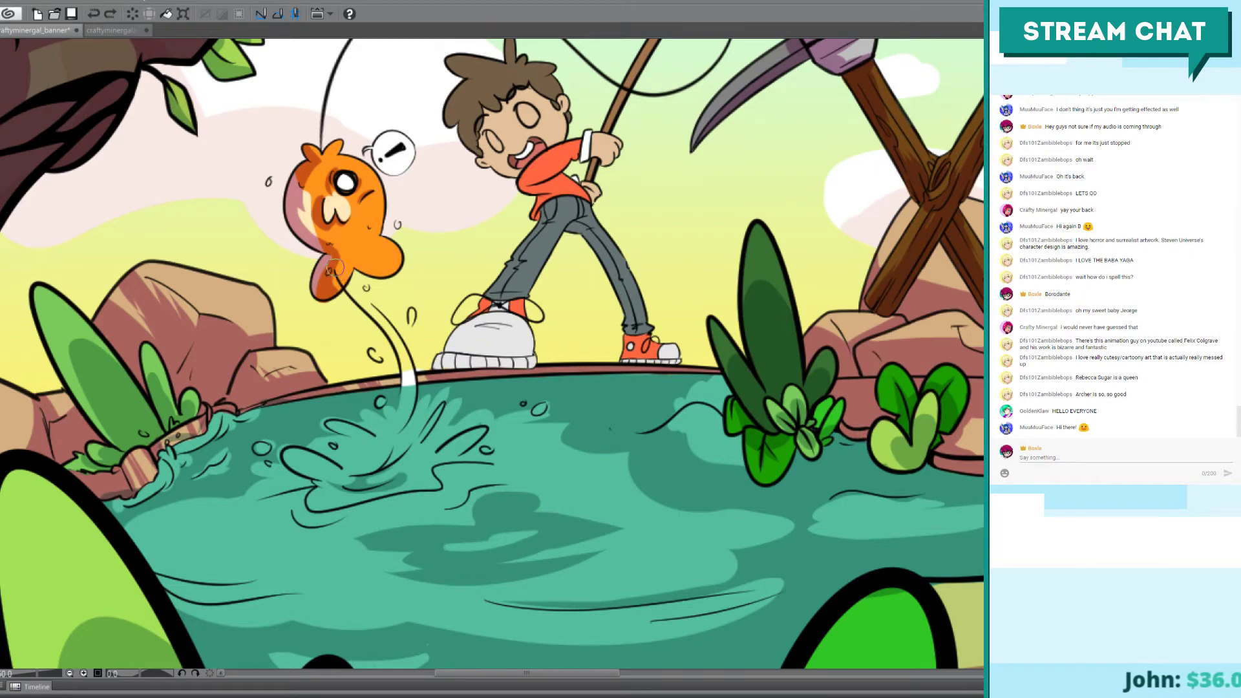
{"action": "left_click_drag", "start_coordinate": [331, 270], "coordinate": [423, 342]}
{"action": "key", "text": "ctrl+z"}
{"action": "left_click_drag", "start_coordinate": [333, 270], "coordinate": [404, 352]}
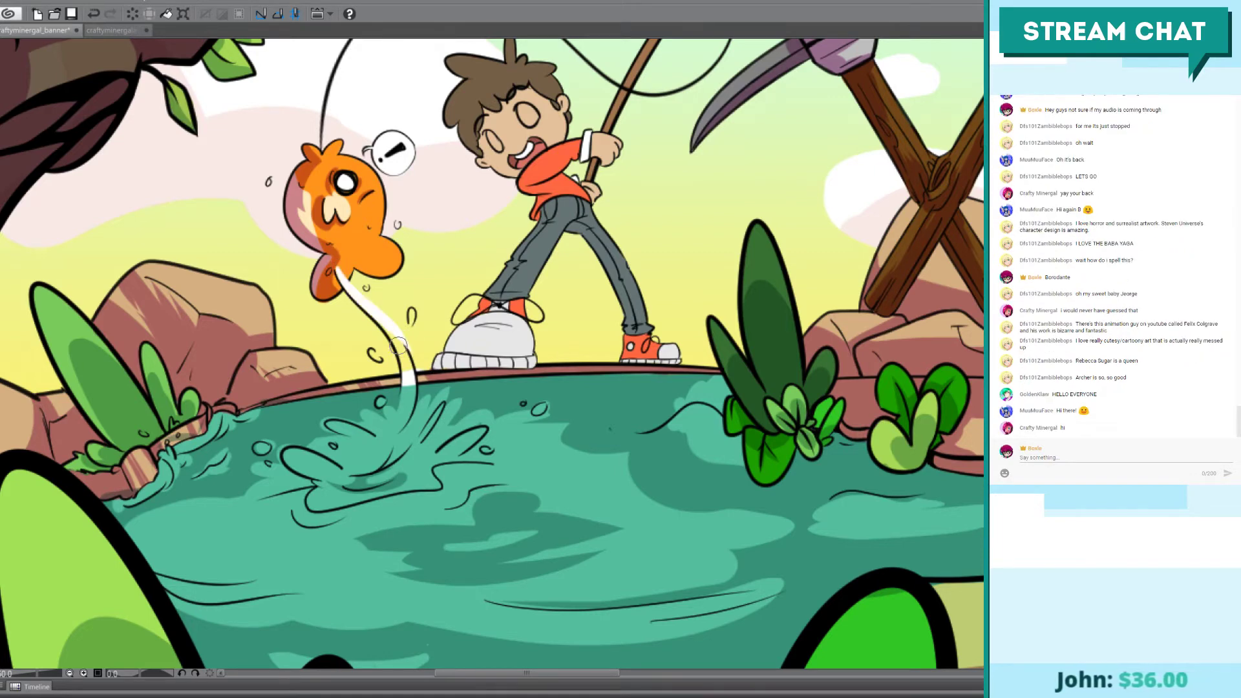
{"action": "key", "text": "ctrl+z"}
{"action": "left_click_drag", "start_coordinate": [333, 270], "coordinate": [396, 430]}
{"action": "key", "text": "ctrl+z"}
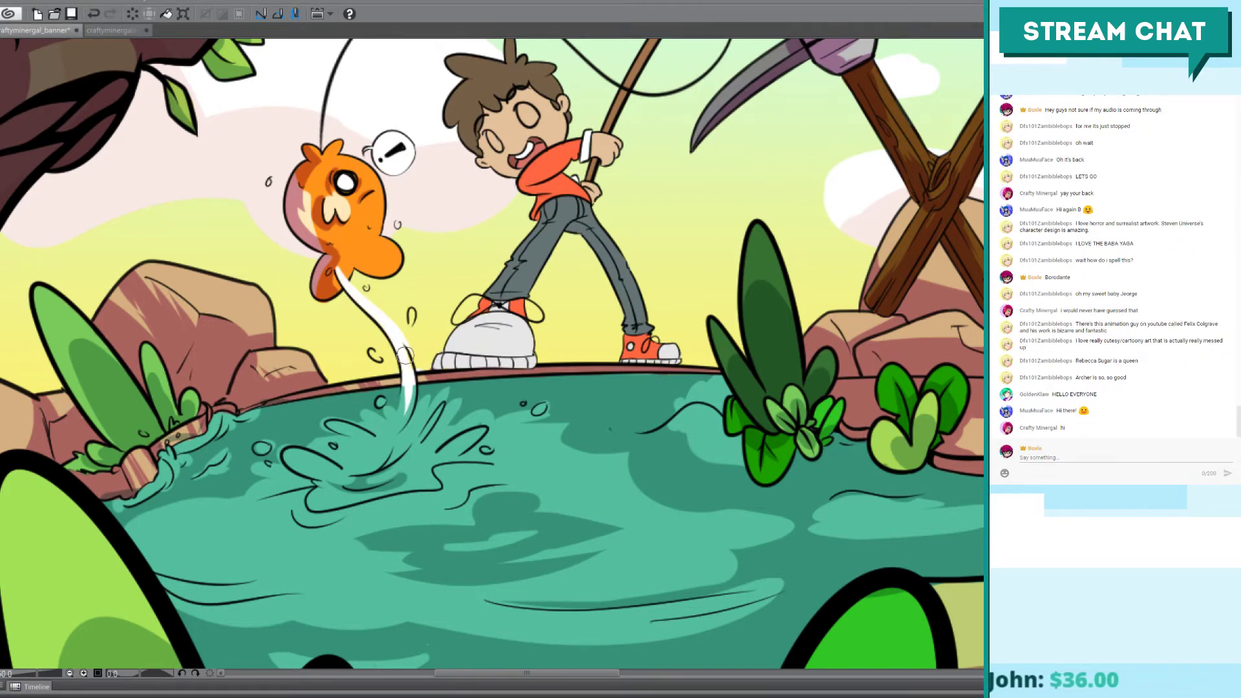
{"action": "left_click_drag", "start_coordinate": [333, 270], "coordinate": [395, 432]}
{"action": "key", "text": "ctrl+z"}
Step: Extend the white water trail in a tapering curve from the pond's far bank into the splash
{"action": "left_click_drag", "start_coordinate": [407, 343], "coordinate": [379, 441]}
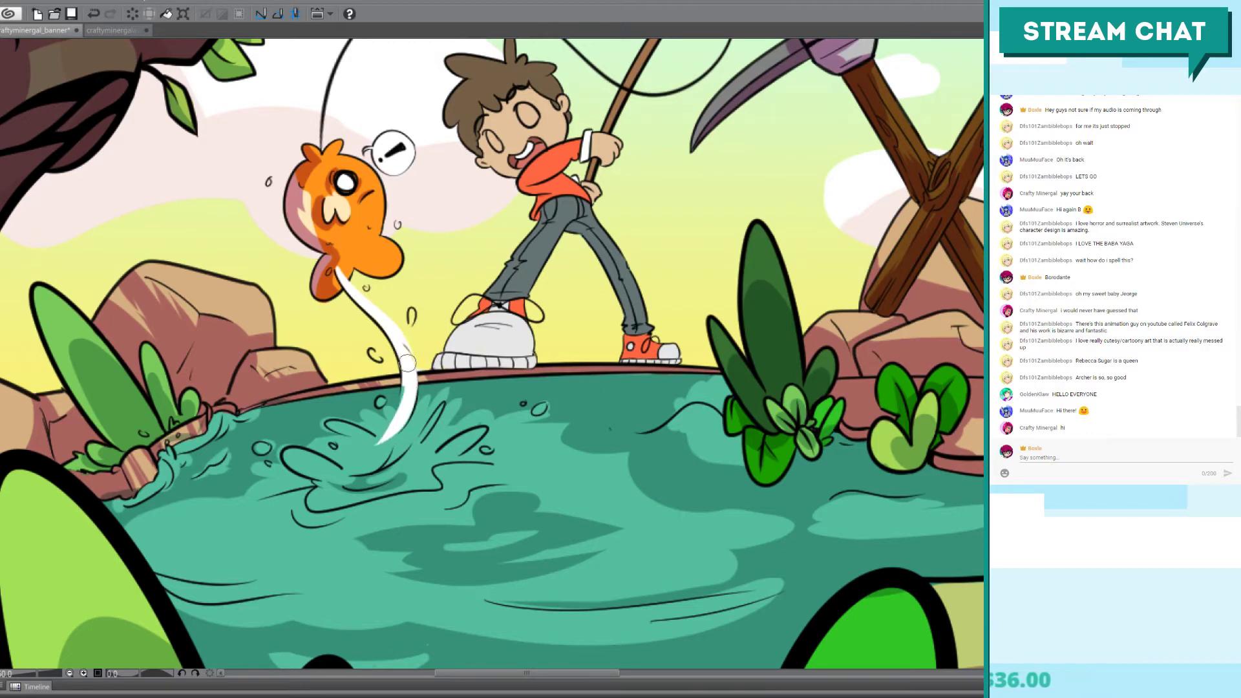
{"action": "key", "text": "ctrl+z"}
{"action": "mouse_move", "coordinate": [407, 343]}
{"action": "left_mouse_down"}
{"action": "mouse_move", "coordinate": [408, 385]}
{"action": "mouse_move", "coordinate": [379, 442]}
{"action": "left_mouse_up"}
{"action": "key", "text": "ctrl+z"}
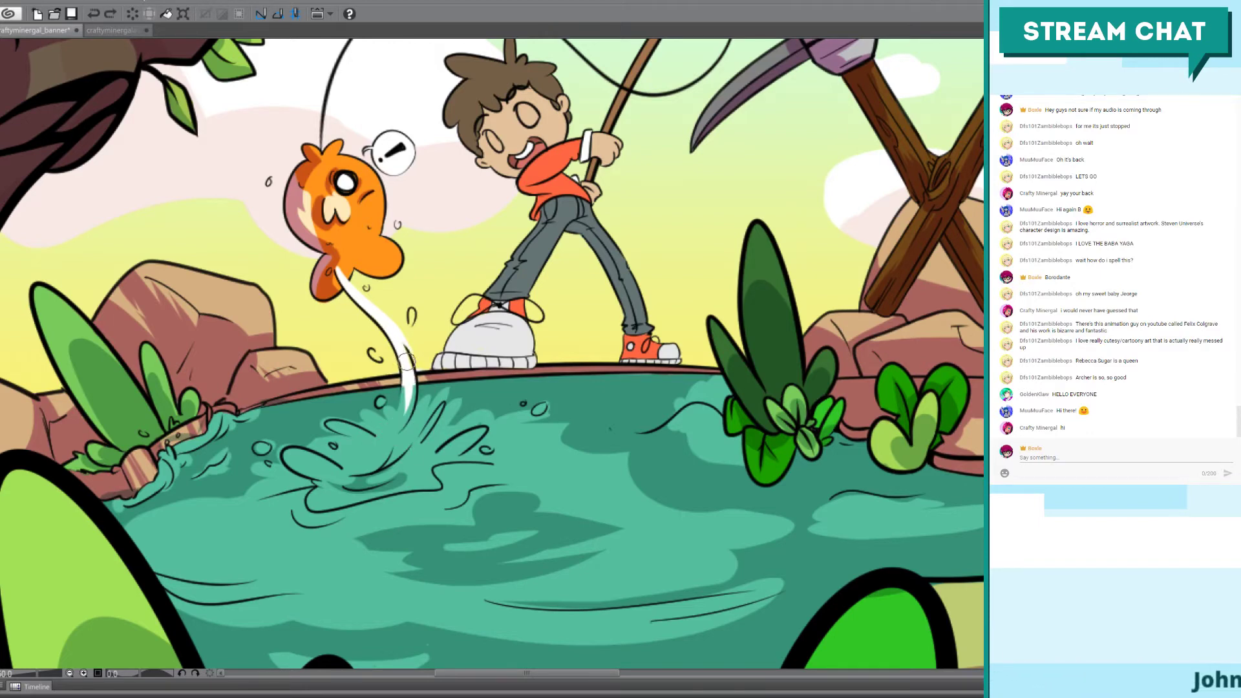
{"action": "left_click_drag", "start_coordinate": [407, 352], "coordinate": [382, 446]}
{"action": "key", "text": "ctrl+z"}
{"action": "left_click_drag", "start_coordinate": [407, 353], "coordinate": [382, 446]}
{"action": "key", "text": "ctrl+z"}
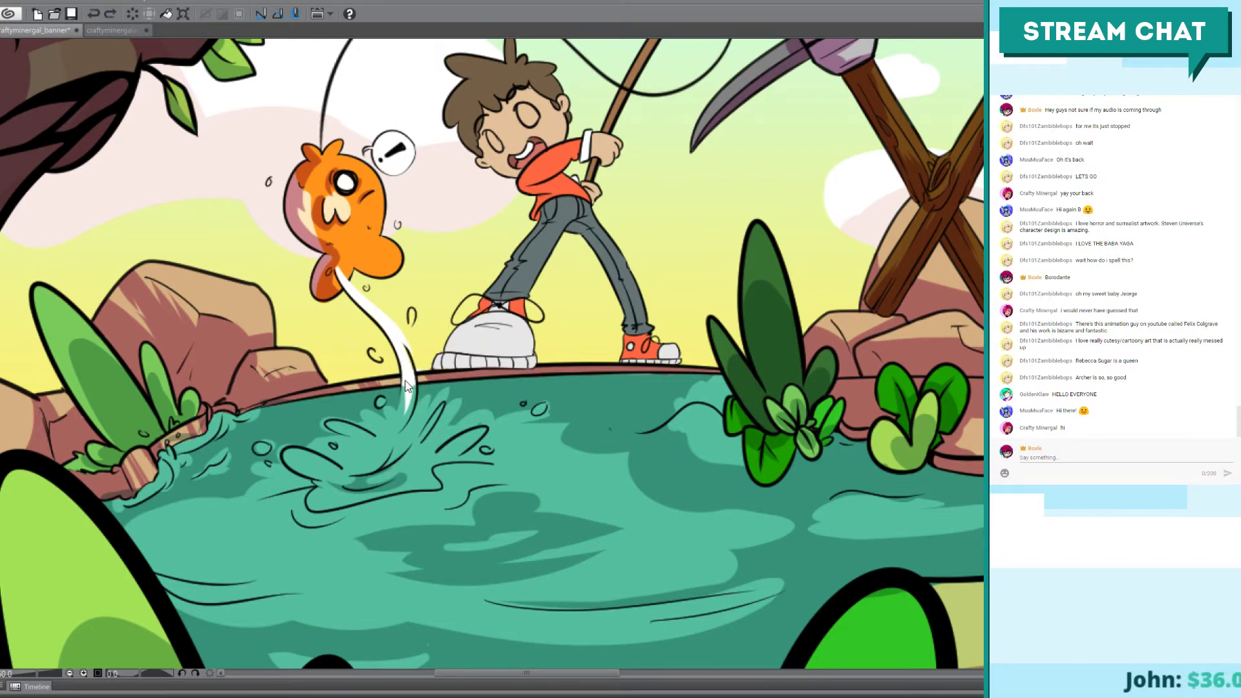
{"action": "mouse_move", "coordinate": [407, 352]}
{"action": "left_mouse_down"}
{"action": "mouse_move", "coordinate": [406, 394]}
{"action": "mouse_move", "coordinate": [381, 434]}
{"action": "left_mouse_up"}
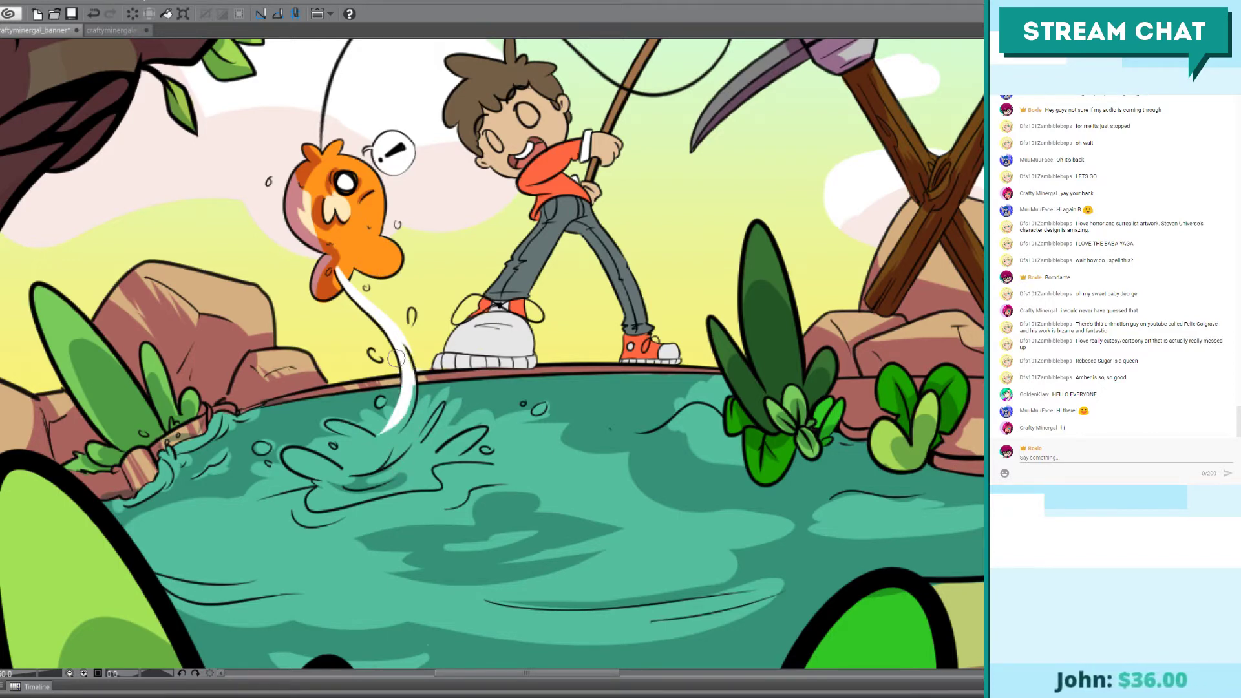
Step: Fill the water droplets around the orange fish, its water trail and the pond splash with white
{"action": "scroll", "coordinate": [358, 338], "scroll_direction": "up", "scroll_amount": 1}
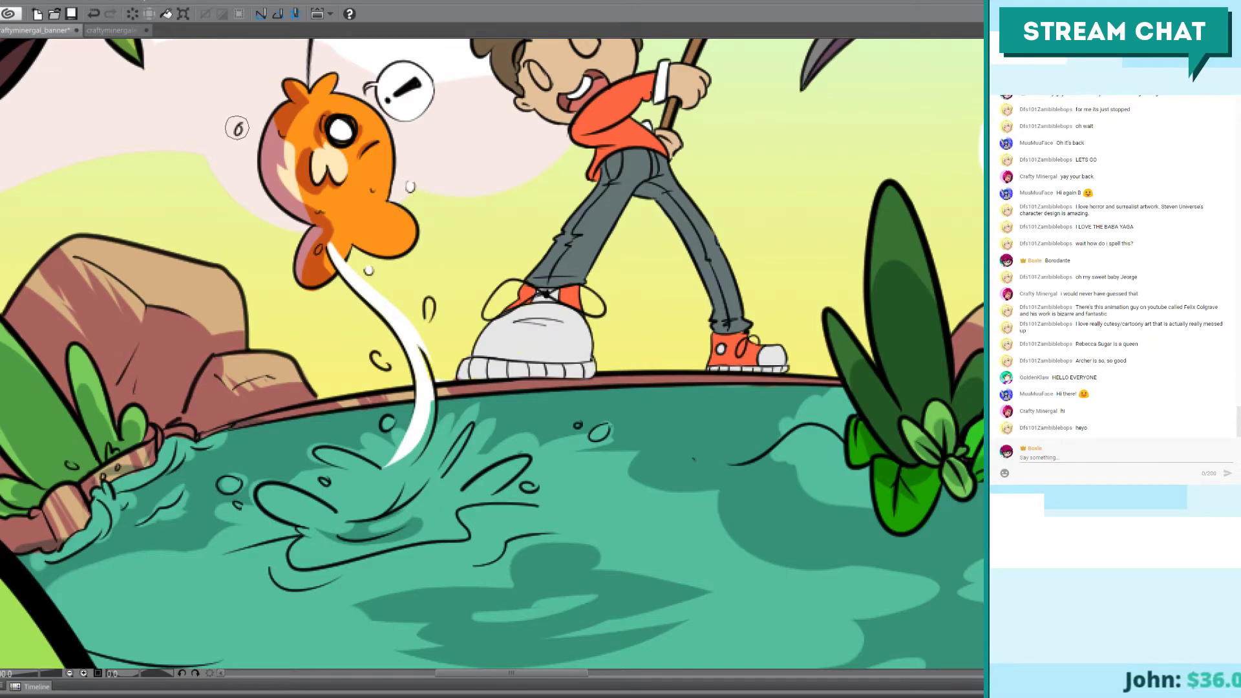
{"action": "mouse_move", "coordinate": [229, 121]}
{"action": "left_mouse_down"}
{"action": "mouse_move", "coordinate": [245, 118]}
{"action": "mouse_move", "coordinate": [240, 138]}
{"action": "left_mouse_up"}
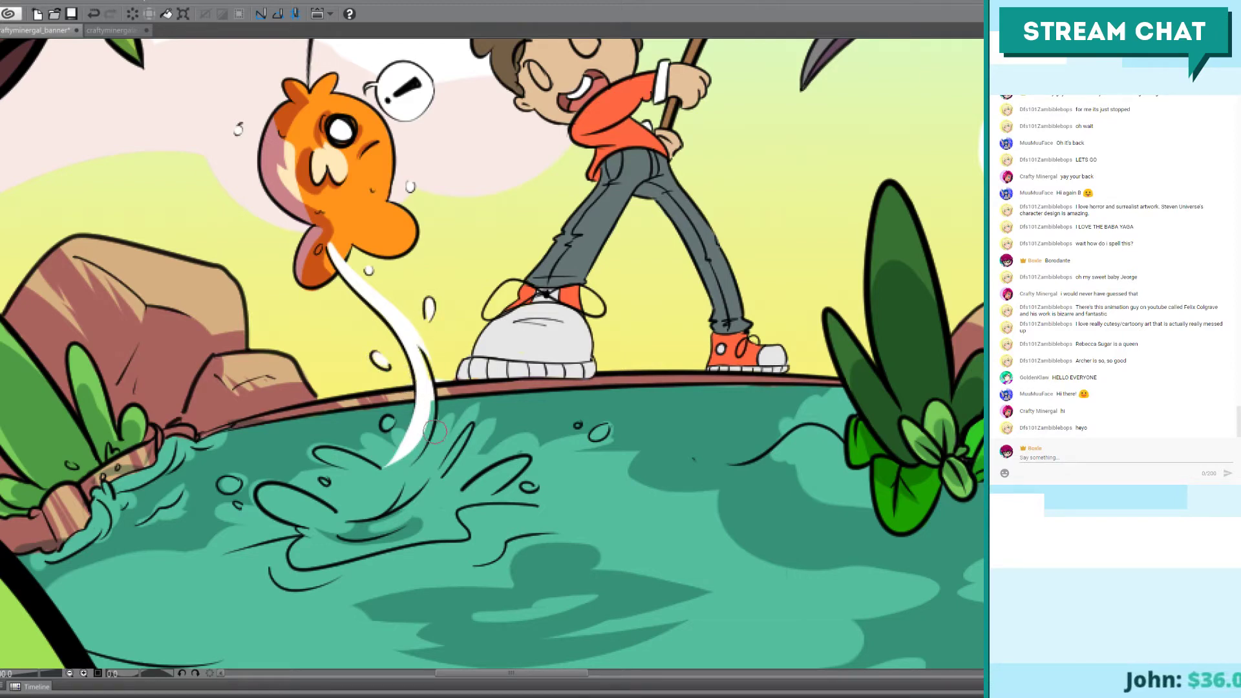
{"action": "mouse_move", "coordinate": [423, 354]}
{"action": "left_mouse_down"}
{"action": "mouse_move", "coordinate": [408, 464]}
{"action": "mouse_move", "coordinate": [388, 423]}
{"action": "left_mouse_up"}
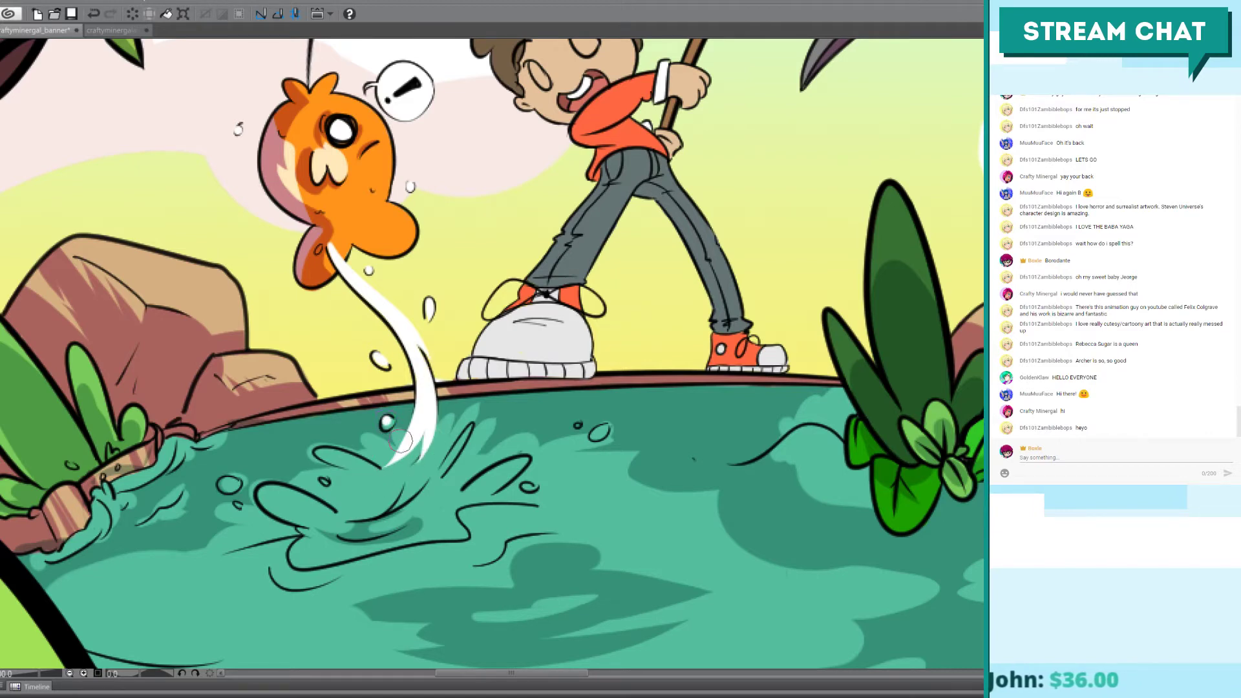
{"action": "left_click_drag", "start_coordinate": [595, 437], "coordinate": [599, 433]}
{"action": "key", "text": "ctrl+z"}
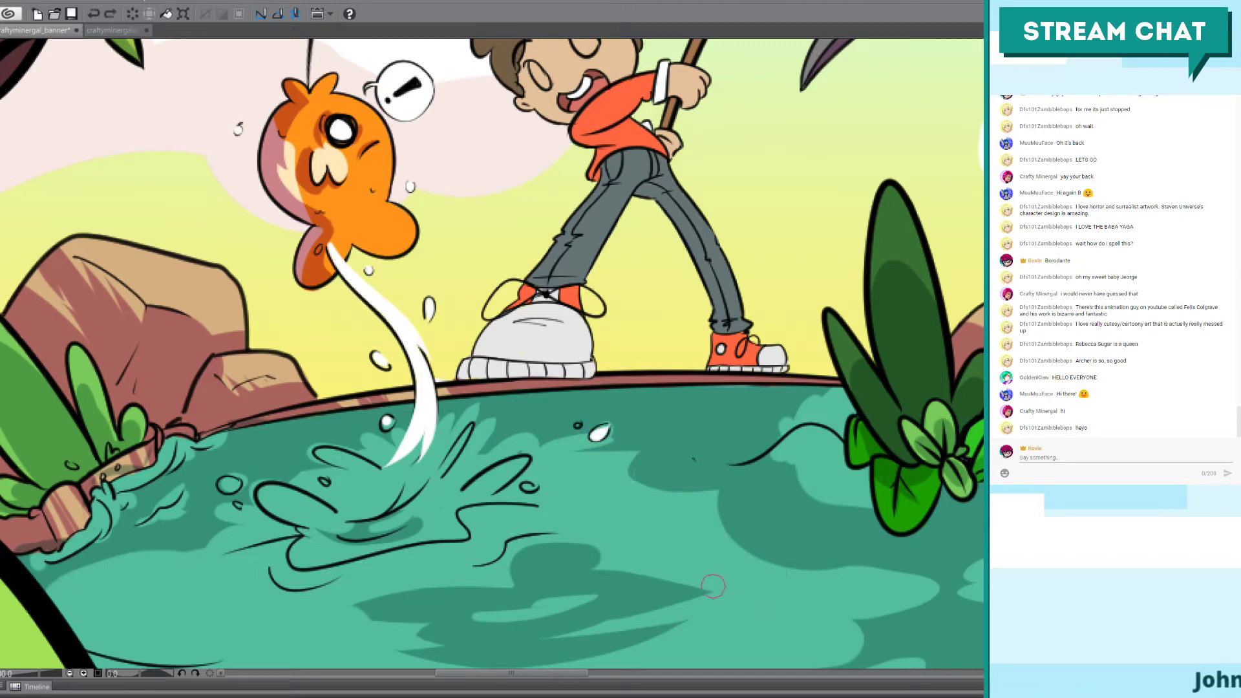
{"action": "mouse_move", "coordinate": [234, 482]}
{"action": "left_mouse_down"}
{"action": "mouse_move", "coordinate": [220, 486]}
{"action": "mouse_move", "coordinate": [230, 486]}
{"action": "left_mouse_up"}
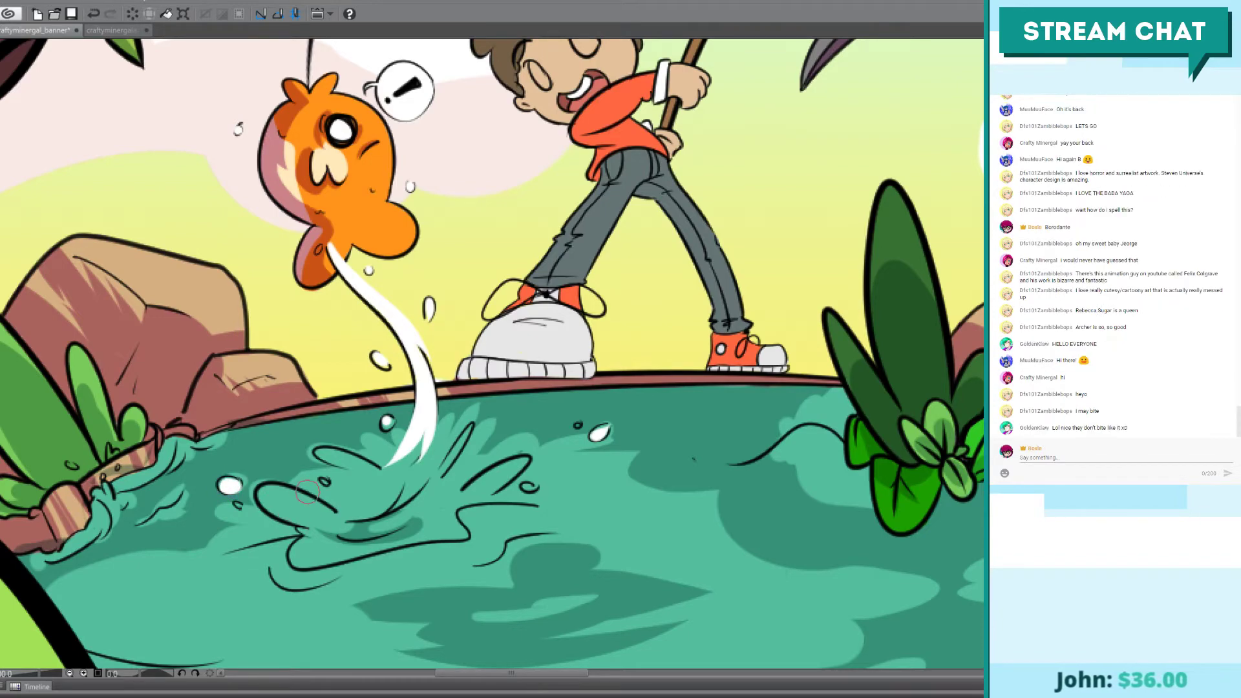
Step: Paint white highlights on the remaining small droplets and on the splash's upper arms on both sides of the water trail
{"action": "scroll", "coordinate": [307, 493], "scroll_direction": "down", "scroll_amount": 3}
{"action": "scroll", "coordinate": [306, 490], "scroll_direction": "down", "scroll_amount": 4}
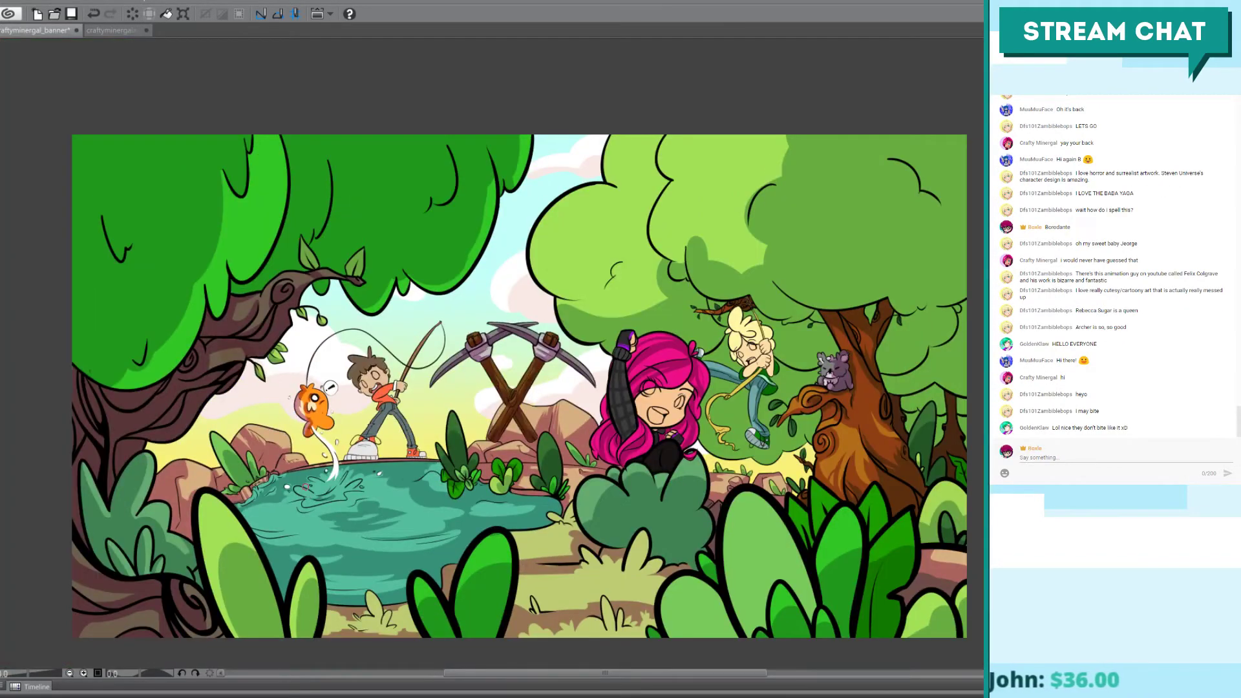
{"action": "left_click_drag", "start_coordinate": [623, 414], "coordinate": [613, 384]}
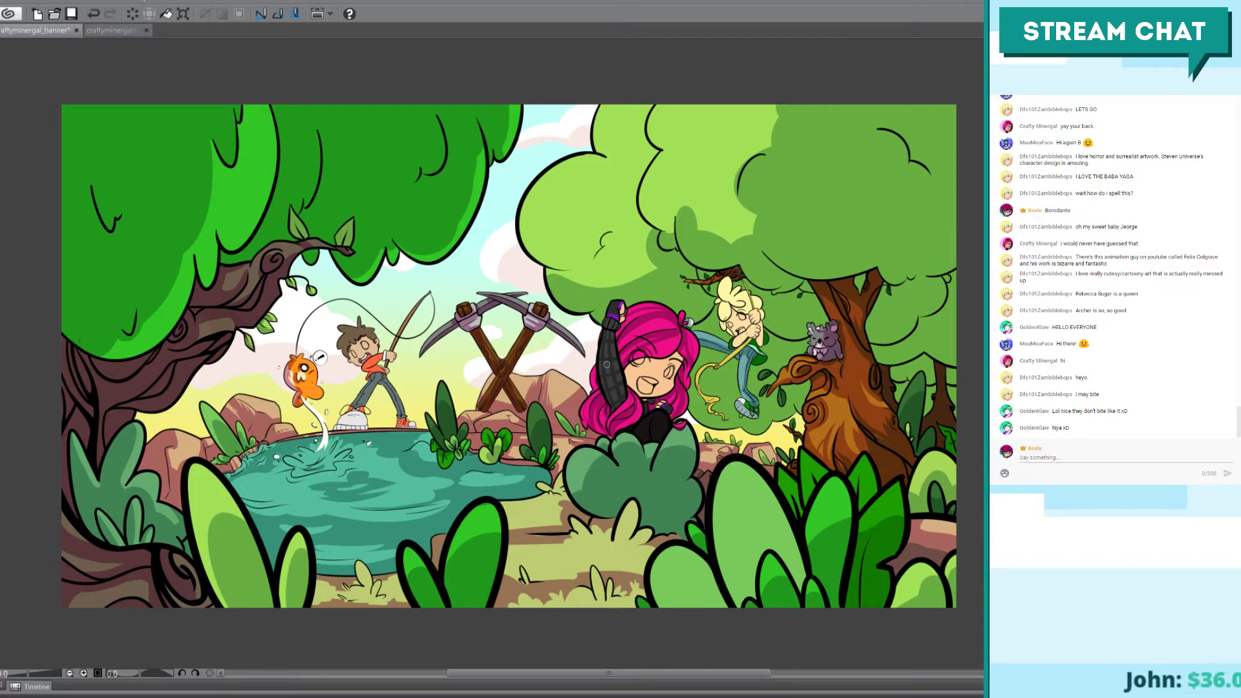
{"action": "scroll", "coordinate": [606, 363], "scroll_direction": "up", "scroll_amount": 3}
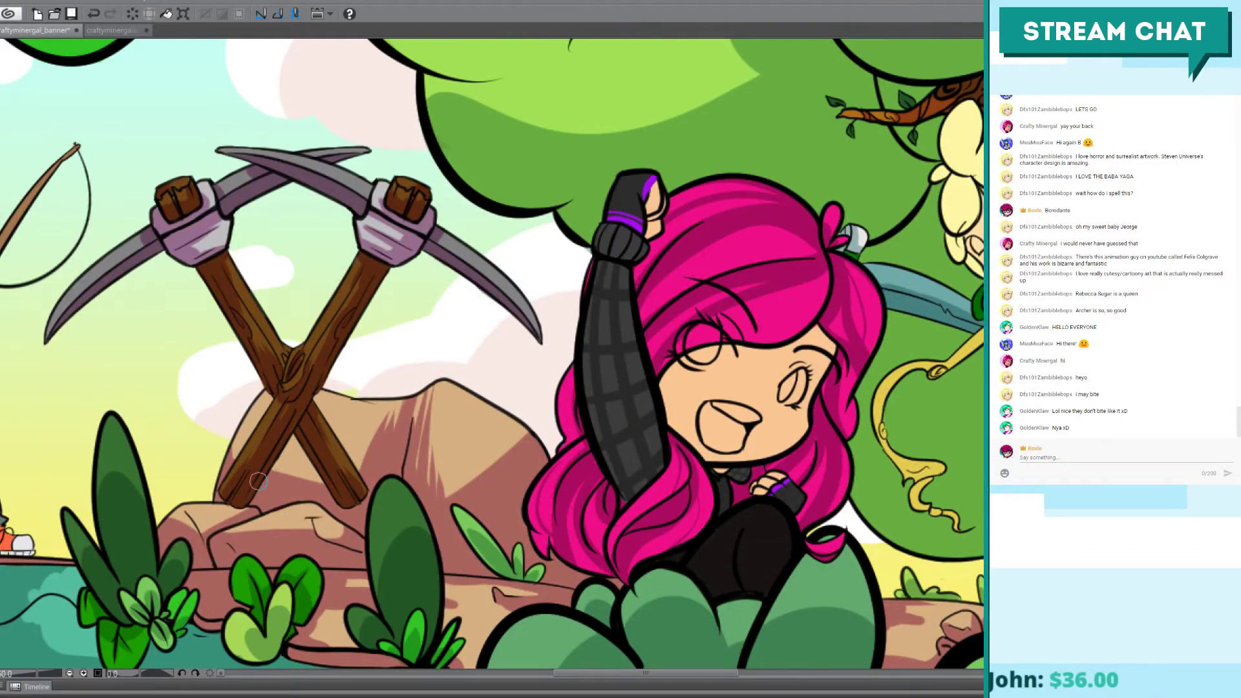
{"action": "scroll", "coordinate": [258, 480], "scroll_direction": "down", "scroll_amount": 2}
{"action": "scroll", "coordinate": [388, 484], "scroll_direction": "left", "scroll_amount": 5}
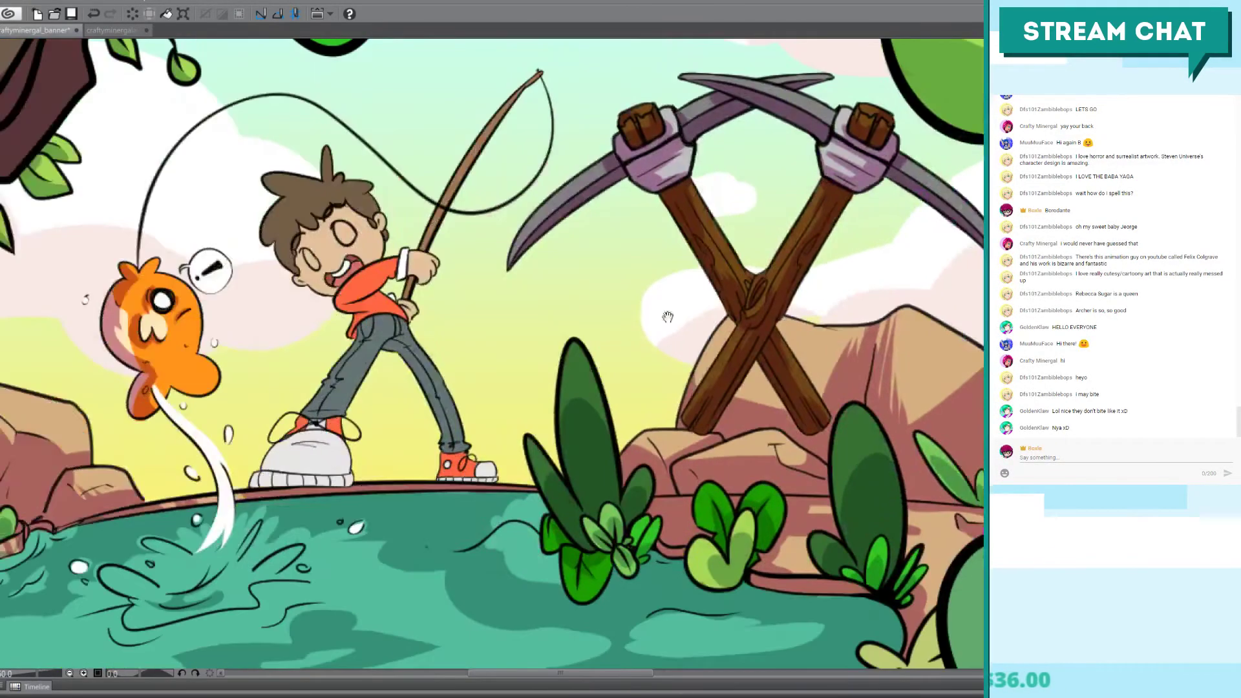
{"action": "scroll", "coordinate": [550, 496], "scroll_direction": "up", "scroll_amount": 2}
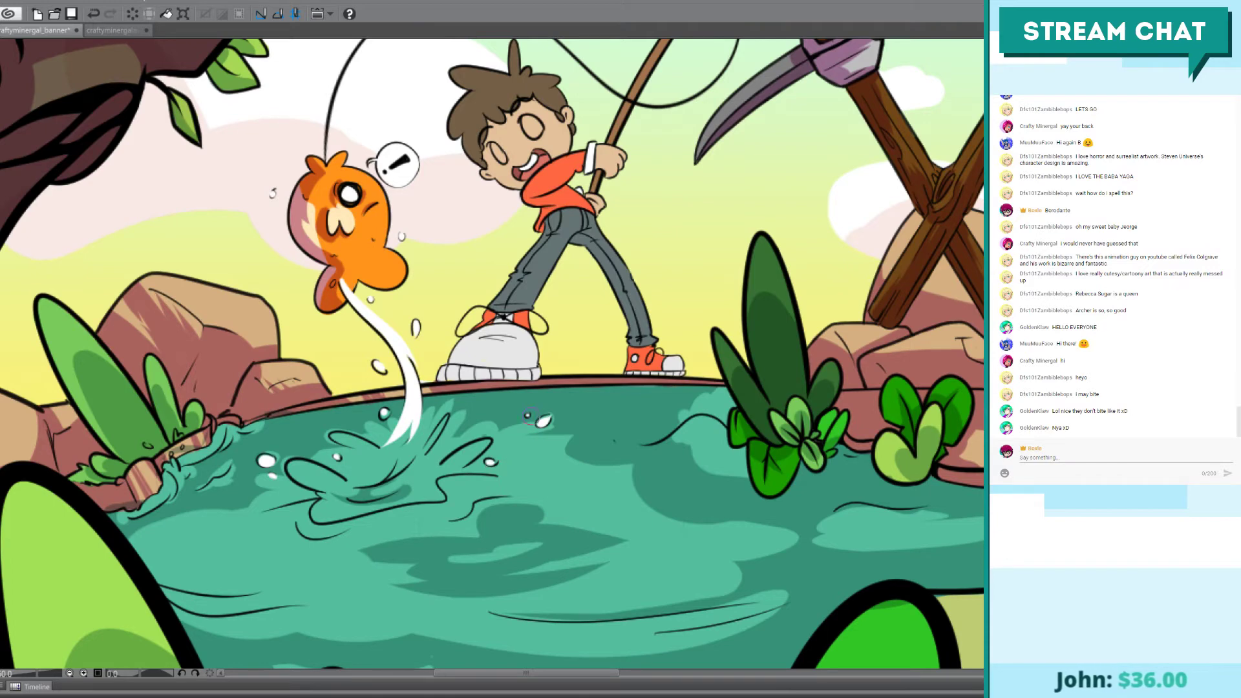
{"action": "key", "text": "ctrl+z"}
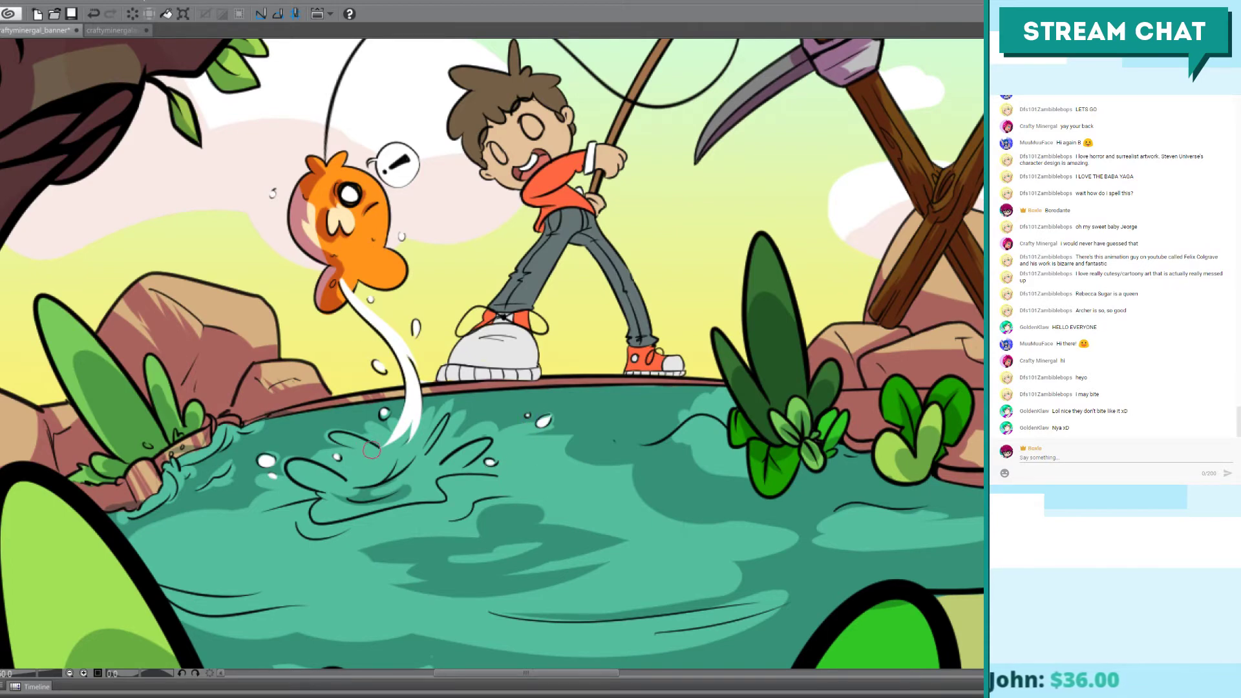
{"action": "left_click_drag", "start_coordinate": [330, 437], "coordinate": [372, 452]}
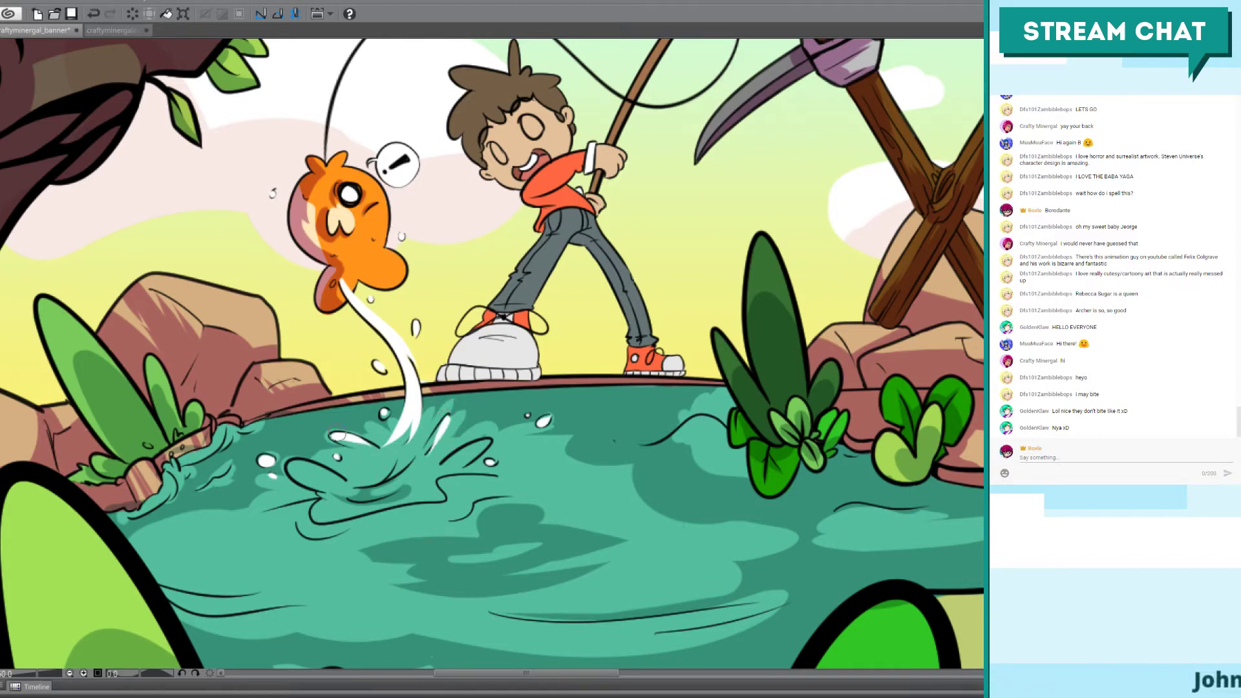
{"action": "key", "text": "ctrl+z"}
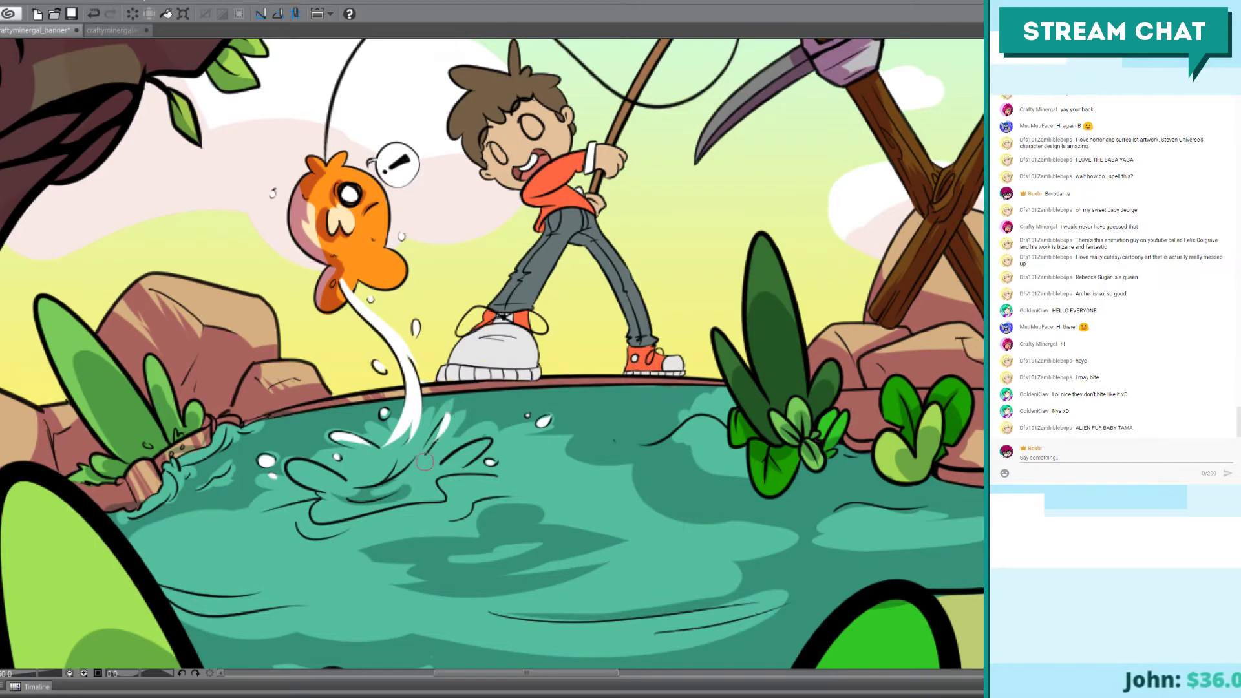
{"action": "left_click_drag", "start_coordinate": [446, 417], "coordinate": [423, 442]}
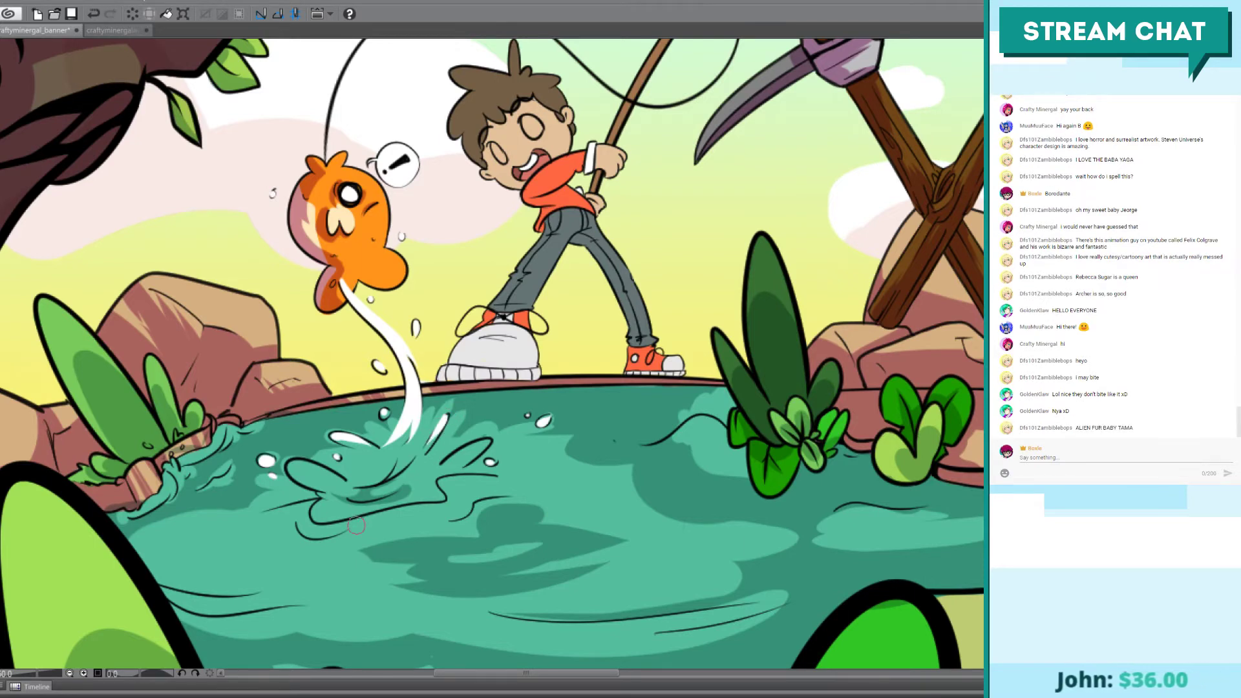
Step: Paint curved white highlights through the centre of the splash and along its outer arm facing the rocky bank
{"action": "left_click_drag", "start_coordinate": [313, 494], "coordinate": [413, 460]}
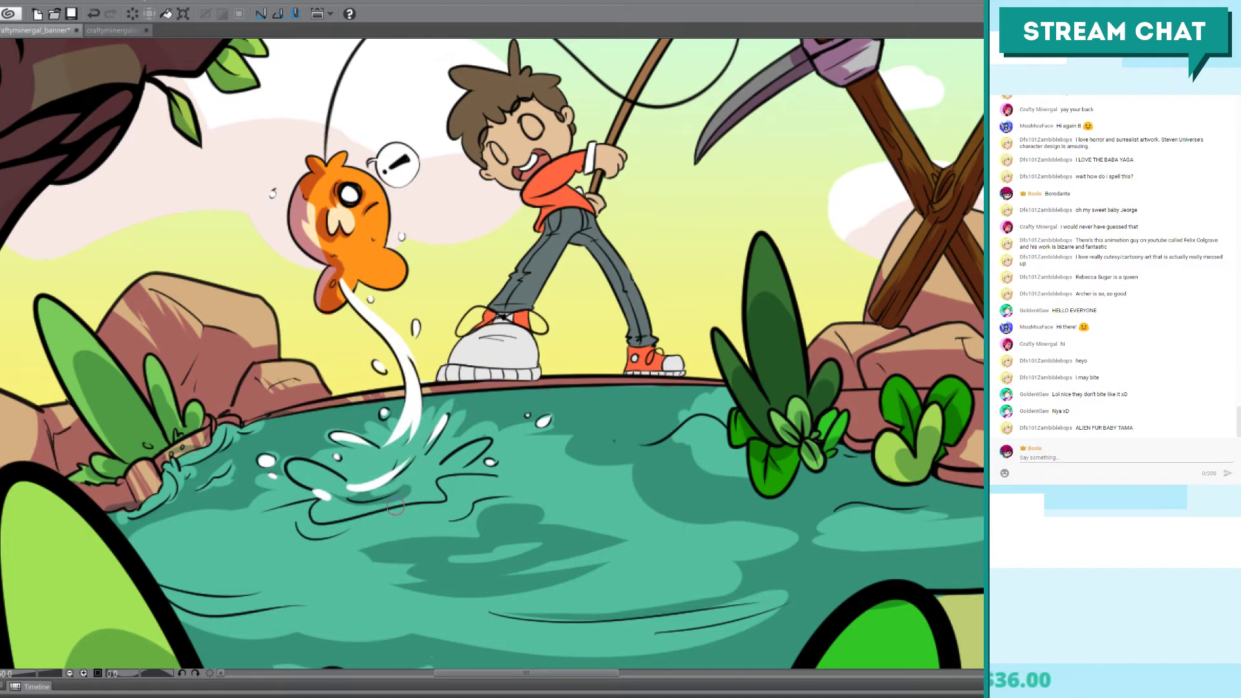
{"action": "key", "text": "ctrl+z"}
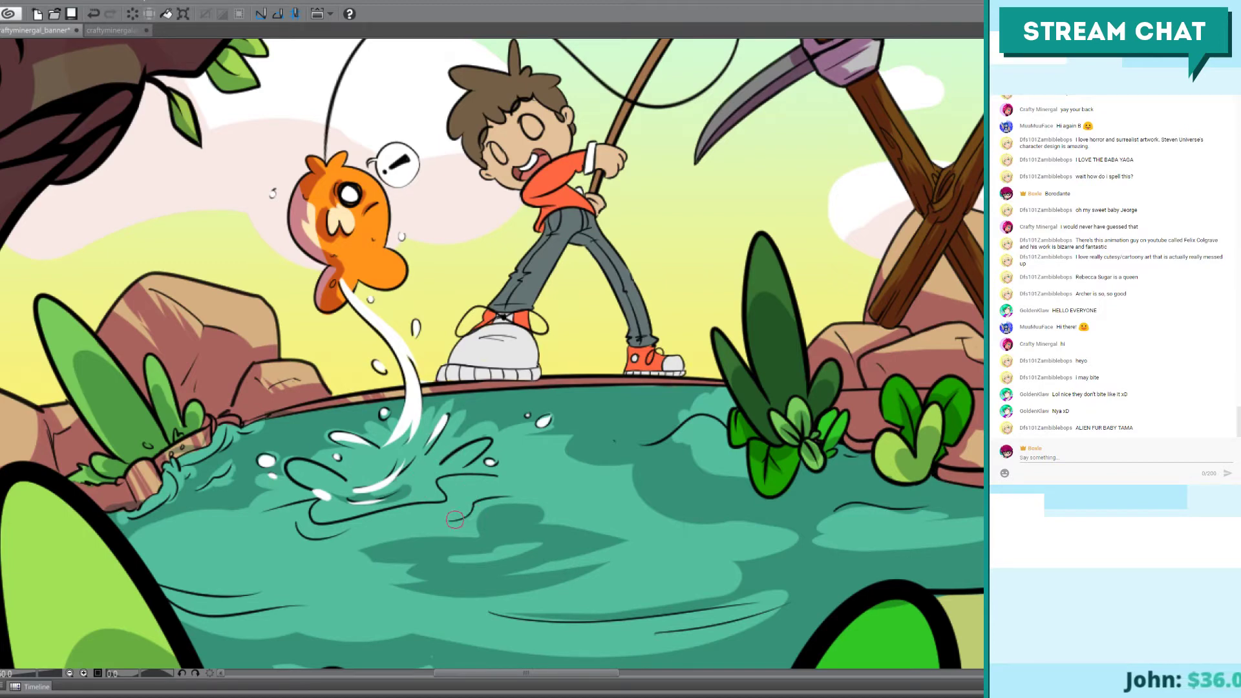
{"action": "left_click_drag", "start_coordinate": [492, 551], "coordinate": [545, 541]}
{"action": "key", "text": "ctrl+z"}
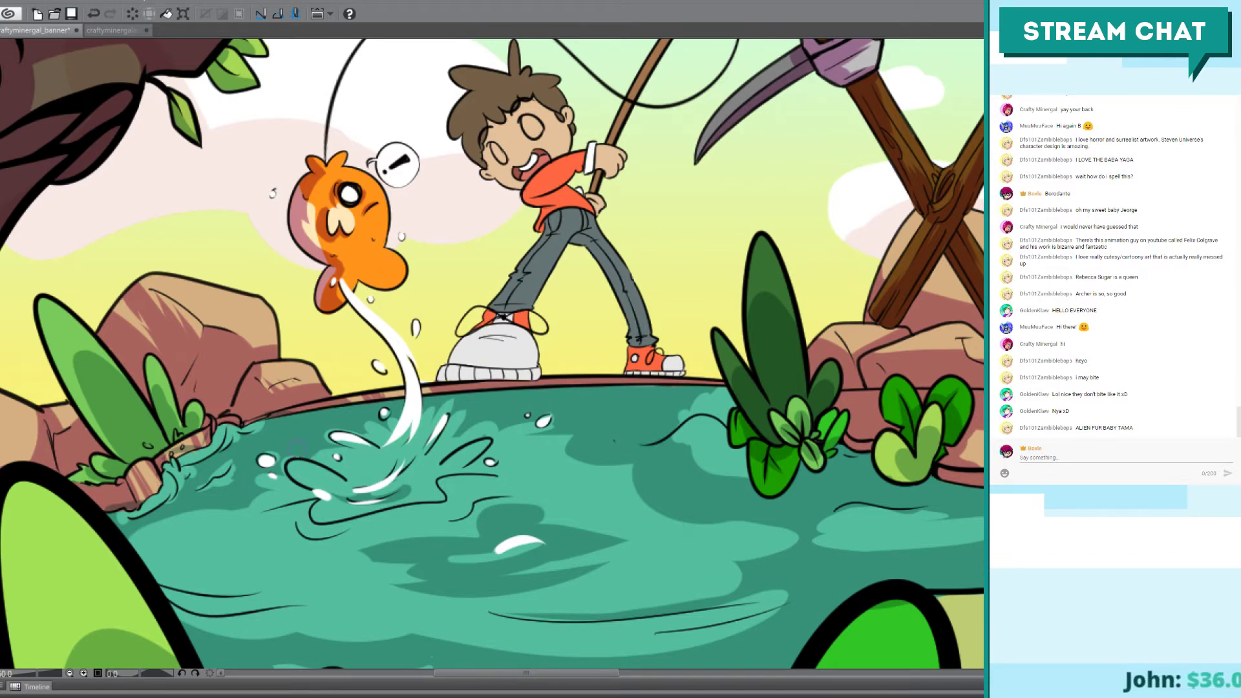
{"action": "left_click_drag", "start_coordinate": [294, 462], "coordinate": [348, 487]}
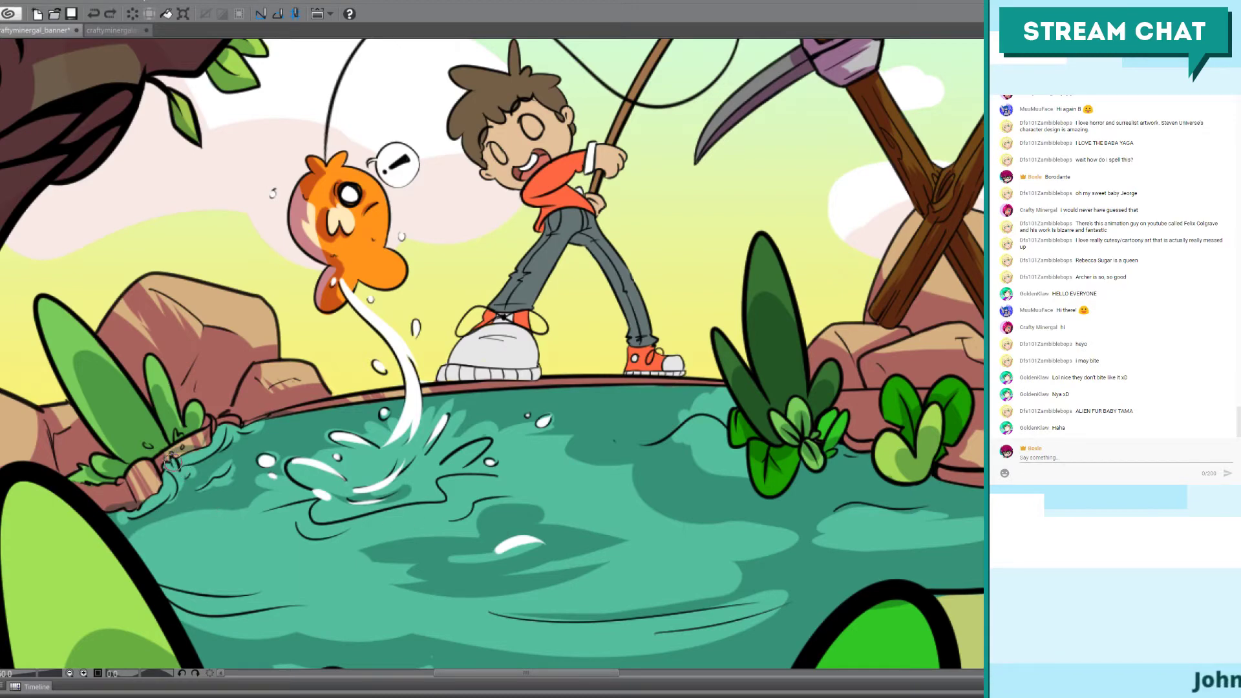
Step: Dot the small droplets over the rocky bank beside the tall light green leaves with white
{"action": "left_click", "coordinate": [172, 455]}
{"action": "left_click", "coordinate": [181, 446]}
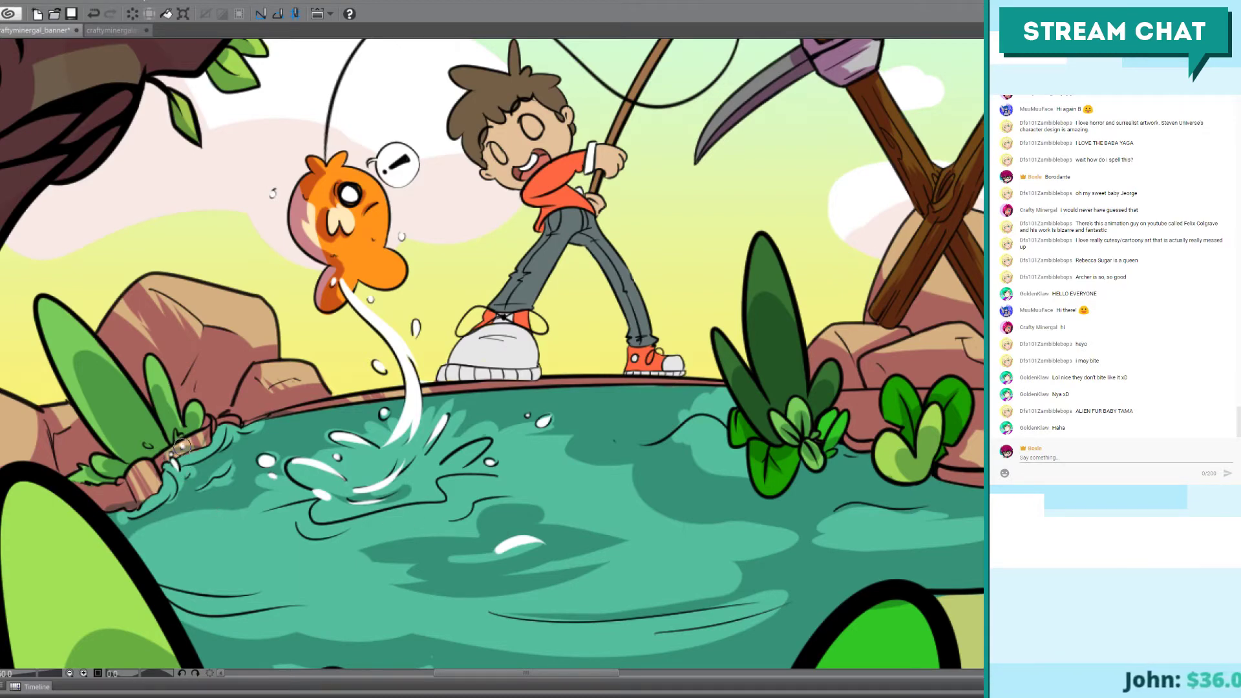
{"action": "left_click_drag", "start_coordinate": [144, 444], "coordinate": [150, 446]}
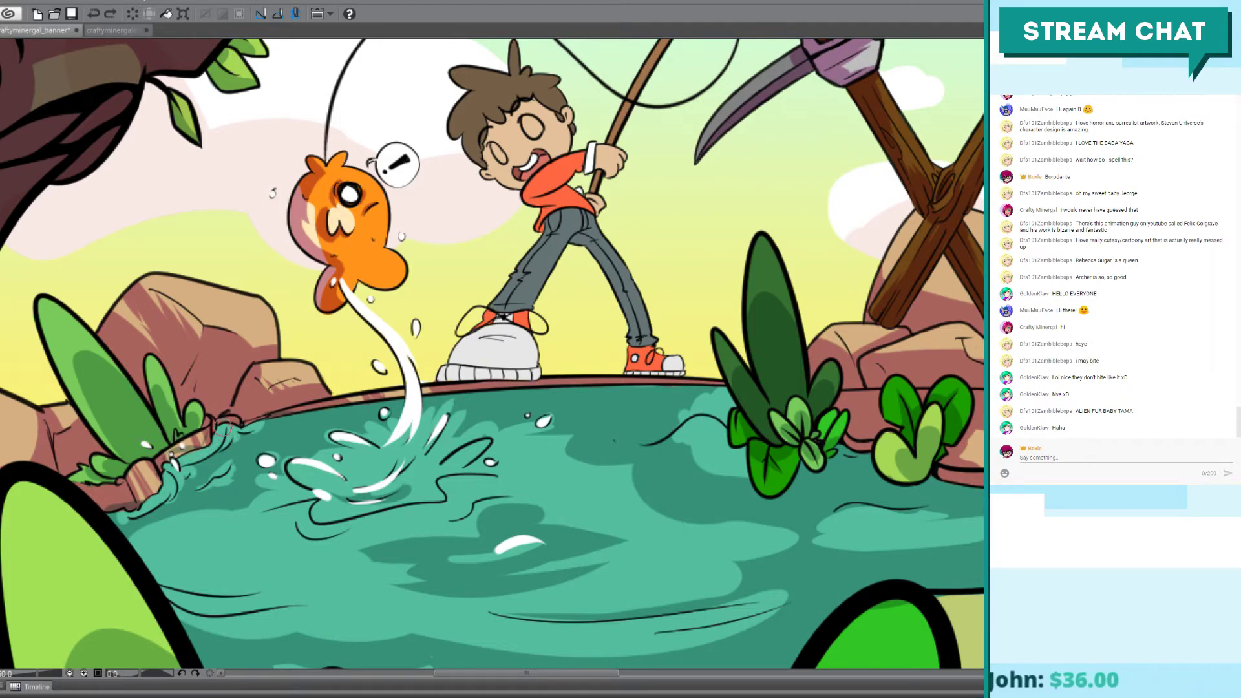
Step: Paint white foam strokes on the ripples where the pond meets the rocky bank by the light green leaves
{"action": "left_click_drag", "start_coordinate": [230, 424], "coordinate": [215, 455]}
{"action": "key", "text": "ctrl+z"}
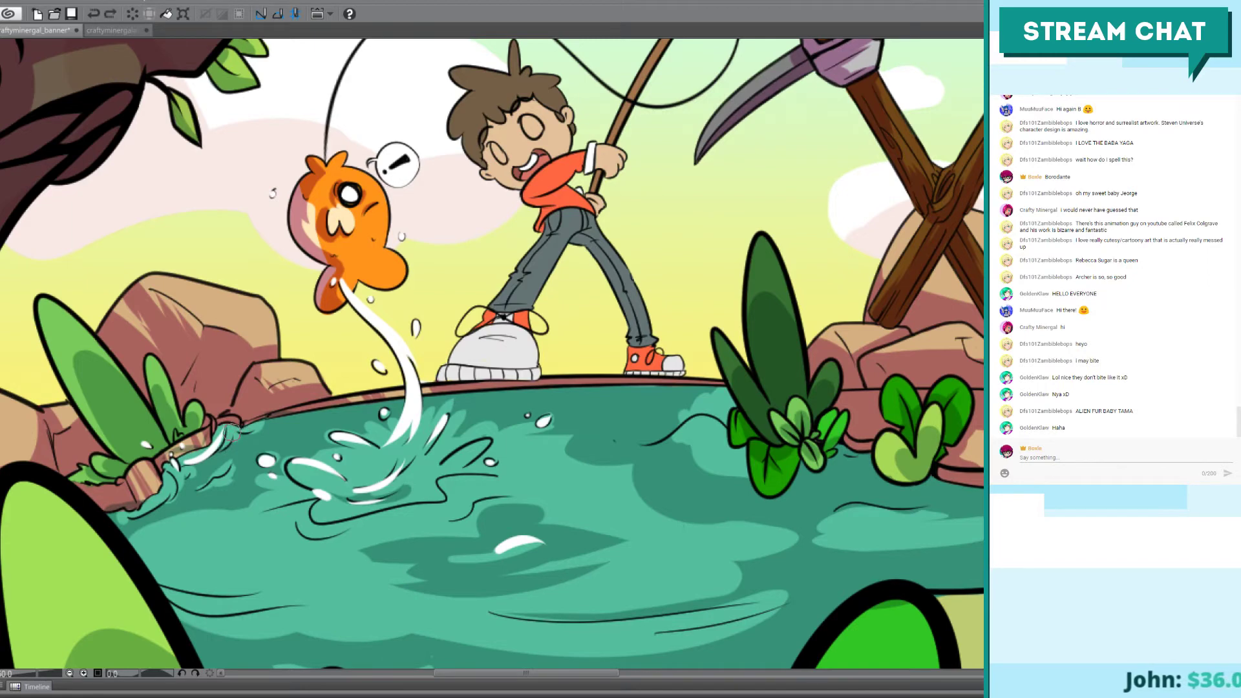
{"action": "left_click_drag", "start_coordinate": [231, 426], "coordinate": [222, 466]}
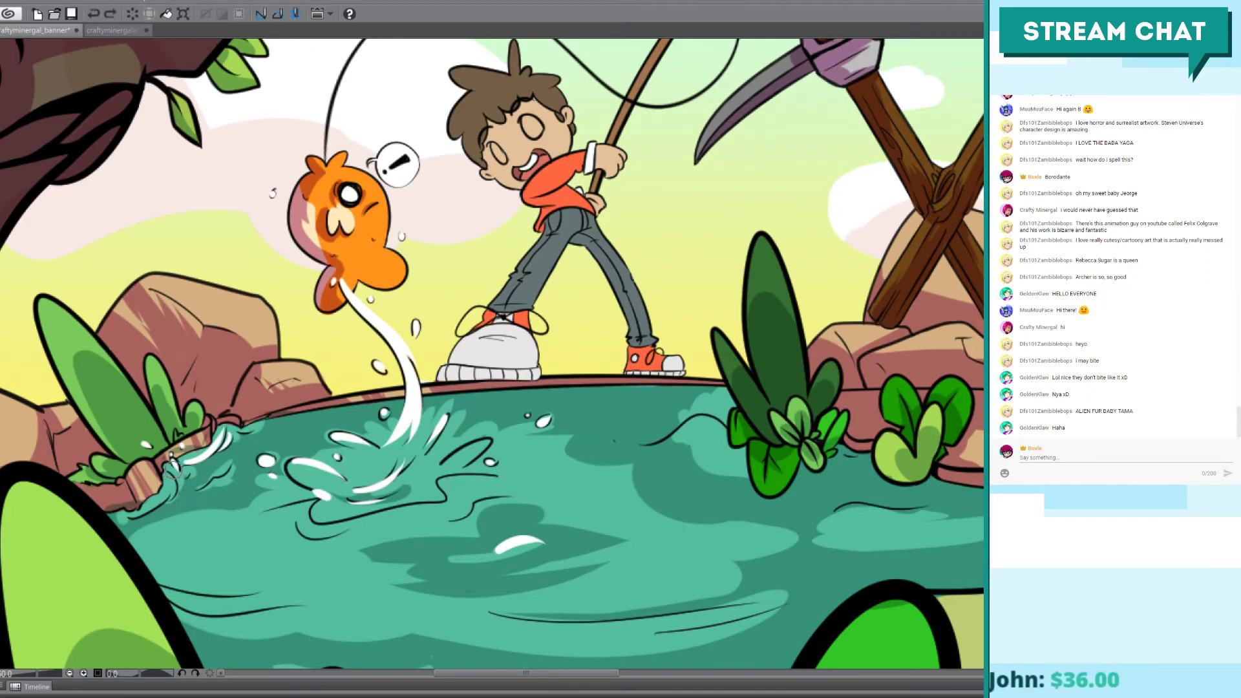
{"action": "left_click_drag", "start_coordinate": [176, 462], "coordinate": [170, 497]}
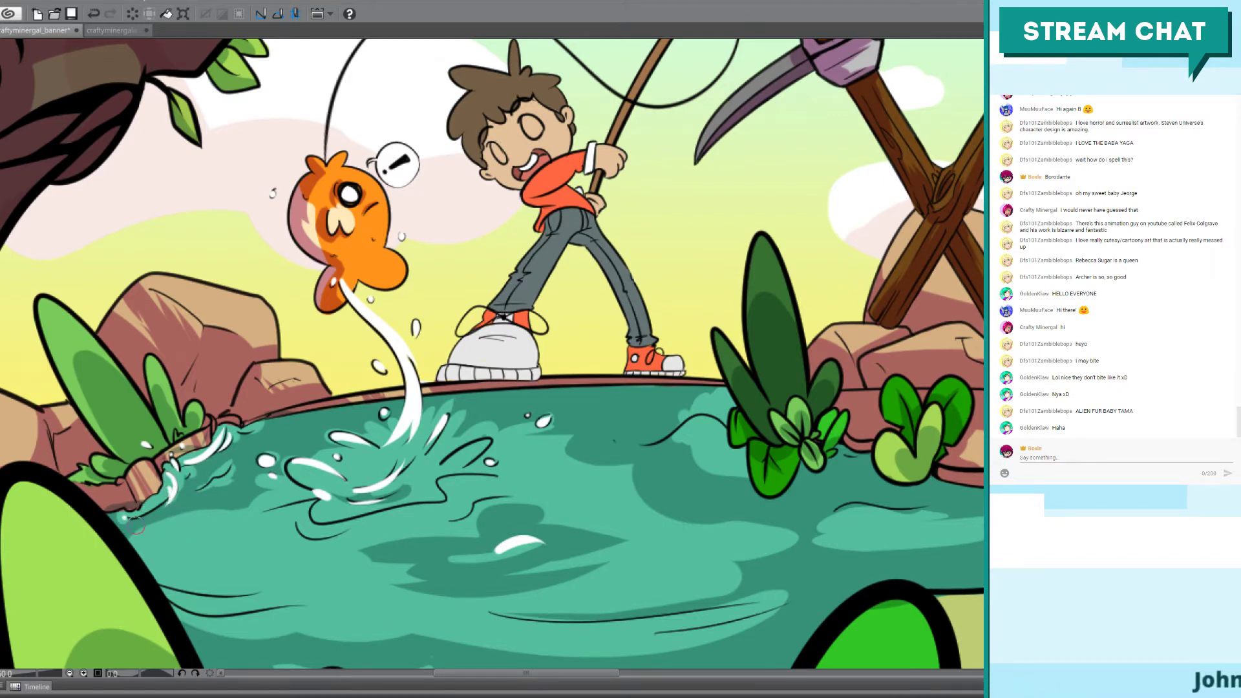
{"action": "mouse_move", "coordinate": [210, 486]}
{"action": "left_mouse_down"}
{"action": "mouse_move", "coordinate": [228, 469]}
{"action": "mouse_move", "coordinate": [221, 436]}
{"action": "left_mouse_up"}
{"action": "key", "text": "ctrl+z"}
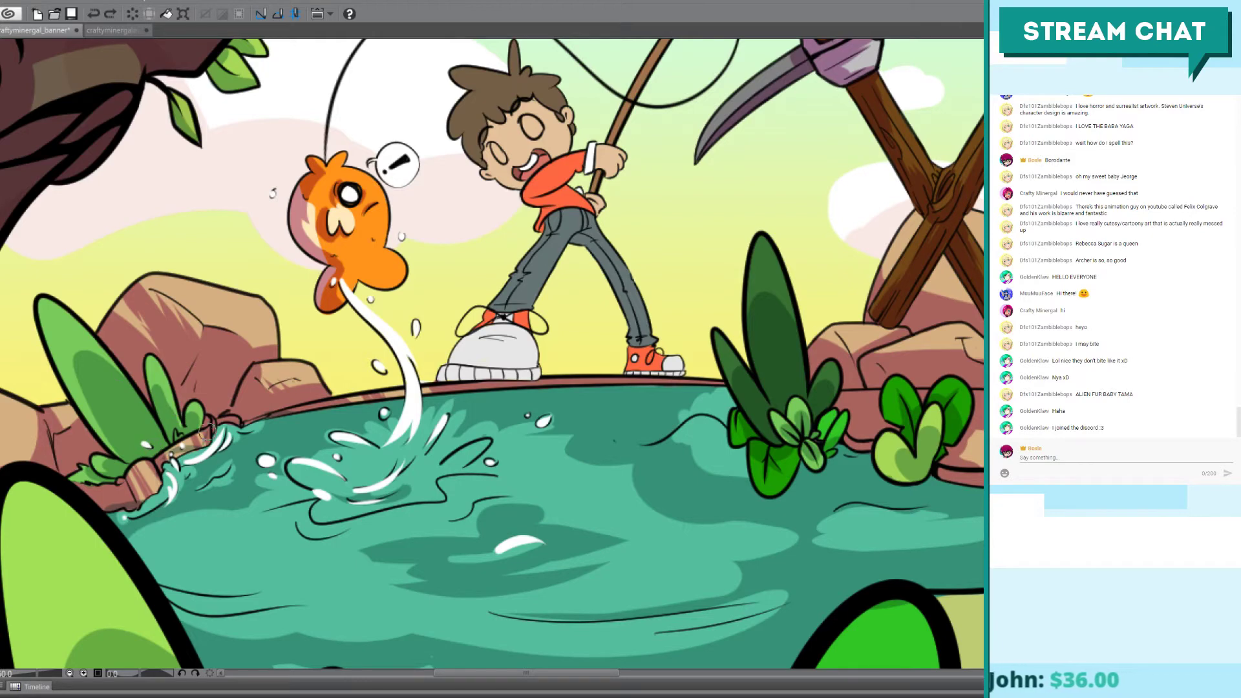
{"action": "left_click_drag", "start_coordinate": [194, 489], "coordinate": [210, 469]}
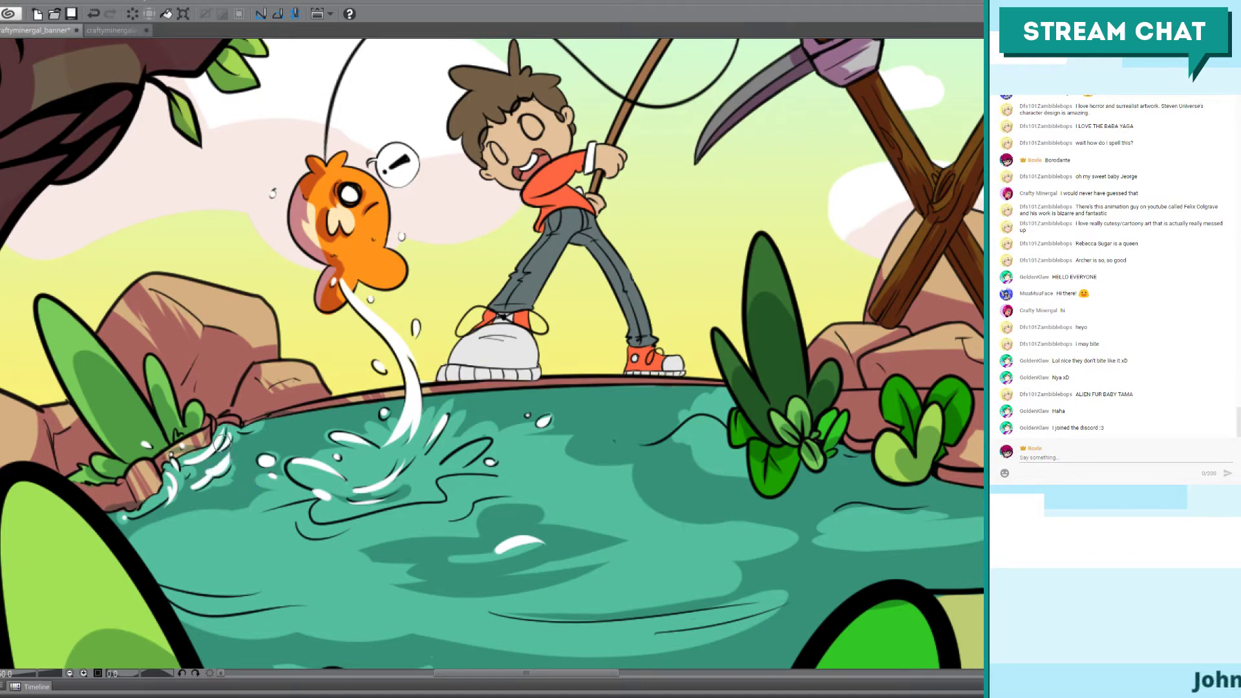
{"action": "left_click_drag", "start_coordinate": [205, 482], "coordinate": [227, 456]}
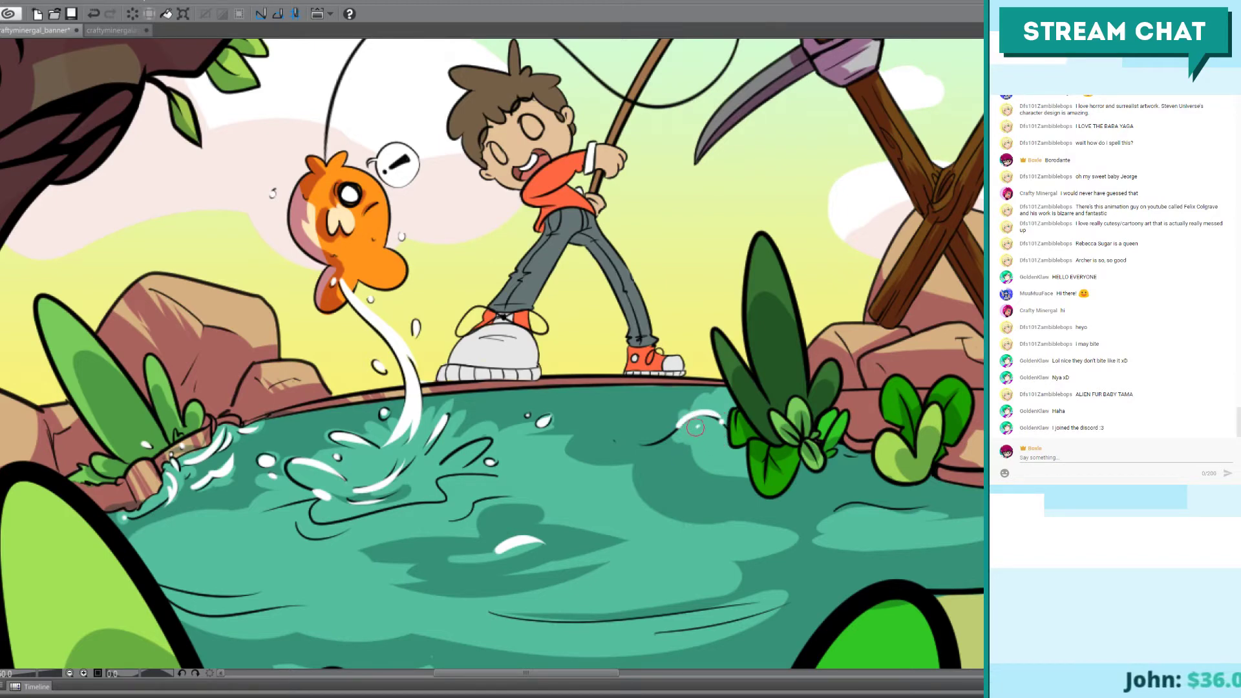
Step: Add white foam to the ripple beside the tall dark green plant and remove the white highlight from the middle of the pond
{"action": "left_click_drag", "start_coordinate": [698, 428], "coordinate": [705, 445]}
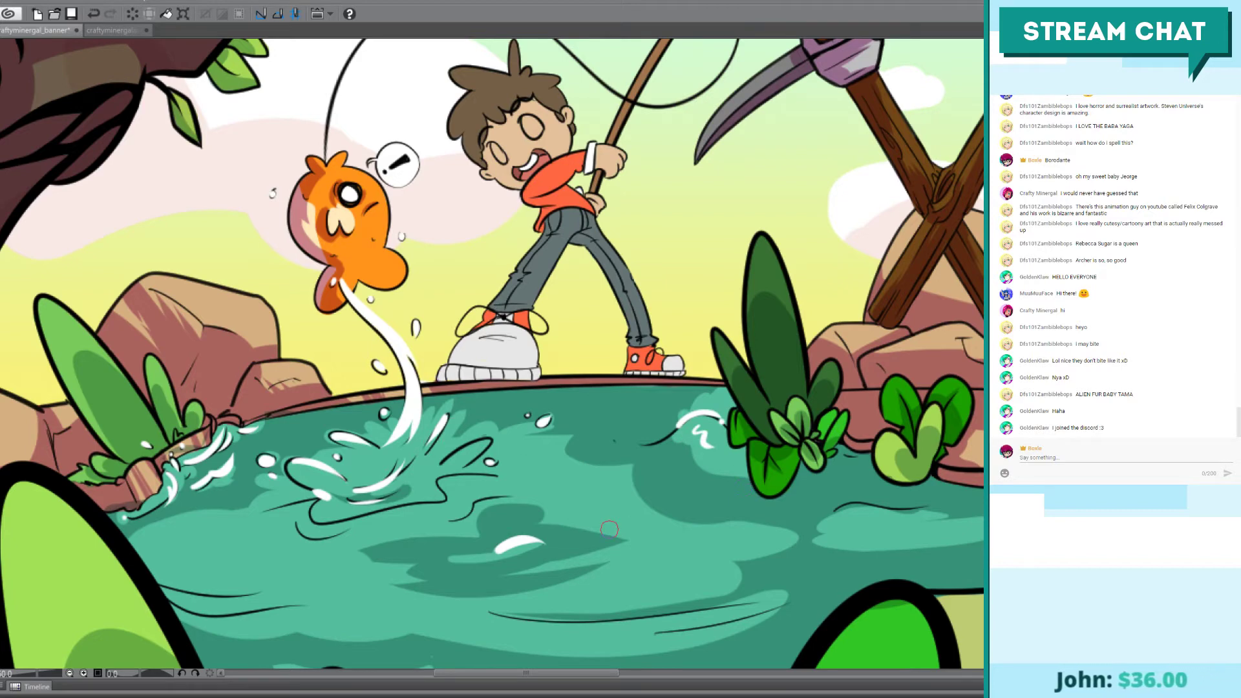
{"action": "key", "text": "ctrl+z"}
{"action": "key", "text": "ctrl+z"}
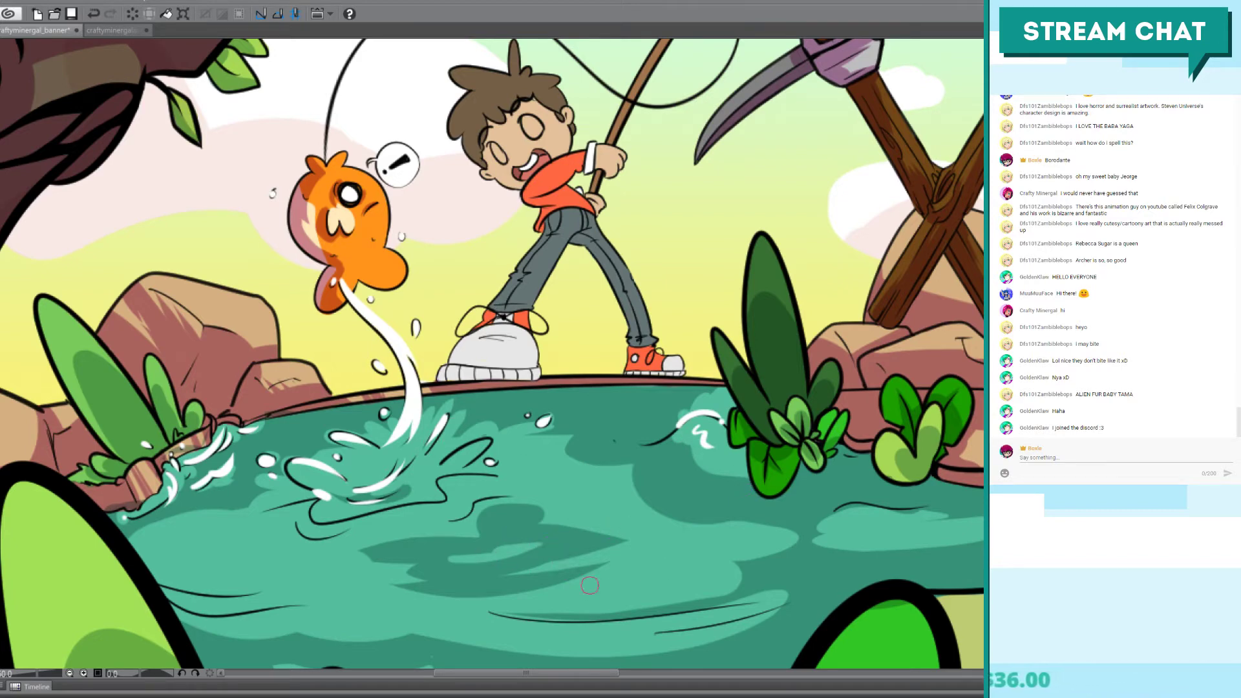
Step: Paint a white curve on the ripple below the splash and a zigzag white streak on the side towards the dark plant
{"action": "left_click_drag", "start_coordinate": [297, 531], "coordinate": [333, 535]}
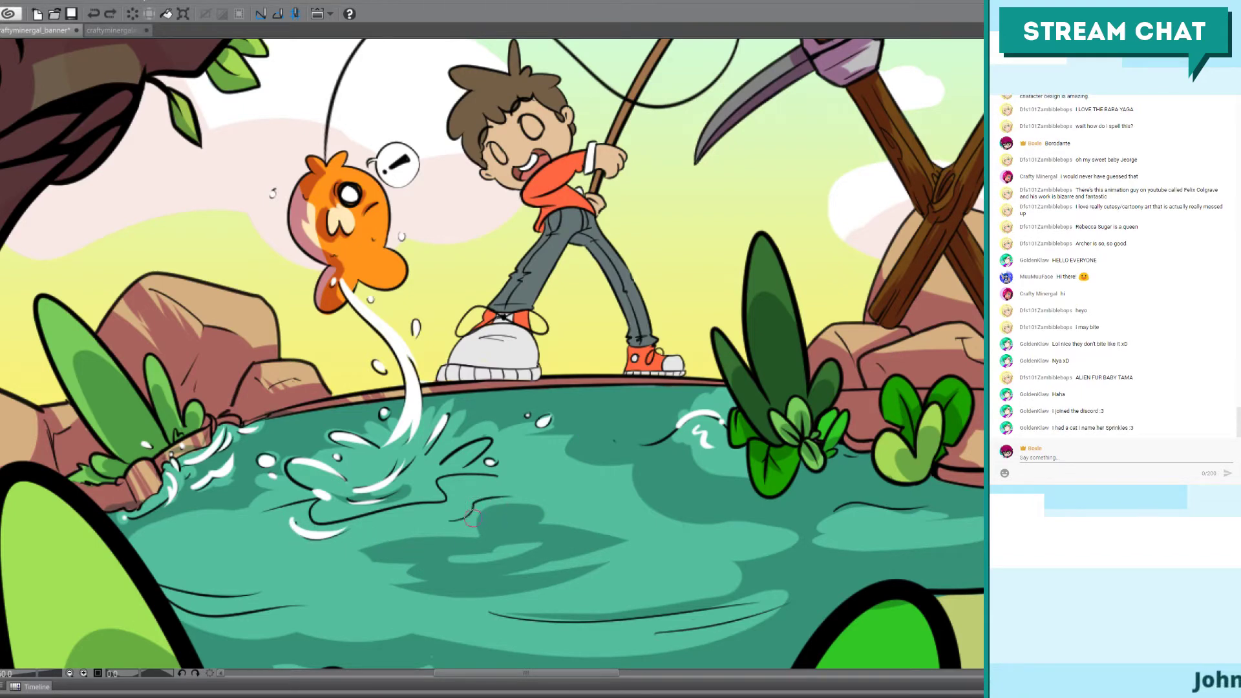
{"action": "left_click_drag", "start_coordinate": [452, 490], "coordinate": [534, 469]}
{"action": "key", "text": "ctrl+z"}
{"action": "left_click_drag", "start_coordinate": [456, 494], "coordinate": [546, 476]}
{"action": "key", "text": "ctrl+z"}
{"action": "left_click_drag", "start_coordinate": [456, 495], "coordinate": [548, 479]}
Step: Paint thin white ripple lines across the water beside the large light green foreground leaf
{"action": "left_click_drag", "start_coordinate": [165, 583], "coordinate": [269, 573]}
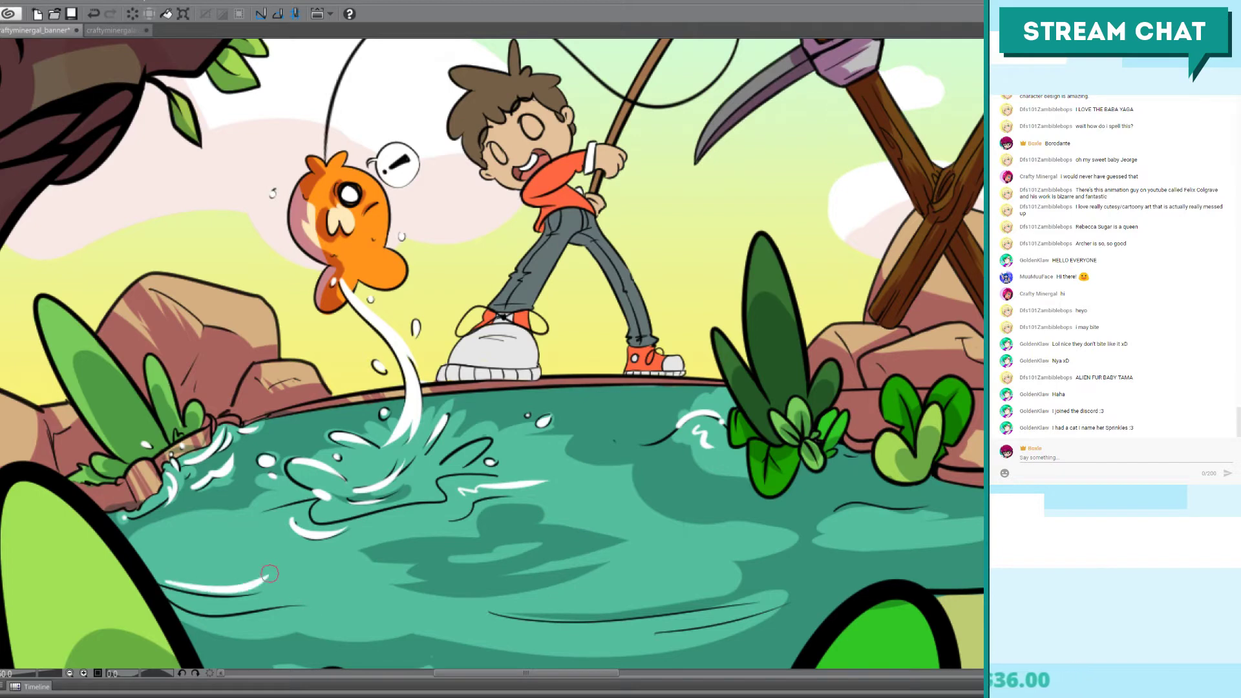
{"action": "key", "text": "ctrl+z"}
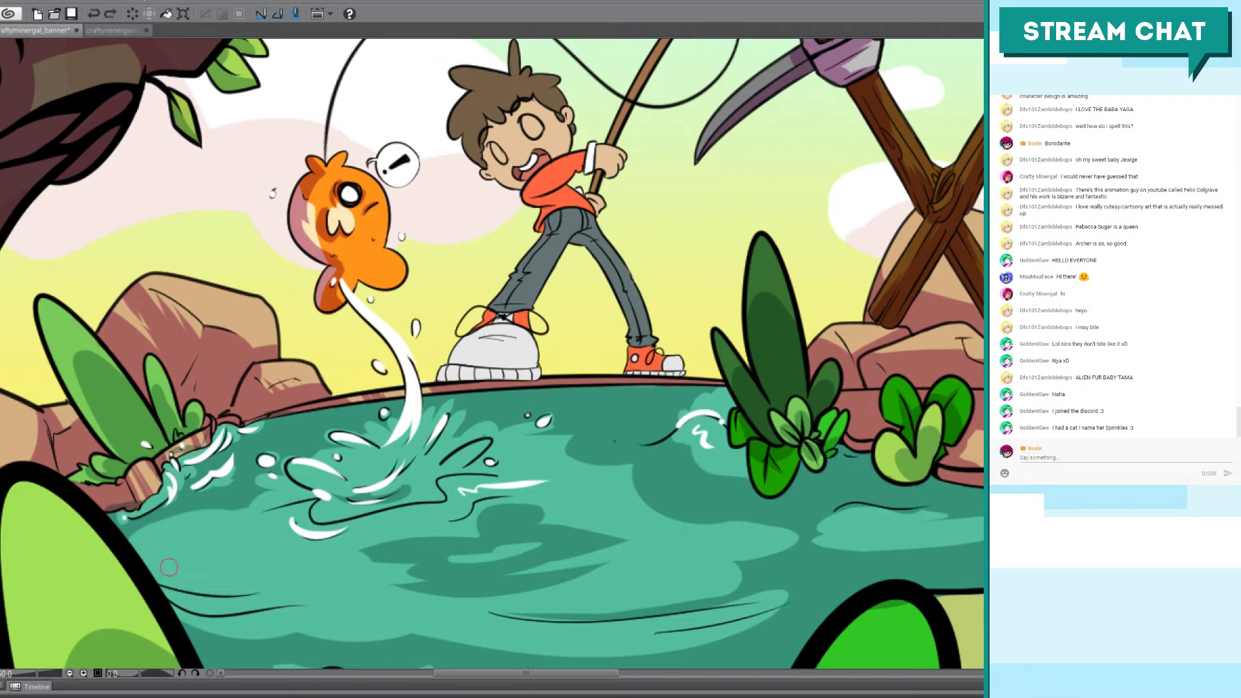
{"action": "mouse_move", "coordinate": [152, 556]}
{"action": "left_mouse_down"}
{"action": "mouse_move", "coordinate": [274, 558]}
{"action": "mouse_move", "coordinate": [317, 562]}
{"action": "left_mouse_up"}
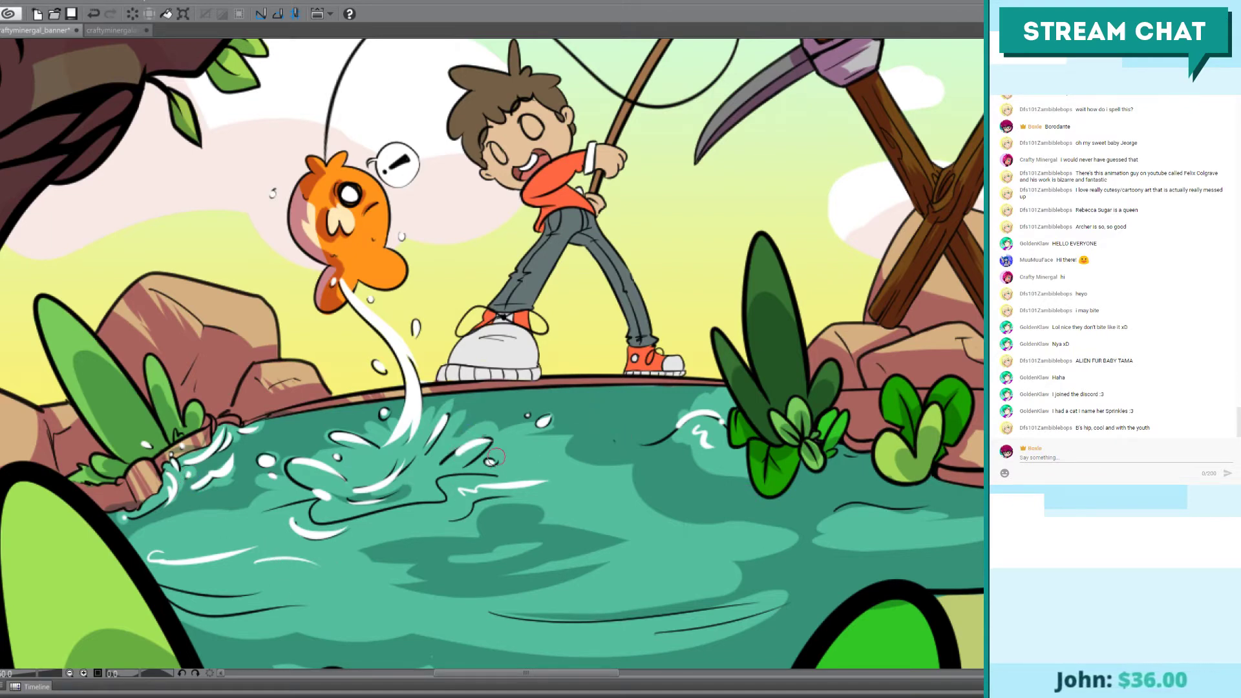
Step: Paint white highlights on the splash's arms towards the dark plant and broken white strokes along its lower rim
{"action": "left_click_drag", "start_coordinate": [489, 441], "coordinate": [460, 454]}
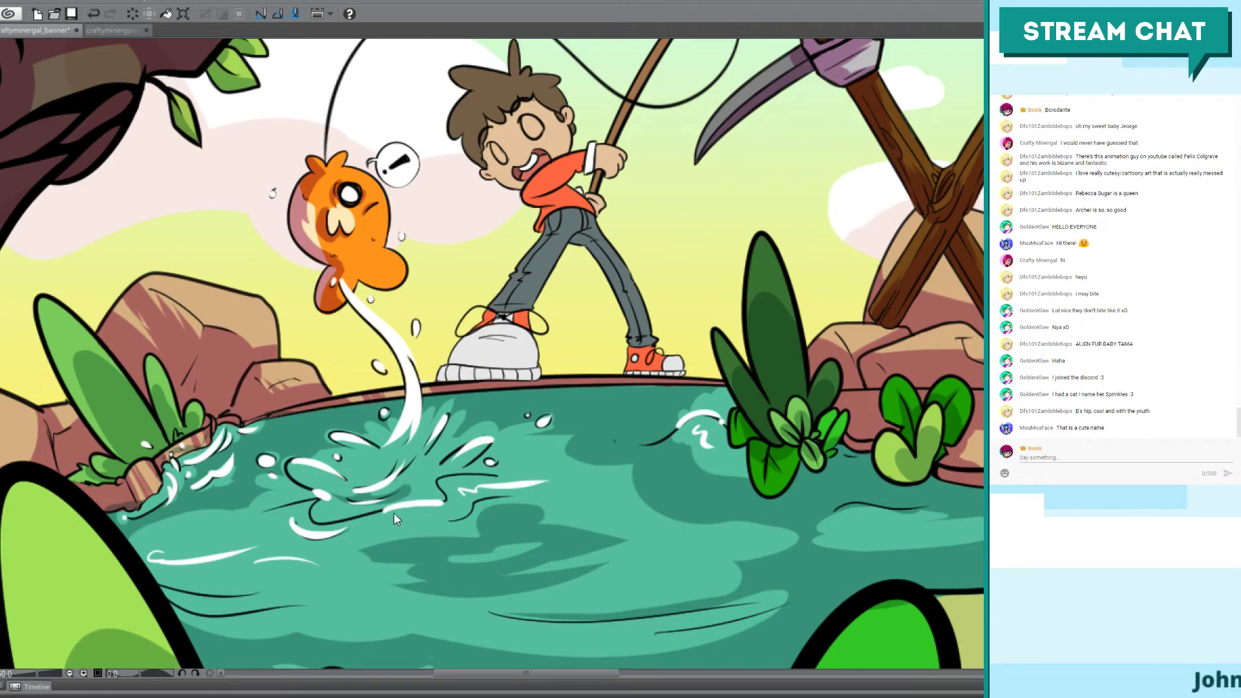
{"action": "key", "text": "ctrl+z"}
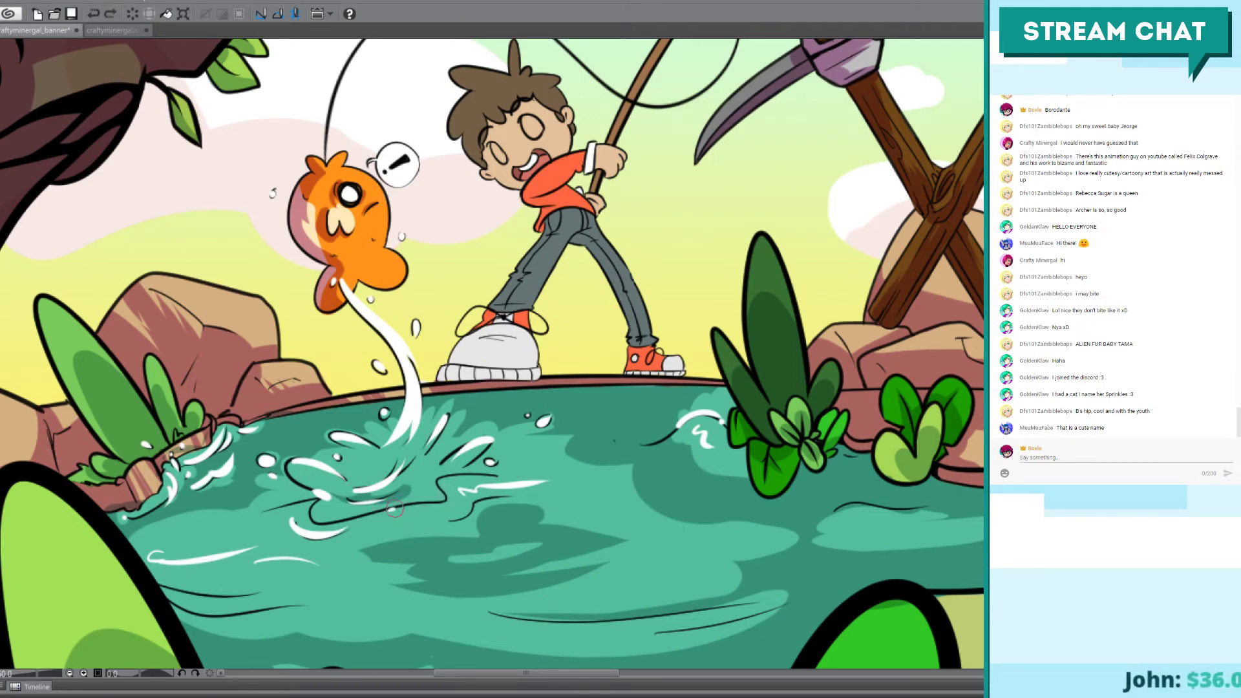
{"action": "left_click_drag", "start_coordinate": [394, 508], "coordinate": [446, 502]}
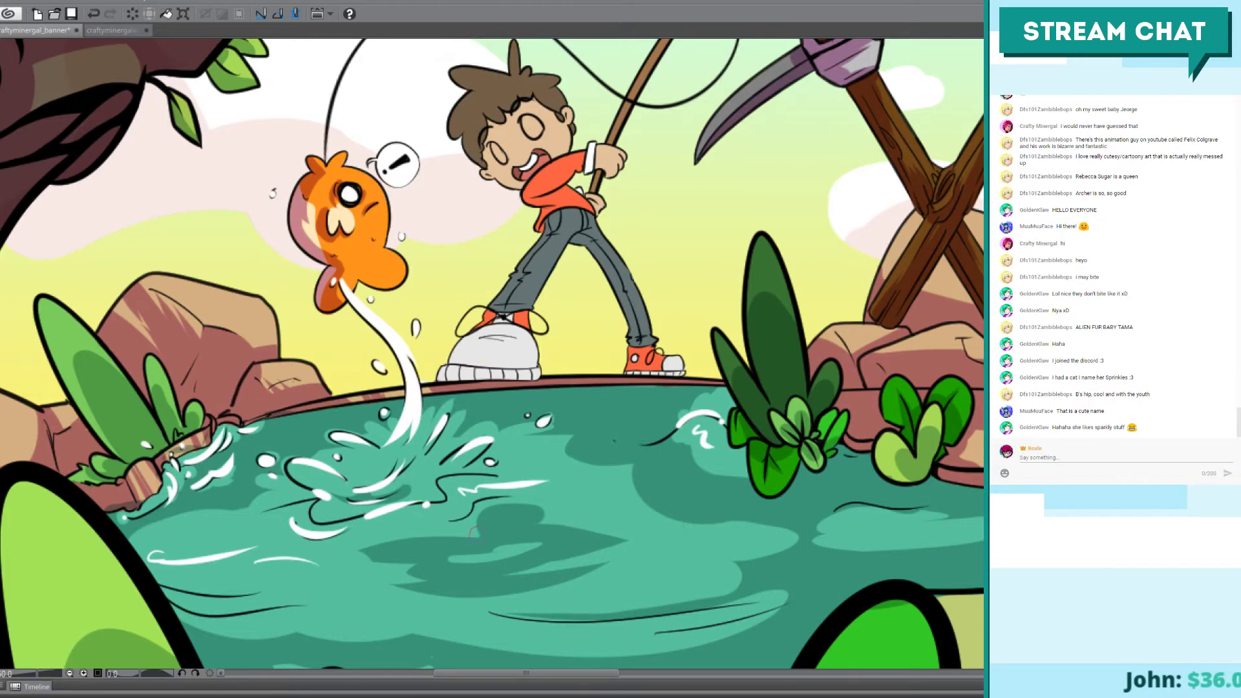
Step: Paint thin white streaks and small droplets on both sides of the water column rising towards the orange fish
{"action": "left_click_drag", "start_coordinate": [420, 480], "coordinate": [422, 489]}
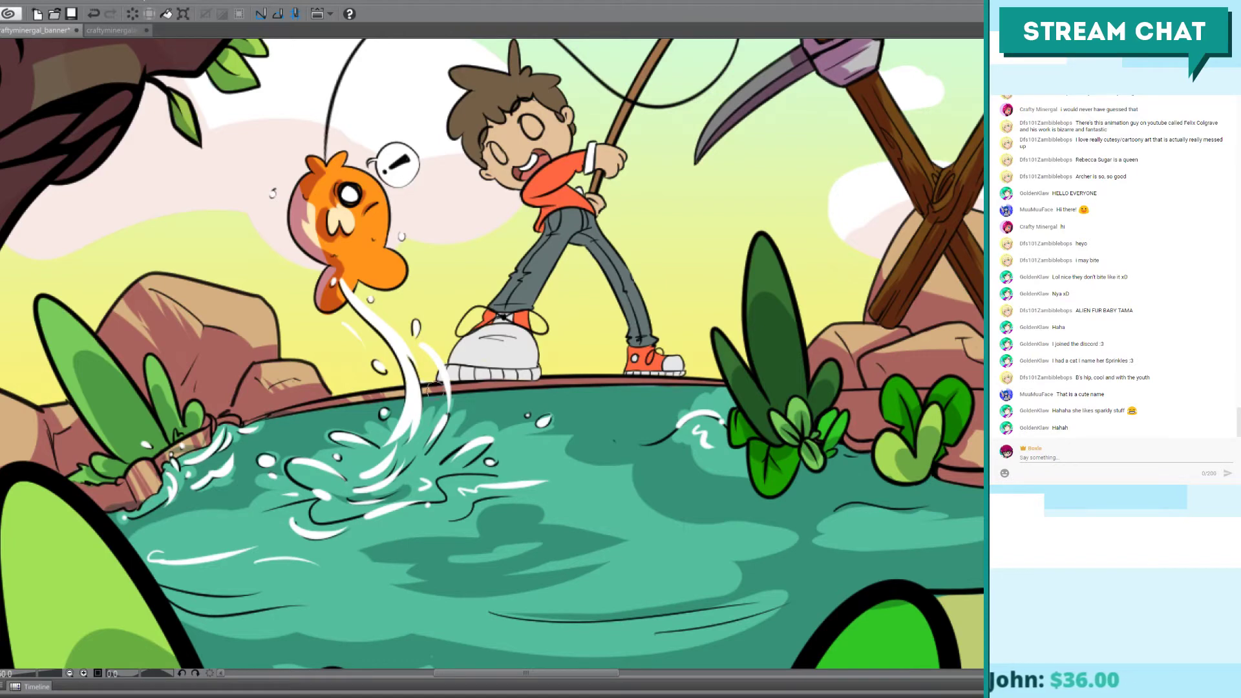
{"action": "key", "text": "ctrl+z"}
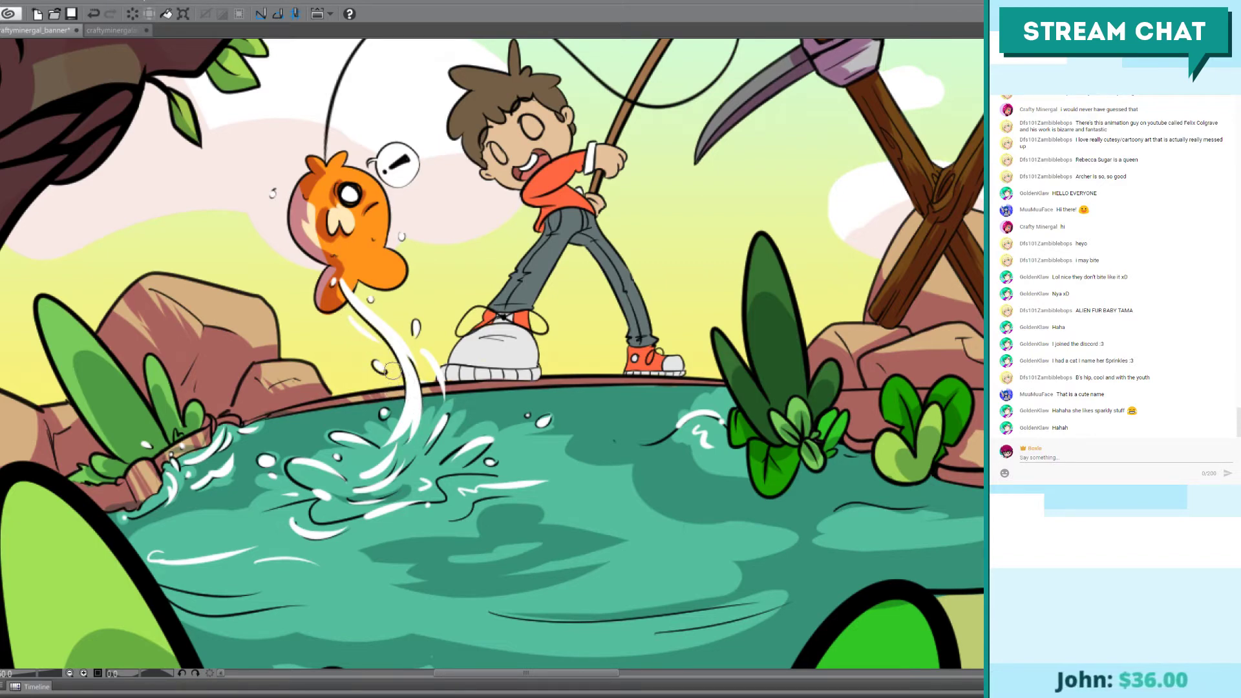
{"action": "key", "text": "ctrl+y"}
{"action": "key", "text": "ctrl+z"}
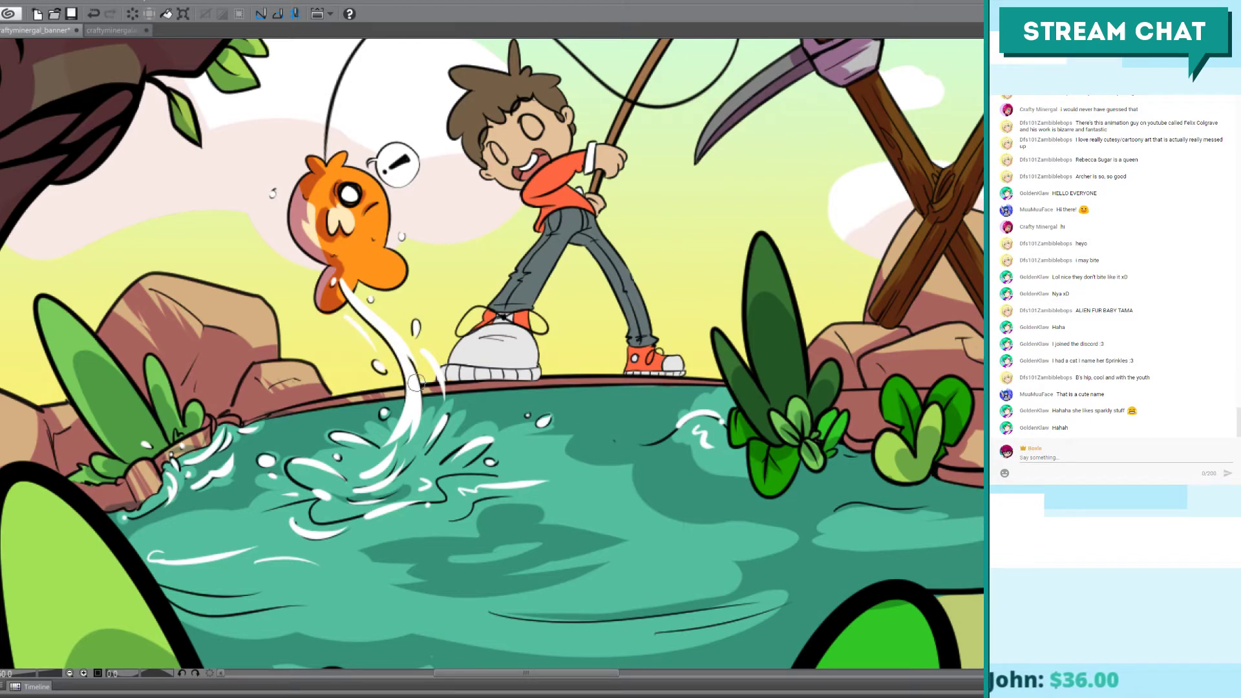
{"action": "key", "text": "ctrl+y"}
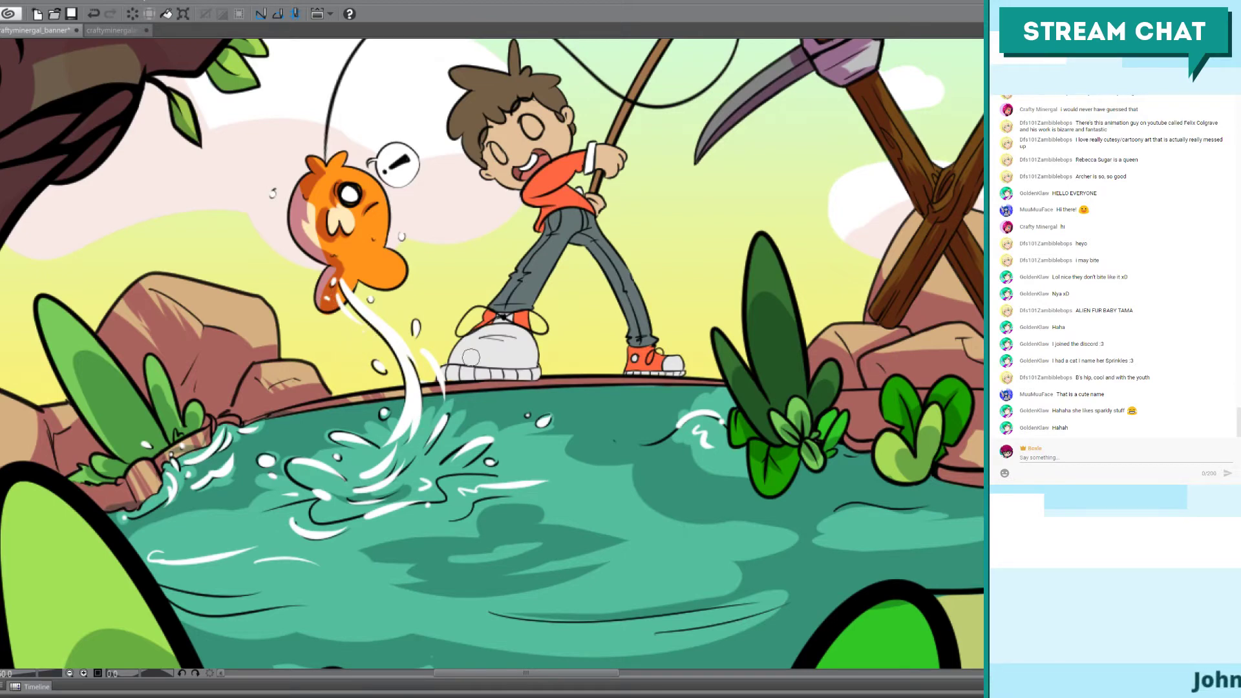
{"action": "key", "text": "ctrl+y"}
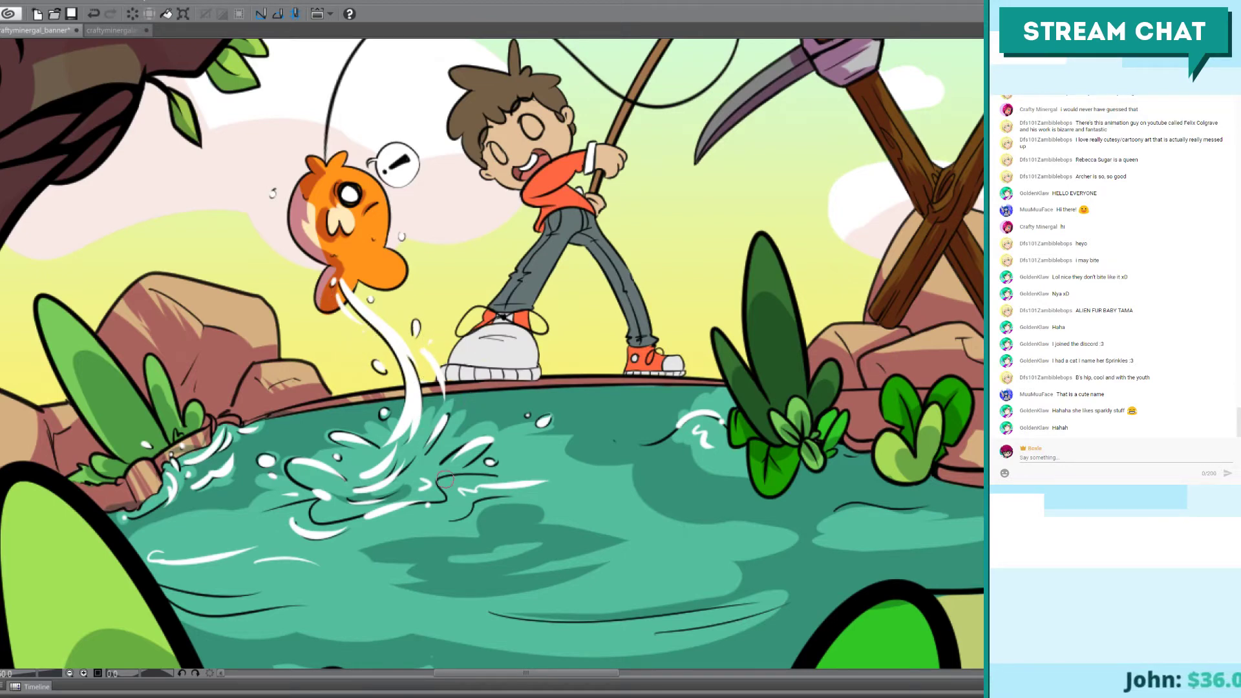
Step: Shade the splash's lobes and lower rim on the side facing the rocks and light green plant with pale blue
{"action": "scroll", "coordinate": [502, 317], "scroll_direction": "down", "scroll_amount": 2}
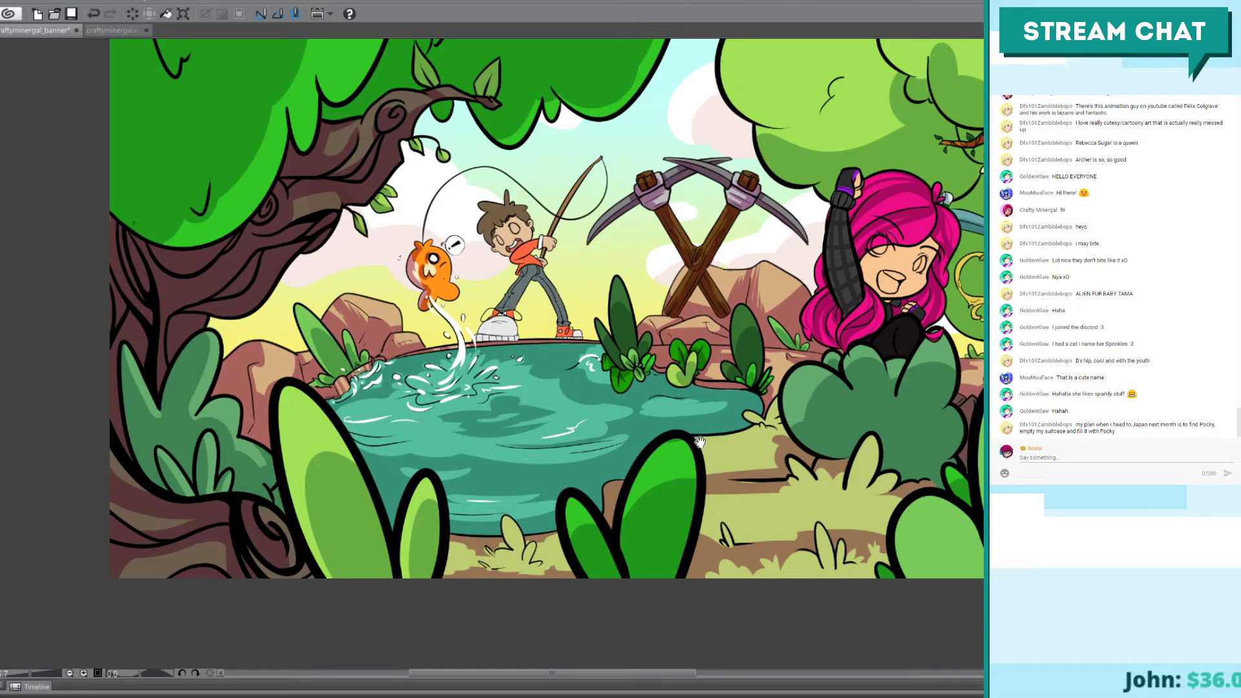
{"action": "left_click_drag", "start_coordinate": [543, 472], "coordinate": [475, 490]}
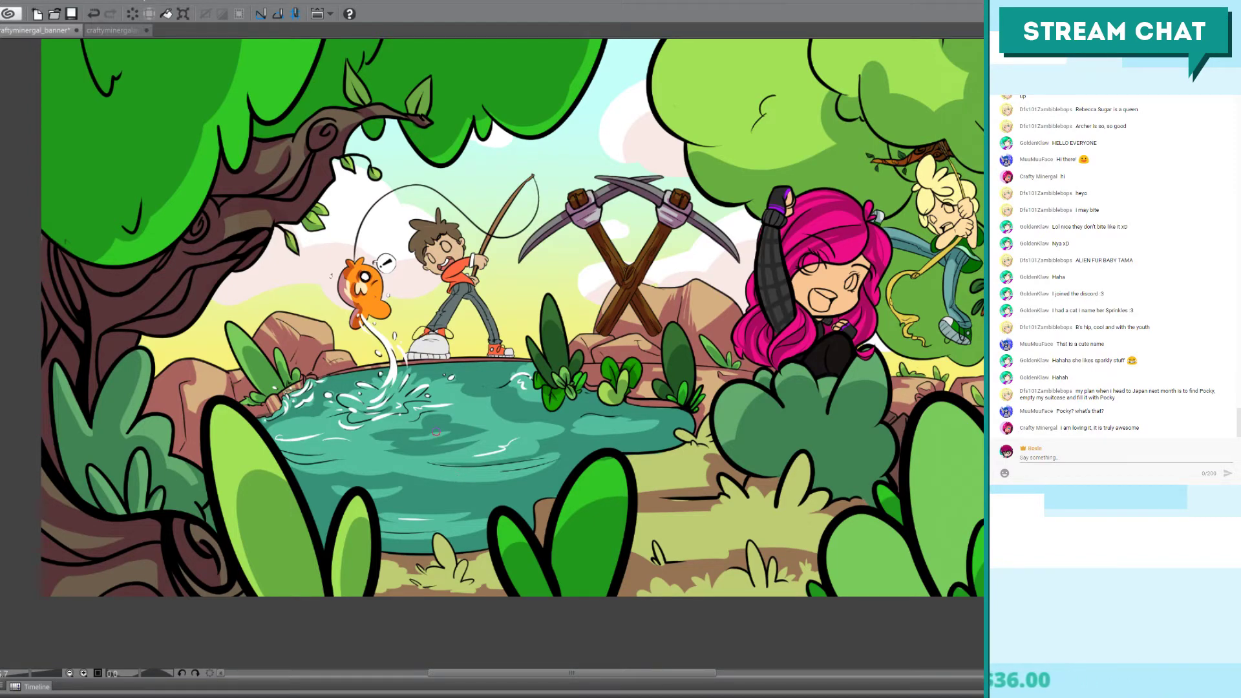
{"action": "scroll", "coordinate": [436, 429], "scroll_direction": "up", "scroll_amount": 2}
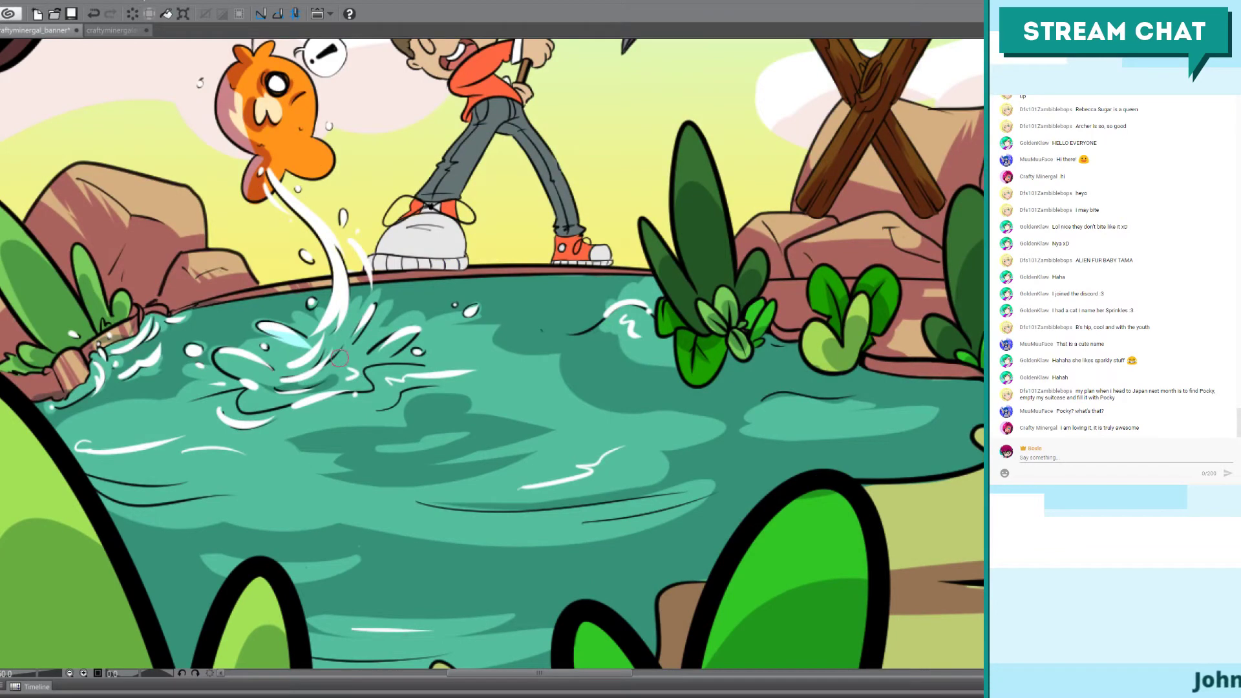
{"action": "key", "text": "ctrl+z"}
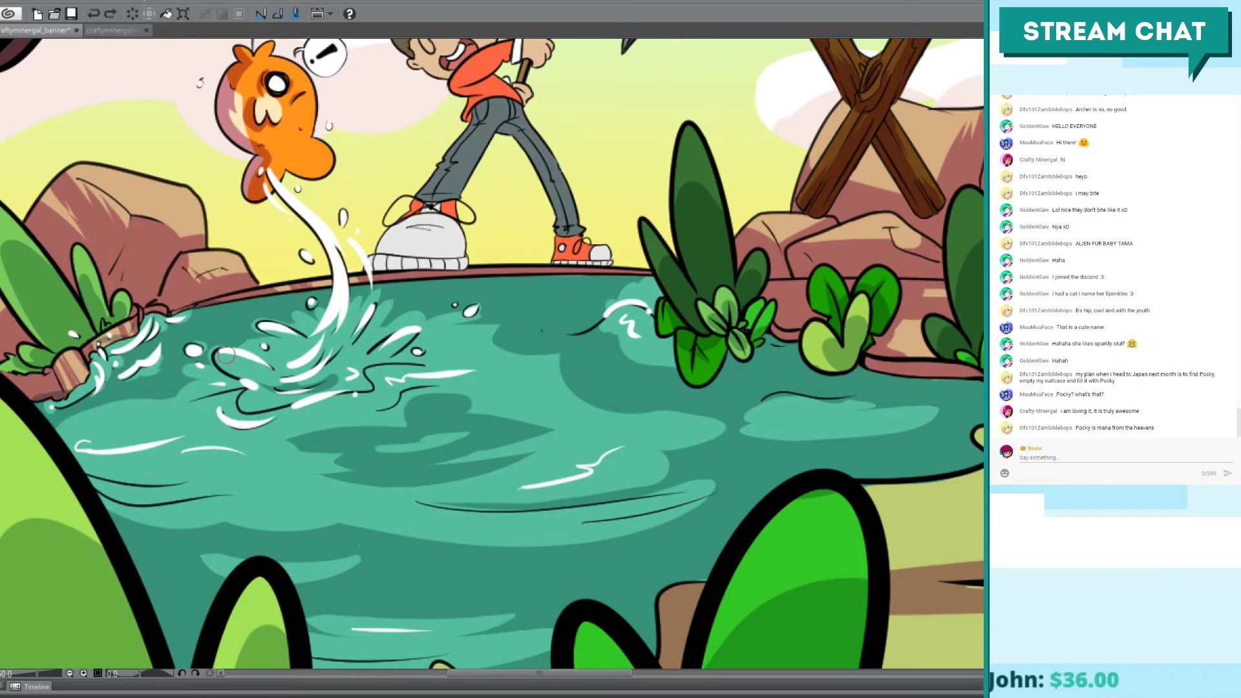
{"action": "left_click_drag", "start_coordinate": [220, 359], "coordinate": [270, 392]}
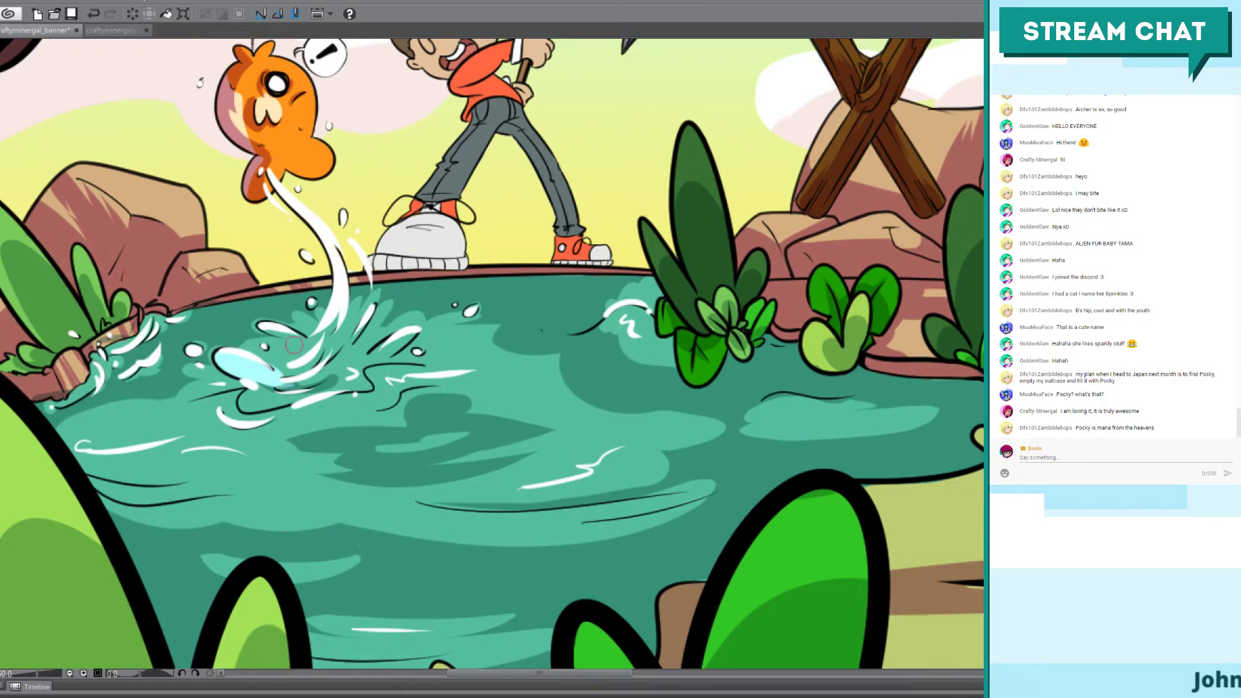
{"action": "mouse_move", "coordinate": [265, 328]}
{"action": "left_mouse_down"}
{"action": "mouse_move", "coordinate": [311, 354]}
{"action": "mouse_move", "coordinate": [272, 357]}
{"action": "mouse_move", "coordinate": [282, 387]}
{"action": "mouse_move", "coordinate": [250, 402]}
{"action": "mouse_move", "coordinate": [337, 413]}
{"action": "left_mouse_up"}
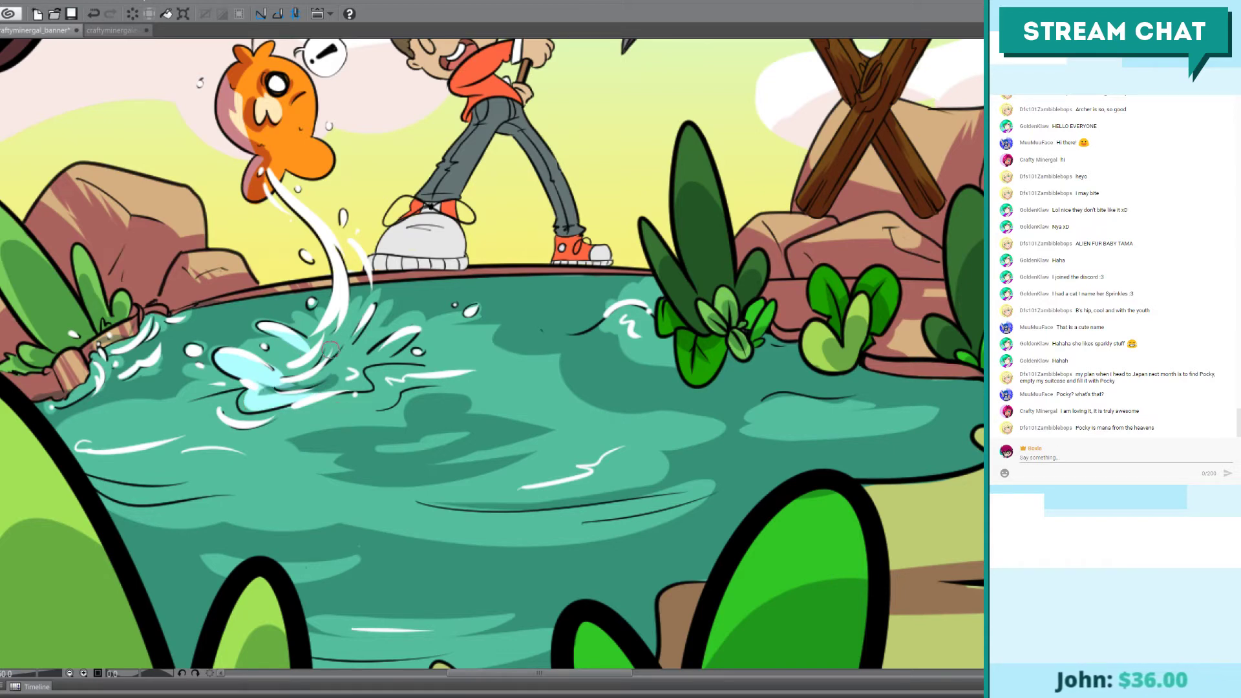
{"action": "mouse_move", "coordinate": [309, 361]}
{"action": "left_mouse_down"}
{"action": "mouse_move", "coordinate": [342, 328]}
{"action": "mouse_move", "coordinate": [343, 294]}
{"action": "left_mouse_up"}
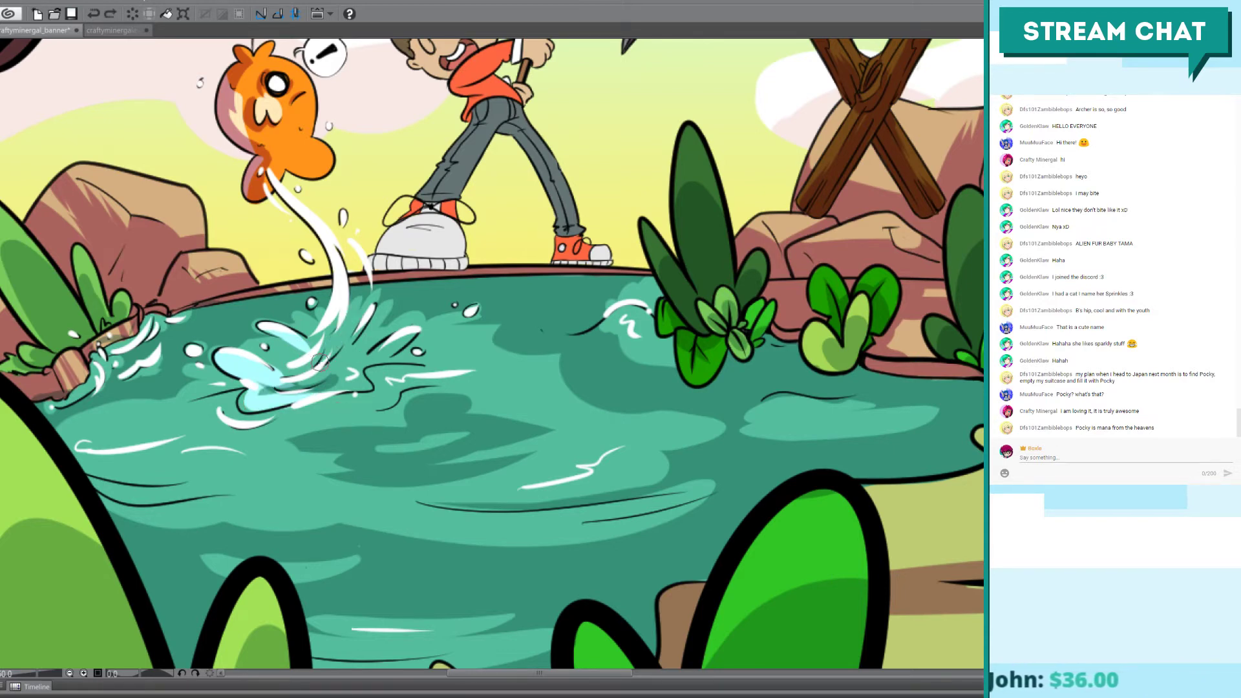
{"action": "left_click_drag", "start_coordinate": [320, 362], "coordinate": [328, 273]}
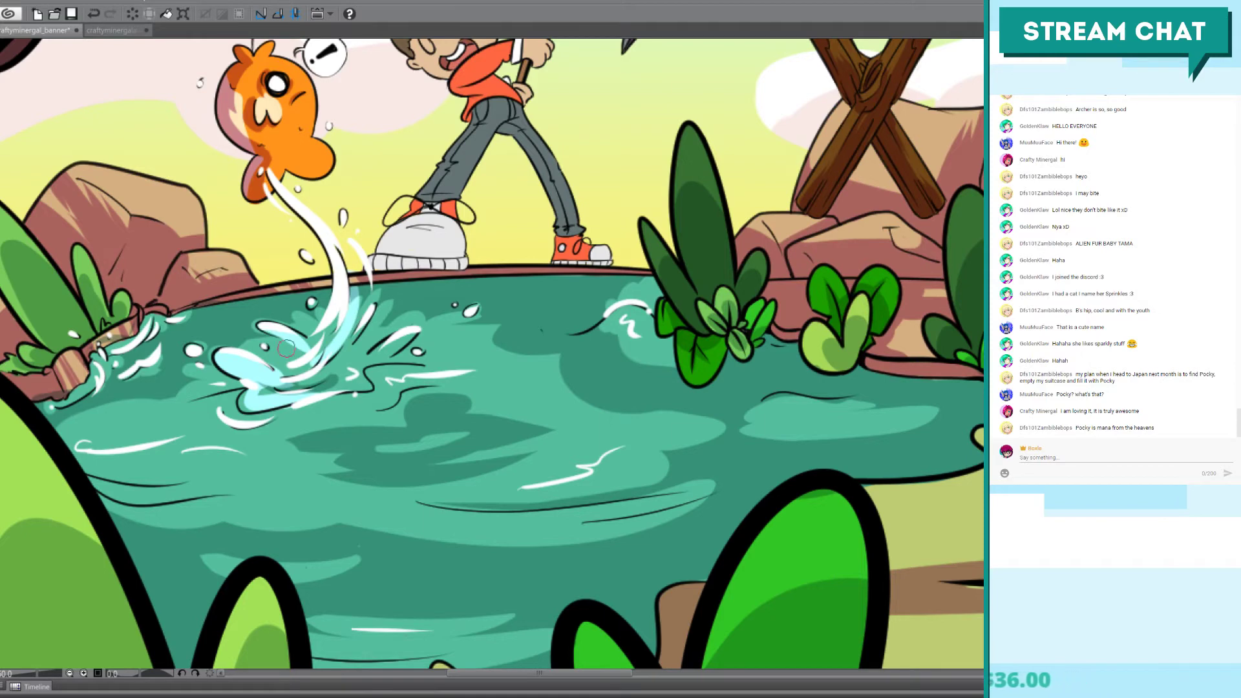
{"action": "key", "text": "ctrl+z"}
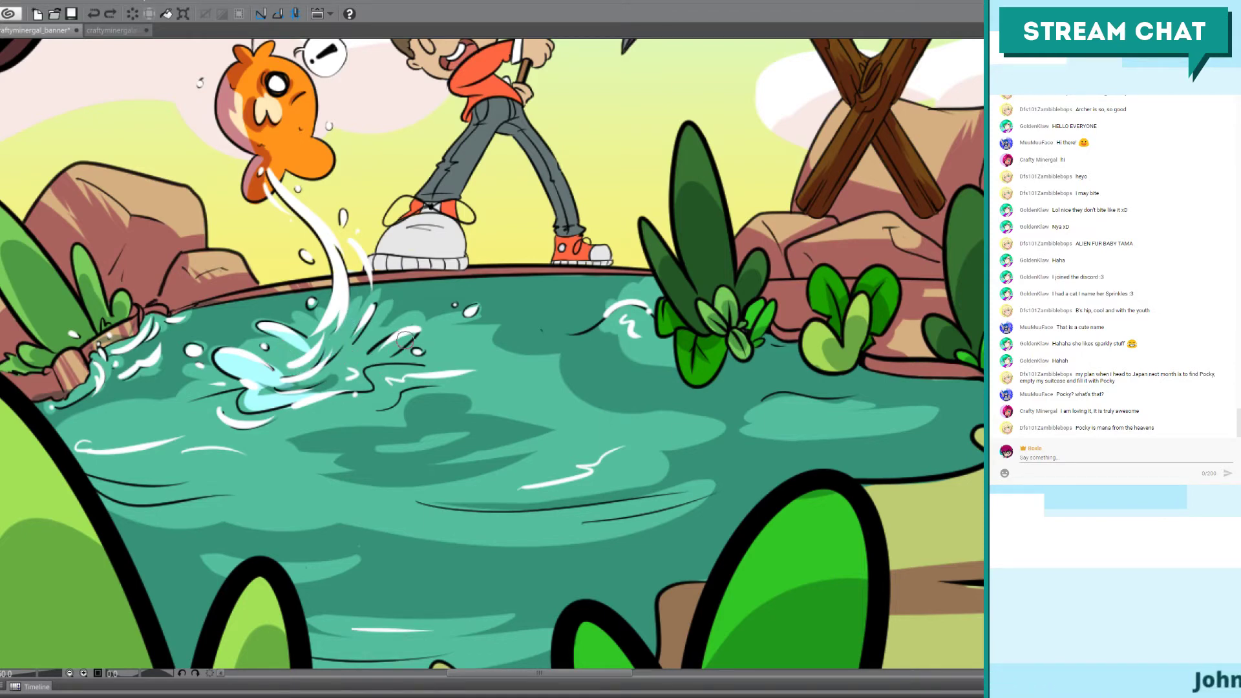
Step: Shade the splash's arms towards the dark plant and the base of the water column with pale blue
{"action": "mouse_move", "coordinate": [417, 328]}
{"action": "left_mouse_down"}
{"action": "mouse_move", "coordinate": [389, 383]}
{"action": "mouse_move", "coordinate": [414, 365]}
{"action": "mouse_move", "coordinate": [372, 357]}
{"action": "left_mouse_up"}
{"action": "key", "text": "ctrl+z"}
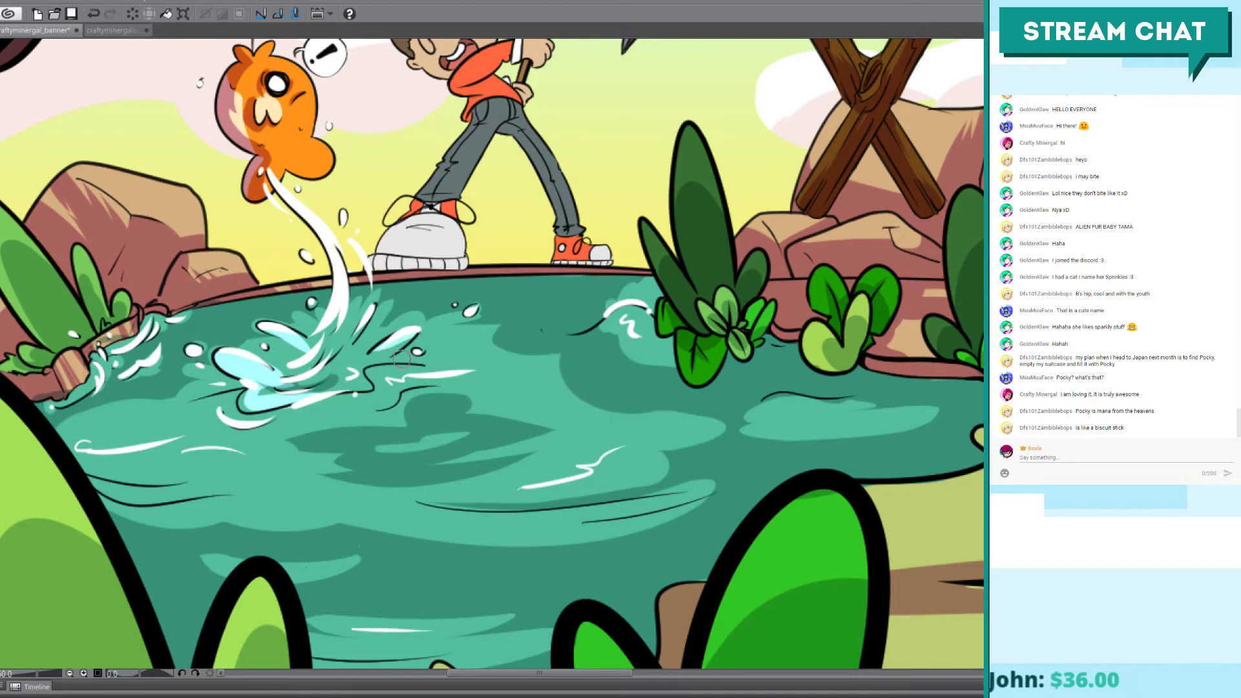
{"action": "left_click_drag", "start_coordinate": [415, 336], "coordinate": [373, 356]}
{"action": "key", "text": "ctrl+z"}
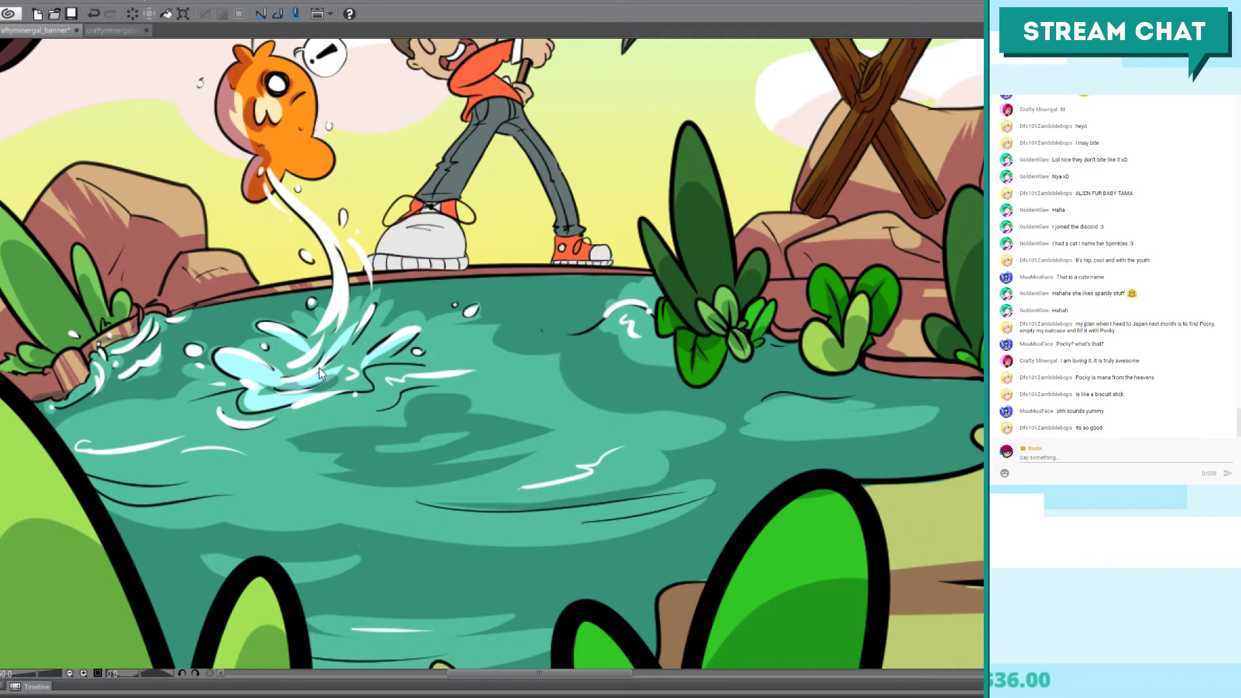
{"action": "key", "text": "ctrl+z"}
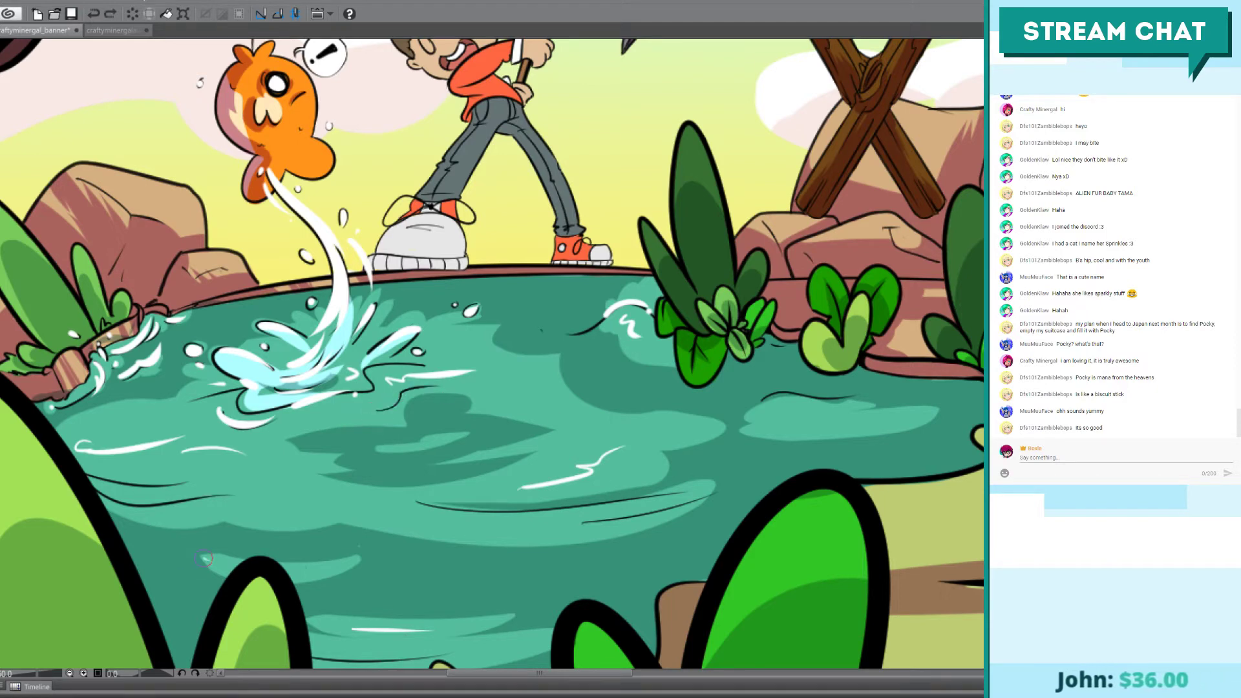
{"action": "left_click_drag", "start_coordinate": [235, 565], "coordinate": [355, 561]}
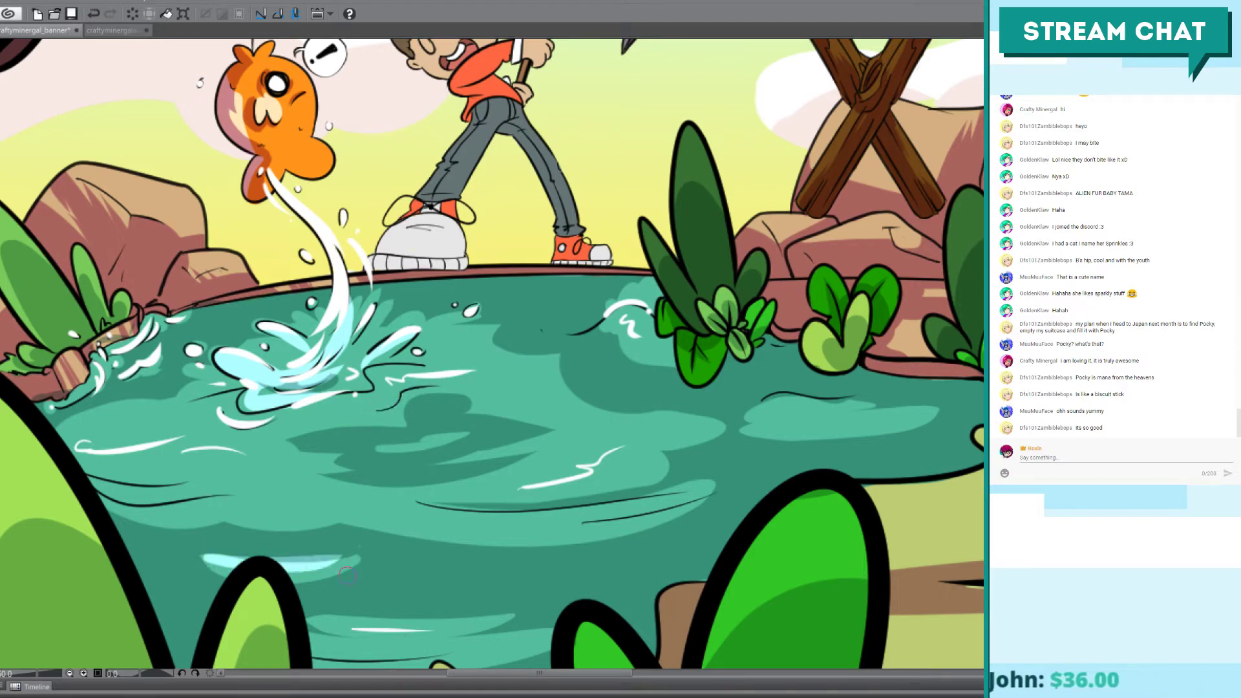
{"action": "left_click_drag", "start_coordinate": [201, 557], "coordinate": [346, 573]}
{"action": "key", "text": "ctrl+z"}
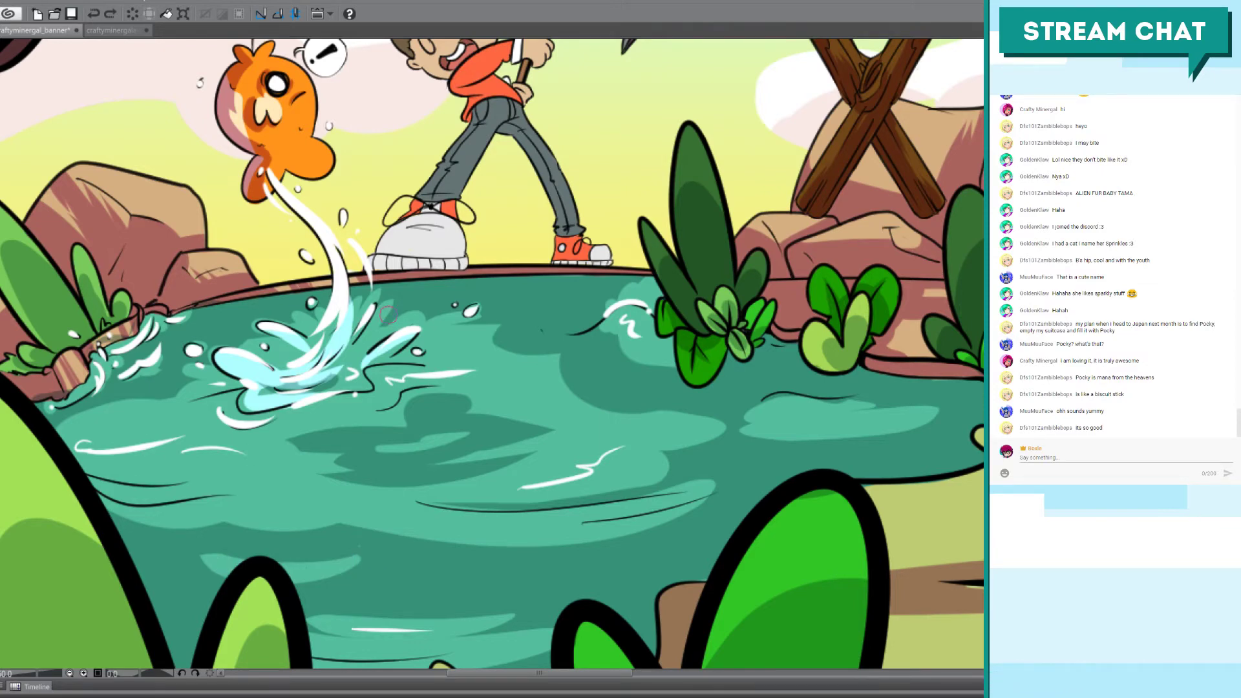
Step: Fill the remaining gaps in the splash's centre and its lower rim towards the dark plant with pale blue
{"action": "left_click_drag", "start_coordinate": [349, 387], "coordinate": [371, 377]}
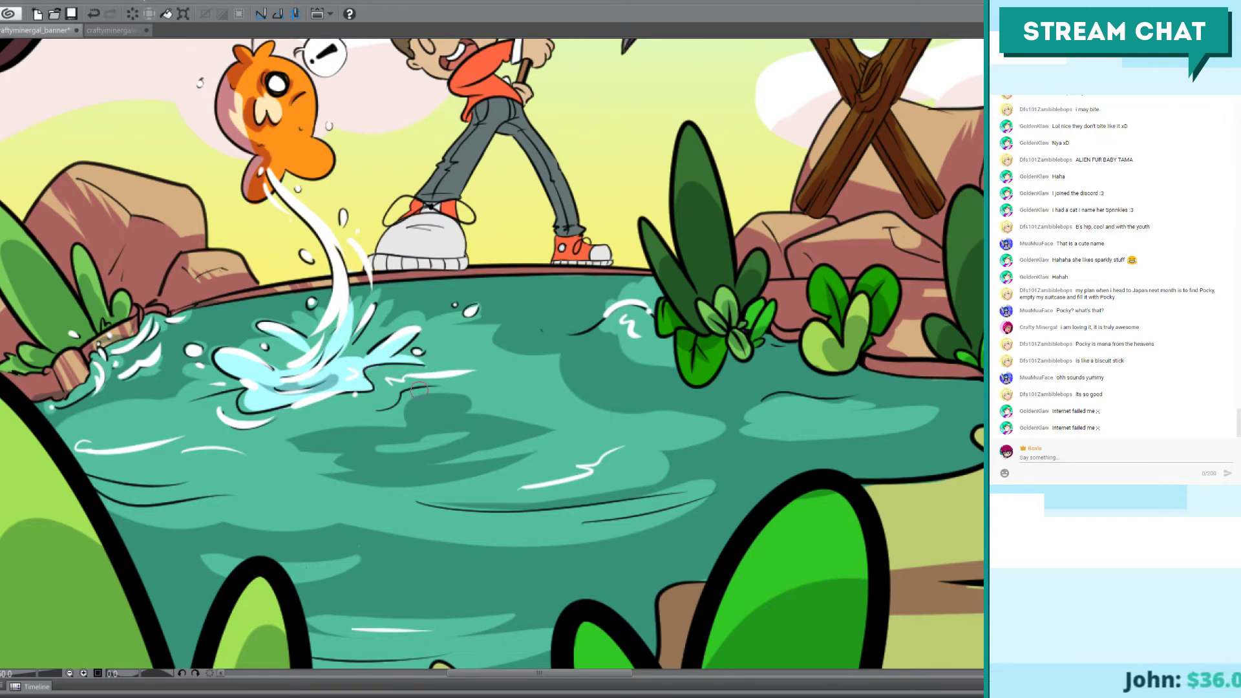
{"action": "key", "text": "ctrl+z"}
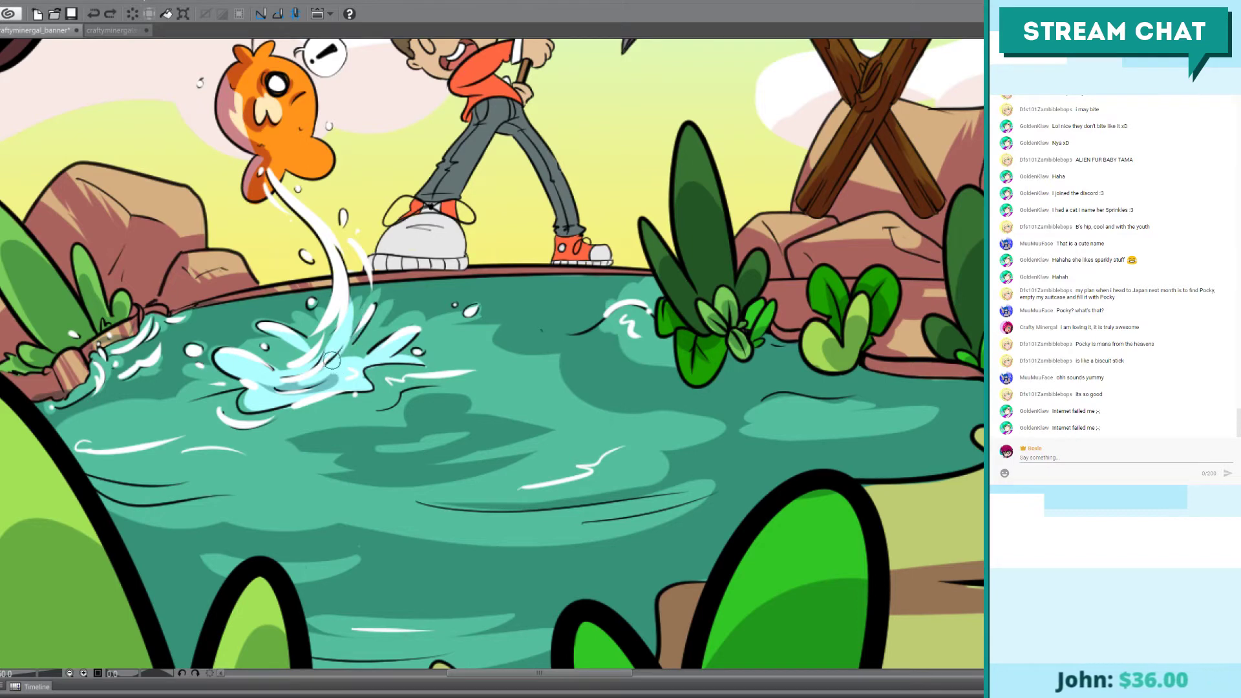
{"action": "key", "text": "ctrl+y"}
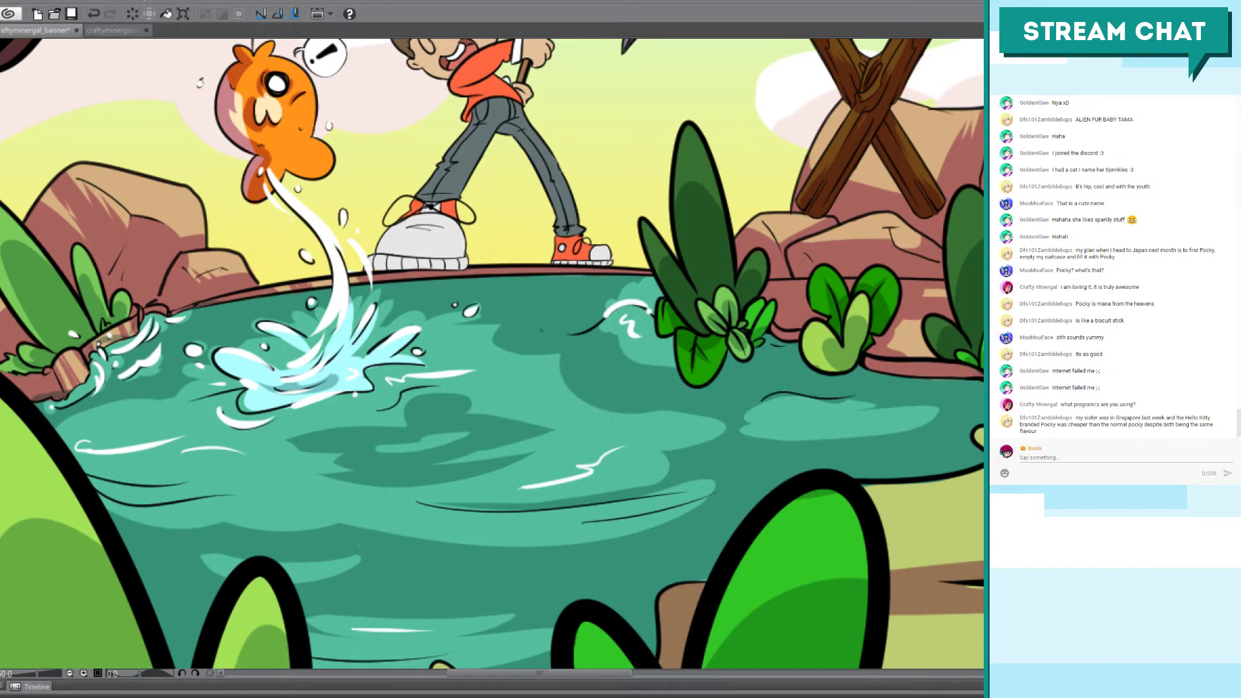
Step: Save the banner file with the finished pond splash
{"action": "key", "text": "ctrl+minus"}
{"action": "key", "text": "ctrl+minus"}
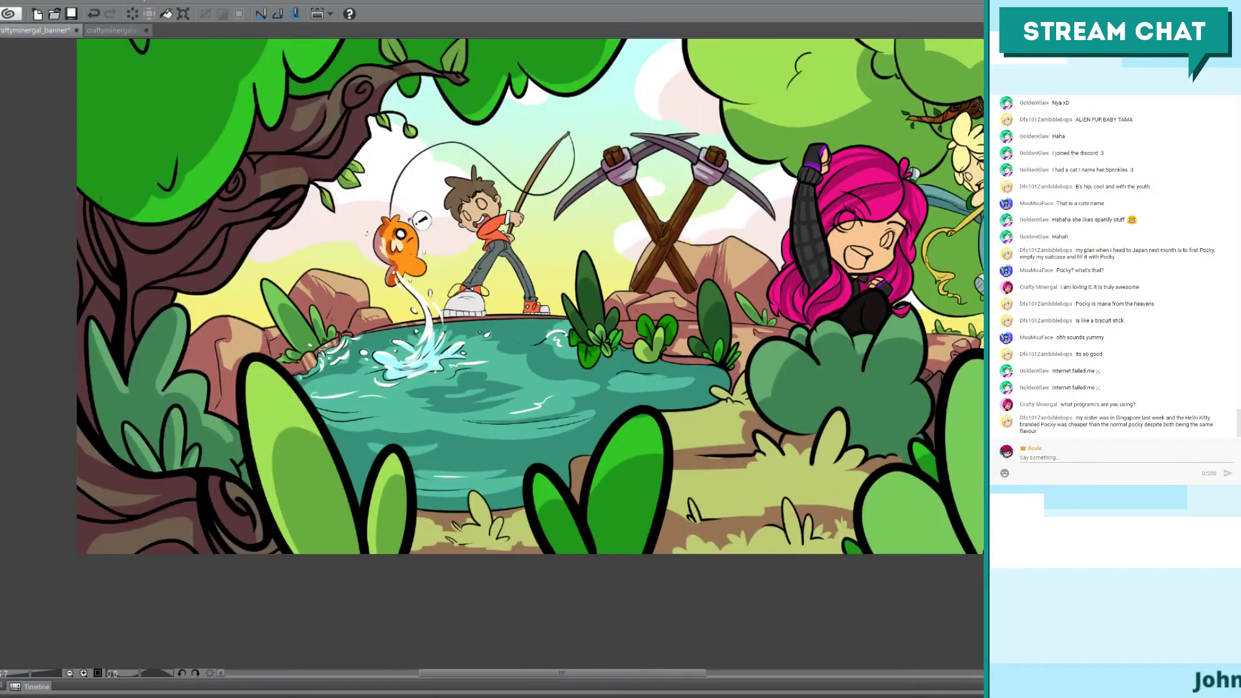
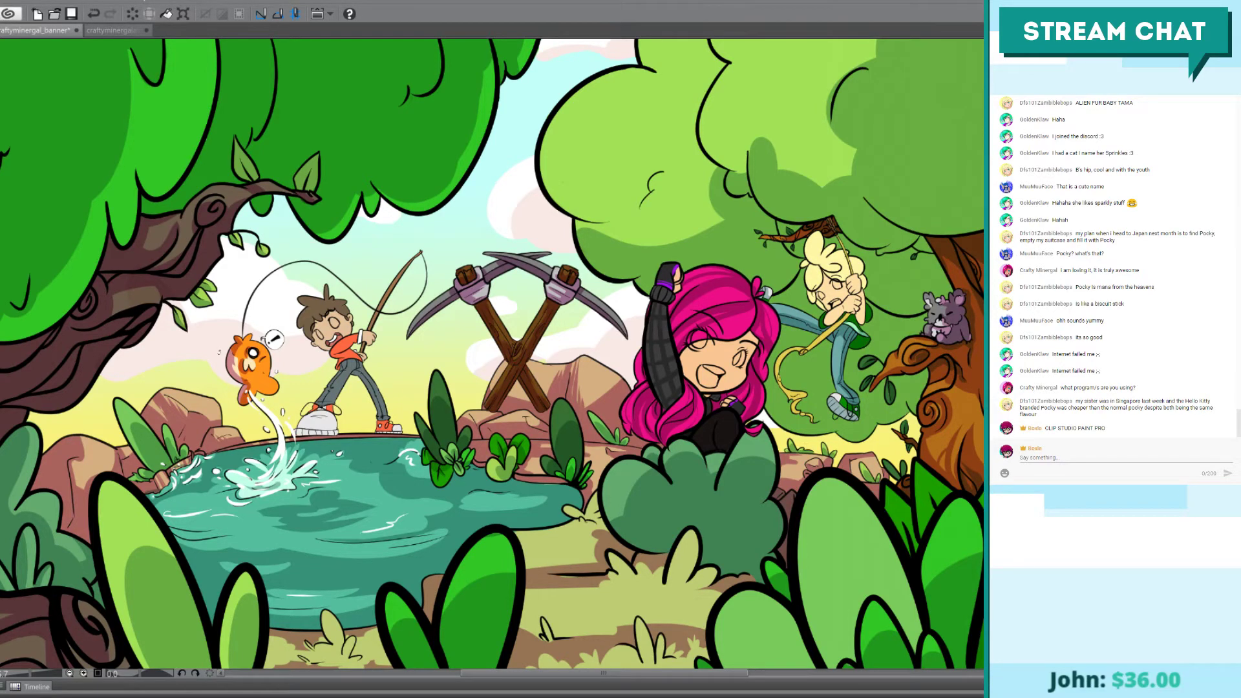
{"action": "key", "text": "ctrl+s"}
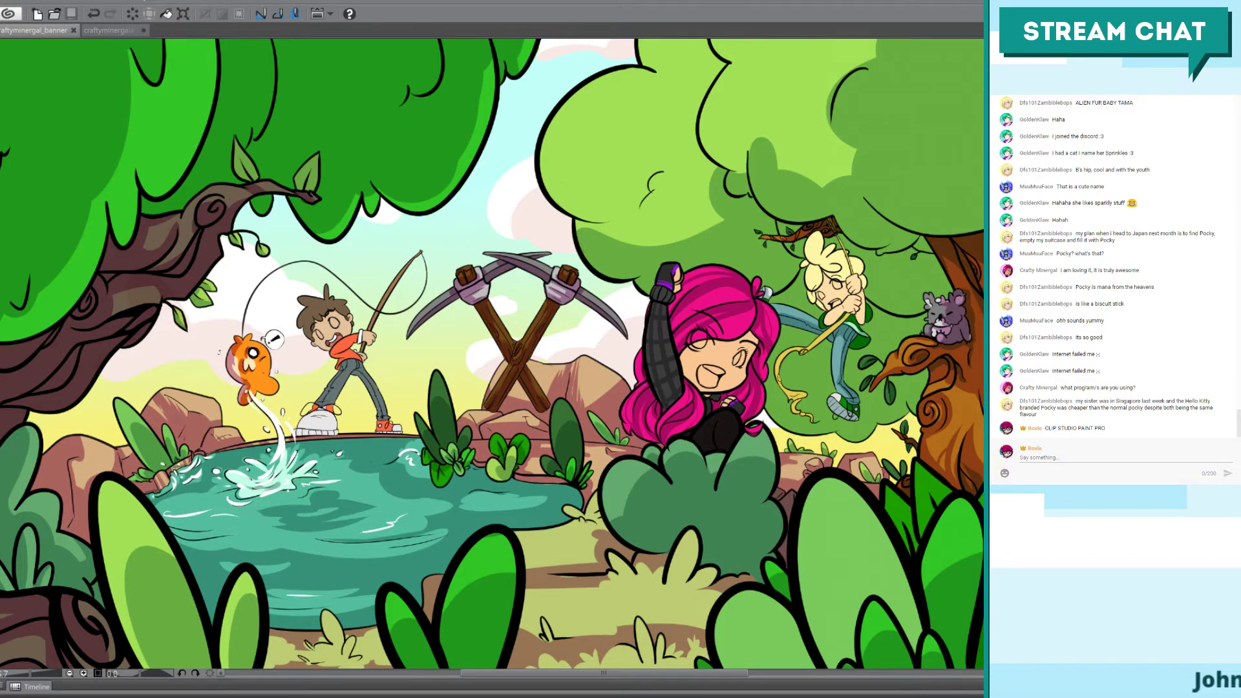
Step: Examine the whole banner and its central area with the pond, pickaxes, characters and trees
{"action": "key", "text": "ctrl+0"}
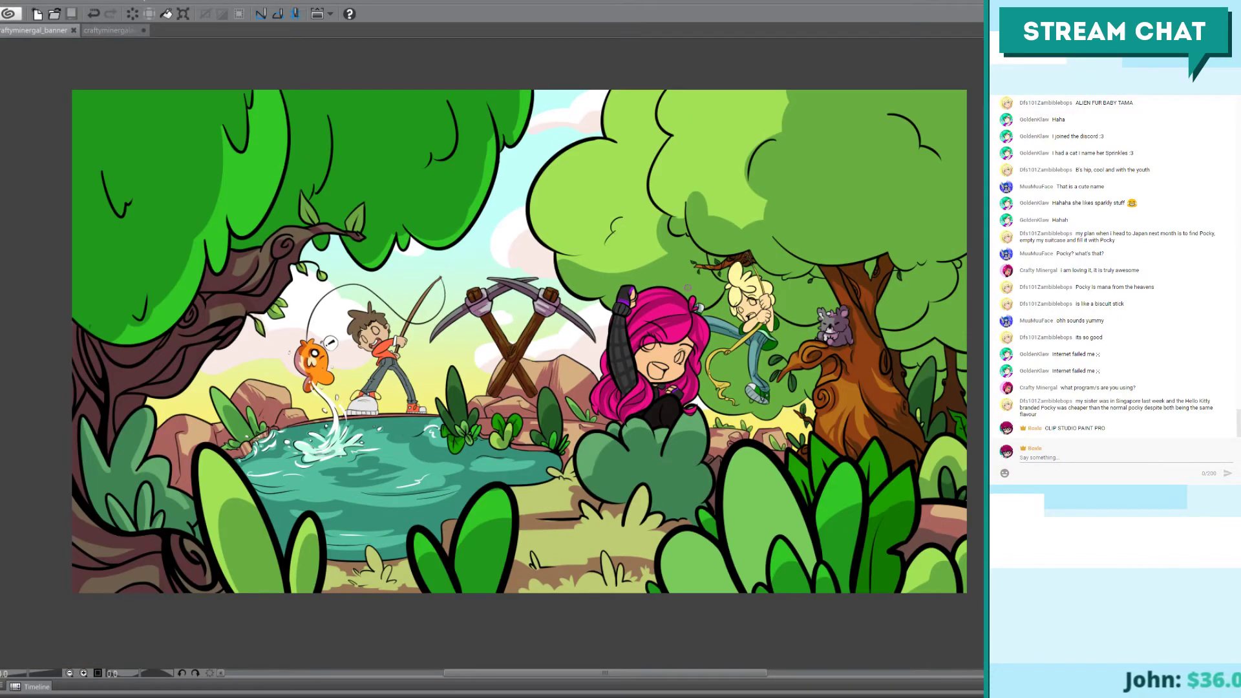
{"action": "left_click_drag", "start_coordinate": [723, 339], "coordinate": [693, 335]}
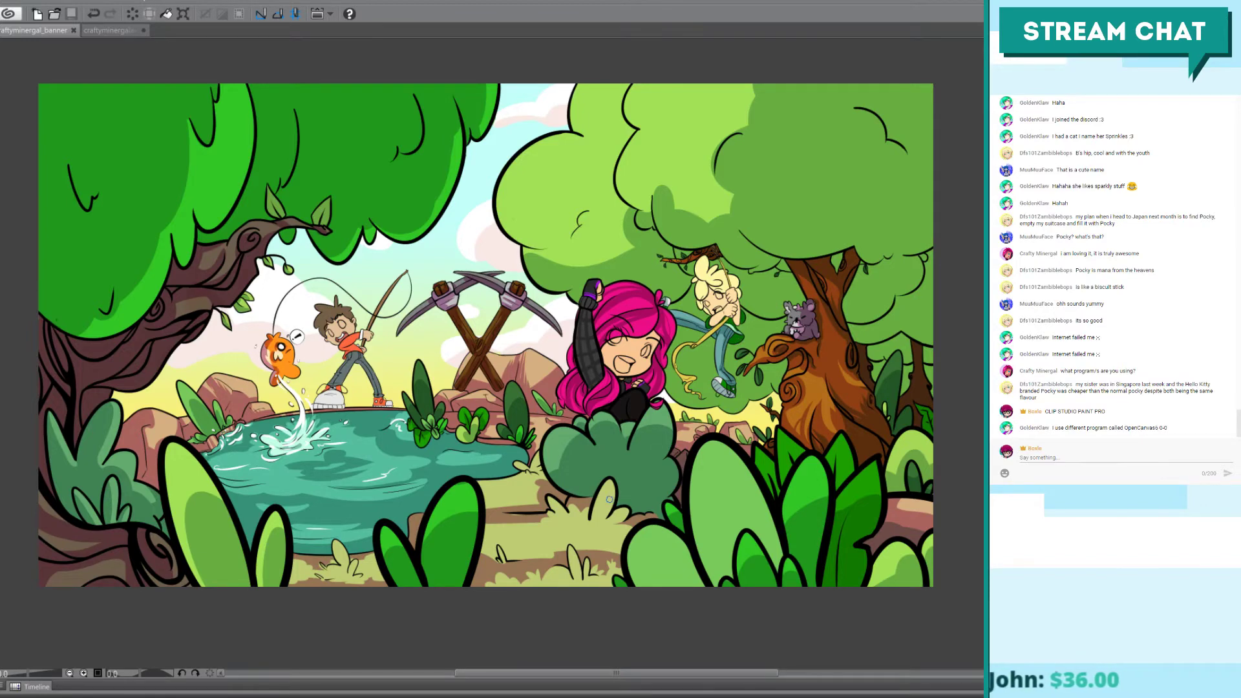
{"action": "scroll", "coordinate": [608, 499], "scroll_direction": "up", "scroll_amount": 2}
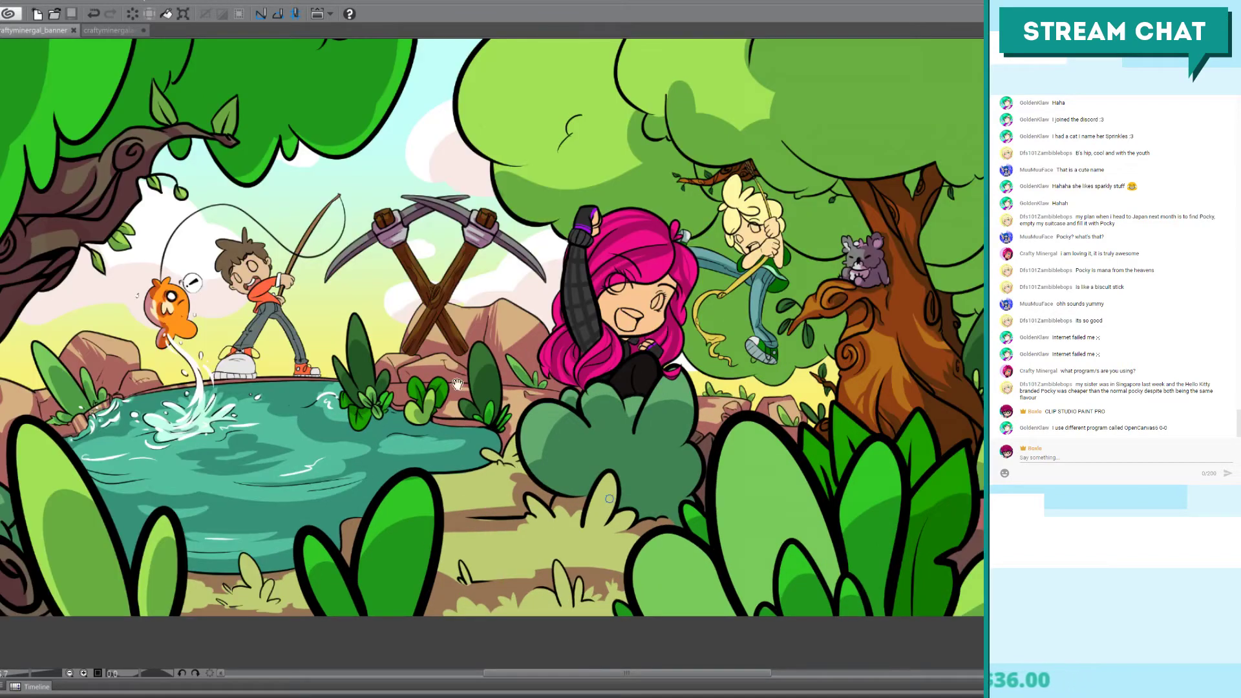
{"action": "left_click_drag", "start_coordinate": [456, 384], "coordinate": [527, 399]}
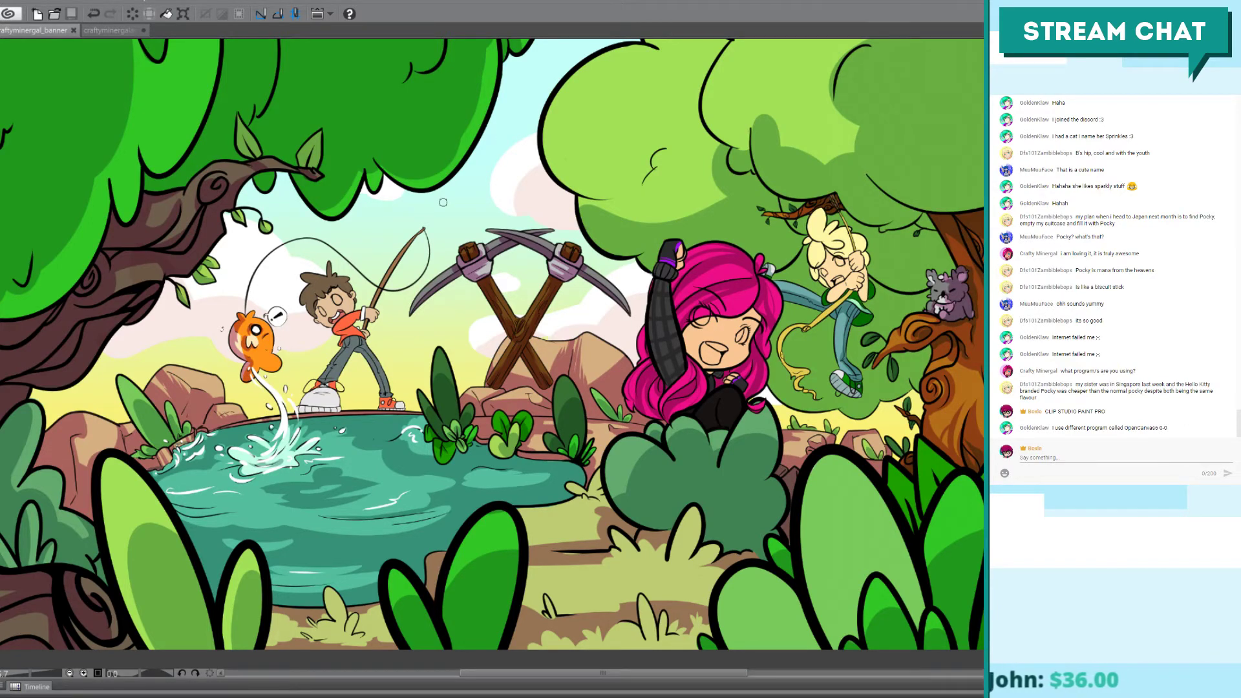
{"action": "scroll", "coordinate": [442, 202], "scroll_direction": "down", "scroll_amount": 1}
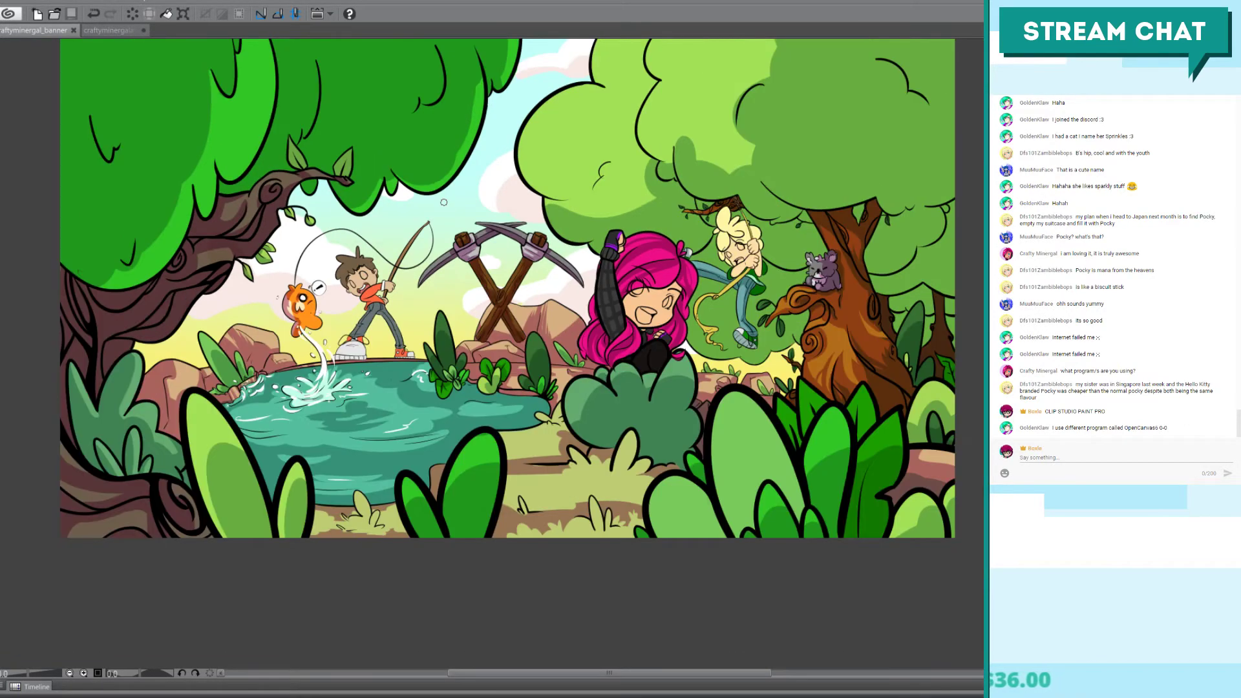
{"action": "left_click_drag", "start_coordinate": [443, 202], "coordinate": [431, 244]}
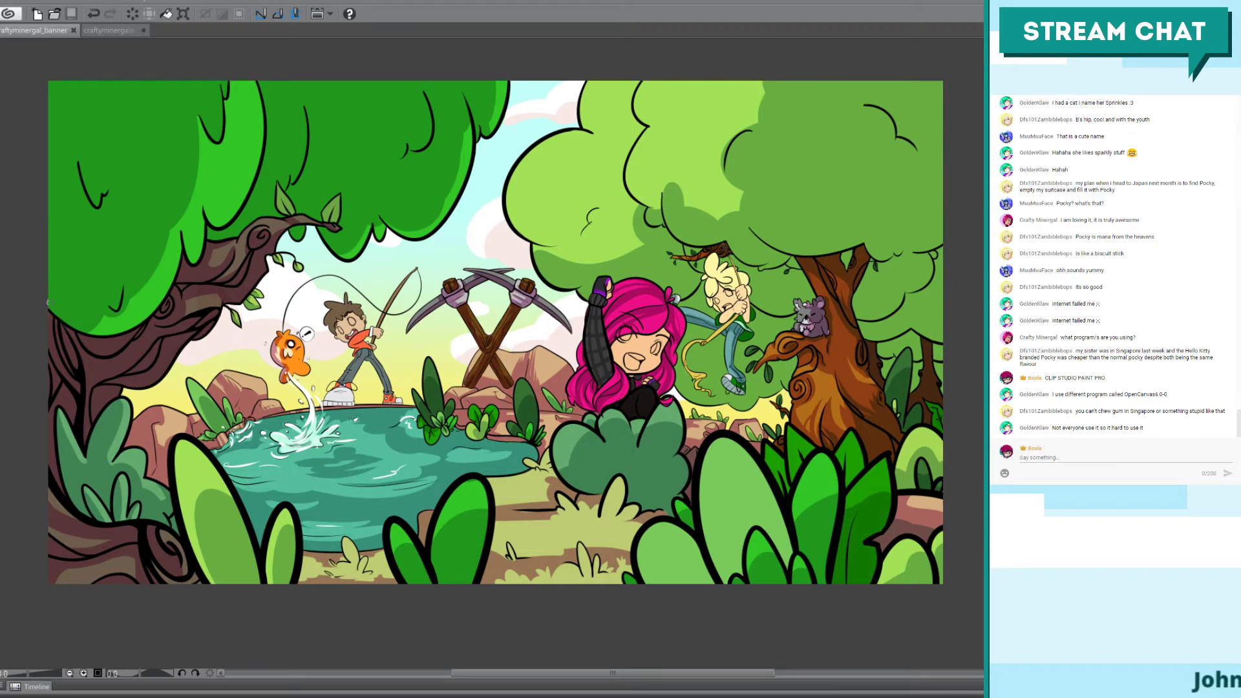
{"action": "left_click_drag", "start_coordinate": [48, 301], "coordinate": [30, 267]}
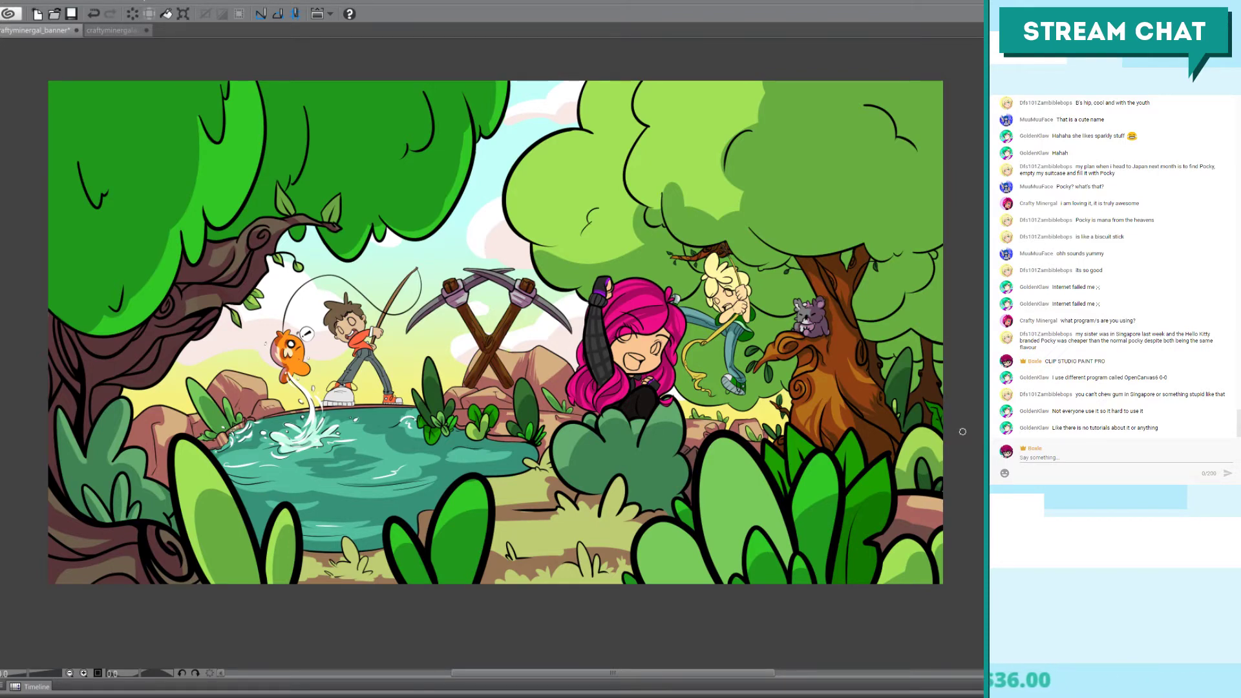
{"action": "scroll", "coordinate": [964, 438], "scroll_direction": "up", "scroll_amount": 2}
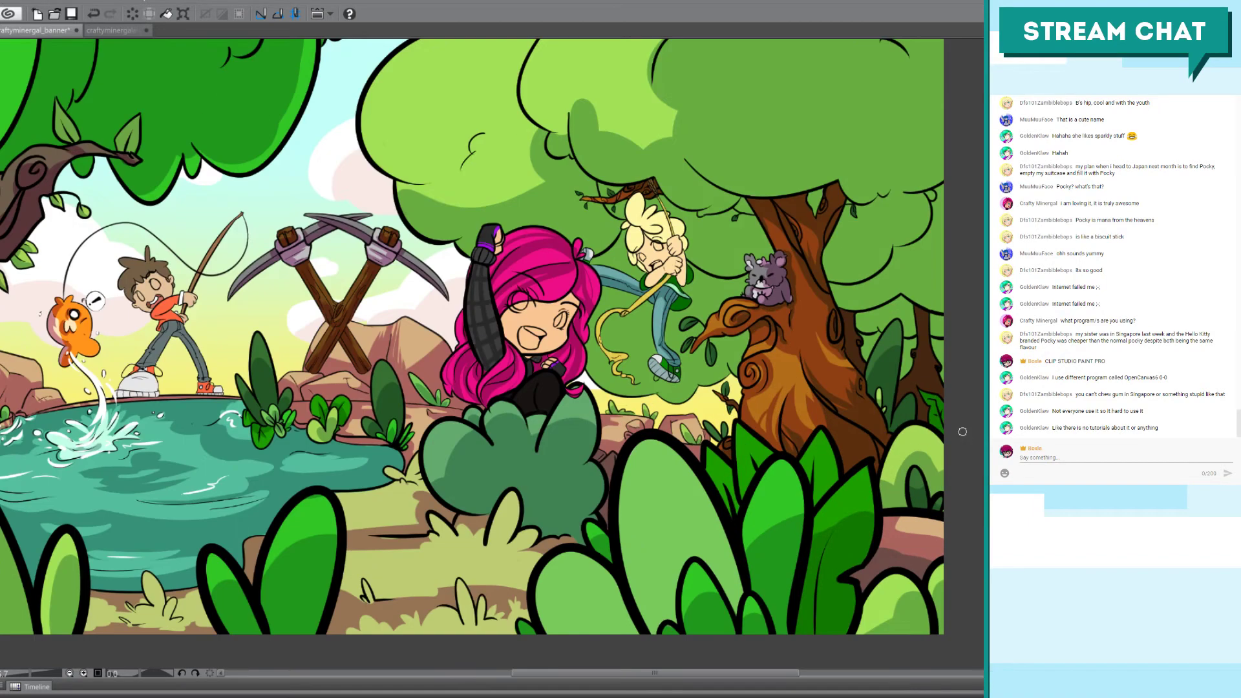
{"action": "left_click_drag", "start_coordinate": [383, 349], "coordinate": [508, 375]}
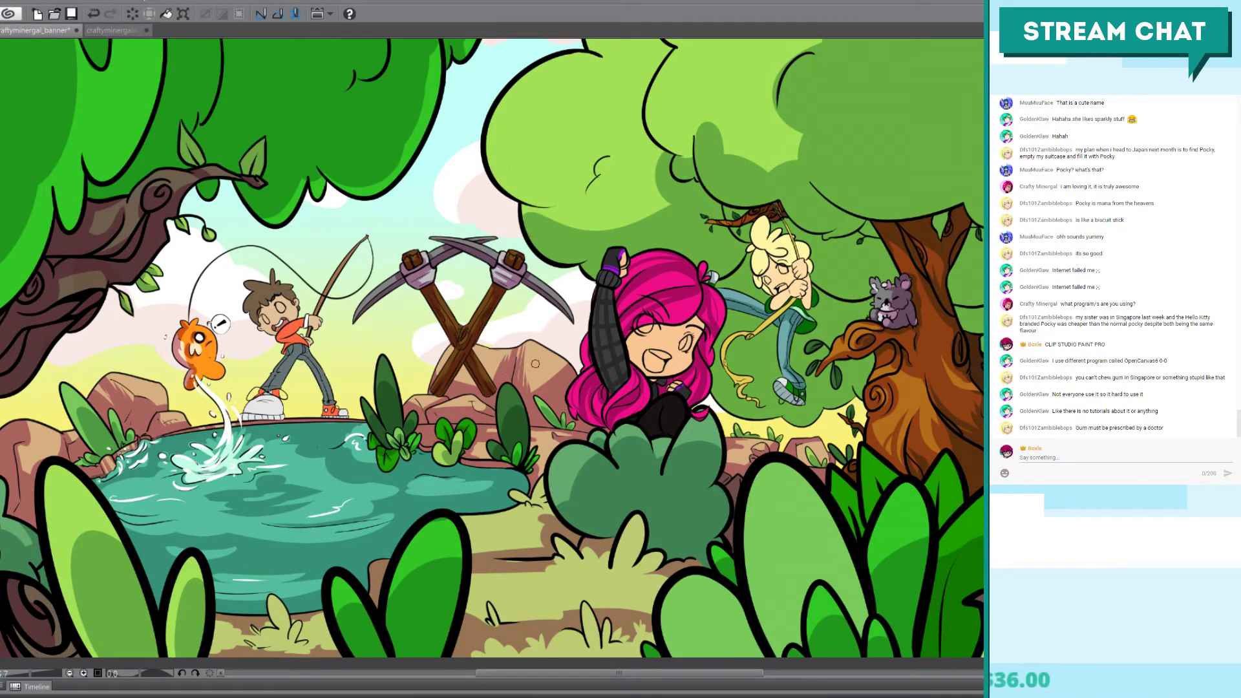
{"action": "mouse_move", "coordinate": [547, 372]}
{"action": "left_mouse_down"}
{"action": "mouse_move", "coordinate": [679, 388]}
{"action": "mouse_move", "coordinate": [555, 410]}
{"action": "mouse_move", "coordinate": [565, 388]}
{"action": "left_mouse_up"}
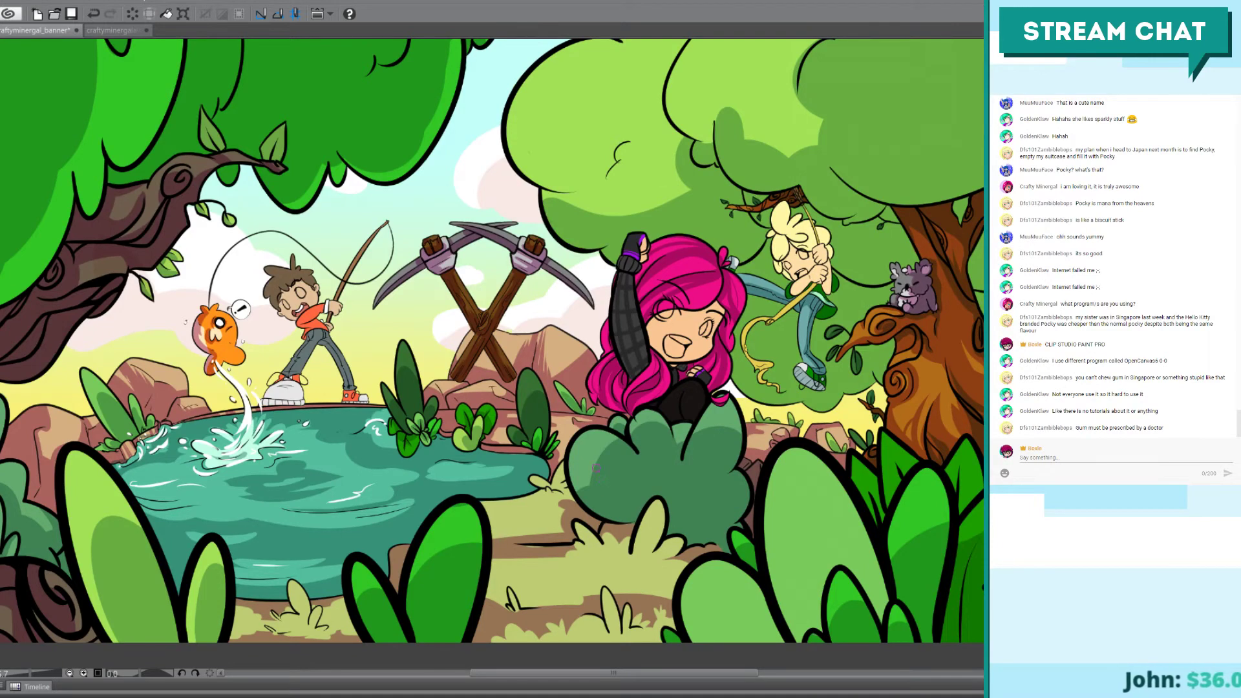
Step: Shade the large light-green leaves of the foreground plant below the tree with a darker green and save the banner
{"action": "key", "text": "ctrl+0"}
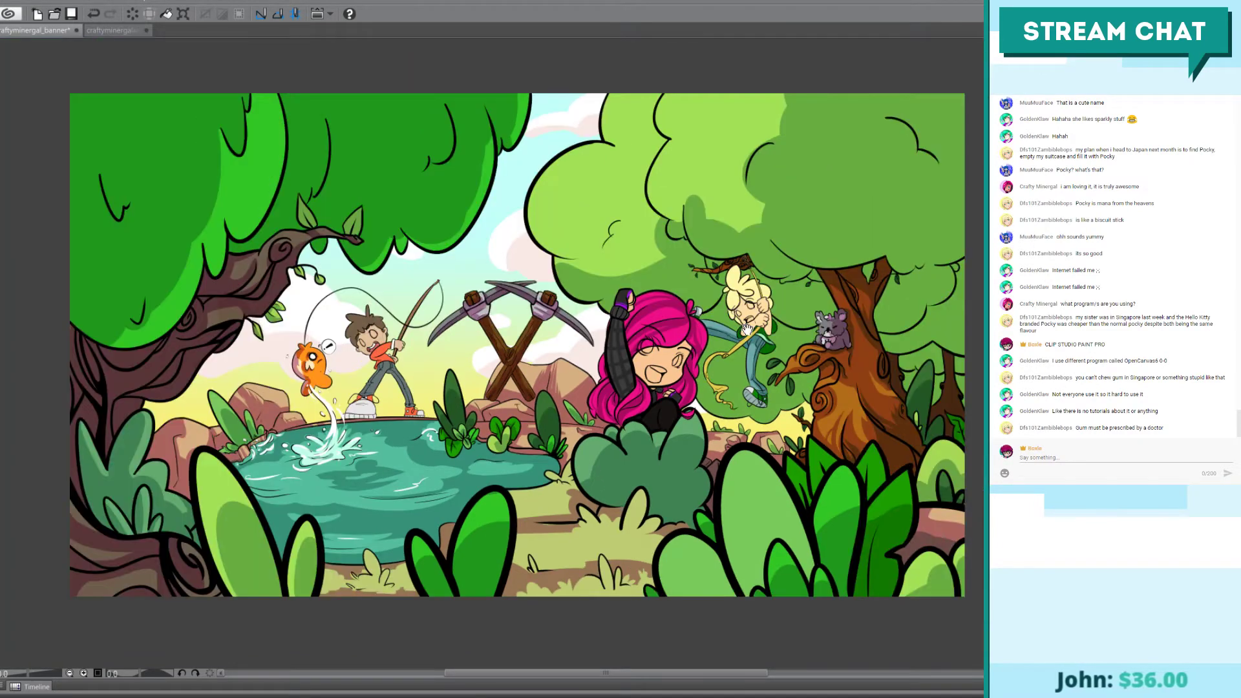
{"action": "left_click_drag", "start_coordinate": [593, 466], "coordinate": [565, 469]}
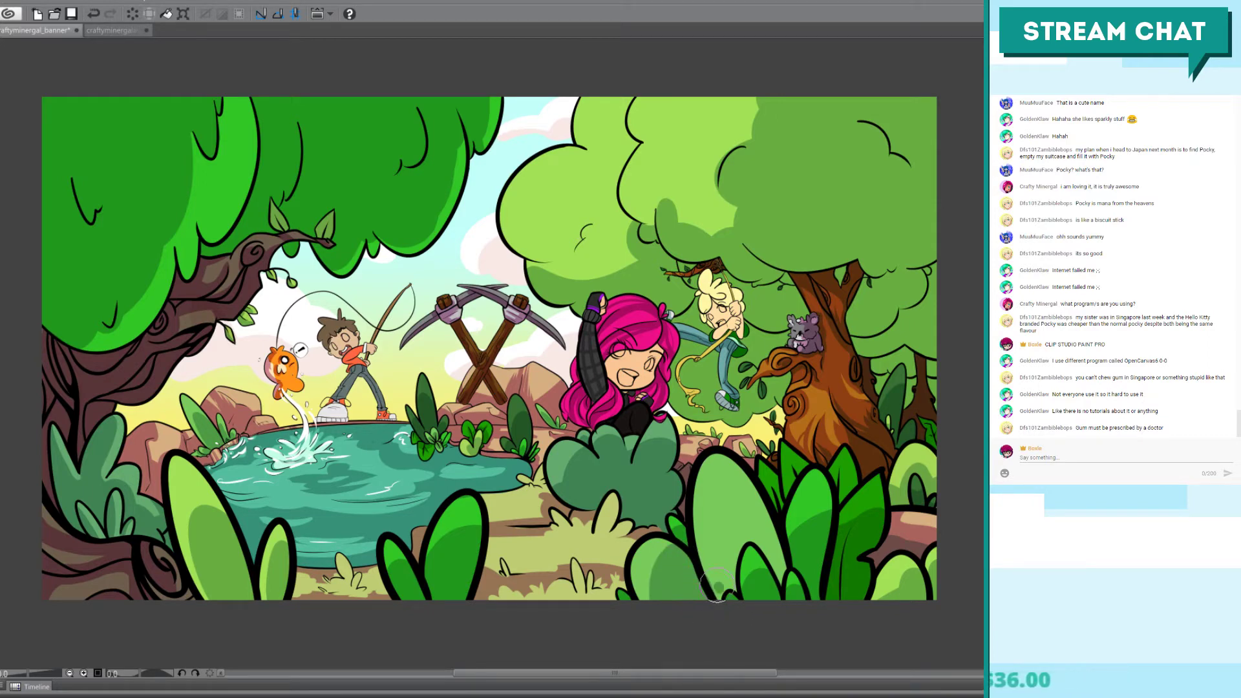
{"action": "mouse_move", "coordinate": [718, 577]}
{"action": "left_mouse_down"}
{"action": "mouse_move", "coordinate": [721, 527]}
{"action": "mouse_move", "coordinate": [755, 515]}
{"action": "left_mouse_up"}
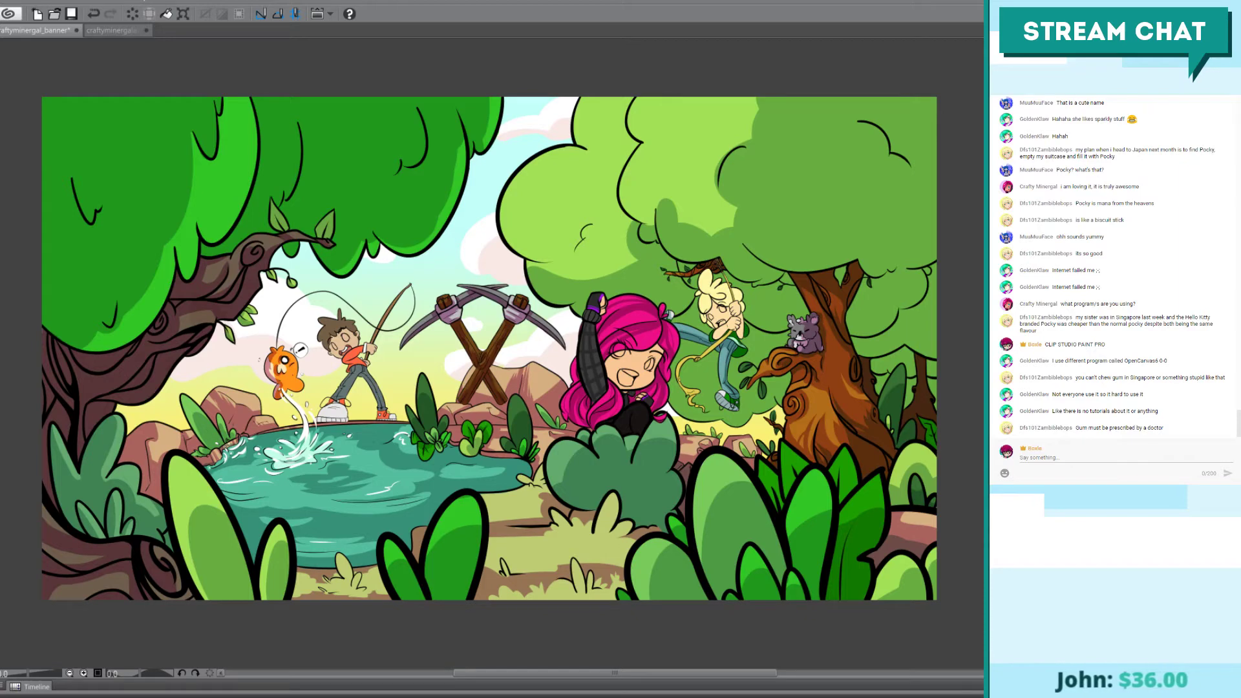
{"action": "key", "text": "ctrl+s"}
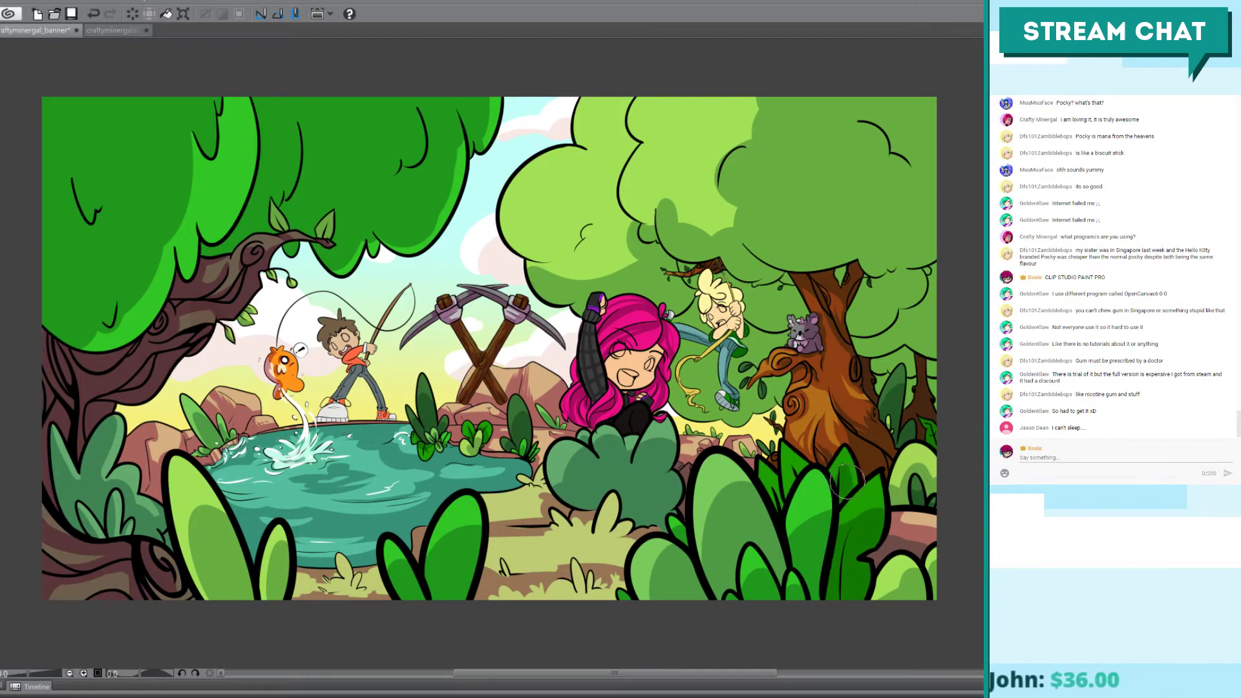
Step: Refine the shading on the pointed green leaves at the foot of the tree, undoing the last two strokes
{"action": "scroll", "coordinate": [831, 445], "scroll_direction": "up", "scroll_amount": 3}
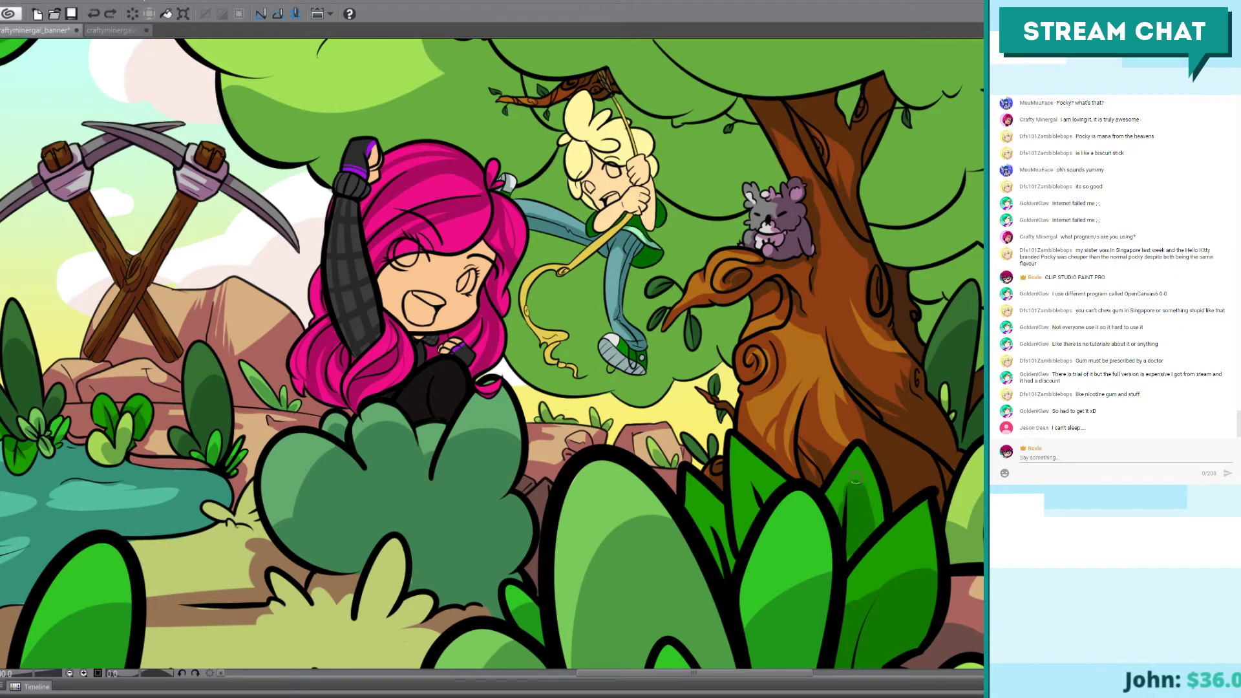
{"action": "key", "text": "ctrl+z"}
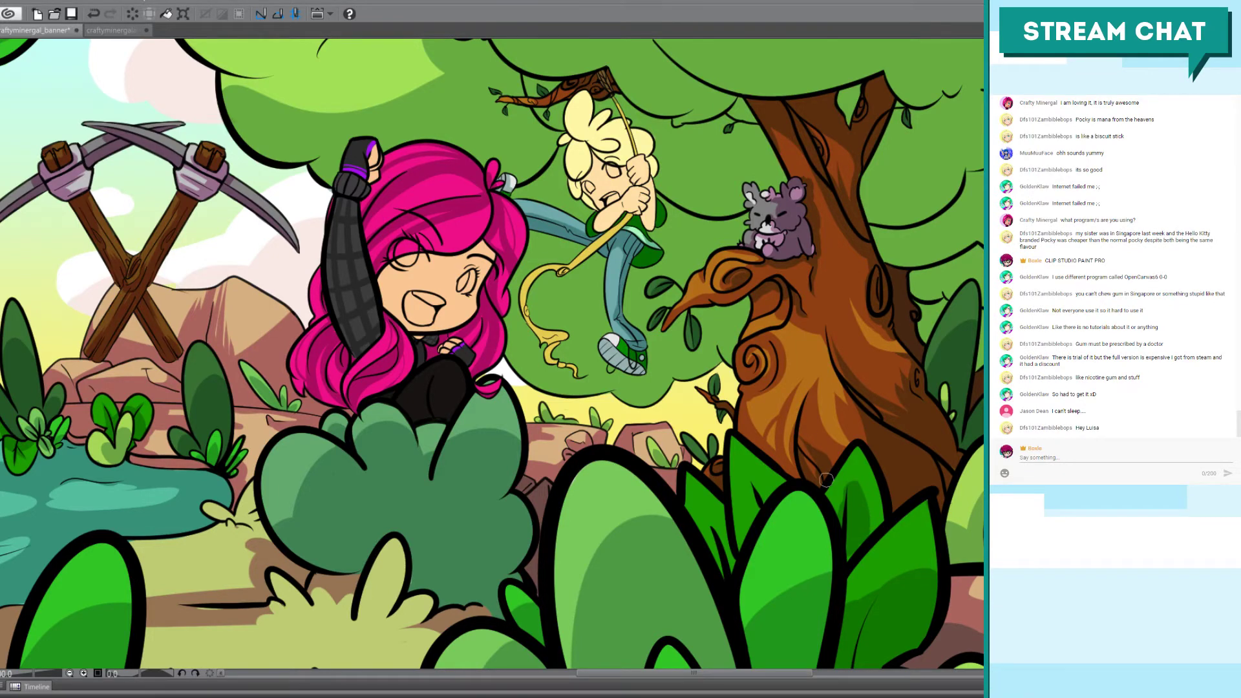
{"action": "key", "text": "ctrl+z"}
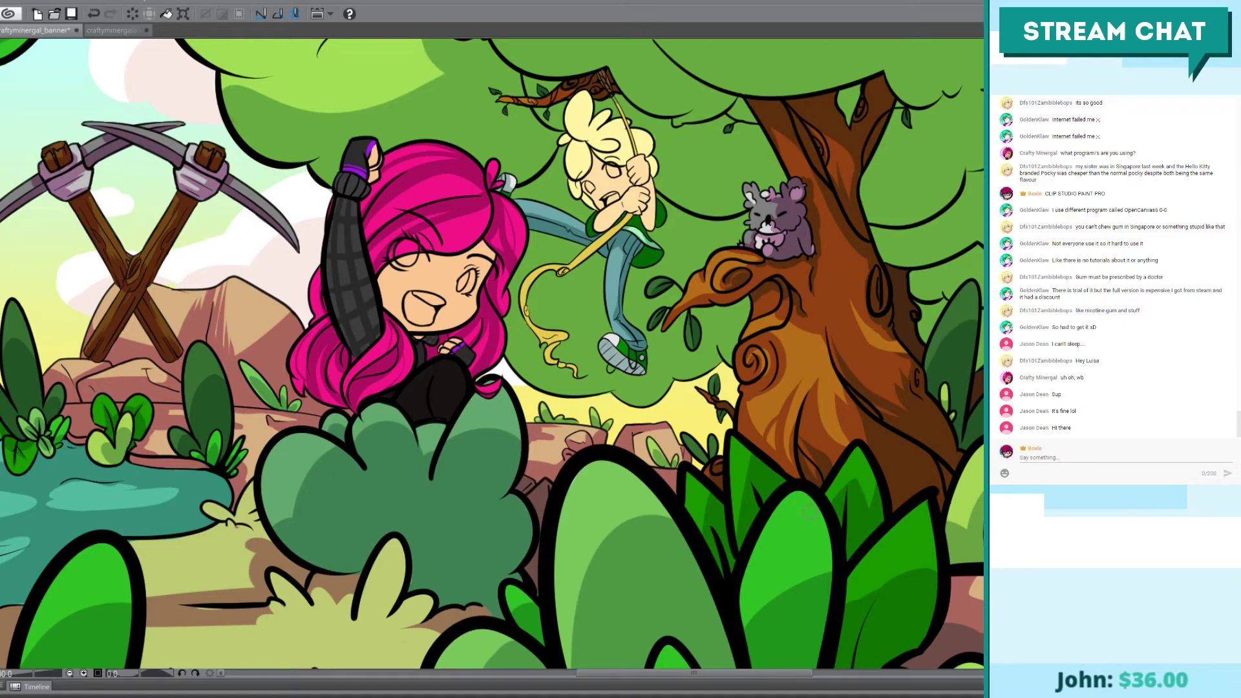
Step: Select the tree's foliage area, shade the rear foliage beside the trunk in darker green, and deselect
{"action": "scroll", "coordinate": [809, 512], "scroll_direction": "down", "scroll_amount": 2}
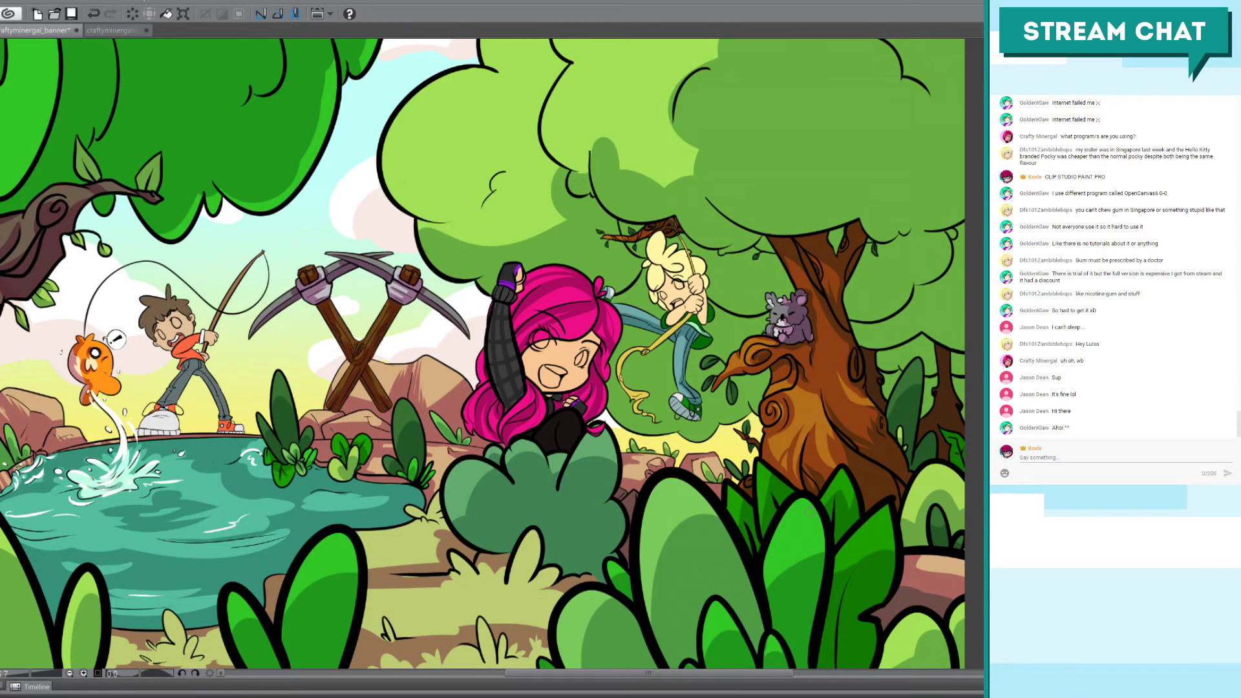
{"action": "left_click_drag", "start_coordinate": [281, 470], "coordinate": [436, 469]}
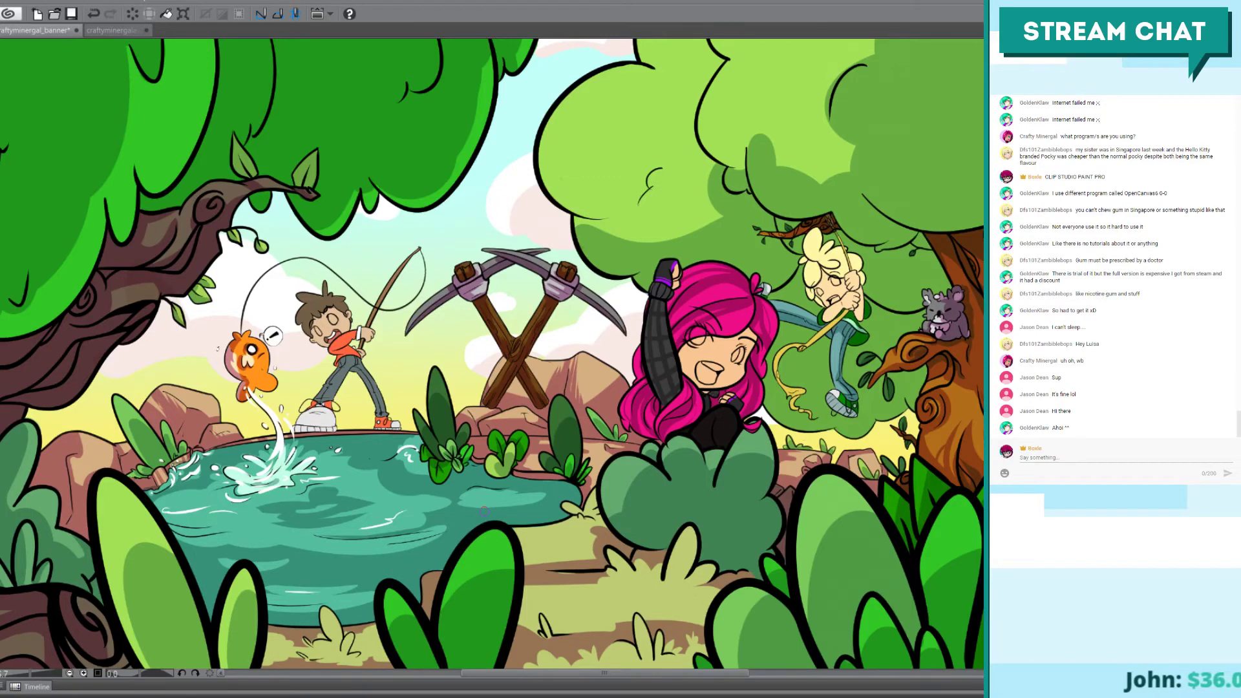
{"action": "key", "text": "ctrl+0"}
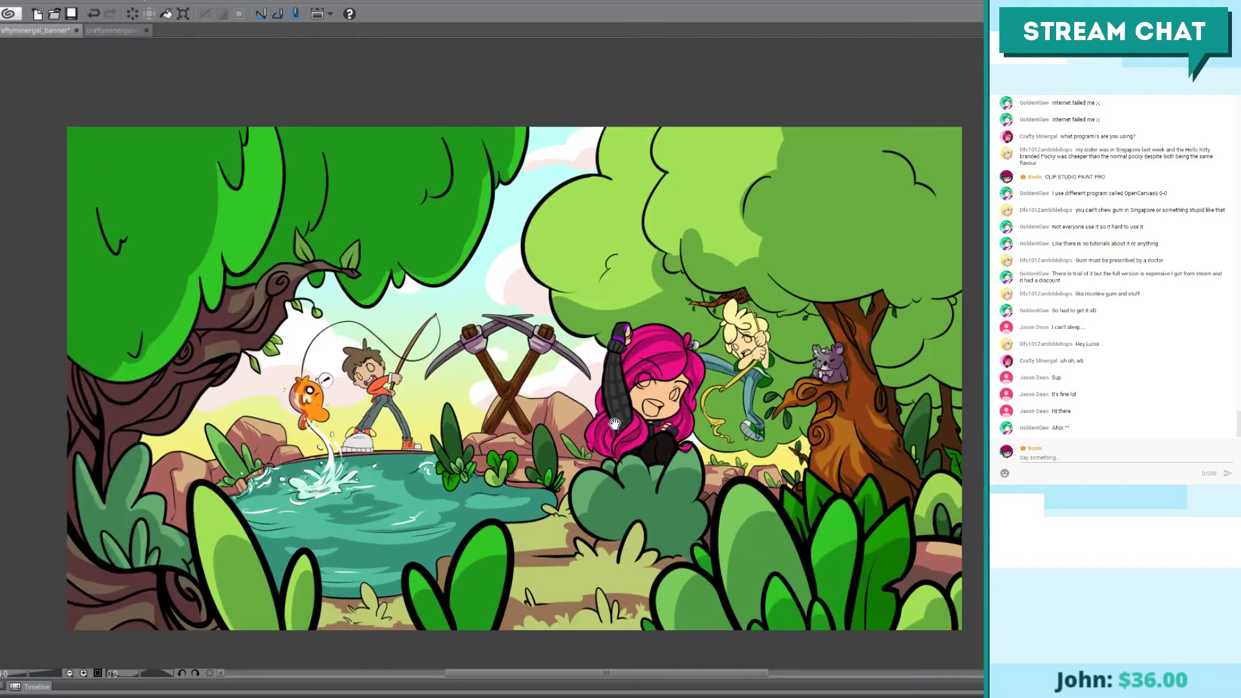
{"action": "left_click_drag", "start_coordinate": [619, 480], "coordinate": [580, 456]}
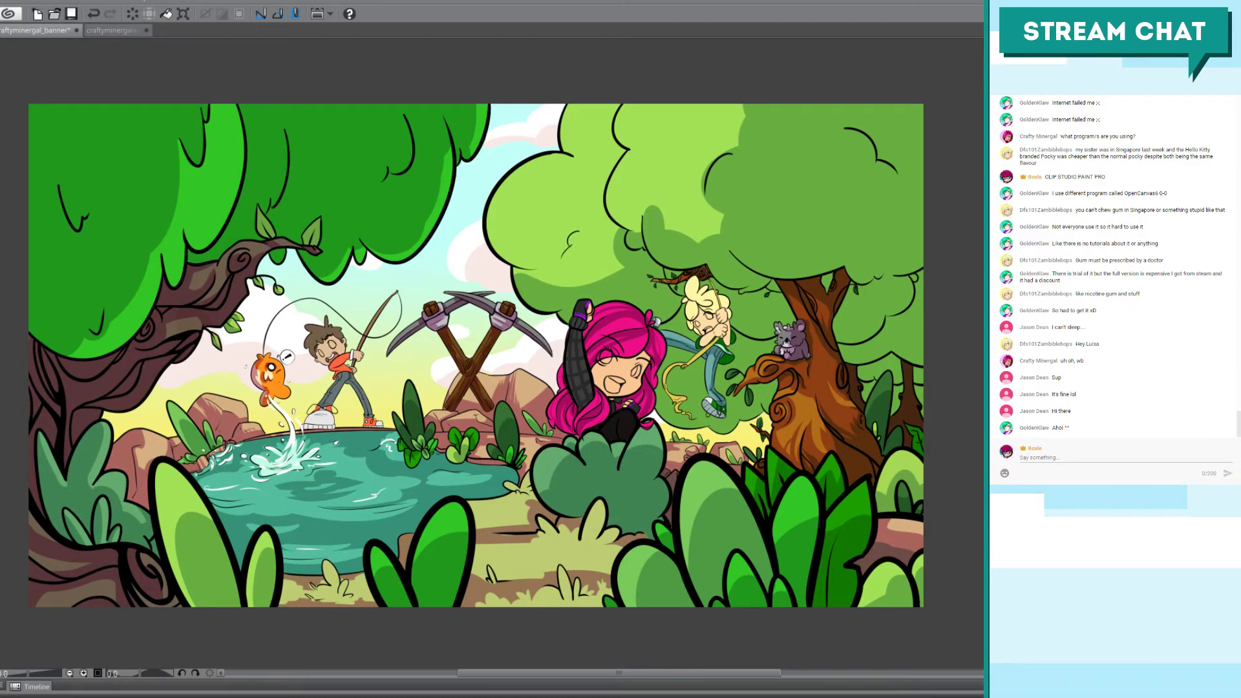
{"action": "left_click", "coordinate": [416, 446]}
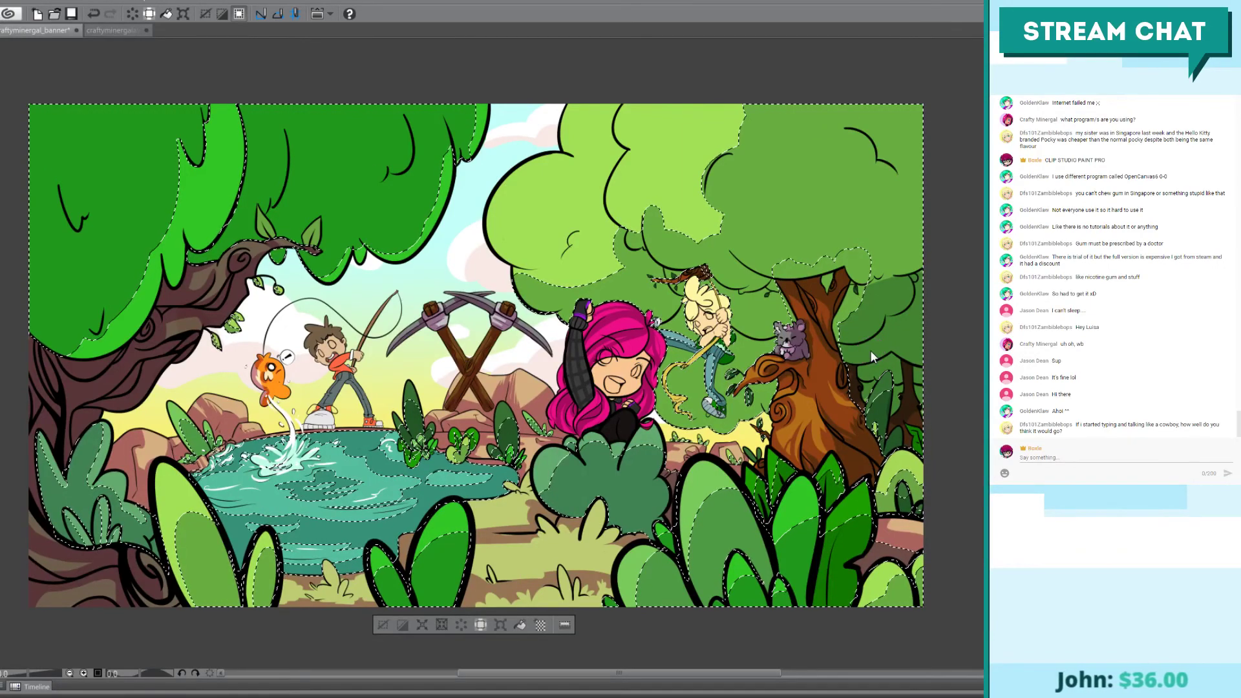
{"action": "key", "text": "ctrl+d"}
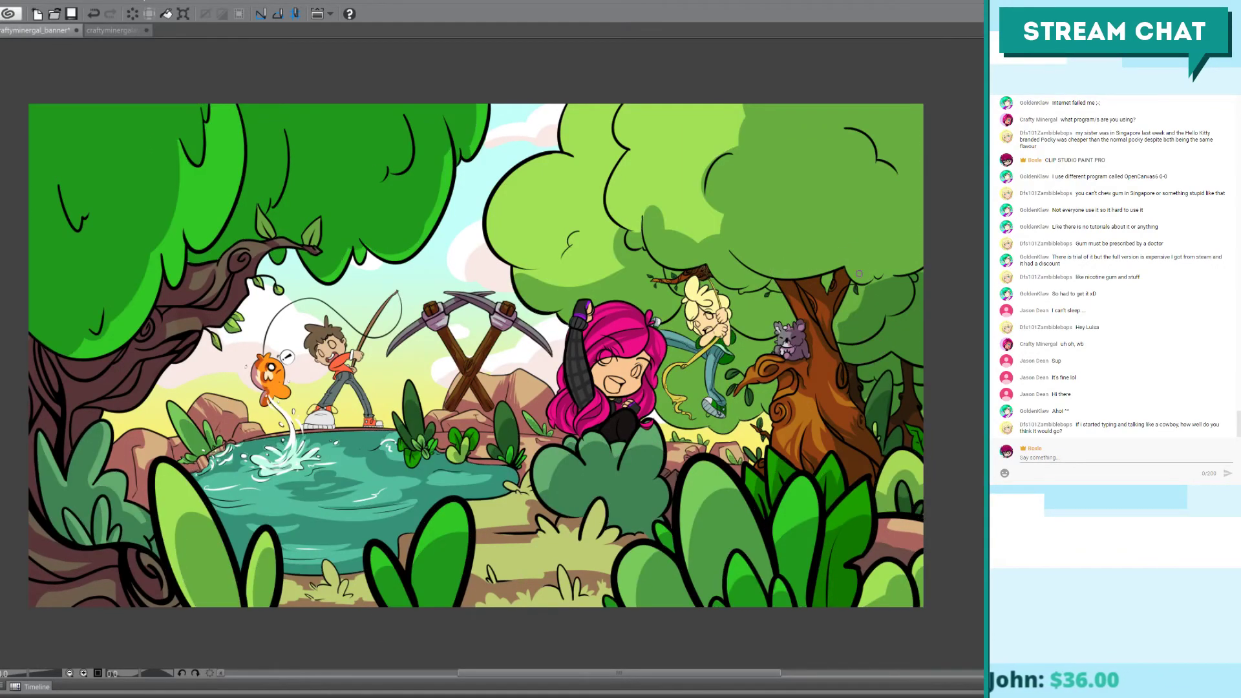
Step: With a larger brush, shade the trunk's upper fork and the foliage around it just beneath the canopy
{"action": "scroll", "coordinate": [804, 219], "scroll_direction": "up", "scroll_amount": 4}
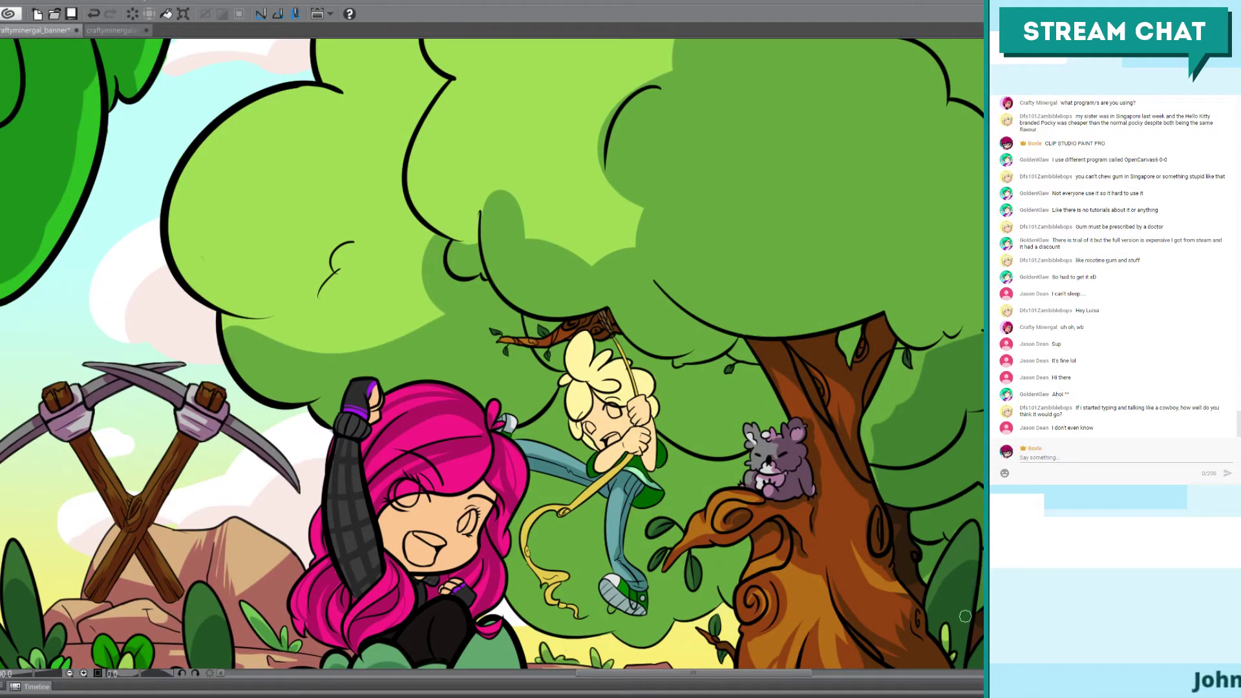
{"action": "key", "text": "bracketright"}
{"action": "key", "text": "bracketright"}
{"action": "key", "text": "bracketright"}
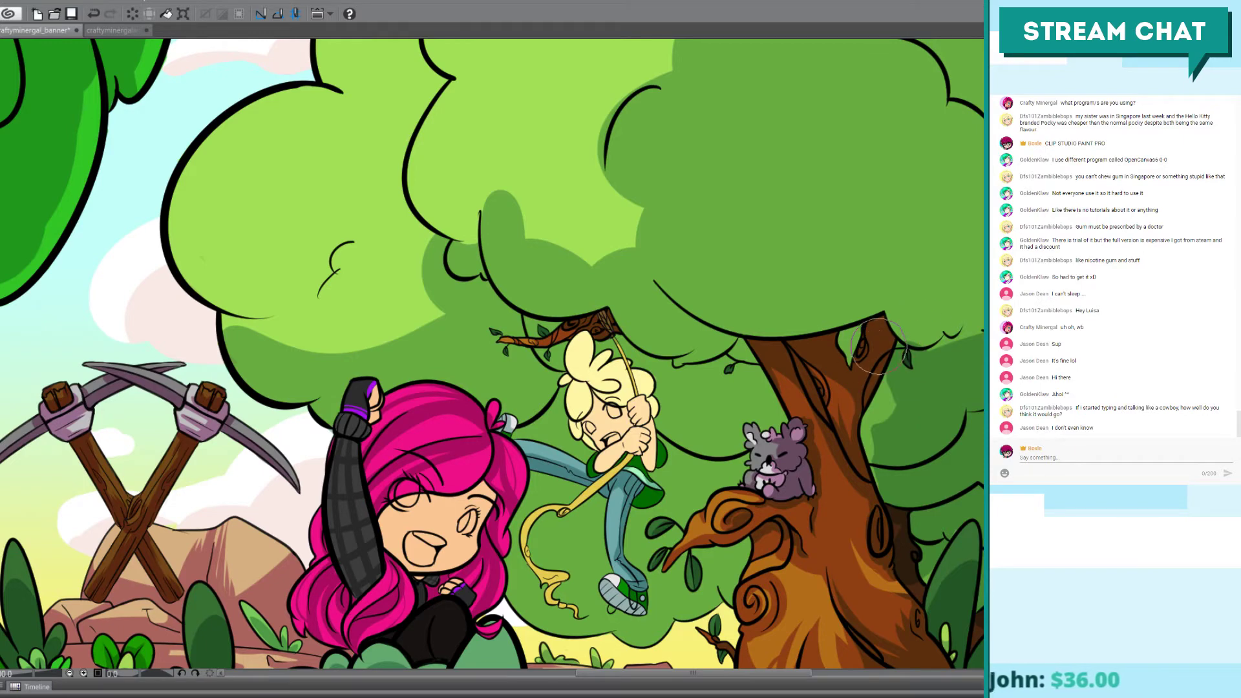
{"action": "mouse_move", "coordinate": [866, 346]}
{"action": "left_mouse_down"}
{"action": "mouse_move", "coordinate": [814, 323]}
{"action": "mouse_move", "coordinate": [750, 327]}
{"action": "mouse_move", "coordinate": [913, 370]}
{"action": "left_mouse_up"}
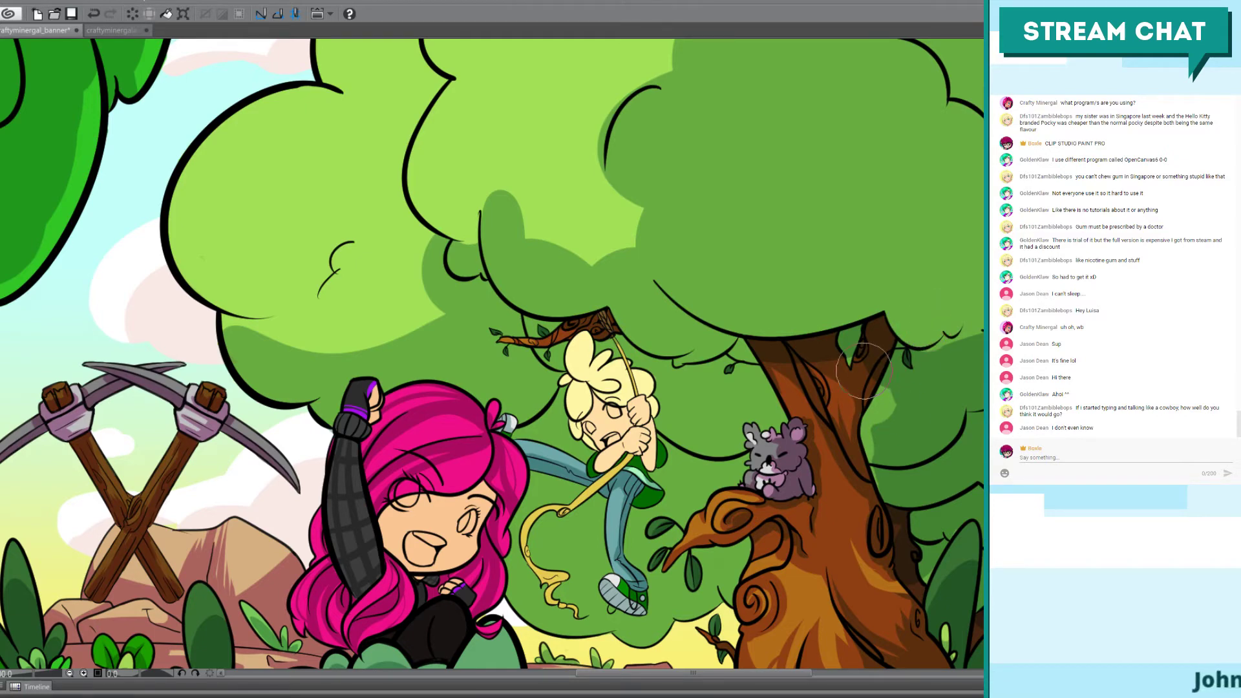
Step: Continue the shadow along the trunk and the dark trees behind it with a smaller brush
{"action": "key", "text": "bracketleft"}
{"action": "key", "text": "bracketleft"}
{"action": "key", "text": "bracketleft"}
{"action": "key", "text": "bracketleft"}
{"action": "key", "text": "bracketleft"}
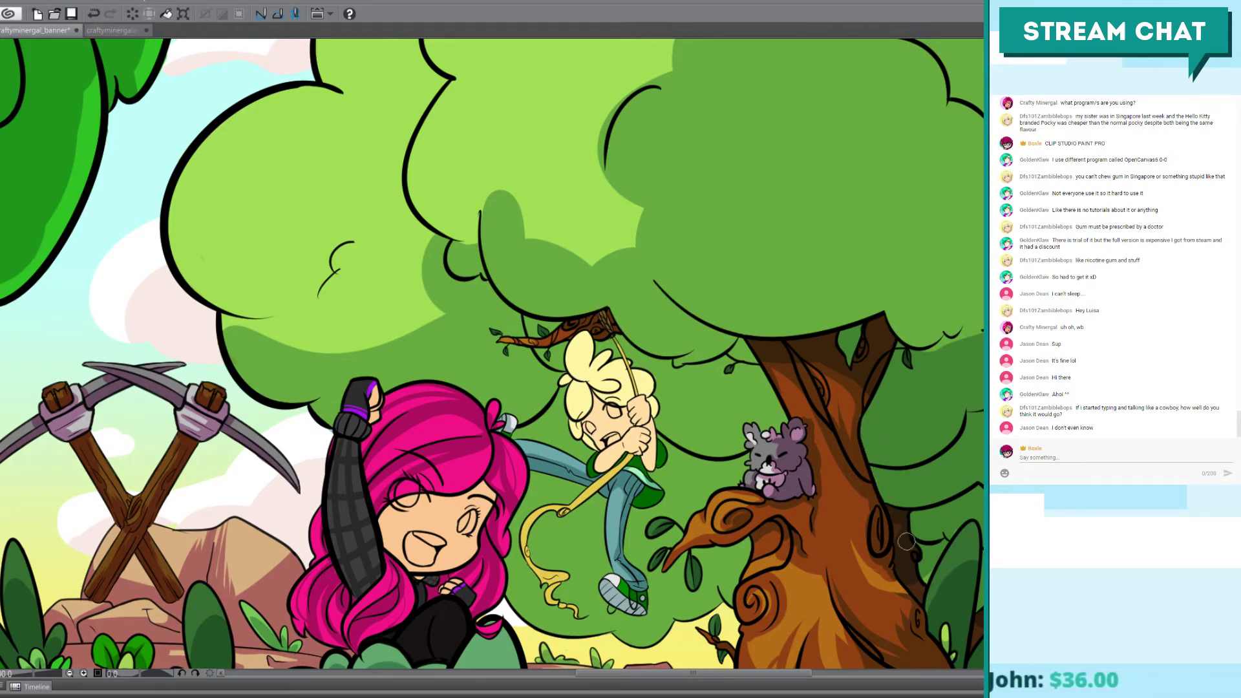
{"action": "left_click_drag", "start_coordinate": [801, 557], "coordinate": [630, 259]}
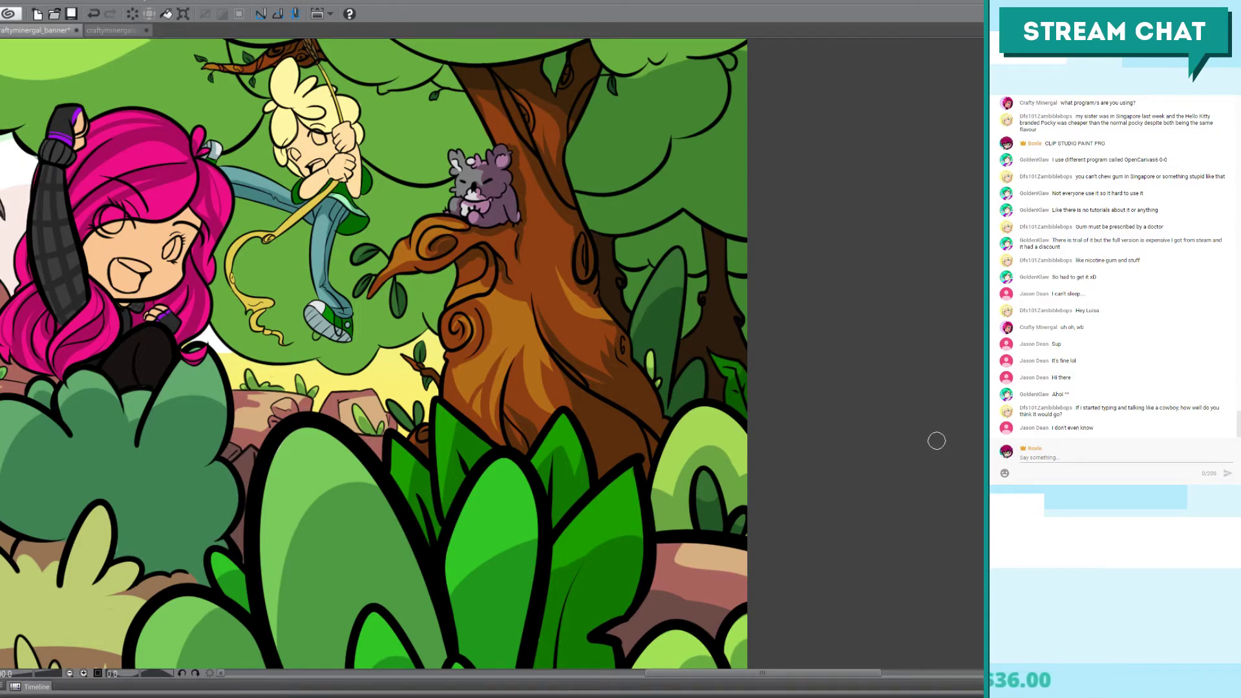
Step: Select the large tree's foliage, paint a darker green shadow over the foliage behind the swinging blond character, and deselect
{"action": "scroll", "coordinate": [938, 446], "scroll_direction": "down", "scroll_amount": 3}
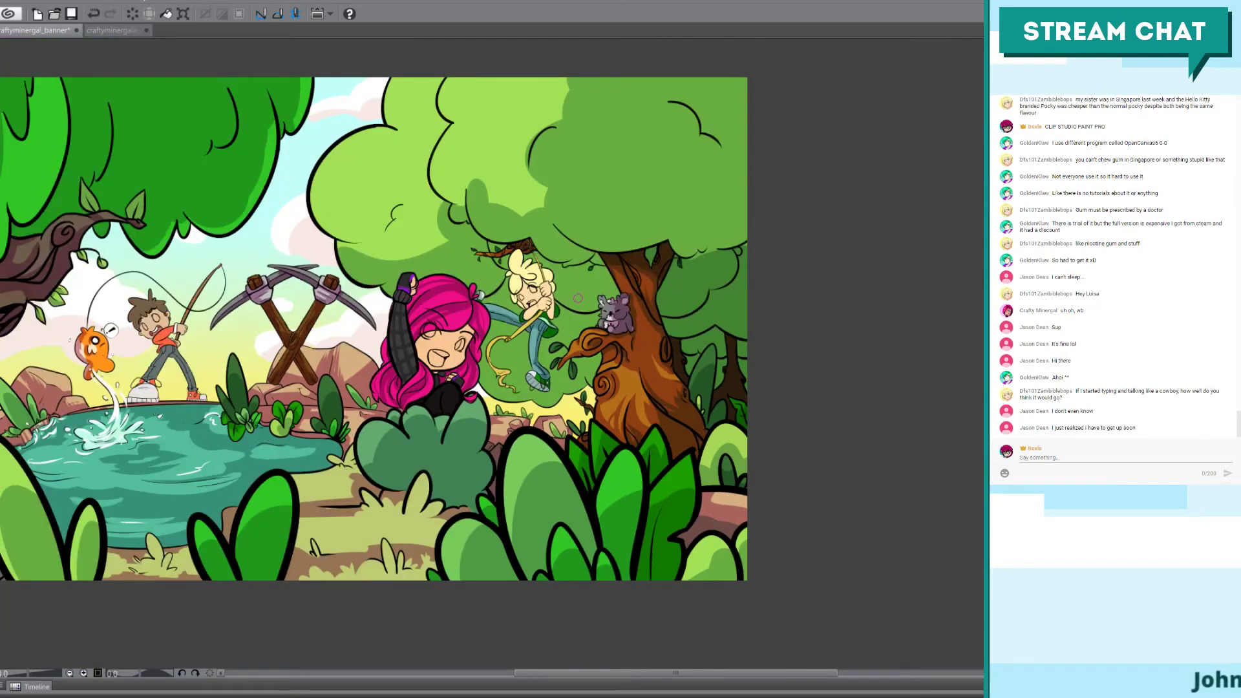
{"action": "left_click_drag", "start_coordinate": [624, 292], "coordinate": [571, 331]}
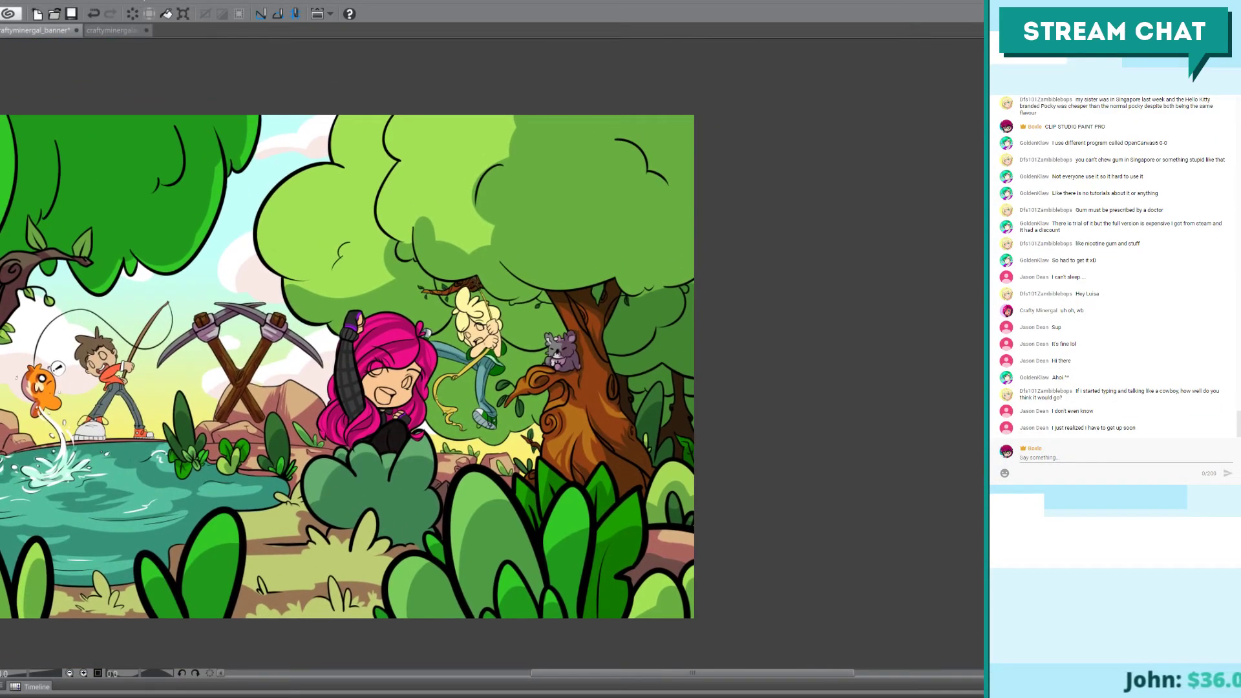
{"action": "left_click", "coordinate": [575, 338]}
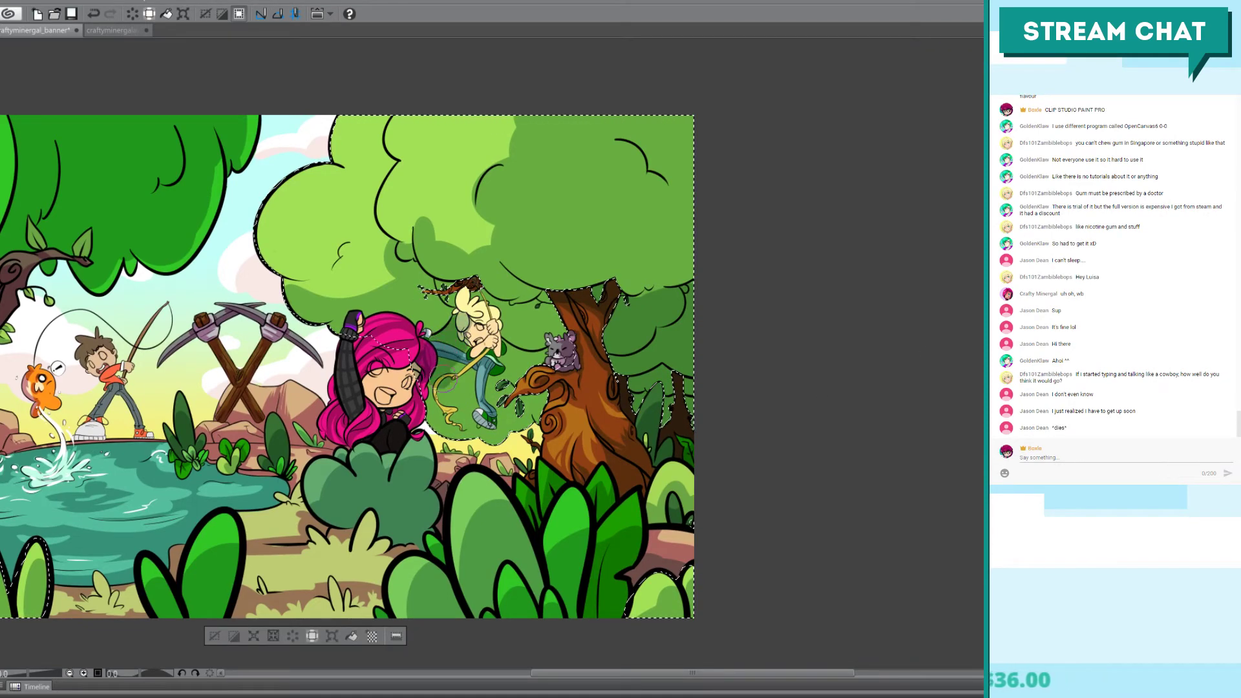
{"action": "mouse_move", "coordinate": [478, 362]}
{"action": "left_mouse_down"}
{"action": "mouse_move", "coordinate": [446, 430]}
{"action": "mouse_move", "coordinate": [494, 414]}
{"action": "left_mouse_up"}
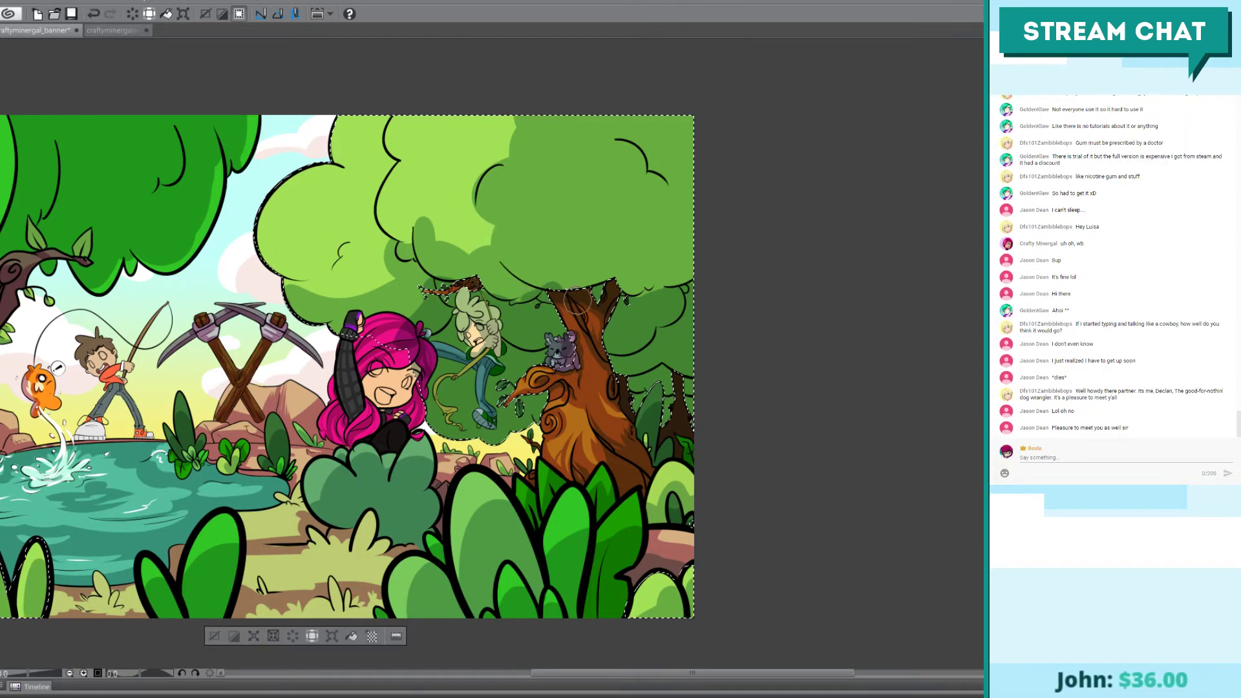
{"action": "scroll", "coordinate": [601, 251], "scroll_direction": "up", "scroll_amount": 1}
{"action": "scroll", "coordinate": [601, 252], "scroll_direction": "up", "scroll_amount": 1}
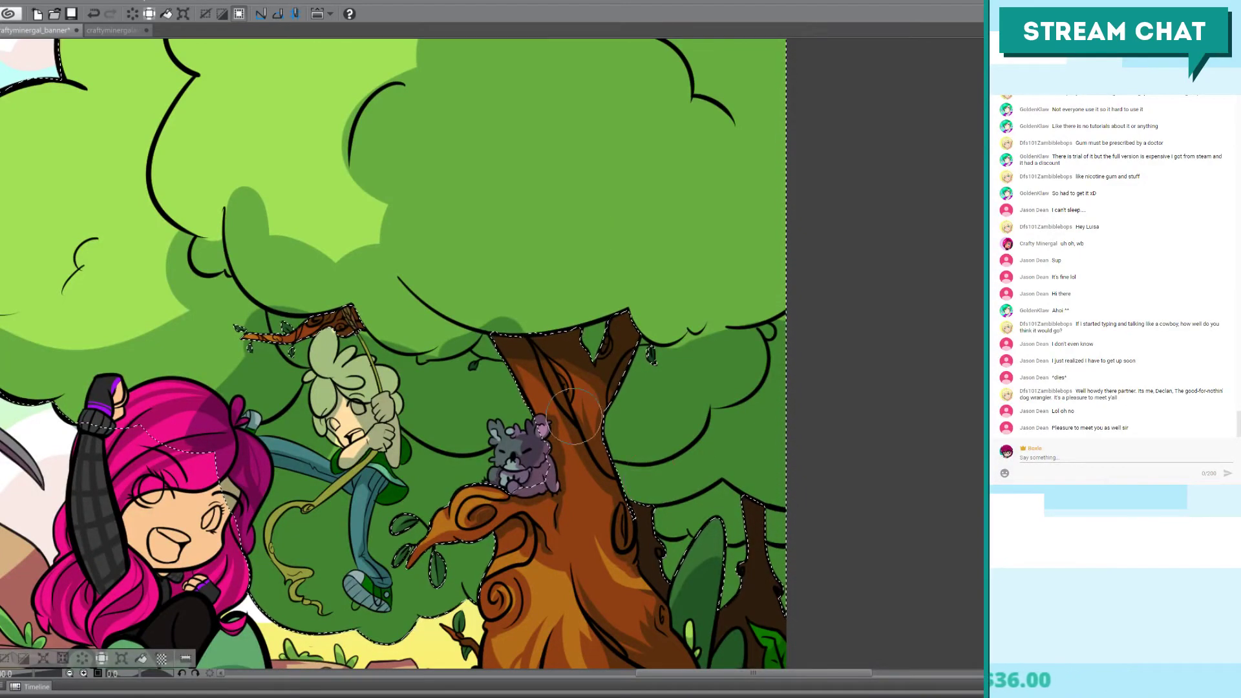
{"action": "key", "text": "ctrl+d"}
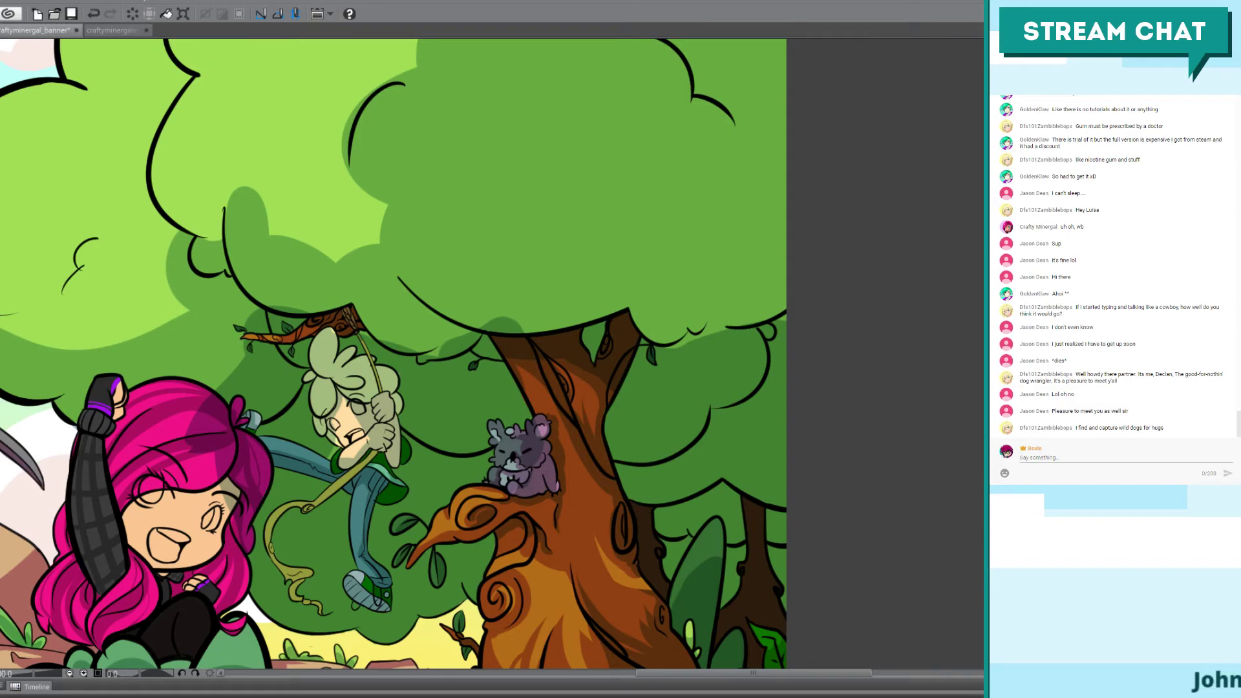
Step: Clear the spilled foliage shadow from the pink-haired and blond characters using selections of their shapes, and deselect
{"action": "key", "text": "ctrl+shift+d"}
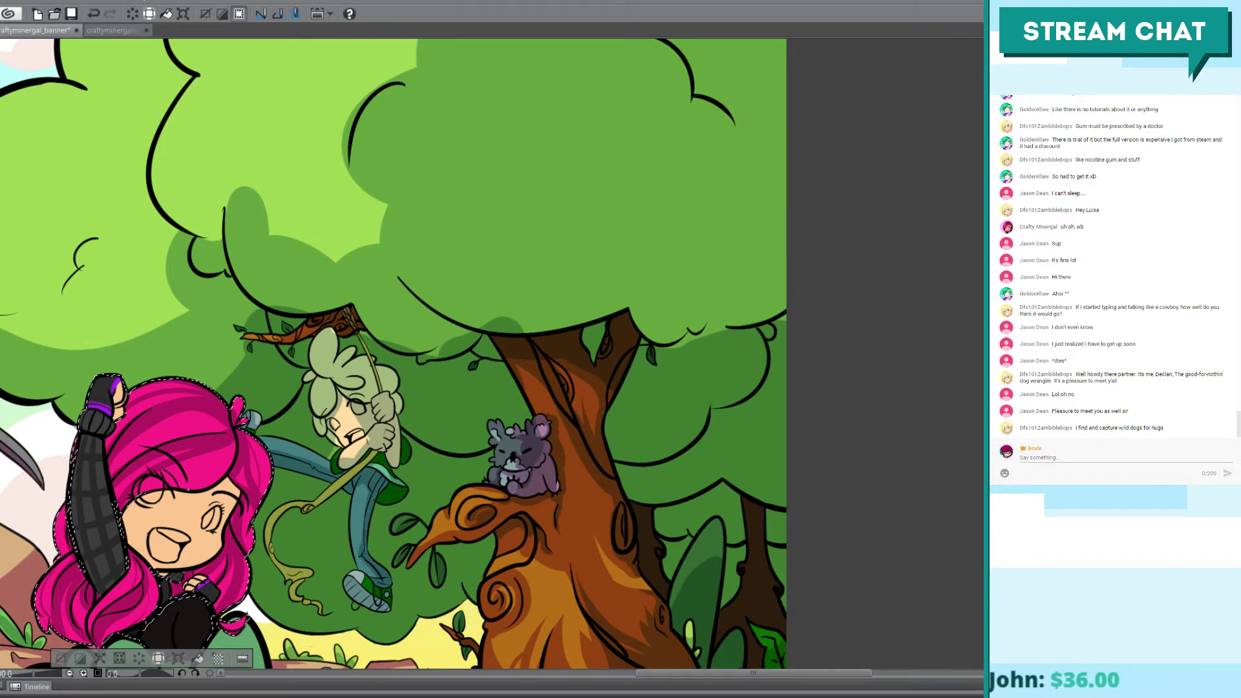
{"action": "key", "text": "Delete"}
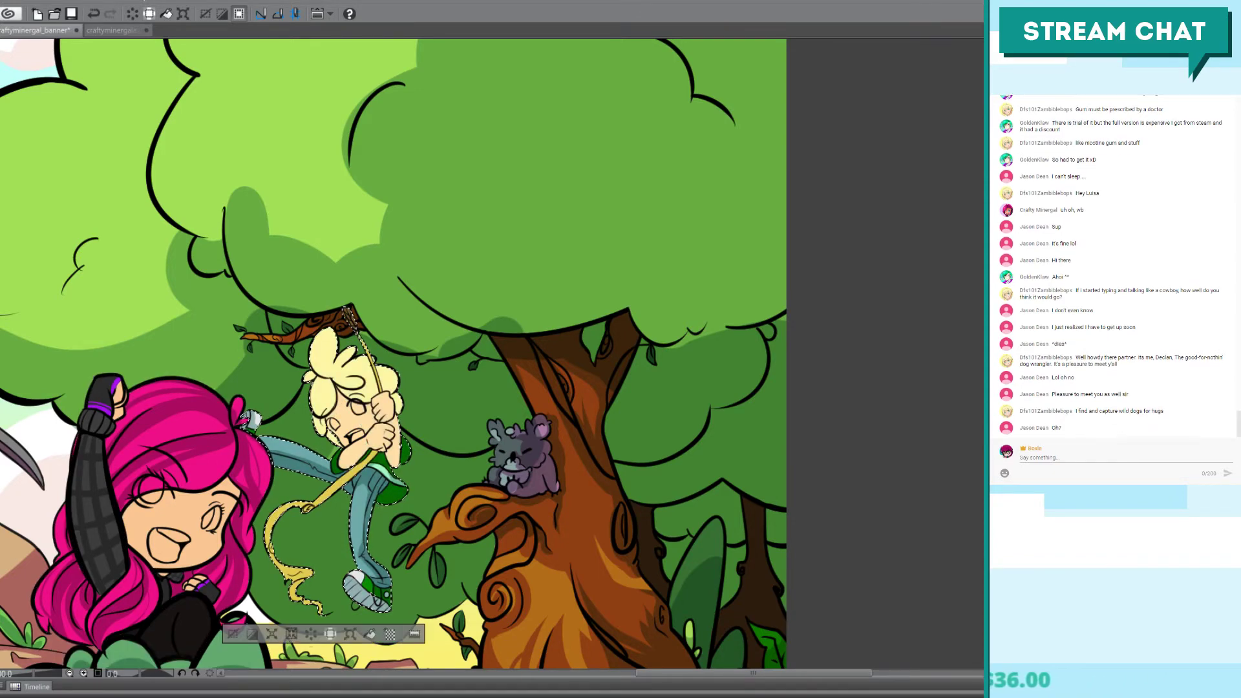
{"action": "key", "text": "ctrl+d"}
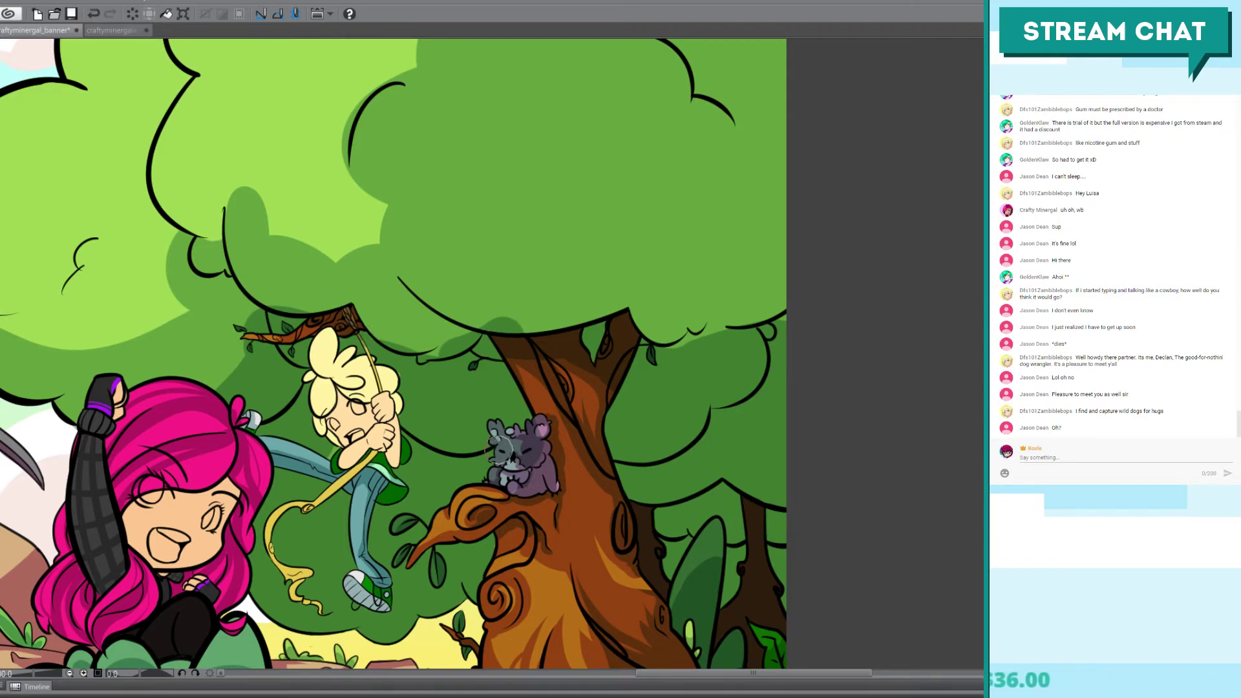
Step: Darken the branch around the rope's knot and shade the small leaf growing above the branch
{"action": "scroll", "coordinate": [501, 451], "scroll_direction": "up", "scroll_amount": 4}
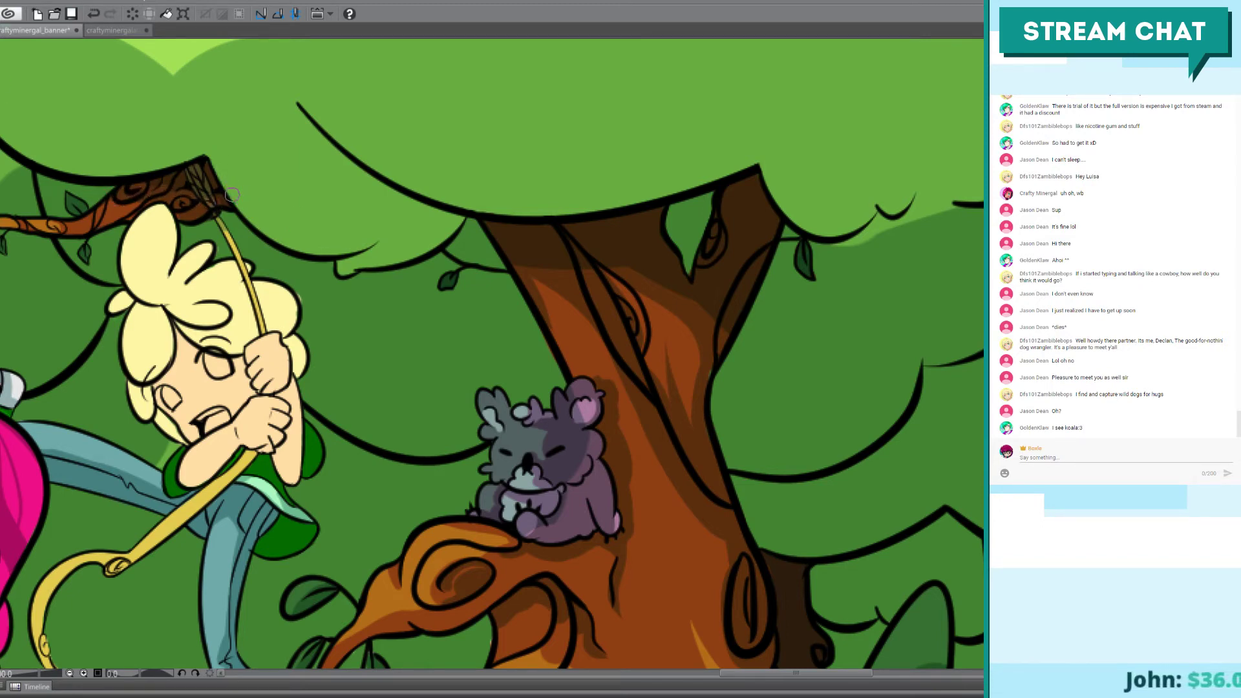
{"action": "left_click_drag", "start_coordinate": [195, 177], "coordinate": [213, 201]}
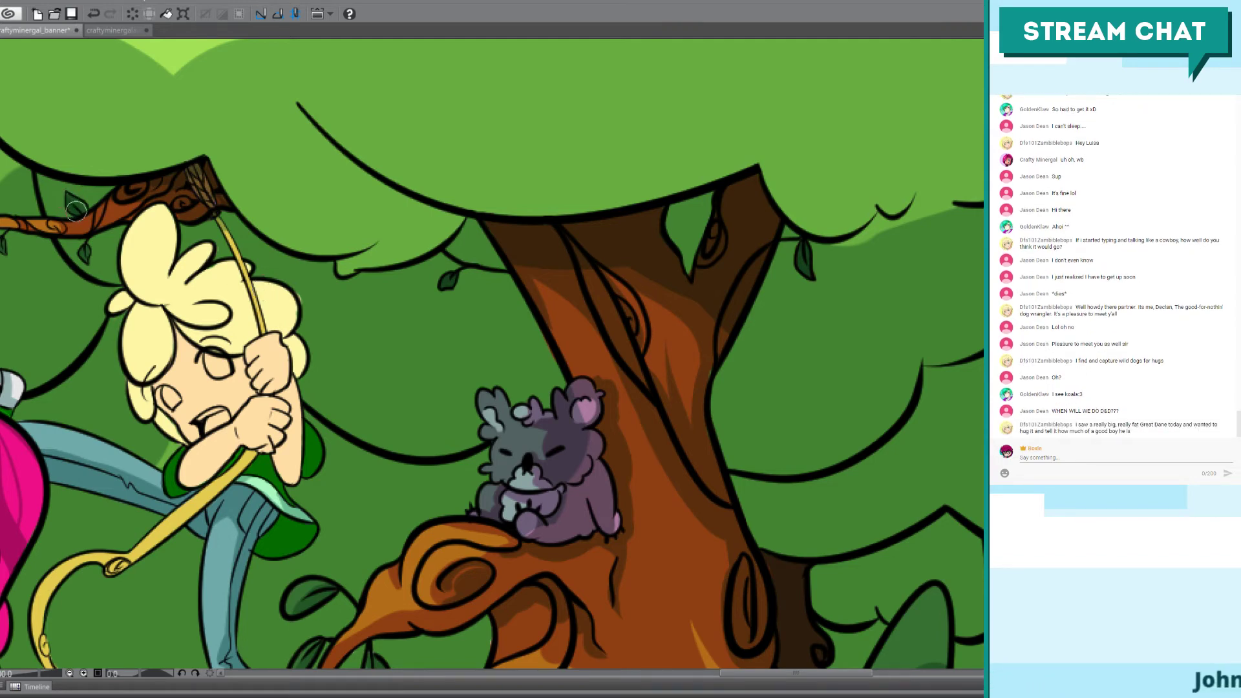
{"action": "left_click_drag", "start_coordinate": [70, 197], "coordinate": [81, 210]}
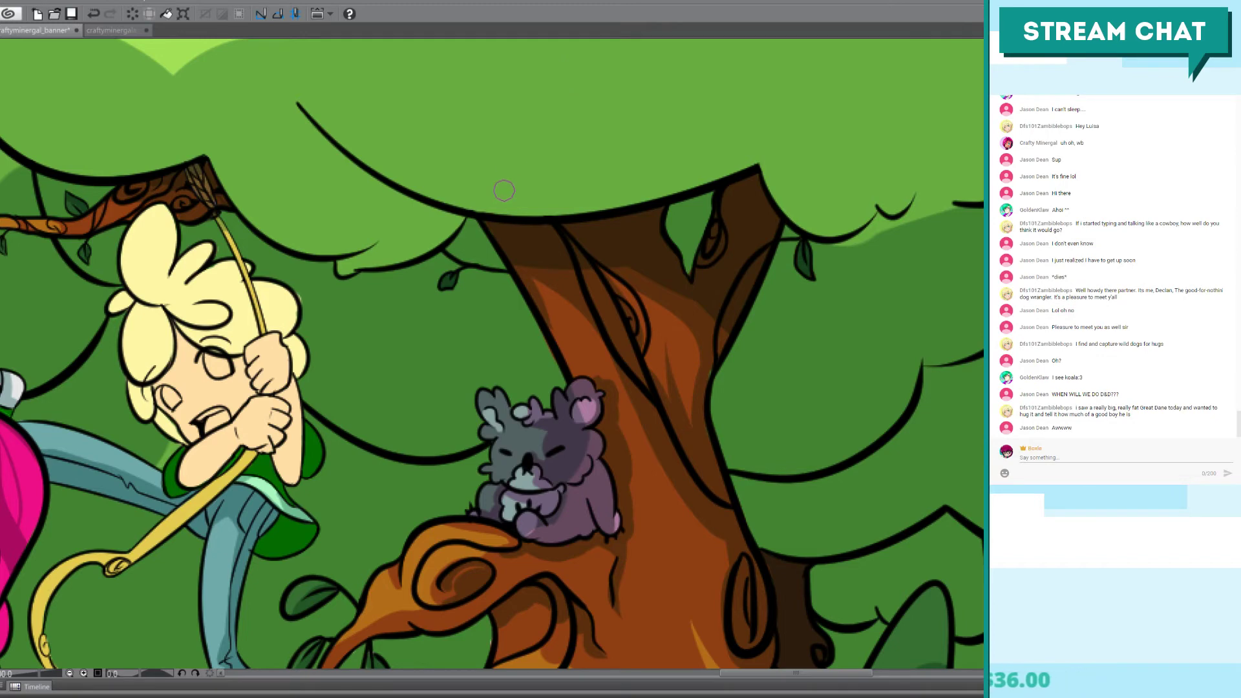
{"action": "mouse_move", "coordinate": [520, 229]}
{"action": "left_mouse_down"}
{"action": "mouse_move", "coordinate": [471, 277]}
{"action": "mouse_move", "coordinate": [616, 341]}
{"action": "mouse_move", "coordinate": [366, 359]}
{"action": "left_mouse_up"}
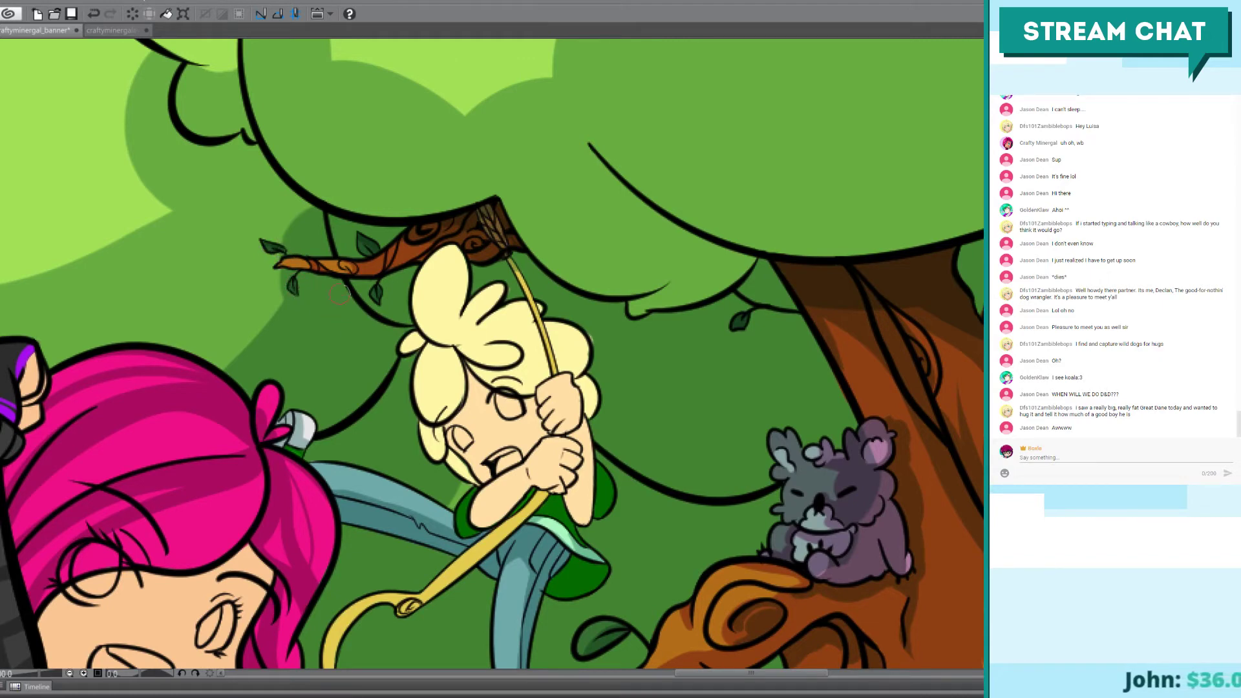
Step: Shade the foliage beneath the curved canopy line between the rope branch and the trunk in darker green, redoing one stroke
{"action": "left_click_drag", "start_coordinate": [504, 320], "coordinate": [381, 365]}
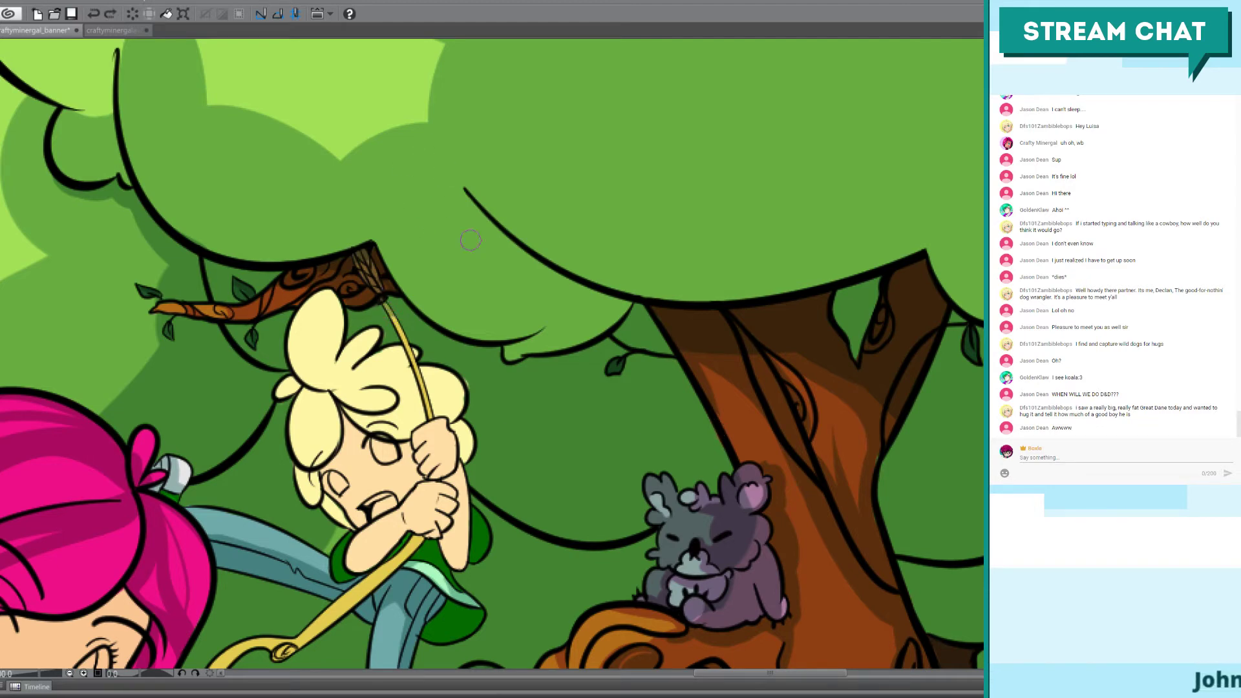
{"action": "left_click_drag", "start_coordinate": [478, 206], "coordinate": [465, 189]}
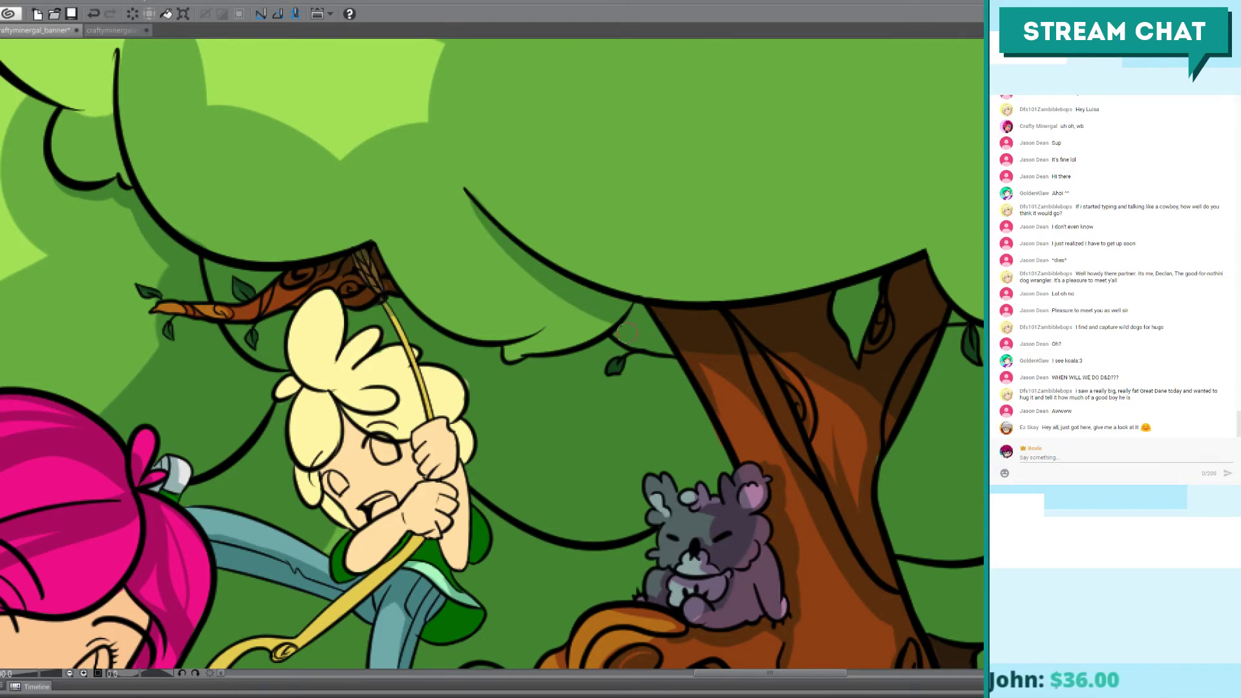
{"action": "left_click_drag", "start_coordinate": [463, 194], "coordinate": [617, 319]}
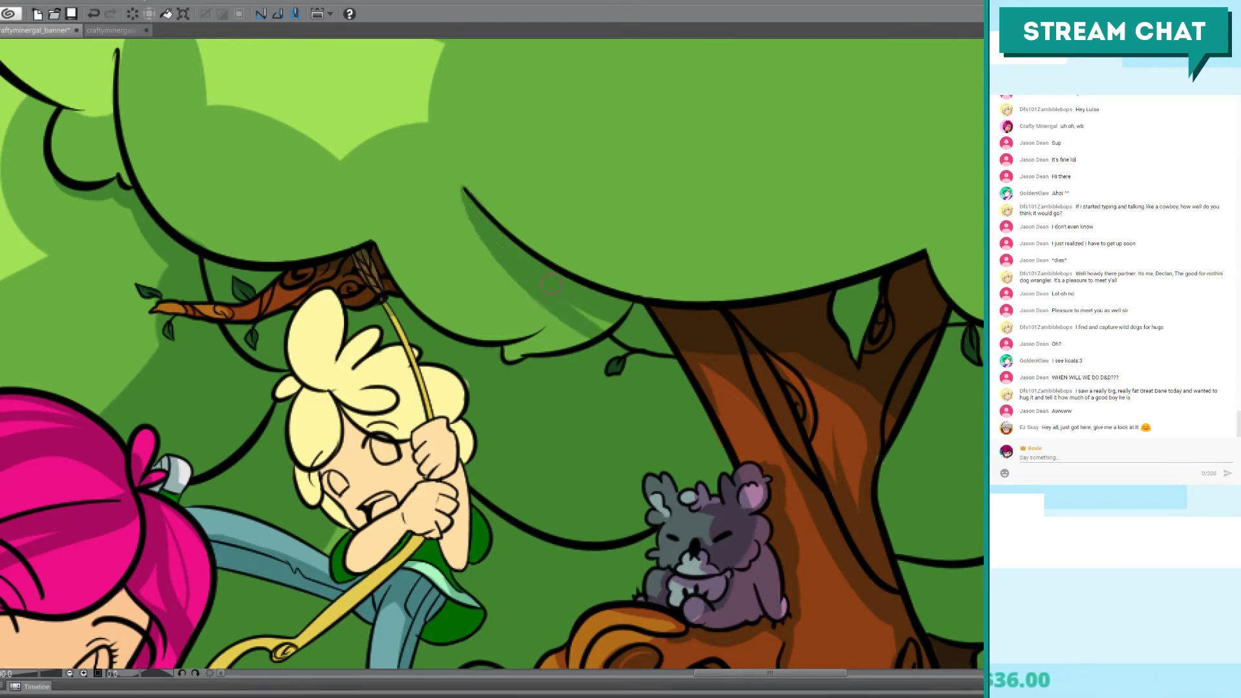
{"action": "key", "text": "ctrl+z"}
{"action": "left_click_drag", "start_coordinate": [498, 244], "coordinate": [608, 331]}
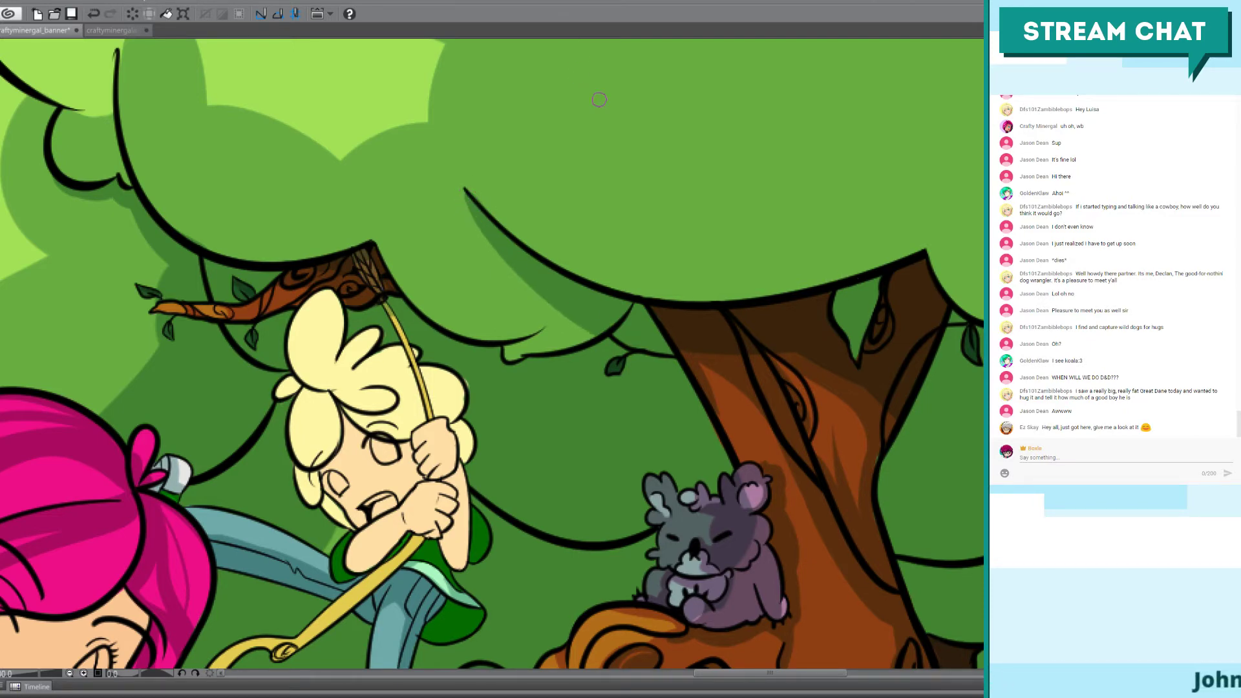
{"action": "scroll", "coordinate": [580, 40], "scroll_direction": "down", "scroll_amount": 4}
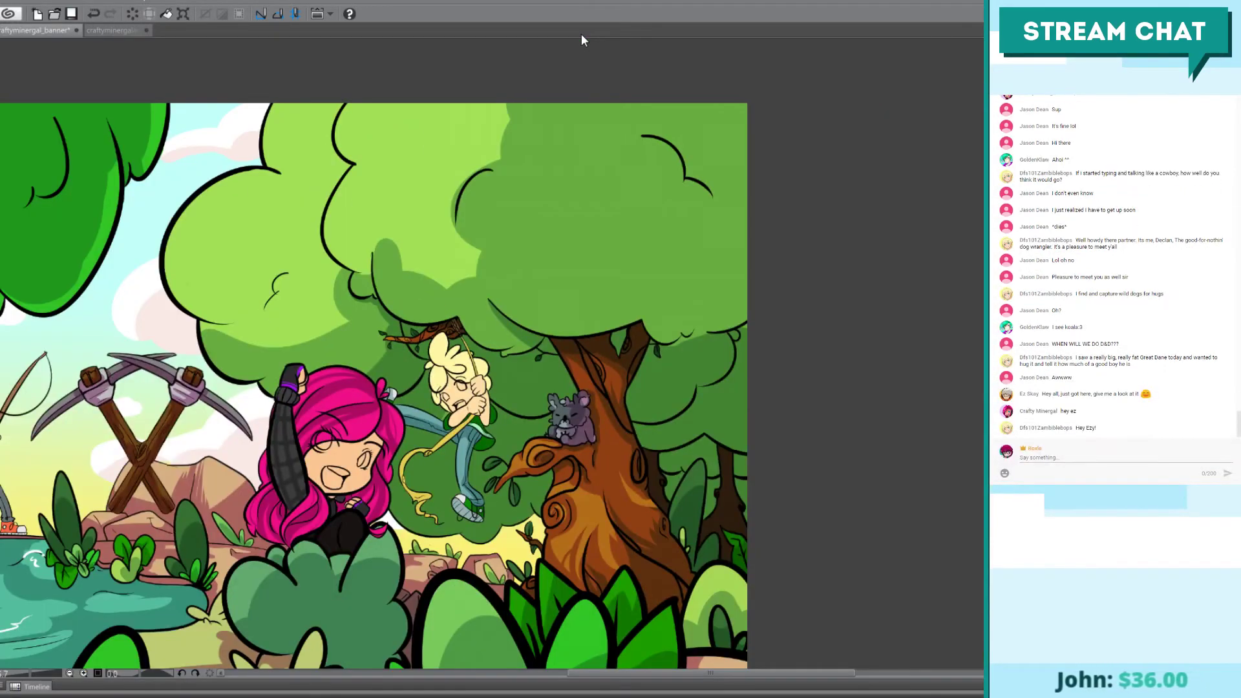
{"action": "left_click_drag", "start_coordinate": [356, 410], "coordinate": [400, 384]}
{"action": "scroll", "coordinate": [399, 383], "scroll_direction": "down", "scroll_amount": 3}
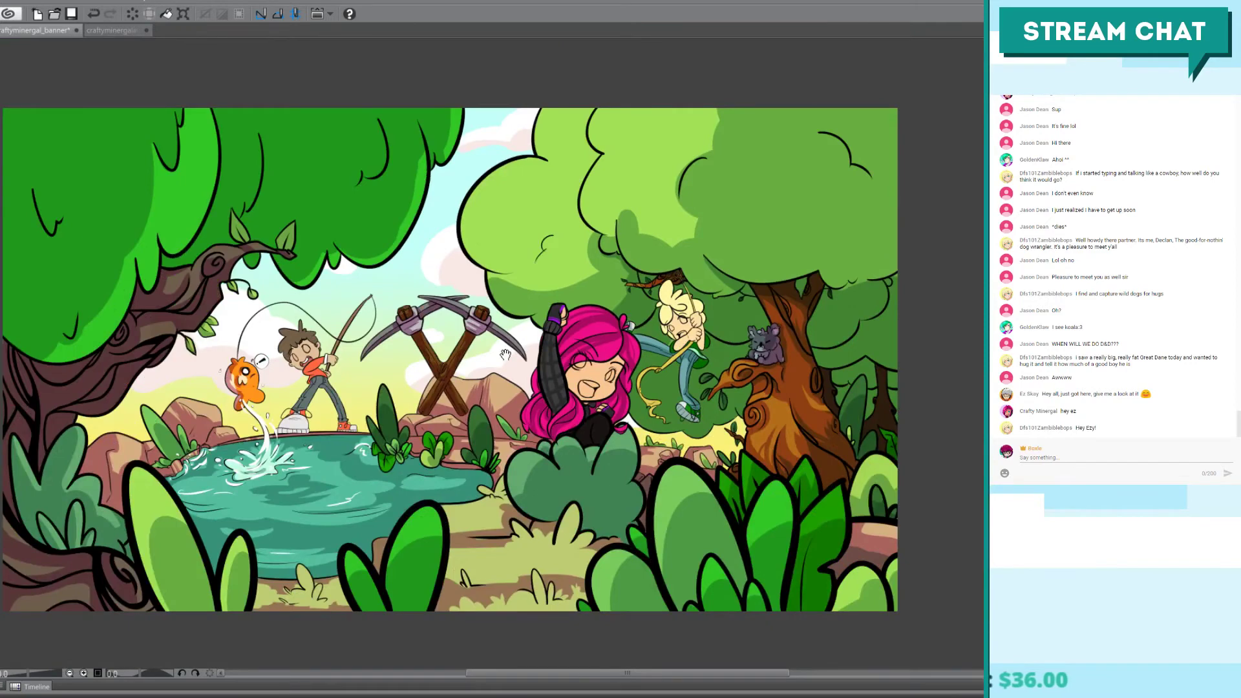
{"action": "left_click_drag", "start_coordinate": [505, 354], "coordinate": [554, 353]}
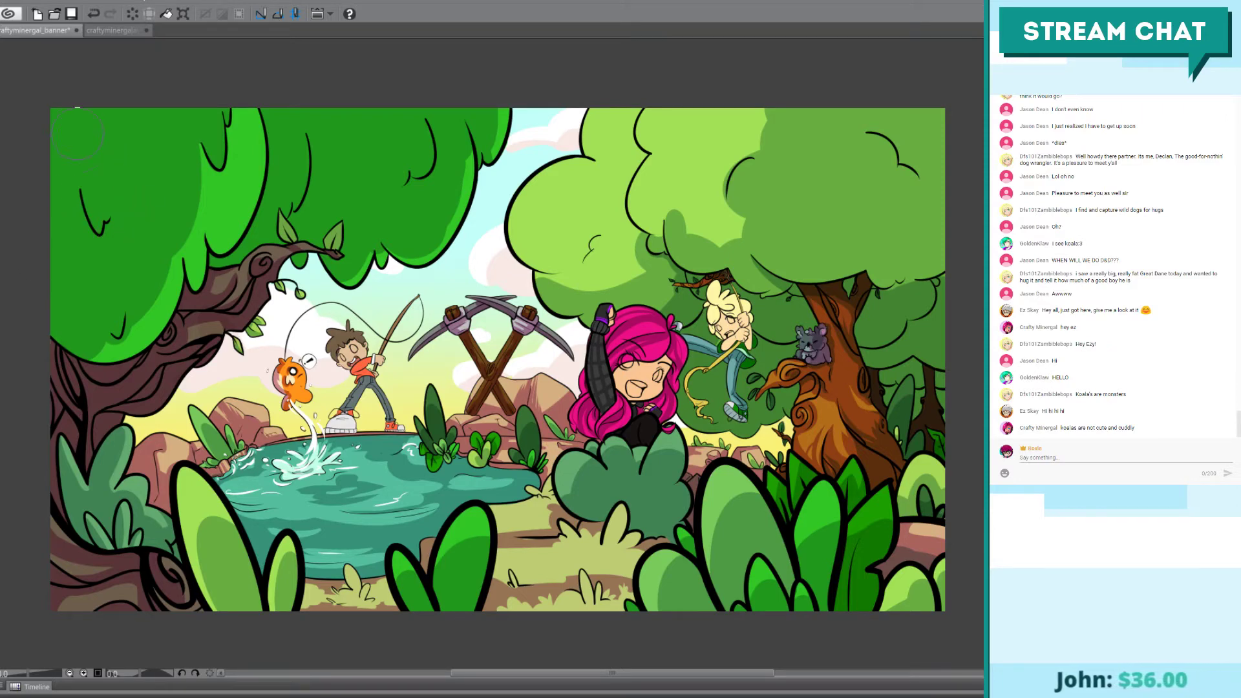
Step: Paint a darker green shadow over the upper part of the left tree's outermost foliage clump, redoing unsatisfactory strokes
{"action": "left_click_drag", "start_coordinate": [109, 113], "coordinate": [97, 262]}
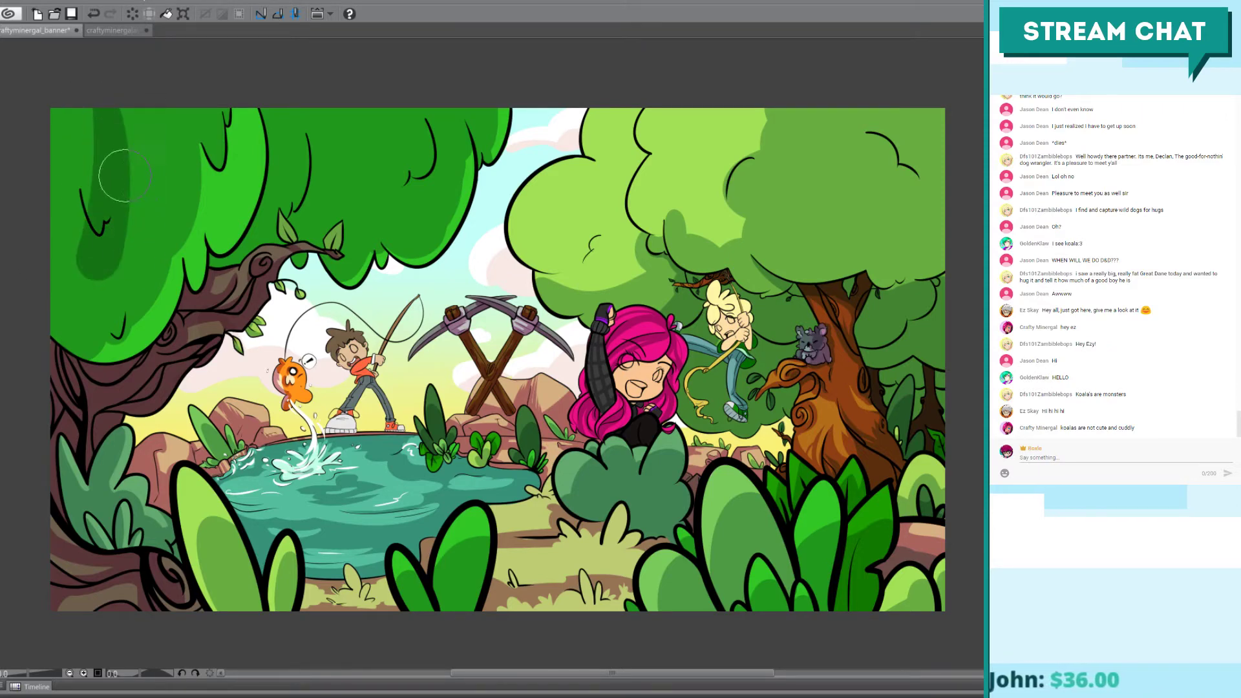
{"action": "key", "text": "ctrl+z"}
{"action": "left_click_drag", "start_coordinate": [86, 111], "coordinate": [113, 214]}
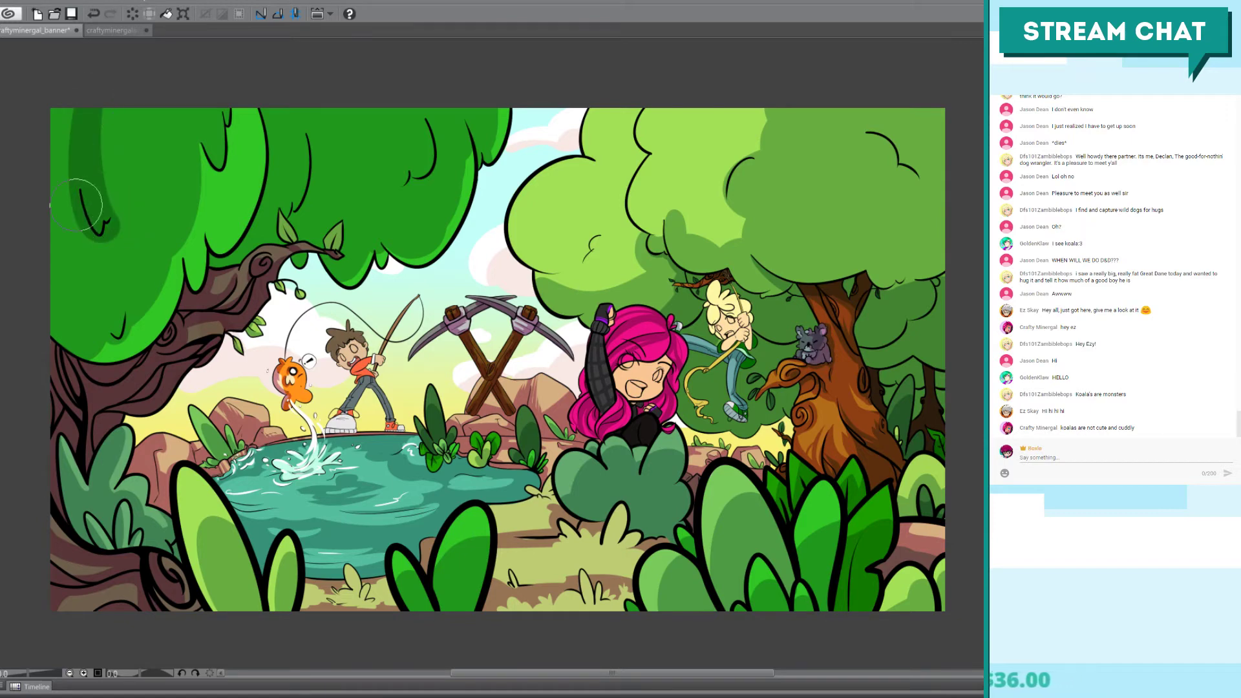
{"action": "mouse_move", "coordinate": [73, 117]}
{"action": "left_mouse_down"}
{"action": "mouse_move", "coordinate": [75, 274]}
{"action": "mouse_move", "coordinate": [82, 234]}
{"action": "mouse_move", "coordinate": [58, 268]}
{"action": "mouse_move", "coordinate": [47, 232]}
{"action": "mouse_move", "coordinate": [106, 266]}
{"action": "mouse_move", "coordinate": [45, 249]}
{"action": "mouse_move", "coordinate": [76, 308]}
{"action": "mouse_move", "coordinate": [84, 222]}
{"action": "left_mouse_up"}
{"action": "key", "text": "ctrl+z"}
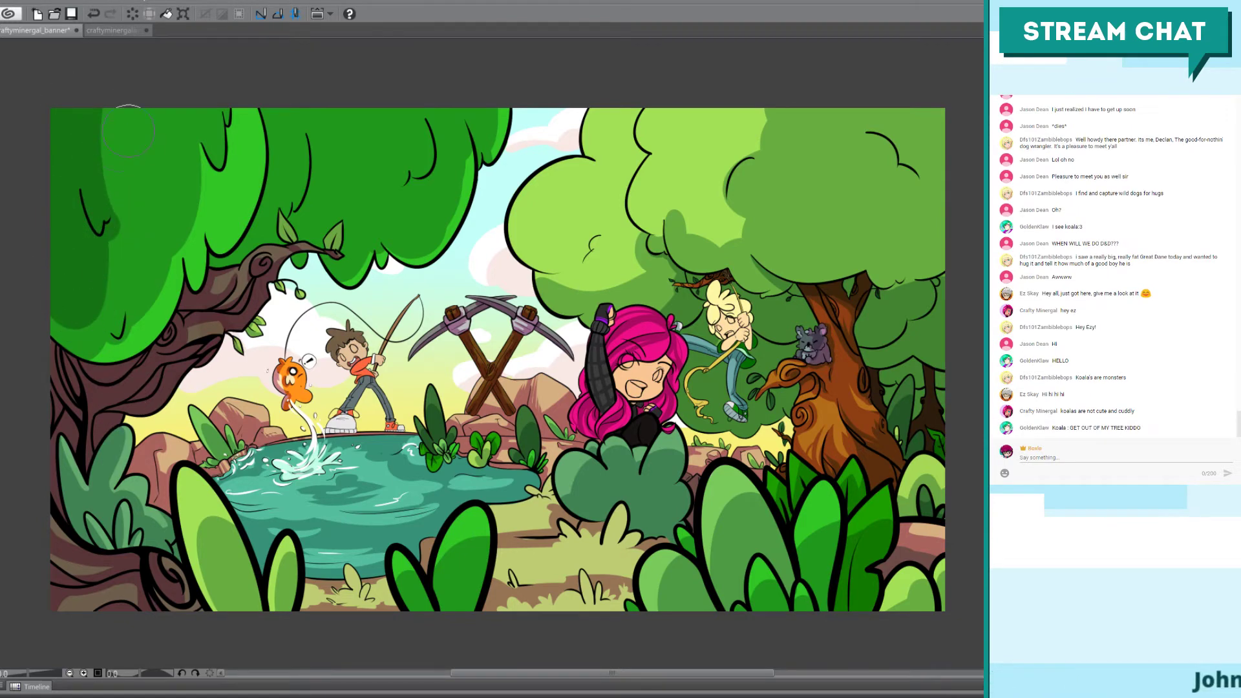
{"action": "left_click_drag", "start_coordinate": [110, 99], "coordinate": [110, 157]}
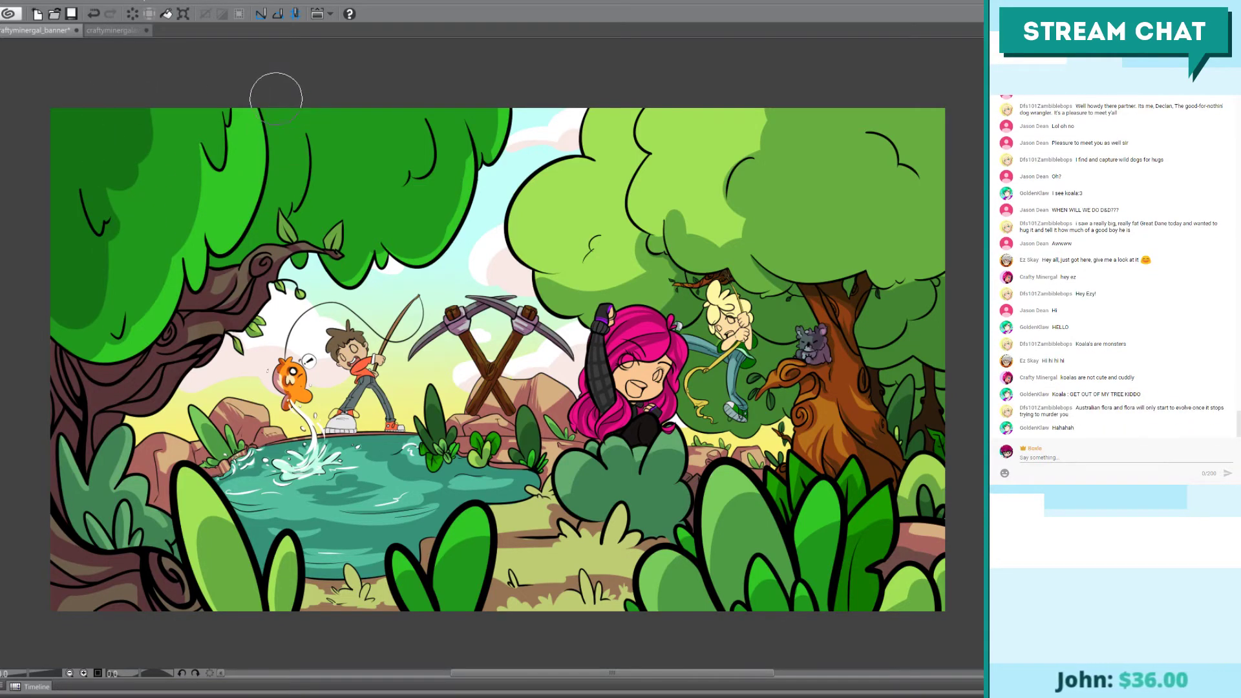
Step: Shade the inner edge of the left tree's second foliage clump with darker green, down to the branch
{"action": "mouse_move", "coordinate": [268, 97]}
{"action": "left_mouse_down"}
{"action": "mouse_move", "coordinate": [287, 115]}
{"action": "mouse_move", "coordinate": [285, 207]}
{"action": "left_mouse_up"}
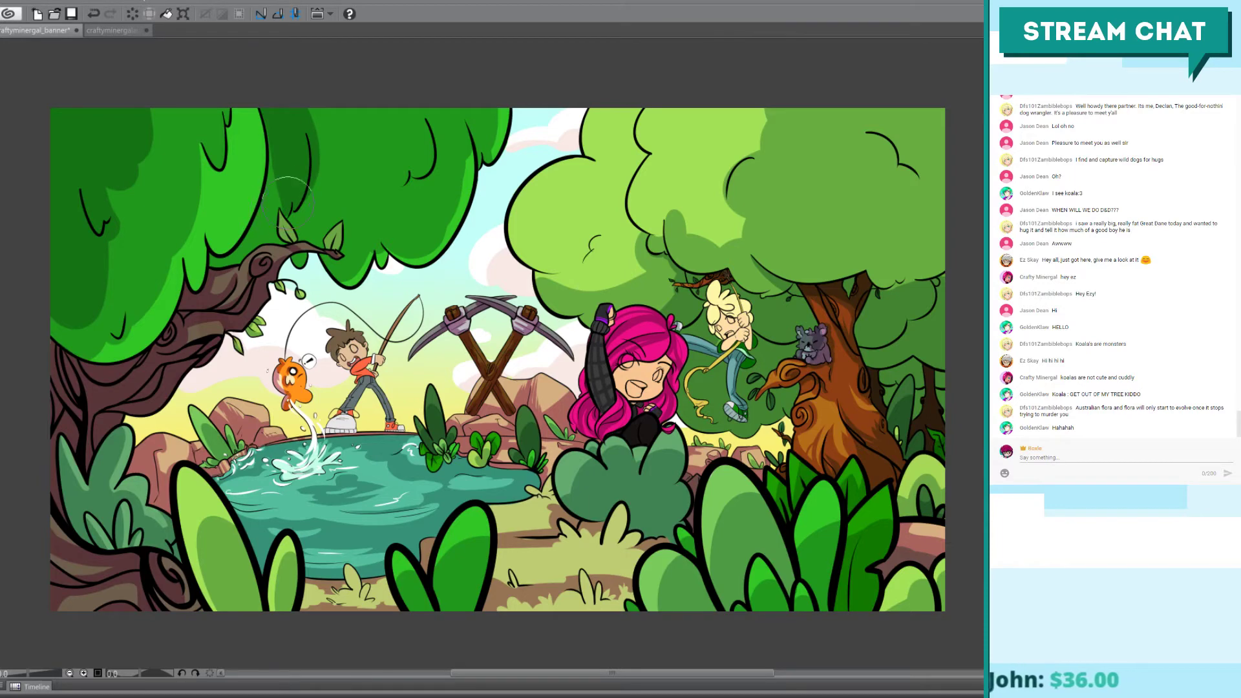
{"action": "key", "text": "ctrl+z"}
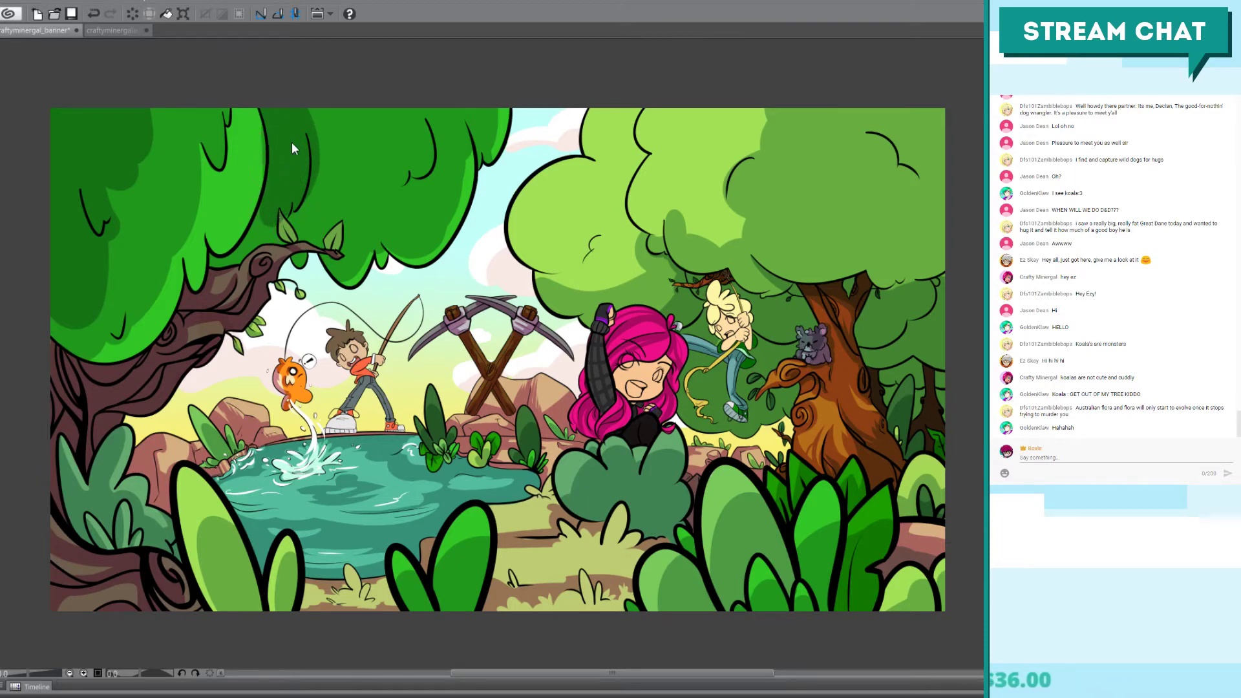
{"action": "left_click_drag", "start_coordinate": [285, 207], "coordinate": [261, 257]}
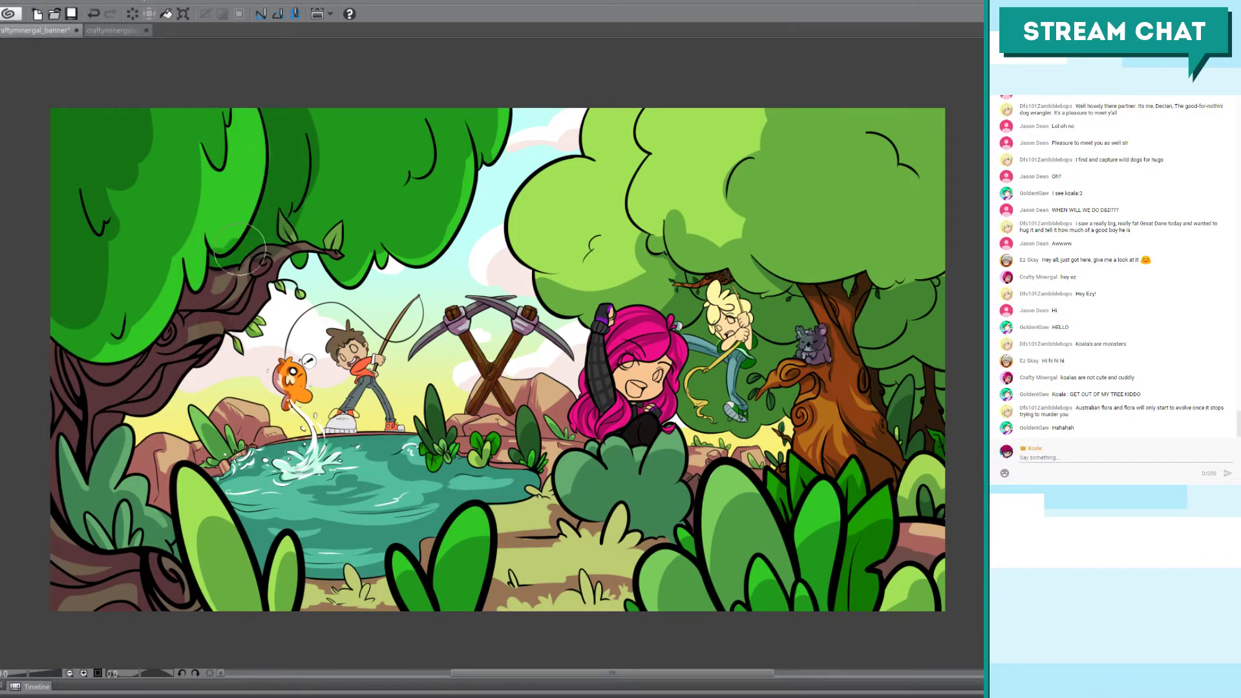
Step: Touch up the shading around the two small leaves at the end of the left tree's branch
{"action": "scroll", "coordinate": [527, 361], "scroll_direction": "up", "scroll_amount": 3}
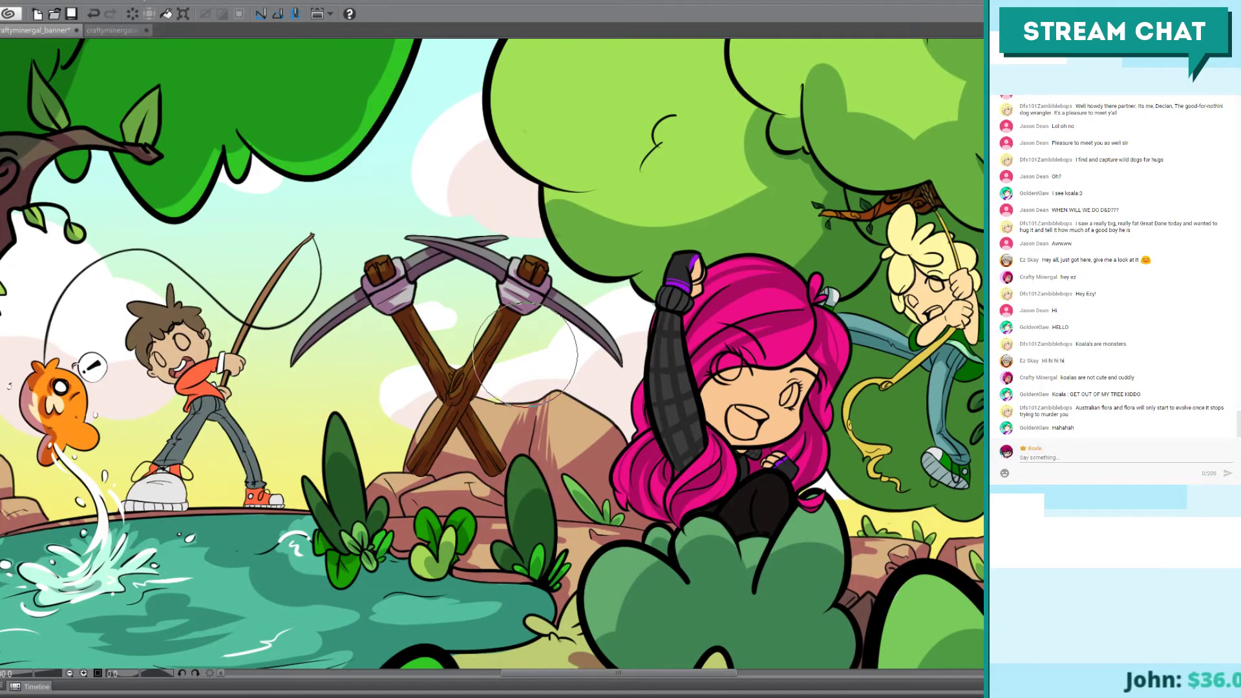
{"action": "mouse_move", "coordinate": [329, 268]}
{"action": "left_mouse_down"}
{"action": "mouse_move", "coordinate": [619, 346]}
{"action": "mouse_move", "coordinate": [606, 403]}
{"action": "left_mouse_up"}
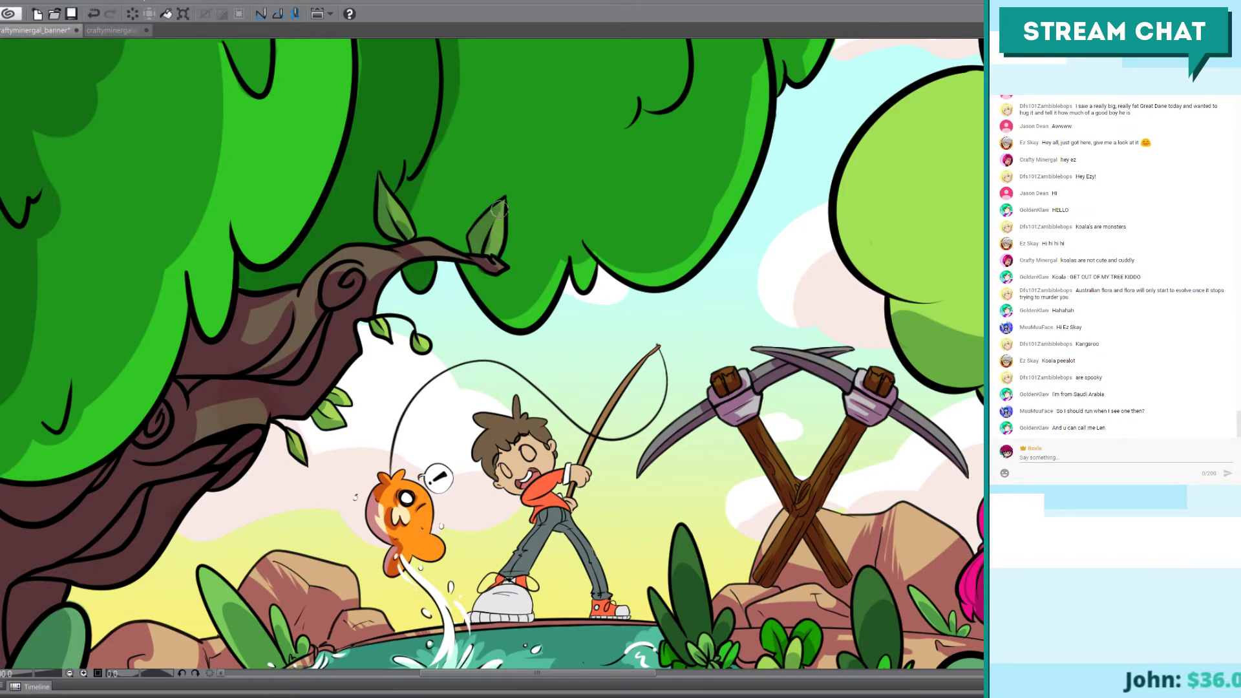
{"action": "key", "text": "ctrl+z"}
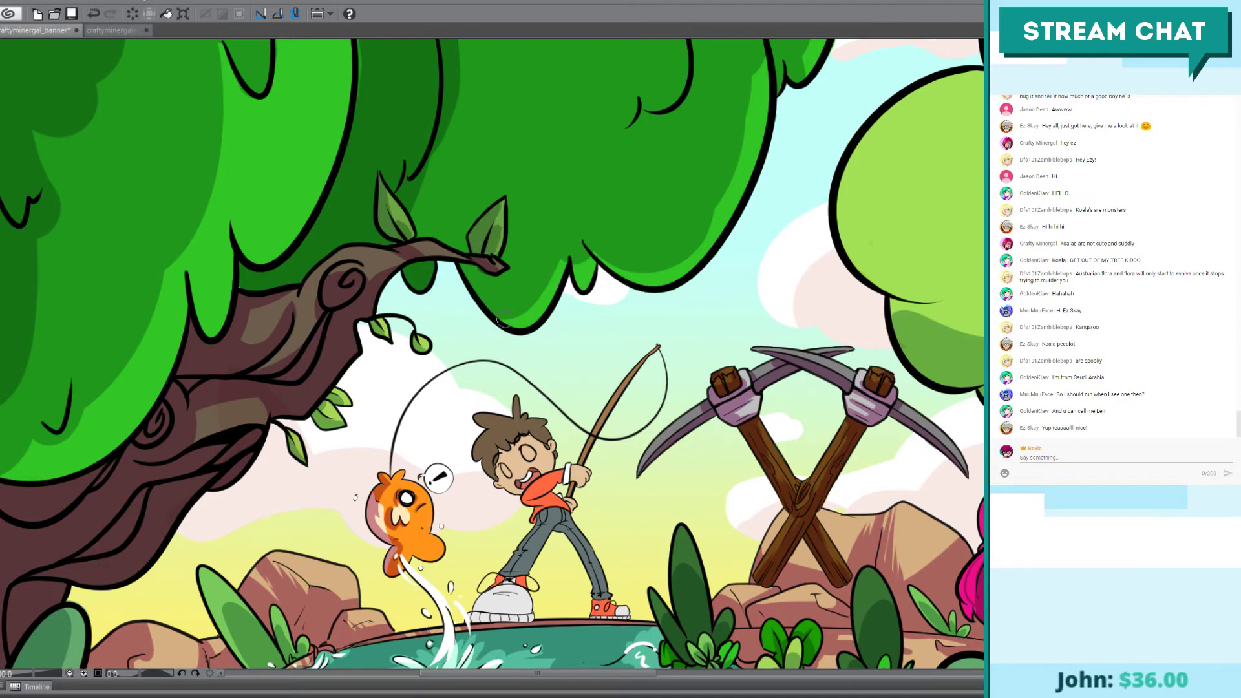
{"action": "left_click_drag", "start_coordinate": [483, 252], "coordinate": [491, 230]}
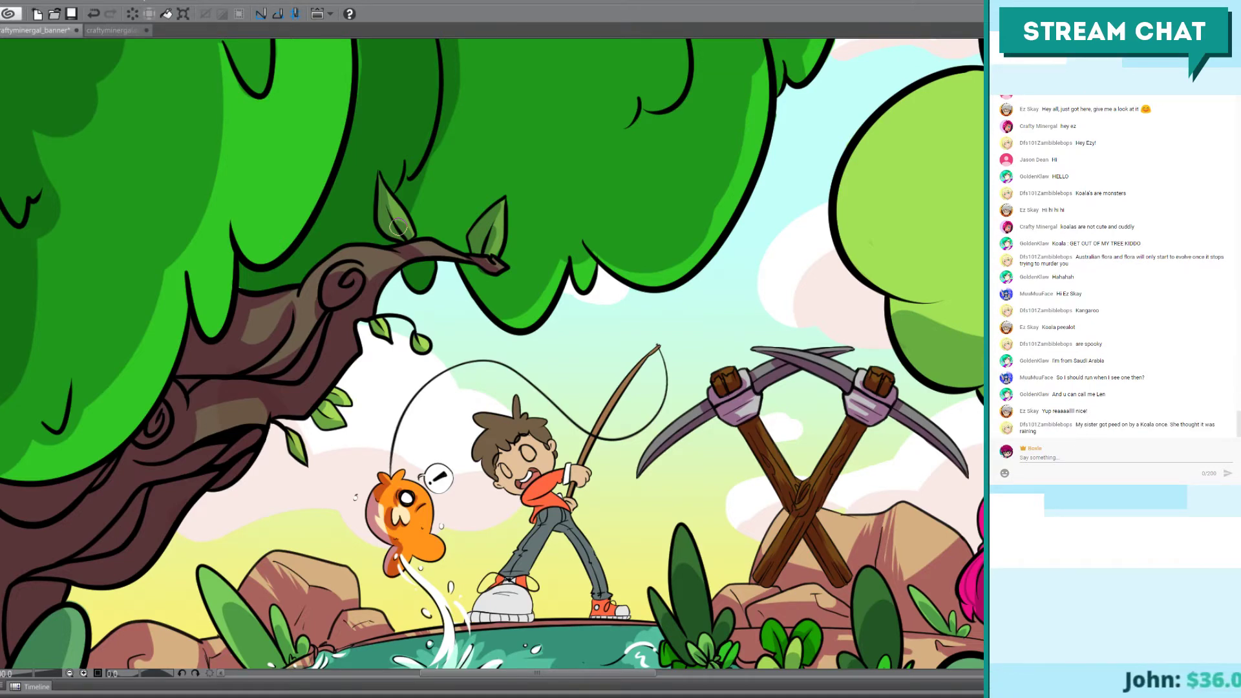
Step: Extend the dark green shadow across the top of the left tree's second foliage clump with a scalloped lower edge
{"action": "scroll", "coordinate": [398, 228], "scroll_direction": "down", "scroll_amount": 2}
{"action": "scroll", "coordinate": [398, 226], "scroll_direction": "down", "scroll_amount": 1}
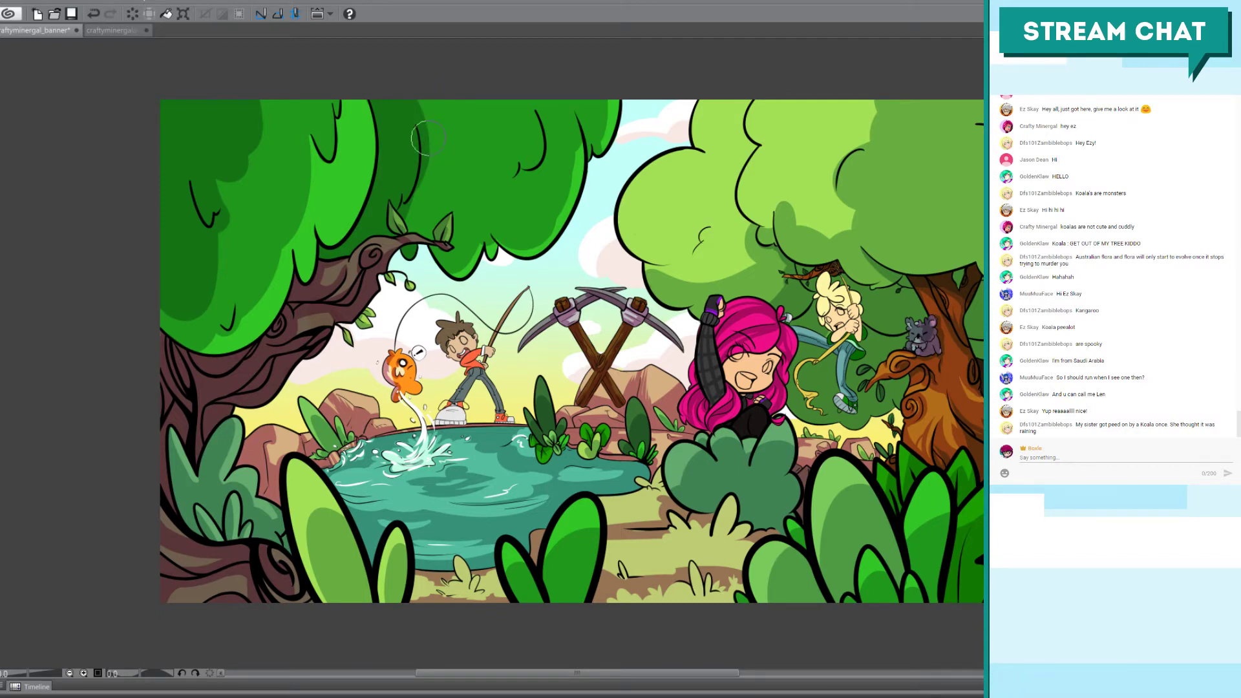
{"action": "left_click_drag", "start_coordinate": [428, 137], "coordinate": [449, 65]}
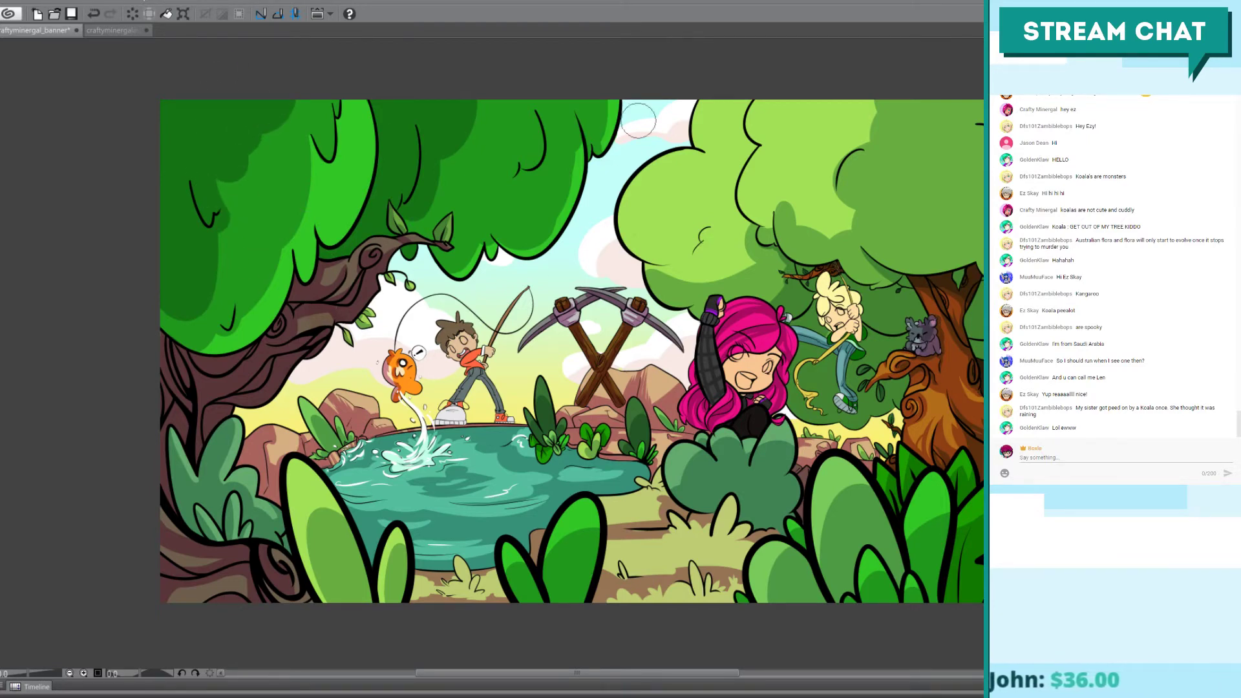
{"action": "left_click_drag", "start_coordinate": [524, 154], "coordinate": [527, 90]}
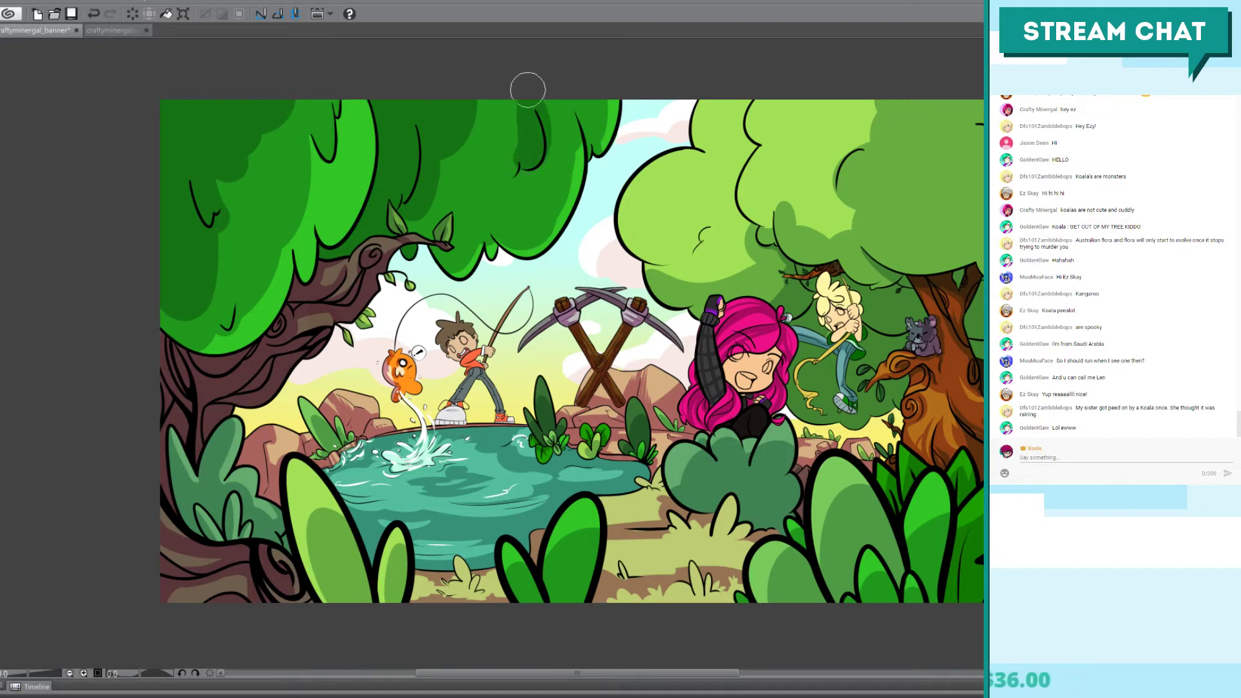
{"action": "key", "text": "ctrl+z"}
{"action": "left_click_drag", "start_coordinate": [522, 170], "coordinate": [528, 128]}
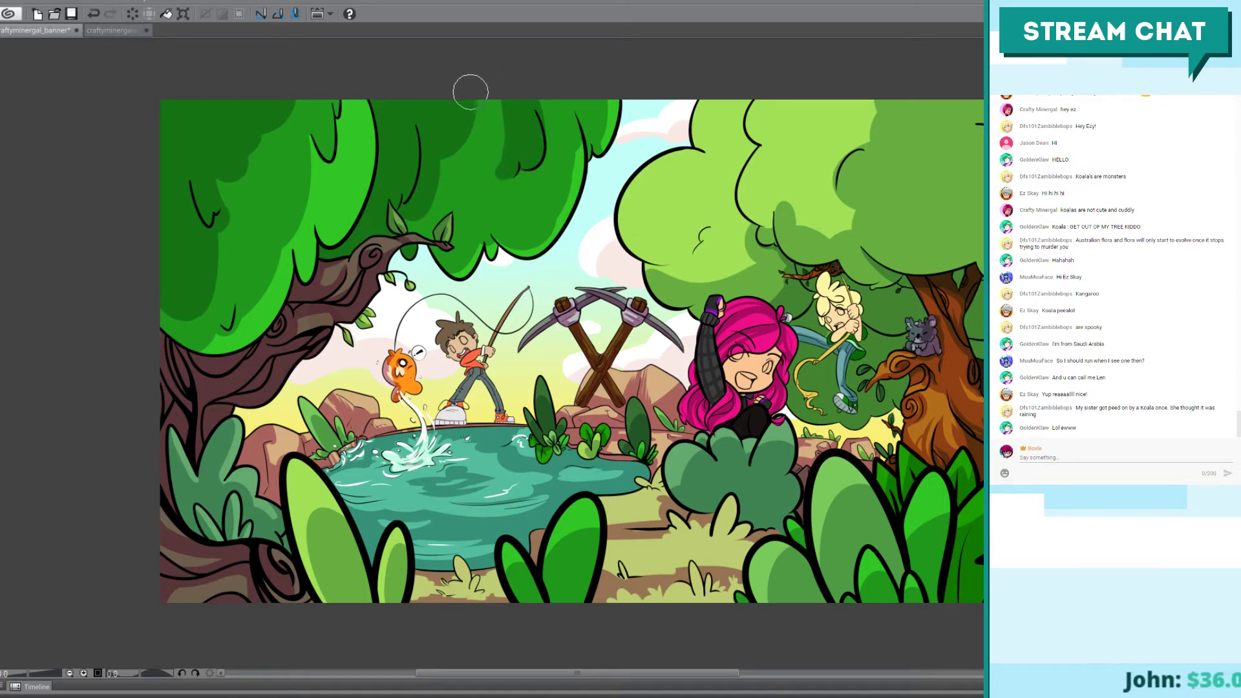
{"action": "left_click_drag", "start_coordinate": [502, 100], "coordinate": [522, 192]}
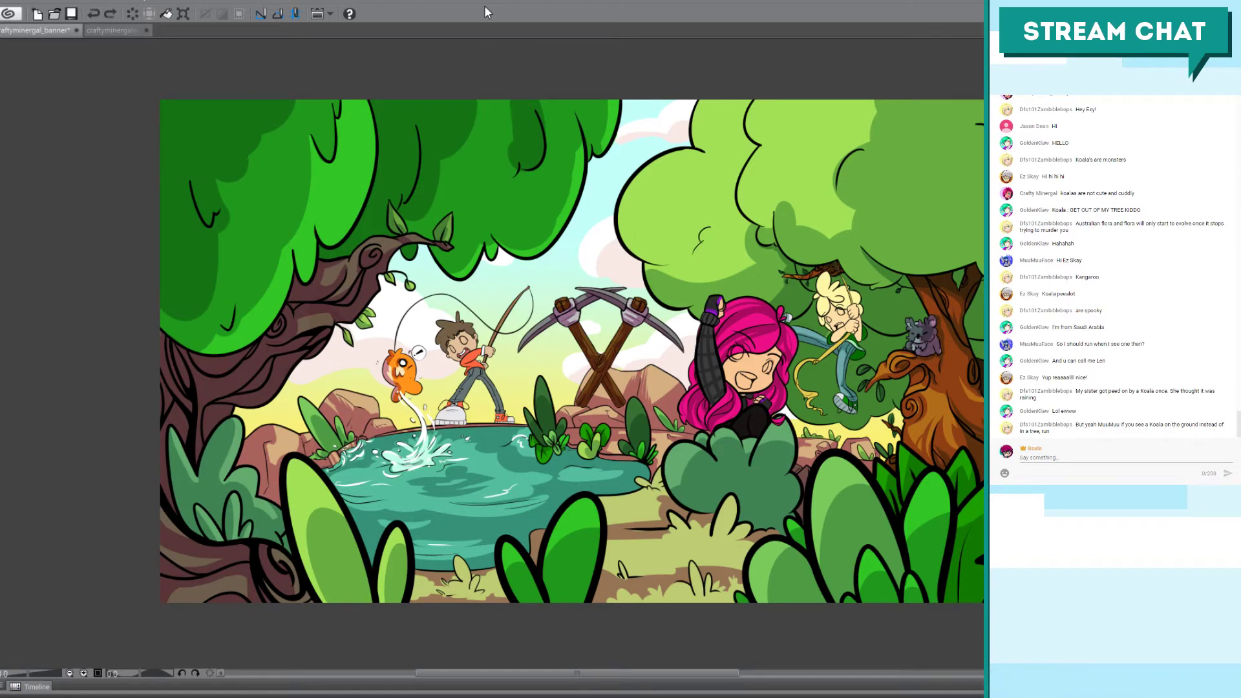
{"action": "key", "text": "ctrl+z"}
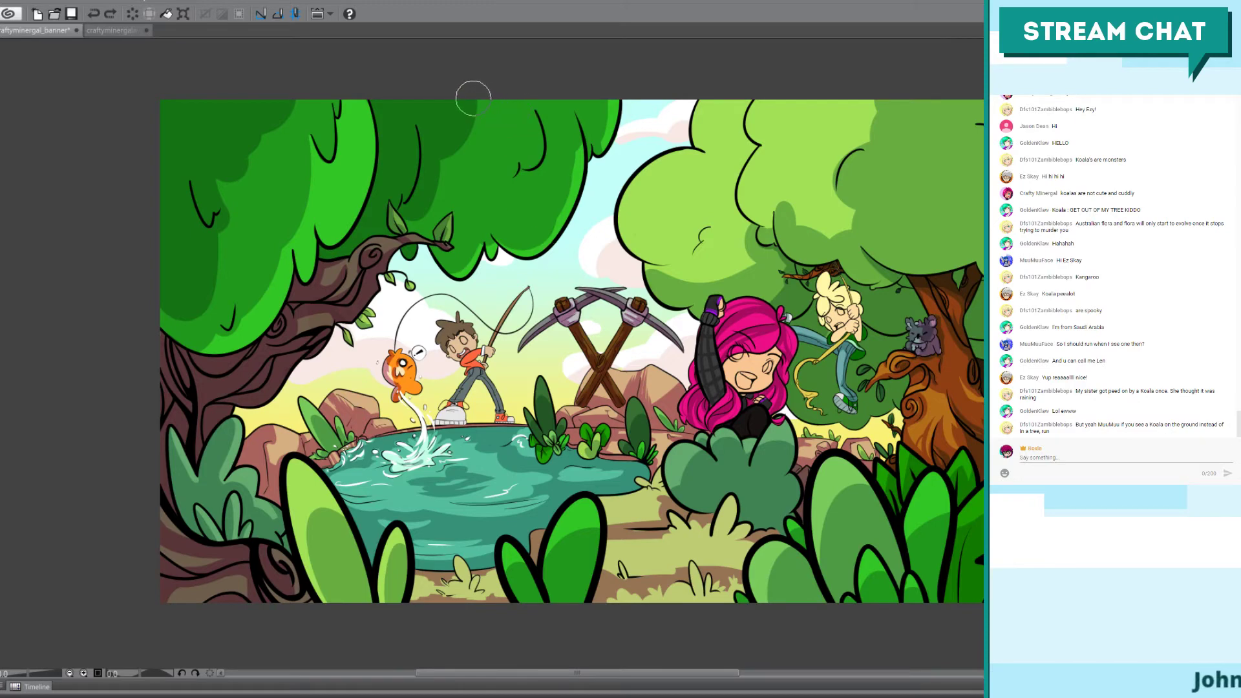
{"action": "left_click_drag", "start_coordinate": [432, 167], "coordinate": [436, 174]}
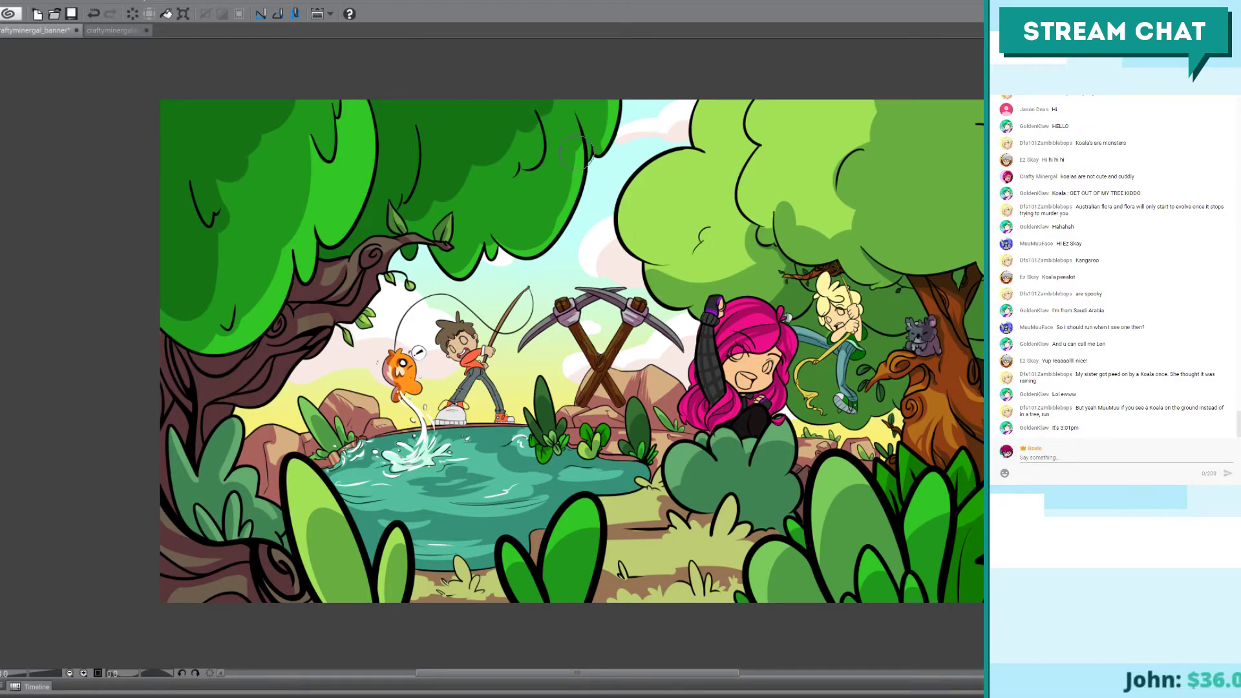
Step: Paint a darker green shadow on the lower outer side of the right tree's canopy, undoing misplaced strokes
{"action": "left_click_drag", "start_coordinate": [696, 478], "coordinate": [434, 485]}
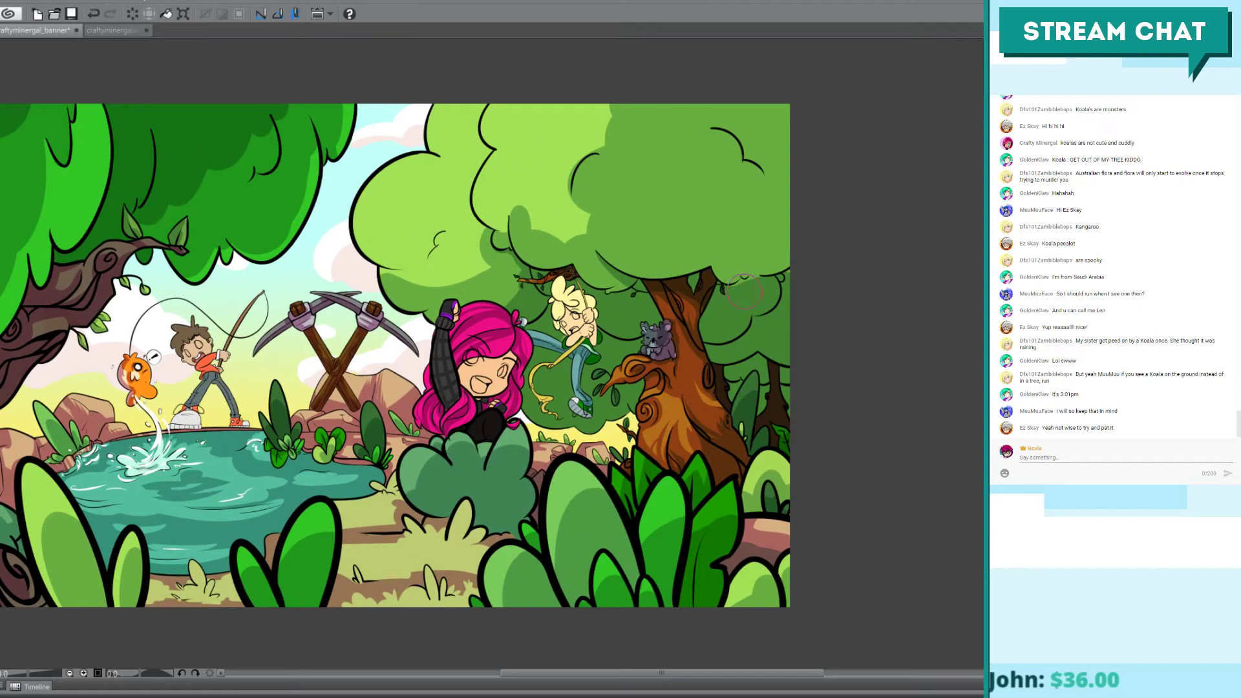
{"action": "mouse_move", "coordinate": [750, 289]}
{"action": "left_mouse_down"}
{"action": "mouse_move", "coordinate": [788, 259]}
{"action": "mouse_move", "coordinate": [787, 172]}
{"action": "left_mouse_up"}
{"action": "key", "text": "ctrl+z"}
{"action": "mouse_move", "coordinate": [803, 266]}
{"action": "left_mouse_down"}
{"action": "mouse_move", "coordinate": [773, 218]}
{"action": "mouse_move", "coordinate": [752, 220]}
{"action": "mouse_move", "coordinate": [745, 262]}
{"action": "mouse_move", "coordinate": [786, 246]}
{"action": "mouse_move", "coordinate": [725, 196]}
{"action": "mouse_move", "coordinate": [771, 213]}
{"action": "mouse_move", "coordinate": [786, 196]}
{"action": "mouse_move", "coordinate": [714, 63]}
{"action": "left_mouse_up"}
{"action": "key", "text": "ctrl+z"}
{"action": "mouse_move", "coordinate": [690, 147]}
{"action": "left_mouse_down"}
{"action": "mouse_move", "coordinate": [753, 210]}
{"action": "mouse_move", "coordinate": [765, 191]}
{"action": "mouse_move", "coordinate": [729, 177]}
{"action": "left_mouse_up"}
{"action": "key", "text": "ctrl+z"}
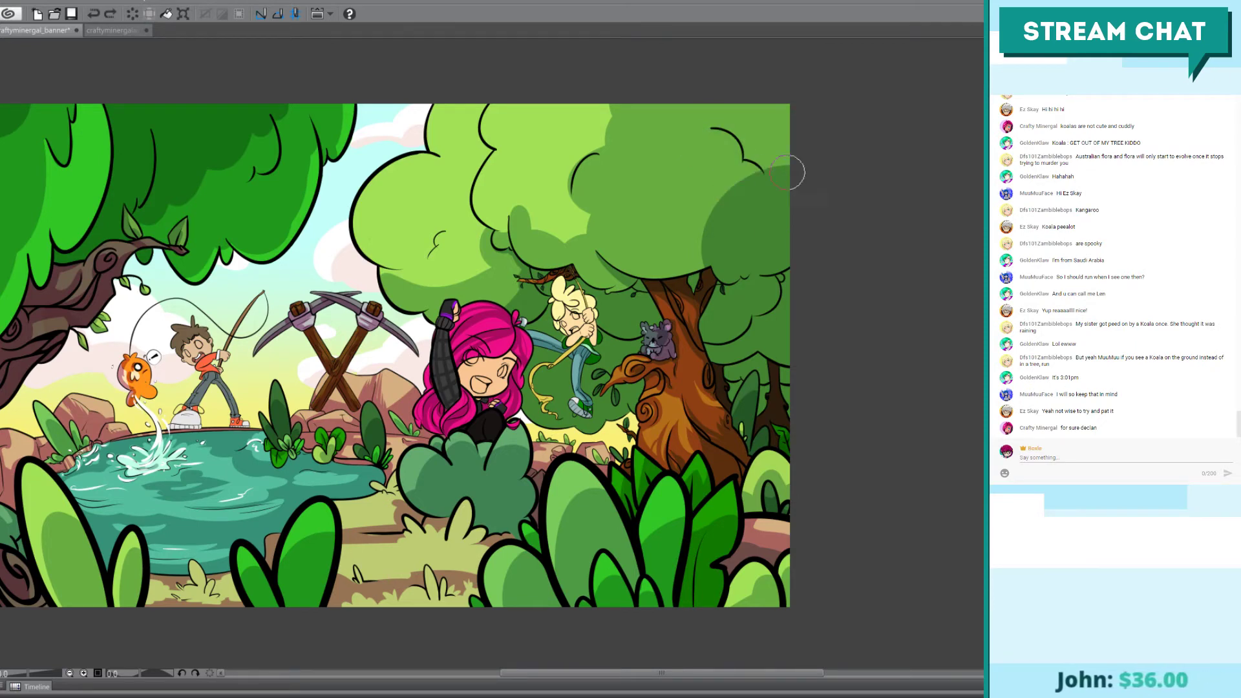
Step: Carry the dark shadow up through the top corner of the right tree's canopy and refine its rounded edge
{"action": "mouse_move", "coordinate": [693, 104]}
{"action": "left_mouse_down"}
{"action": "mouse_move", "coordinate": [746, 110]}
{"action": "mouse_move", "coordinate": [714, 109]}
{"action": "mouse_move", "coordinate": [766, 171]}
{"action": "mouse_move", "coordinate": [743, 111]}
{"action": "mouse_move", "coordinate": [752, 147]}
{"action": "mouse_move", "coordinate": [737, 116]}
{"action": "mouse_move", "coordinate": [792, 153]}
{"action": "left_mouse_up"}
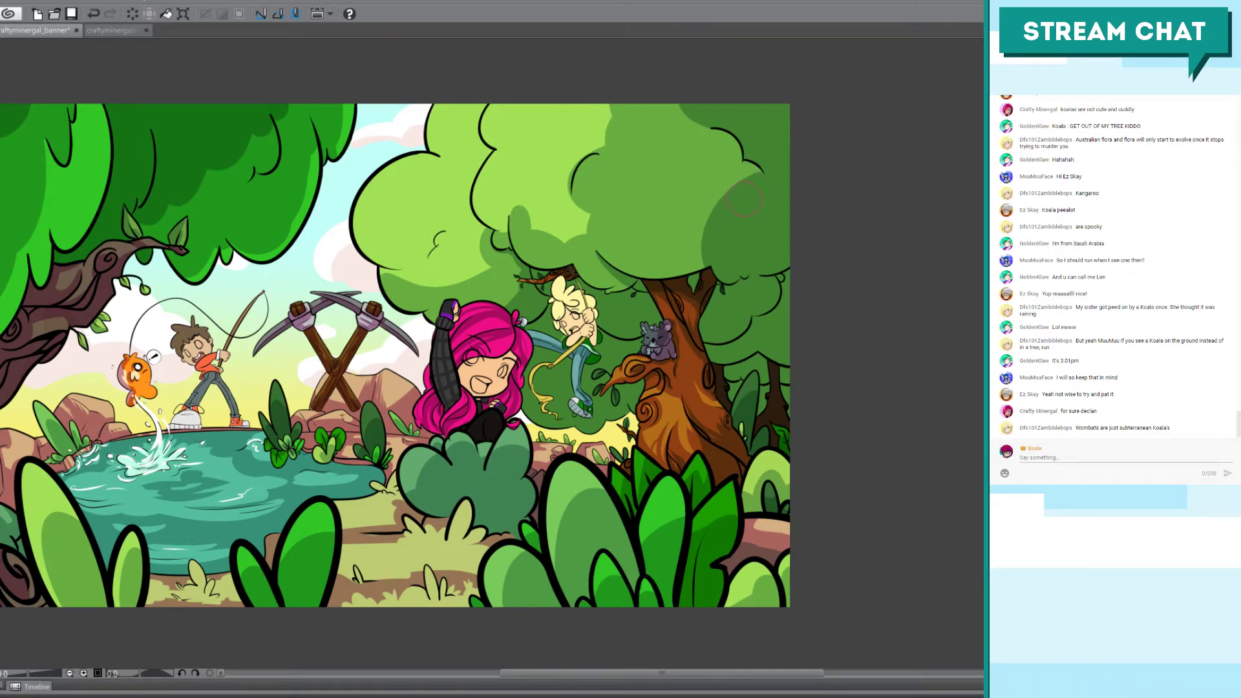
{"action": "left_click_drag", "start_coordinate": [729, 219], "coordinate": [791, 187]}
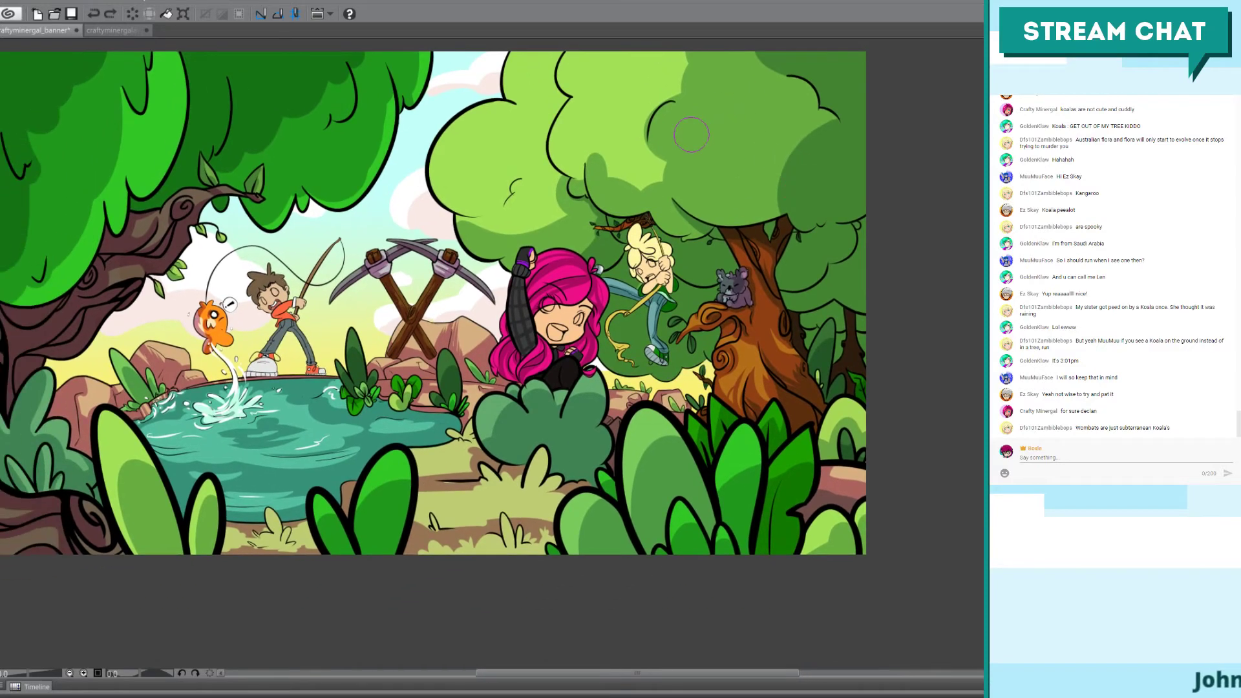
{"action": "scroll", "coordinate": [769, 271], "scroll_direction": "up", "scroll_amount": 4}
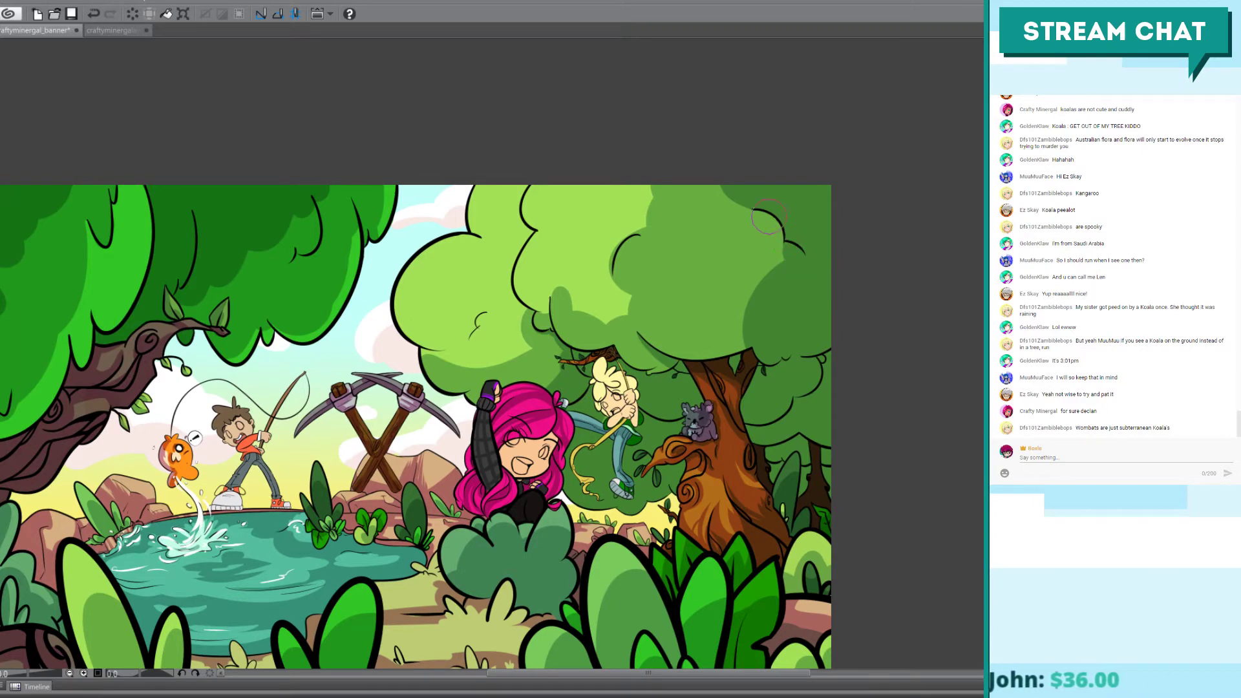
{"action": "key", "text": "ctrl+z"}
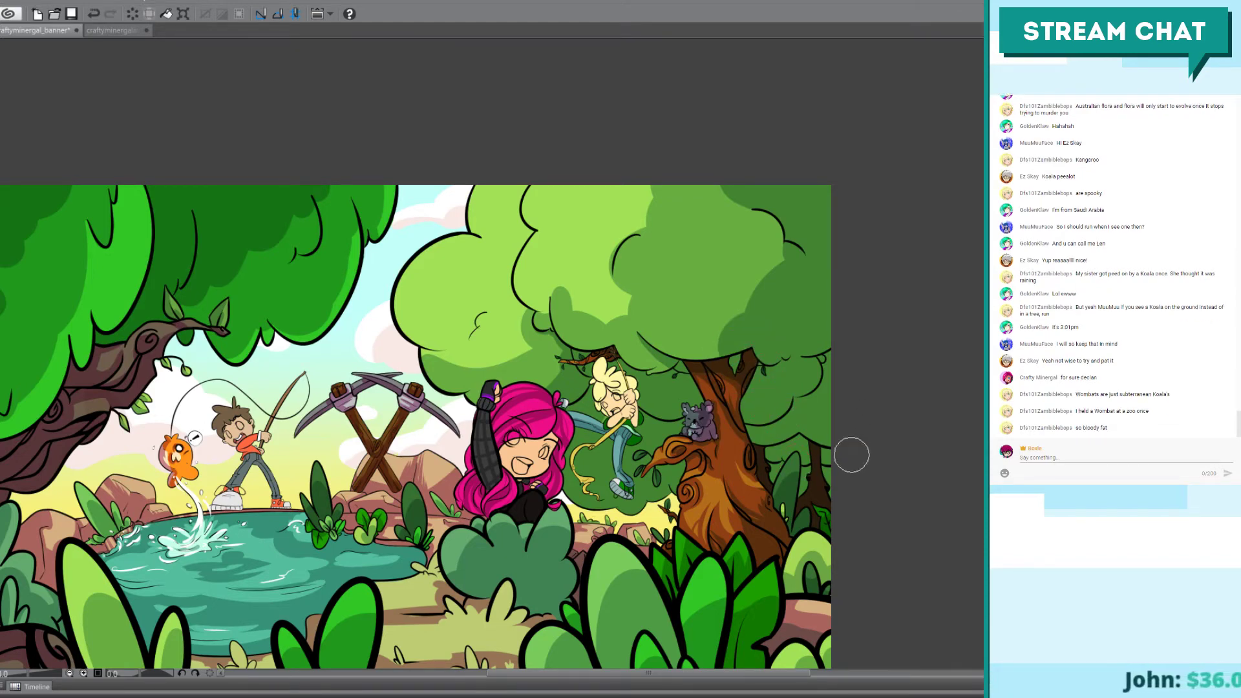
Step: With a selection active on the shading, paint a darker green shadow on the bush below the pink-haired girl and clear the selection
{"action": "left_click_drag", "start_coordinate": [831, 457], "coordinate": [979, 408]}
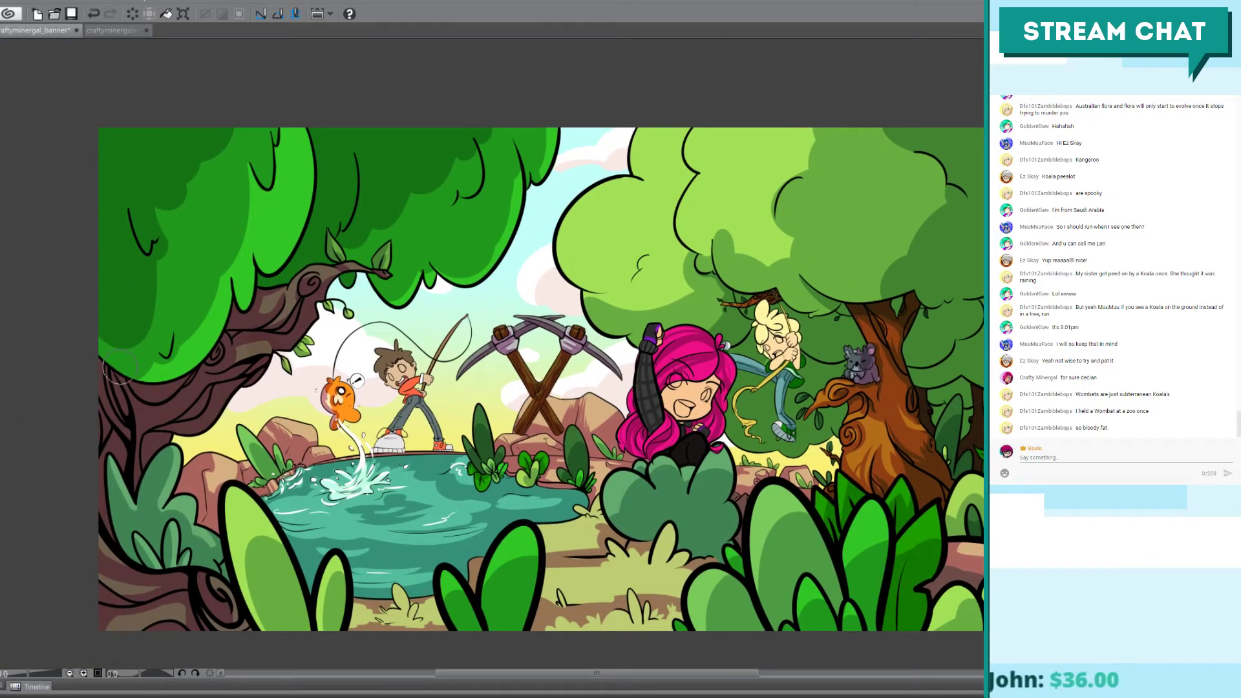
{"action": "key", "text": "ctrl+z"}
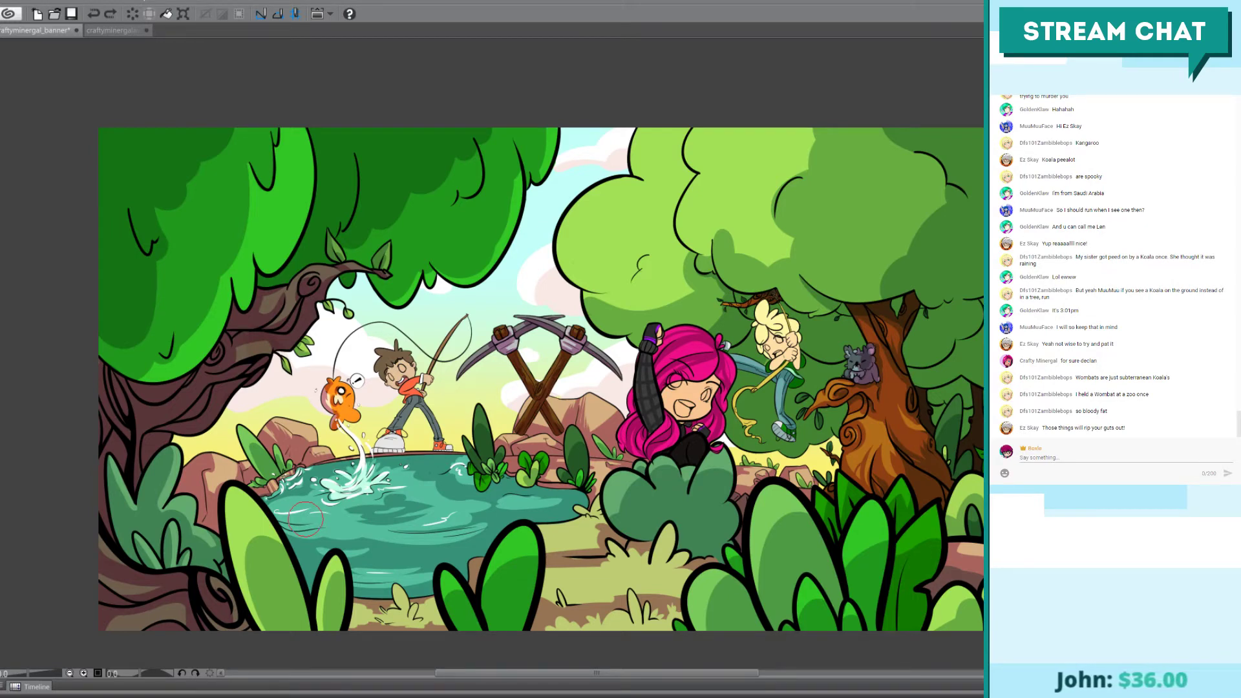
{"action": "left_click_drag", "start_coordinate": [736, 358], "coordinate": [678, 343]}
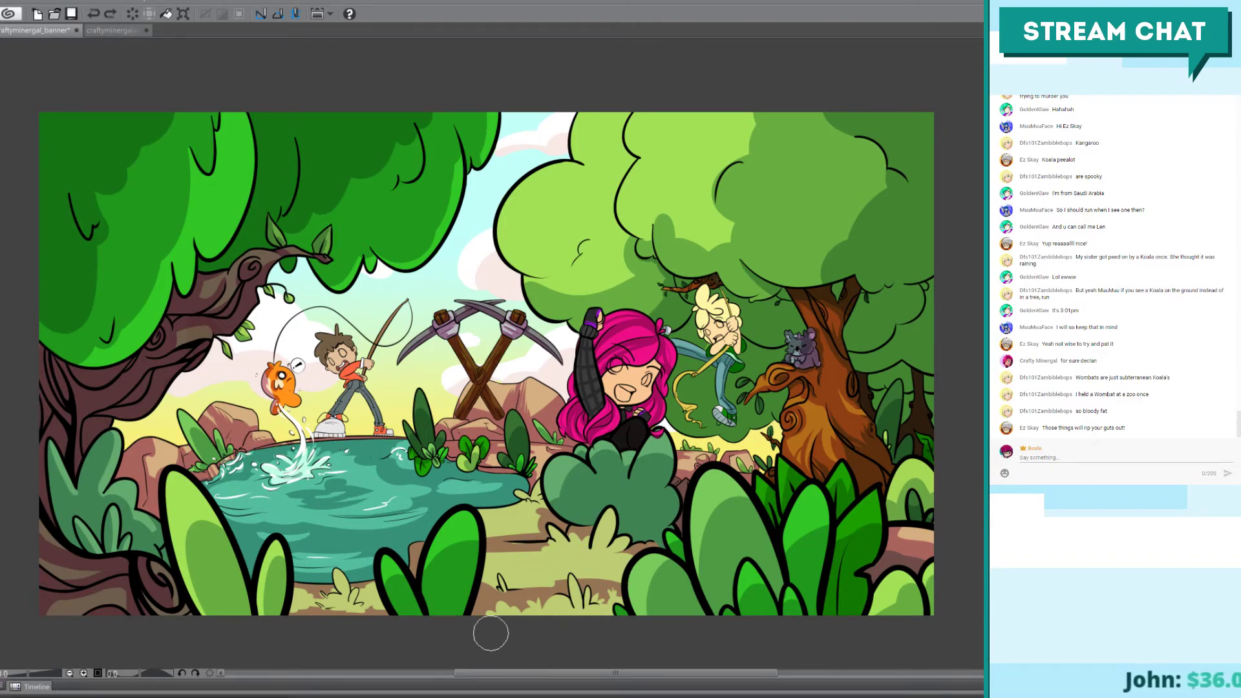
{"action": "left_click", "coordinate": [155, 513]}
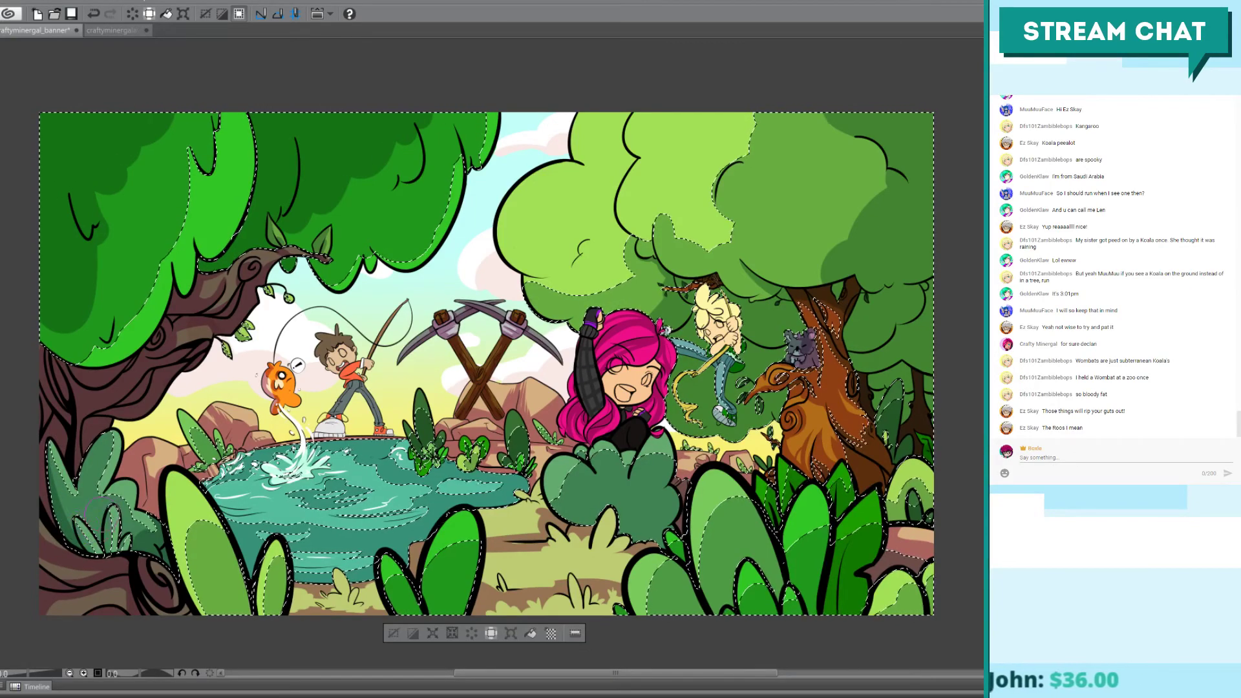
{"action": "key", "text": "ctrl+d"}
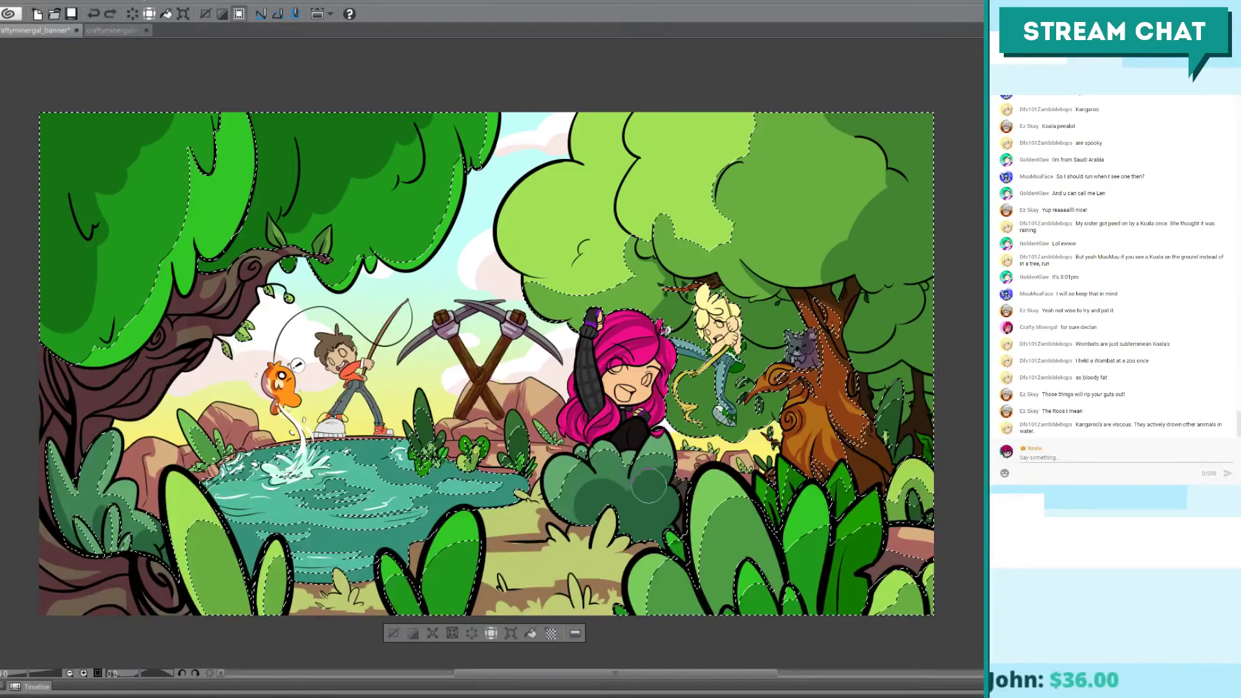
{"action": "mouse_move", "coordinate": [646, 491]}
{"action": "left_mouse_down"}
{"action": "mouse_move", "coordinate": [636, 536]}
{"action": "mouse_move", "coordinate": [620, 526]}
{"action": "mouse_move", "coordinate": [611, 482]}
{"action": "mouse_move", "coordinate": [632, 533]}
{"action": "left_mouse_up"}
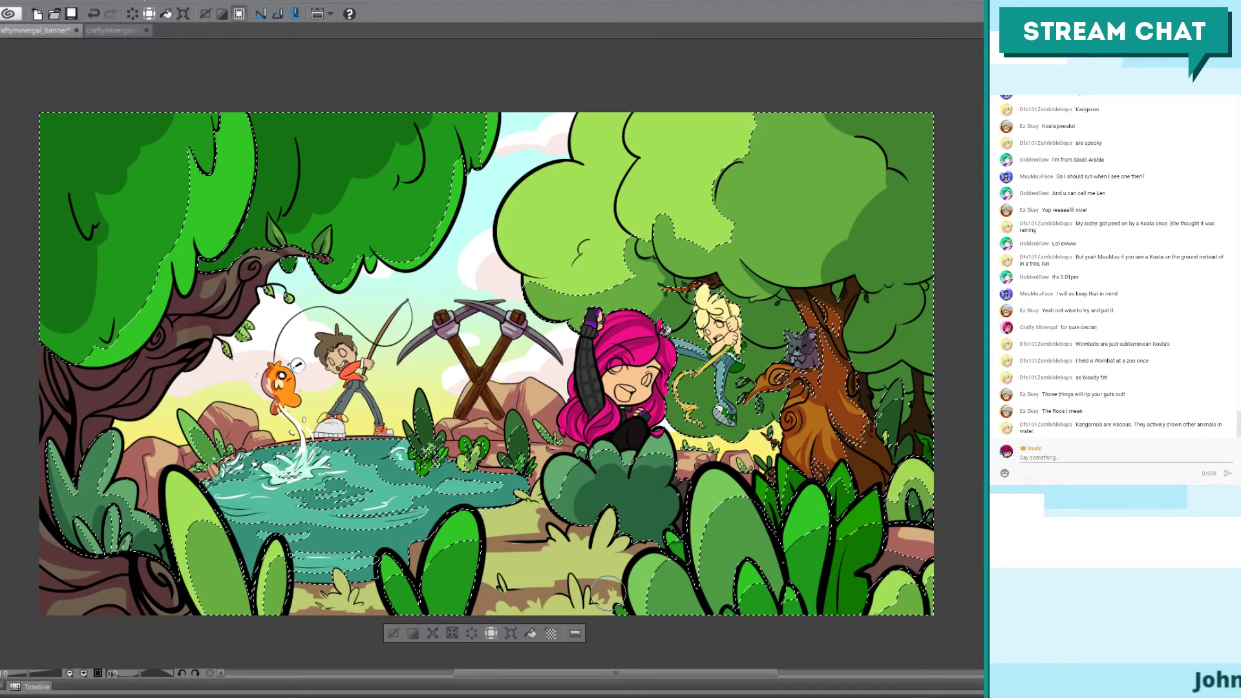
{"action": "key", "text": "ctrl+d"}
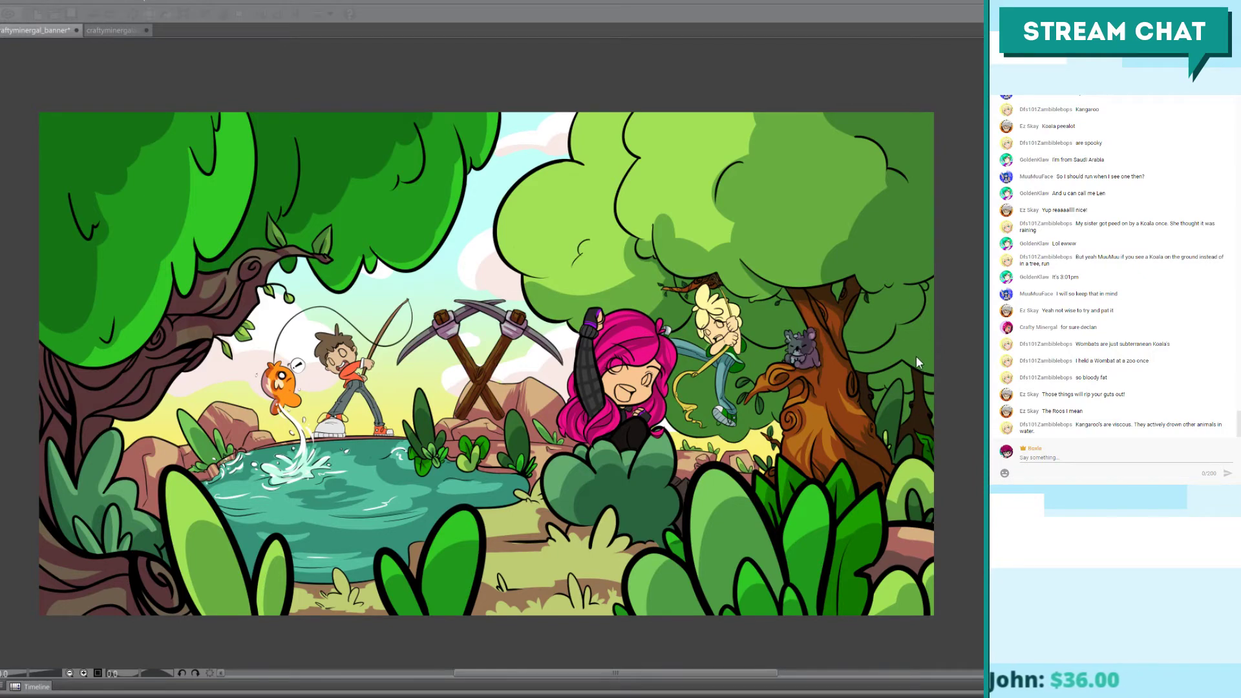
Step: Darken the new foliage and bush shadows with a tonal adjustment and compare the artwork with and without it
{"action": "left_click", "coordinate": [896, 359]}
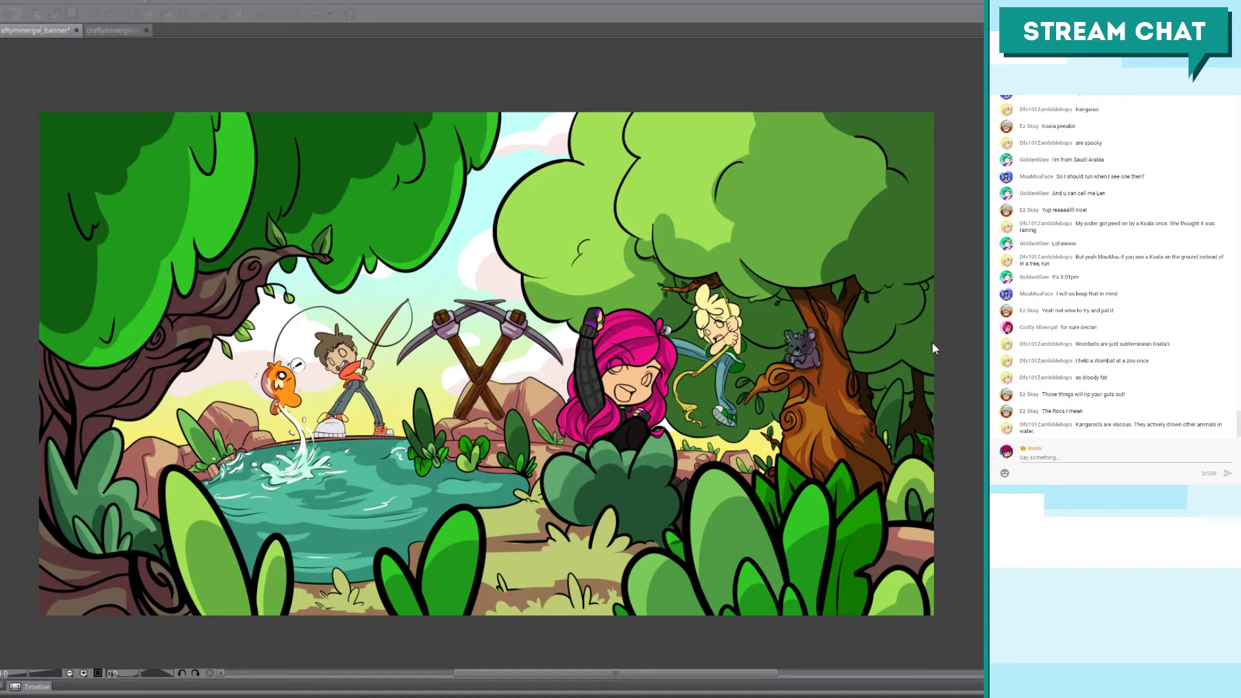
{"action": "left_click", "coordinate": [868, 364]}
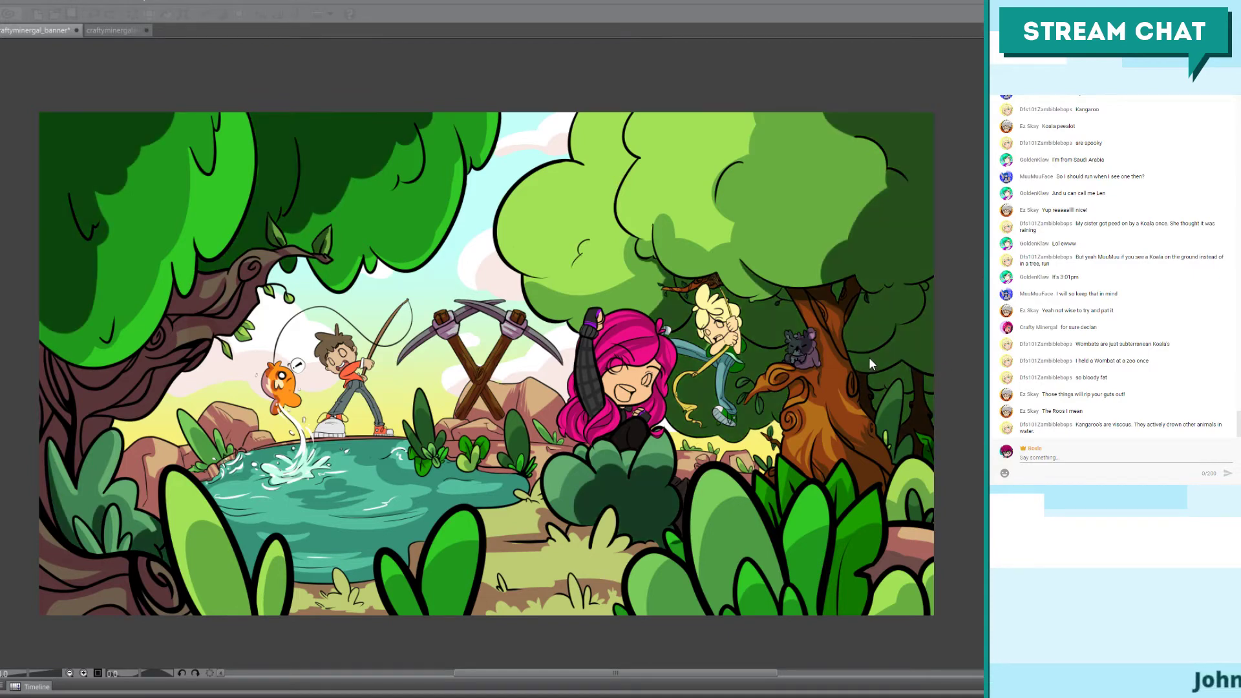
{"action": "left_click", "coordinate": [898, 353]}
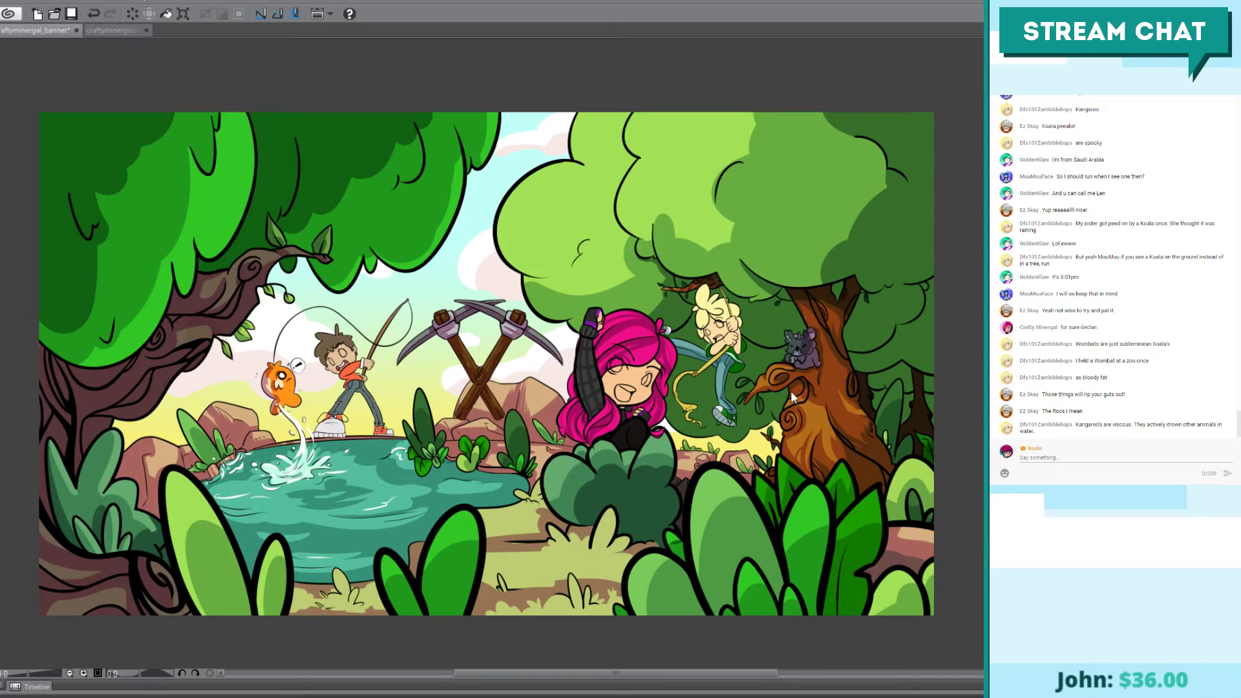
{"action": "key", "text": "ctrl+z"}
{"action": "key", "text": "ctrl+y"}
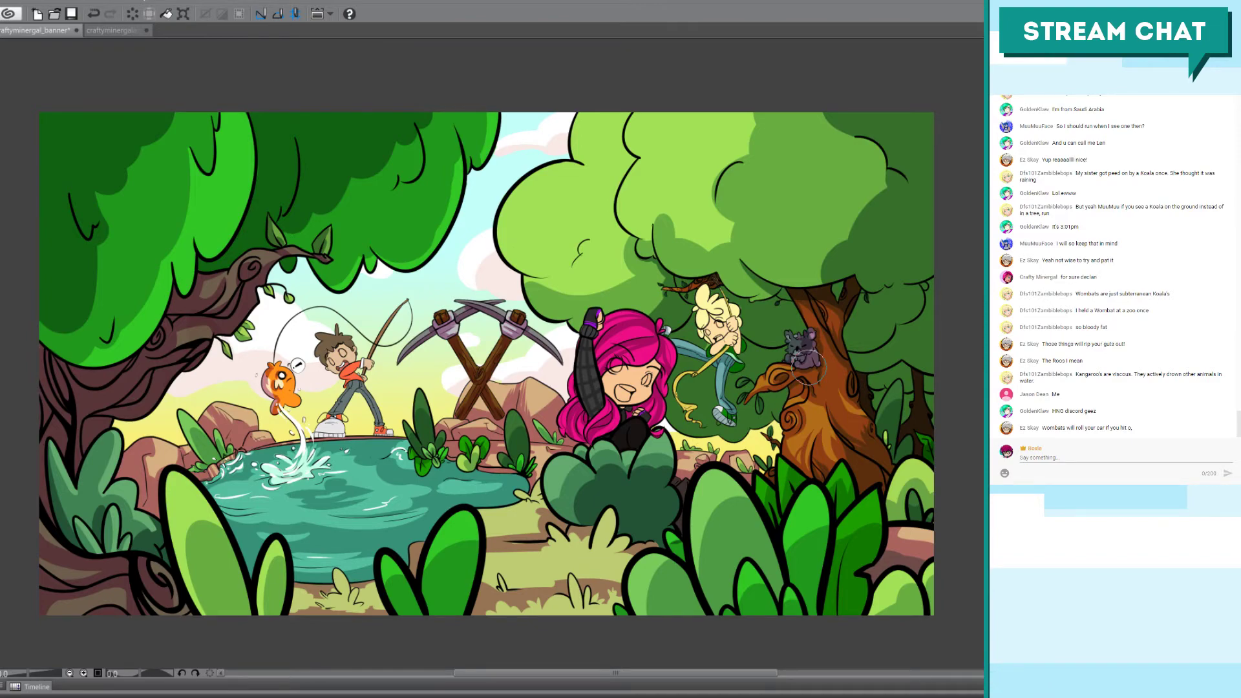
{"action": "scroll", "coordinate": [807, 366], "scroll_direction": "up", "scroll_amount": 2}
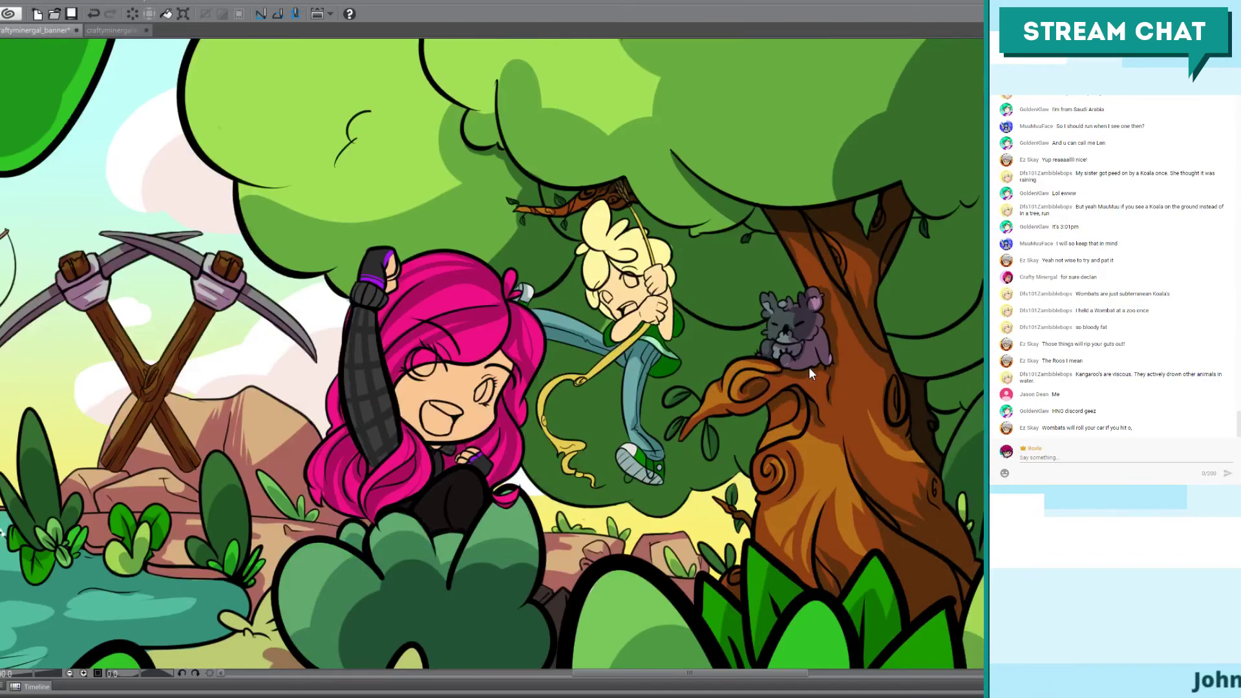
{"action": "scroll", "coordinate": [809, 367], "scroll_direction": "up", "scroll_amount": 2}
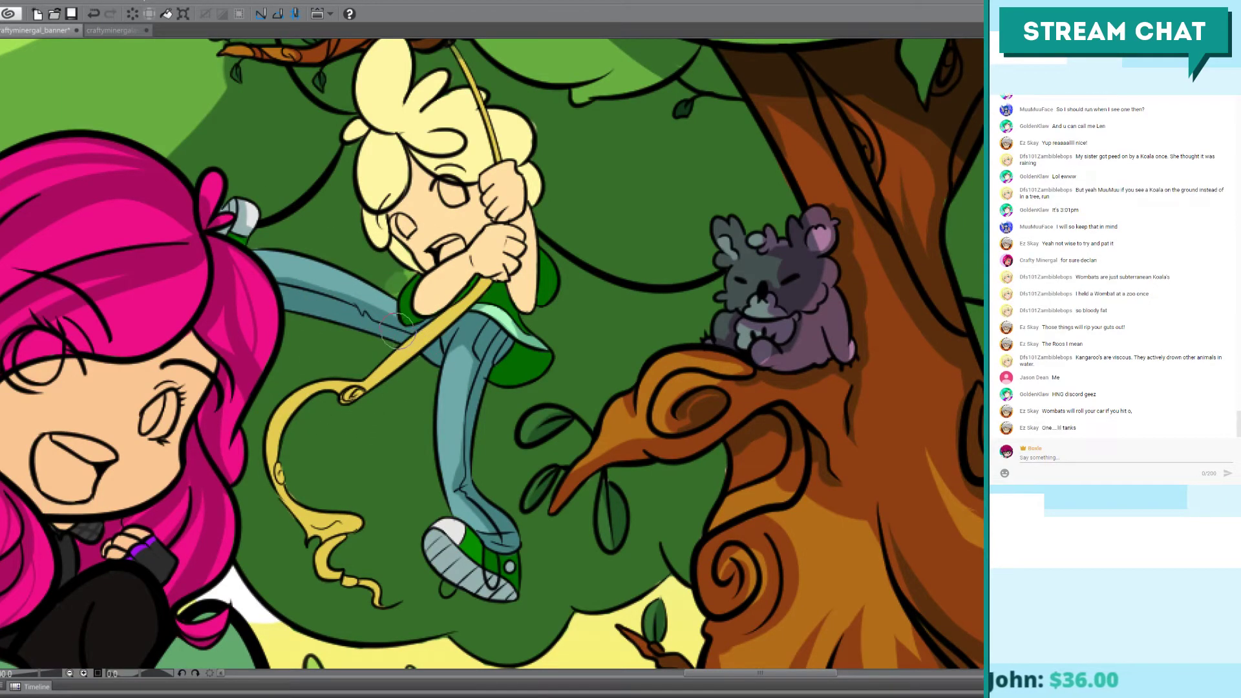
{"action": "key", "text": "ctrl+z"}
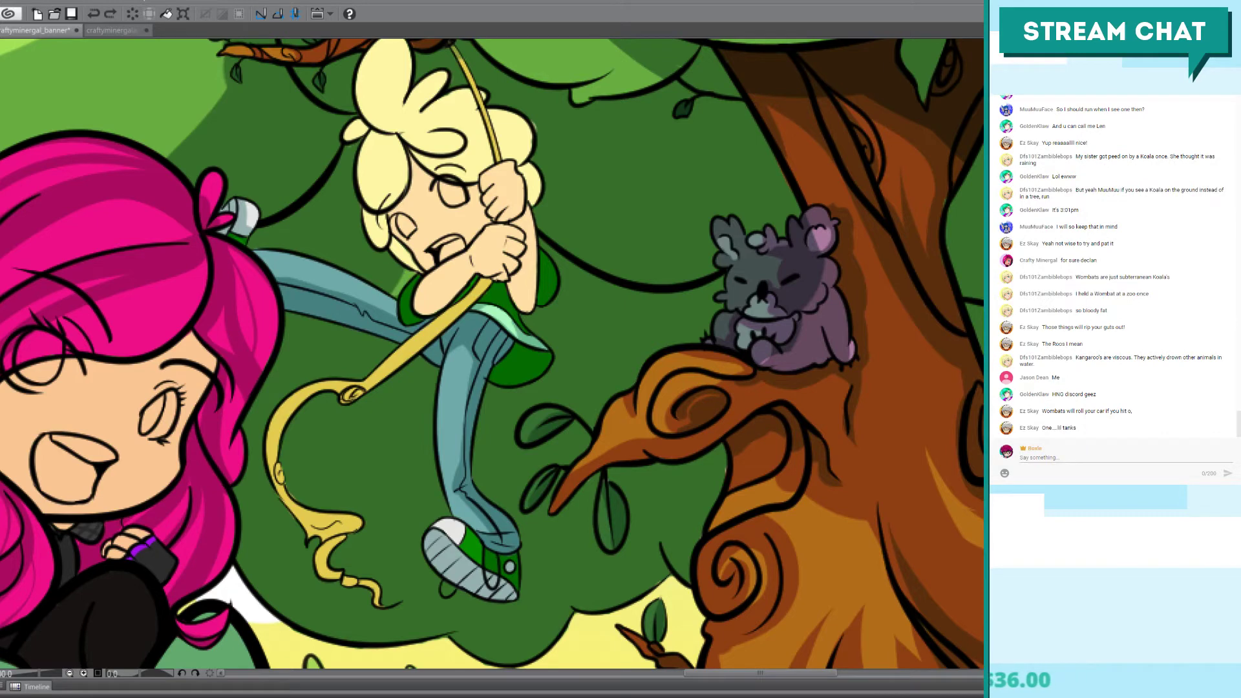
{"action": "key", "text": "Delete"}
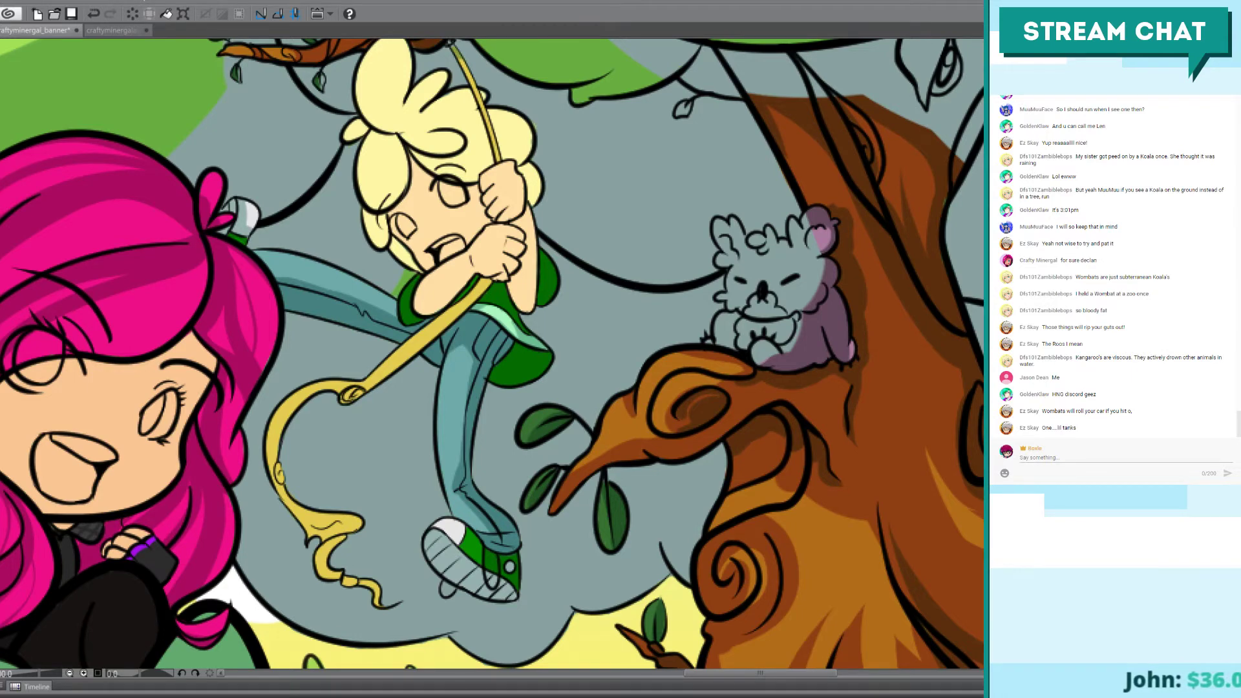
{"action": "key", "text": "ctrl+z"}
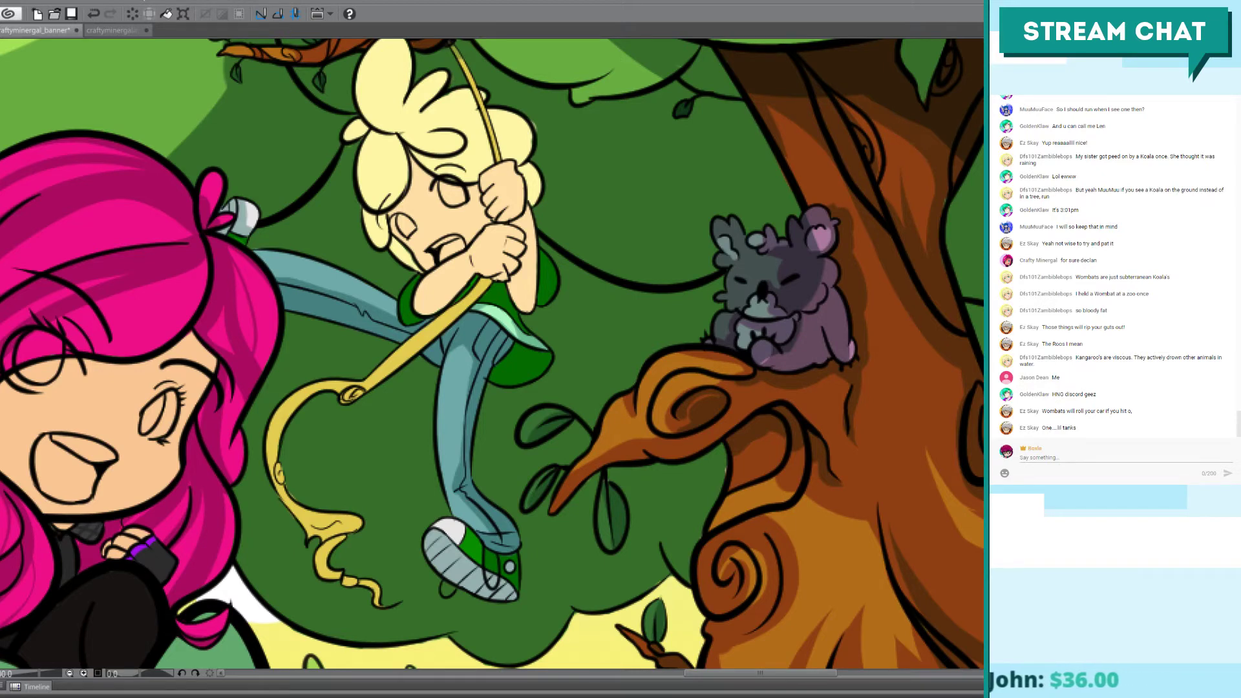
{"action": "left_click", "coordinate": [507, 323]}
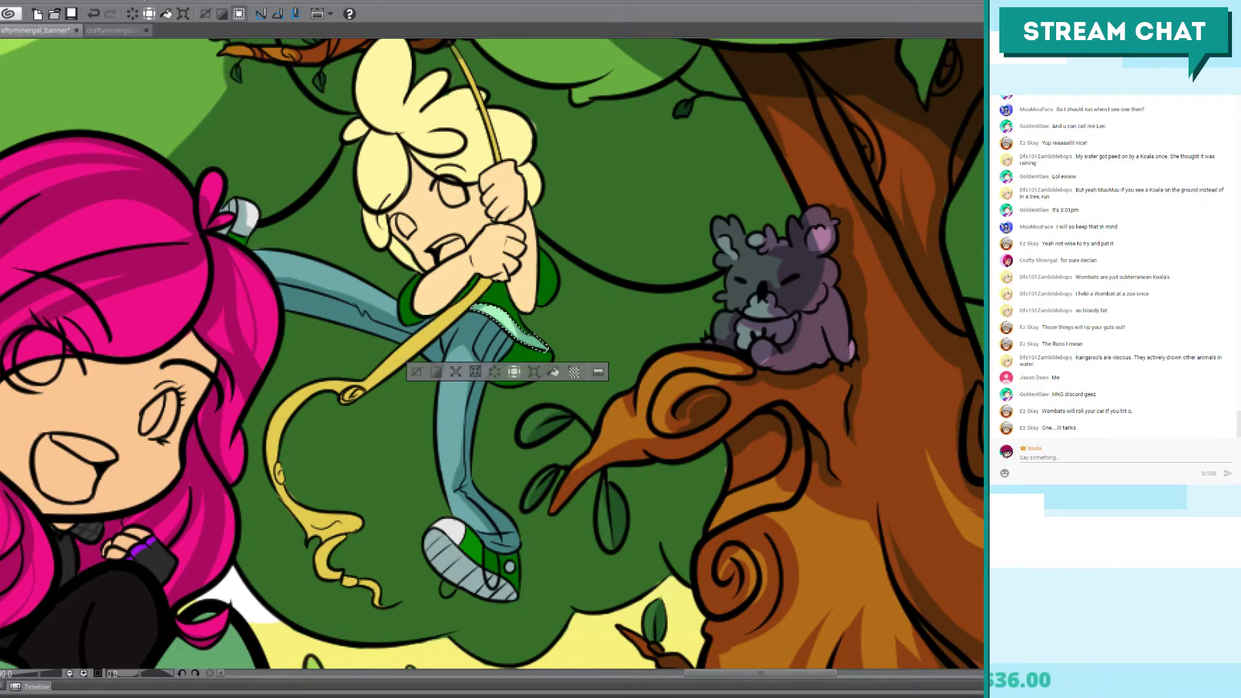
{"action": "left_click", "coordinate": [453, 220]}
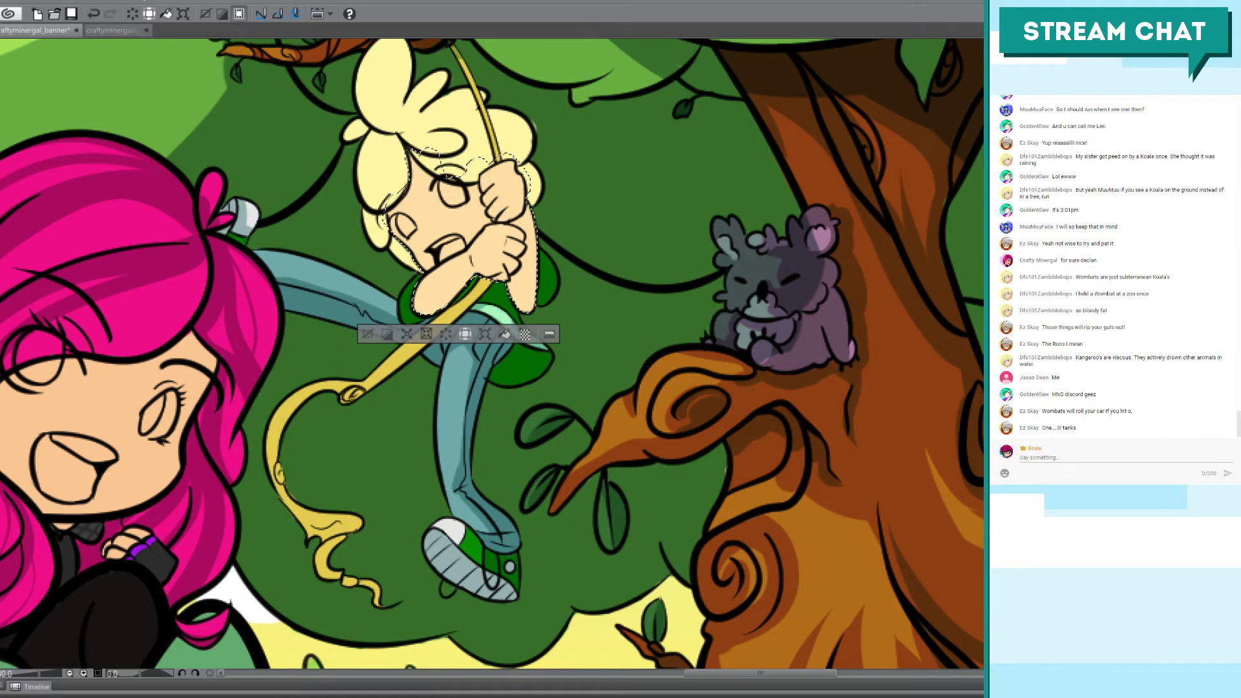
{"action": "left_click", "coordinate": [420, 110]}
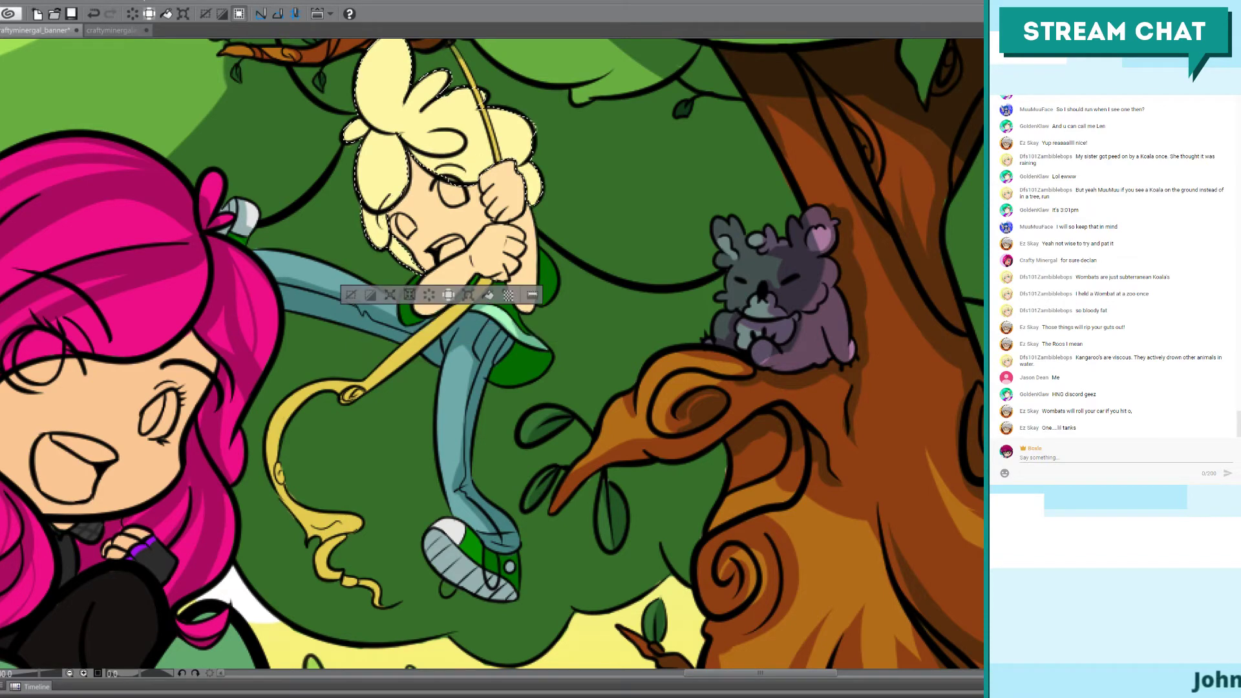
{"action": "key", "text": "ctrl+d"}
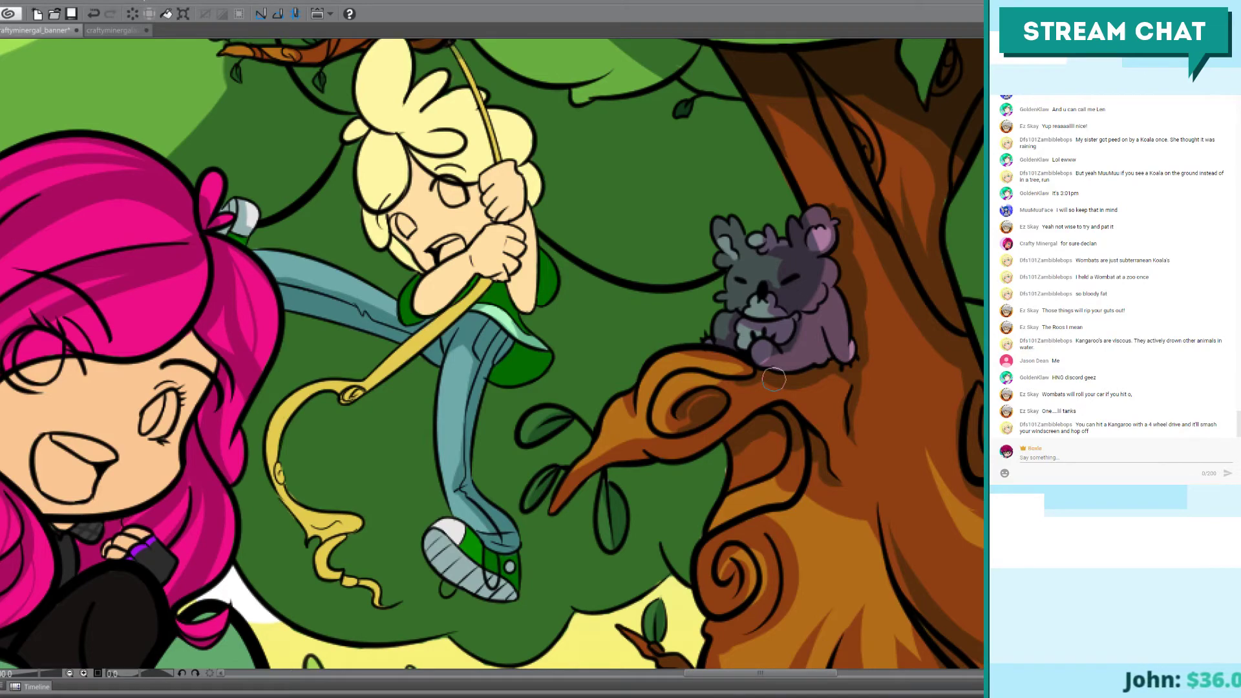
Step: Select the koala on the branch, remove the dark shadow covering it and clear the selection
{"action": "scroll", "coordinate": [773, 379], "scroll_direction": "down", "scroll_amount": 3}
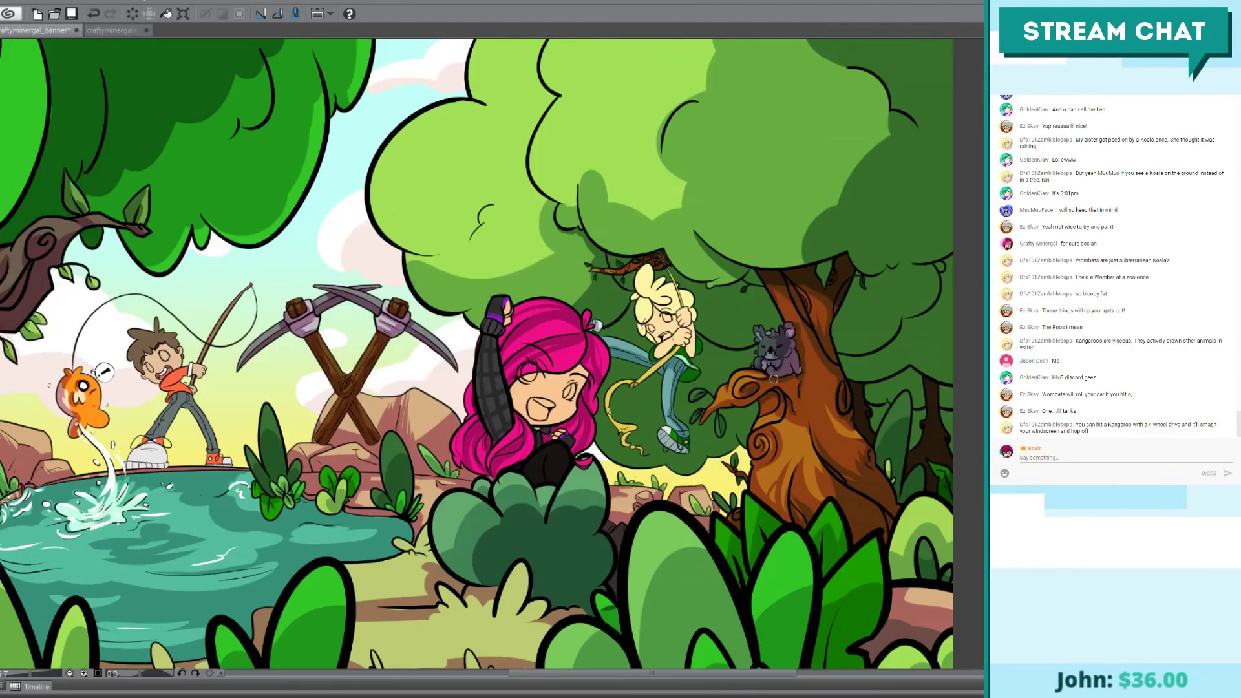
{"action": "left_click_drag", "start_coordinate": [760, 406], "coordinate": [656, 386]}
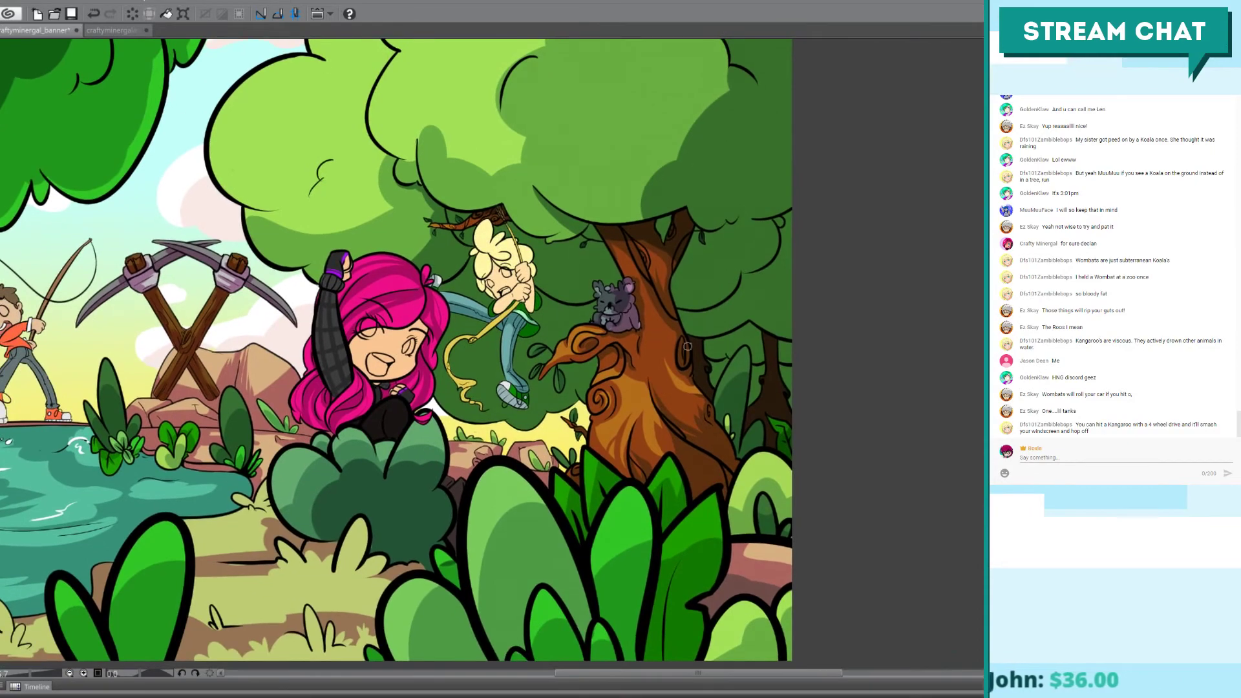
{"action": "scroll", "coordinate": [688, 346], "scroll_direction": "up", "scroll_amount": 5}
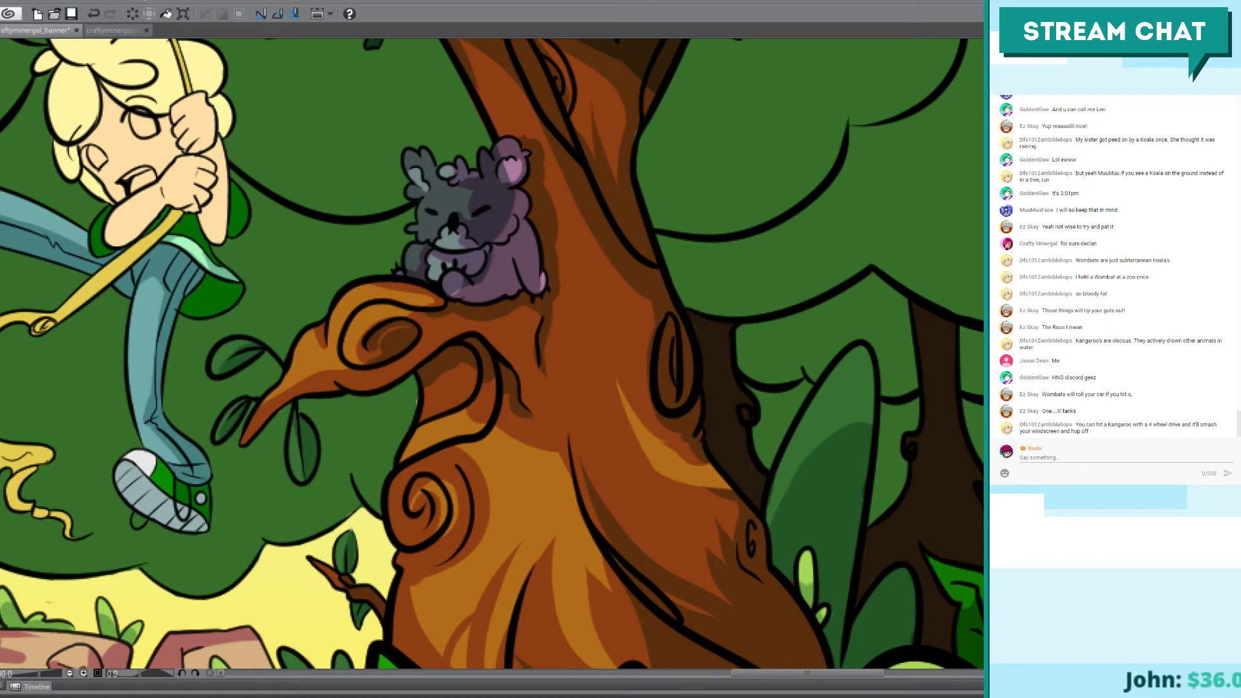
{"action": "key", "text": "ctrl+shift+d"}
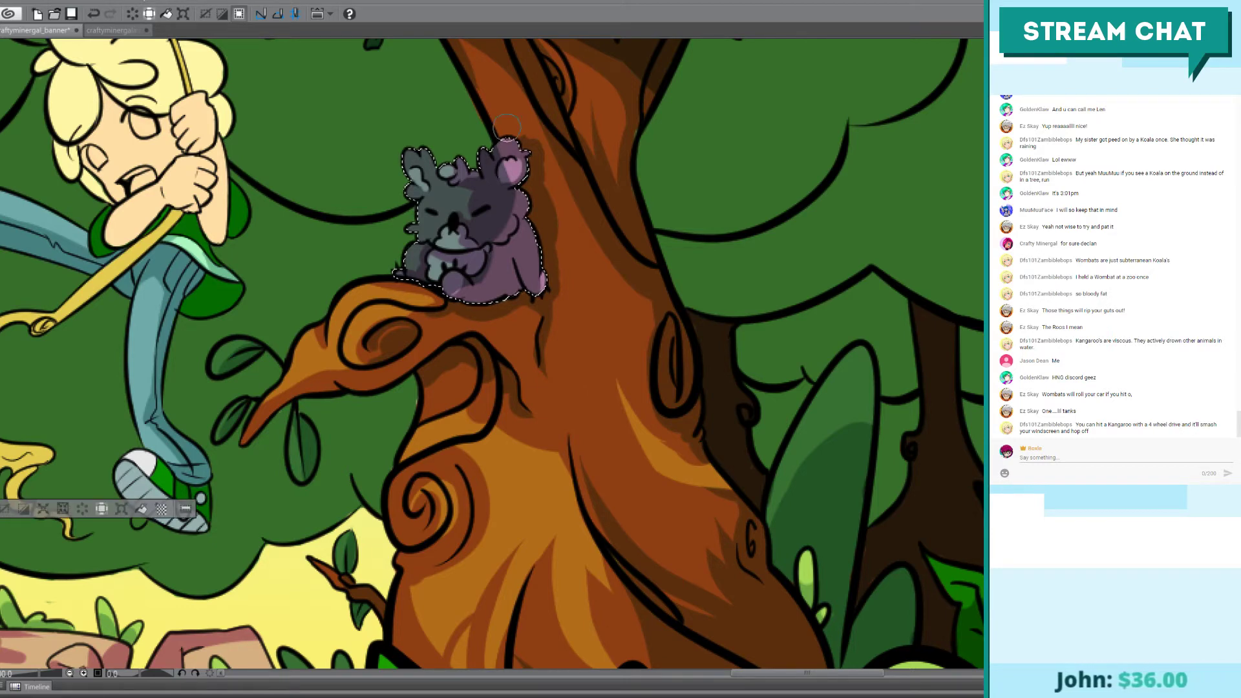
{"action": "mouse_move", "coordinate": [465, 170]}
{"action": "left_mouse_down"}
{"action": "mouse_move", "coordinate": [404, 311]}
{"action": "mouse_move", "coordinate": [442, 298]}
{"action": "mouse_move", "coordinate": [409, 131]}
{"action": "mouse_move", "coordinate": [491, 316]}
{"action": "mouse_move", "coordinate": [513, 273]}
{"action": "mouse_move", "coordinate": [515, 128]}
{"action": "left_mouse_up"}
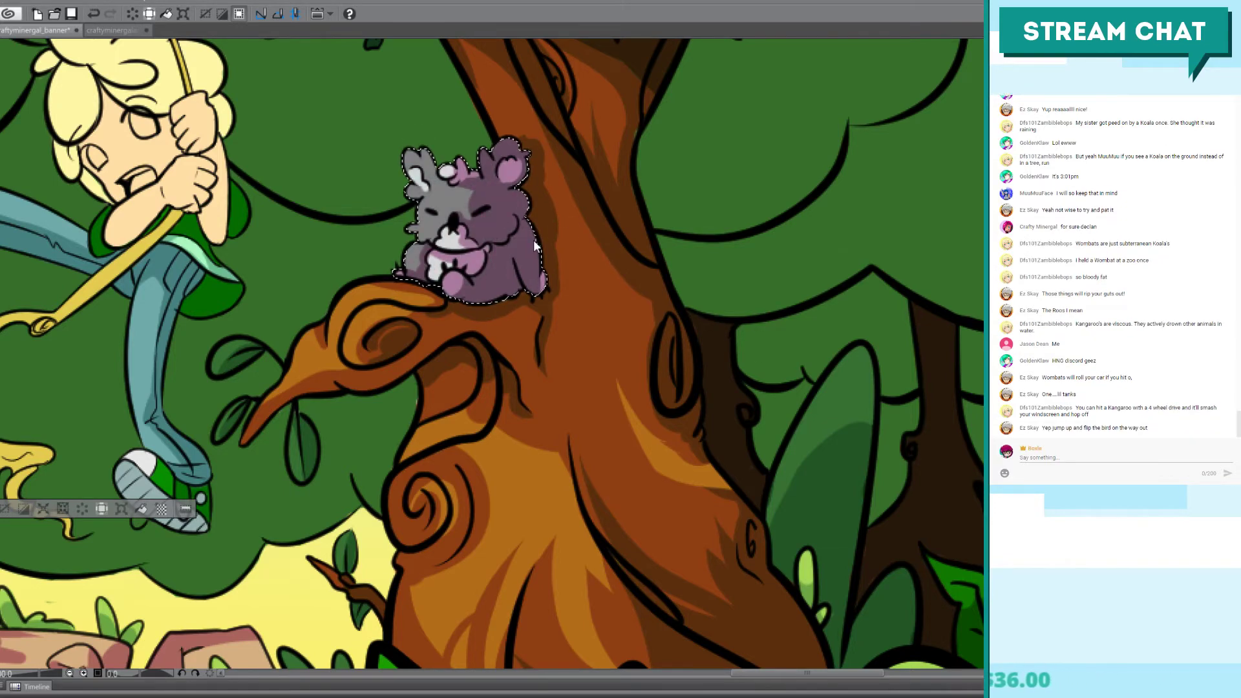
{"action": "key", "text": "ctrl+d"}
Step: Try pink-purple and deep red tints on the tree trunks, rocks and other brown scenery, undoing both colour changes
{"action": "scroll", "coordinate": [533, 239], "scroll_direction": "down", "scroll_amount": 5}
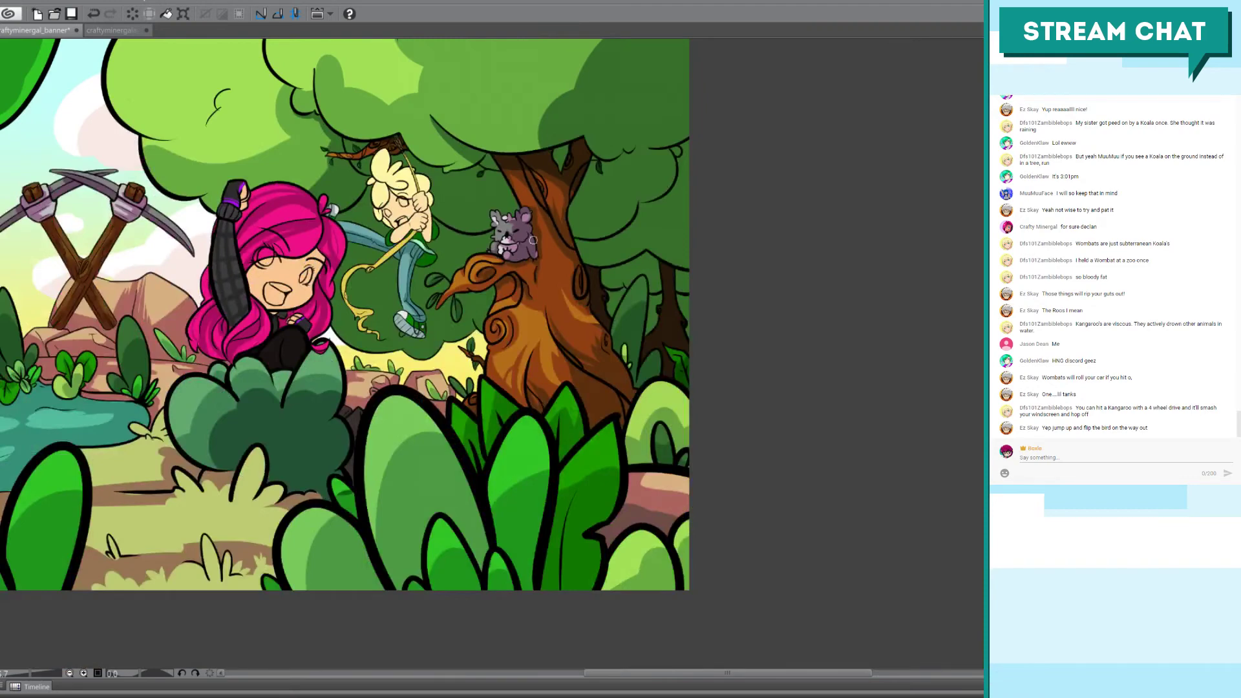
{"action": "left_click_drag", "start_coordinate": [381, 367], "coordinate": [545, 384]}
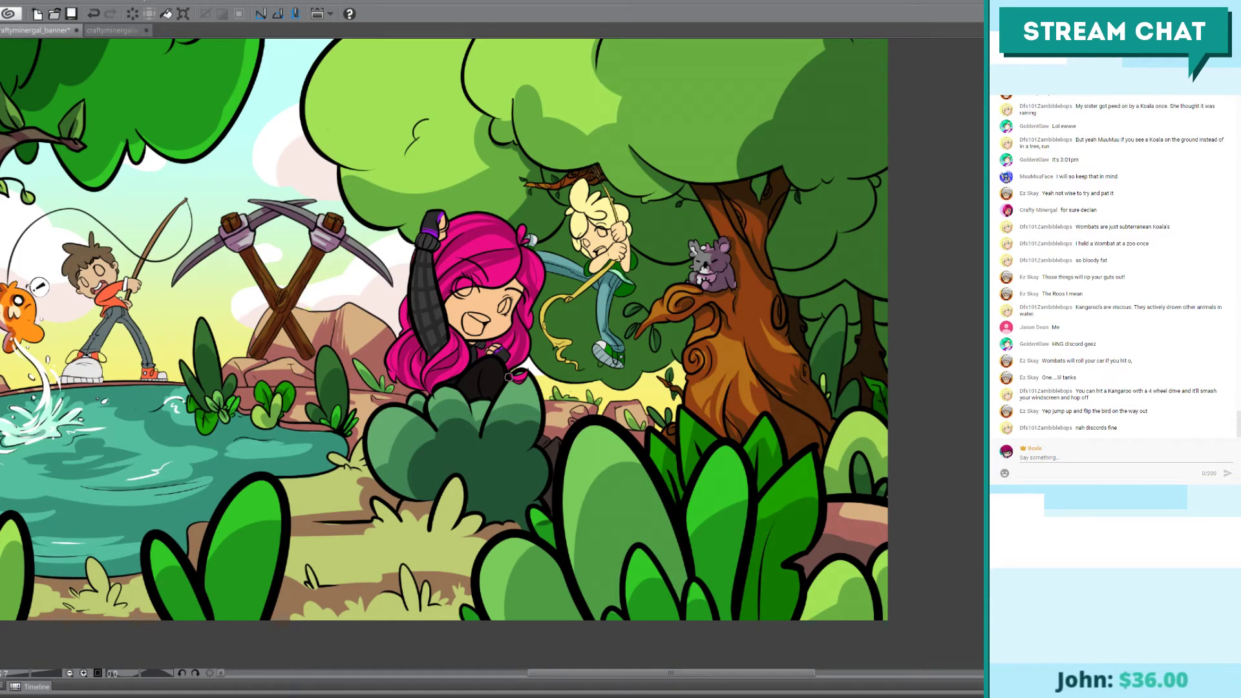
{"action": "scroll", "coordinate": [424, 340], "scroll_direction": "down", "scroll_amount": 2}
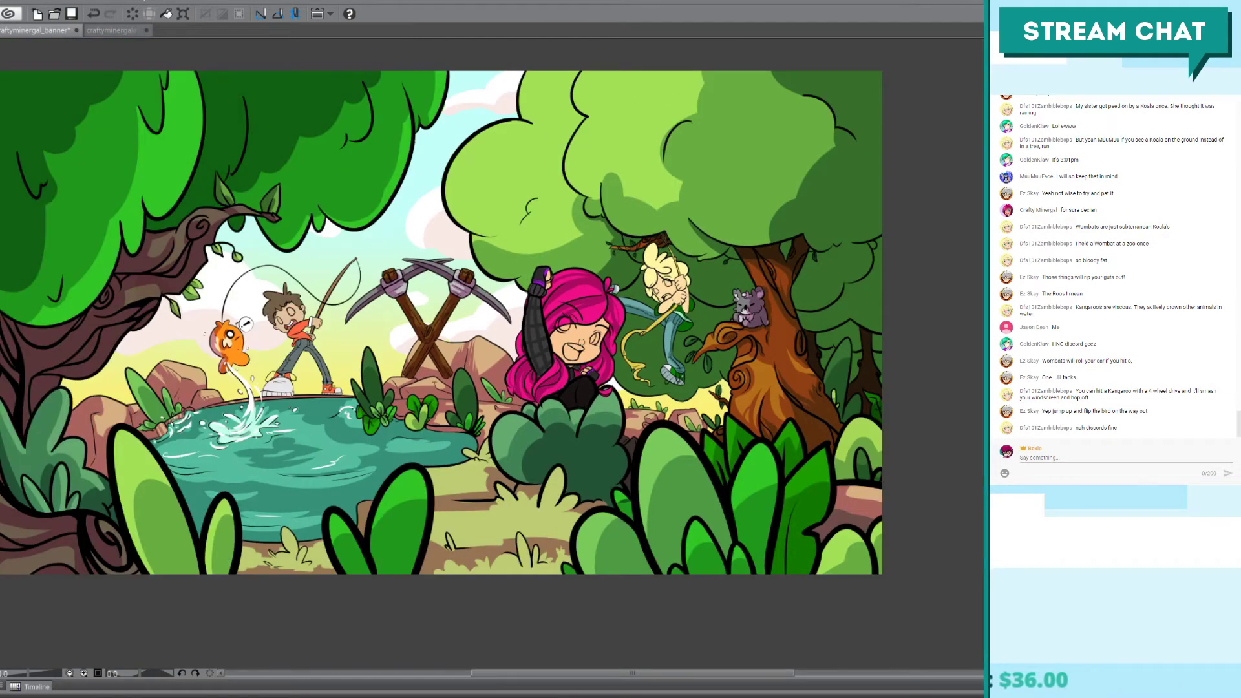
{"action": "left_click_drag", "start_coordinate": [498, 351], "coordinate": [545, 376]}
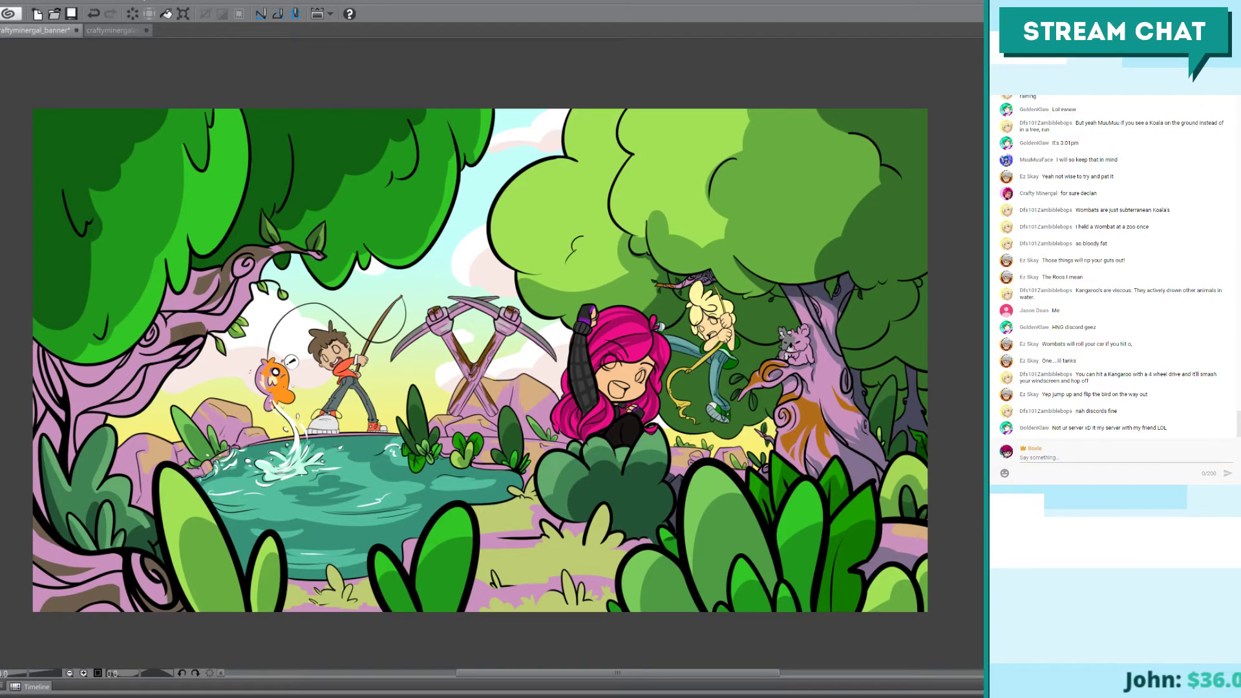
{"action": "key", "text": "ctrl+z"}
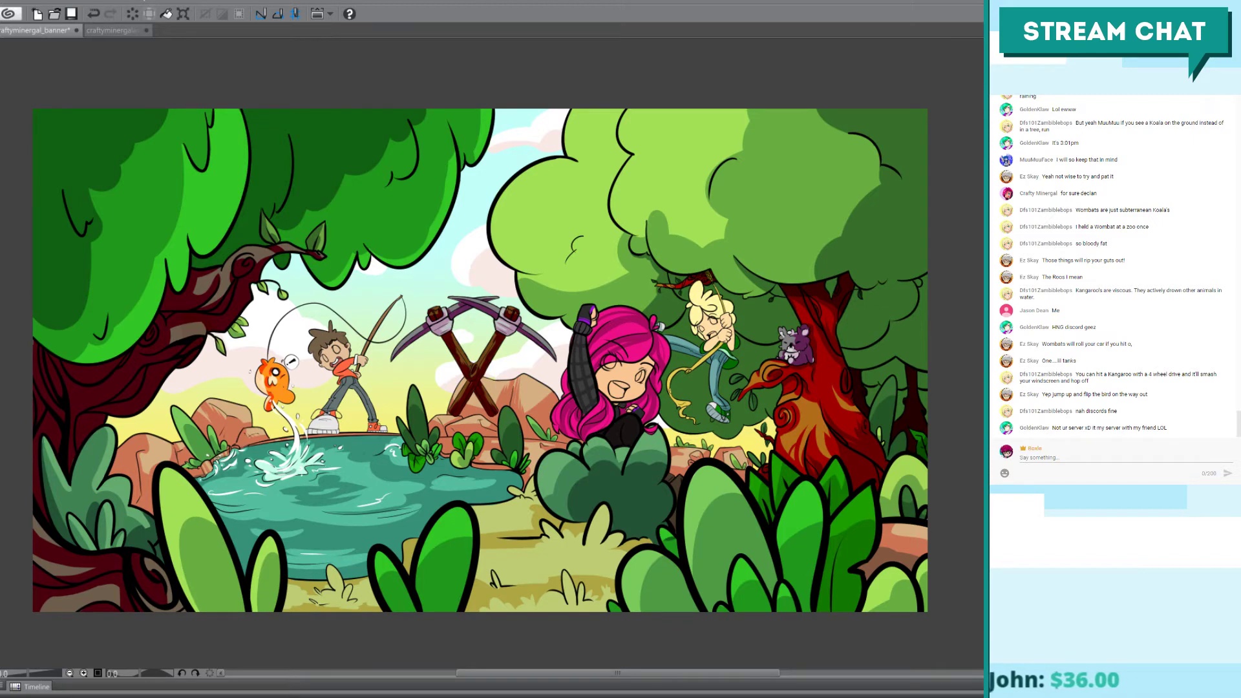
{"action": "key", "text": "ctrl+z"}
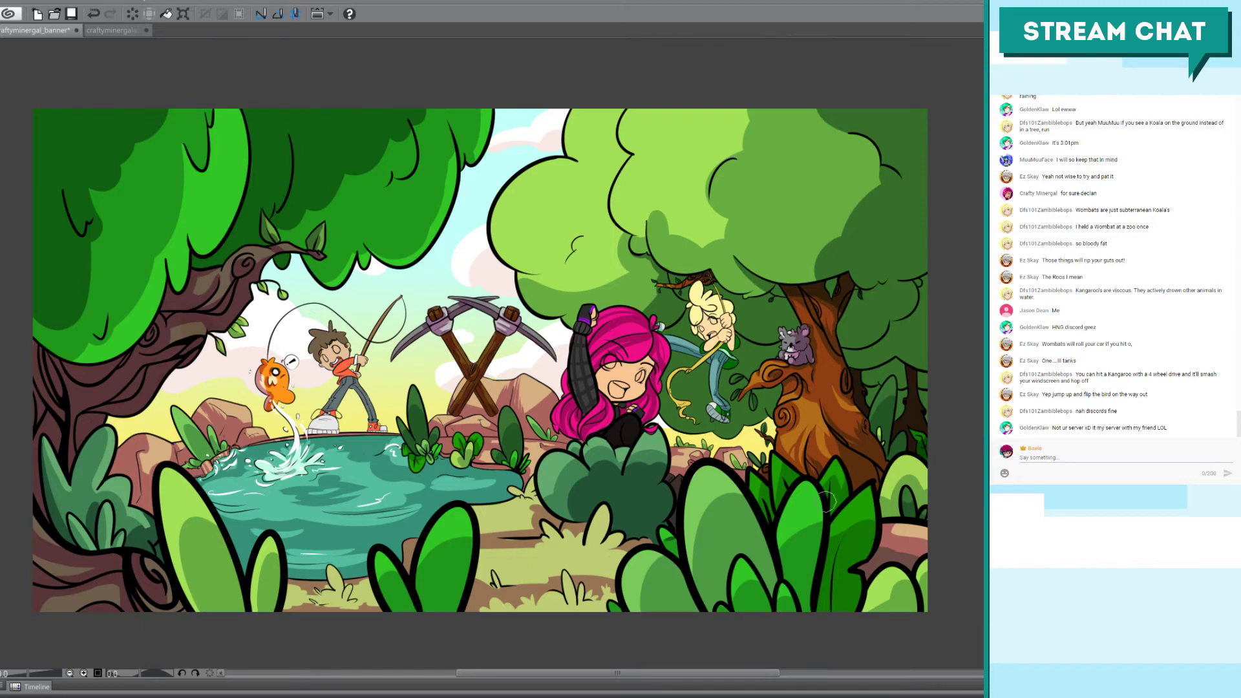
Step: Select the trunks, rocks and ground, try shading strokes on the rocks beside the crossed pickaxes, undo them and clear the selection
{"action": "key", "text": "ctrl+shift+d"}
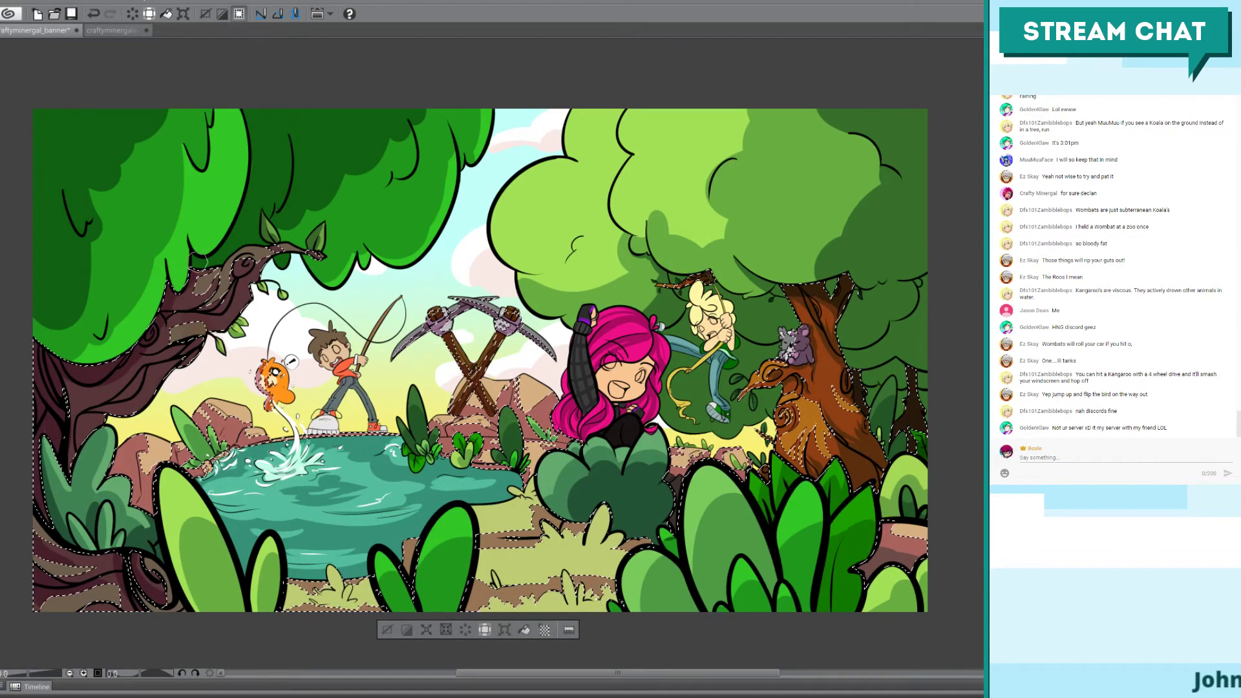
{"action": "key", "text": "ctrl+d"}
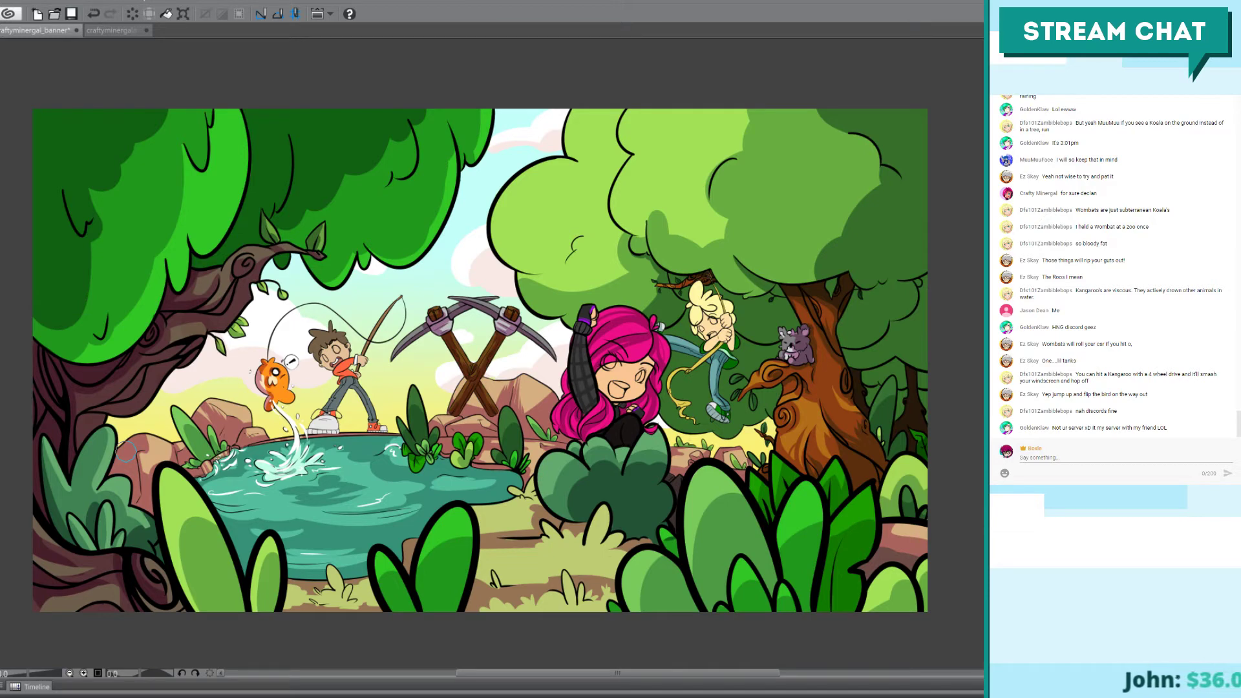
{"action": "left_click_drag", "start_coordinate": [763, 526], "coordinate": [675, 551]}
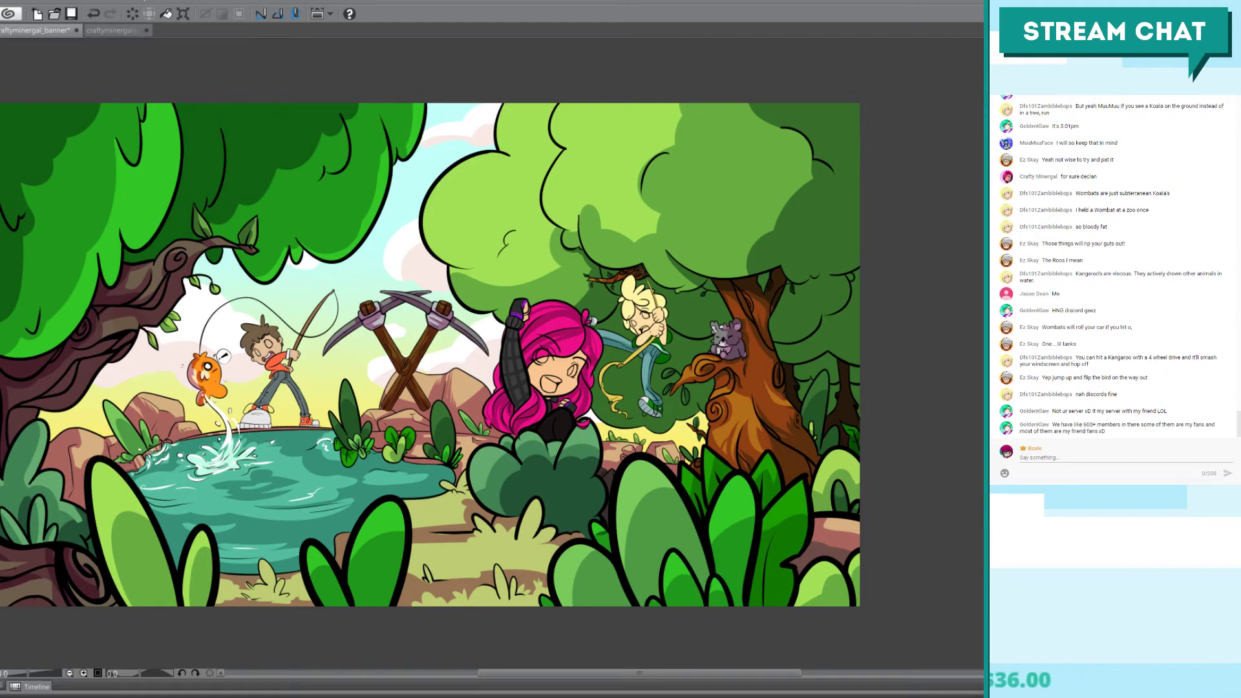
{"action": "left_click", "coordinate": [452, 407]}
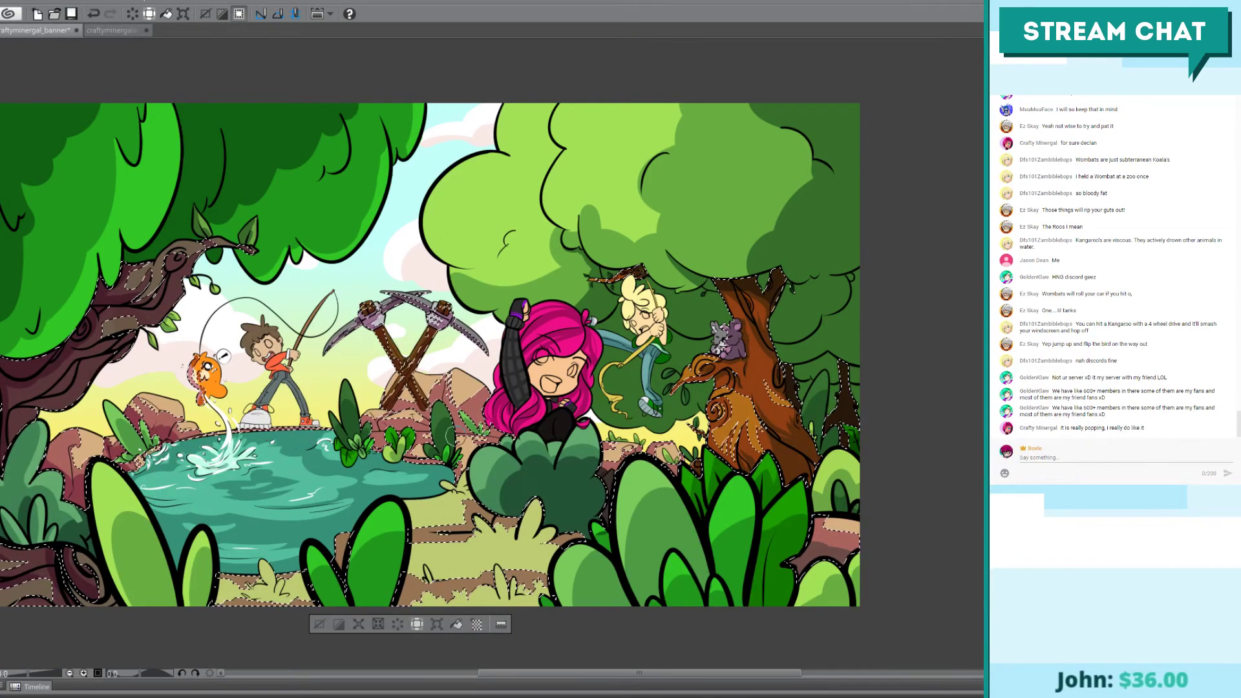
{"action": "key", "text": "ctrl+z"}
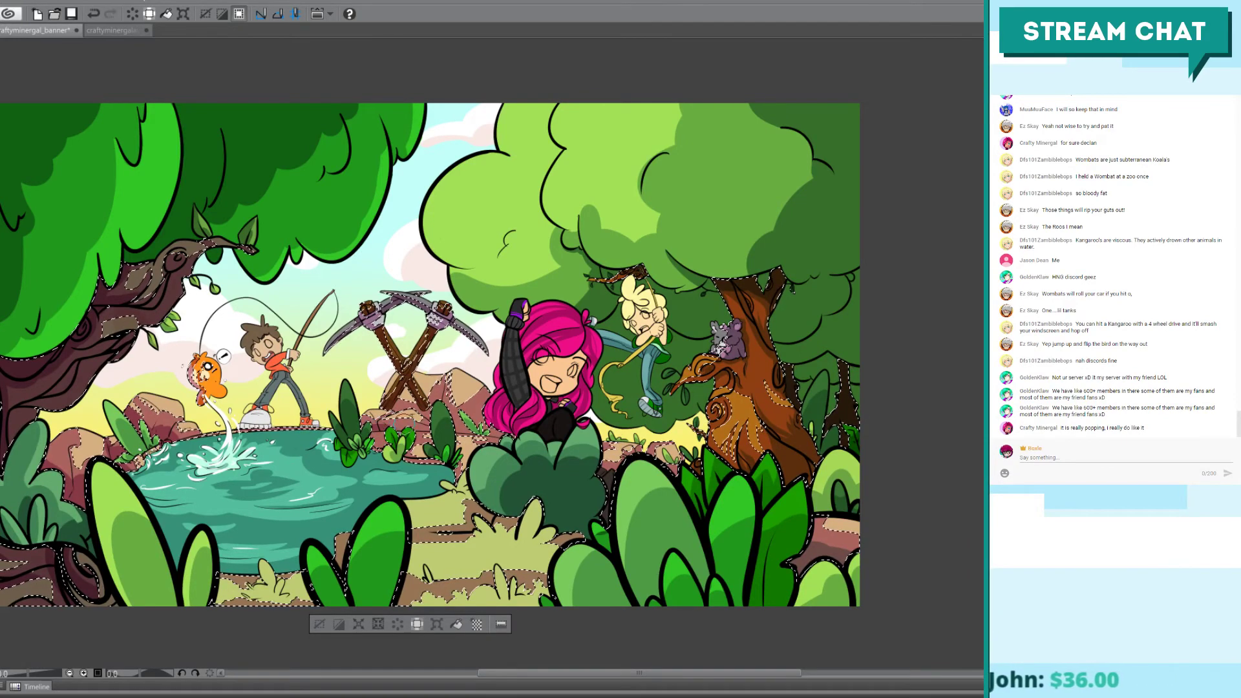
{"action": "key", "text": "ctrl+y"}
{"action": "key", "text": "ctrl+z"}
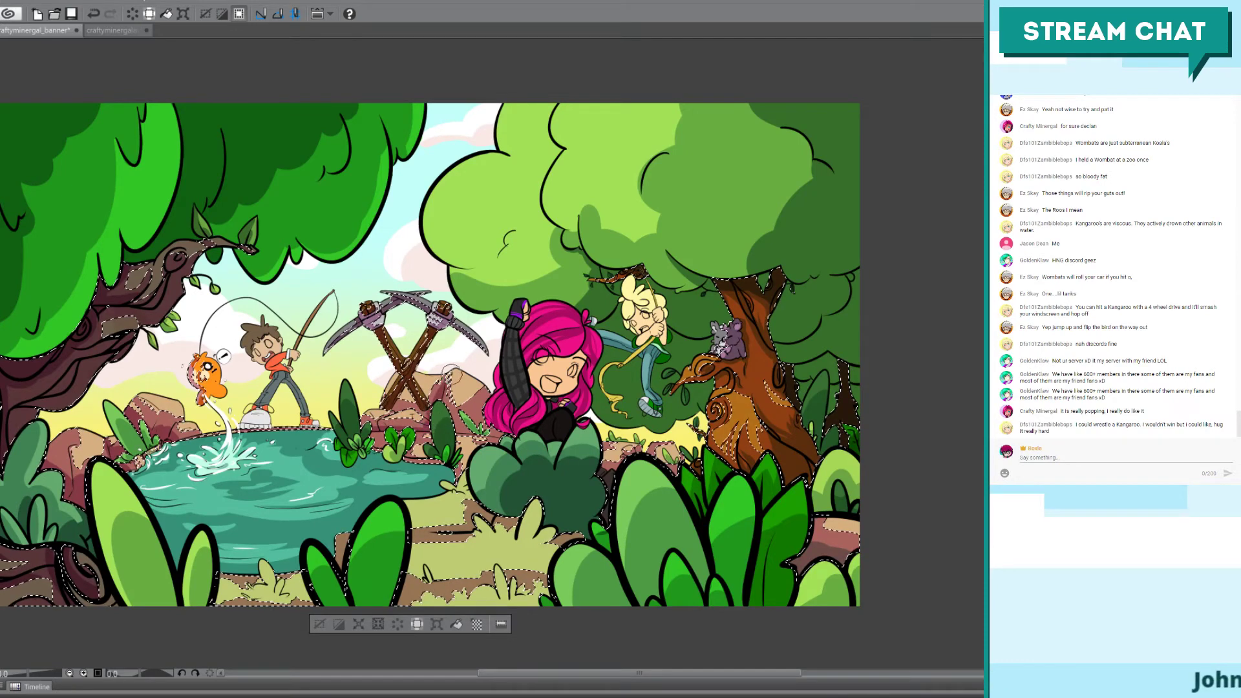
{"action": "key", "text": "ctrl+z"}
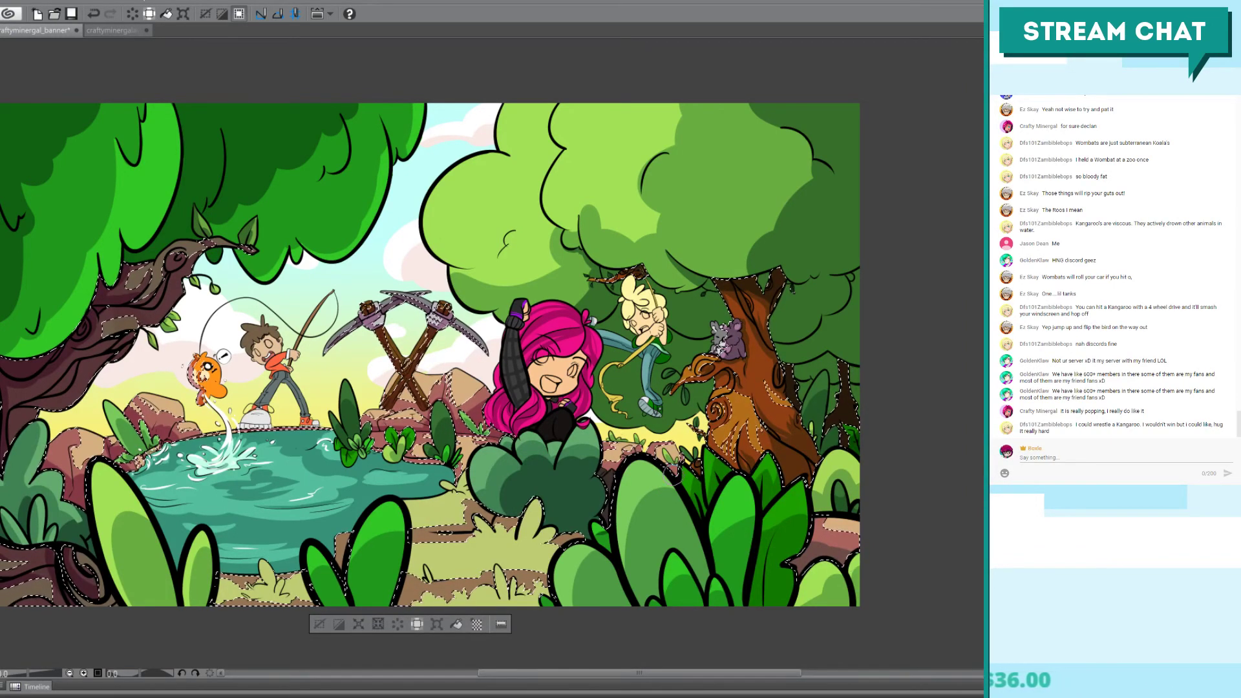
{"action": "key", "text": "ctrl+d"}
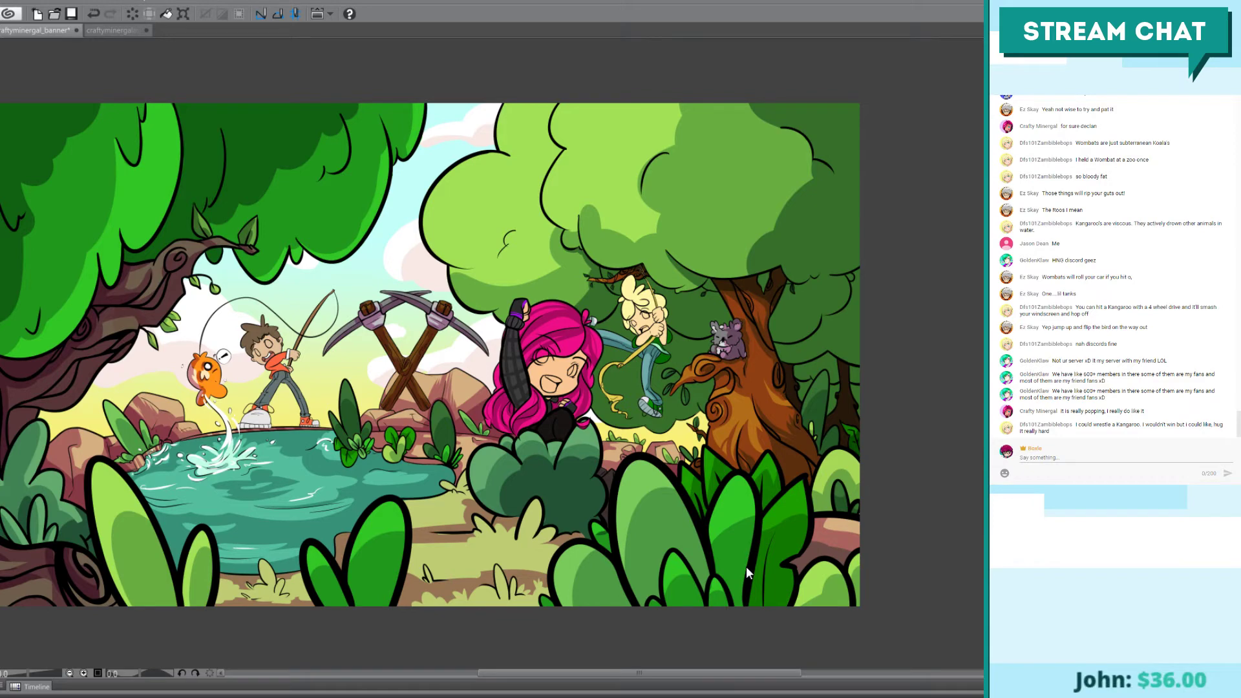
Step: Save the banner and retouch the shading on the foreground tree root in the artwork's lower-left corner
{"action": "key", "text": "ctrl+s"}
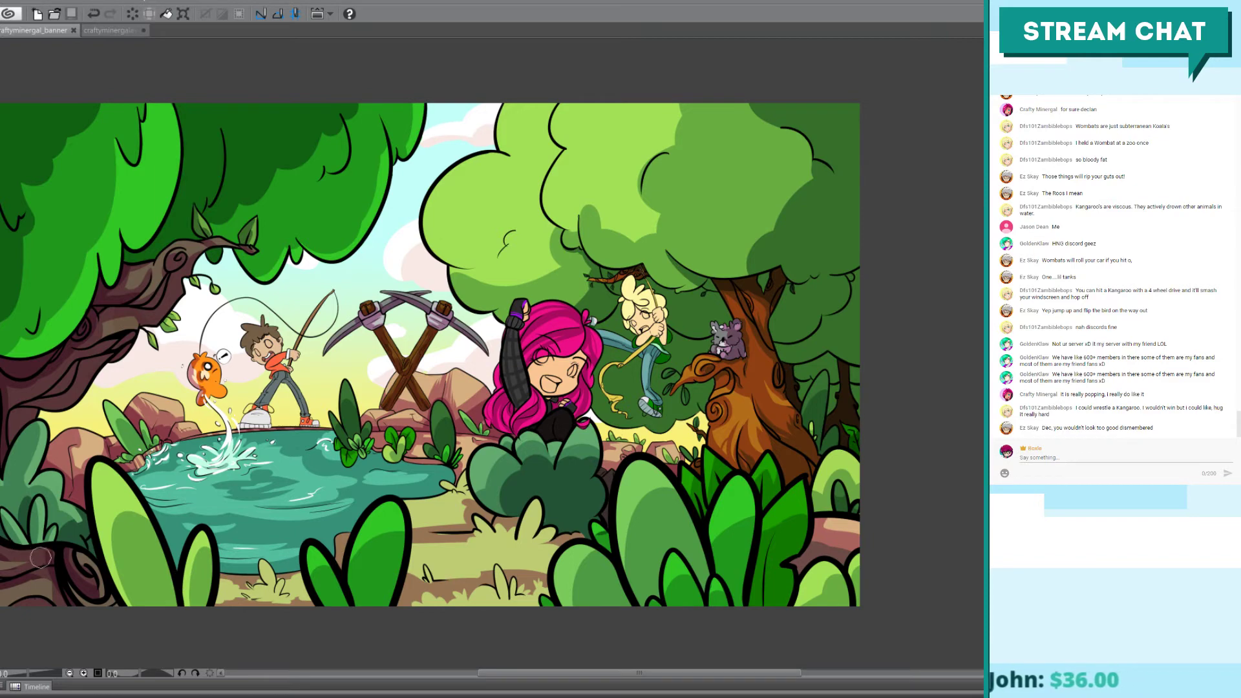
{"action": "left_click_drag", "start_coordinate": [39, 552], "coordinate": [64, 565]}
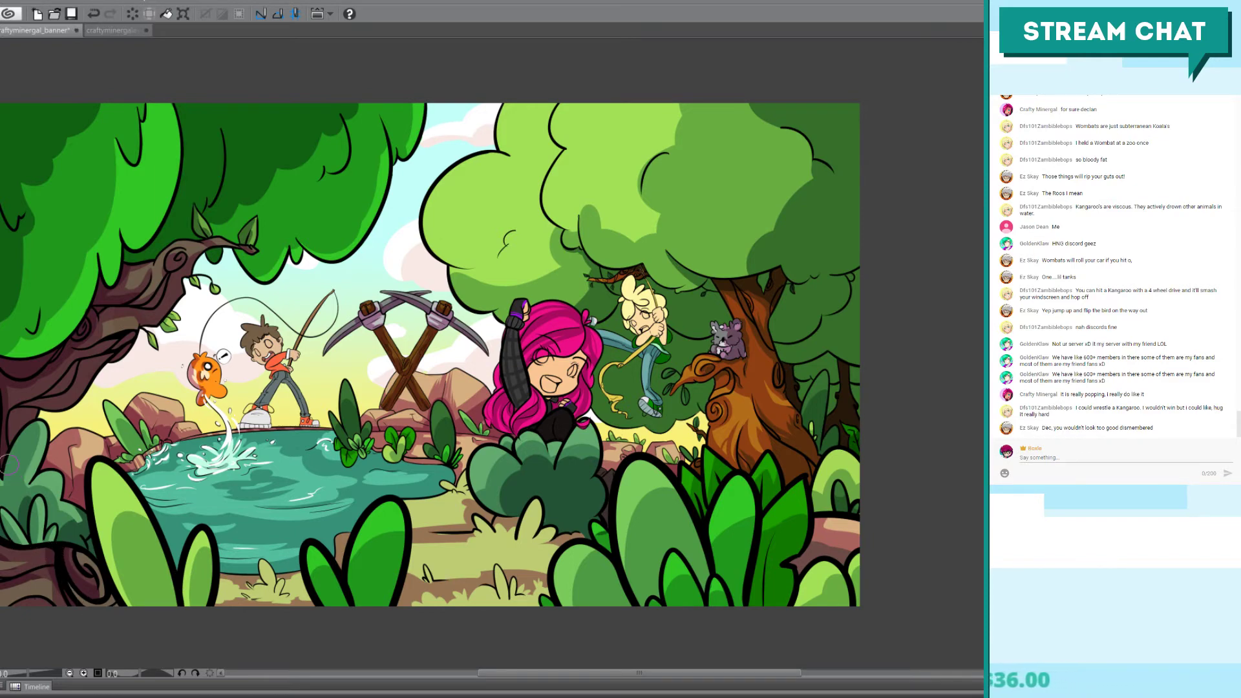
{"action": "mouse_move", "coordinate": [214, 423]}
{"action": "left_mouse_down"}
{"action": "mouse_move", "coordinate": [505, 419]}
{"action": "mouse_move", "coordinate": [236, 403]}
{"action": "mouse_move", "coordinate": [300, 404]}
{"action": "mouse_move", "coordinate": [282, 406]}
{"action": "left_mouse_up"}
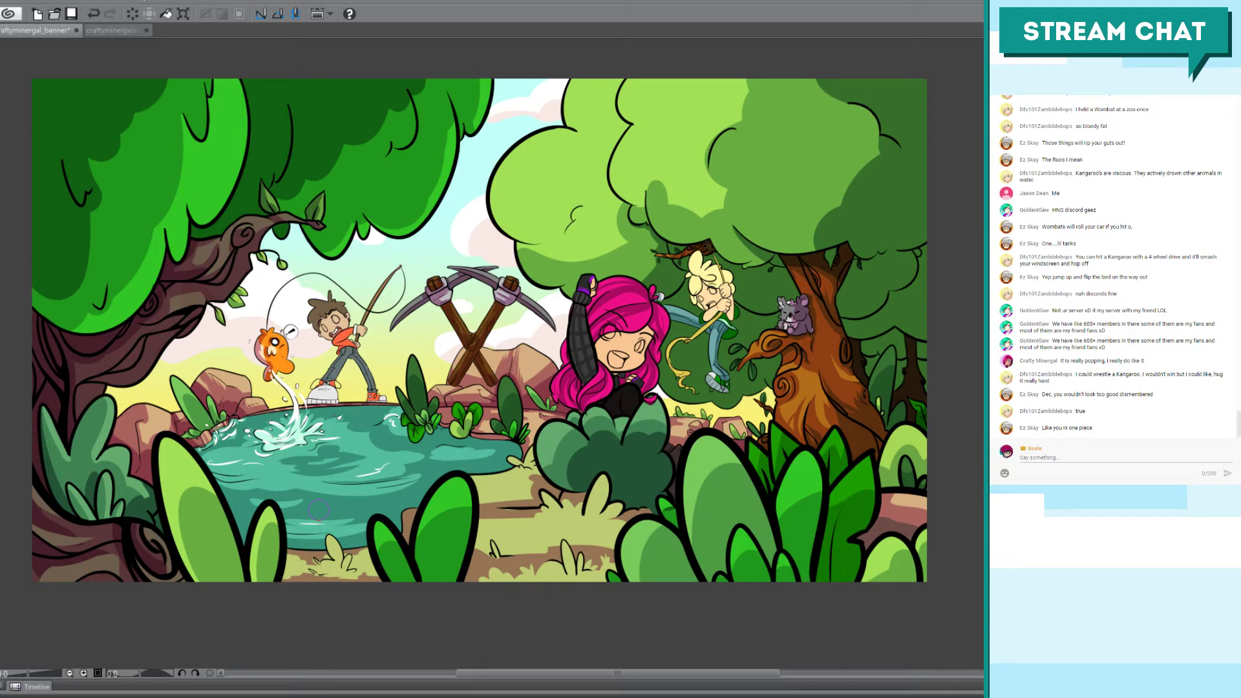
{"action": "left_click_drag", "start_coordinate": [384, 397], "coordinate": [368, 409]}
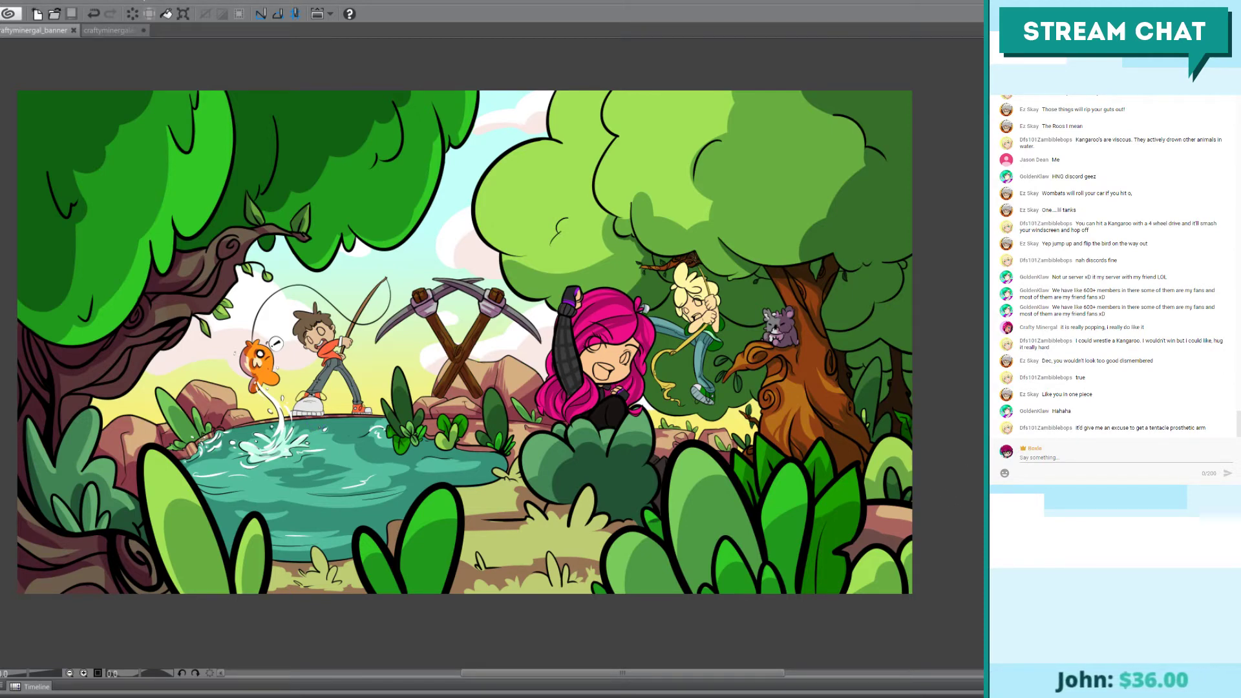
Step: Inspect the swinging character and koala up close and switch to the pink-haired girl's avatar document for reference
{"action": "key", "text": "ctrl+plus"}
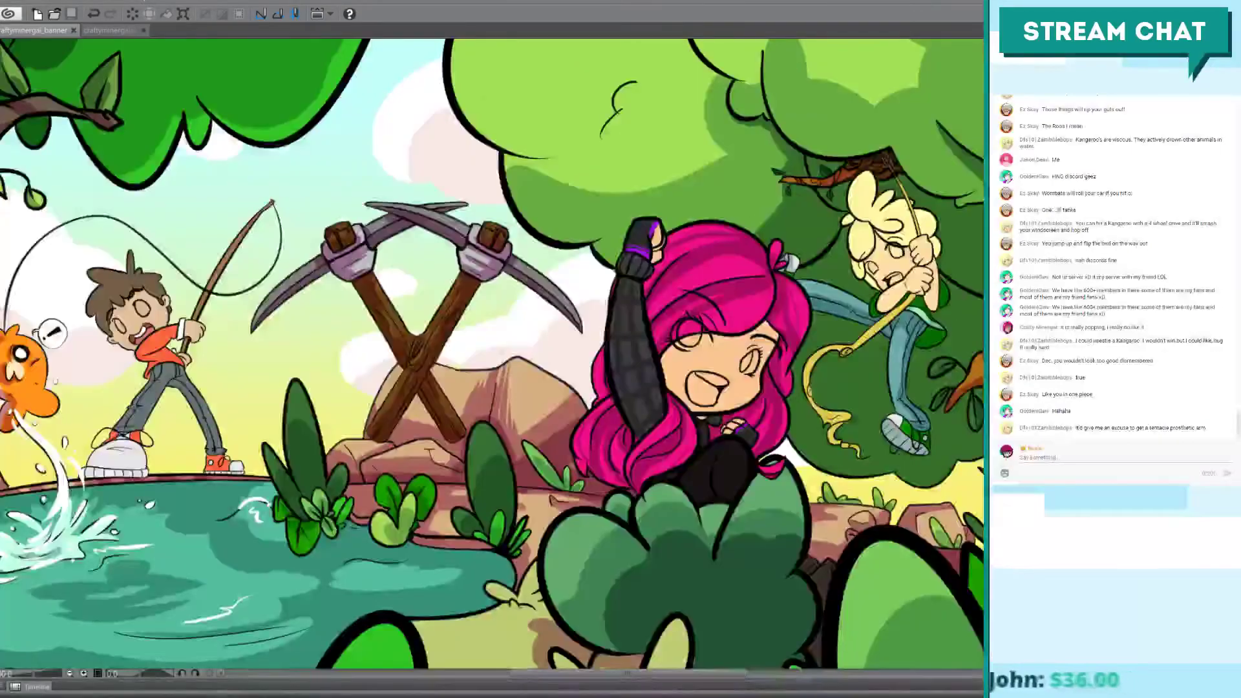
{"action": "left_click_drag", "start_coordinate": [908, 299], "coordinate": [583, 455]}
{"action": "scroll", "coordinate": [482, 416], "scroll_direction": "up", "scroll_amount": 2}
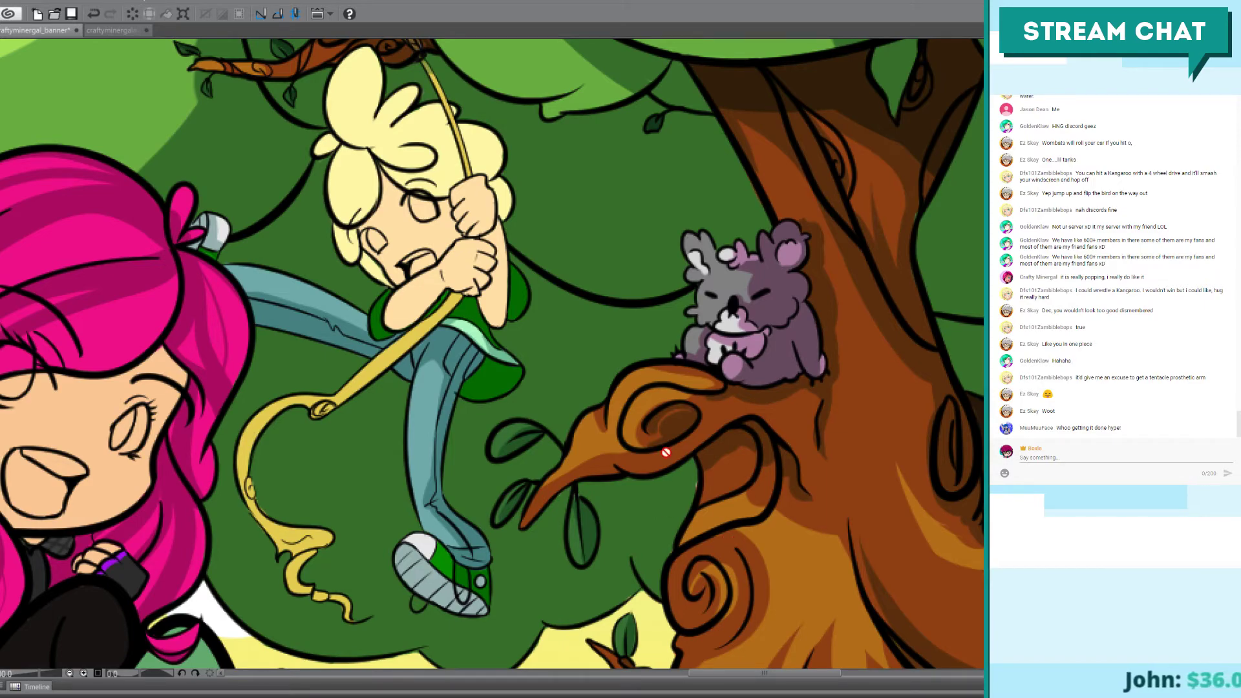
{"action": "left_click", "coordinate": [111, 30]}
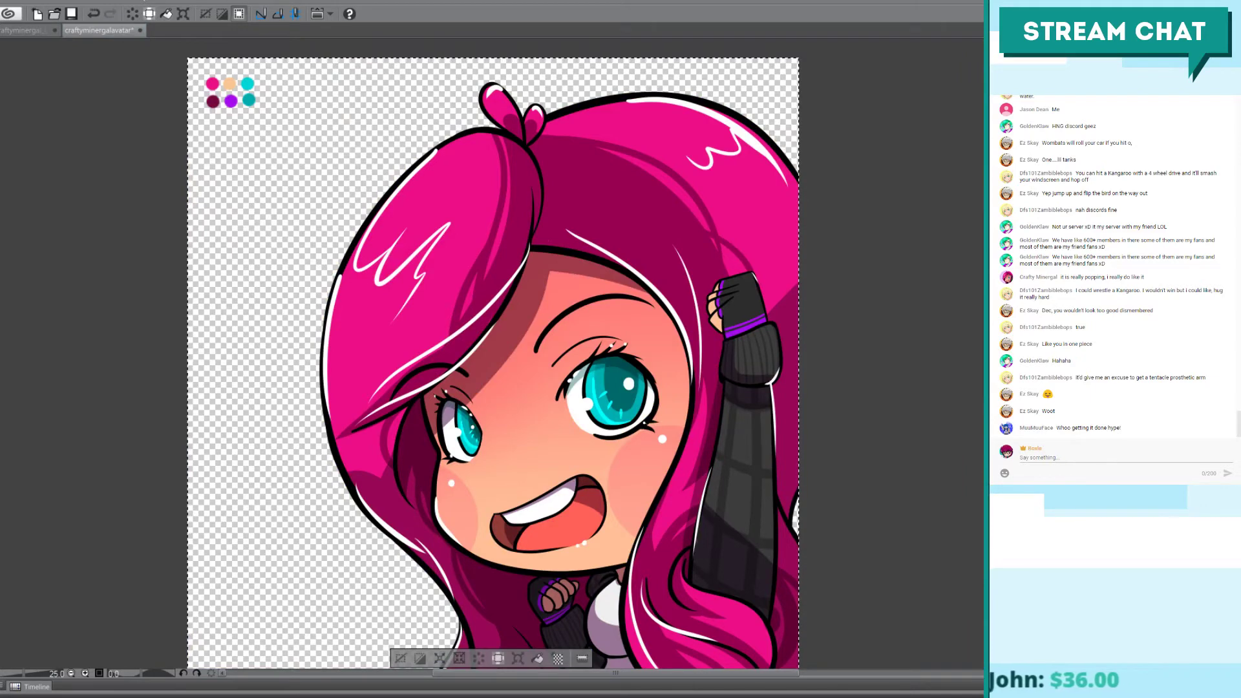
Step: Return to the banner and colour the swinging character's tongue red and the upper teeth white
{"action": "left_click", "coordinate": [34, 30]}
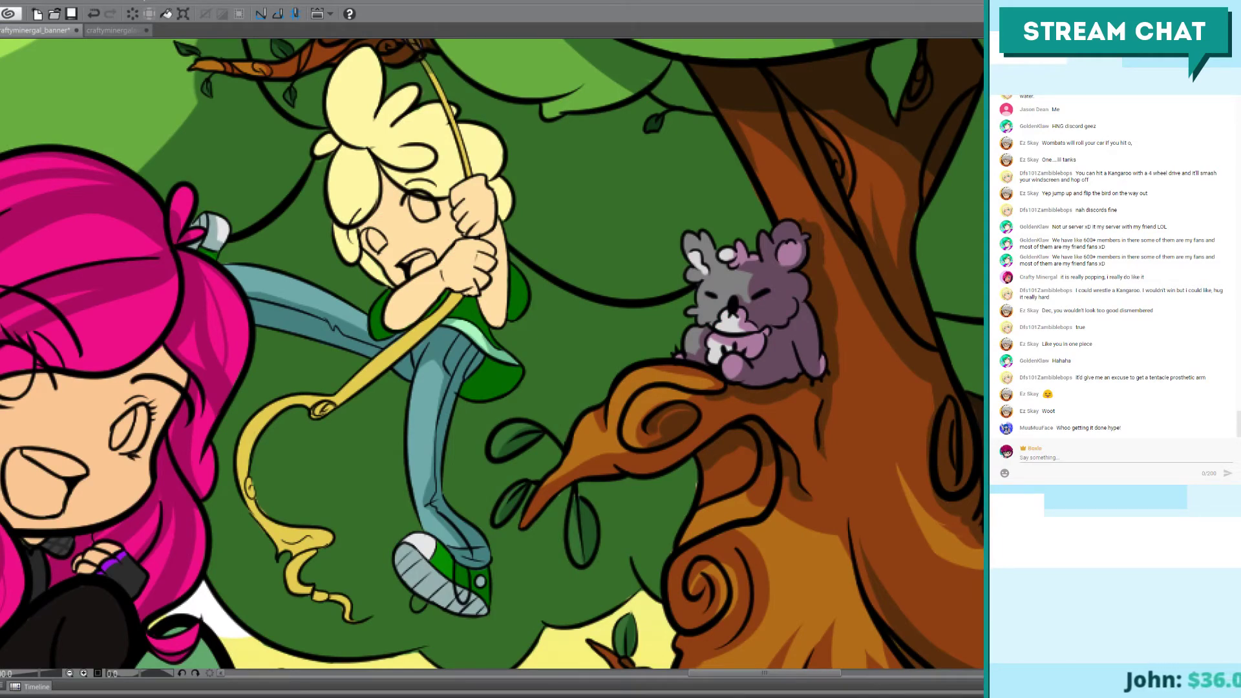
{"action": "key", "text": "ctrl+plus"}
{"action": "key", "text": "ctrl+minus"}
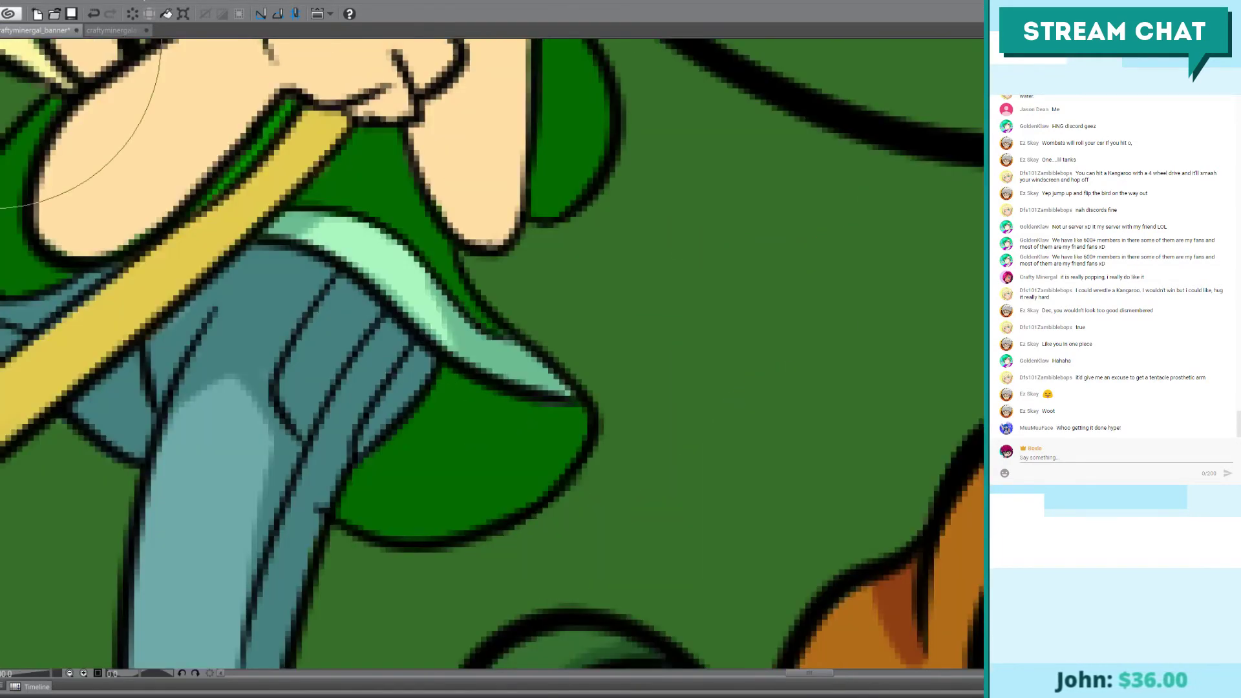
{"action": "mouse_move", "coordinate": [484, 346]}
{"action": "left_mouse_down"}
{"action": "mouse_move", "coordinate": [564, 351]}
{"action": "mouse_move", "coordinate": [601, 493]}
{"action": "left_mouse_up"}
{"action": "key", "text": "ctrl+plus"}
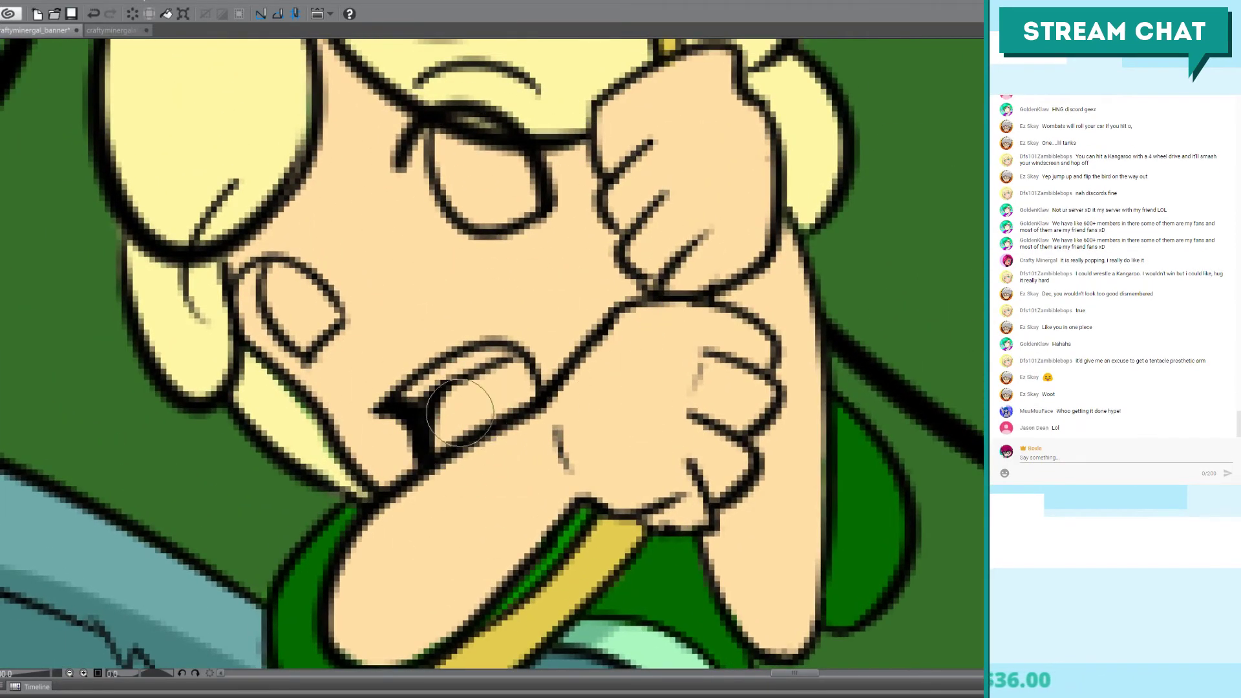
{"action": "mouse_move", "coordinate": [471, 397]}
{"action": "left_mouse_down"}
{"action": "mouse_move", "coordinate": [452, 427]}
{"action": "mouse_move", "coordinate": [522, 382]}
{"action": "left_mouse_up"}
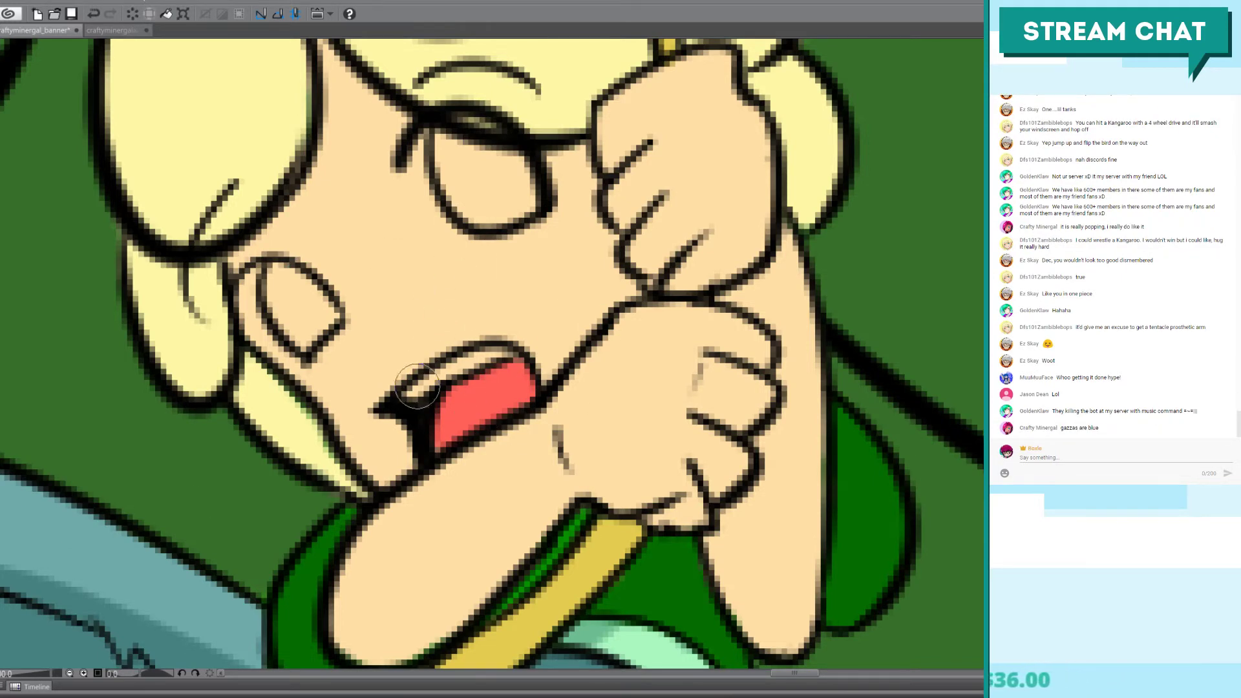
{"action": "mouse_move", "coordinate": [417, 385]}
{"action": "left_mouse_down"}
{"action": "mouse_move", "coordinate": [408, 392]}
{"action": "mouse_move", "coordinate": [440, 375]}
{"action": "left_mouse_up"}
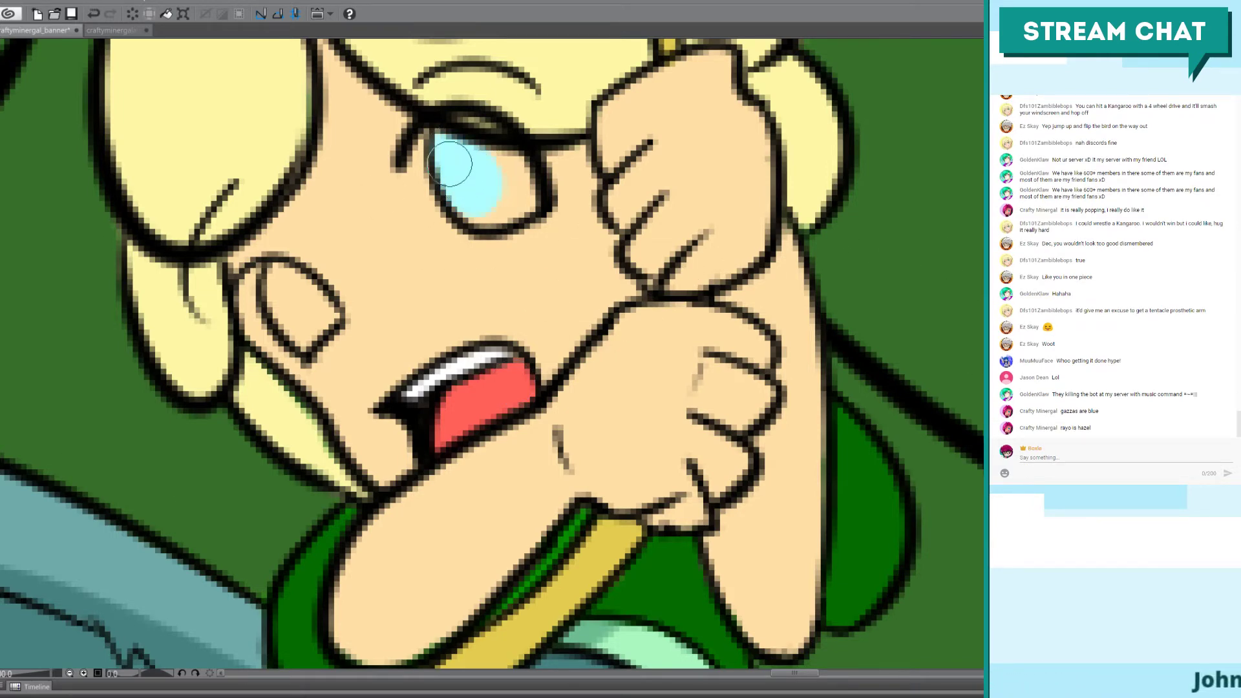
Step: Try light blue on the swinging character's eye, remove it and check the girl's avatar document before returning to the banner
{"action": "left_click_drag", "start_coordinate": [450, 164], "coordinate": [487, 172]}
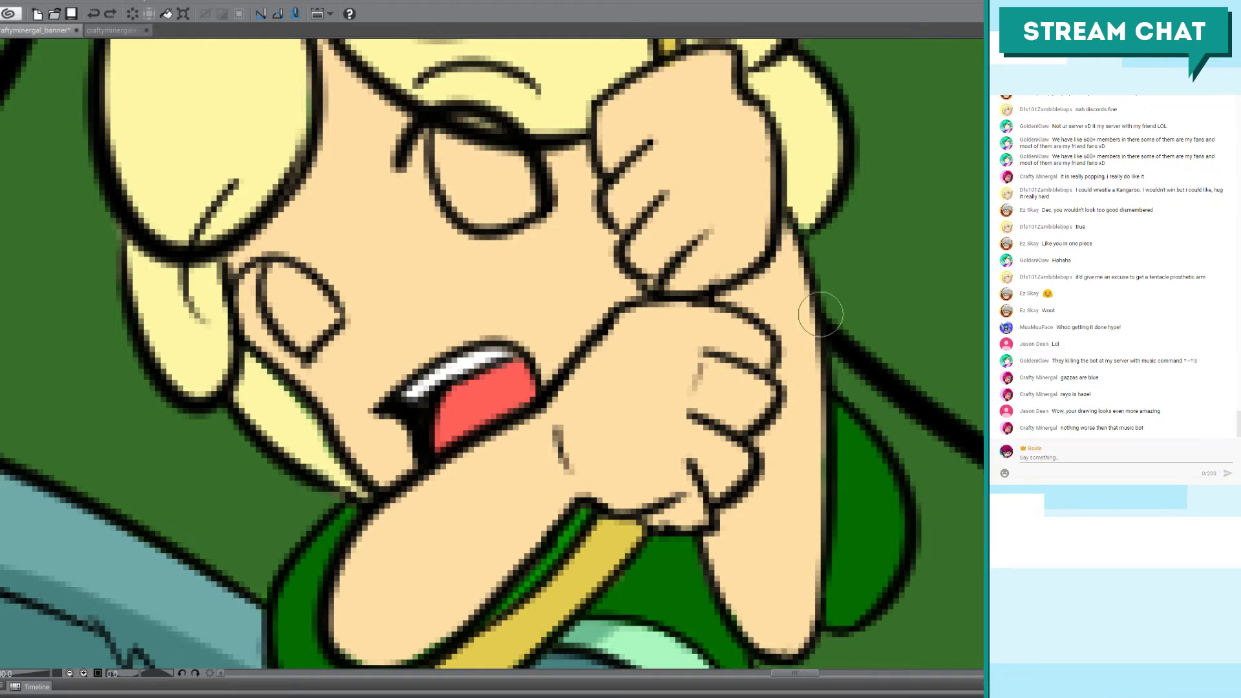
{"action": "scroll", "coordinate": [821, 315], "scroll_direction": "down", "scroll_amount": 5}
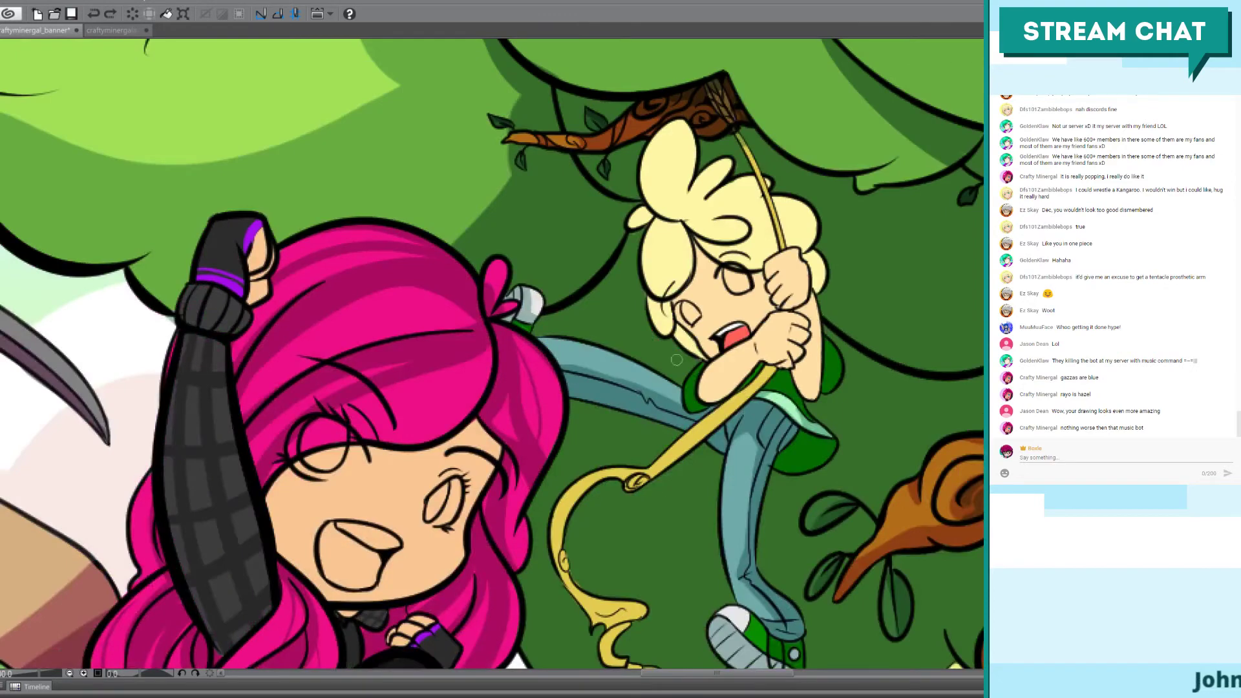
{"action": "left_click_drag", "start_coordinate": [676, 360], "coordinate": [491, 340]}
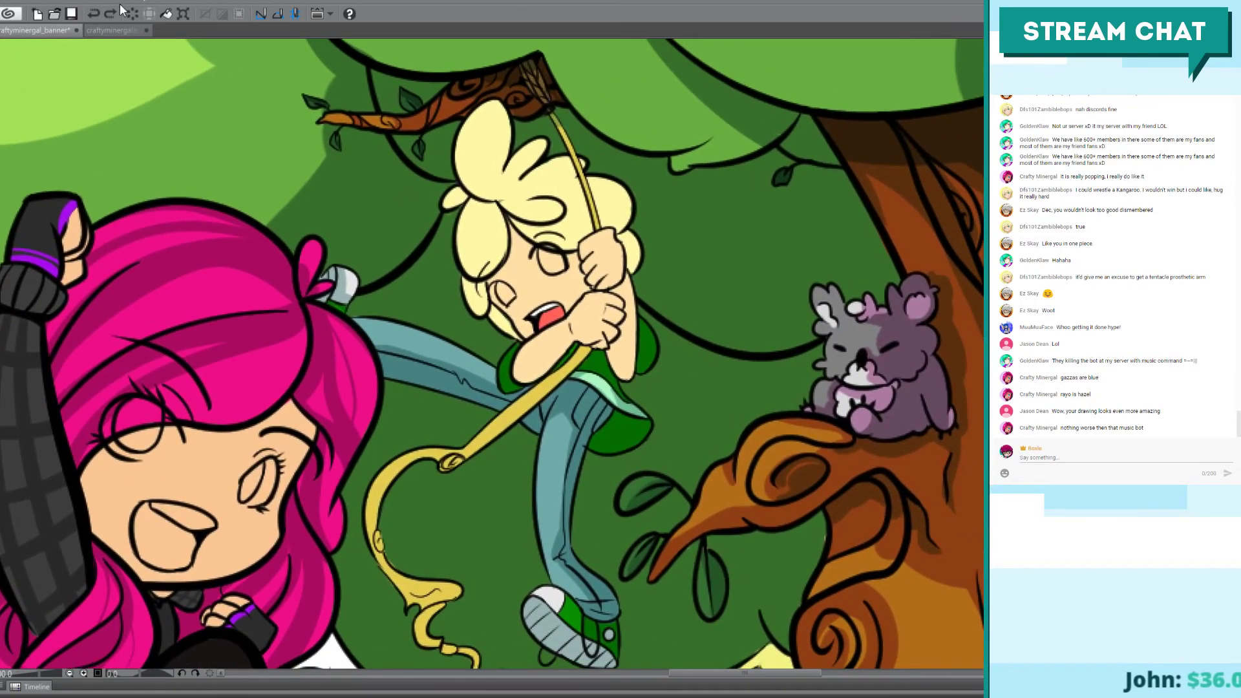
{"action": "left_click", "coordinate": [113, 30]}
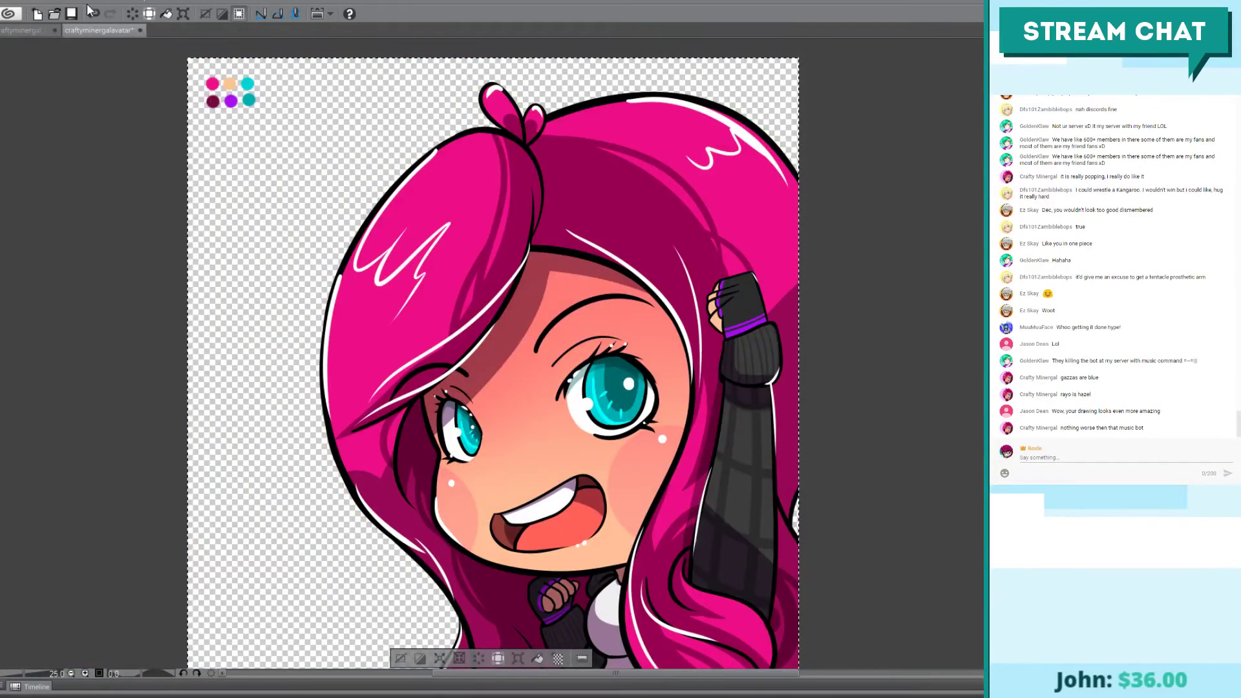
{"action": "left_click", "coordinate": [26, 30]}
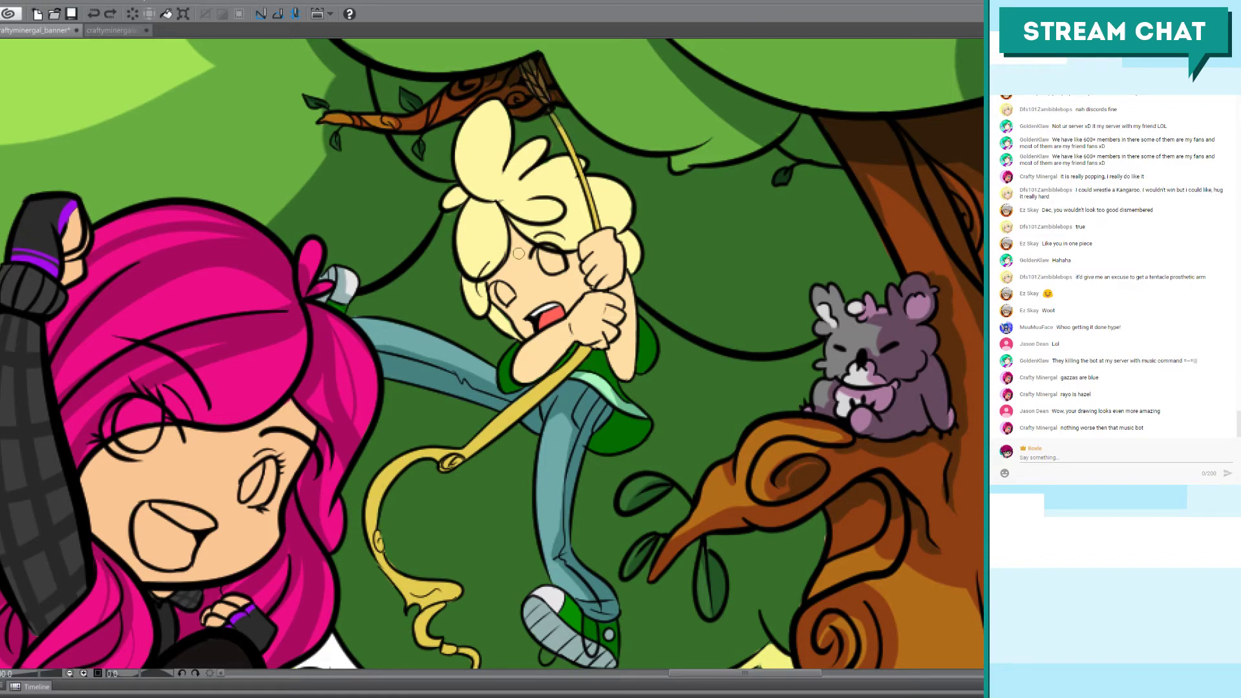
Step: Select the swinging character's skin, add soft orange shading to the face and arms, and clear the selection
{"action": "left_click_drag", "start_coordinate": [748, 344], "coordinate": [681, 342]}
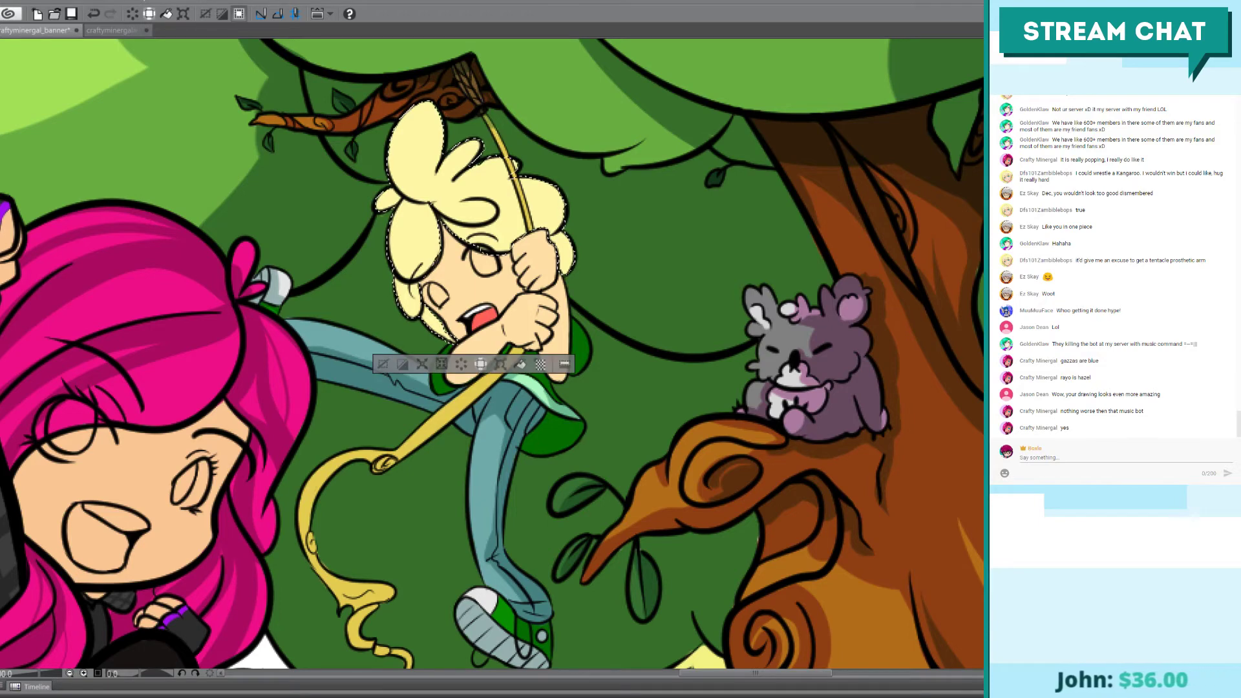
{"action": "key", "text": "ctrl+z"}
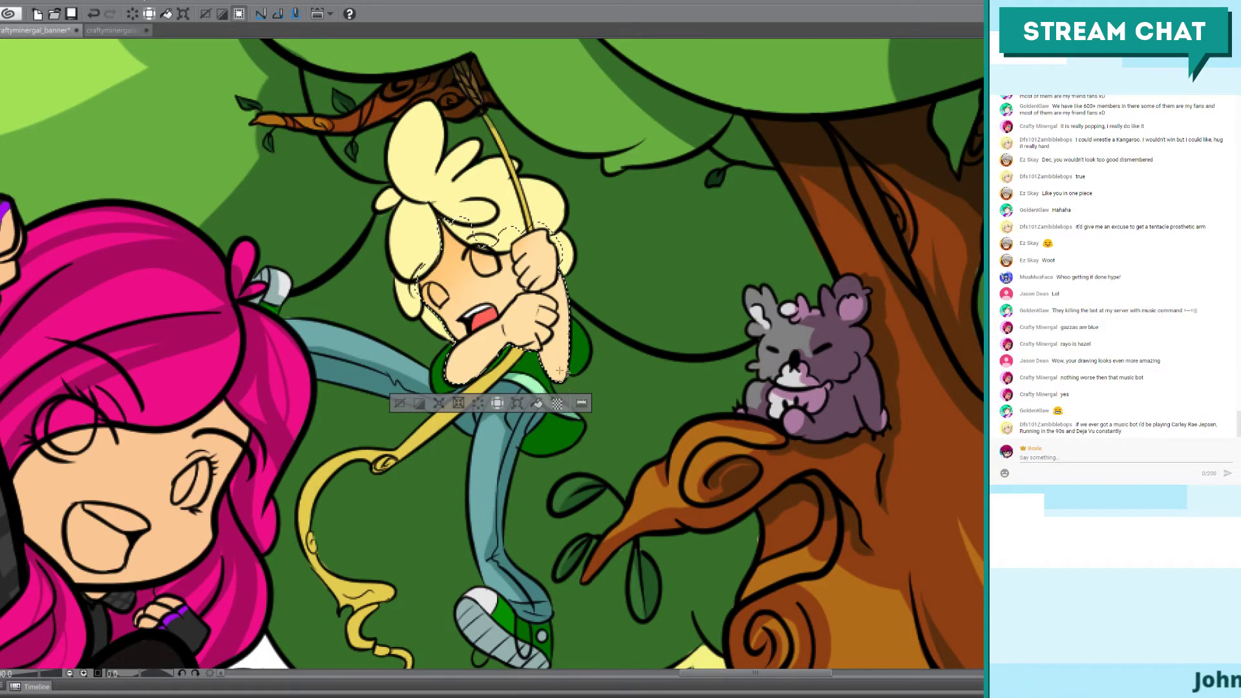
{"action": "key", "text": "ctrl+z"}
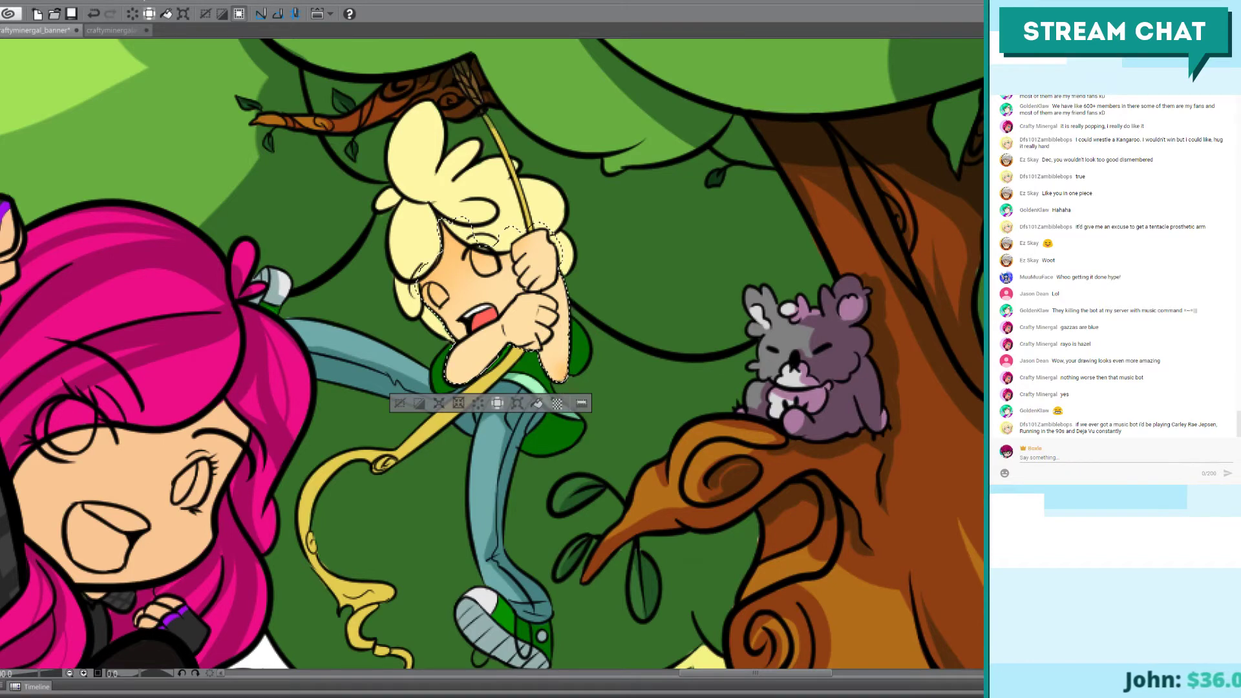
{"action": "key", "text": "ctrl+y"}
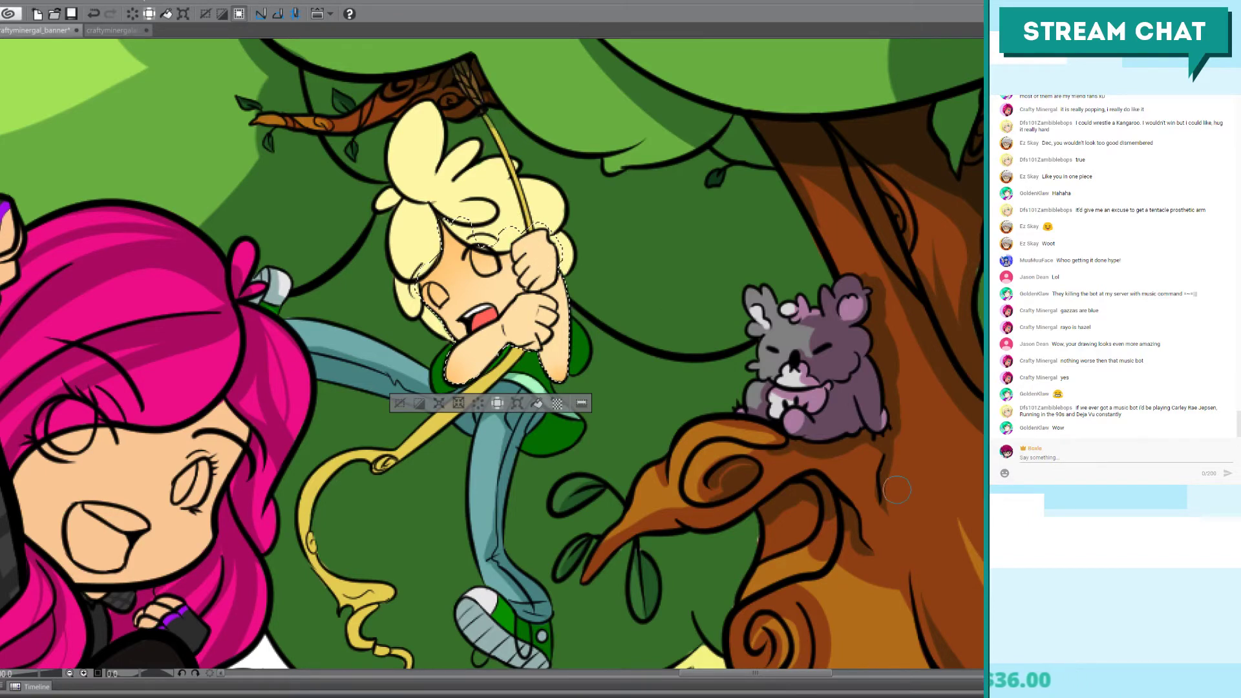
{"action": "key", "text": "ctrl+d"}
Step: Deepen the skin shading to a redder orange, reselect the skin and undo an extra shading stroke
{"action": "key", "text": "space"}
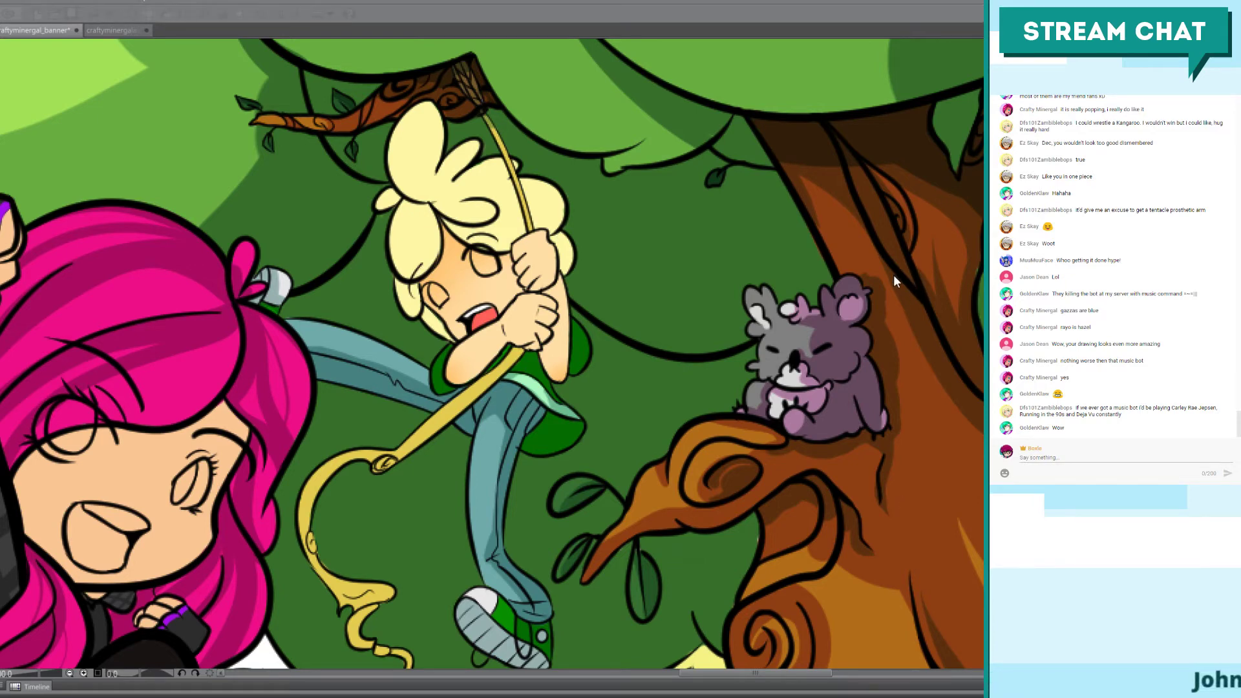
{"action": "left_click_drag", "start_coordinate": [893, 275], "coordinate": [900, 273]}
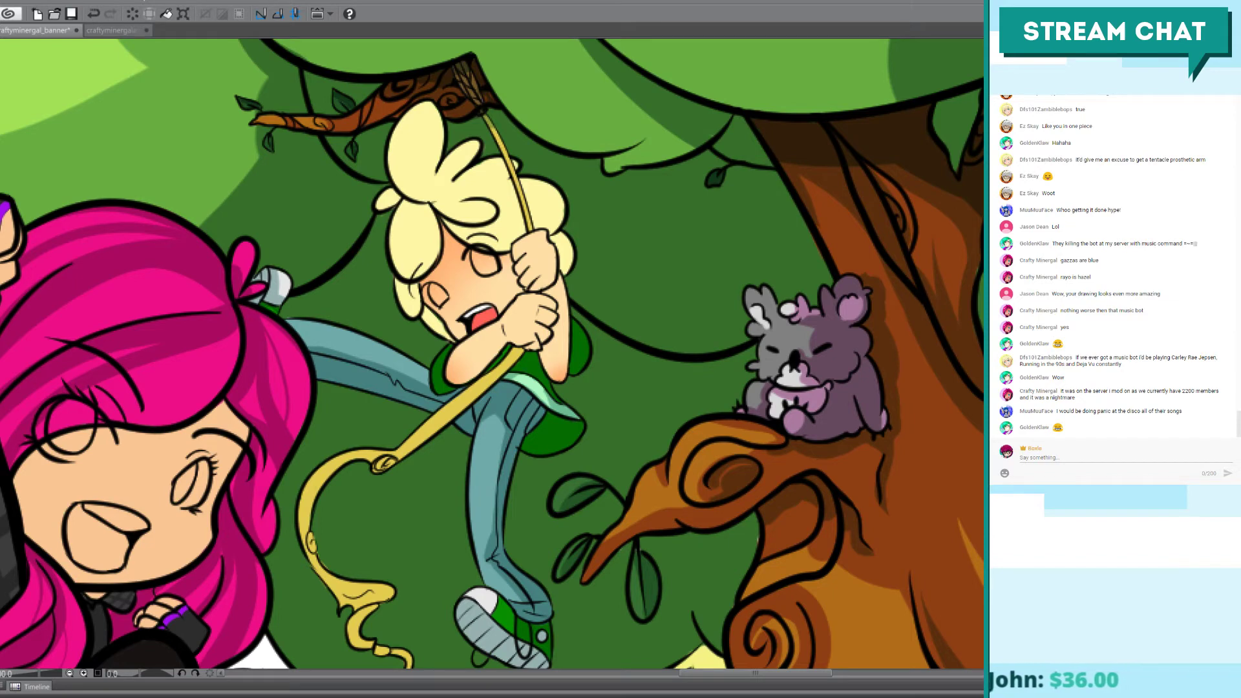
{"action": "left_click", "coordinate": [536, 254]}
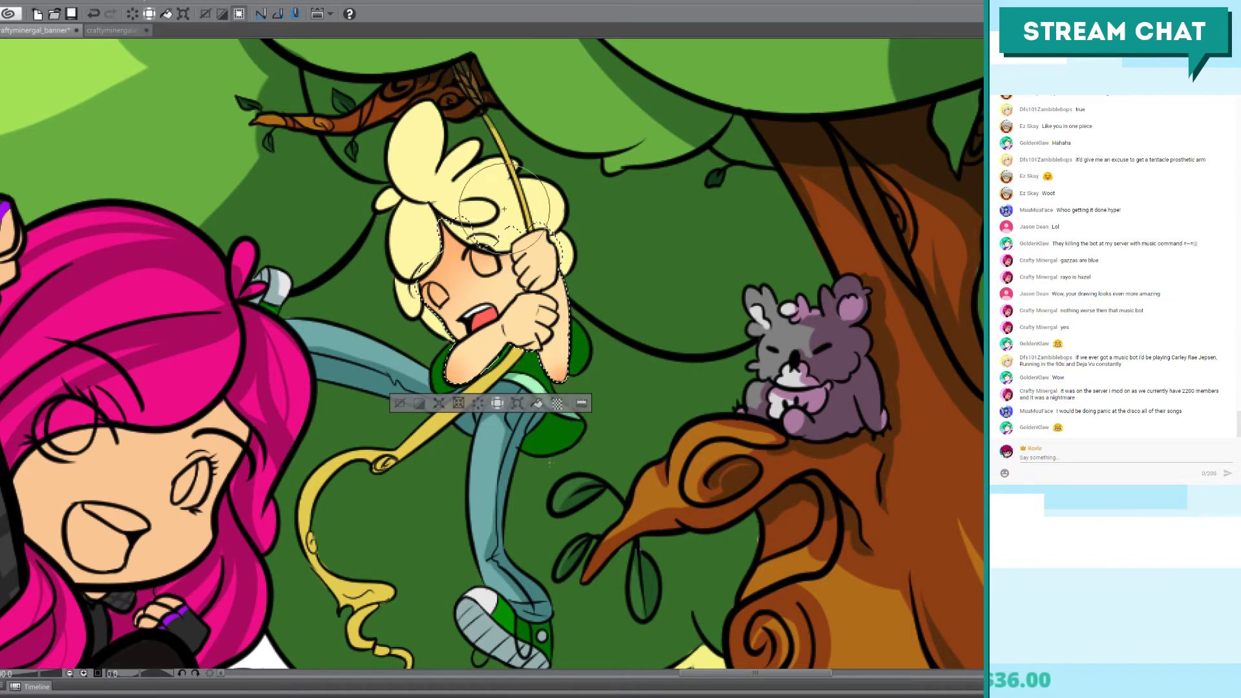
{"action": "mouse_move", "coordinate": [536, 265]}
{"action": "left_mouse_down"}
{"action": "mouse_move", "coordinate": [498, 272]}
{"action": "mouse_move", "coordinate": [549, 265]}
{"action": "mouse_move", "coordinate": [516, 272]}
{"action": "left_mouse_up"}
{"action": "key", "text": "ctrl+z"}
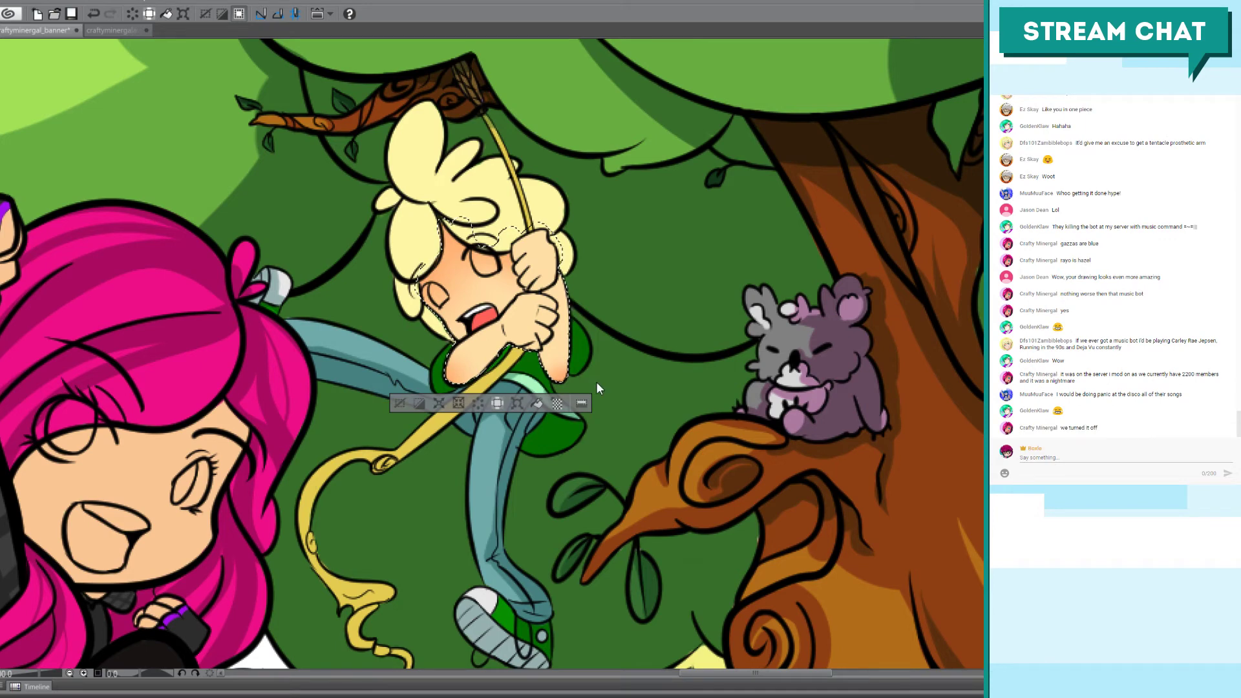
Step: Shade the swinging character's blond hair with soft golden yellow, clear the selection and undo the stray stroke over the fringe
{"action": "key", "text": "ctrl+d"}
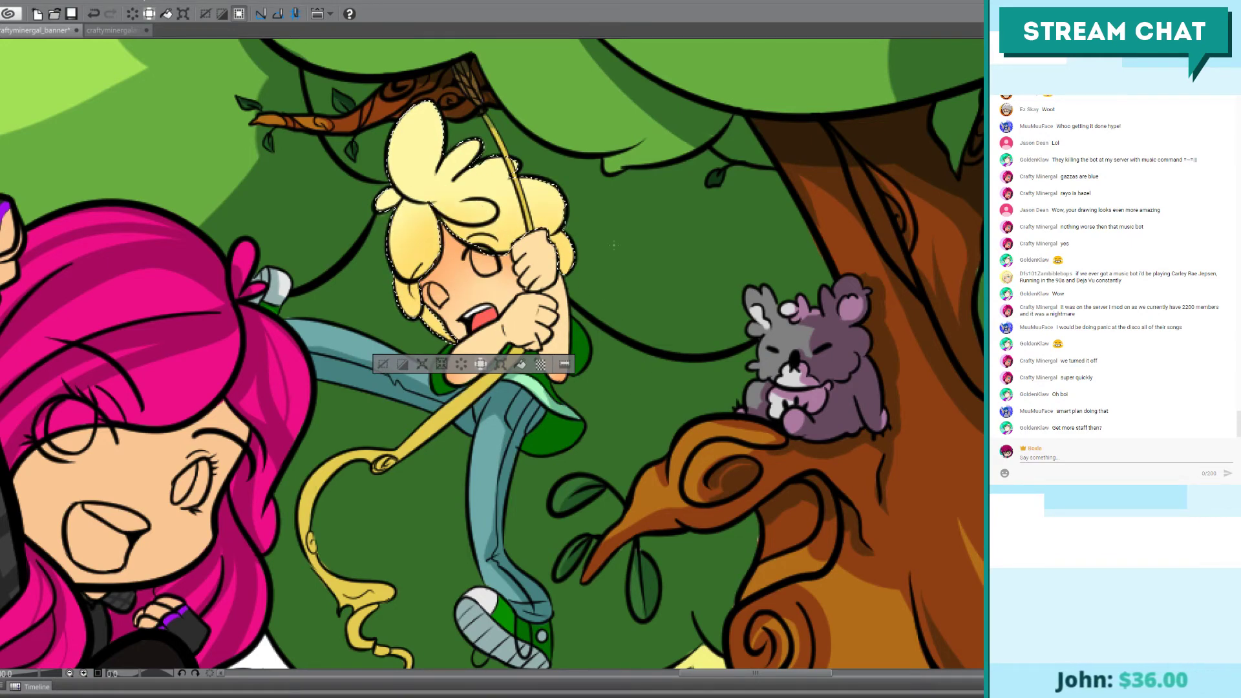
{"action": "key", "text": "ctrl+d"}
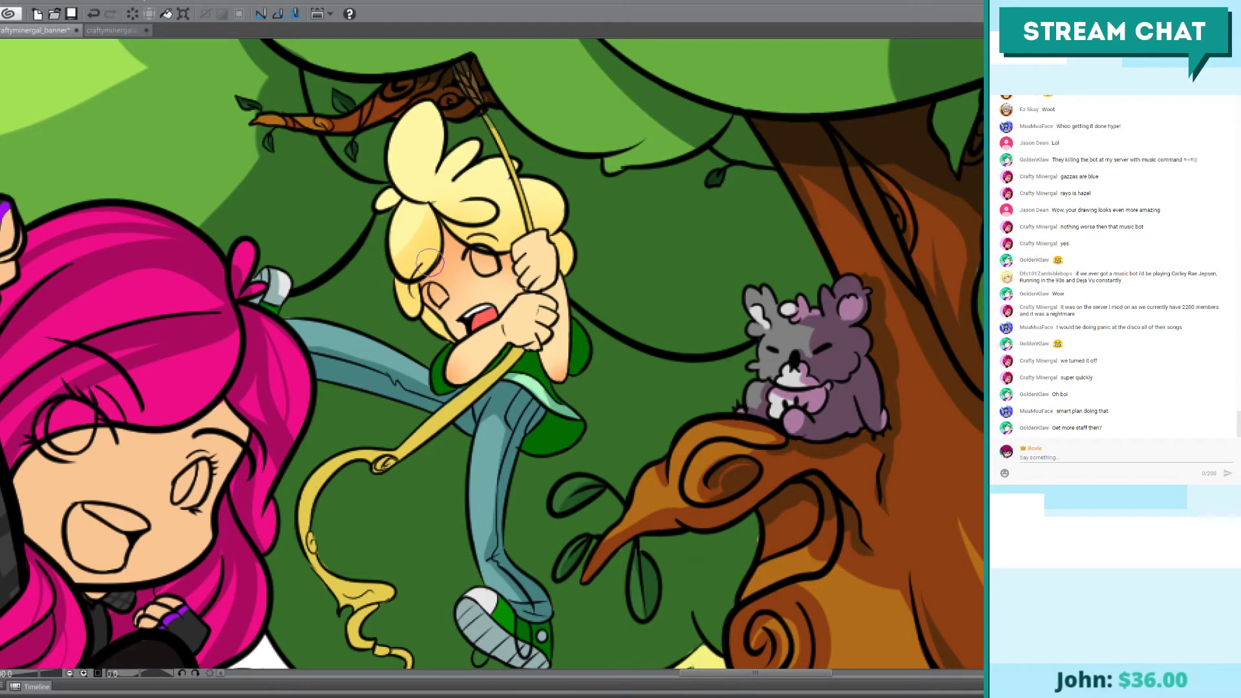
{"action": "key", "text": "ctrl+z"}
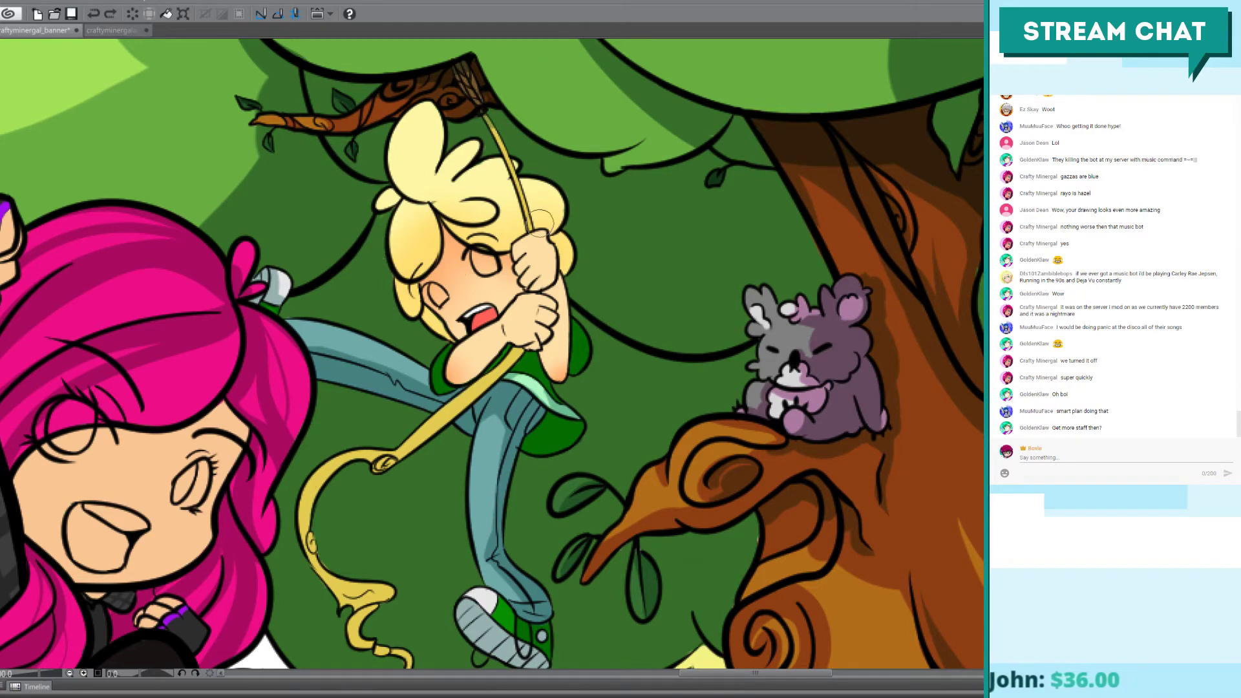
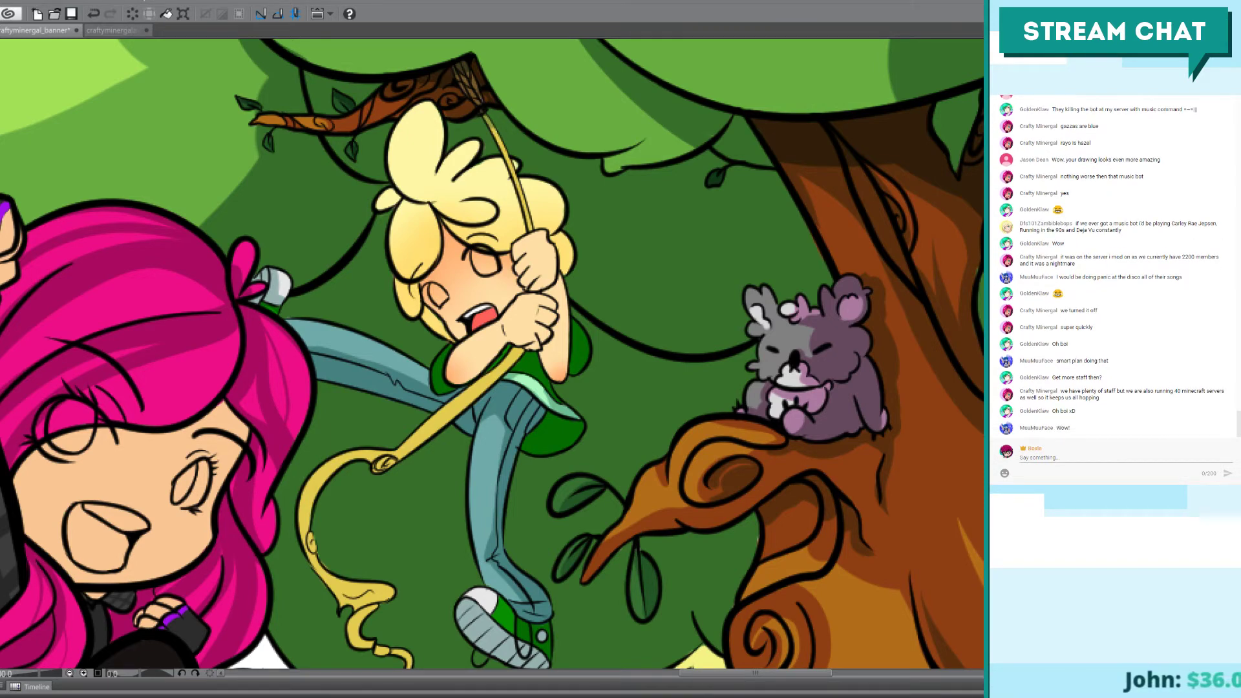
Step: Add lighter green shading to the swinging character's shirt and adjust its colour
{"action": "key", "text": "ctrl+d"}
{"action": "key", "text": "ctrl+z"}
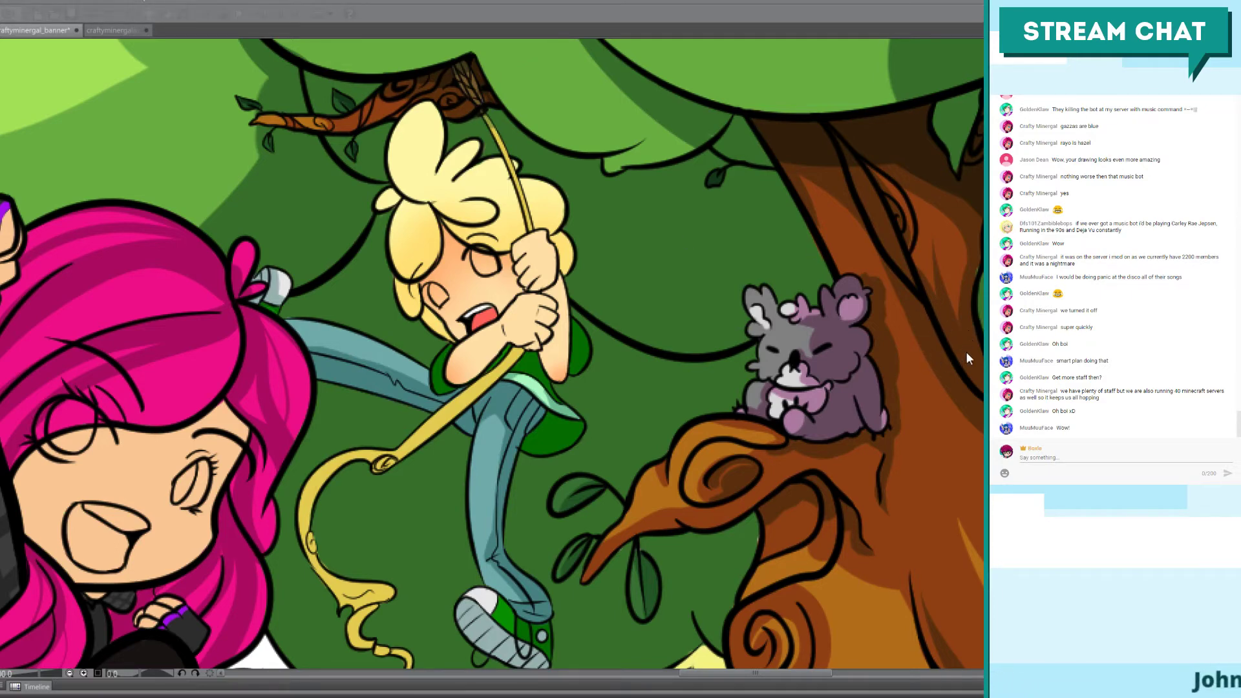
{"action": "key", "text": "ctrl+z"}
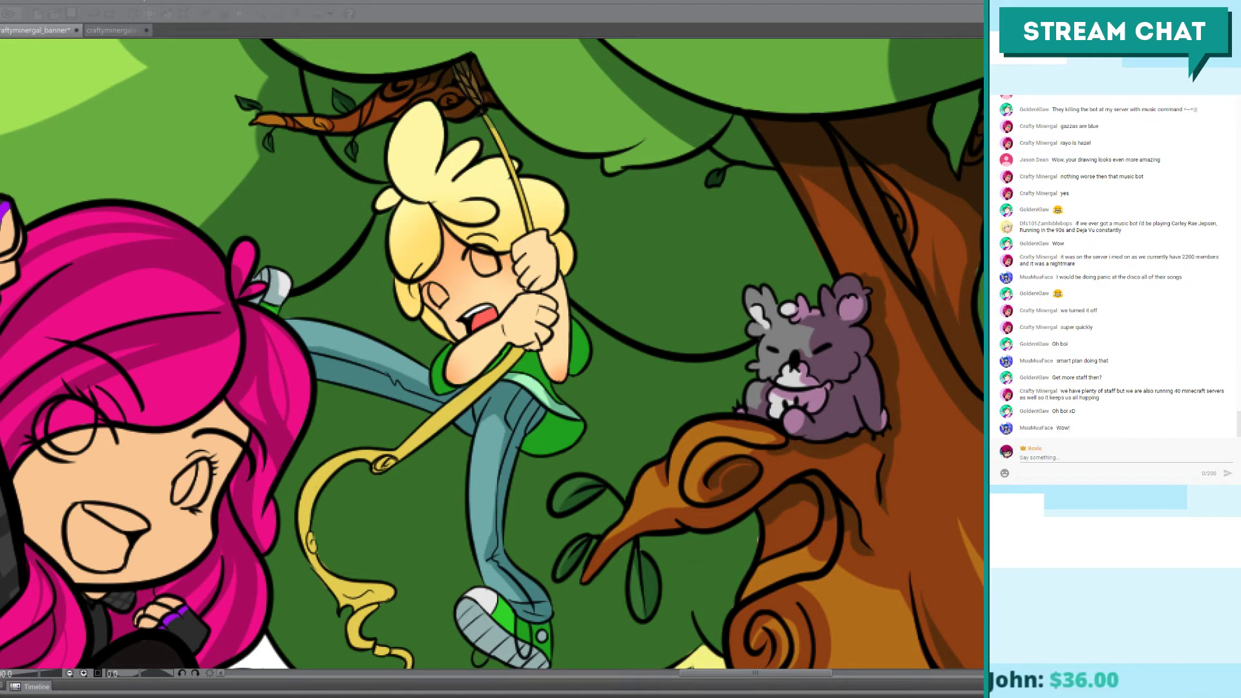
{"action": "left_click", "coordinate": [779, 163]}
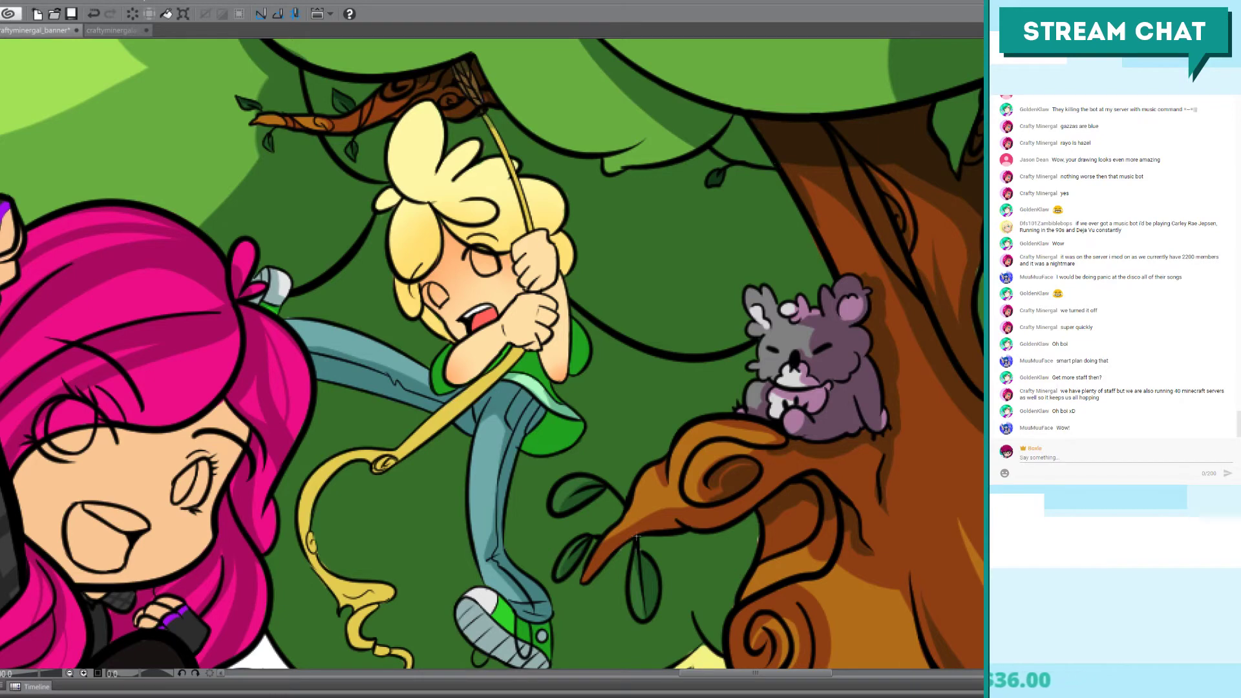
Step: Try a blue-grey colour on the foliage behind the swinging character and restore the dark green
{"action": "scroll", "coordinate": [686, 576], "scroll_direction": "down", "scroll_amount": 1}
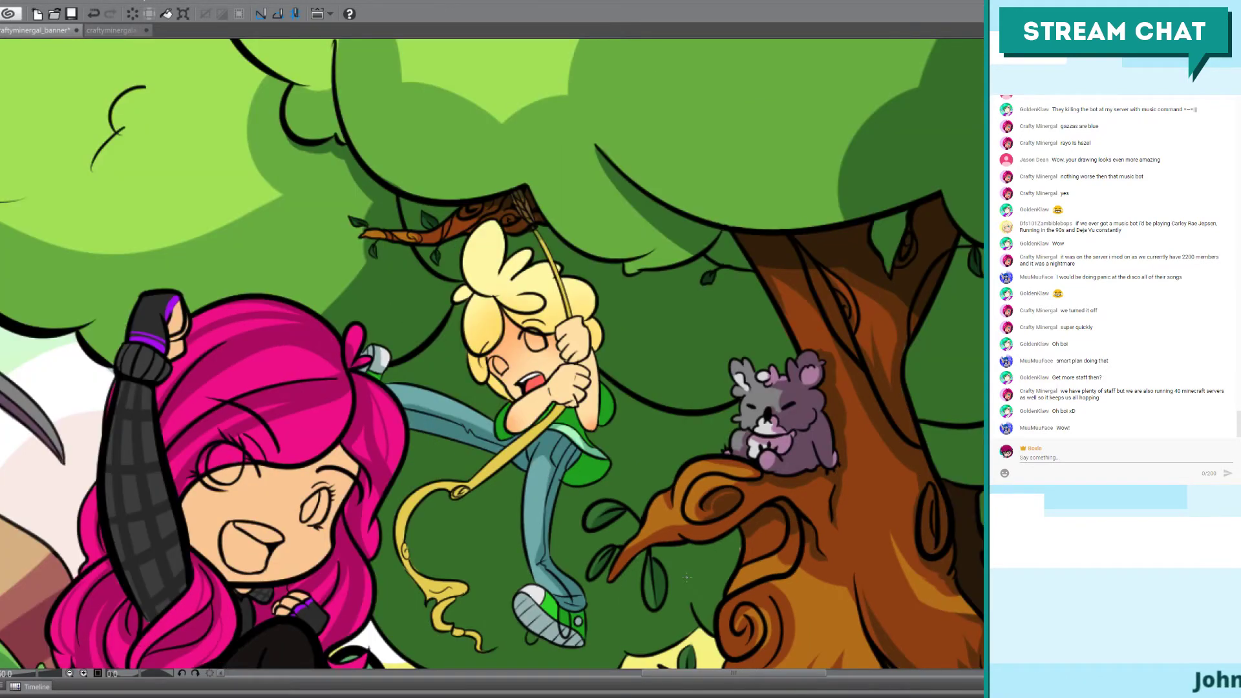
{"action": "left_click_drag", "start_coordinate": [611, 459], "coordinate": [611, 437]}
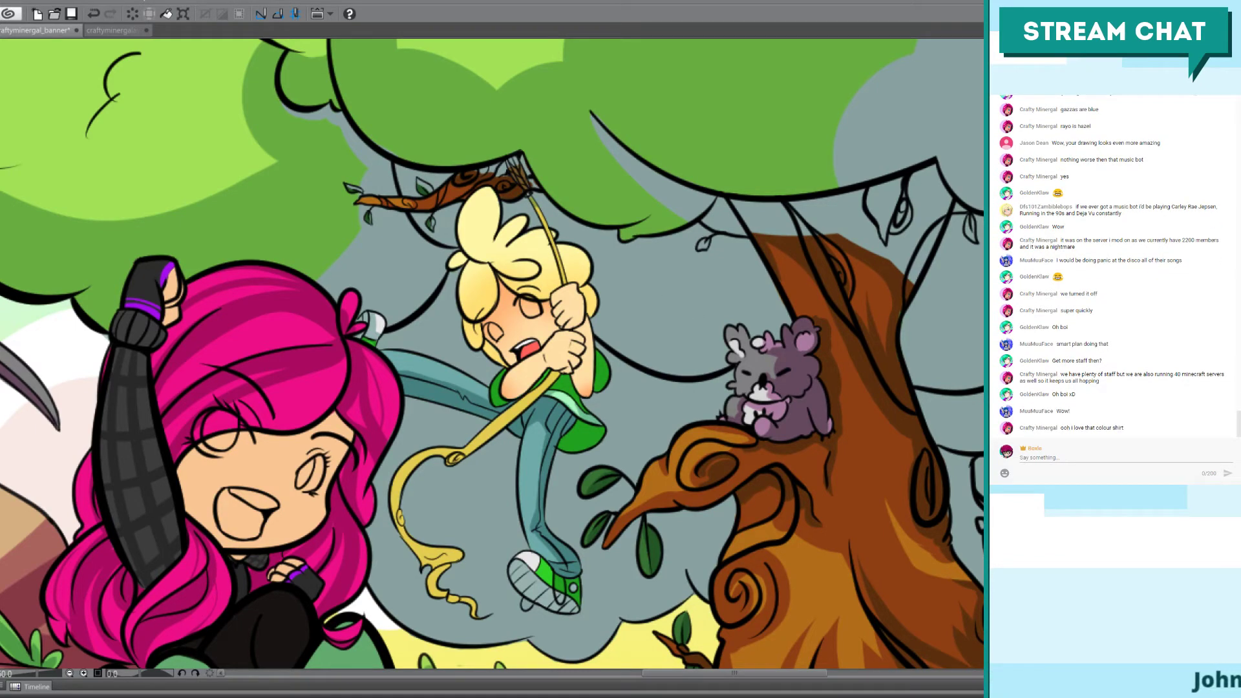
{"action": "left_click", "coordinate": [683, 120]}
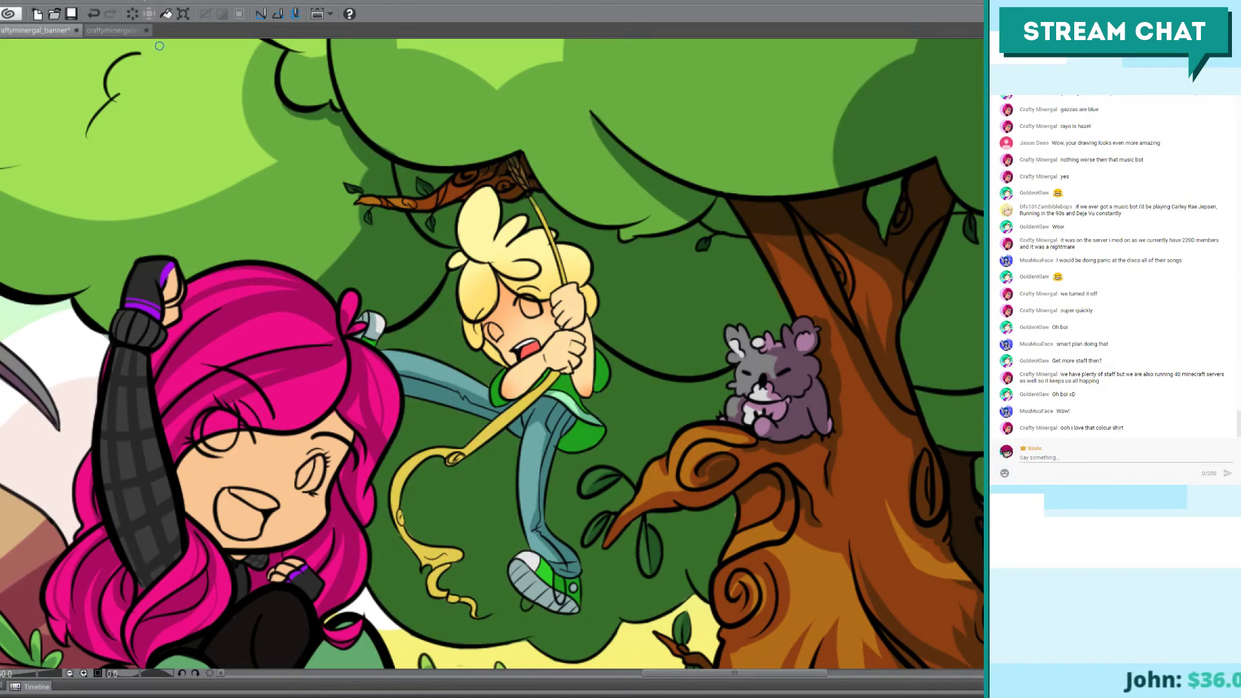
Step: Paint dark green shadows on the hem and rear sleeve of the swinging character's shirt
{"action": "scroll", "coordinate": [159, 47], "scroll_direction": "up", "scroll_amount": 3}
{"action": "scroll", "coordinate": [736, 470], "scroll_direction": "down", "scroll_amount": 10}
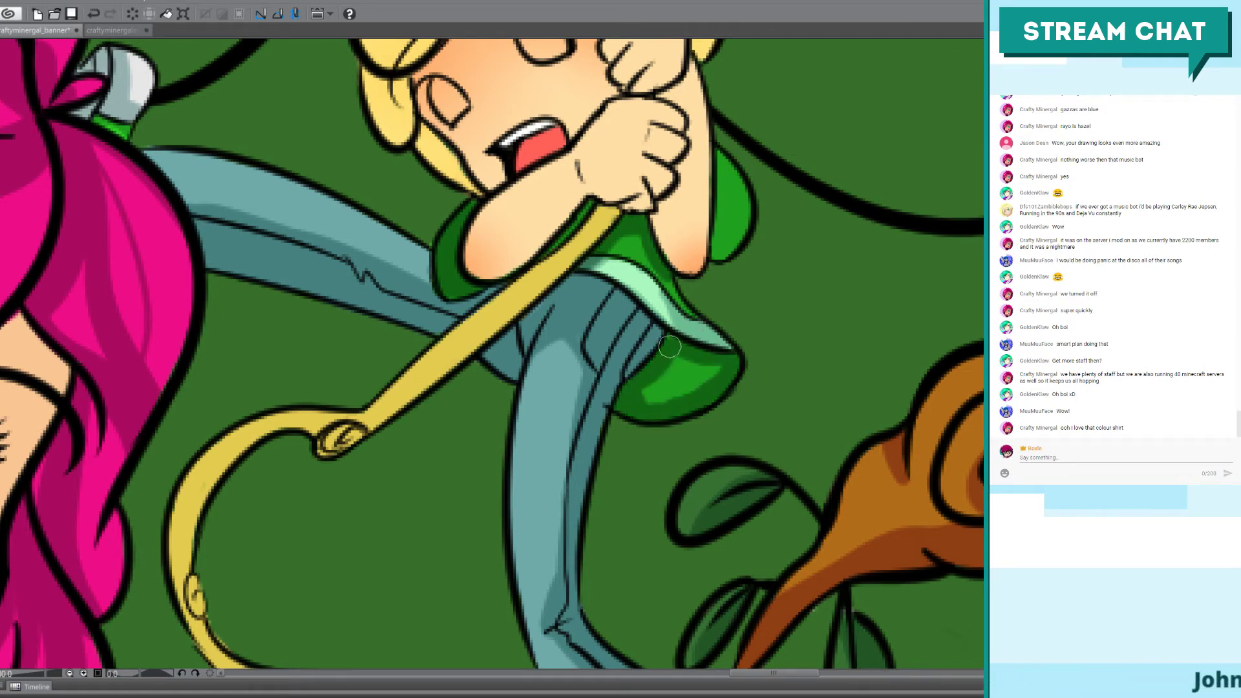
{"action": "mouse_move", "coordinate": [669, 347]}
{"action": "left_mouse_down"}
{"action": "mouse_move", "coordinate": [658, 396]}
{"action": "mouse_move", "coordinate": [679, 401]}
{"action": "mouse_move", "coordinate": [716, 373]}
{"action": "left_mouse_up"}
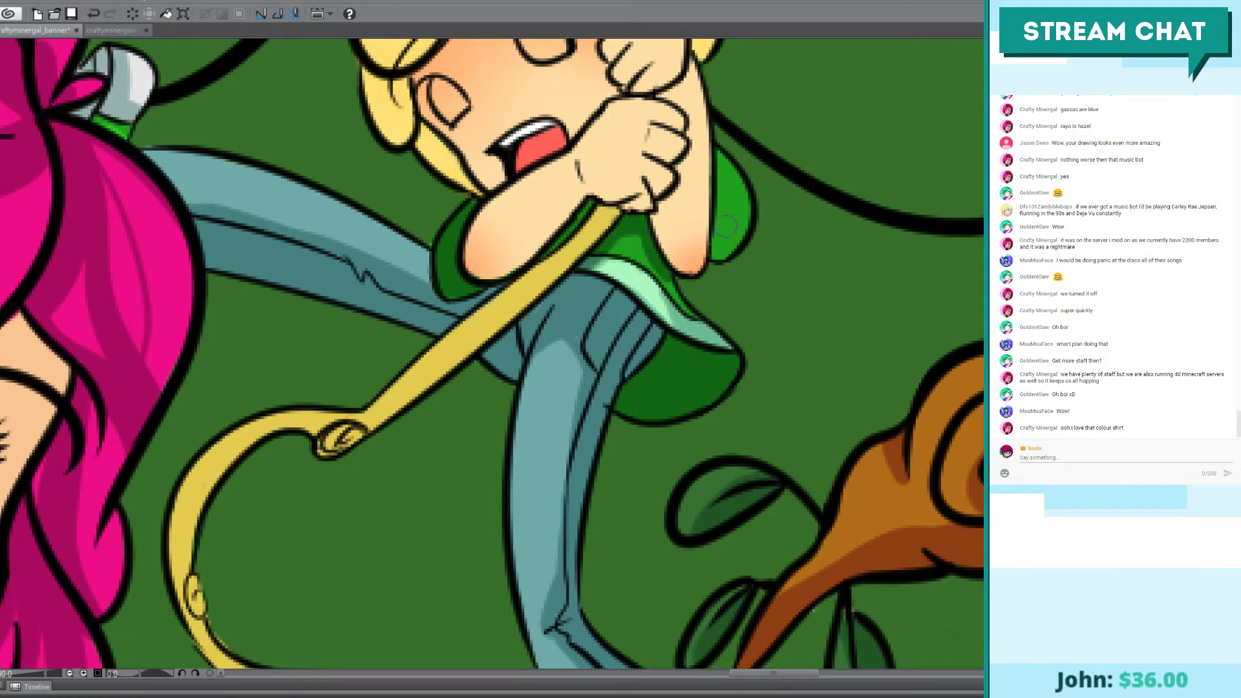
{"action": "mouse_move", "coordinate": [725, 226]}
{"action": "left_mouse_down"}
{"action": "mouse_move", "coordinate": [713, 255]}
{"action": "mouse_move", "coordinate": [735, 238]}
{"action": "mouse_move", "coordinate": [743, 200]}
{"action": "mouse_move", "coordinate": [717, 155]}
{"action": "mouse_move", "coordinate": [721, 231]}
{"action": "mouse_move", "coordinate": [725, 192]}
{"action": "mouse_move", "coordinate": [735, 200]}
{"action": "mouse_move", "coordinate": [733, 176]}
{"action": "mouse_move", "coordinate": [721, 238]}
{"action": "left_mouse_up"}
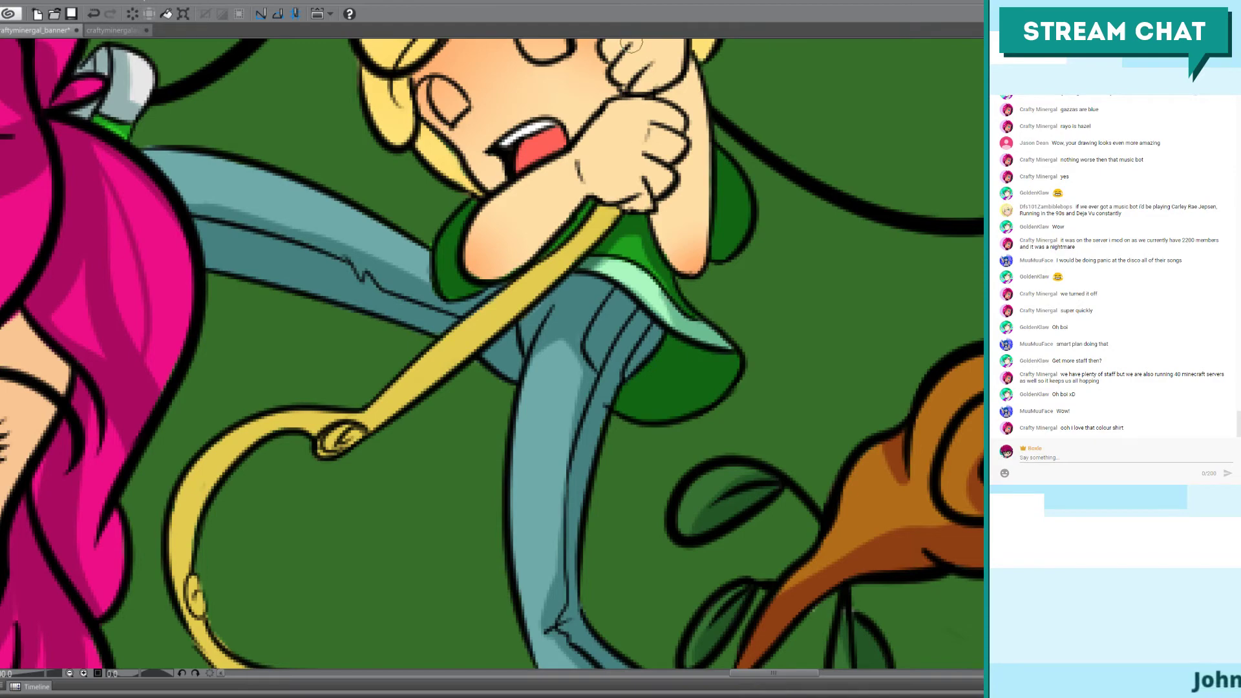
Step: Brighten the green of the swinging character's shirt and compare it with the whole scene and up close
{"action": "scroll", "coordinate": [631, 41], "scroll_direction": "down", "scroll_amount": 5}
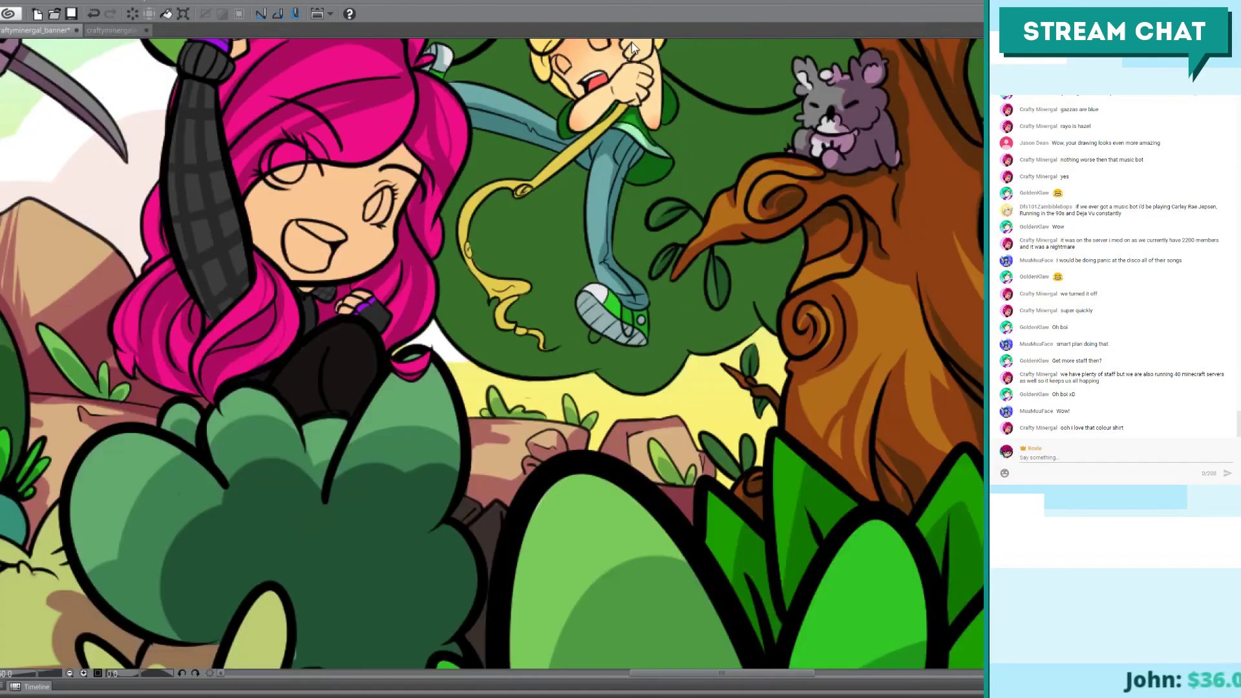
{"action": "scroll", "coordinate": [492, 355], "scroll_direction": "up", "scroll_amount": 3}
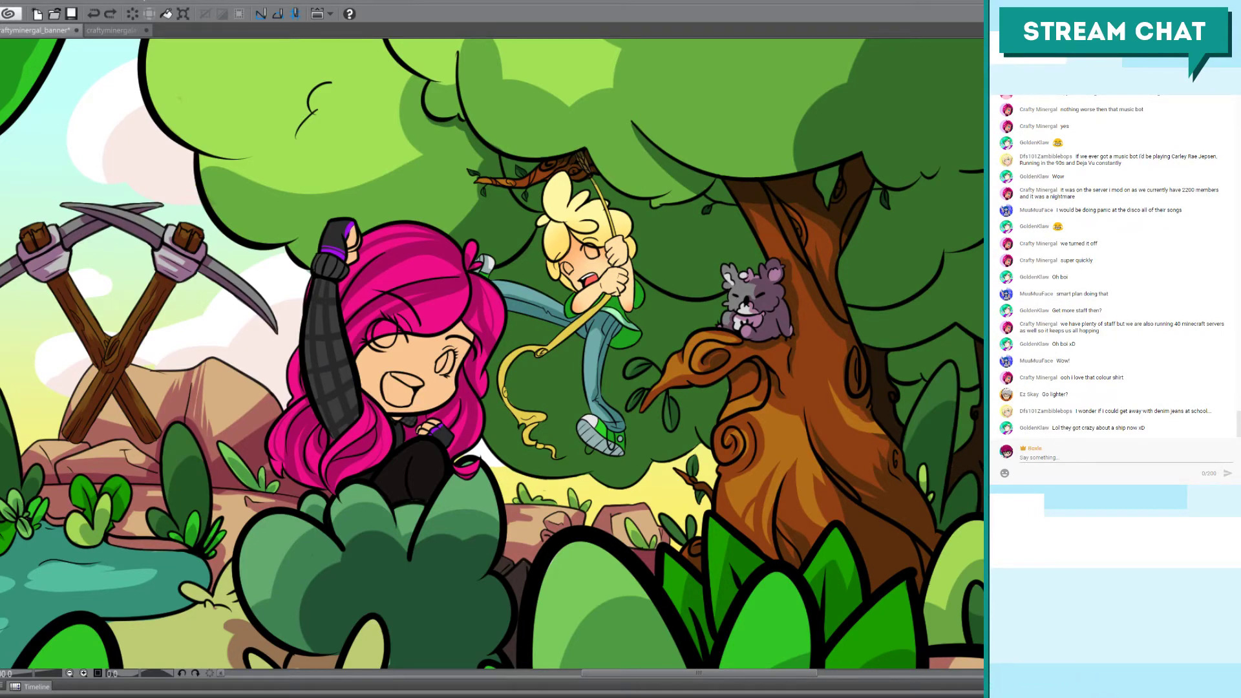
{"action": "key", "text": "ctrl+plus"}
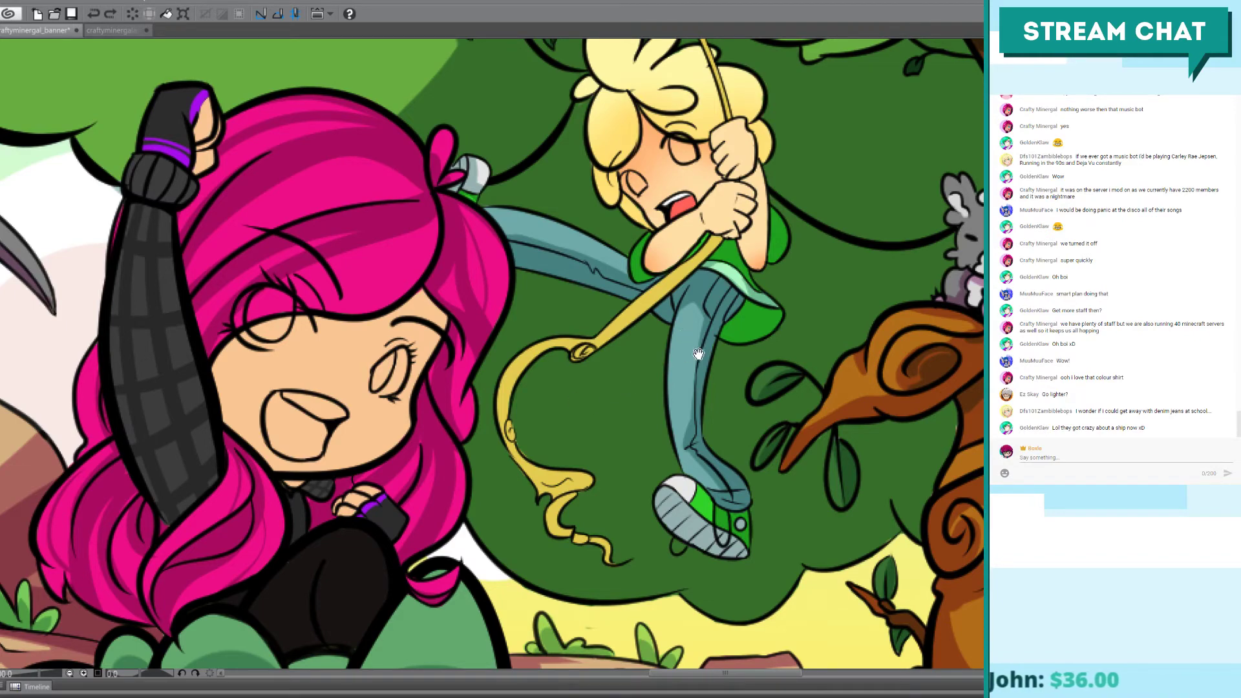
{"action": "left_click_drag", "start_coordinate": [714, 330], "coordinate": [603, 351]}
{"action": "scroll", "coordinate": [604, 350], "scroll_direction": "up", "scroll_amount": 3}
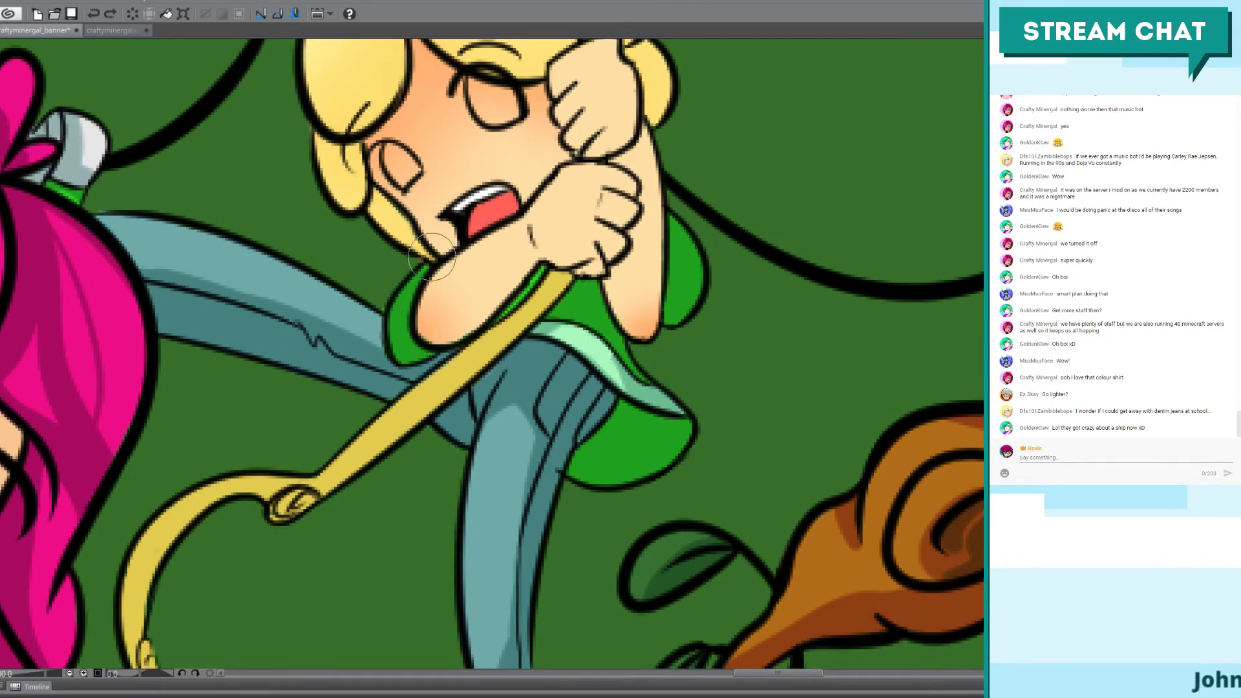
Step: Paint bright green highlights along the edges of the swinging character's sleeves and shirt hem
{"action": "mouse_move", "coordinate": [420, 271]}
{"action": "left_mouse_down"}
{"action": "mouse_move", "coordinate": [395, 334]}
{"action": "mouse_move", "coordinate": [395, 306]}
{"action": "mouse_move", "coordinate": [412, 352]}
{"action": "left_mouse_up"}
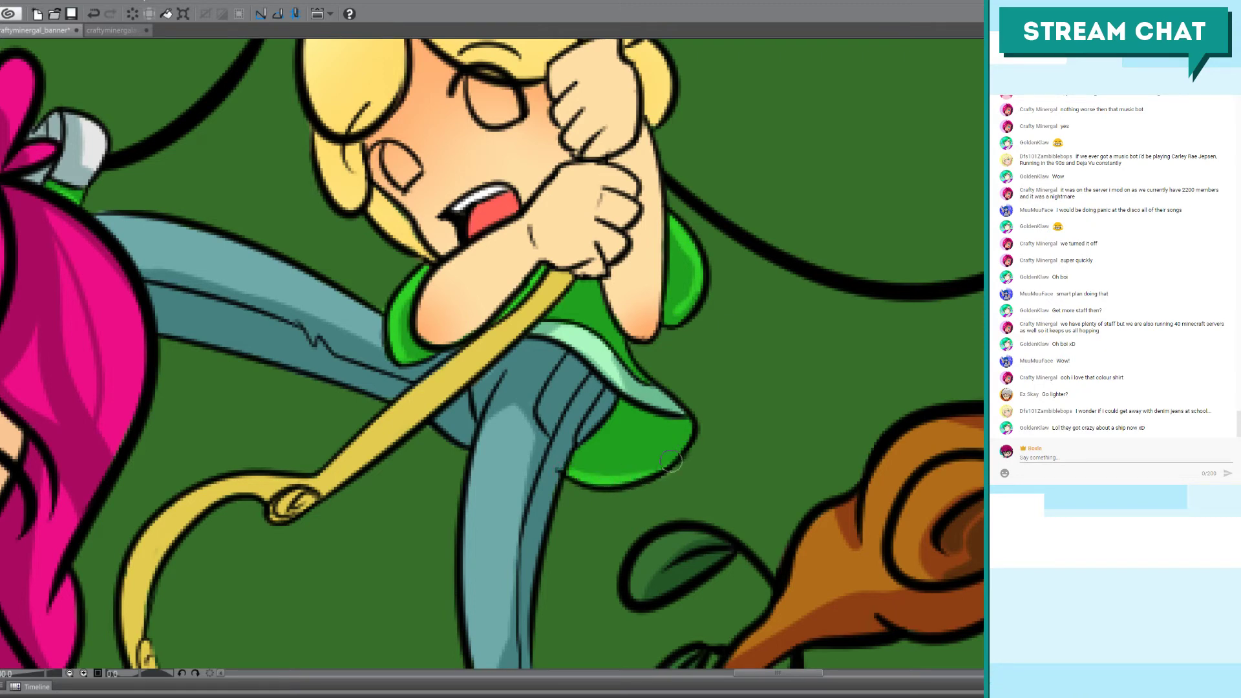
{"action": "mouse_move", "coordinate": [607, 483]}
{"action": "left_mouse_down"}
{"action": "mouse_move", "coordinate": [670, 459]}
{"action": "mouse_move", "coordinate": [574, 467]}
{"action": "mouse_move", "coordinate": [643, 473]}
{"action": "mouse_move", "coordinate": [690, 423]}
{"action": "left_mouse_up"}
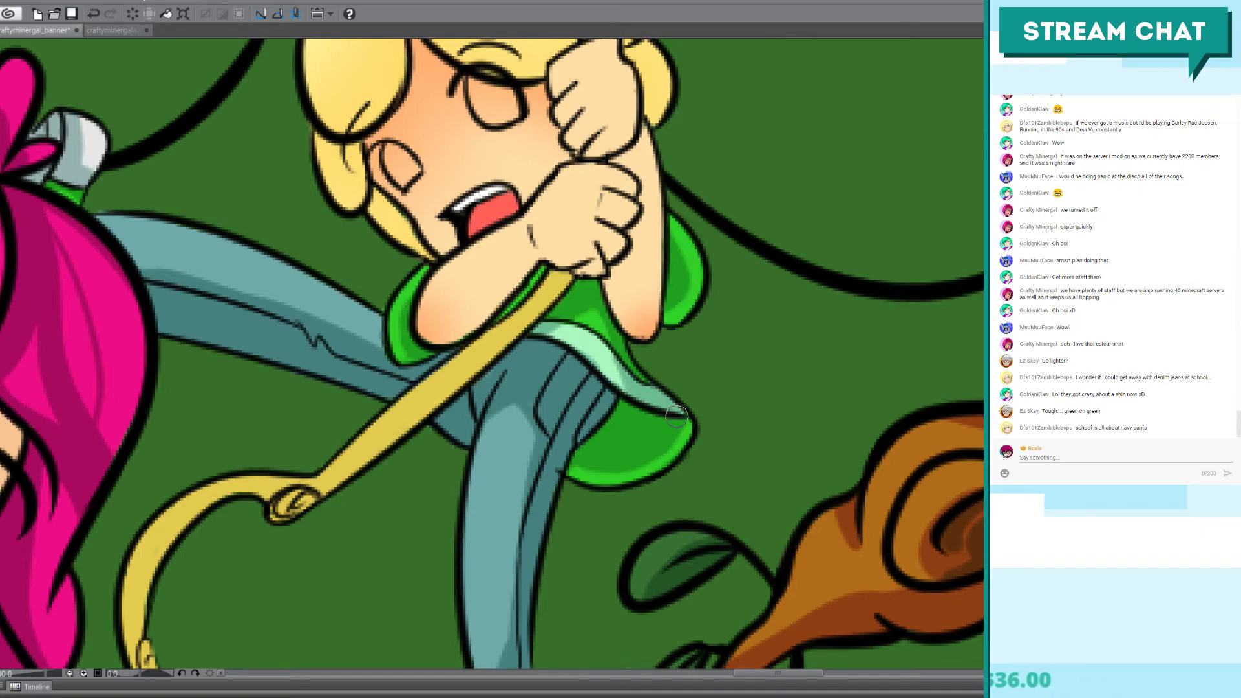
Step: Examine the highlighted green shirt against the whole forest scene and the surrounding foliage
{"action": "scroll", "coordinate": [676, 416], "scroll_direction": "down", "scroll_amount": 5}
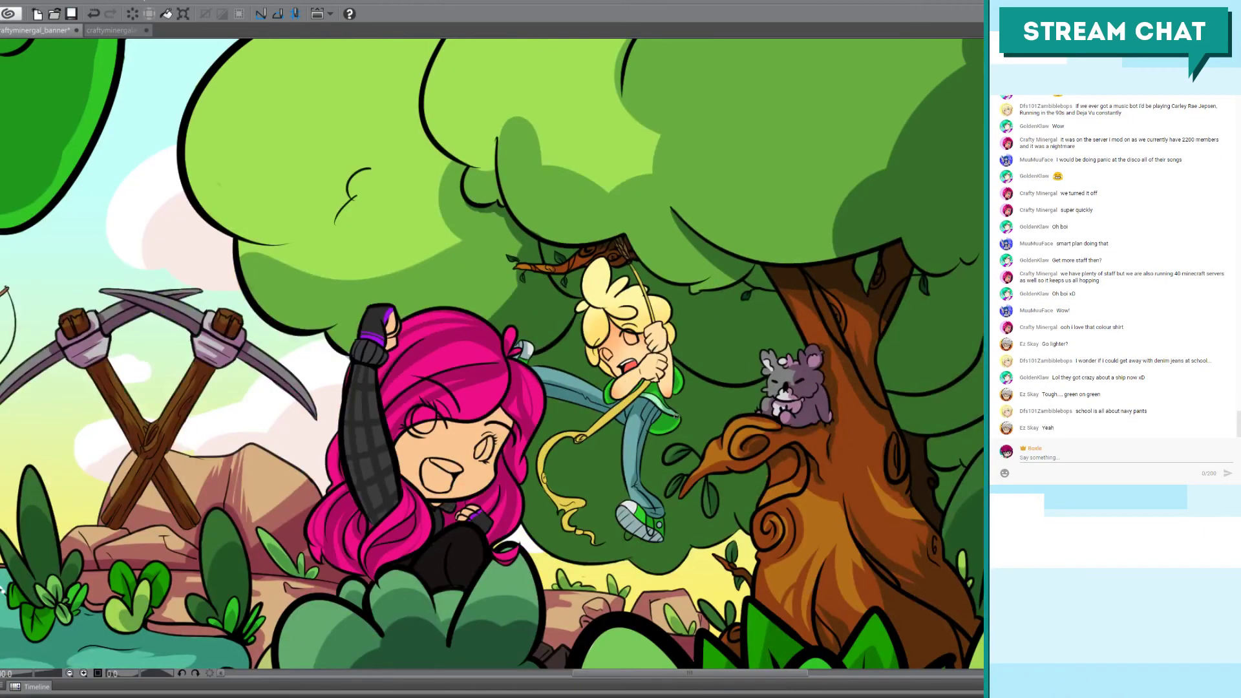
{"action": "left_click_drag", "start_coordinate": [638, 406], "coordinate": [583, 398]}
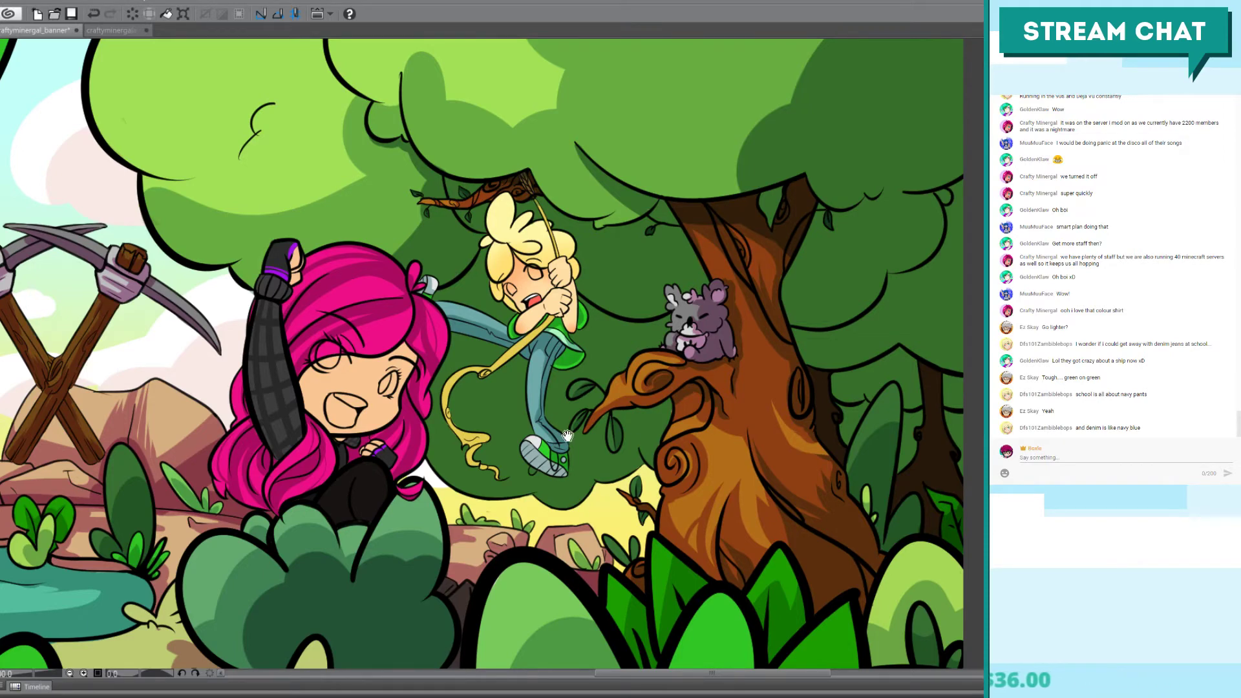
{"action": "left_click_drag", "start_coordinate": [567, 436], "coordinate": [725, 428]}
{"action": "scroll", "coordinate": [725, 428], "scroll_direction": "down", "scroll_amount": 2}
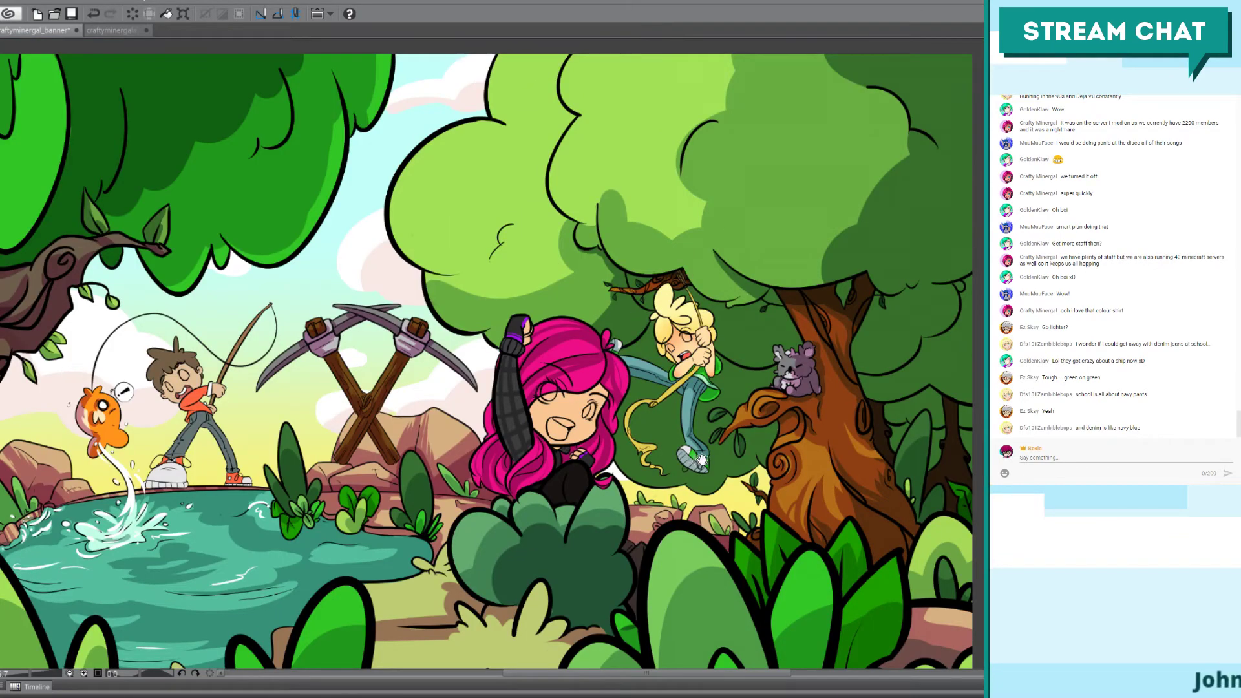
{"action": "left_click_drag", "start_coordinate": [701, 460], "coordinate": [796, 419]}
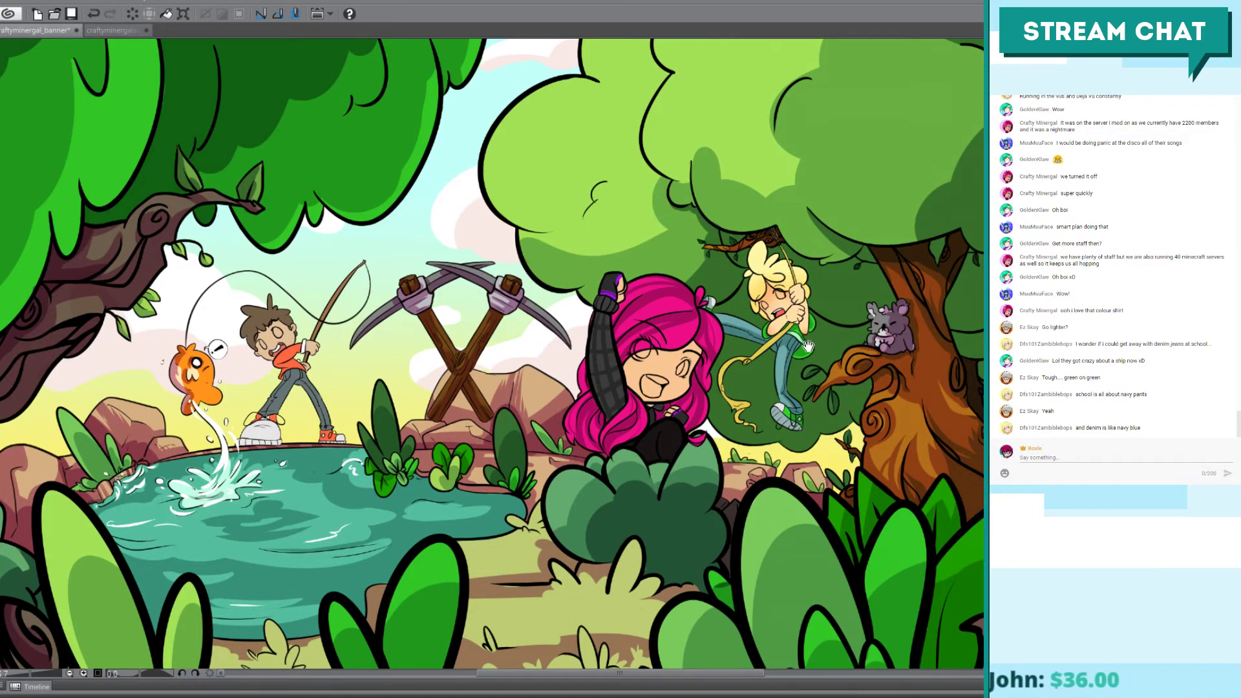
{"action": "left_click_drag", "start_coordinate": [805, 363], "coordinate": [729, 353]}
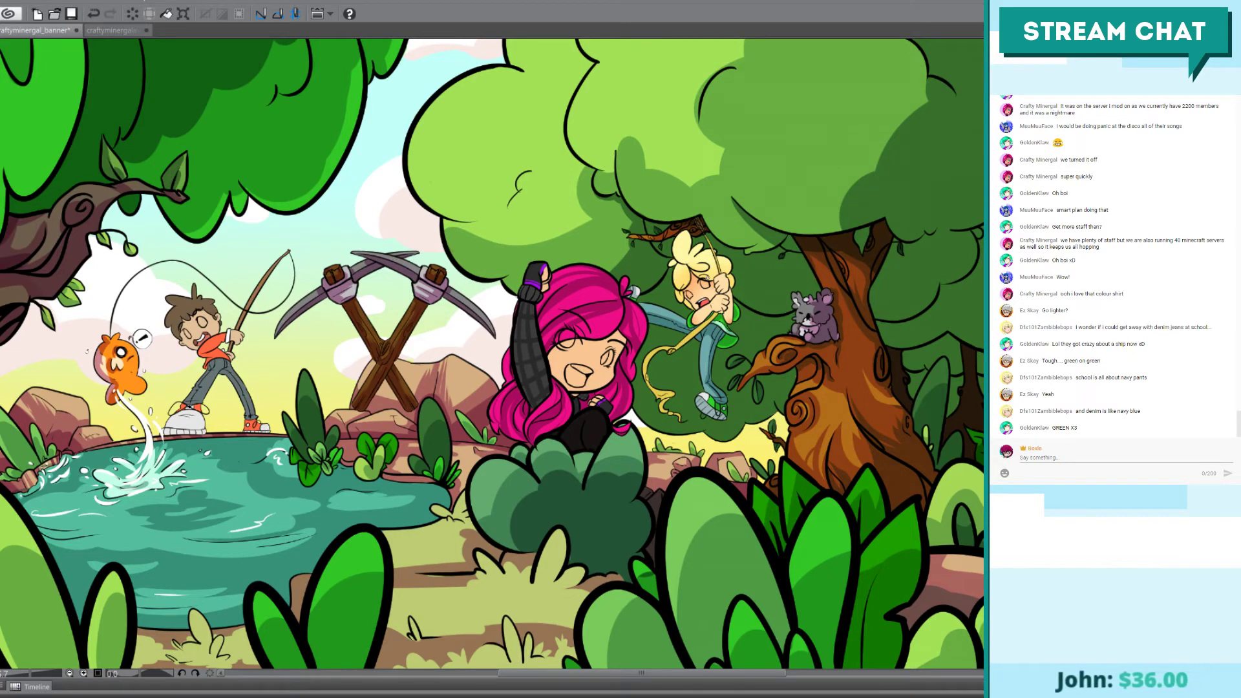
{"action": "left_click_drag", "start_coordinate": [702, 300], "coordinate": [669, 290]}
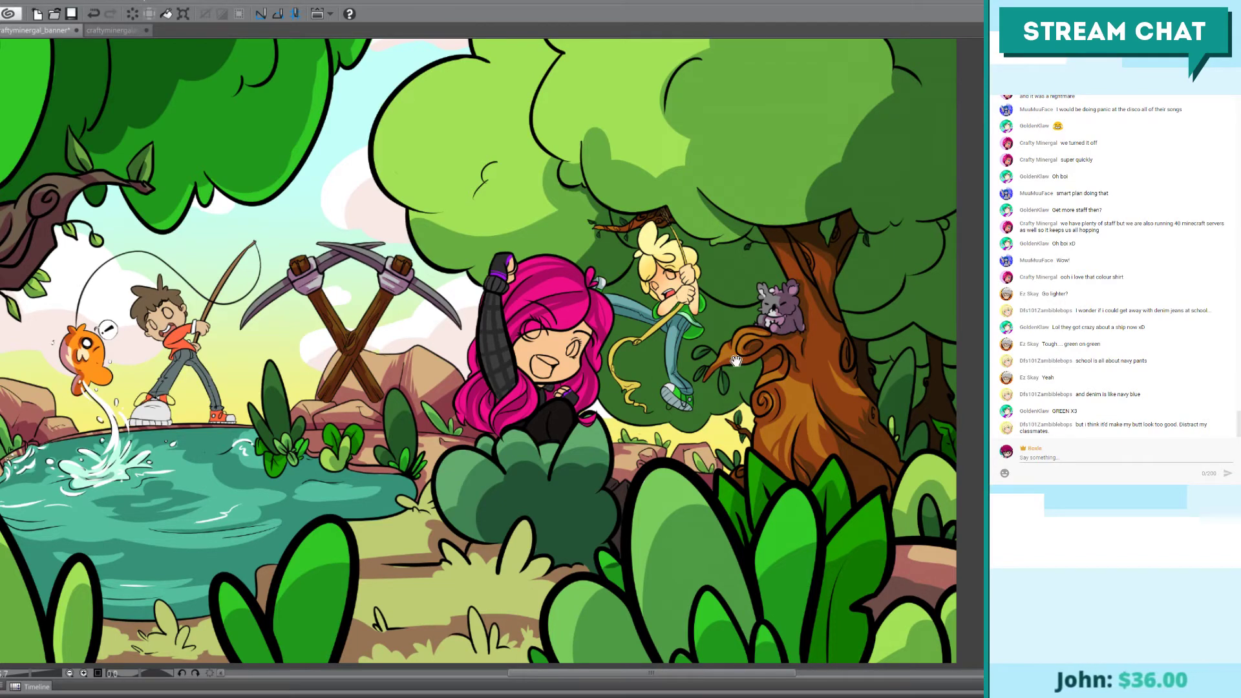
{"action": "left_click_drag", "start_coordinate": [743, 357], "coordinate": [696, 321]}
{"action": "scroll", "coordinate": [695, 262], "scroll_direction": "up", "scroll_amount": 5}
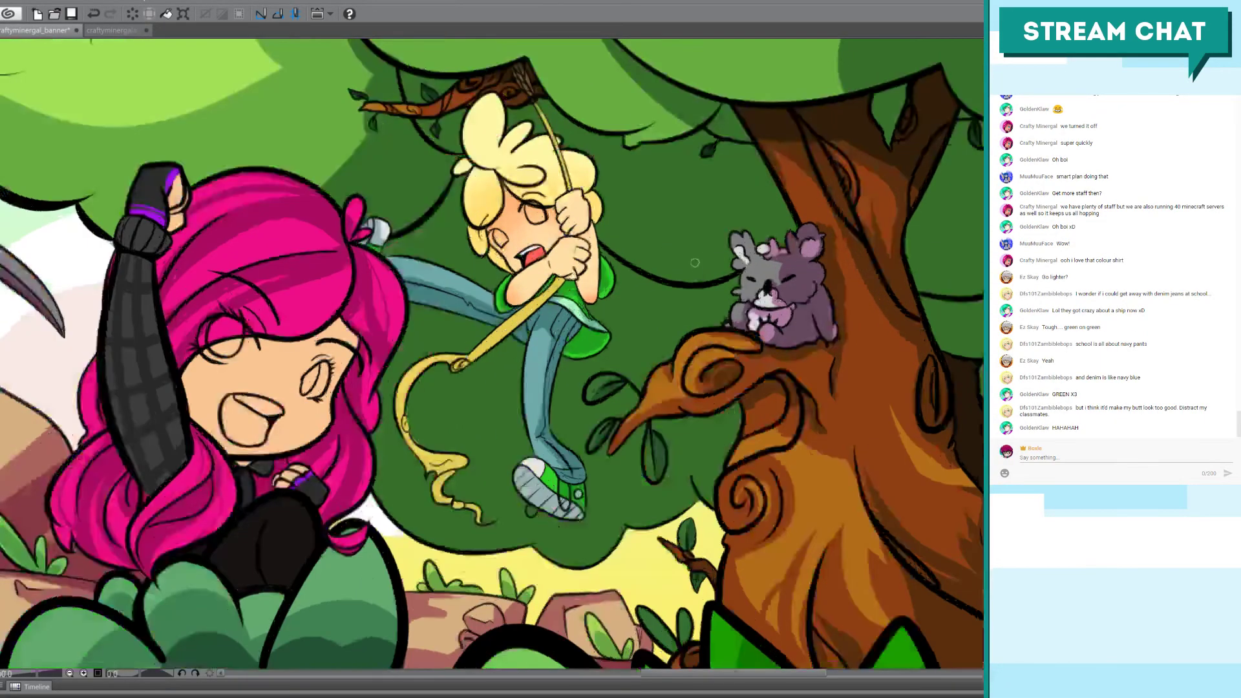
{"action": "left_click_drag", "start_coordinate": [480, 401], "coordinate": [462, 459]}
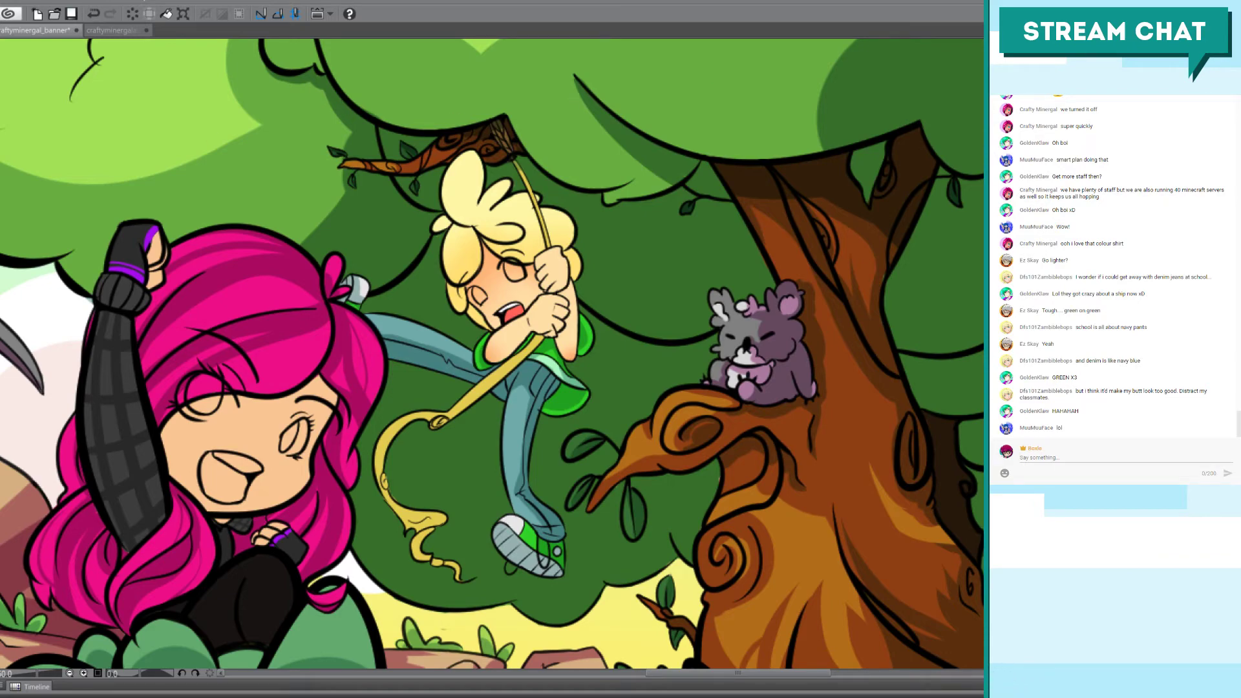
Step: Paint reddish skin shadows beneath the swinging character's fringe and over the upper hand, undoing the spill onto the hair
{"action": "scroll", "coordinate": [512, 218], "scroll_direction": "up", "scroll_amount": 4}
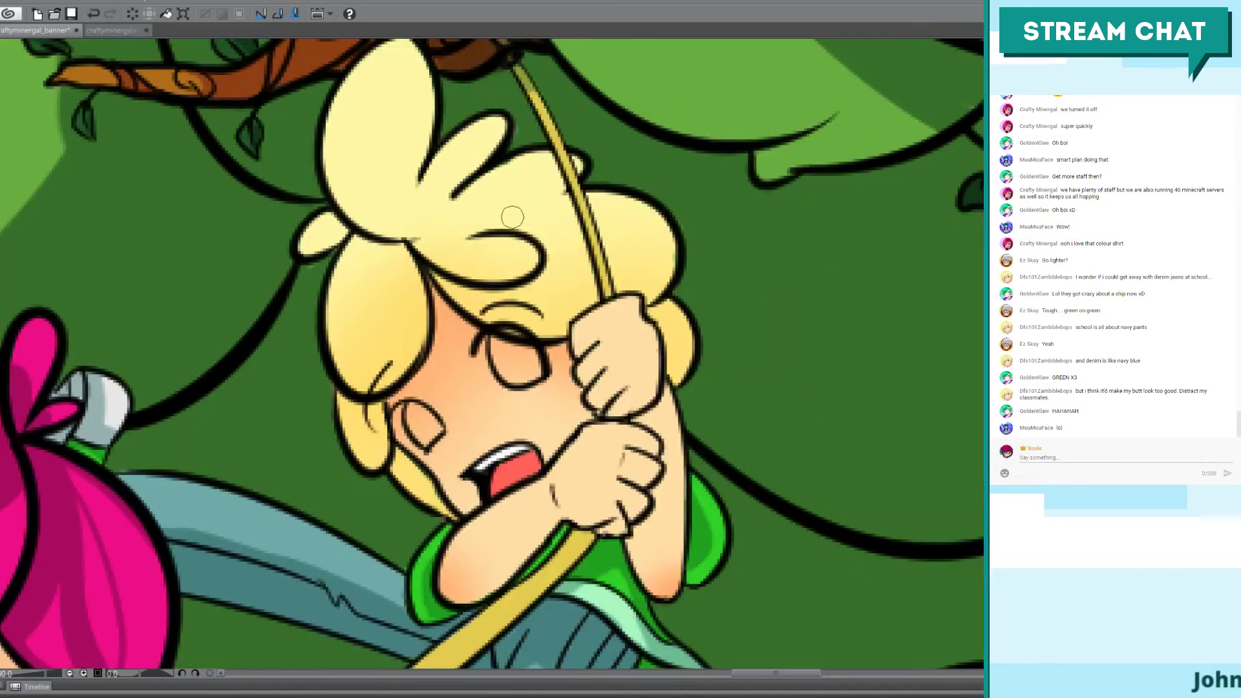
{"action": "left_click_drag", "start_coordinate": [512, 218], "coordinate": [429, 183]}
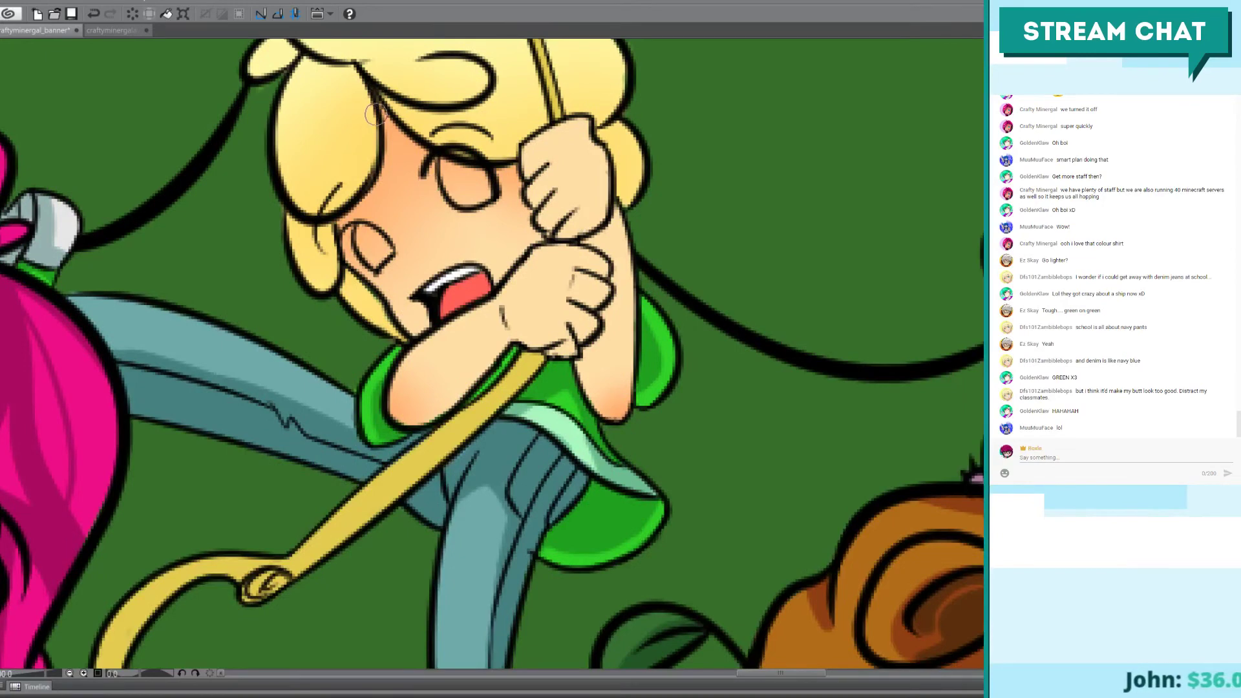
{"action": "mouse_move", "coordinate": [394, 126]}
{"action": "left_mouse_down"}
{"action": "mouse_move", "coordinate": [359, 219]}
{"action": "mouse_move", "coordinate": [337, 218]}
{"action": "mouse_move", "coordinate": [428, 102]}
{"action": "mouse_move", "coordinate": [435, 151]}
{"action": "mouse_move", "coordinate": [384, 119]}
{"action": "mouse_move", "coordinate": [471, 151]}
{"action": "mouse_move", "coordinate": [515, 192]}
{"action": "mouse_move", "coordinate": [445, 154]}
{"action": "mouse_move", "coordinate": [492, 173]}
{"action": "left_mouse_up"}
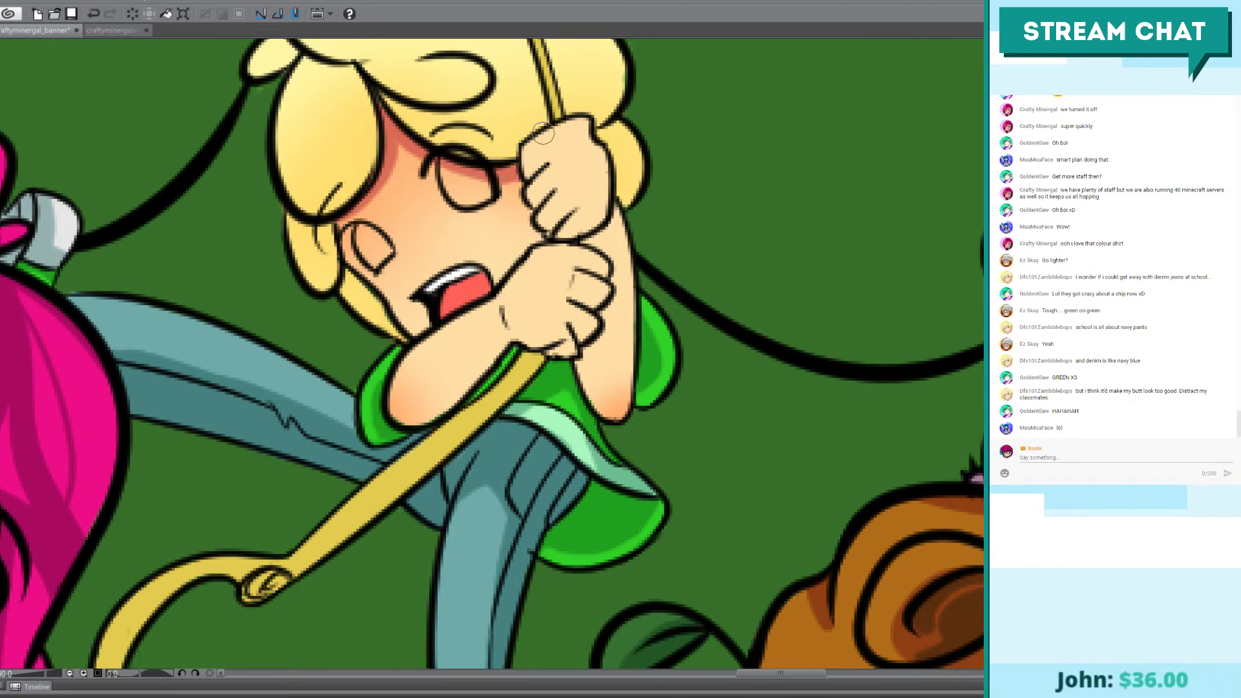
{"action": "mouse_move", "coordinate": [554, 132]}
{"action": "left_mouse_down"}
{"action": "mouse_move", "coordinate": [546, 155]}
{"action": "mouse_move", "coordinate": [572, 126]}
{"action": "mouse_move", "coordinate": [581, 149]}
{"action": "mouse_move", "coordinate": [549, 151]}
{"action": "left_mouse_up"}
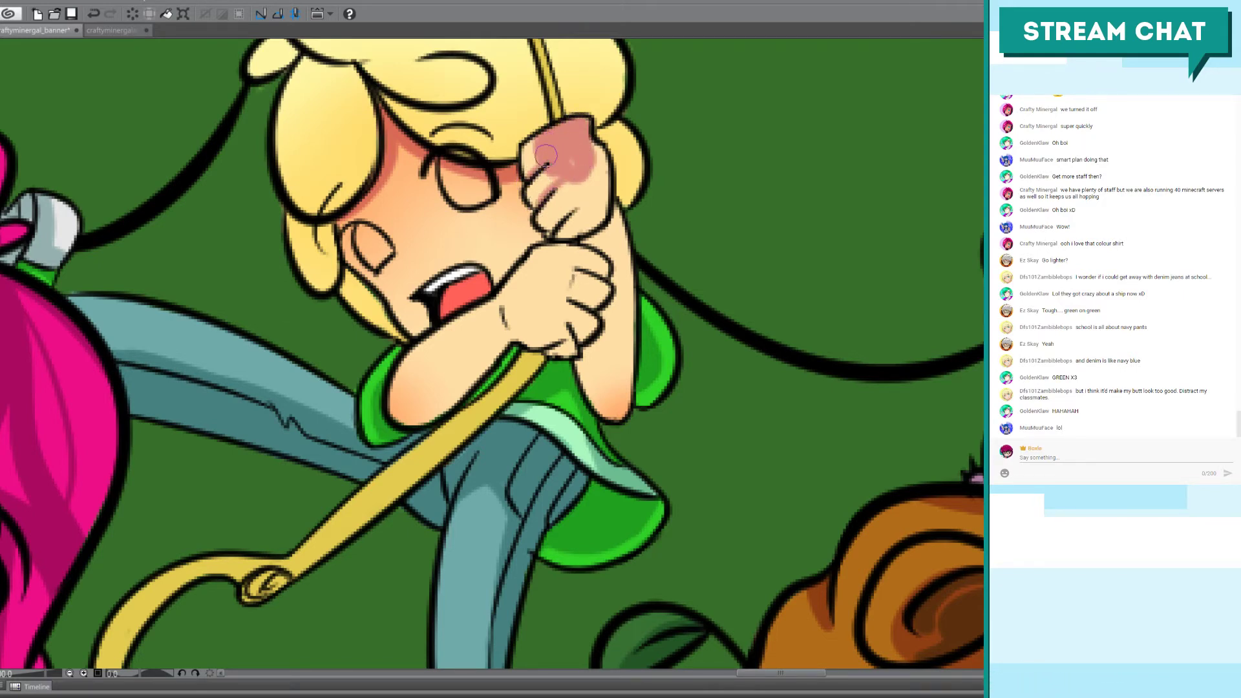
{"action": "mouse_move", "coordinate": [605, 187]}
{"action": "left_mouse_down"}
{"action": "mouse_move", "coordinate": [553, 194]}
{"action": "mouse_move", "coordinate": [582, 217]}
{"action": "mouse_move", "coordinate": [547, 231]}
{"action": "mouse_move", "coordinate": [575, 216]}
{"action": "mouse_move", "coordinate": [557, 228]}
{"action": "mouse_move", "coordinate": [588, 219]}
{"action": "mouse_move", "coordinate": [575, 217]}
{"action": "mouse_move", "coordinate": [580, 227]}
{"action": "mouse_move", "coordinate": [577, 214]}
{"action": "mouse_move", "coordinate": [568, 228]}
{"action": "mouse_move", "coordinate": [588, 205]}
{"action": "mouse_move", "coordinate": [575, 241]}
{"action": "mouse_move", "coordinate": [566, 203]}
{"action": "mouse_move", "coordinate": [589, 193]}
{"action": "mouse_move", "coordinate": [614, 160]}
{"action": "mouse_move", "coordinate": [588, 164]}
{"action": "mouse_move", "coordinate": [611, 134]}
{"action": "left_mouse_up"}
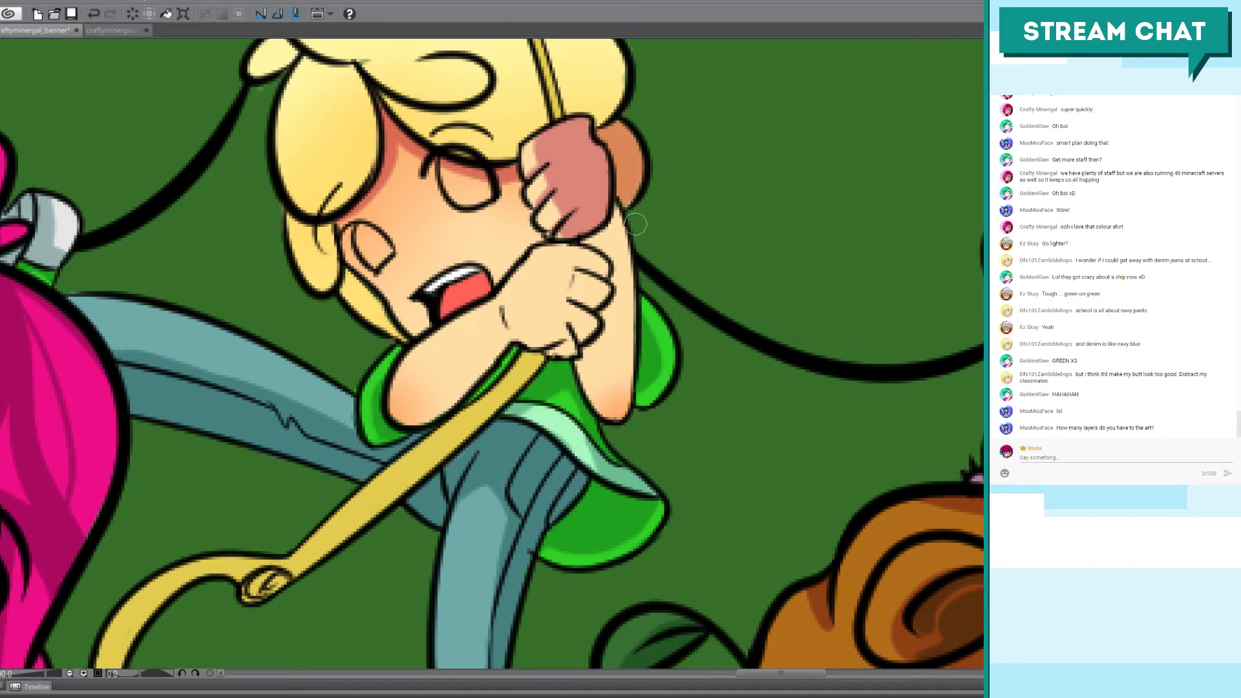
{"action": "key", "text": "ctrl+z"}
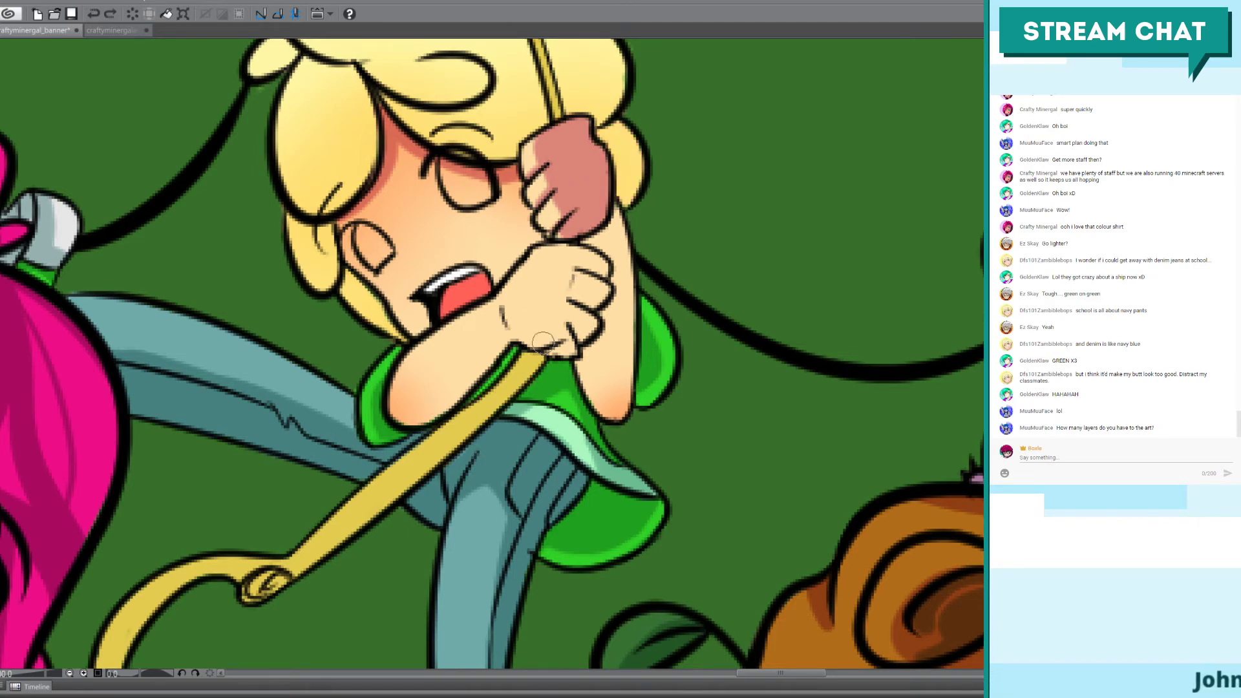
Step: Shade the underside of the swinging character's front forearm, the lower hand and the rear arm in the reddish skin tone
{"action": "mouse_move", "coordinate": [413, 394]}
{"action": "left_mouse_down"}
{"action": "mouse_move", "coordinate": [511, 334]}
{"action": "mouse_move", "coordinate": [499, 354]}
{"action": "mouse_move", "coordinate": [392, 402]}
{"action": "mouse_move", "coordinate": [451, 382]}
{"action": "mouse_move", "coordinate": [398, 414]}
{"action": "mouse_move", "coordinate": [498, 354]}
{"action": "mouse_move", "coordinate": [444, 399]}
{"action": "mouse_move", "coordinate": [521, 315]}
{"action": "mouse_move", "coordinate": [527, 325]}
{"action": "mouse_move", "coordinate": [513, 329]}
{"action": "mouse_move", "coordinate": [558, 335]}
{"action": "mouse_move", "coordinate": [510, 333]}
{"action": "mouse_move", "coordinate": [582, 328]}
{"action": "mouse_move", "coordinate": [534, 335]}
{"action": "mouse_move", "coordinate": [562, 334]}
{"action": "left_mouse_up"}
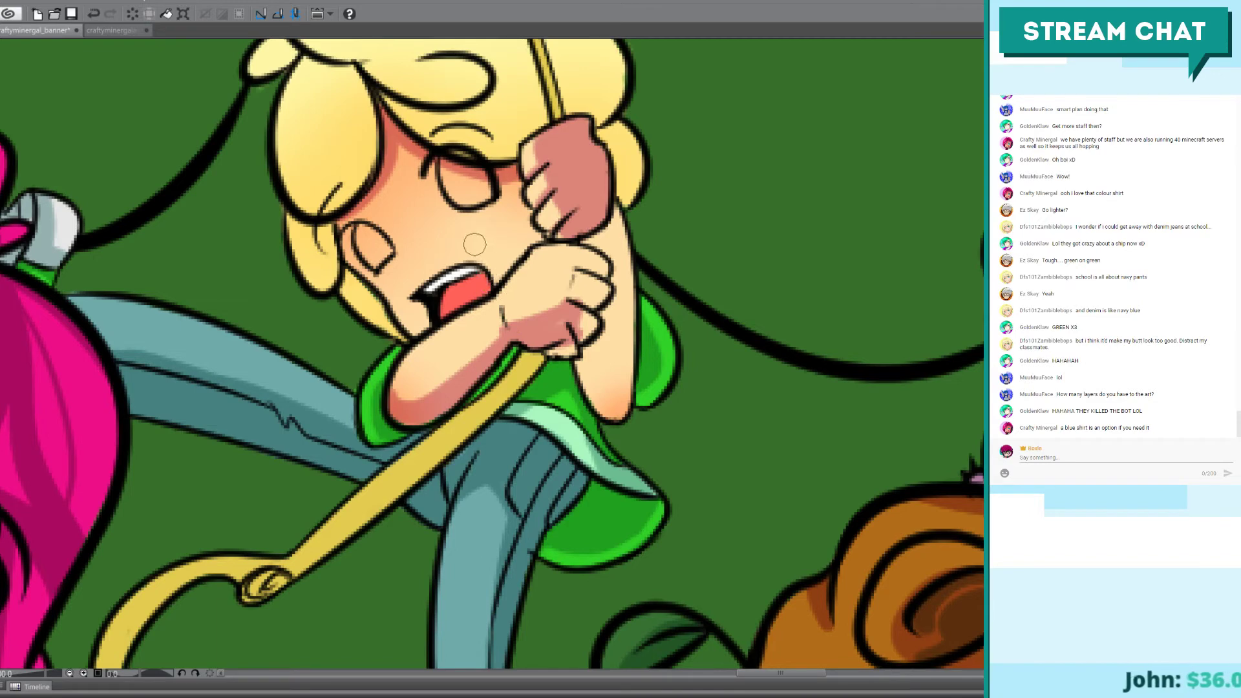
{"action": "key", "text": "ctrl+z"}
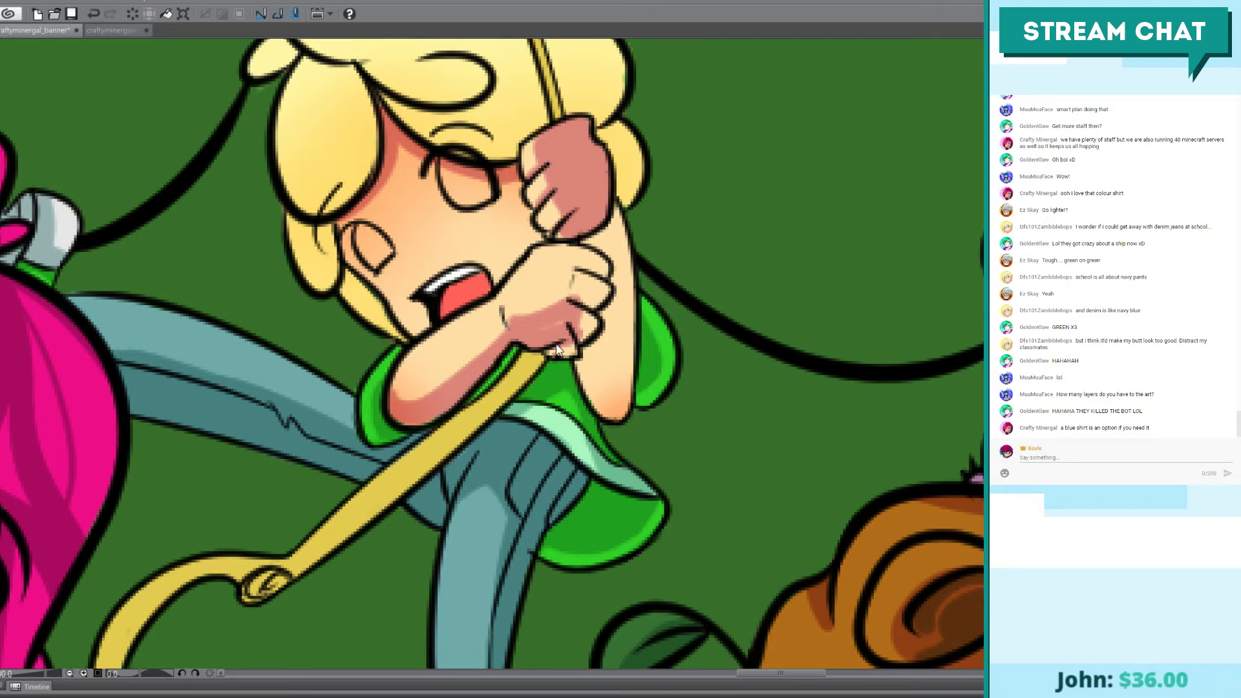
{"action": "mouse_move", "coordinate": [519, 329]}
{"action": "left_mouse_down"}
{"action": "mouse_move", "coordinate": [567, 304]}
{"action": "mouse_move", "coordinate": [582, 316]}
{"action": "mouse_move", "coordinate": [585, 330]}
{"action": "mouse_move", "coordinate": [542, 336]}
{"action": "left_mouse_up"}
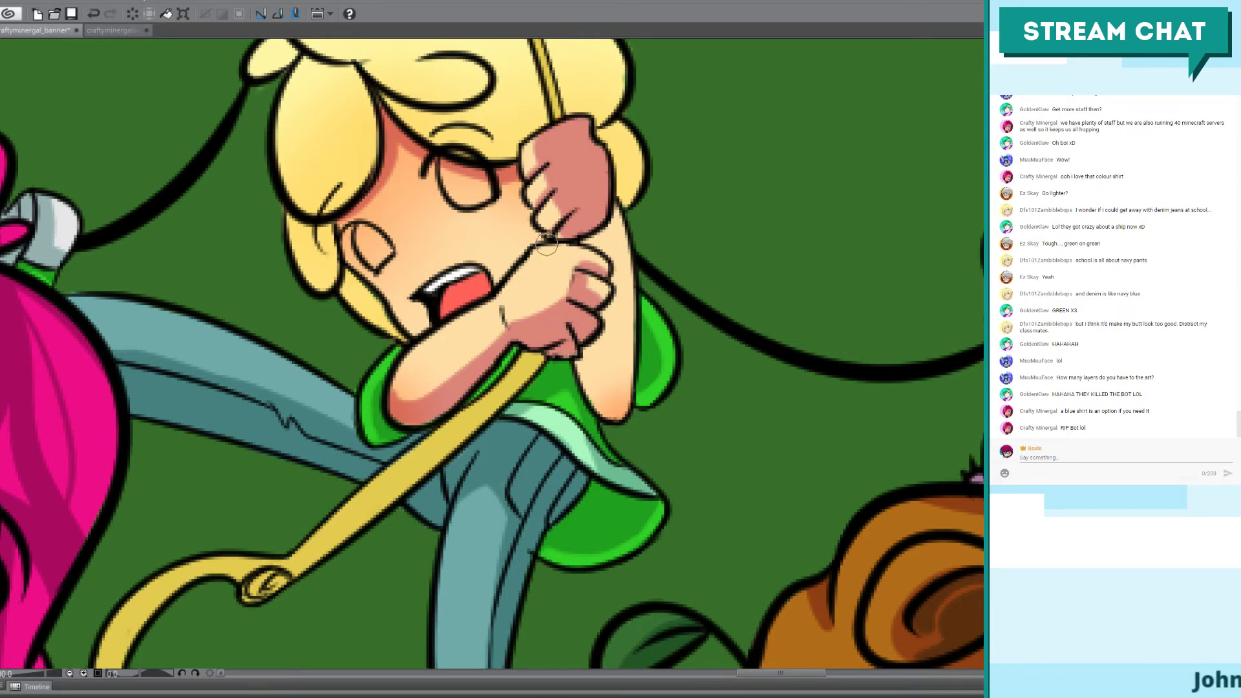
{"action": "mouse_move", "coordinate": [546, 244]}
{"action": "left_mouse_down"}
{"action": "mouse_move", "coordinate": [564, 310]}
{"action": "mouse_move", "coordinate": [547, 256]}
{"action": "mouse_move", "coordinate": [545, 310]}
{"action": "mouse_move", "coordinate": [568, 263]}
{"action": "mouse_move", "coordinate": [602, 291]}
{"action": "mouse_move", "coordinate": [549, 250]}
{"action": "mouse_move", "coordinate": [583, 259]}
{"action": "left_mouse_up"}
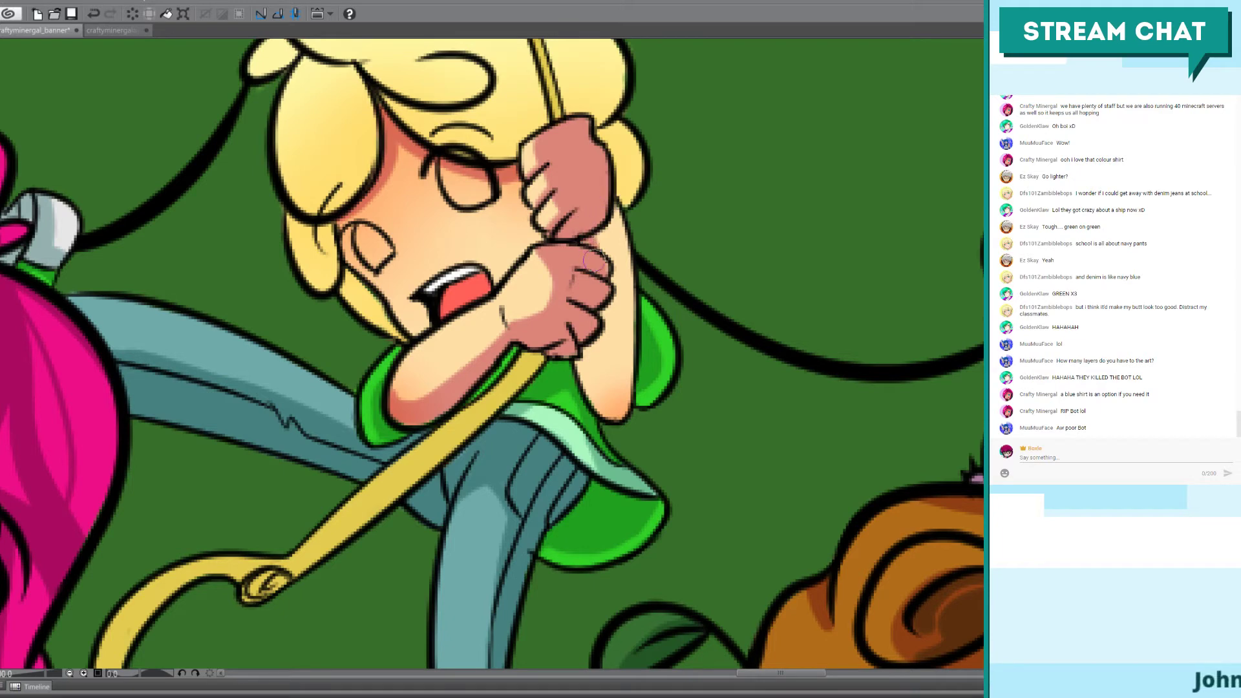
{"action": "mouse_move", "coordinate": [593, 262]}
{"action": "left_mouse_down"}
{"action": "mouse_move", "coordinate": [608, 210]}
{"action": "mouse_move", "coordinate": [620, 275]}
{"action": "mouse_move", "coordinate": [611, 384]}
{"action": "mouse_move", "coordinate": [597, 320]}
{"action": "mouse_move", "coordinate": [588, 381]}
{"action": "mouse_move", "coordinate": [601, 404]}
{"action": "mouse_move", "coordinate": [614, 397]}
{"action": "mouse_move", "coordinate": [619, 333]}
{"action": "left_mouse_up"}
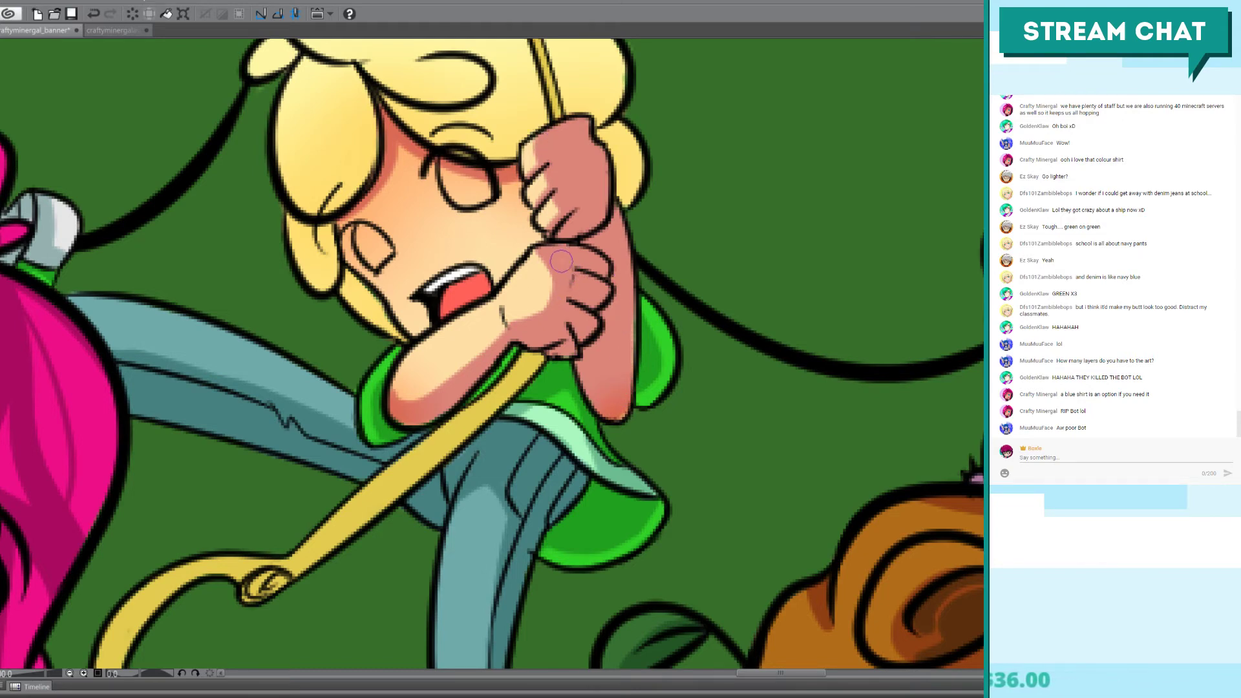
Step: Rework the finger shading on the lower hand with light knuckles, and shadow the side of the face beside the hands
{"action": "key", "text": "ctrl+z"}
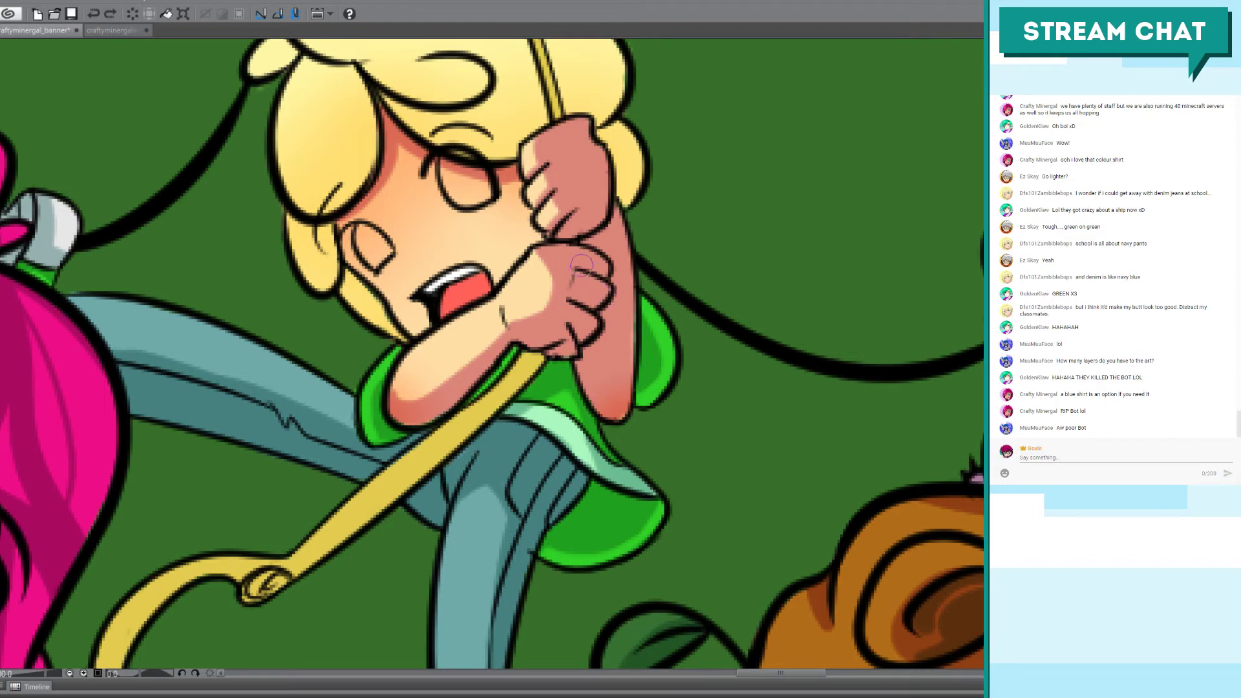
{"action": "left_click_drag", "start_coordinate": [581, 265], "coordinate": [599, 278]}
{"action": "key", "text": "ctrl+z"}
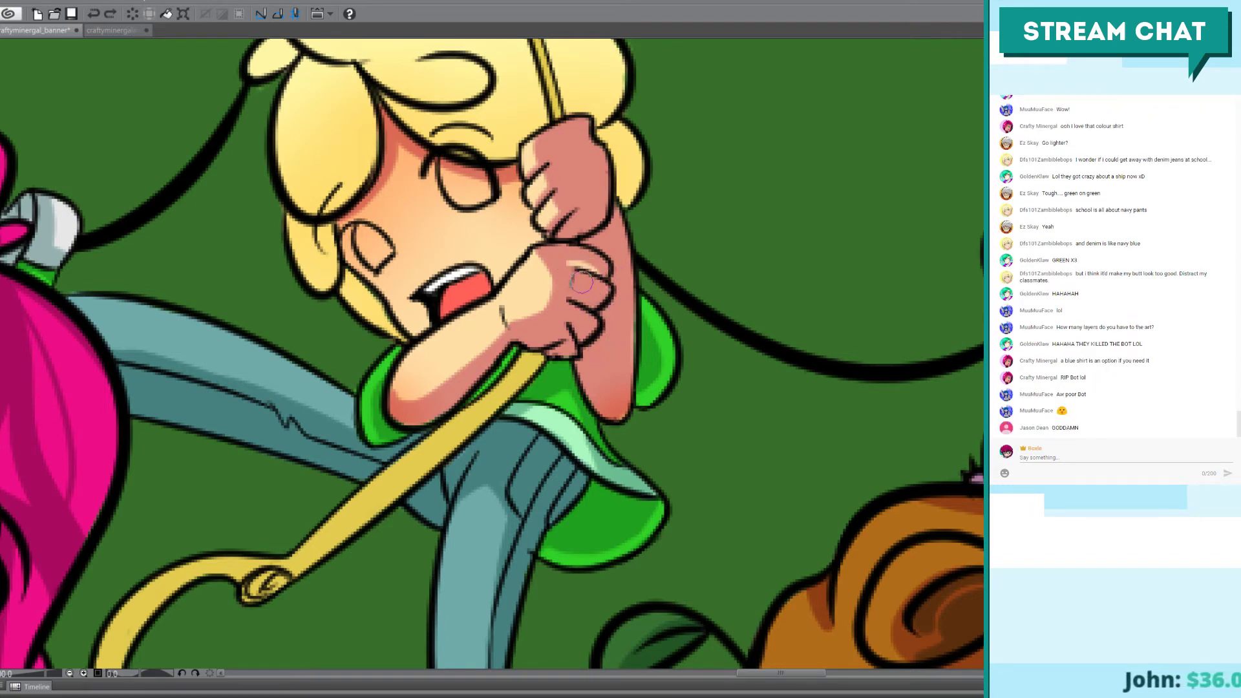
{"action": "key", "text": "ctrl+z"}
{"action": "left_click_drag", "start_coordinate": [574, 275], "coordinate": [609, 285]}
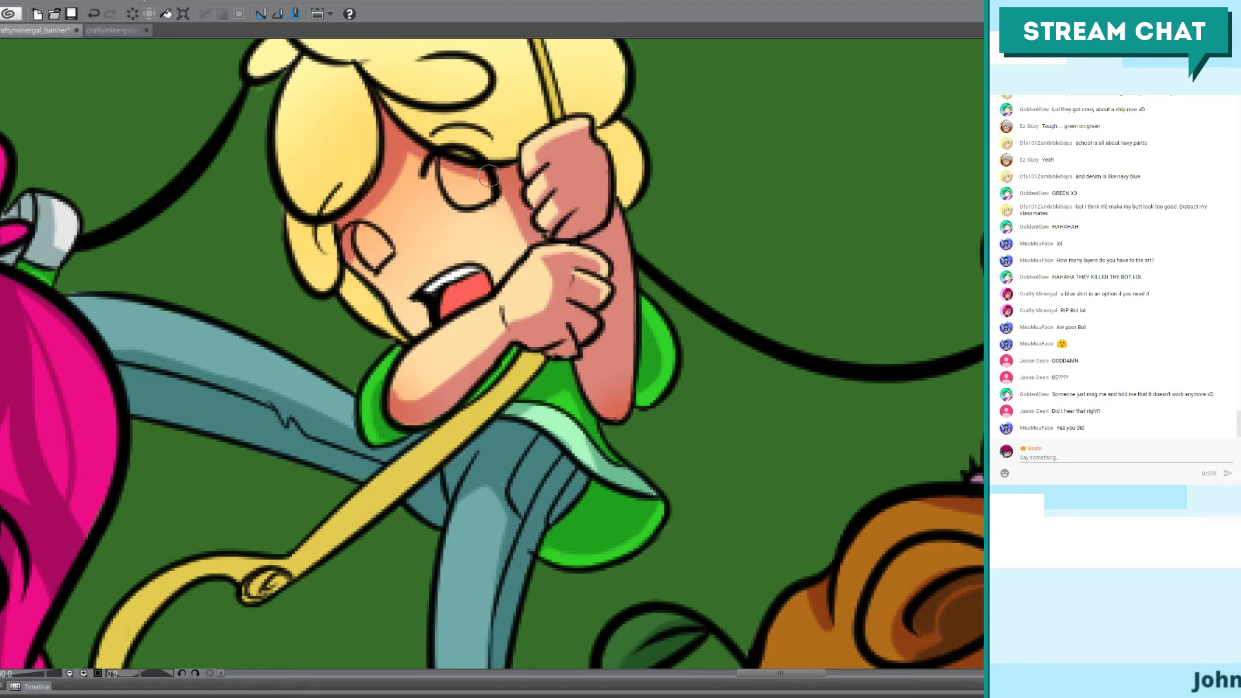
{"action": "mouse_move", "coordinate": [460, 167]}
{"action": "left_mouse_down"}
{"action": "mouse_move", "coordinate": [500, 237]}
{"action": "mouse_move", "coordinate": [482, 168]}
{"action": "mouse_move", "coordinate": [509, 257]}
{"action": "mouse_move", "coordinate": [506, 223]}
{"action": "mouse_move", "coordinate": [520, 232]}
{"action": "mouse_move", "coordinate": [520, 213]}
{"action": "mouse_move", "coordinate": [503, 268]}
{"action": "mouse_move", "coordinate": [478, 198]}
{"action": "mouse_move", "coordinate": [501, 188]}
{"action": "left_mouse_up"}
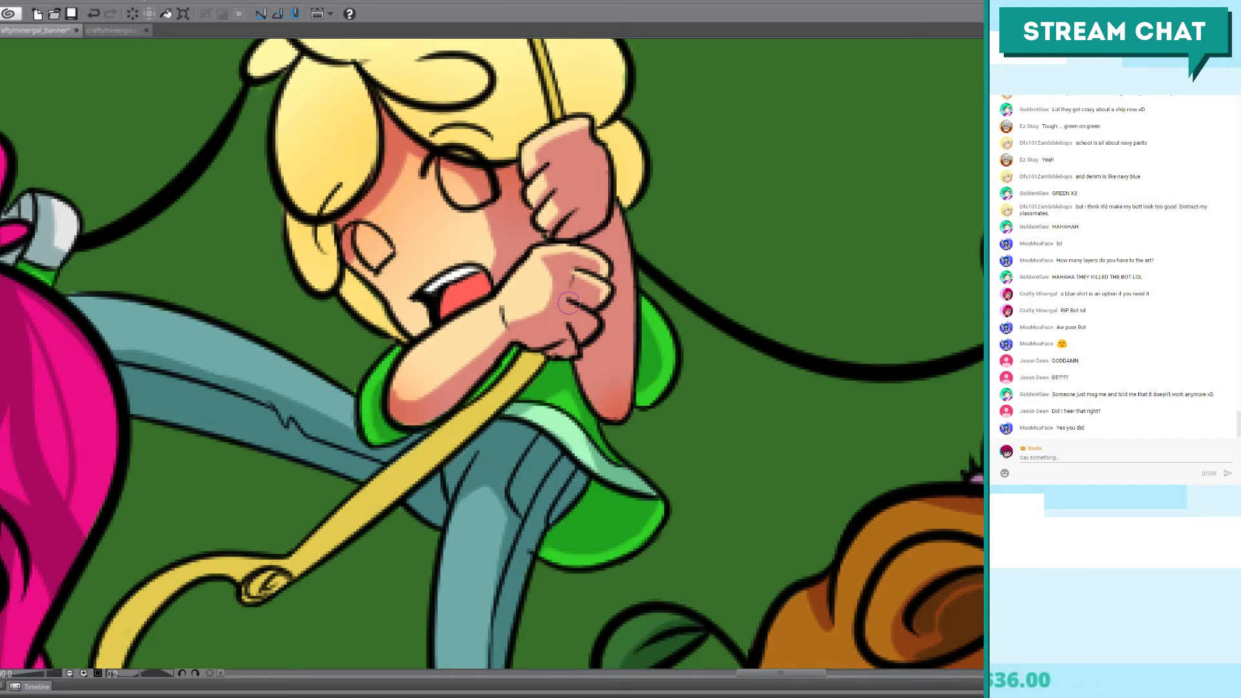
Step: Paint orange-brown shadows on the vine's knots and along its length from the hands down around the curve
{"action": "scroll", "coordinate": [568, 300], "scroll_direction": "down", "scroll_amount": 3}
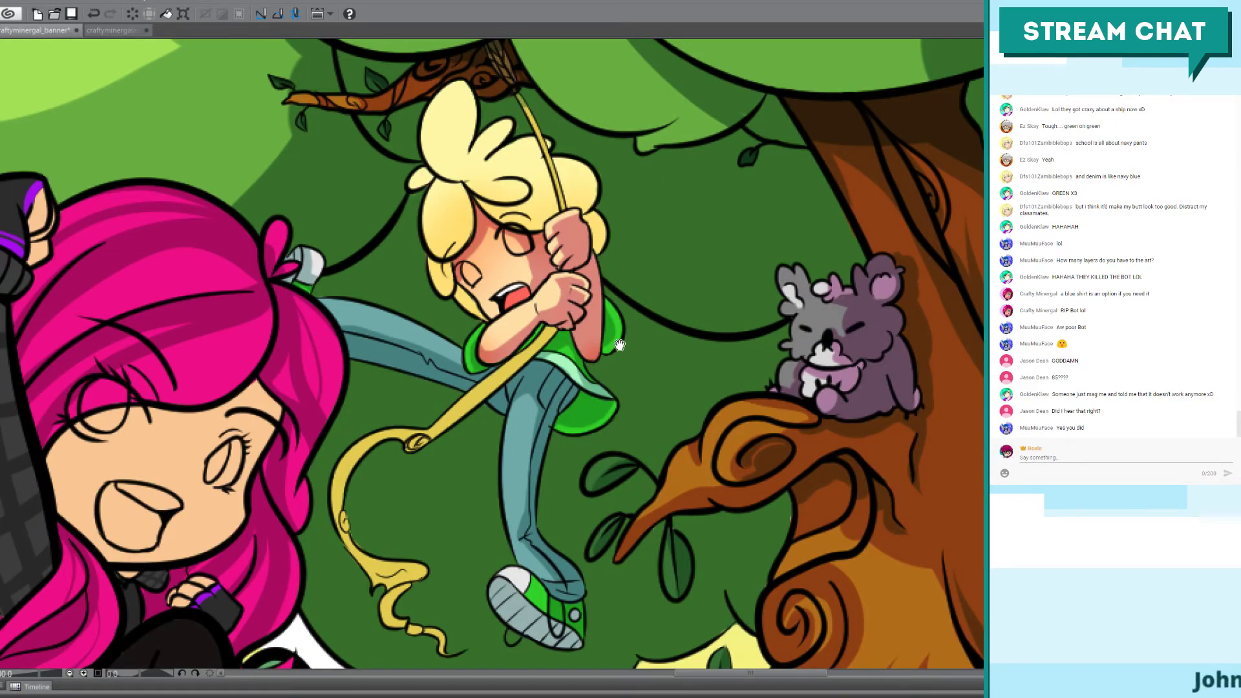
{"action": "left_click_drag", "start_coordinate": [618, 344], "coordinate": [663, 382]}
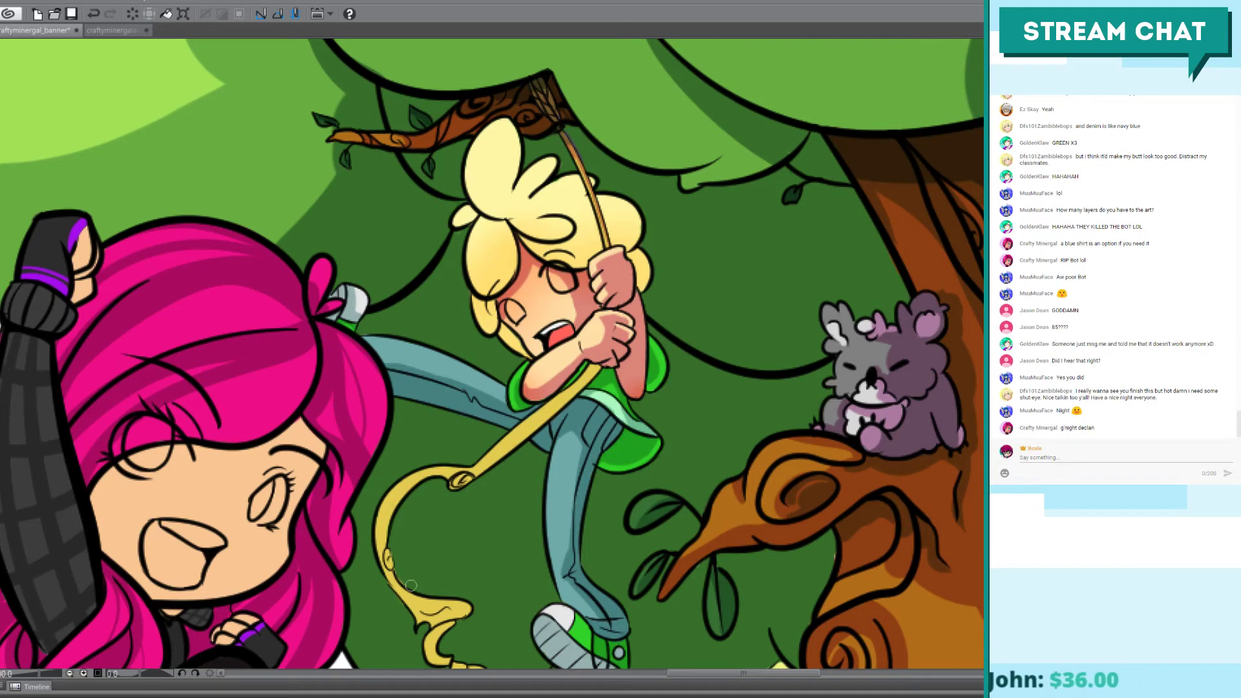
{"action": "scroll", "coordinate": [411, 585], "scroll_direction": "up", "scroll_amount": 3}
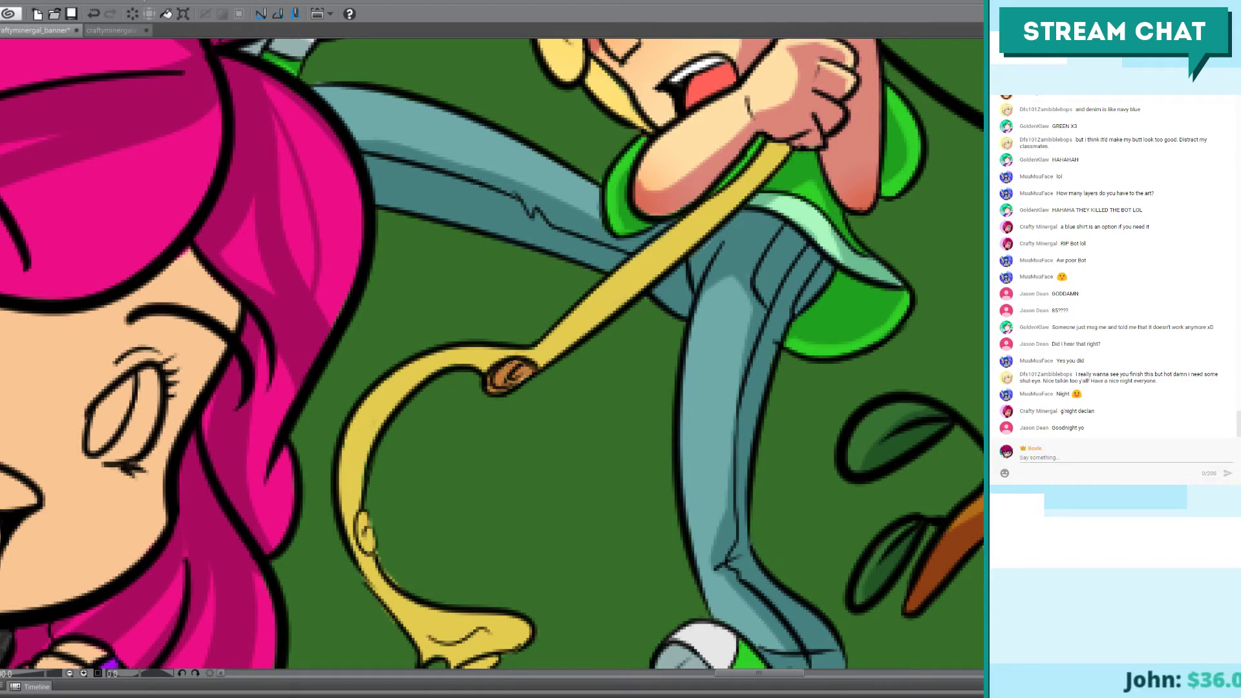
{"action": "mouse_move", "coordinate": [587, 329]}
{"action": "left_mouse_down"}
{"action": "mouse_move", "coordinate": [609, 306]}
{"action": "mouse_move", "coordinate": [536, 358]}
{"action": "mouse_move", "coordinate": [673, 270]}
{"action": "mouse_move", "coordinate": [703, 237]}
{"action": "mouse_move", "coordinate": [619, 296]}
{"action": "mouse_move", "coordinate": [694, 241]}
{"action": "left_mouse_up"}
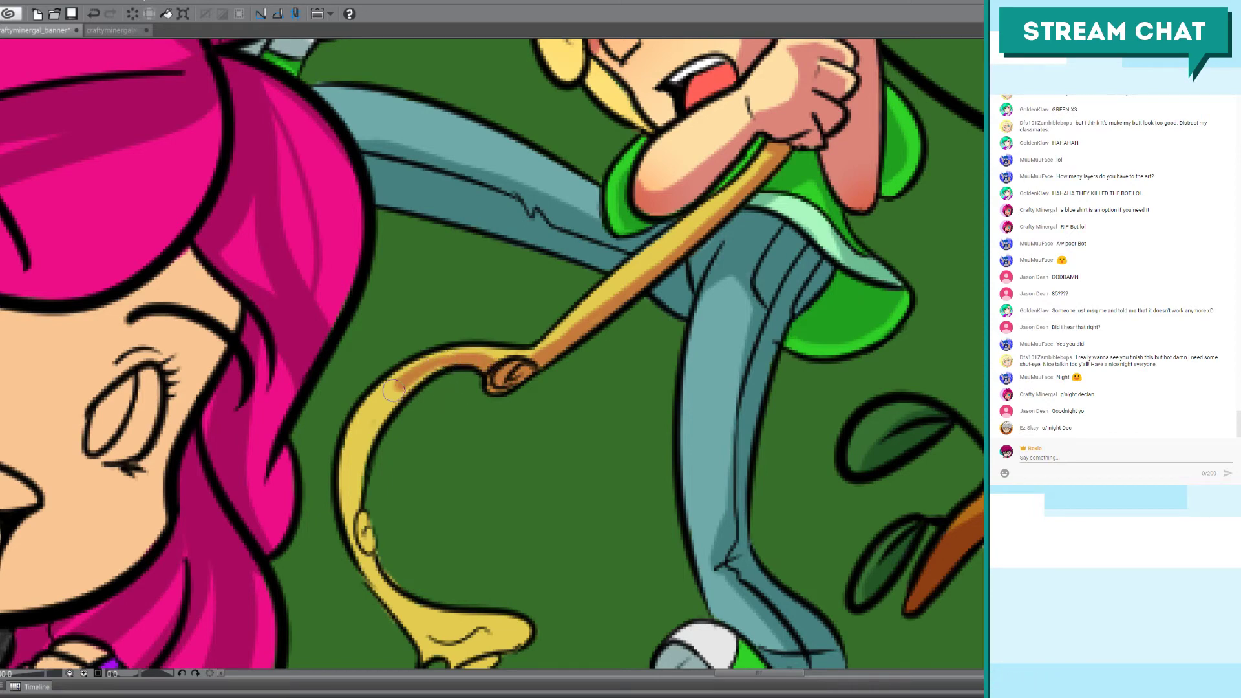
{"action": "left_click_drag", "start_coordinate": [452, 363], "coordinate": [354, 451]}
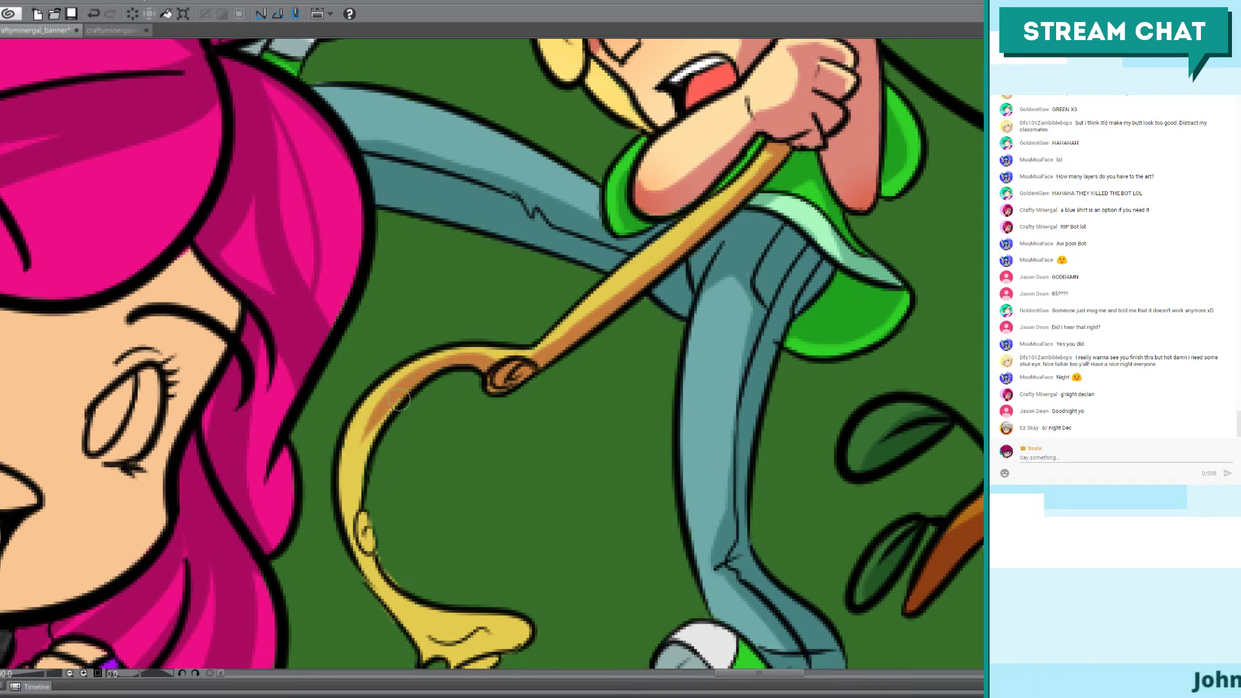
{"action": "mouse_move", "coordinate": [399, 400]}
{"action": "left_mouse_down"}
{"action": "mouse_move", "coordinate": [359, 514]}
{"action": "mouse_move", "coordinate": [367, 569]}
{"action": "mouse_move", "coordinate": [408, 608]}
{"action": "left_mouse_up"}
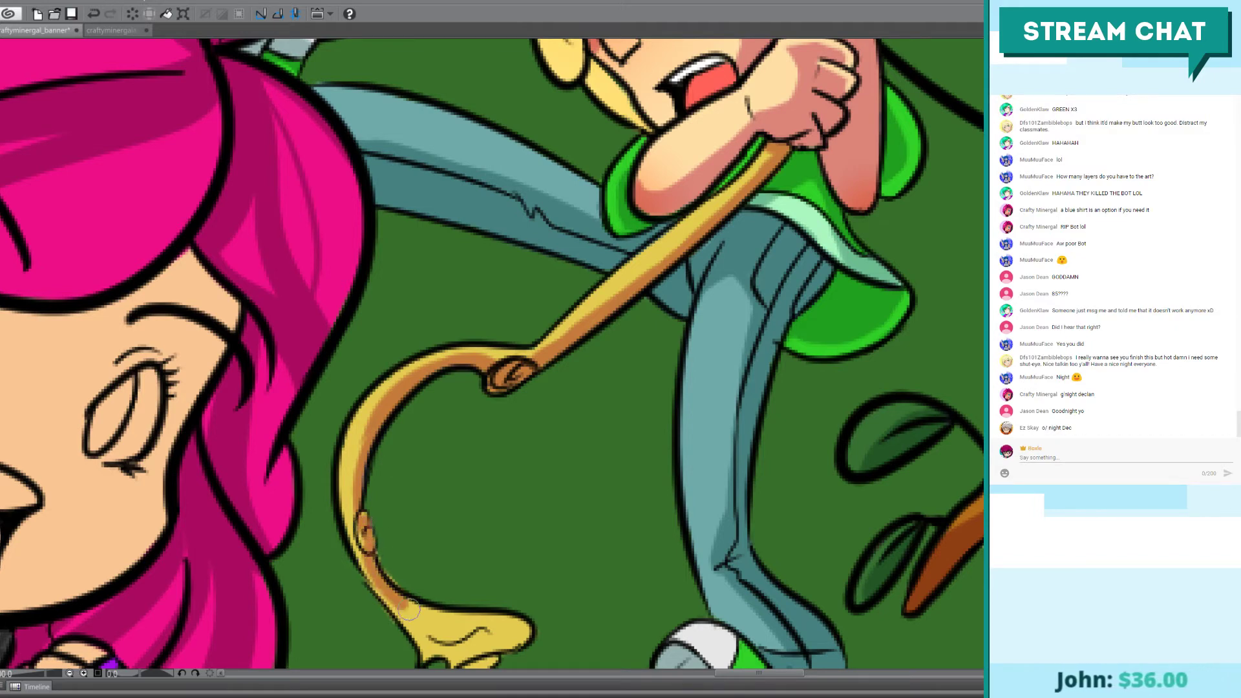
Step: Extend the orange-brown shading over the vine's wide lower part and its curling tip, and check it in the scene
{"action": "mouse_move", "coordinate": [374, 498]}
{"action": "left_mouse_down"}
{"action": "mouse_move", "coordinate": [521, 510]}
{"action": "mouse_move", "coordinate": [291, 385]}
{"action": "mouse_move", "coordinate": [303, 446]}
{"action": "mouse_move", "coordinate": [284, 462]}
{"action": "mouse_move", "coordinate": [311, 435]}
{"action": "left_mouse_up"}
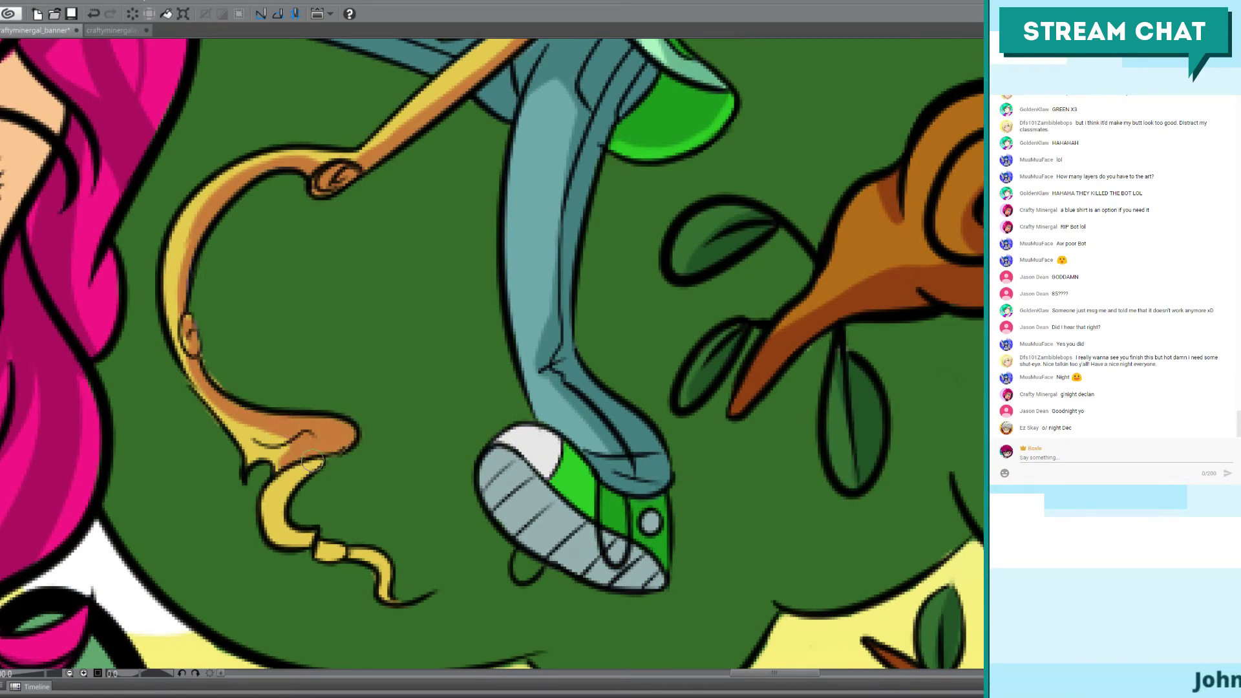
{"action": "mouse_move", "coordinate": [313, 460]}
{"action": "left_mouse_down"}
{"action": "mouse_move", "coordinate": [294, 490]}
{"action": "mouse_move", "coordinate": [288, 478]}
{"action": "mouse_move", "coordinate": [307, 536]}
{"action": "mouse_move", "coordinate": [297, 526]}
{"action": "mouse_move", "coordinate": [351, 550]}
{"action": "mouse_move", "coordinate": [366, 572]}
{"action": "mouse_move", "coordinate": [352, 552]}
{"action": "mouse_move", "coordinate": [384, 569]}
{"action": "mouse_move", "coordinate": [392, 600]}
{"action": "left_mouse_up"}
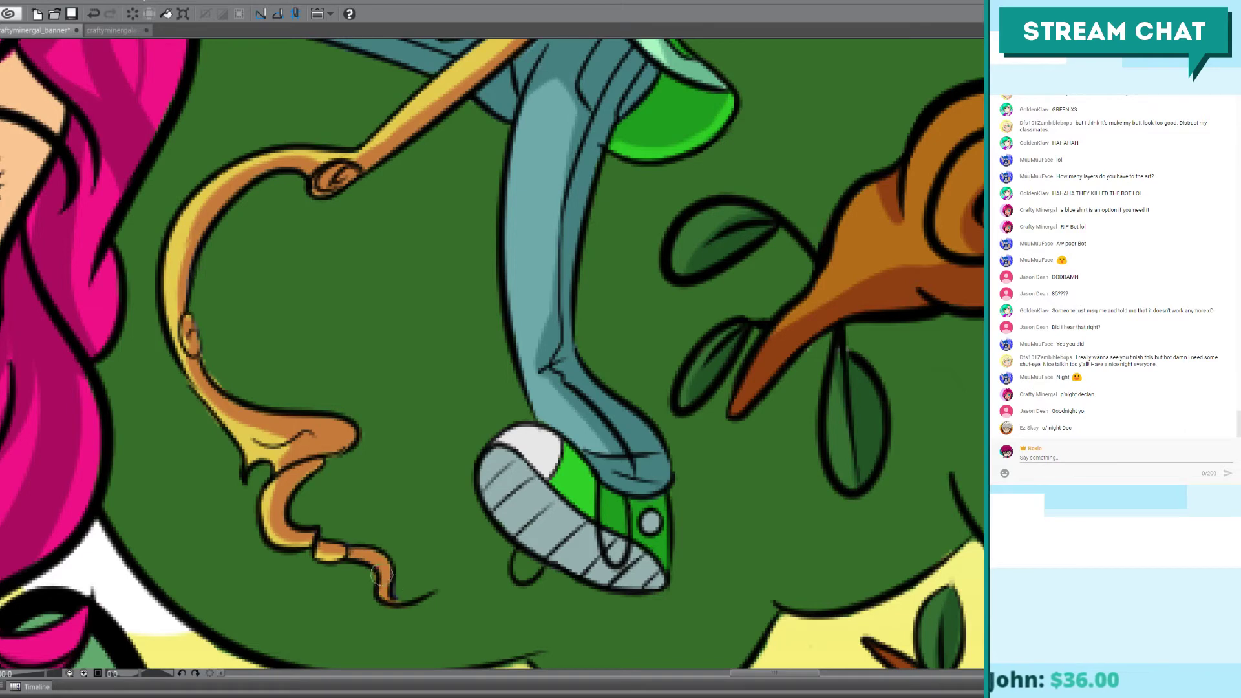
{"action": "left_click_drag", "start_coordinate": [262, 456], "coordinate": [282, 458]}
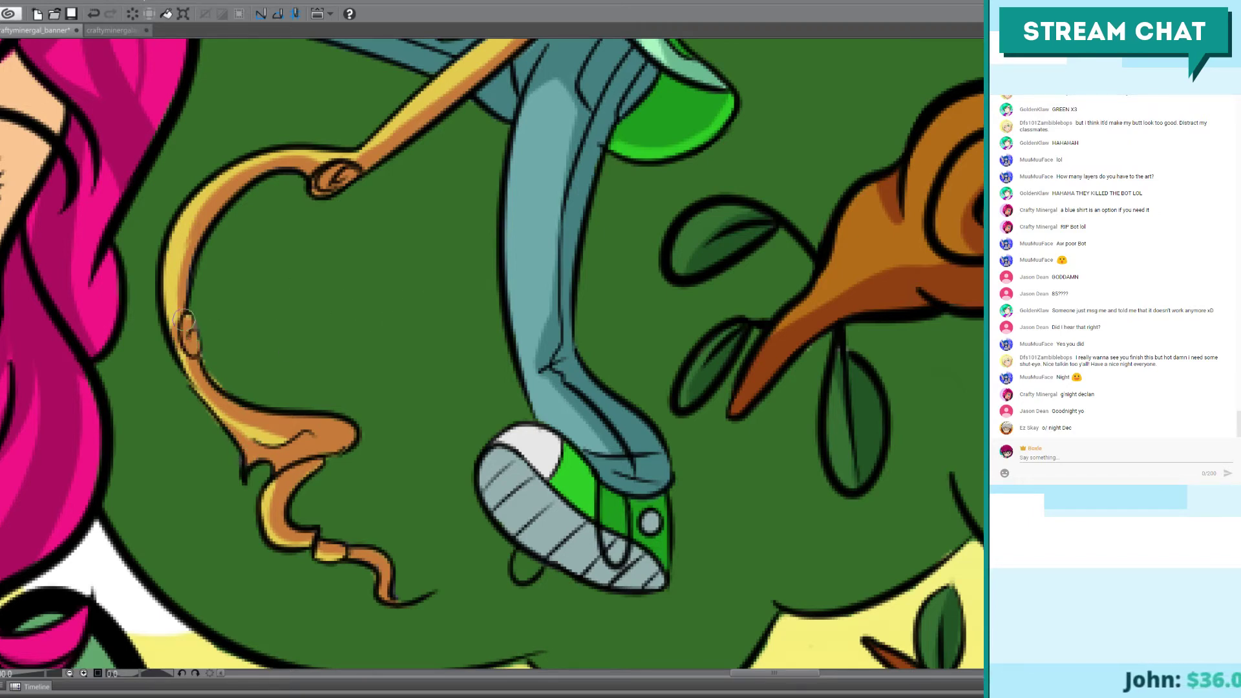
{"action": "scroll", "coordinate": [261, 354], "scroll_direction": "down", "scroll_amount": 5}
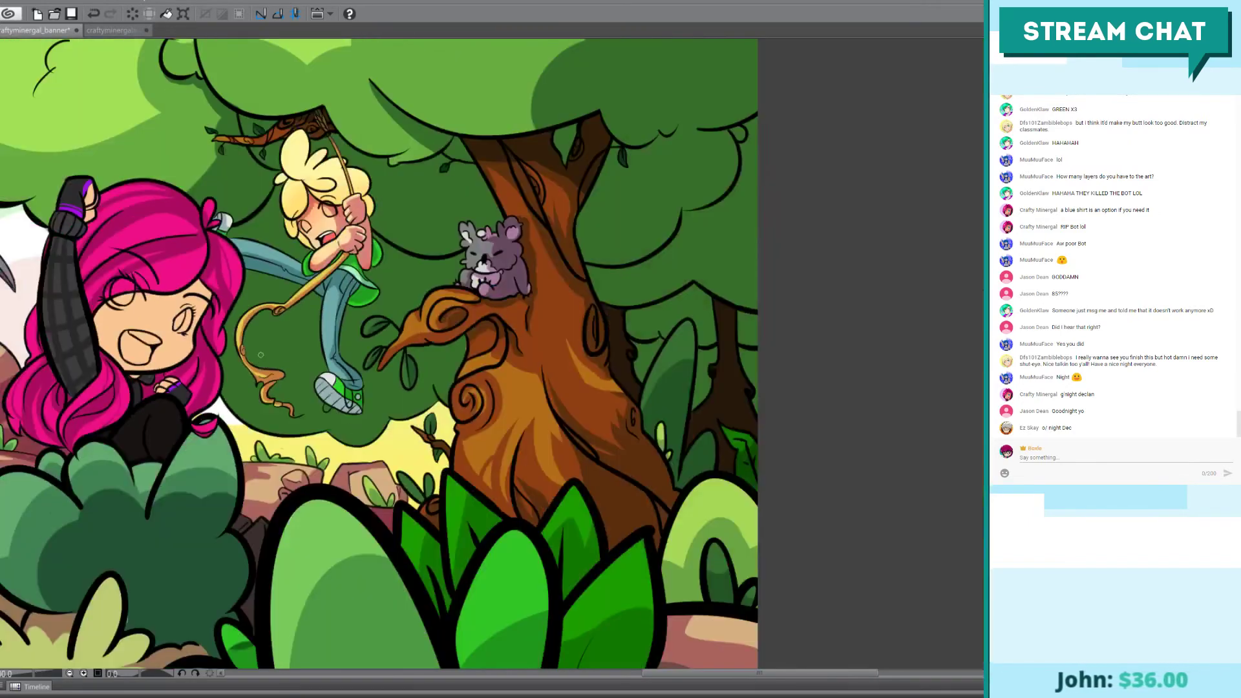
Step: Shade the folds and shadow side of the swinging character's jeans, and add purple-grey shadow to the sole of the lower shoe
{"action": "left_click_drag", "start_coordinate": [513, 316], "coordinate": [721, 361]}
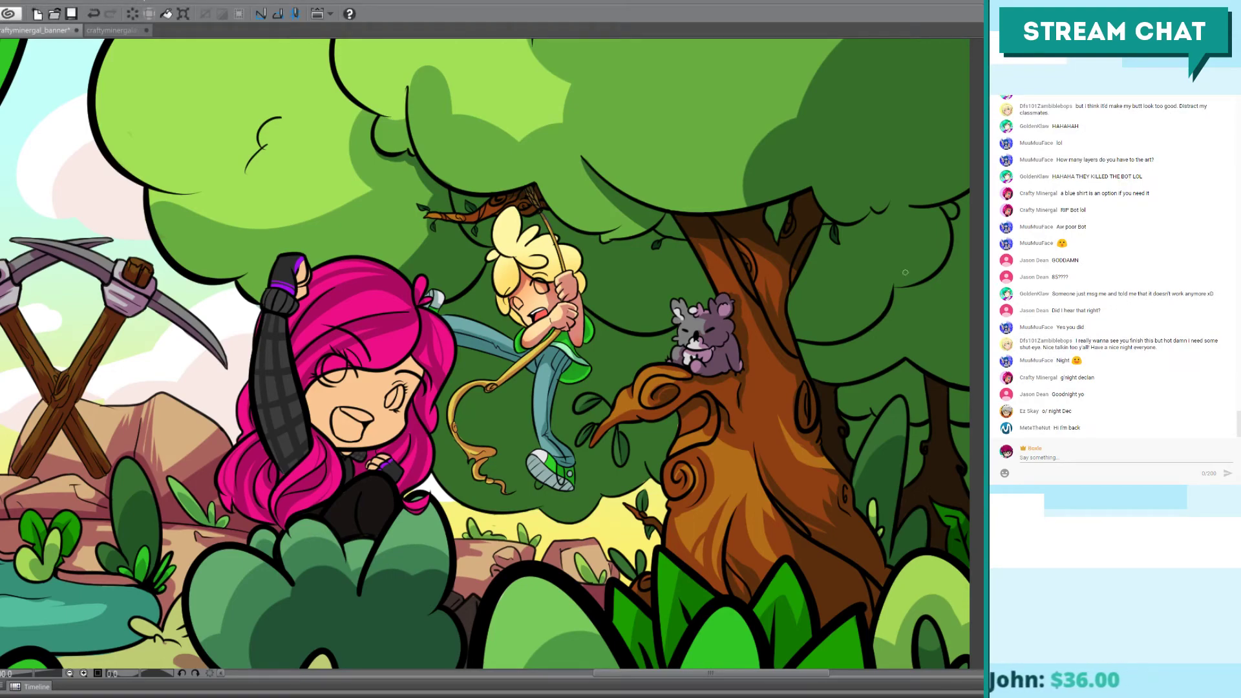
{"action": "scroll", "coordinate": [904, 272], "scroll_direction": "up", "scroll_amount": 2}
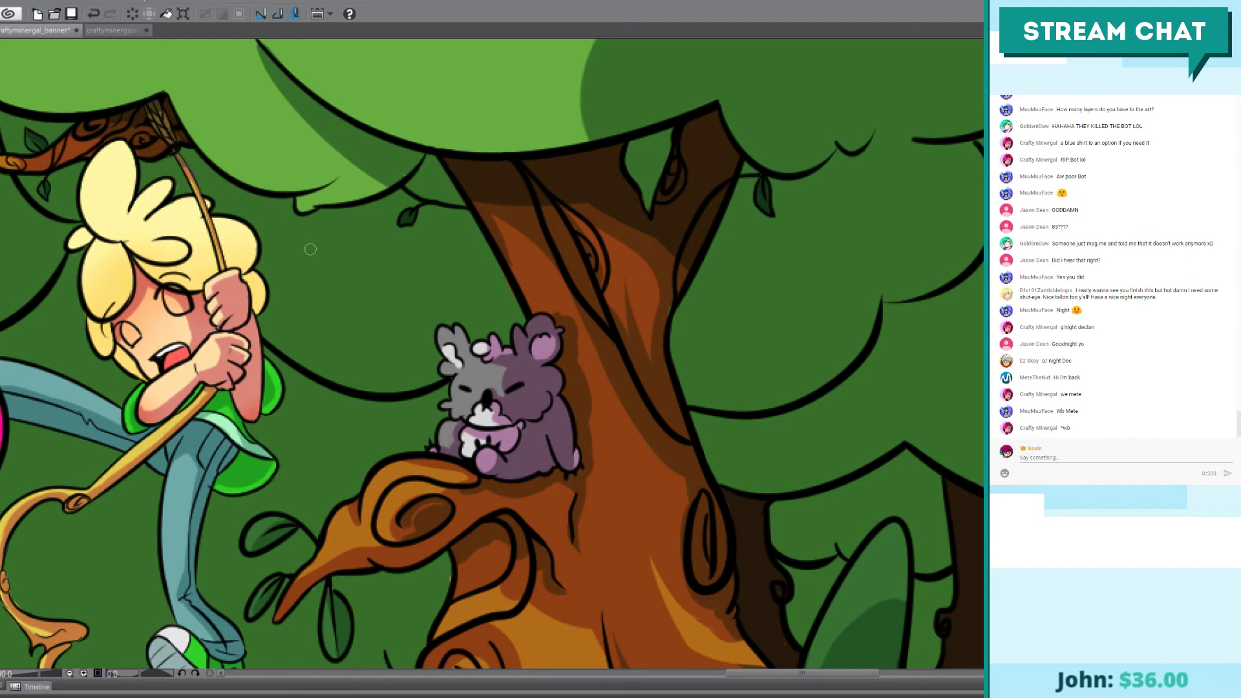
{"action": "left_click_drag", "start_coordinate": [521, 481], "coordinate": [753, 425]}
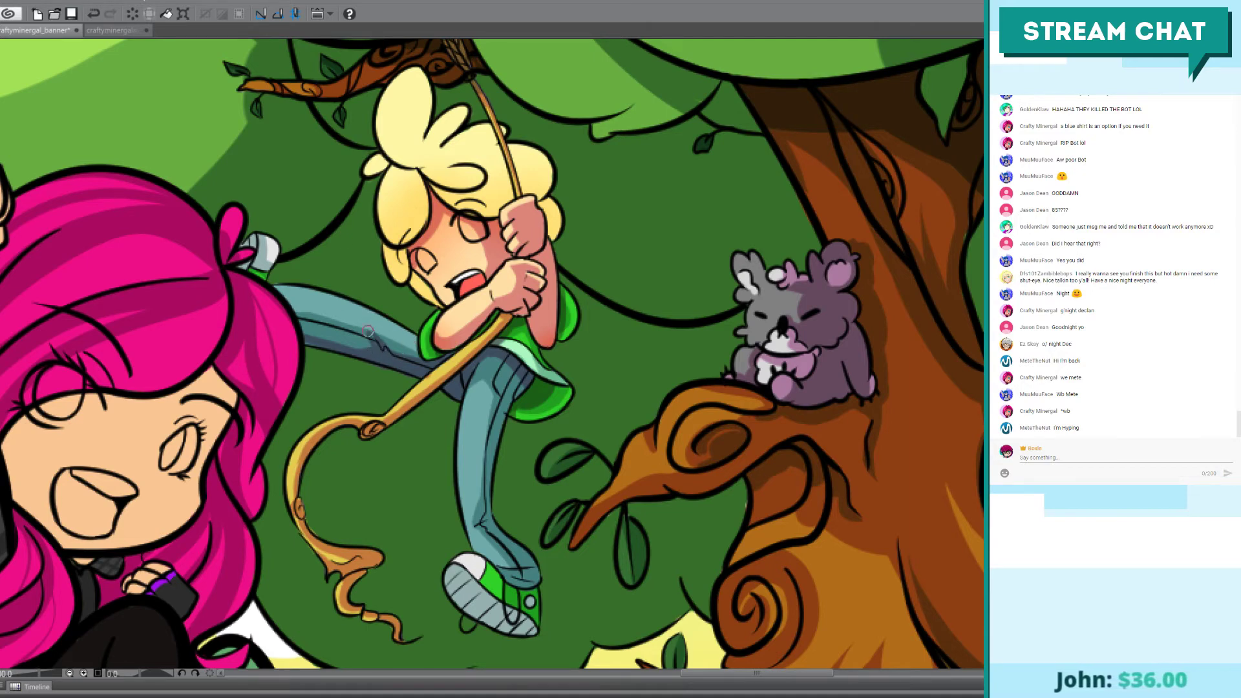
{"action": "mouse_move", "coordinate": [378, 348]}
{"action": "left_mouse_down"}
{"action": "mouse_move", "coordinate": [298, 327]}
{"action": "mouse_move", "coordinate": [351, 343]}
{"action": "mouse_move", "coordinate": [325, 333]}
{"action": "left_mouse_up"}
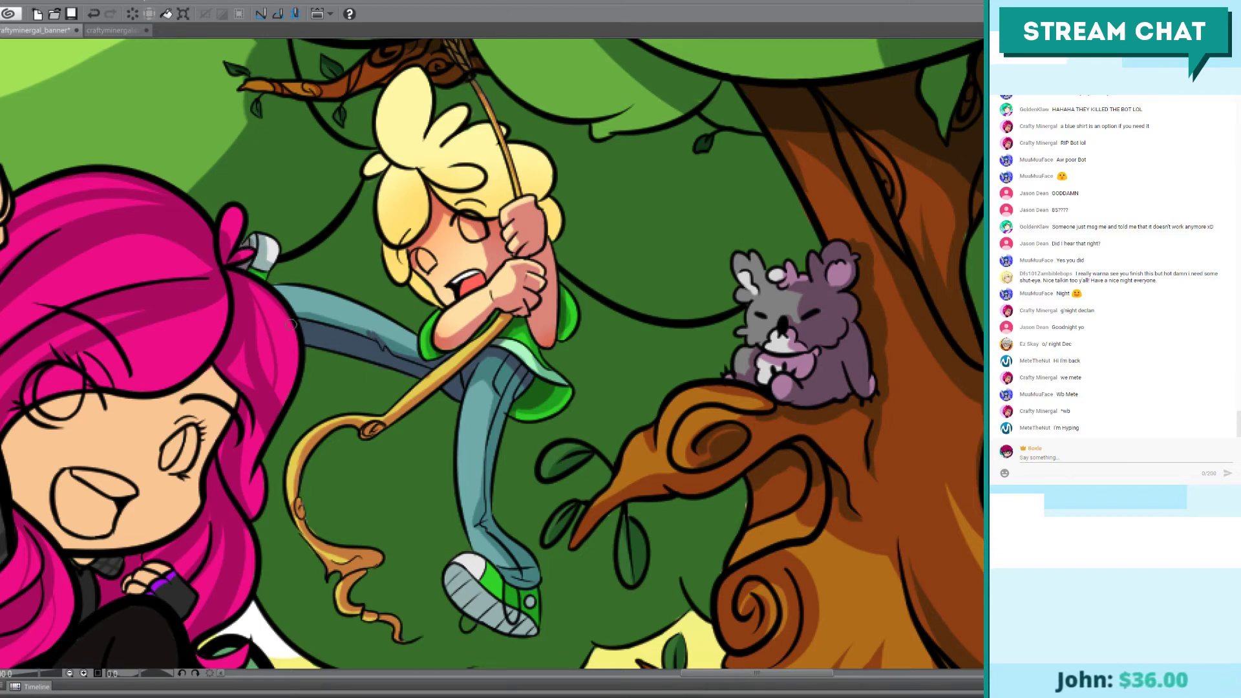
{"action": "key", "text": "ctrl+z"}
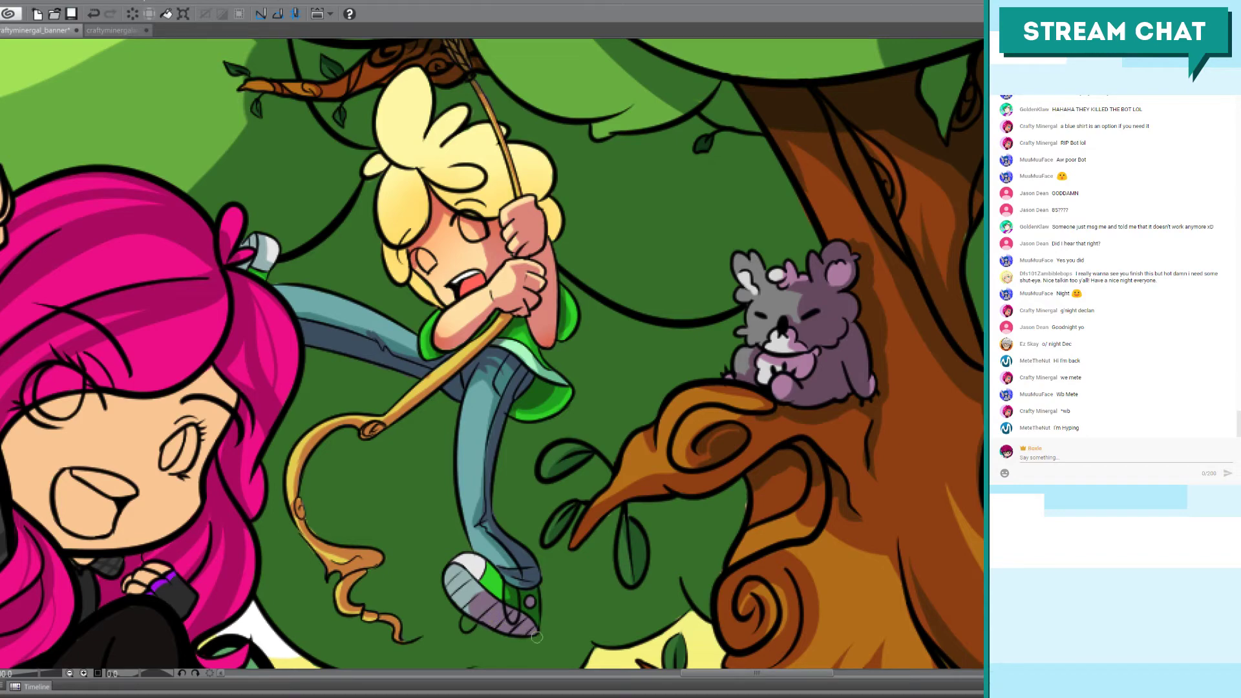
{"action": "scroll", "coordinate": [552, 614], "scroll_direction": "down", "scroll_amount": 2}
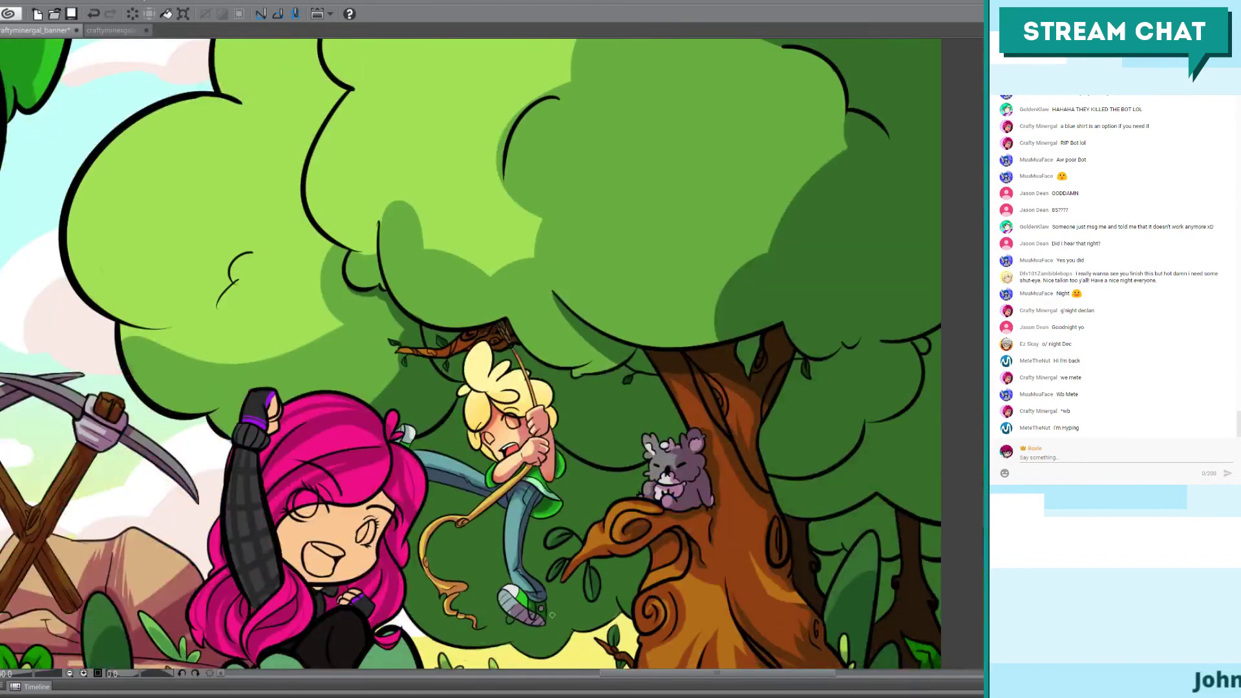
{"action": "left_click_drag", "start_coordinate": [493, 550], "coordinate": [622, 489]}
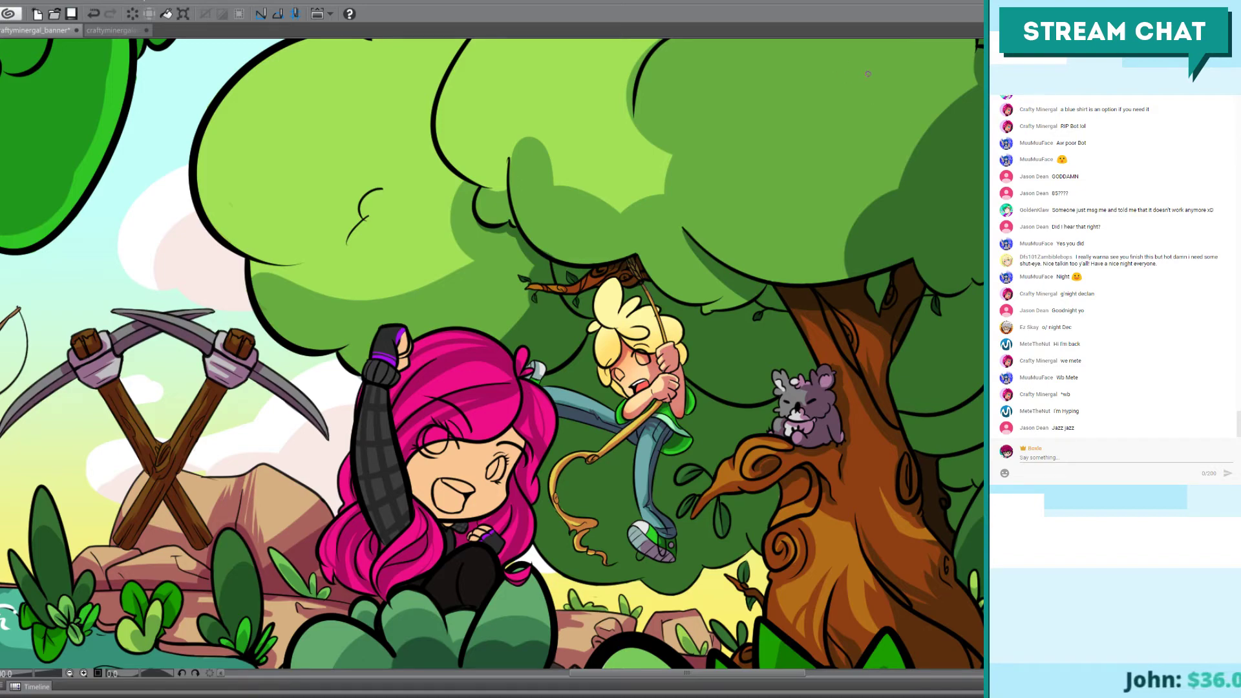
Step: Select the swinging character's blond hair area and paint golden-brown shadows along the fringe, front locks and back of the hair
{"action": "scroll", "coordinate": [863, 71], "scroll_direction": "up", "scroll_amount": 2}
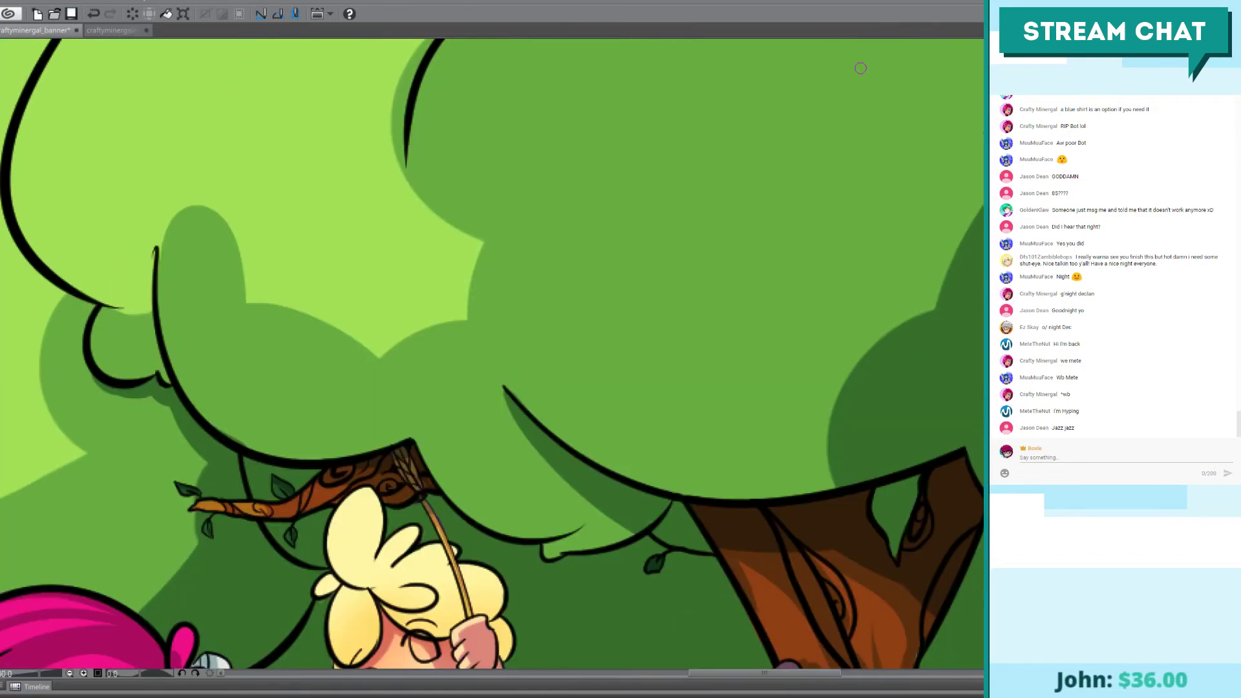
{"action": "left_click_drag", "start_coordinate": [414, 445], "coordinate": [353, 200]}
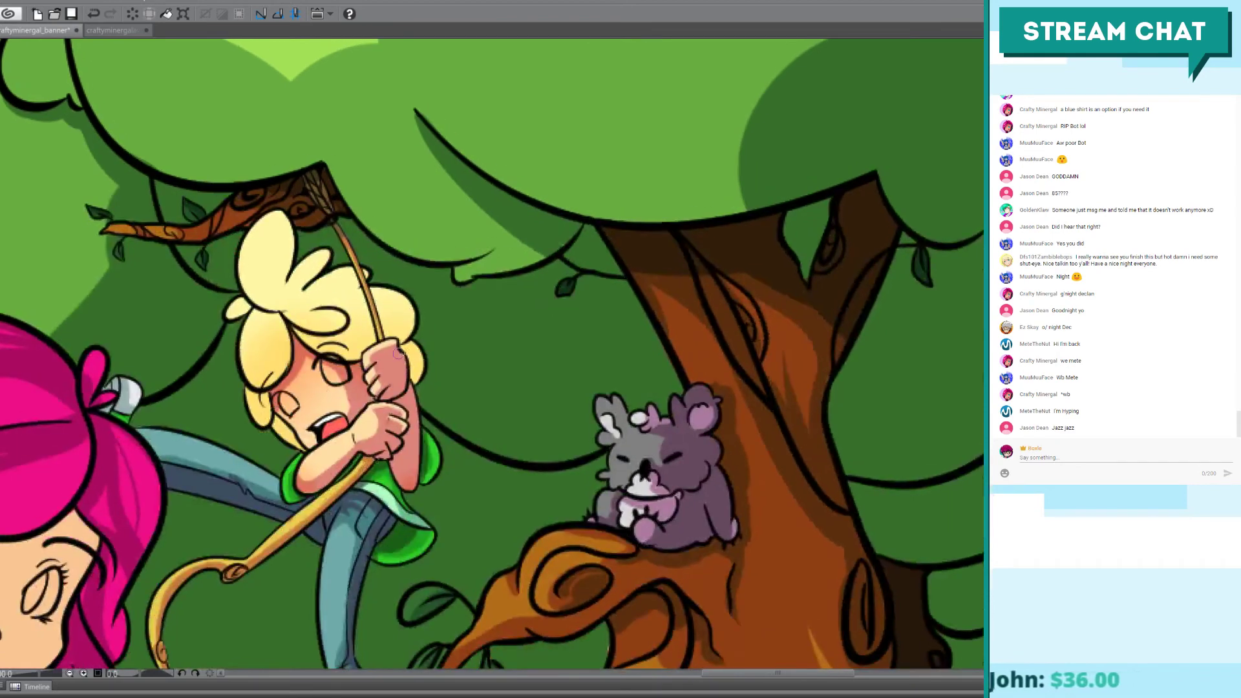
{"action": "scroll", "coordinate": [353, 200], "scroll_direction": "up", "scroll_amount": 2}
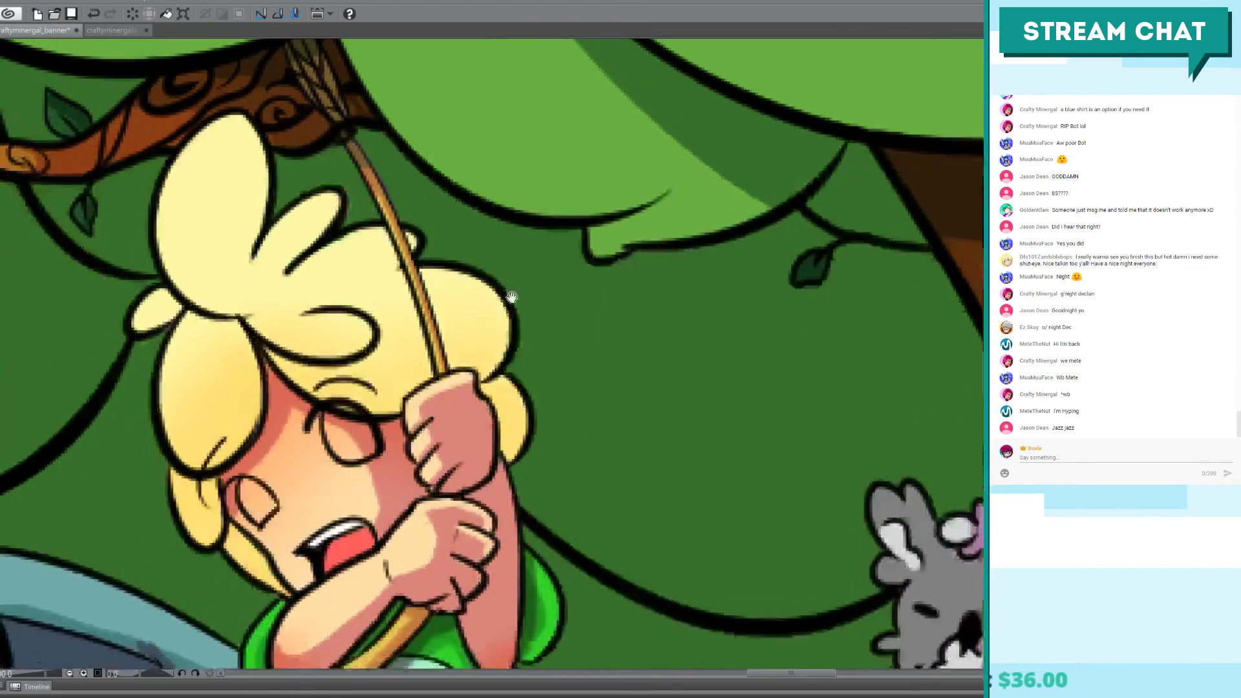
{"action": "left_click_drag", "start_coordinate": [511, 297], "coordinate": [536, 256]}
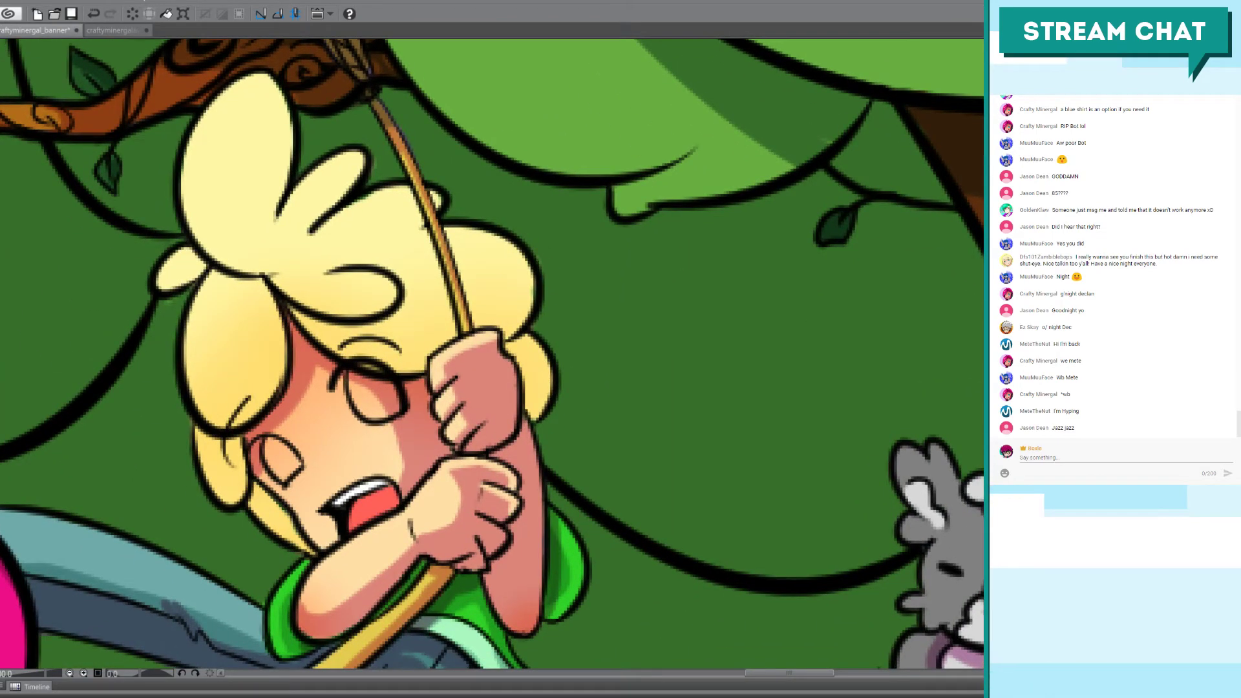
{"action": "left_click", "coordinate": [360, 349]}
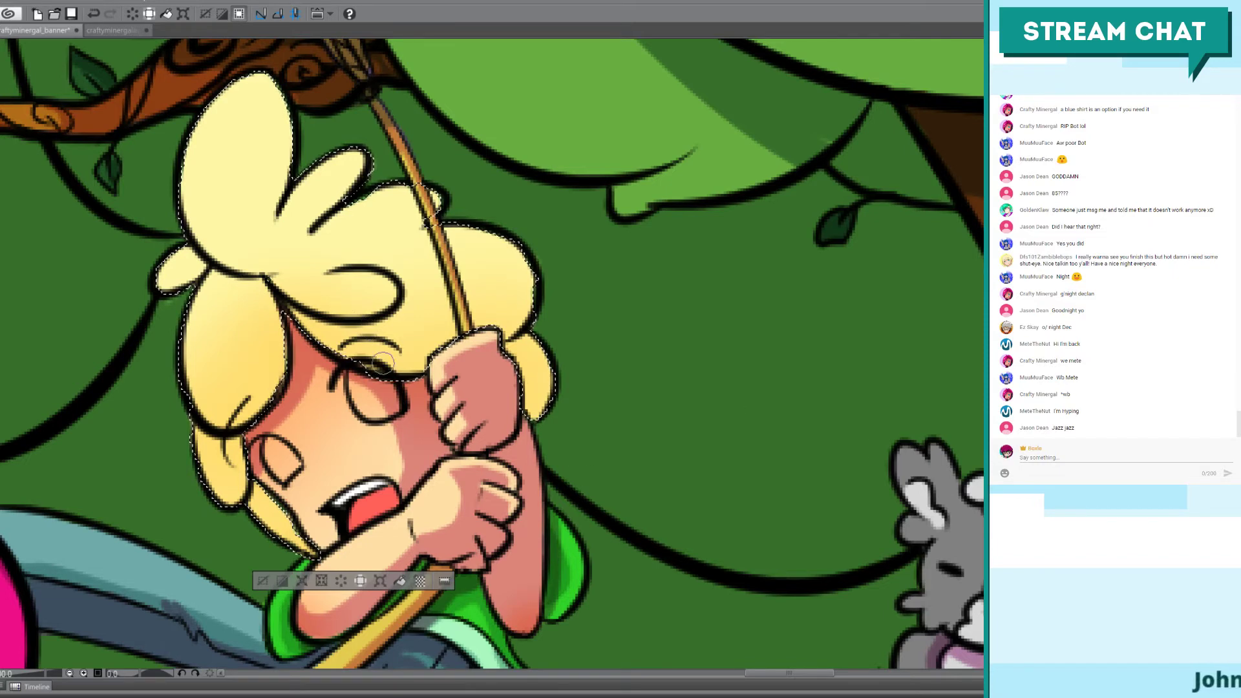
{"action": "left_click_drag", "start_coordinate": [323, 323], "coordinate": [536, 275]}
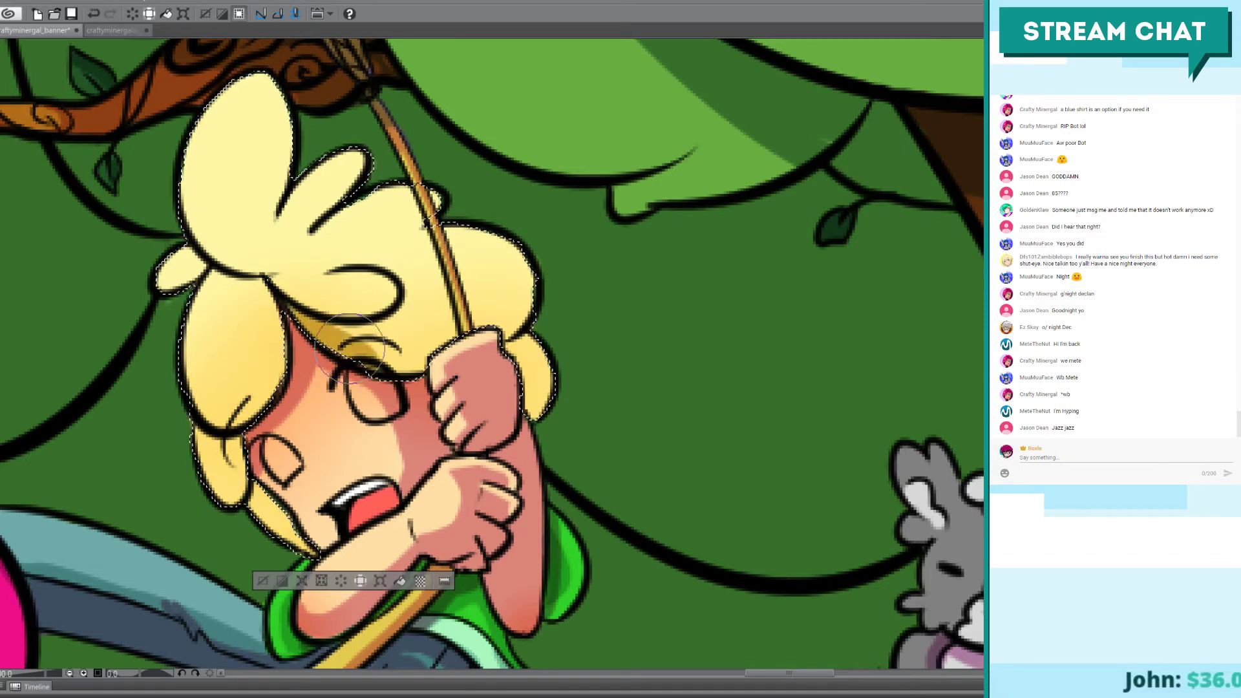
{"action": "mouse_move", "coordinate": [512, 207]}
{"action": "left_mouse_down"}
{"action": "mouse_move", "coordinate": [540, 293]}
{"action": "mouse_move", "coordinate": [509, 397]}
{"action": "mouse_move", "coordinate": [523, 347]}
{"action": "left_mouse_up"}
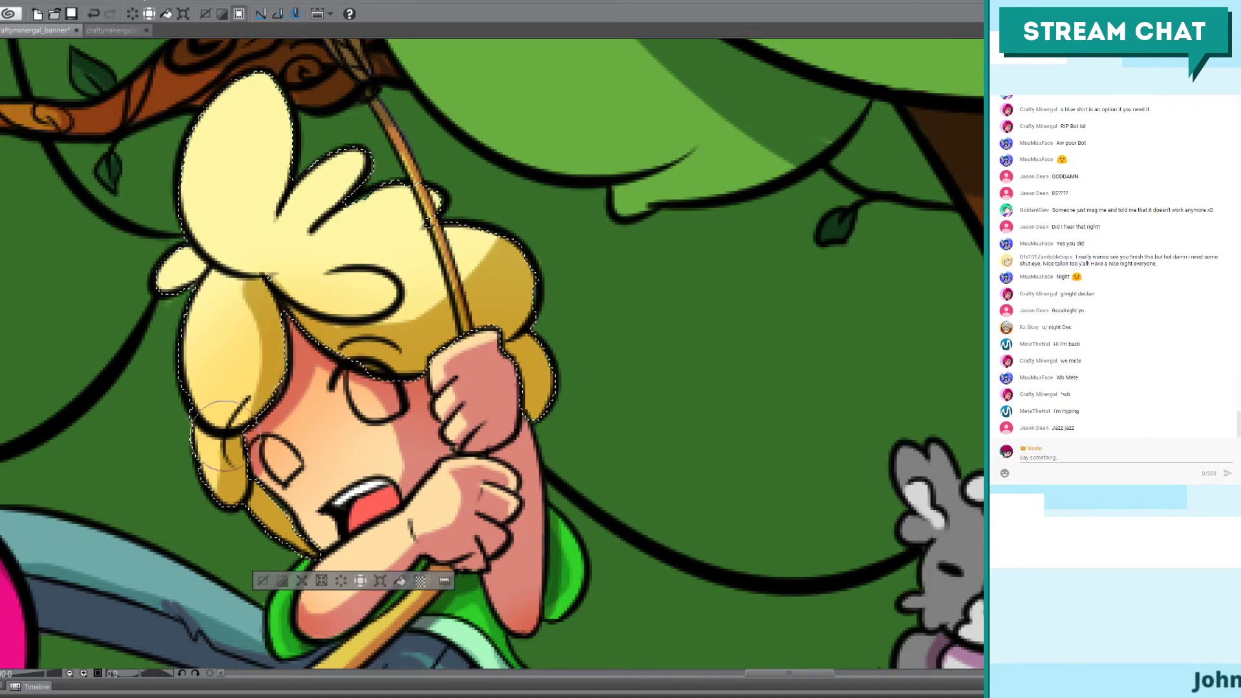
{"action": "left_click_drag", "start_coordinate": [271, 331], "coordinate": [284, 323]}
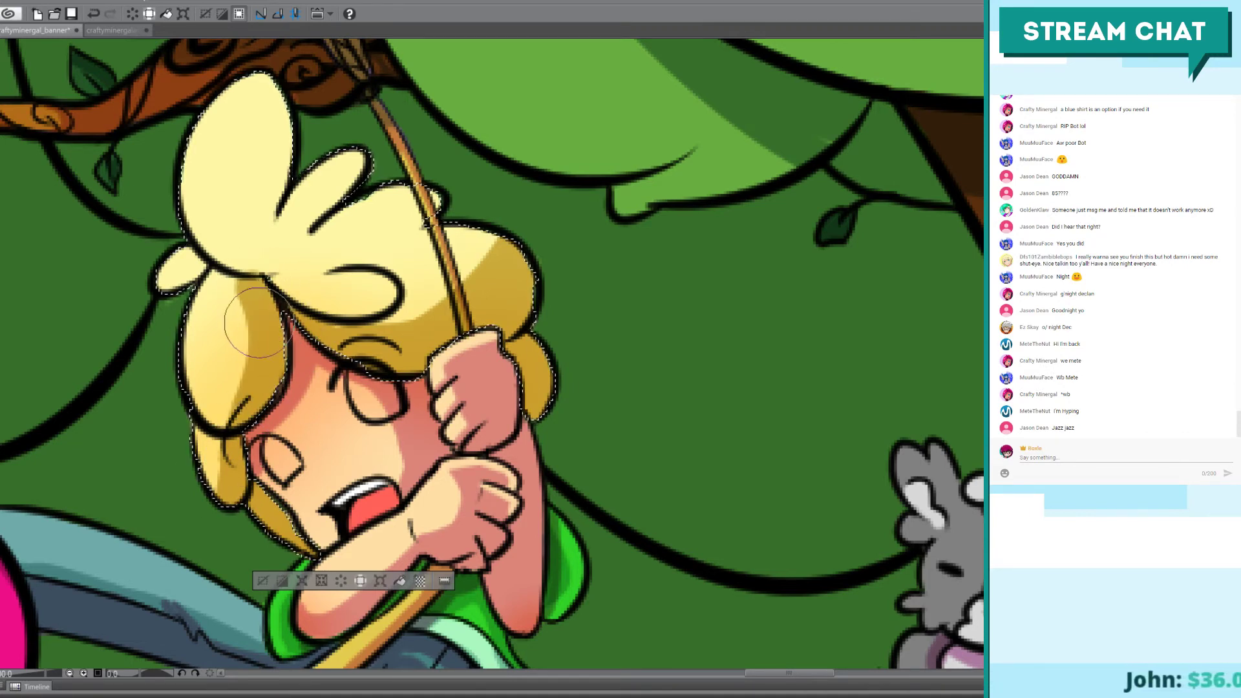
{"action": "mouse_move", "coordinate": [281, 261]}
{"action": "left_mouse_down"}
{"action": "mouse_move", "coordinate": [309, 288]}
{"action": "mouse_move", "coordinate": [268, 220]}
{"action": "mouse_move", "coordinate": [279, 274]}
{"action": "mouse_move", "coordinate": [311, 223]}
{"action": "mouse_move", "coordinate": [333, 294]}
{"action": "mouse_move", "coordinate": [281, 279]}
{"action": "mouse_move", "coordinate": [364, 294]}
{"action": "mouse_move", "coordinate": [299, 252]}
{"action": "mouse_move", "coordinate": [366, 322]}
{"action": "mouse_move", "coordinate": [363, 274]}
{"action": "mouse_move", "coordinate": [289, 253]}
{"action": "mouse_move", "coordinate": [311, 284]}
{"action": "mouse_move", "coordinate": [219, 253]}
{"action": "left_mouse_up"}
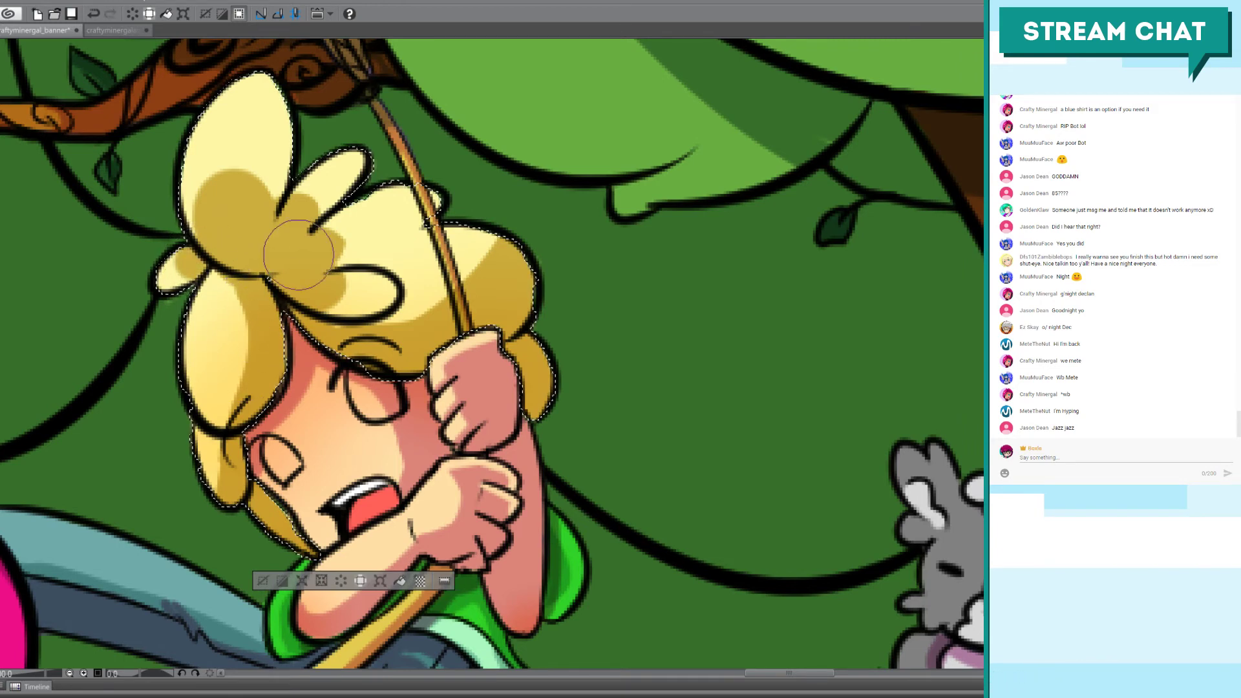
{"action": "mouse_move", "coordinate": [298, 254]}
{"action": "left_mouse_down"}
{"action": "mouse_move", "coordinate": [245, 299]}
{"action": "mouse_move", "coordinate": [314, 303]}
{"action": "mouse_move", "coordinate": [329, 248]}
{"action": "mouse_move", "coordinate": [389, 278]}
{"action": "mouse_move", "coordinate": [431, 251]}
{"action": "left_mouse_up"}
{"action": "key", "text": "ctrl+z"}
{"action": "key", "text": "ctrl+z"}
{"action": "key", "text": "ctrl+z"}
{"action": "key", "text": "ctrl+z"}
{"action": "key", "text": "ctrl+z"}
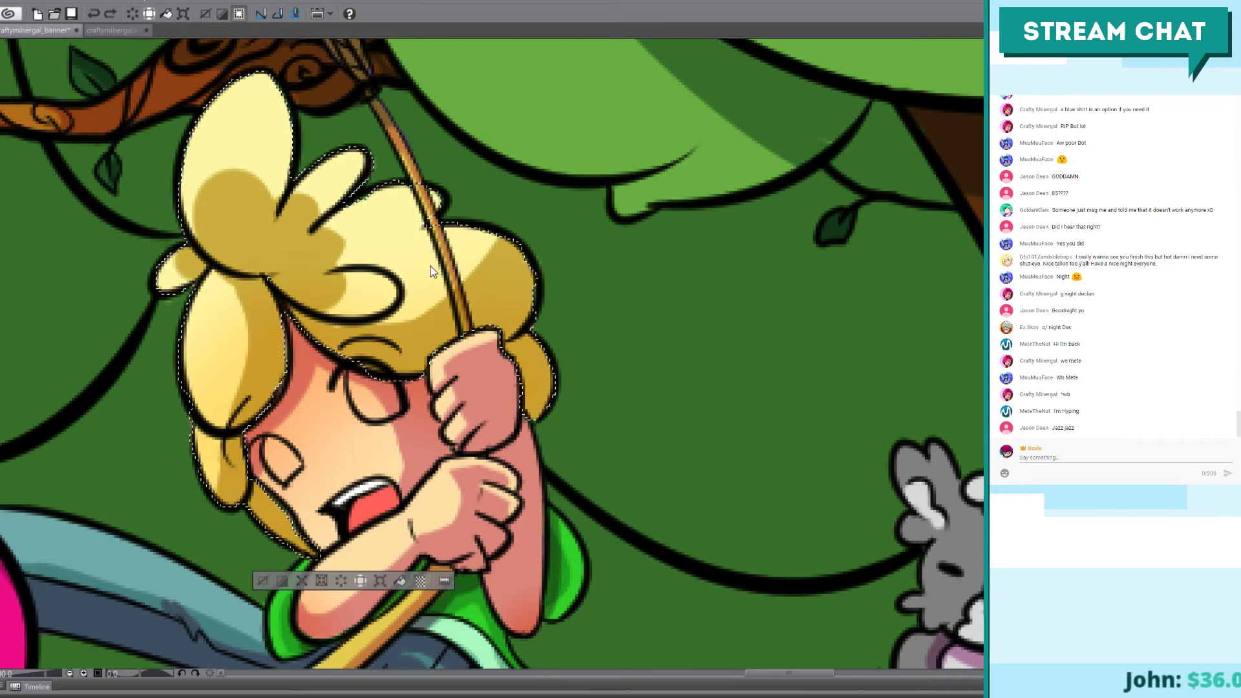
{"action": "key", "text": "ctrl+y"}
{"action": "key", "text": "ctrl+y"}
{"action": "key", "text": "ctrl+y"}
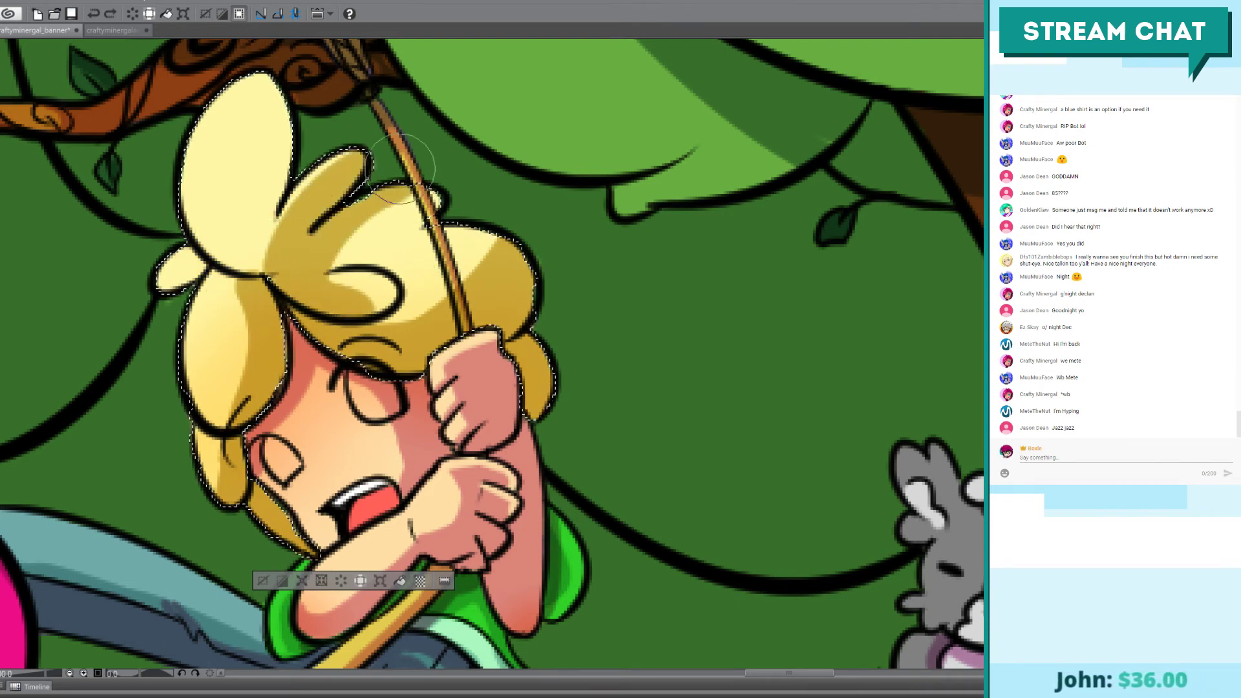
{"action": "key", "text": "ctrl+z"}
{"action": "key", "text": "ctrl+y"}
Step: Cover the crown and back of the hair with golden-brown shadow up to the base of the upright tufts, and clear the selection
{"action": "mouse_move", "coordinate": [384, 277]}
{"action": "left_mouse_down"}
{"action": "mouse_move", "coordinate": [376, 238]}
{"action": "mouse_move", "coordinate": [370, 301]}
{"action": "mouse_move", "coordinate": [433, 339]}
{"action": "mouse_move", "coordinate": [416, 289]}
{"action": "mouse_move", "coordinate": [297, 289]}
{"action": "left_mouse_up"}
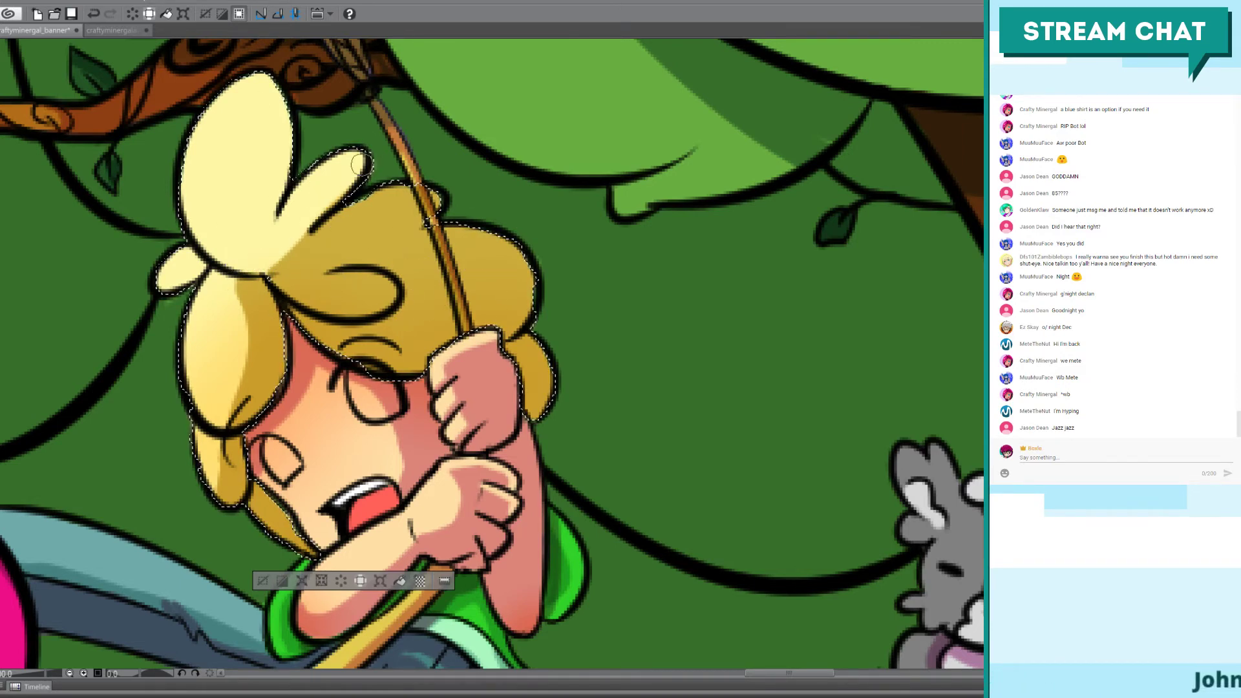
{"action": "key", "text": "bracketright"}
{"action": "key", "text": "bracketright"}
{"action": "key", "text": "bracketright"}
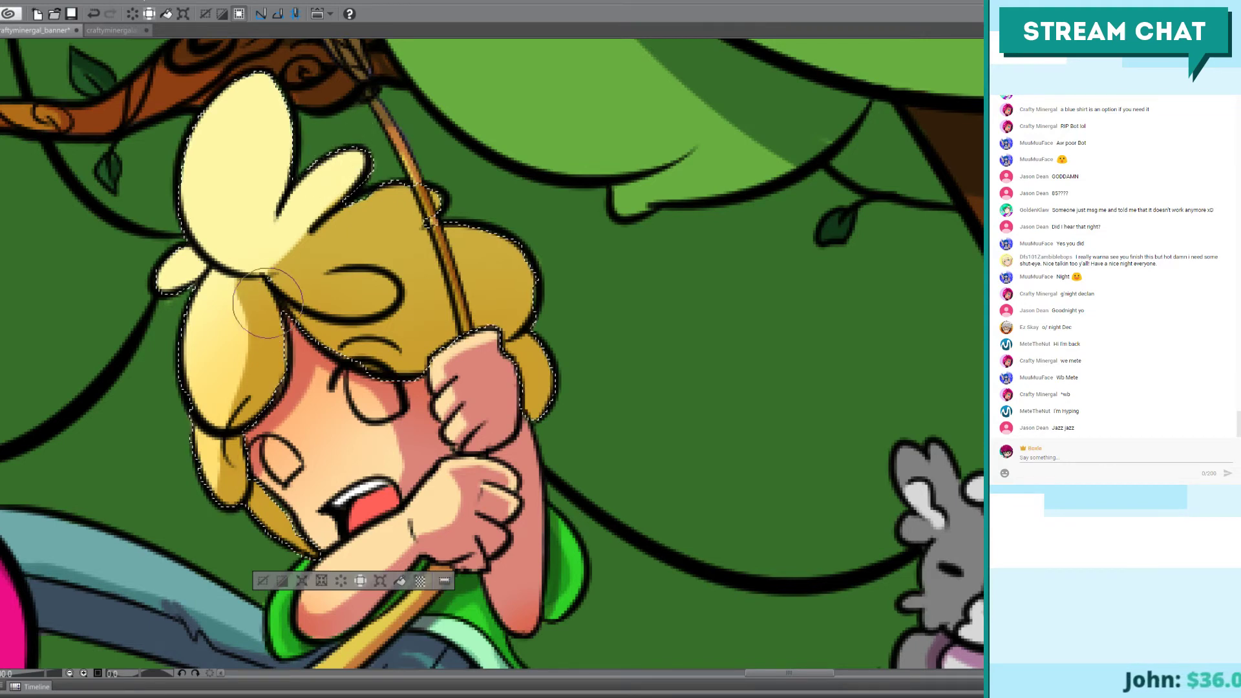
{"action": "mouse_move", "coordinate": [274, 260]}
{"action": "left_mouse_down"}
{"action": "mouse_move", "coordinate": [308, 216]}
{"action": "mouse_move", "coordinate": [297, 268]}
{"action": "mouse_move", "coordinate": [258, 263]}
{"action": "mouse_move", "coordinate": [278, 231]}
{"action": "mouse_move", "coordinate": [324, 322]}
{"action": "mouse_move", "coordinate": [334, 284]}
{"action": "mouse_move", "coordinate": [372, 255]}
{"action": "left_mouse_up"}
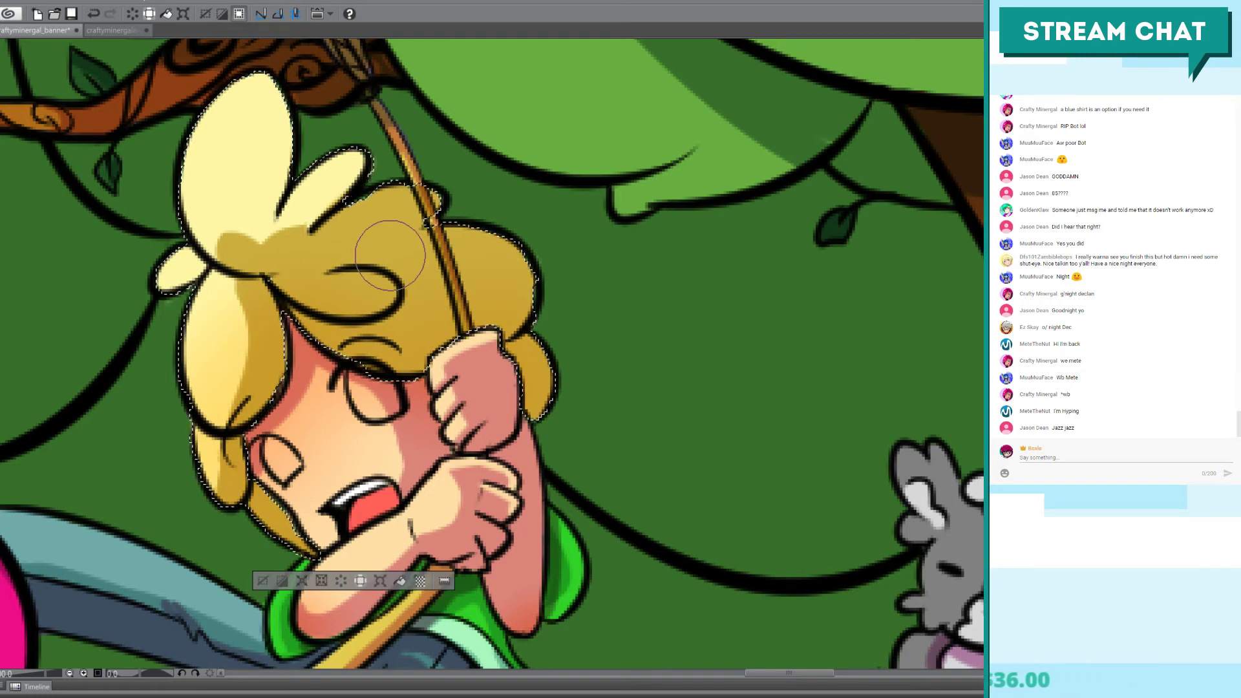
{"action": "scroll", "coordinate": [390, 255], "scroll_direction": "down", "scroll_amount": 4}
{"action": "key", "text": "ctrl+d"}
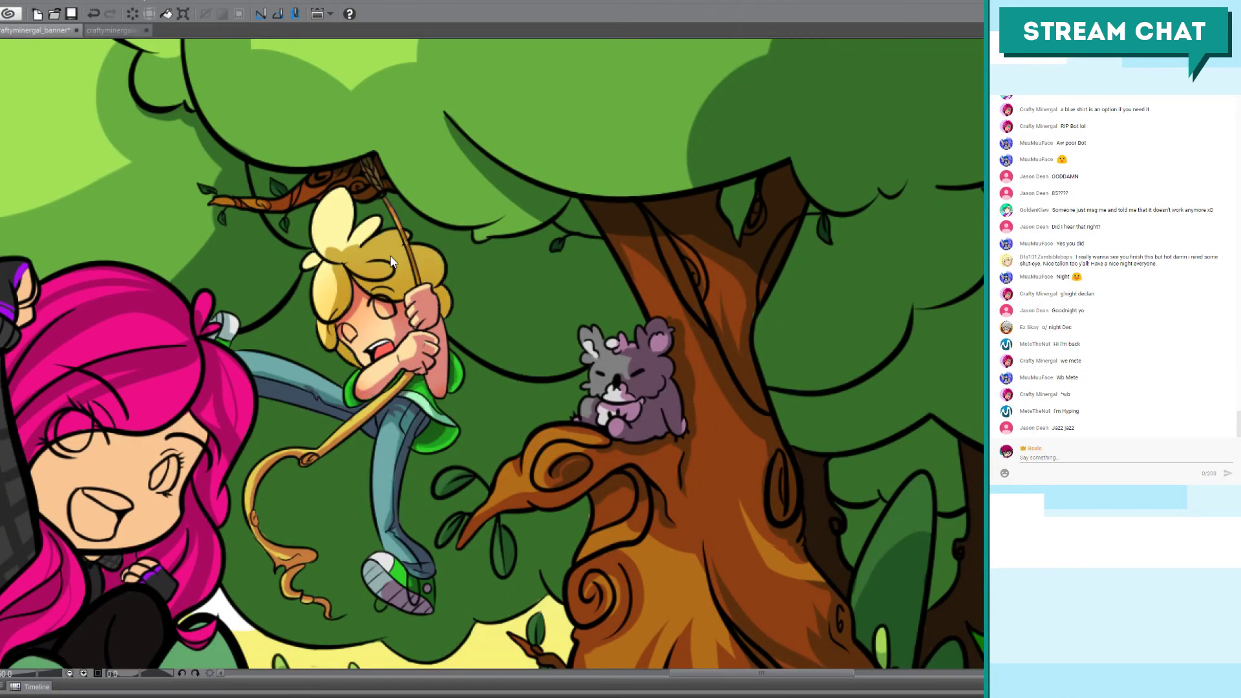
Step: Shift the hair shadow colour from golden brown to a warmer, more saturated golden yellow, comparing it within the whole scene
{"action": "scroll", "coordinate": [391, 261], "scroll_direction": "down", "scroll_amount": 2}
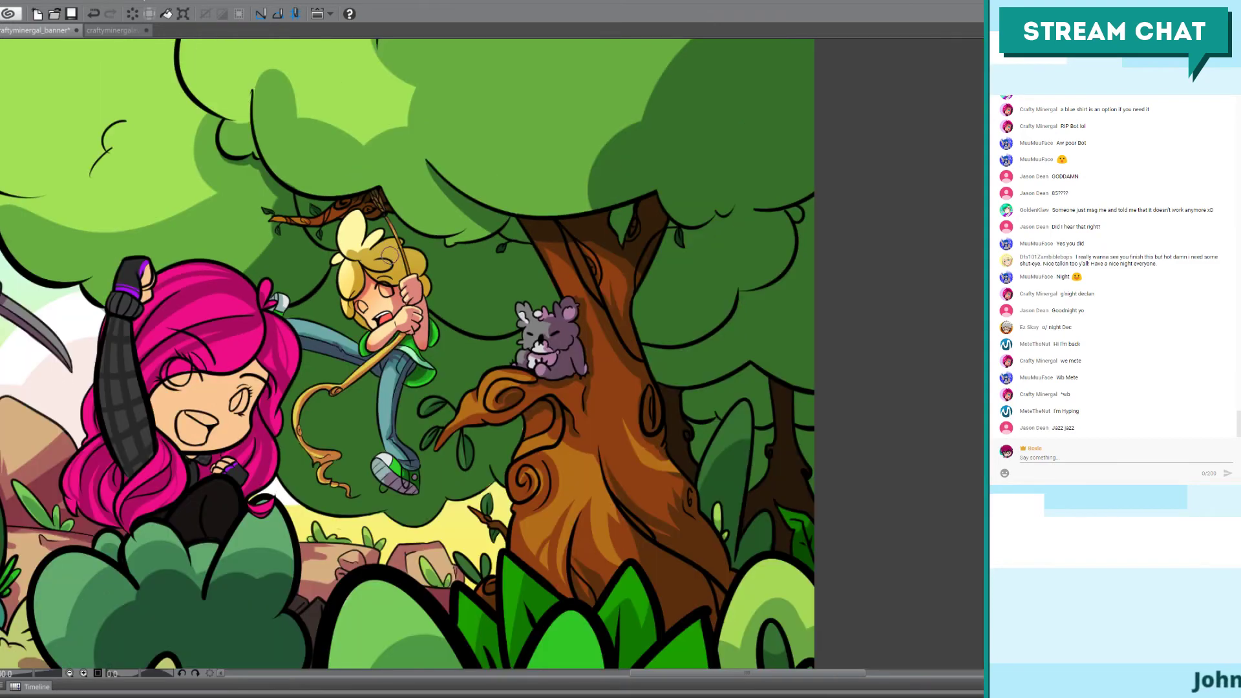
{"action": "left_click_drag", "start_coordinate": [522, 394], "coordinate": [647, 430]}
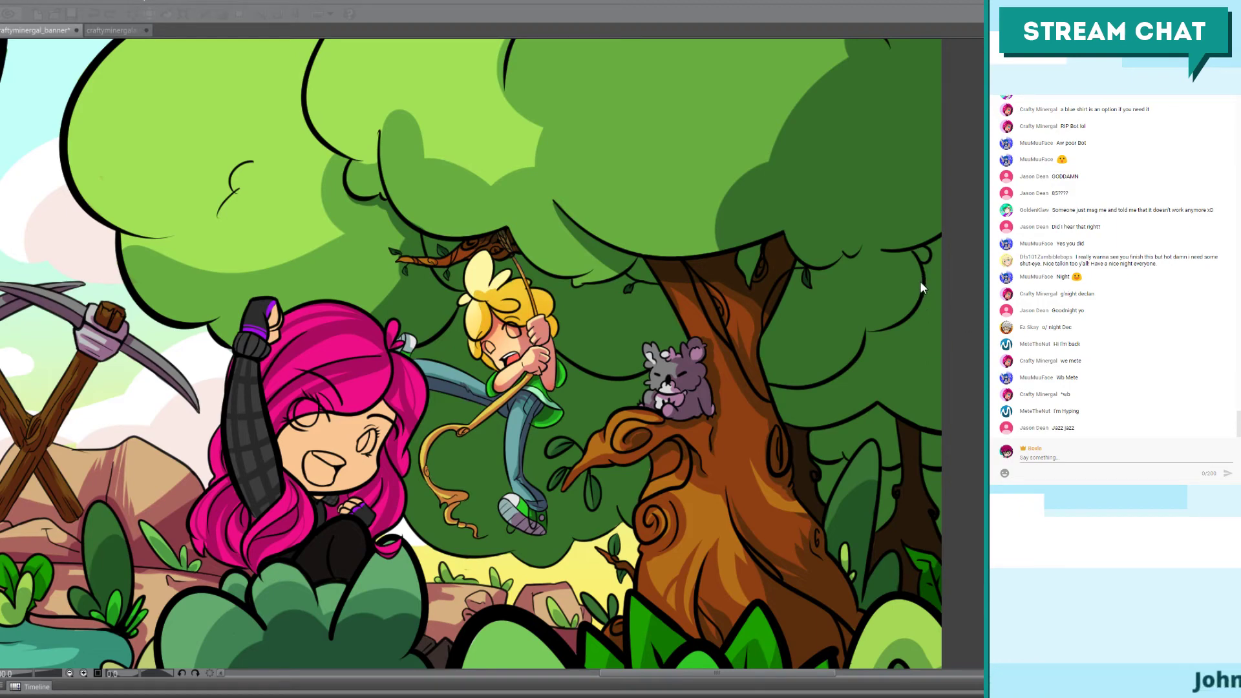
{"action": "key", "text": "ctrl+z"}
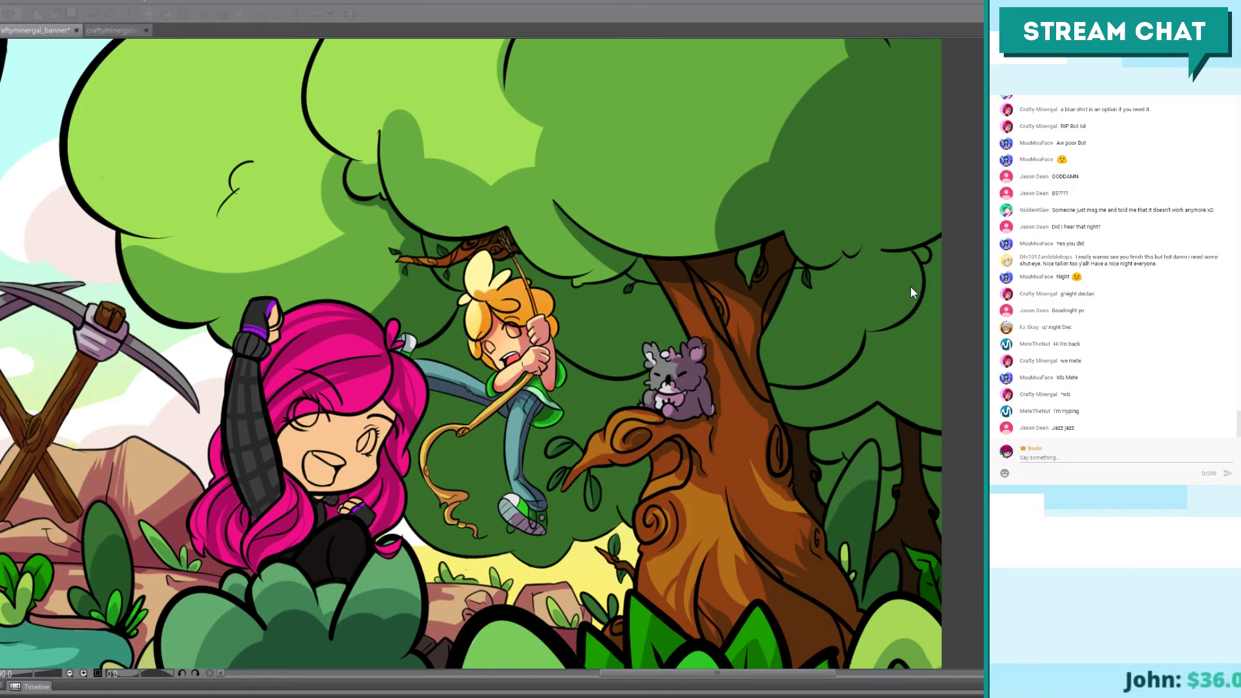
{"action": "key", "text": "ctrl+y"}
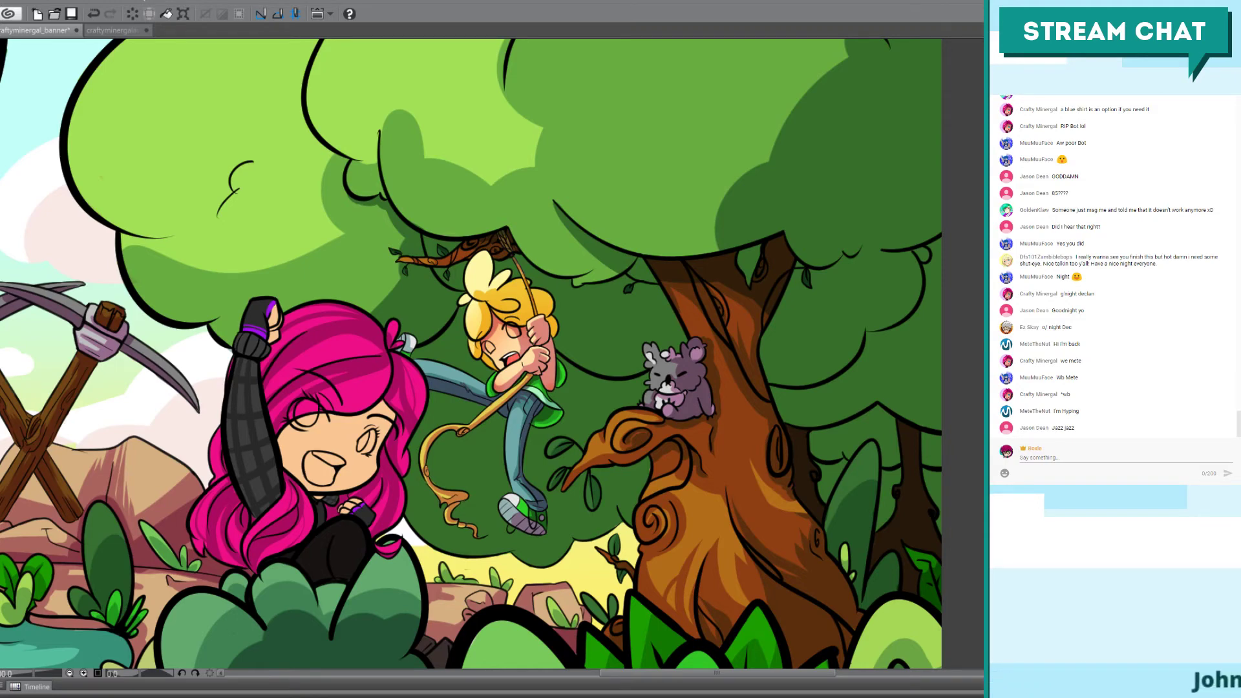
Step: Paint deeper orange shadows on the lock beside the cheek, the hair behind the upper hand, and beneath the curl above the forehead
{"action": "scroll", "coordinate": [500, 353], "scroll_direction": "up", "scroll_amount": 5}
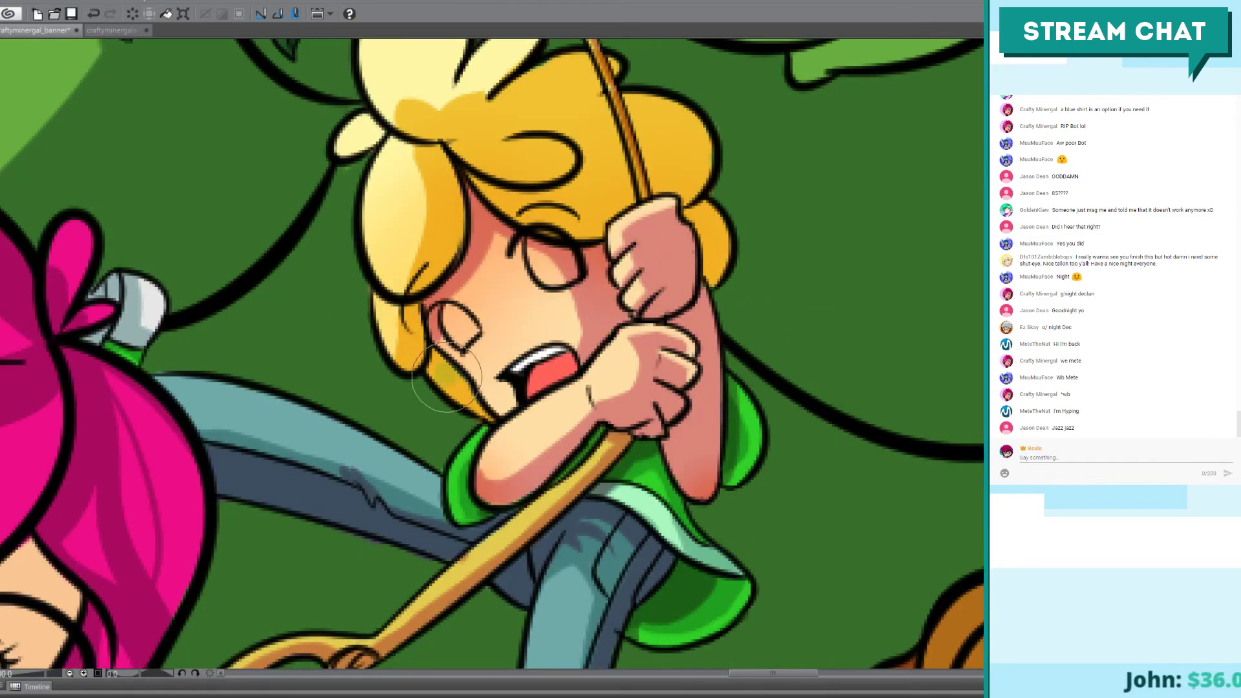
{"action": "key", "text": "ctrl+z"}
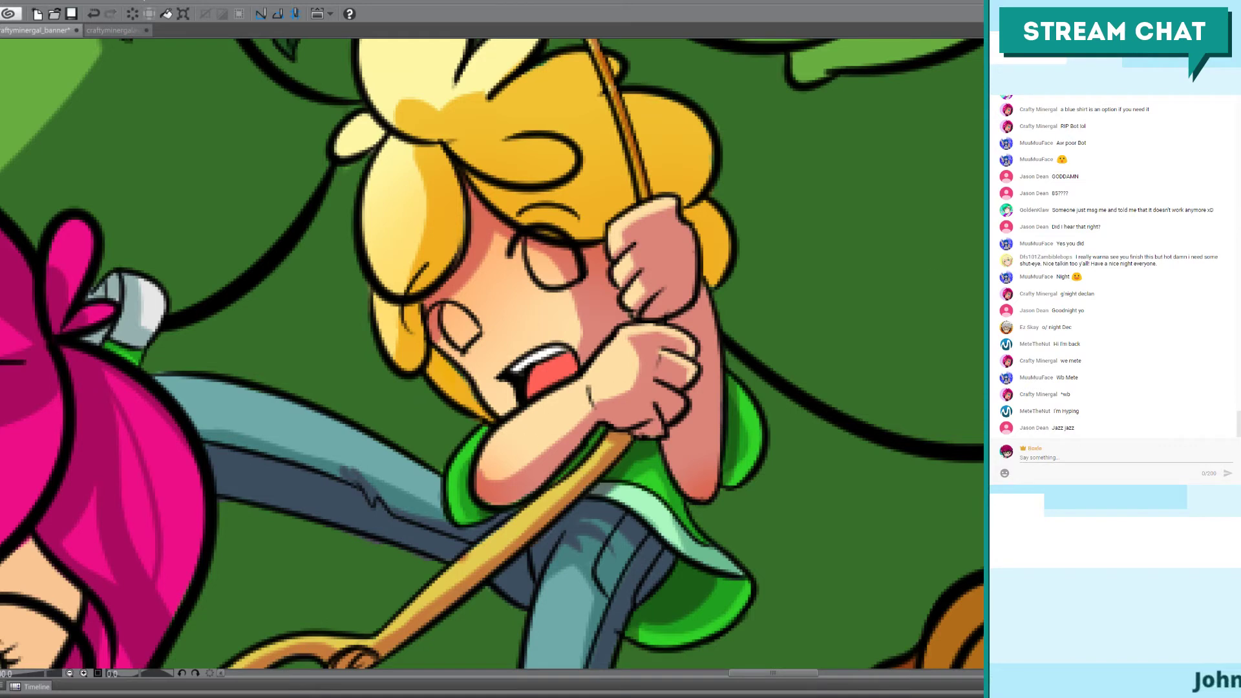
{"action": "mouse_move", "coordinate": [455, 388]}
{"action": "left_mouse_down"}
{"action": "mouse_move", "coordinate": [430, 357]}
{"action": "mouse_move", "coordinate": [481, 413]}
{"action": "left_mouse_up"}
{"action": "mouse_move", "coordinate": [706, 225]}
{"action": "left_mouse_down"}
{"action": "mouse_move", "coordinate": [696, 210]}
{"action": "mouse_move", "coordinate": [719, 227]}
{"action": "left_mouse_up"}
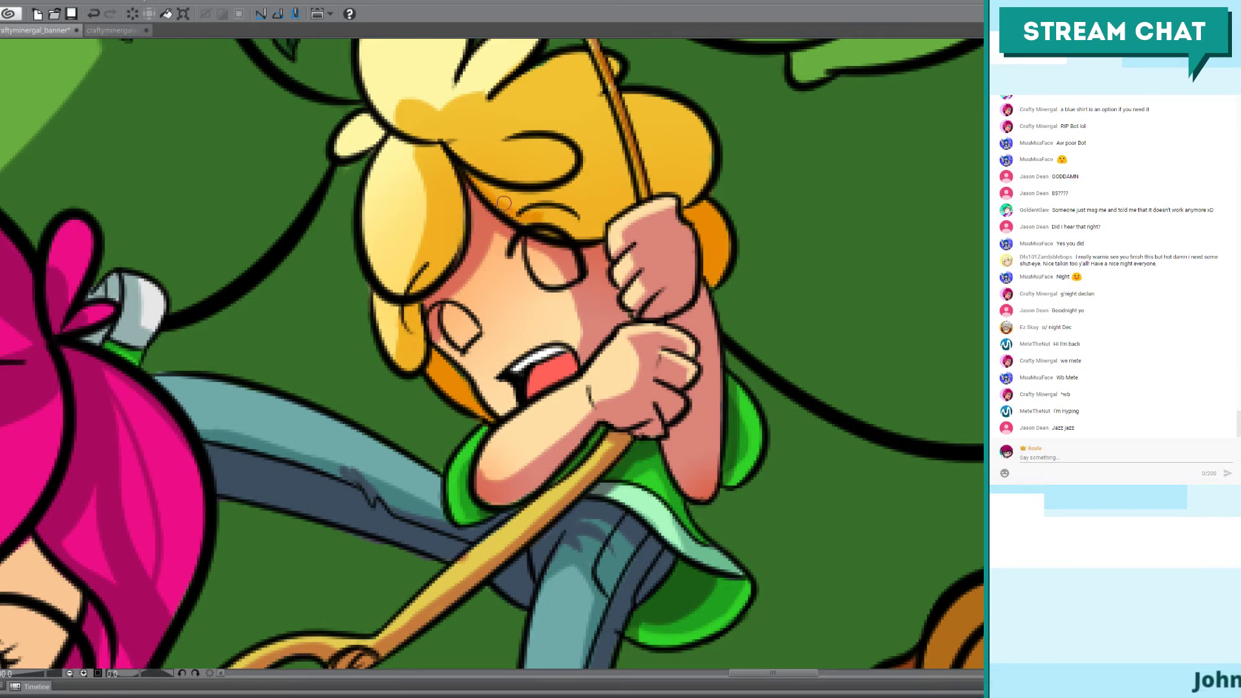
{"action": "left_click_drag", "start_coordinate": [543, 221], "coordinate": [611, 220]}
{"action": "mouse_move", "coordinate": [512, 219]}
{"action": "left_mouse_down"}
{"action": "mouse_move", "coordinate": [573, 240]}
{"action": "mouse_move", "coordinate": [618, 212]}
{"action": "mouse_move", "coordinate": [529, 202]}
{"action": "mouse_move", "coordinate": [506, 158]}
{"action": "mouse_move", "coordinate": [475, 188]}
{"action": "mouse_move", "coordinate": [590, 159]}
{"action": "mouse_move", "coordinate": [558, 189]}
{"action": "mouse_move", "coordinate": [501, 197]}
{"action": "mouse_move", "coordinate": [574, 179]}
{"action": "mouse_move", "coordinate": [583, 149]}
{"action": "mouse_move", "coordinate": [594, 157]}
{"action": "mouse_move", "coordinate": [554, 131]}
{"action": "mouse_move", "coordinate": [571, 132]}
{"action": "mouse_move", "coordinate": [526, 131]}
{"action": "mouse_move", "coordinate": [584, 141]}
{"action": "mouse_move", "coordinate": [600, 172]}
{"action": "mouse_move", "coordinate": [506, 202]}
{"action": "mouse_move", "coordinate": [544, 207]}
{"action": "mouse_move", "coordinate": [585, 145]}
{"action": "left_mouse_up"}
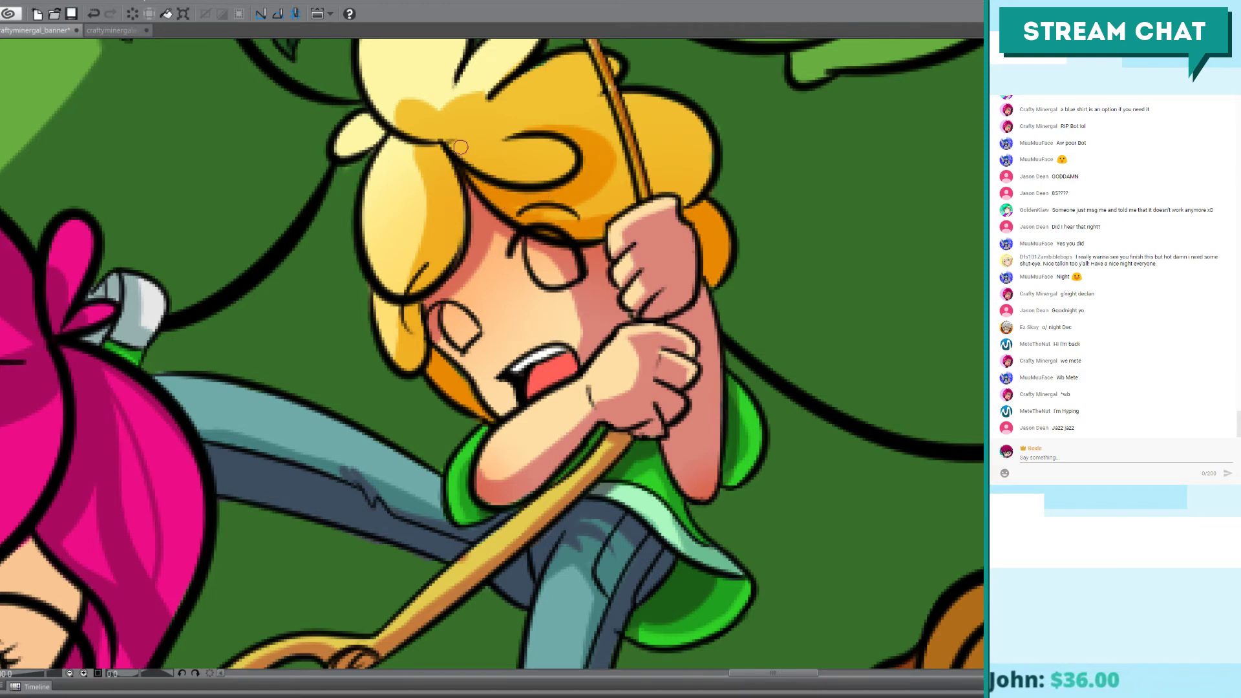
{"action": "key", "text": "ctrl+z"}
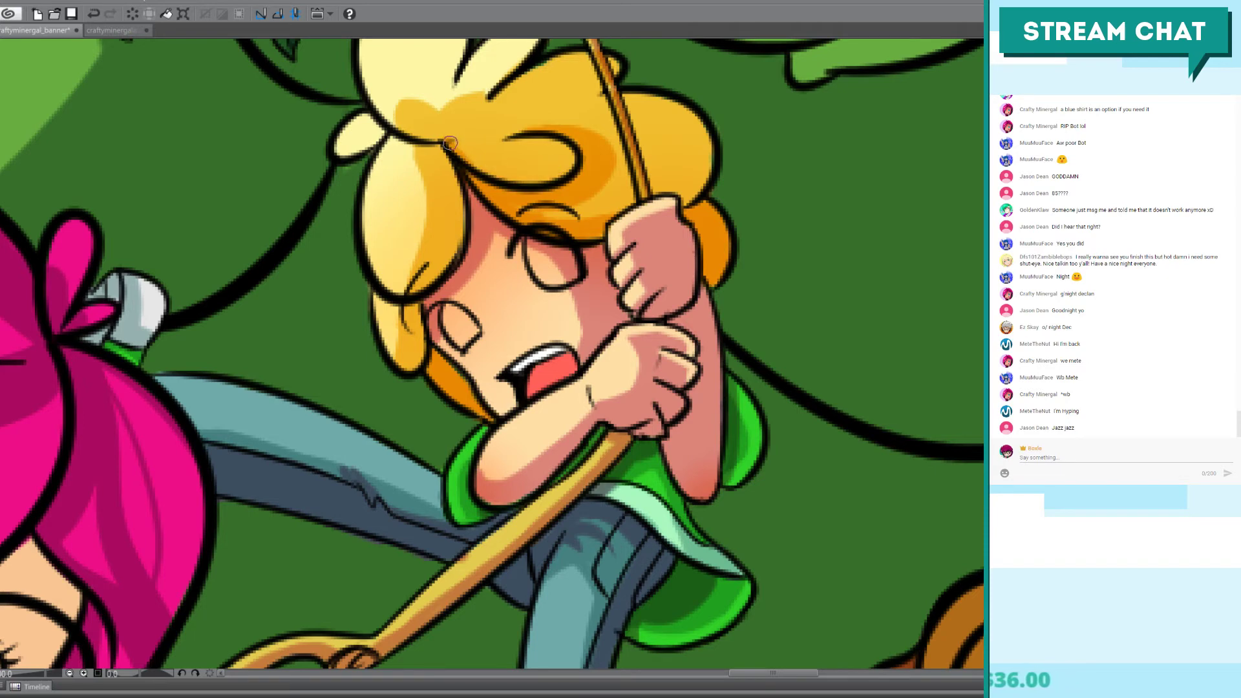
{"action": "left_click_drag", "start_coordinate": [450, 143], "coordinate": [558, 167]}
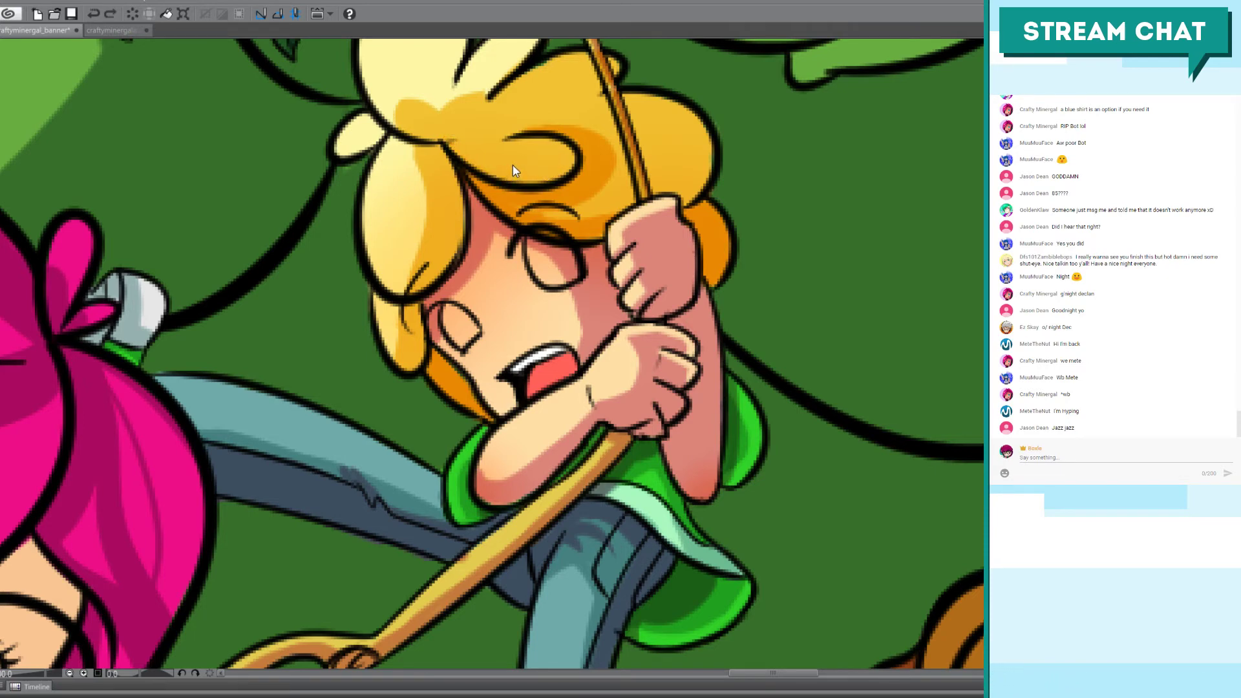
Step: Add orange shadow strokes across the crown above the curl and around the point where the tufts and front lock meet
{"action": "scroll", "coordinate": [484, 240], "scroll_direction": "up", "scroll_amount": 3}
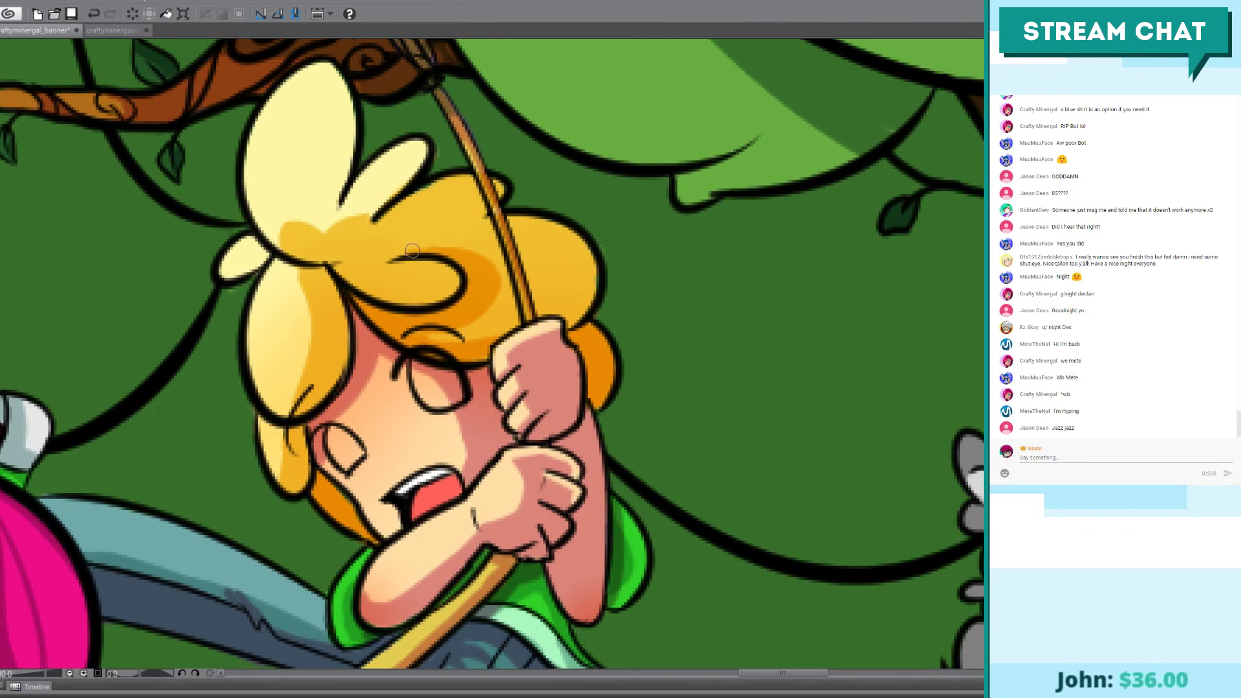
{"action": "mouse_move", "coordinate": [395, 220]}
{"action": "left_mouse_down"}
{"action": "mouse_move", "coordinate": [439, 264]}
{"action": "mouse_move", "coordinate": [400, 263]}
{"action": "mouse_move", "coordinate": [466, 199]}
{"action": "mouse_move", "coordinate": [438, 256]}
{"action": "left_mouse_up"}
{"action": "key", "text": "ctrl+z"}
{"action": "key", "text": "ctrl+z"}
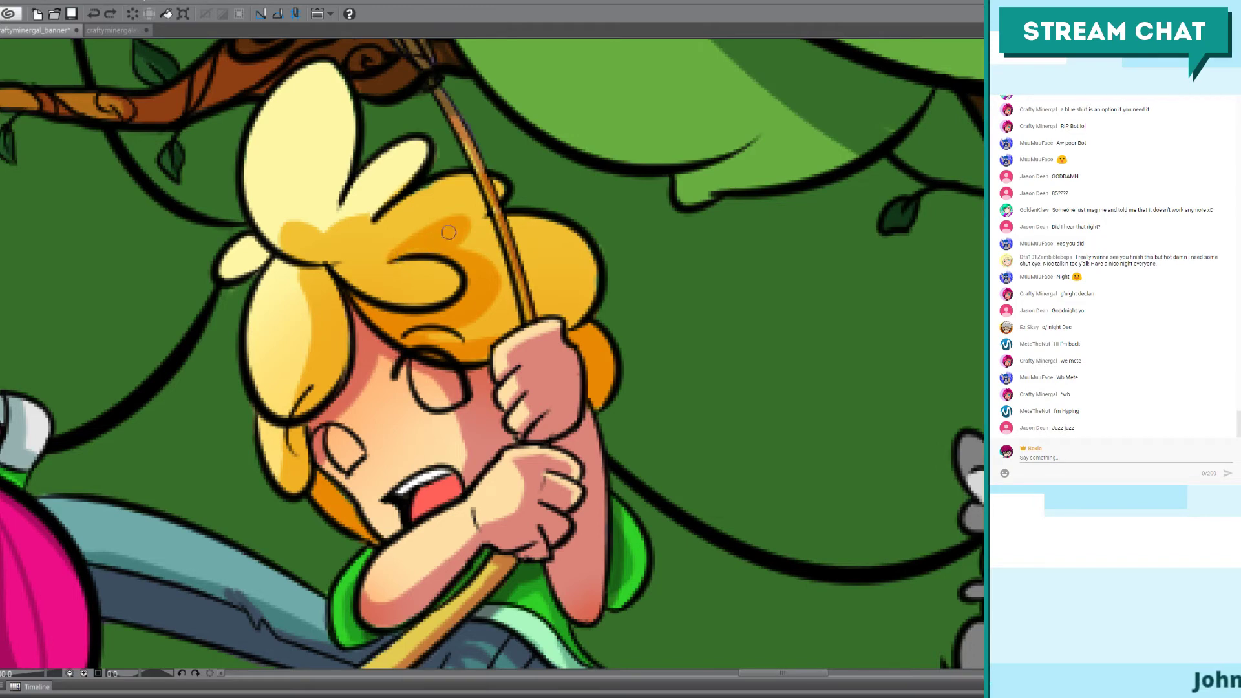
{"action": "mouse_move", "coordinate": [393, 256]}
{"action": "left_mouse_down"}
{"action": "mouse_move", "coordinate": [383, 232]}
{"action": "mouse_move", "coordinate": [418, 255]}
{"action": "mouse_move", "coordinate": [391, 236]}
{"action": "left_mouse_up"}
{"action": "key", "text": "ctrl+z"}
{"action": "key", "text": "ctrl+z"}
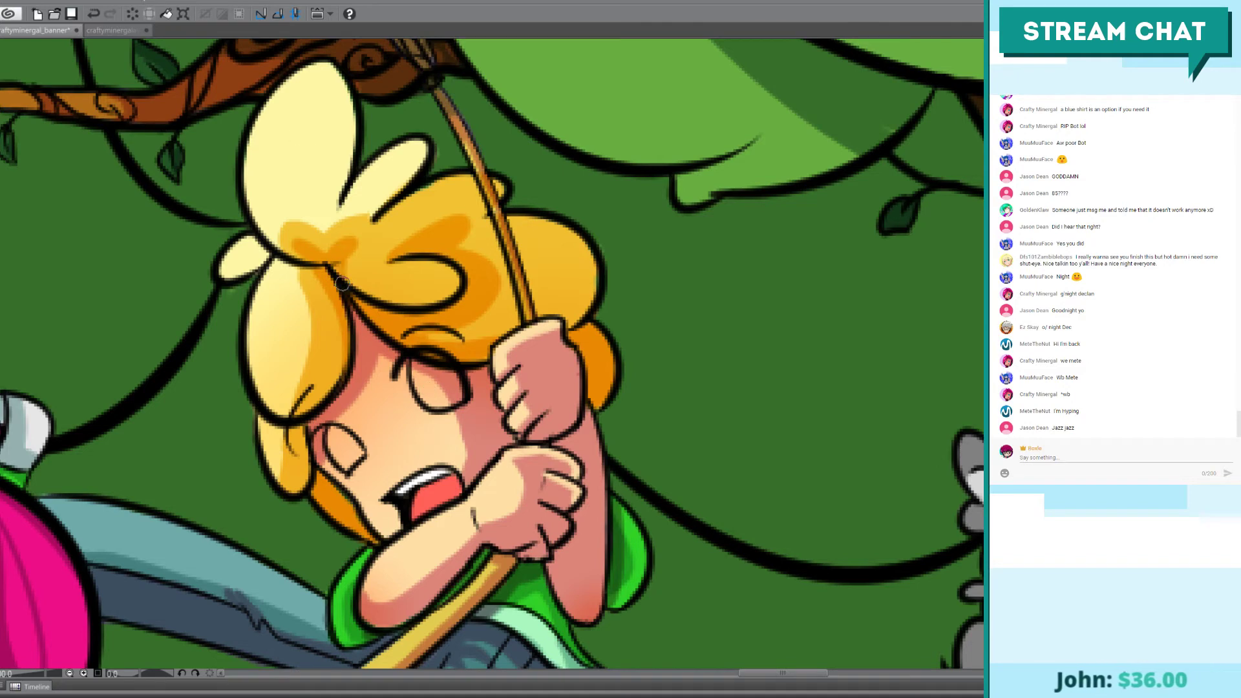
Step: Check the swinging character's shaded hair against the koala, the pink-haired girl and the rest of the banner
{"action": "scroll", "coordinate": [554, 193], "scroll_direction": "down", "scroll_amount": 2}
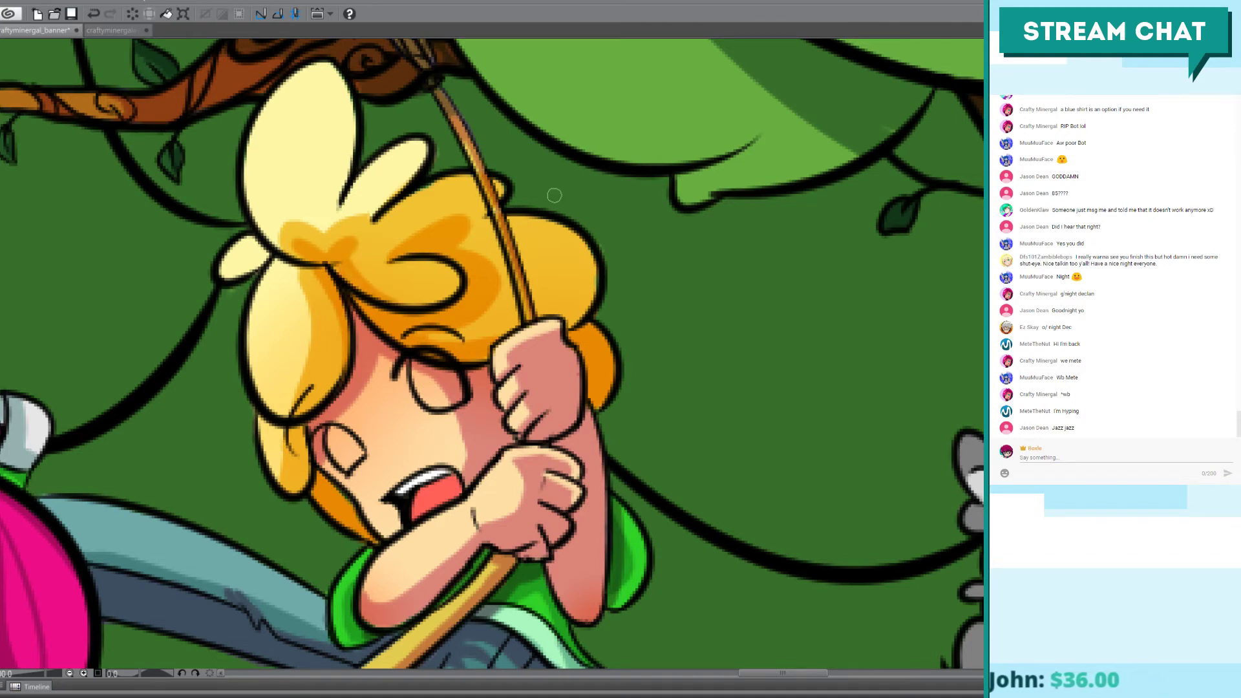
{"action": "scroll", "coordinate": [556, 191], "scroll_direction": "down", "scroll_amount": 2}
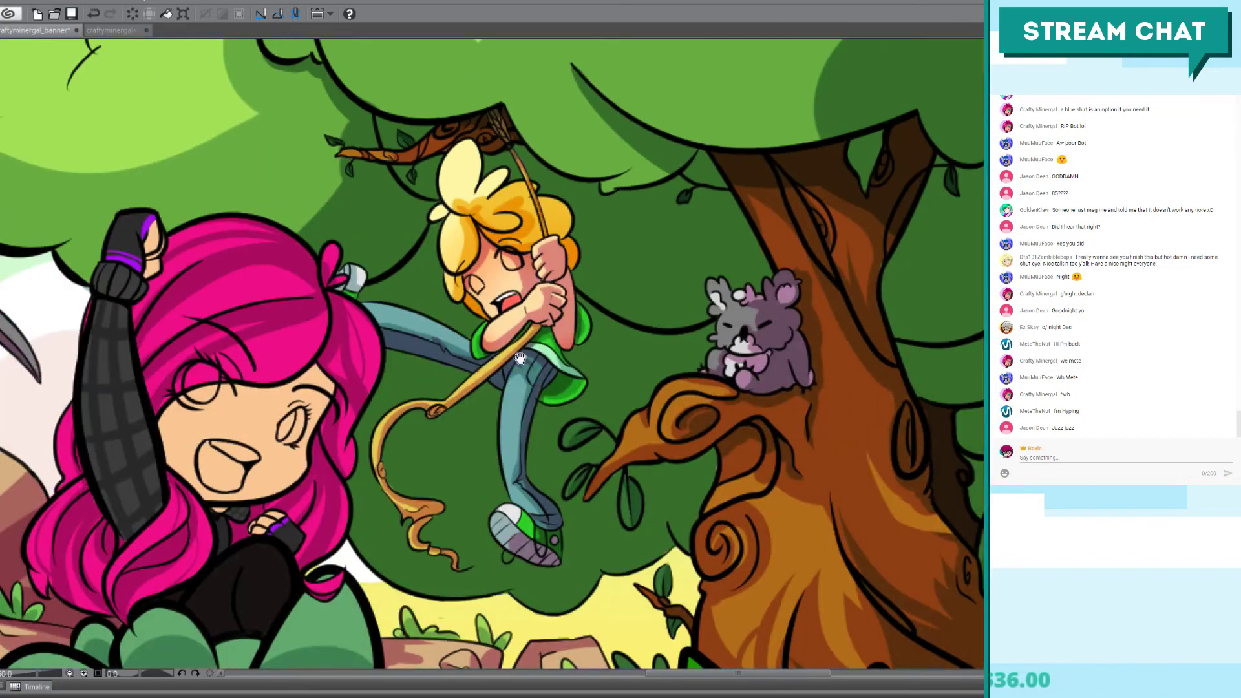
{"action": "left_click_drag", "start_coordinate": [520, 358], "coordinate": [606, 367]}
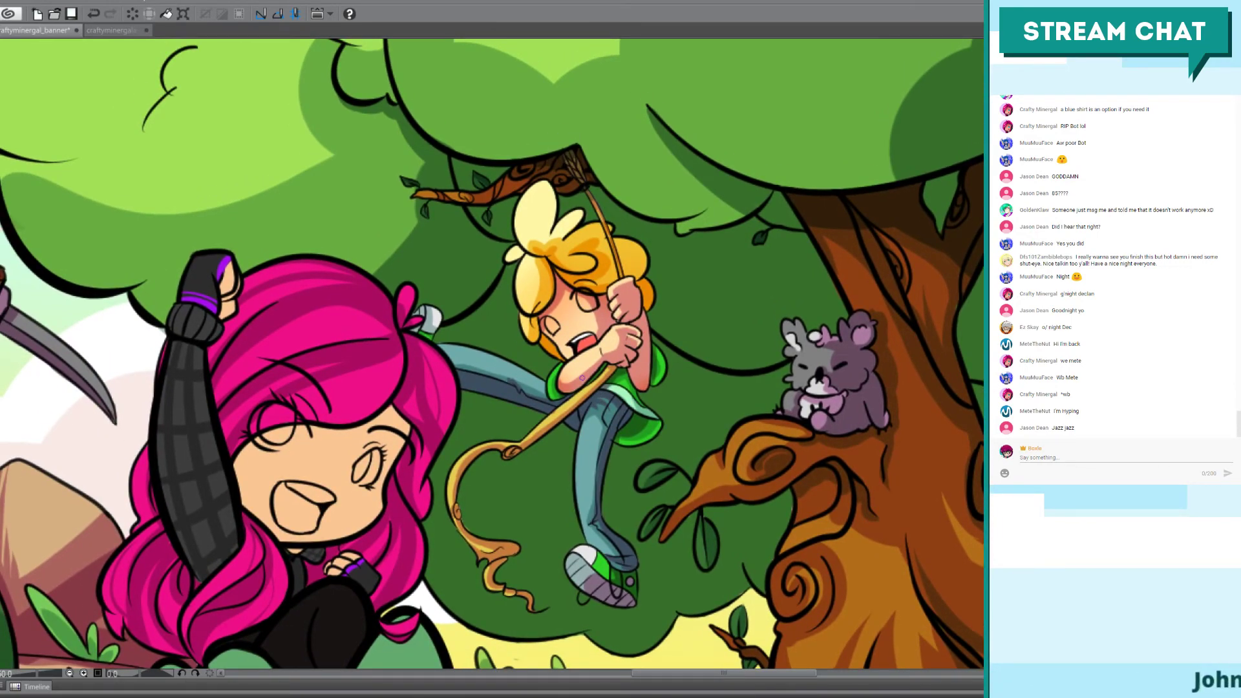
{"action": "scroll", "coordinate": [582, 377], "scroll_direction": "down", "scroll_amount": 1}
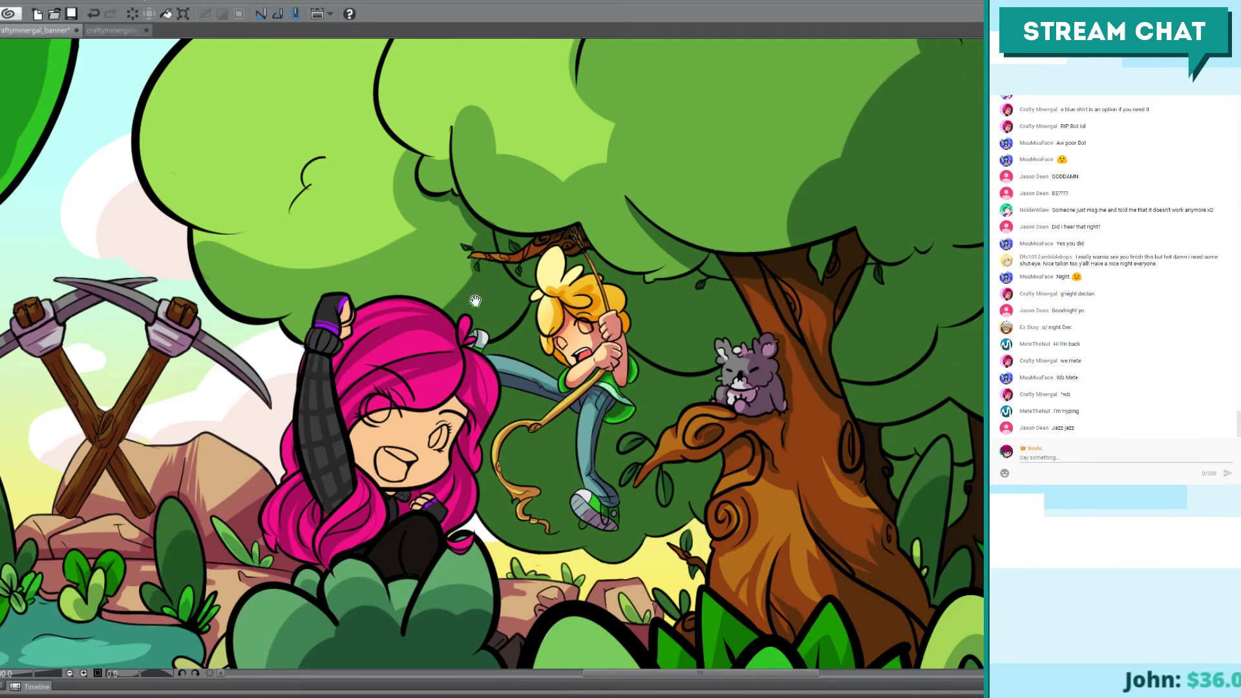
{"action": "left_click_drag", "start_coordinate": [475, 300], "coordinate": [791, 246]}
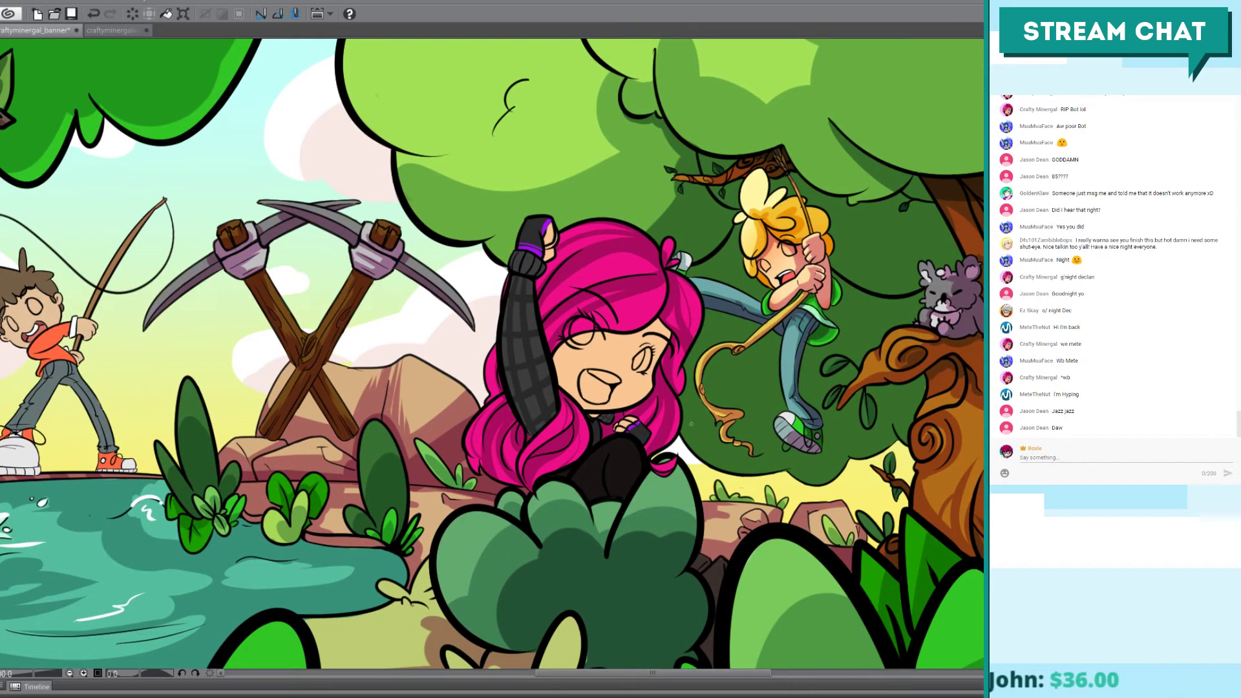
{"action": "left_click_drag", "start_coordinate": [762, 350], "coordinate": [684, 374]}
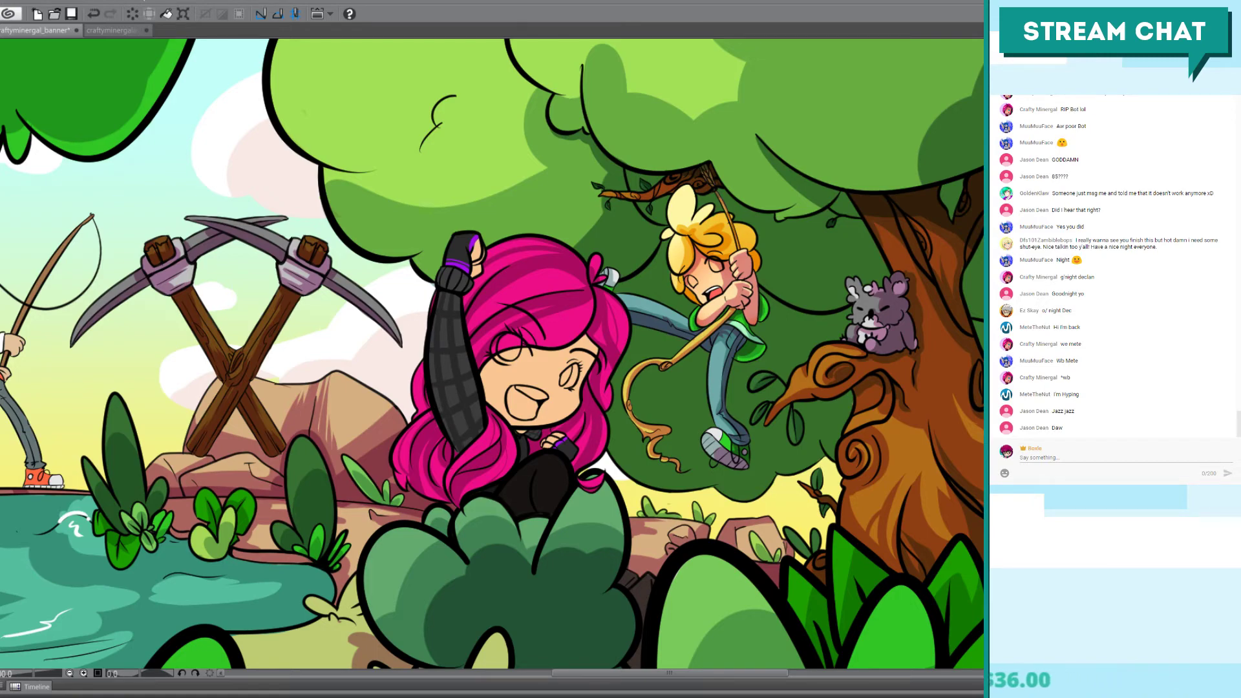
{"action": "scroll", "coordinate": [852, 184], "scroll_direction": "up", "scroll_amount": 5}
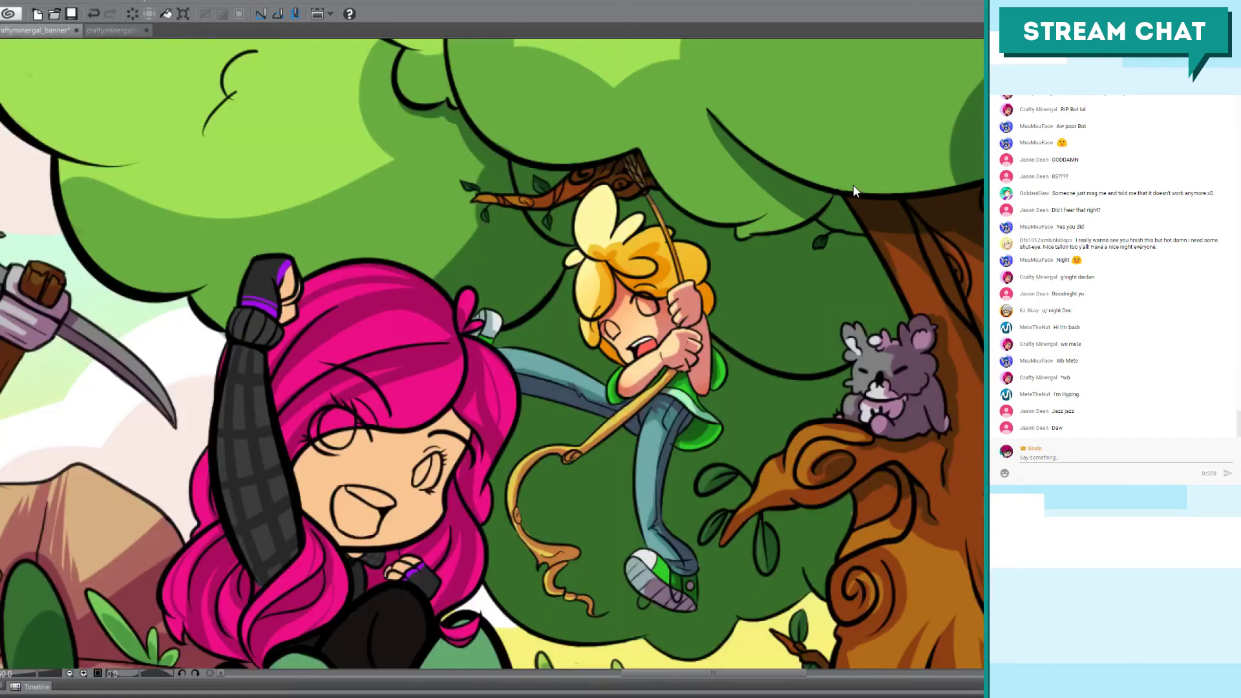
Step: Paint white along the outer edges of both of the swinging character's eyes, between the irises and the skin
{"action": "left_click_drag", "start_coordinate": [374, 532], "coordinate": [497, 402]}
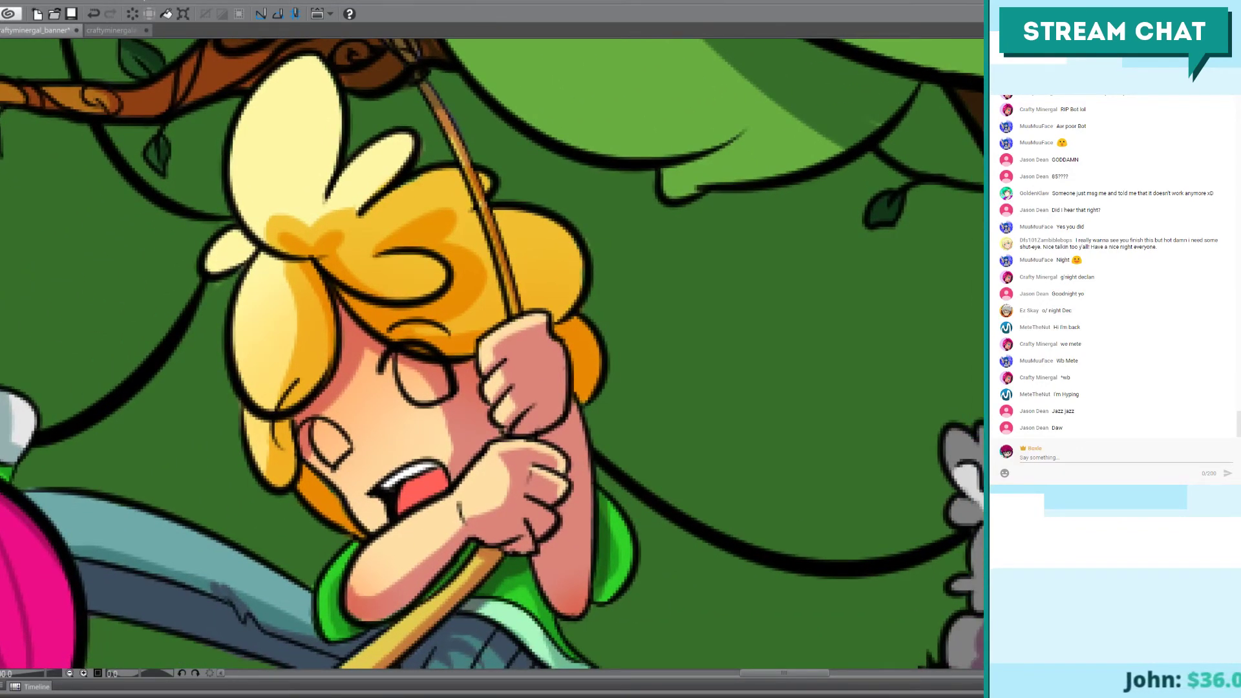
{"action": "scroll", "coordinate": [194, 206], "scroll_direction": "up", "scroll_amount": 2}
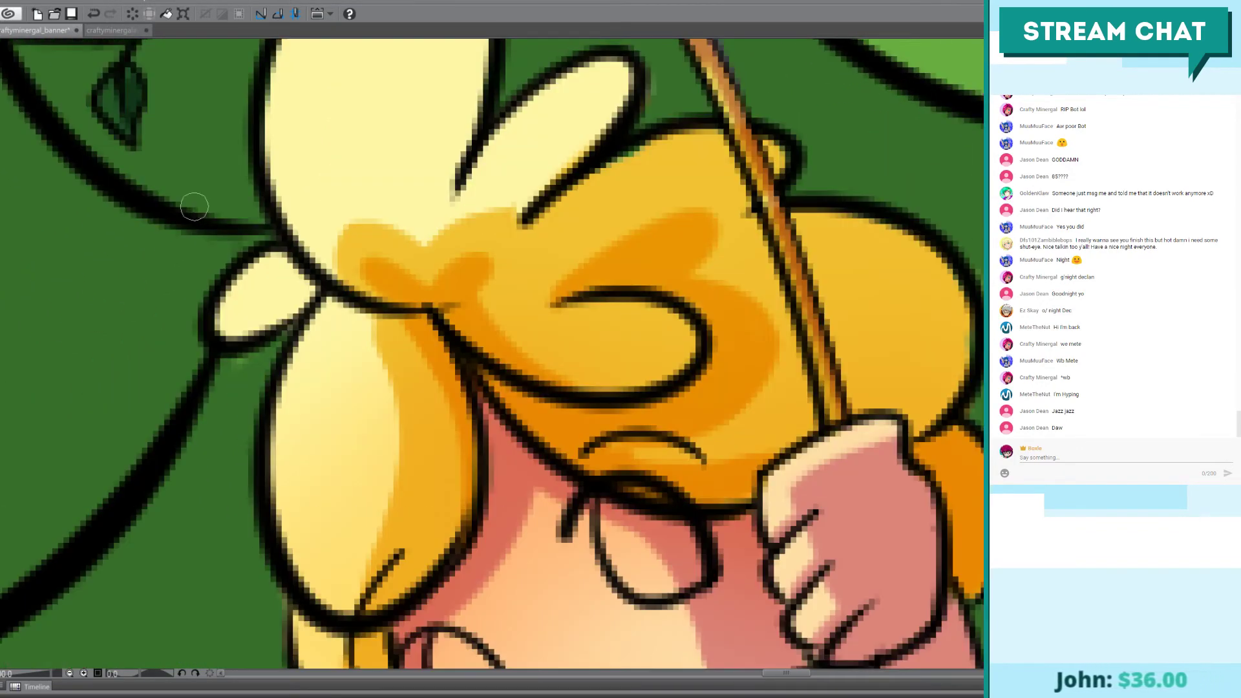
{"action": "left_click_drag", "start_coordinate": [564, 410], "coordinate": [272, 100]}
{"action": "mouse_move", "coordinate": [286, 213]}
{"action": "left_mouse_down"}
{"action": "mouse_move", "coordinate": [299, 241]}
{"action": "mouse_move", "coordinate": [293, 195]}
{"action": "mouse_move", "coordinate": [305, 231]}
{"action": "mouse_move", "coordinate": [285, 207]}
{"action": "mouse_move", "coordinate": [351, 281]}
{"action": "mouse_move", "coordinate": [323, 274]}
{"action": "left_mouse_up"}
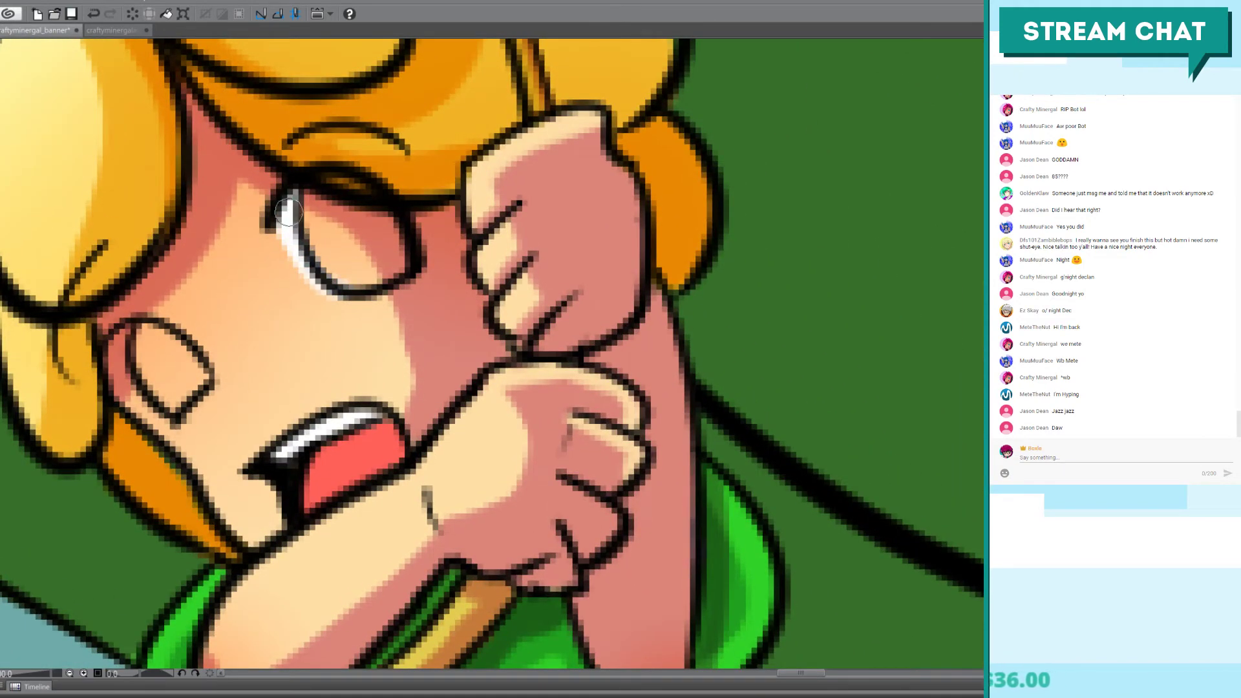
{"action": "left_click_drag", "start_coordinate": [289, 211], "coordinate": [366, 304]}
{"action": "key", "text": "ctrl+z"}
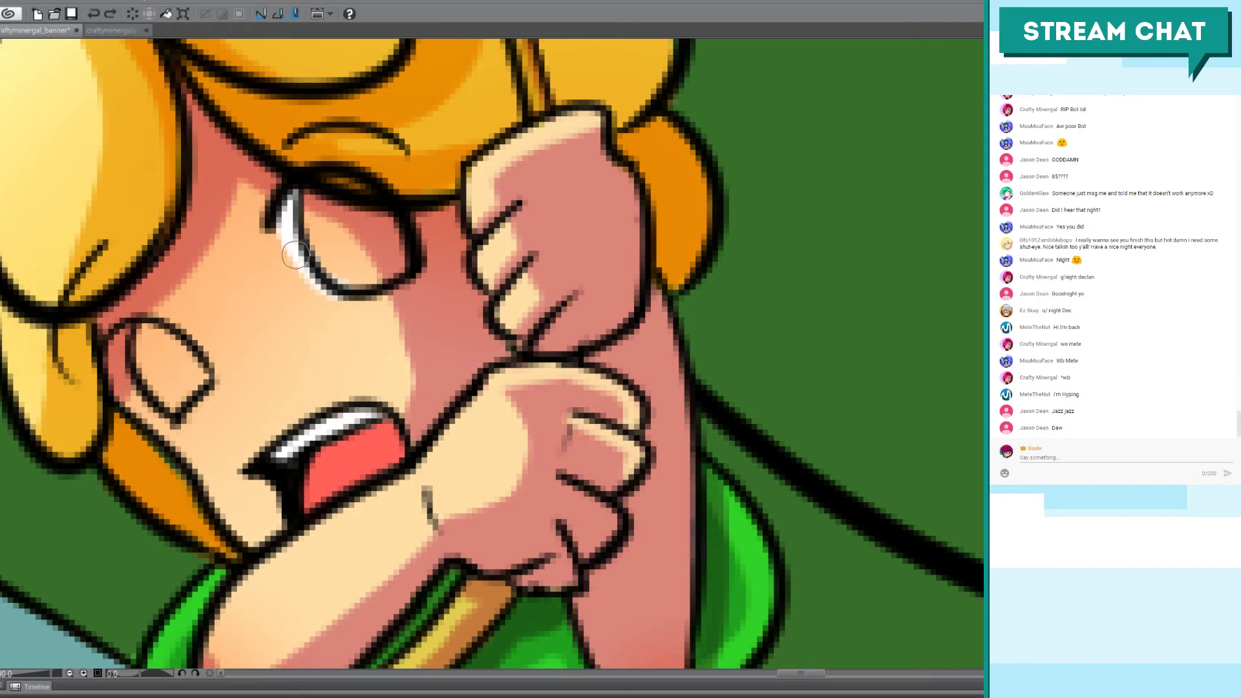
{"action": "left_click_drag", "start_coordinate": [296, 255], "coordinate": [382, 308]}
{"action": "key", "text": "ctrl+z"}
{"action": "left_click_drag", "start_coordinate": [292, 221], "coordinate": [389, 305]}
{"action": "key", "text": "ctrl+z"}
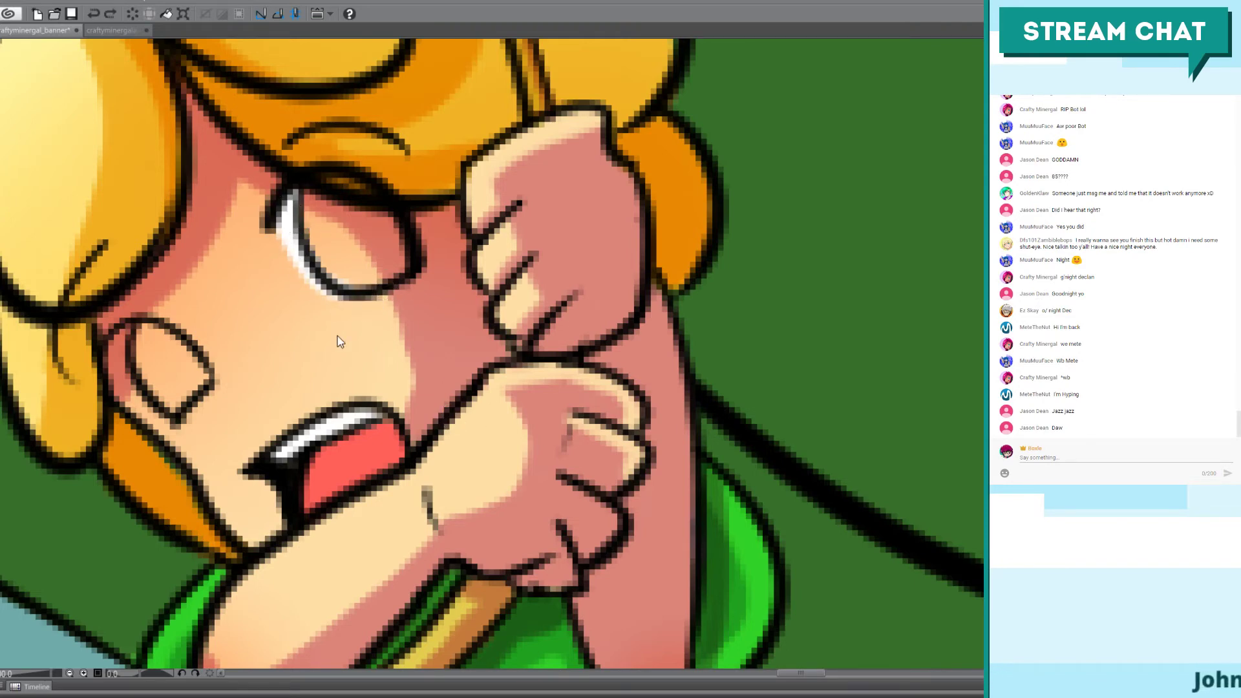
{"action": "key", "text": "ctrl+y"}
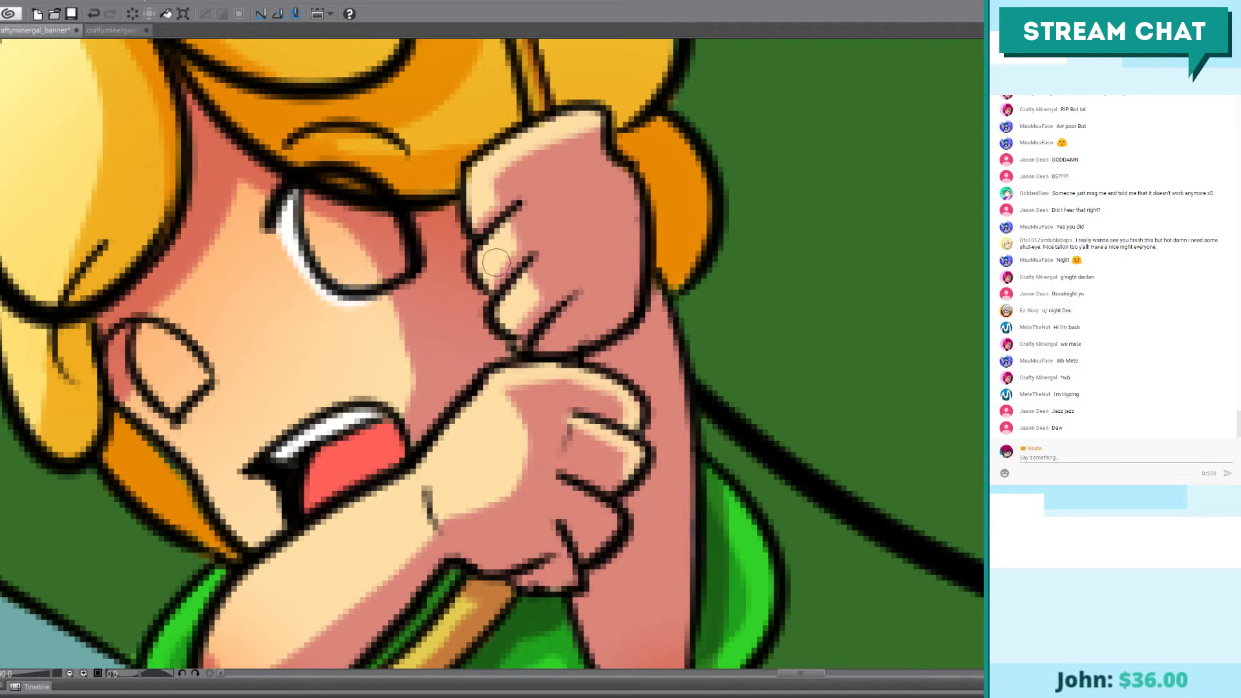
{"action": "mouse_move", "coordinate": [143, 339]}
{"action": "left_mouse_down"}
{"action": "mouse_move", "coordinate": [152, 394]}
{"action": "mouse_move", "coordinate": [131, 361]}
{"action": "mouse_move", "coordinate": [129, 377]}
{"action": "mouse_move", "coordinate": [179, 423]}
{"action": "left_mouse_up"}
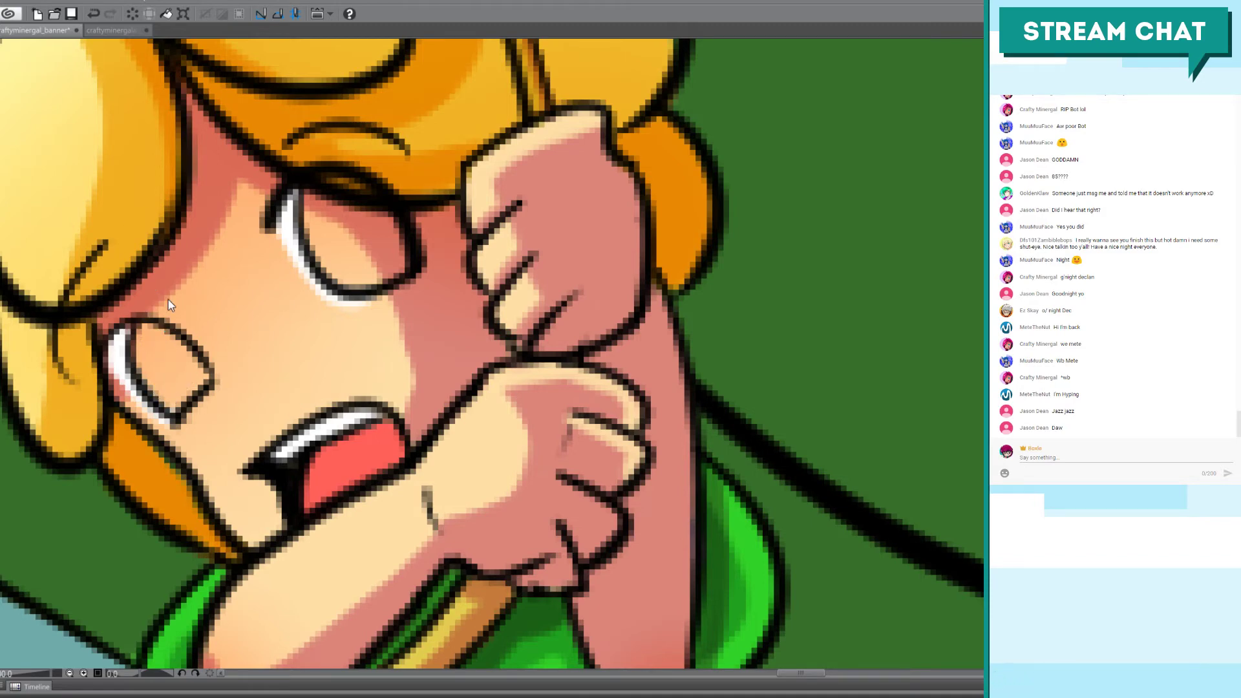
Step: Fill both of the swinging character's irises with bright cyan, and add colour beneath the upper lid of the eye nearest the hands
{"action": "scroll", "coordinate": [168, 300], "scroll_direction": "down", "scroll_amount": 5}
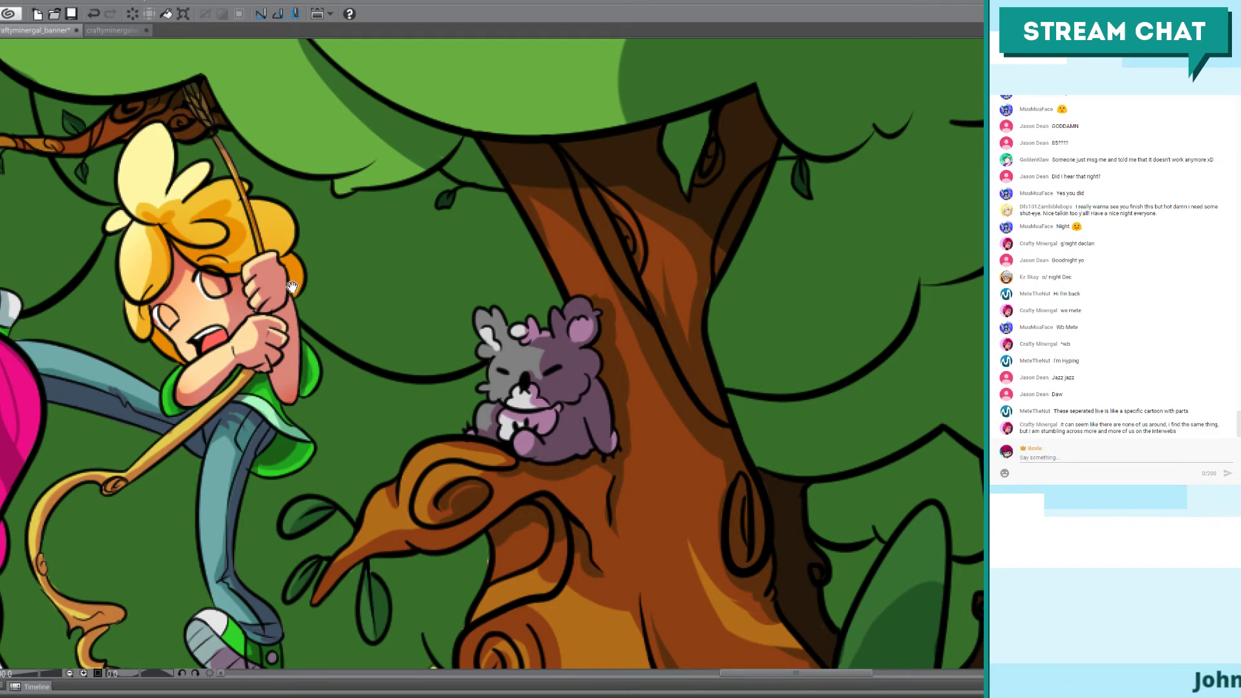
{"action": "mouse_move", "coordinate": [340, 266]}
{"action": "left_mouse_down"}
{"action": "mouse_move", "coordinate": [498, 279]}
{"action": "mouse_move", "coordinate": [519, 307]}
{"action": "mouse_move", "coordinate": [626, 354]}
{"action": "left_mouse_up"}
{"action": "scroll", "coordinate": [498, 279], "scroll_direction": "up", "scroll_amount": 5}
{"action": "scroll", "coordinate": [611, 350], "scroll_direction": "down", "scroll_amount": 4}
{"action": "scroll", "coordinate": [626, 355], "scroll_direction": "up", "scroll_amount": 4}
{"action": "mouse_move", "coordinate": [316, 352]}
{"action": "left_mouse_down"}
{"action": "mouse_move", "coordinate": [335, 398]}
{"action": "mouse_move", "coordinate": [316, 351]}
{"action": "mouse_move", "coordinate": [362, 417]}
{"action": "mouse_move", "coordinate": [338, 359]}
{"action": "left_mouse_up"}
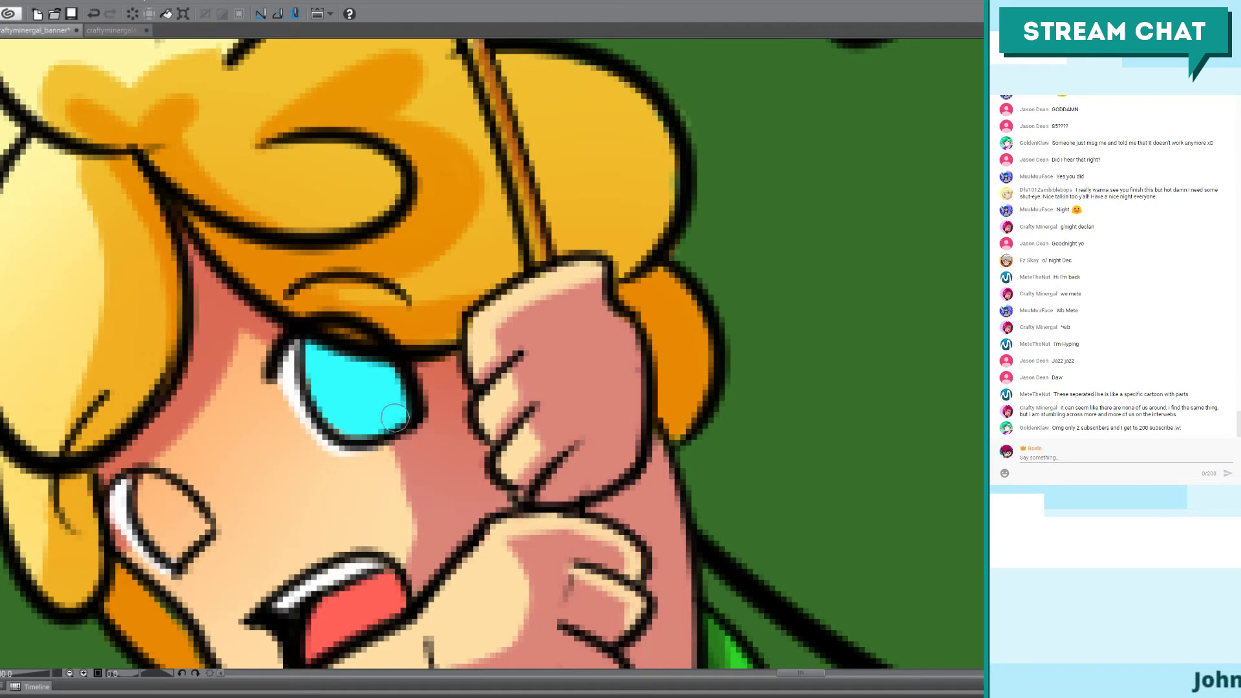
{"action": "mouse_move", "coordinate": [155, 494]}
{"action": "left_mouse_down"}
{"action": "mouse_move", "coordinate": [143, 507]}
{"action": "mouse_move", "coordinate": [169, 547]}
{"action": "mouse_move", "coordinate": [197, 531]}
{"action": "mouse_move", "coordinate": [170, 491]}
{"action": "left_mouse_up"}
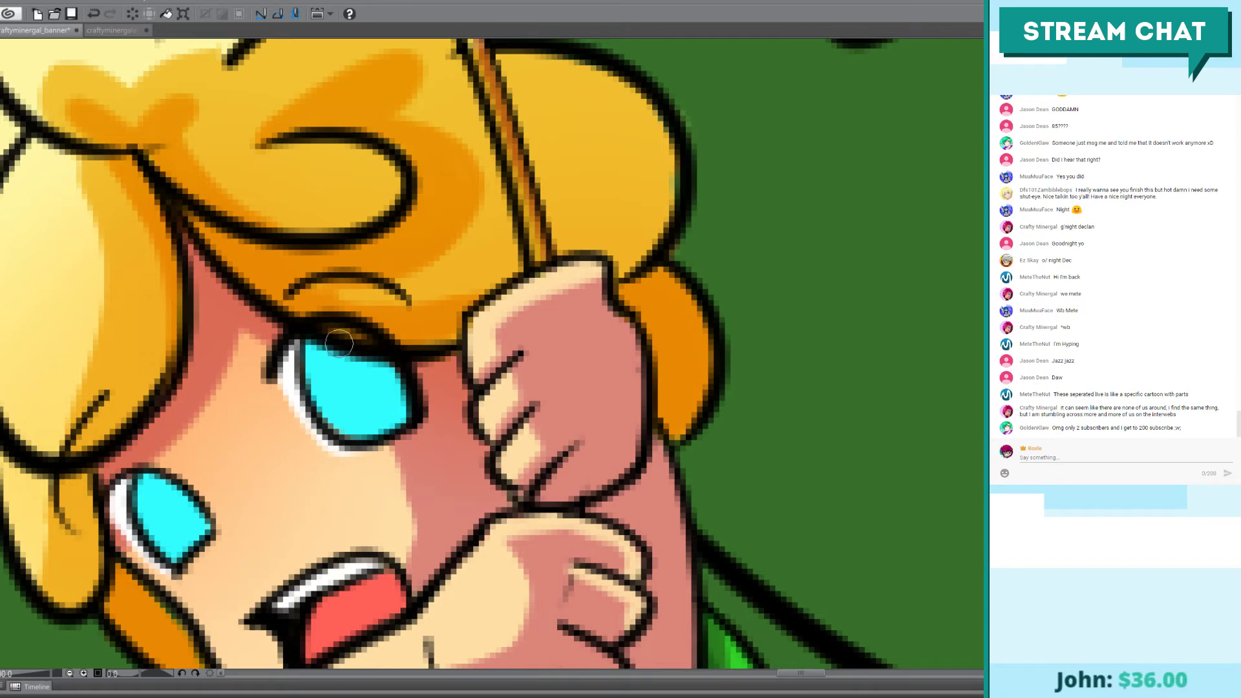
{"action": "left_click_drag", "start_coordinate": [323, 334], "coordinate": [367, 335]}
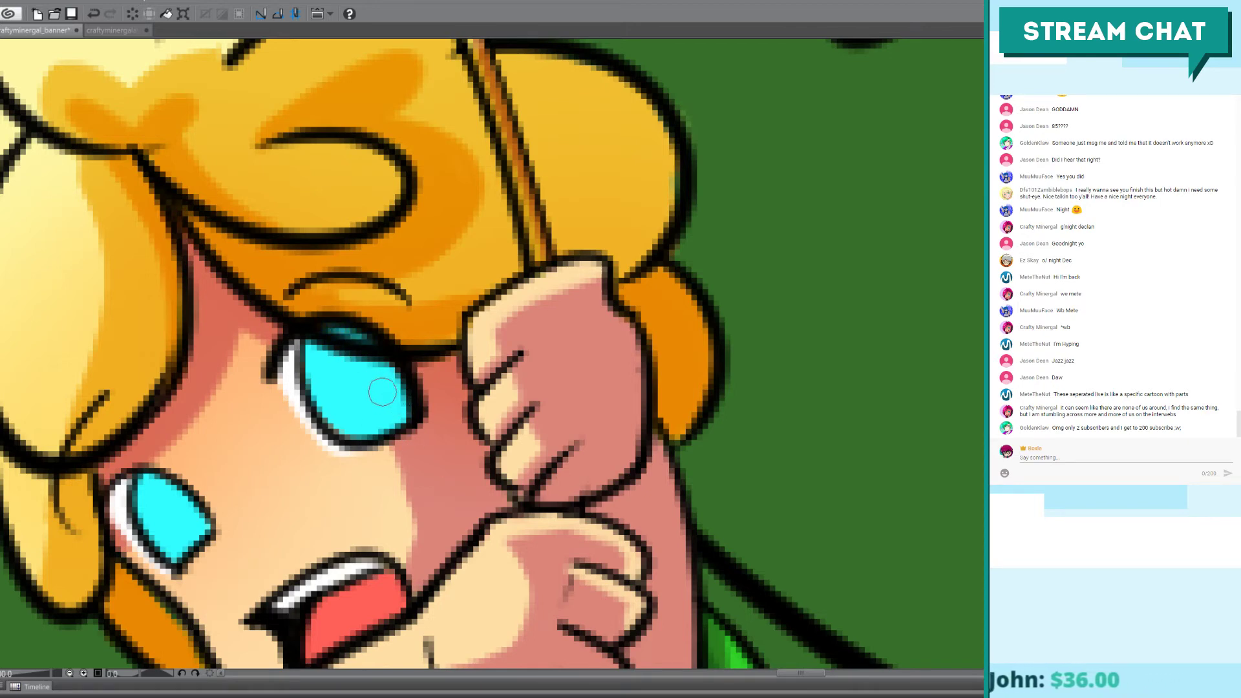
Step: Shade the cyan irises with darker teal within a selection of the eyes, and clear the selection
{"action": "scroll", "coordinate": [328, 277], "scroll_direction": "down", "scroll_amount": 3}
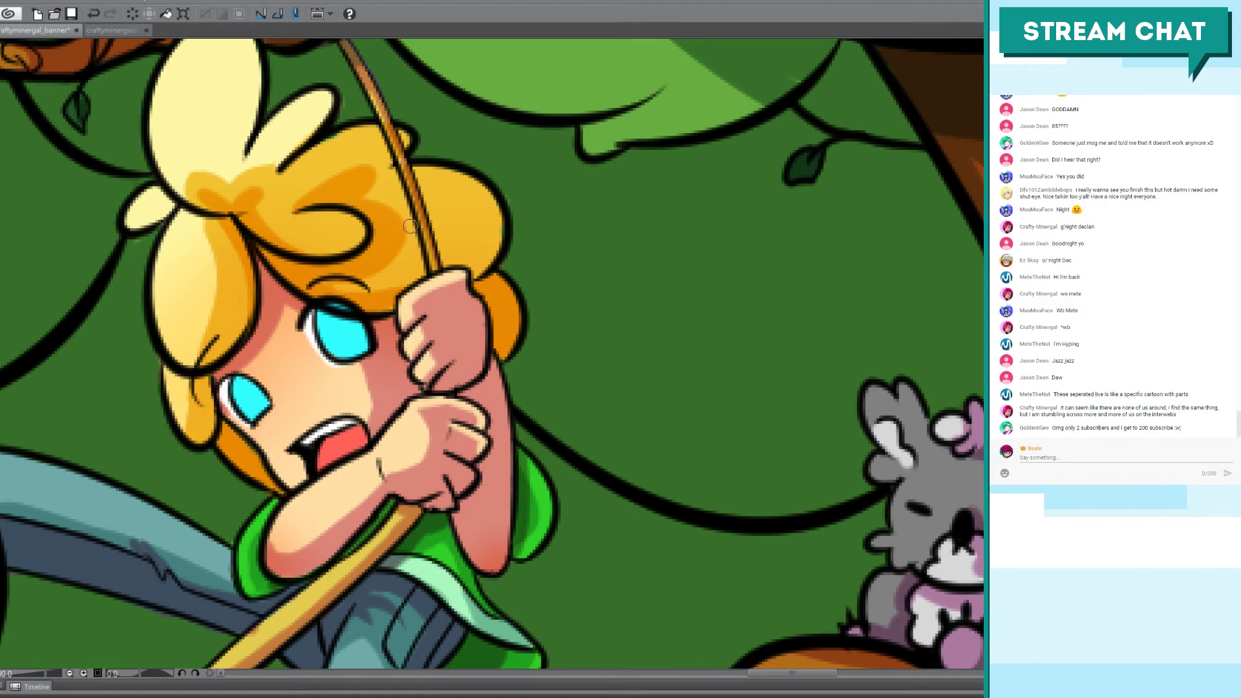
{"action": "left_click_drag", "start_coordinate": [421, 343], "coordinate": [452, 309]}
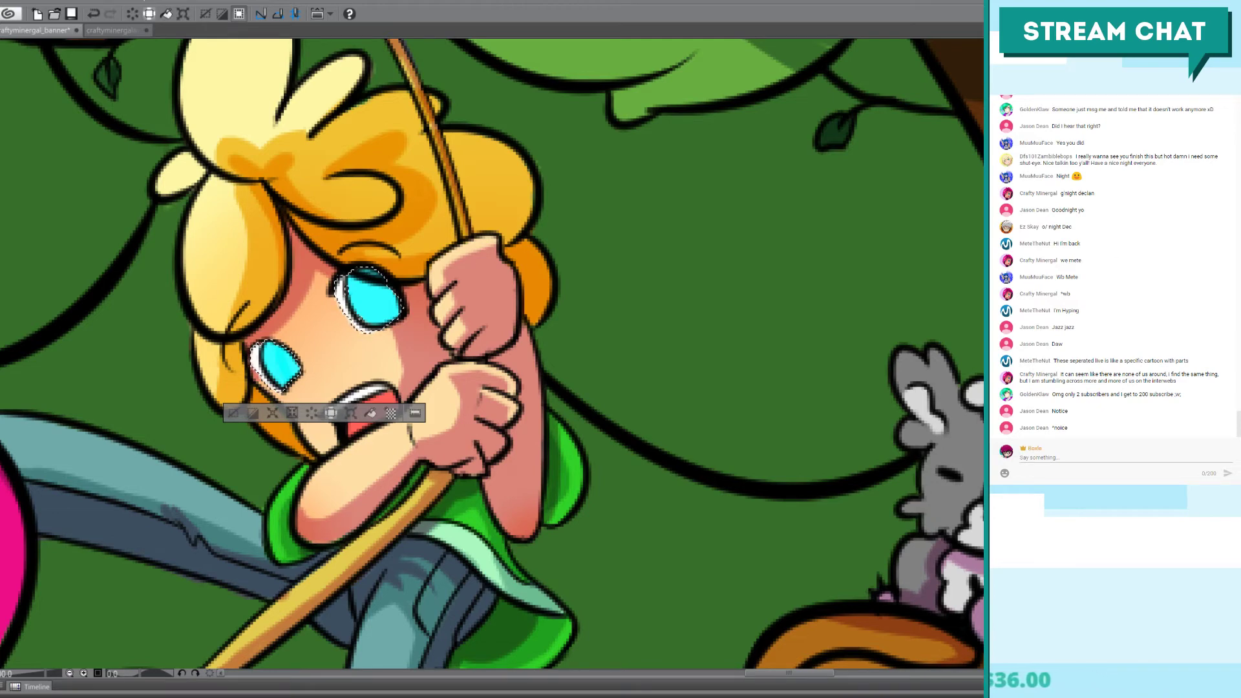
{"action": "key", "text": "ctrl+d"}
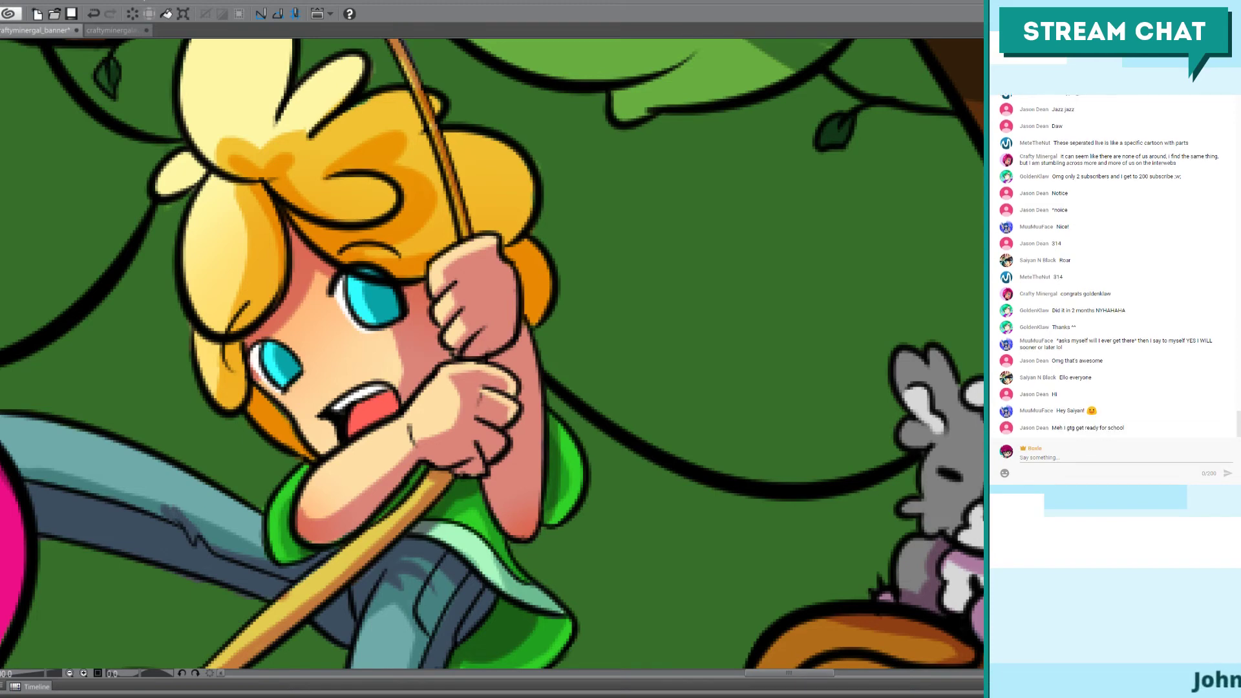
Step: Add a small pale heart-shaped highlight to each of the swinging character's irises
{"action": "mouse_move", "coordinate": [390, 291]}
{"action": "left_mouse_down"}
{"action": "mouse_move", "coordinate": [367, 300]}
{"action": "mouse_move", "coordinate": [388, 304]}
{"action": "left_mouse_up"}
{"action": "key", "text": "ctrl+z"}
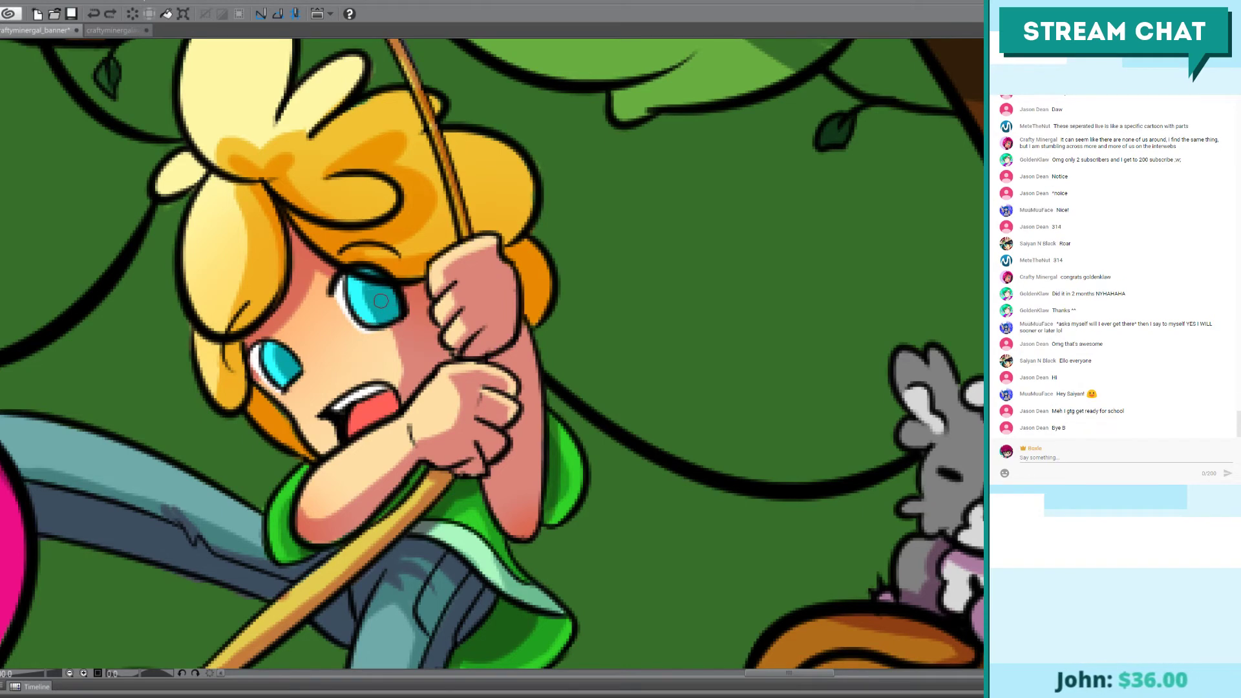
{"action": "left_click", "coordinate": [372, 294]}
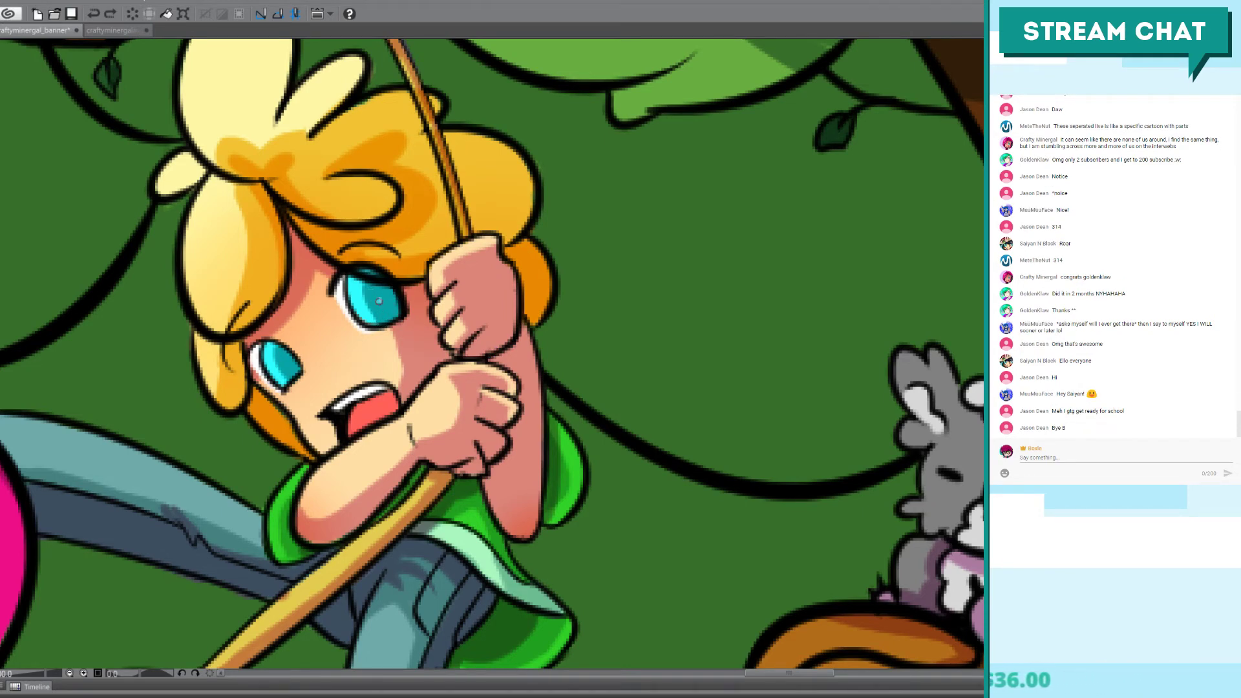
{"action": "left_click", "coordinate": [382, 299]}
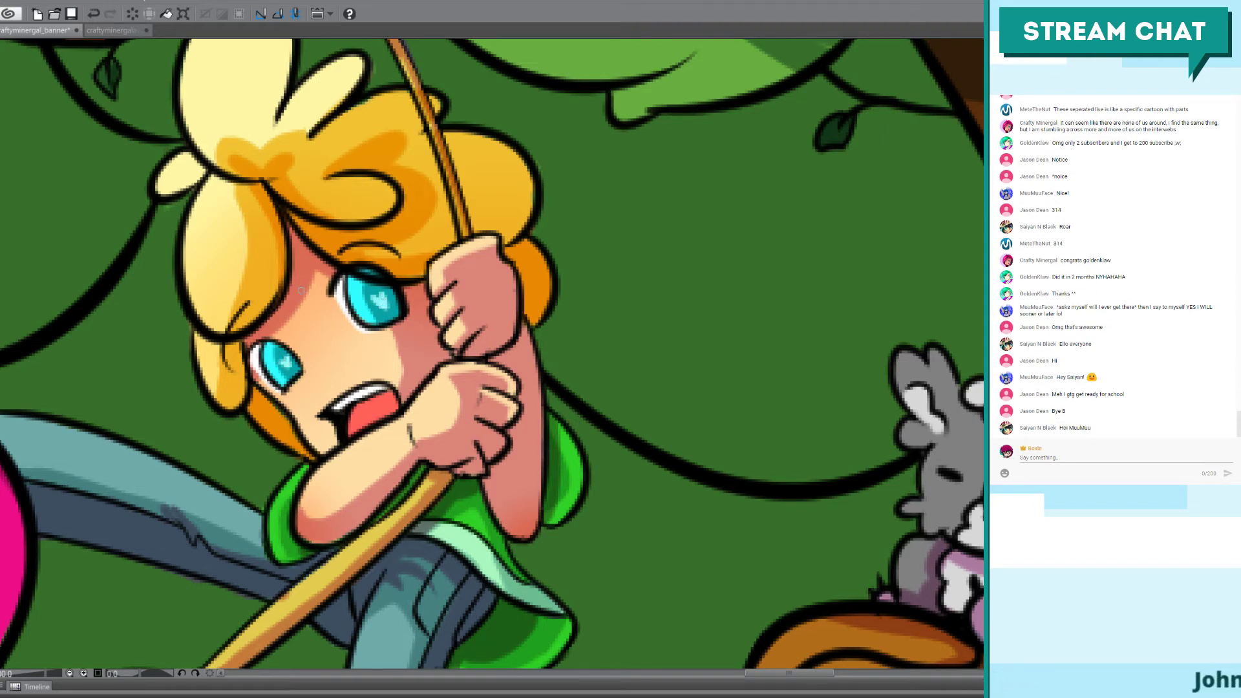
Step: Review the swinging character's coloured eyes and face up close and alongside the fishing boy, pickaxes, pink-haired girl and koala
{"action": "scroll", "coordinate": [300, 277], "scroll_direction": "down", "scroll_amount": 4}
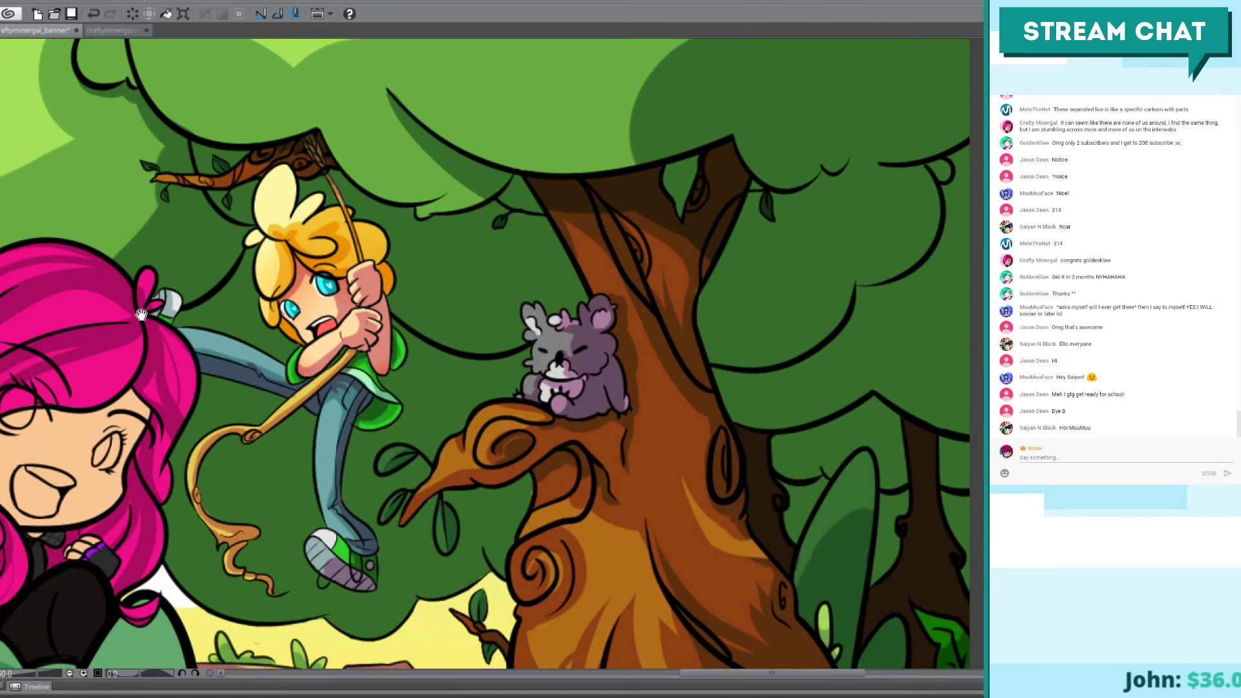
{"action": "left_click_drag", "start_coordinate": [141, 315], "coordinate": [594, 336]}
{"action": "left_click_drag", "start_coordinate": [271, 362], "coordinate": [723, 388]}
{"action": "mouse_move", "coordinate": [413, 400]}
{"action": "left_mouse_down"}
{"action": "mouse_move", "coordinate": [725, 412]}
{"action": "mouse_move", "coordinate": [484, 303]}
{"action": "mouse_move", "coordinate": [558, 288]}
{"action": "left_mouse_up"}
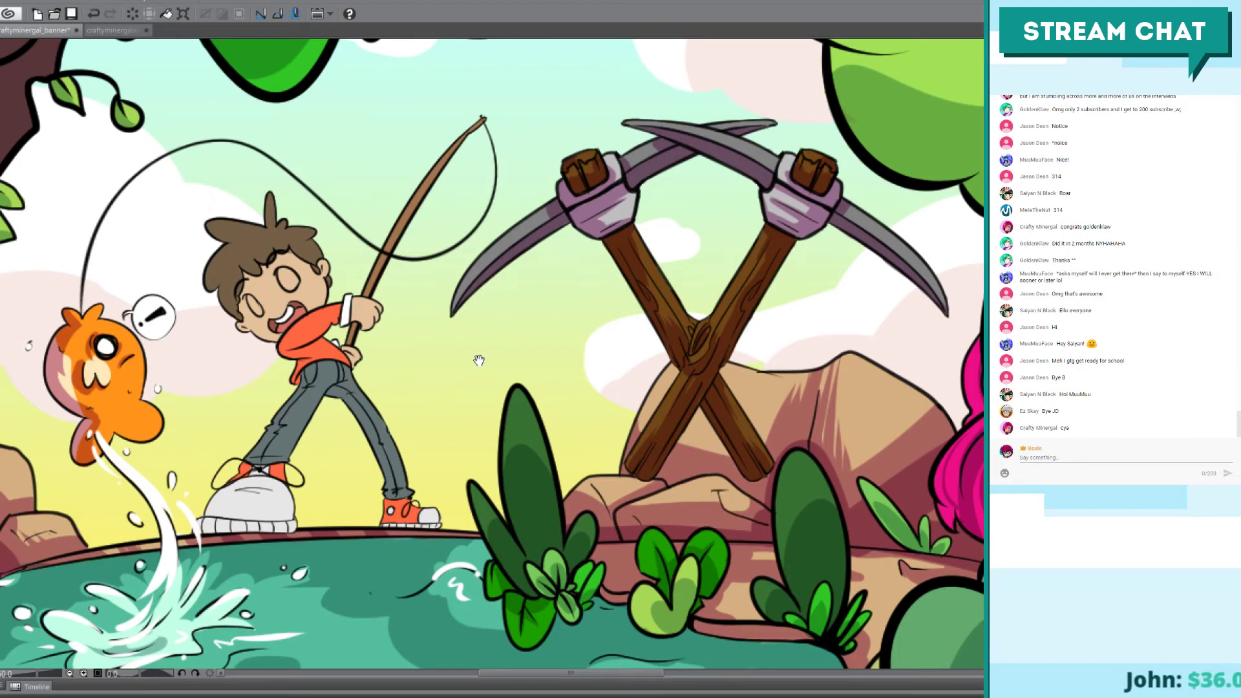
{"action": "left_click_drag", "start_coordinate": [479, 360], "coordinate": [495, 313]}
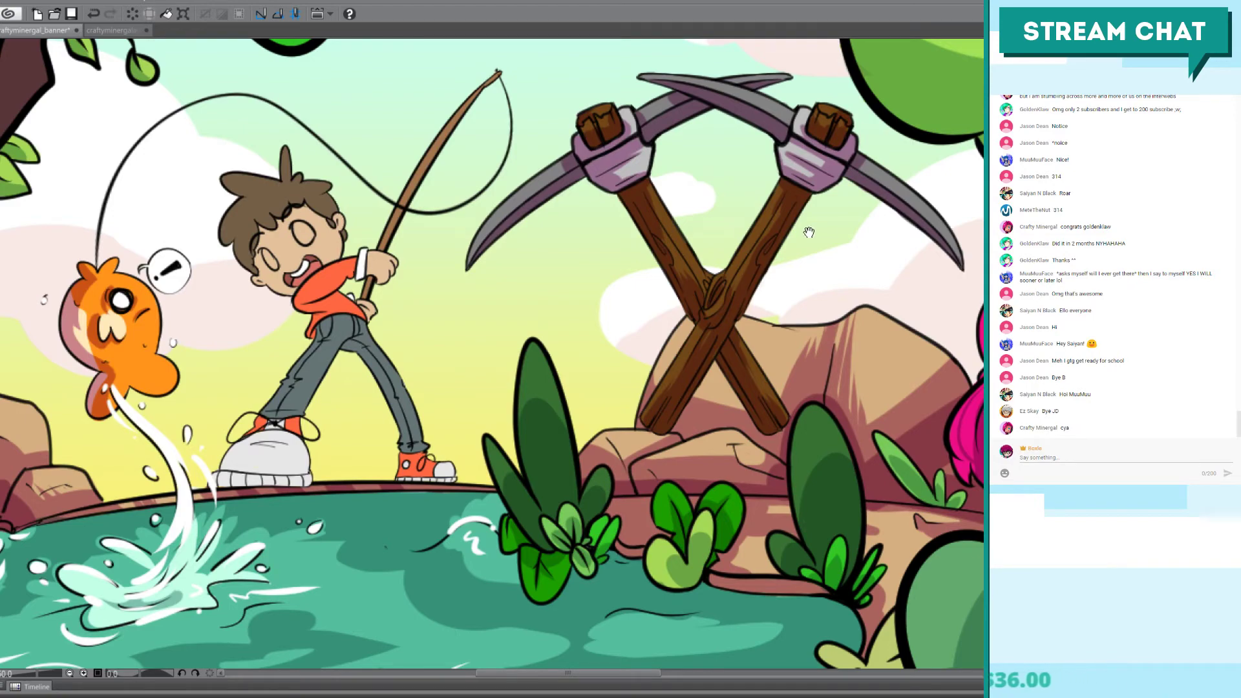
{"action": "left_click_drag", "start_coordinate": [953, 255], "coordinate": [6, 275]}
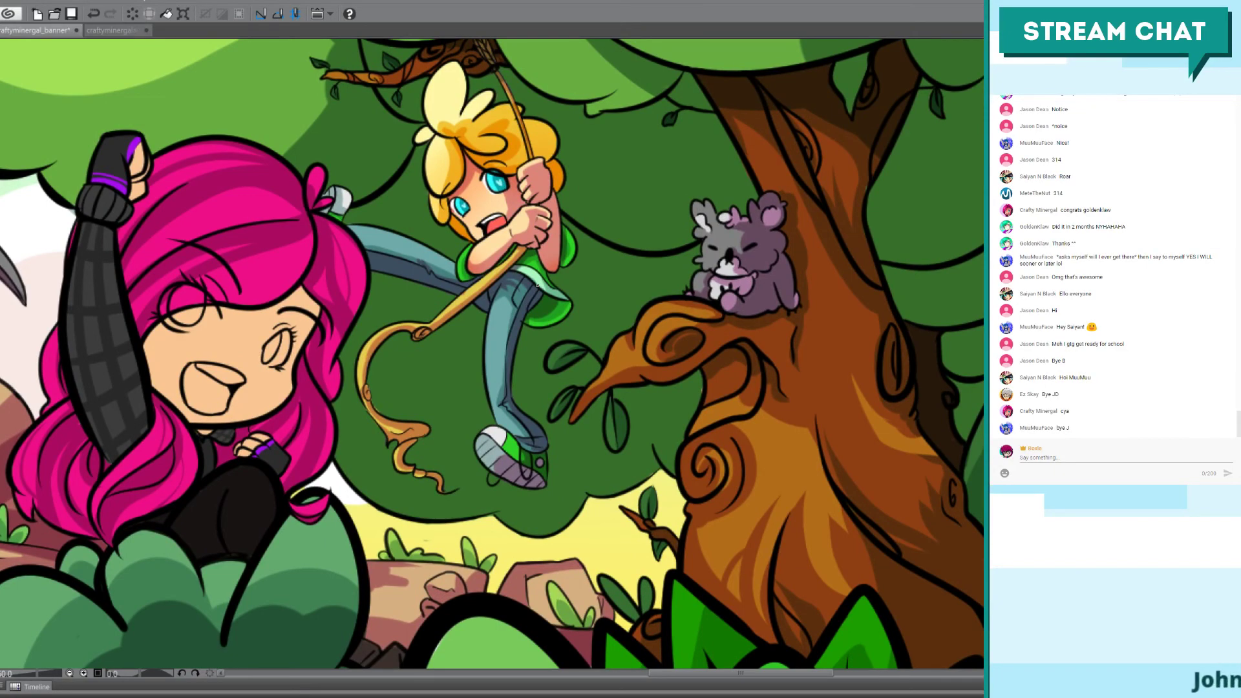
{"action": "scroll", "coordinate": [537, 285], "scroll_direction": "up", "scroll_amount": 4}
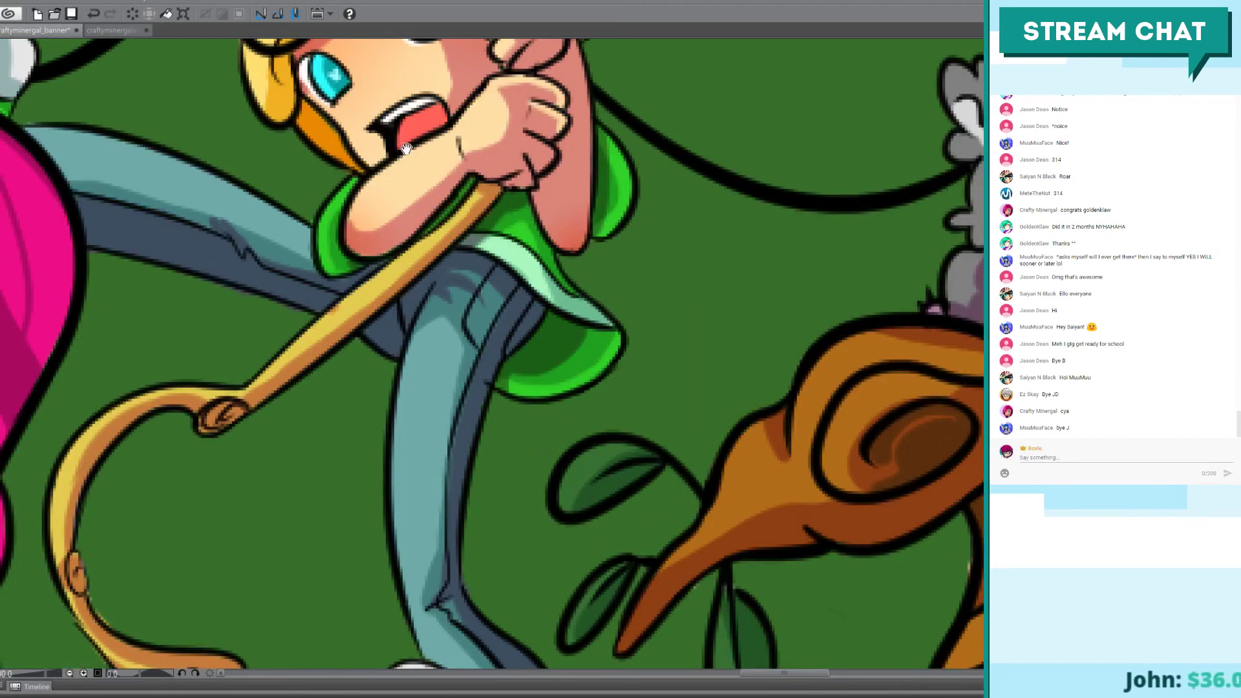
{"action": "left_click_drag", "start_coordinate": [406, 148], "coordinate": [503, 409]}
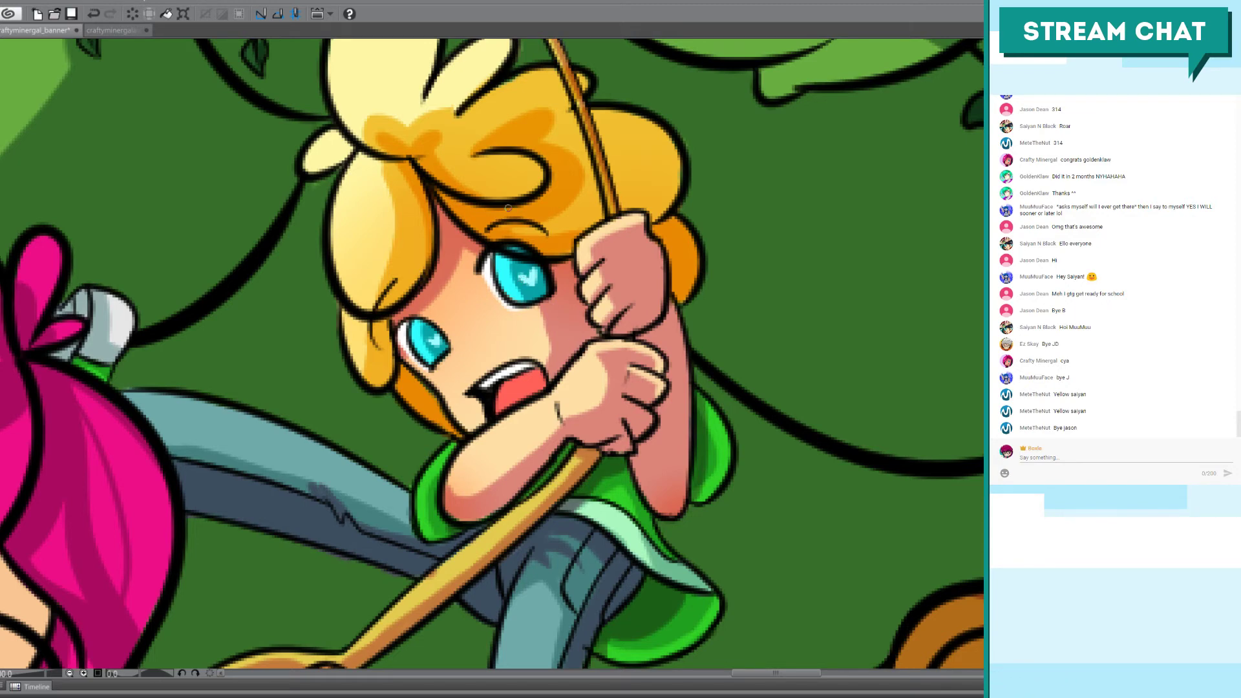
{"action": "scroll", "coordinate": [508, 208], "scroll_direction": "down", "scroll_amount": 3}
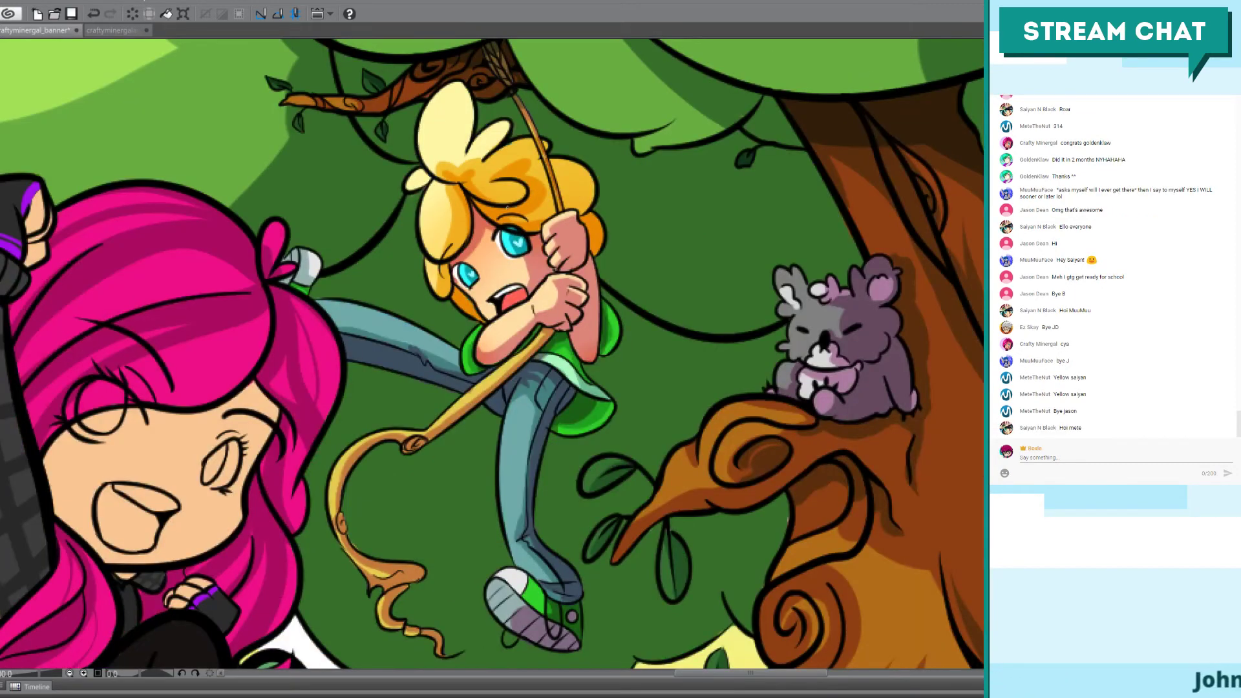
{"action": "left_click_drag", "start_coordinate": [454, 315], "coordinate": [535, 343]}
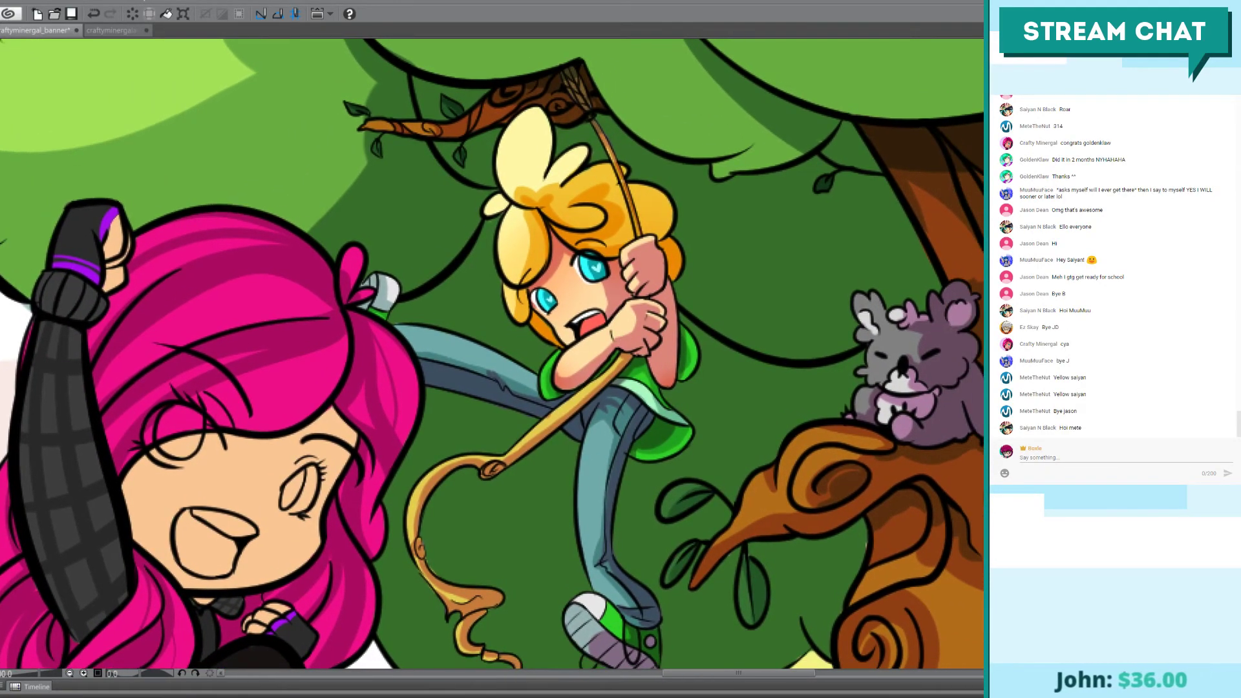
{"action": "scroll", "coordinate": [492, 353], "scroll_direction": "up", "scroll_amount": 4}
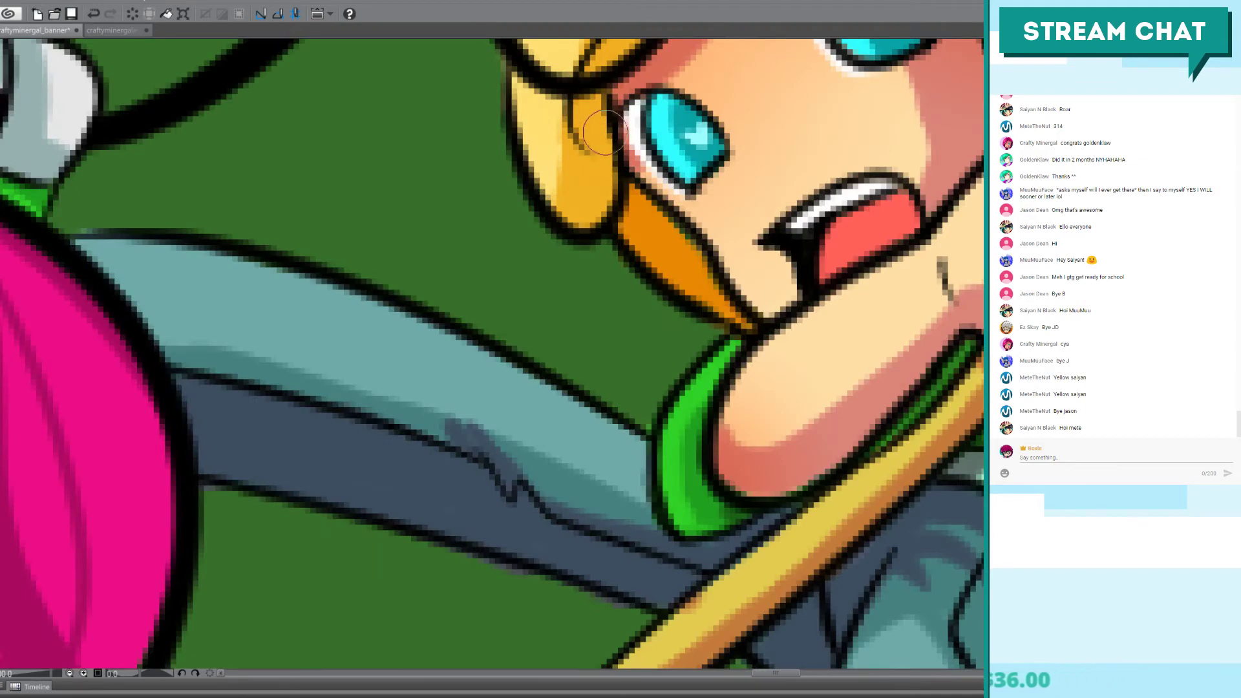
{"action": "scroll", "coordinate": [839, 340], "scroll_direction": "down", "scroll_amount": 4}
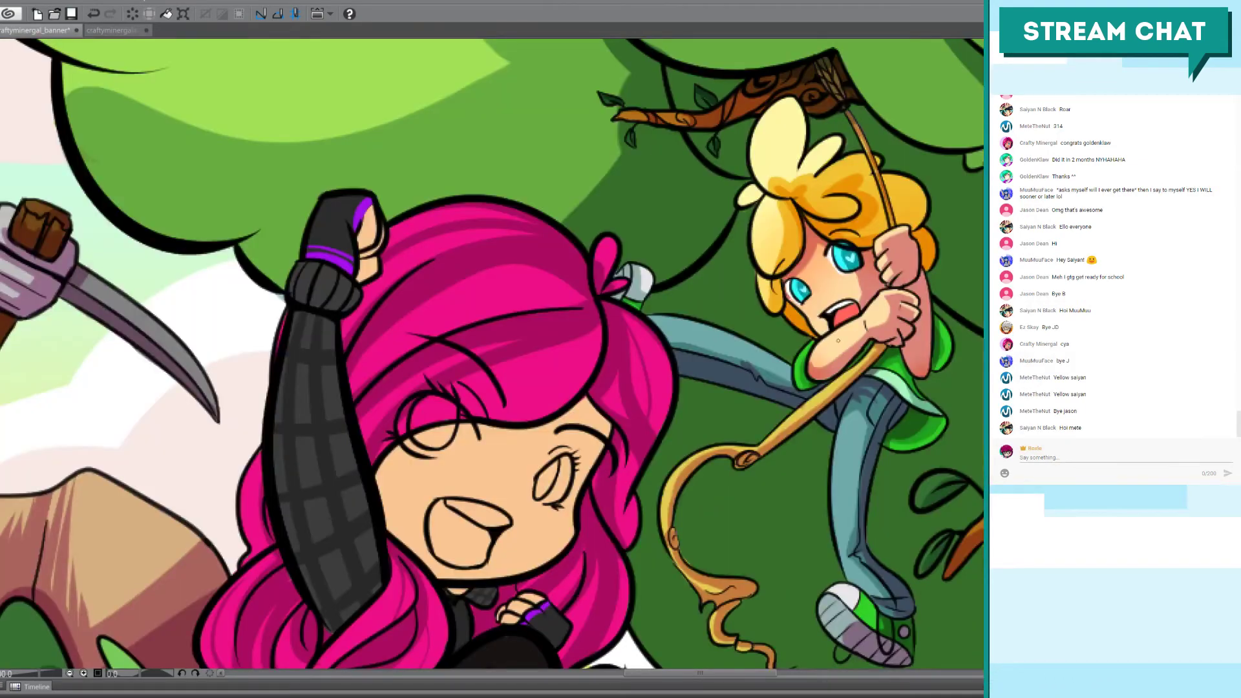
{"action": "left_click_drag", "start_coordinate": [705, 221], "coordinate": [434, 299]}
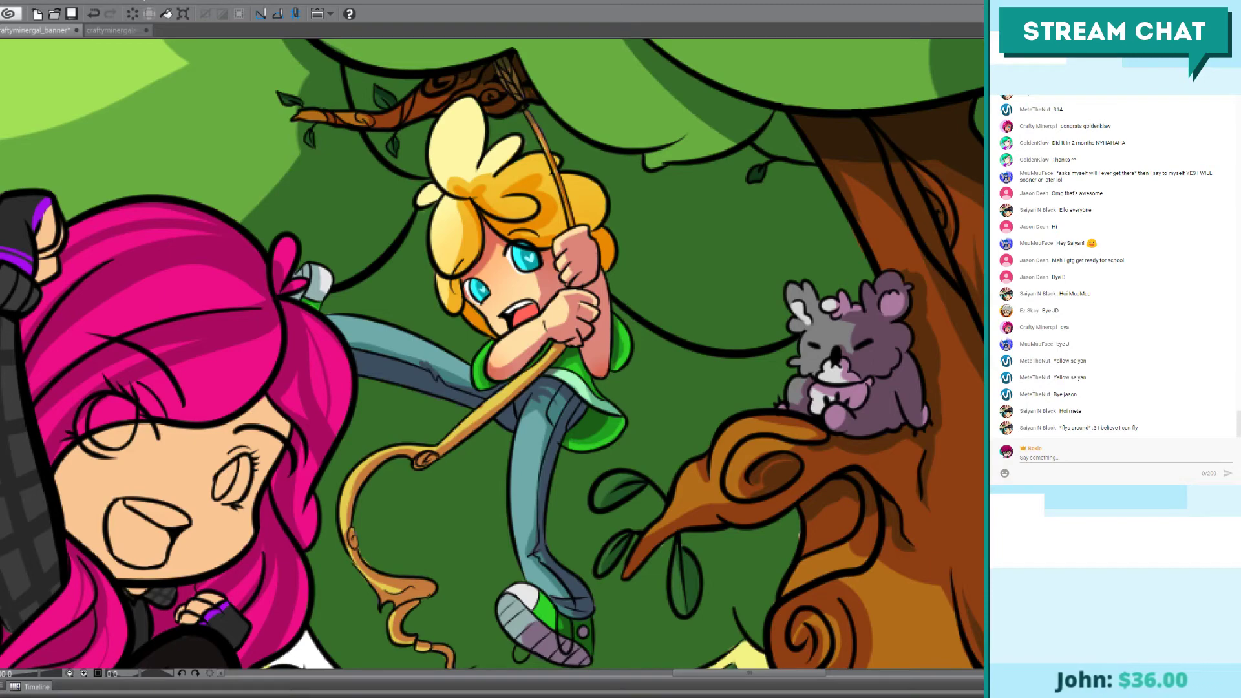
Step: Add small white highlights to the upper outer edge of each of the swinging character's irises, and save the banner
{"action": "left_click_drag", "start_coordinate": [570, 245], "coordinate": [509, 278]}
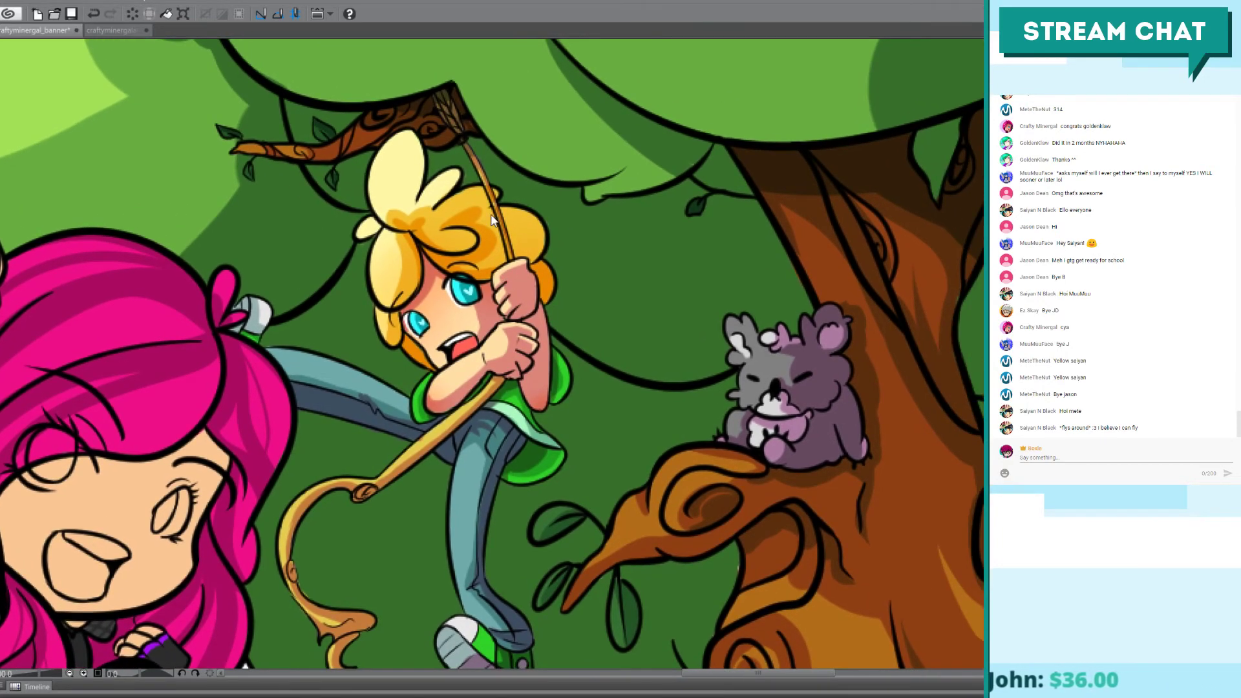
{"action": "scroll", "coordinate": [421, 213], "scroll_direction": "up", "scroll_amount": 5}
{"action": "left_click_drag", "start_coordinate": [333, 485], "coordinate": [428, 253]}
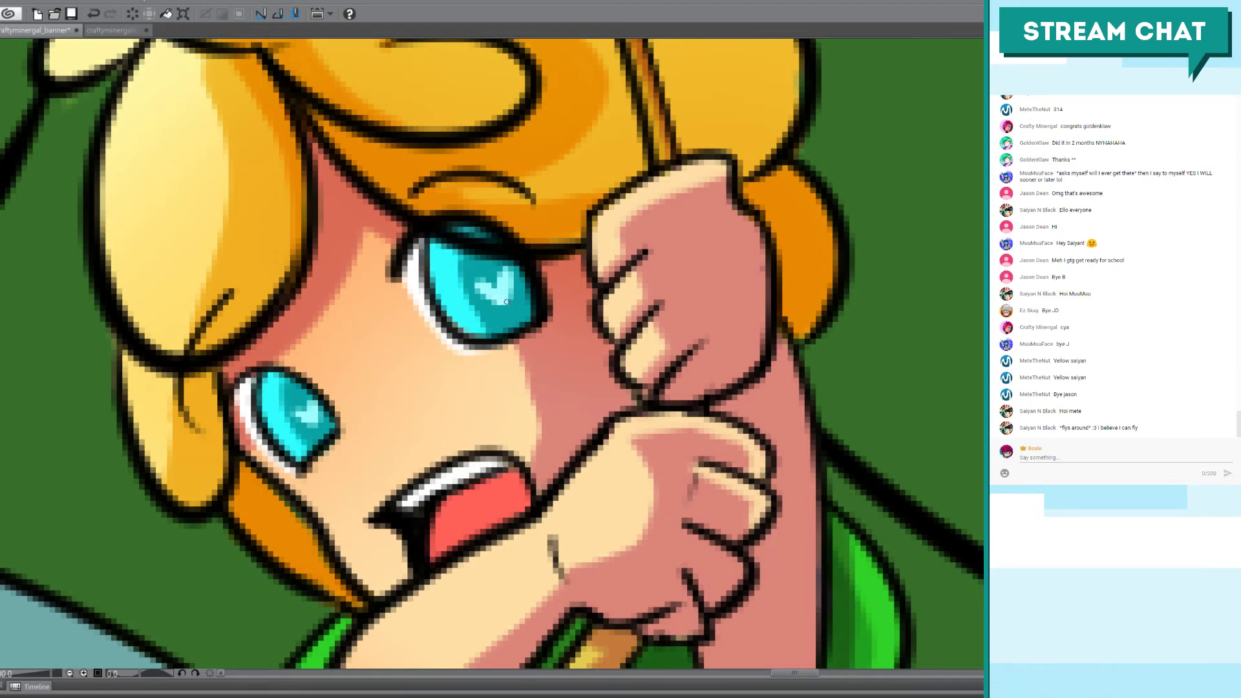
{"action": "key", "text": "ctrl+z"}
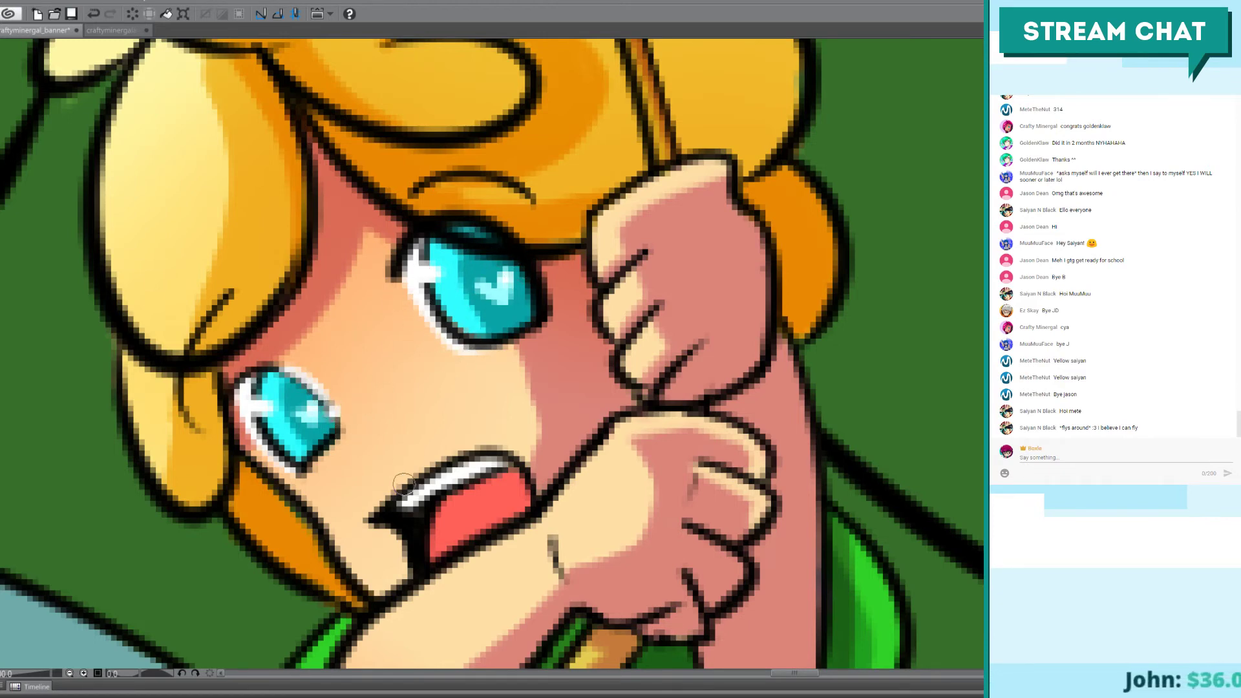
{"action": "scroll", "coordinate": [365, 233], "scroll_direction": "down", "scroll_amount": 5}
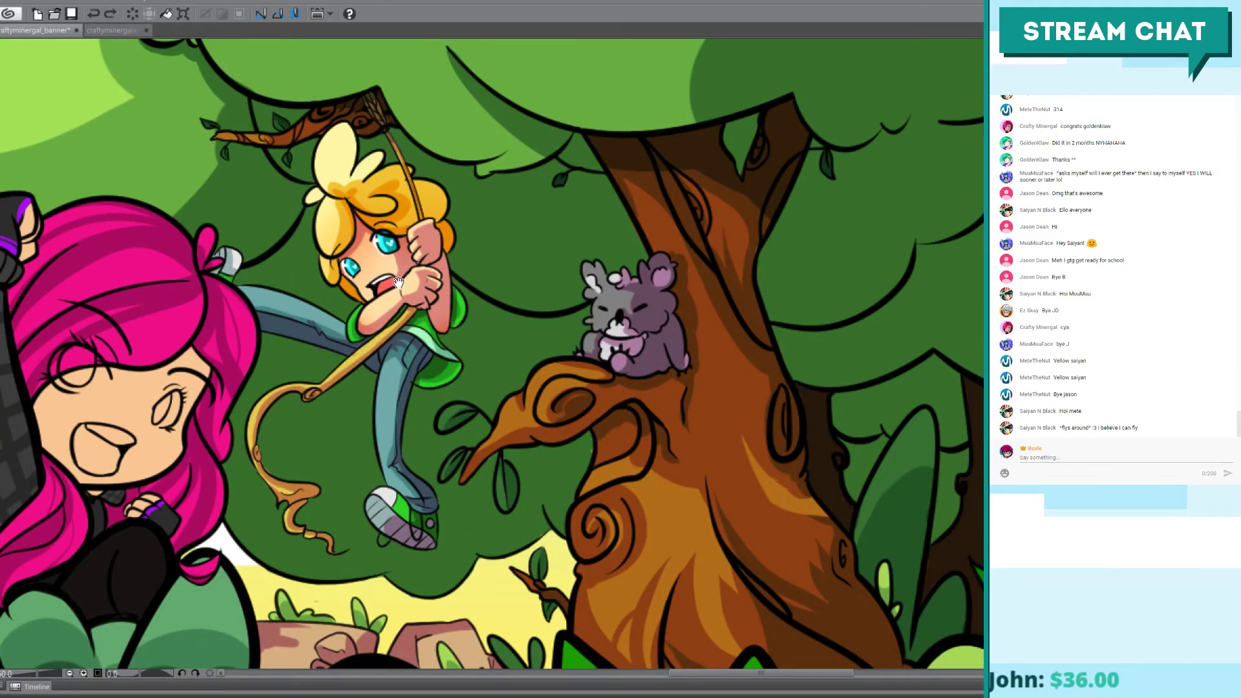
{"action": "left_click_drag", "start_coordinate": [386, 291], "coordinate": [426, 288]}
{"action": "key", "text": "ctrl+plus"}
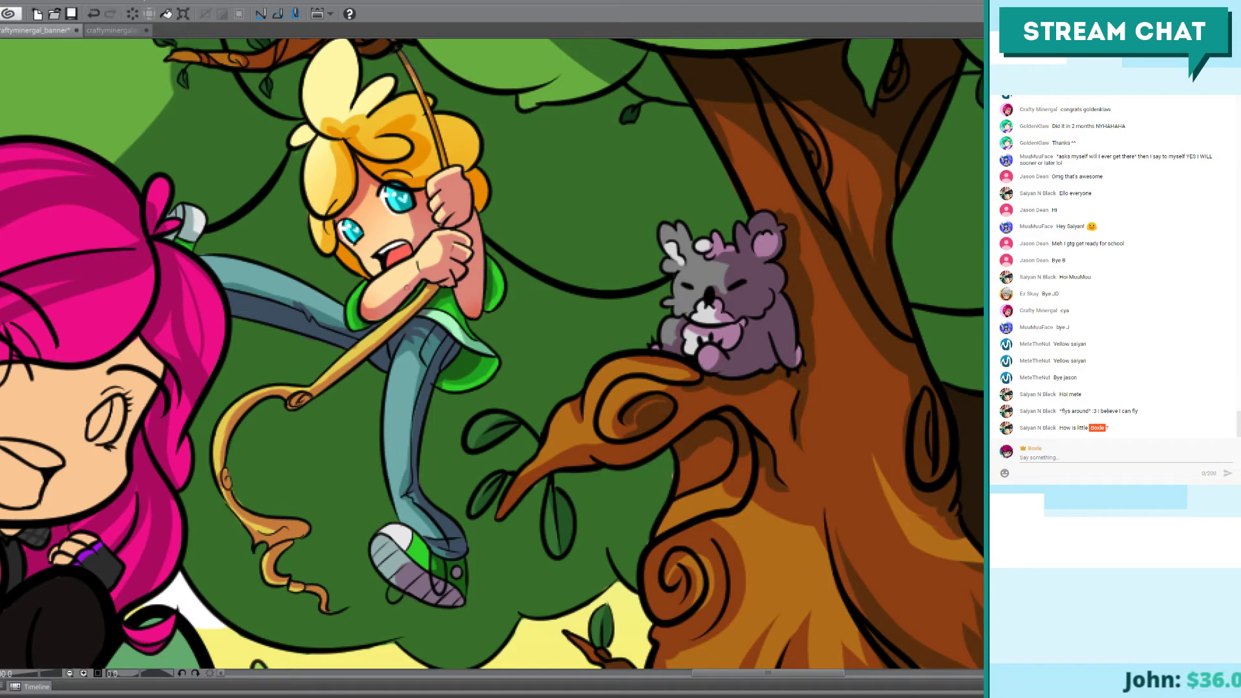
{"action": "key", "text": "ctrl+z"}
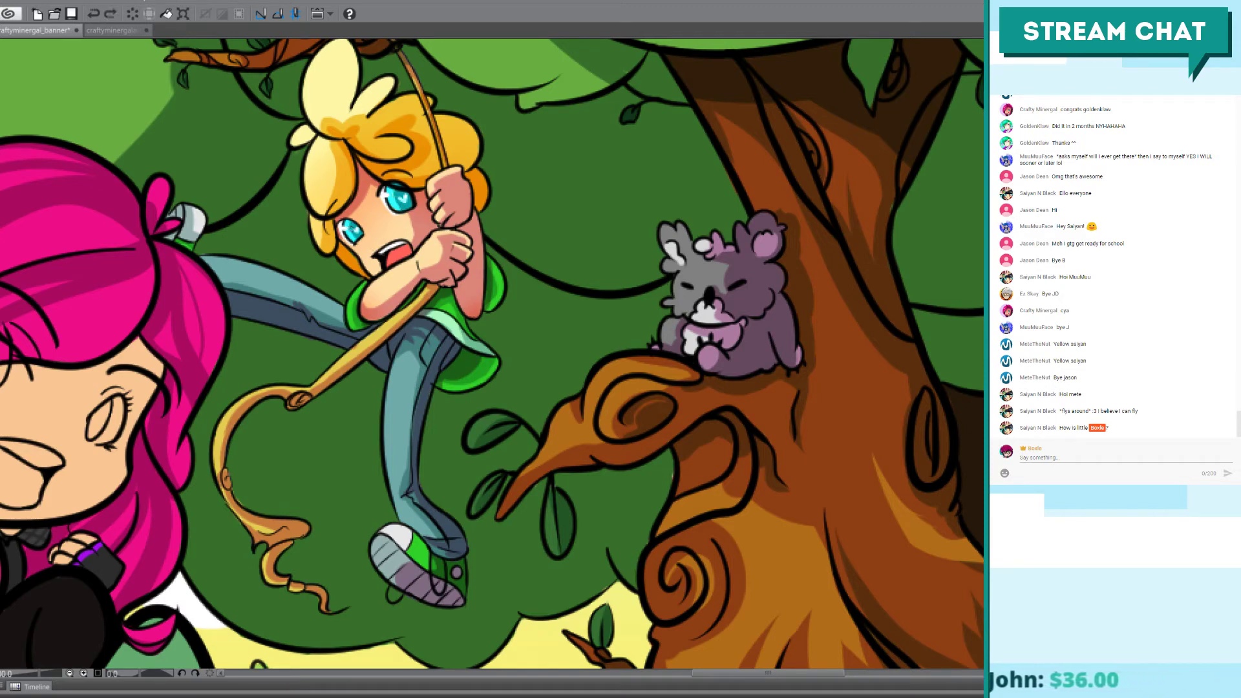
{"action": "key", "text": "ctrl+y"}
{"action": "key", "text": "ctrl+z"}
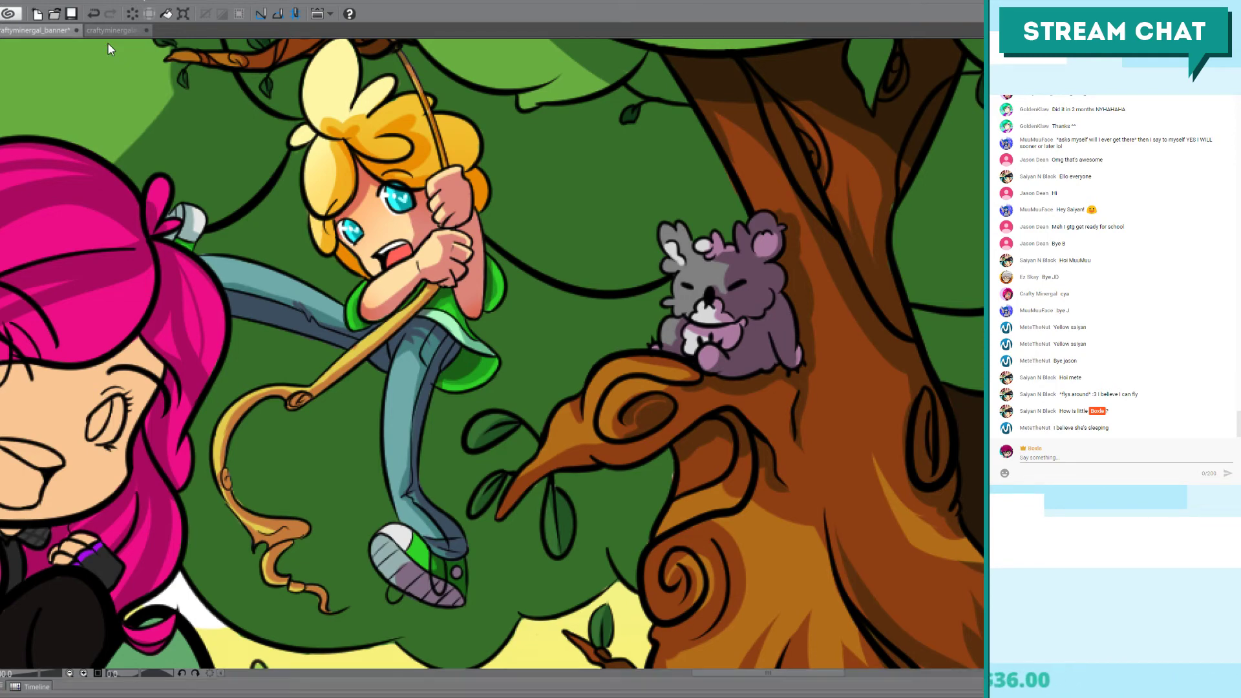
{"action": "key", "text": "ctrl+s"}
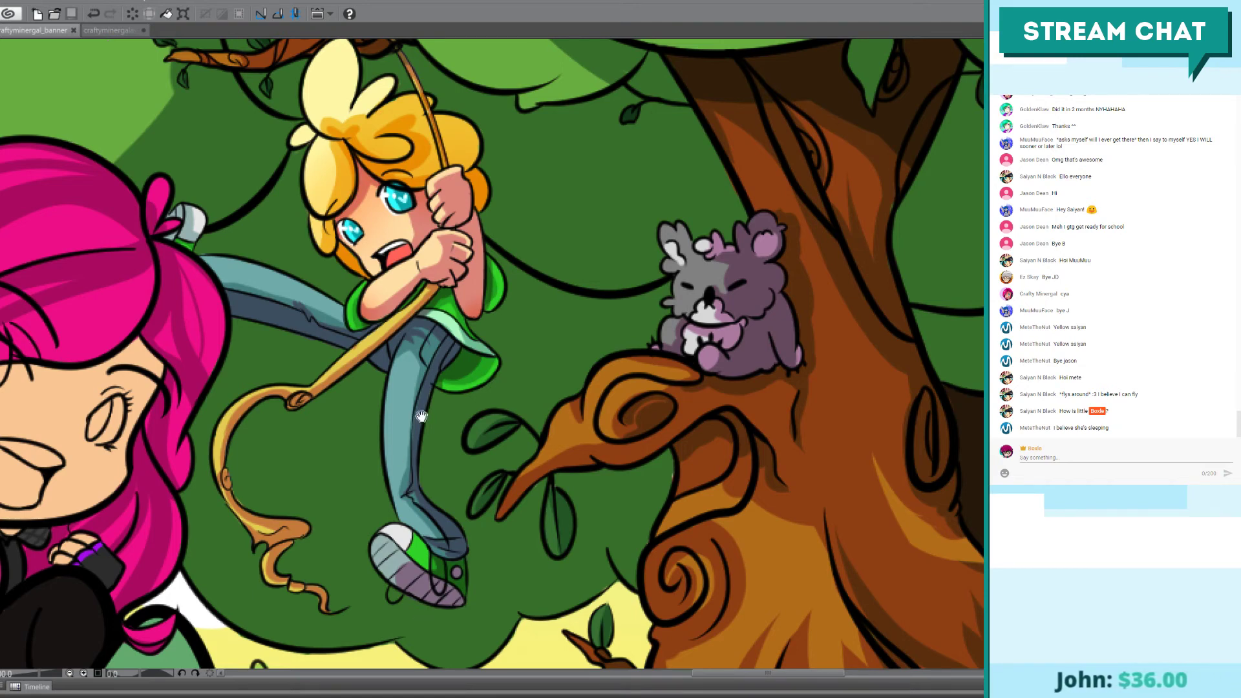
Step: Deepen the shading in the upper part of the swinging character's irises and tint the outer eye whites, and save the banner
{"action": "left_click_drag", "start_coordinate": [492, 352], "coordinate": [525, 336]}
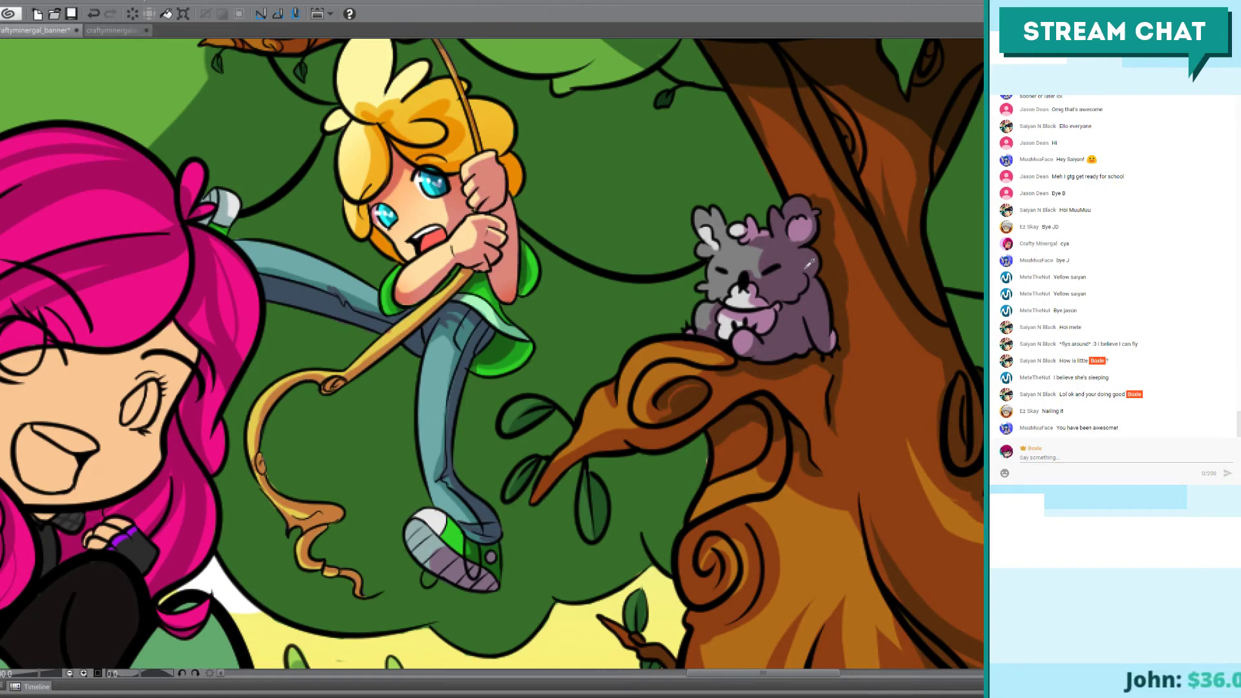
{"action": "scroll", "coordinate": [483, 345], "scroll_direction": "down", "scroll_amount": 1}
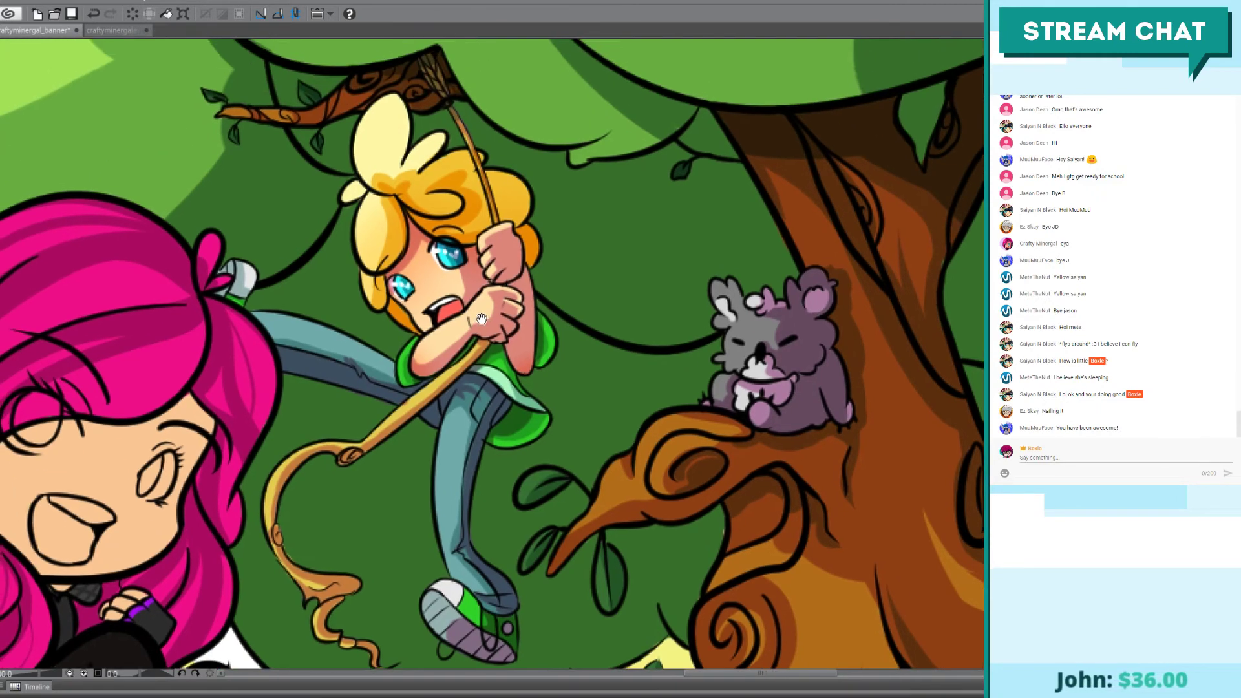
{"action": "scroll", "coordinate": [472, 276], "scroll_direction": "up", "scroll_amount": 5}
{"action": "scroll", "coordinate": [472, 275], "scroll_direction": "down", "scroll_amount": 3}
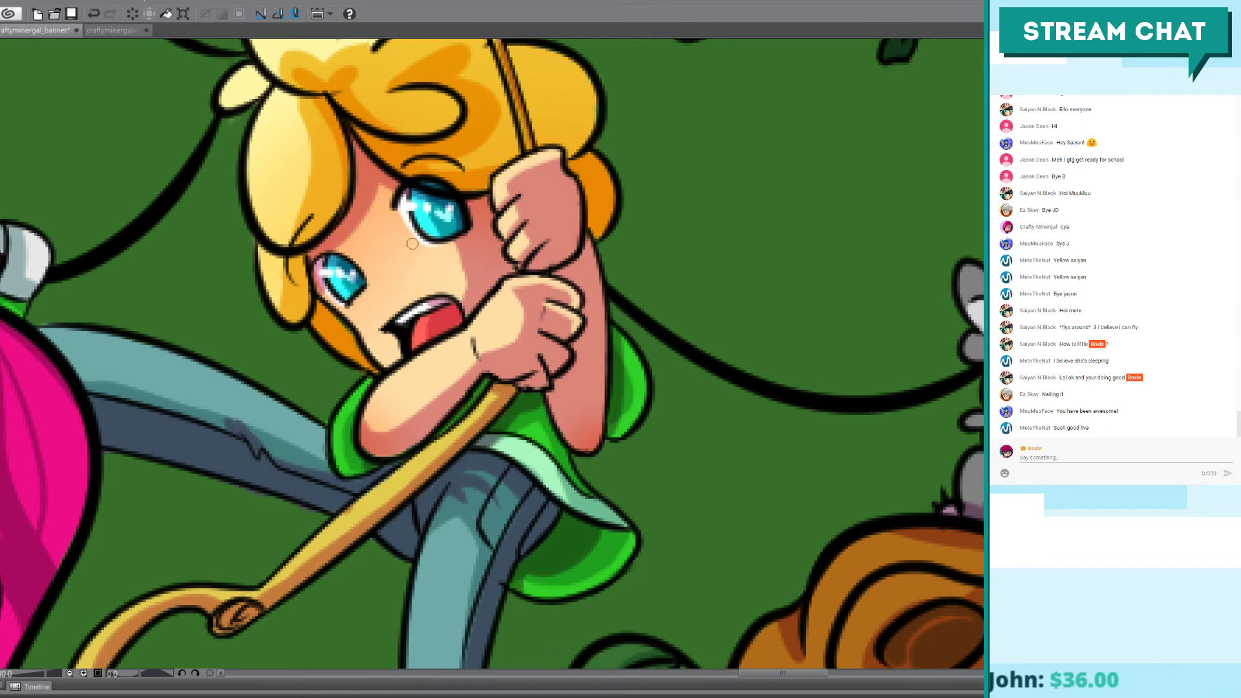
{"action": "scroll", "coordinate": [399, 222], "scroll_direction": "down", "scroll_amount": 5}
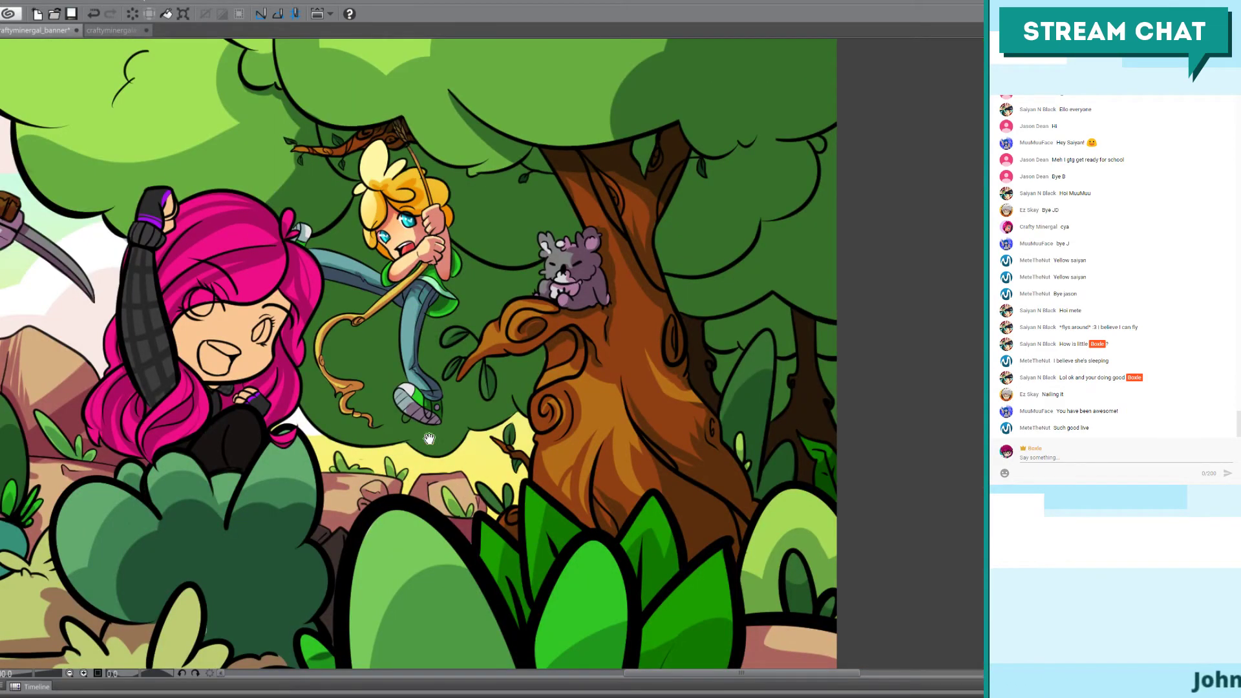
{"action": "left_click_drag", "start_coordinate": [429, 439], "coordinate": [594, 487]}
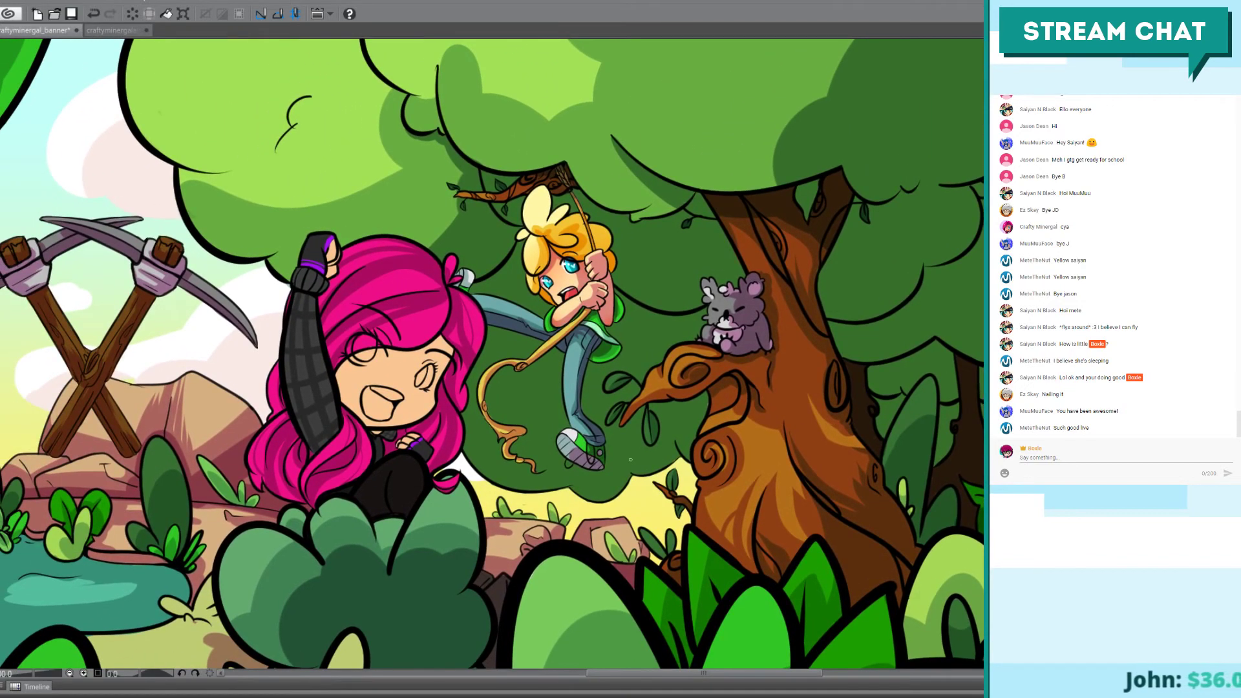
{"action": "key", "text": "ctrl+s"}
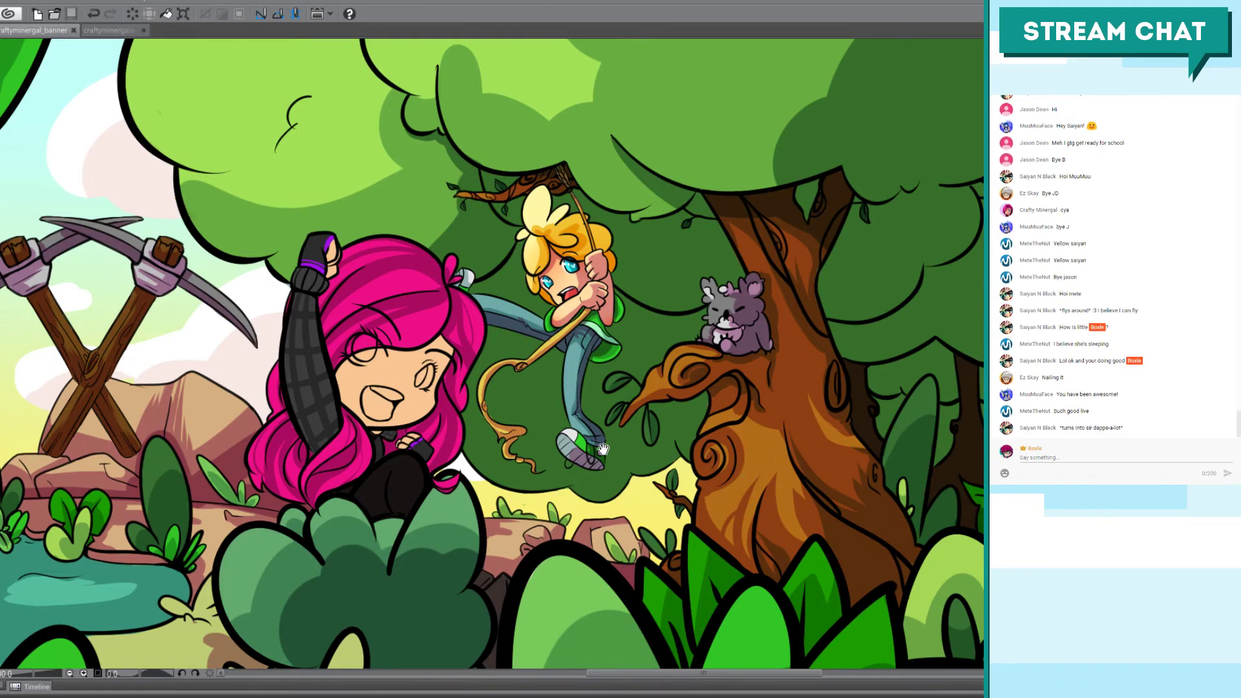
Step: Select the skin areas of the swinging character's face, hands and arms
{"action": "mouse_move", "coordinate": [639, 442]}
{"action": "left_mouse_down"}
{"action": "mouse_move", "coordinate": [665, 417]}
{"action": "mouse_move", "coordinate": [646, 421]}
{"action": "left_mouse_up"}
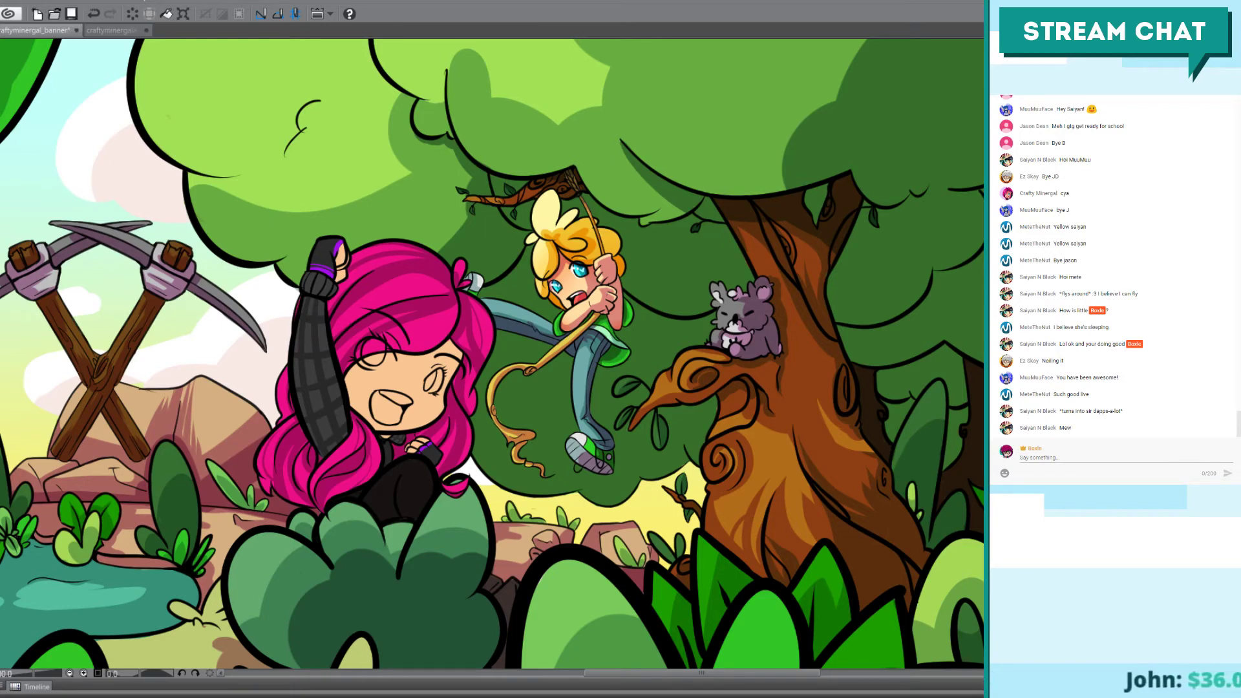
{"action": "left_click_drag", "start_coordinate": [572, 290], "coordinate": [585, 305]}
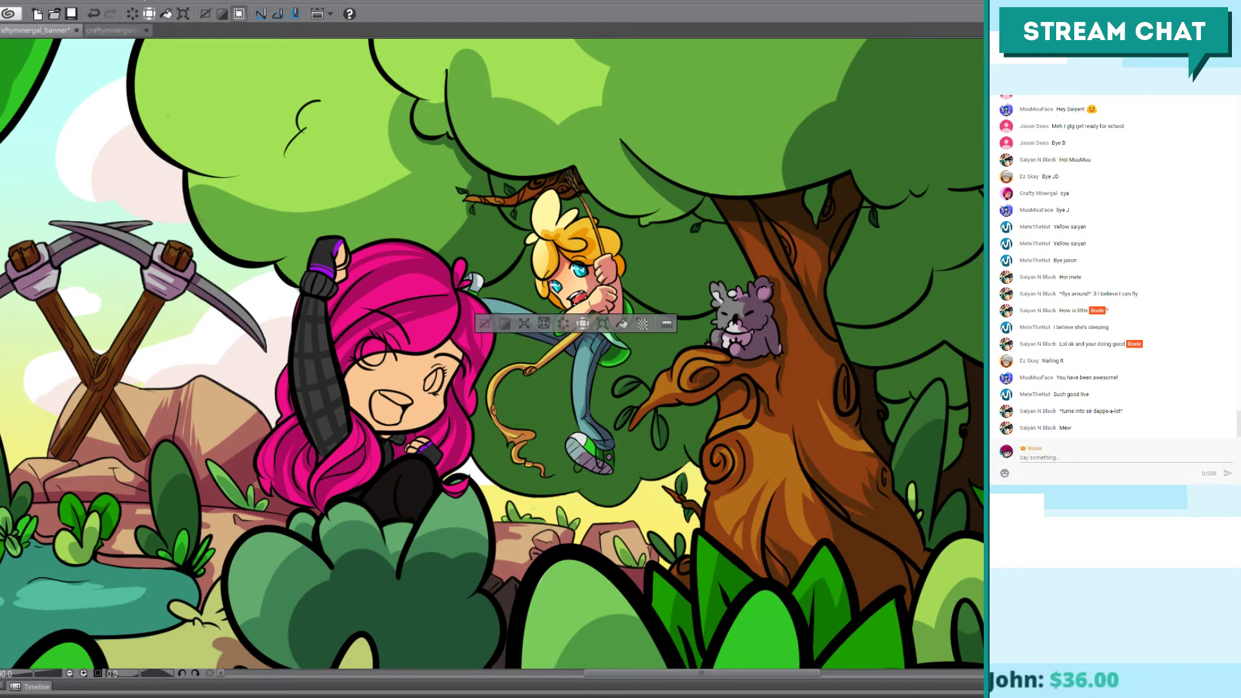
{"action": "left_click", "coordinate": [587, 292]}
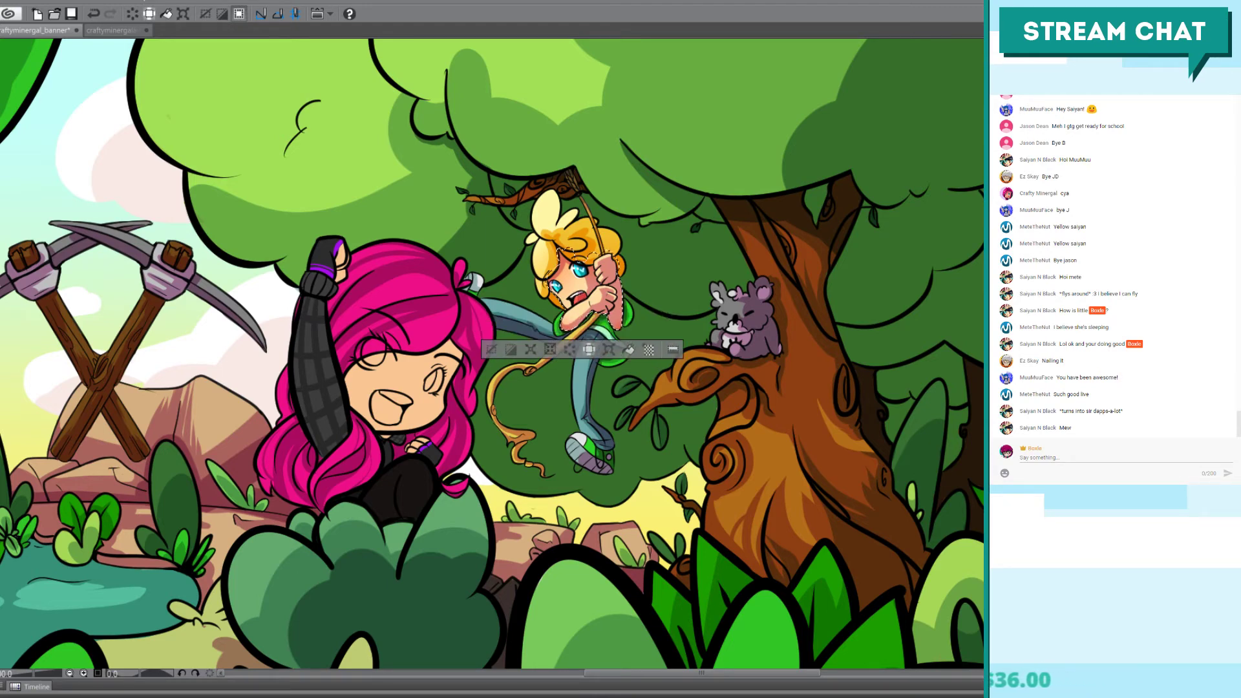
{"action": "scroll", "coordinate": [514, 352], "scroll_direction": "up", "scroll_amount": 5}
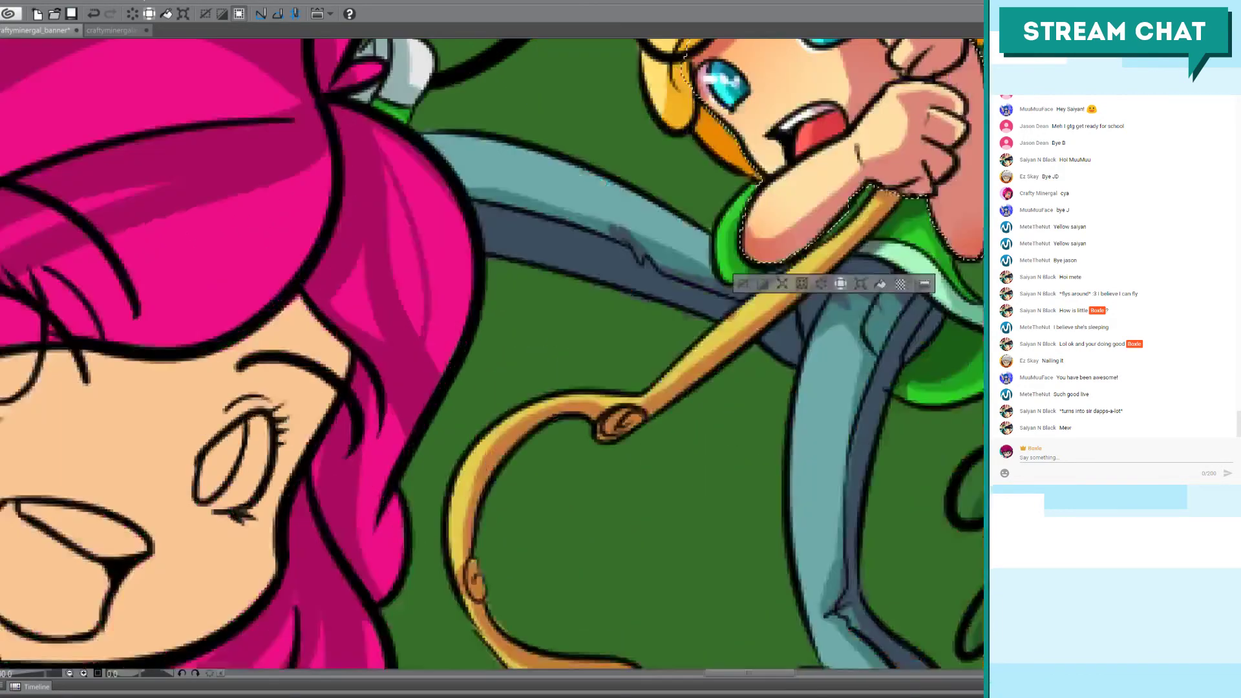
{"action": "left_click_drag", "start_coordinate": [743, 90], "coordinate": [492, 302]}
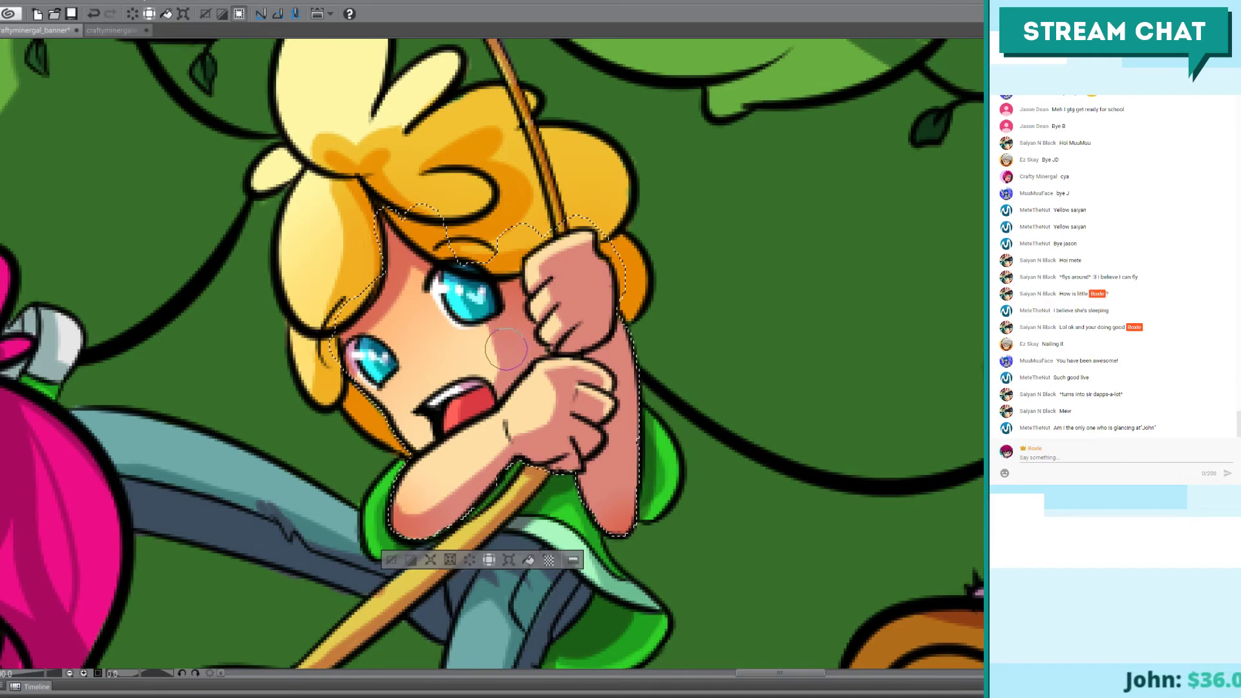
Step: Paint a round, soft red blush on each of the swinging character's cheeks within the skin selection, and clear the selection
{"action": "left_click_drag", "start_coordinate": [501, 330], "coordinate": [513, 332]}
{"action": "key", "text": "ctrl+z"}
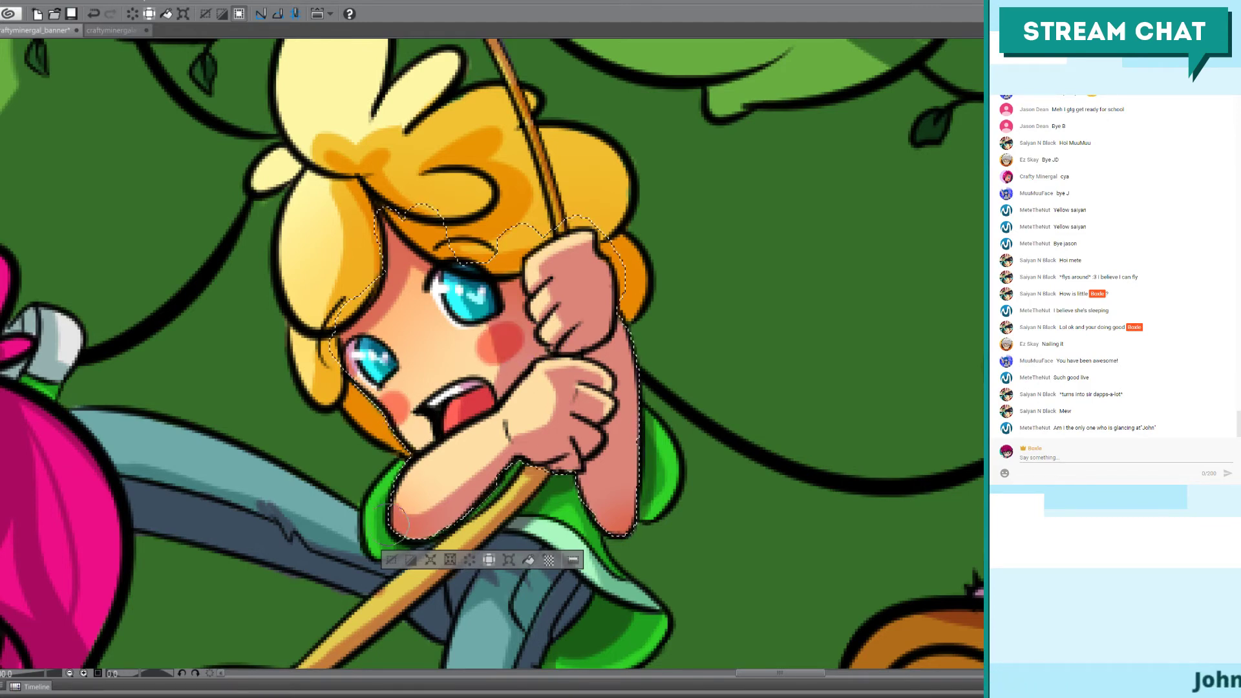
{"action": "left_click", "coordinate": [398, 399]}
{"action": "key", "text": "ctrl+z"}
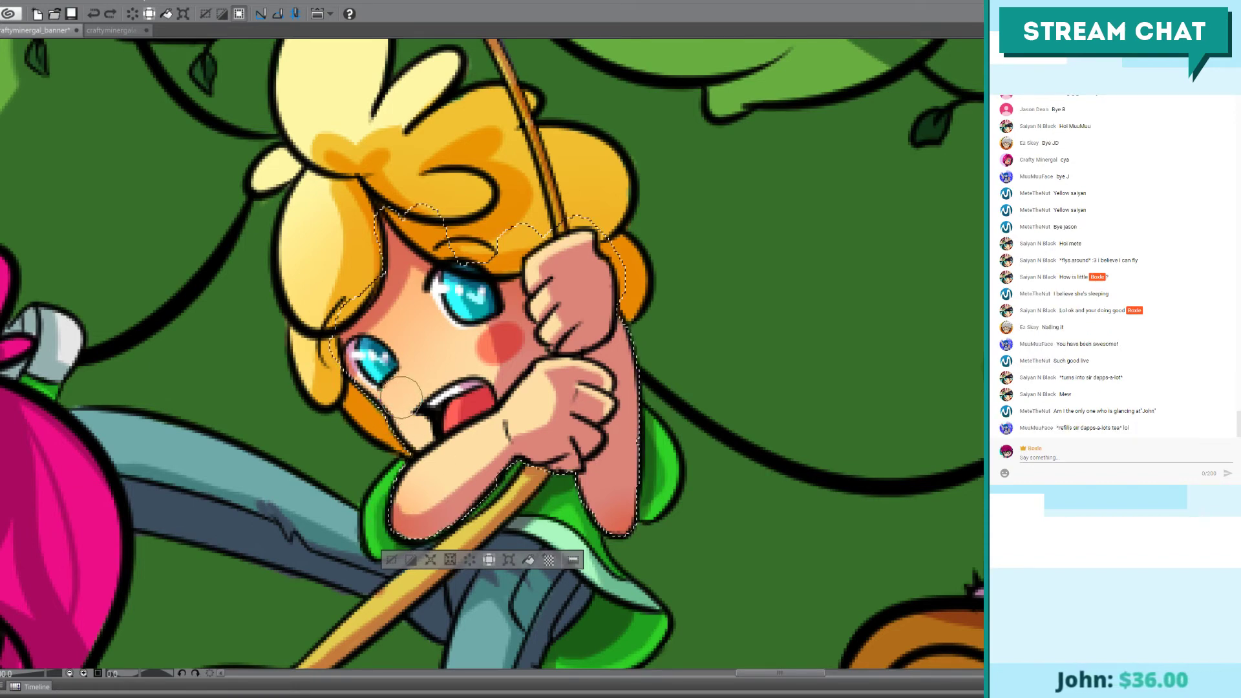
{"action": "key", "text": "ctrl+y"}
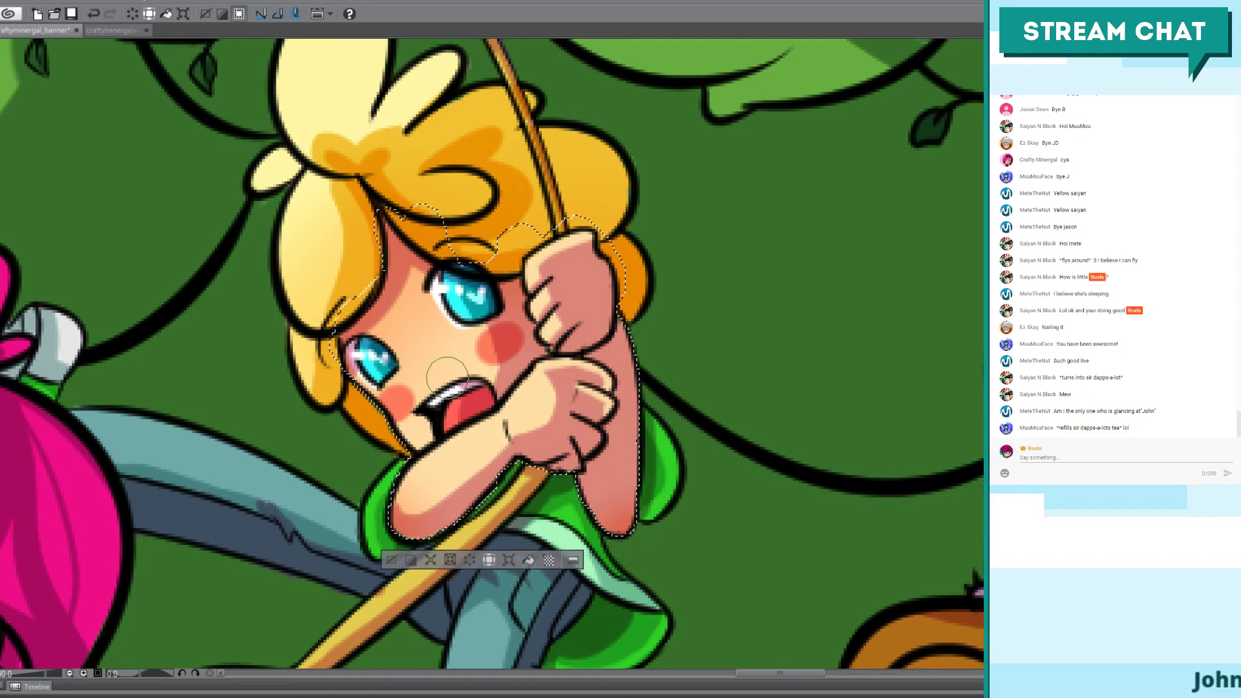
{"action": "key", "text": "ctrl+z"}
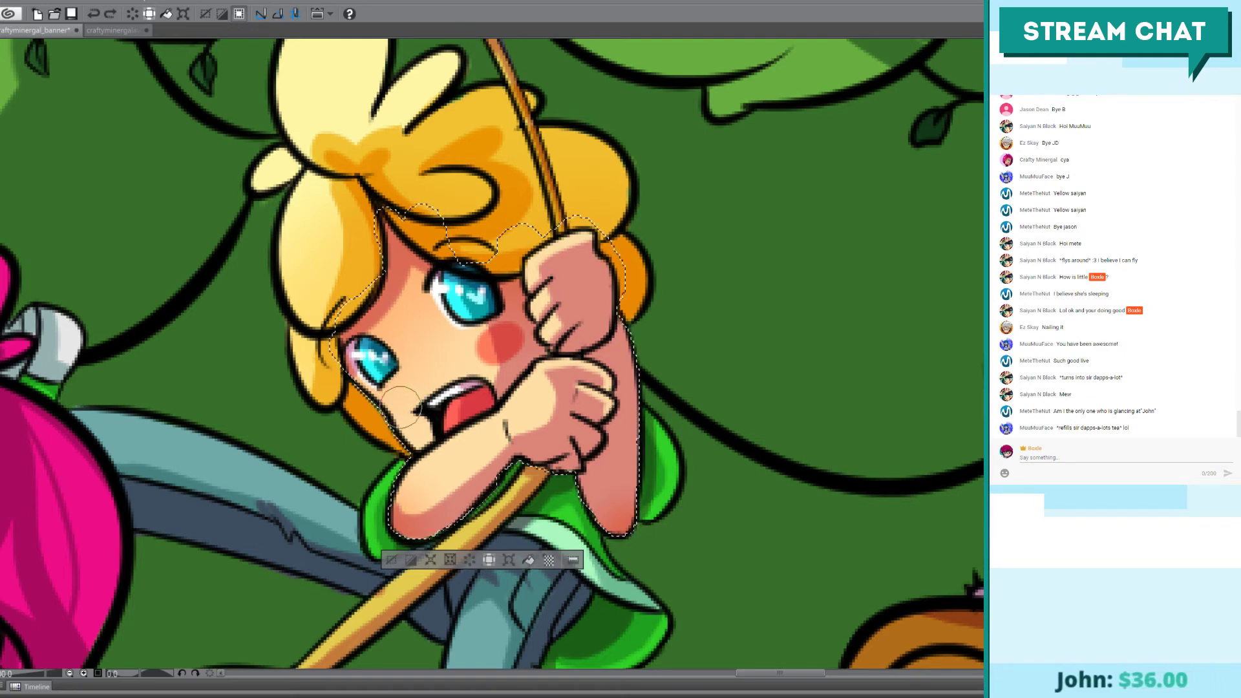
{"action": "left_click_drag", "start_coordinate": [406, 402], "coordinate": [407, 421]}
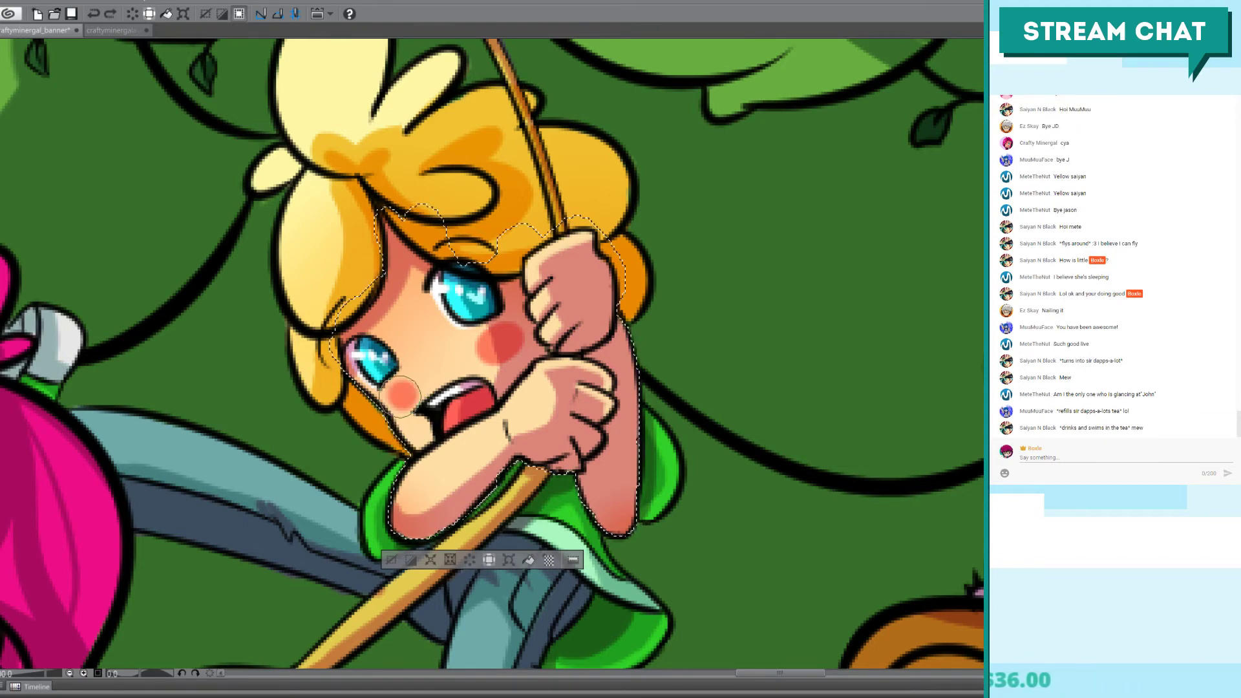
{"action": "key", "text": "ctrl+z"}
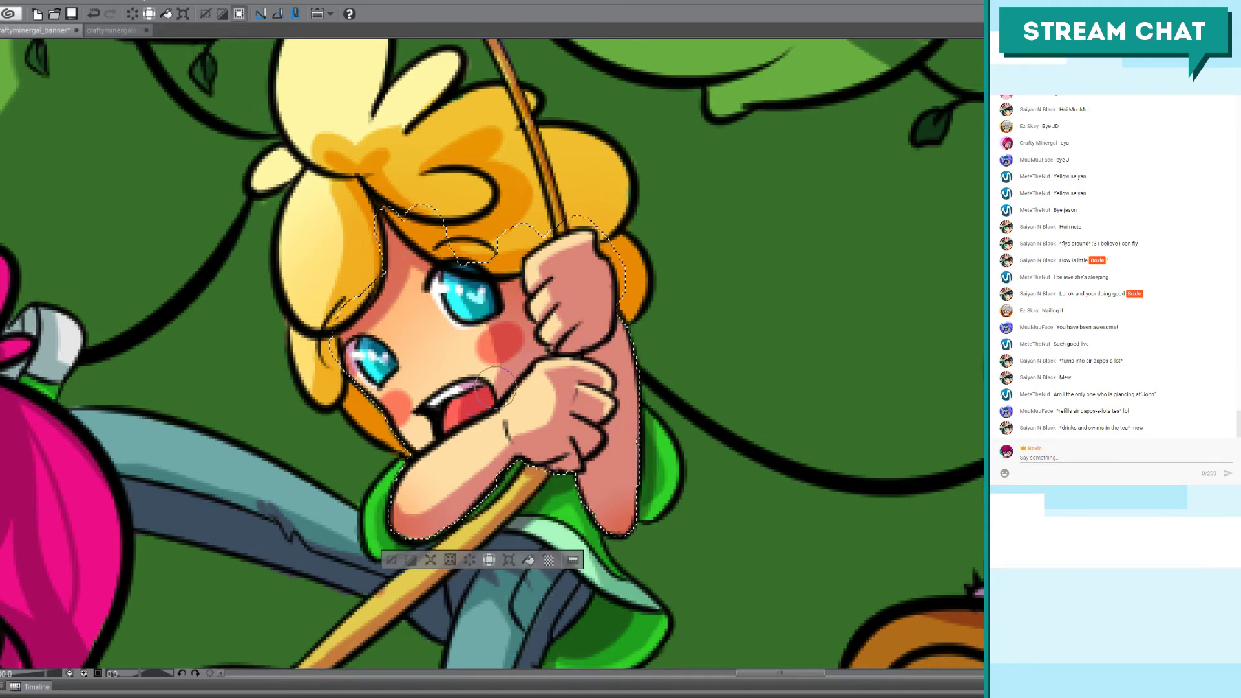
{"action": "key", "text": "ctrl+d"}
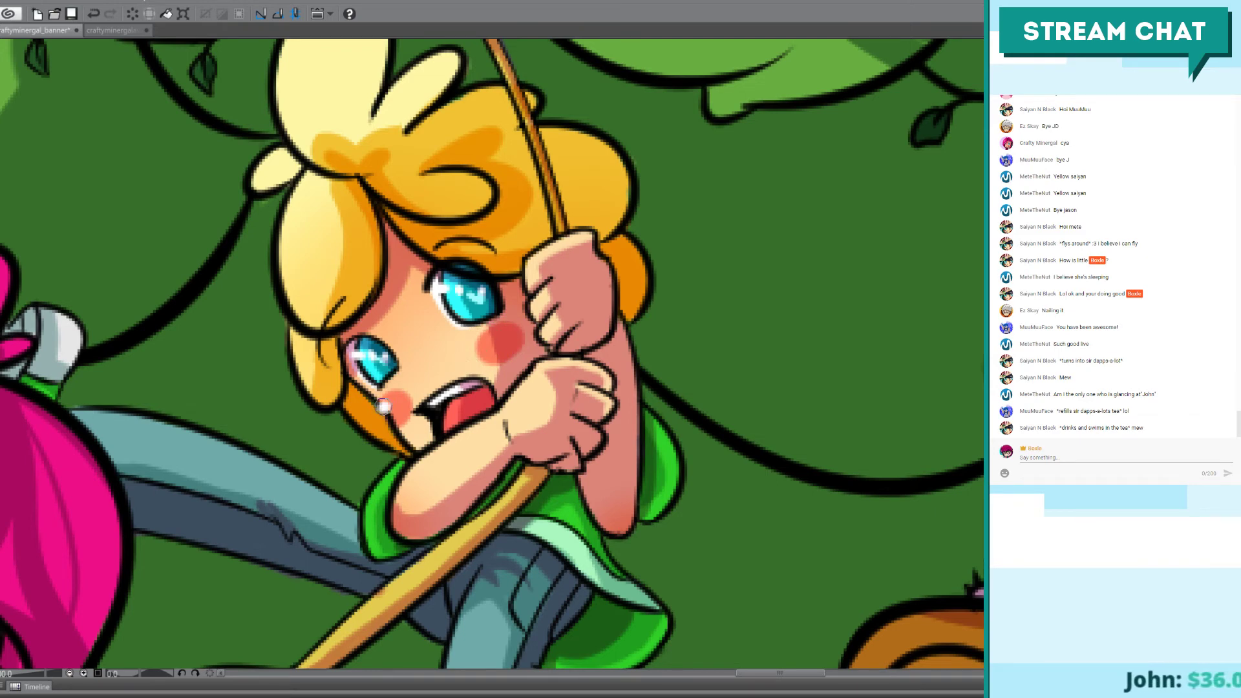
Step: Add a small white highlight dot to the blush farthest from the hands and a white highlight along the jaw edge
{"action": "key", "text": "ctrl+z"}
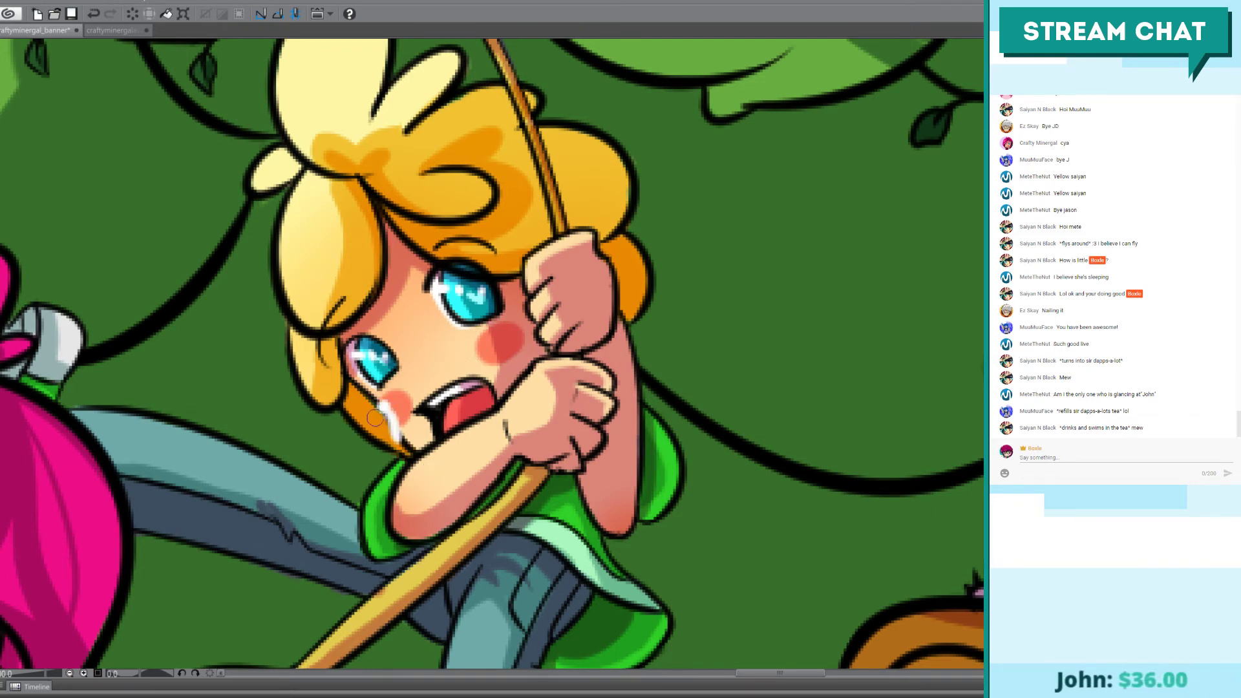
{"action": "left_click_drag", "start_coordinate": [387, 413], "coordinate": [406, 447]}
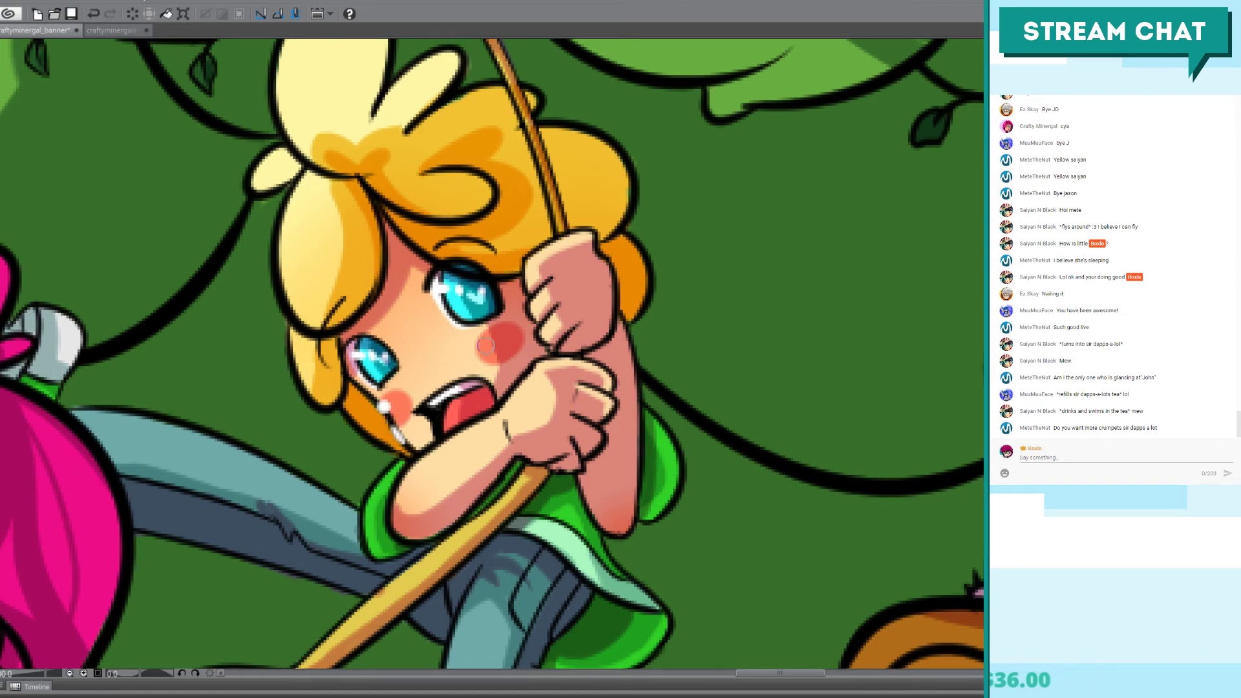
{"action": "scroll", "coordinate": [503, 332], "scroll_direction": "down", "scroll_amount": 5}
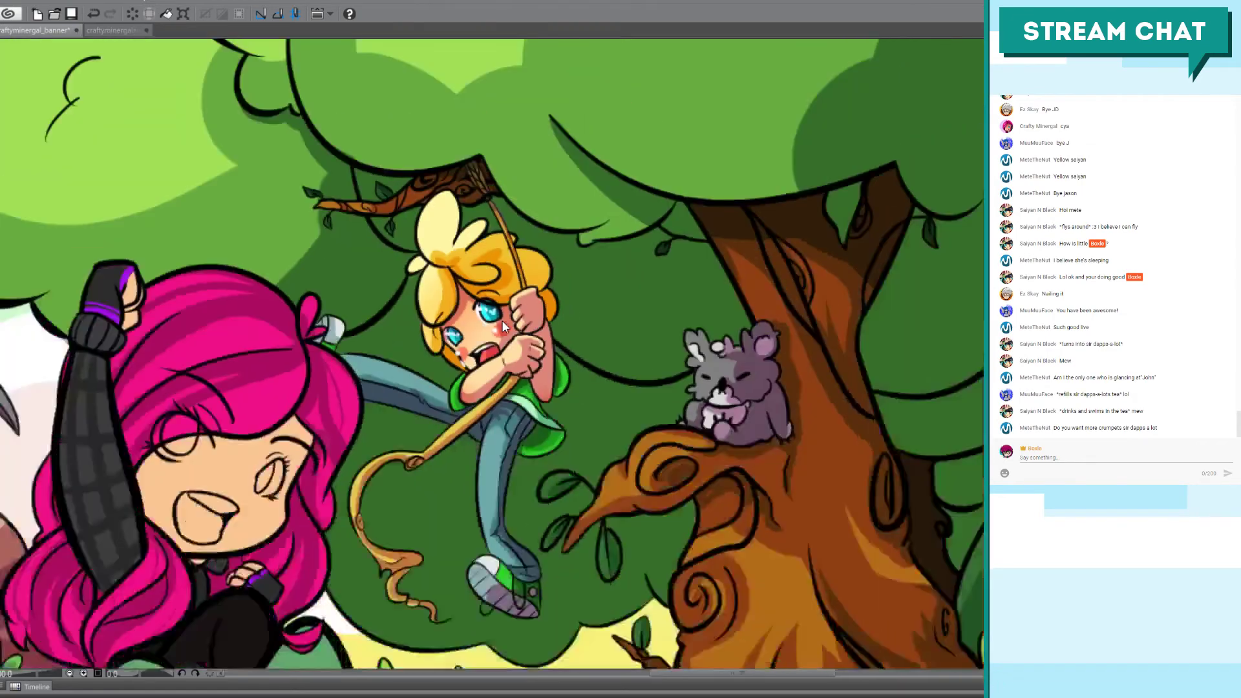
{"action": "left_click_drag", "start_coordinate": [526, 419], "coordinate": [573, 403]}
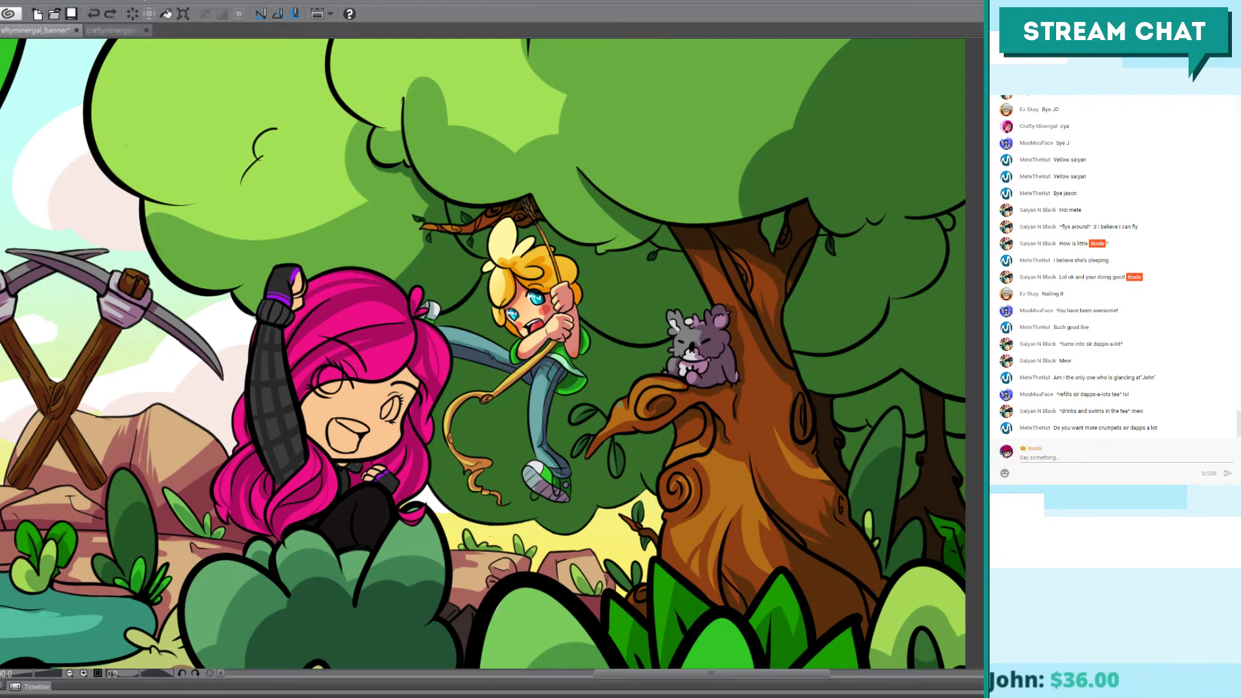
Step: Add a small white highlight dot to the blush nearest the hands, and rework the white highlight along the jaw edge
{"action": "scroll", "coordinate": [619, 404], "scroll_direction": "up", "scroll_amount": 5}
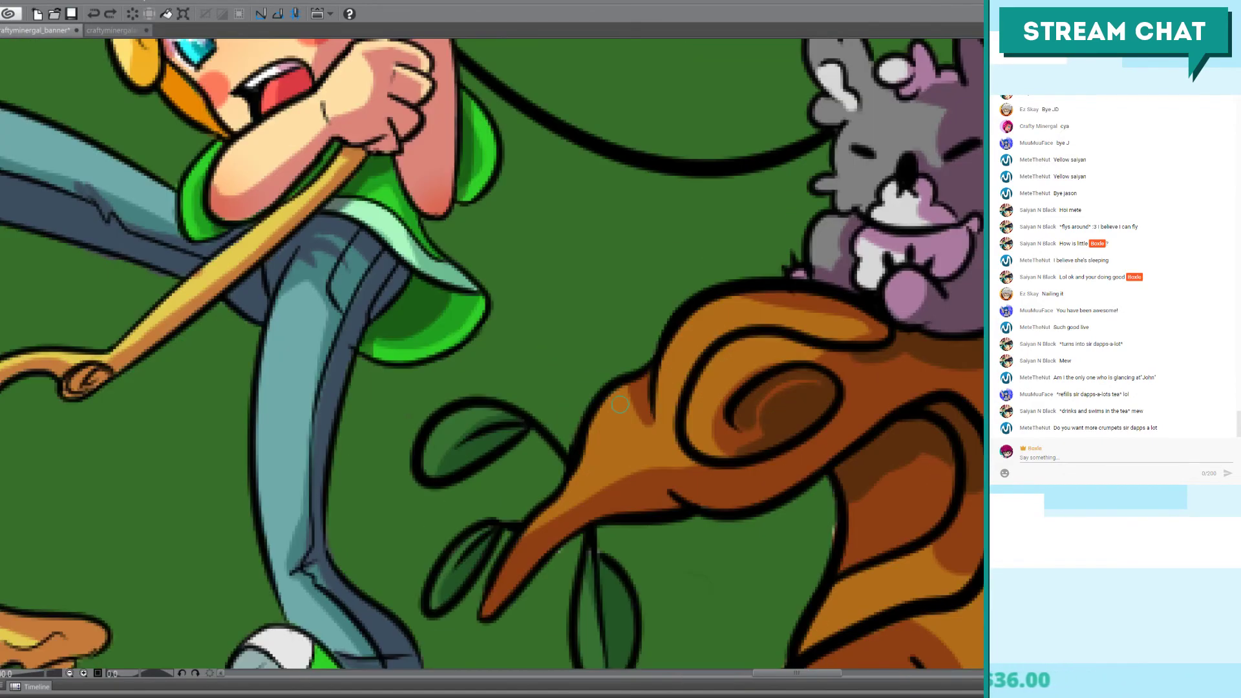
{"action": "scroll", "coordinate": [619, 404], "scroll_direction": "down", "scroll_amount": 3}
{"action": "scroll", "coordinate": [444, 367], "scroll_direction": "up", "scroll_amount": 4}
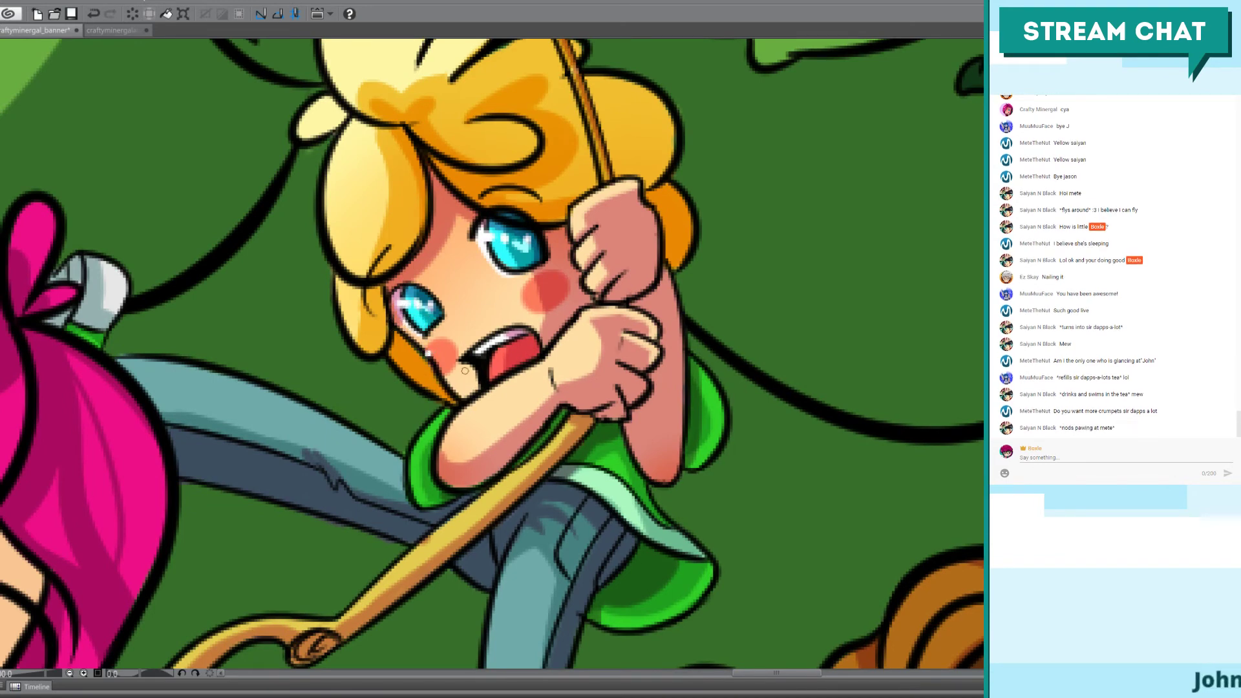
{"action": "left_click", "coordinate": [529, 292]}
{"action": "left_click_drag", "start_coordinate": [441, 373], "coordinate": [454, 394]}
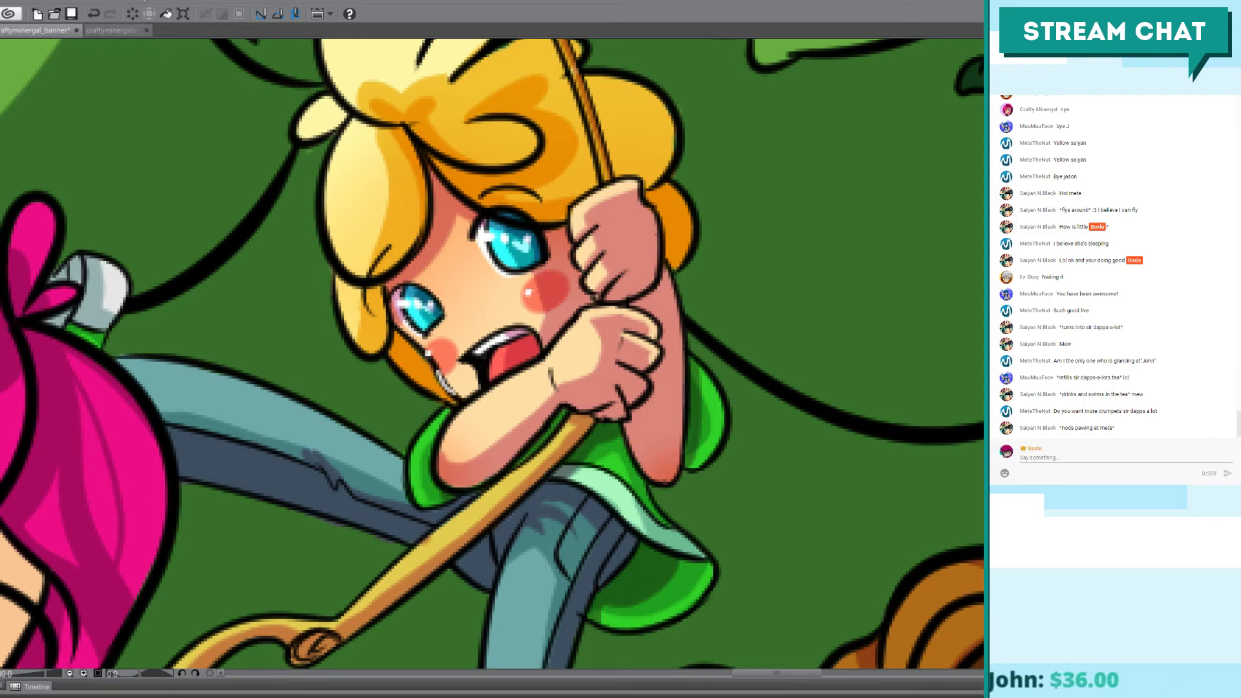
{"action": "key", "text": "ctrl+z"}
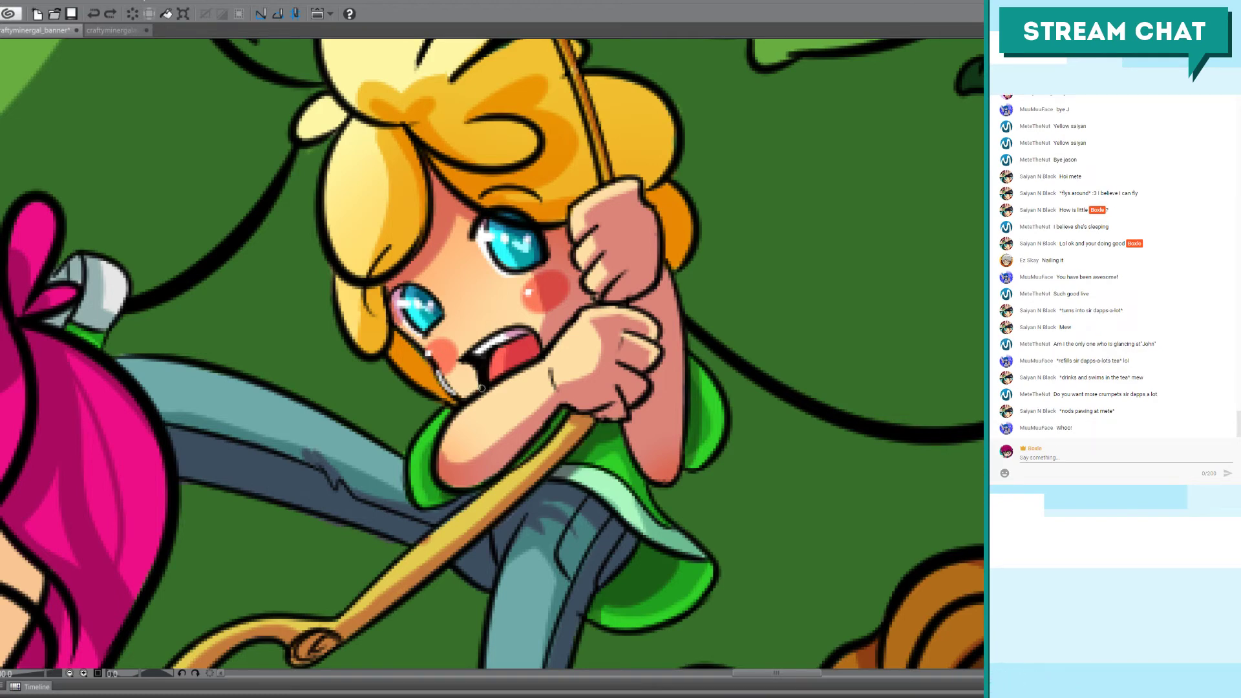
{"action": "key", "text": "ctrl+z"}
{"action": "scroll", "coordinate": [484, 102], "scroll_direction": "down", "scroll_amount": 3}
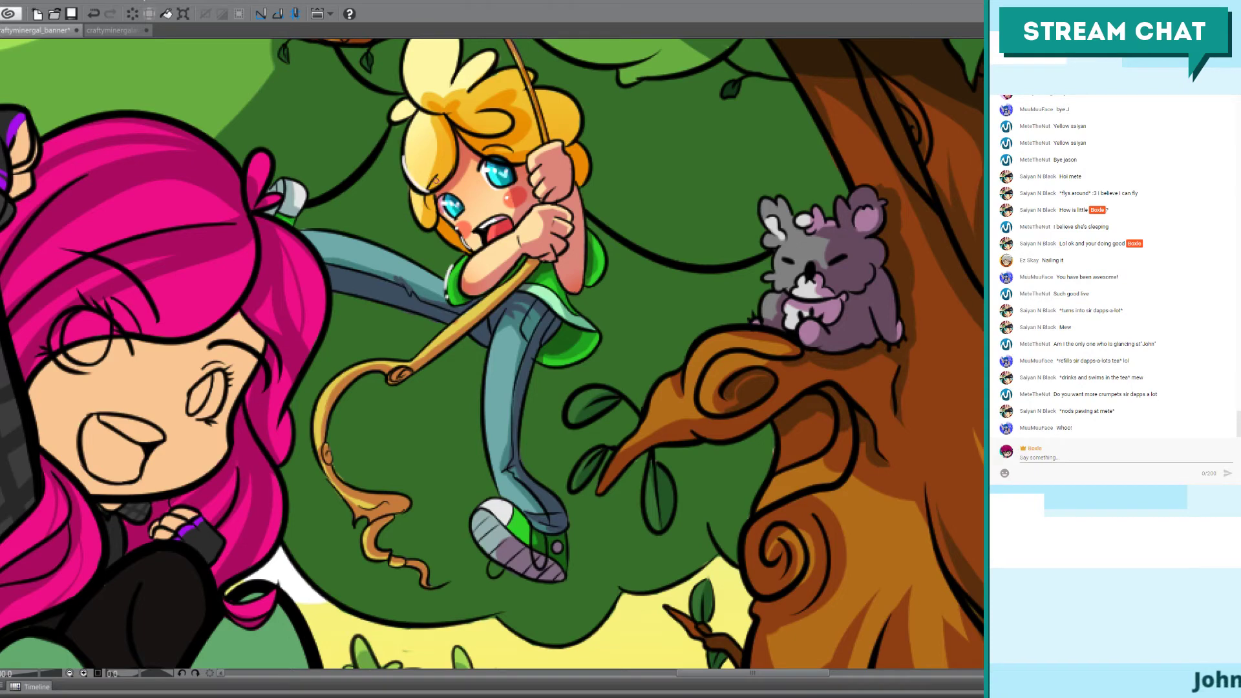
Step: Add thin white highlights along the outer edges of the swinging character's hair, the raised leg and the rope
{"action": "left_click_drag", "start_coordinate": [402, 158], "coordinate": [421, 189]}
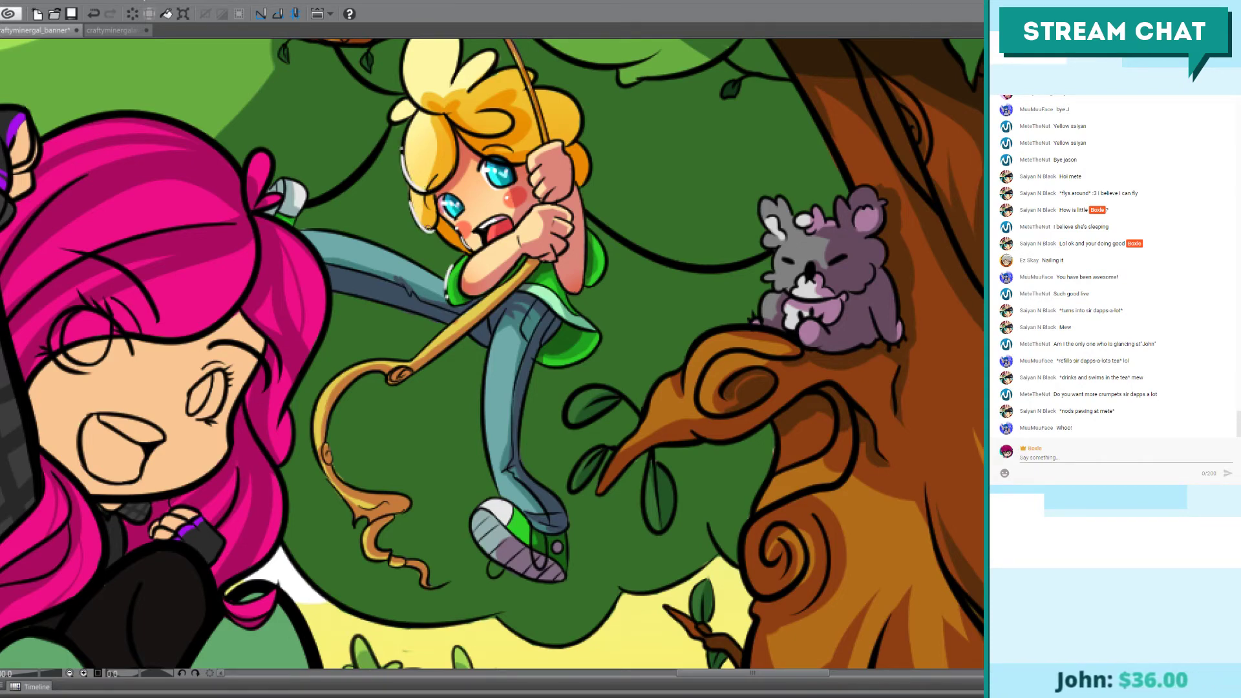
{"action": "left_click_drag", "start_coordinate": [412, 213], "coordinate": [417, 223]}
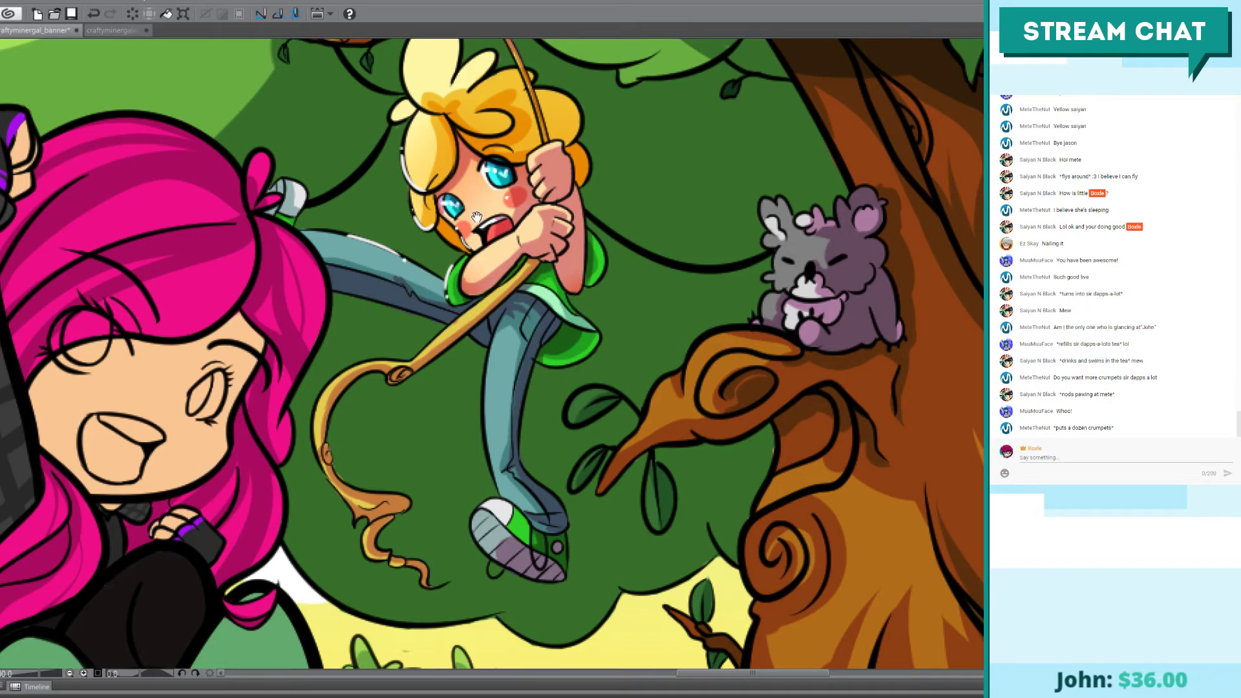
{"action": "scroll", "coordinate": [493, 135], "scroll_direction": "up", "scroll_amount": 2}
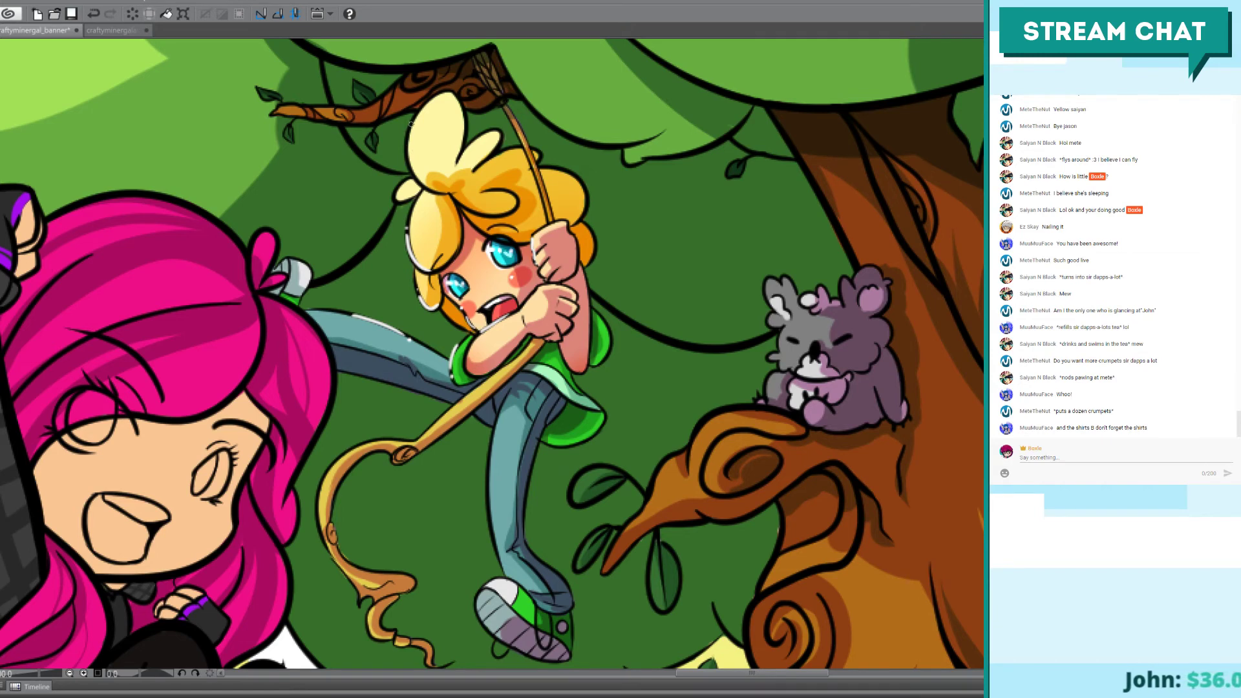
{"action": "mouse_move", "coordinate": [411, 131]}
{"action": "left_mouse_down"}
{"action": "mouse_move", "coordinate": [419, 155]}
{"action": "mouse_move", "coordinate": [450, 146]}
{"action": "mouse_move", "coordinate": [431, 148]}
{"action": "mouse_move", "coordinate": [460, 165]}
{"action": "left_mouse_up"}
{"action": "key", "text": "ctrl+z"}
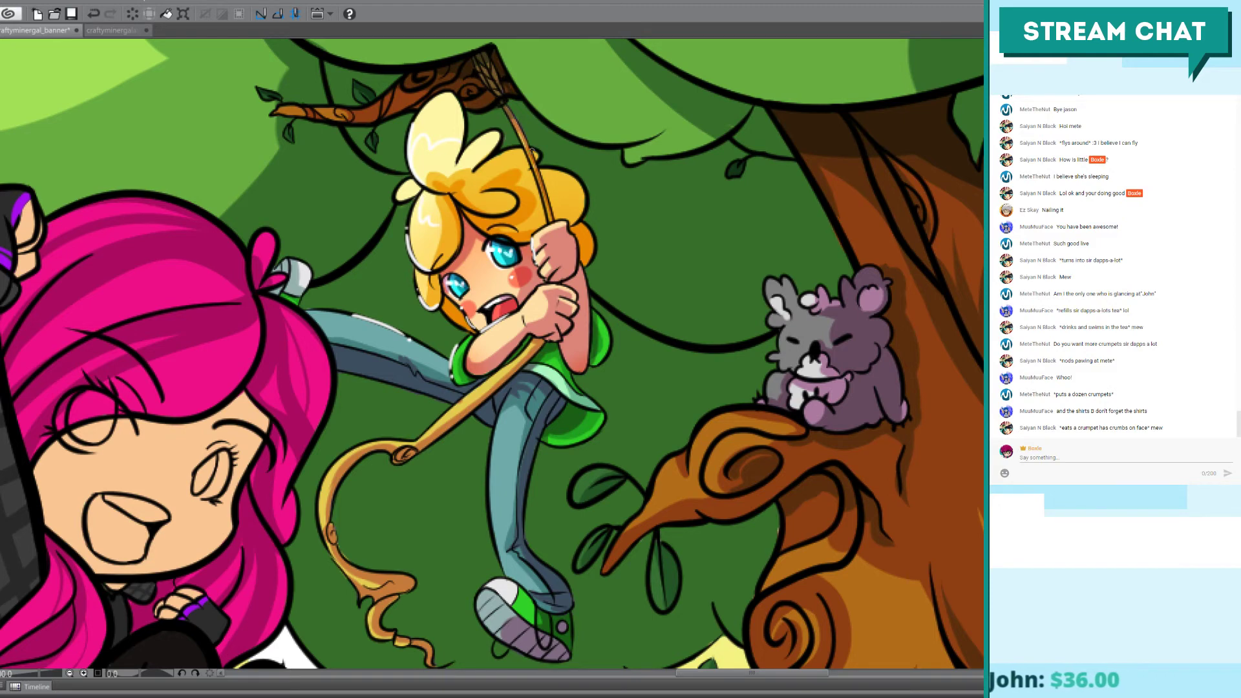
{"action": "key", "text": "ctrl+z"}
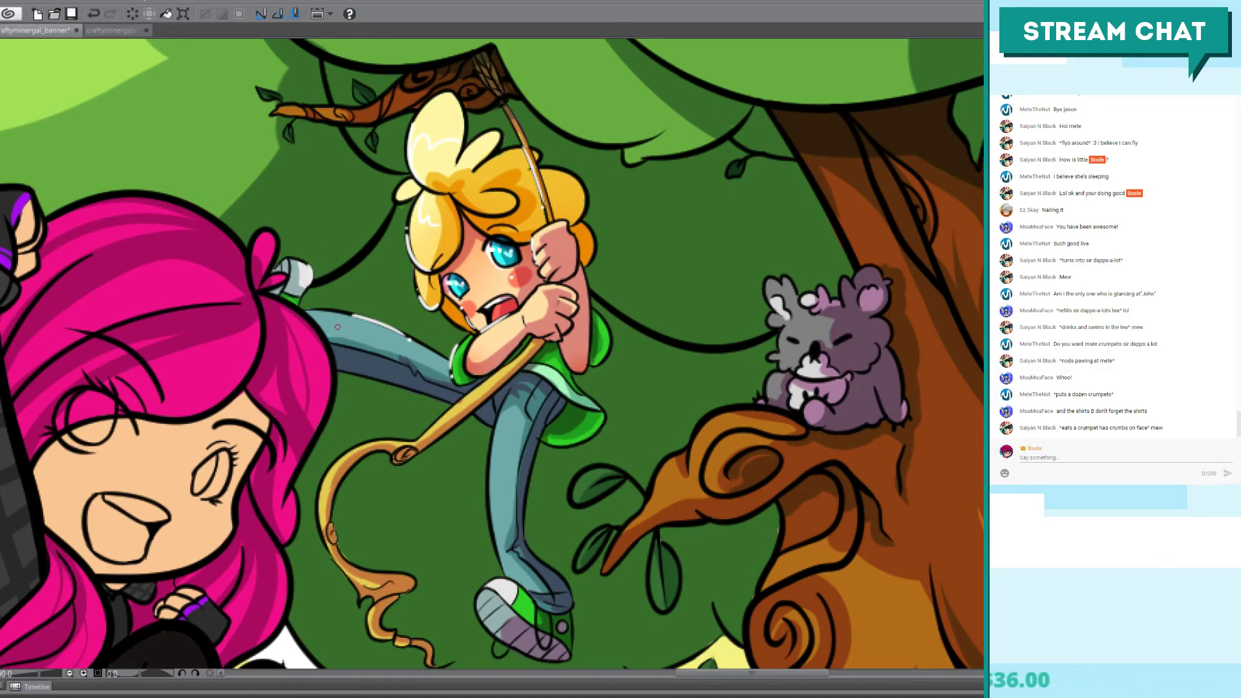
Step: Add thin white highlights to the outer edge of the vine's curl and the edge of the swinging character's lowered leg
{"action": "left_click_drag", "start_coordinate": [313, 493], "coordinate": [344, 416]}
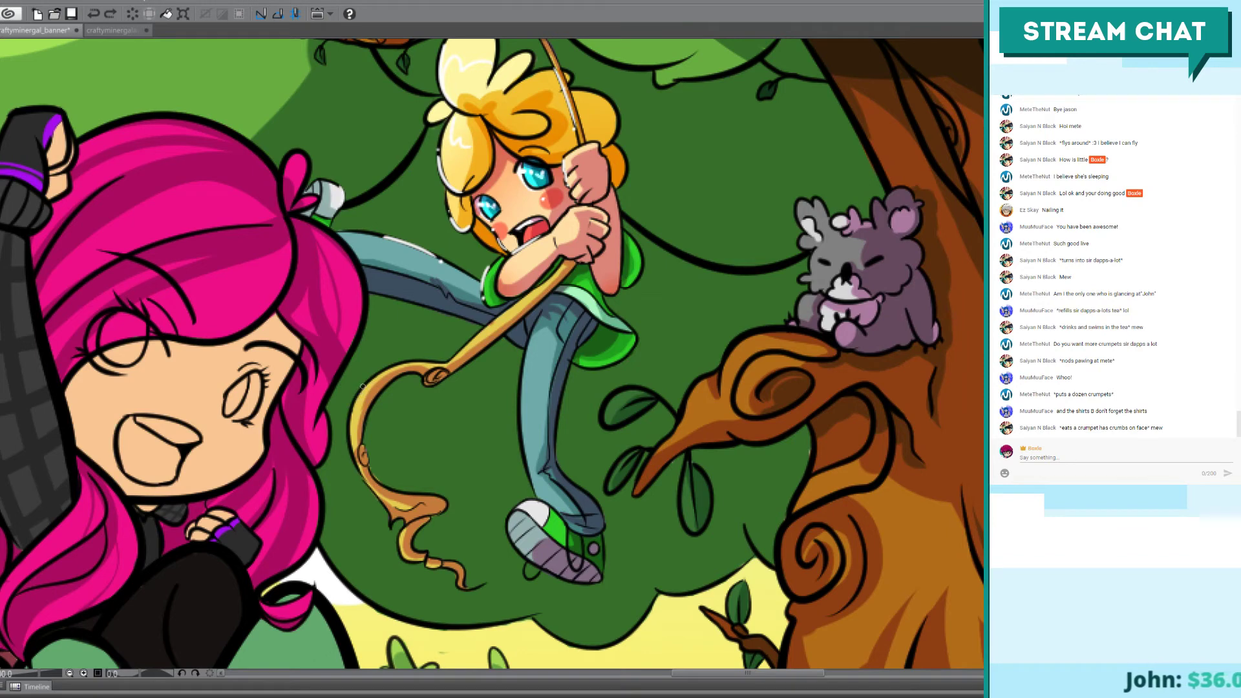
{"action": "left_click_drag", "start_coordinate": [363, 383], "coordinate": [353, 437]}
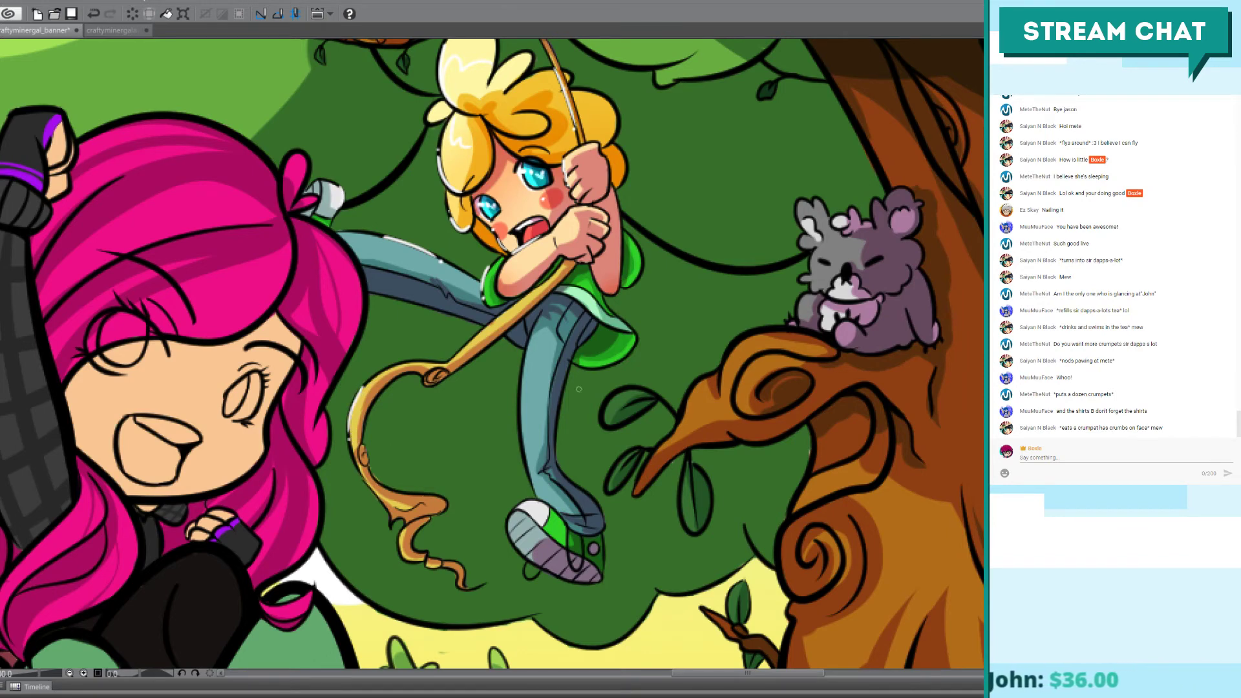
{"action": "left_click_drag", "start_coordinate": [520, 402], "coordinate": [522, 460]}
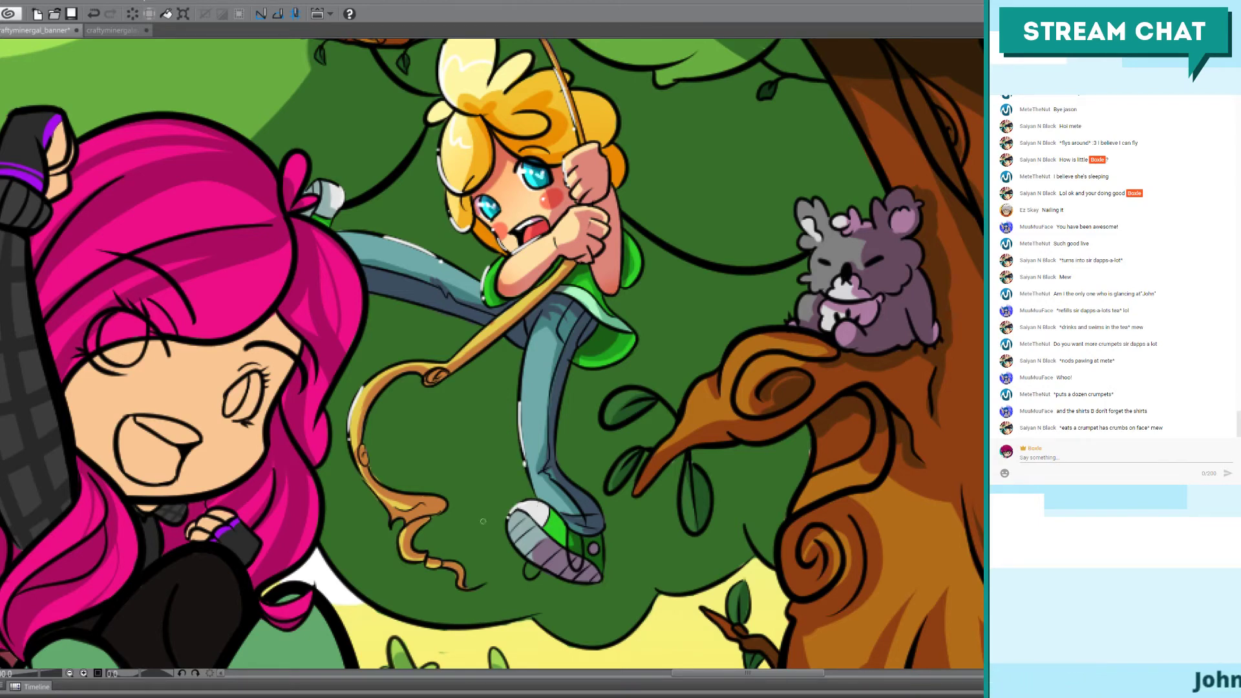
{"action": "scroll", "coordinate": [480, 512], "scroll_direction": "down", "scroll_amount": 3}
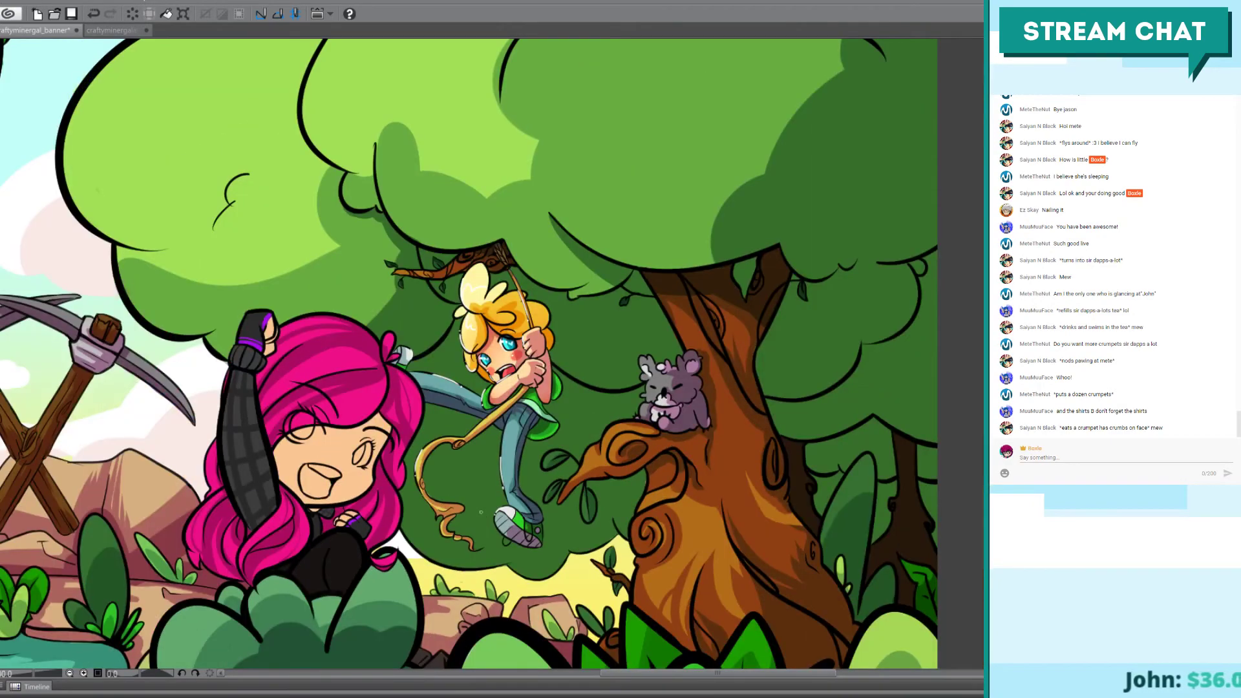
{"action": "left_click_drag", "start_coordinate": [490, 468], "coordinate": [652, 395]}
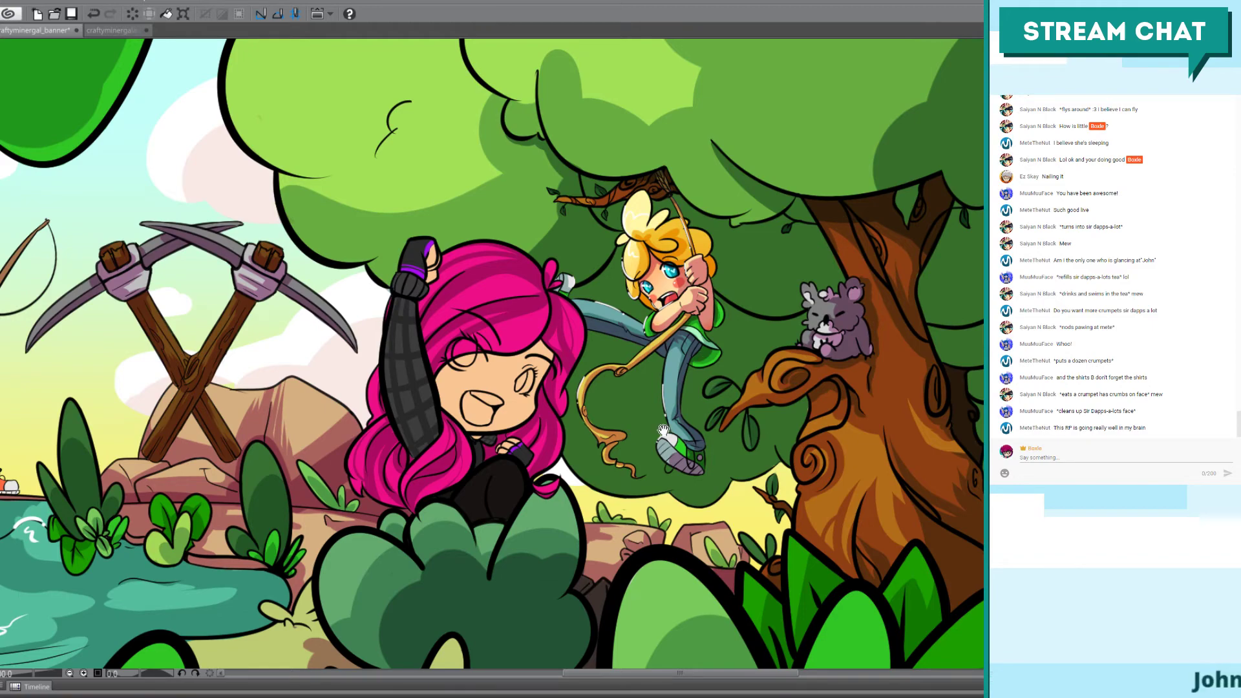
{"action": "left_click_drag", "start_coordinate": [663, 430], "coordinate": [725, 399]}
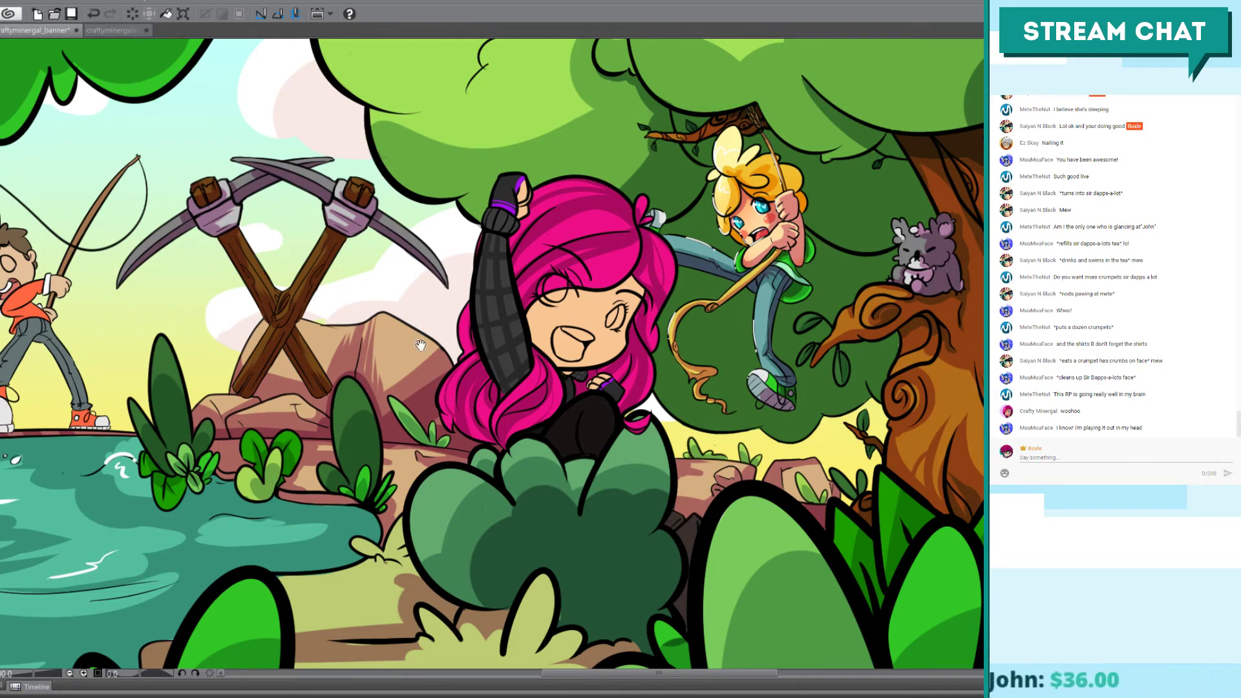
{"action": "left_click_drag", "start_coordinate": [266, 369], "coordinate": [396, 199]}
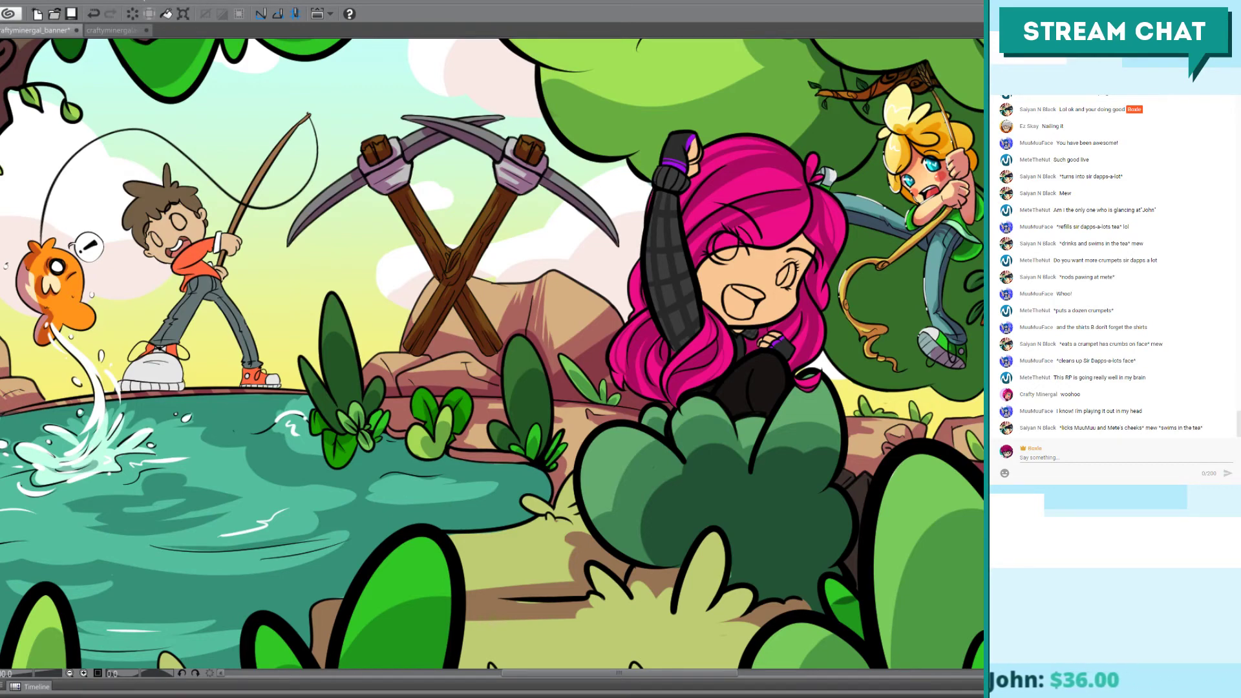
{"action": "key", "text": "ctrl+z"}
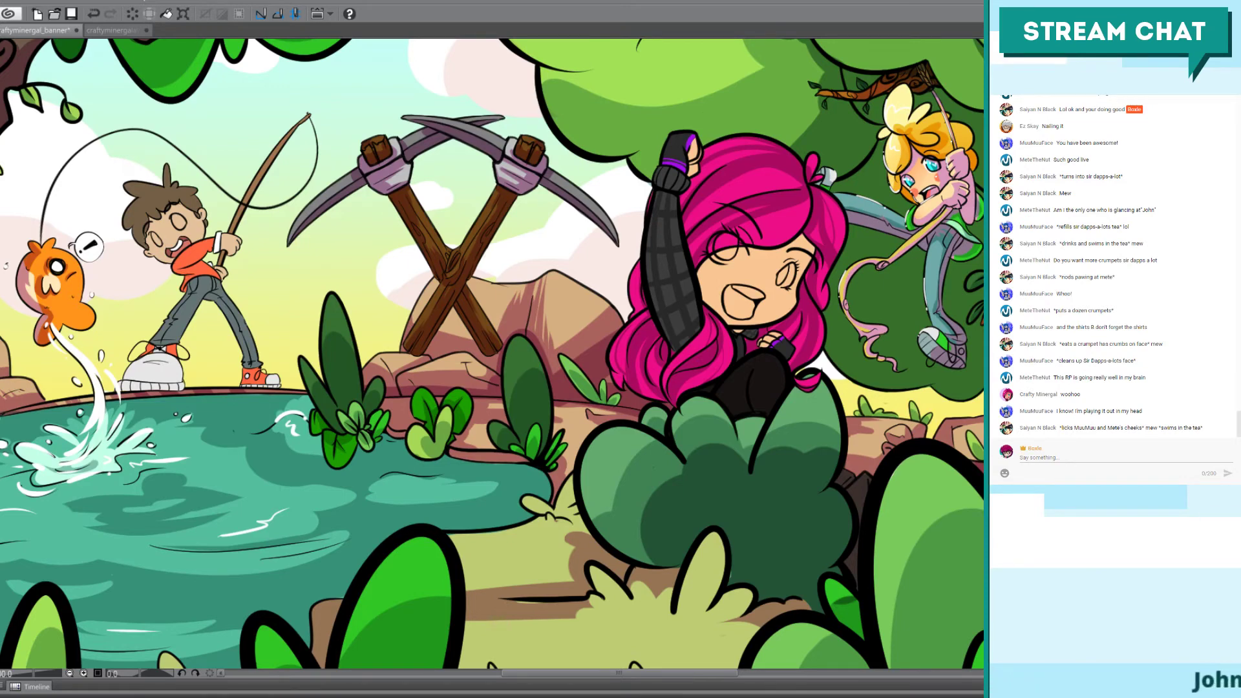
{"action": "key", "text": "ctrl+y"}
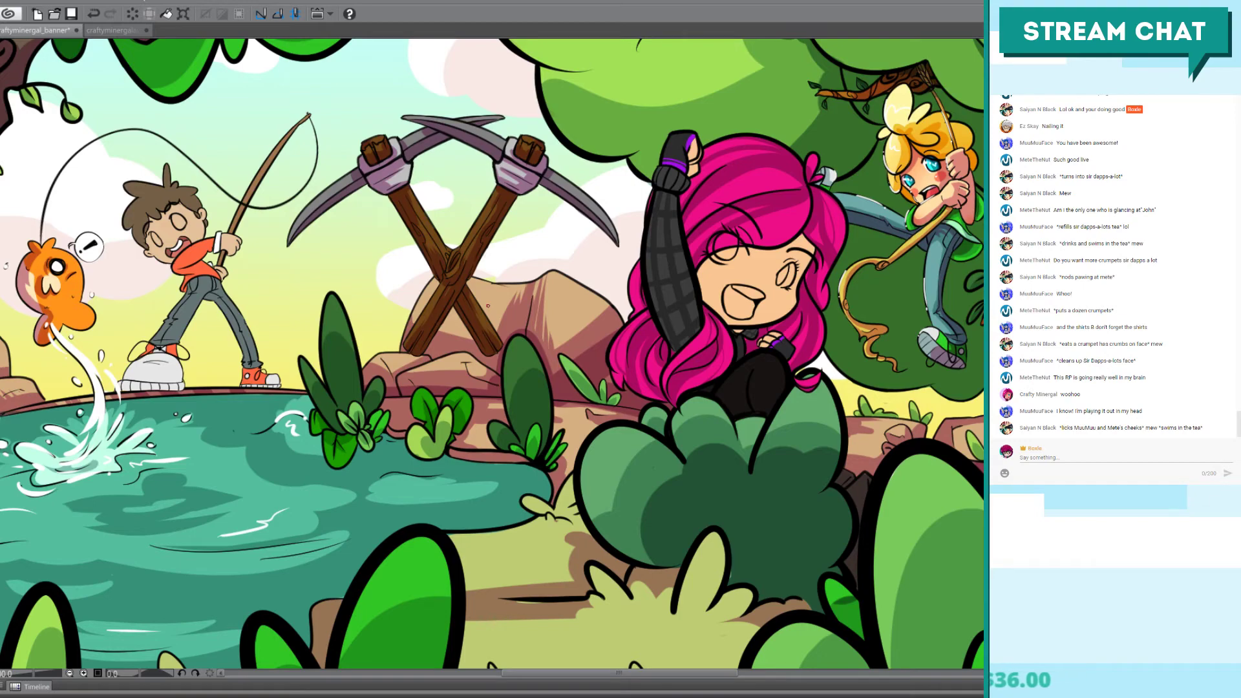
Step: Select the fishing boy's skin areas, brush a soft red shade over the upper face, and clear the selection
{"action": "scroll", "coordinate": [488, 306], "scroll_direction": "up", "scroll_amount": 2}
{"action": "scroll", "coordinate": [170, 233], "scroll_direction": "down", "scroll_amount": 3}
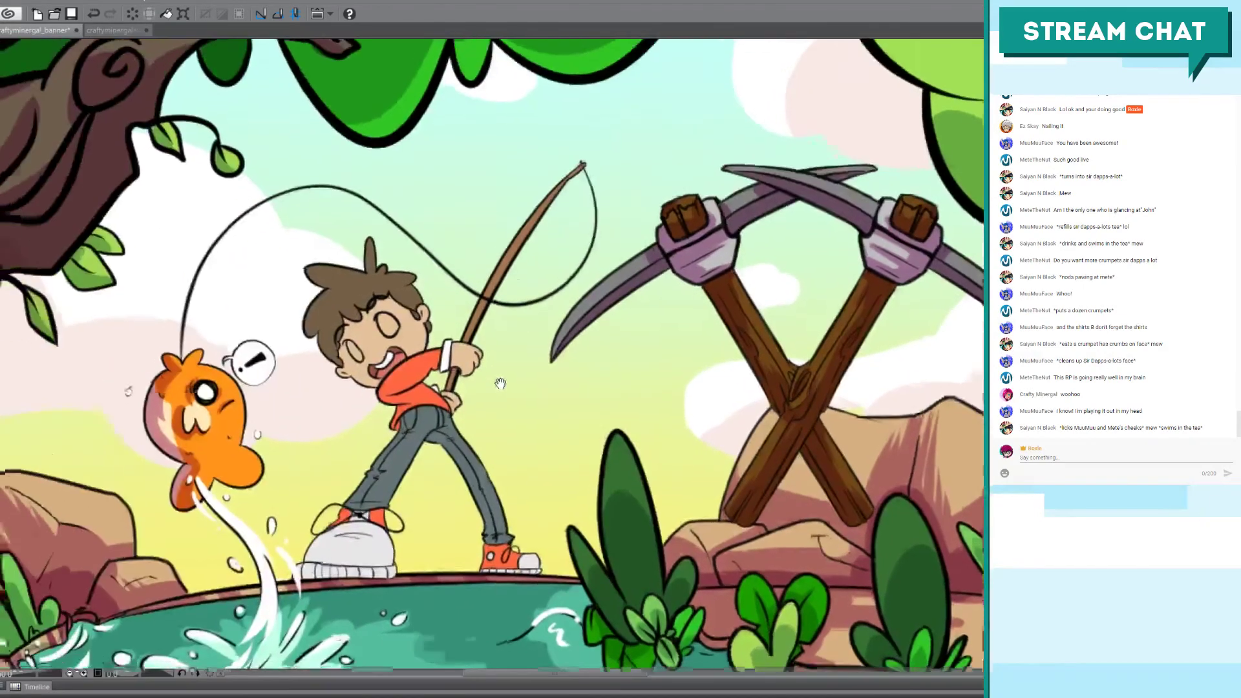
{"action": "scroll", "coordinate": [533, 248], "scroll_direction": "up", "scroll_amount": 3}
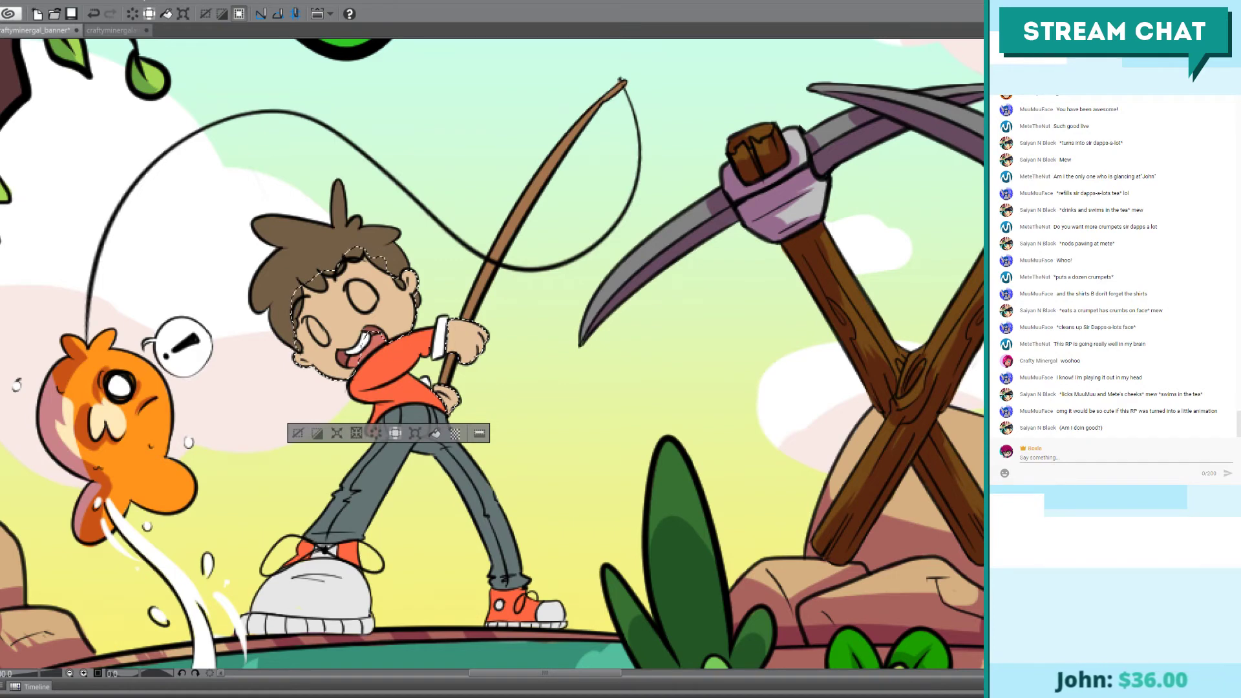
{"action": "left_click", "coordinate": [291, 256]}
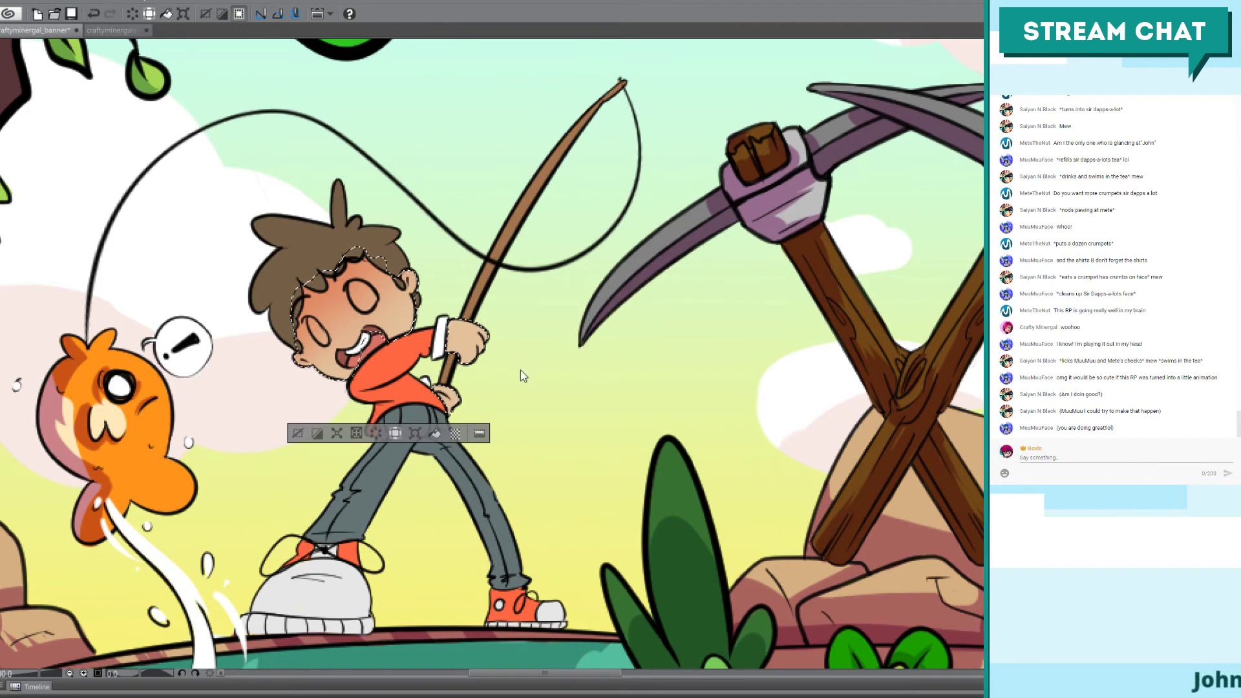
{"action": "key", "text": "ctrl+d"}
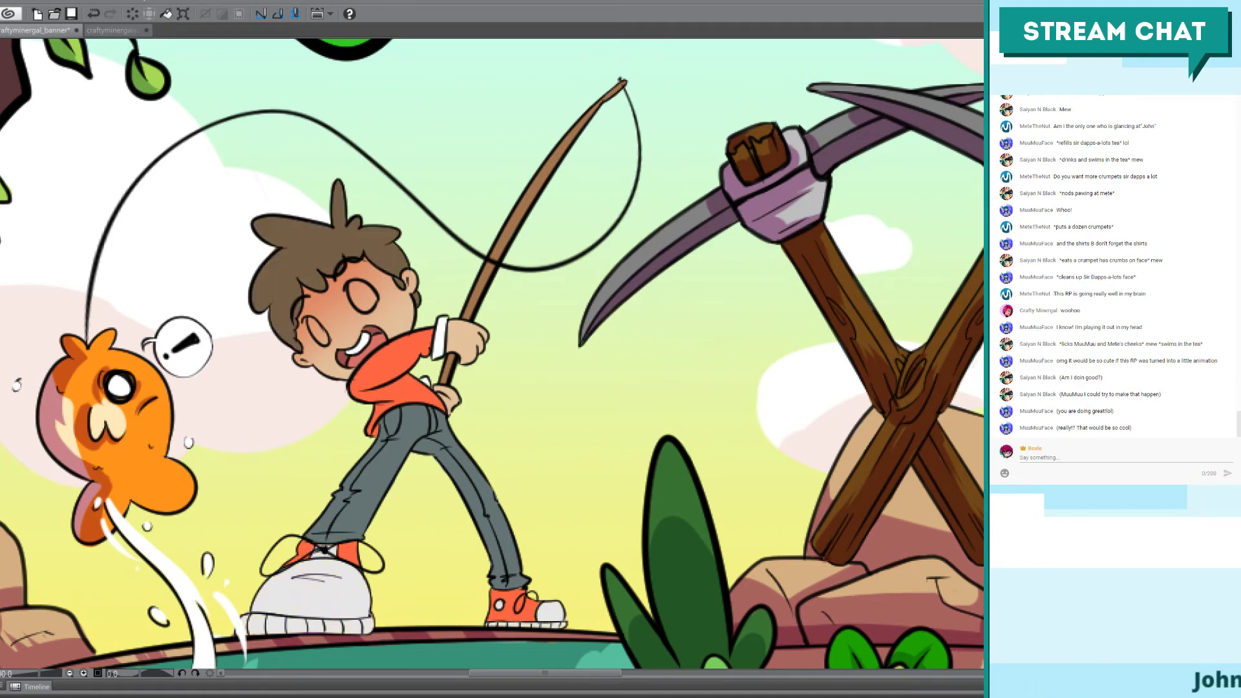
Step: Select the fishing boy's hair, brush soft dark shading along its lower part around the face, and clear the selection
{"action": "key", "text": "ctrl+z"}
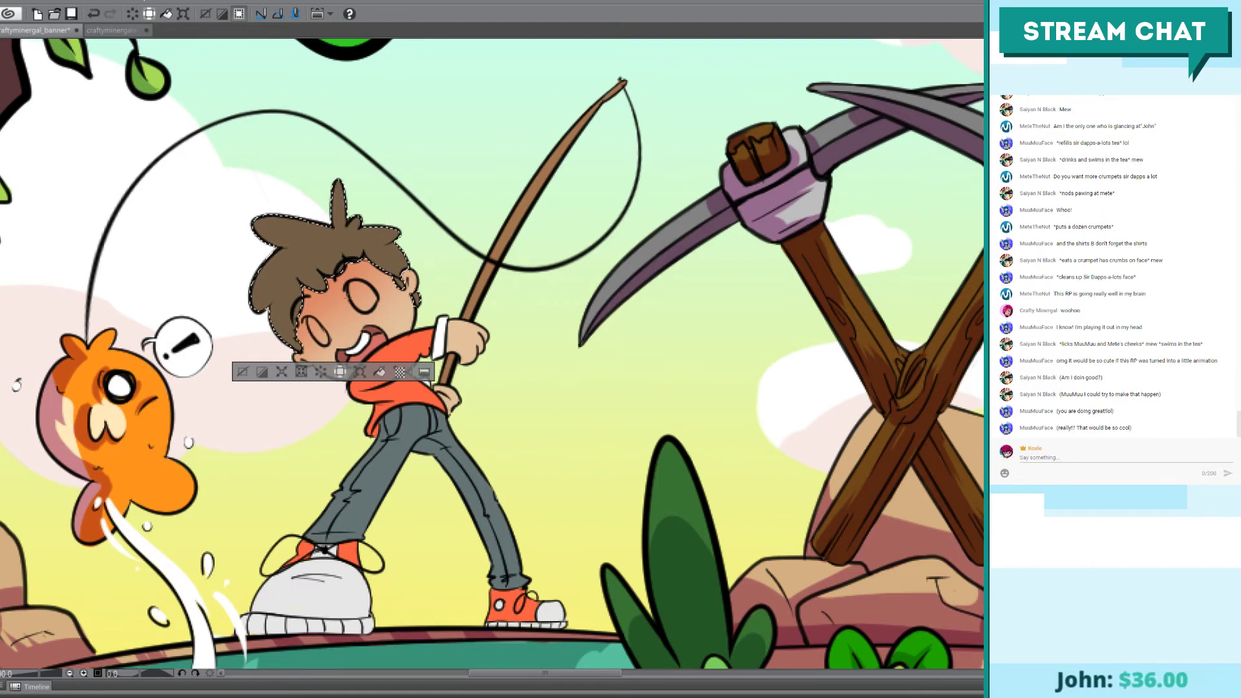
{"action": "mouse_move", "coordinate": [346, 294]}
{"action": "left_mouse_down"}
{"action": "mouse_move", "coordinate": [311, 278]}
{"action": "mouse_move", "coordinate": [323, 262]}
{"action": "left_mouse_up"}
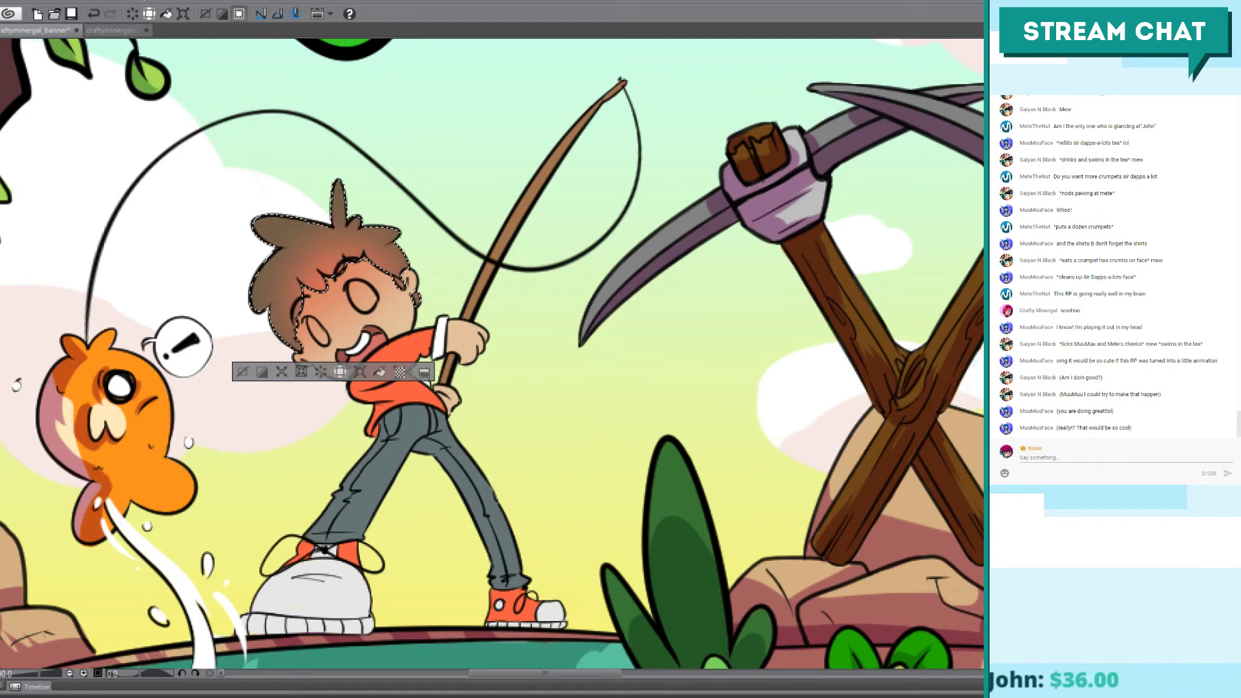
{"action": "mouse_move", "coordinate": [300, 308]}
{"action": "left_mouse_down"}
{"action": "mouse_move", "coordinate": [323, 287]}
{"action": "mouse_move", "coordinate": [272, 336]}
{"action": "left_mouse_up"}
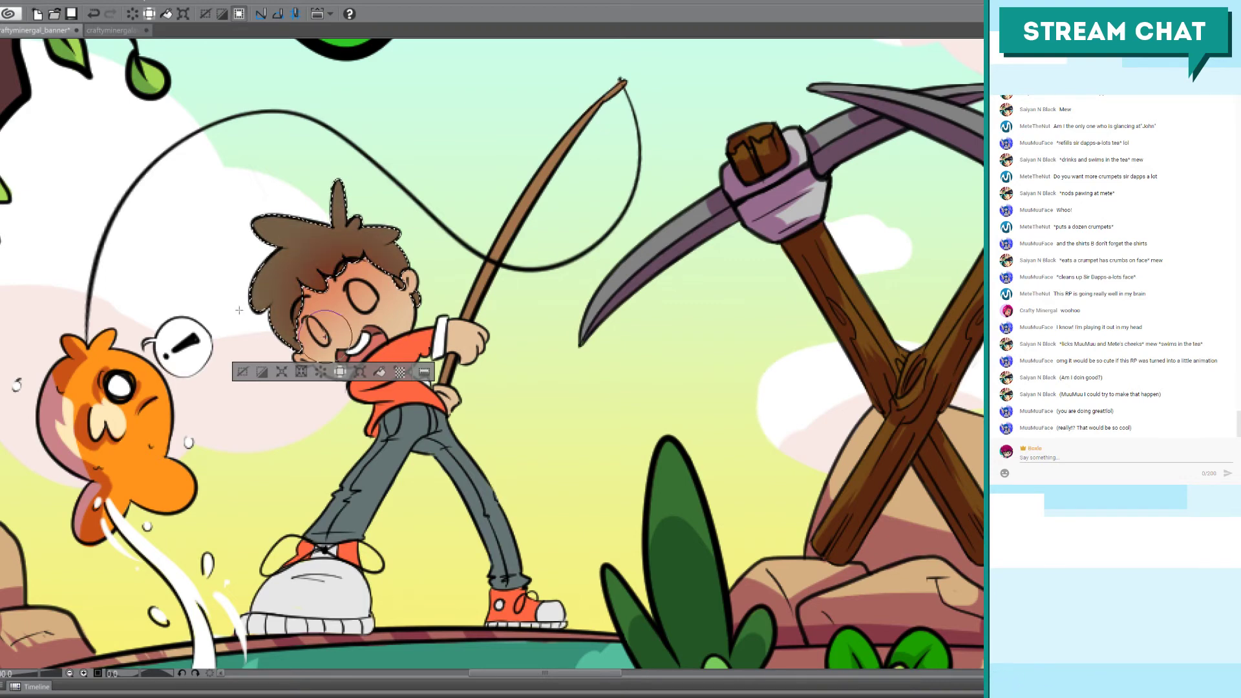
{"action": "left_click_drag", "start_coordinate": [325, 336], "coordinate": [281, 329]}
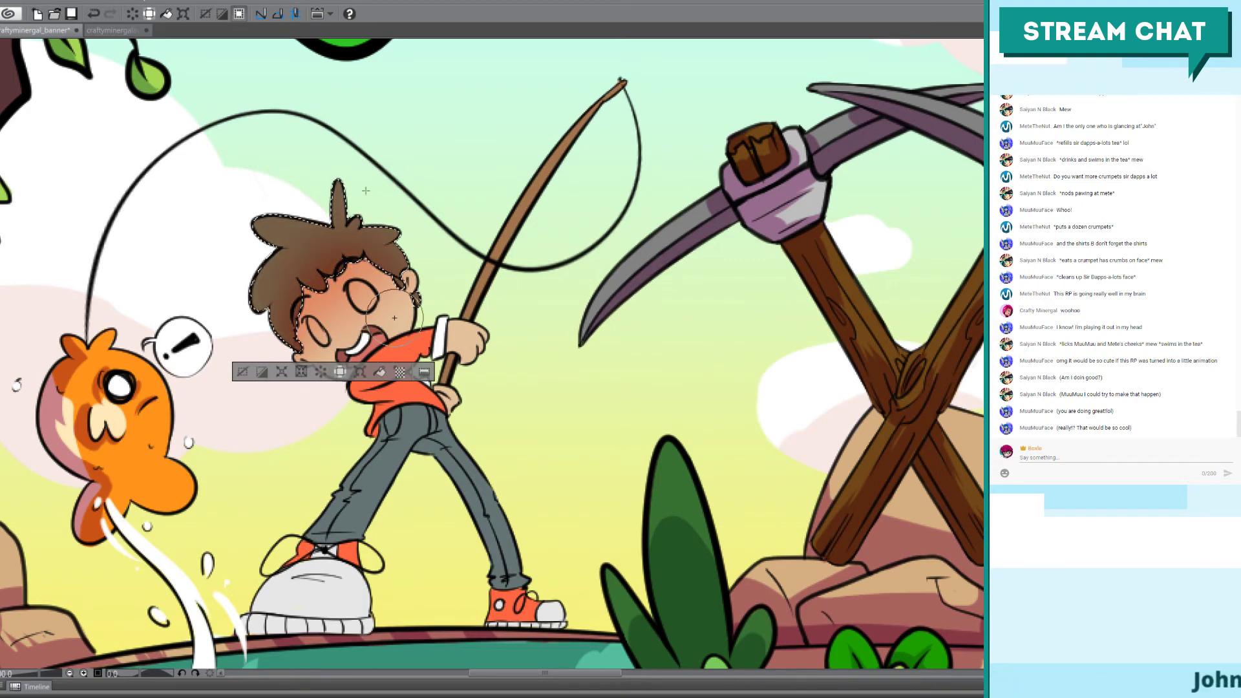
{"action": "left_click_drag", "start_coordinate": [394, 317], "coordinate": [487, 394]}
{"action": "mouse_move", "coordinate": [394, 317]}
{"action": "left_mouse_down"}
{"action": "mouse_move", "coordinate": [303, 329]}
{"action": "mouse_move", "coordinate": [300, 303]}
{"action": "mouse_move", "coordinate": [271, 327]}
{"action": "mouse_move", "coordinate": [412, 280]}
{"action": "left_mouse_up"}
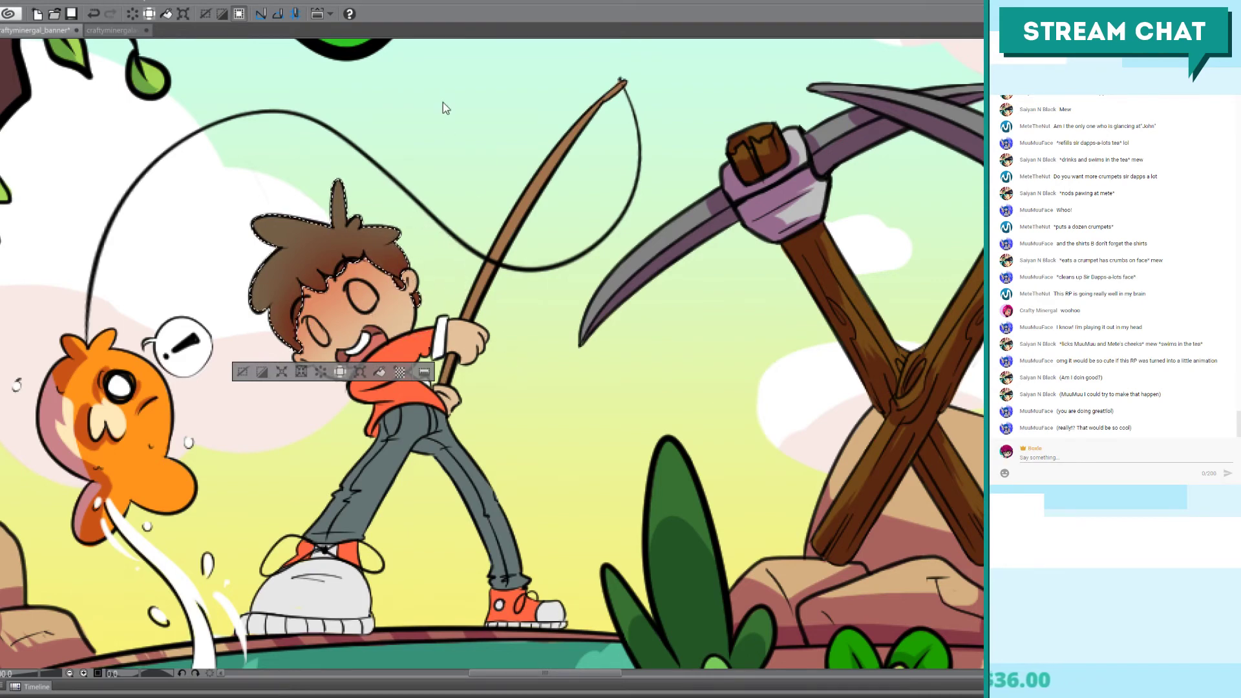
{"action": "key", "text": "ctrl+d"}
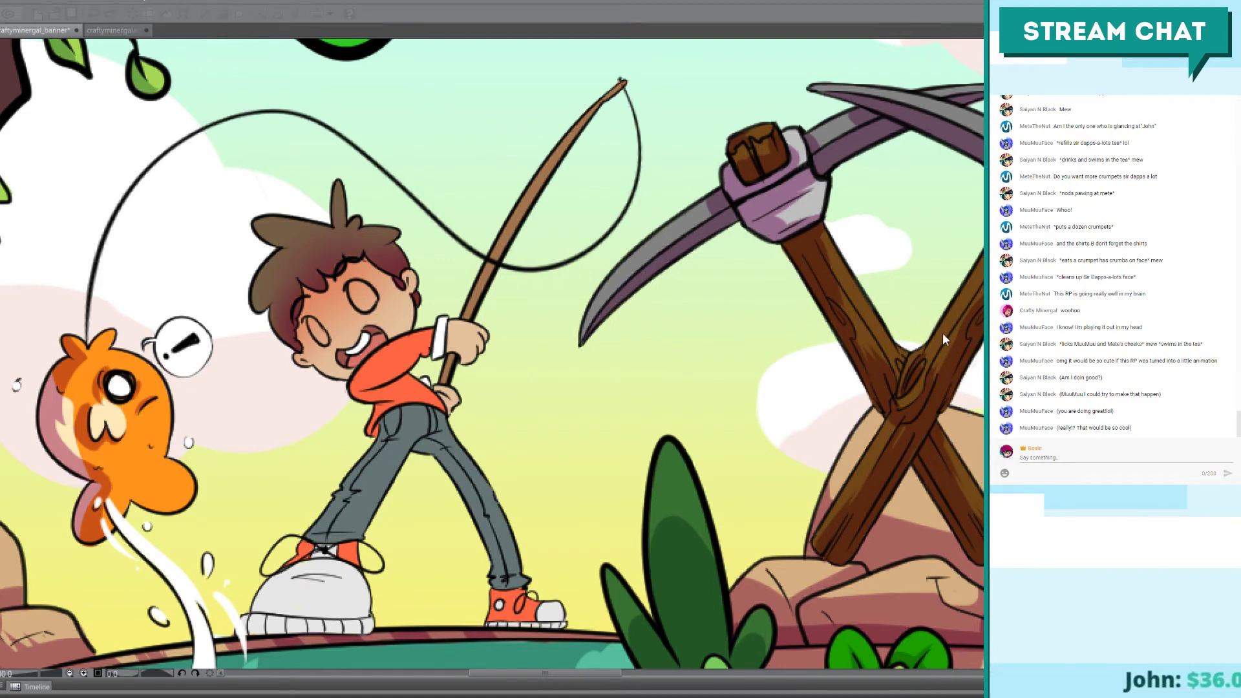
Step: Shift the hue of the fishing boy's hair shading to a dark reddish brown
{"action": "mouse_move", "coordinate": [303, 284]}
{"action": "left_mouse_down"}
{"action": "mouse_move", "coordinate": [359, 245]}
{"action": "mouse_move", "coordinate": [406, 258]}
{"action": "left_mouse_up"}
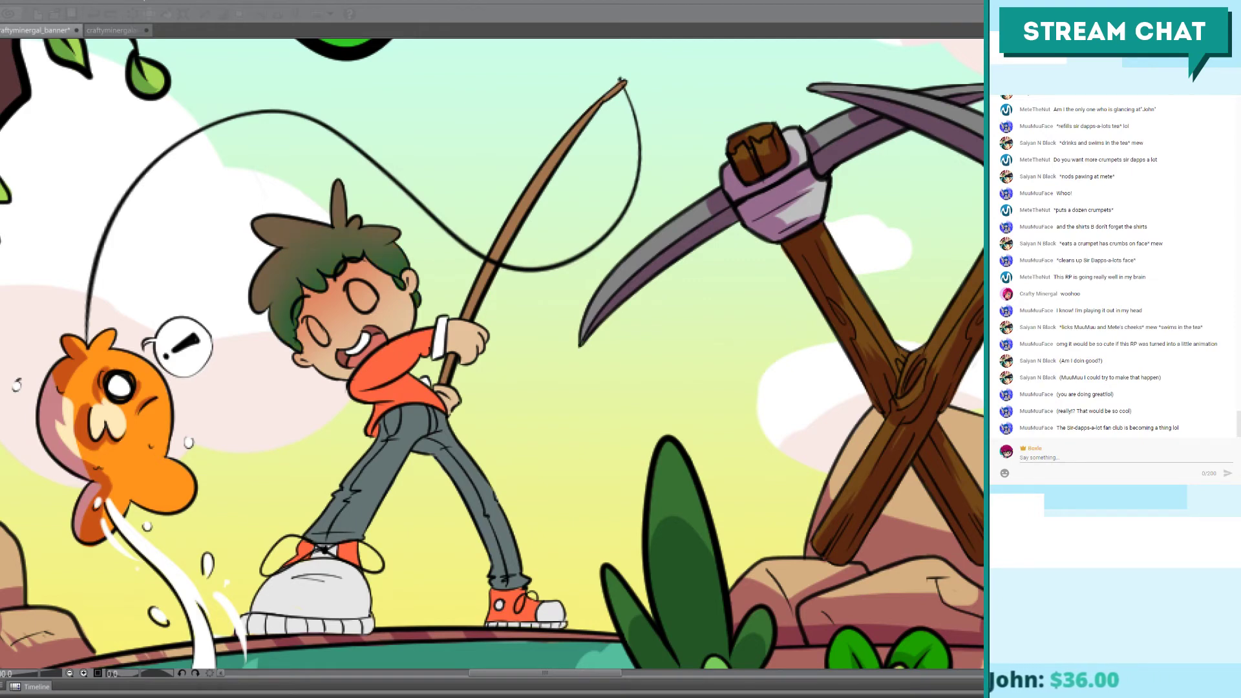
{"action": "key", "text": "alt+Delete"}
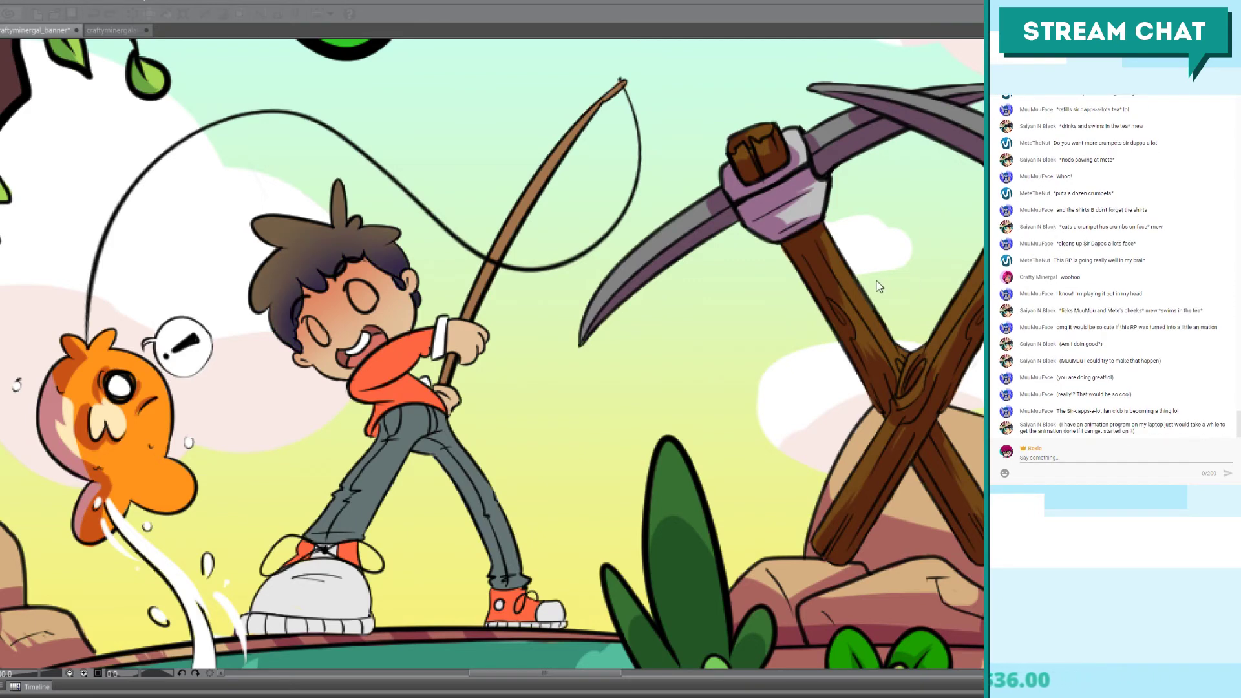
{"action": "key", "text": "alt+Delete"}
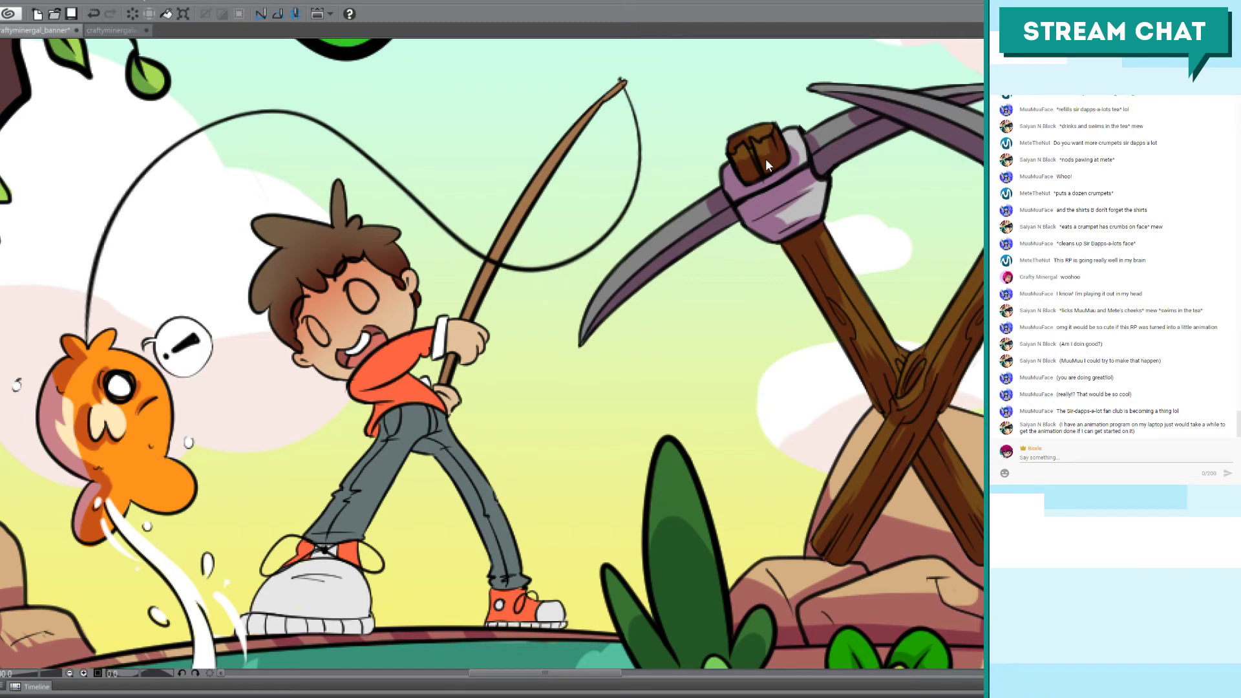
Step: Paint a round pink blush on each of the fishing boy's cheeks within the skin selection, and clear the selection
{"action": "key", "text": "ctrl+s"}
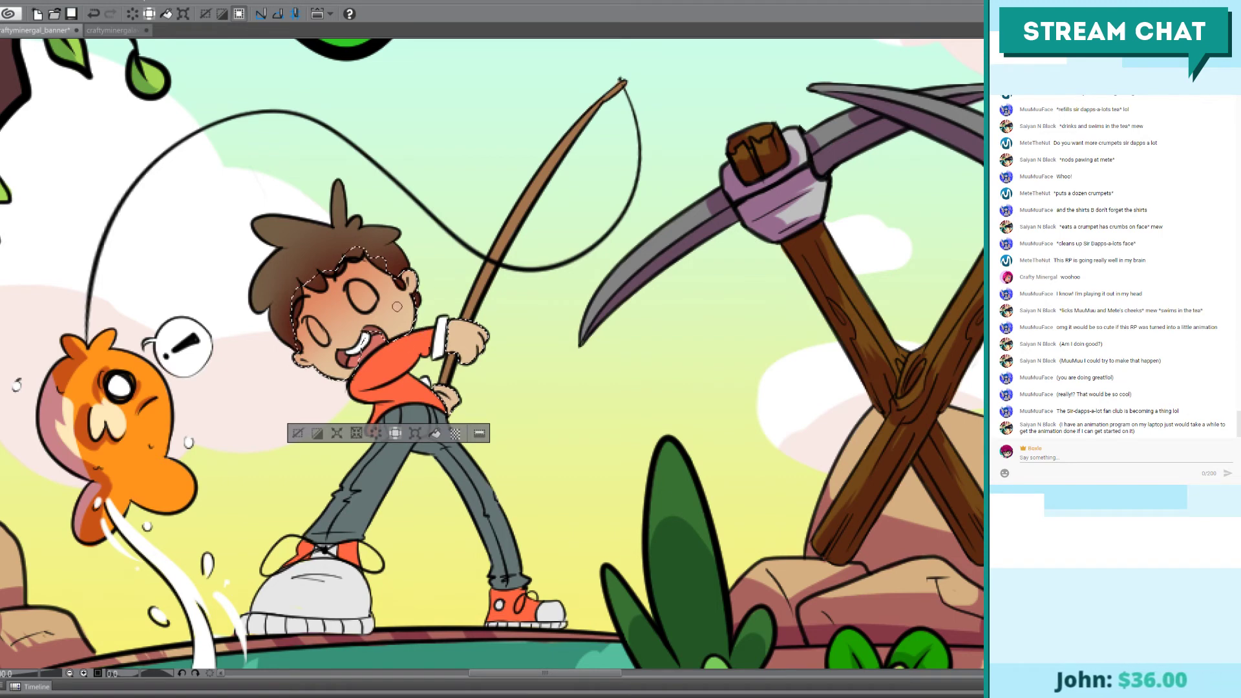
{"action": "left_click", "coordinate": [388, 308]}
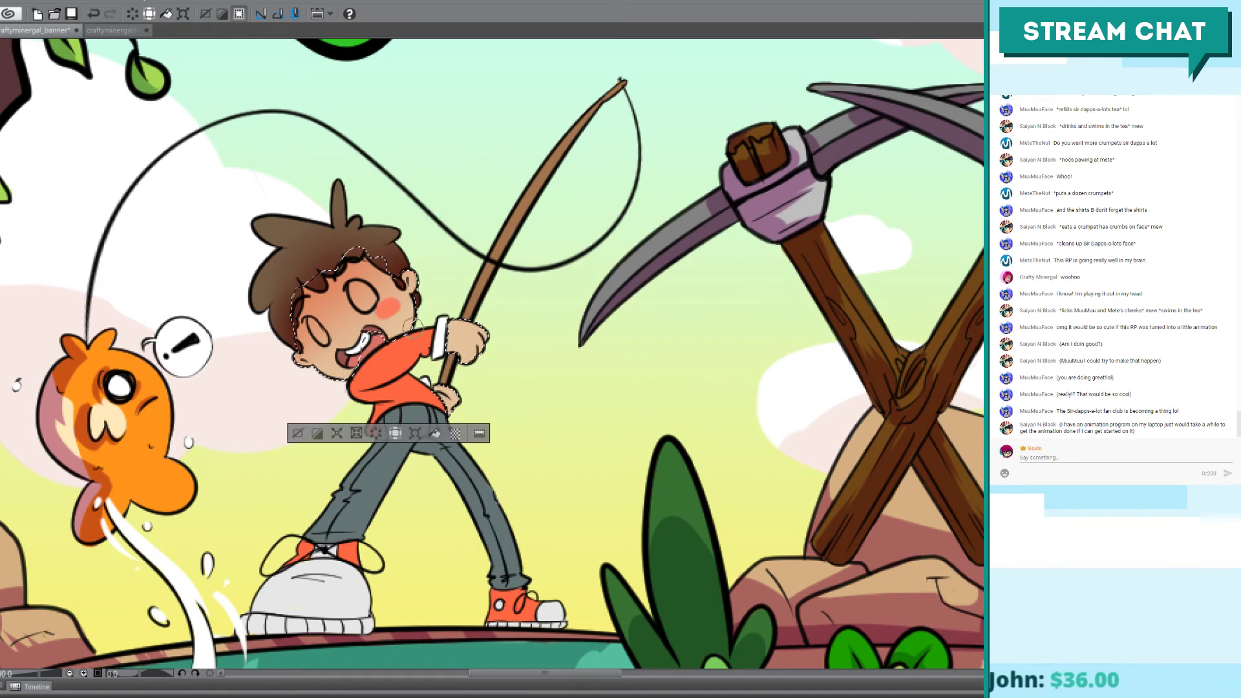
{"action": "left_click", "coordinate": [327, 358]}
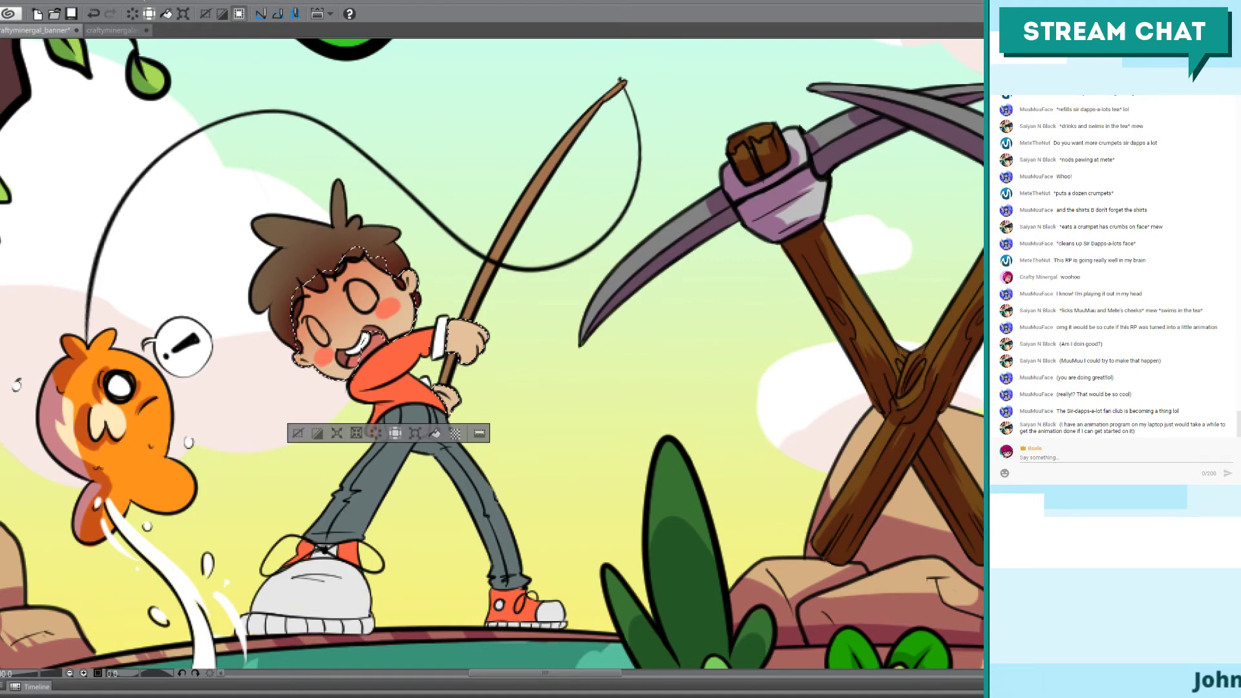
{"action": "key", "text": "ctrl+z"}
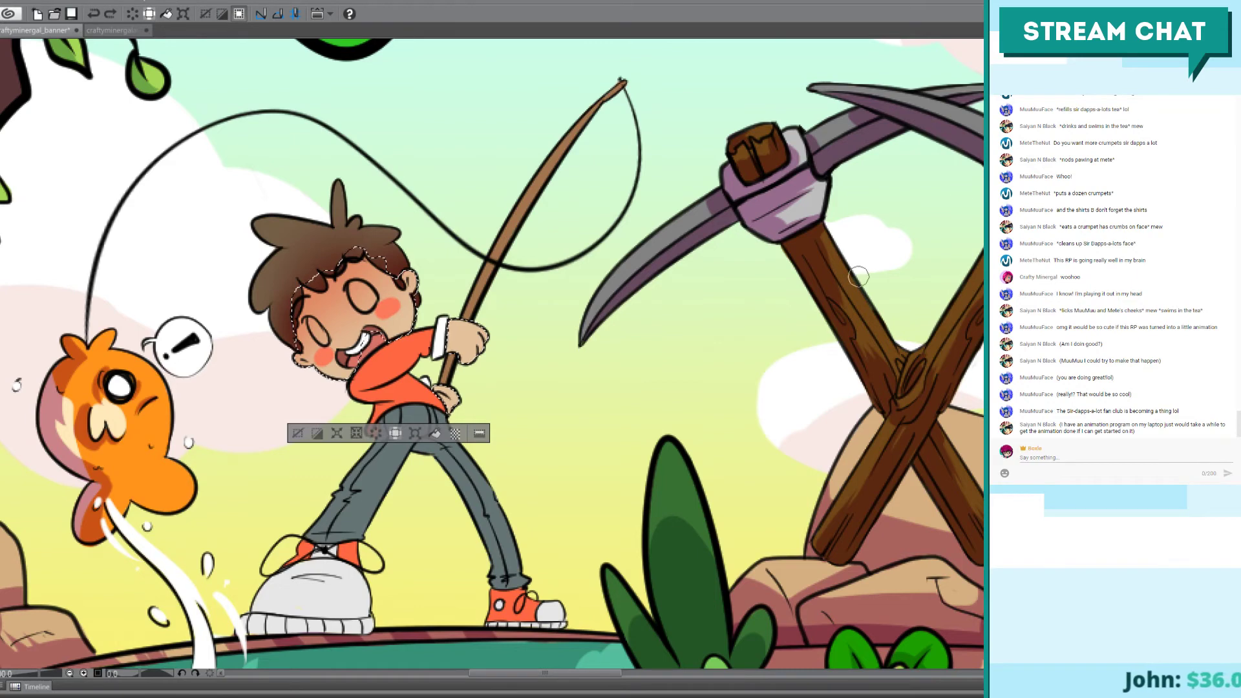
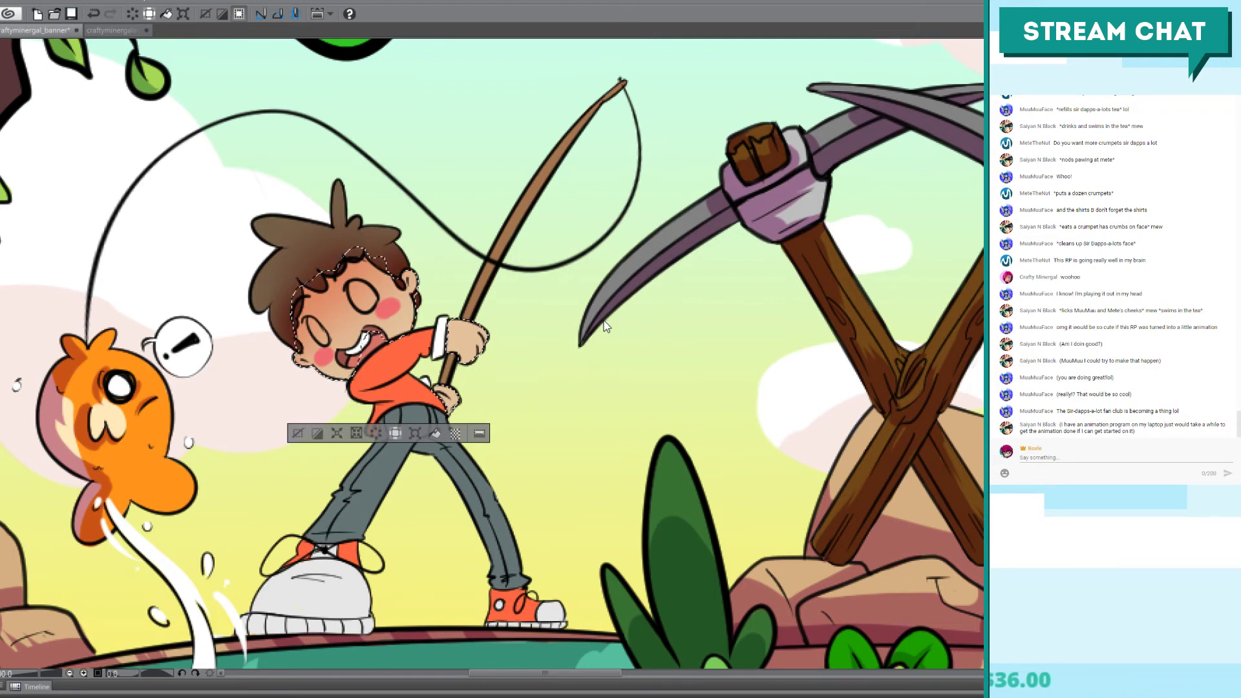
{"action": "scroll", "coordinate": [608, 330], "scroll_direction": "up", "scroll_amount": 6}
{"action": "scroll", "coordinate": [597, 327], "scroll_direction": "down", "scroll_amount": 5}
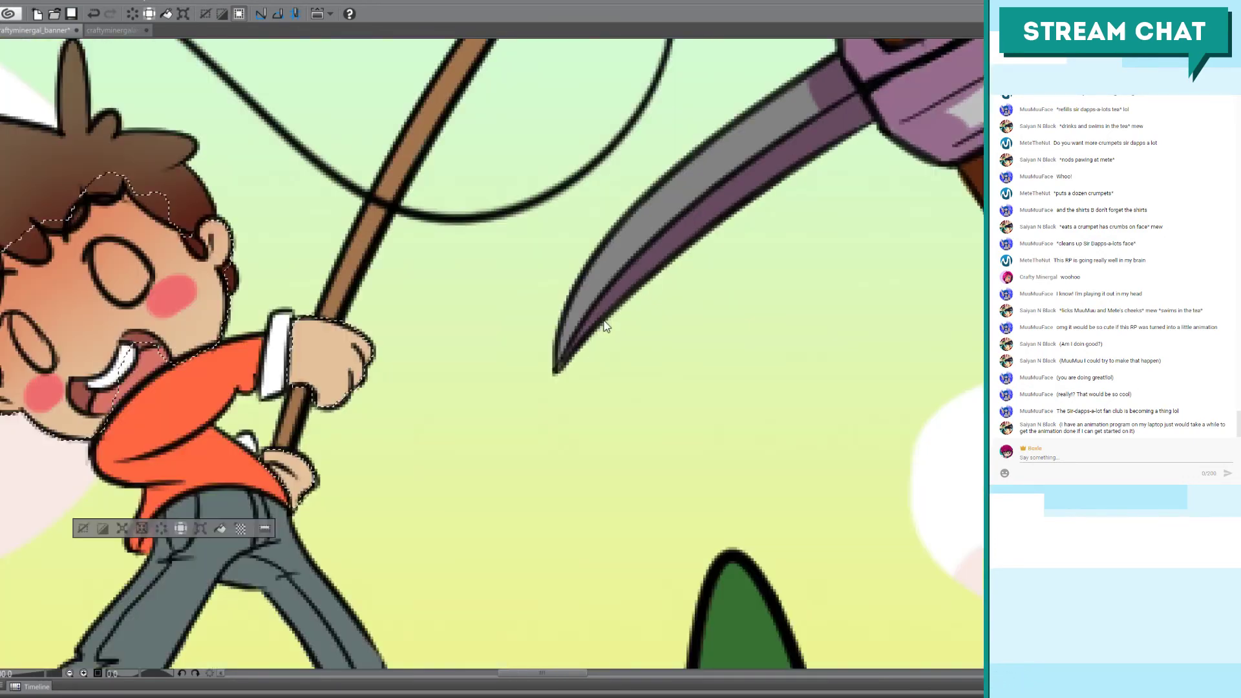
{"action": "scroll", "coordinate": [408, 289], "scroll_direction": "up", "scroll_amount": 2}
{"action": "key", "text": "ctrl+z"}
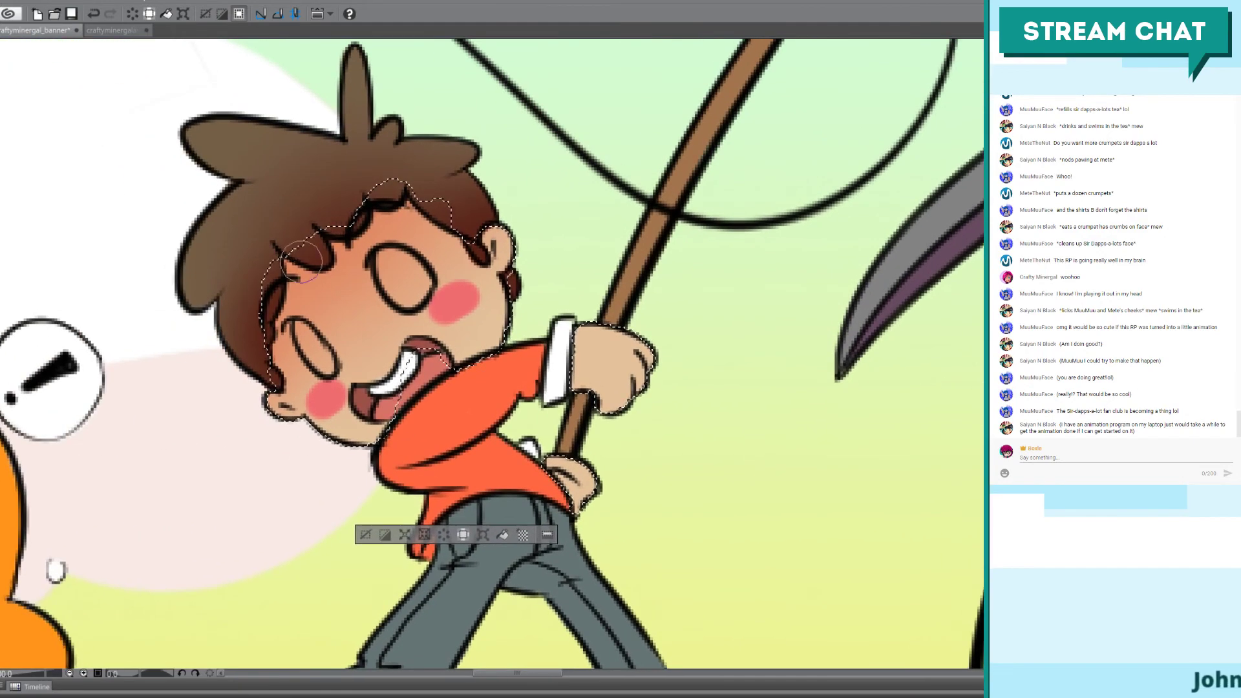
{"action": "key", "text": "ctrl+d"}
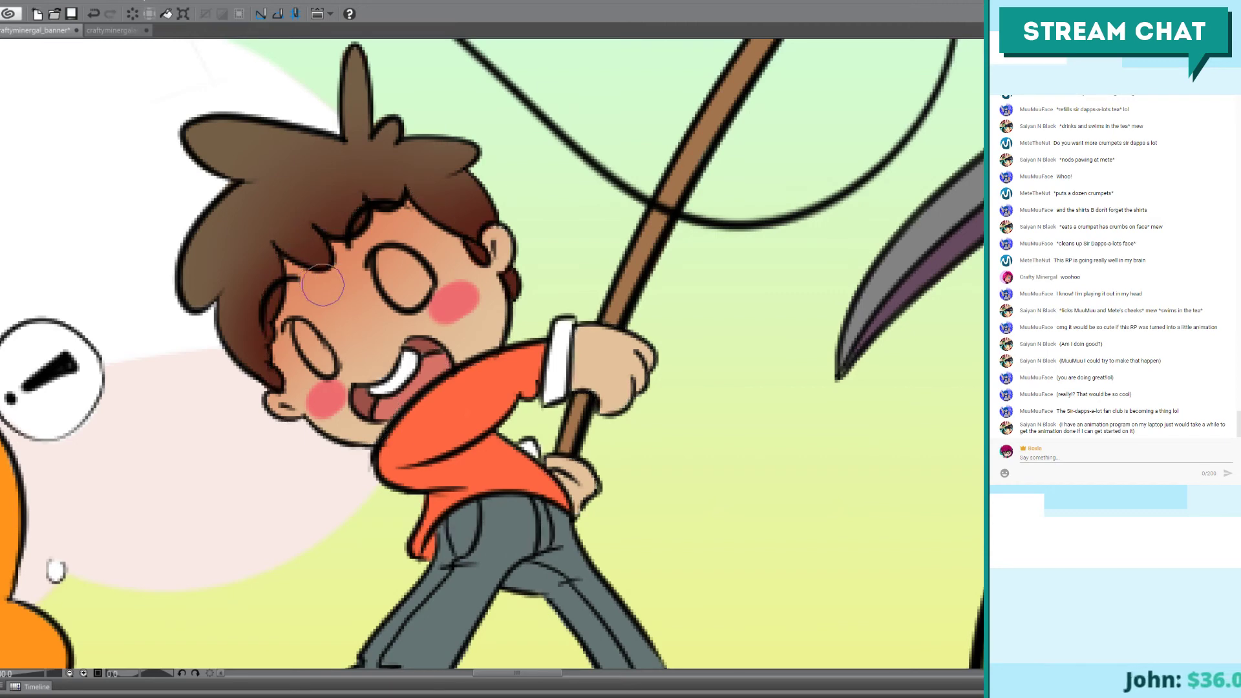
{"action": "mouse_move", "coordinate": [304, 284]}
{"action": "left_mouse_down"}
{"action": "mouse_move", "coordinate": [336, 277]}
{"action": "mouse_move", "coordinate": [355, 254]}
{"action": "mouse_move", "coordinate": [342, 254]}
{"action": "mouse_move", "coordinate": [411, 210]}
{"action": "mouse_move", "coordinate": [452, 230]}
{"action": "mouse_move", "coordinate": [415, 210]}
{"action": "mouse_move", "coordinate": [467, 248]}
{"action": "mouse_move", "coordinate": [508, 310]}
{"action": "mouse_move", "coordinate": [385, 183]}
{"action": "mouse_move", "coordinate": [502, 308]}
{"action": "mouse_move", "coordinate": [467, 262]}
{"action": "mouse_move", "coordinate": [508, 292]}
{"action": "mouse_move", "coordinate": [521, 347]}
{"action": "left_mouse_up"}
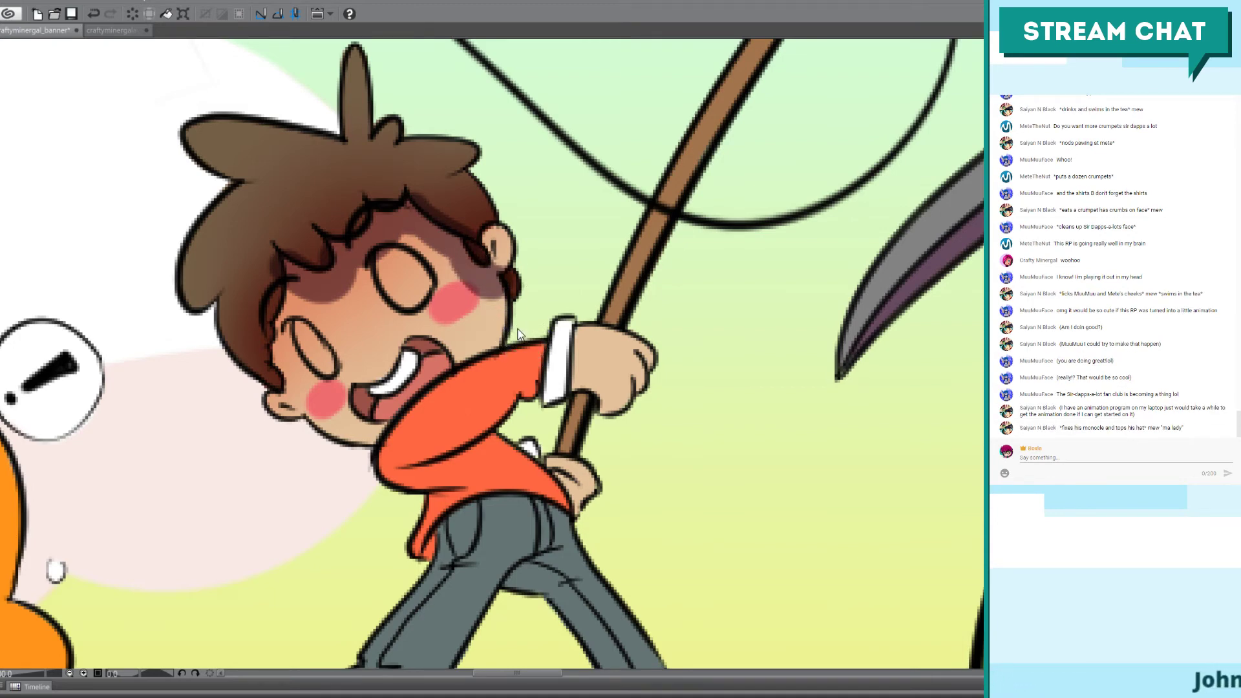
{"action": "key", "text": "ctrl+z"}
{"action": "key", "text": "ctrl+z"}
{"action": "key", "text": "ctrl+z"}
{"action": "key", "text": "ctrl+z"}
{"action": "key", "text": "ctrl+z"}
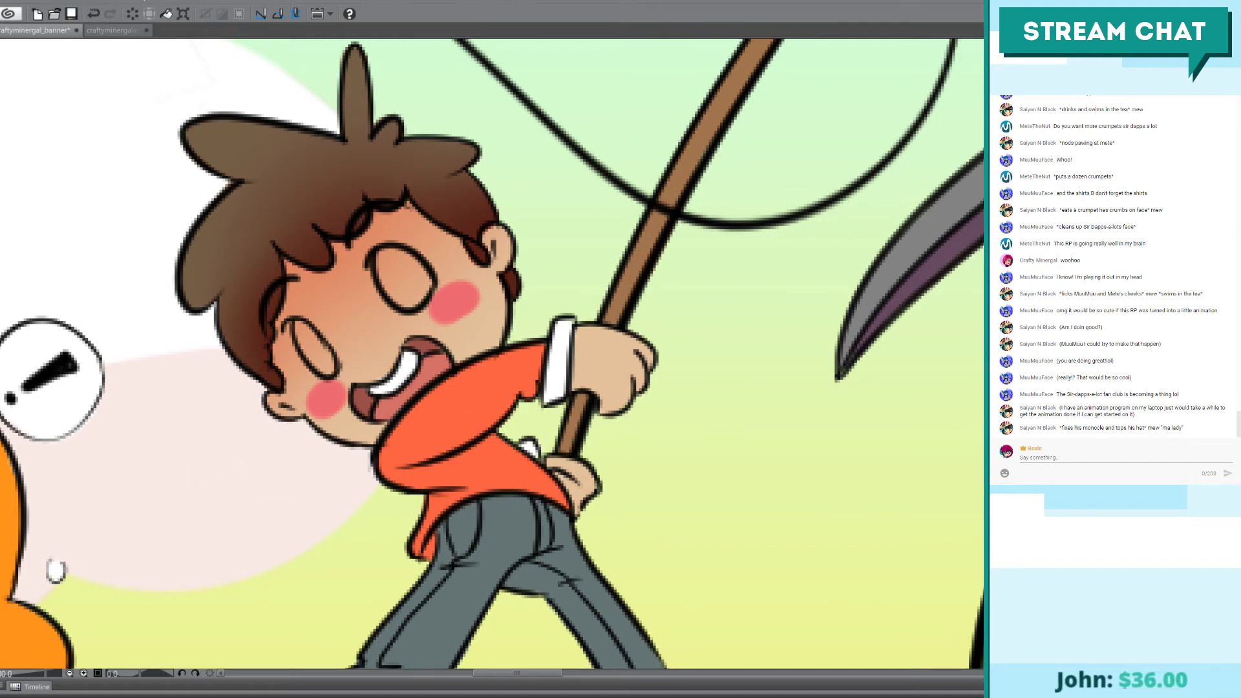
Step: Paint a translucent purple shadow over the fishing boy's whole face, open mouth and the underside of his orange sleeve
{"action": "mouse_move", "coordinate": [291, 265]}
{"action": "left_mouse_down"}
{"action": "mouse_move", "coordinate": [295, 301]}
{"action": "mouse_move", "coordinate": [328, 279]}
{"action": "mouse_move", "coordinate": [331, 249]}
{"action": "mouse_move", "coordinate": [386, 217]}
{"action": "mouse_move", "coordinate": [425, 239]}
{"action": "mouse_move", "coordinate": [466, 232]}
{"action": "mouse_move", "coordinate": [472, 305]}
{"action": "left_mouse_up"}
{"action": "mouse_move", "coordinate": [393, 272]}
{"action": "left_mouse_down"}
{"action": "mouse_move", "coordinate": [304, 337]}
{"action": "mouse_move", "coordinate": [329, 360]}
{"action": "mouse_move", "coordinate": [362, 362]}
{"action": "mouse_move", "coordinate": [408, 339]}
{"action": "mouse_move", "coordinate": [434, 344]}
{"action": "left_mouse_up"}
{"action": "mouse_move", "coordinate": [369, 404]}
{"action": "left_mouse_down"}
{"action": "mouse_move", "coordinate": [461, 340]}
{"action": "mouse_move", "coordinate": [420, 338]}
{"action": "mouse_move", "coordinate": [486, 319]}
{"action": "mouse_move", "coordinate": [496, 245]}
{"action": "mouse_move", "coordinate": [490, 341]}
{"action": "left_mouse_up"}
{"action": "mouse_move", "coordinate": [299, 340]}
{"action": "left_mouse_down"}
{"action": "mouse_move", "coordinate": [314, 395]}
{"action": "mouse_move", "coordinate": [285, 402]}
{"action": "mouse_move", "coordinate": [332, 393]}
{"action": "mouse_move", "coordinate": [337, 410]}
{"action": "mouse_move", "coordinate": [367, 421]}
{"action": "mouse_move", "coordinate": [399, 391]}
{"action": "mouse_move", "coordinate": [444, 378]}
{"action": "left_mouse_up"}
{"action": "left_click_drag", "start_coordinate": [404, 458], "coordinate": [438, 436]}
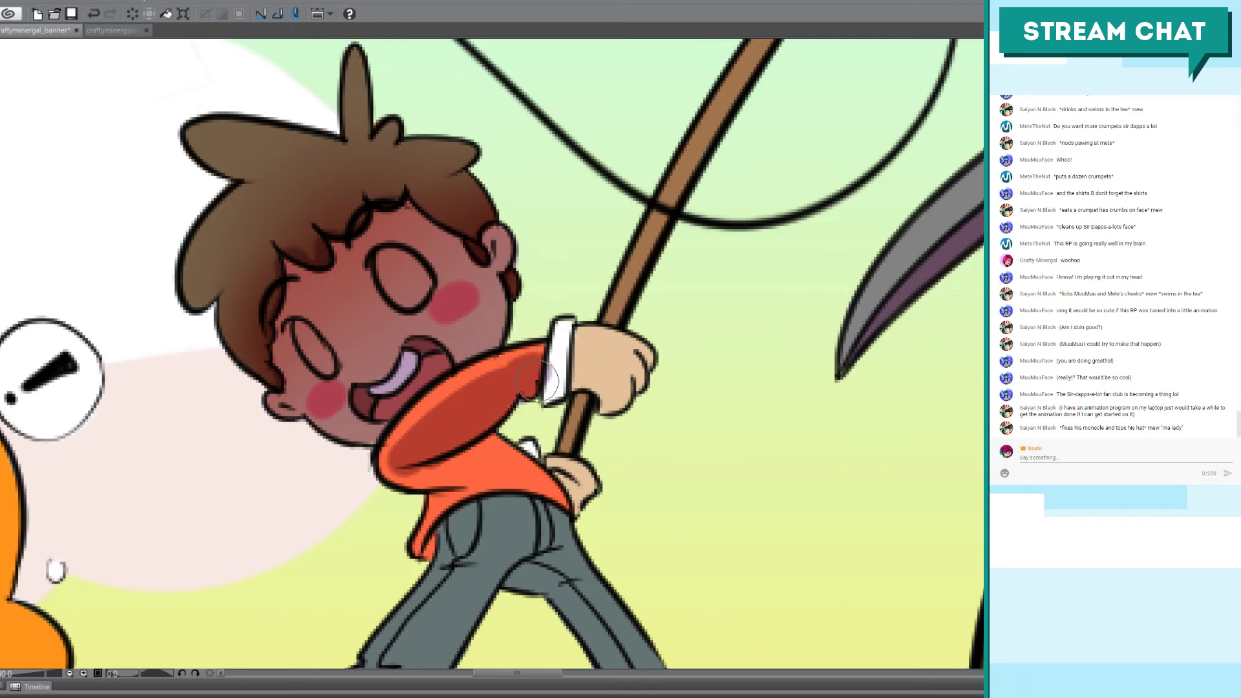
Step: Paint the purple shadow on the boy's upper hand and white cuff, the lower shirt and the top of the trousers
{"action": "left_click_drag", "start_coordinate": [556, 375], "coordinate": [612, 393]}
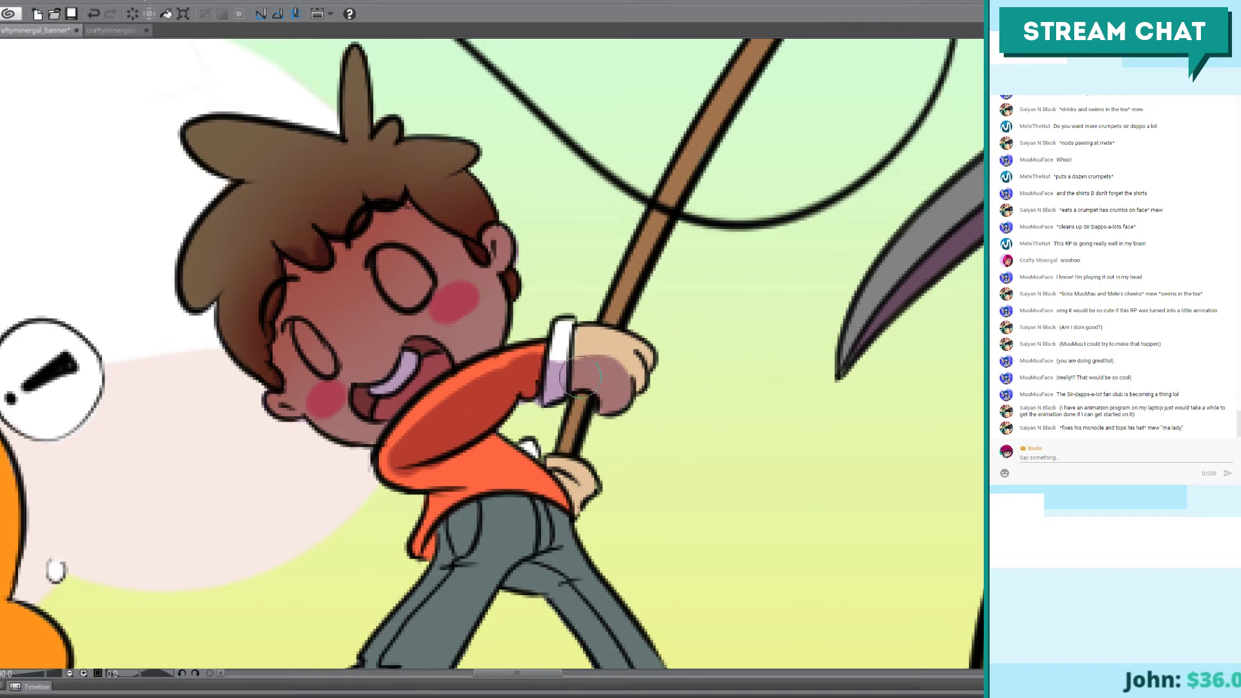
{"action": "mouse_move", "coordinate": [414, 470]}
{"action": "left_mouse_down"}
{"action": "mouse_move", "coordinate": [480, 453]}
{"action": "mouse_move", "coordinate": [506, 474]}
{"action": "mouse_move", "coordinate": [446, 488]}
{"action": "mouse_move", "coordinate": [433, 537]}
{"action": "mouse_move", "coordinate": [494, 513]}
{"action": "mouse_move", "coordinate": [436, 541]}
{"action": "mouse_move", "coordinate": [515, 513]}
{"action": "mouse_move", "coordinate": [457, 519]}
{"action": "mouse_move", "coordinate": [545, 517]}
{"action": "mouse_move", "coordinate": [554, 532]}
{"action": "mouse_move", "coordinate": [507, 516]}
{"action": "mouse_move", "coordinate": [541, 523]}
{"action": "left_mouse_up"}
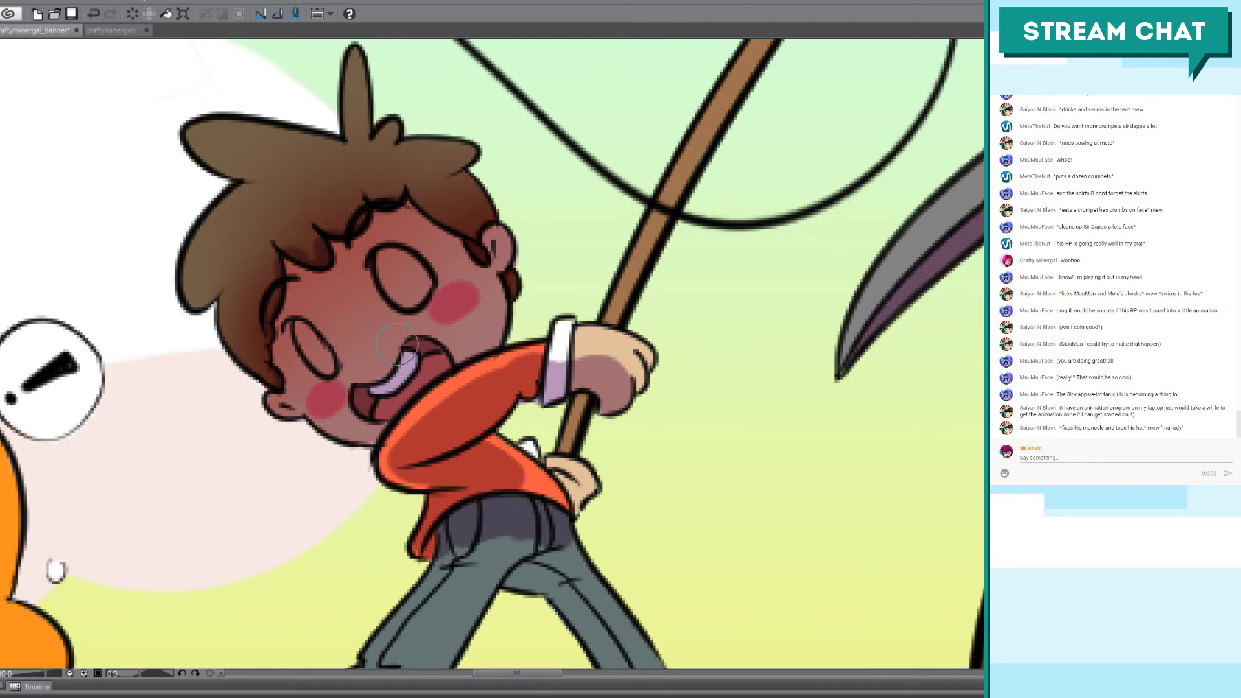
{"action": "left_click_drag", "start_coordinate": [495, 450], "coordinate": [540, 457]}
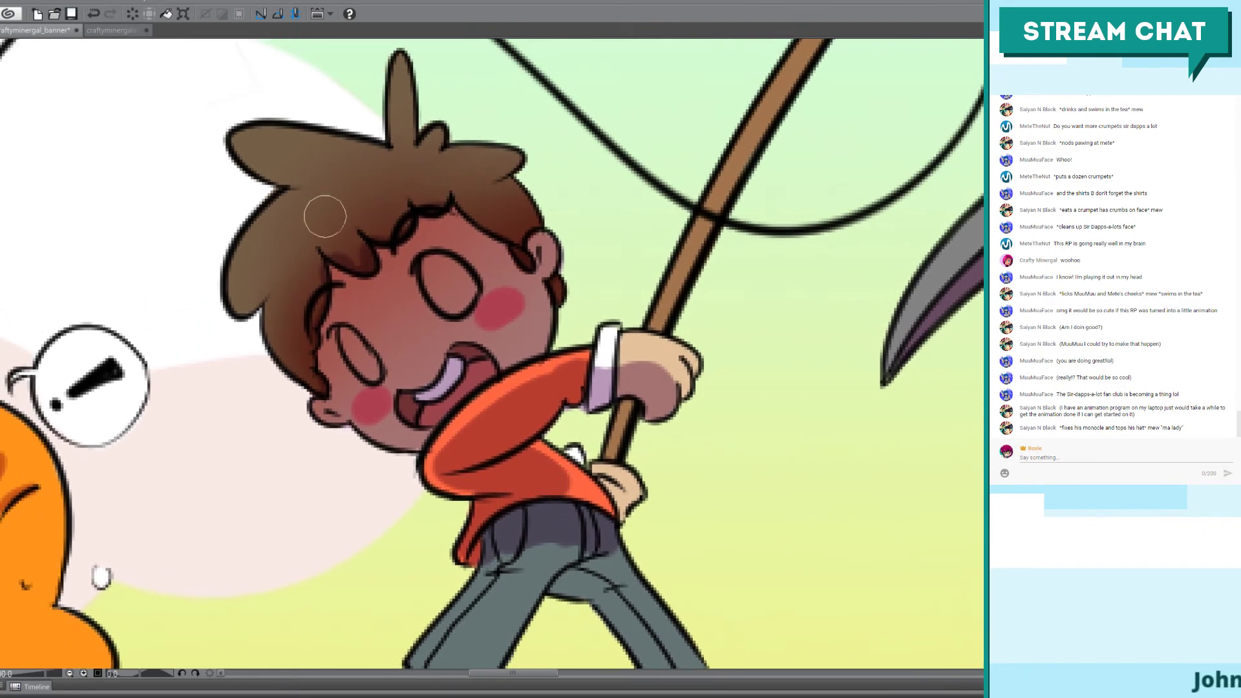
Step: Cover the boy's entire hair with the dark translucent shadow, including the upright tuft and the outer locks
{"action": "mouse_move", "coordinate": [322, 234]}
{"action": "left_mouse_down"}
{"action": "mouse_move", "coordinate": [358, 252]}
{"action": "mouse_move", "coordinate": [335, 234]}
{"action": "mouse_move", "coordinate": [327, 240]}
{"action": "mouse_move", "coordinate": [345, 250]}
{"action": "mouse_move", "coordinate": [302, 302]}
{"action": "mouse_move", "coordinate": [313, 235]}
{"action": "mouse_move", "coordinate": [310, 336]}
{"action": "mouse_move", "coordinate": [316, 245]}
{"action": "mouse_move", "coordinate": [323, 289]}
{"action": "mouse_move", "coordinate": [314, 230]}
{"action": "mouse_move", "coordinate": [297, 275]}
{"action": "mouse_move", "coordinate": [305, 326]}
{"action": "mouse_move", "coordinate": [286, 297]}
{"action": "mouse_move", "coordinate": [314, 375]}
{"action": "mouse_move", "coordinate": [349, 289]}
{"action": "mouse_move", "coordinate": [268, 289]}
{"action": "mouse_move", "coordinate": [310, 237]}
{"action": "mouse_move", "coordinate": [304, 229]}
{"action": "mouse_move", "coordinate": [287, 276]}
{"action": "mouse_move", "coordinate": [318, 169]}
{"action": "mouse_move", "coordinate": [354, 219]}
{"action": "mouse_move", "coordinate": [320, 187]}
{"action": "mouse_move", "coordinate": [367, 217]}
{"action": "mouse_move", "coordinate": [416, 204]}
{"action": "mouse_move", "coordinate": [417, 192]}
{"action": "mouse_move", "coordinate": [387, 195]}
{"action": "mouse_move", "coordinate": [400, 145]}
{"action": "left_mouse_up"}
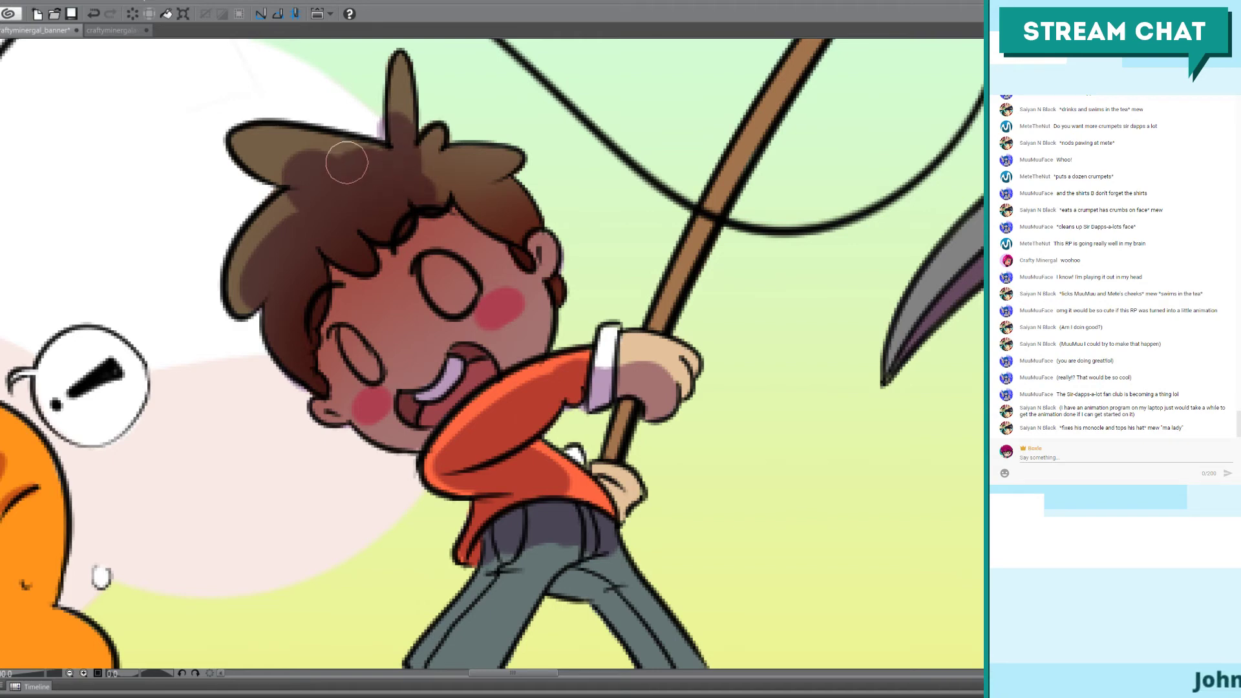
{"action": "mouse_move", "coordinate": [426, 194]}
{"action": "left_mouse_down"}
{"action": "mouse_move", "coordinate": [466, 179]}
{"action": "mouse_move", "coordinate": [507, 217]}
{"action": "left_mouse_up"}
{"action": "mouse_move", "coordinate": [561, 284]}
{"action": "left_mouse_down"}
{"action": "mouse_move", "coordinate": [564, 304]}
{"action": "mouse_move", "coordinate": [559, 258]}
{"action": "left_mouse_up"}
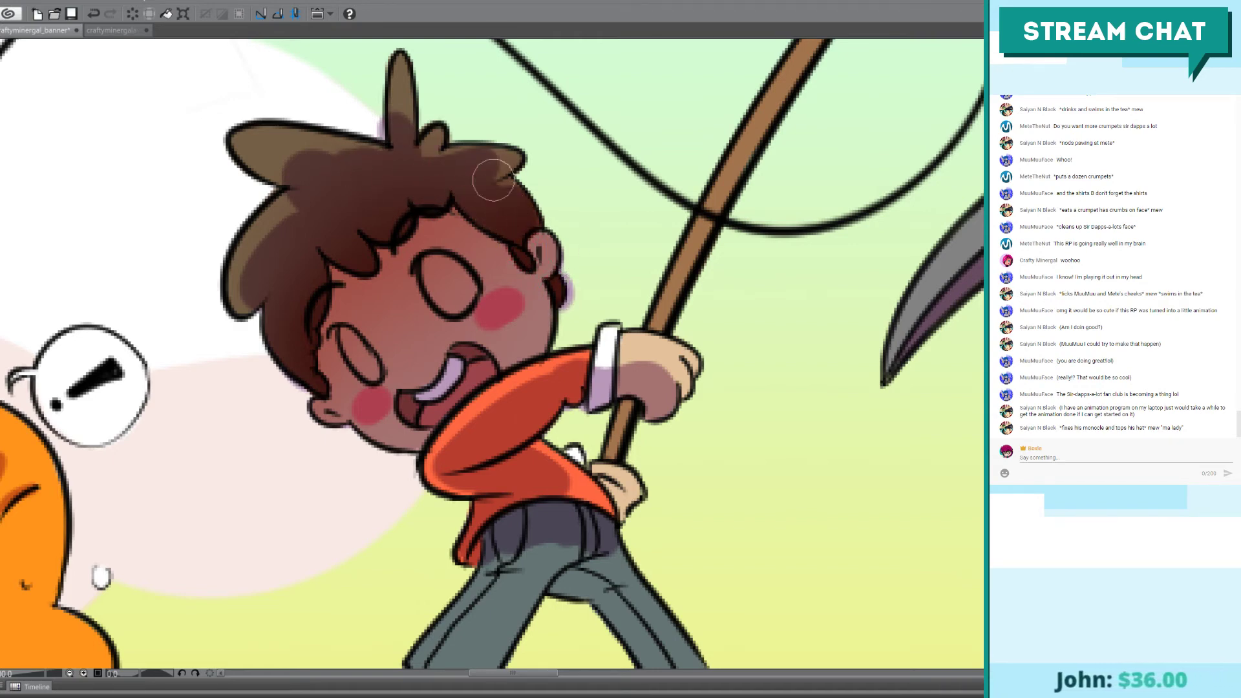
{"action": "left_click_drag", "start_coordinate": [491, 184], "coordinate": [493, 194]}
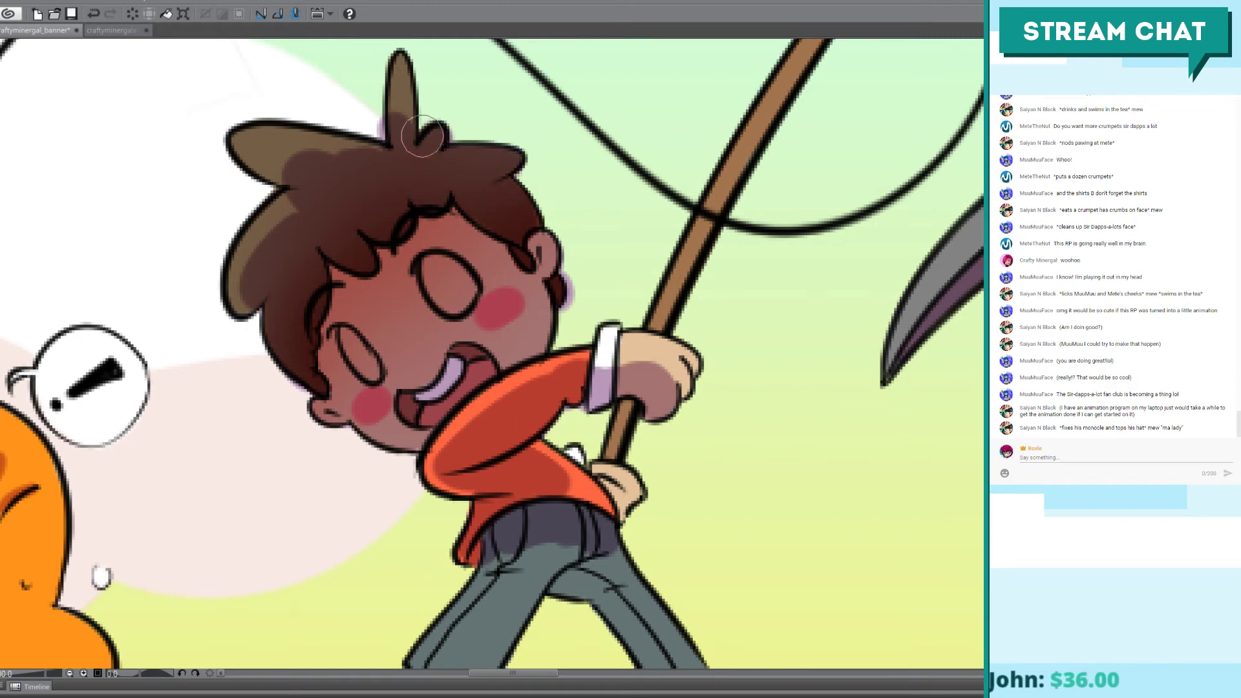
{"action": "mouse_move", "coordinate": [399, 68]}
{"action": "left_mouse_down"}
{"action": "mouse_move", "coordinate": [403, 139]}
{"action": "mouse_move", "coordinate": [249, 150]}
{"action": "left_mouse_up"}
{"action": "left_click_drag", "start_coordinate": [294, 208], "coordinate": [277, 228]}
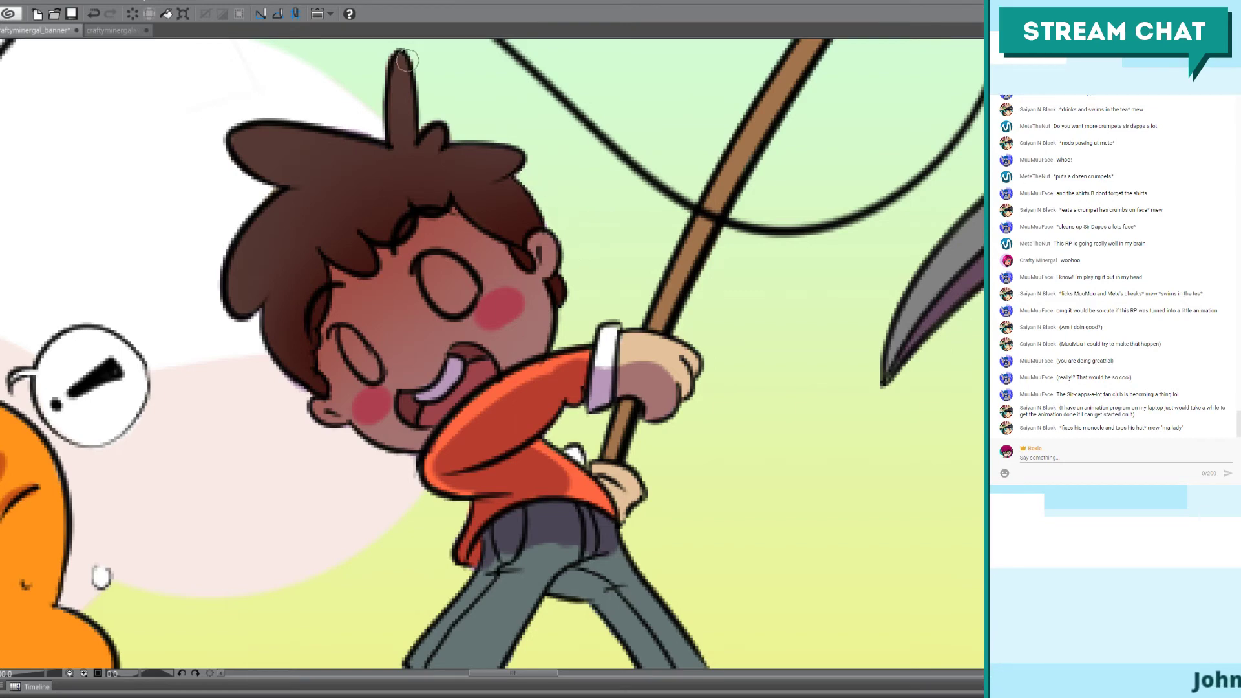
Step: Erase the shadow from the rod-facing side of the boy's hair and face, undoing the strokes that do not fit
{"action": "scroll", "coordinate": [431, 62], "scroll_direction": "down", "scroll_amount": 3}
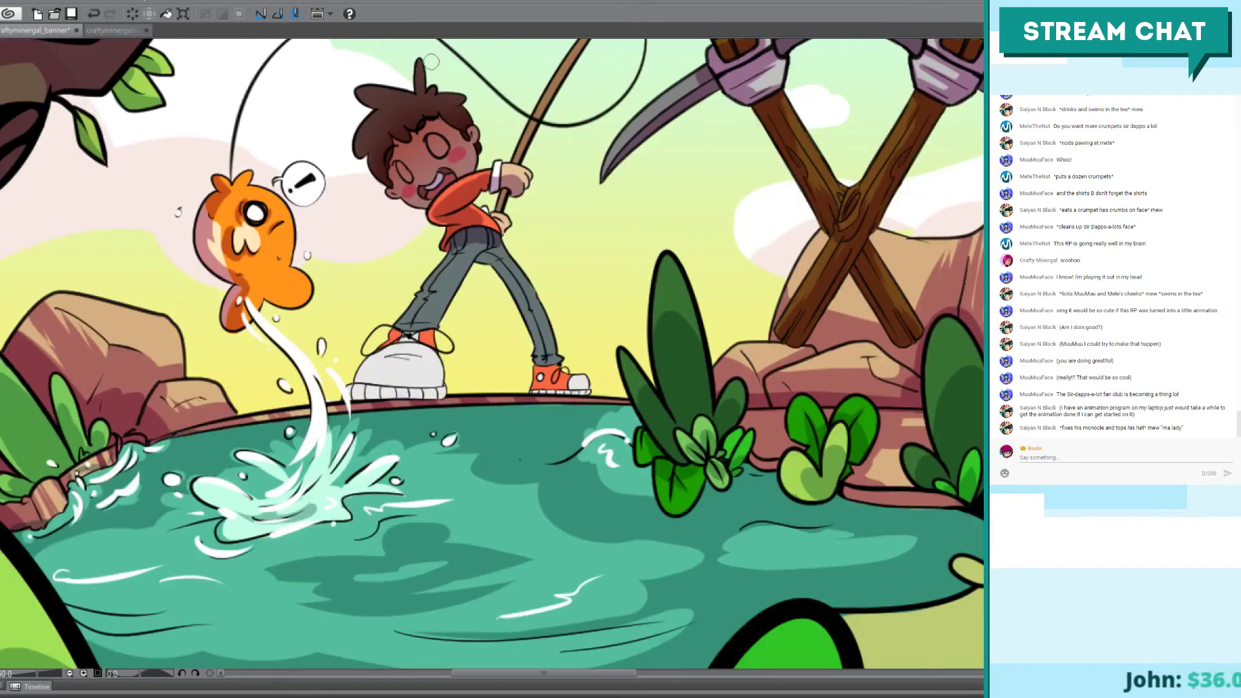
{"action": "left_click_drag", "start_coordinate": [485, 171], "coordinate": [496, 294]}
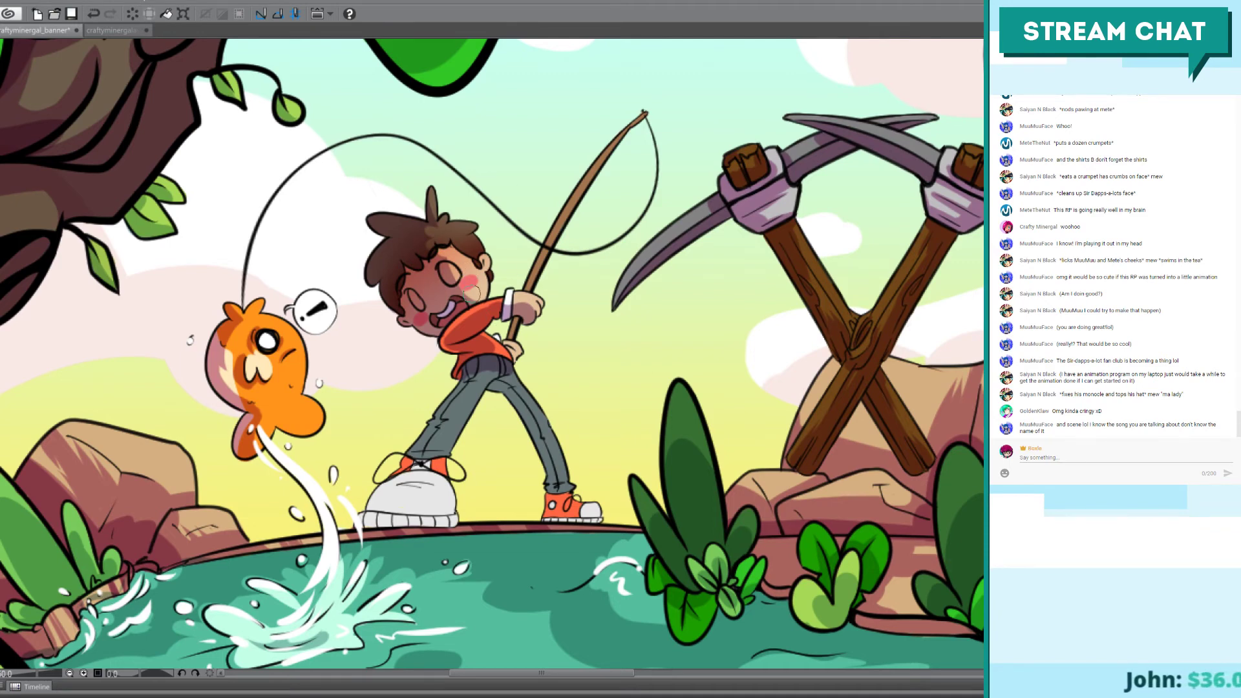
{"action": "key", "text": "ctrl+z"}
{"action": "key", "text": "ctrl+z"}
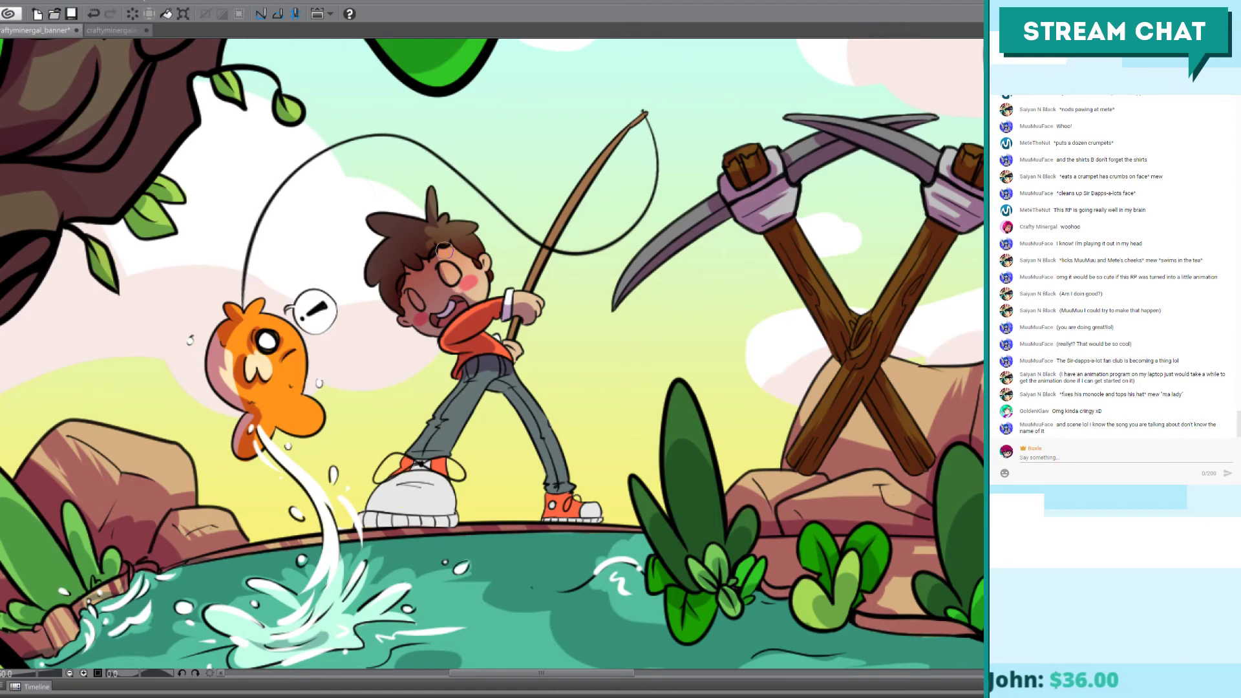
{"action": "left_click_drag", "start_coordinate": [443, 253], "coordinate": [447, 266]}
{"action": "key", "text": "ctrl+z"}
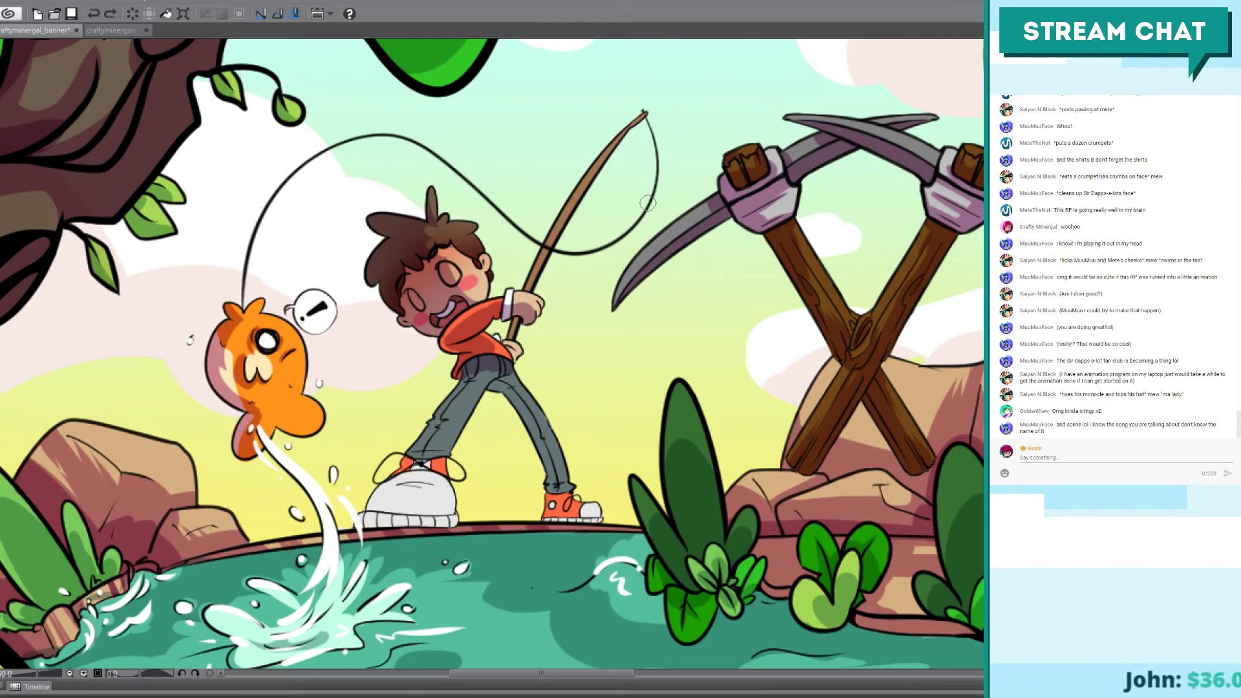
Step: Erase the face shadow around the rod-side eye, forehead and teeth with a larger brush, leaving the far side shaded
{"action": "scroll", "coordinate": [696, 242], "scroll_direction": "up", "scroll_amount": 4}
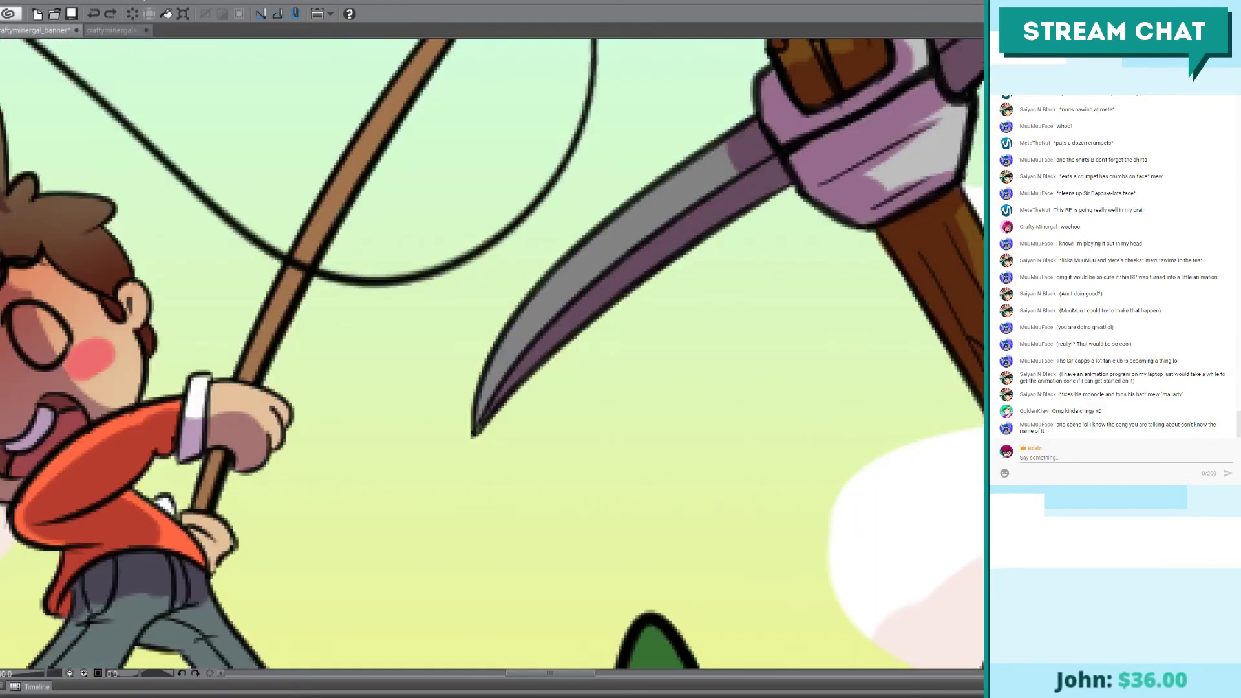
{"action": "left_click_drag", "start_coordinate": [153, 285], "coordinate": [465, 337]}
{"action": "mouse_move", "coordinate": [325, 341]}
{"action": "left_mouse_down"}
{"action": "mouse_move", "coordinate": [359, 318]}
{"action": "mouse_move", "coordinate": [402, 338]}
{"action": "mouse_move", "coordinate": [372, 298]}
{"action": "left_mouse_up"}
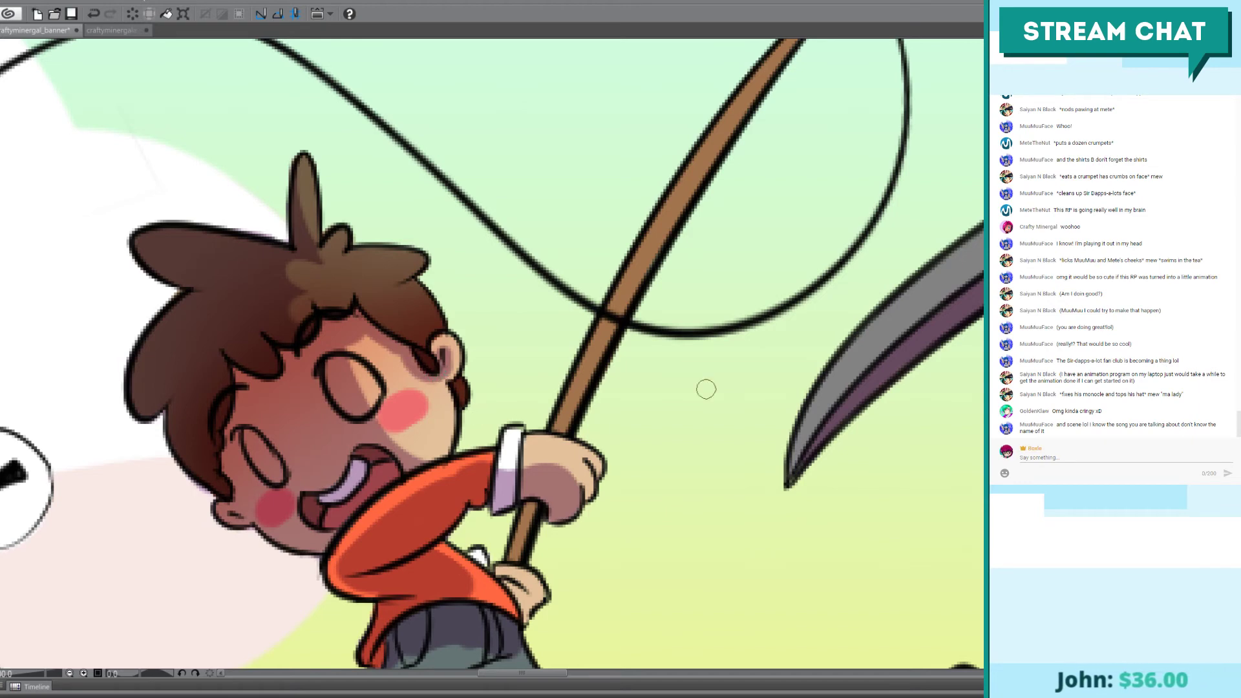
{"action": "key", "text": "bracketright"}
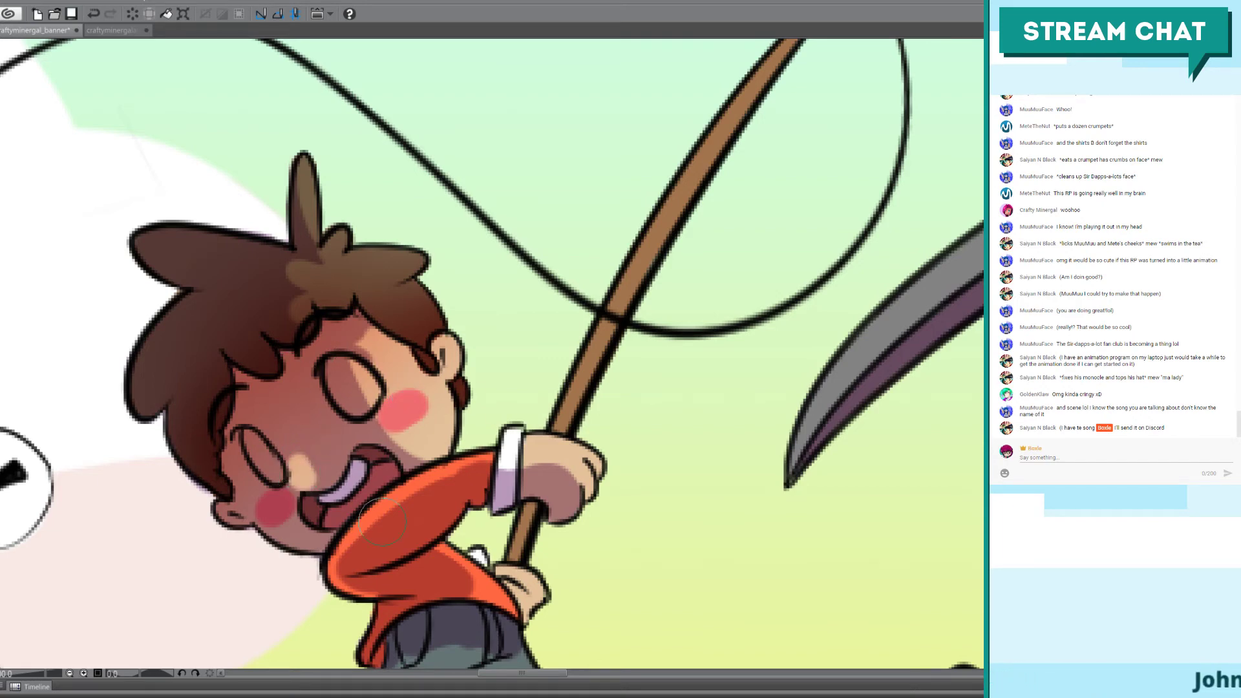
{"action": "key", "text": "ctrl+z"}
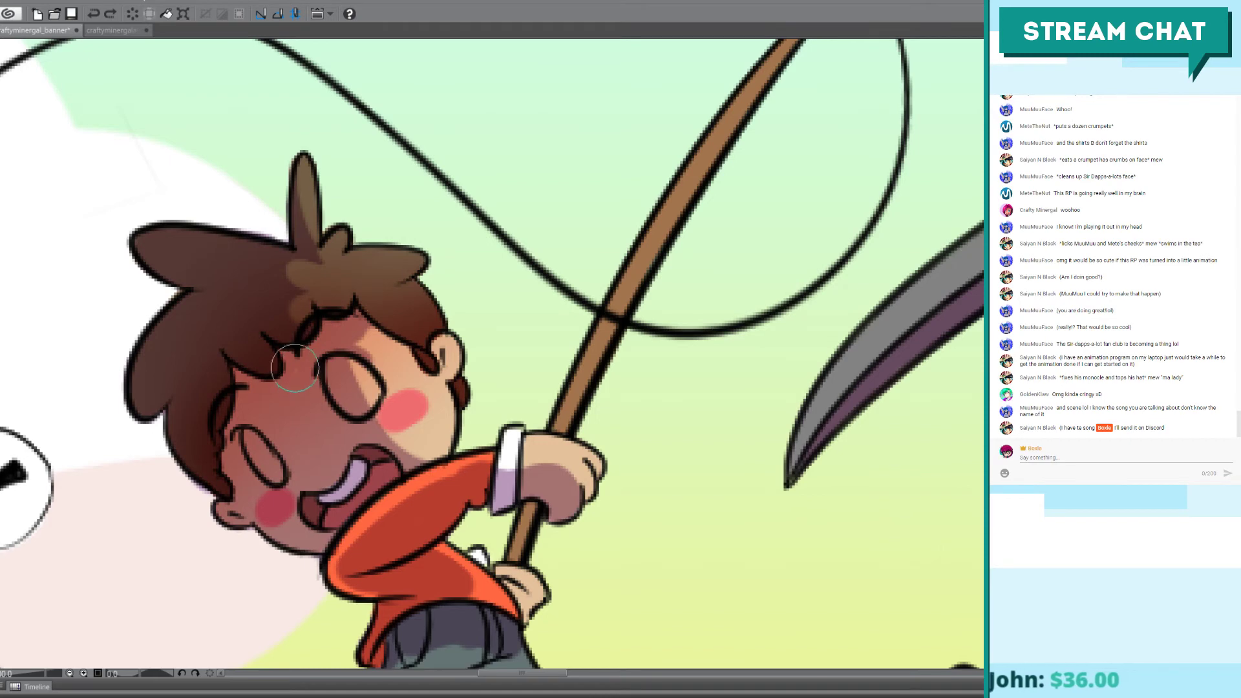
{"action": "mouse_move", "coordinate": [292, 360]}
{"action": "left_mouse_down"}
{"action": "mouse_move", "coordinate": [380, 448]}
{"action": "mouse_move", "coordinate": [321, 370]}
{"action": "mouse_move", "coordinate": [335, 363]}
{"action": "mouse_move", "coordinate": [319, 349]}
{"action": "mouse_move", "coordinate": [342, 322]}
{"action": "left_mouse_up"}
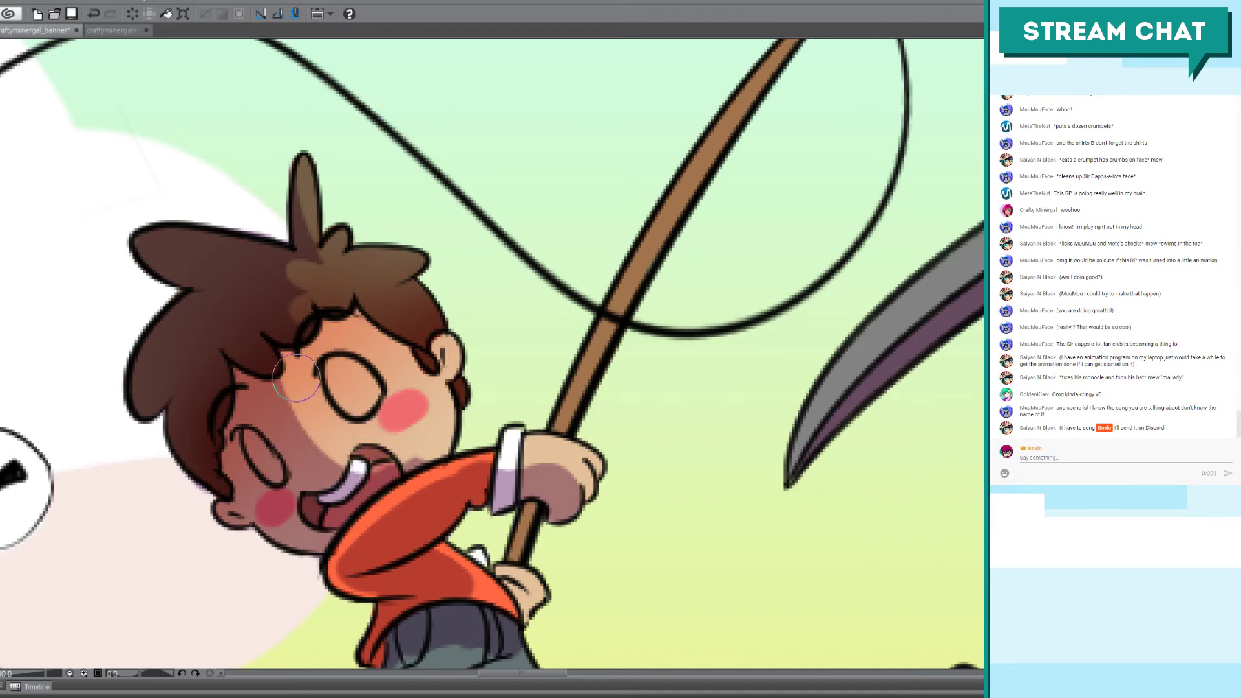
{"action": "left_click_drag", "start_coordinate": [296, 377], "coordinate": [381, 435]}
{"action": "left_click_drag", "start_coordinate": [307, 404], "coordinate": [347, 446]}
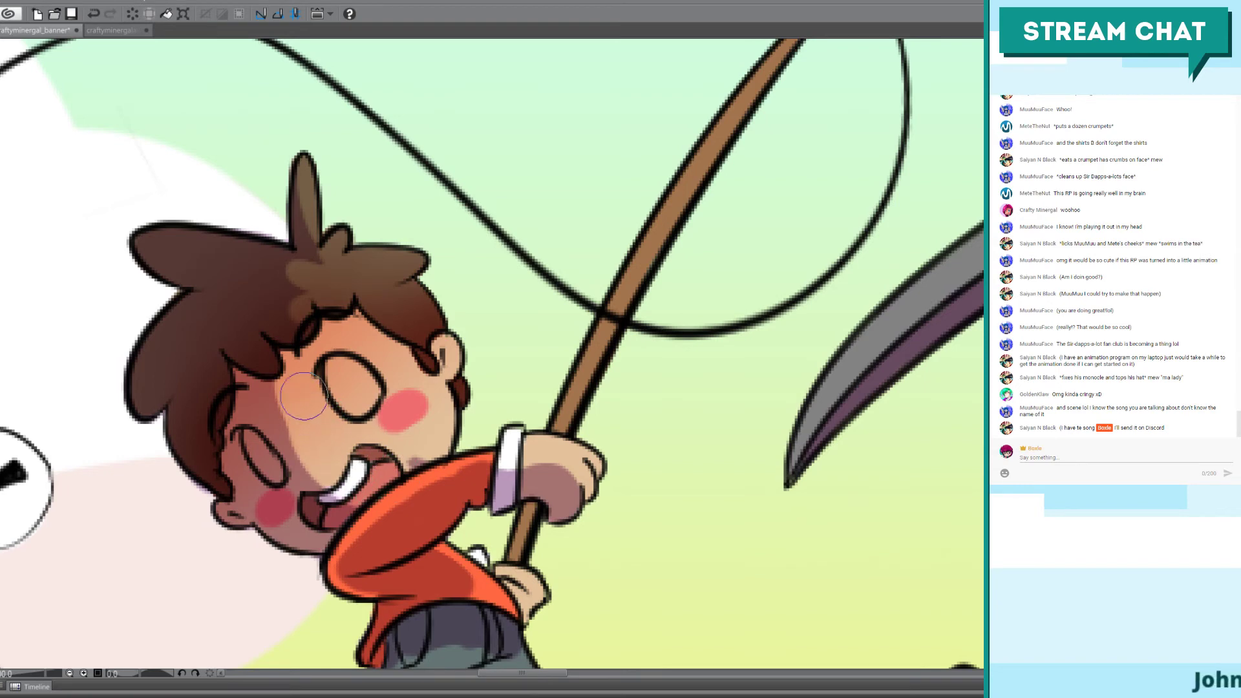
Step: Refine the shadow edge down the middle of the boy's face and add a narrow shadow beside the rod-side eye
{"action": "mouse_move", "coordinate": [304, 396]}
{"action": "left_mouse_down"}
{"action": "mouse_move", "coordinate": [294, 458]}
{"action": "mouse_move", "coordinate": [374, 478]}
{"action": "mouse_move", "coordinate": [342, 465]}
{"action": "left_mouse_up"}
{"action": "key", "text": "ctrl+z"}
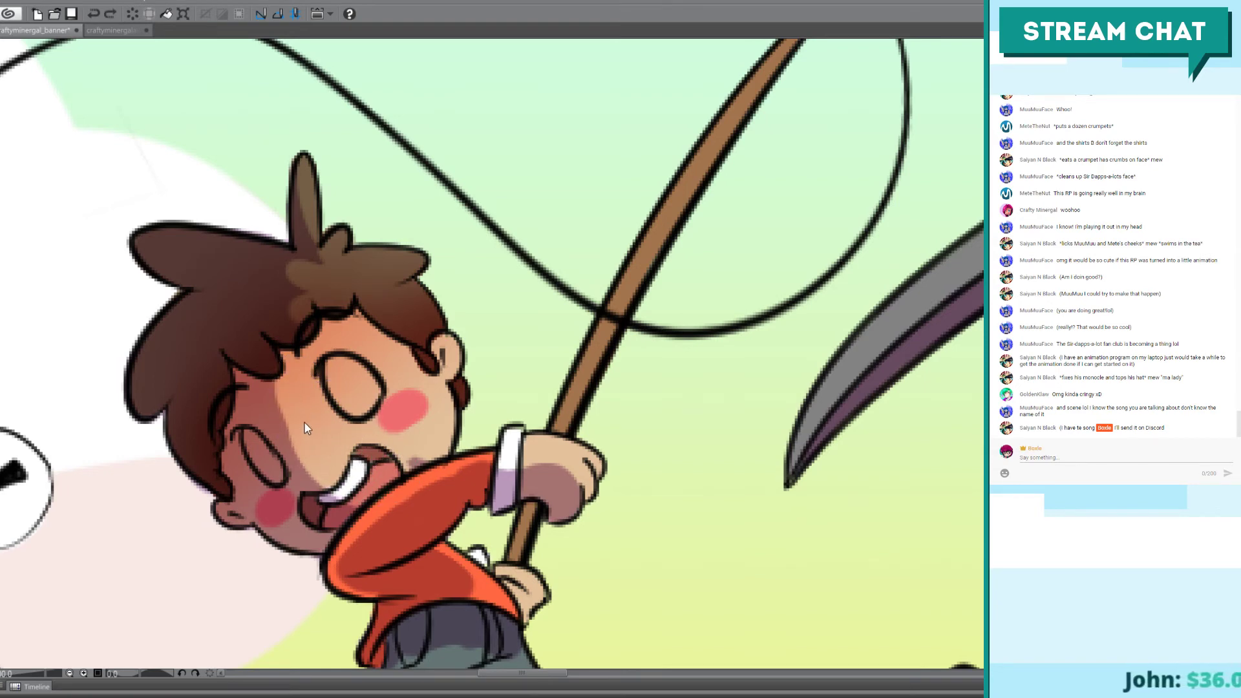
{"action": "mouse_move", "coordinate": [303, 381]}
{"action": "left_mouse_down"}
{"action": "mouse_move", "coordinate": [299, 420]}
{"action": "mouse_move", "coordinate": [362, 478]}
{"action": "left_mouse_up"}
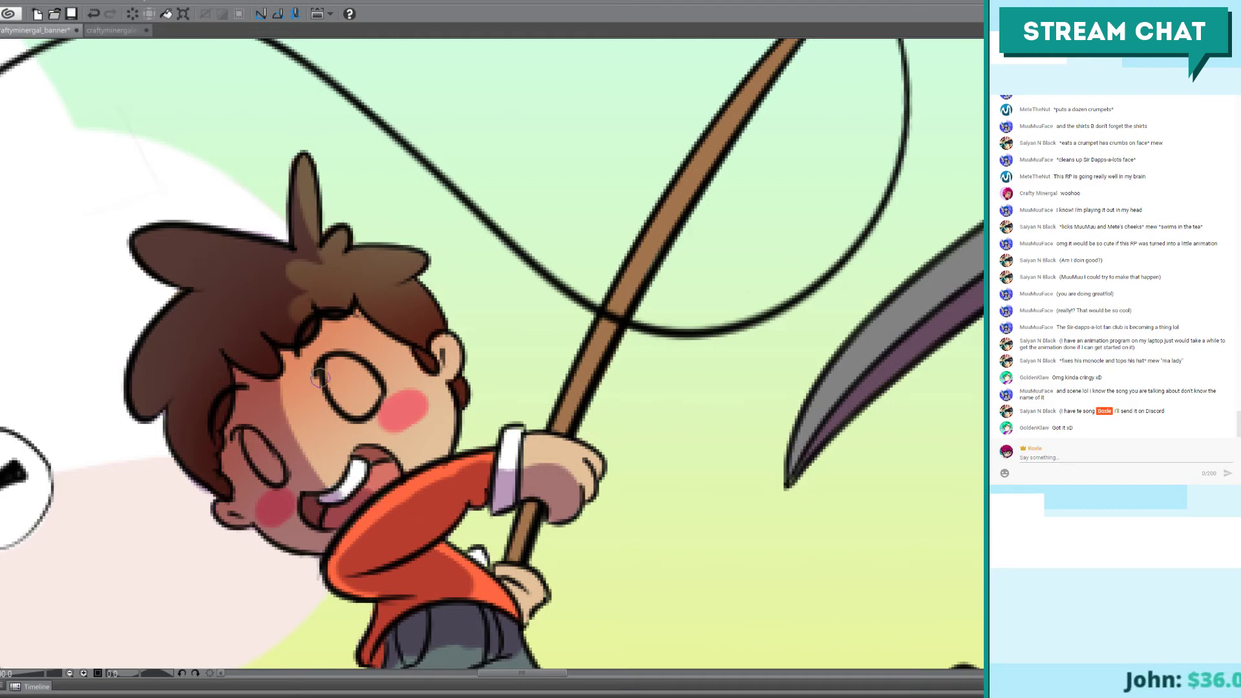
{"action": "key", "text": "ctrl+z"}
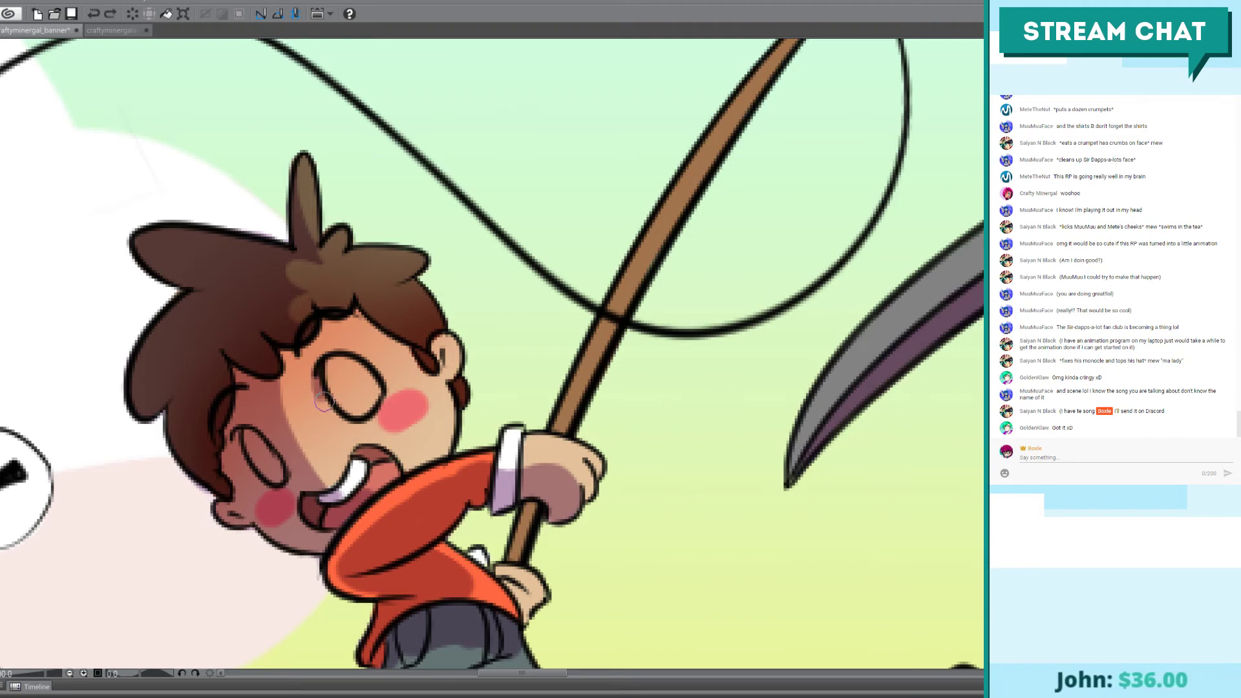
{"action": "left_click_drag", "start_coordinate": [323, 401], "coordinate": [366, 434]}
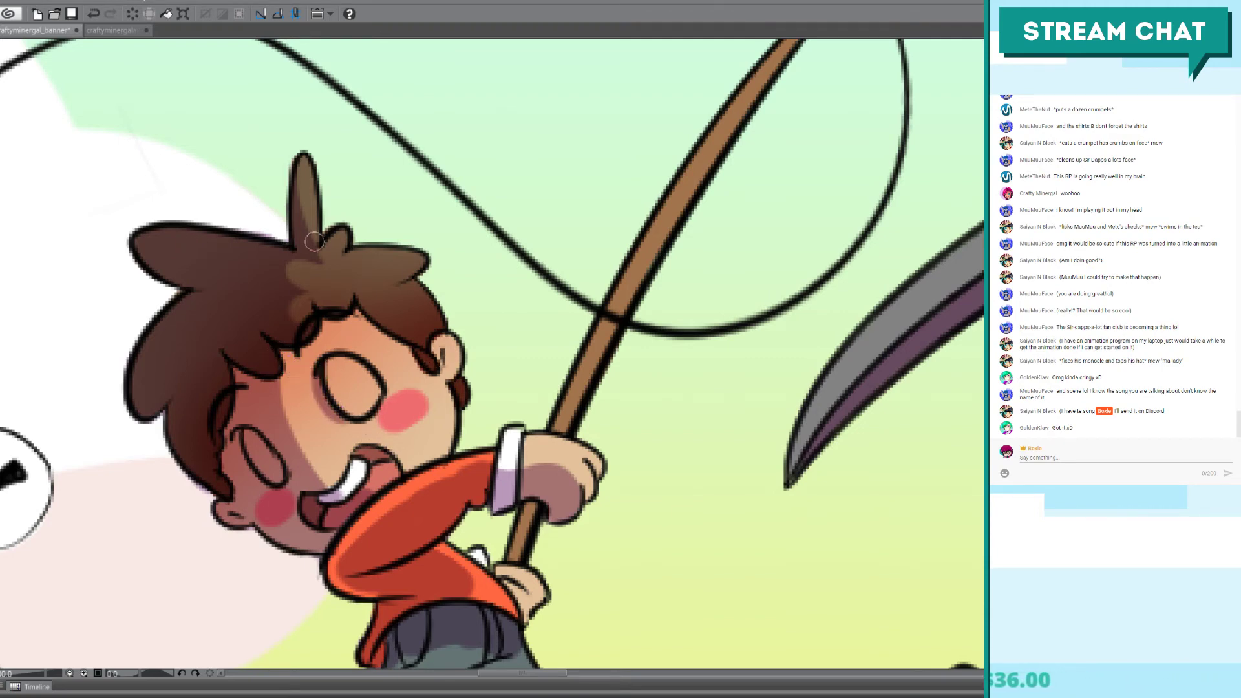
Step: Paint dark purple shadows down both trouser legs, along their fish-facing sides, the knee folds and the rear cuff
{"action": "scroll", "coordinate": [439, 407], "scroll_direction": "down", "scroll_amount": 5}
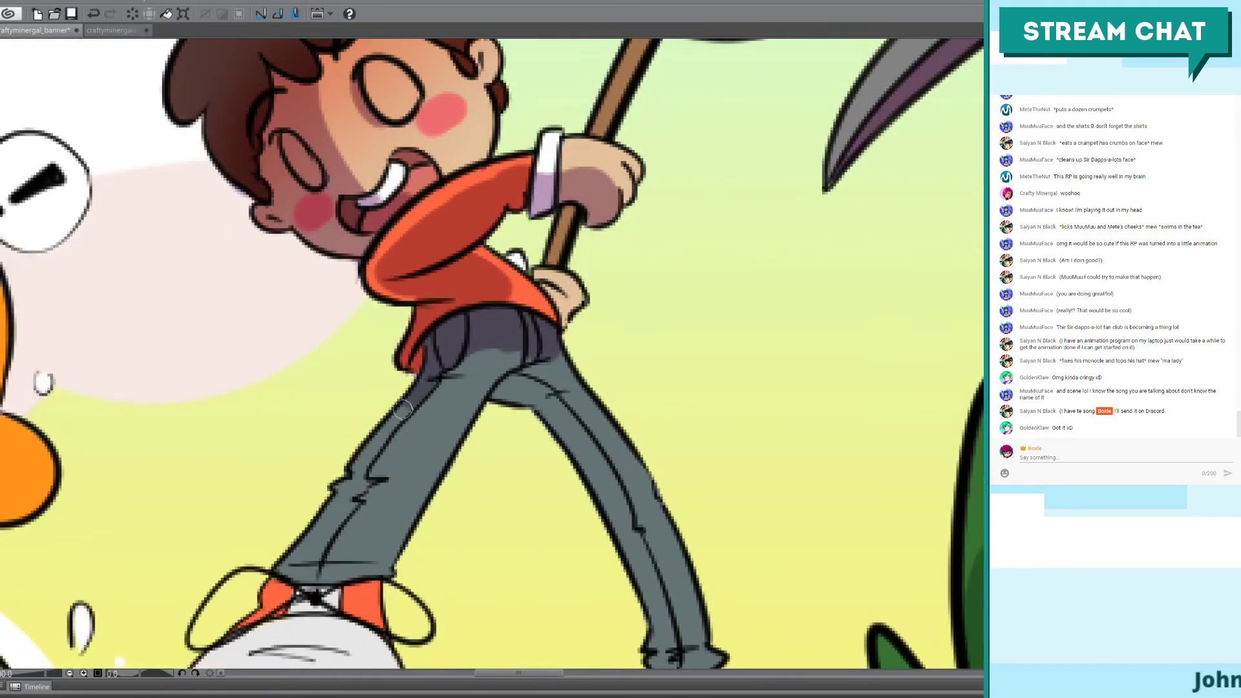
{"action": "mouse_move", "coordinate": [362, 467]}
{"action": "left_mouse_down"}
{"action": "mouse_move", "coordinate": [397, 485]}
{"action": "mouse_move", "coordinate": [343, 499]}
{"action": "mouse_move", "coordinate": [364, 463]}
{"action": "mouse_move", "coordinate": [340, 482]}
{"action": "mouse_move", "coordinate": [362, 491]}
{"action": "mouse_move", "coordinate": [335, 508]}
{"action": "mouse_move", "coordinate": [281, 569]}
{"action": "left_mouse_up"}
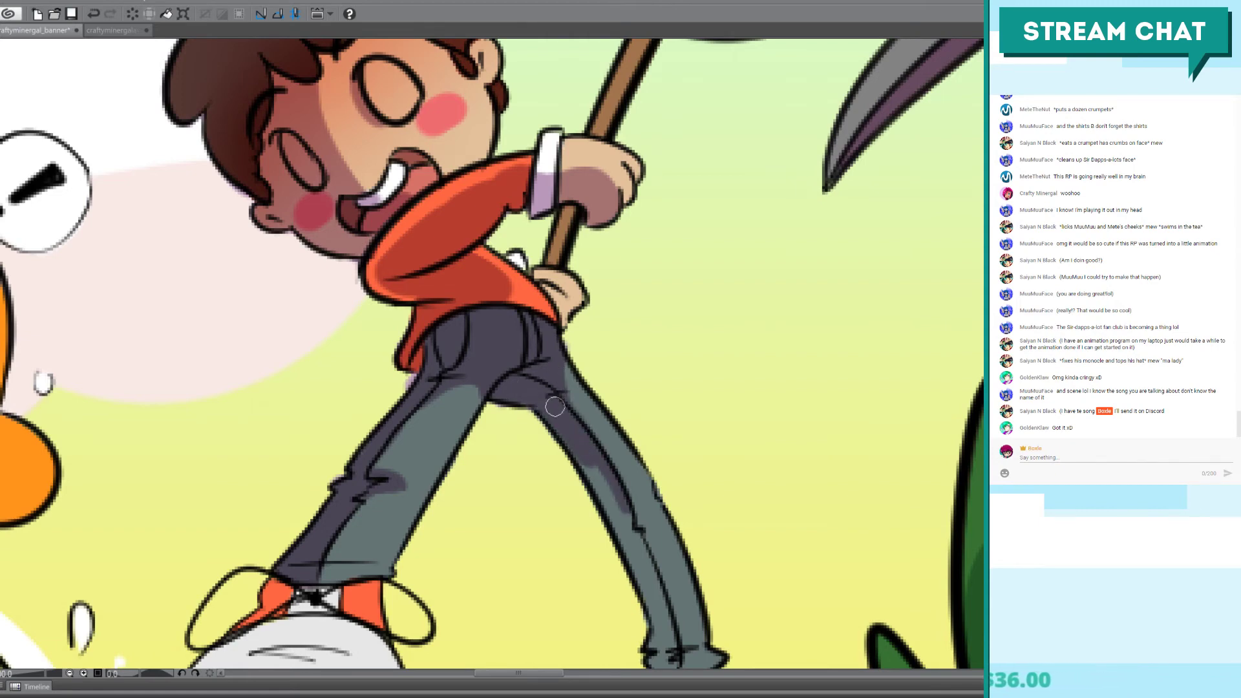
{"action": "left_click_drag", "start_coordinate": [661, 449], "coordinate": [611, 391]}
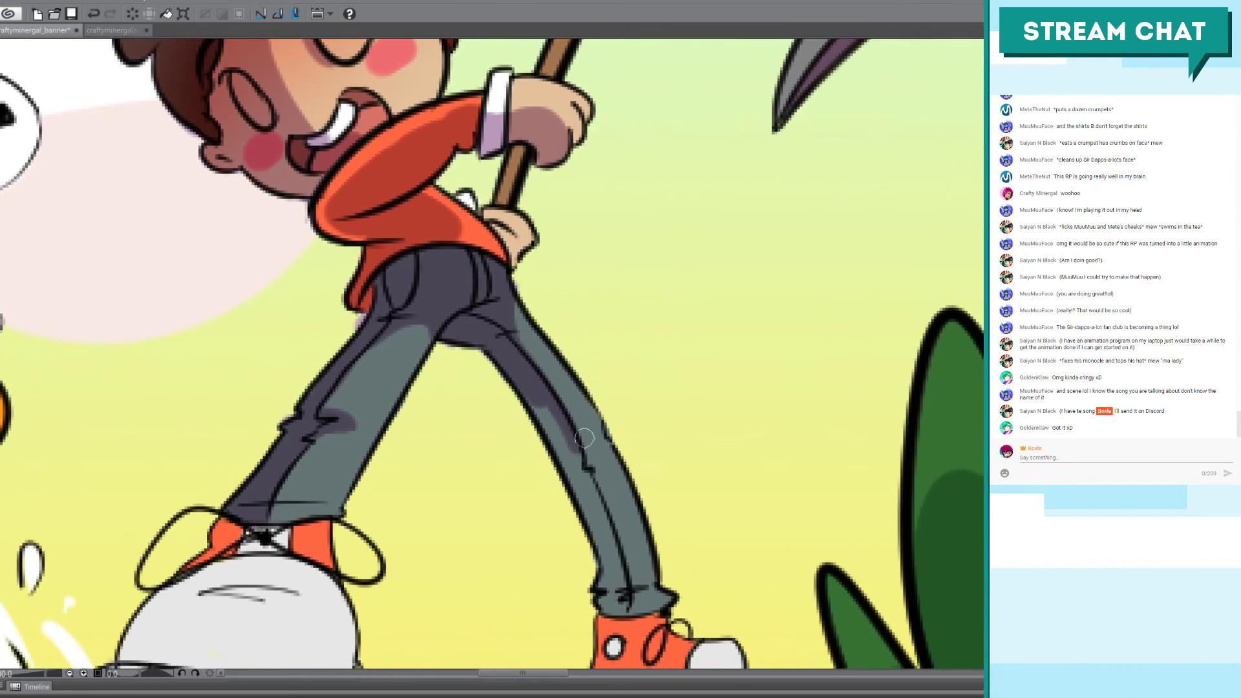
{"action": "left_click_drag", "start_coordinate": [540, 426], "coordinate": [582, 511]}
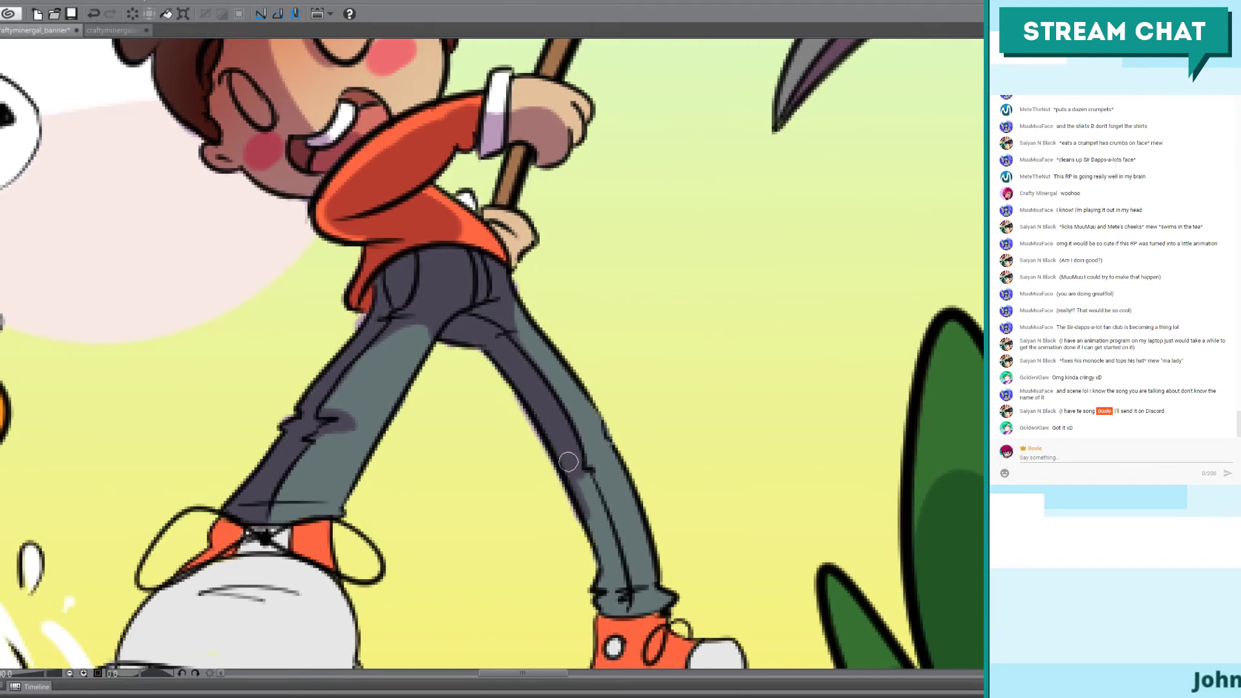
{"action": "key", "text": "ctrl+z"}
{"action": "mouse_move", "coordinate": [539, 395]}
{"action": "left_mouse_down"}
{"action": "mouse_move", "coordinate": [565, 447]}
{"action": "mouse_move", "coordinate": [526, 382]}
{"action": "mouse_move", "coordinate": [576, 502]}
{"action": "mouse_move", "coordinate": [562, 445]}
{"action": "mouse_move", "coordinate": [579, 490]}
{"action": "mouse_move", "coordinate": [590, 467]}
{"action": "mouse_move", "coordinate": [569, 453]}
{"action": "mouse_move", "coordinate": [596, 464]}
{"action": "mouse_move", "coordinate": [622, 506]}
{"action": "mouse_move", "coordinate": [592, 479]}
{"action": "mouse_move", "coordinate": [620, 579]}
{"action": "mouse_move", "coordinate": [610, 560]}
{"action": "mouse_move", "coordinate": [622, 608]}
{"action": "mouse_move", "coordinate": [605, 579]}
{"action": "mouse_move", "coordinate": [608, 605]}
{"action": "mouse_move", "coordinate": [658, 602]}
{"action": "left_mouse_up"}
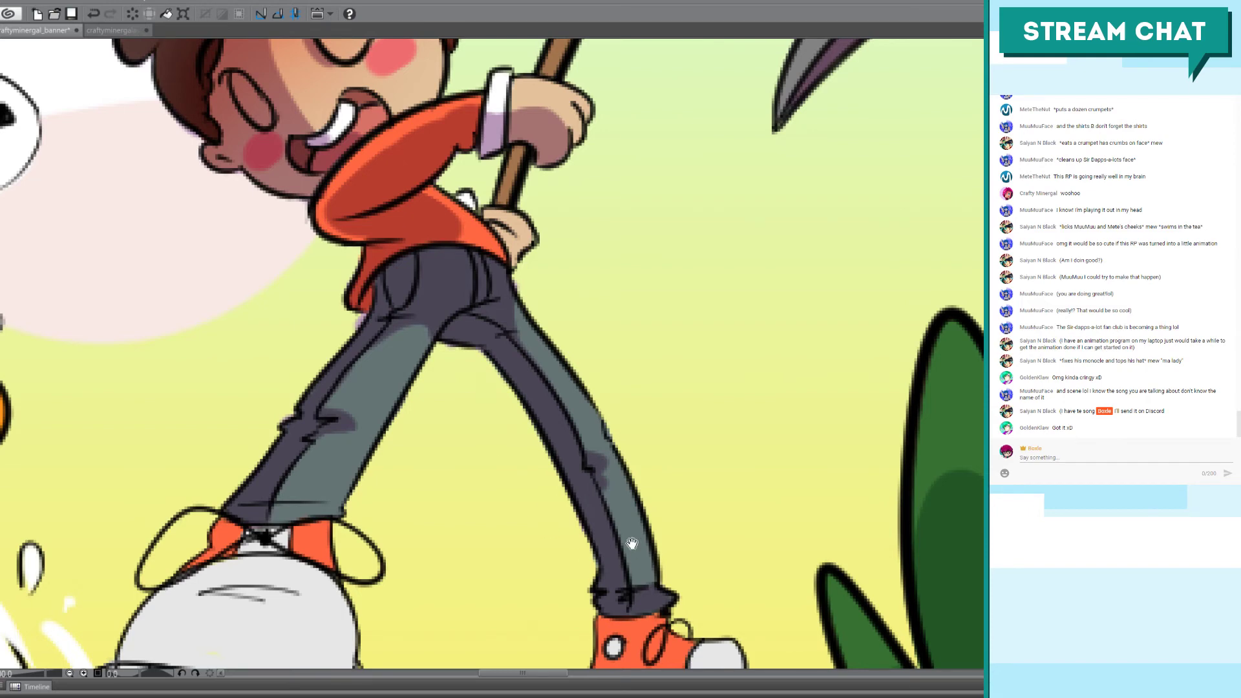
Step: Paint purple shadows on the boy's rear shoe and sole, and over the fish-facing half, tongue, toe crease and sole of his large front shoe
{"action": "scroll", "coordinate": [617, 361], "scroll_direction": "down", "scroll_amount": 5}
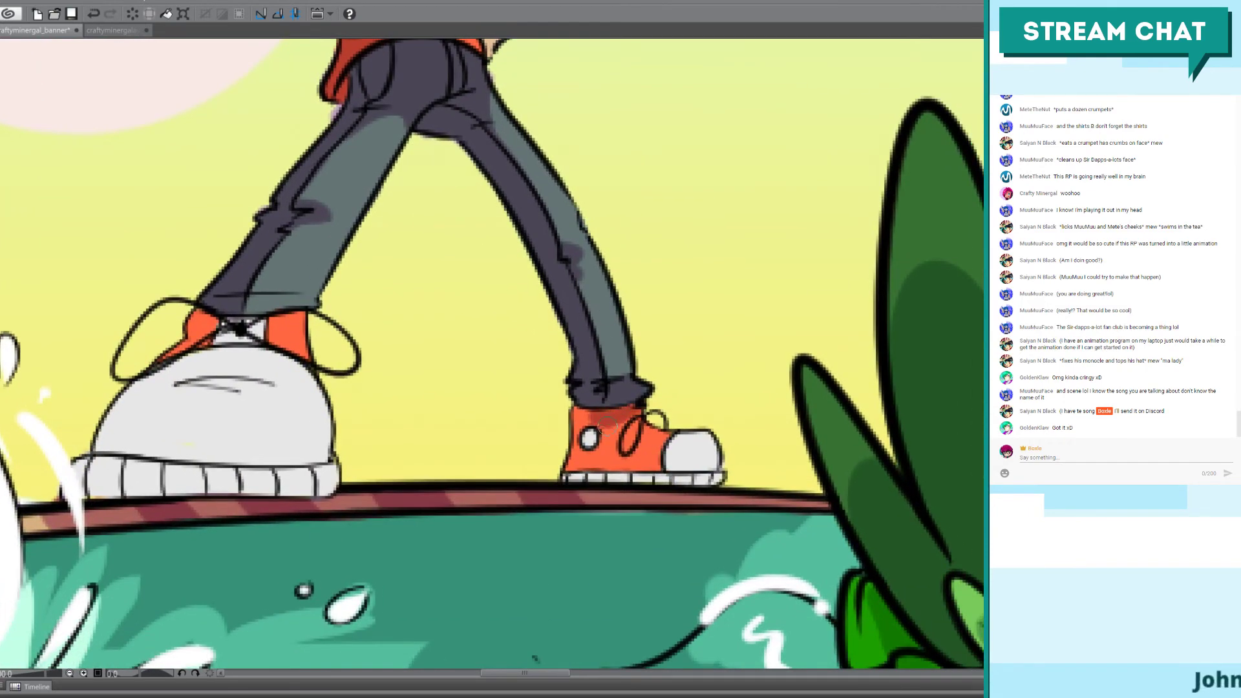
{"action": "mouse_move", "coordinate": [606, 425]}
{"action": "left_mouse_down"}
{"action": "mouse_move", "coordinate": [582, 406]}
{"action": "mouse_move", "coordinate": [572, 477]}
{"action": "mouse_move", "coordinate": [607, 474]}
{"action": "mouse_move", "coordinate": [602, 427]}
{"action": "mouse_move", "coordinate": [601, 466]}
{"action": "mouse_move", "coordinate": [621, 480]}
{"action": "mouse_move", "coordinate": [594, 474]}
{"action": "mouse_move", "coordinate": [695, 477]}
{"action": "mouse_move", "coordinate": [670, 478]}
{"action": "mouse_move", "coordinate": [670, 457]}
{"action": "mouse_move", "coordinate": [703, 482]}
{"action": "left_mouse_up"}
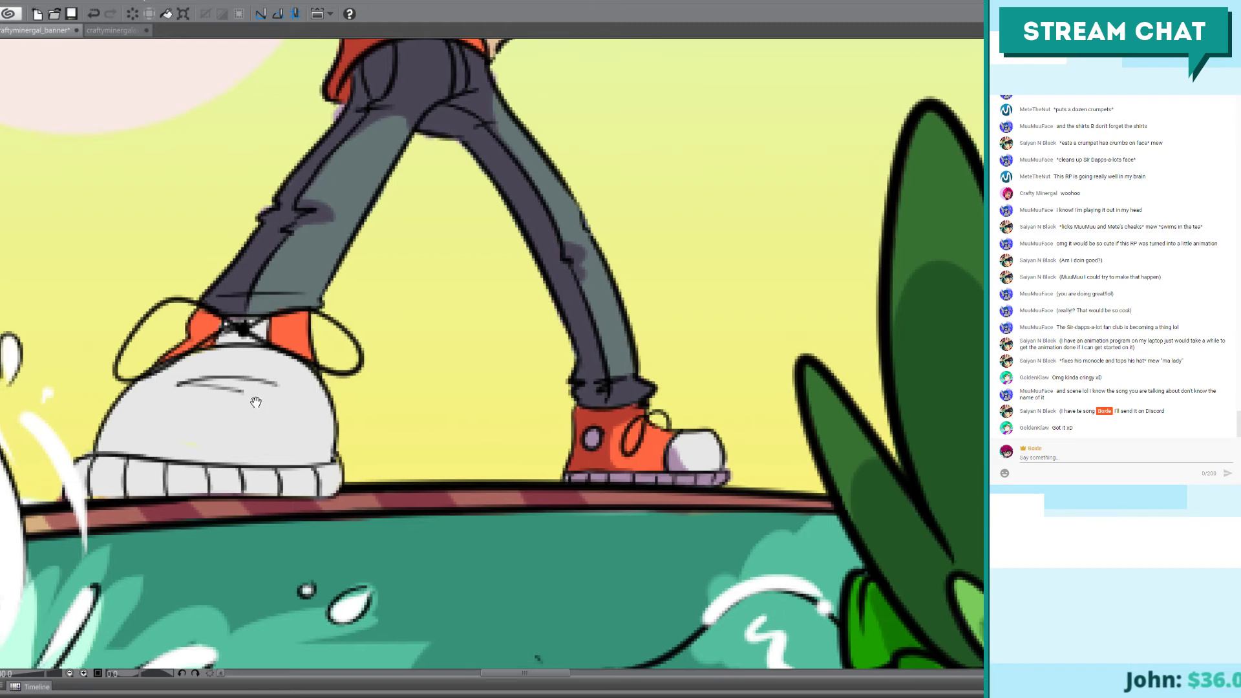
{"action": "scroll", "coordinate": [382, 324], "scroll_direction": "left", "scroll_amount": 5}
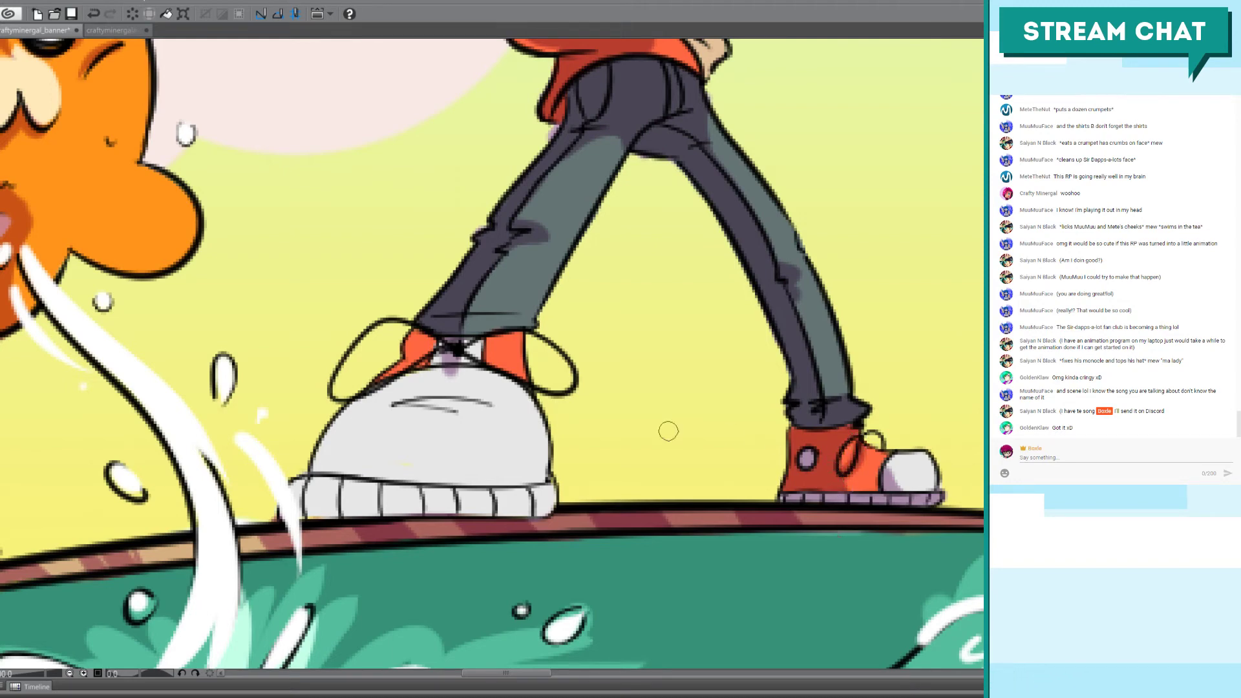
{"action": "left_click_drag", "start_coordinate": [396, 491], "coordinate": [564, 484]}
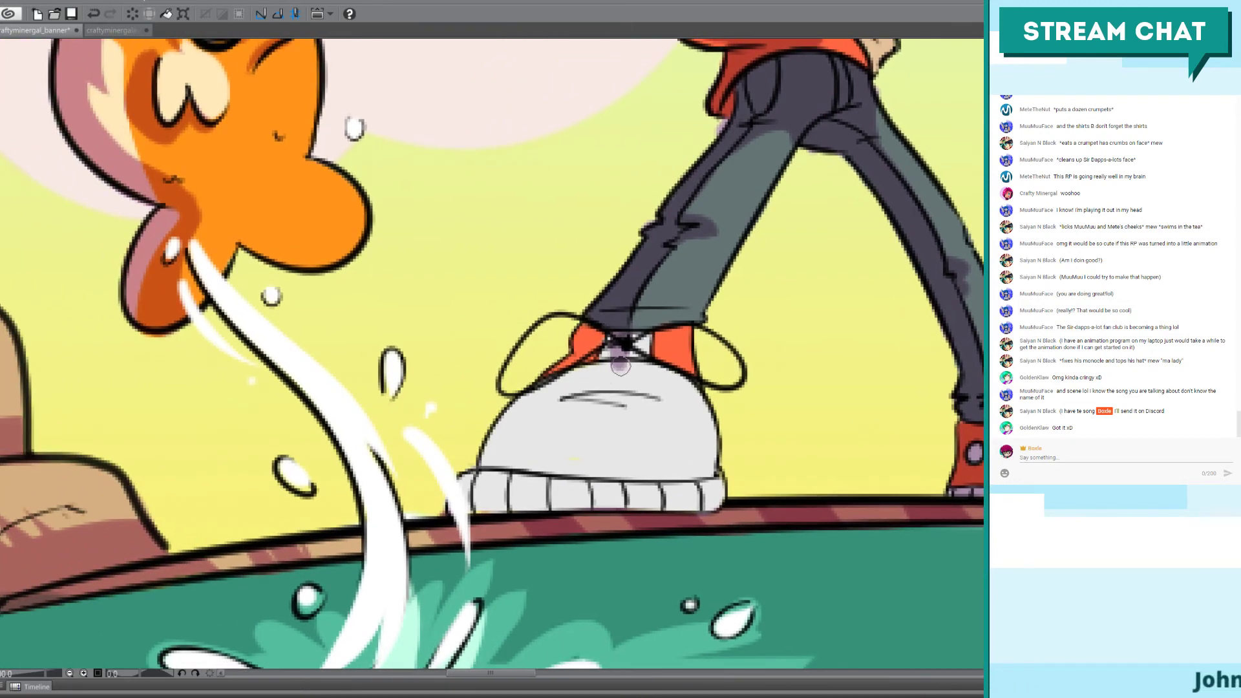
{"action": "mouse_move", "coordinate": [620, 365]}
{"action": "left_mouse_down"}
{"action": "mouse_move", "coordinate": [606, 437]}
{"action": "mouse_move", "coordinate": [606, 385]}
{"action": "mouse_move", "coordinate": [602, 510]}
{"action": "left_mouse_up"}
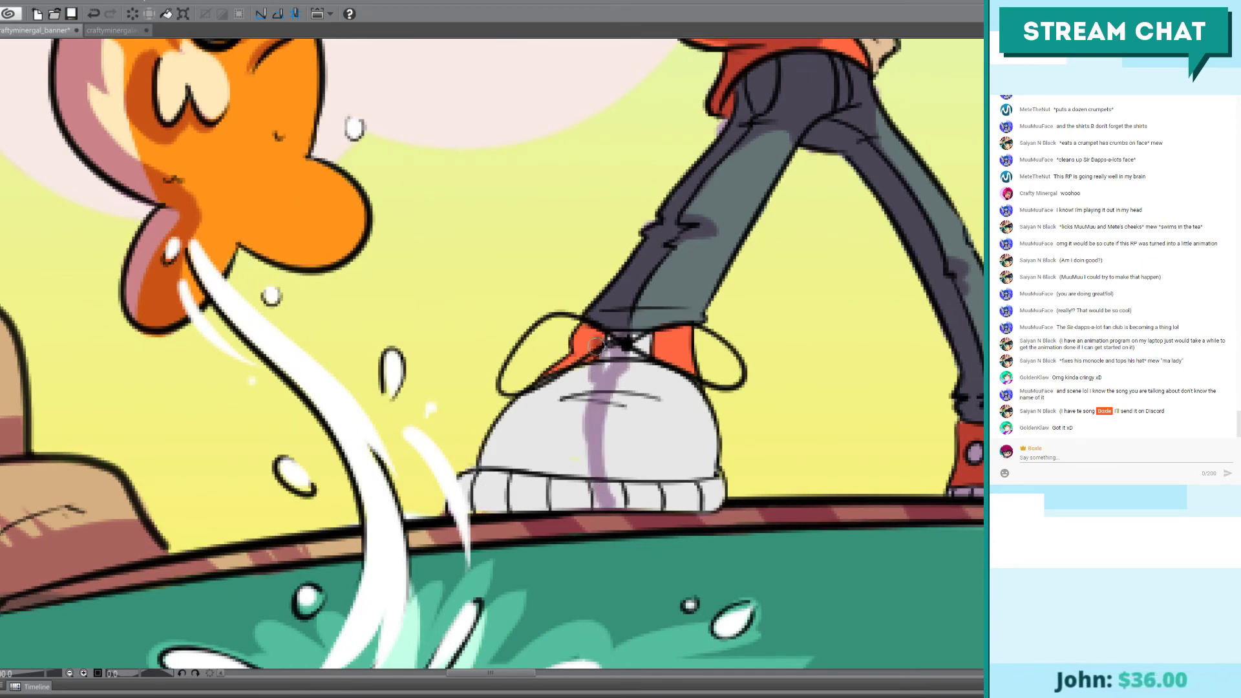
{"action": "mouse_move", "coordinate": [610, 347]}
{"action": "left_mouse_down"}
{"action": "mouse_move", "coordinate": [593, 377]}
{"action": "mouse_move", "coordinate": [576, 362]}
{"action": "mouse_move", "coordinate": [586, 353]}
{"action": "mouse_move", "coordinate": [534, 400]}
{"action": "mouse_move", "coordinate": [526, 431]}
{"action": "mouse_move", "coordinate": [541, 456]}
{"action": "mouse_move", "coordinate": [556, 421]}
{"action": "mouse_move", "coordinate": [586, 404]}
{"action": "mouse_move", "coordinate": [498, 451]}
{"action": "mouse_move", "coordinate": [521, 410]}
{"action": "left_mouse_up"}
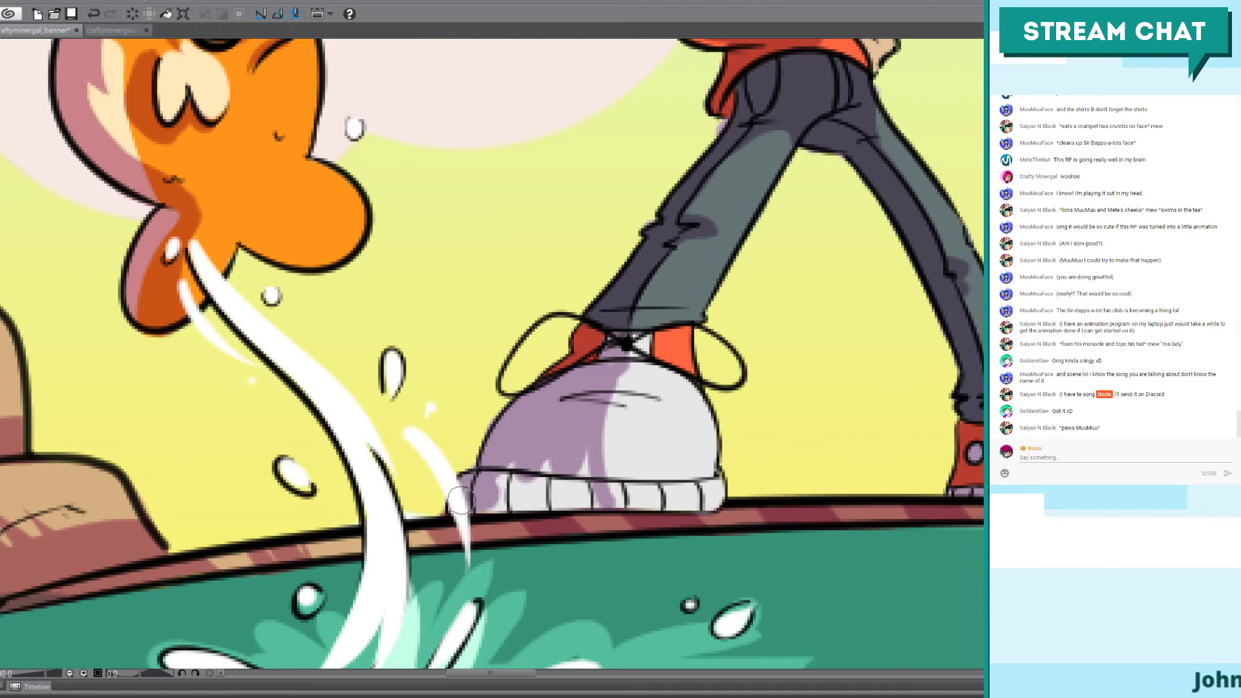
{"action": "mouse_move", "coordinate": [483, 499]}
{"action": "left_mouse_down"}
{"action": "mouse_move", "coordinate": [559, 497]}
{"action": "mouse_move", "coordinate": [546, 463]}
{"action": "mouse_move", "coordinate": [574, 491]}
{"action": "mouse_move", "coordinate": [584, 479]}
{"action": "mouse_move", "coordinate": [604, 493]}
{"action": "mouse_move", "coordinate": [584, 497]}
{"action": "mouse_move", "coordinate": [656, 504]}
{"action": "mouse_move", "coordinate": [606, 493]}
{"action": "mouse_move", "coordinate": [648, 492]}
{"action": "left_mouse_up"}
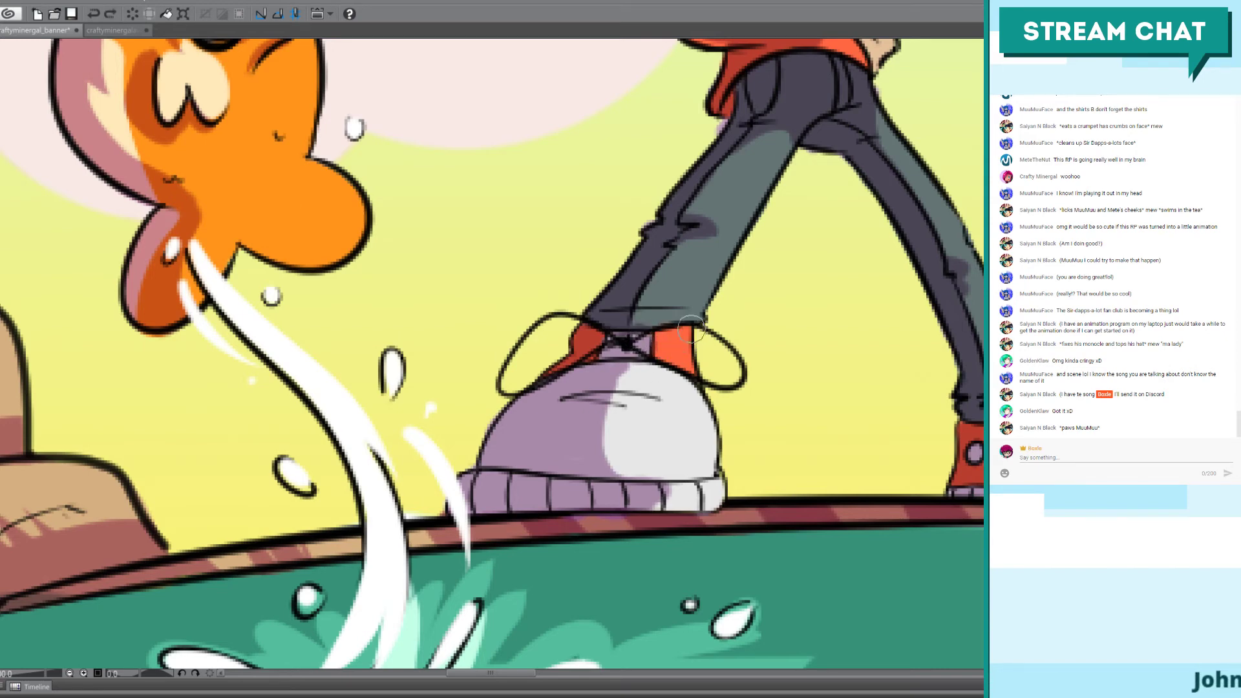
{"action": "left_click_drag", "start_coordinate": [690, 330], "coordinate": [645, 339]}
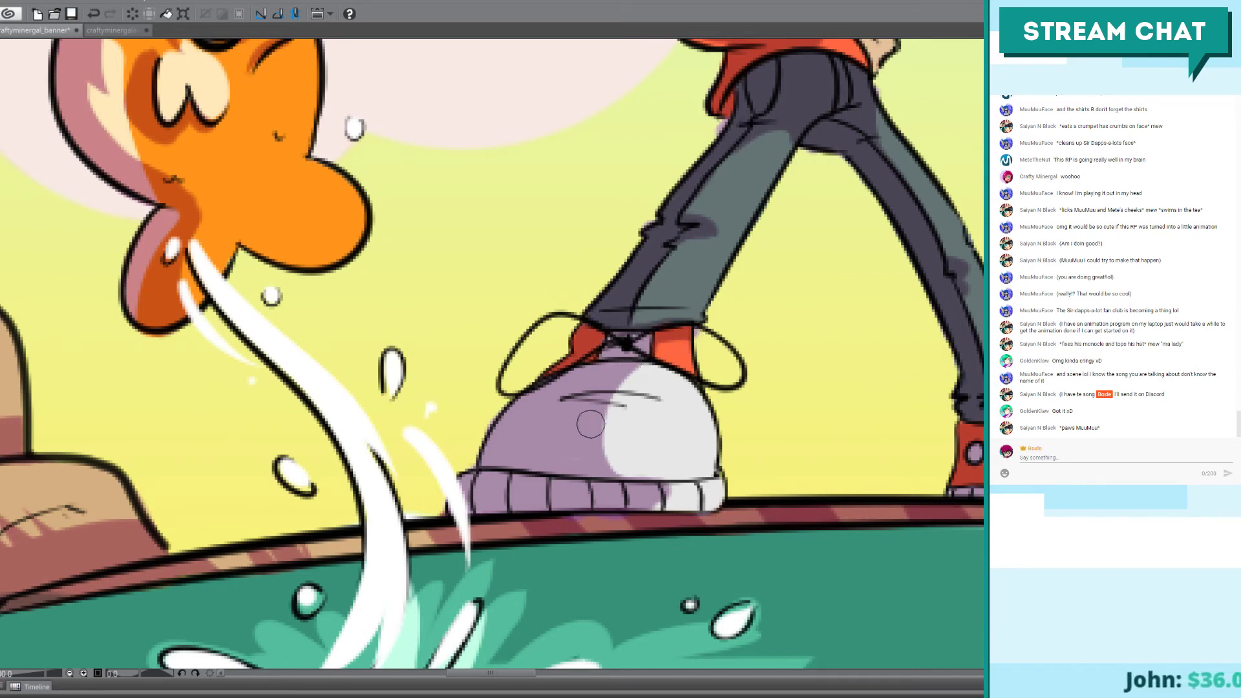
{"action": "mouse_move", "coordinate": [610, 397]}
{"action": "left_mouse_down"}
{"action": "mouse_move", "coordinate": [655, 420]}
{"action": "mouse_move", "coordinate": [656, 401]}
{"action": "left_mouse_up"}
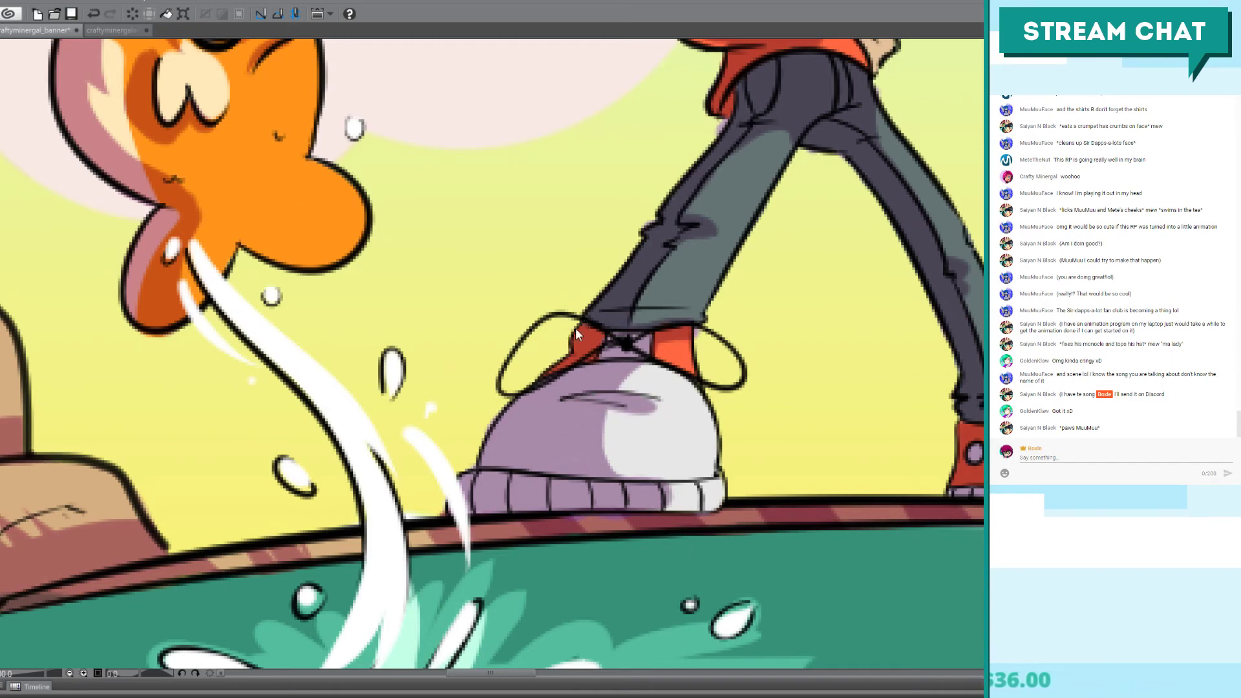
Step: Review the shaded boy within the wider pond scene and save the banner file
{"action": "scroll", "coordinate": [576, 332], "scroll_direction": "down", "scroll_amount": 3}
{"action": "scroll", "coordinate": [576, 333], "scroll_direction": "down", "scroll_amount": 2}
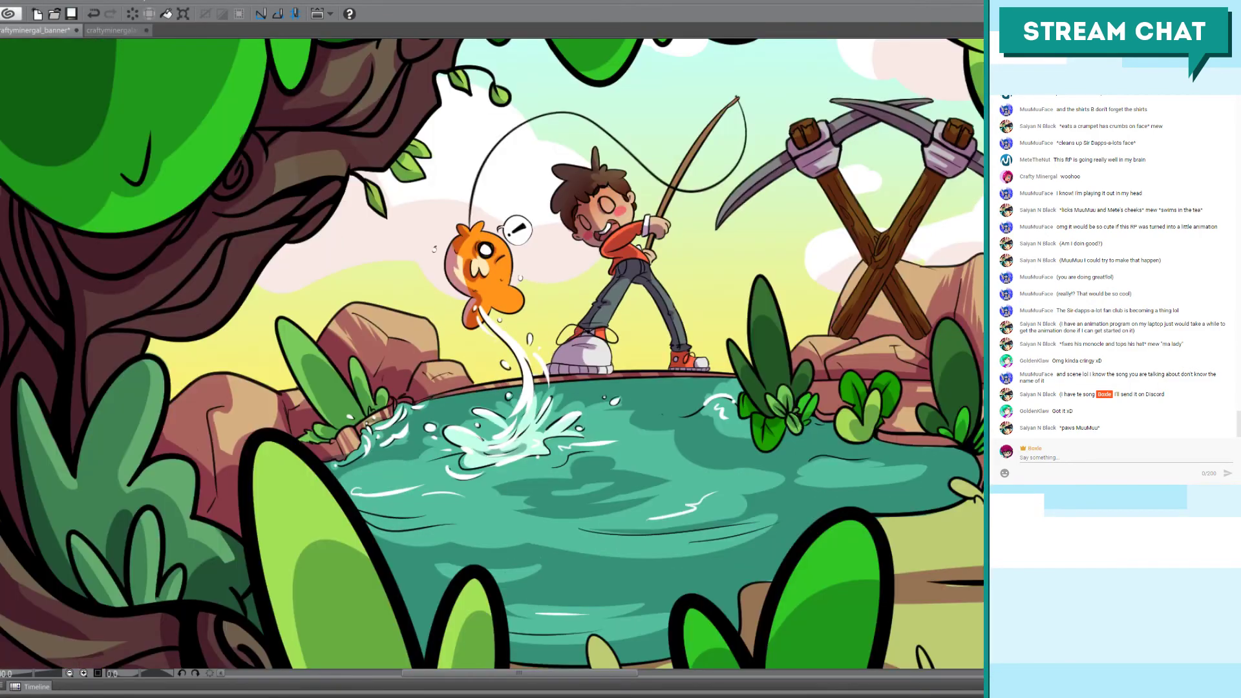
{"action": "scroll", "coordinate": [704, 266], "scroll_direction": "up", "scroll_amount": 2}
{"action": "scroll", "coordinate": [613, 356], "scroll_direction": "down", "scroll_amount": 2}
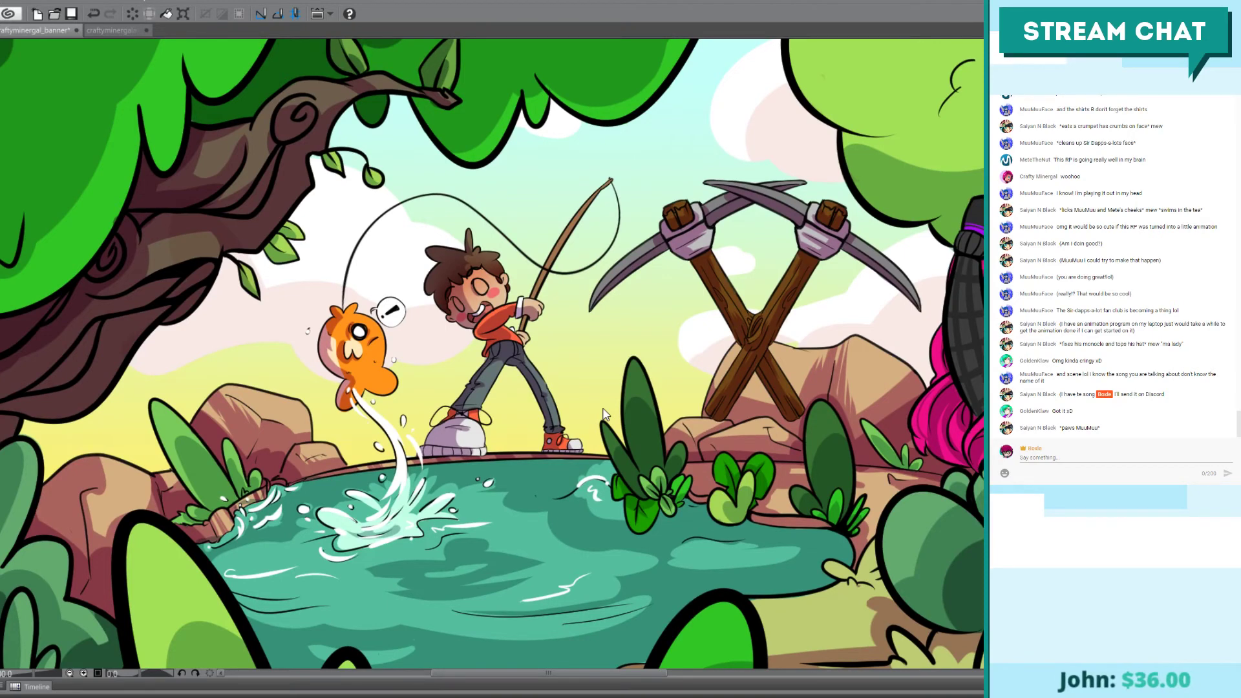
{"action": "key", "text": "ctrl+s"}
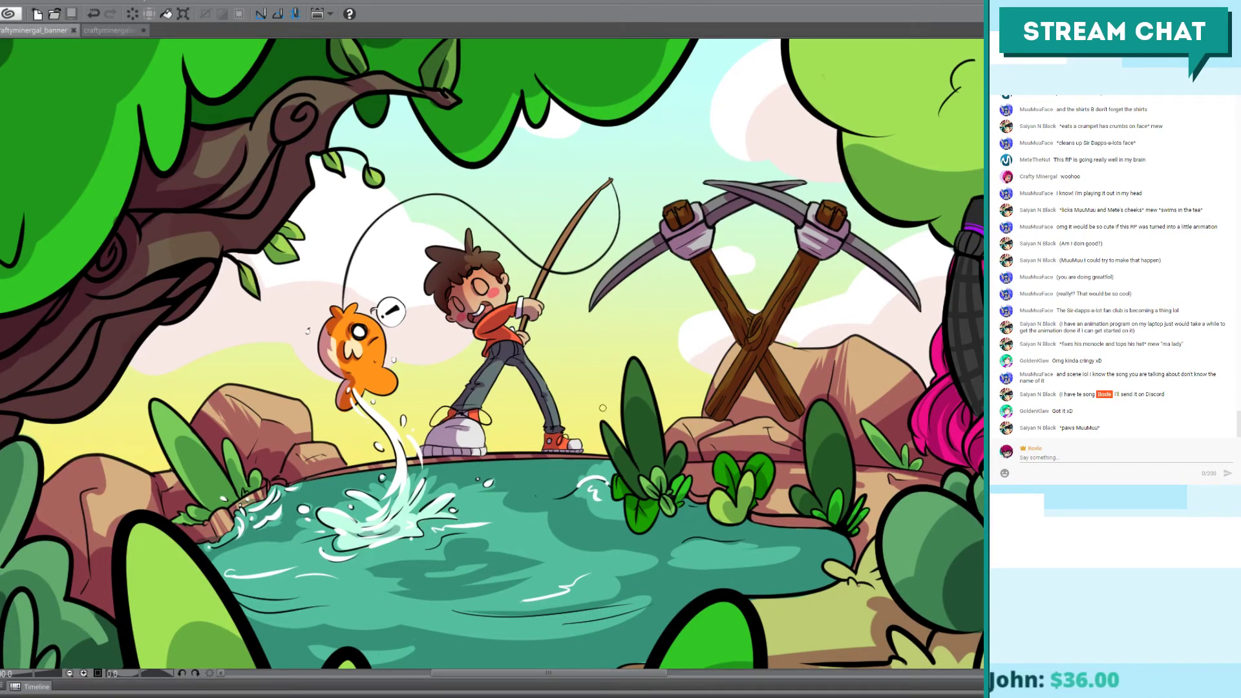
Step: Touch up the shadow edges around the boy's rear shirt hem and the upper part of his rear trouser leg
{"action": "scroll", "coordinate": [603, 407], "scroll_direction": "up", "scroll_amount": 2}
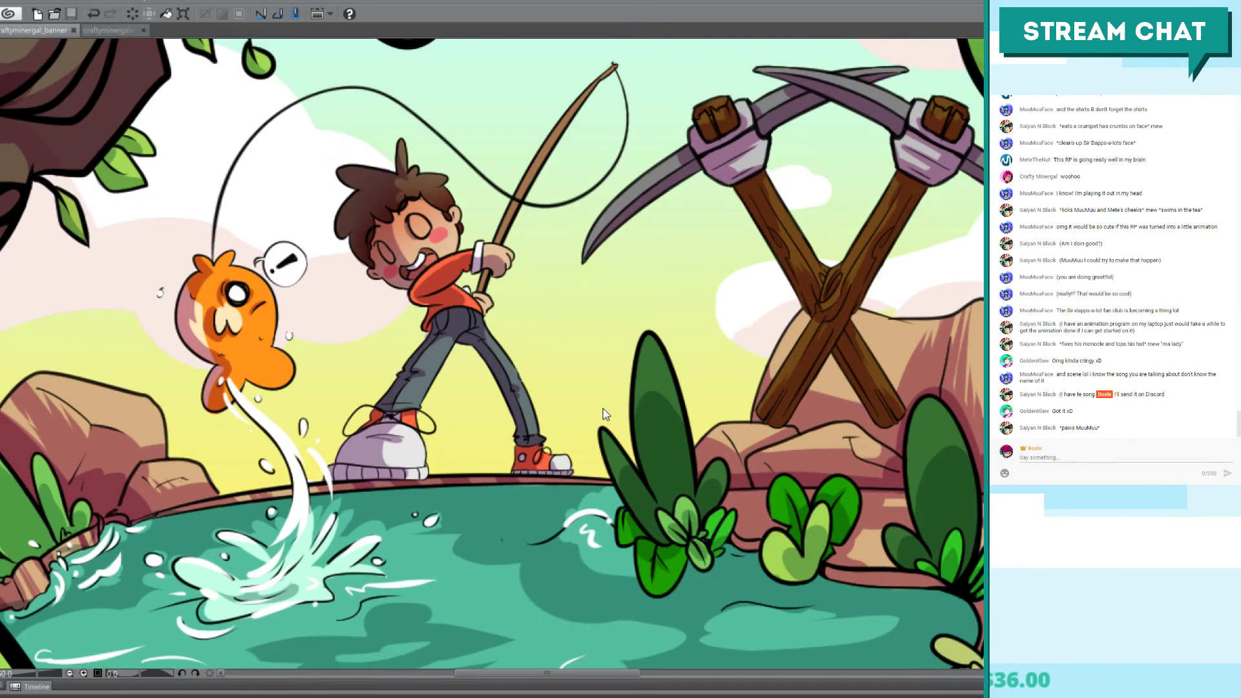
{"action": "scroll", "coordinate": [604, 414], "scroll_direction": "up", "scroll_amount": 1}
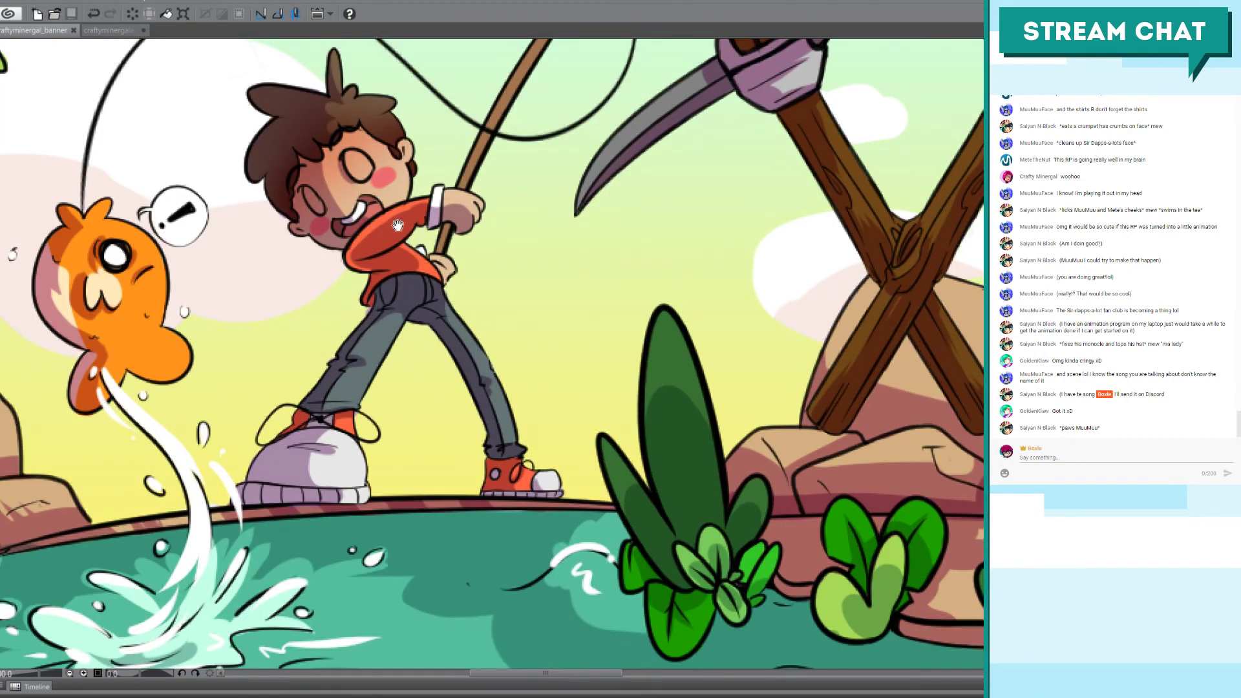
{"action": "left_click_drag", "start_coordinate": [397, 225], "coordinate": [521, 200]}
{"action": "scroll", "coordinate": [521, 201], "scroll_direction": "up", "scroll_amount": 2}
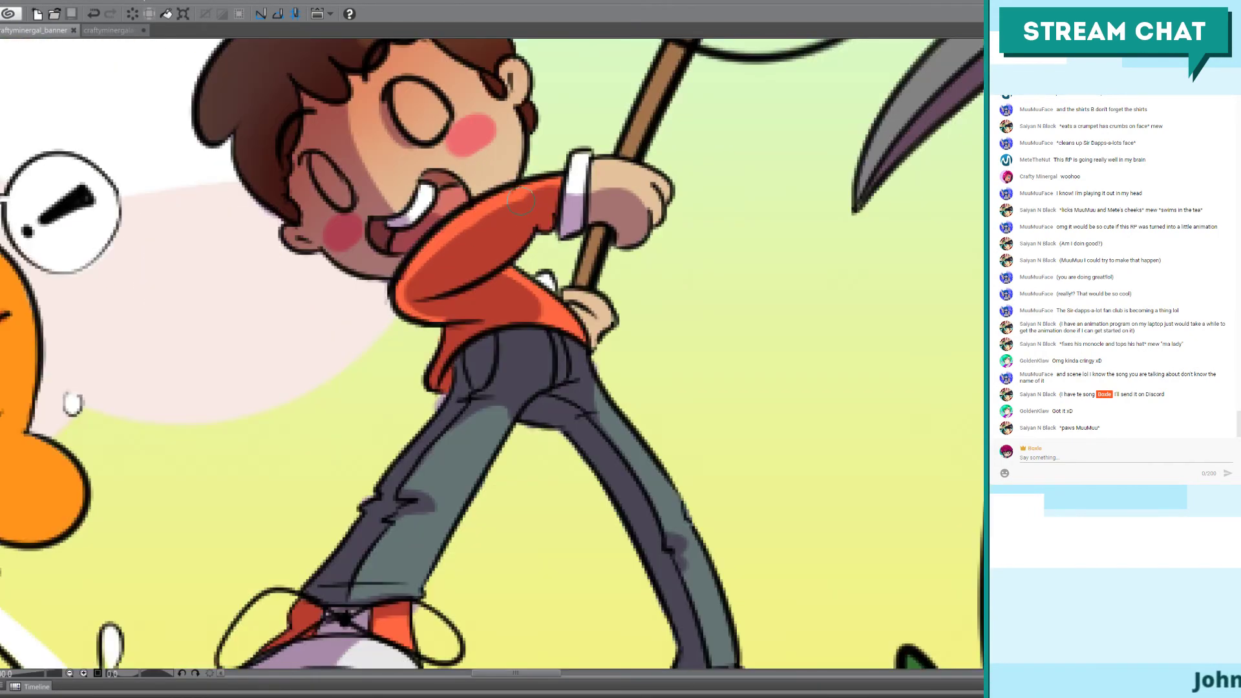
{"action": "mouse_move", "coordinate": [410, 342]}
{"action": "left_mouse_down"}
{"action": "mouse_move", "coordinate": [423, 397]}
{"action": "mouse_move", "coordinate": [438, 400]}
{"action": "left_mouse_up"}
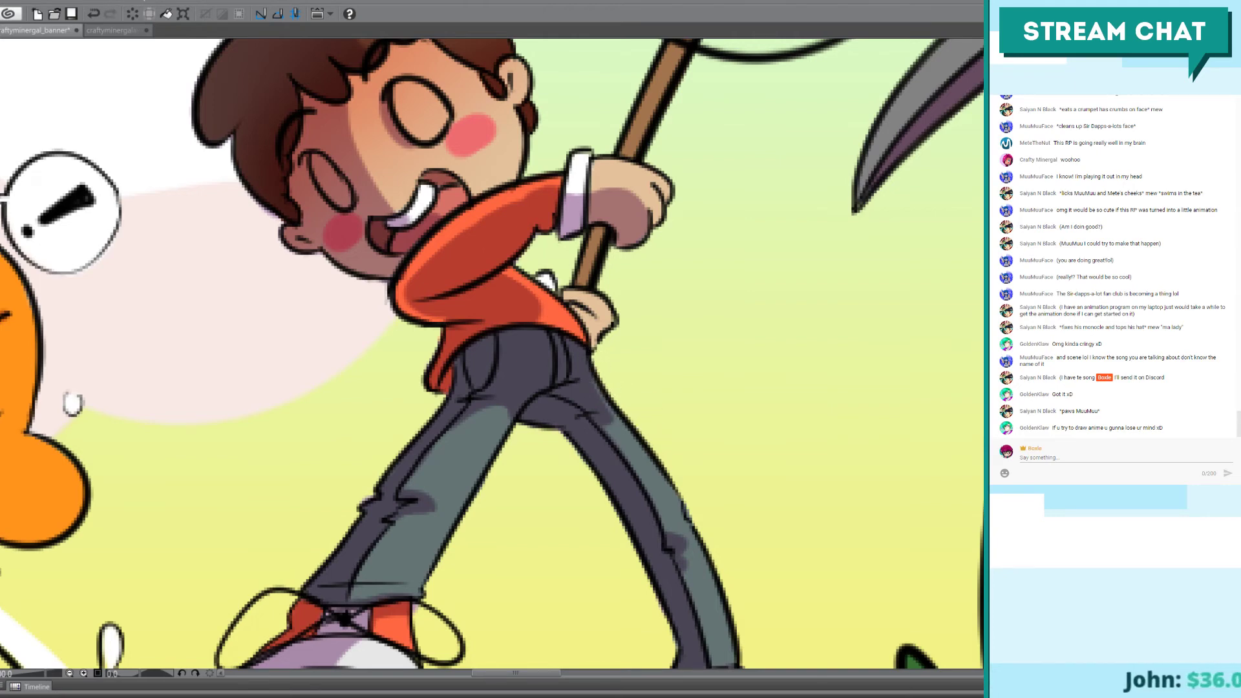
Step: Examine the boy's shading against the pond, fish and crossed pickaxes, both in the overall scene and closer up
{"action": "key", "text": "ctrl+0"}
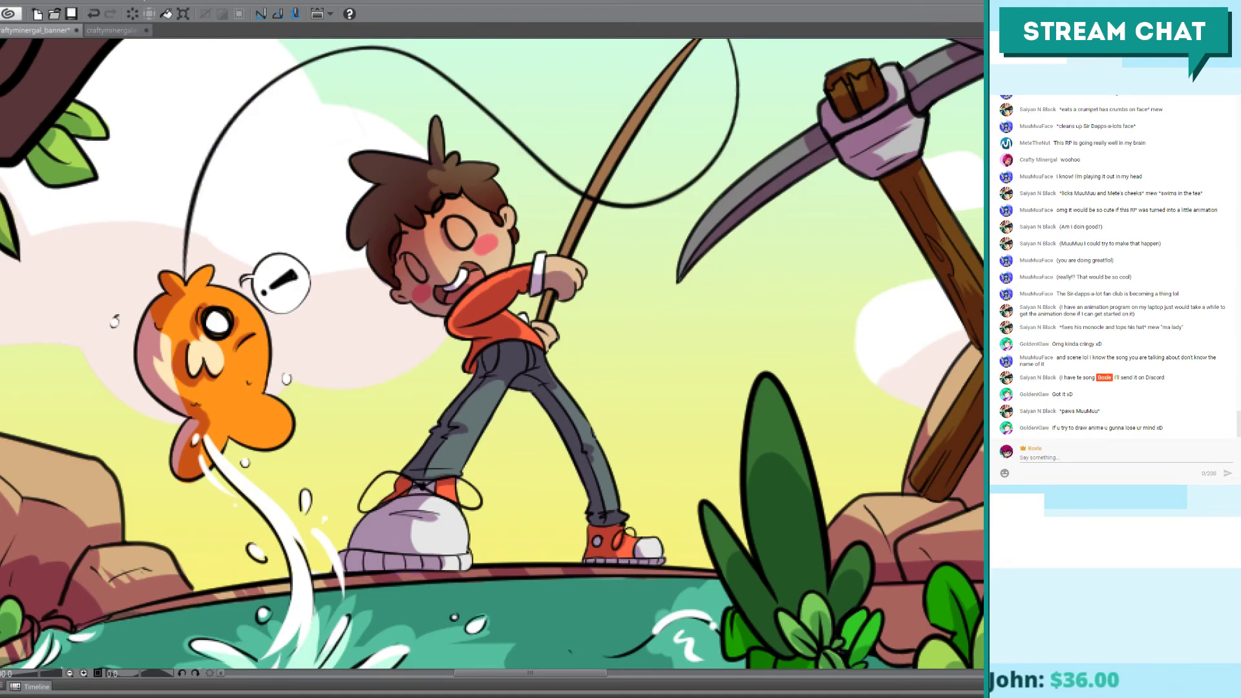
{"action": "key", "text": "ctrl+0"}
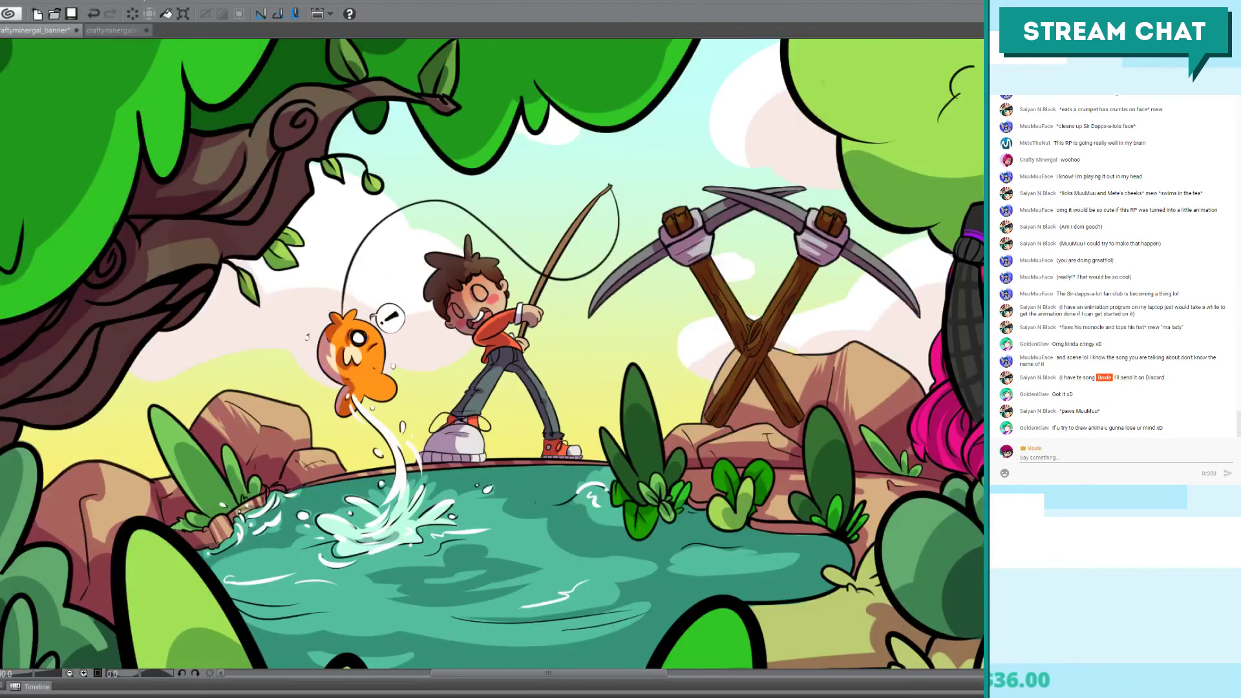
{"action": "left_click_drag", "start_coordinate": [770, 241], "coordinate": [660, 214]}
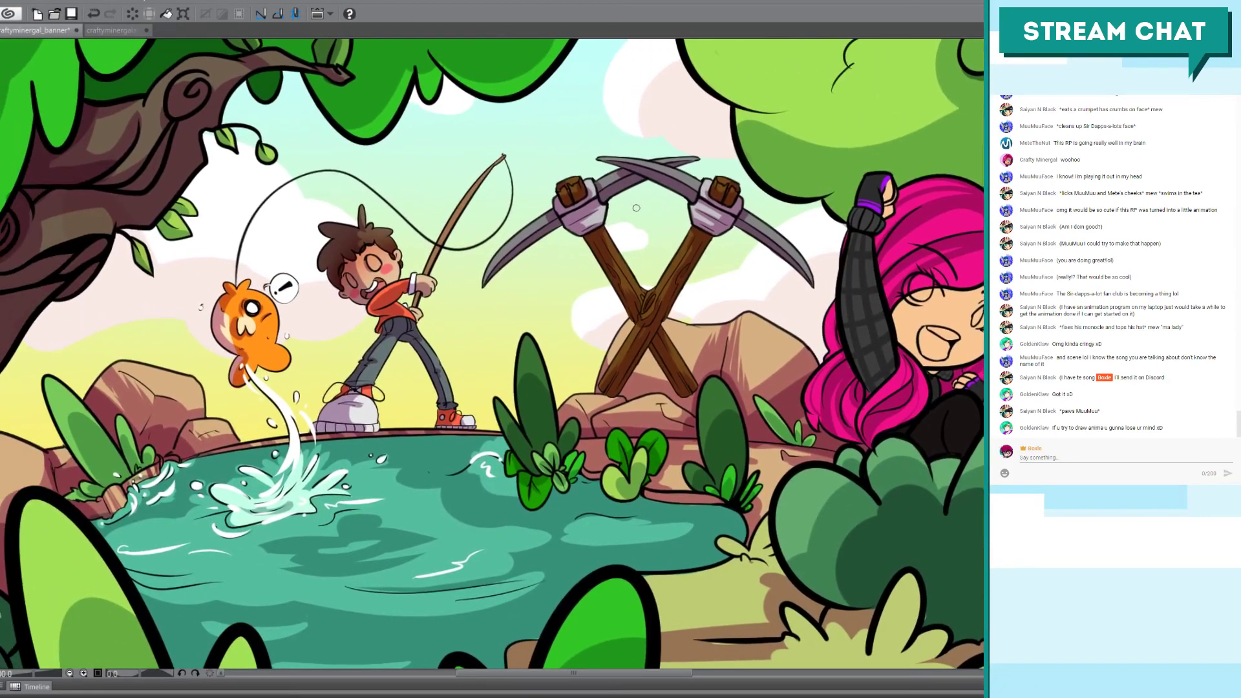
{"action": "scroll", "coordinate": [676, 241], "scroll_direction": "up", "scroll_amount": 2}
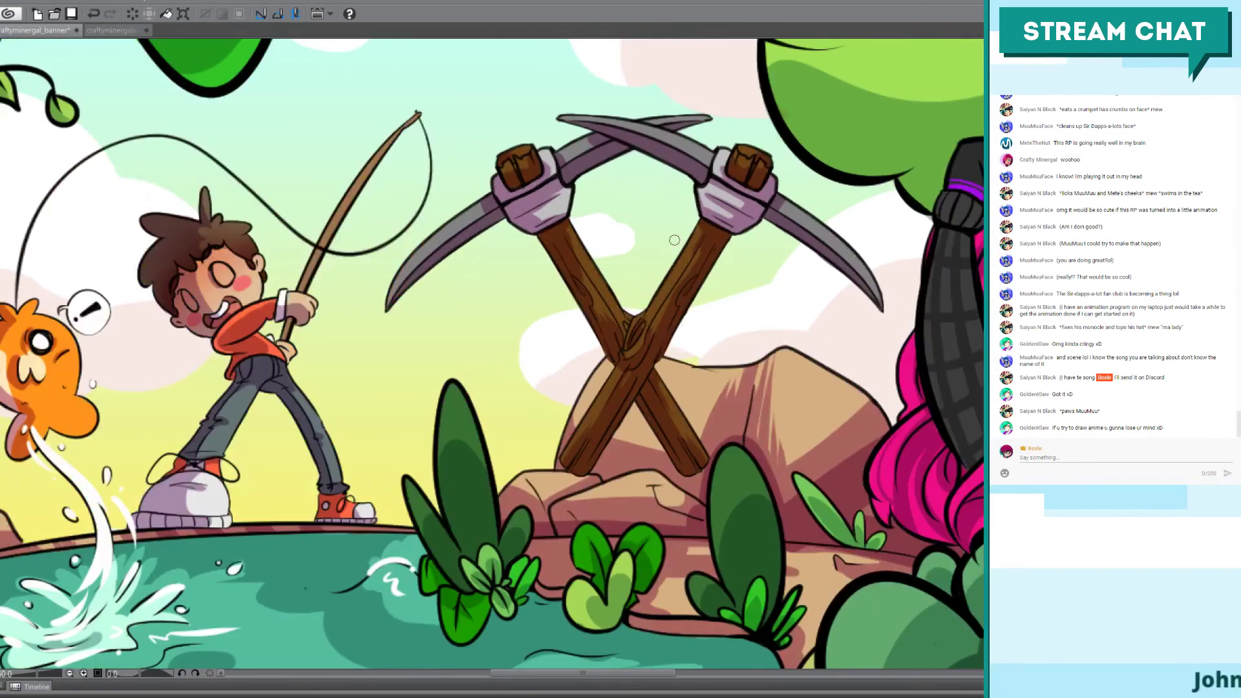
{"action": "left_click_drag", "start_coordinate": [272, 247], "coordinate": [466, 273]}
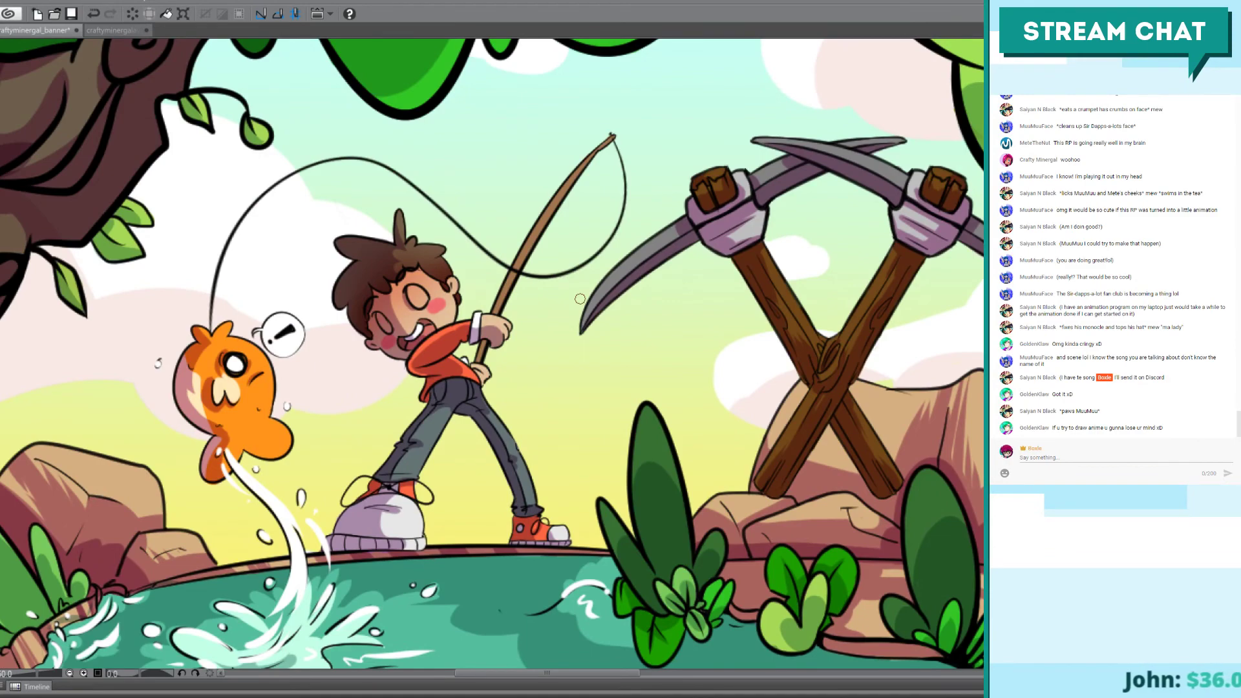
{"action": "scroll", "coordinate": [580, 298], "scroll_direction": "up", "scroll_amount": 1}
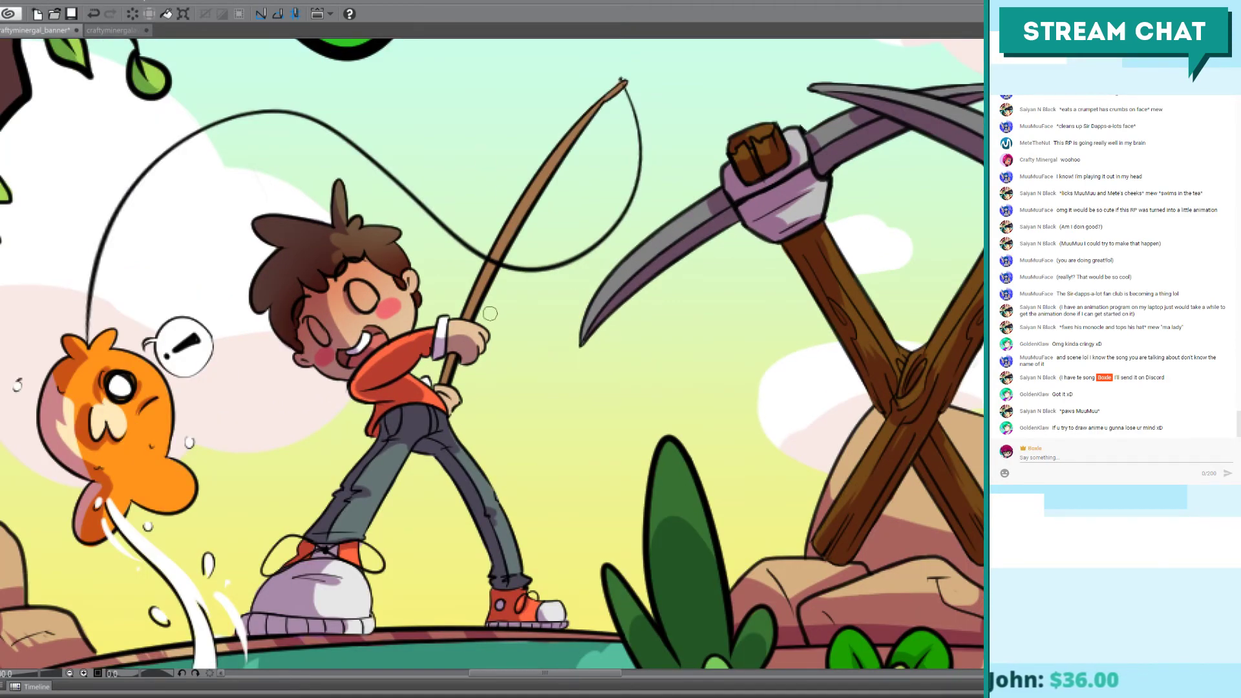
{"action": "left_click_drag", "start_coordinate": [362, 362], "coordinate": [445, 357]}
{"action": "left_click_drag", "start_coordinate": [445, 358], "coordinate": [438, 349]}
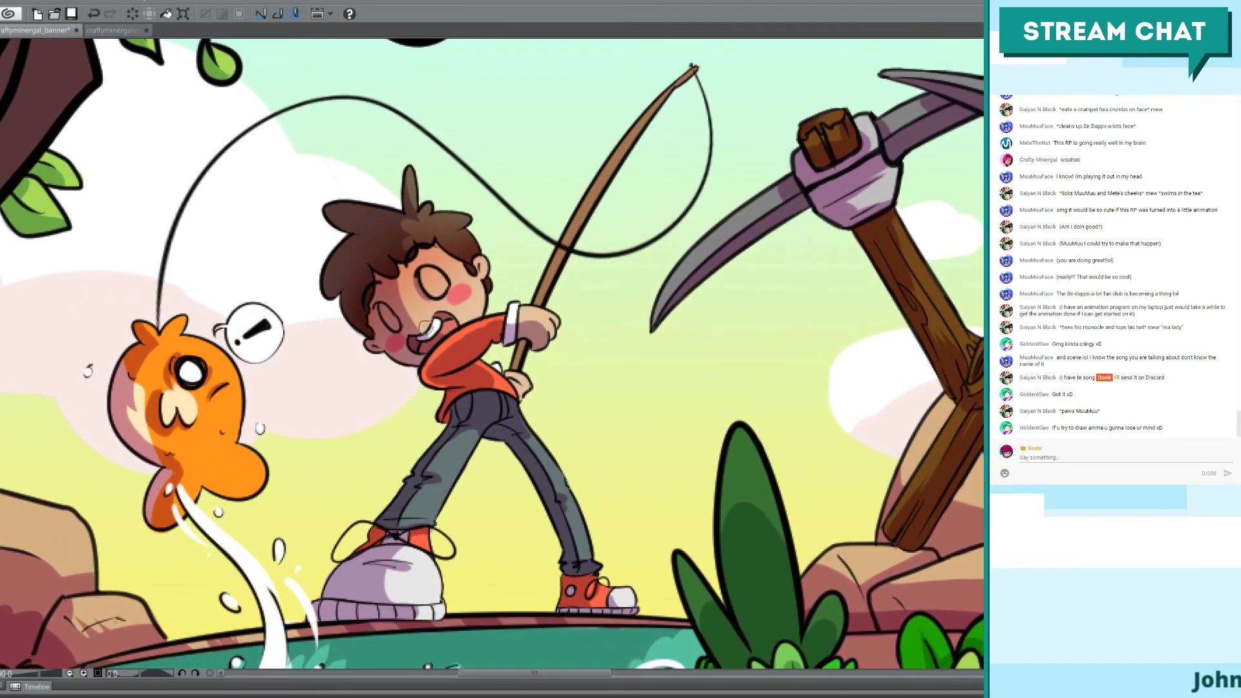
Step: Paint thin pale lilac crescents along the fish-facing edges of both the boy's eyes, undoing the strokes that do not fit
{"action": "scroll", "coordinate": [425, 326], "scroll_direction": "up", "scroll_amount": 2}
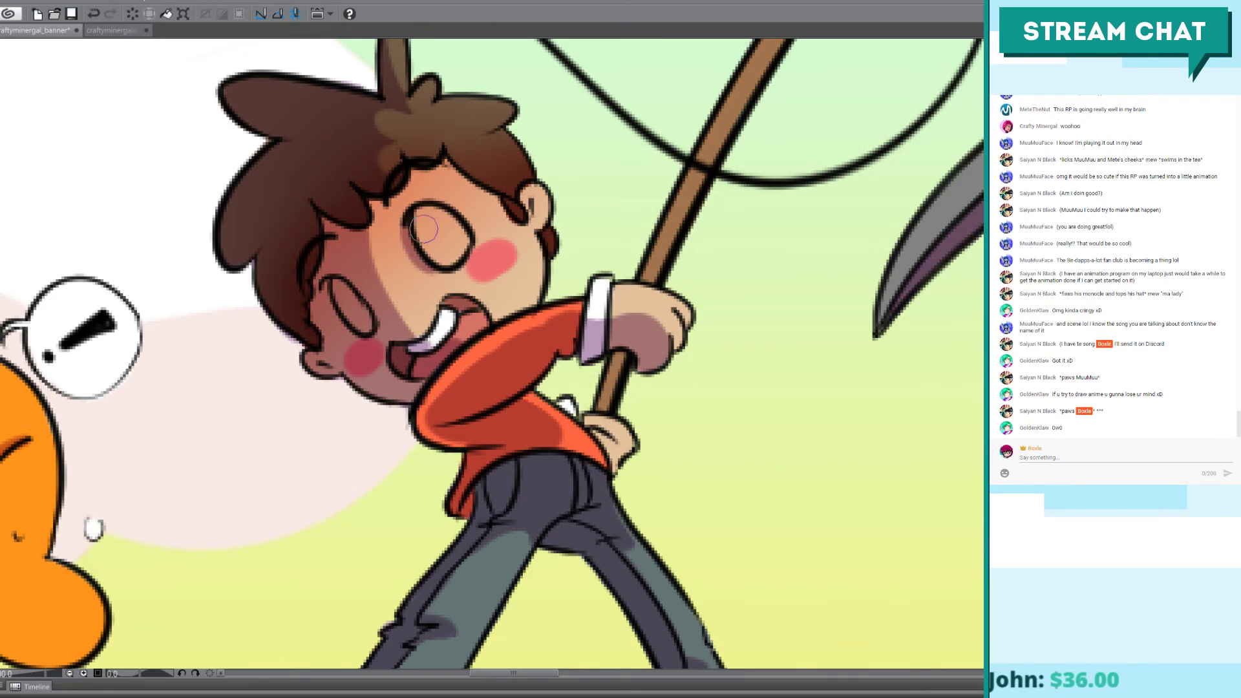
{"action": "key", "text": "ctrl+z"}
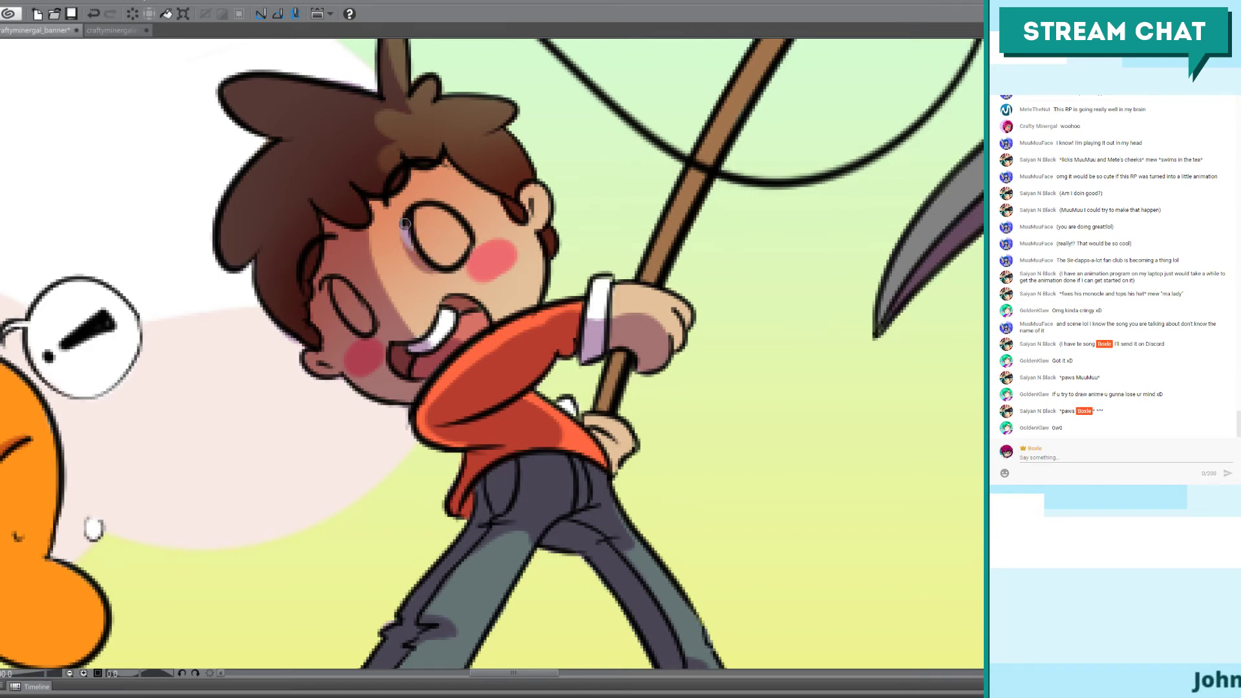
{"action": "left_click_drag", "start_coordinate": [412, 243], "coordinate": [423, 259]}
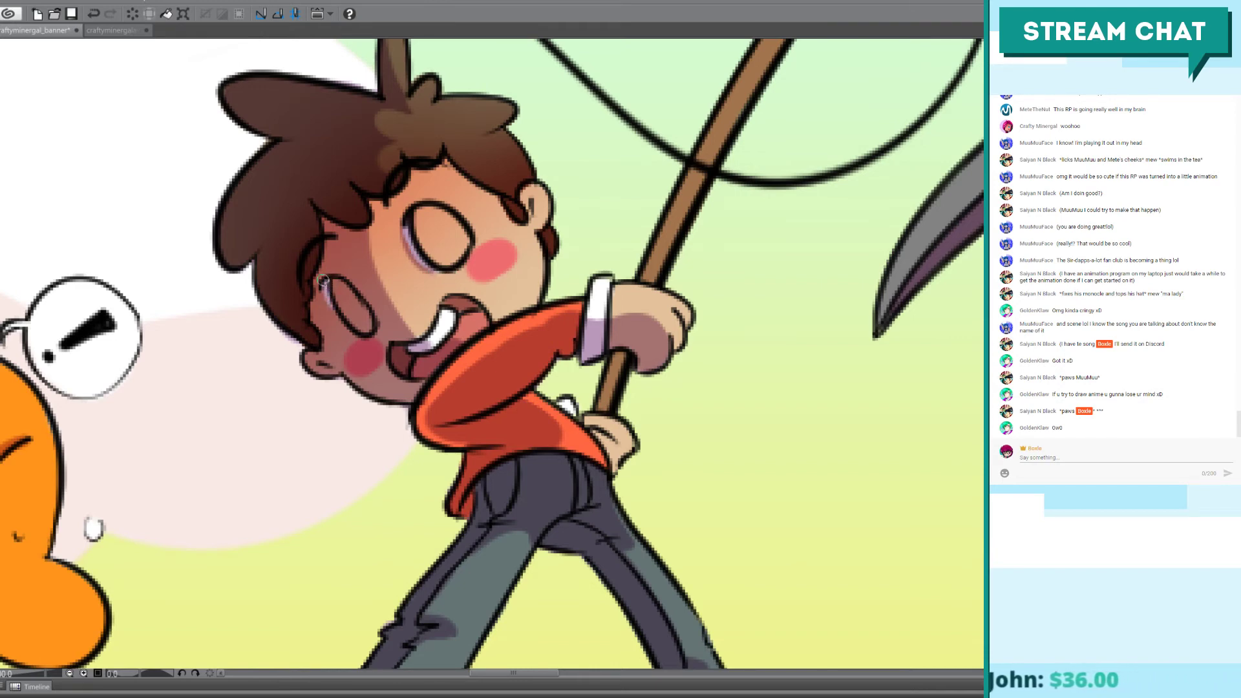
{"action": "key", "text": "ctrl+z"}
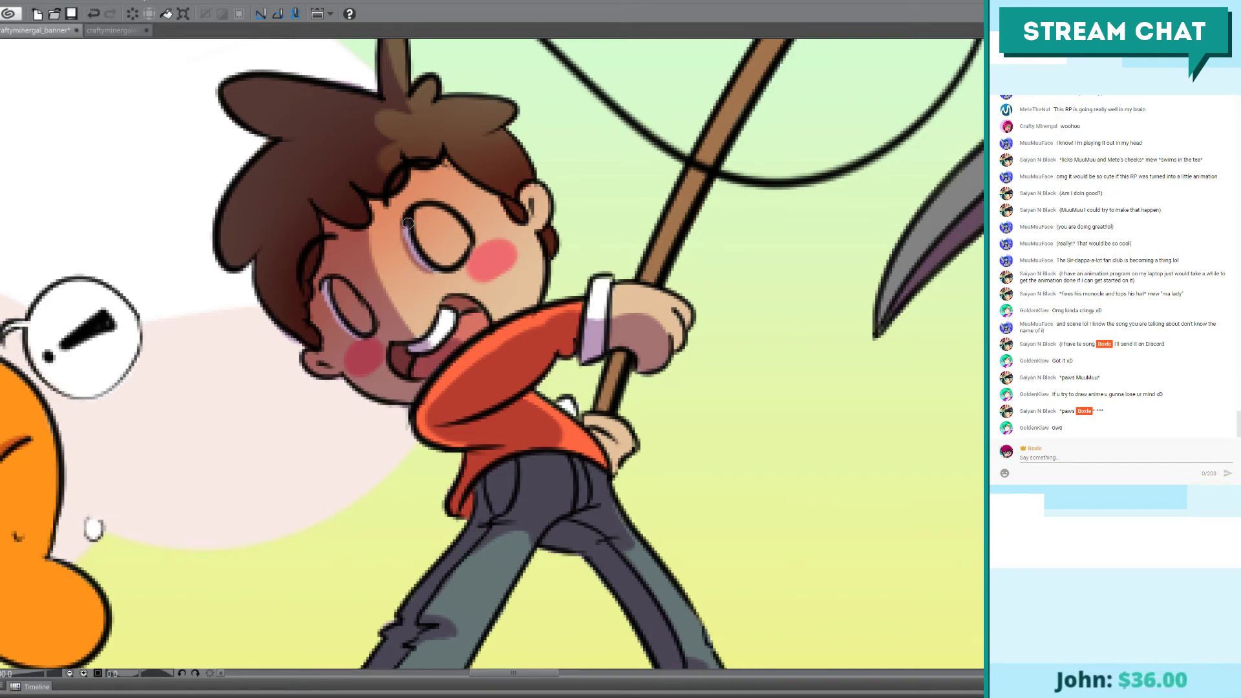
{"action": "key", "text": "ctrl+z"}
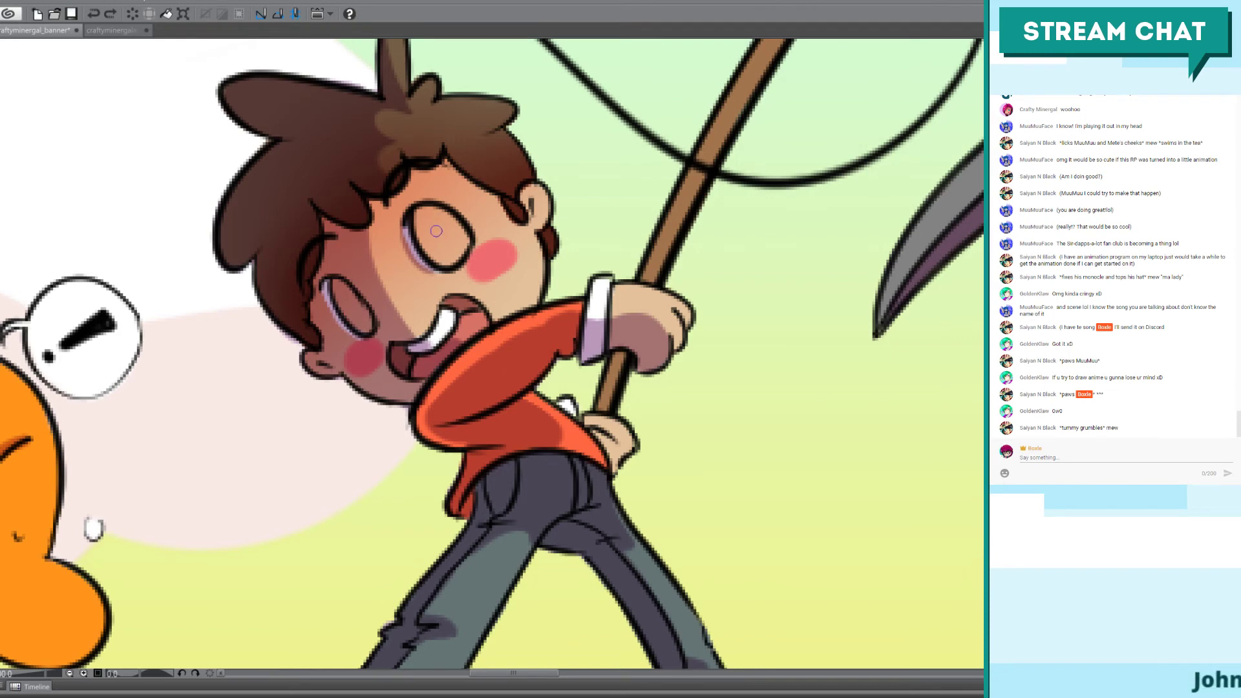
{"action": "left_click_drag", "start_coordinate": [433, 220], "coordinate": [433, 234]}
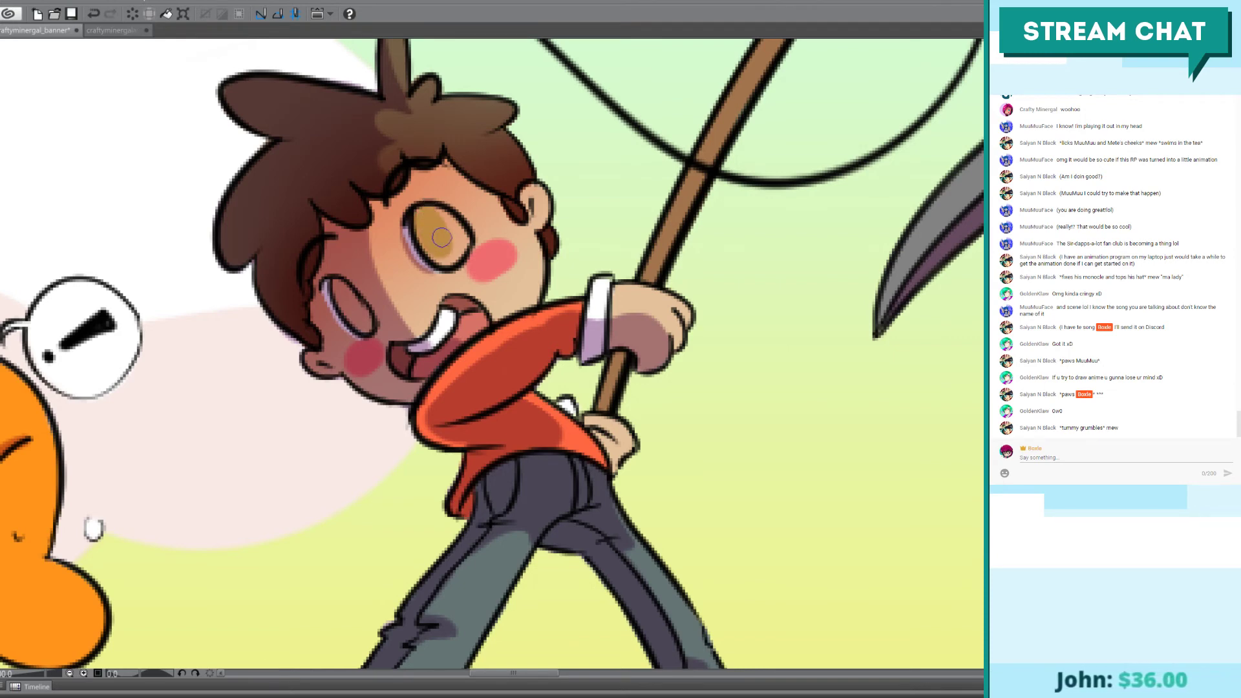
{"action": "key", "text": "ctrl+z"}
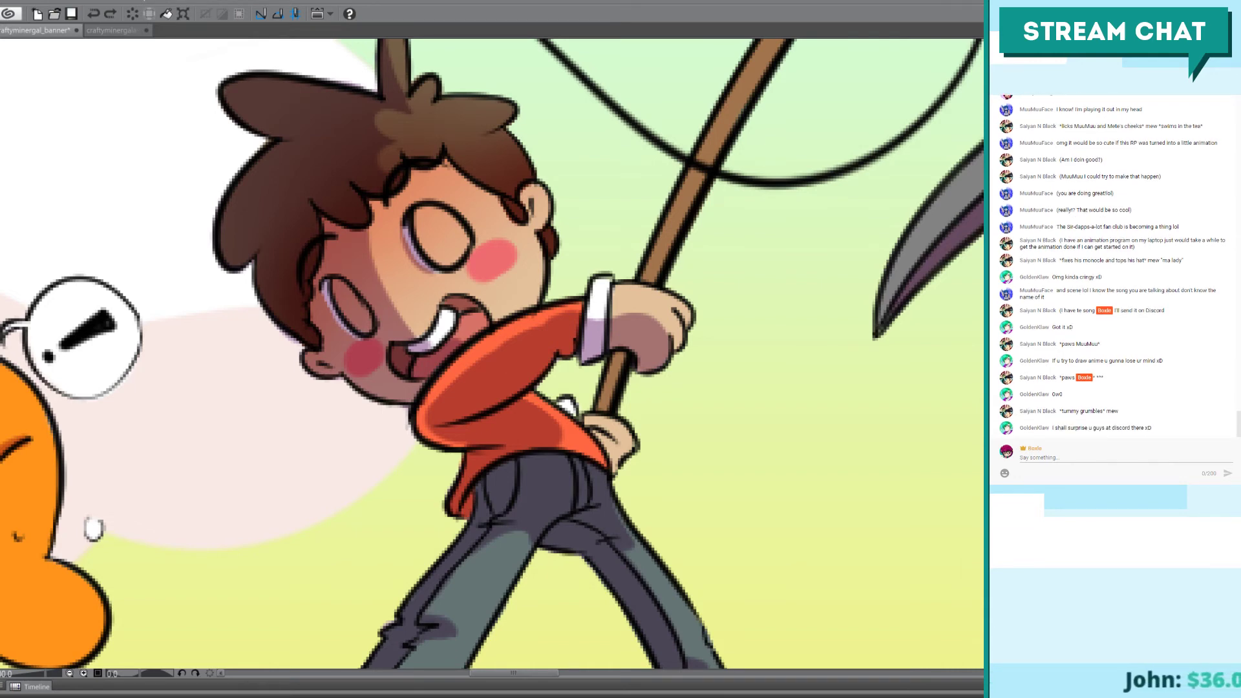
{"action": "mouse_move", "coordinate": [427, 219]}
{"action": "left_mouse_down"}
{"action": "mouse_move", "coordinate": [436, 242]}
{"action": "mouse_move", "coordinate": [446, 229]}
{"action": "mouse_move", "coordinate": [433, 252]}
{"action": "left_mouse_up"}
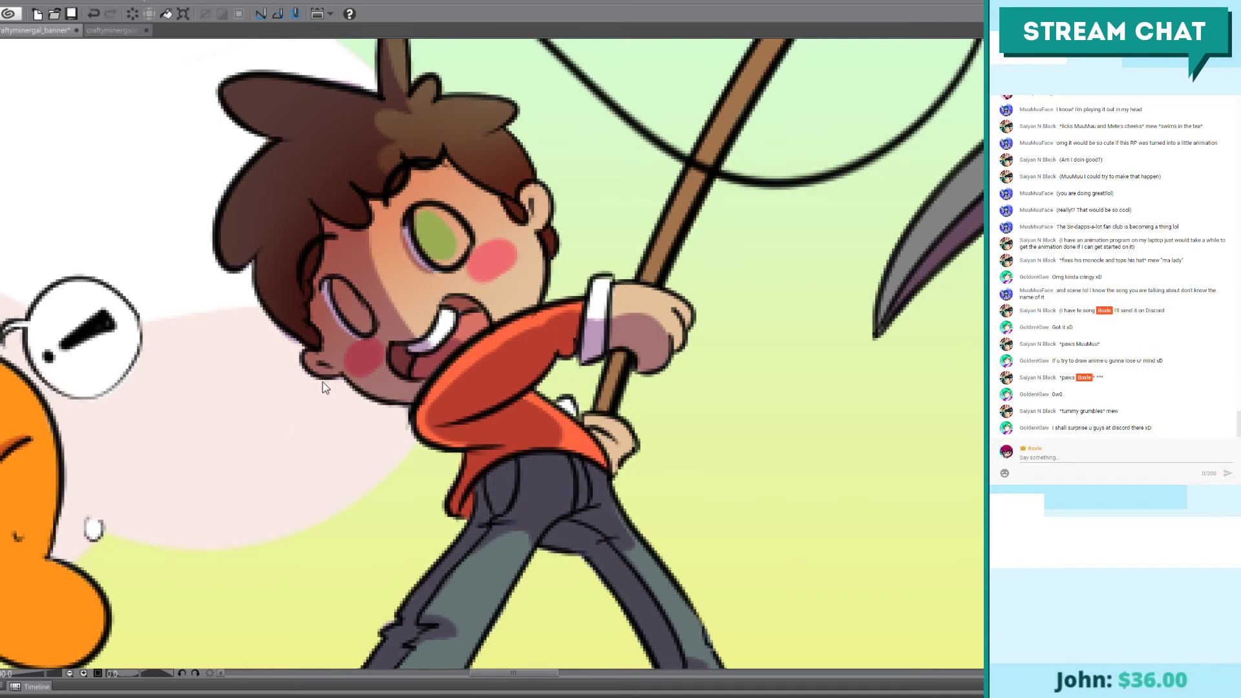
{"action": "key", "text": "ctrl+z"}
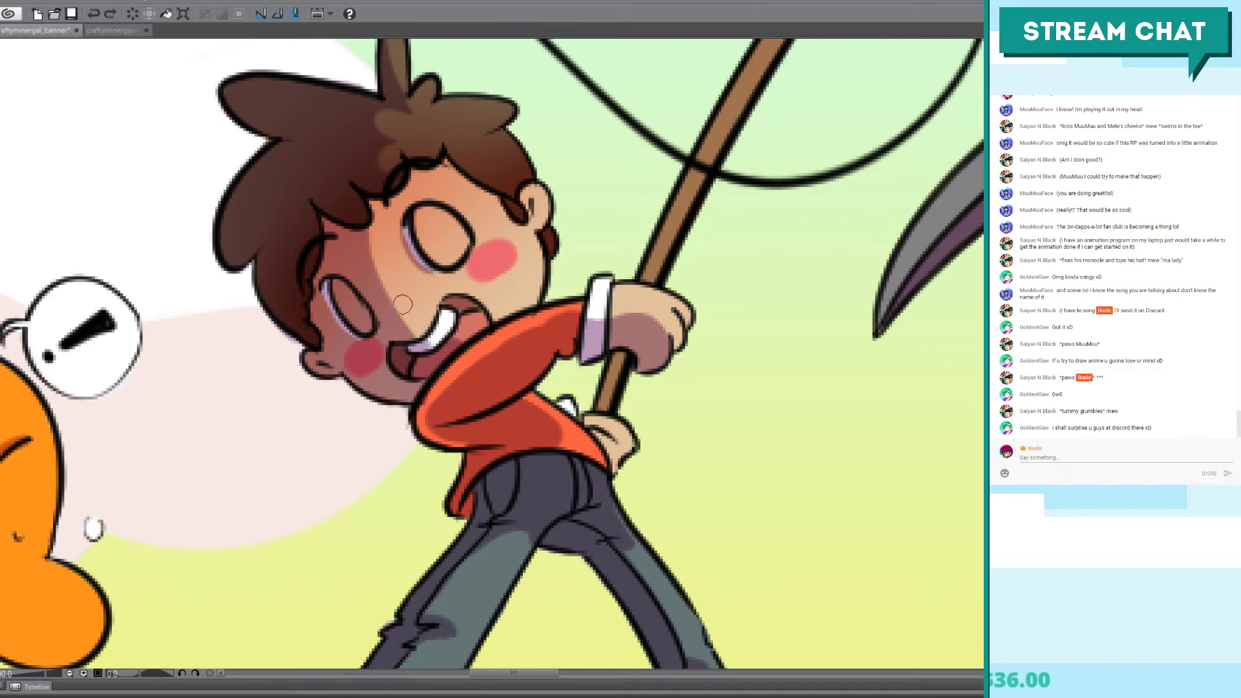
Step: Paint the irises of both of the boy's eyes solid olive green inside the black outlines
{"action": "left_click_drag", "start_coordinate": [422, 221], "coordinate": [426, 238]}
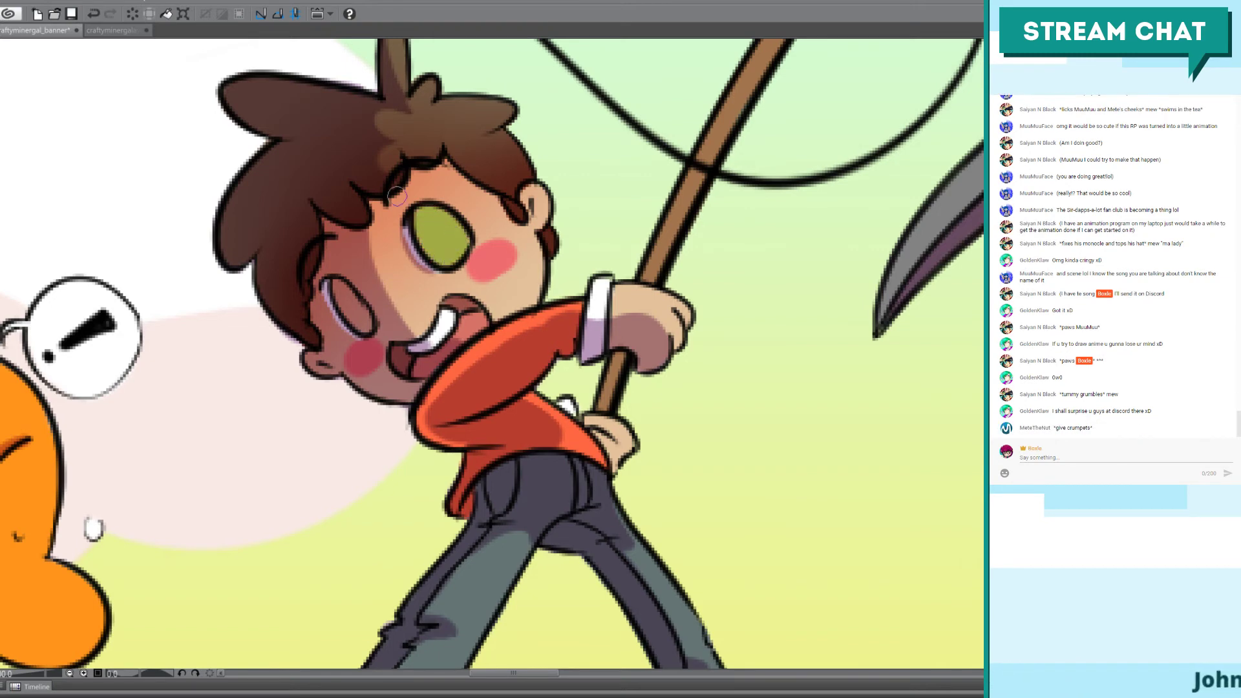
{"action": "mouse_move", "coordinate": [352, 297]}
{"action": "left_mouse_down"}
{"action": "mouse_move", "coordinate": [346, 305]}
{"action": "mouse_move", "coordinate": [340, 291]}
{"action": "mouse_move", "coordinate": [342, 307]}
{"action": "mouse_move", "coordinate": [363, 321]}
{"action": "left_mouse_up"}
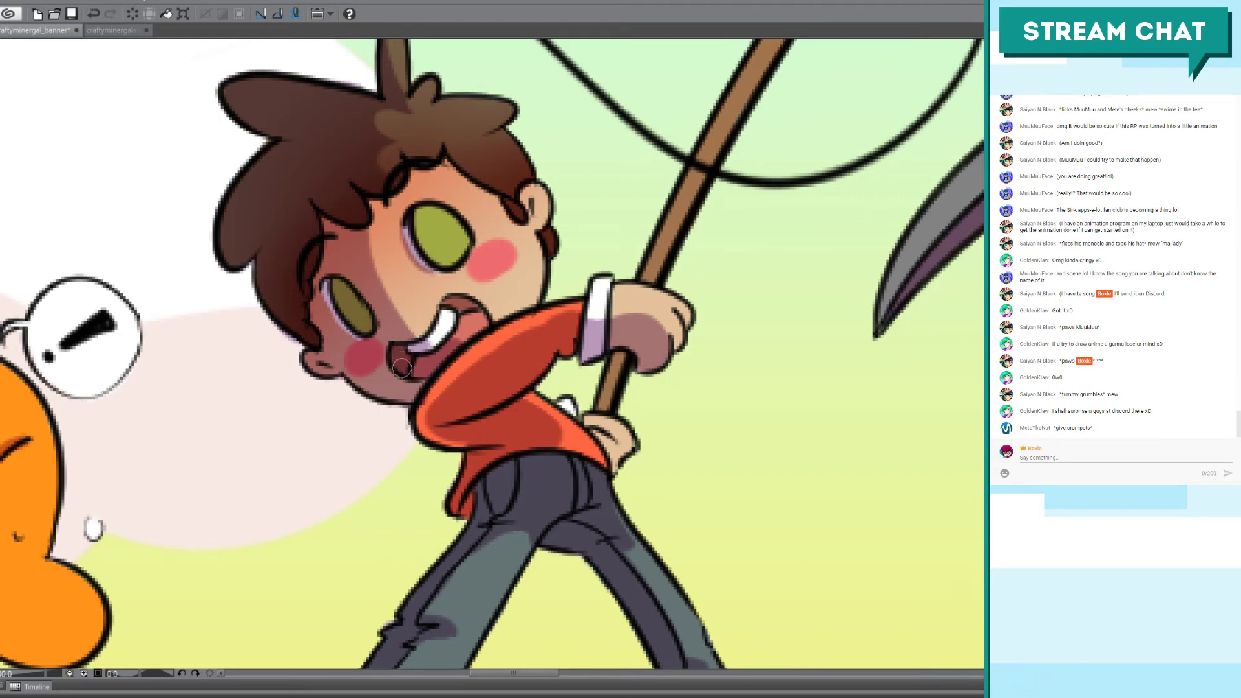
{"action": "scroll", "coordinate": [402, 368], "scroll_direction": "down", "scroll_amount": 5}
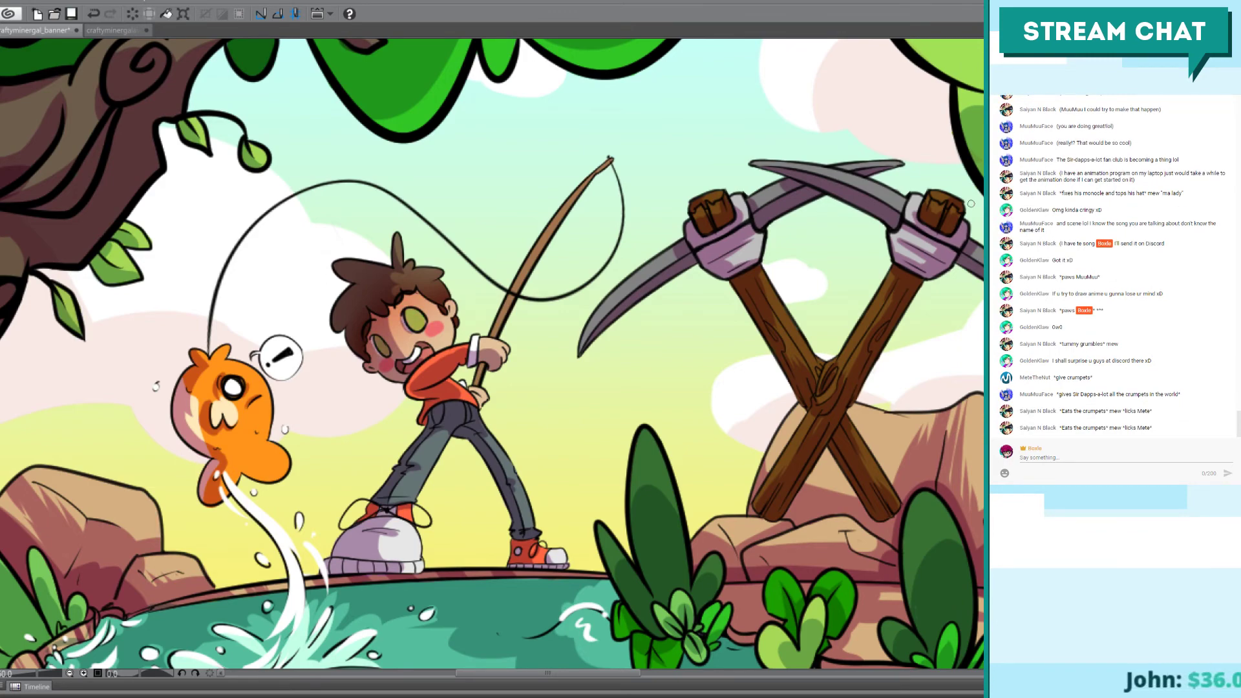
Step: Paint a small yellow star in the centre of each of the boy's green irises
{"action": "scroll", "coordinate": [970, 204], "scroll_direction": "up", "scroll_amount": 4}
{"action": "left_click_drag", "start_coordinate": [371, 269], "coordinate": [598, 310]}
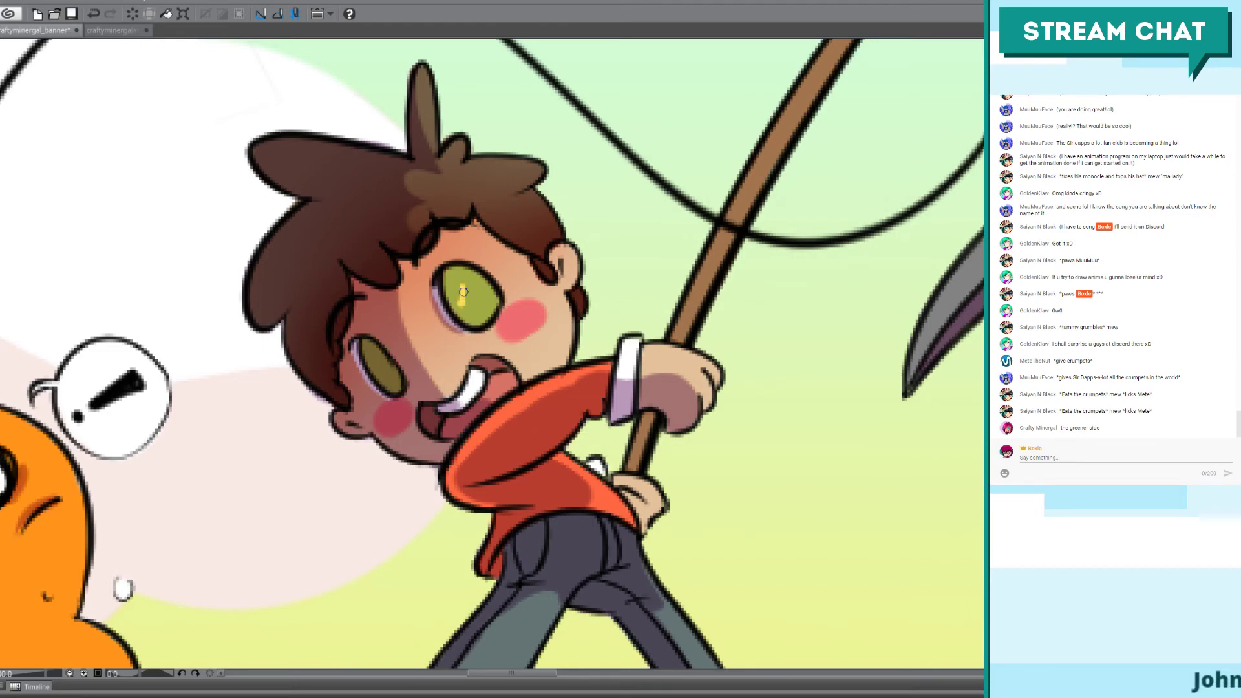
{"action": "key", "text": "ctrl+z"}
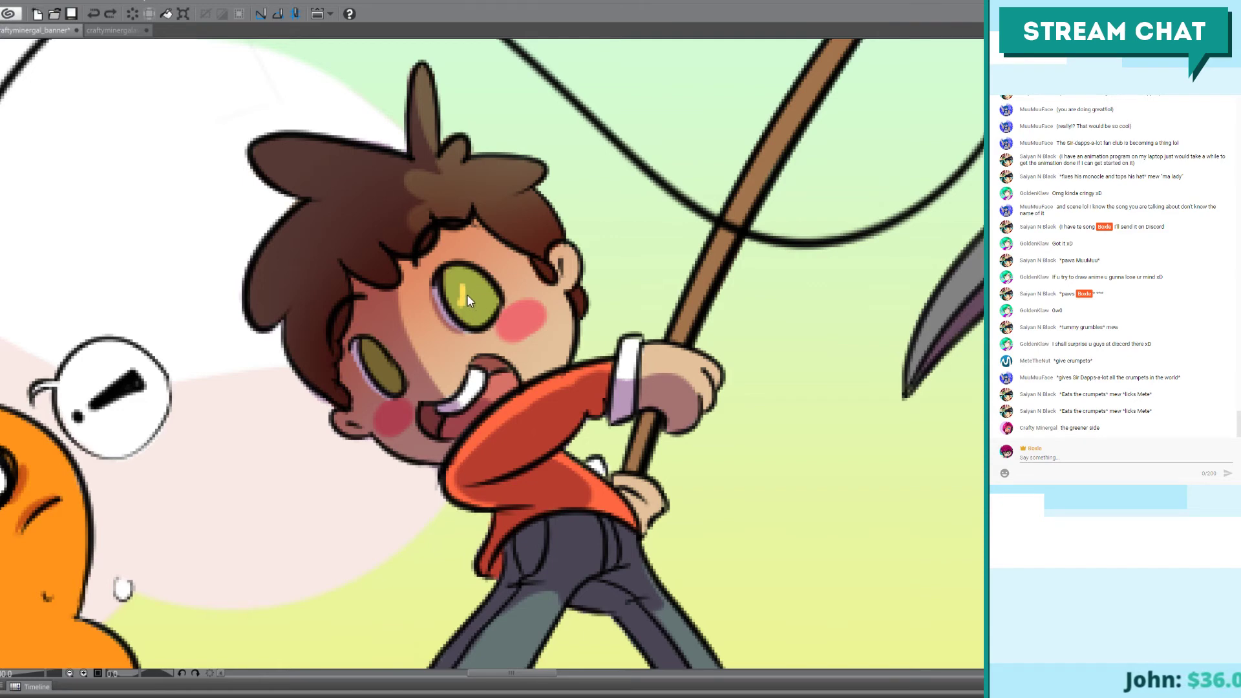
{"action": "mouse_move", "coordinate": [463, 292]}
{"action": "left_mouse_down"}
{"action": "mouse_move", "coordinate": [476, 289]}
{"action": "mouse_move", "coordinate": [471, 299]}
{"action": "left_mouse_up"}
{"action": "left_click_drag", "start_coordinate": [382, 370], "coordinate": [389, 371]}
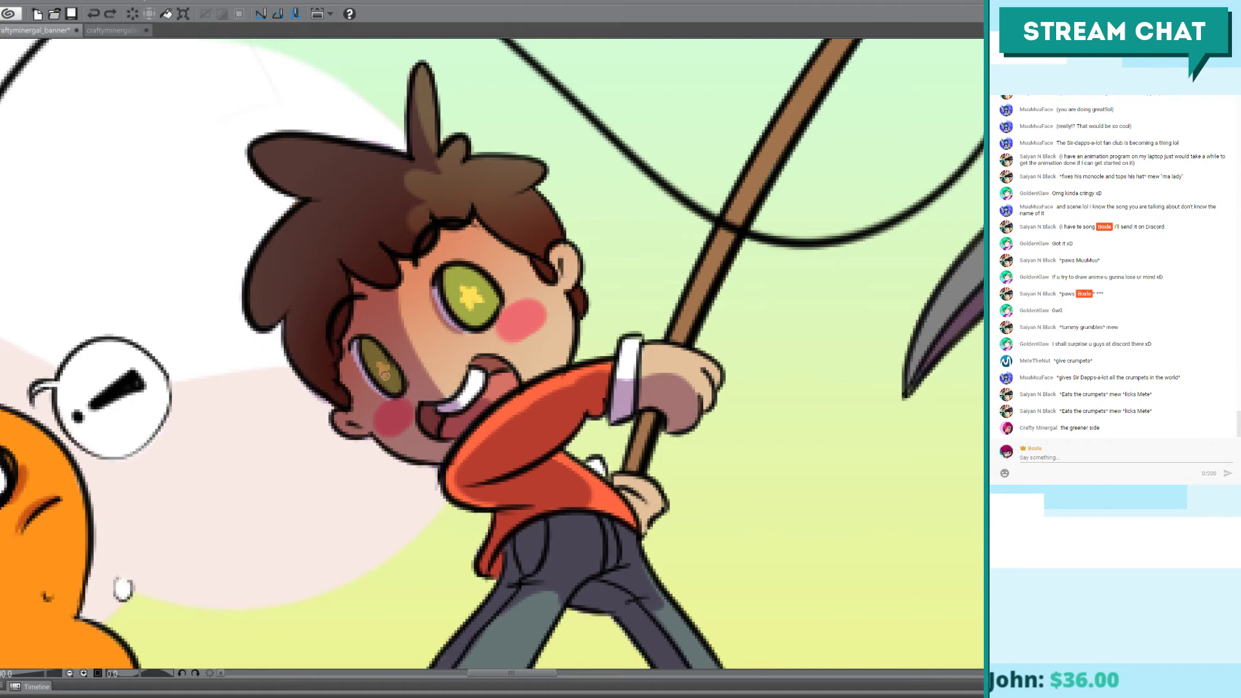
{"action": "key", "text": "ctrl+z"}
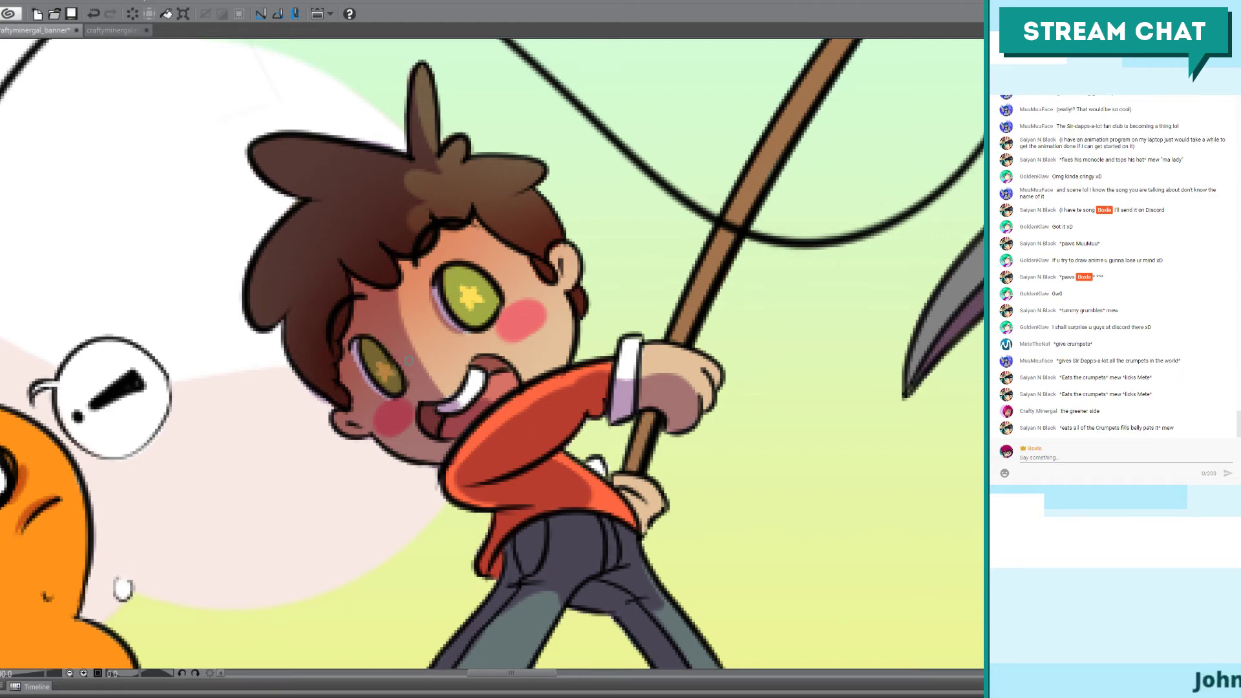
{"action": "key", "text": "ctrl+z"}
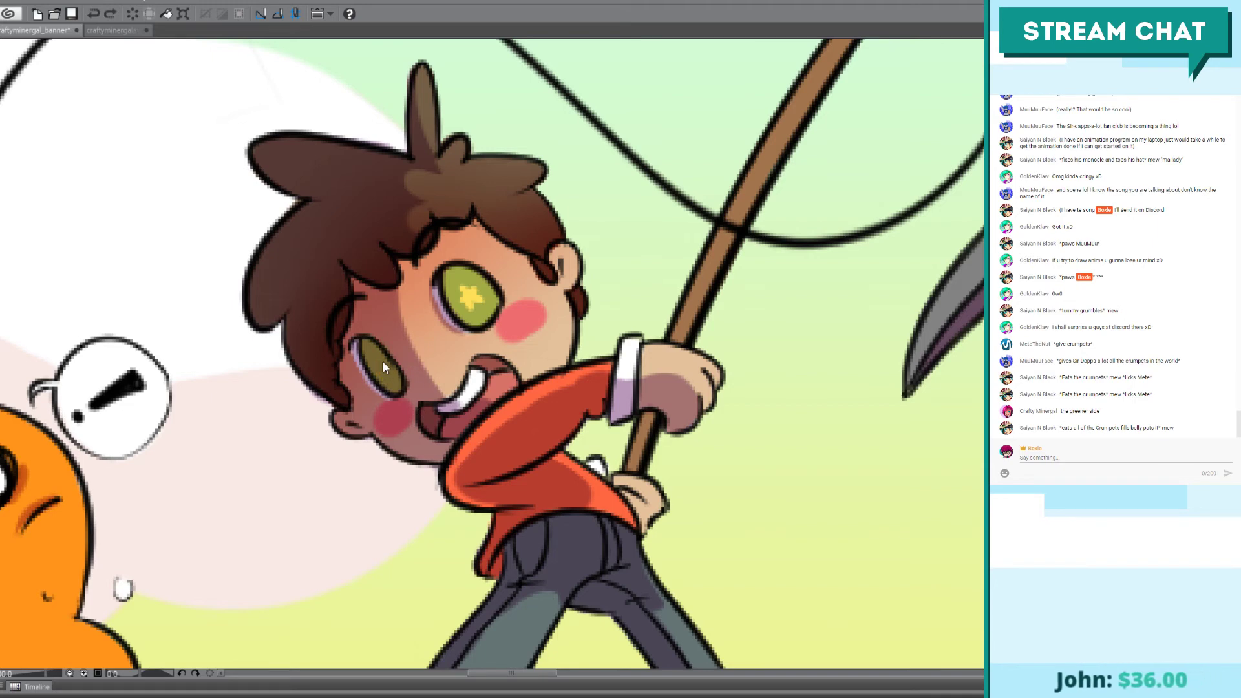
{"action": "key", "text": "ctrl+y"}
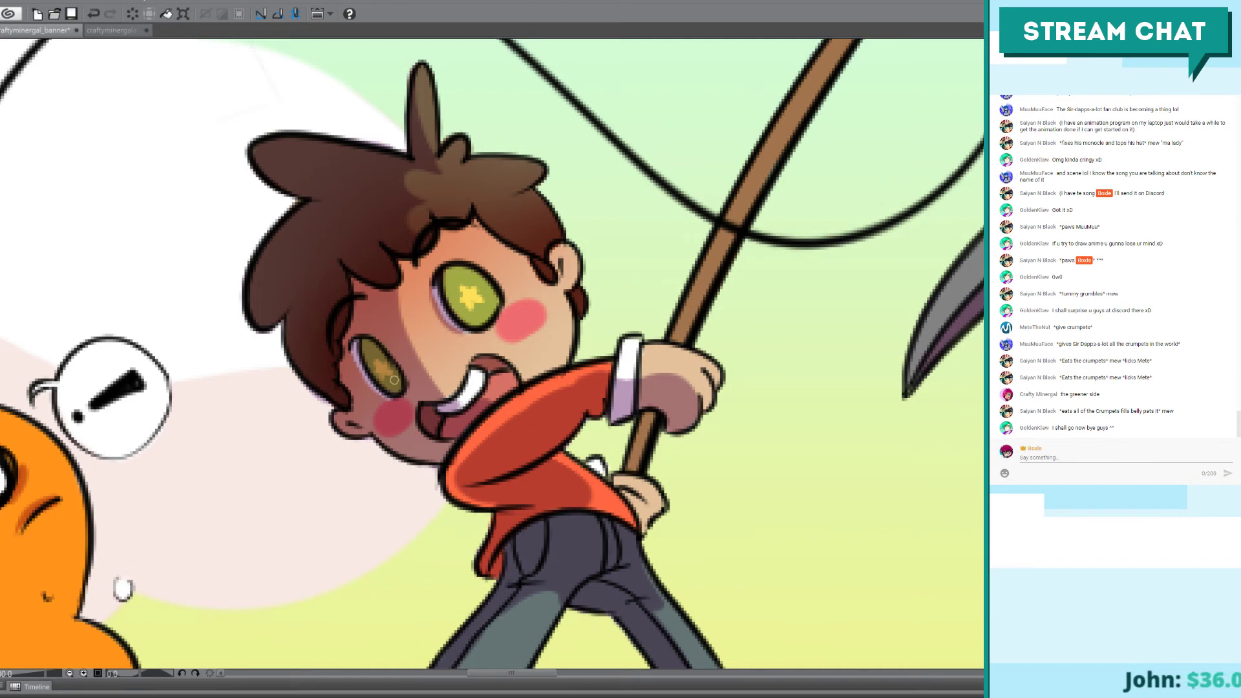
Step: Lasso the star in the boy's shaded eye, nudge it slightly with a transform, and clear the selection
{"action": "scroll", "coordinate": [393, 380], "scroll_direction": "down", "scroll_amount": 5}
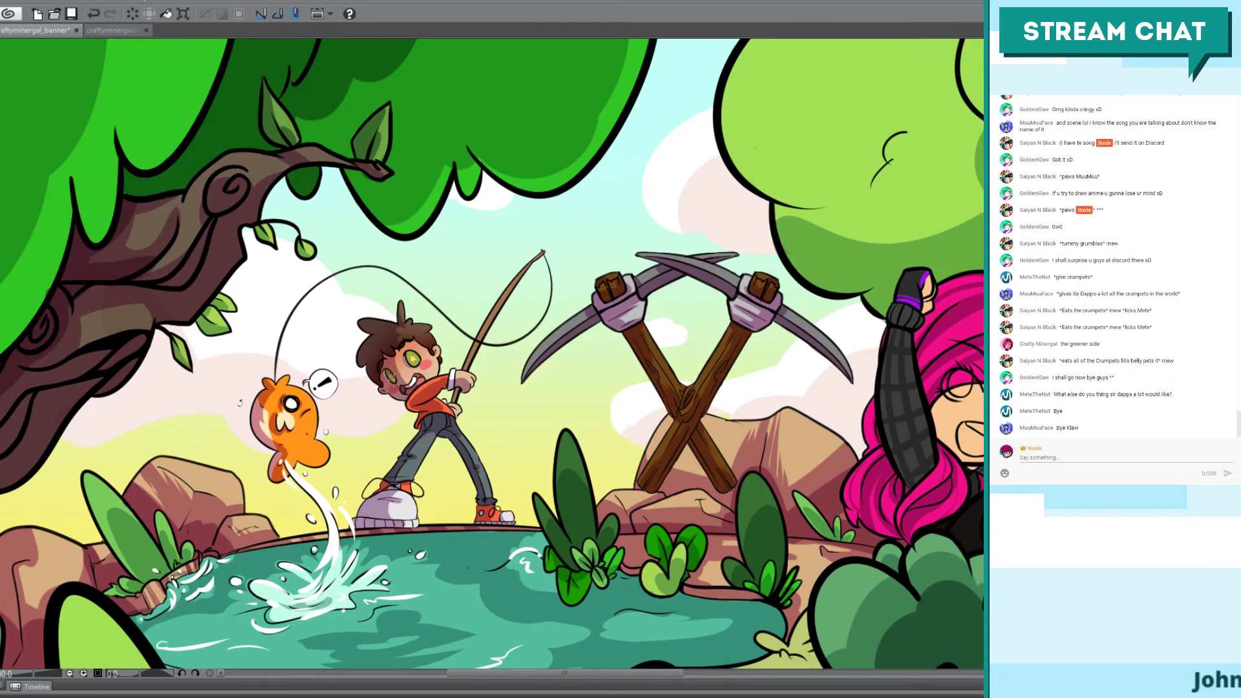
{"action": "scroll", "coordinate": [394, 378], "scroll_direction": "up", "scroll_amount": 5}
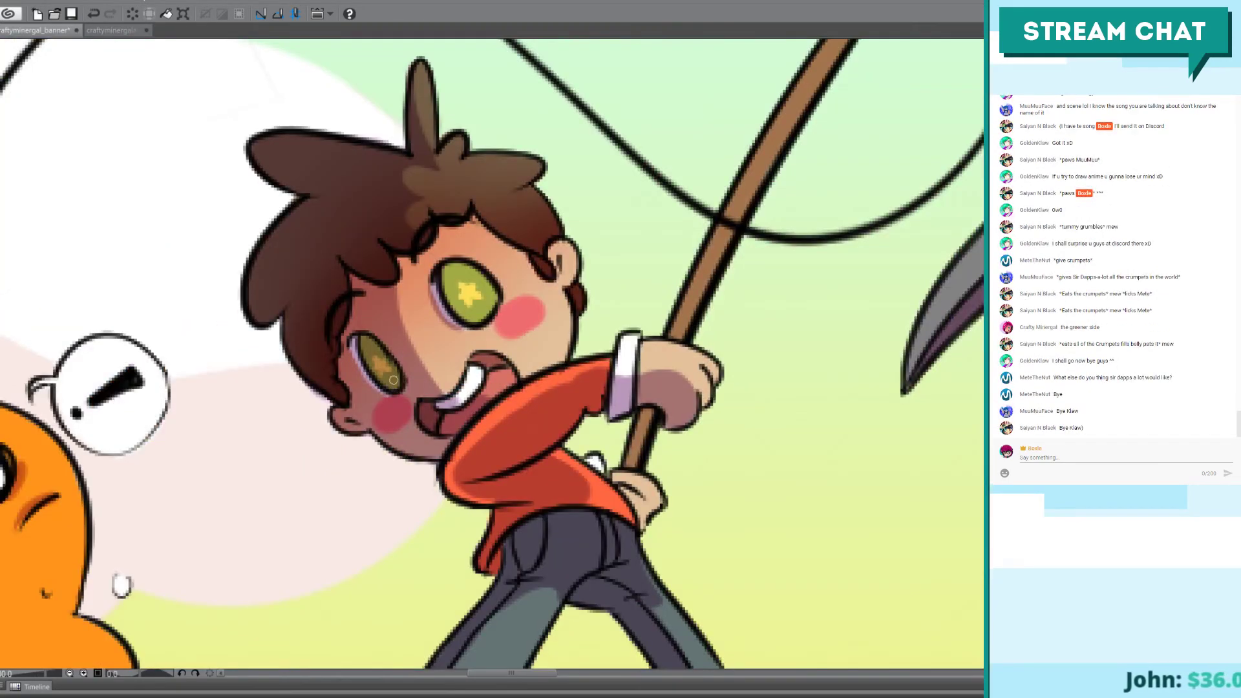
{"action": "left_click_drag", "start_coordinate": [414, 386], "coordinate": [348, 390]}
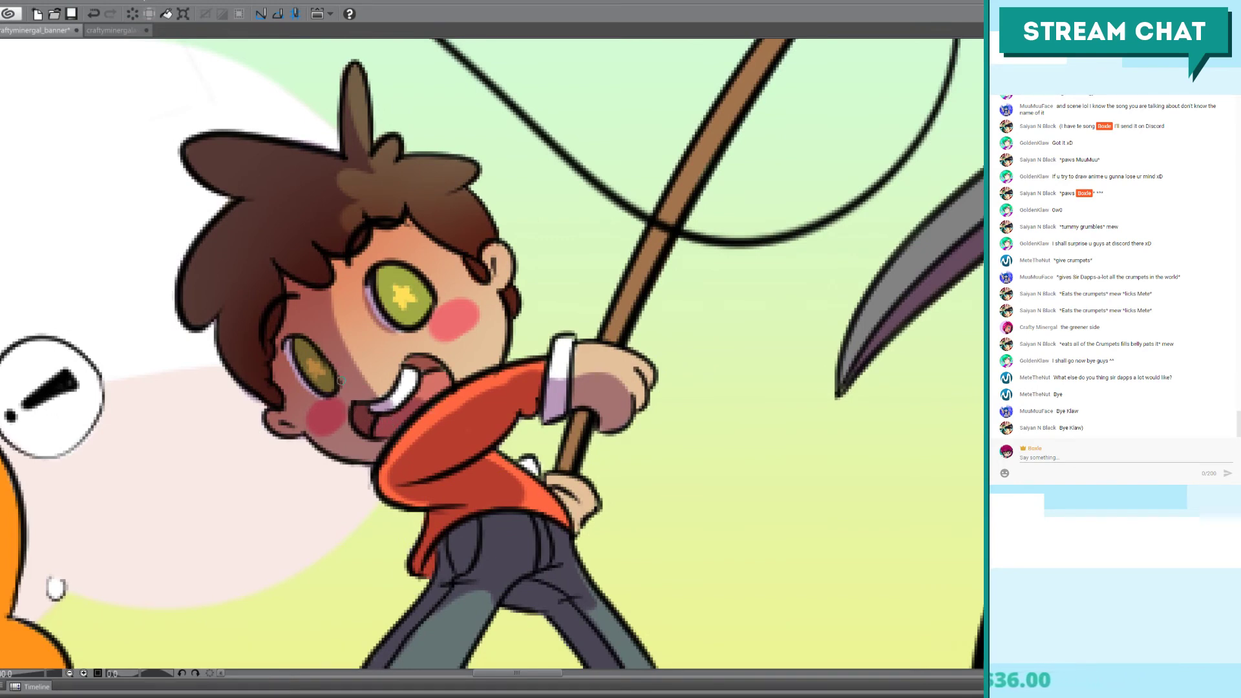
{"action": "mouse_move", "coordinate": [323, 332]}
{"action": "left_mouse_down"}
{"action": "mouse_move", "coordinate": [298, 388]}
{"action": "mouse_move", "coordinate": [345, 331]}
{"action": "left_mouse_up"}
{"action": "key", "text": "ctrl+t"}
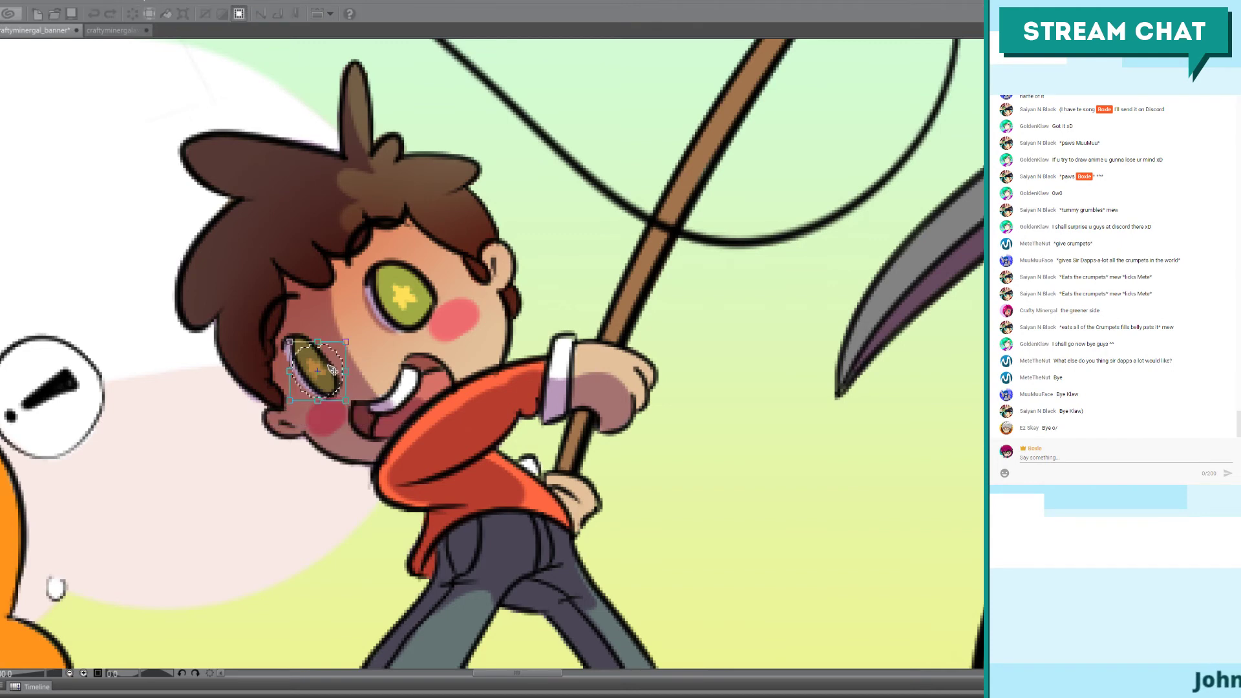
{"action": "left_click_drag", "start_coordinate": [335, 369], "coordinate": [337, 367]}
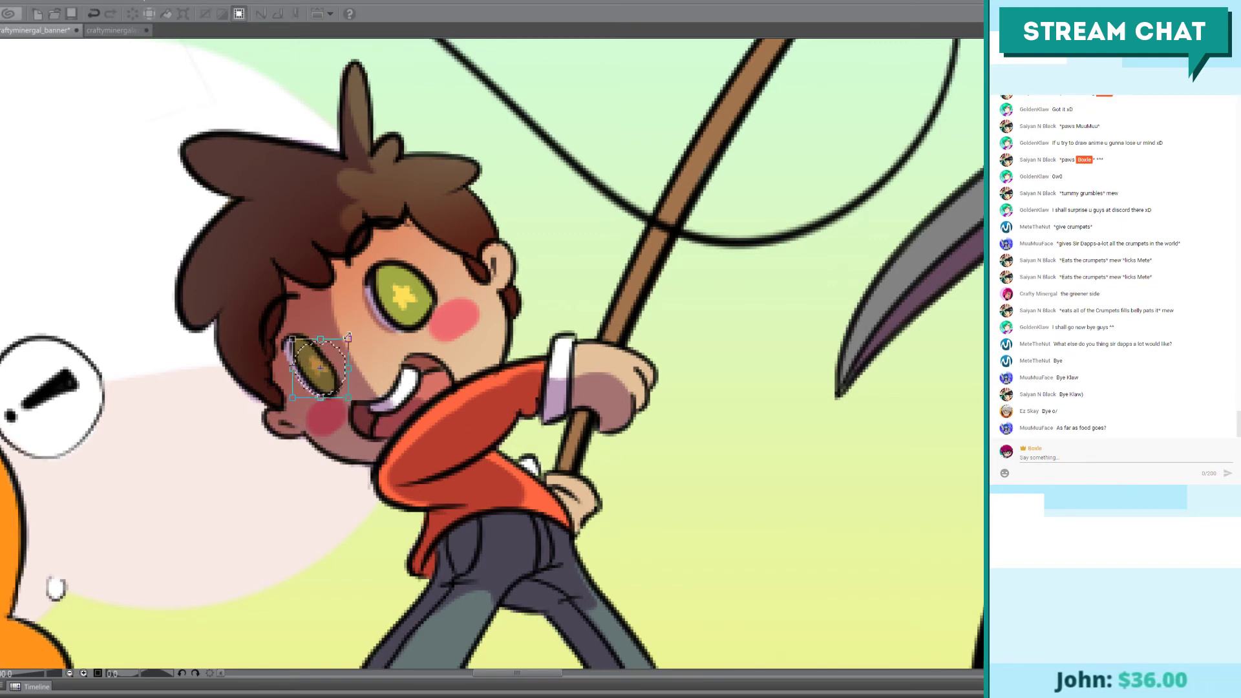
{"action": "left_click_drag", "start_coordinate": [328, 380], "coordinate": [328, 382]}
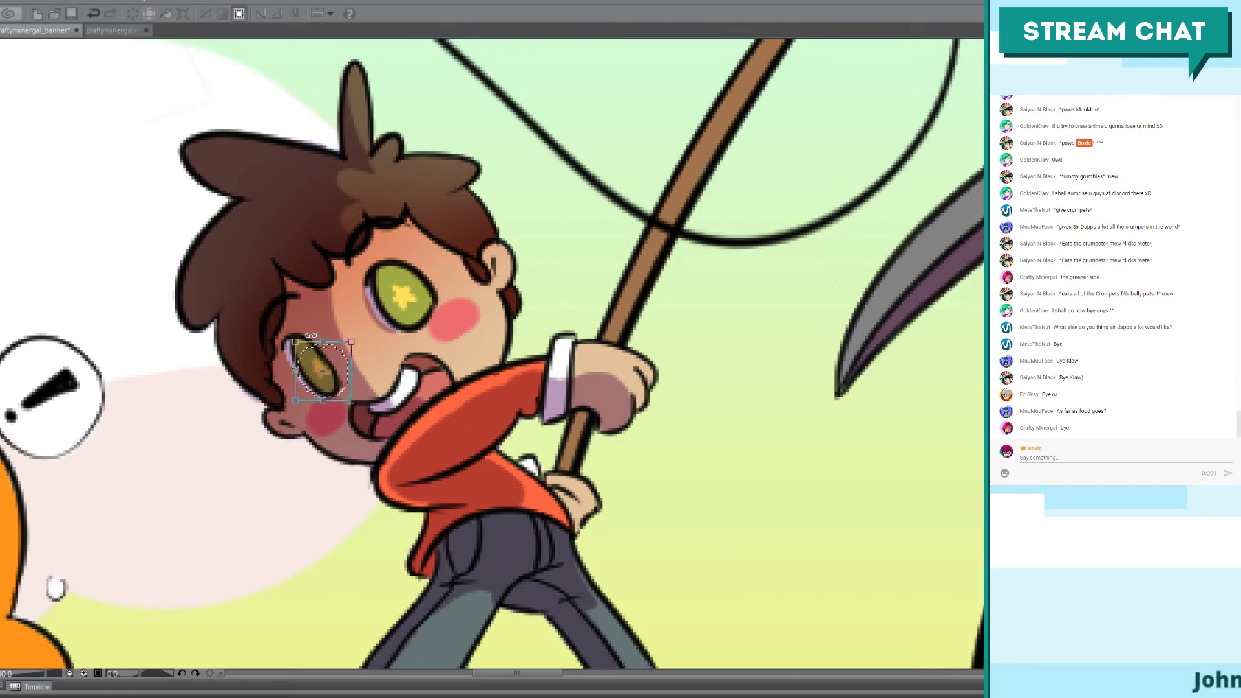
{"action": "key", "text": "Return"}
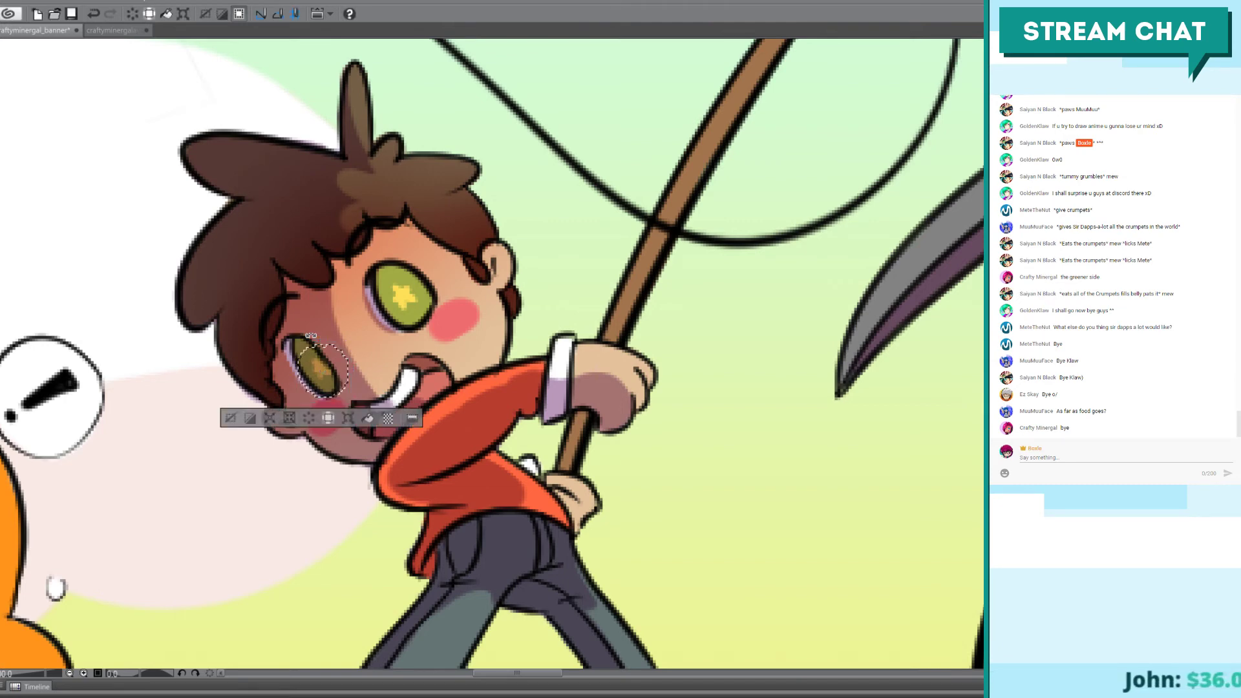
{"action": "key", "text": "ctrl+d"}
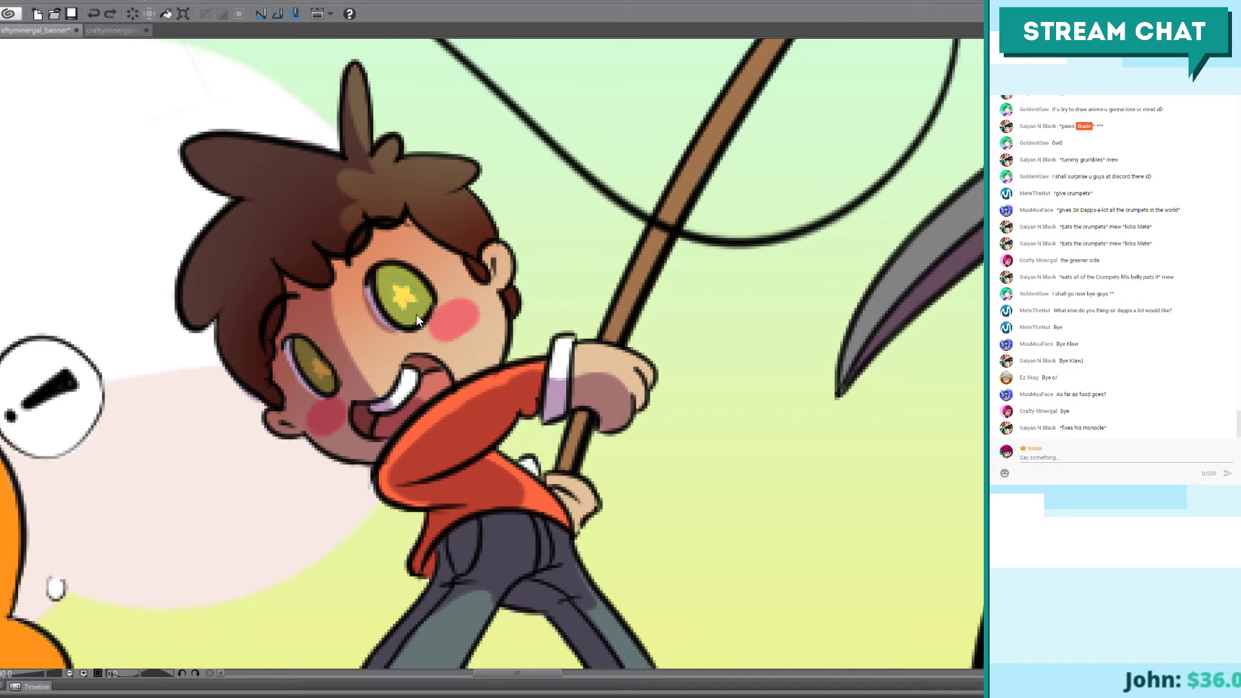
Step: Paint dark green shading around the stars in both irises and purple shading on the rear sleeve cuff
{"action": "left_click_drag", "start_coordinate": [409, 298], "coordinate": [411, 302]}
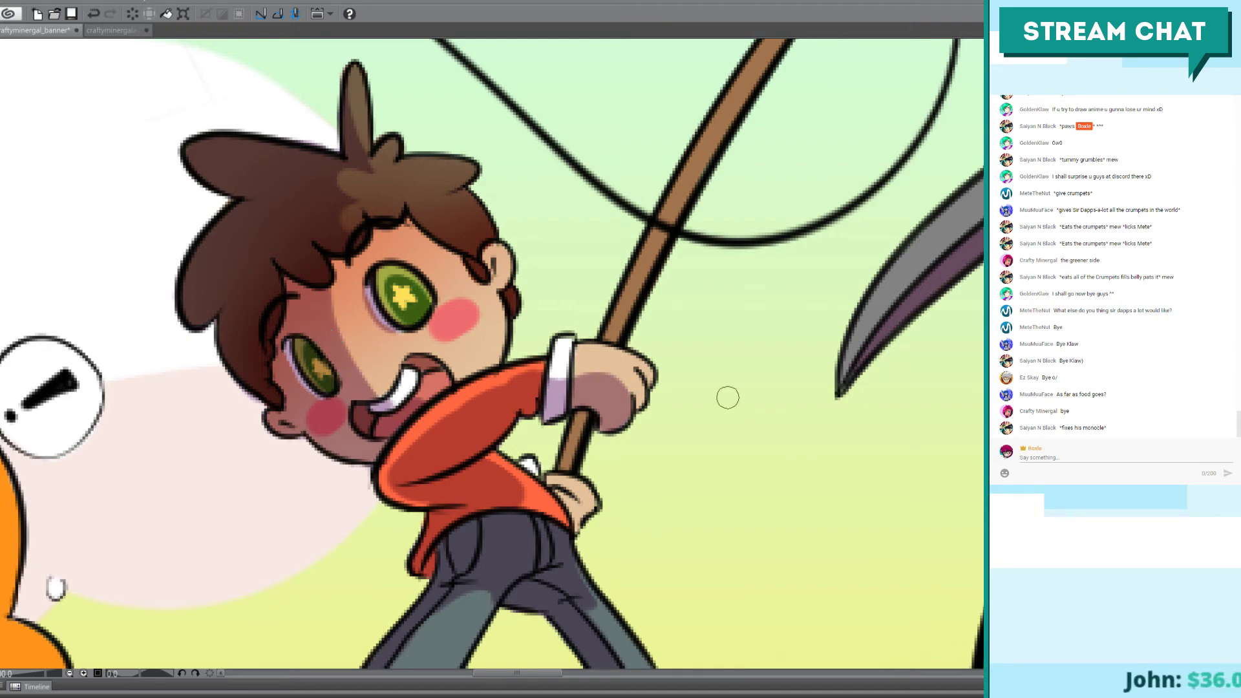
{"action": "scroll", "coordinate": [727, 396], "scroll_direction": "down", "scroll_amount": 3}
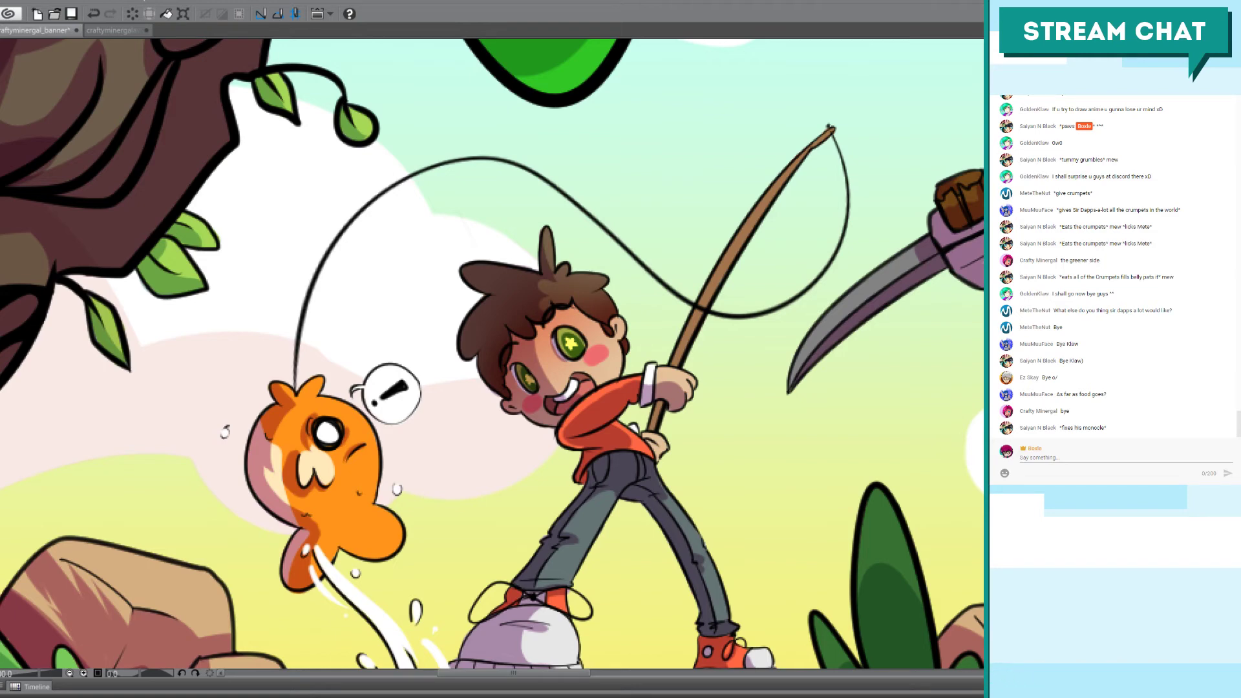
{"action": "left_click_drag", "start_coordinate": [716, 375], "coordinate": [607, 316]}
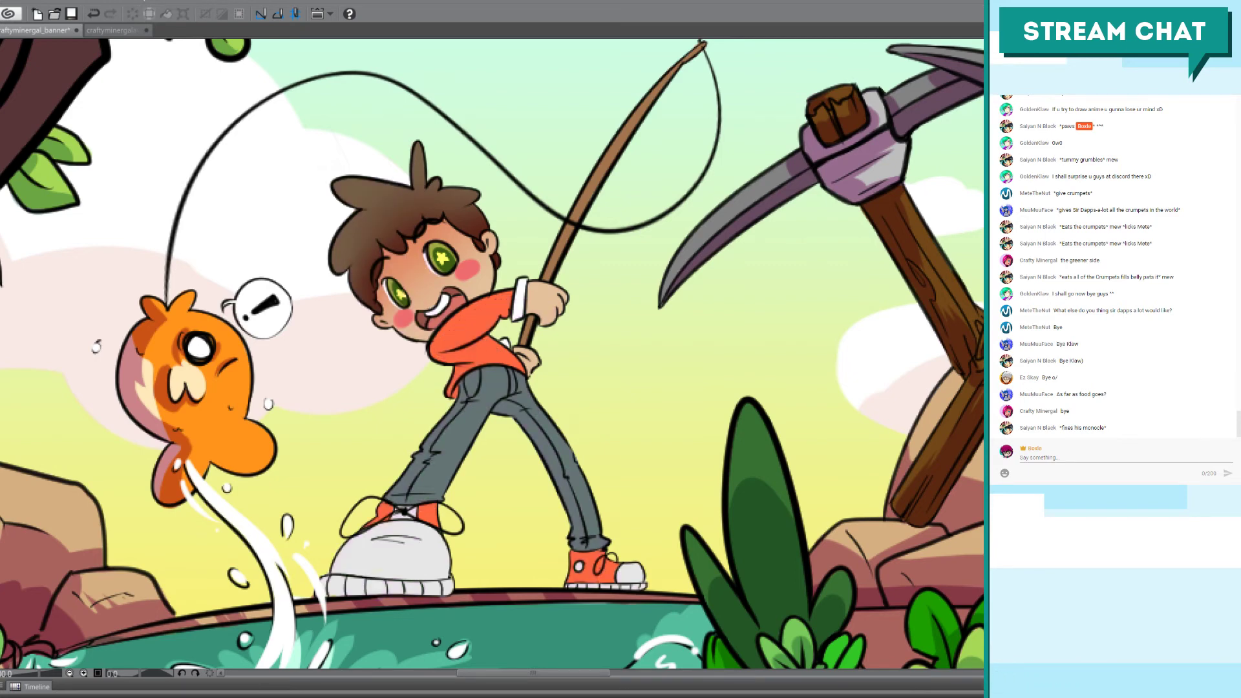
{"action": "key", "text": "ctrl+plus"}
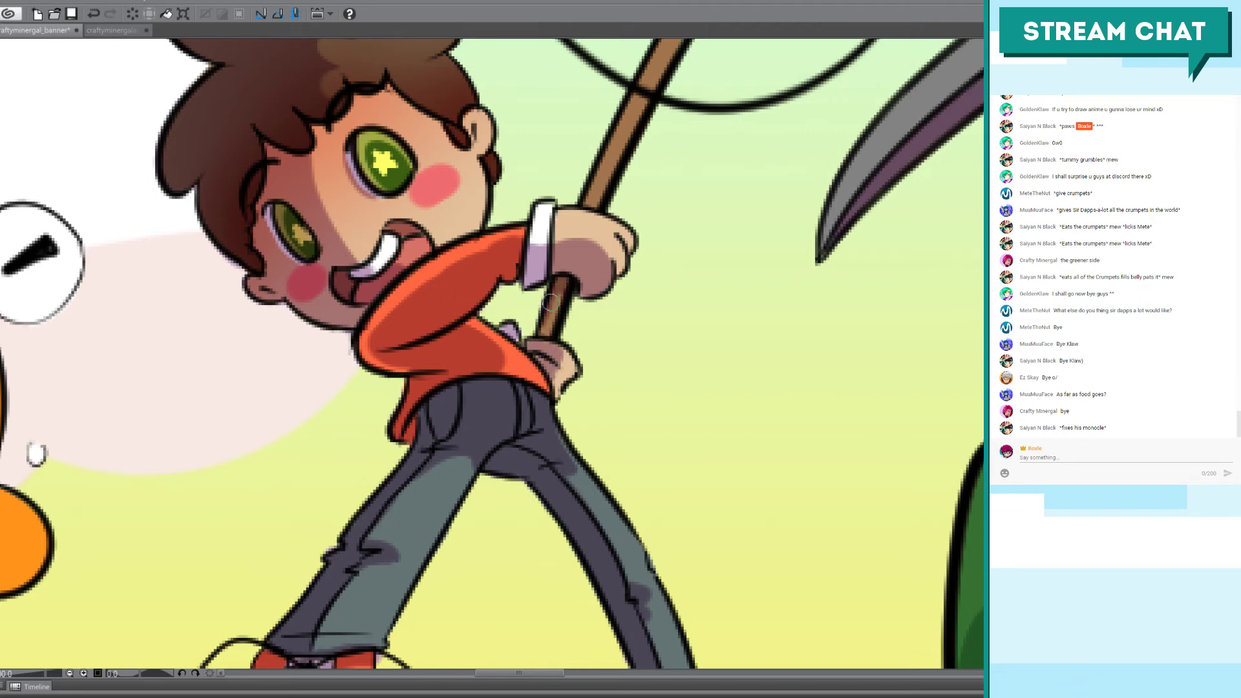
{"action": "mouse_move", "coordinate": [706, 217]}
{"action": "left_mouse_down"}
{"action": "mouse_move", "coordinate": [719, 196]}
{"action": "mouse_move", "coordinate": [565, 349]}
{"action": "left_mouse_up"}
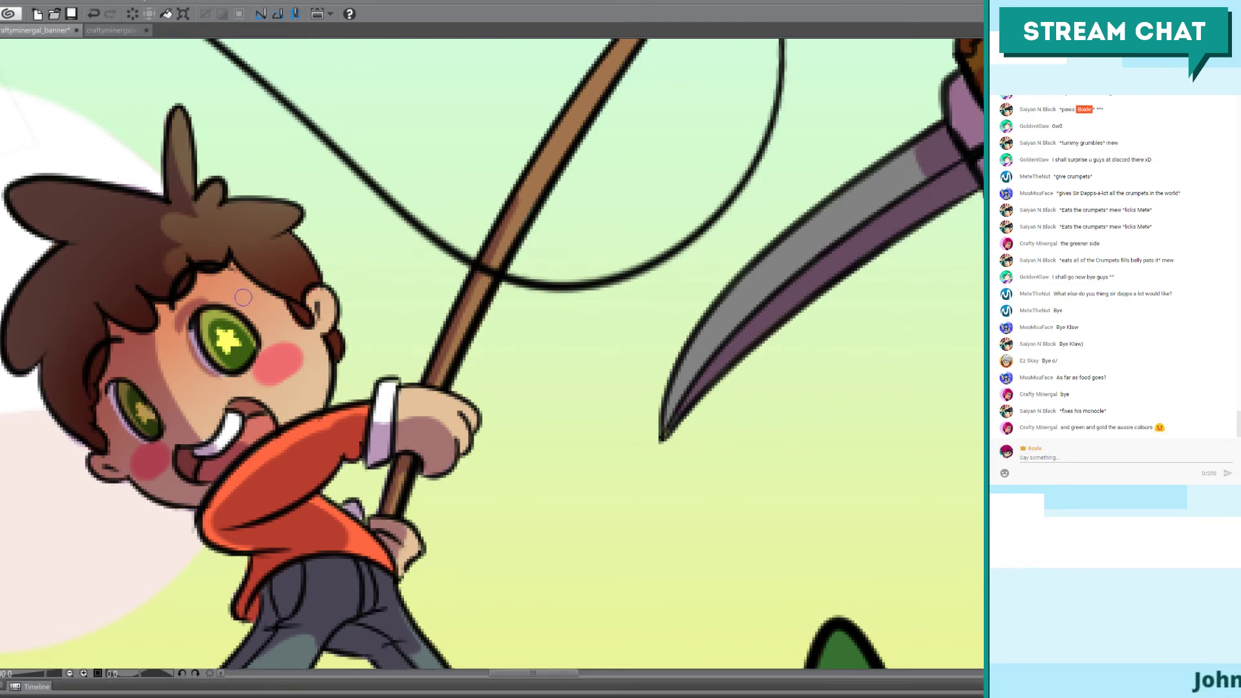
{"action": "key", "text": "ctrl+z"}
{"action": "key", "text": "ctrl+y"}
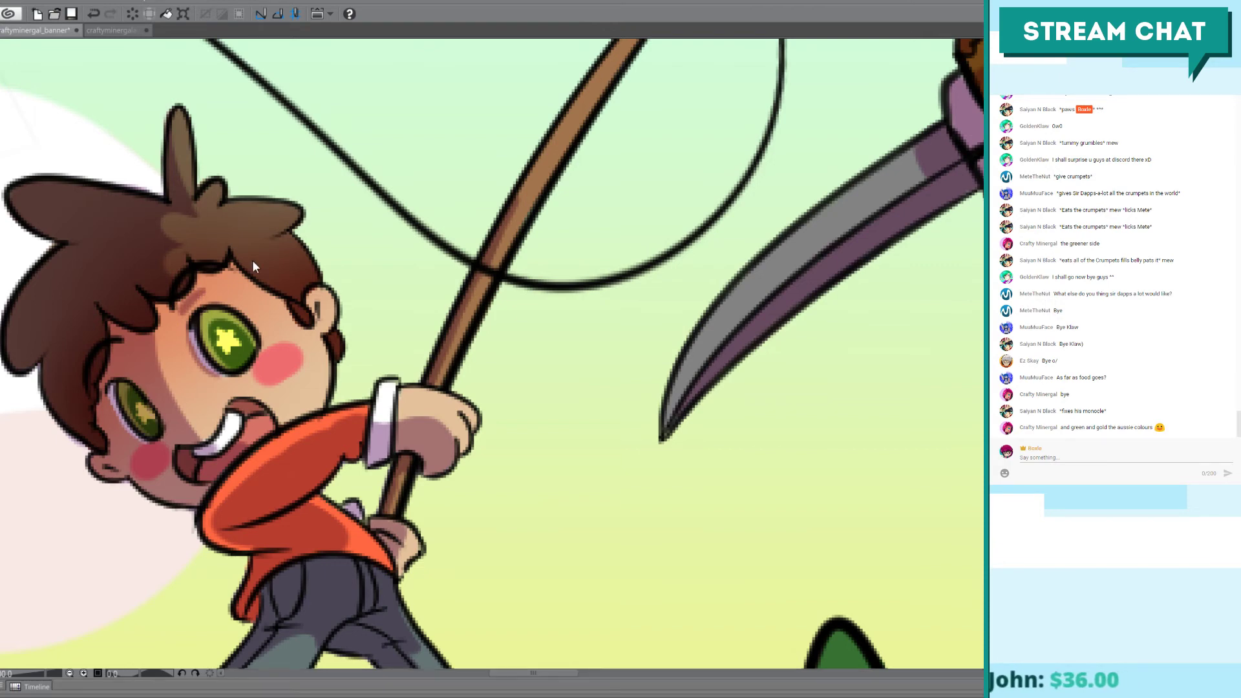
{"action": "key", "text": "ctrl+z"}
{"action": "key", "text": "ctrl+y"}
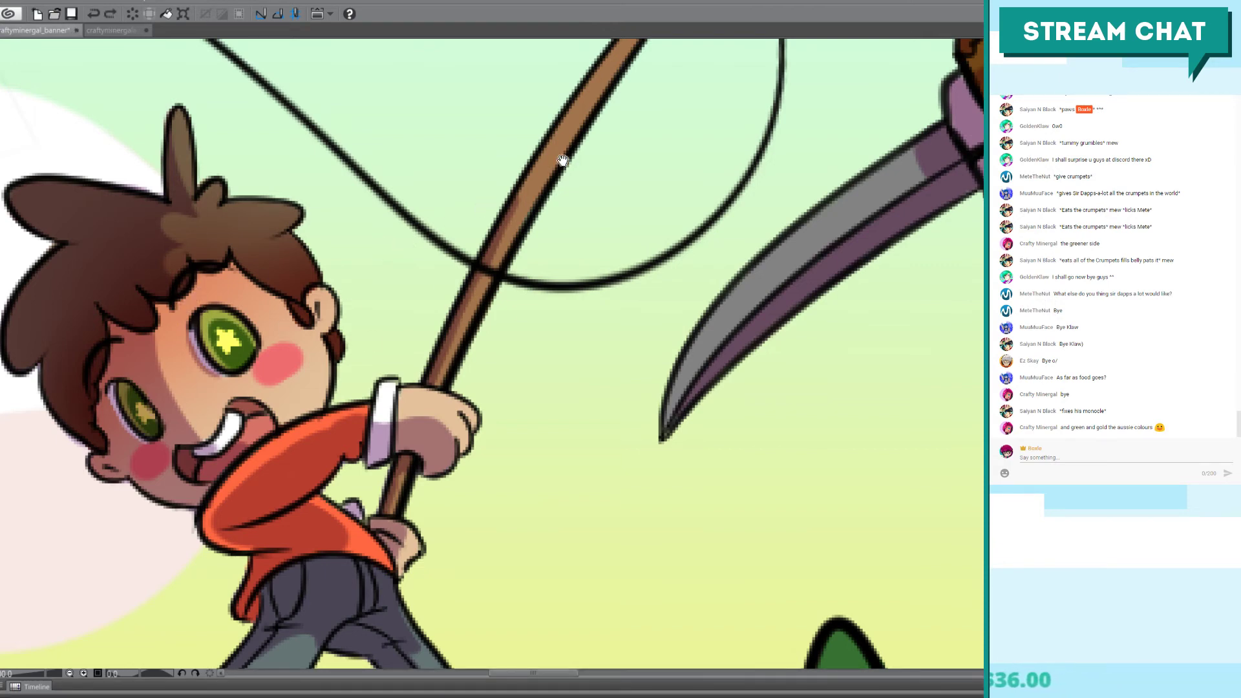
Step: Paint a darker brown shadow strip along one edge of the fishing rod, from the boy's hand up towards the tip
{"action": "scroll", "coordinate": [531, 184], "scroll_direction": "up", "scroll_amount": 5}
{"action": "scroll", "coordinate": [540, 249], "scroll_direction": "right", "scroll_amount": 5}
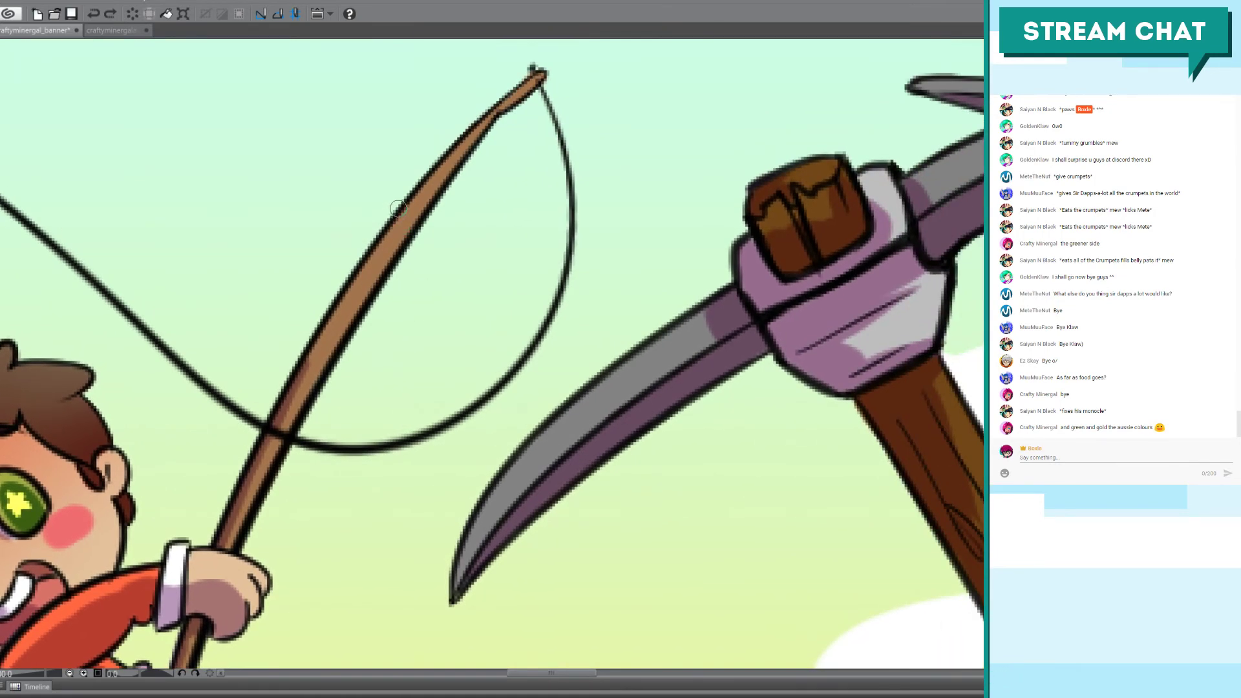
{"action": "mouse_move", "coordinate": [404, 208]}
{"action": "left_mouse_down"}
{"action": "mouse_move", "coordinate": [299, 377]}
{"action": "mouse_move", "coordinate": [350, 286]}
{"action": "left_mouse_up"}
{"action": "key", "text": "ctrl+z"}
{"action": "key", "text": "ctrl+z"}
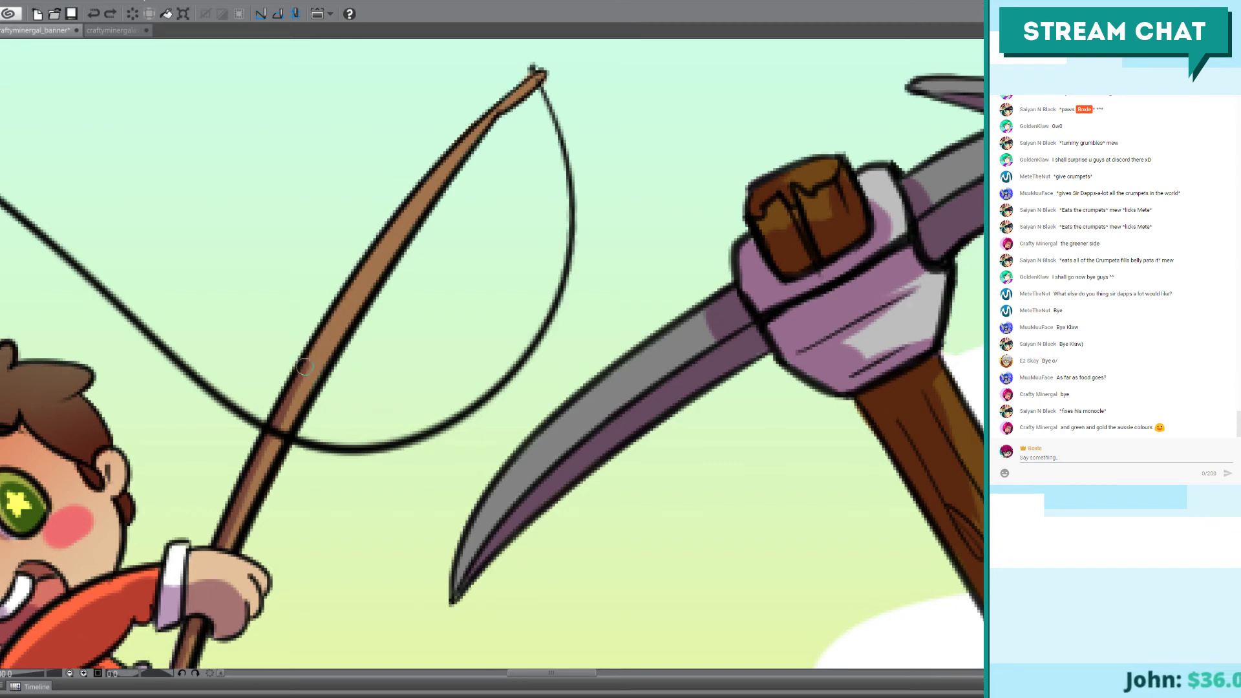
{"action": "mouse_move", "coordinate": [299, 377]}
{"action": "left_mouse_down"}
{"action": "mouse_move", "coordinate": [394, 227]}
{"action": "mouse_move", "coordinate": [245, 481]}
{"action": "left_mouse_up"}
{"action": "key", "text": "ctrl+z"}
{"action": "key", "text": "ctrl+z"}
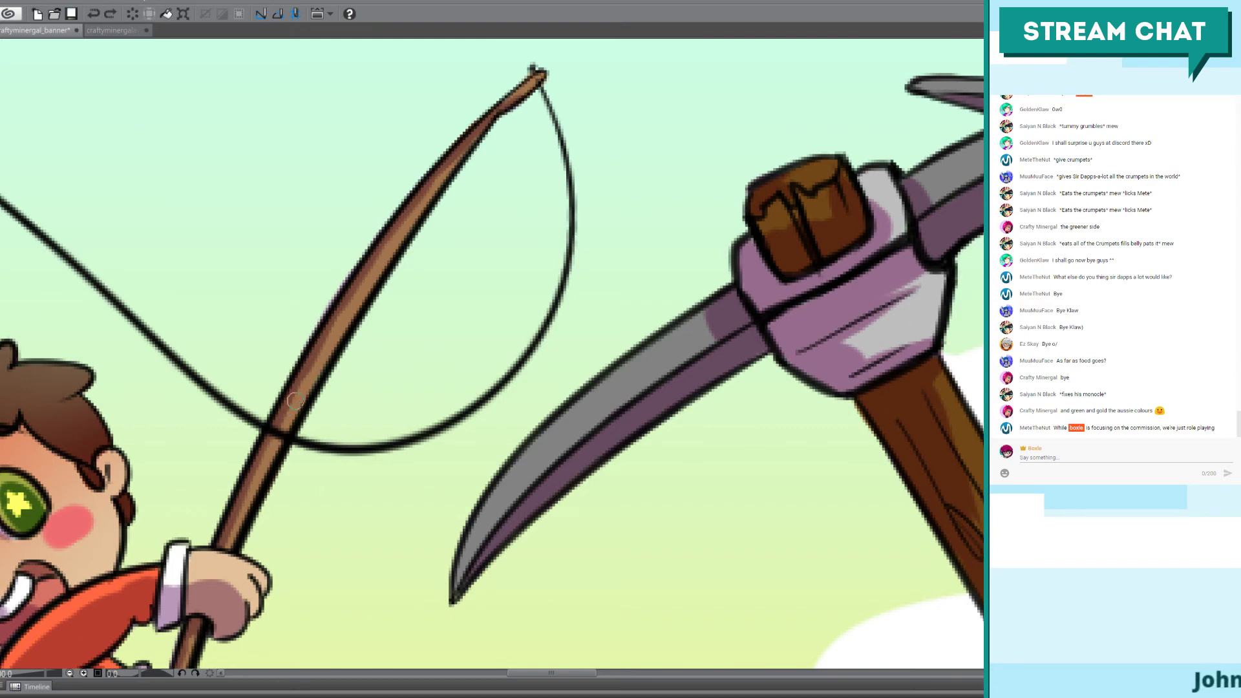
{"action": "scroll", "coordinate": [327, 179], "scroll_direction": "down", "scroll_amount": 3}
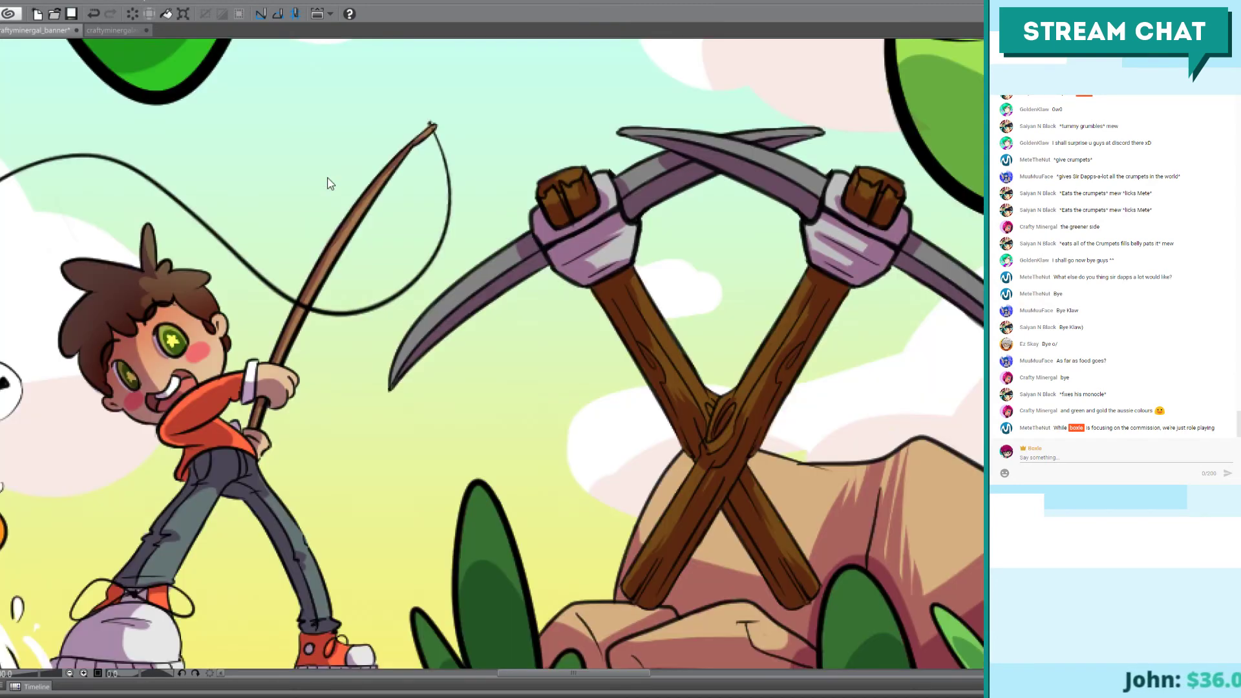
{"action": "left_click_drag", "start_coordinate": [327, 183], "coordinate": [475, 157]}
{"action": "scroll", "coordinate": [404, 265], "scroll_direction": "up", "scroll_amount": 4}
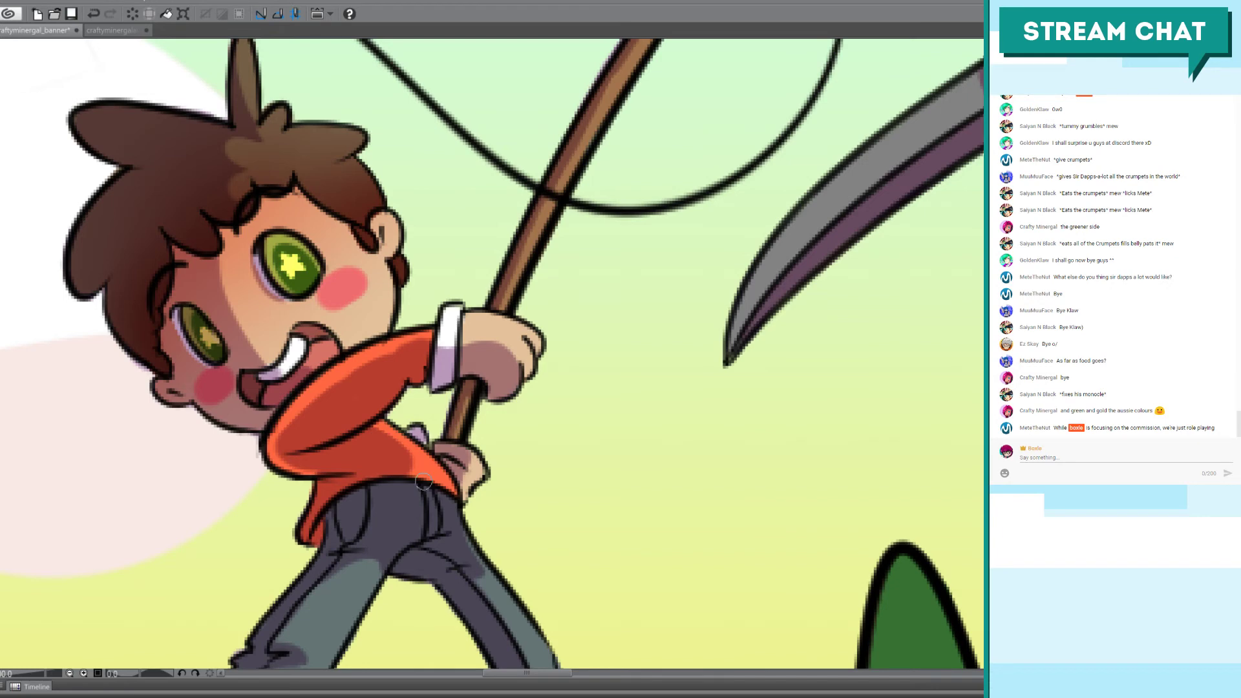
{"action": "left_click_drag", "start_coordinate": [191, 316], "coordinate": [328, 244]}
{"action": "scroll", "coordinate": [328, 243], "scroll_direction": "down", "scroll_amount": 4}
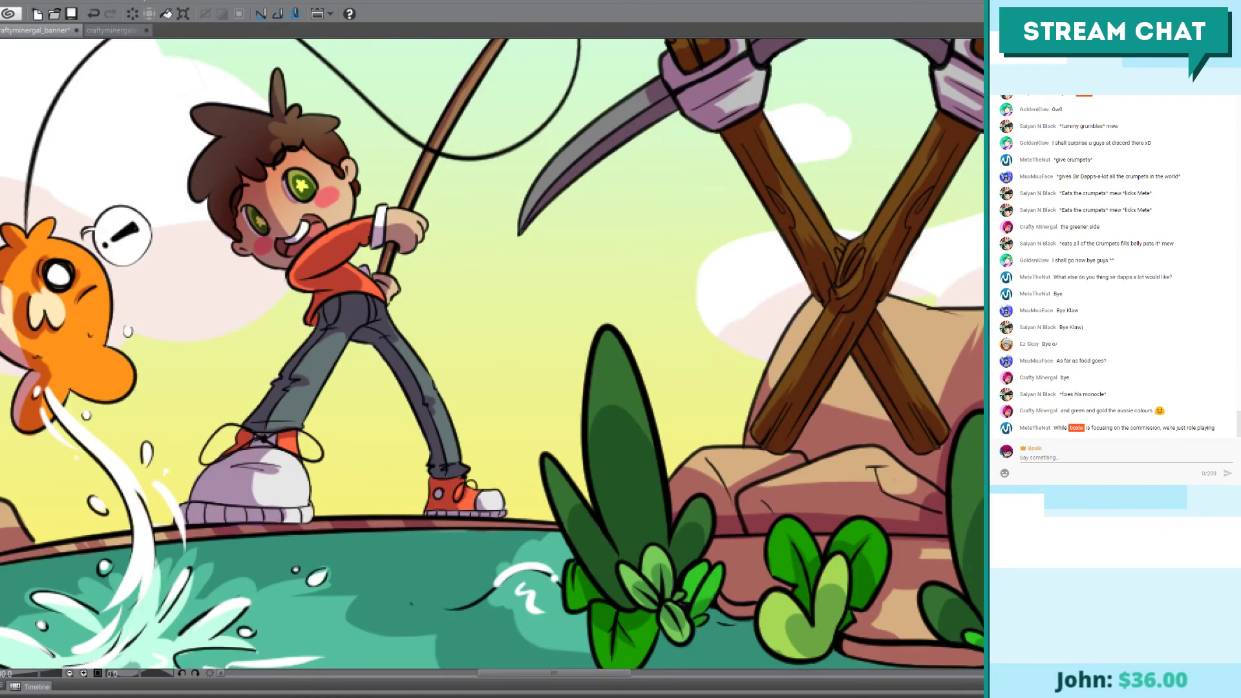
{"action": "scroll", "coordinate": [499, 406], "scroll_direction": "up", "scroll_amount": 5}
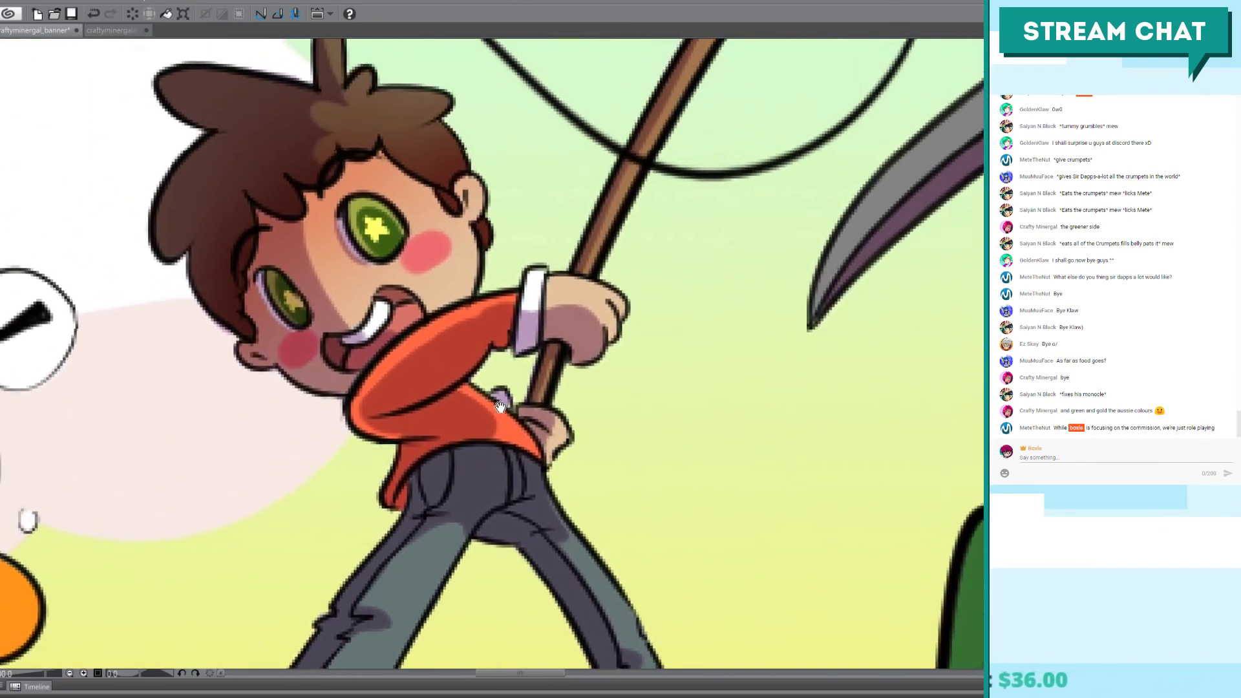
Step: Paint darker brown shadows across the back of the boy's hair and on the tuft sticking out behind his head
{"action": "left_click_drag", "start_coordinate": [499, 407], "coordinate": [514, 403]}
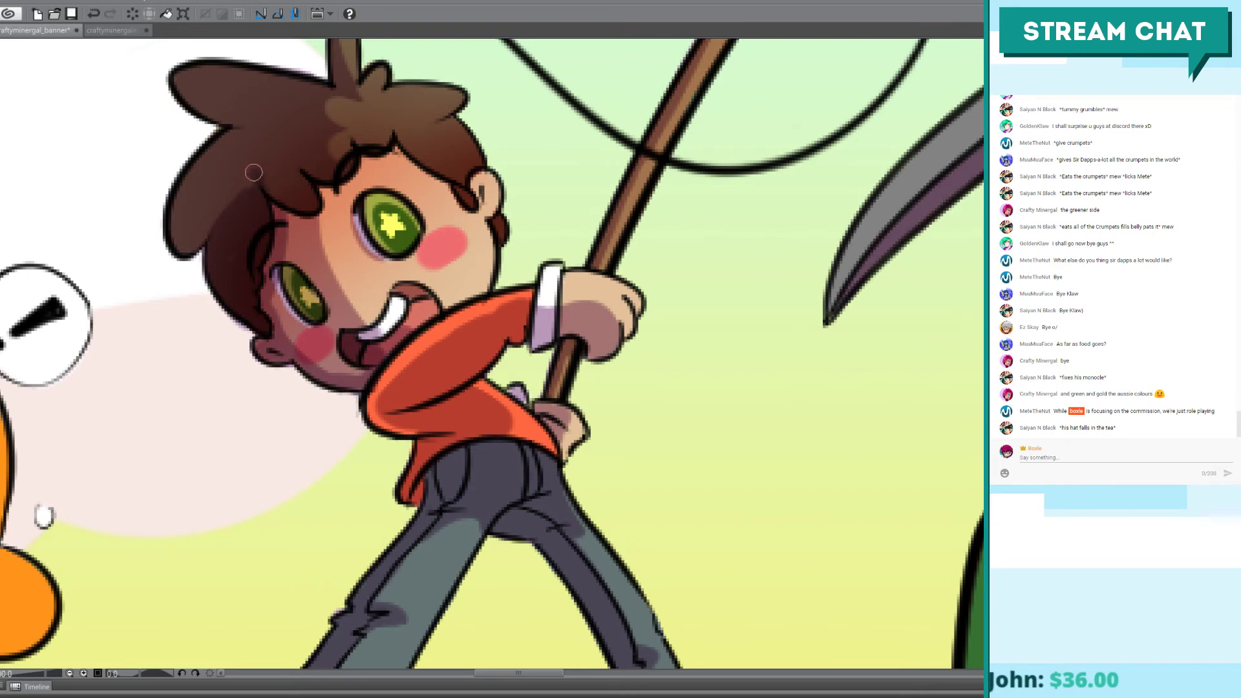
{"action": "key", "text": "ctrl+z"}
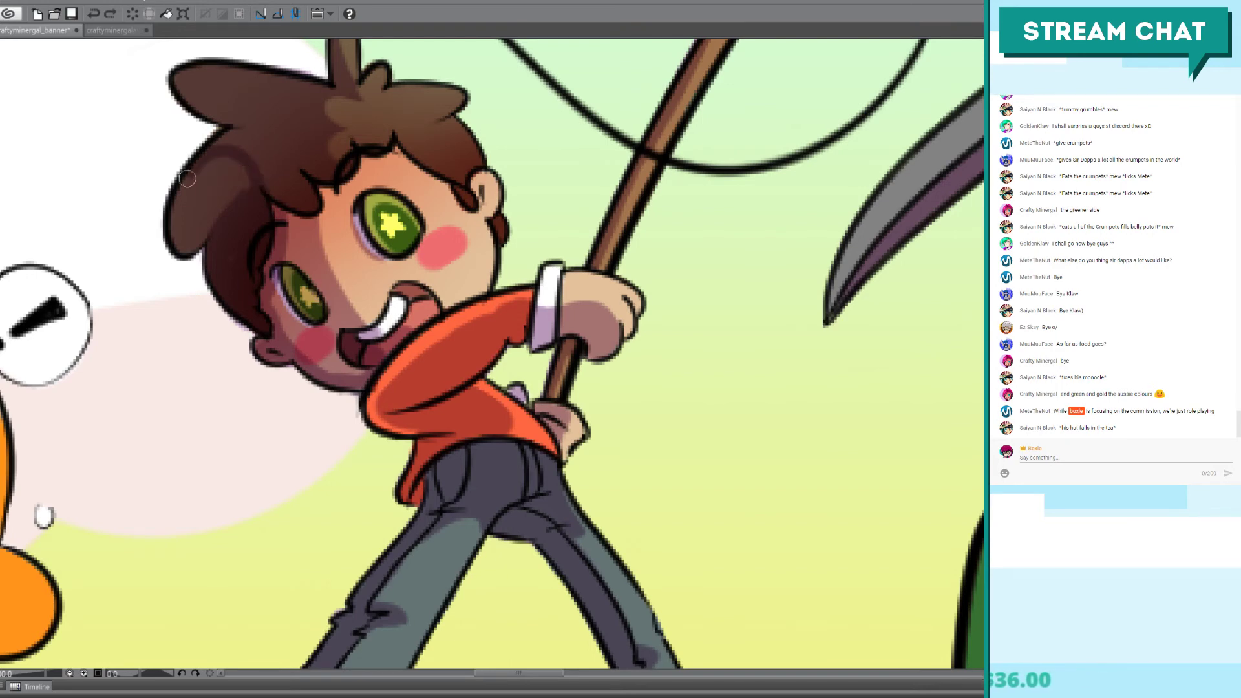
{"action": "left_click_drag", "start_coordinate": [188, 179], "coordinate": [188, 209]}
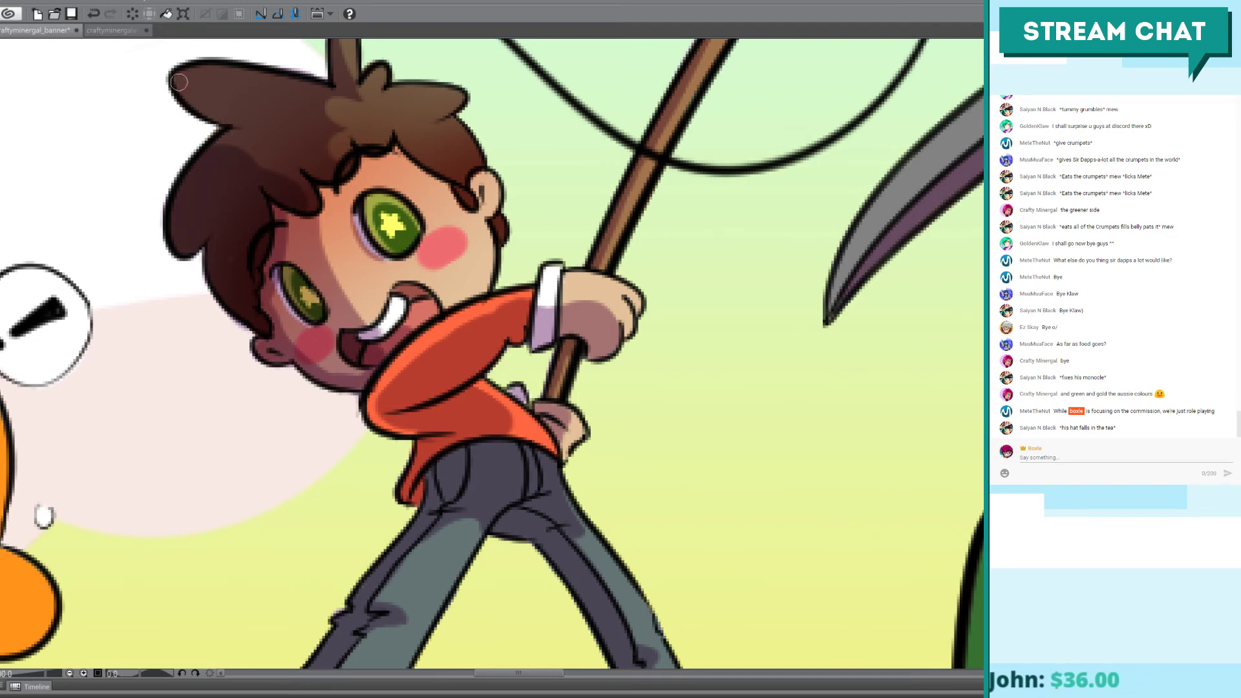
{"action": "left_click_drag", "start_coordinate": [179, 77], "coordinate": [245, 137]}
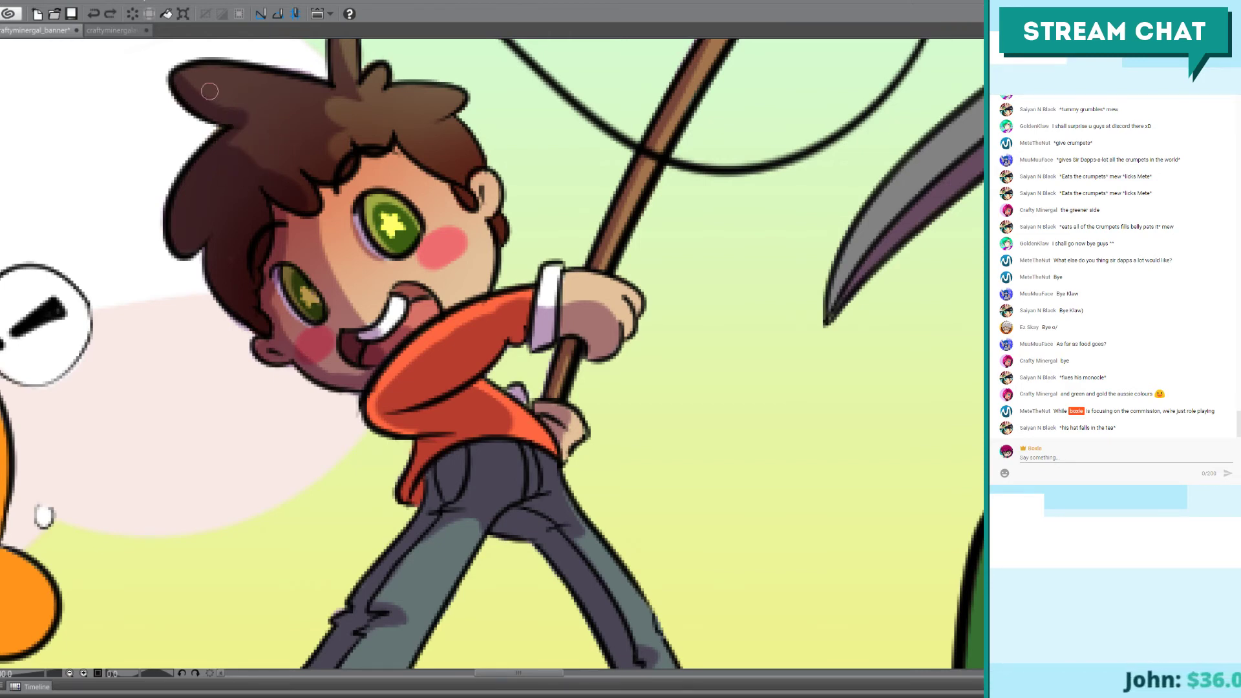
{"action": "mouse_move", "coordinate": [191, 72]}
{"action": "left_mouse_down"}
{"action": "mouse_move", "coordinate": [288, 160]}
{"action": "mouse_move", "coordinate": [245, 129]}
{"action": "mouse_move", "coordinate": [266, 152]}
{"action": "mouse_move", "coordinate": [250, 117]}
{"action": "left_mouse_up"}
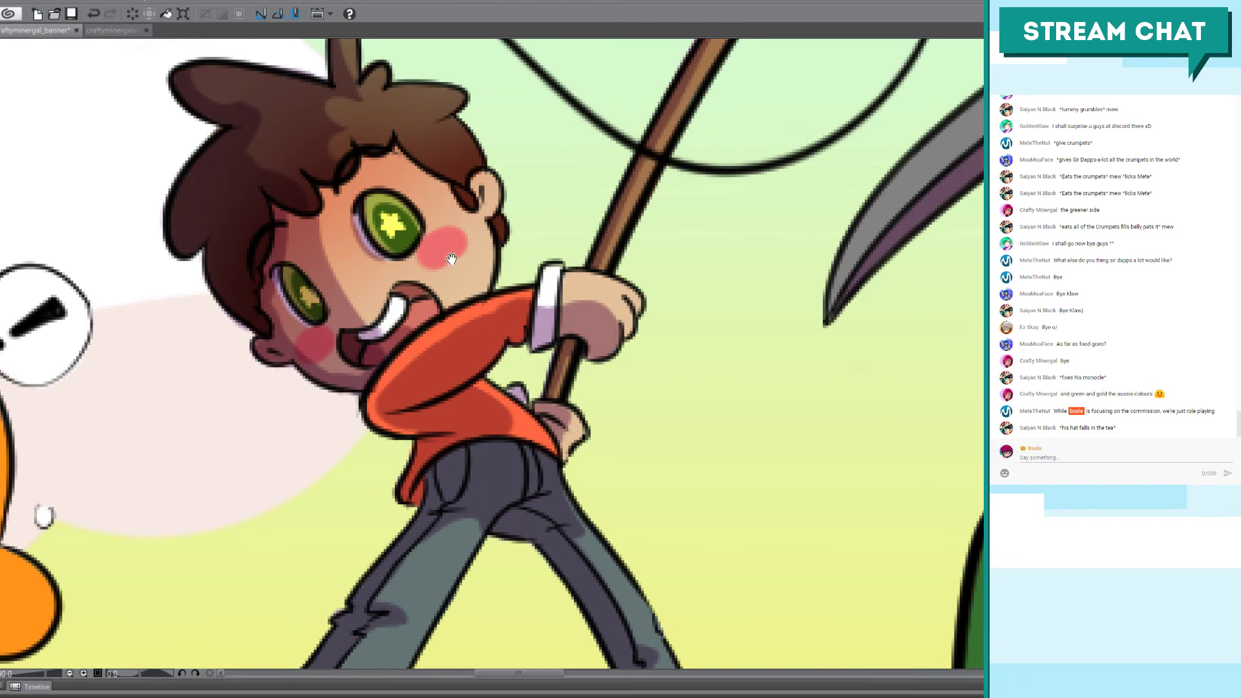
Step: Paint dark red shadows on the boy's sleeve and sweater hem, and dark purple shadows around the waist and crotch of his trousers
{"action": "left_click_drag", "start_coordinate": [451, 258], "coordinate": [415, 217]}
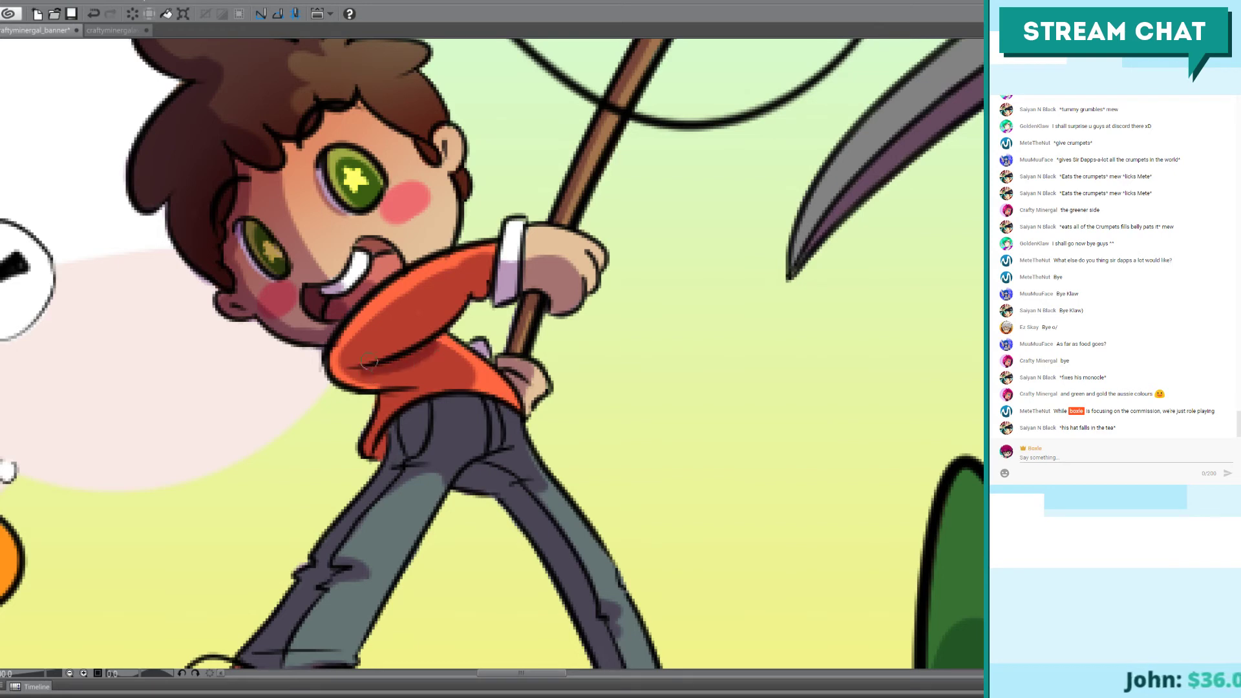
{"action": "left_click_drag", "start_coordinate": [356, 372], "coordinate": [482, 285]}
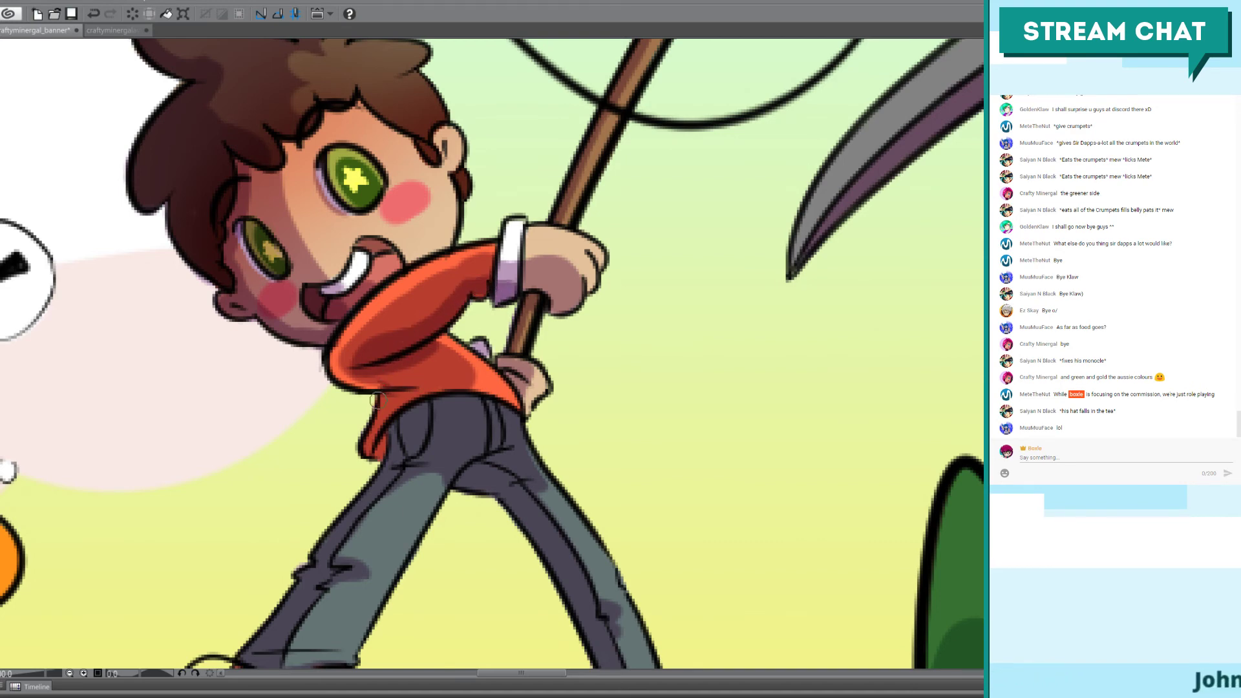
{"action": "mouse_move", "coordinate": [375, 433]}
{"action": "left_mouse_down"}
{"action": "mouse_move", "coordinate": [375, 458]}
{"action": "mouse_move", "coordinate": [407, 398]}
{"action": "mouse_move", "coordinate": [390, 399]}
{"action": "left_mouse_up"}
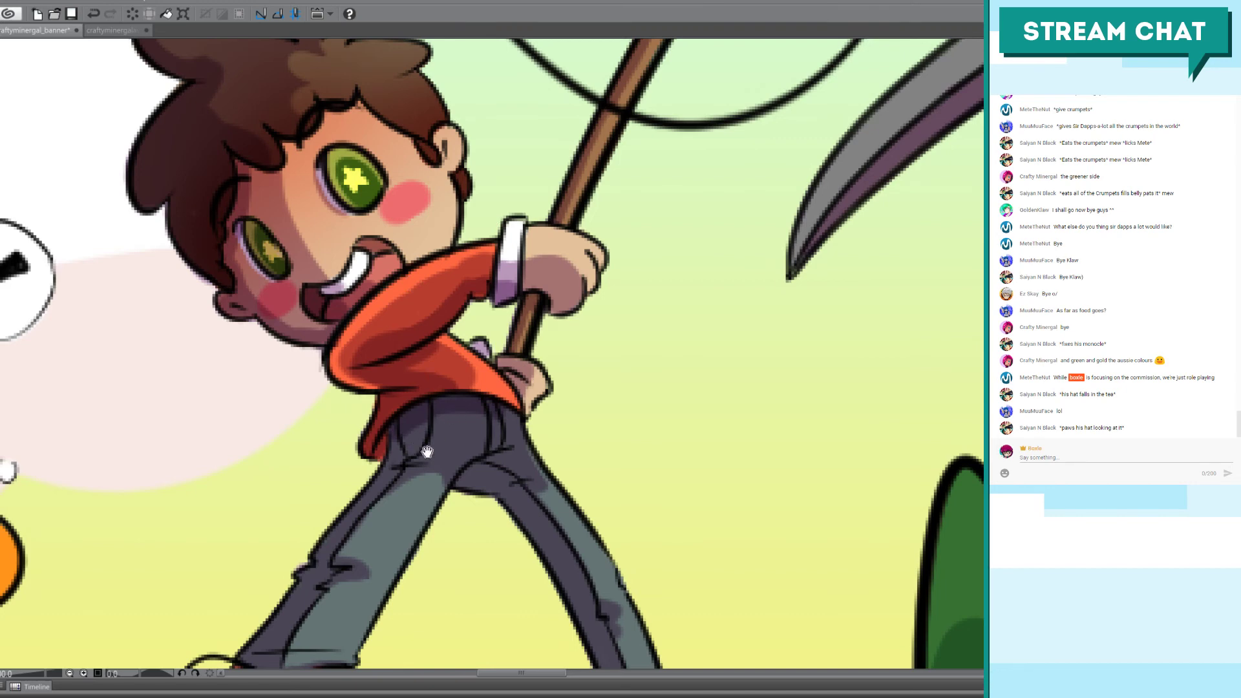
{"action": "left_click_drag", "start_coordinate": [426, 451], "coordinate": [515, 333]}
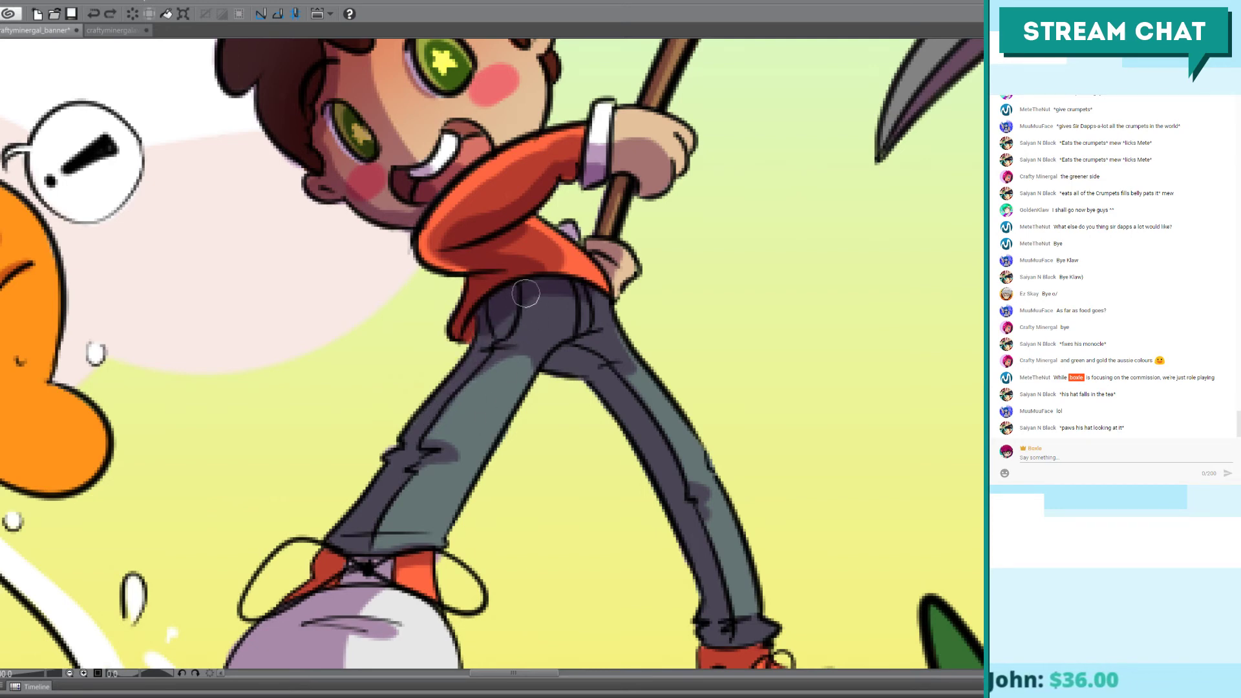
{"action": "left_click_drag", "start_coordinate": [530, 303], "coordinate": [572, 305]}
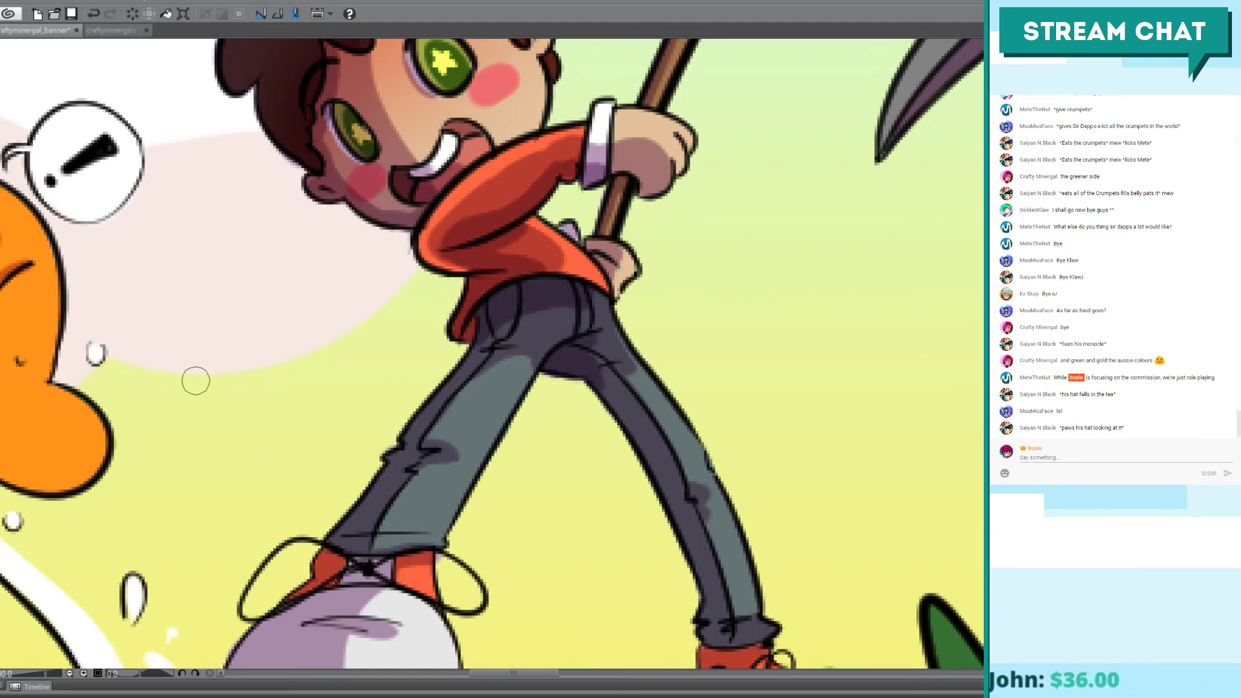
Step: Paint darker purple shadows on the sole, toe cap and red upper of the boy's large front shoe
{"action": "left_click_drag", "start_coordinate": [291, 449], "coordinate": [429, 341]}
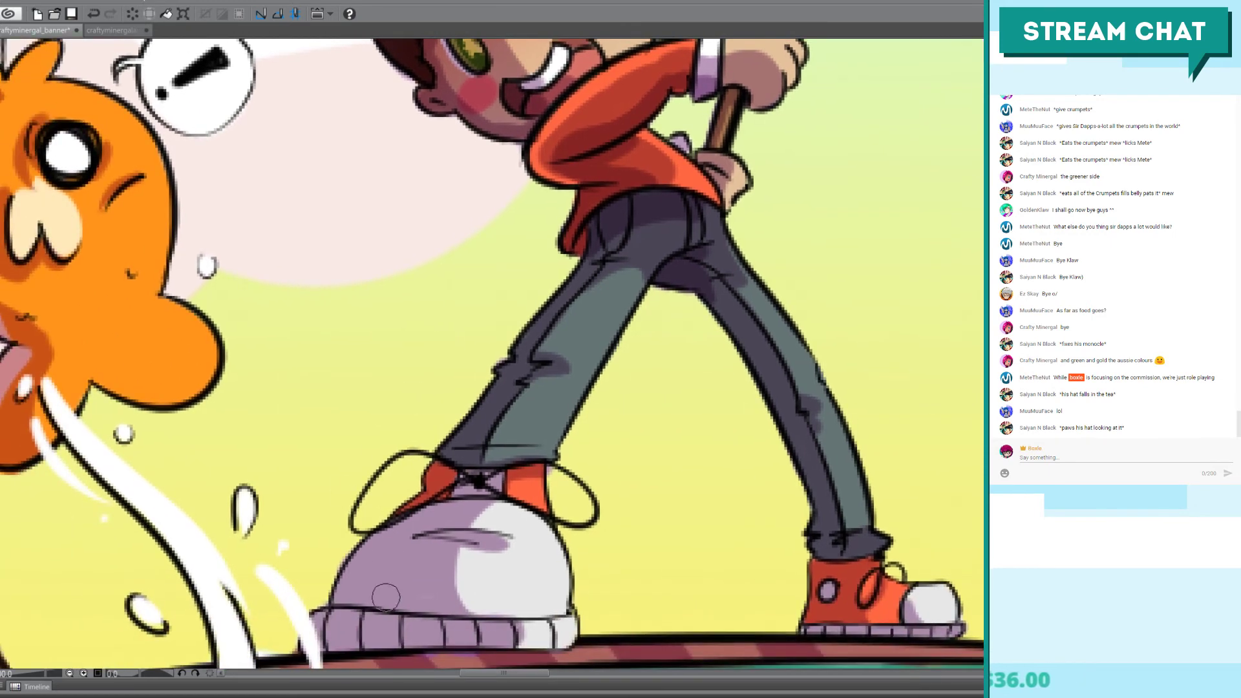
{"action": "left_click_drag", "start_coordinate": [336, 626], "coordinate": [312, 640]}
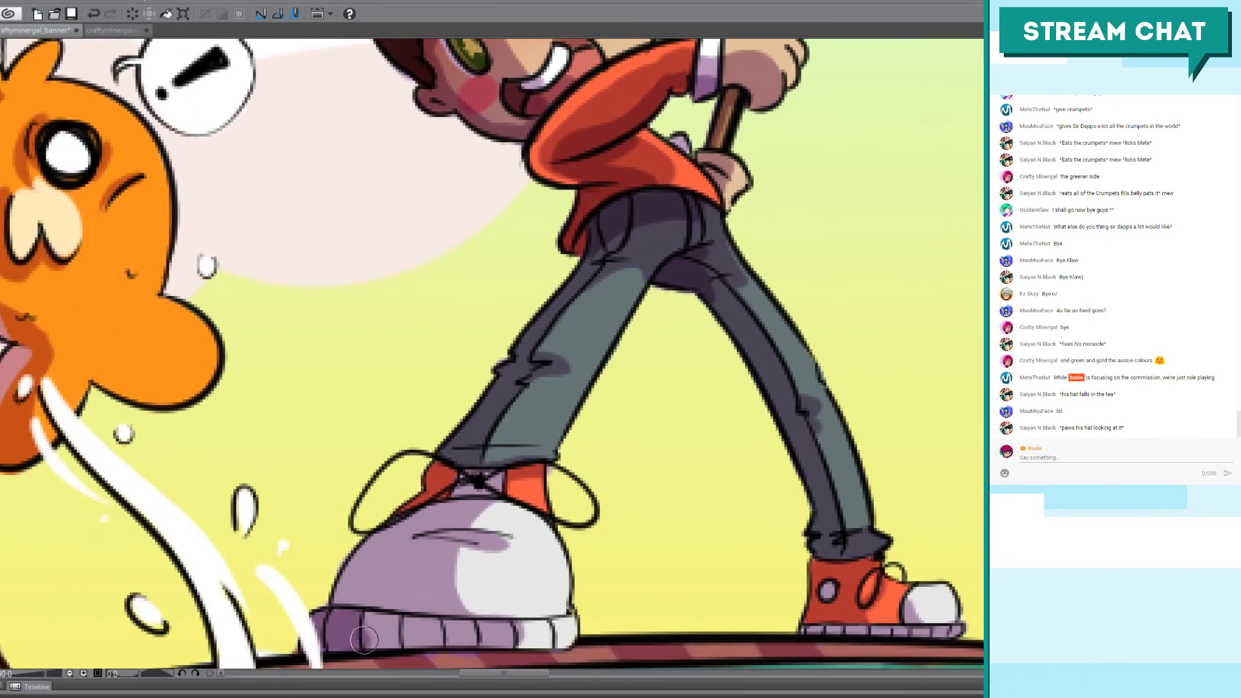
{"action": "mouse_move", "coordinate": [369, 619]}
{"action": "left_mouse_down"}
{"action": "mouse_move", "coordinate": [356, 570]}
{"action": "mouse_move", "coordinate": [342, 605]}
{"action": "mouse_move", "coordinate": [409, 525]}
{"action": "mouse_move", "coordinate": [379, 582]}
{"action": "mouse_move", "coordinate": [448, 498]}
{"action": "mouse_move", "coordinate": [397, 536]}
{"action": "mouse_move", "coordinate": [424, 504]}
{"action": "mouse_move", "coordinate": [359, 574]}
{"action": "mouse_move", "coordinate": [372, 604]}
{"action": "left_mouse_up"}
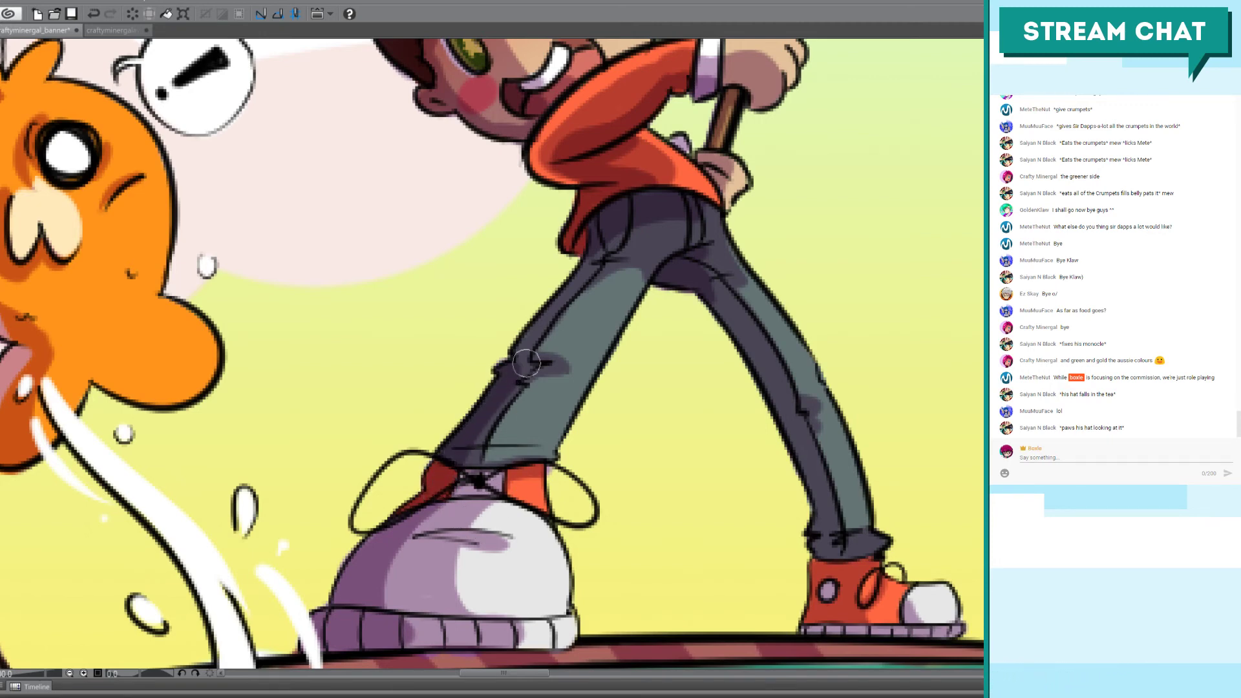
Step: Paint dark purple shadows along the shaded sides of both trouser legs, undoing the unwanted strokes
{"action": "left_click_drag", "start_coordinate": [522, 351], "coordinate": [550, 309]}
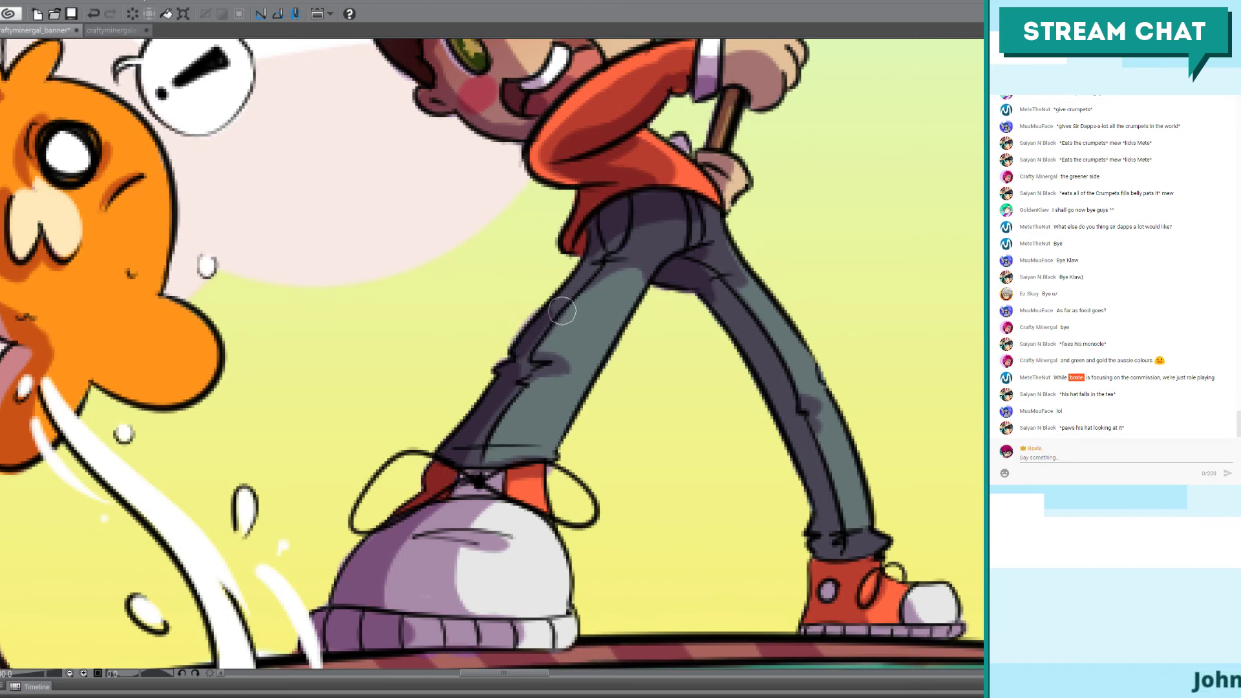
{"action": "key", "text": "ctrl+z"}
{"action": "mouse_move", "coordinate": [531, 350]}
{"action": "left_mouse_down"}
{"action": "mouse_move", "coordinate": [511, 336]}
{"action": "mouse_move", "coordinate": [528, 304]}
{"action": "mouse_move", "coordinate": [590, 249]}
{"action": "left_mouse_up"}
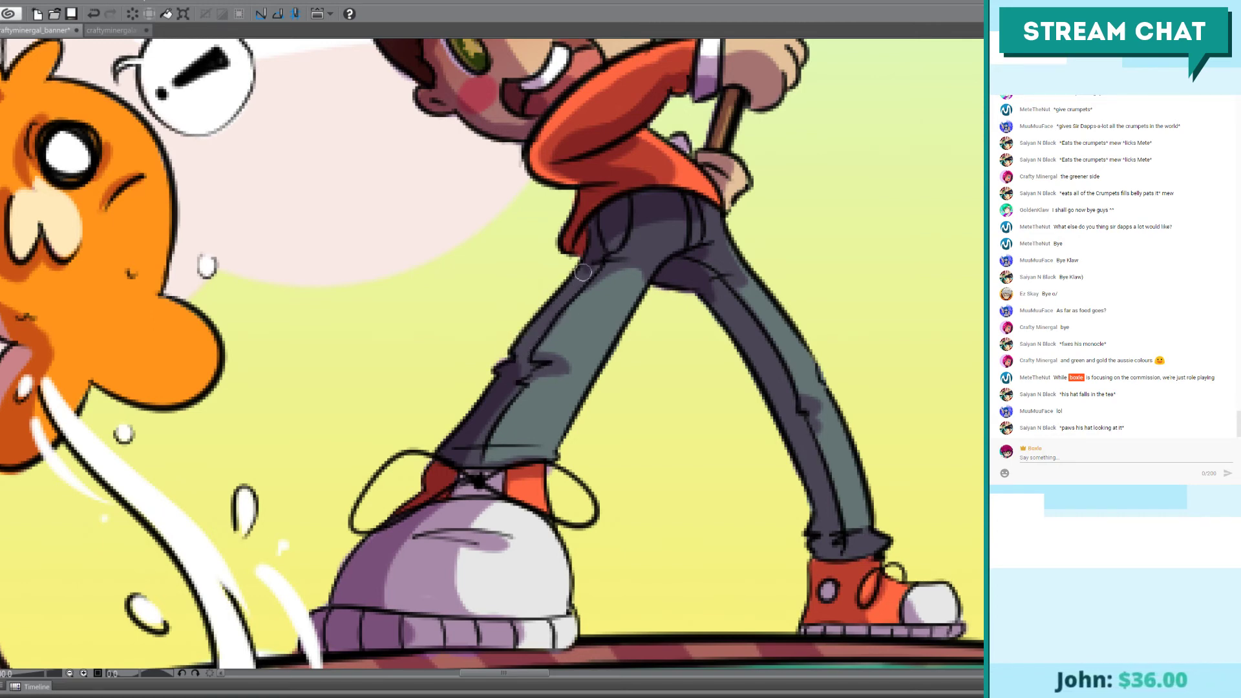
{"action": "key", "text": "ctrl+z"}
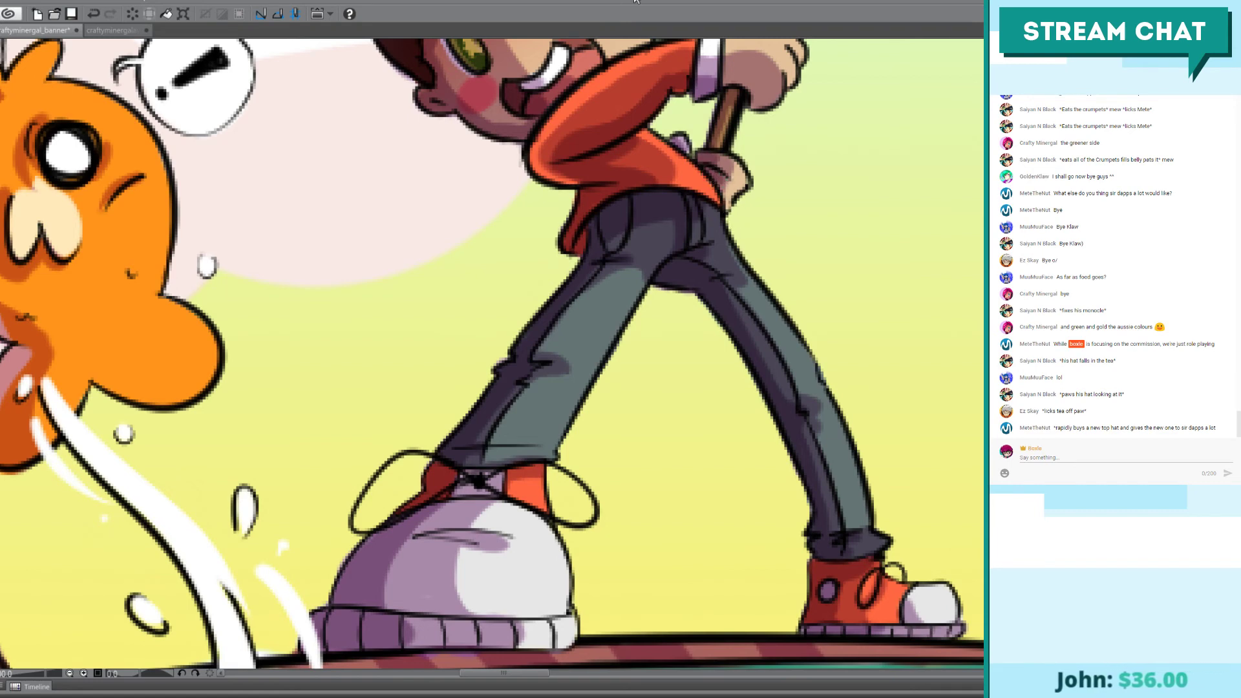
Step: Add white highlight dots to both of the boy's cheeks and to the upper part of each green iris
{"action": "scroll", "coordinate": [709, 170], "scroll_direction": "up", "scroll_amount": 2}
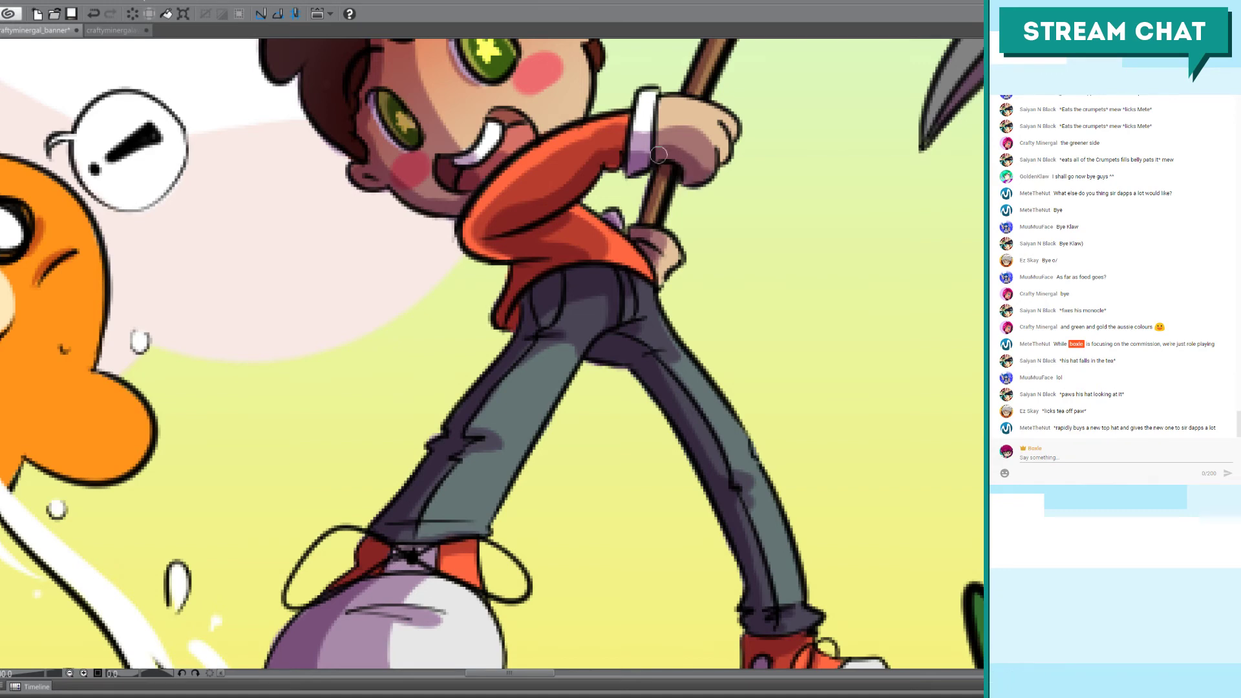
{"action": "left_click_drag", "start_coordinate": [493, 197], "coordinate": [542, 318]}
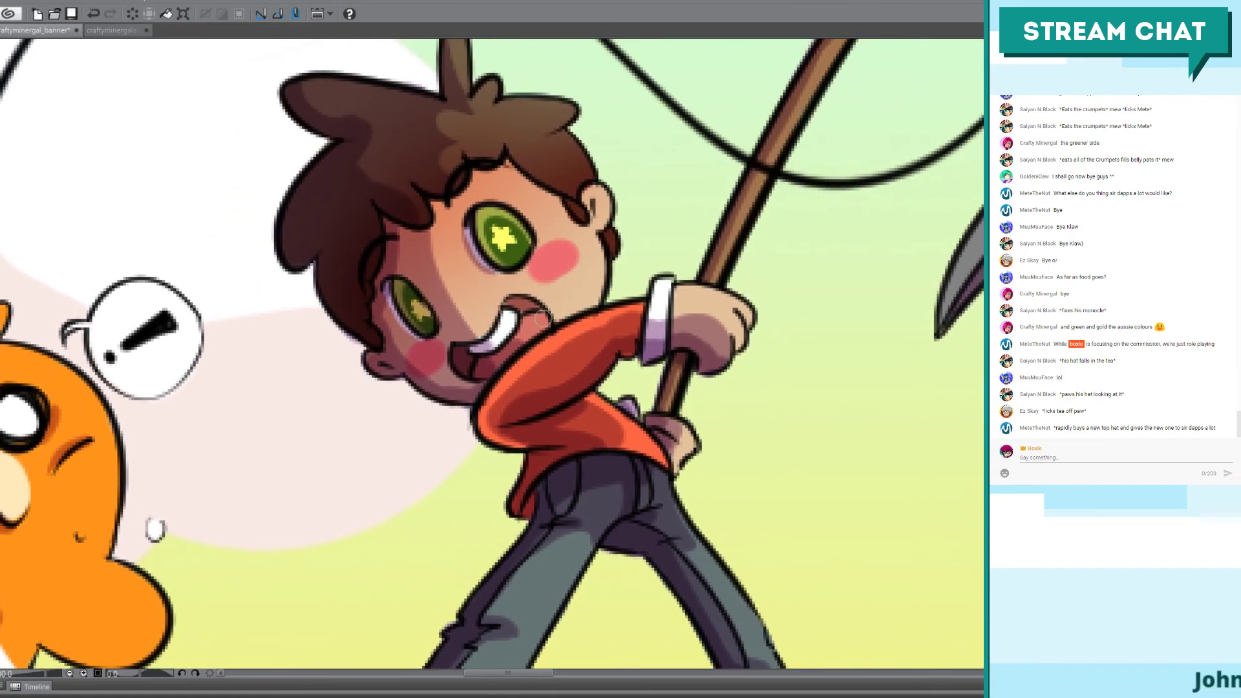
{"action": "scroll", "coordinate": [541, 318], "scroll_direction": "down", "scroll_amount": 5}
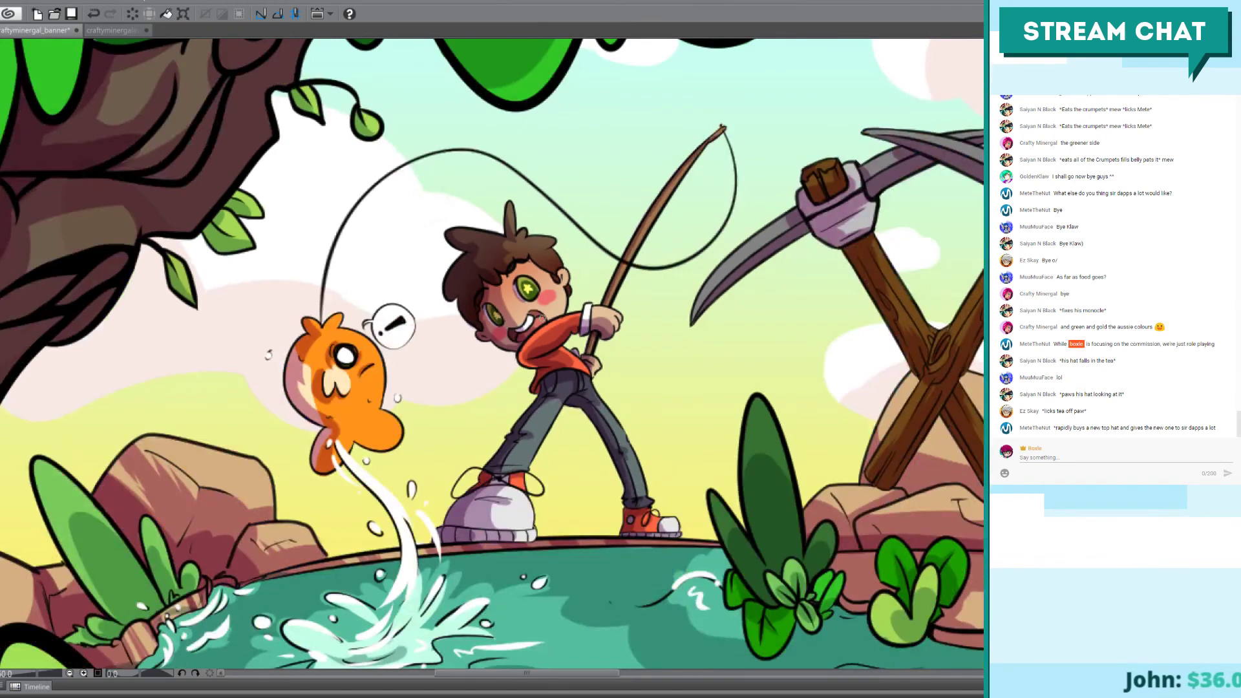
{"action": "left_click_drag", "start_coordinate": [430, 451], "coordinate": [321, 454]}
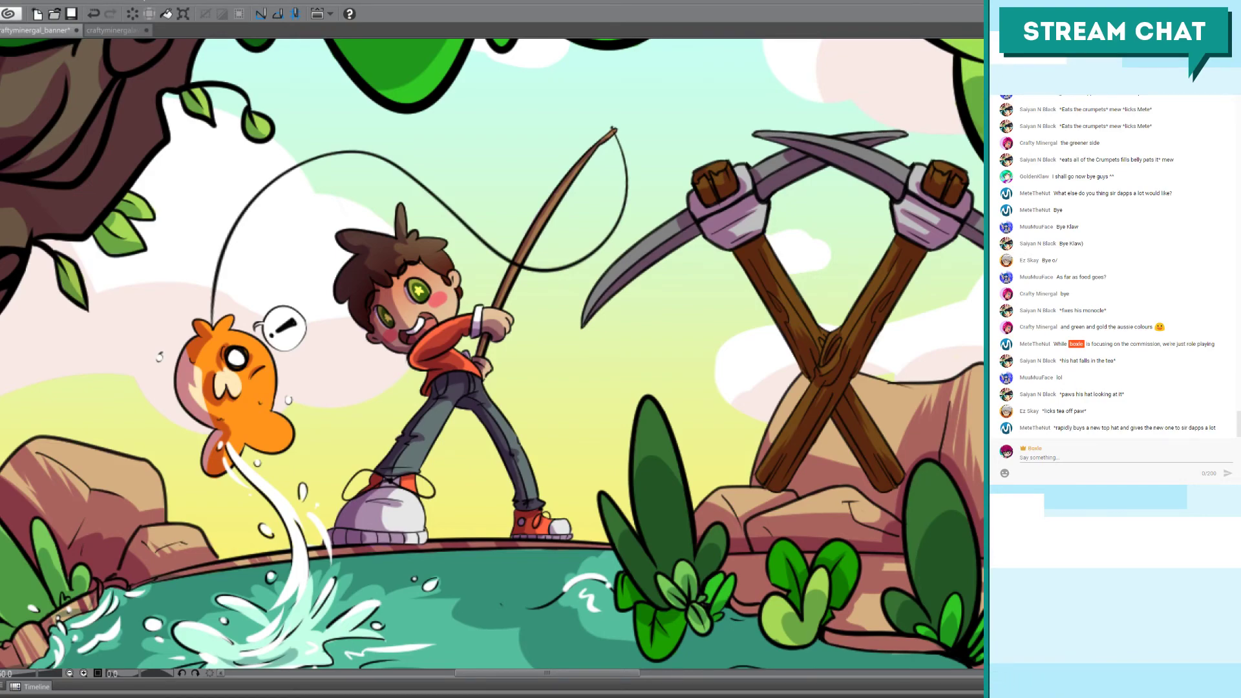
{"action": "scroll", "coordinate": [475, 150], "scroll_direction": "up", "scroll_amount": 1}
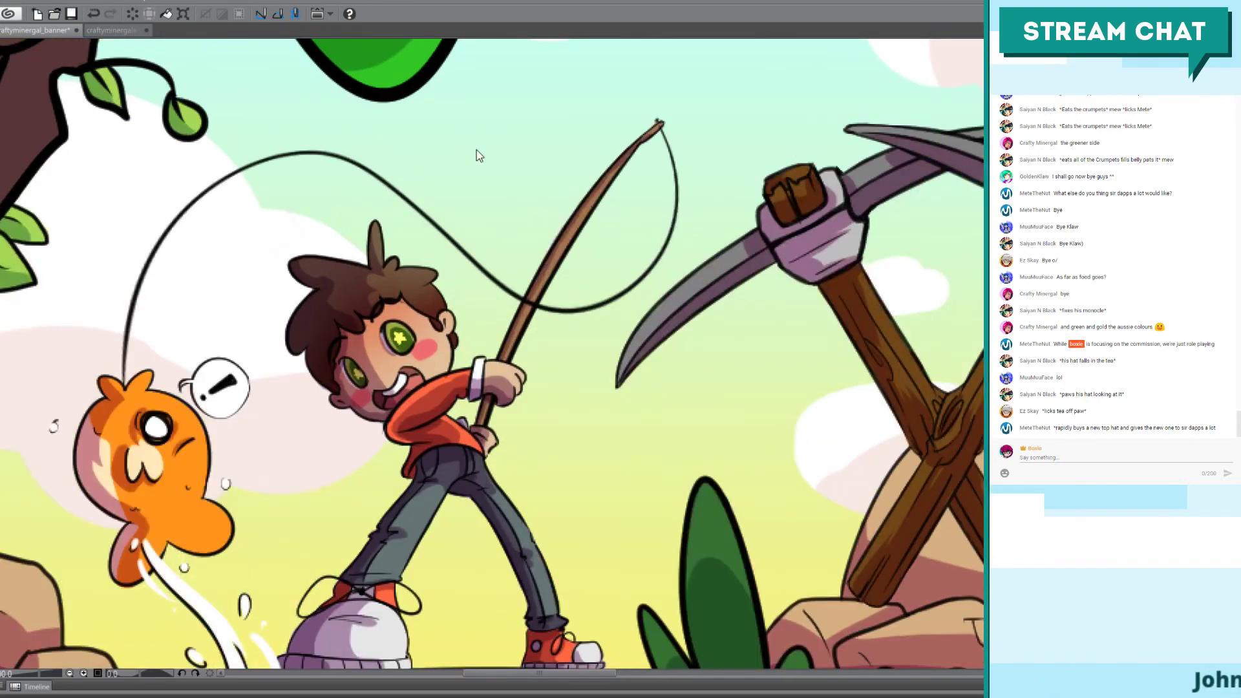
{"action": "scroll", "coordinate": [476, 150], "scroll_direction": "up", "scroll_amount": 2}
{"action": "left_click_drag", "start_coordinate": [339, 338], "coordinate": [387, 134]}
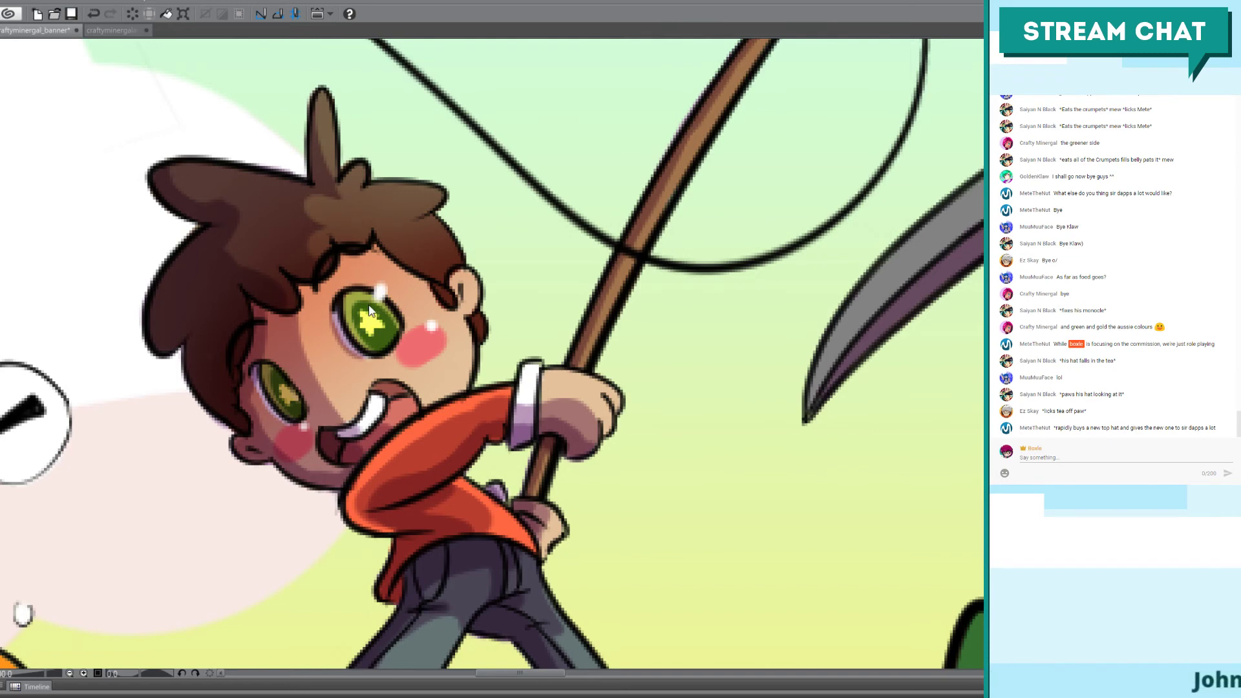
{"action": "left_click", "coordinate": [380, 297]}
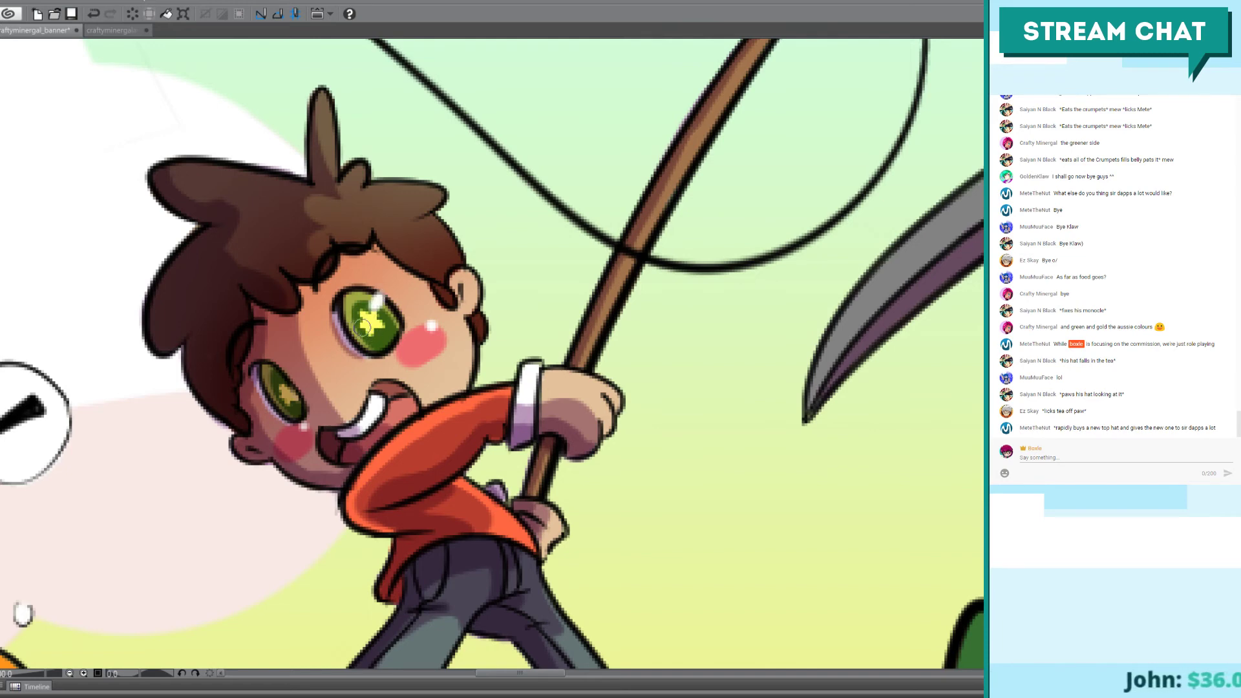
{"action": "left_click", "coordinate": [283, 382]}
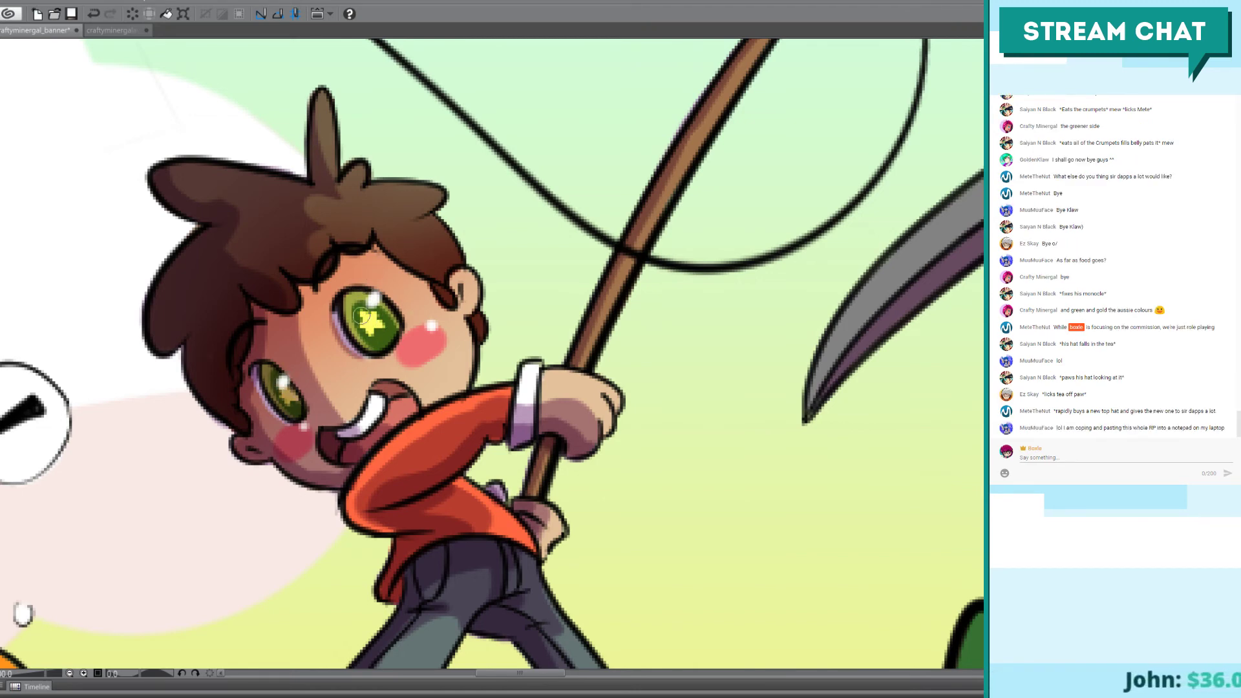
{"action": "key", "text": "ctrl+z"}
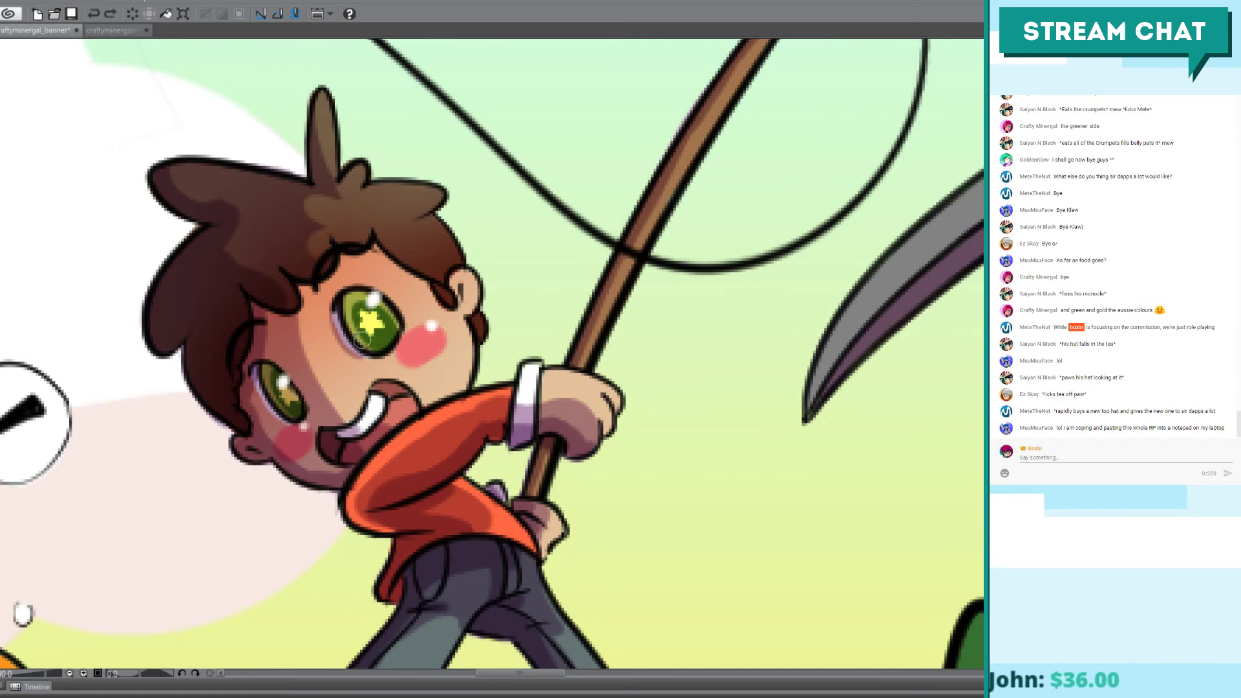
Step: Add small white highlight dots below the stars in both of the boy's irises
{"action": "left_click_drag", "start_coordinate": [359, 337], "coordinate": [370, 341]}
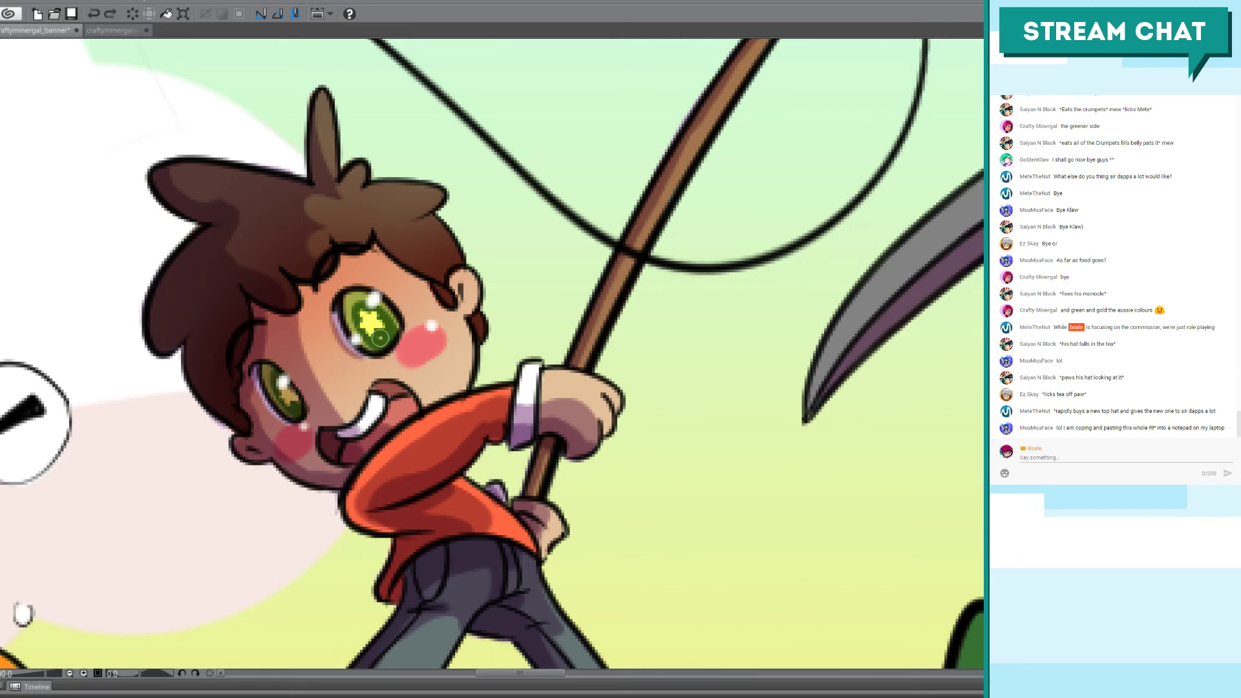
{"action": "left_click", "coordinate": [276, 403]}
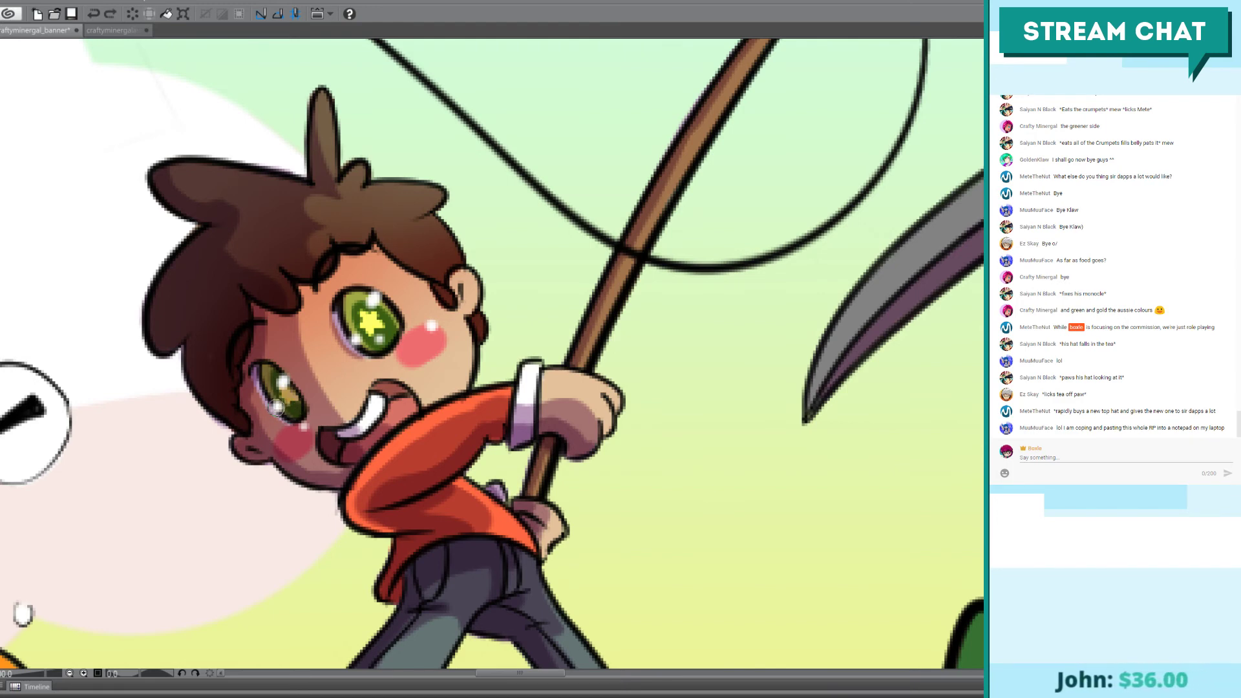
{"action": "left_click", "coordinate": [294, 412]}
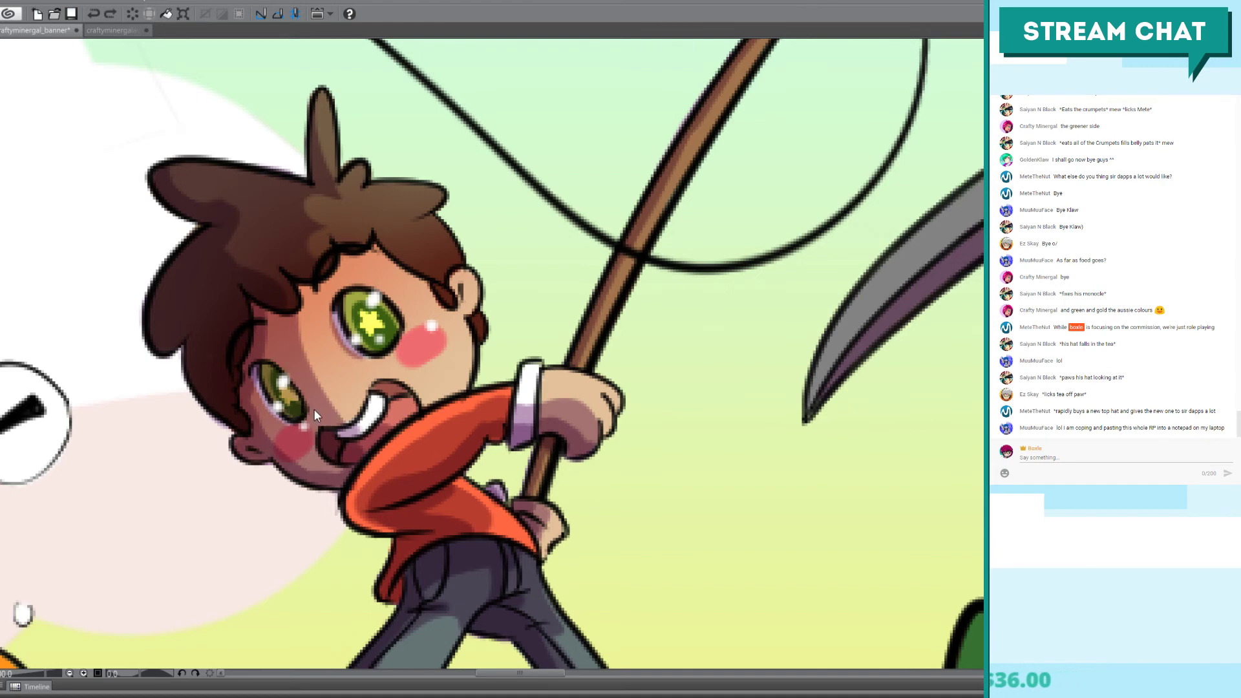
{"action": "key", "text": "ctrl+z"}
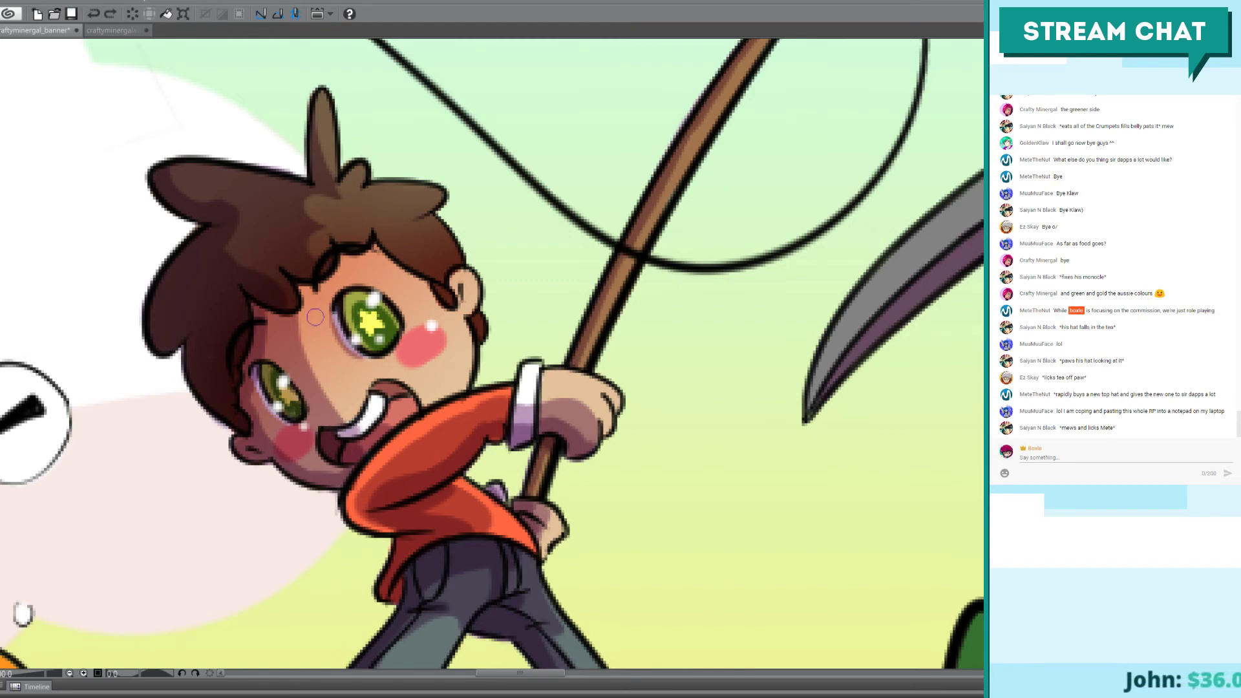
{"action": "left_click", "coordinate": [293, 415]}
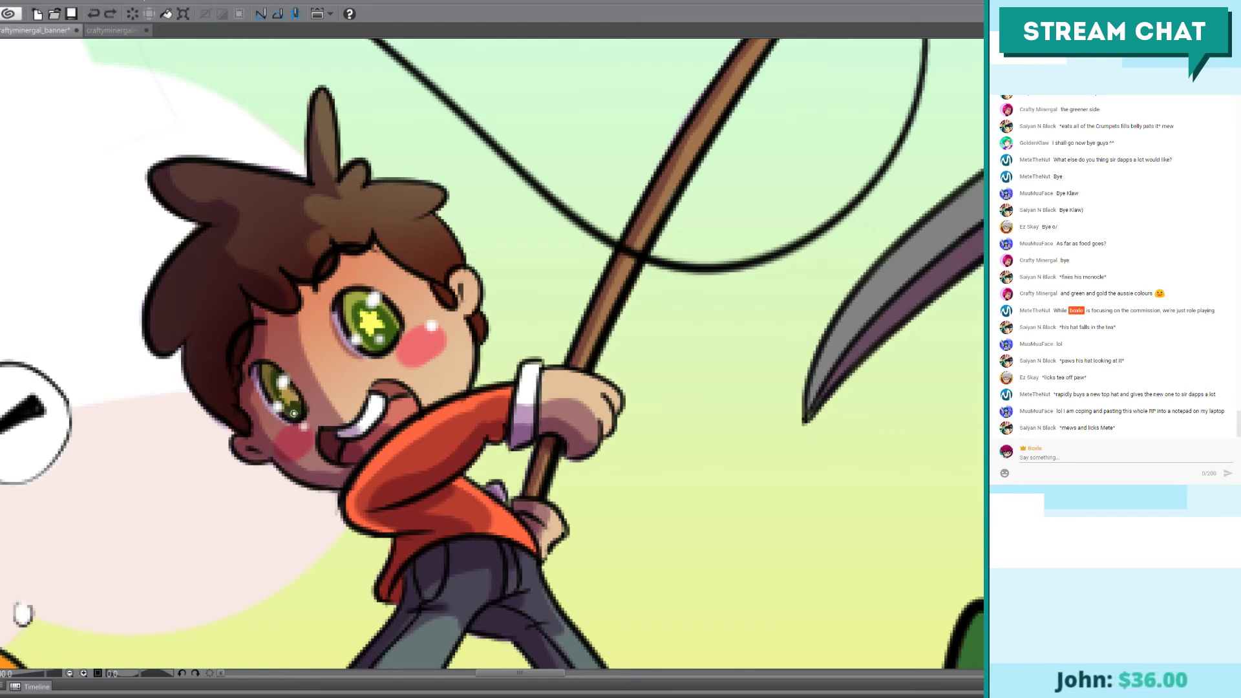
Step: Draw jagged white highlights on the lit front of the boy's hair and thin white rim lights along his hair and face
{"action": "left_click_drag", "start_coordinate": [299, 293], "coordinate": [282, 283]}
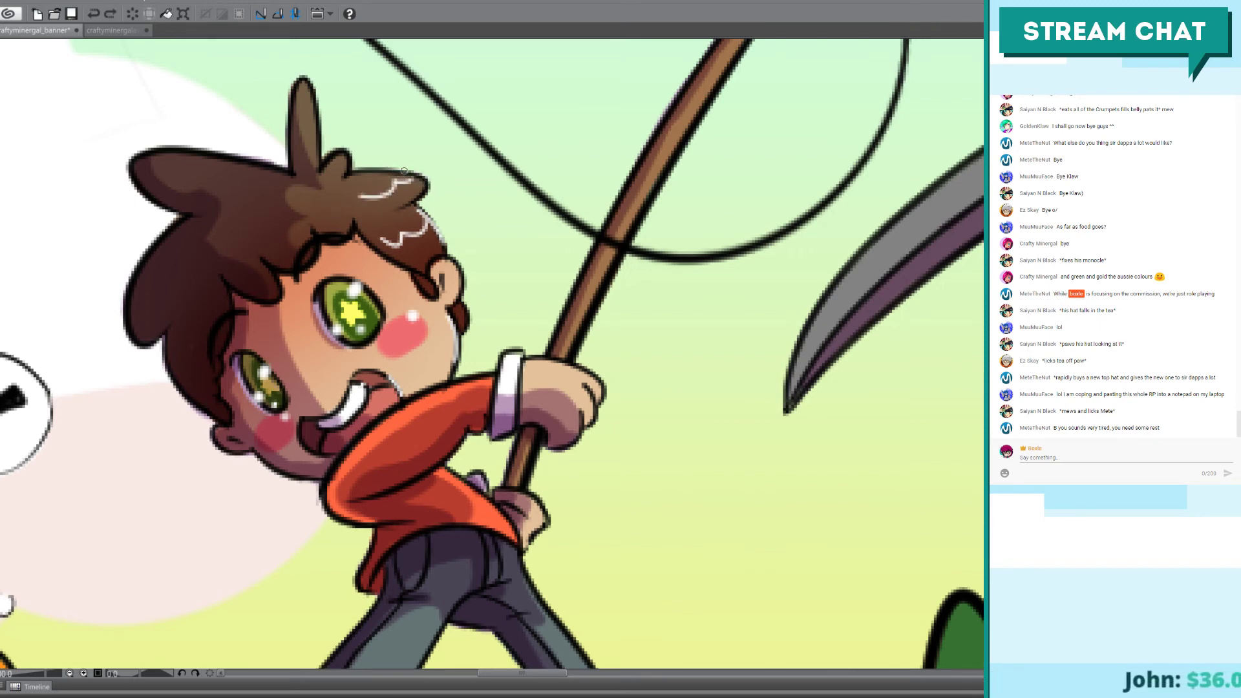
{"action": "left_click_drag", "start_coordinate": [413, 175], "coordinate": [428, 184]}
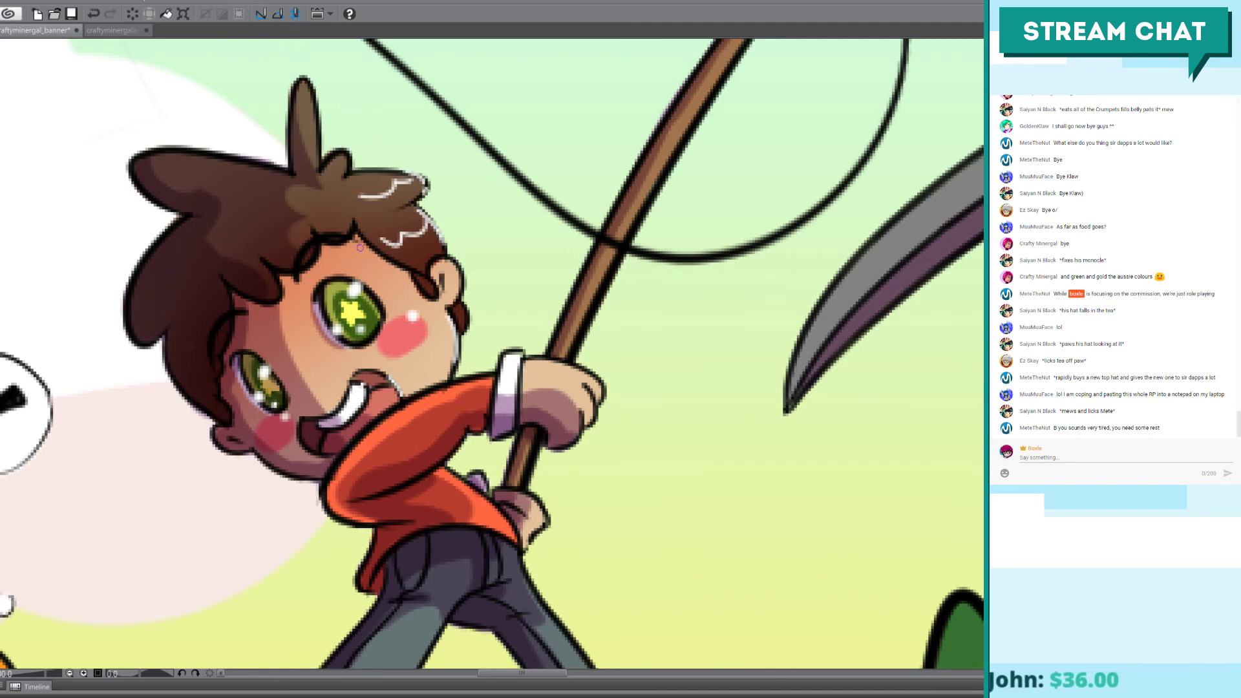
{"action": "key", "text": "ctrl+z"}
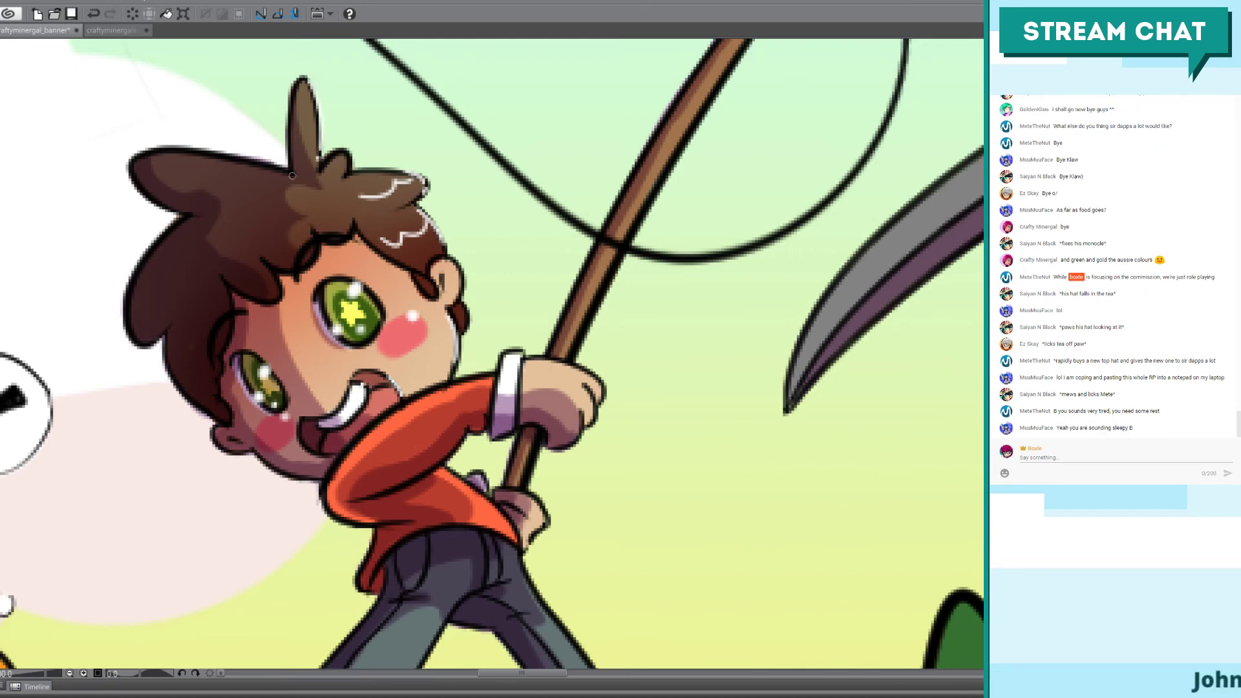
{"action": "left_click_drag", "start_coordinate": [519, 395], "coordinate": [451, 360]}
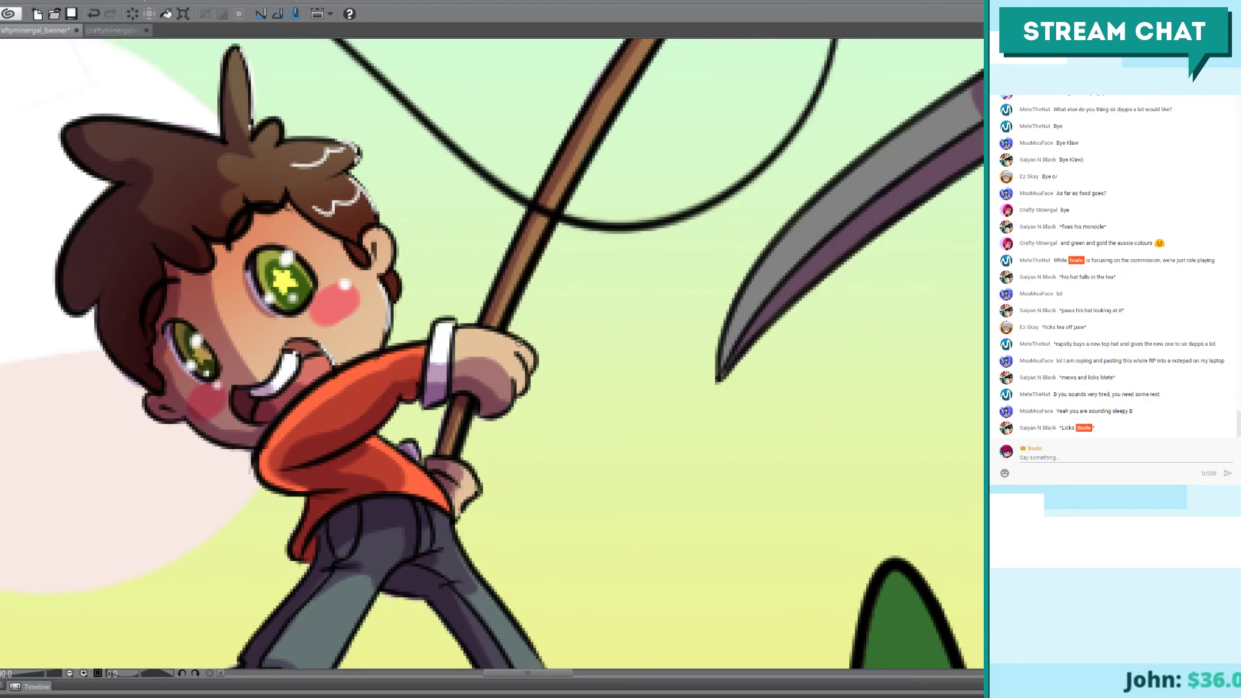
{"action": "key", "text": "ctrl+z"}
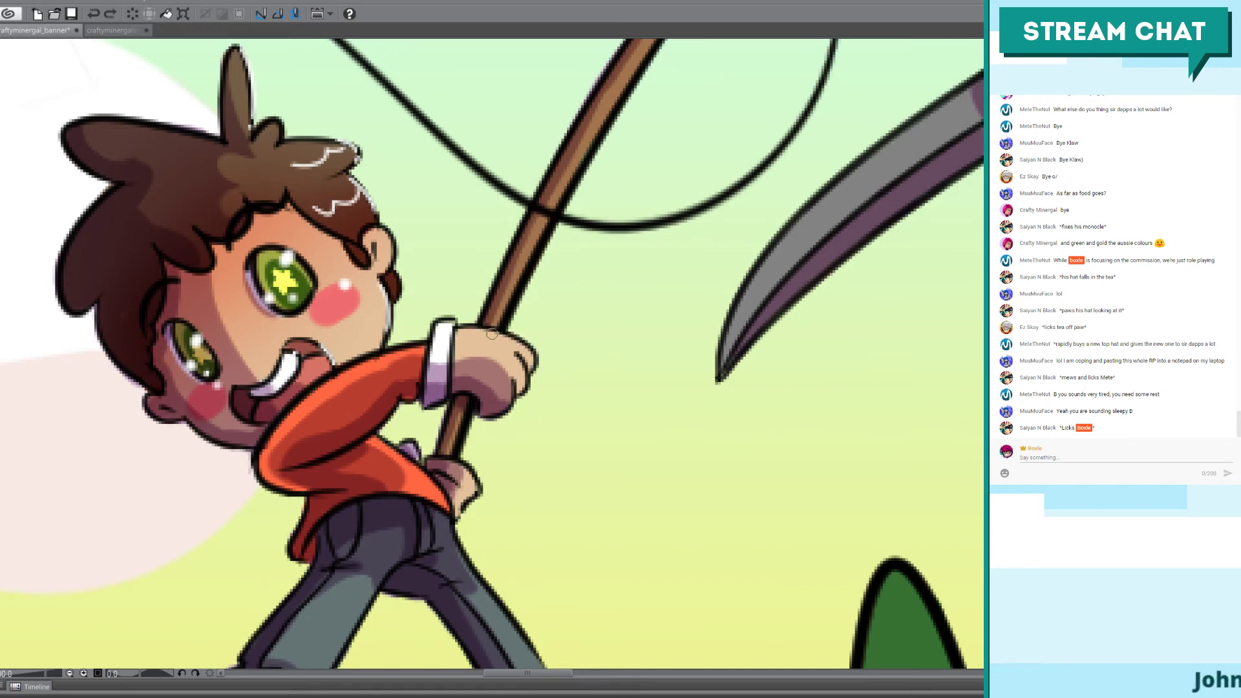
Step: Draw thin white rim highlights along the lit edges of the boy's two hands gripping the rod
{"action": "left_click_drag", "start_coordinate": [482, 325], "coordinate": [517, 331]}
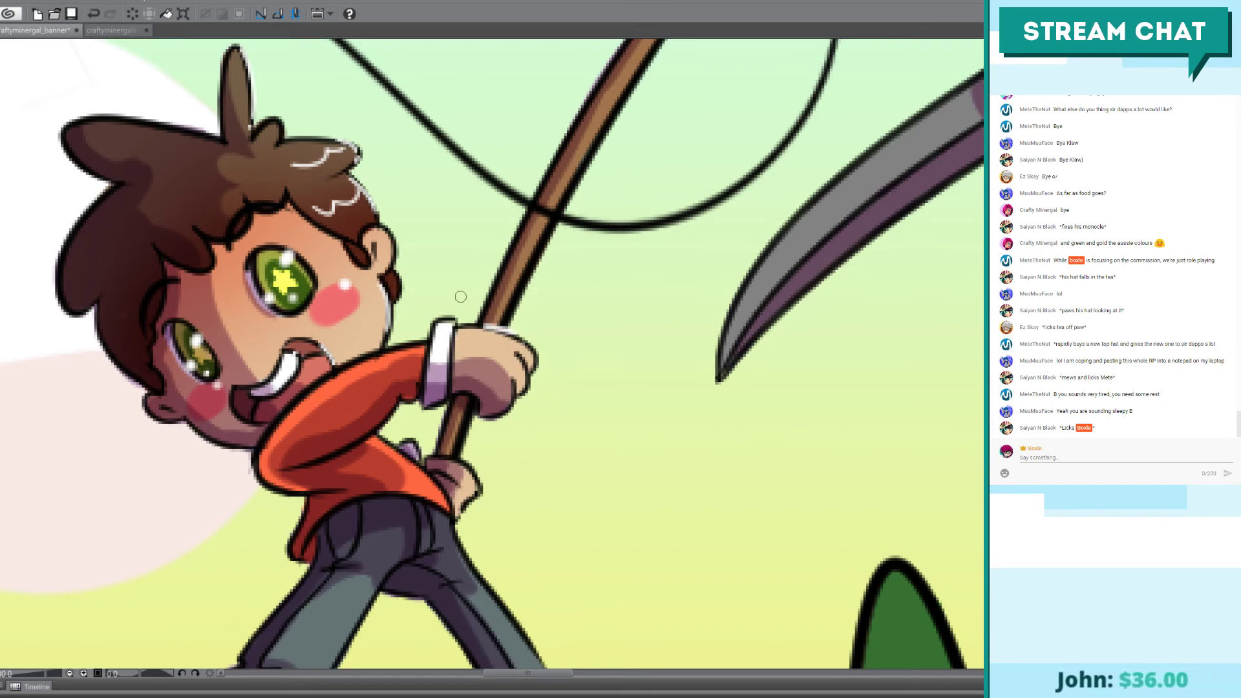
{"action": "key", "text": "ctrl+z"}
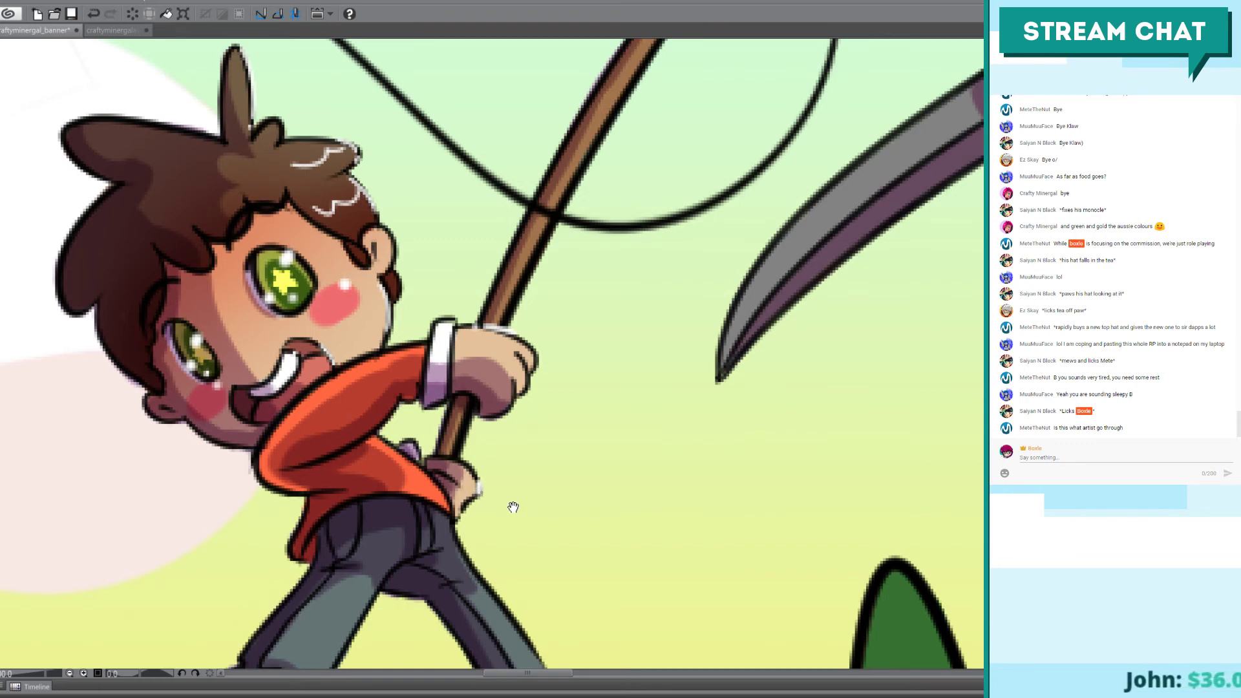
Step: Draw white rim highlights down the lit edges of both trouser legs and along the large shoe's lace and toe, undoing poor strokes
{"action": "left_click_drag", "start_coordinate": [510, 501], "coordinate": [396, 257]}
{"action": "scroll", "coordinate": [287, 389], "scroll_direction": "down", "scroll_amount": 2}
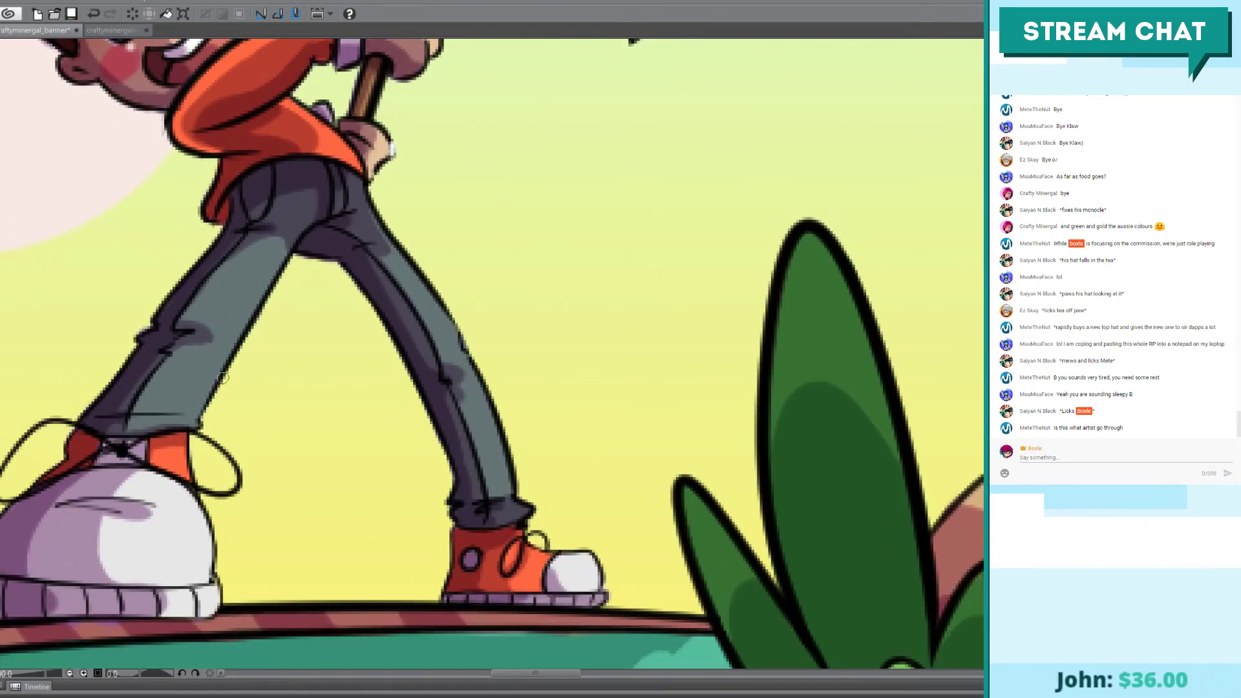
{"action": "mouse_move", "coordinate": [218, 381]}
{"action": "left_mouse_down"}
{"action": "mouse_move", "coordinate": [278, 258]}
{"action": "mouse_move", "coordinate": [213, 389]}
{"action": "left_mouse_up"}
{"action": "key", "text": "ctrl+z"}
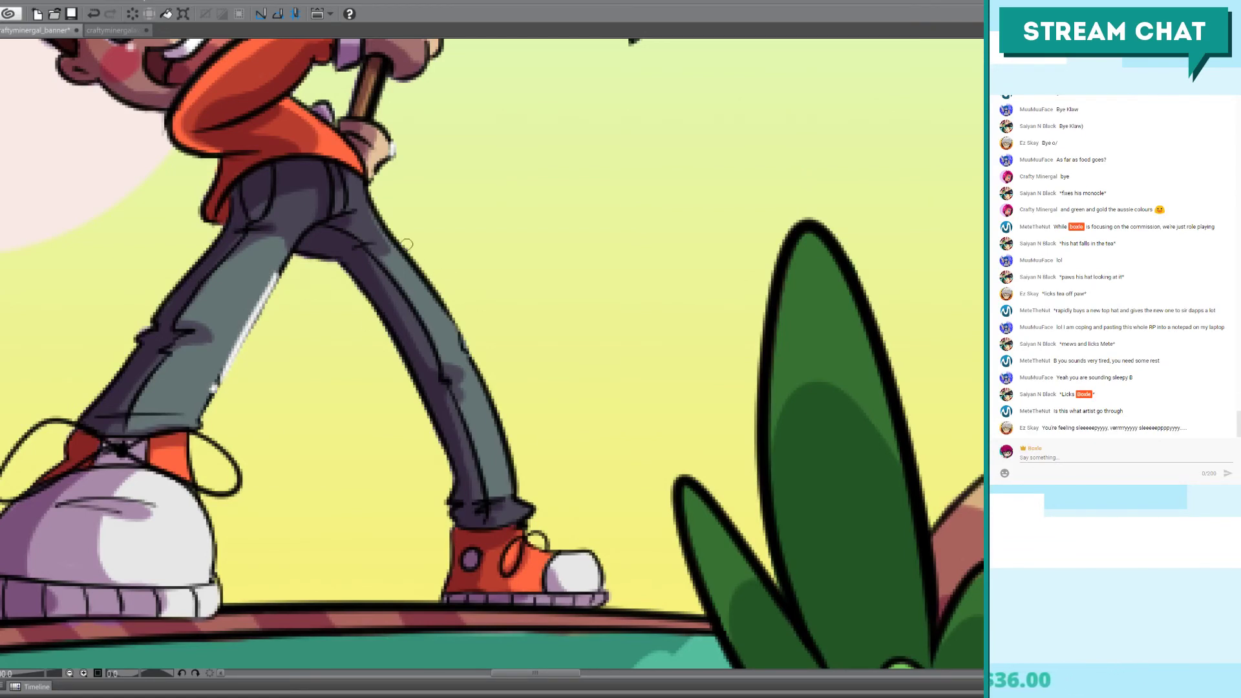
{"action": "left_click_drag", "start_coordinate": [401, 256], "coordinate": [481, 378]}
{"action": "key", "text": "ctrl+z"}
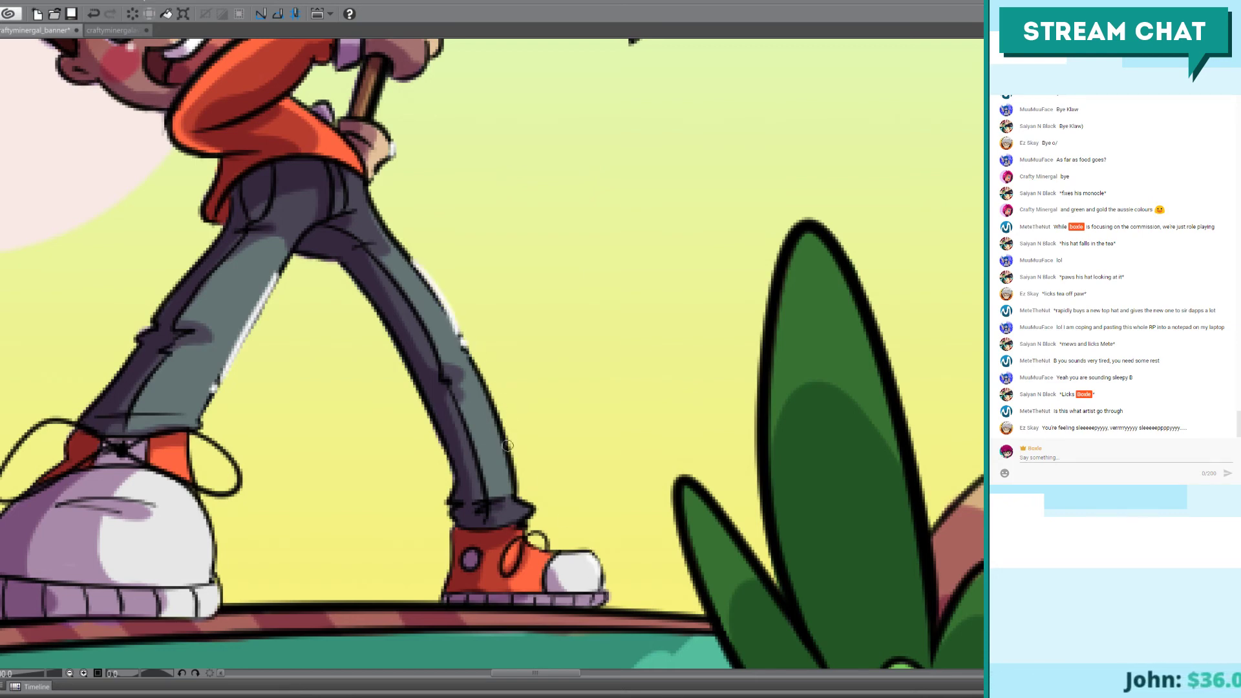
{"action": "left_click_drag", "start_coordinate": [512, 478], "coordinate": [520, 503]}
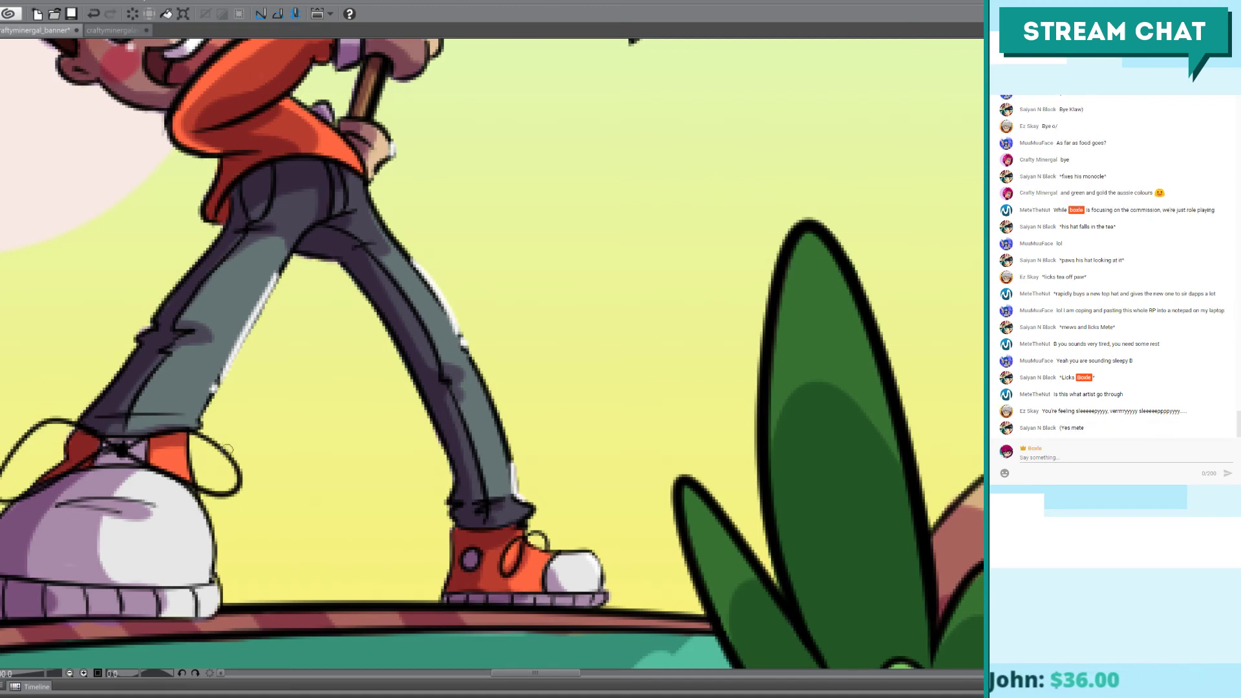
{"action": "left_click_drag", "start_coordinate": [230, 459], "coordinate": [217, 499]}
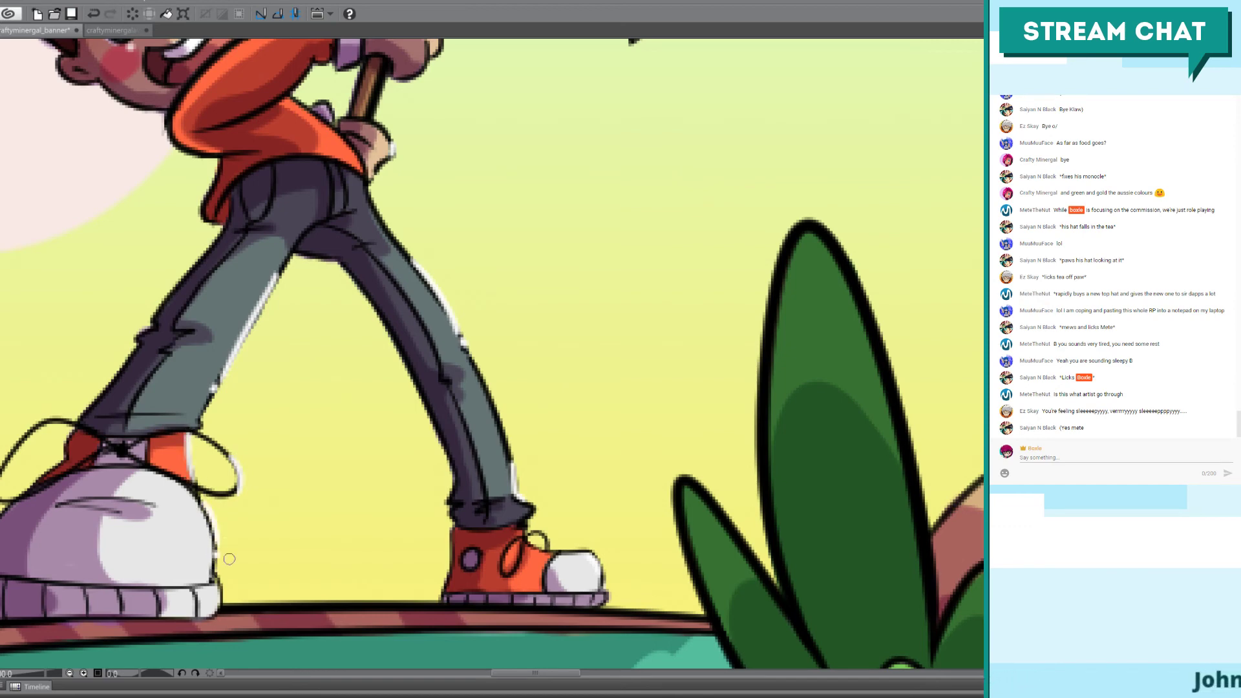
Step: Add white highlights to the tip of the boy's upright hair tuft and the edge of his ear
{"action": "left_click_drag", "start_coordinate": [219, 414], "coordinate": [332, 412]}
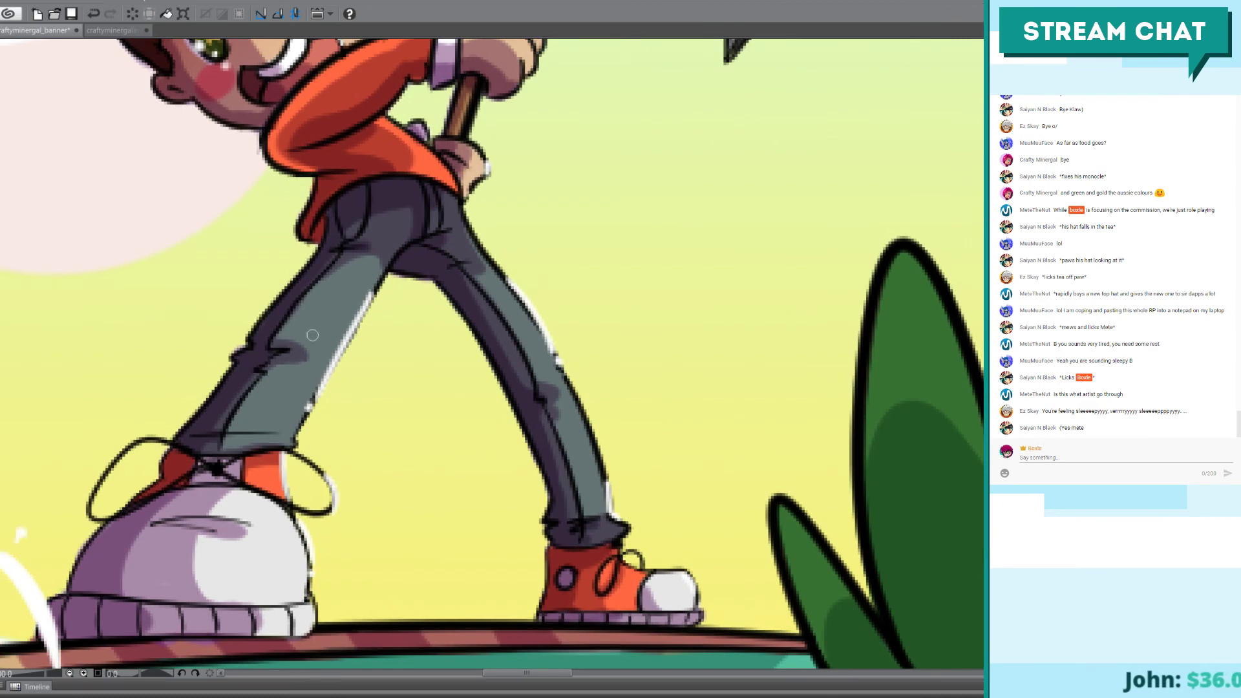
{"action": "left_click_drag", "start_coordinate": [362, 342], "coordinate": [425, 546]}
{"action": "left_click_drag", "start_coordinate": [417, 435], "coordinate": [417, 471]}
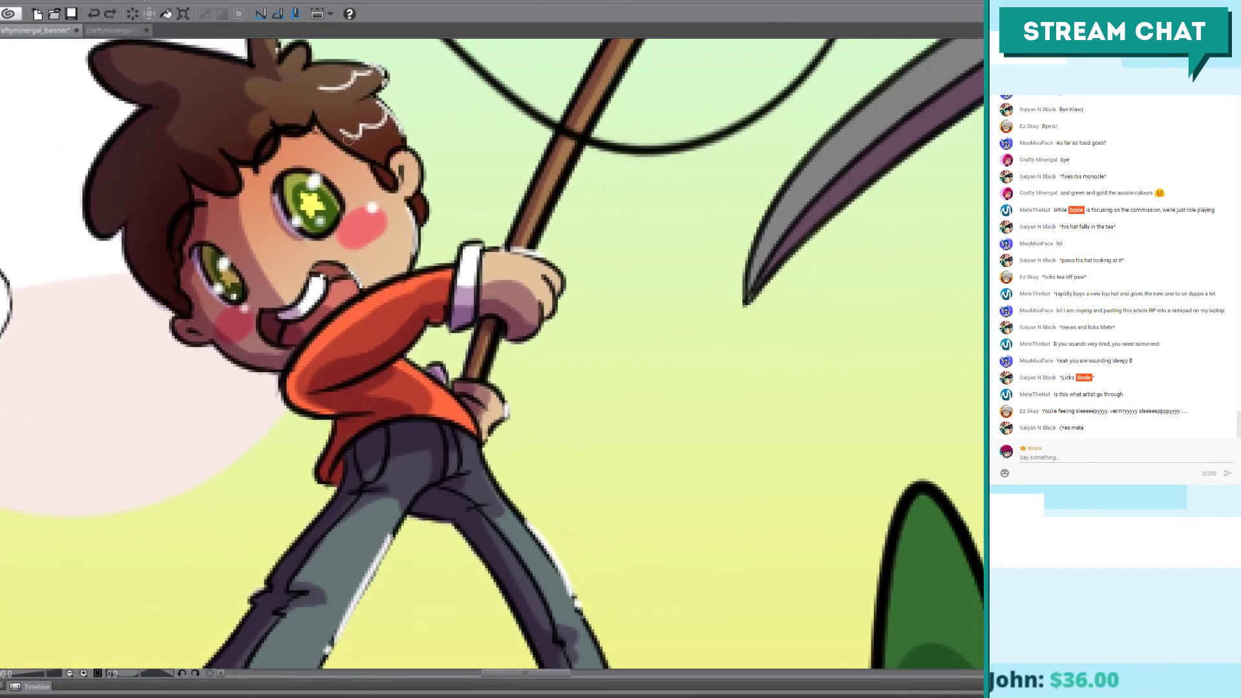
{"action": "left_click_drag", "start_coordinate": [444, 192], "coordinate": [449, 280]}
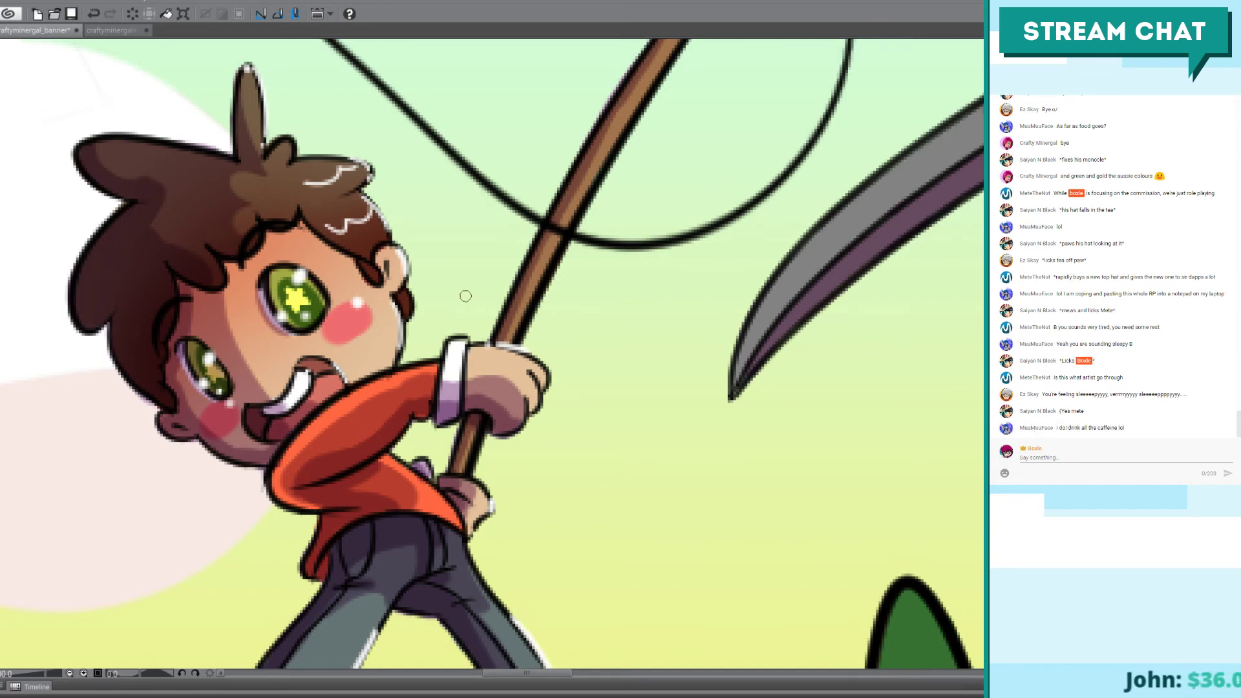
Step: Add white highlights to the fishing line along its loop beside the rod and at its end above the fish, undoing misplaced strokes
{"action": "scroll", "coordinate": [465, 296], "scroll_direction": "down", "scroll_amount": 4}
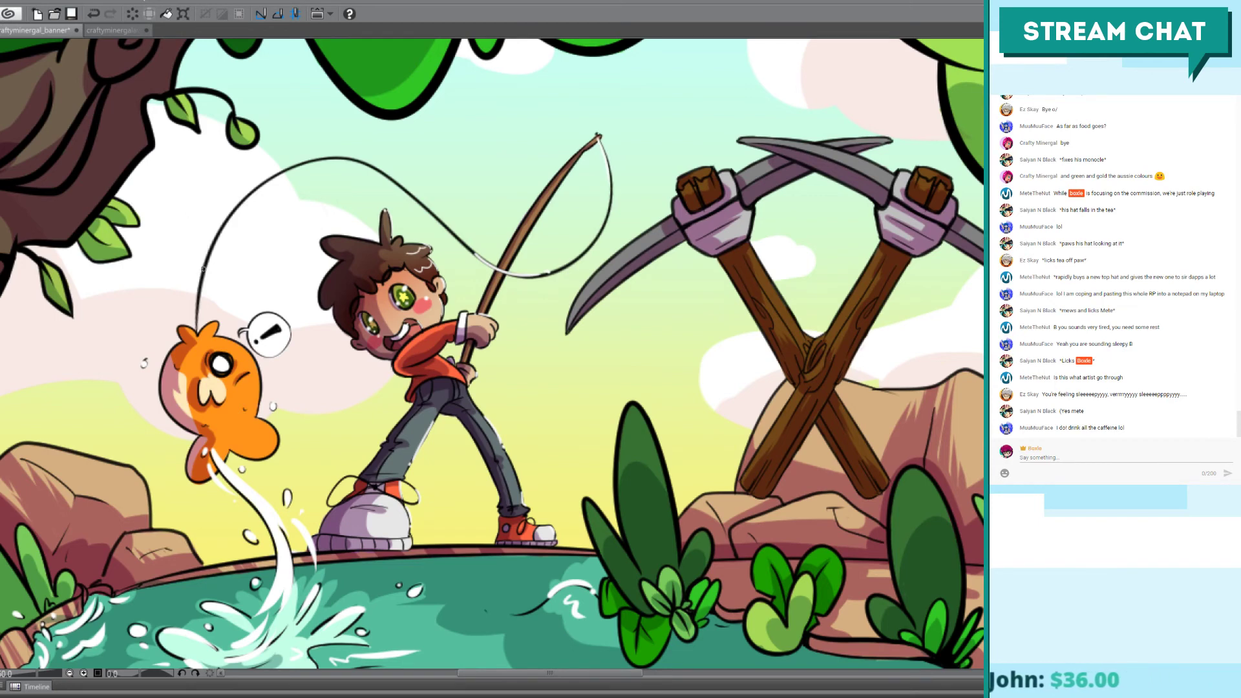
{"action": "left_click_drag", "start_coordinate": [198, 277], "coordinate": [205, 344]}
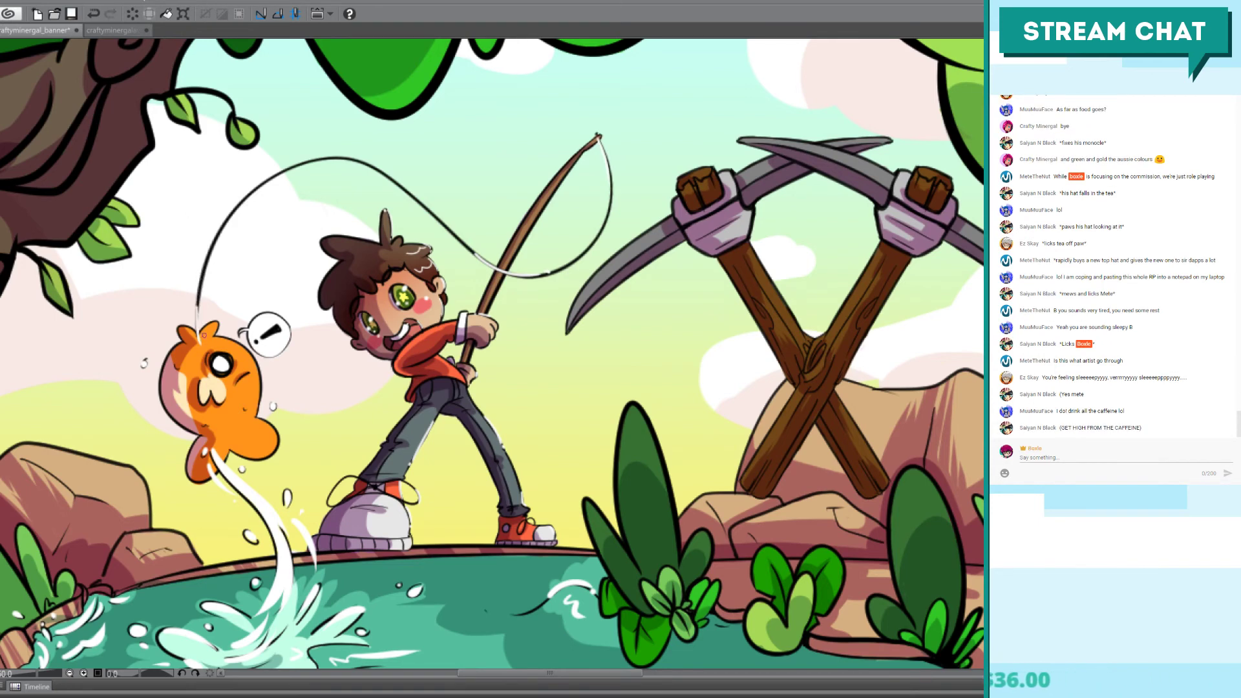
{"action": "key", "text": "ctrl+z"}
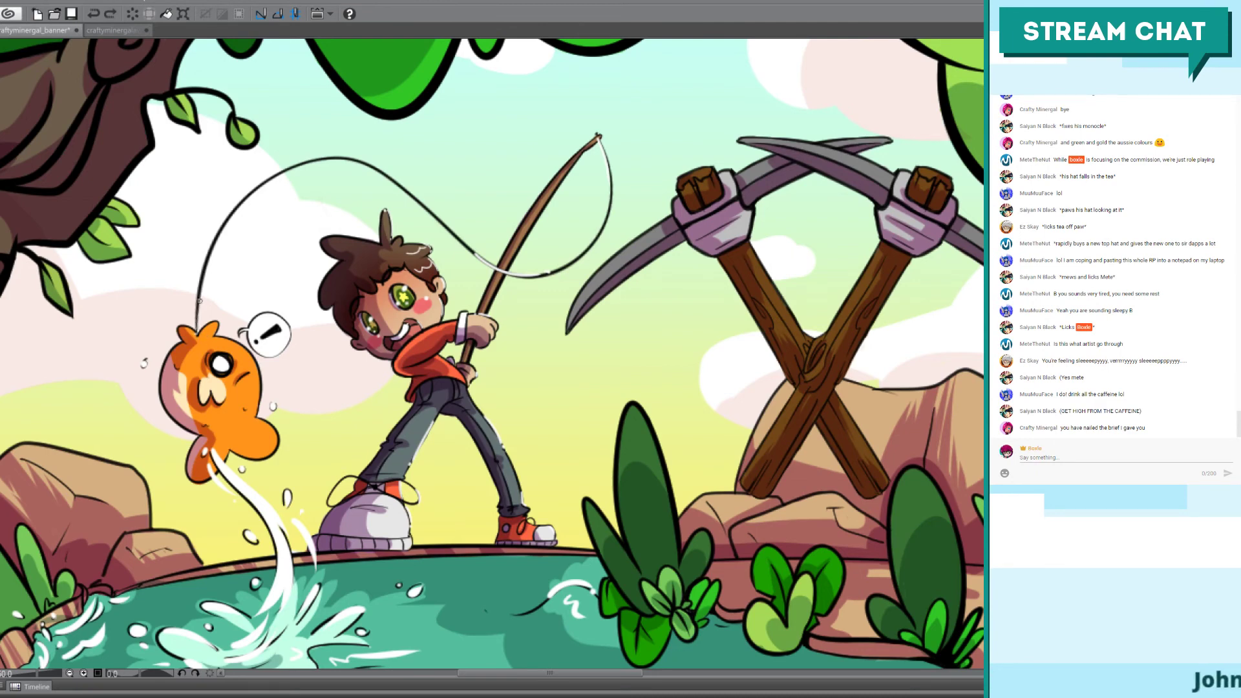
{"action": "key", "text": "ctrl+z"}
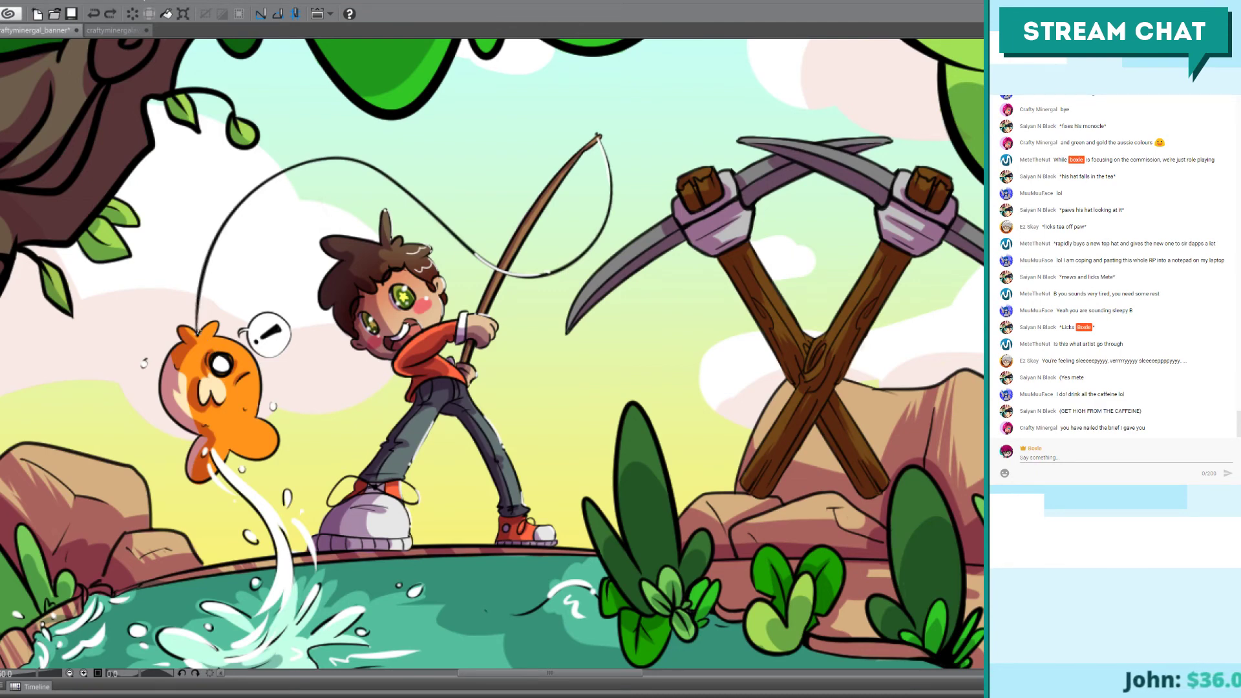
{"action": "left_click_drag", "start_coordinate": [197, 337], "coordinate": [188, 331]}
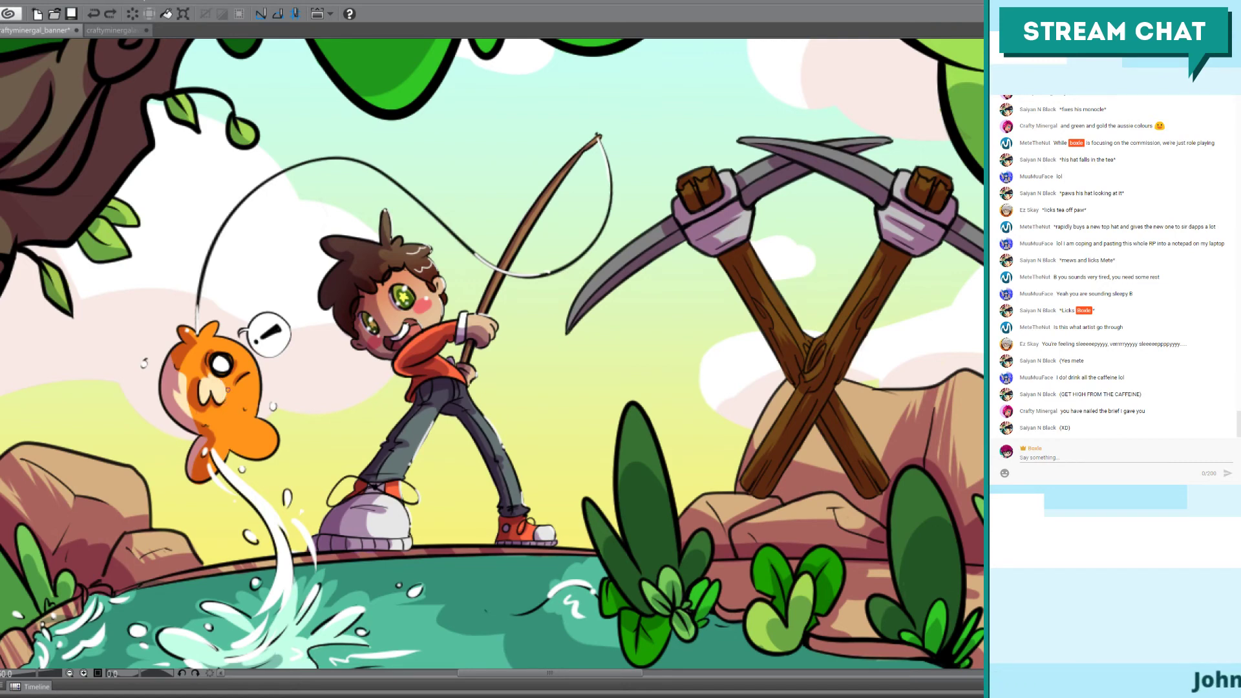
Step: Draw thin white rim highlights along the orange fish's back and rounded tail fin, undoing unwanted strokes
{"action": "left_click_drag", "start_coordinate": [224, 382], "coordinate": [223, 401]}
{"action": "key", "text": "ctrl+z"}
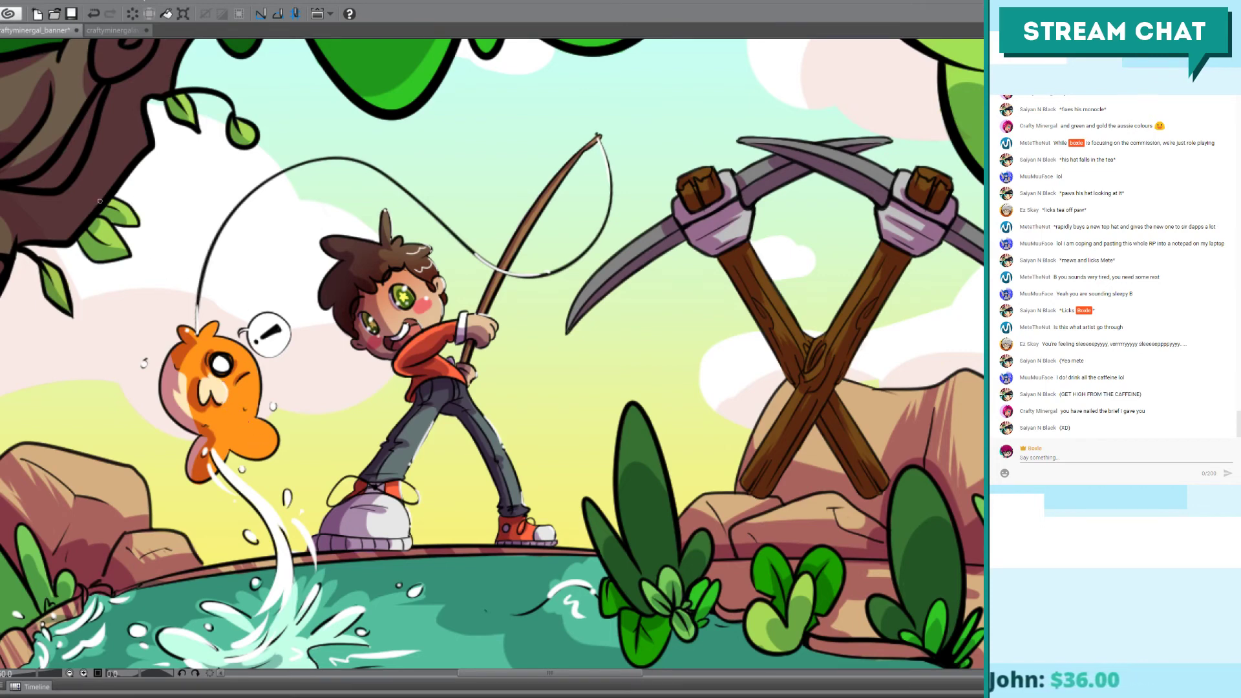
{"action": "left_click_drag", "start_coordinate": [214, 335], "coordinate": [284, 267]}
{"action": "scroll", "coordinate": [285, 267], "scroll_direction": "up", "scroll_amount": 2}
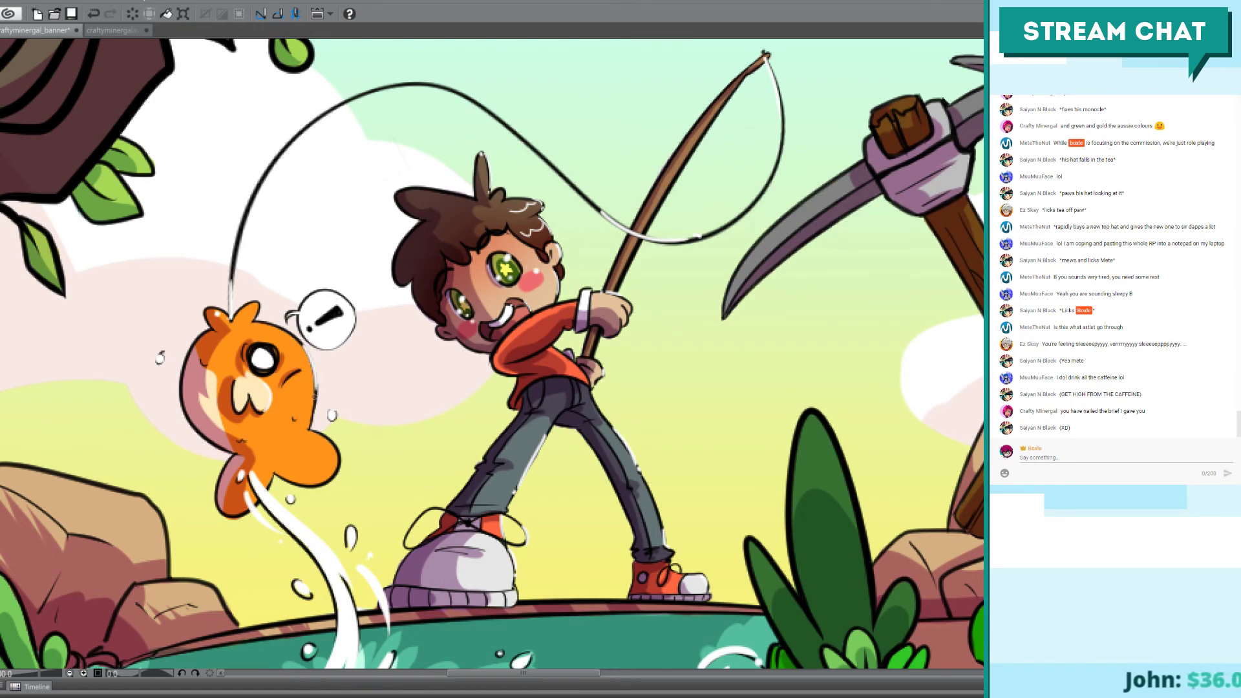
{"action": "key", "text": "ctrl+z"}
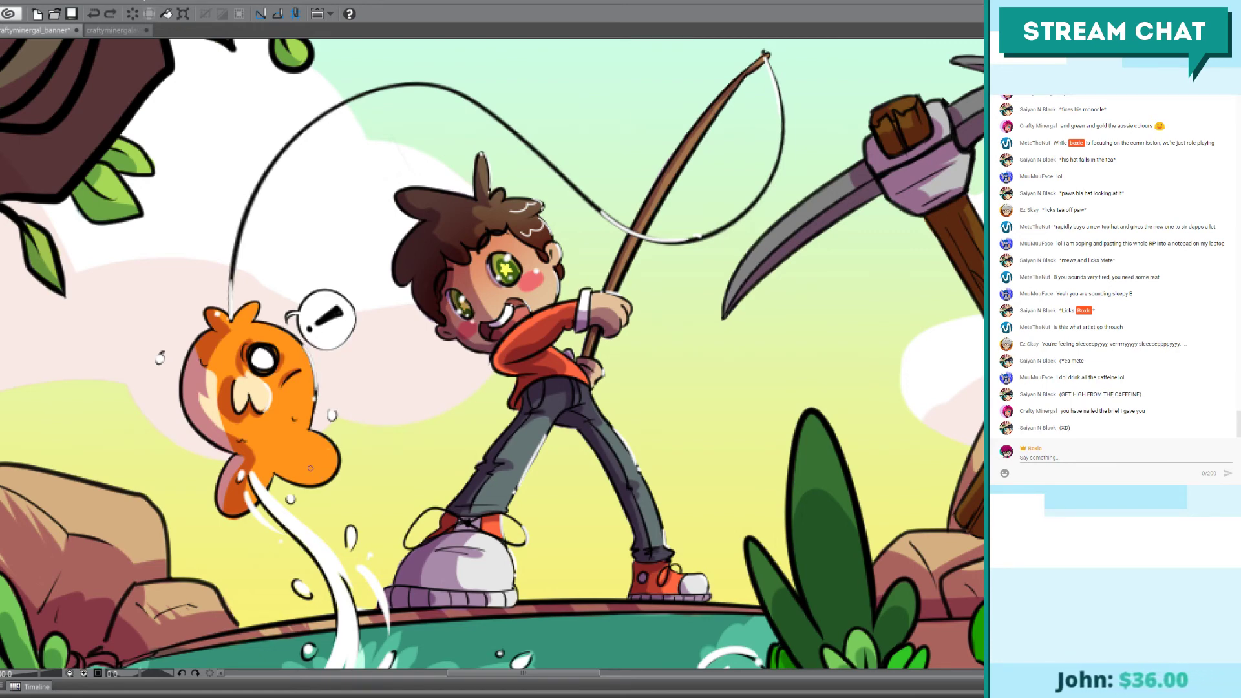
{"action": "key", "text": "ctrl+y"}
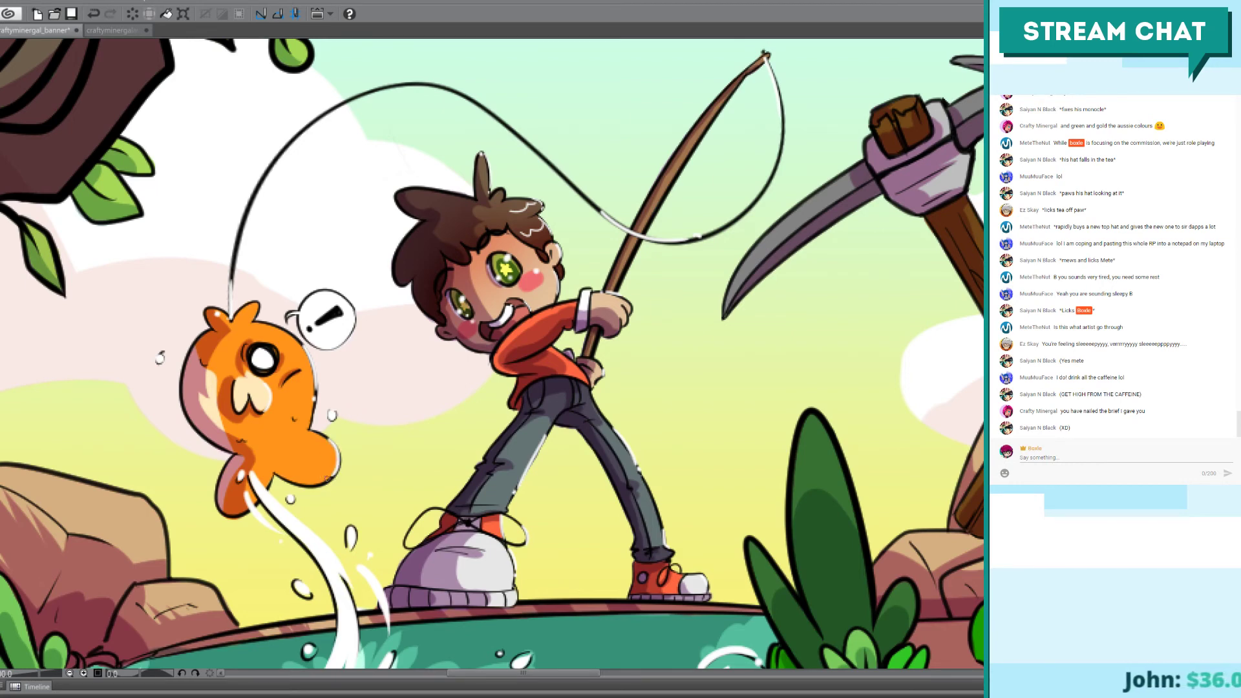
Step: Draw a thin white highlight down the lit edge of the fishing rod, redoing the stroke until it follows the curve
{"action": "left_click_drag", "start_coordinate": [326, 478], "coordinate": [436, 401]}
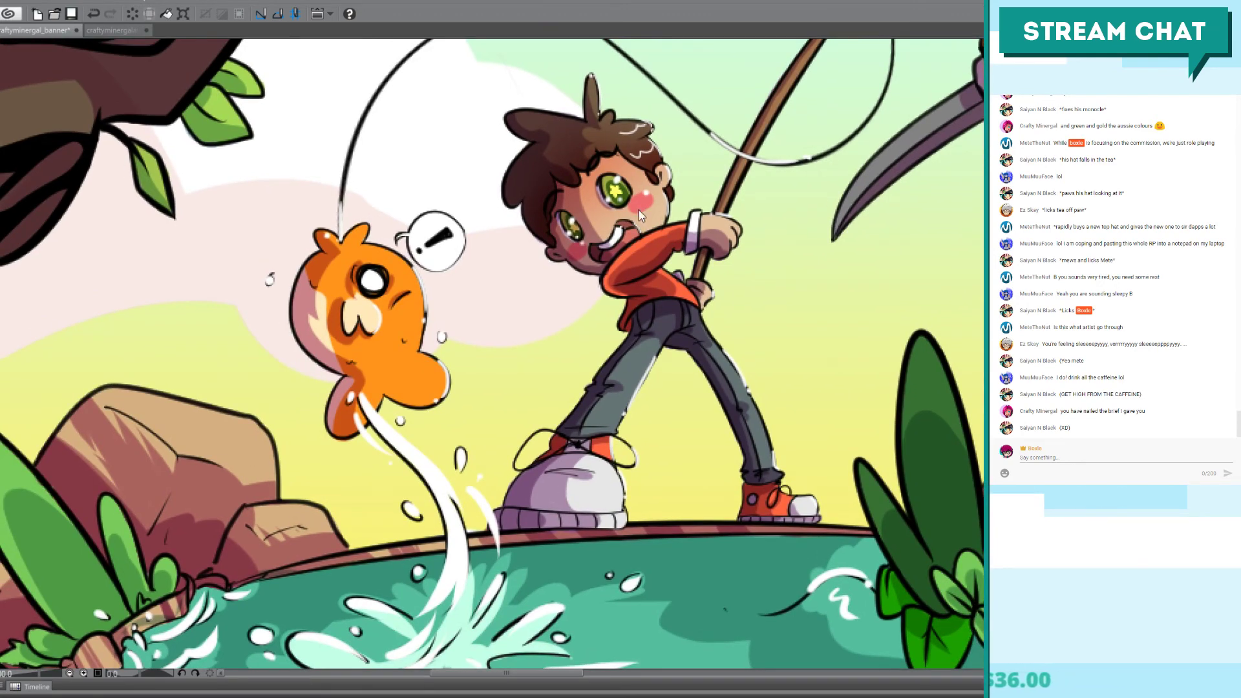
{"action": "scroll", "coordinate": [639, 216], "scroll_direction": "down", "scroll_amount": 3}
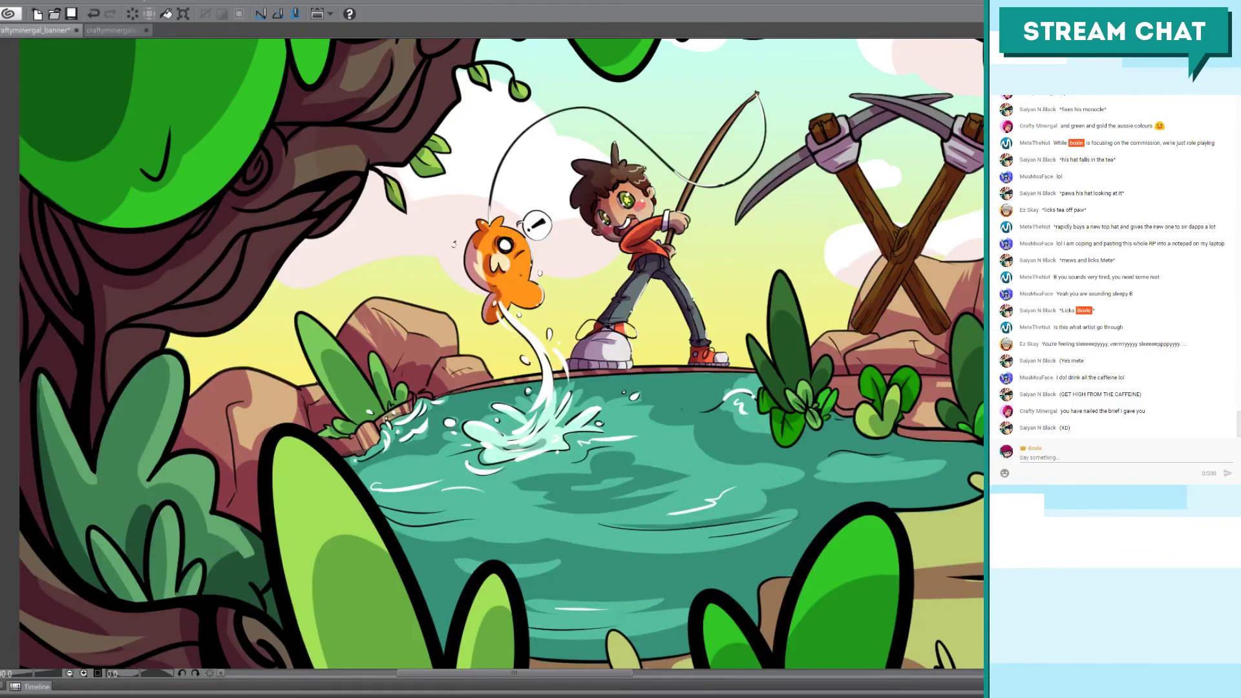
{"action": "left_click_drag", "start_coordinate": [701, 237], "coordinate": [452, 309]}
{"action": "scroll", "coordinate": [452, 265], "scroll_direction": "up", "scroll_amount": 4}
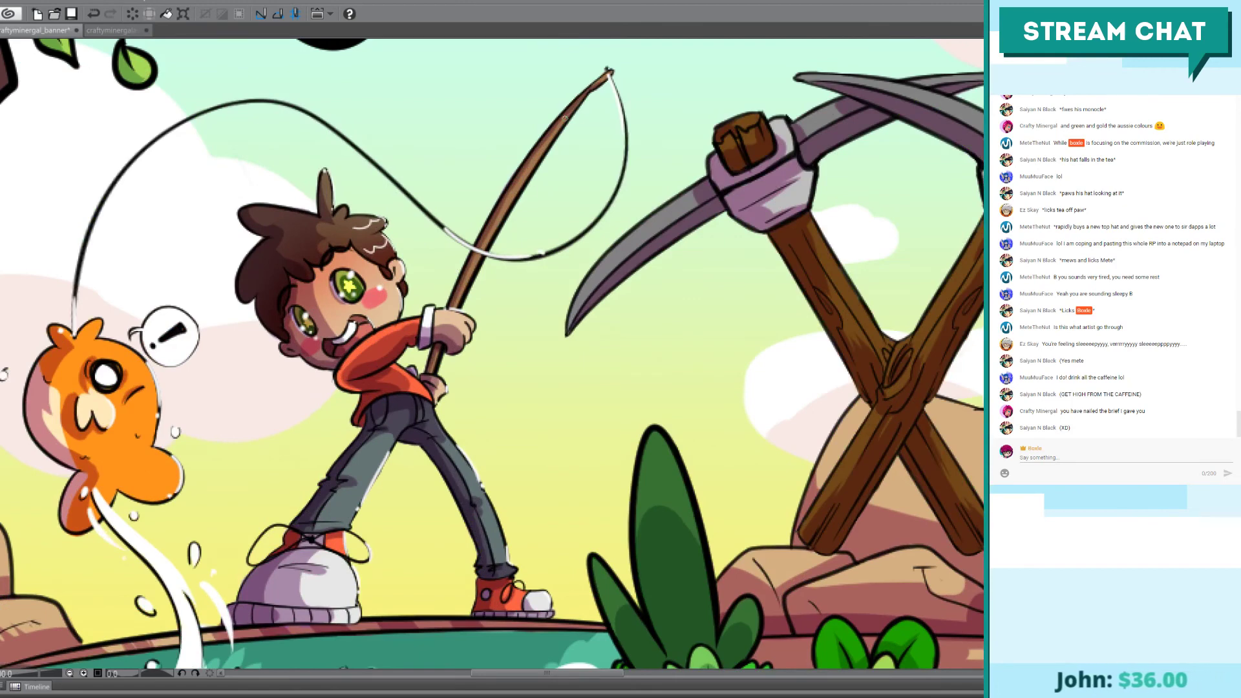
{"action": "key", "text": "ctrl+z"}
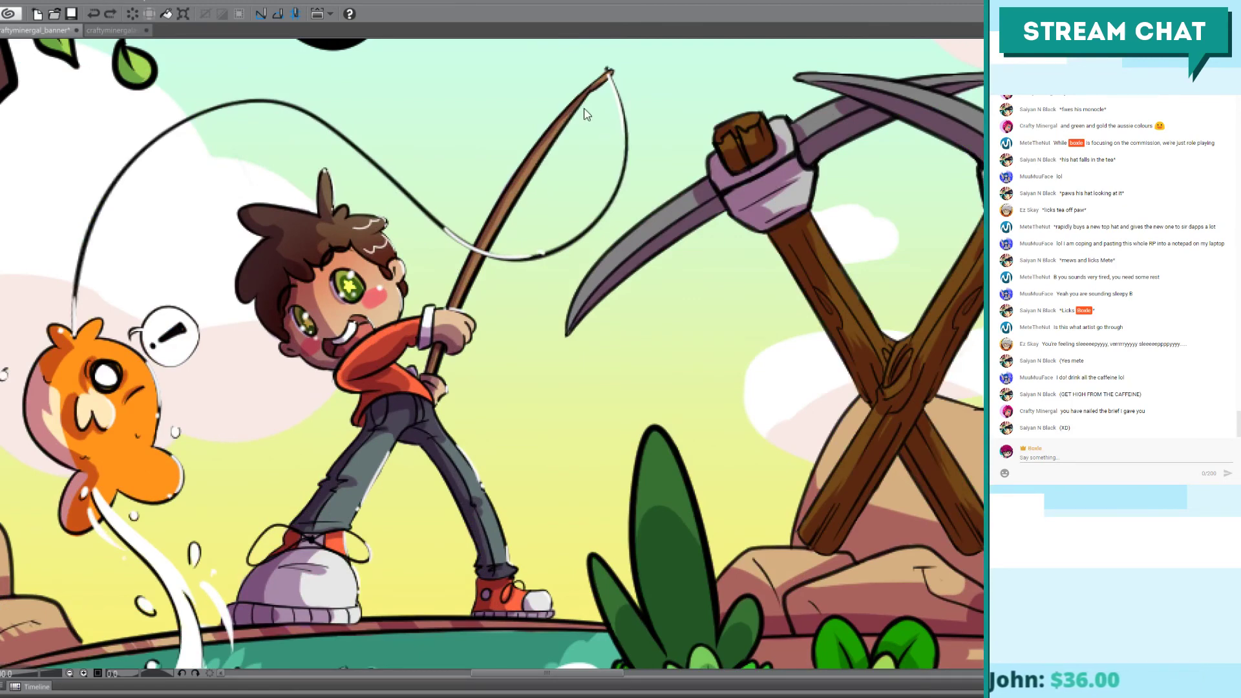
{"action": "left_click_drag", "start_coordinate": [580, 107], "coordinate": [496, 258]}
{"action": "key", "text": "ctrl+z"}
{"action": "mouse_move", "coordinate": [585, 102]}
{"action": "left_mouse_down"}
{"action": "mouse_move", "coordinate": [512, 207]}
{"action": "mouse_move", "coordinate": [494, 255]}
{"action": "left_mouse_up"}
{"action": "key", "text": "ctrl+z"}
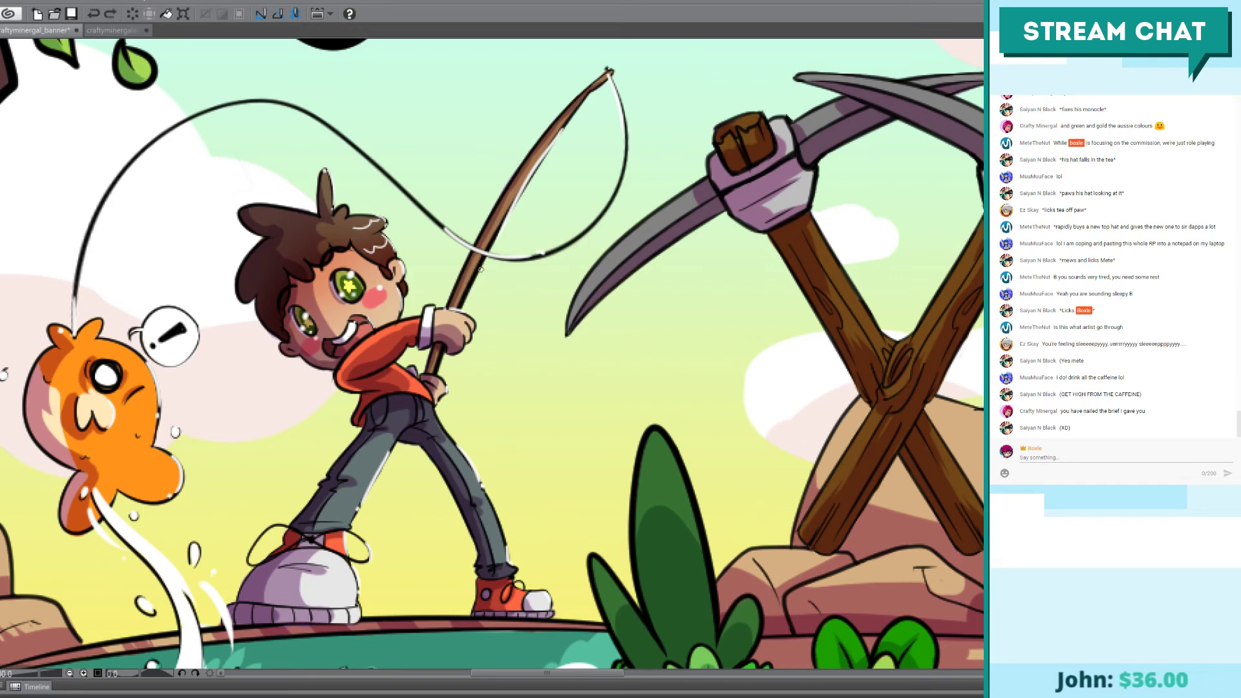
{"action": "left_click_drag", "start_coordinate": [481, 267], "coordinate": [469, 296]}
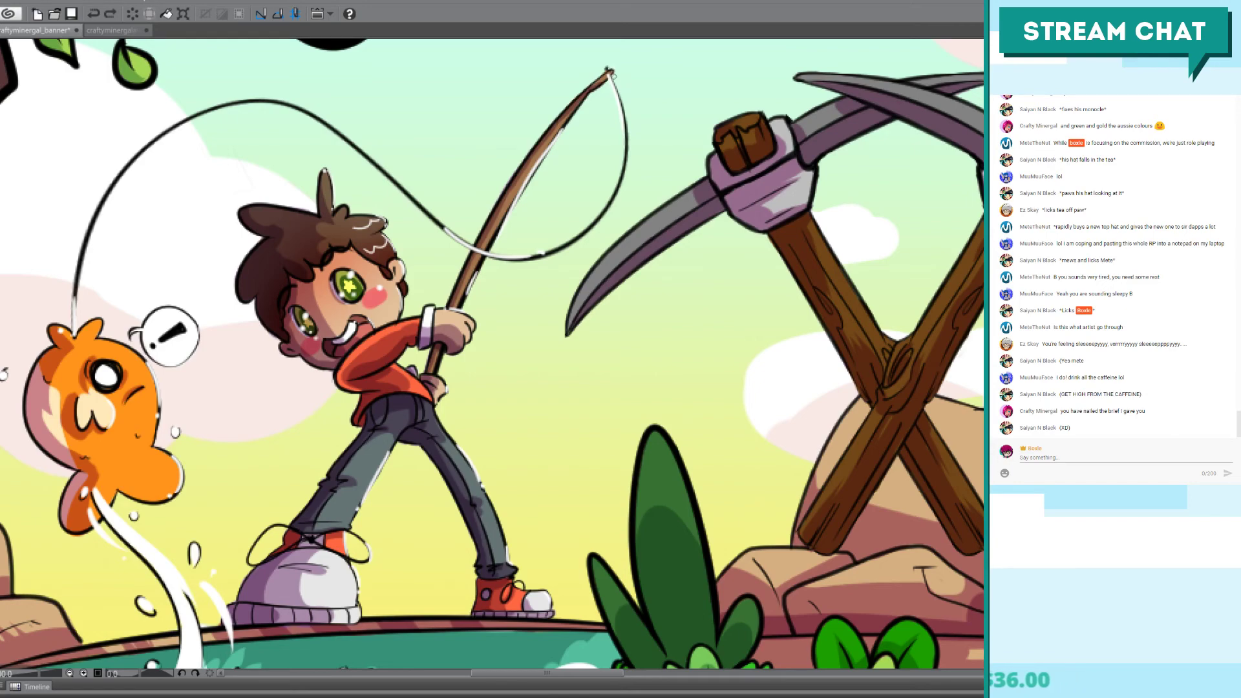
Step: Draw white rim highlights along the outer edges of the dark green foliage clumps and the light green tree canopy
{"action": "scroll", "coordinate": [568, 63], "scroll_direction": "down", "scroll_amount": 2}
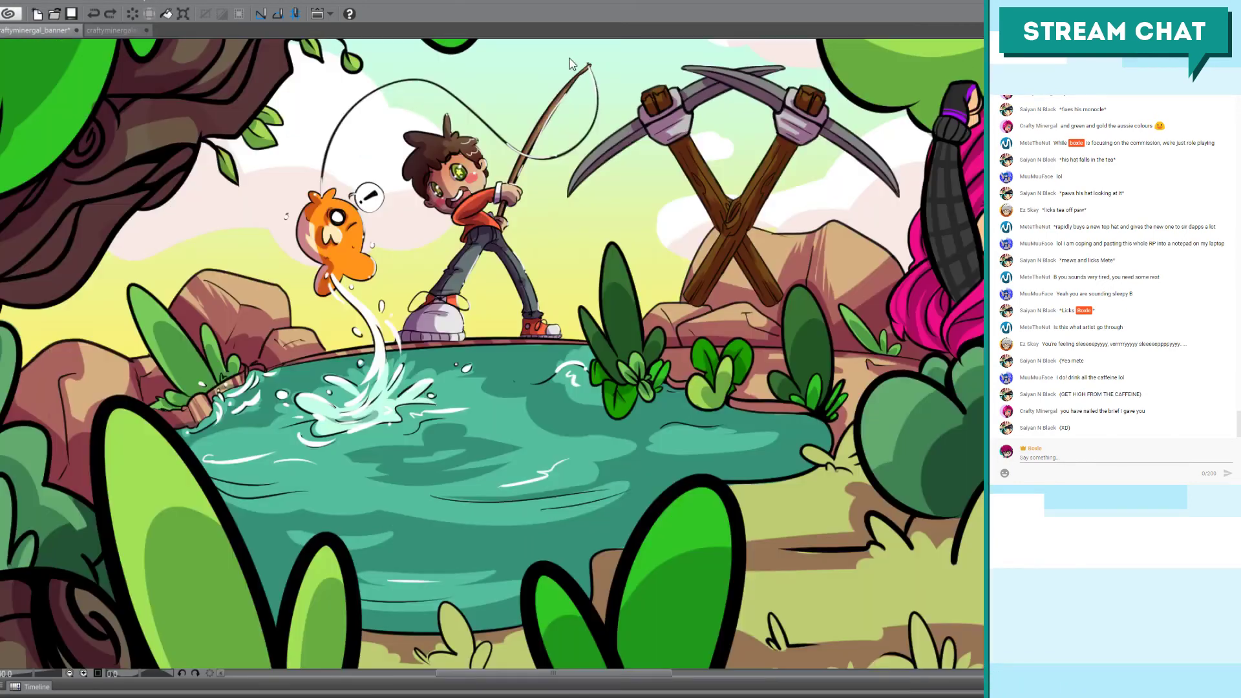
{"action": "left_click_drag", "start_coordinate": [724, 315], "coordinate": [505, 405]}
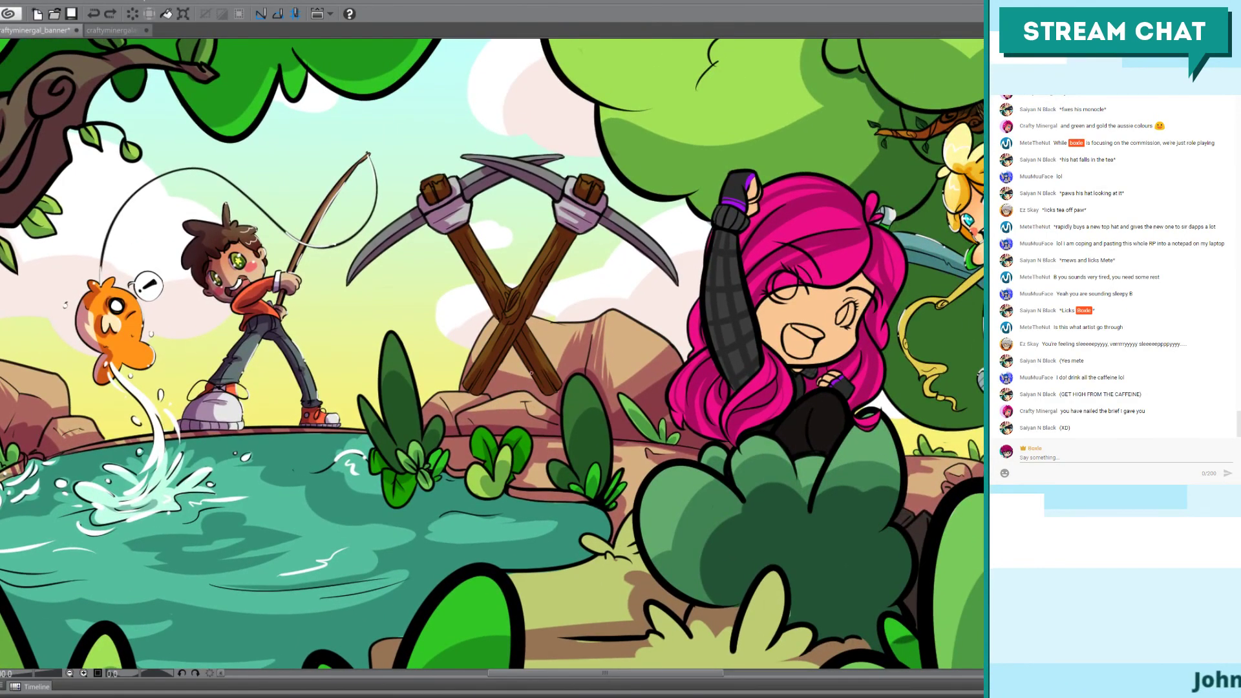
{"action": "scroll", "coordinate": [530, 372], "scroll_direction": "down", "scroll_amount": 4}
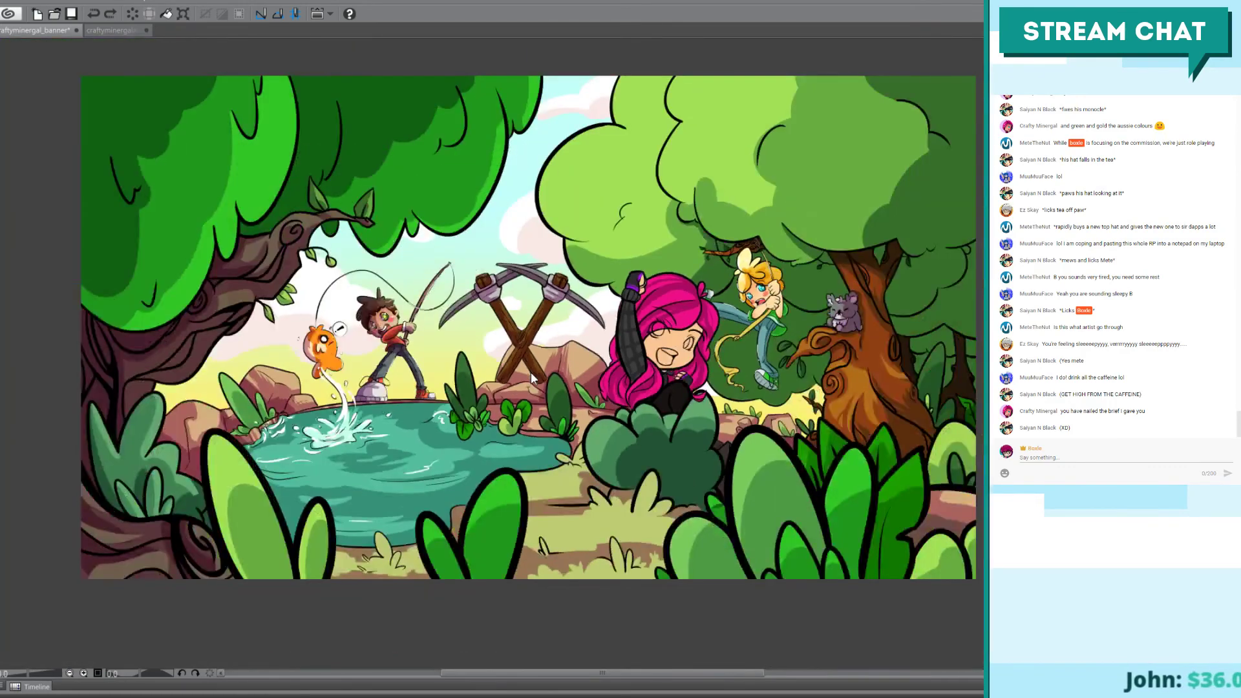
{"action": "left_click_drag", "start_coordinate": [529, 371], "coordinate": [470, 367]}
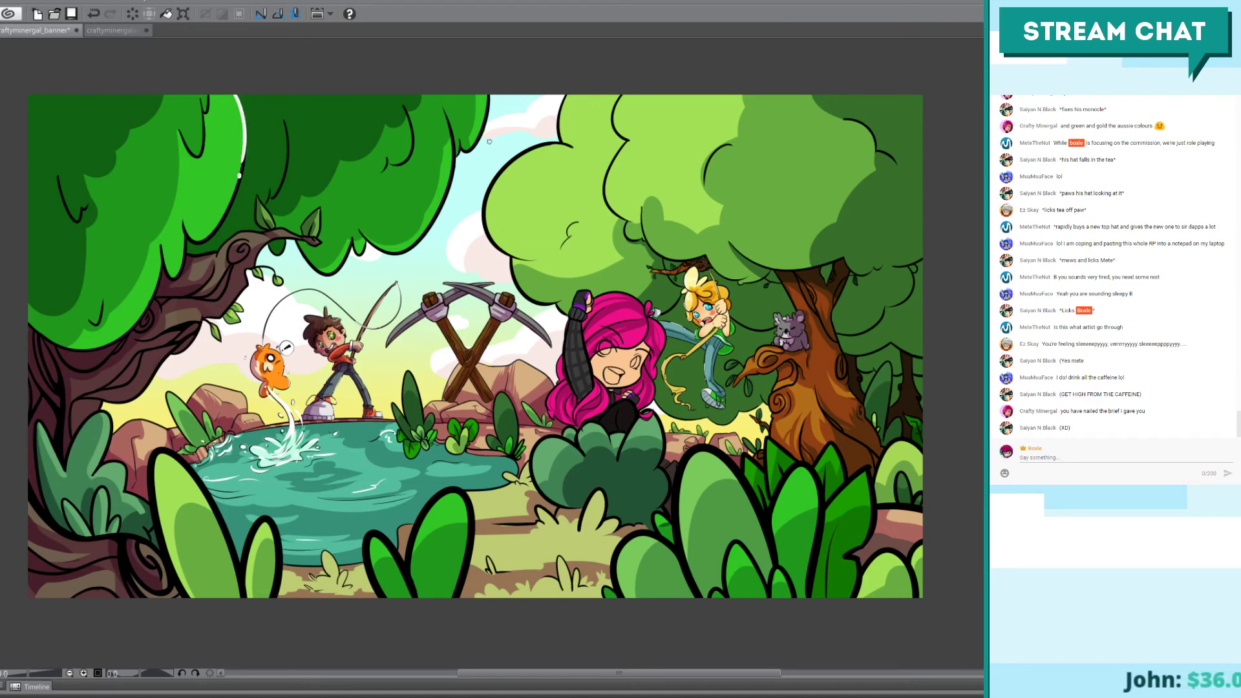
{"action": "left_click_drag", "start_coordinate": [492, 94], "coordinate": [479, 134]}
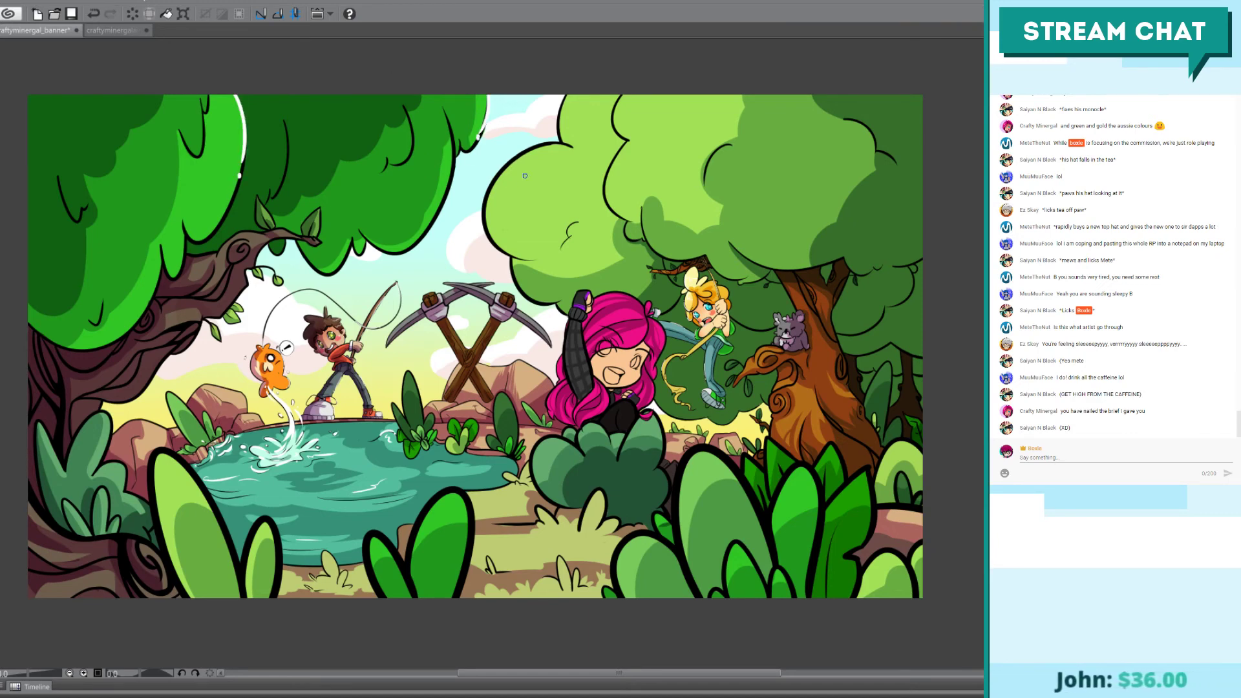
{"action": "mouse_move", "coordinate": [506, 168]}
{"action": "left_mouse_down"}
{"action": "mouse_move", "coordinate": [483, 210]}
{"action": "mouse_move", "coordinate": [496, 245]}
{"action": "left_mouse_up"}
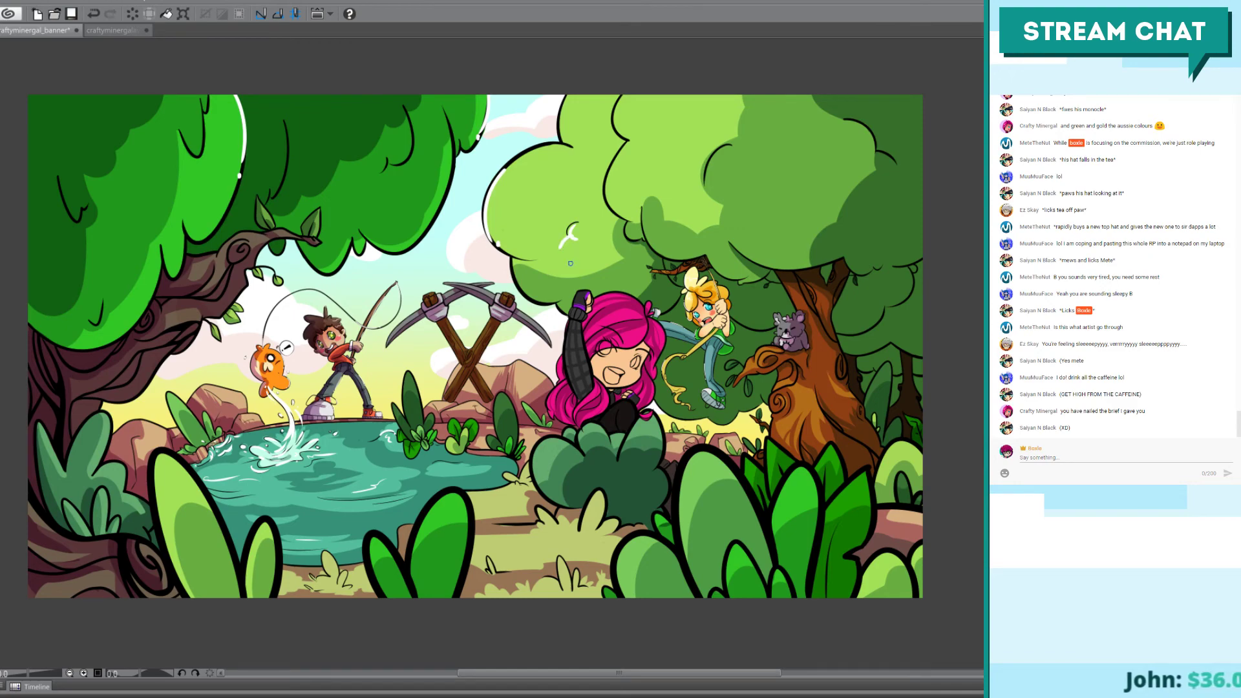
Step: Fill out the white highlight beside the small curved leaf mark inside the light green canopy
{"action": "scroll", "coordinate": [561, 109], "scroll_direction": "up", "scroll_amount": 3}
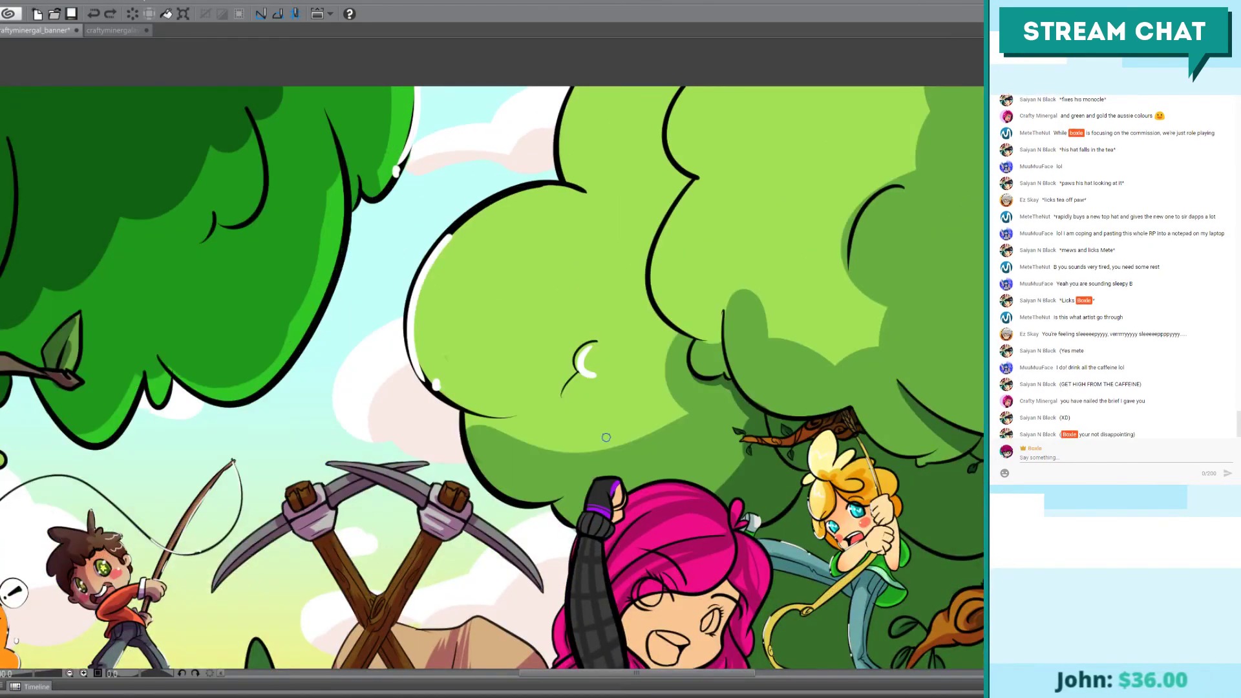
{"action": "mouse_move", "coordinate": [588, 342]}
{"action": "left_mouse_down"}
{"action": "mouse_move", "coordinate": [579, 373]}
{"action": "mouse_move", "coordinate": [594, 370]}
{"action": "left_mouse_up"}
{"action": "key", "text": "ctrl+z"}
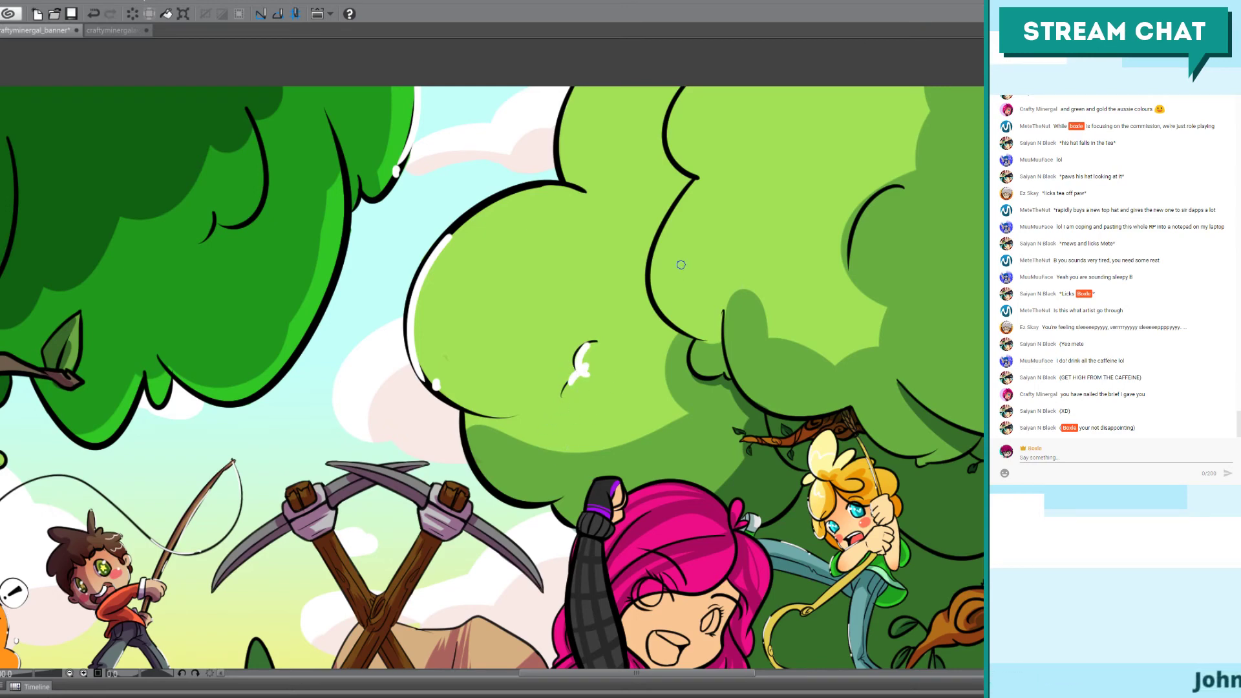
Step: Draw a curved white highlight inside the edge of the middle light green foliage clump, undoing the misplaced attempts
{"action": "left_click_drag", "start_coordinate": [668, 220], "coordinate": [654, 315]}
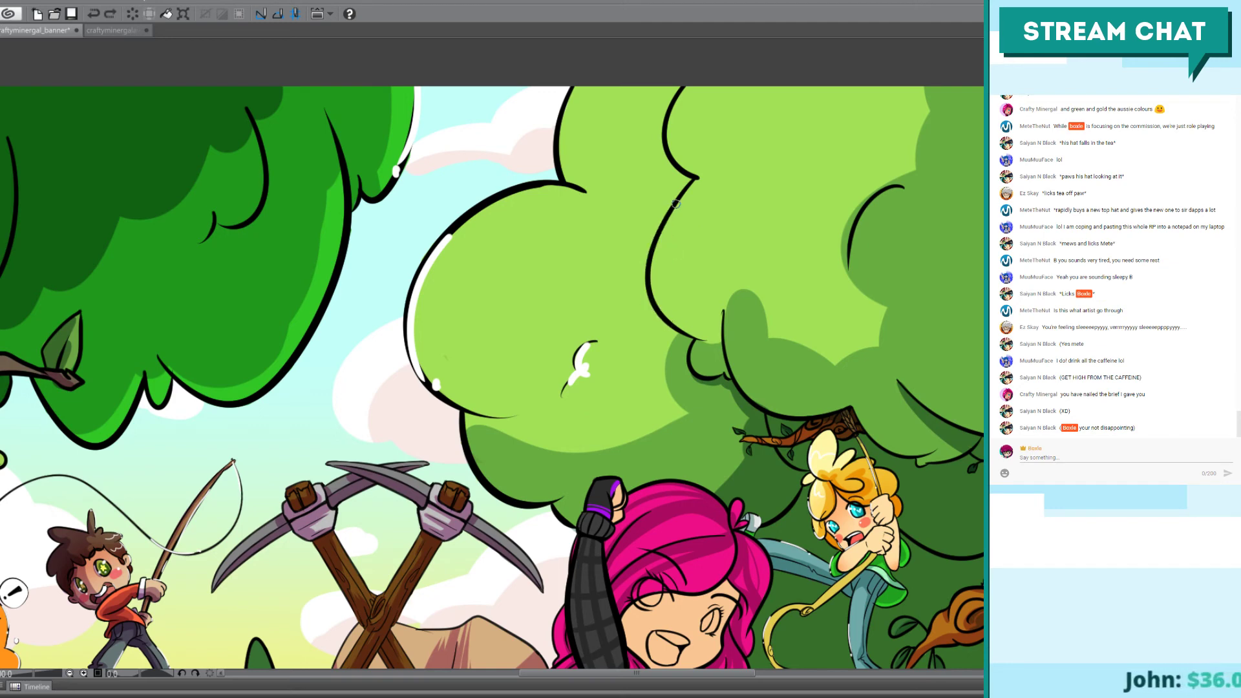
{"action": "left_click_drag", "start_coordinate": [675, 205], "coordinate": [656, 315]}
{"action": "key", "text": "ctrl+z"}
{"action": "left_click_drag", "start_coordinate": [669, 208], "coordinate": [654, 318]}
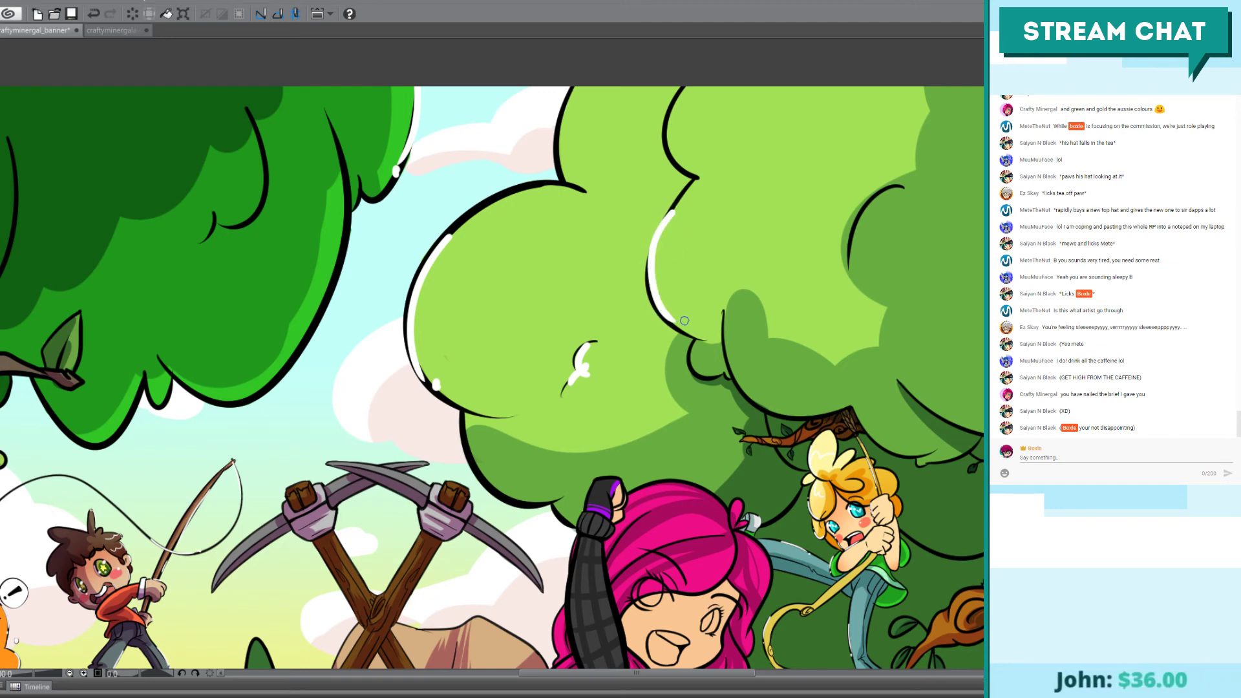
Step: Redraw the white rim highlight down the middle light green clump's outer curve, finishing it with a small dot
{"action": "key", "text": "ctrl+z"}
{"action": "left_click_drag", "start_coordinate": [672, 211], "coordinate": [656, 320]}
{"action": "key", "text": "ctrl+z"}
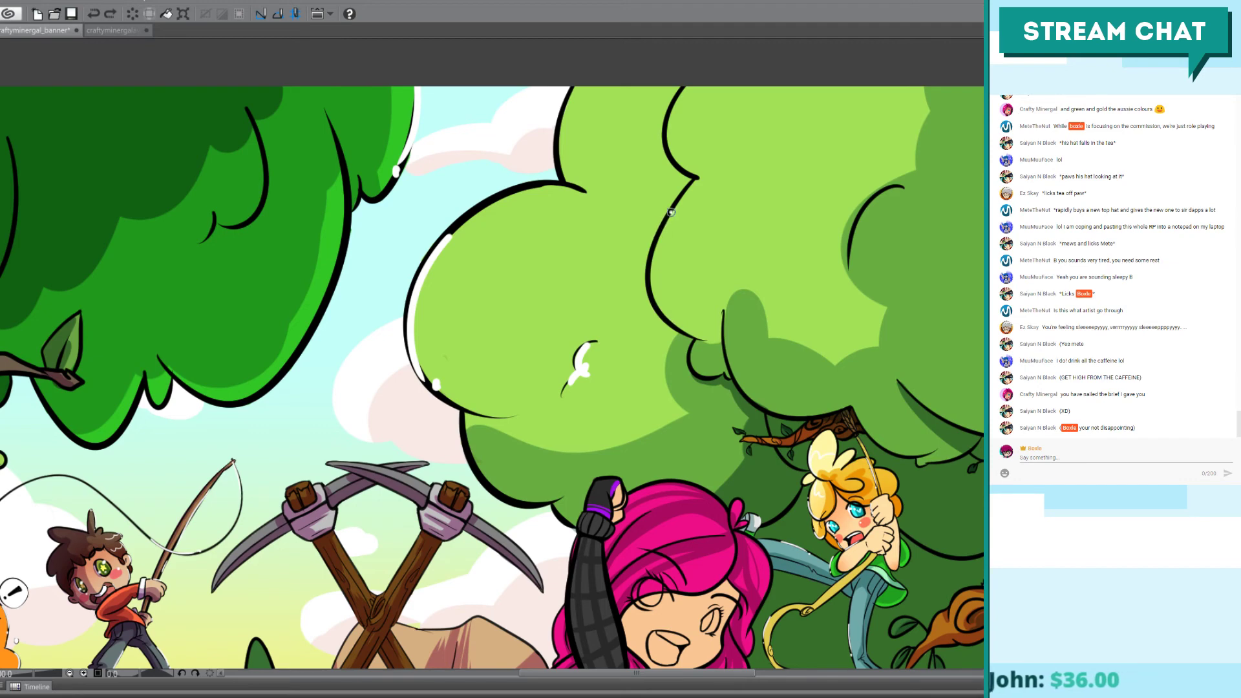
{"action": "left_click_drag", "start_coordinate": [674, 208], "coordinate": [666, 323]}
{"action": "key", "text": "ctrl+z"}
{"action": "mouse_move", "coordinate": [672, 211]}
{"action": "left_mouse_down"}
{"action": "mouse_move", "coordinate": [652, 287]}
{"action": "mouse_move", "coordinate": [676, 325]}
{"action": "left_mouse_up"}
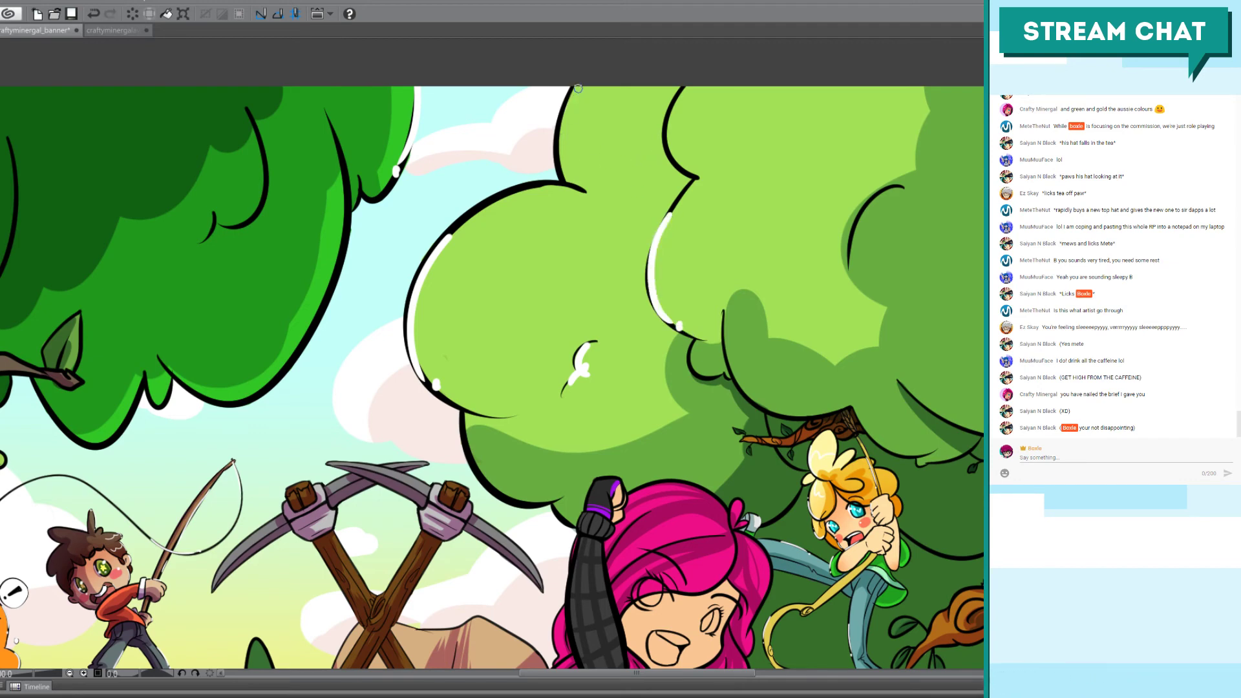
Step: Try a white rim highlight with a dot along the outer edge of the light green canopy's uppermost outer clump
{"action": "key", "text": "ctrl+z"}
{"action": "left_click_drag", "start_coordinate": [577, 87], "coordinate": [561, 190]}
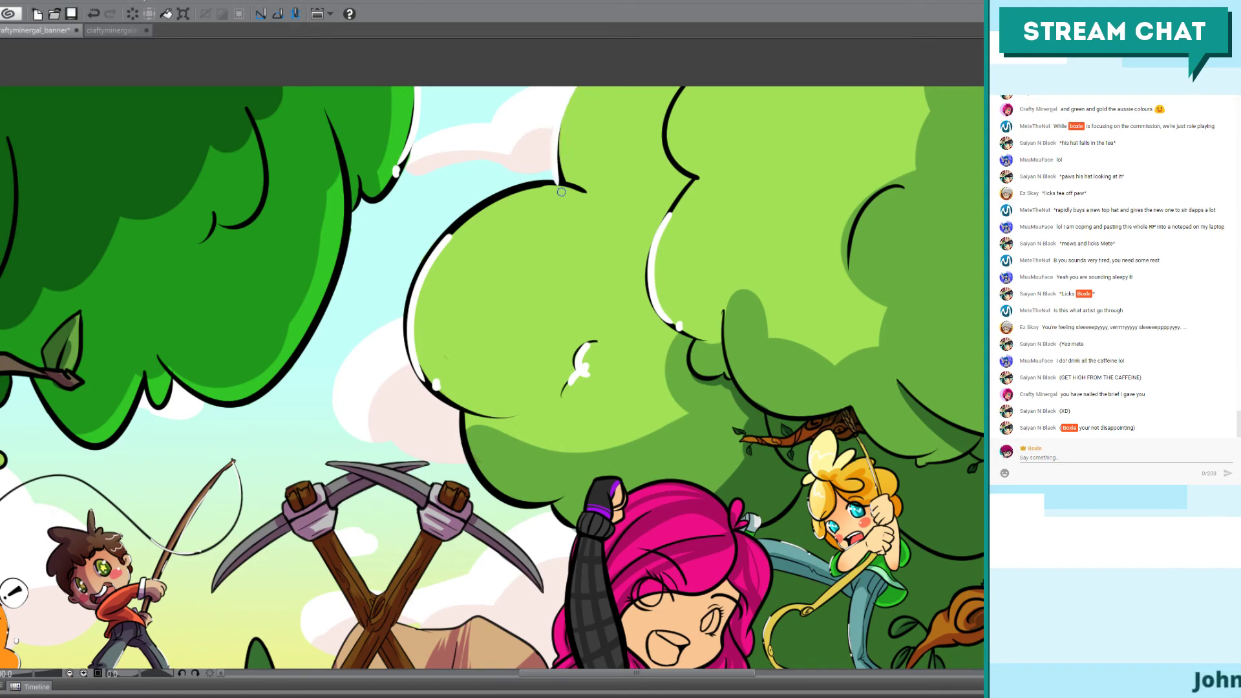
{"action": "key", "text": "ctrl+z"}
{"action": "left_click_drag", "start_coordinate": [577, 85], "coordinate": [567, 166]}
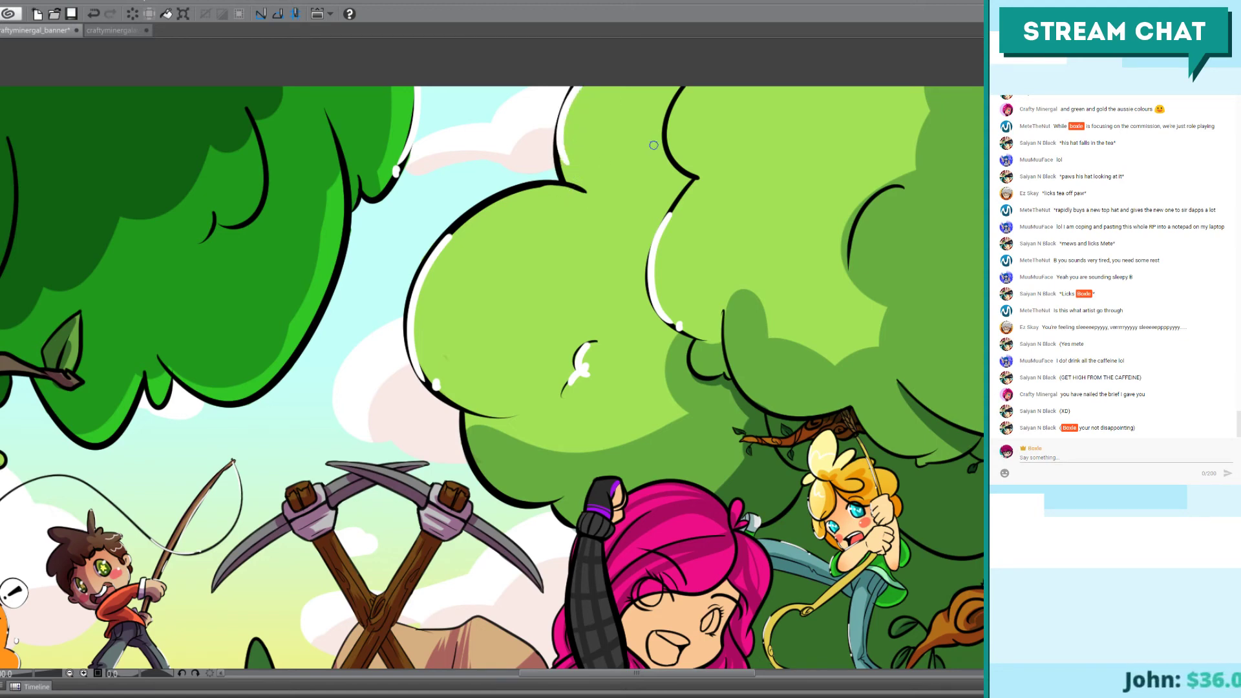
{"action": "left_click", "coordinate": [572, 173]}
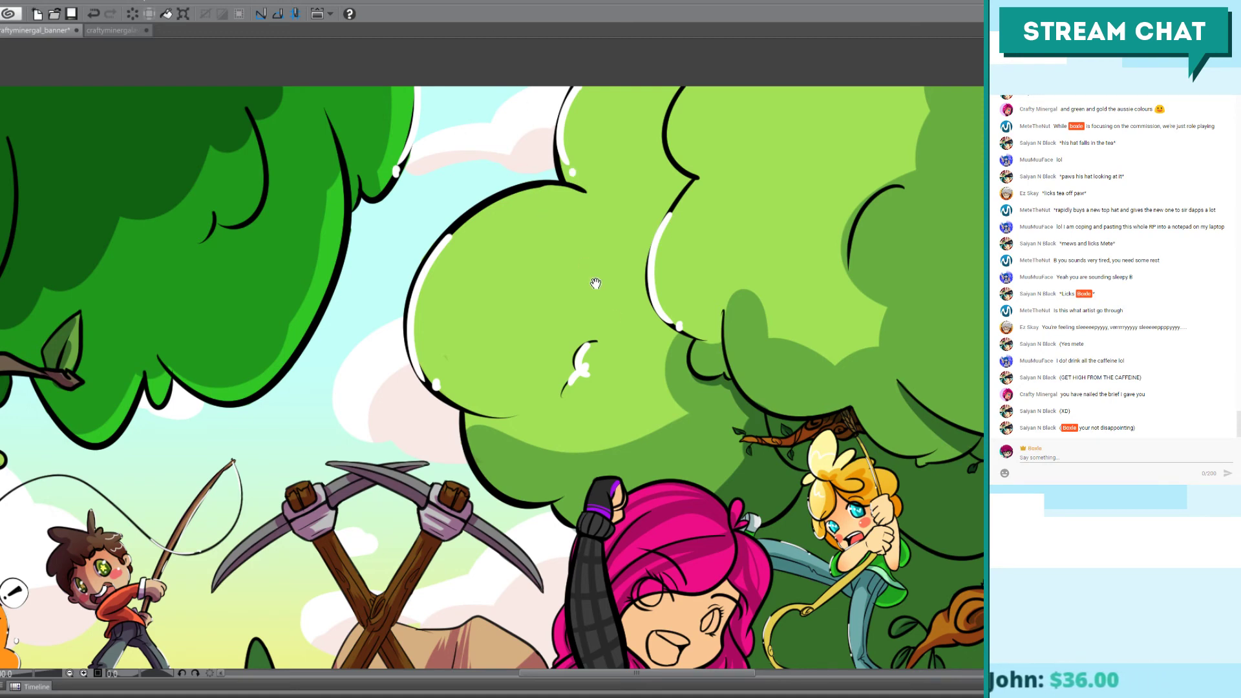
{"action": "scroll", "coordinate": [594, 284], "scroll_direction": "right", "scroll_amount": 3}
{"action": "key", "text": "ctrl+z"}
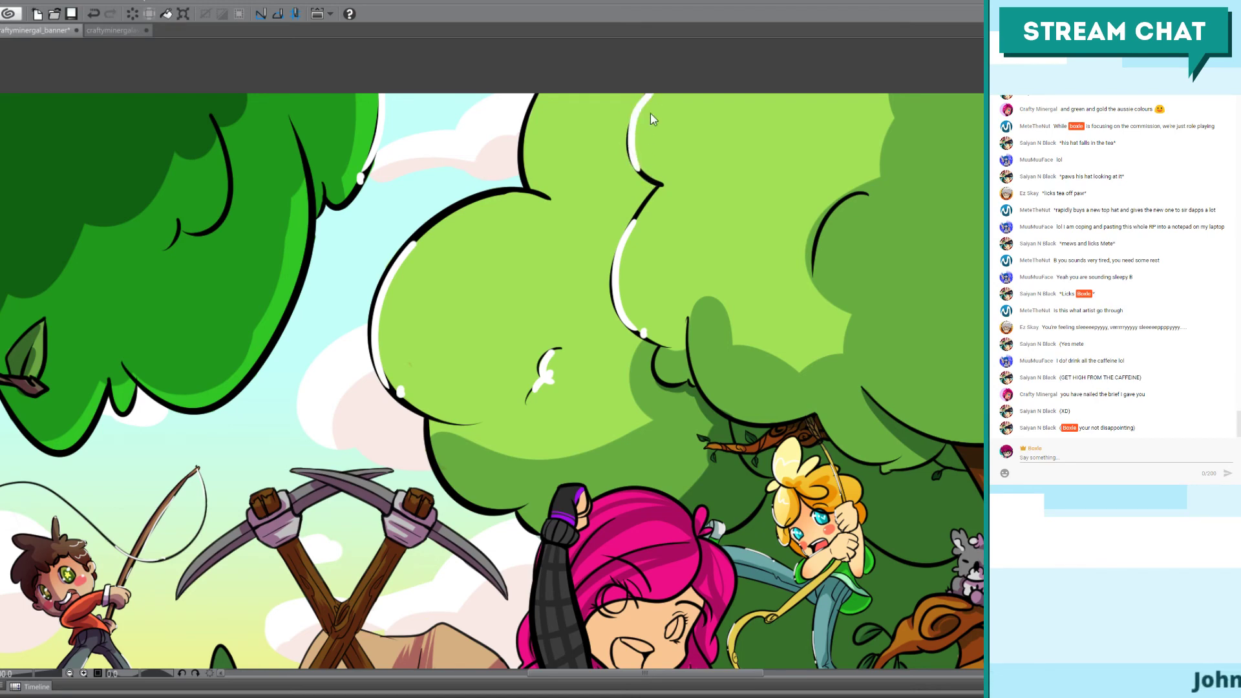
Step: Draw a curved white highlight with a small dot along the edge of the light green clump above the middle one
{"action": "key", "text": "ctrl+z"}
{"action": "left_click_drag", "start_coordinate": [654, 90], "coordinate": [640, 171]}
{"action": "key", "text": "ctrl+z"}
{"action": "left_click_drag", "start_coordinate": [656, 90], "coordinate": [638, 169]}
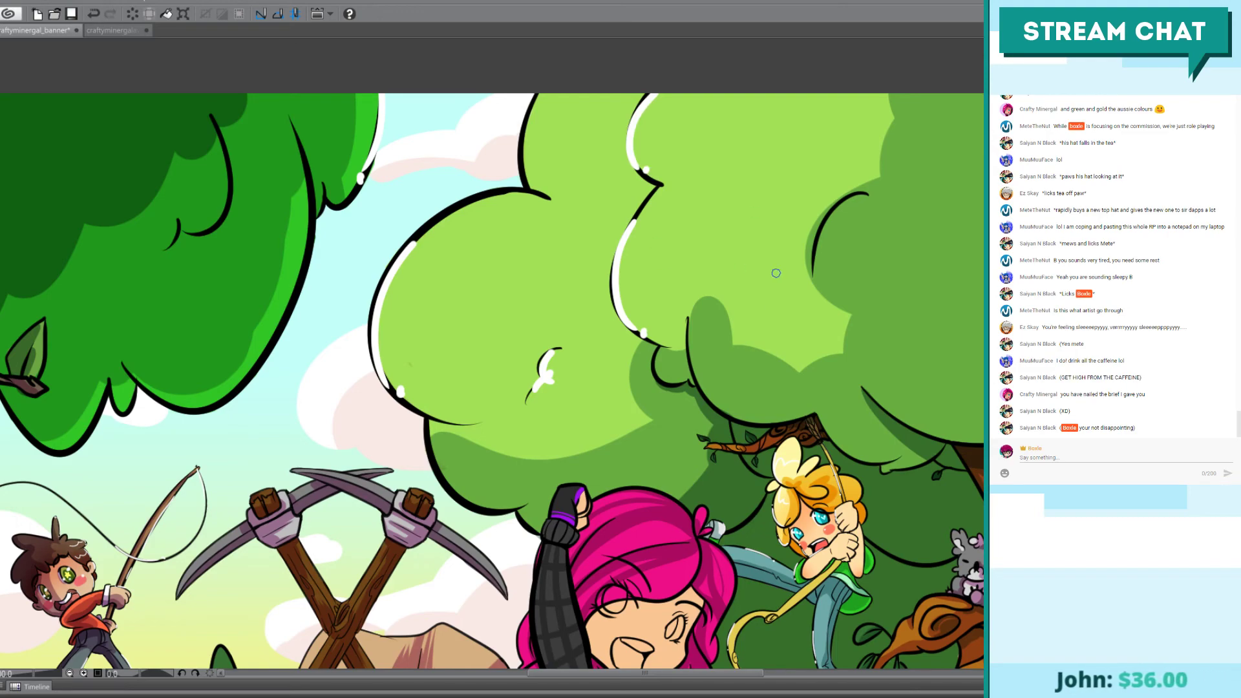
Step: Draw a white rim highlight ending in a dot down the outer edge of the dark green foliage above the fishing boy
{"action": "scroll", "coordinate": [433, 288], "scroll_direction": "down", "scroll_amount": 5}
{"action": "scroll", "coordinate": [432, 288], "scroll_direction": "right", "scroll_amount": 2}
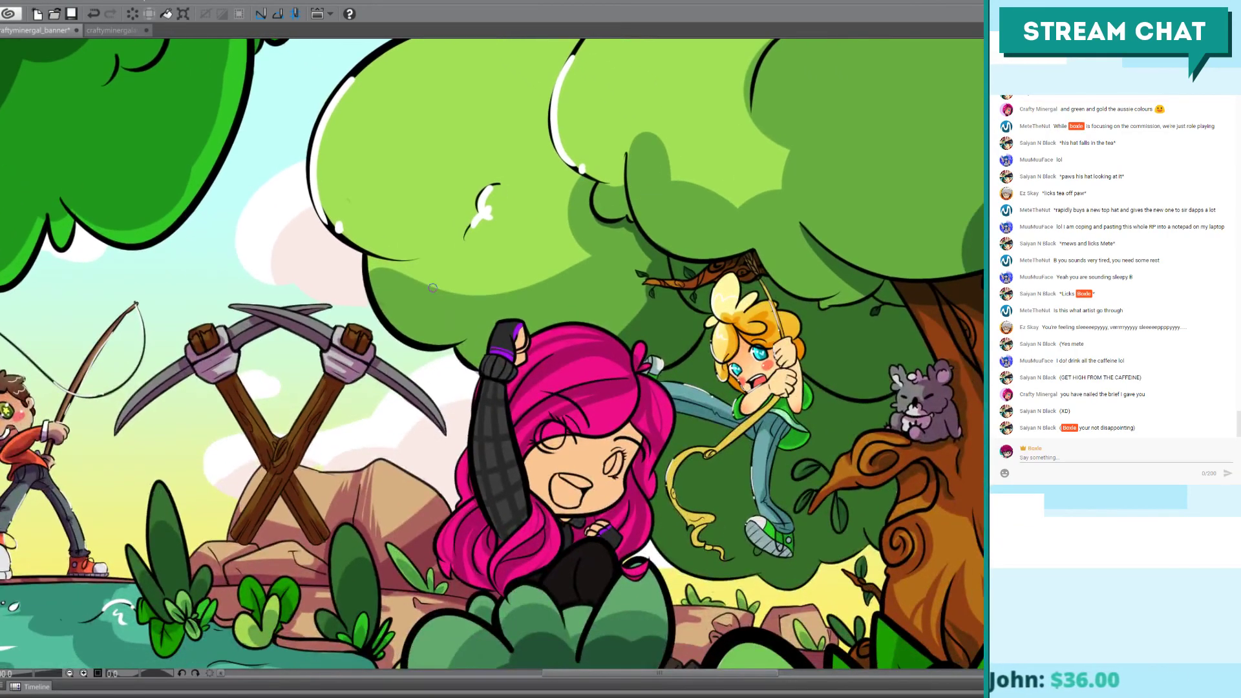
{"action": "left_click_drag", "start_coordinate": [464, 357], "coordinate": [680, 387]}
{"action": "left_click_drag", "start_coordinate": [512, 250], "coordinate": [582, 328]}
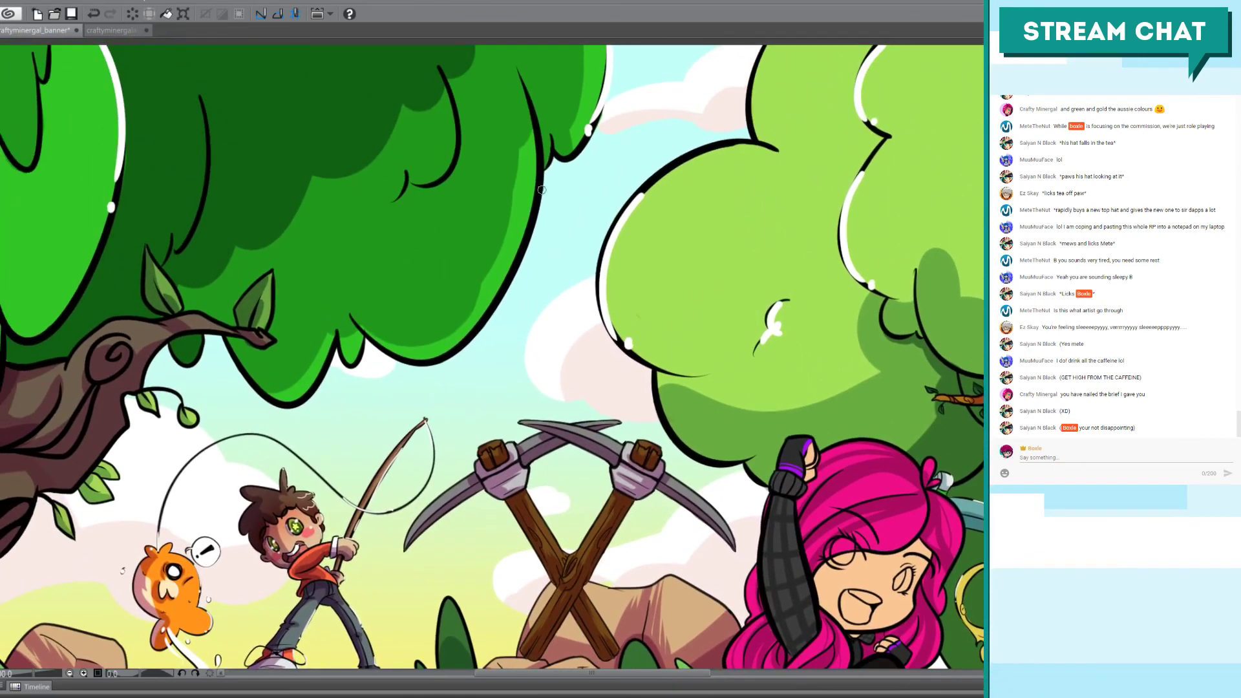
{"action": "left_click_drag", "start_coordinate": [537, 183], "coordinate": [511, 278]}
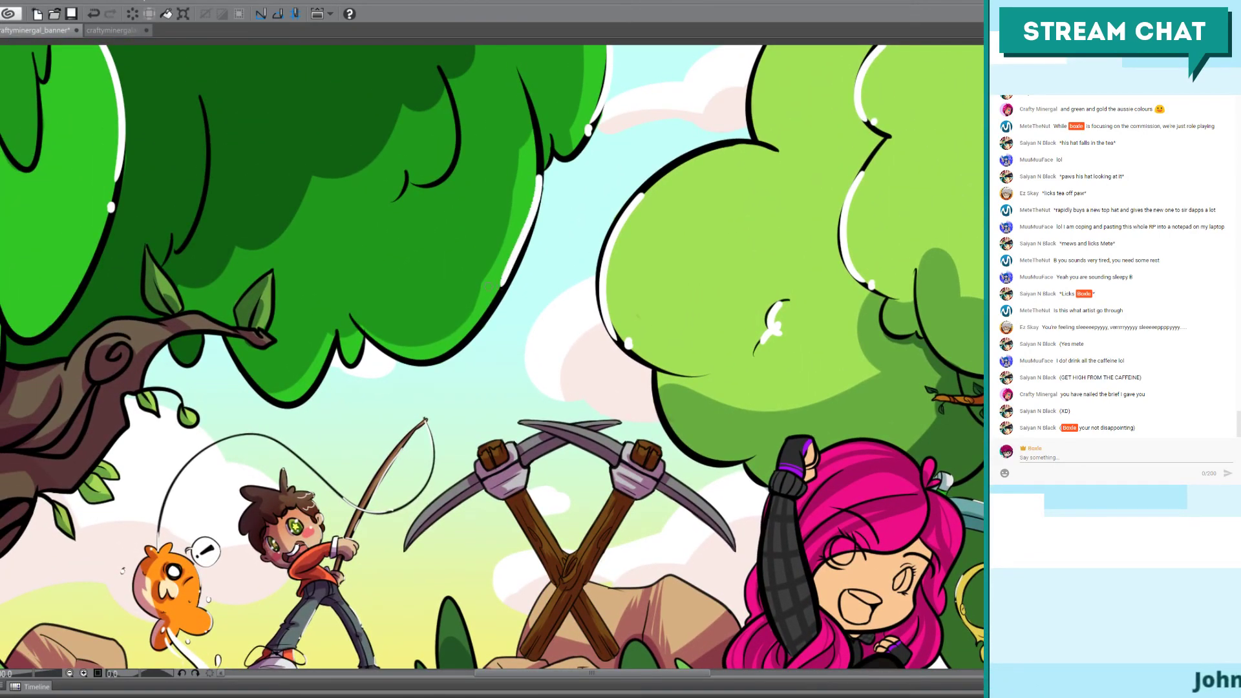
{"action": "key", "text": "ctrl+z"}
{"action": "left_click_drag", "start_coordinate": [540, 173], "coordinate": [502, 293]}
{"action": "key", "text": "ctrl+z"}
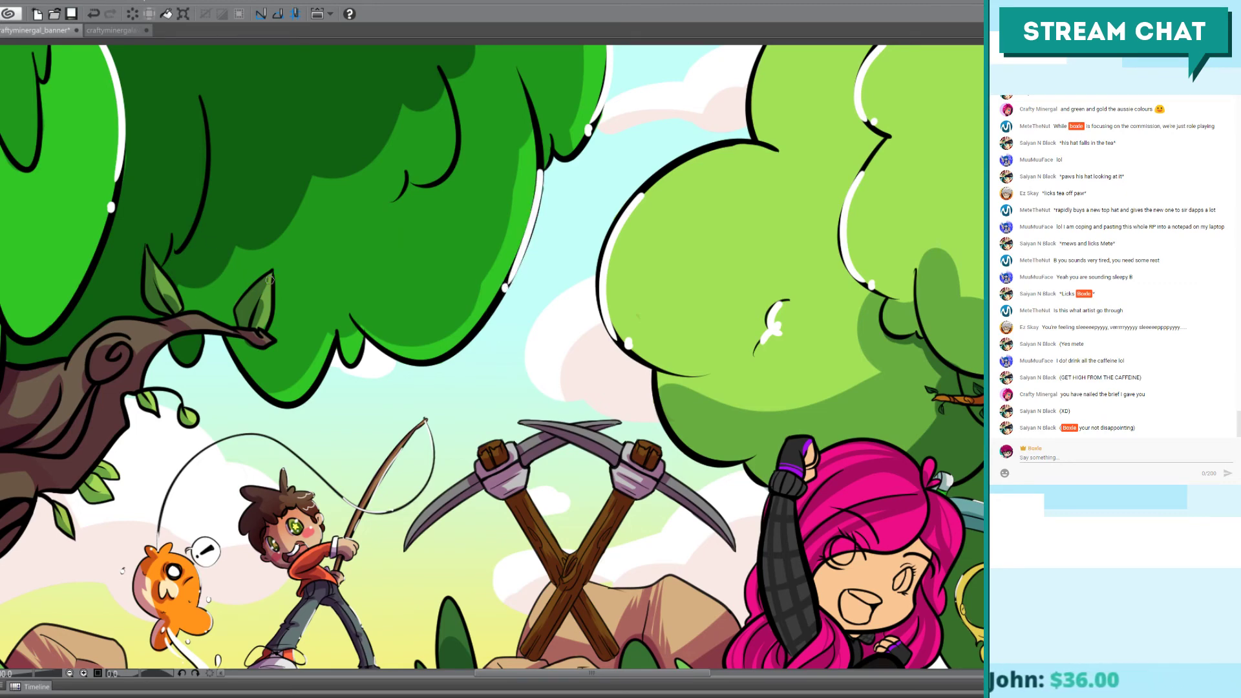
Step: Add thin white highlights to the edges of the two leaves on the dark tree's branch
{"action": "left_click_drag", "start_coordinate": [271, 274], "coordinate": [266, 307]}
{"action": "left_click_drag", "start_coordinate": [272, 269], "coordinate": [273, 305]}
{"action": "key", "text": "ctrl+z"}
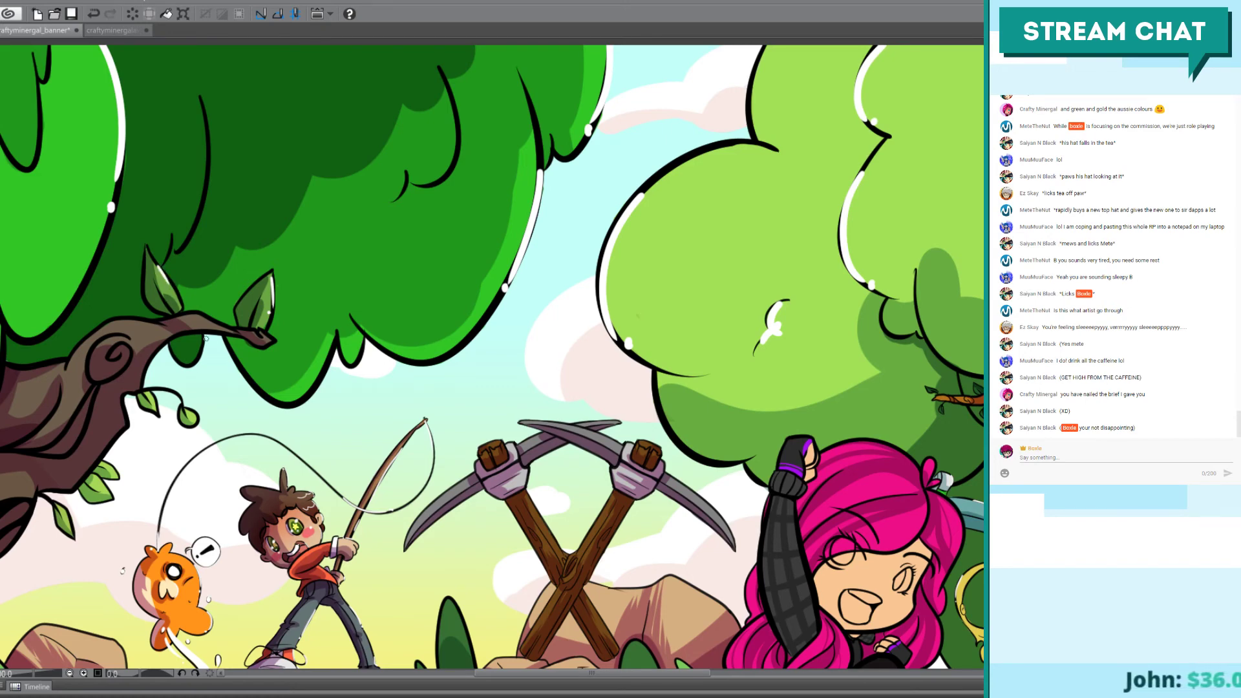
Step: Paint rounded white highlights with dots on the tips of the foreground leaves along the near side of the pond
{"action": "left_click_drag", "start_coordinate": [495, 464], "coordinate": [289, 476]}
{"action": "scroll", "coordinate": [458, 394], "scroll_direction": "down", "scroll_amount": 2}
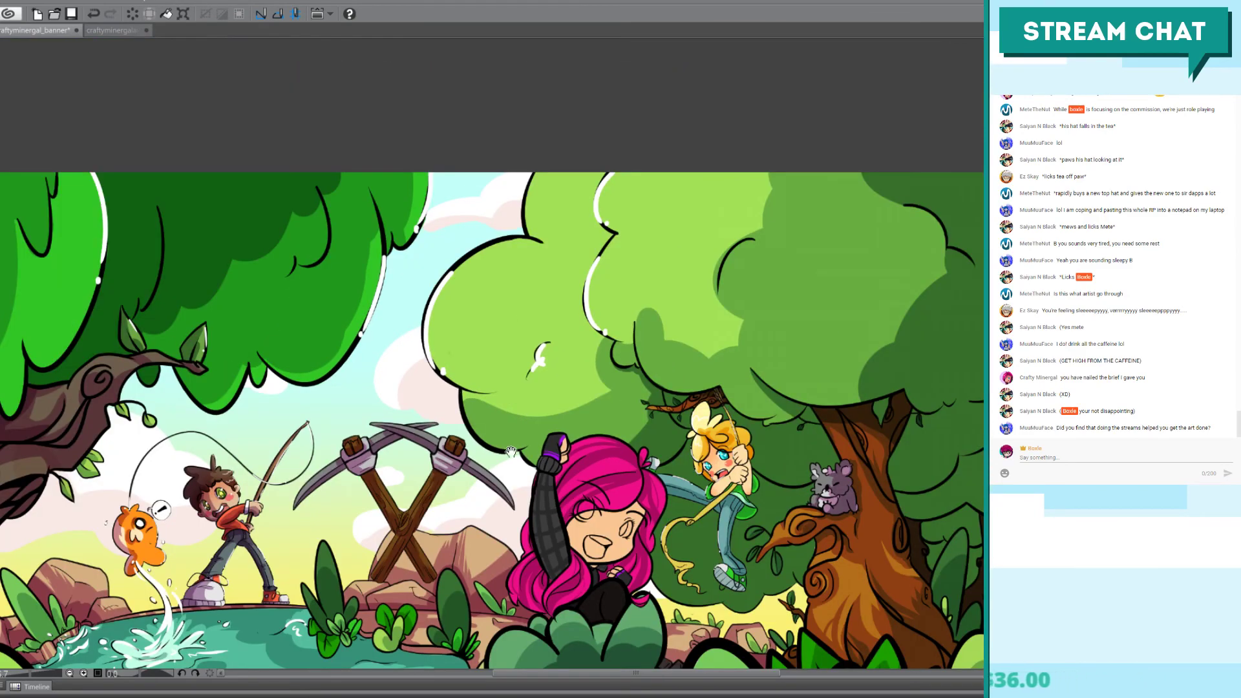
{"action": "left_click_drag", "start_coordinate": [510, 453], "coordinate": [638, 241]}
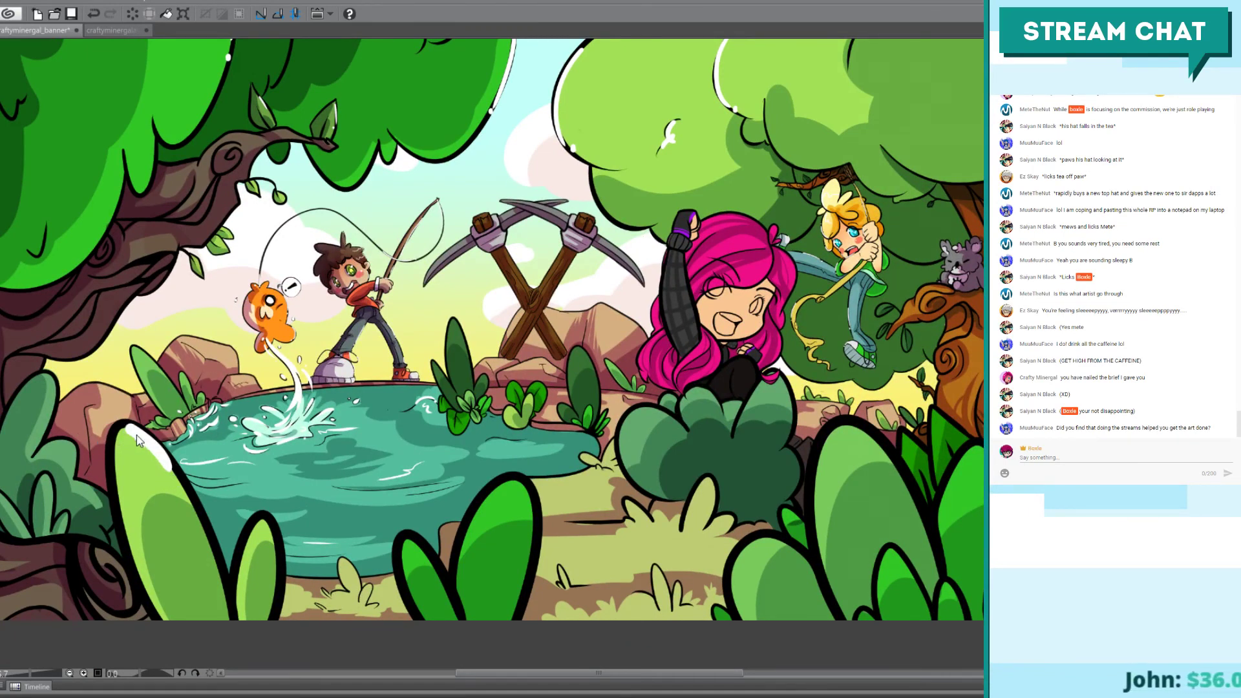
{"action": "left_click_drag", "start_coordinate": [115, 433], "coordinate": [162, 456]}
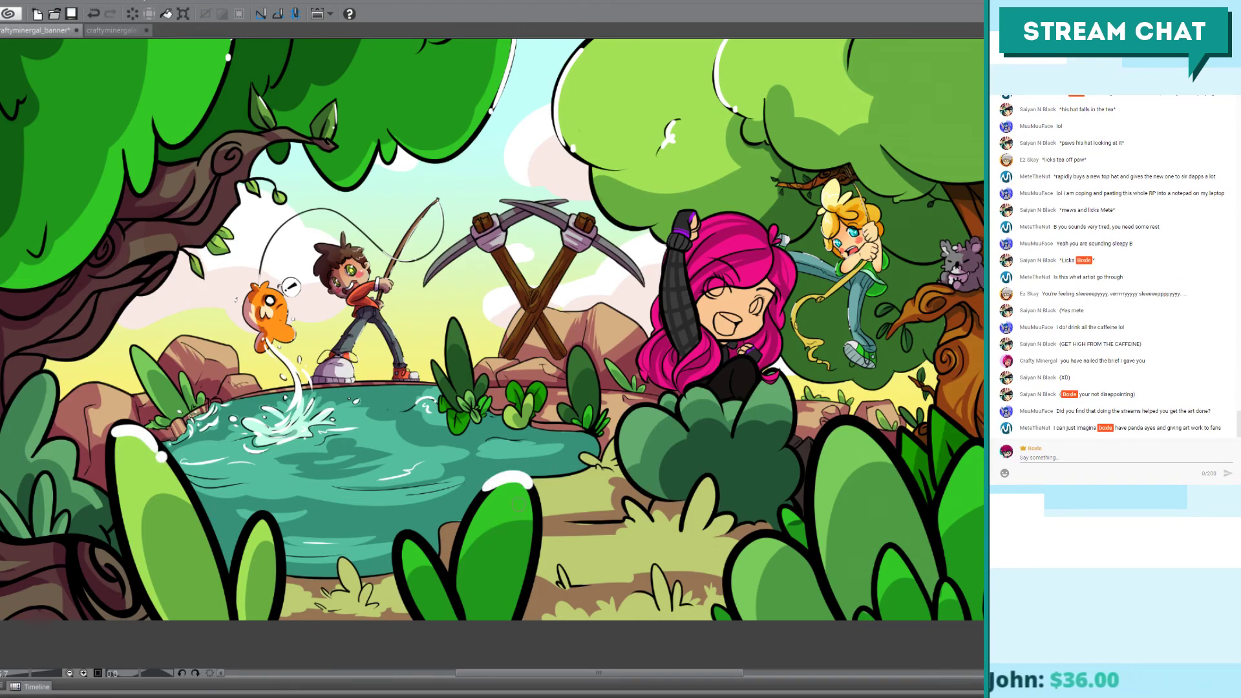
{"action": "left_click_drag", "start_coordinate": [529, 488], "coordinate": [490, 482]}
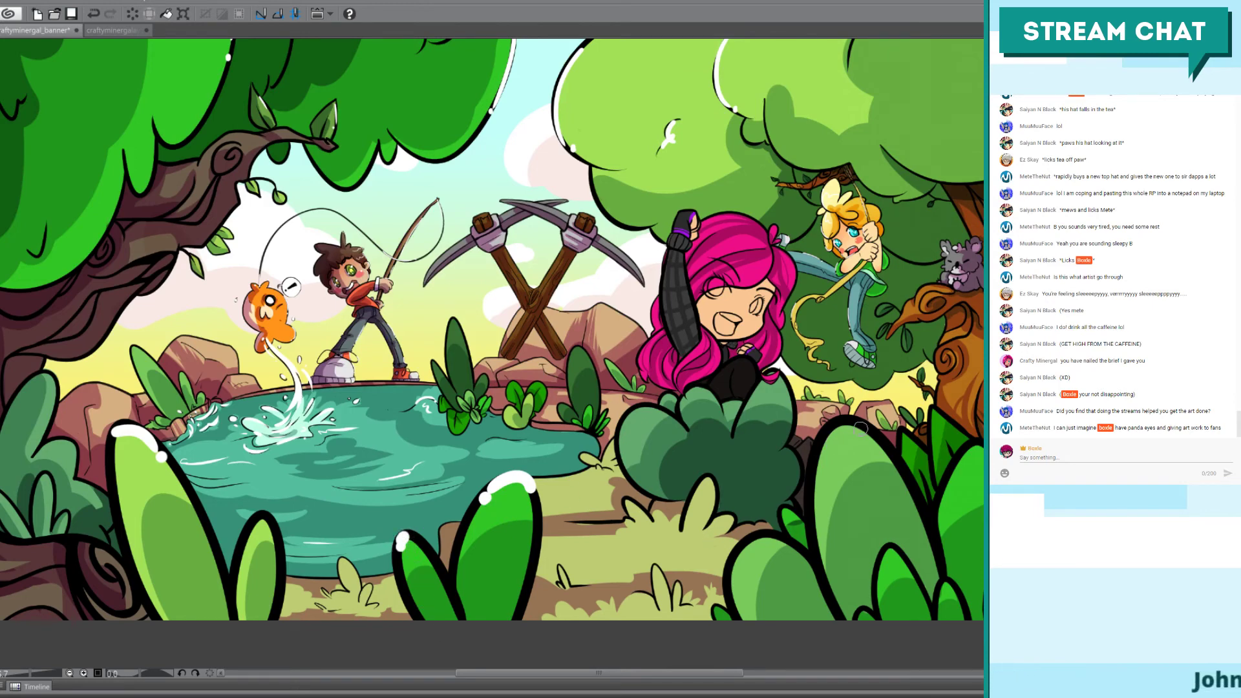
Step: Paint white rim highlights with dots on the largest foreground leaf and the smaller rounded leaf beside it
{"action": "left_click_drag", "start_coordinate": [860, 427], "coordinate": [812, 480]}
{"action": "key", "text": "ctrl+z"}
{"action": "mouse_move", "coordinate": [863, 424]}
{"action": "left_mouse_down"}
{"action": "mouse_move", "coordinate": [816, 451]}
{"action": "mouse_move", "coordinate": [813, 483]}
{"action": "left_mouse_up"}
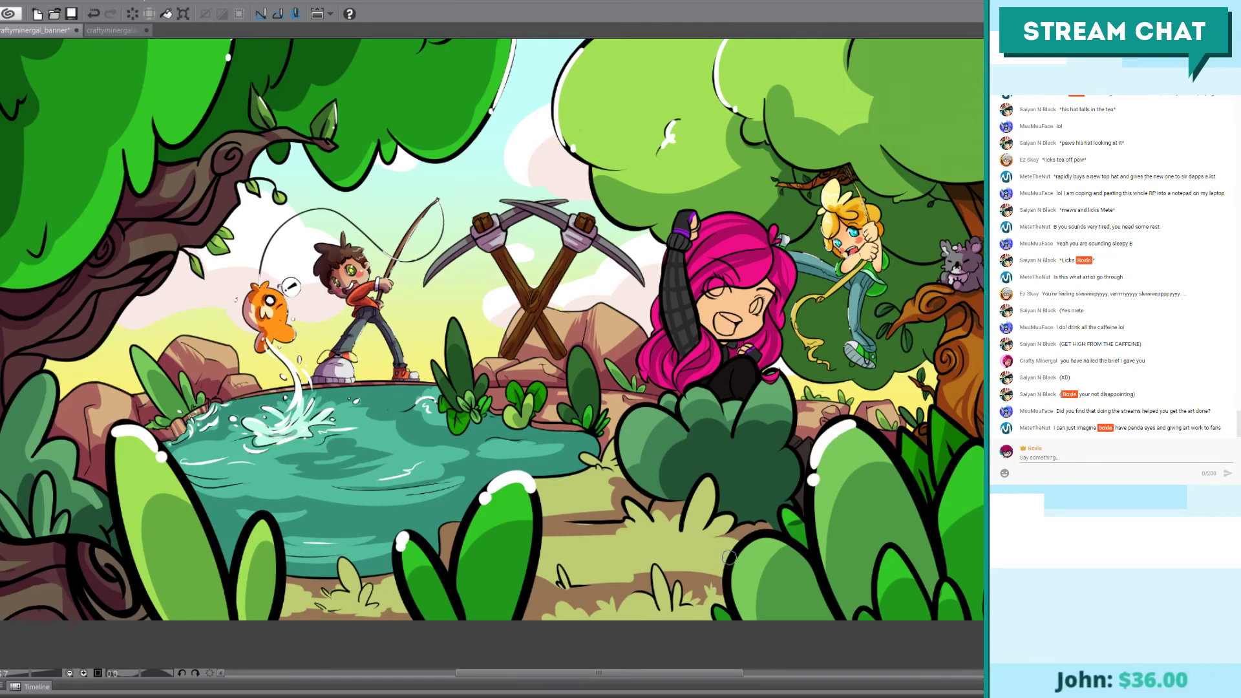
{"action": "left_click_drag", "start_coordinate": [737, 548], "coordinate": [726, 598]}
{"action": "left_click", "coordinate": [737, 606]}
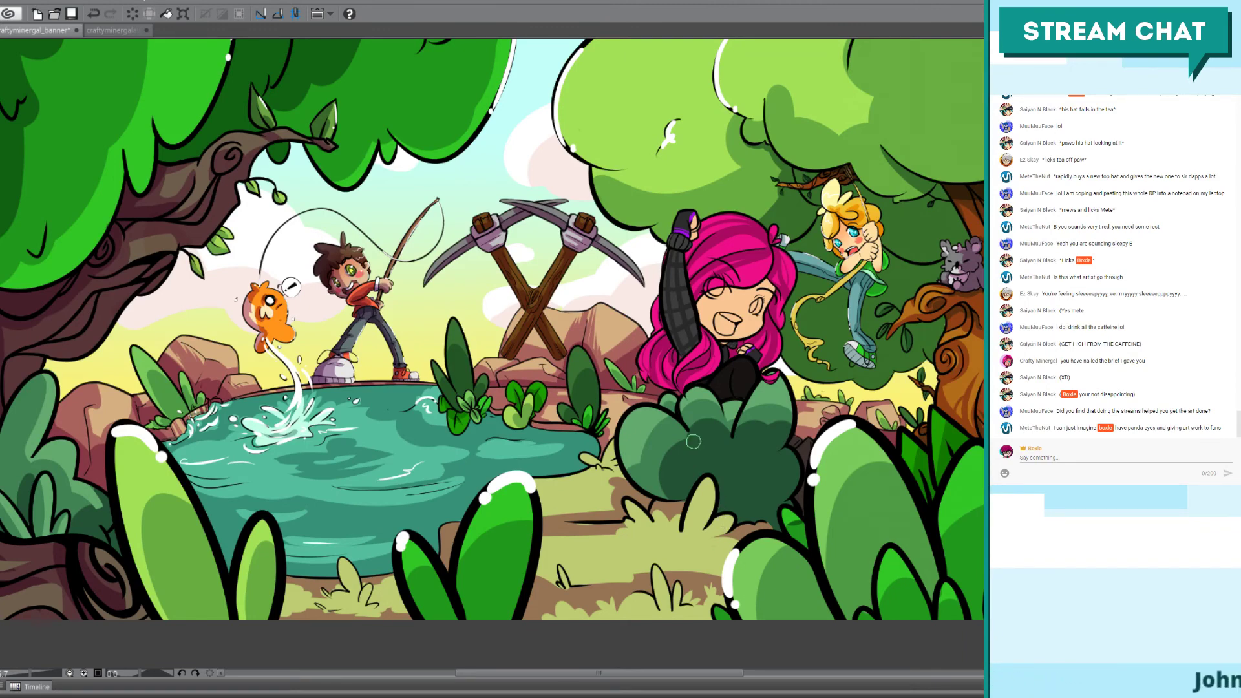
Step: Add thin white highlights to the tall dark green leaves at the pond's edge below the crossed pickaxes, undoing the stray stroke
{"action": "left_click_drag", "start_coordinate": [693, 442], "coordinate": [583, 396]}
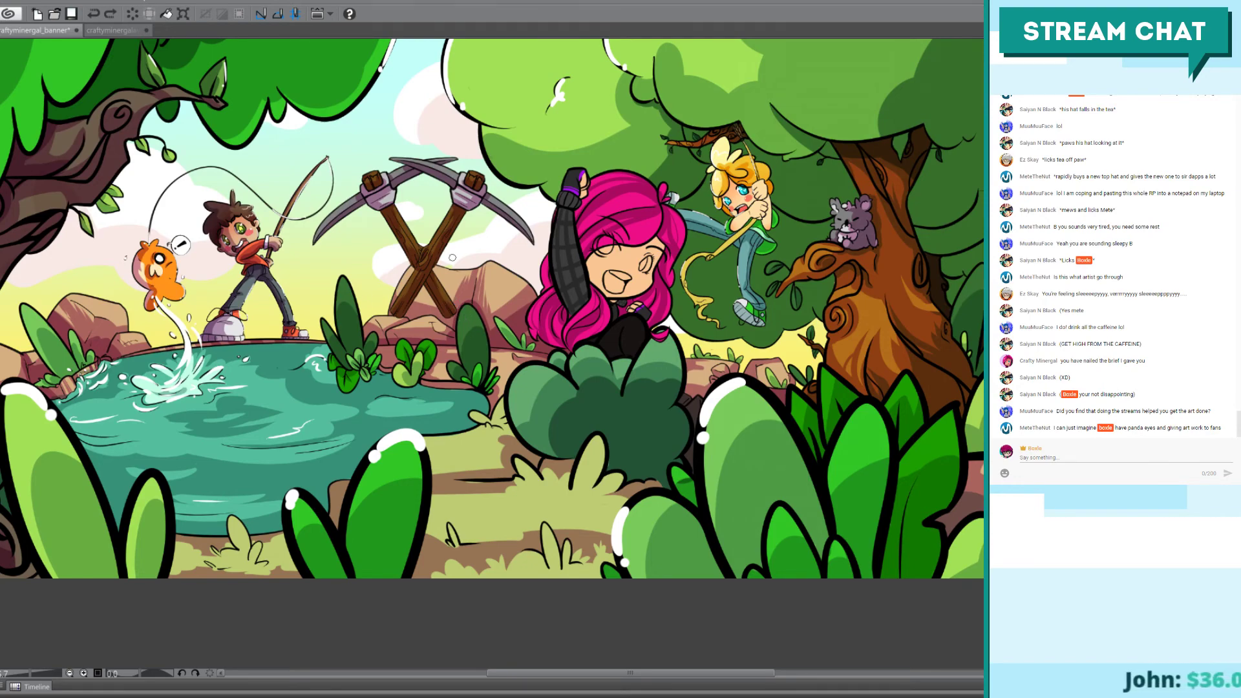
{"action": "scroll", "coordinate": [452, 257], "scroll_direction": "up", "scroll_amount": 1}
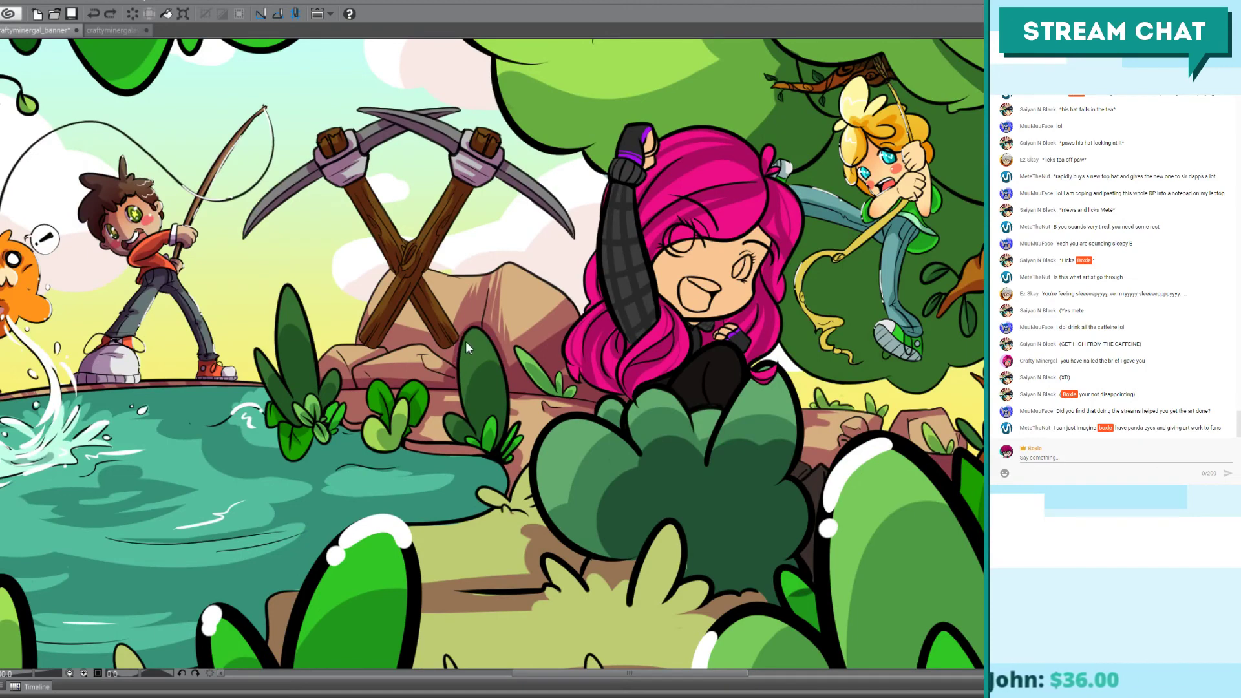
{"action": "left_click_drag", "start_coordinate": [468, 334], "coordinate": [462, 373]}
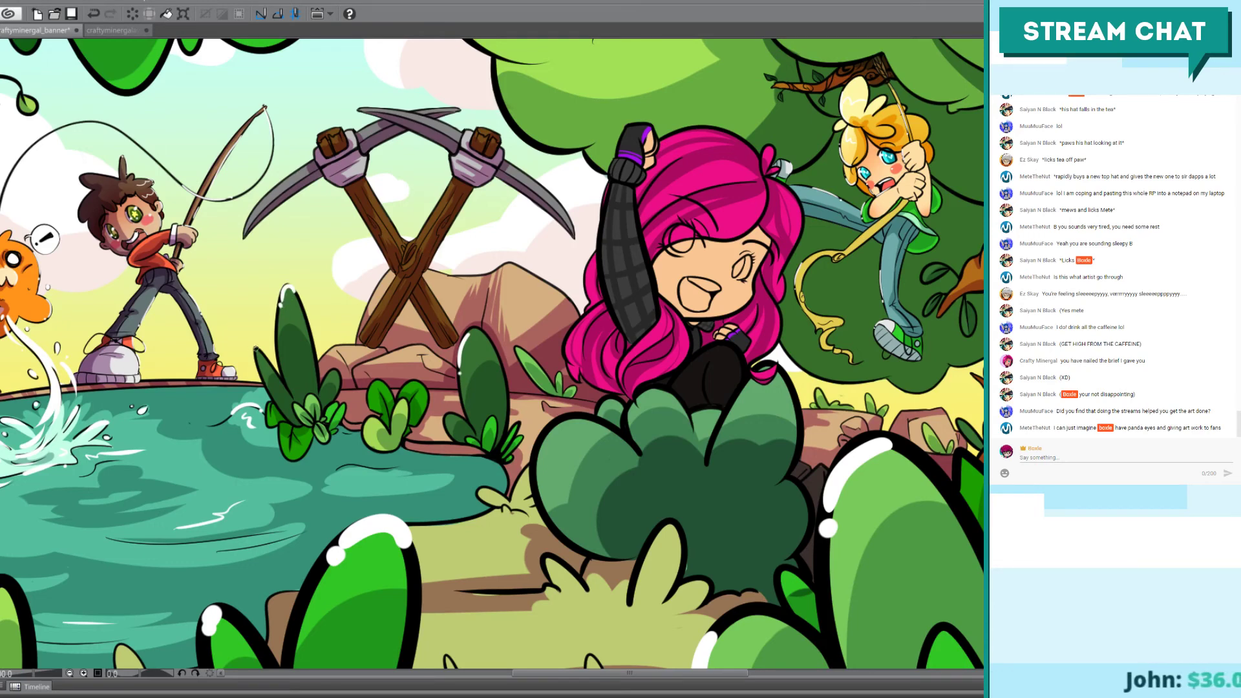
{"action": "left_click_drag", "start_coordinate": [256, 346], "coordinate": [259, 366]}
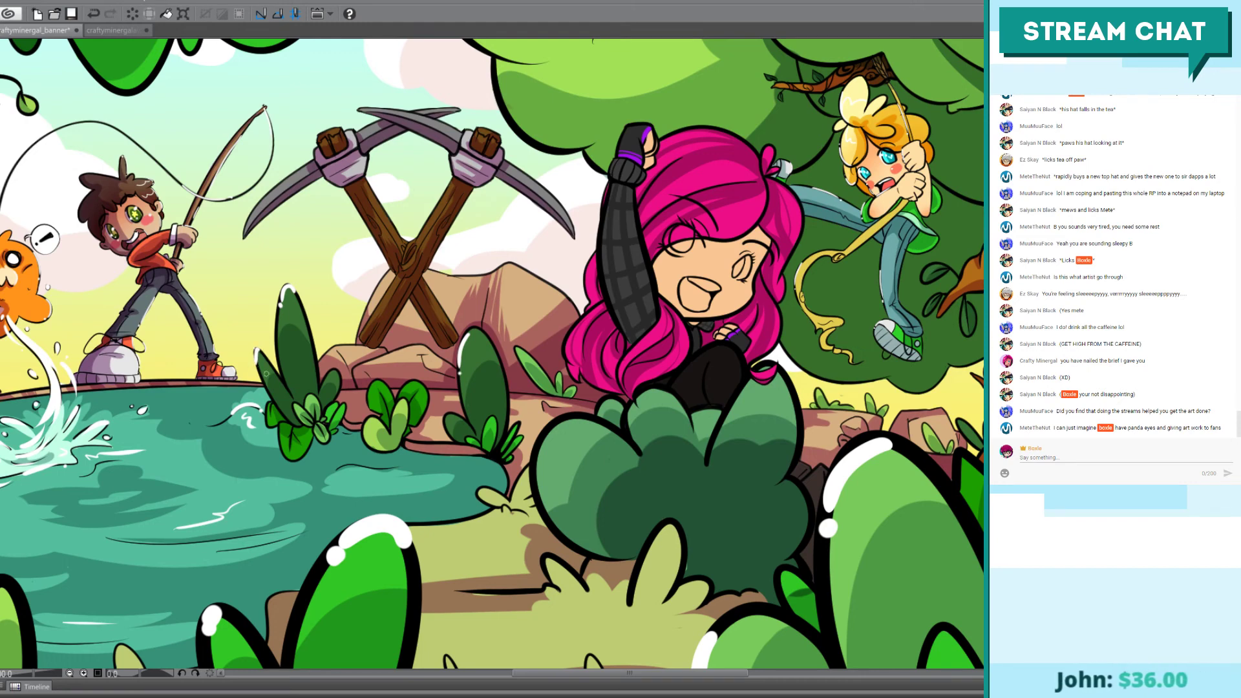
{"action": "key", "text": "ctrl+z"}
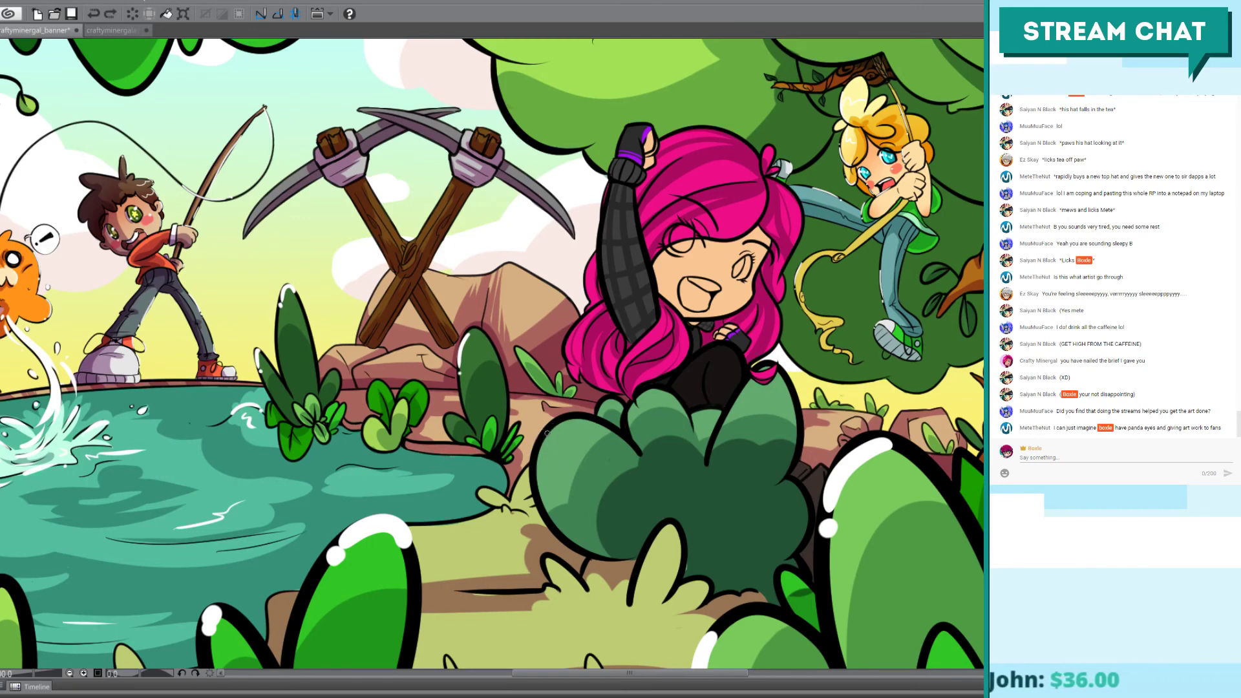
Step: Draw white rim highlights on the outer lobe and upper lobe of the bush in front of the pink-haired girl, redoing uneven strokes
{"action": "left_click_drag", "start_coordinate": [549, 428], "coordinate": [533, 481]}
{"action": "key", "text": "ctrl+z"}
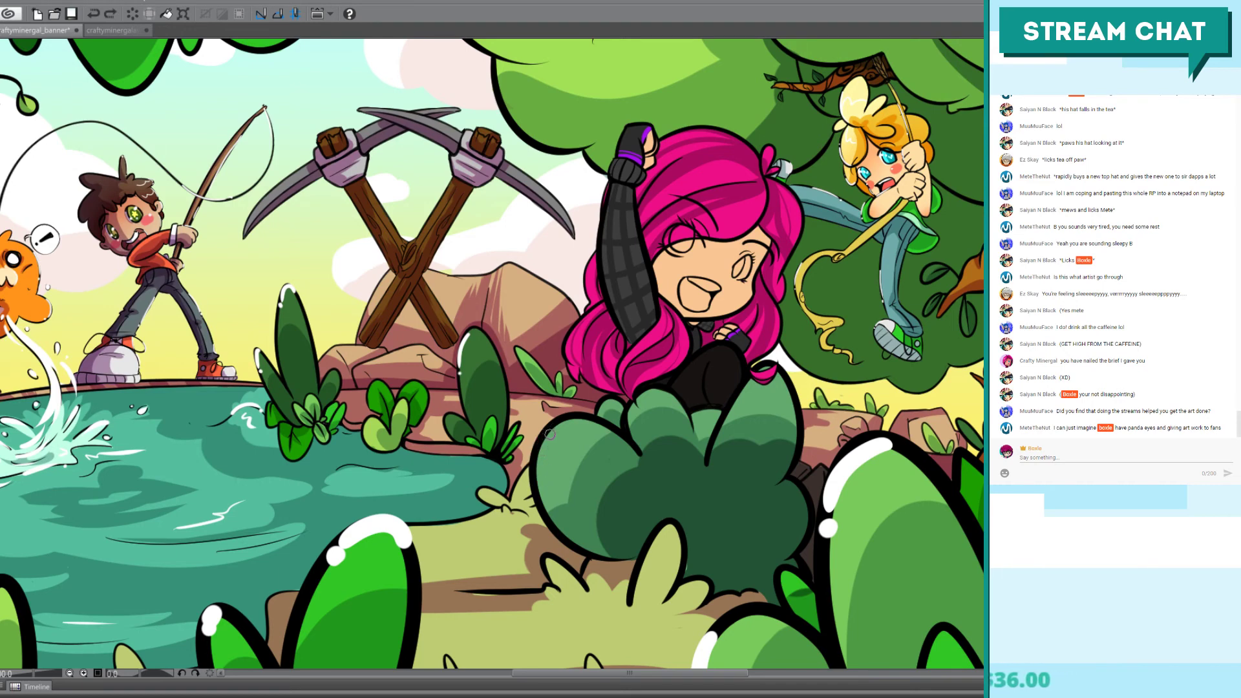
{"action": "left_click_drag", "start_coordinate": [553, 425], "coordinate": [533, 480]}
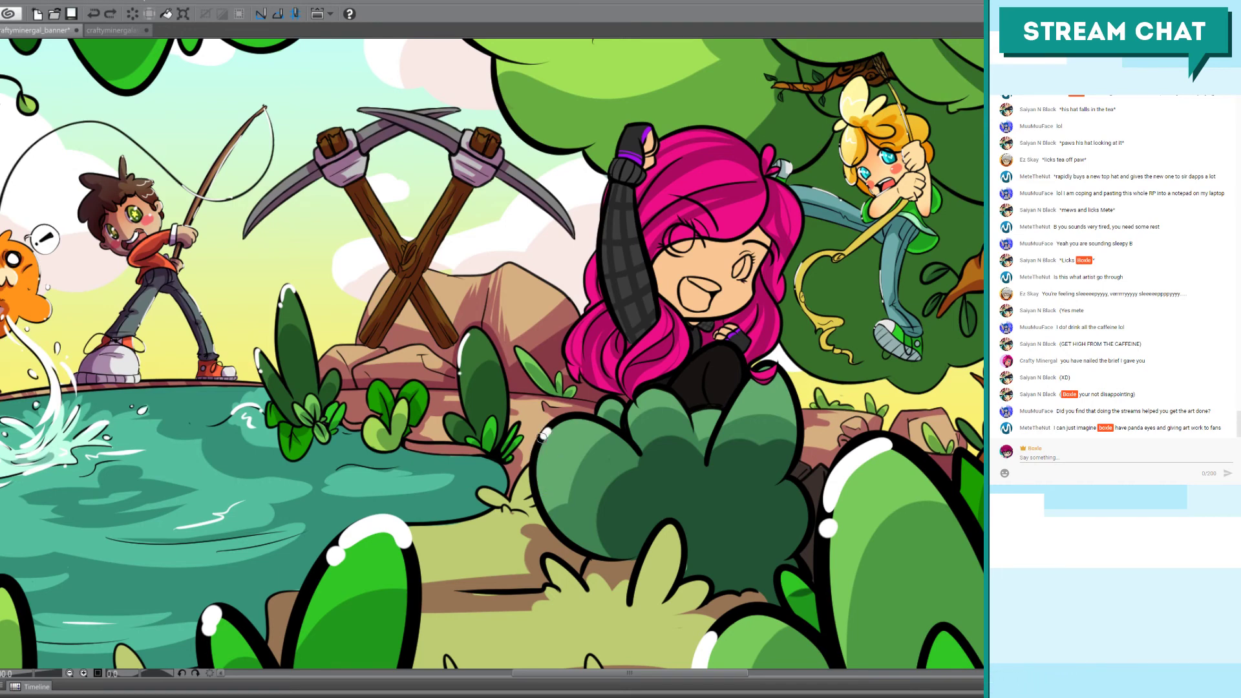
{"action": "key", "text": "ctrl+z"}
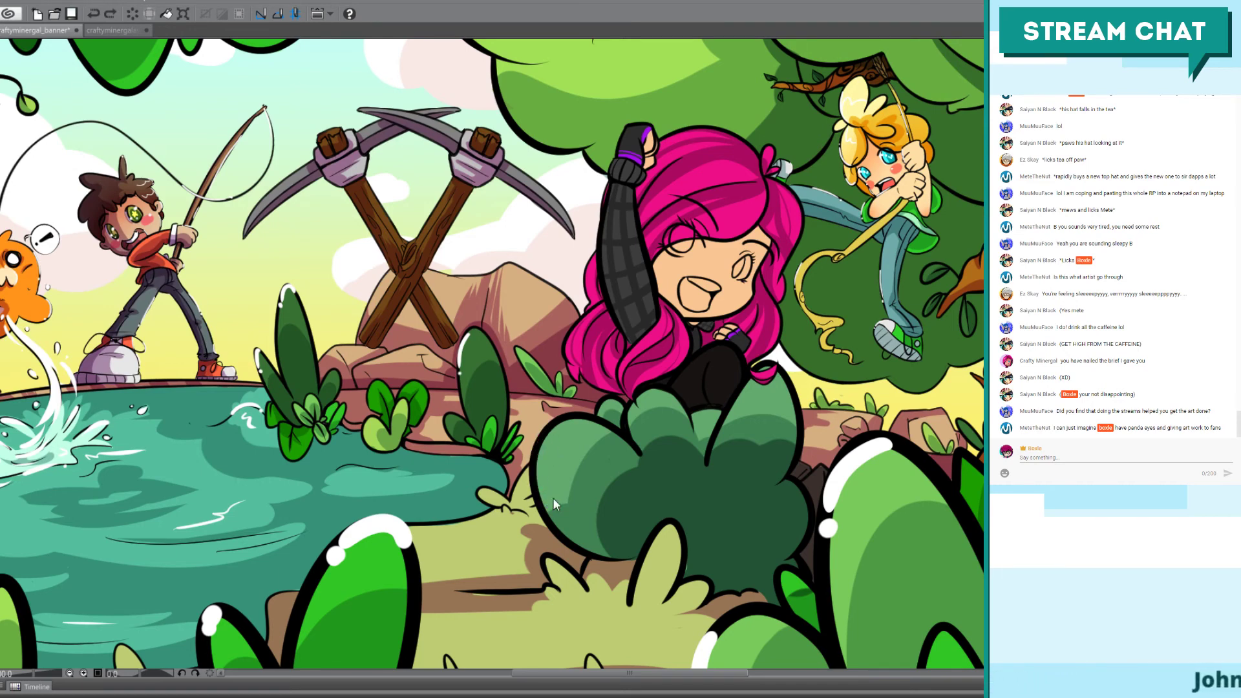
{"action": "left_click_drag", "start_coordinate": [552, 426], "coordinate": [532, 493]}
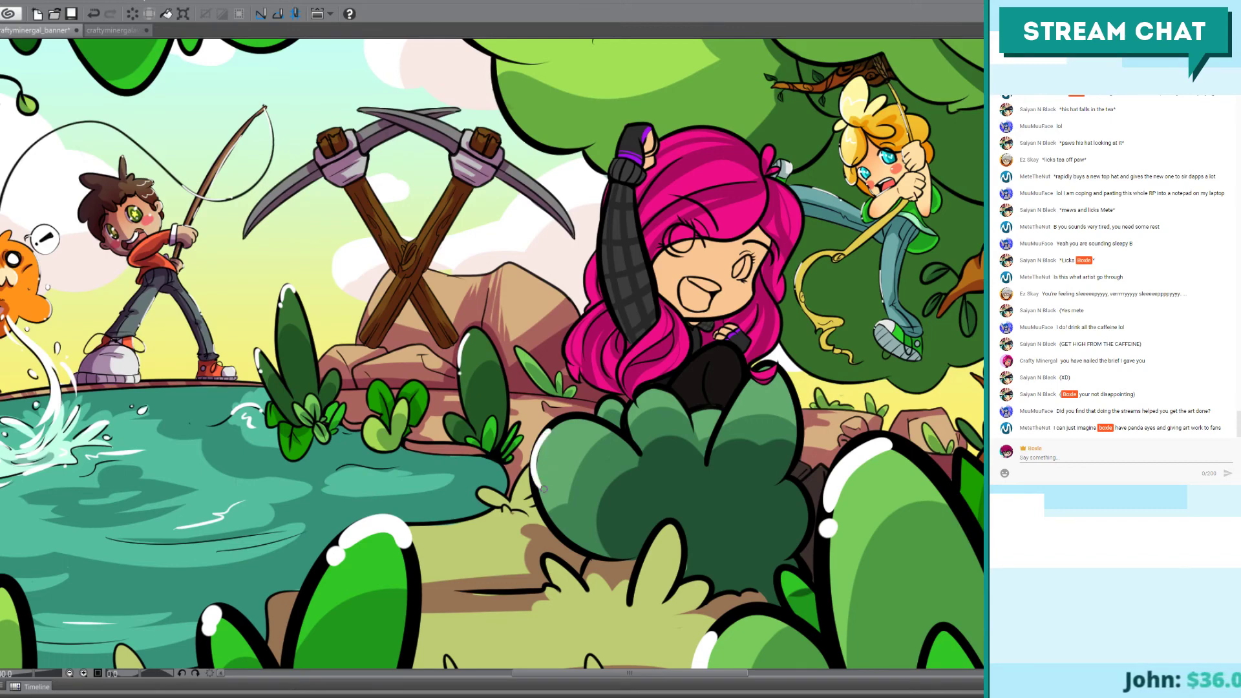
{"action": "key", "text": "ctrl+z"}
{"action": "left_click_drag", "start_coordinate": [552, 426], "coordinate": [542, 496]}
{"action": "key", "text": "ctrl+z"}
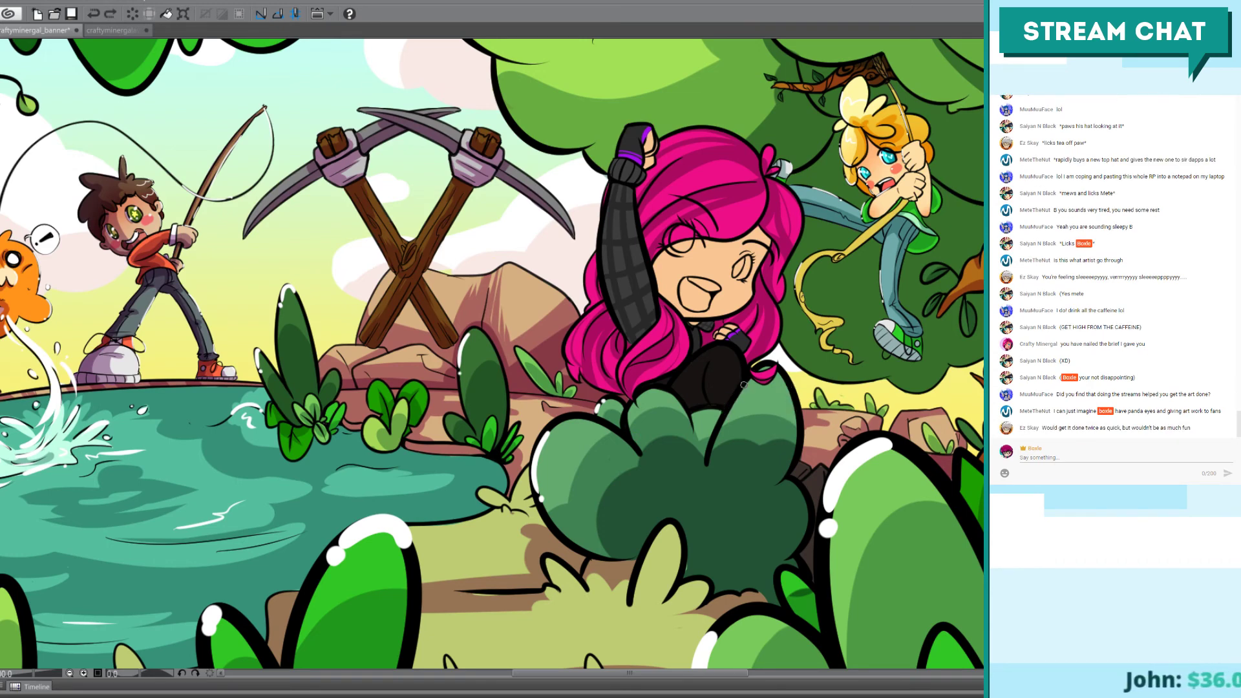
{"action": "left_click_drag", "start_coordinate": [748, 379], "coordinate": [724, 416]}
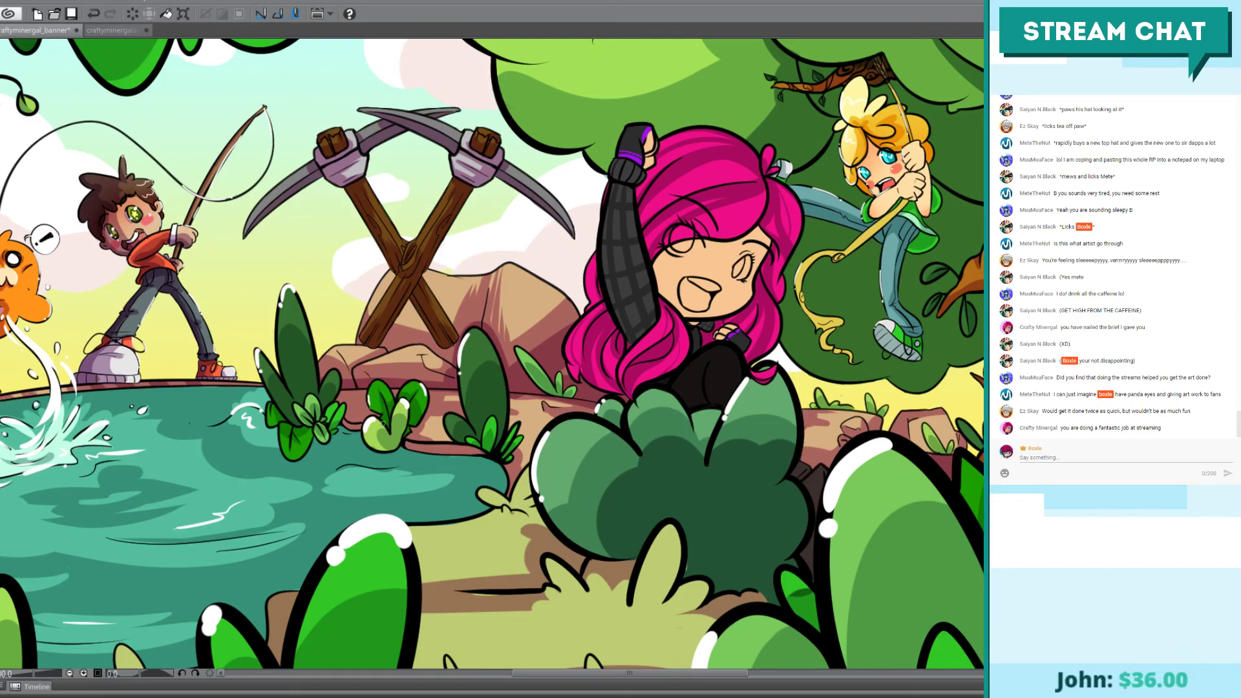
Step: Examine the white highlights on the trees, bush and foreground leaves across the whole banner
{"action": "scroll", "coordinate": [395, 419], "scroll_direction": "down", "scroll_amount": 5}
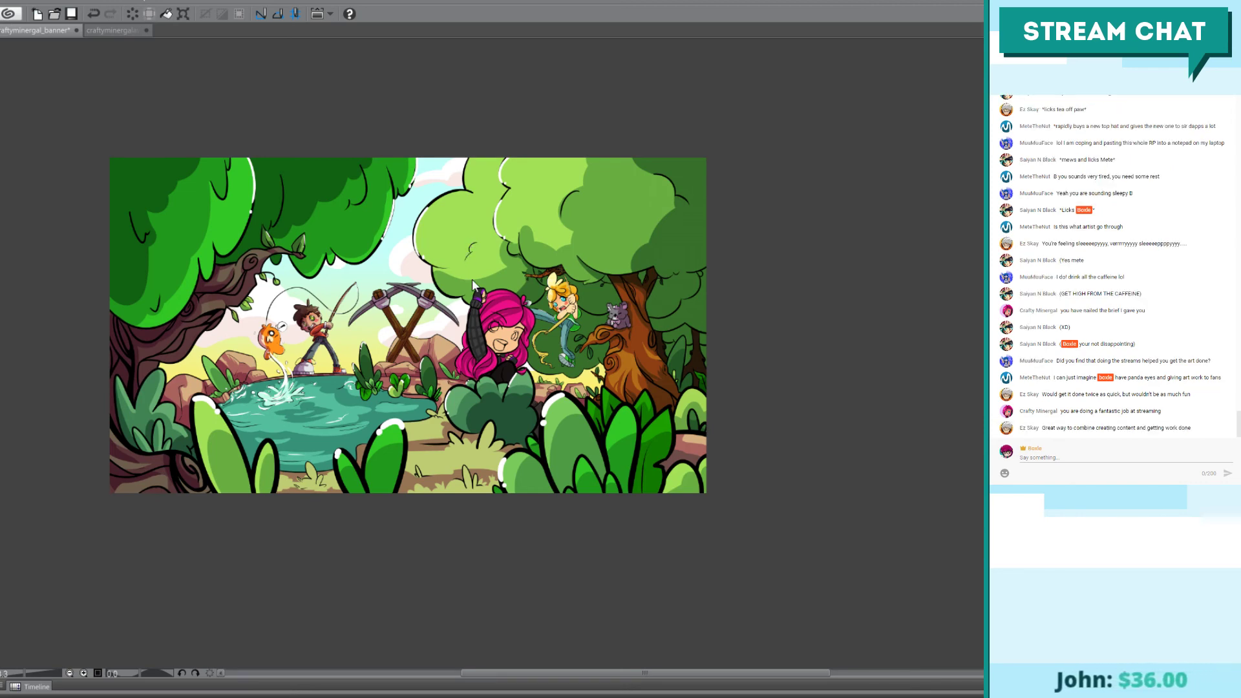
{"action": "scroll", "coordinate": [471, 279], "scroll_direction": "up", "scroll_amount": 1}
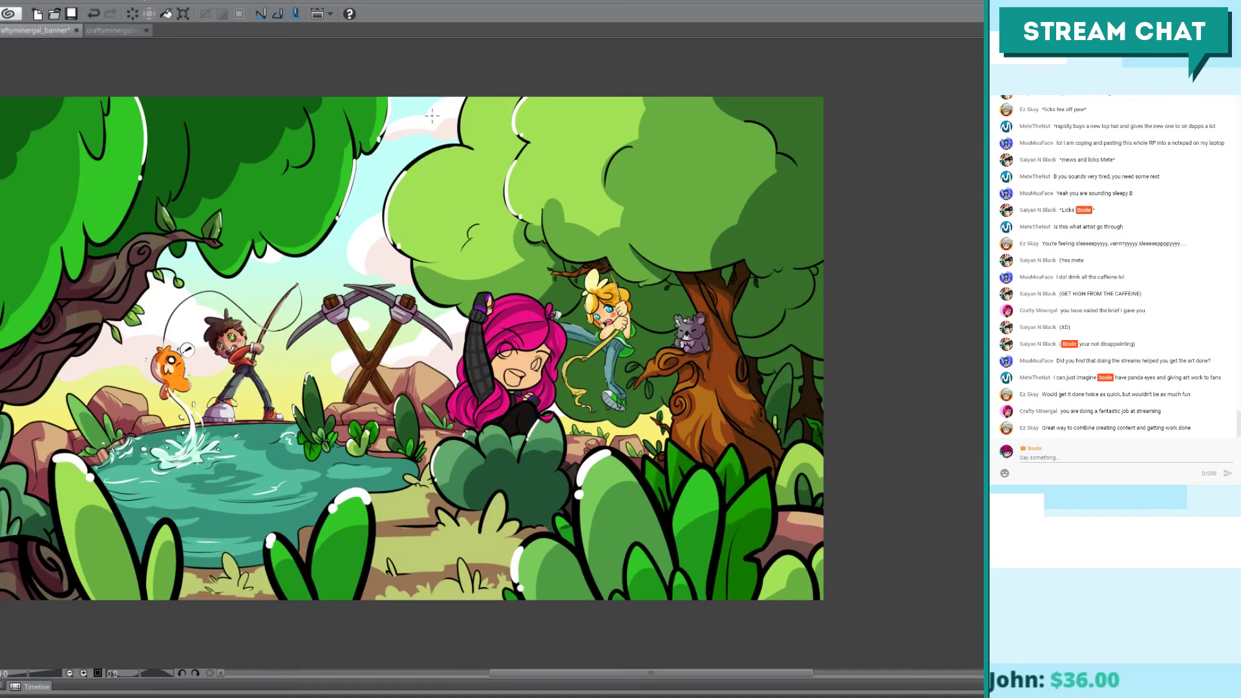
{"action": "left_click_drag", "start_coordinate": [463, 280], "coordinate": [630, 240]}
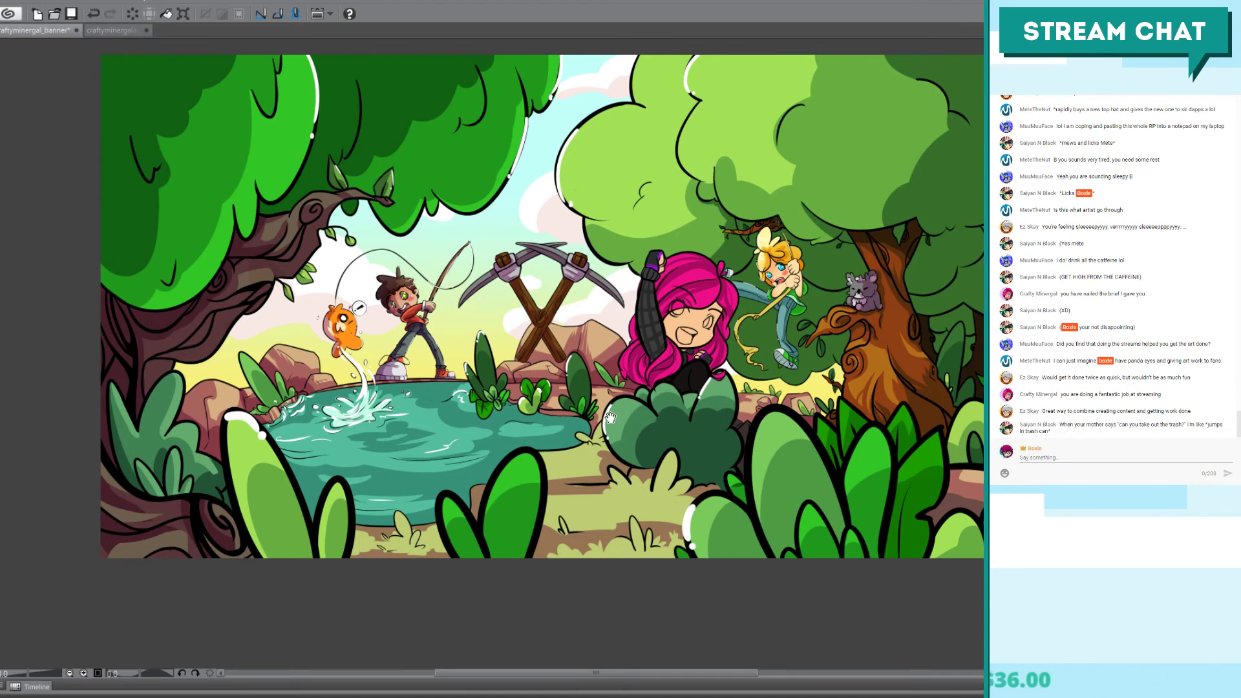
{"action": "left_click_drag", "start_coordinate": [634, 599], "coordinate": [611, 584]}
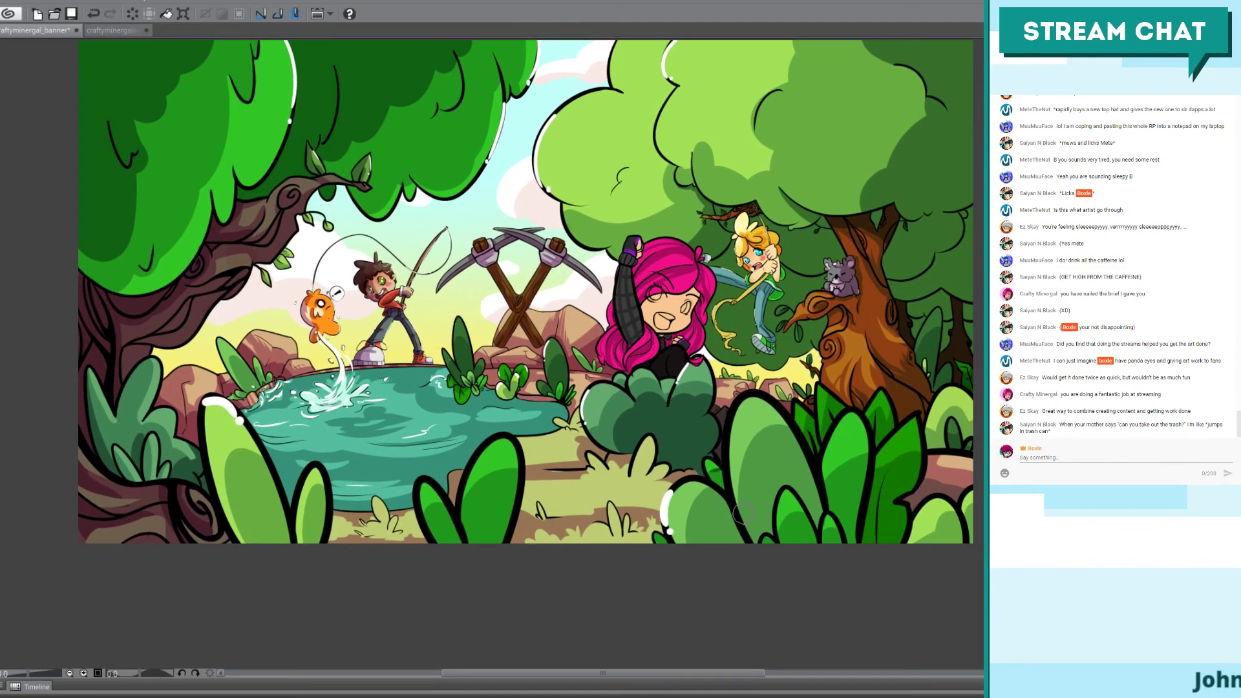
{"action": "scroll", "coordinate": [743, 514], "scroll_direction": "up", "scroll_amount": 3}
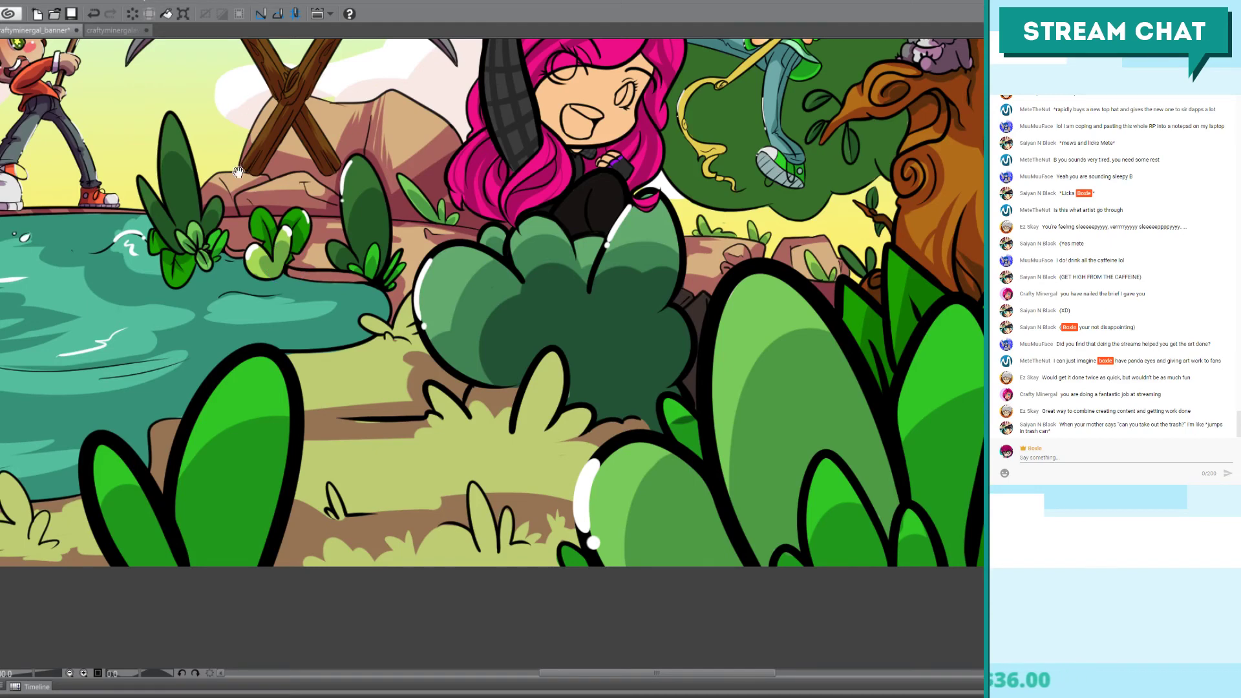
{"action": "left_click_drag", "start_coordinate": [243, 195], "coordinate": [387, 206]}
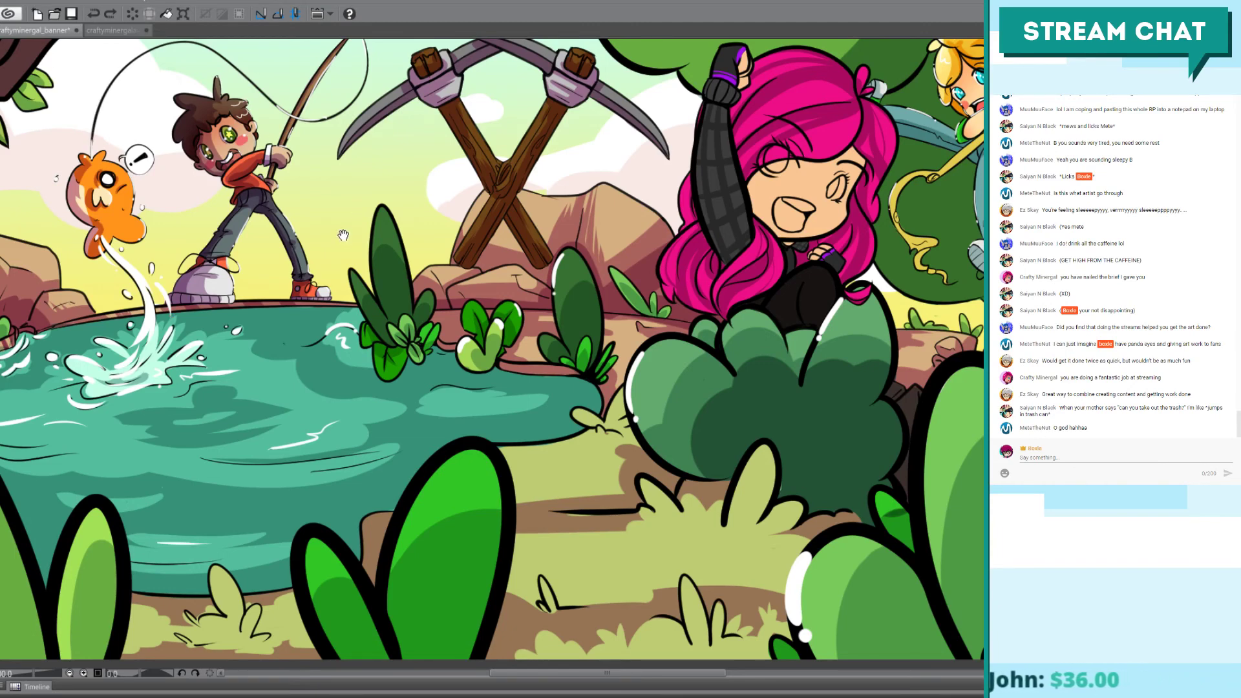
Step: Examine the whole banner from the fishing boy to the koala's tree, undoing the stray purple tint over the boy
{"action": "left_click_drag", "start_coordinate": [351, 256], "coordinate": [332, 273]}
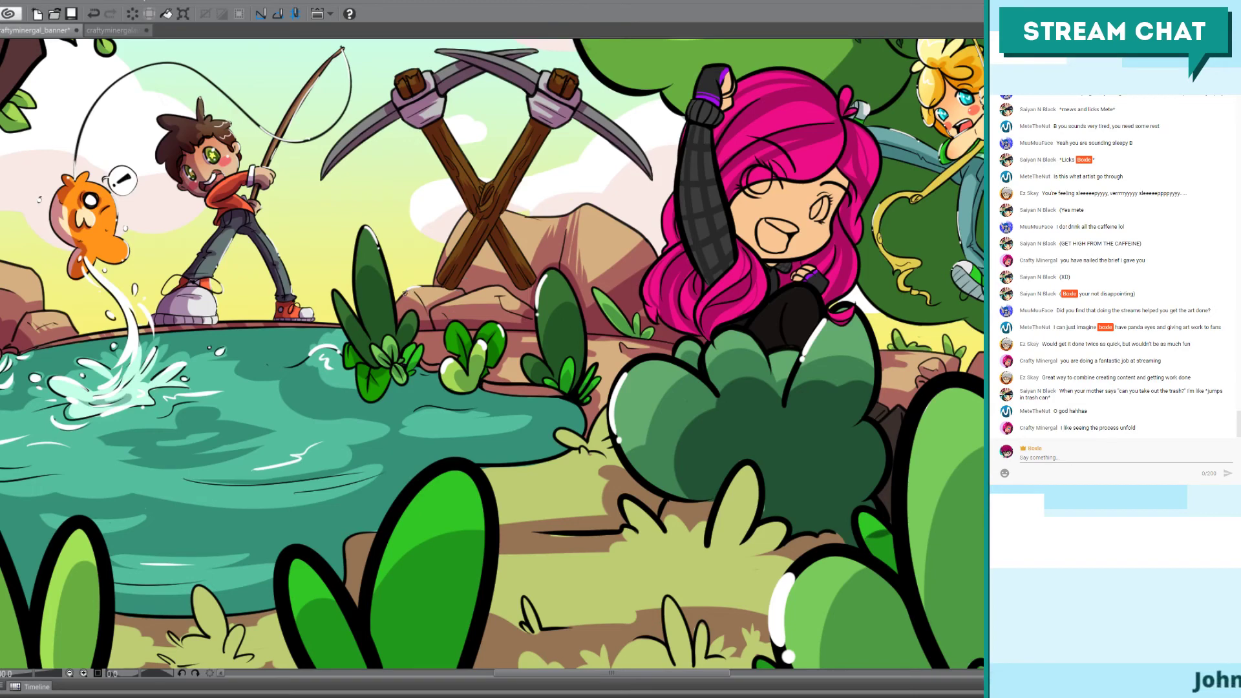
{"action": "left_click", "coordinate": [550, 355]}
{"action": "scroll", "coordinate": [846, 371], "scroll_direction": "down", "scroll_amount": 2}
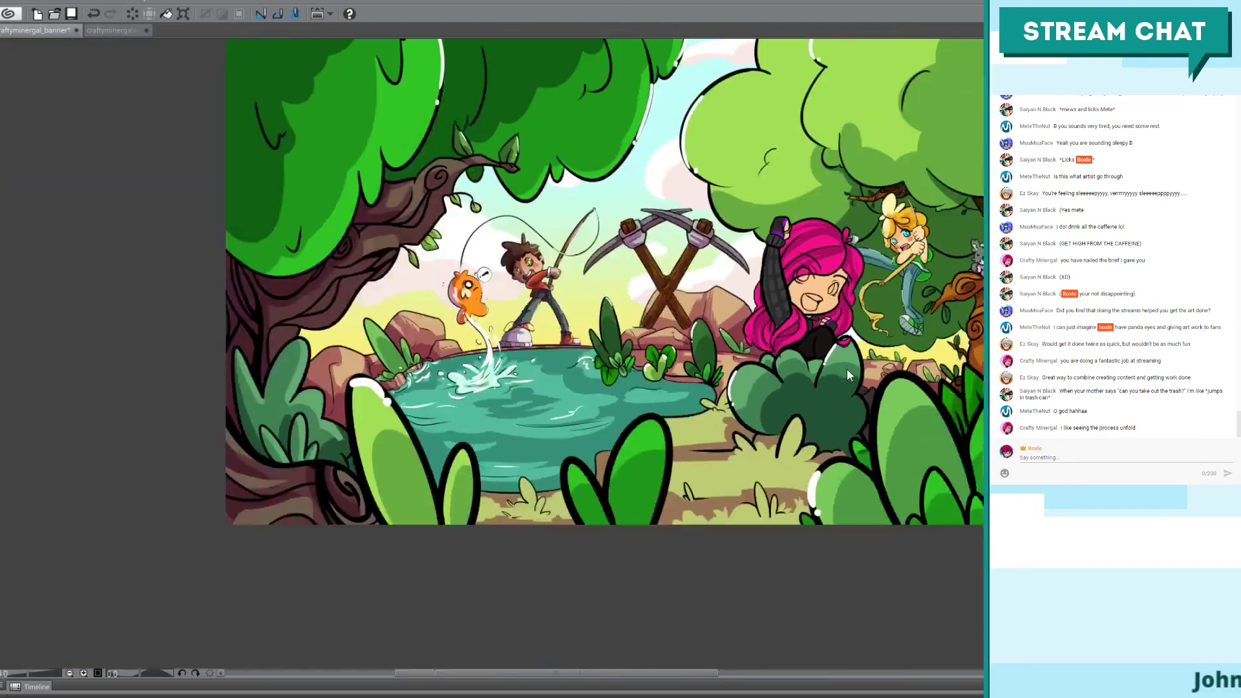
{"action": "key", "text": "ctrl+0"}
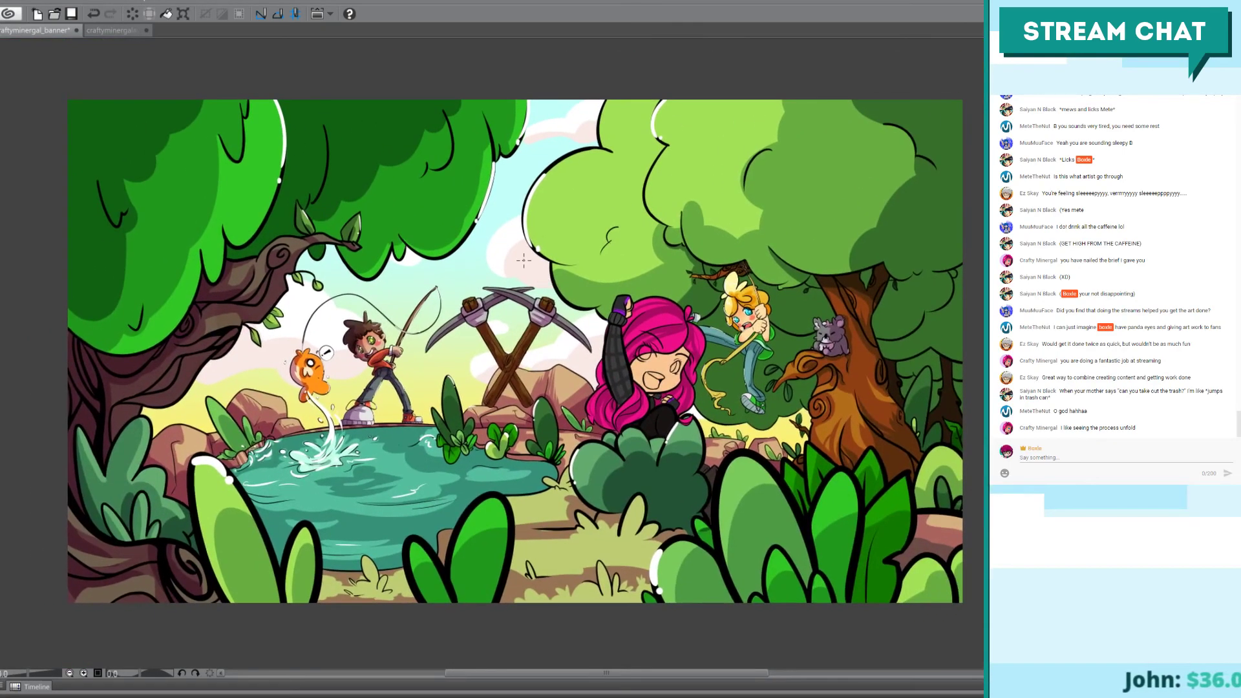
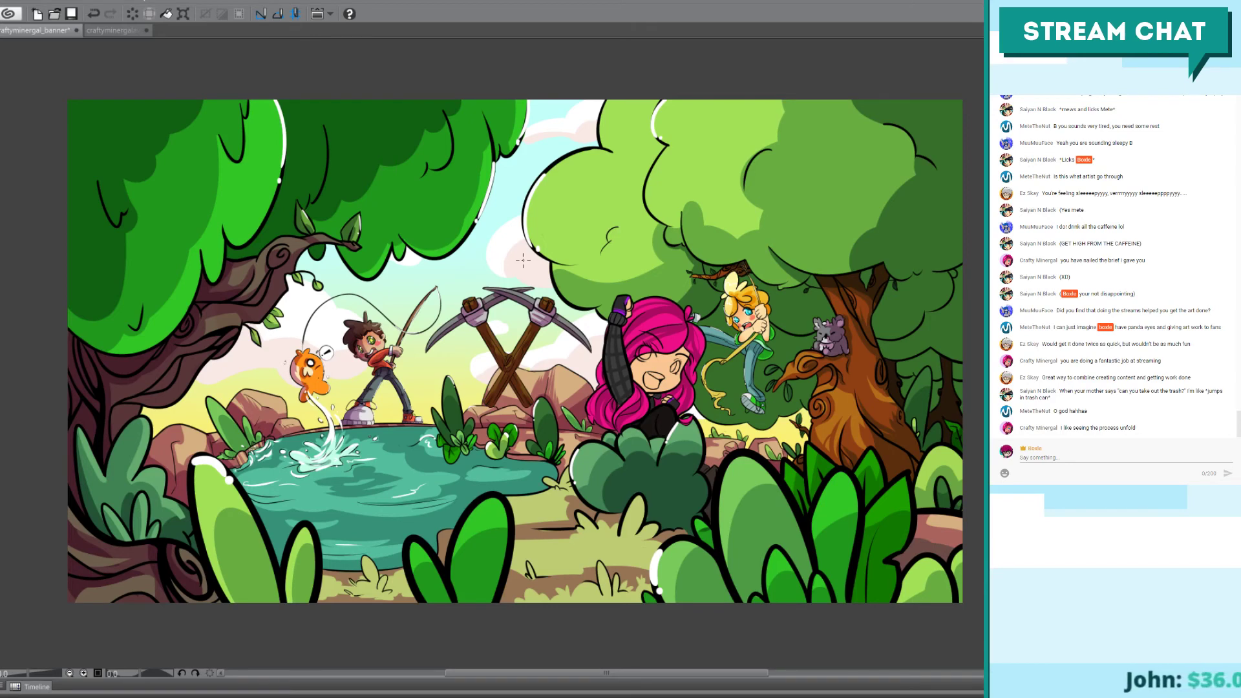
{"action": "scroll", "coordinate": [524, 260], "scroll_direction": "up", "scroll_amount": 1}
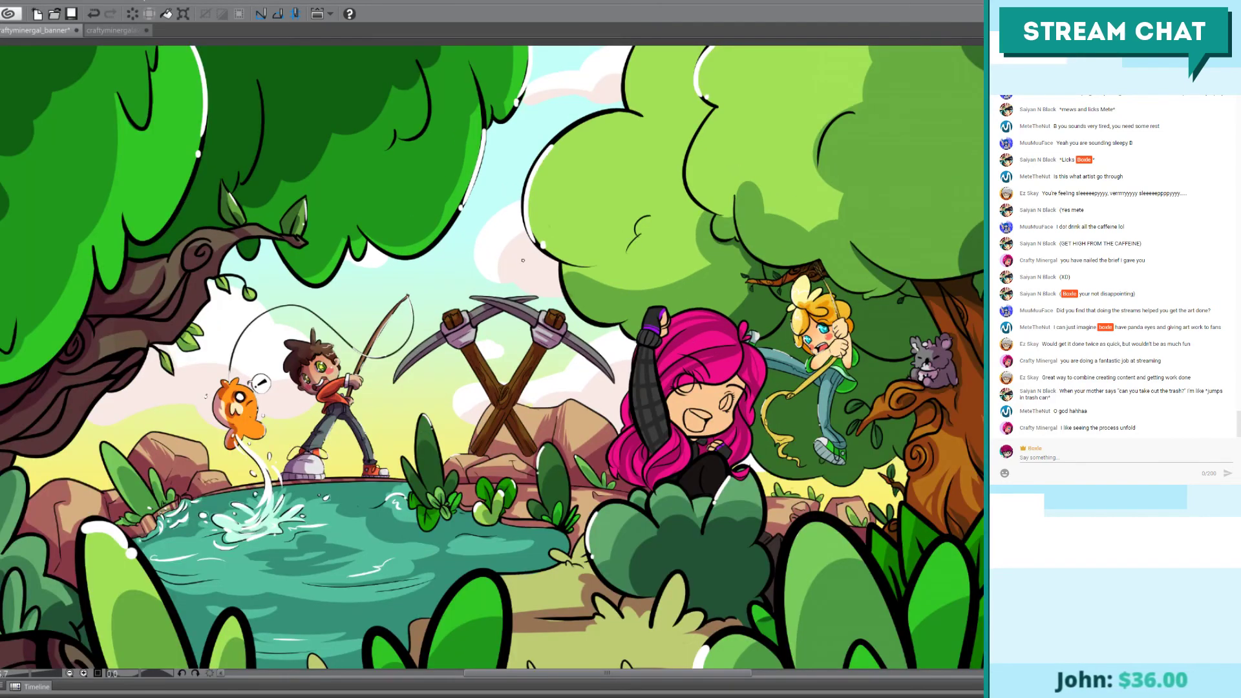
{"action": "left_click_drag", "start_coordinate": [515, 321], "coordinate": [485, 258]}
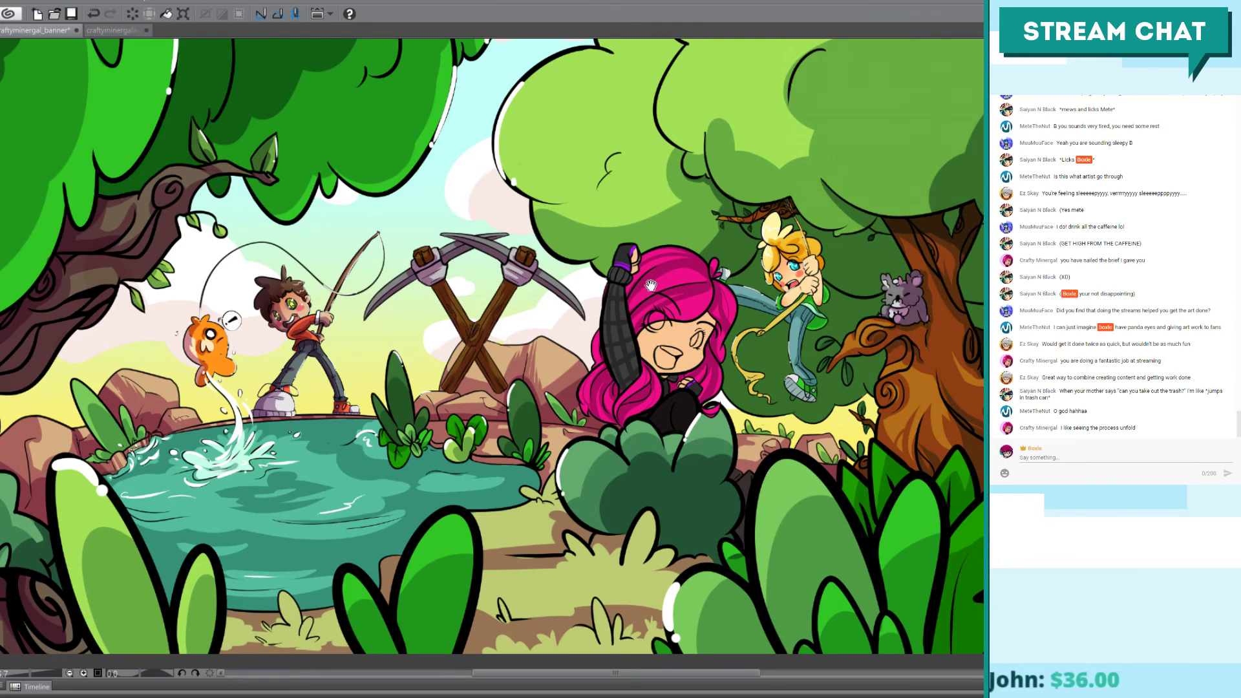
{"action": "left_click_drag", "start_coordinate": [437, 204], "coordinate": [203, 194]}
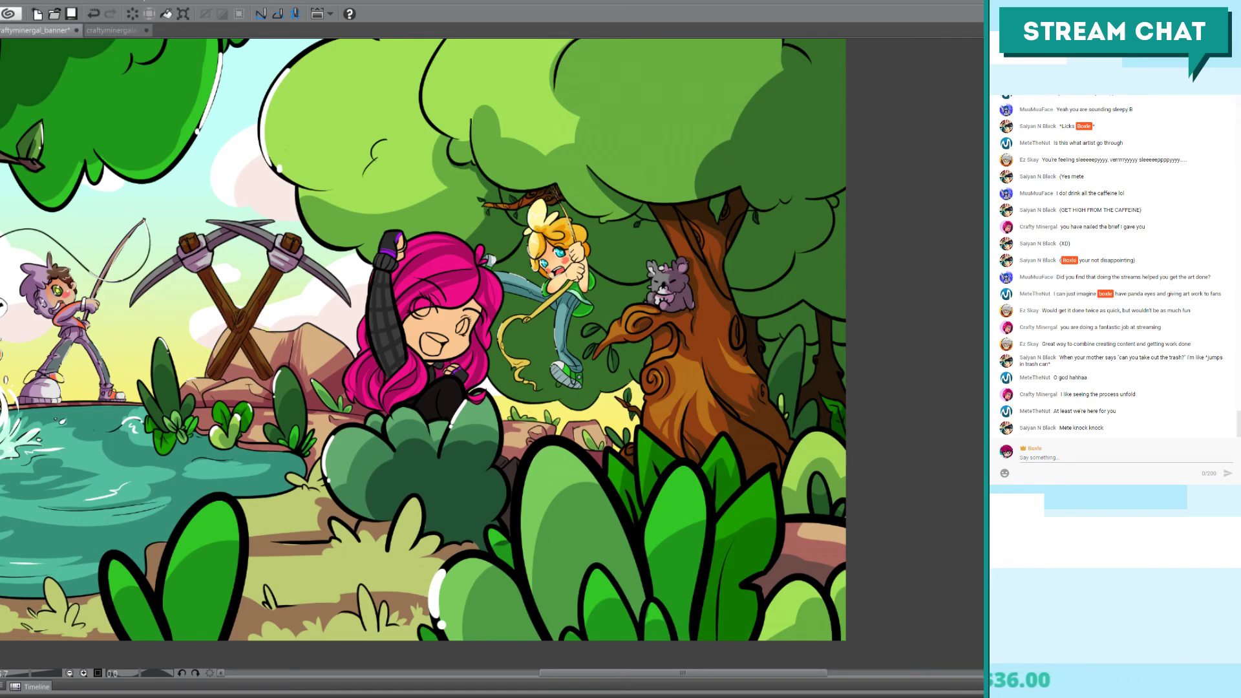
{"action": "key", "text": "ctrl+z"}
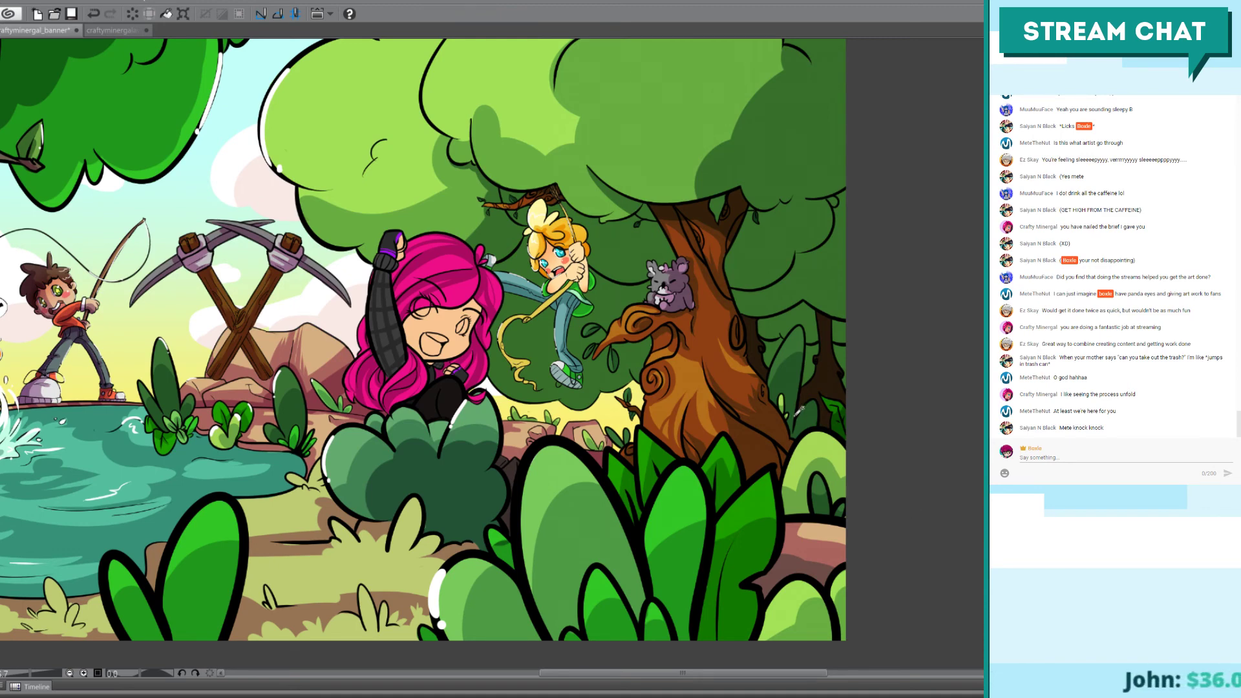
Step: Select the pink-haired girl's skin areas, airbrush a soft orange-red shade across the upper part of her face, and clear the selection
{"action": "scroll", "coordinate": [798, 411], "scroll_direction": "up", "scroll_amount": 3}
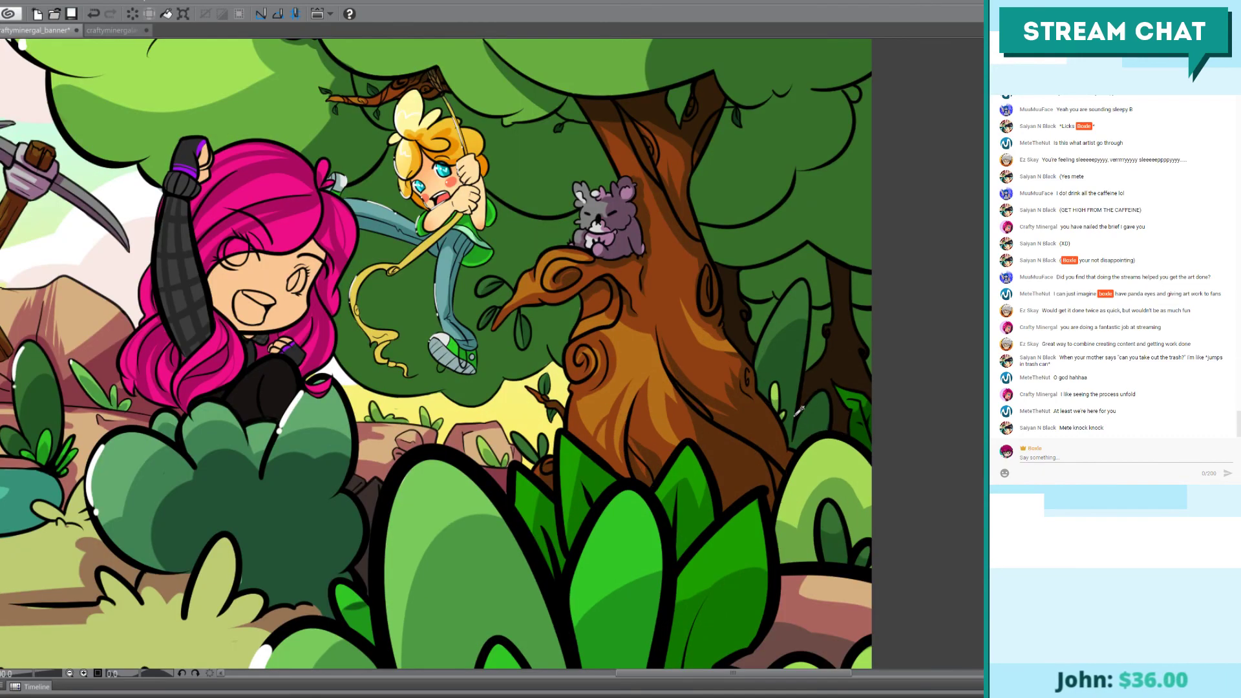
{"action": "left_click_drag", "start_coordinate": [338, 239], "coordinate": [484, 326]}
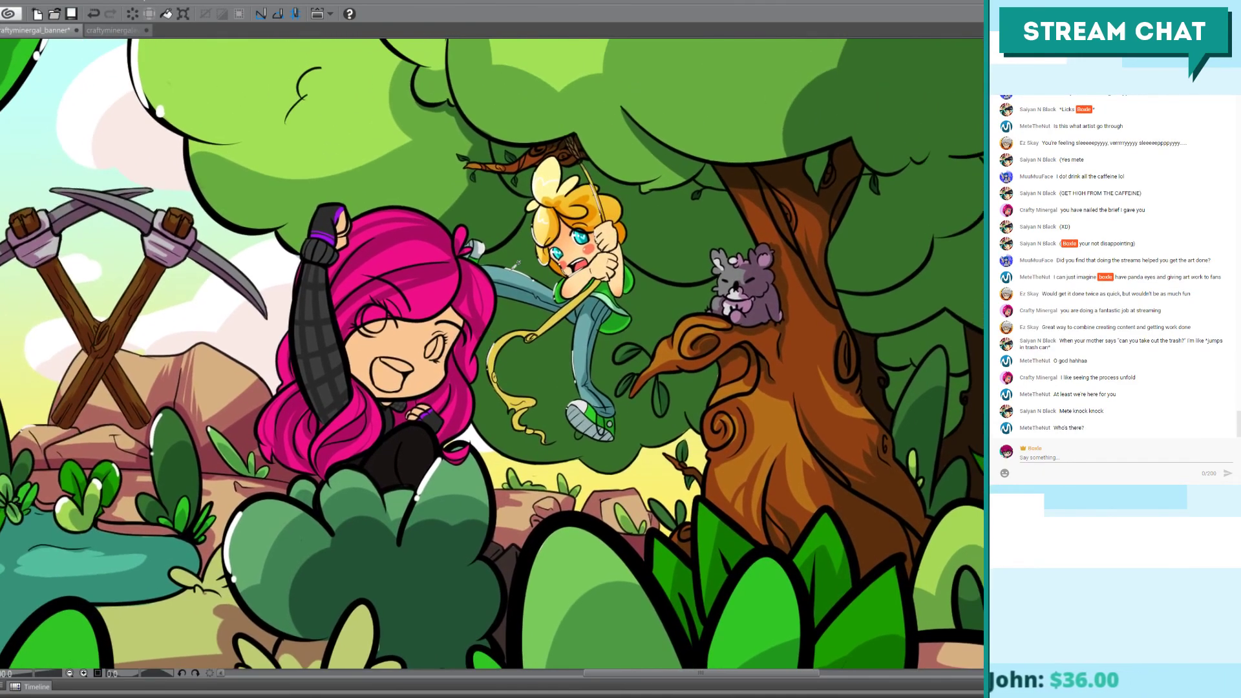
{"action": "scroll", "coordinate": [515, 265], "scroll_direction": "up", "scroll_amount": 2}
{"action": "left_click_drag", "start_coordinate": [445, 413], "coordinate": [568, 348]}
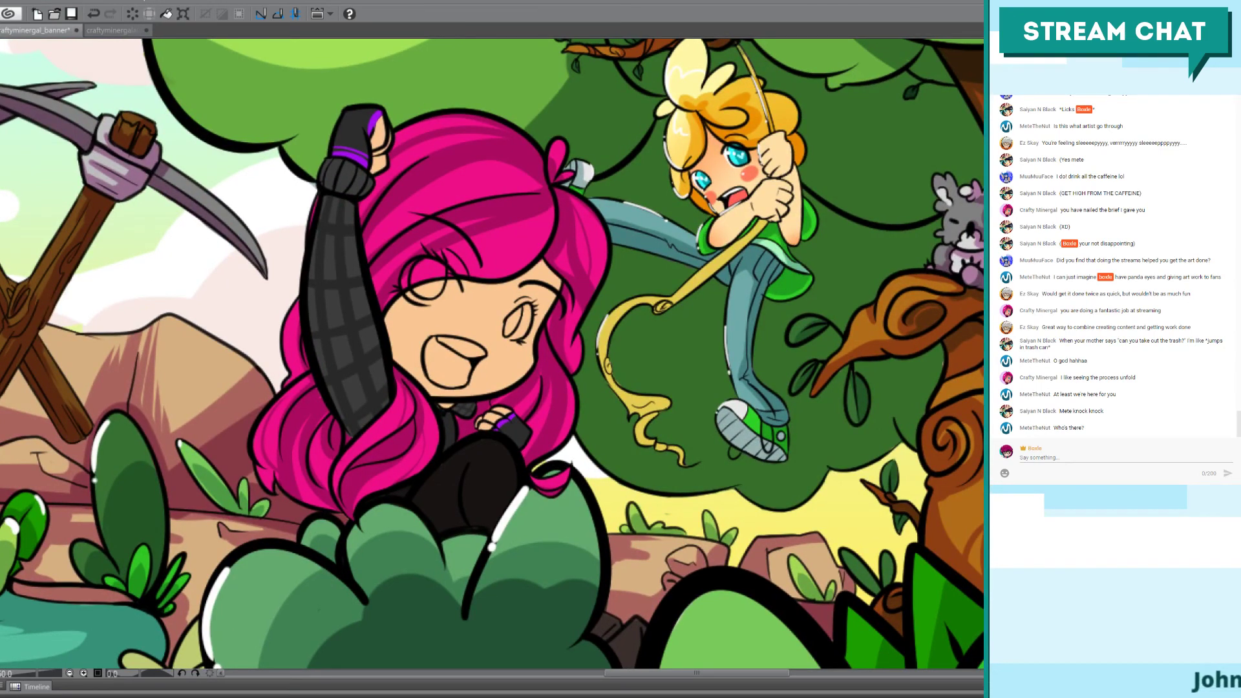
{"action": "key", "text": "ctrl+shift+d"}
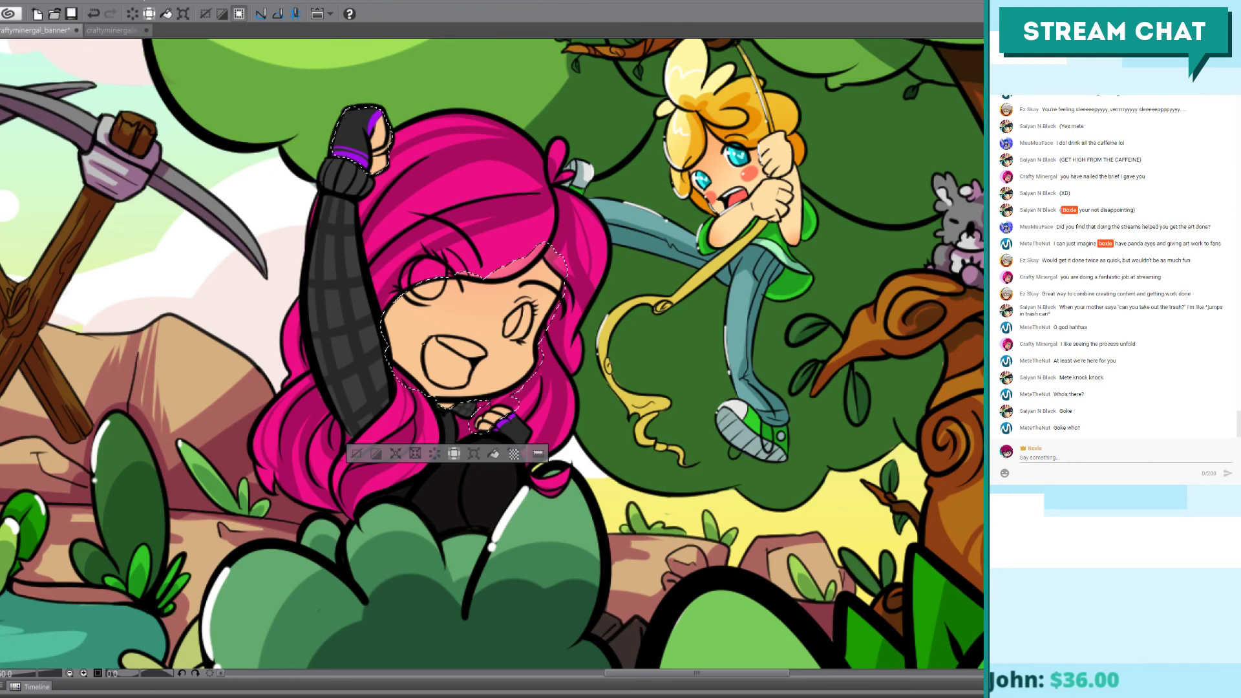
{"action": "key", "text": "ctrl+z"}
{"action": "key", "text": "ctrl+y"}
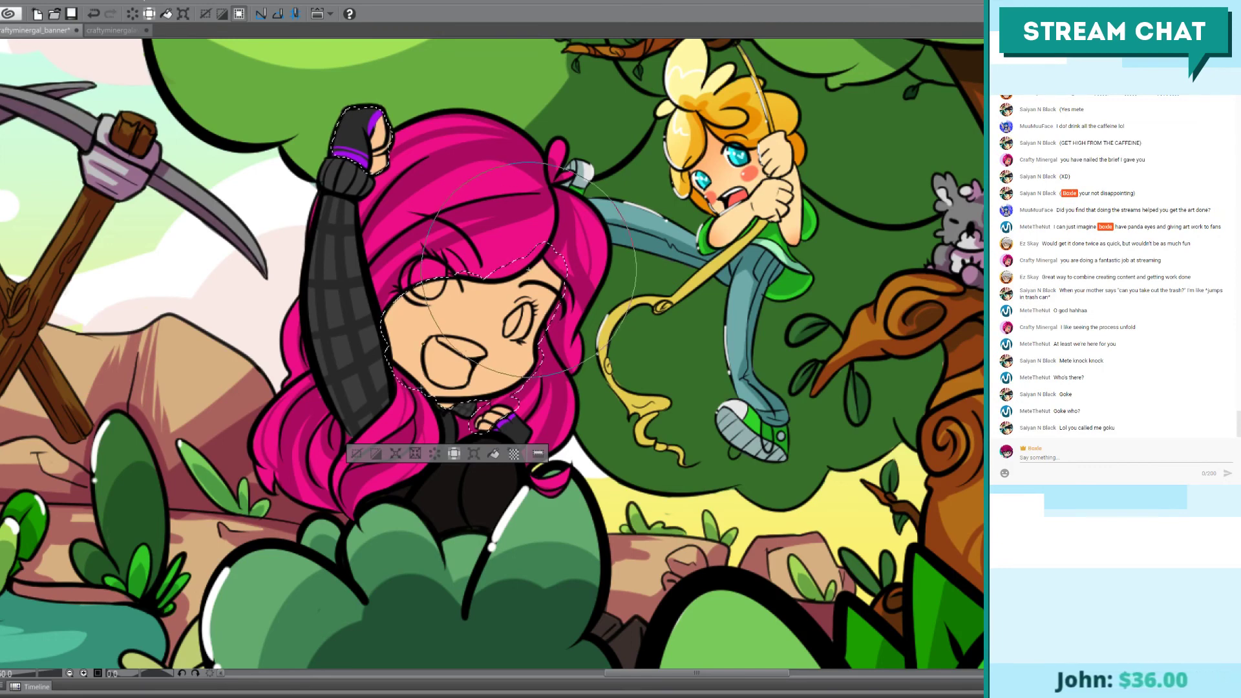
{"action": "left_click_drag", "start_coordinate": [486, 294], "coordinate": [548, 302]}
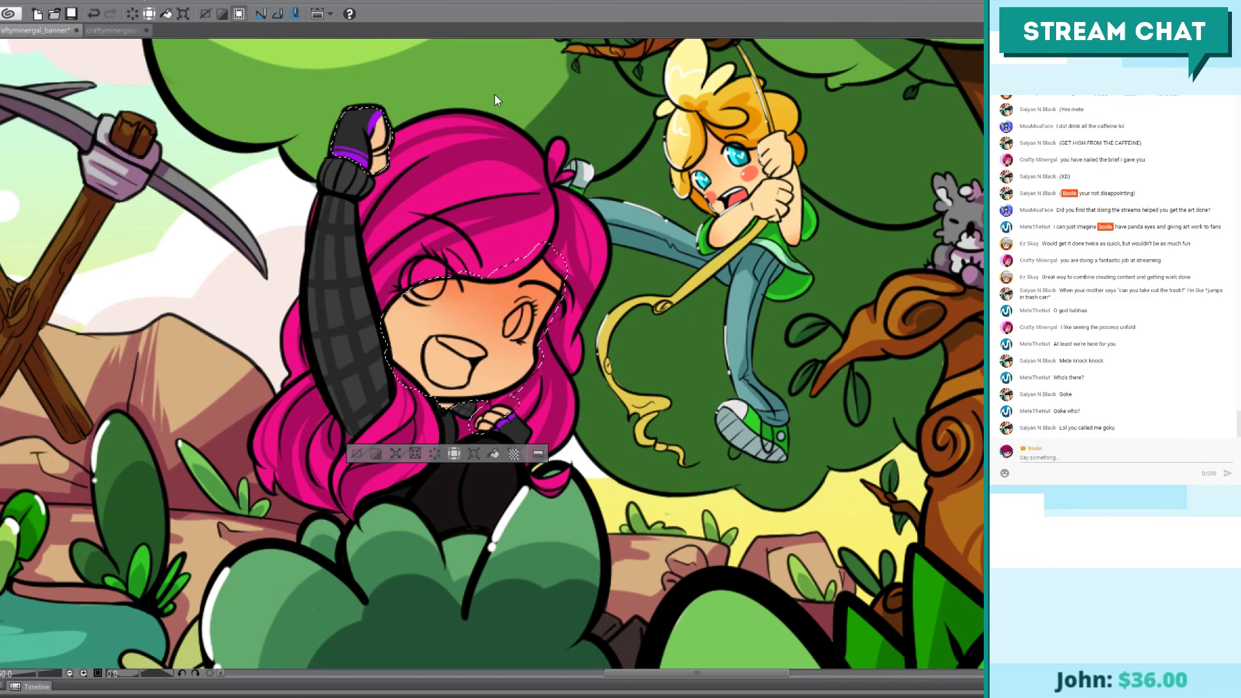
{"action": "key", "text": "ctrl+d"}
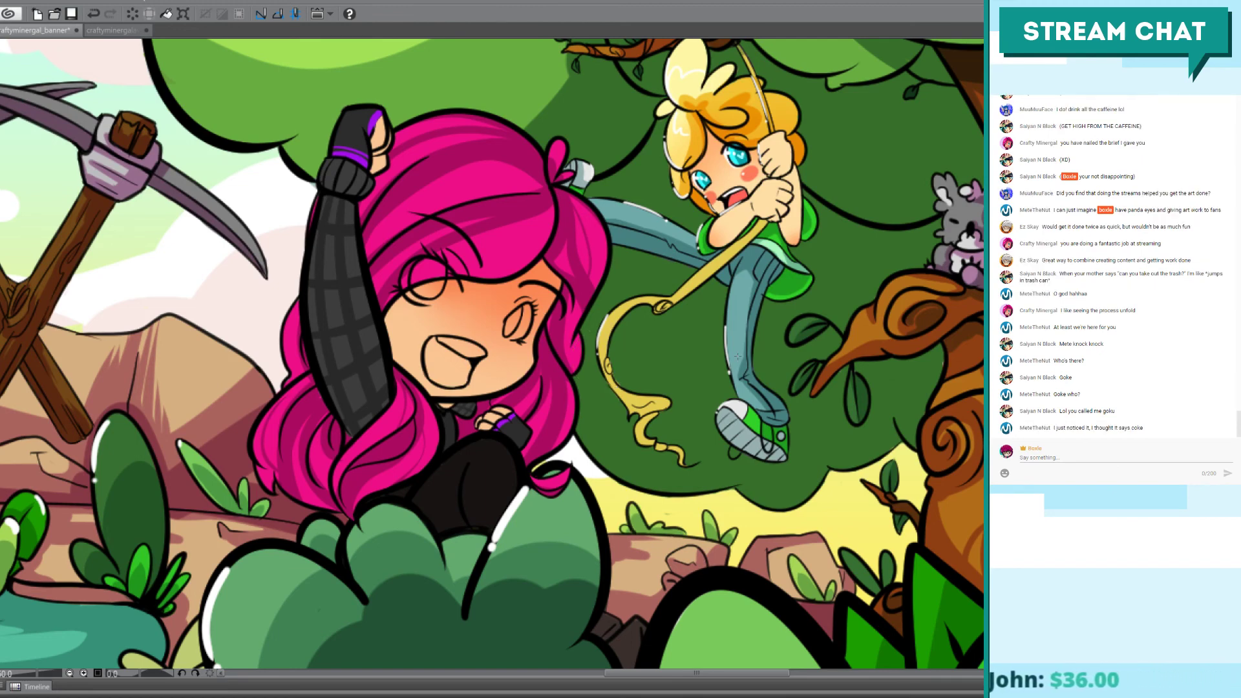
Step: Adjust the shading on the girl's face to a pinker red tone and compare it with the previous version
{"action": "key", "text": "space"}
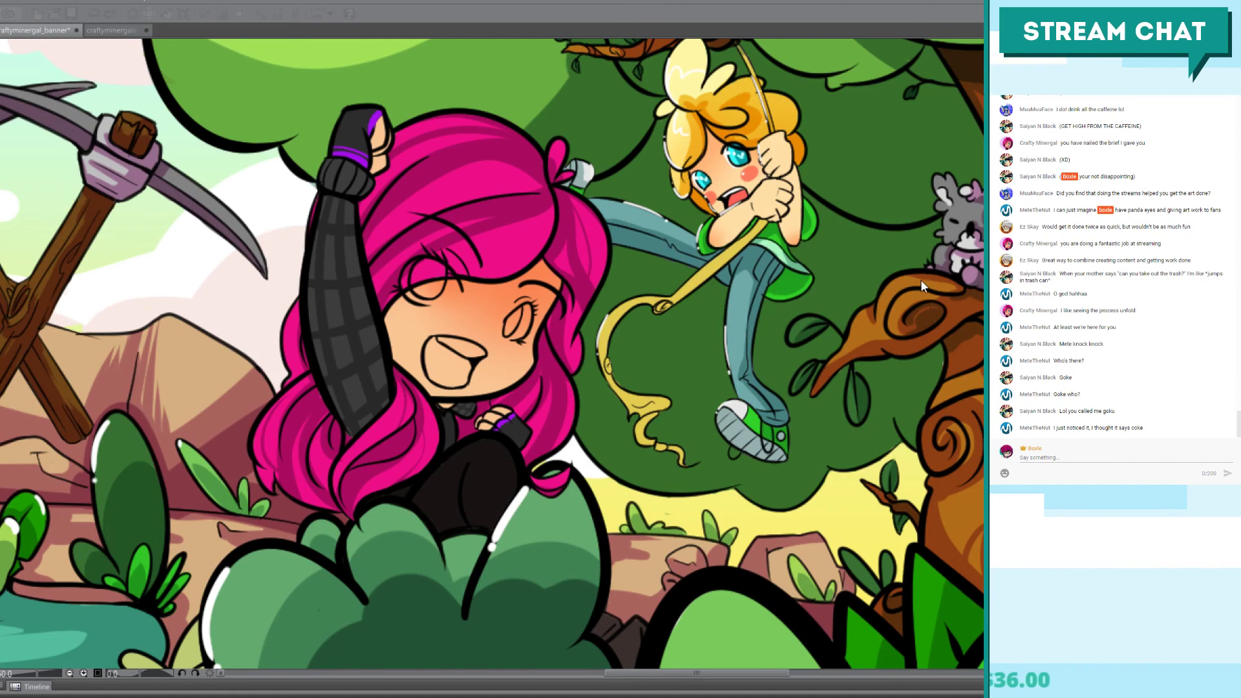
{"action": "key", "text": "ctrl+z"}
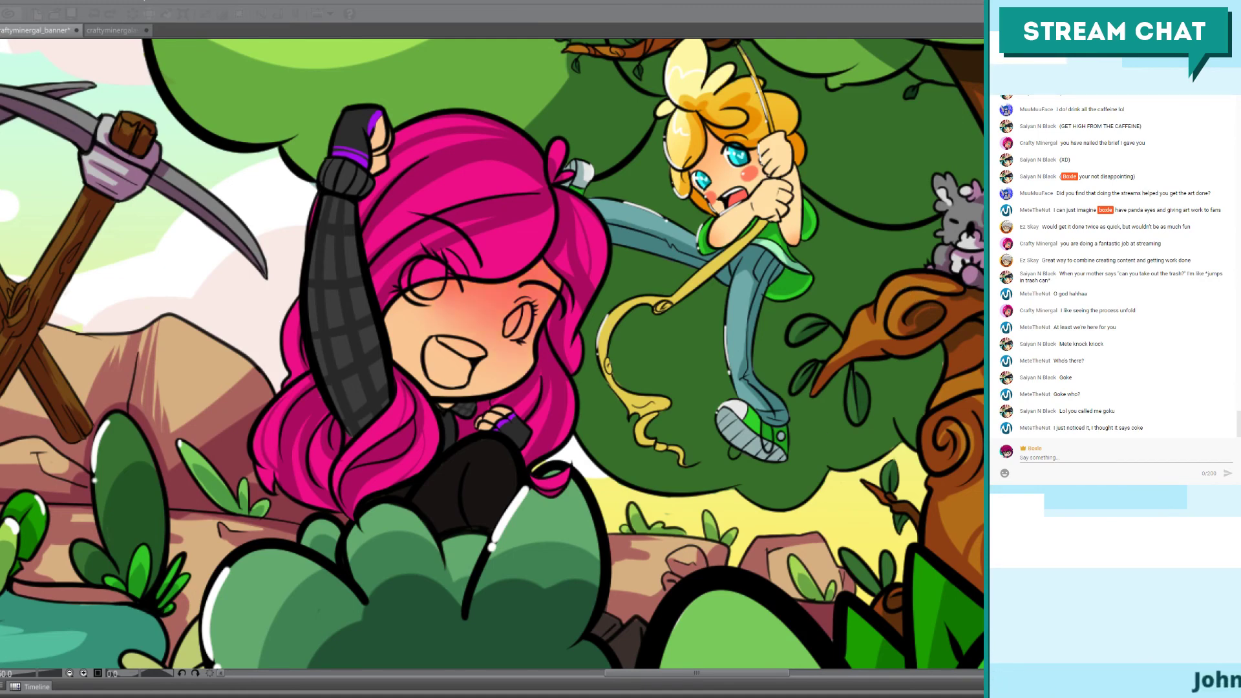
{"action": "key", "text": "ctrl+z"}
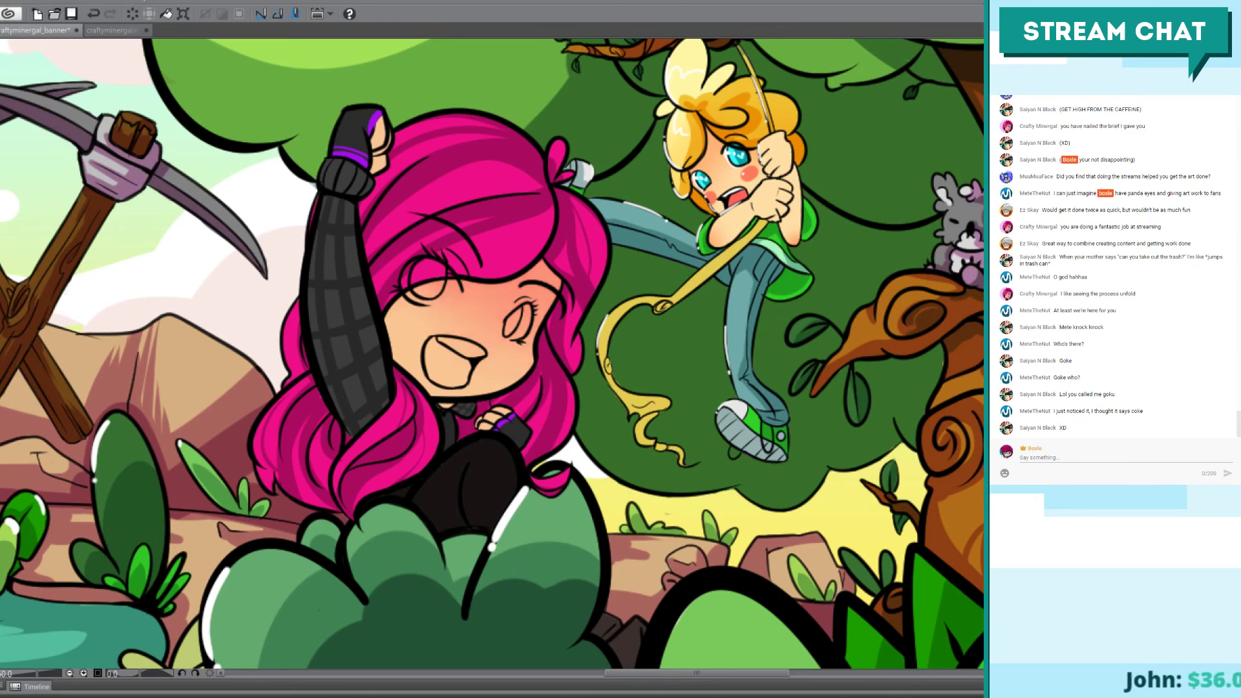
{"action": "key", "text": "ctrl+y"}
{"action": "key", "text": "ctrl+y"}
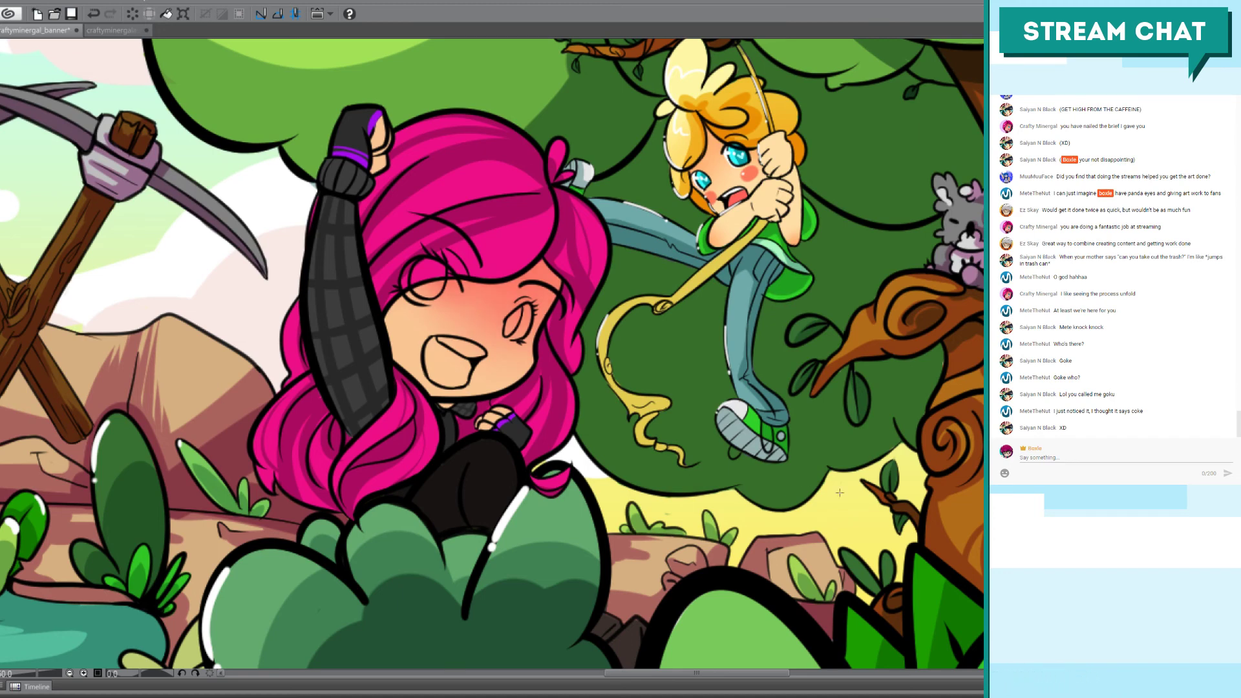
{"action": "left_click", "coordinate": [118, 32]}
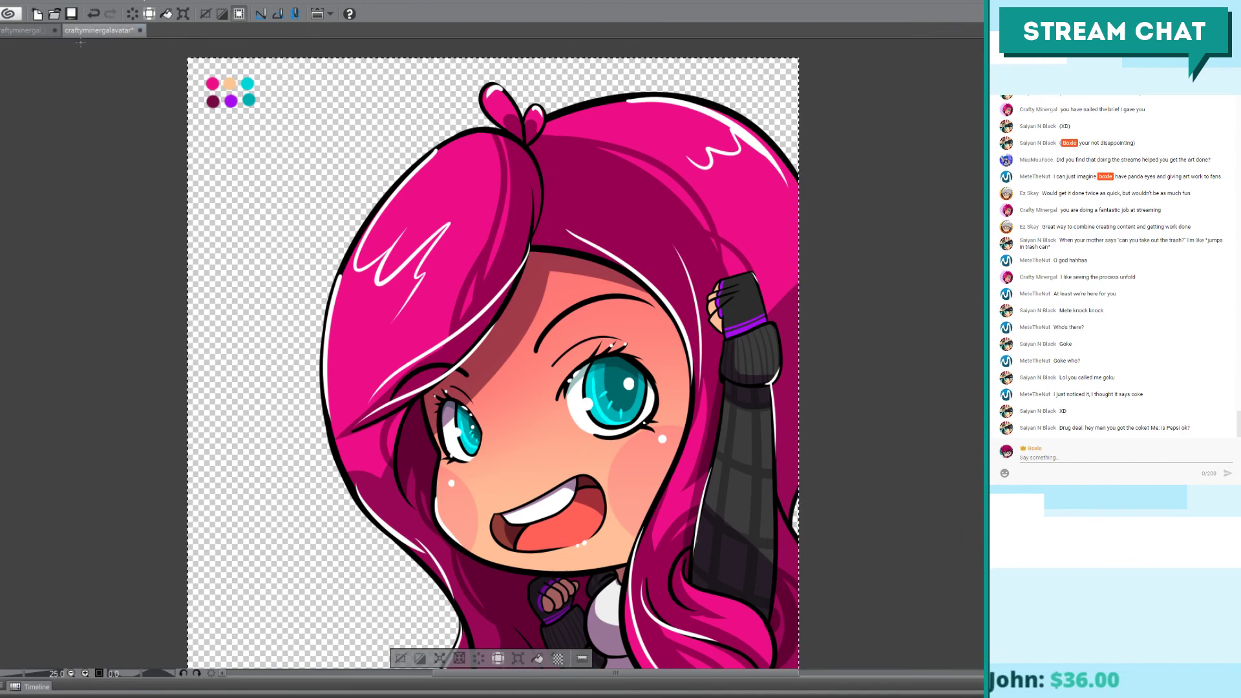
{"action": "left_click", "coordinate": [31, 28]}
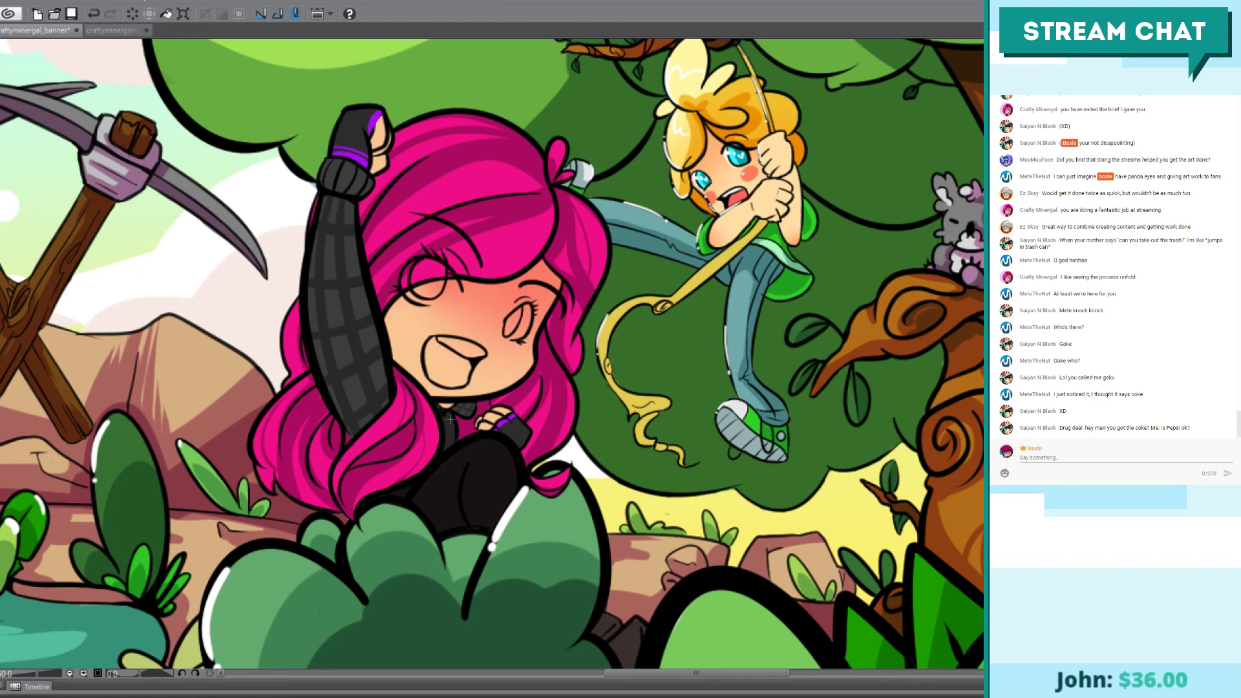
{"action": "left_click", "coordinate": [109, 31]}
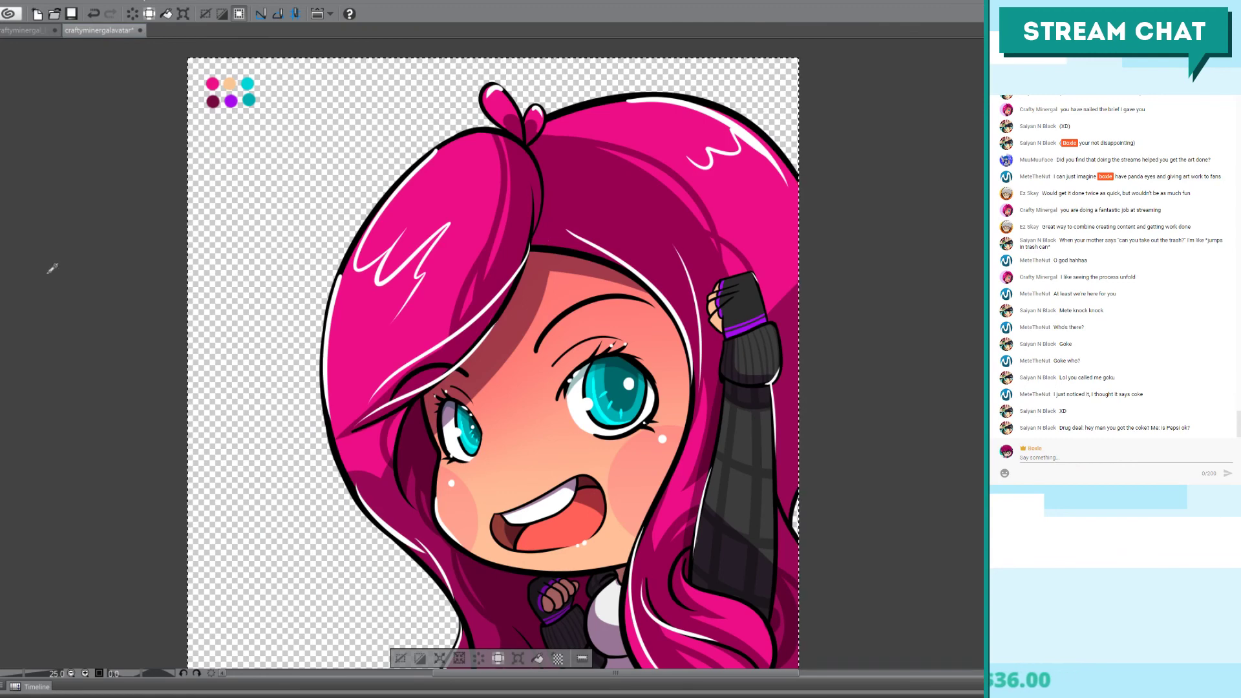
{"action": "left_click", "coordinate": [24, 33]}
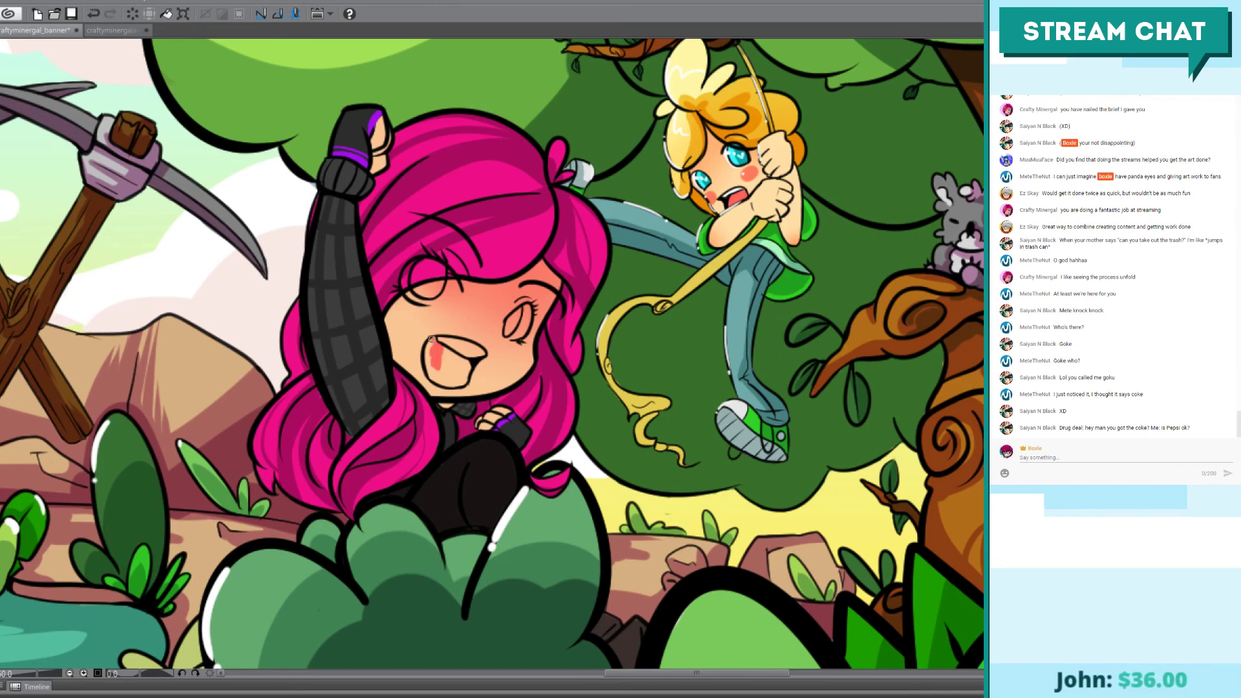
{"action": "left_click_drag", "start_coordinate": [434, 374], "coordinate": [438, 354]}
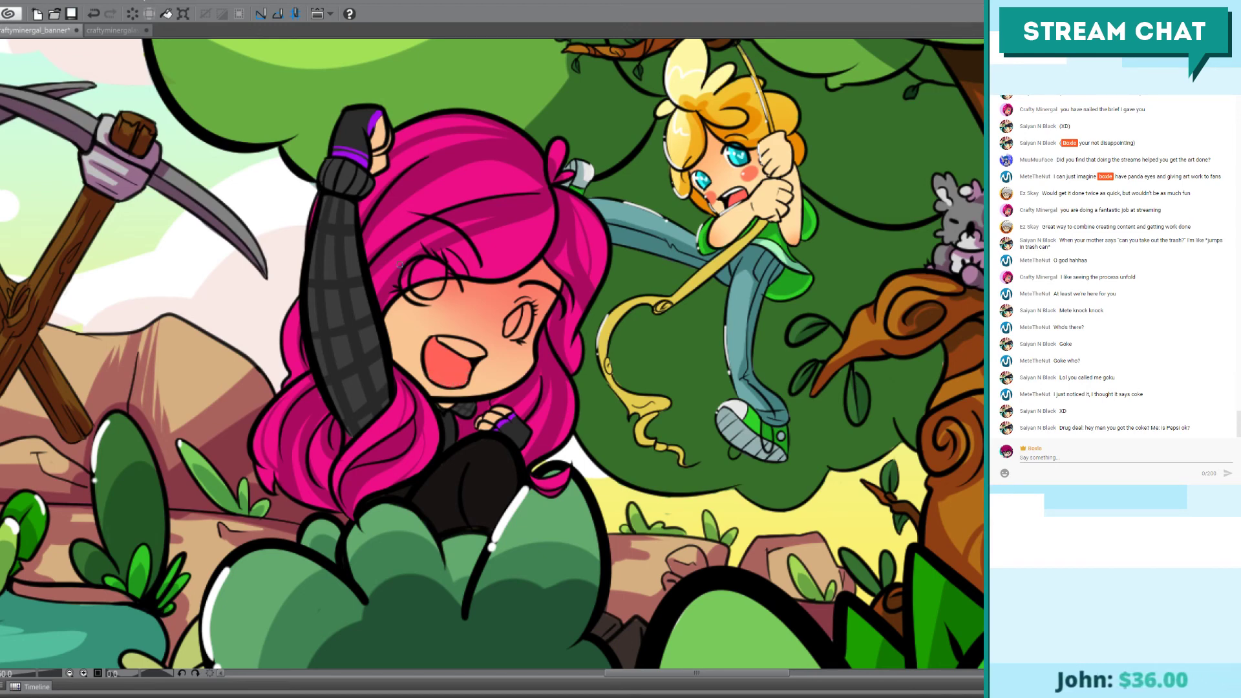
Step: Pick the turquoise from the avatar drawing and colour the visible irises of both of the girl's eyes with a smaller brush
{"action": "scroll", "coordinate": [393, 228], "scroll_direction": "up", "scroll_amount": 1}
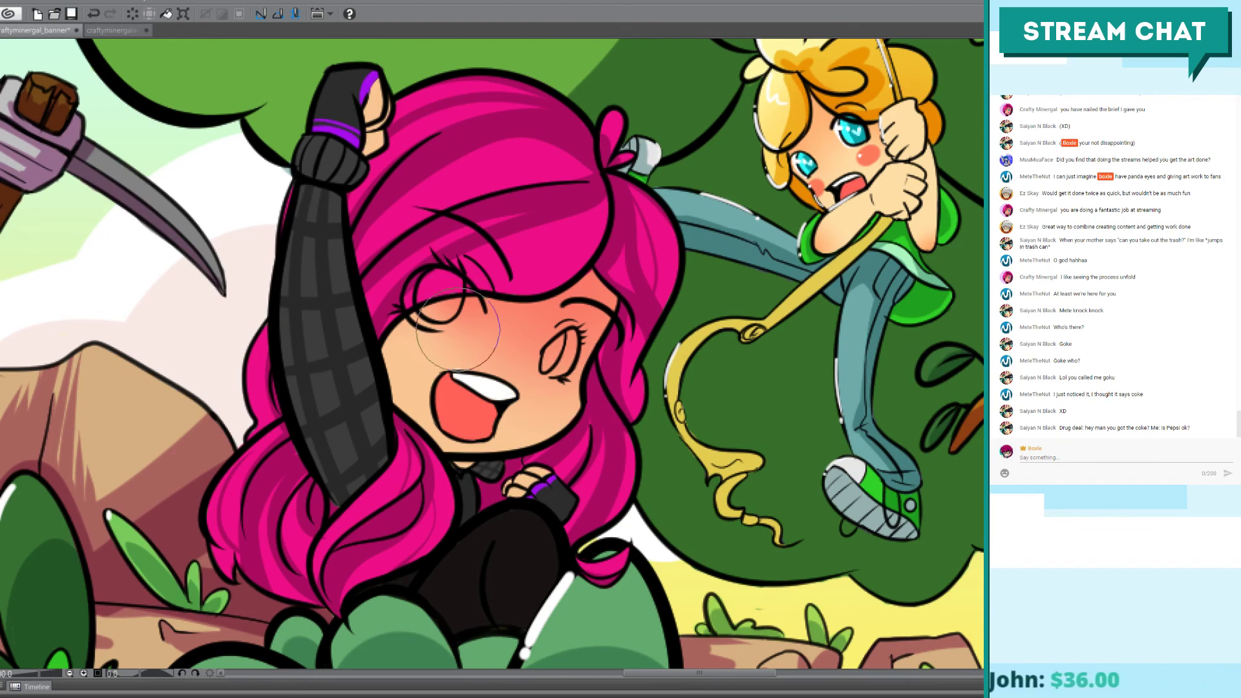
{"action": "key", "text": "bracketleft"}
{"action": "key", "text": "bracketleft"}
{"action": "key", "text": "bracketleft"}
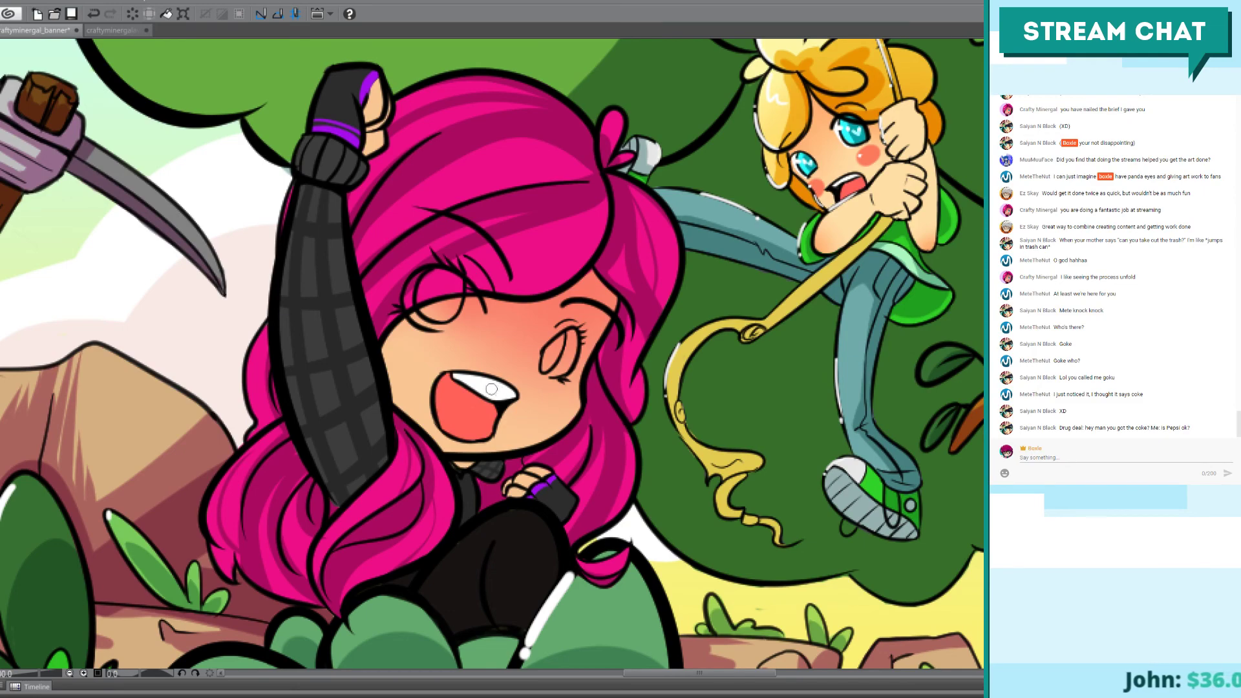
{"action": "left_click", "coordinate": [110, 30]}
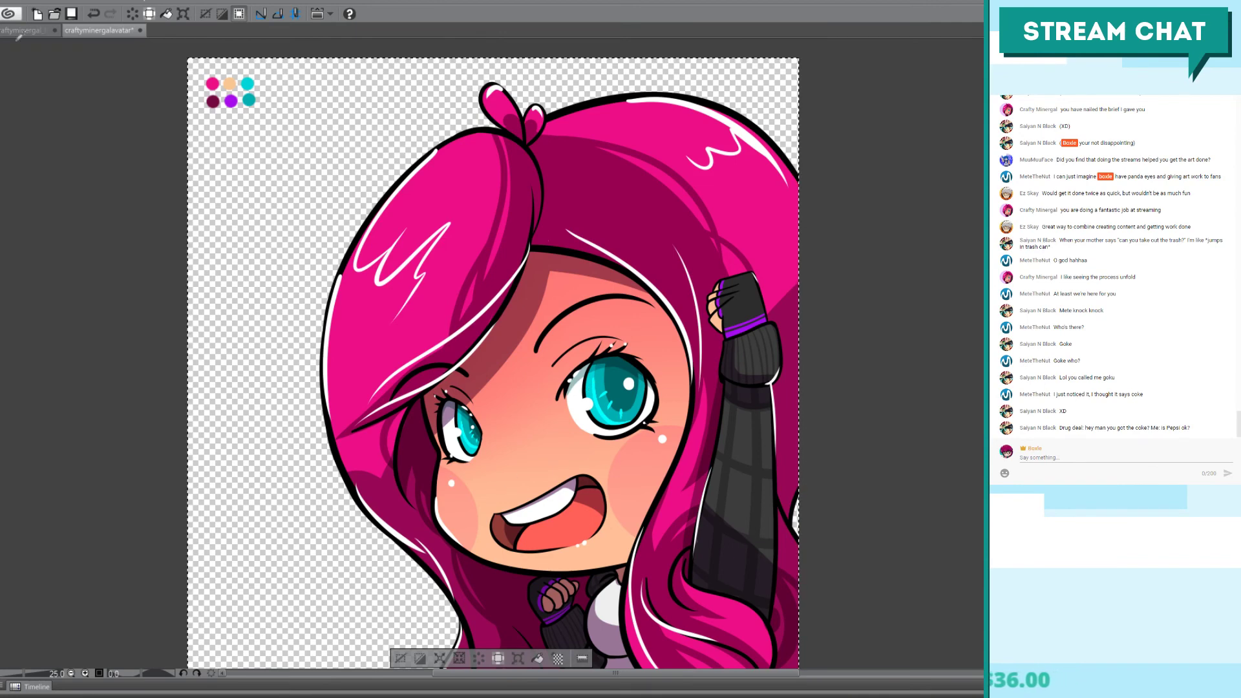
{"action": "left_click", "coordinate": [18, 31]}
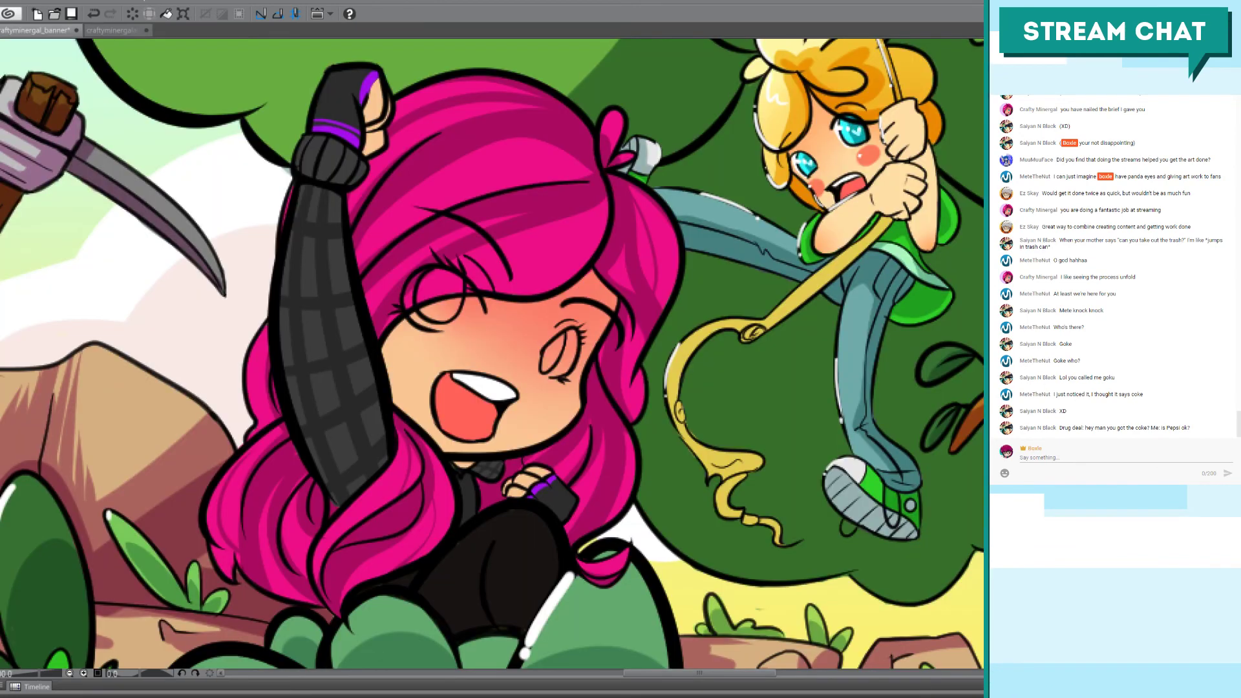
{"action": "scroll", "coordinate": [599, 237], "scroll_direction": "up", "scroll_amount": 3}
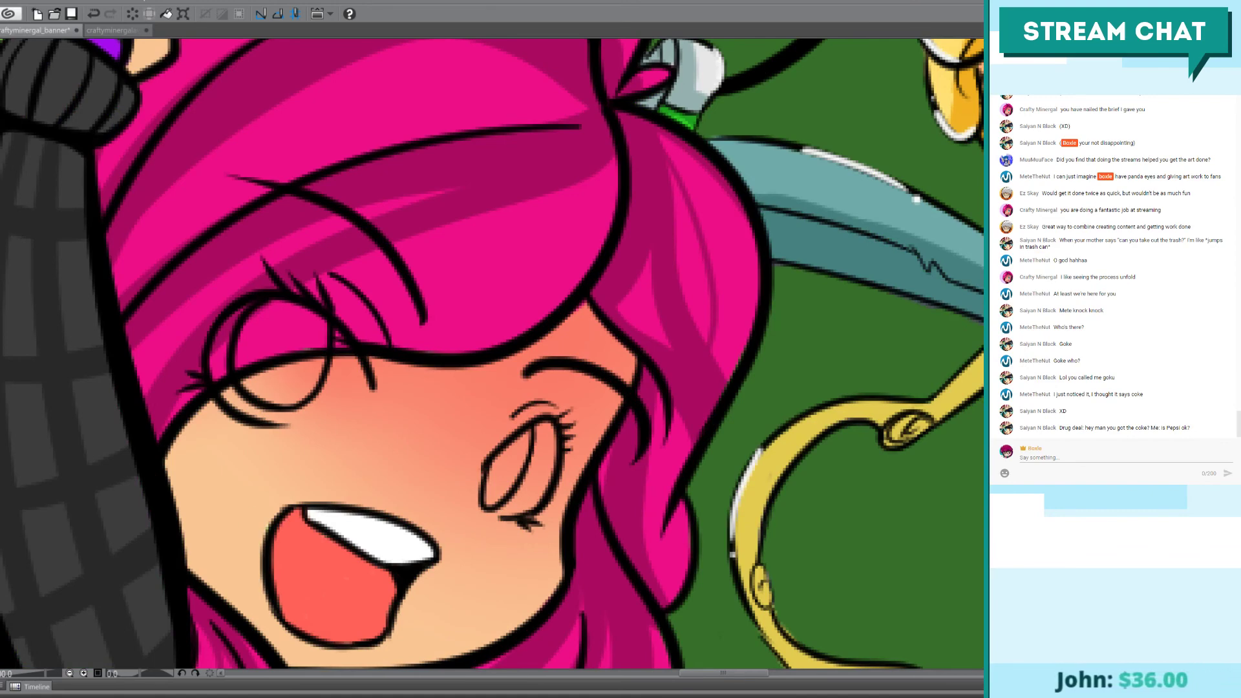
{"action": "left_click_drag", "start_coordinate": [508, 454], "coordinate": [504, 471]}
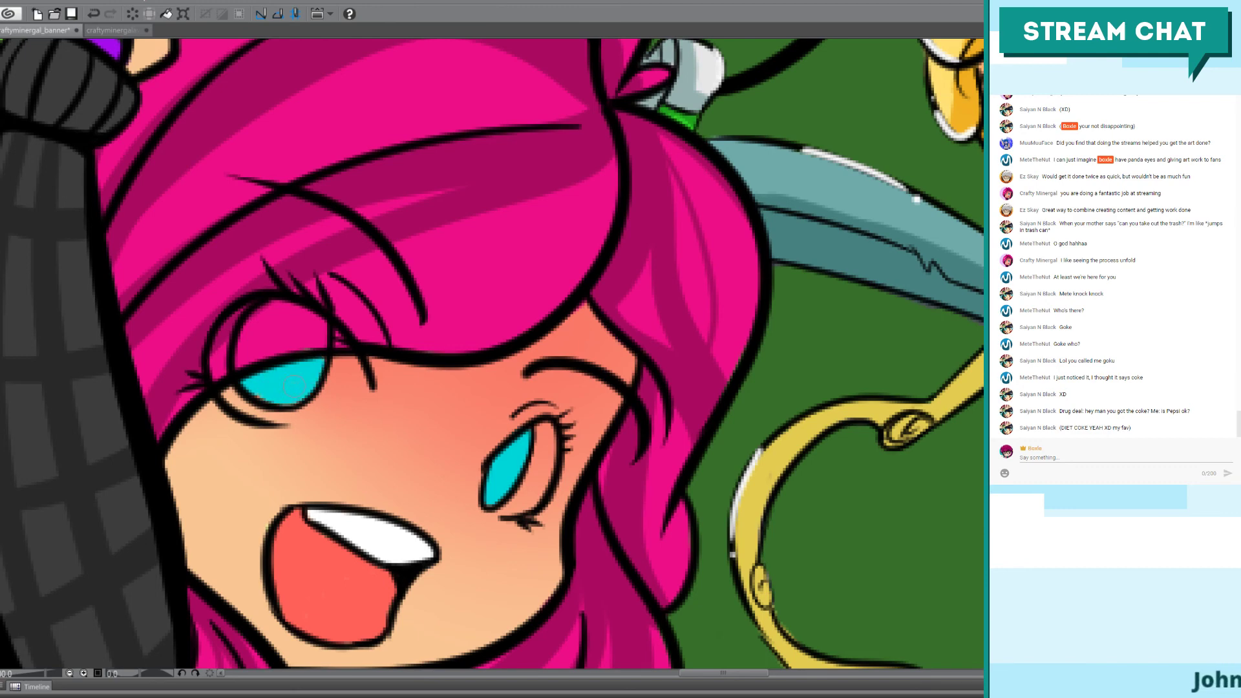
Step: Paint the whites of both of the girl's eyes around the turquoise irises, correcting the uneven stroke
{"action": "left_click_drag", "start_coordinate": [490, 343], "coordinate": [425, 383]}
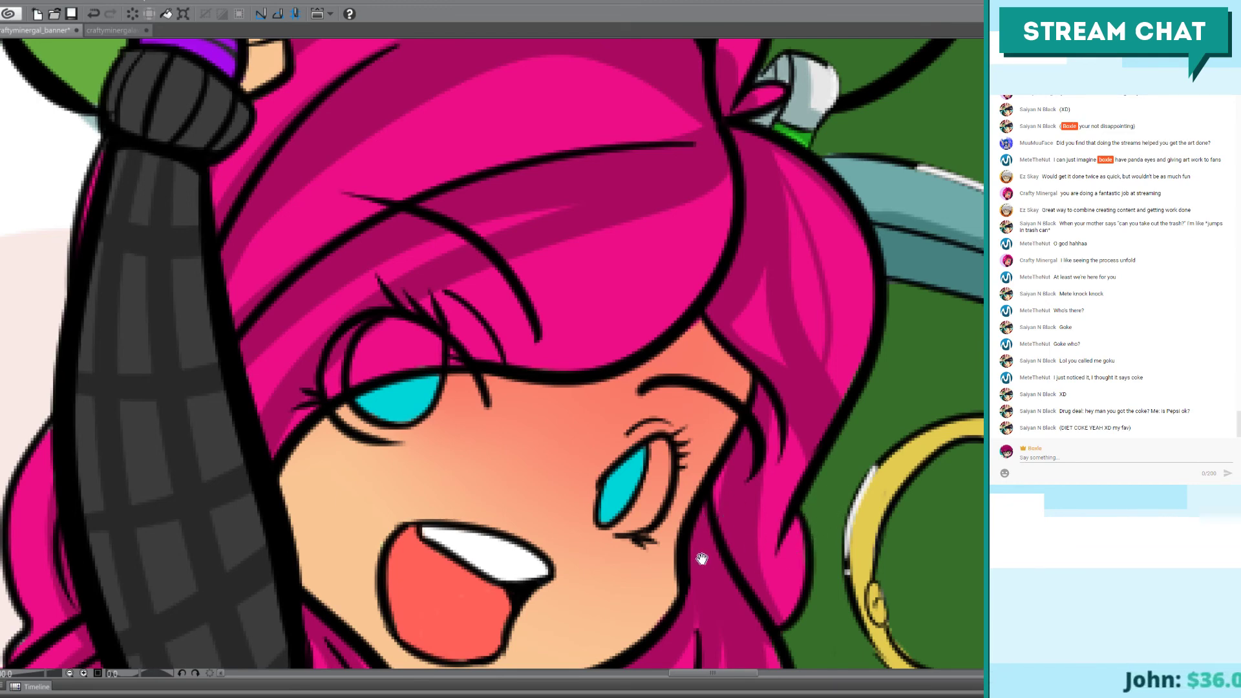
{"action": "left_click_drag", "start_coordinate": [700, 559], "coordinate": [655, 472]}
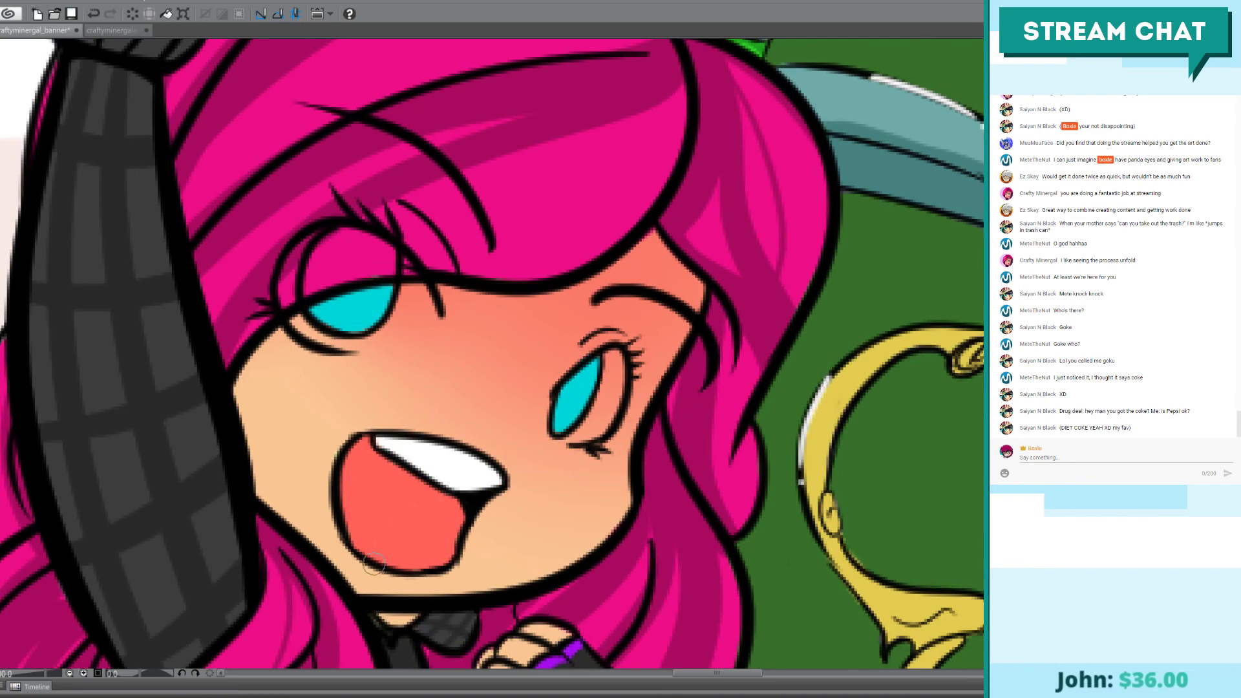
{"action": "mouse_move", "coordinate": [294, 319]}
{"action": "left_mouse_down"}
{"action": "mouse_move", "coordinate": [357, 347]}
{"action": "mouse_move", "coordinate": [386, 329]}
{"action": "mouse_move", "coordinate": [375, 338]}
{"action": "mouse_move", "coordinate": [410, 278]}
{"action": "left_mouse_up"}
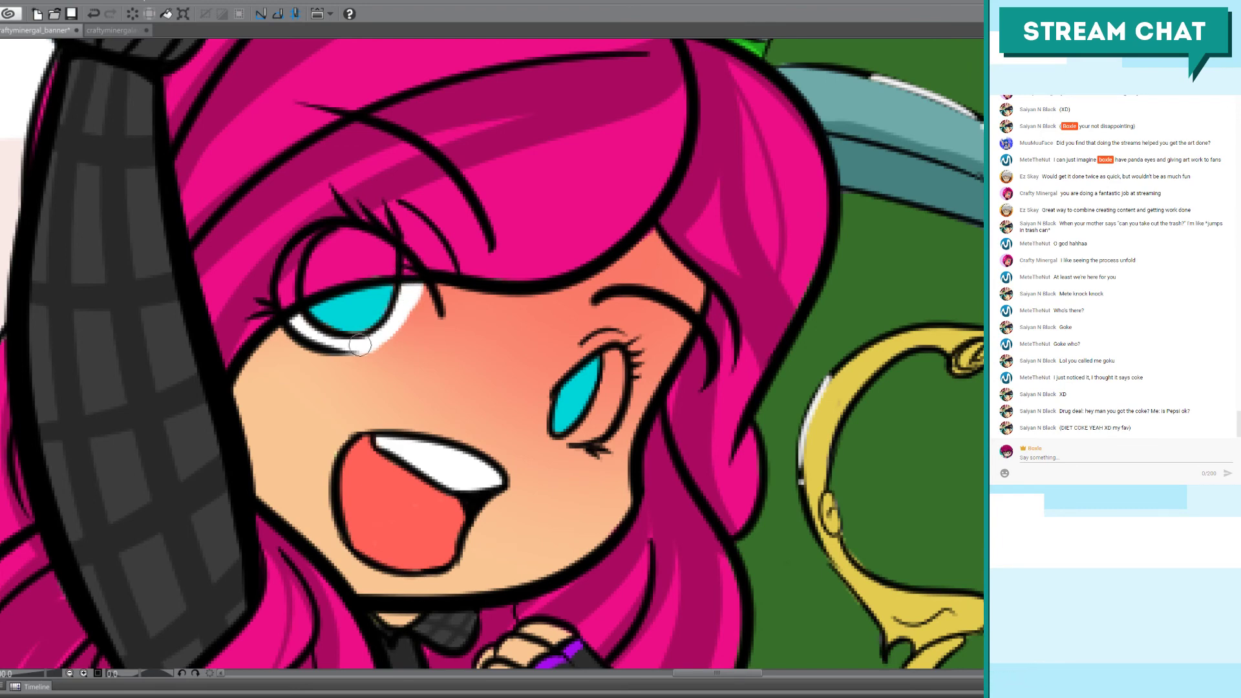
{"action": "mouse_move", "coordinate": [609, 376]}
{"action": "left_mouse_down"}
{"action": "mouse_move", "coordinate": [604, 362]}
{"action": "mouse_move", "coordinate": [610, 394]}
{"action": "mouse_move", "coordinate": [609, 368]}
{"action": "mouse_move", "coordinate": [563, 438]}
{"action": "left_mouse_up"}
{"action": "key", "text": "ctrl+z"}
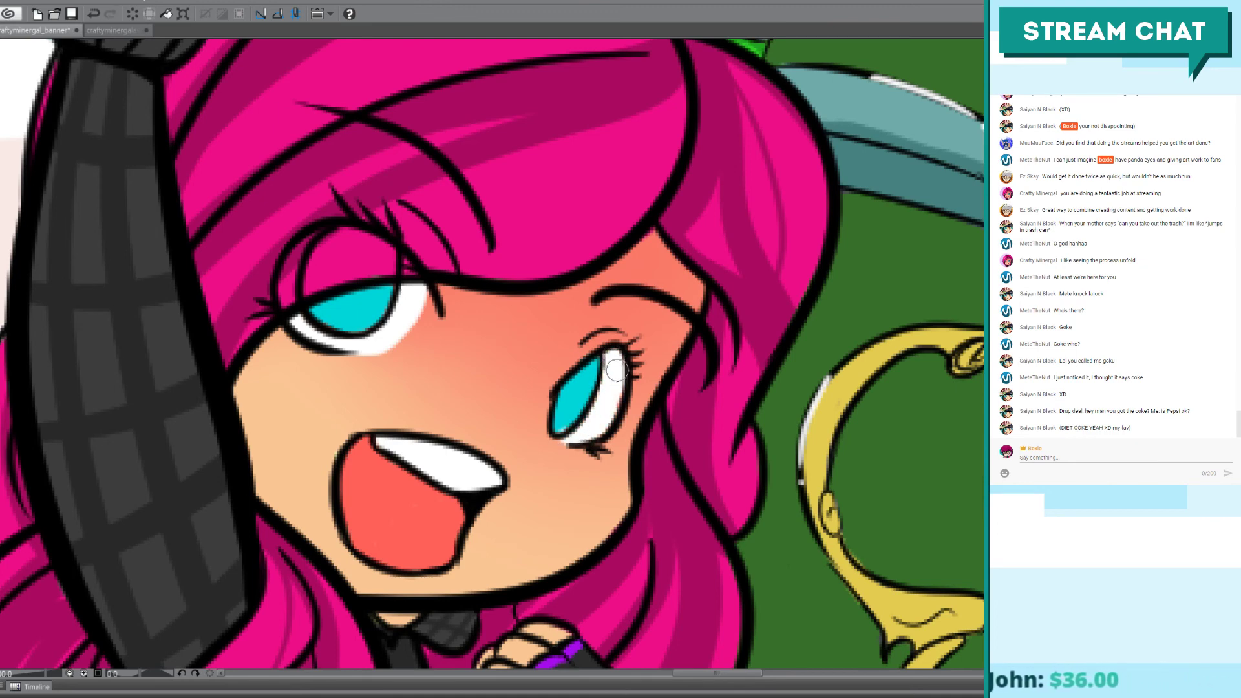
{"action": "left_click_drag", "start_coordinate": [561, 443], "coordinate": [577, 455]}
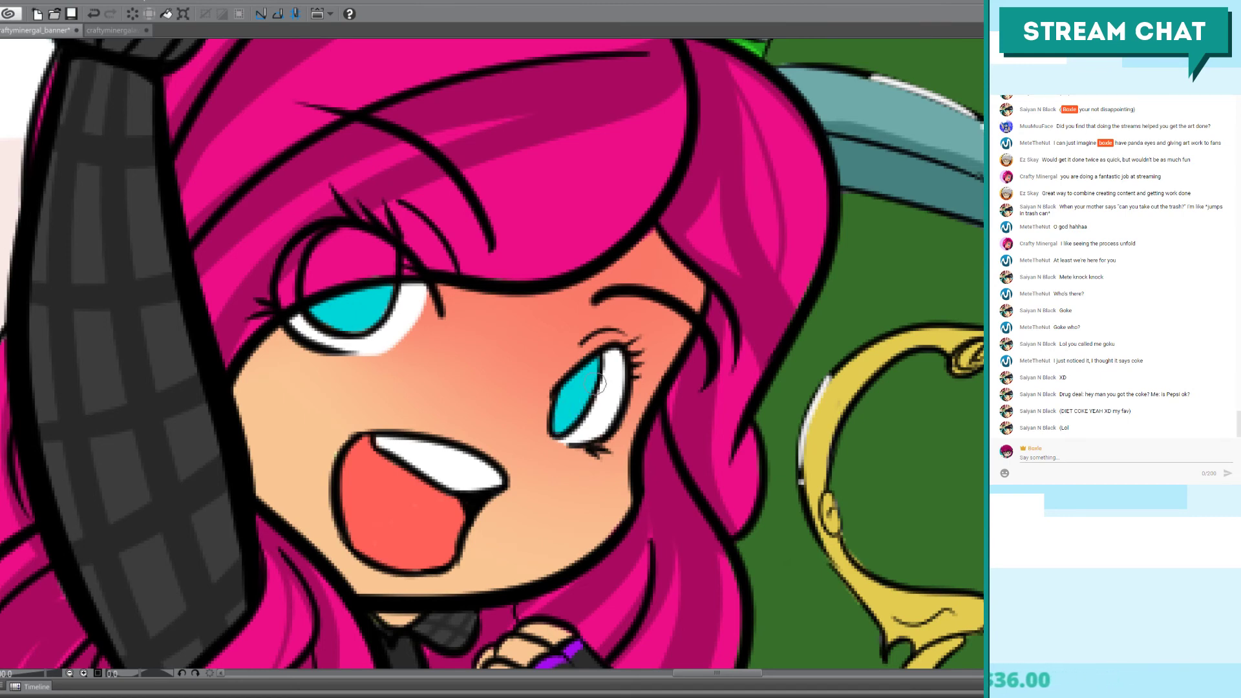
Step: Using the avatar drawing as reference, paint soft grey-teal shadows across the upper parts of the girl's eyes, redoing the uneven stroke on the half-closed eye
{"action": "scroll", "coordinate": [681, 359], "scroll_direction": "down", "scroll_amount": 3}
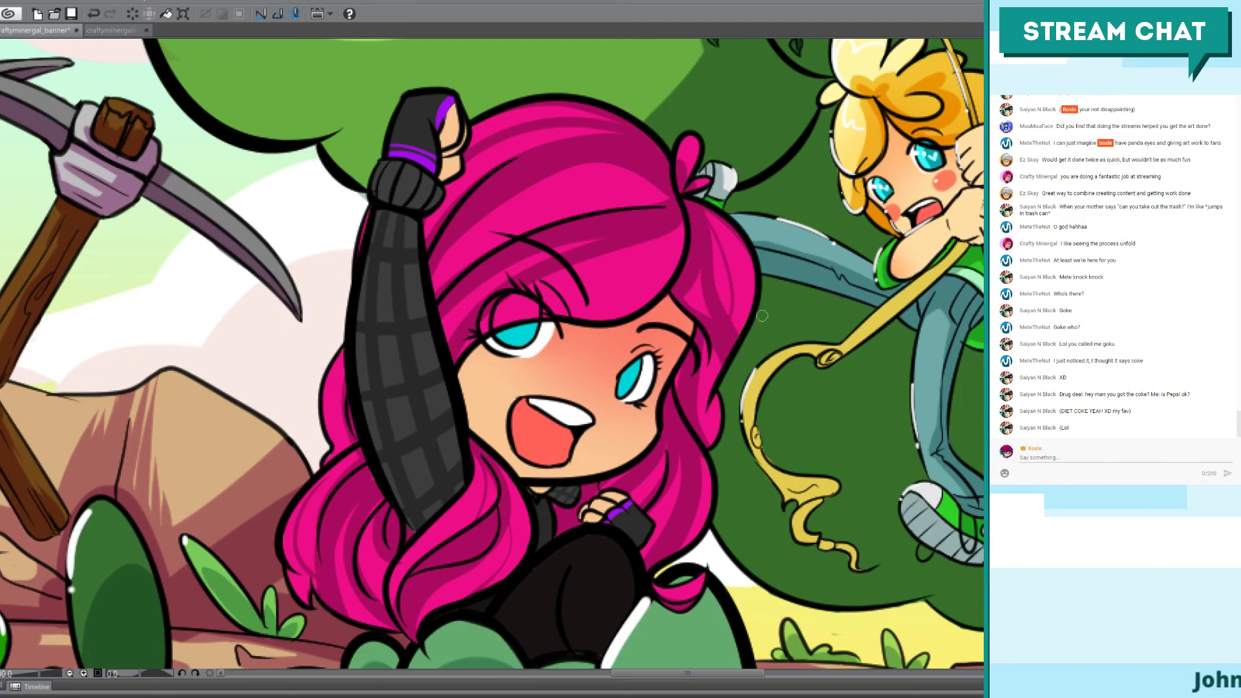
{"action": "left_click_drag", "start_coordinate": [775, 296], "coordinate": [654, 349]}
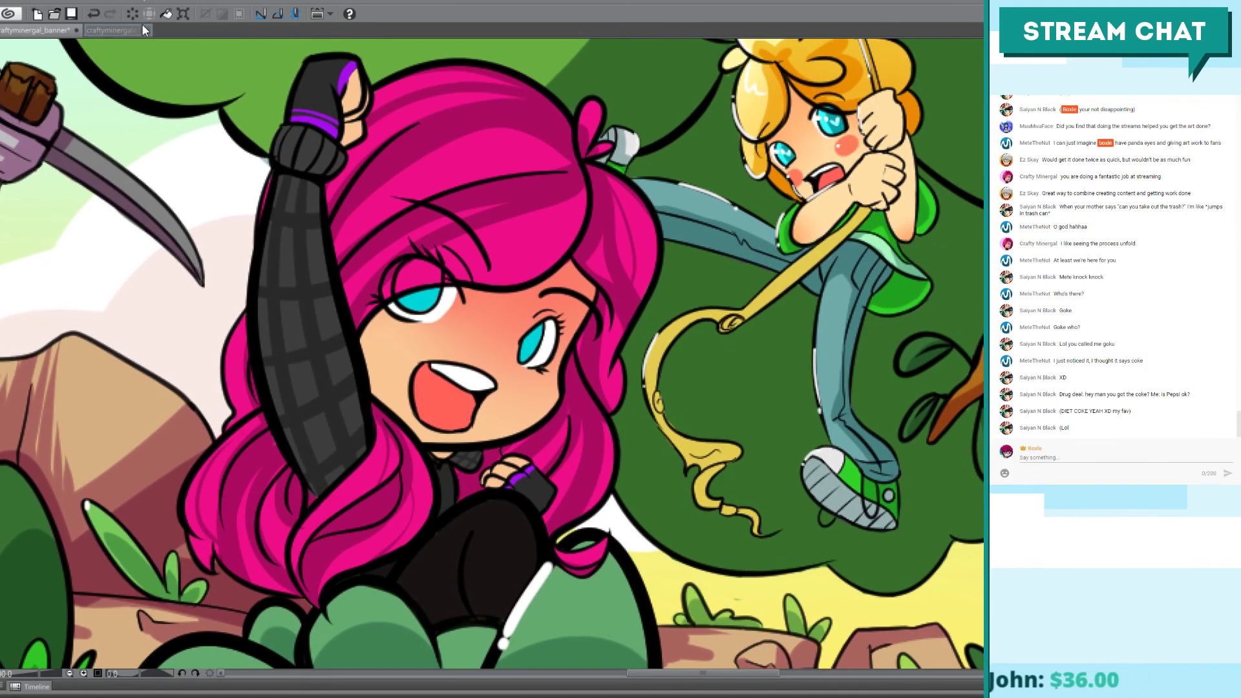
{"action": "left_click", "coordinate": [113, 30]}
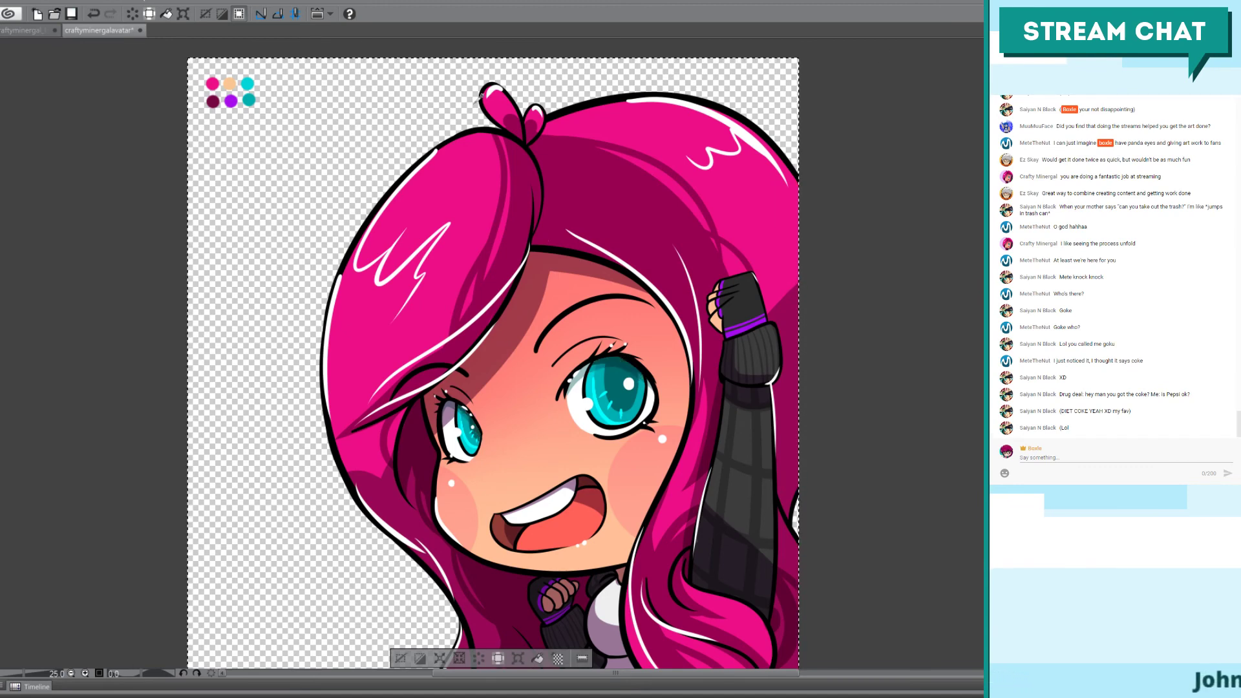
{"action": "left_click", "coordinate": [30, 30]}
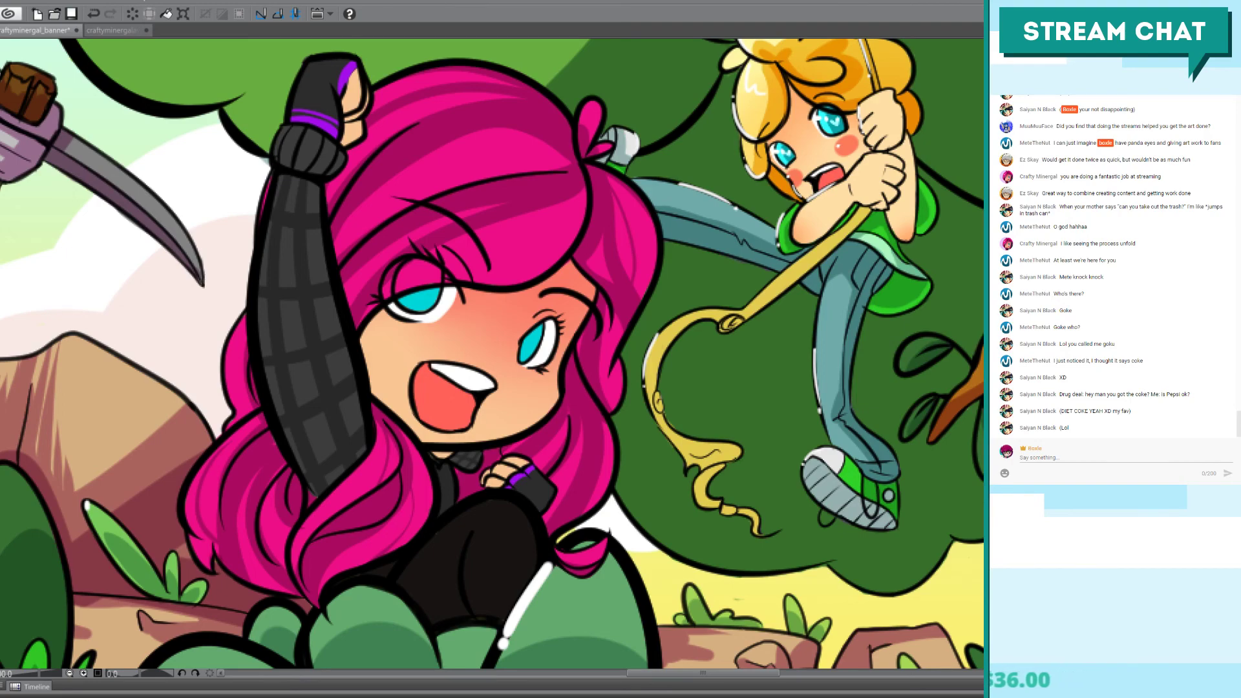
{"action": "scroll", "coordinate": [499, 362], "scroll_direction": "up", "scroll_amount": 5}
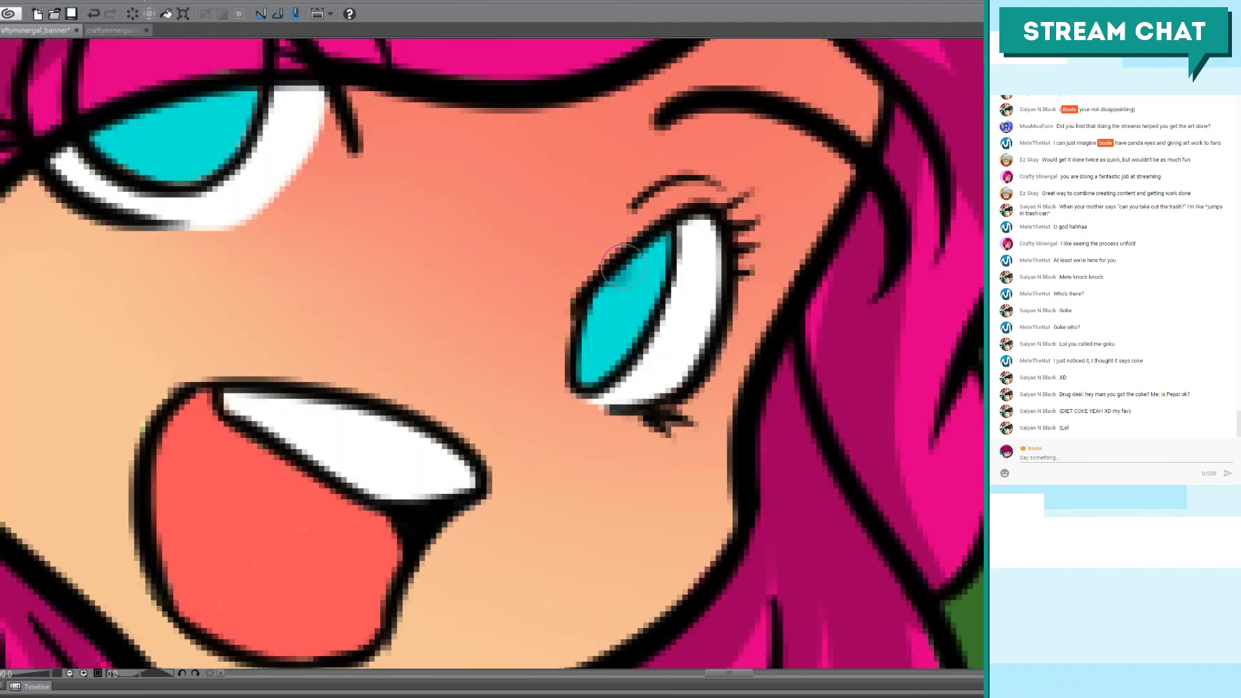
{"action": "mouse_move", "coordinate": [694, 272]}
{"action": "left_mouse_down"}
{"action": "mouse_move", "coordinate": [687, 228]}
{"action": "mouse_move", "coordinate": [702, 228]}
{"action": "mouse_move", "coordinate": [719, 307]}
{"action": "mouse_move", "coordinate": [698, 258]}
{"action": "left_mouse_up"}
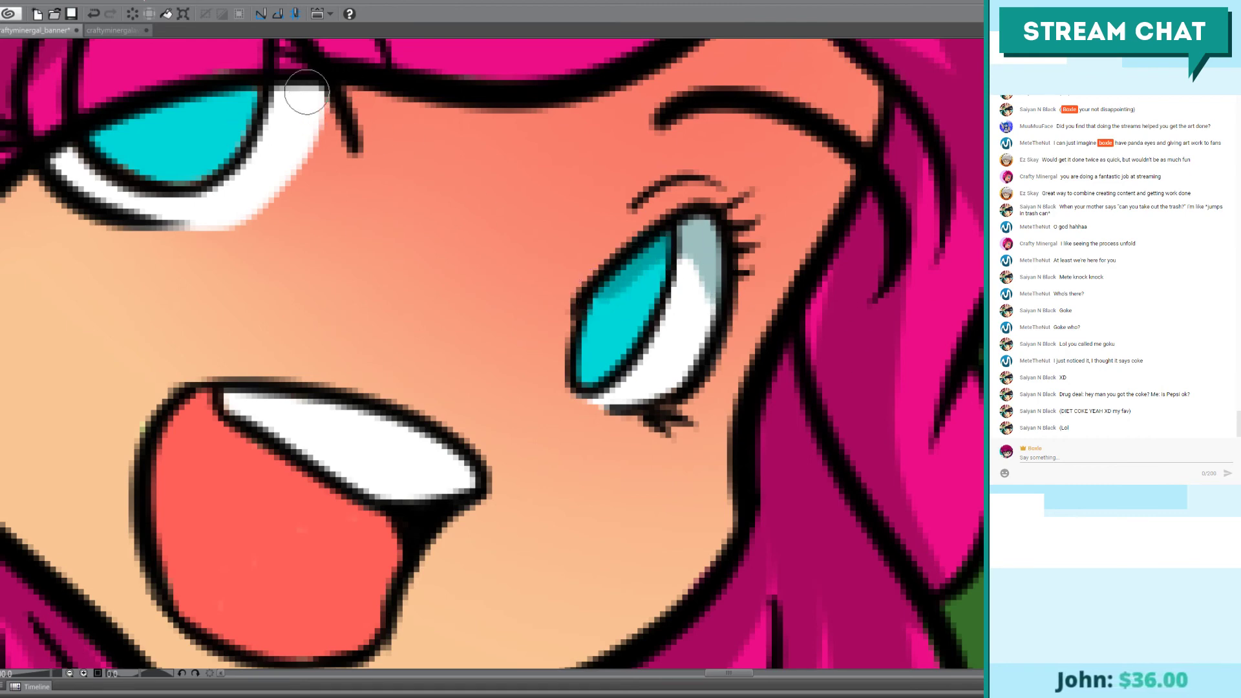
{"action": "mouse_move", "coordinate": [307, 97]}
{"action": "left_mouse_down"}
{"action": "mouse_move", "coordinate": [320, 126]}
{"action": "mouse_move", "coordinate": [316, 97]}
{"action": "left_mouse_up"}
{"action": "key", "text": "ctrl+z"}
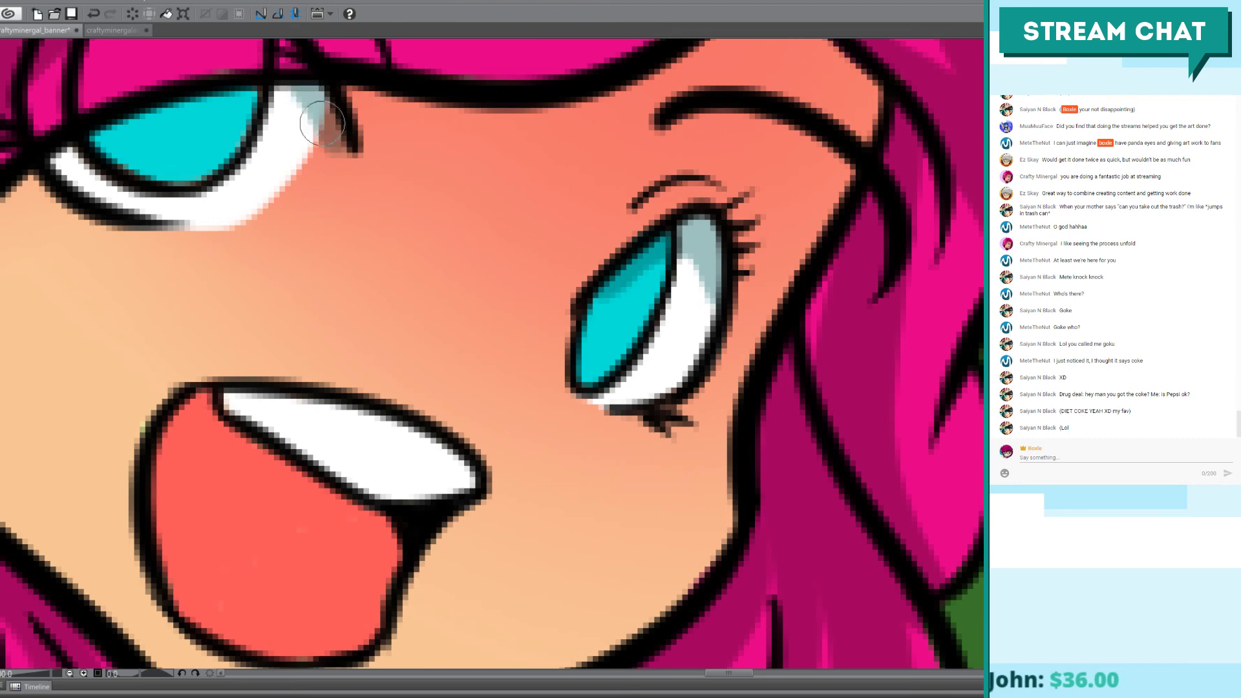
{"action": "left_click_drag", "start_coordinate": [531, 279], "coordinate": [444, 467]}
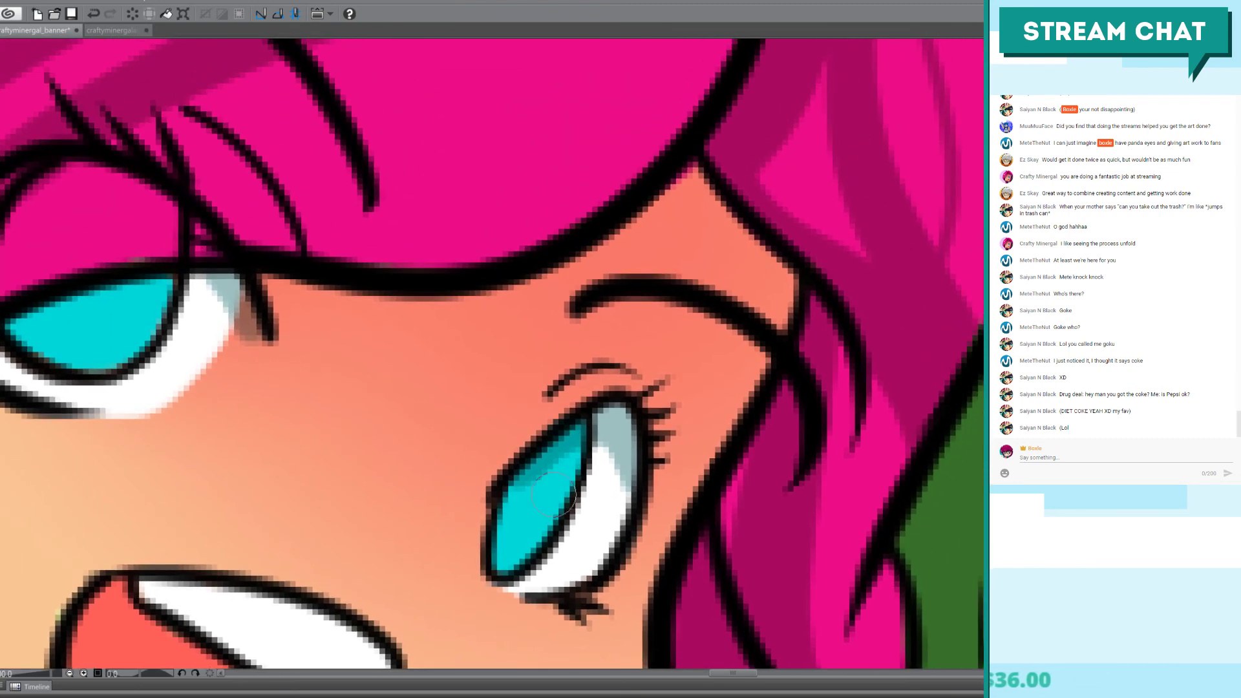
{"action": "mouse_move", "coordinate": [508, 491]}
{"action": "left_mouse_down"}
{"action": "mouse_move", "coordinate": [579, 444]}
{"action": "mouse_move", "coordinate": [605, 442]}
{"action": "left_mouse_up"}
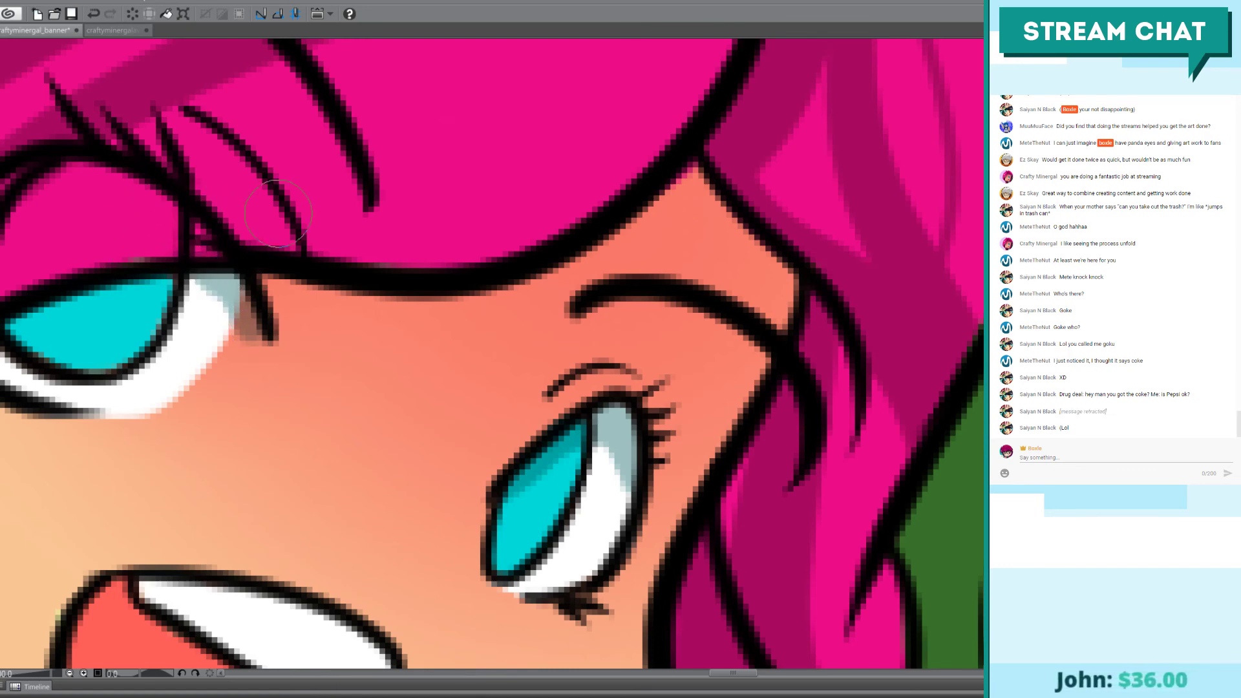
Step: Check the avatar's eyes again and shade the turquoise irises of both of the girl's eyes with a medium teal, leaving a brighter lower edge
{"action": "scroll", "coordinate": [277, 213], "scroll_direction": "down", "scroll_amount": 5}
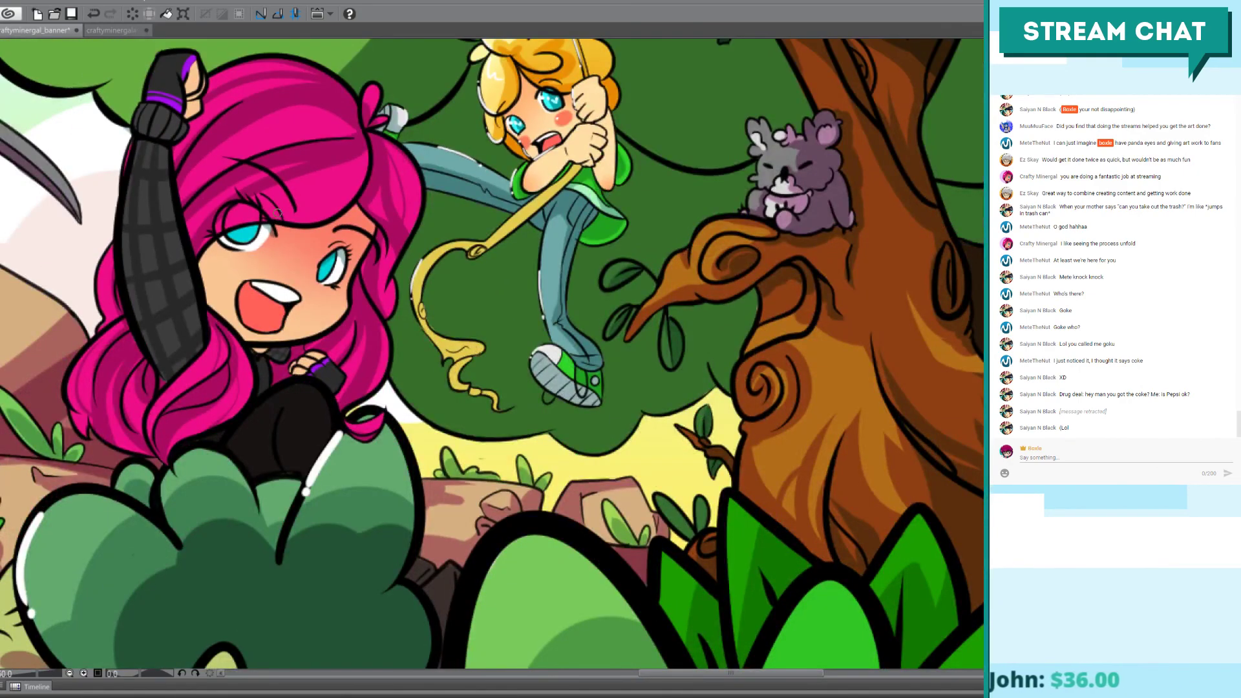
{"action": "left_click_drag", "start_coordinate": [357, 366], "coordinate": [523, 483]}
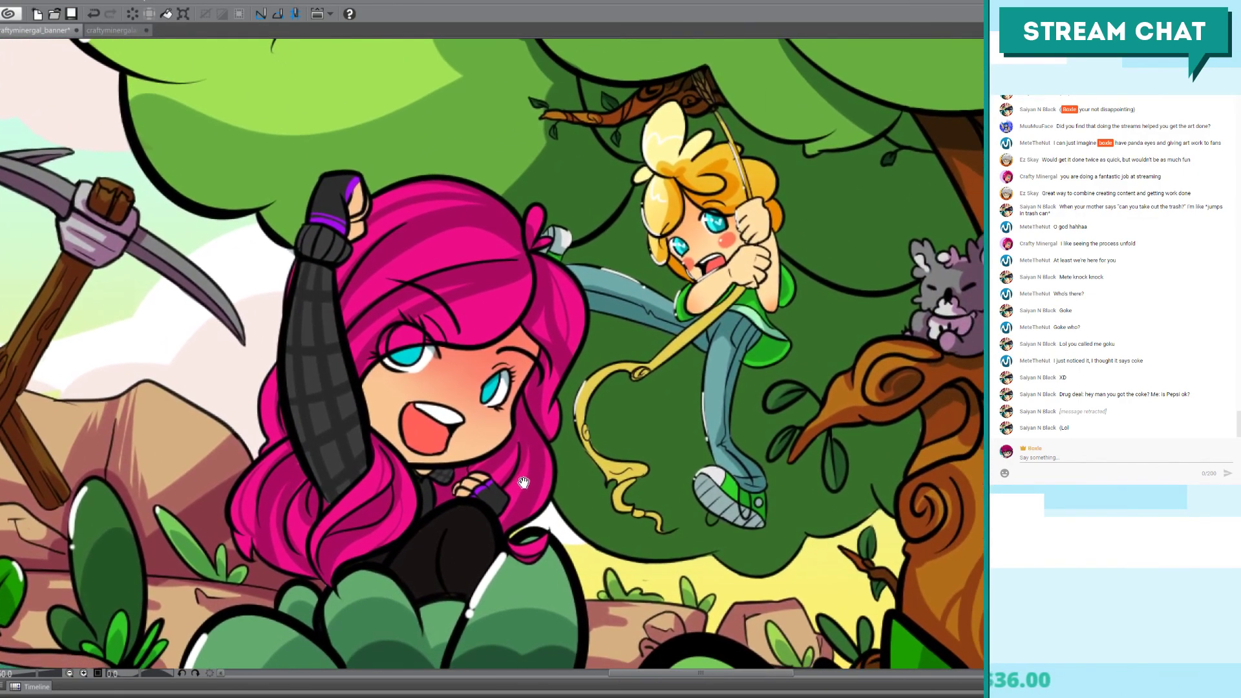
{"action": "left_click", "coordinate": [137, 28]}
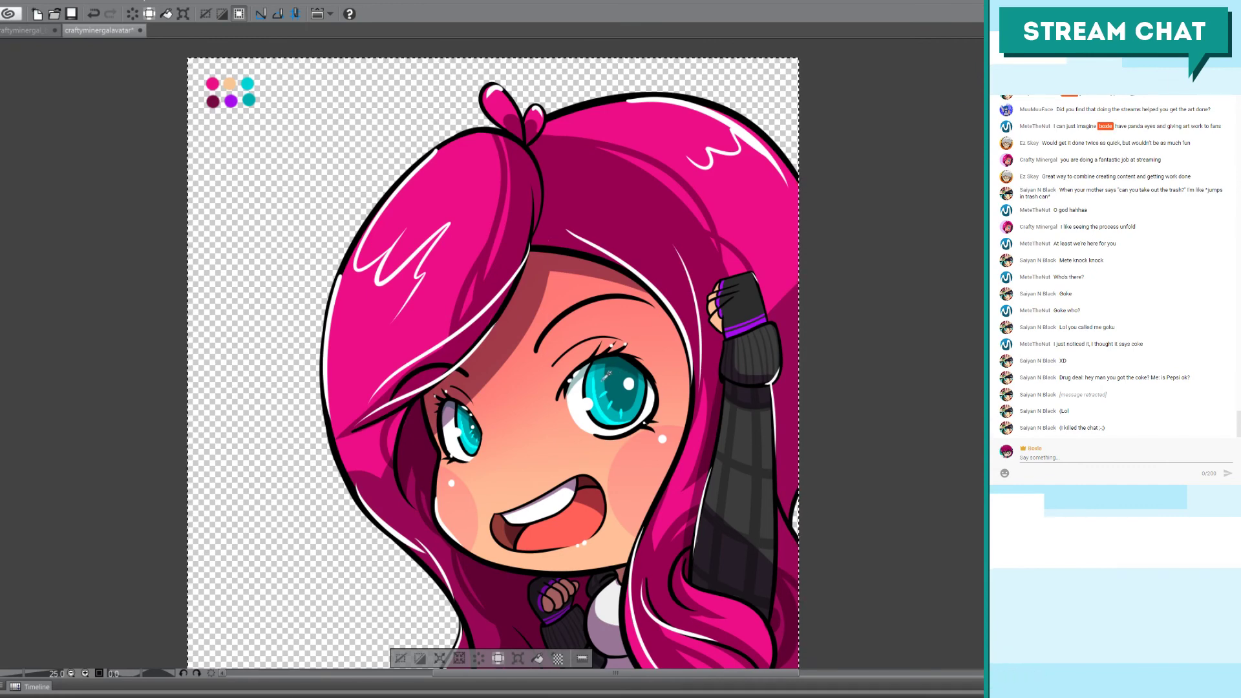
{"action": "left_click", "coordinate": [26, 32]}
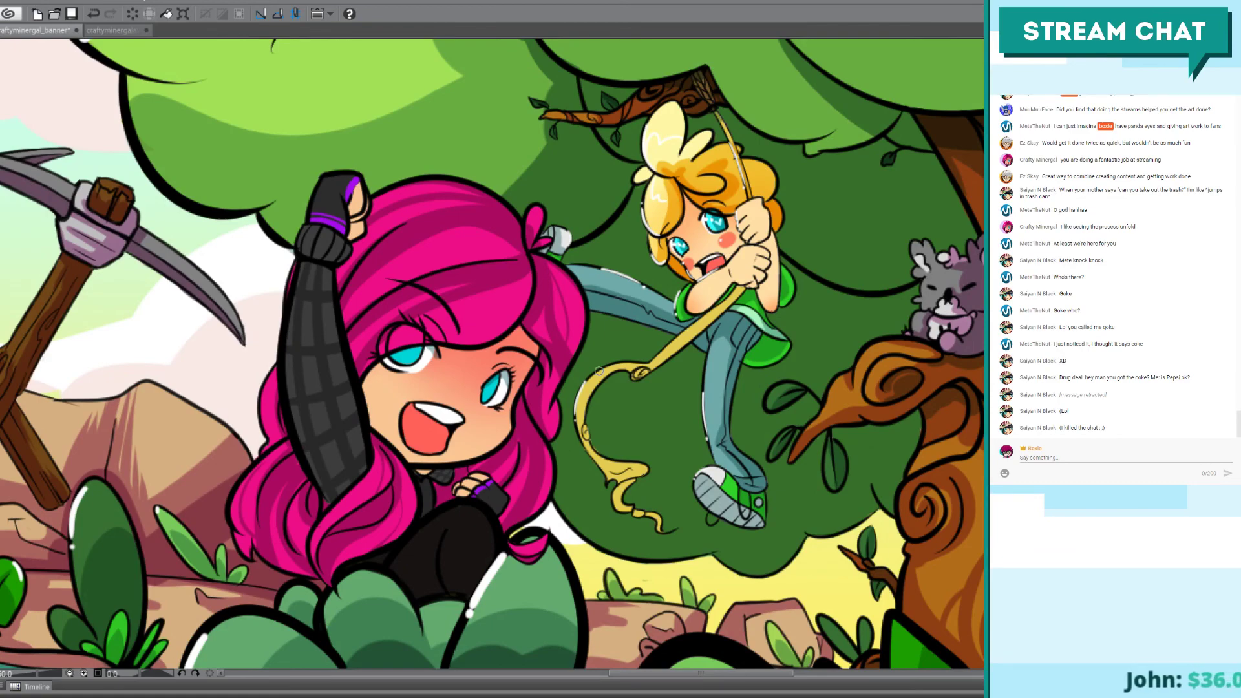
{"action": "scroll", "coordinate": [599, 370], "scroll_direction": "up", "scroll_amount": 3}
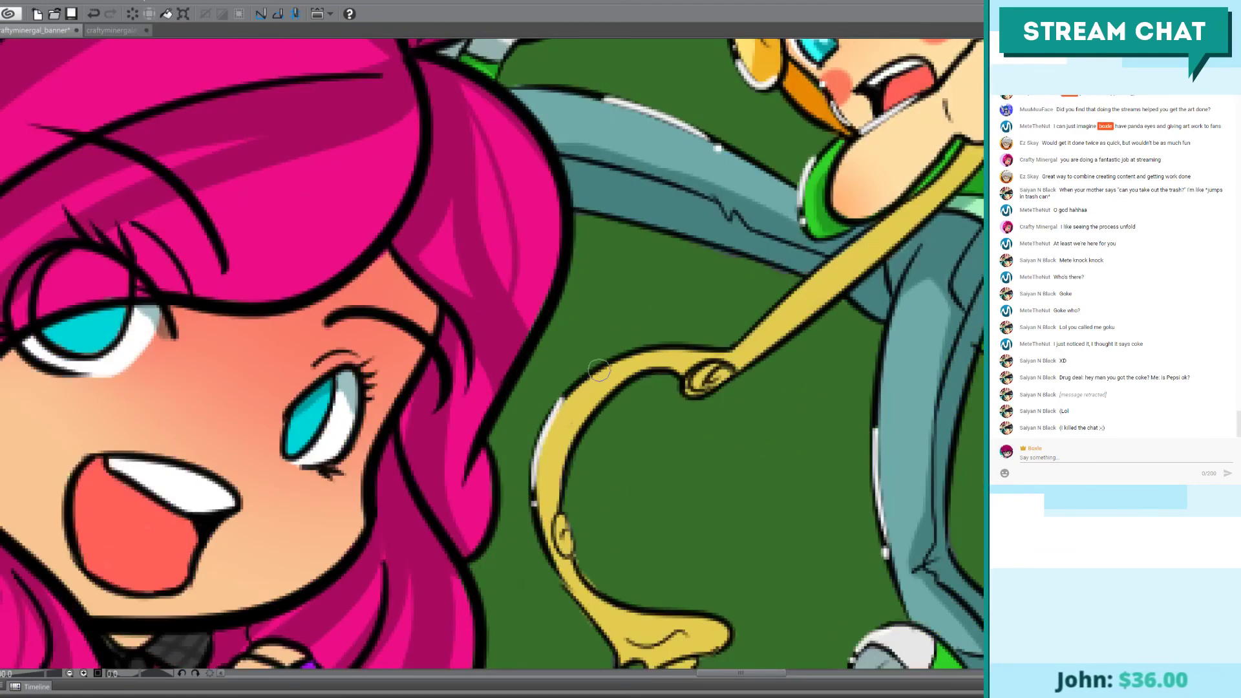
{"action": "left_click_drag", "start_coordinate": [345, 388], "coordinate": [470, 354]}
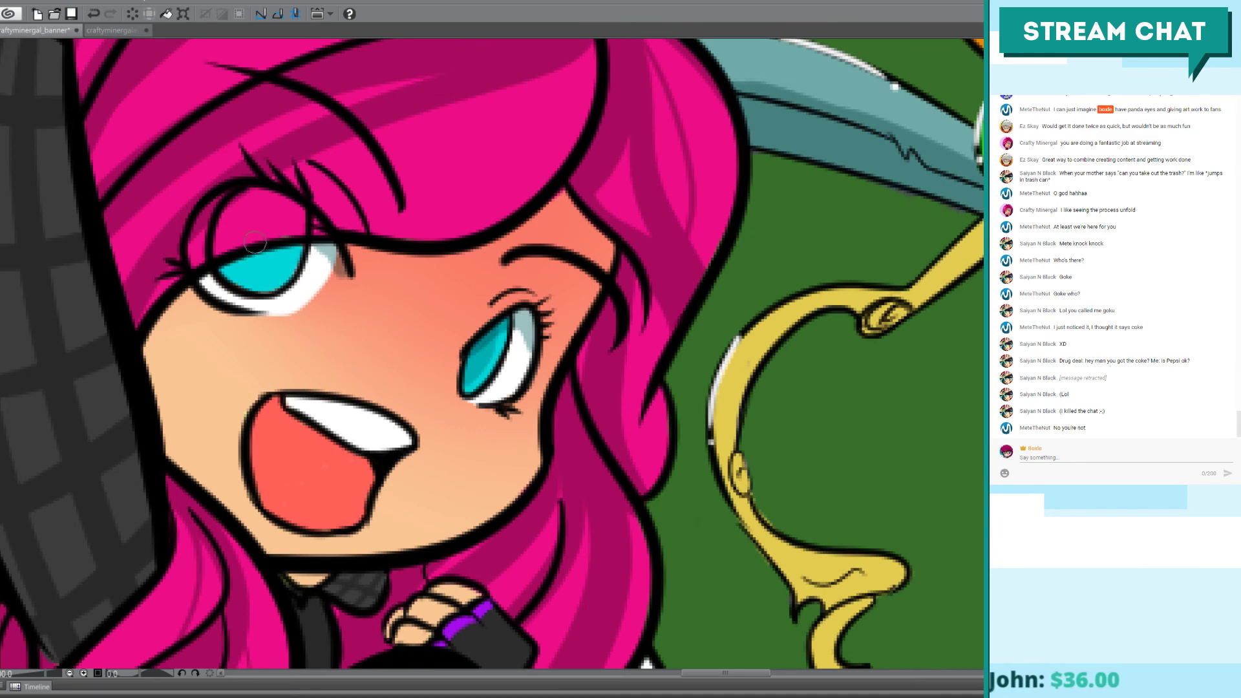
{"action": "left_click_drag", "start_coordinate": [248, 249], "coordinate": [263, 252]}
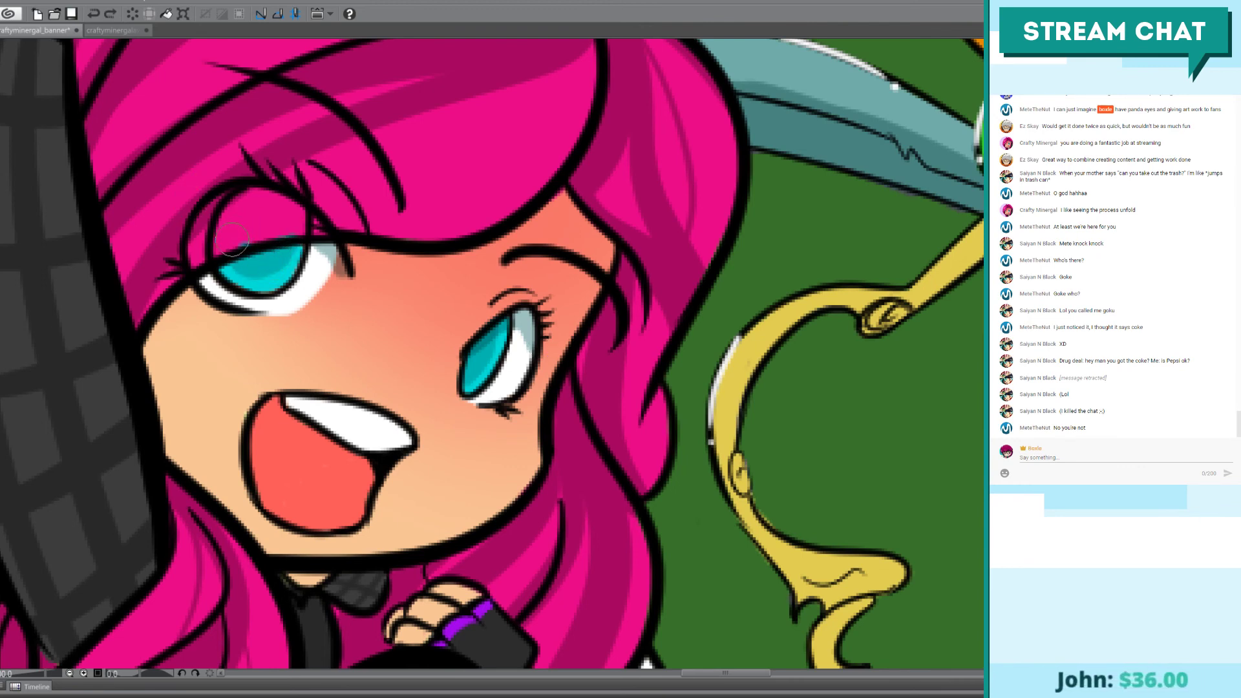
{"action": "left_click_drag", "start_coordinate": [321, 222], "coordinate": [330, 242]}
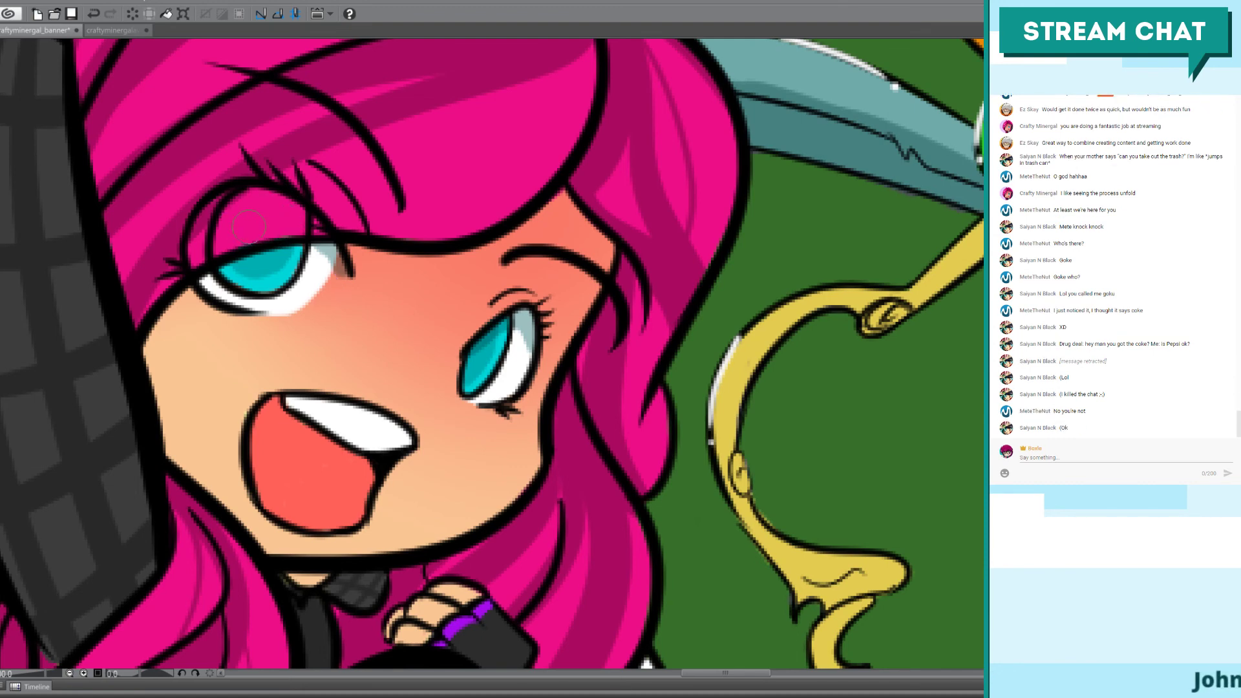
Step: Following the avatar drawing, add a darker teal pupil area to the upper part of both of the girl's irises and review the whole figure
{"action": "left_click", "coordinate": [111, 30]}
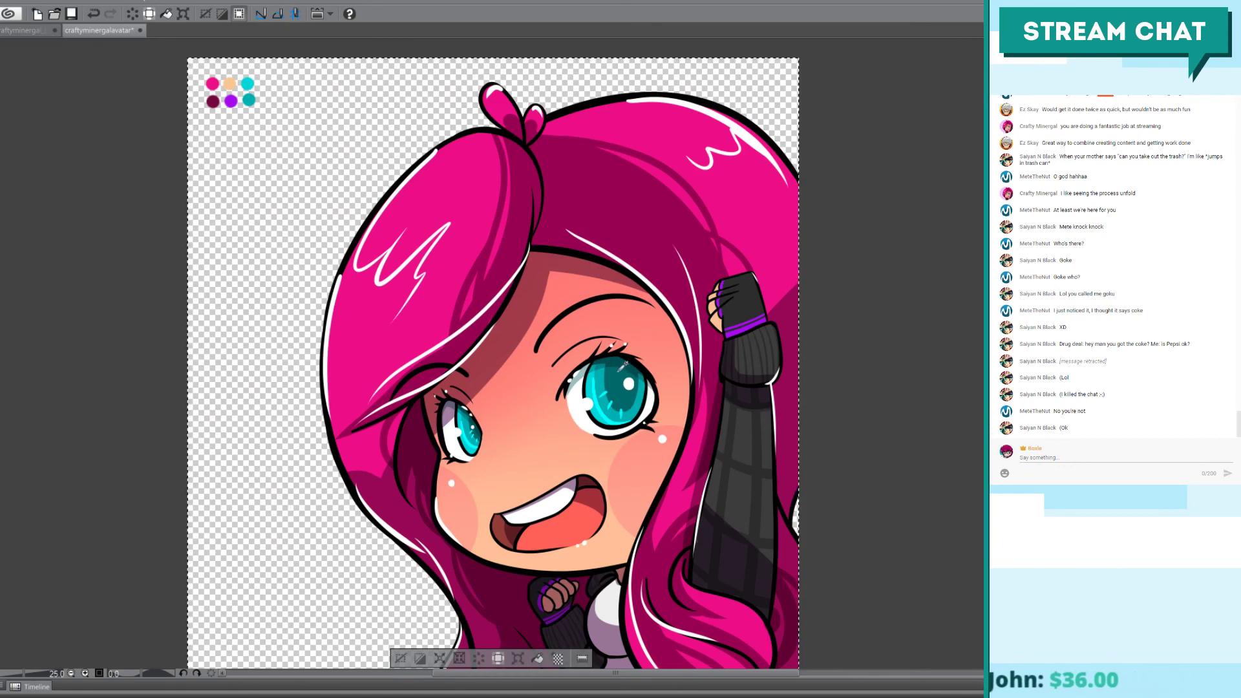
{"action": "left_click", "coordinate": [28, 32]}
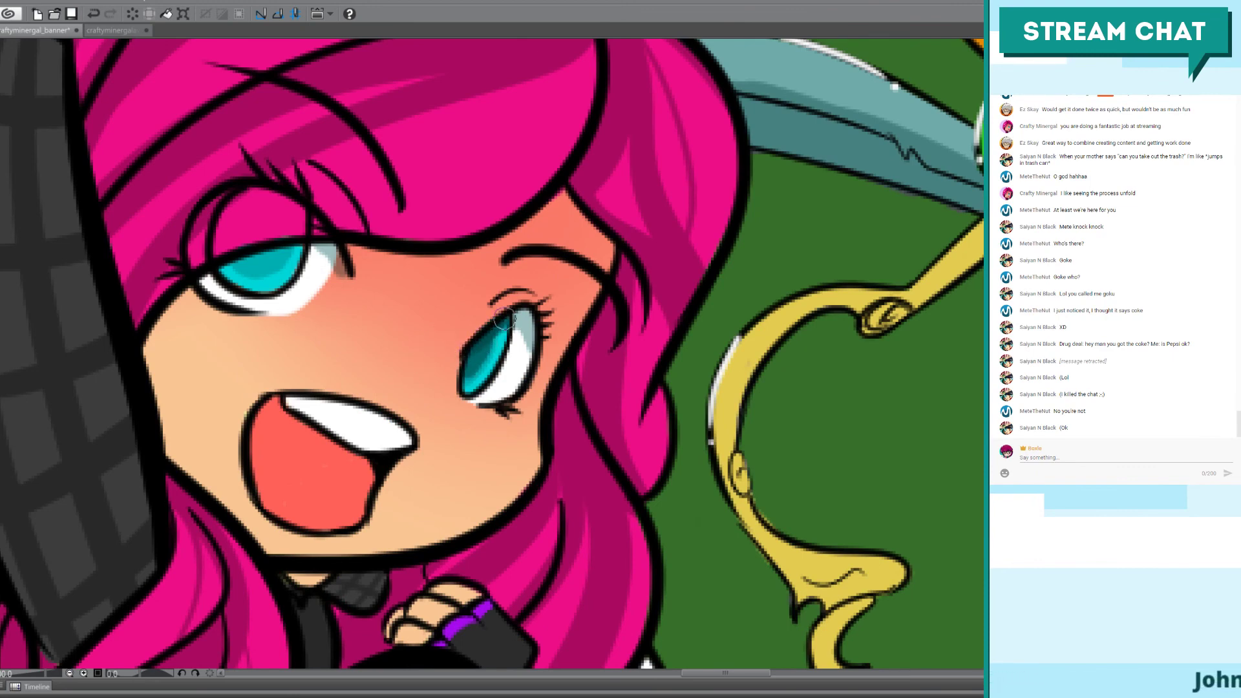
{"action": "left_click_drag", "start_coordinate": [502, 322], "coordinate": [462, 373]}
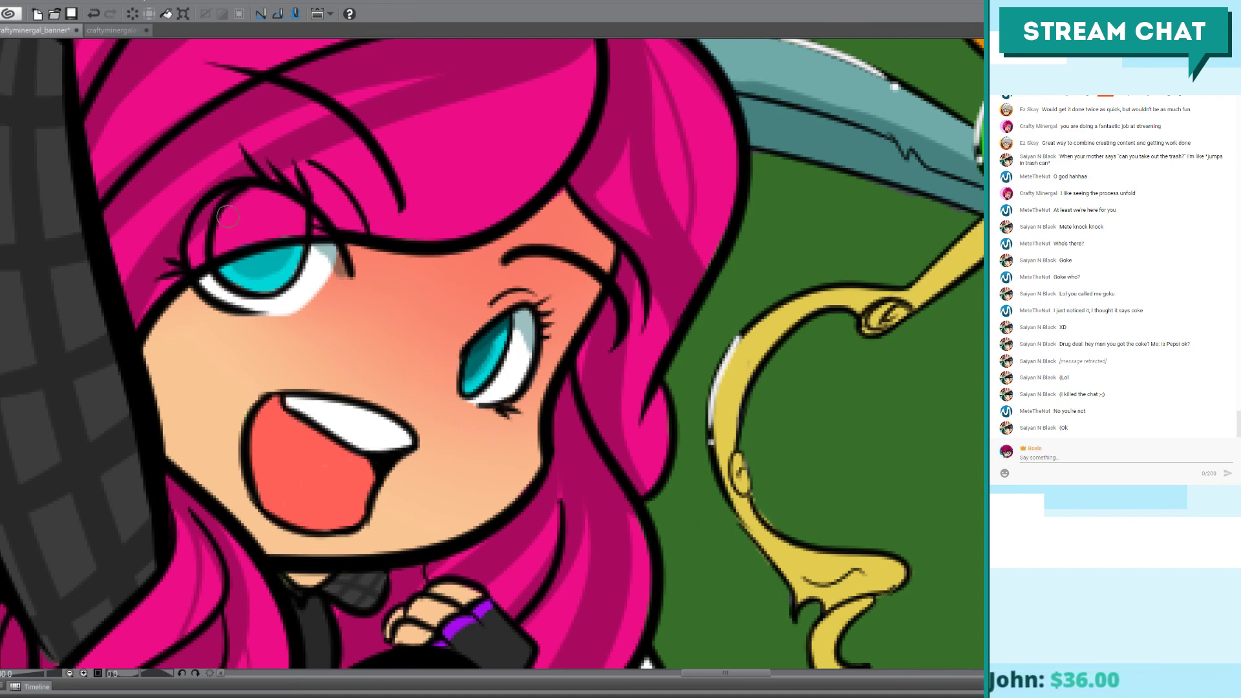
{"action": "left_click_drag", "start_coordinate": [245, 254], "coordinate": [279, 245]}
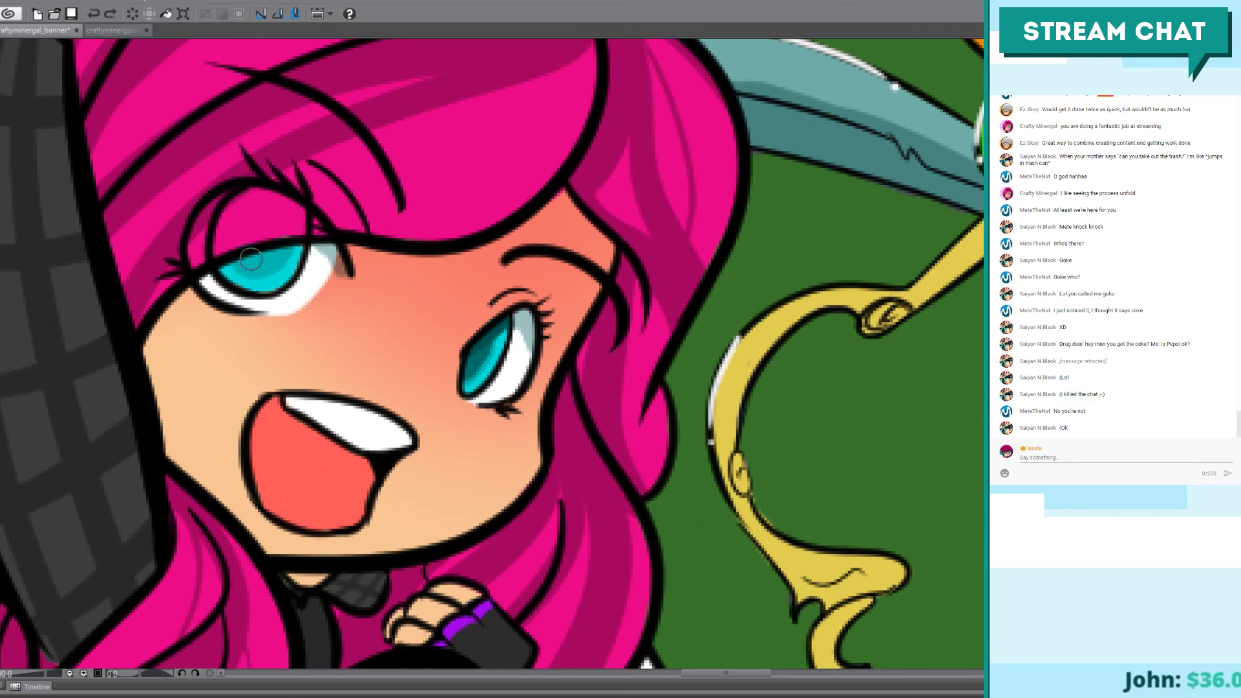
{"action": "left_click_drag", "start_coordinate": [244, 253], "coordinate": [278, 253]}
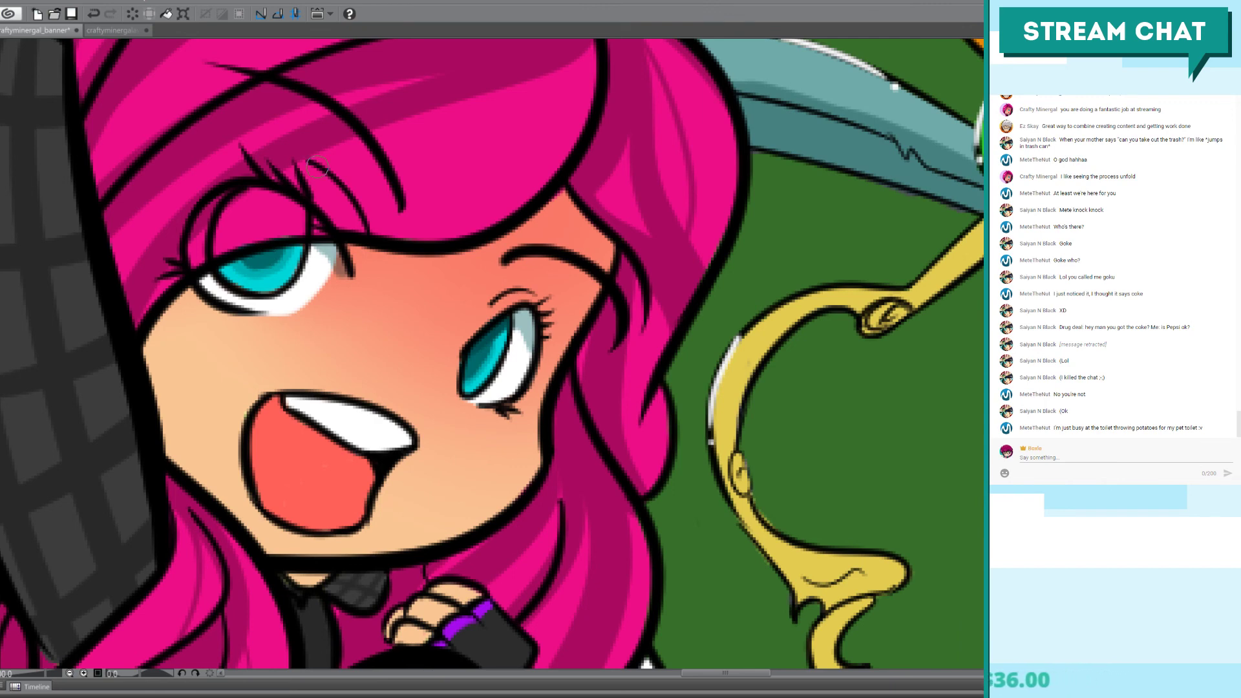
{"action": "scroll", "coordinate": [317, 167], "scroll_direction": "down", "scroll_amount": 4}
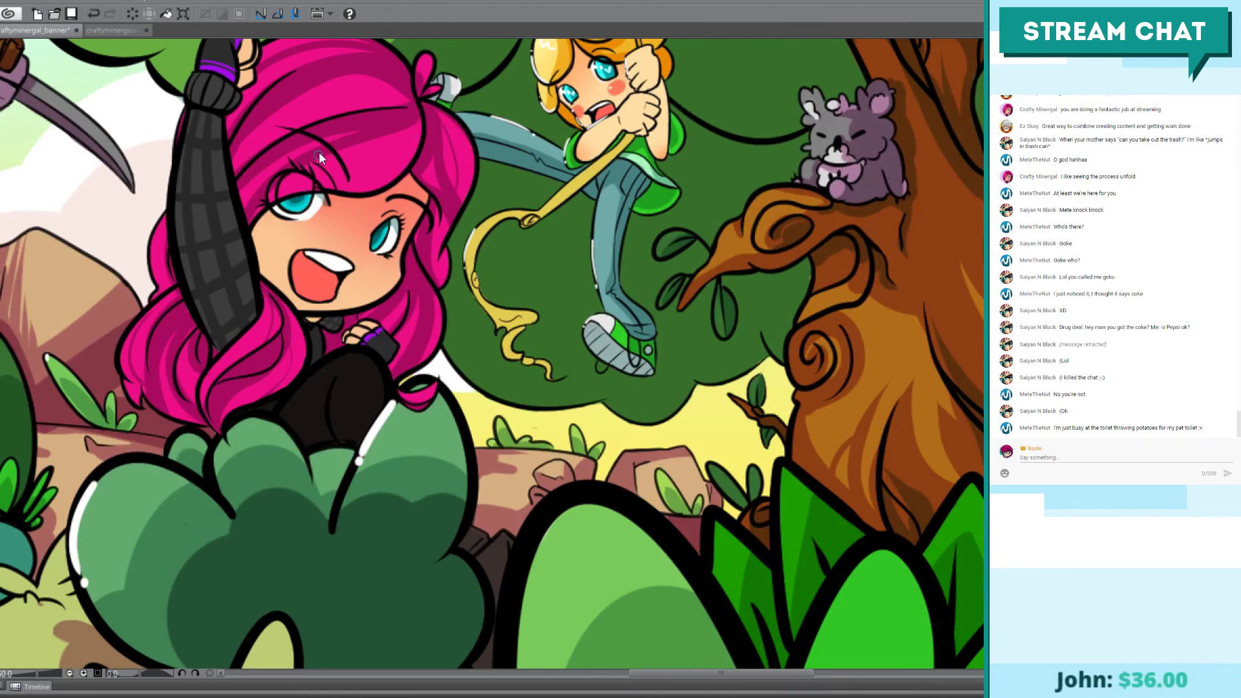
{"action": "scroll", "coordinate": [319, 151], "scroll_direction": "up", "scroll_amount": 4}
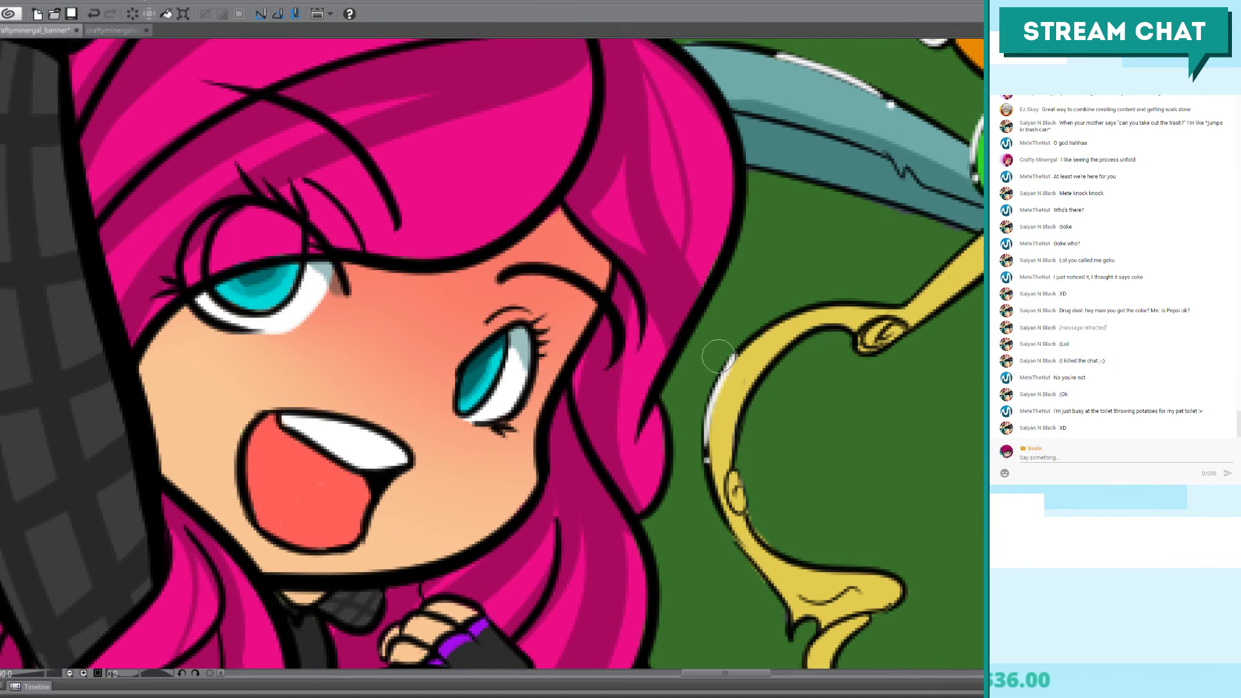
{"action": "scroll", "coordinate": [717, 356], "scroll_direction": "up", "scroll_amount": 5}
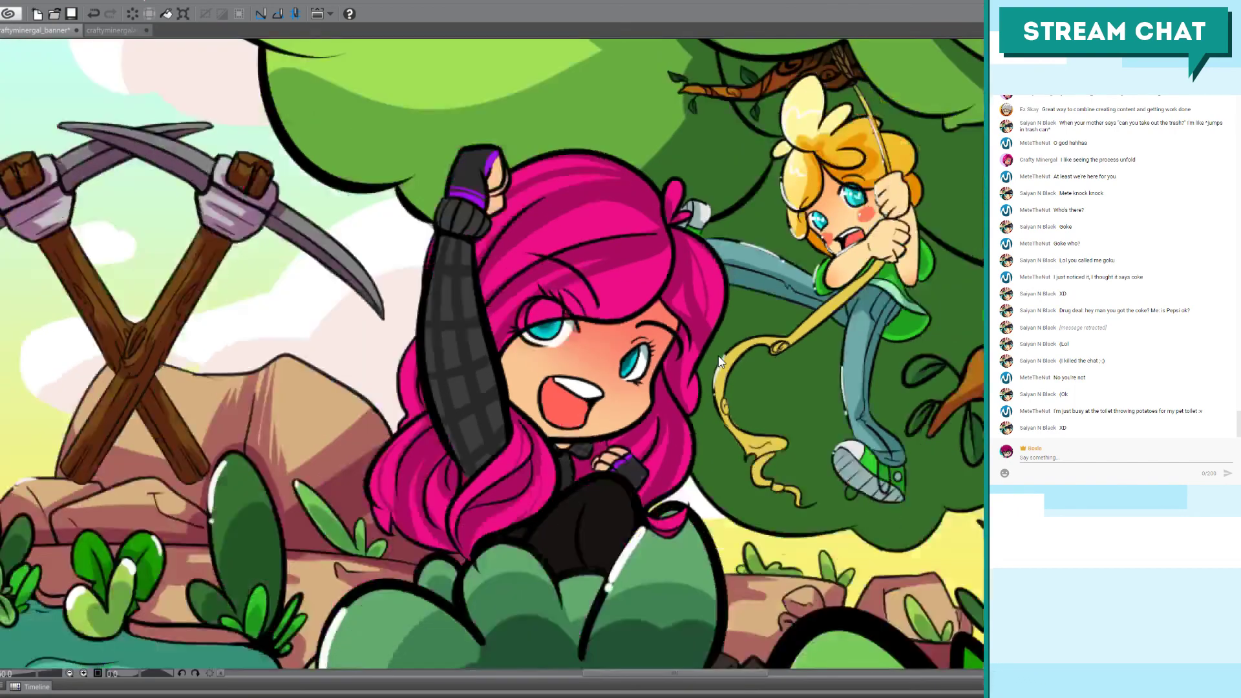
{"action": "left_click_drag", "start_coordinate": [659, 410], "coordinate": [460, 361]}
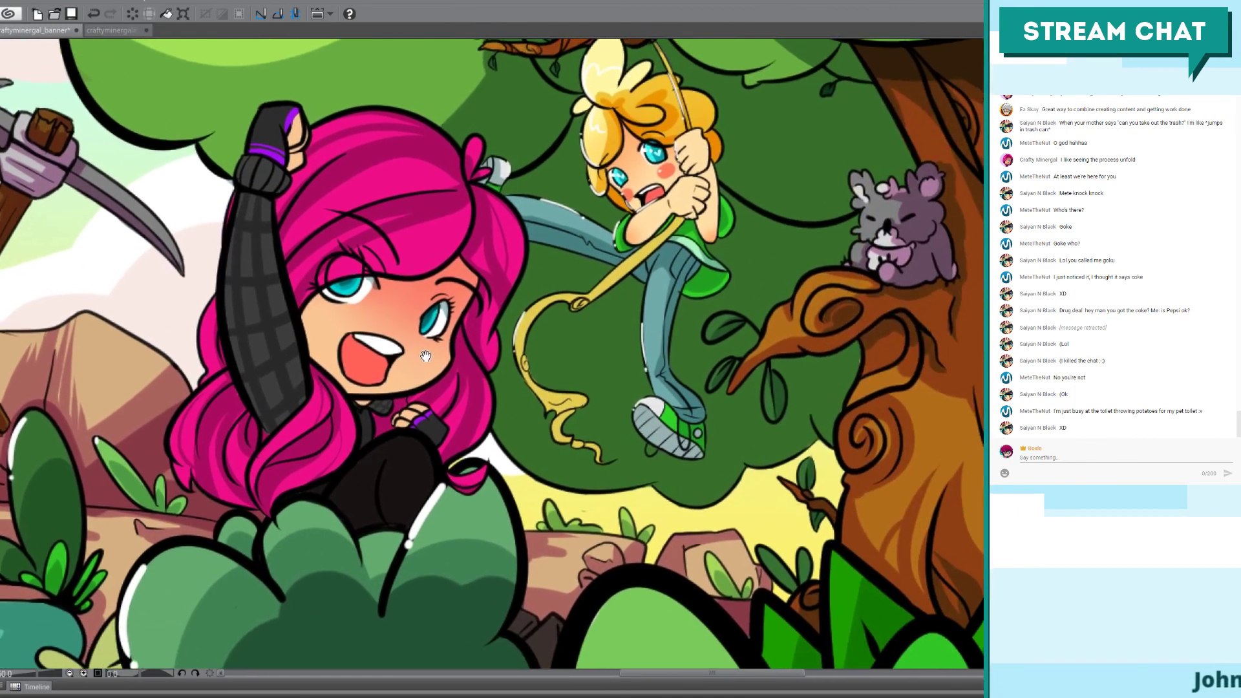
Step: Paint fine bright turquoise streaks inside both of the girl's irises, copying the eye detail of the avatar drawing, and check them at full-figure view
{"action": "left_click", "coordinate": [111, 30]}
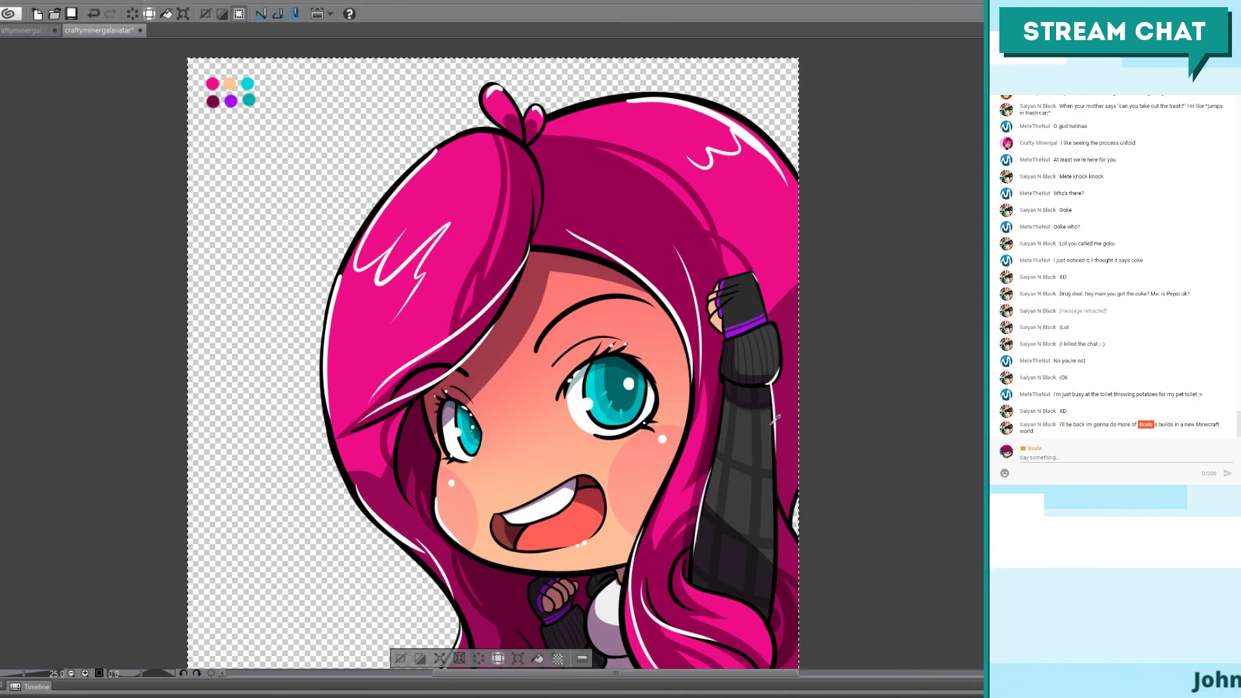
{"action": "left_click", "coordinate": [40, 30]}
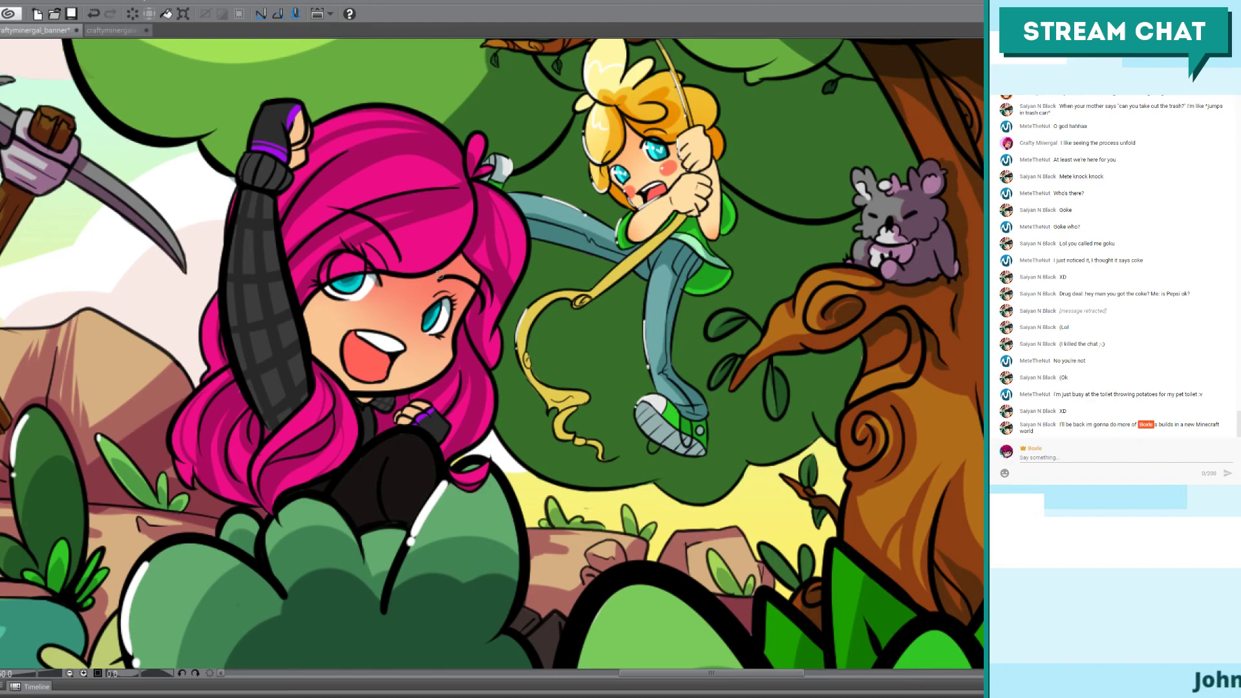
{"action": "scroll", "coordinate": [440, 270], "scroll_direction": "up", "scroll_amount": 3}
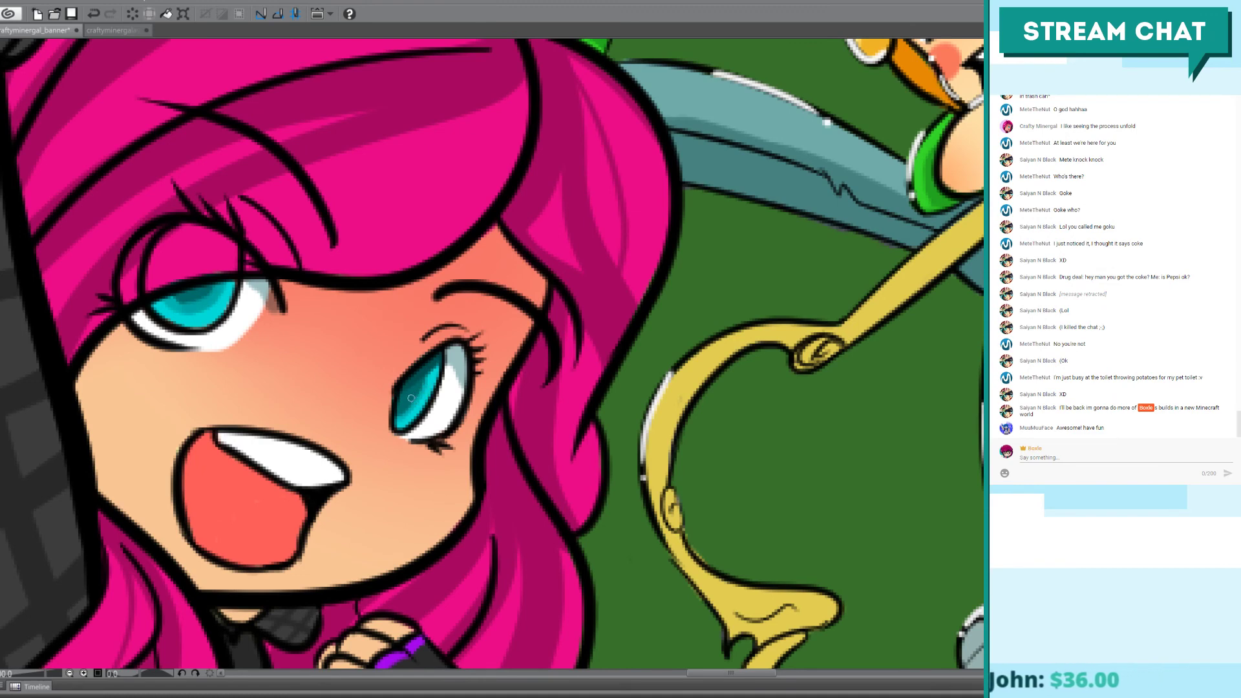
{"action": "left_click", "coordinate": [112, 30]}
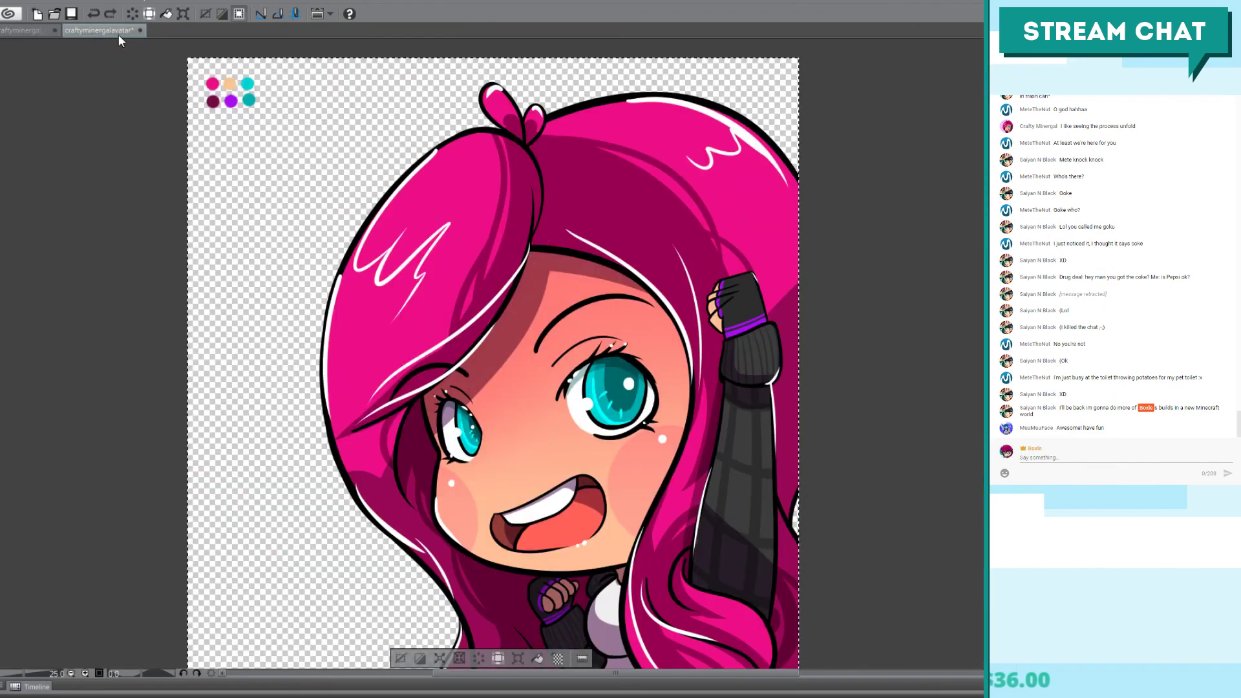
{"action": "left_click", "coordinate": [34, 30]}
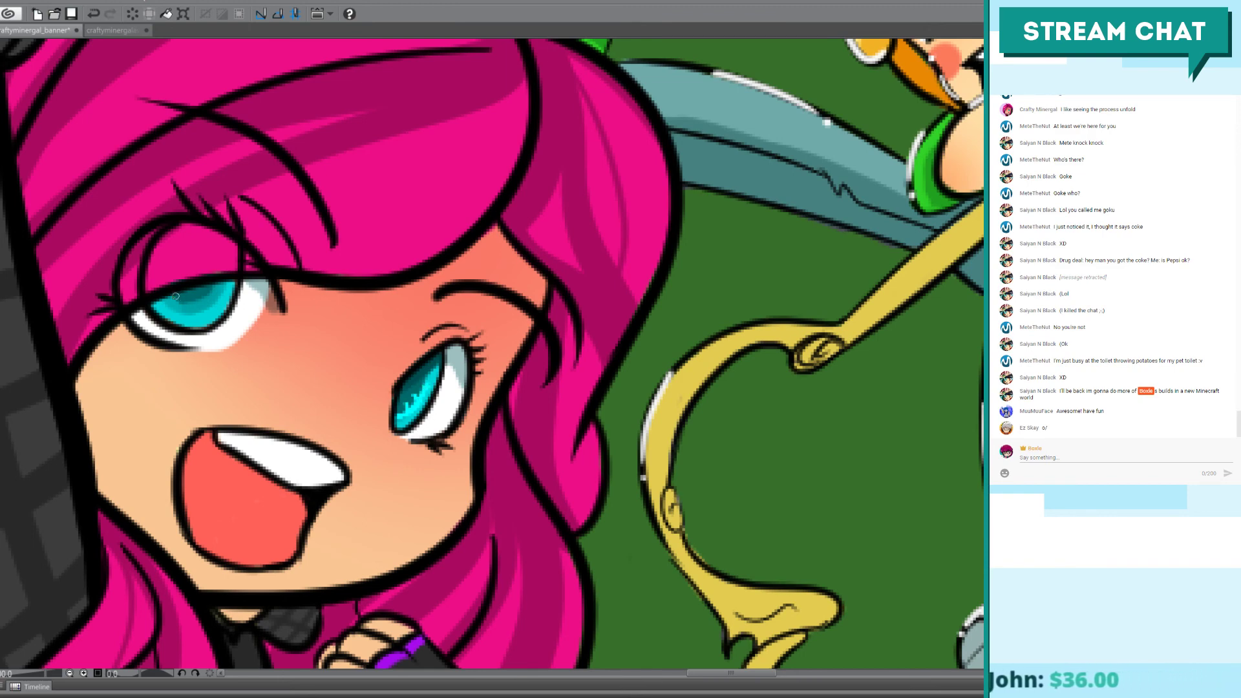
{"action": "left_click_drag", "start_coordinate": [169, 296], "coordinate": [189, 298]}
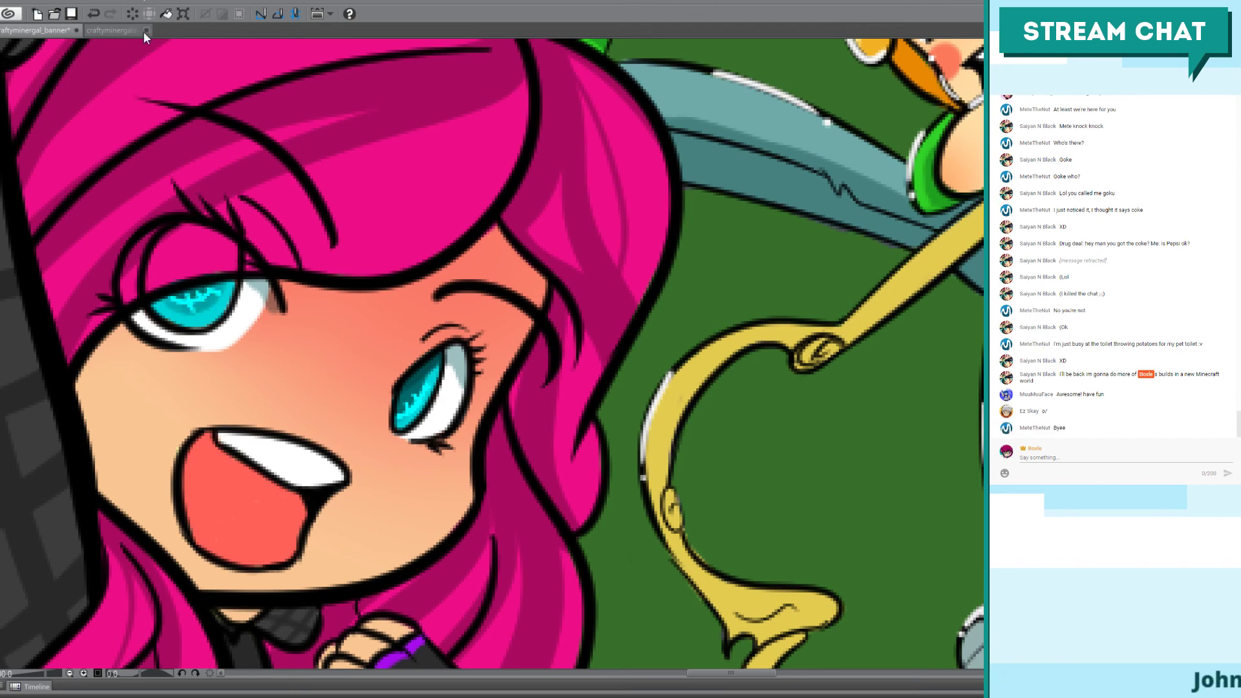
{"action": "left_click", "coordinate": [114, 28]}
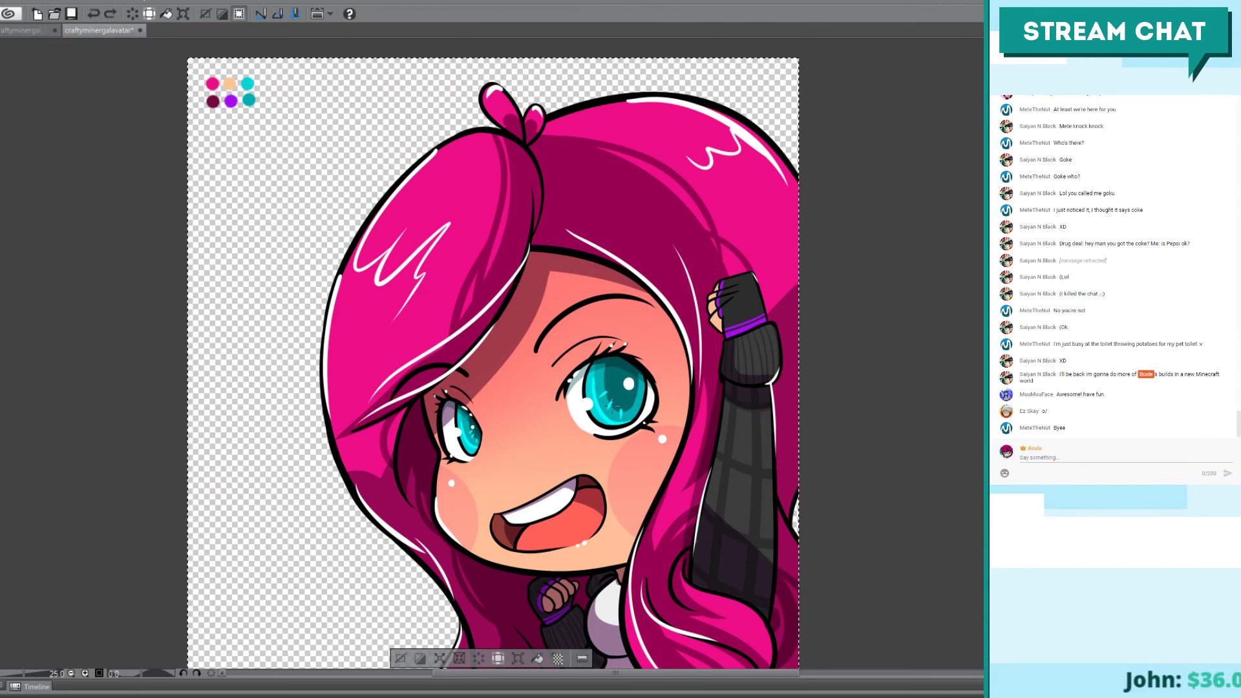
{"action": "left_click", "coordinate": [36, 30]}
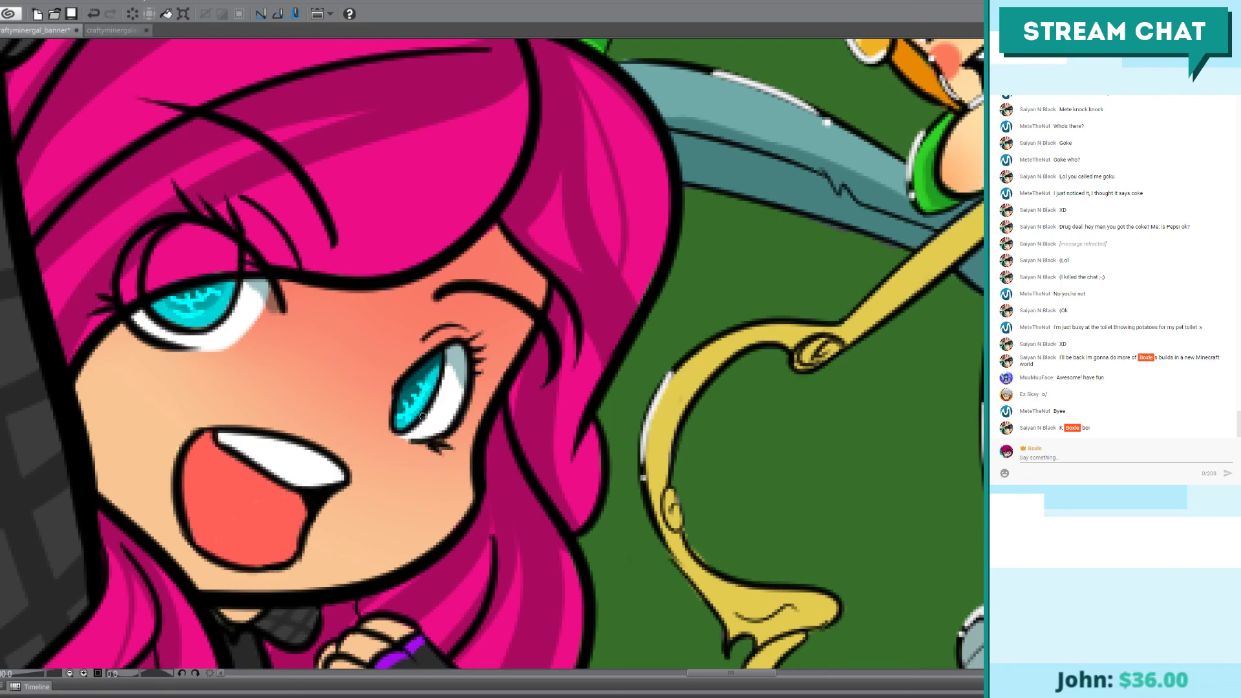
{"action": "scroll", "coordinate": [399, 192], "scroll_direction": "down", "scroll_amount": 2}
{"action": "scroll", "coordinate": [397, 185], "scroll_direction": "down", "scroll_amount": 2}
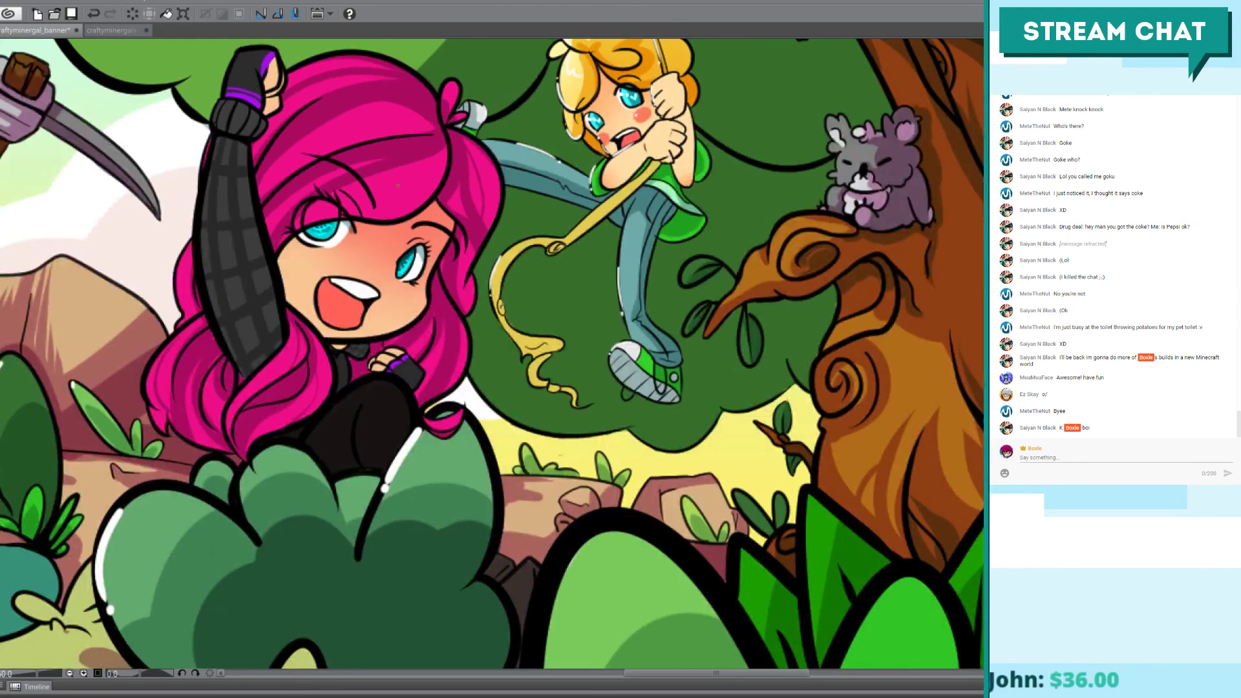
Step: Compare the banner with the avatar drawing, replace the small white specks in both of the girl's irises with brighter highlight dots, and review the figure
{"action": "scroll", "coordinate": [397, 185], "scroll_direction": "up", "scroll_amount": 1}
{"action": "scroll", "coordinate": [565, 472], "scroll_direction": "down", "scroll_amount": 1}
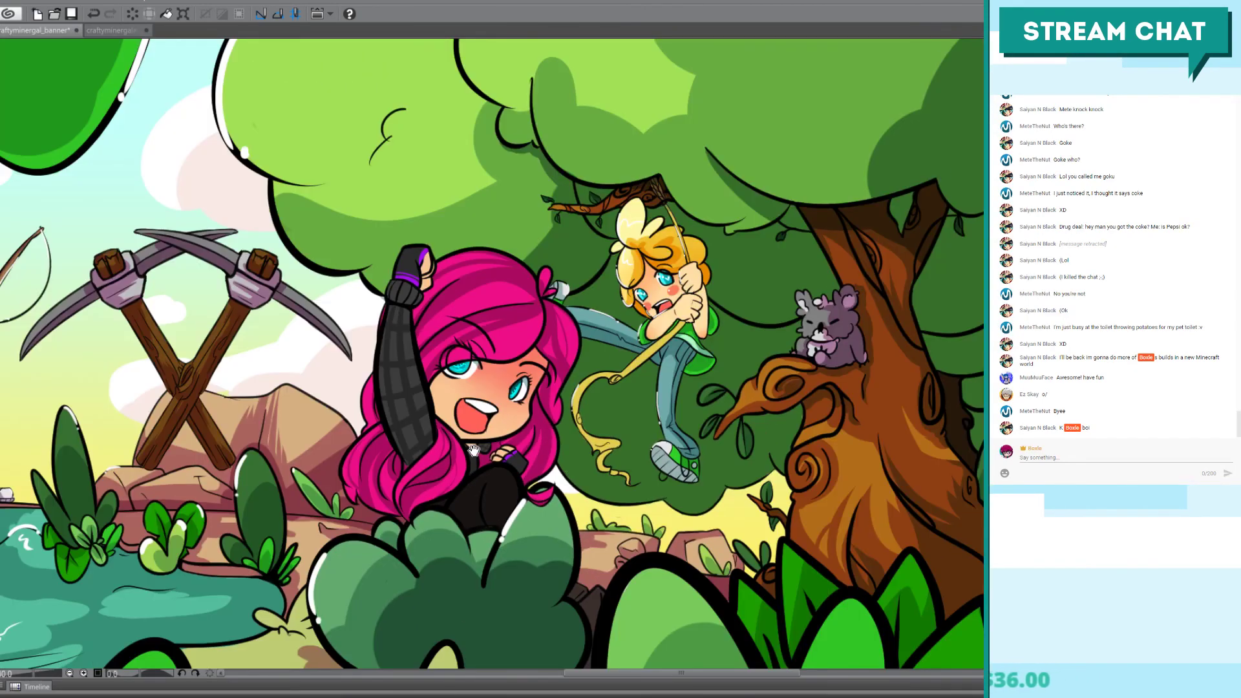
{"action": "left_click_drag", "start_coordinate": [474, 451], "coordinate": [466, 407]}
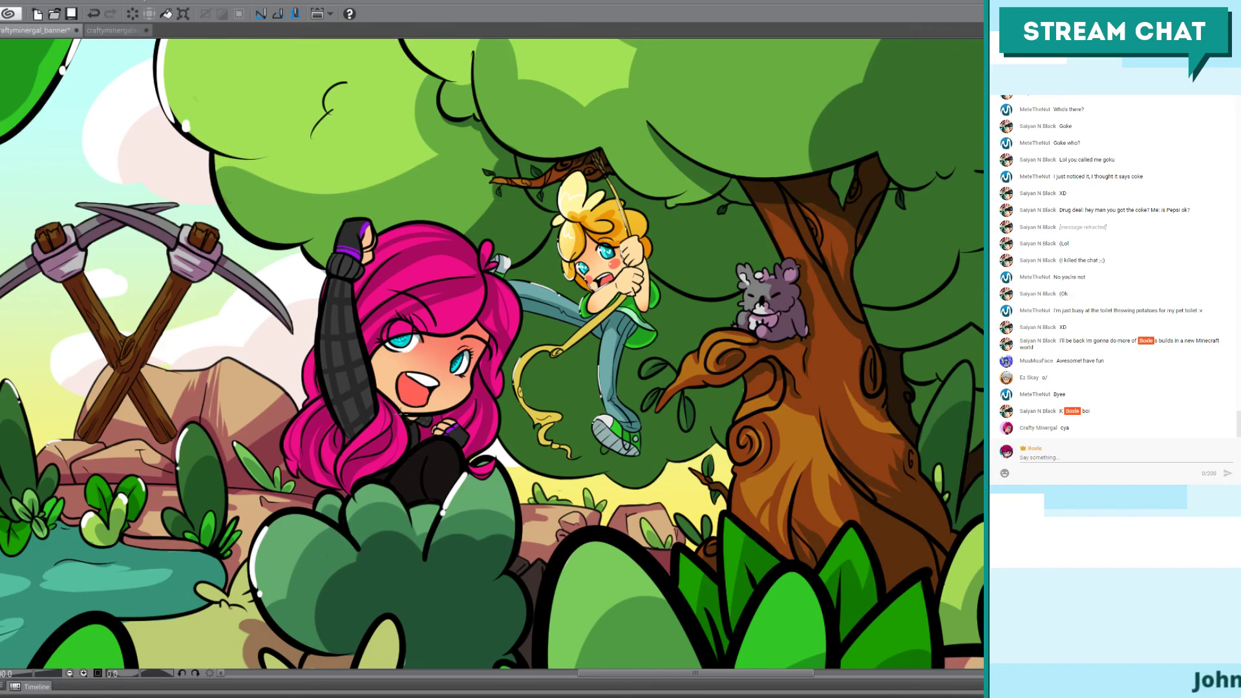
{"action": "left_click", "coordinate": [107, 30]}
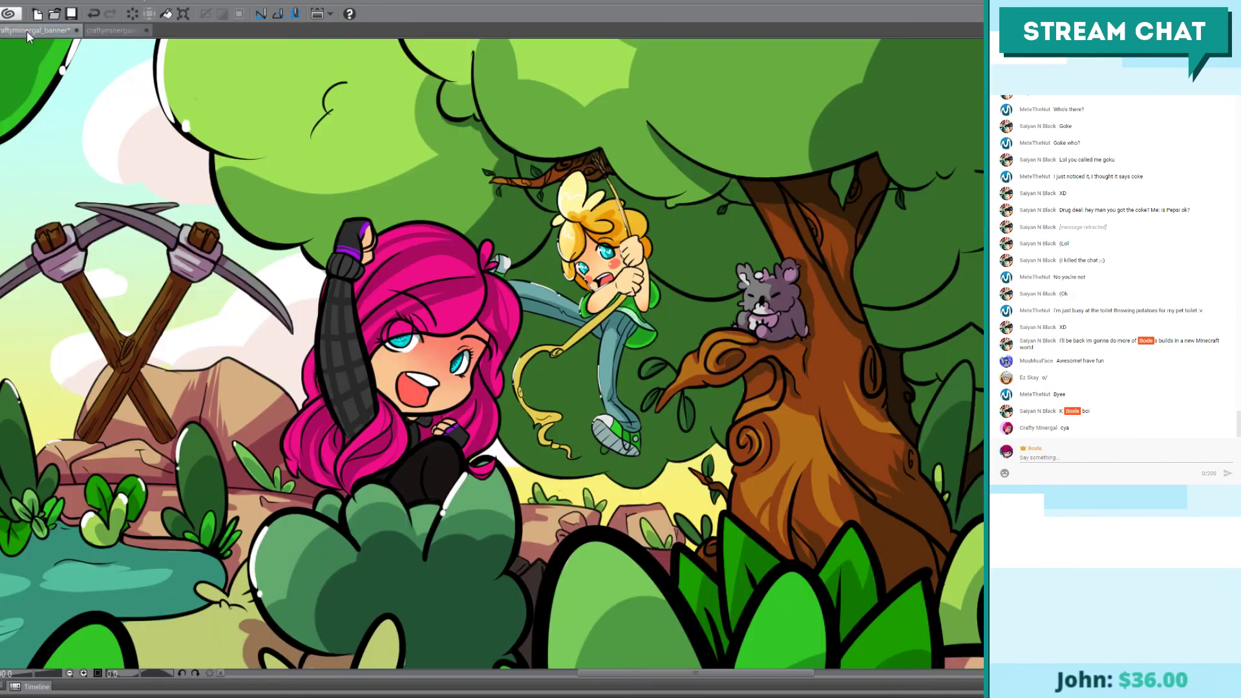
{"action": "left_click", "coordinate": [20, 29]}
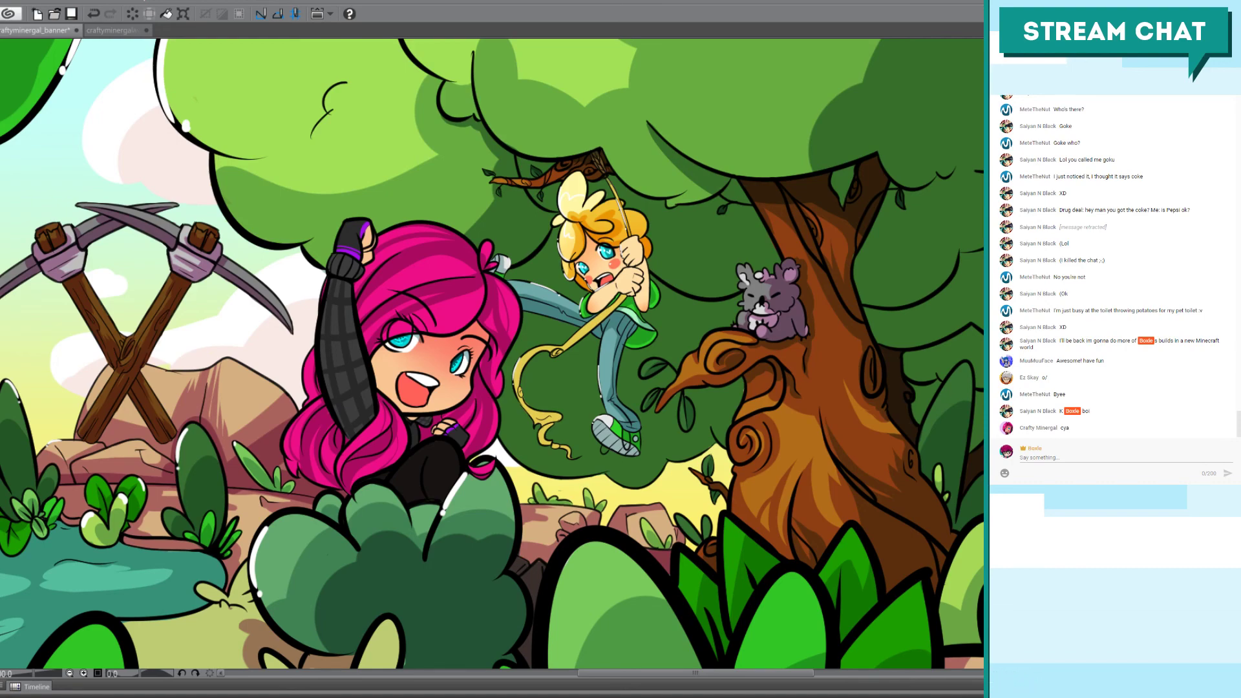
{"action": "key", "text": "ctrl+plus"}
{"action": "key", "text": "ctrl+plus"}
{"action": "key", "text": "ctrl+plus"}
{"action": "key", "text": "ctrl+plus"}
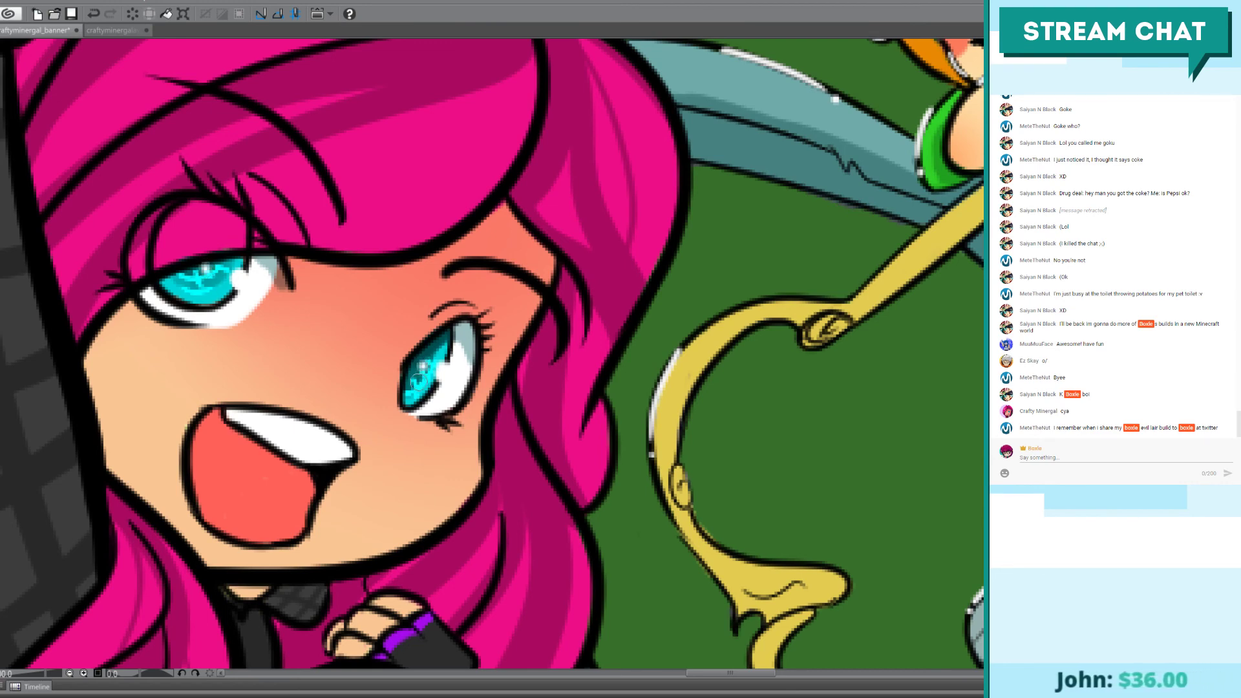
{"action": "key", "text": "ctrl+z"}
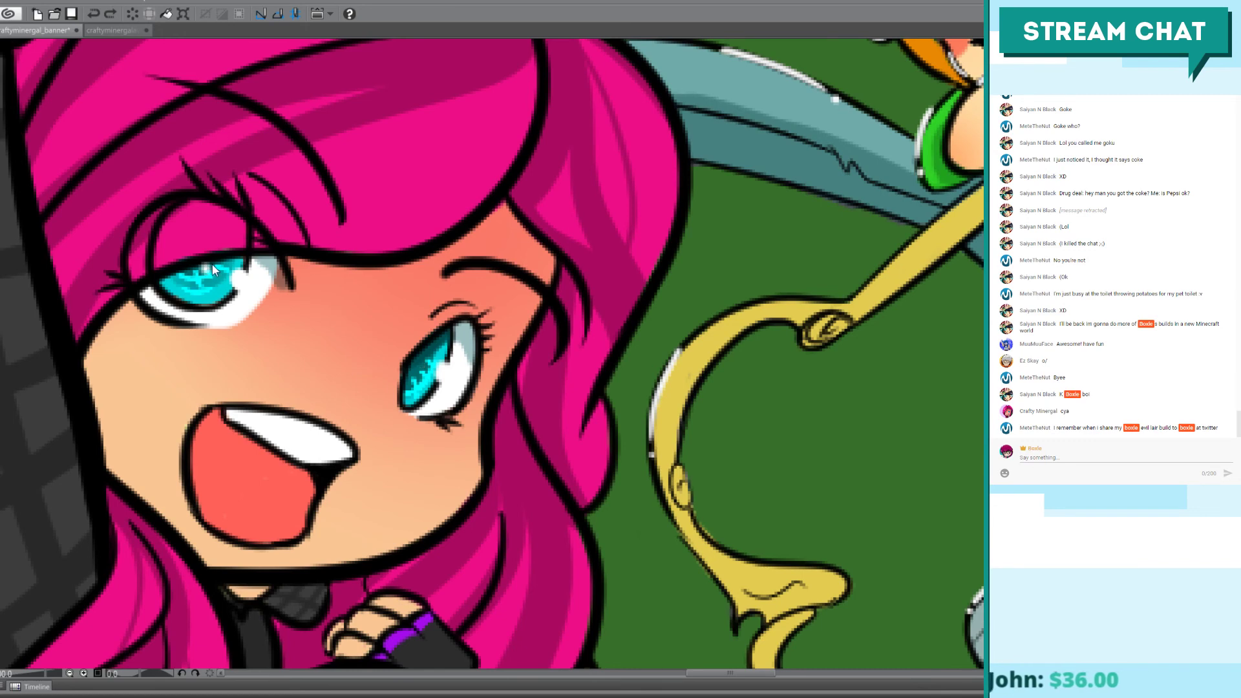
{"action": "left_click", "coordinate": [216, 265]}
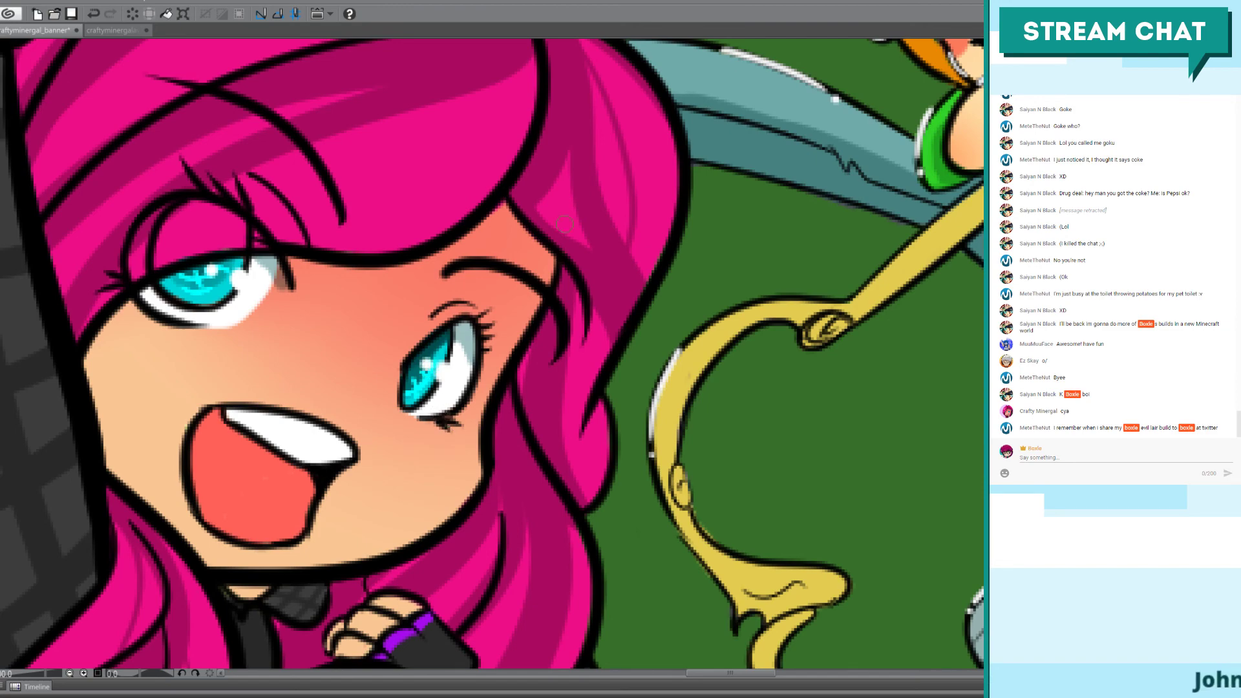
{"action": "scroll", "coordinate": [564, 224], "scroll_direction": "down", "scroll_amount": 3}
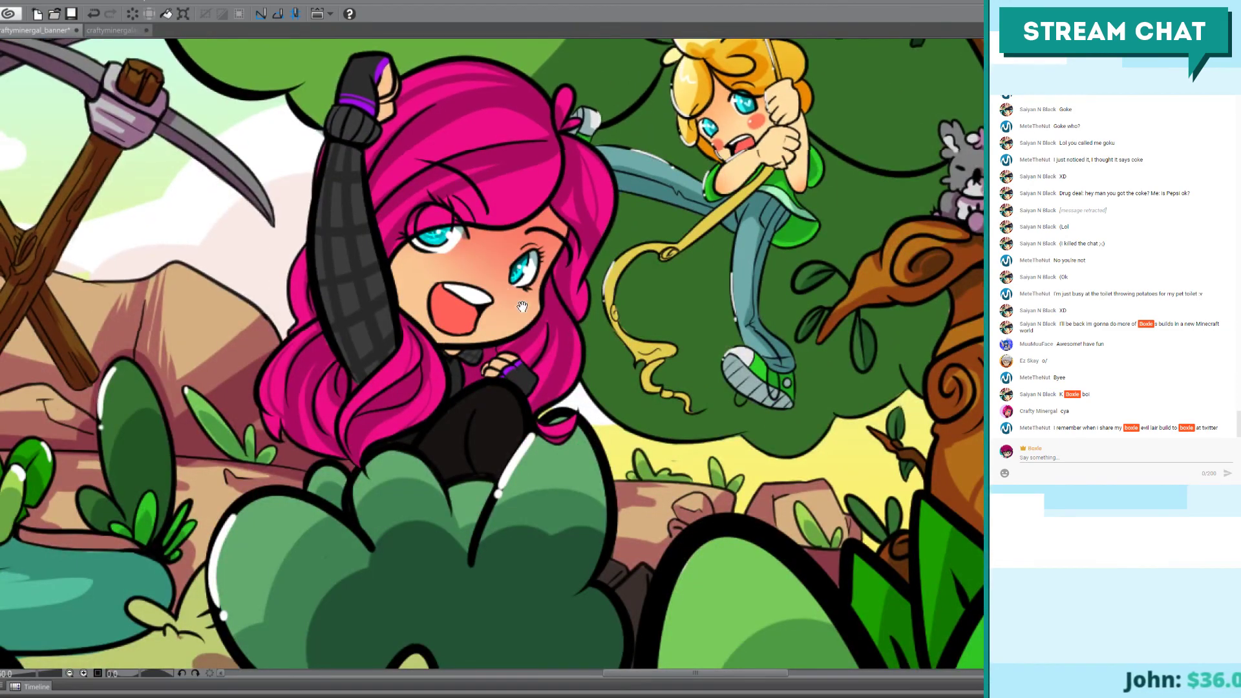
{"action": "scroll", "coordinate": [522, 306], "scroll_direction": "down", "scroll_amount": 2}
{"action": "left_click_drag", "start_coordinate": [522, 307], "coordinate": [455, 356]}
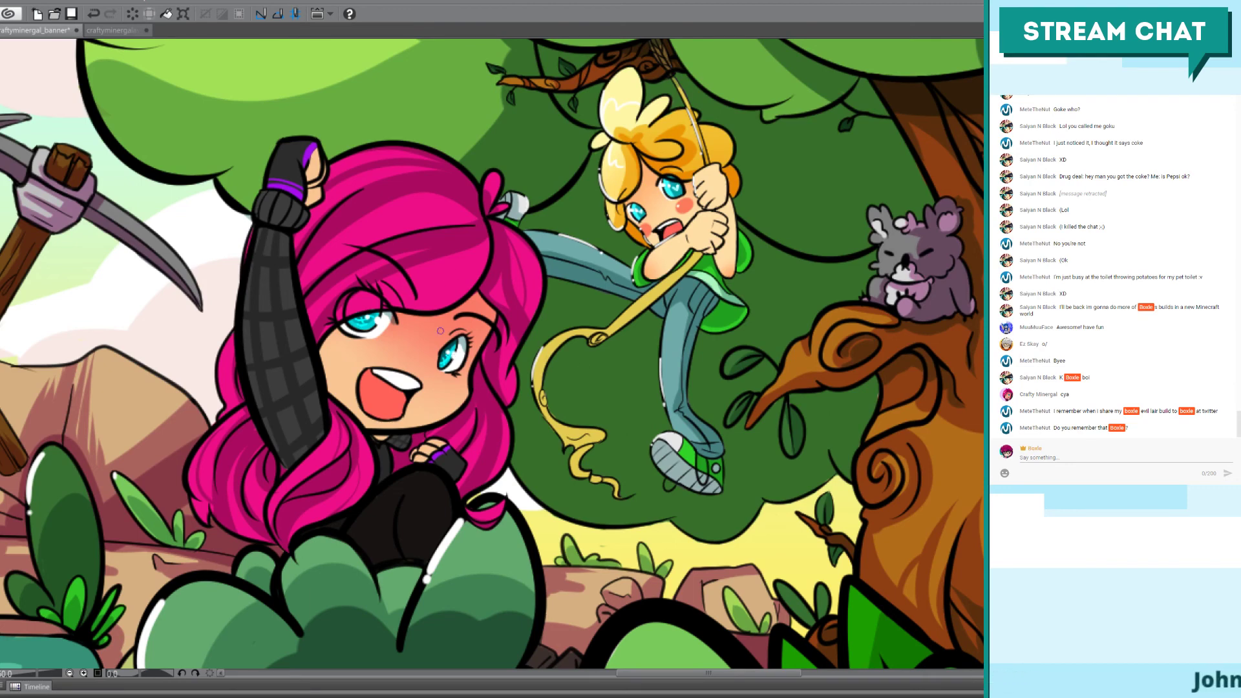
Step: Add white reflections beside both of the girl's irises and small white accents along the outlines and lashes of her eyes
{"action": "scroll", "coordinate": [418, 240], "scroll_direction": "up", "scroll_amount": 2}
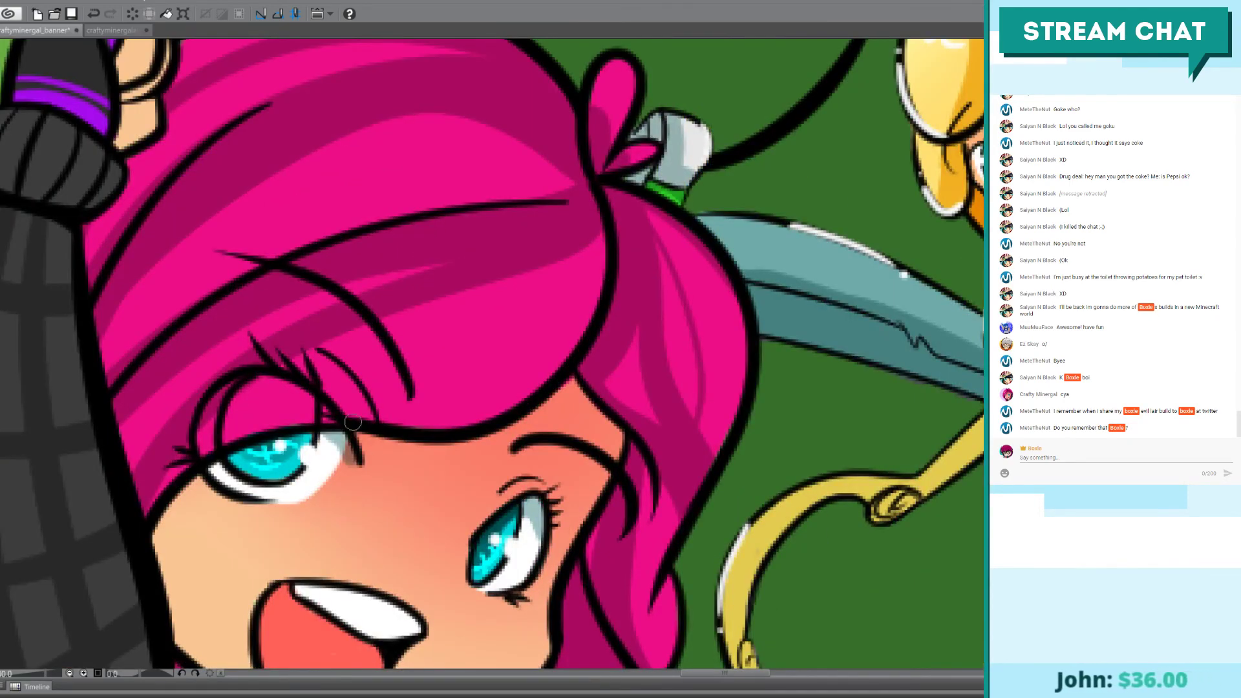
{"action": "scroll", "coordinate": [353, 424], "scroll_direction": "down", "scroll_amount": 3}
{"action": "key", "text": "ctrl+z"}
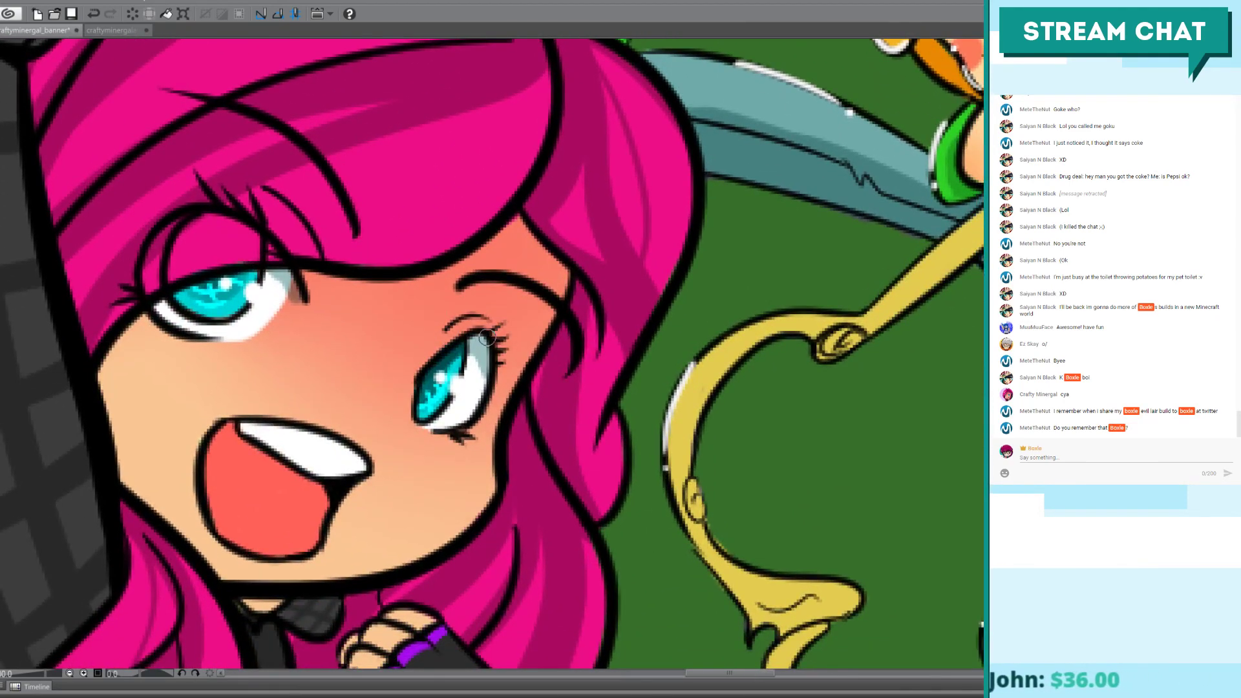
{"action": "key", "text": "ctrl+shift+z"}
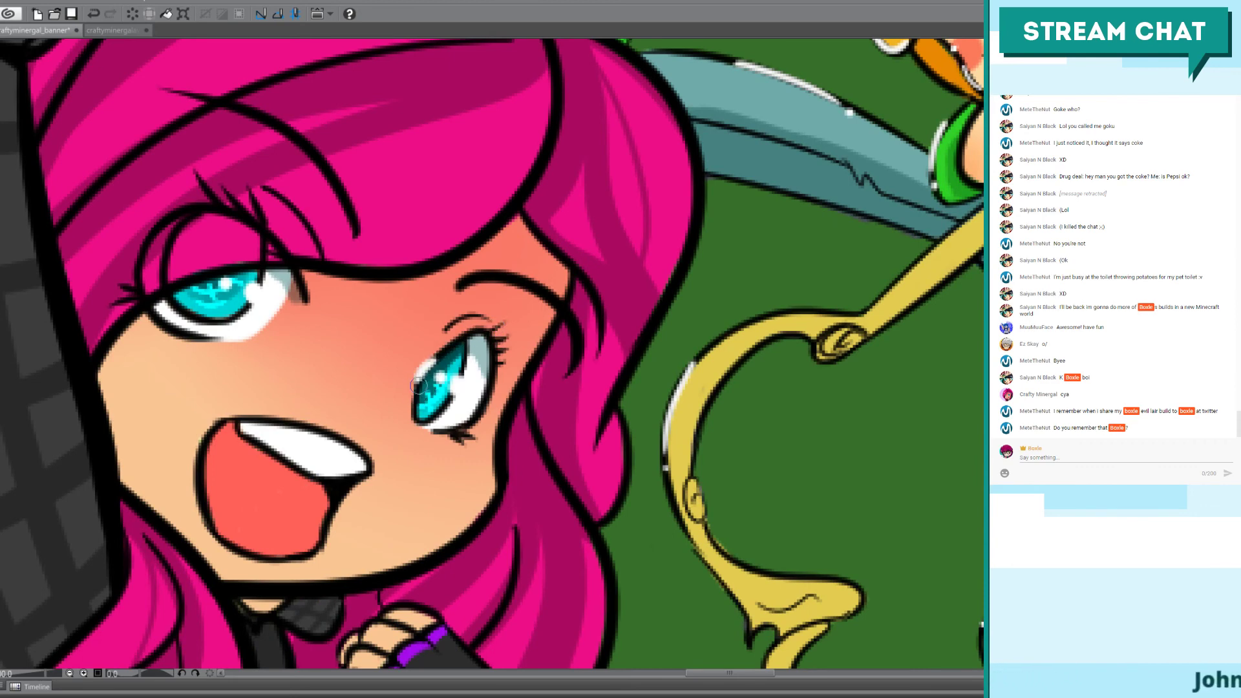
{"action": "key", "text": "ctrl+z"}
{"action": "key", "text": "ctrl+shift+z"}
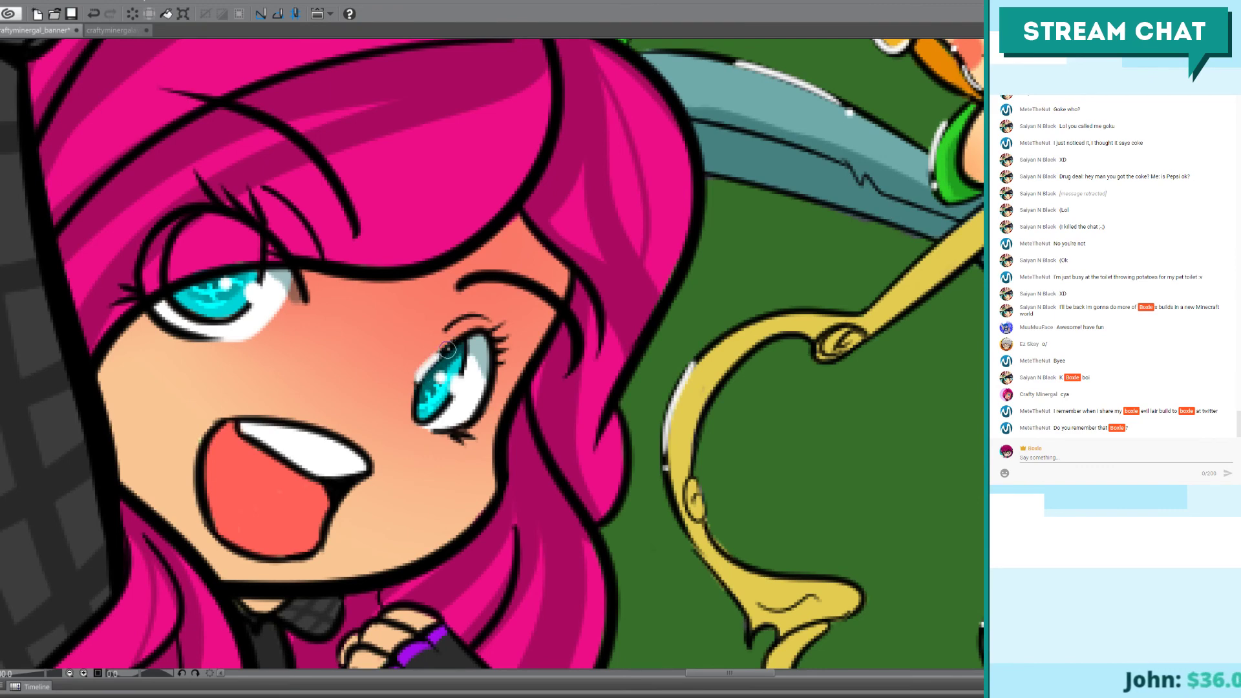
{"action": "left_click", "coordinate": [498, 327]}
{"action": "left_click", "coordinate": [497, 349]}
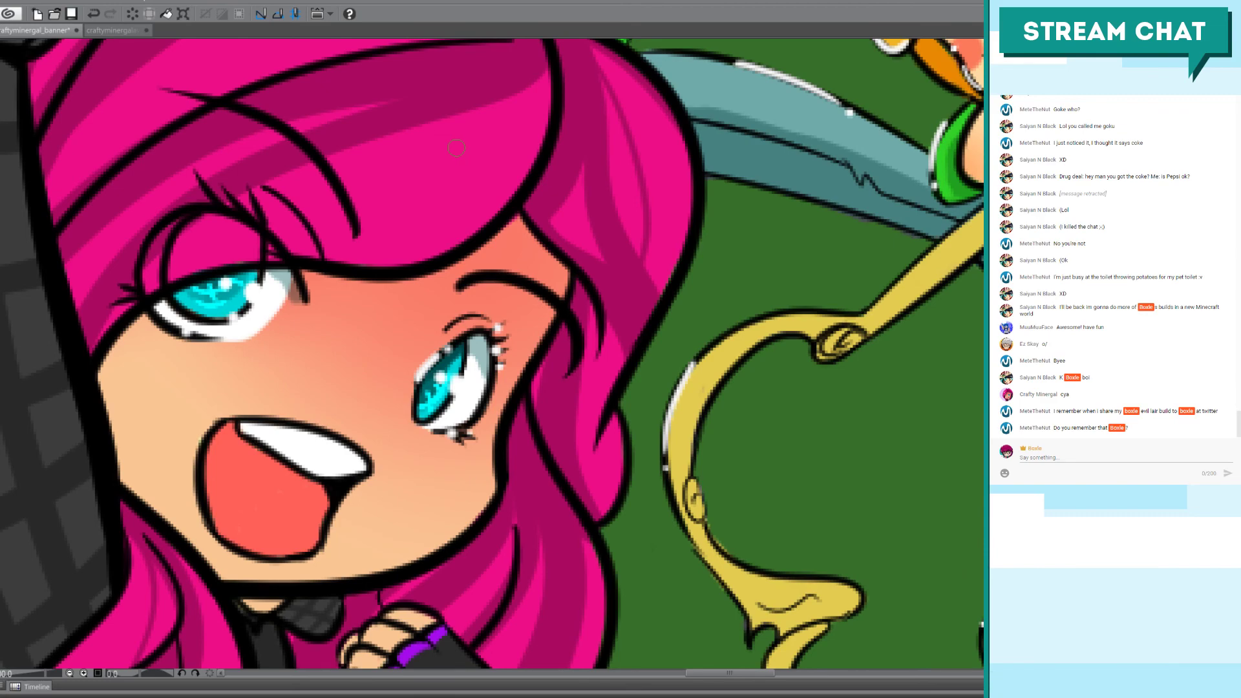
{"action": "scroll", "coordinate": [456, 148], "scroll_direction": "down", "scroll_amount": 4}
{"action": "left_click_drag", "start_coordinate": [454, 345], "coordinate": [495, 488]}
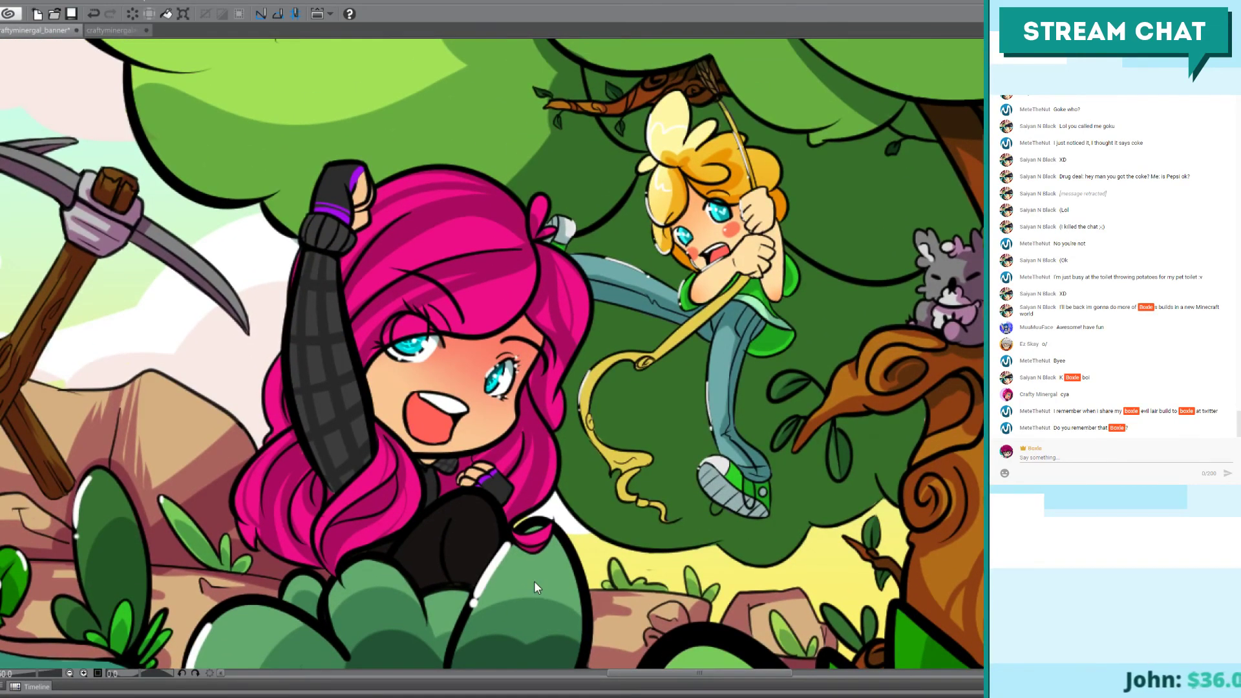
Step: Place a small white highlight dot on the lower corner of the girl's mouth outline, redoing it once, and review the whole figure
{"action": "scroll", "coordinate": [536, 581], "scroll_direction": "up", "scroll_amount": 4}
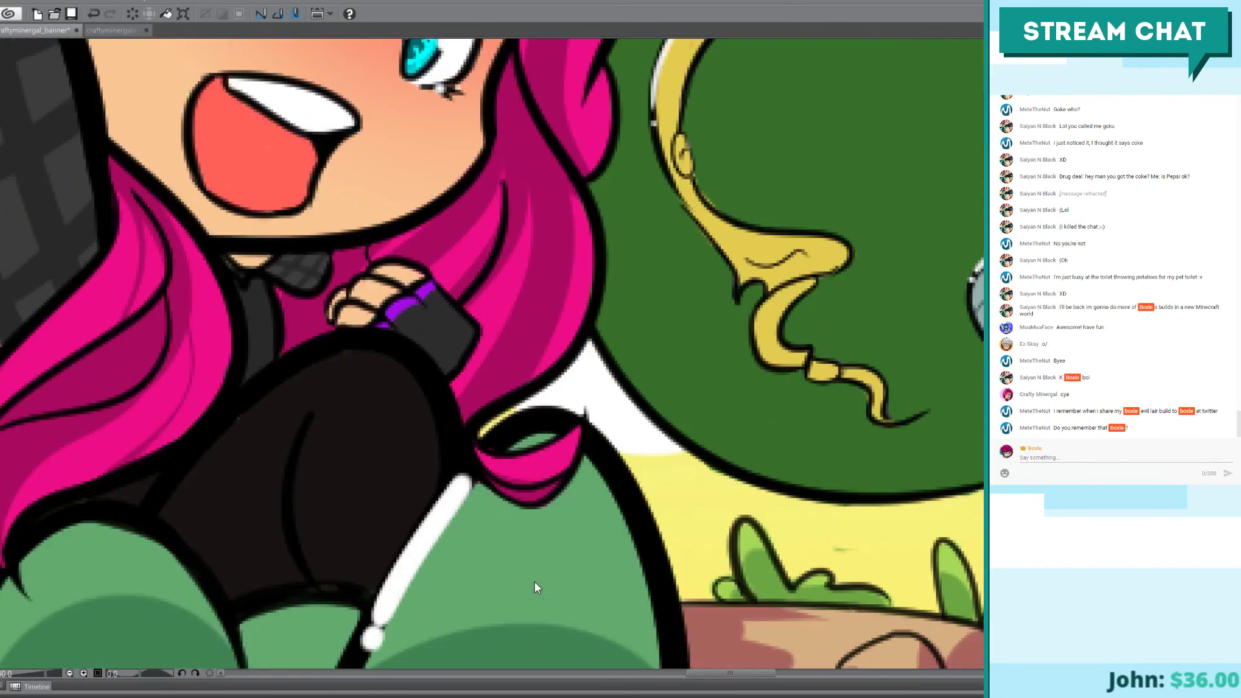
{"action": "left_click", "coordinate": [313, 214]}
{"action": "key", "text": "ctrl+z"}
{"action": "left_click", "coordinate": [306, 209]}
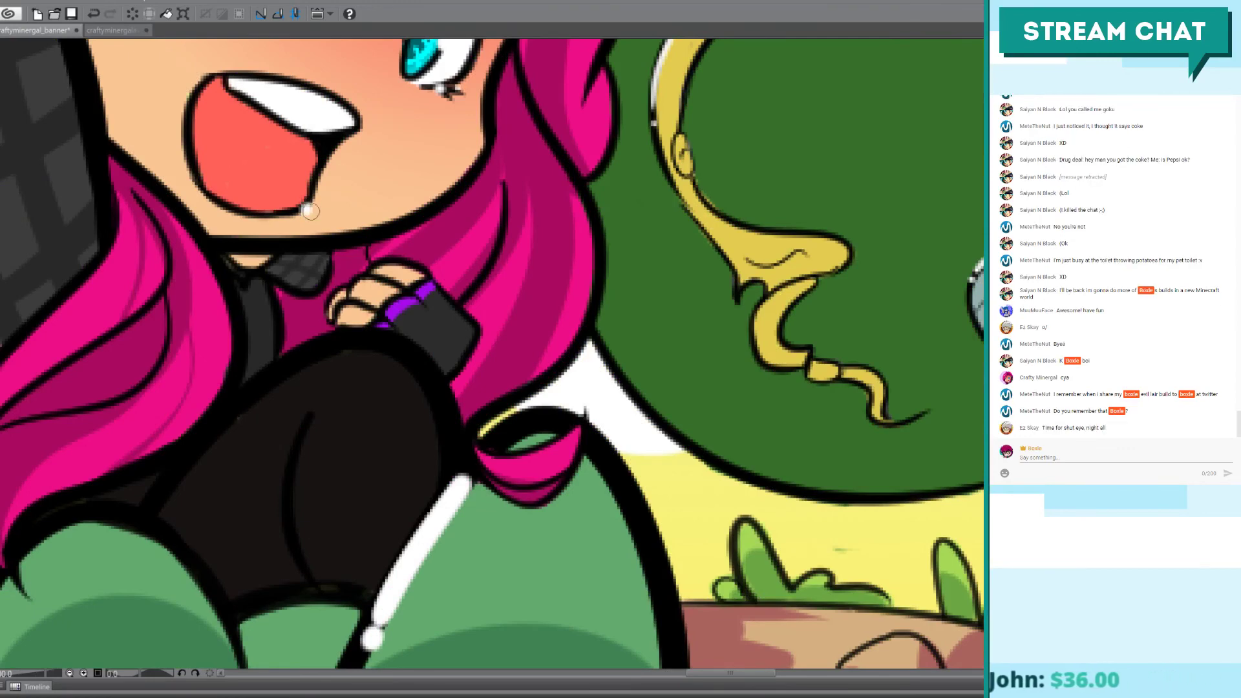
{"action": "key", "text": "ctrl+minus"}
{"action": "key", "text": "ctrl+minus"}
{"action": "key", "text": "ctrl+minus"}
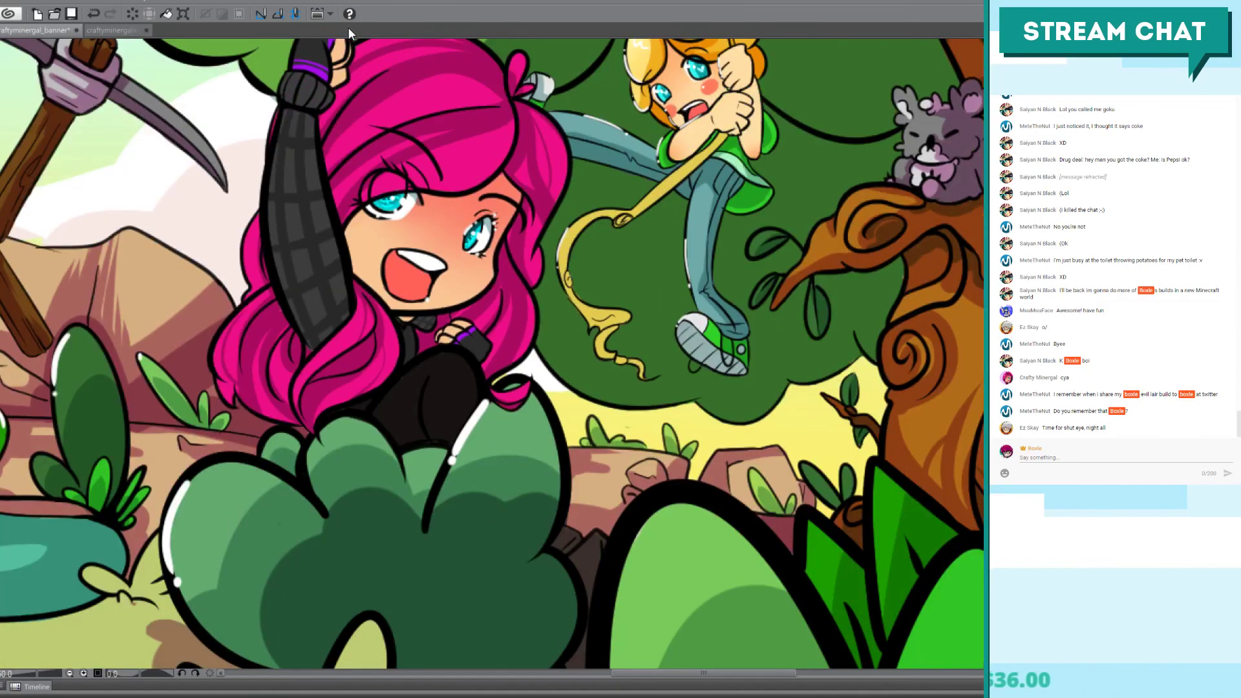
{"action": "left_click_drag", "start_coordinate": [432, 342], "coordinate": [450, 416]}
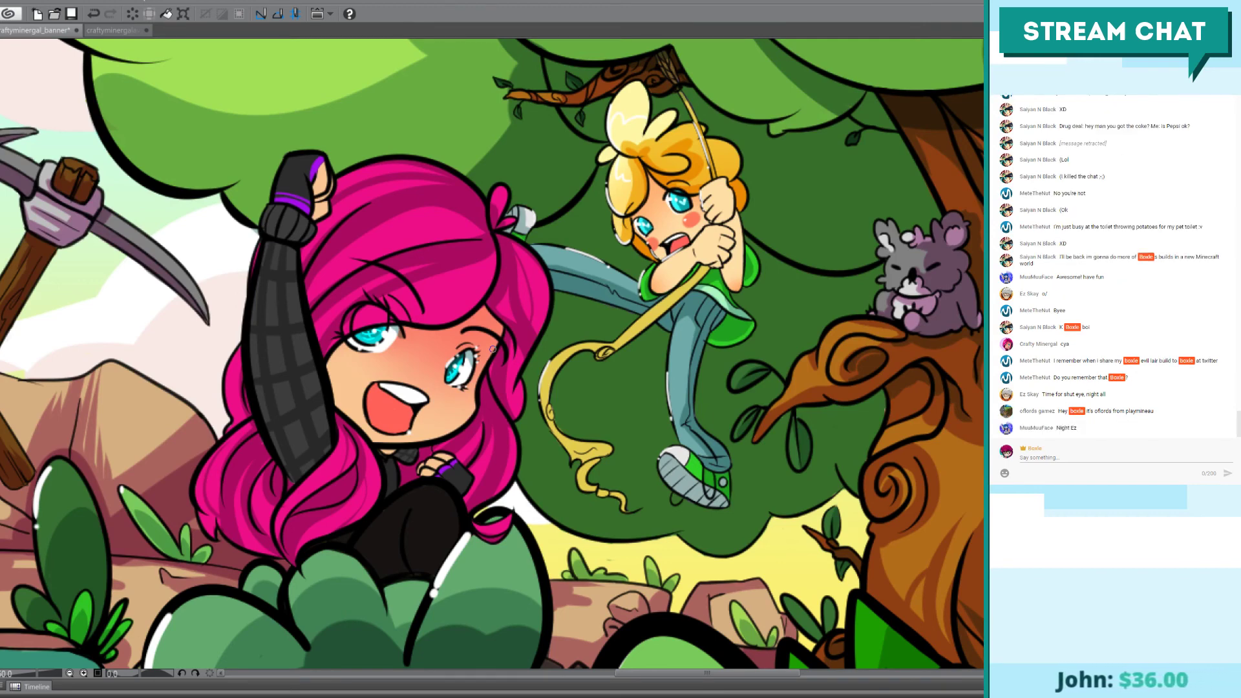
{"action": "scroll", "coordinate": [492, 349], "scroll_direction": "down", "scroll_amount": 2}
{"action": "scroll", "coordinate": [492, 349], "scroll_direction": "left", "scroll_amount": 3}
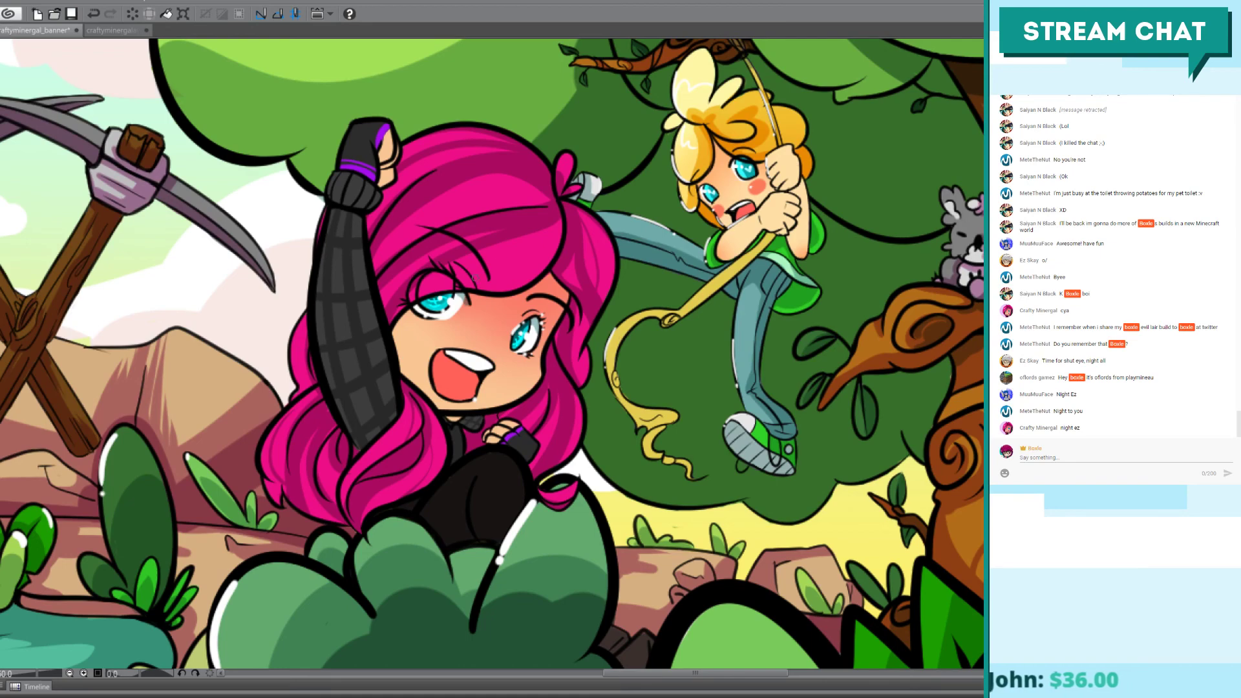
{"action": "left_click_drag", "start_coordinate": [548, 285], "coordinate": [536, 253]}
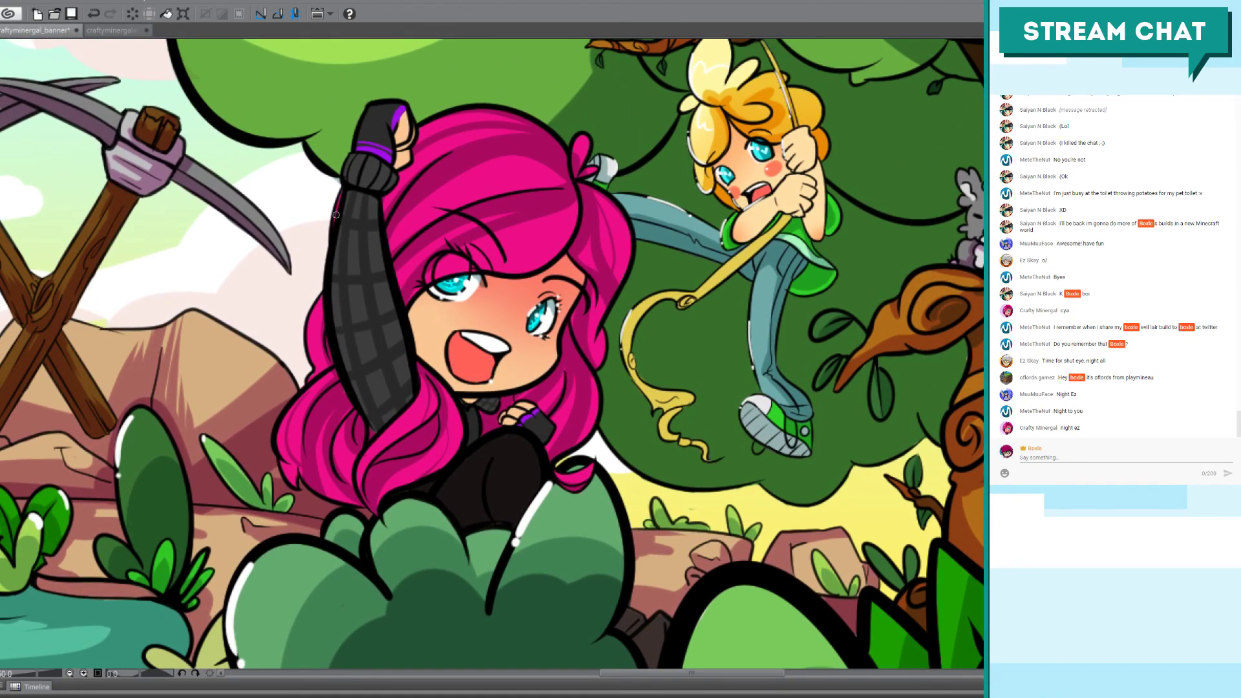
Step: Paint a thin white highlight along the outer outline of the girl's raised sleeve, repeating the stroke until it is even
{"action": "key", "text": "ctrl+z"}
{"action": "left_click_drag", "start_coordinate": [337, 204], "coordinate": [323, 378]}
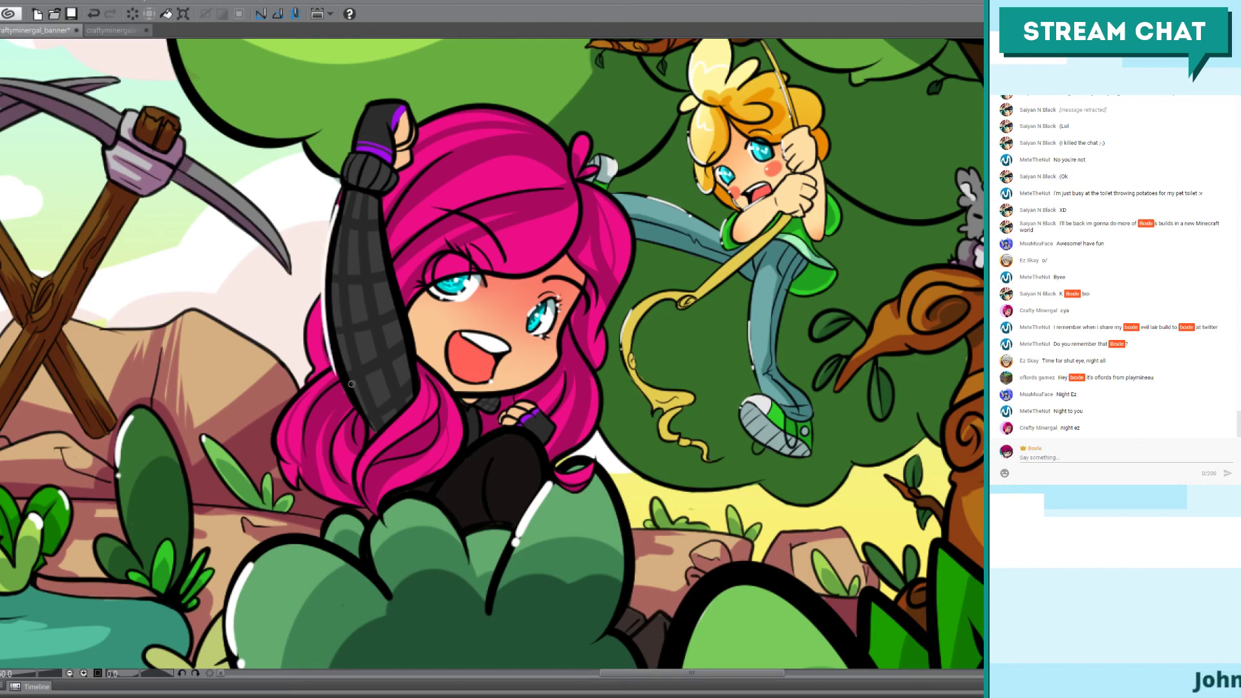
{"action": "key", "text": "ctrl+z"}
{"action": "left_click_drag", "start_coordinate": [334, 219], "coordinate": [325, 356]}
{"action": "key", "text": "ctrl+z"}
{"action": "key", "text": "ctrl+z"}
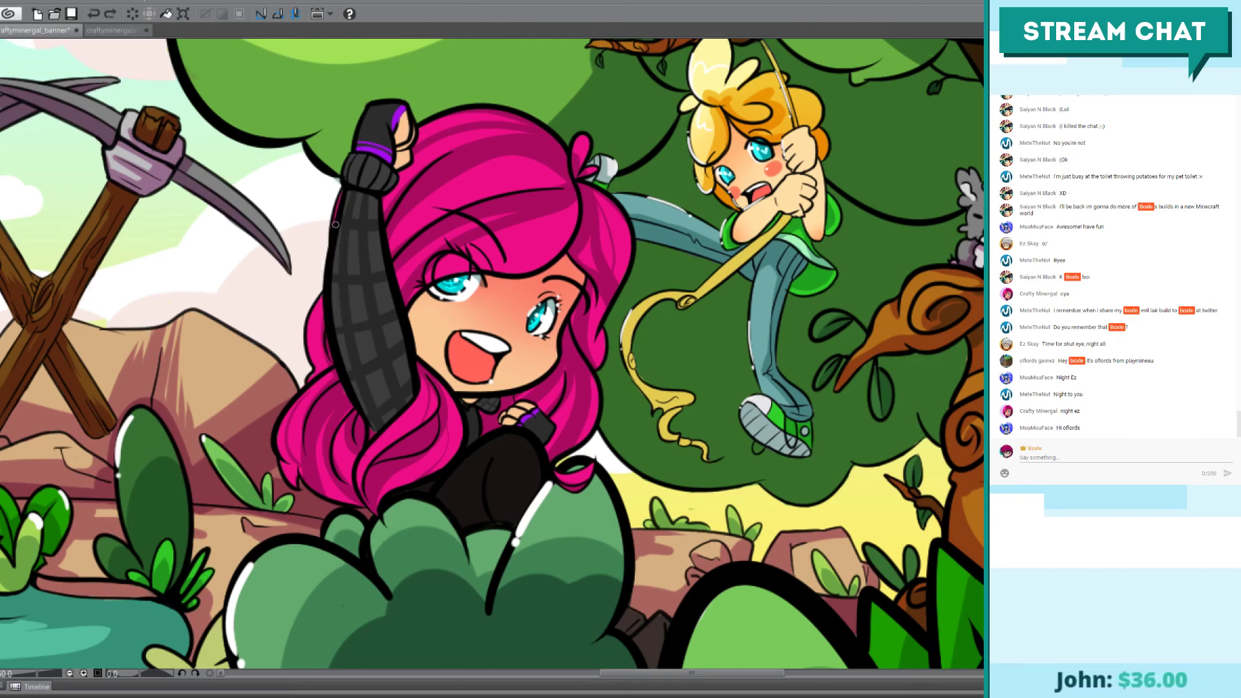
{"action": "left_click_drag", "start_coordinate": [335, 219], "coordinate": [339, 365]}
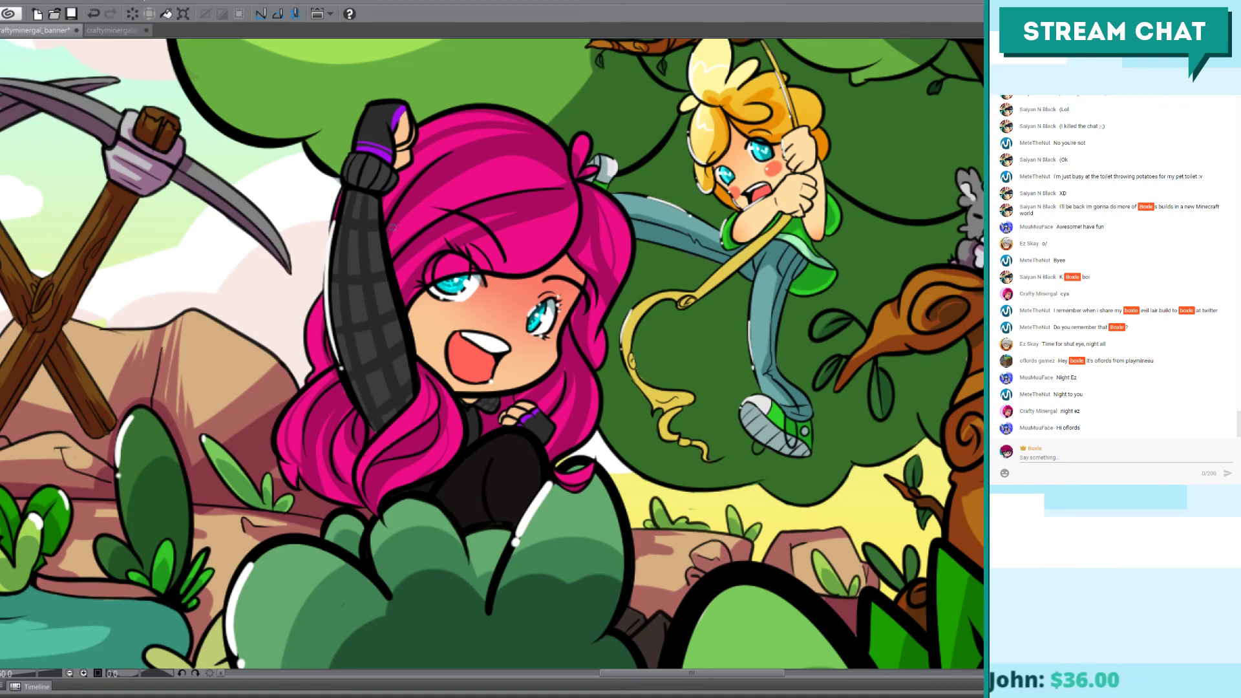
Step: Add short white highlights to the outer edges of the glove and cuff on the girl's raised hand, redoing the glove stroke
{"action": "left_click_drag", "start_coordinate": [366, 103], "coordinate": [361, 120]}
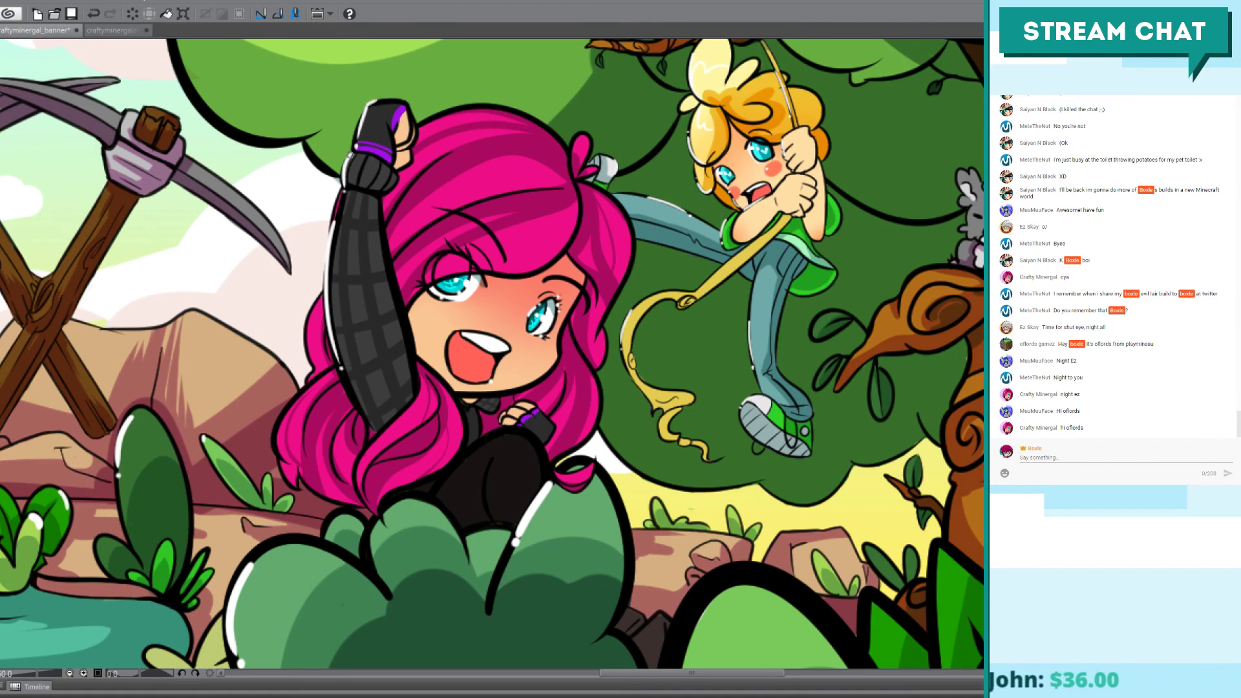
{"action": "left_click_drag", "start_coordinate": [358, 153], "coordinate": [376, 155]}
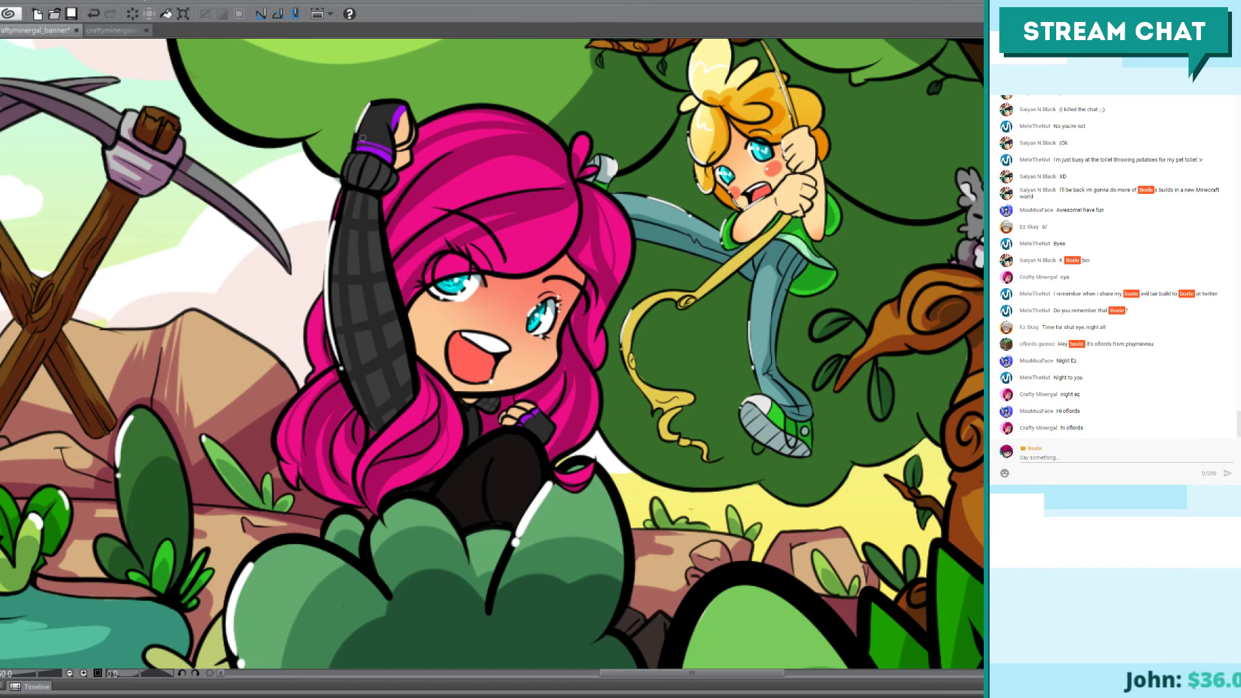
{"action": "key", "text": "ctrl+z"}
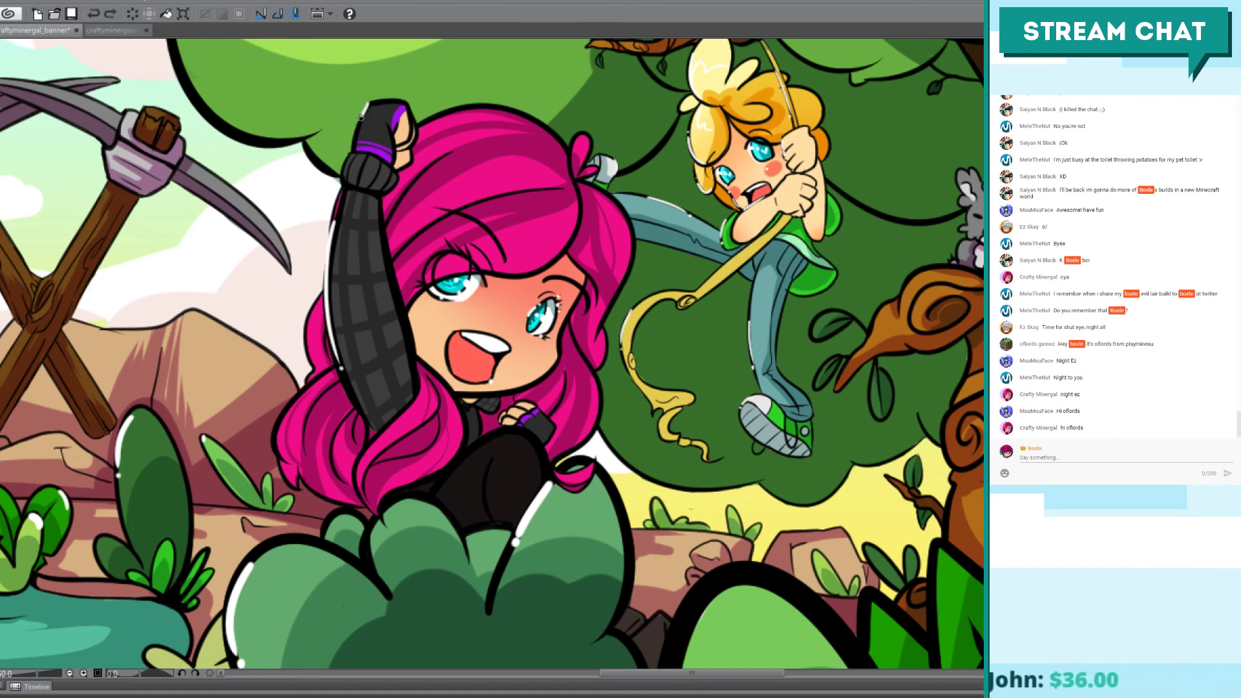
{"action": "left_click_drag", "start_coordinate": [367, 104], "coordinate": [358, 145]}
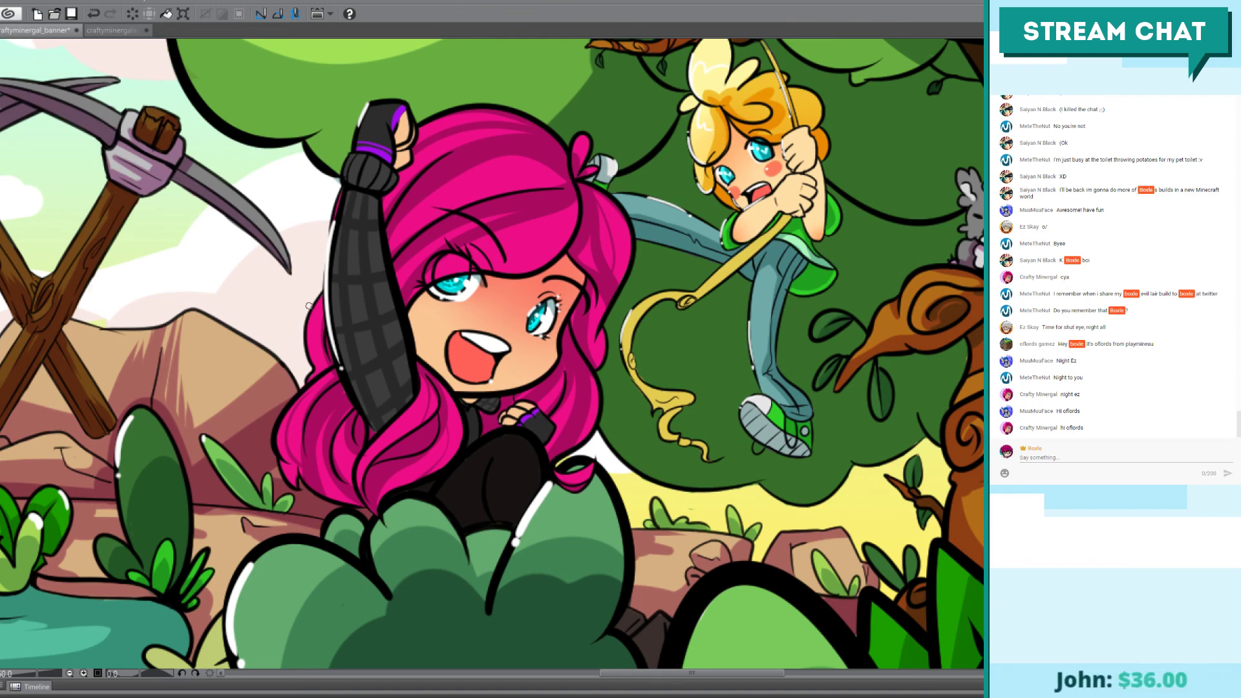
Step: Paint white rim highlights along the outer edge of the pink hair behind and below the raised arm, redoing the uneven strokes
{"action": "left_click_drag", "start_coordinate": [311, 307], "coordinate": [305, 362]}
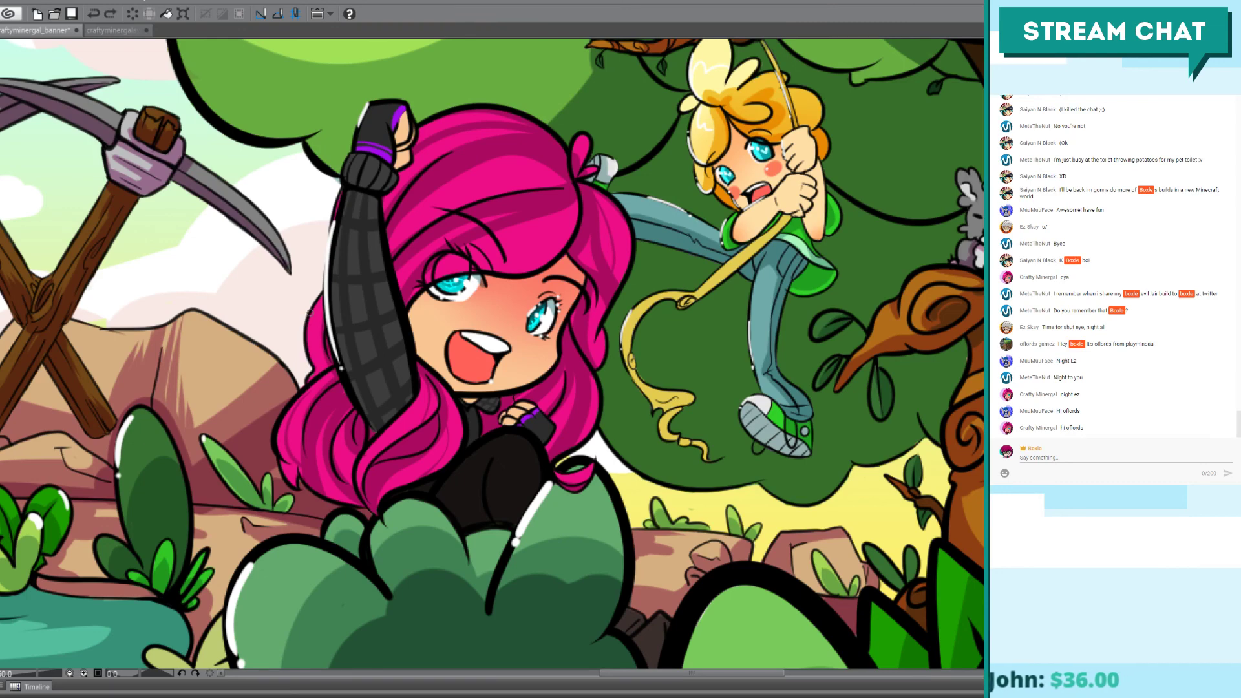
{"action": "key", "text": "ctrl+z"}
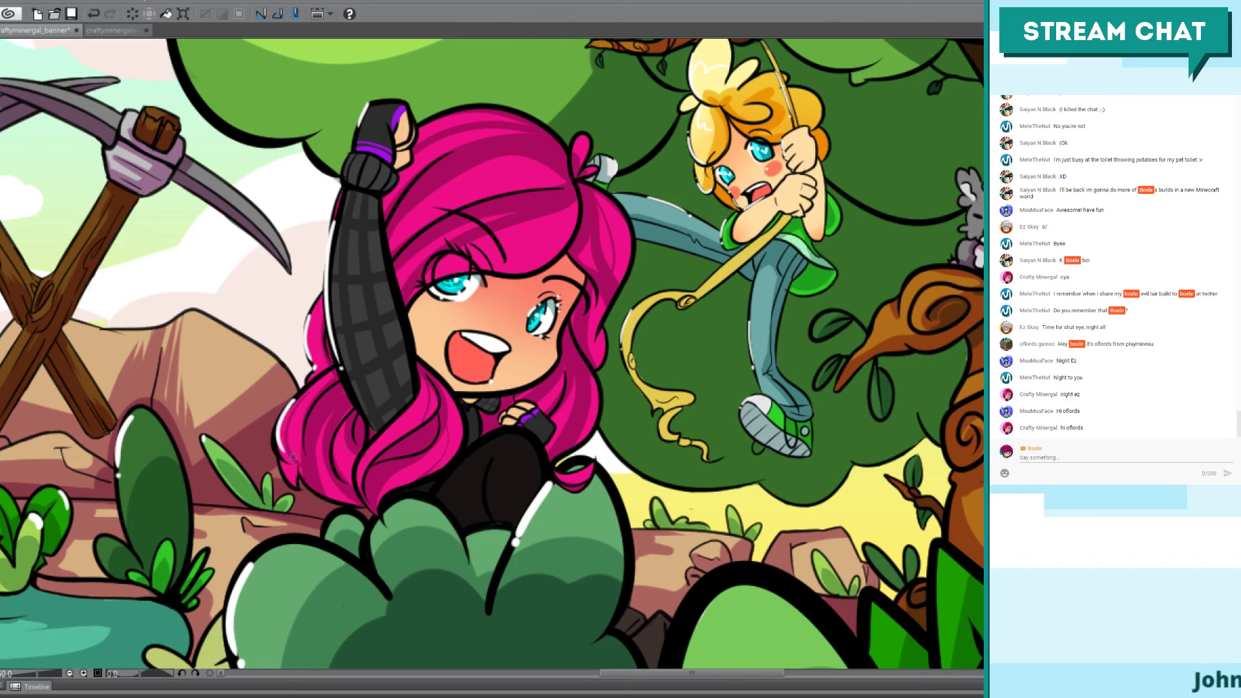
{"action": "key", "text": "ctrl+z"}
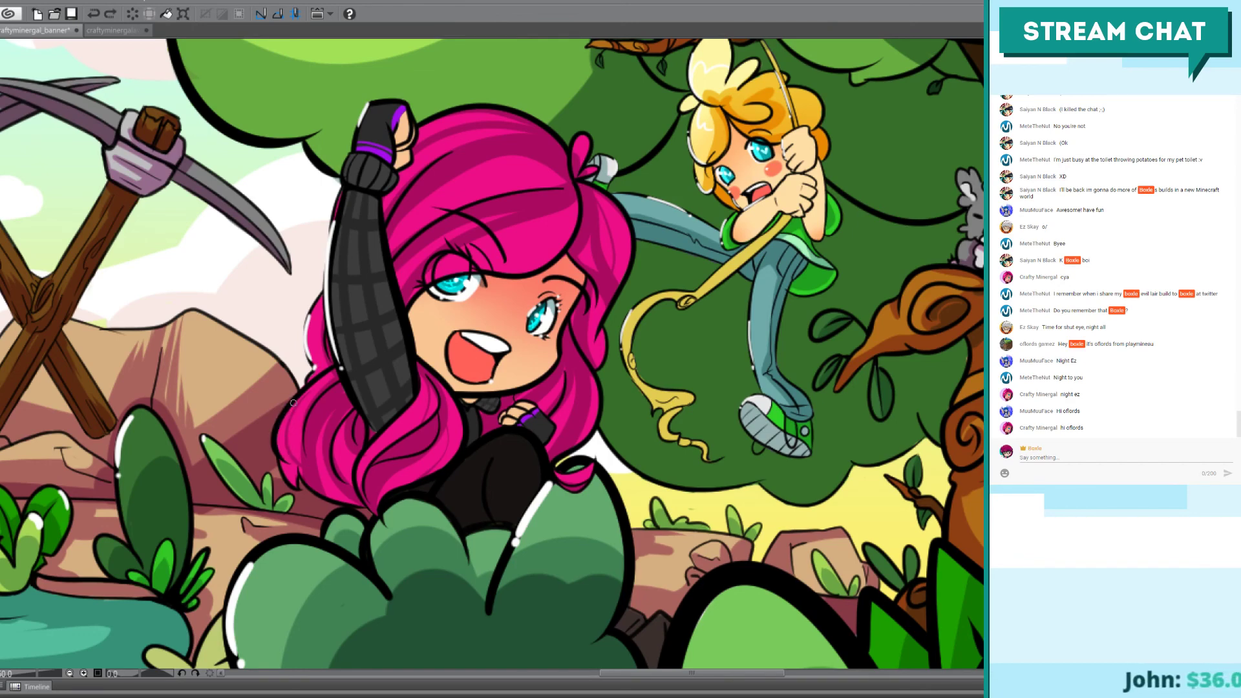
{"action": "left_click_drag", "start_coordinate": [282, 417], "coordinate": [283, 470]}
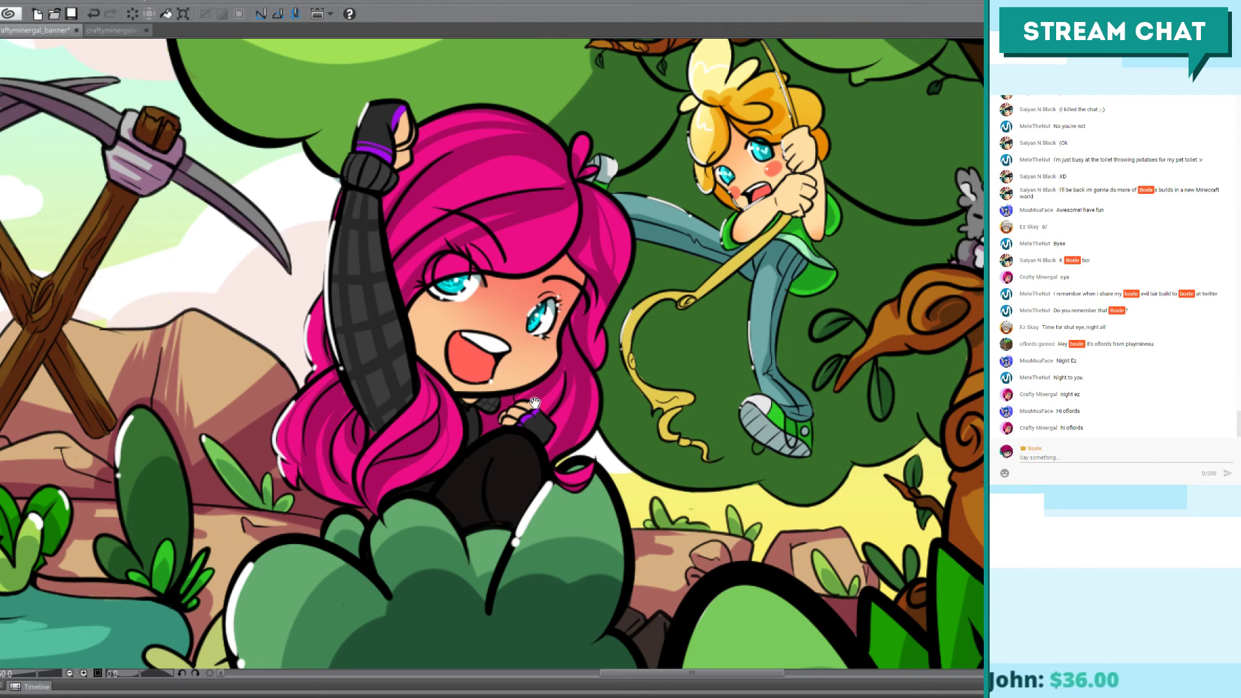
Step: Highlight the girl's small hair tuft in white, redo the zigzag shine on the hair below it, and check the avatar drawing's hair highlights
{"action": "left_click_drag", "start_coordinate": [673, 321], "coordinate": [599, 292]}
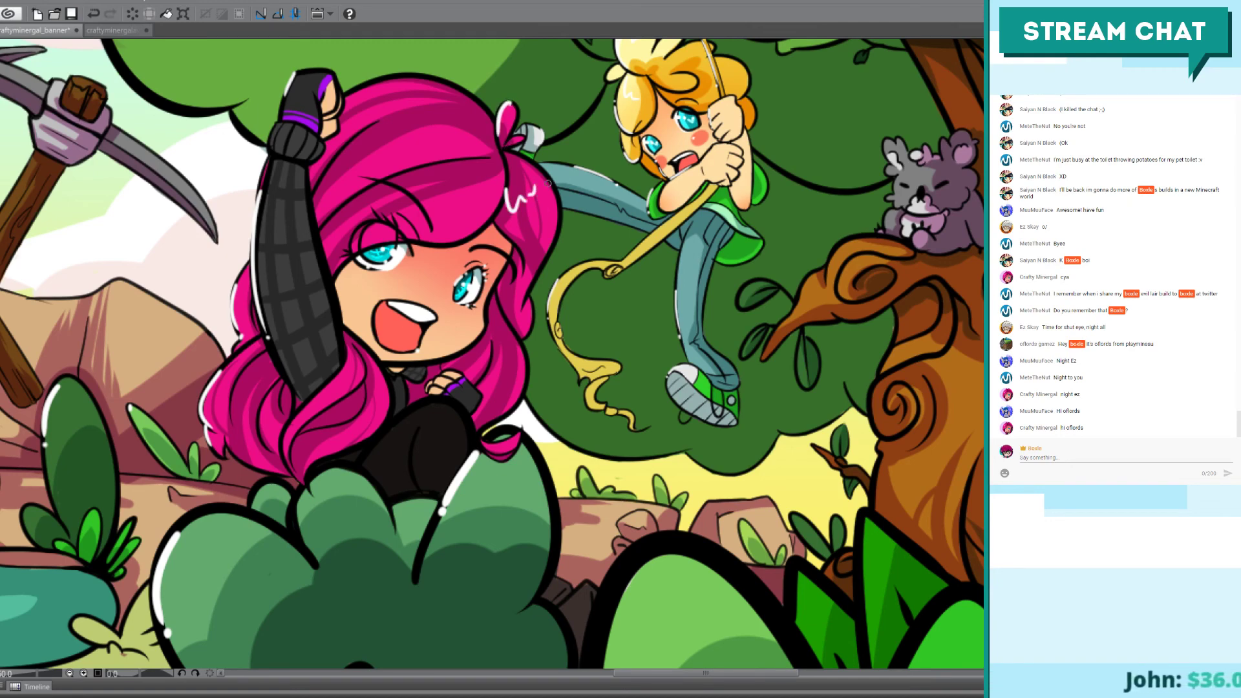
{"action": "key", "text": "ctrl+z"}
{"action": "mouse_move", "coordinate": [515, 202]}
{"action": "left_mouse_down"}
{"action": "mouse_move", "coordinate": [540, 181]}
{"action": "mouse_move", "coordinate": [554, 187]}
{"action": "left_mouse_up"}
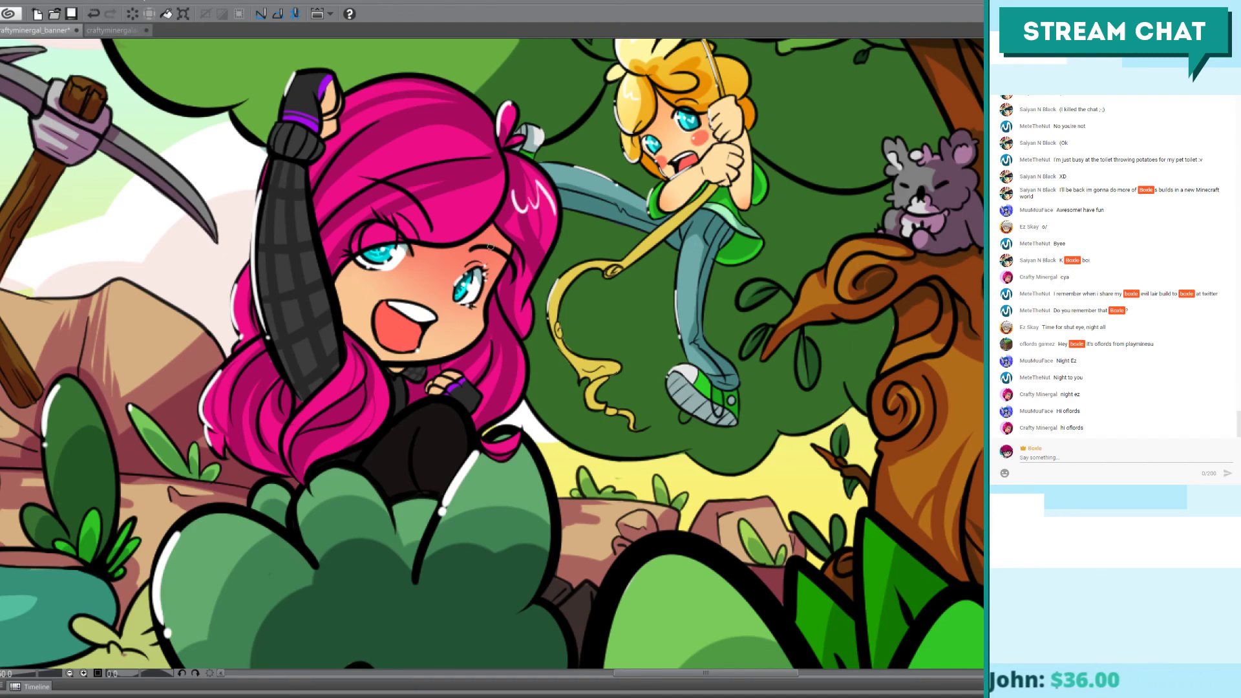
{"action": "left_click", "coordinate": [119, 29]}
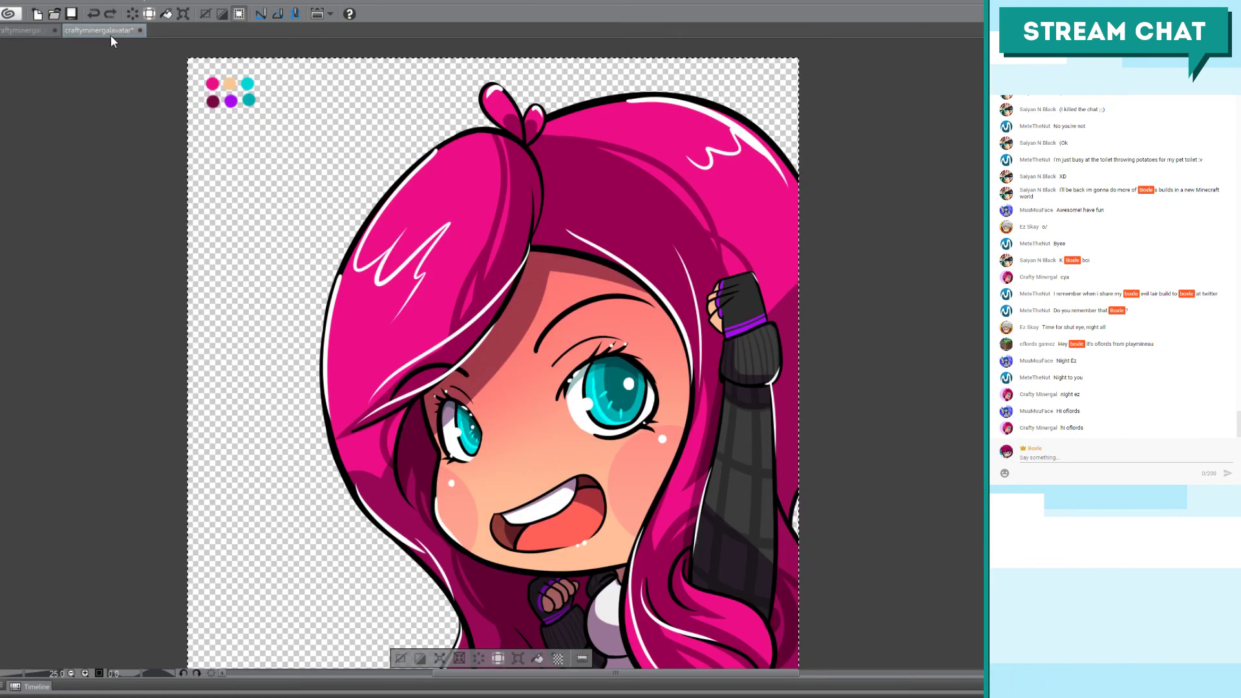
Step: Return to the banner, redo the zigzag shine below the hair tuft smaller, and try white highlights on the hair lock below the raised arm
{"action": "left_click", "coordinate": [36, 28]}
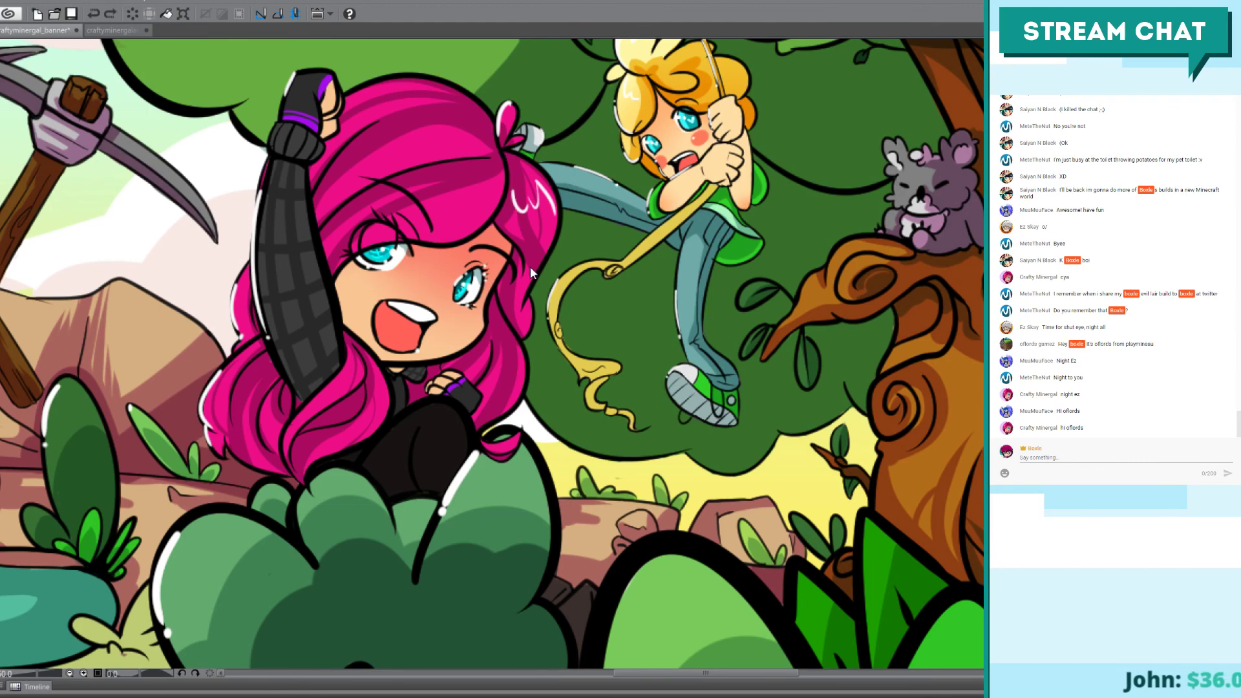
{"action": "left_click_drag", "start_coordinate": [537, 198], "coordinate": [551, 191]}
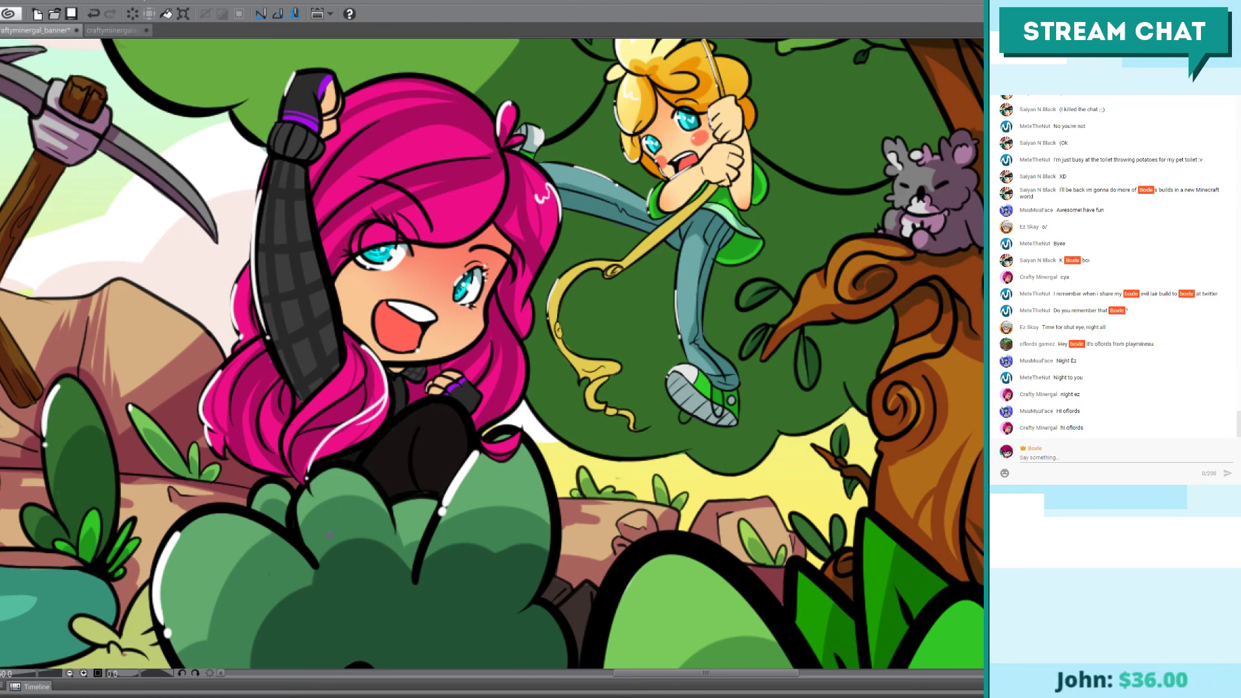
{"action": "left_click_drag", "start_coordinate": [338, 363], "coordinate": [284, 432]}
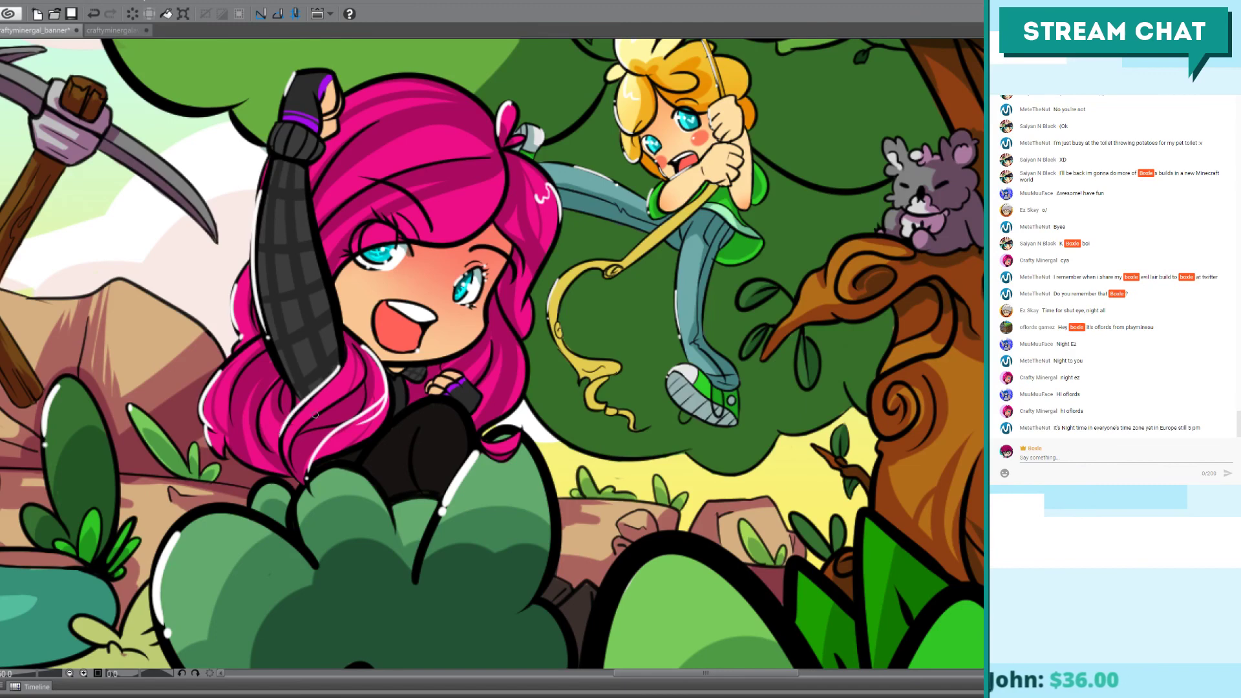
{"action": "key", "text": "ctrl+z"}
{"action": "left_click_drag", "start_coordinate": [344, 344], "coordinate": [286, 429]}
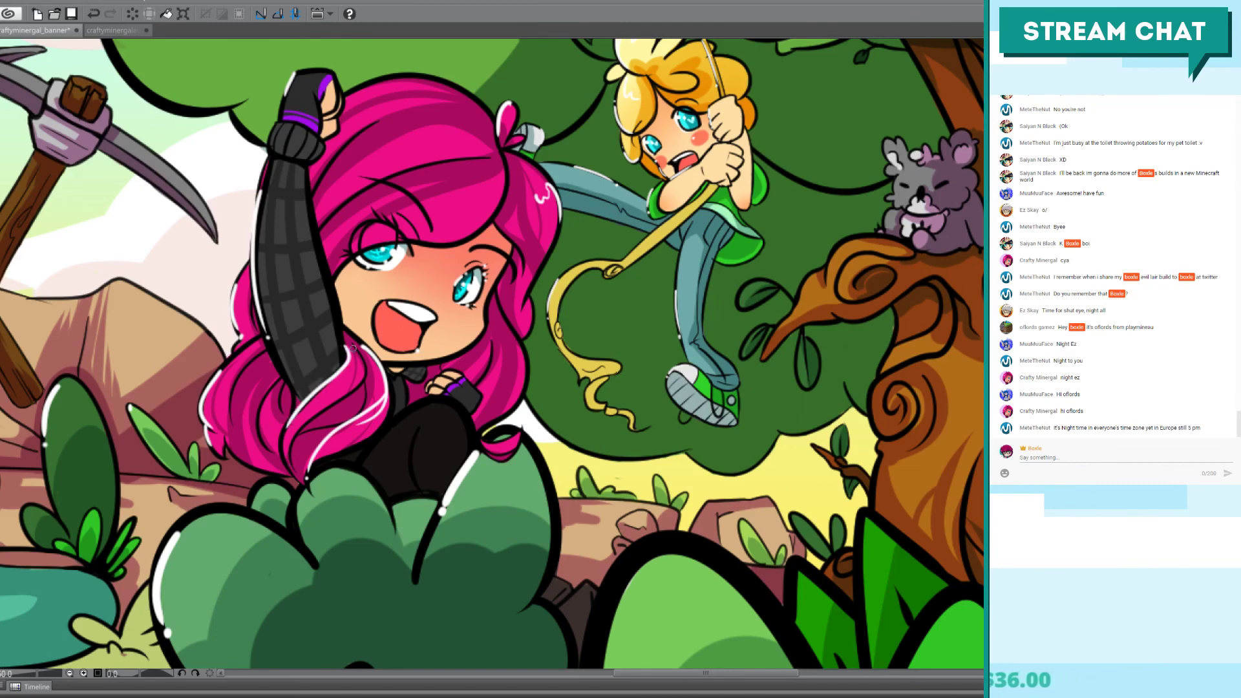
{"action": "key", "text": "ctrl+z"}
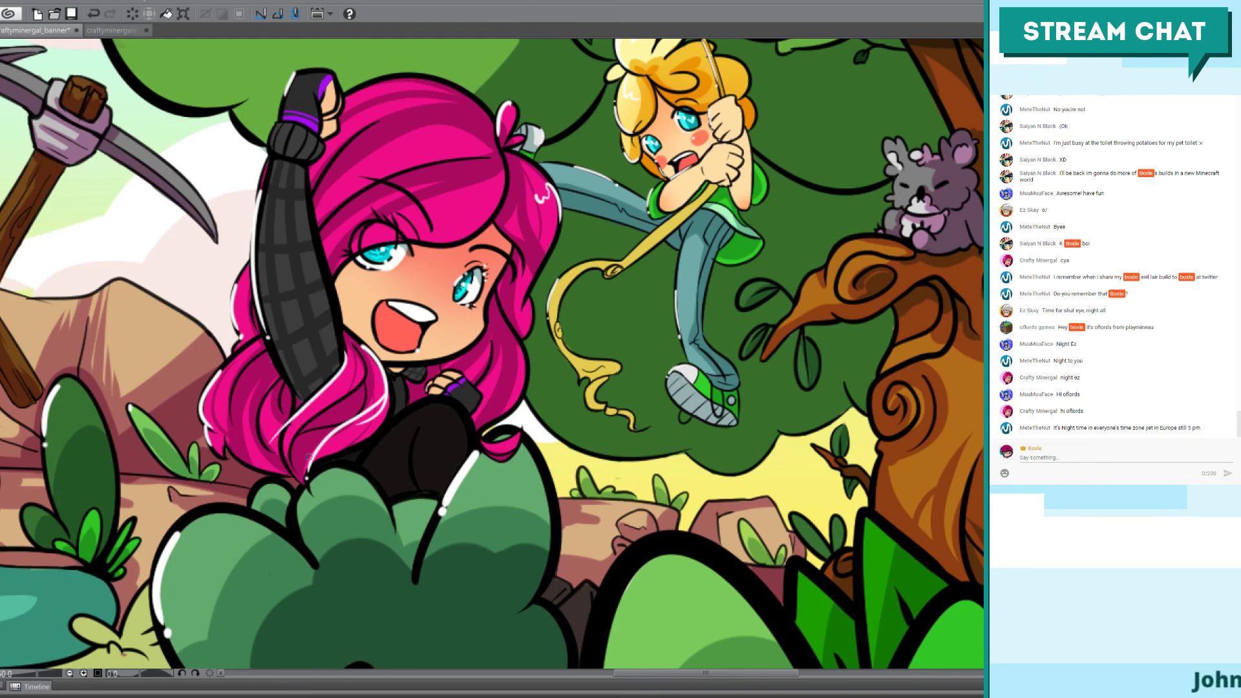
{"action": "key", "text": "ctrl+z"}
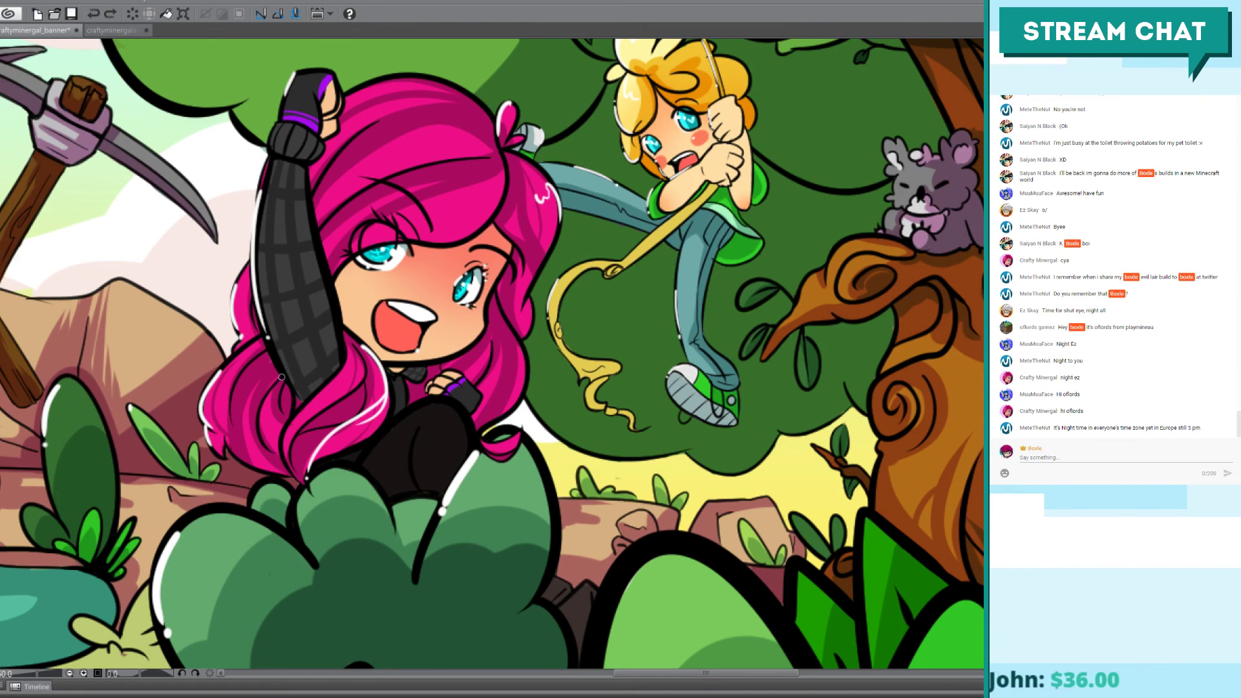
Step: Paint a white zigzag shine on the crown of the pink hair and a rim highlight along its upper edge, redoing uneven strokes
{"action": "left_click_drag", "start_coordinate": [280, 377], "coordinate": [281, 459]}
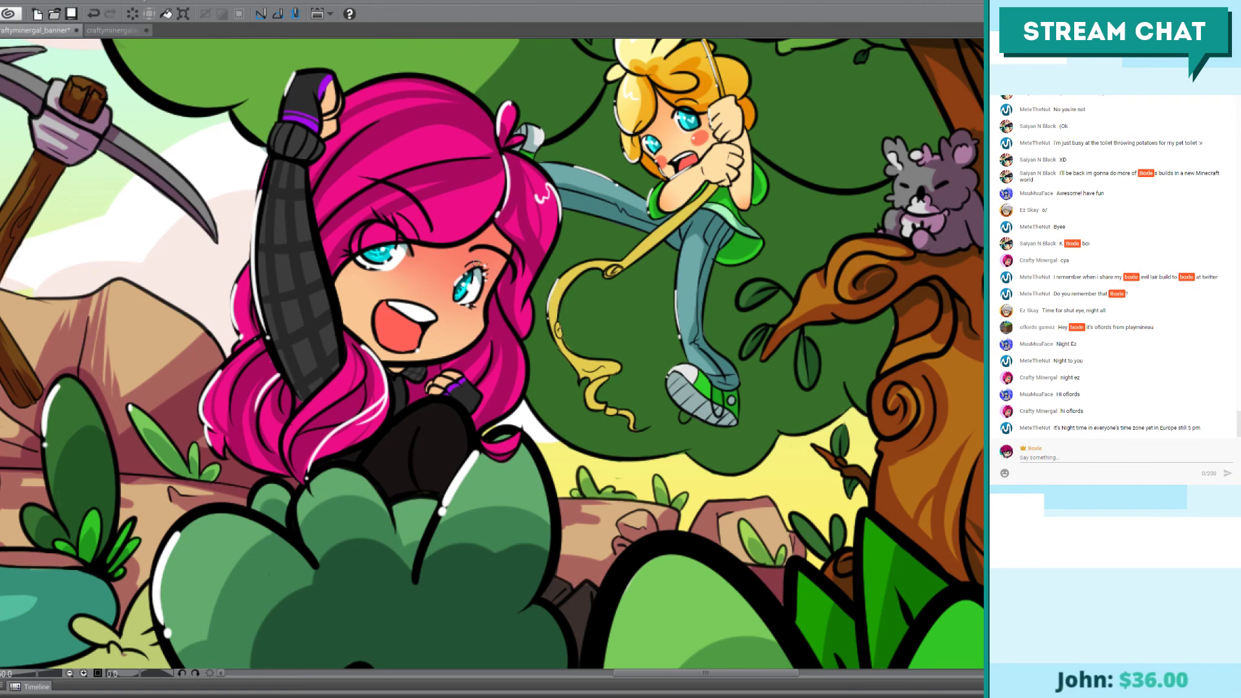
{"action": "key", "text": "ctrl+z"}
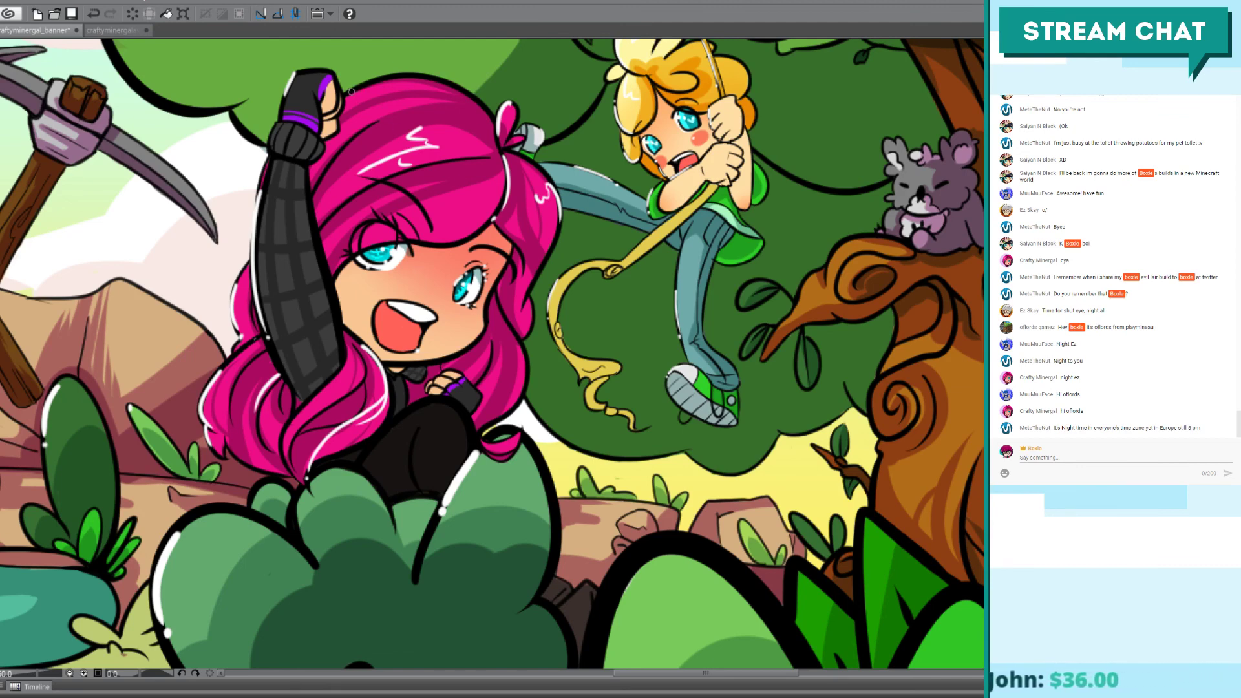
{"action": "key", "text": "ctrl+z"}
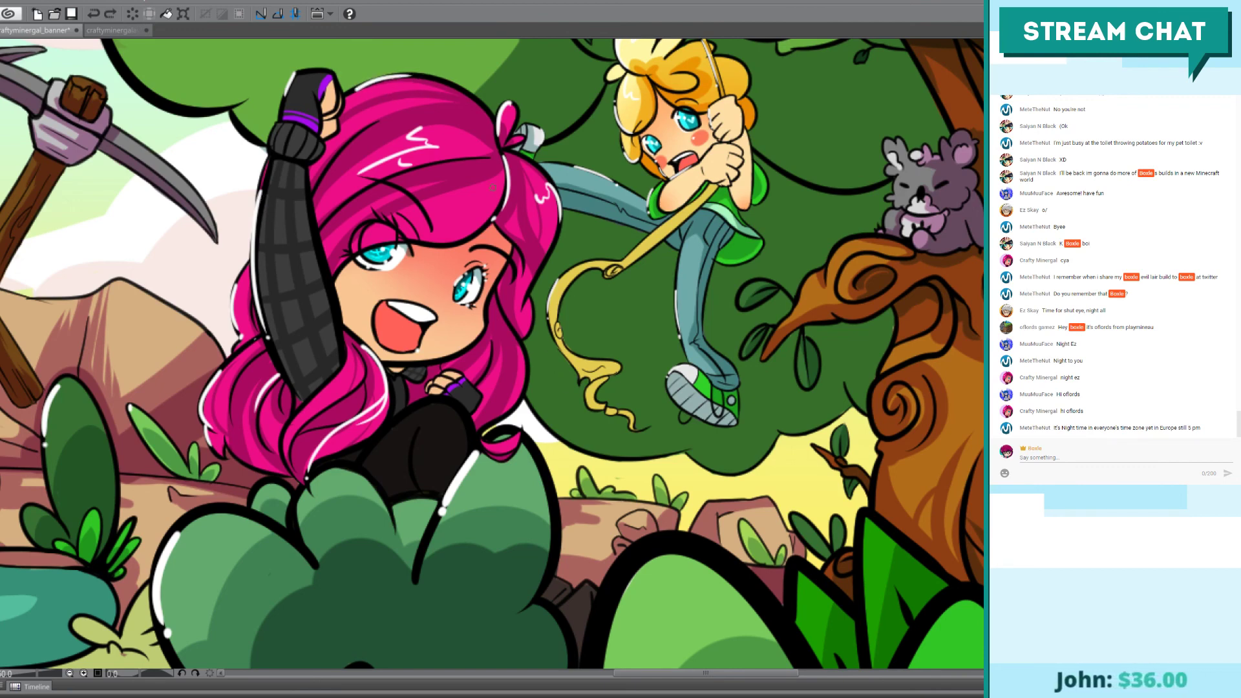
Step: Add white highlights along the upper edge of the girl's black-clothed knee and a short accent line inside it
{"action": "scroll", "coordinate": [493, 451], "scroll_direction": "down", "scroll_amount": 3}
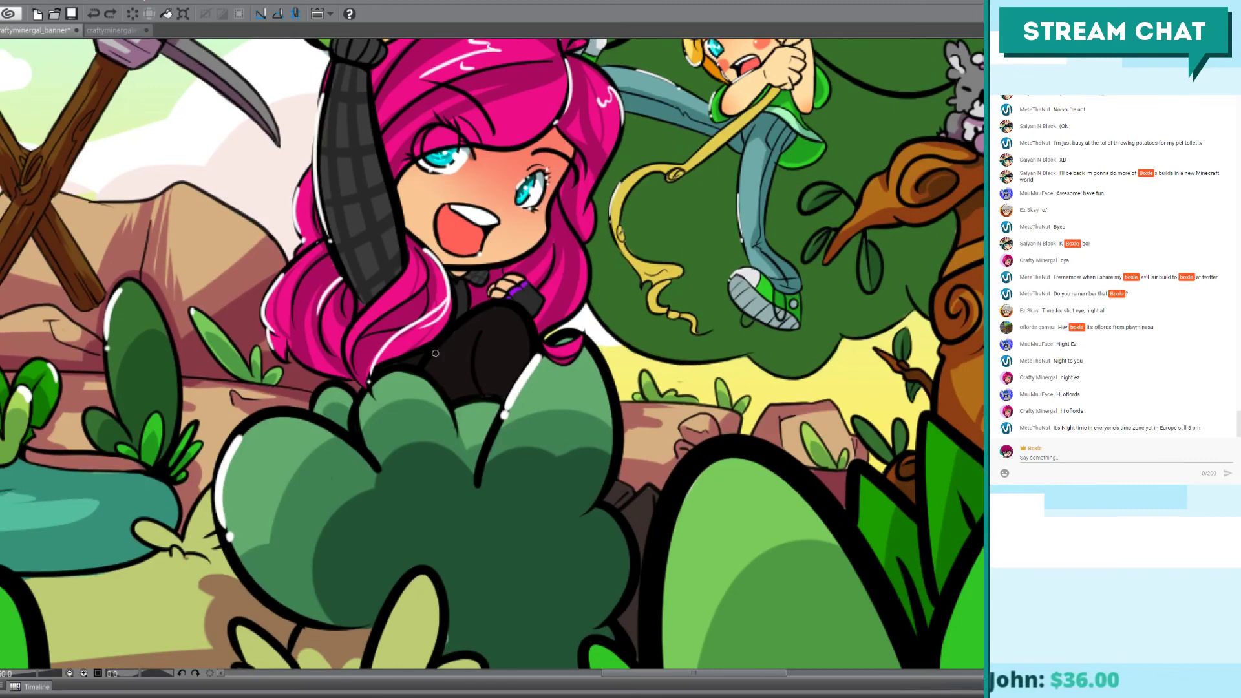
{"action": "mouse_move", "coordinate": [421, 364]}
{"action": "left_mouse_down"}
{"action": "mouse_move", "coordinate": [506, 301]}
{"action": "mouse_move", "coordinate": [436, 336]}
{"action": "left_mouse_up"}
{"action": "key", "text": "ctrl+z"}
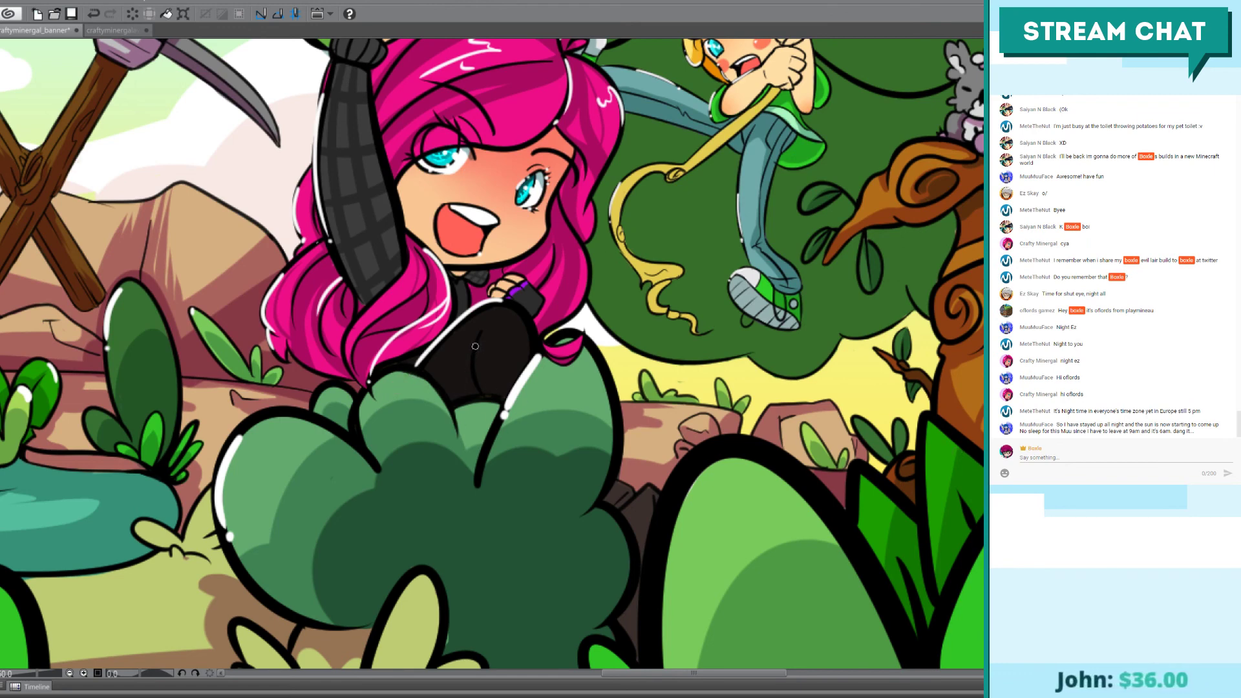
{"action": "left_click_drag", "start_coordinate": [474, 350], "coordinate": [477, 373]}
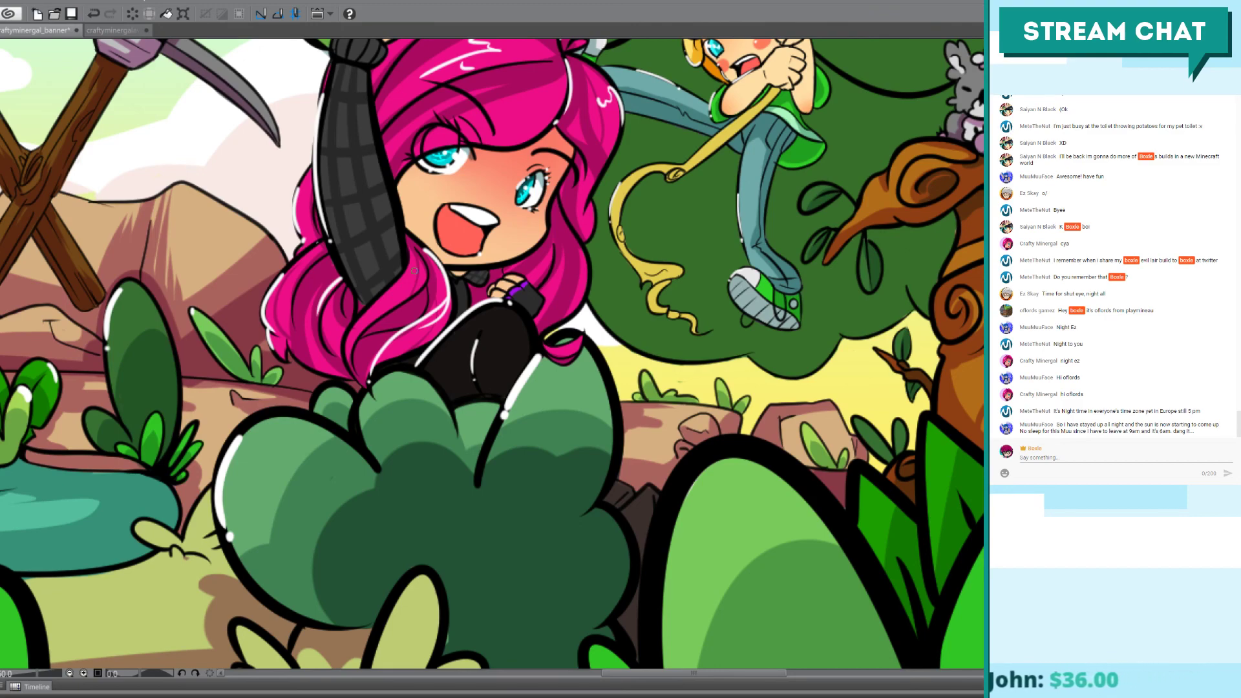
{"action": "scroll", "coordinate": [414, 271], "scroll_direction": "down", "scroll_amount": 3}
{"action": "scroll", "coordinate": [797, 461], "scroll_direction": "up", "scroll_amount": 3}
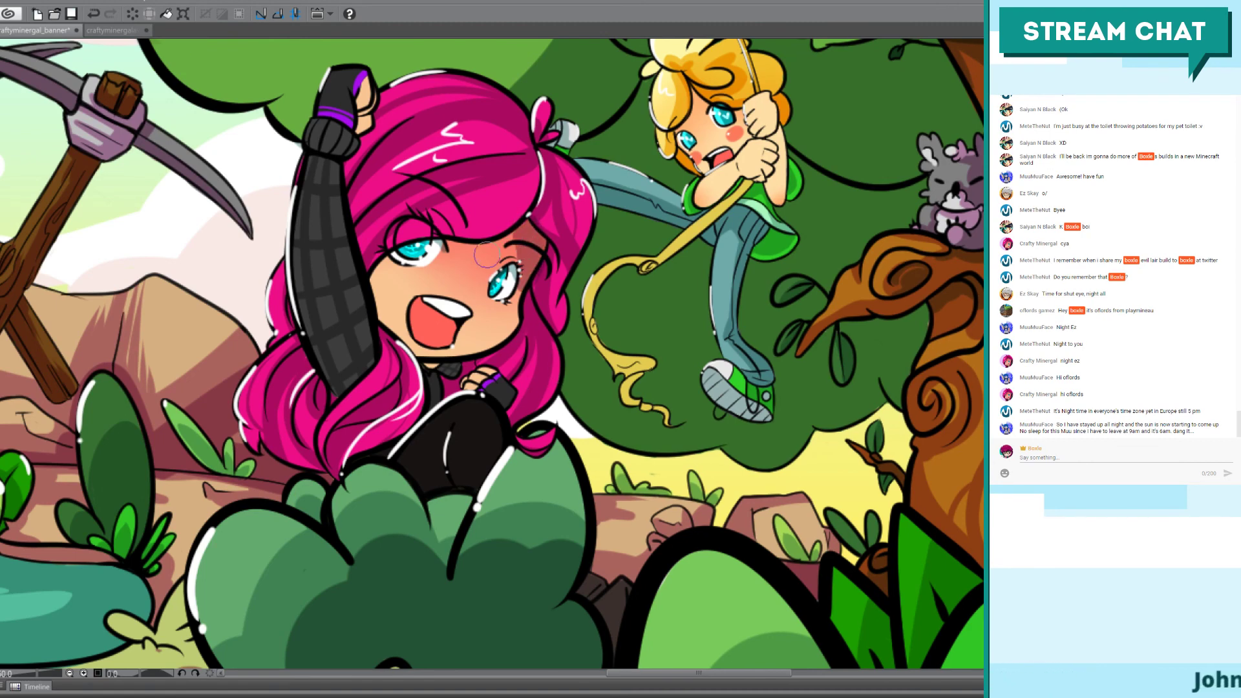
{"action": "key", "text": "ctrl+z"}
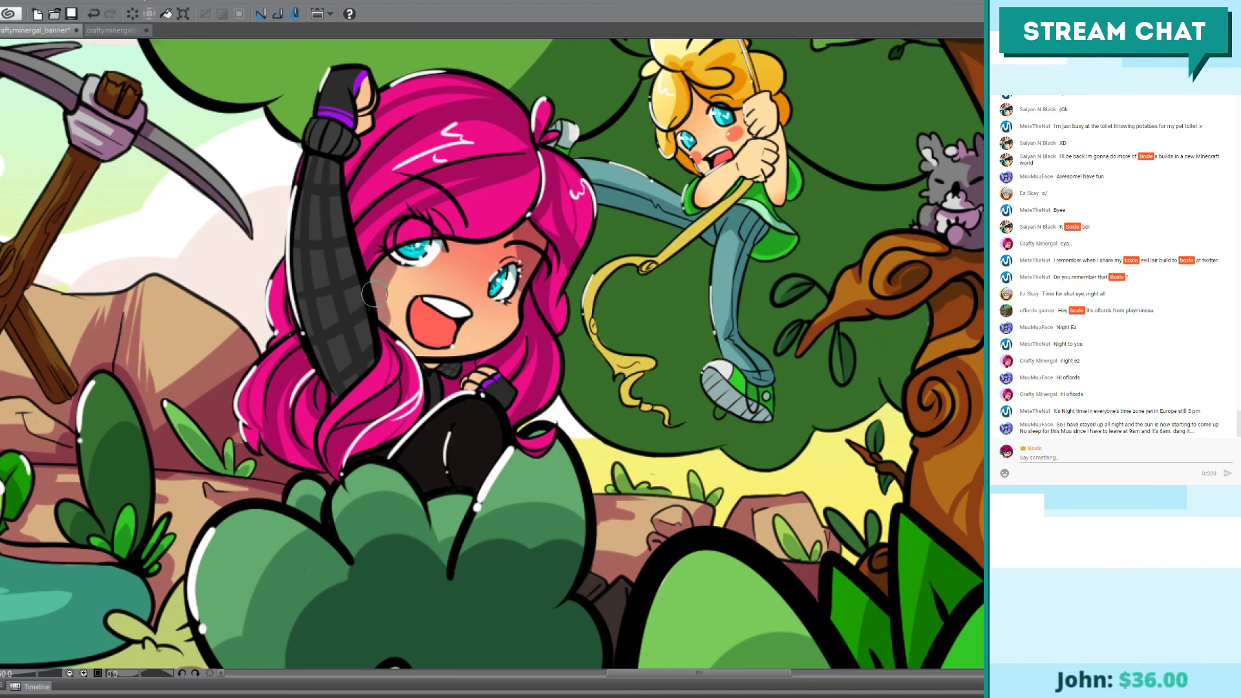
{"action": "mouse_move", "coordinate": [398, 284]}
{"action": "left_mouse_down"}
{"action": "mouse_move", "coordinate": [428, 246]}
{"action": "mouse_move", "coordinate": [479, 257]}
{"action": "mouse_move", "coordinate": [384, 275]}
{"action": "mouse_move", "coordinate": [397, 253]}
{"action": "mouse_move", "coordinate": [487, 251]}
{"action": "mouse_move", "coordinate": [522, 224]}
{"action": "left_mouse_up"}
{"action": "key", "text": "ctrl+z"}
{"action": "key", "text": "ctrl+z"}
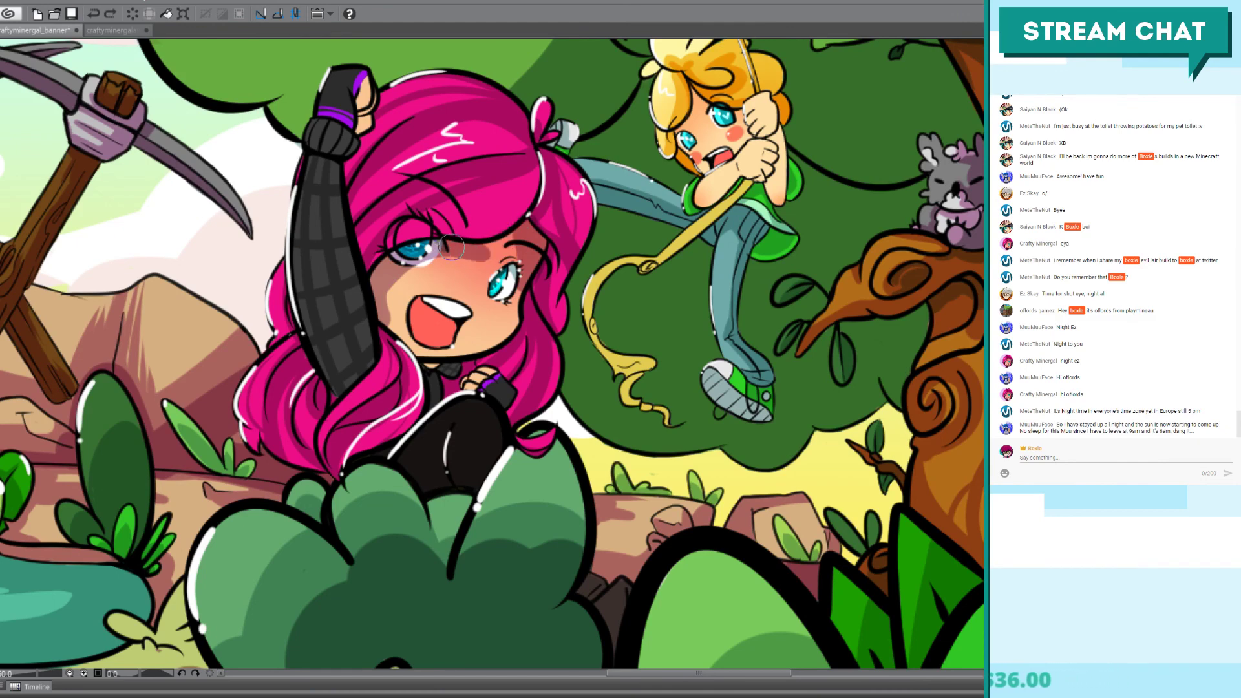
{"action": "left_click_drag", "start_coordinate": [451, 247], "coordinate": [512, 245]}
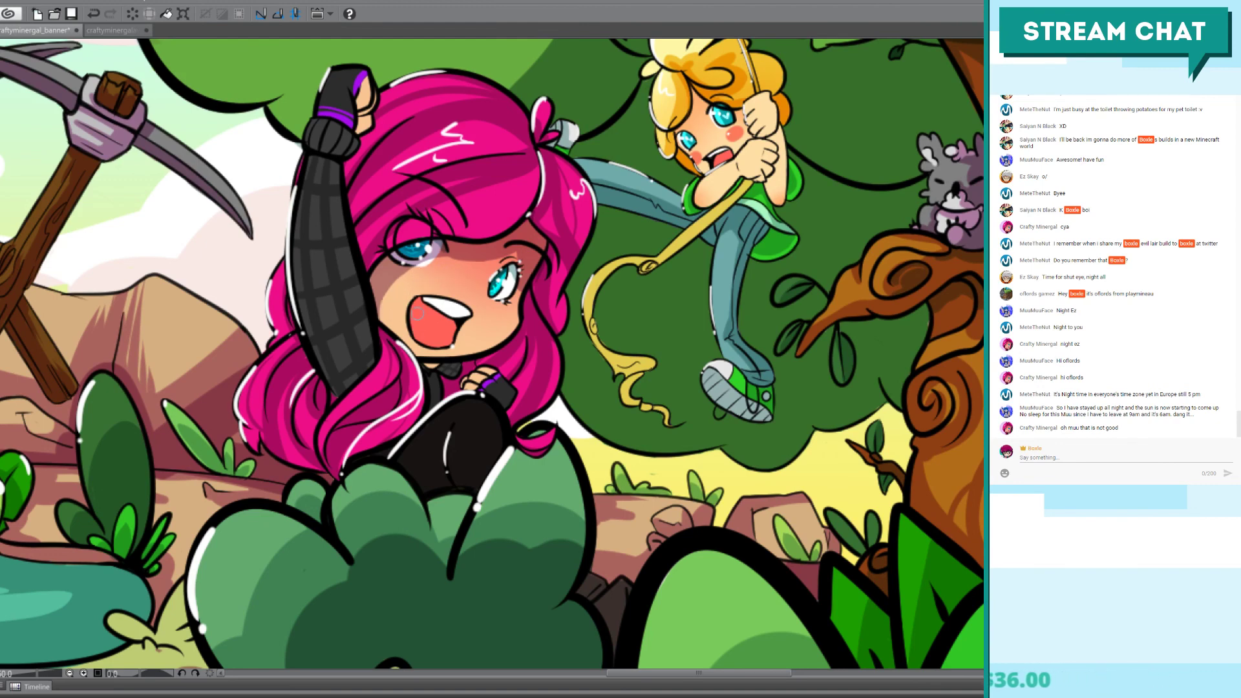
{"action": "key", "text": "ctrl+z"}
{"action": "key", "text": "ctrl+z"}
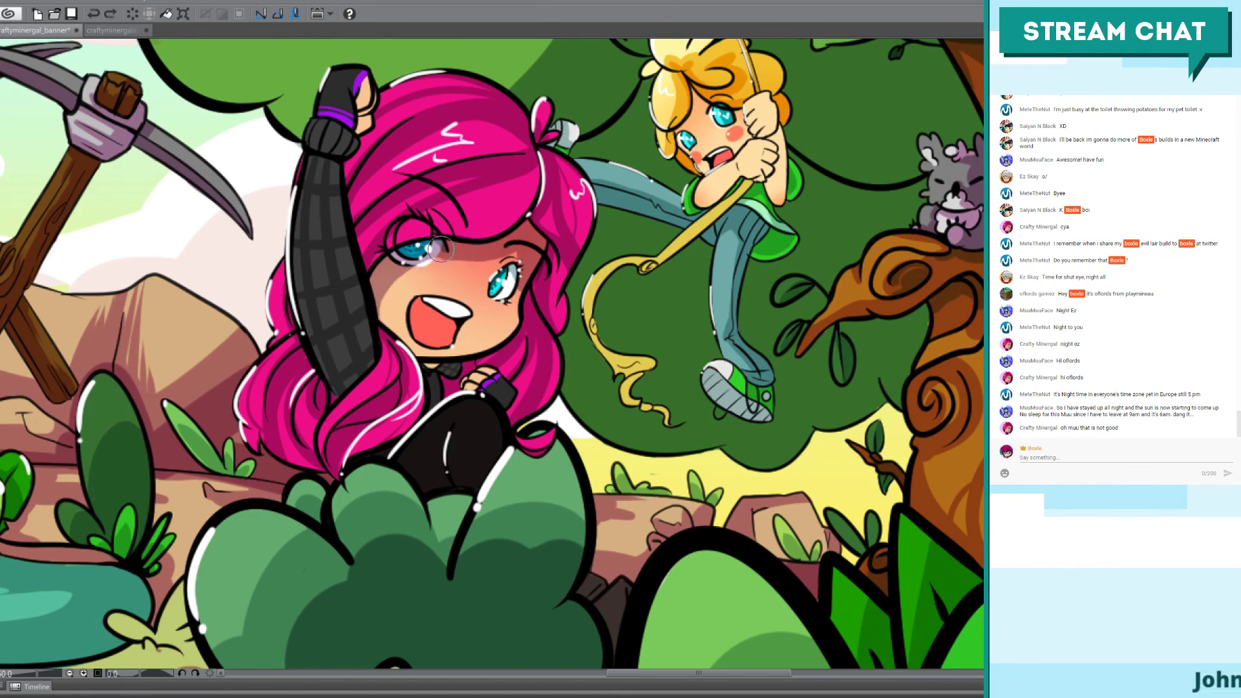
{"action": "key", "text": "ctrl+y"}
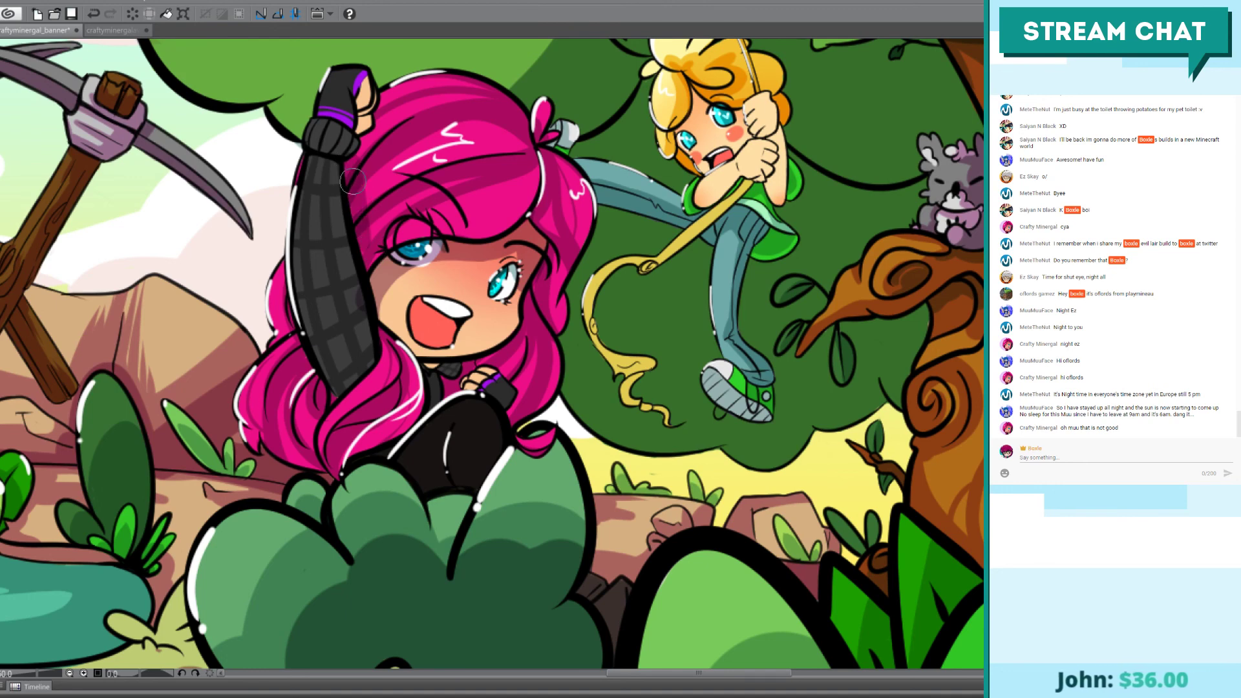
{"action": "left_click_drag", "start_coordinate": [332, 170], "coordinate": [338, 209]}
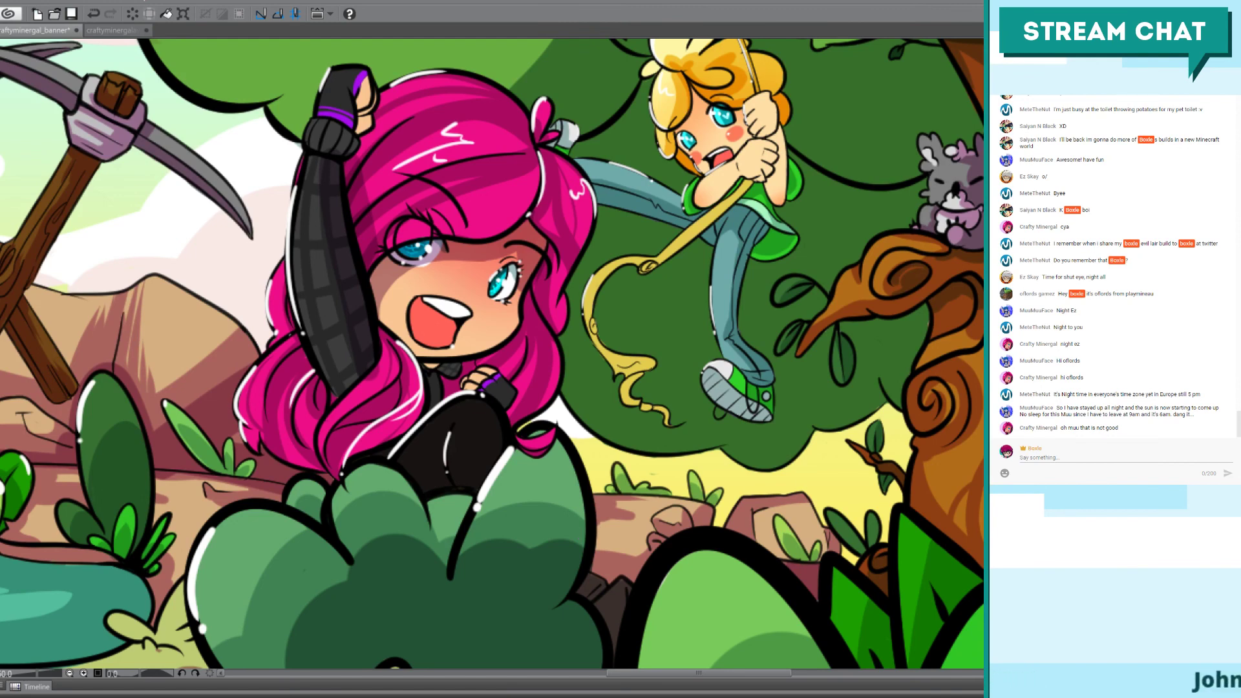
{"action": "key", "text": "ctrl+a"}
{"action": "key", "text": "Delete"}
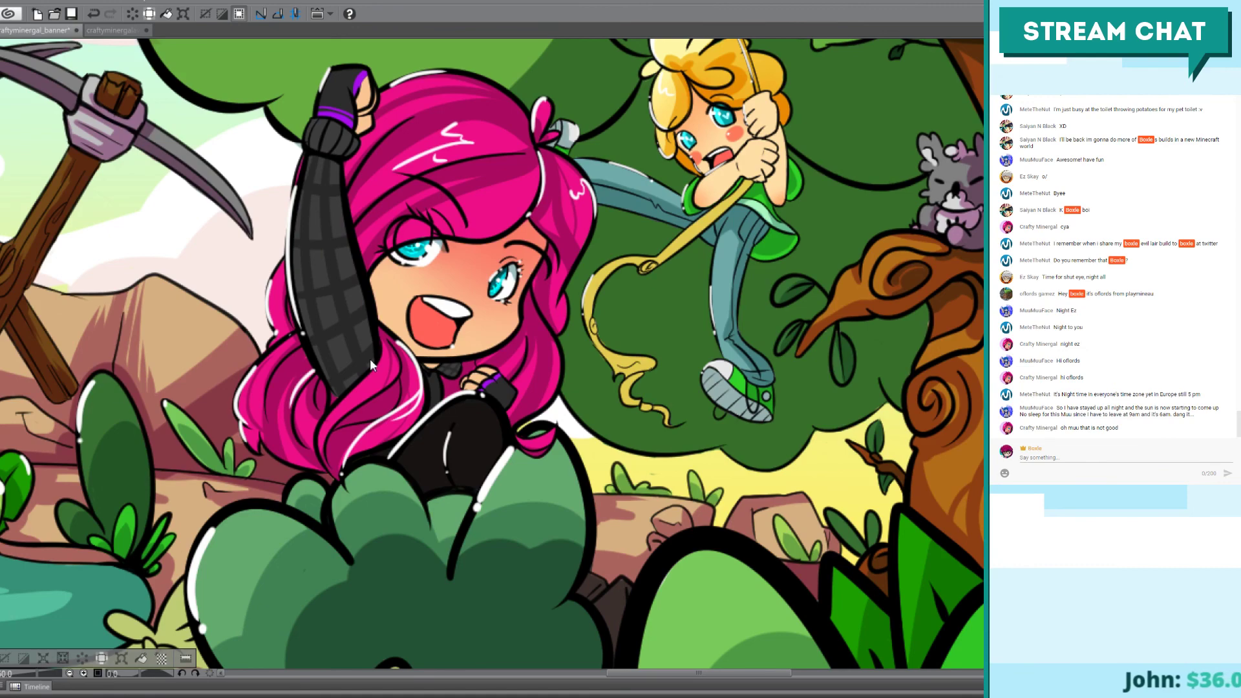
Step: Sample the flat purple shadow colour in the avatar drawing, restore its shadow layer, and return to the banner
{"action": "left_click", "coordinate": [111, 30]}
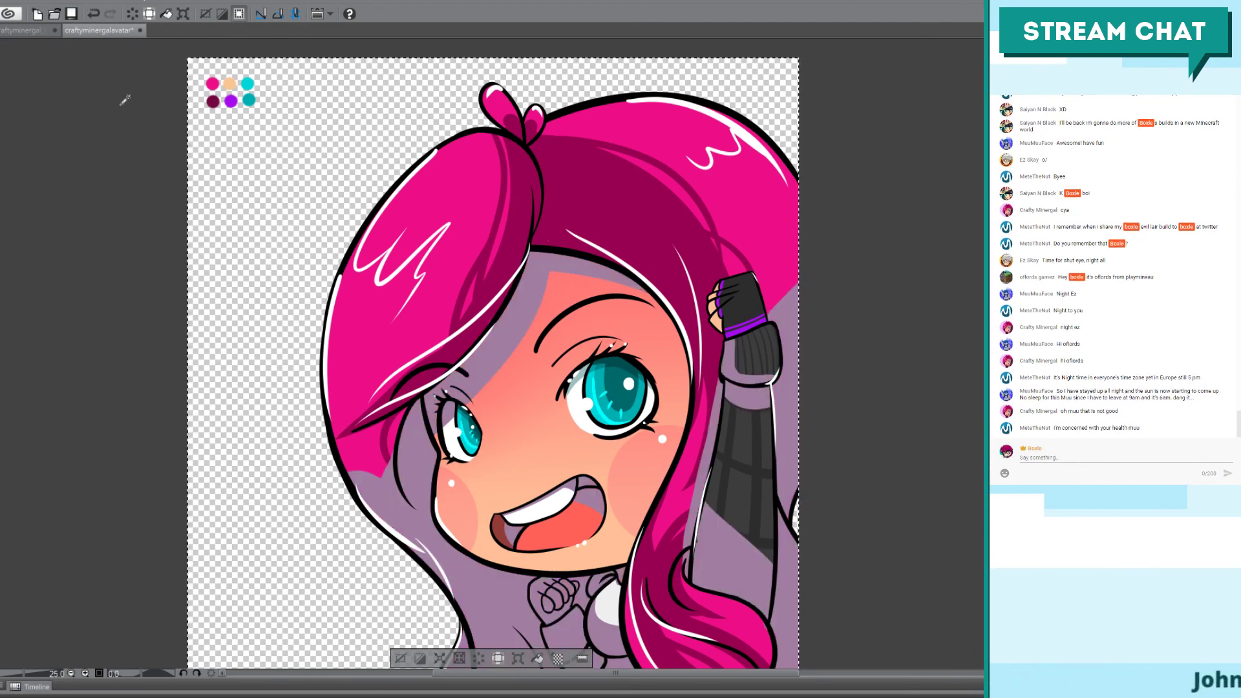
{"action": "key", "text": "ctrl+z"}
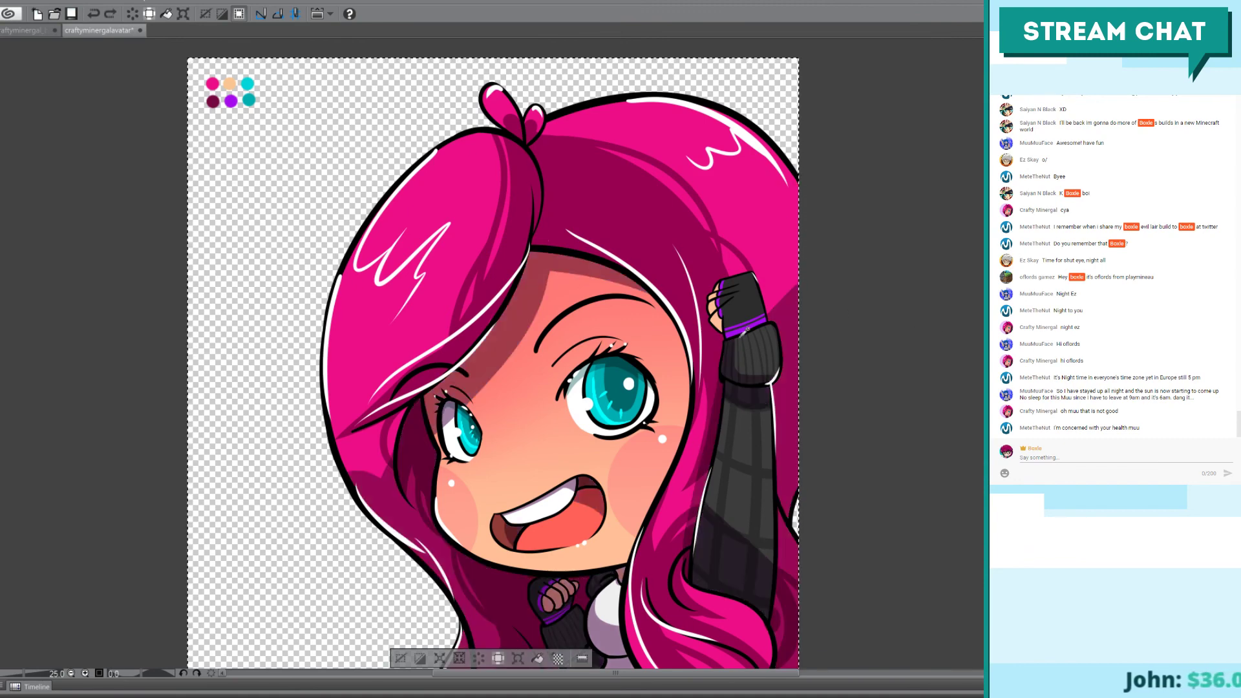
{"action": "left_click", "coordinate": [27, 27]}
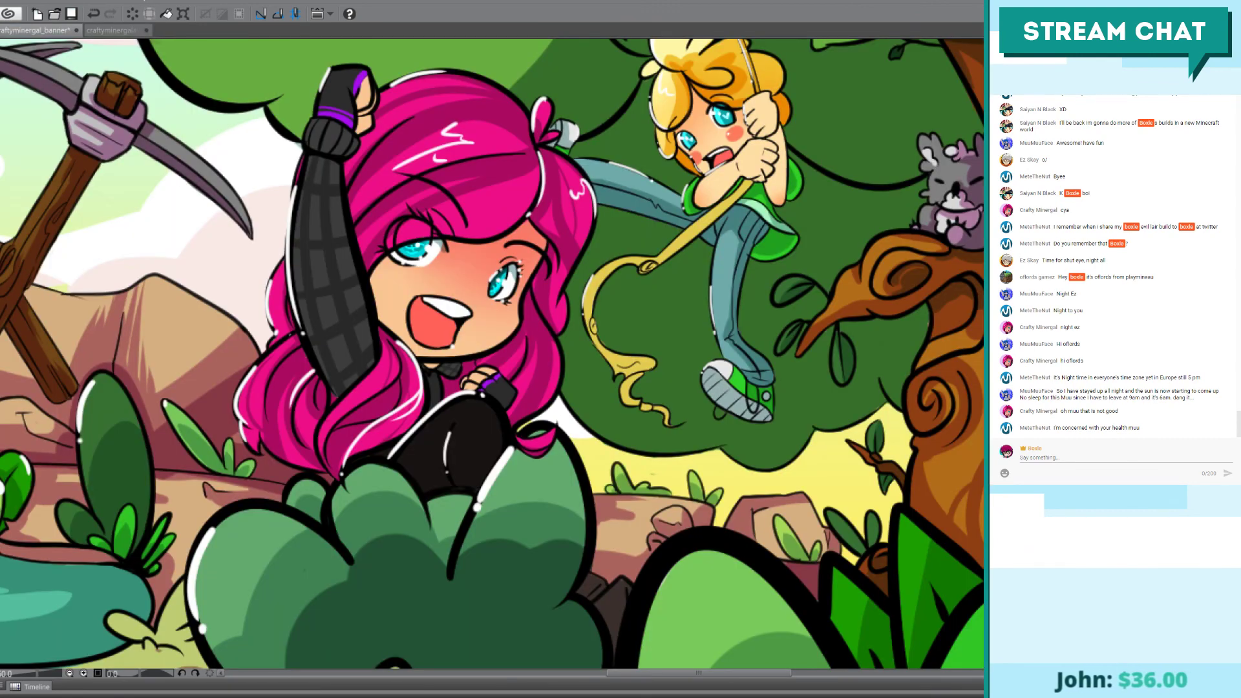
Step: Paint purple shadows on the girl's face under the bangs, on her raised sleeve and glove, and on the hair behind the arm
{"action": "mouse_move", "coordinate": [530, 216]}
{"action": "left_mouse_down"}
{"action": "mouse_move", "coordinate": [420, 267]}
{"action": "mouse_move", "coordinate": [472, 256]}
{"action": "mouse_move", "coordinate": [429, 249]}
{"action": "mouse_move", "coordinate": [478, 249]}
{"action": "mouse_move", "coordinate": [389, 266]}
{"action": "mouse_move", "coordinate": [437, 254]}
{"action": "left_mouse_up"}
{"action": "left_click_drag", "start_coordinate": [331, 162], "coordinate": [336, 206]}
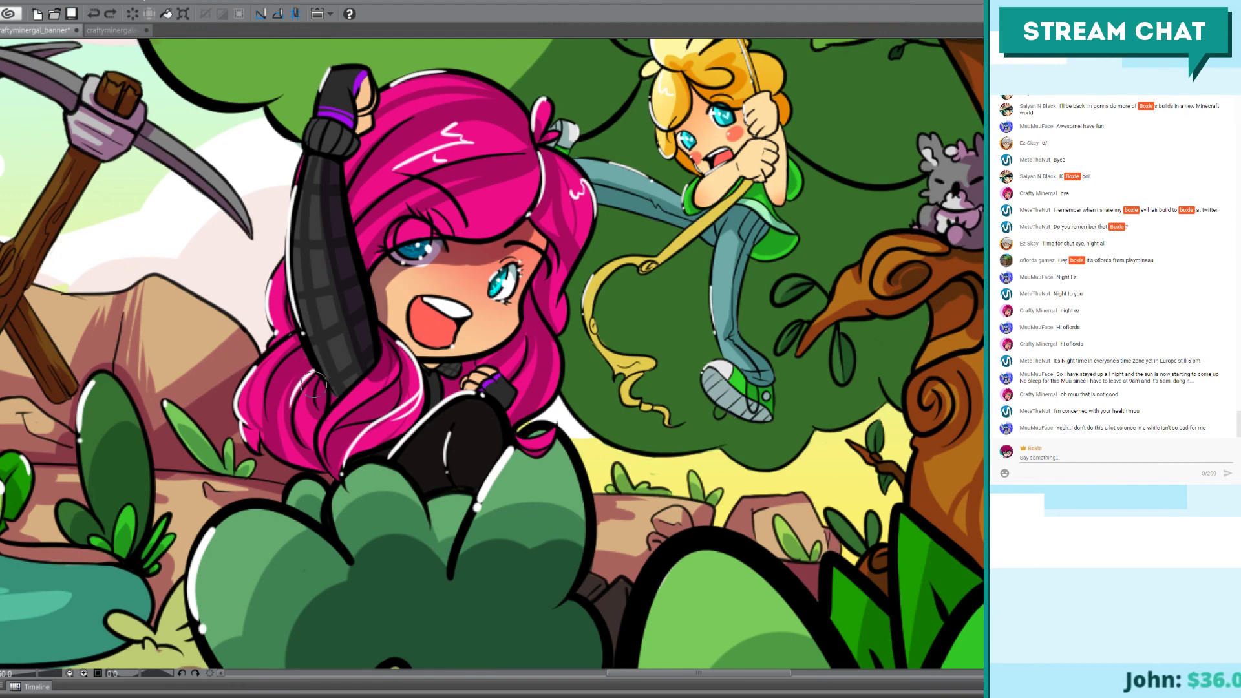
{"action": "left_click_drag", "start_coordinate": [316, 387], "coordinate": [324, 403]}
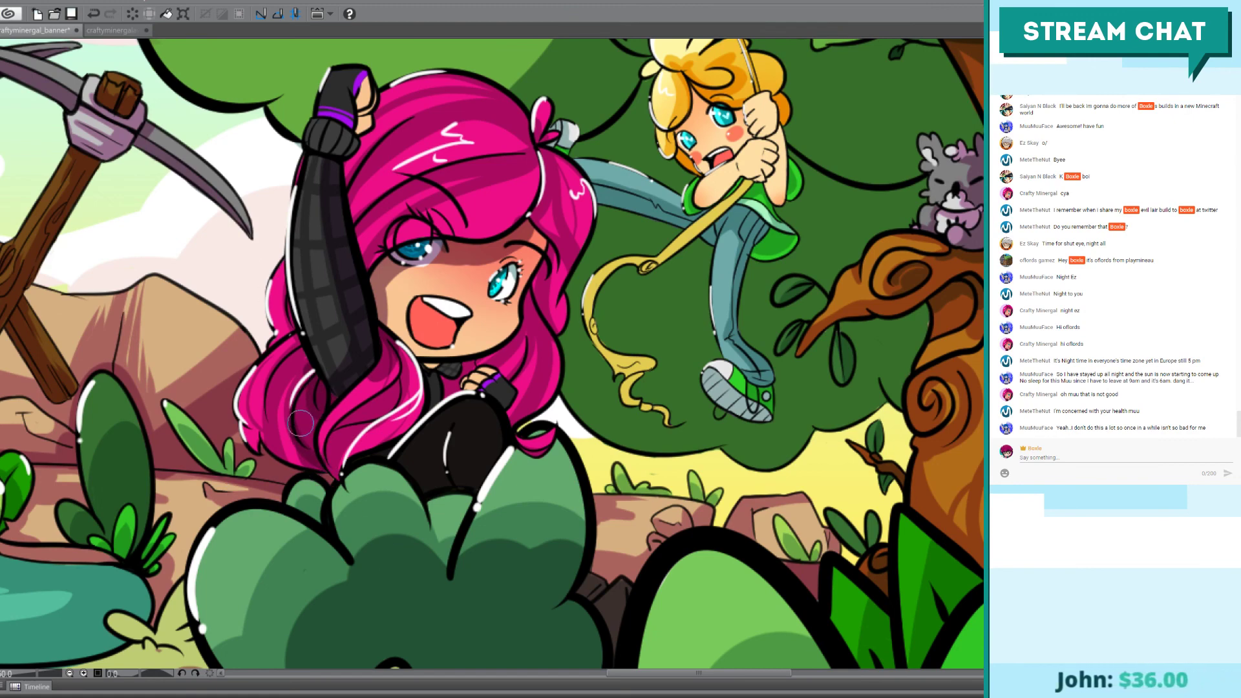
{"action": "key", "text": "ctrl+z"}
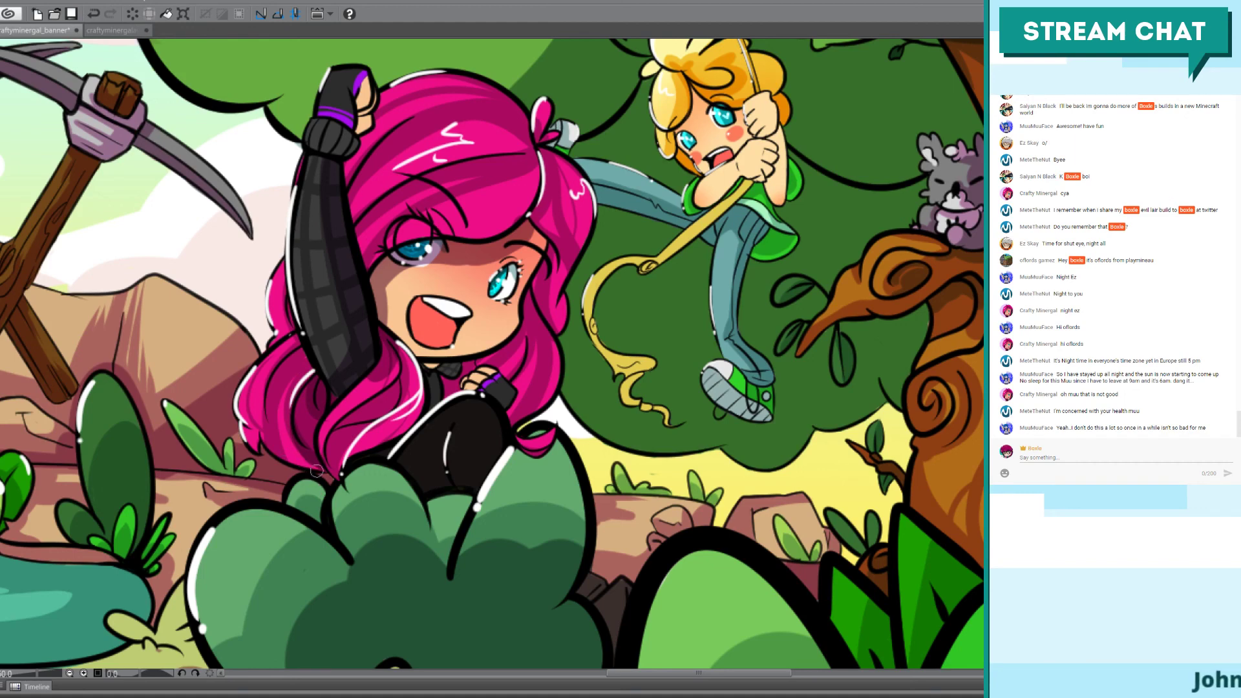
{"action": "key", "text": "ctrl+y"}
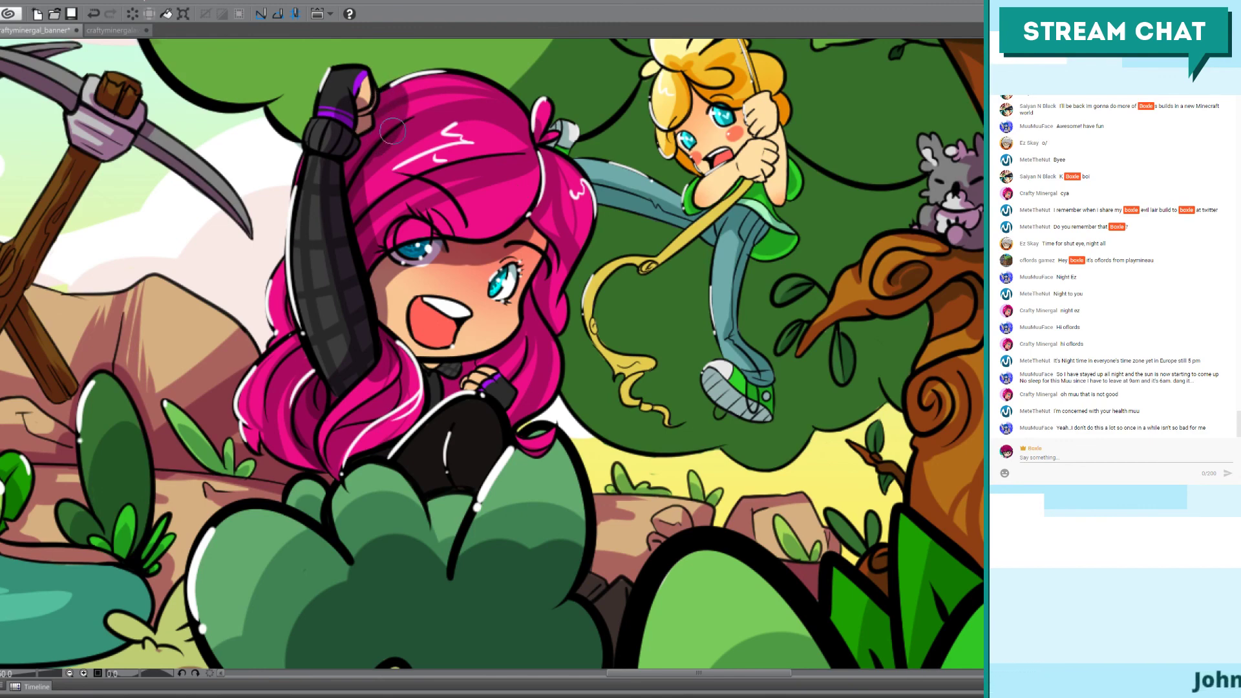
Step: Shade the pink hair beside the raised arm, below the tuft and behind the face, including the lowered hand
{"action": "left_click_drag", "start_coordinate": [360, 171], "coordinate": [380, 243]}
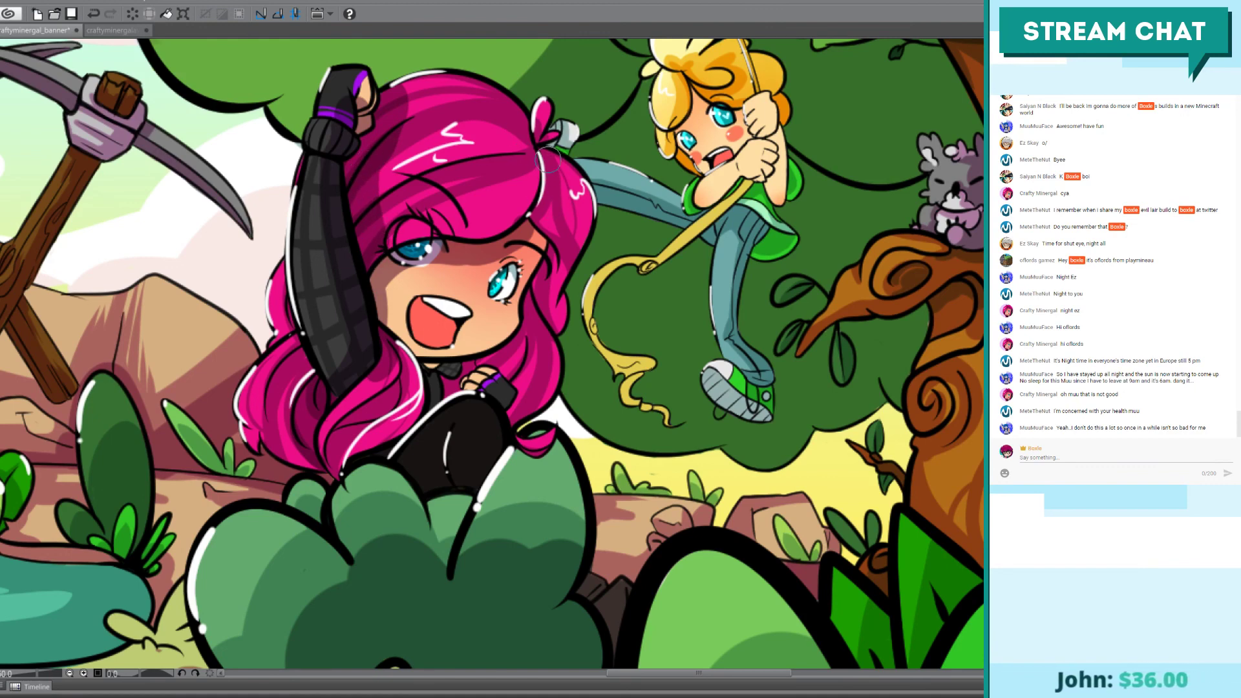
{"action": "mouse_move", "coordinate": [548, 158]}
{"action": "left_mouse_down"}
{"action": "mouse_move", "coordinate": [546, 213]}
{"action": "mouse_move", "coordinate": [559, 202]}
{"action": "mouse_move", "coordinate": [572, 217]}
{"action": "mouse_move", "coordinate": [562, 252]}
{"action": "mouse_move", "coordinate": [577, 192]}
{"action": "left_mouse_up"}
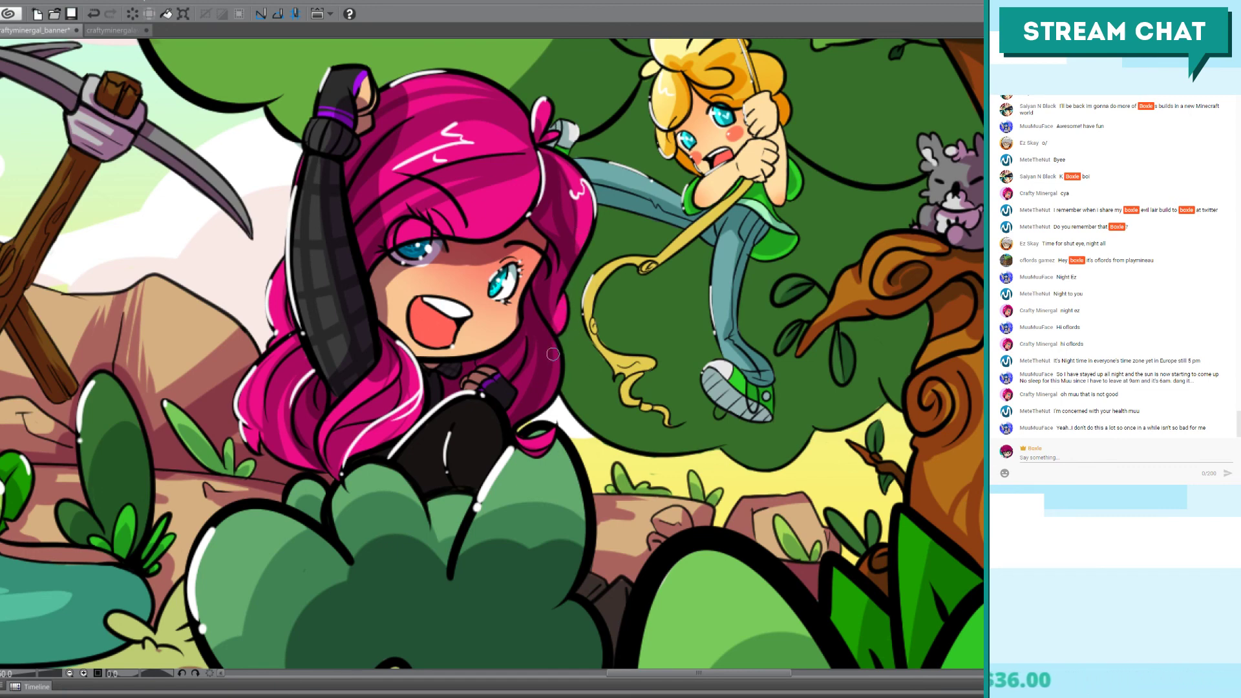
{"action": "left_click_drag", "start_coordinate": [552, 354], "coordinate": [537, 411]}
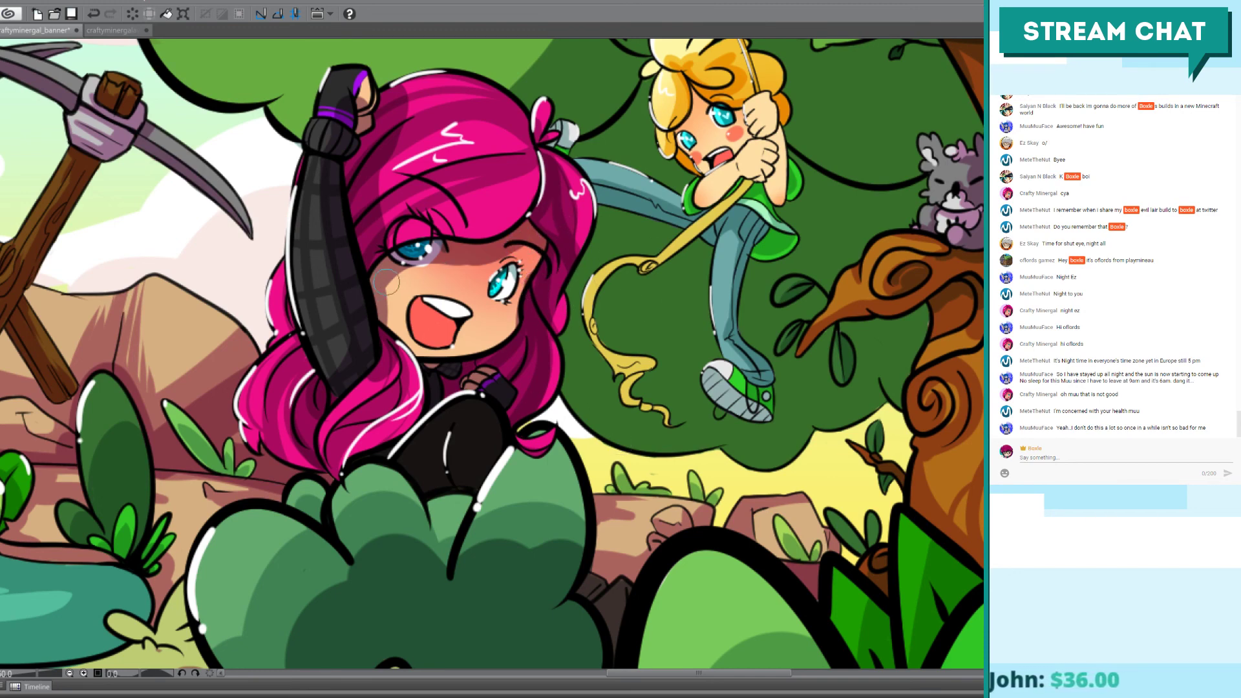
Step: Compare versions of the face shadow by undoing and redoing strokes, and rework the shading across the eyes and forehead
{"action": "key", "text": "ctrl+z"}
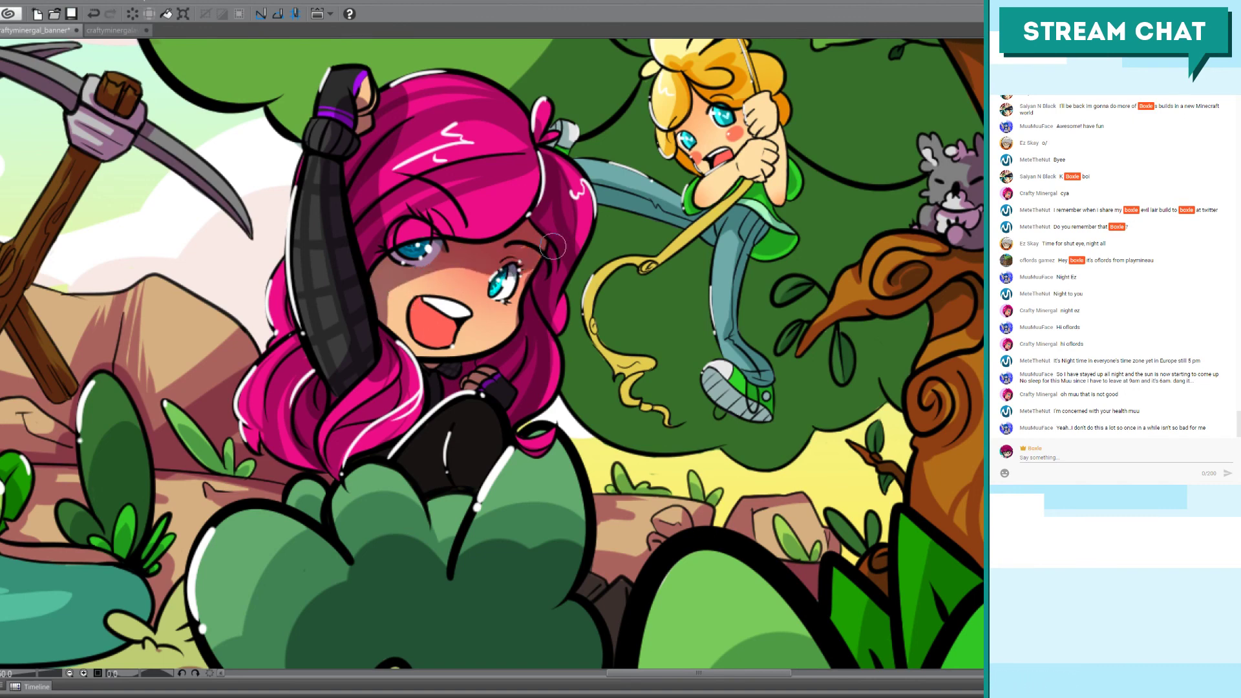
{"action": "key", "text": "ctrl+z"}
{"action": "key", "text": "ctrl+y"}
{"action": "key", "text": "ctrl+z"}
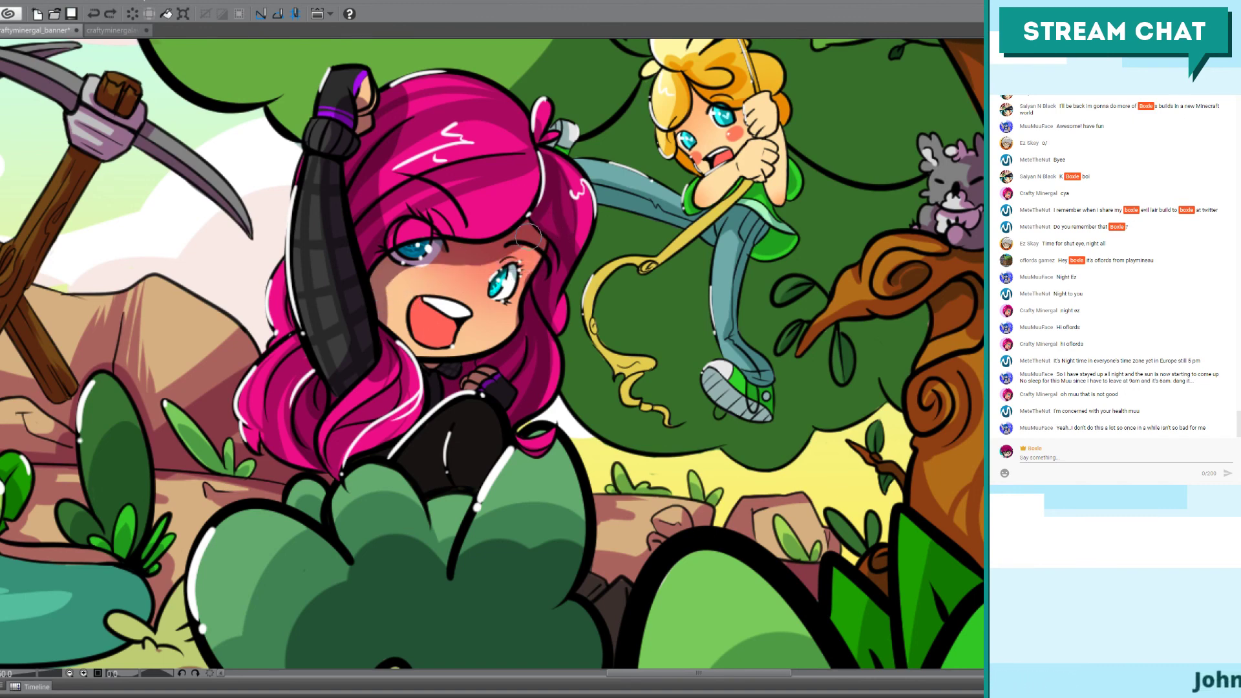
{"action": "key", "text": "ctrl+y"}
{"action": "key", "text": "ctrl+z"}
{"action": "key", "text": "ctrl+y"}
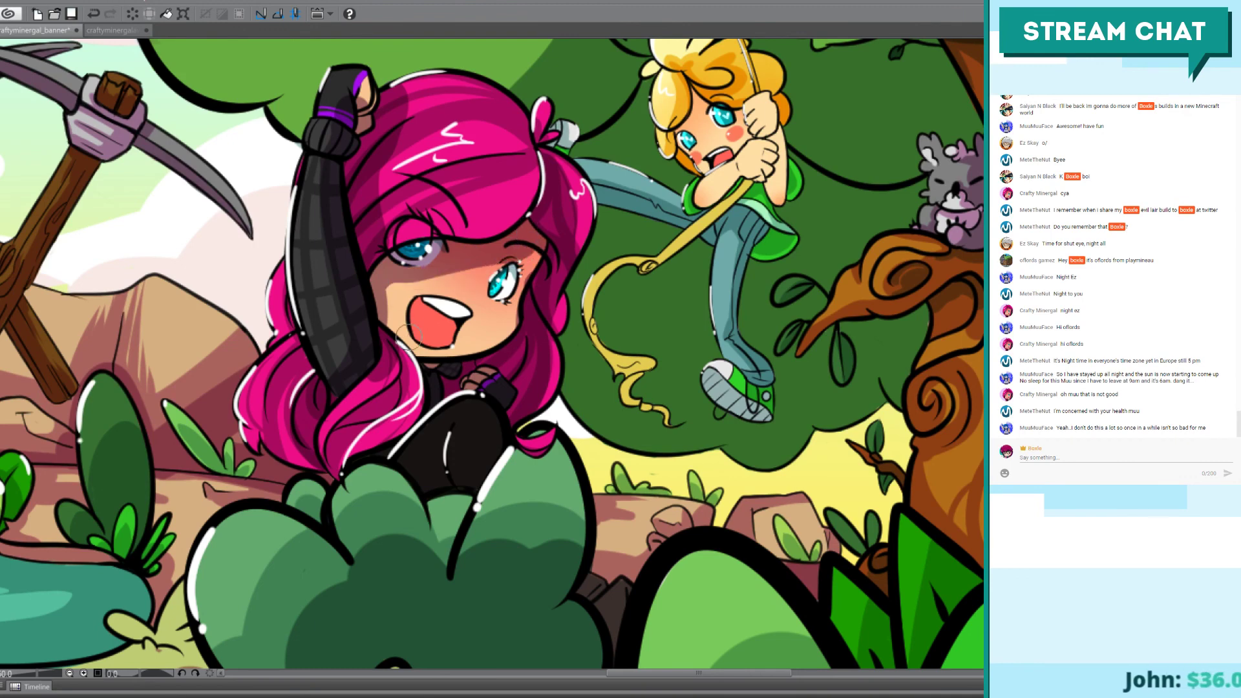
{"action": "key", "text": "ctrl+z"}
{"action": "key", "text": "ctrl+y"}
{"action": "key", "text": "ctrl+z"}
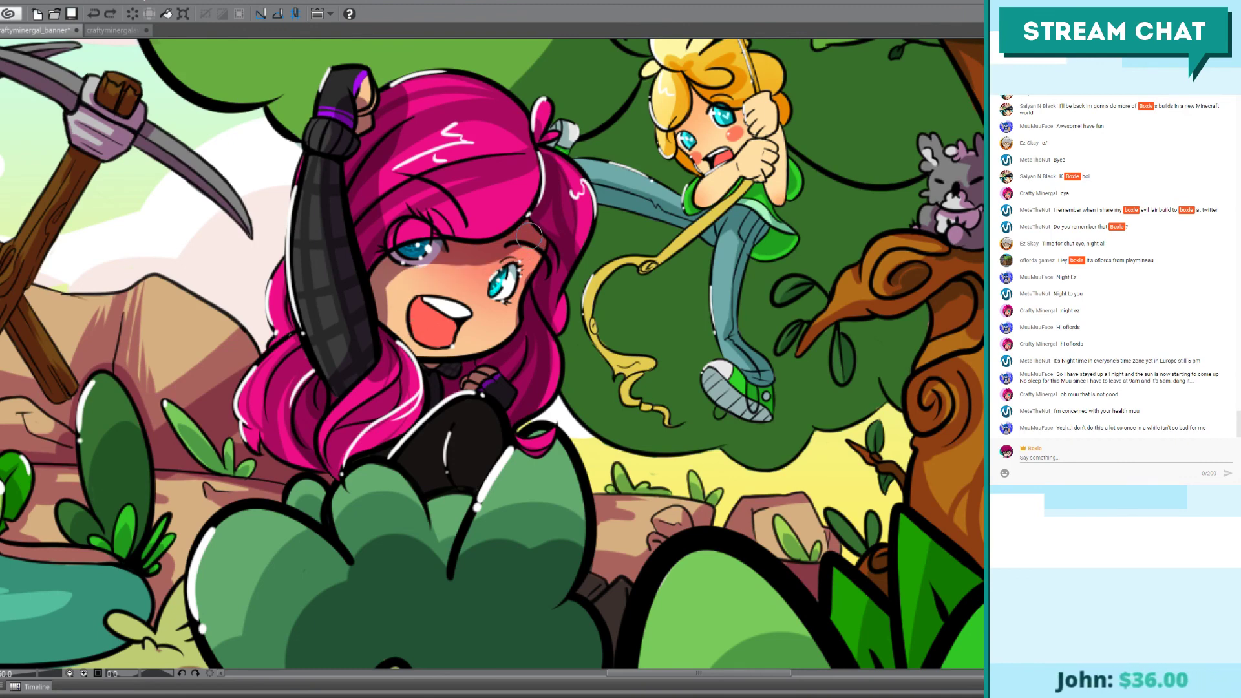
{"action": "key", "text": "ctrl+y"}
{"action": "mouse_move", "coordinate": [417, 271]}
{"action": "left_mouse_down"}
{"action": "mouse_move", "coordinate": [424, 351]}
{"action": "mouse_move", "coordinate": [528, 286]}
{"action": "left_mouse_up"}
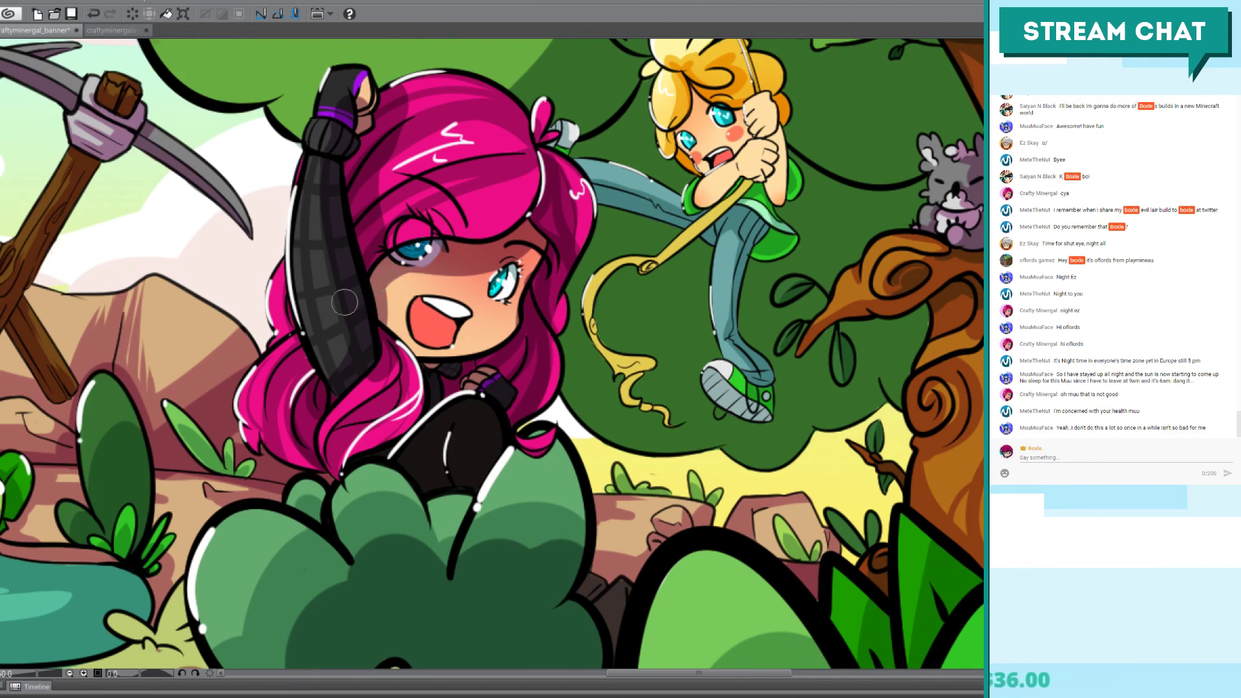
{"action": "left_click_drag", "start_coordinate": [516, 161], "coordinate": [384, 192]}
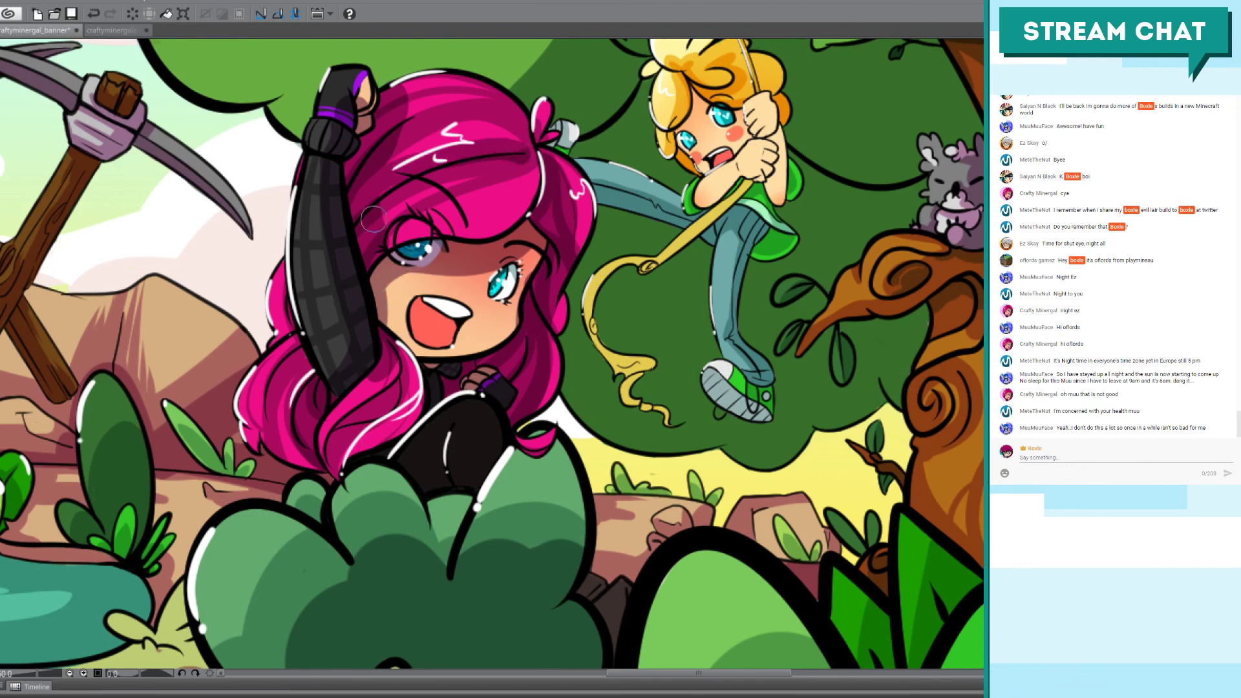
{"action": "key", "text": "ctrl+z"}
{"action": "mouse_move", "coordinate": [526, 149]}
{"action": "left_mouse_down"}
{"action": "mouse_move", "coordinate": [463, 154]}
{"action": "mouse_move", "coordinate": [381, 192]}
{"action": "left_mouse_up"}
{"action": "key", "text": "ctrl+z"}
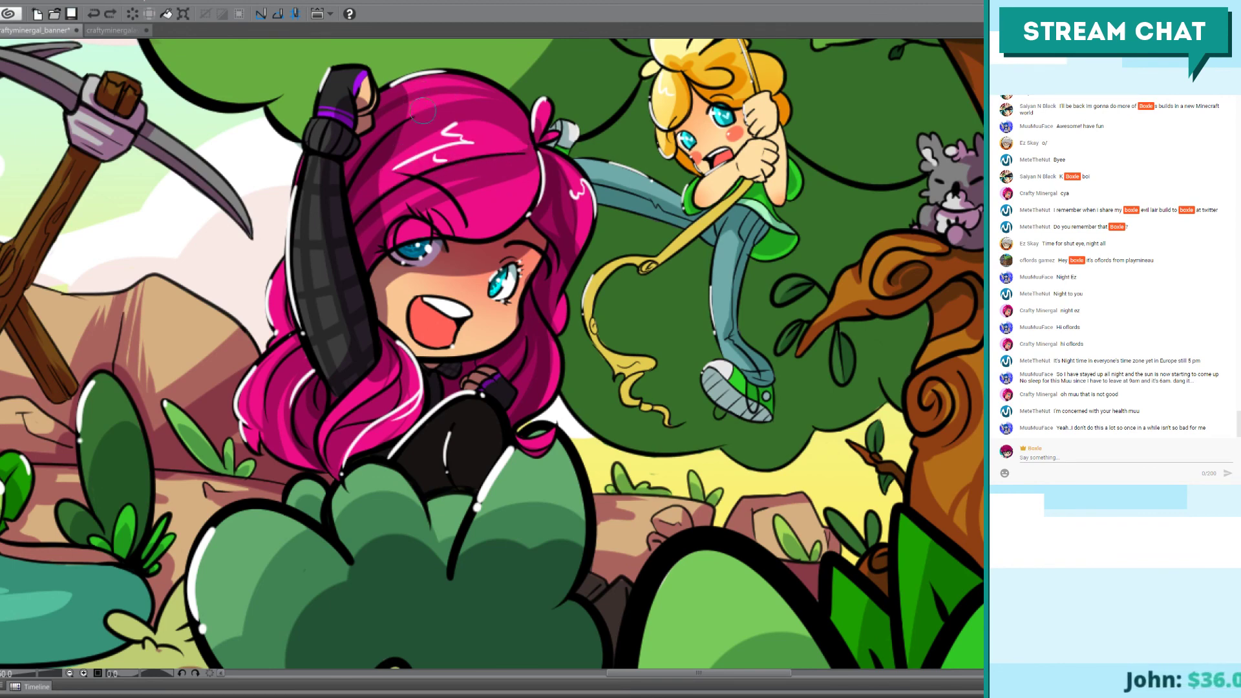
Step: Shade the eyelid and bangs beside the girl's raised arm, and extend the purple shadow over the inner corner of her teeth
{"action": "mouse_move", "coordinate": [427, 190]}
{"action": "left_mouse_down"}
{"action": "mouse_move", "coordinate": [388, 168]}
{"action": "mouse_move", "coordinate": [383, 132]}
{"action": "left_mouse_up"}
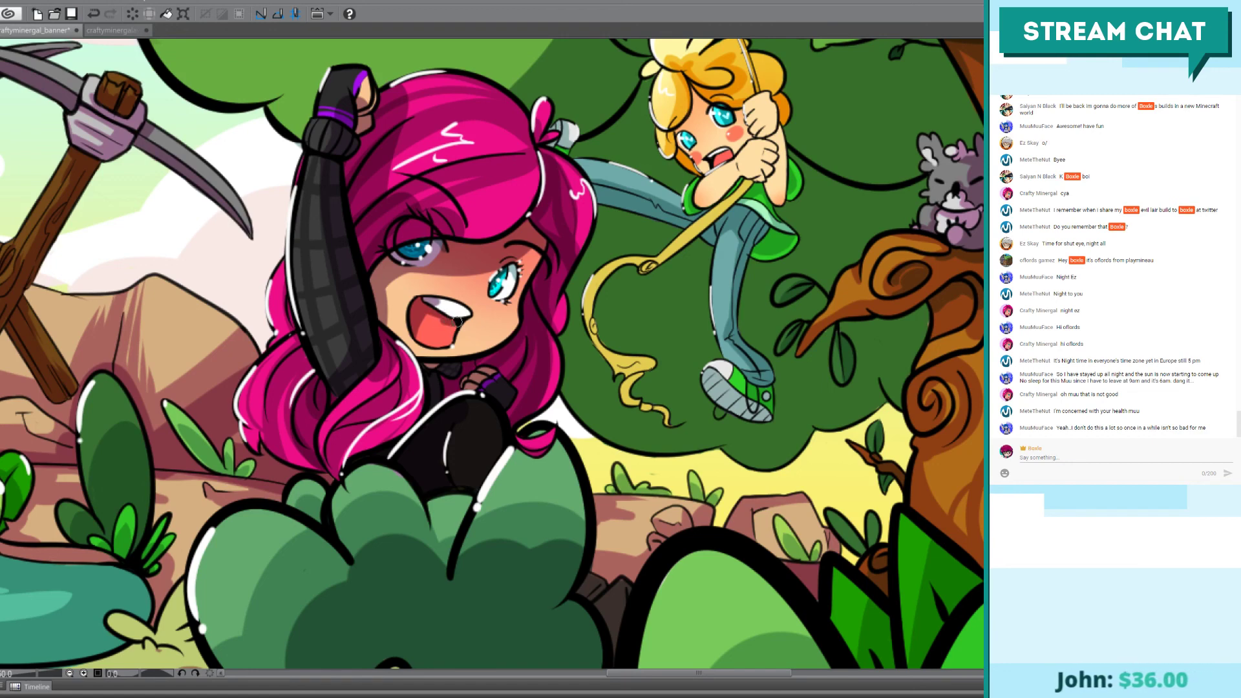
{"action": "key", "text": "ctrl+z"}
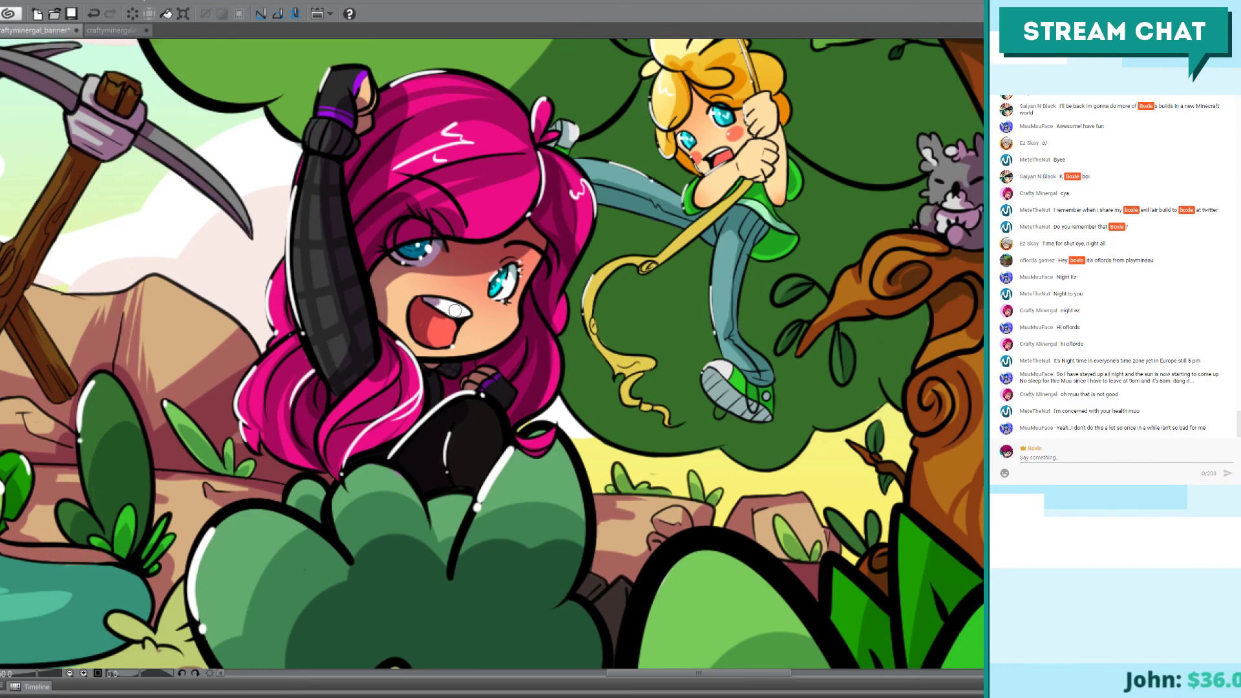
{"action": "scroll", "coordinate": [455, 312], "scroll_direction": "up", "scroll_amount": 4}
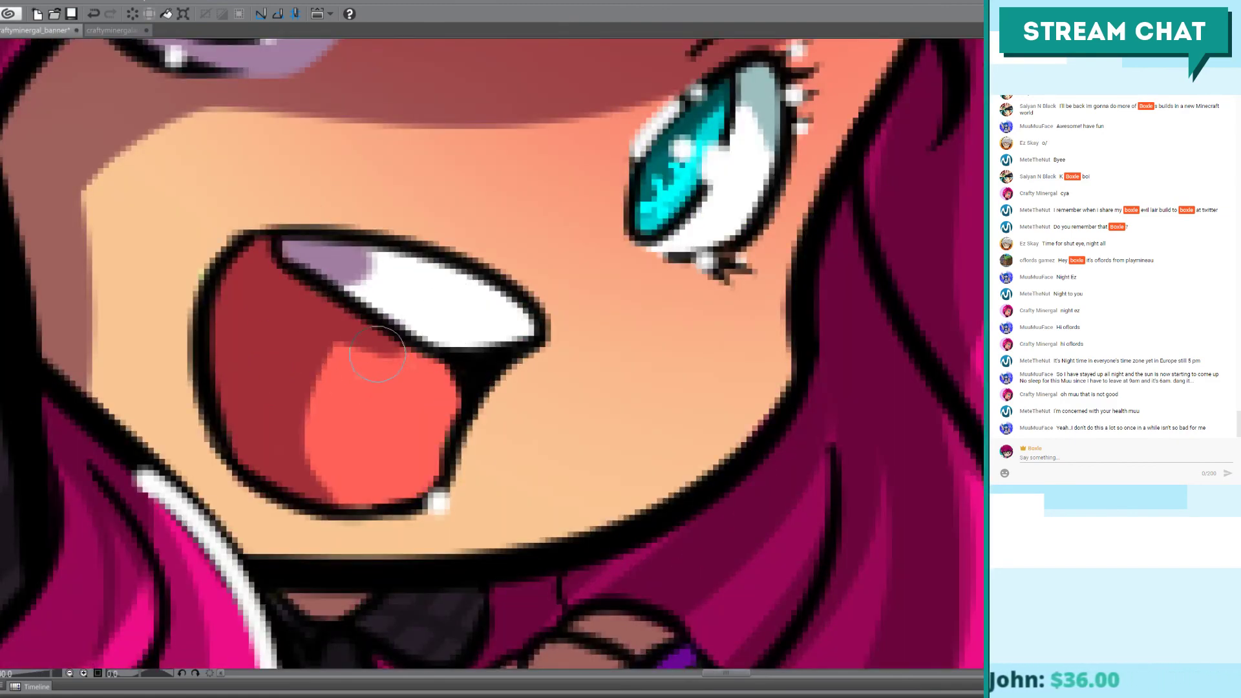
{"action": "mouse_move", "coordinate": [333, 278]}
{"action": "left_mouse_down"}
{"action": "mouse_move", "coordinate": [368, 276]}
{"action": "mouse_move", "coordinate": [376, 253]}
{"action": "mouse_move", "coordinate": [393, 255]}
{"action": "mouse_move", "coordinate": [366, 291]}
{"action": "mouse_move", "coordinate": [385, 260]}
{"action": "left_mouse_up"}
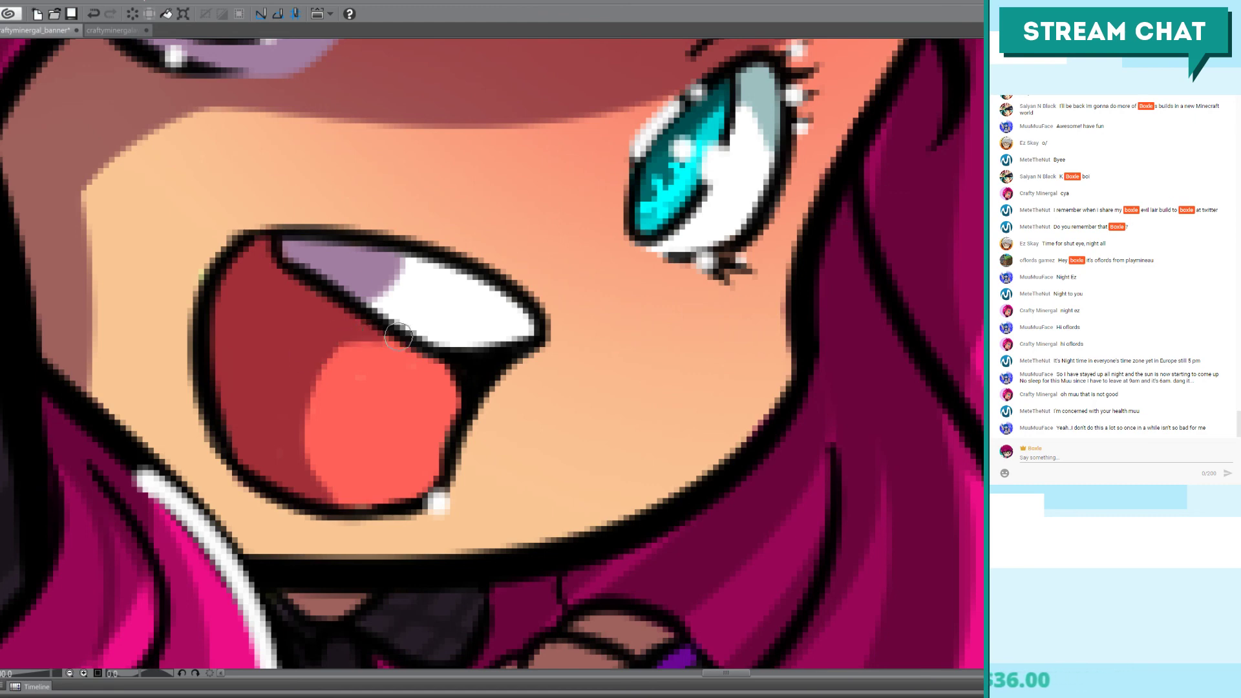
{"action": "scroll", "coordinate": [343, 351], "scroll_direction": "down", "scroll_amount": 5}
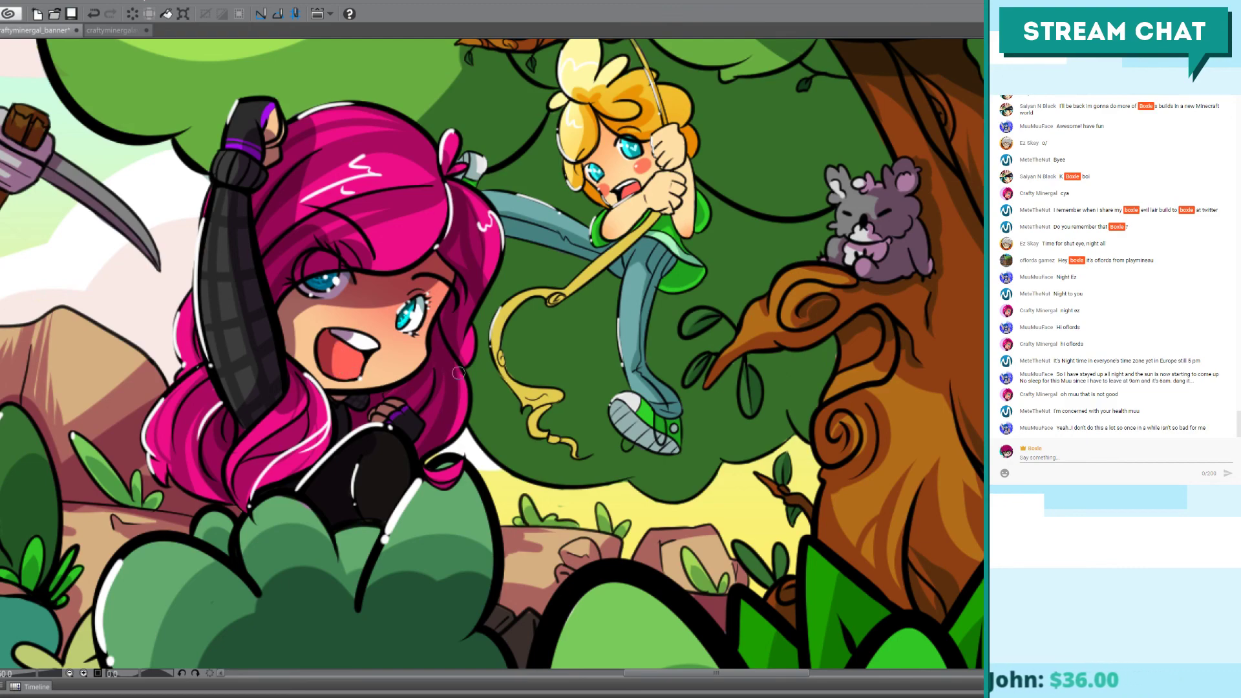
Step: Touch up the shadow on the girl's black knee around its thin white highlight, undoing the stray stroke
{"action": "scroll", "coordinate": [305, 340], "scroll_direction": "up", "scroll_amount": 3}
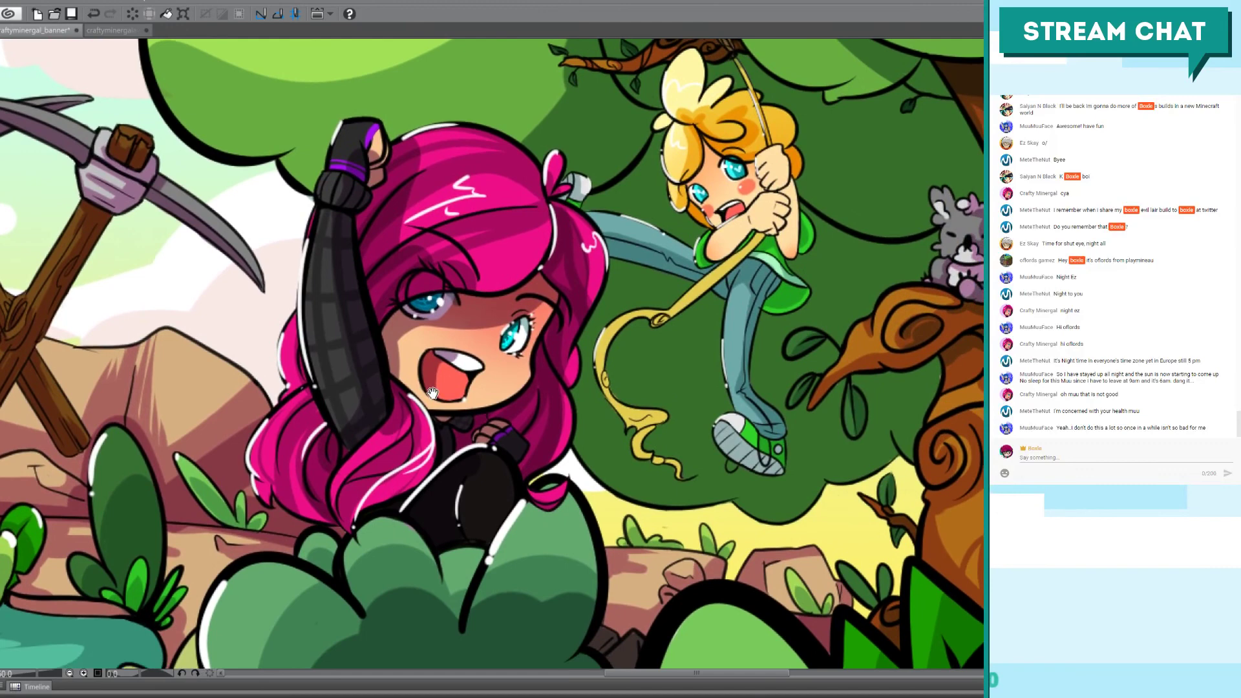
{"action": "left_click_drag", "start_coordinate": [432, 393], "coordinate": [412, 363]}
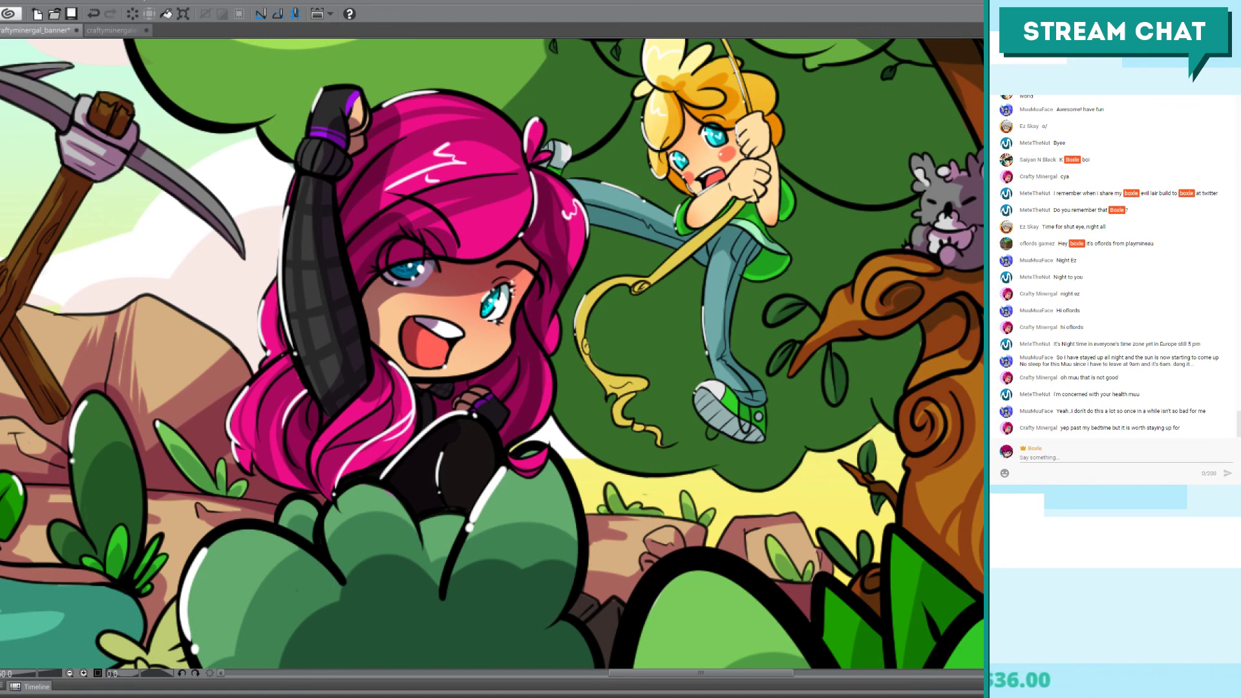
{"action": "scroll", "coordinate": [611, 87], "scroll_direction": "up", "scroll_amount": 1}
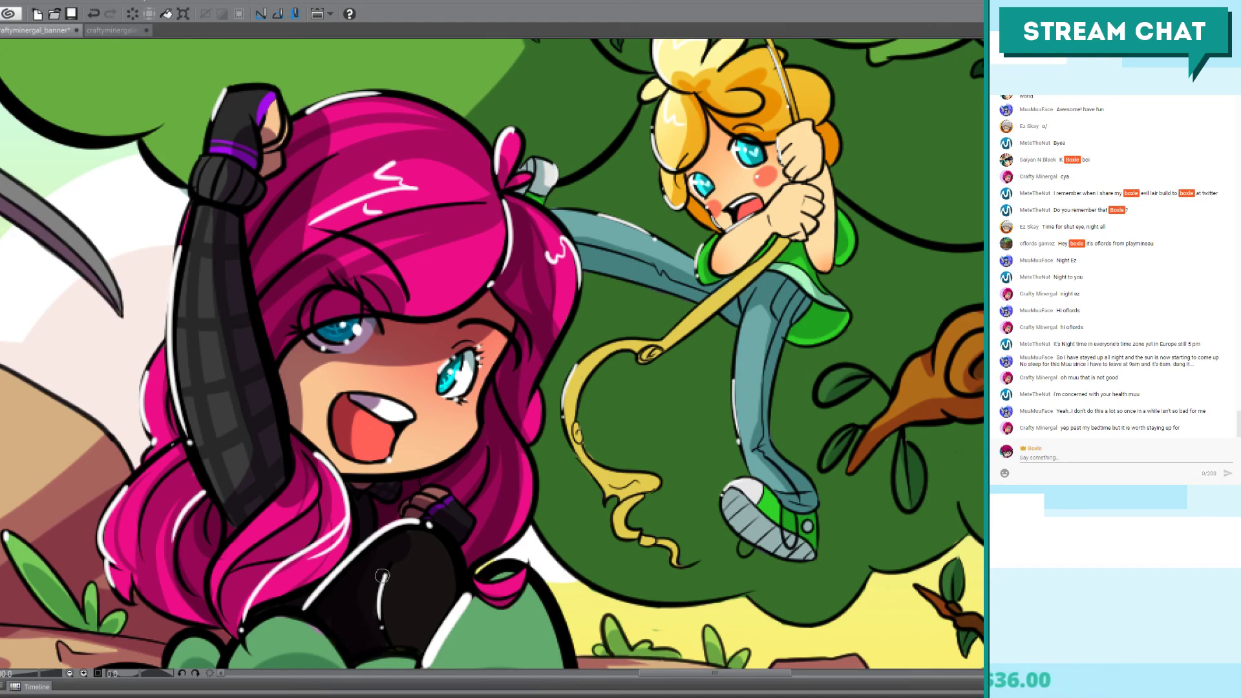
{"action": "scroll", "coordinate": [407, 444], "scroll_direction": "up", "scroll_amount": 10}
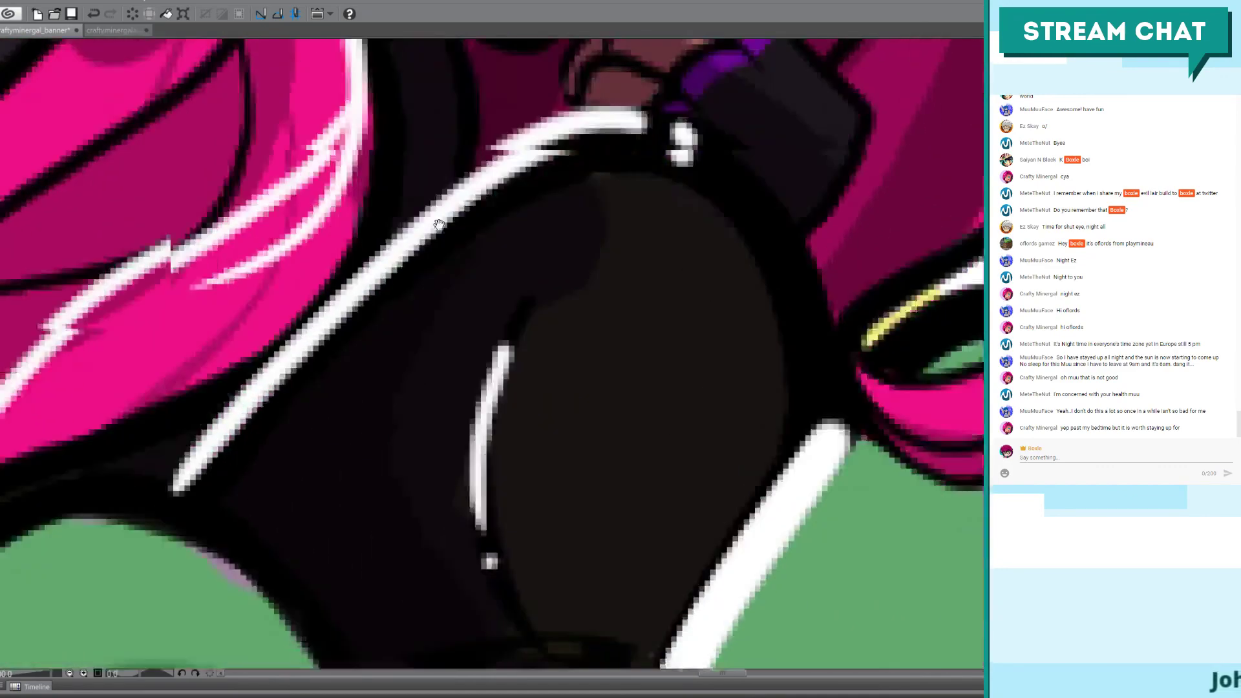
{"action": "left_click_drag", "start_coordinate": [439, 224], "coordinate": [460, 108]}
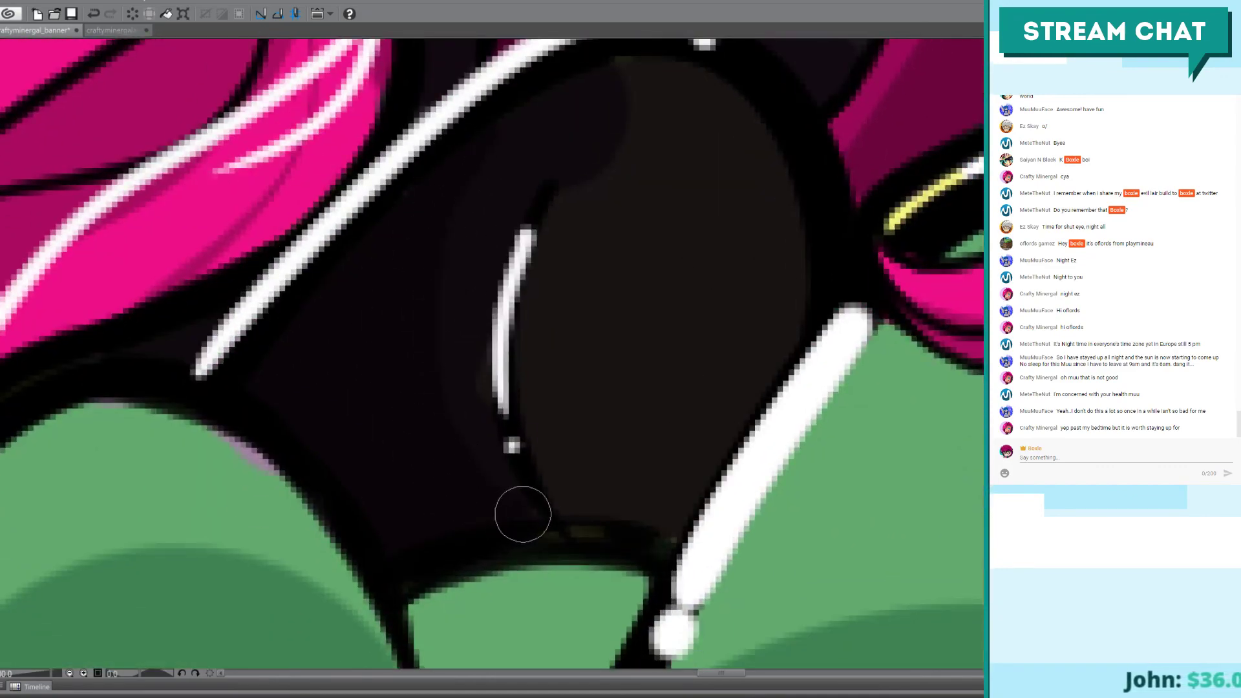
{"action": "key", "text": "ctrl+z"}
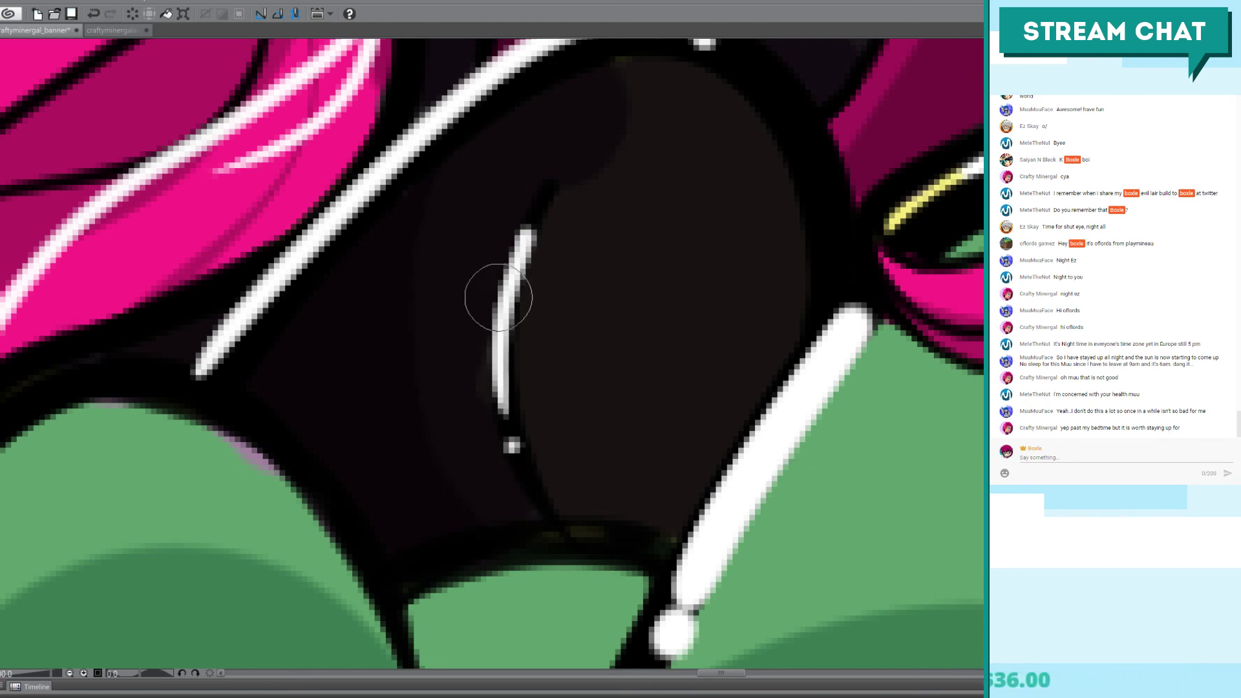
{"action": "scroll", "coordinate": [874, 568], "scroll_direction": "down", "scroll_amount": 5}
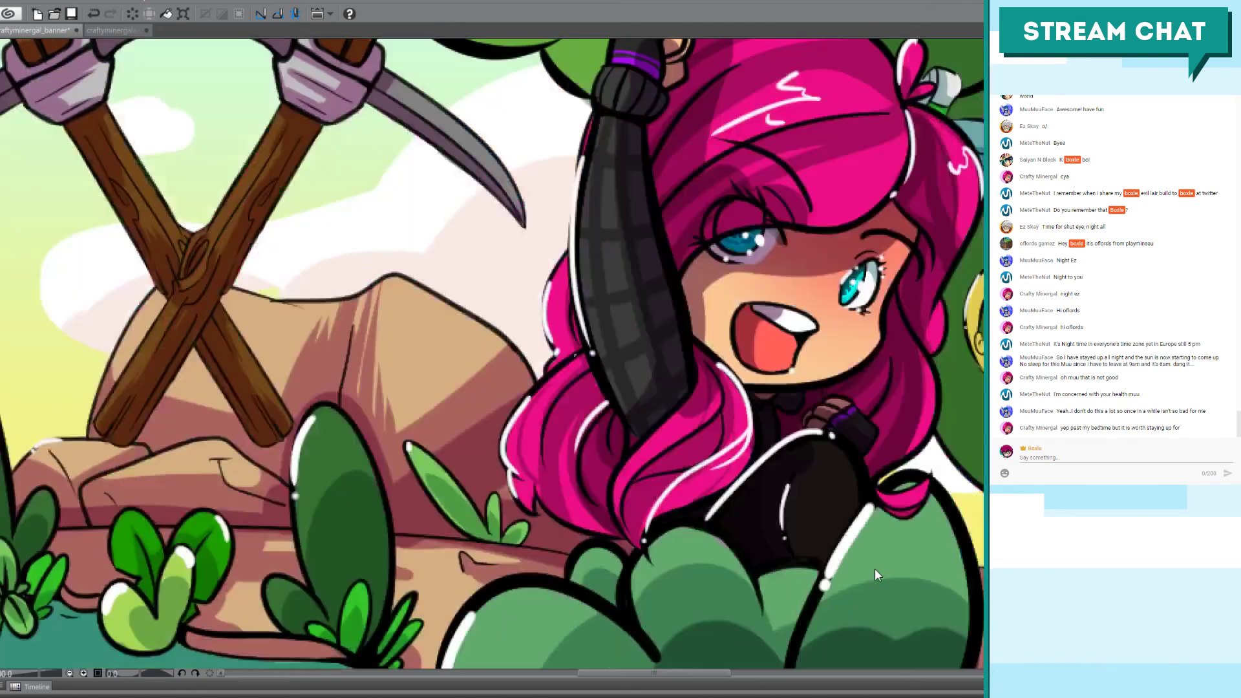
Step: Deepen the purple shadow in the pink hair beside the cheek and in the lower locks below the raised arm
{"action": "left_click_drag", "start_coordinate": [736, 460], "coordinate": [475, 405]}
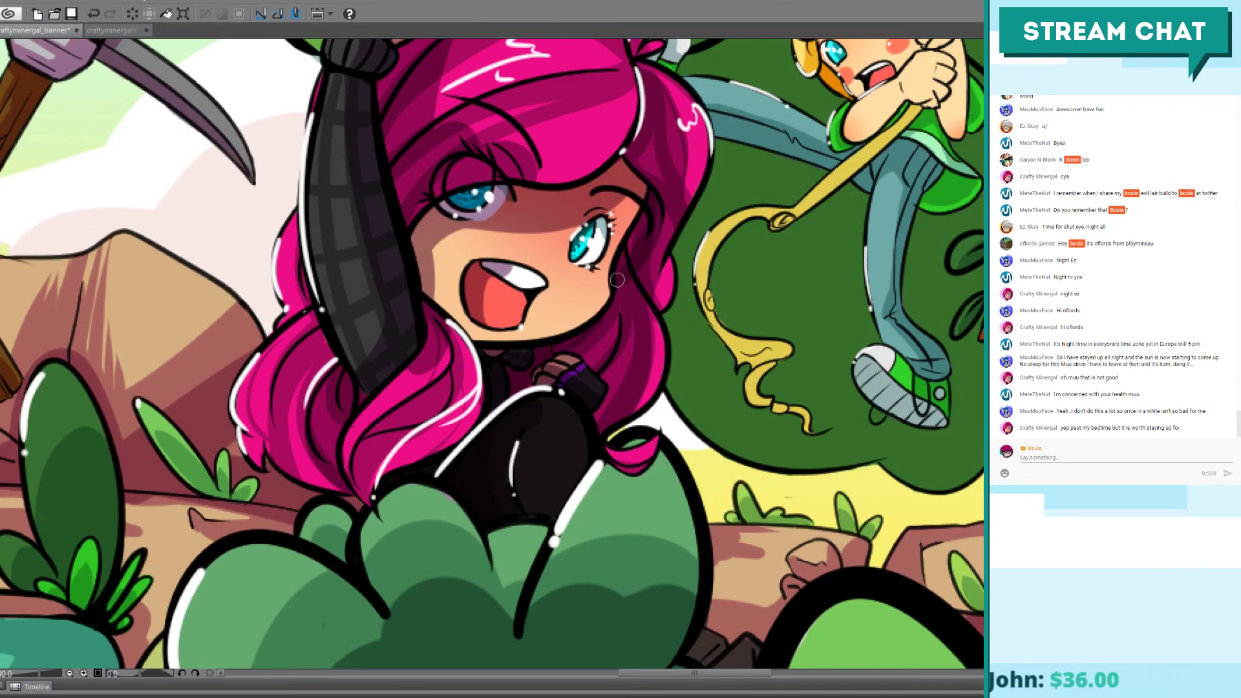
{"action": "left_click_drag", "start_coordinate": [621, 284], "coordinate": [605, 329]}
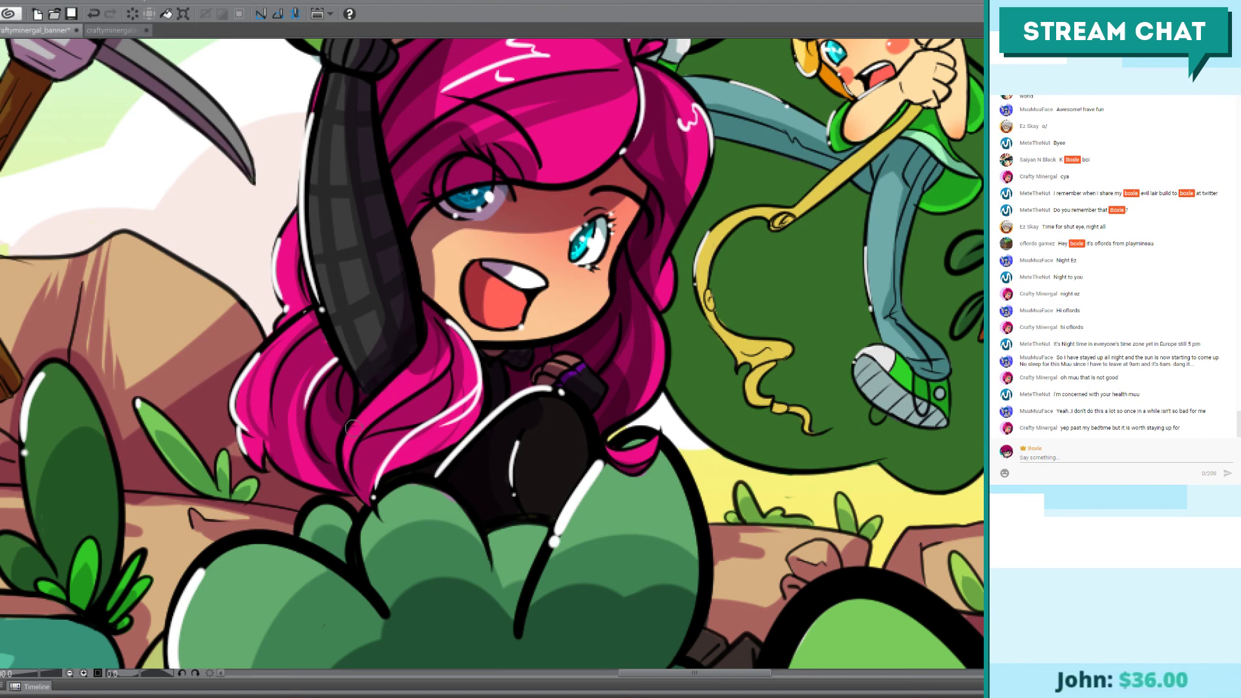
Step: Examine the girl's shading up close and against the whole banner composition
{"action": "scroll", "coordinate": [438, 456], "scroll_direction": "down", "scroll_amount": 3}
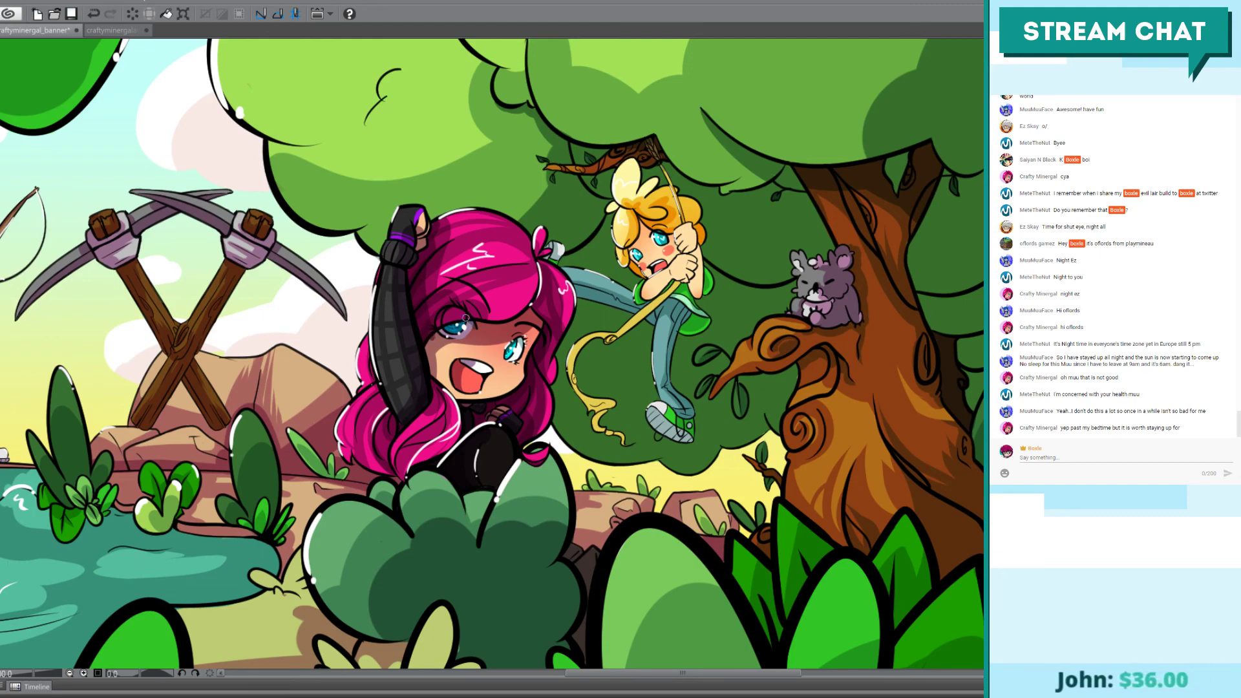
{"action": "scroll", "coordinate": [465, 317], "scroll_direction": "up", "scroll_amount": 2}
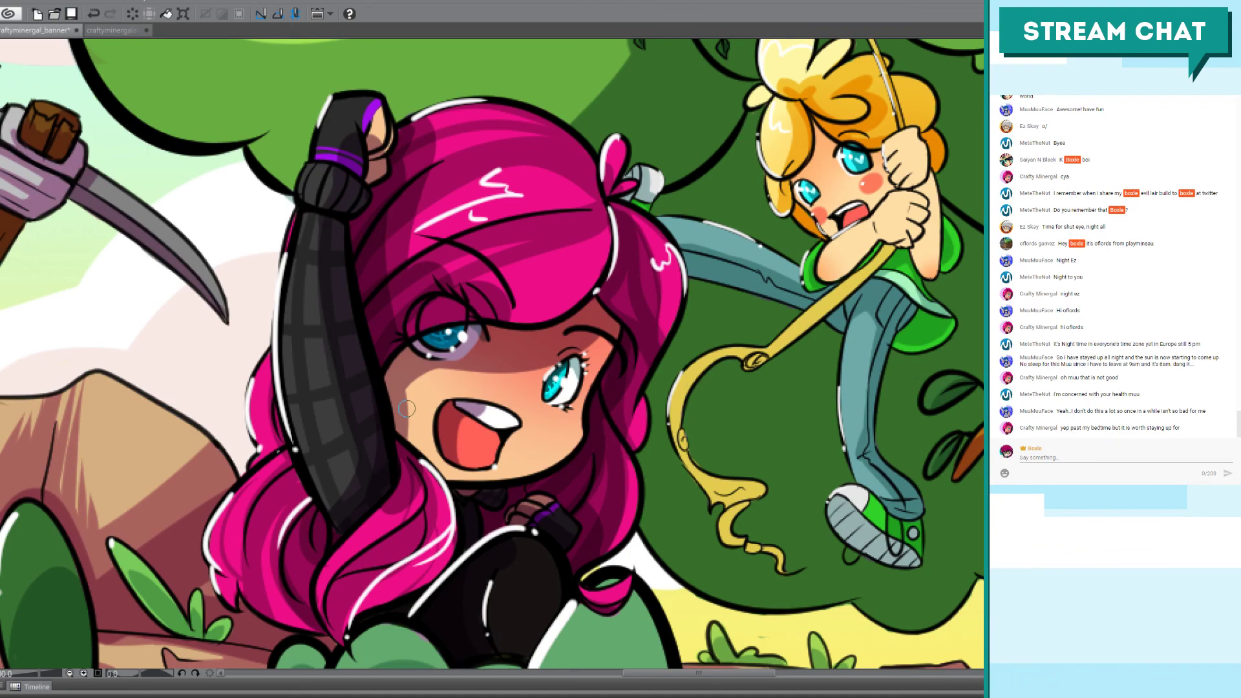
{"action": "scroll", "coordinate": [406, 408], "scroll_direction": "down", "scroll_amount": 5}
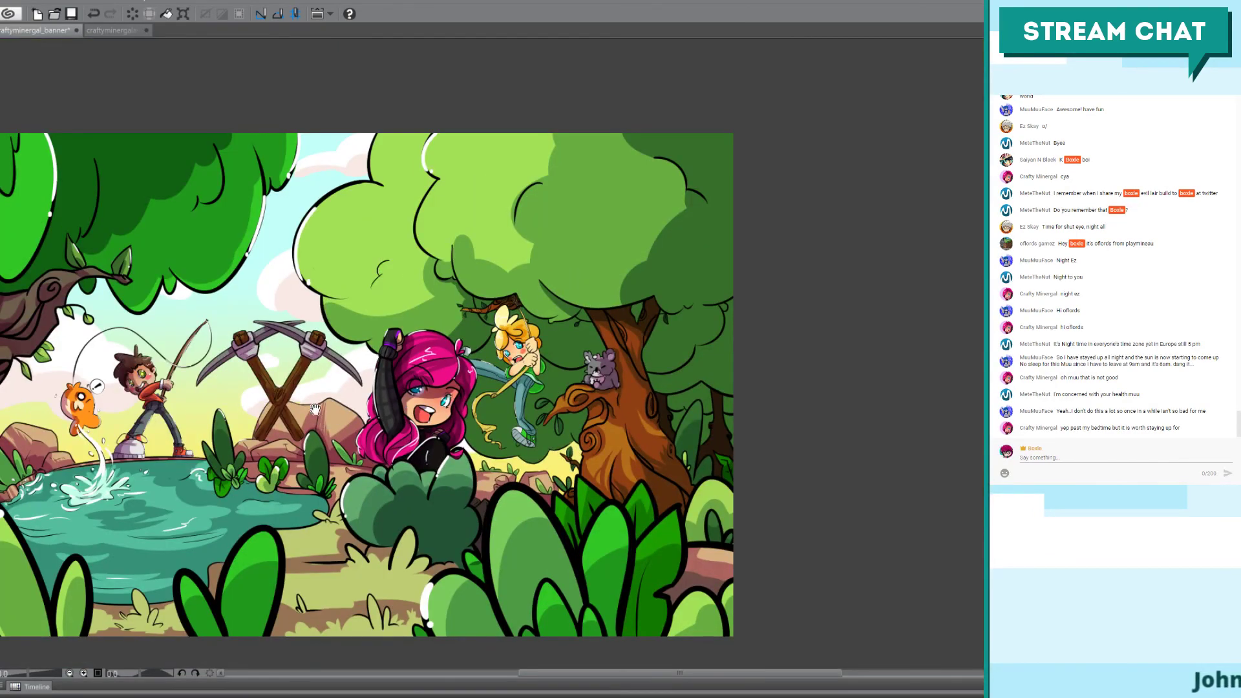
{"action": "left_click_drag", "start_coordinate": [314, 409], "coordinate": [506, 369]}
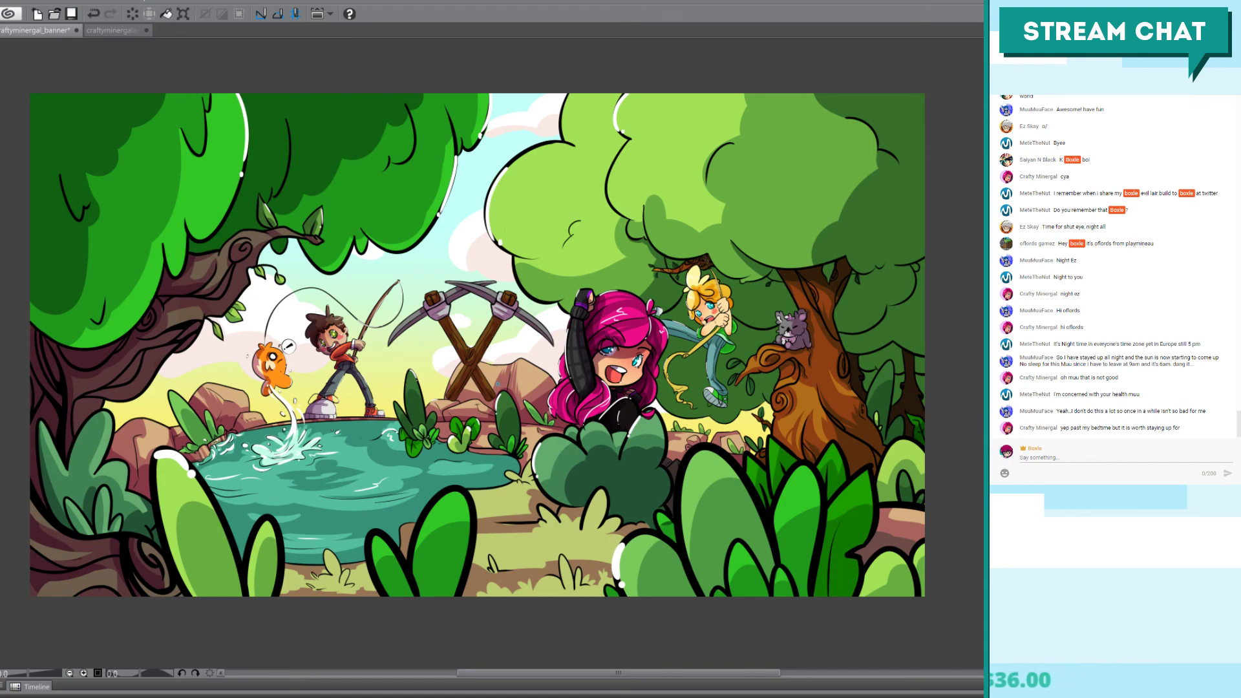
{"action": "scroll", "coordinate": [497, 386], "scroll_direction": "up", "scroll_amount": 3}
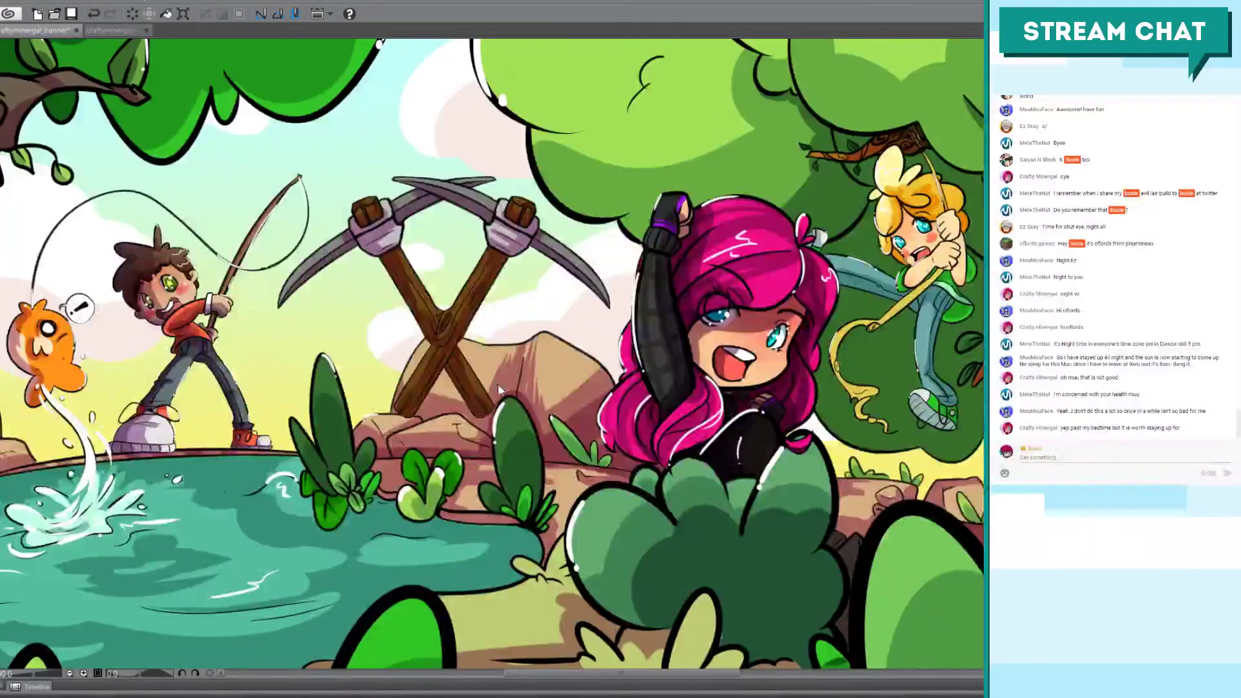
{"action": "left_click_drag", "start_coordinate": [727, 392], "coordinate": [384, 432]}
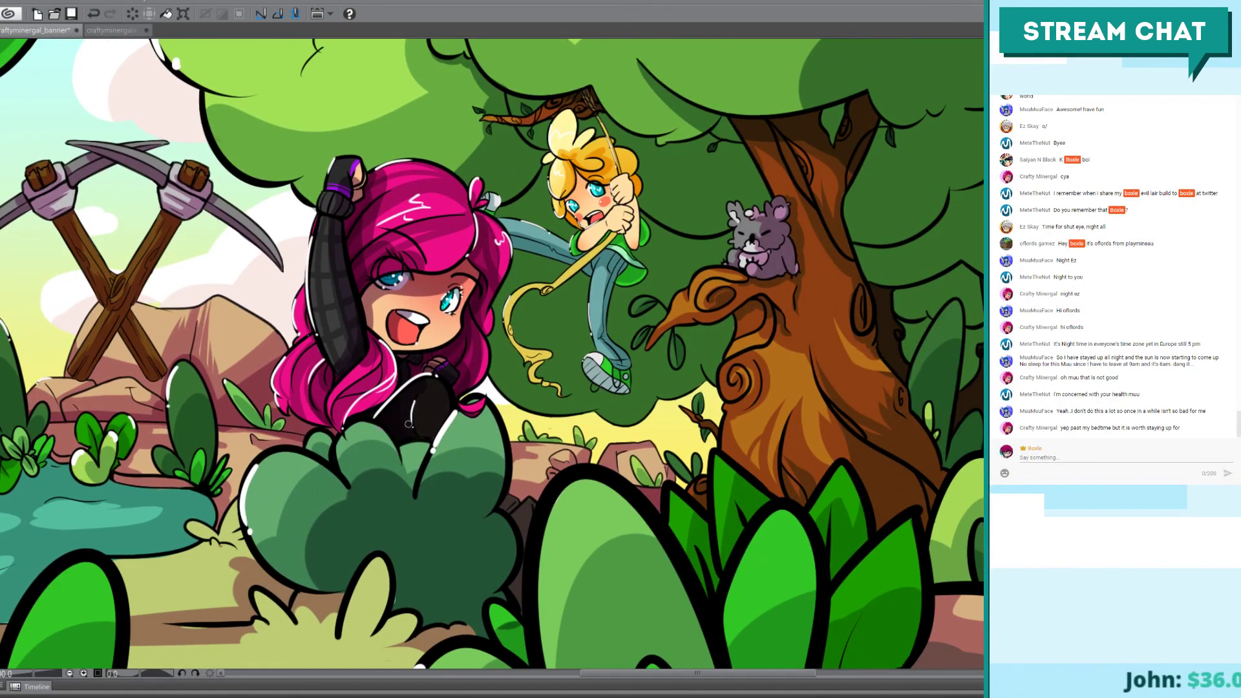
{"action": "scroll", "coordinate": [408, 424], "scroll_direction": "up", "scroll_amount": 2}
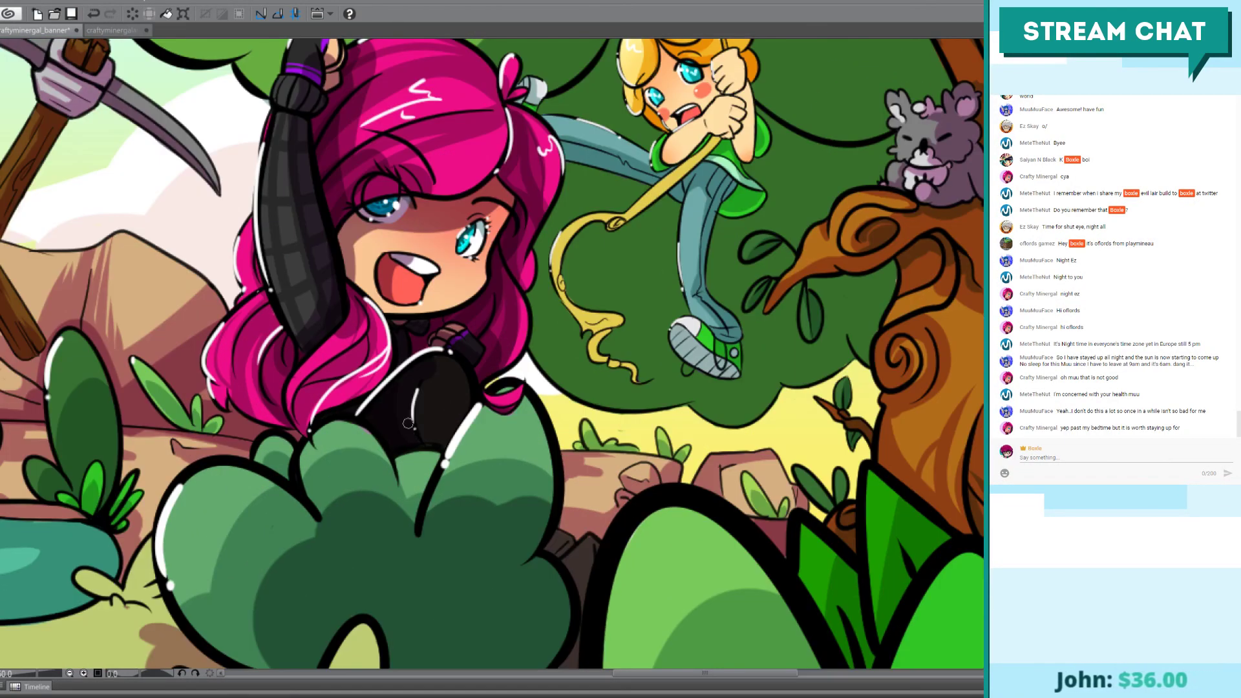
Step: Bring back the flat pale pink cheek blush in the avatar drawing as a colour reference, and return to the banner
{"action": "left_click", "coordinate": [113, 31]}
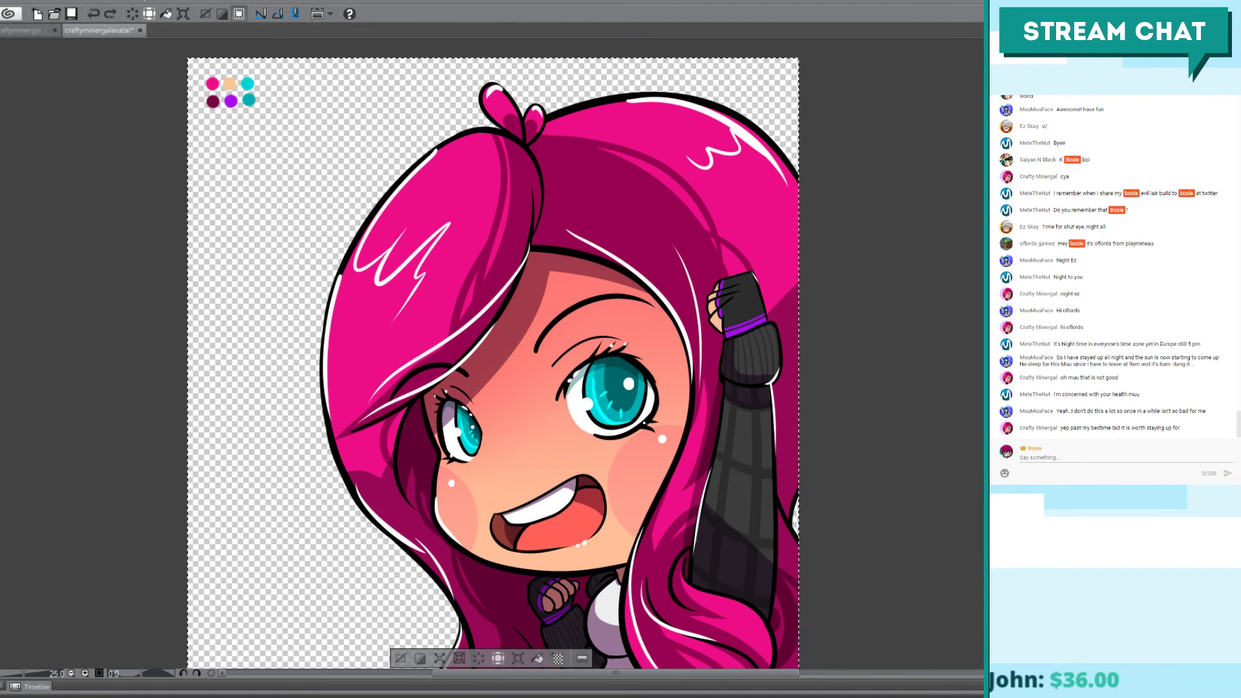
{"action": "key", "text": "ctrl+y"}
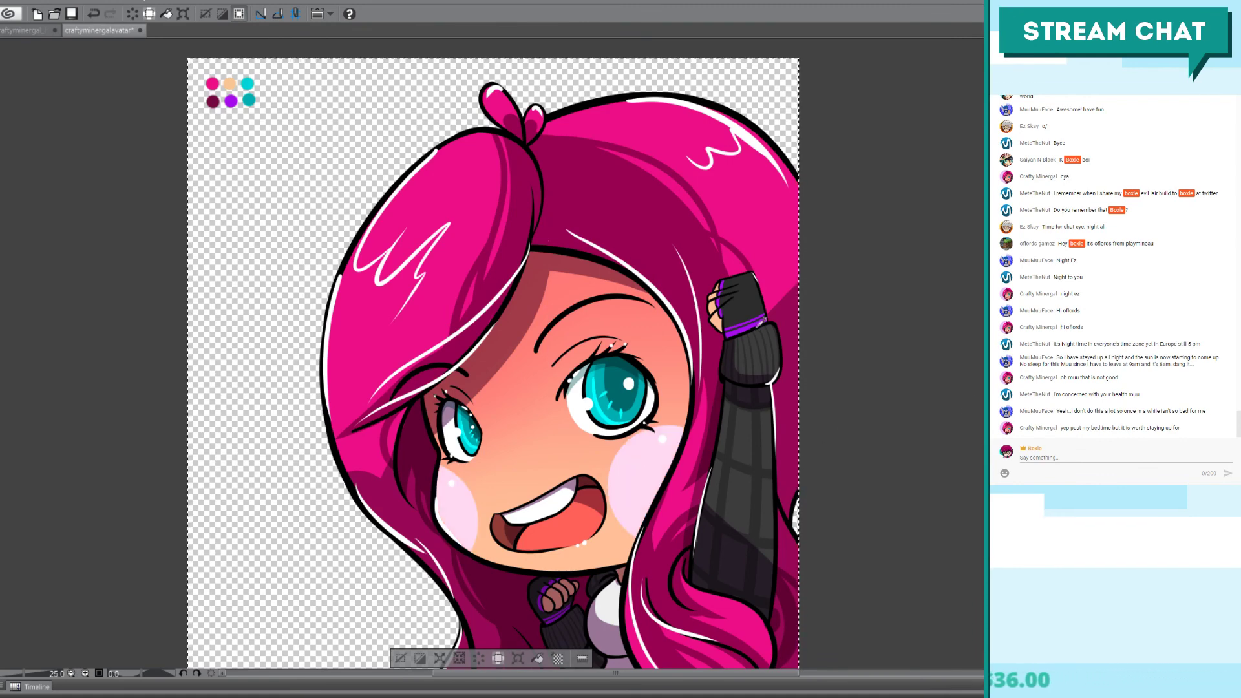
{"action": "left_click", "coordinate": [26, 27]}
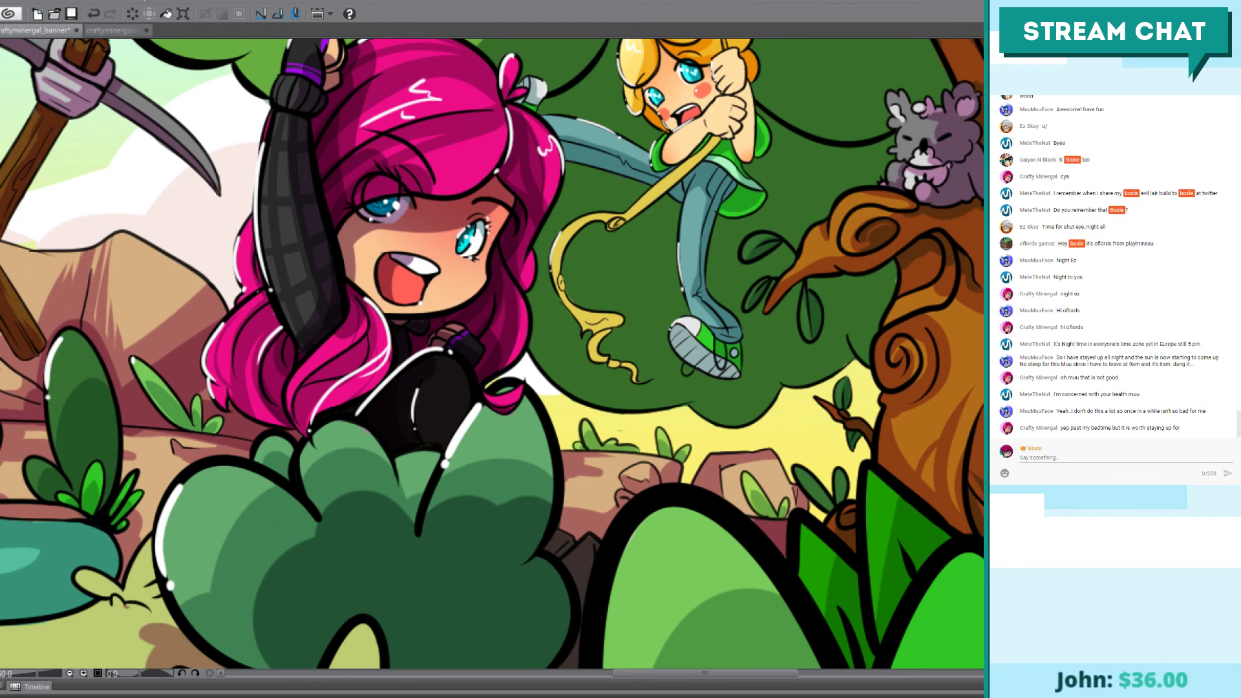
Step: Select the girl's skin area, paint round pink blush on both cheeks with a large brush, and clear the selection
{"action": "left_click", "coordinate": [352, 259]}
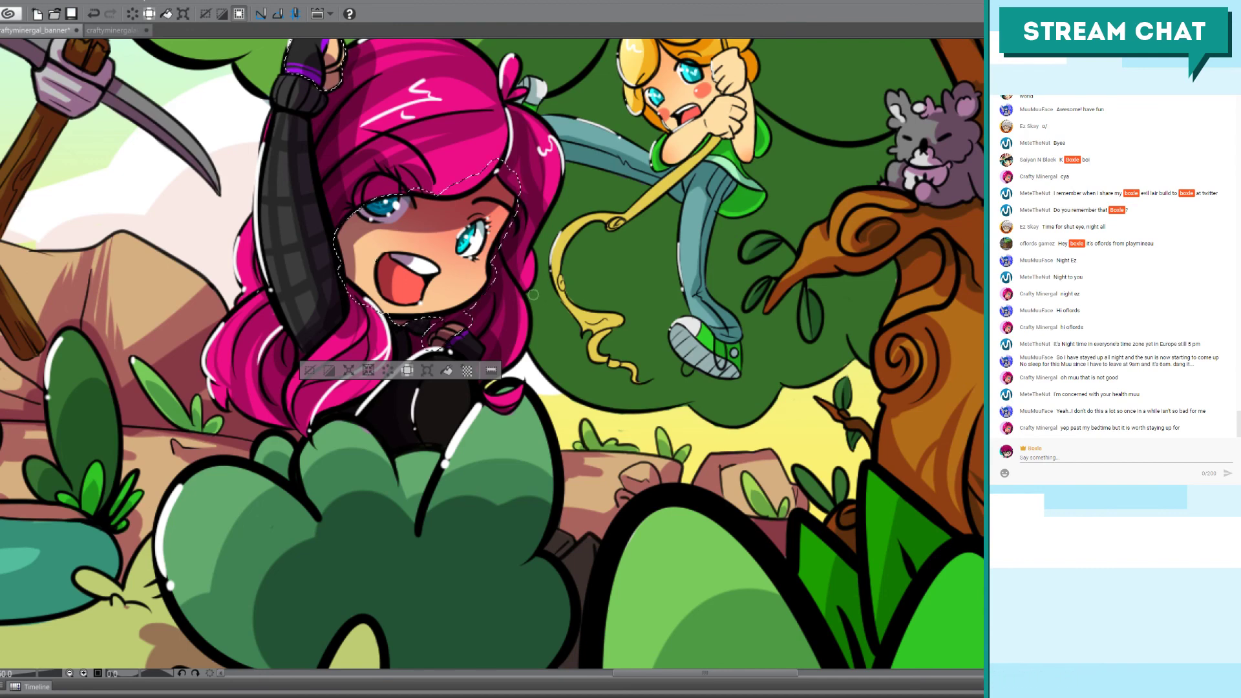
{"action": "mouse_move", "coordinate": [361, 285]}
{"action": "left_mouse_down"}
{"action": "mouse_move", "coordinate": [366, 252]}
{"action": "mouse_move", "coordinate": [341, 241]}
{"action": "mouse_move", "coordinate": [348, 250]}
{"action": "left_mouse_up"}
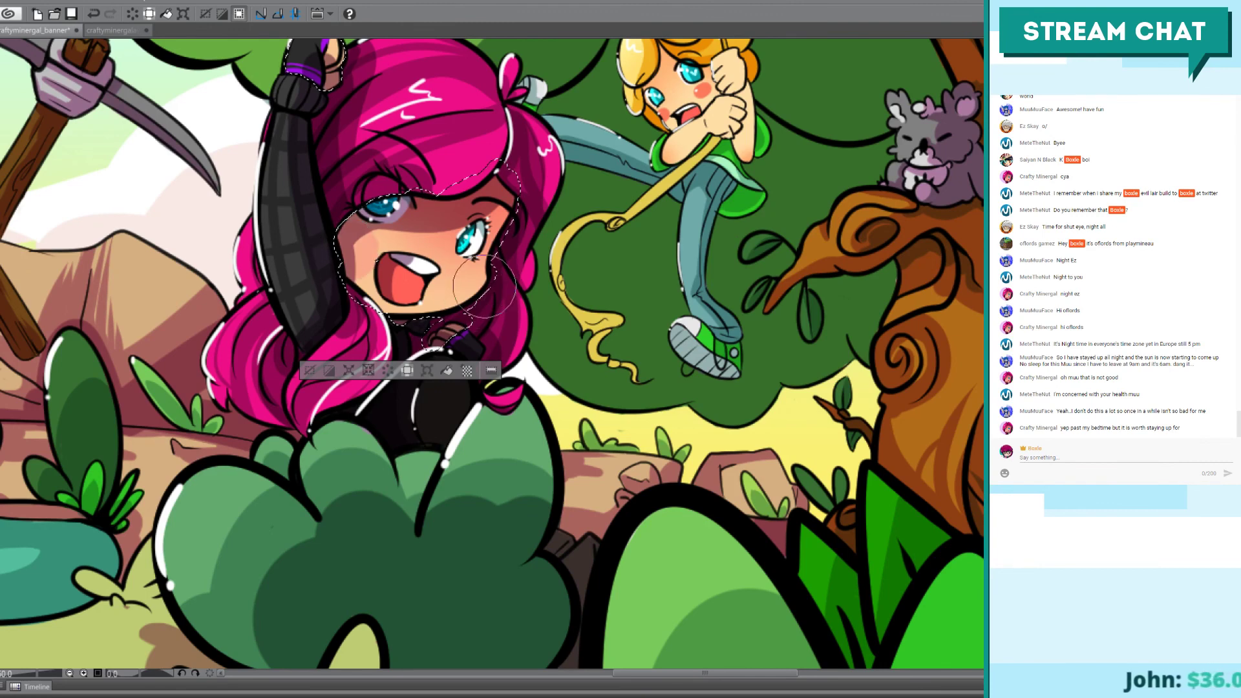
{"action": "mouse_move", "coordinate": [473, 311]}
{"action": "left_mouse_down"}
{"action": "mouse_move", "coordinate": [465, 291]}
{"action": "mouse_move", "coordinate": [491, 330]}
{"action": "left_mouse_up"}
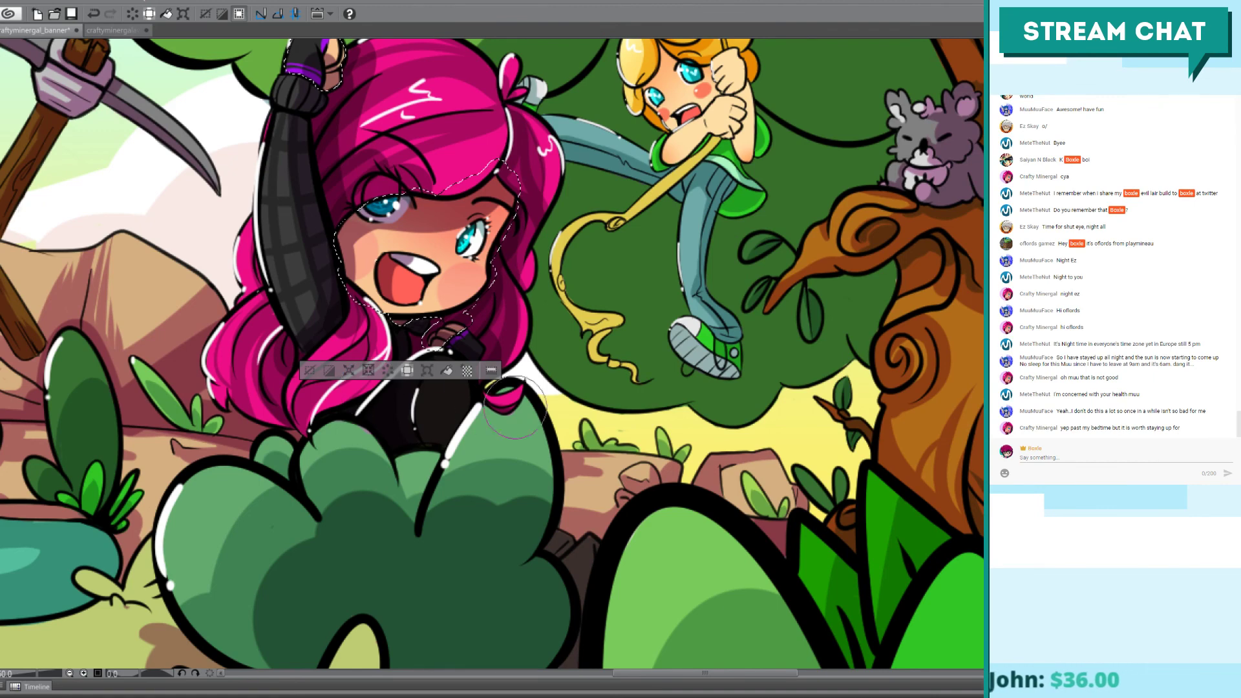
{"action": "key", "text": "ctrl+d"}
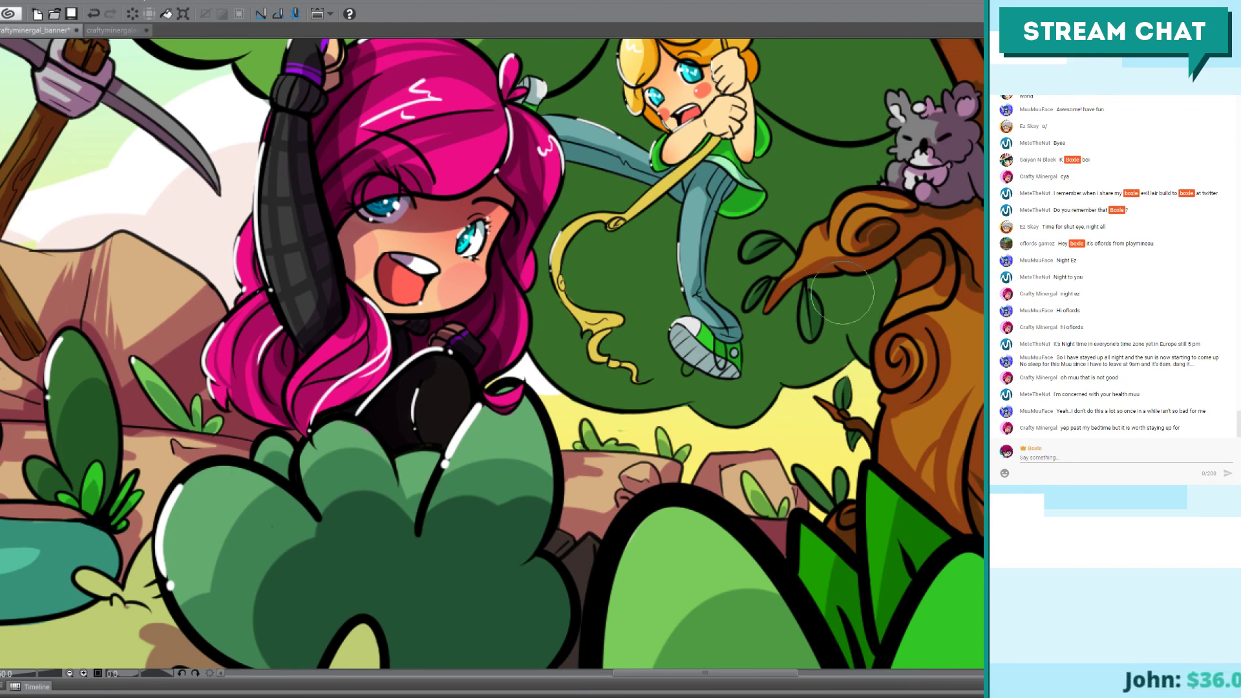
Step: Add a small white highlight dot to each of the girl's cheeks with a smaller brush
{"action": "key", "text": "bracketleft"}
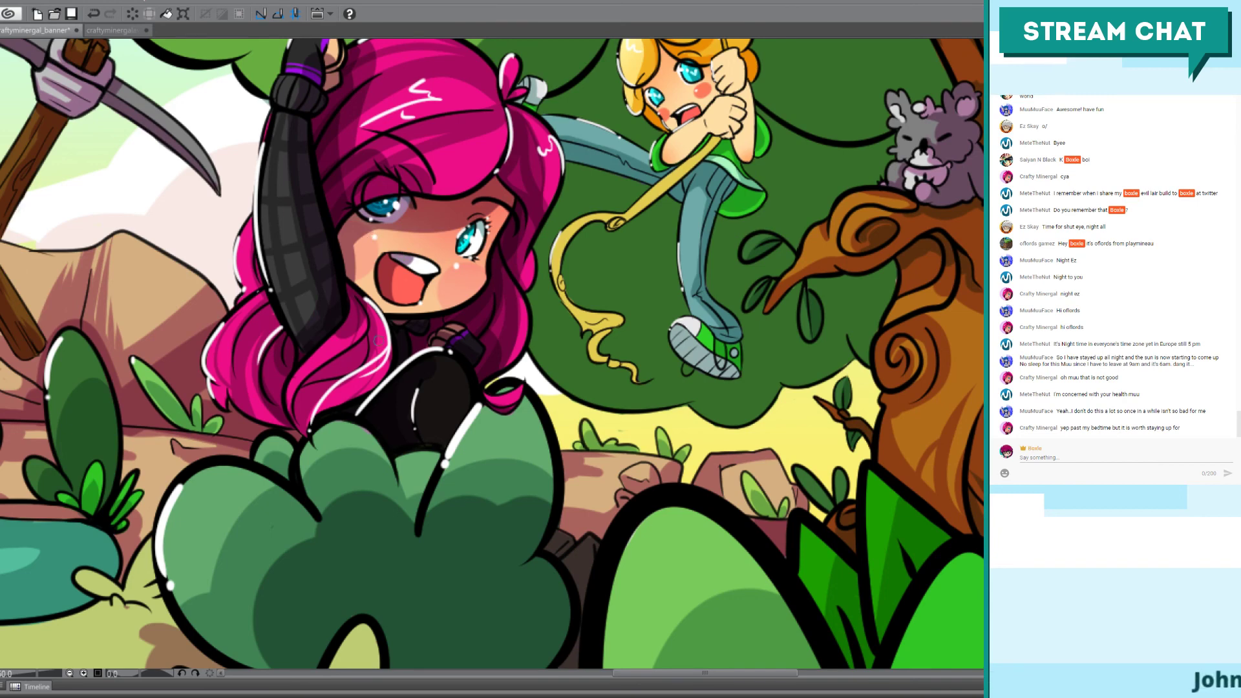
{"action": "left_click", "coordinate": [352, 224]}
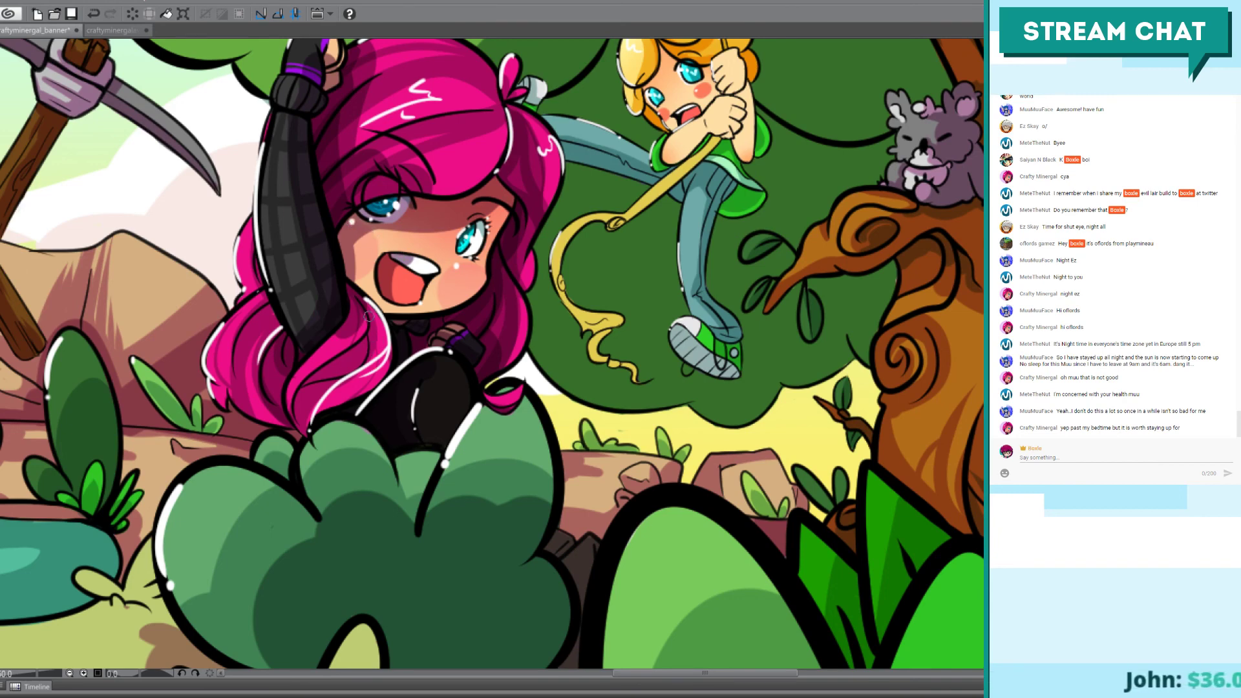
{"action": "scroll", "coordinate": [360, 323], "scroll_direction": "down", "scroll_amount": 6}
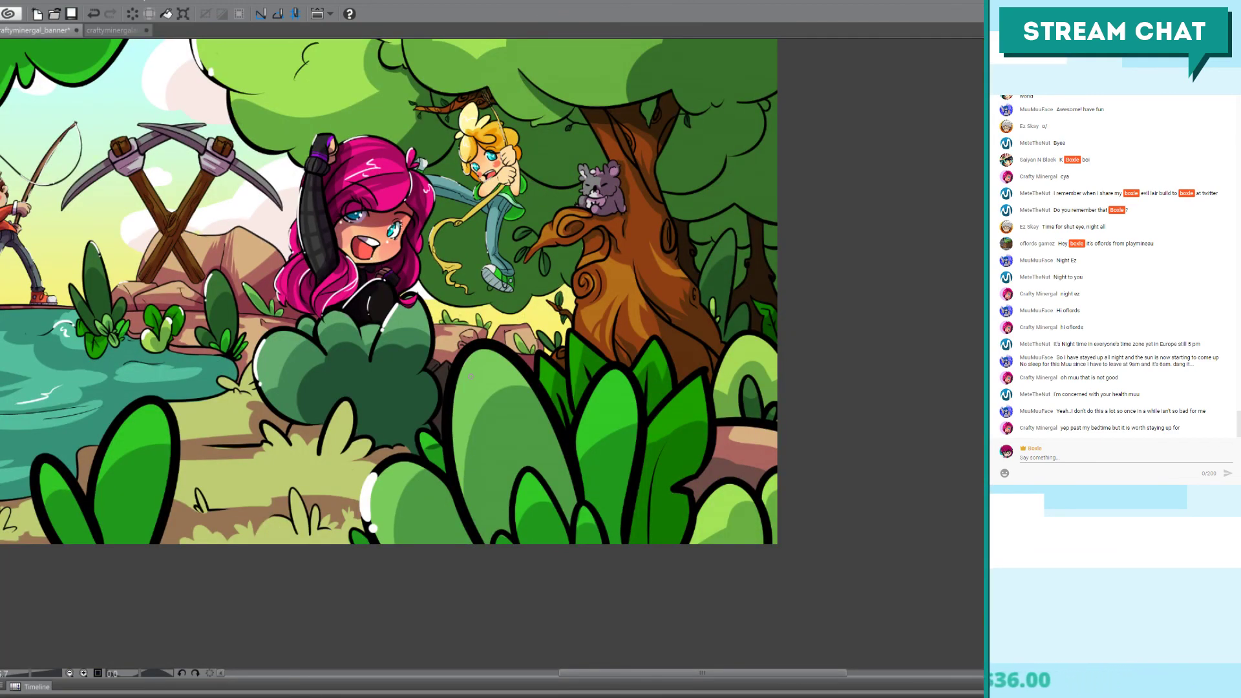
{"action": "left_click_drag", "start_coordinate": [471, 376], "coordinate": [726, 460]}
{"action": "scroll", "coordinate": [646, 372], "scroll_direction": "down", "scroll_amount": 1}
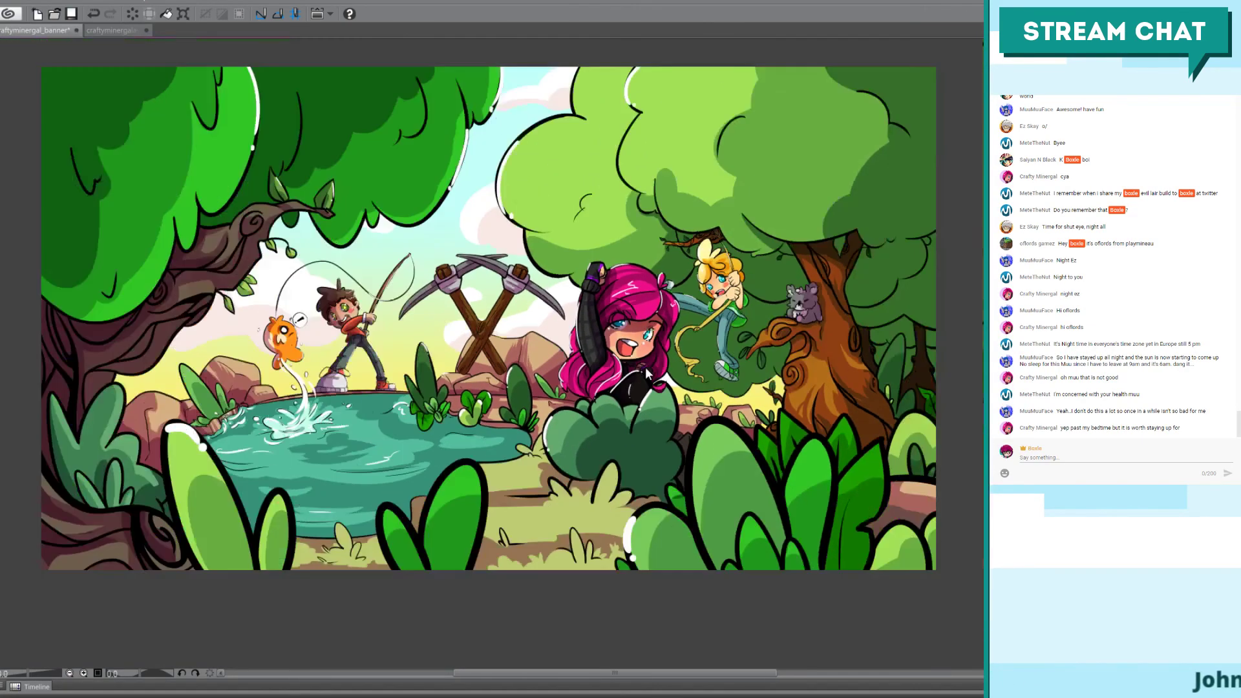
{"action": "left_click_drag", "start_coordinate": [641, 294], "coordinate": [611, 292]}
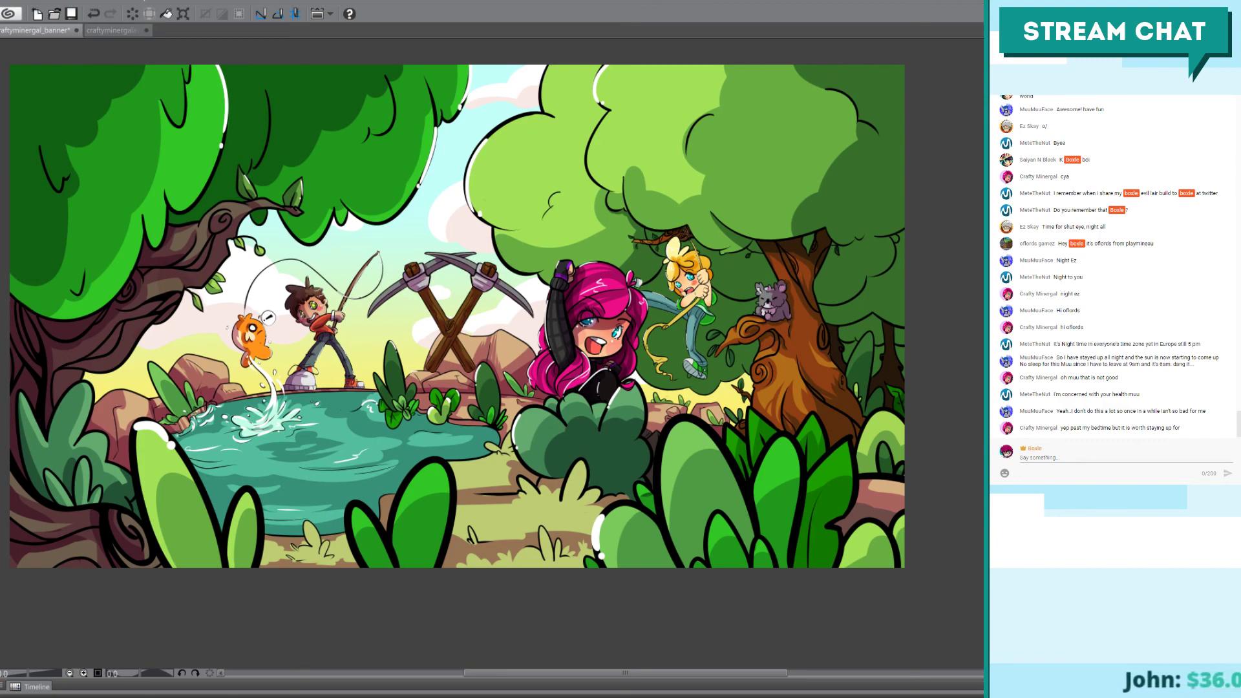
Step: Hide the shading on the crossed pickaxes so that only their line art and flat colours show
{"action": "scroll", "coordinate": [683, 266], "scroll_direction": "up", "scroll_amount": 5}
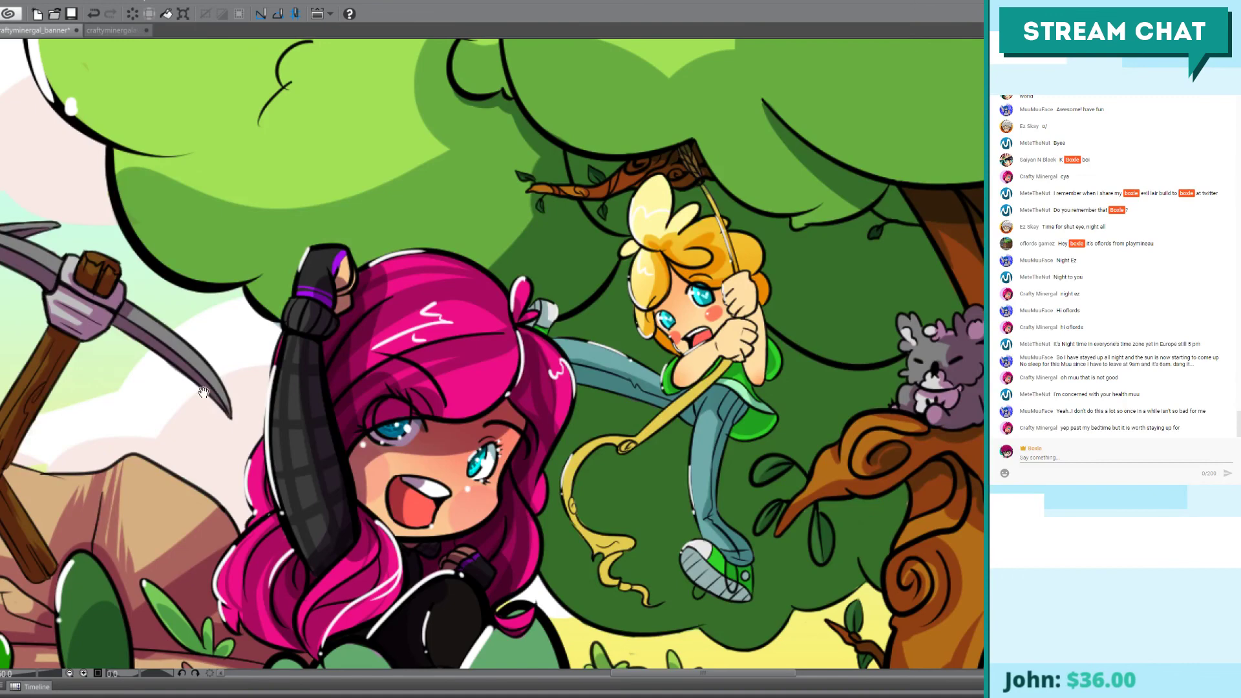
{"action": "left_click_drag", "start_coordinate": [204, 392], "coordinate": [464, 391]}
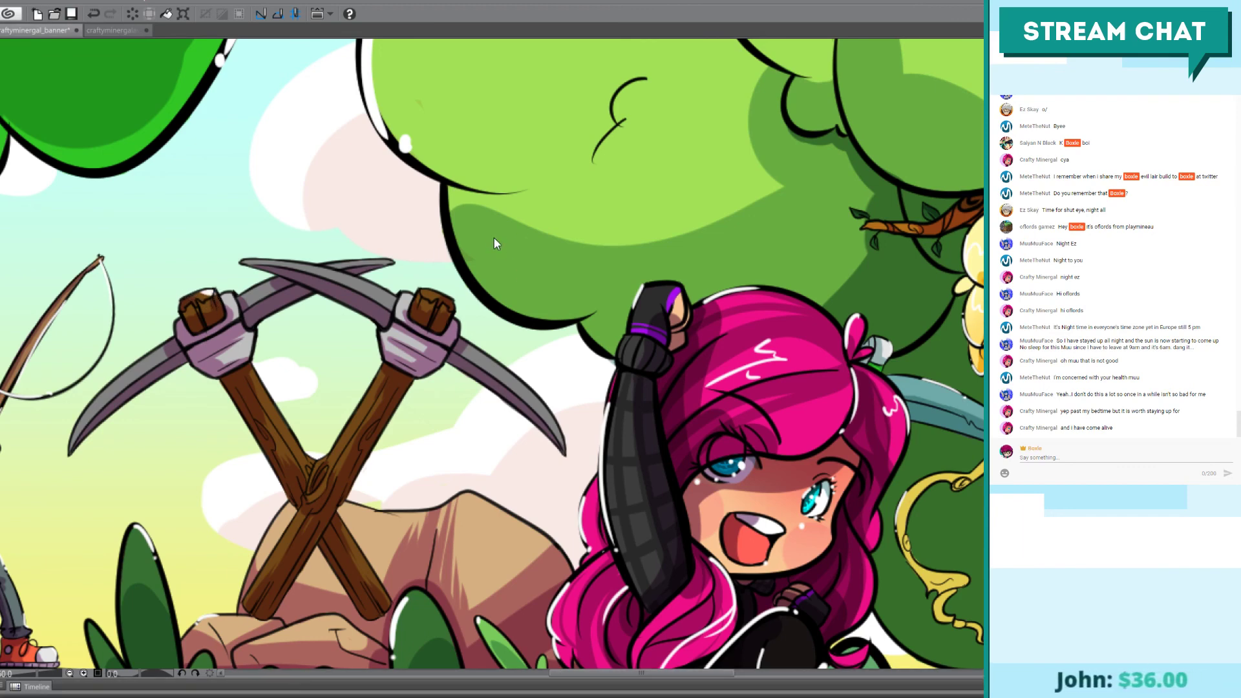
{"action": "key", "text": "ctrl+z"}
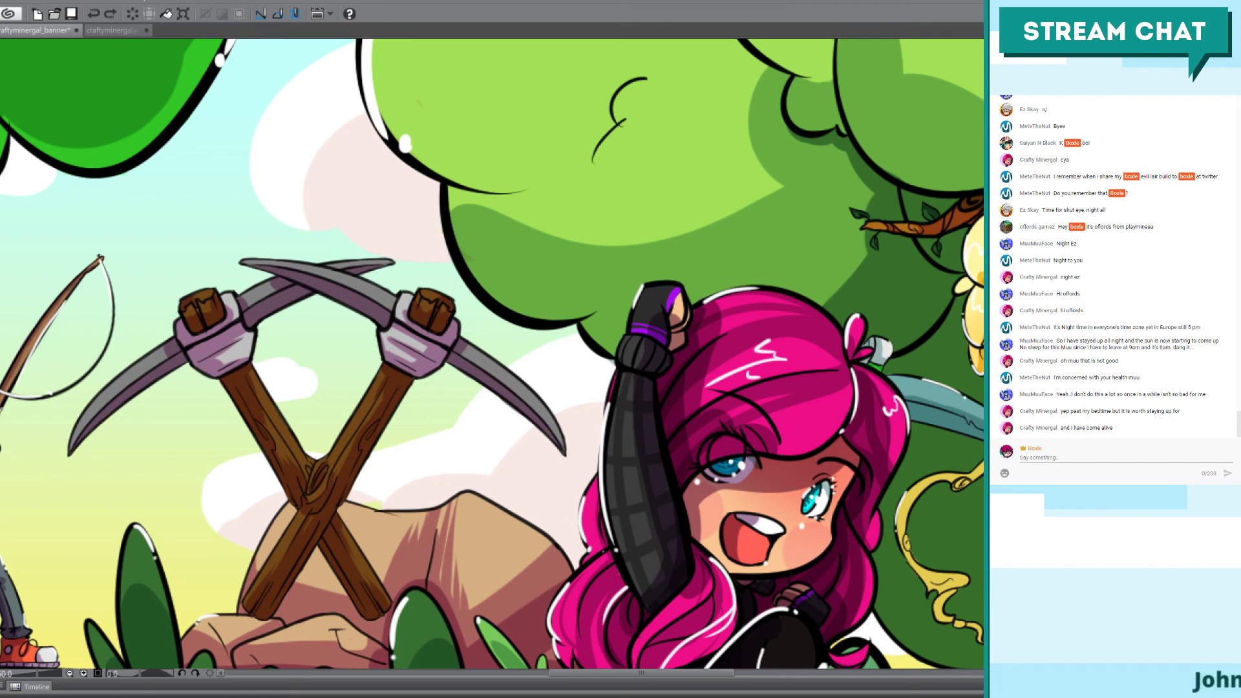
{"action": "key", "text": "ctrl+g"}
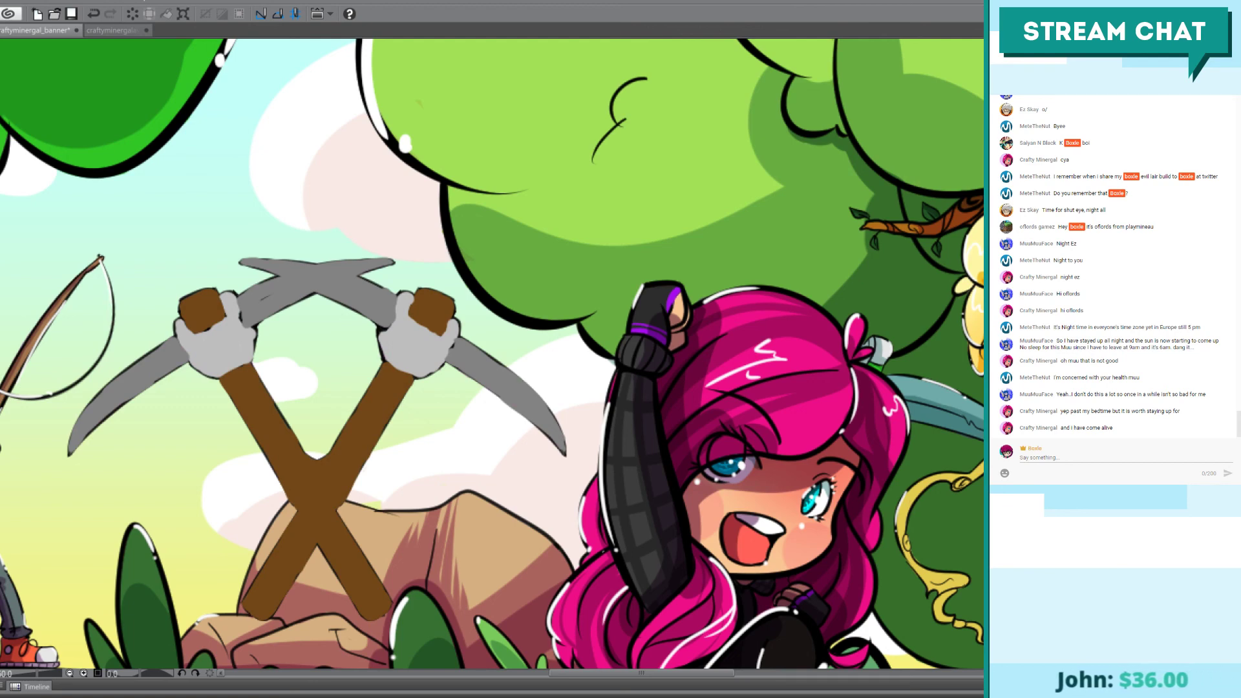
{"action": "key", "text": "ctrl+z"}
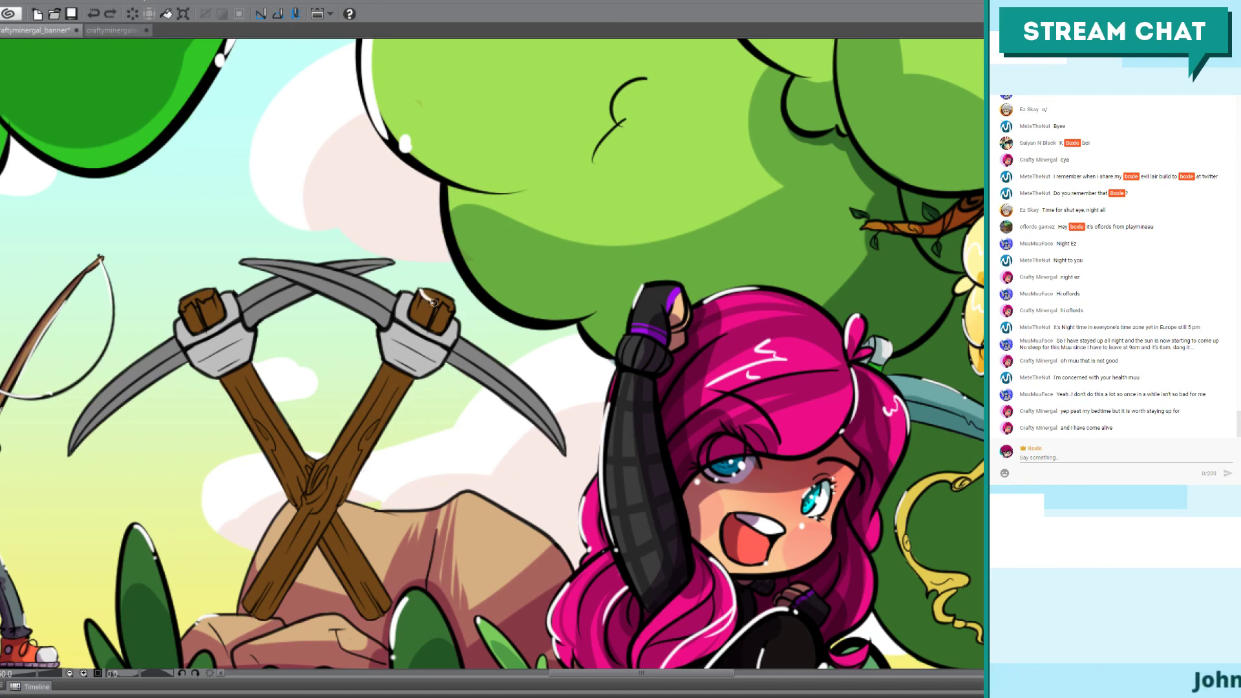
Step: Paint small white highlights on the pickaxes' handle tops, blade edges and wooden shafts, and bring their shading back
{"action": "left_click_drag", "start_coordinate": [197, 301], "coordinate": [214, 297]}
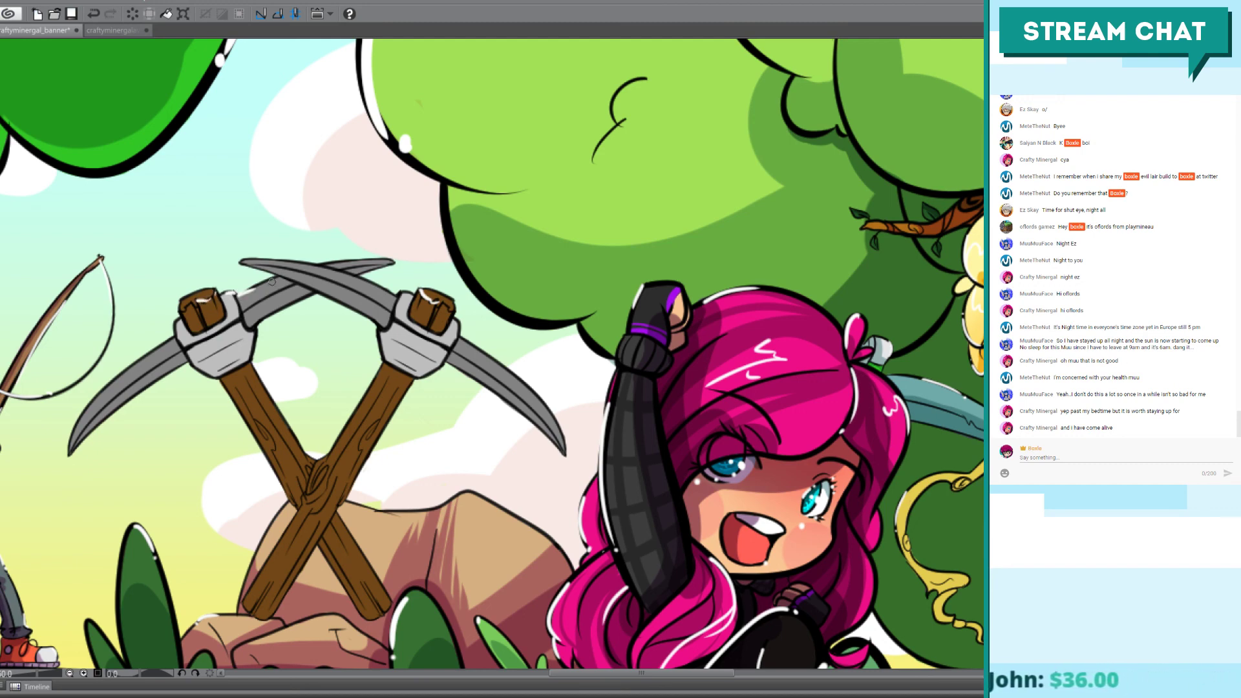
{"action": "left_click_drag", "start_coordinate": [252, 287], "coordinate": [265, 281]}
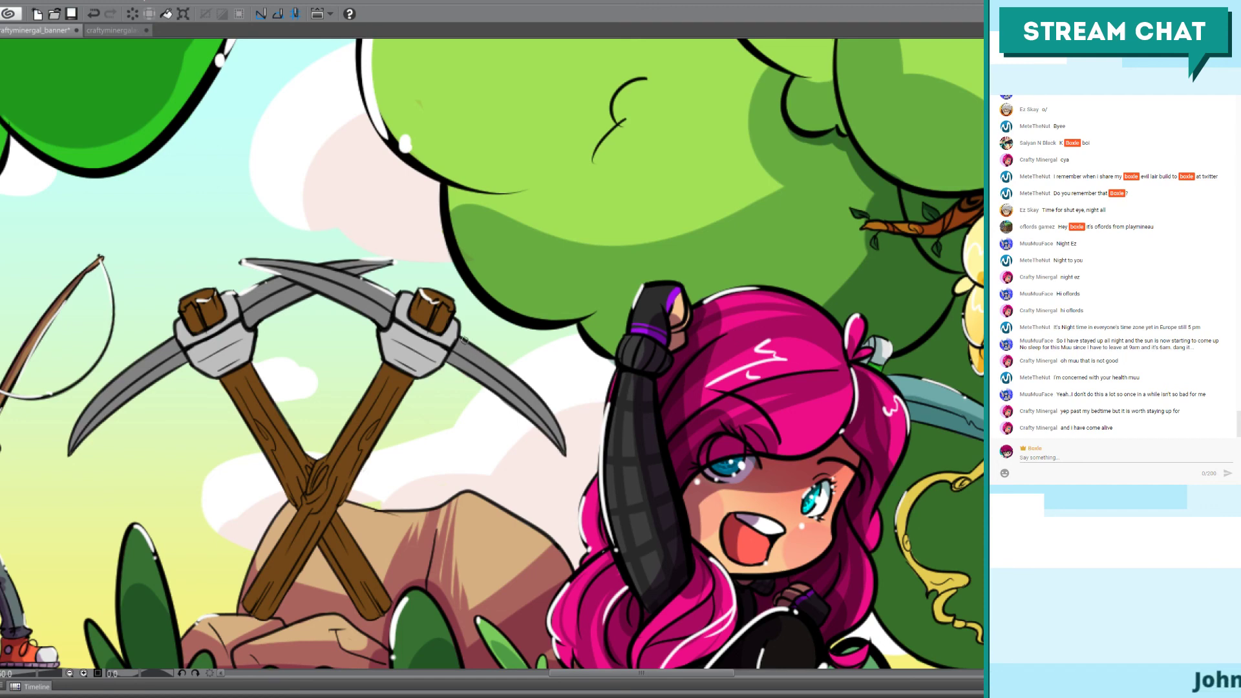
{"action": "left_click_drag", "start_coordinate": [464, 339], "coordinate": [517, 381]}
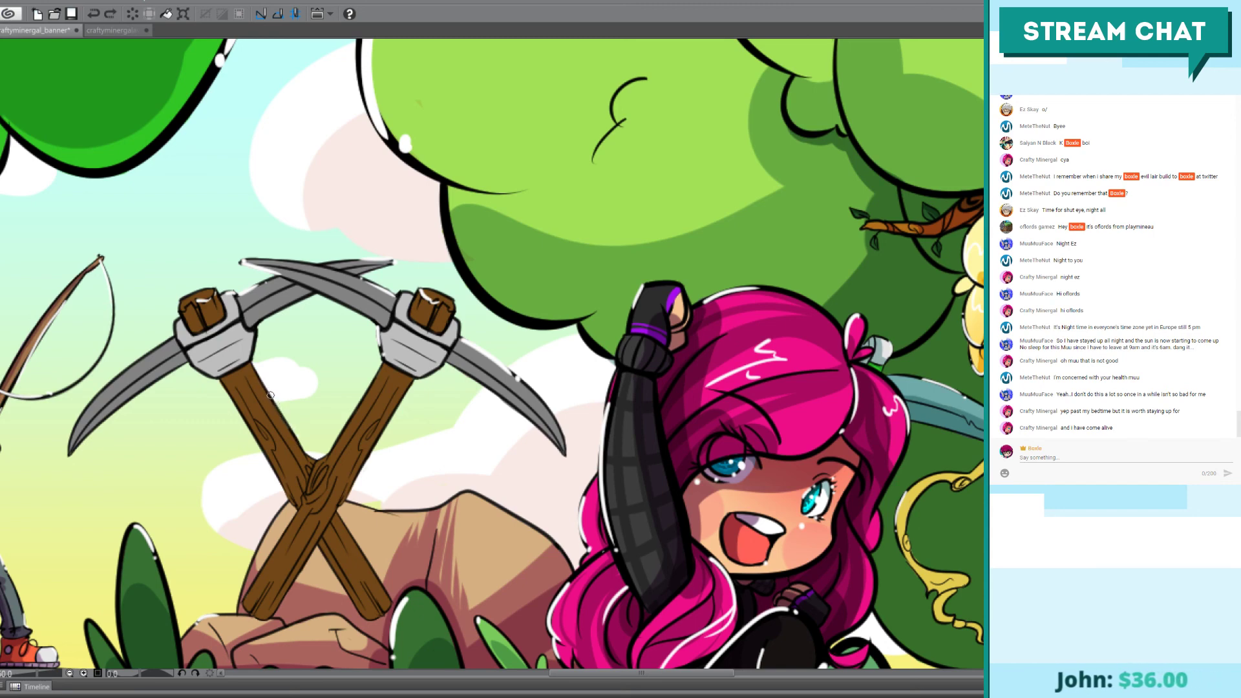
{"action": "left_click_drag", "start_coordinate": [259, 422], "coordinate": [274, 439]}
{"action": "key", "text": "ctrl+z"}
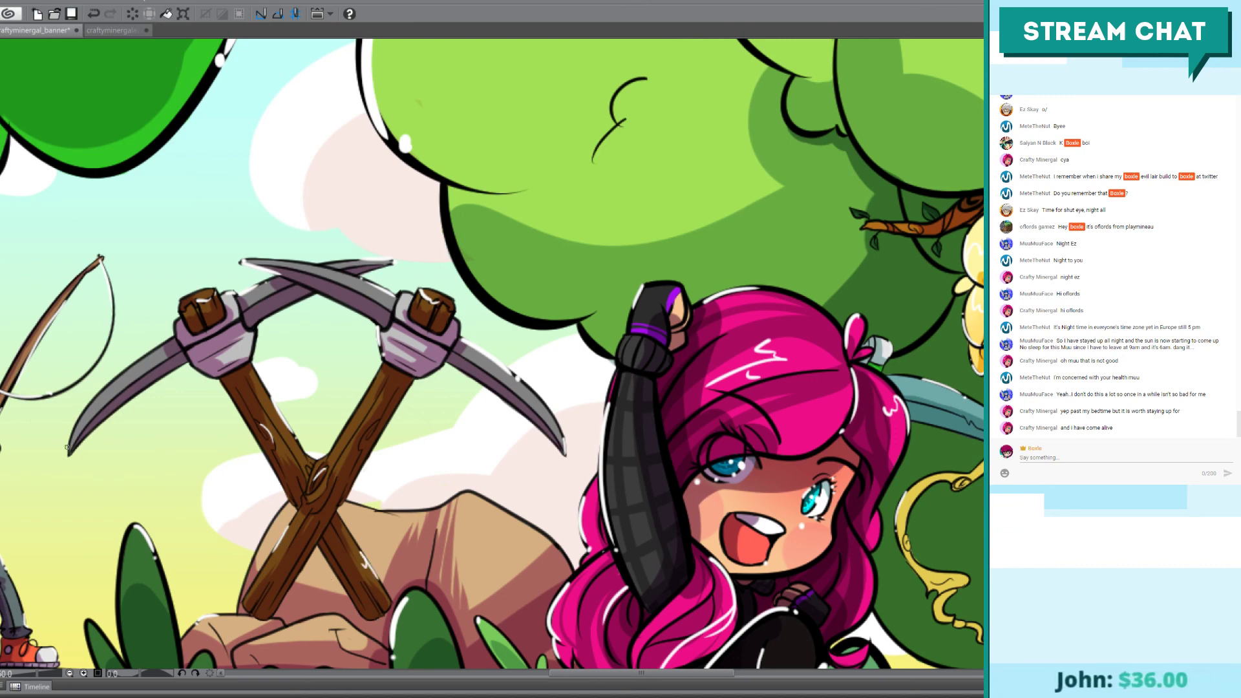
{"action": "key", "text": "ctrl+z"}
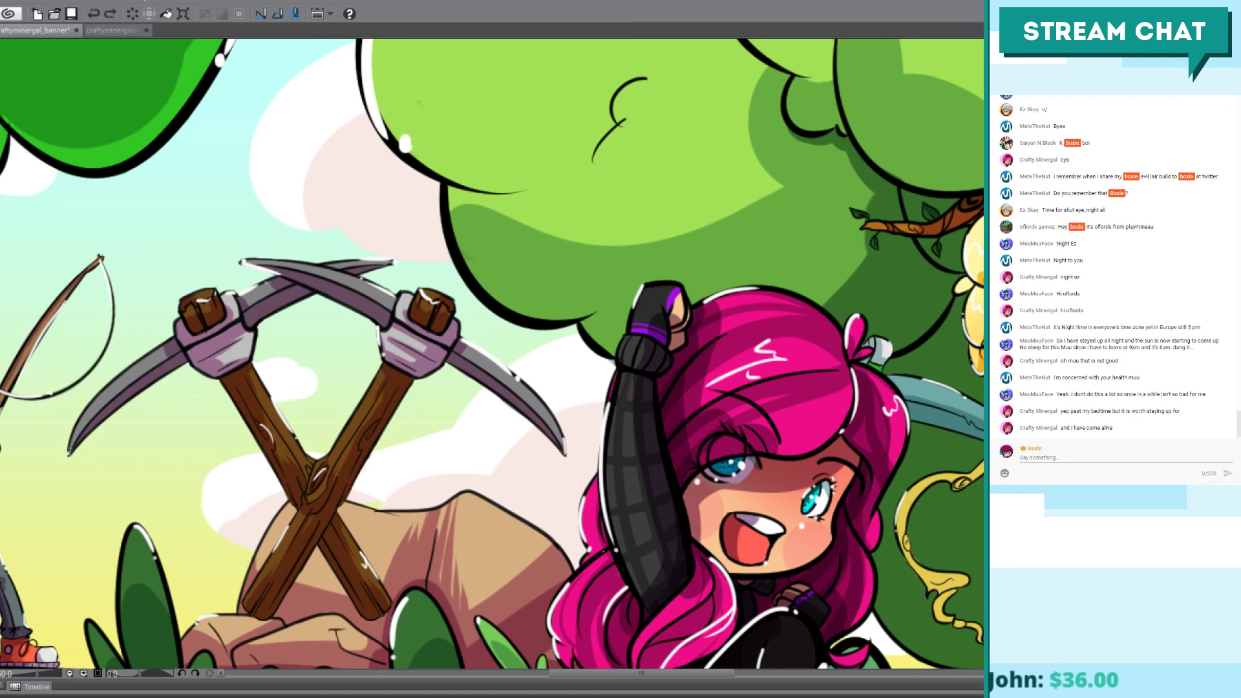
Step: Select the pickaxes' grey blades, paint pale diagonal glare streaks across them, and clear the selection
{"action": "left_click", "coordinate": [75, 449]}
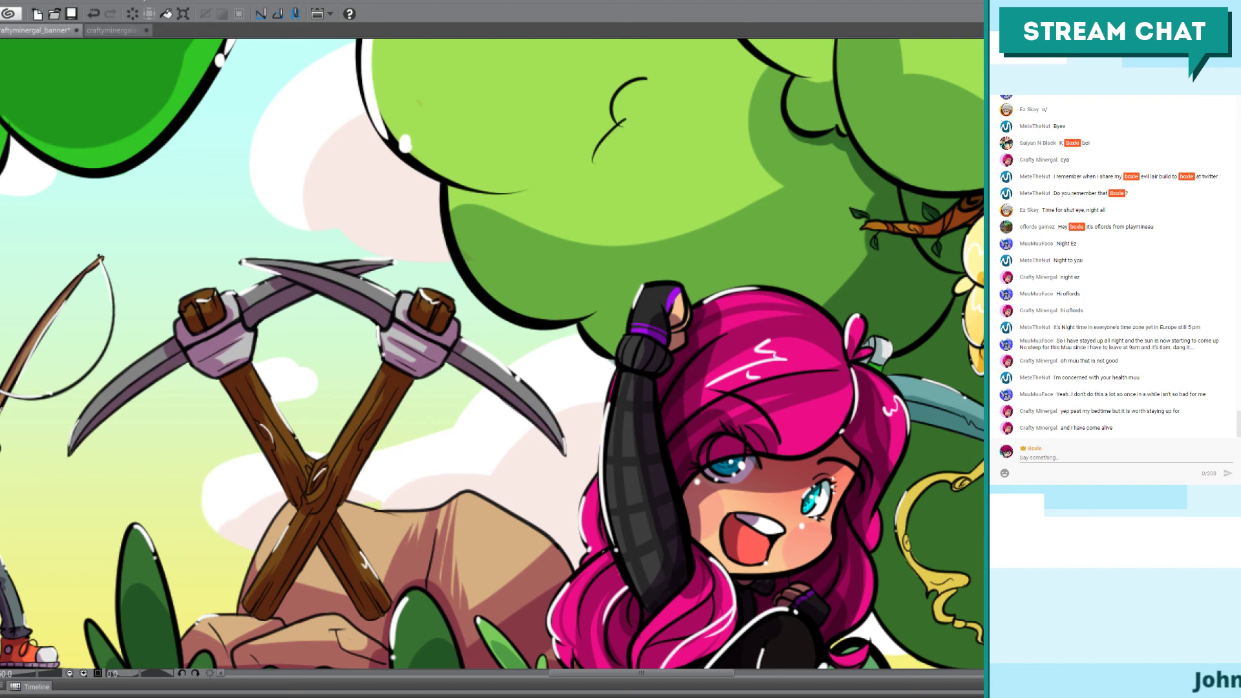
{"action": "left_click", "coordinate": [75, 449]}
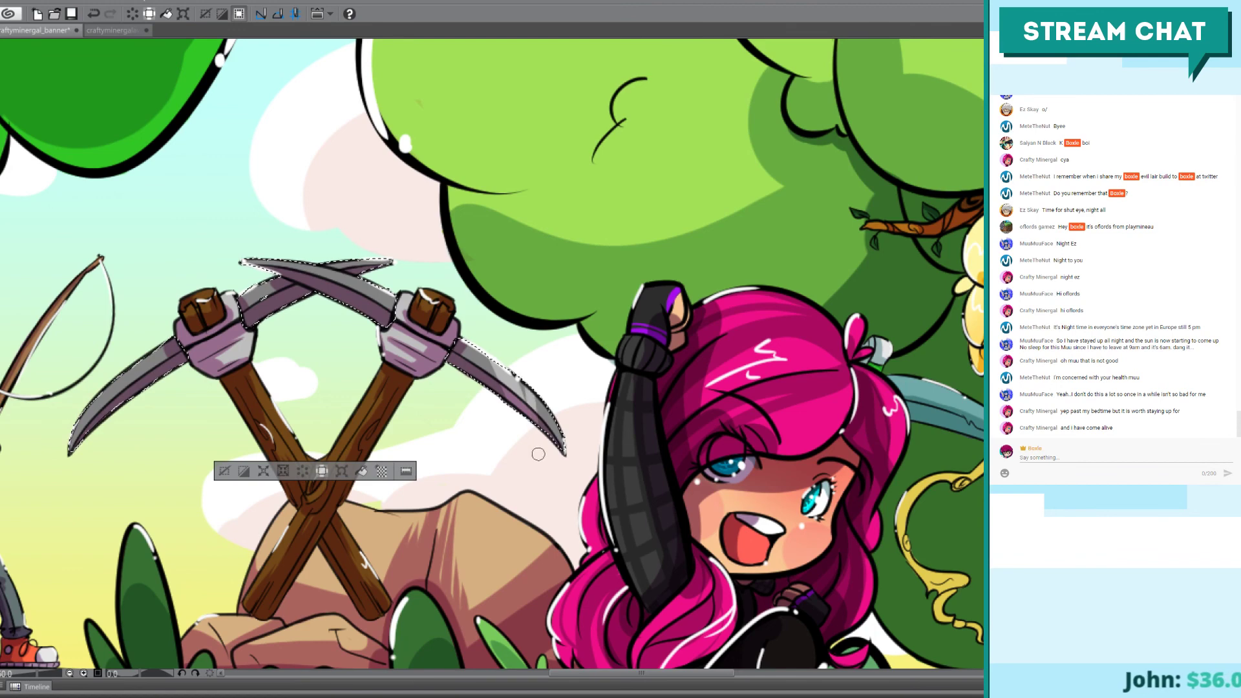
{"action": "key", "text": "ctrl+z"}
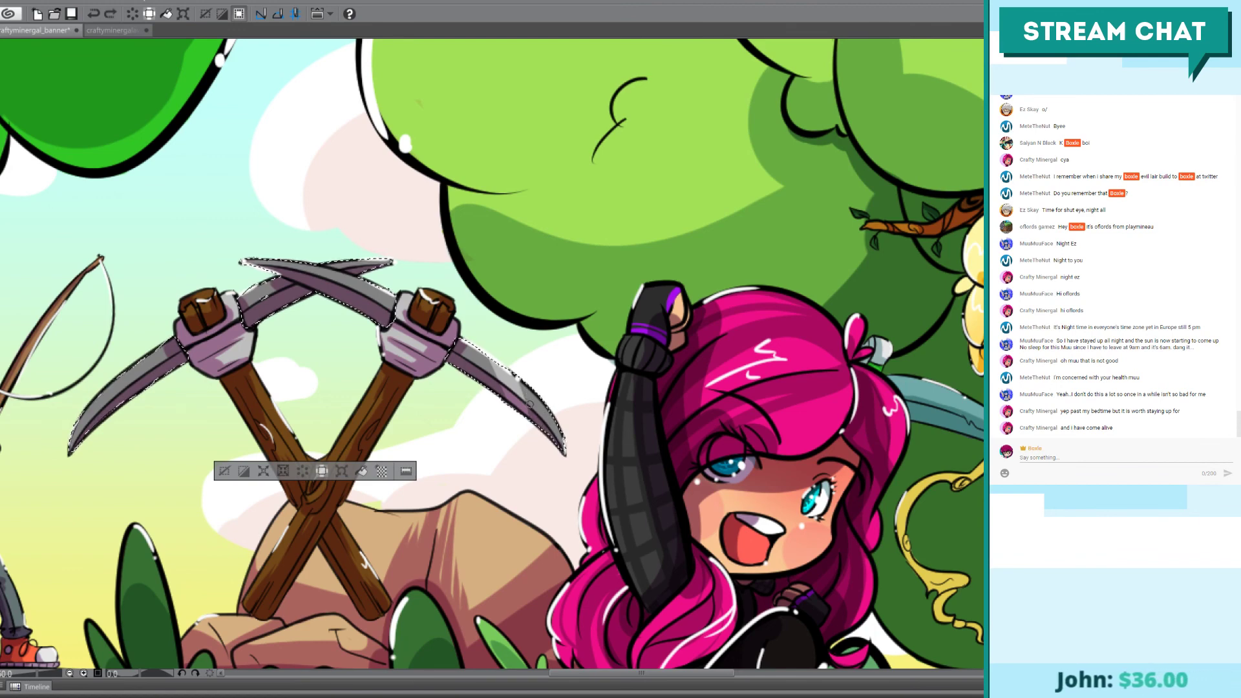
{"action": "key", "text": "ctrl+y"}
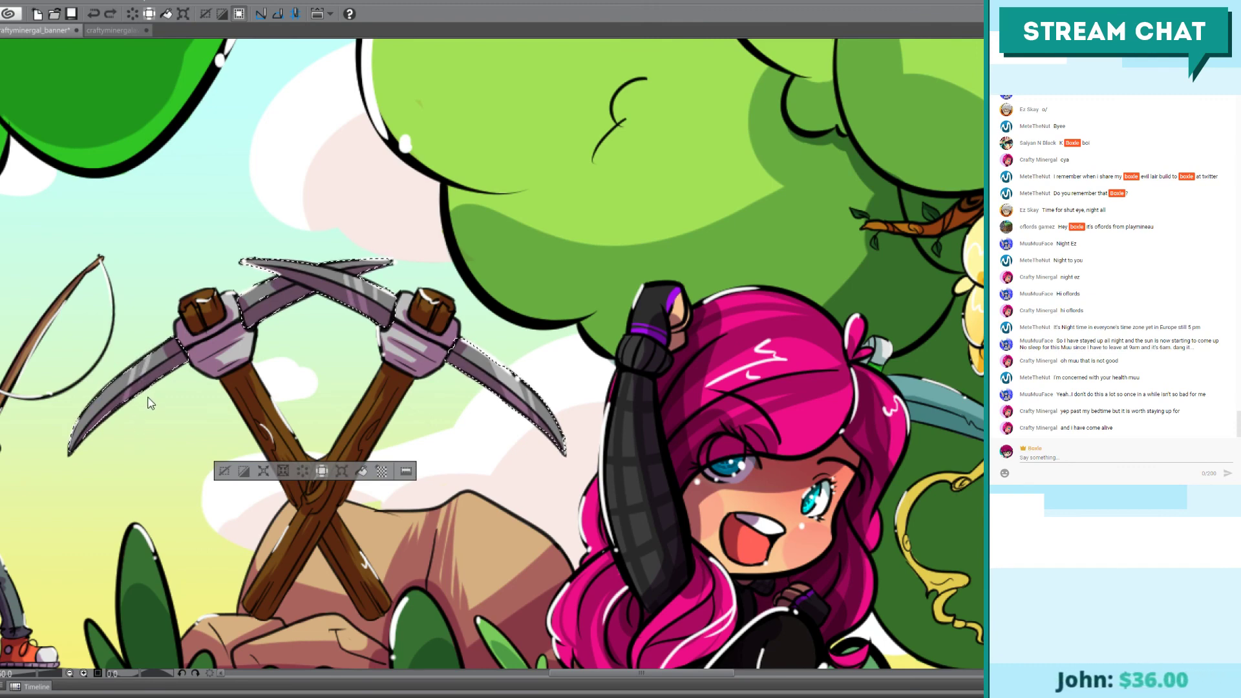
{"action": "mouse_move", "coordinate": [143, 353]}
{"action": "left_mouse_down"}
{"action": "mouse_move", "coordinate": [132, 399]}
{"action": "mouse_move", "coordinate": [97, 424]}
{"action": "mouse_move", "coordinate": [146, 357]}
{"action": "left_mouse_up"}
{"action": "left_click_drag", "start_coordinate": [103, 392], "coordinate": [73, 422]}
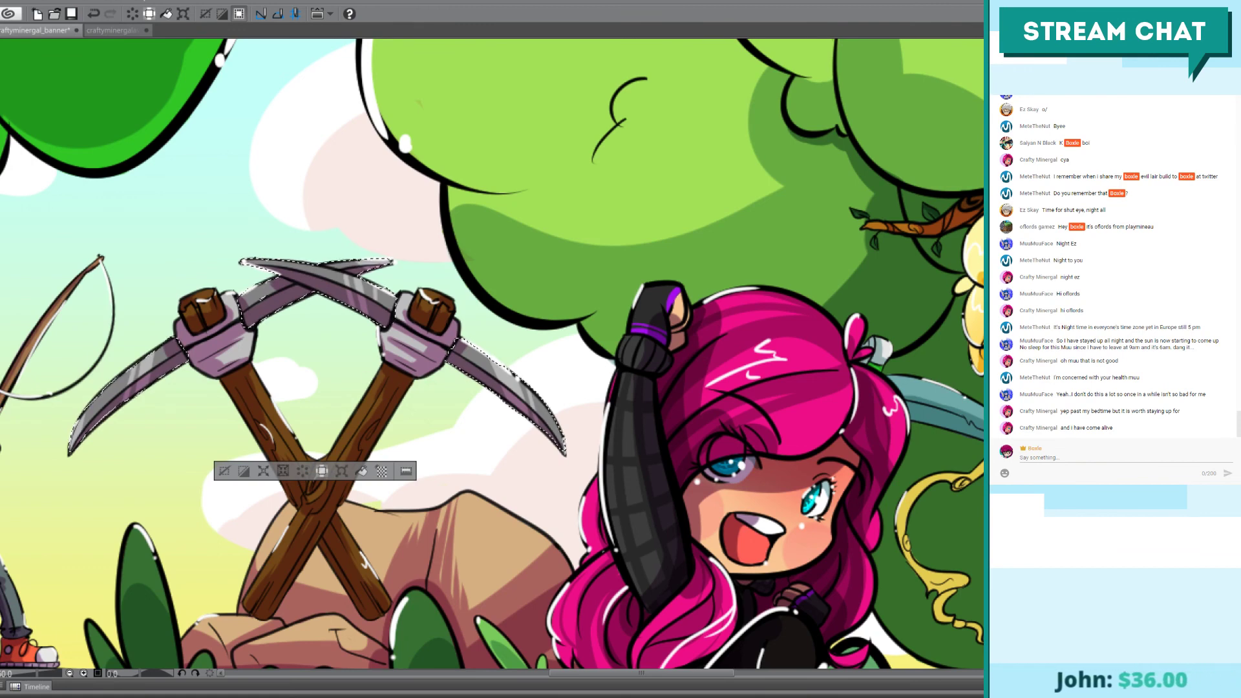
{"action": "key", "text": "ctrl+d"}
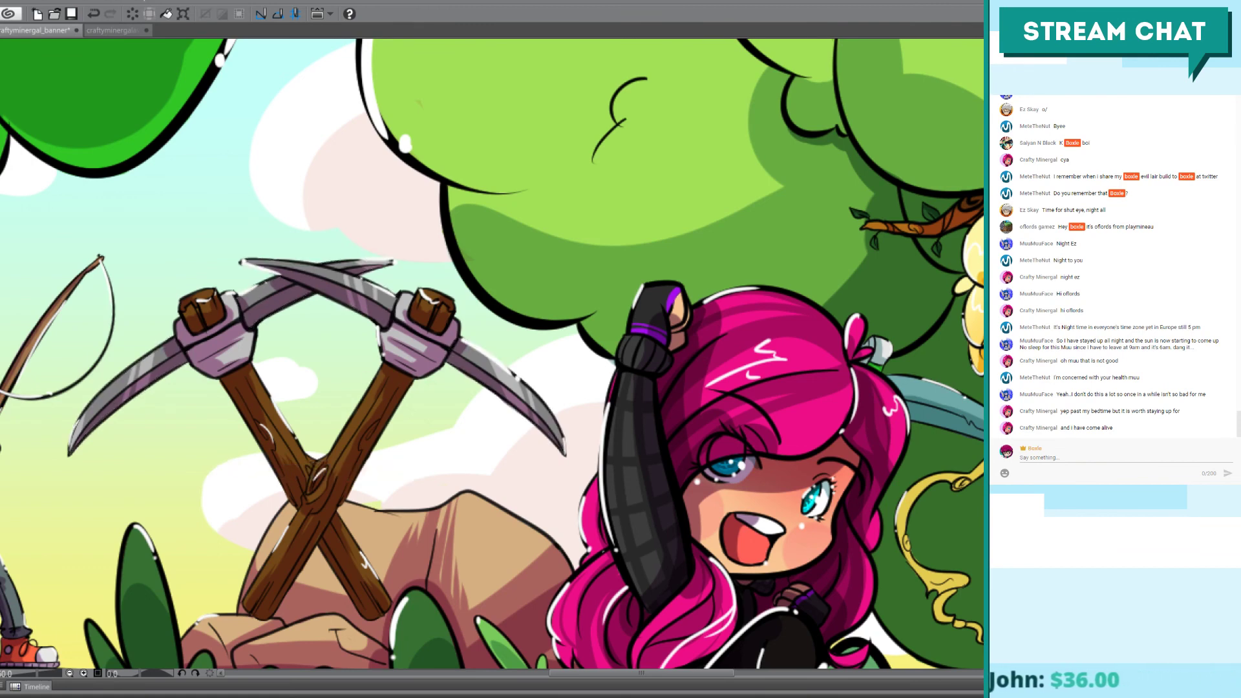
{"action": "key", "text": "ctrl+z"}
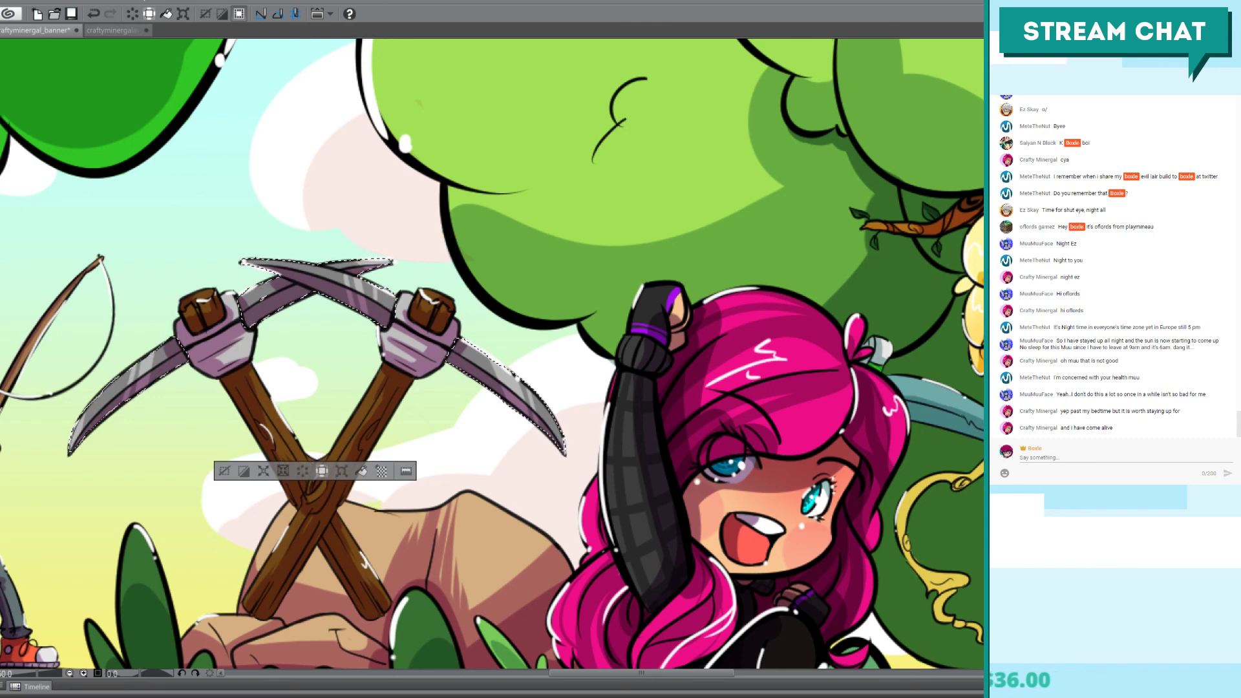
{"action": "key", "text": "ctrl+z"}
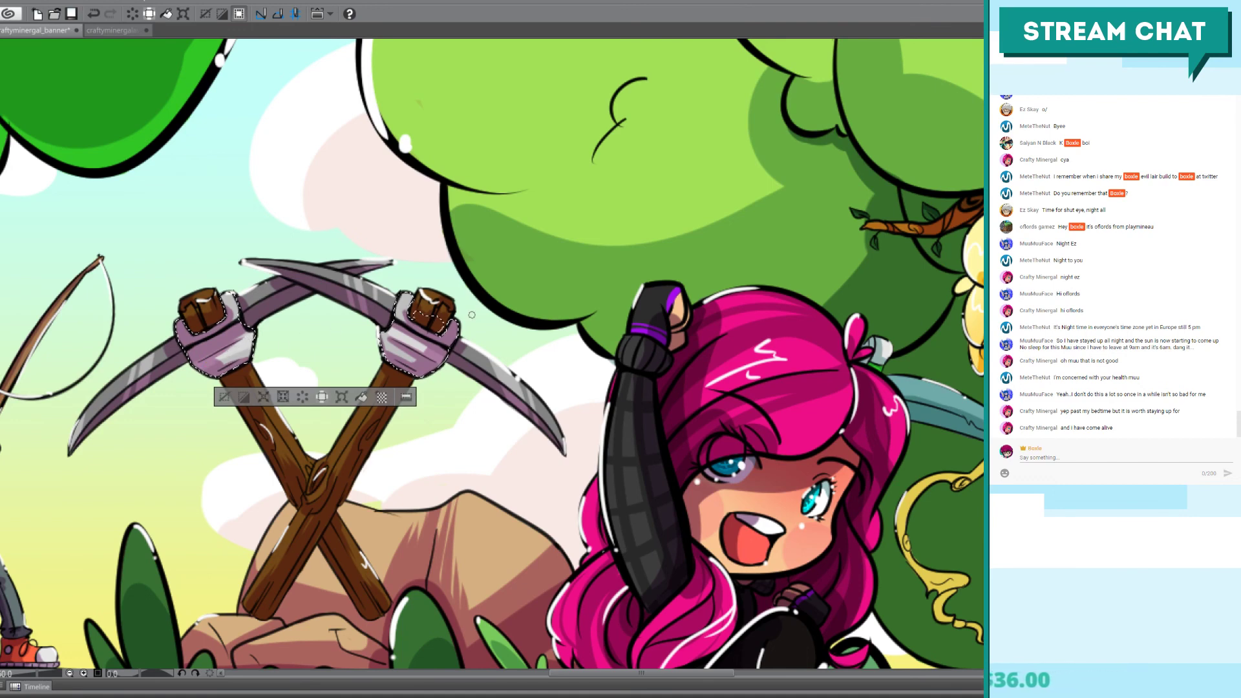
{"action": "key", "text": "ctrl+d"}
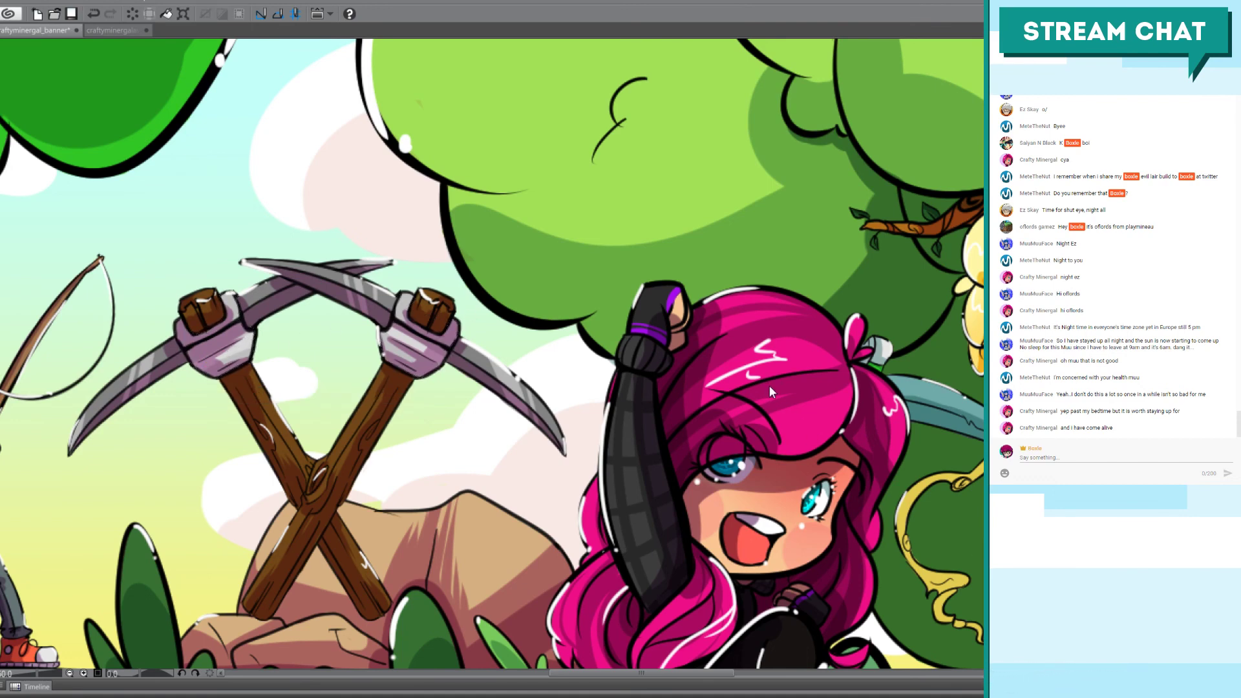
Step: Check the highlighted pickaxes against the whole banner composition and save the banner
{"action": "scroll", "coordinate": [794, 408], "scroll_direction": "down", "scroll_amount": 2}
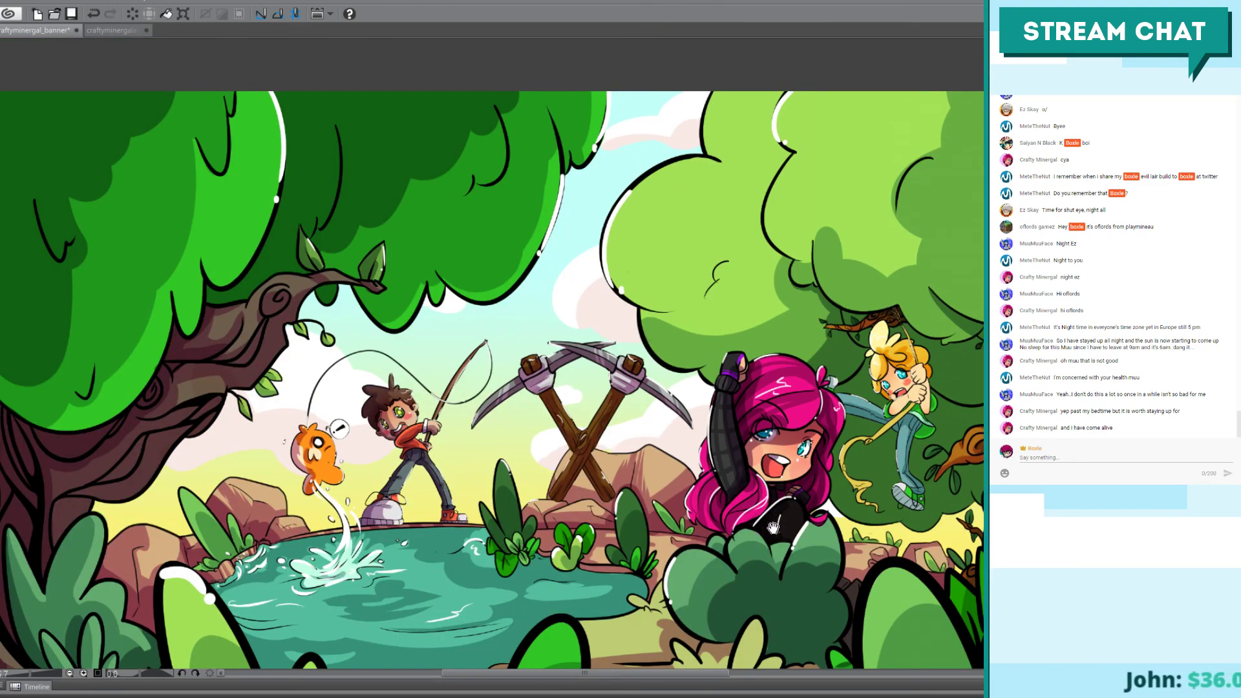
{"action": "scroll", "coordinate": [773, 528], "scroll_direction": "down", "scroll_amount": 5}
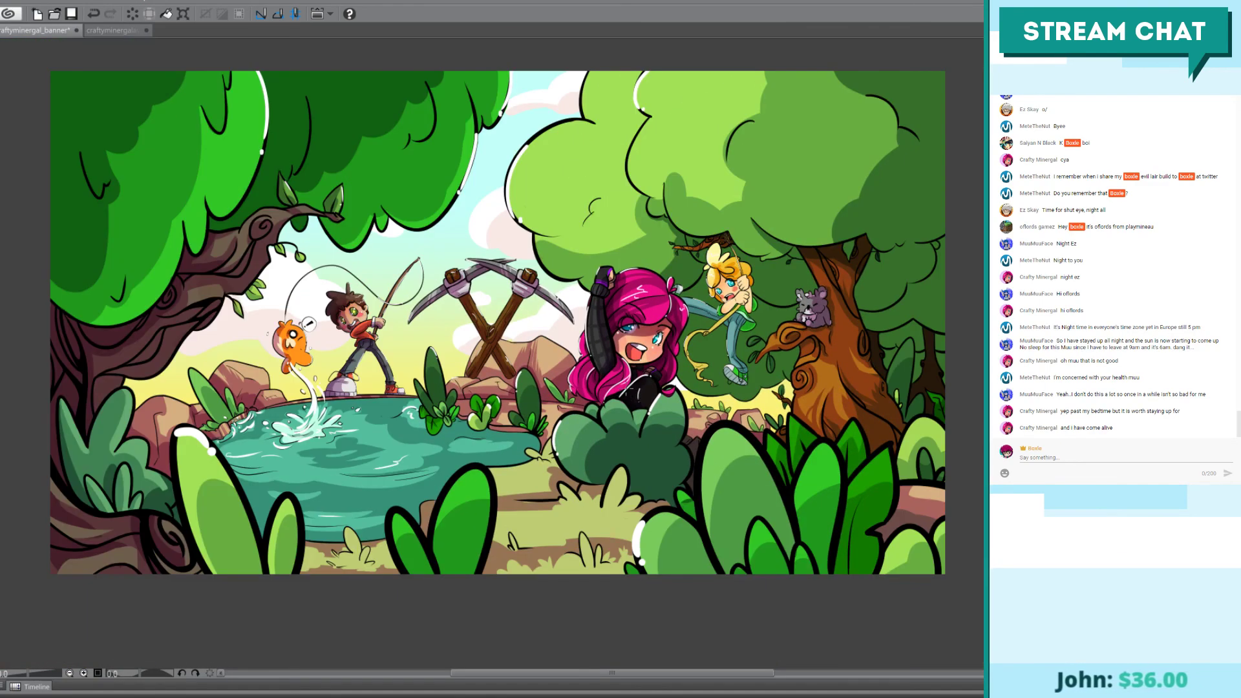
{"action": "left_click_drag", "start_coordinate": [721, 477], "coordinate": [716, 489]}
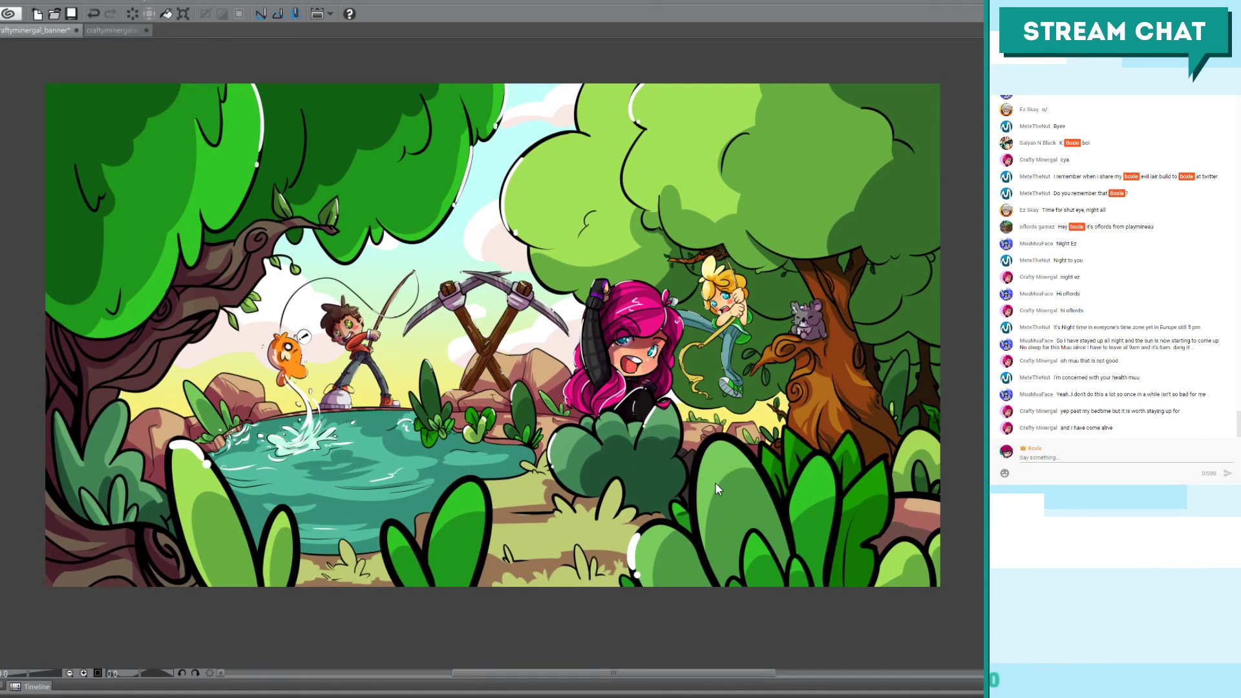
{"action": "key", "text": "ctrl+s"}
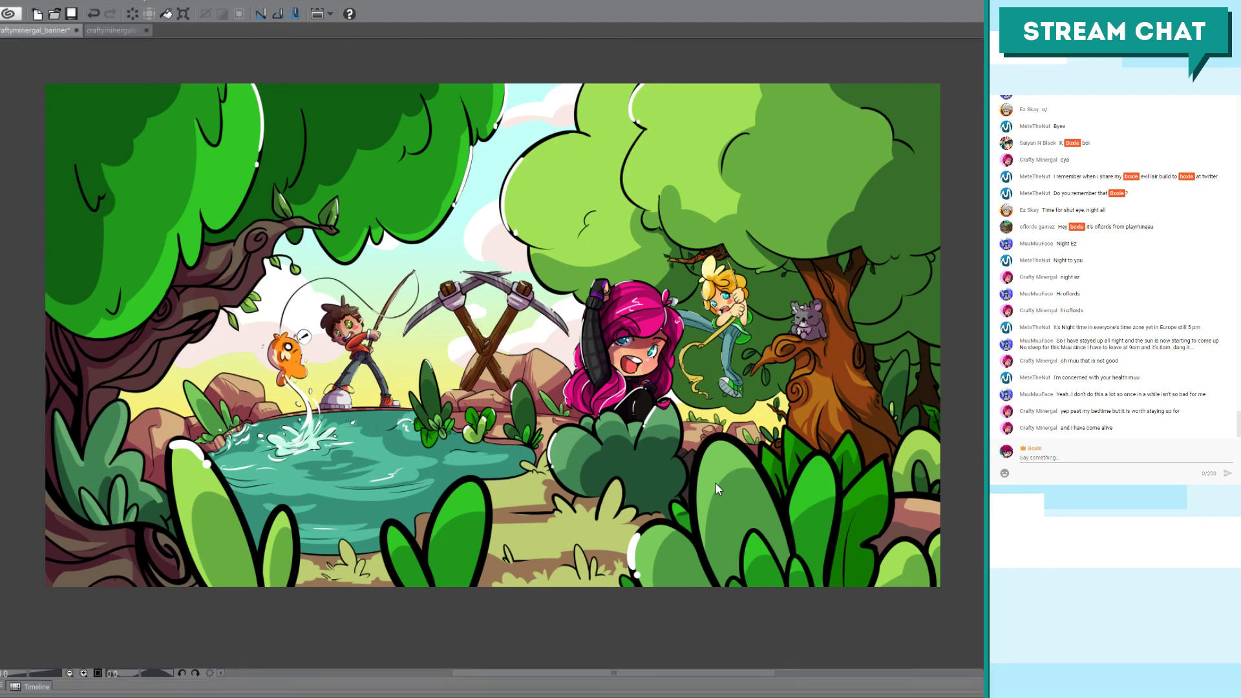